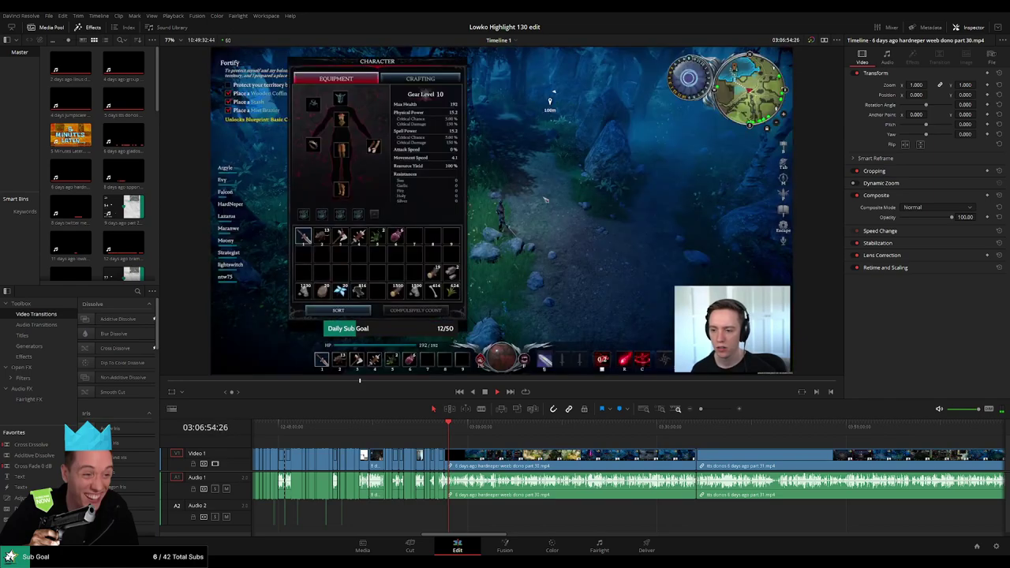
Step: Skim the part 30 clip from about 03:06:56 to 03:11:14 for the next moment worth keeping
scroll(475, 452, "up", 10)
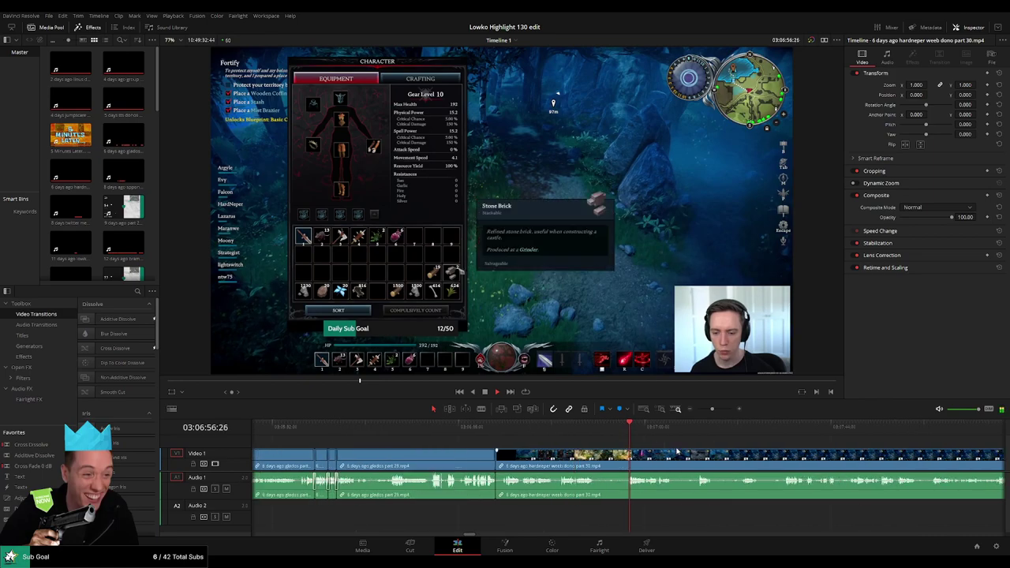
scroll(677, 448, "up", 1)
left_click_drag(682, 443, 431, 439)
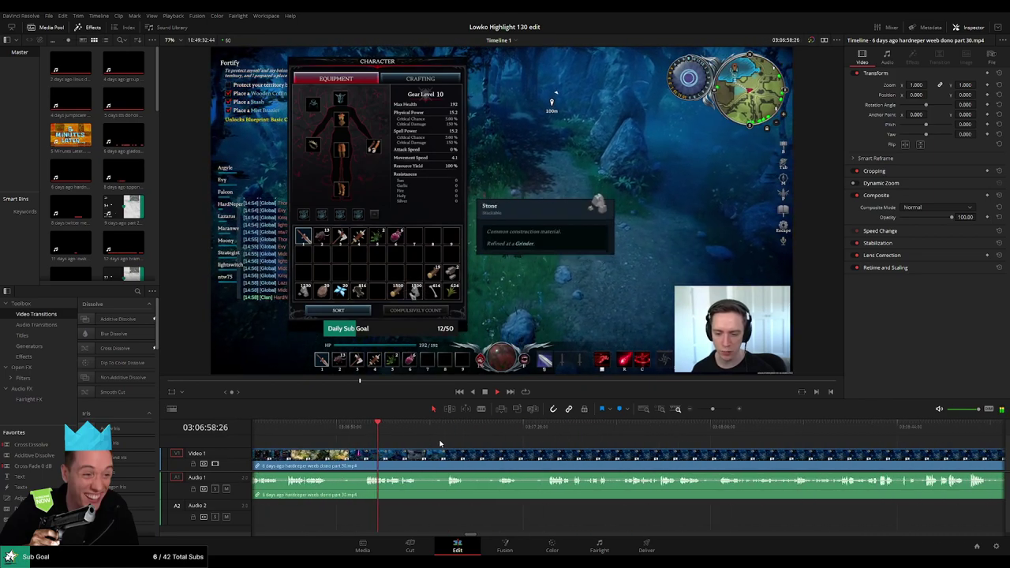
left_click(444, 426)
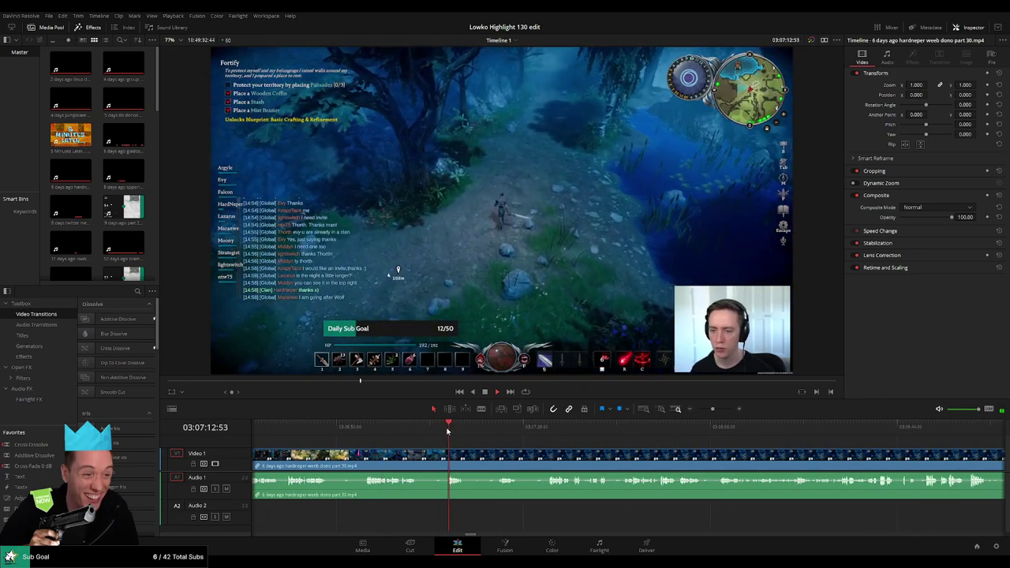
left_click(539, 427)
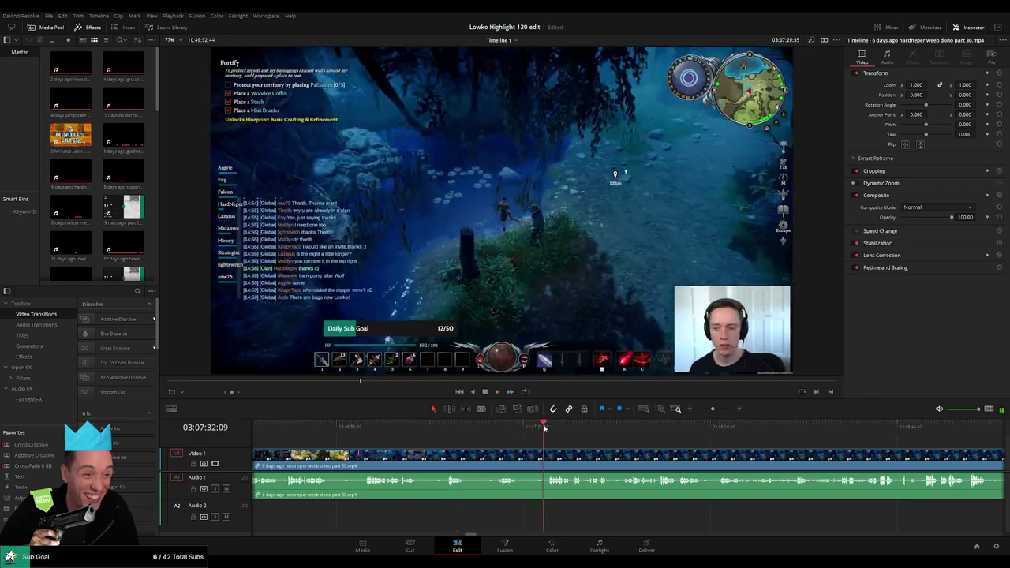
scroll(481, 442, "right", 2)
scroll(482, 441, "right", 1)
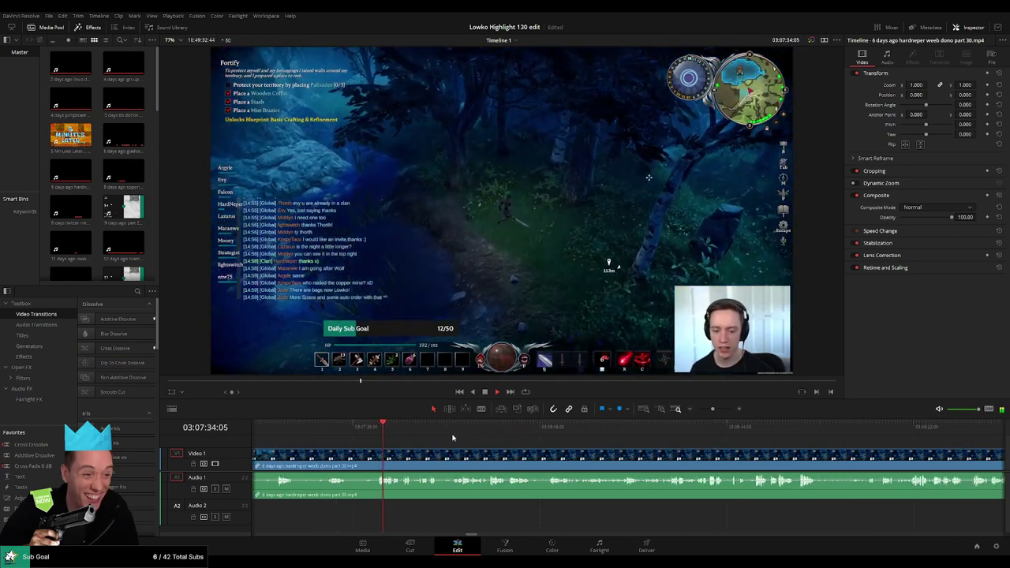
left_click(466, 426)
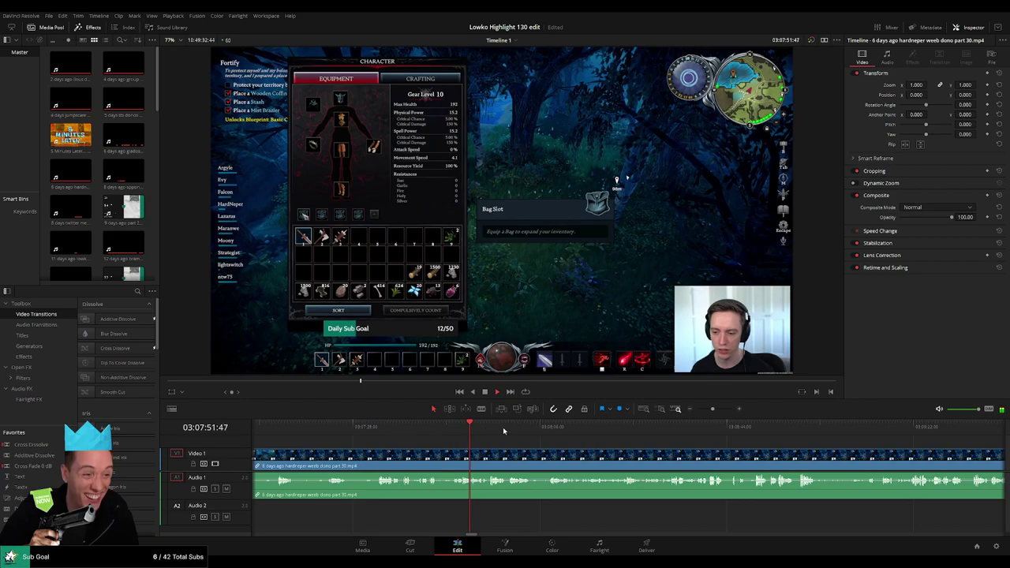
left_click(556, 426)
left_click(668, 432)
left_click(726, 432)
scroll(710, 442, "right", 5)
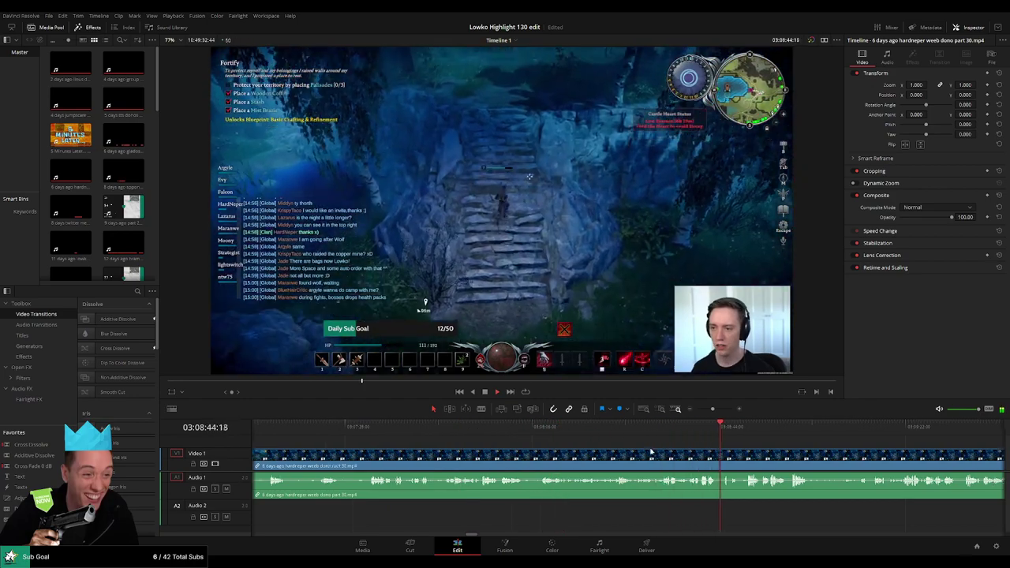
left_click(550, 434)
left_click(609, 433)
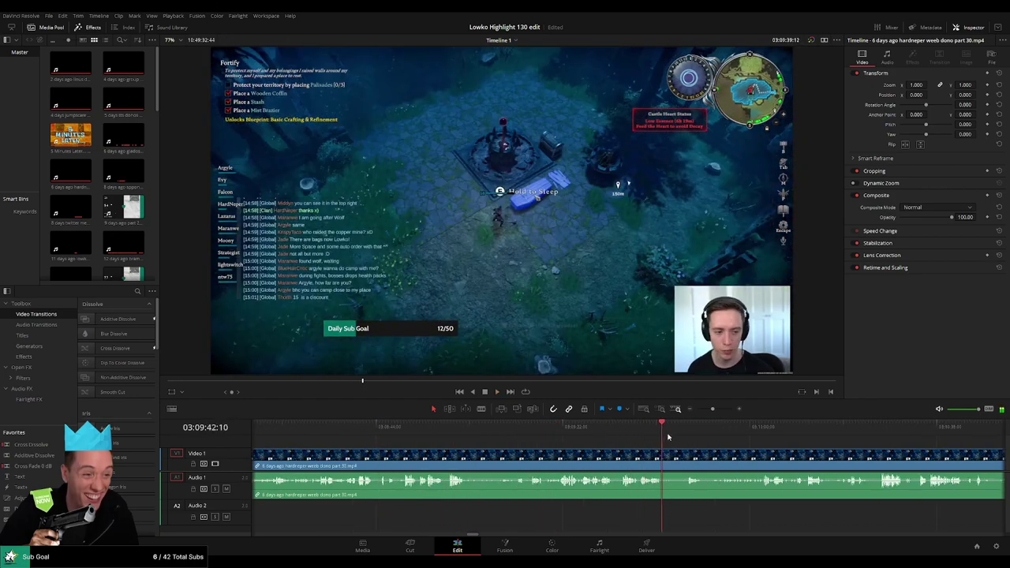
left_click(686, 432)
scroll(576, 448, "right", 3)
left_click(556, 432)
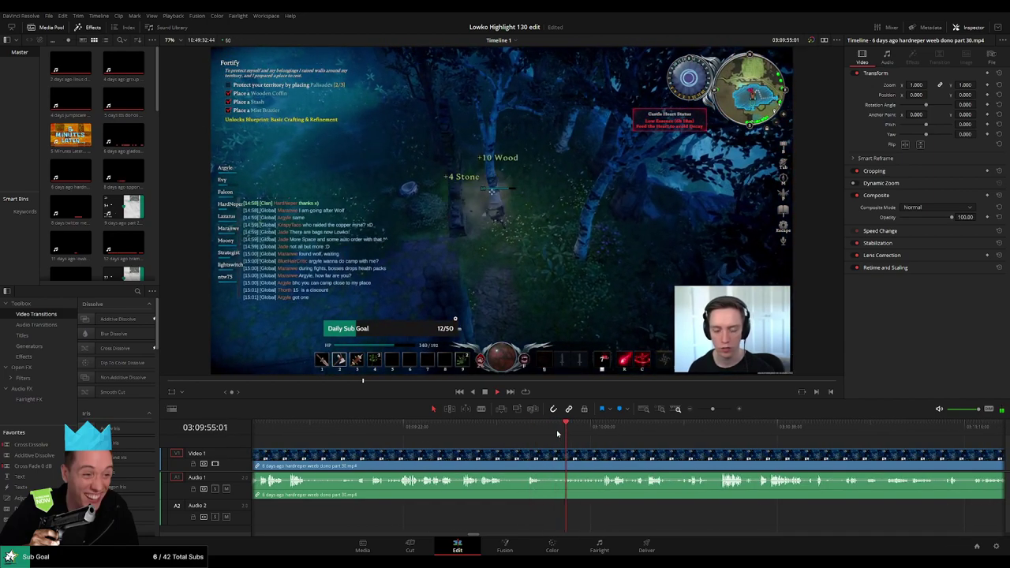
left_click(609, 430)
scroll(557, 450, "right", 4)
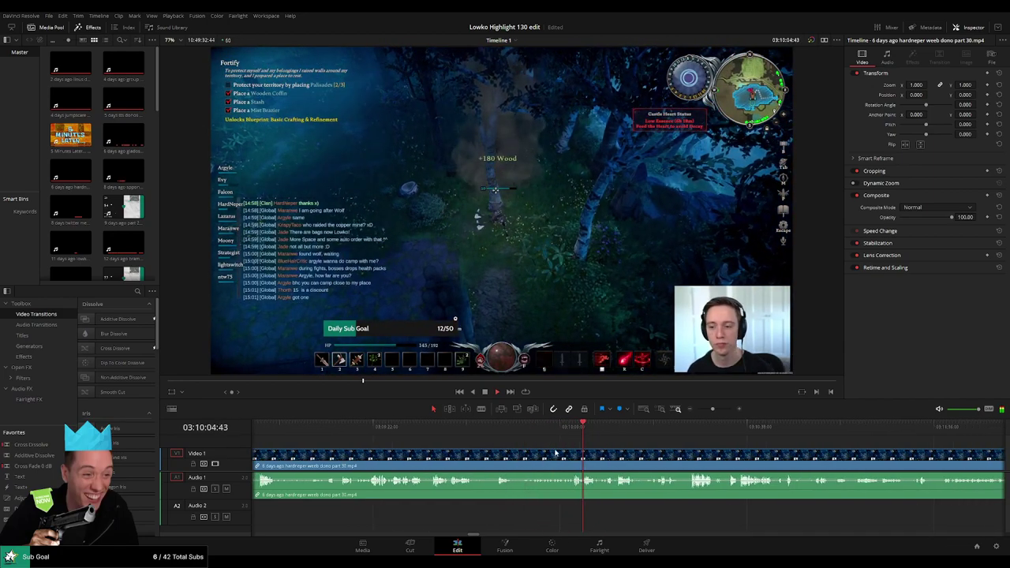
left_click(541, 430)
left_click(597, 430)
left_click(701, 428)
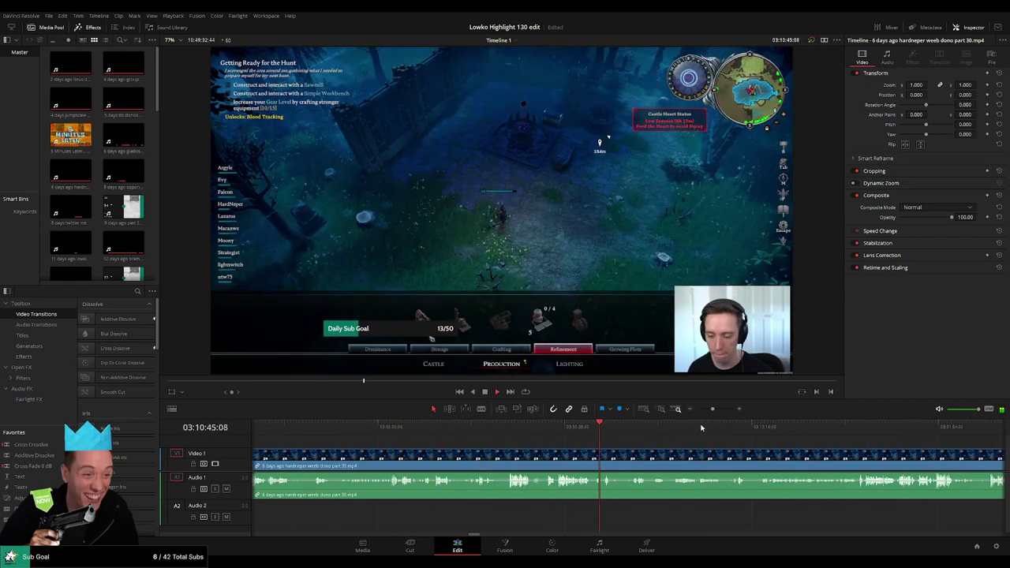
left_click(736, 428)
scroll(505, 444, "right", 4)
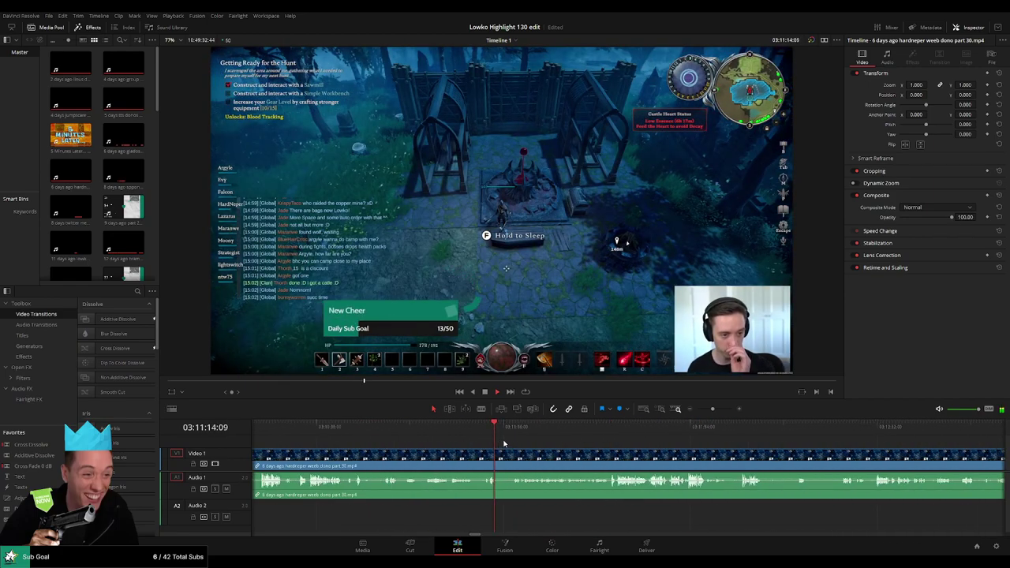
Step: Cut the part 30 clip at about 03:11:12:14, just before the New Cheer alert, and ripple-delete the unused footage before the cut
scroll(496, 448, "up", 4)
left_click(480, 430)
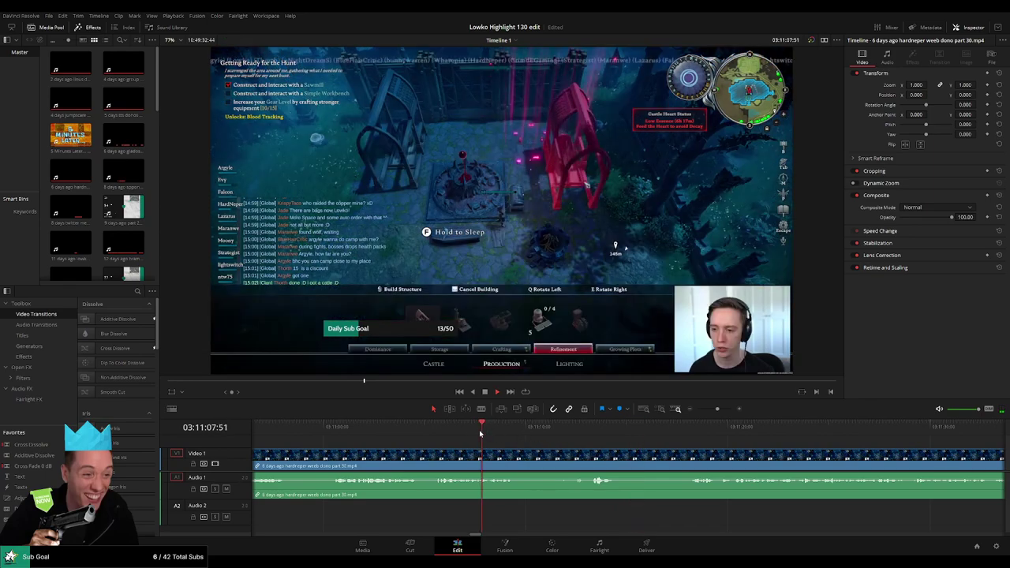
left_click(569, 432)
key("b")
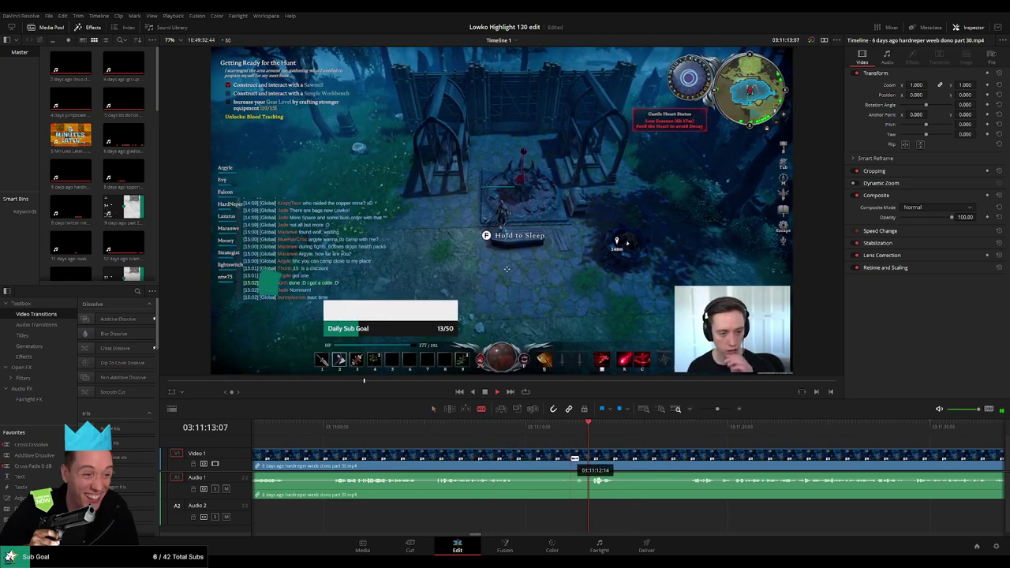
left_click(574, 457)
key("a")
left_click(544, 460)
key("Delete")
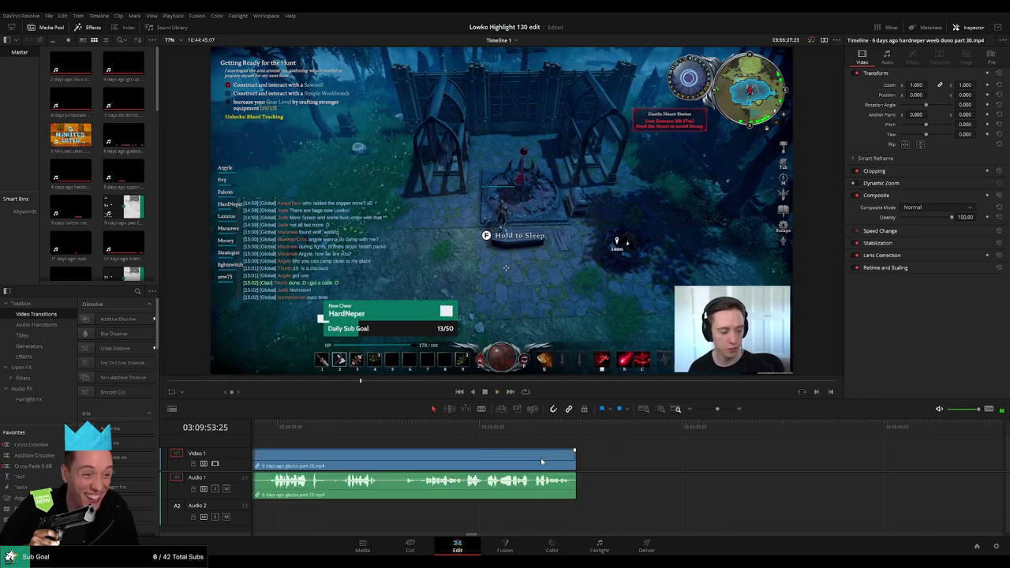
Step: Cut out the quiet section of the part 30 clip between about 03:06:27 and 03:06:30 and close the gap
left_click_drag(698, 458, 468, 452)
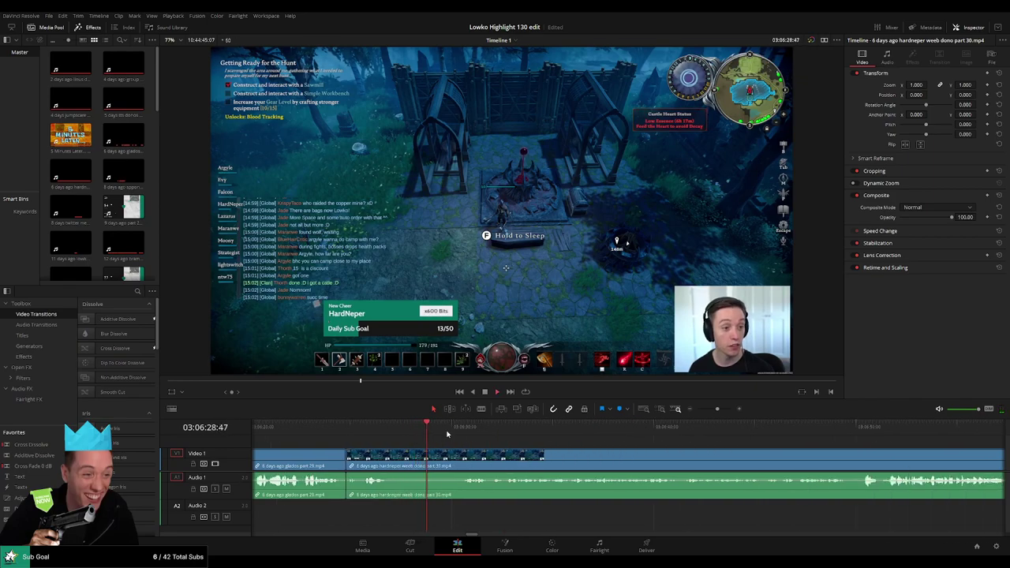
left_click(455, 433)
key("b")
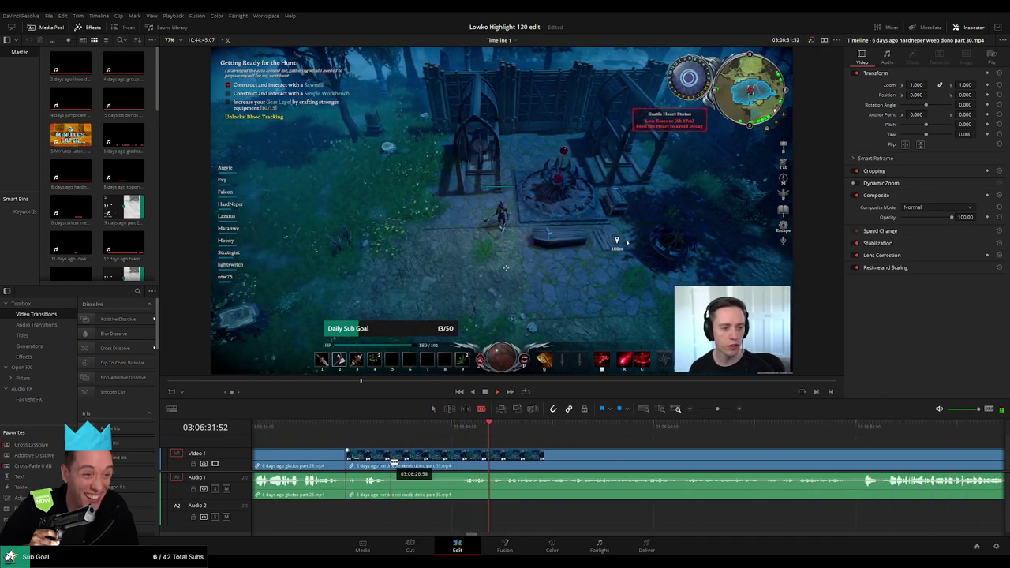
left_click(389, 458)
left_click(462, 457)
key("a")
left_click(426, 457)
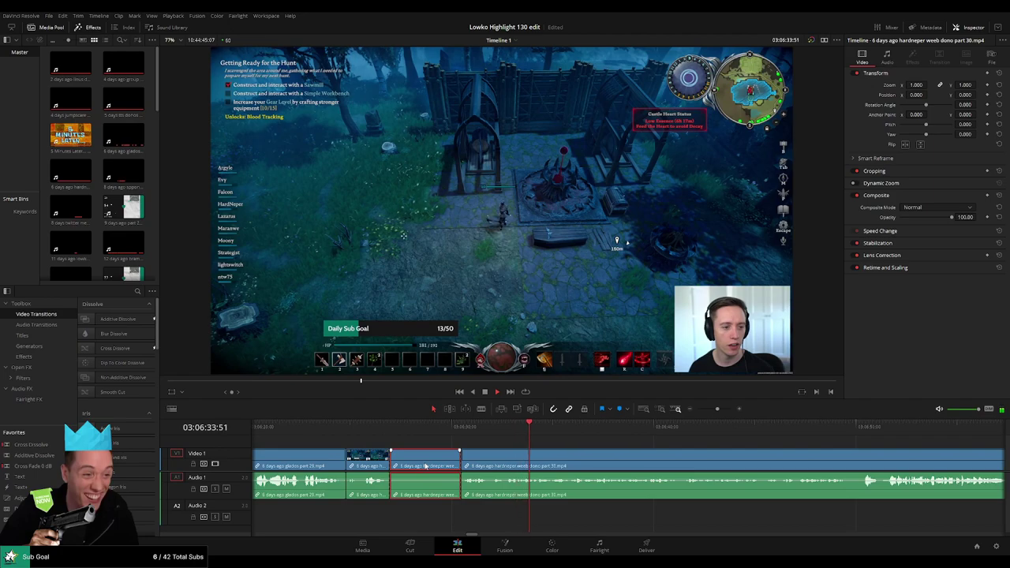
key("Delete")
Step: Add a Cross Fade 0 dB transition to the audio cut at about 03:06:27 and play back from the start of the part 30 clip
left_click_drag(52, 467, 389, 483)
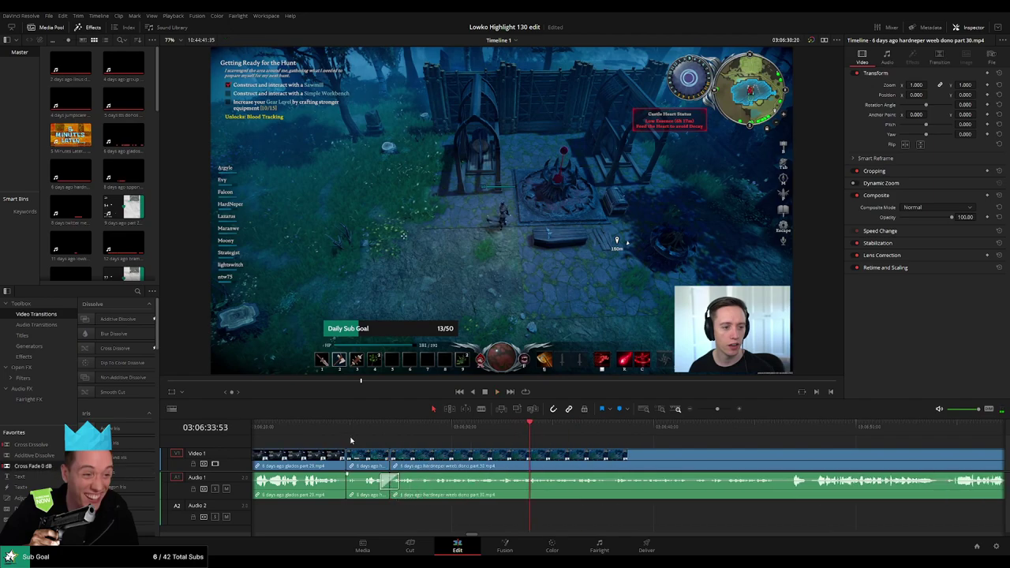
left_click(345, 430)
key("space")
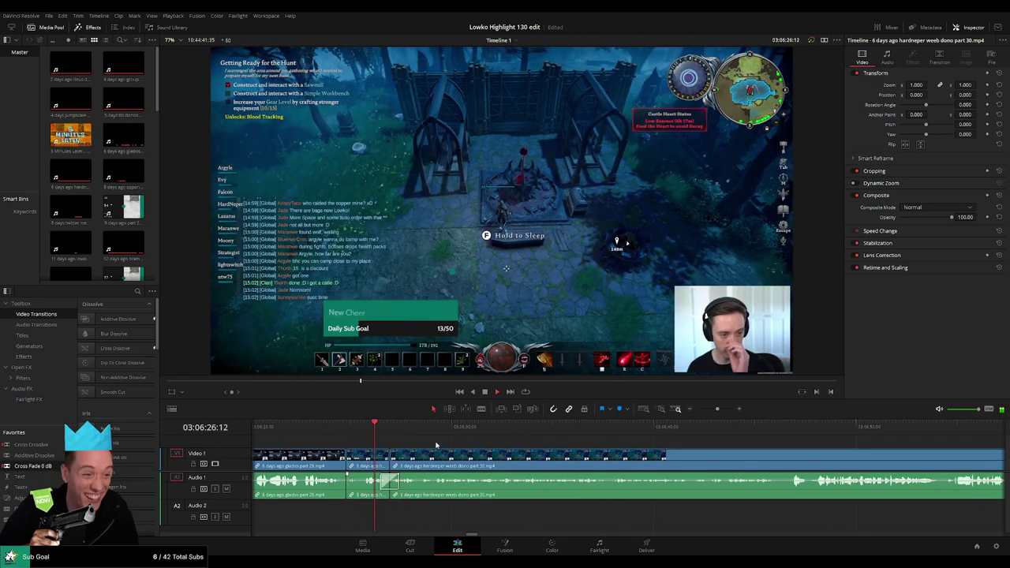
Step: Watch the playback from about 03:06:26 to 03:06:48, checking the fade and the speech that follows
scroll(483, 452, "right", 2)
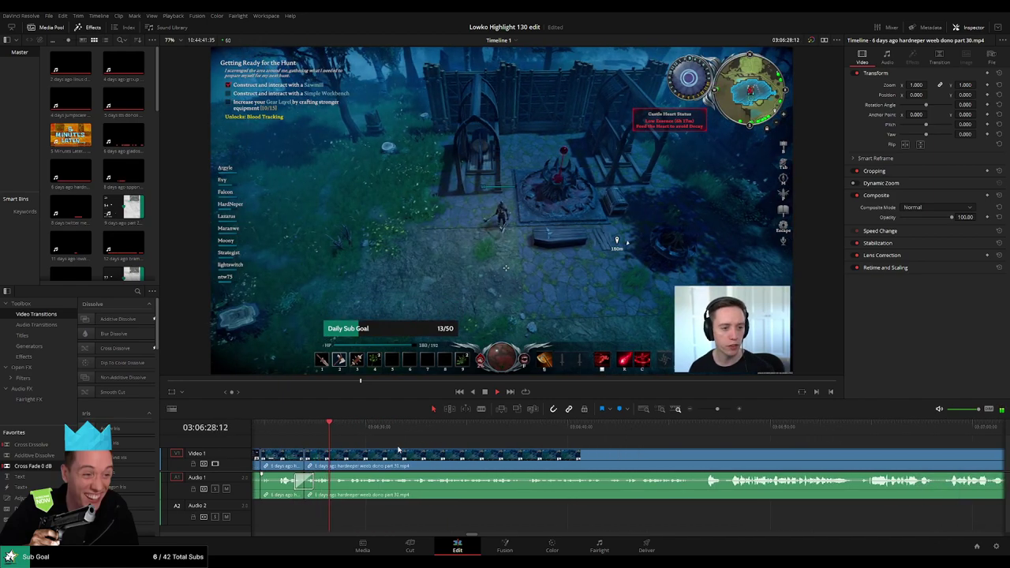
scroll(450, 458, "down", 1)
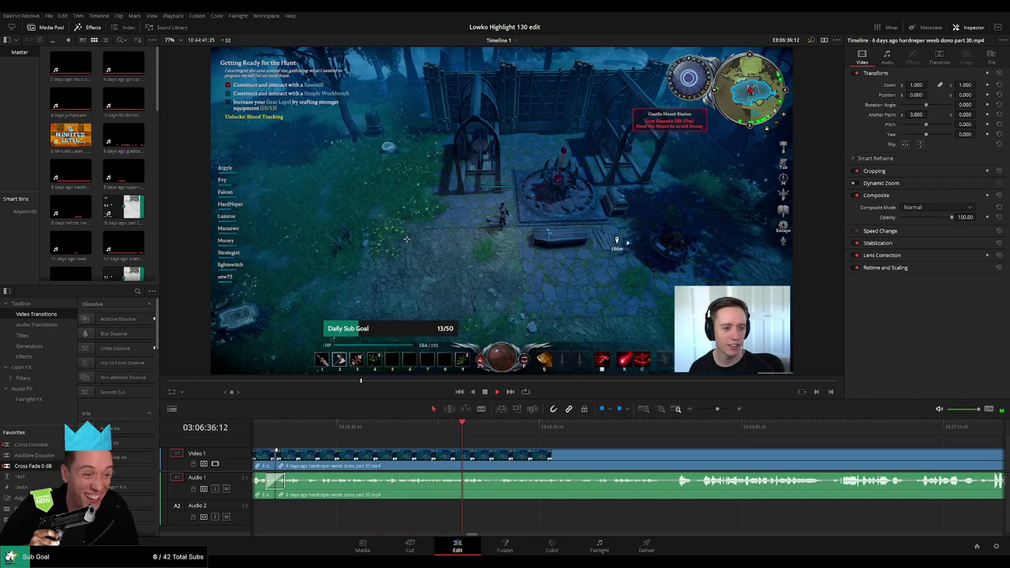
scroll(517, 449, "right", 1)
scroll(516, 450, "right", 3)
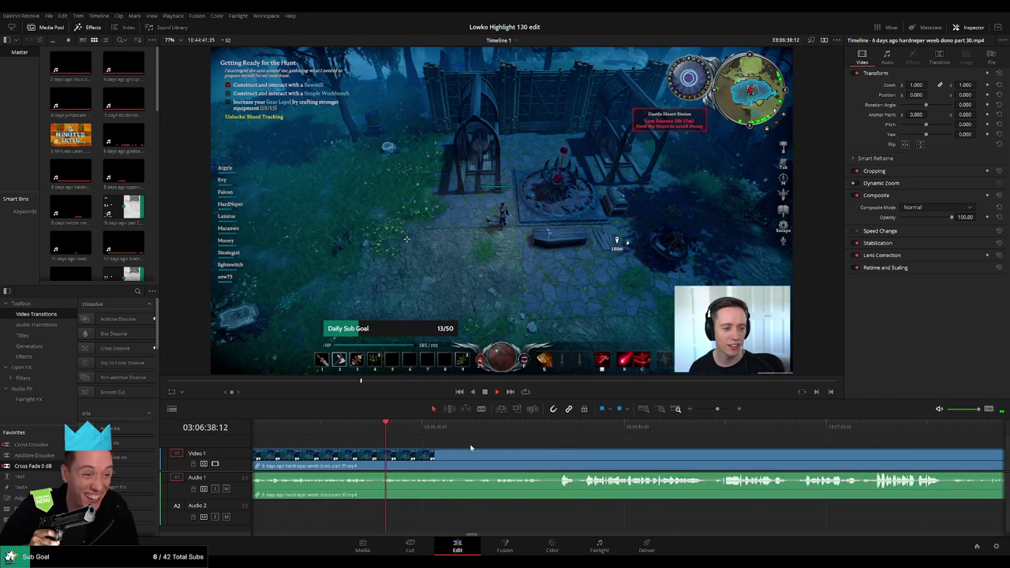
left_click_drag(494, 452, 459, 450)
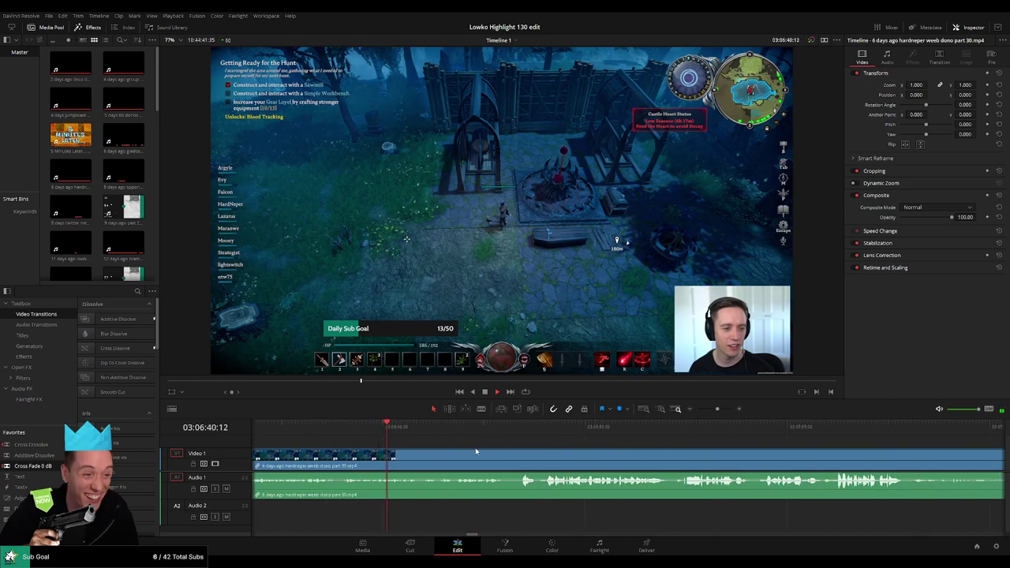
scroll(481, 445, "right", 1)
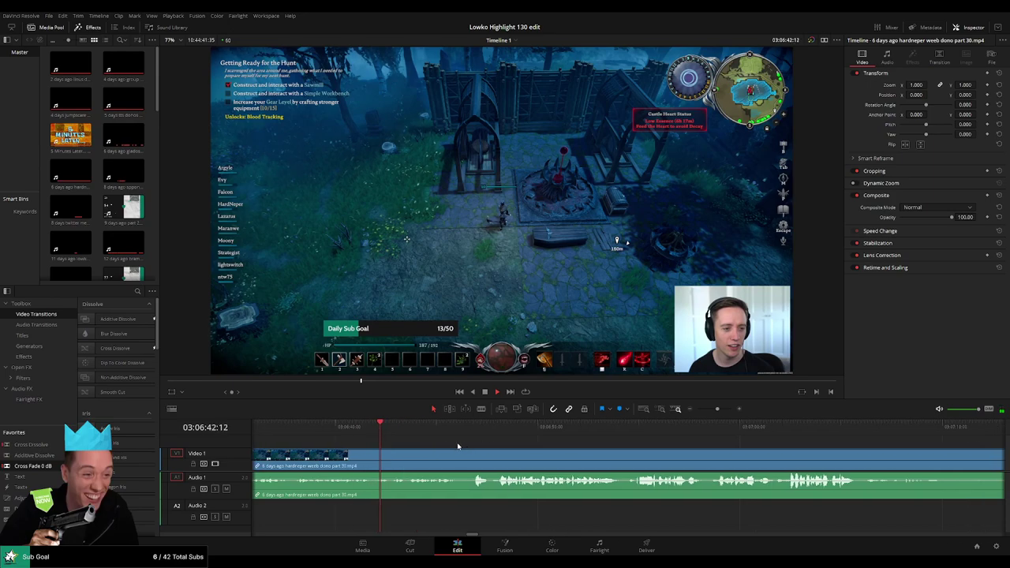
scroll(458, 446, "right", 1)
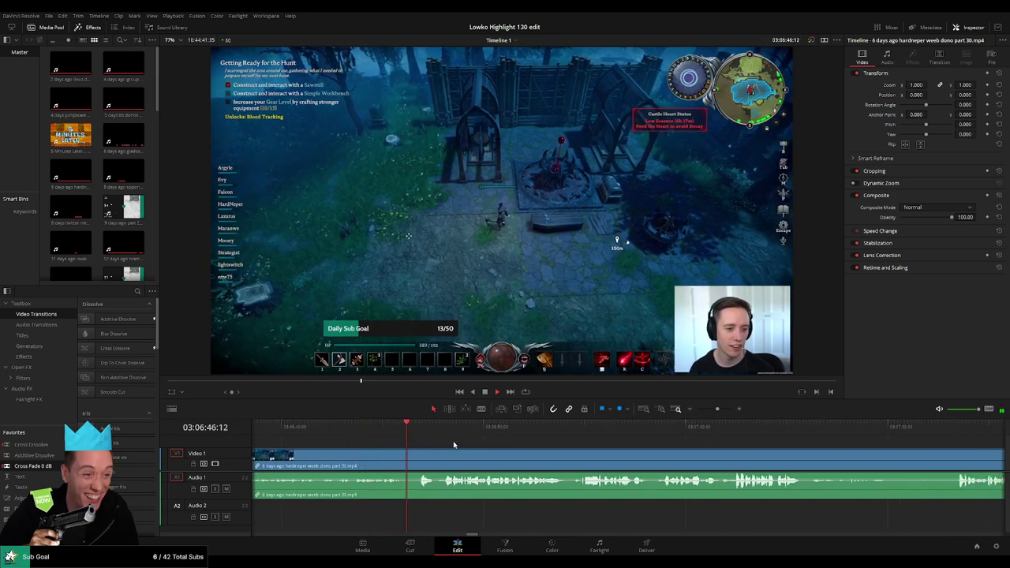
scroll(474, 448, "right", 2)
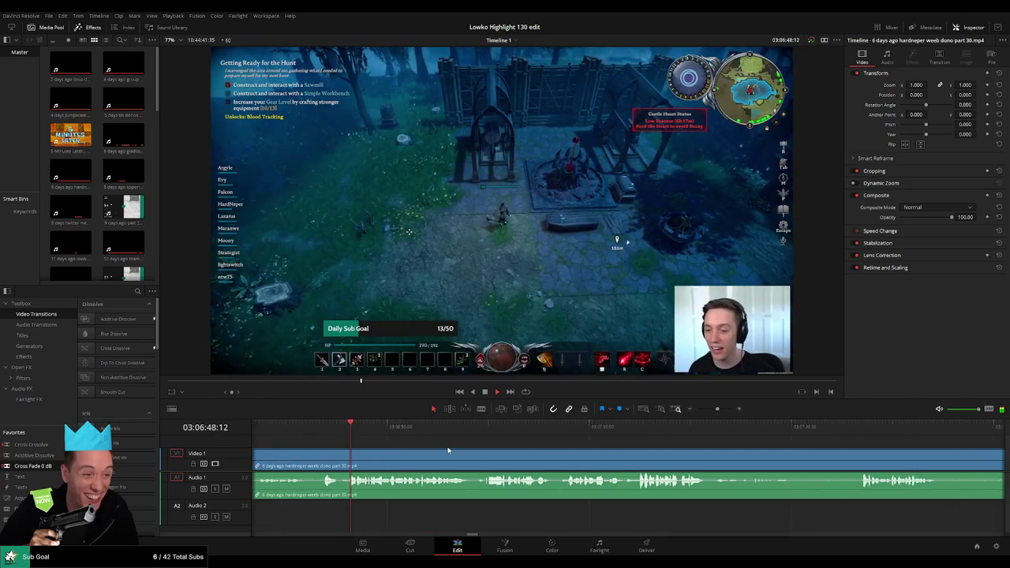
Step: Slightly reduce the Video 1 track height and cut out the brief pause at about 03:06:54:49, closing the gap
scroll(615, 455, "up", 1)
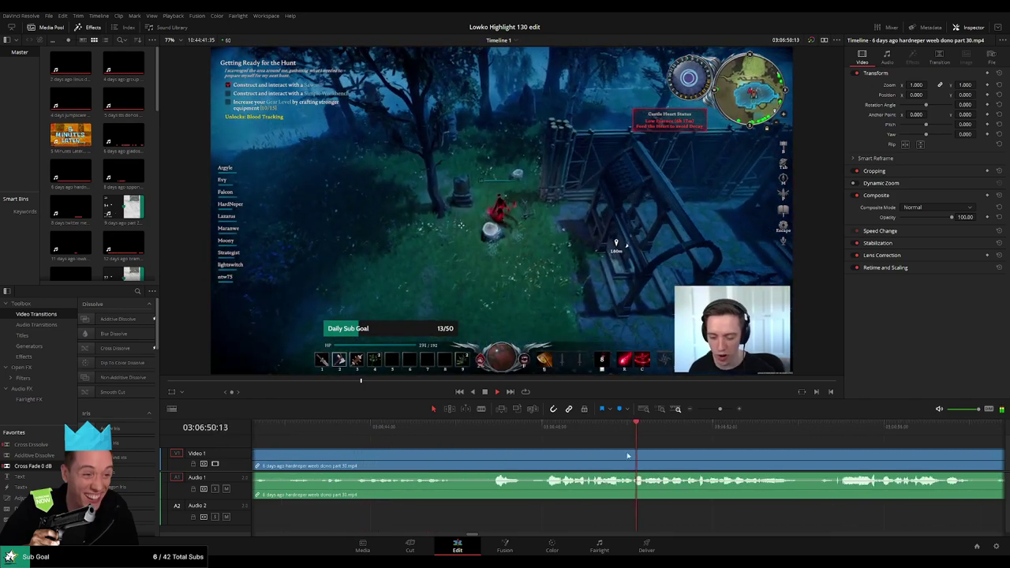
scroll(584, 449, "right", 4)
left_click_drag(232, 449, 232, 453)
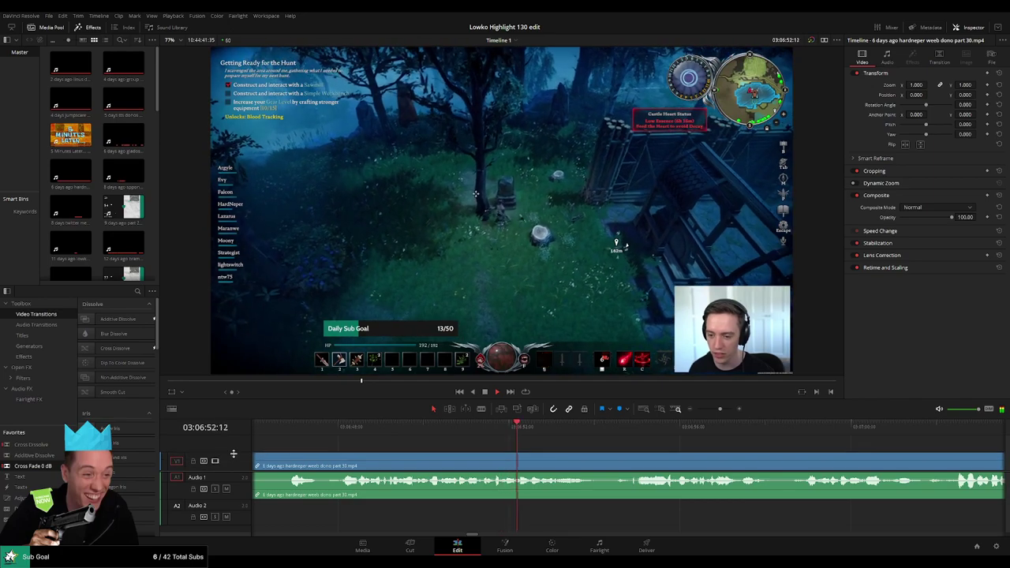
scroll(602, 448, "right", 4)
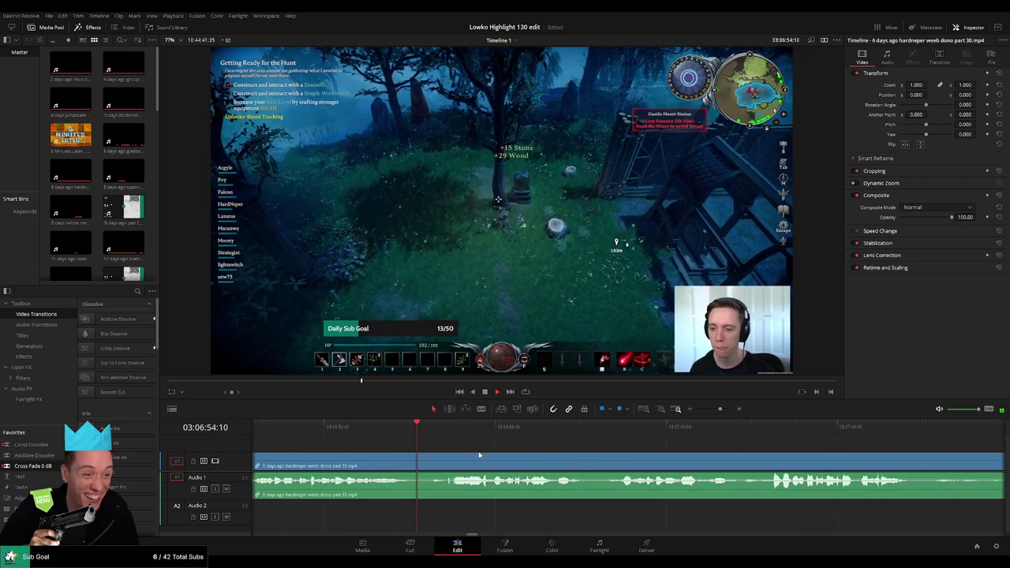
key("b")
left_click(448, 465)
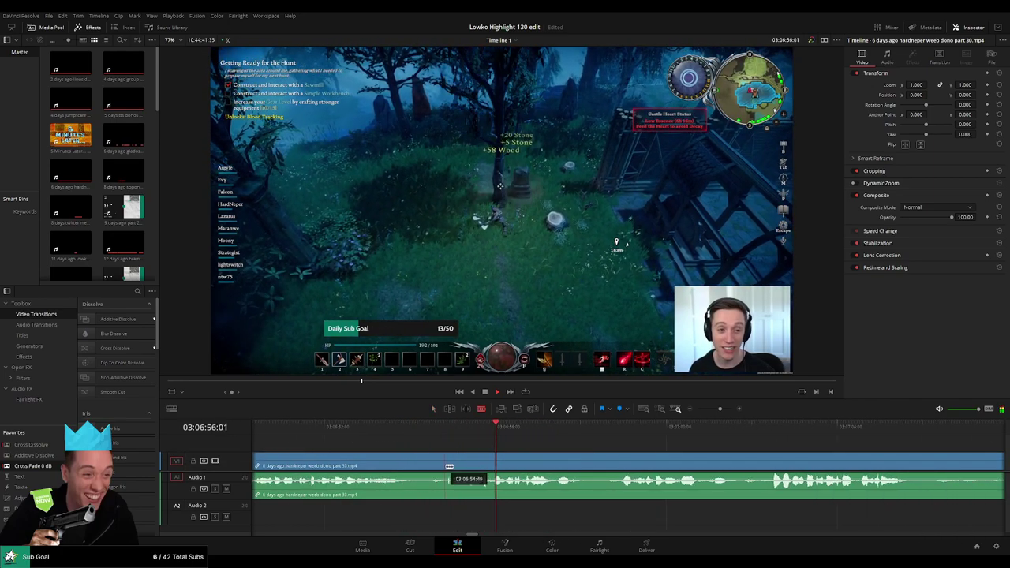
key("a")
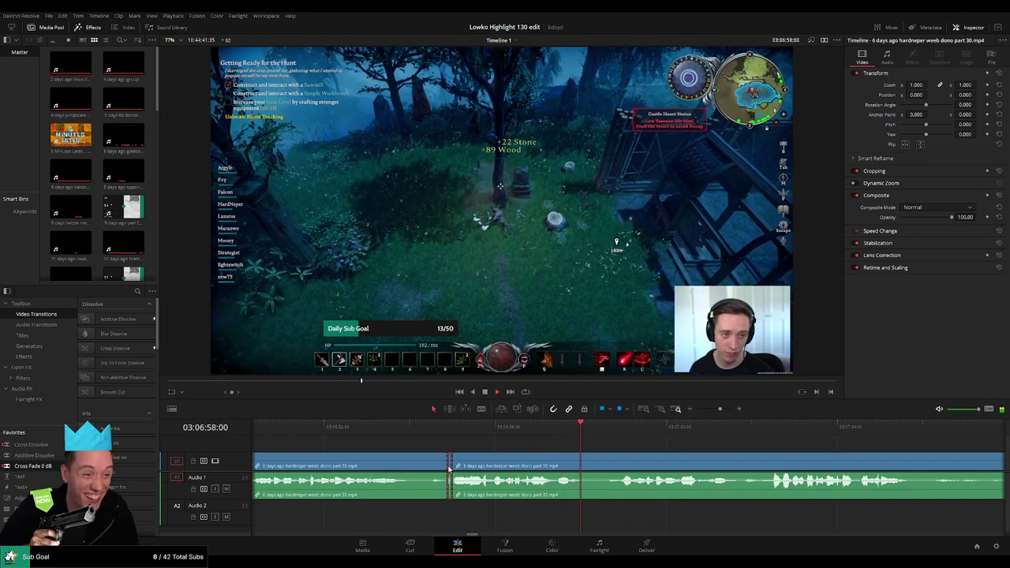
Step: Cut out the quiet section of the part 30 clip between about 03:07:09 and 03:07:13, closing the gap
scroll(545, 450, "right", 4)
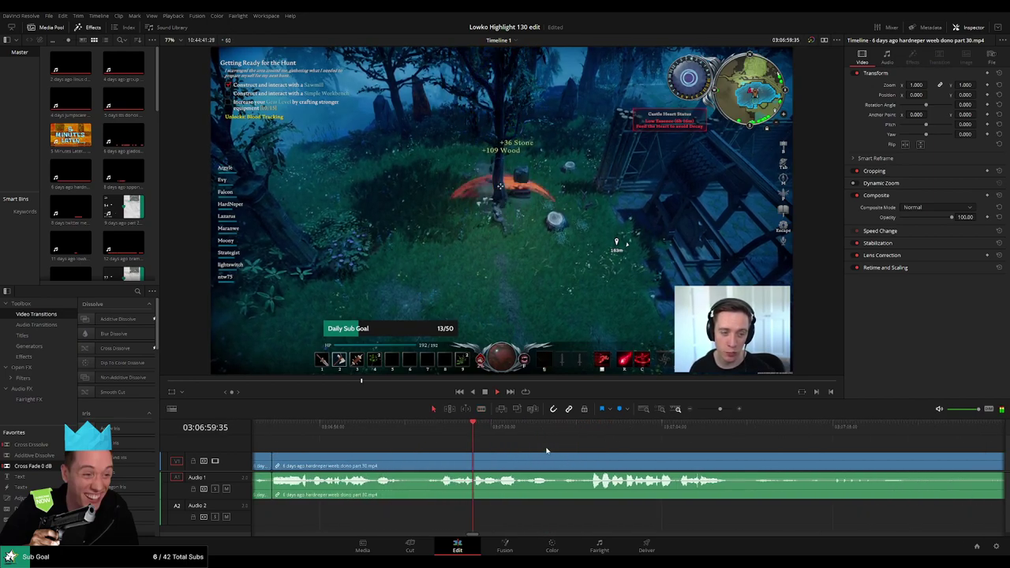
scroll(561, 449, "right", 3)
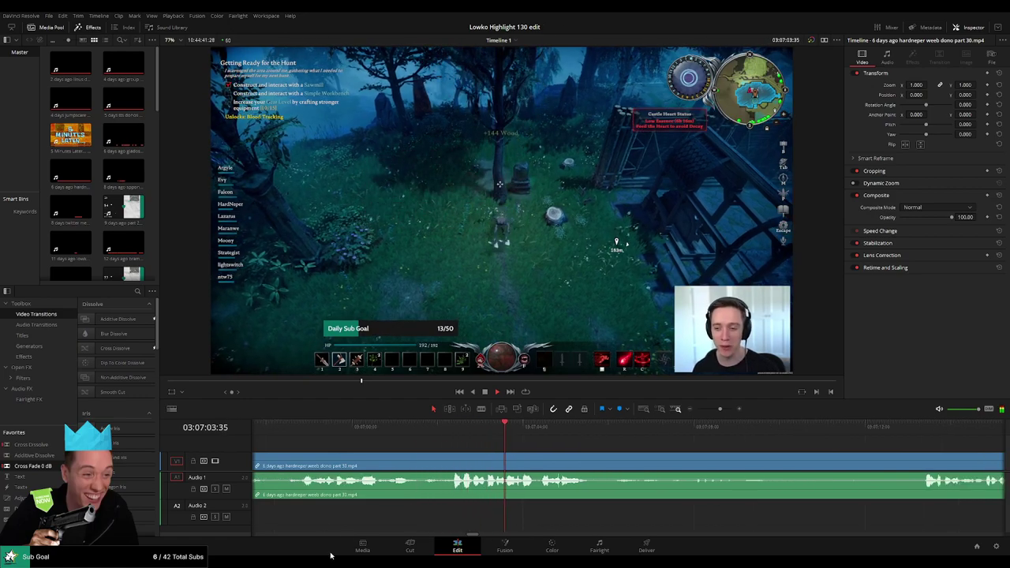
scroll(452, 457, "right", 3)
scroll(445, 459, "right", 1)
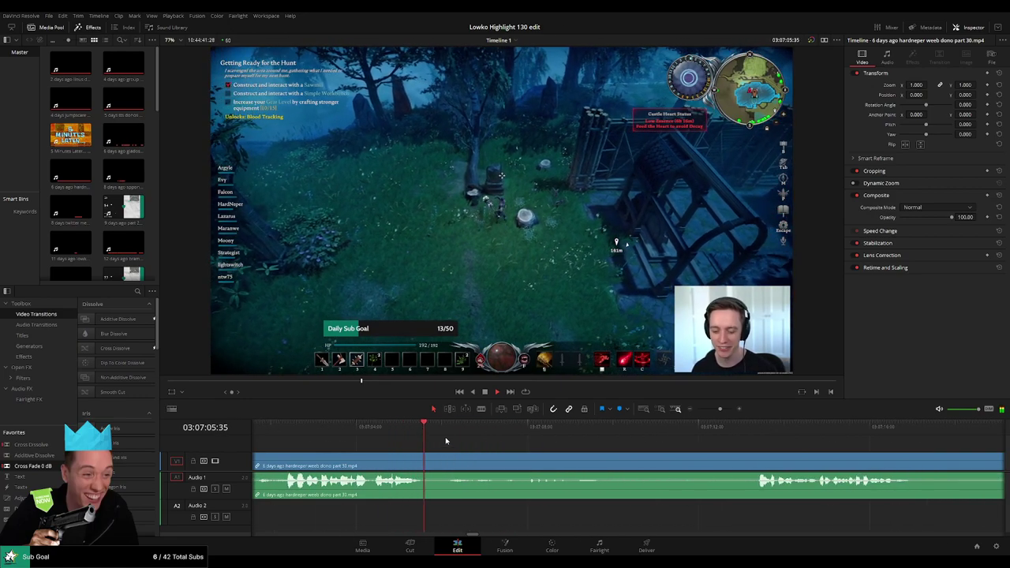
left_click(515, 435)
scroll(552, 449, "right", 3)
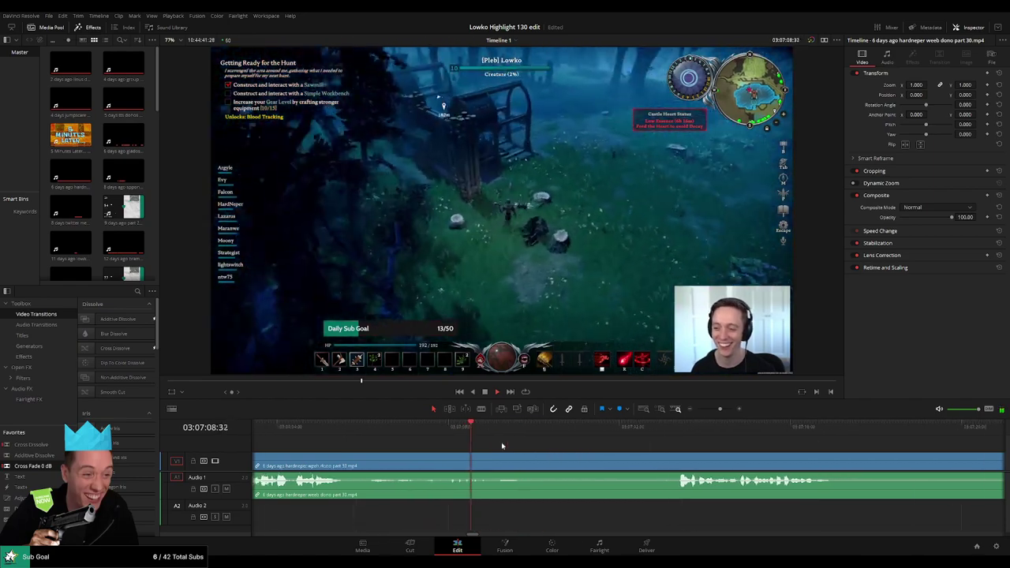
key("b")
left_click(483, 465)
left_click(665, 431)
left_click(666, 463)
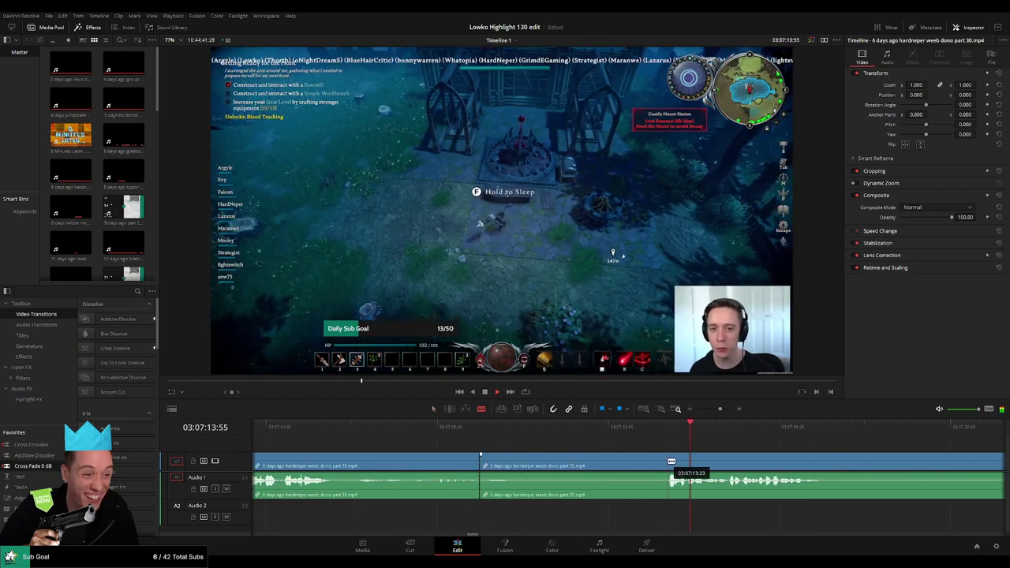
key("a")
left_click(614, 466)
key("Delete")
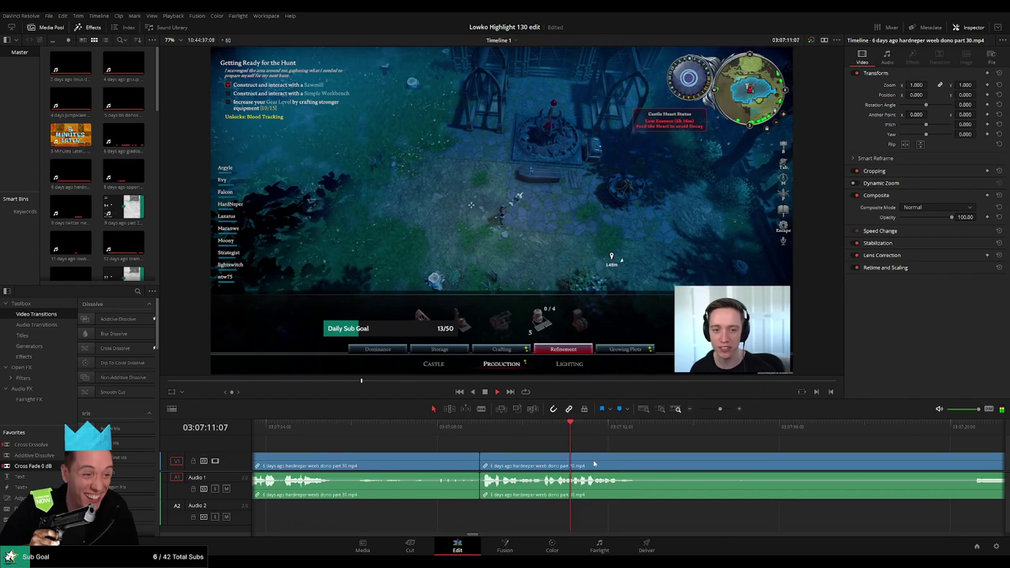
Step: Add a Cross Fade 0 dB transition to the audio cut at about 03:07:09 and play back the clip
left_click_drag(511, 488, 480, 490)
key("space")
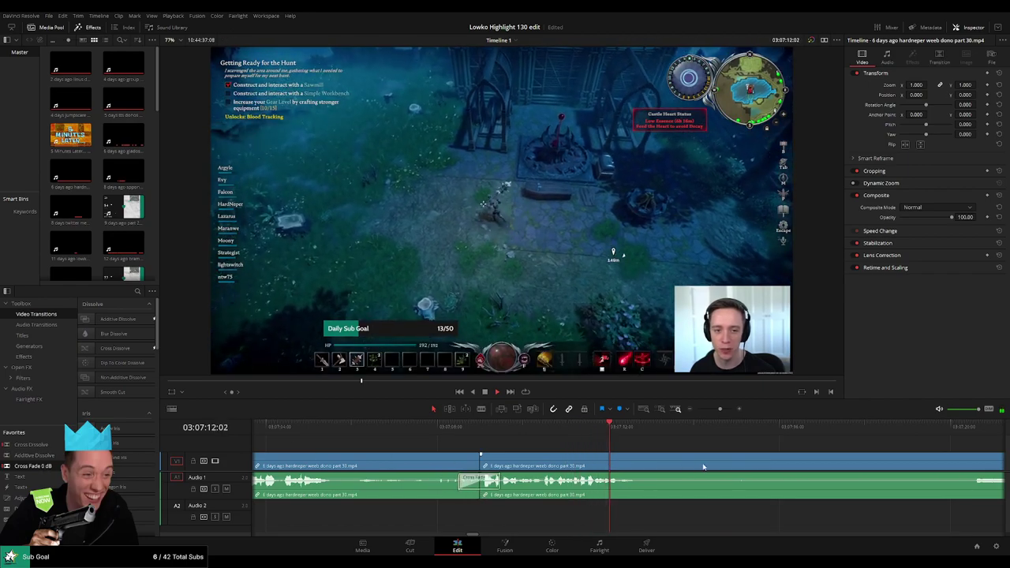
Step: Cut out the part 30 footage between about 03:07:13 and 03:07:29 and close the gap
scroll(703, 467, "right", 5)
key("b")
left_click(404, 466)
key("space")
left_click(713, 432)
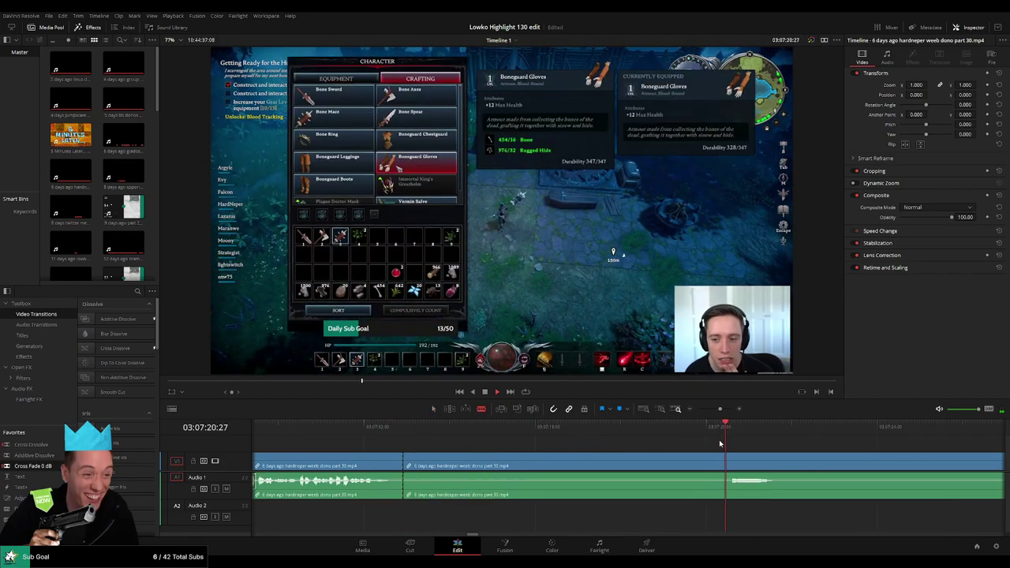
scroll(692, 444, "down", 5)
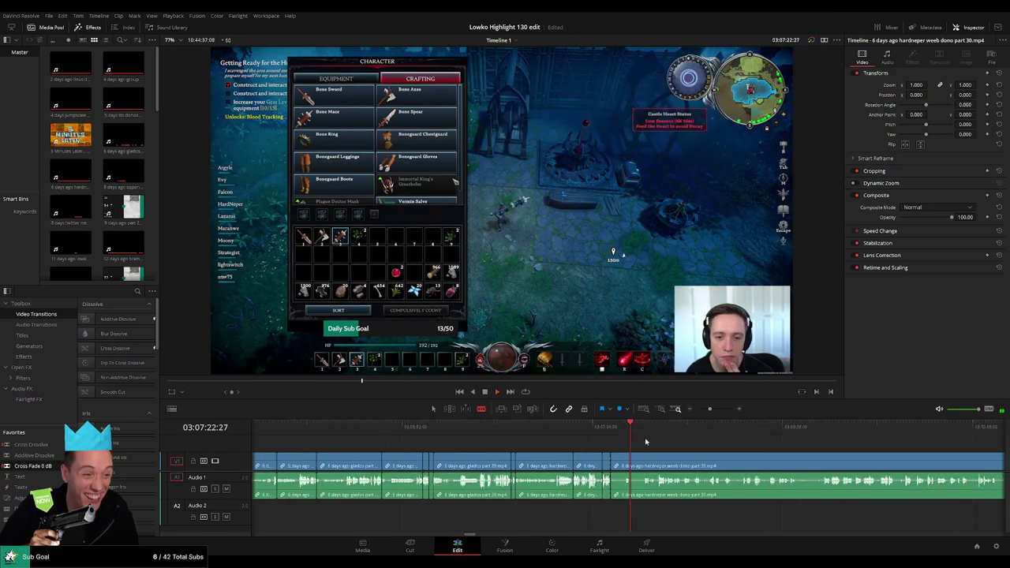
scroll(653, 451, "up", 5)
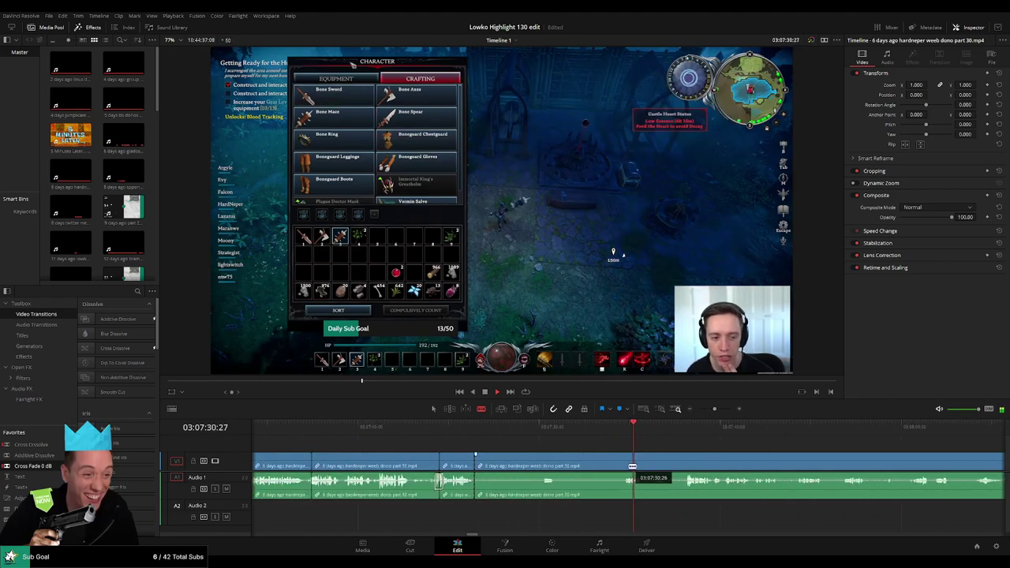
left_click(627, 465)
key("a")
left_click(597, 468)
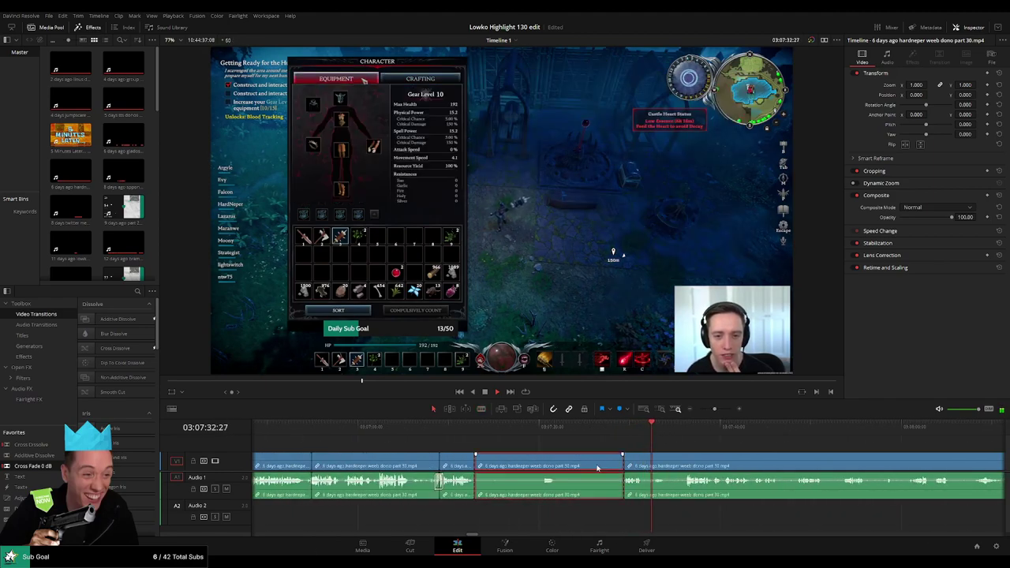
key("Delete")
left_click_drag(36, 475, 491, 464)
key("ctrl+z")
left_click_drag(36, 474, 451, 467)
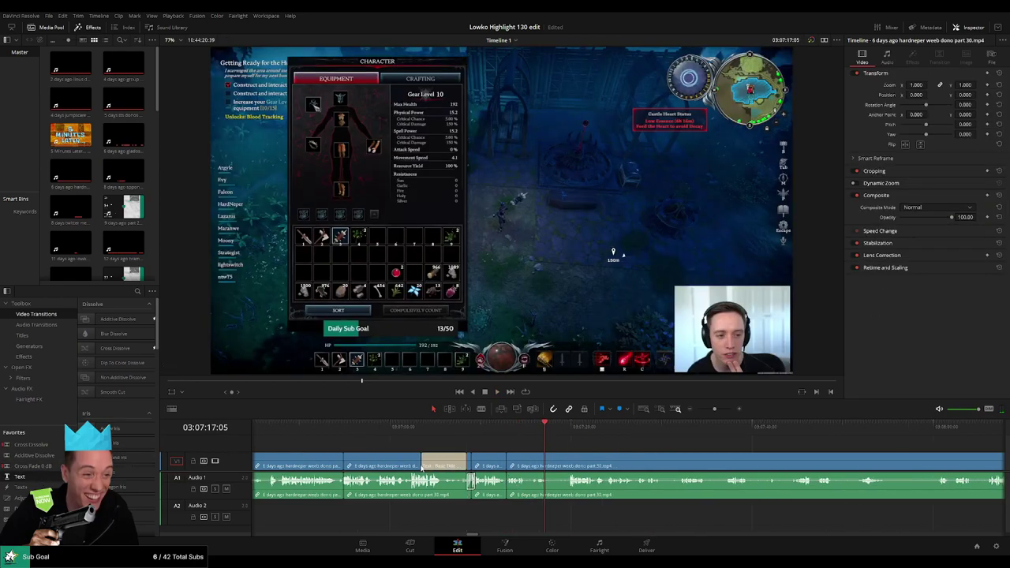
key("ctrl+z")
Step: Add a Cross Fade 0 dB transition to the audio cut at about 03:07:13 and play it back
left_click_drag(43, 467, 521, 489)
key("space")
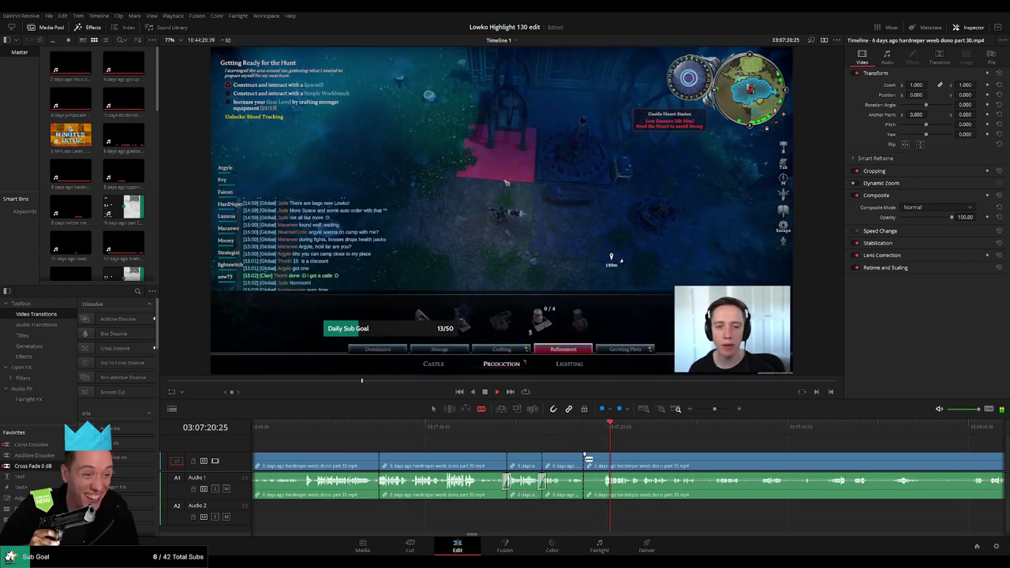
Step: Split the part 30 clip at about 03:07:17, before the building menu footage
left_click(586, 443)
scroll(584, 446, "up", 3)
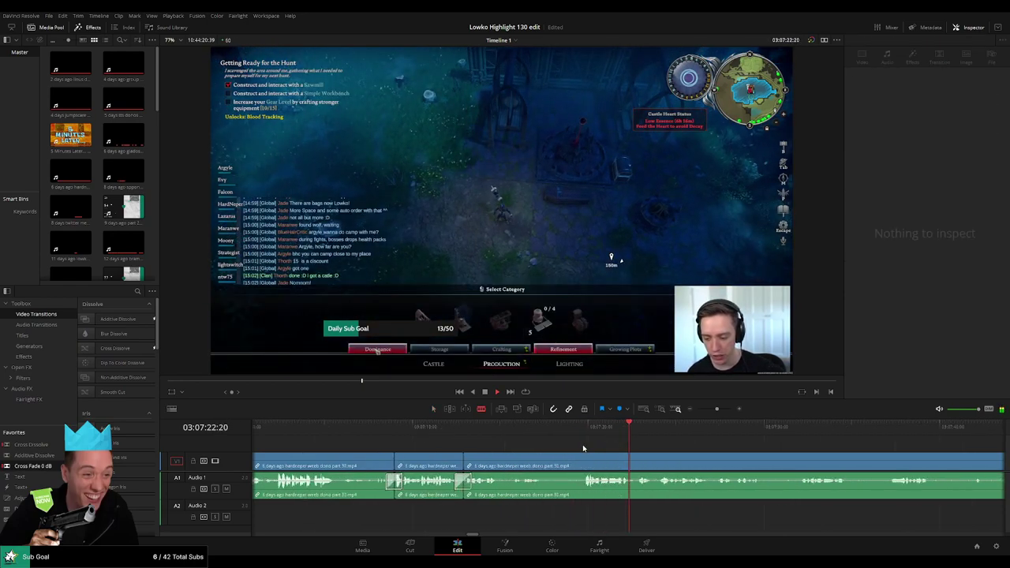
left_click(517, 459)
key("a")
Step: Skim the part 30 clip from about 03:07:27 to 03:10:10, checking the workbench crafting footage for usable moments
left_click(747, 428)
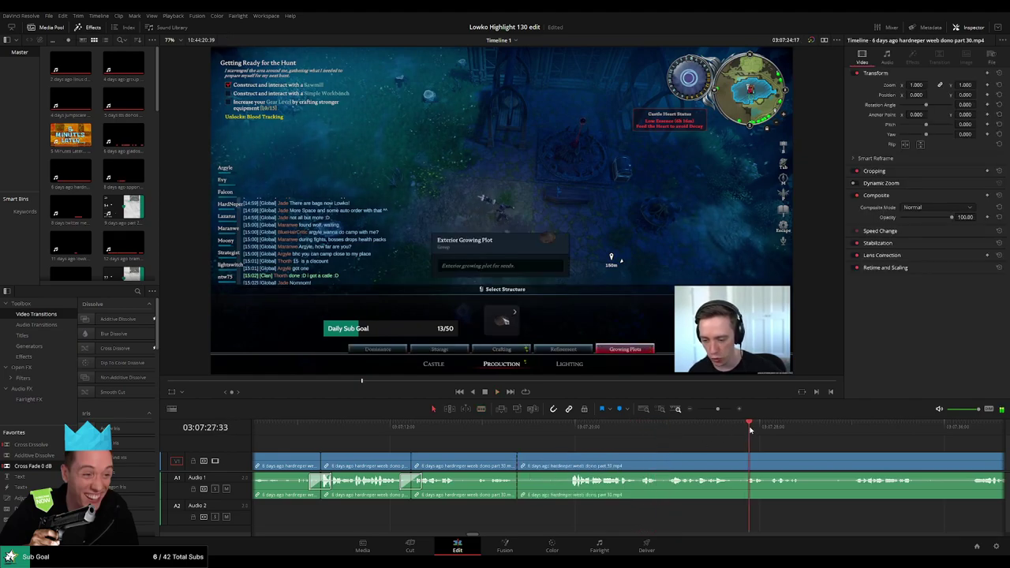
scroll(652, 446, "right", 4)
left_click(628, 429)
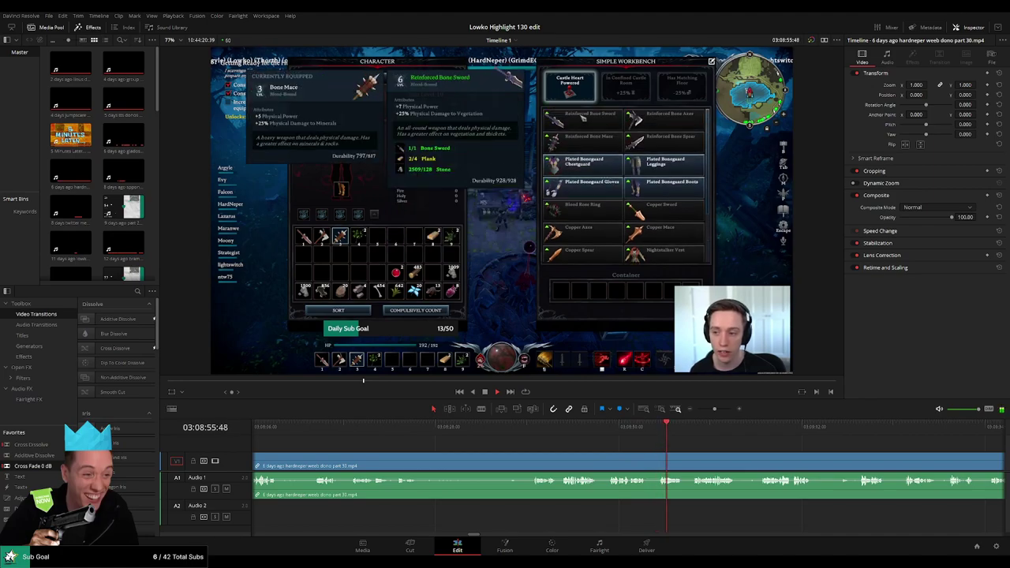
scroll(412, 453, "right", 5)
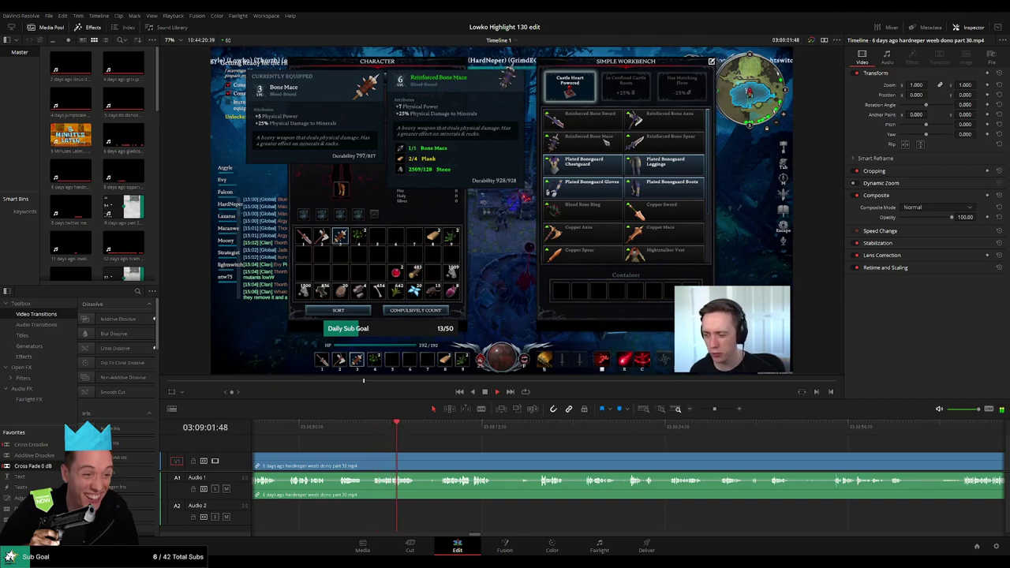
left_click(441, 432)
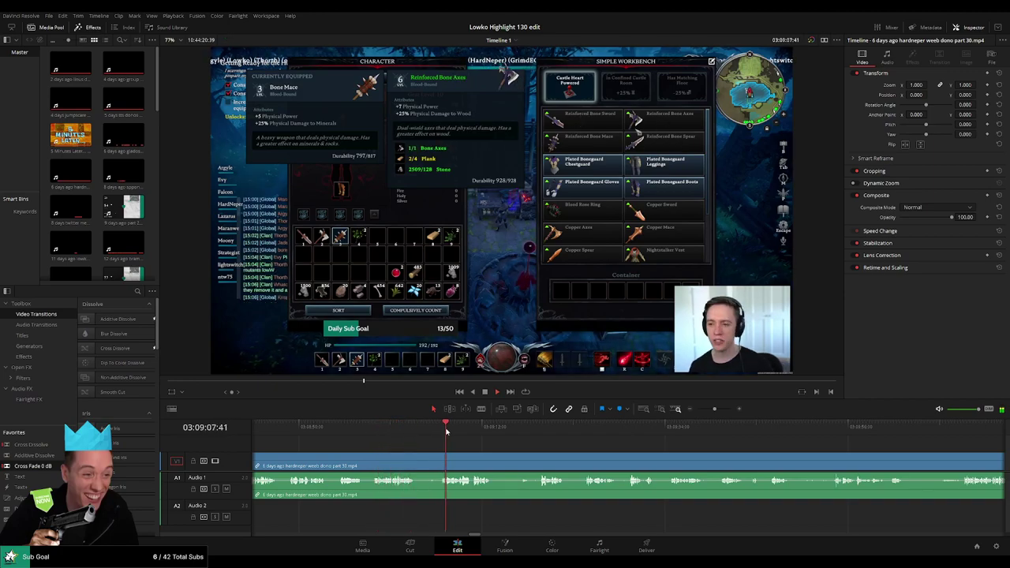
scroll(418, 439, "right", 2)
left_click(415, 432)
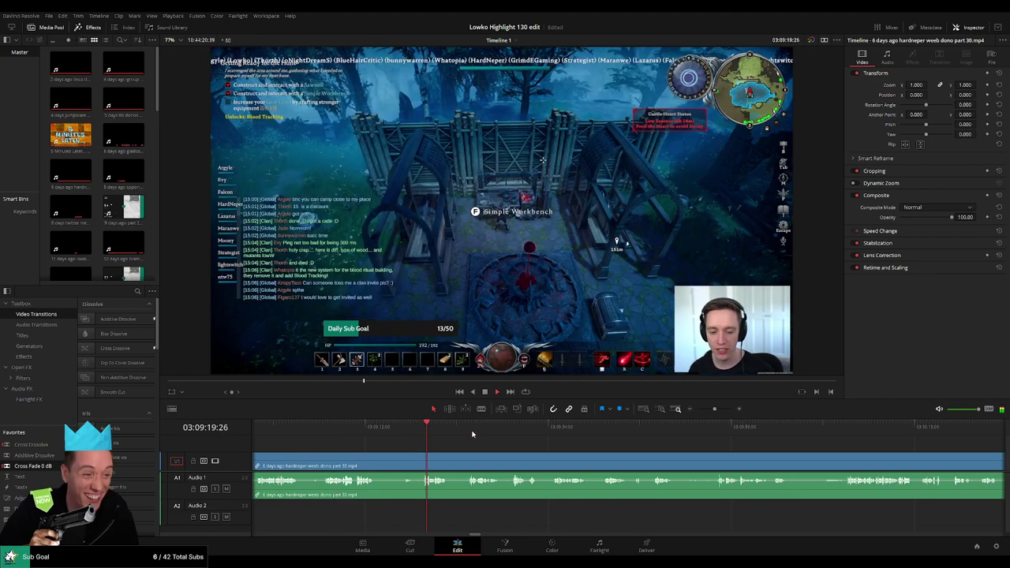
left_click(523, 432)
left_click(654, 430)
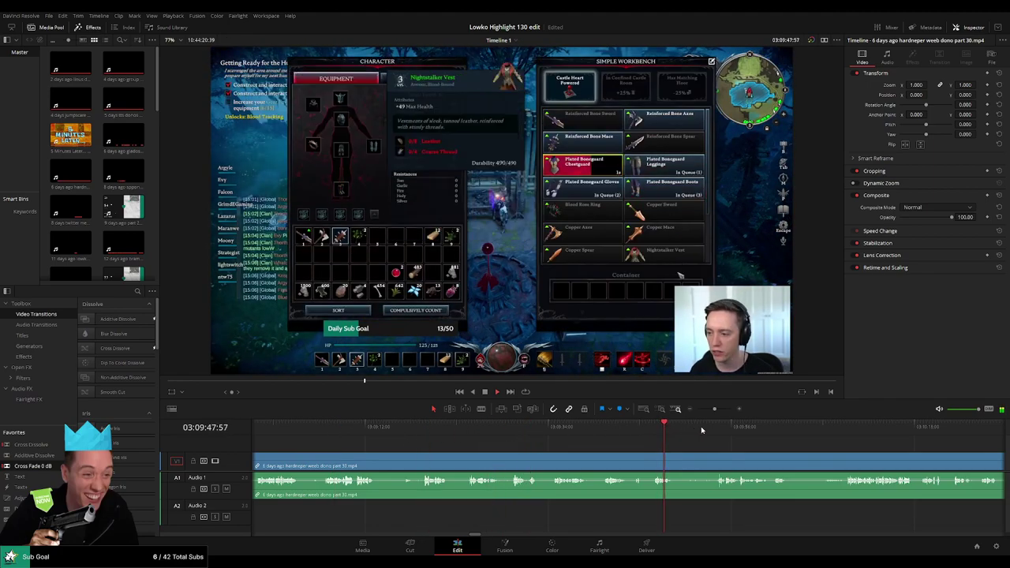
left_click(735, 429)
scroll(525, 436, "right", 1)
left_click(577, 429)
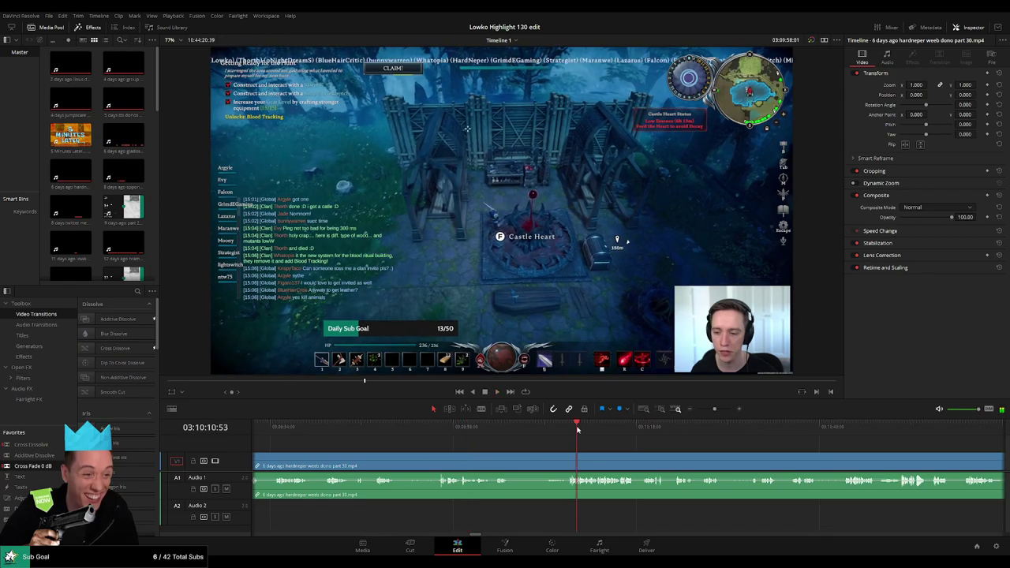
Step: Continue skimming the clip to about 03:11:44, checking the vampire powers, V Blood and map footage
scroll(584, 439, "right", 2)
left_click(534, 433)
left_click(640, 433)
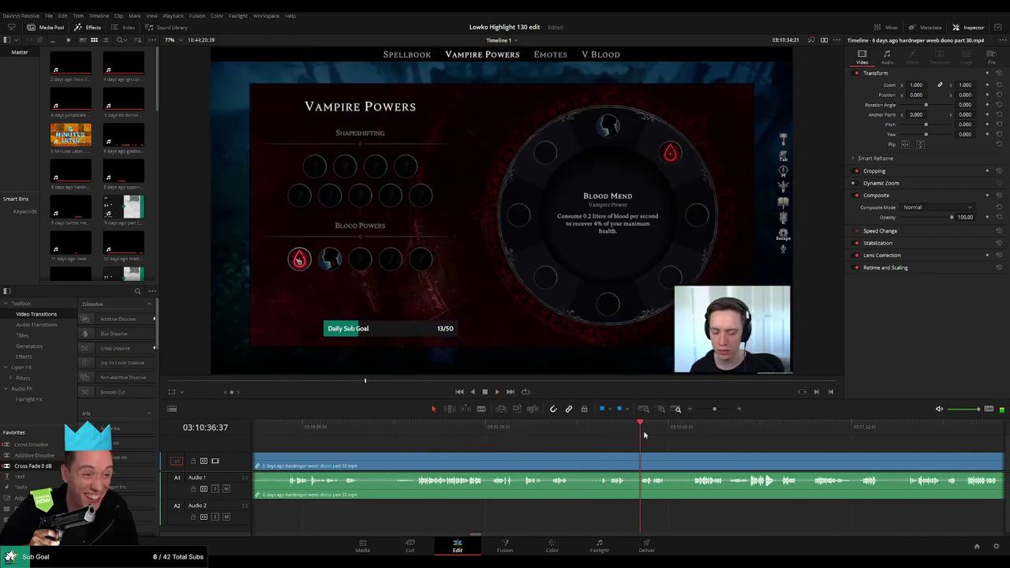
scroll(670, 449, "right", 3)
left_click_drag(659, 433, 681, 433)
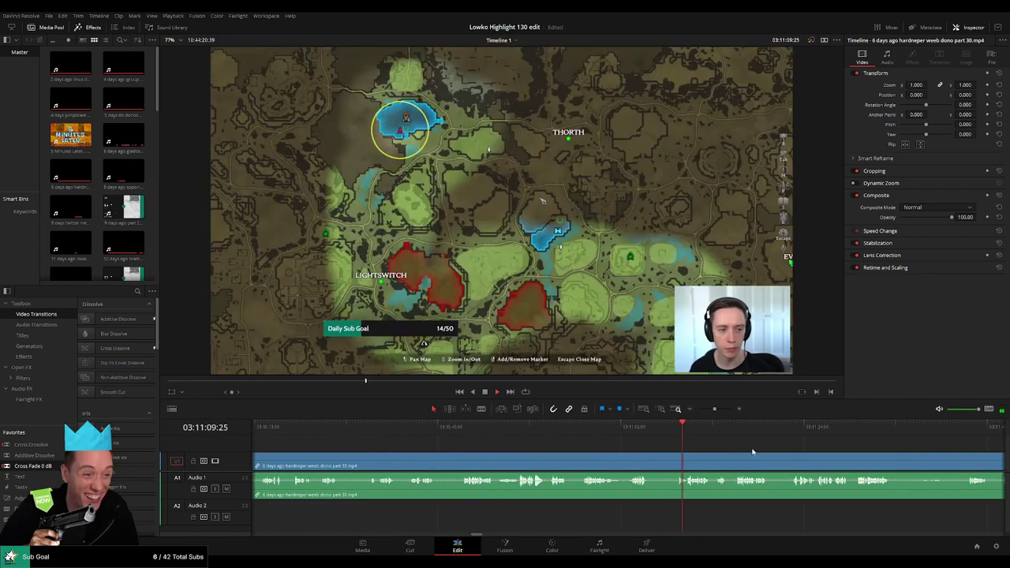
scroll(631, 450, "right", 3)
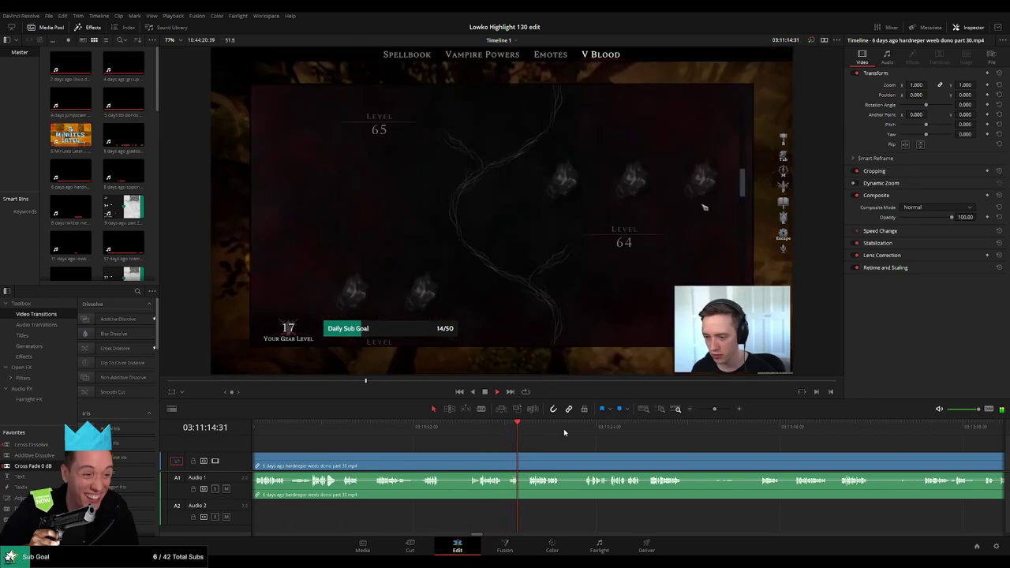
left_click(591, 430)
left_click_drag(710, 432, 760, 433)
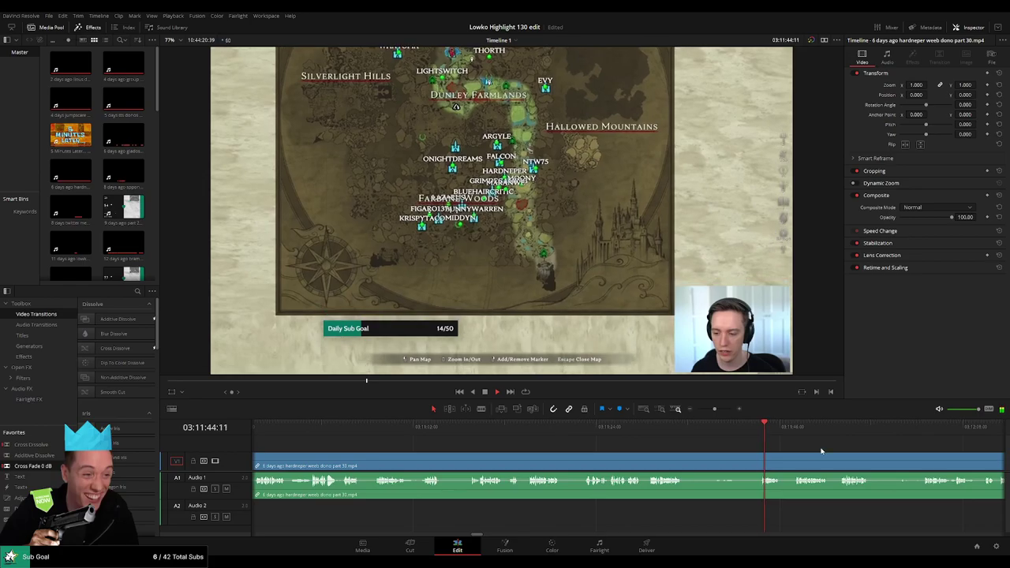
left_click_drag(830, 450, 479, 445)
Step: Skim the Alpha Wolf tracking footage from about 03:12:04 to 03:14:19 to find where the next usable section starts
left_click(573, 431)
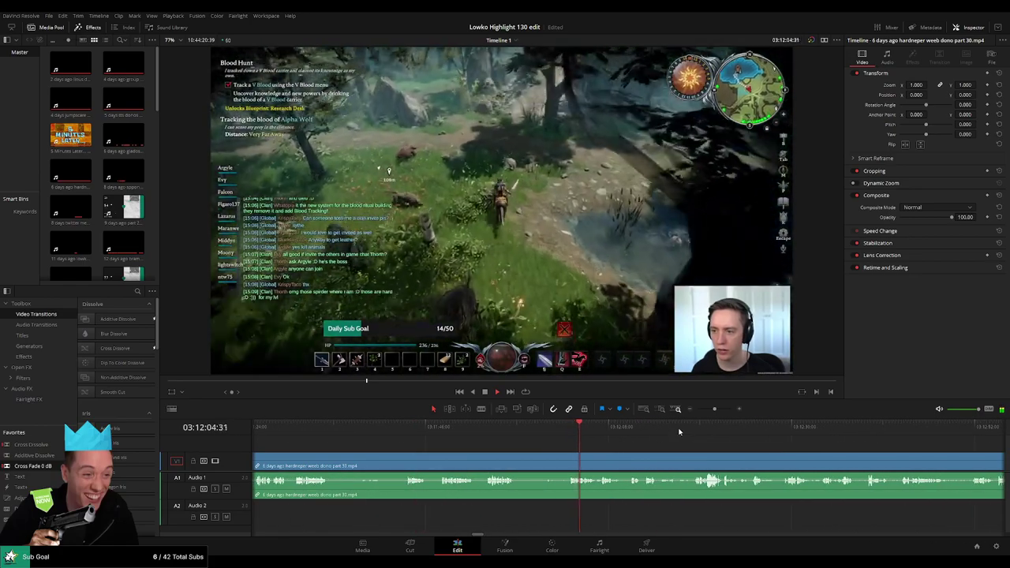
left_click(701, 430)
left_click(541, 447)
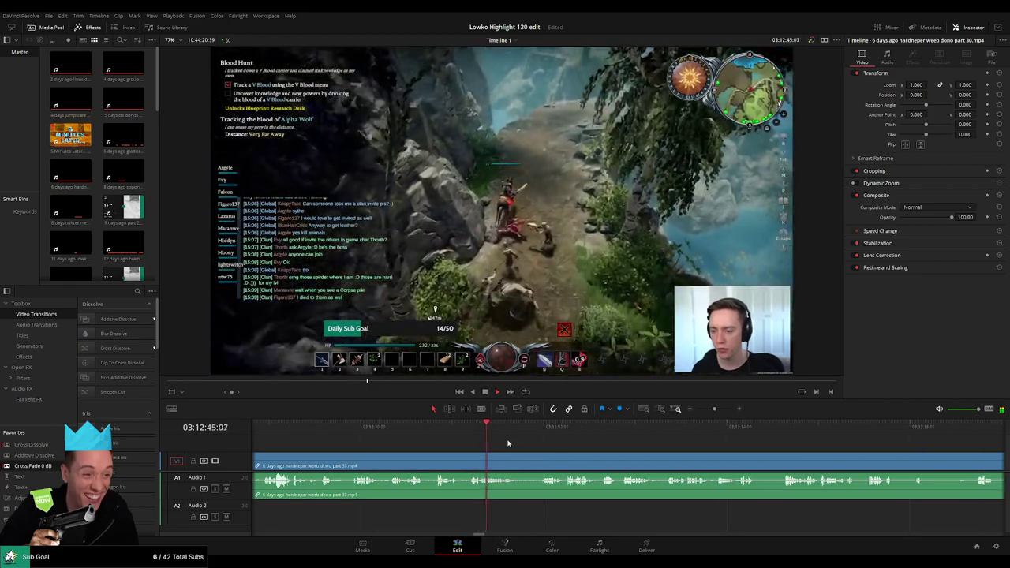
left_click(535, 430)
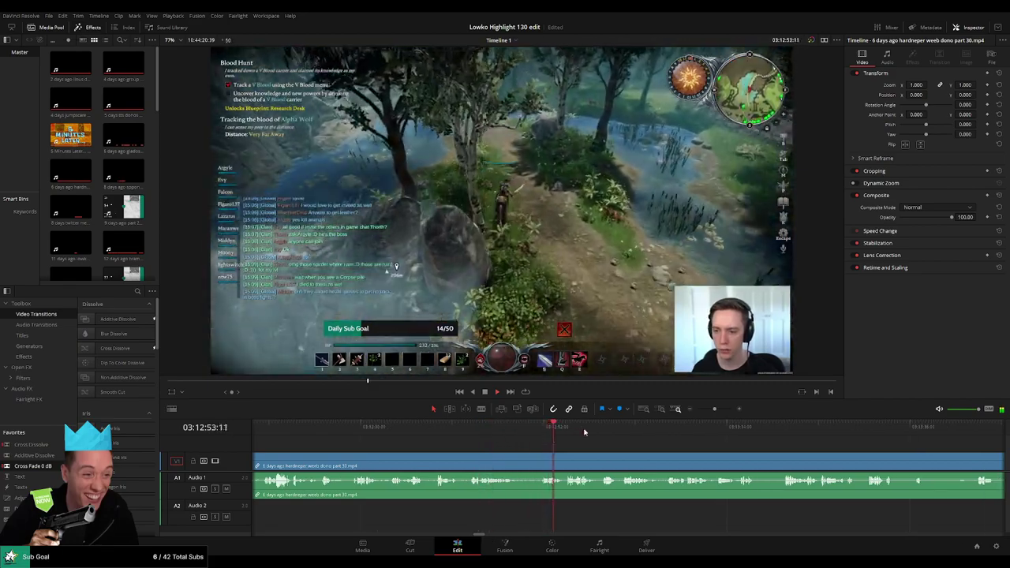
left_click(604, 429)
left_click_drag(760, 433, 779, 436)
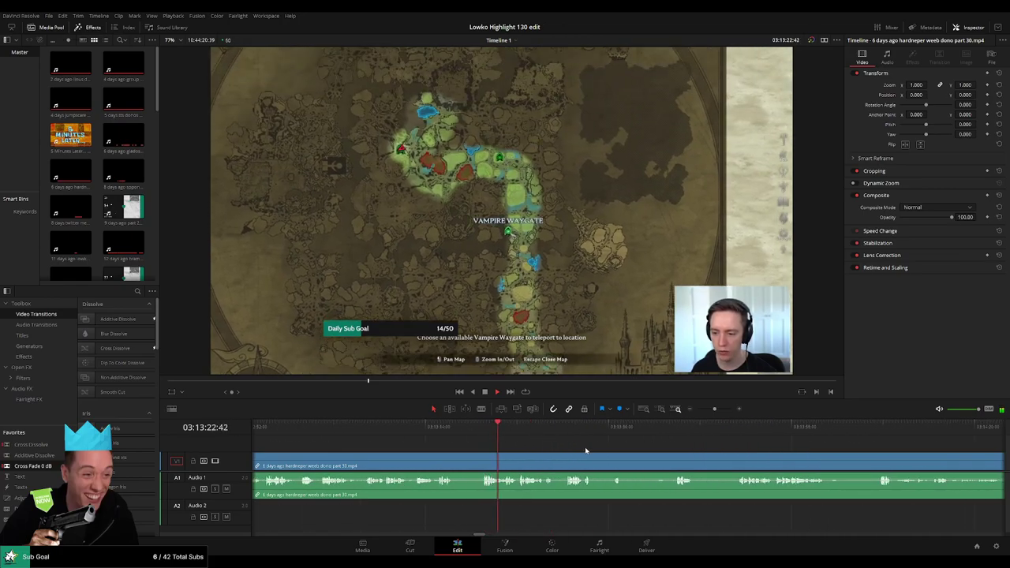
left_click(447, 430)
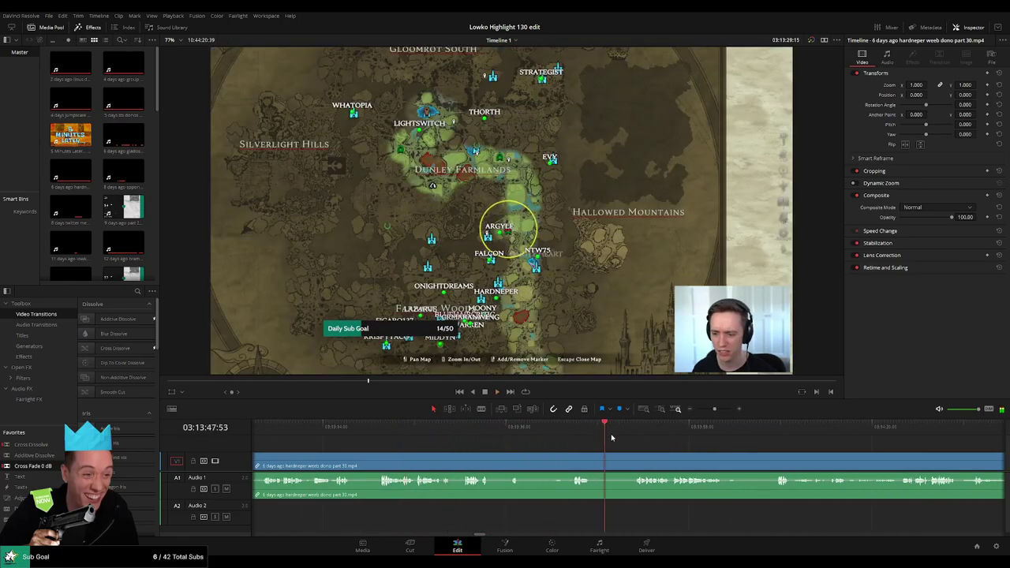
left_click(641, 438)
scroll(584, 451, "right", 2)
left_click(628, 435)
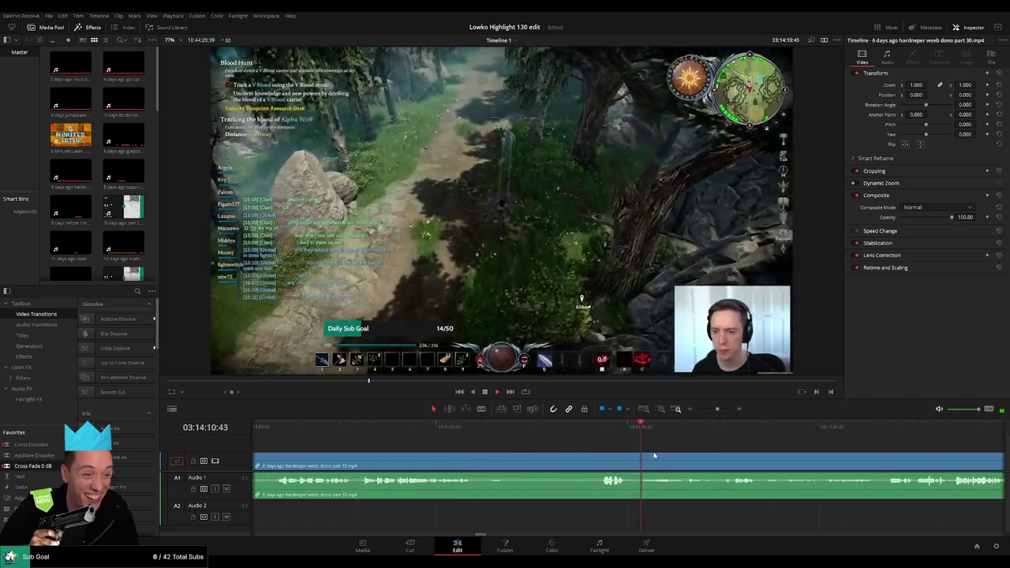
left_click(737, 432)
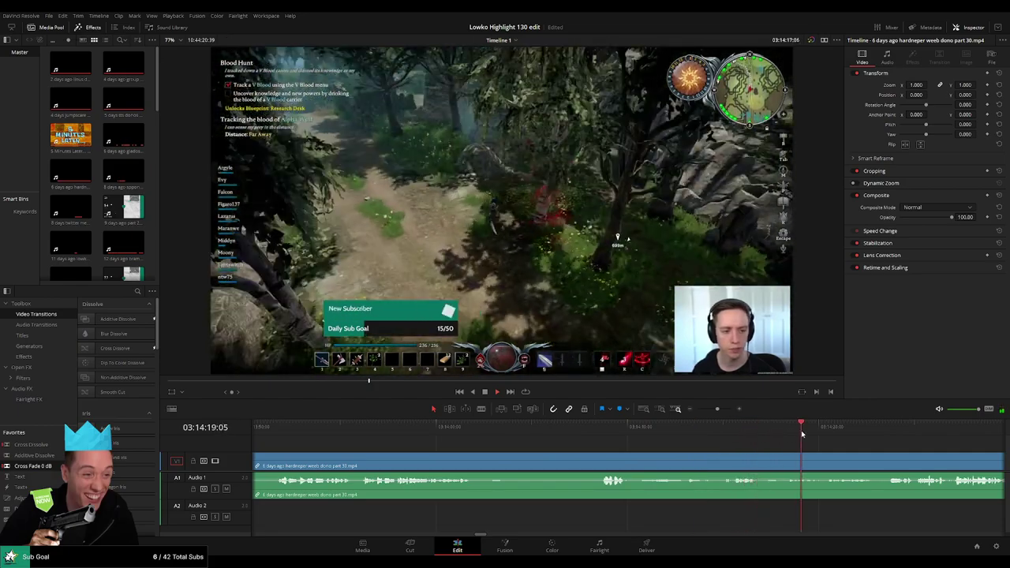
Step: Cut out the footage between about 03:07:17 and 03:14:08, closing the gap, and smooth the audio cut with a Cross Fade 0 dB
key("b")
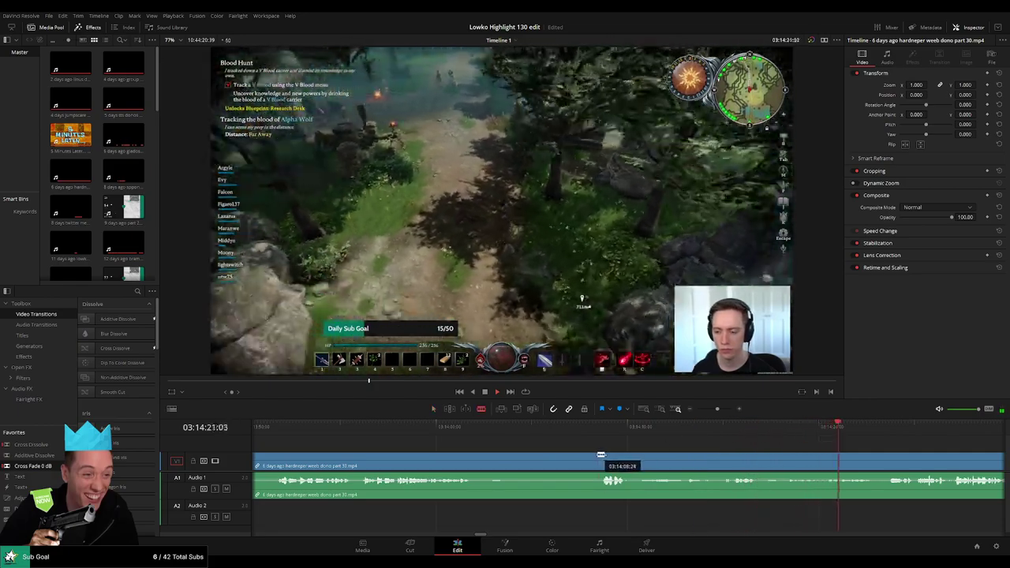
left_click(595, 456)
key("a")
left_click(550, 460)
key("Delete")
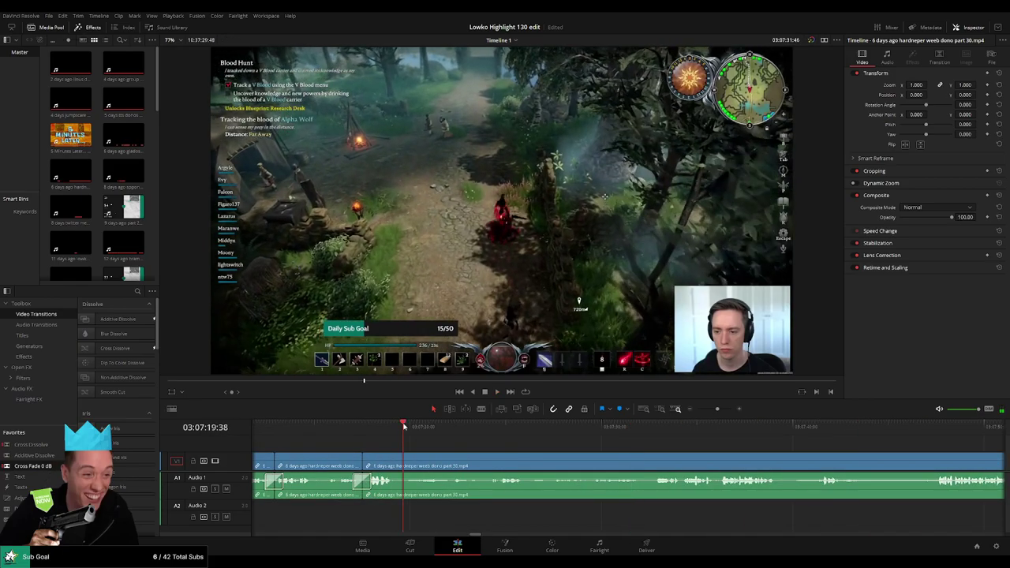
key("space")
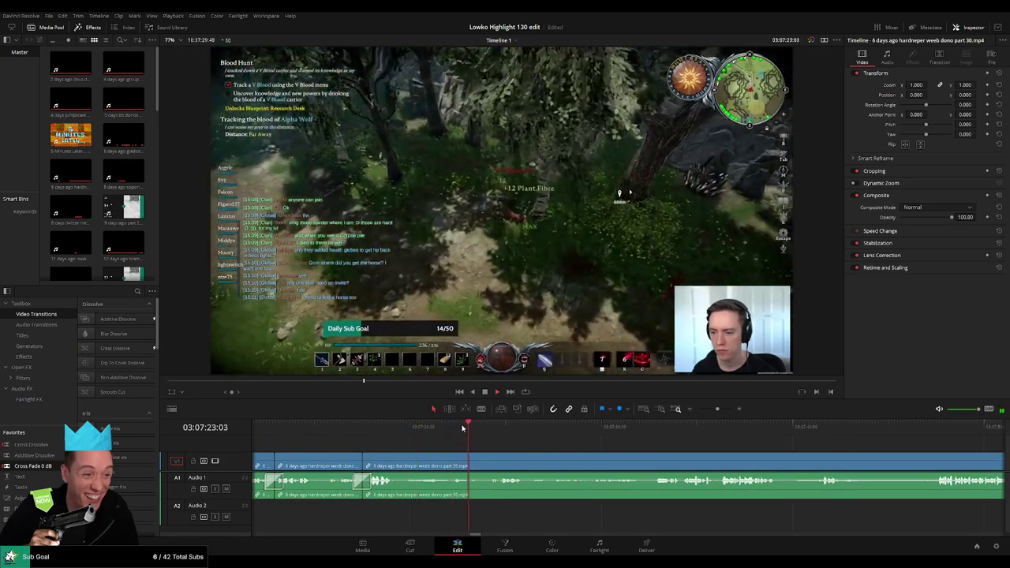
Step: Cut out the brief pause at about 03:07:24 in the part 30 clip, closing the gap
left_click_drag(512, 450, 416, 448)
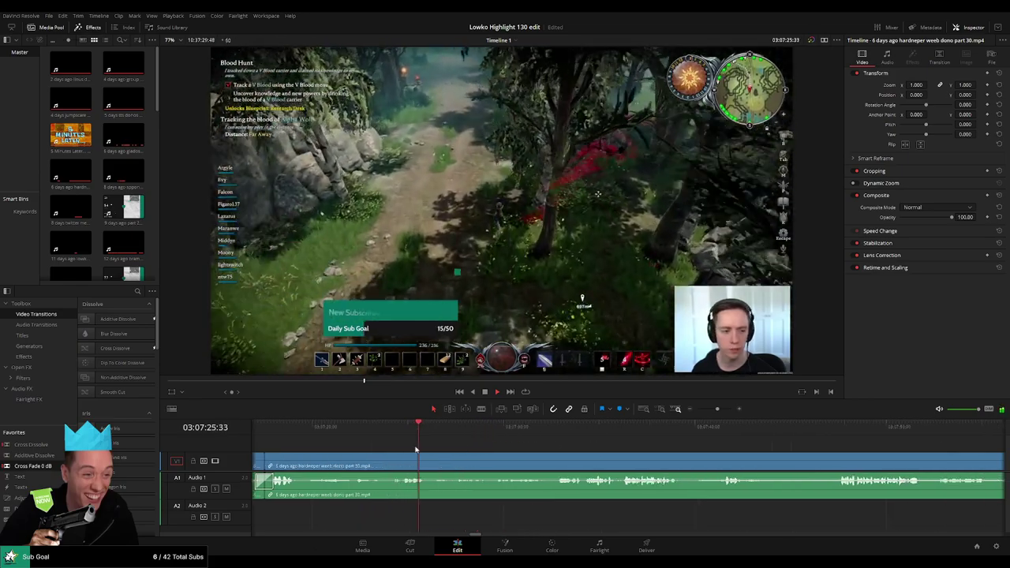
left_click(403, 432)
scroll(608, 471, "up", 2)
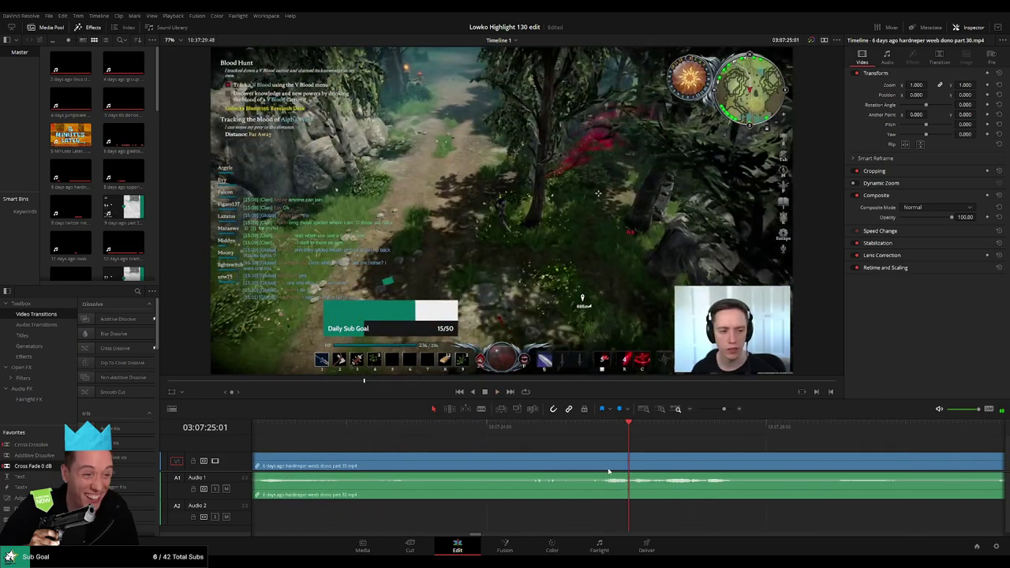
left_click(594, 466)
key("a")
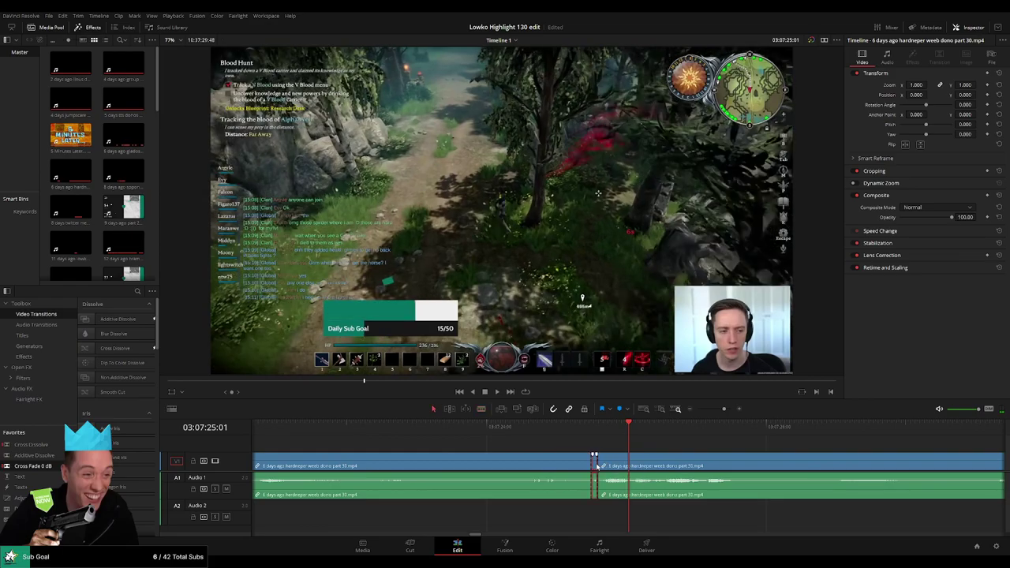
left_click(594, 466)
key("Delete")
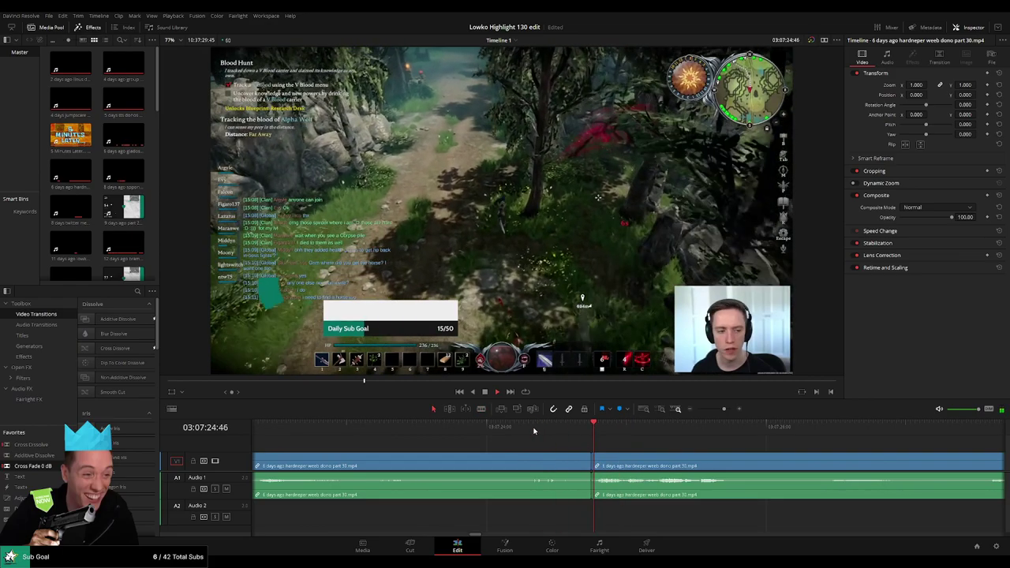
Step: Check the footage up to about 03:07:39, and delete the segment between about 03:07:17 and 03:07:24, closing the gap
left_click_drag(725, 409, 713, 413)
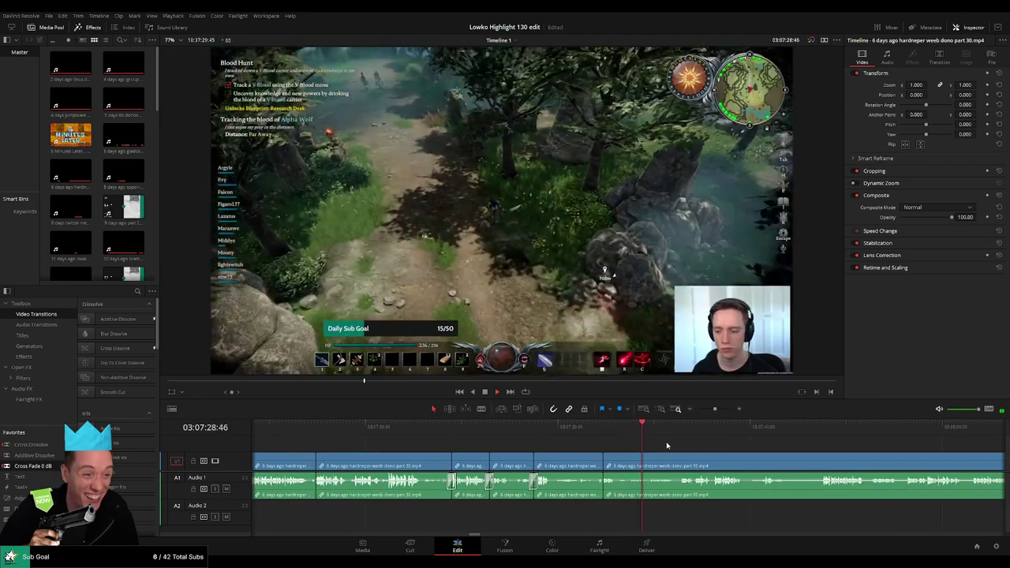
scroll(667, 450, "up", 1)
left_click_drag(696, 450, 488, 441)
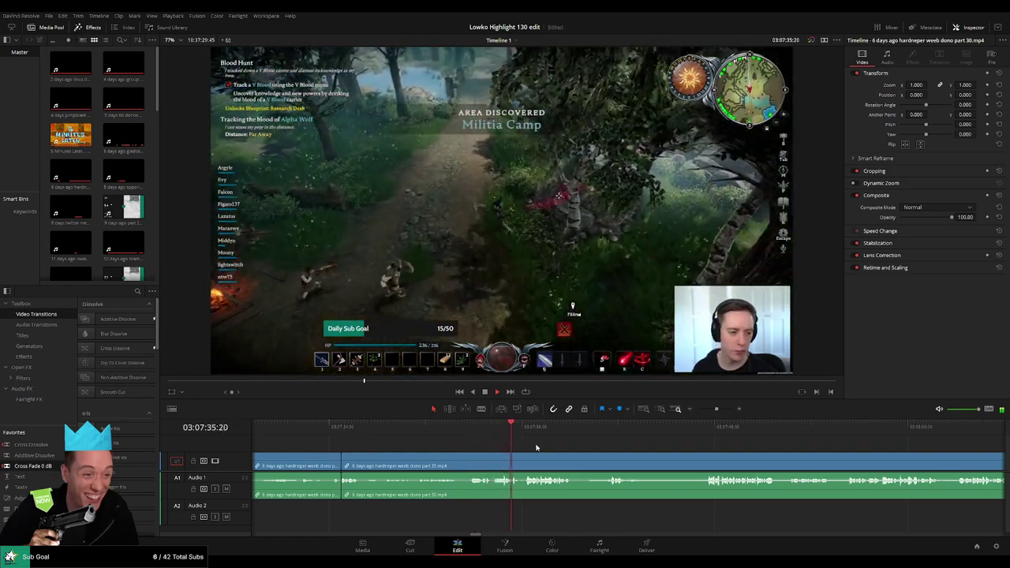
left_click_drag(534, 448, 432, 446)
scroll(552, 451, "down", 1)
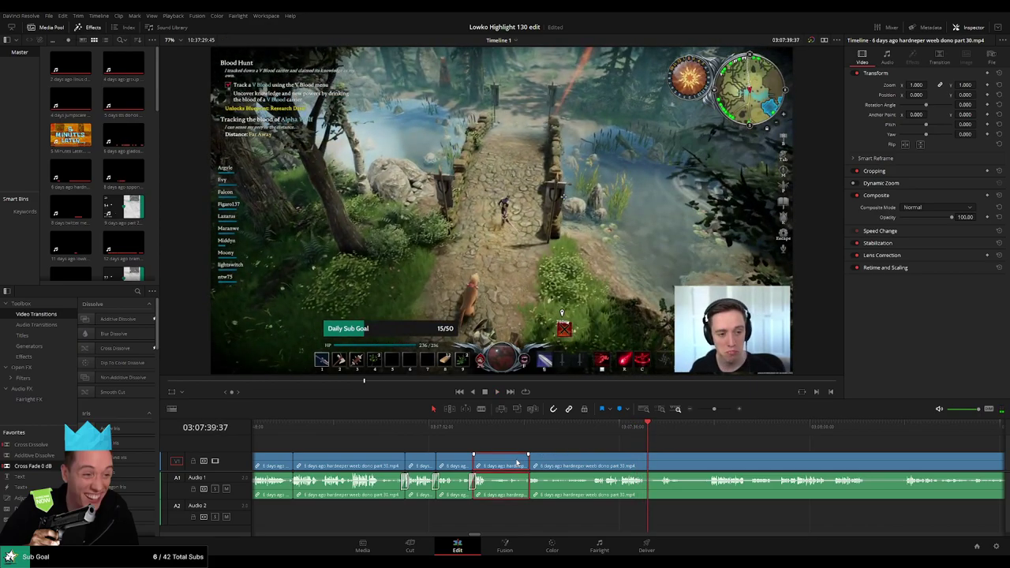
key("BackSpace")
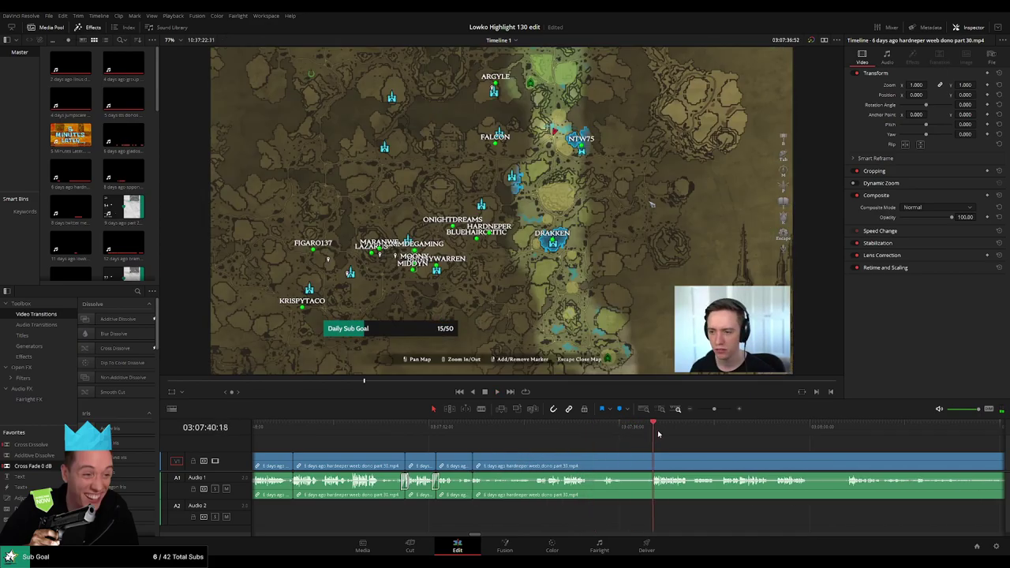
Step: Skim the part 30 clip from about 03:08:03 to 03:10:30, checking the forest travel footage for usable moments
left_click(837, 434)
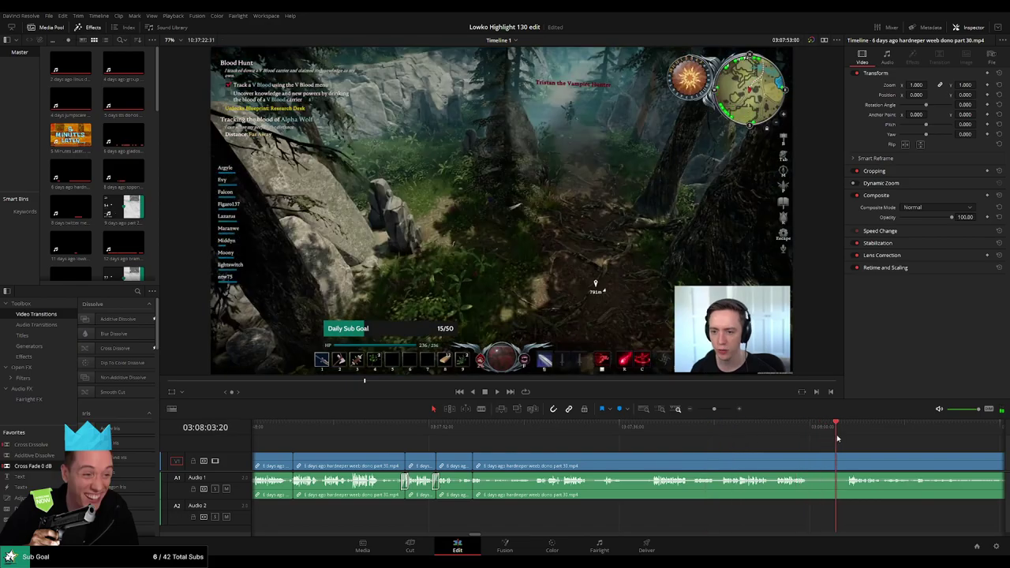
key("space")
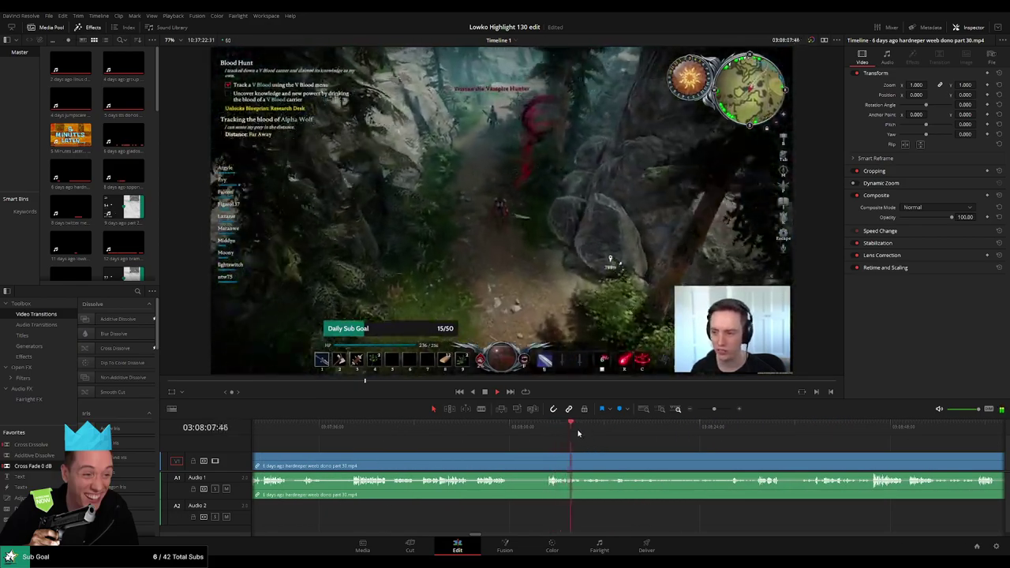
left_click_drag(601, 433, 618, 434)
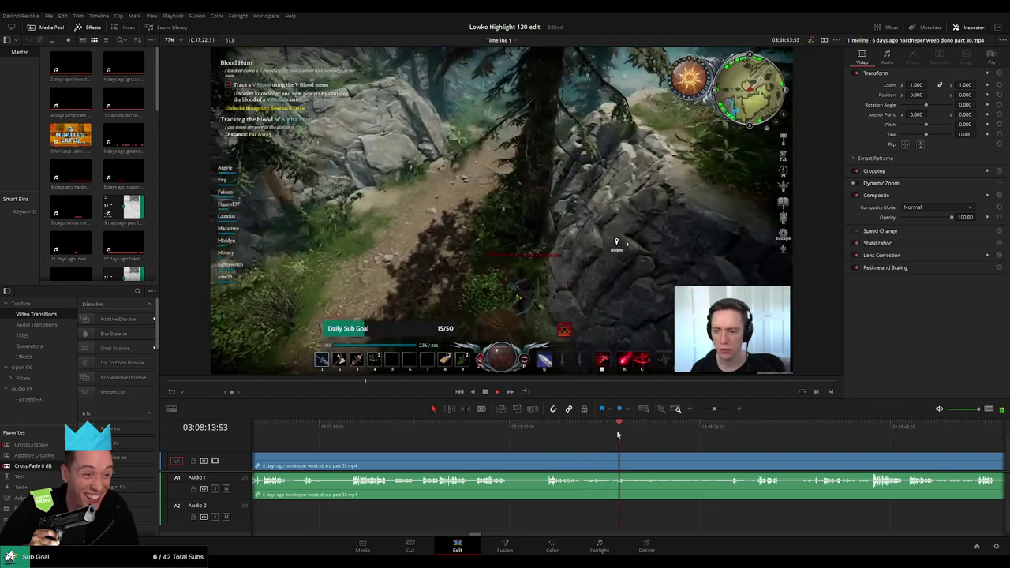
left_click(636, 434)
left_click(728, 437)
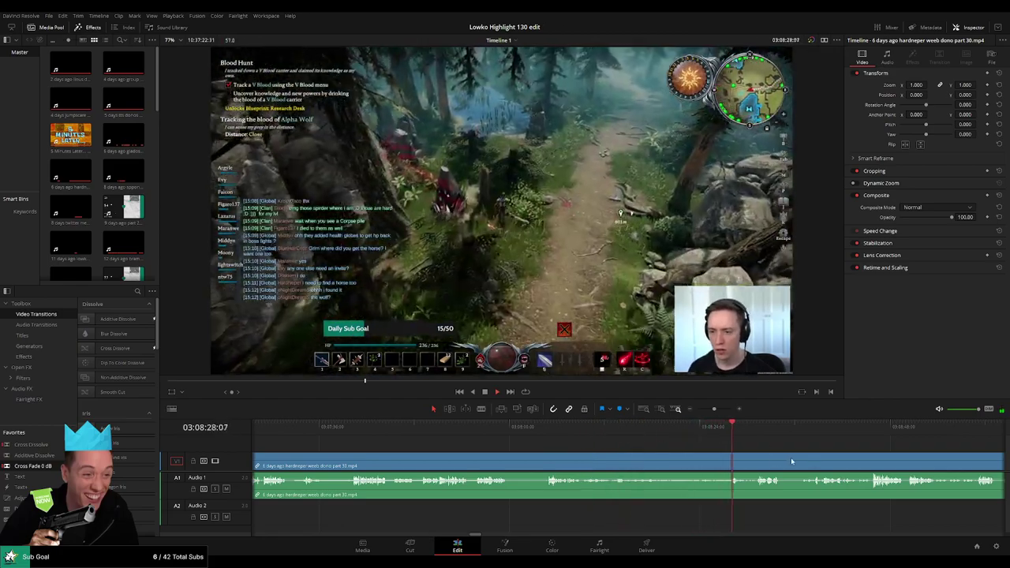
scroll(791, 462, "right", 3)
left_click_drag(649, 436, 667, 433)
left_click_drag(737, 435, 888, 443)
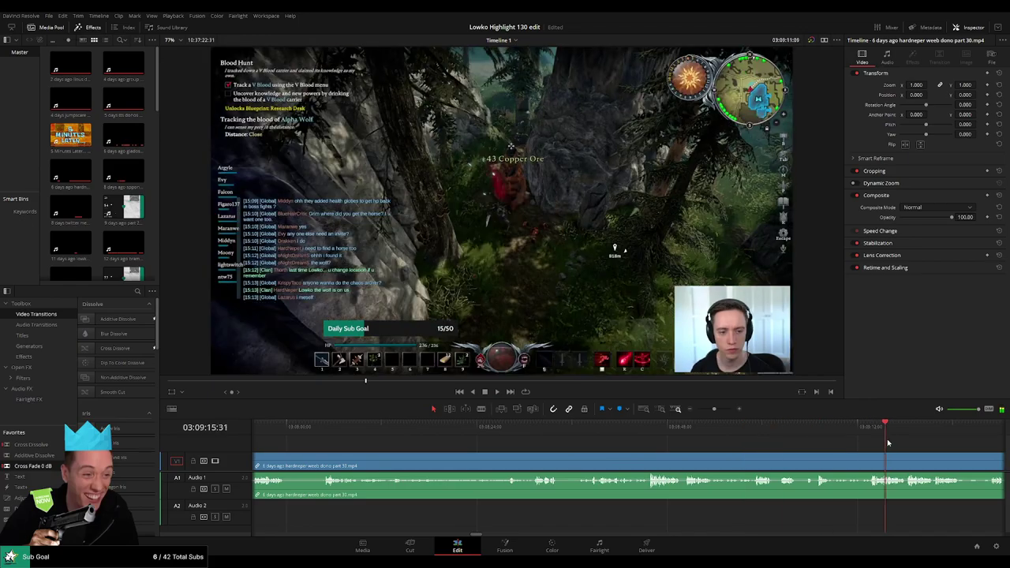
scroll(678, 452, "right", 2)
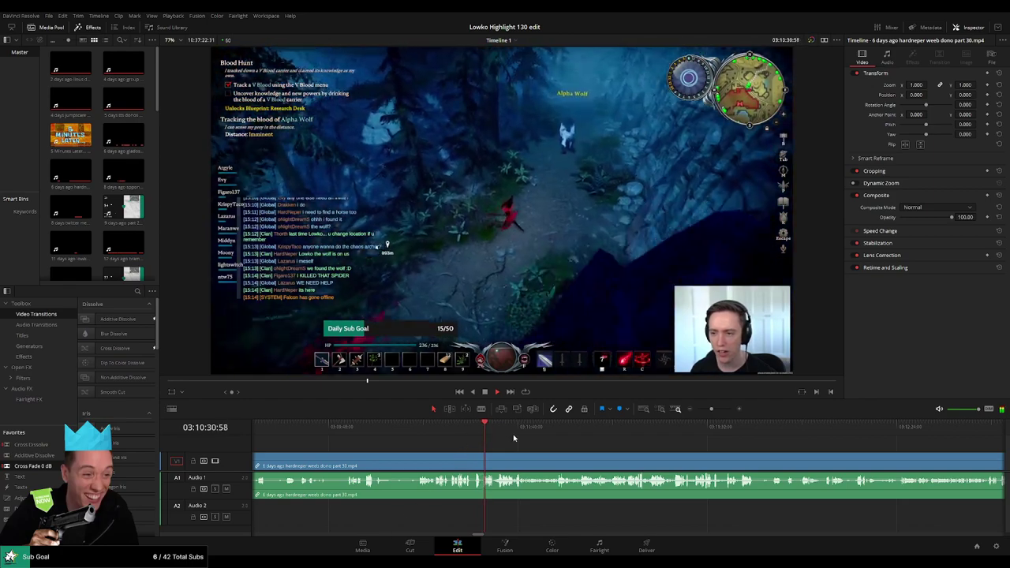
Step: Skim the Alpha Wolf fight from about 03:10:34 to 03:12:17 to find where the next usable section starts
scroll(701, 447, "up", 3)
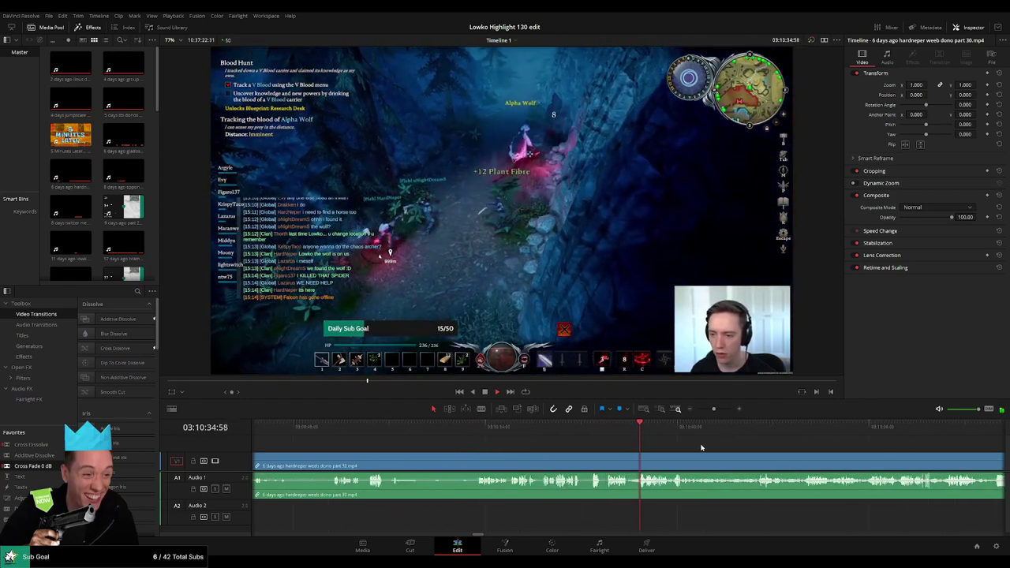
left_click_drag(701, 447, 512, 439)
left_click(581, 428)
left_click(661, 428)
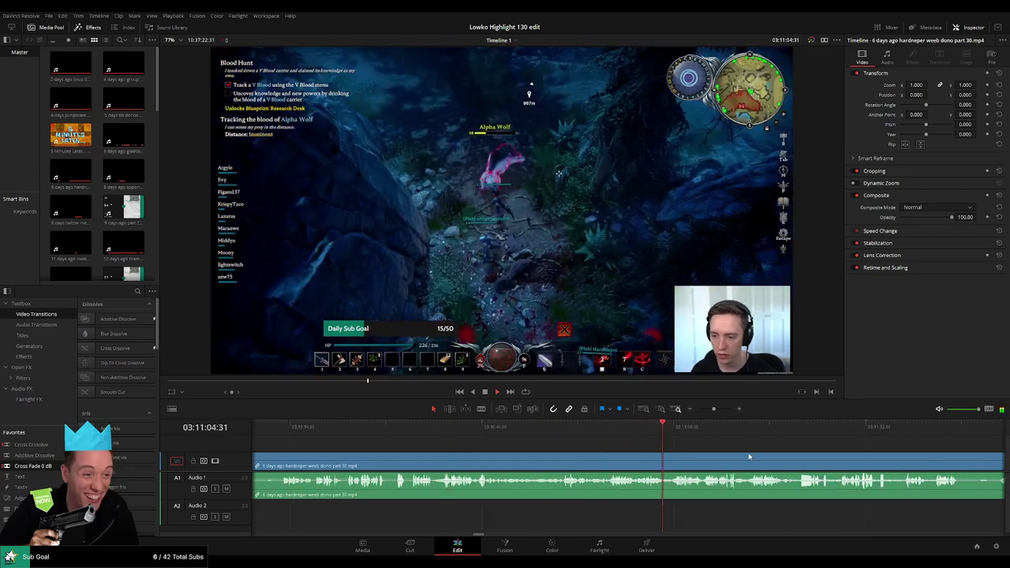
left_click_drag(750, 455, 536, 440)
left_click(520, 429)
left_click(707, 429)
mouse_move(717, 445)
left_mouse_down()
mouse_move(750, 442)
mouse_move(457, 442)
mouse_move(704, 446)
left_mouse_up()
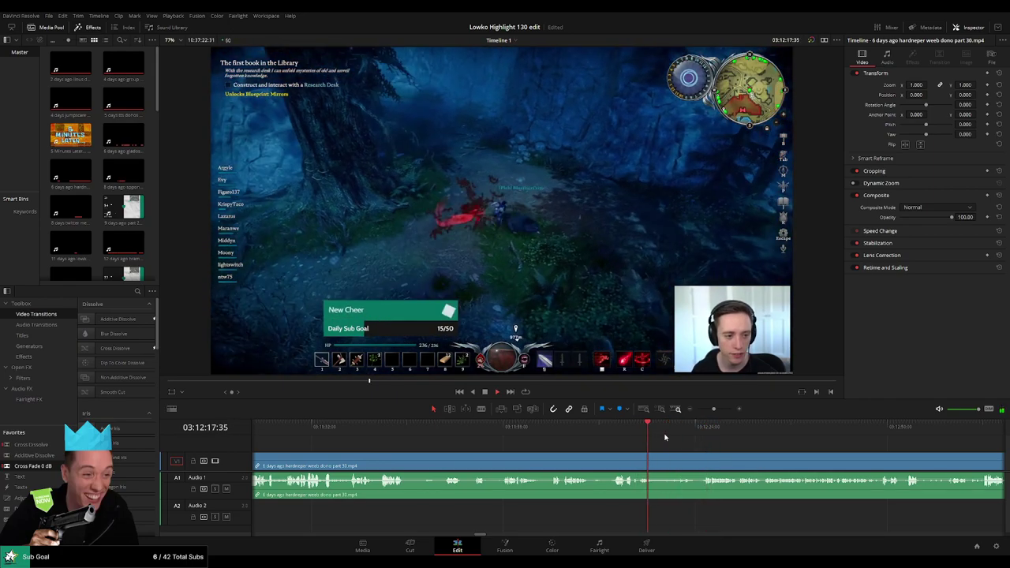
Step: Cut out the footage between about 03:07:17 and 03:12:15, closing the gap, and smooth the audio cut with a Cross Fade 0 dB
left_click_drag(736, 460, 549, 448)
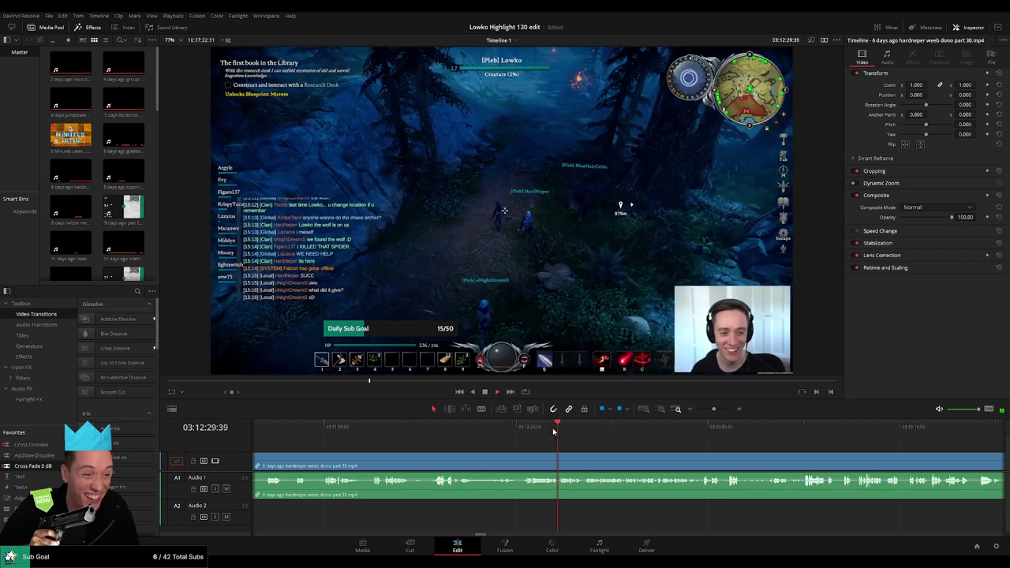
left_click_drag(518, 430, 439, 428)
key("space")
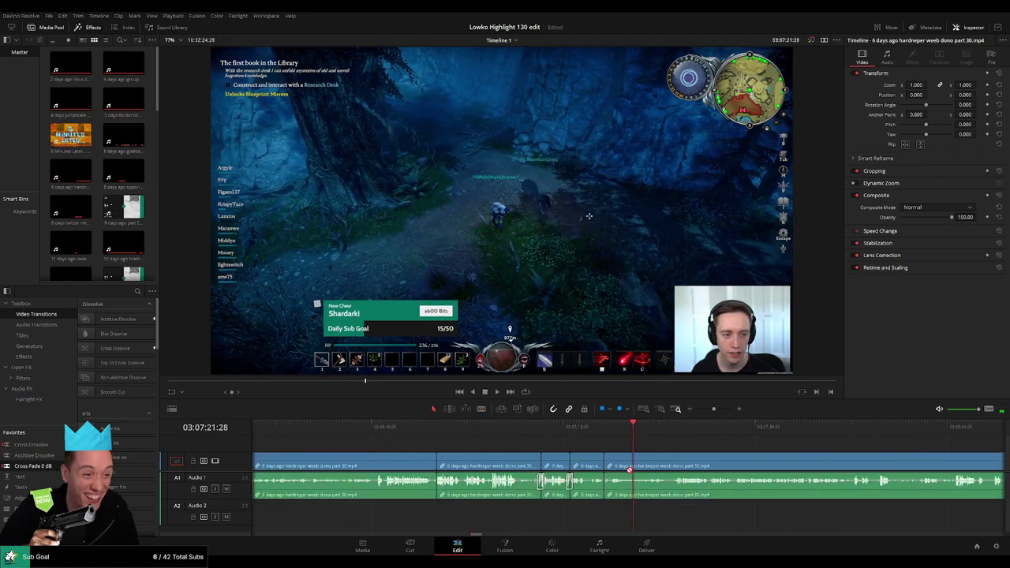
left_click_drag(39, 467, 626, 486)
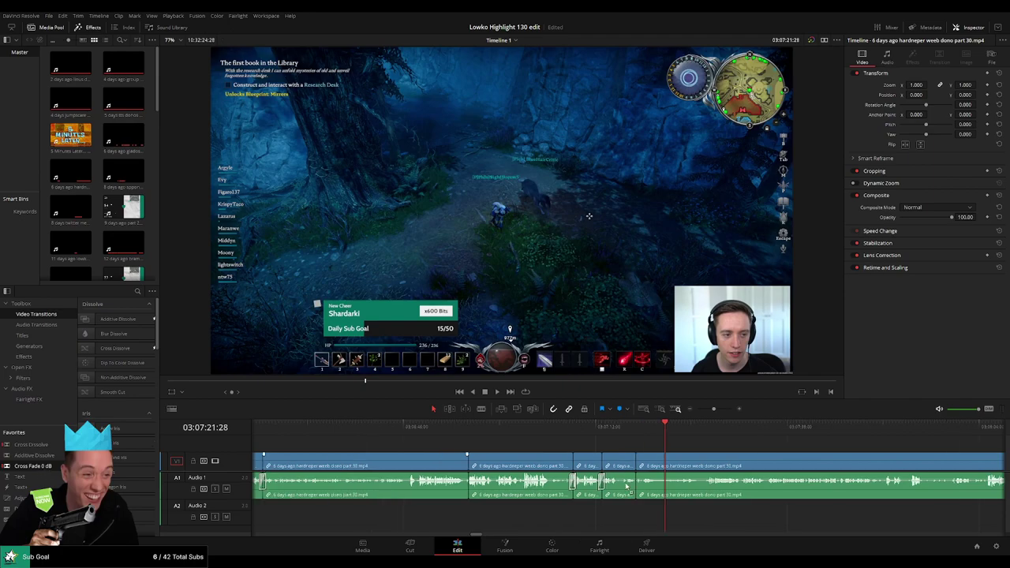
Step: Cut out the footage between about 03:07:20 and 03:07:26, closing the gap, and add a Cross Fade 0 dB at the audio cut
left_click(650, 434)
key("space")
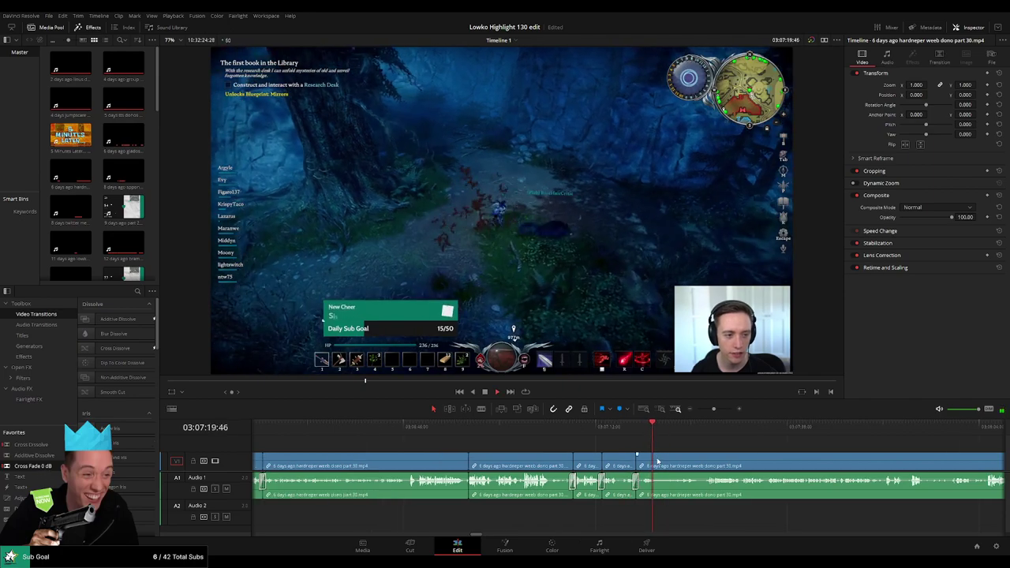
key("b")
left_click(657, 467)
left_click(685, 436)
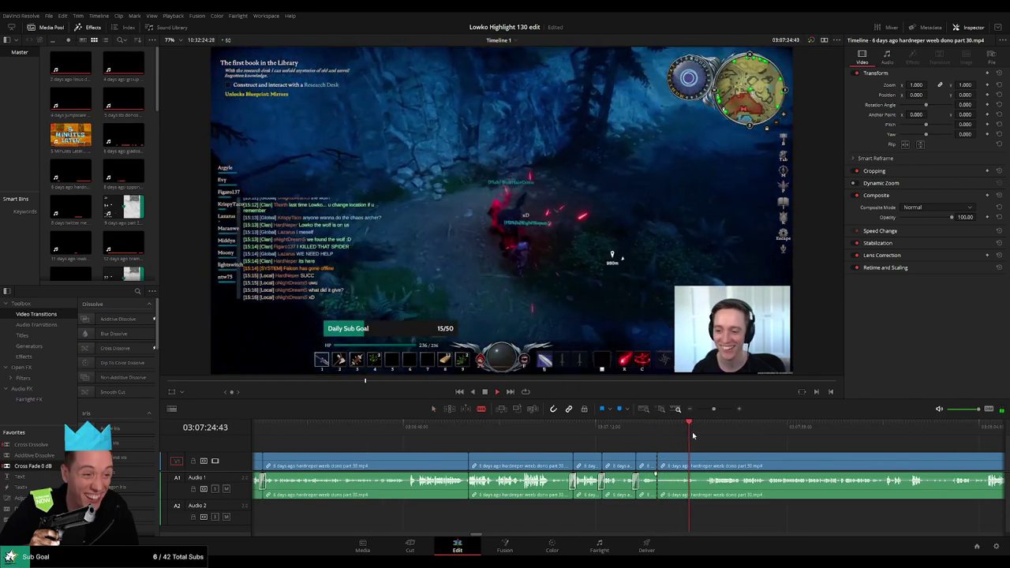
left_click(701, 435)
key("space")
left_click(704, 460)
key("a")
left_click(682, 467)
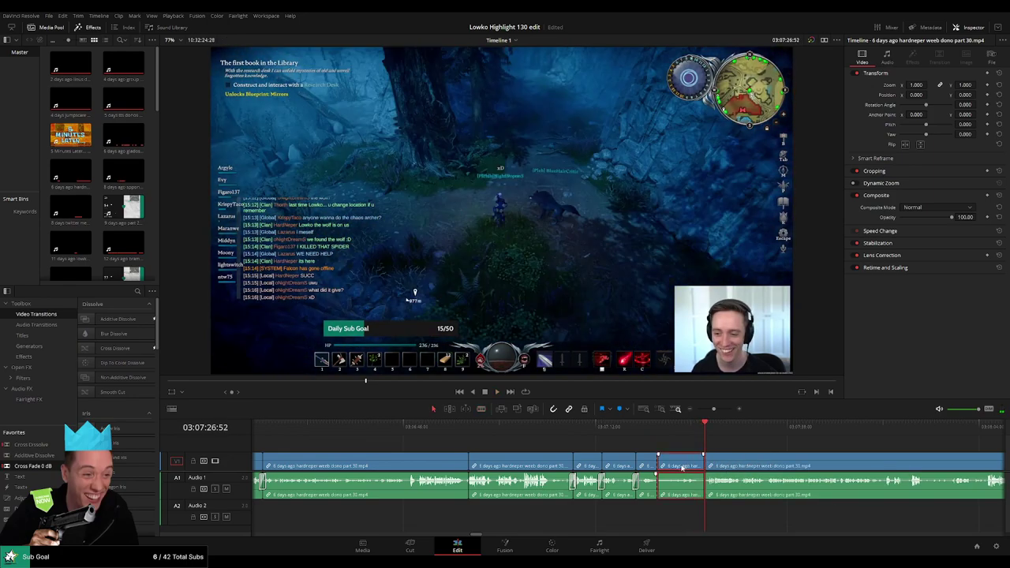
key("Delete")
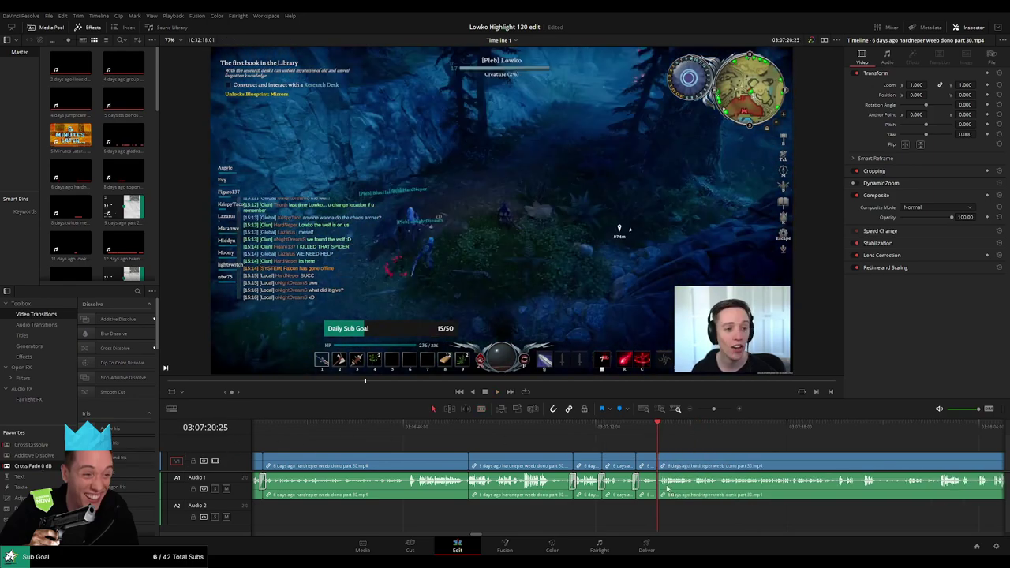
key("space")
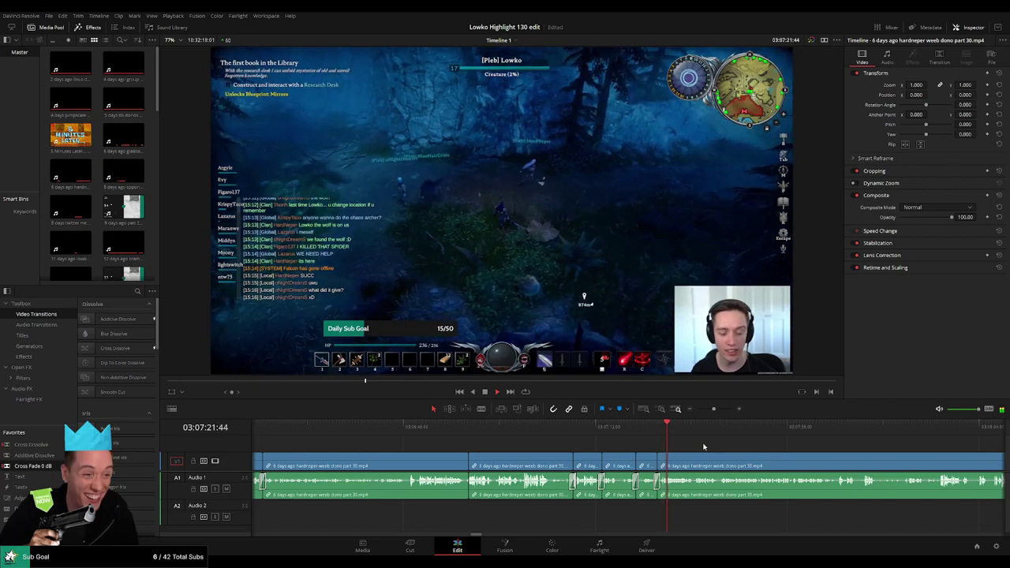
Step: Review the footage after the new cut from about 03:07:21 to 03:07:45 to find where the usable part ends
left_click_drag(745, 452, 544, 440)
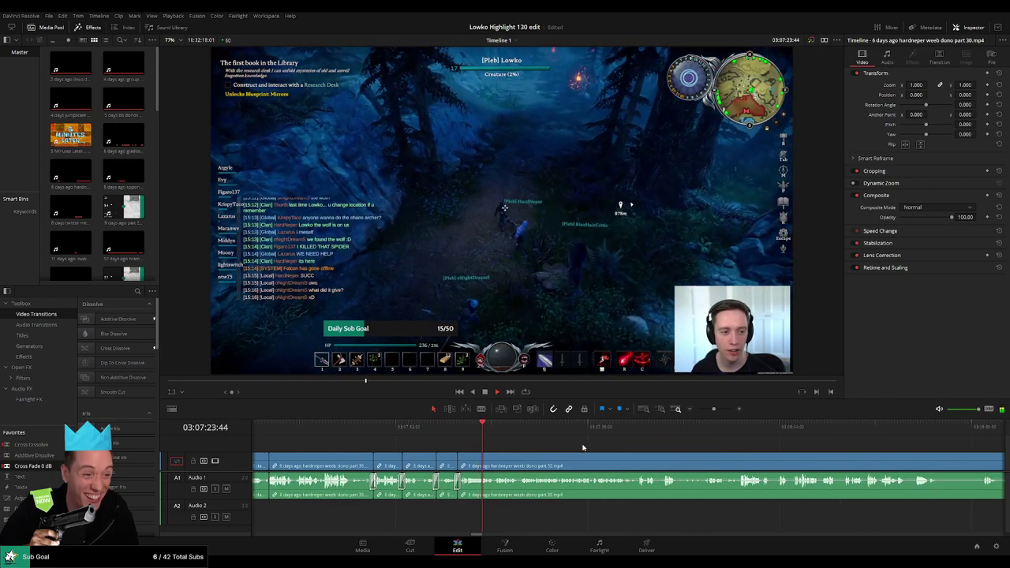
left_click_drag(618, 448, 552, 448)
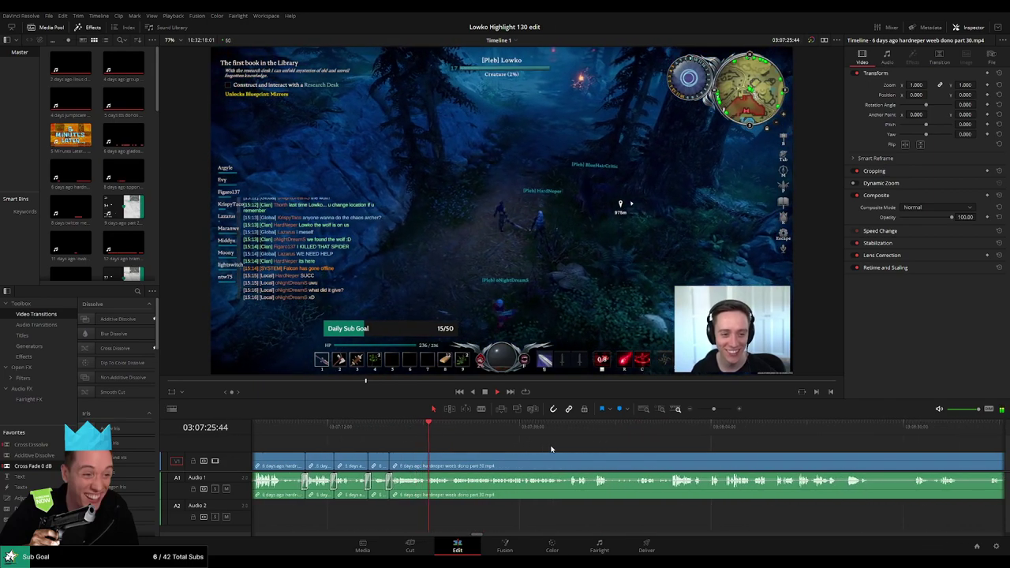
scroll(564, 451, "left", 3)
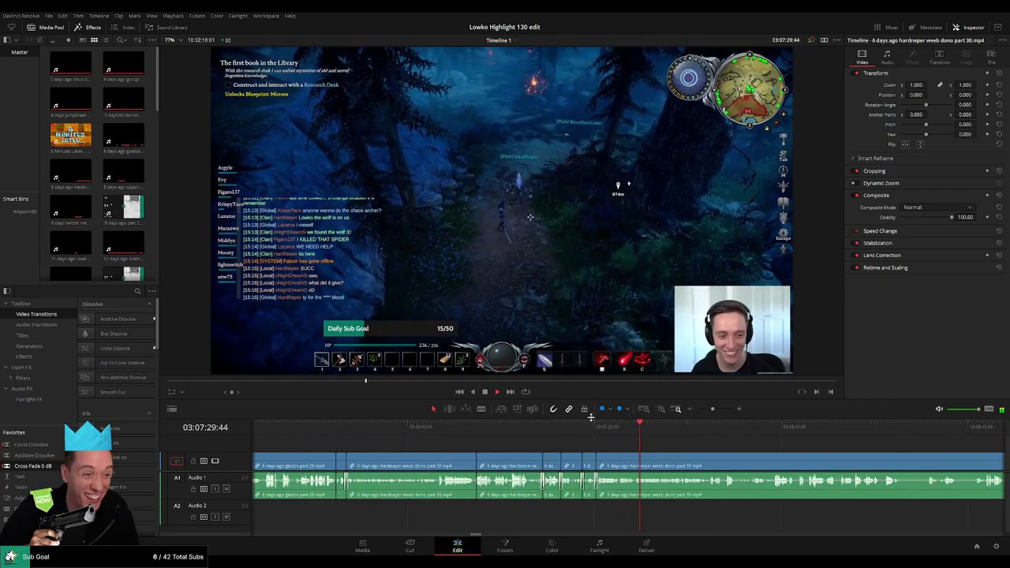
left_click_drag(592, 418, 594, 423)
scroll(583, 451, "right", 1)
scroll(552, 449, "right", 4)
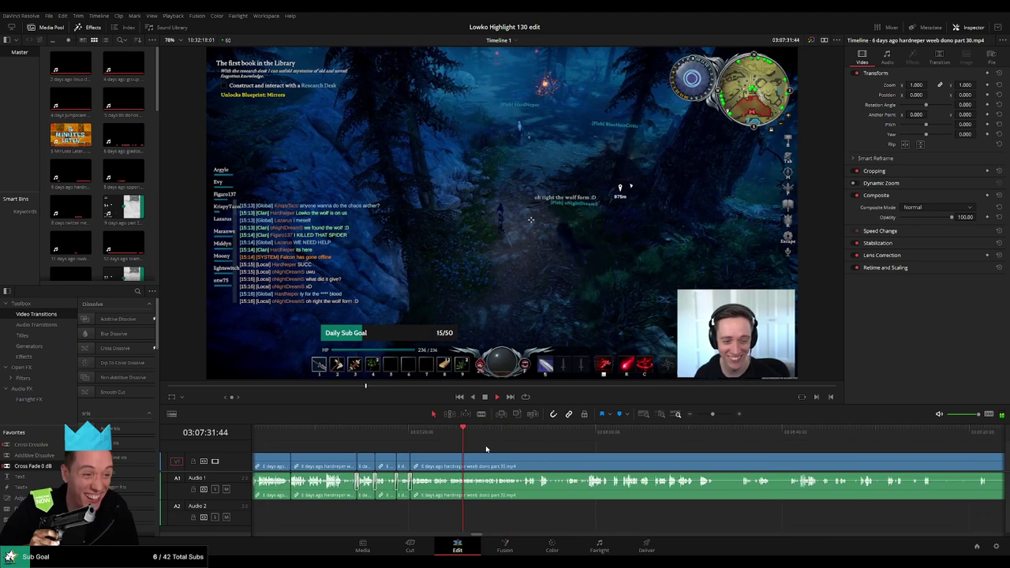
scroll(568, 461, "up", 2)
scroll(688, 465, "up", 1)
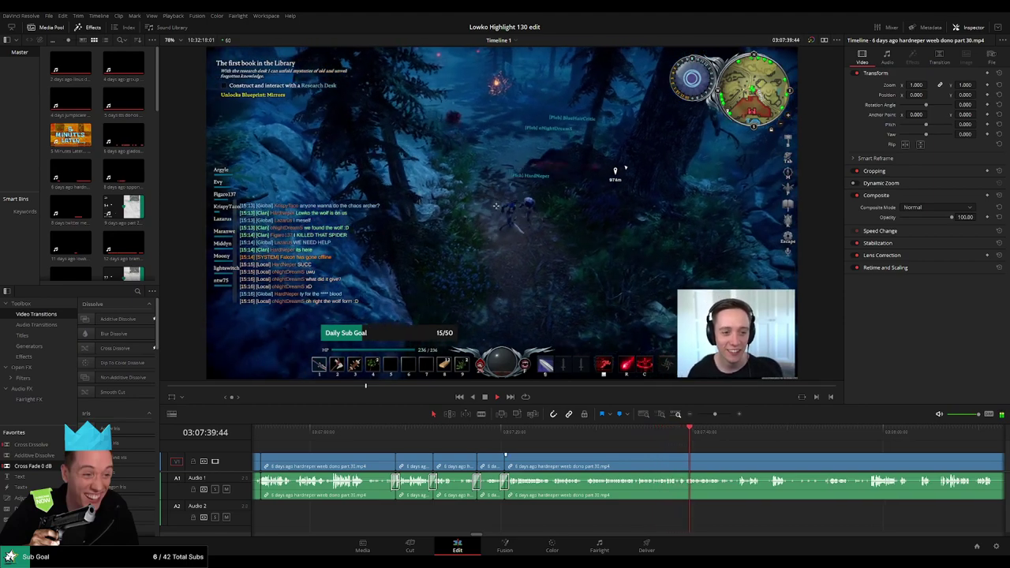
scroll(453, 444, "right", 3)
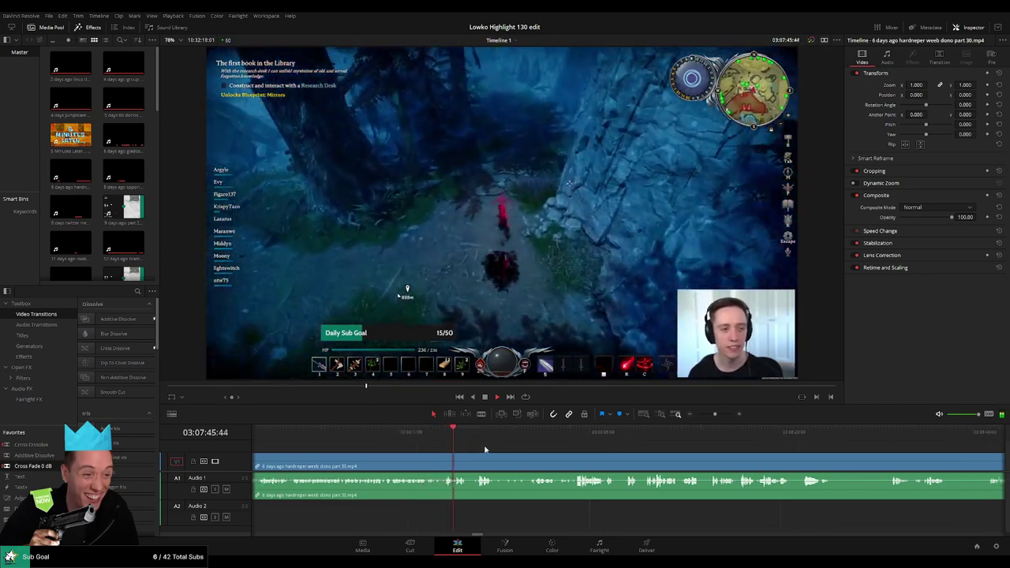
Step: Split the part 30 clip at about 03:07:47 and skim ahead to about 03:08:35 to look for the next usable section
key("b")
left_click(440, 462)
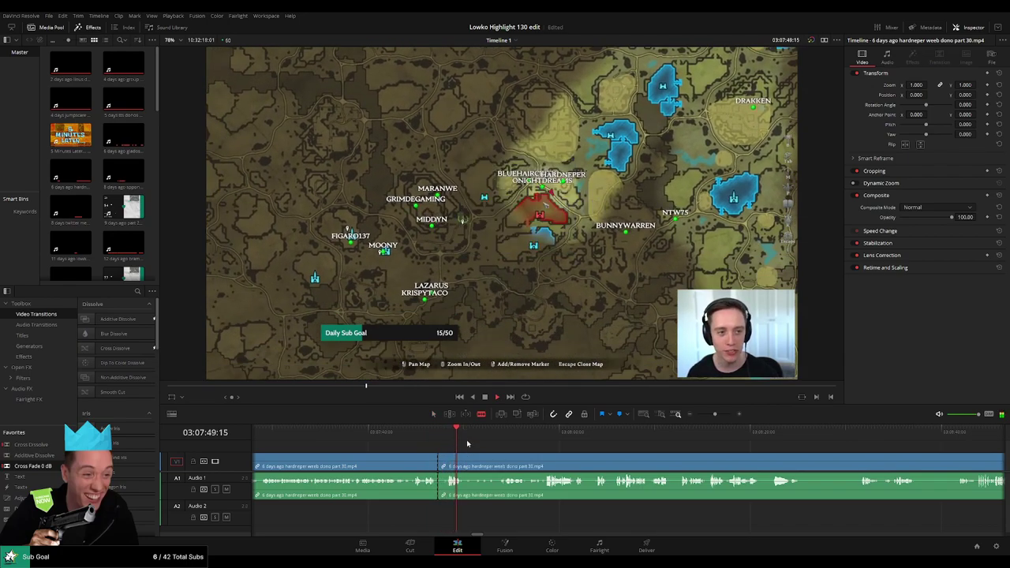
left_click(504, 433)
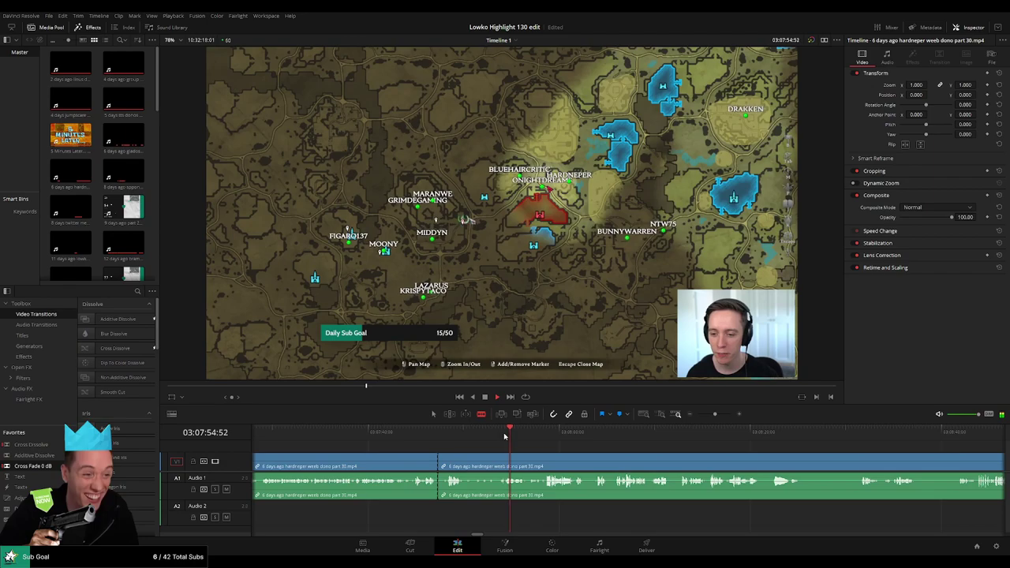
left_click(543, 434)
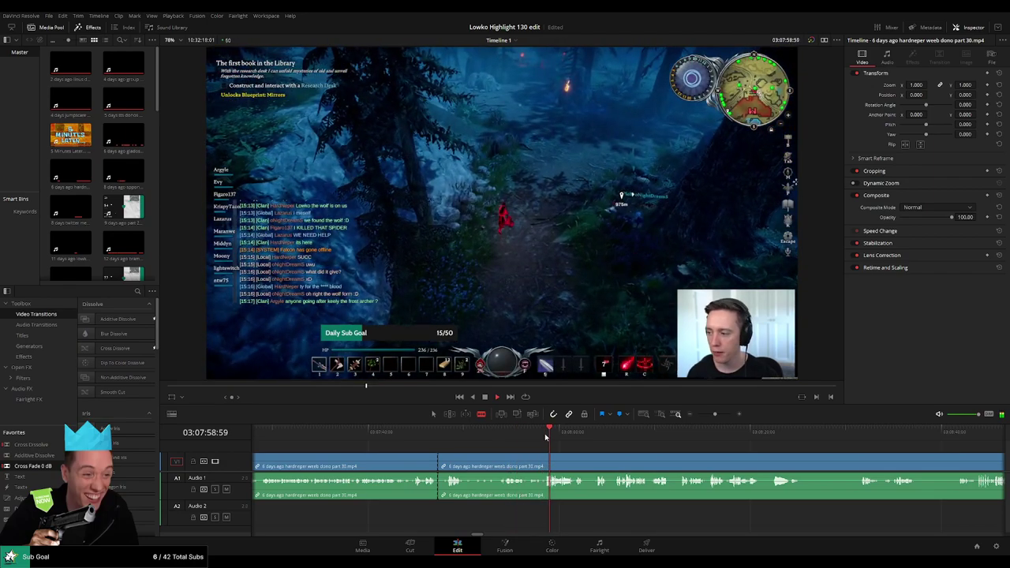
left_click(630, 433)
left_click(777, 436)
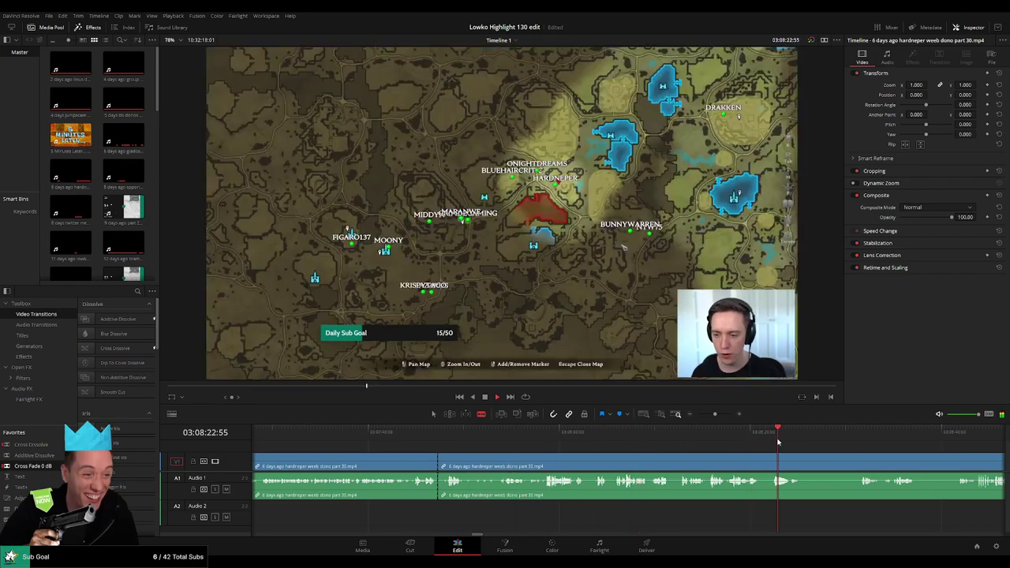
left_click_drag(853, 445, 536, 443)
left_click(550, 435)
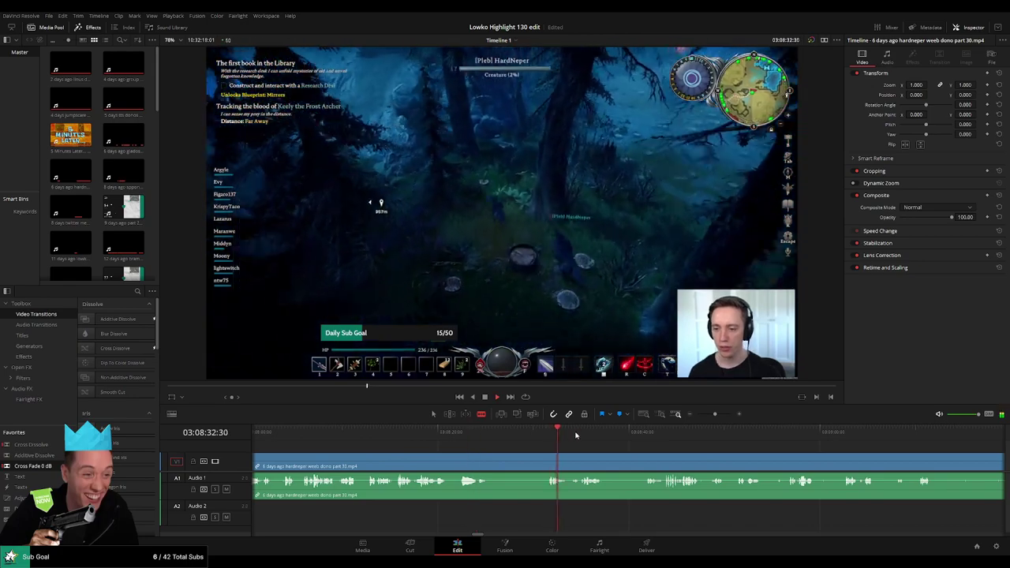
left_click(461, 433)
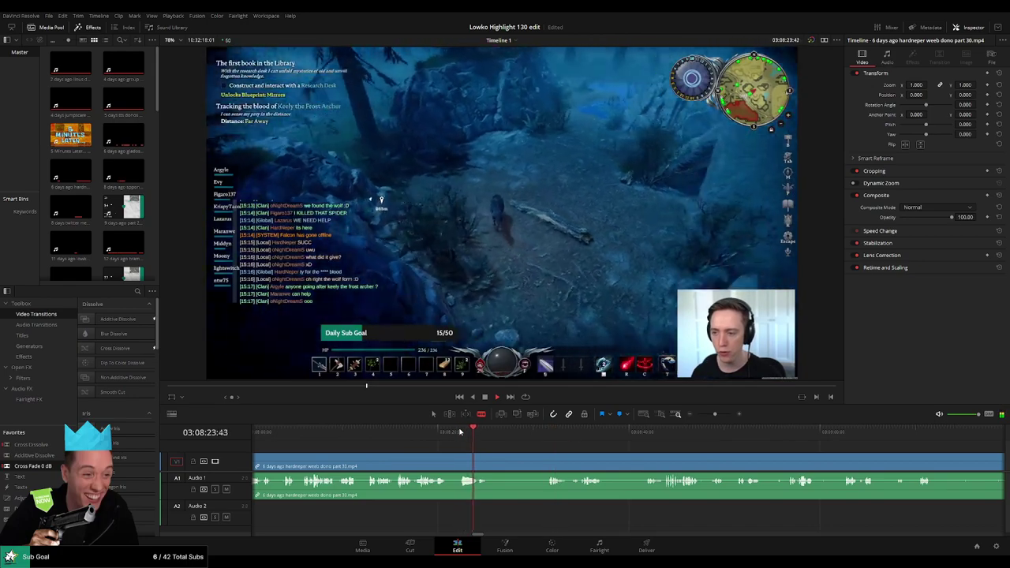
left_click(459, 433)
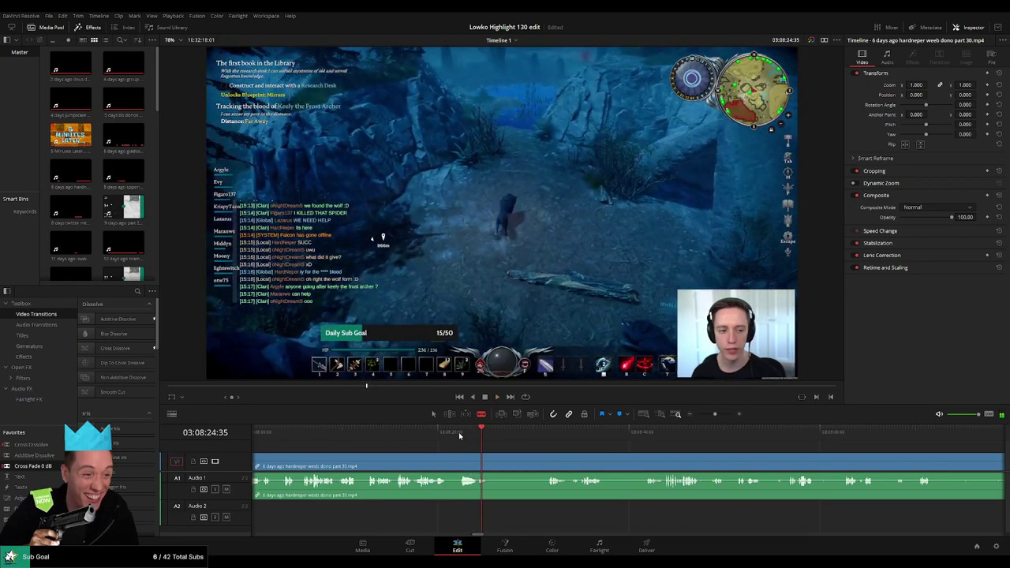
left_click(459, 433)
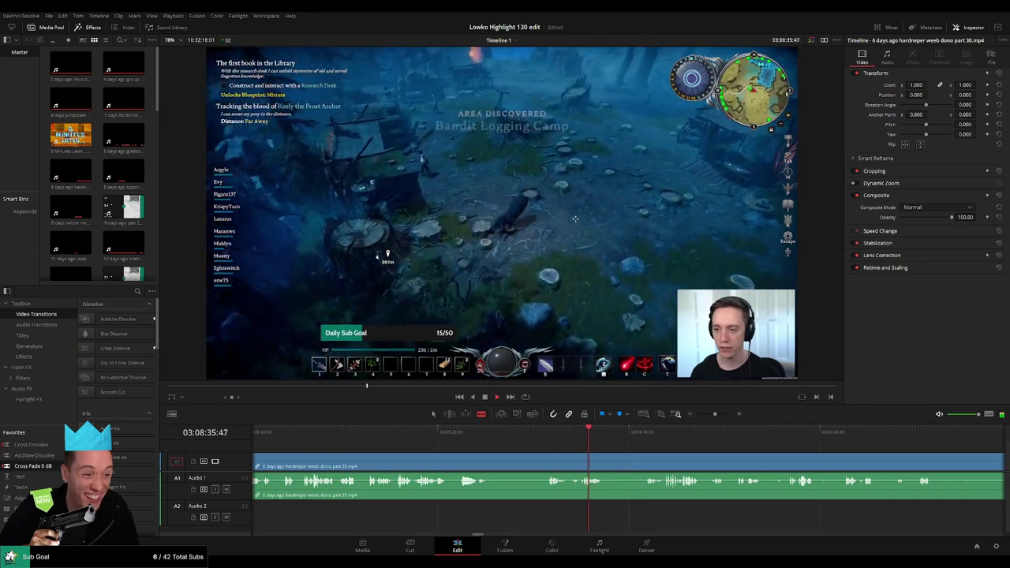
Step: Review the footage between about 03:08:07 and 03:08:34 again to pin down where the next kept section should start
left_click(397, 435)
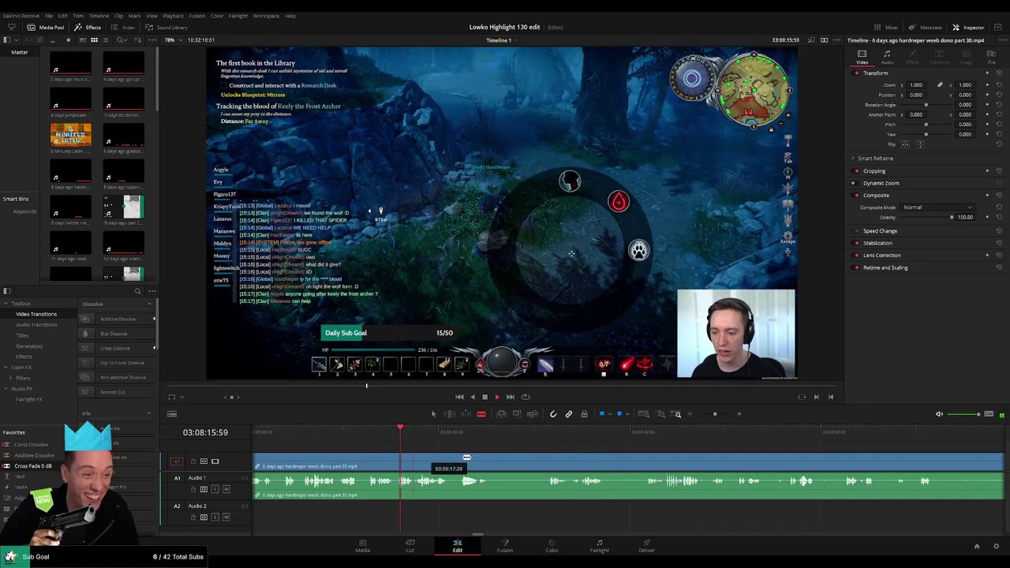
left_click_drag(466, 457, 582, 455)
left_click_drag(412, 432, 483, 438)
left_click(355, 434)
scroll(503, 444, "right", 1)
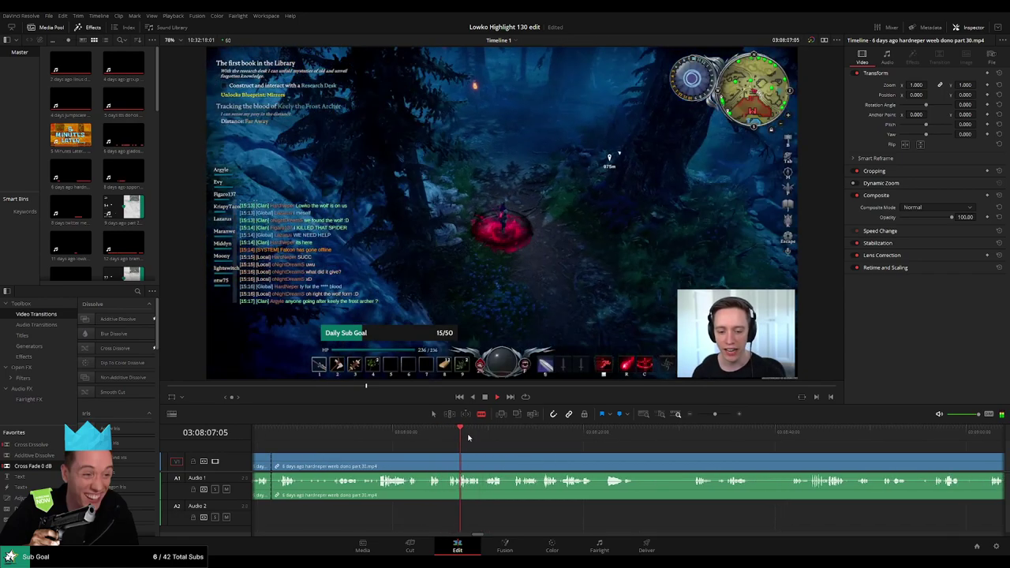
left_click(487, 436)
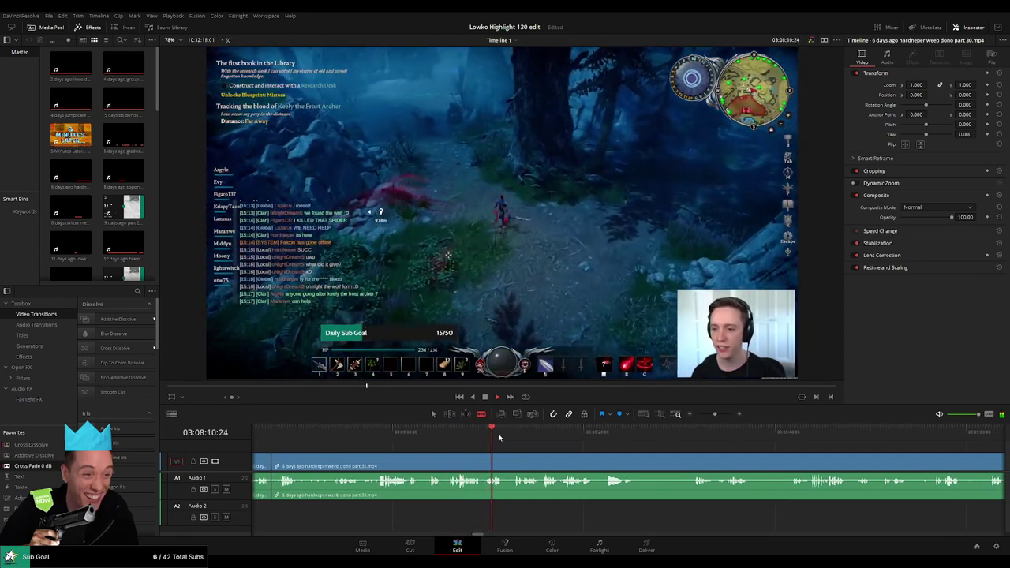
left_click(512, 435)
scroll(540, 448, "right", 1)
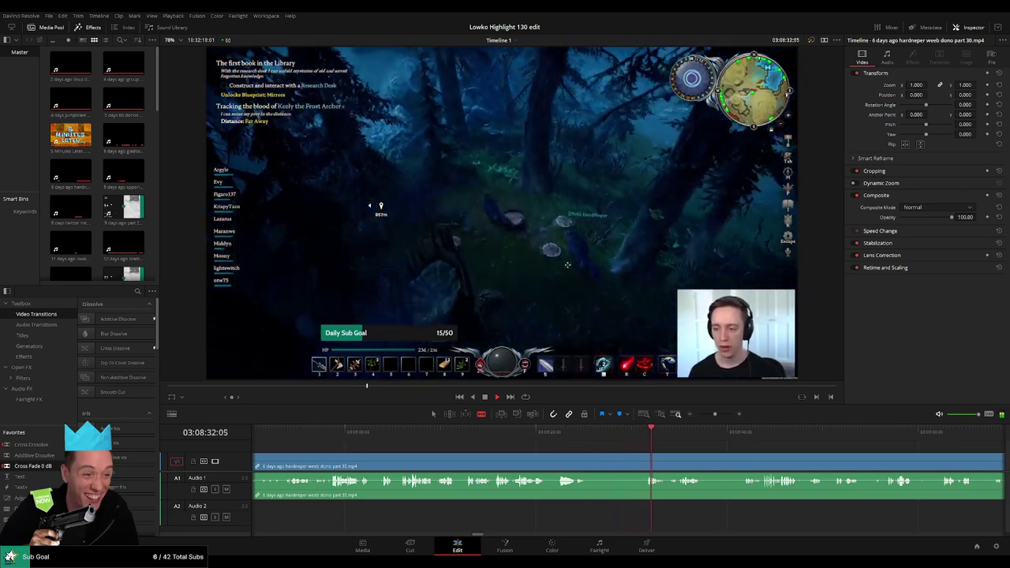
left_click_drag(680, 446, 553, 450)
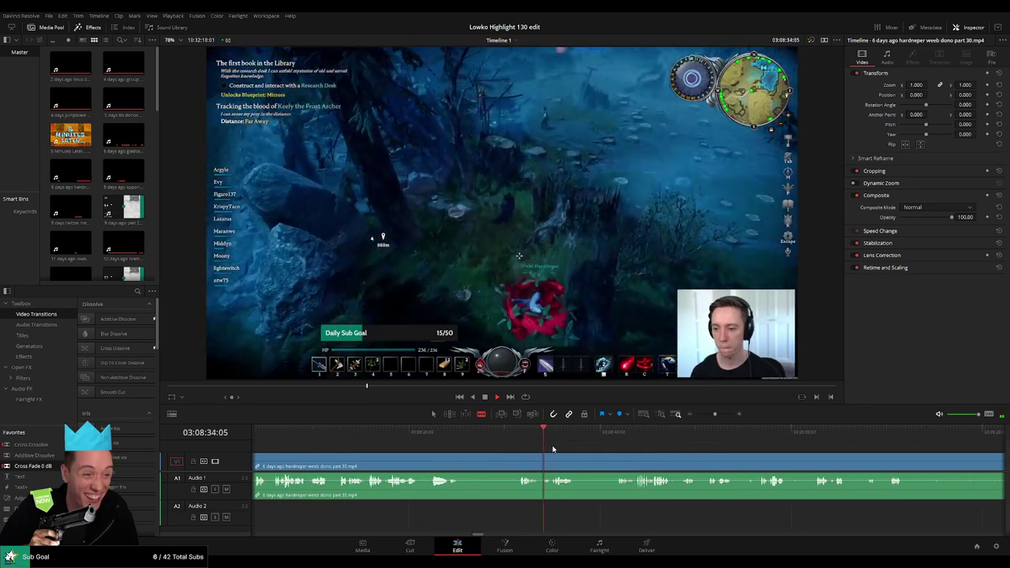
Step: Cut out the footage between about 03:07:47 and 03:08:31, closing the gap, and smooth the audio cut with a Cross Fade 0 dB
left_click(518, 457)
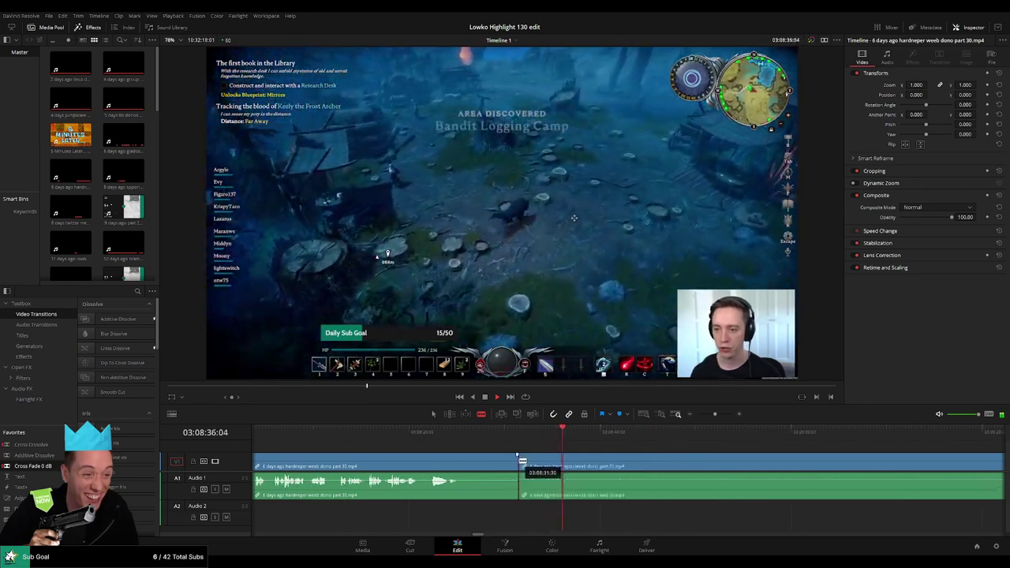
key("a")
left_click(491, 462)
key("BackSpace")
left_click(490, 462)
key("BackSpace")
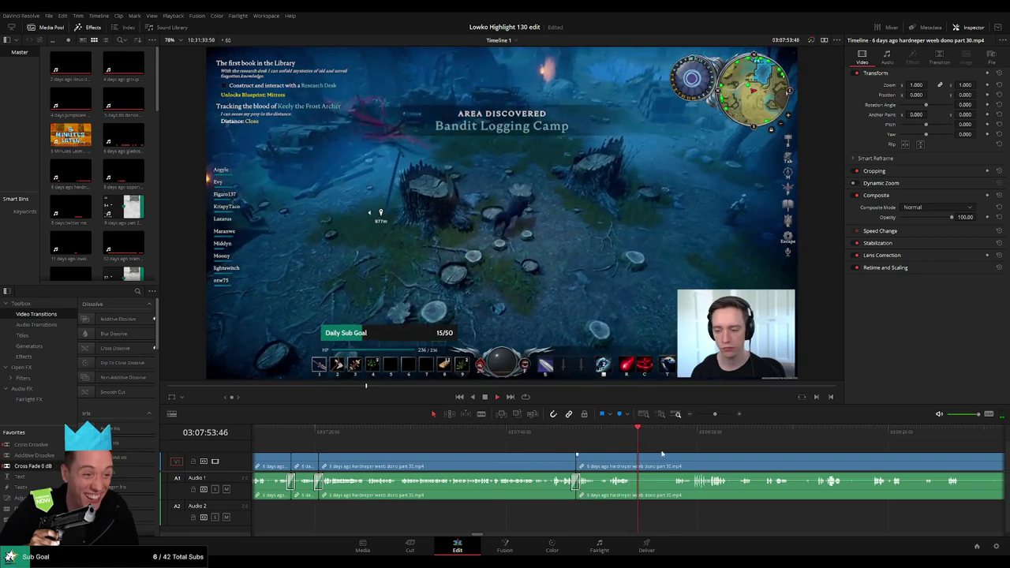
Step: Cut out the footage between about 03:07:53 and 03:07:57, closing the gap, and add a Cross Fade 0 dB at the audio cut
left_click(676, 432)
left_click_drag(659, 457, 532, 464)
key("b")
left_click(505, 464)
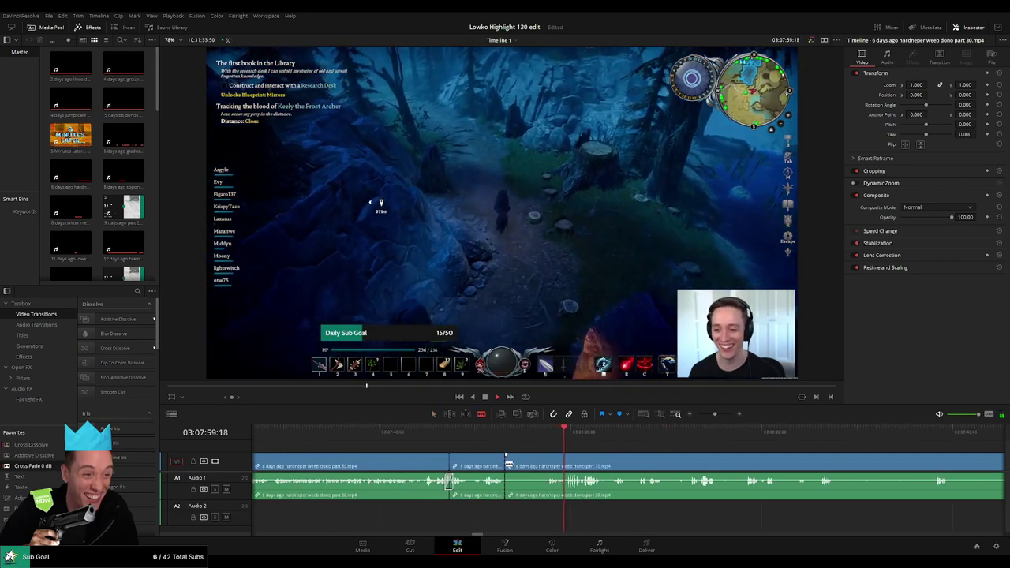
left_click(546, 456)
key("a")
left_click(531, 462)
key("BackSpace")
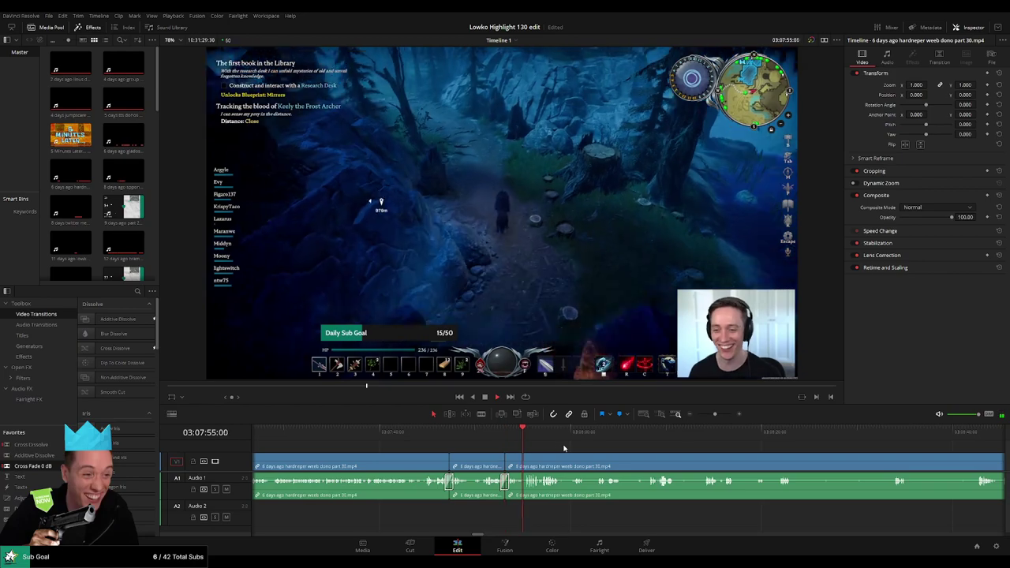
Step: Cut out the pause between about 03:08:05 and 03:08:08, closing the gap, and add a Cross Fade 0 dB at the audio cut
left_click_drag(565, 446, 465, 444)
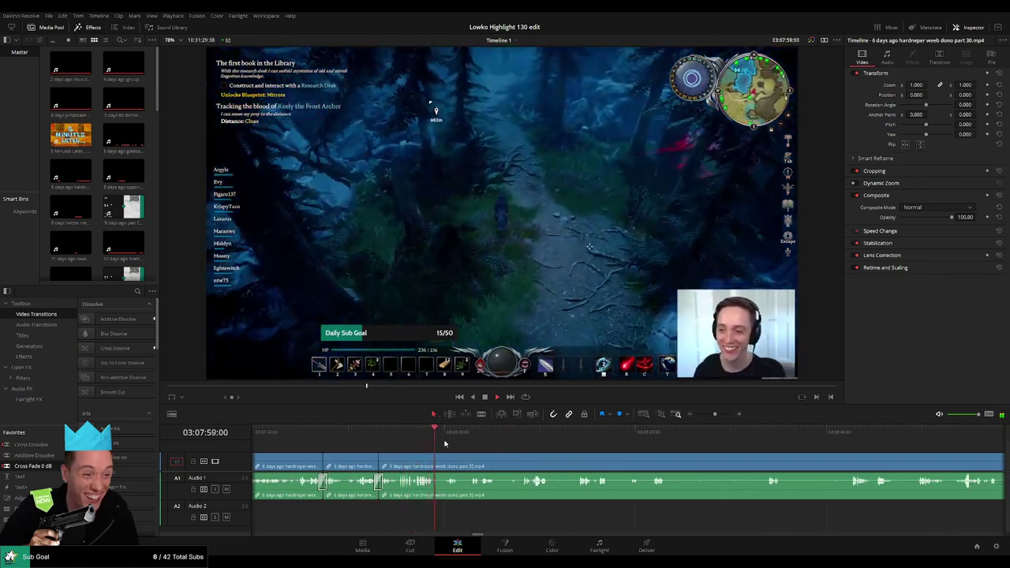
key("ctrl+equal")
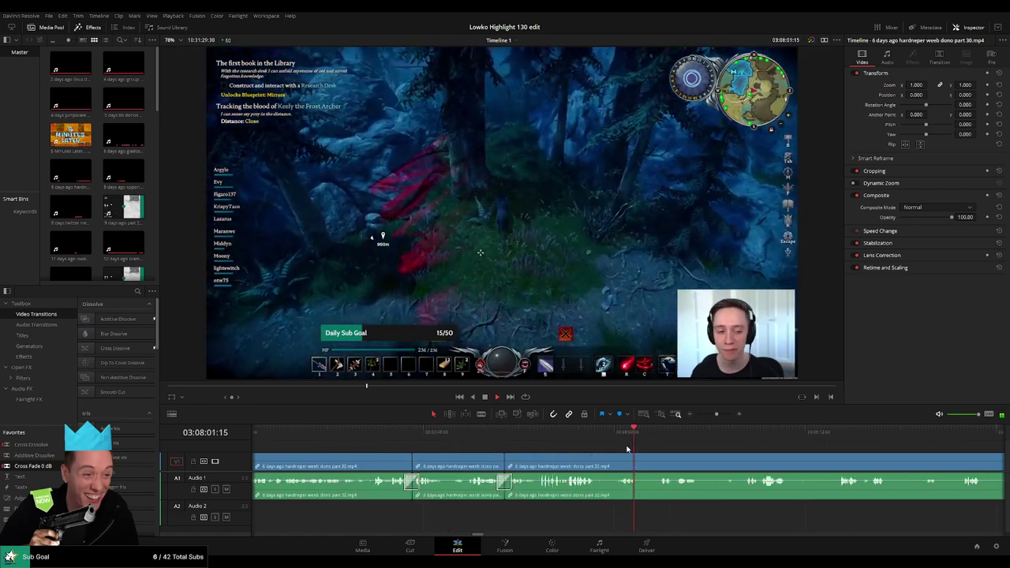
left_click(660, 434)
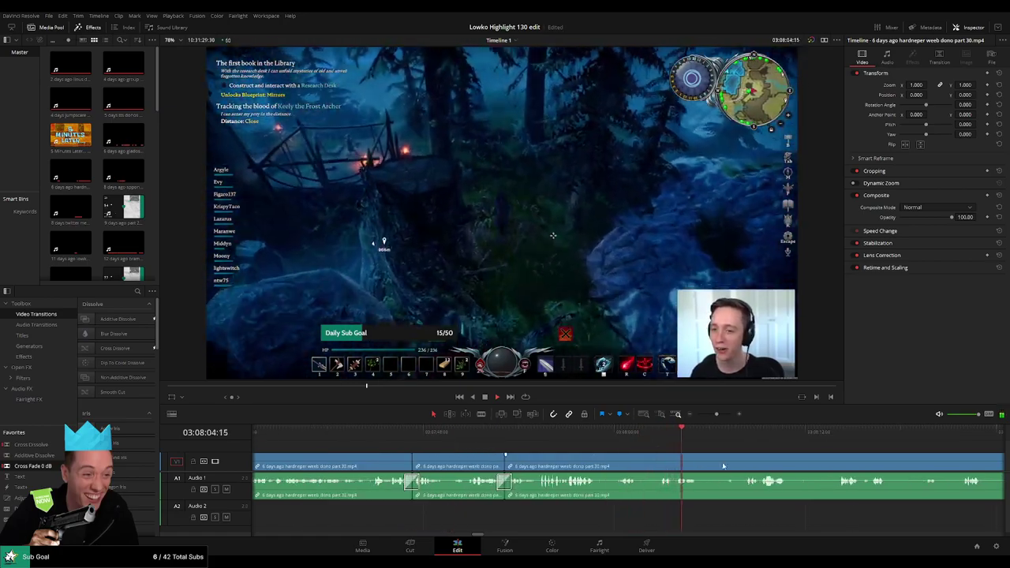
scroll(623, 455, "right", 3)
left_click(610, 433)
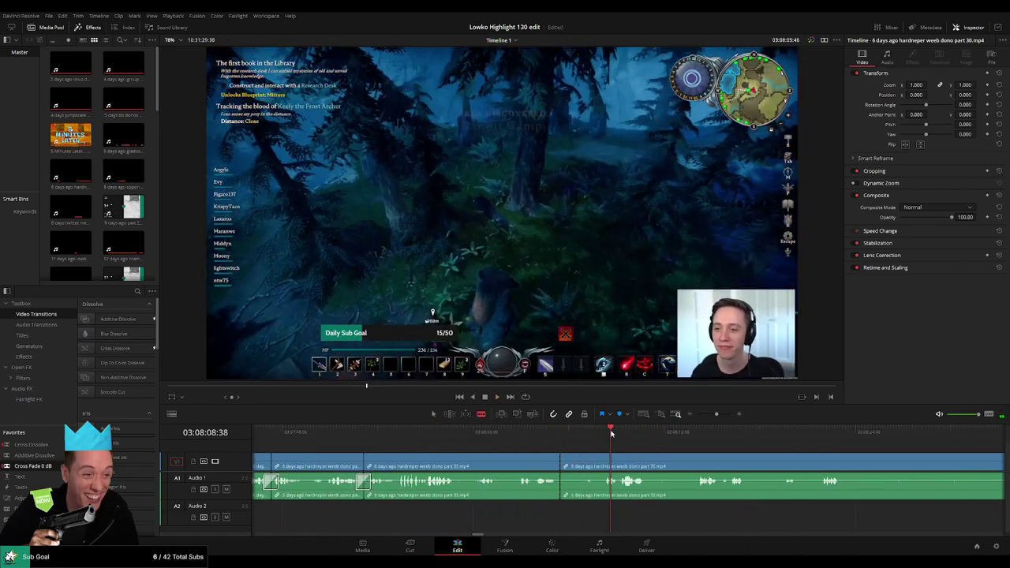
left_click(604, 461)
key("a")
left_click(583, 464)
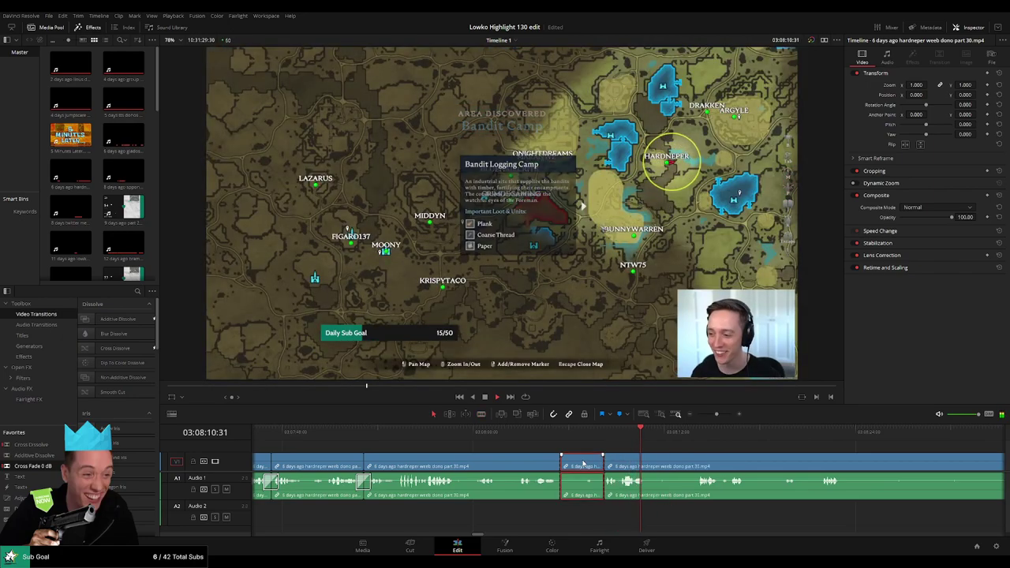
key("Delete")
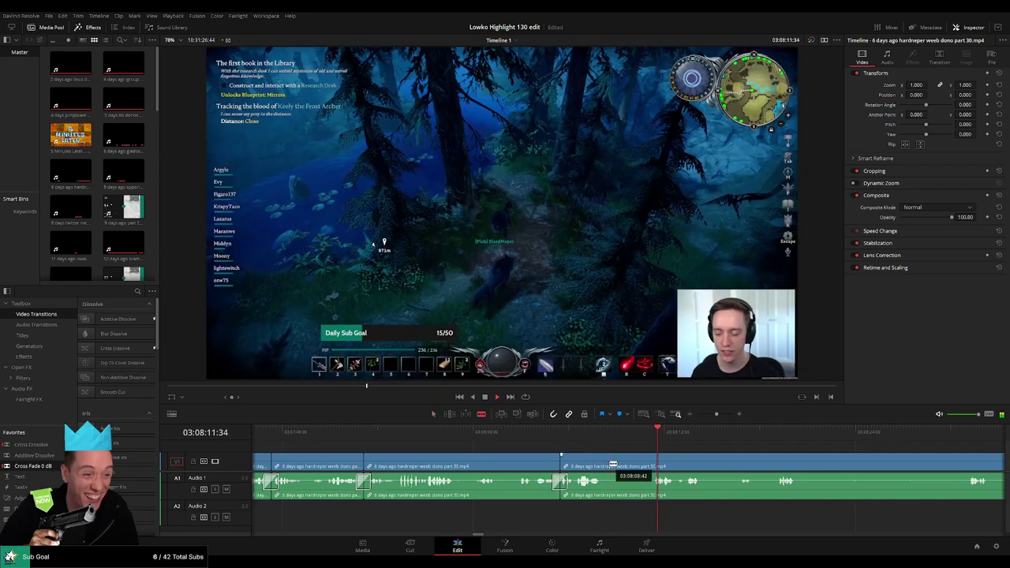
Step: Split the clip at 03:08:08:42 and skim the footage up to about 03:09:15 for the next usable section
left_click(612, 460)
key("a")
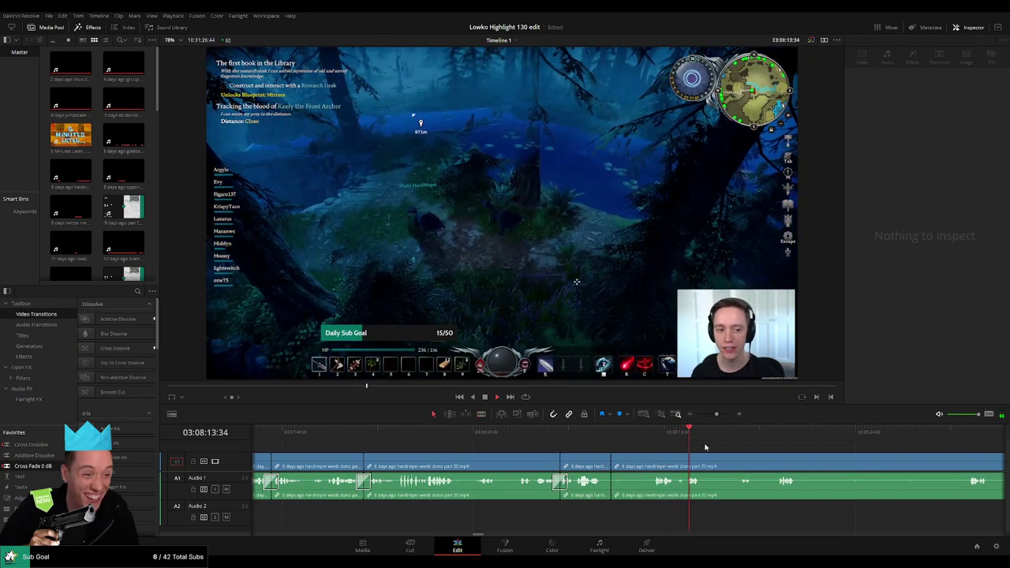
left_click_drag(706, 447, 530, 443)
left_click(589, 434)
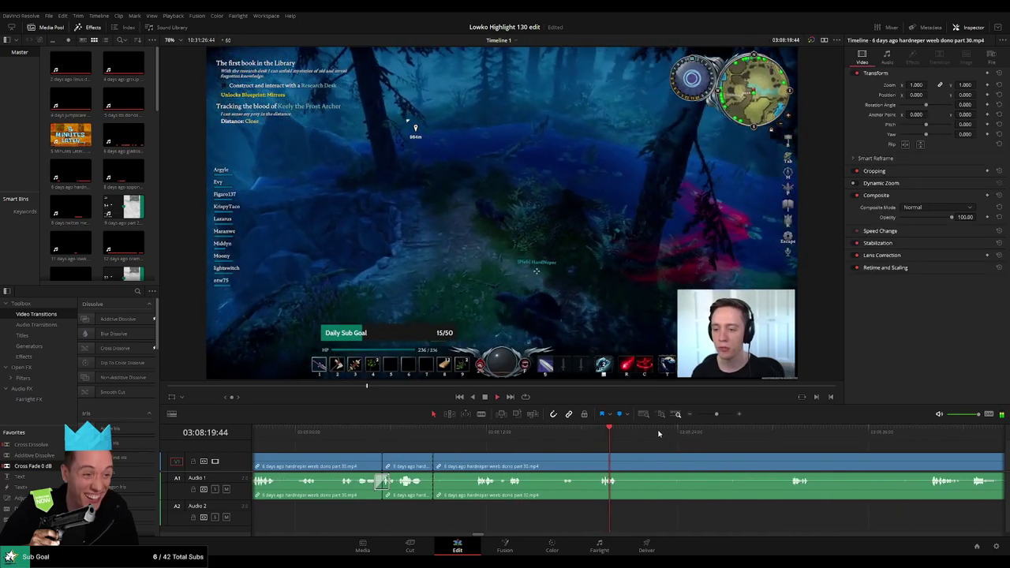
left_click(762, 434)
left_click_drag(852, 440, 545, 444)
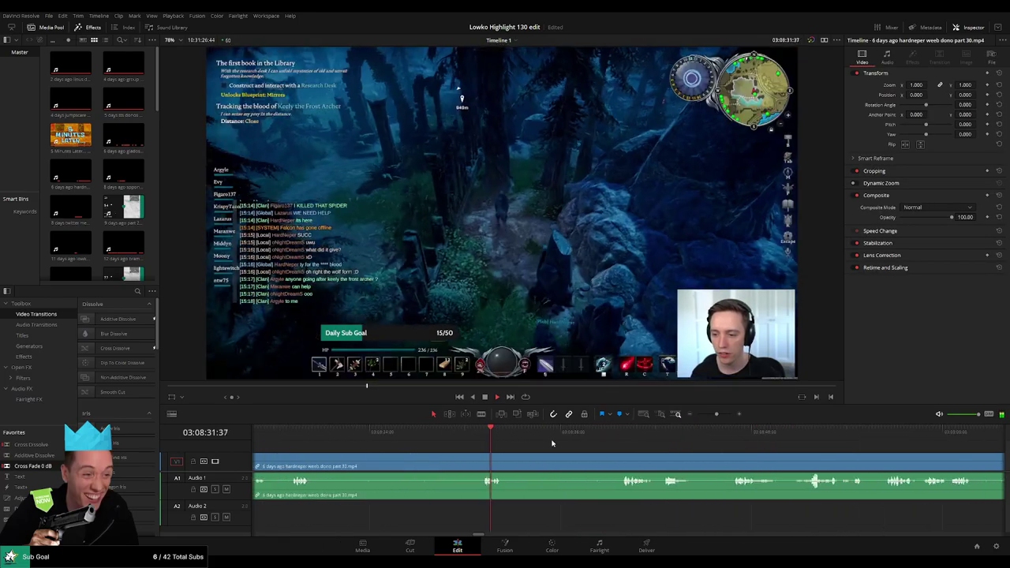
left_click(628, 438)
left_click_drag(630, 438, 661, 433)
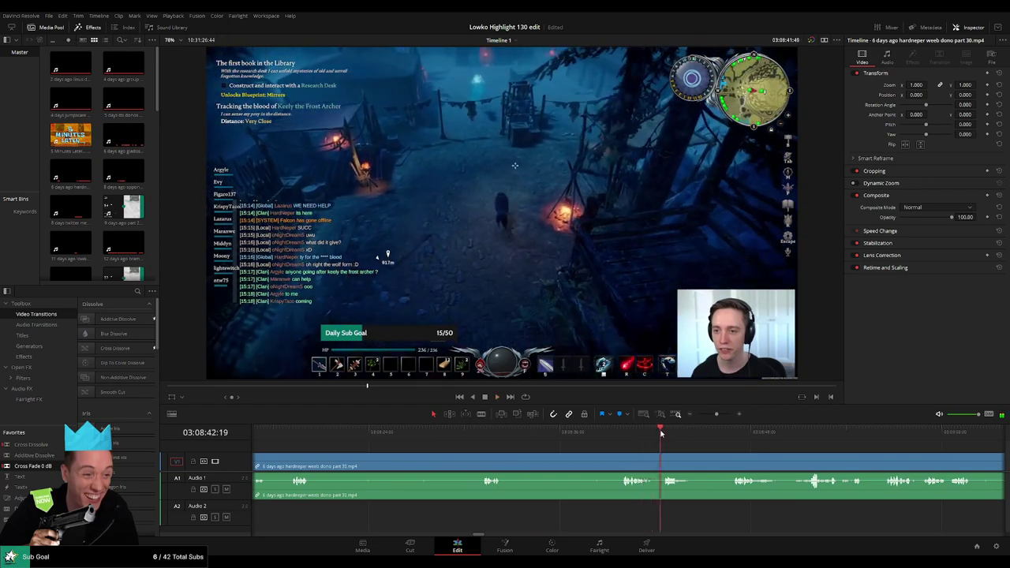
left_click(730, 432)
left_click_drag(800, 436, 590, 436)
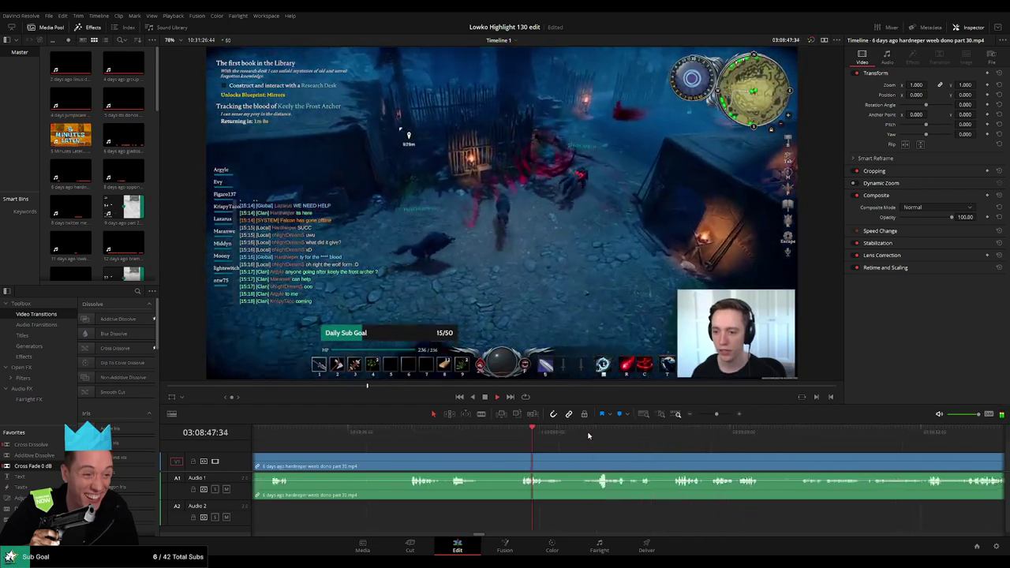
left_click_drag(780, 437, 639, 438)
left_click(653, 434)
left_click_drag(744, 434, 762, 436)
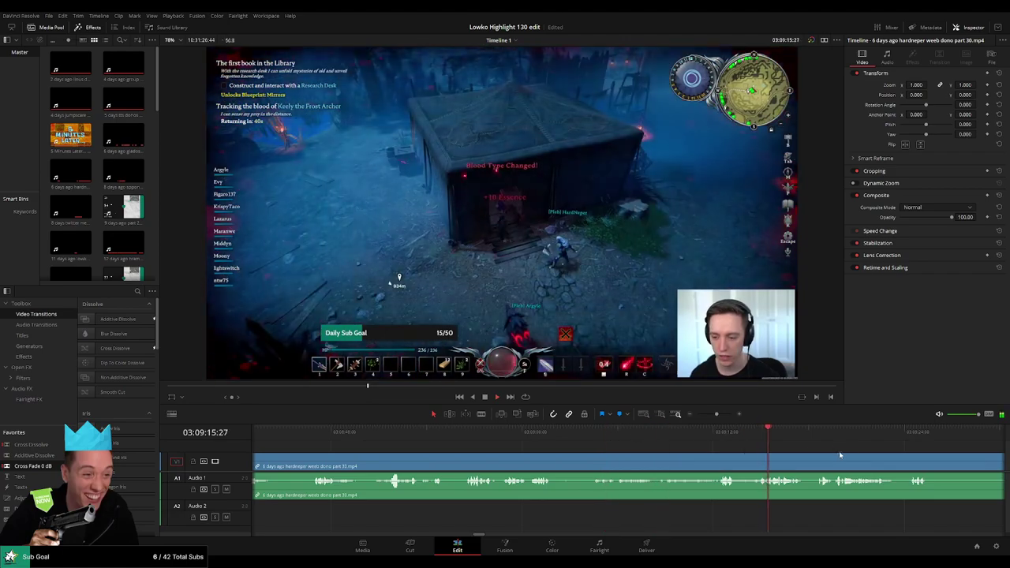
Step: Skim the part 30 footage from about 03:09:15 to 03:10:16 for the next usable section
left_click_drag(855, 451, 559, 445)
left_click(611, 433)
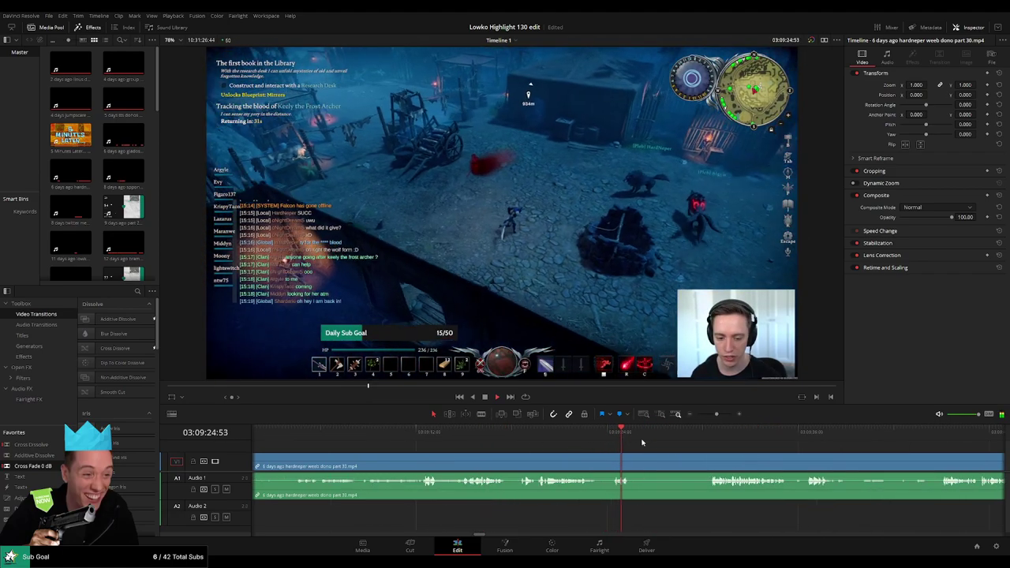
left_click(712, 433)
scroll(631, 449, "right", 2)
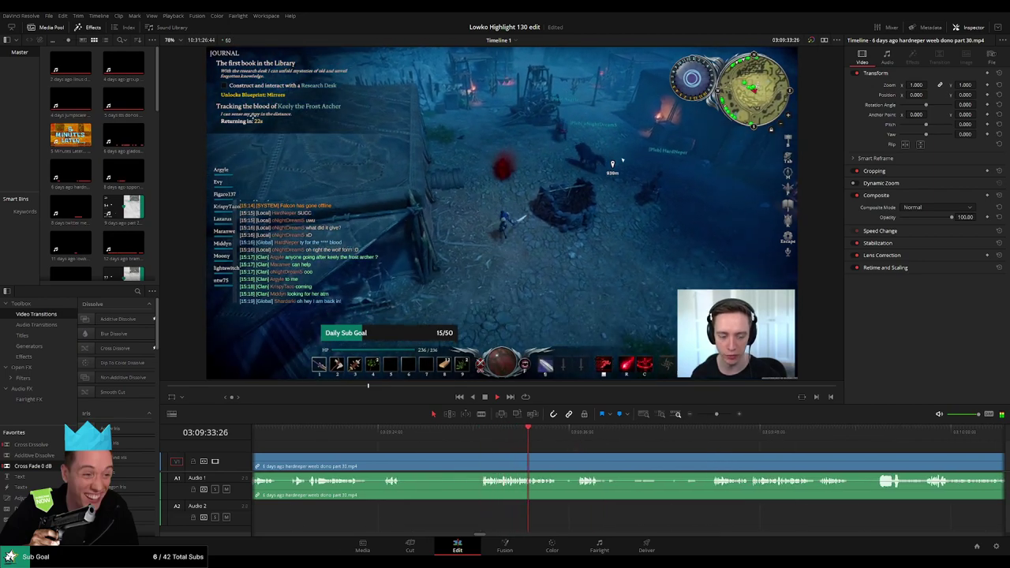
scroll(432, 474, "right", 2)
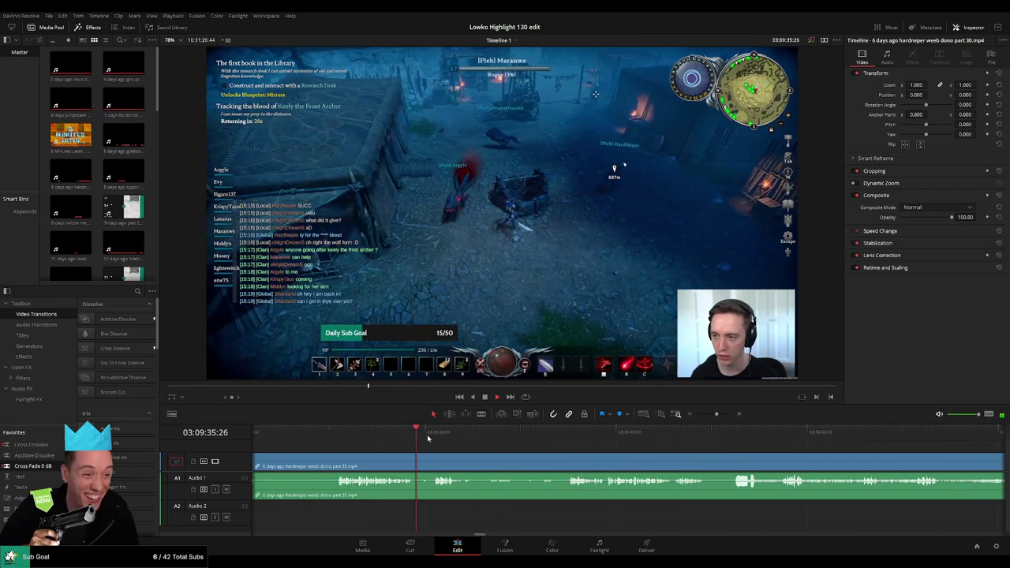
left_click(432, 436)
left_click(561, 435)
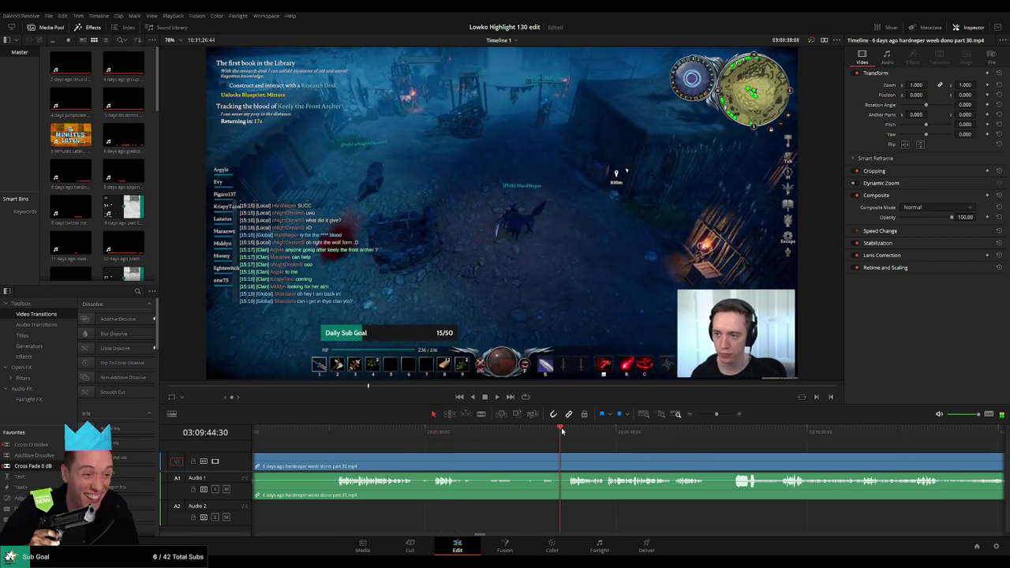
scroll(494, 442, "right", 2)
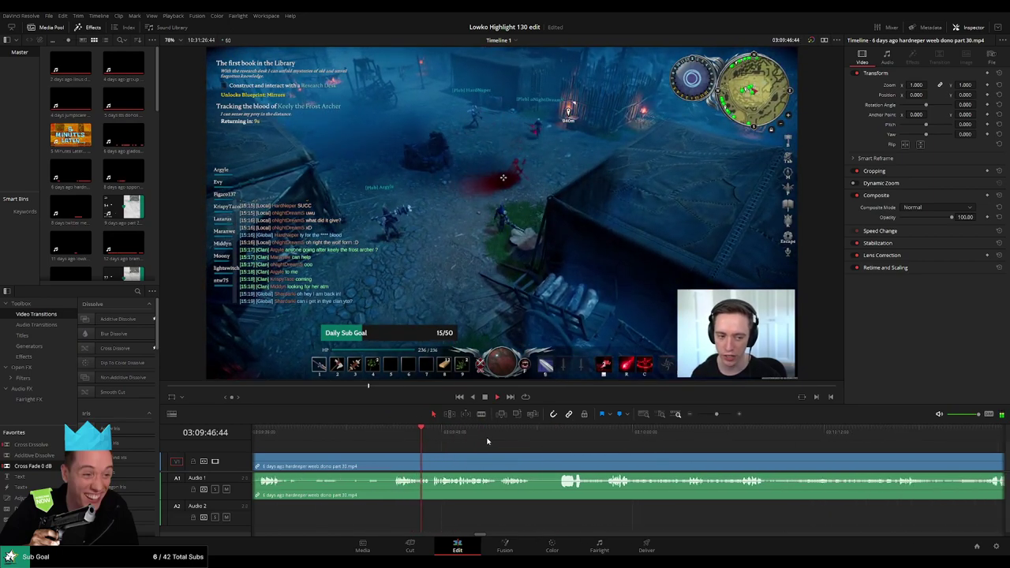
left_click(498, 435)
left_click(553, 439)
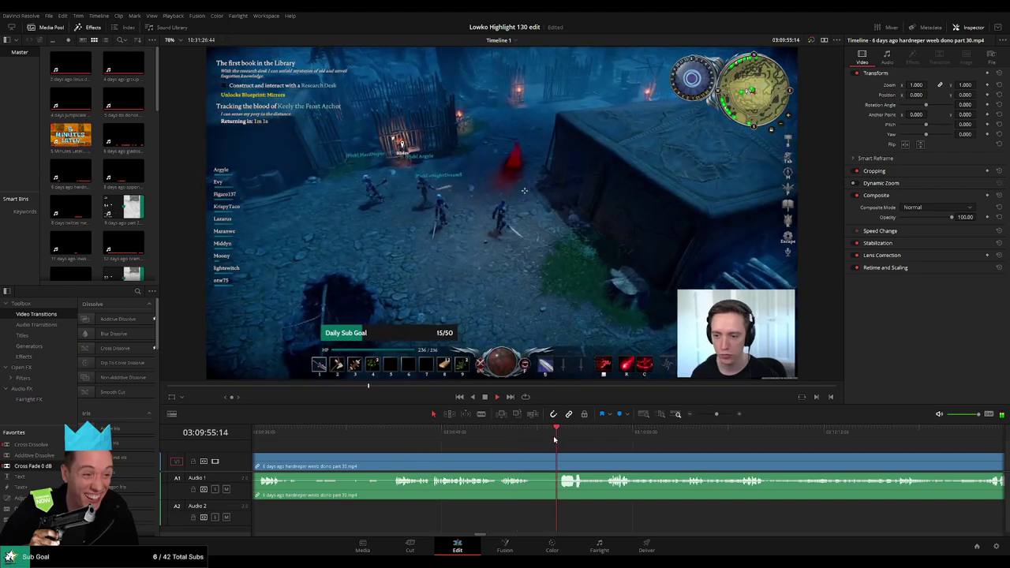
scroll(550, 448, "right", 1)
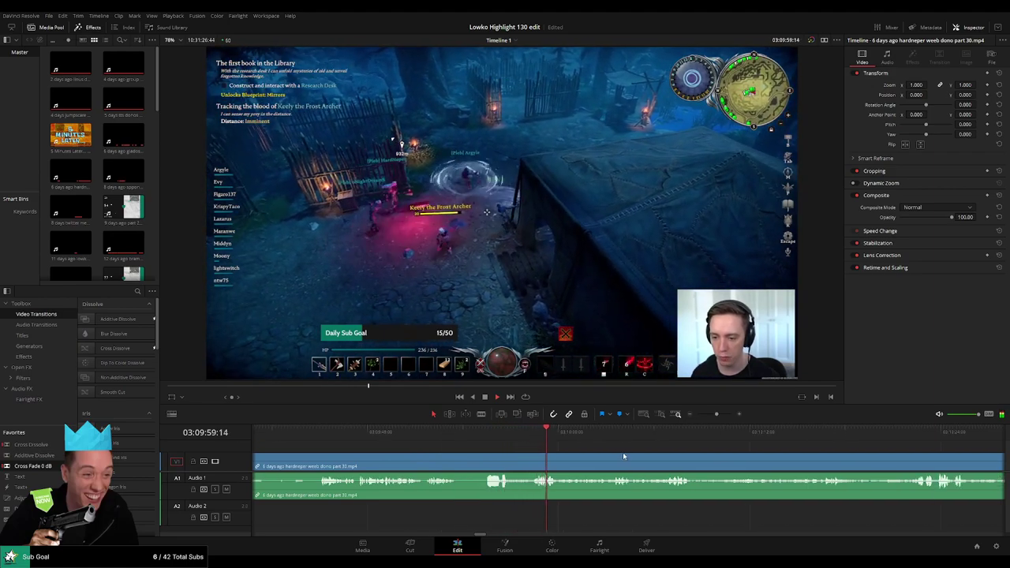
scroll(531, 437, "right", 1)
left_click(534, 436)
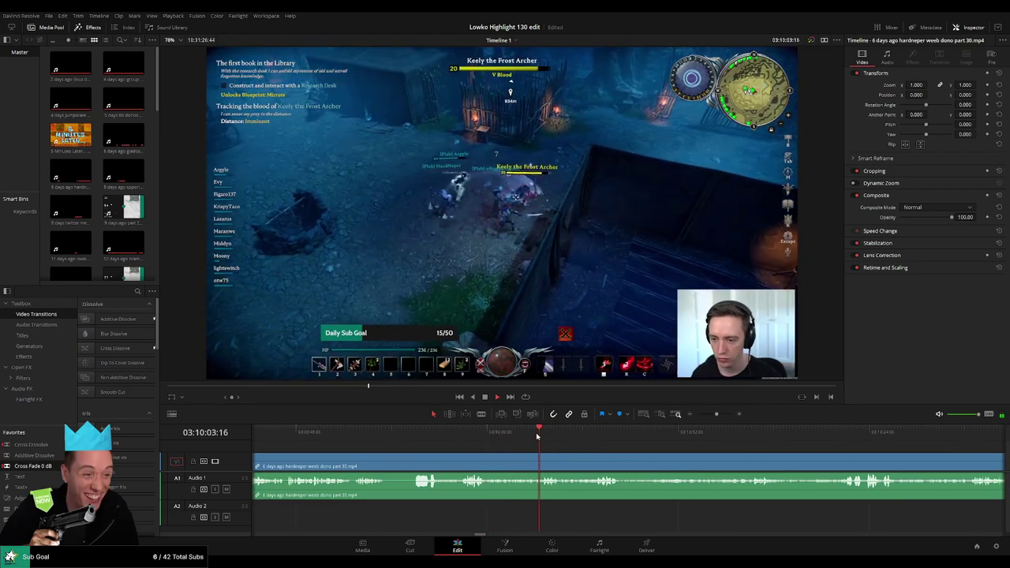
left_click(591, 439)
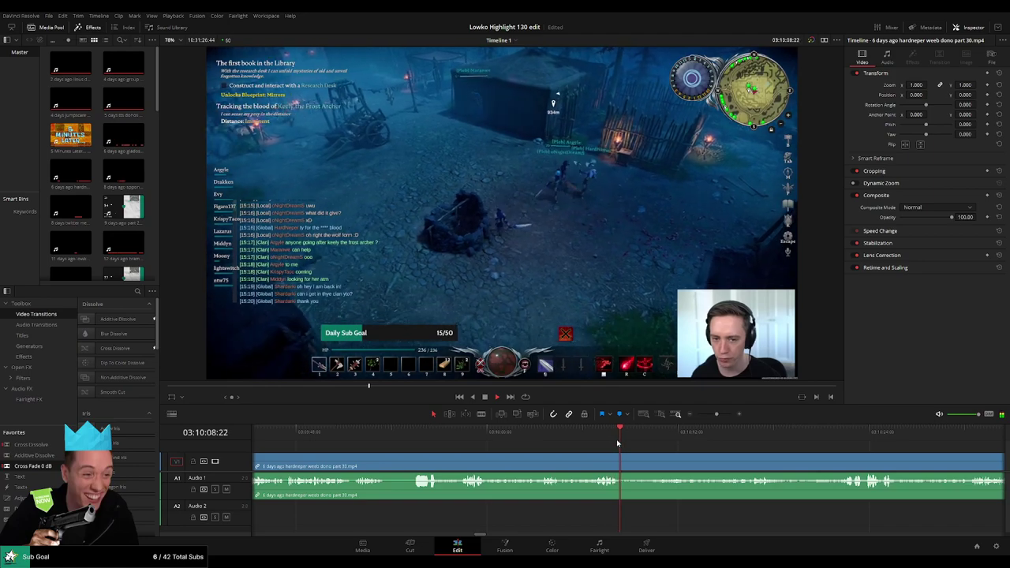
left_click(671, 440)
left_click(743, 441)
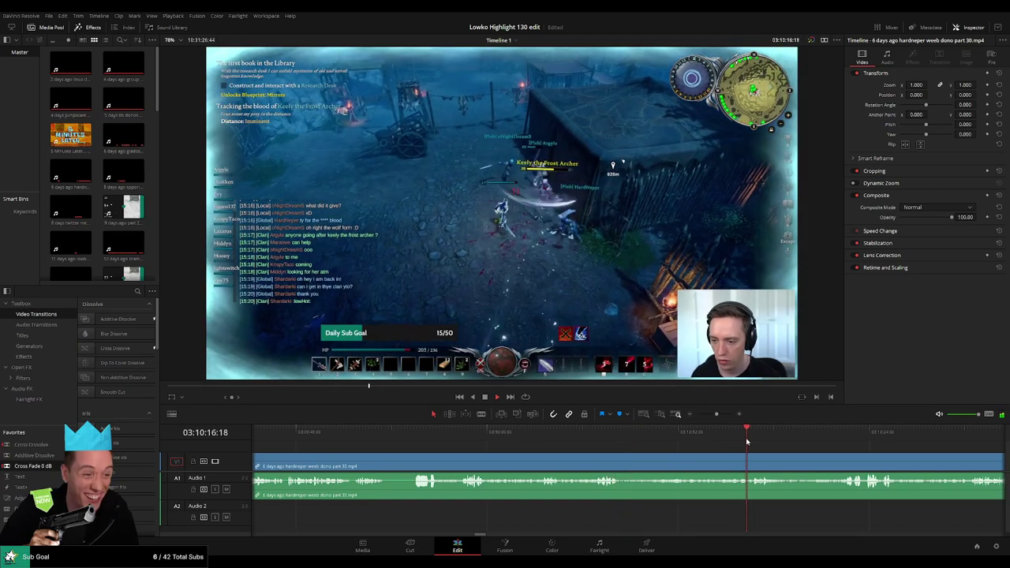
Step: Examine the Keely the Frost Archer fight from about 03:10:21 to 03:11:16 for usable moments
left_click_drag(770, 461, 564, 446)
left_click(612, 433)
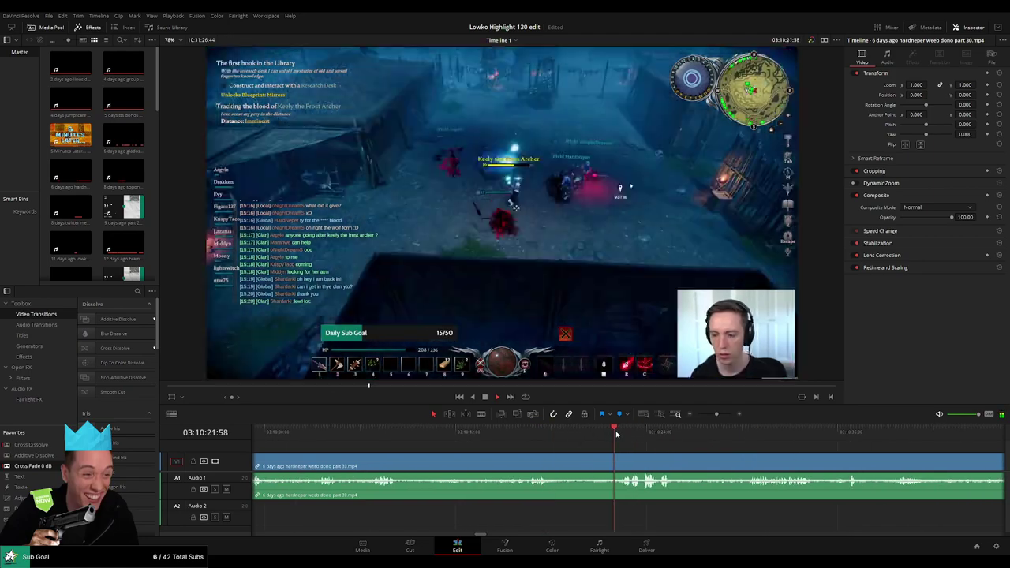
scroll(627, 445, "right", 2)
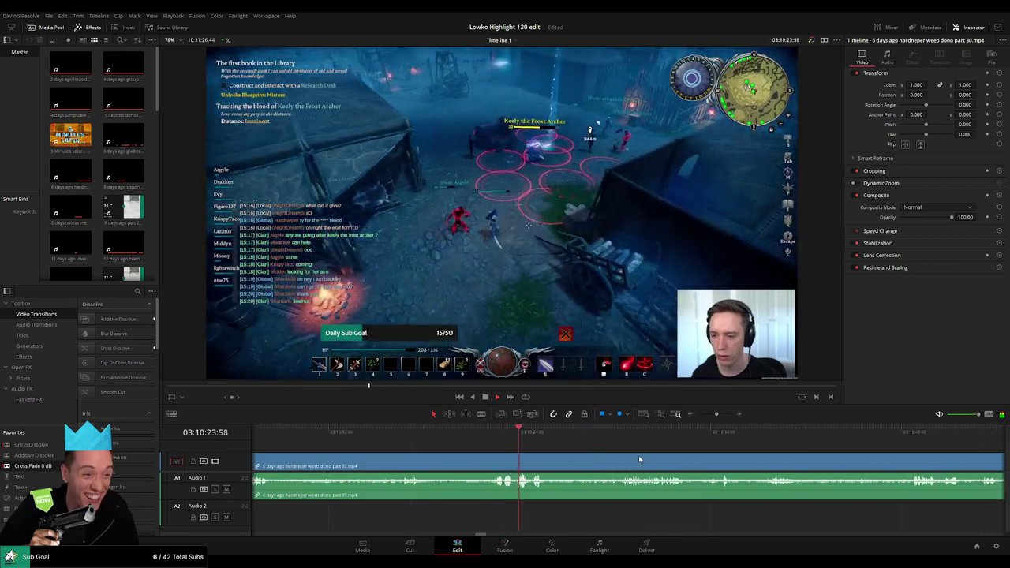
scroll(544, 450, "right", 1)
left_click(530, 439)
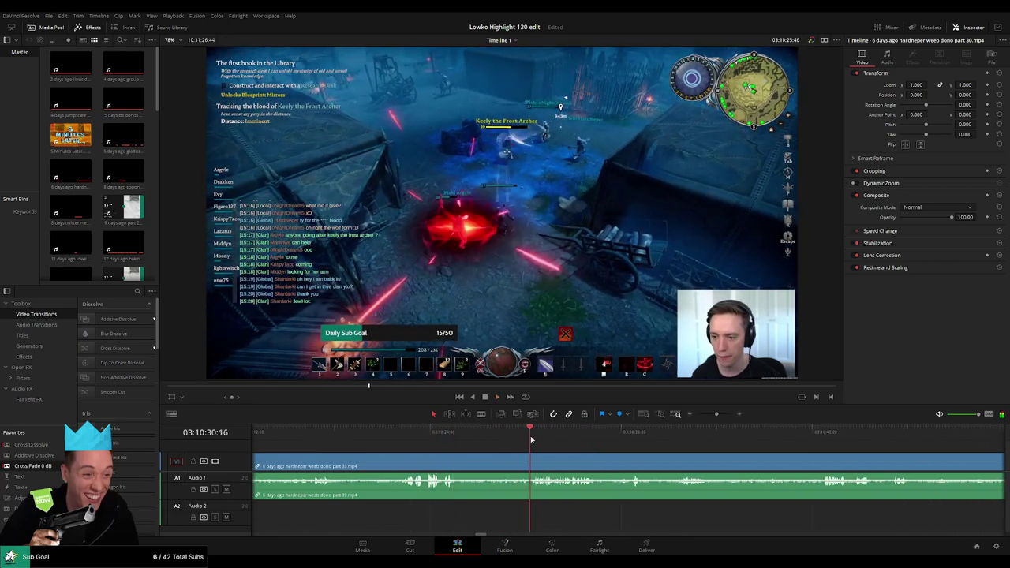
scroll(608, 463, "right", 2)
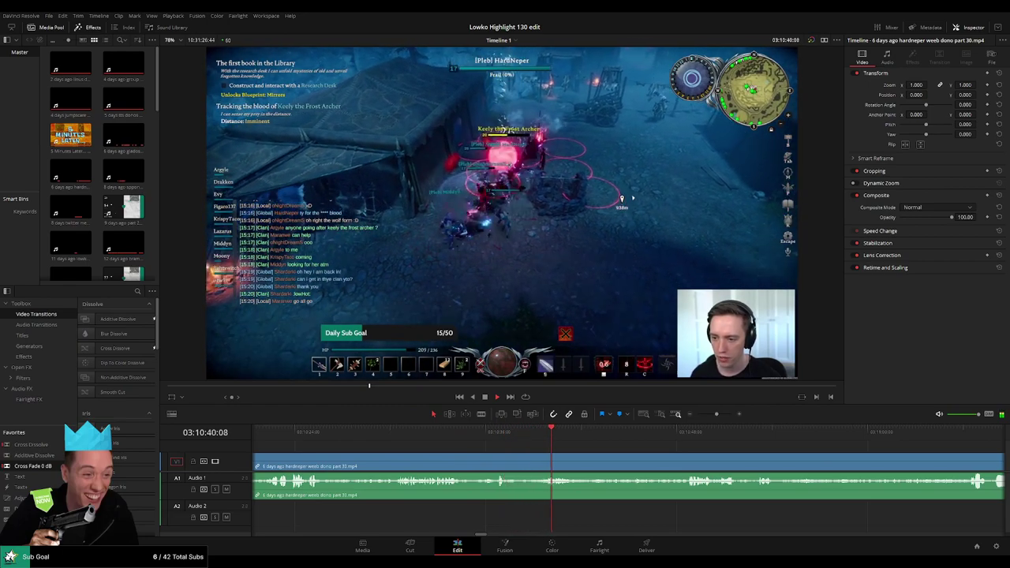
scroll(526, 457, "right", 2)
left_click(530, 432)
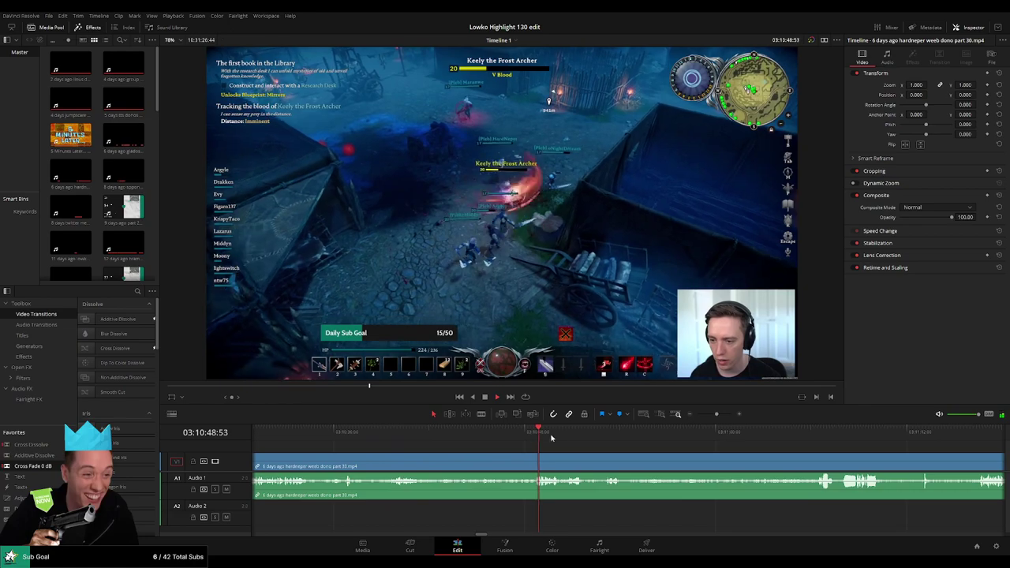
scroll(532, 452, "right", 1)
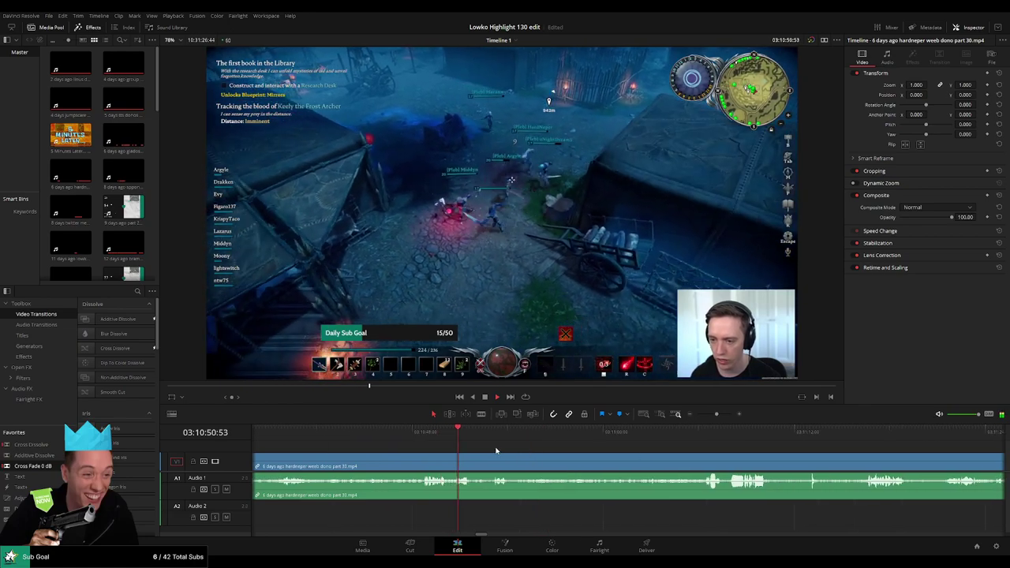
left_click(489, 432)
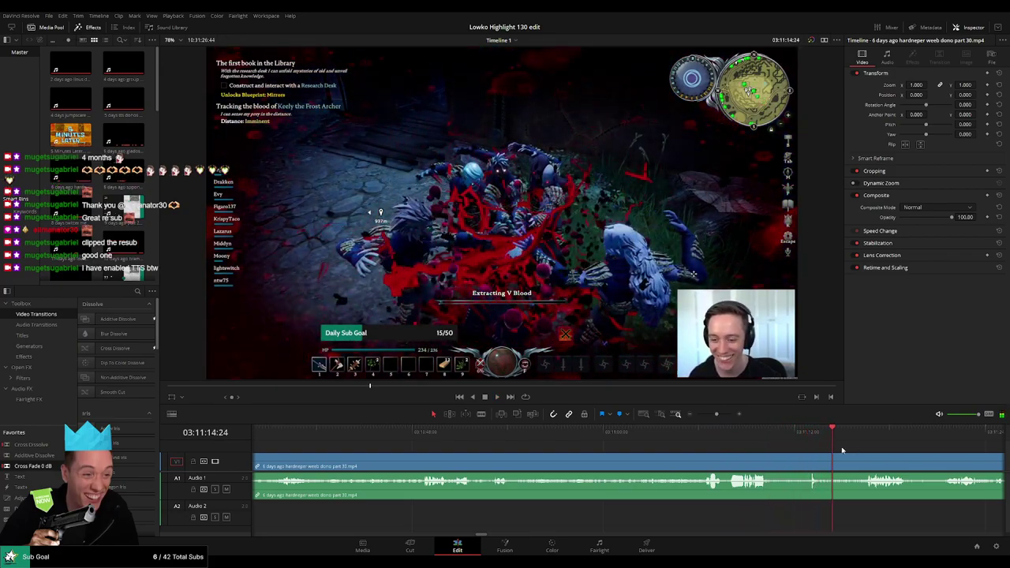
scroll(507, 469, "down", 5)
key("space")
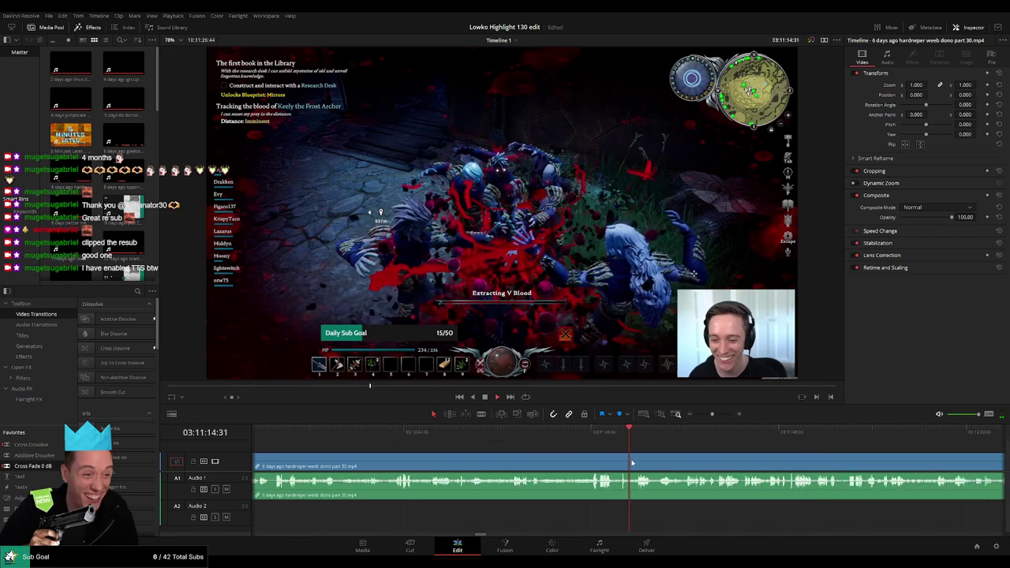
left_click_drag(630, 461, 543, 452)
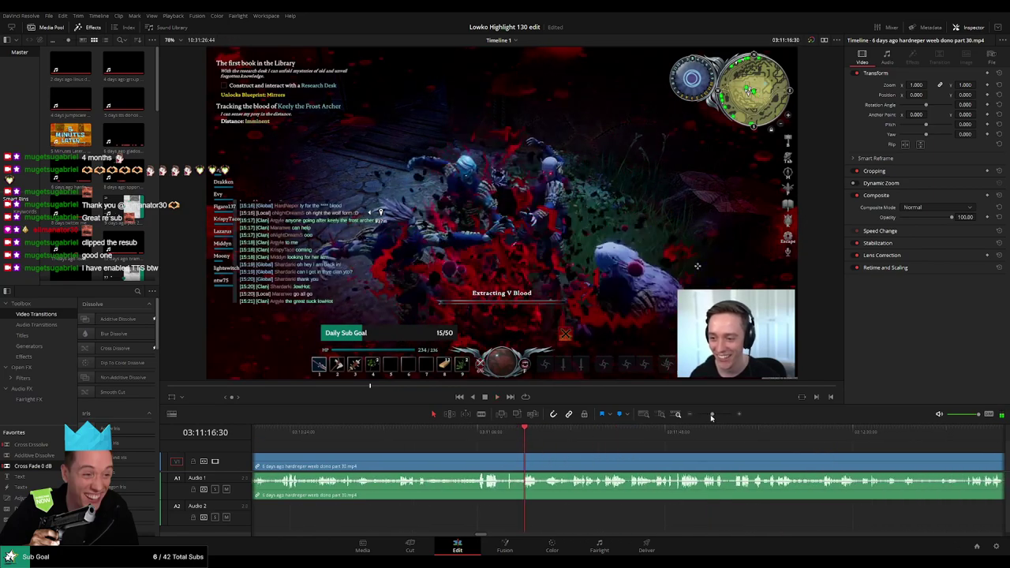
Step: Cut out the footage between 03:08:08:42 and about 03:08:39, closing the gap
left_click_drag(711, 417, 708, 417)
key("space")
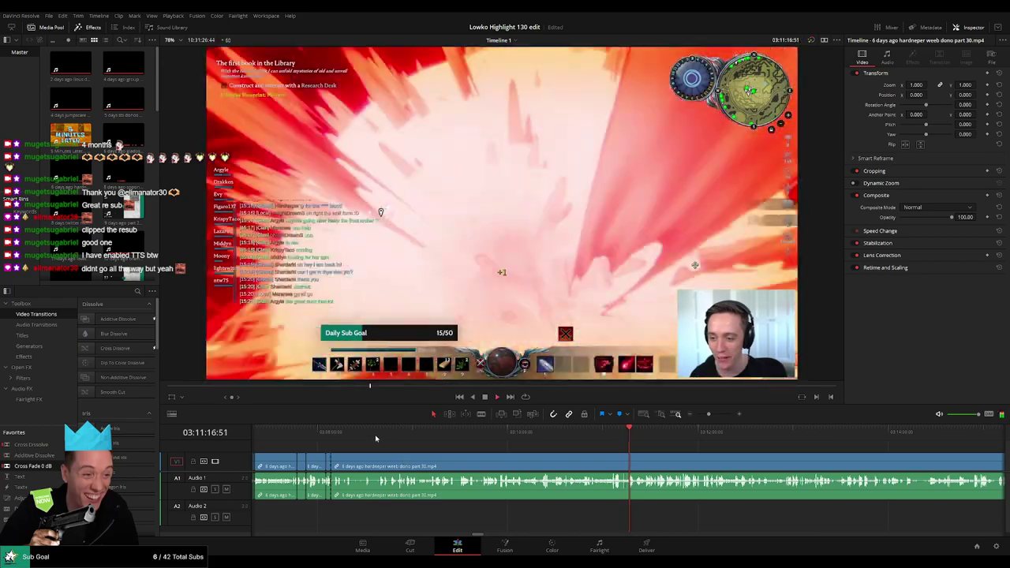
left_click(382, 431)
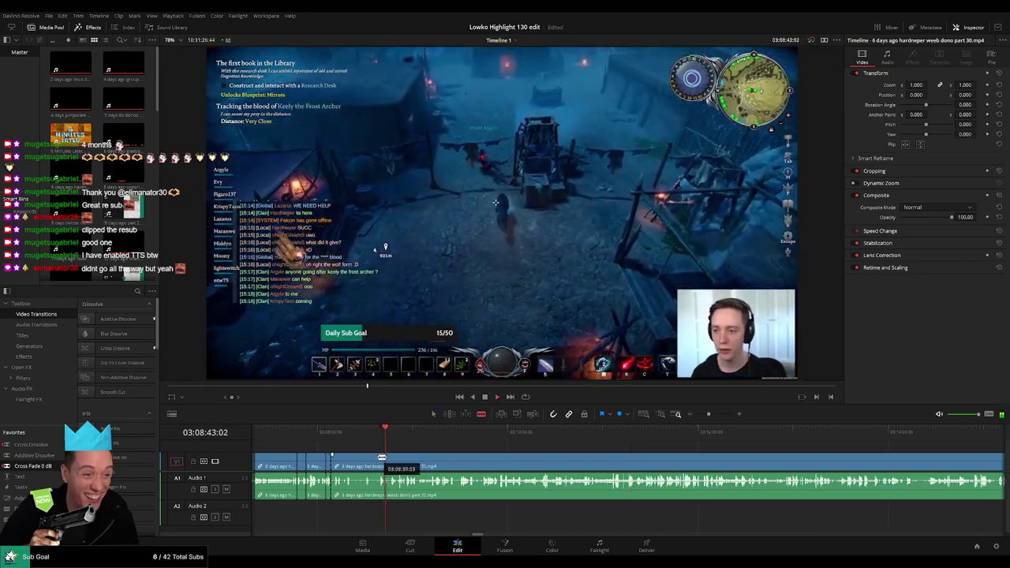
left_click(381, 457)
left_click(362, 463)
key("BackSpace")
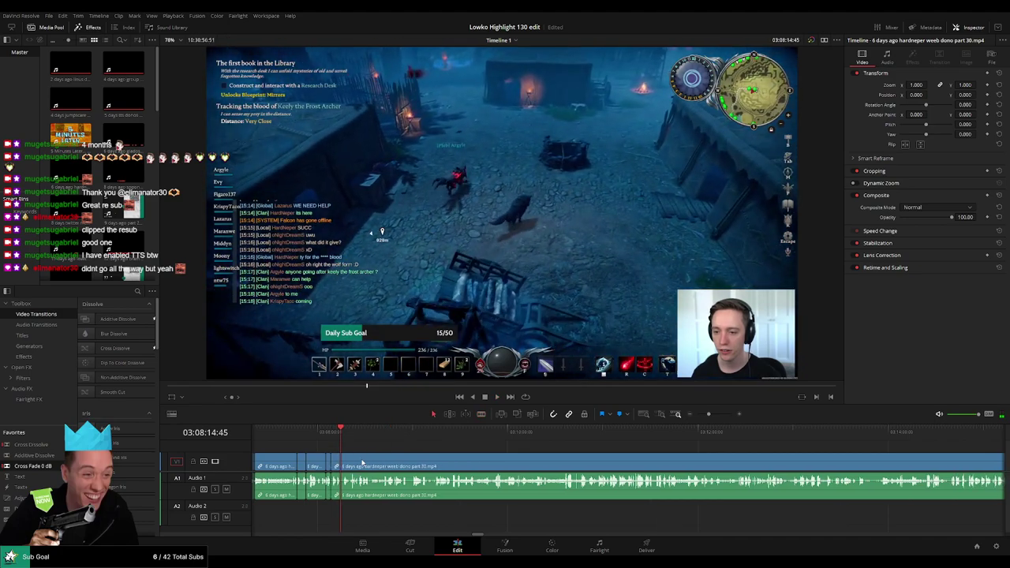
Step: Review the join near 03:08:08 and skim the following footage up to about 03:11:06
left_click(327, 451)
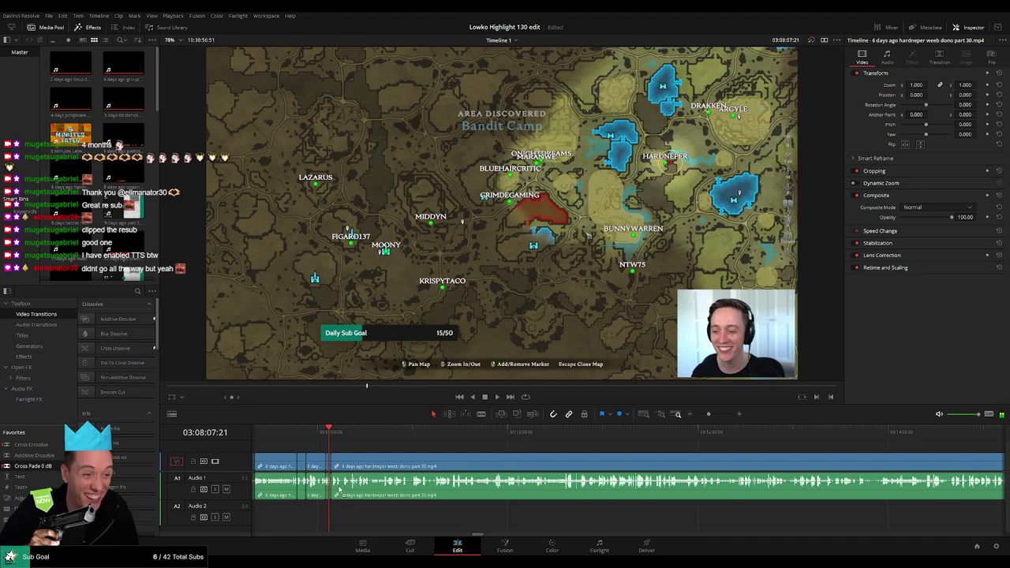
scroll(332, 489, "up", 6)
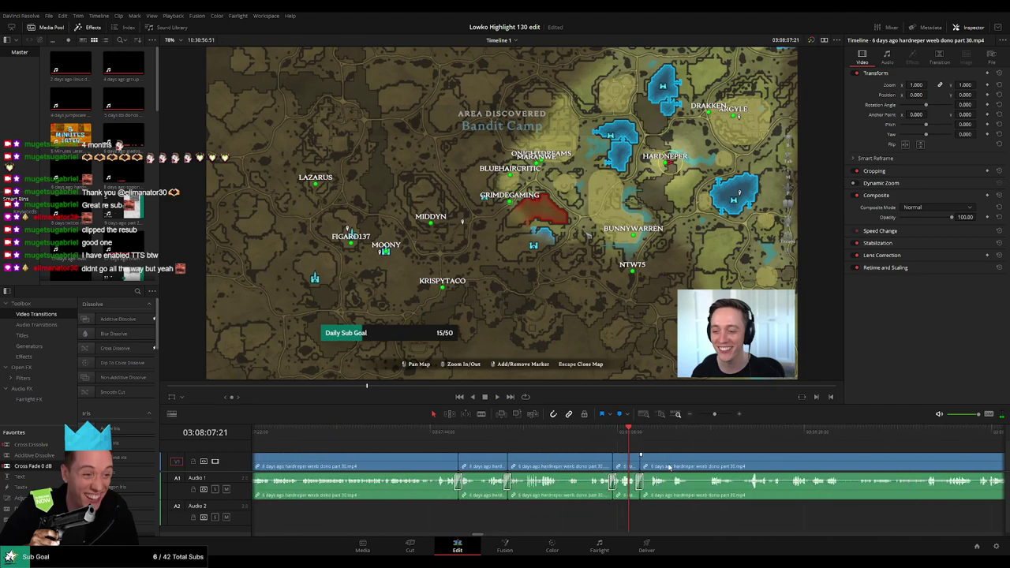
scroll(531, 440, "right", 3)
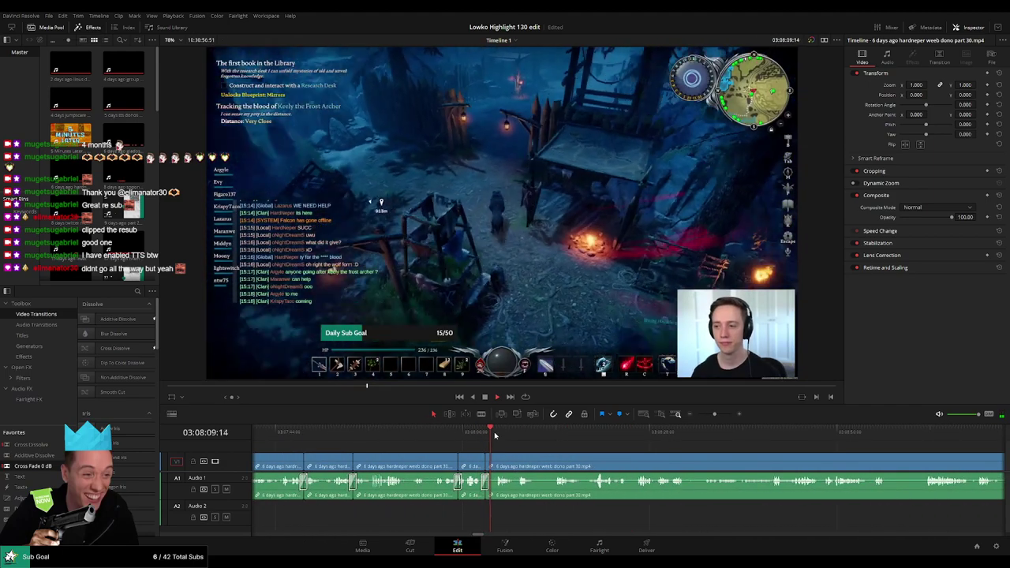
left_click_drag(715, 415, 710, 416)
left_click(812, 436)
left_click(907, 437)
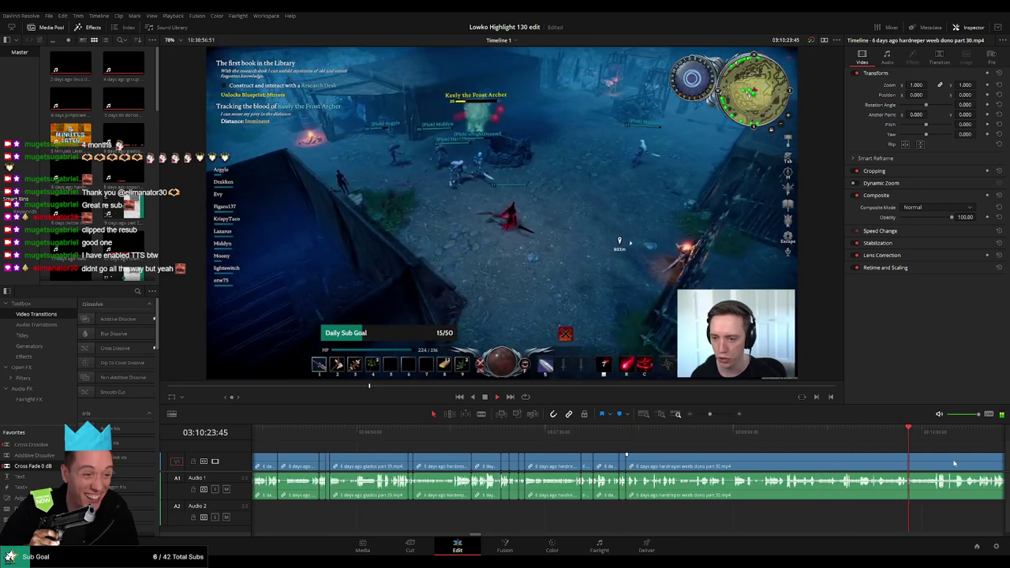
left_click_drag(953, 462, 561, 433)
left_click(539, 432)
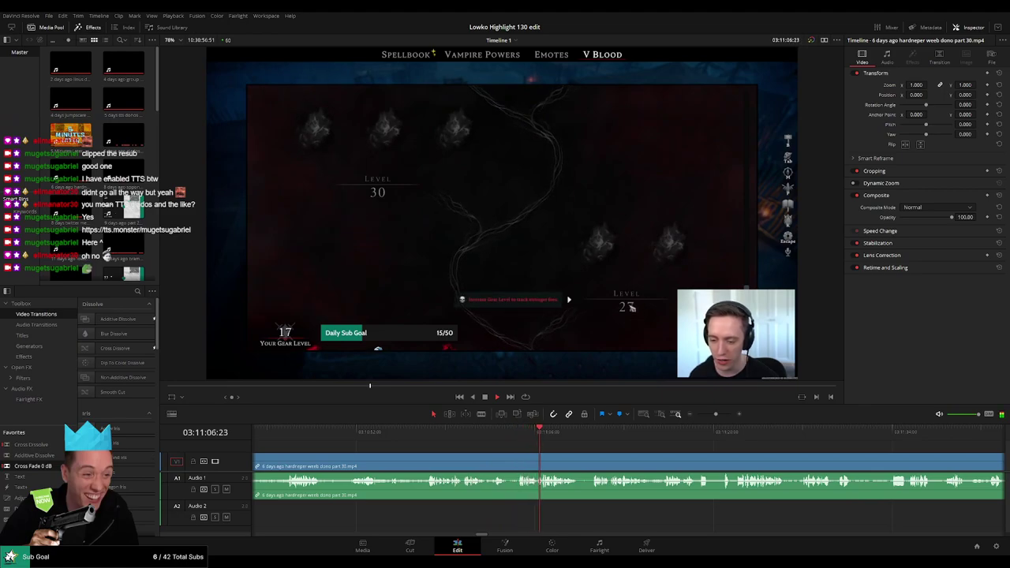
Step: Split the clip at about 03:11:04, during the V Blood menu scene
left_click(386, 433)
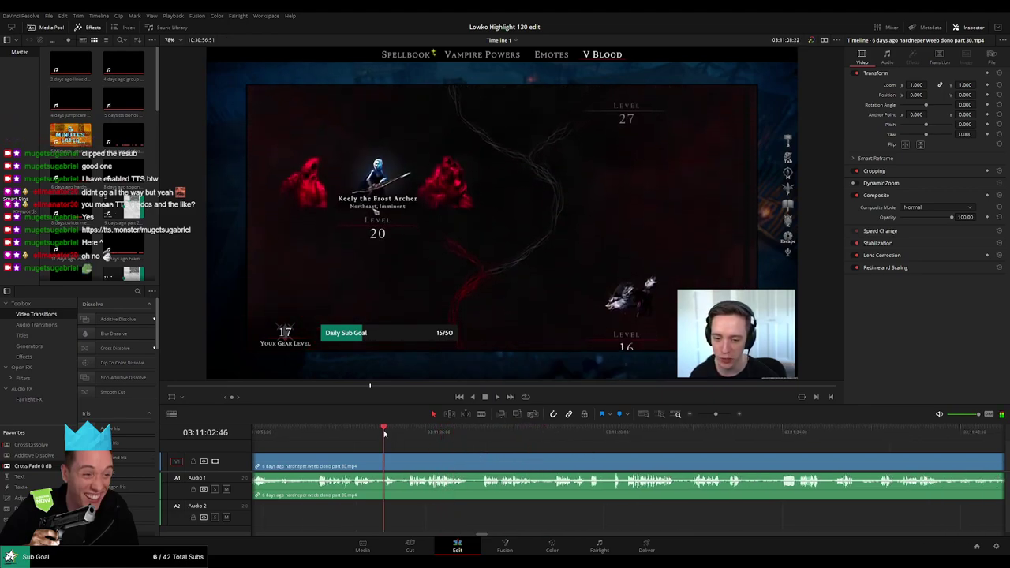
key("b")
left_click(399, 465)
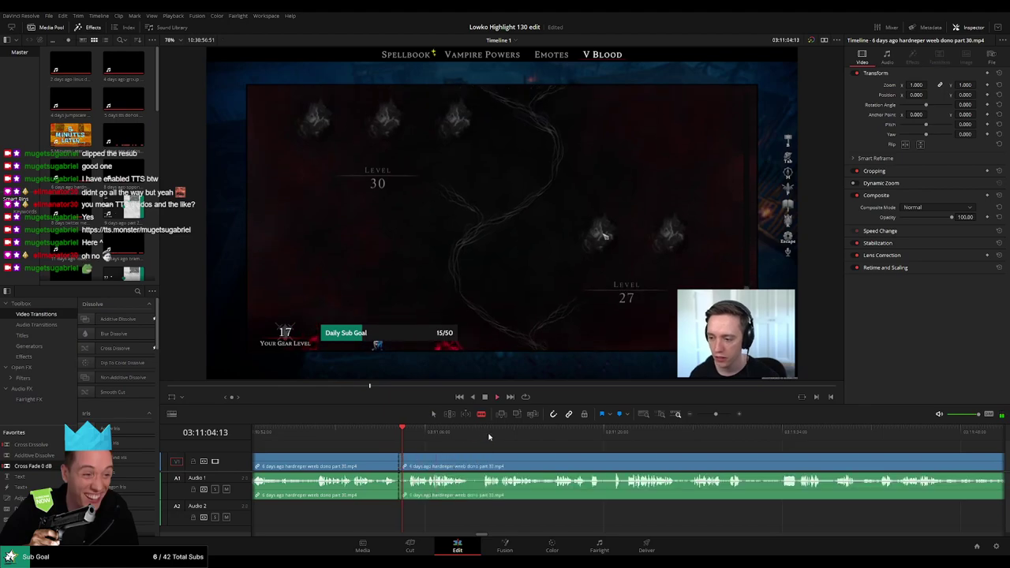
Step: Examine the footage between about 03:11:10 and 03:11:21 for a suitable cut point
left_click(489, 435)
left_click(628, 434)
left_click_drag(616, 452, 543, 449)
left_click(472, 433)
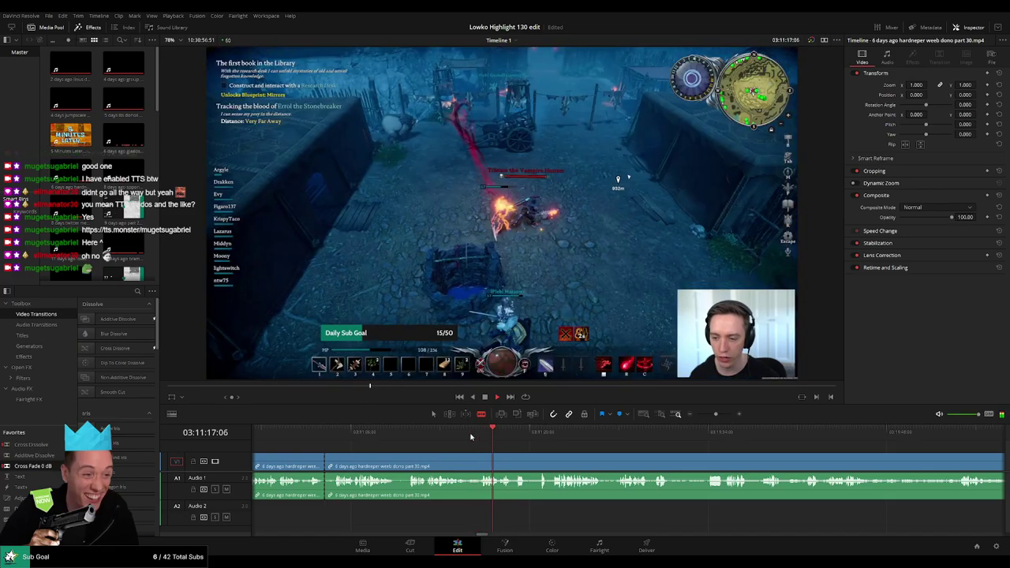
left_click(446, 433)
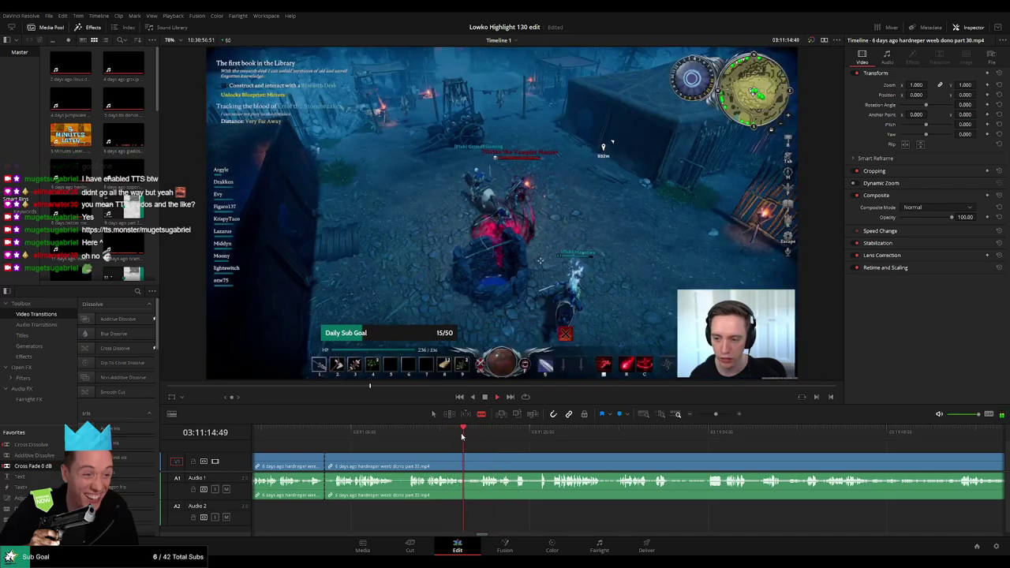
left_click(406, 433)
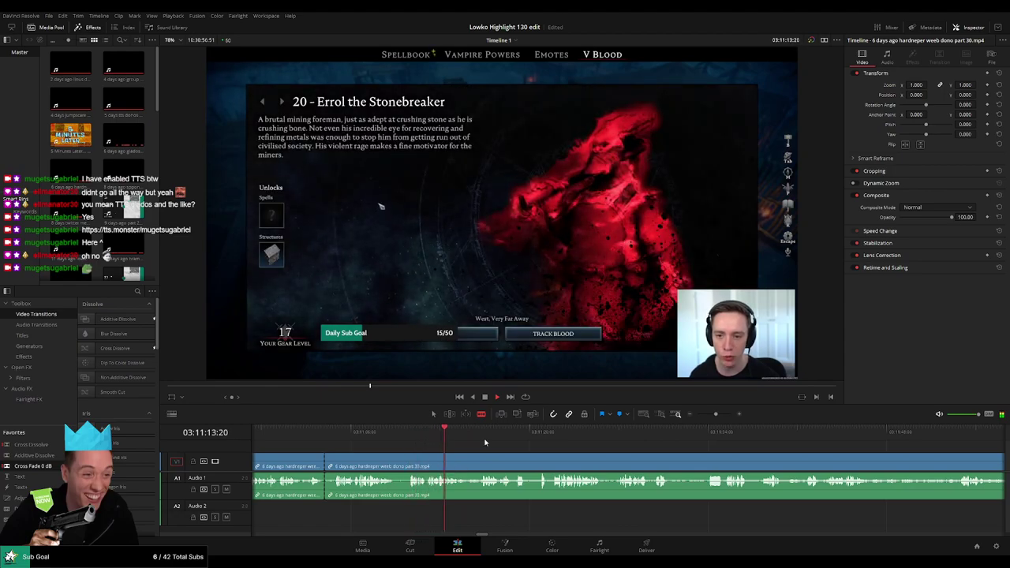
Step: Split the clip at 03:11:22:04, where the player is downed
left_click(532, 433)
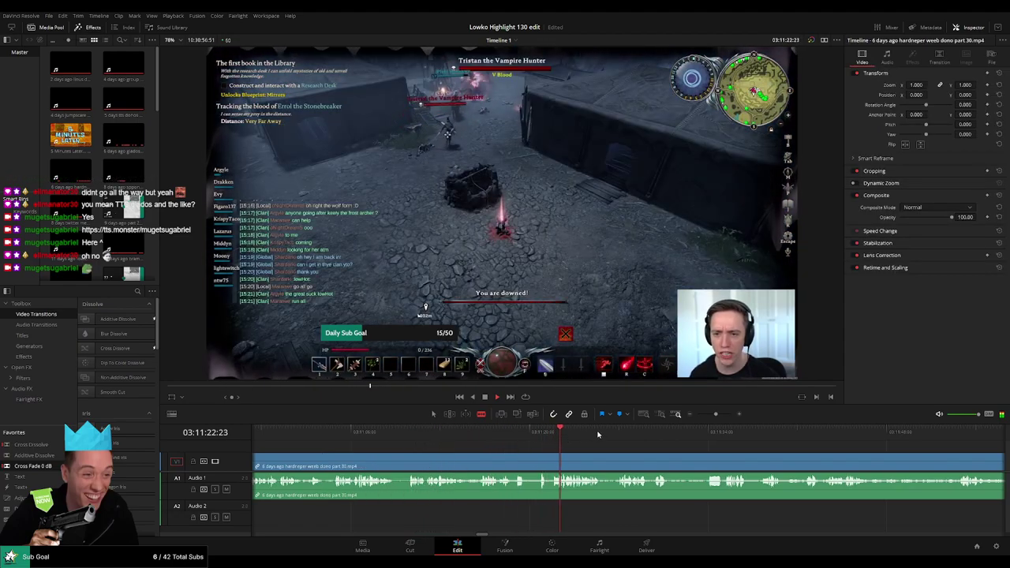
left_click(723, 414)
left_click(505, 433)
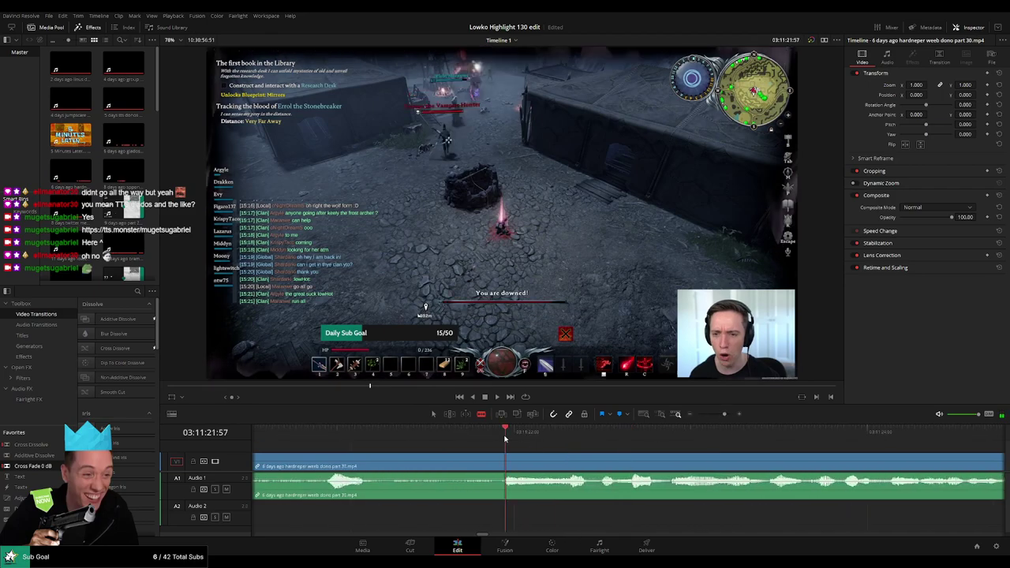
left_click_drag(505, 438, 525, 441)
left_click(527, 456)
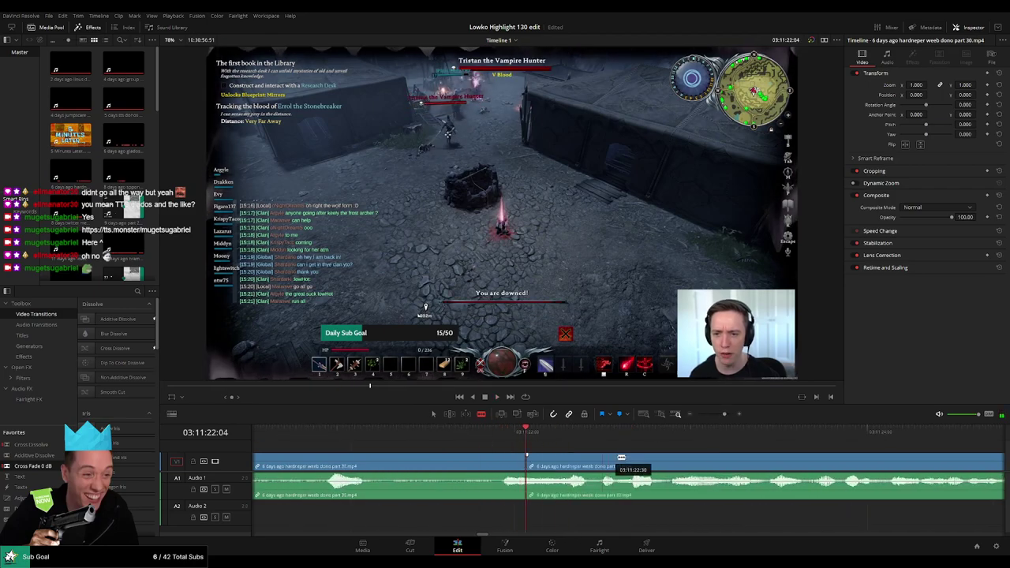
Step: Split the clip at 03:11:22:28 and silence the audio of the short piece between 03:11:22:04 and that cut
left_click(595, 461)
key("a")
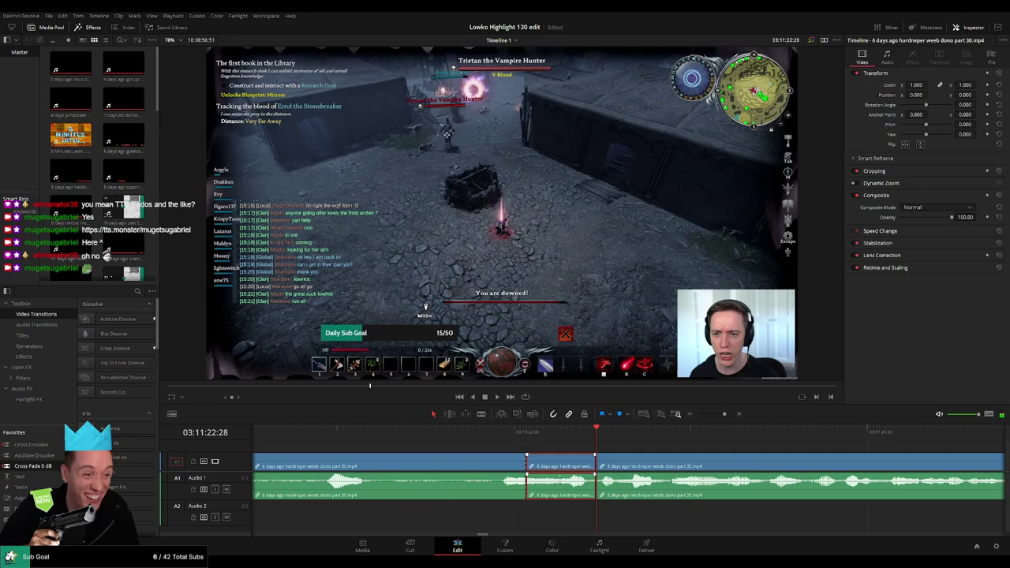
left_click_drag(559, 477, 559, 506)
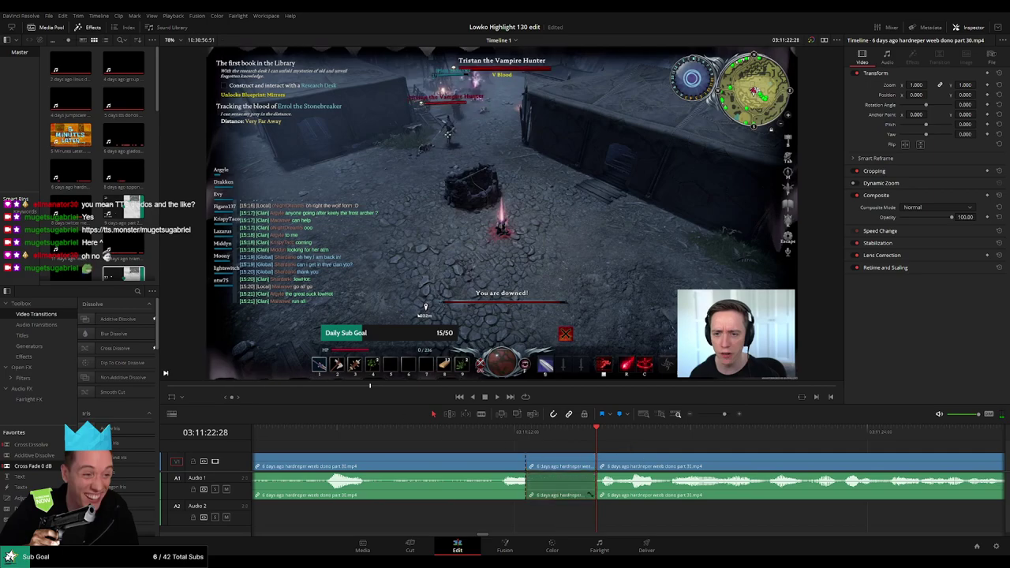
Step: Place the StarCraft 2 - Roach Quotes.mp3 sound on Audio 2 under the silenced piece and trim its end to 03:11:22:28
key("q")
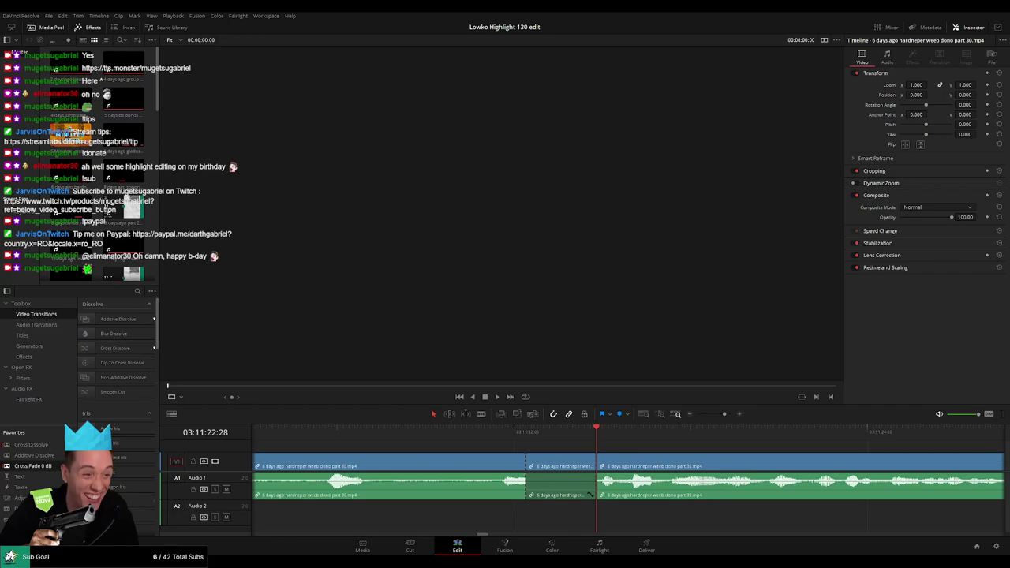
left_click_drag(157, 75, 142, 230)
left_click_drag(71, 184, 527, 517)
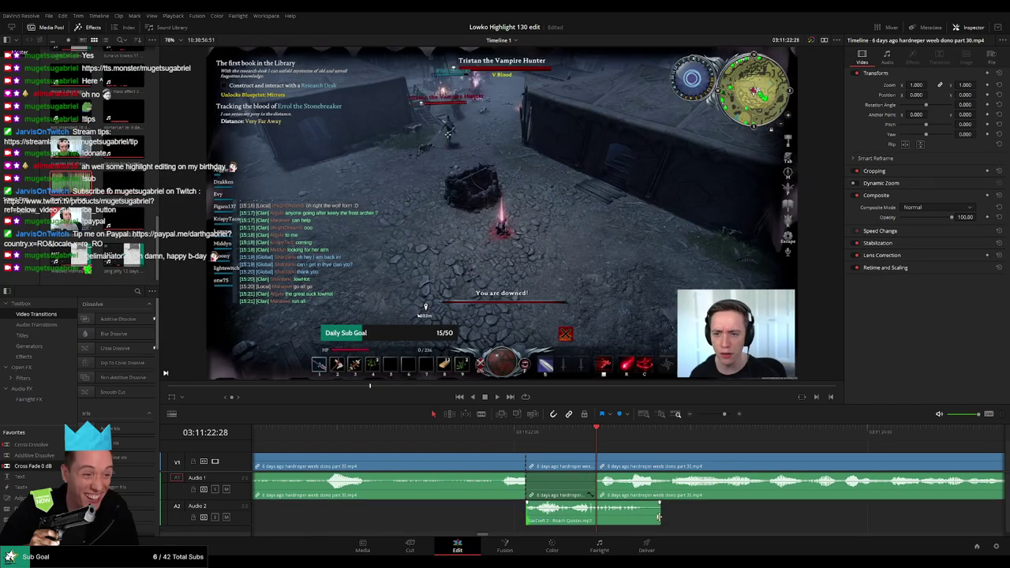
left_click_drag(659, 517, 595, 514)
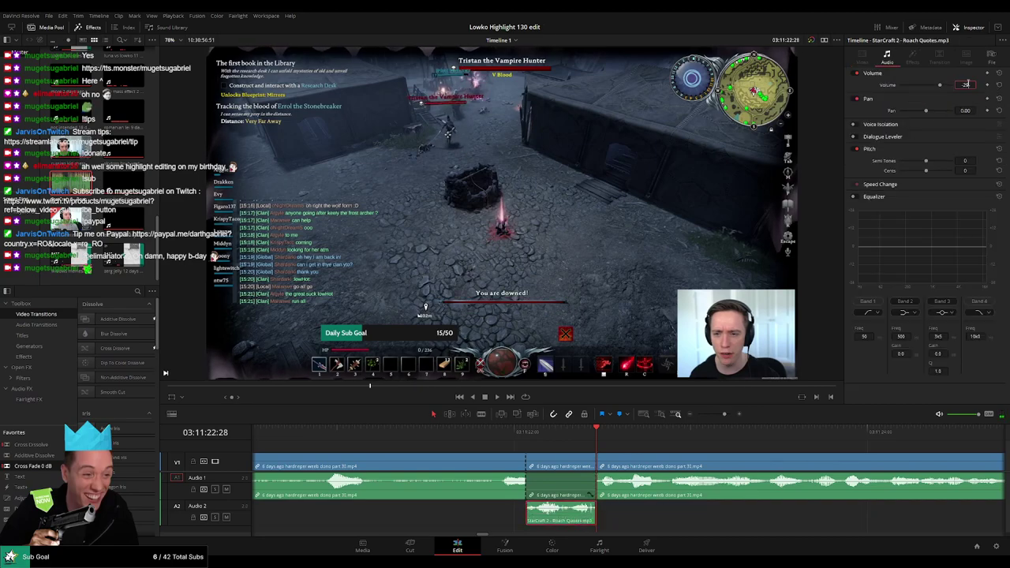
Step: Set the Roach Quotes clip's volume to -29 and play back the passage to check the sound effect
key("Return")
key("space")
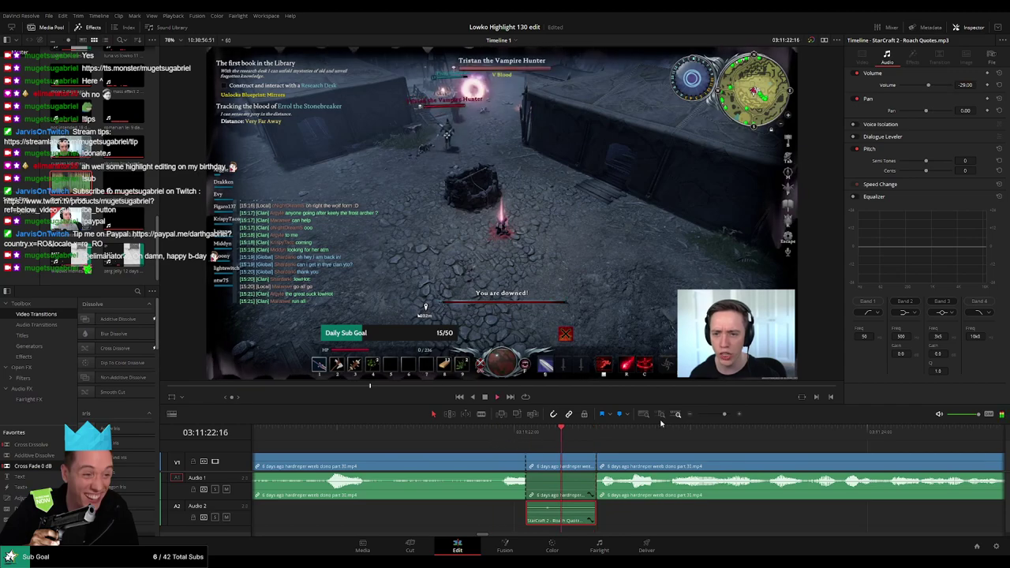
scroll(713, 446, "down", 4)
left_click(738, 448)
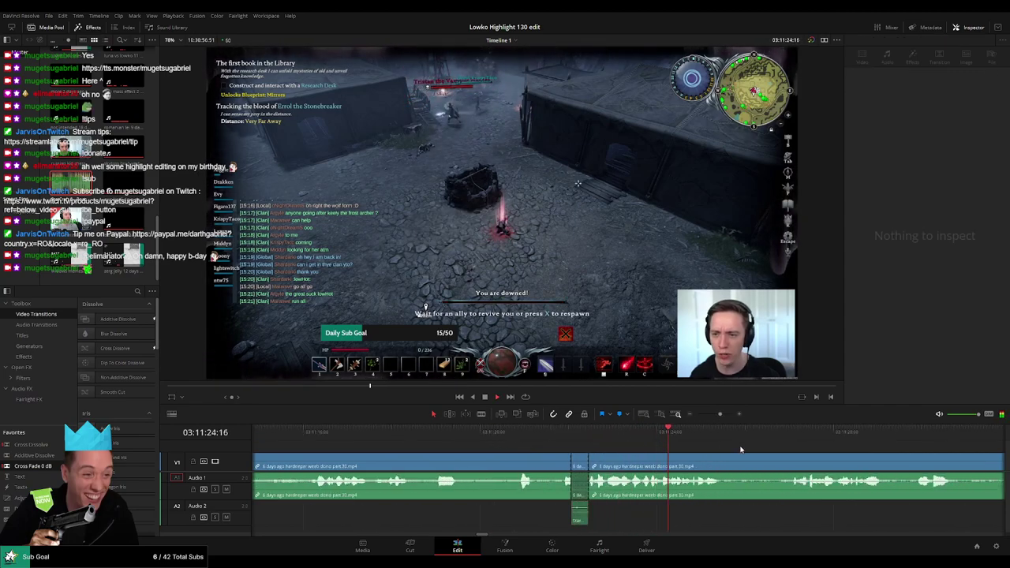
Step: Play on through the downed scene and split the clip at about 03:11:31
left_click_drag(748, 450, 530, 436)
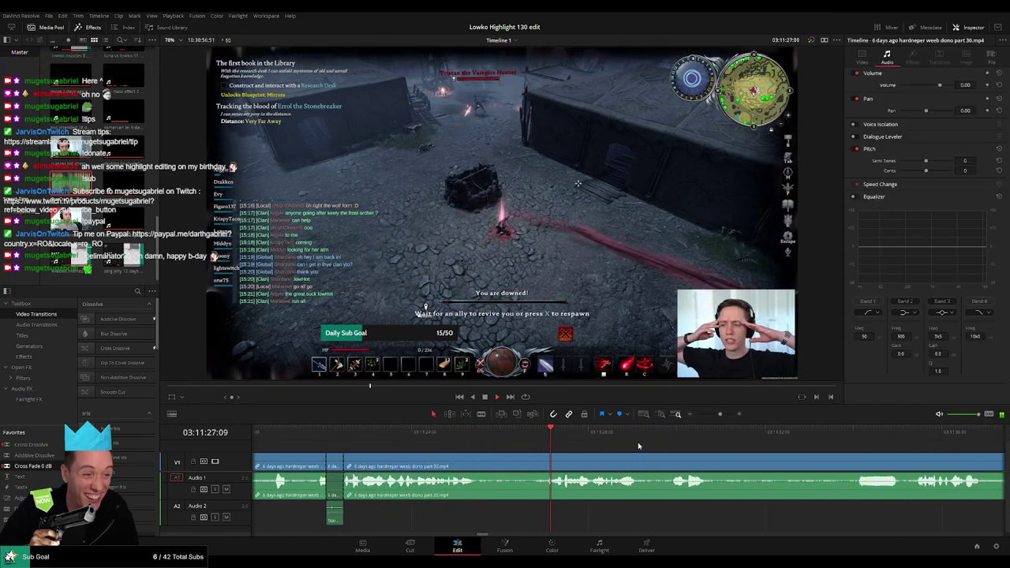
scroll(637, 442, "right", 3)
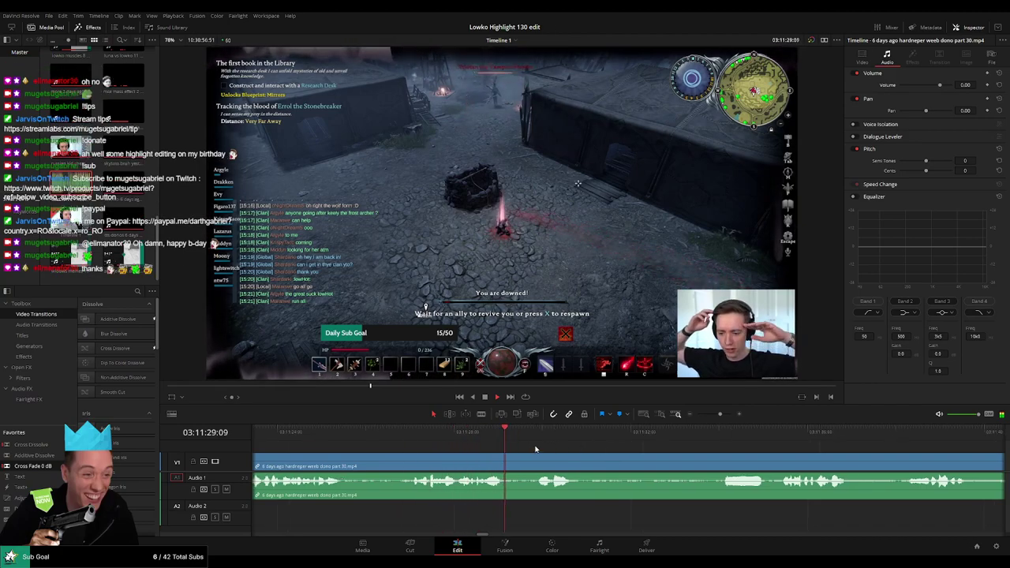
scroll(581, 444, "right", 3)
key("ctrl+b")
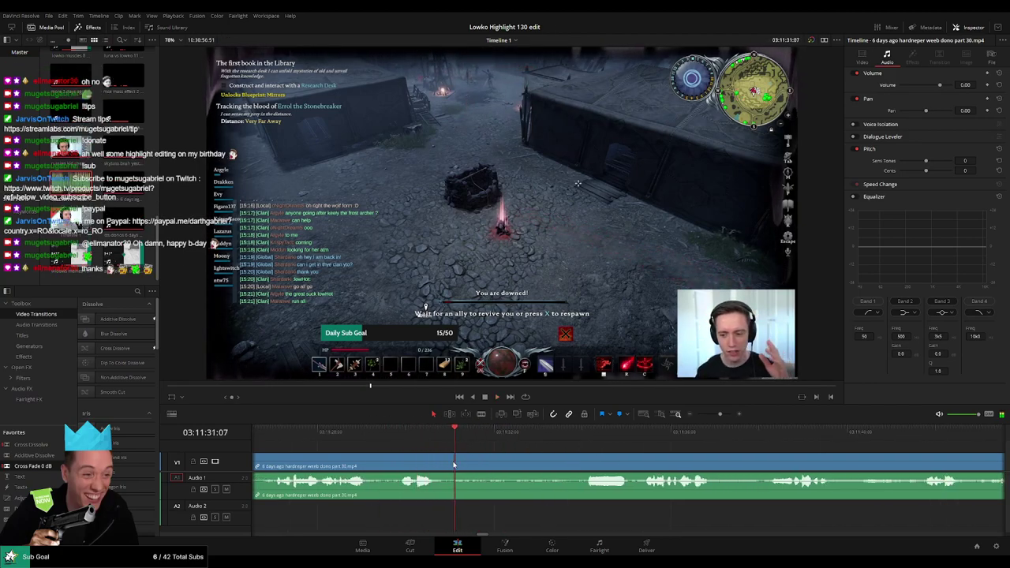
Step: Split again at about 03:11:38, ripple delete the piece since the 03:11:31 cut, and put a cross fade on the audio join
left_click(617, 435)
scroll(642, 438, "right", 3)
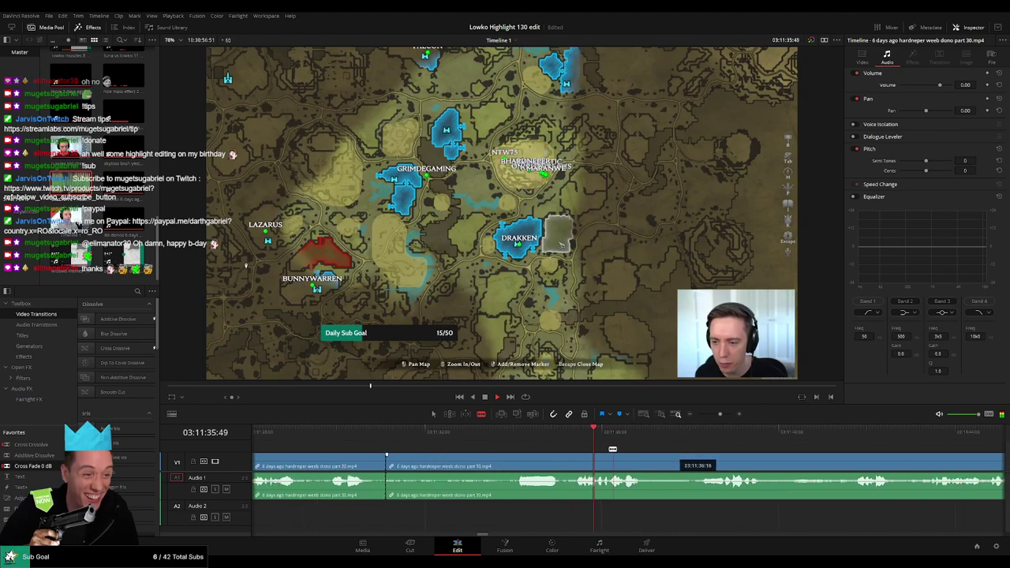
left_click(698, 434)
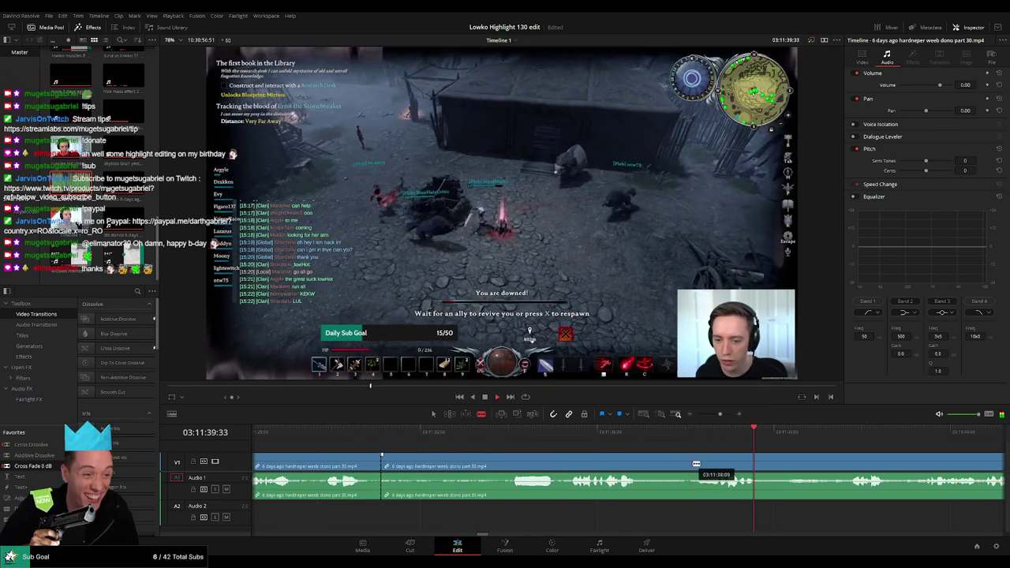
key("ctrl+b")
left_click(640, 470)
key("Delete")
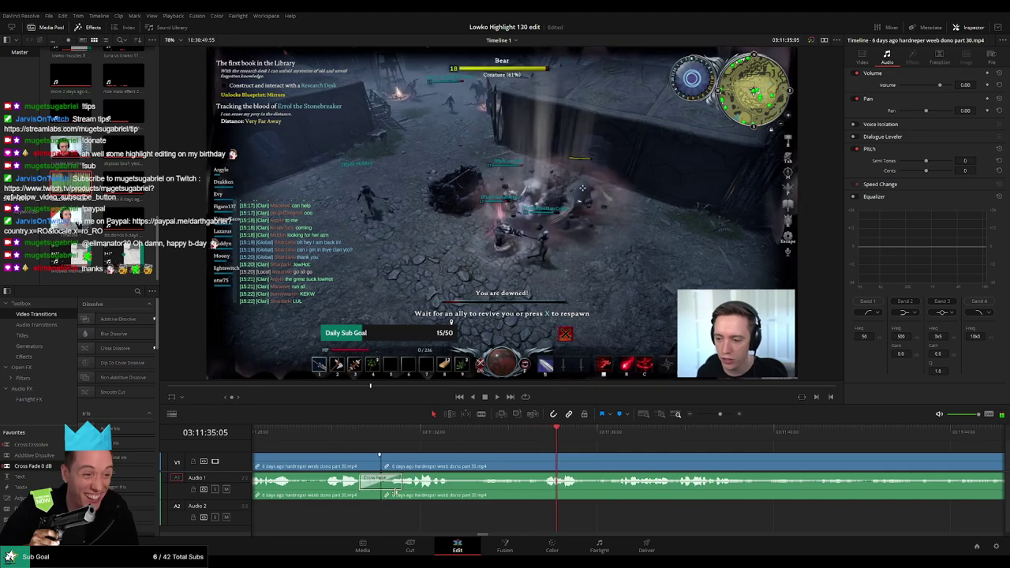
Step: Skim past the downed scene and split the part 30 clip at about 03:12:03, just after the revival
key("space")
scroll(673, 466, "right", 4)
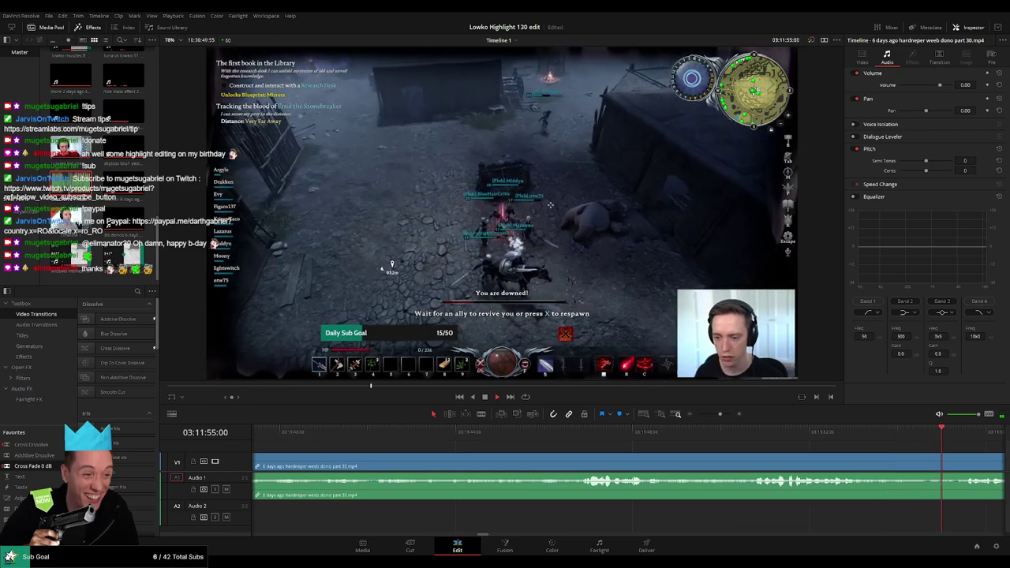
left_click_drag(720, 415, 715, 418)
scroll(588, 446, "right", 3)
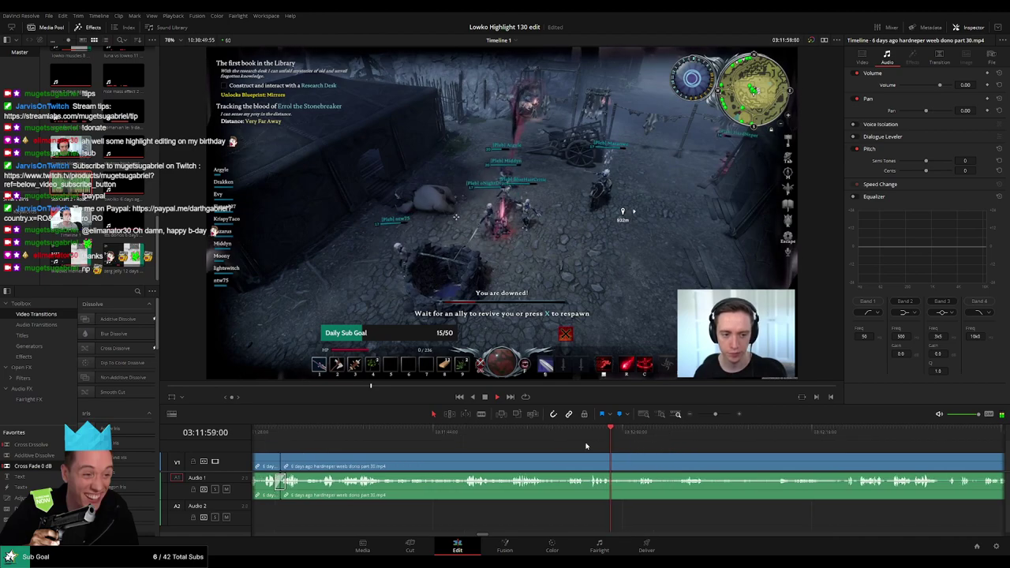
left_click(555, 431)
scroll(617, 454, "right", 2)
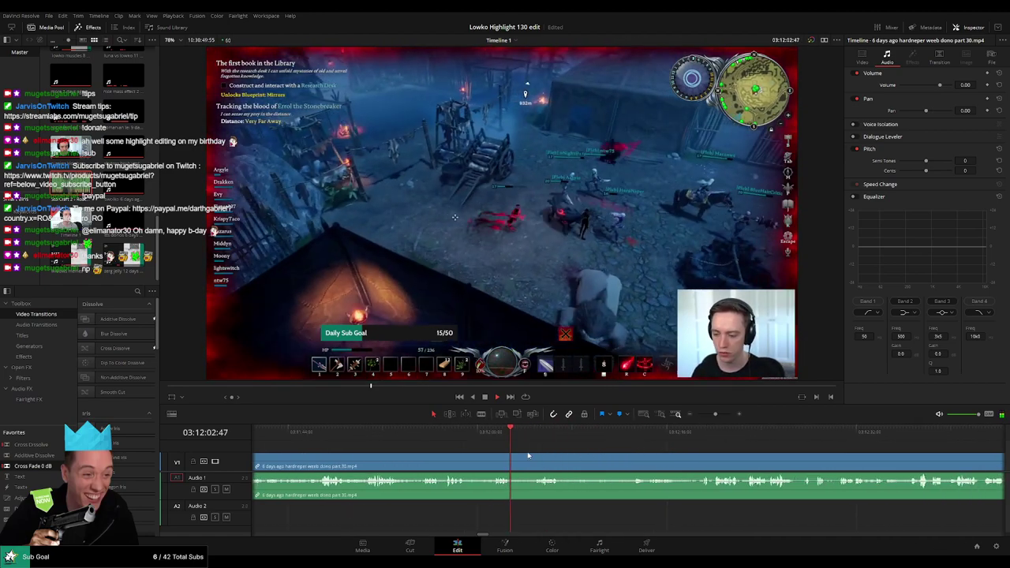
left_click(537, 436)
Step: Skim the part 30 footage from about 03:12:18 to 03:13:51 for moments worth keeping
scroll(573, 449, "down", 1)
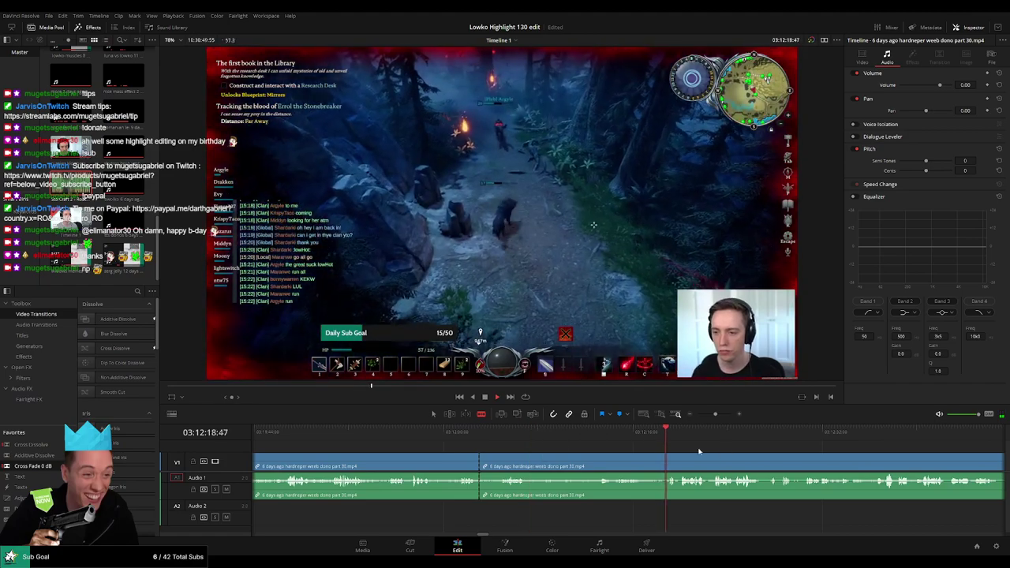
scroll(699, 451, "right", 5)
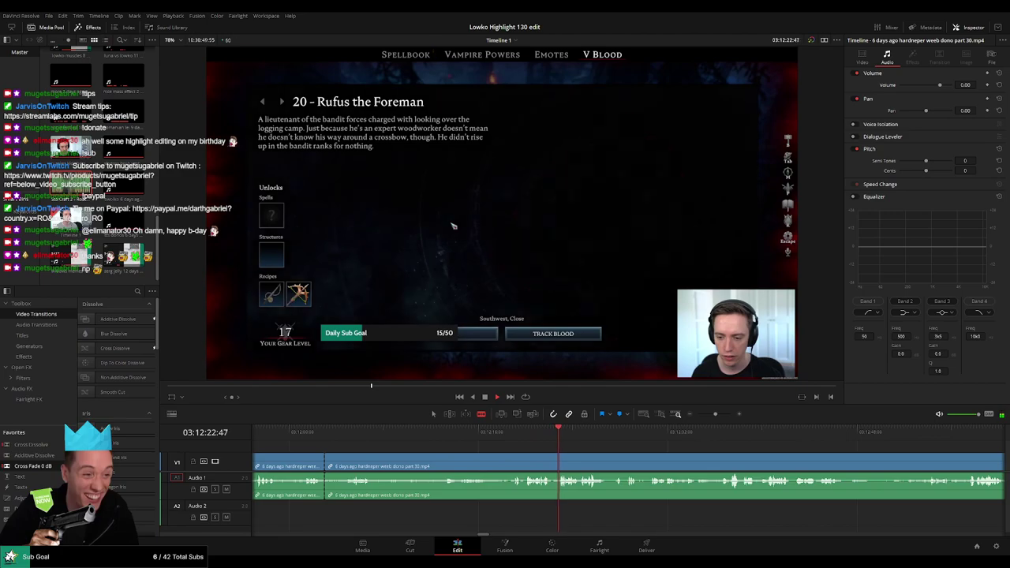
left_click(631, 435)
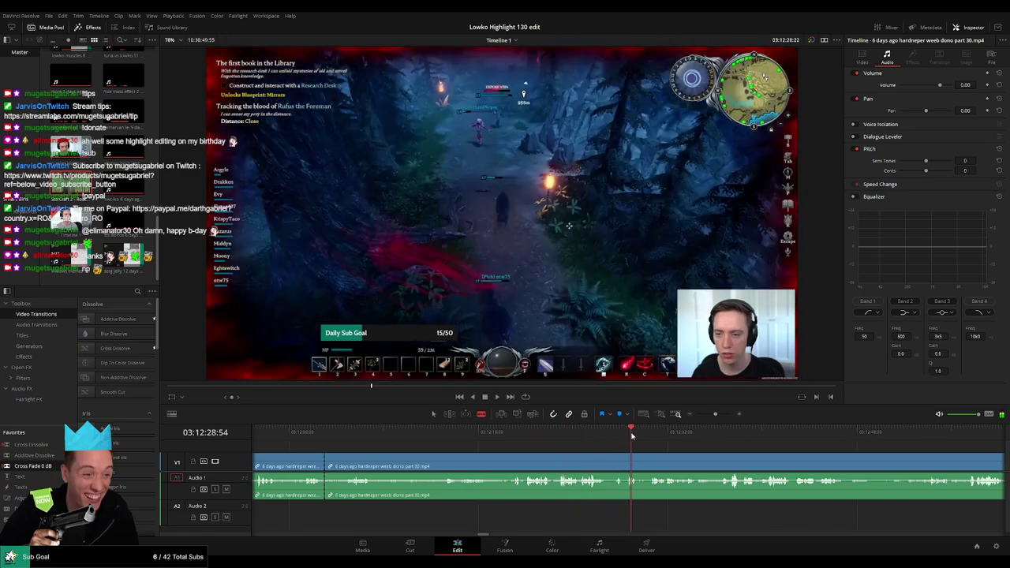
scroll(708, 457, "right", 4)
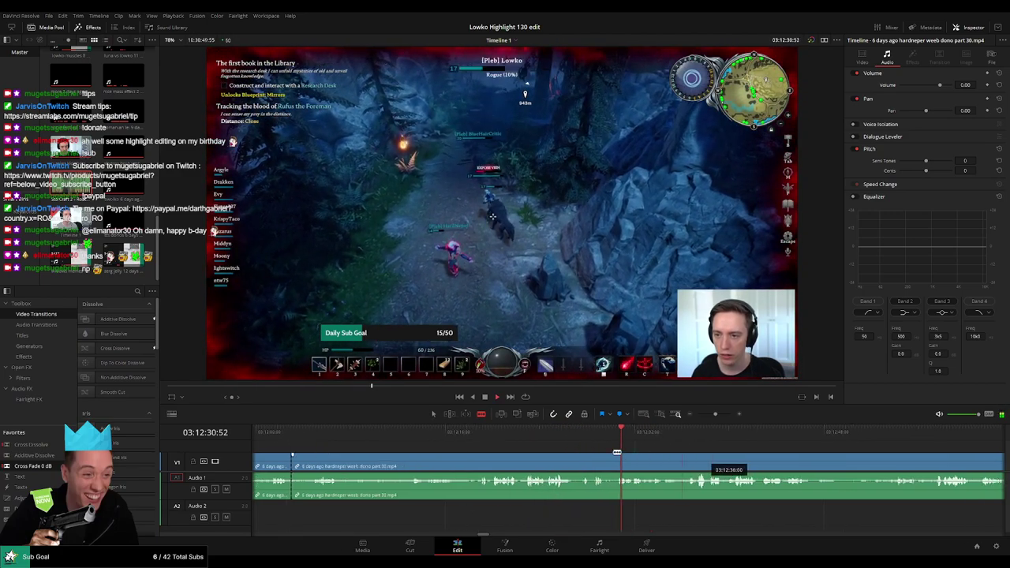
left_click(586, 438)
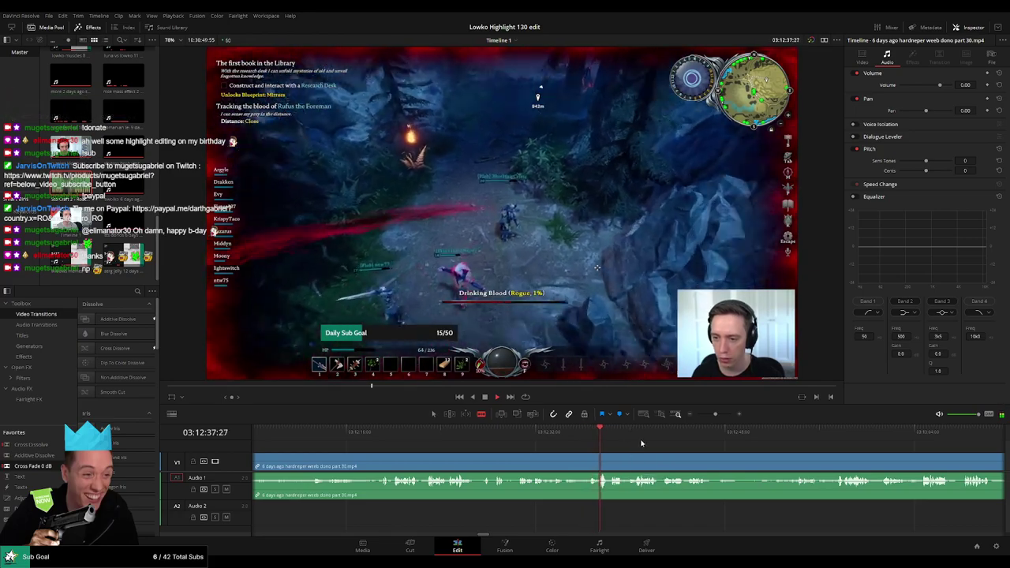
left_click(819, 447)
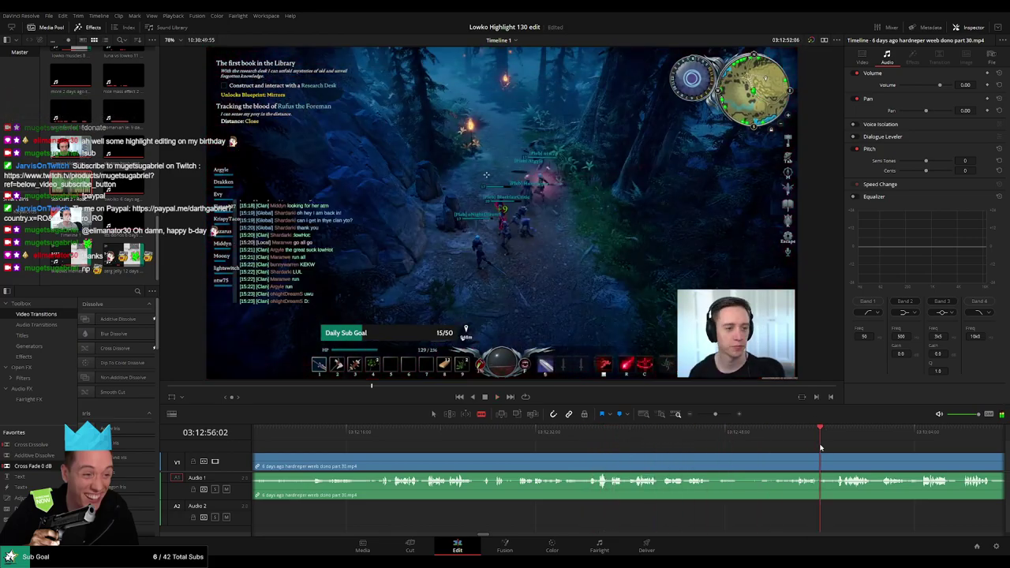
mouse_move(712, 450)
left_mouse_down()
mouse_move(597, 444)
mouse_move(723, 444)
left_mouse_up()
left_click_drag(851, 462, 615, 441)
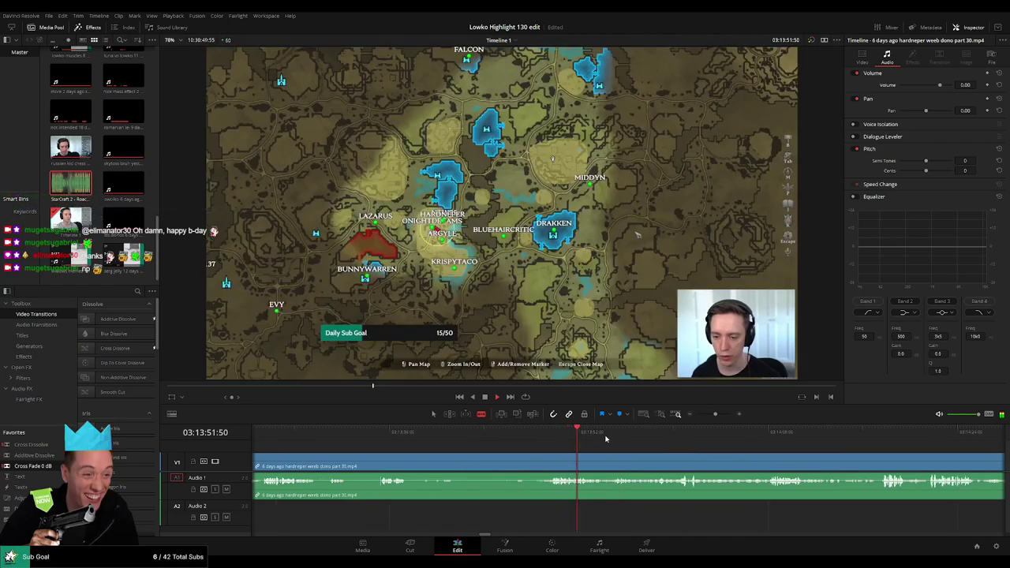
Step: Skim the rest of the part 30 footage from about 03:13:51 to 03:15:08 for highlights
left_click(608, 447)
left_click(671, 442)
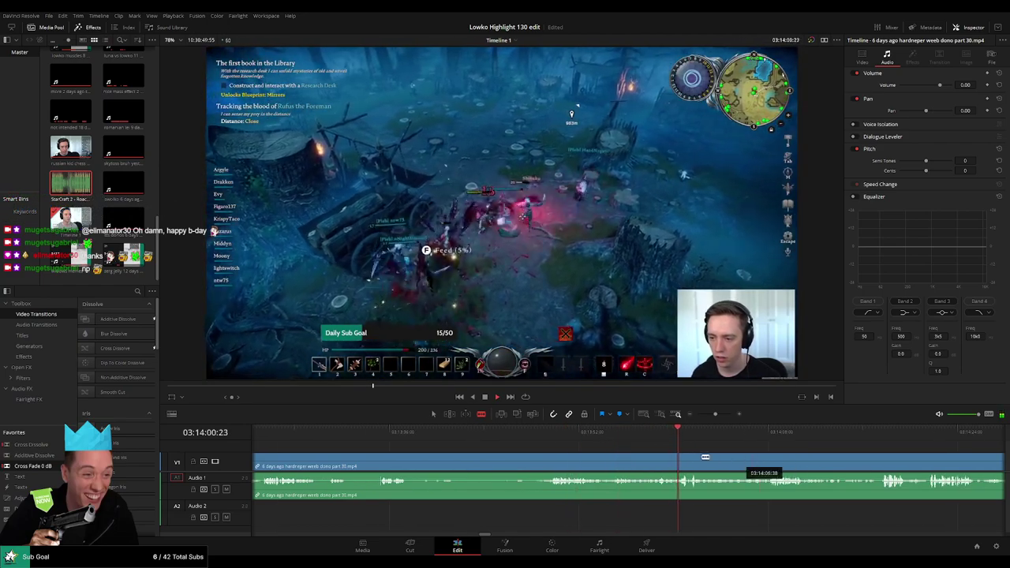
scroll(705, 458, "right", 4)
left_click(586, 439)
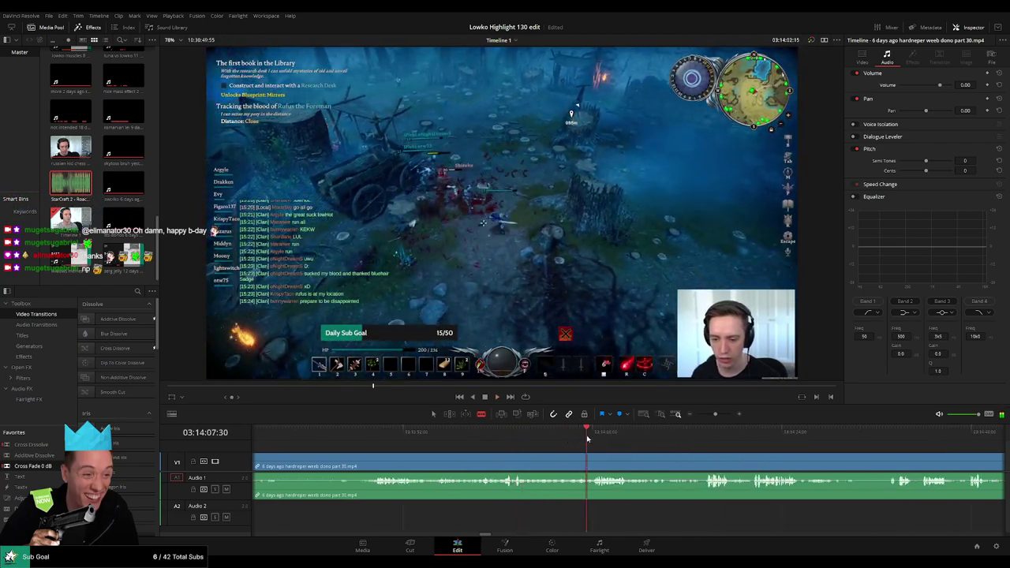
scroll(633, 447, "right", 3)
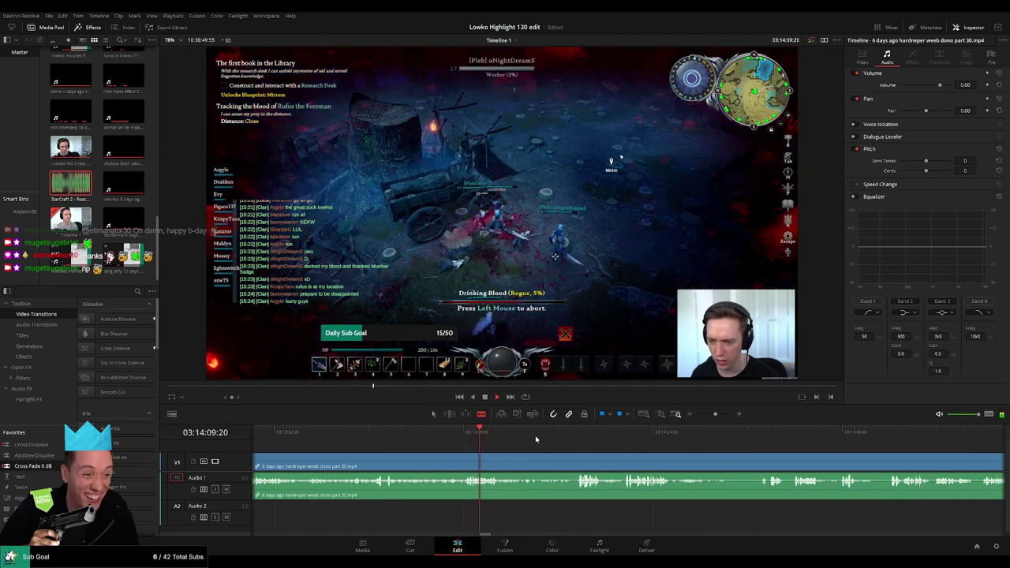
left_click(573, 436)
left_click(774, 438)
scroll(754, 446, "right", 6)
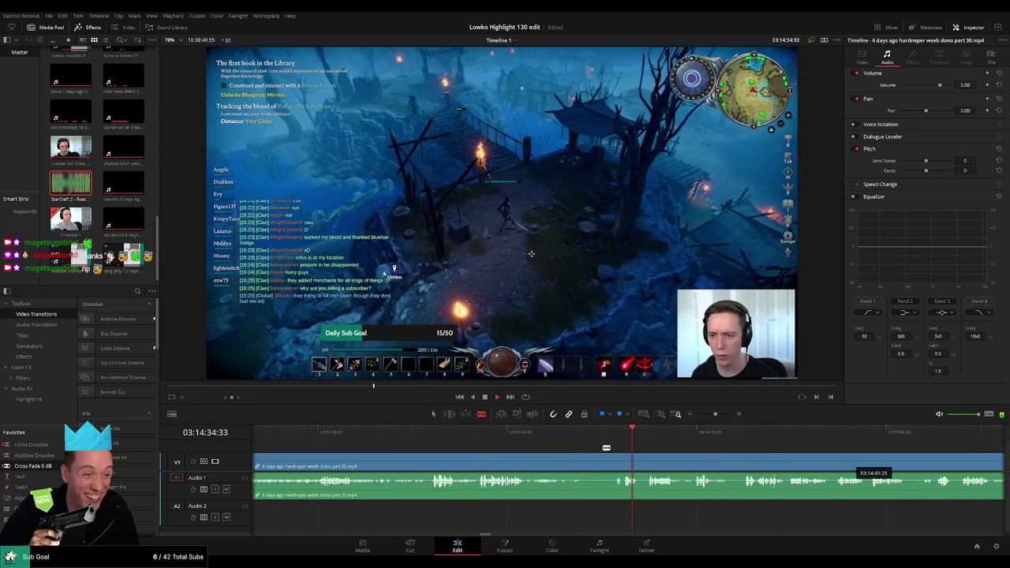
left_click_drag(716, 414, 711, 414)
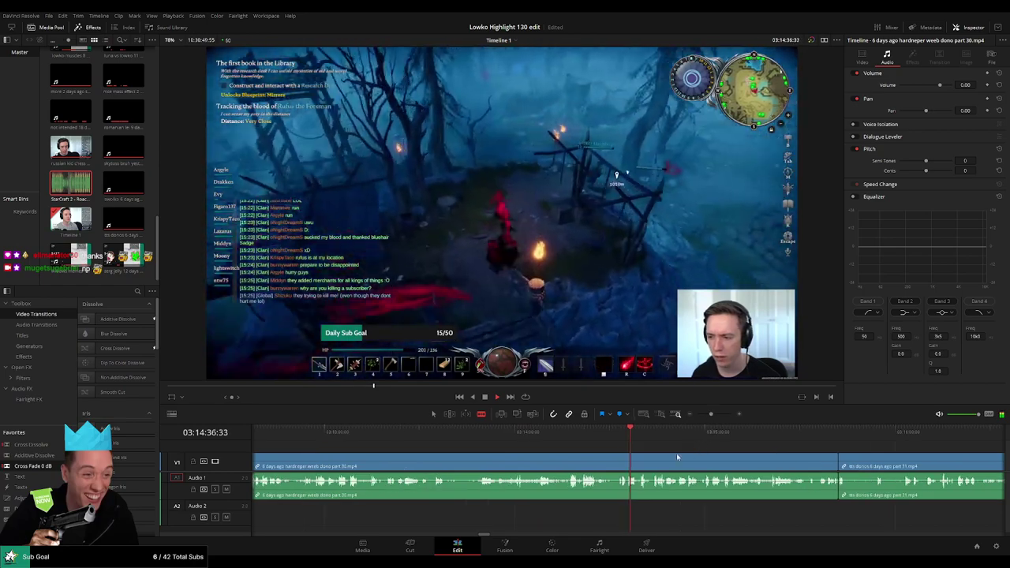
left_click(651, 441)
left_click(728, 444)
Step: Ripple delete the remainder of the part 30 clip after the cut at about 03:12:03
key("a")
left_click(717, 463)
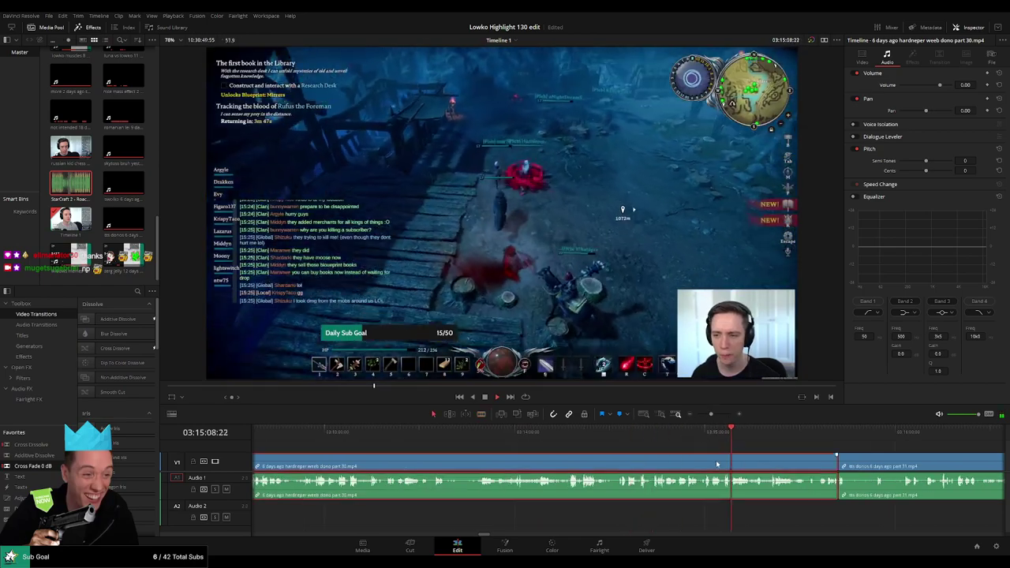
key("Delete")
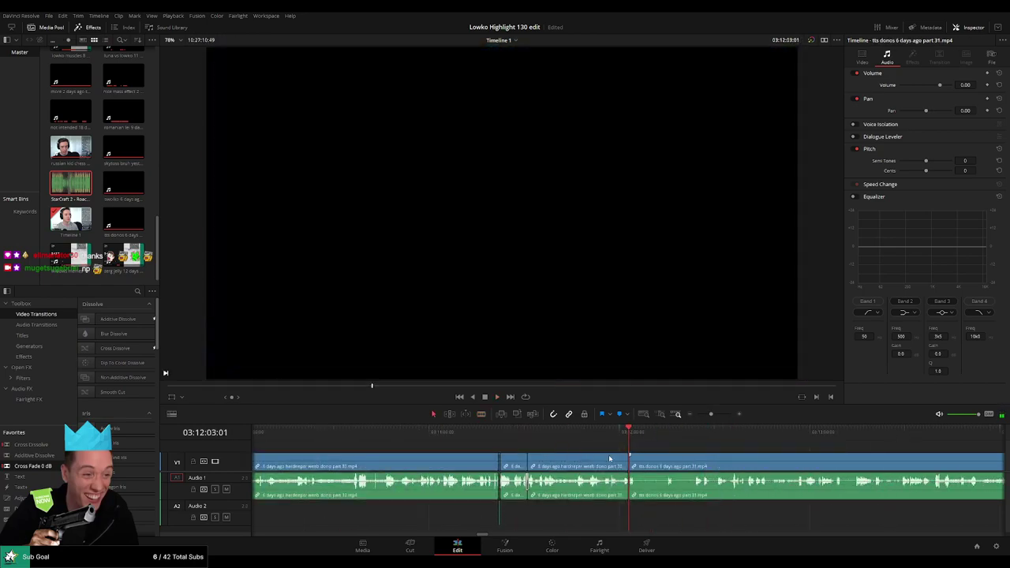
Step: Skim the part 31 recording from its start at 03:12:03 to about 03:19:59 for highlight material
scroll(544, 458, "right", 3)
key("space")
left_click(541, 440)
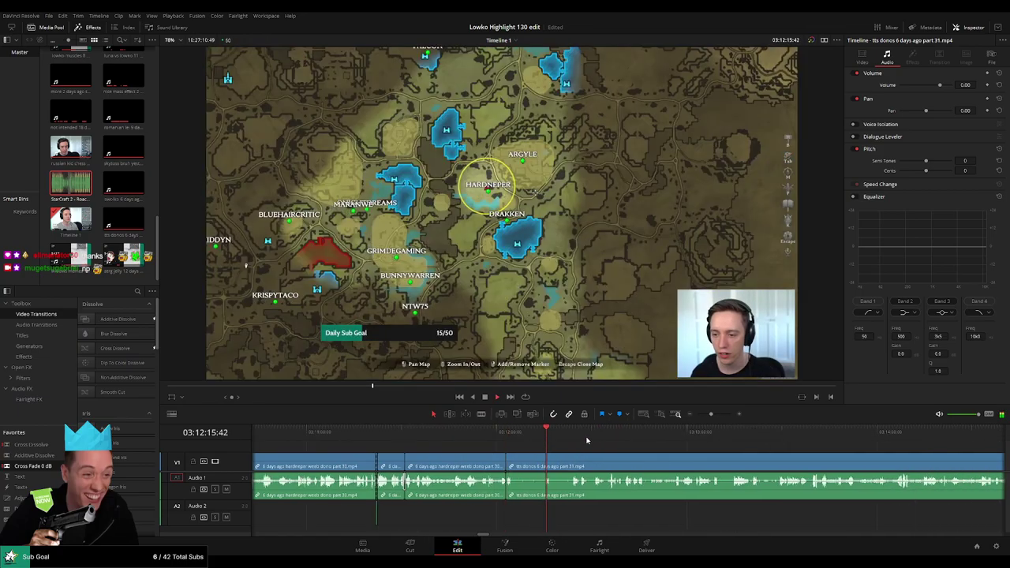
left_click(668, 440)
left_click(931, 441)
scroll(533, 441, "right", 4)
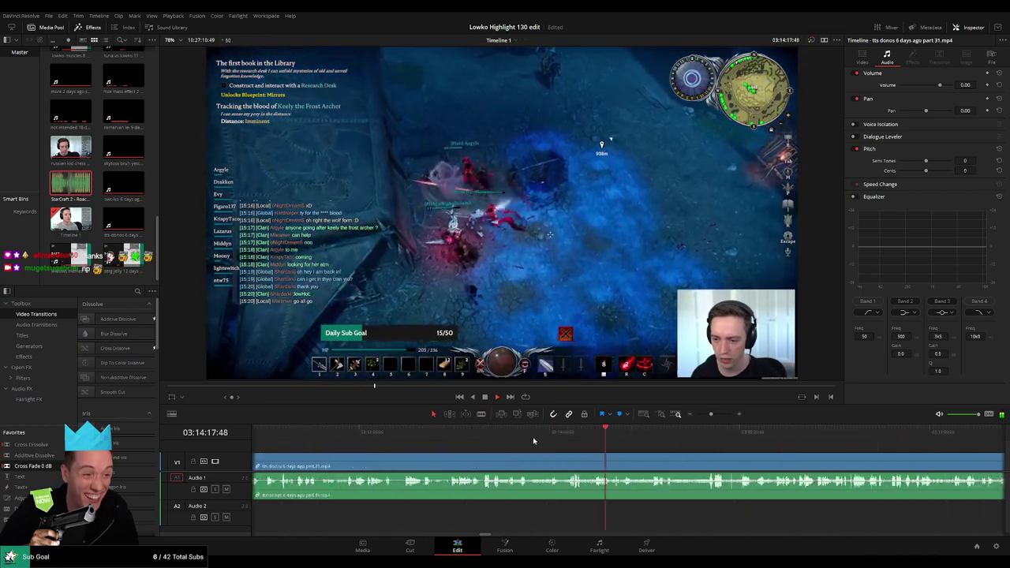
scroll(533, 440, "right", 1)
left_click_drag(711, 415, 703, 417)
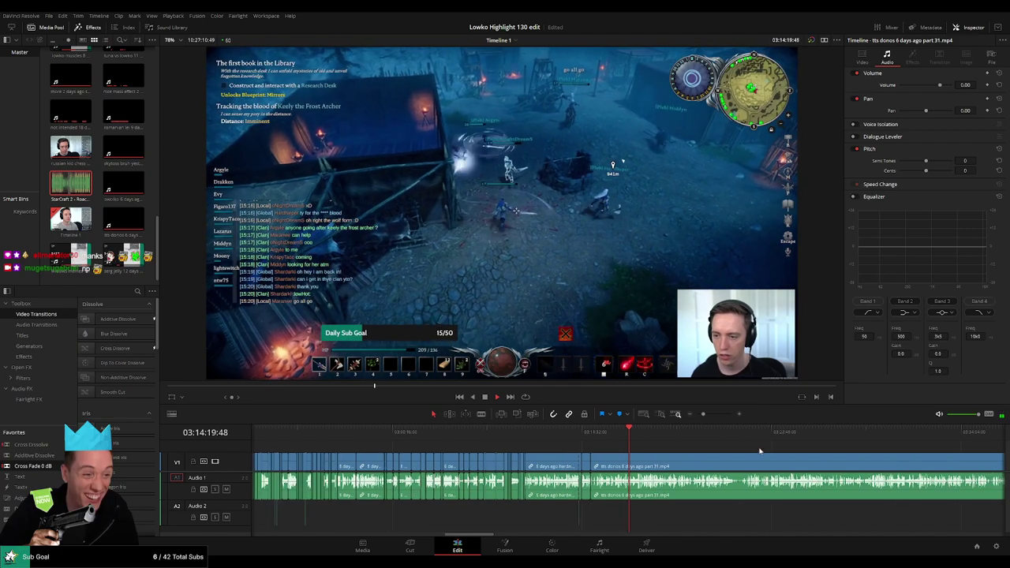
left_click(739, 433)
left_click(725, 433)
scroll(729, 454, "up", 4)
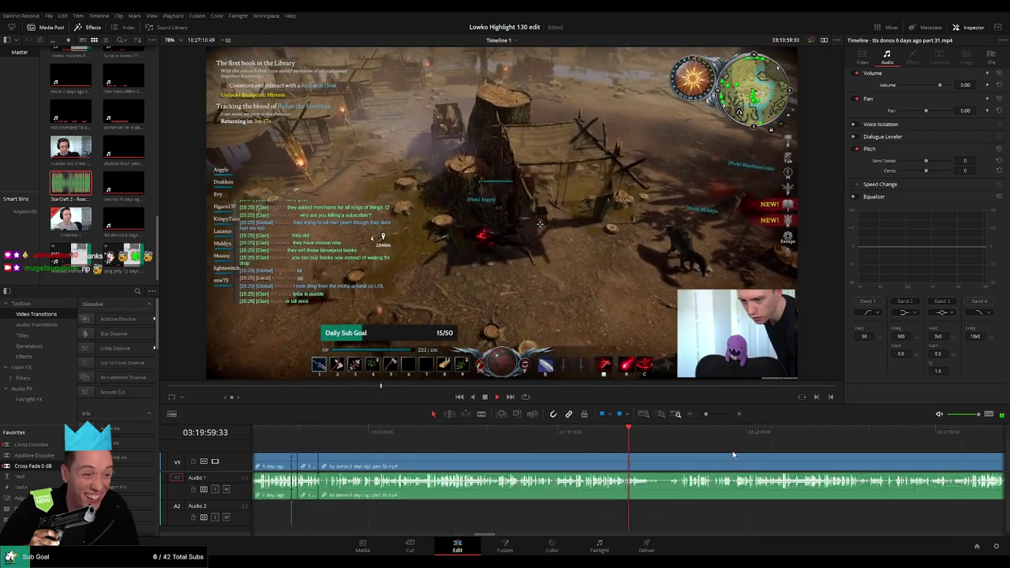
scroll(543, 453, "left", 2)
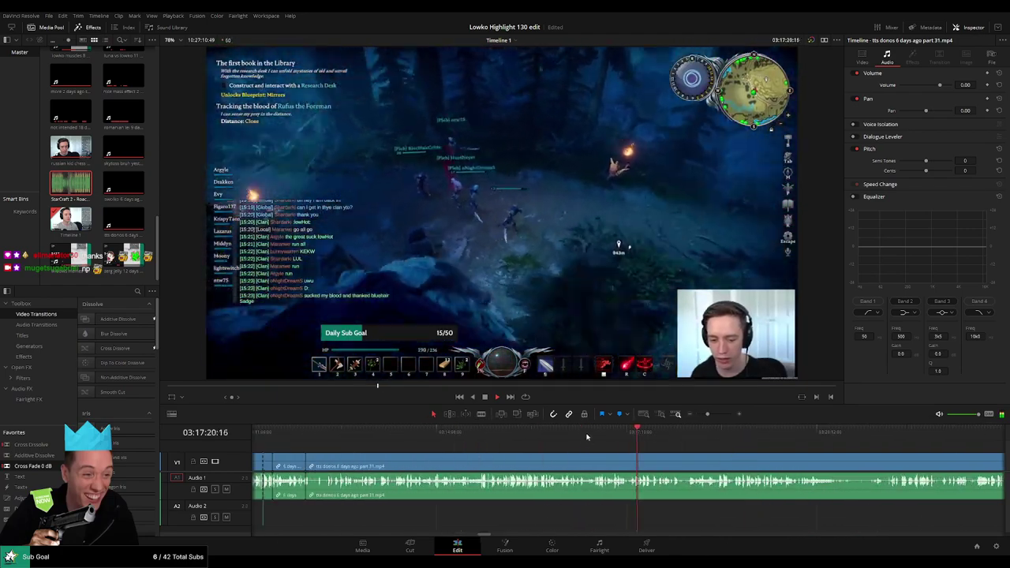
Step: Skim the part 31 footage from about 03:16:54 to 03:19:59 for moments worth keeping
scroll(657, 455, "up", 2)
left_click(564, 432)
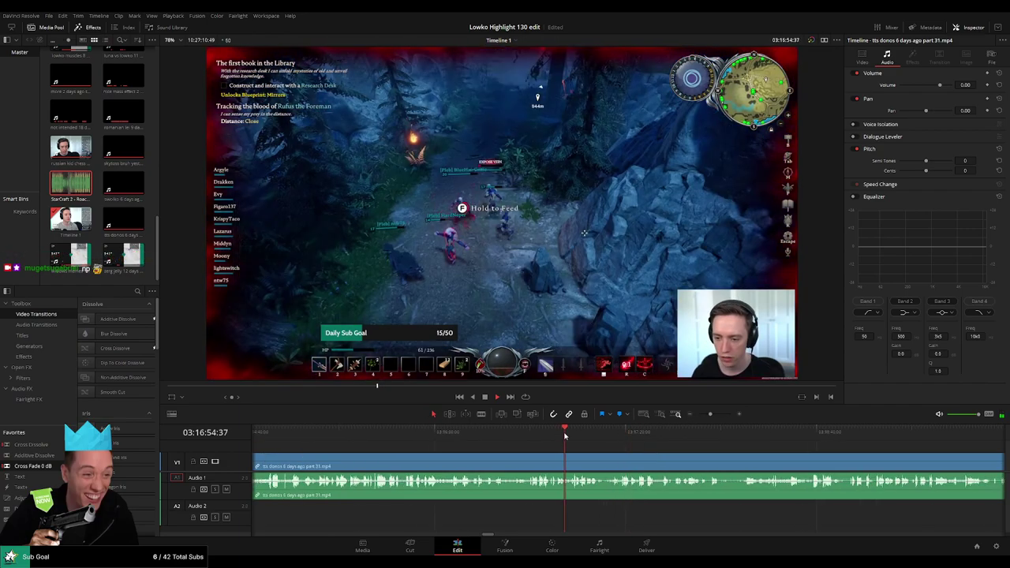
left_click(725, 435)
left_click(770, 439)
left_click_drag(833, 449, 585, 440)
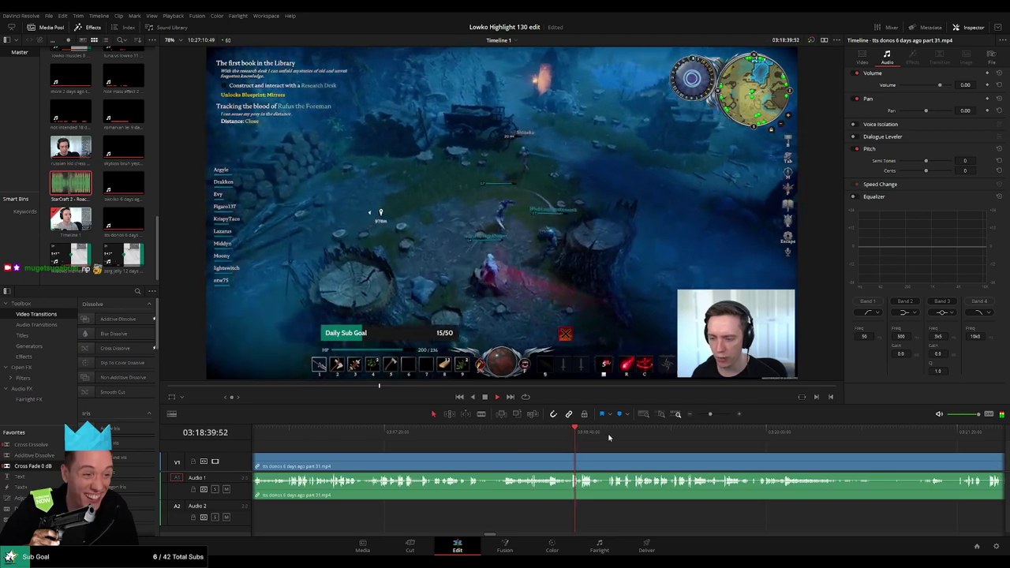
left_click(608, 437)
left_click_drag(649, 451, 496, 444)
left_click(522, 436)
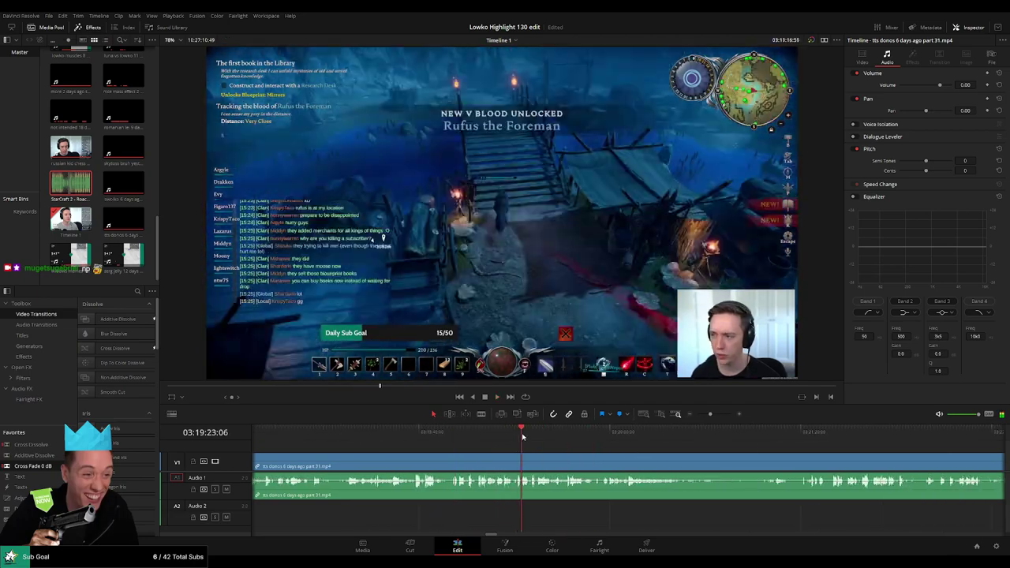
left_click(605, 435)
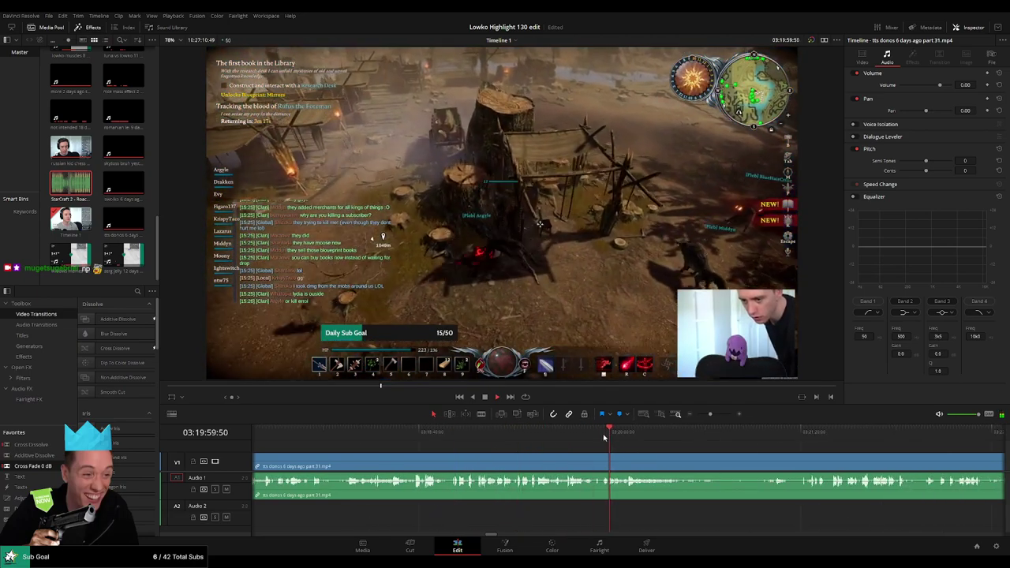
Step: Skim the part 31 footage from about 03:19:53 to 03:28:22 for highlight material
left_click_drag(605, 436, 597, 435)
scroll(616, 459, "up", 3)
left_click(615, 436)
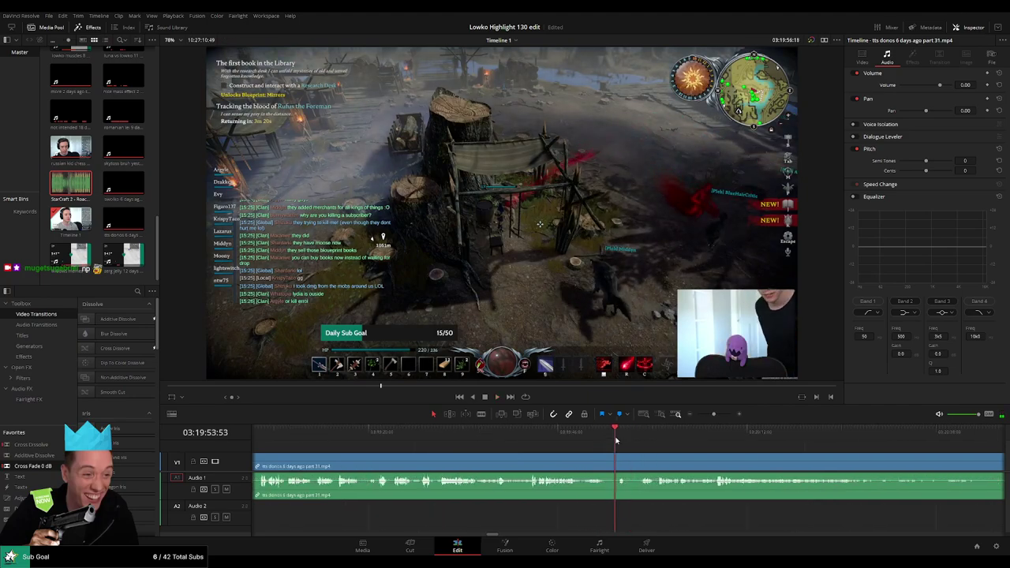
mouse_move(641, 436)
left_mouse_down()
mouse_move(537, 434)
mouse_move(717, 453)
mouse_move(717, 444)
mouse_move(936, 433)
mouse_move(507, 438)
mouse_move(759, 436)
mouse_move(565, 446)
mouse_move(631, 440)
left_mouse_up()
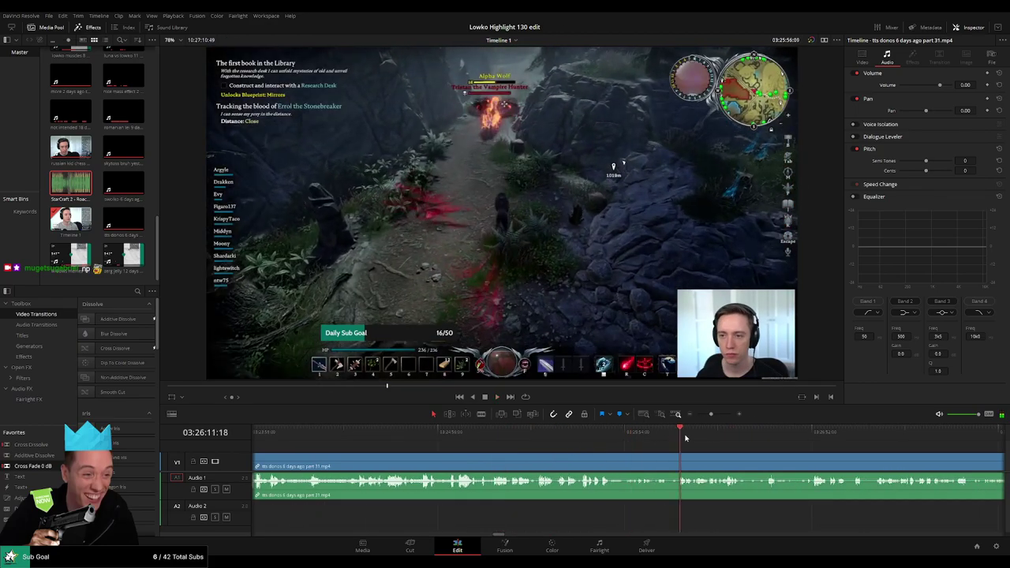
left_click_drag(794, 455, 652, 442)
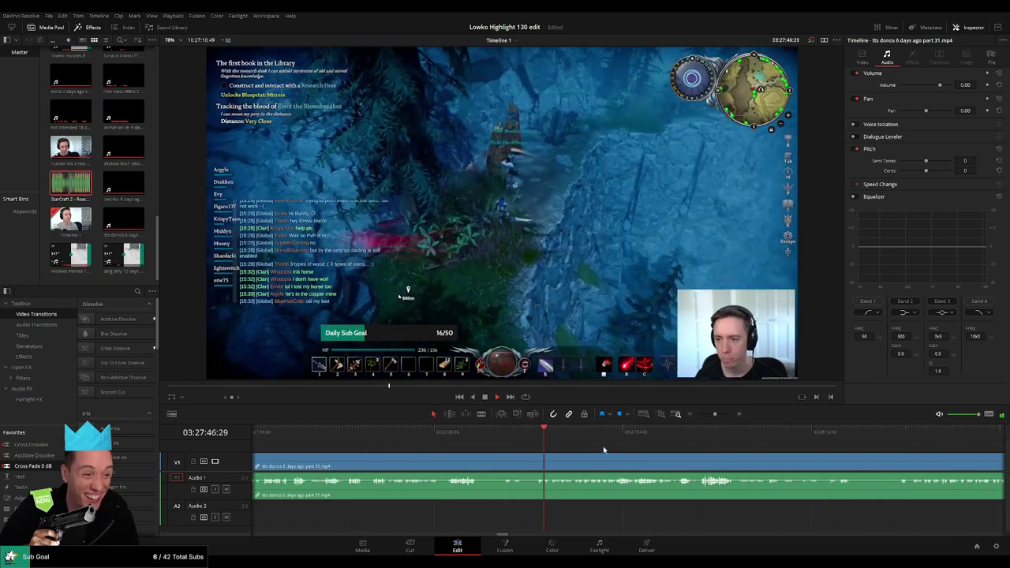
left_click(704, 438)
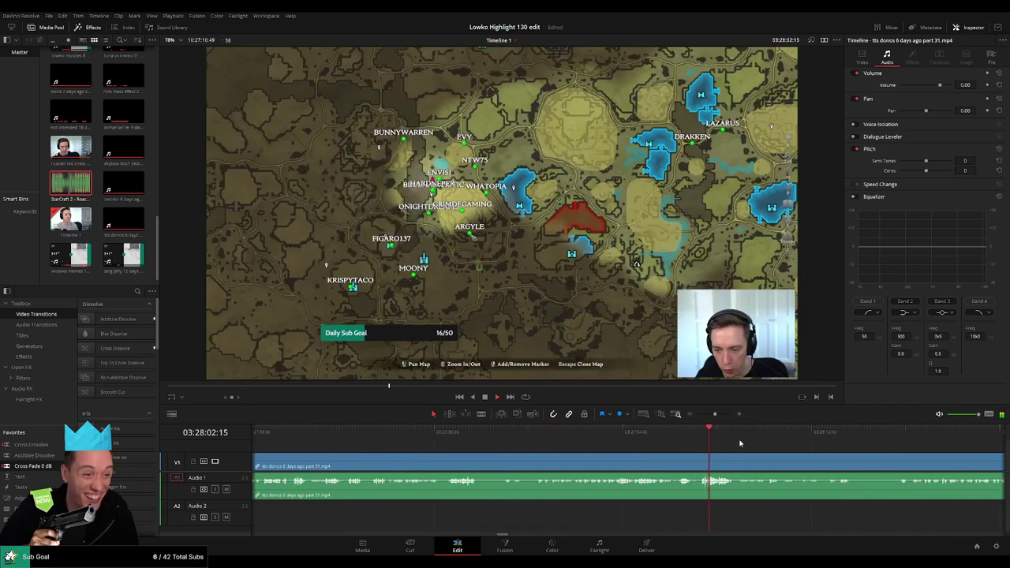
left_click_drag(885, 440, 907, 441)
left_click_drag(988, 461, 542, 441)
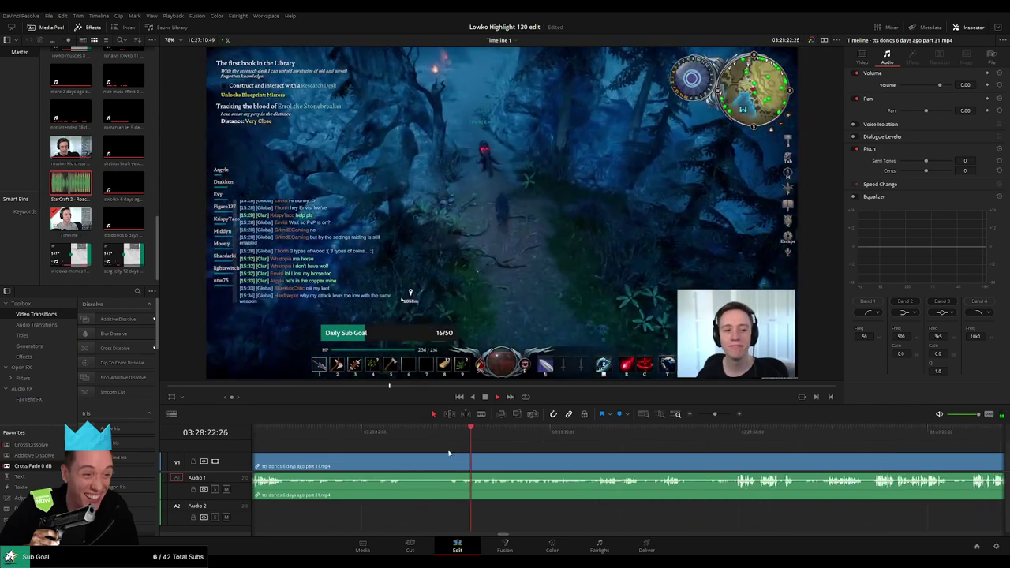
left_click(476, 434)
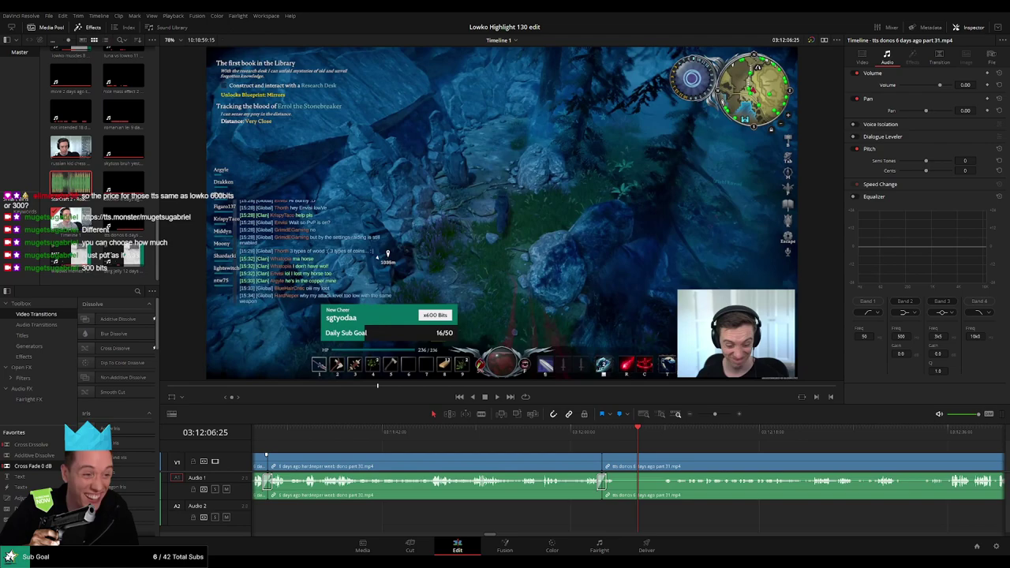
Step: Review the opening of the part 31 clip, and cut out the short segment between about 03:12:27 and 03:12:29, closing the gap
key("space")
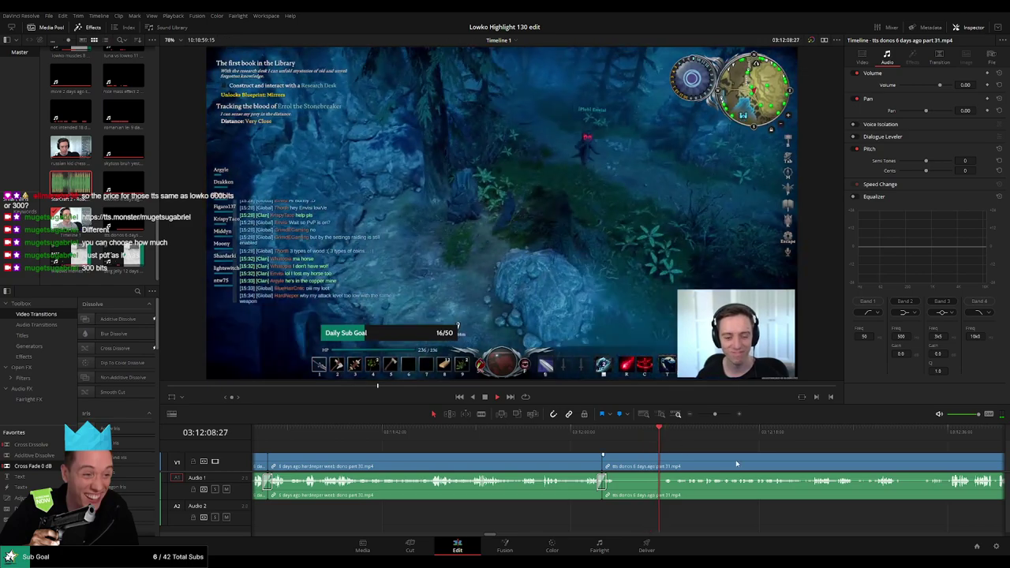
scroll(557, 455, "right", 5)
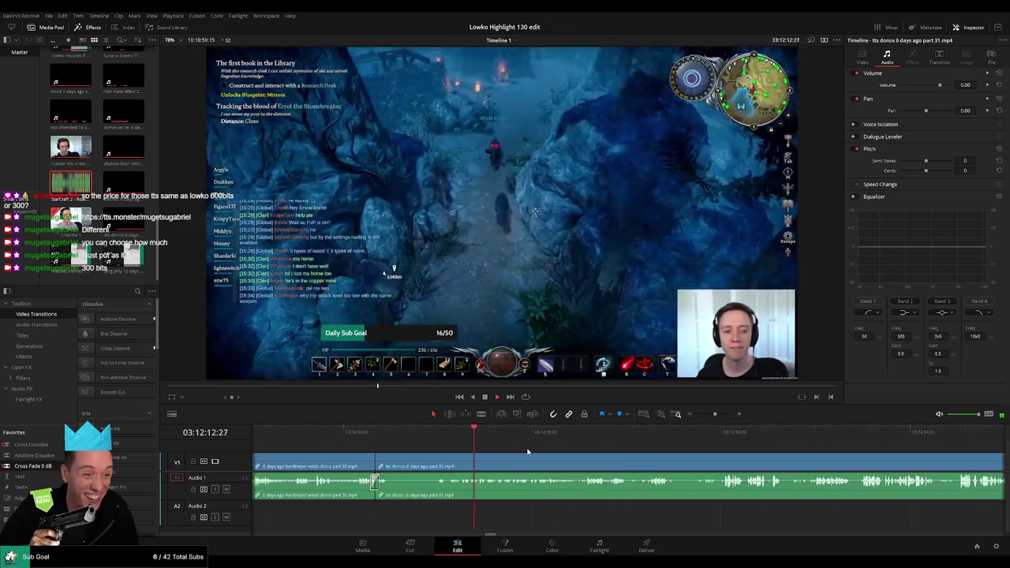
scroll(520, 455, "right", 2)
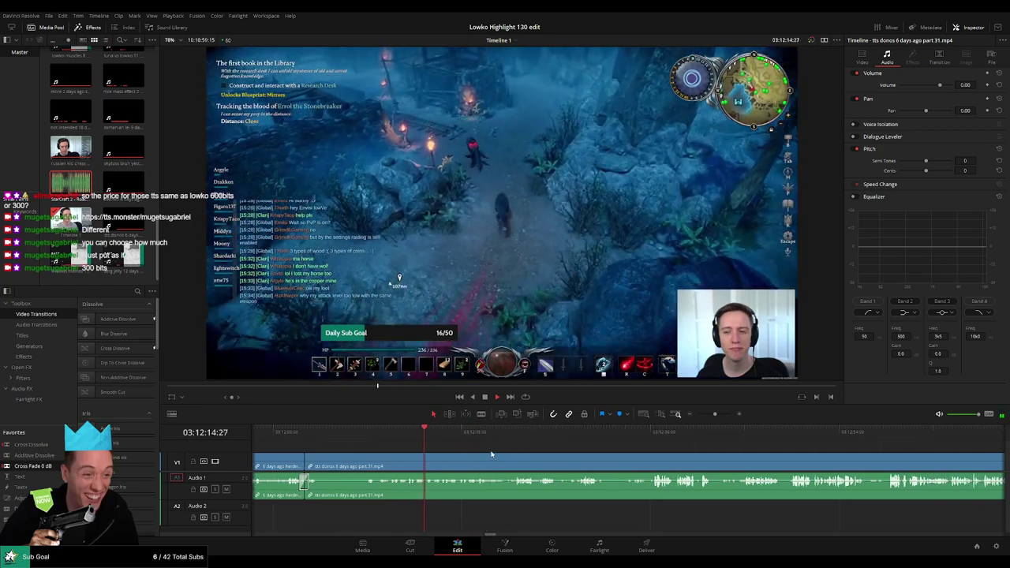
scroll(503, 458, "right", 1)
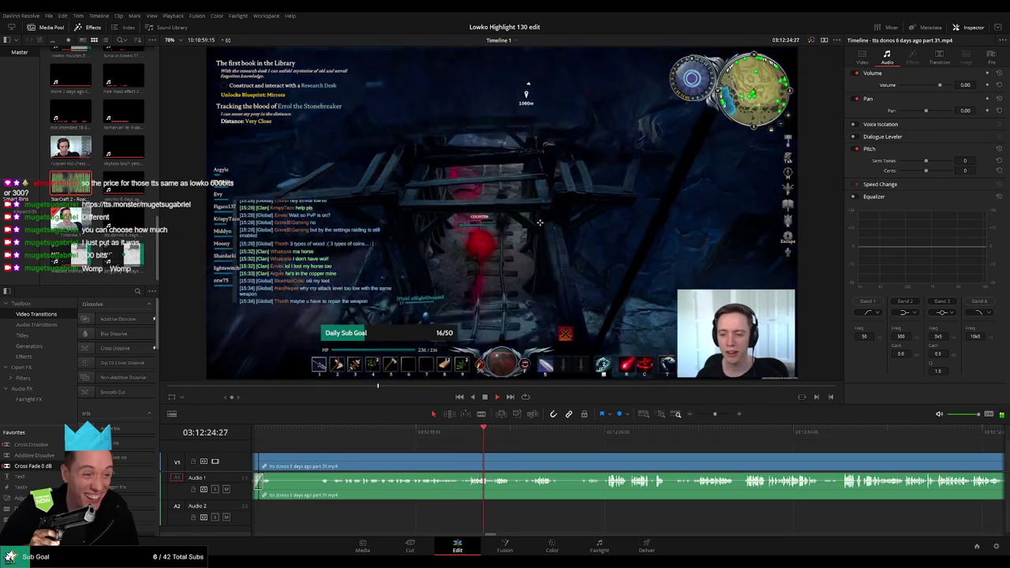
left_click_drag(536, 453, 487, 452)
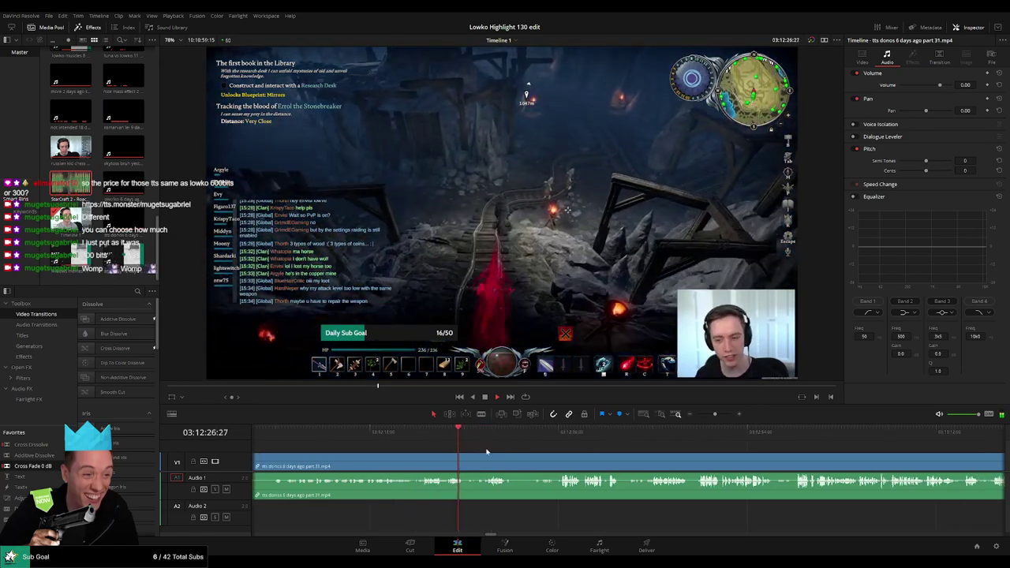
key("ctrl+backslash")
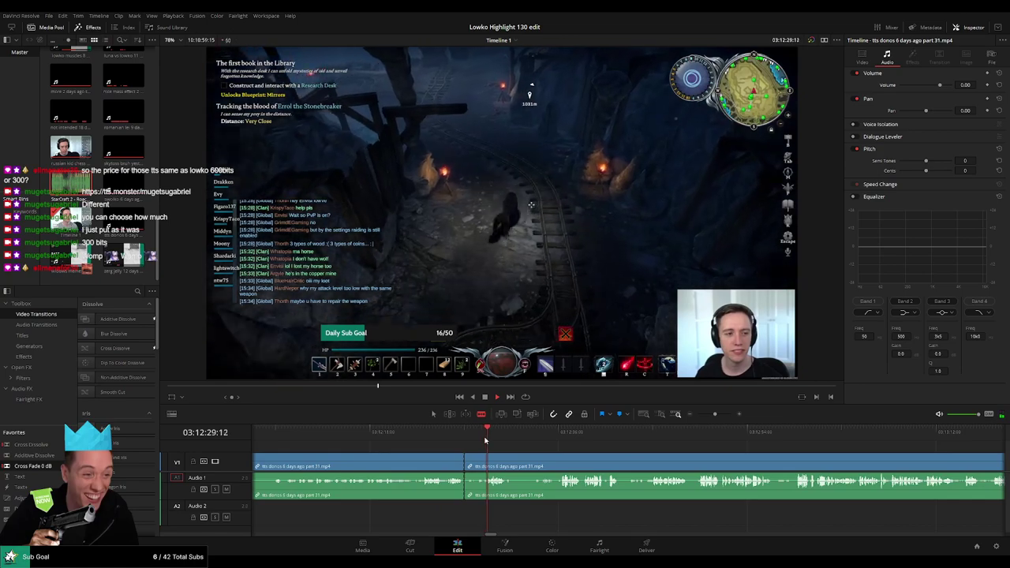
left_click_drag(512, 452, 480, 452)
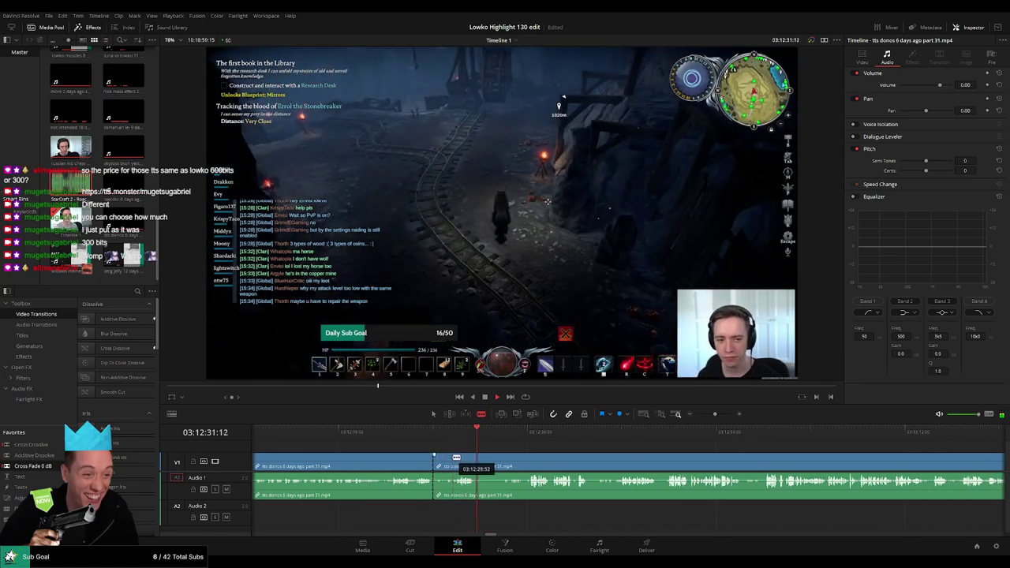
left_click(440, 465)
key("Delete")
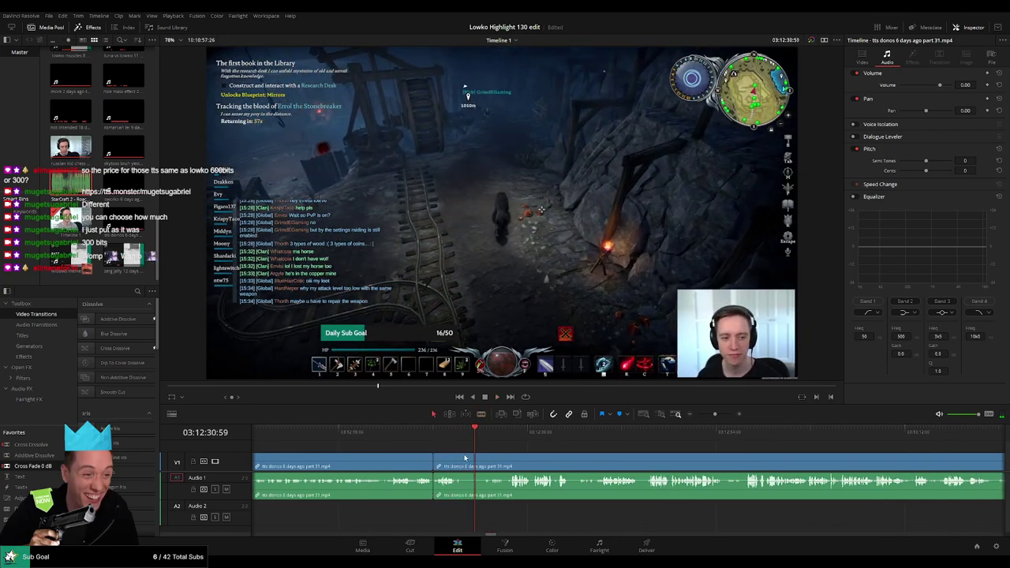
Step: Cross-fade the audio at the 03:12:27 cut and split the part 31 clip at about 03:12:30
key("b")
left_click(462, 463)
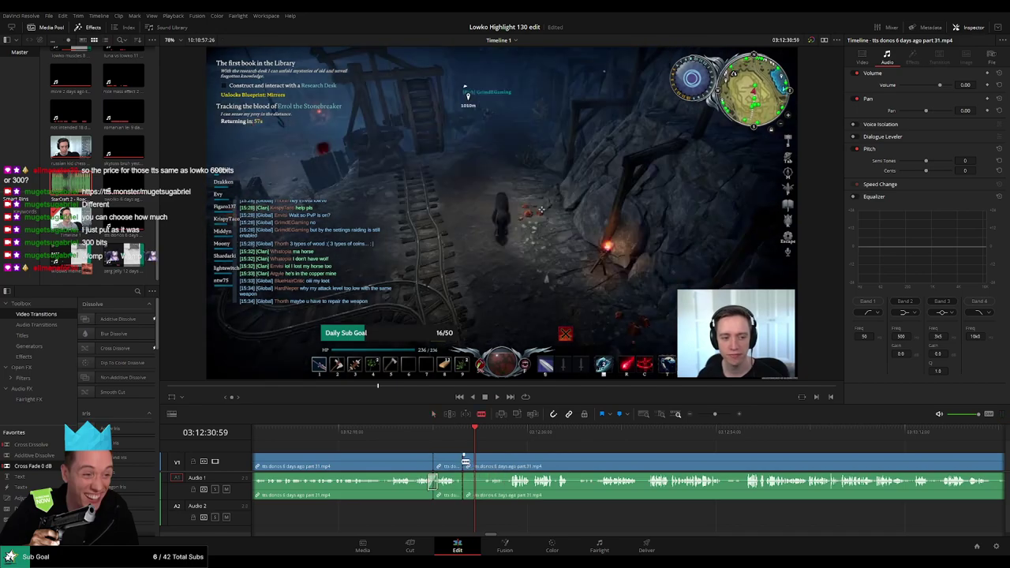
key("a")
Step: Play back the start of the part 31 section from about 03:12:09 to 03:12:23 to check the edit
left_click_drag(433, 452, 634, 443)
left_click(453, 436)
key("space")
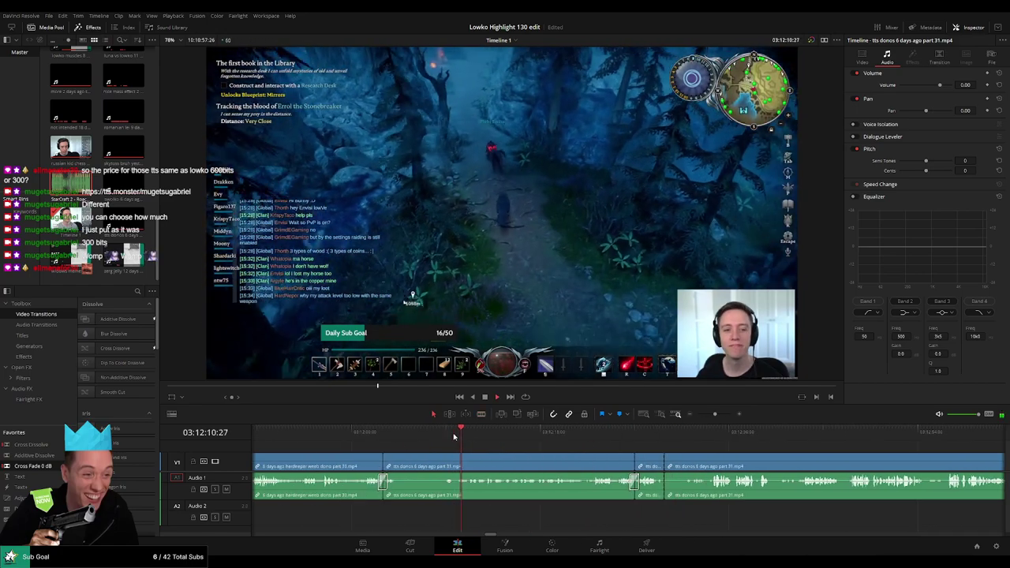
left_click(447, 436)
left_click(444, 438)
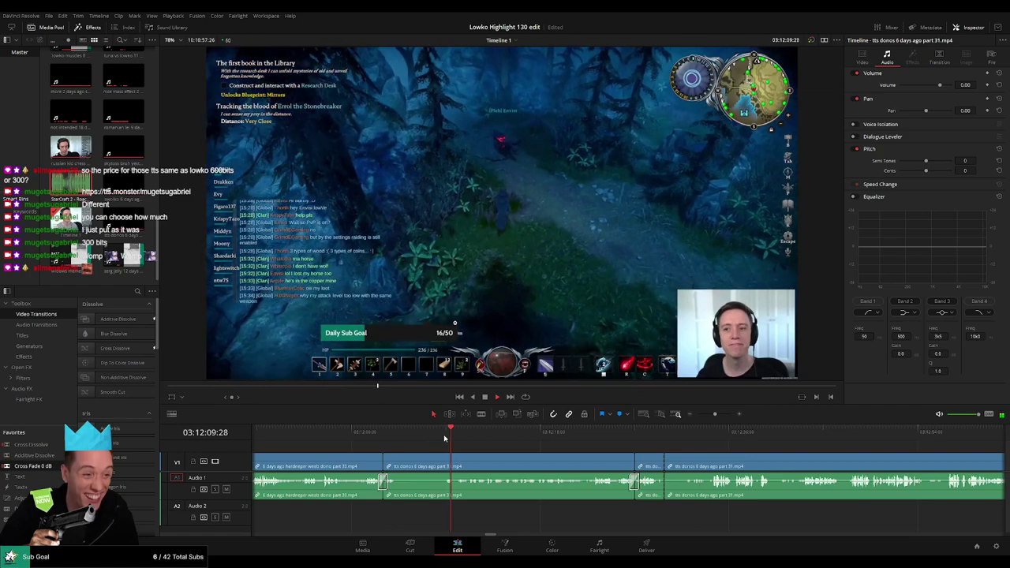
left_click_drag(506, 446, 435, 446)
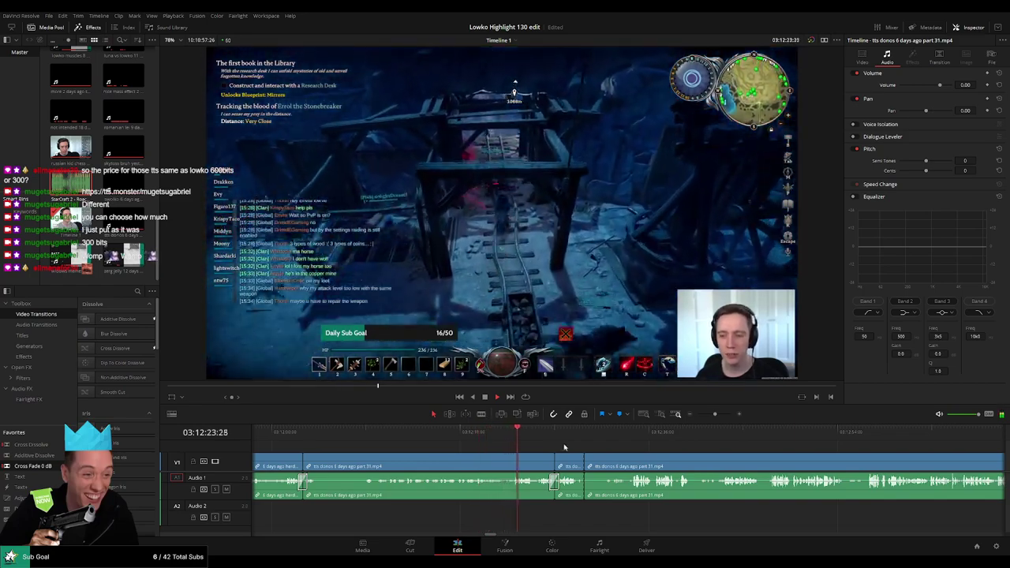
Step: Cut the part 31 footage from about 03:12:30 to 03:12:43, close the gap, and cross-fade the audio at the join
left_click(606, 432)
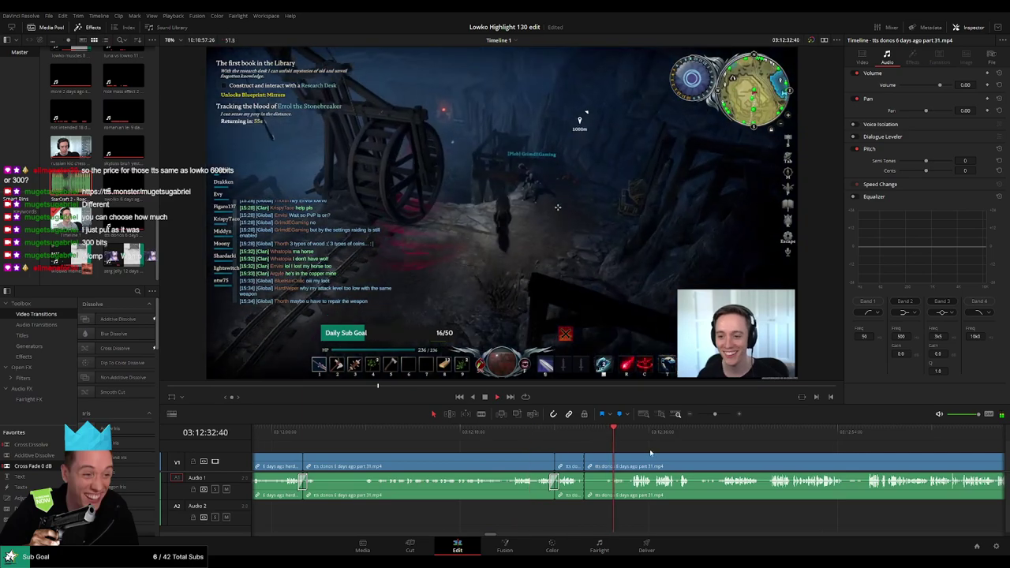
left_click_drag(642, 448, 499, 442)
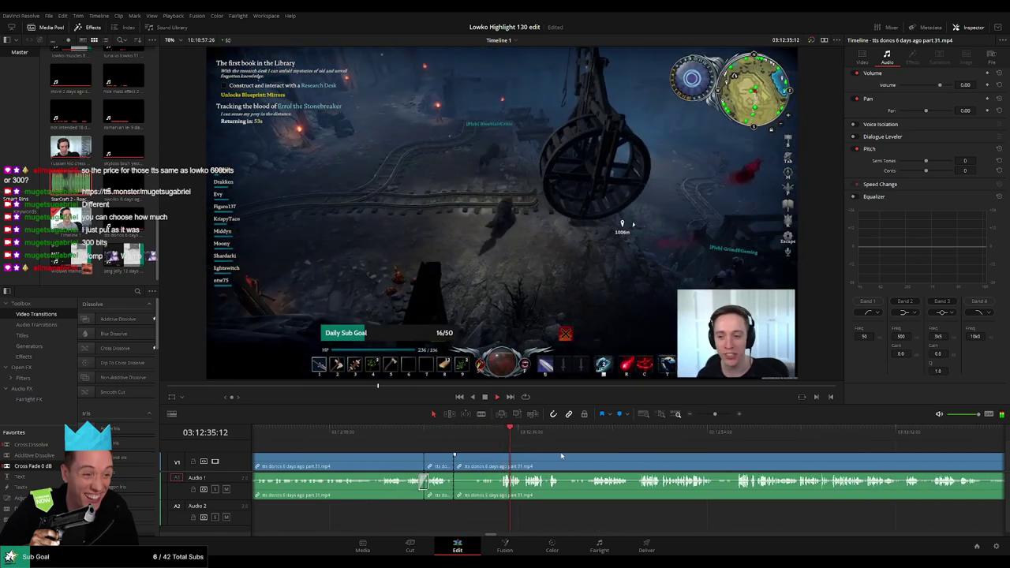
scroll(509, 449, "right", 1)
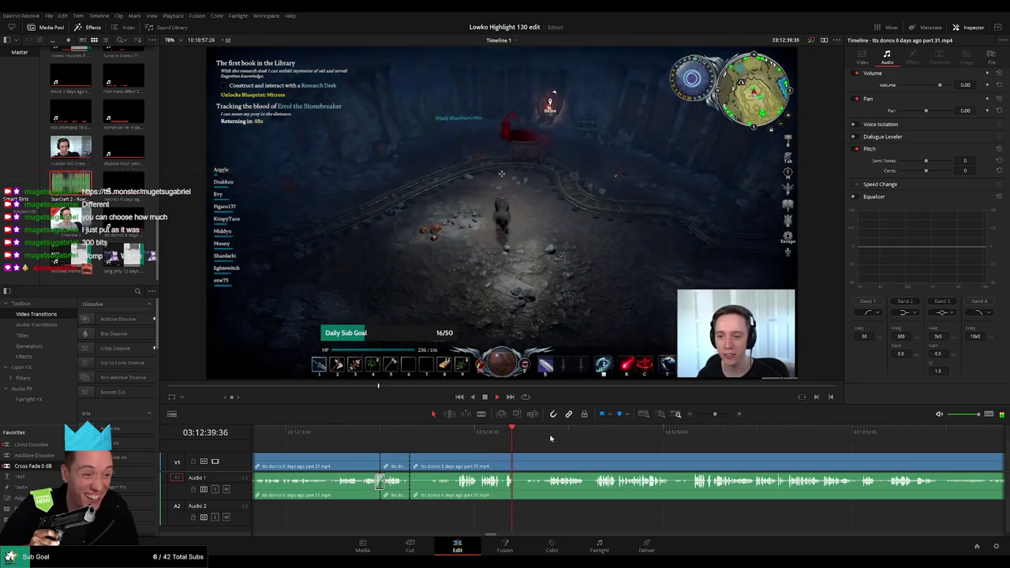
left_click(549, 431)
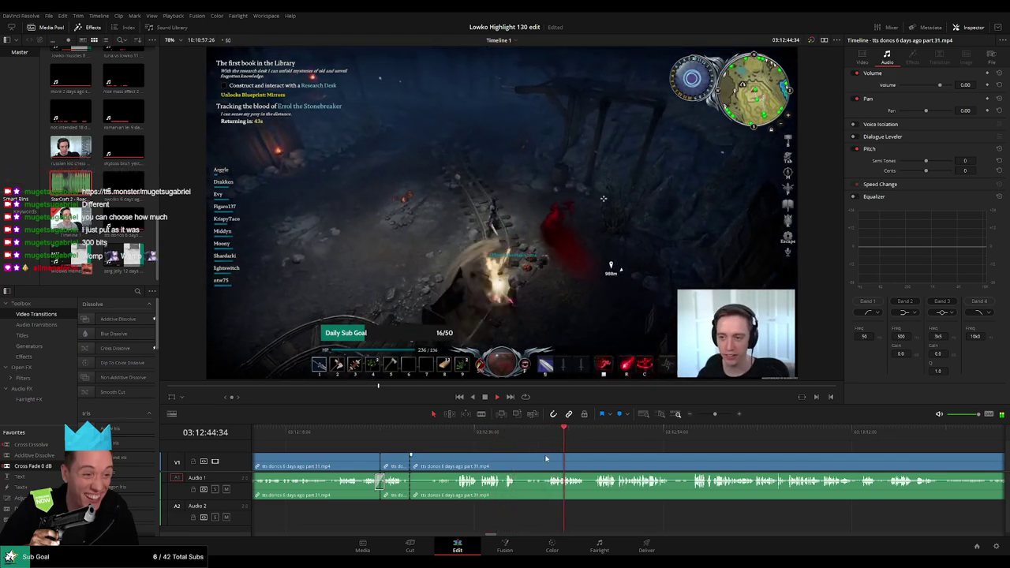
key("b")
left_click(550, 457)
key("a")
left_click(513, 462)
key("BackSpace")
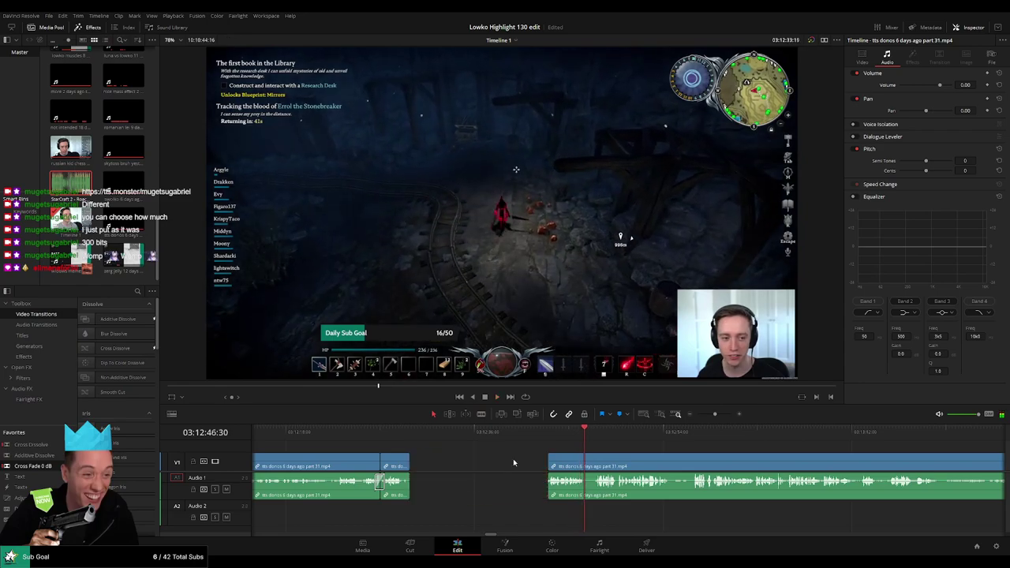
left_click(514, 462)
key("BackSpace")
Step: Cut out the brief segment between about 03:12:33 and 03:12:34, close the gap, and cross-fade the audio at the join
left_click(429, 432)
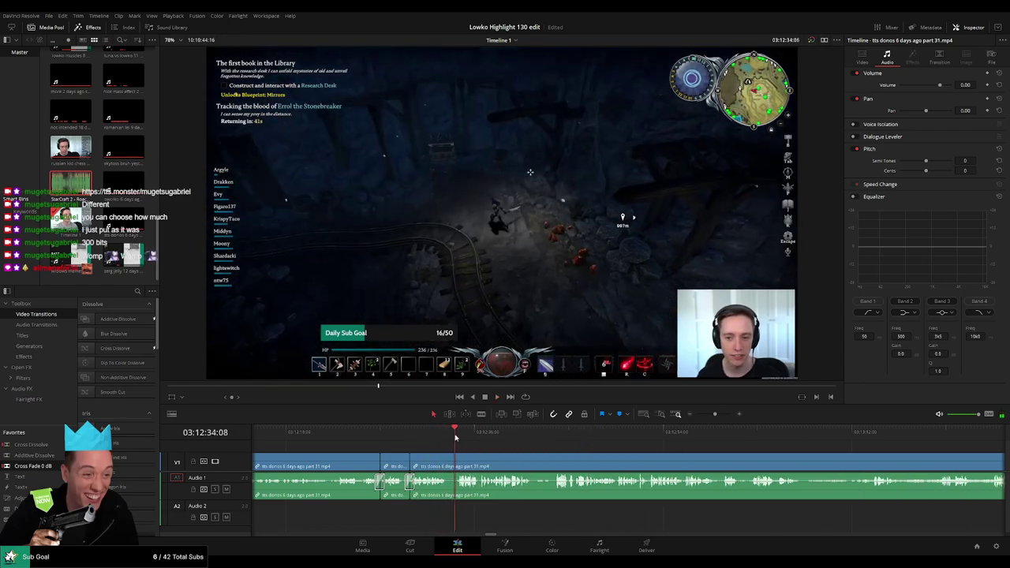
key("b")
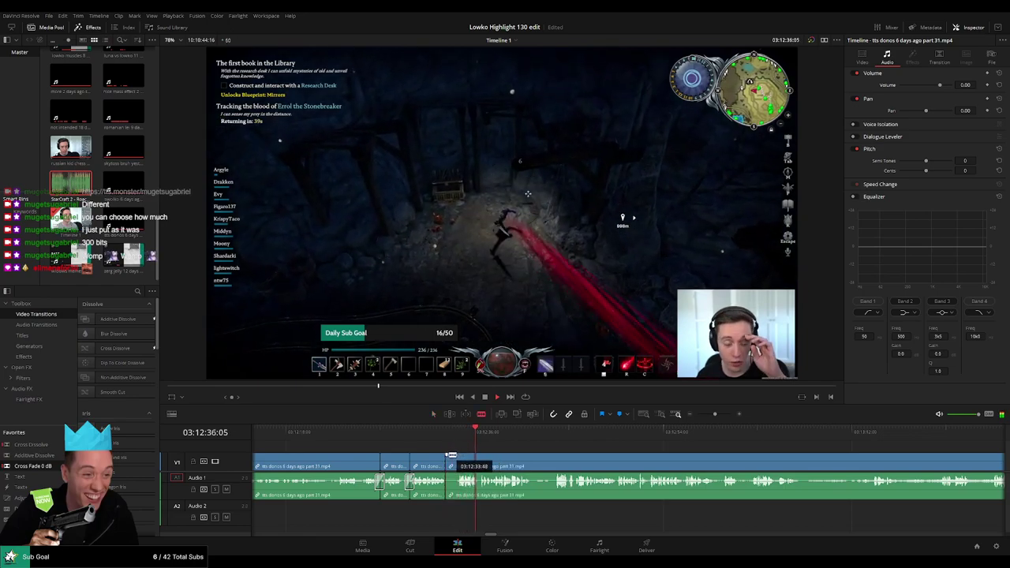
left_click(449, 456)
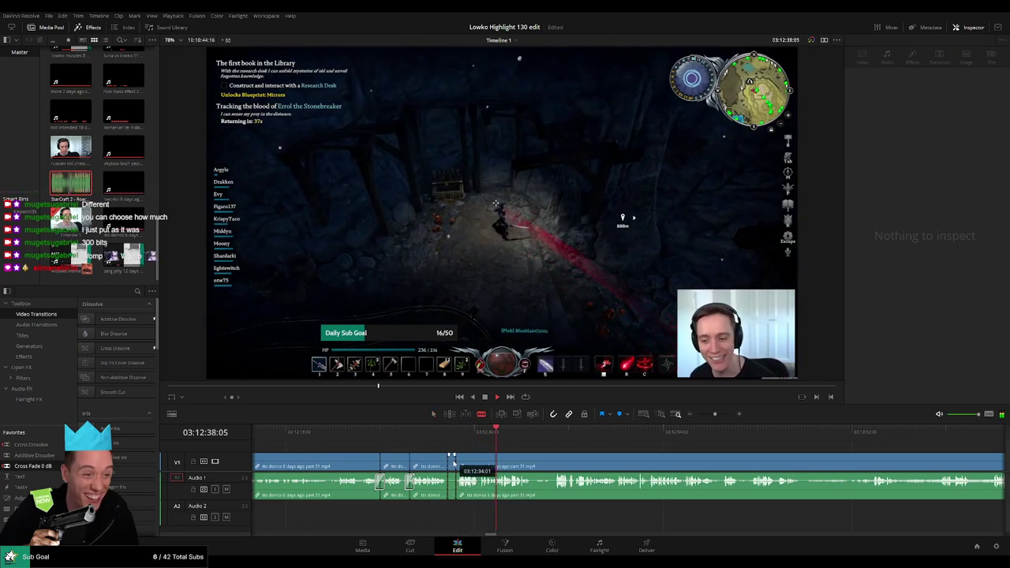
left_click(452, 460)
key("BackSpace")
left_click(451, 463)
key("BackSpace")
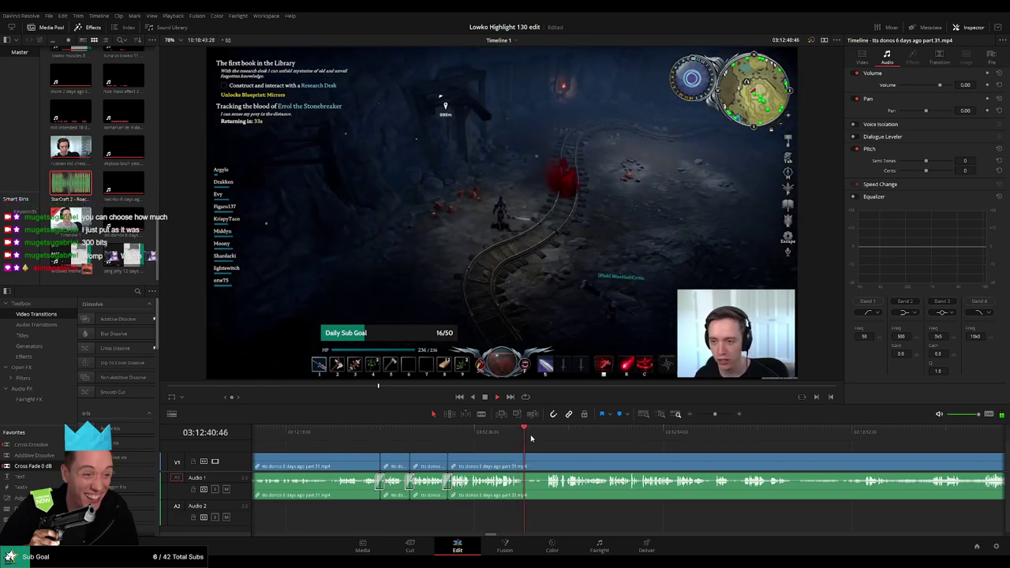
Step: Remove the quiet segment between about 03:12:40 and 03:12:42, close the gap, and cross-fade the audio at the join
key("b")
left_click(522, 461)
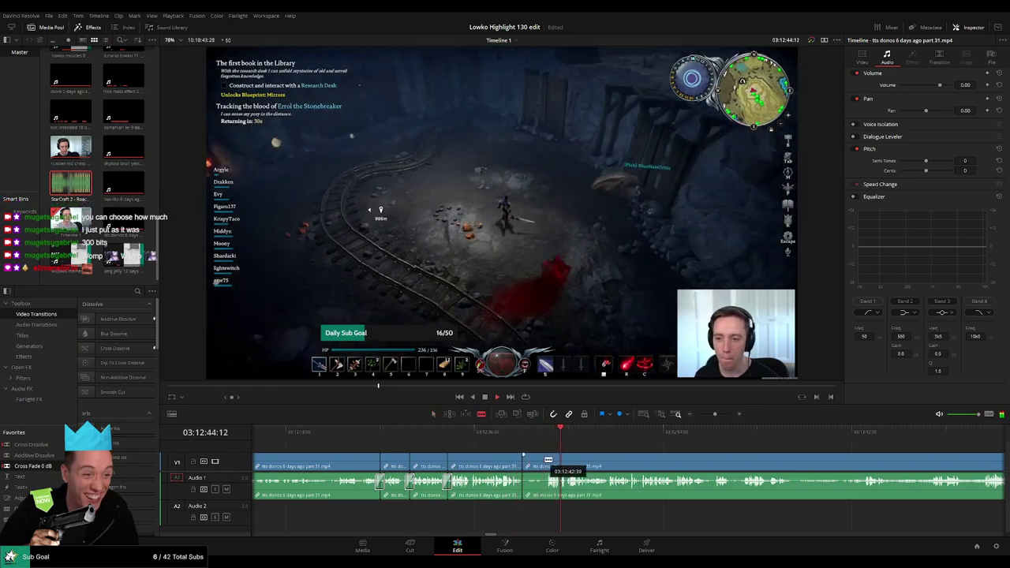
left_click(546, 459)
key("a")
left_click(534, 463)
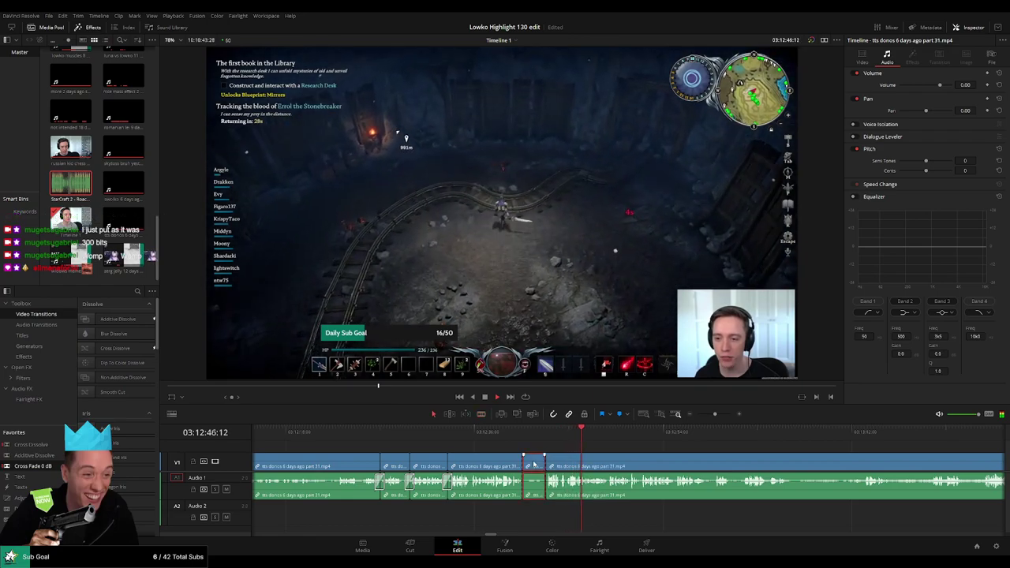
key("BackSpace")
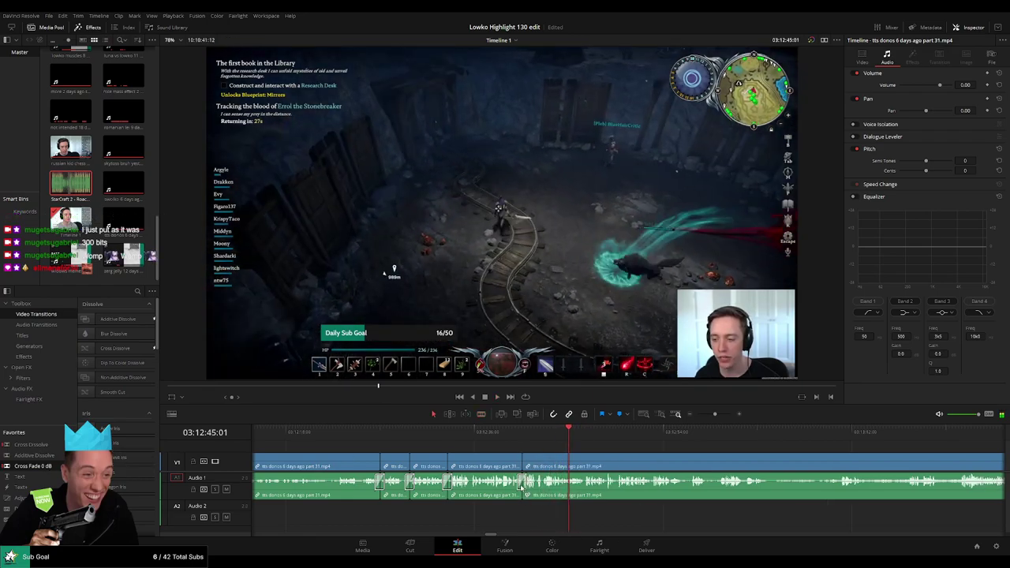
key("space")
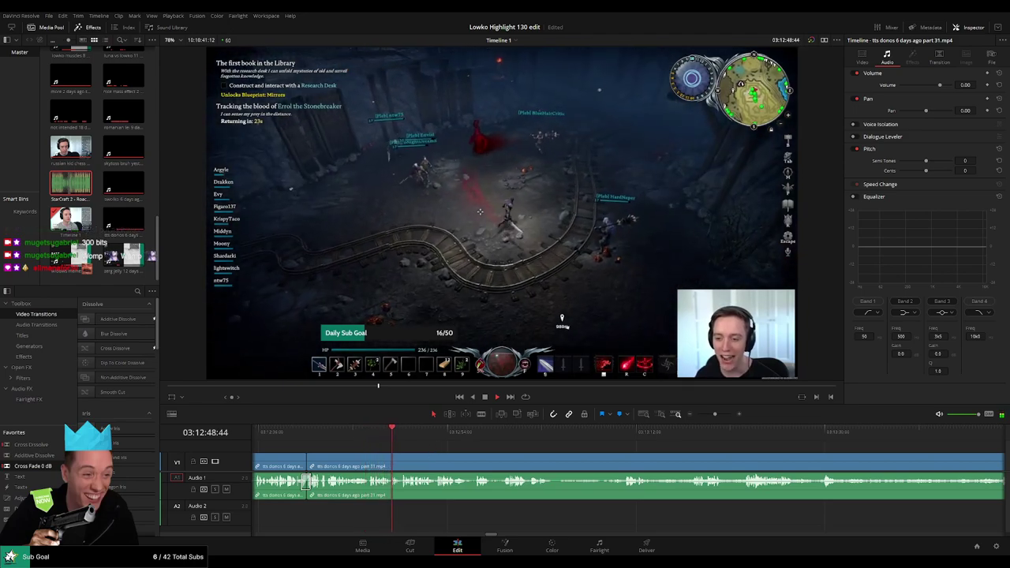
Step: Play the part 31 footage from about 03:12:48 and split the clip at about 03:13:03
left_click_drag(455, 449, 438, 449)
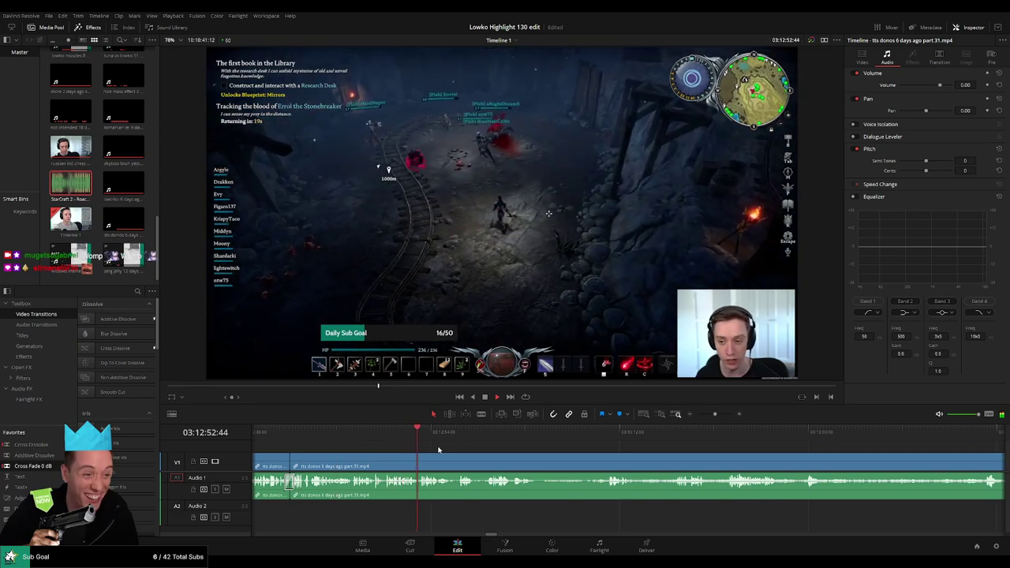
scroll(443, 451, "right", 1)
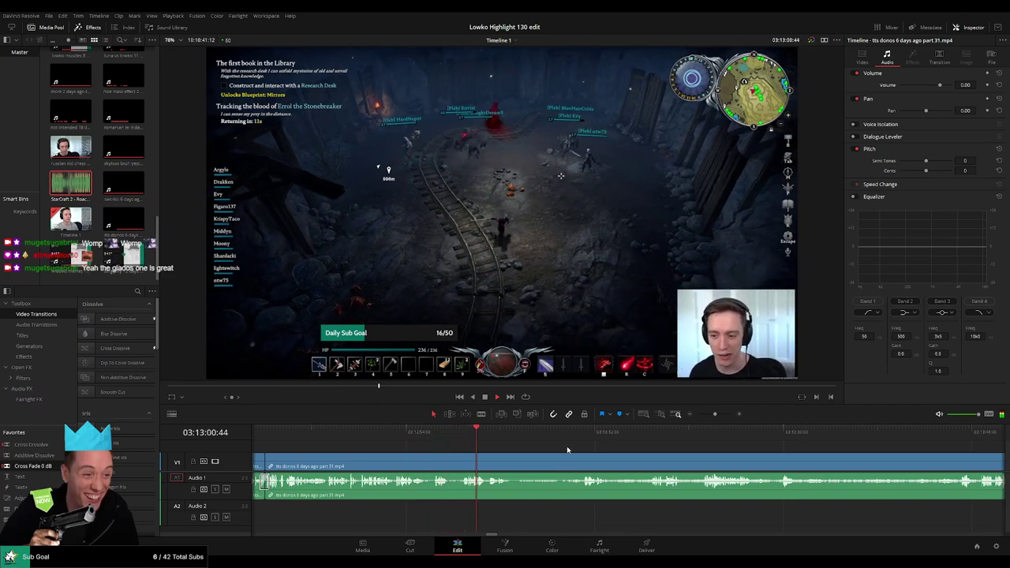
left_click_drag(567, 449, 503, 448)
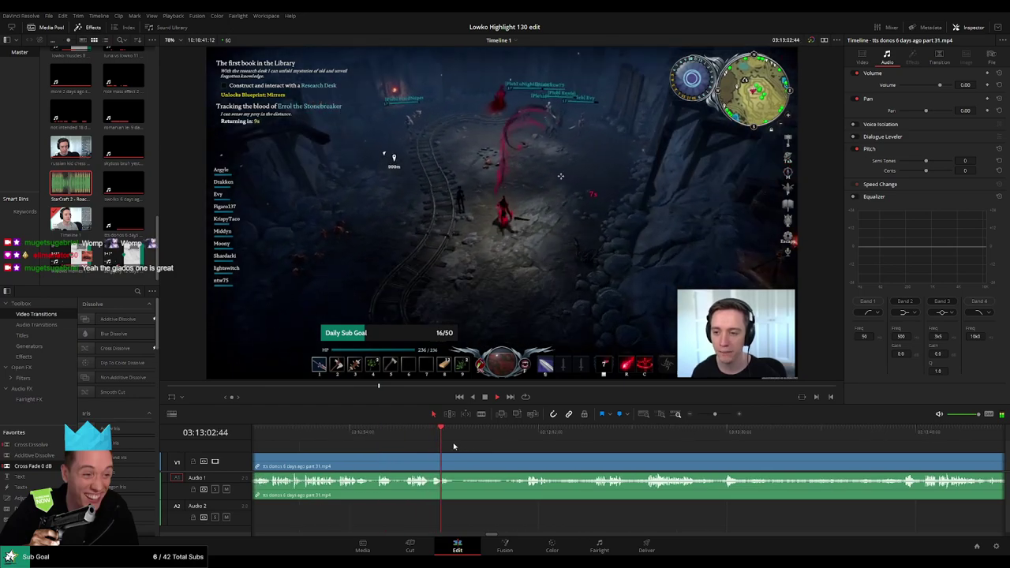
key("b")
left_click(453, 463)
Step: Skim the boss fight in the part 31 footage from about 03:13:12 to 03:15:22 for moments worth keeping
left_click(515, 434)
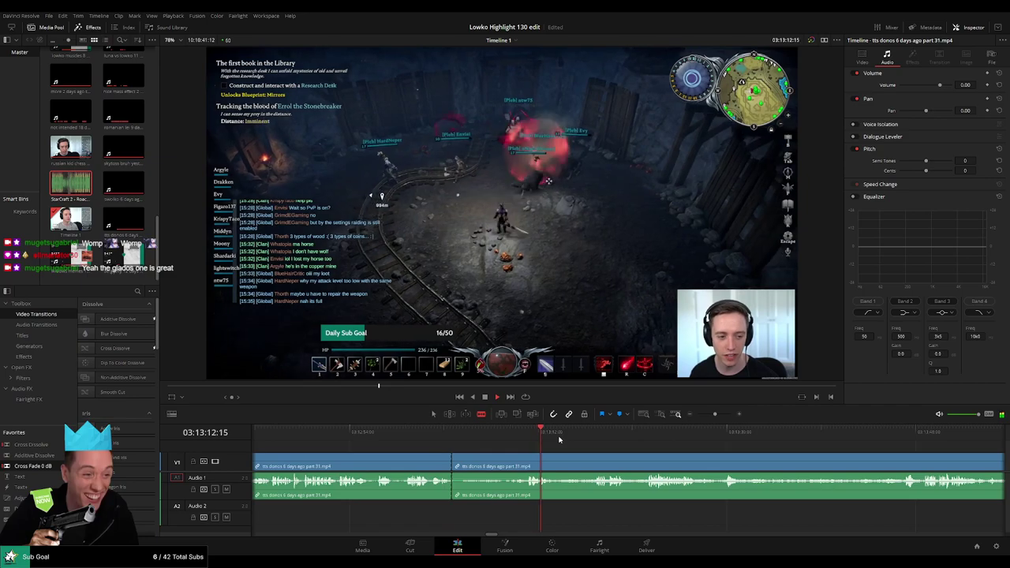
left_click_drag(578, 433, 562, 449)
left_click(615, 437)
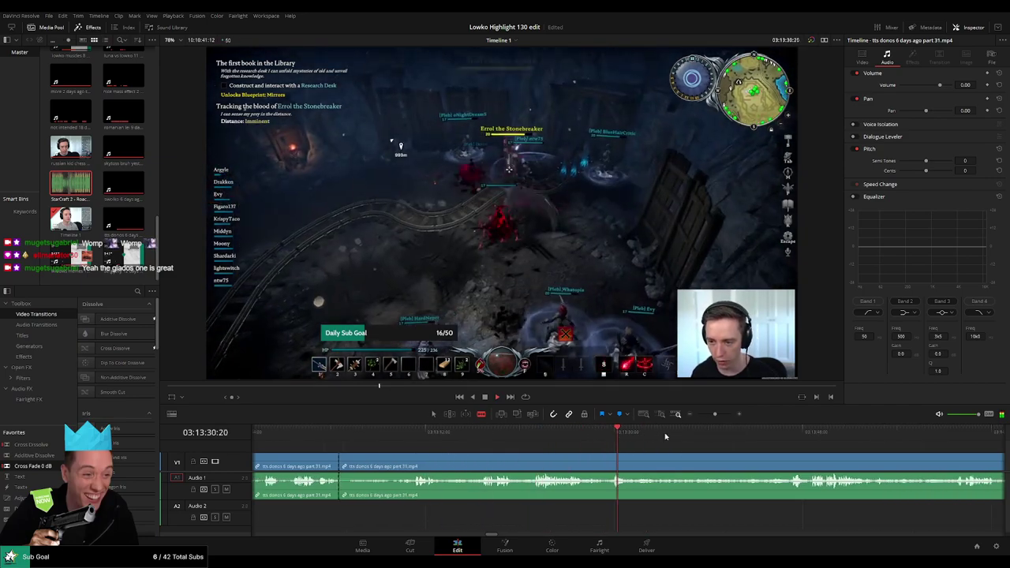
left_click(799, 439)
left_click_drag(893, 450, 597, 443)
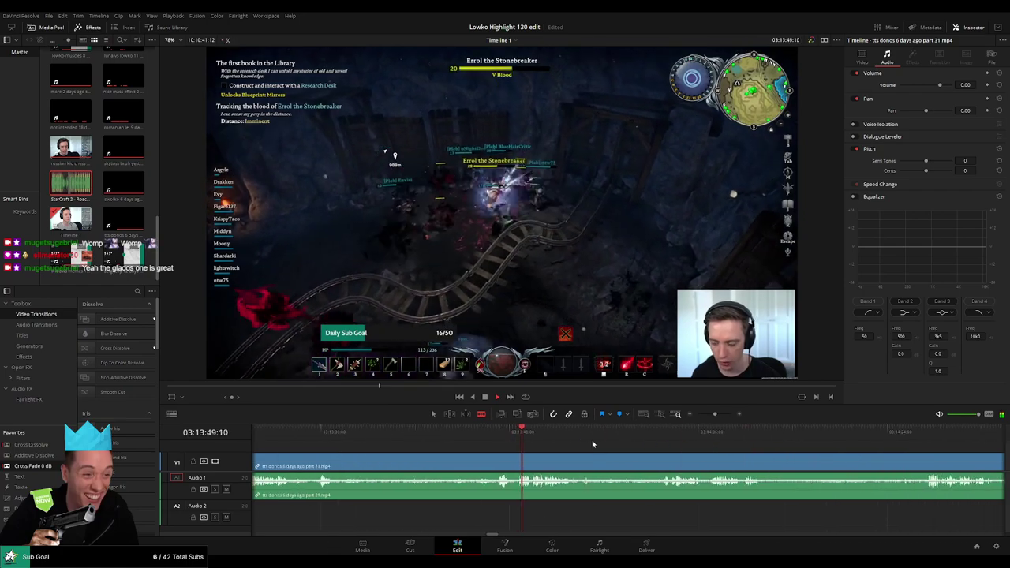
left_click(575, 437)
left_click(679, 437)
left_click_drag(838, 455, 578, 449)
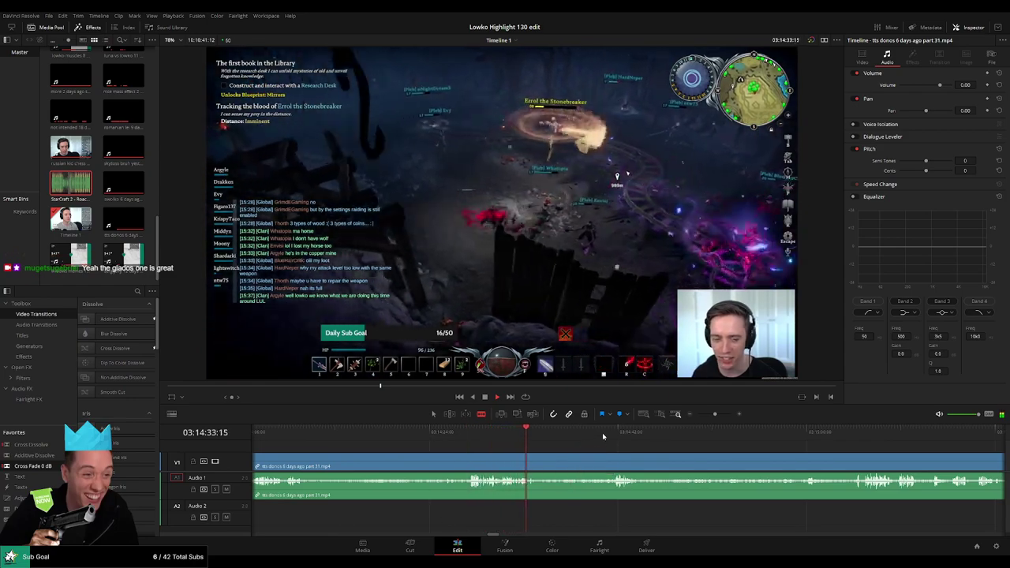
left_click(614, 461)
scroll(701, 456, "right", 2)
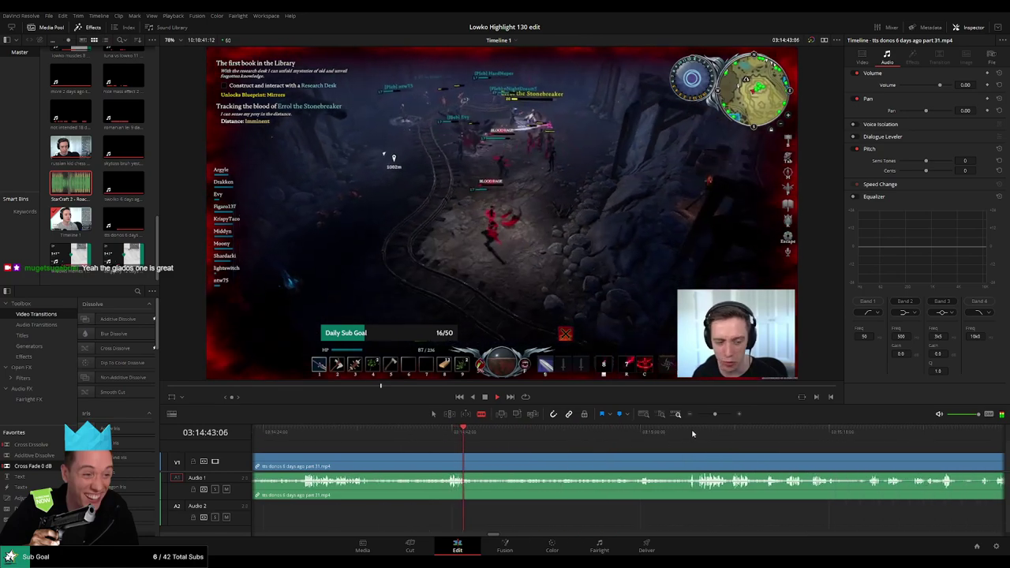
left_click(689, 456)
scroll(762, 456, "right", 2)
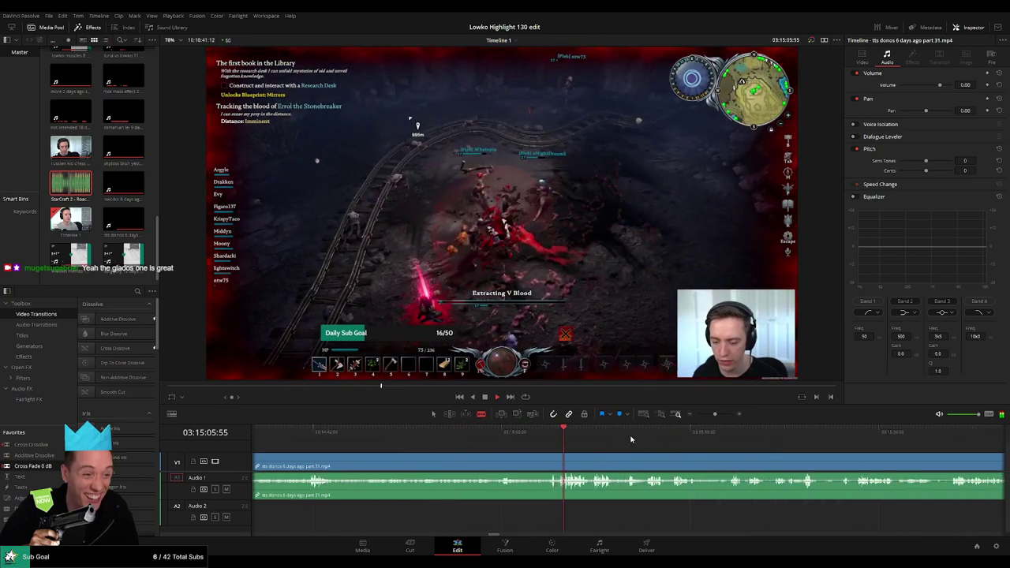
left_click(732, 434)
scroll(694, 438, "right", 3)
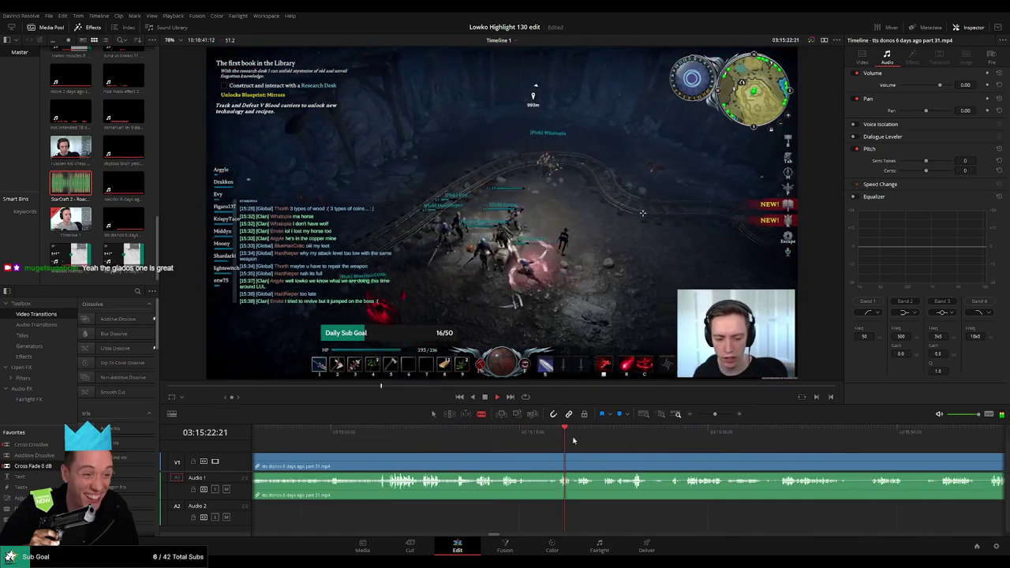
Step: Skim the spellbook, map and travel footage from about 03:15:22 to 03:17:50 for the next usable moment
left_click(633, 436)
left_click(848, 437)
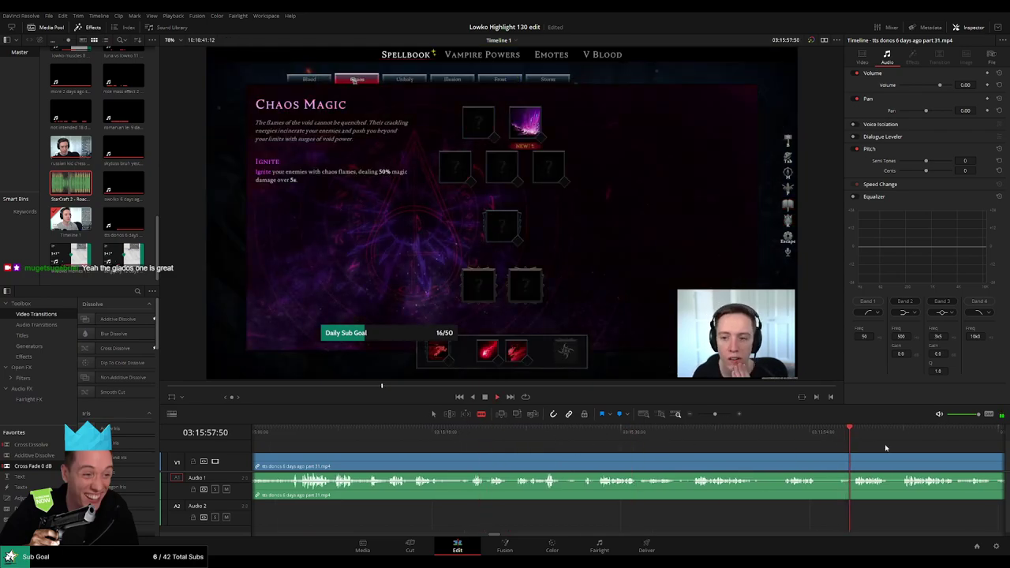
scroll(829, 442, "right", 4)
left_click(724, 437)
left_click(750, 436)
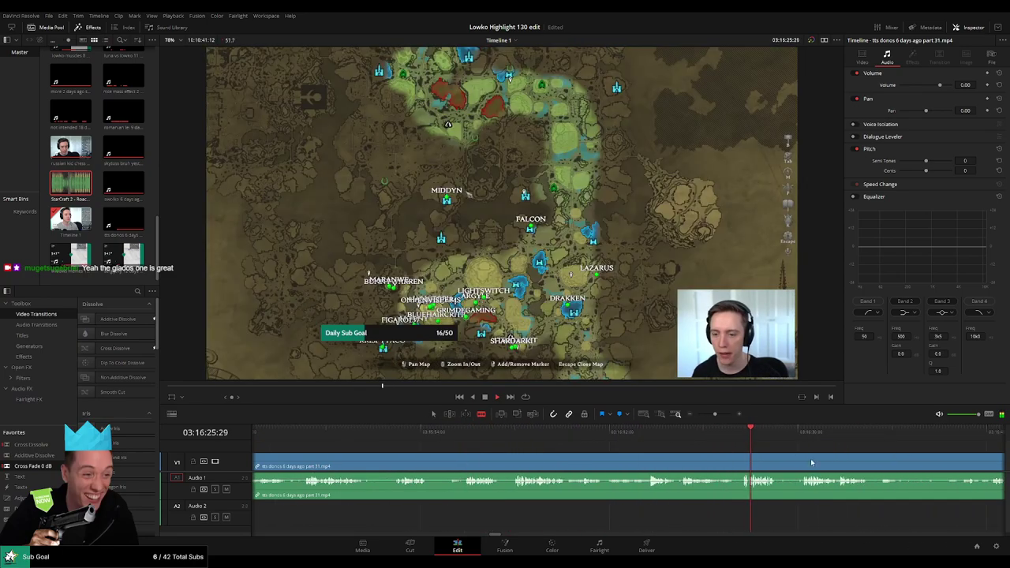
scroll(599, 443, "right", 4)
left_click(515, 440)
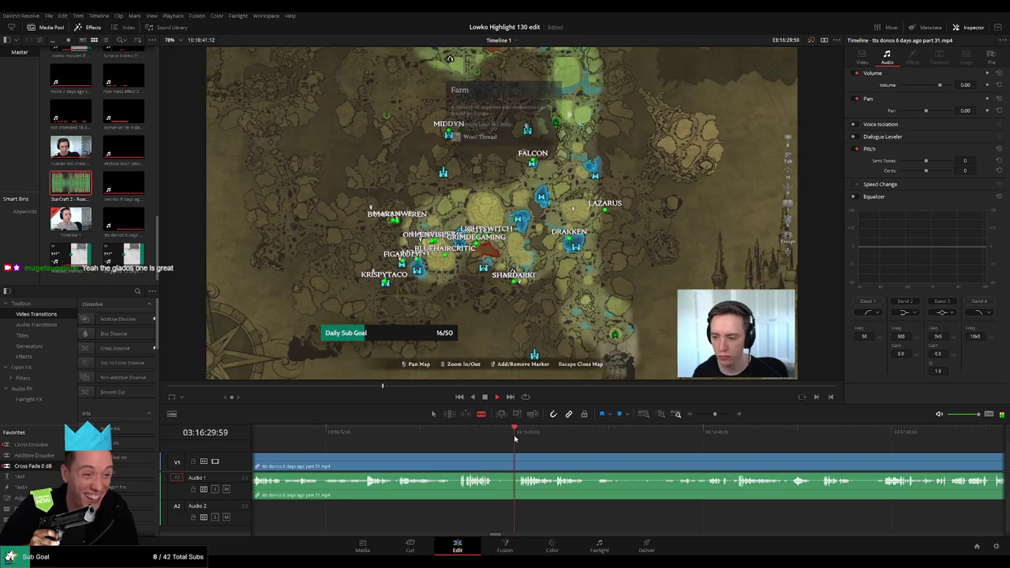
left_click(680, 439)
left_click(693, 439)
left_click(719, 439)
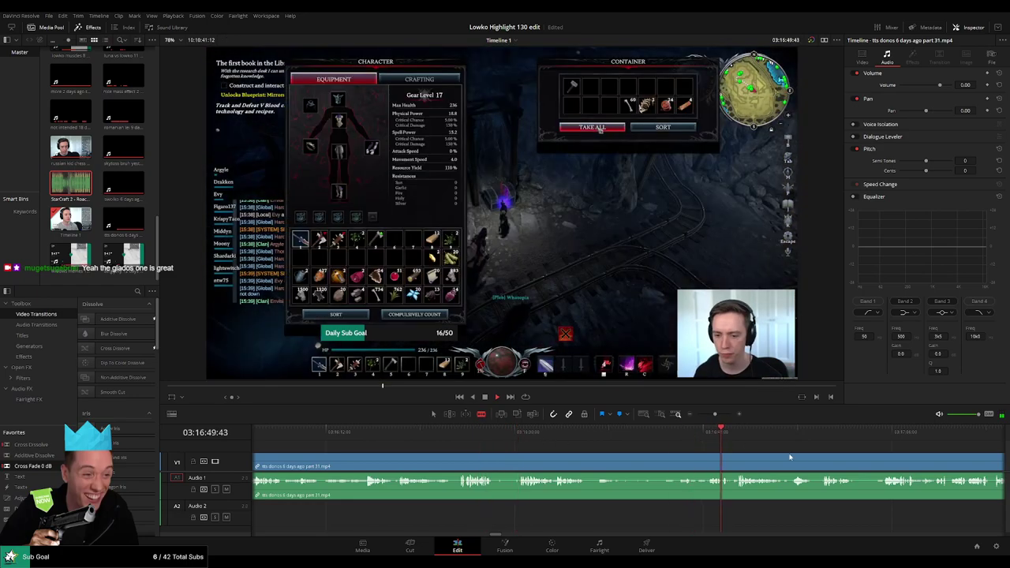
scroll(563, 440, "right", 4)
left_click(755, 435)
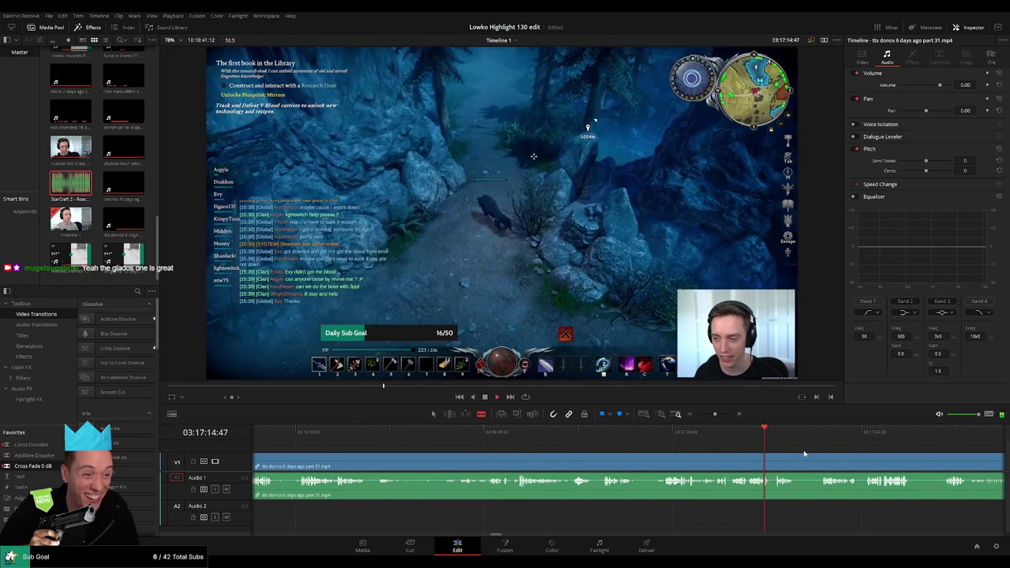
scroll(676, 439, "right", 4)
left_click(662, 440)
key("space")
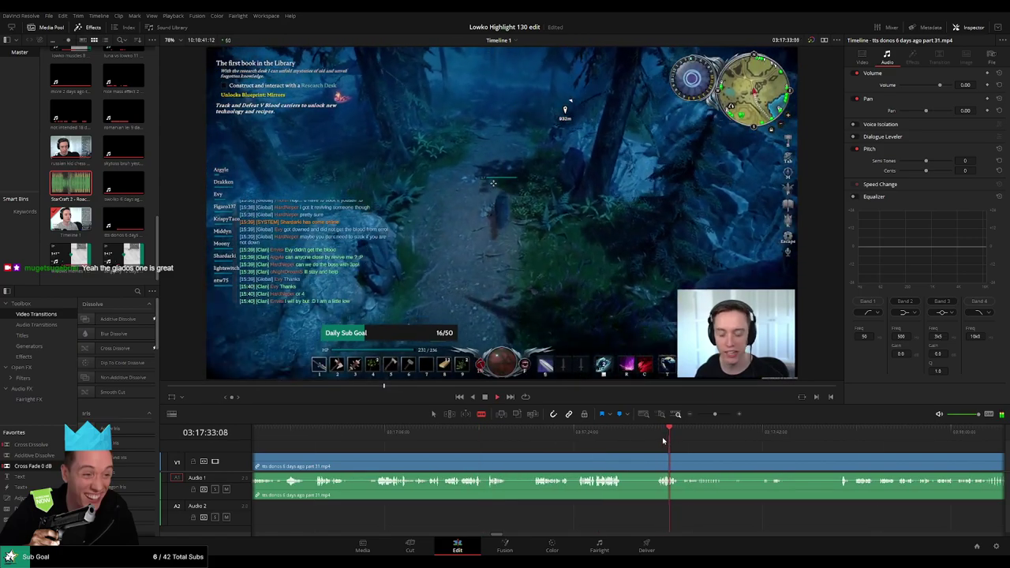
left_click(582, 439)
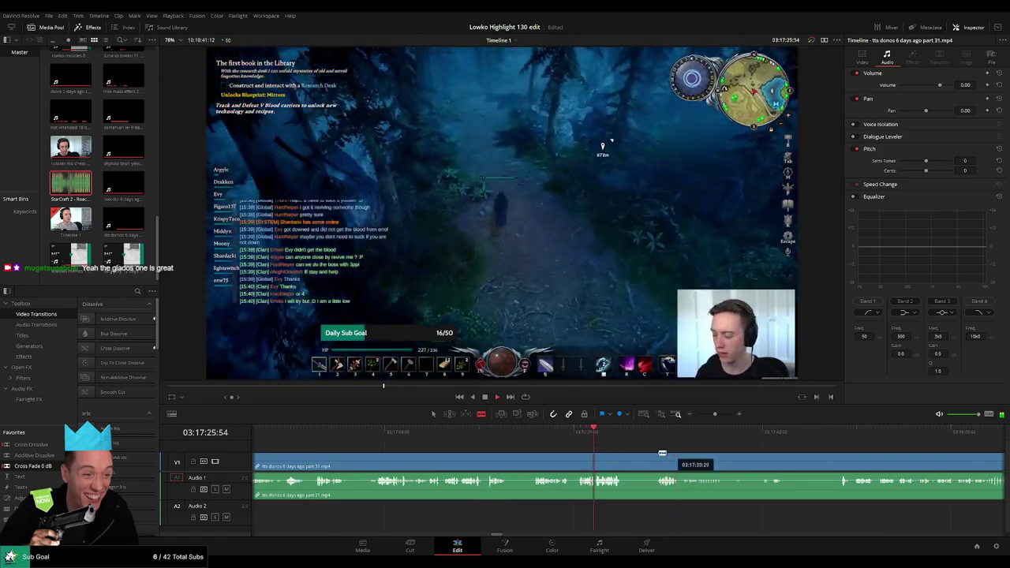
scroll(646, 452, "right", 2)
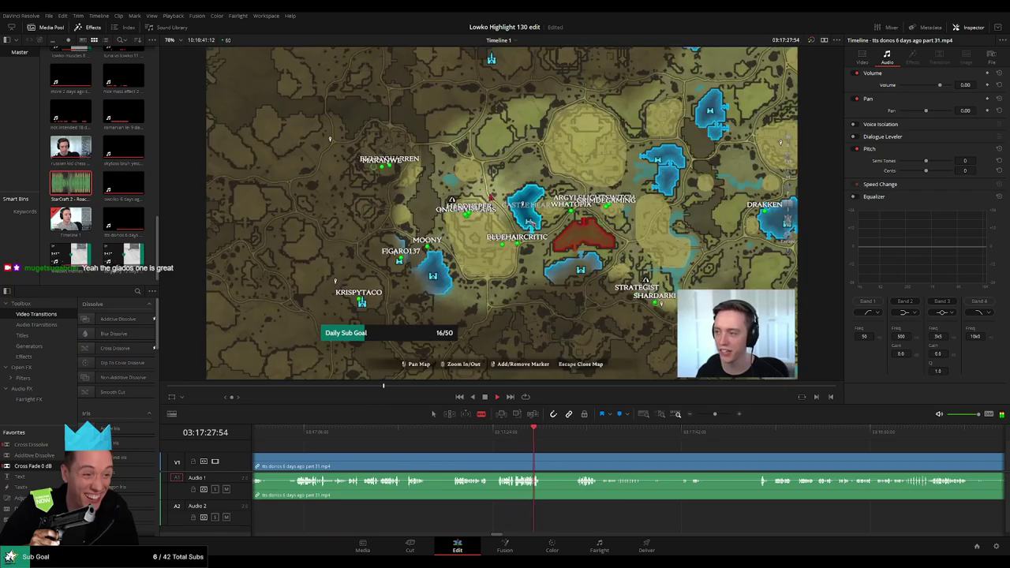
left_click(765, 432)
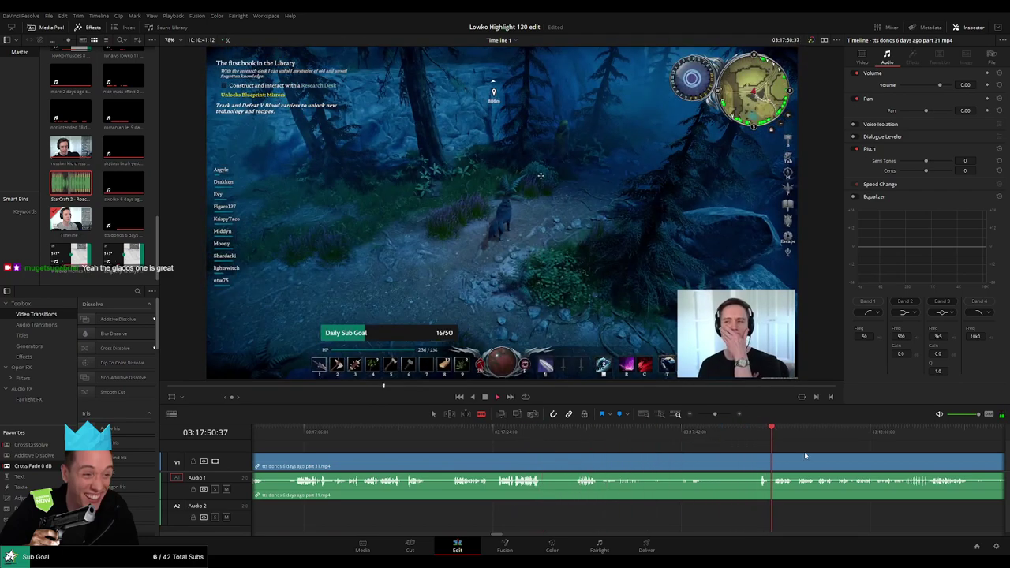
scroll(552, 445, "right", 6)
Step: Split the clip at about 03:17:41, remove the footage back to the 03:13:03 cut, close the gap, and cross-fade the audio at the join
left_click(535, 444)
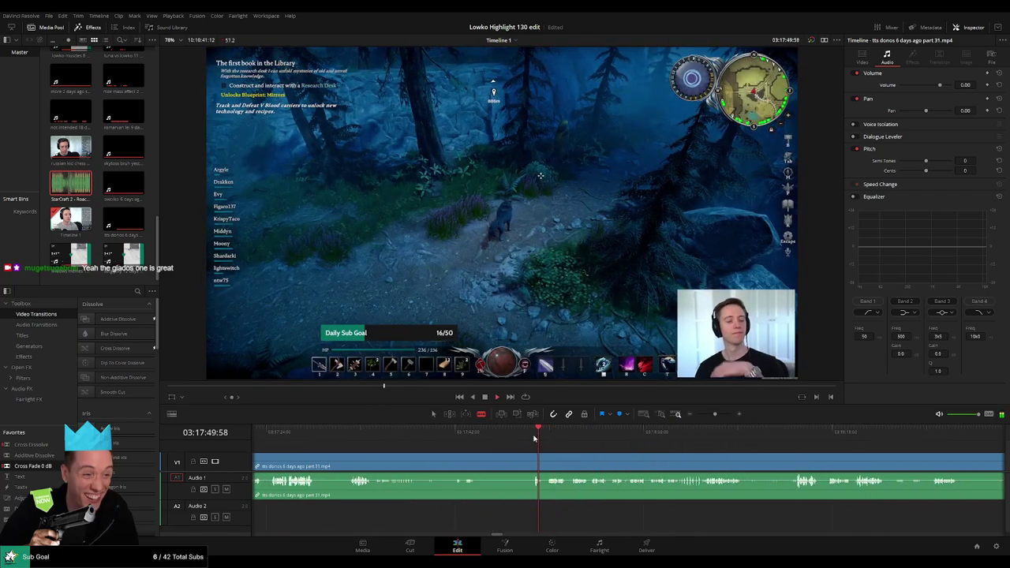
left_click(455, 442)
left_click_drag(453, 450, 450, 449)
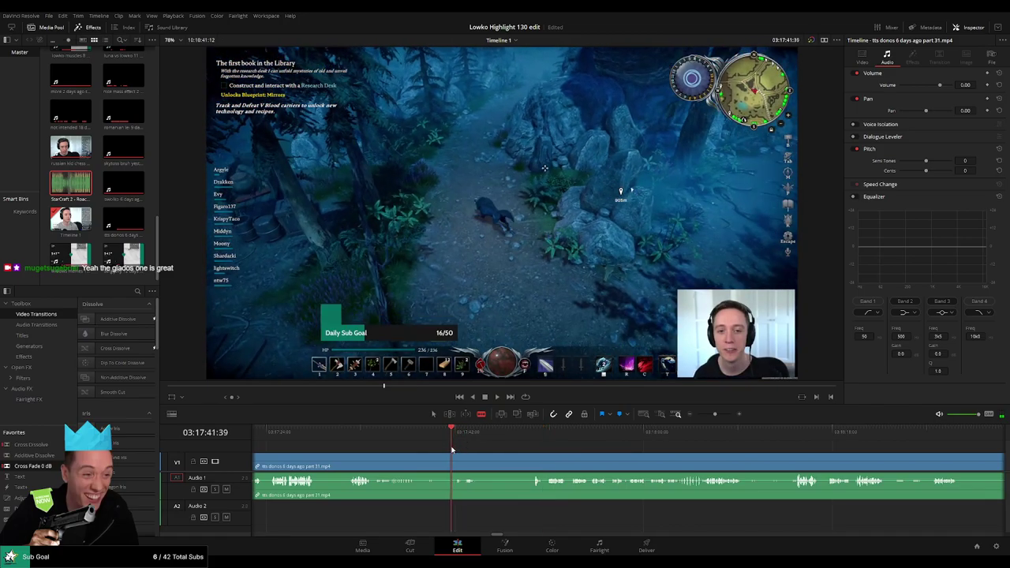
left_click(451, 467)
key("a")
left_click(430, 468)
key("Delete")
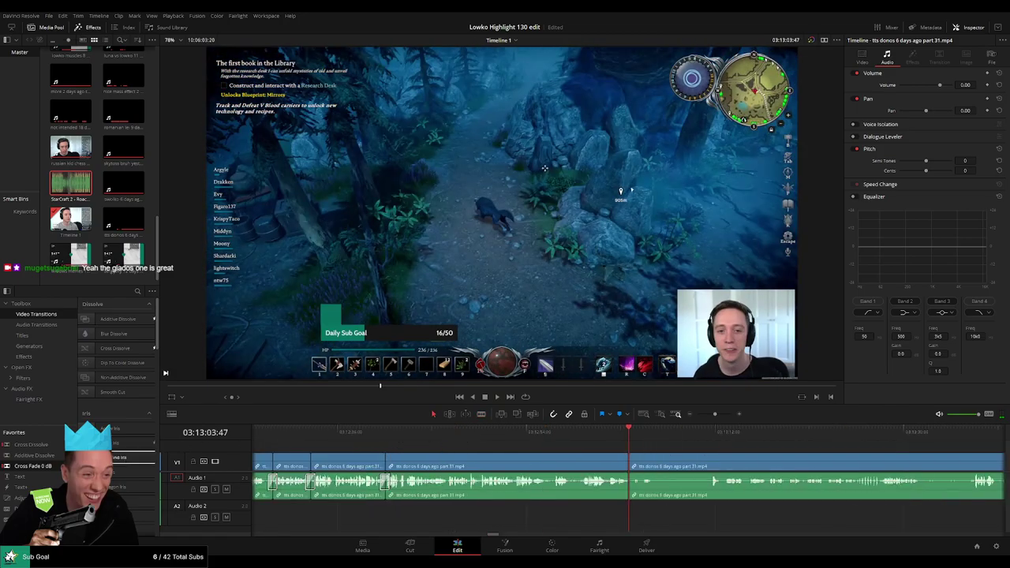
key("space")
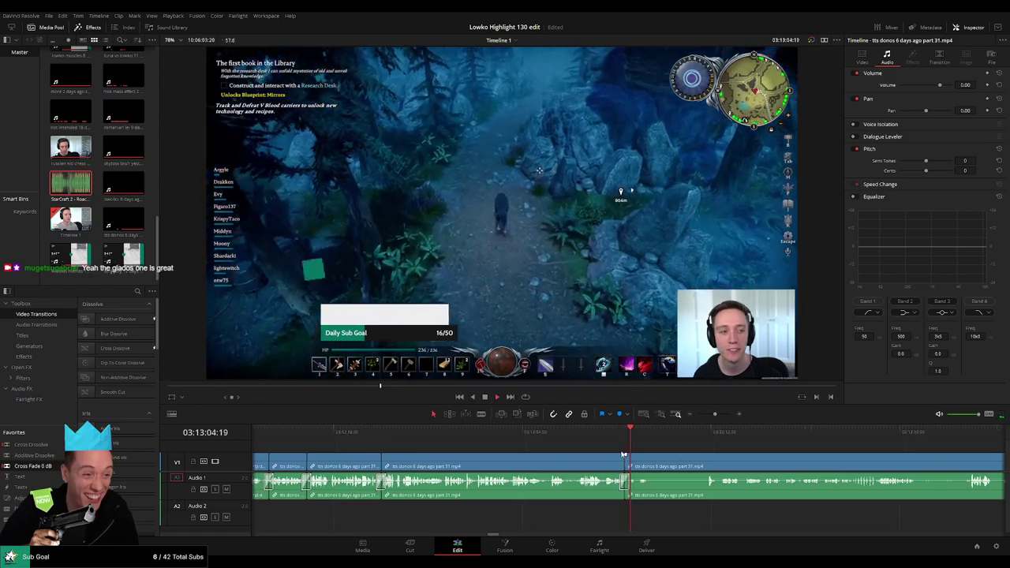
Step: Cut out the segment between about 03:13:06 and 03:13:12, close the gap, and cross-fade the audio at the join
scroll(525, 442, "right", 3)
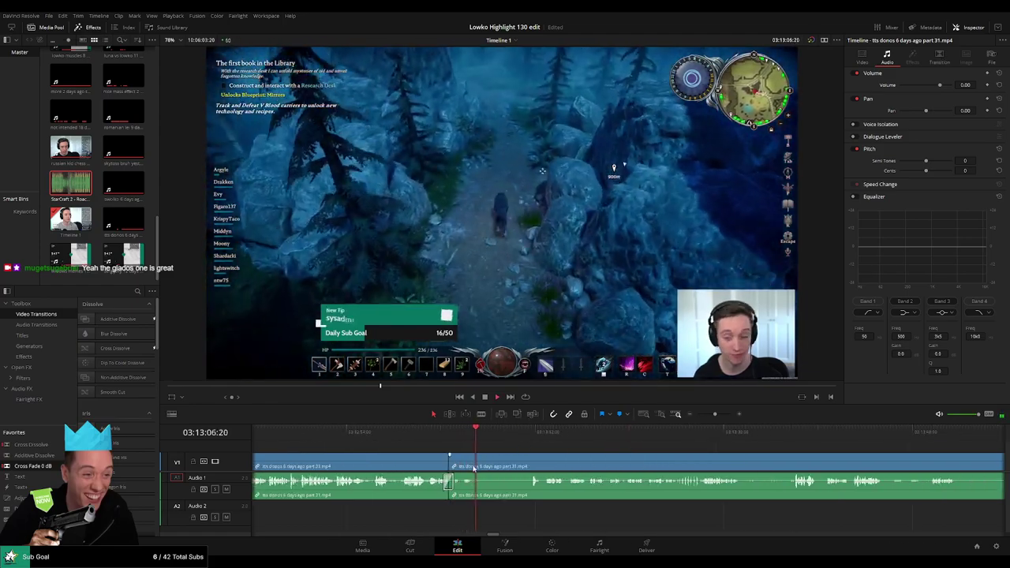
key("b")
left_click(478, 466)
left_click(524, 439)
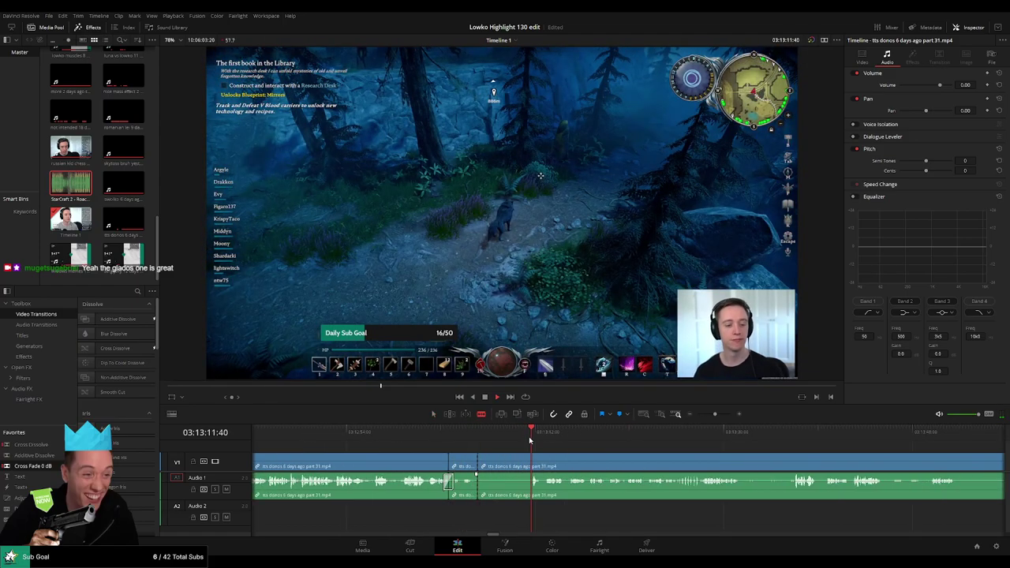
key("Up")
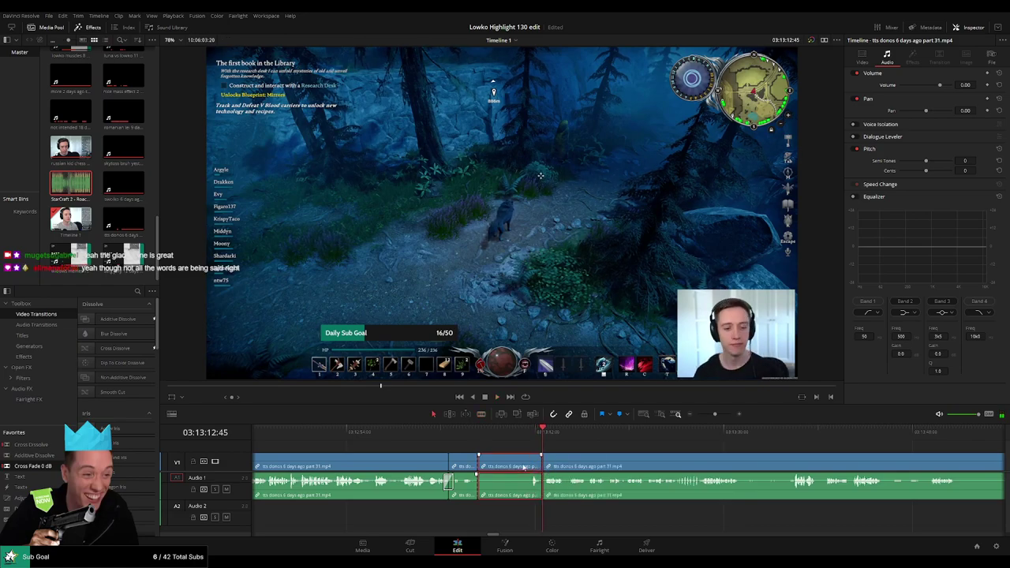
key("a")
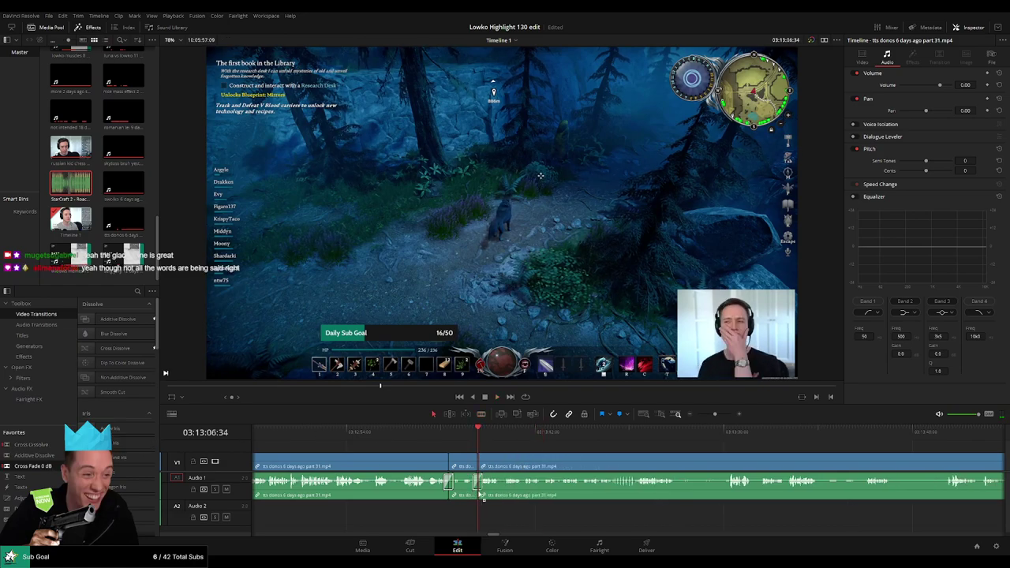
key("space")
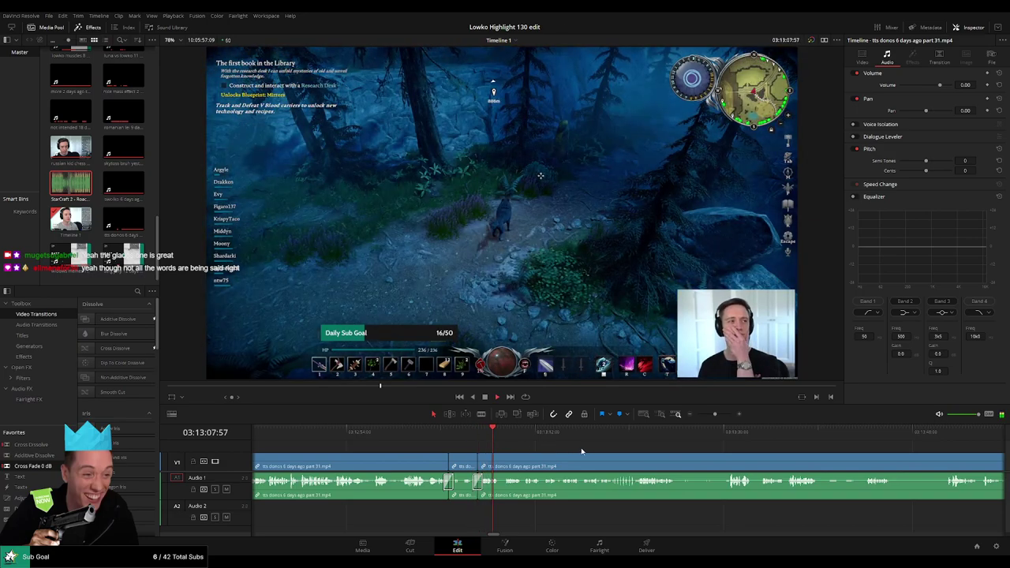
Step: Play on and cut out the silent segment between about 03:13:25 and 03:13:30, close the gap, and cross-fade the audio at the join
left_click_drag(582, 451, 509, 445)
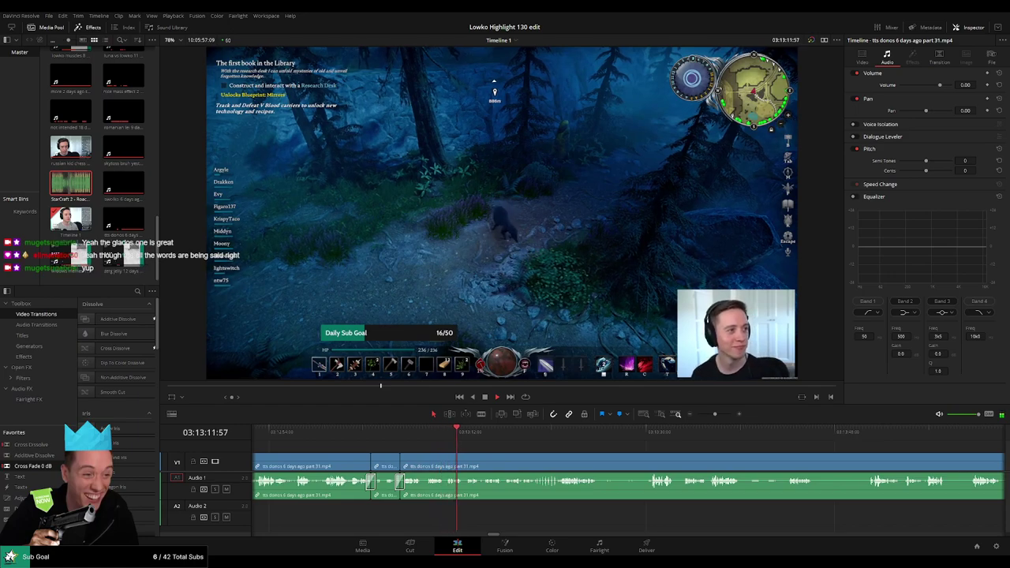
left_click_drag(562, 448, 492, 448)
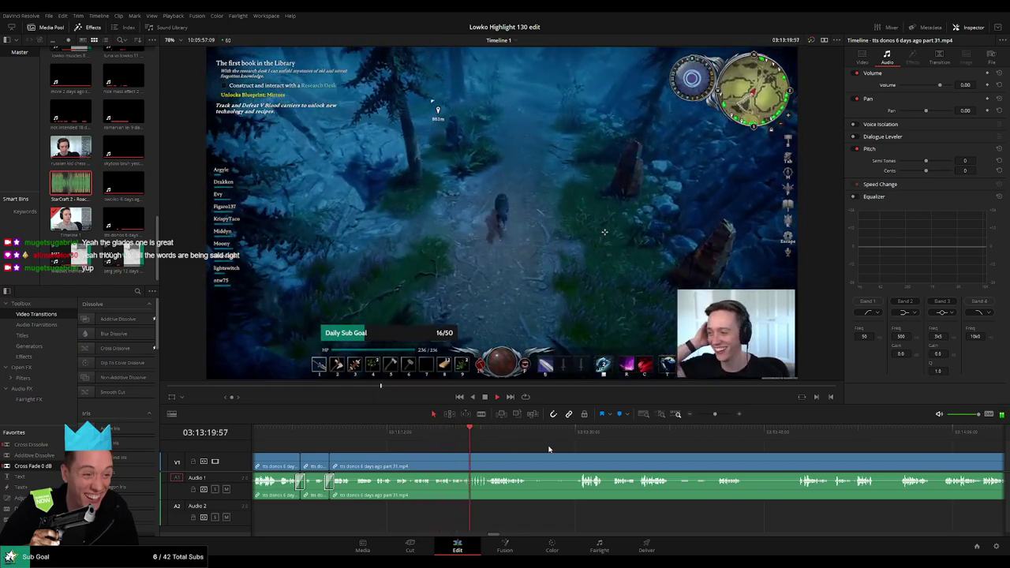
scroll(536, 449, "right", 2)
scroll(525, 449, "right", 2)
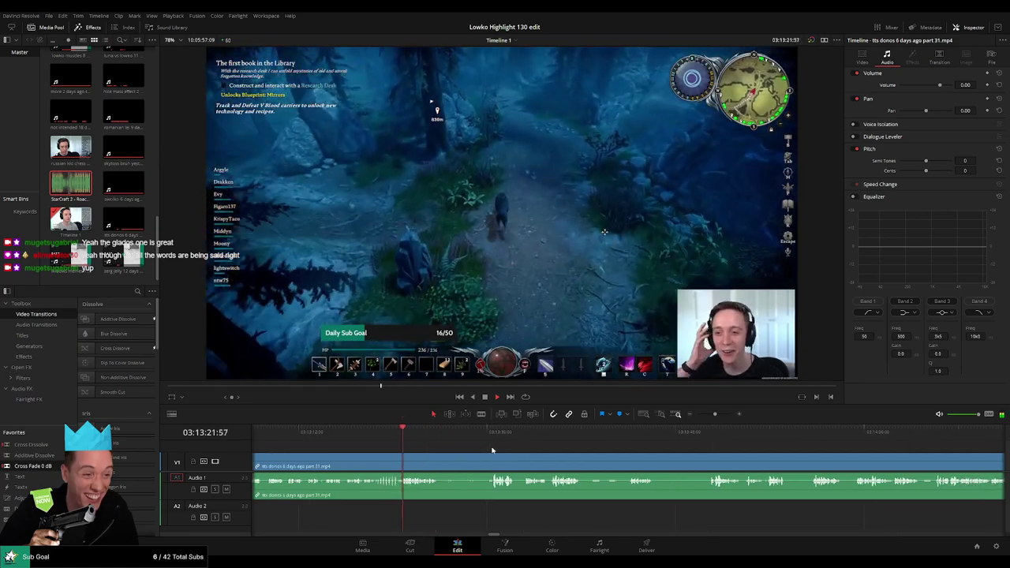
left_click(441, 461)
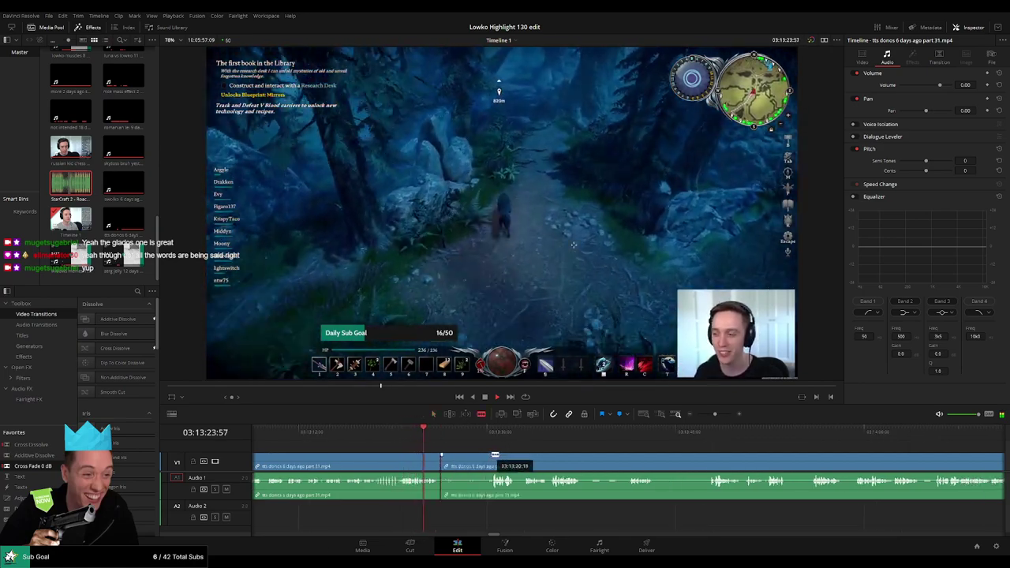
left_click(491, 456)
key("a")
left_click(478, 462)
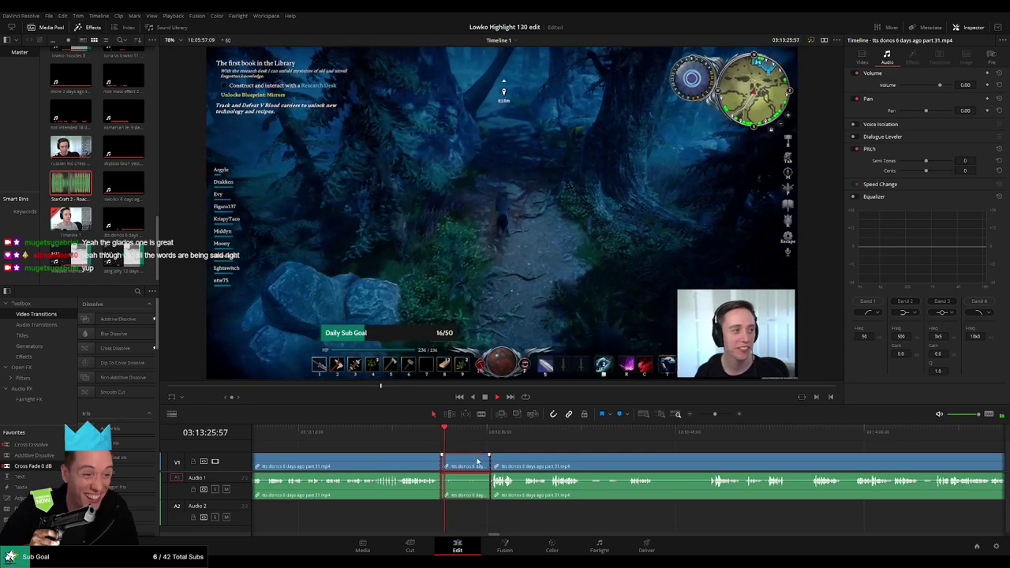
key("Delete")
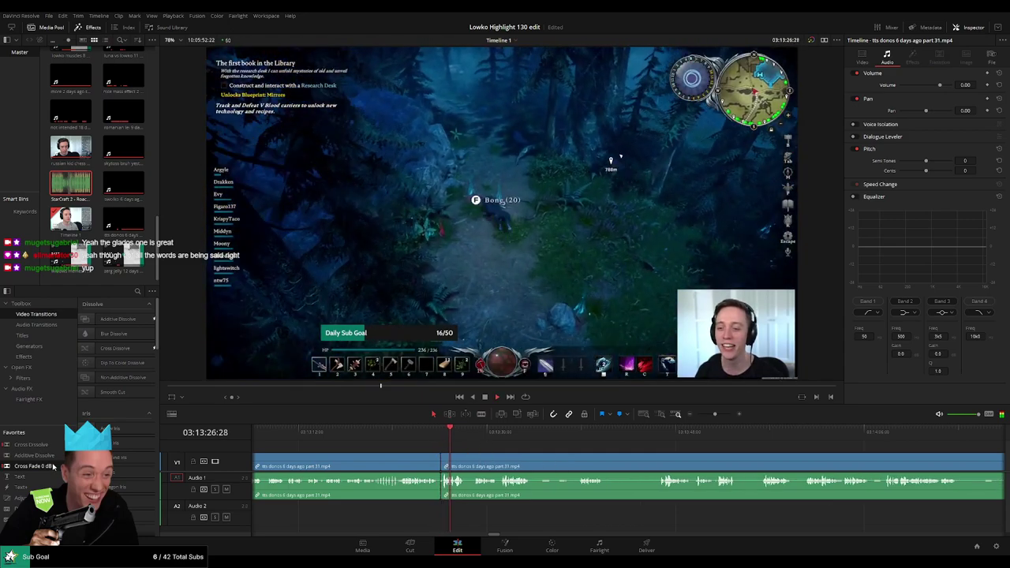
key("space")
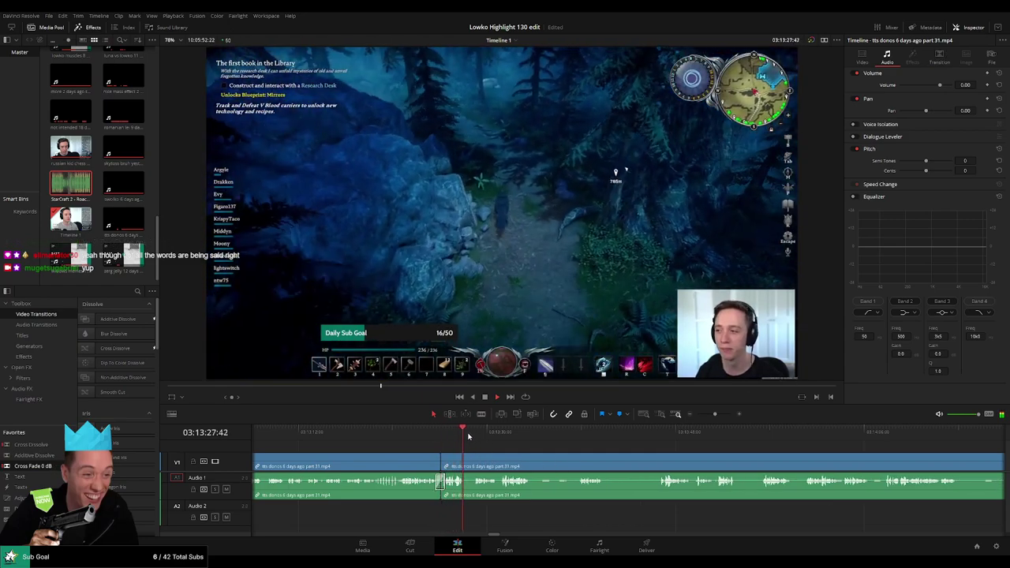
Step: Cut out the silent stretch between about 03:13:34 and 03:13:38, split at 03:13:41:24, close the gap, and cross-fade the audio at the join
left_click(472, 436)
scroll(489, 450, "right", 1)
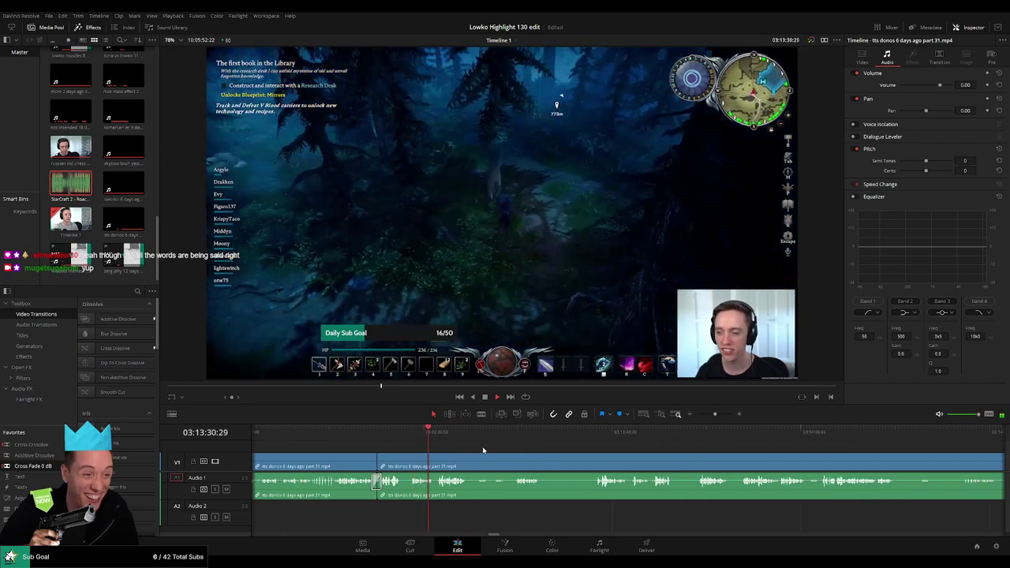
scroll(482, 453, "right", 2)
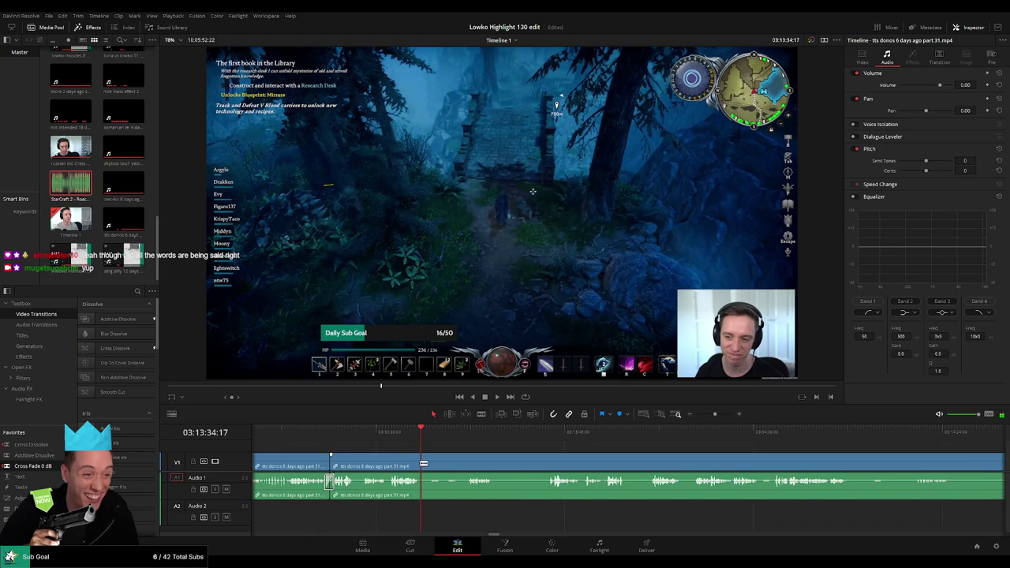
key("b")
left_click(424, 463)
left_click(469, 436)
left_click(469, 465)
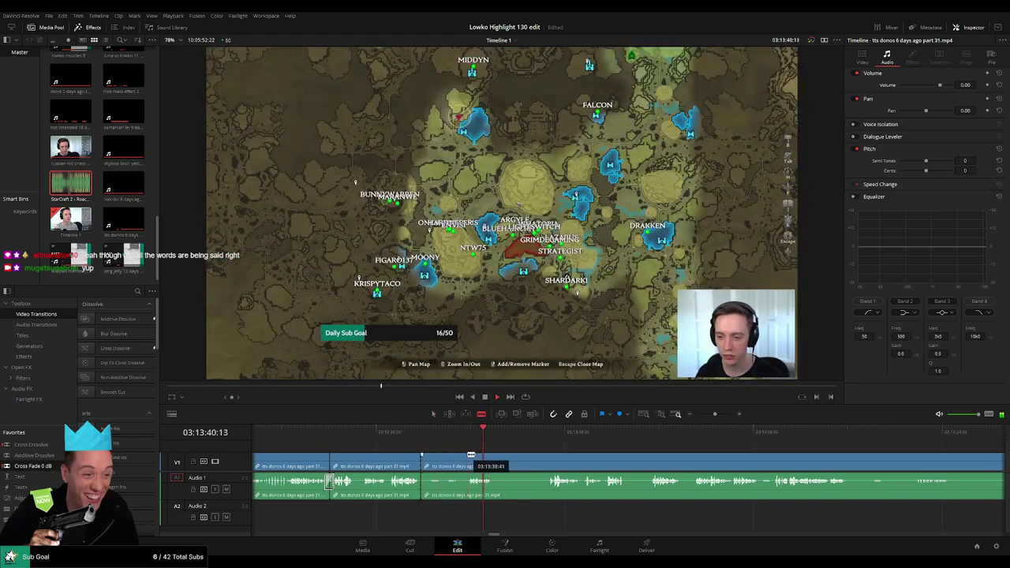
left_click(495, 459)
key("a")
left_click(456, 467)
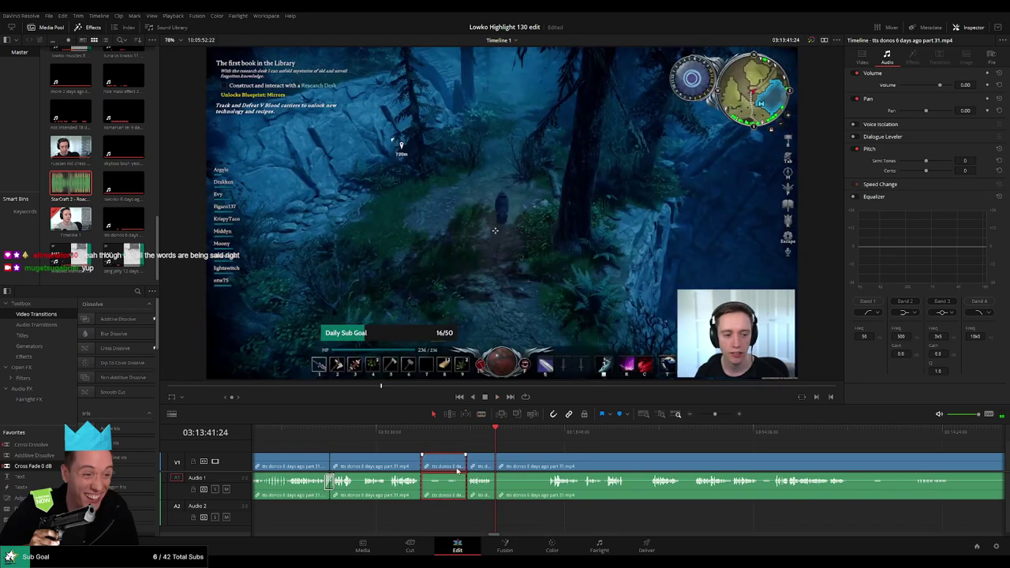
key("Delete")
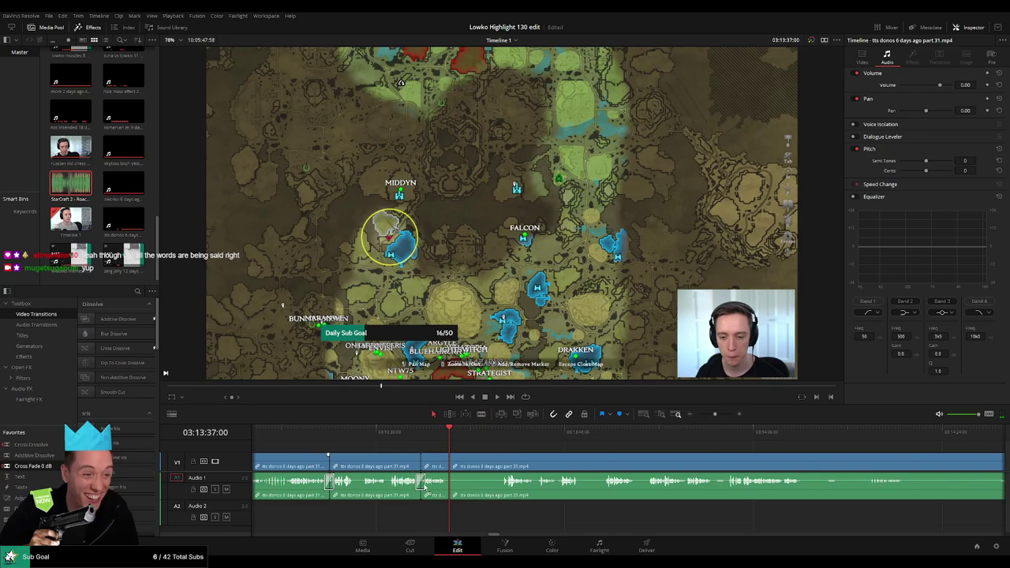
Step: Skim the night travel footage from about 03:13:41 to 03:14:44 for the next moment worth keeping
left_click(497, 433)
scroll(496, 449, "right", 3)
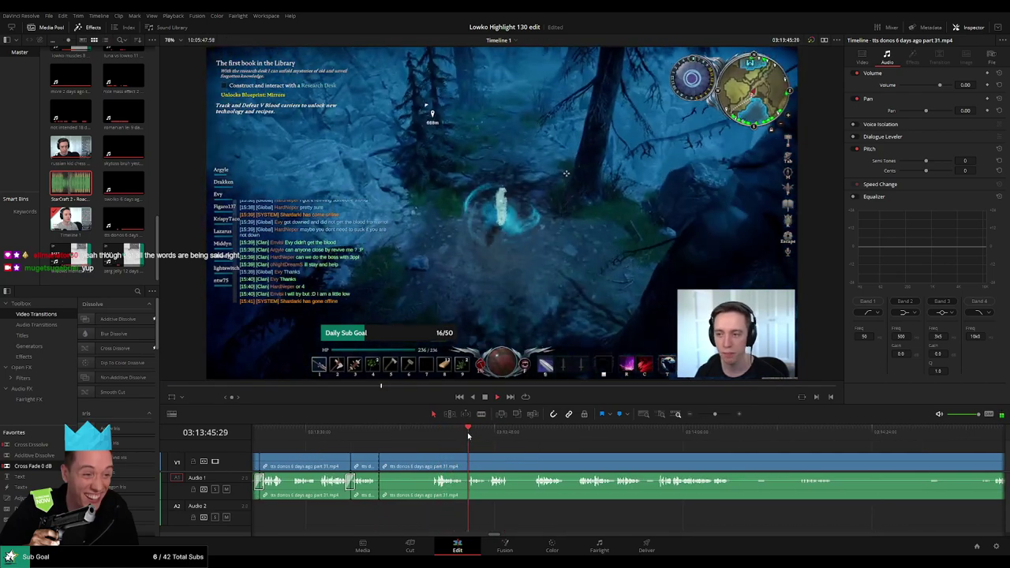
left_click(522, 433)
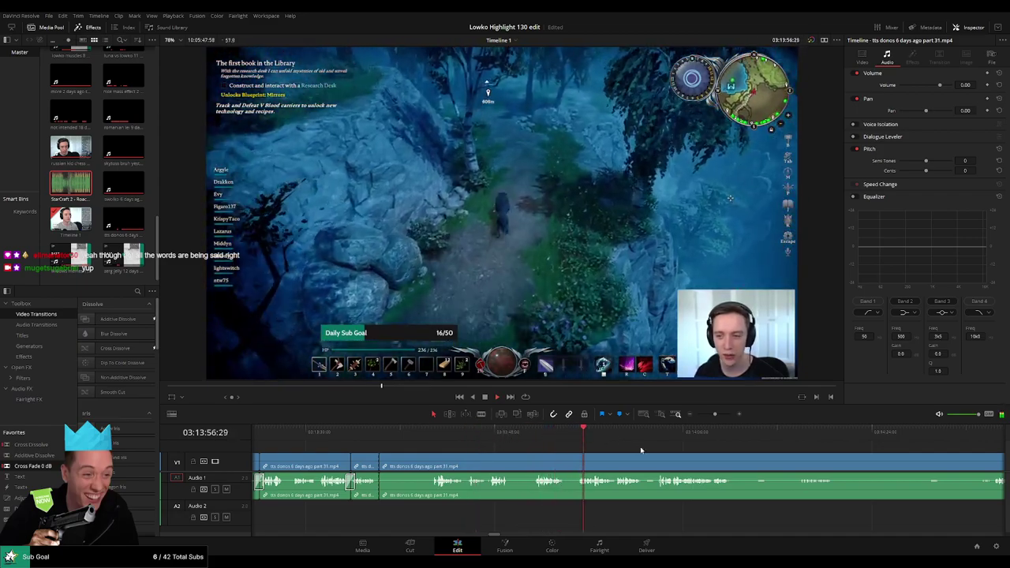
scroll(569, 448, "right", 2)
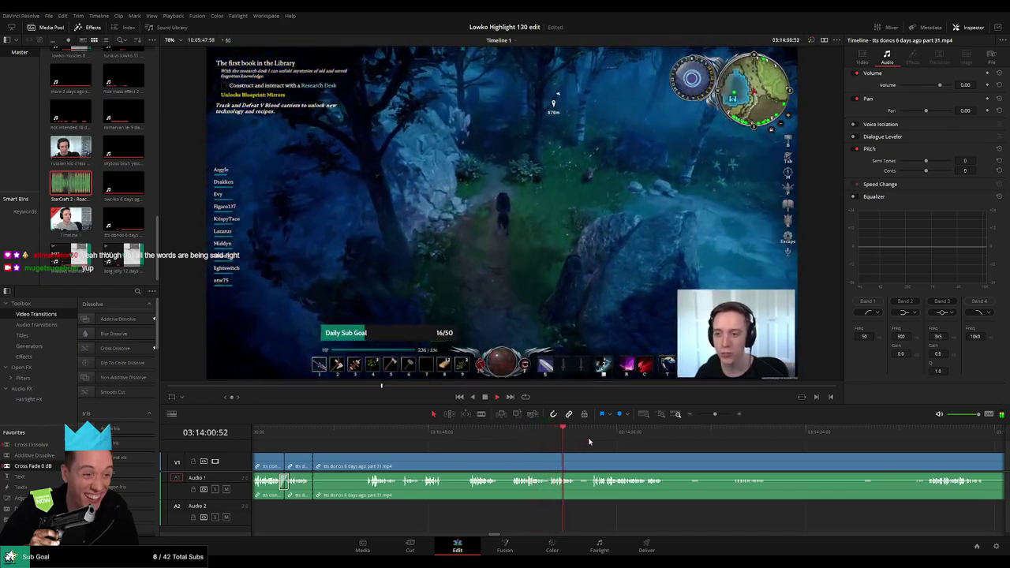
left_click(592, 440)
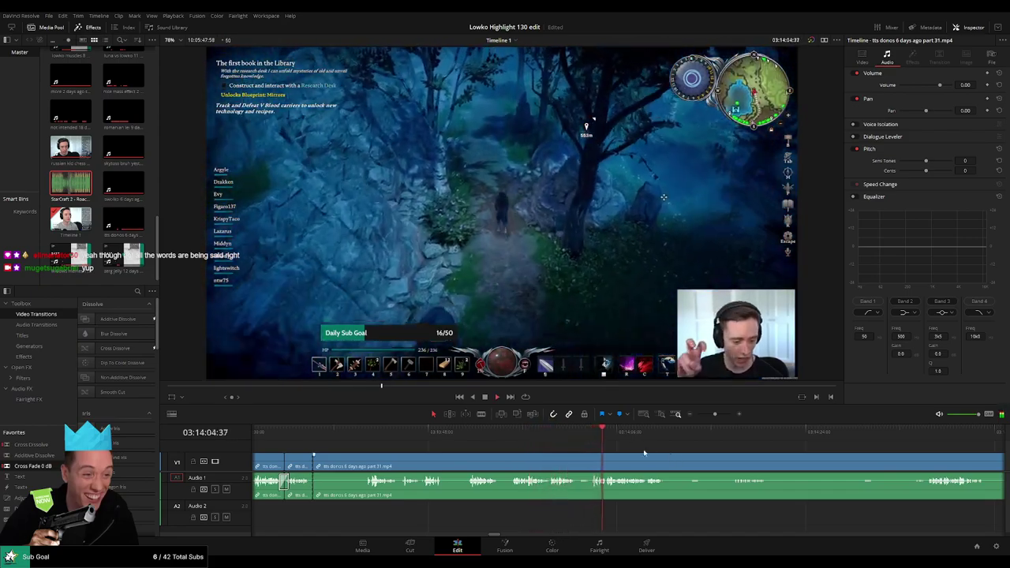
left_click_drag(644, 453, 617, 451)
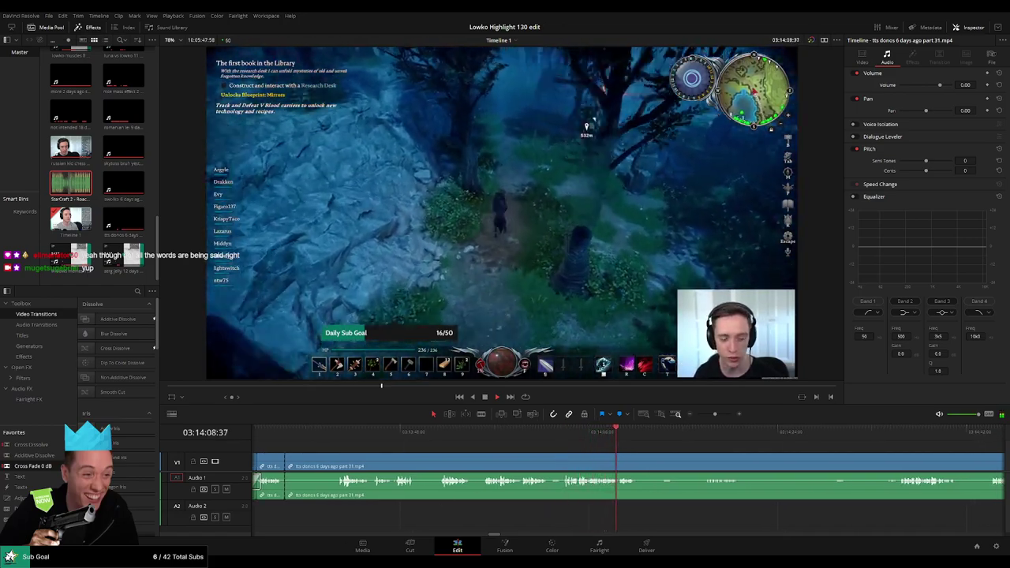
scroll(597, 445, "right", 4)
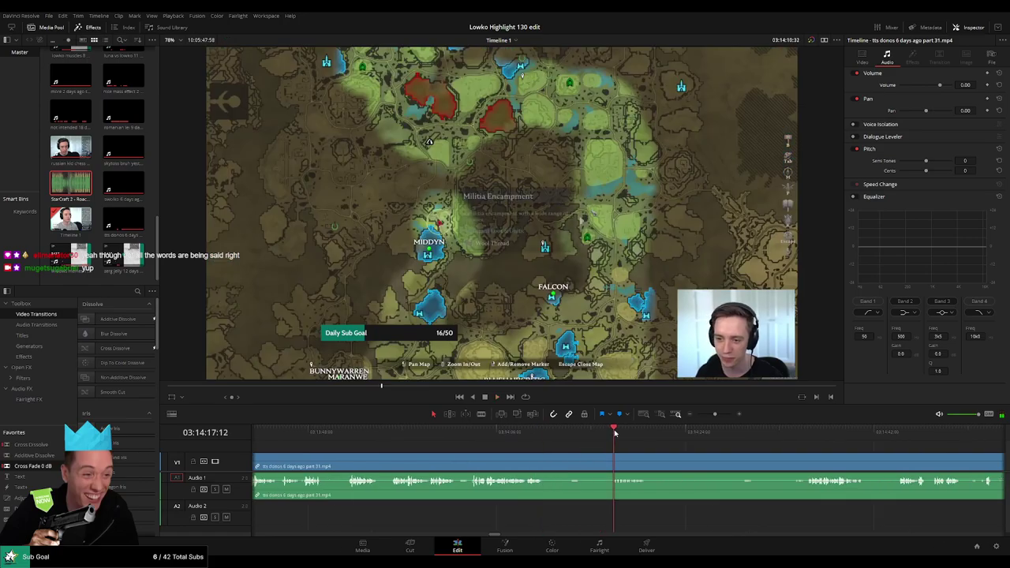
scroll(594, 440, "right", 10)
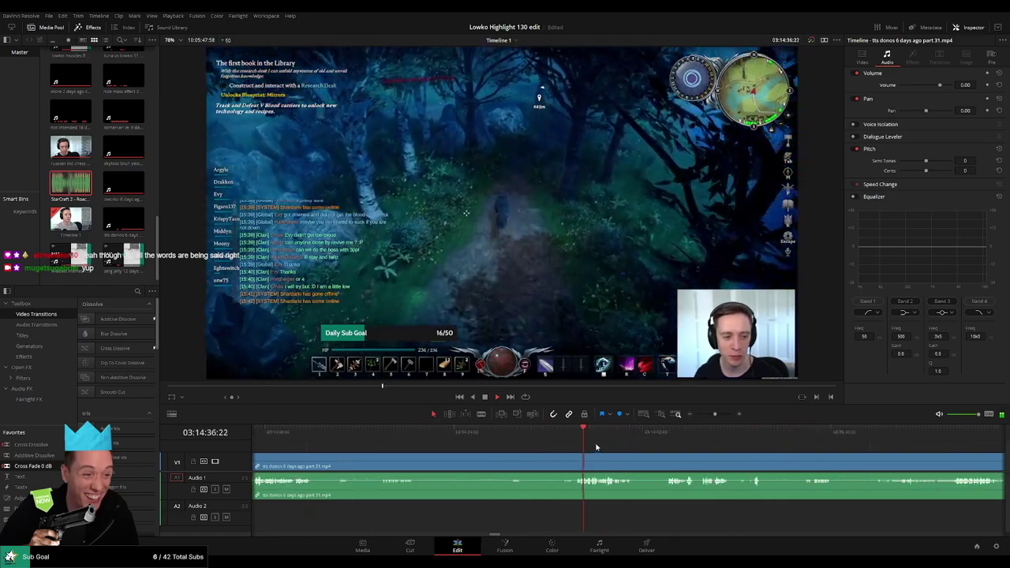
left_click(603, 439)
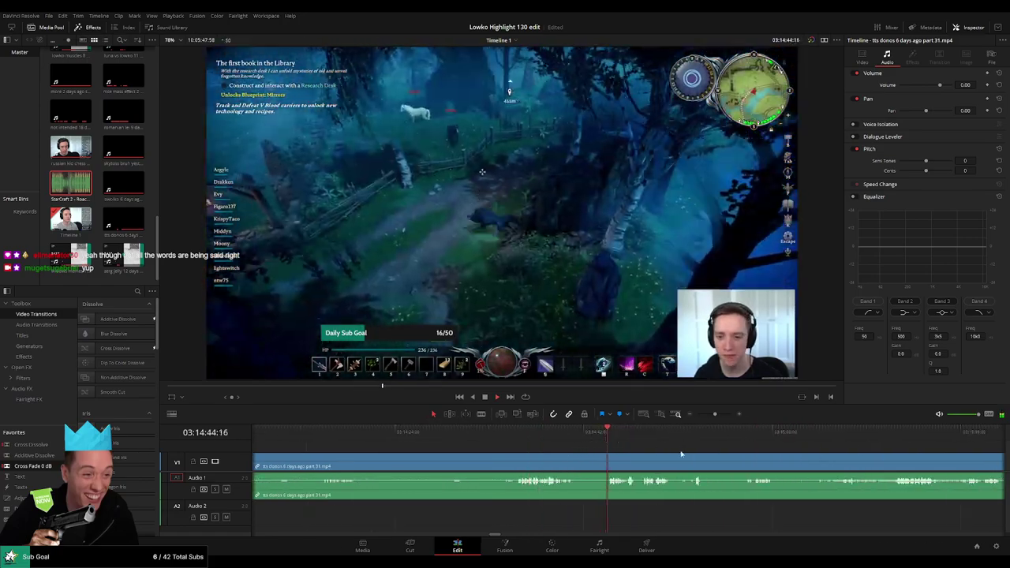
scroll(670, 452, "right", 4)
Step: Skim the horse-riding and map footage from about 03:14:58 to 03:15:34 for usable commentary
left_click(625, 442)
key("l")
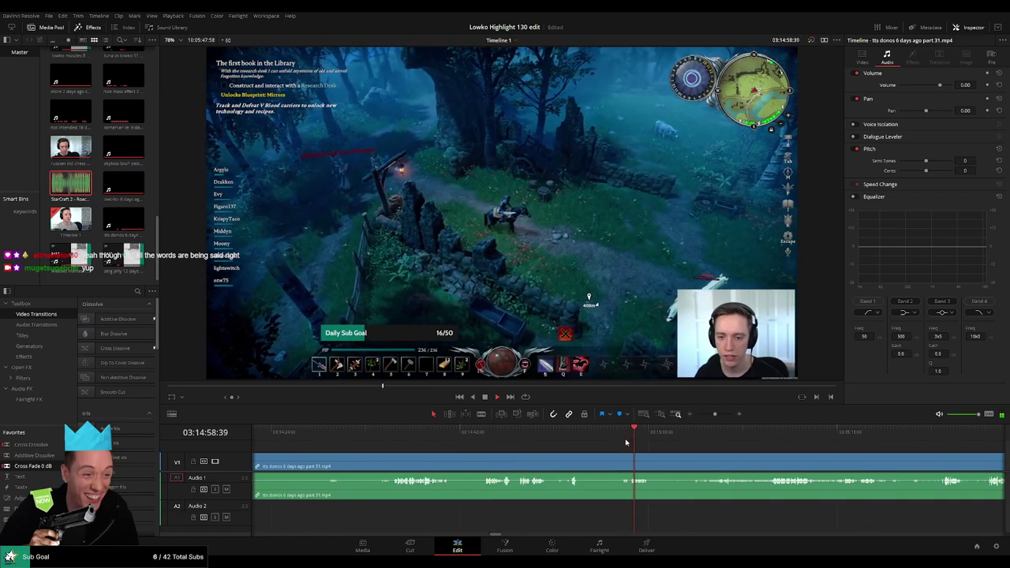
left_click(696, 438)
left_click(714, 437)
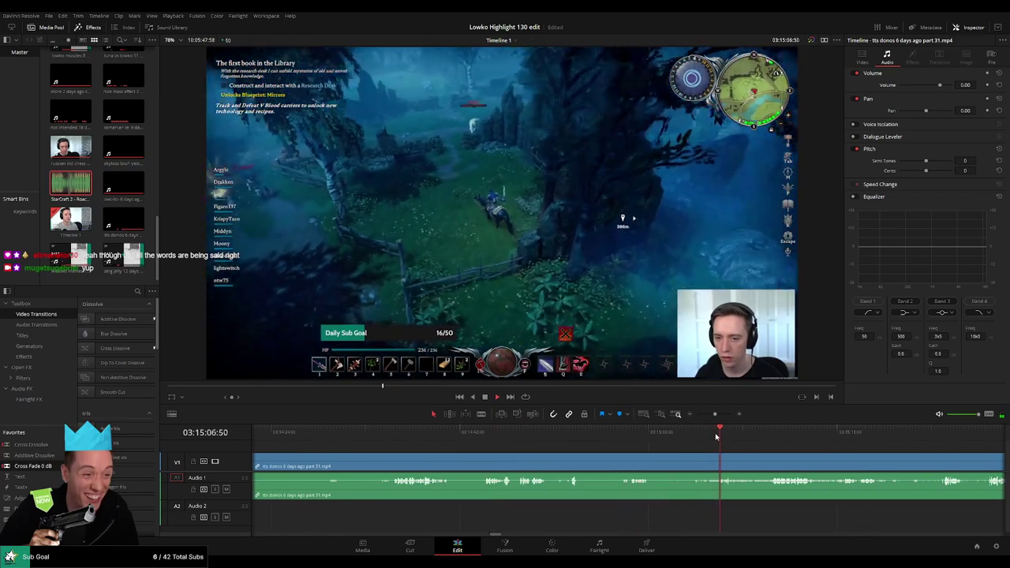
left_click(697, 436)
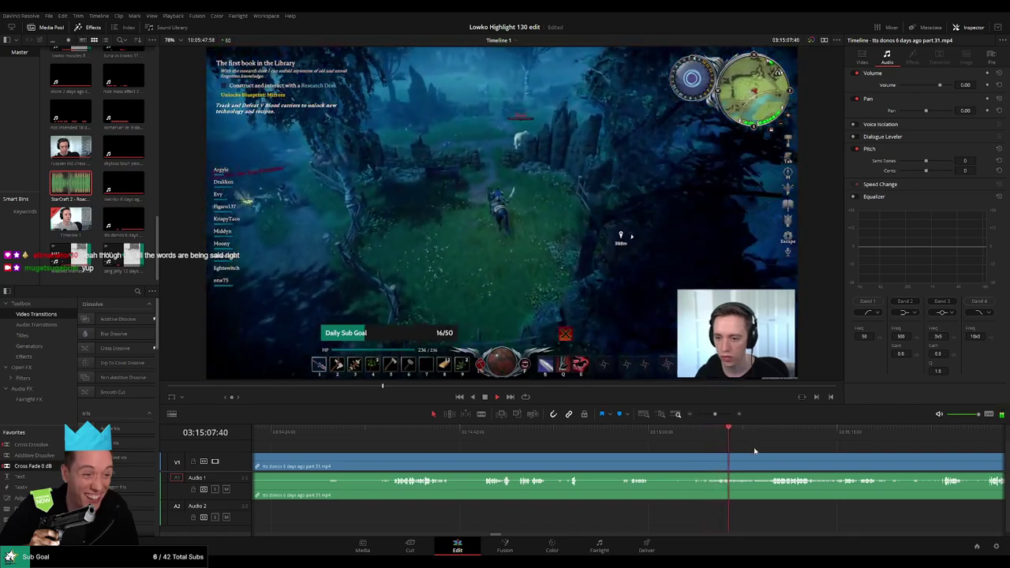
left_click_drag(754, 451, 617, 444)
left_click(633, 440)
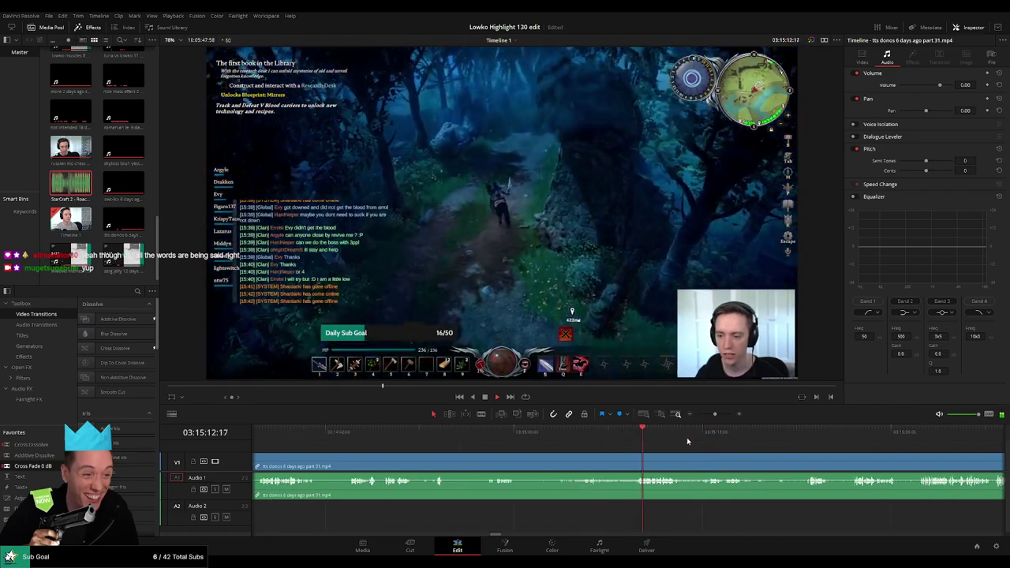
left_click_drag(768, 446, 567, 446)
left_click(606, 439)
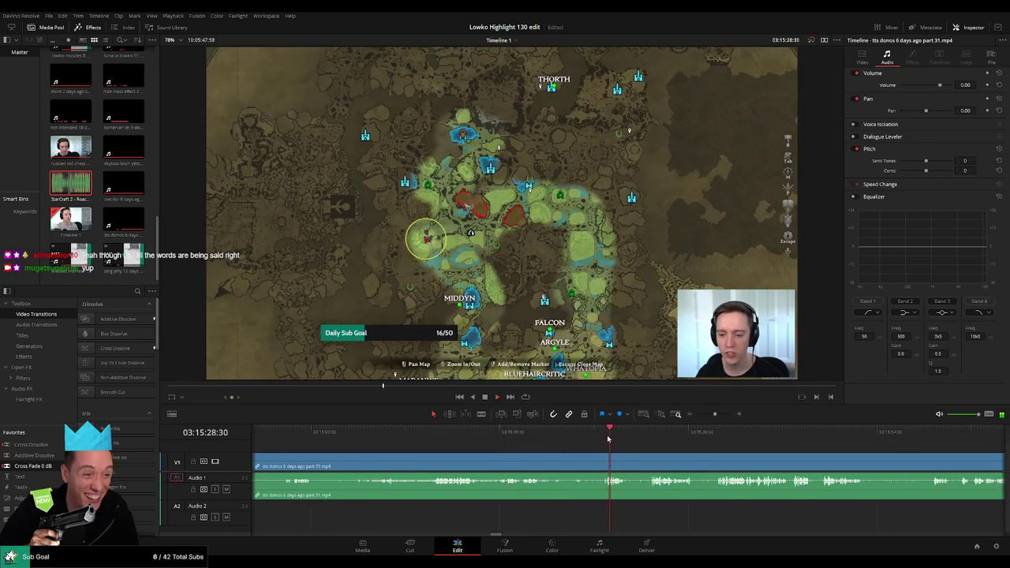
left_click(653, 437)
left_click_drag(728, 450, 627, 450)
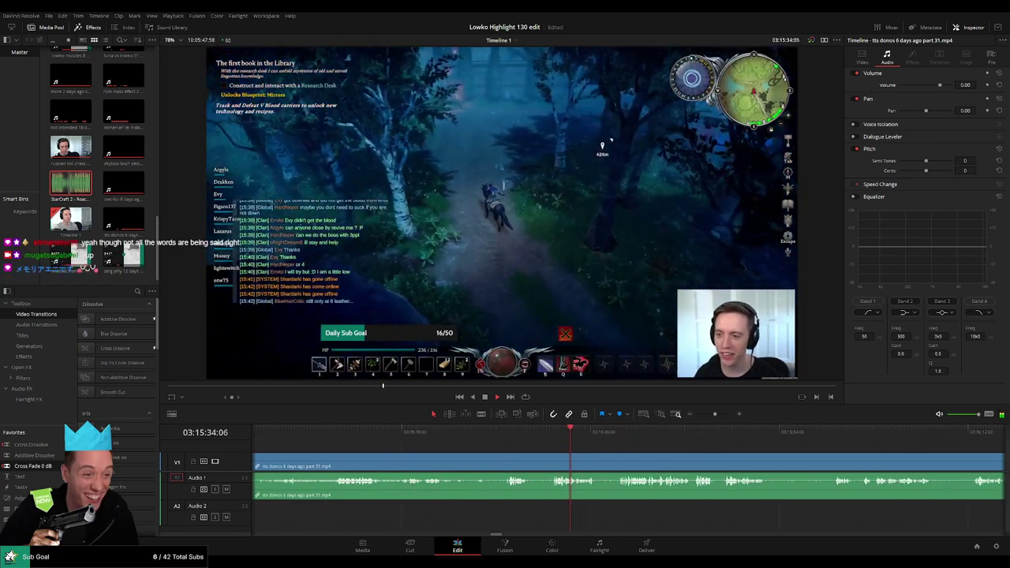
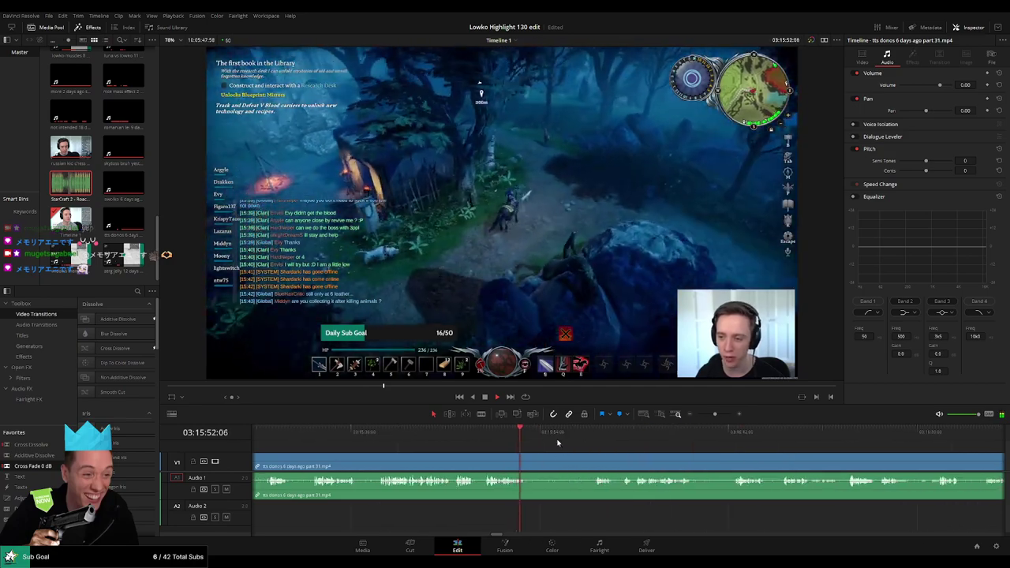
Step: Skim the footage from about 03:15:52 to 03:17:19, covering the ride, the castle and the watch picture, for the next usable moment
left_click(595, 433)
scroll(707, 457, "right", 3)
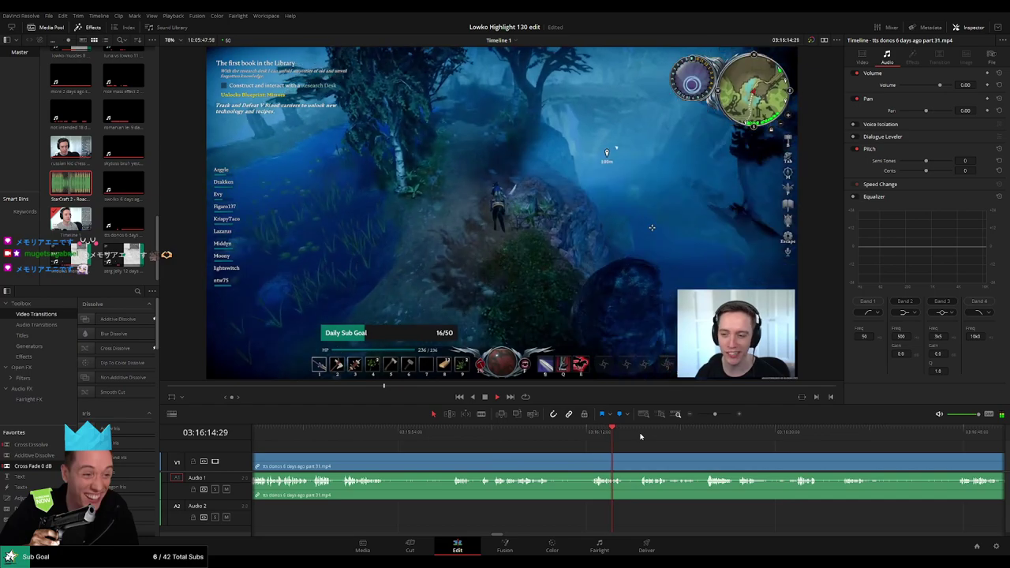
scroll(608, 453, "right", 4)
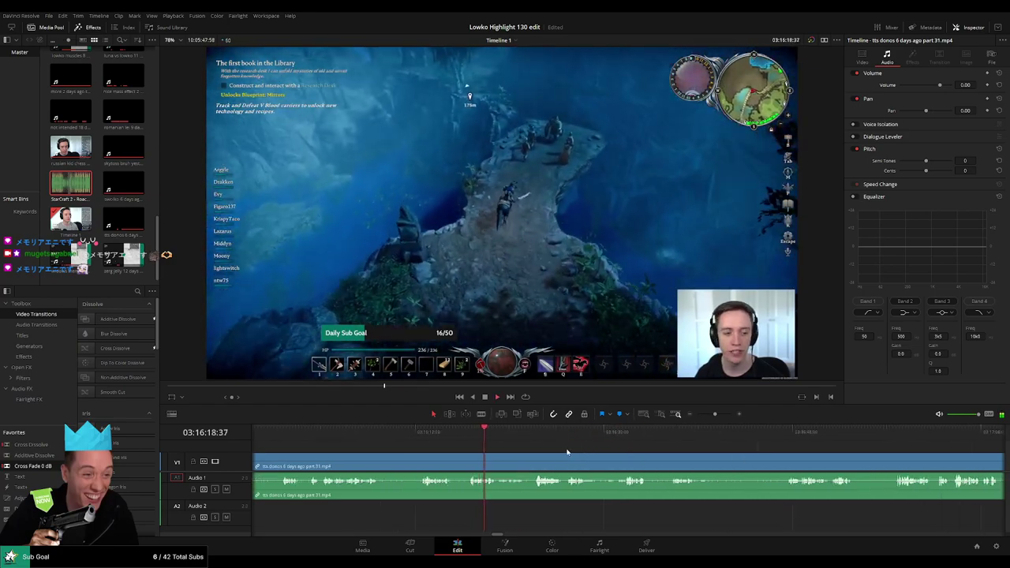
left_click(536, 438)
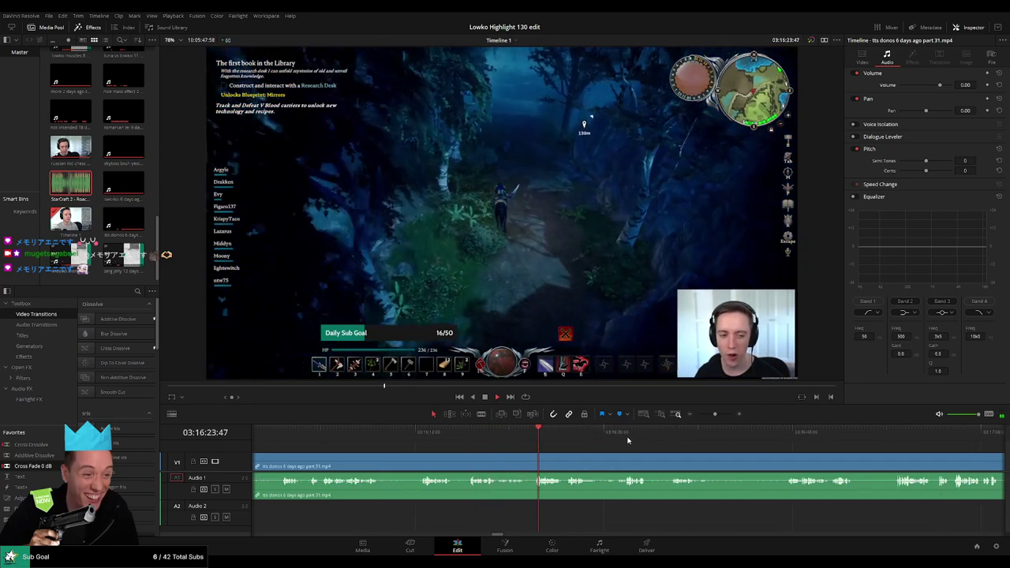
left_click_drag(663, 439, 673, 439)
scroll(516, 439, "right", 6)
left_click(550, 439)
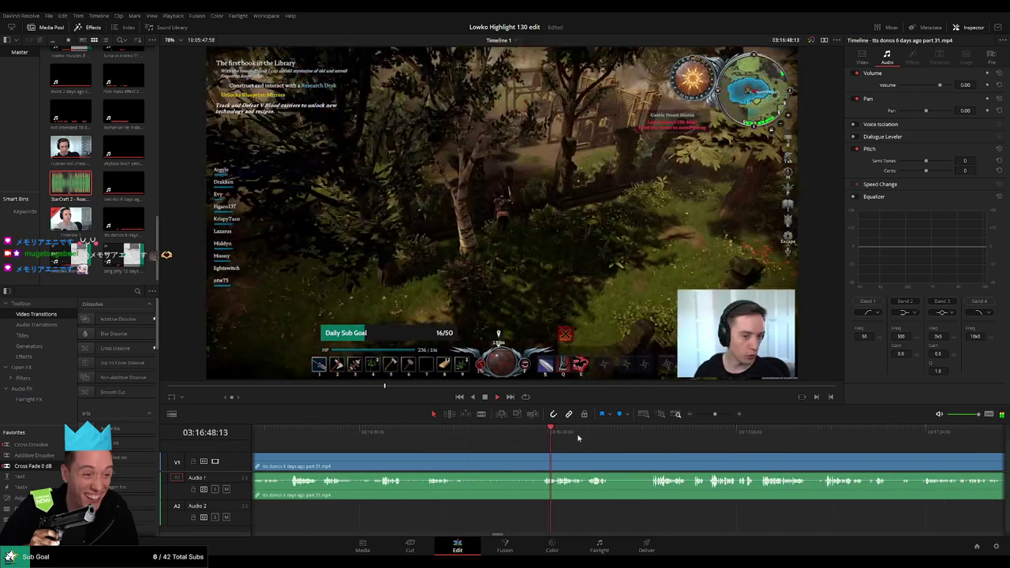
left_click(654, 439)
scroll(516, 449, "right", 3)
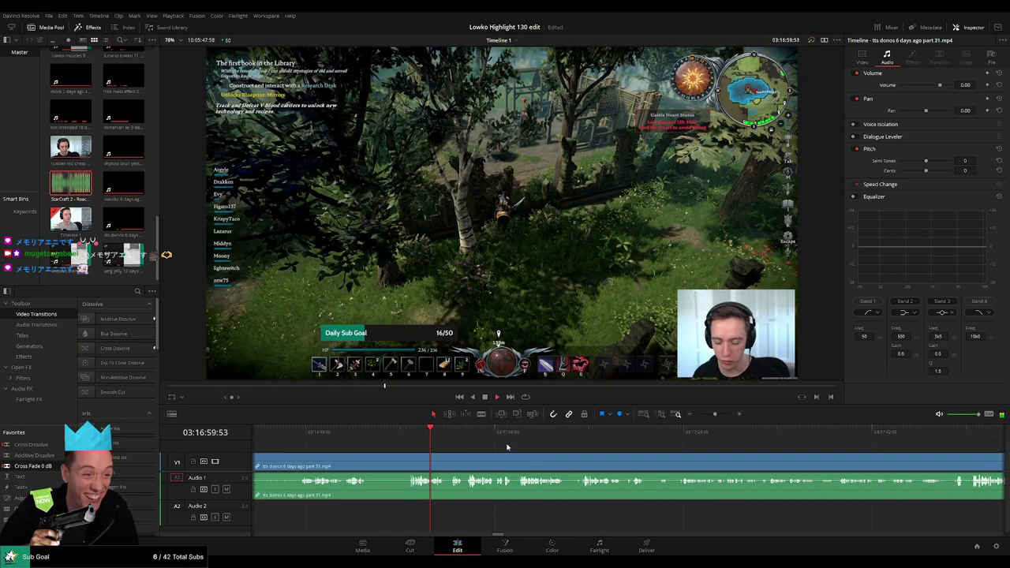
left_click(585, 434)
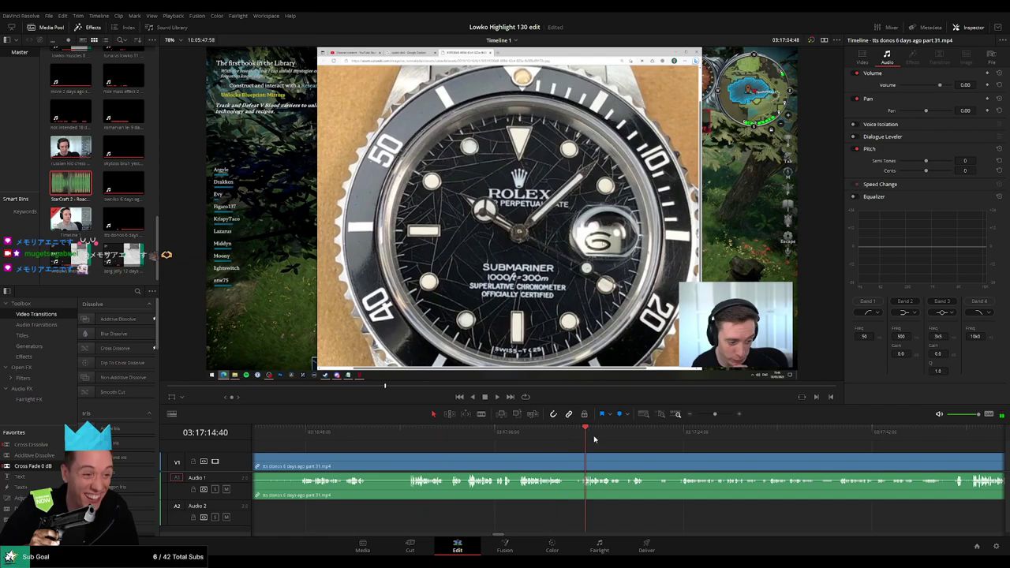
left_click(676, 442)
left_click(634, 440)
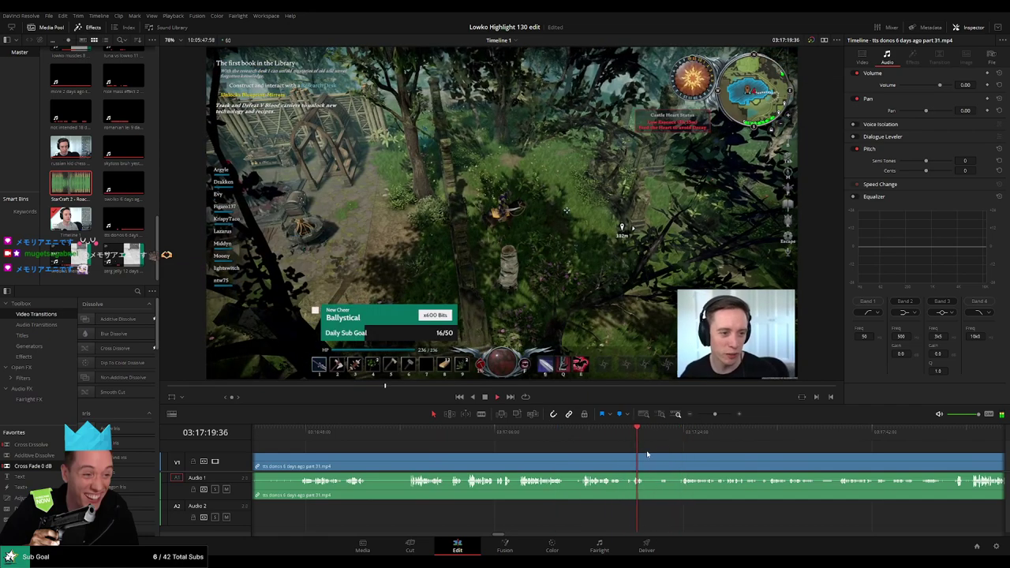
Step: Split the clip at about 03:17:21, remove the footage back to the 03:13:37 cut, and close the gap
left_click(650, 442)
scroll(670, 456, "up", 3)
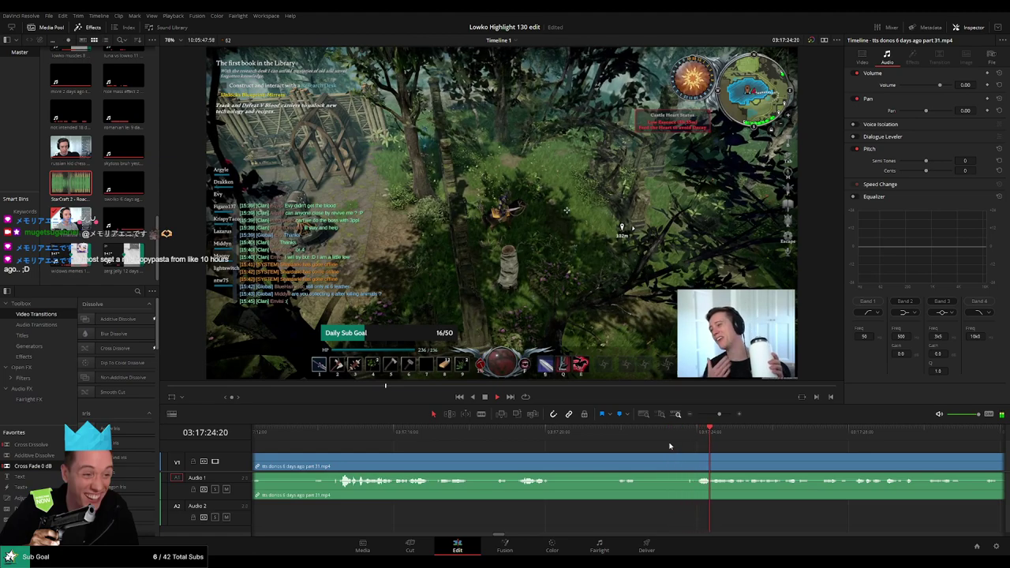
key("b")
left_click(609, 470)
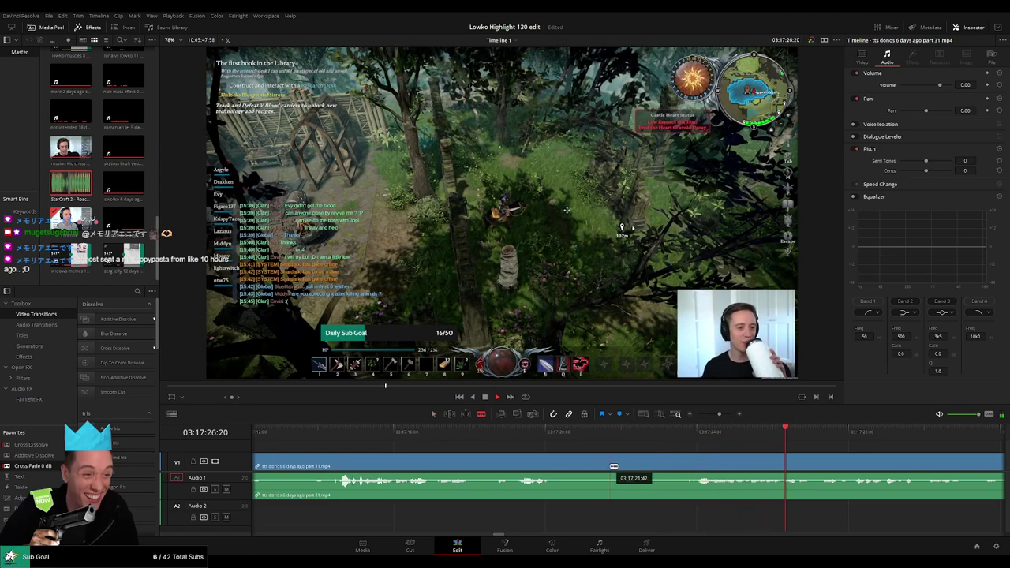
key("a")
left_click(578, 468)
key("Delete")
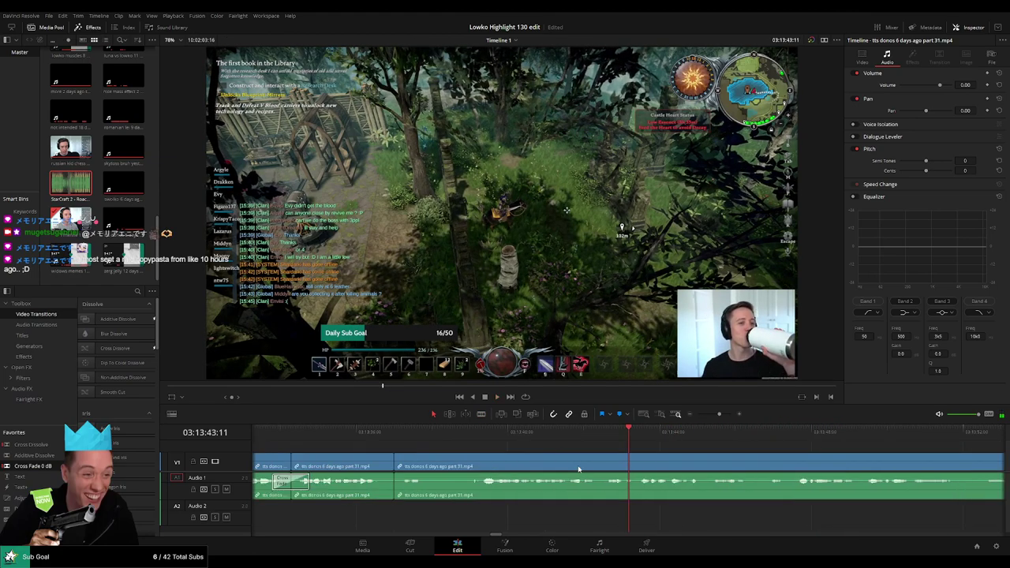
Step: Review the new join, cut out the fraction of a second of silence right after 03:13:39:00, close the gap, and play on
left_click(364, 432)
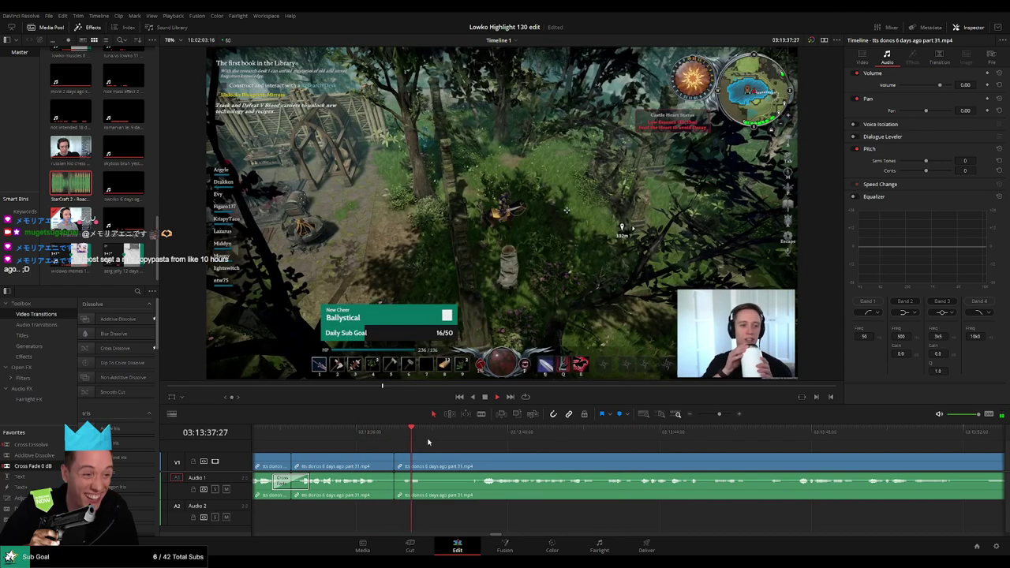
key("space")
key("ctrl+b")
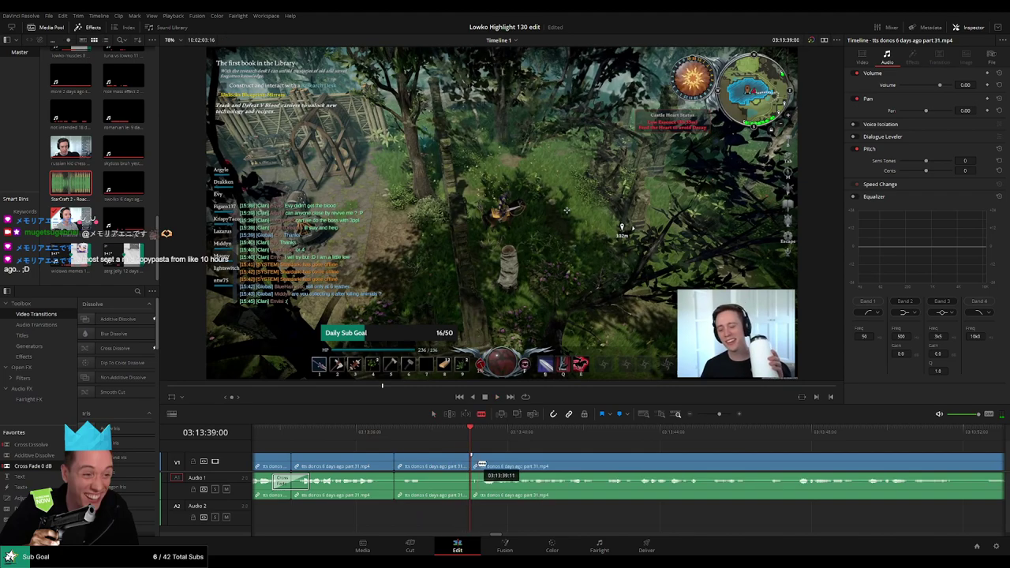
key("Delete")
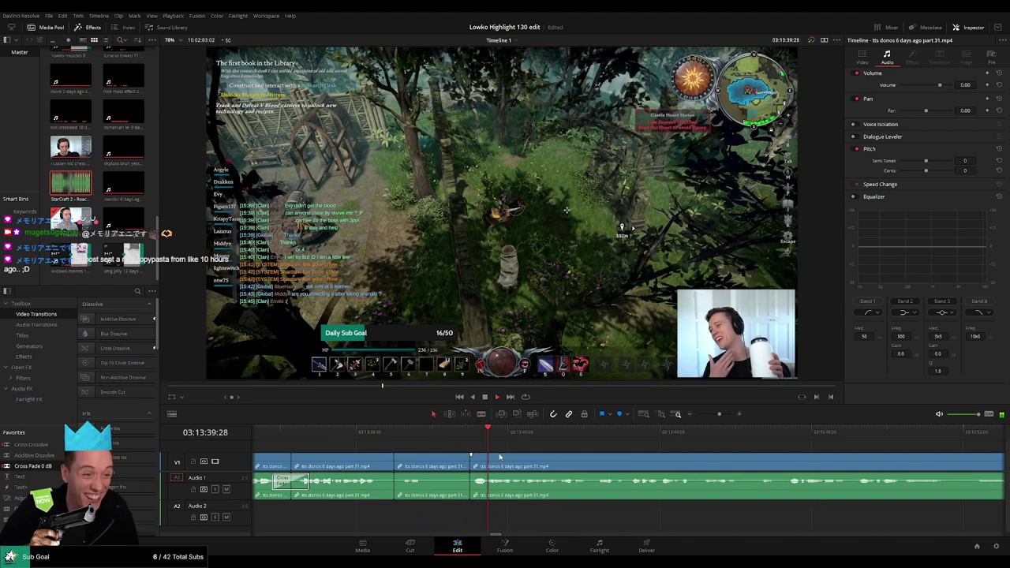
scroll(469, 444, "right", 2)
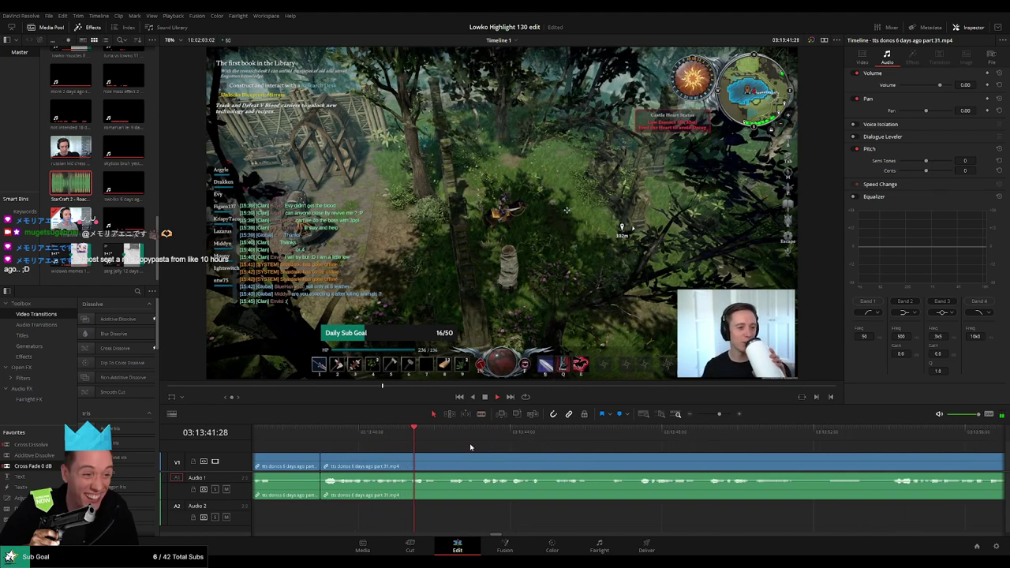
scroll(489, 446, "right", 2)
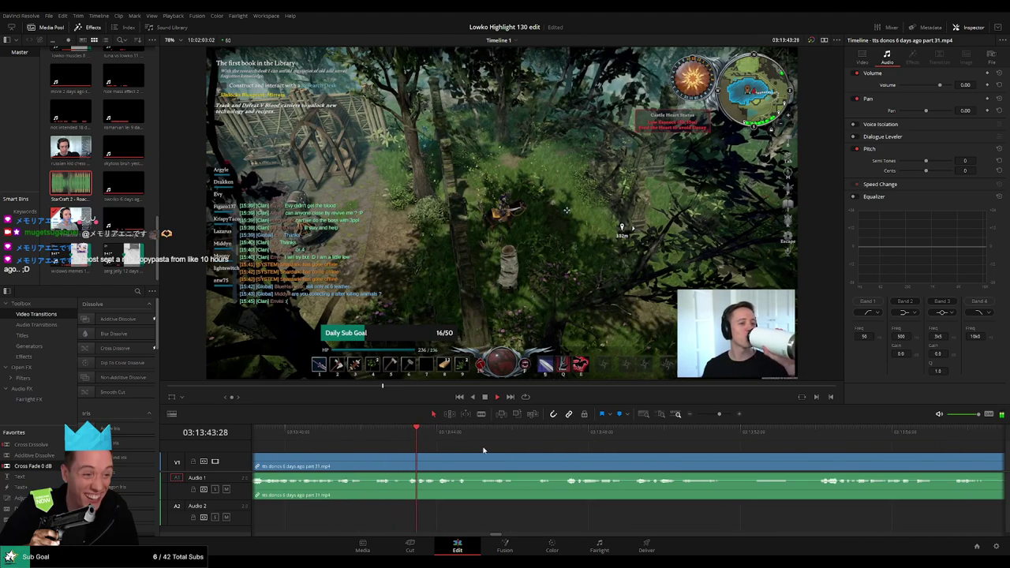
Step: Play the part 31 footage from about 03:13:43 to 03:14:14, listening for pauses and usable commentary
scroll(497, 452, "right", 3)
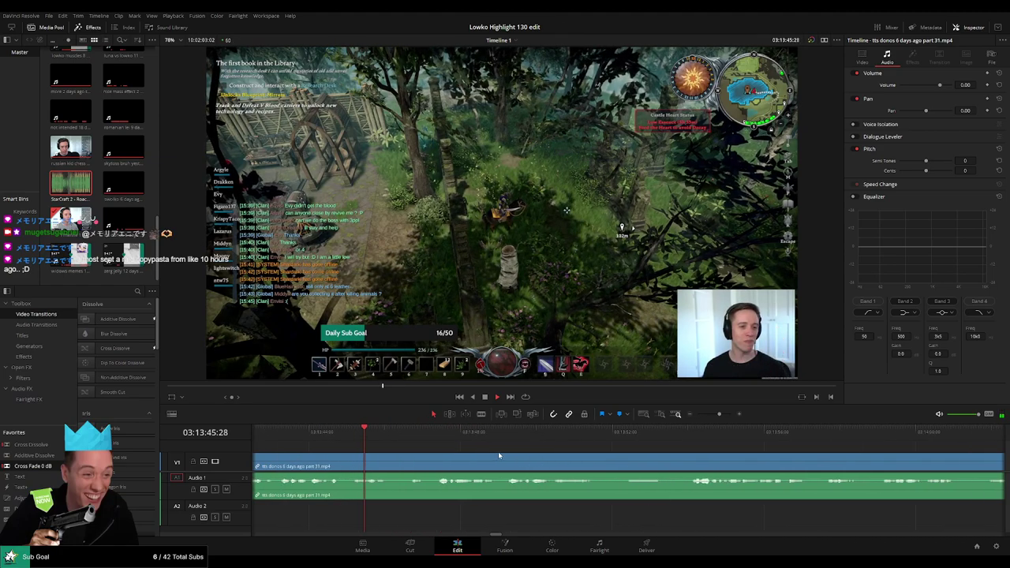
scroll(497, 451, "left", 3)
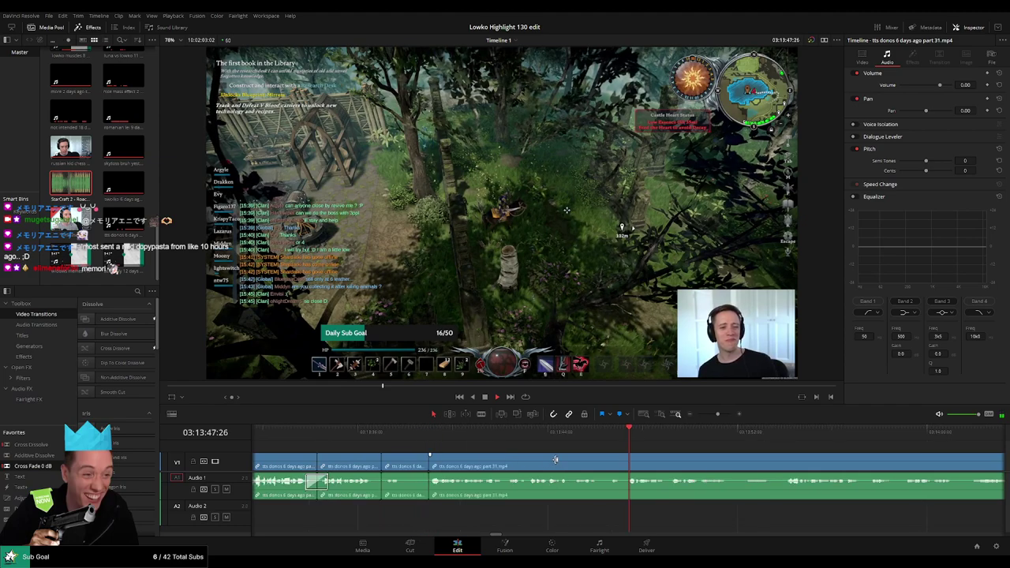
scroll(599, 481, "right", 3)
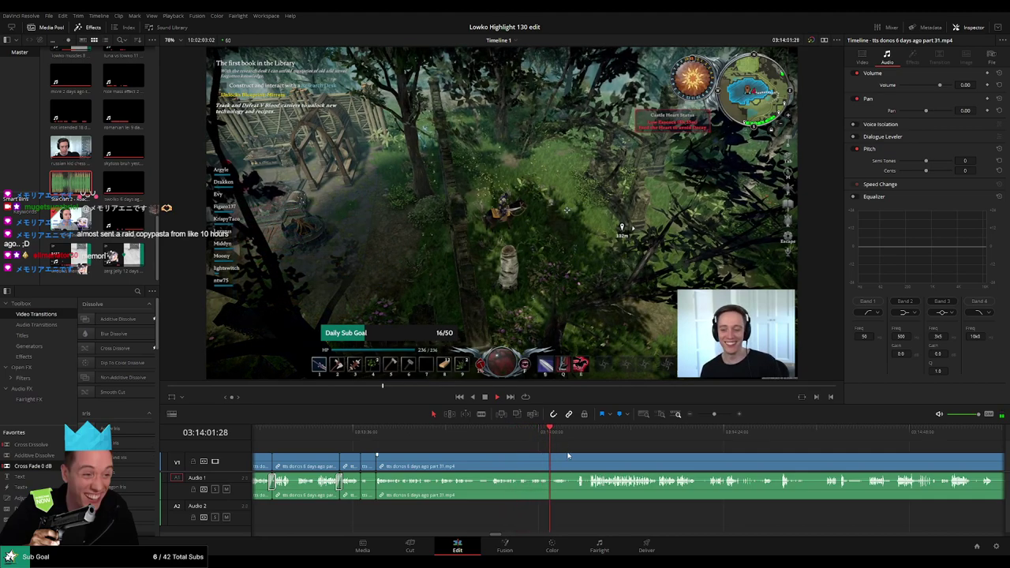
scroll(568, 455, "up", 3)
scroll(584, 450, "right", 3)
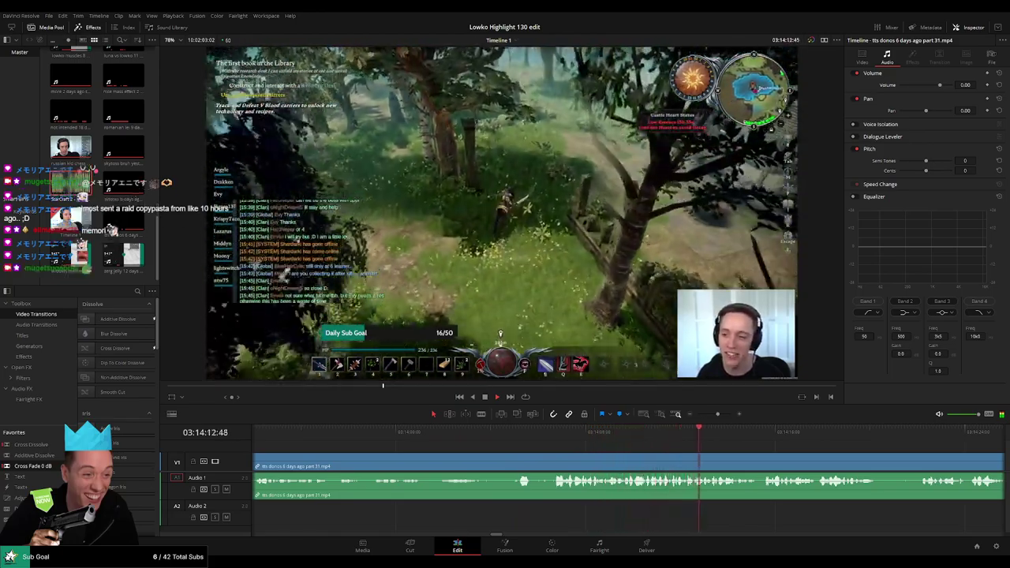
left_click_drag(785, 453, 493, 447)
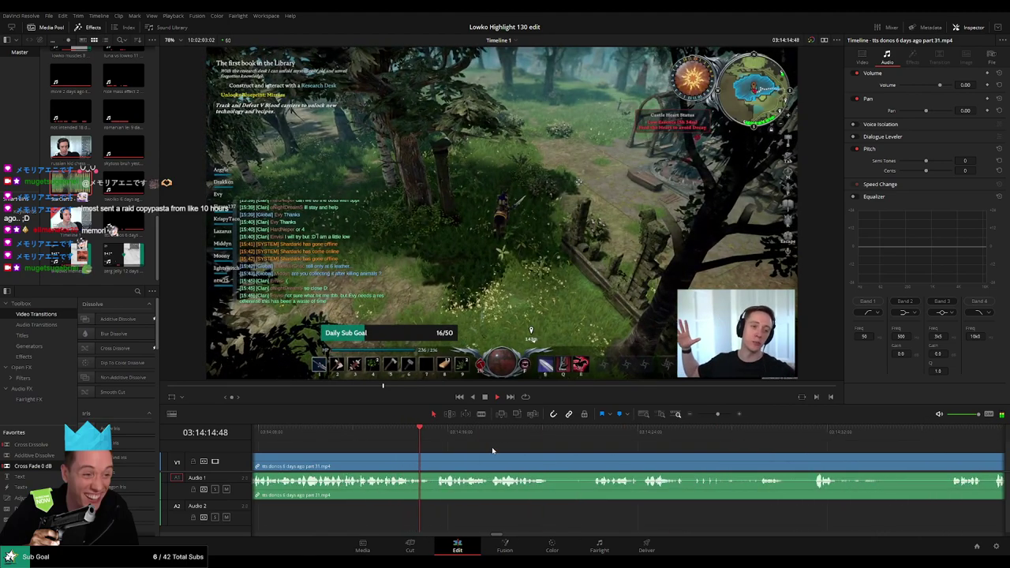
Step: Cut out the short pause at about 03:14:20, close the gap, and smooth the join with an audio cross fade
scroll(520, 452, "right", 1)
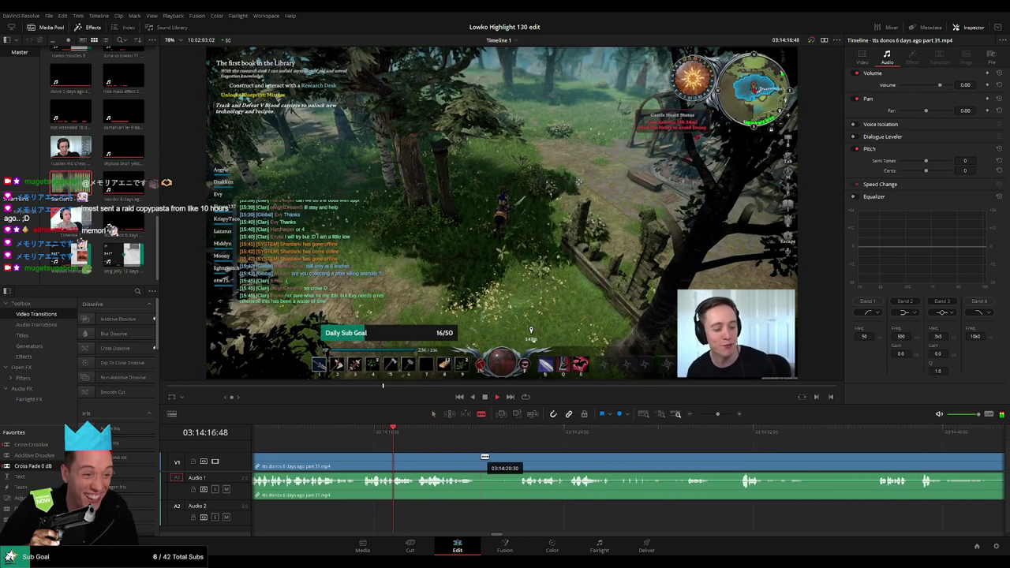
left_click(481, 458)
left_click(518, 458)
key("Delete")
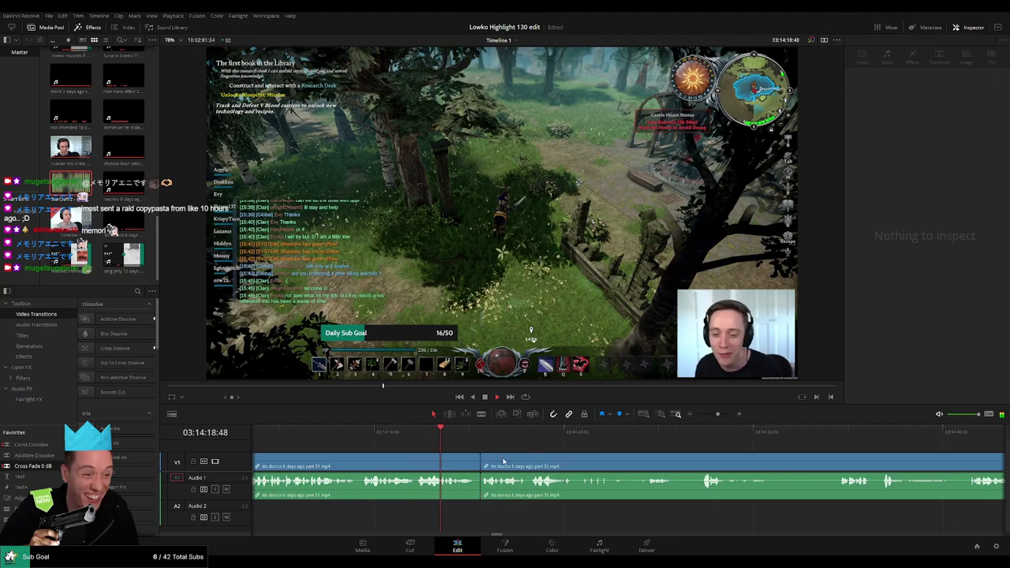
left_click(481, 482)
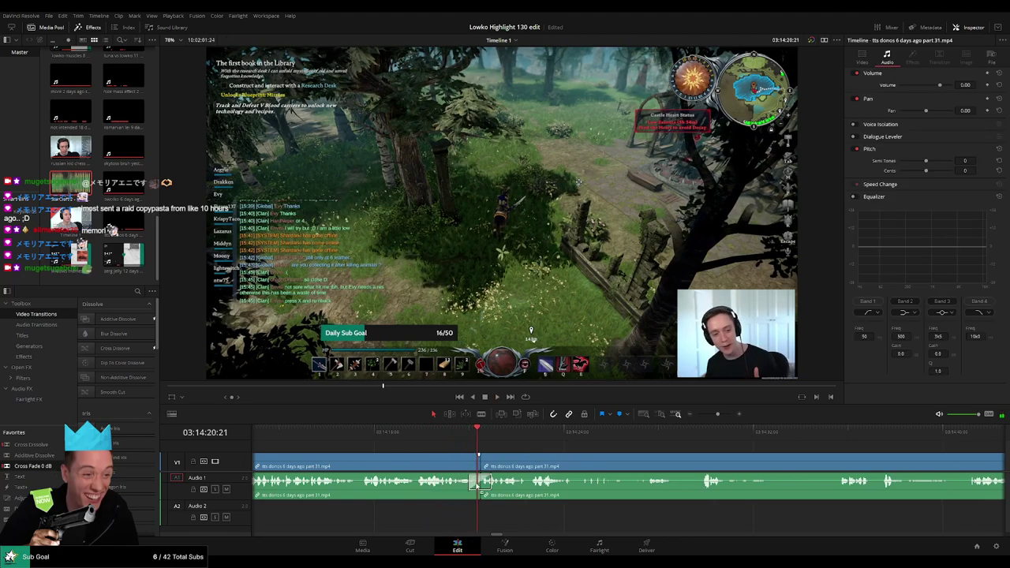
Step: Play on past the new join and split the clip at about 03:14:28, just before the sleep scene at the castle
scroll(469, 448, "right", 2)
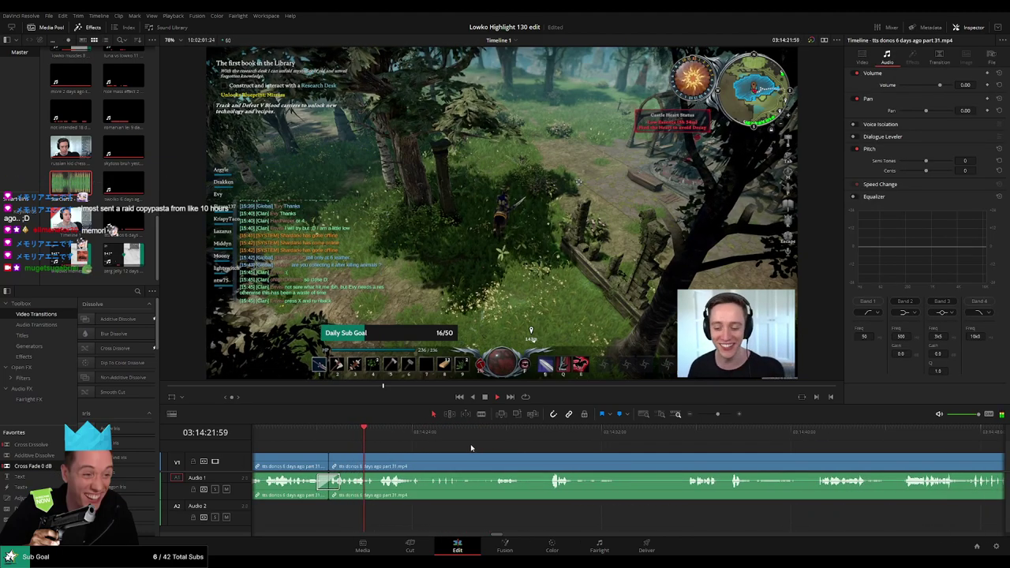
scroll(471, 447, "right", 2)
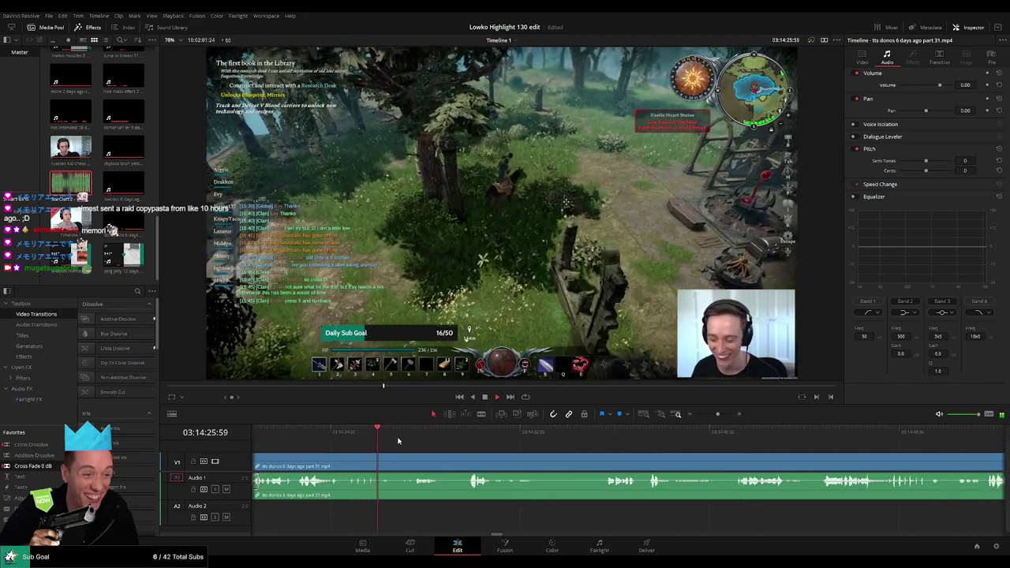
left_click(408, 439)
key("ctrl+b")
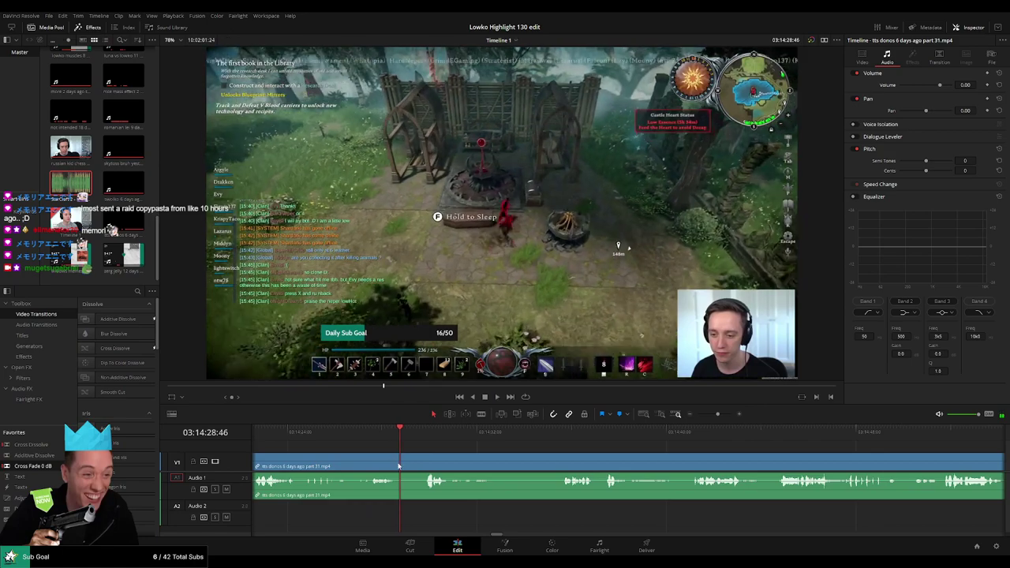
Step: Skim the sleep scene, split at about 03:14:40, remove the footage back to the 03:14:28 cut, and cross fade the closed join
left_click(458, 438)
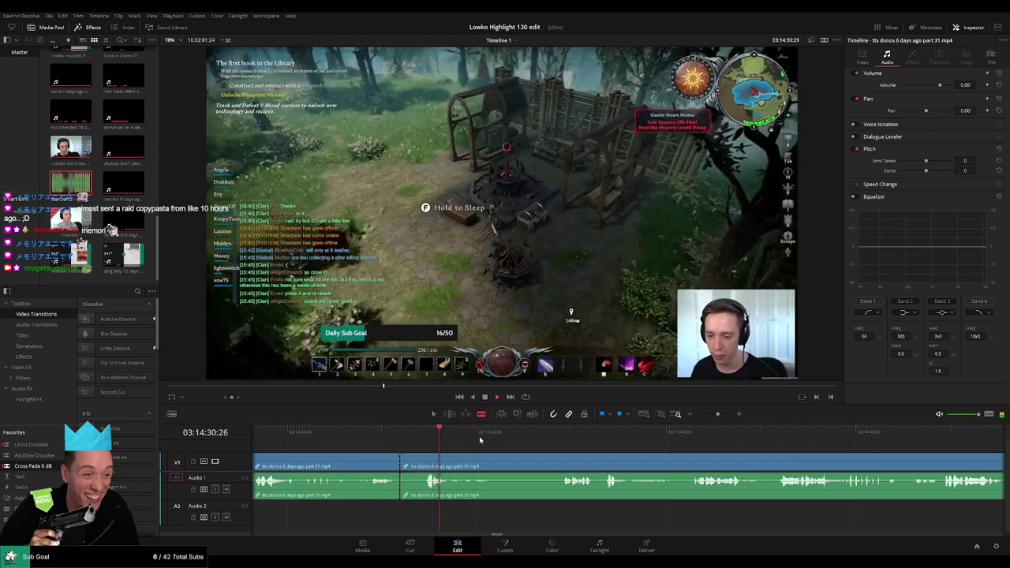
left_click(555, 438)
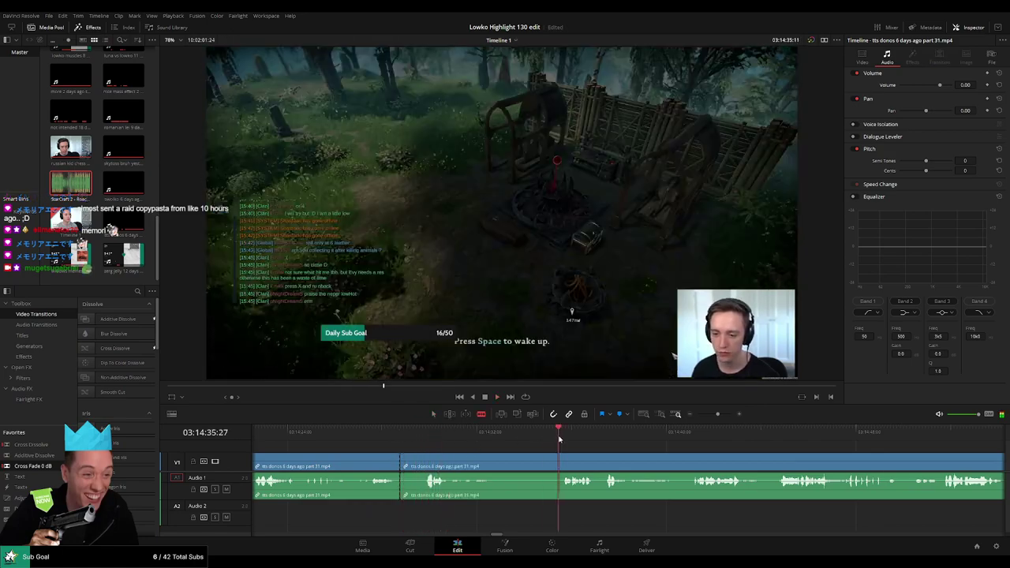
left_click_drag(642, 451, 574, 446)
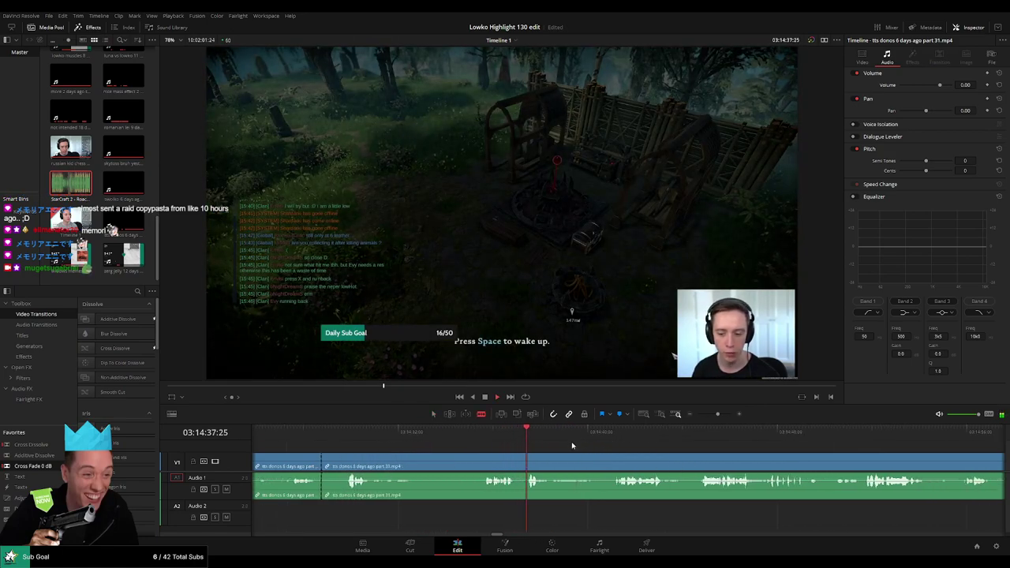
left_click(610, 436)
scroll(588, 446, "right", 3)
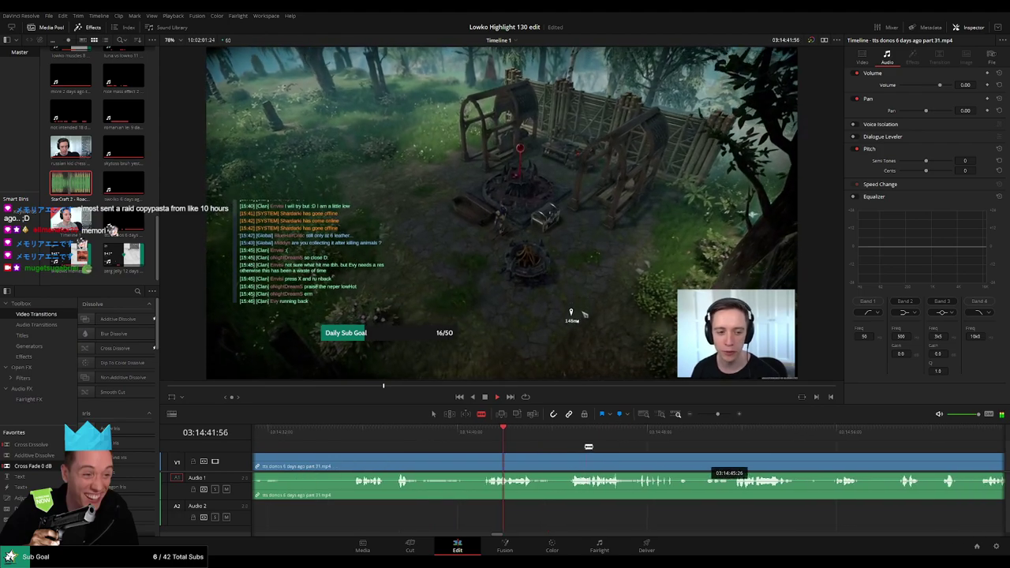
left_click(479, 464)
scroll(573, 453, "left", 3)
key("a")
left_click(522, 465)
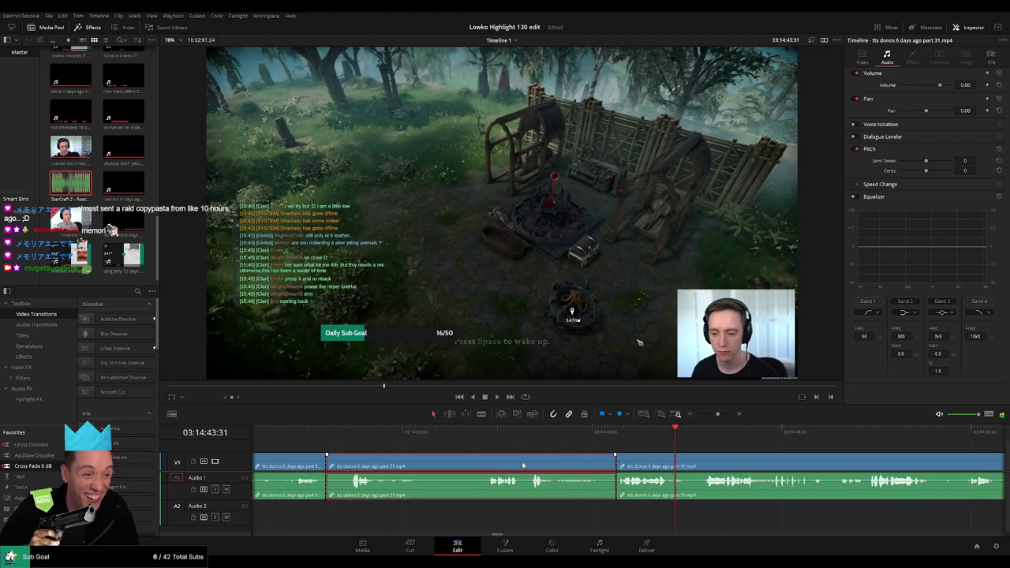
key("Delete")
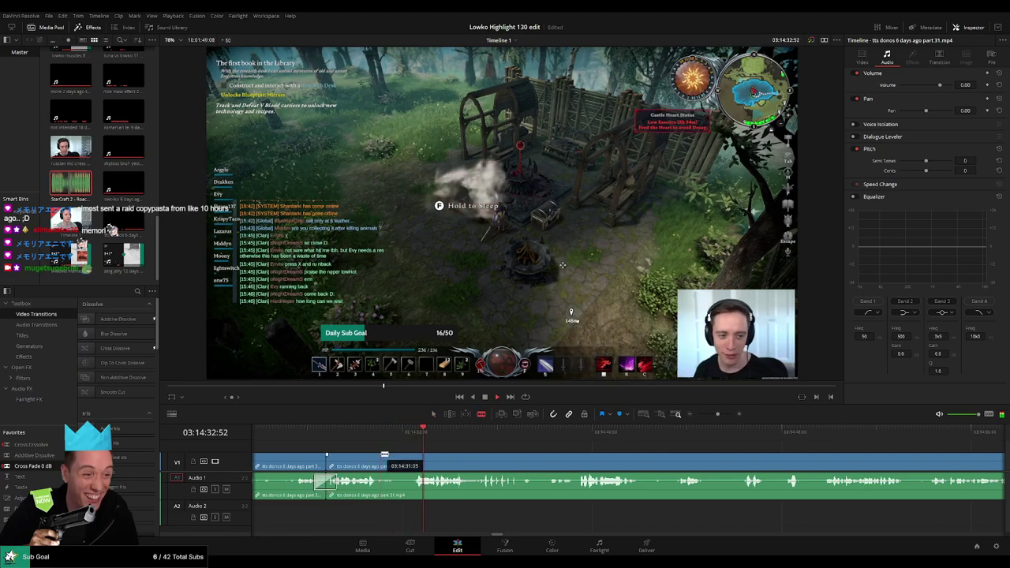
Step: Cut out the roughly one-second pause at about 03:14:31, close the gap, and cross fade the audio at the join
left_click(413, 455)
key("a")
left_click(396, 460)
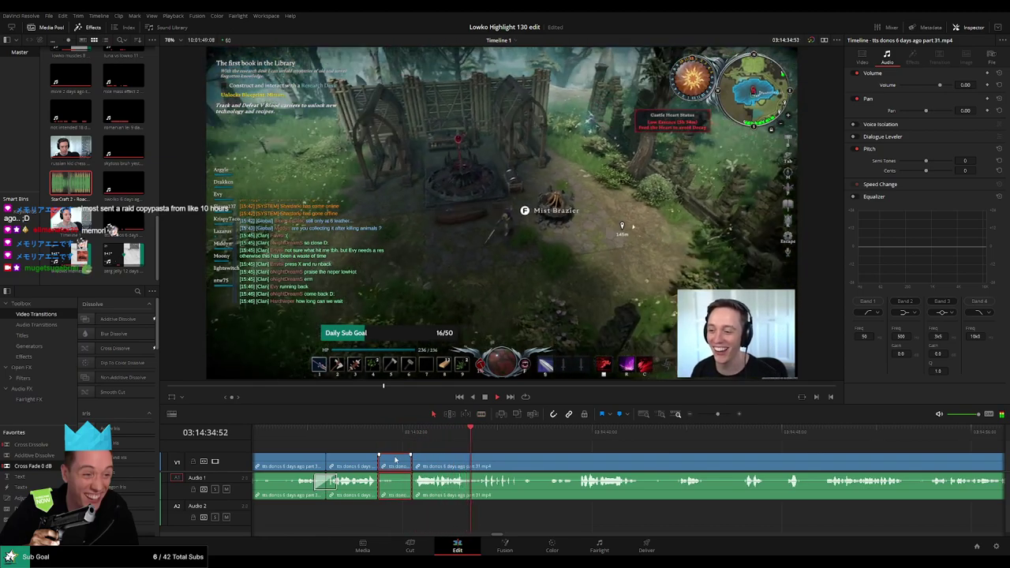
key("Delete")
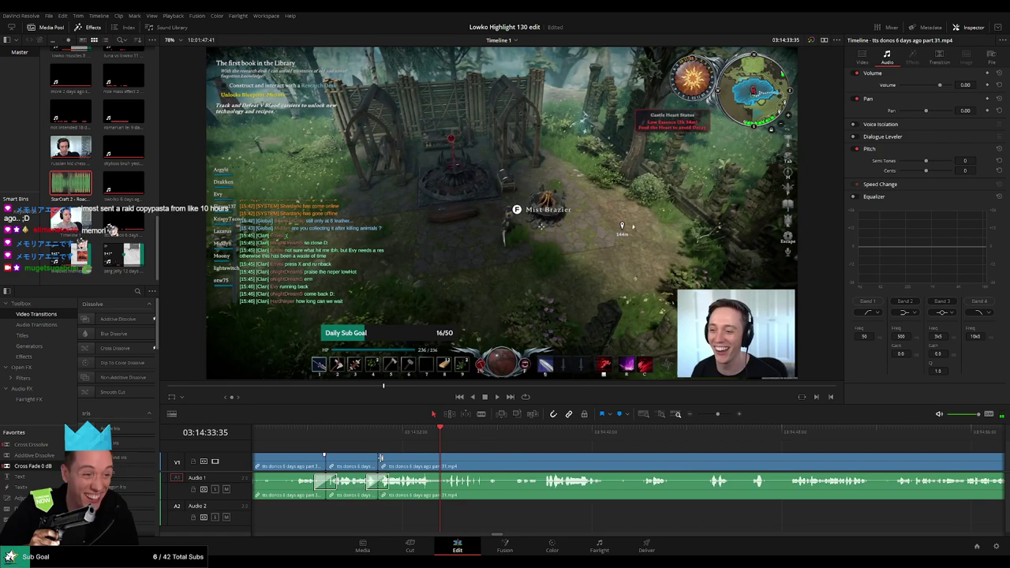
Step: Review the latest join, play on, and split the clip at about 03:14:35 where the commentary ends
left_click(379, 438)
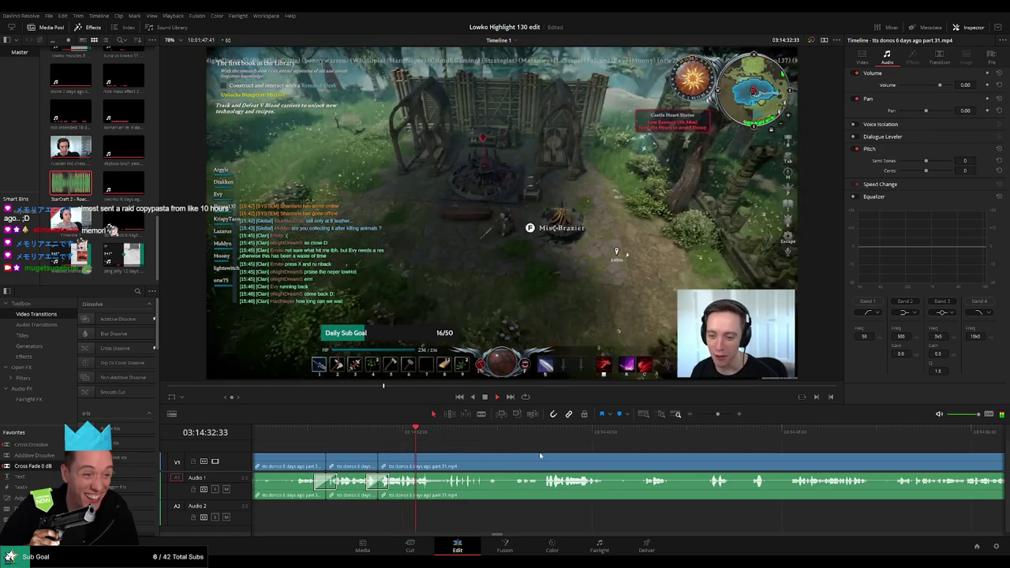
left_click_drag(533, 453, 442, 448)
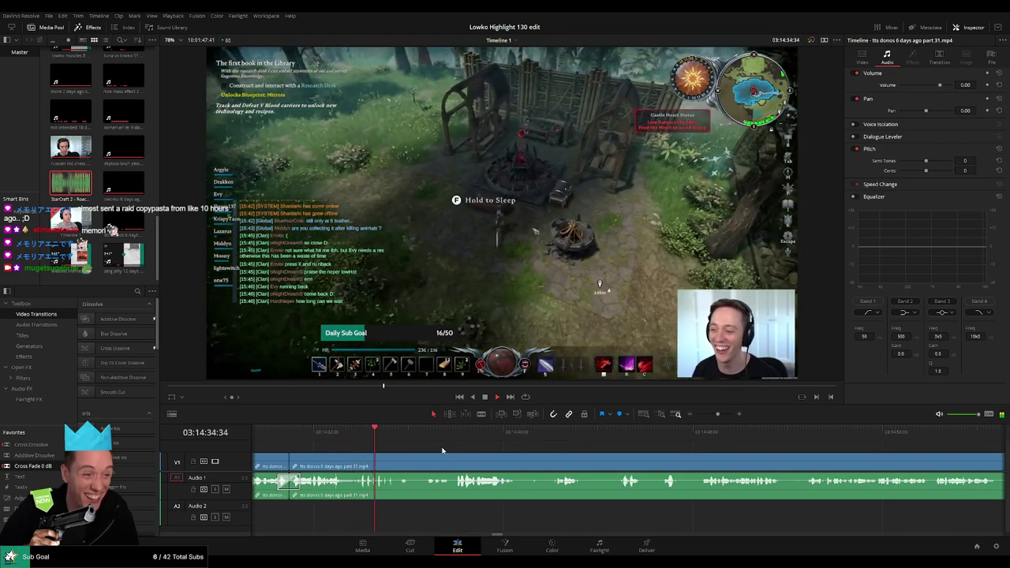
scroll(443, 451, "right", 2)
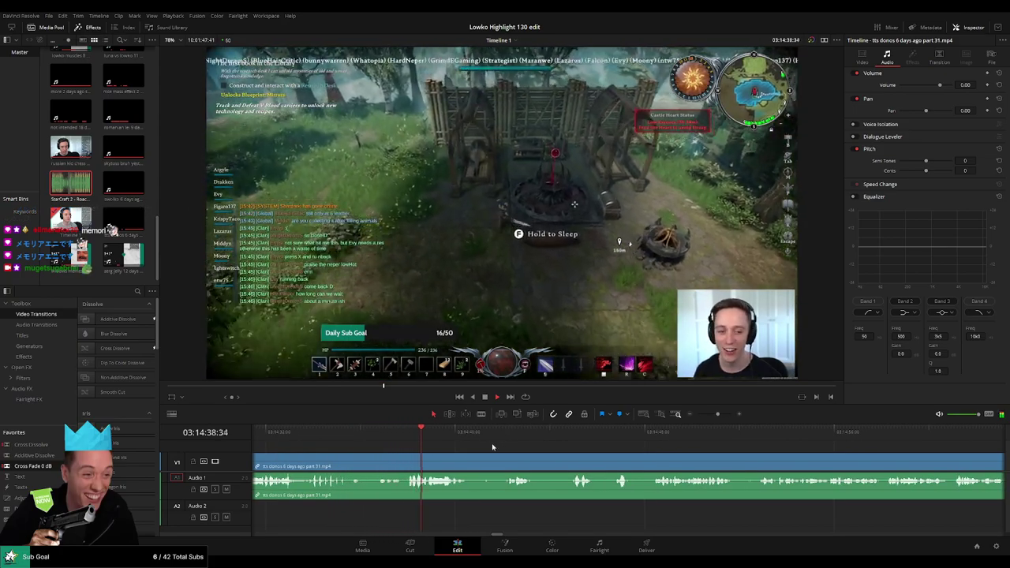
key("b")
left_click(363, 453)
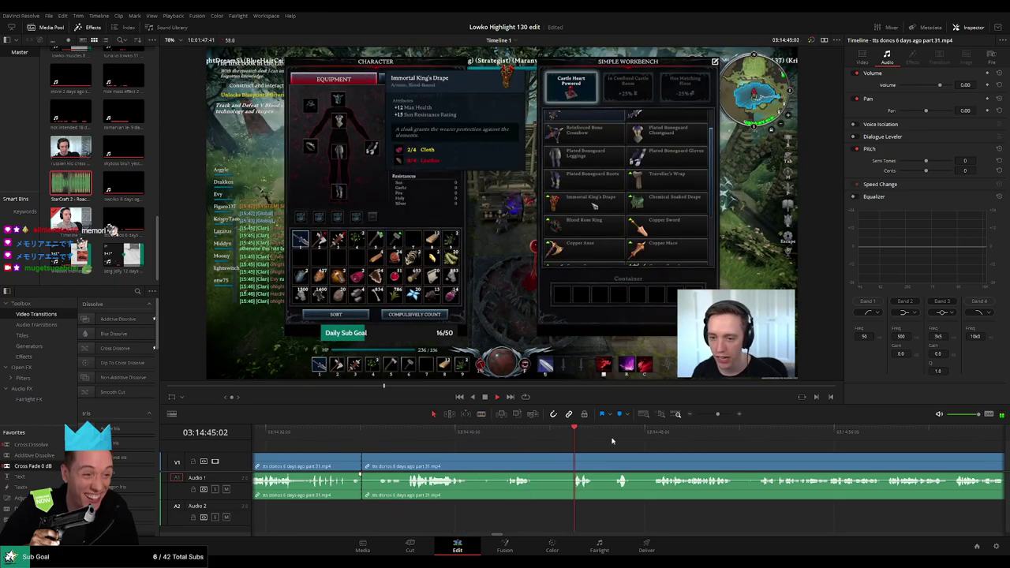
Step: Skim the workbench and wall-building footage from about 03:14:45 to 03:15:36 for the next usable commentary
scroll(702, 446, "right", 4)
left_click(655, 433)
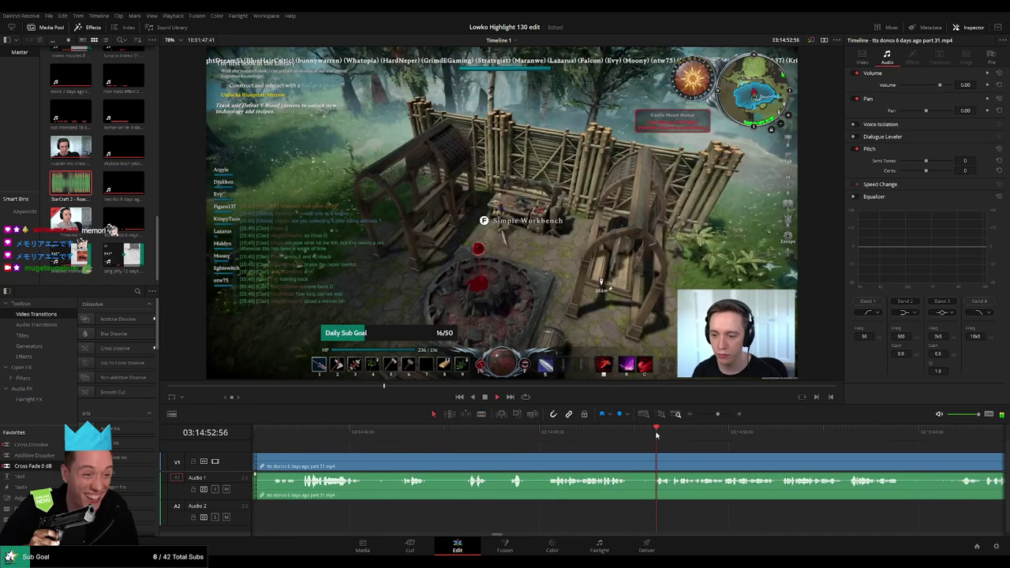
scroll(694, 450, "right", 6)
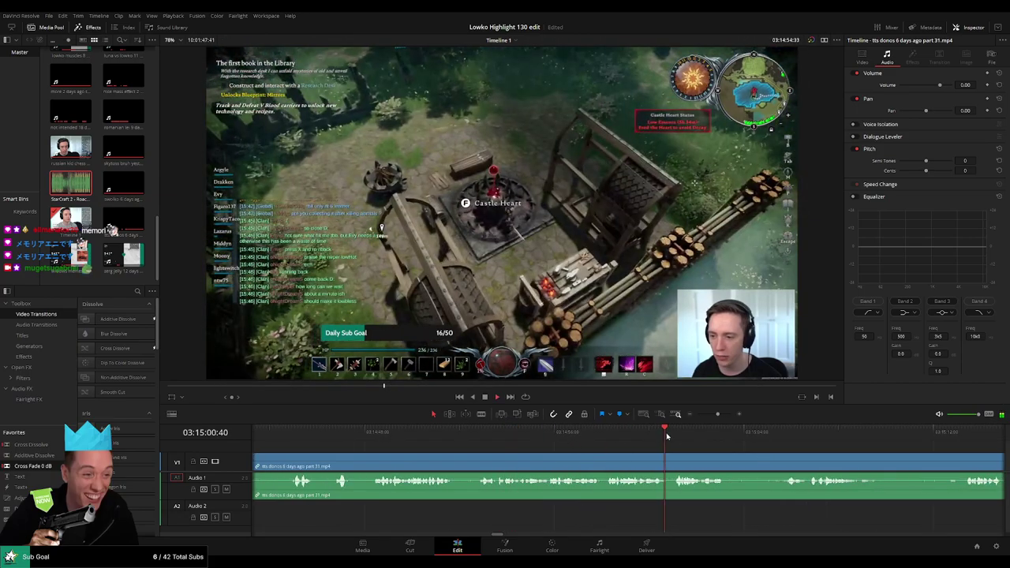
scroll(750, 445, "right", 5)
left_click(595, 433)
scroll(591, 443, "right", 1)
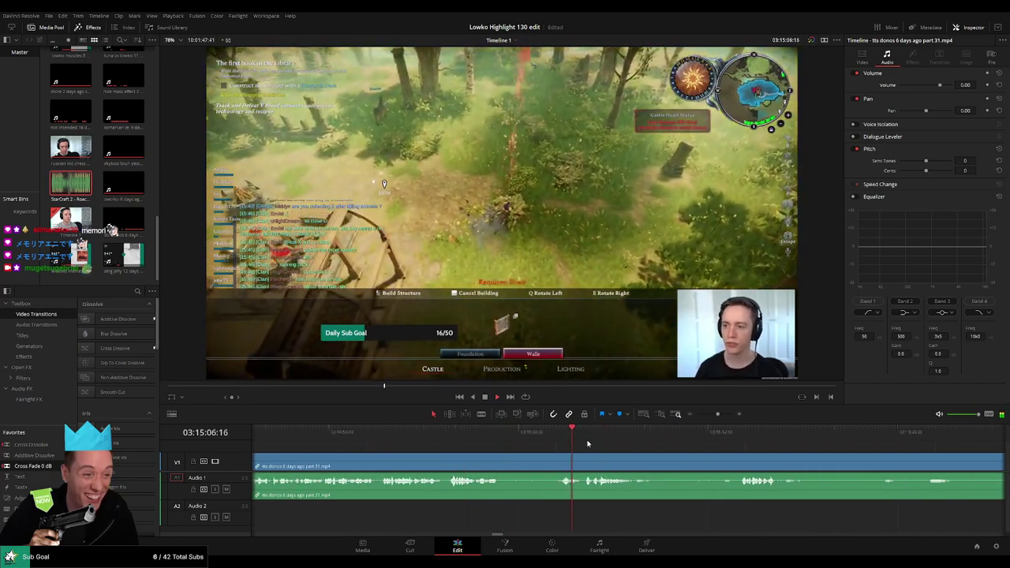
scroll(576, 442, "right", 3)
left_click(641, 433)
scroll(623, 442, "right", 5)
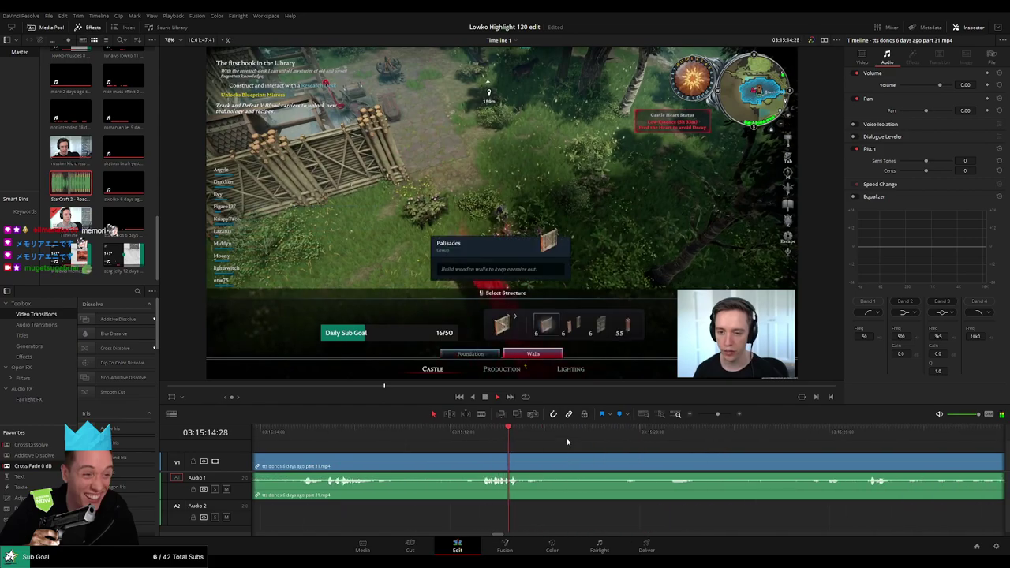
scroll(575, 438, "right", 4)
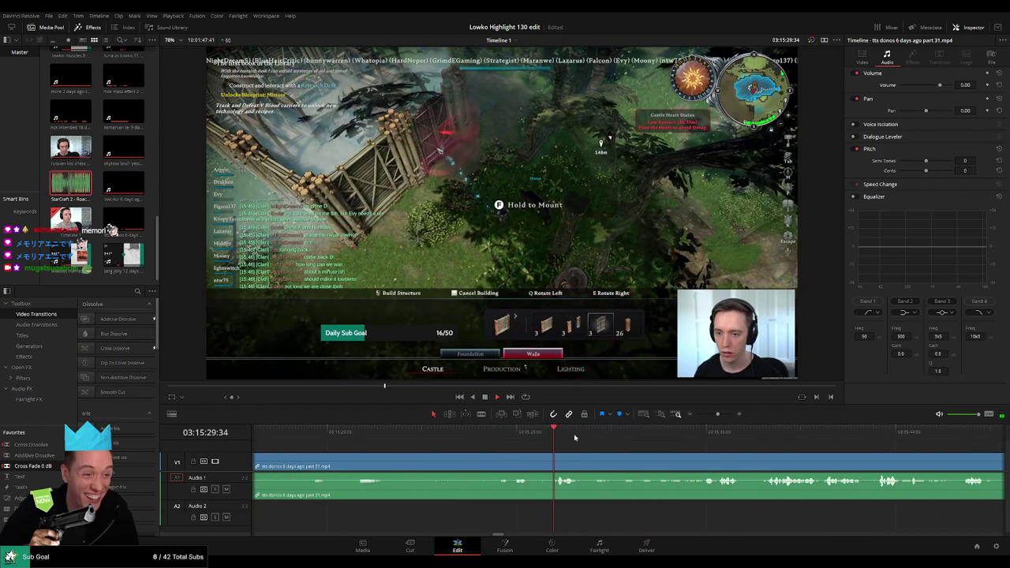
scroll(710, 436, "right", 3)
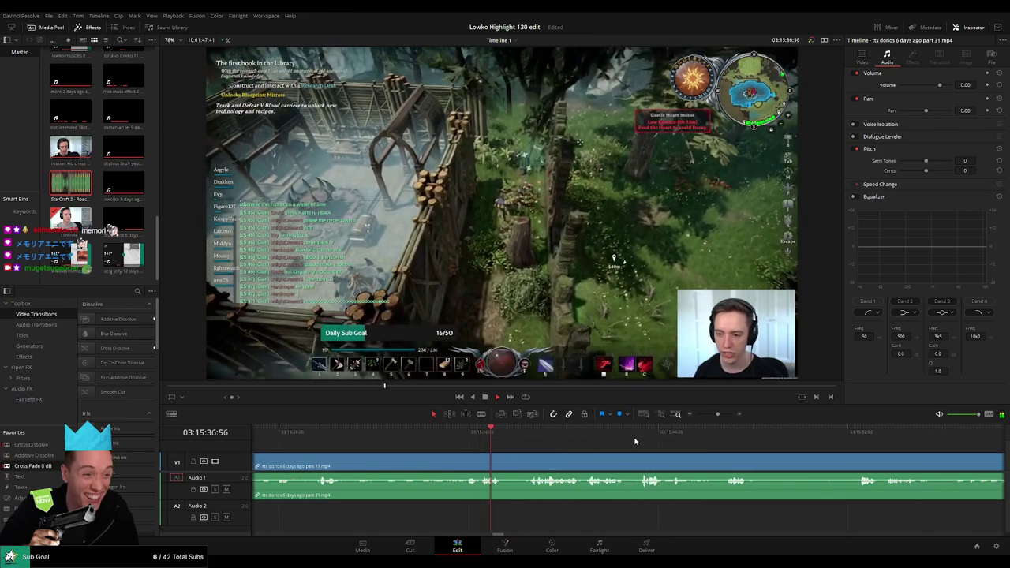
Step: Skim the wall-building and wood-chopping footage from about 03:15:36 to 03:16:41 for usable commentary
left_click(810, 433)
left_click(847, 437)
left_click_drag(901, 448, 541, 444)
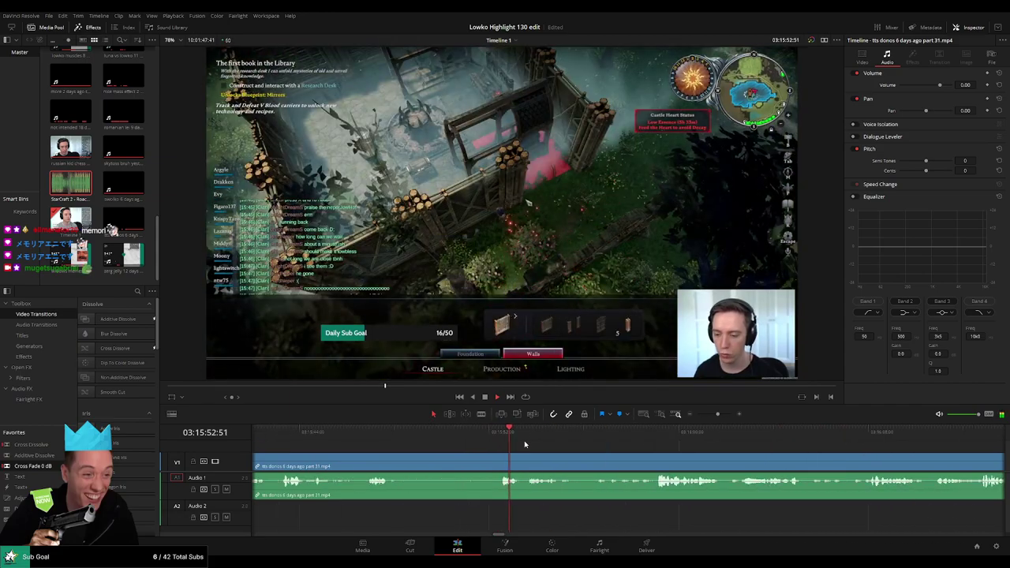
left_click(651, 435)
left_click_drag(761, 446, 565, 442)
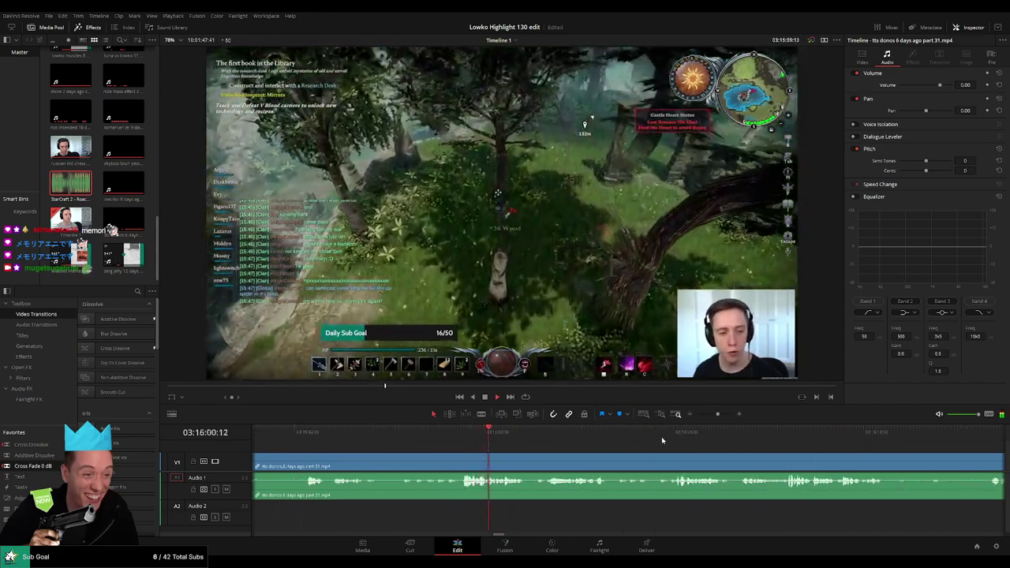
left_click(669, 436)
left_click_drag(810, 455, 576, 443)
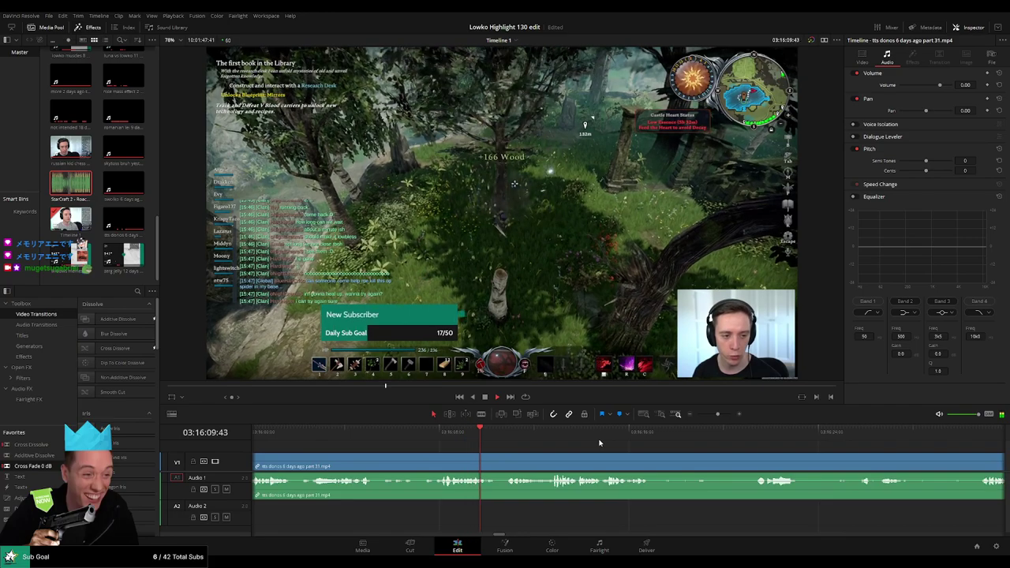
scroll(552, 452, "right", 3)
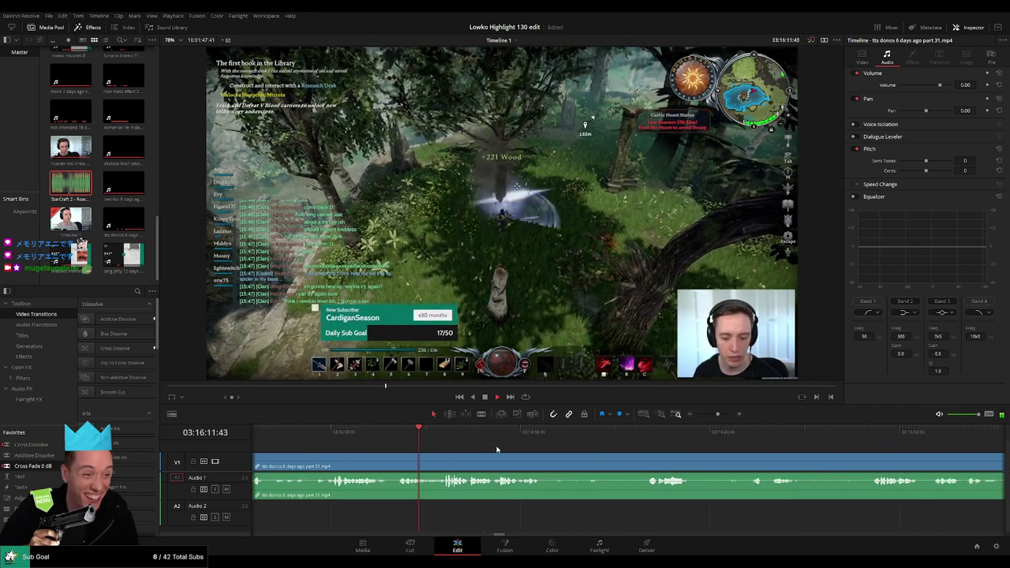
left_click(669, 439)
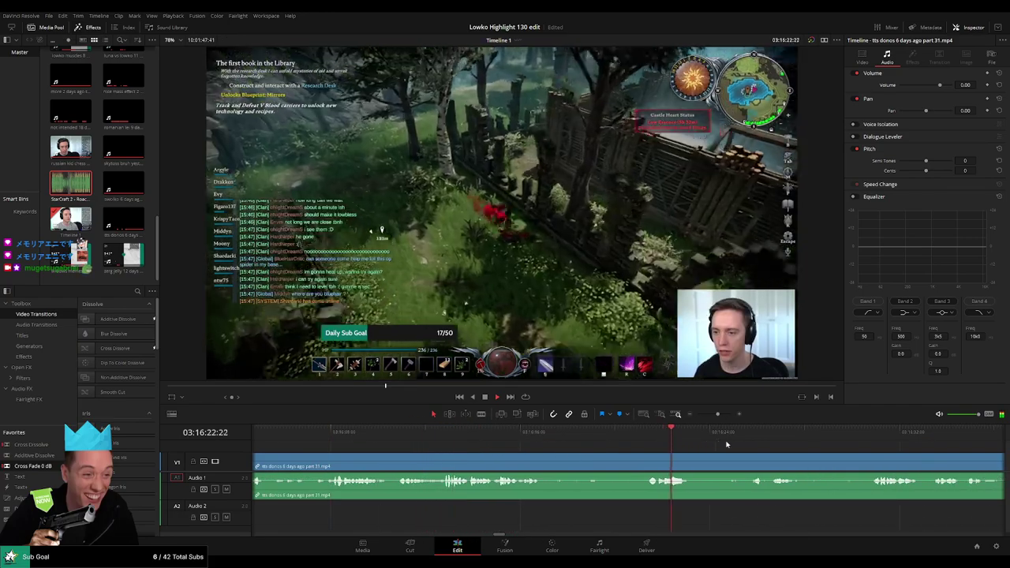
left_click(877, 440)
scroll(710, 449, "right", 10)
left_click(687, 433)
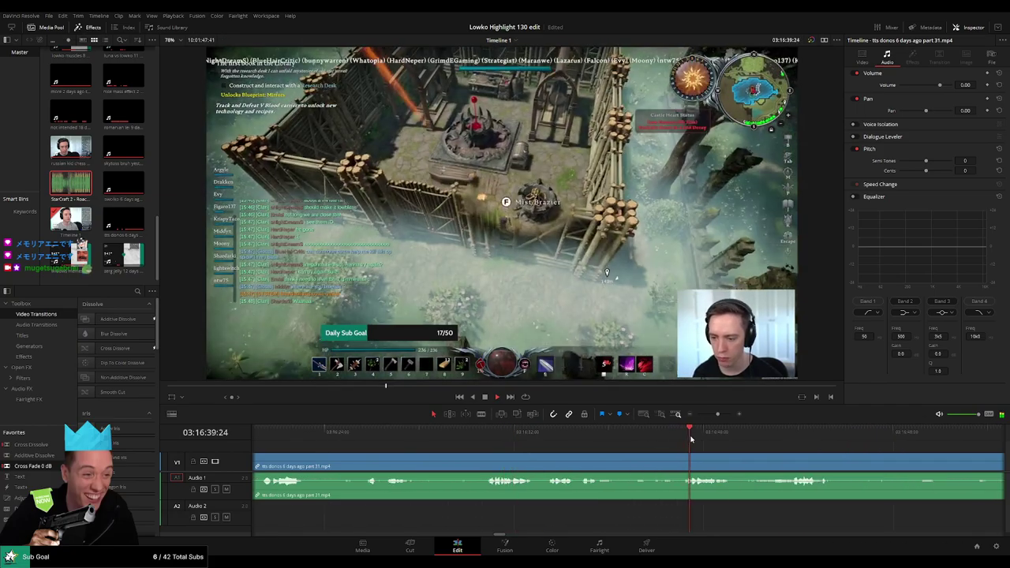
left_click(707, 434)
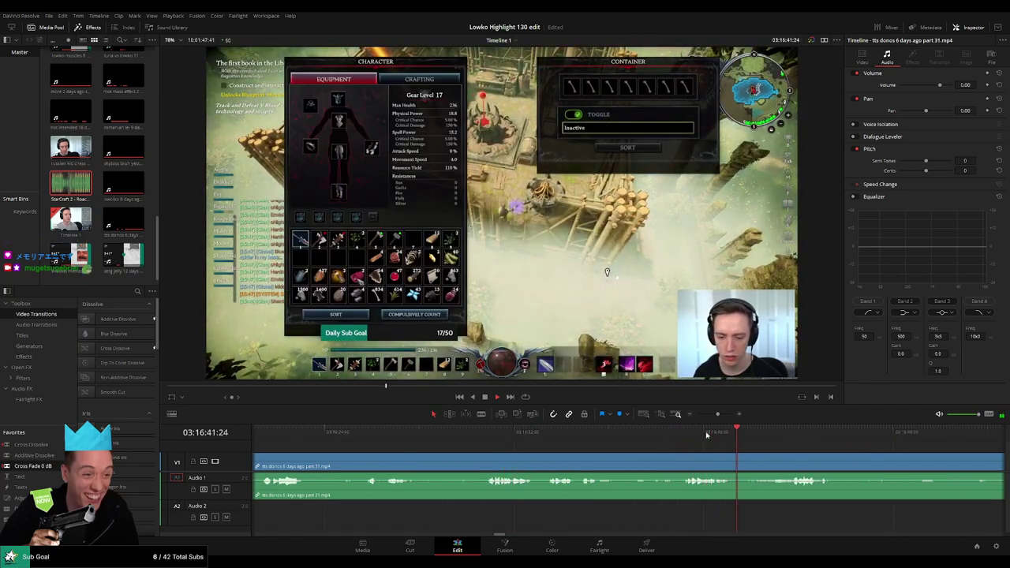
Step: Skim the mist brazier and castle heart footage from about 03:16:41 to 03:18:29 at a wider timeline scale
left_click_drag(717, 414, 715, 415)
left_click(732, 437)
left_click_drag(791, 454, 545, 444)
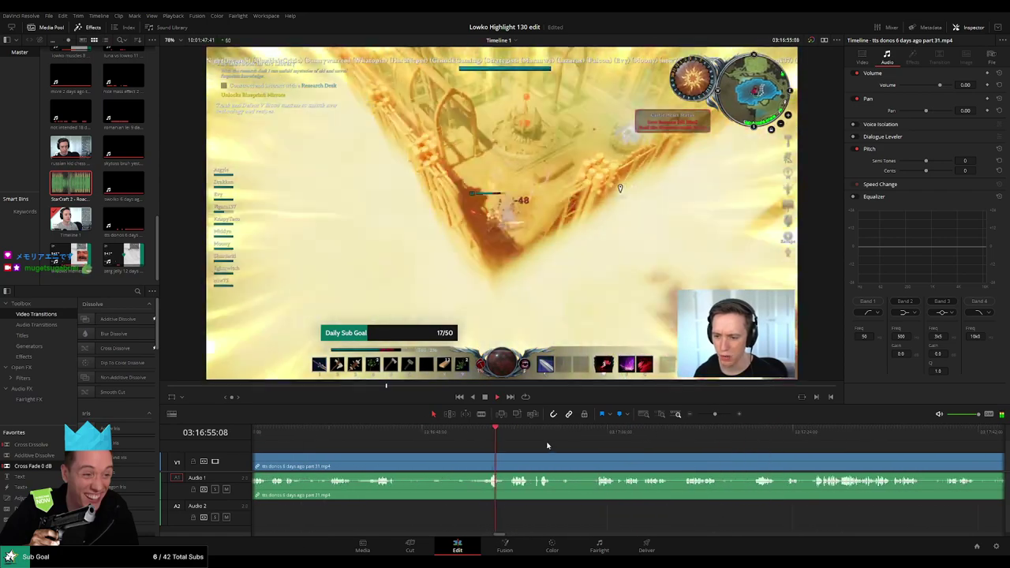
left_click(585, 436)
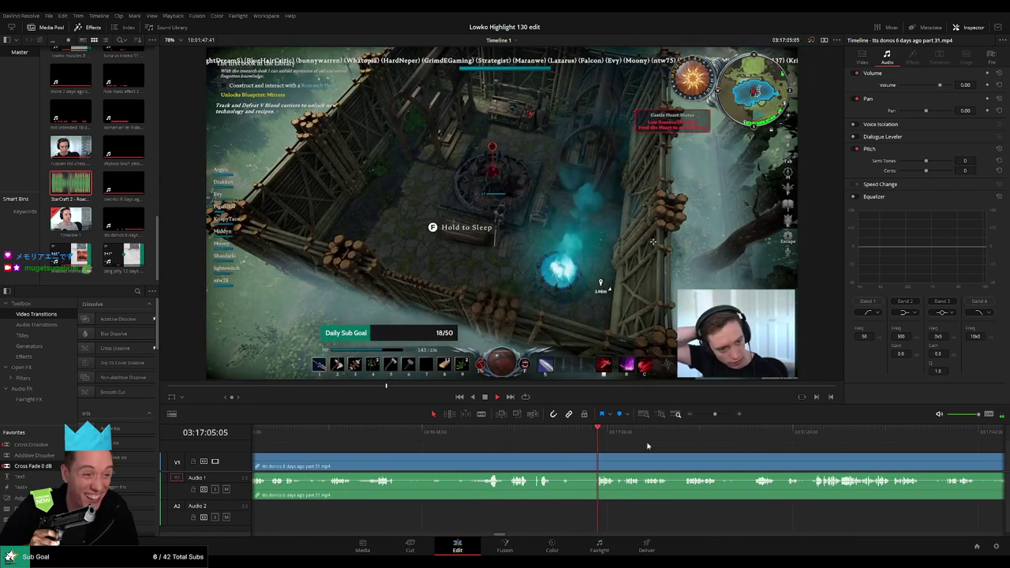
left_click_drag(683, 443, 529, 436)
left_click(538, 438)
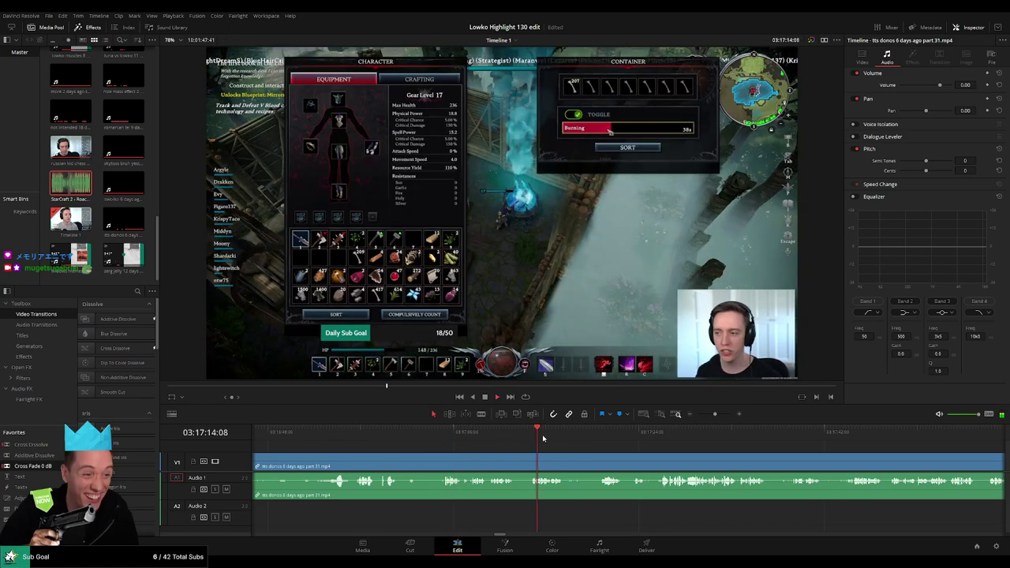
scroll(615, 442, "right", 5)
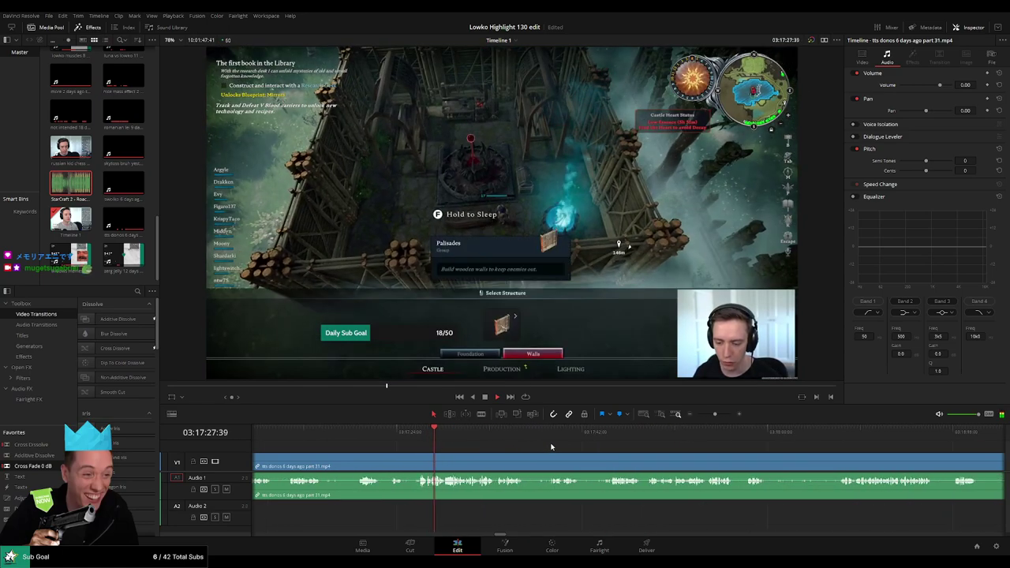
left_click(552, 438)
left_click(750, 434)
scroll(613, 454, "right", 5)
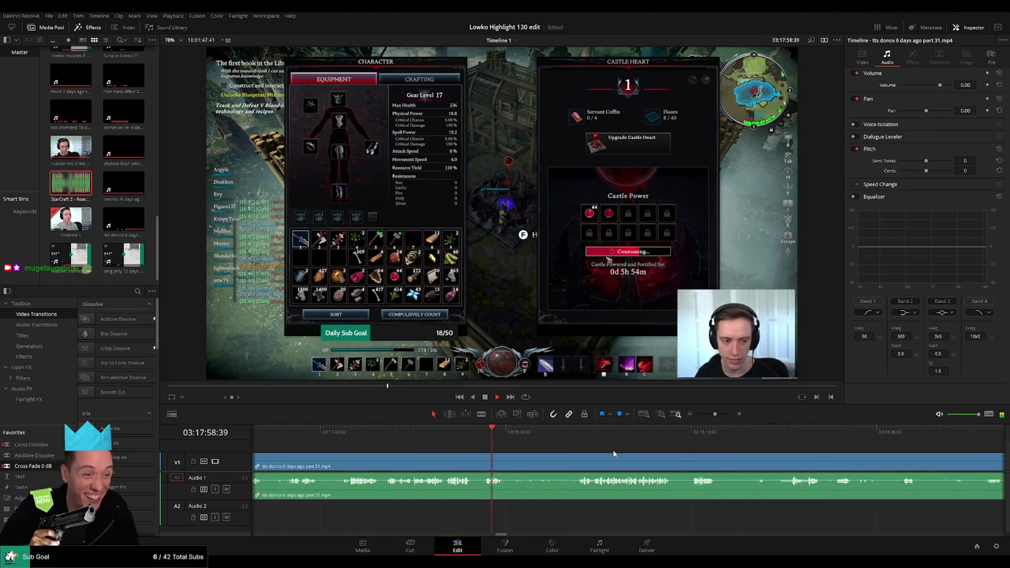
scroll(637, 456, "right", 4)
left_click(602, 439)
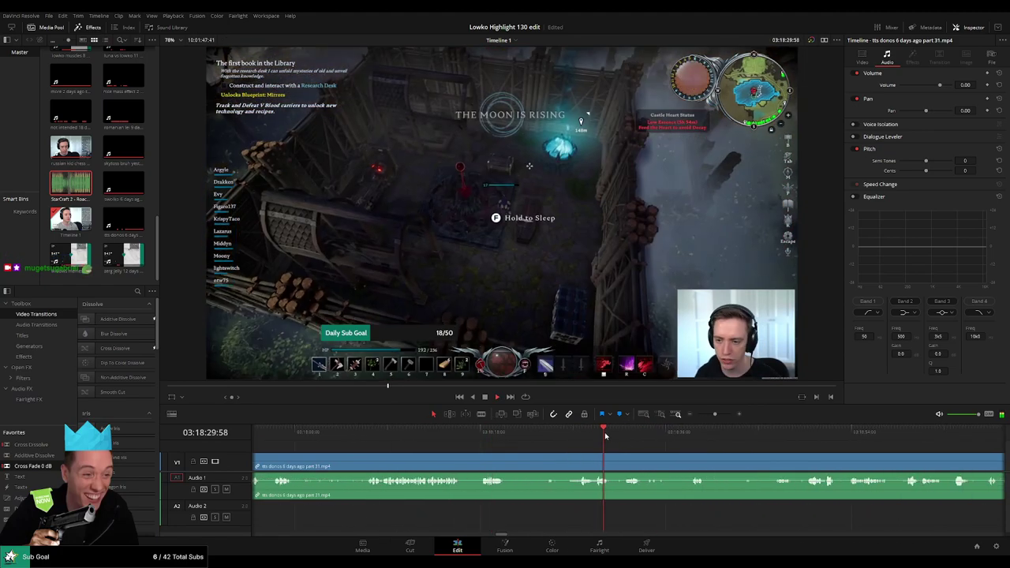
Step: Check the storage-building and night-time gathering footage from about 03:18:30 to 03:20:00 for a highlight moment
left_click(678, 440)
left_click(791, 441)
left_click(805, 435)
scroll(563, 451, "right", 5)
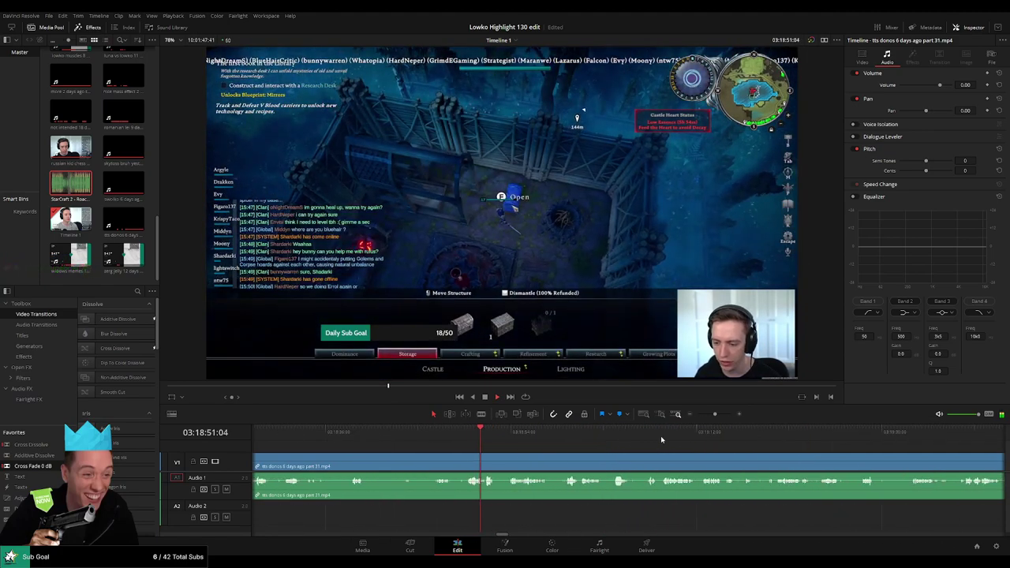
left_click(718, 438)
scroll(788, 454, "right", 4)
left_click(753, 440)
scroll(745, 458, "right", 1)
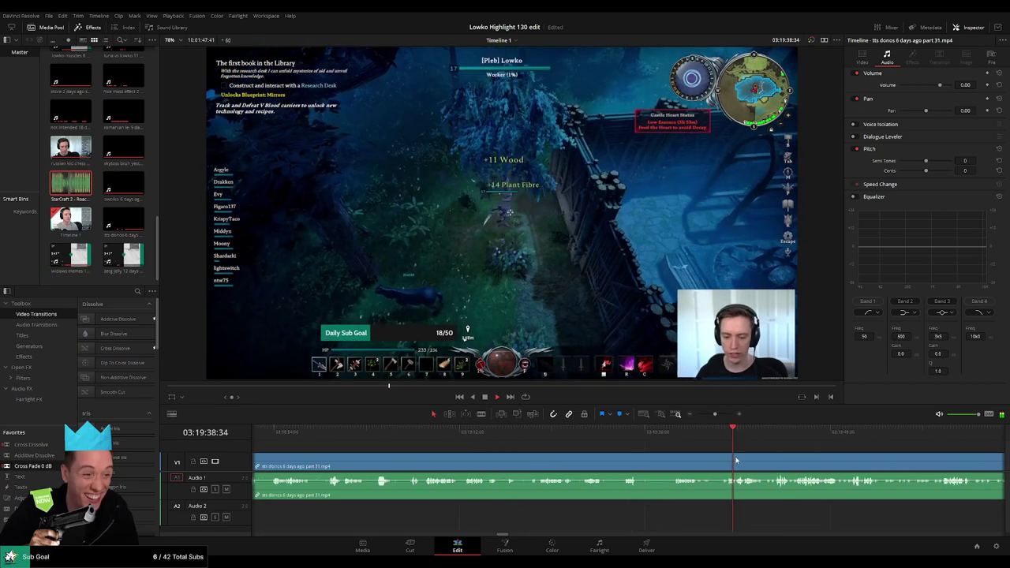
scroll(694, 450, "right", 5)
left_click(651, 436)
left_click(692, 442)
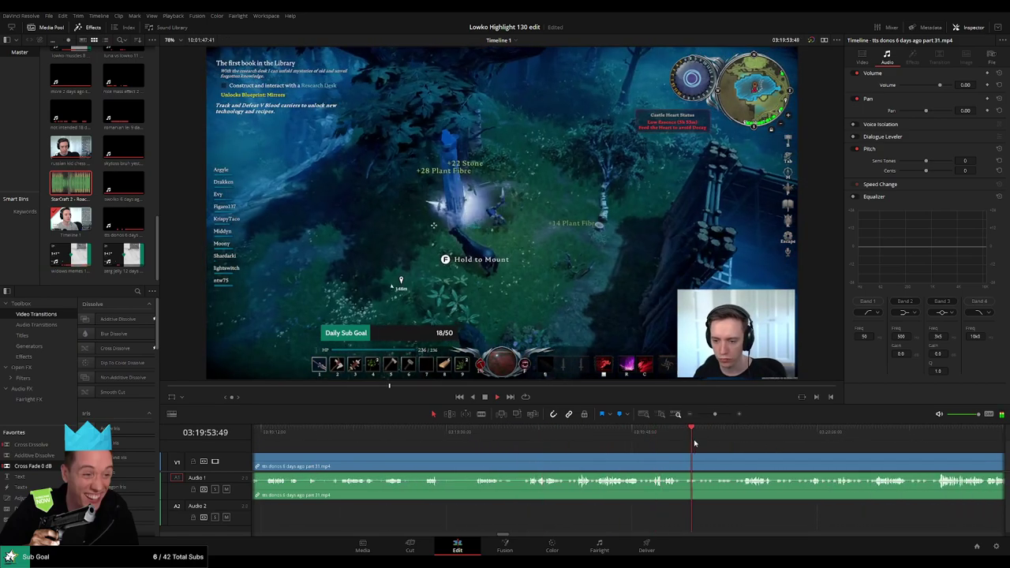
left_click(747, 441)
scroll(803, 454, "right", 5)
left_click(536, 445)
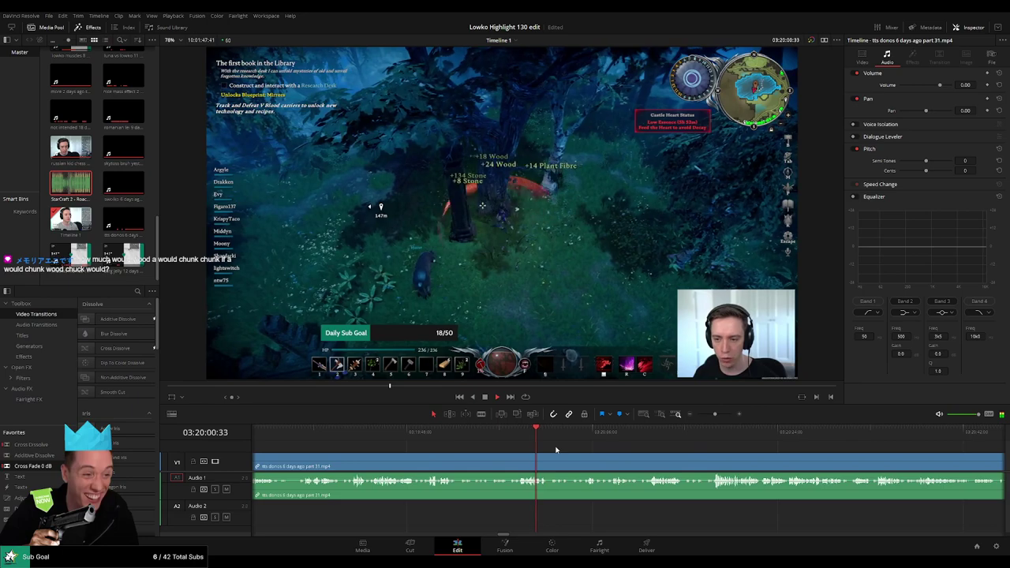
Step: Examine the night wood-chopping footage from about 03:20:06 to 03:20:53, replaying the commentary around 03:20:43 to 03:20:50
left_click(595, 438)
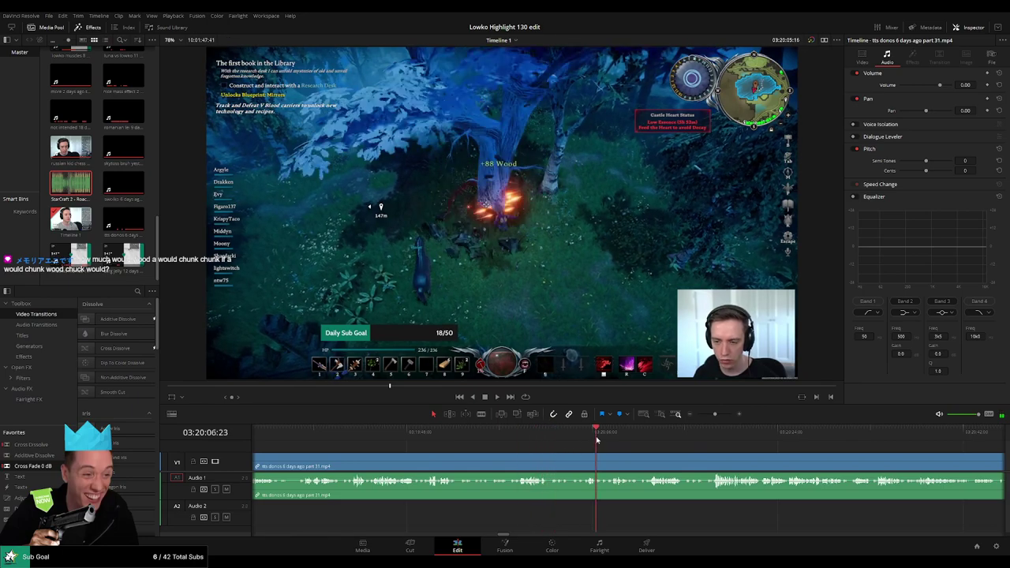
left_click(711, 440)
left_click_drag(786, 460, 550, 450)
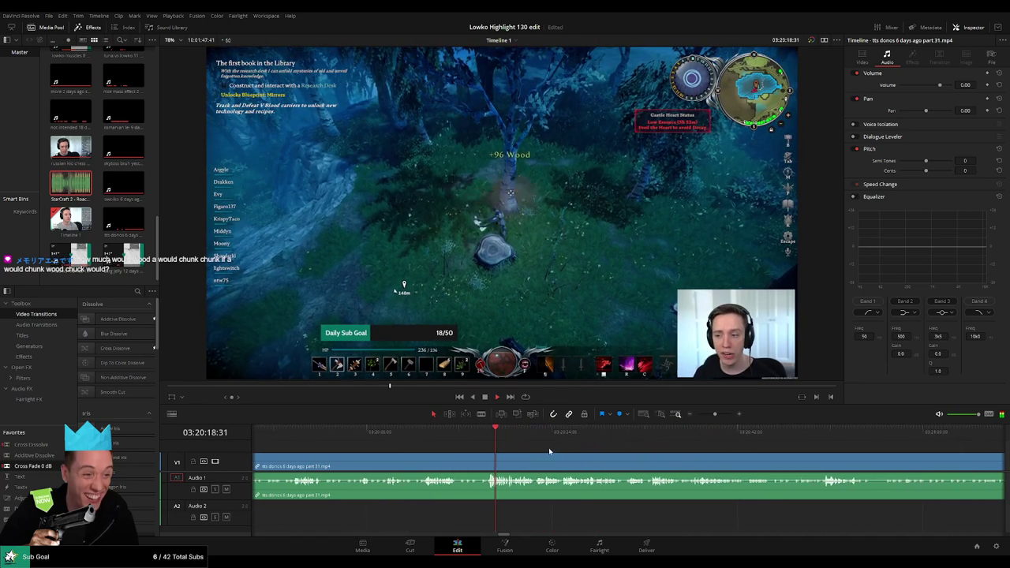
left_click(678, 439)
left_click(812, 440)
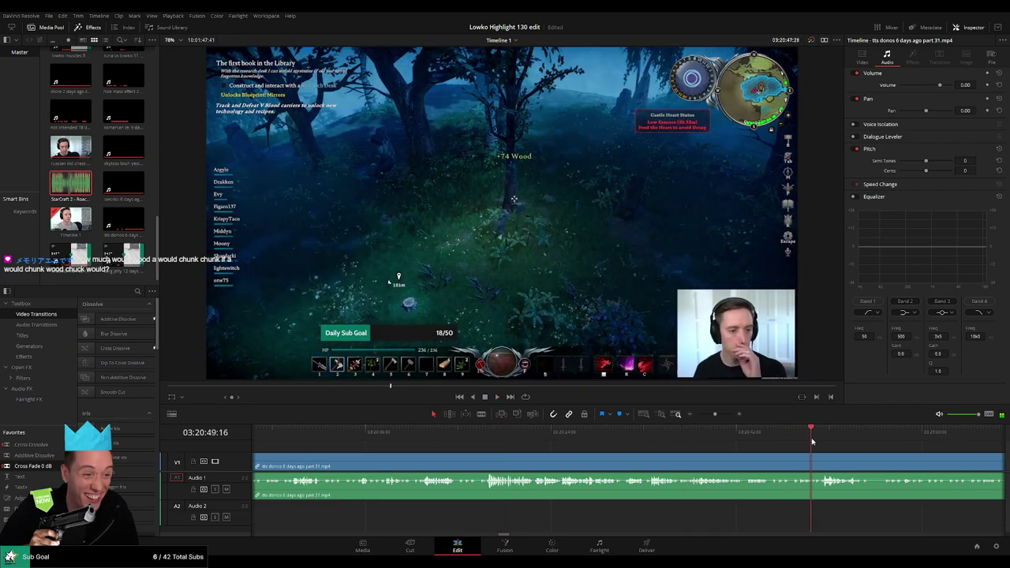
left_click_drag(872, 454, 623, 450)
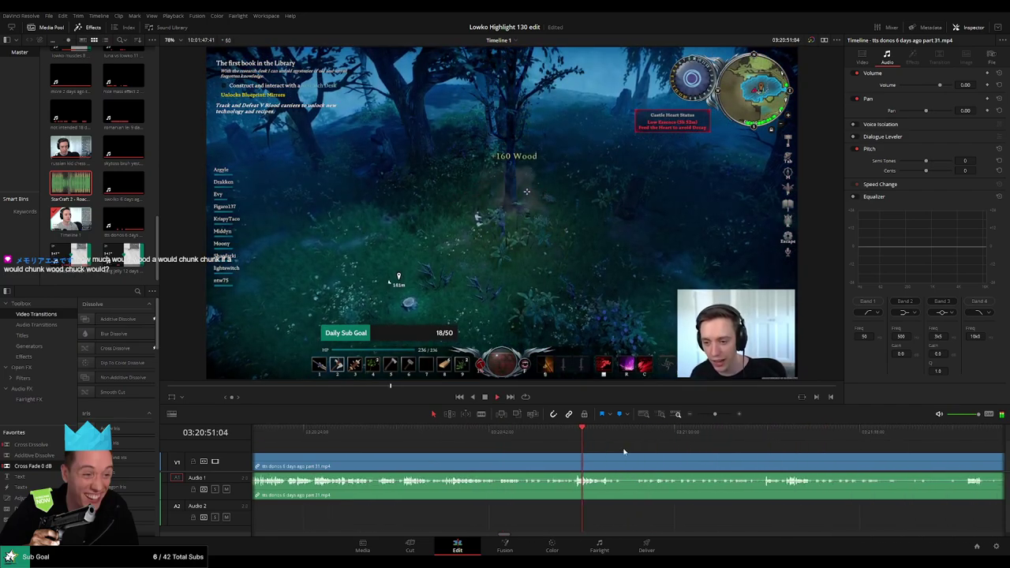
left_click(498, 442)
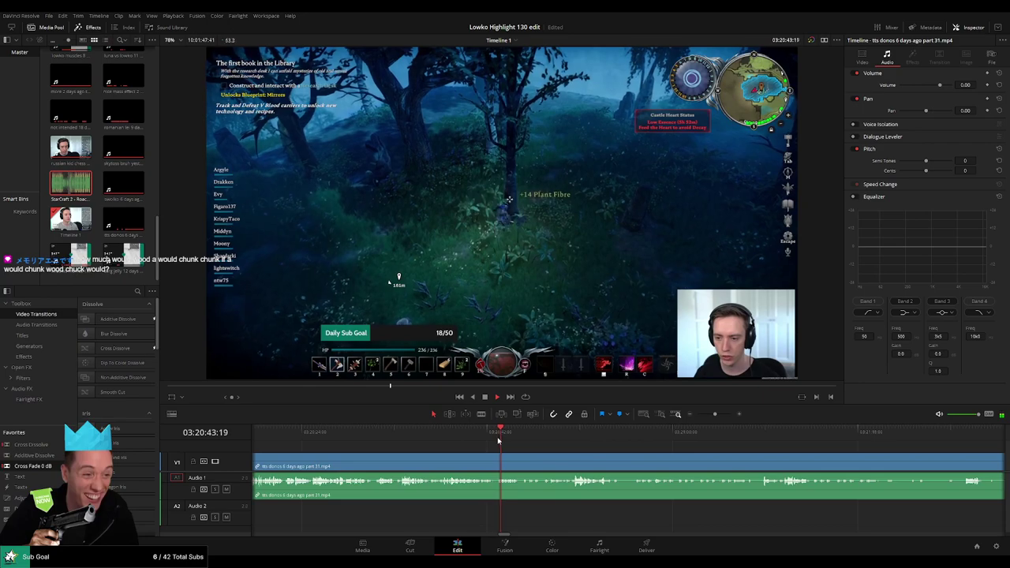
left_click_drag(533, 440, 566, 440)
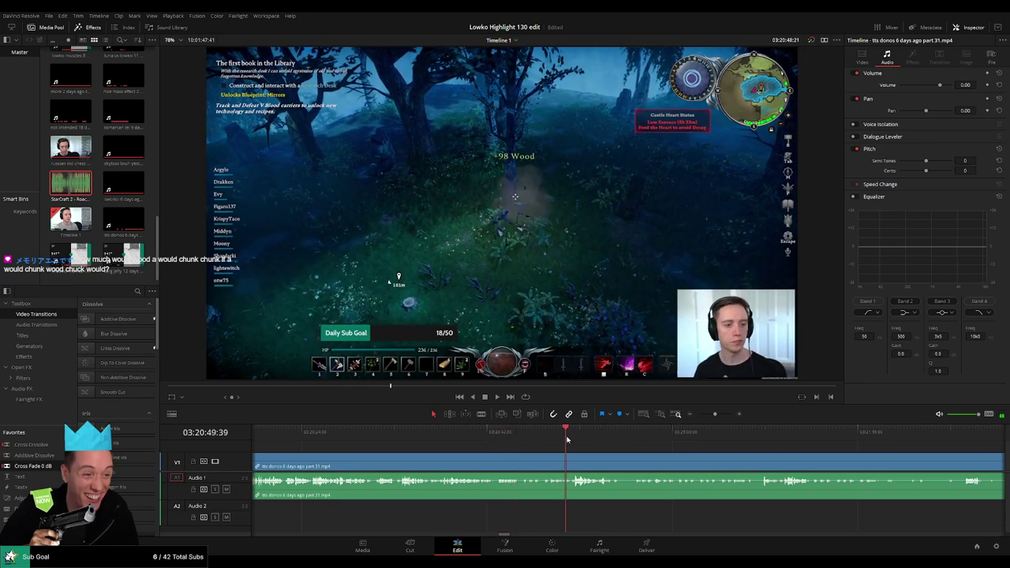
left_click_drag(640, 454, 578, 454)
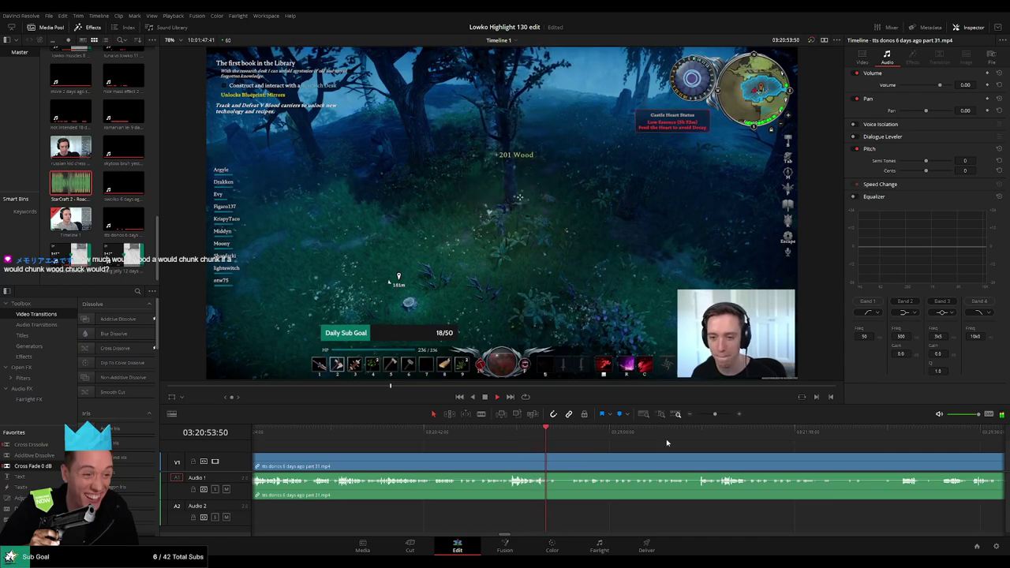
Step: Skim the stone gathering and return to the castle from about 03:21:09 to 03:22:20 for the next usable commentary
left_click_drag(683, 440, 695, 440)
left_click_drag(766, 456, 605, 450)
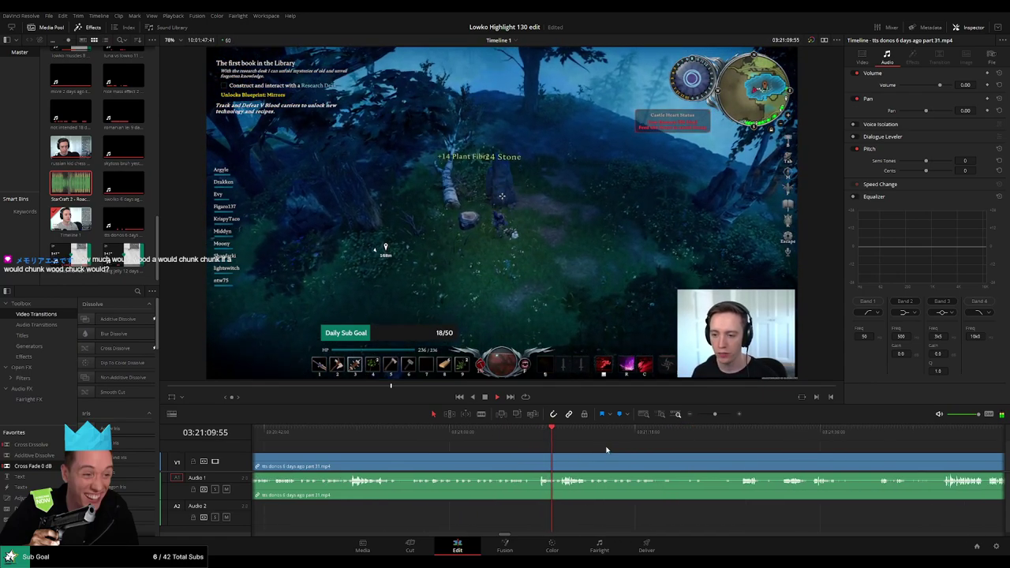
left_click_drag(728, 441, 740, 442)
left_click_drag(836, 457, 586, 450)
left_click(695, 441)
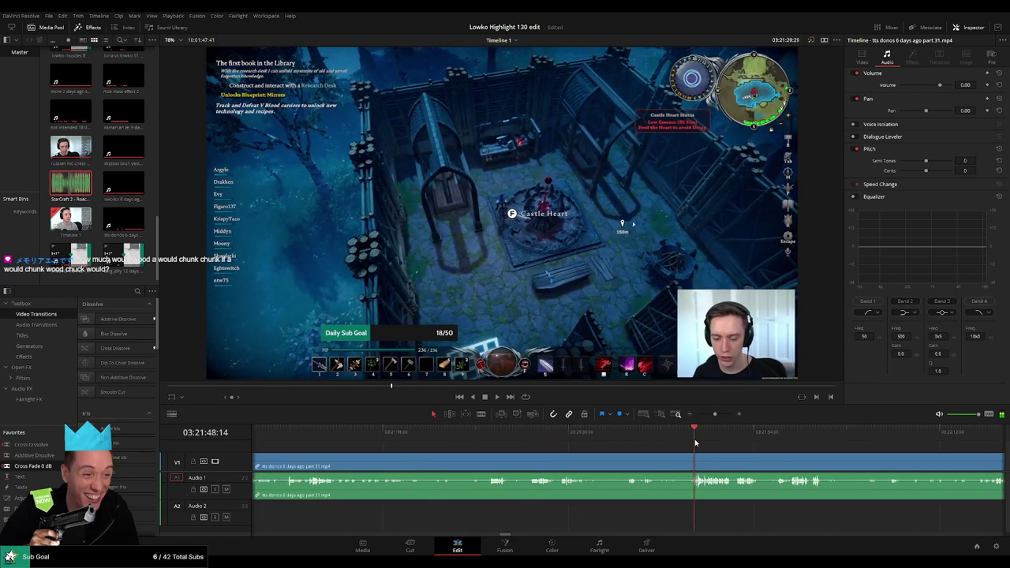
left_click_drag(774, 452, 793, 442)
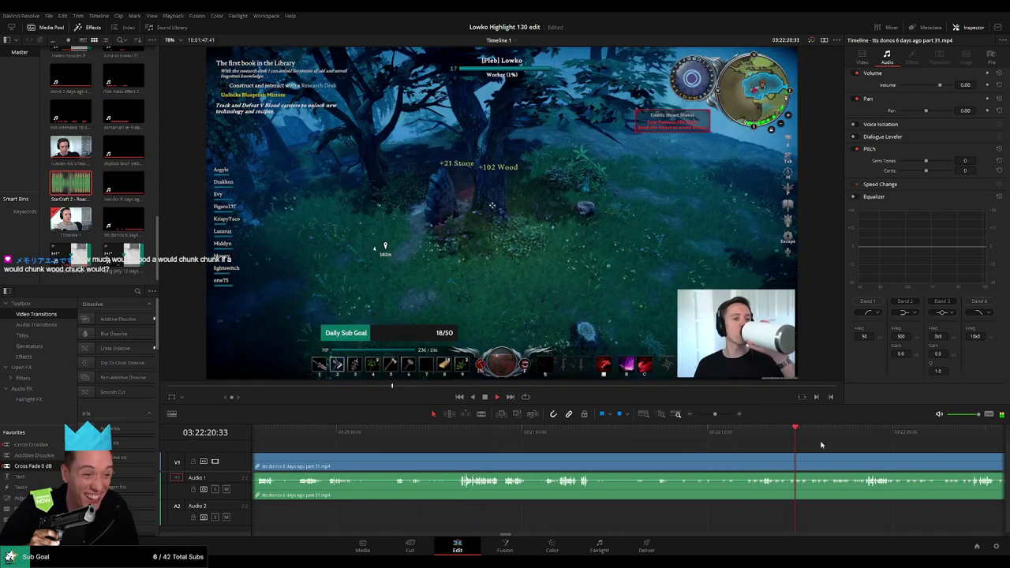
Step: Skim the part 31 gameplay clip on the timeline from about 03:22:20 to 03:25:40, checking for highlight moments
left_click(868, 442)
left_click_drag(892, 460, 605, 450)
left_click(723, 443)
left_click(866, 443)
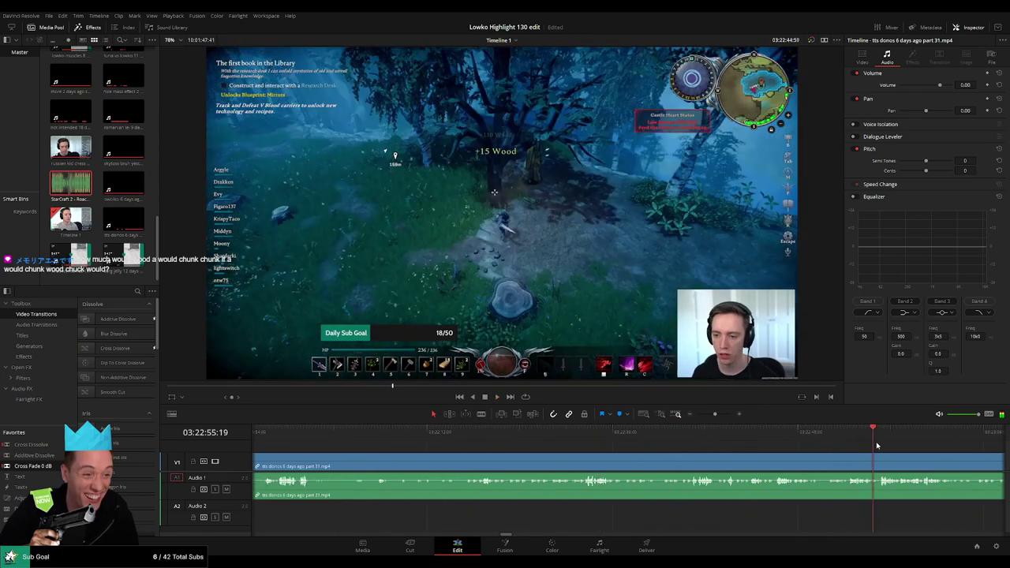
left_click_drag(888, 463, 531, 463)
left_click(759, 443)
left_click(915, 443)
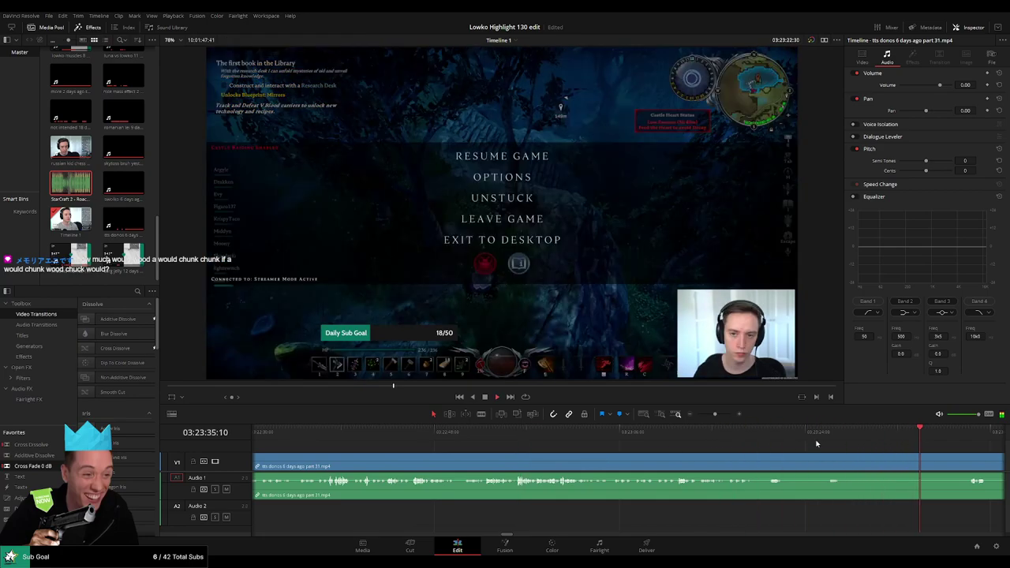
left_click(634, 439)
left_click(637, 439)
scroll(690, 452, "up", 4)
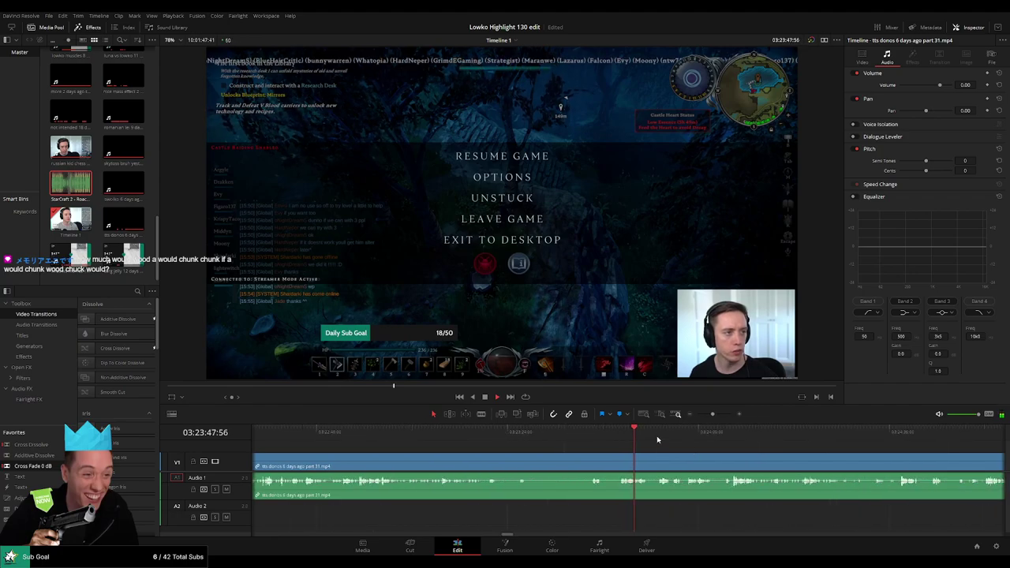
left_click(657, 440)
scroll(603, 450, "right", 3)
left_click(592, 441)
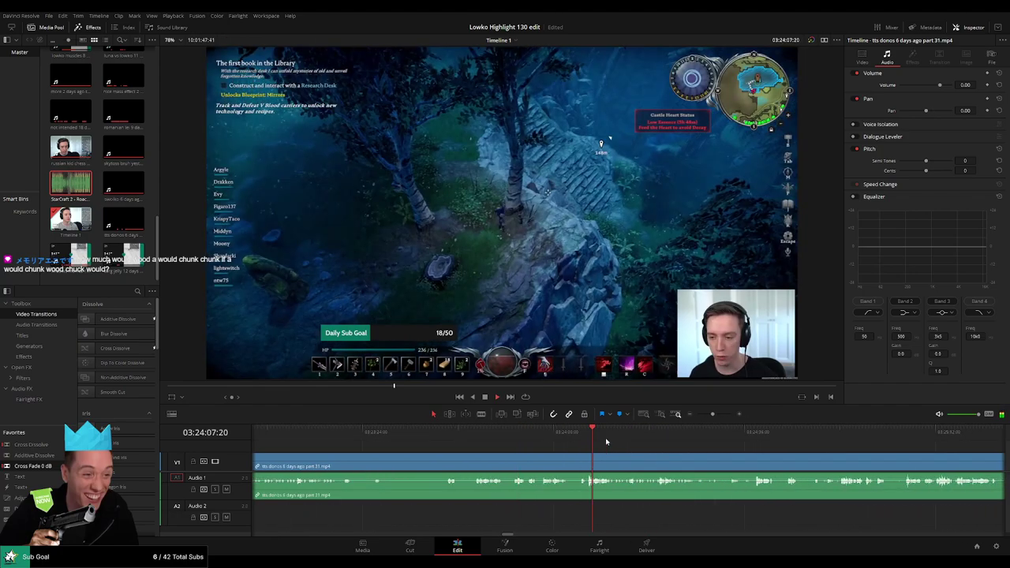
left_click(850, 442)
scroll(549, 449, "right", 8)
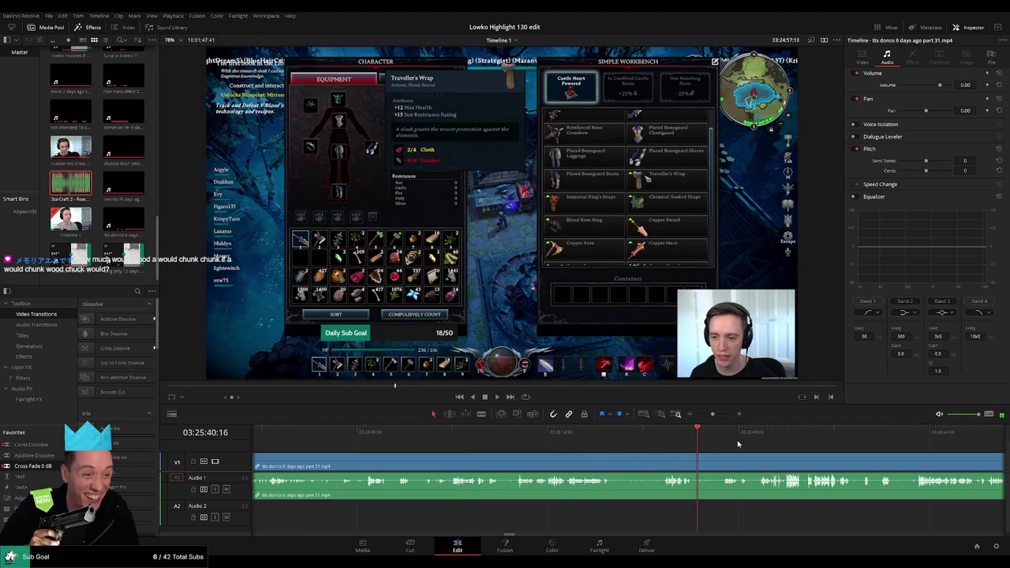
Step: Review the rest of the part 31 clip up to where part 32 begins, checking the castle-building footage for highlights
left_click(783, 442)
scroll(631, 450, "right", 6)
left_click(488, 438)
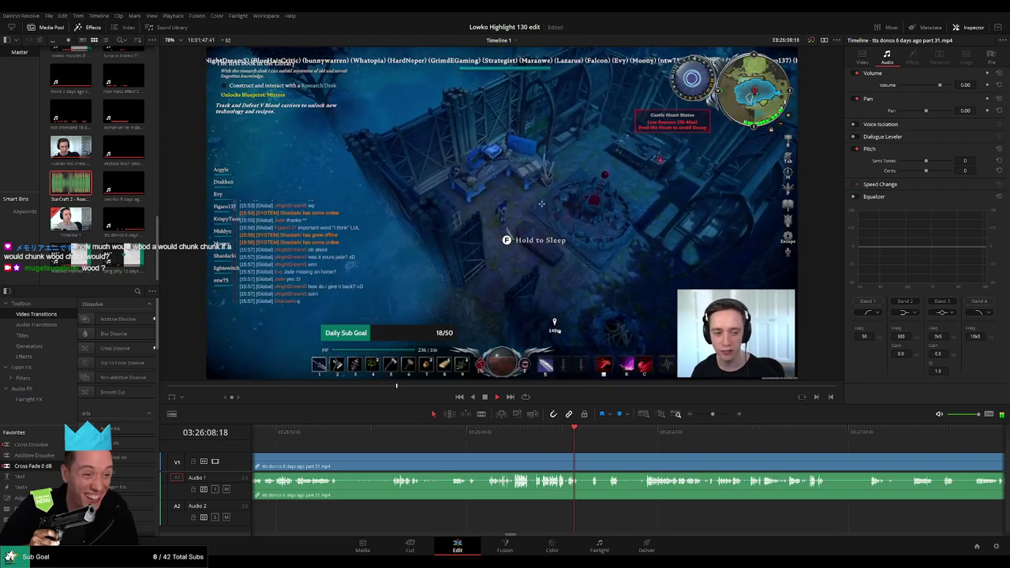
left_click_drag(634, 432, 573, 448)
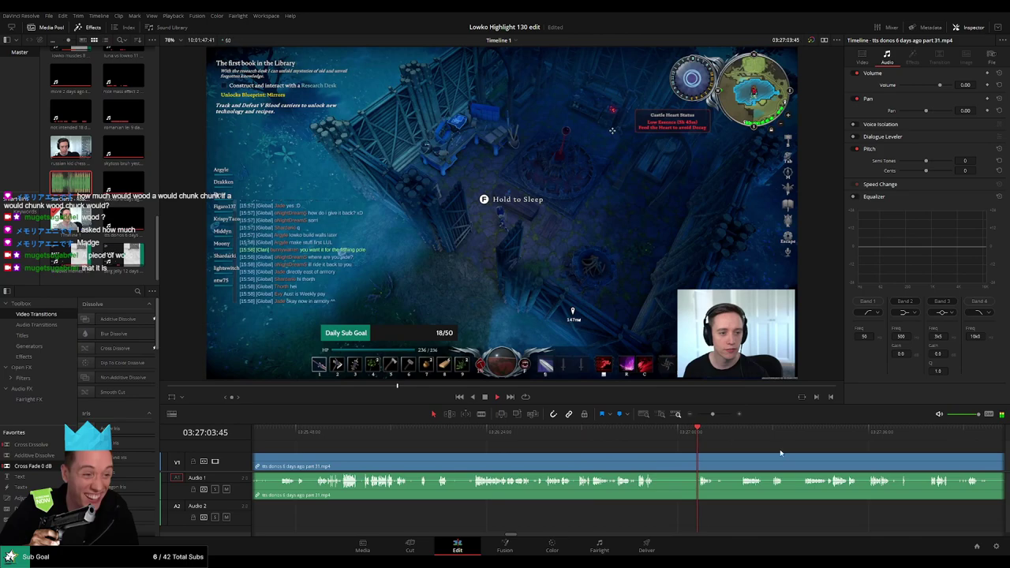
left_click_drag(803, 450, 549, 443)
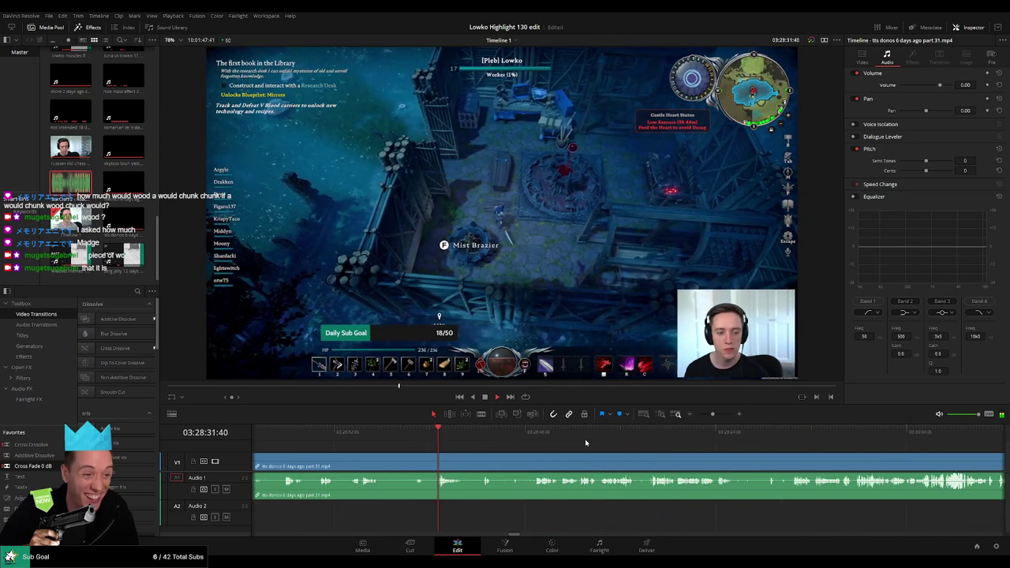
left_click_drag(642, 436, 652, 433)
left_click_drag(785, 433, 473, 445)
left_click(657, 432)
left_click_drag(659, 436, 626, 436)
left_click(866, 435)
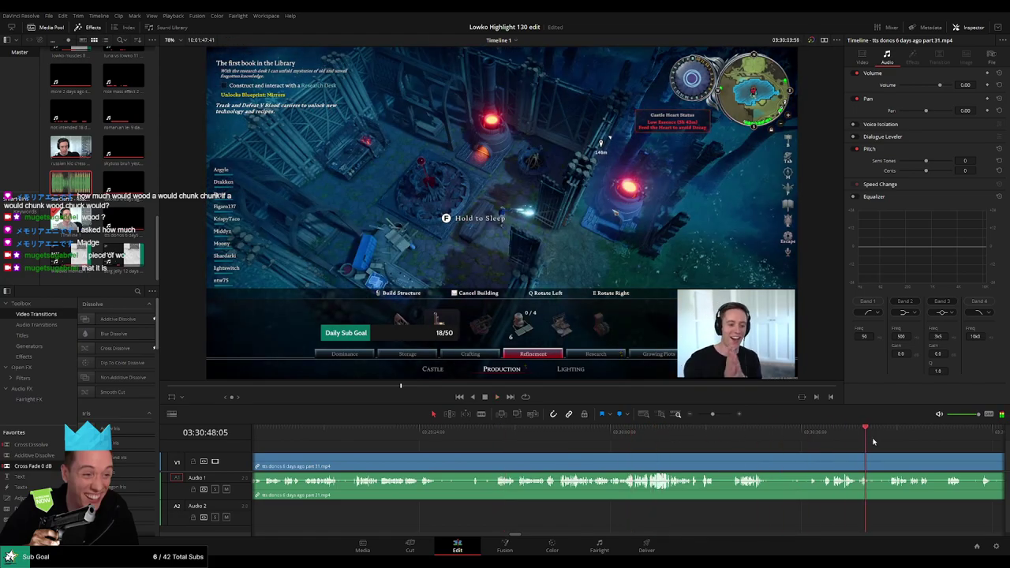
left_click_drag(934, 464, 517, 450)
left_click_drag(581, 433, 705, 442)
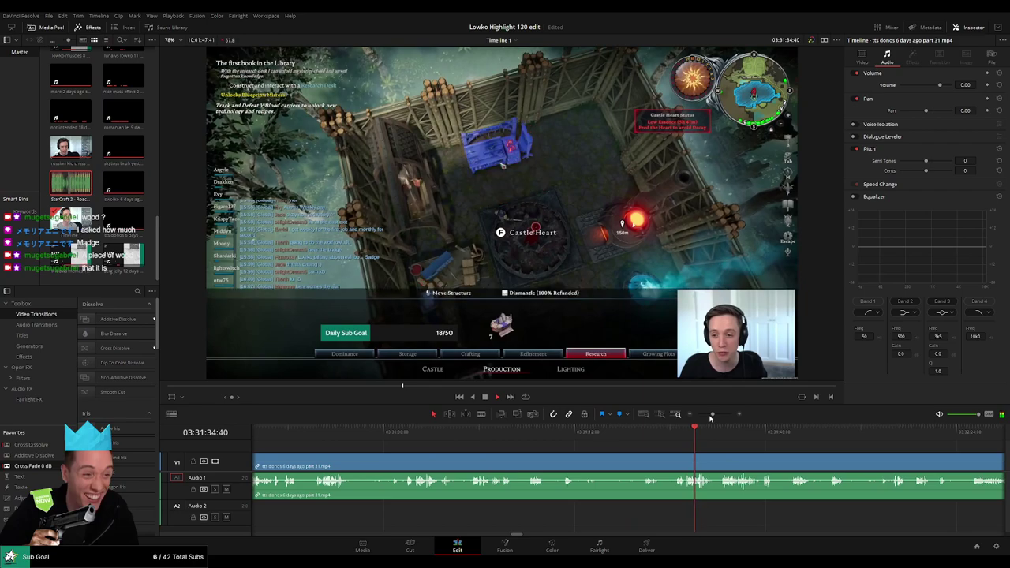
key("space")
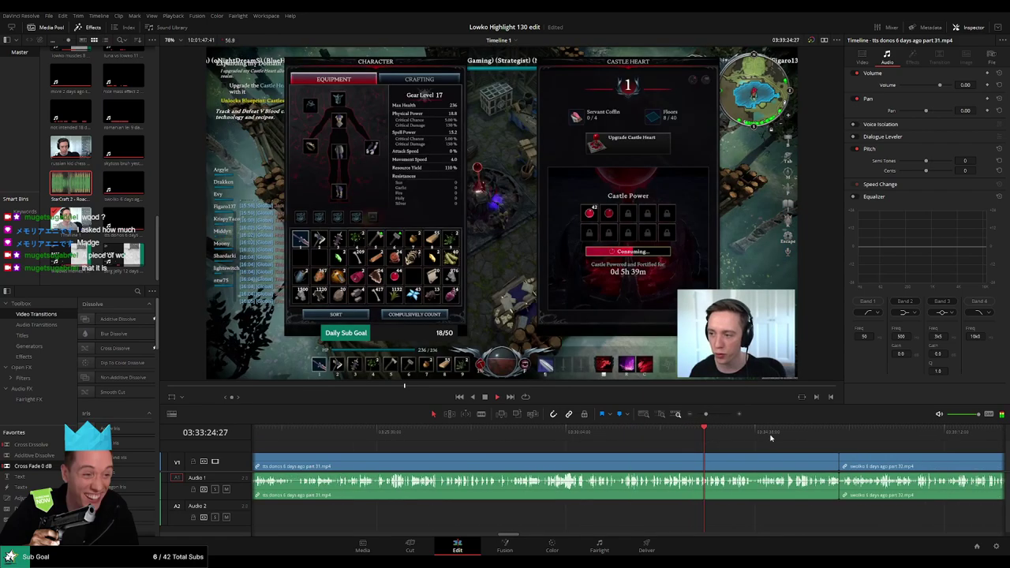
Step: Ripple delete the remaining part 31 footage directly before the part 32 clip
left_click(770, 436)
left_click(670, 457)
key("Delete")
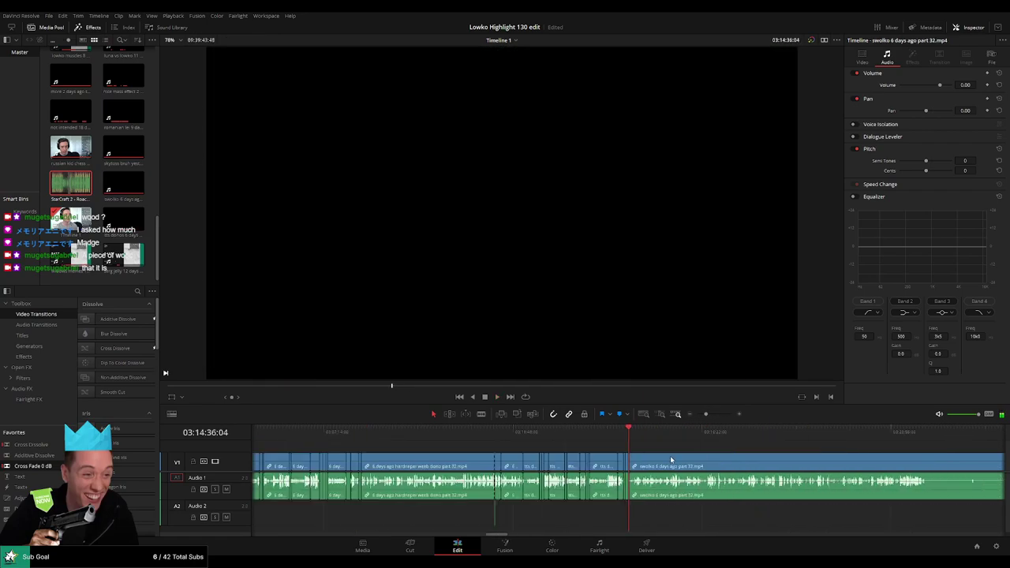
Step: Review the opening minutes of the part 32 clip from its start to the Reddit post scene
left_click_drag(674, 458, 712, 438)
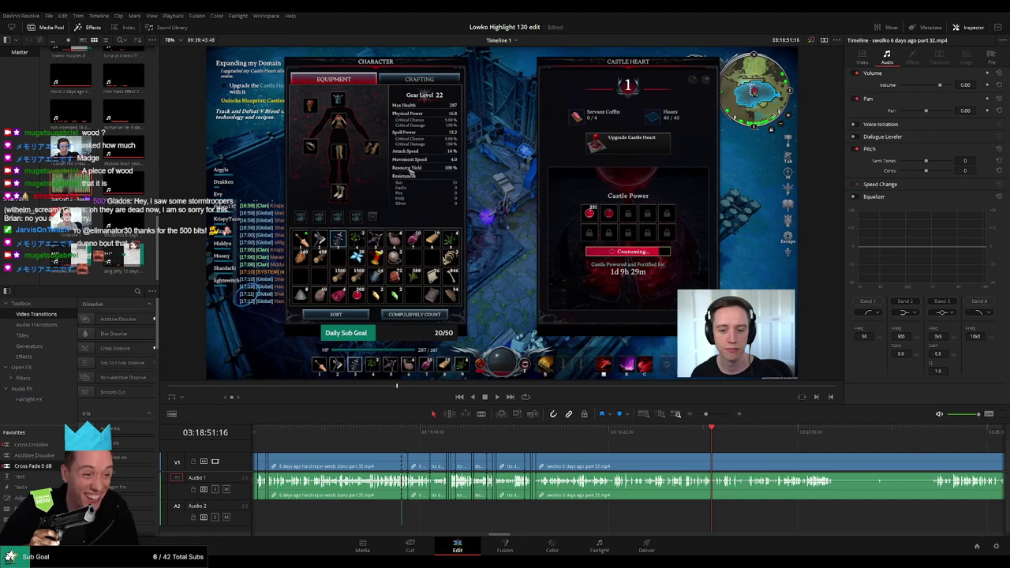
key("q")
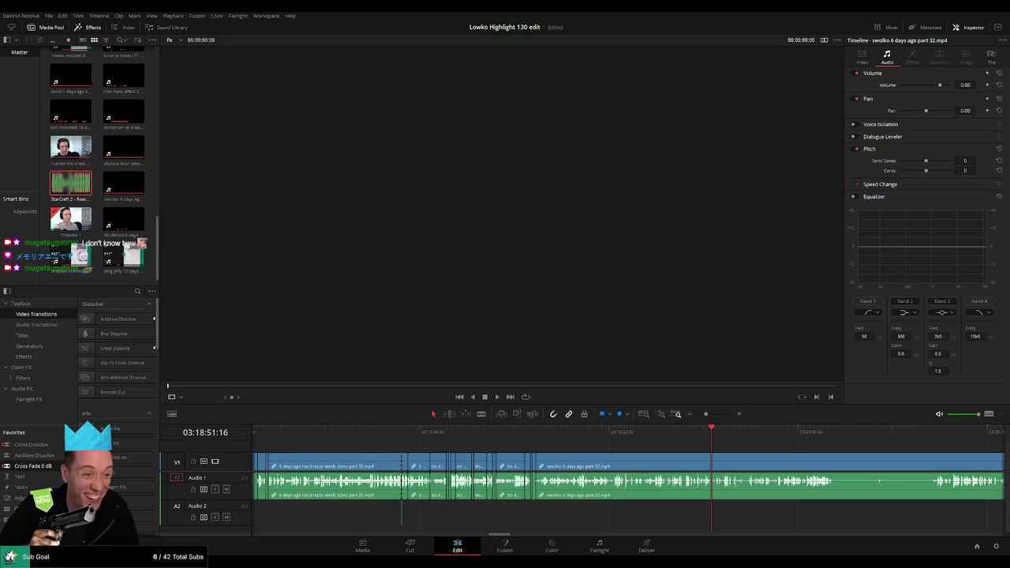
left_click(669, 437)
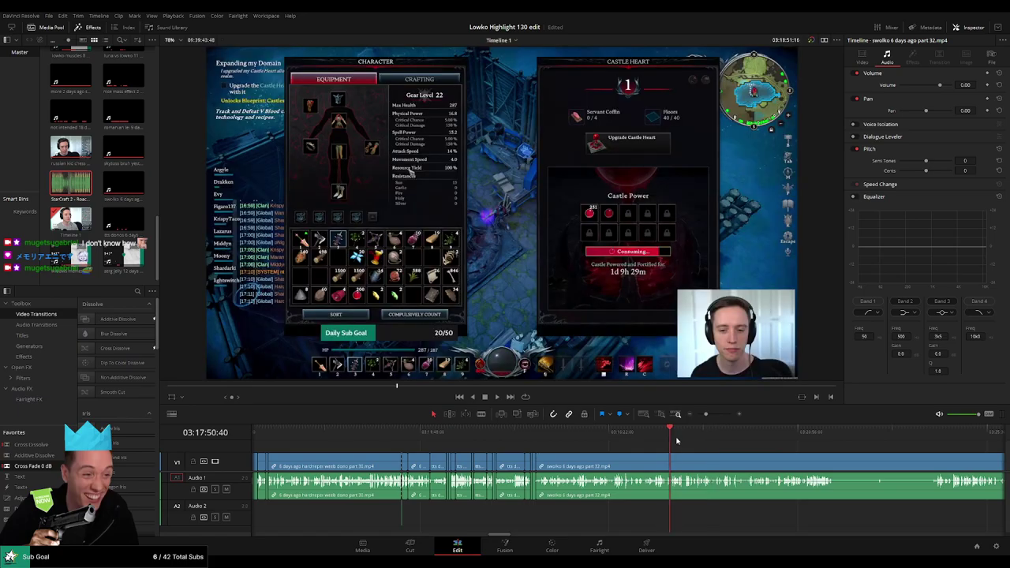
left_click(542, 433)
left_click(538, 434)
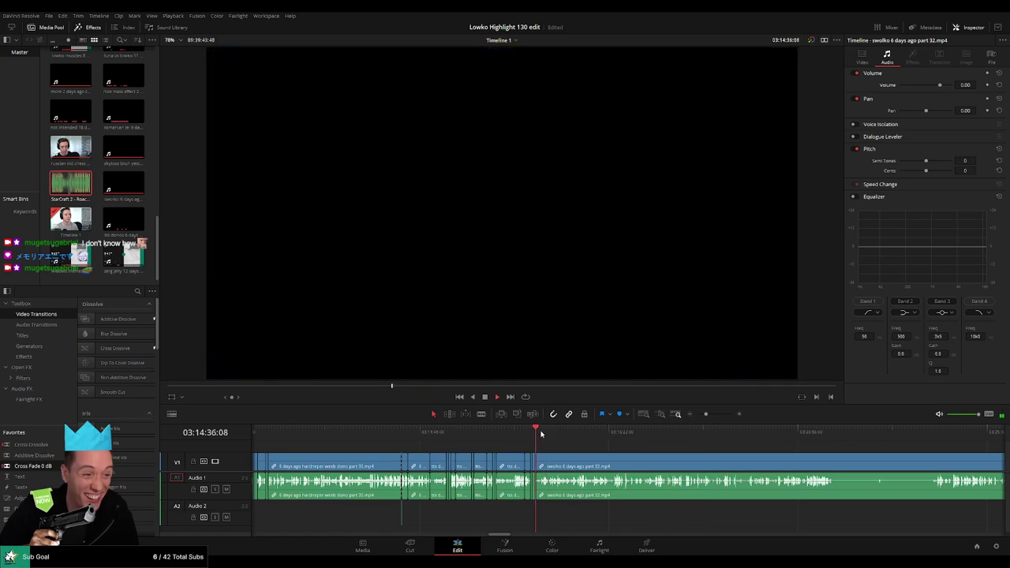
left_click(544, 433)
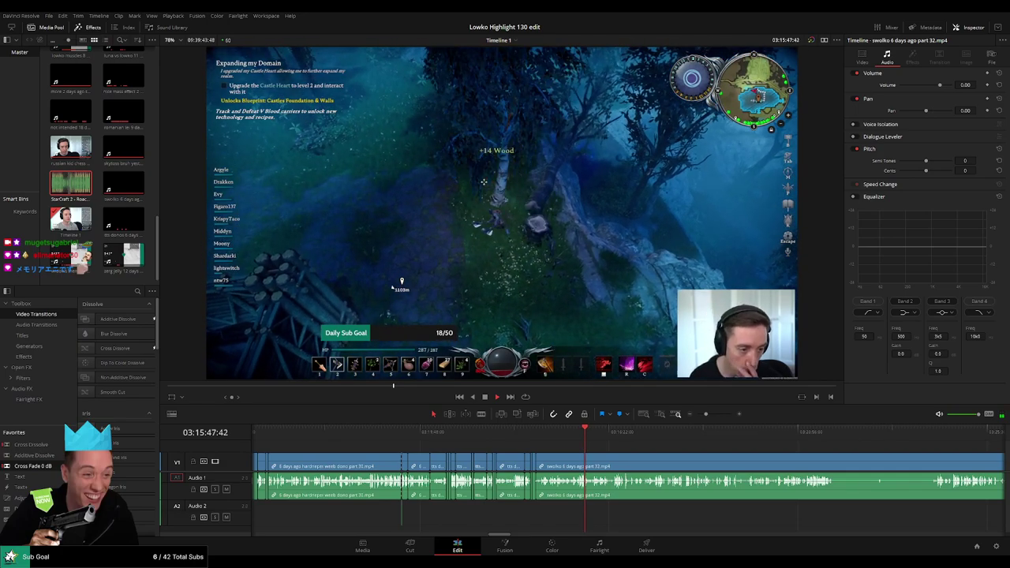
left_click(673, 431)
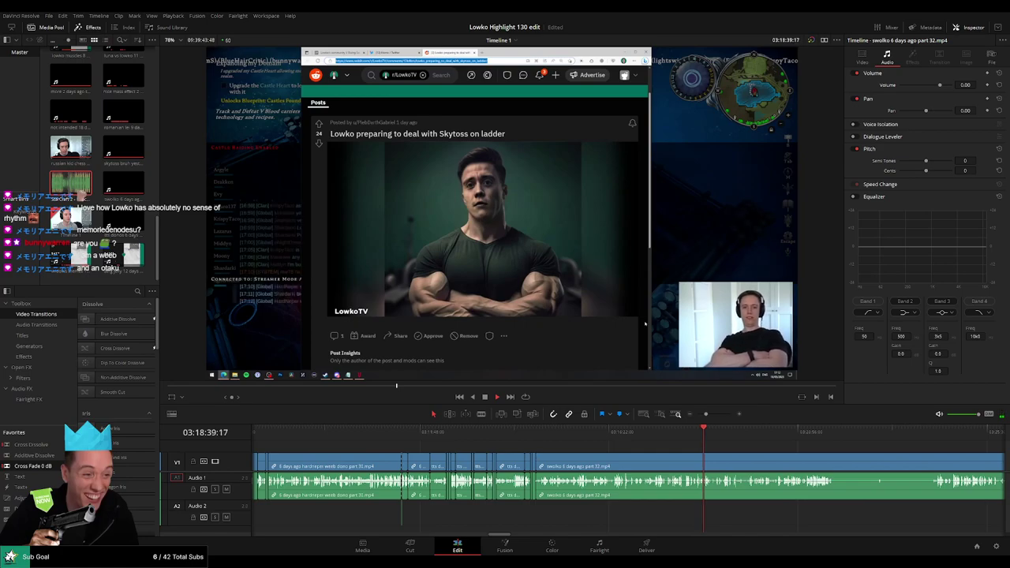
left_click(694, 433)
Step: Split the part 32 clip just before the Reddit post appears and ripple delete the footage ahead of the cut
left_click_drag(705, 414, 713, 416)
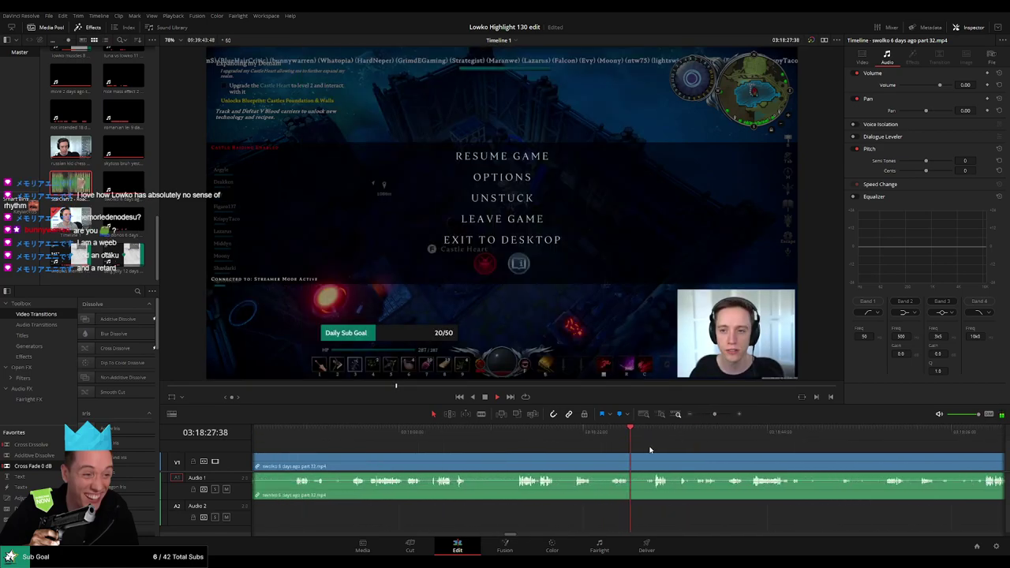
left_click(611, 461)
key("a")
left_click(580, 463)
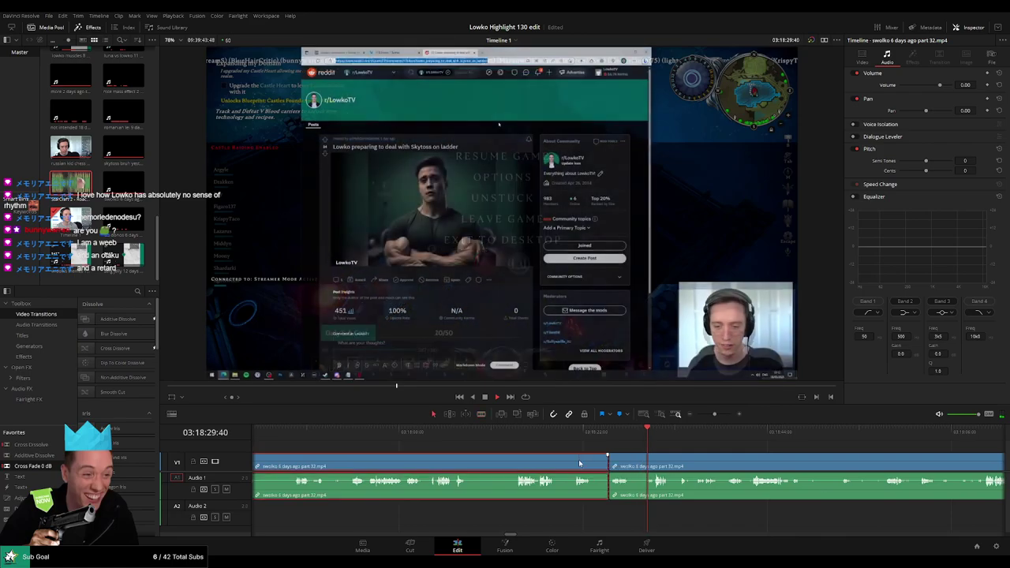
key("BackSpace")
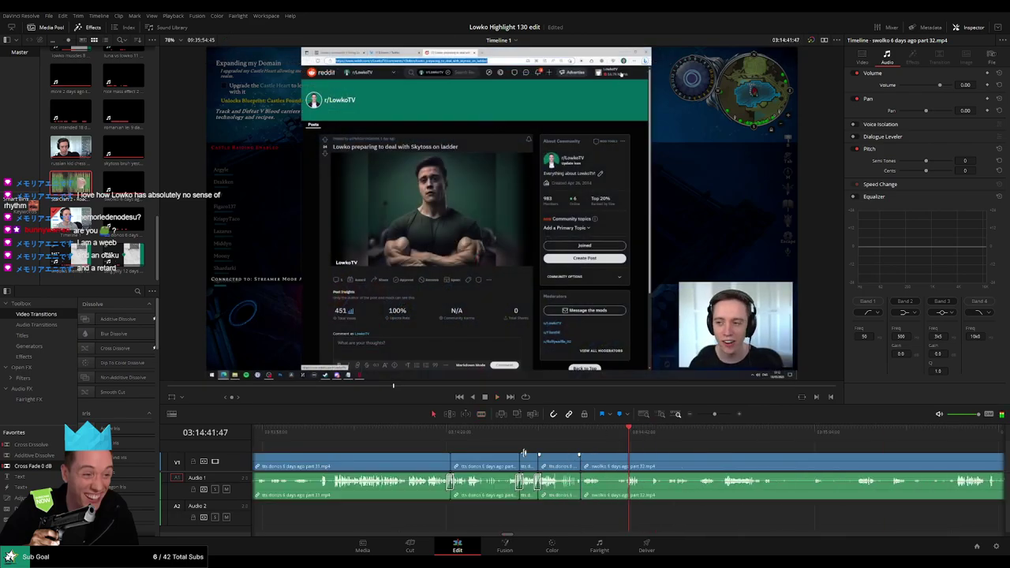
Step: Play the trimmed part 32 opening, split it around a short section near its start, and ripple delete that section
left_click(581, 433)
key("space")
left_click_drag(627, 455, 446, 449)
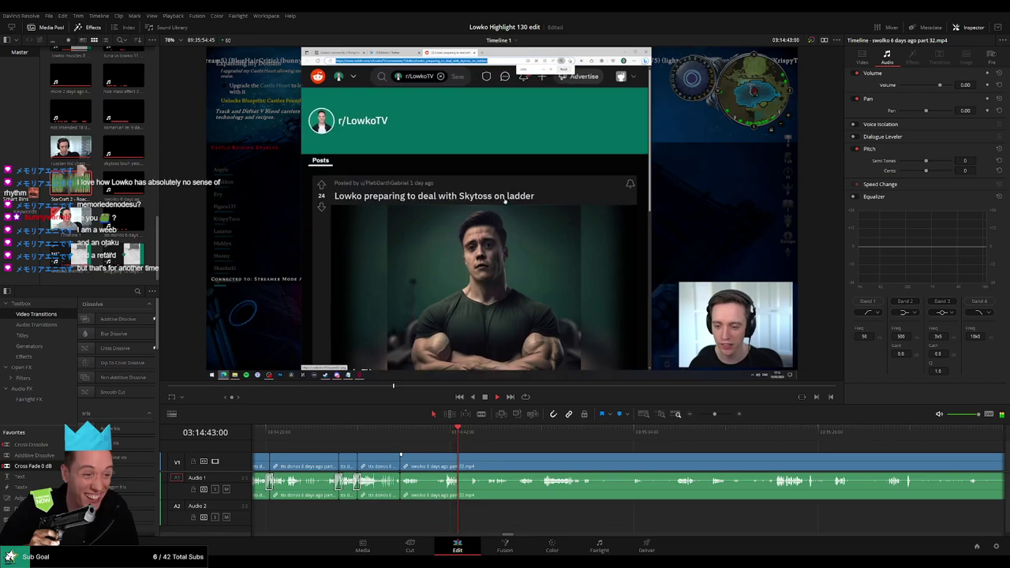
key("b")
left_click(420, 461)
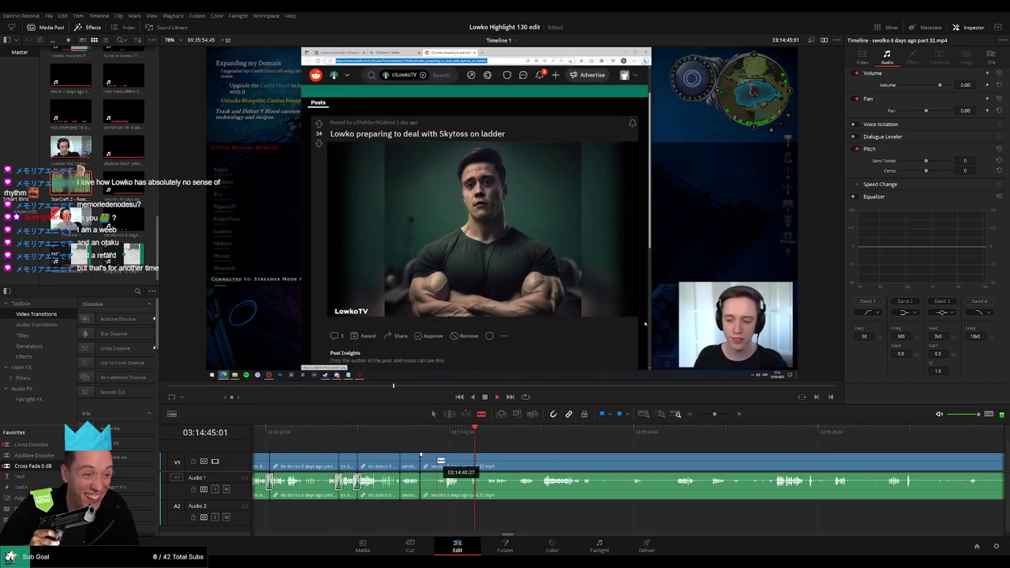
left_click(437, 460)
key("a")
left_click(428, 463)
key("Delete")
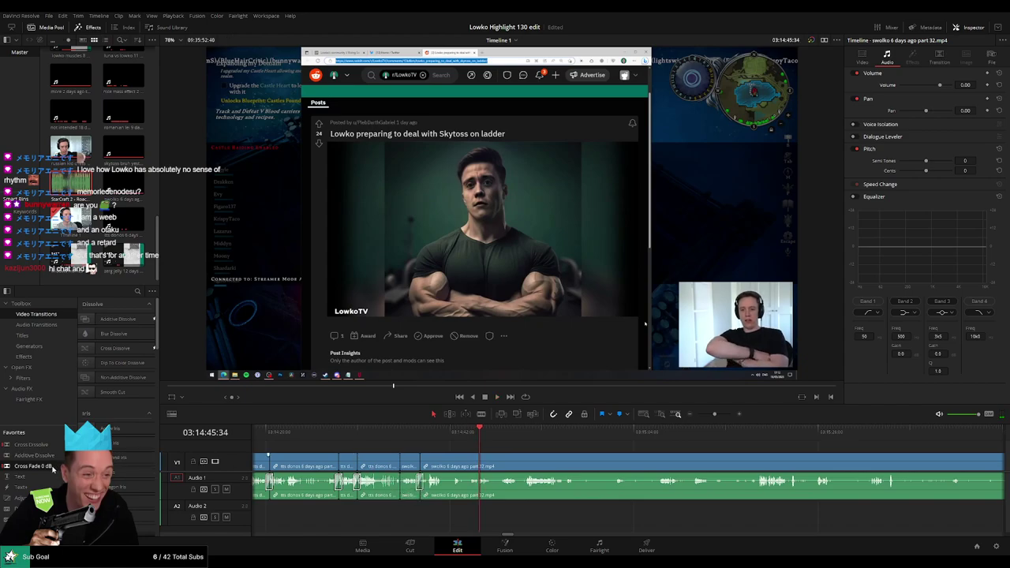
Step: Add a Cross Fade 0 dB to the audio at the cut where part 32 starts and play on through the Reddit scene
left_click_drag(53, 469, 434, 486)
key("space")
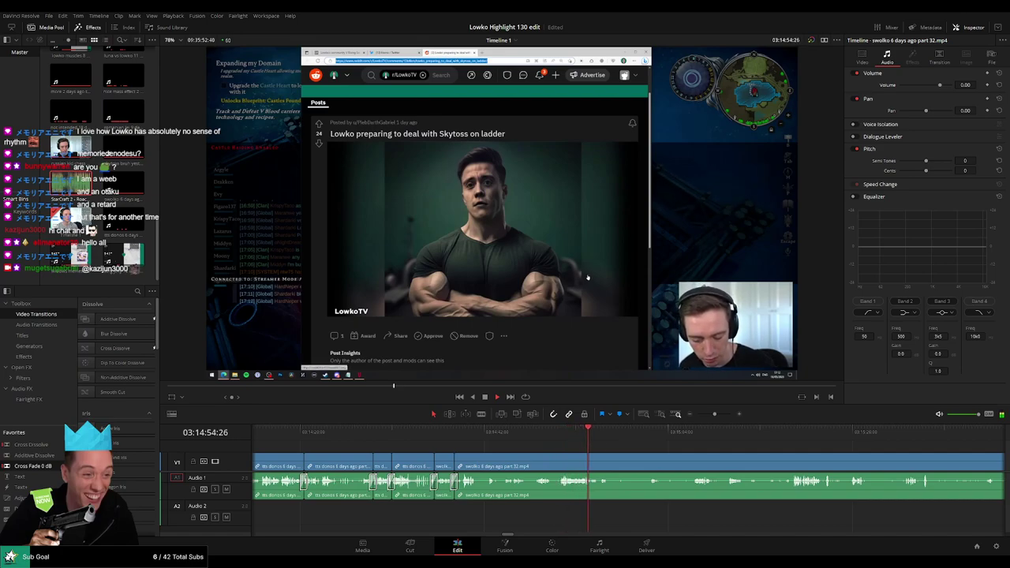
scroll(449, 439, "right", 4)
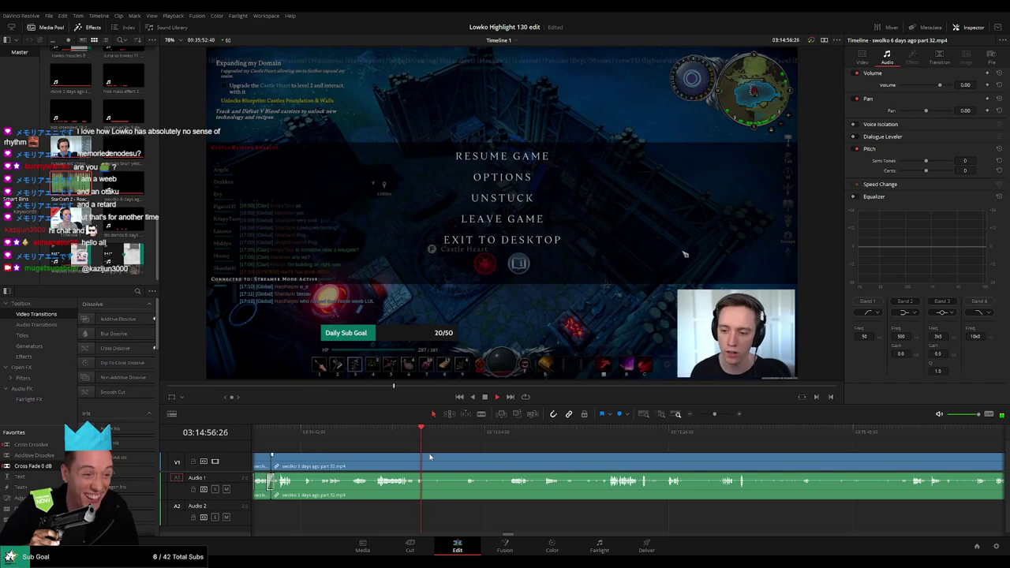
Step: Split part 32 after the Reddit scene and before the Castle Heart menu opens, and ripple delete the section between the cuts
key("b")
left_click(426, 462)
left_click(469, 434)
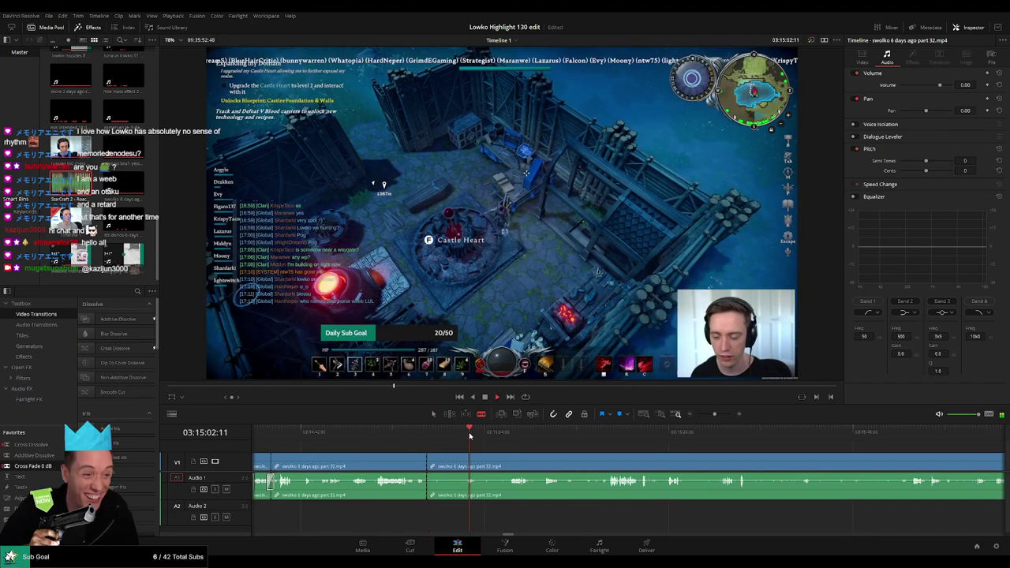
left_click(471, 463)
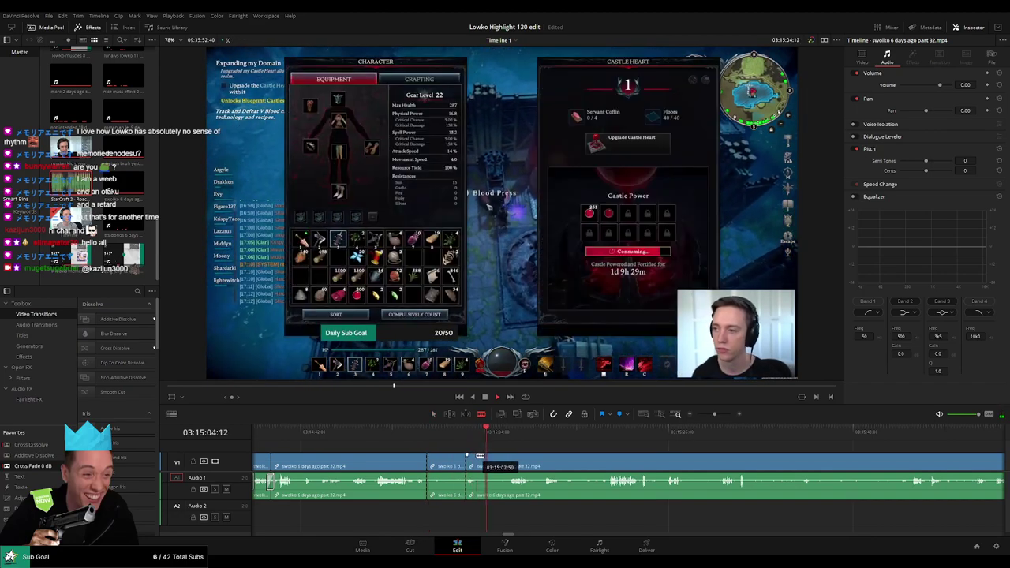
left_click(478, 458)
key("a")
left_click(450, 462)
key("Delete")
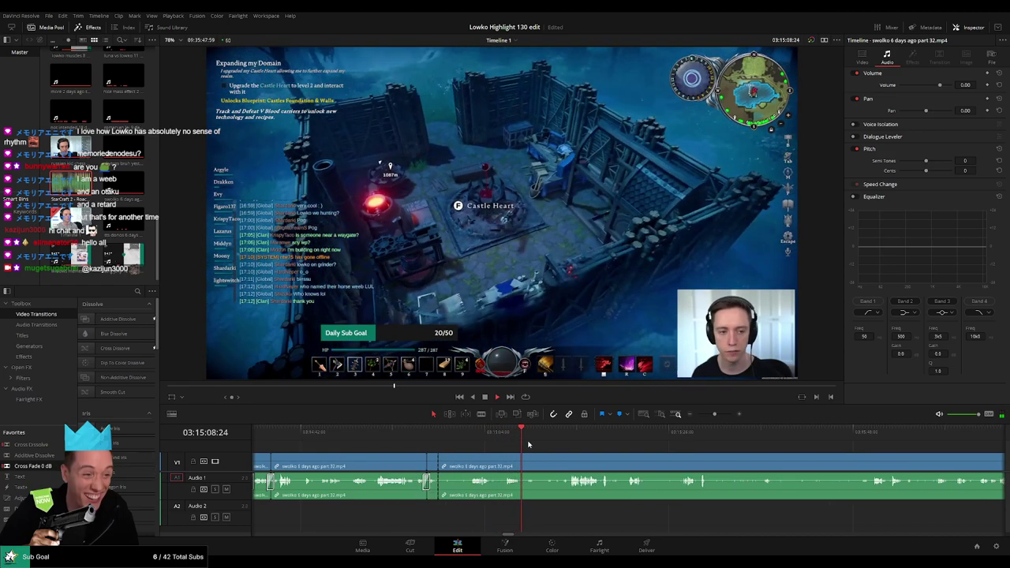
left_click(562, 432)
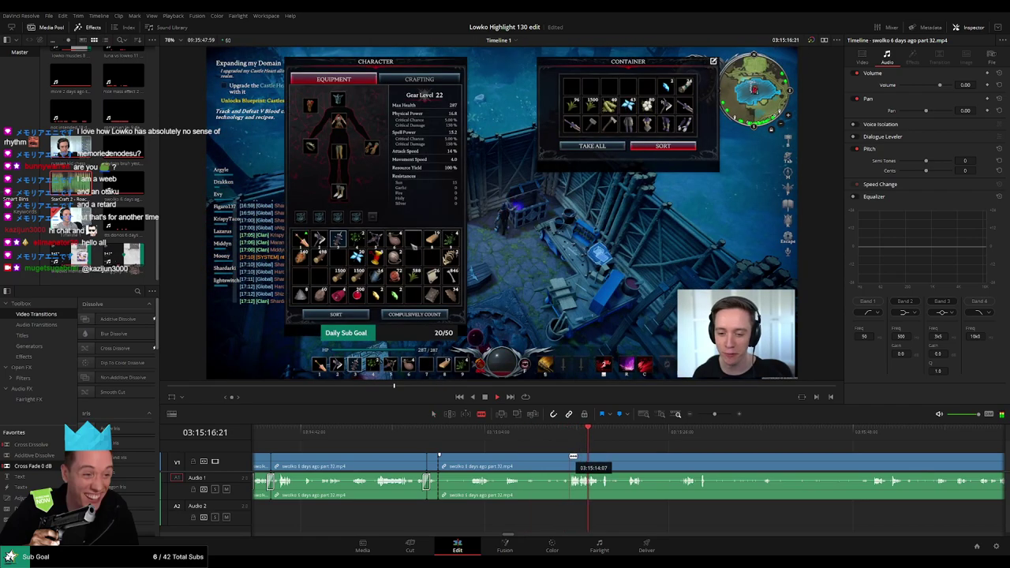
left_click(532, 462)
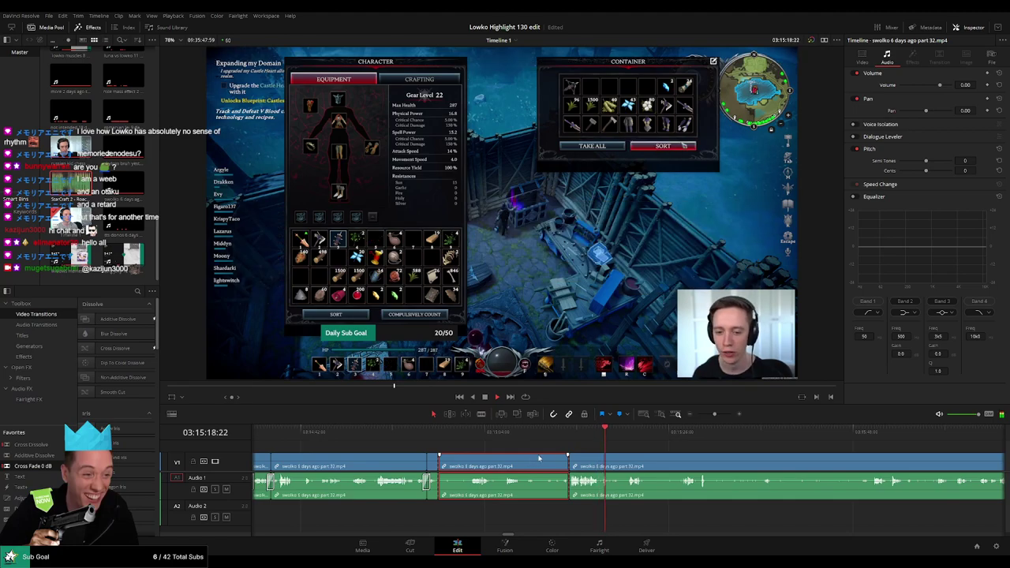
left_click(580, 447)
key("ctrl+z")
Step: Review the part 32 footage from the container inventory scene to about 03:23:06, then pause playback
left_click(630, 433)
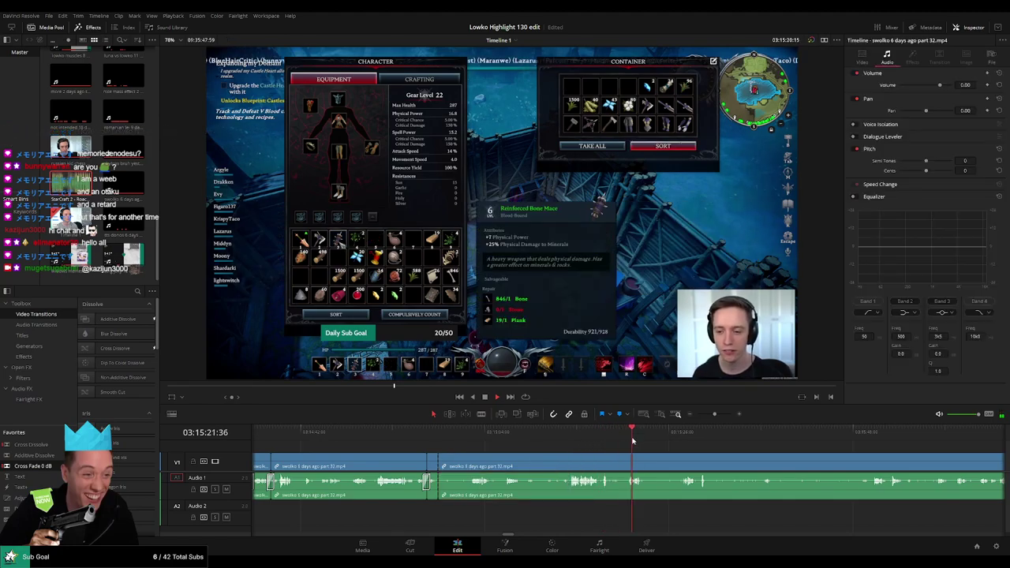
left_click_drag(625, 450, 566, 442)
left_click(566, 442)
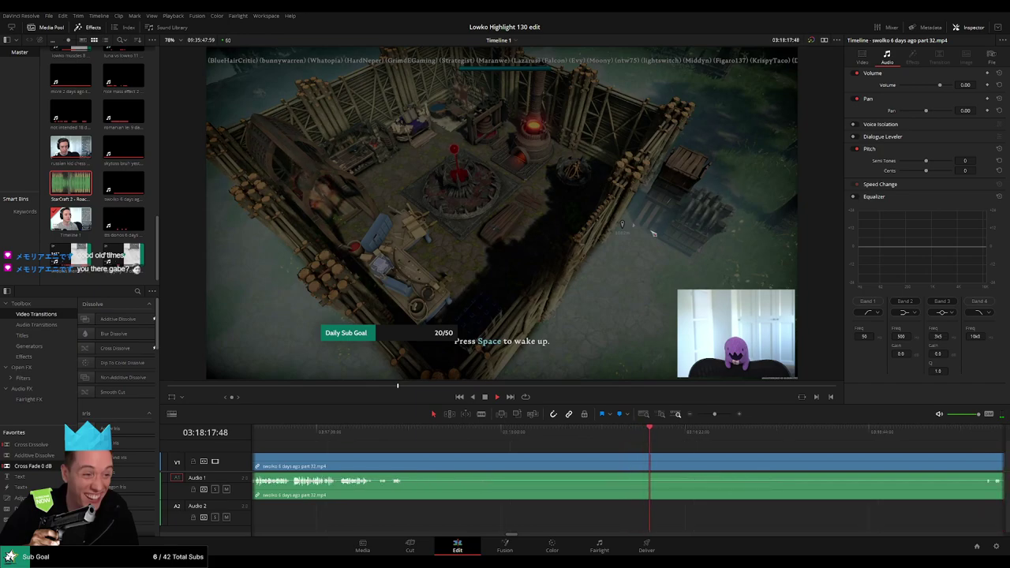
left_click(844, 433)
left_click_drag(852, 454, 387, 448)
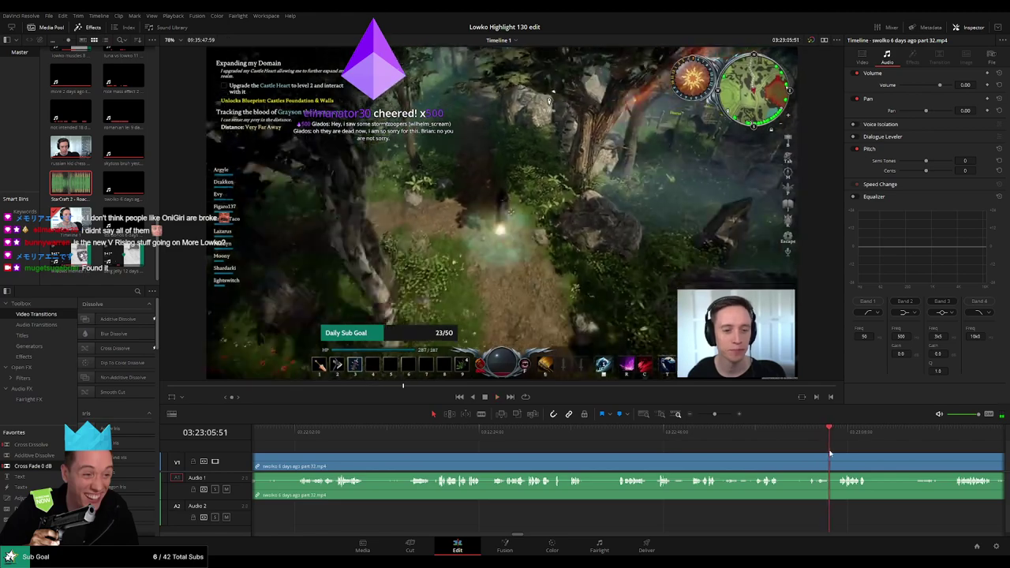
key("space")
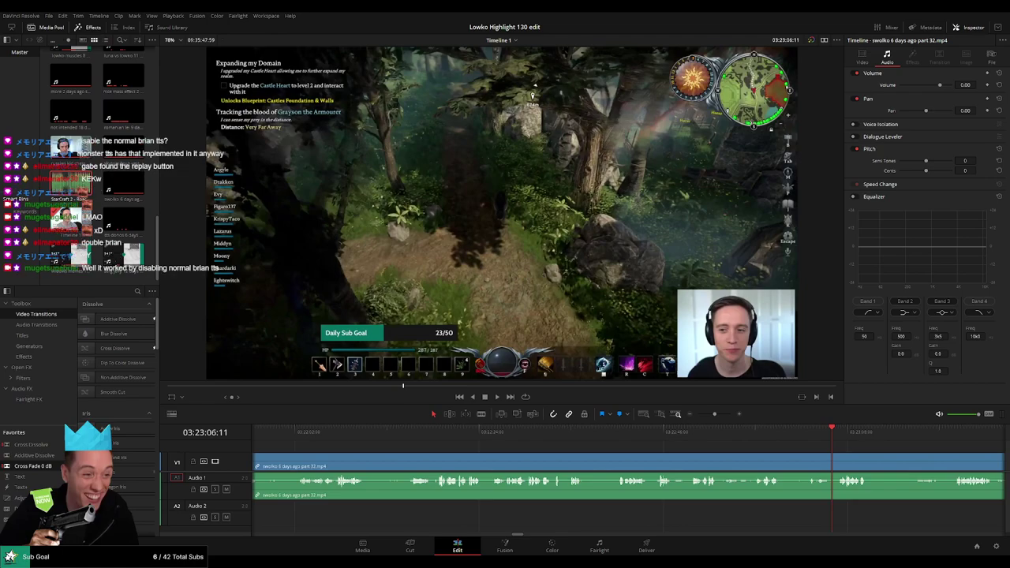
Step: Skim the rest of part 32 from 03:23:06 through the map and forest travel scenes to about 03:24:48
left_click_drag(850, 450, 447, 443)
key("space")
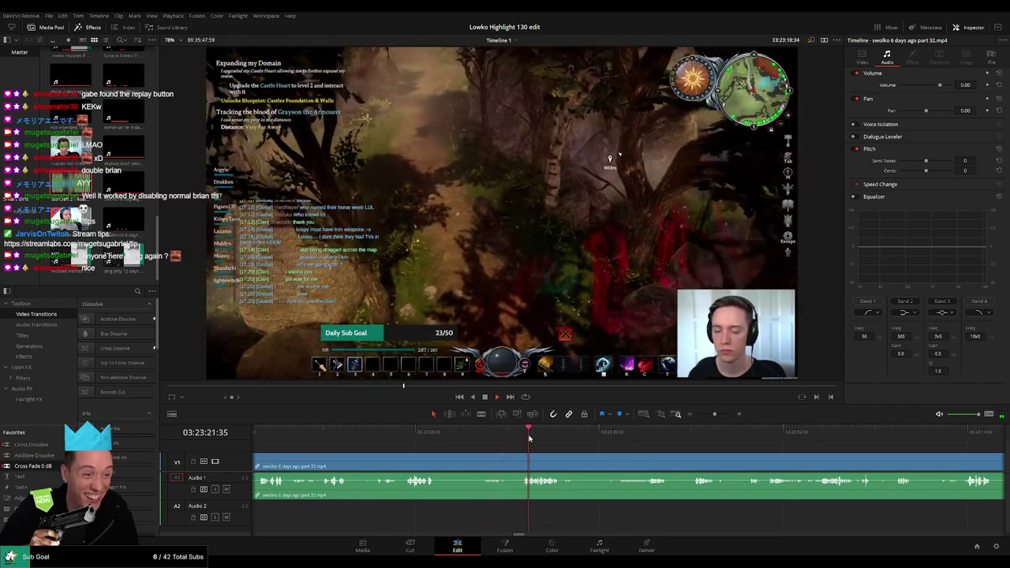
left_click_drag(487, 445, 437, 446)
left_click_drag(502, 435, 428, 447)
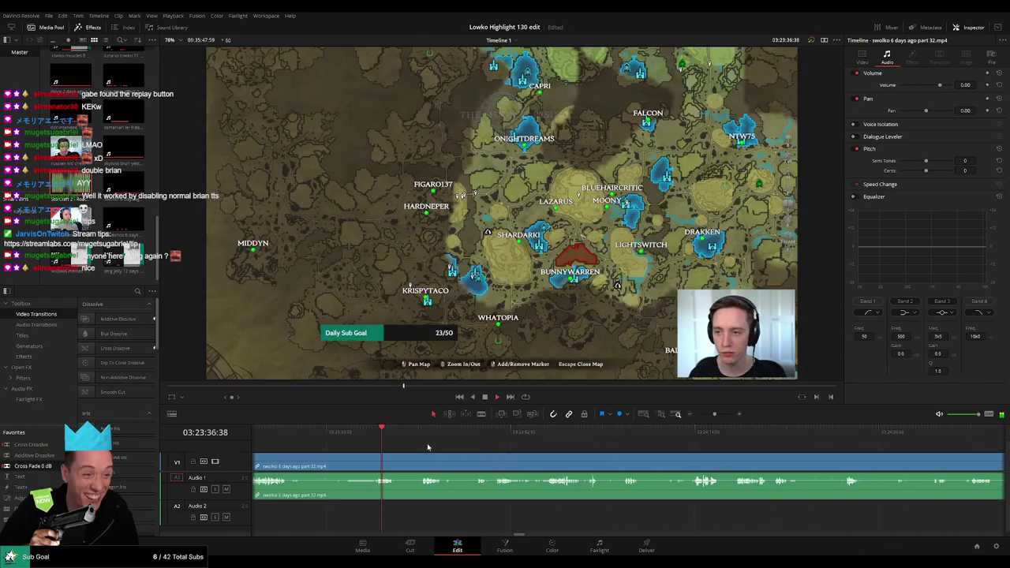
left_click(422, 432)
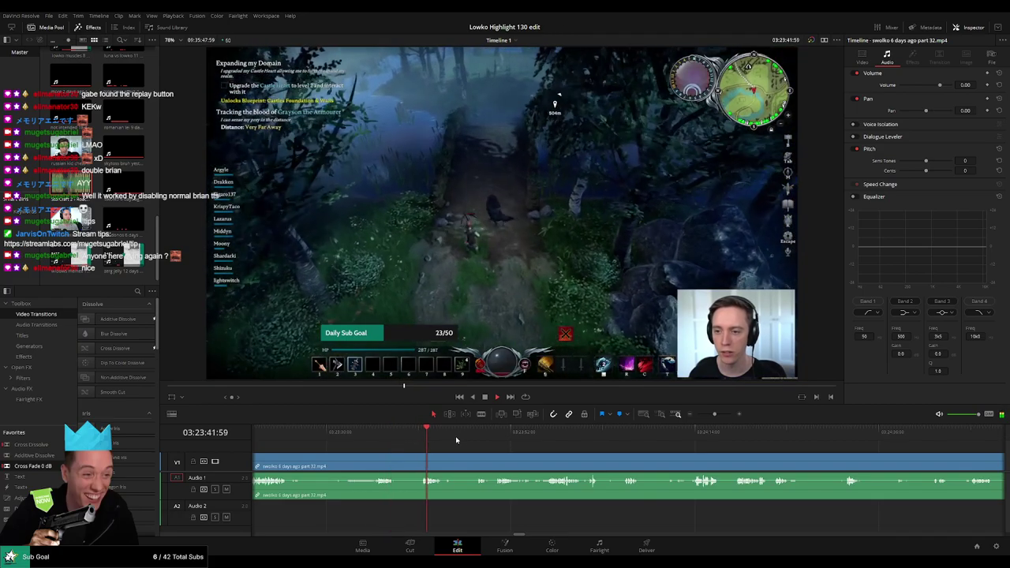
left_click(492, 432)
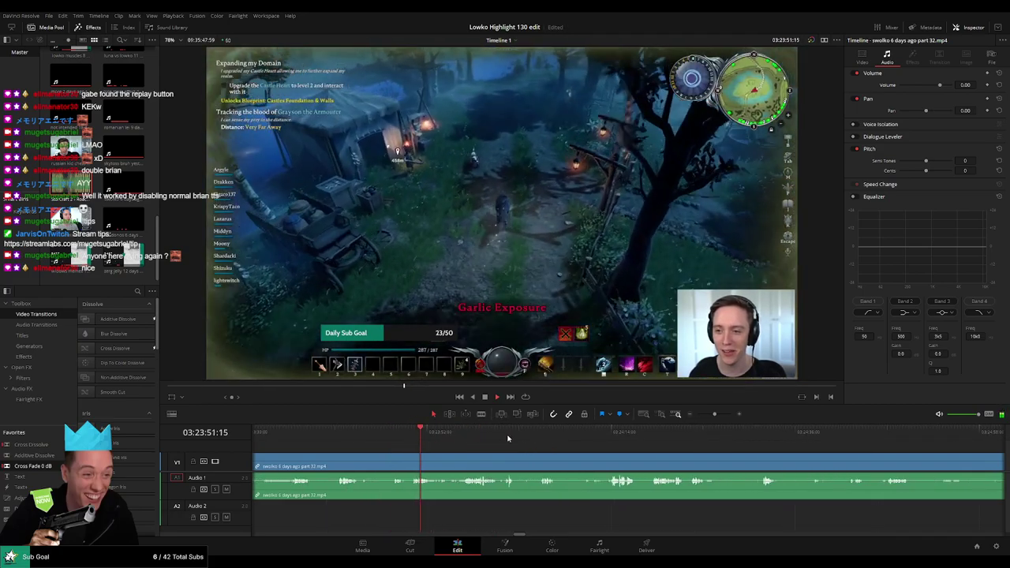
left_click(603, 433)
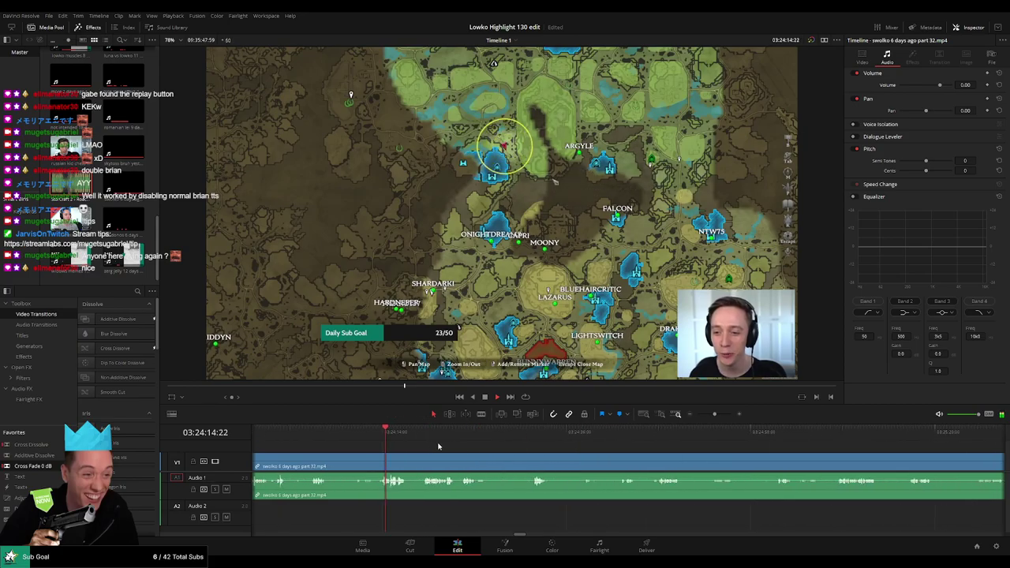
left_click(533, 438)
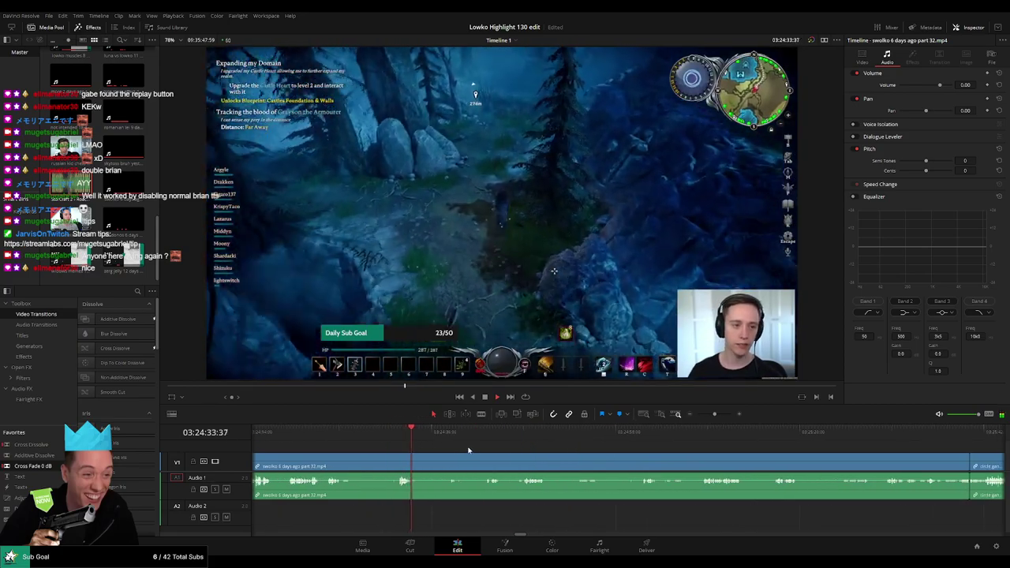
left_click(446, 433)
left_click(488, 434)
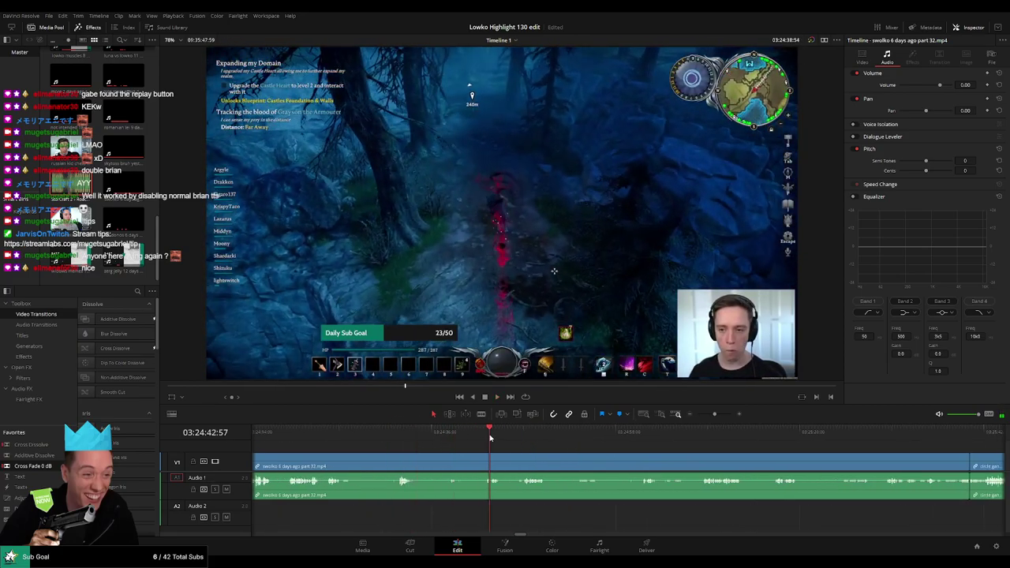
left_click(525, 434)
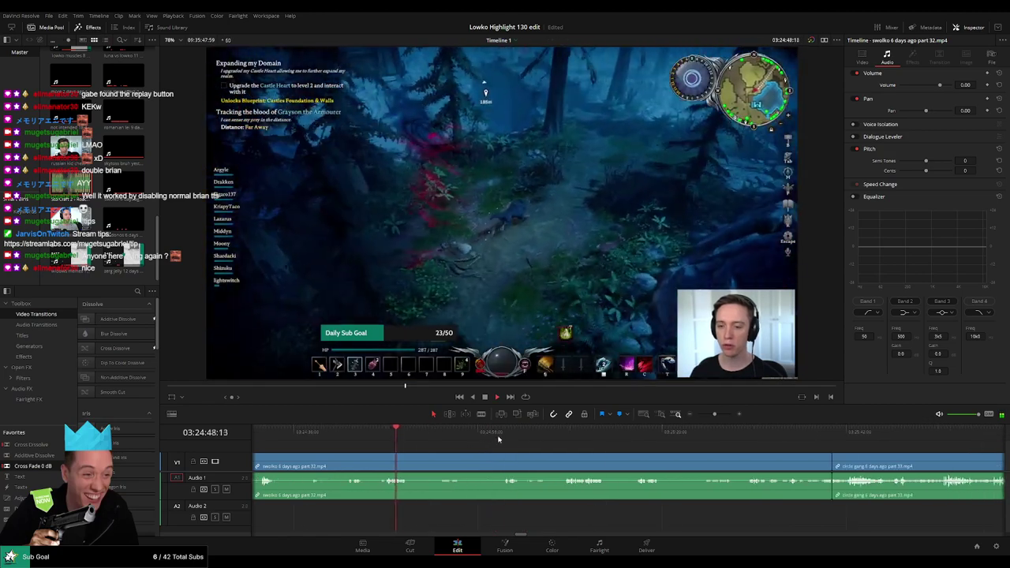
Step: Pause playback and ripple delete the remaining part 32 clip directly before part 33
key("space")
left_click(503, 463)
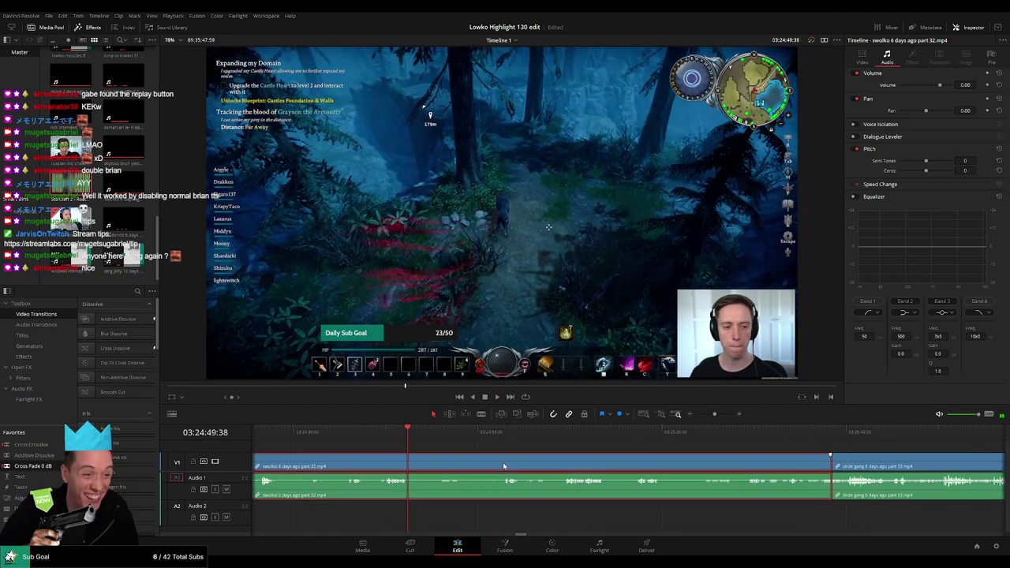
key("Delete")
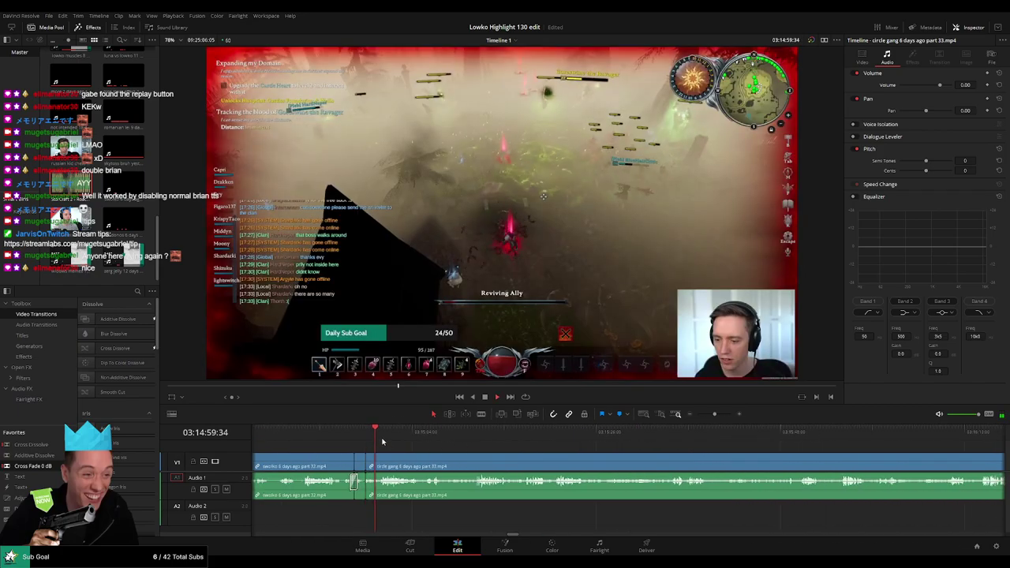
Step: Review the opening fight of part 33 from the ally revival scene to about 03:16:27
left_click(455, 436)
left_click(473, 437)
key("space")
key("space")
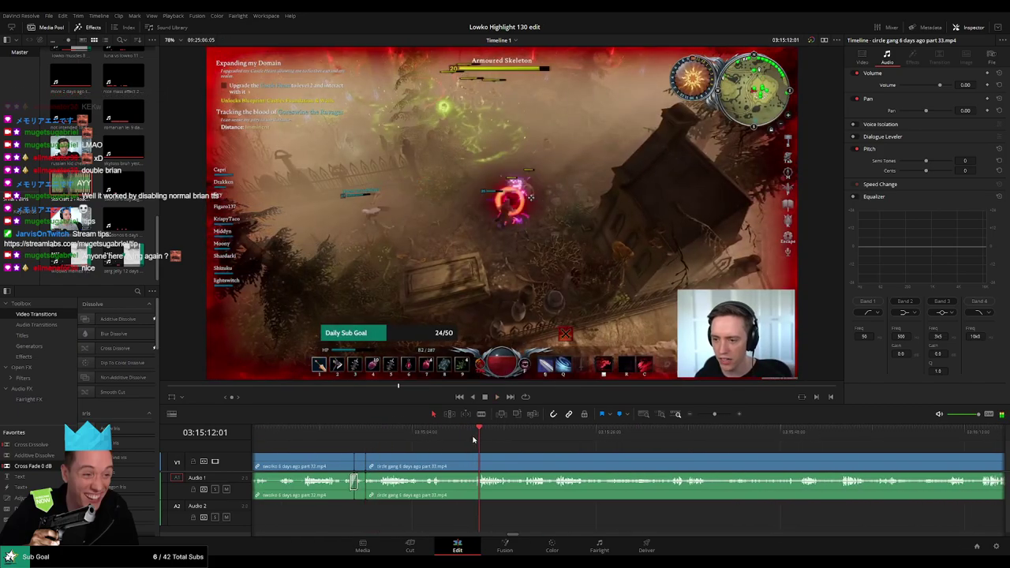
key("space")
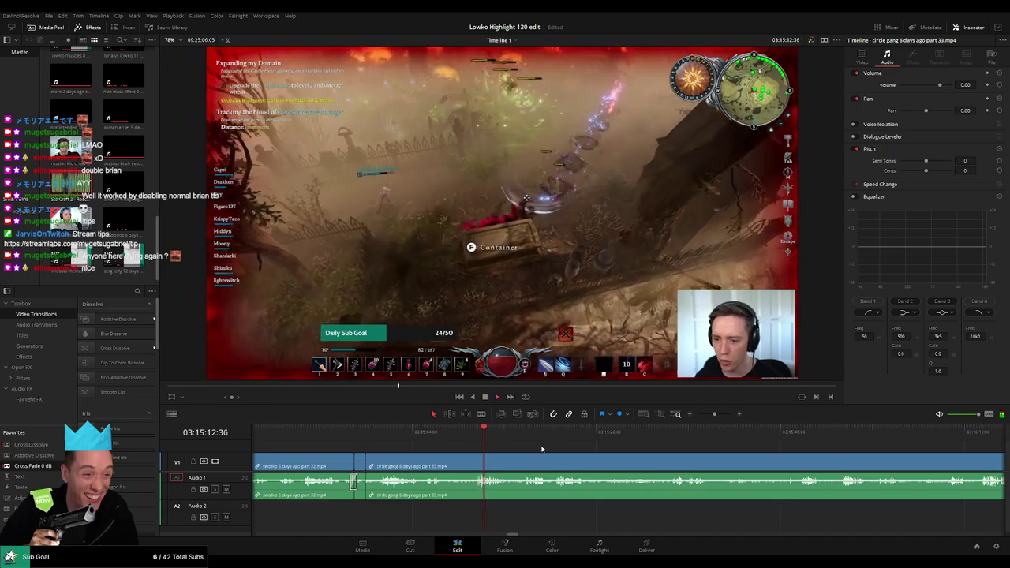
left_click_drag(581, 447, 413, 444)
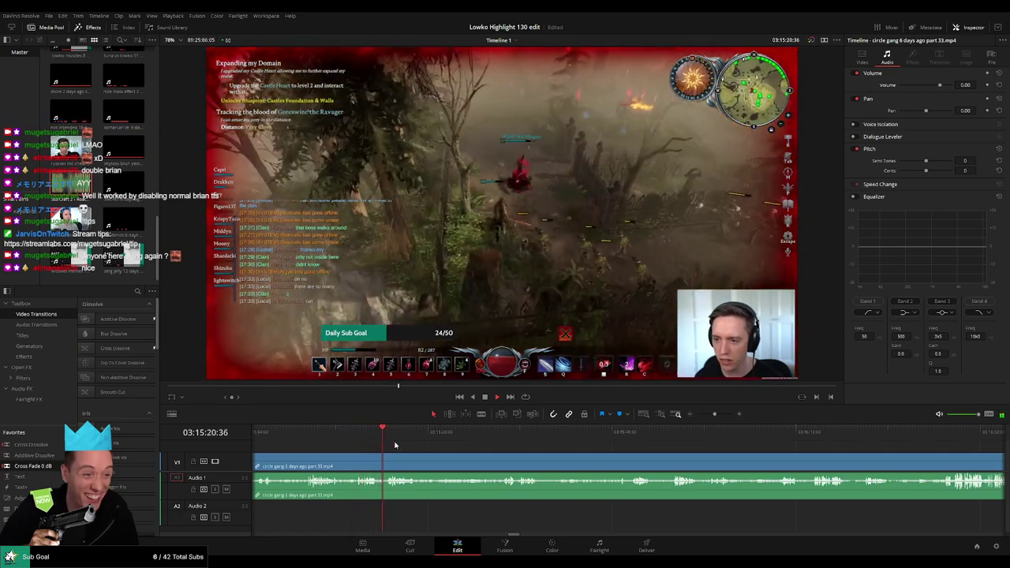
scroll(398, 446, "right", 1)
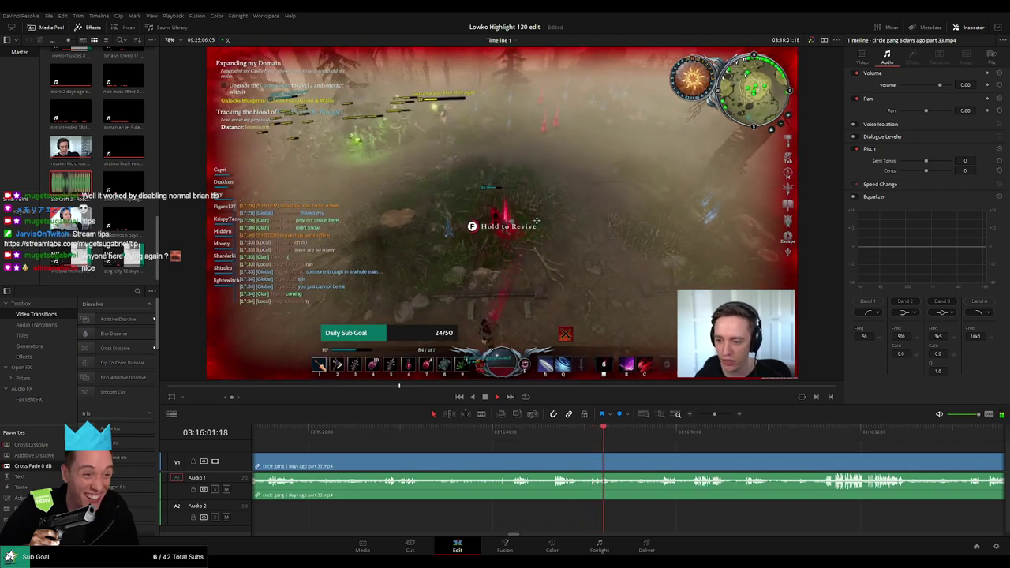
scroll(468, 442, "right", 3)
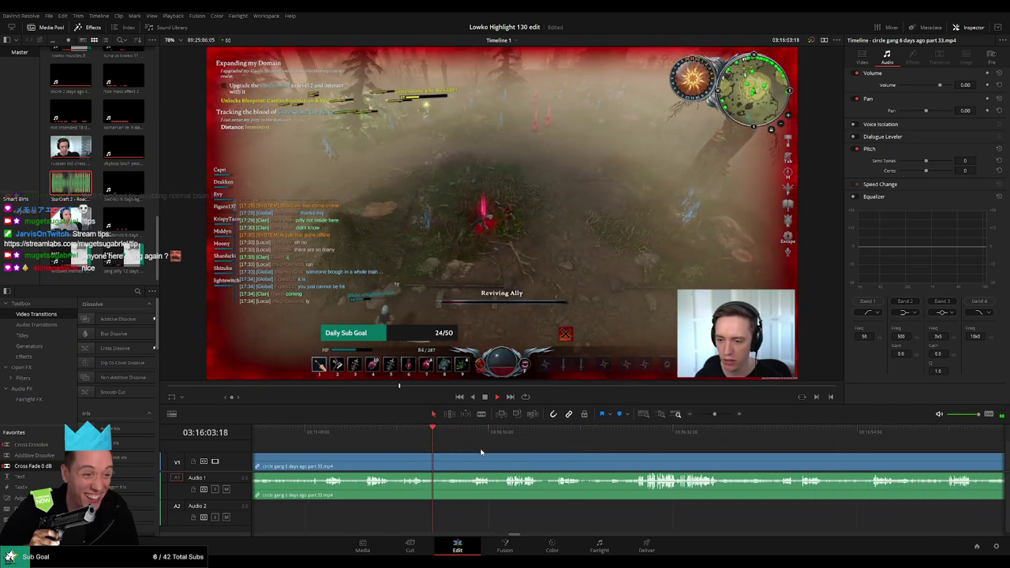
scroll(518, 457, "right", 2)
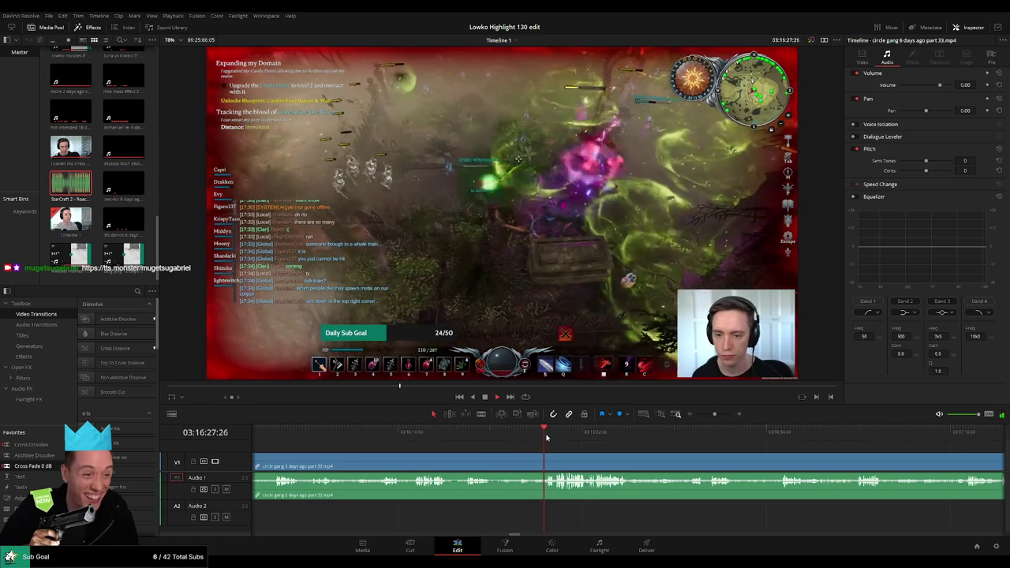
Step: Skip ahead through the part 33 boss fight from 03:16:27 and pause at the Armoured Skeleton scene around 03:17:33
scroll(455, 449, "right", 5)
left_click(546, 442)
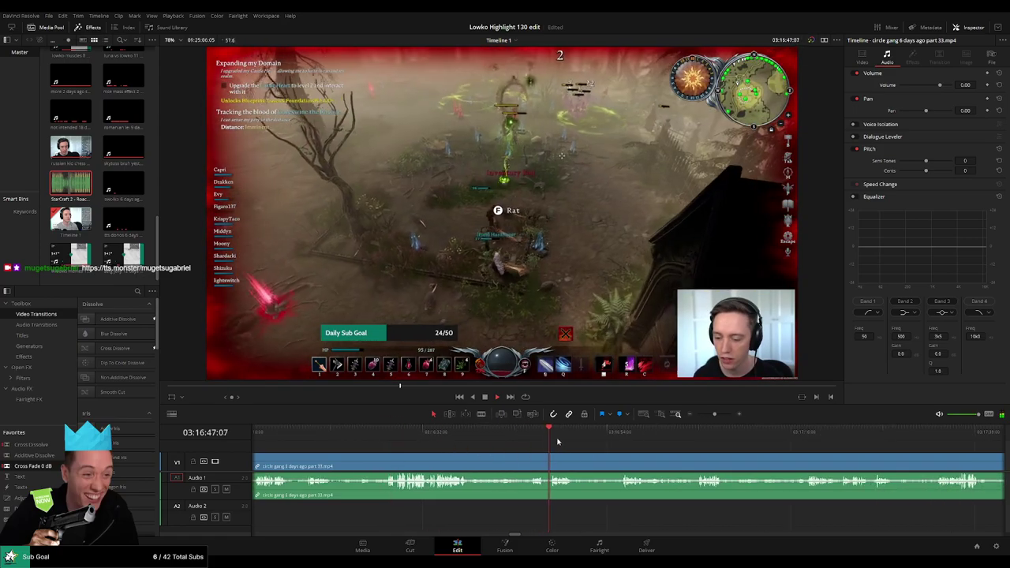
left_click(696, 442)
left_click_drag(765, 463, 535, 454)
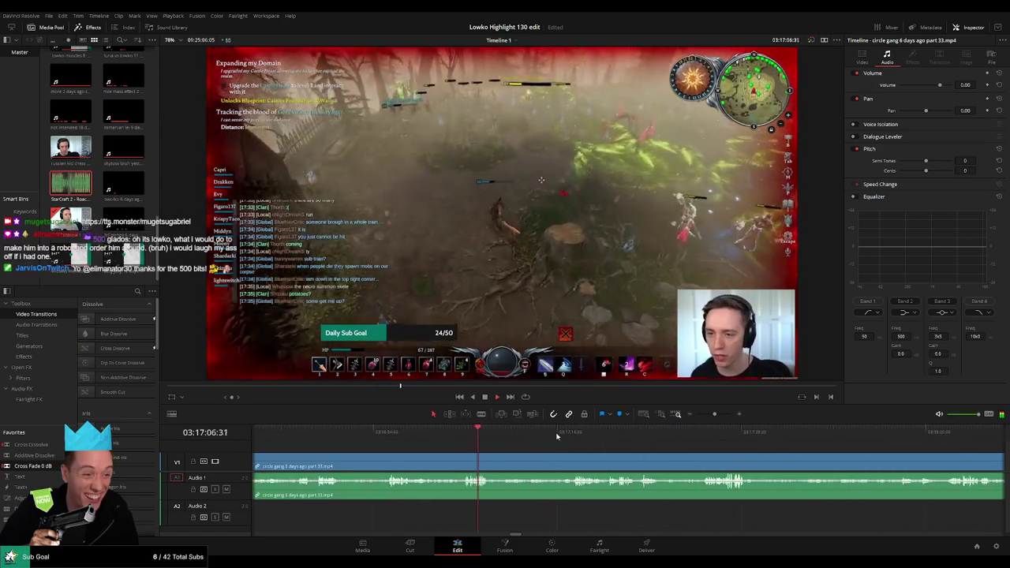
left_click(561, 437)
key("space")
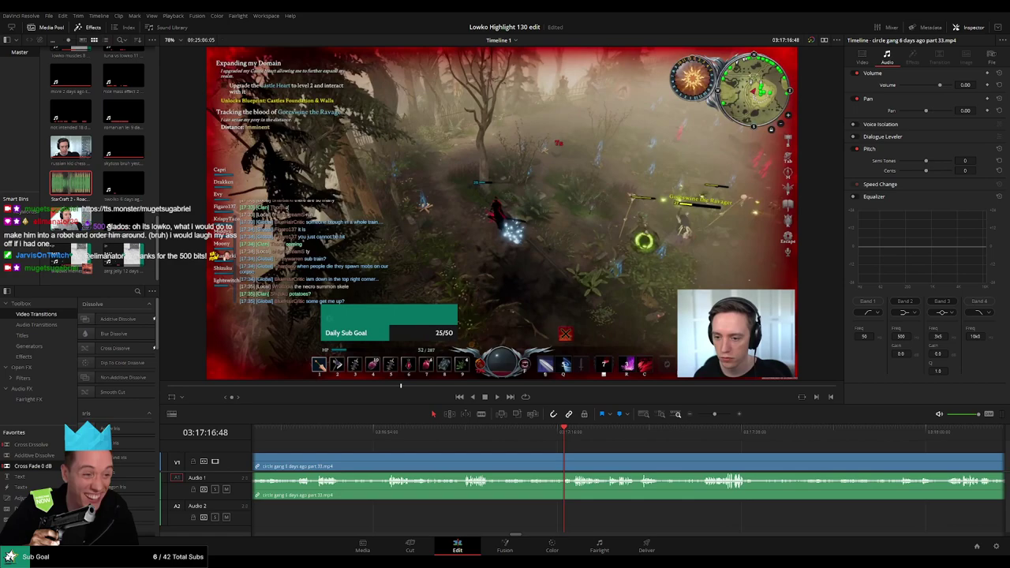
key("space")
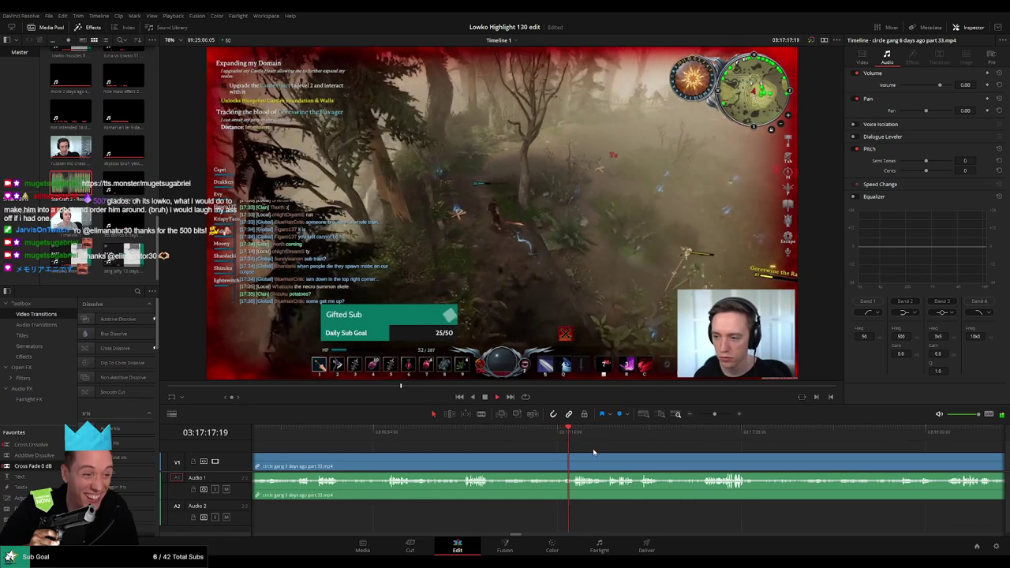
left_click_drag(606, 455, 481, 447)
left_click(476, 433)
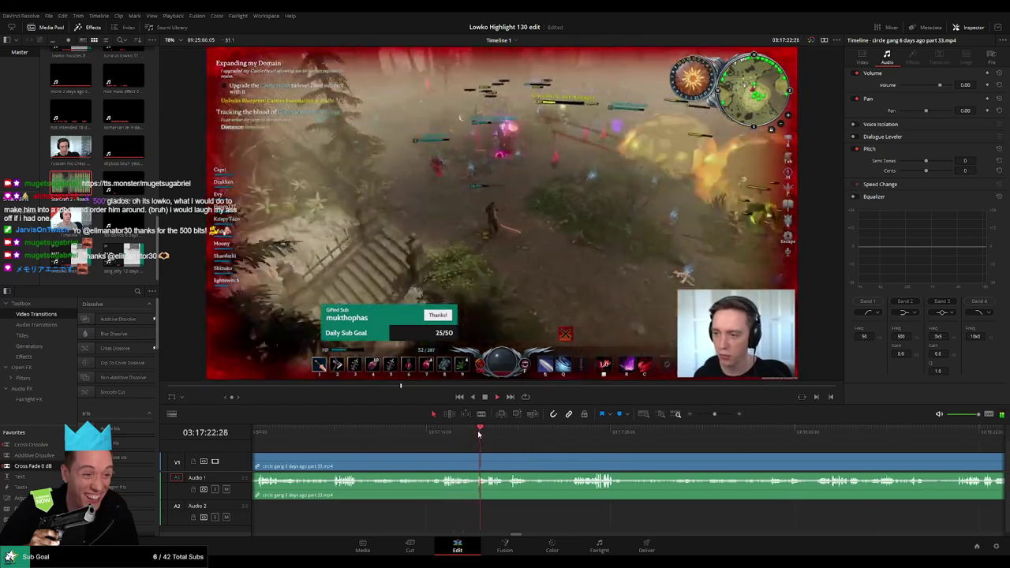
left_click_drag(542, 460, 469, 452)
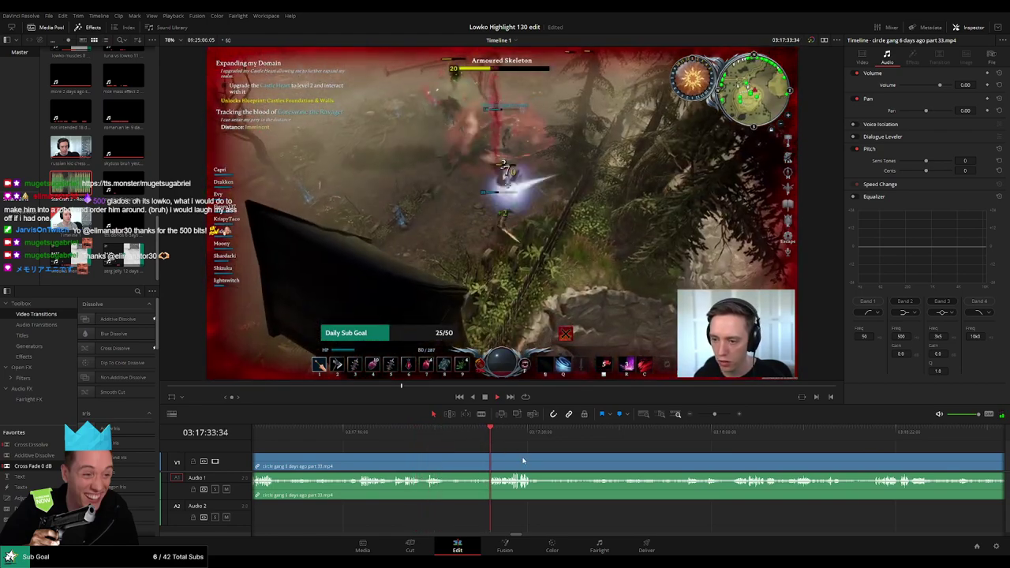
key("space")
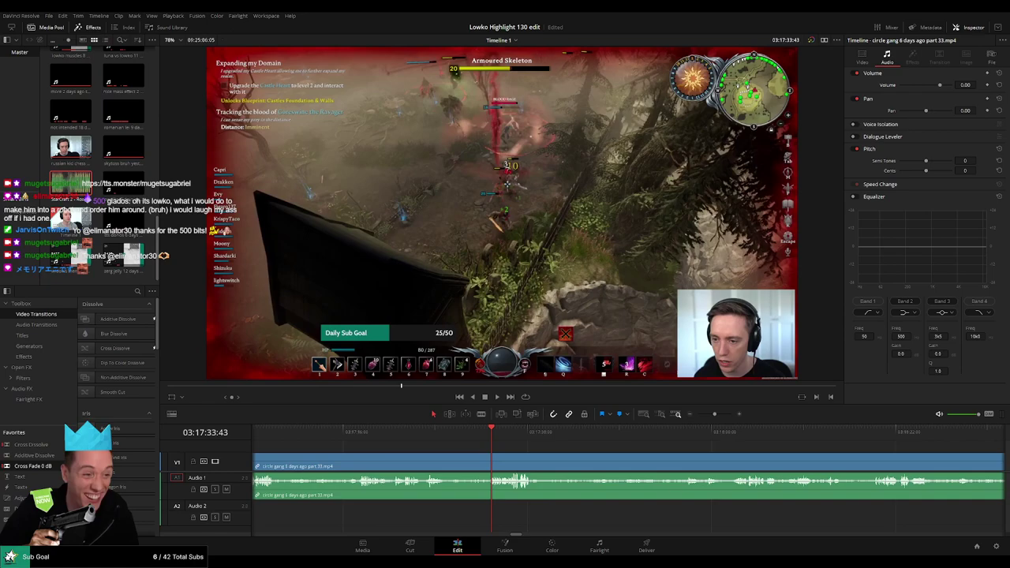
Step: Skim the remaining part 33 boss fight up to the V Blood extraction at about 03:19:25
scroll(473, 447, "right", 3)
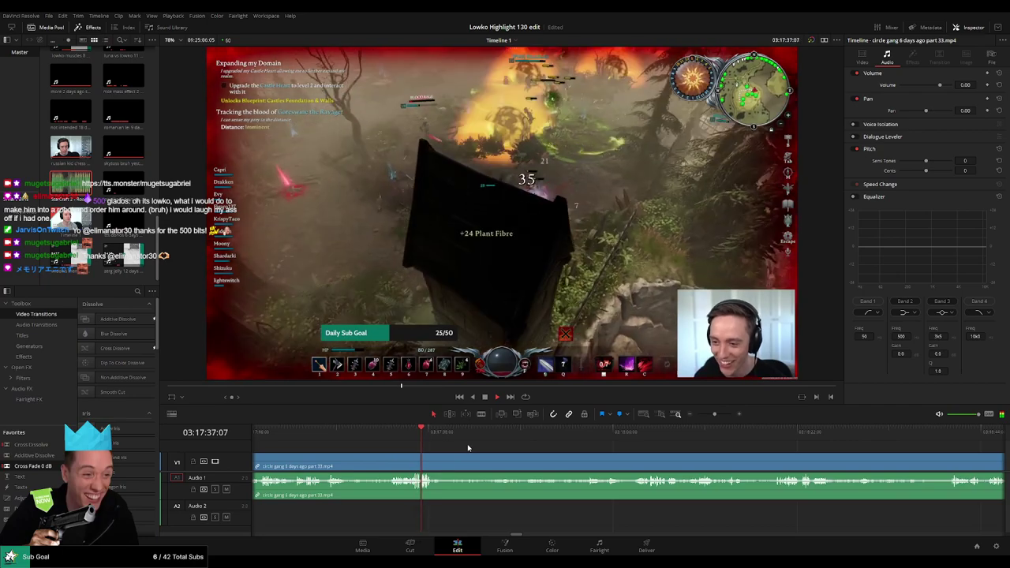
left_click(635, 432)
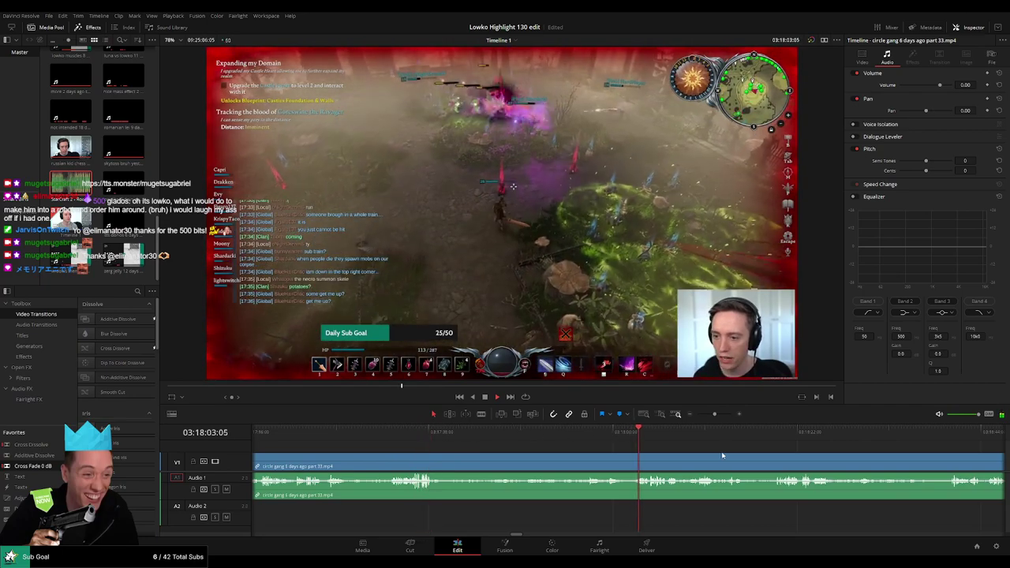
scroll(722, 455, "right", 6)
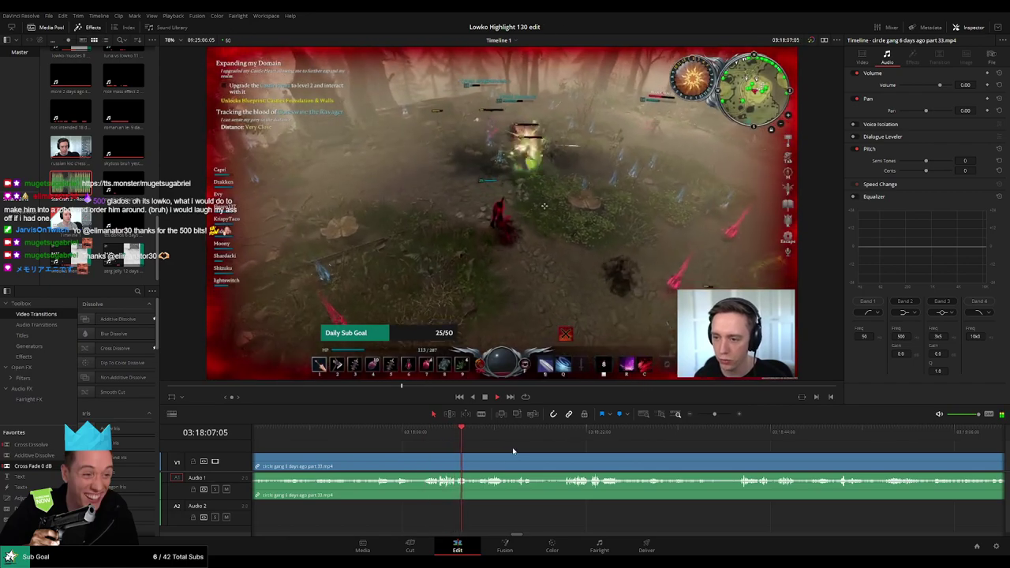
left_click(489, 438)
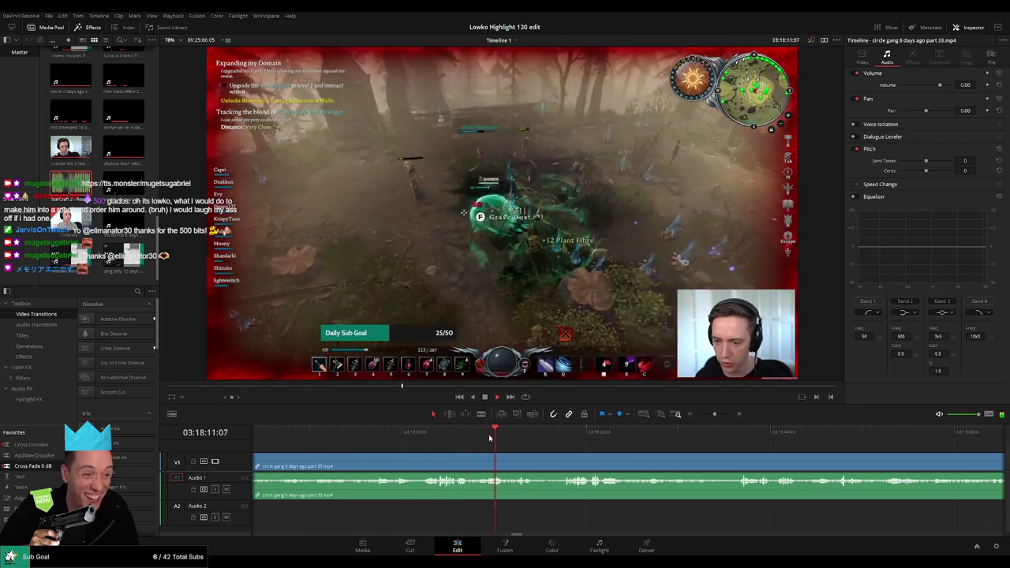
left_click(519, 435)
left_click(563, 434)
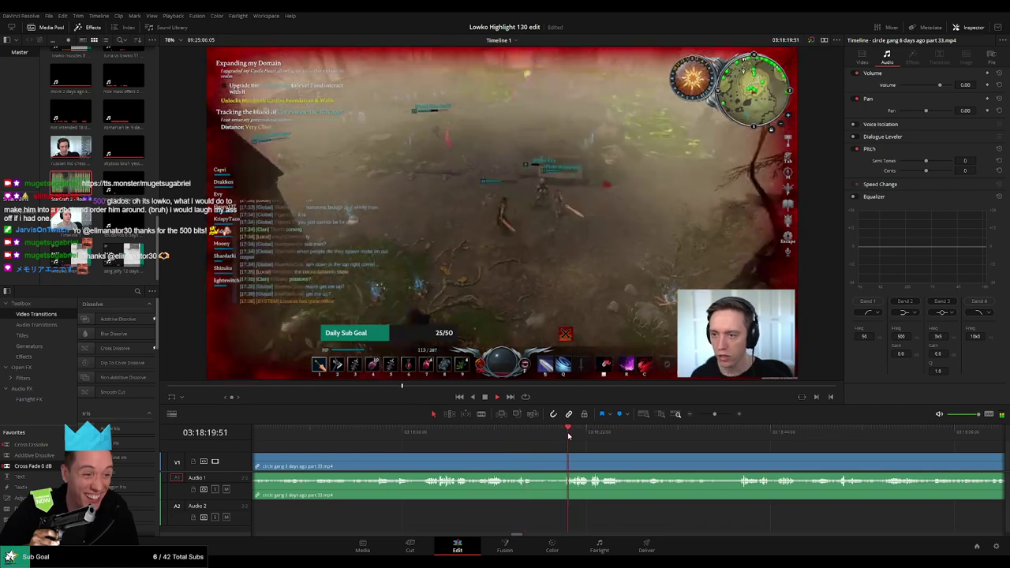
left_click_drag(641, 448, 526, 448)
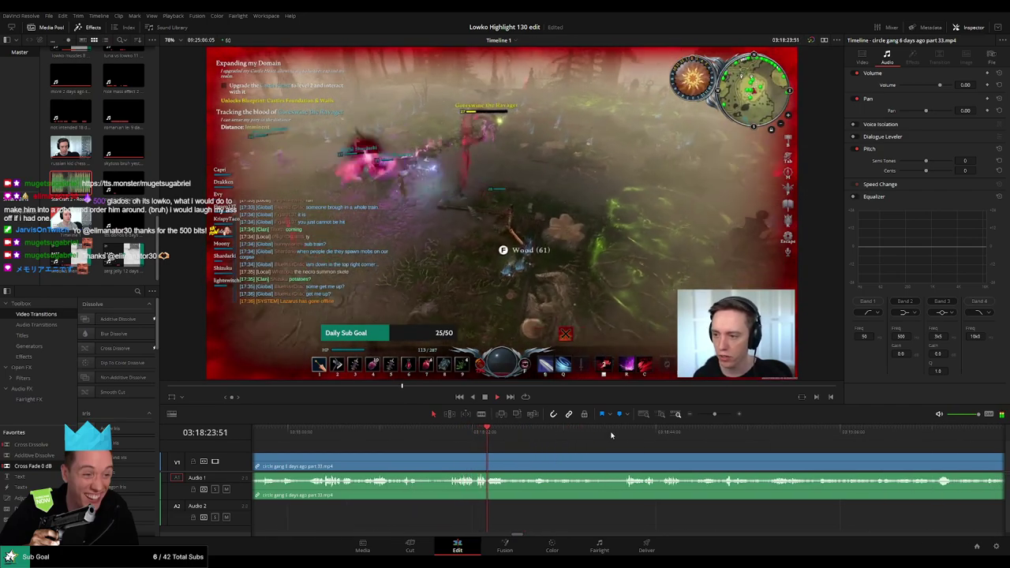
left_click(620, 432)
left_click_drag(700, 450, 502, 448)
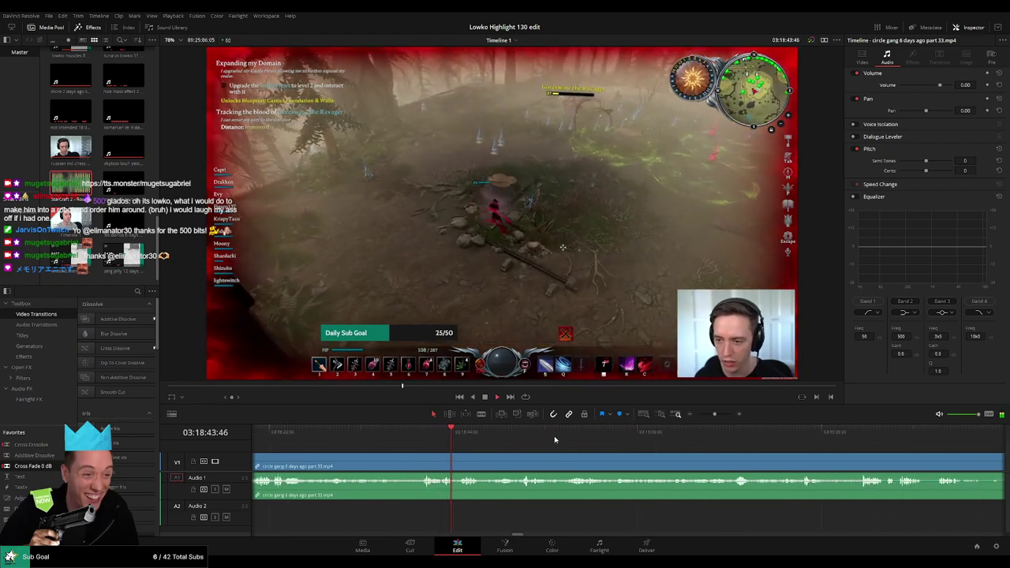
left_click(581, 434)
left_click_drag(803, 438, 587, 444)
left_click(485, 433)
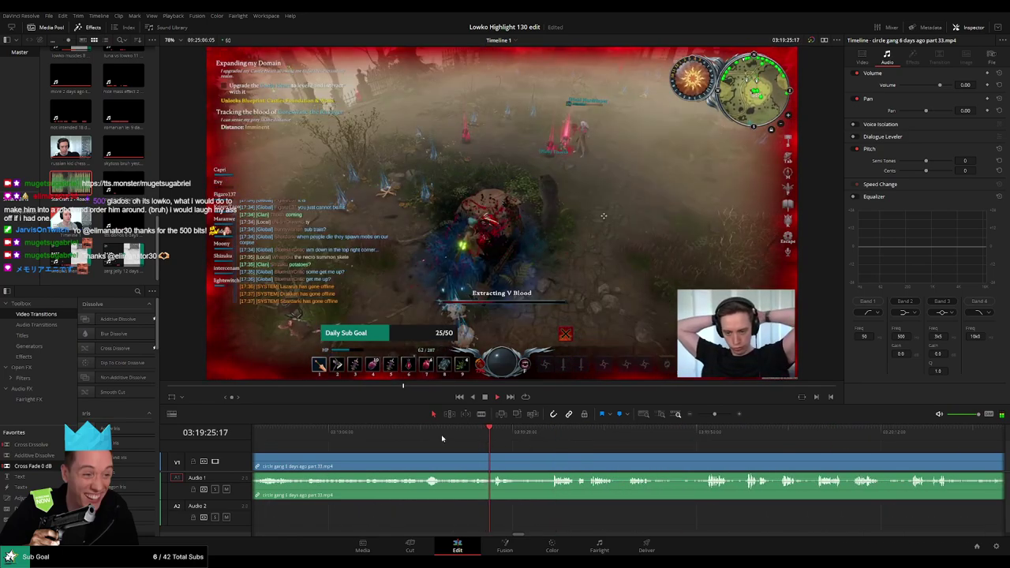
left_click(429, 434)
left_click(490, 435)
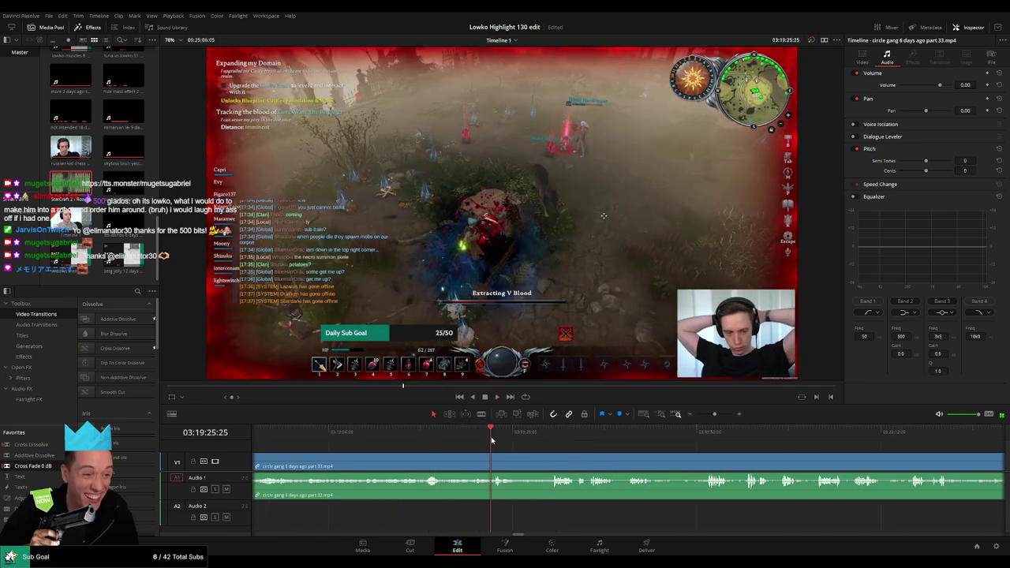
Step: Review part 33 from just after the V Blood extraction at about 03:19:55 to the Goreswine the Ravager entry near 03:20:34
left_click(721, 439)
mouse_move(715, 414)
left_mouse_down()
mouse_move(701, 415)
mouse_move(711, 414)
left_mouse_up()
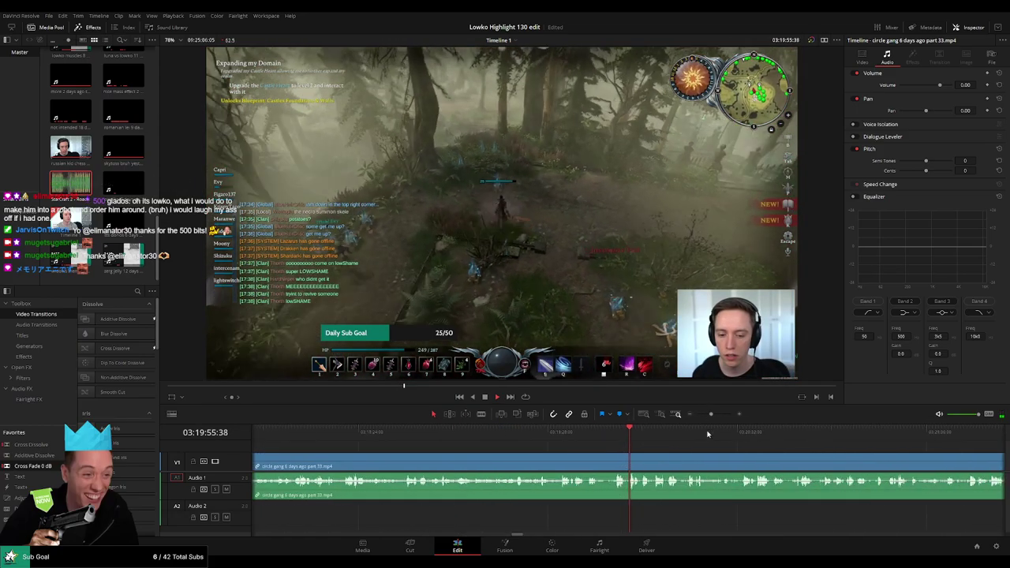
left_click_drag(654, 451, 531, 450)
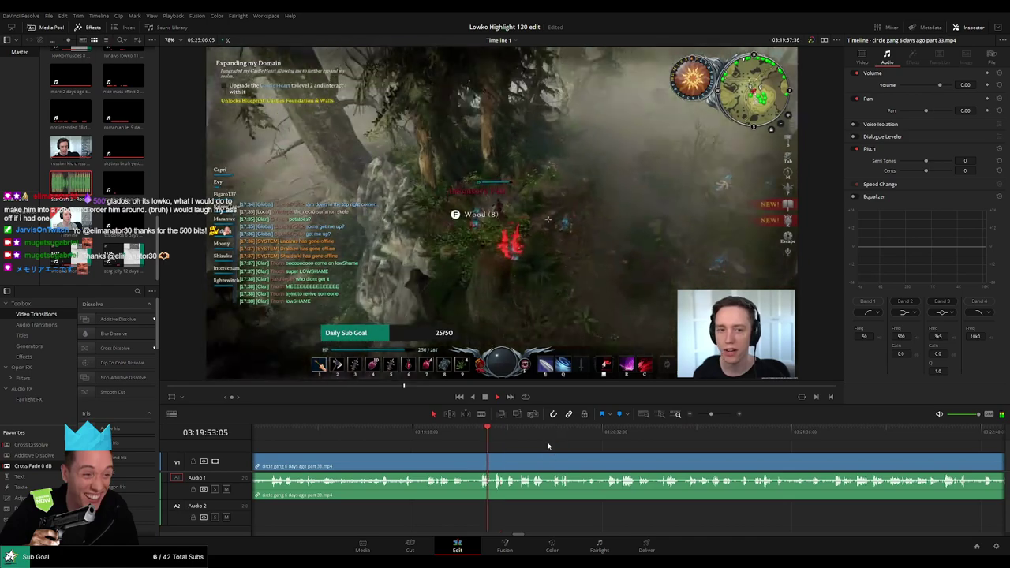
left_click_drag(559, 451, 461, 446)
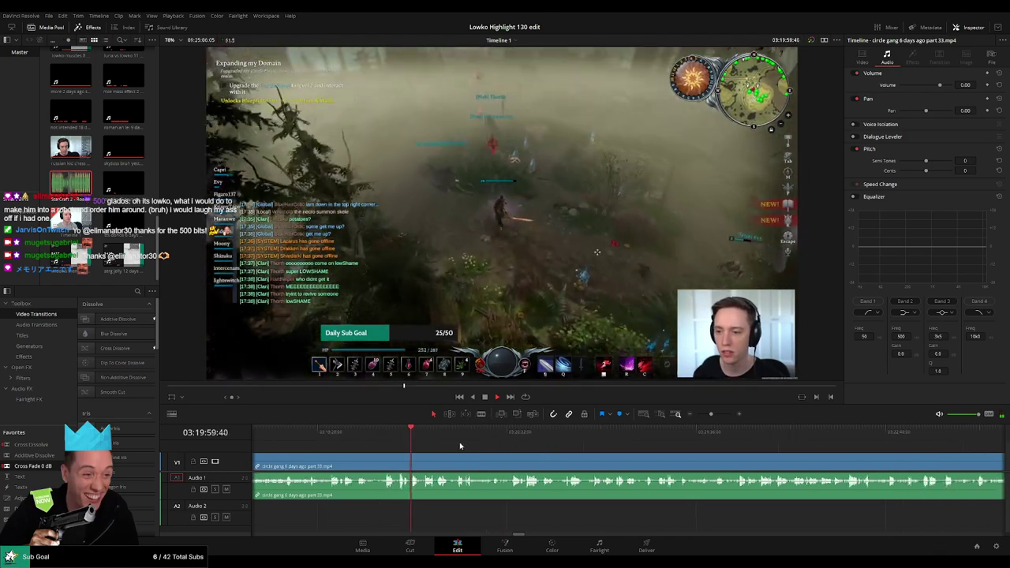
scroll(457, 448, "right", 1)
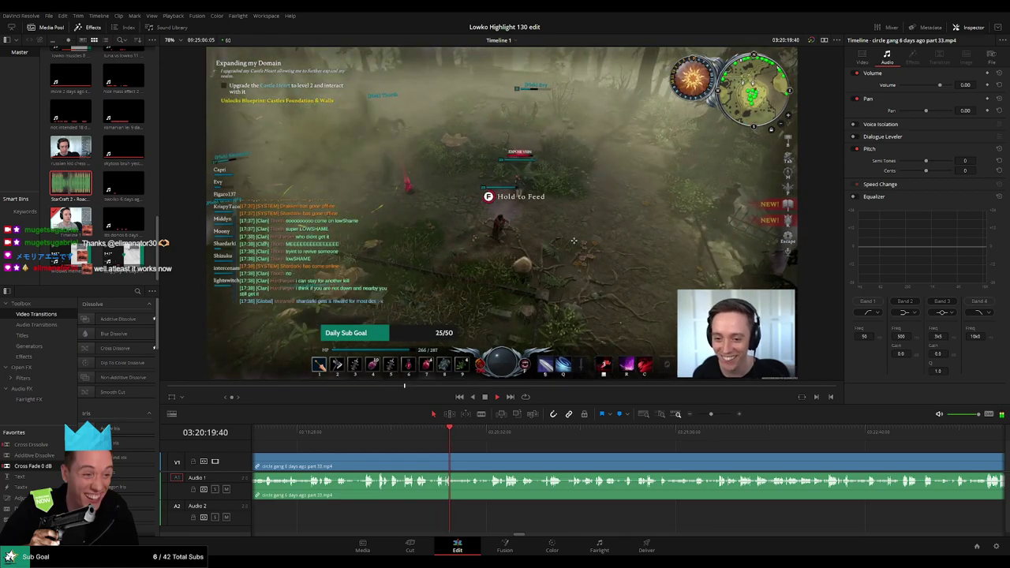
scroll(353, 444, "right", 2)
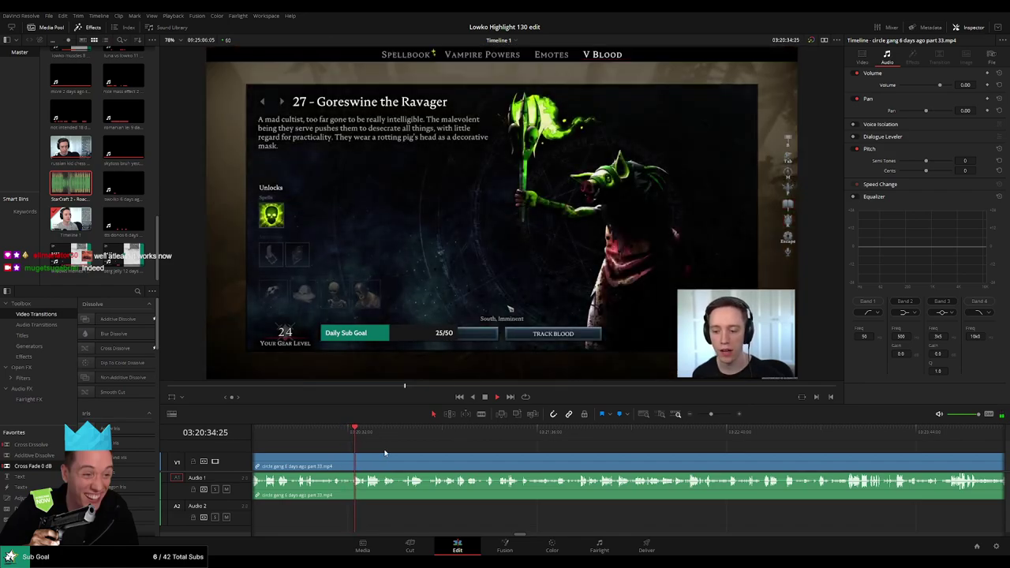
Step: Review part 33 from the Goreswine the Ravager entry through the inventory scenes to about 03:22:18
left_click_drag(386, 451, 329, 444)
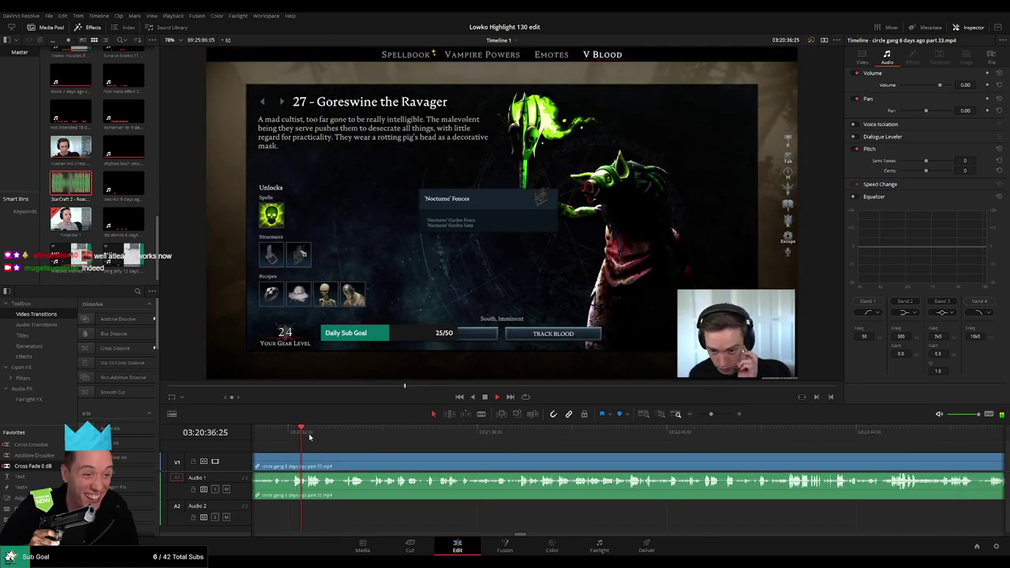
left_click(309, 437)
left_click(322, 438)
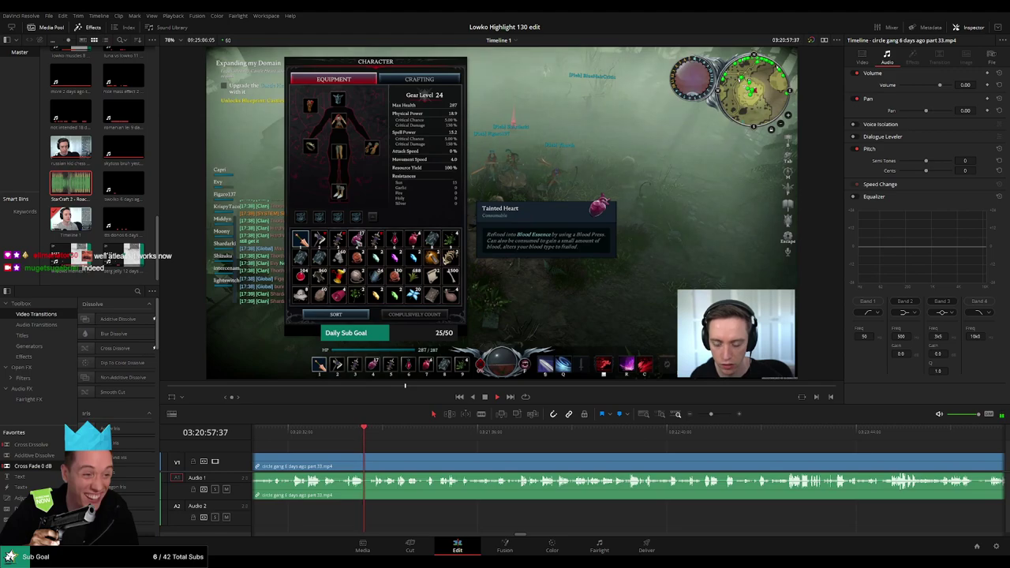
scroll(326, 465, "right", 1)
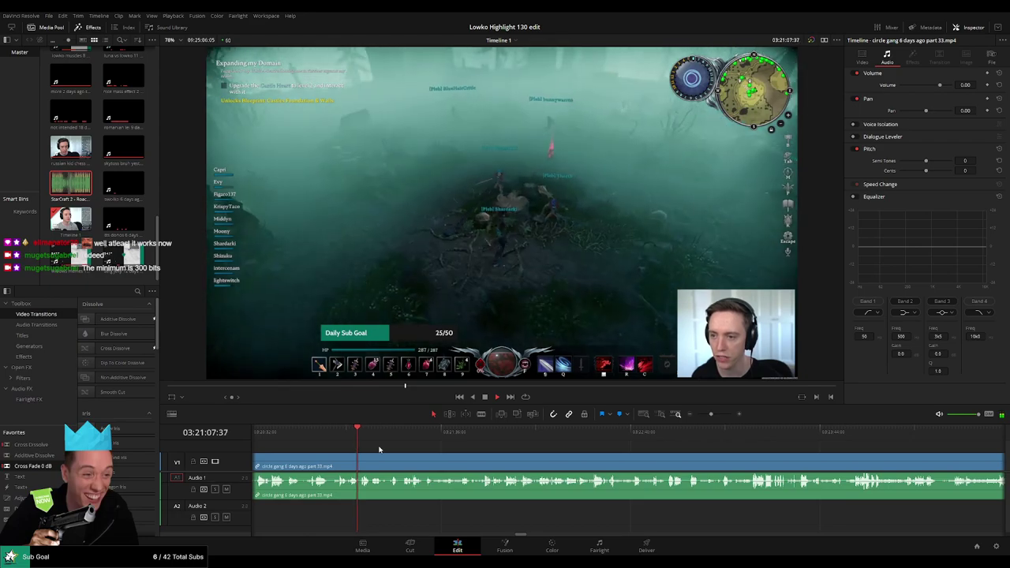
left_click_drag(397, 452, 333, 451)
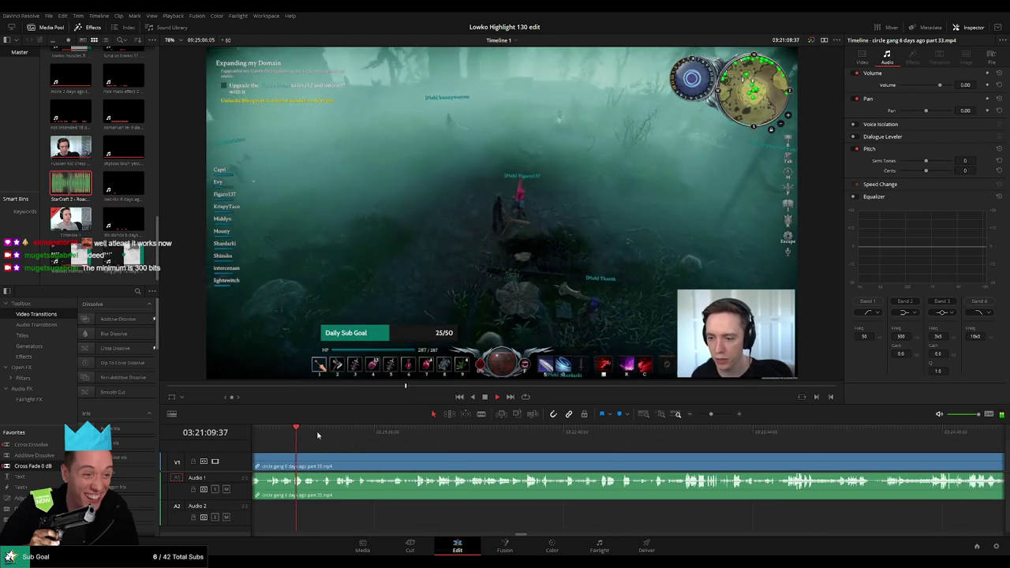
left_click(334, 432)
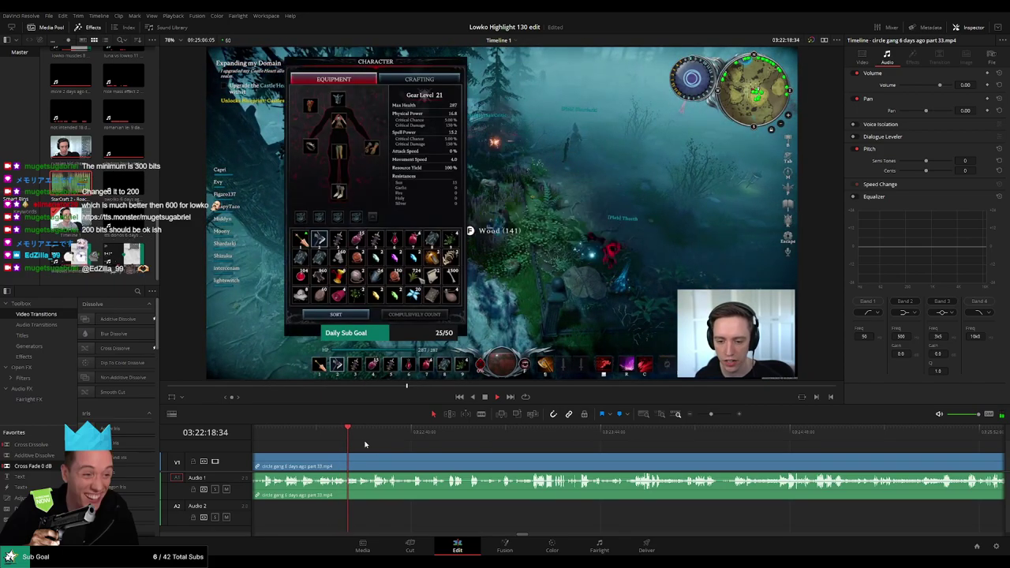
Step: Skim the Wolf Form scene around 03:23:25 and go back to about 03:22:41 to find where it starts
left_click_drag(372, 433, 544, 436)
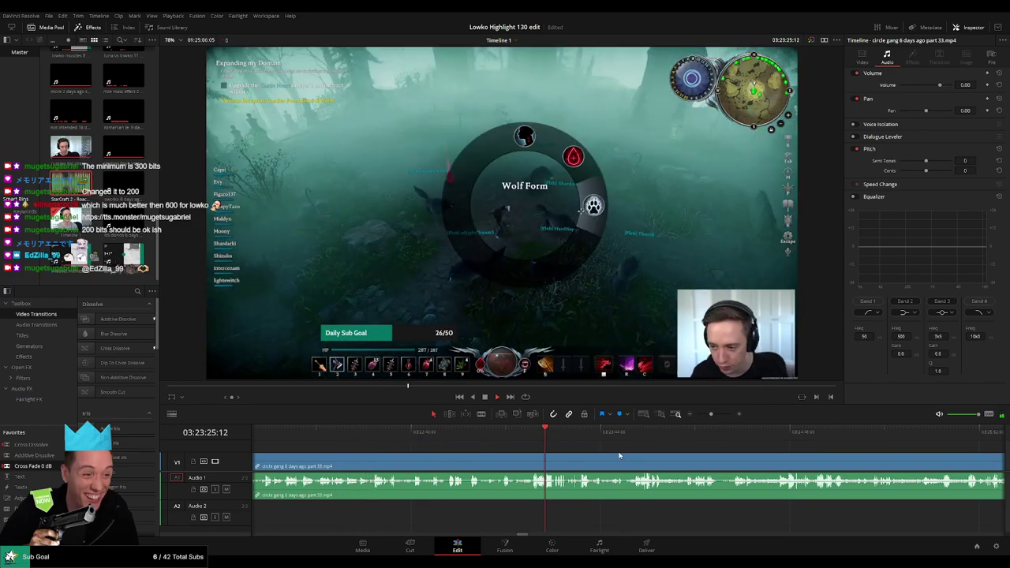
scroll(560, 455, "right", 2)
left_click(416, 430)
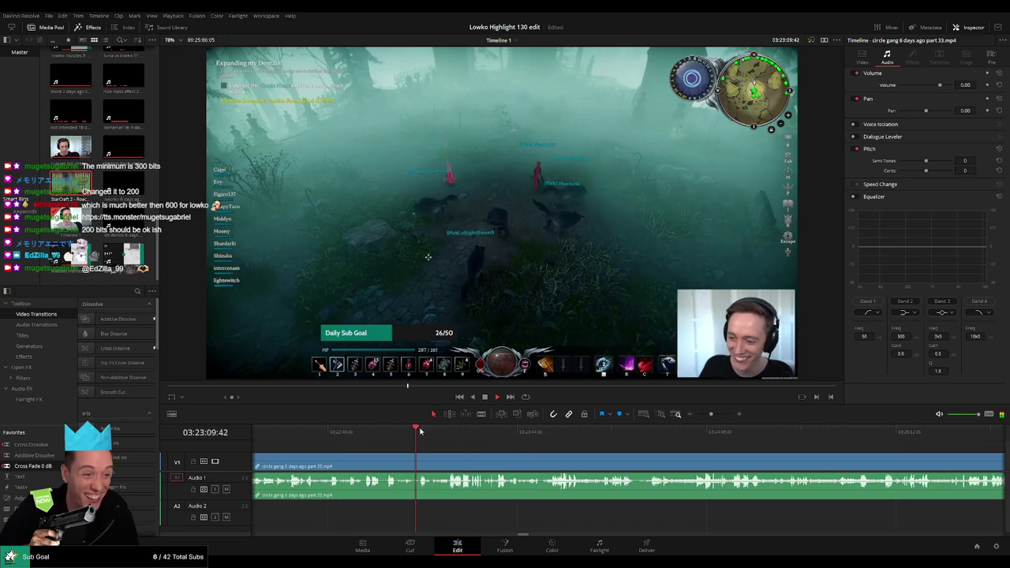
left_click(377, 433)
scroll(513, 451, "up", 3)
left_click(500, 434)
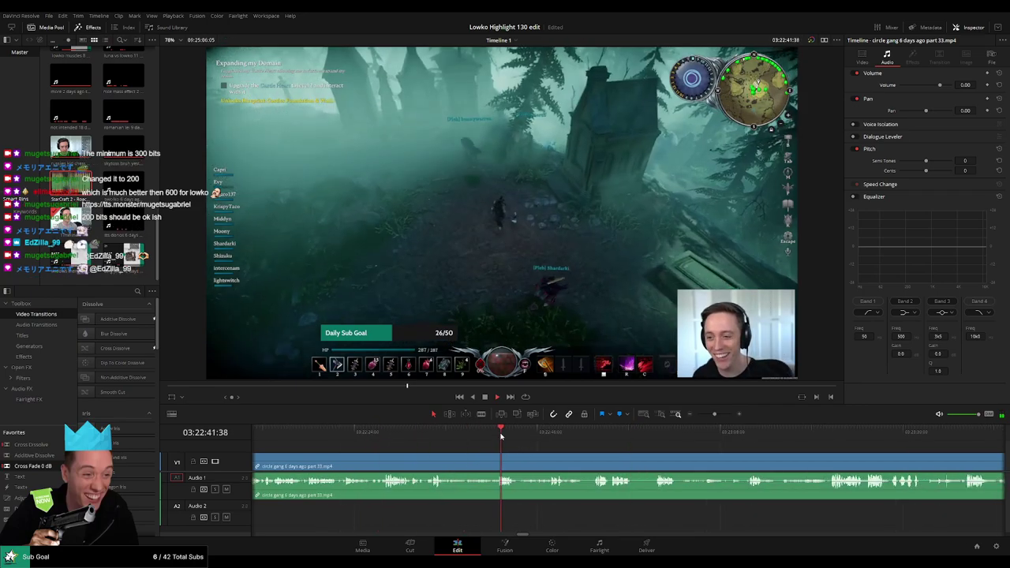
Step: Split part 33 at about 03:22:52, where the wolf gathering begins, and ripple delete all part 33 footage before the cut
scroll(489, 439, "right", 2)
left_click(457, 435)
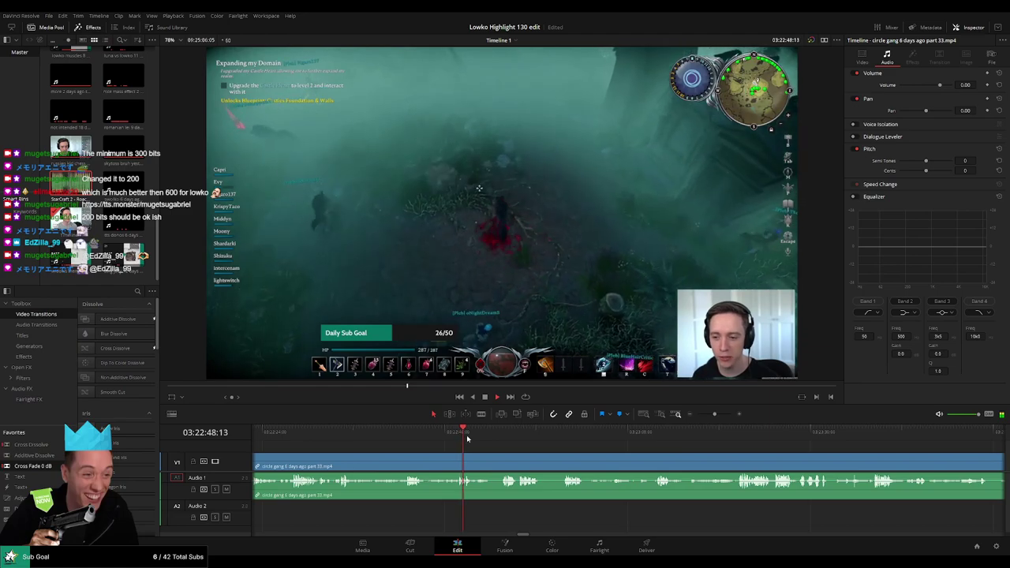
left_click(495, 434)
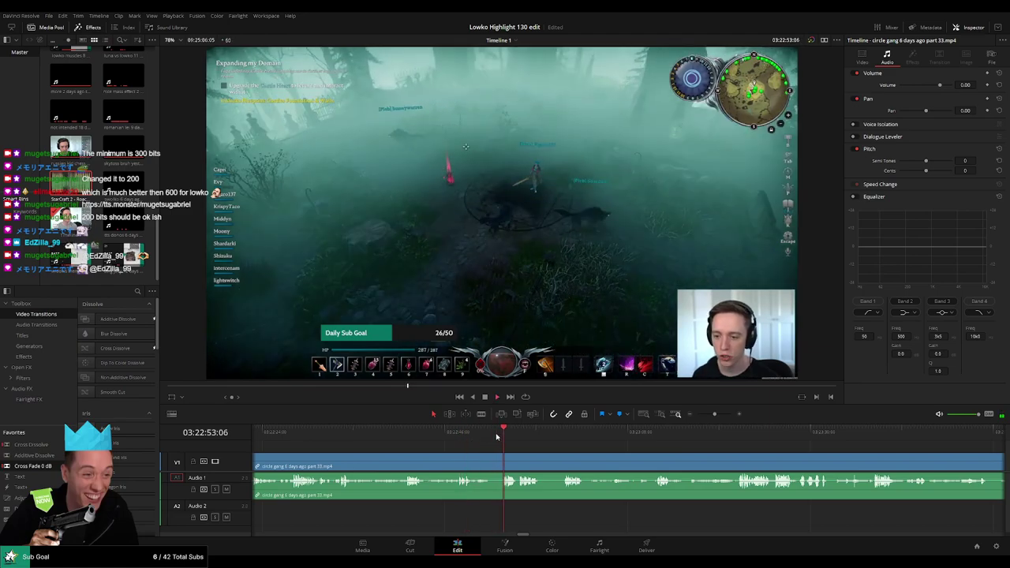
left_click(494, 434)
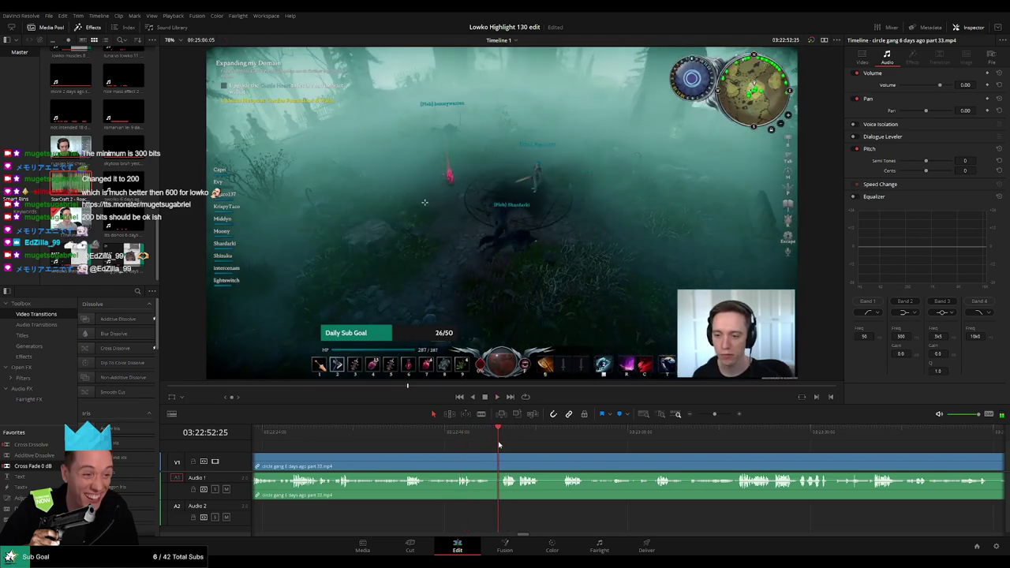
left_click(493, 435)
key("space")
key("ctrl+b")
left_click(468, 463)
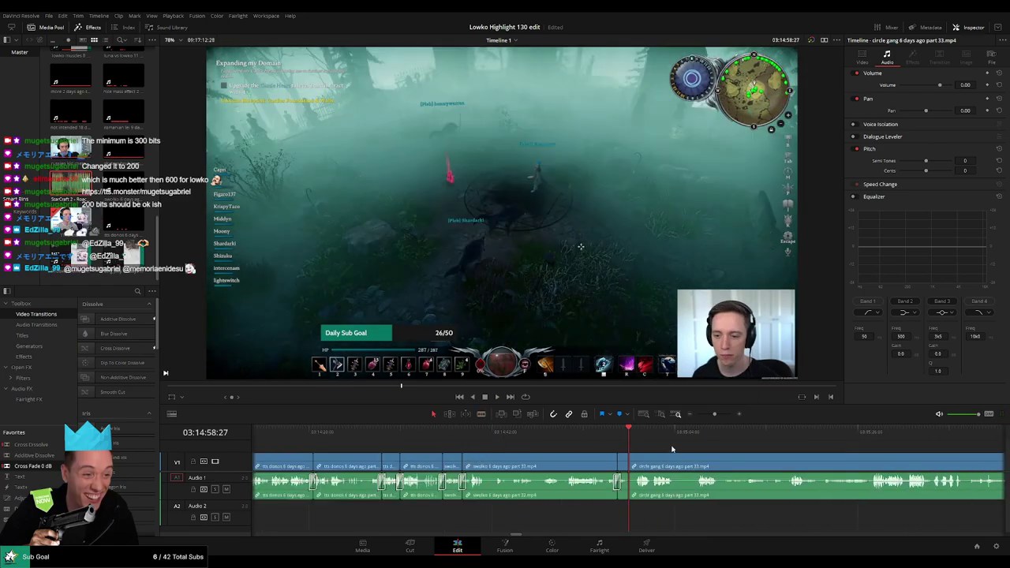
Step: Add an audio cross fade at the new join between parts 32 and 33 and play back across it
key("space")
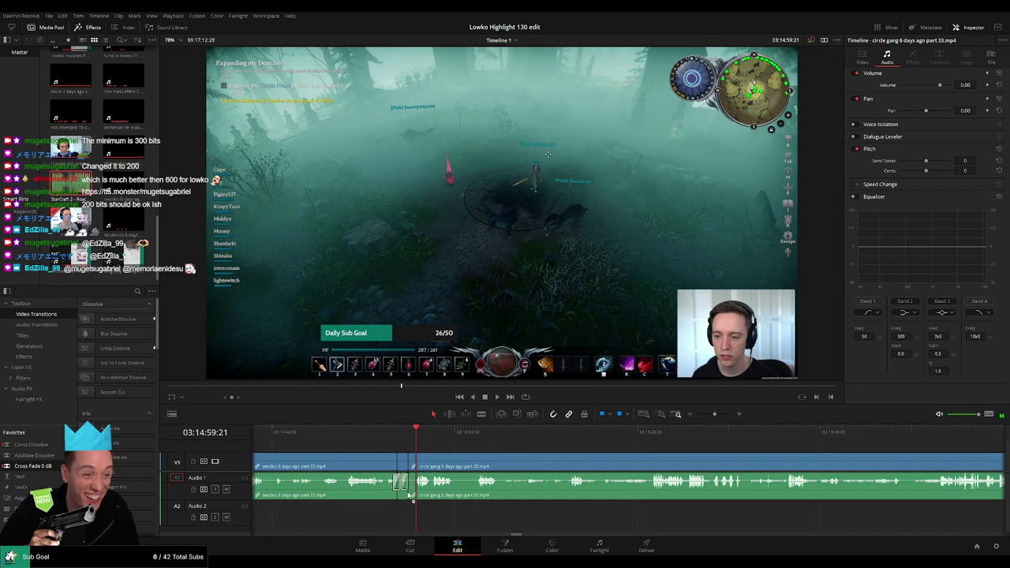
left_click(394, 439)
key("space")
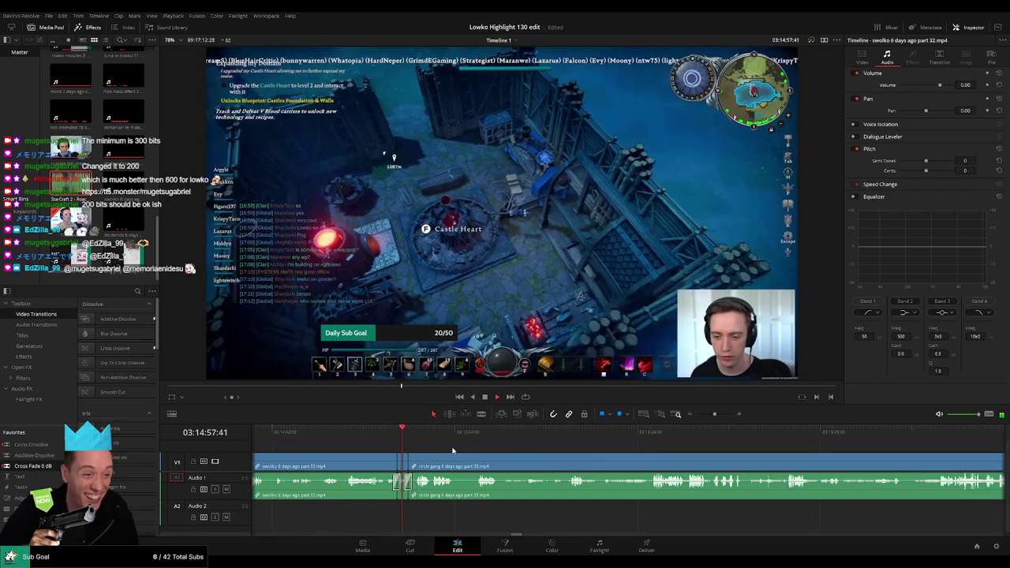
Step: Review the wolf gathering scene of part 33 from the join to about 03:15:50
scroll(449, 446, "right", 2)
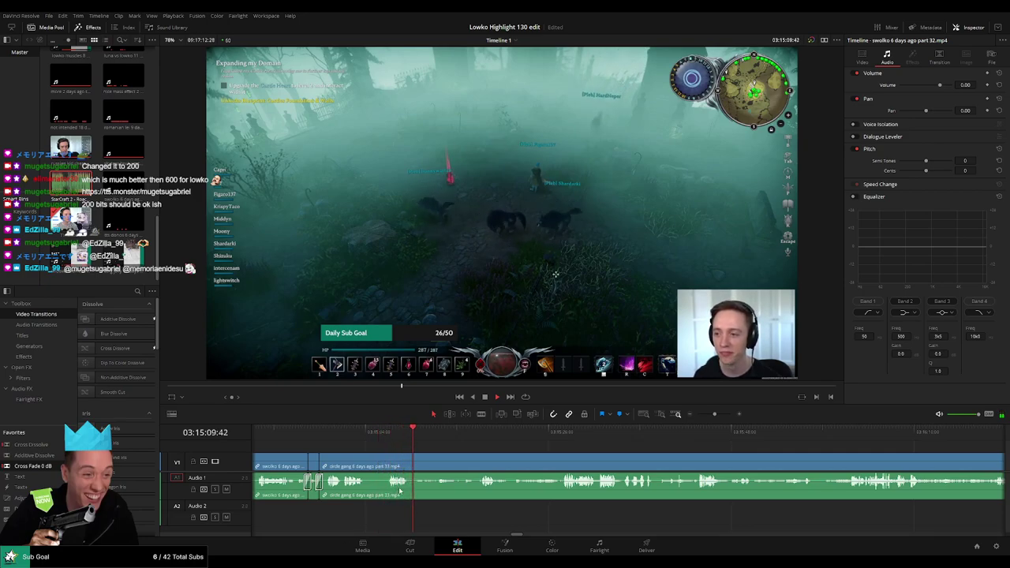
scroll(387, 444, "right", 3)
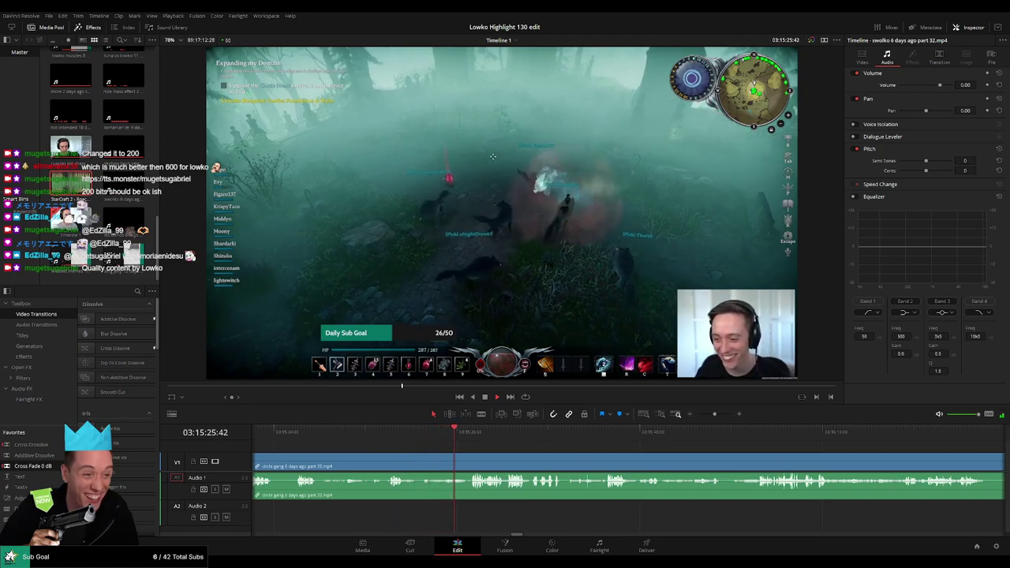
left_click_drag(513, 450, 374, 446)
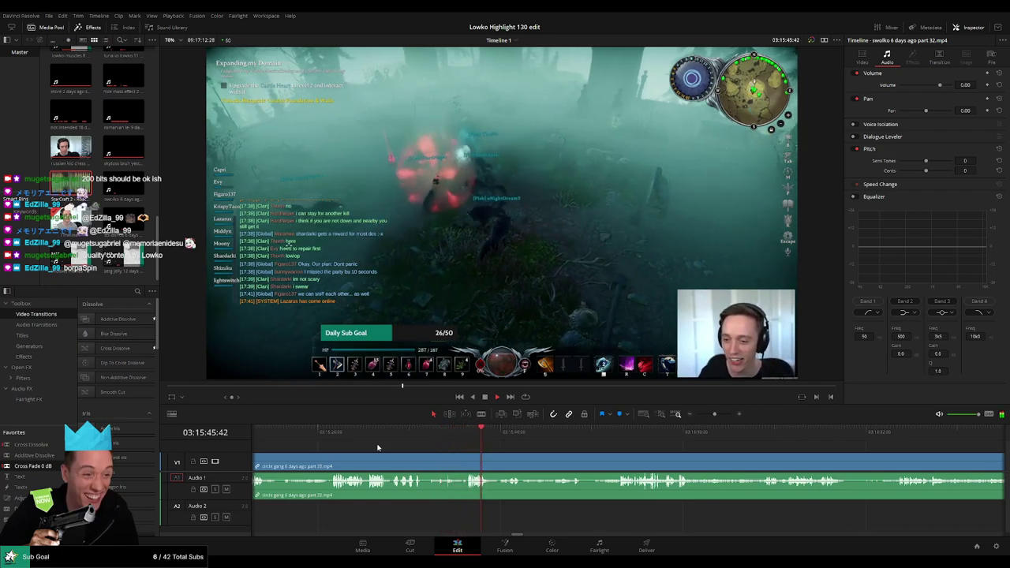
left_click_drag(504, 469, 434, 453)
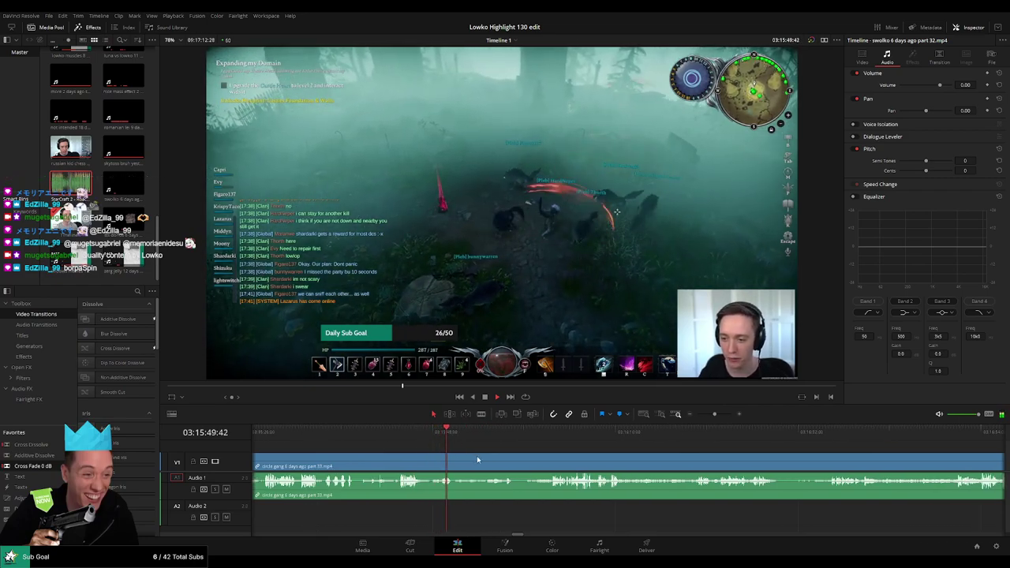
scroll(414, 443, "right", 2)
key("ctrl+b")
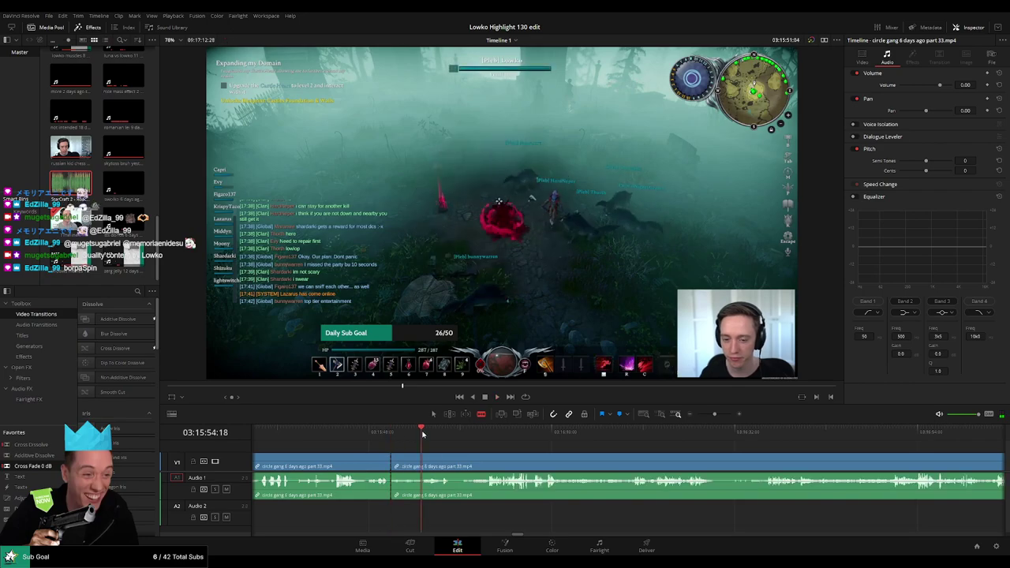
key("ctrl+z")
left_click(470, 436)
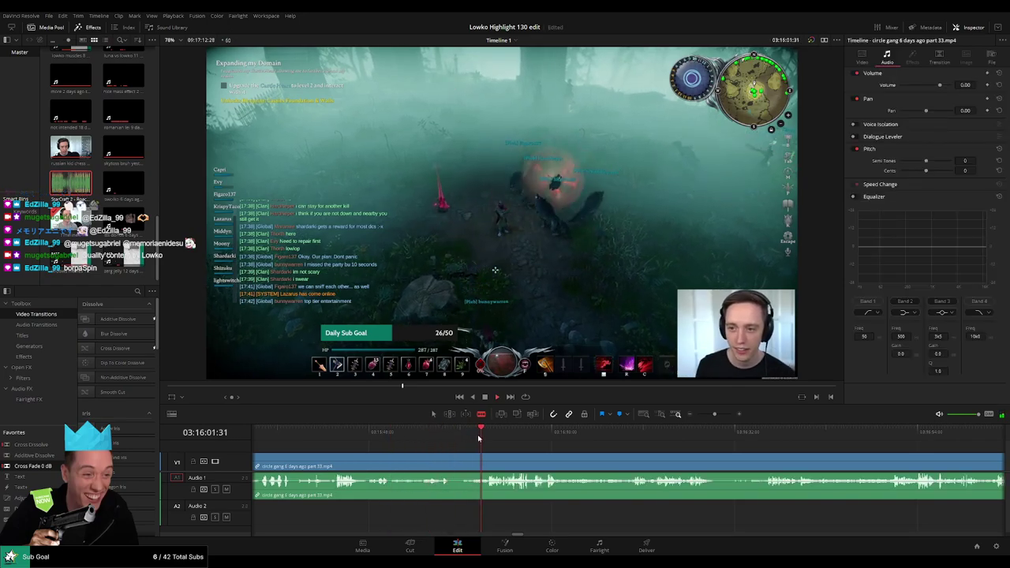
left_click(450, 459)
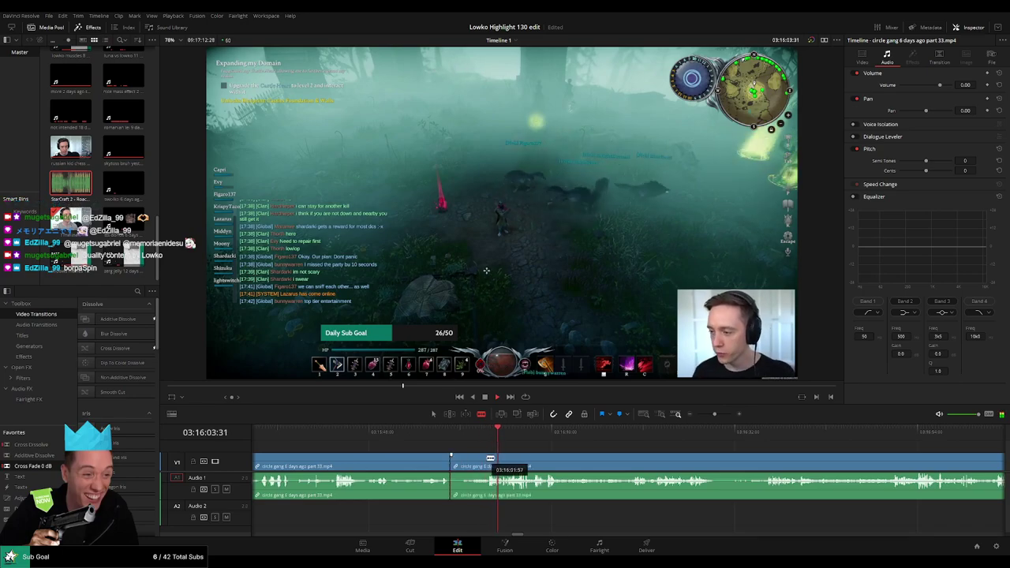
key("ctrl+z")
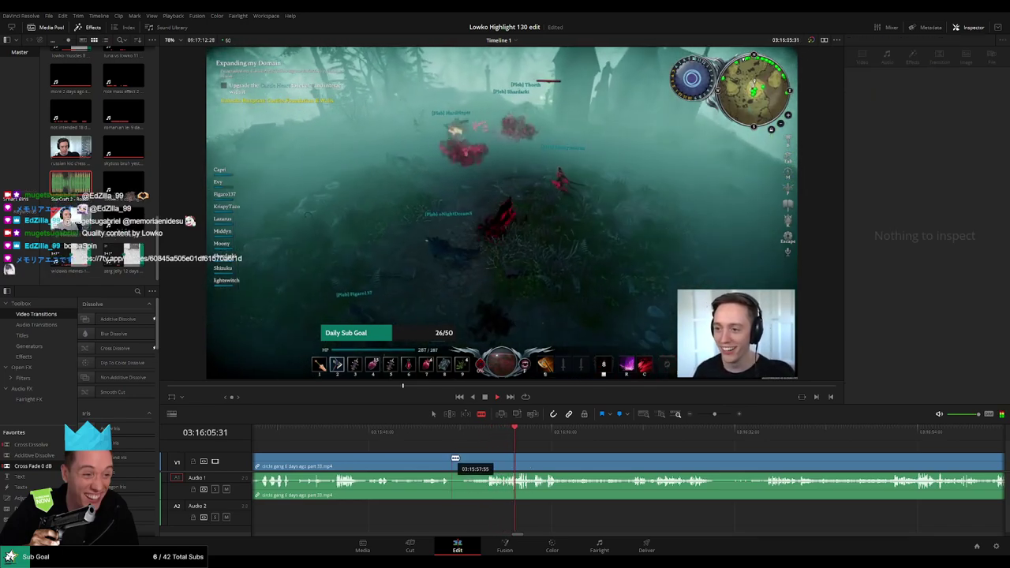
Step: Cut out part 33 between about 03:15:57 and 03:16:01, cross fade the audio at the join and play on to 03:16:14
left_click(451, 459)
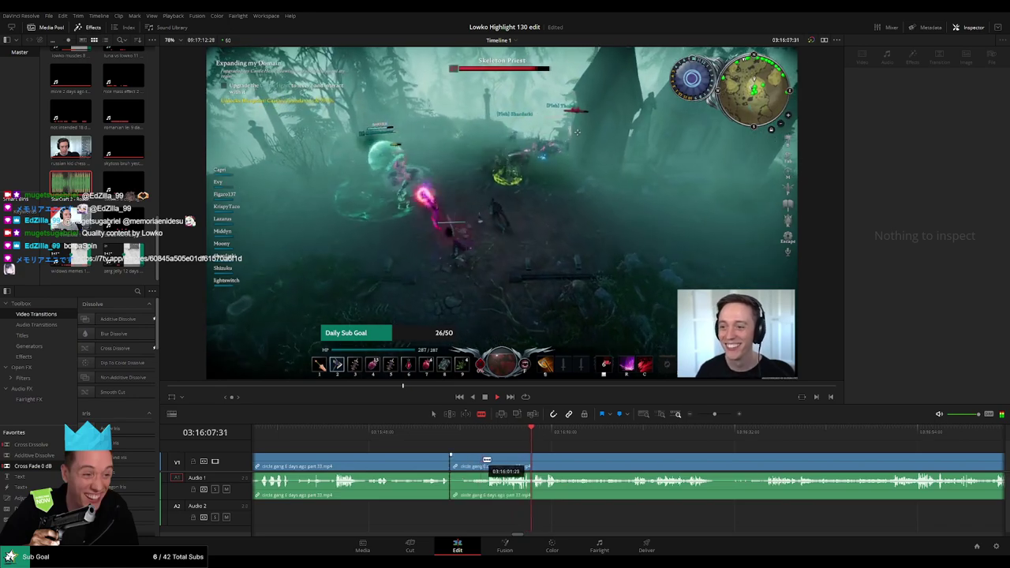
left_click(490, 459)
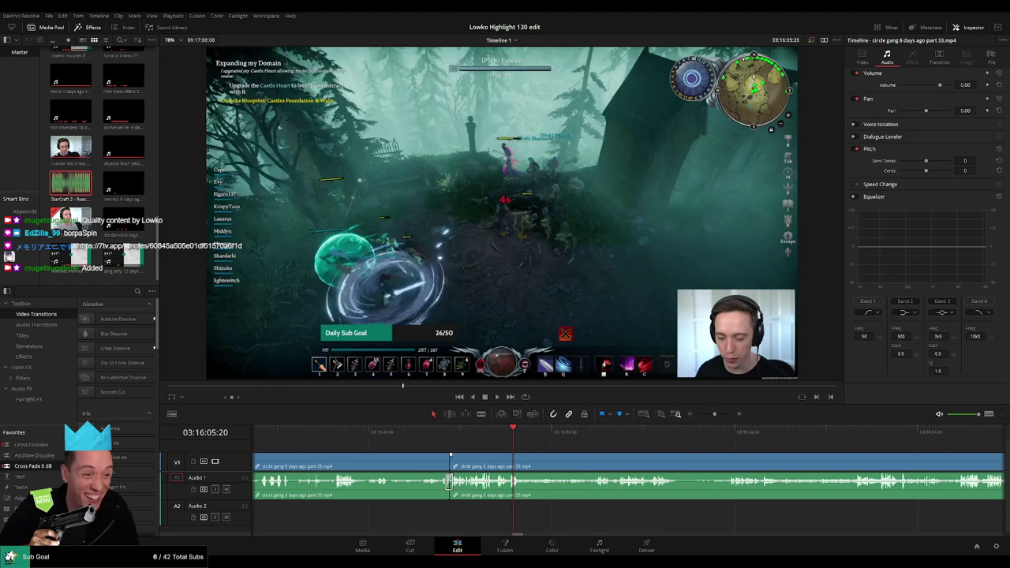
key("space")
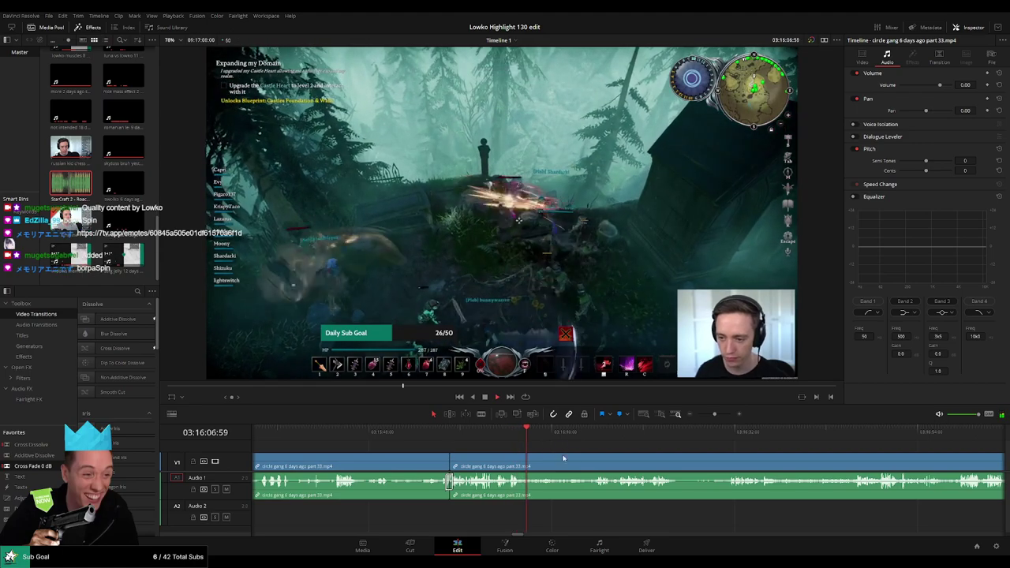
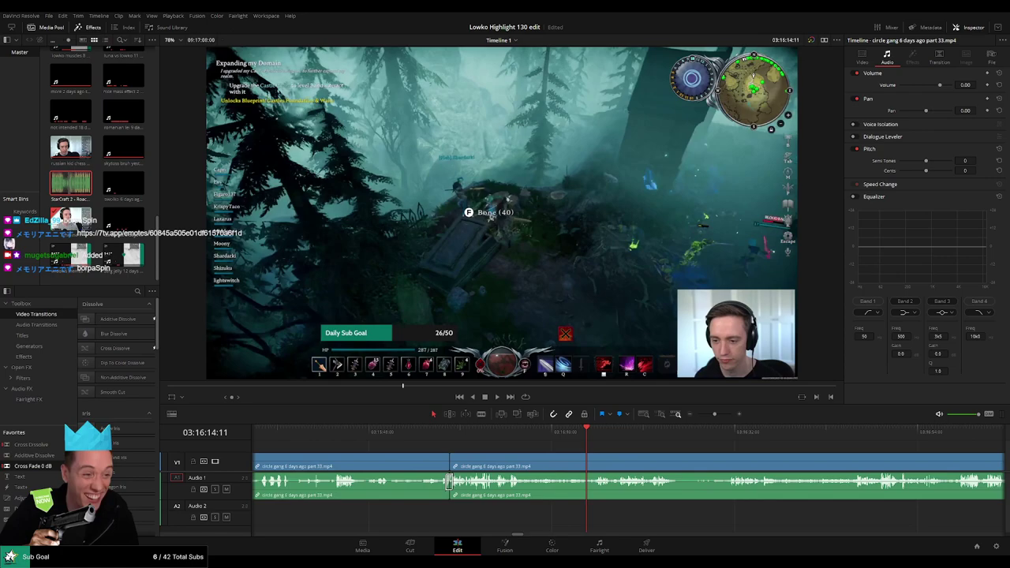
key("space")
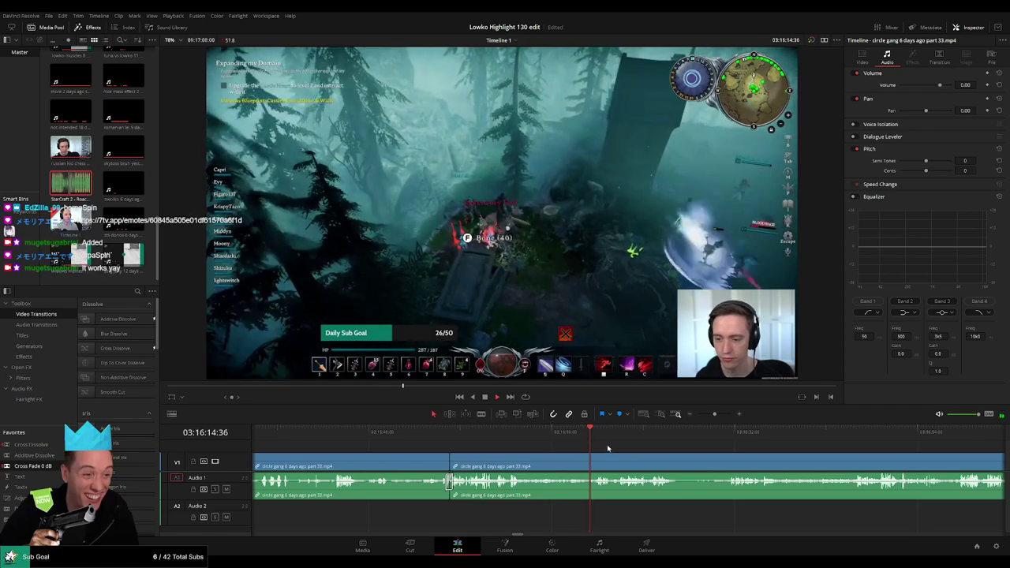
Step: Cut out part 33 between about 03:16:25 and 03:16:31 and cross fade the audio at the join
left_click_drag(603, 448, 527, 444)
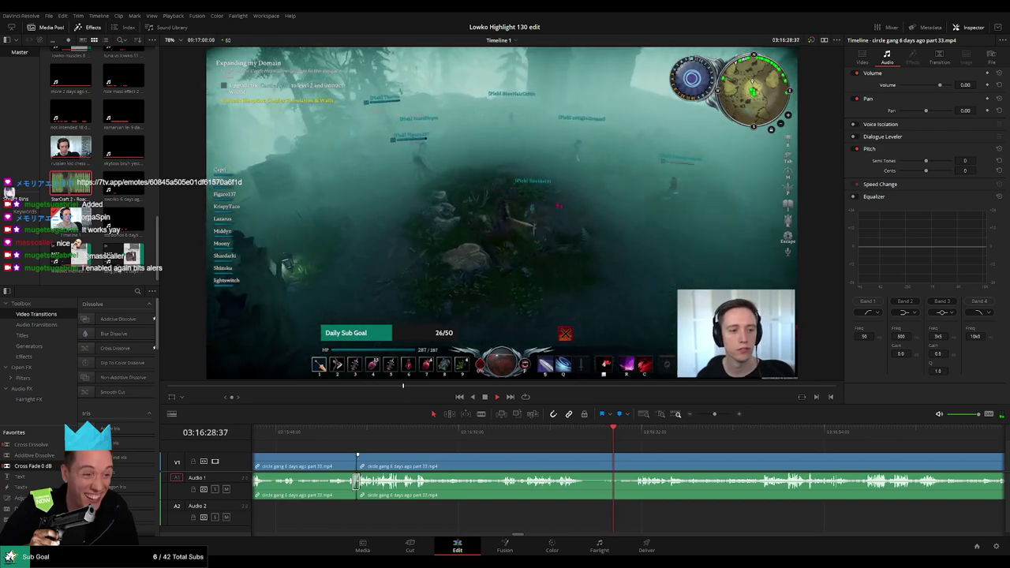
left_click(567, 433)
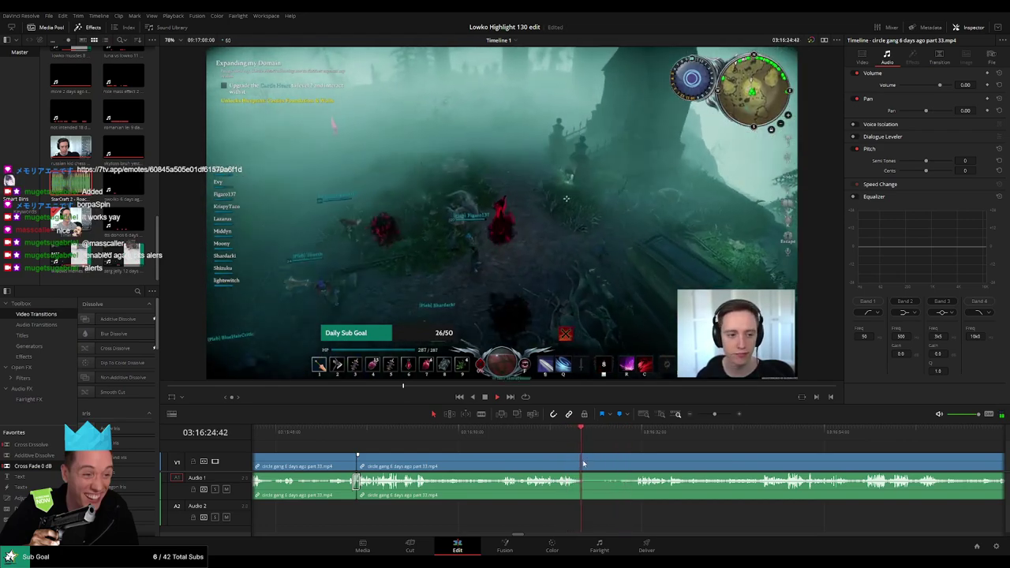
key("ctrl+b")
left_click(629, 435)
left_click_drag(672, 447, 575, 449)
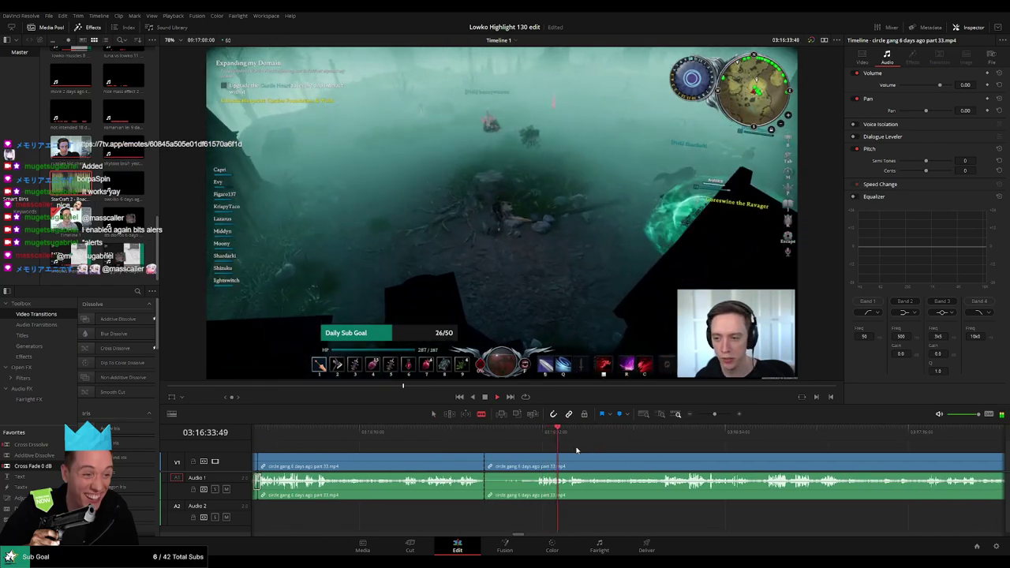
left_click_drag(576, 453, 639, 442)
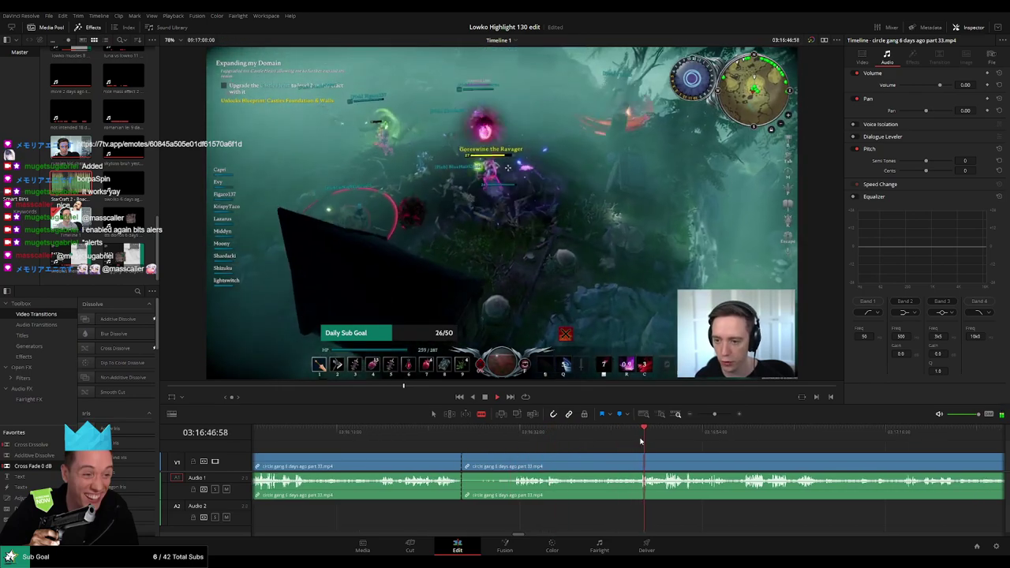
left_click(512, 457)
key("a")
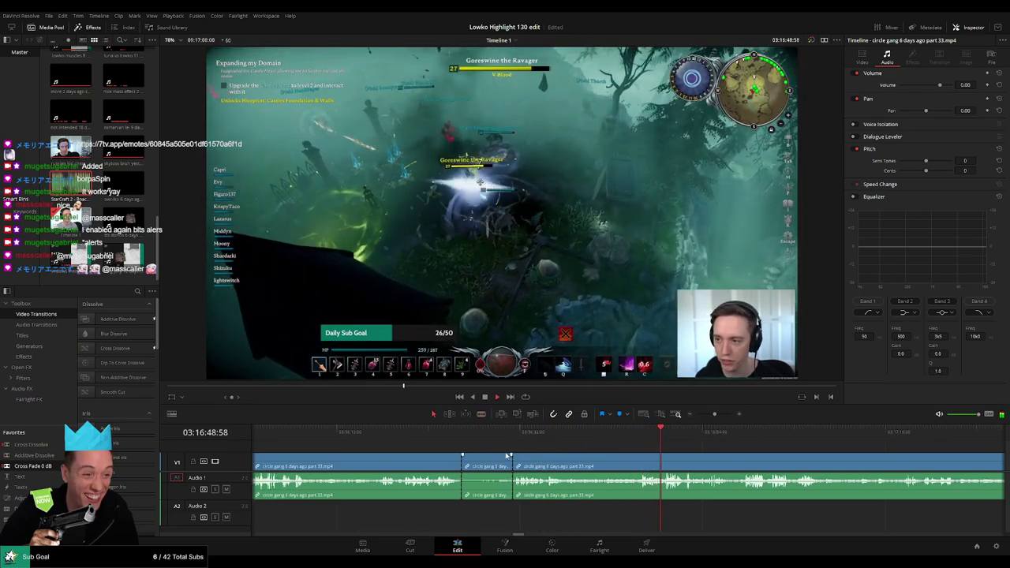
left_click(495, 464)
key("Delete")
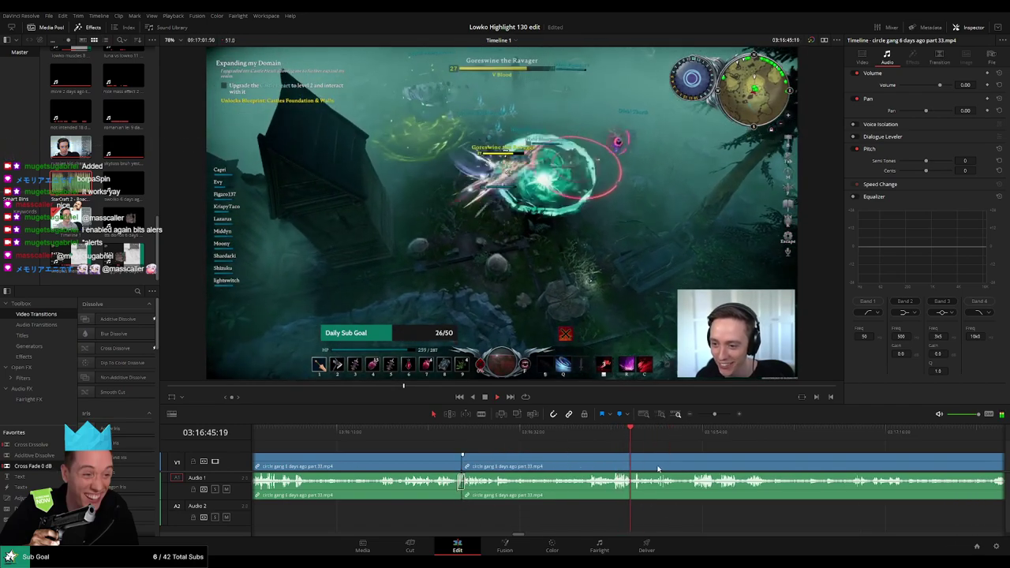
Step: Play on through the boss fight, cut out part 33 between about 03:17:02 and 03:17:12 and cross fade the audio at the join
left_click_drag(658, 468, 543, 458)
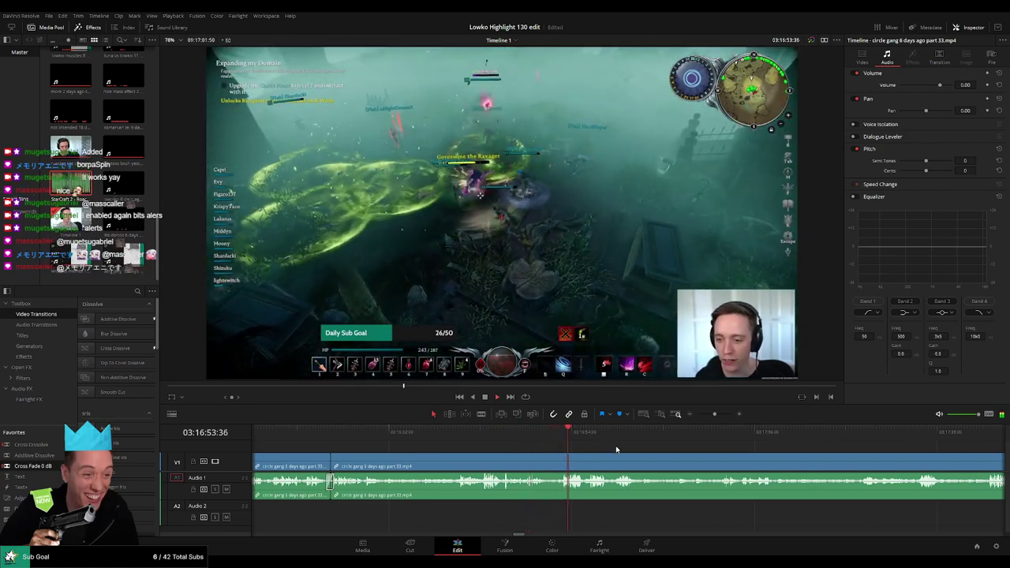
left_click_drag(544, 446, 392, 474)
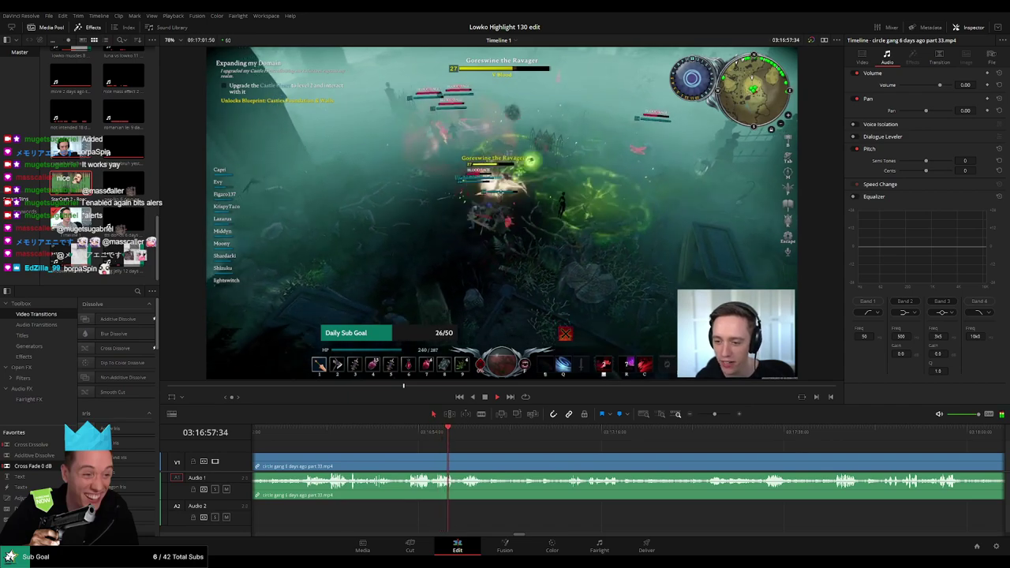
left_click_drag(513, 439, 478, 454)
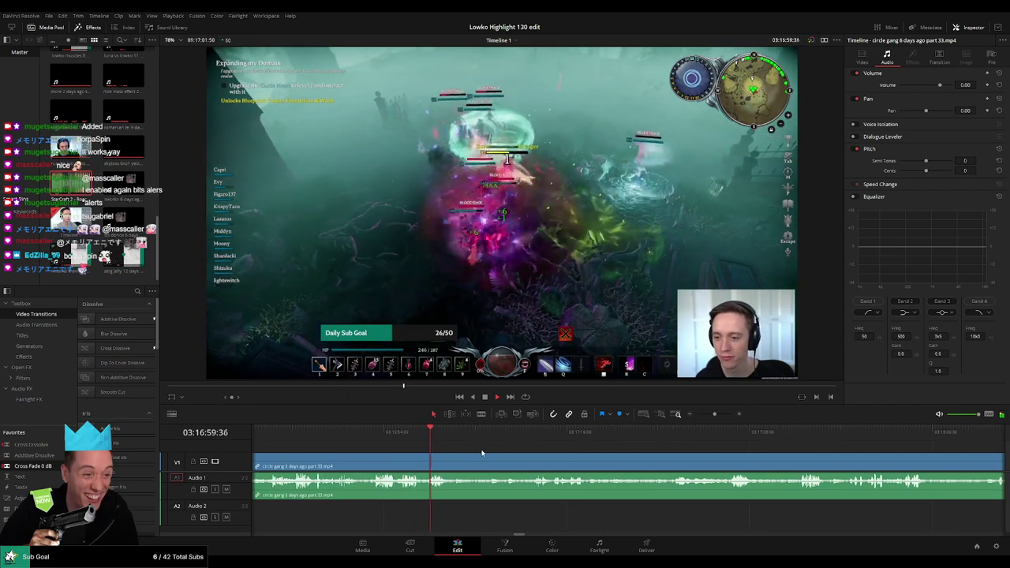
scroll(481, 452, "down", 1)
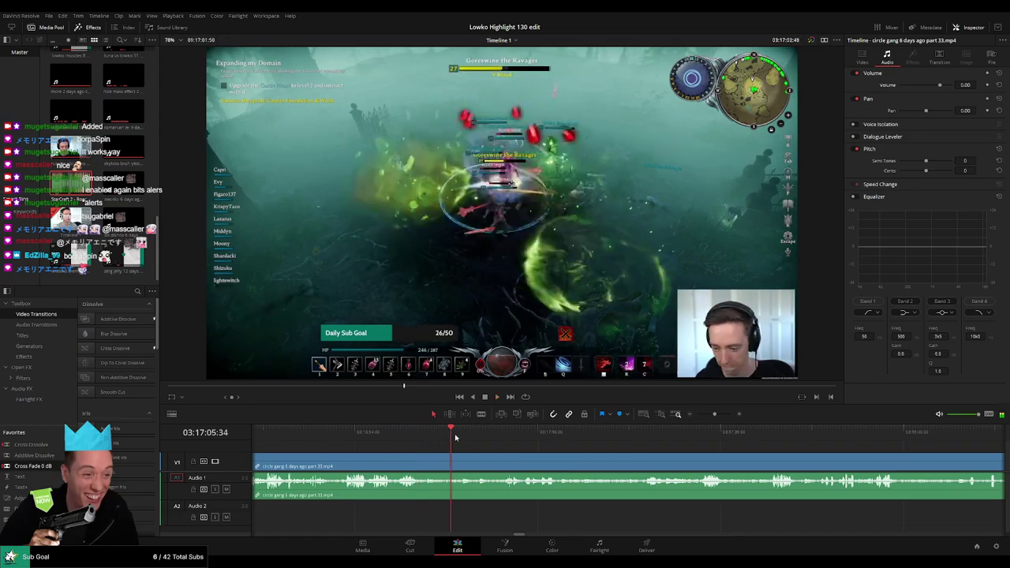
key("b")
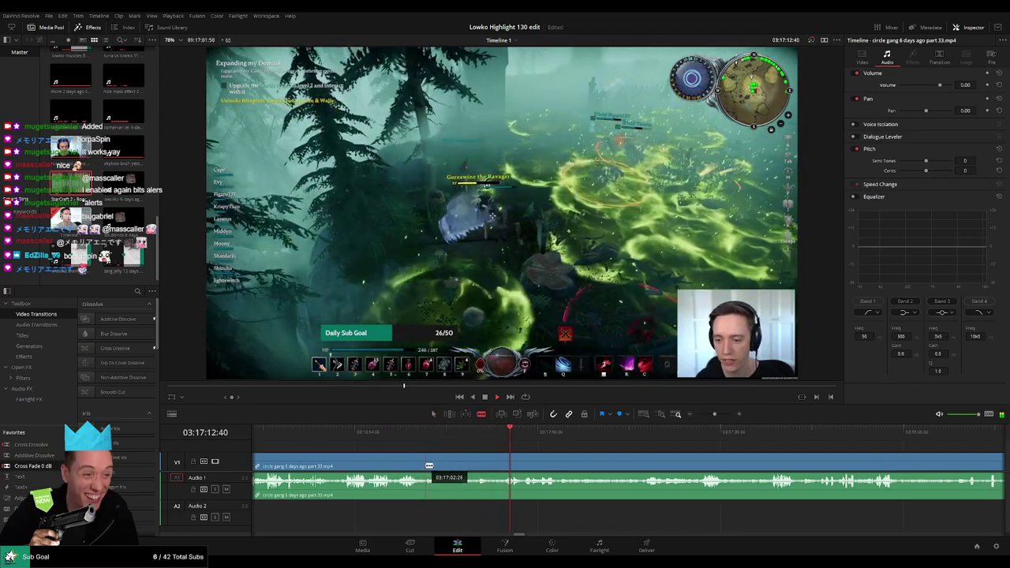
left_click(429, 465)
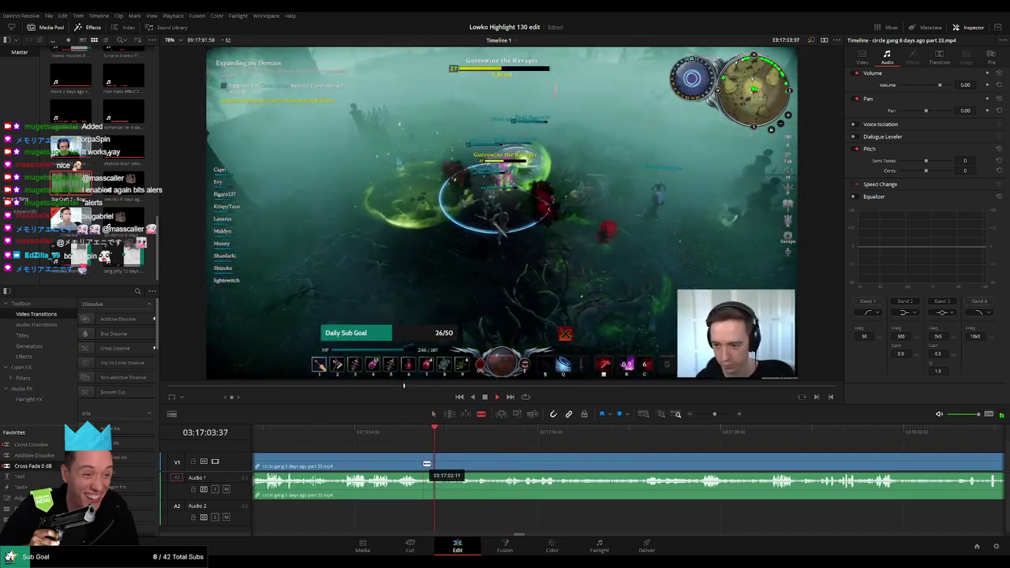
left_click(425, 465)
left_click(500, 433)
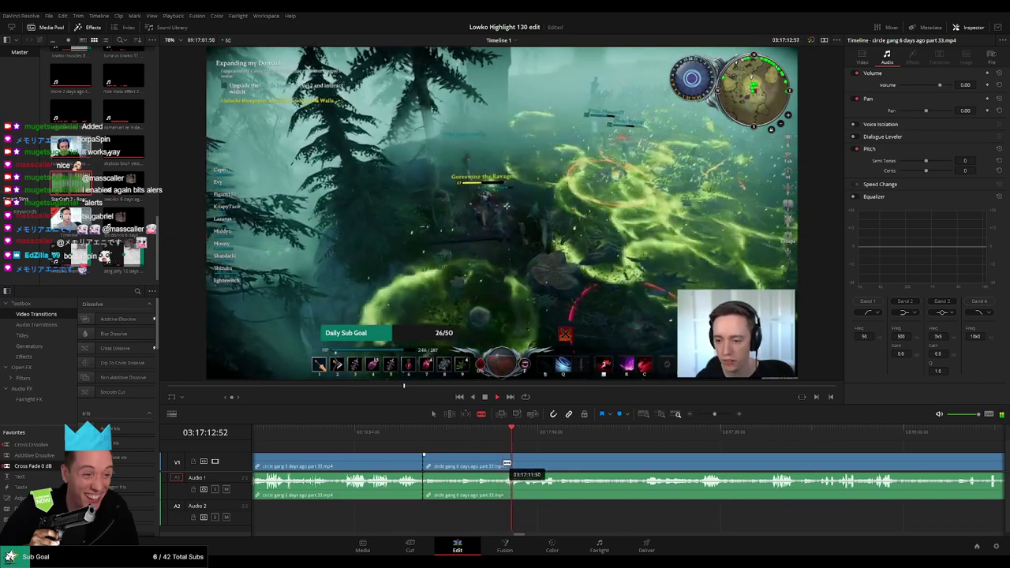
left_click(506, 464)
key("a")
left_click(486, 465)
key("Delete")
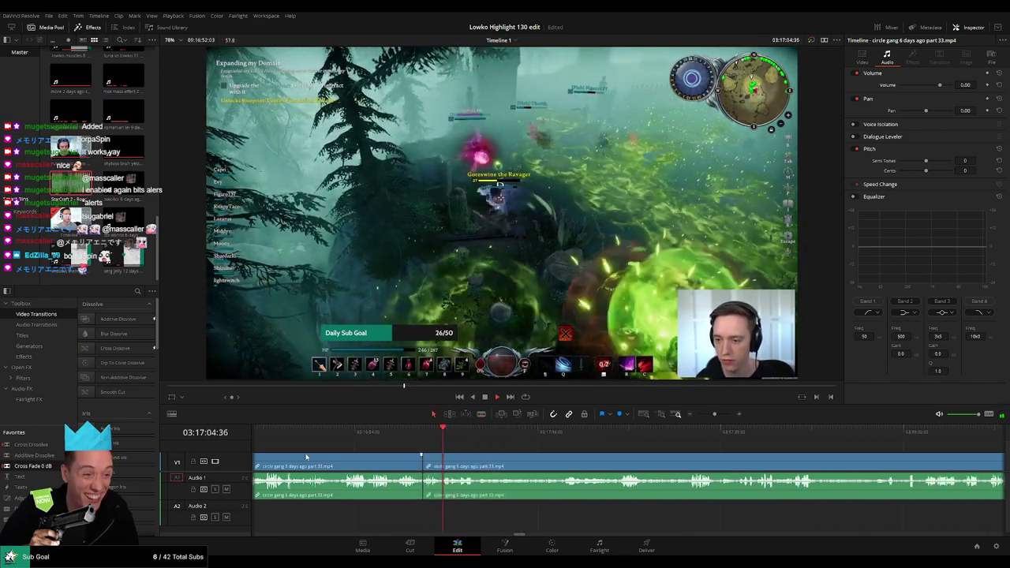
Step: Cut out the boss fight footage between about 03:17:08 and 03:17:33 and cross fade the audio at the join
left_click_drag(472, 437, 544, 430)
key("b")
left_click(475, 464)
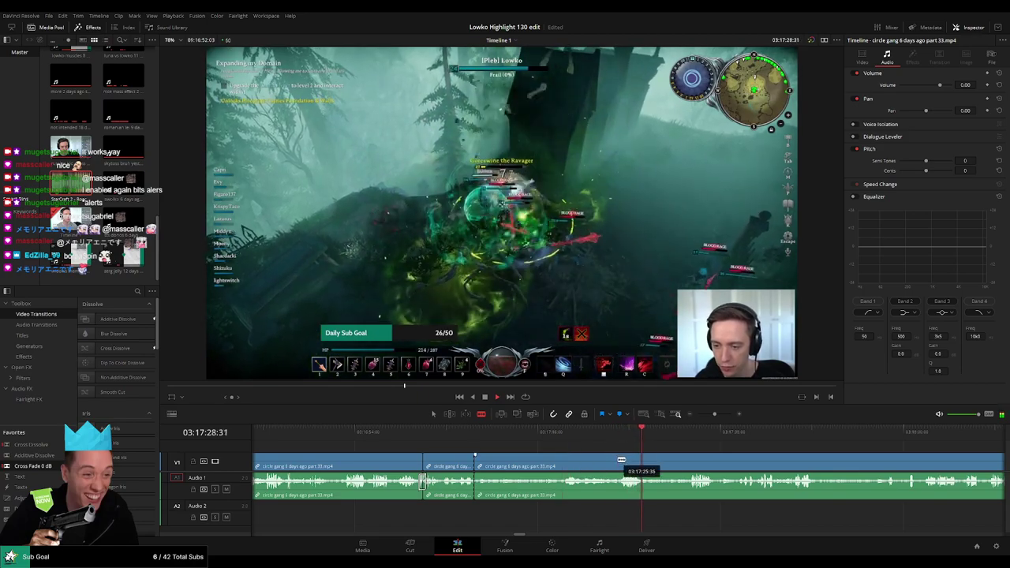
left_click(684, 433)
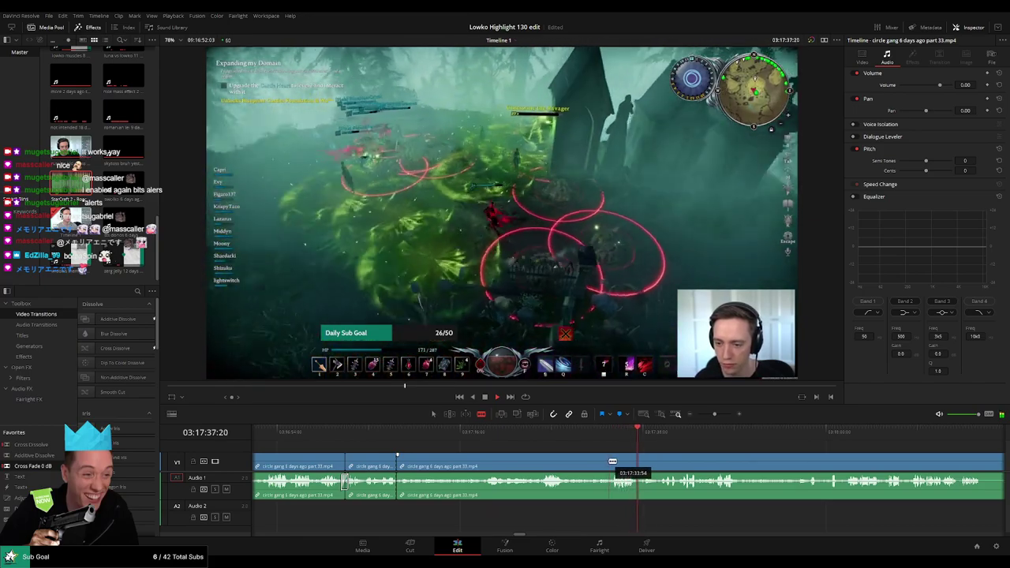
left_click(605, 462)
key("a")
left_click(571, 465)
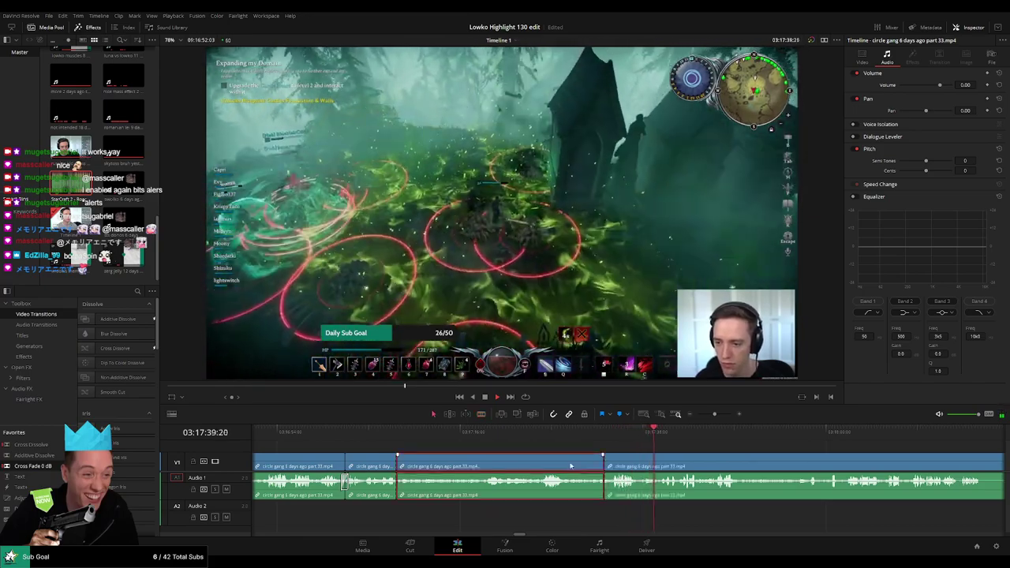
key("BackSpace")
left_click(570, 465)
key("BackSpace")
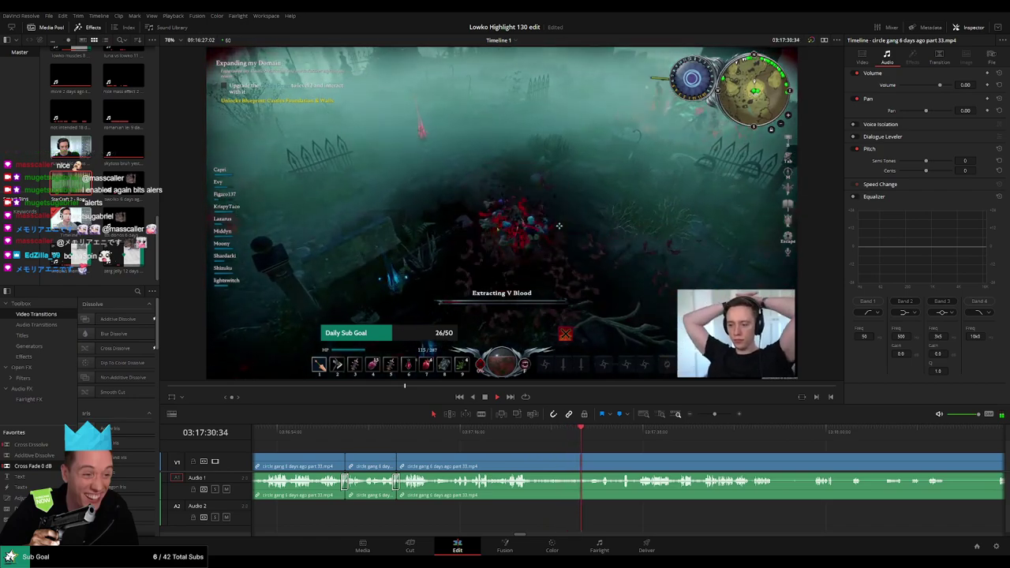
Step: Play past the V Blood extraction and split part 33 at about 03:17:34
left_click_drag(605, 448, 451, 445)
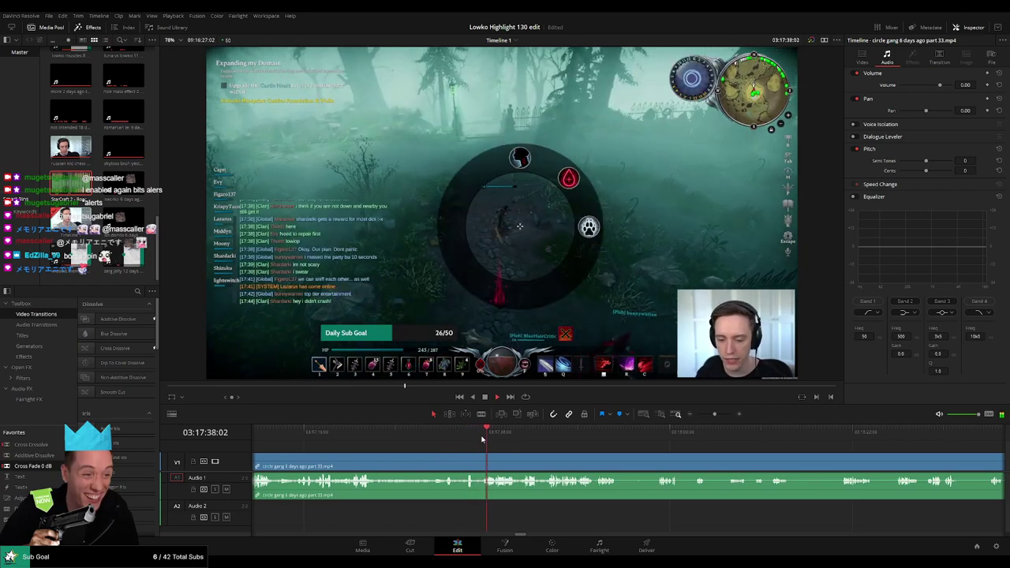
key("b")
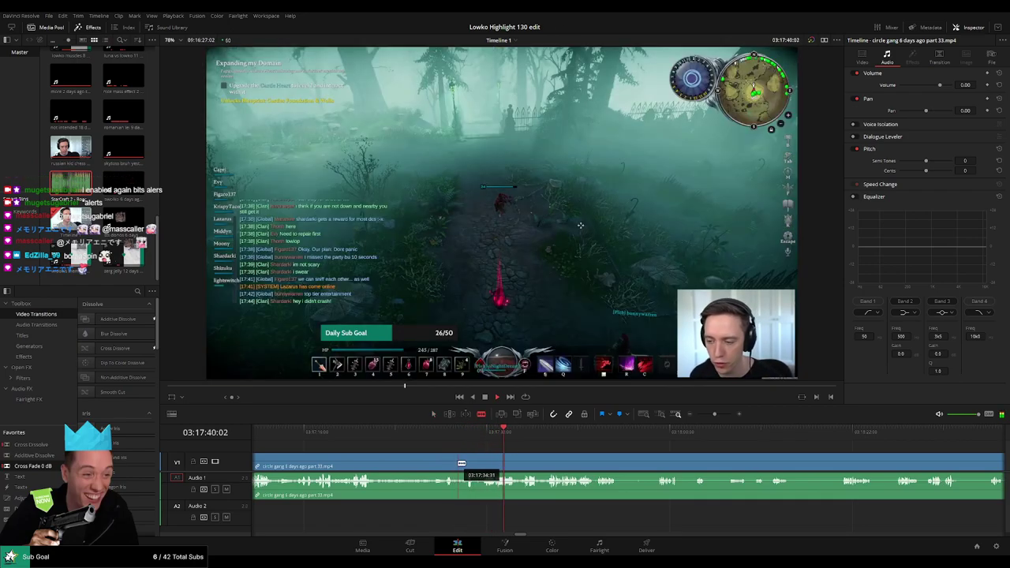
left_click(461, 463)
key("a")
Step: Skim the rest of part 33 up to about 03:24:26 for scenes worth keeping
left_click_drag(701, 443, 587, 446)
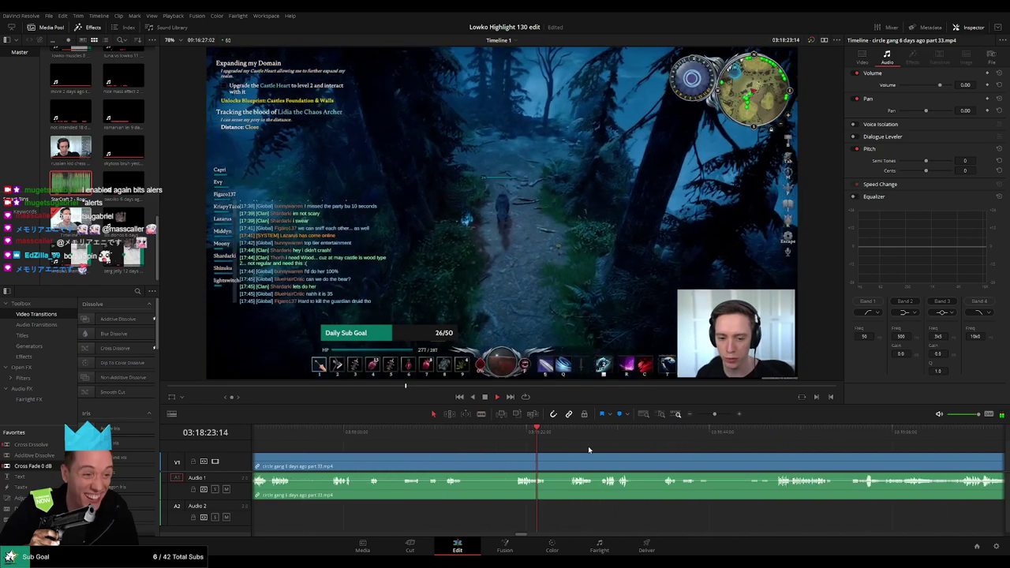
left_click(775, 436)
left_click_drag(865, 456, 597, 443)
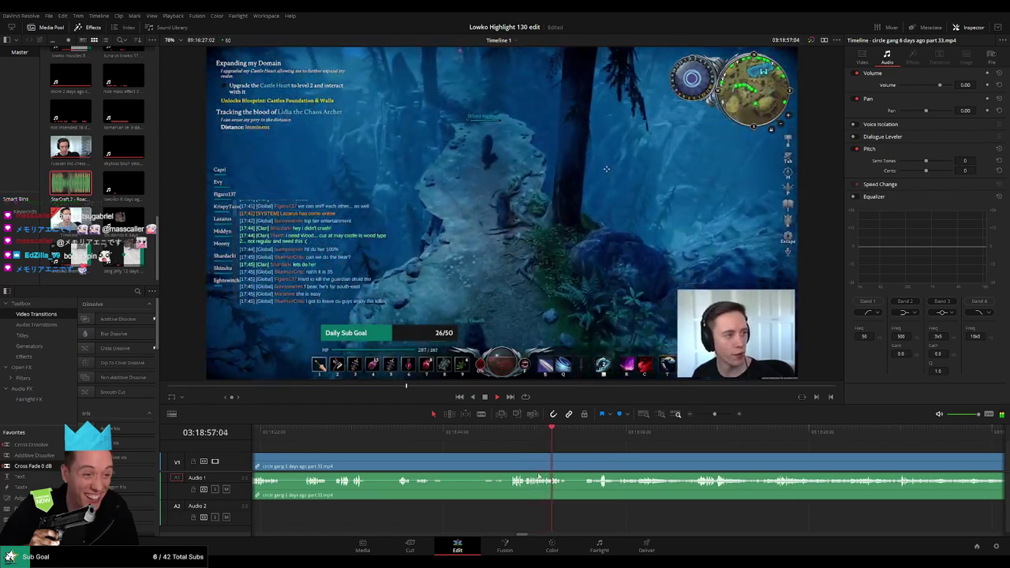
left_click(593, 434)
left_click_drag(681, 455, 569, 451)
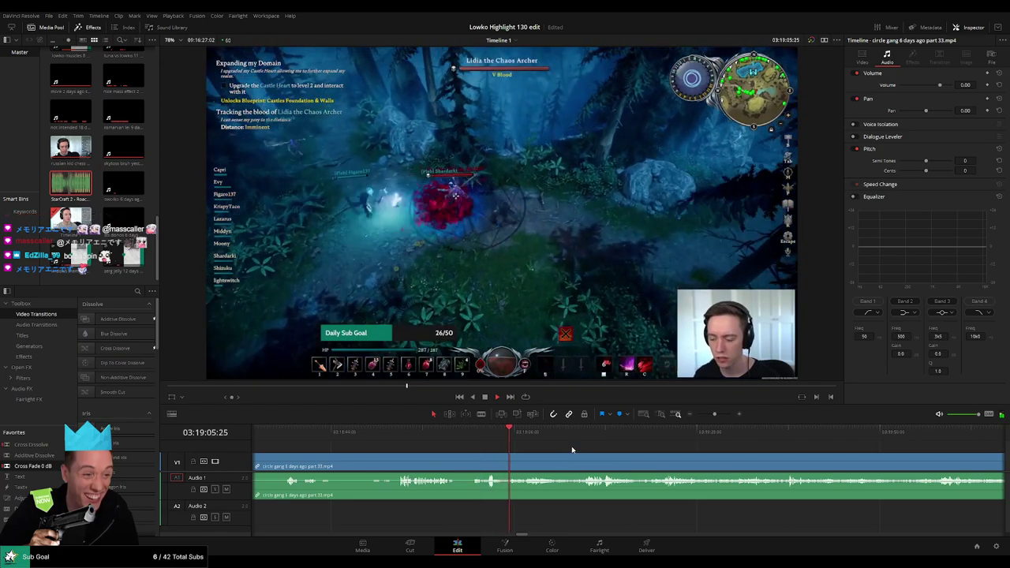
left_click_drag(865, 435, 888, 433)
left_click_drag(715, 414, 707, 415)
left_click(685, 436)
left_click_drag(775, 460, 575, 453)
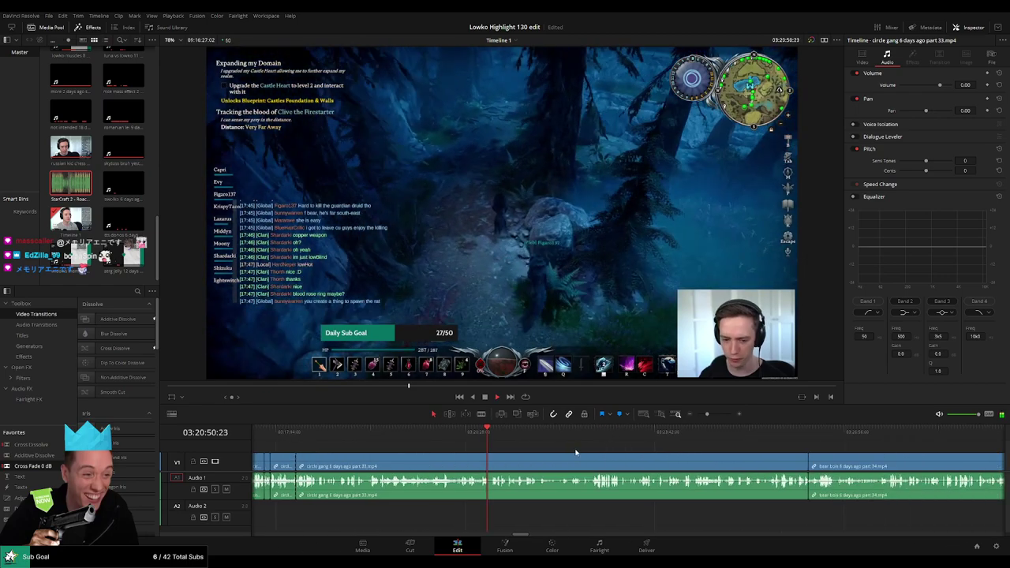
left_click(592, 433)
left_click(601, 438)
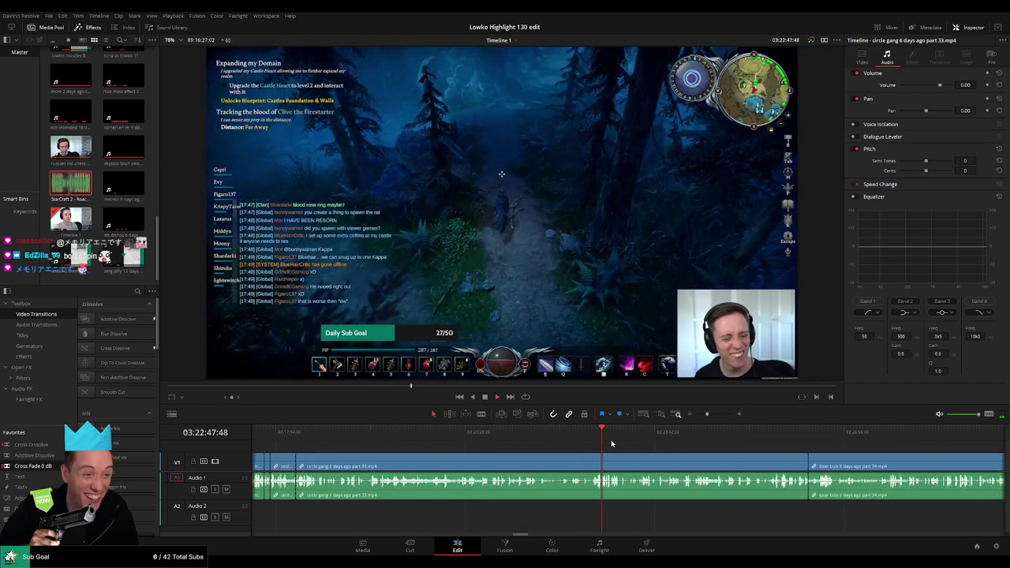
left_click(613, 439)
left_click(698, 439)
Step: Ripple delete all part 33 footage after the last cut and play the start of part 34
left_click(594, 462)
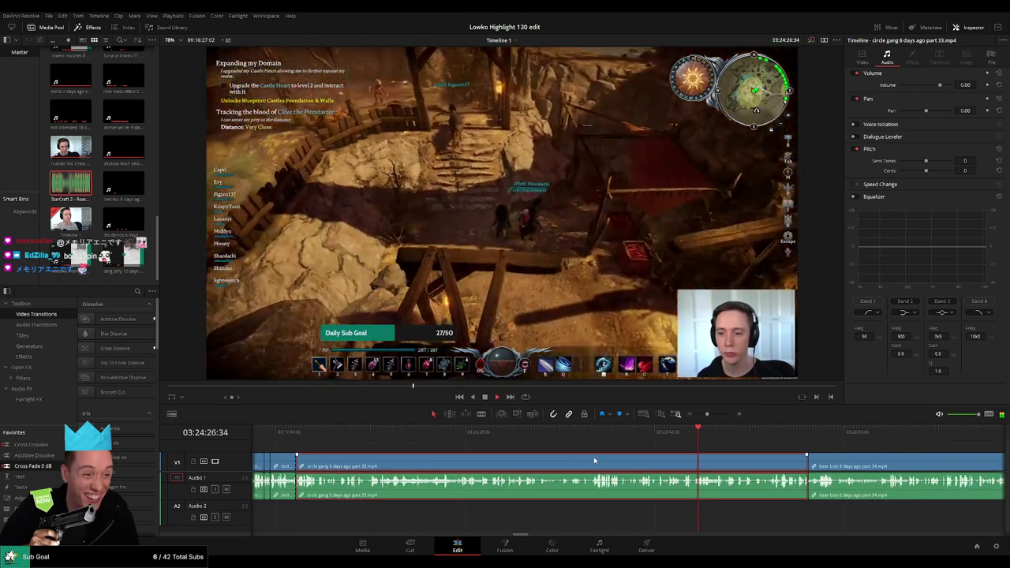
key("Delete")
left_click(309, 432)
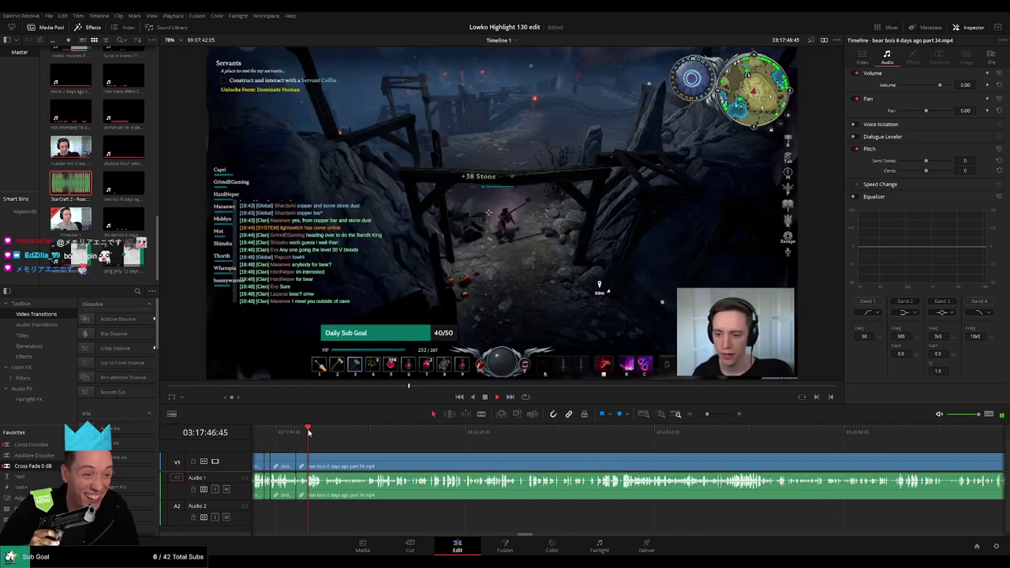
key("space")
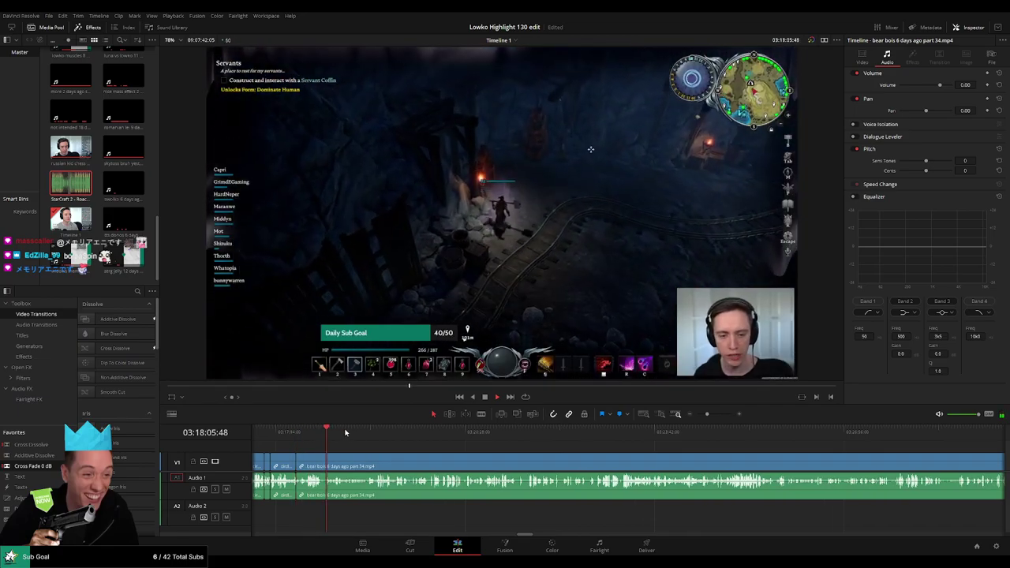
Step: Skim the mining and travel footage of part 34 from about 03:18:05 to 03:22:44 for scenes worth keeping
scroll(388, 466, "up", 7)
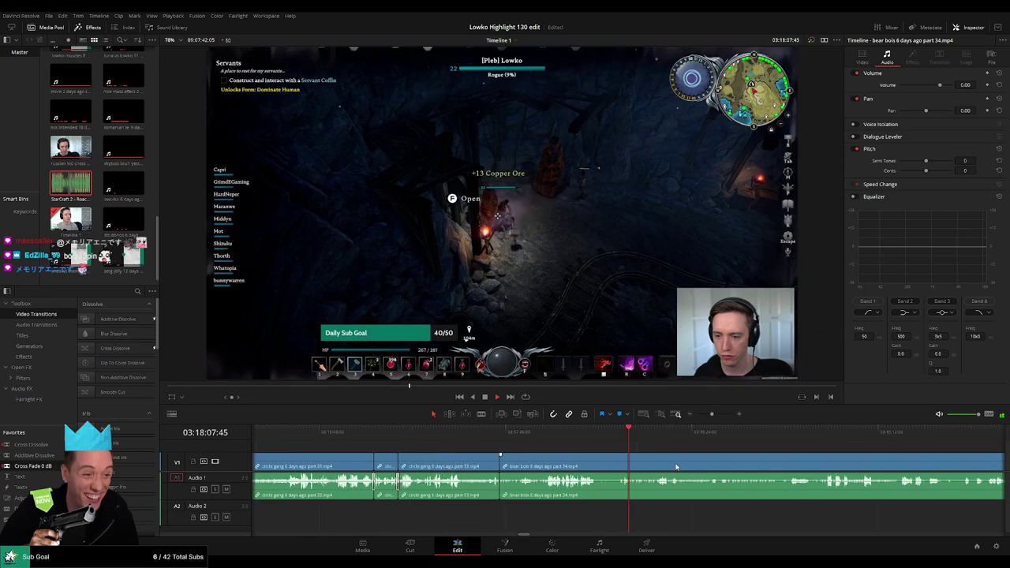
left_click(672, 433)
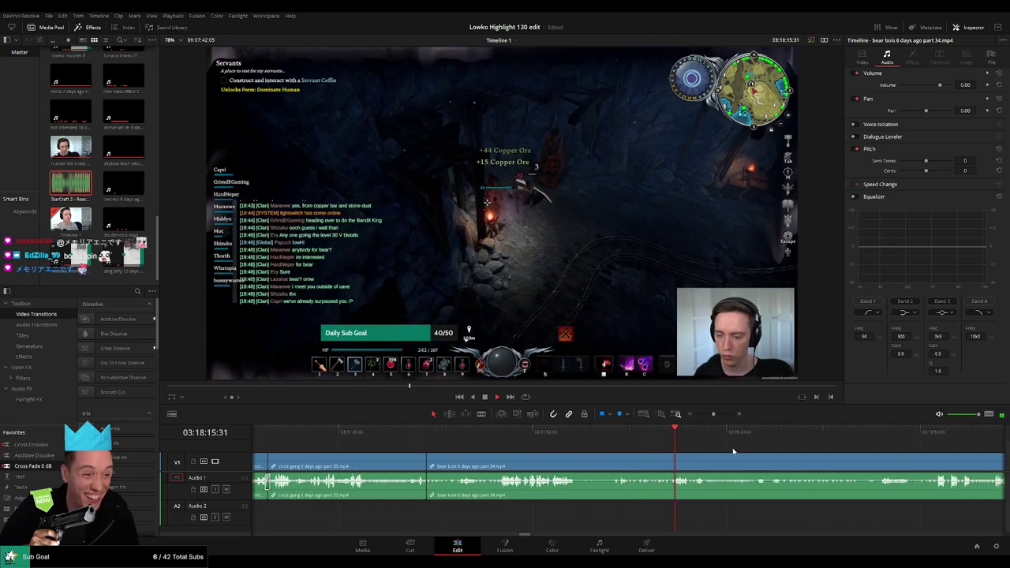
scroll(733, 450, "right", 3)
left_click(597, 438)
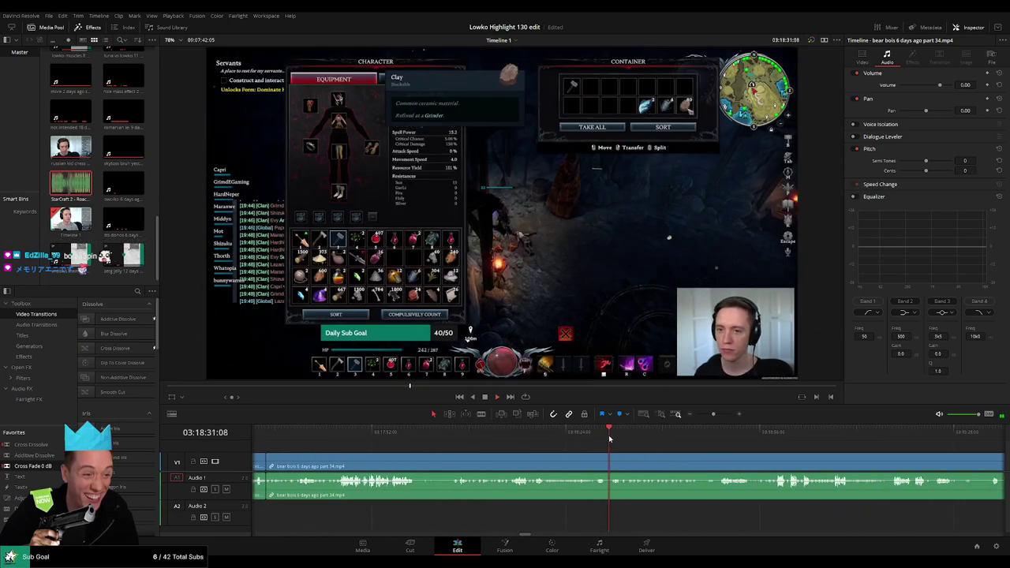
left_click_drag(751, 439, 769, 438)
scroll(844, 457, "right", 4)
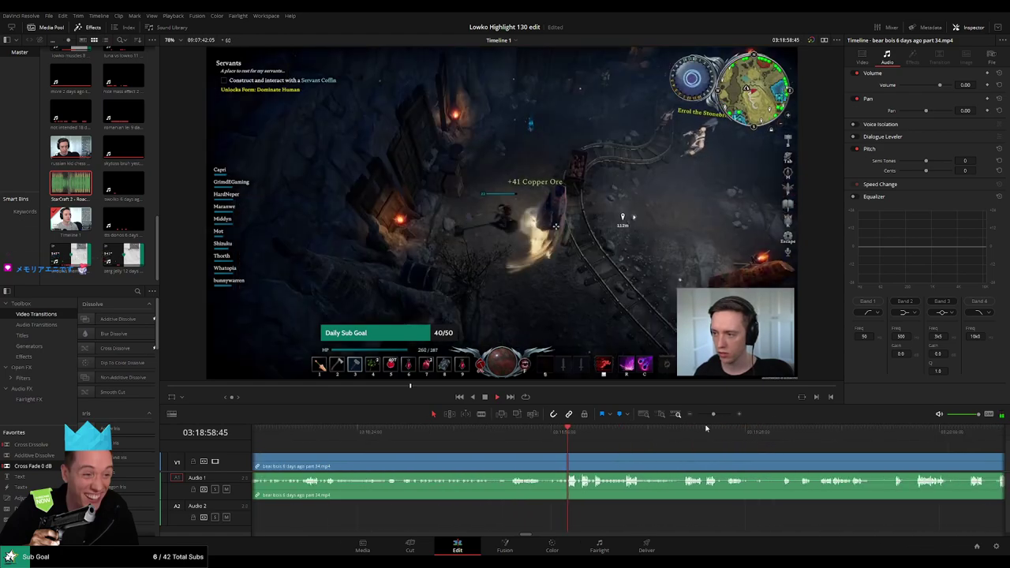
left_click(693, 414)
left_click_drag(697, 416, 560, 446)
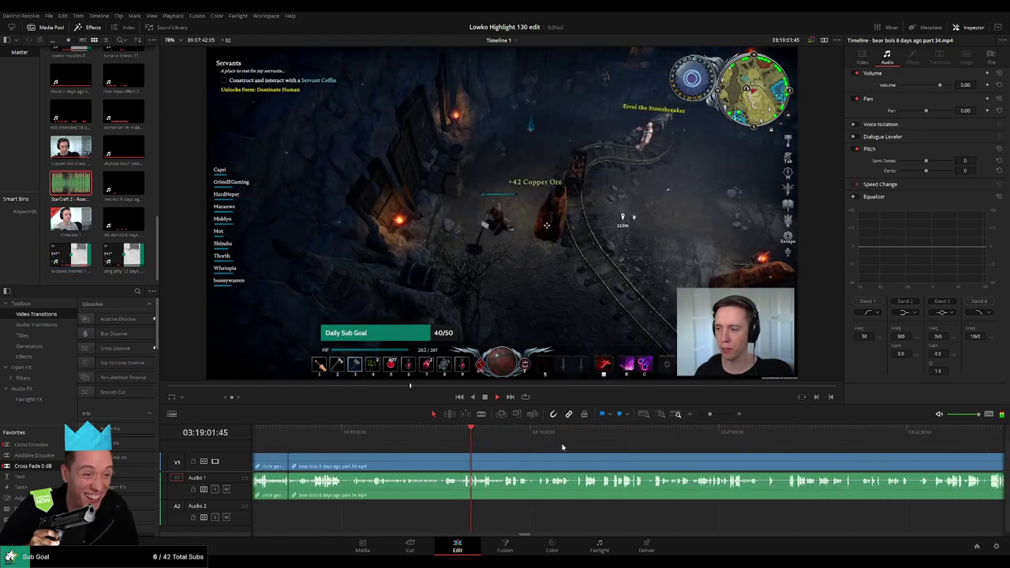
left_click(611, 436)
left_click_drag(677, 442, 540, 446)
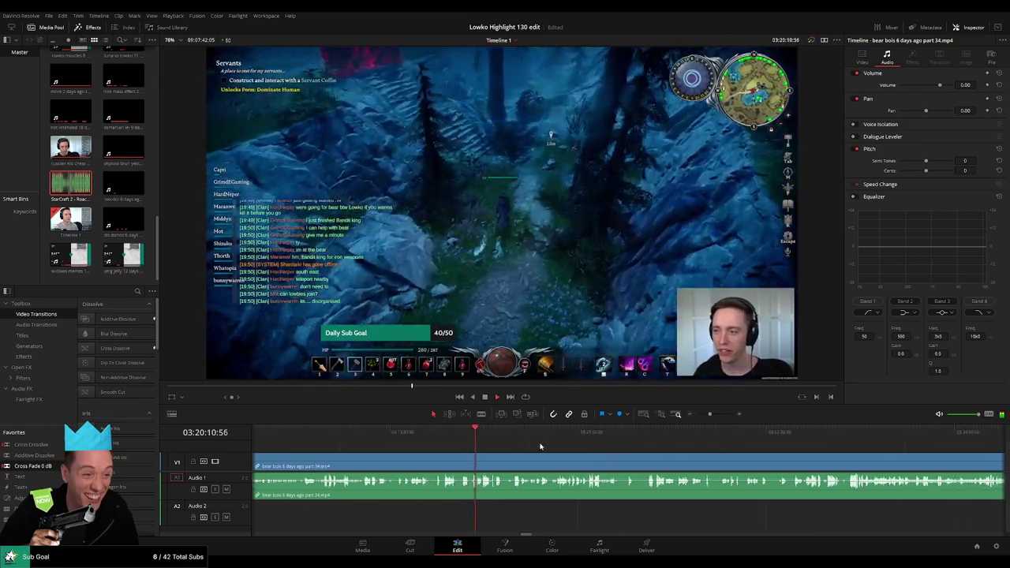
left_click(513, 435)
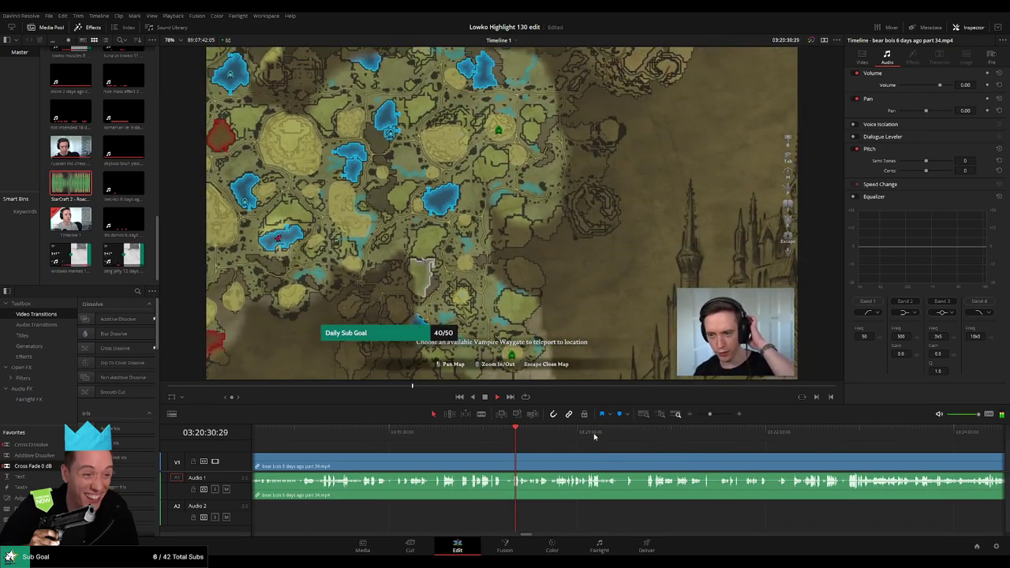
left_click(624, 435)
left_click(652, 436)
left_click_drag(638, 447, 505, 447)
left_click(631, 435)
left_click(646, 436)
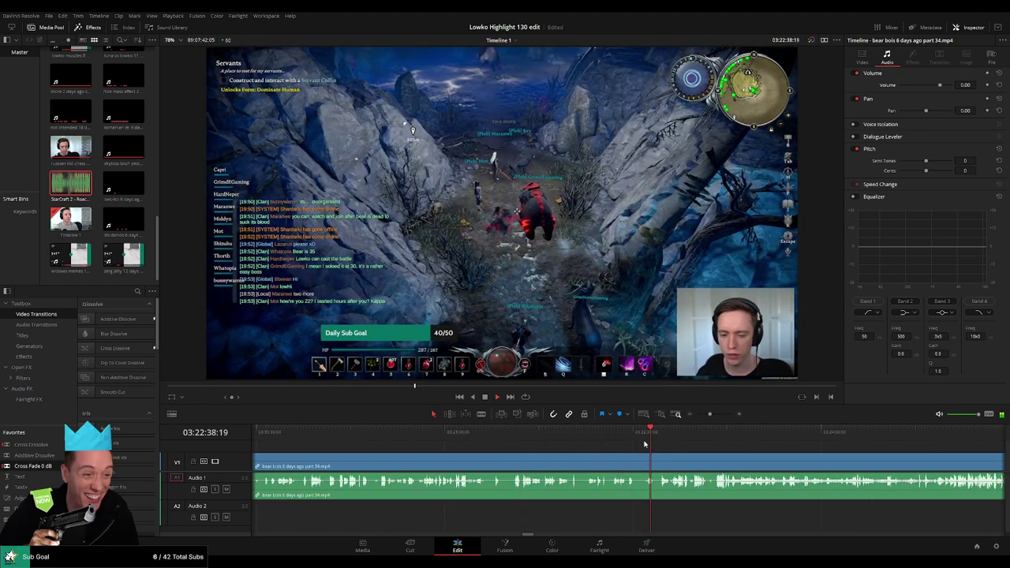
left_click_drag(657, 436, 660, 436)
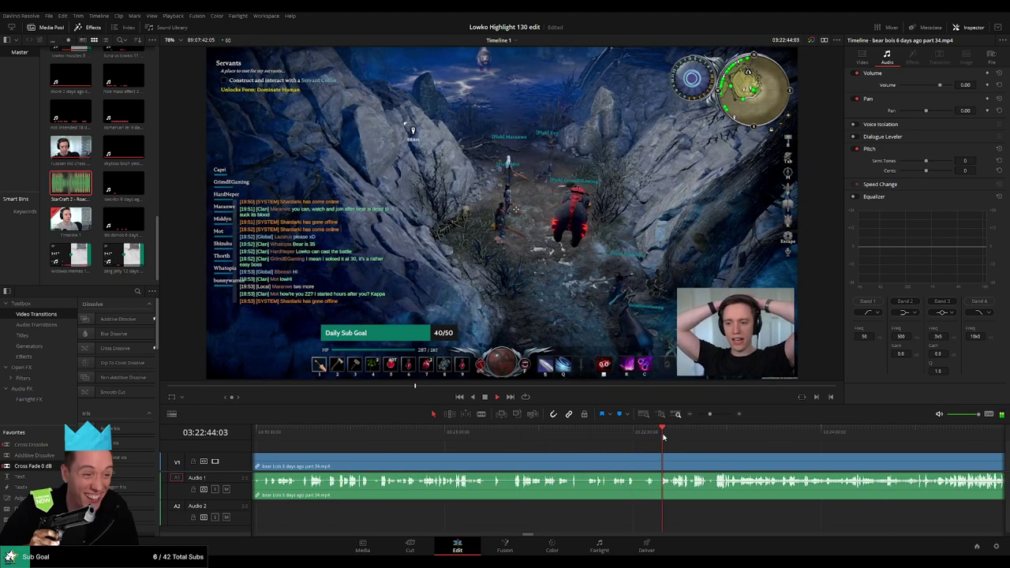
Step: Split part 34 at about 03:23:09, just before the bear fight, and ripple delete its footage before the cut
scroll(686, 455, "up", 2)
left_click(649, 437)
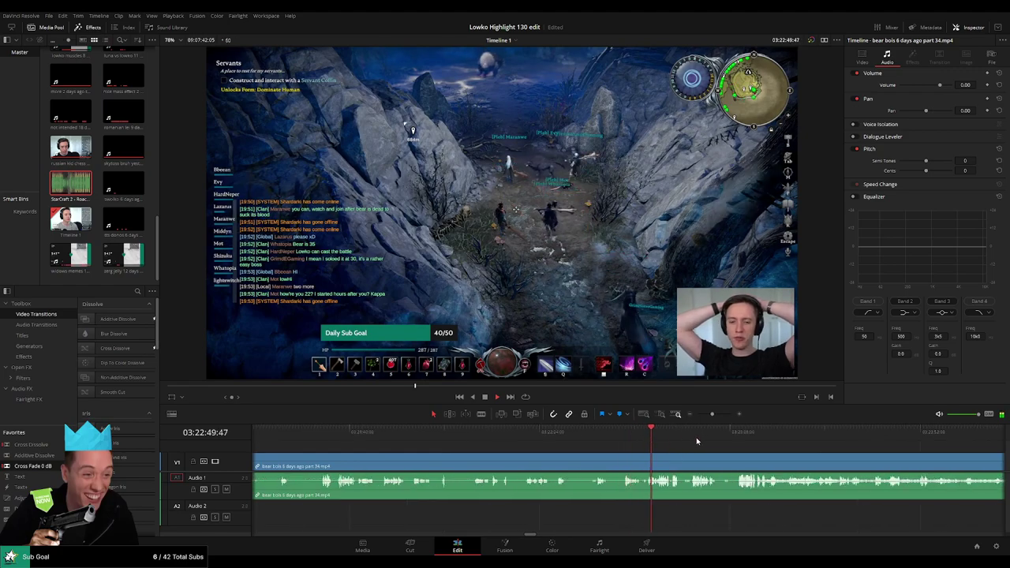
left_click_drag(716, 439, 592, 439)
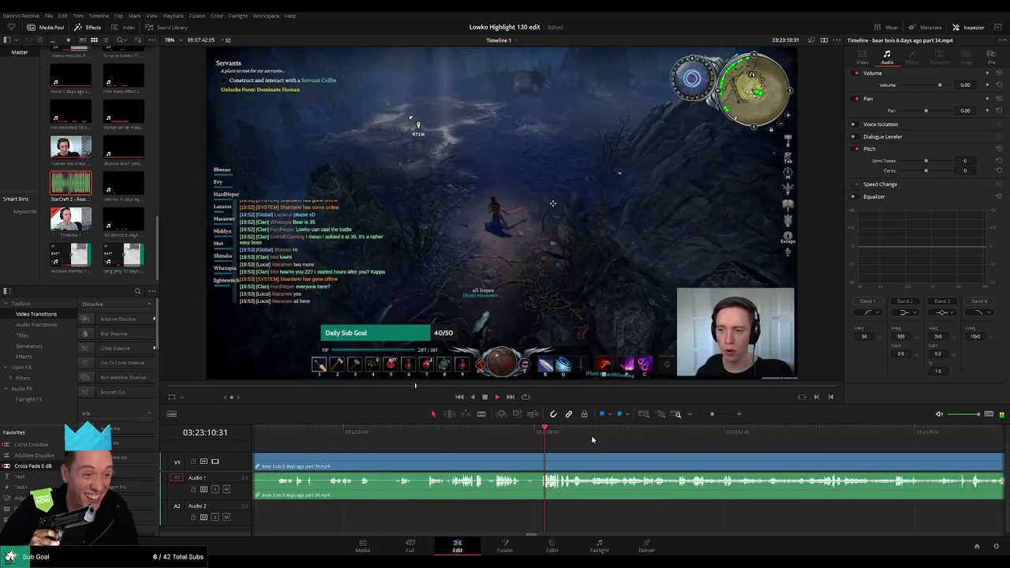
key("b")
left_click(540, 458)
key("a")
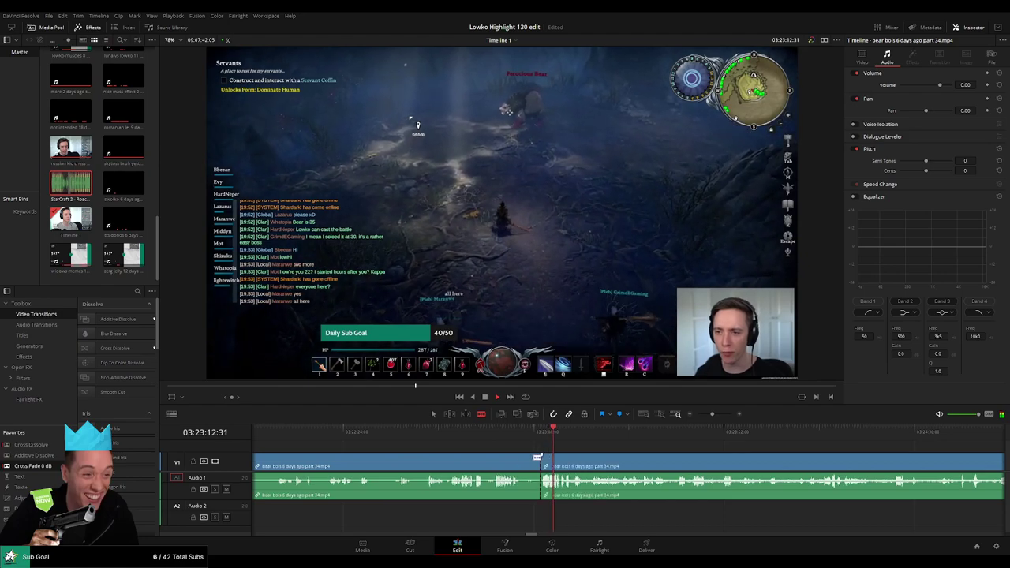
left_click(500, 461)
key("Delete")
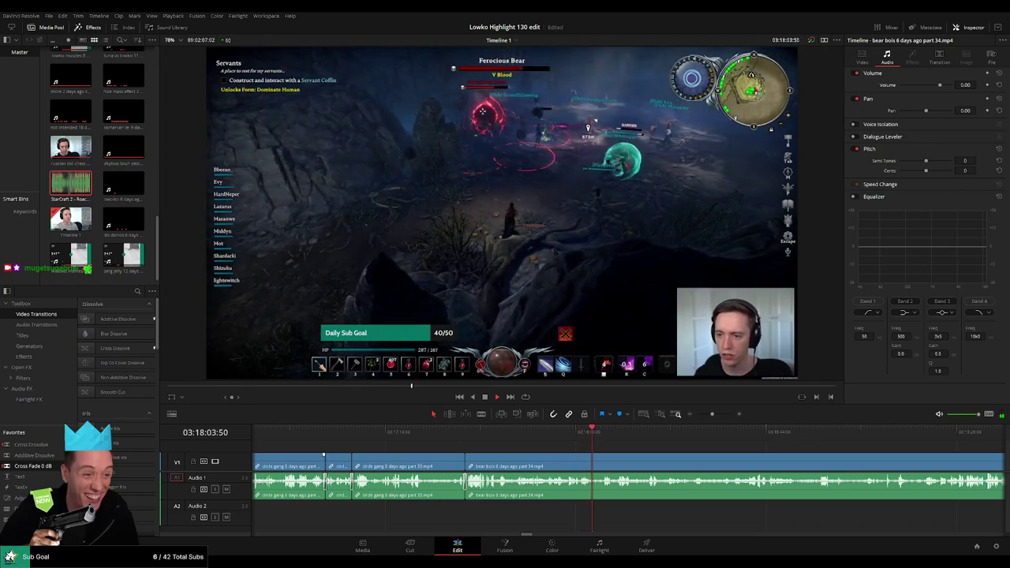
Step: Cut out the short bear fight section between about 03:18:13 and 03:18:16 and close the gap
scroll(498, 444, "right", 4)
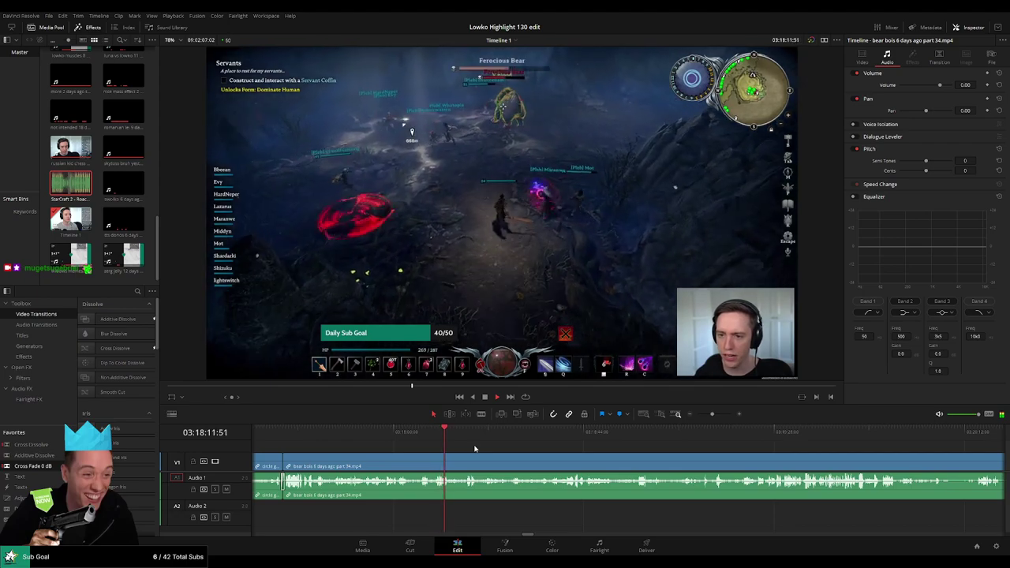
key("b")
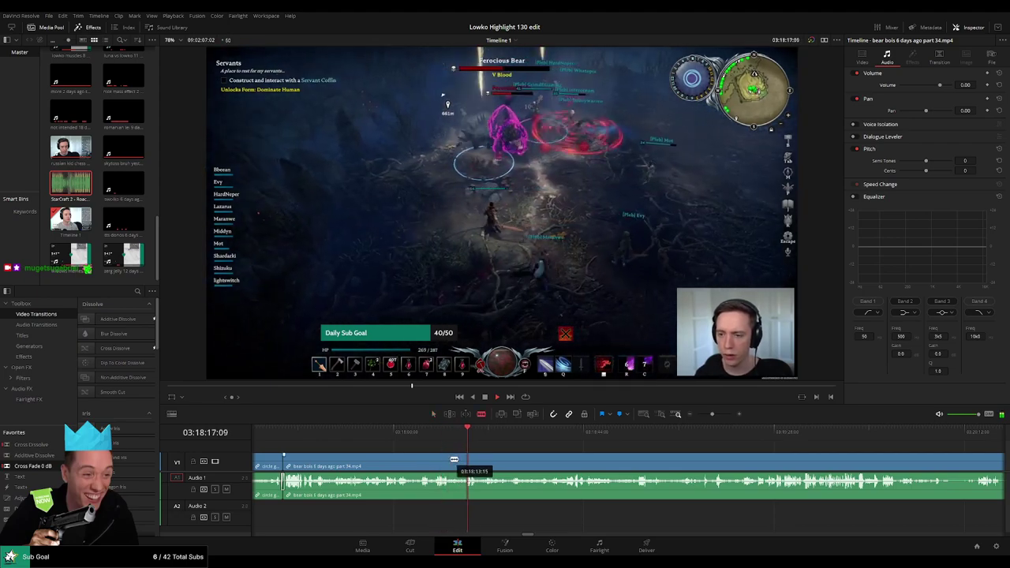
left_click(451, 458)
left_click(465, 458)
key("a")
left_click(458, 458)
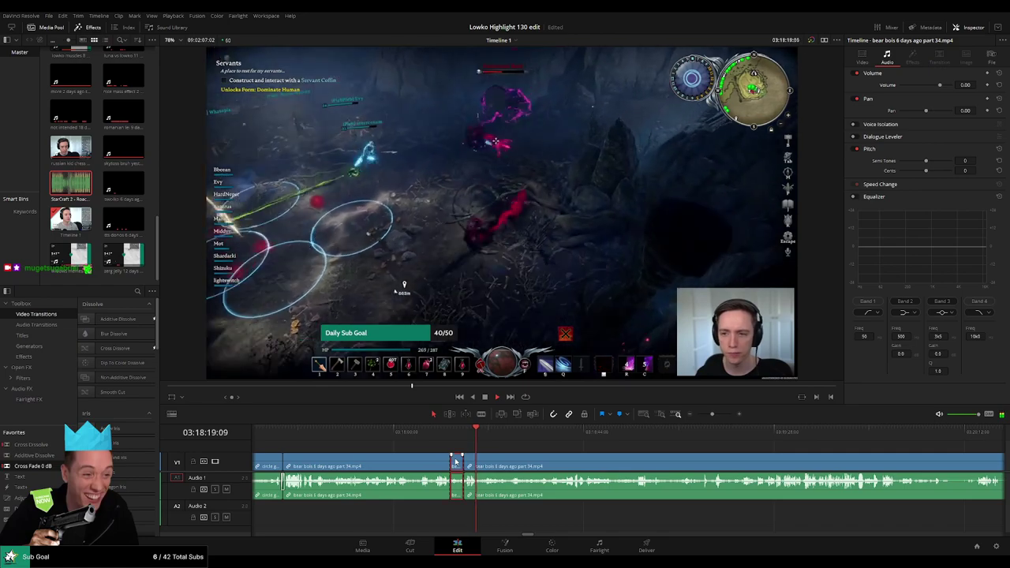
key("Delete")
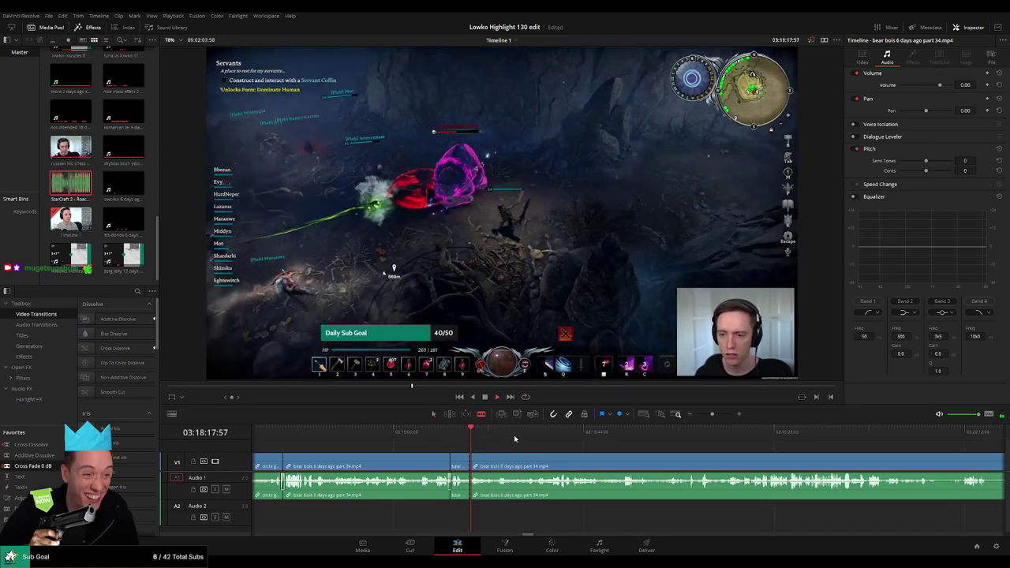
Step: Cut out the bear fight footage between about 03:18:17 and 03:18:32 and close the gap
left_click(541, 434)
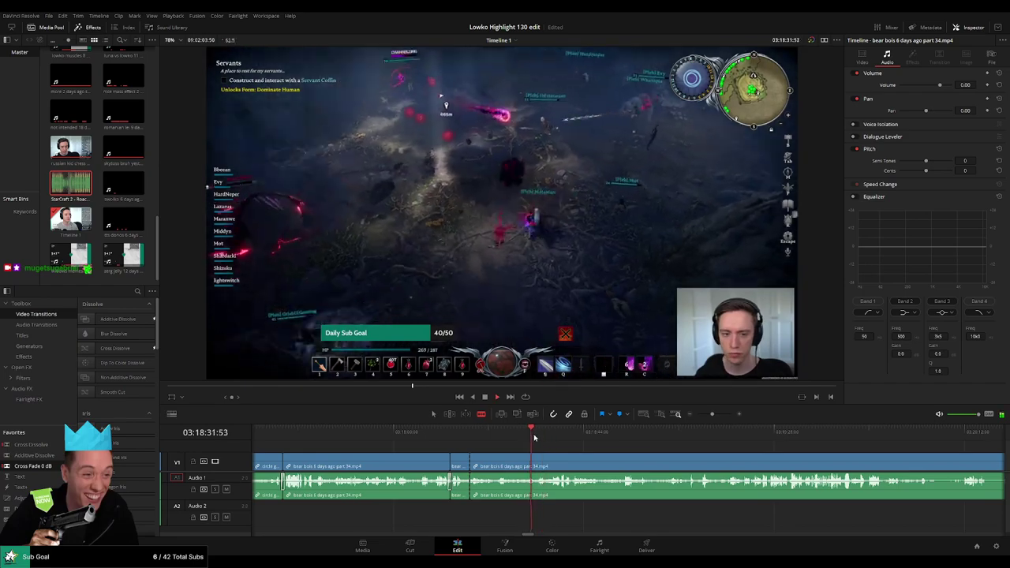
key("ctrl+b")
left_click(509, 470)
key("Delete")
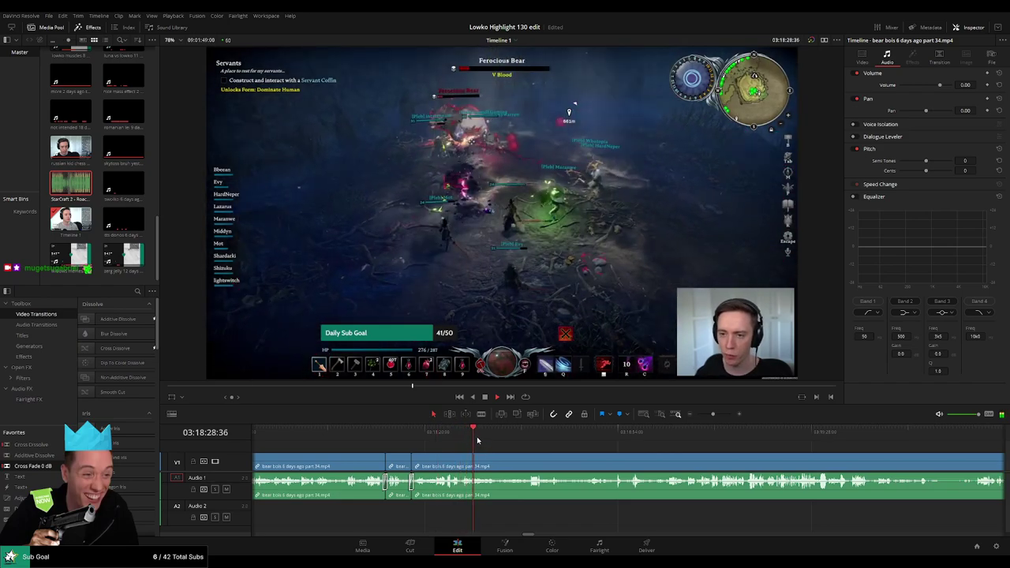
Step: Cut out the end of the bear fight between about 03:18:32 and 03:18:36 and close the gap
left_click(485, 435)
key("b")
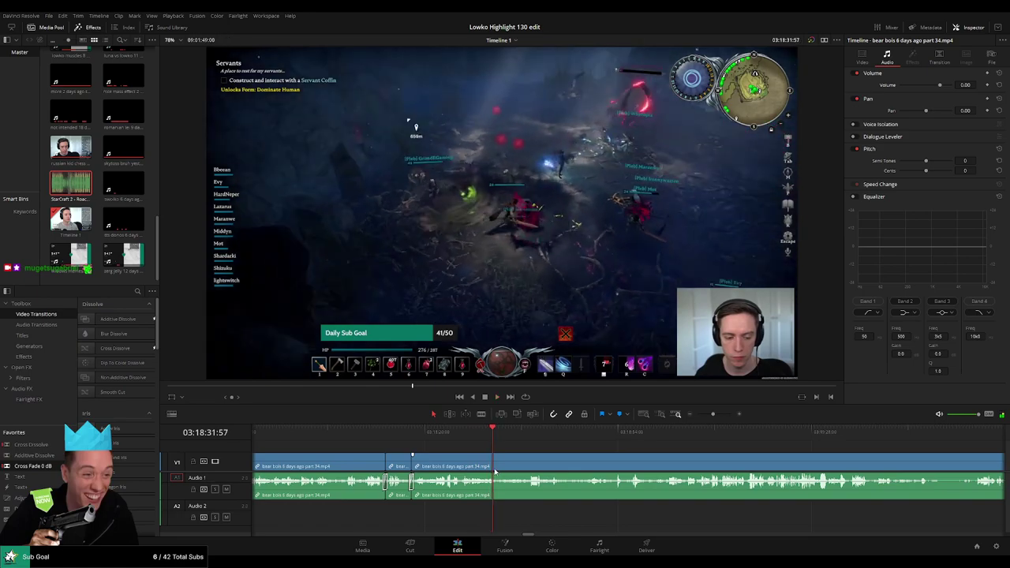
left_click(492, 469)
left_click(530, 443)
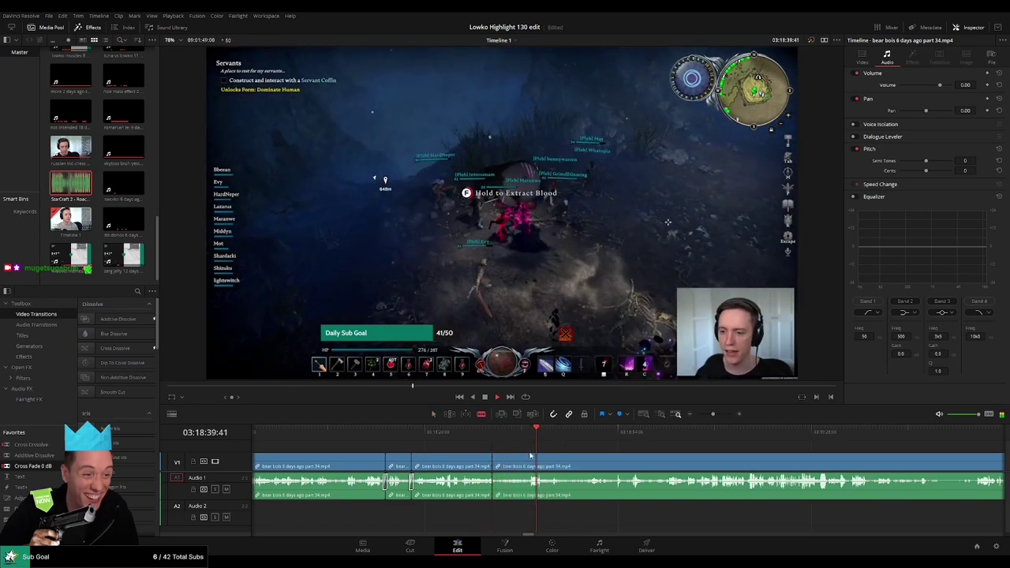
left_click(516, 462)
key("a")
left_click(503, 467)
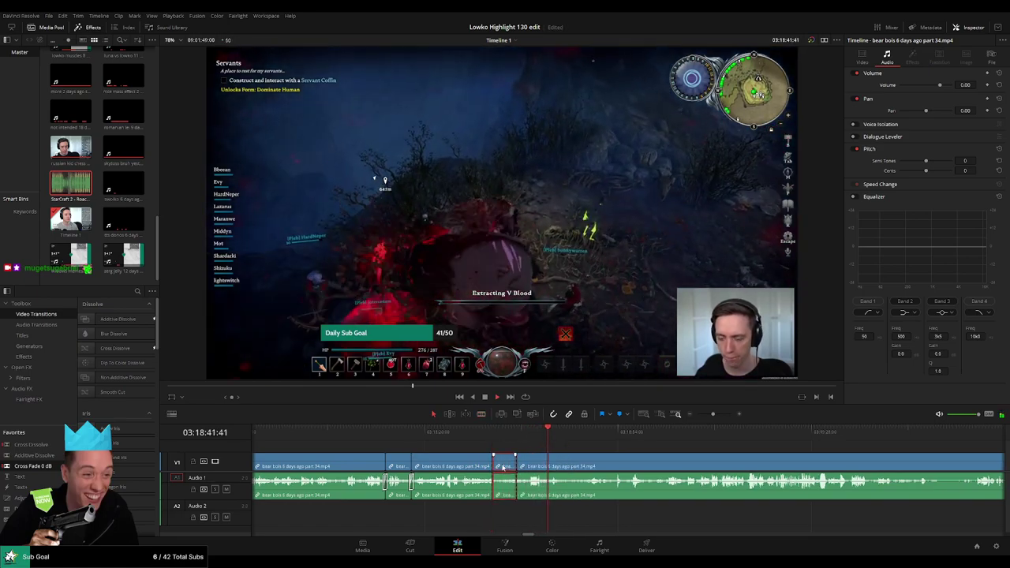
key("Delete")
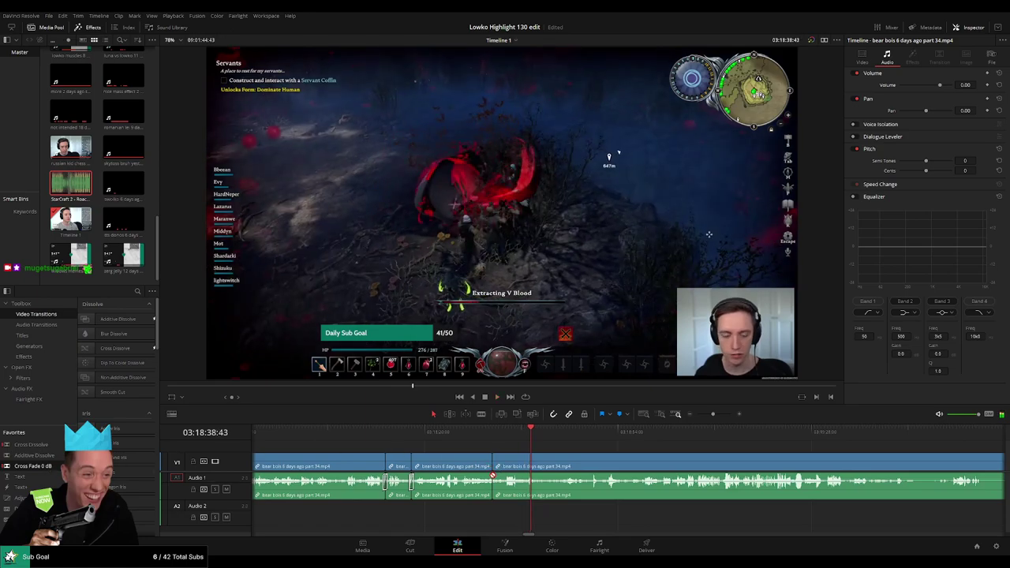
Step: Cut out the V Blood extraction footage between about 03:18:40 and 03:18:44, cross fade the audio at the join and play it
left_click(533, 437)
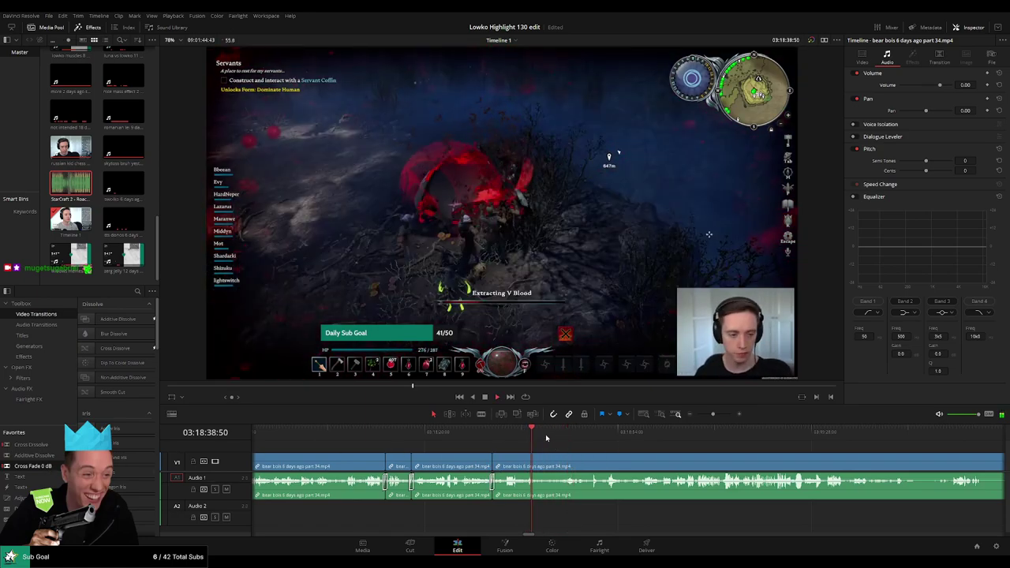
left_click(534, 437)
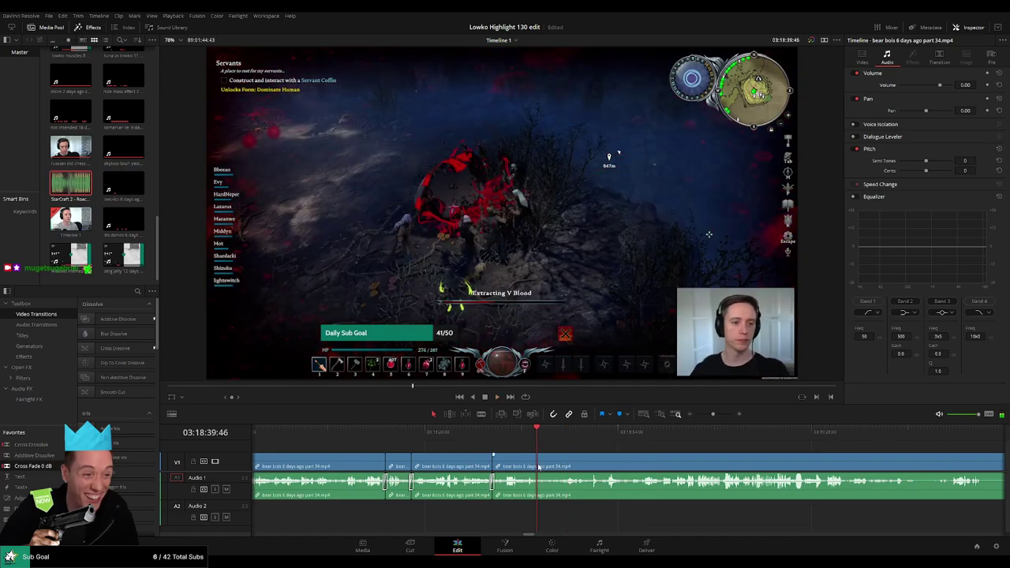
key("b")
left_click(538, 466)
left_click(562, 464)
key("a")
left_click(552, 467)
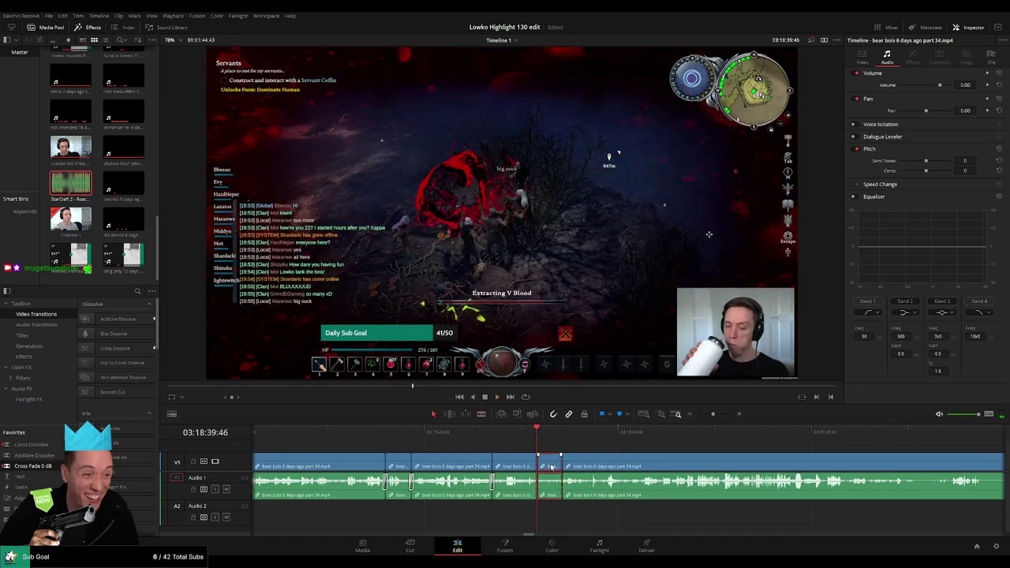
key("Delete")
left_click_drag(537, 487, 537, 487)
key("space")
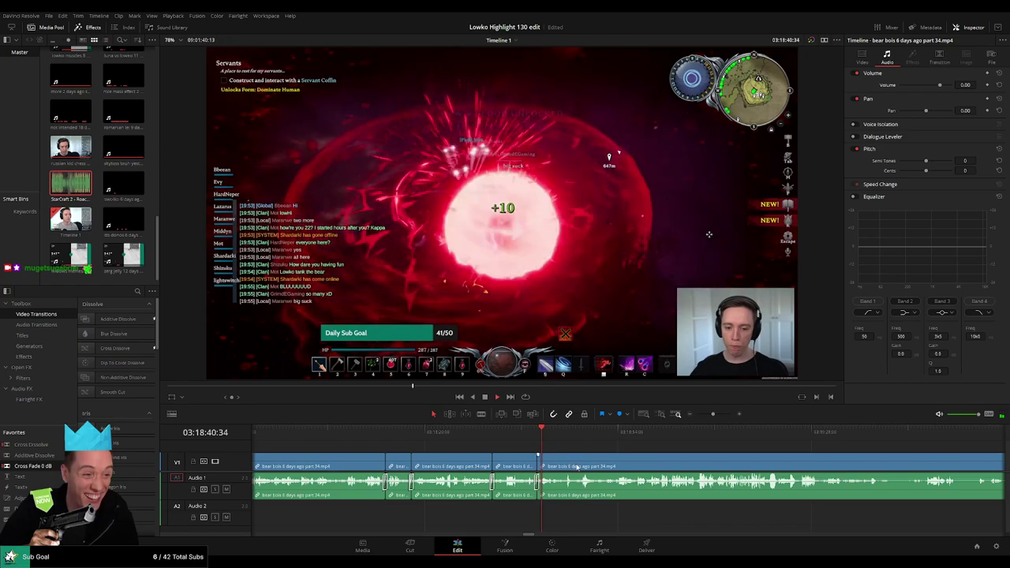
Step: Review the footage after the bear fight from about 03:18:40 to 03:19:14, slightly enlarging the viewer and the V1 track
scroll(579, 469, "right", 3)
left_click(430, 432)
left_click_drag(430, 433, 476, 438)
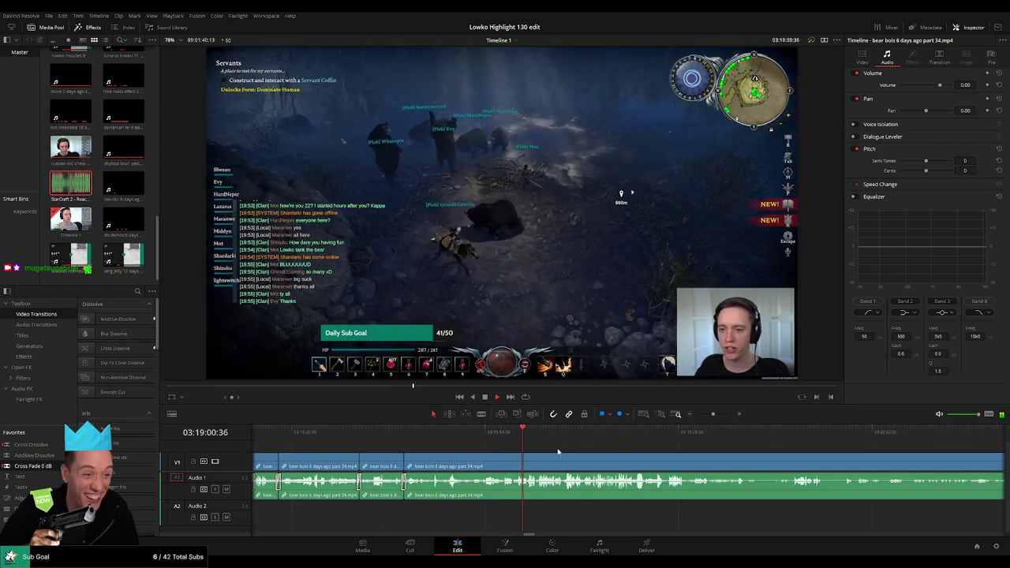
left_click_drag(559, 450, 499, 451)
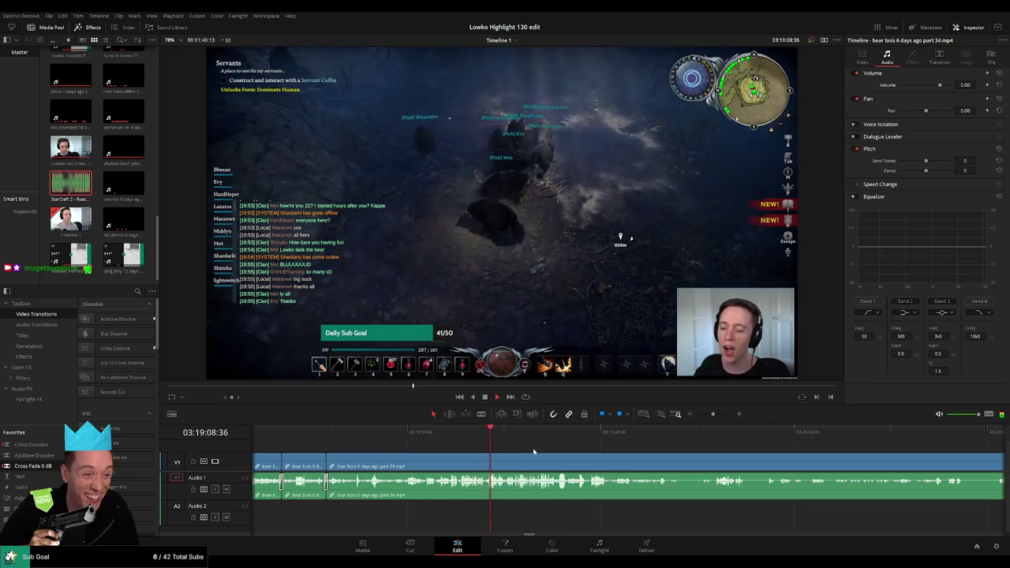
scroll(499, 451, "right", 4)
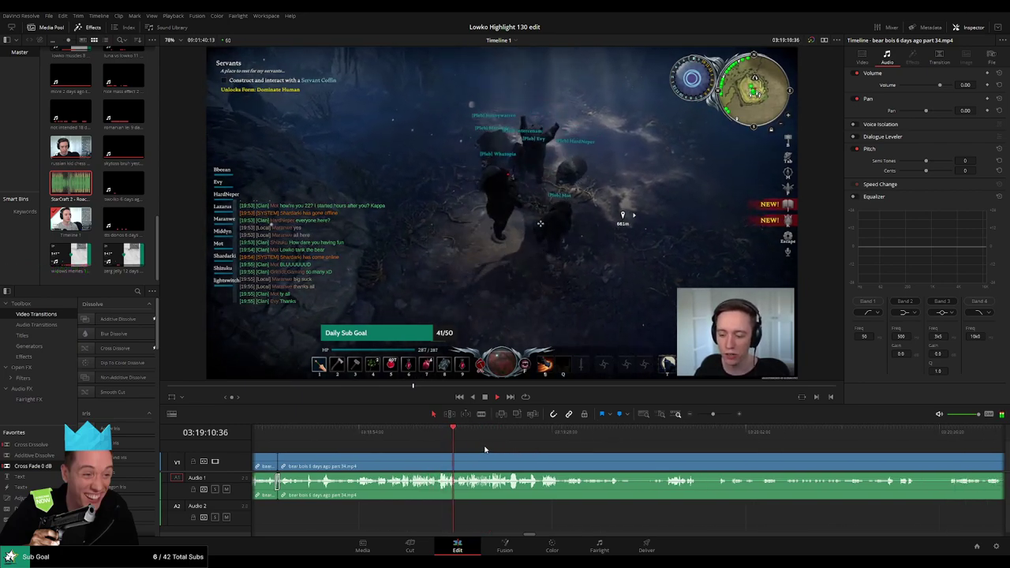
left_click_drag(508, 423, 509, 431)
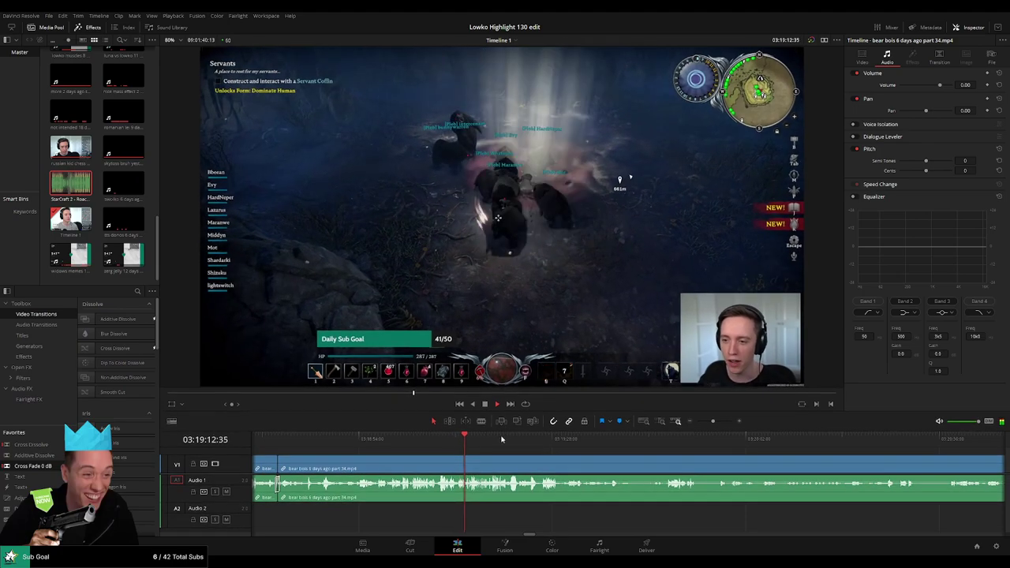
left_click_drag(239, 474, 239, 481)
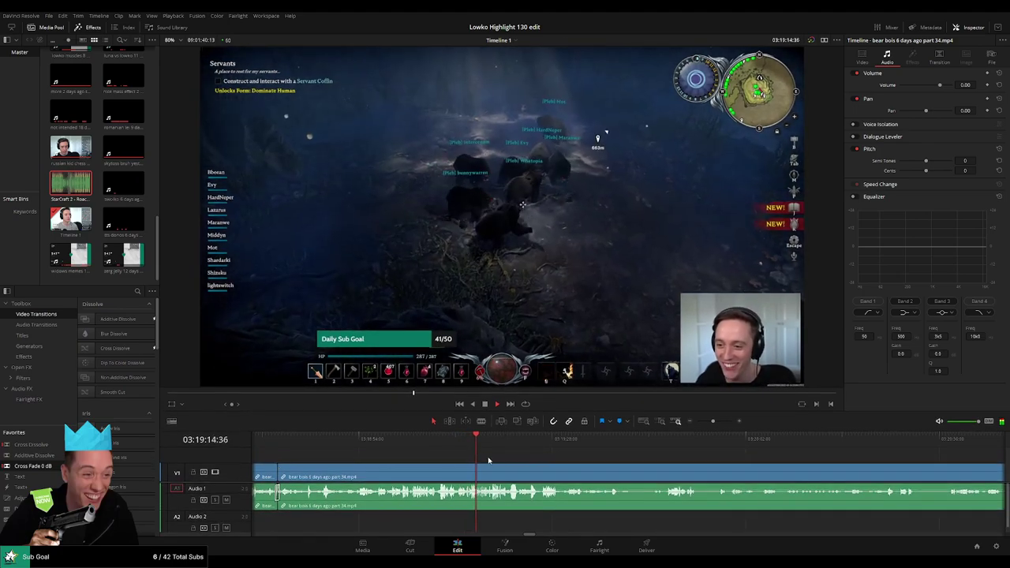
Step: Skim the players roaming as bears from about 03:19:14 and split the part 34 clip at about 03:19:40
scroll(506, 455, "up", 4)
left_click_drag(708, 460, 508, 461)
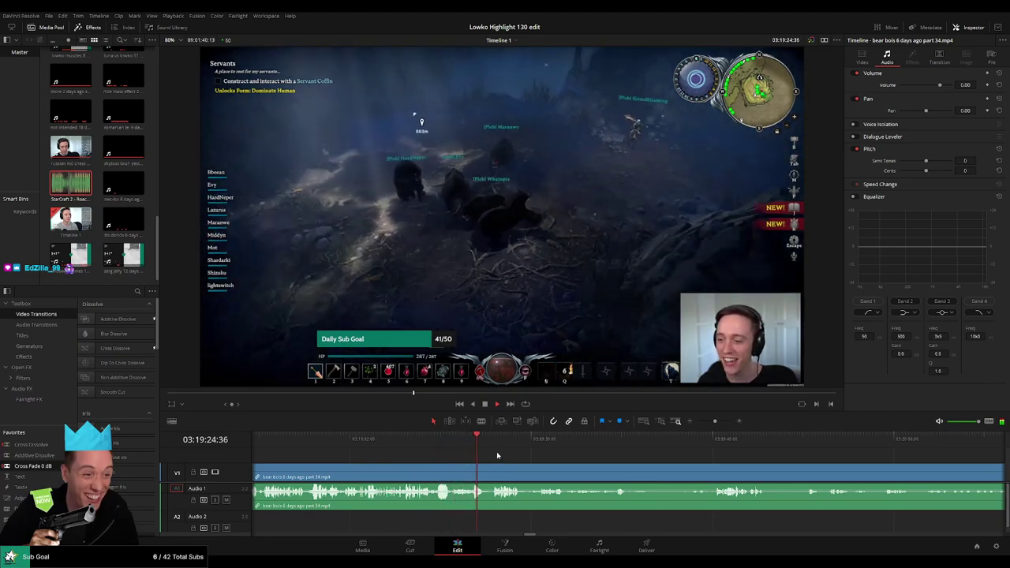
left_click(497, 444)
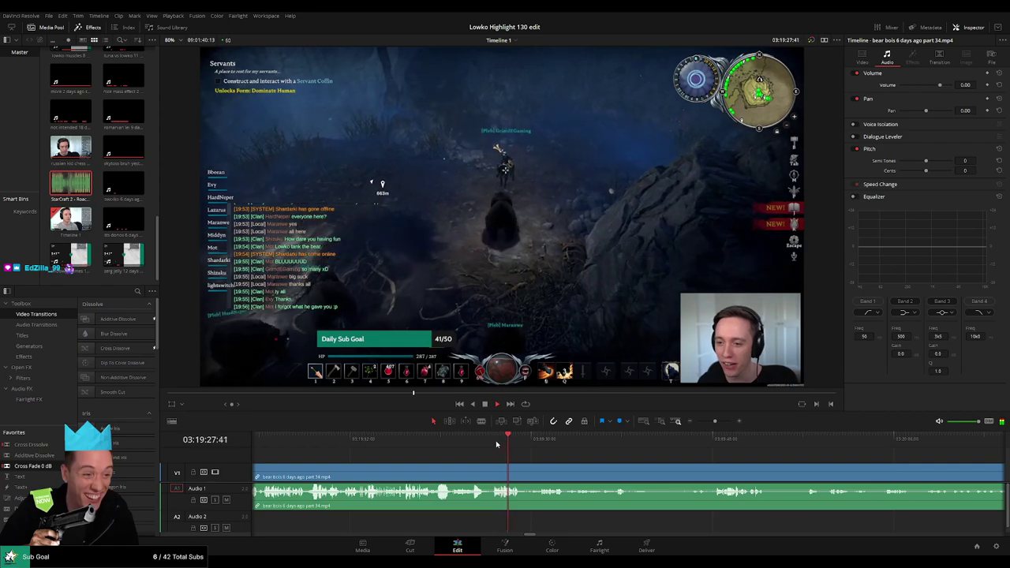
left_click(539, 444)
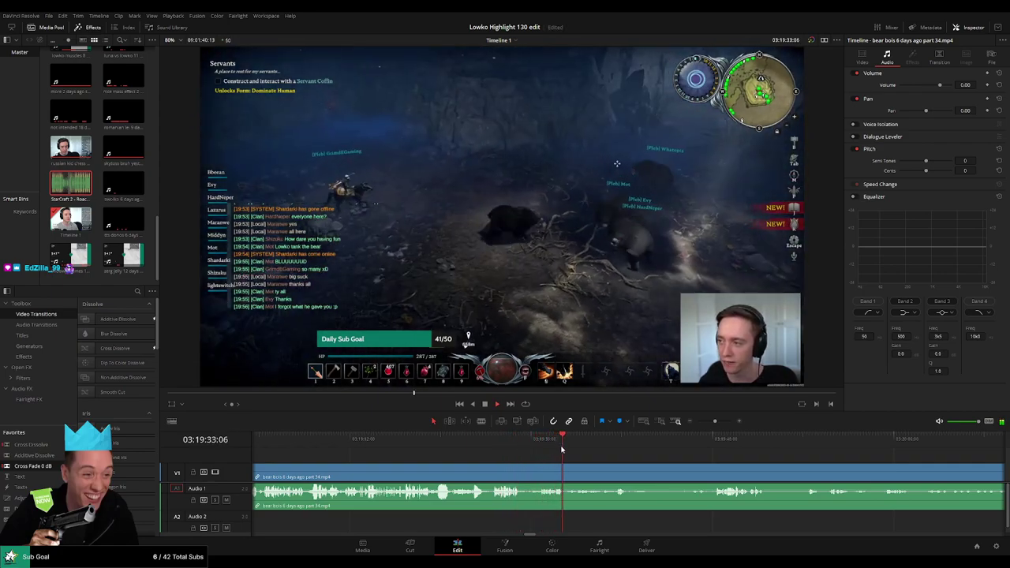
left_click(588, 444)
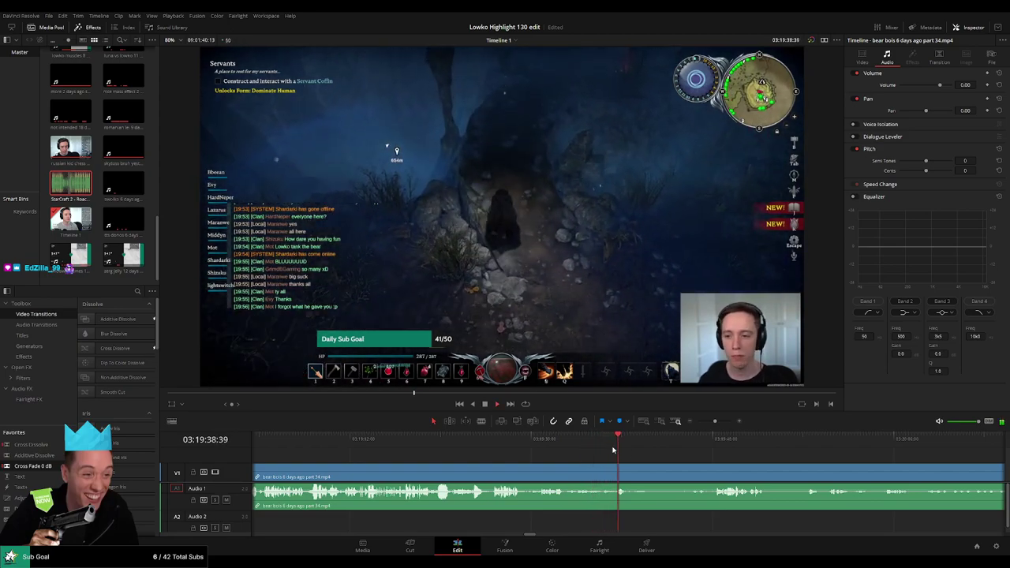
left_click_drag(678, 465, 589, 465)
key("b")
left_click(542, 466)
Step: Skim part 34's forest travel footage from about 03:19:46 to 03:21:03 for moments worth keeping
left_click(611, 443)
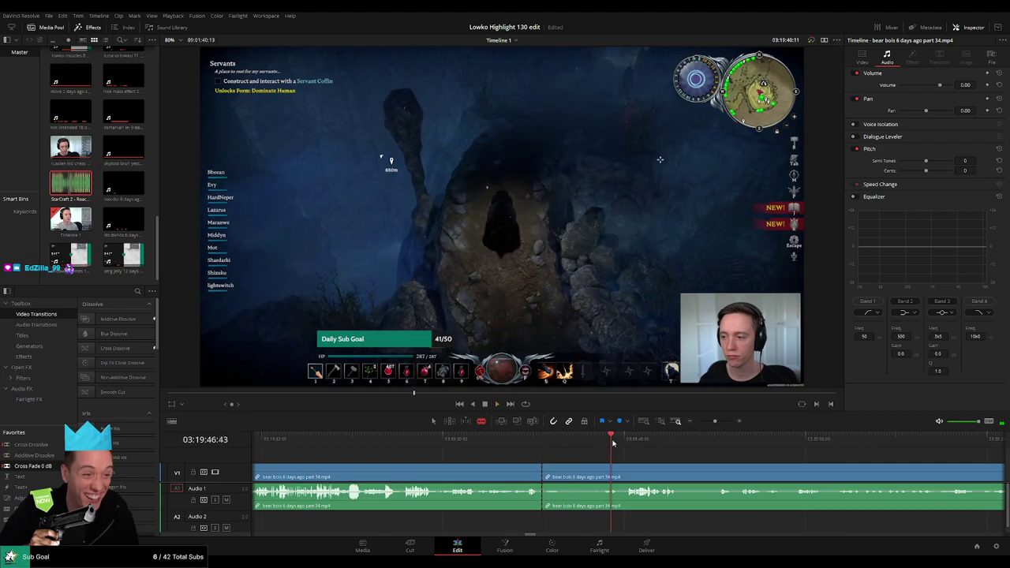
left_click_drag(675, 467, 586, 447)
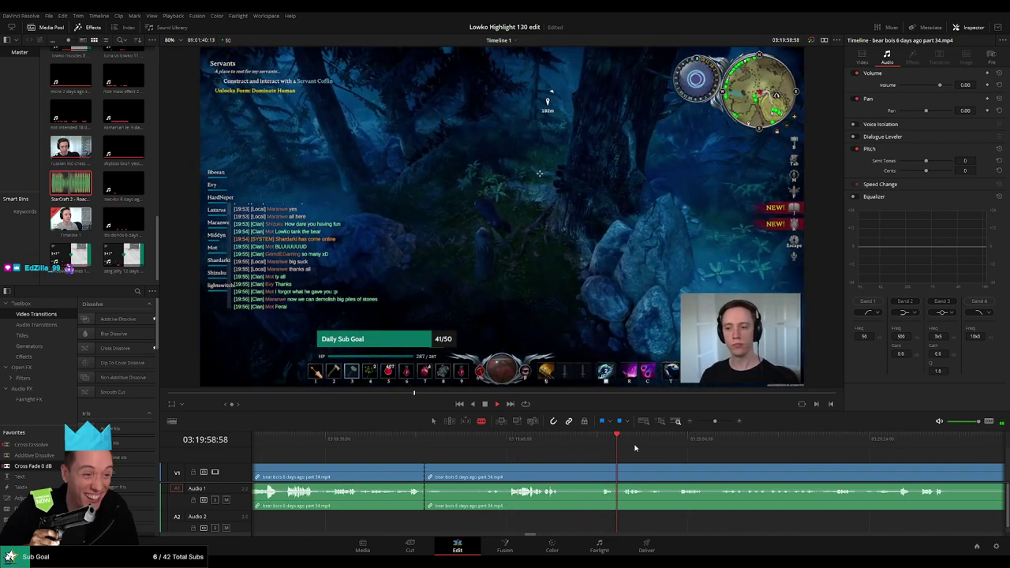
scroll(631, 454, "right", 2)
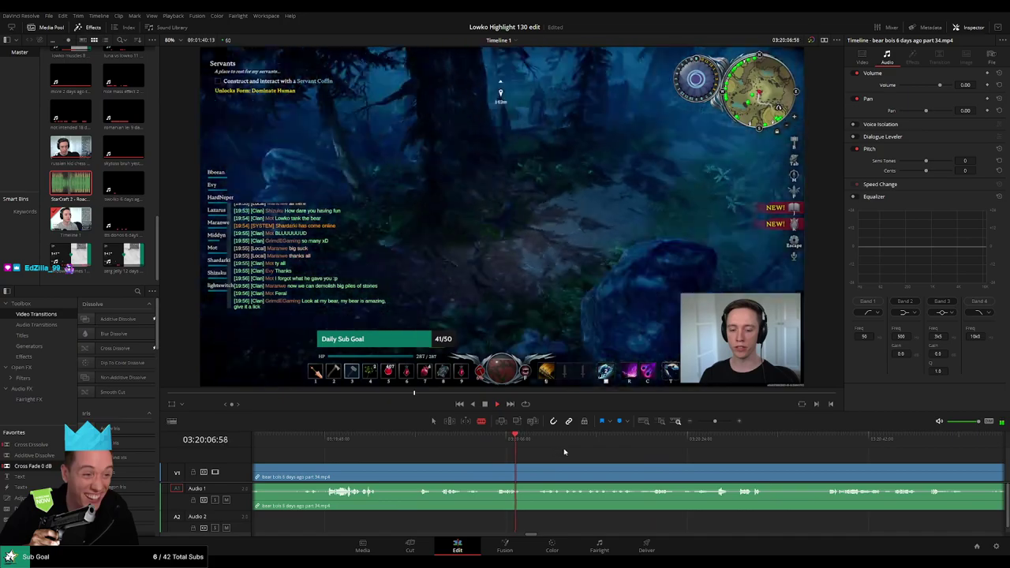
left_click(698, 444)
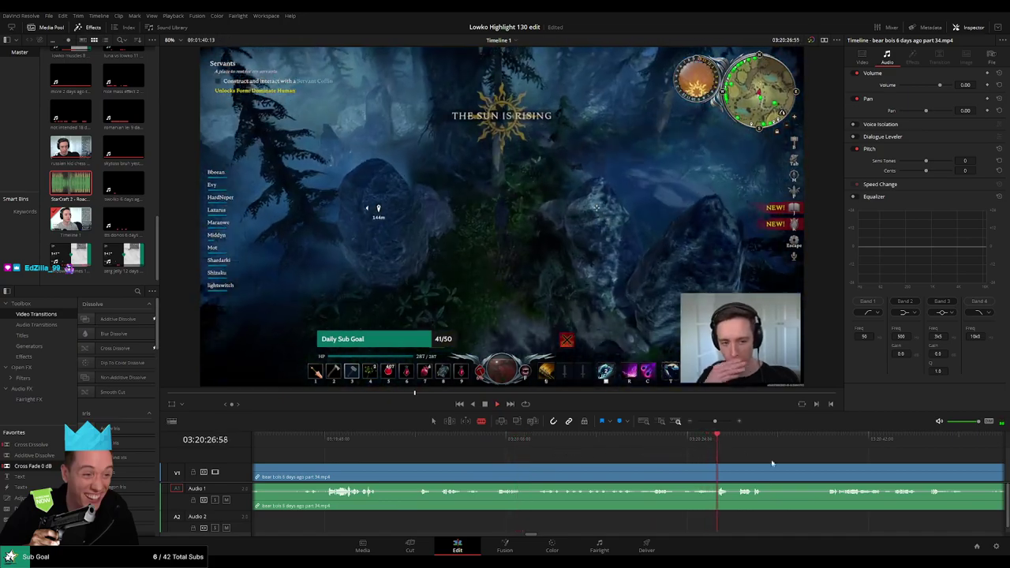
left_click_drag(780, 461, 557, 449)
left_click(597, 447)
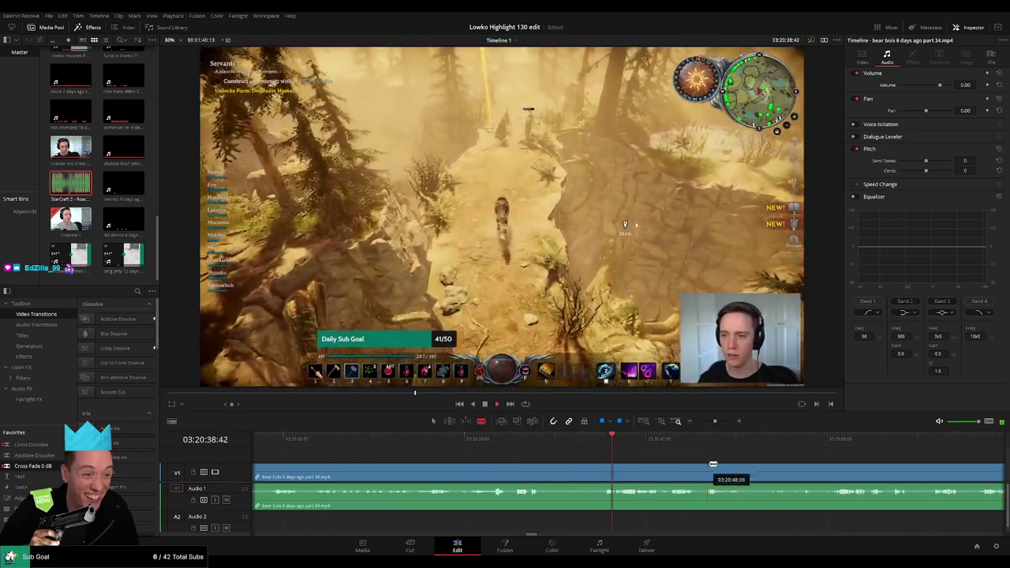
left_click(678, 443)
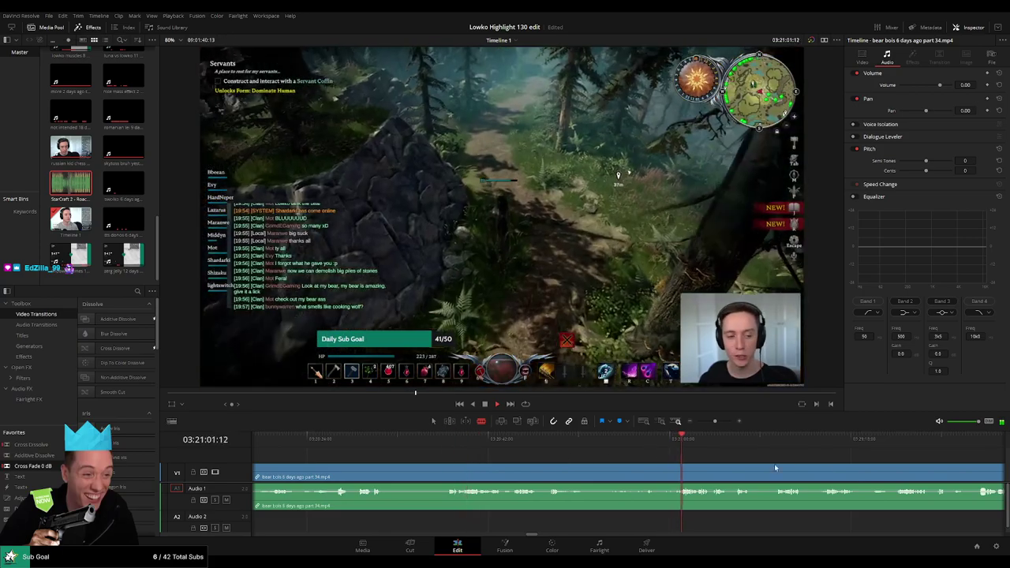
left_click_drag(774, 463, 557, 453)
left_click(712, 422)
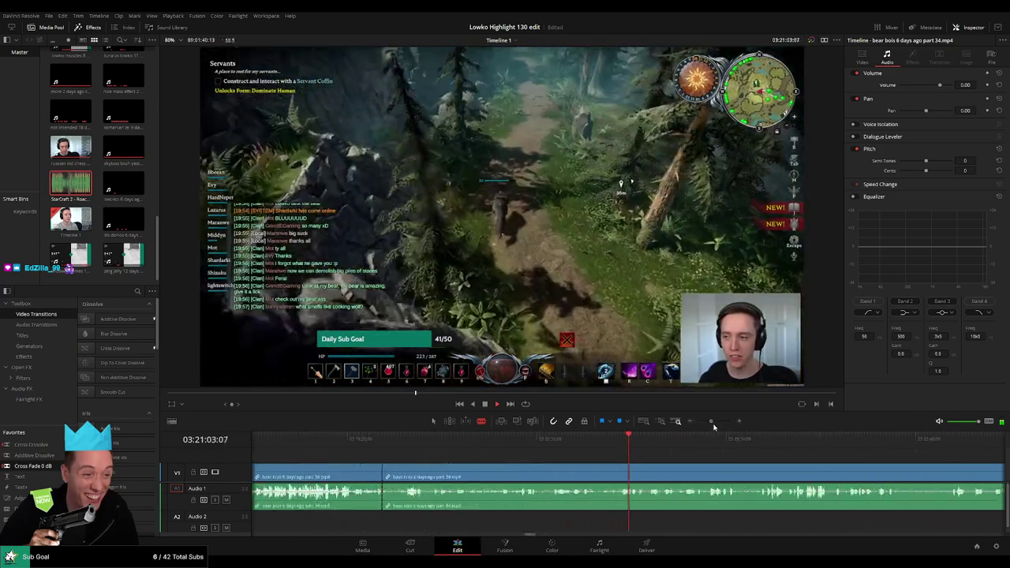
Step: Examine part 34's return to the castle up to about 03:21:52 to find where the Mist Brazier conversation starts
left_click_drag(639, 451, 448, 452)
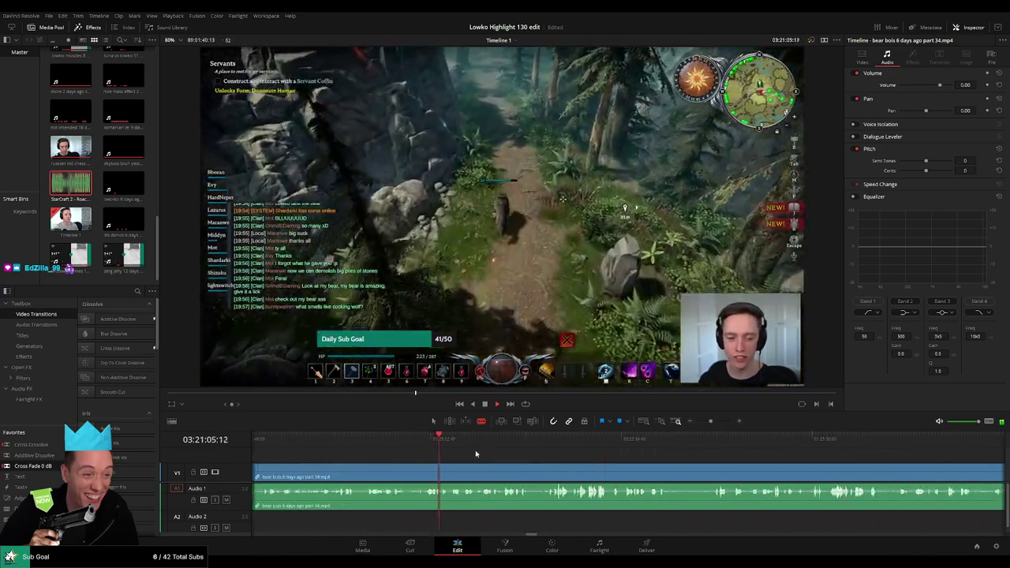
left_click(480, 444)
left_click_drag(547, 442, 556, 443)
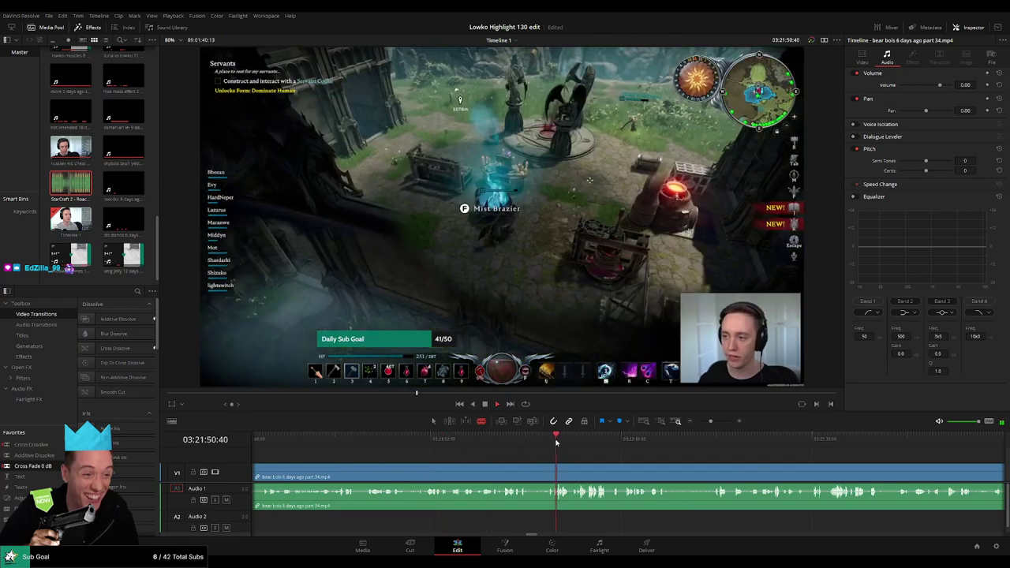
left_click_drag(650, 463, 527, 449)
left_click(446, 444)
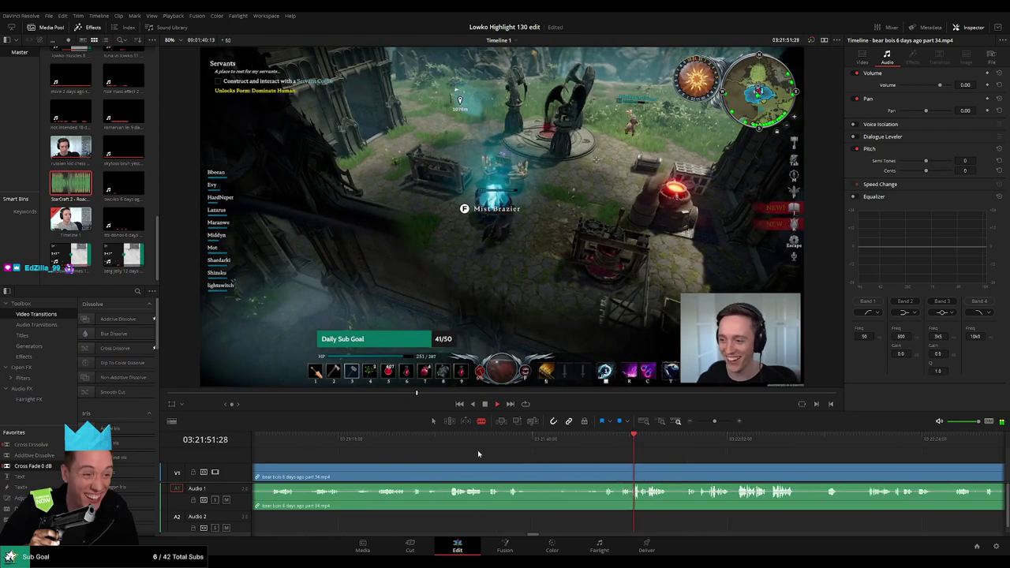
left_click(448, 439)
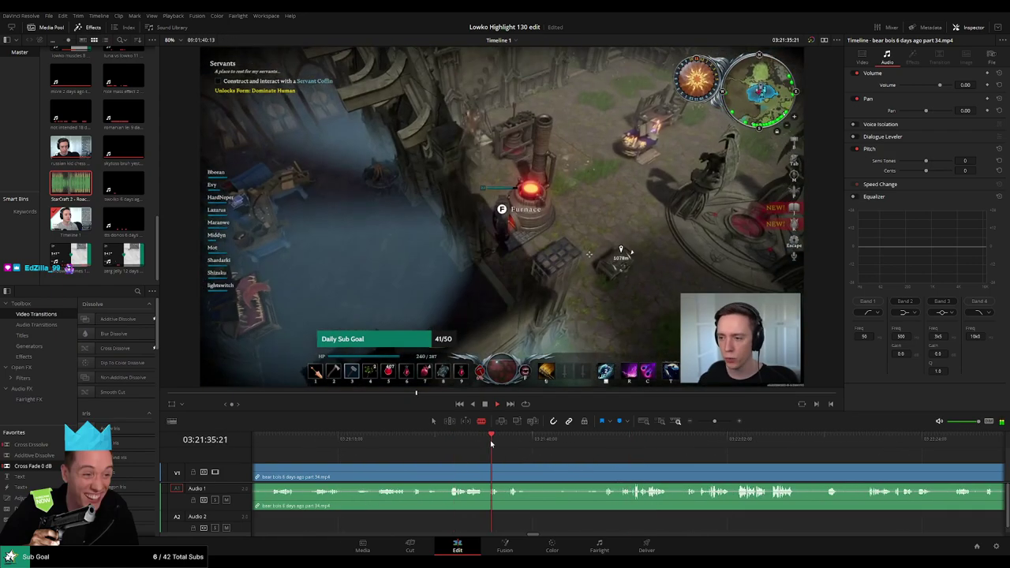
left_click(606, 442)
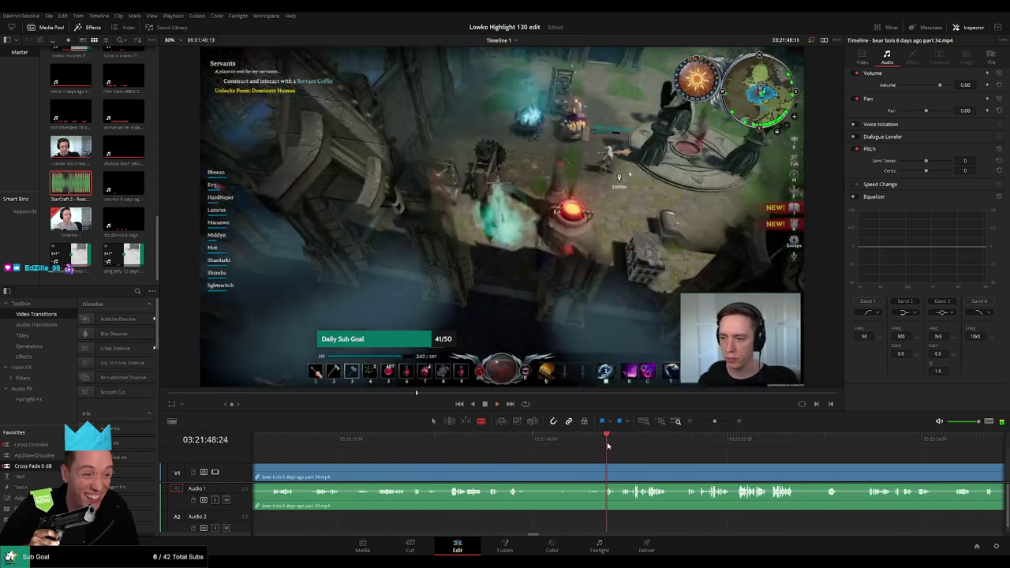
left_click_drag(644, 459, 512, 449)
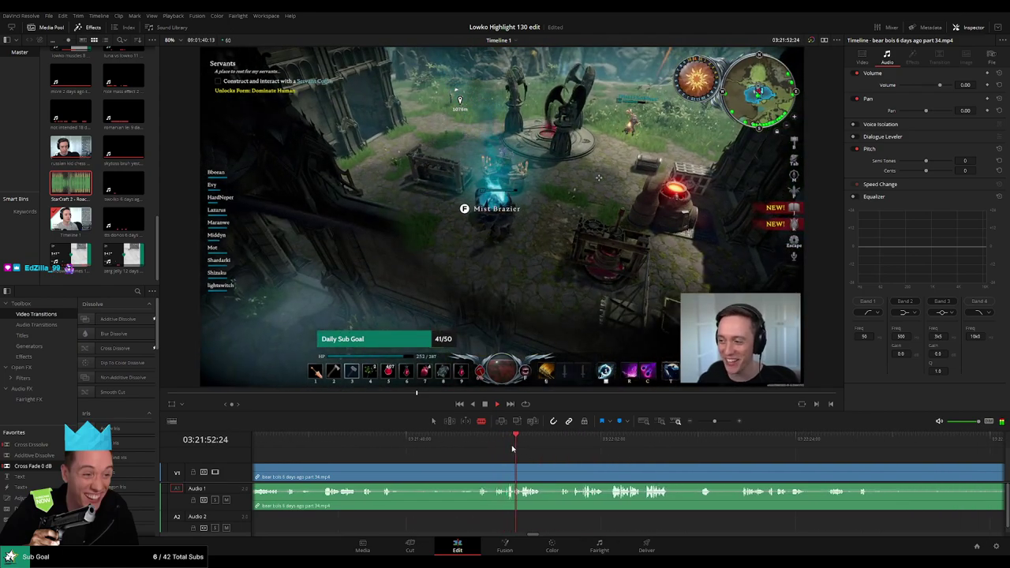
Step: Cut out the travel footage between about 03:19:40 and 03:21:48, close the gap and cross fade the audio at the join
left_click(479, 472)
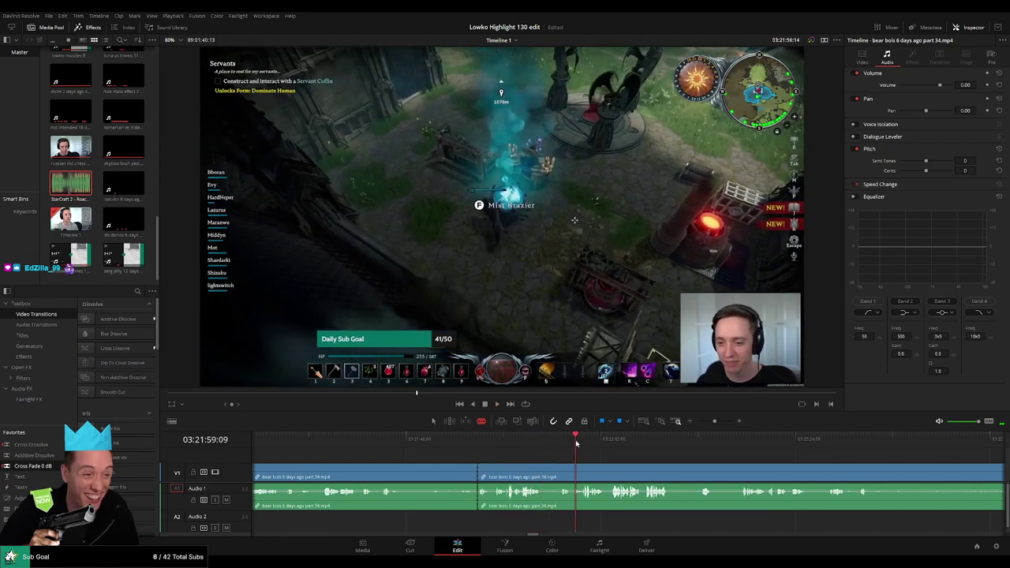
left_click(442, 473)
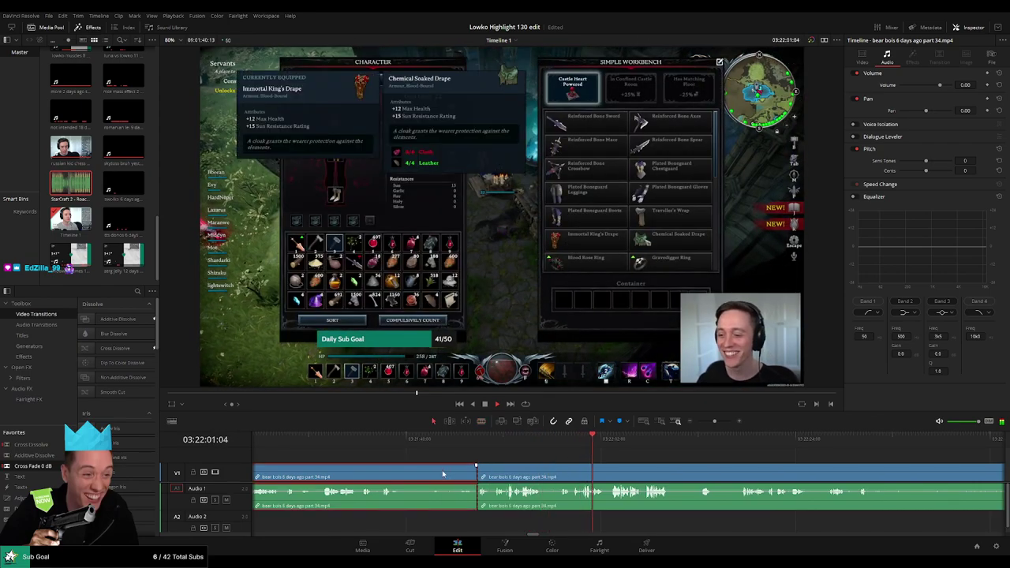
key("Delete")
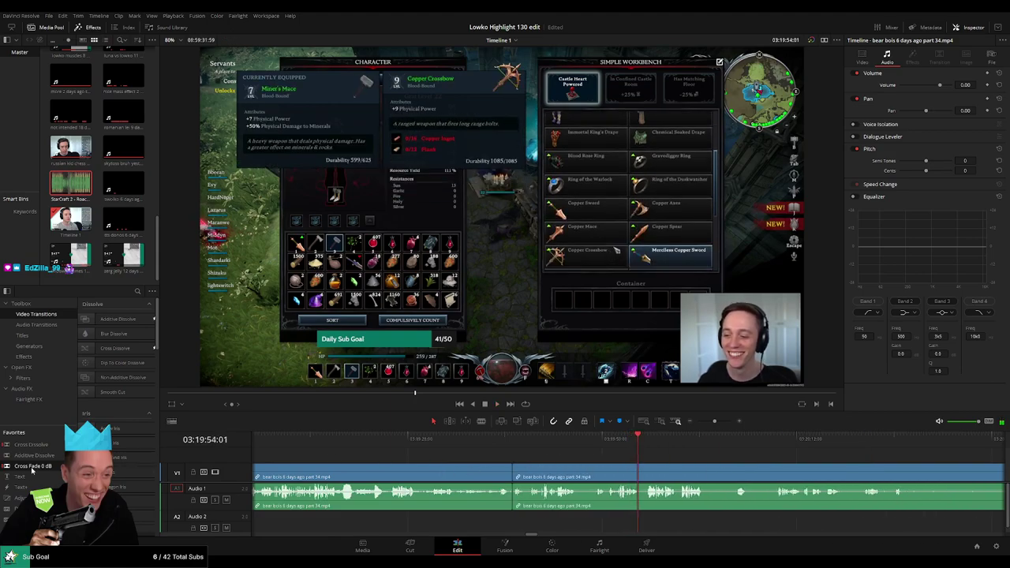
Step: Cut out the short section between about 03:19:47 and 03:19:49, close the gap and cross fade the audio at the join
key("b")
left_click(578, 474)
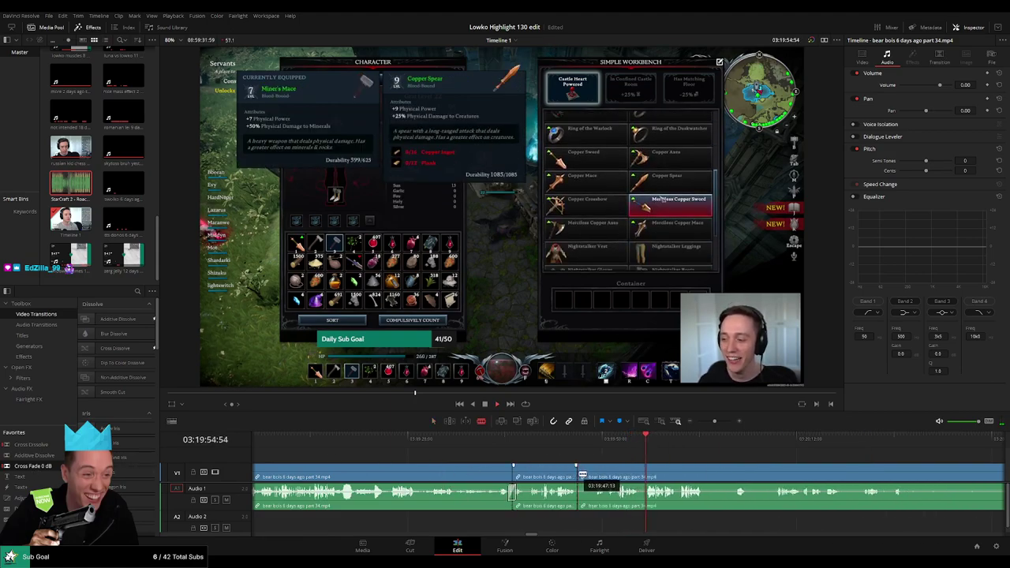
left_click(594, 473)
key("a")
left_click(582, 473)
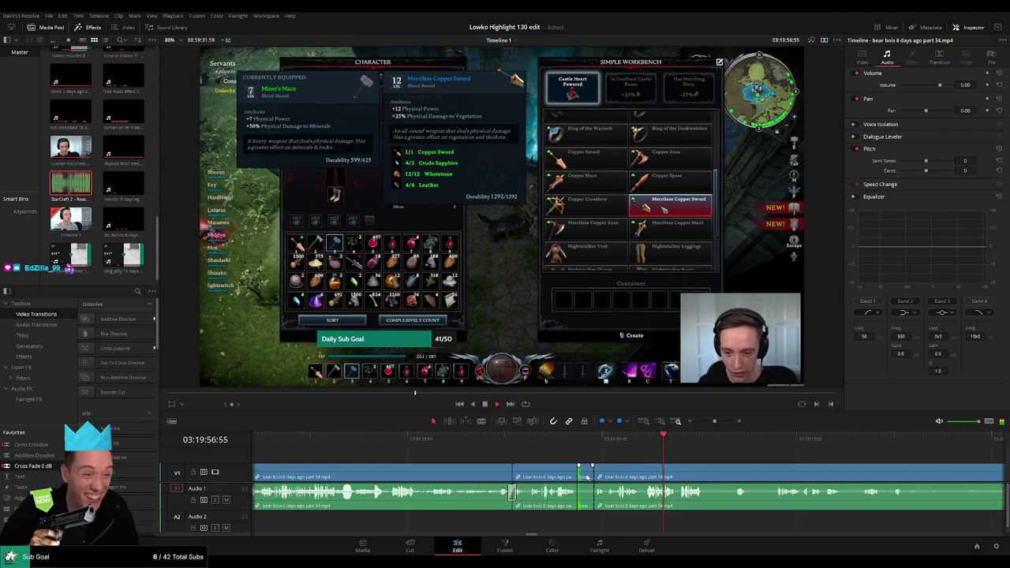
key("Delete")
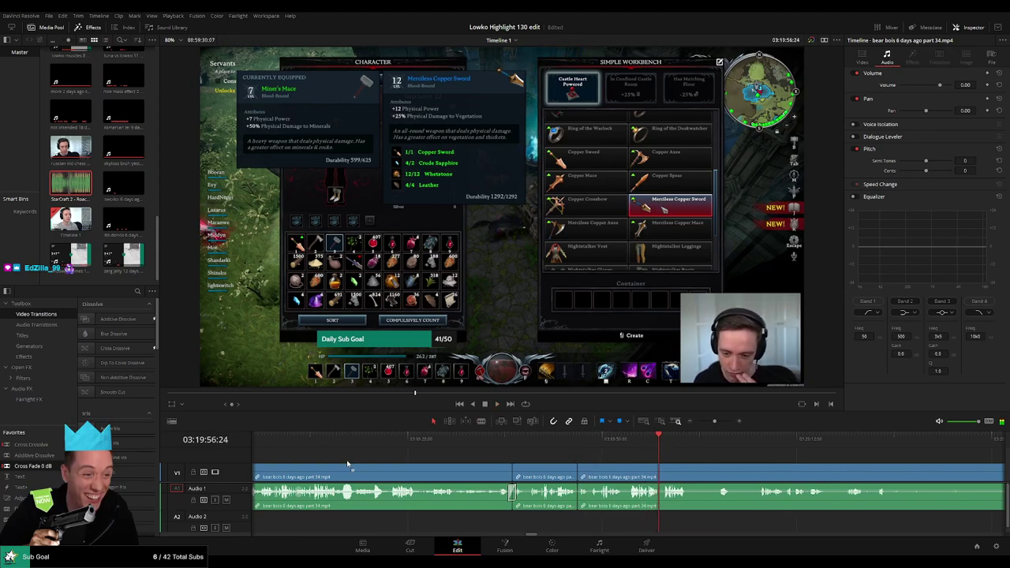
Step: Split the part 34 clip at about 03:19:52, during the workbench scene
key("b")
left_click(623, 473)
key("a")
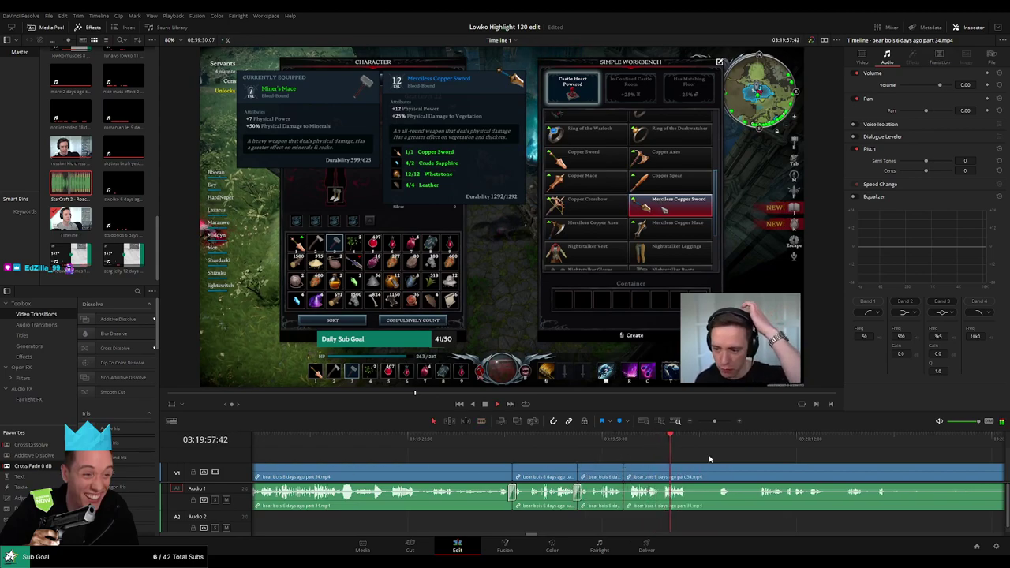
Step: Skim the castle crafting footage with the furnace and grinder, up to about 03:21:05, for the next part worth keeping
scroll(678, 457, "right", 3)
left_click(592, 442)
left_click(799, 446)
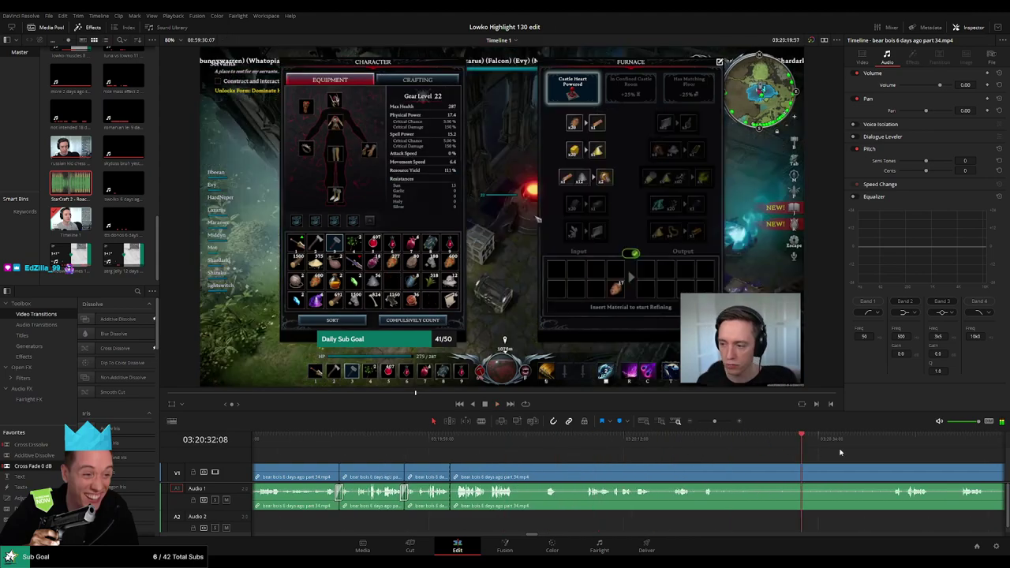
left_click(905, 448)
scroll(849, 474, "right", 1)
scroll(844, 473, "right", 5)
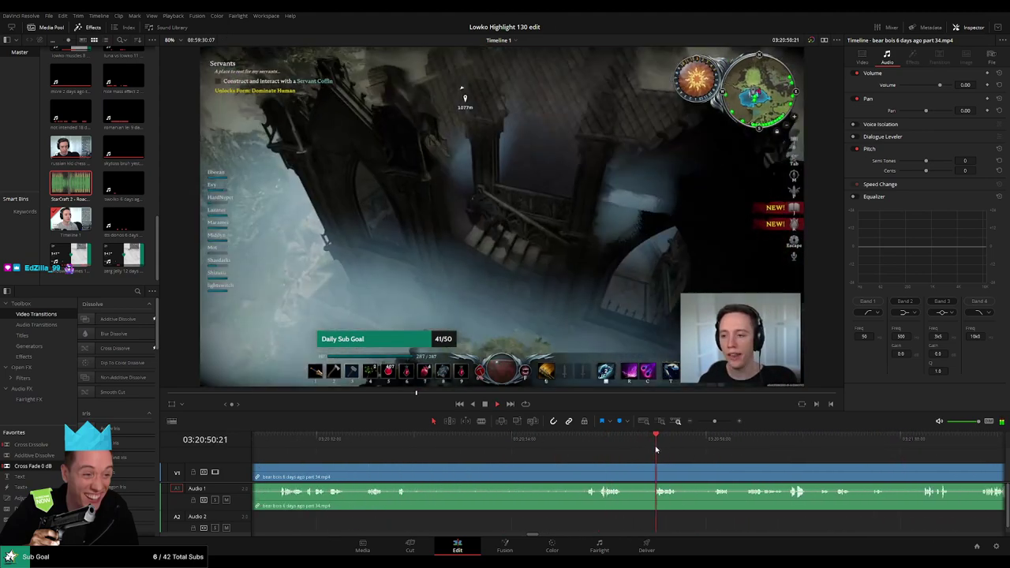
left_click(713, 444)
scroll(584, 453, "right", 5)
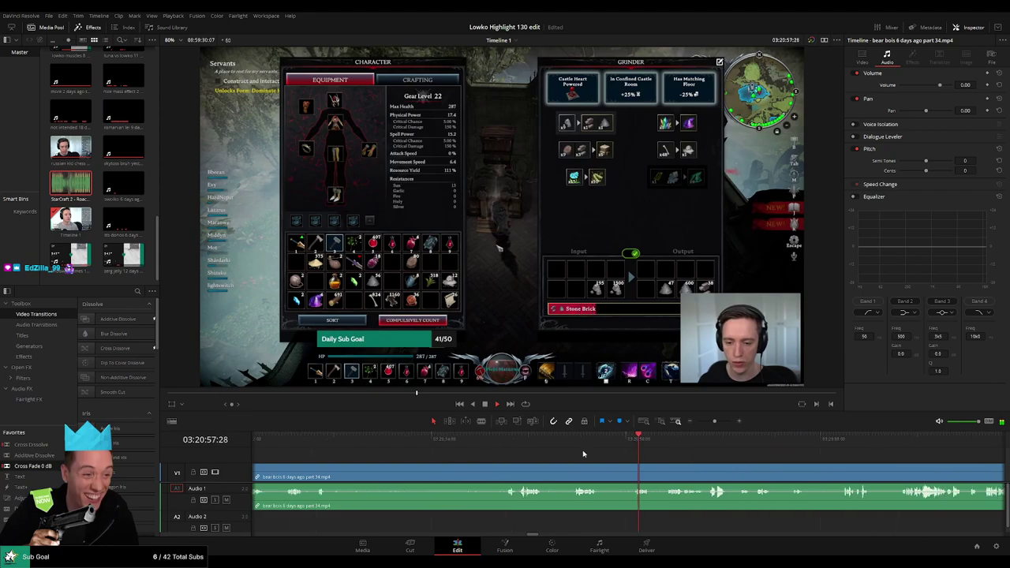
left_click(555, 444)
Step: Check the rest of the part 34 footage up to about 03:29:22, and ripple delete that remaining clip
left_click_drag(714, 421, 703, 425)
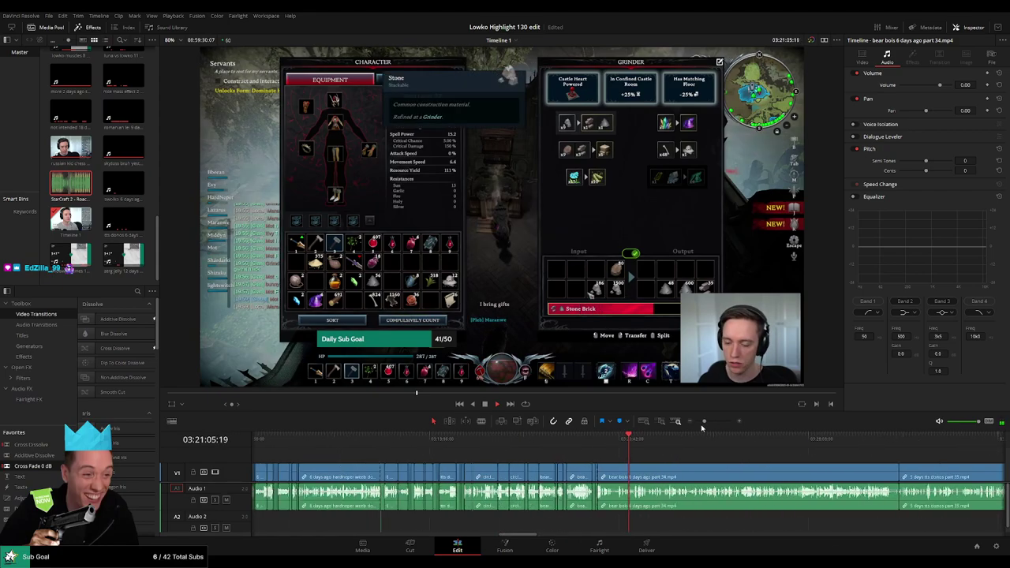
left_click(645, 446)
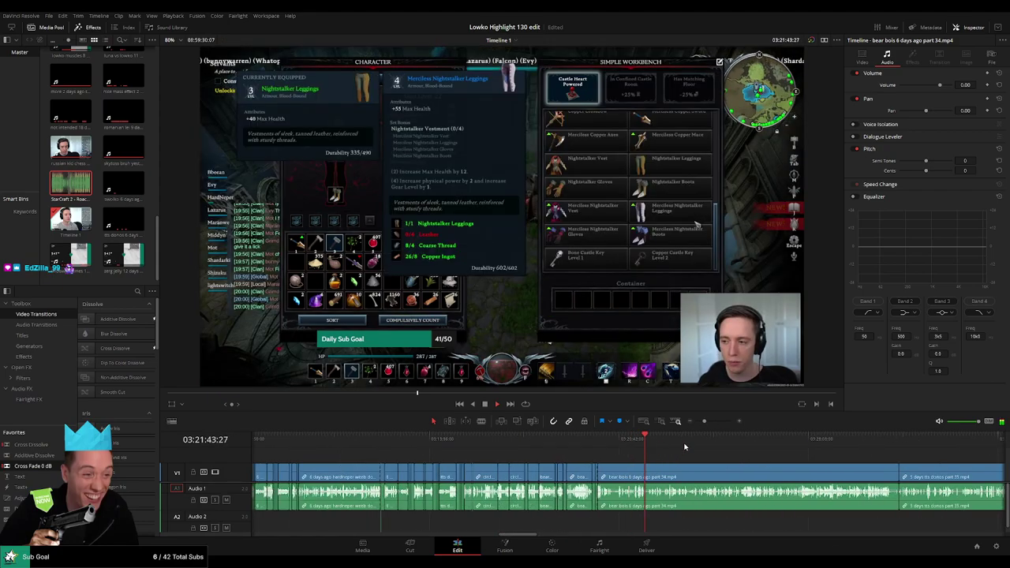
left_click(686, 445)
left_click(733, 445)
left_click(759, 446)
scroll(815, 462, "right", 4)
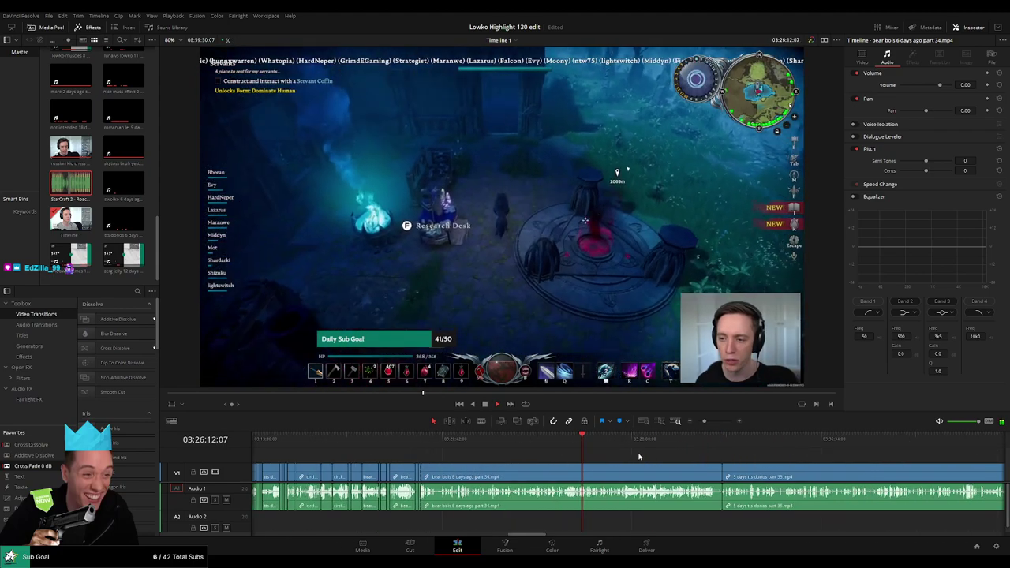
left_click(629, 447)
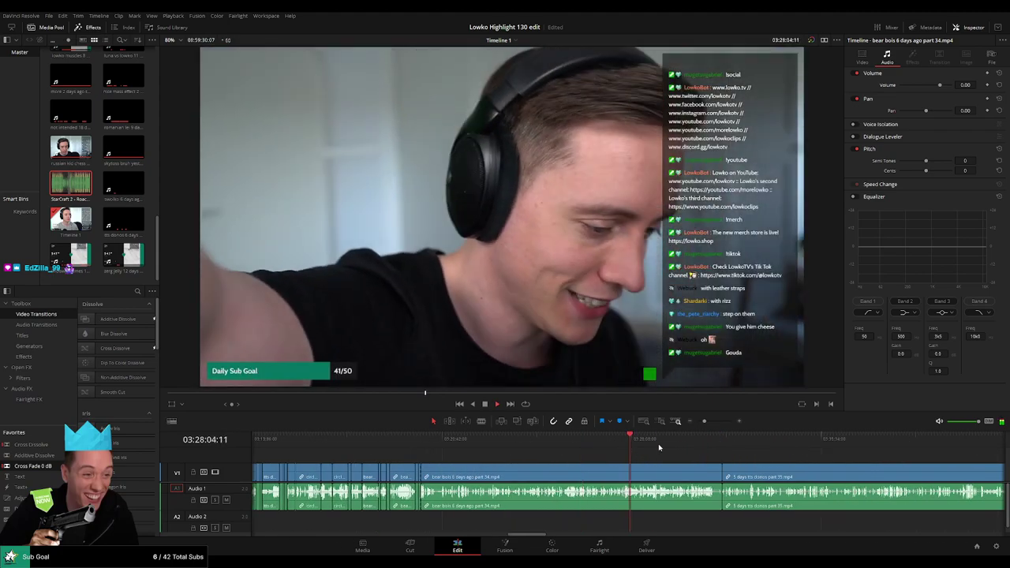
left_click(661, 444)
left_click(607, 475)
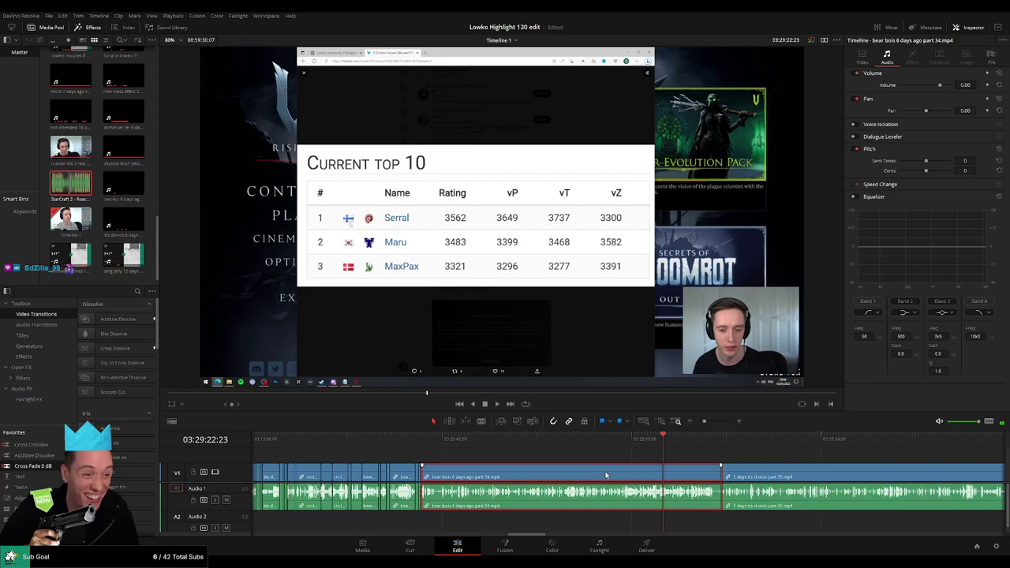
key("Delete")
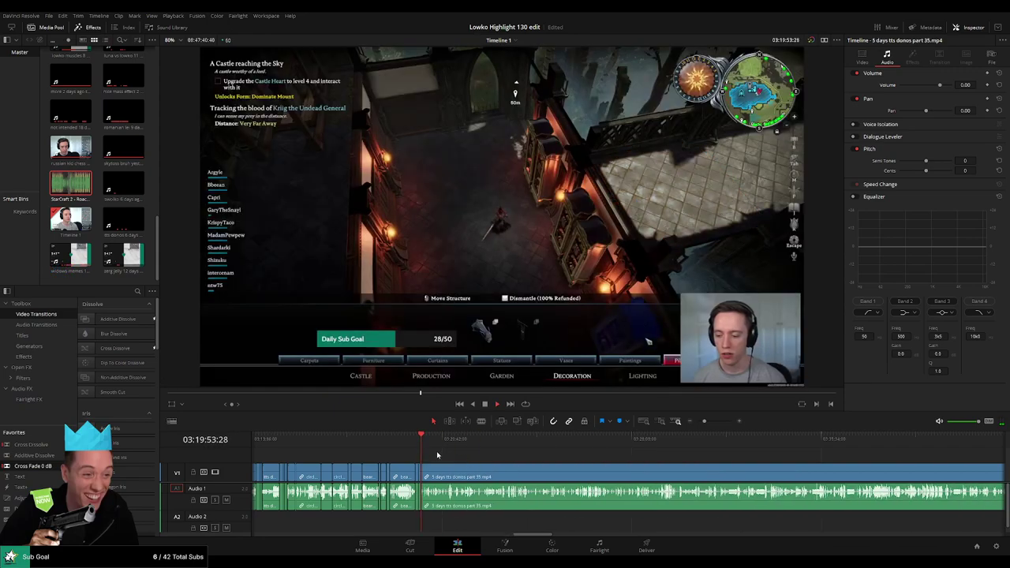
Step: Review the start of the part 35 clip, from about 03:19:53, during the castle decorating scene
left_click(430, 445)
key("space")
left_click_drag(705, 421, 696, 422)
scroll(717, 467, "right", 10)
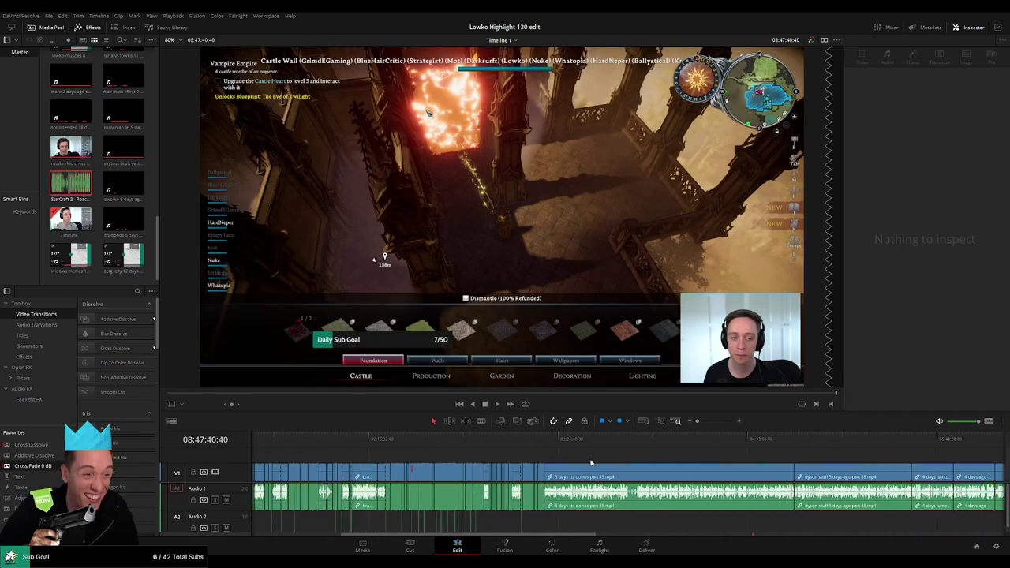
left_click(594, 470)
key("space")
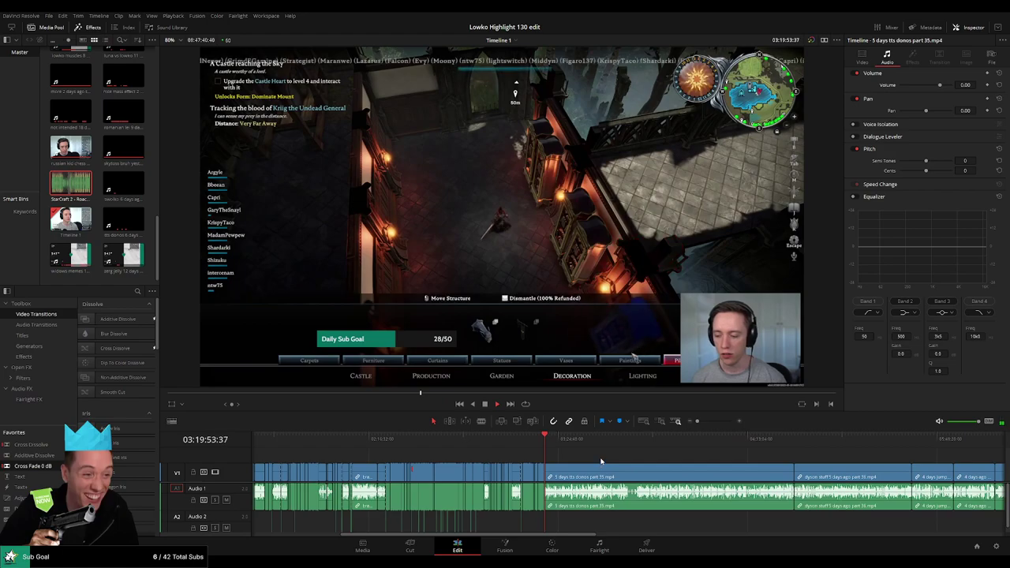
left_click_drag(697, 421, 717, 422)
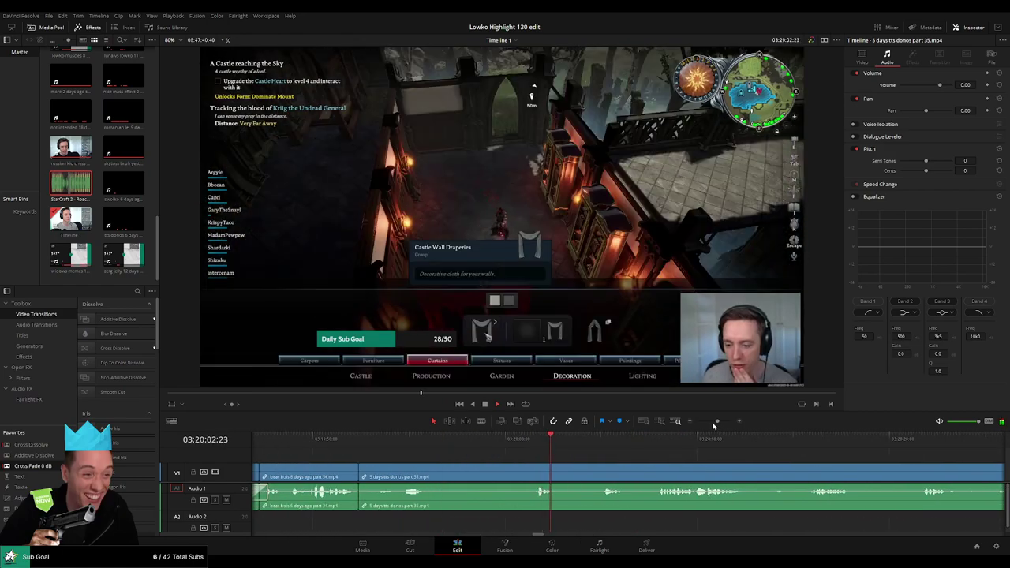
left_click_drag(712, 451, 536, 457)
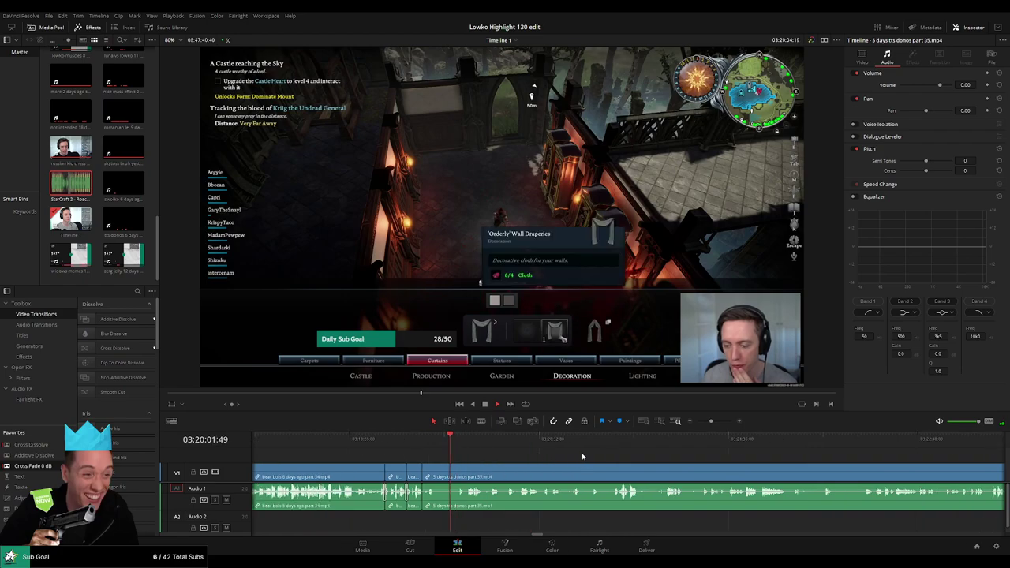
left_click_drag(474, 458, 414, 456)
left_click(431, 441)
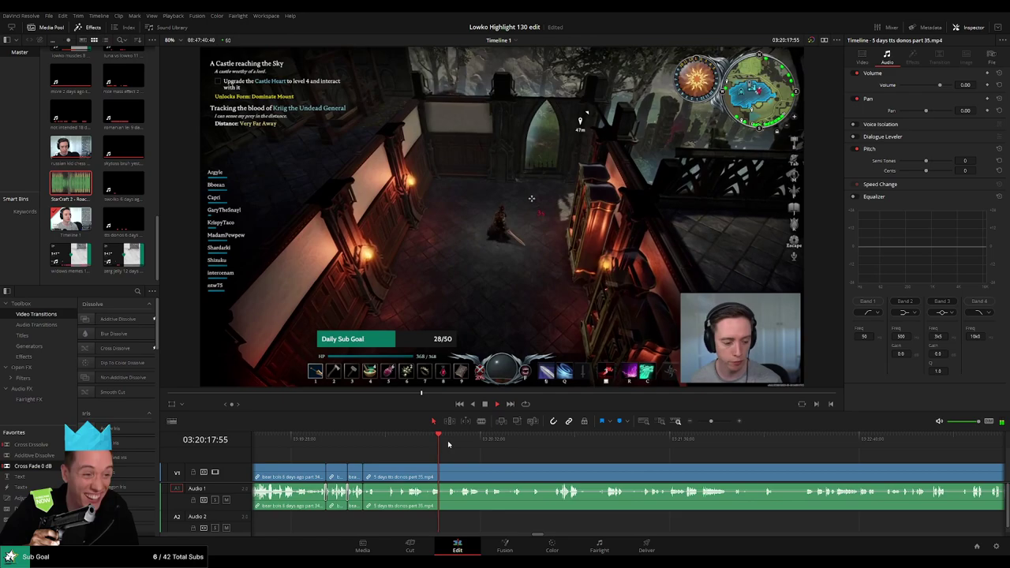
Step: Skim the part 35 castle, crafting and travel footage up to about 03:30:08 for the next moment worth keeping
left_click(448, 445)
left_click(534, 439)
left_click(555, 442)
left_click_drag(629, 450, 486, 449)
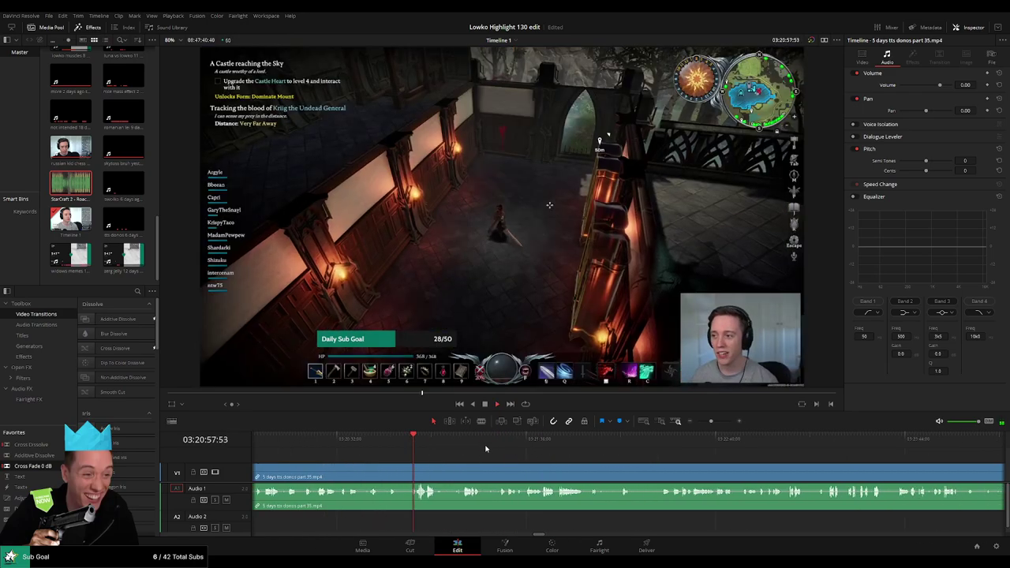
left_click(575, 445)
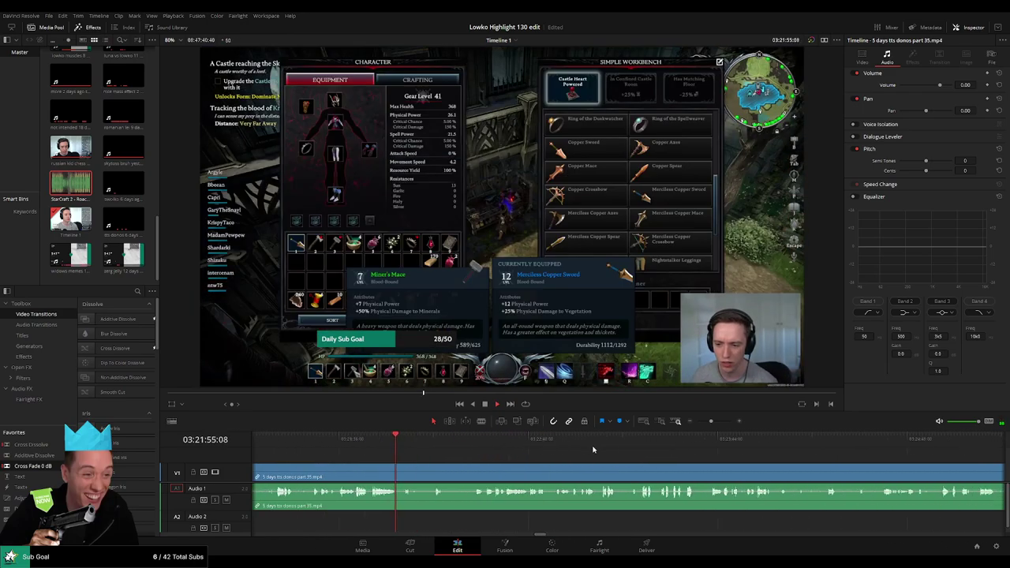
left_click(637, 443)
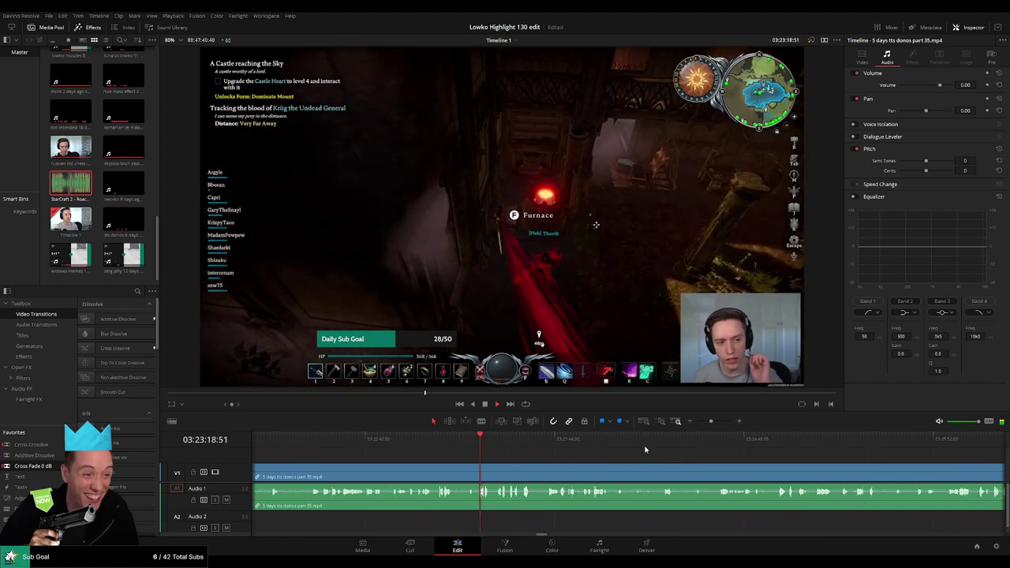
left_click(713, 447)
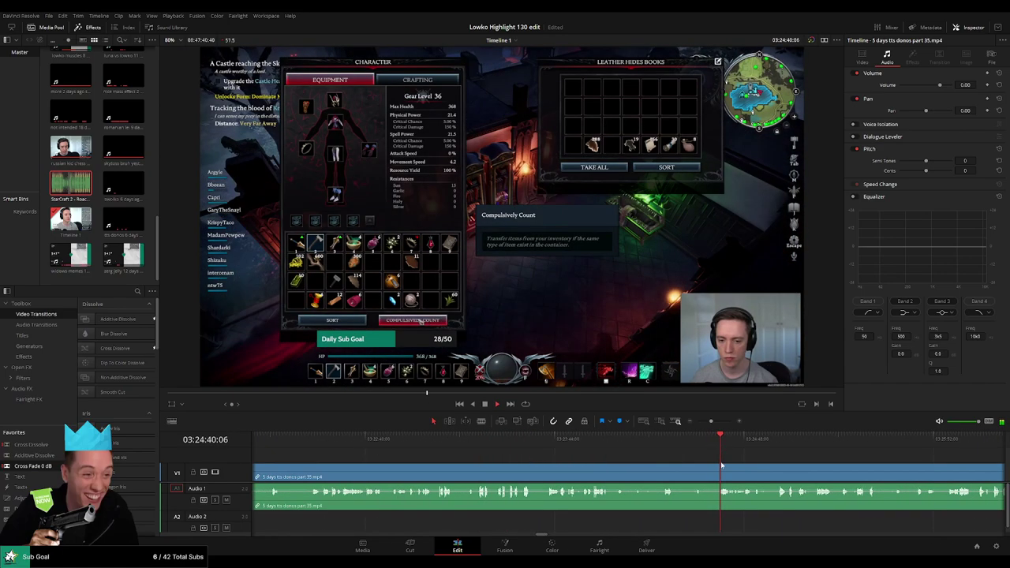
left_click(568, 446)
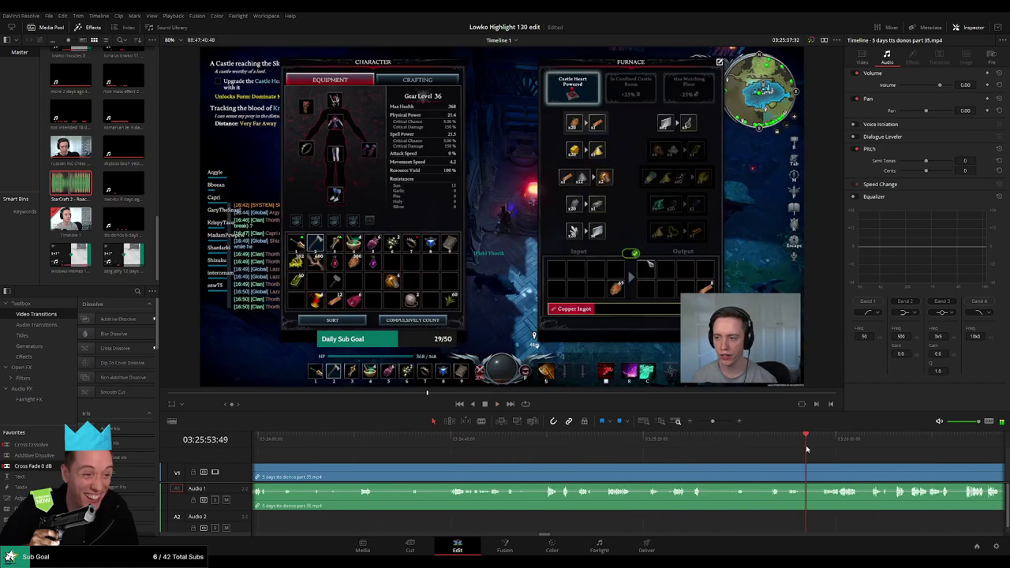
left_click(589, 447)
left_click(671, 446)
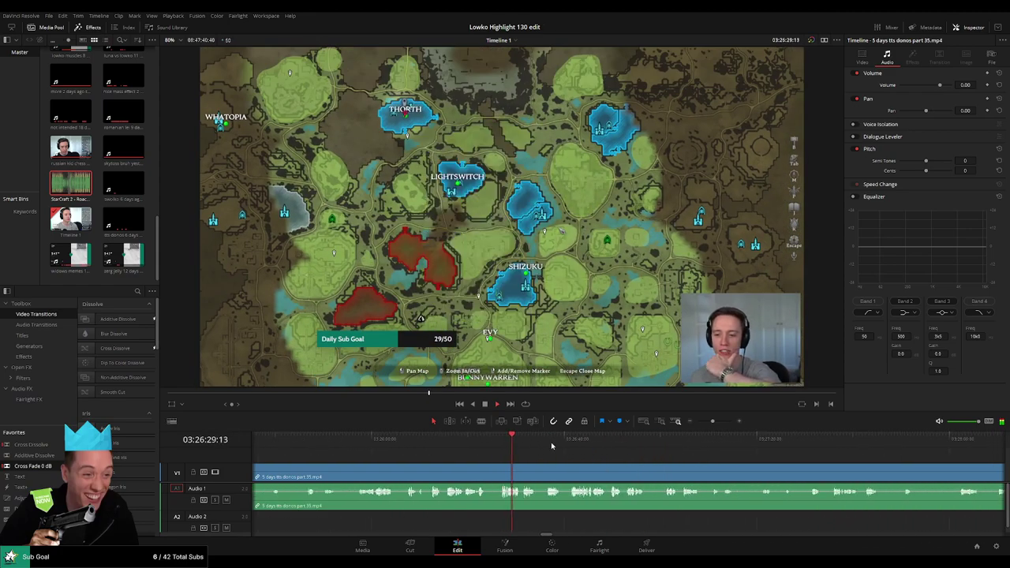
left_click(860, 446)
left_click(924, 455)
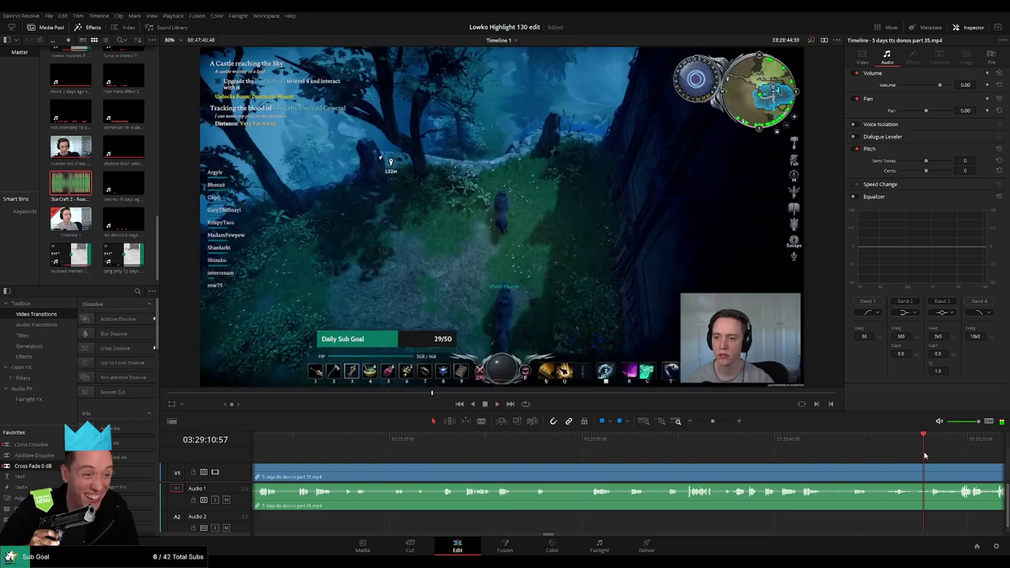
key("space")
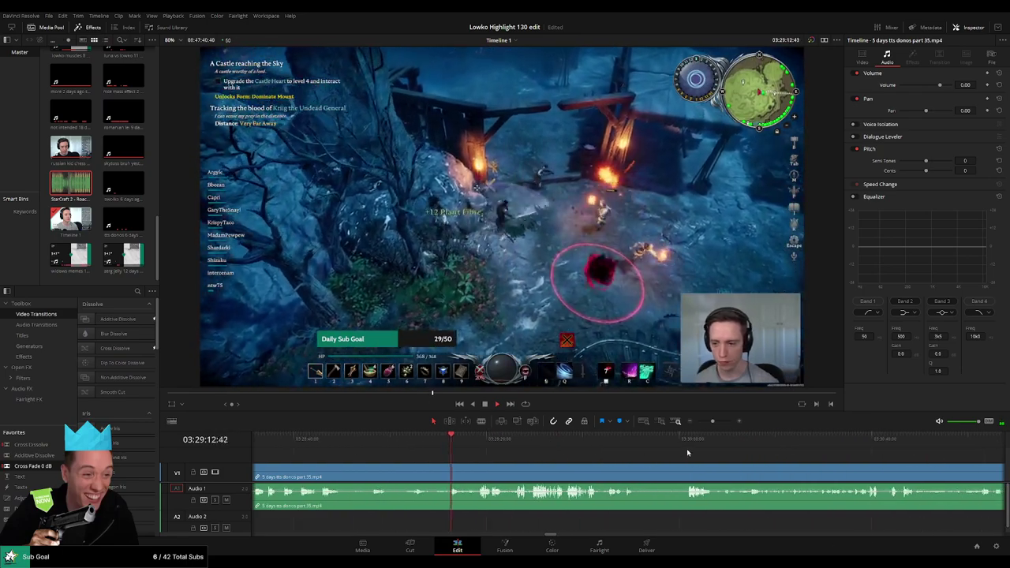
left_click(687, 452)
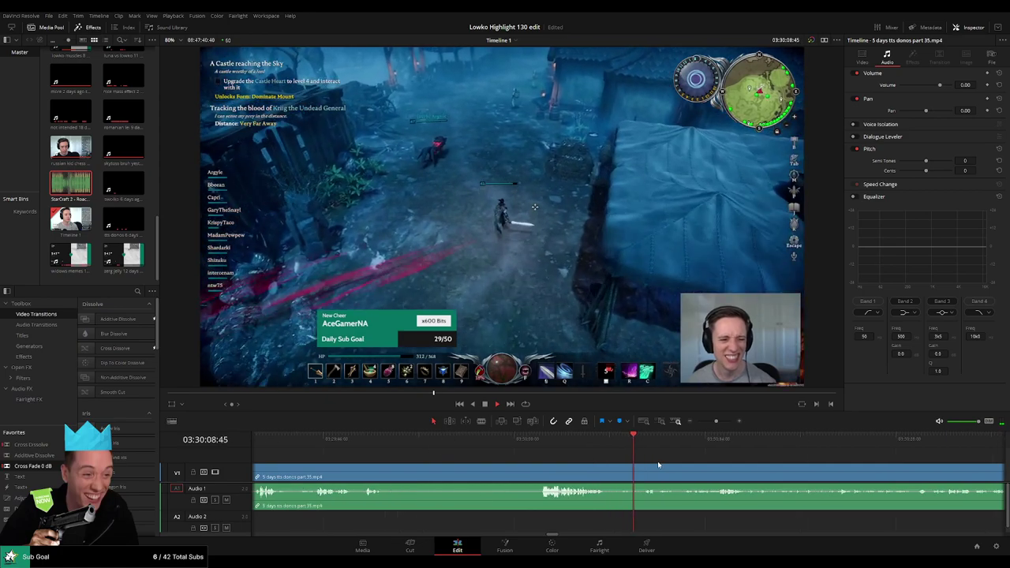
Step: Cut out the part 35 footage before about 03:30:07, close the gap and cross fade the audio at the join with part 34
key("b")
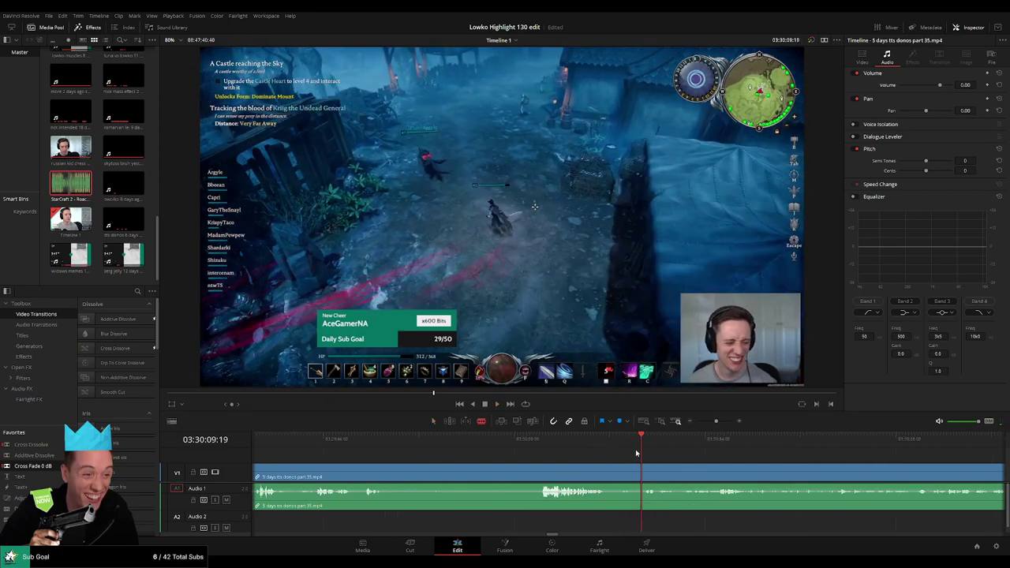
left_click(620, 446)
left_click(621, 473)
key("a")
left_click(602, 475)
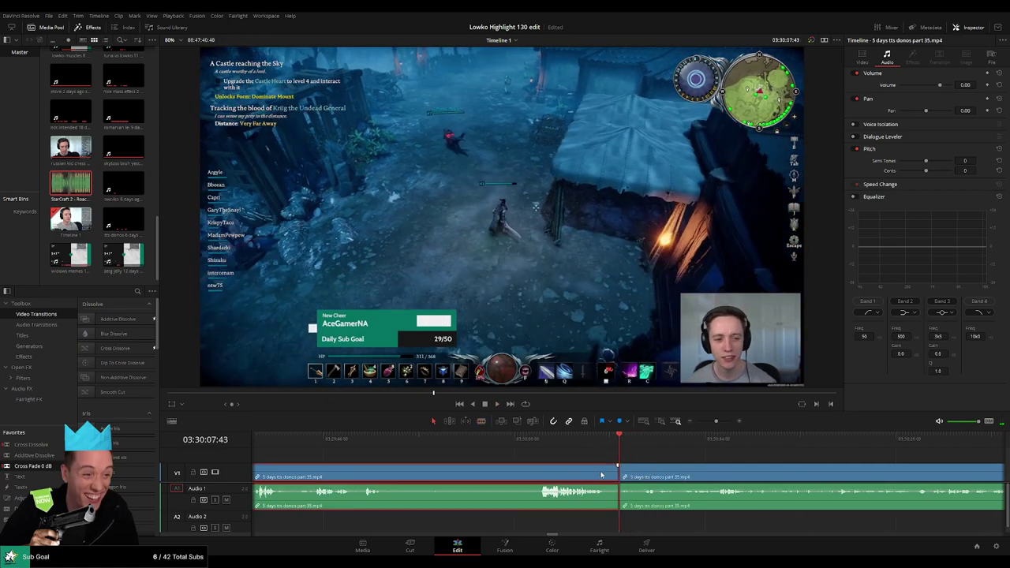
key("Delete")
key("space")
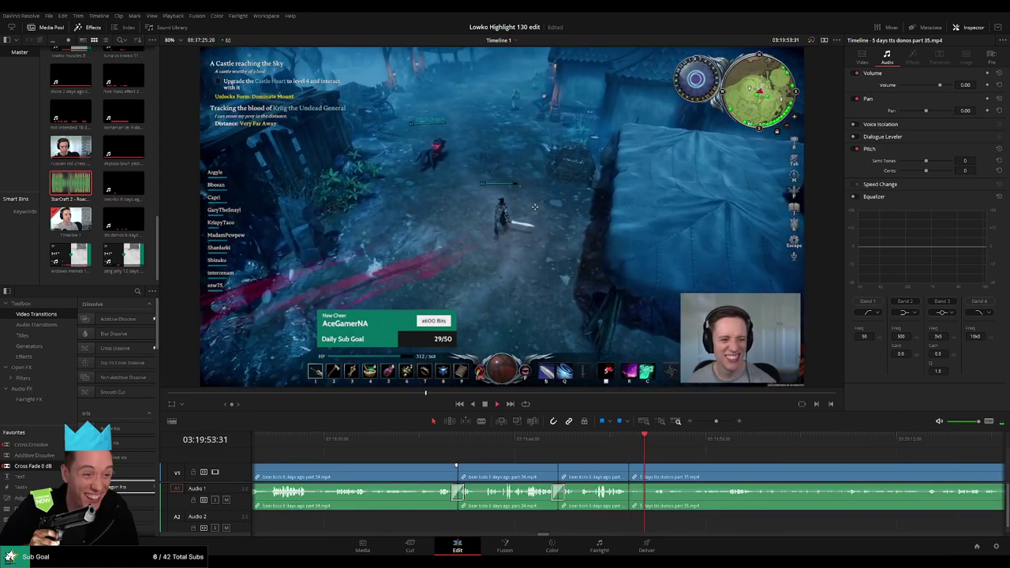
left_click(622, 447)
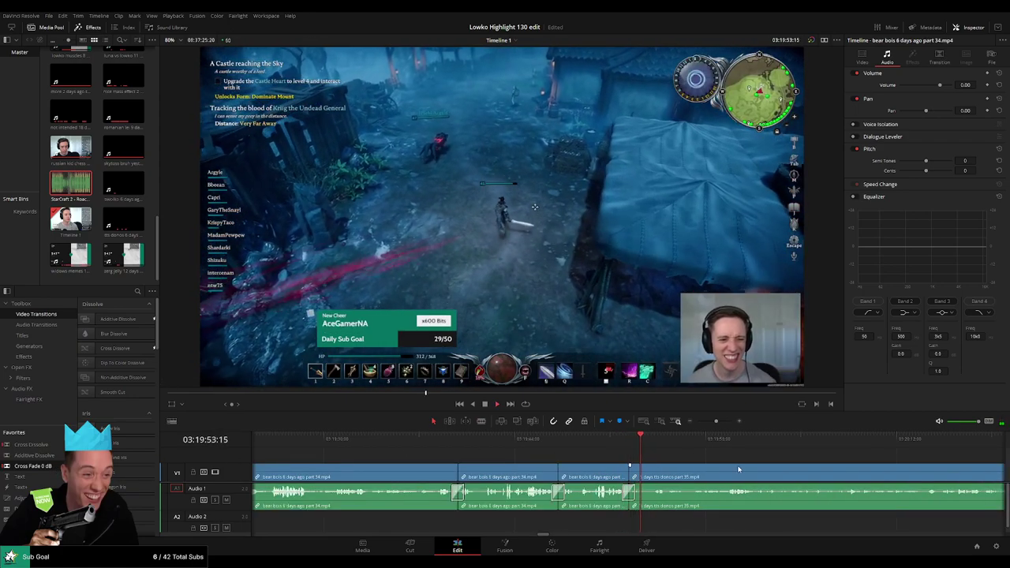
Step: Watch the kept part 35 footage from the join at about 03:19:53 to the mine cart scene at about 03:20:24
left_click_drag(738, 469, 584, 456)
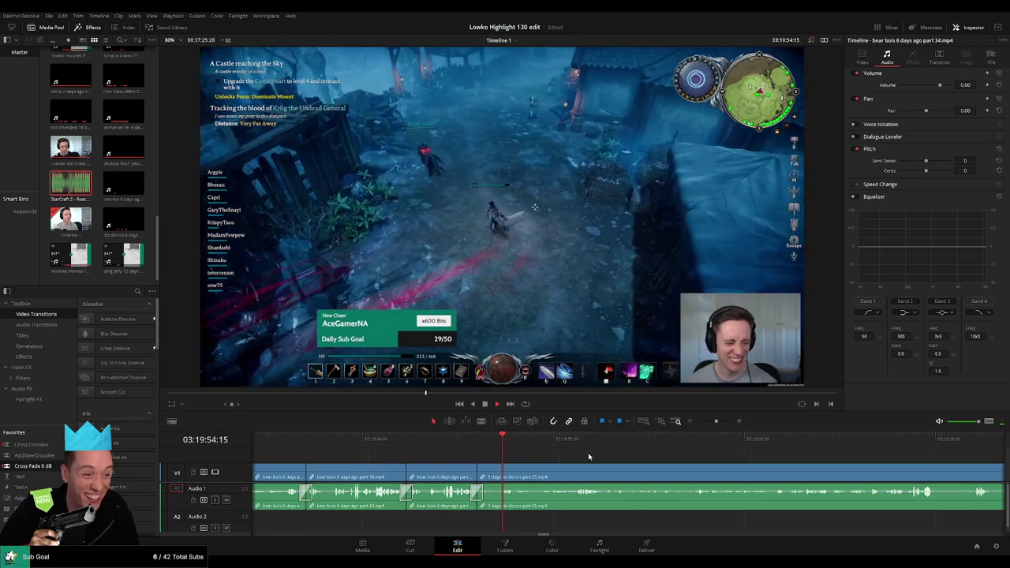
scroll(588, 456, "right", 2)
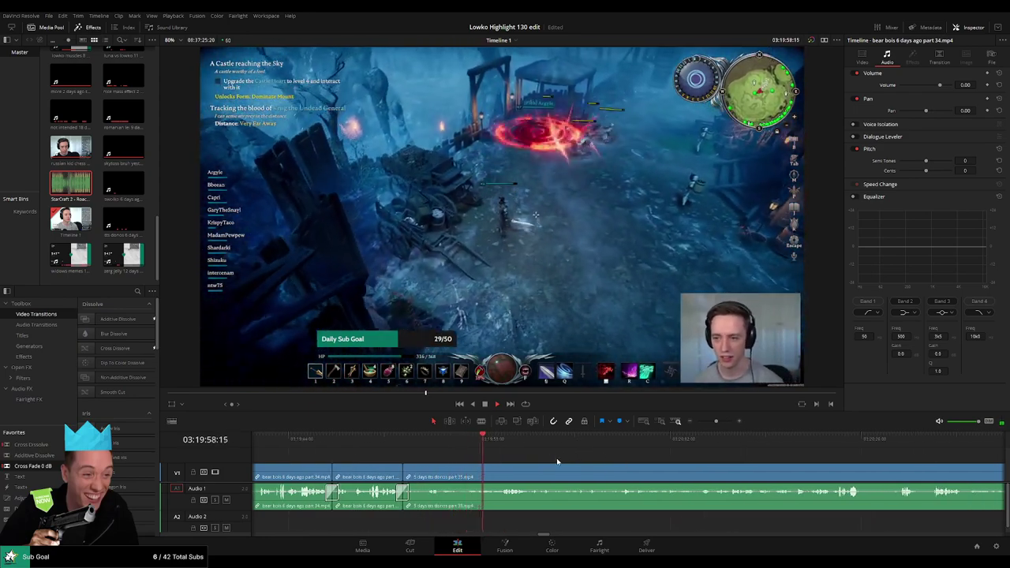
scroll(628, 461, "right", 2)
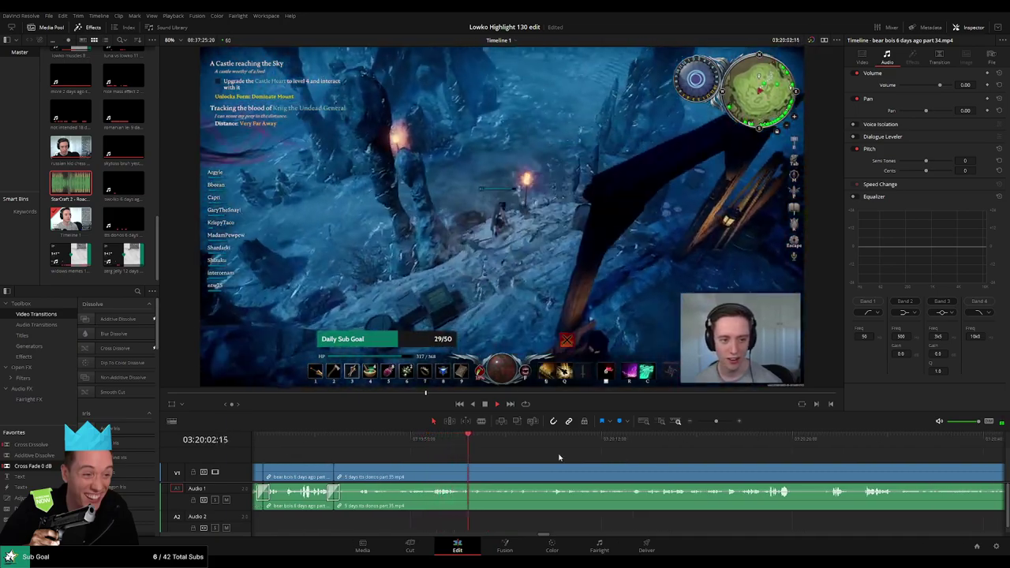
scroll(552, 457, "right", 2)
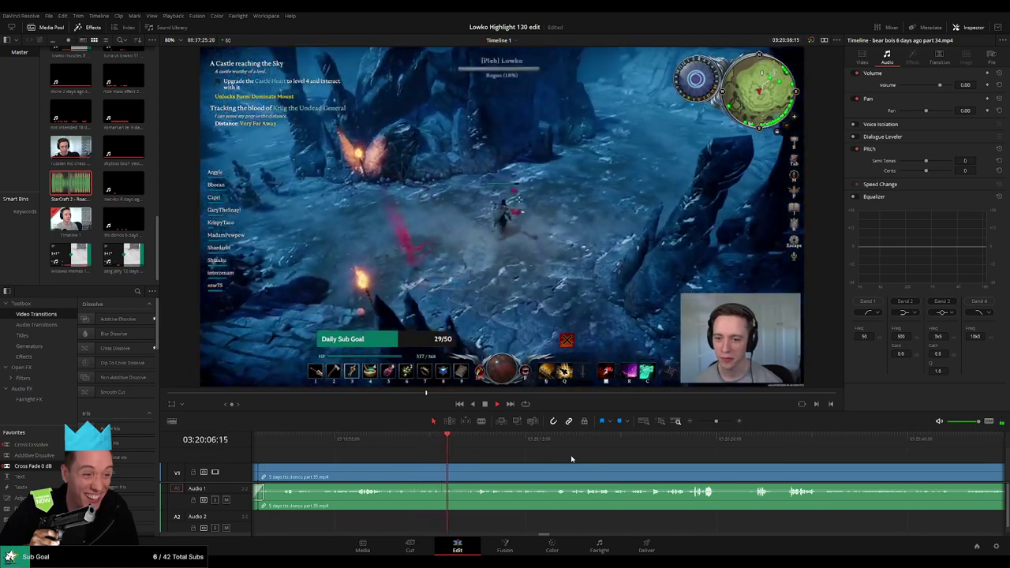
left_click_drag(596, 464, 534, 461)
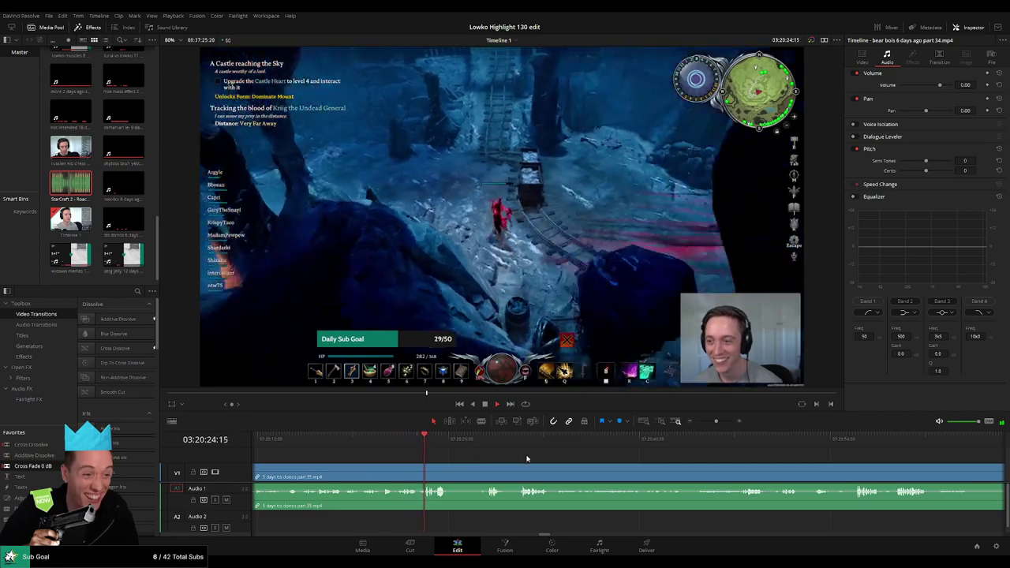
Step: Isolate the short mine cart section between about 03:20:25 and 03:20:26 and set its audio volume to -98.60
left_click(389, 453)
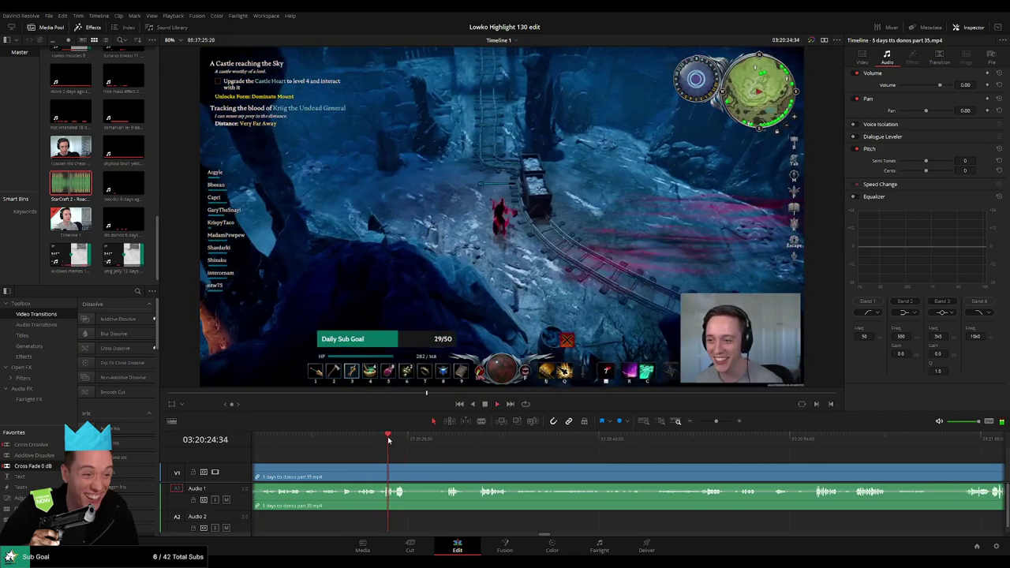
left_click(381, 448)
key("space")
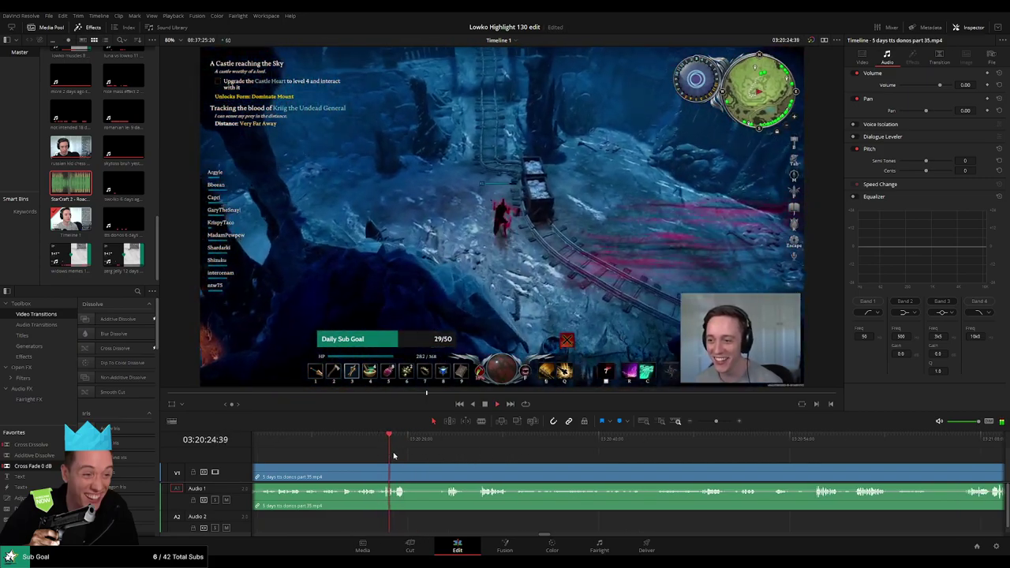
key("space")
key("b")
left_click(395, 476)
left_click(413, 475)
key("space")
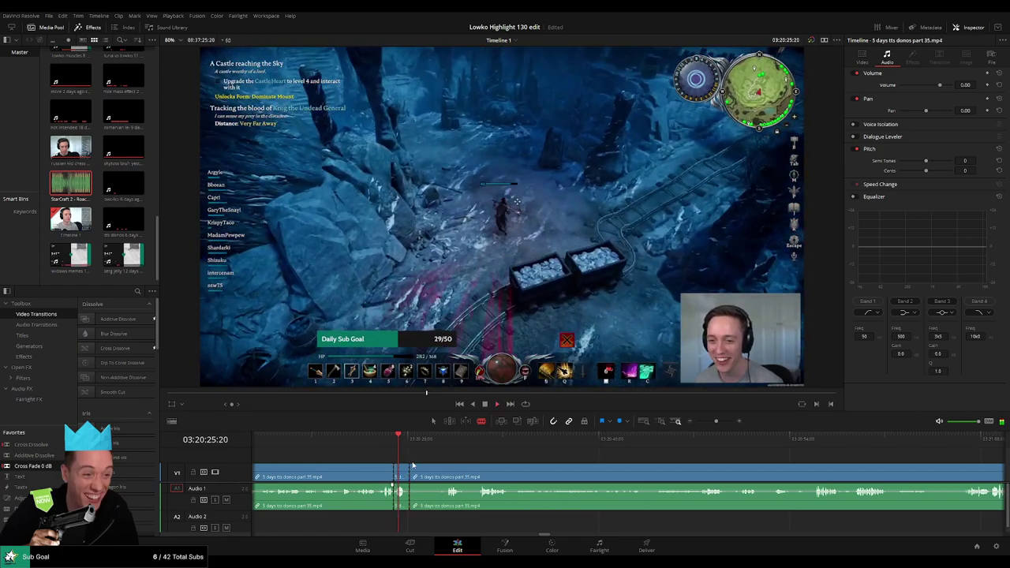
key("space")
key("ctrl+z")
left_click_drag(411, 476, 399, 509)
Step: Place the StarCraft 2 Roach Quotes sound on Audio 2 beneath the muted mine cart section and select it
left_click(72, 195)
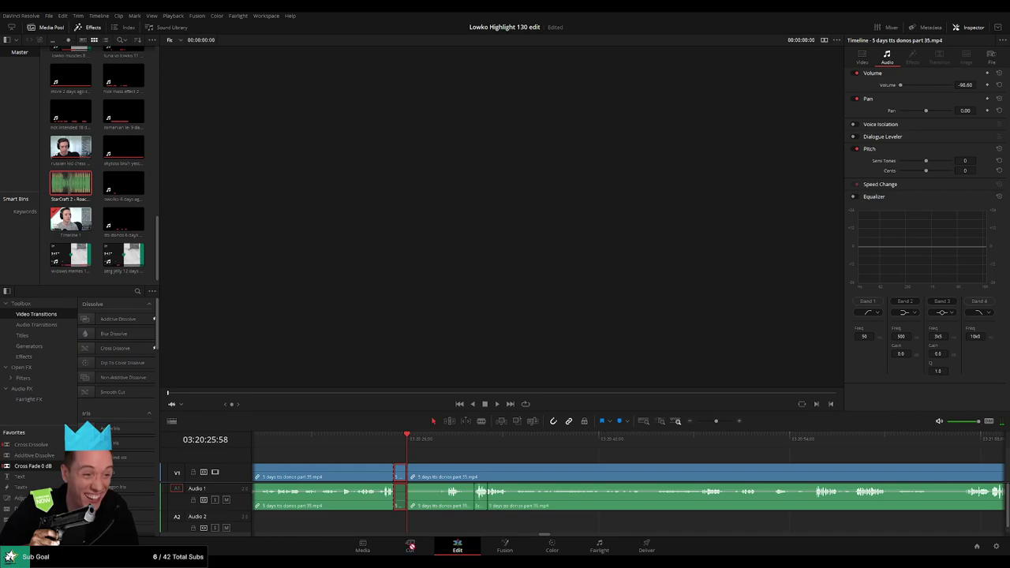
left_click_drag(410, 545, 400, 521)
scroll(646, 532, "up", 5)
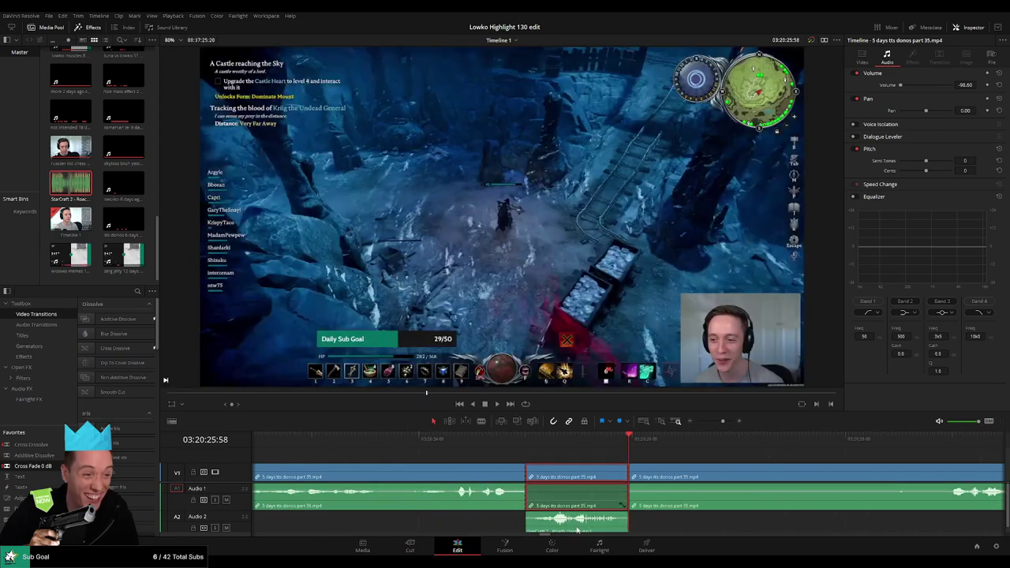
left_click(576, 525)
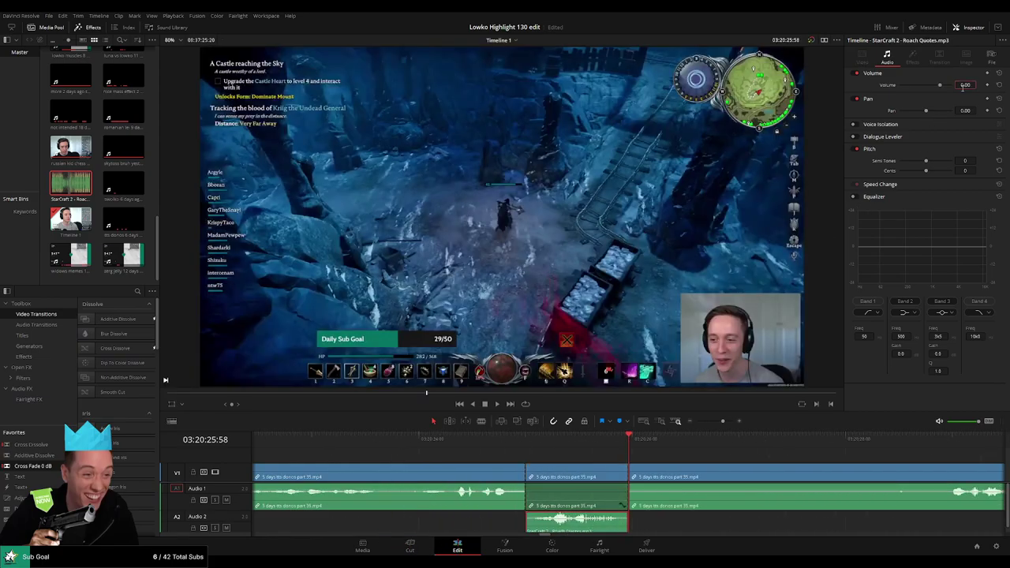
Step: Set the Roach Quotes sound's volume to -20 and play back the muted mine cart section
left_click(963, 87)
type("-20")
key("Return")
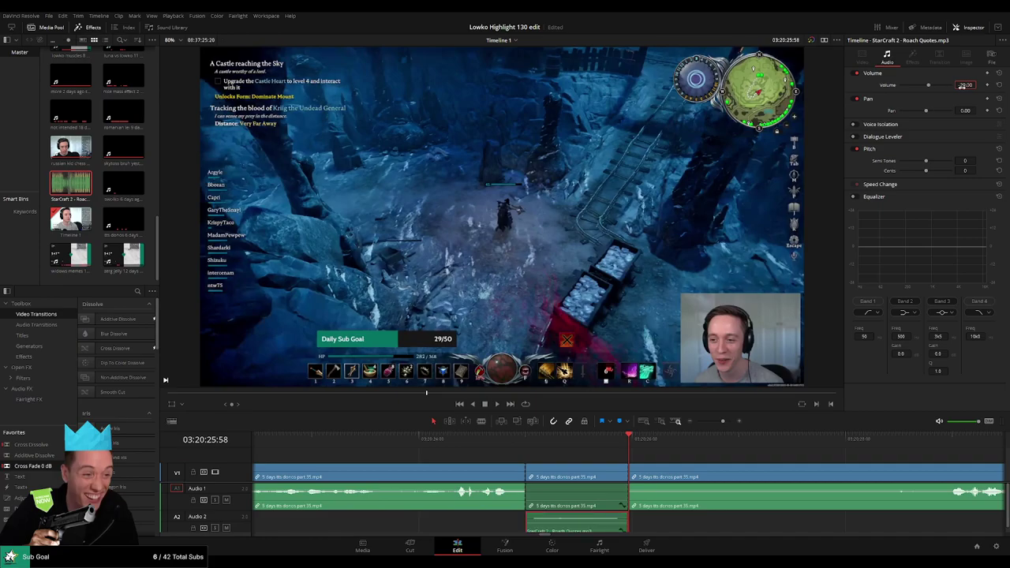
left_click(489, 445)
key("space")
left_click(729, 460)
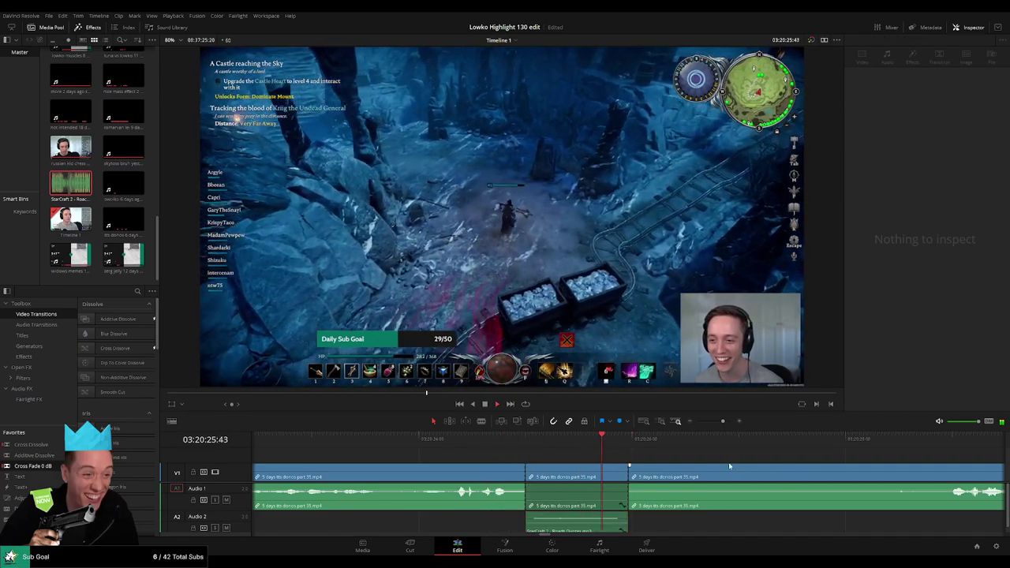
Step: Cut out the part 35 footage between about 03:20:26 and 03:20:29, close the gap and play across the join
left_click(740, 443)
left_click_drag(754, 445, 775, 447)
scroll(765, 457, "up", 1)
key("space")
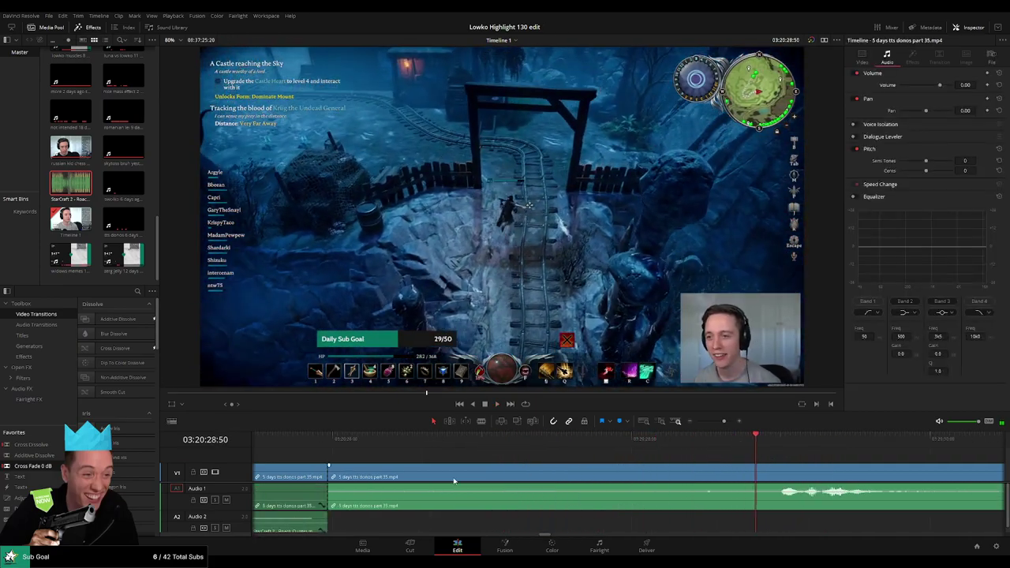
key("b")
left_click(389, 472)
left_click(779, 442)
left_click(780, 475)
key("a")
left_click(705, 478)
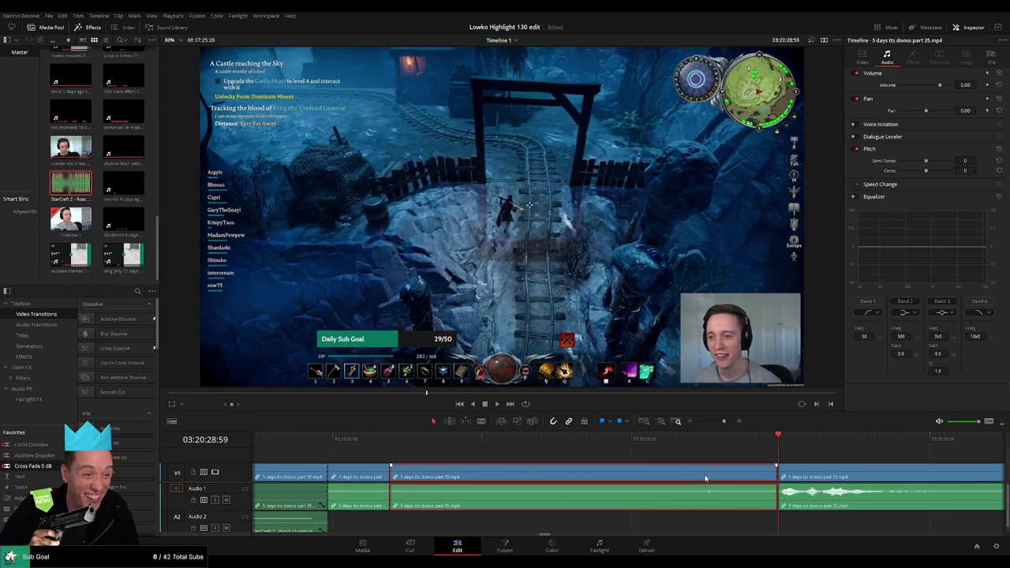
key("Delete")
left_click(326, 440)
key("space")
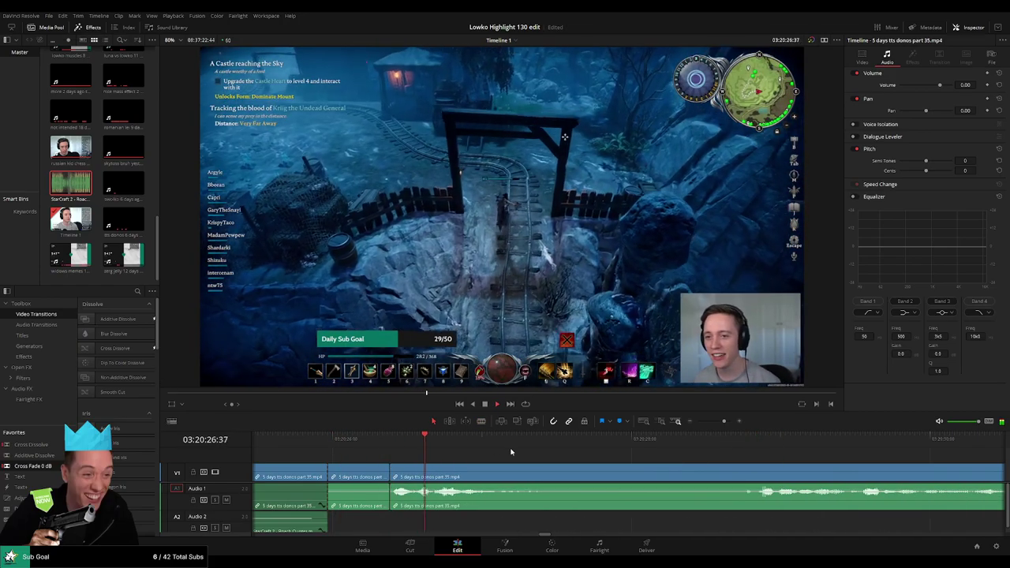
Step: Cut out the part 35 footage between about 03:20:27 and 03:20:53, close the gap and cross fade the audio at the join
left_click_drag(725, 421, 718, 423)
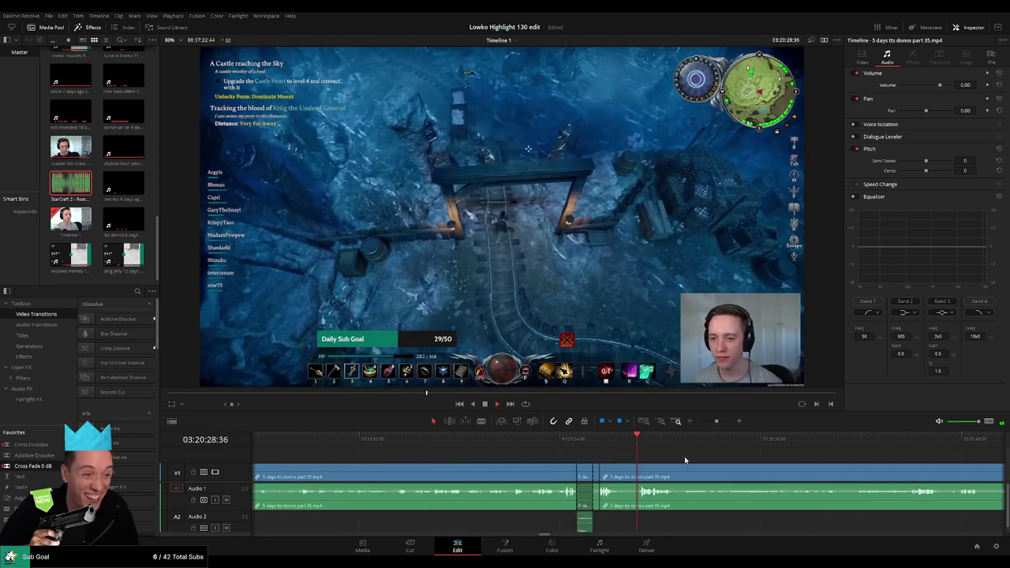
scroll(563, 467, "up", 3)
key("b")
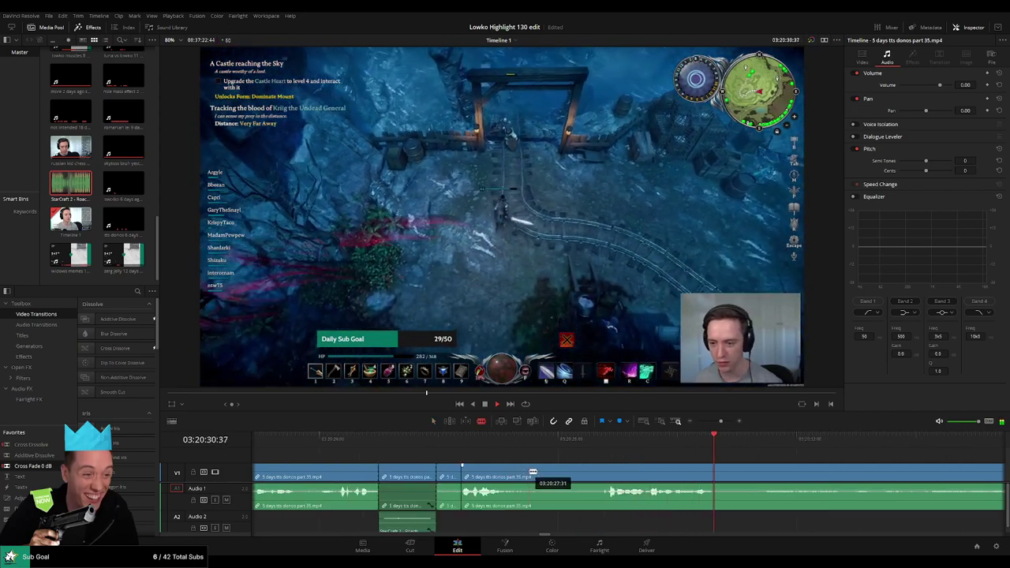
left_click(528, 477)
scroll(724, 457, "right", 2)
scroll(721, 459, "down", 5)
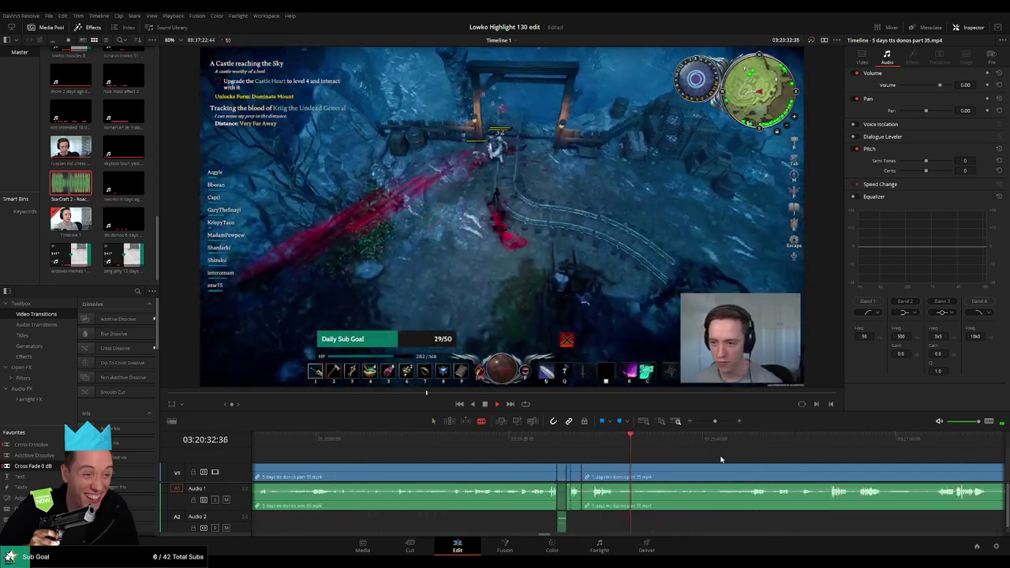
left_click(716, 449)
left_click_drag(780, 460, 616, 447)
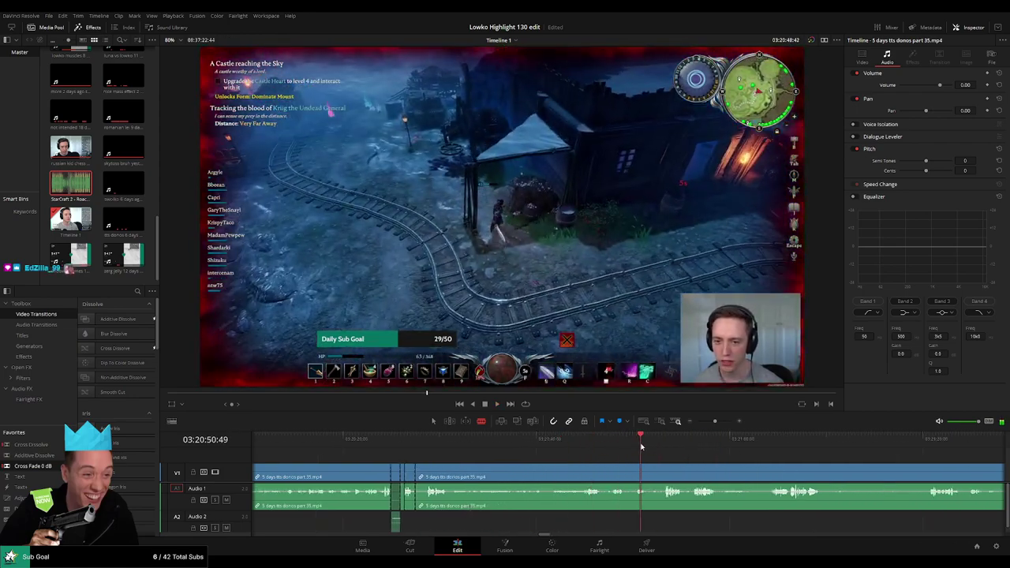
left_click_drag(685, 455, 543, 455)
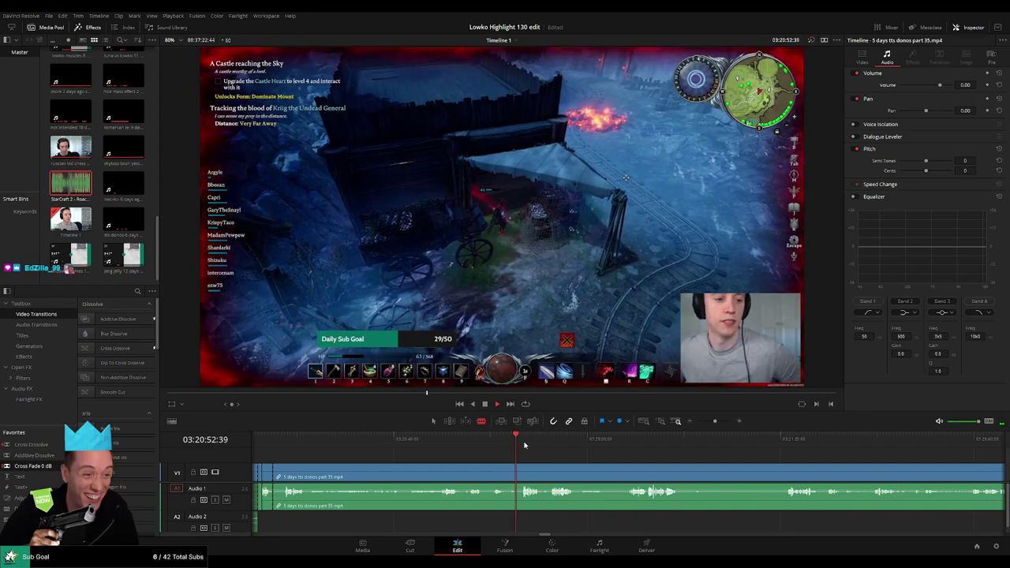
left_click(524, 445)
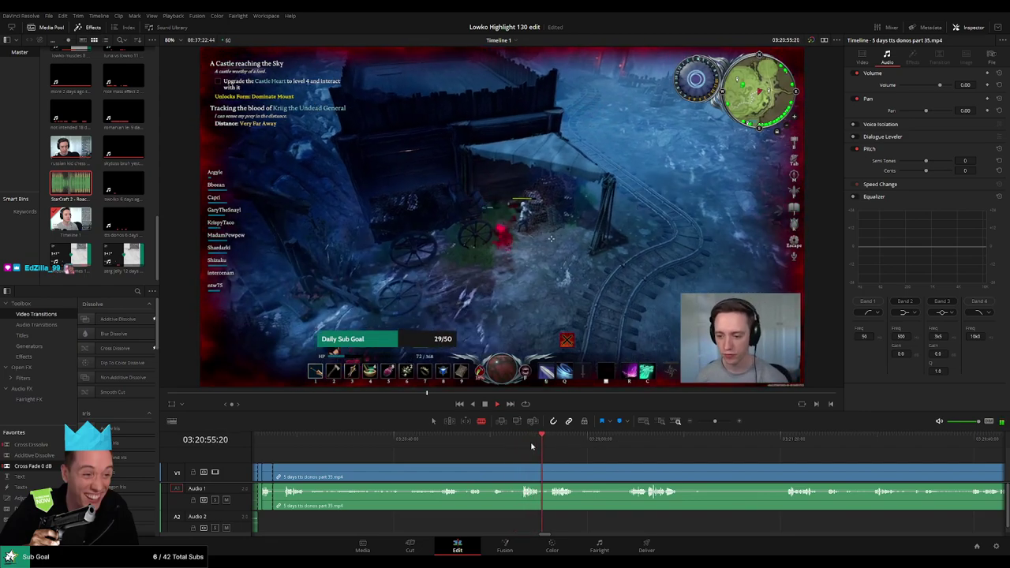
left_click(523, 468)
key("a")
left_click(485, 472)
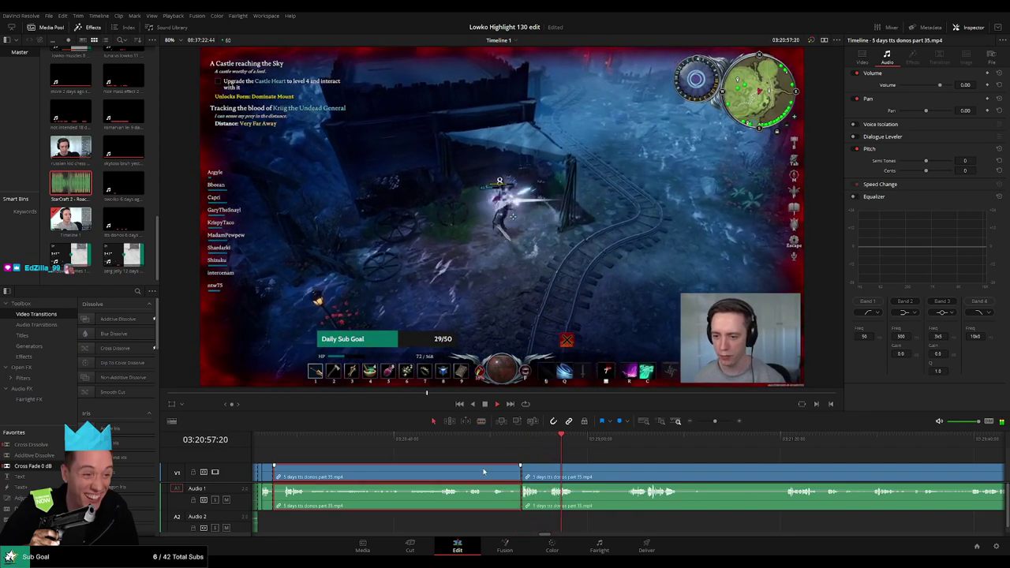
key("Delete")
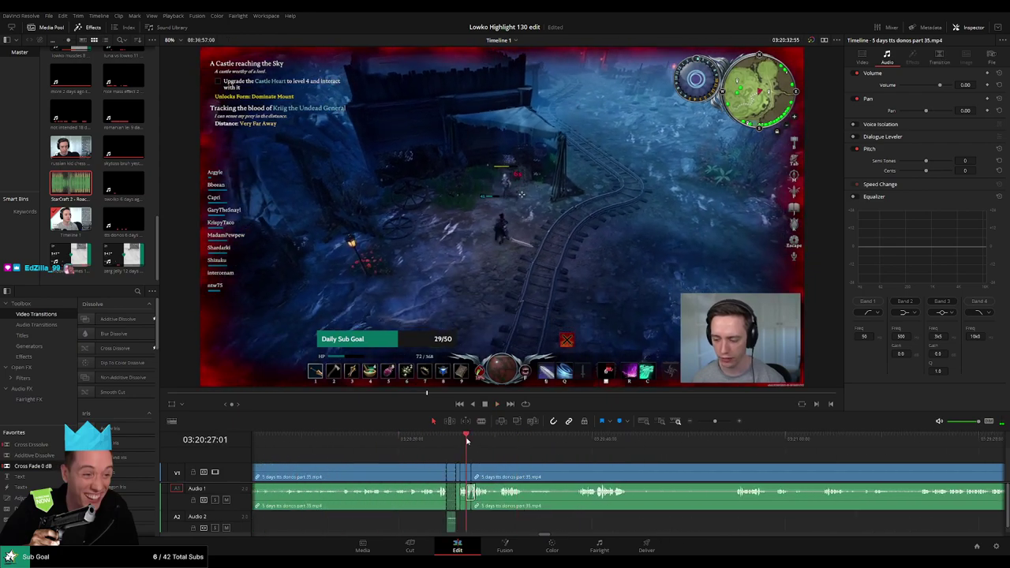
Step: Cut out the part 35 footage between about 03:20:33 and 03:20:38, close the gap and play across the join
left_click_drag(550, 459, 424, 449)
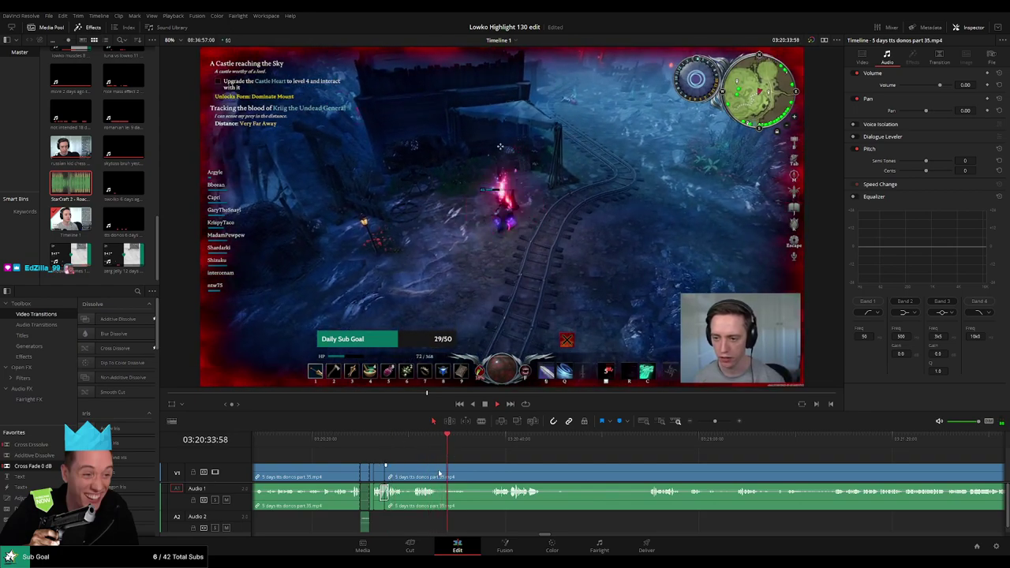
key("b")
left_click(440, 473)
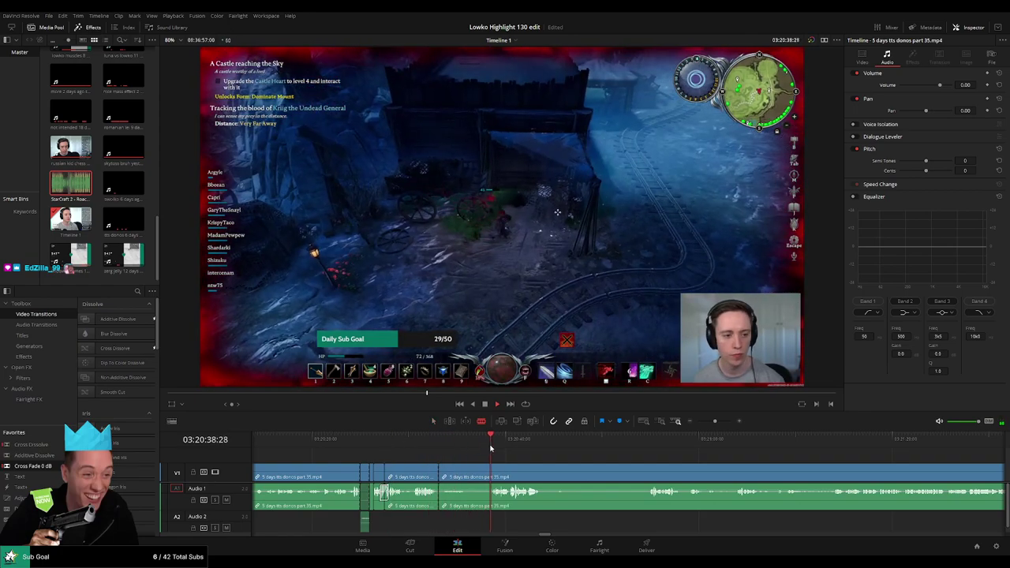
scroll(568, 470, "up", 2)
scroll(574, 472, "down", 6)
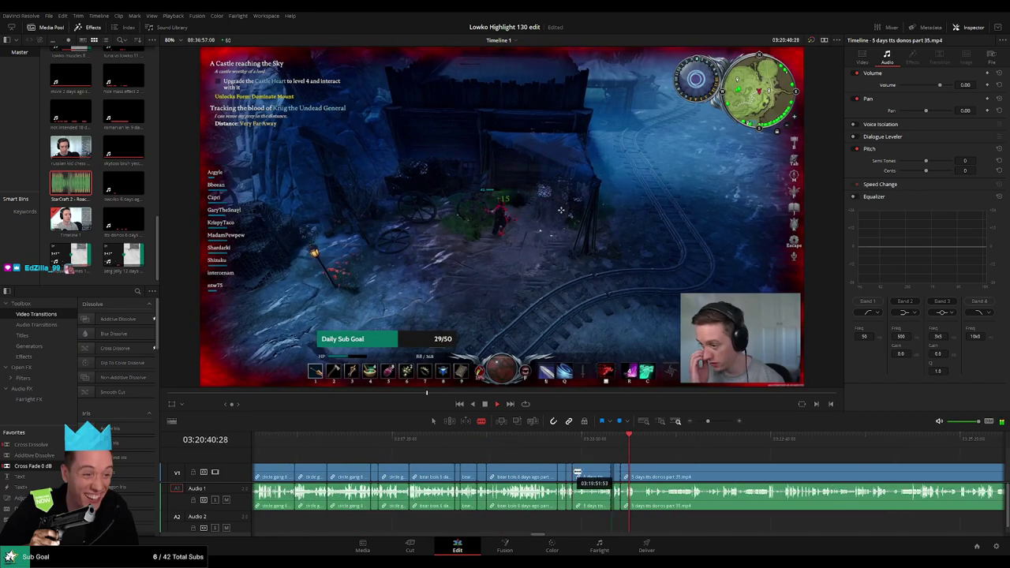
key("space")
left_click_drag(707, 421, 717, 423)
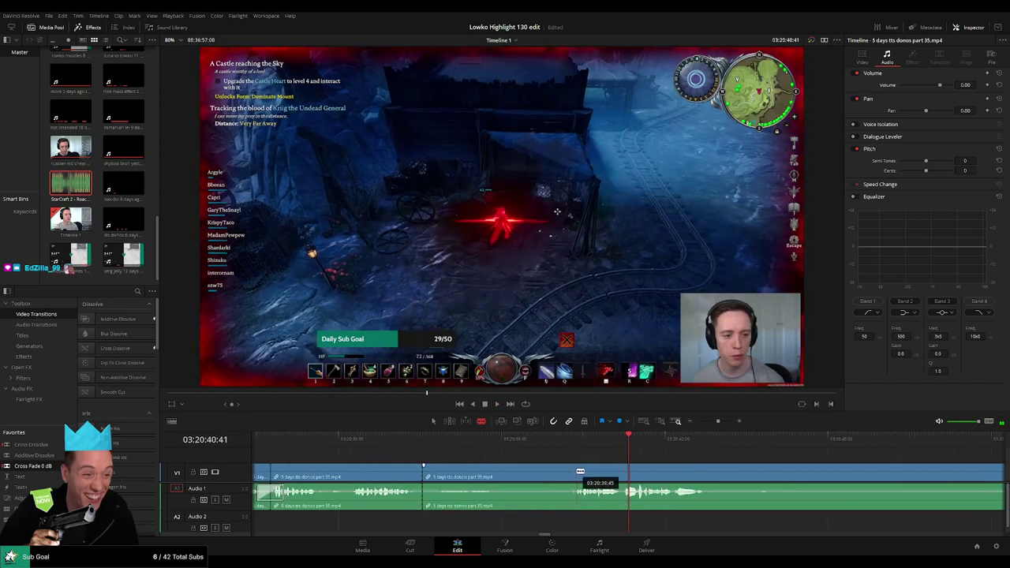
left_click(579, 472)
key("a")
left_click(539, 475)
key("Delete")
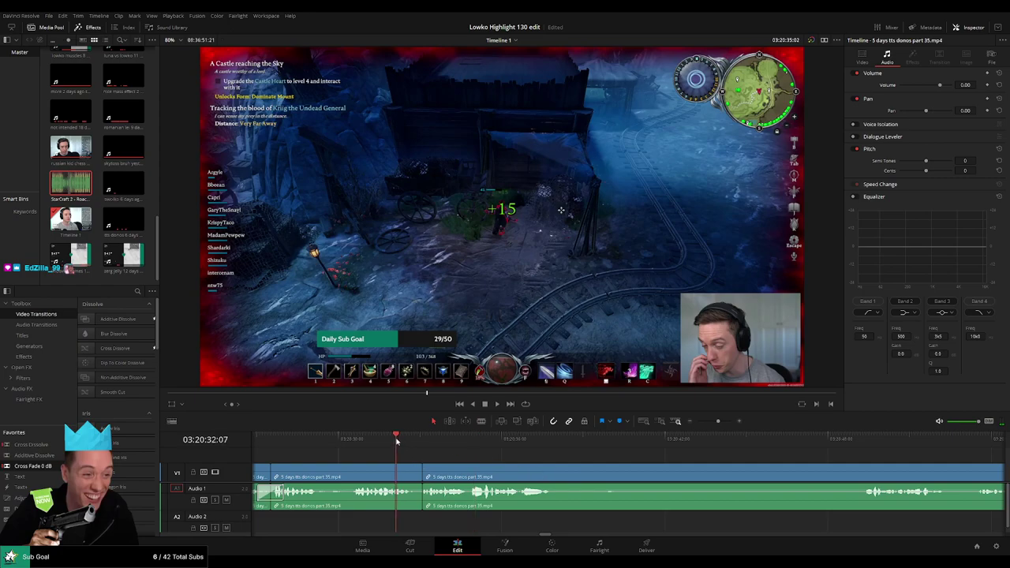
key("space")
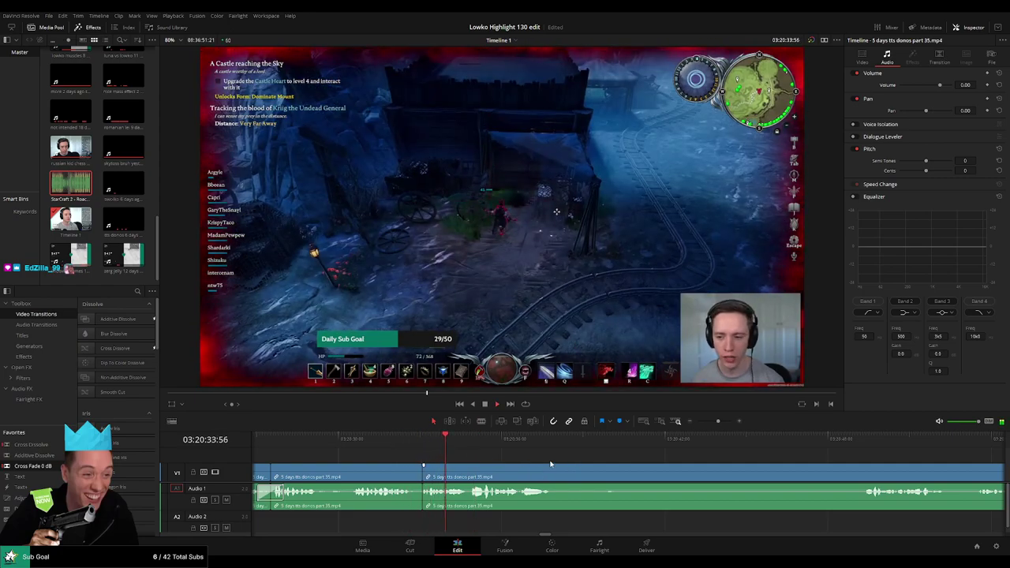
left_click_drag(550, 463, 432, 460)
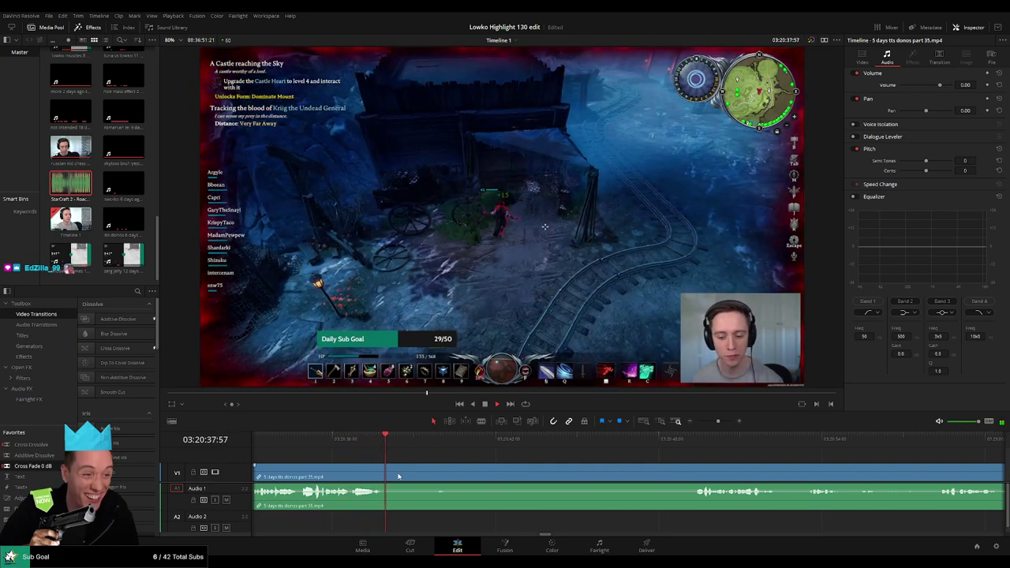
Step: Cut out the part 35 footage between about 03:20:38 and 03:21:02, close the gap and cross fade the audio at the join
key("b")
left_click(398, 477)
left_click(692, 446)
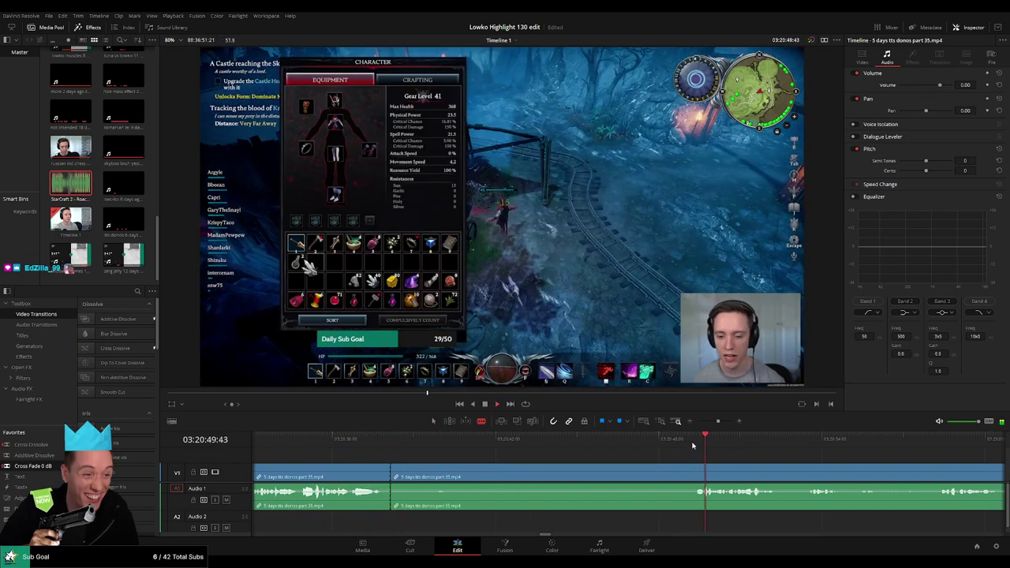
left_click(803, 445)
left_click_drag(877, 462, 575, 458)
left_click(645, 447)
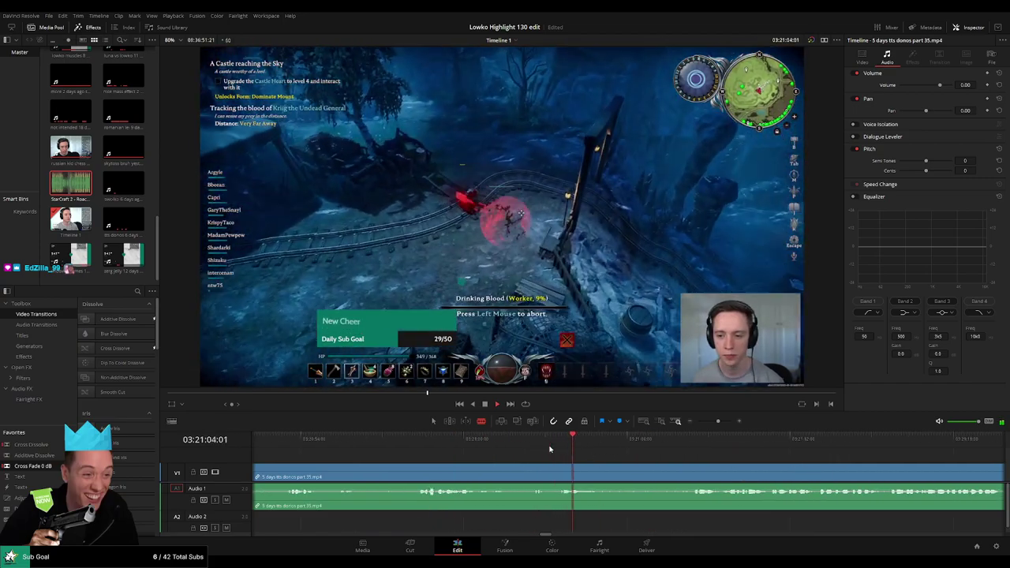
left_click(529, 447)
left_click(536, 474)
key("a")
left_click(500, 475)
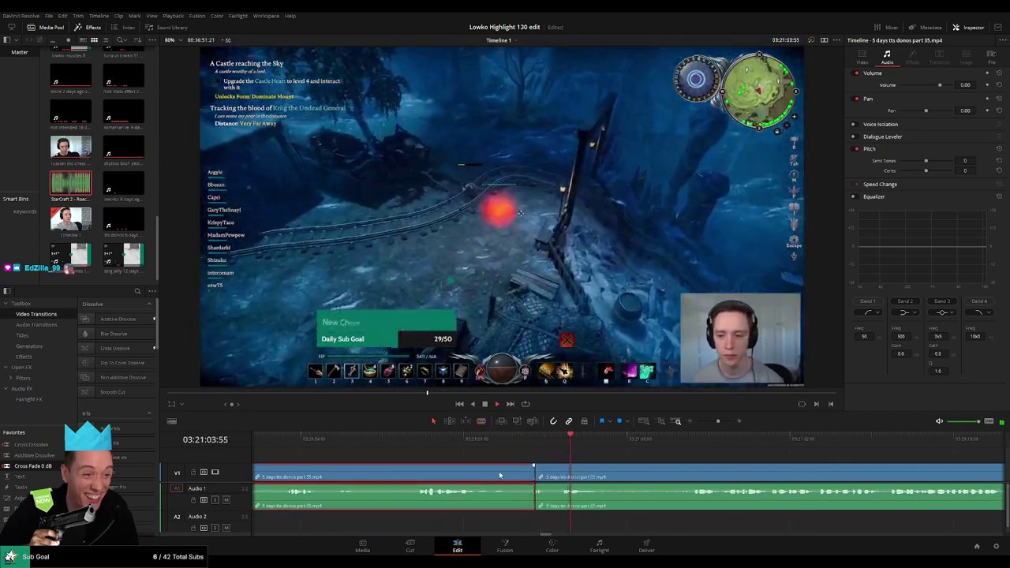
key("l")
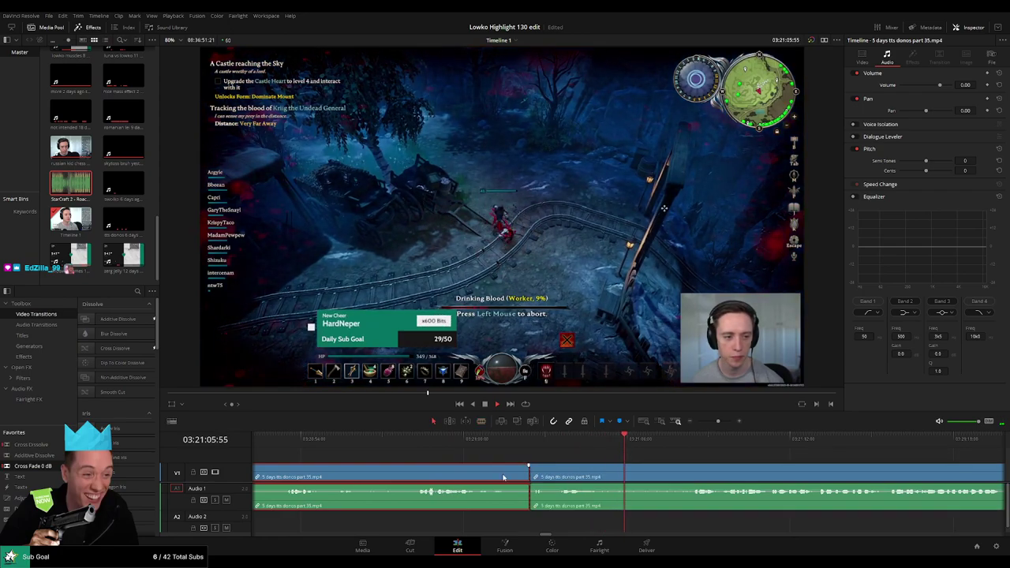
key("Delete")
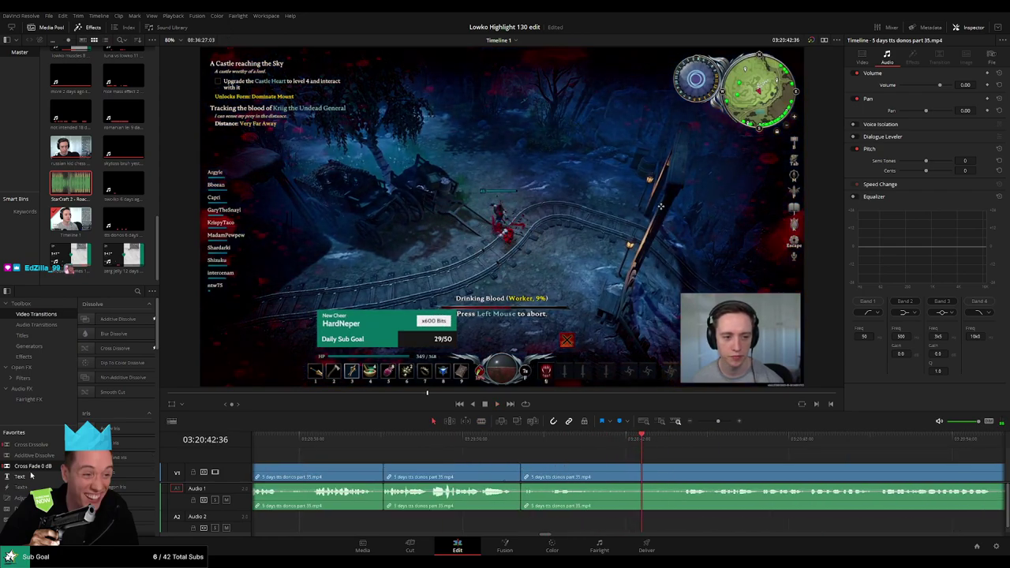
key("b")
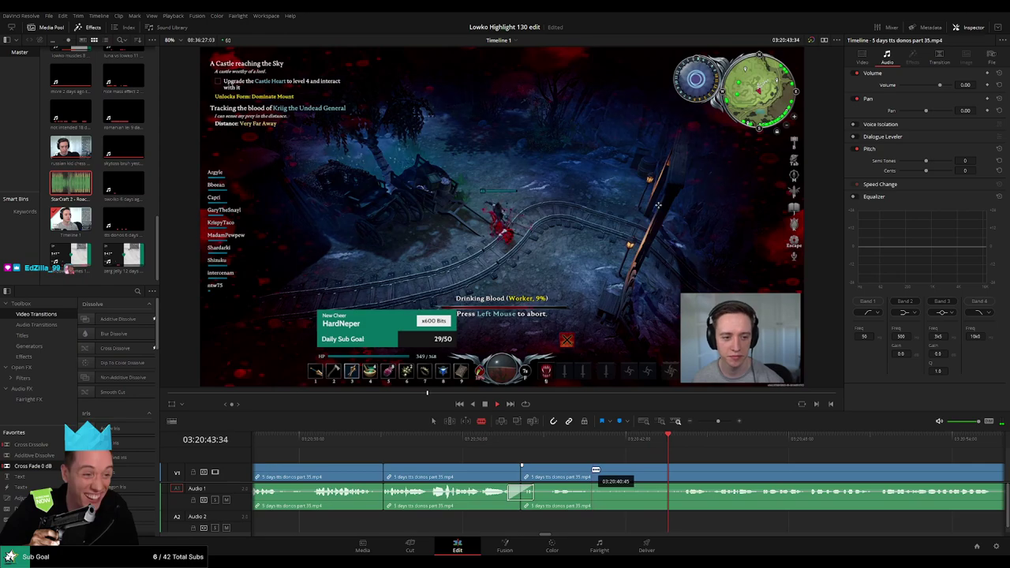
key("a")
Step: Cut out the short quiet stretch of part 35 between about 03:21:04 and 03:21:05, close the gap and cross fade the audio at the join
scroll(763, 462, "right", 5)
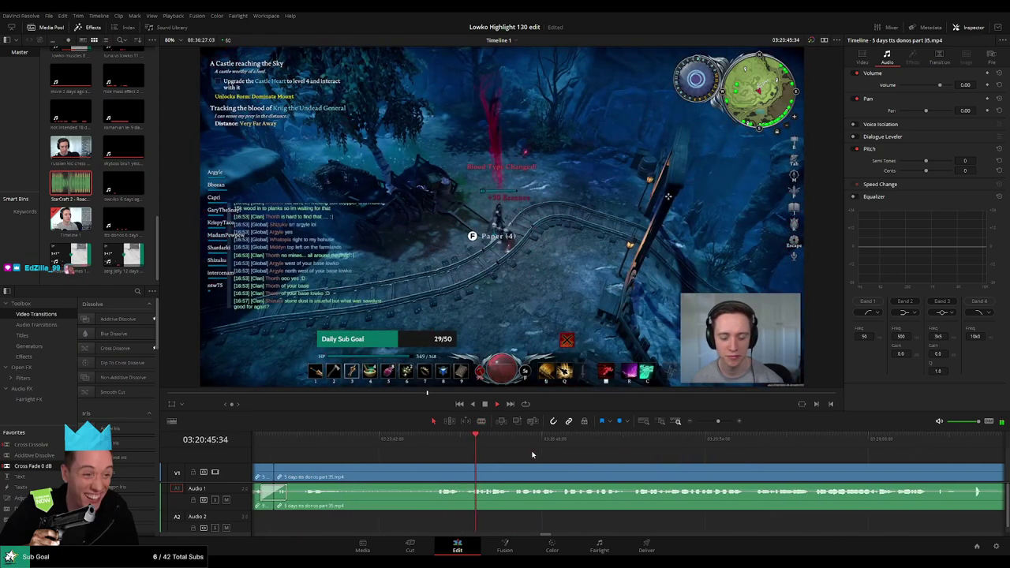
scroll(532, 454, "right", 3)
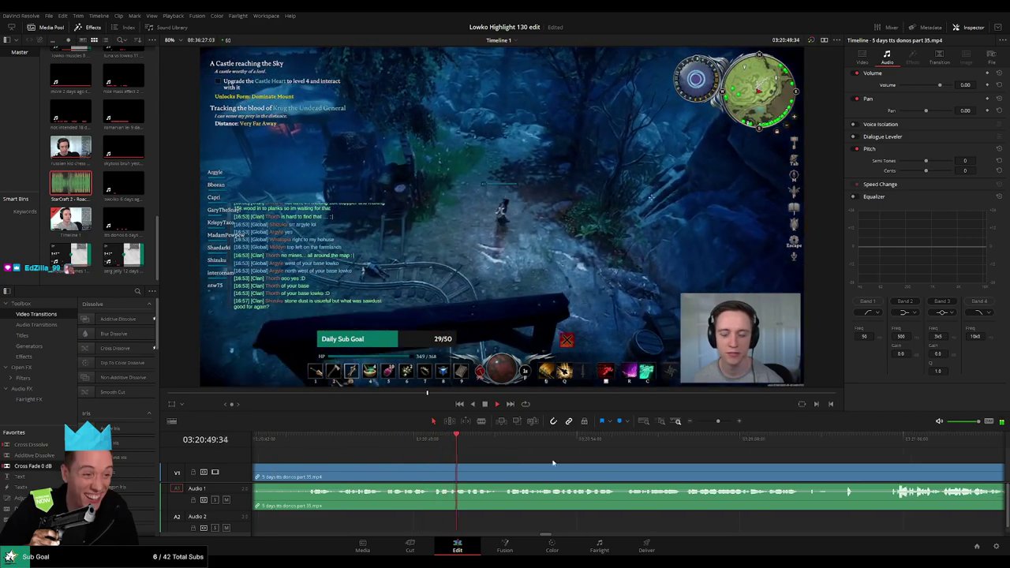
scroll(497, 458, "right", 2)
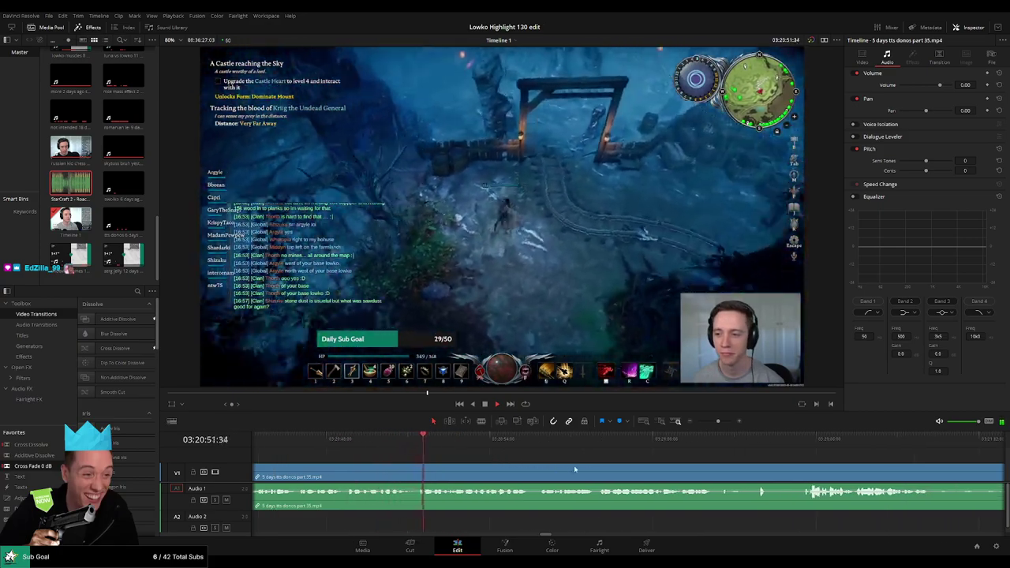
scroll(505, 462, "right", 1)
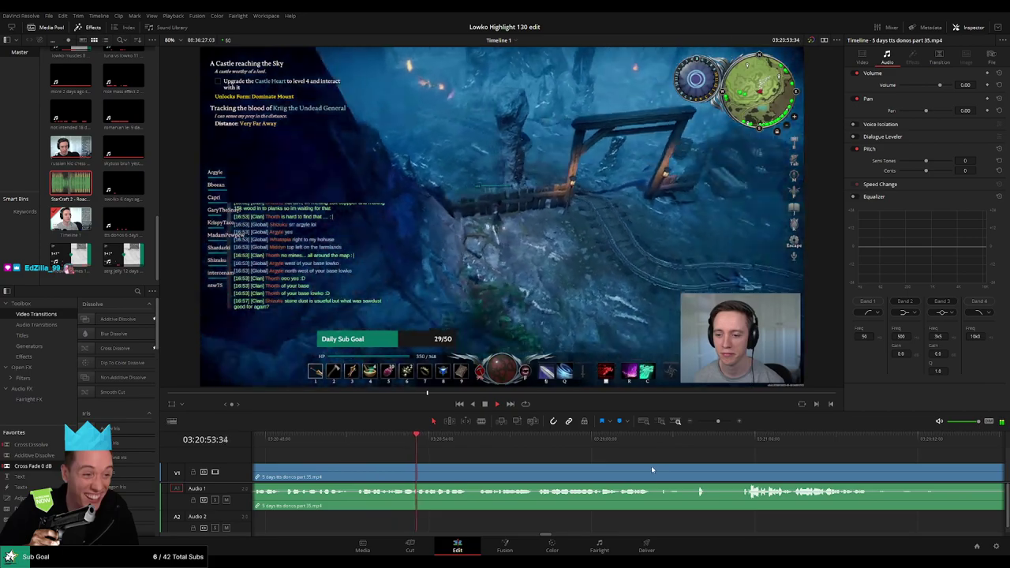
scroll(599, 465, "right", 3)
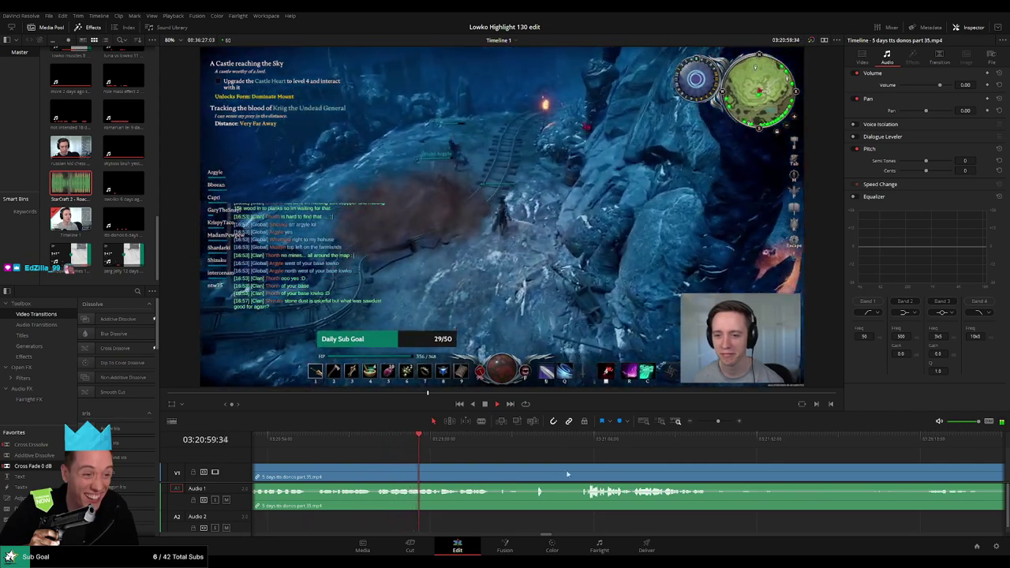
scroll(489, 469, "right", 3)
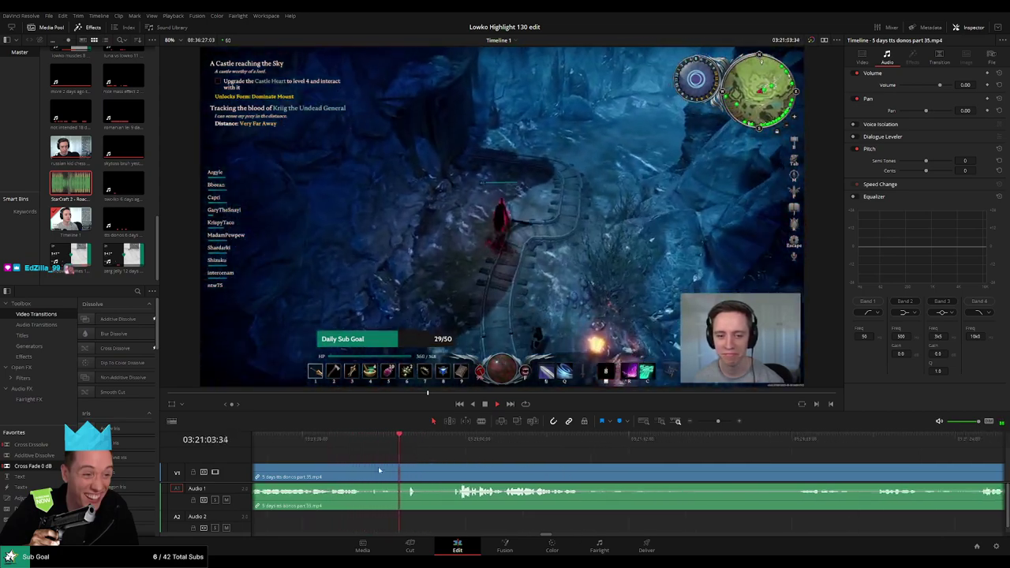
key("b")
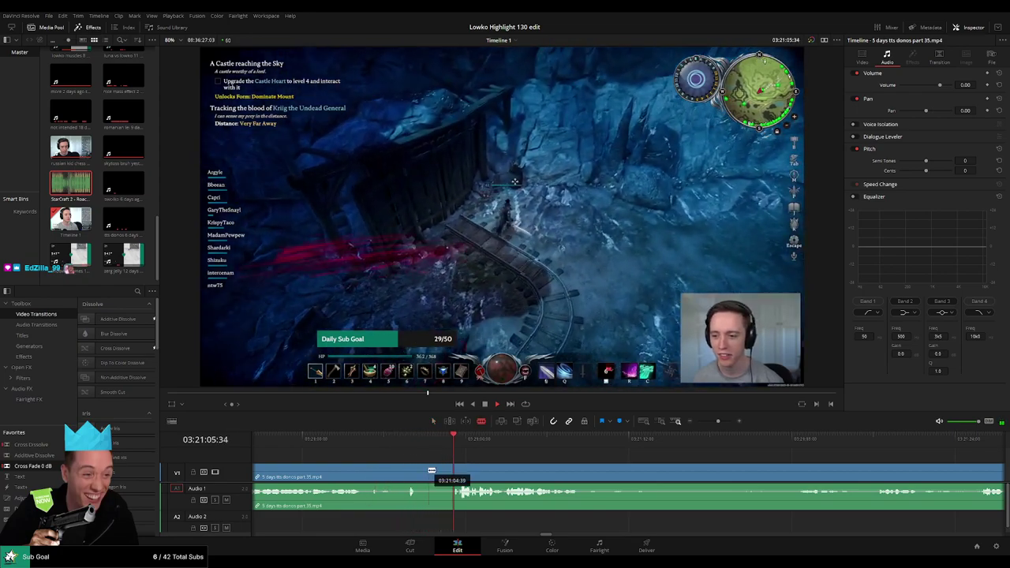
left_click(422, 471)
left_click(452, 471)
key("a")
left_click(435, 476)
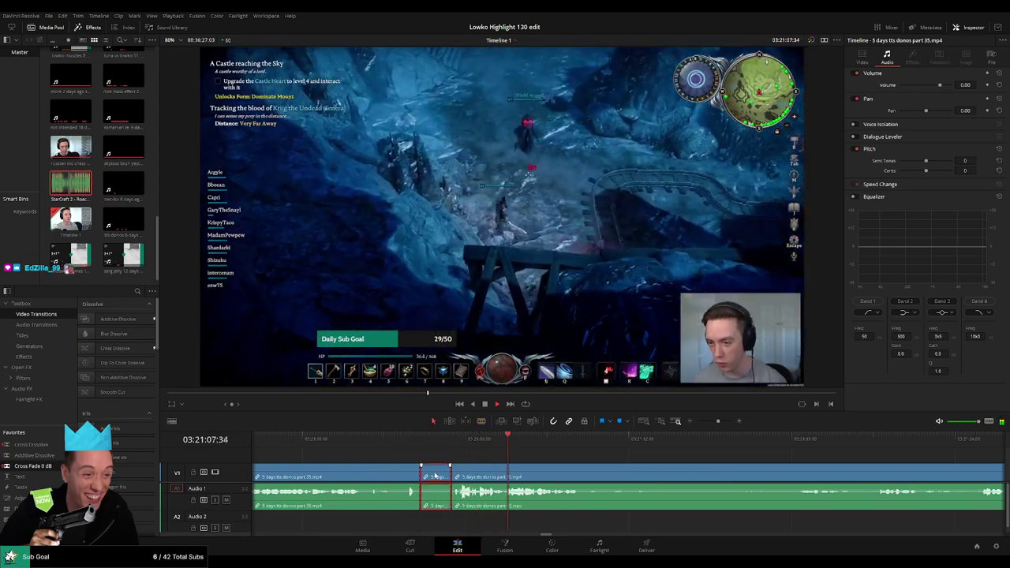
key("Delete")
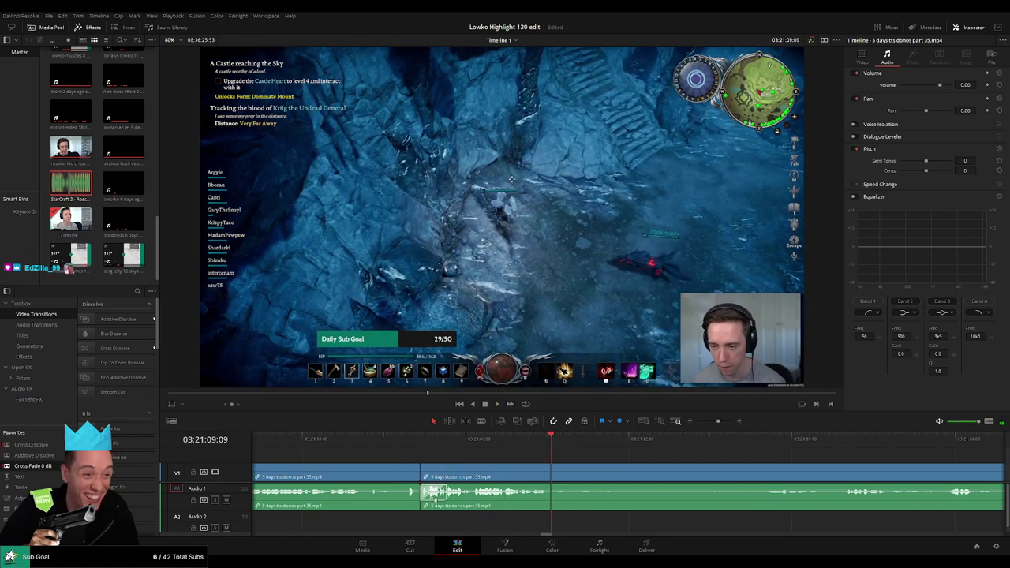
Step: Cut out the part 35 footage between about 03:21:09 and 03:21:20, close the gap and cross fade the audio at the join
key("space")
key("b")
left_click(555, 469)
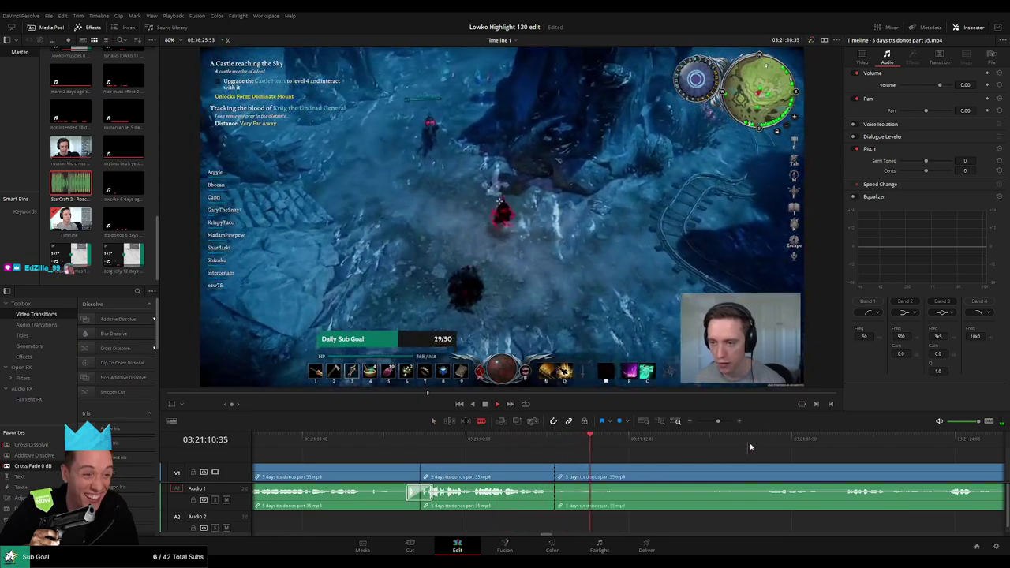
left_click(770, 441)
left_click_drag(854, 468, 606, 455)
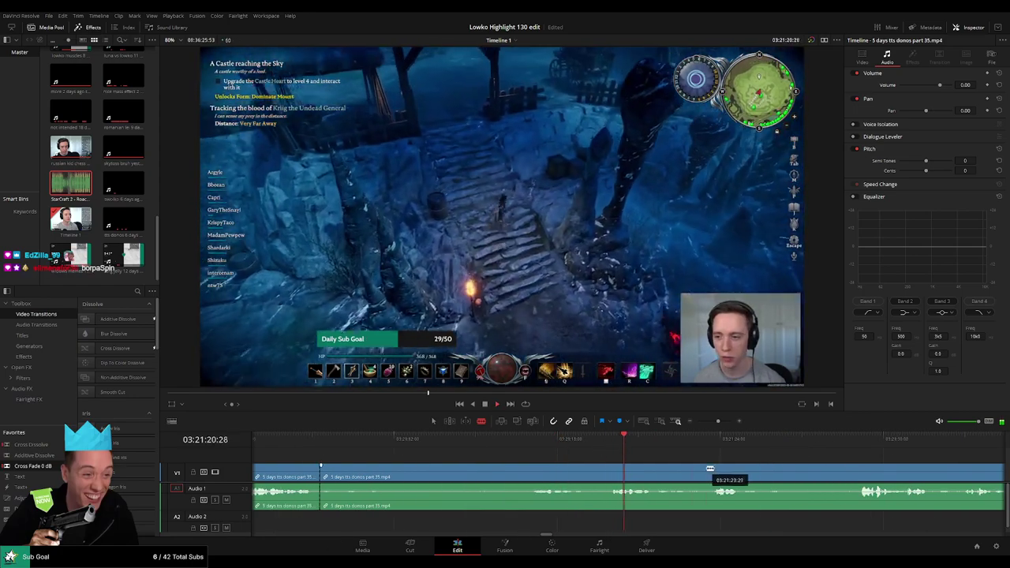
scroll(540, 450, "right", 2)
left_click(450, 469)
key("space")
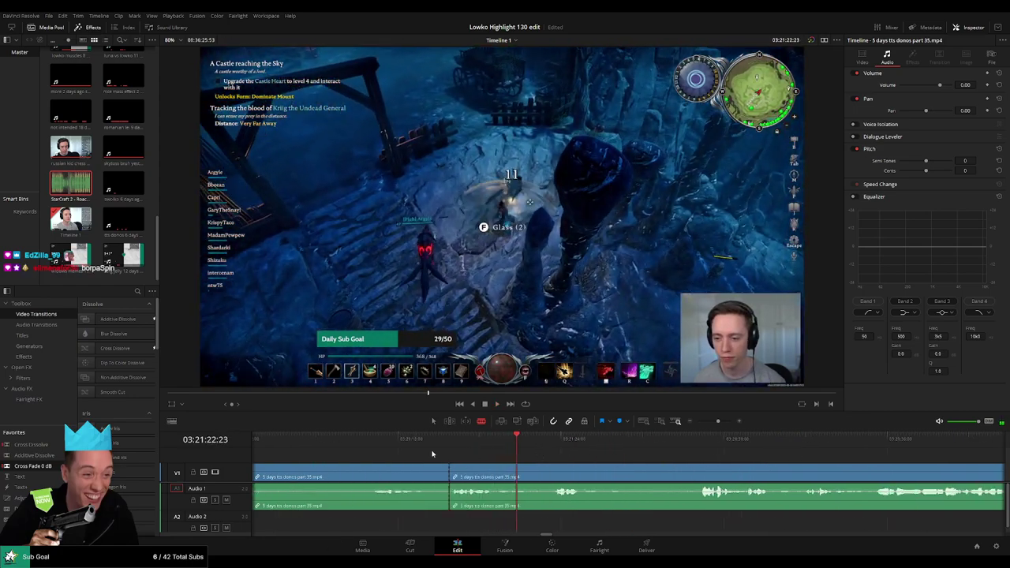
scroll(433, 453, "left", 2)
key("a")
left_click(474, 471)
key("Delete")
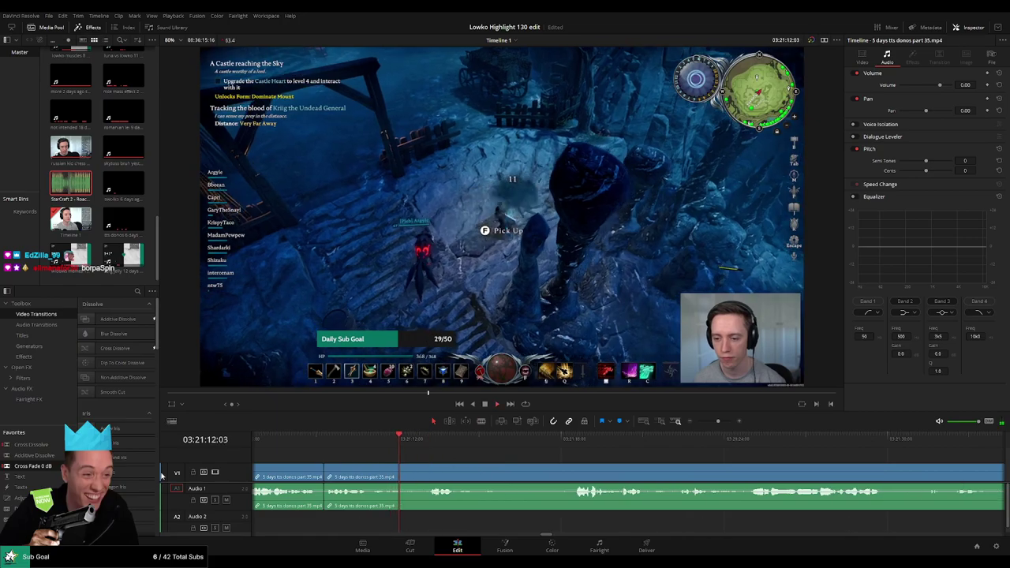
Step: Cut out the part 35 footage between about 03:21:11 and 03:21:13 and close the gap
key("b")
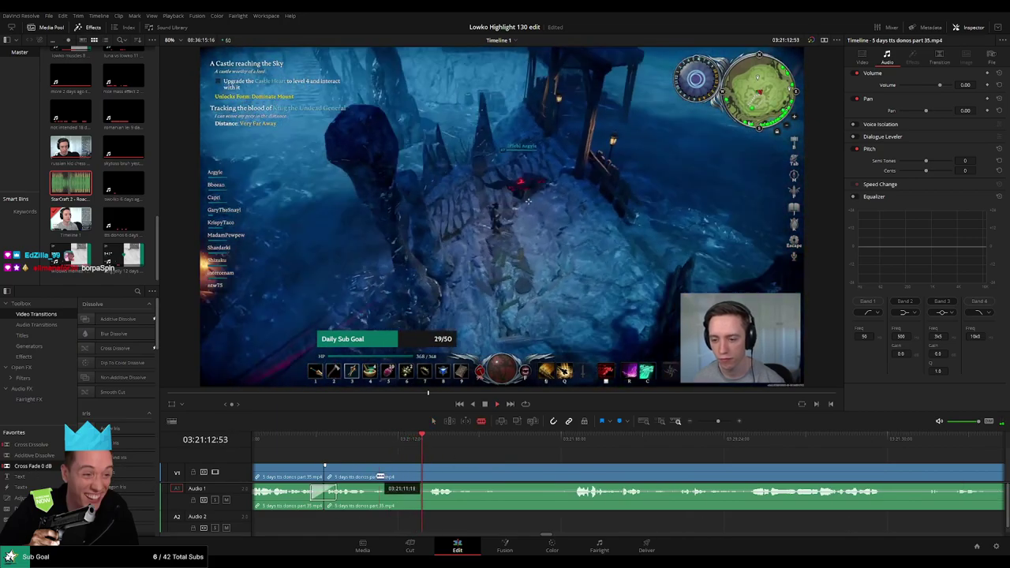
left_click(371, 477)
key("a")
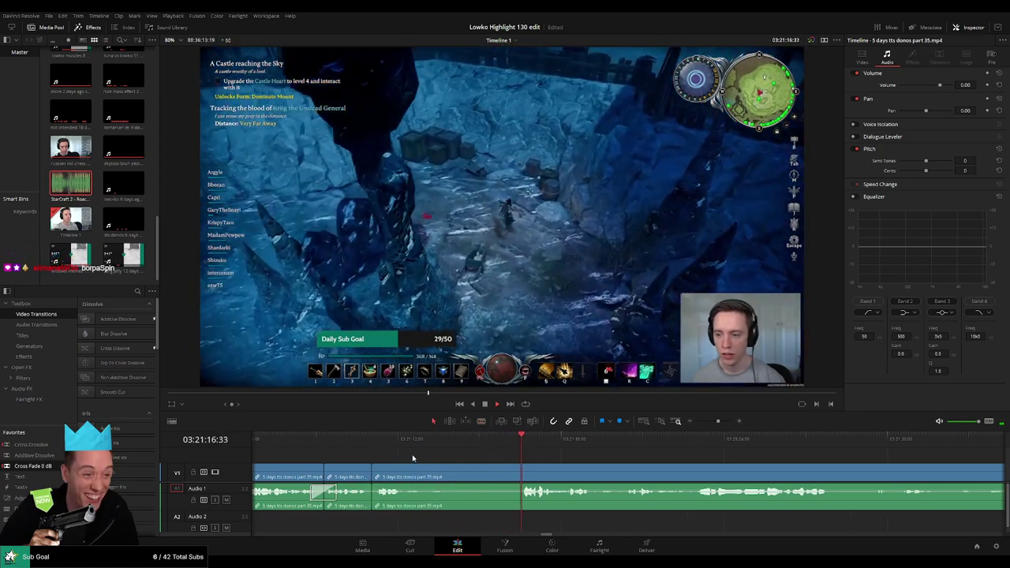
Step: Cut out the part 35 footage between about 03:21:12 and 03:21:16, close the gap and cross fade the audio at the last two joins
key("b")
left_click(405, 471)
key("a")
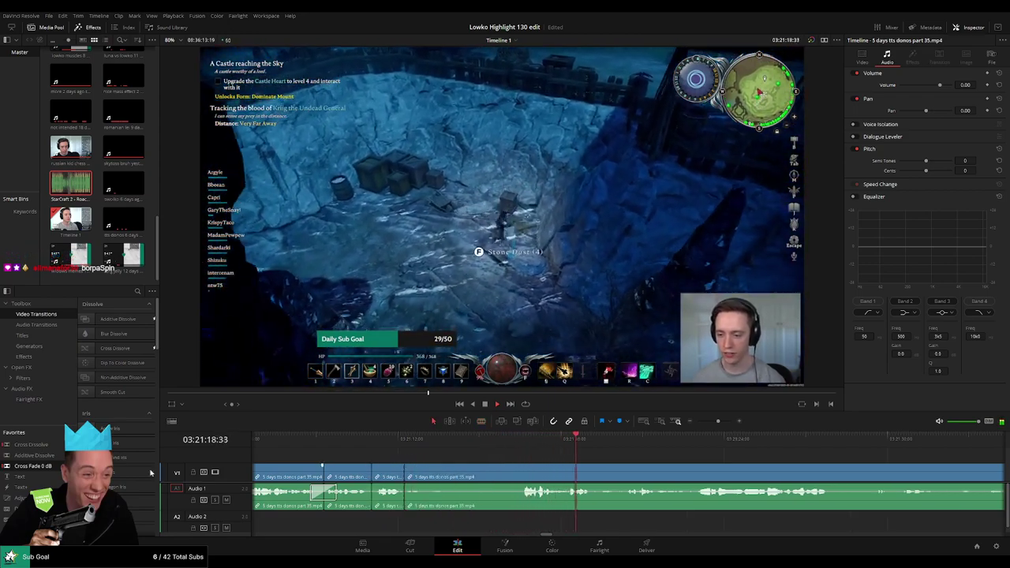
key("b")
left_click(523, 473)
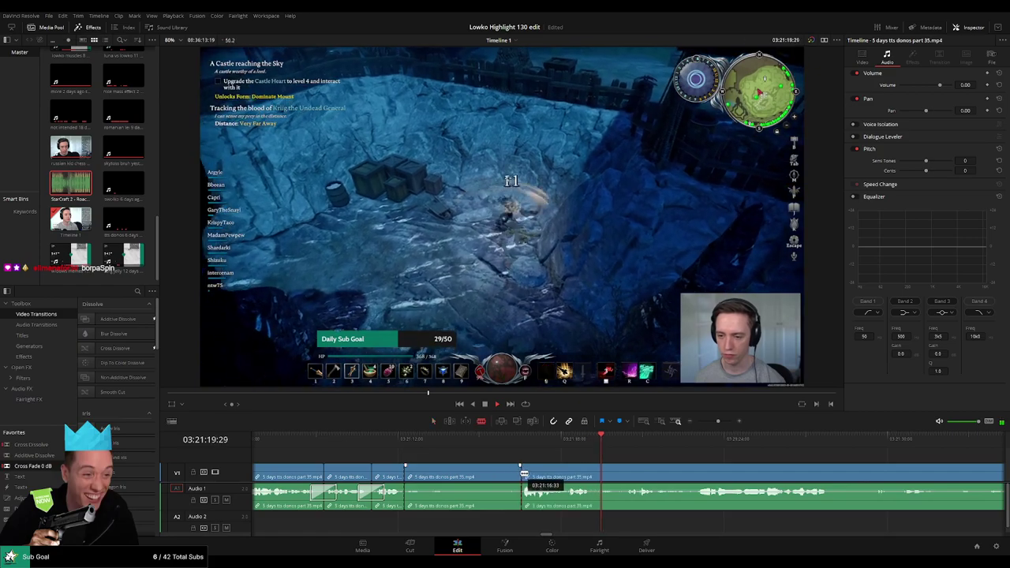
key("a")
left_click(502, 475)
key("Delete")
left_click(514, 444)
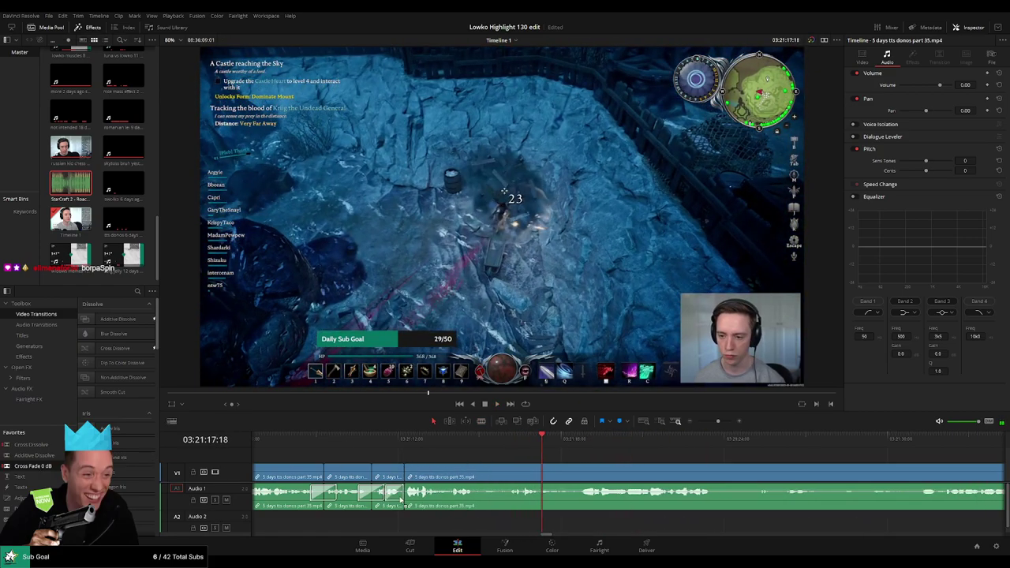
key("space")
Step: Cut out the part 35 footage between about 03:21:23 and 03:21:25, close the gap and cross fade the audio at the join
left_click_drag(636, 468, 525, 460)
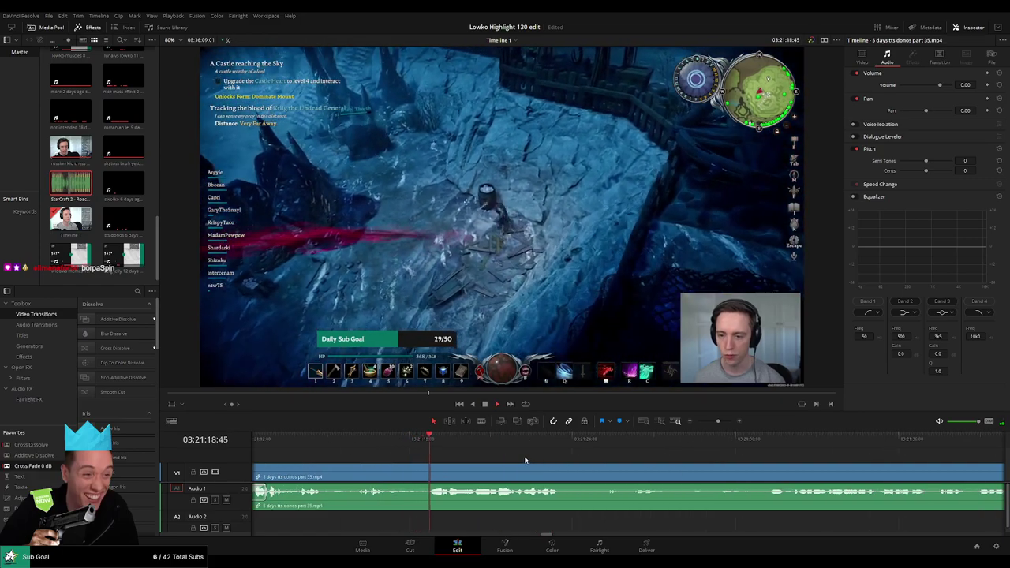
scroll(510, 468, "right", 2)
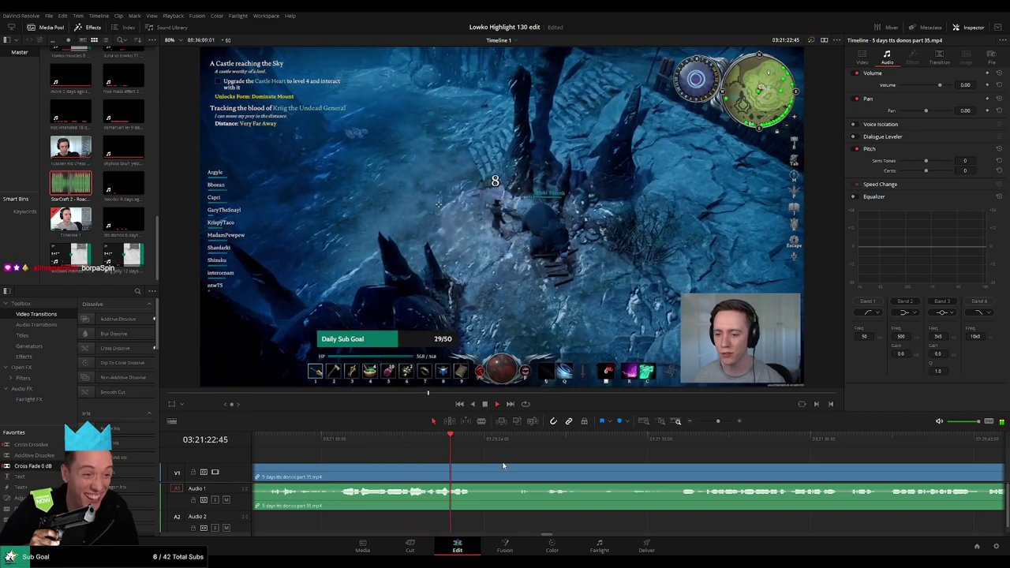
key("b")
left_click(474, 473)
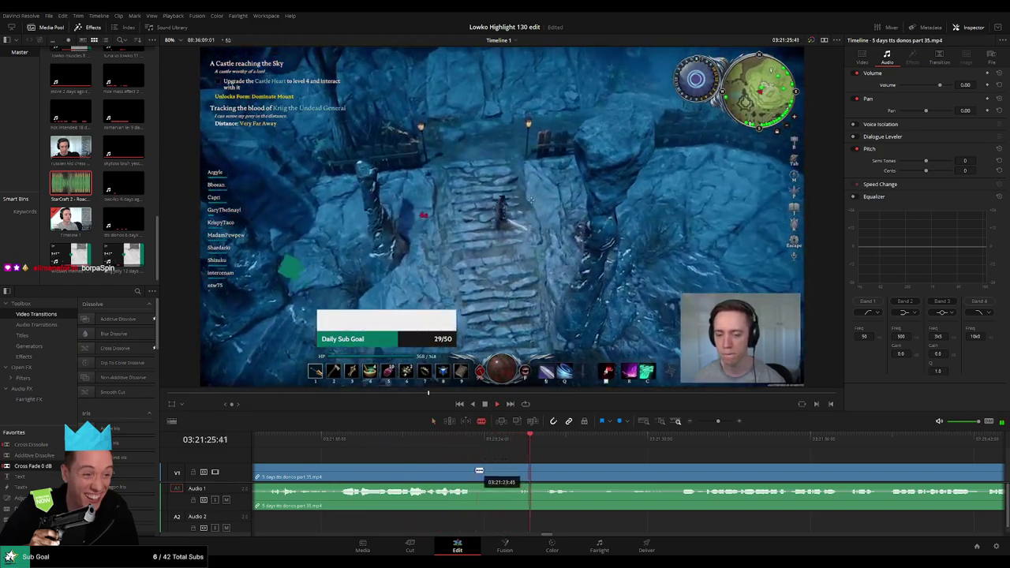
left_click(517, 473)
key("a")
left_click(499, 472)
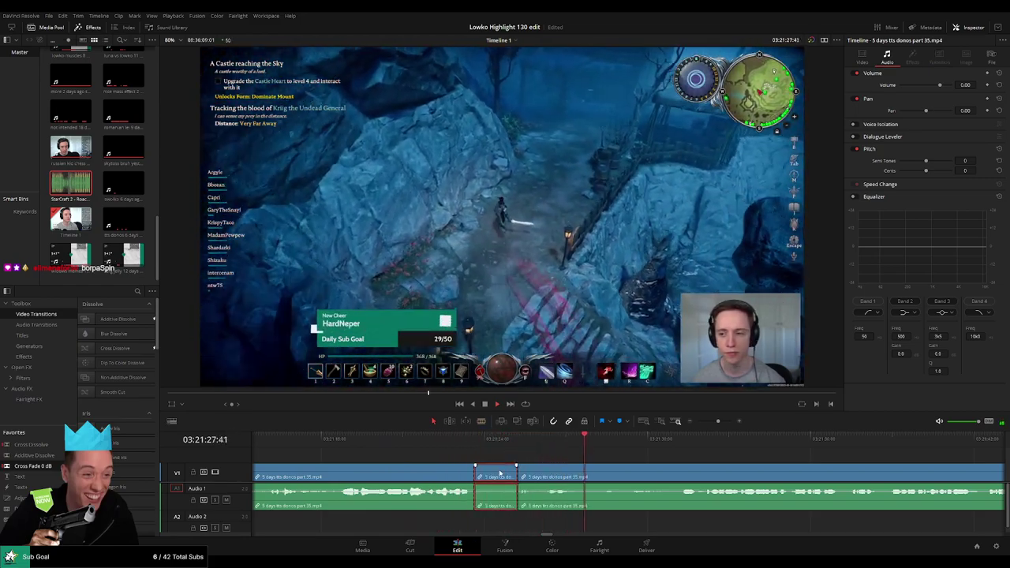
key("Delete")
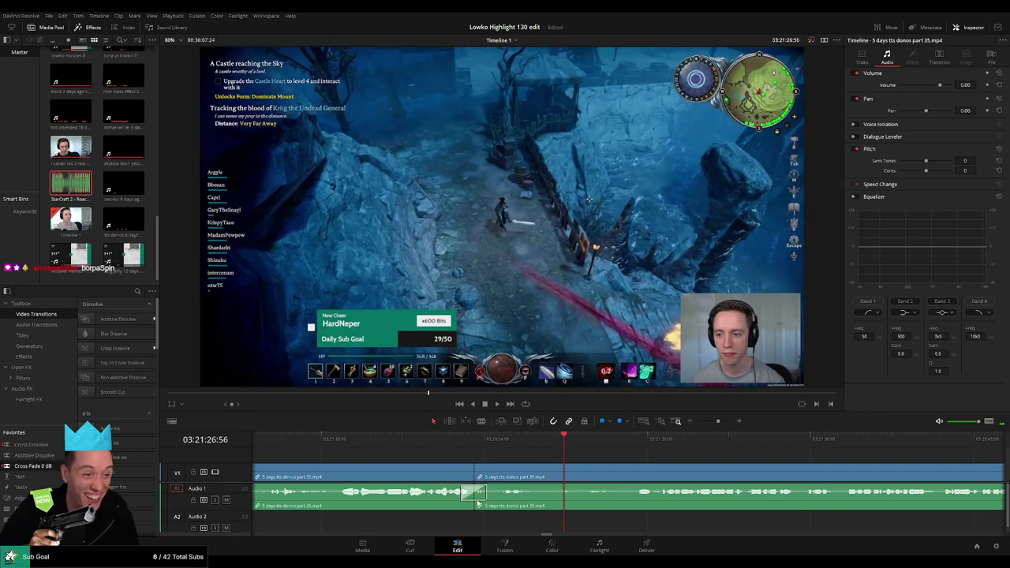
Step: Cut out the part 35 footage between about 03:21:26 and 03:21:29, close the gap and cross fade the audio at the join
key("b")
left_click(542, 474)
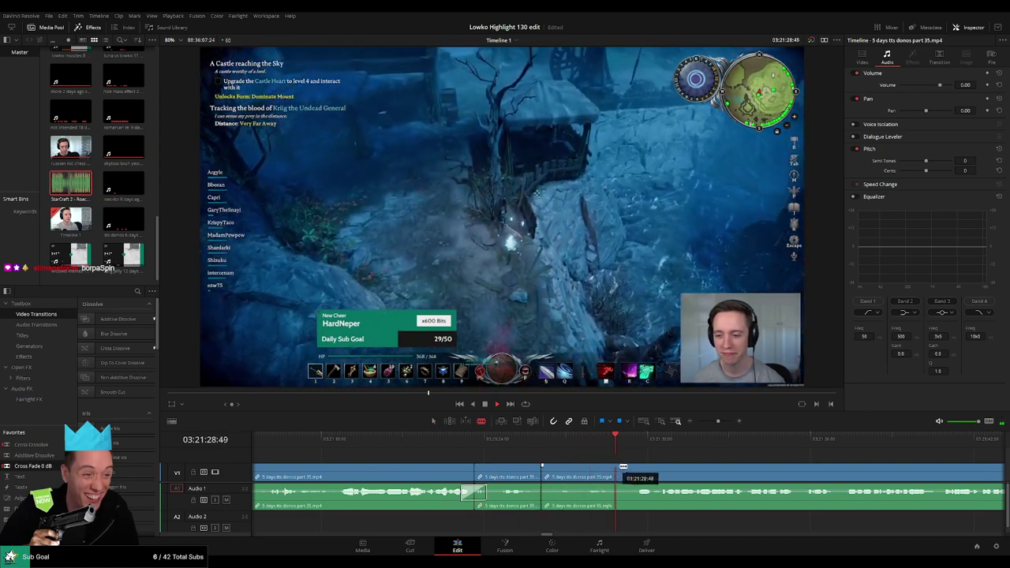
left_click(631, 473)
key("a")
left_click(593, 477)
key("Delete")
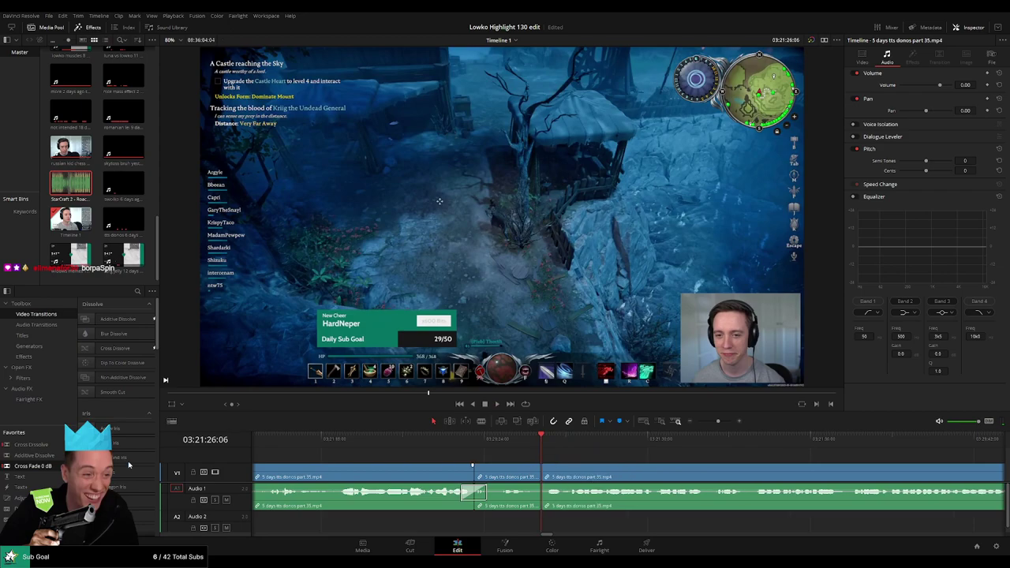
left_click_drag(671, 460, 525, 458)
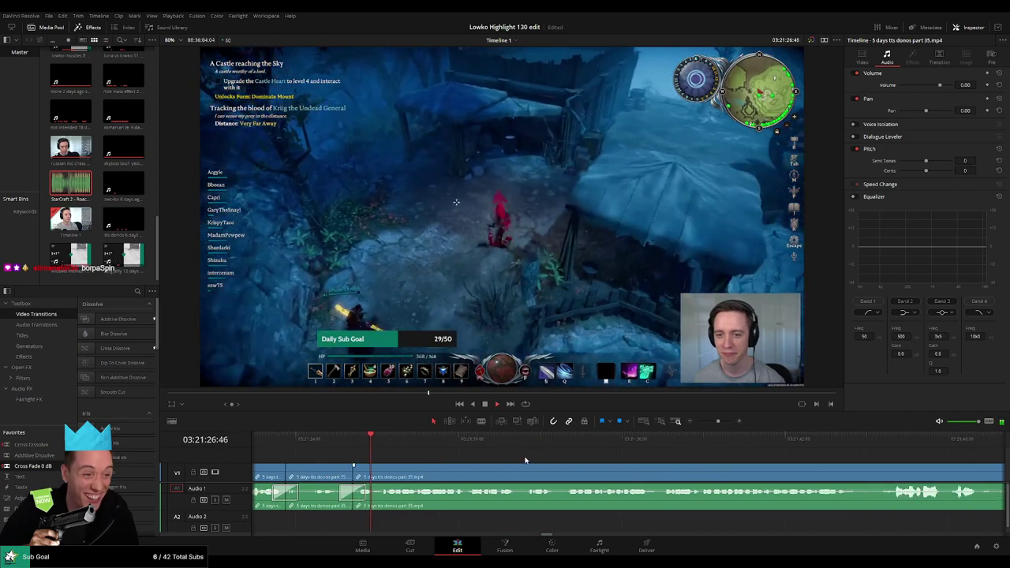
Step: Play through the part 35 footage from about 03:21:27 to 03:21:48 and check it for stretches worth cutting
scroll(497, 459, "right", 1)
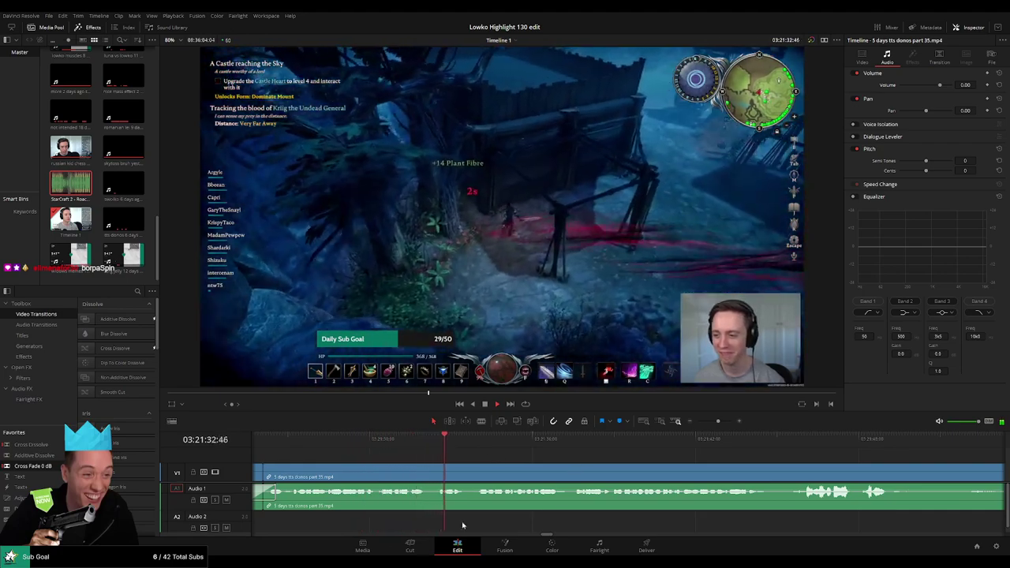
scroll(600, 470, "right", 2)
scroll(552, 464, "right", 1)
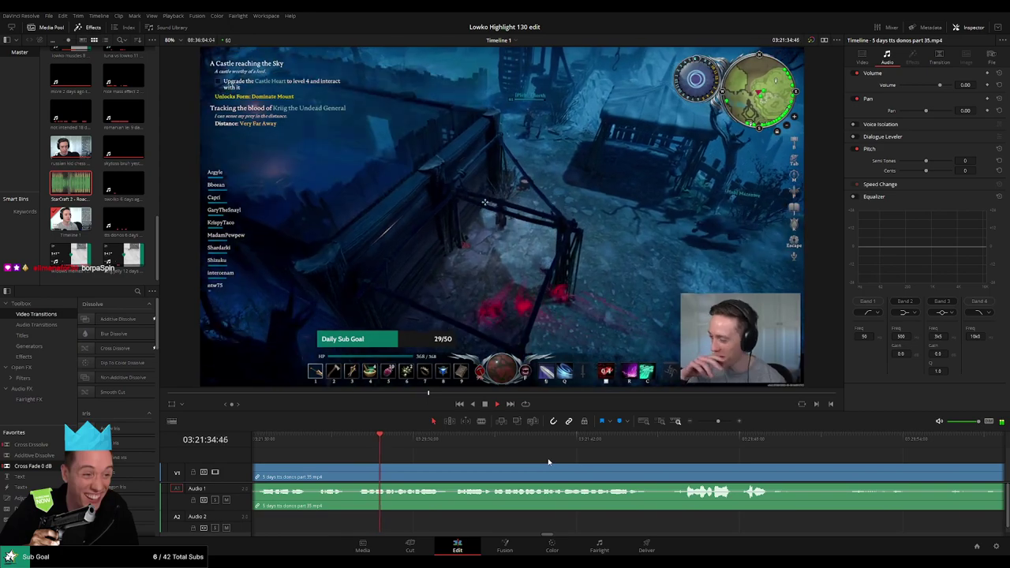
scroll(552, 459, "right", 1)
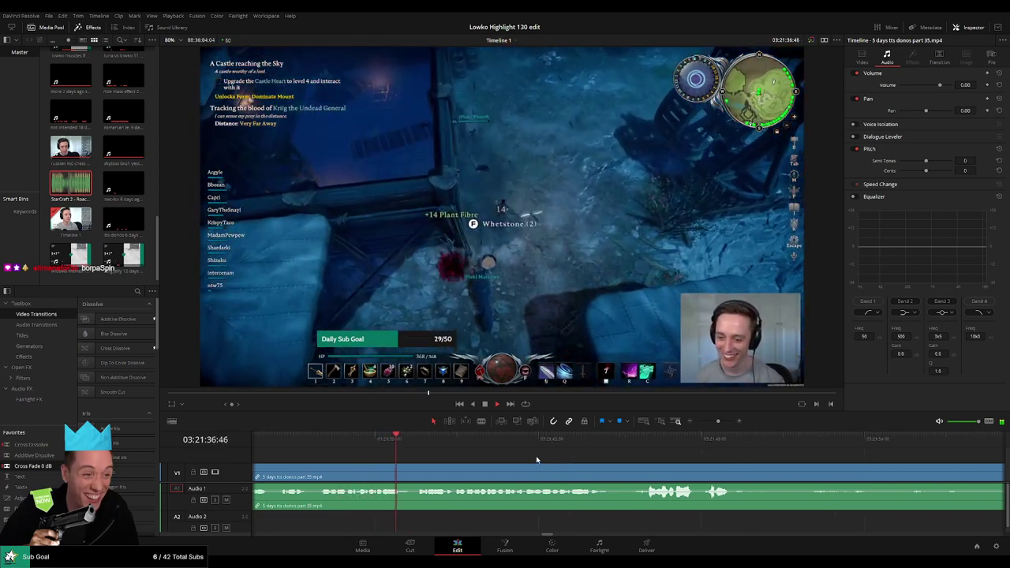
scroll(552, 461, "right", 1)
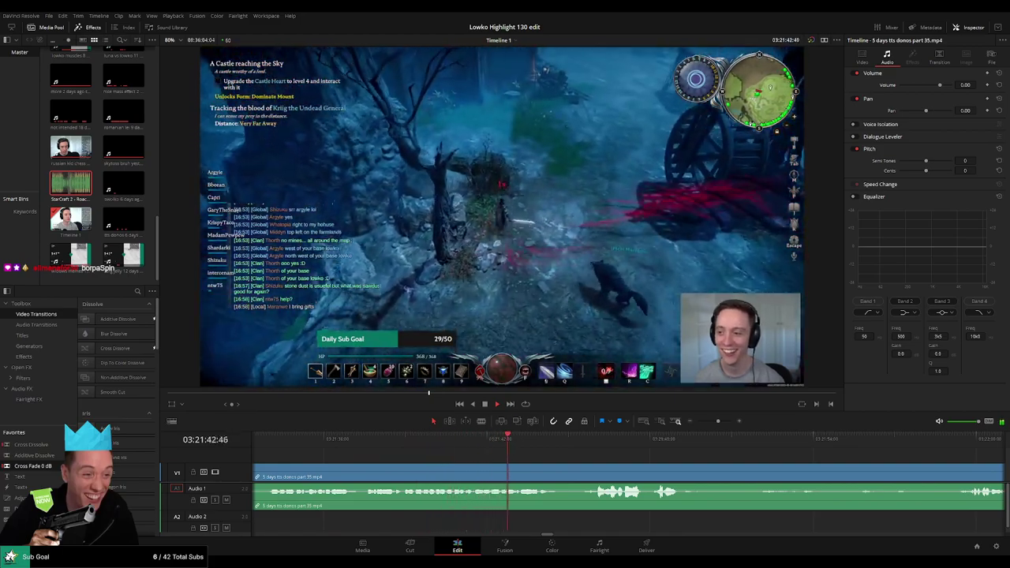
scroll(562, 453, "right", 3)
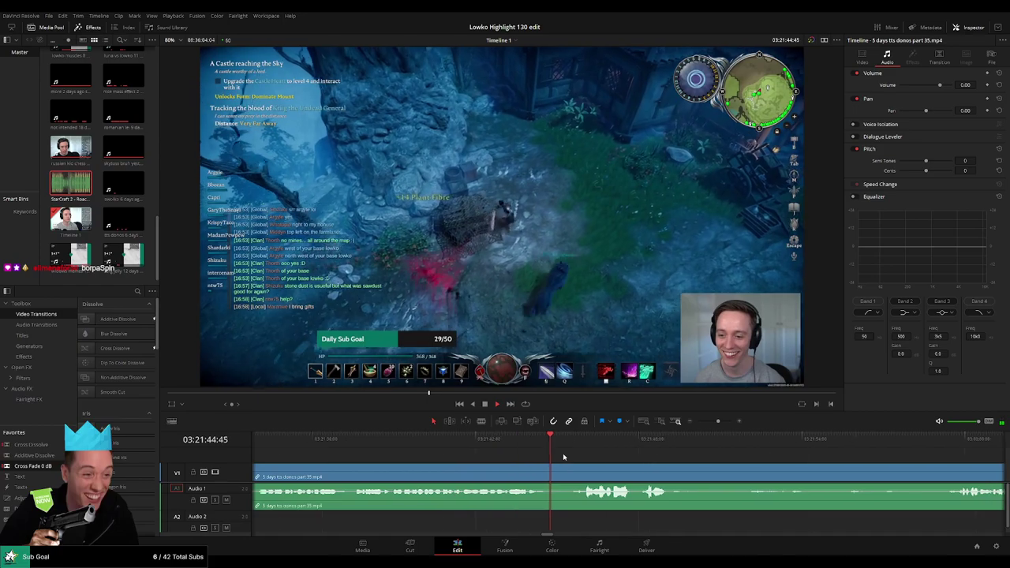
scroll(581, 465, "right", 2)
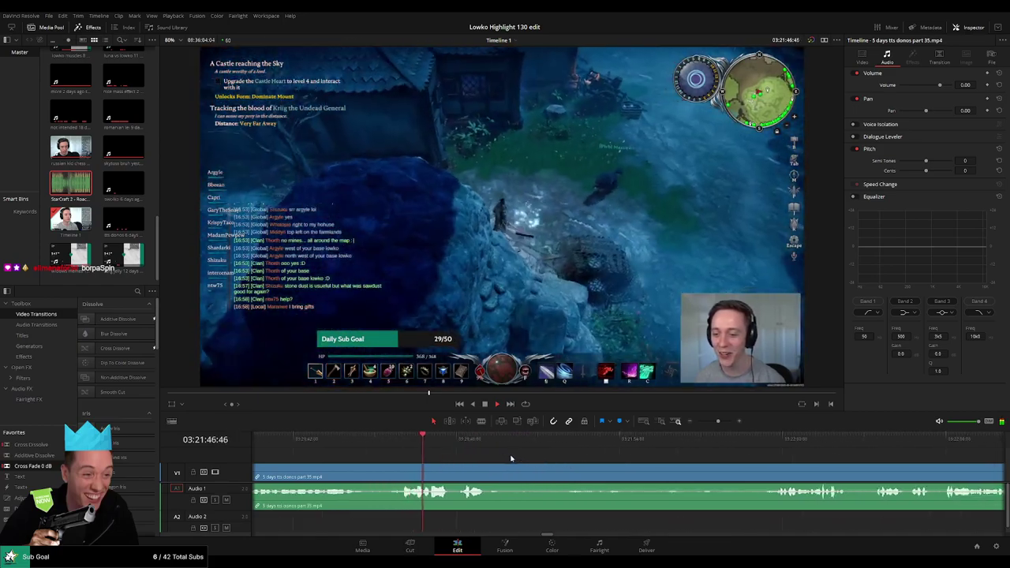
scroll(493, 457, "right", 2)
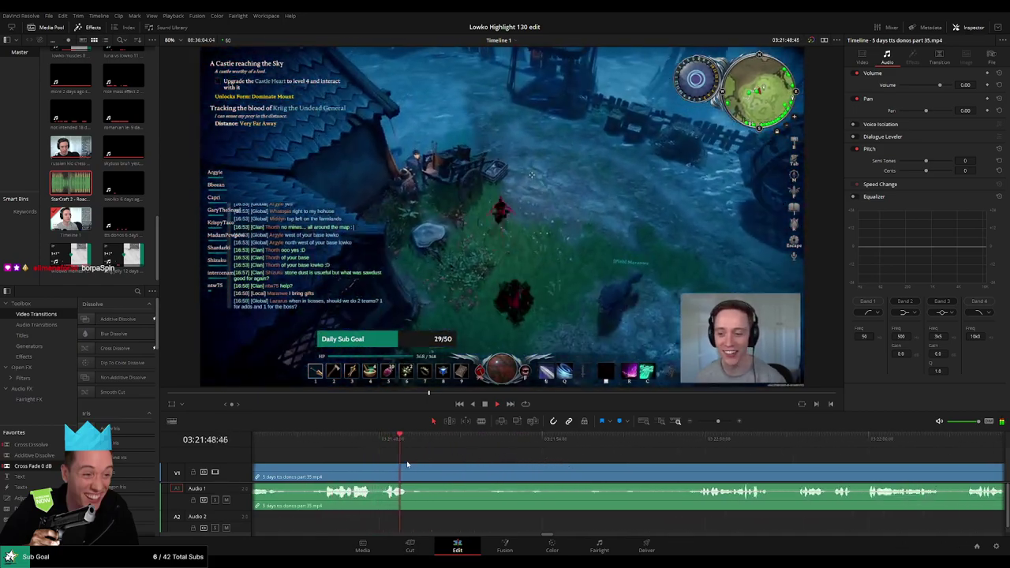
Step: Cut out the quiet part 35 footage between about 03:21:49 and 03:21:59, close the gap and cross fade the audio at the join
key("ctrl+b")
left_click_drag(669, 443, 685, 443)
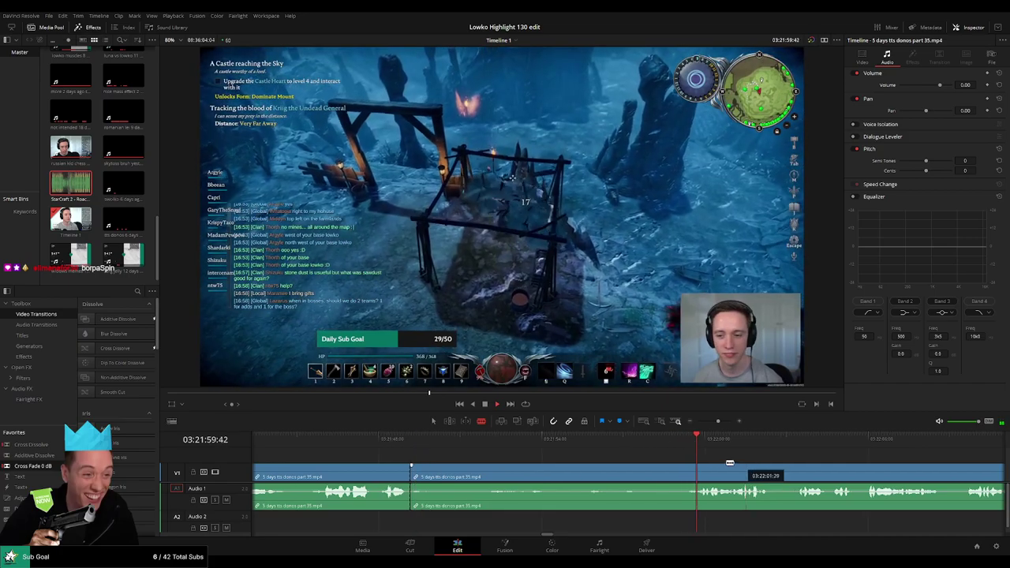
scroll(727, 463, "right", 2)
left_click(648, 468)
key("a")
left_click(586, 472)
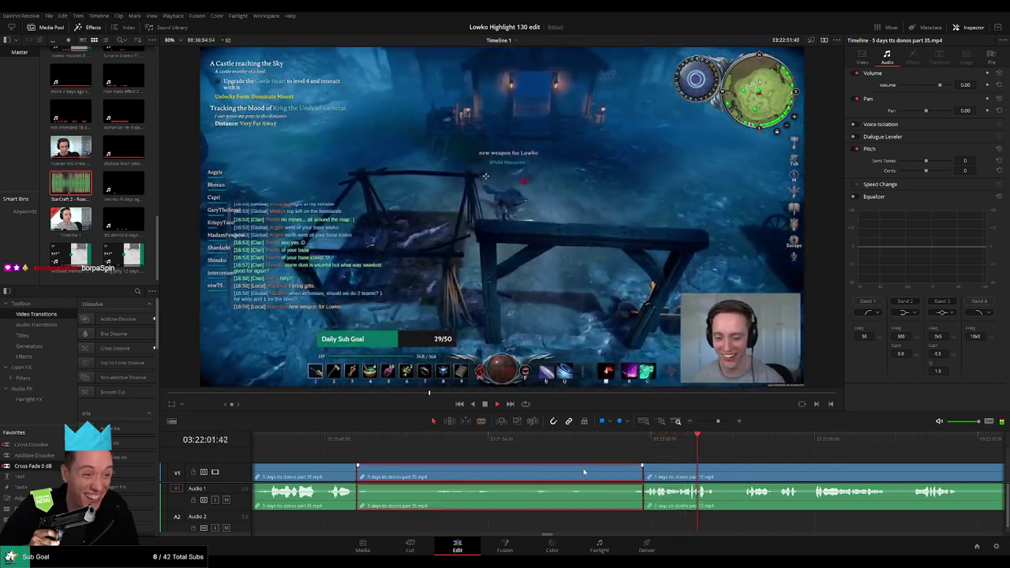
key("Delete")
left_click(370, 441)
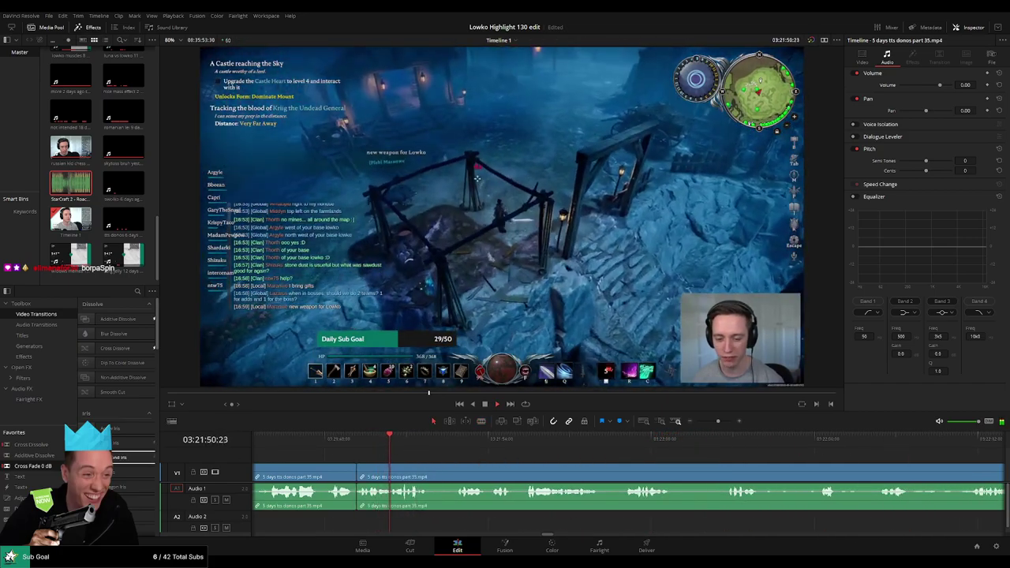
key("space")
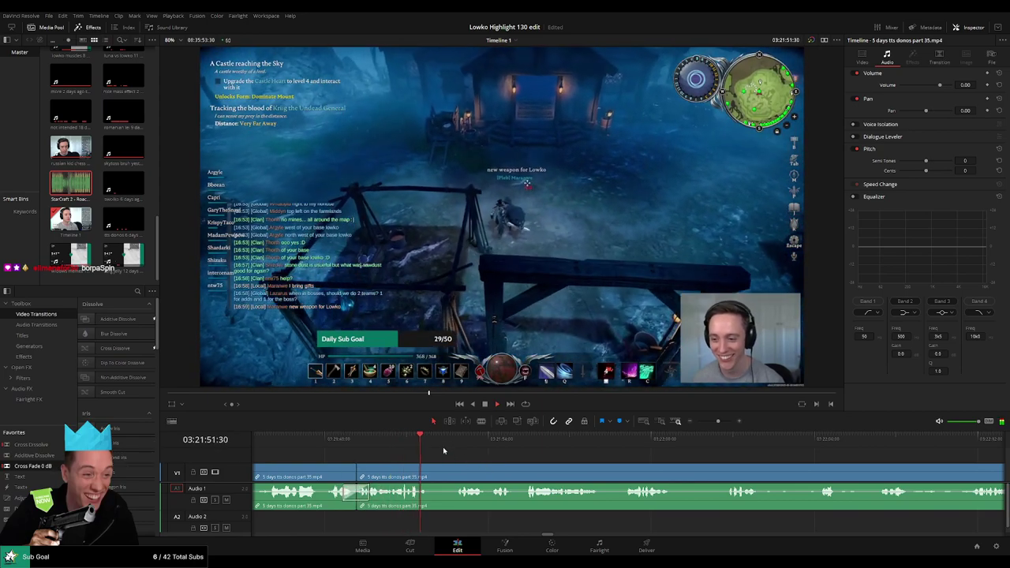
Step: Skim the part 35 footage from about 03:21:52 to 03:22:22, sampling the spoken passages for content worth keeping
scroll(473, 460, "right", 2)
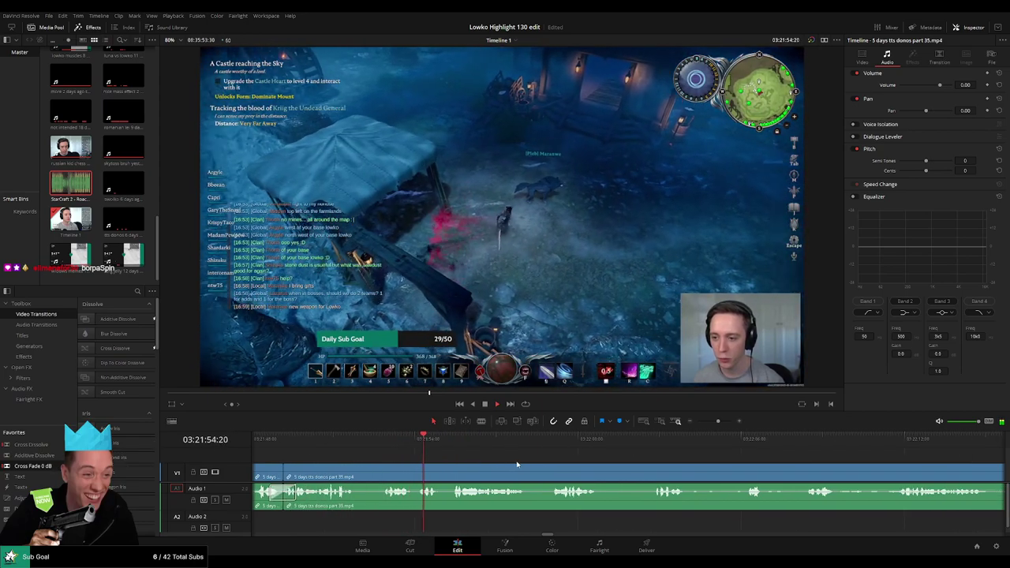
scroll(517, 465, "left", 1)
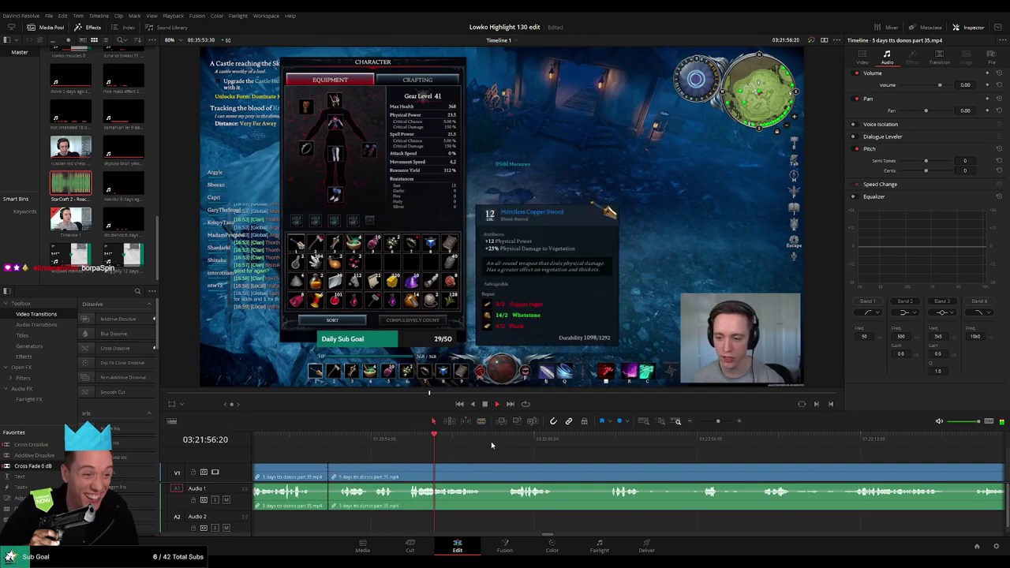
left_click(520, 444)
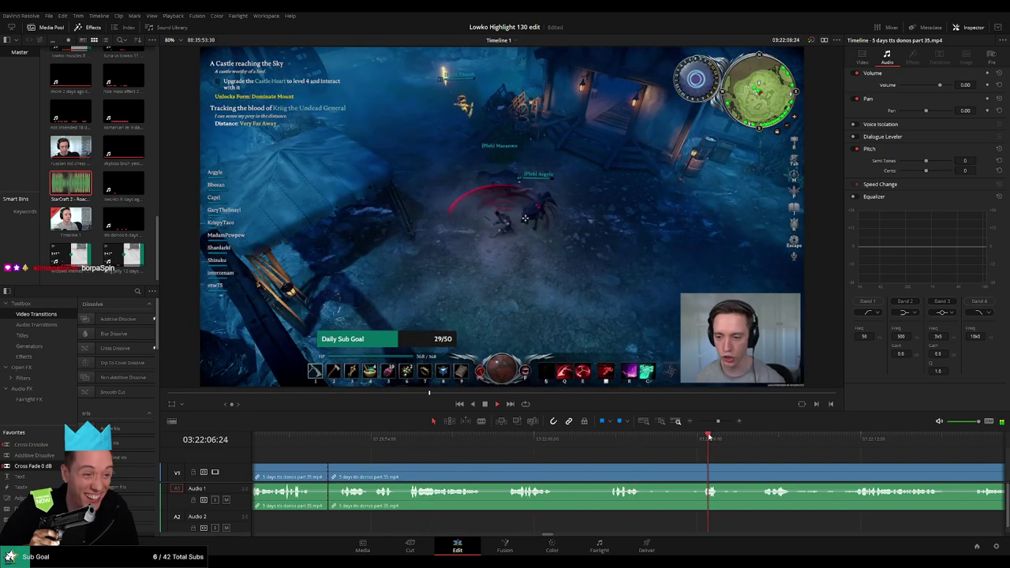
scroll(623, 446, "right", 4)
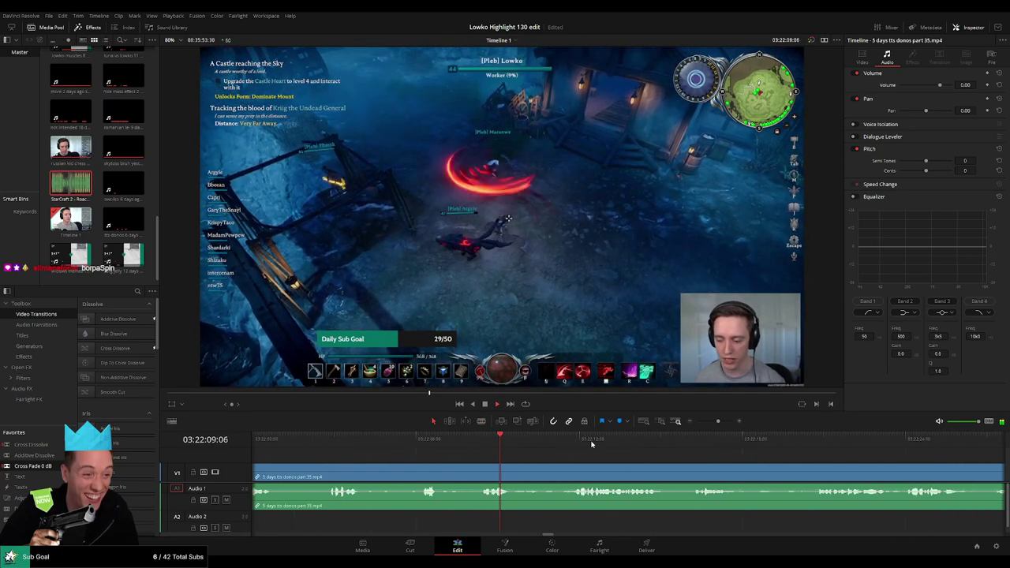
left_click(578, 444)
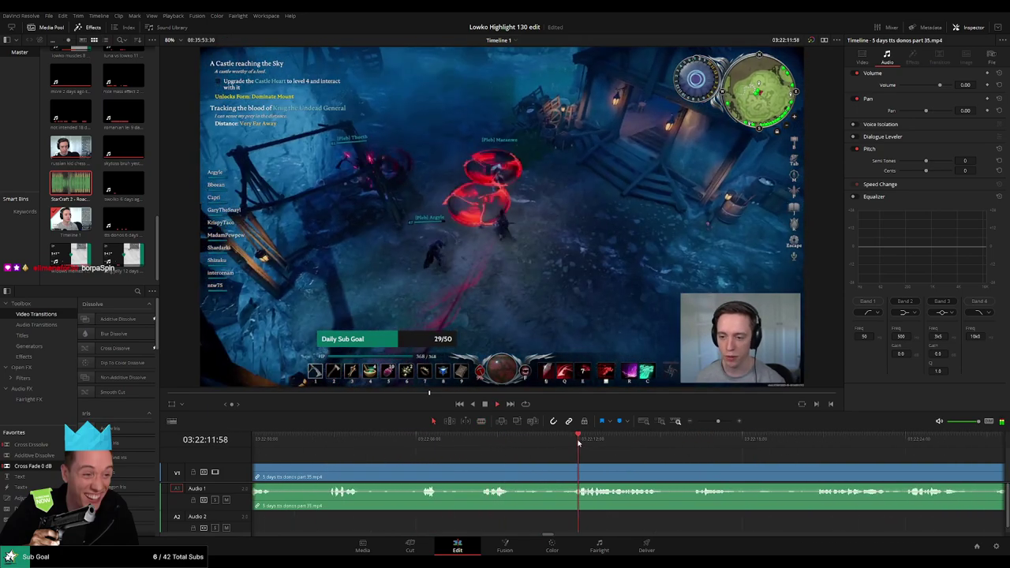
left_click(690, 444)
scroll(694, 450, "right", 5)
left_click(607, 446)
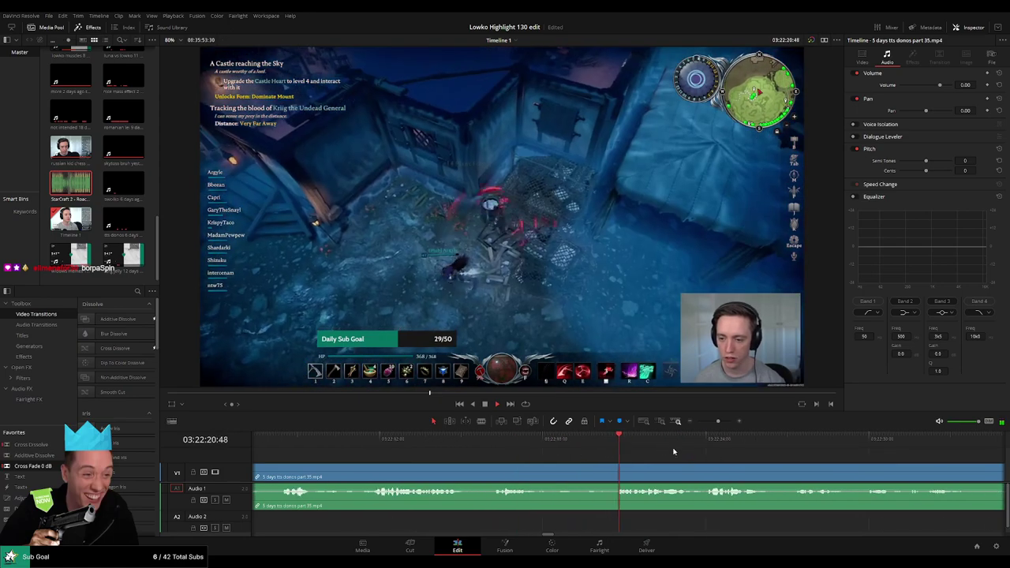
scroll(631, 455, "right", 4)
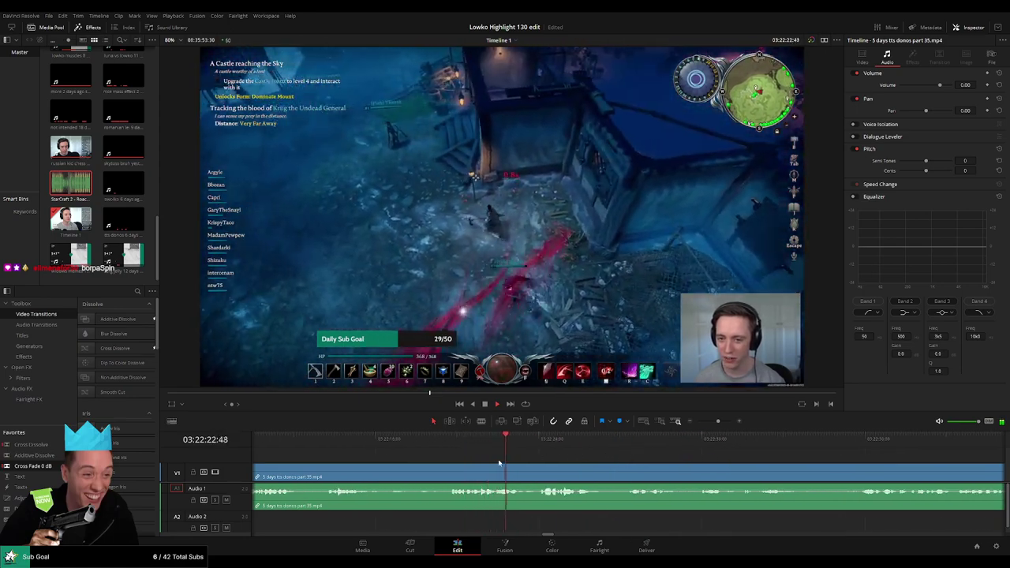
Step: Cut out the part 35 footage between about 03:21:52 and 03:22:31, close the gap and play across the join
scroll(635, 447, "right", 5)
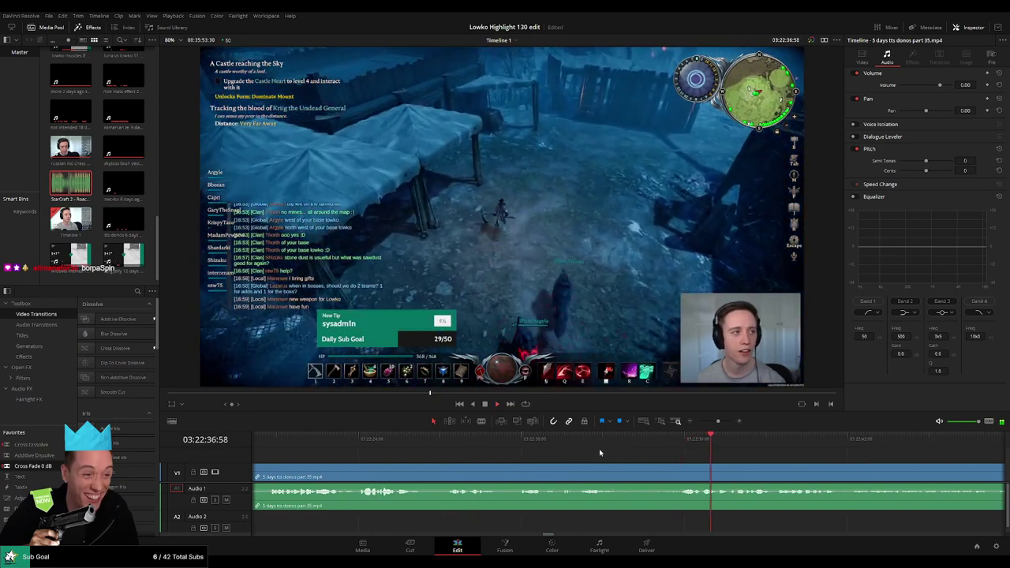
left_click(557, 444)
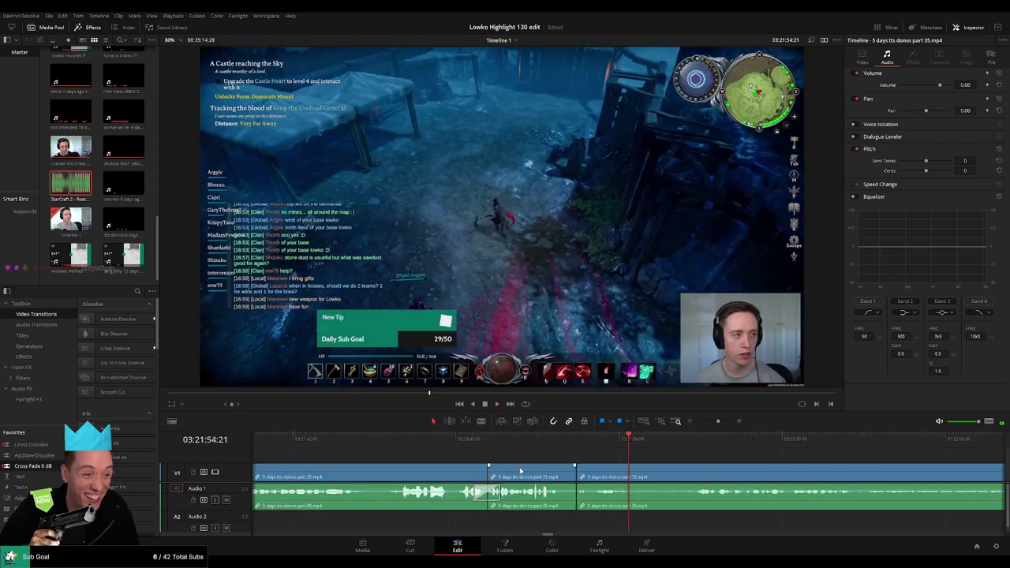
key("space")
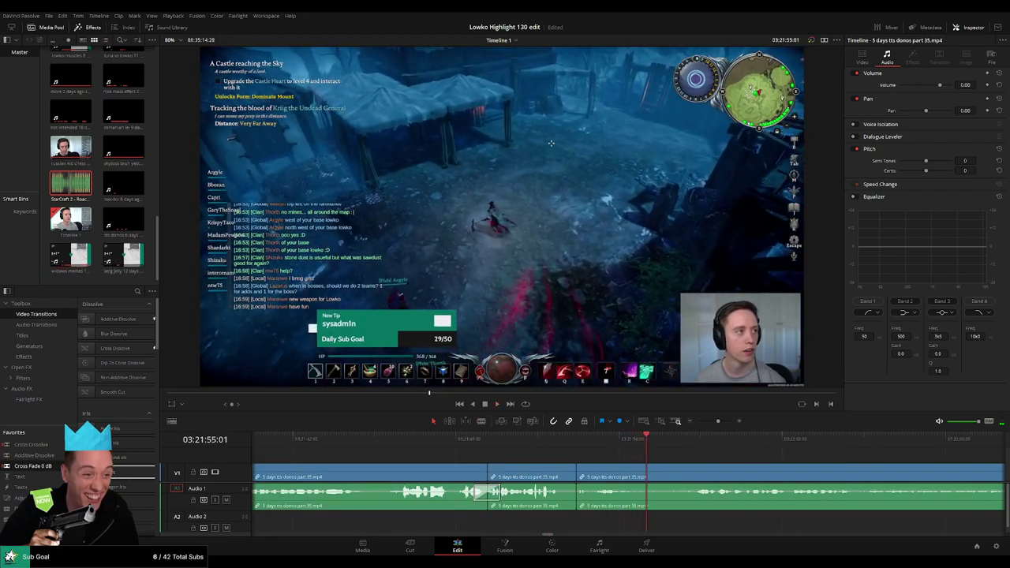
Step: Cut out the part 35 footage between about 03:21:54 and 03:21:56, close the gap and cross fade the audio at the last two joins
key("b")
left_click(638, 473)
left_click(689, 474)
key("a")
left_click(665, 475)
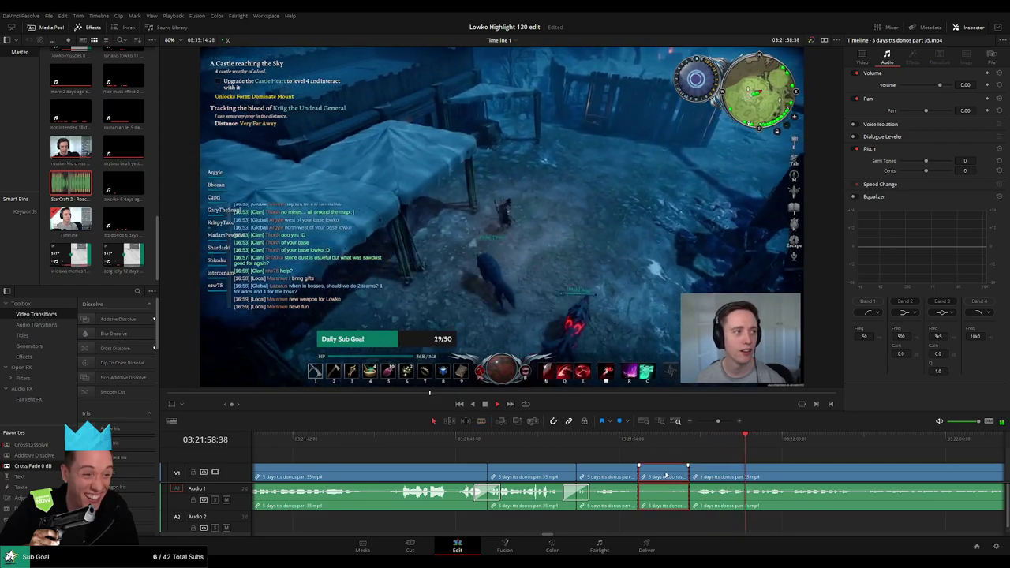
key("Delete")
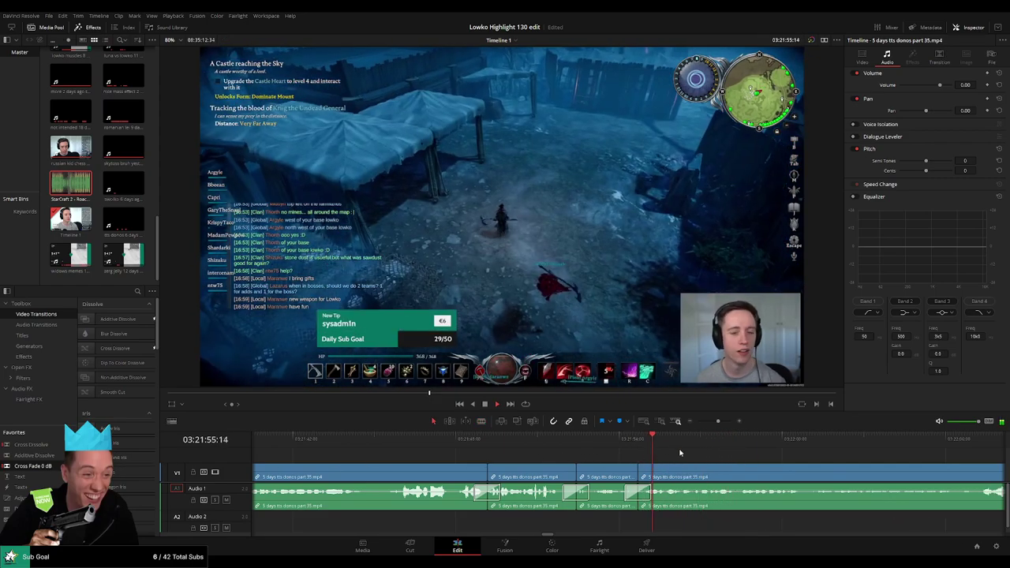
Step: Play the part 35 footage on from about 03:21:55, remove a sliver at about 03:22:09 and close the gap
scroll(676, 461, "right", 4)
key("space")
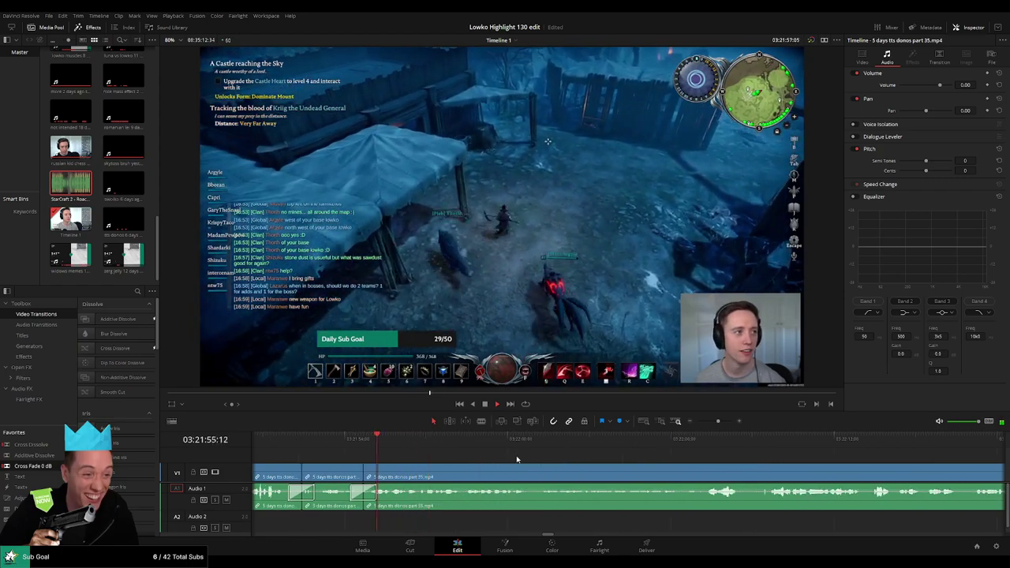
scroll(489, 457, "right", 3)
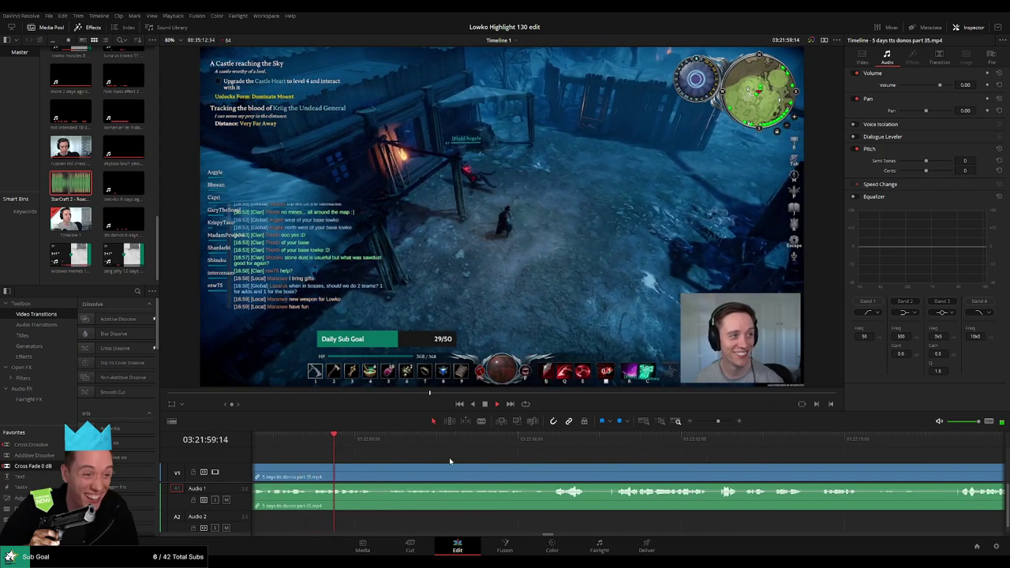
scroll(473, 458, "right", 1)
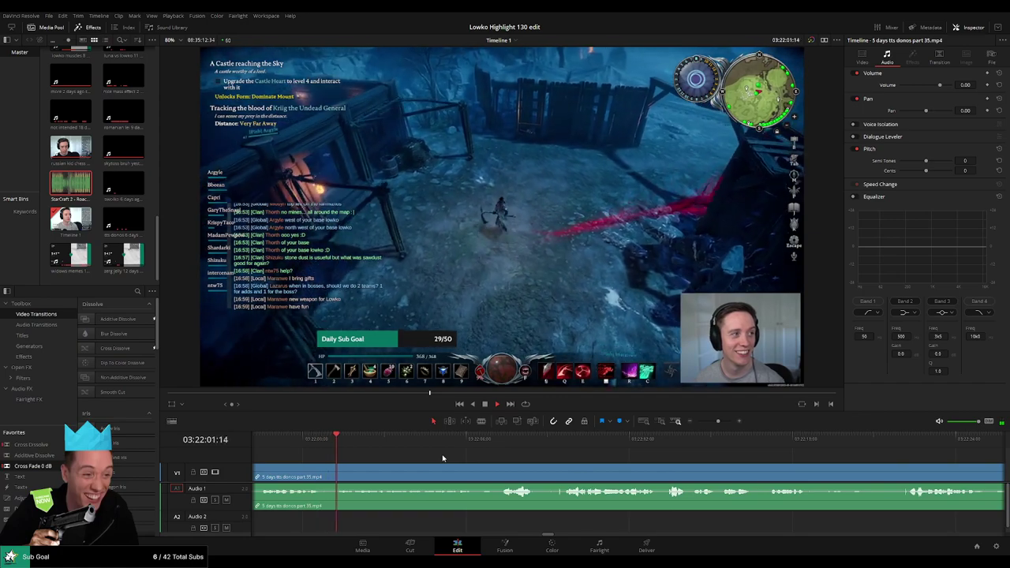
scroll(448, 455, "right", 1)
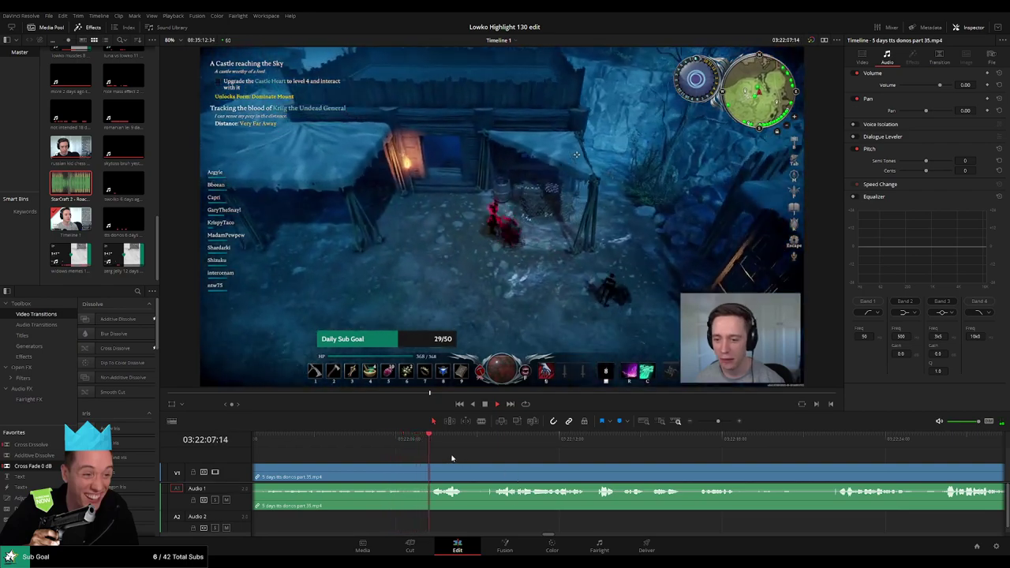
scroll(448, 456, "right", 1)
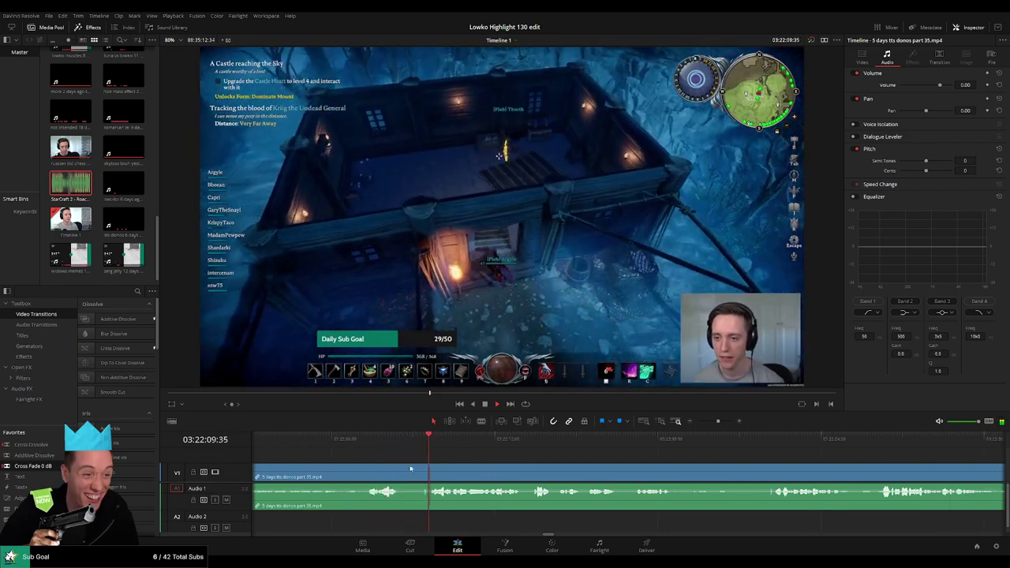
left_click(429, 471)
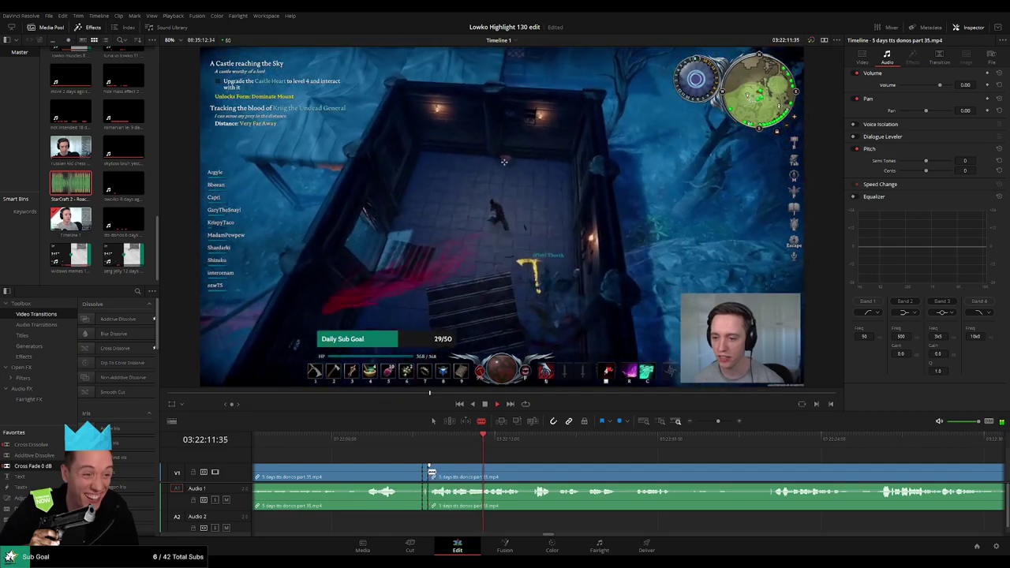
key("a")
key("Delete")
scroll(455, 459, "right", 2)
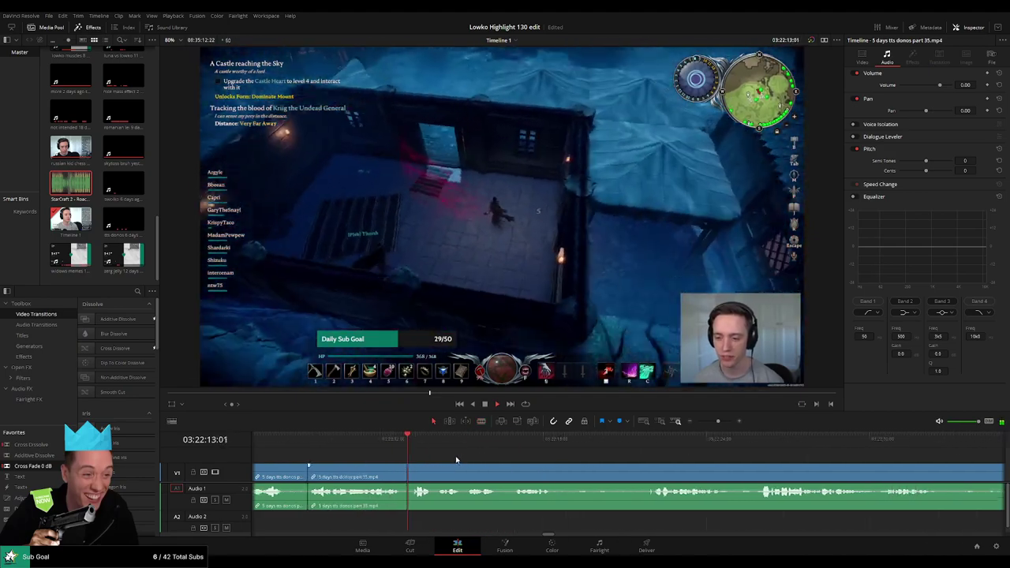
Step: Cut out the part 35 footage between about 03:22:18 and 03:22:22 and close the gap
scroll(502, 468, "right", 1)
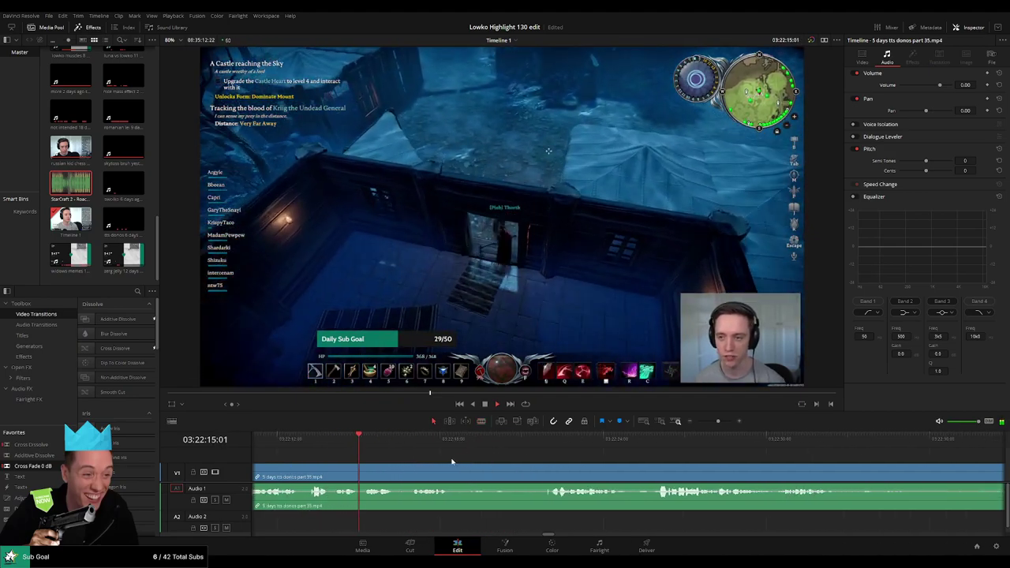
scroll(426, 460, "right", 1)
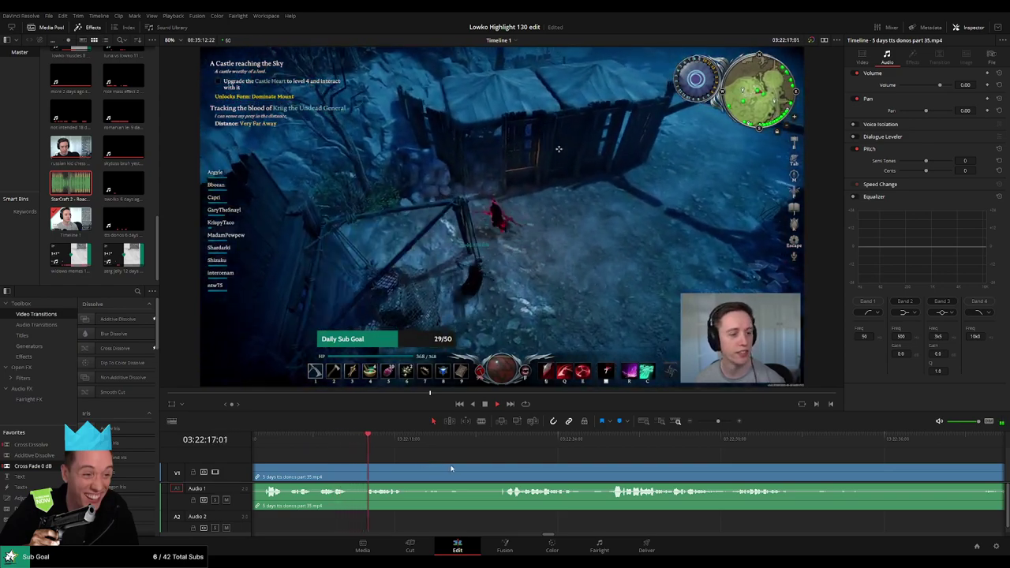
key("ctrl+b")
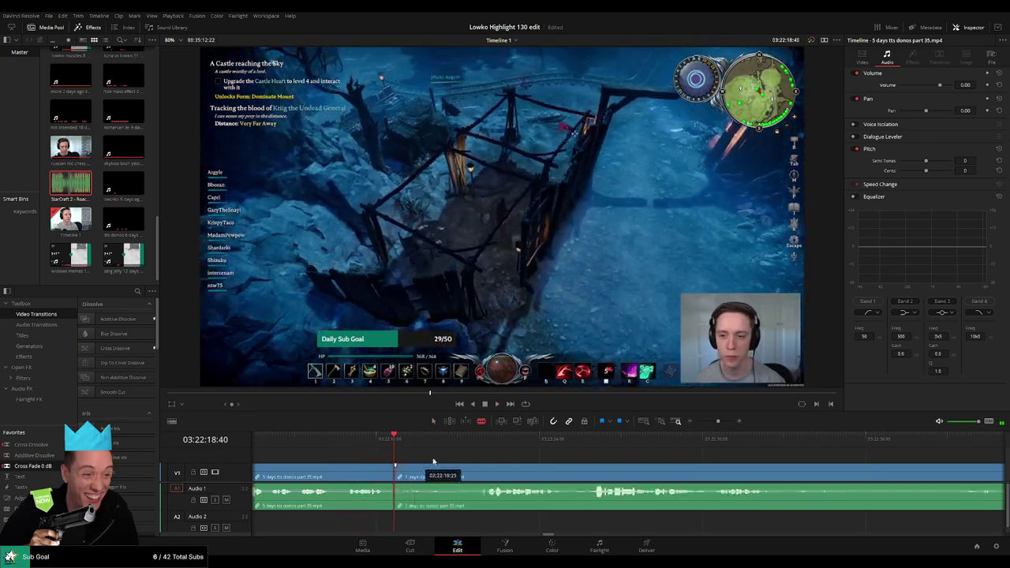
left_click(479, 441)
scroll(489, 466, "right", 1)
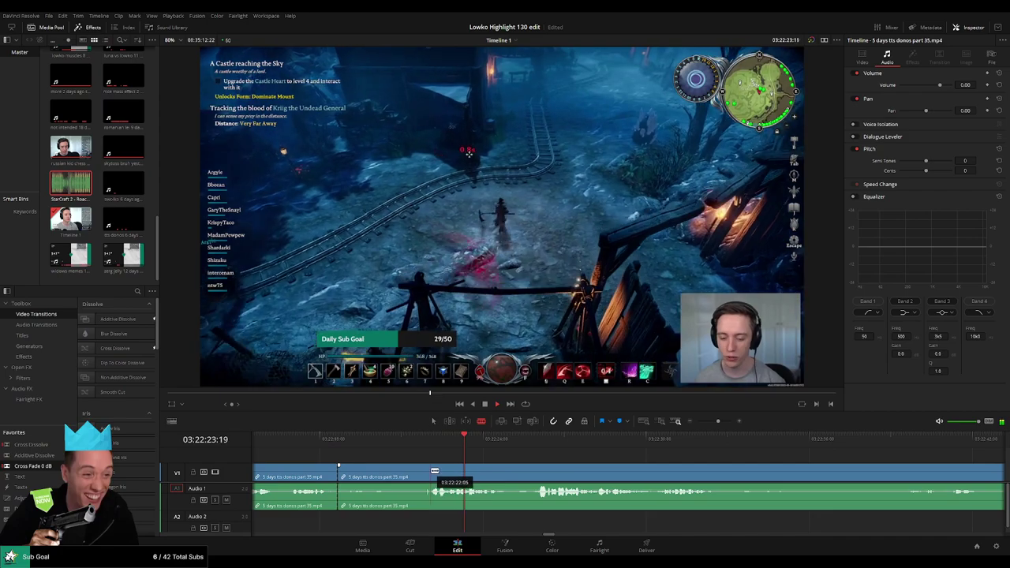
left_click(432, 471)
key("a")
left_click(407, 473)
key("Delete")
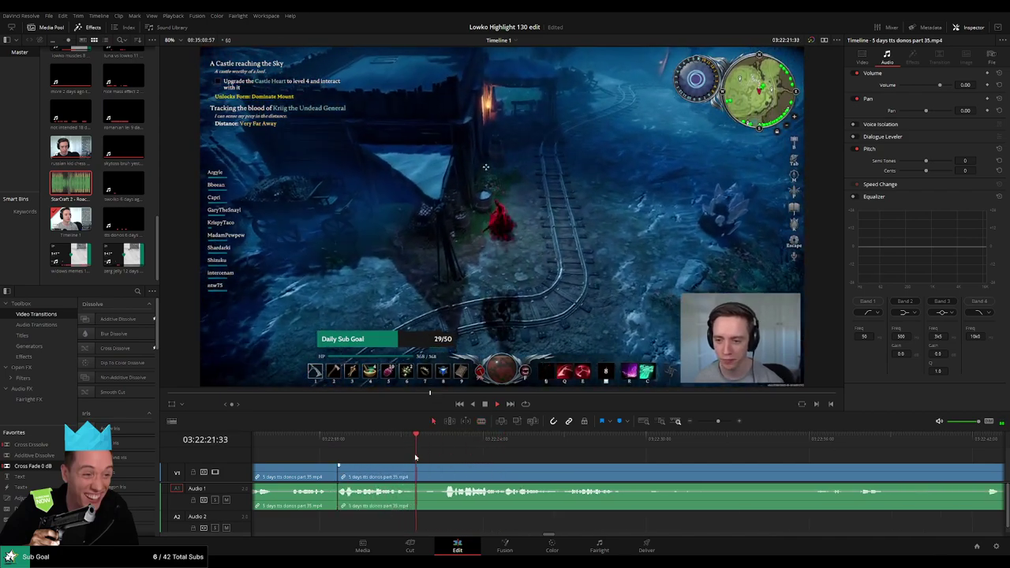
Step: Cut out the quiet part 35 footage between about 03:22:29 and 03:22:36, close the gap and cross fade the audio at the join
scroll(474, 457, "right", 2)
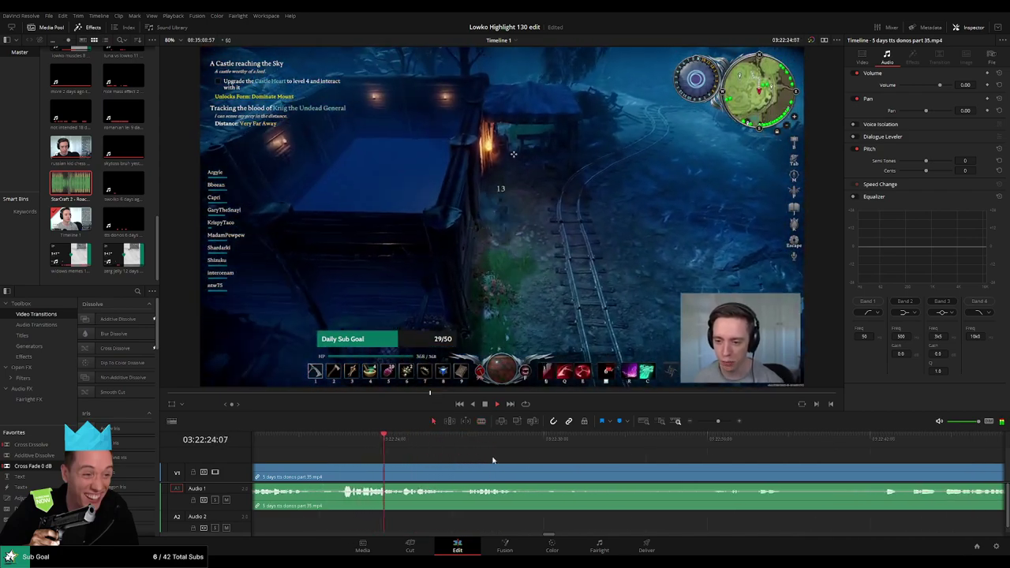
scroll(436, 460, "right", 2)
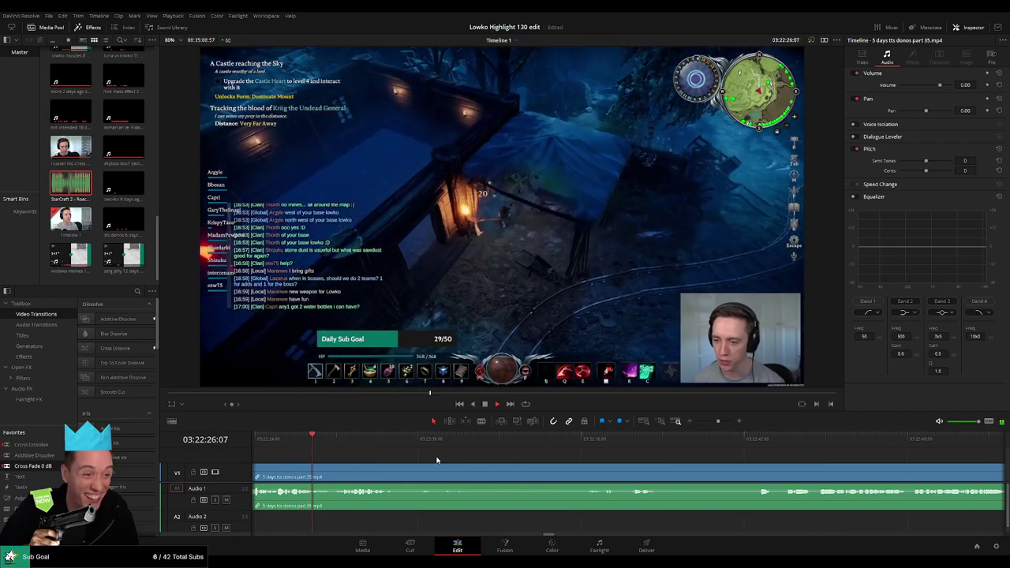
scroll(457, 461, "right", 1)
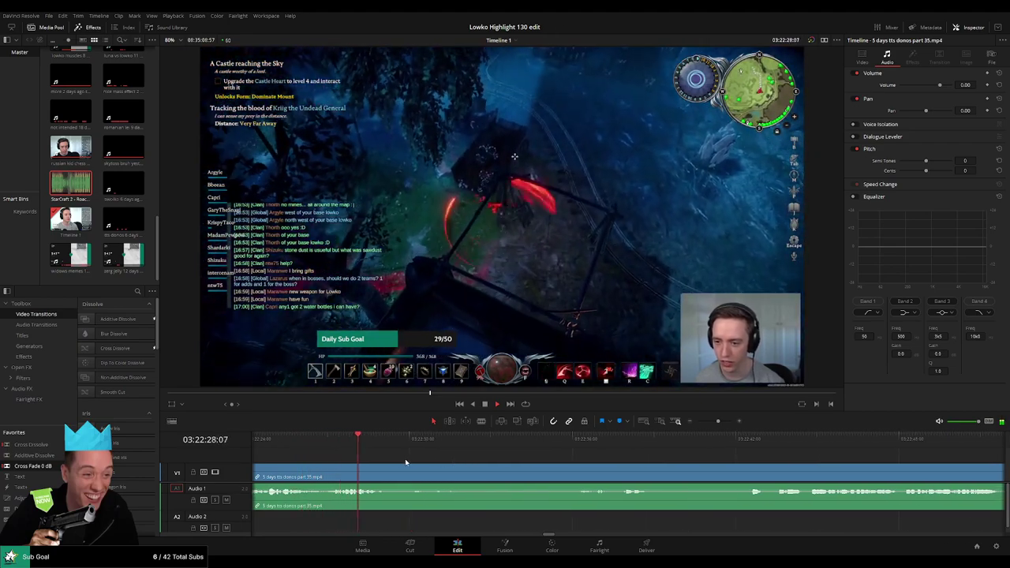
key("b")
left_click(390, 475)
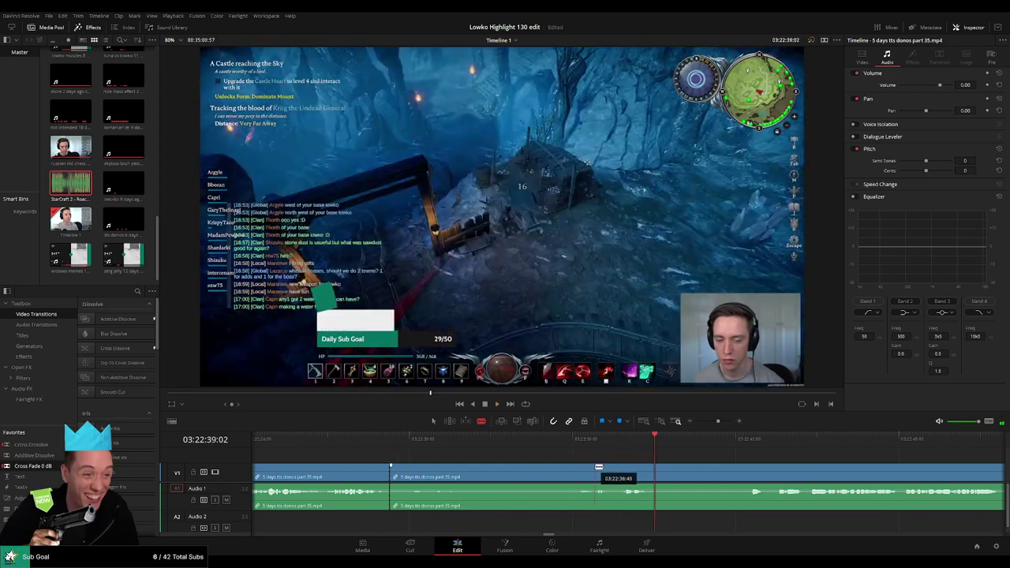
left_click(595, 476)
key("a")
left_click(562, 474)
key("BackSpace")
left_click(562, 472)
key("BackSpace")
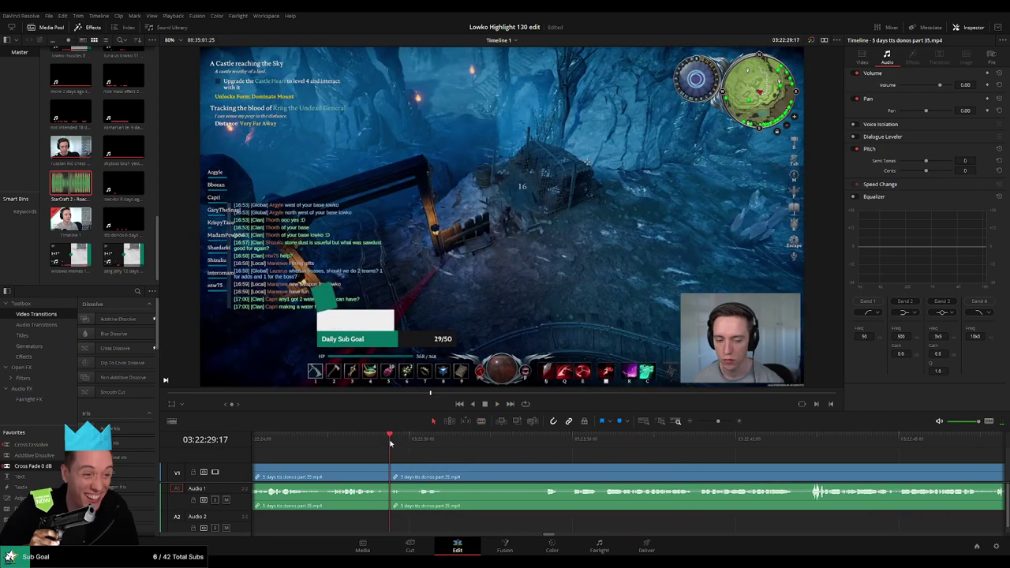
key("space")
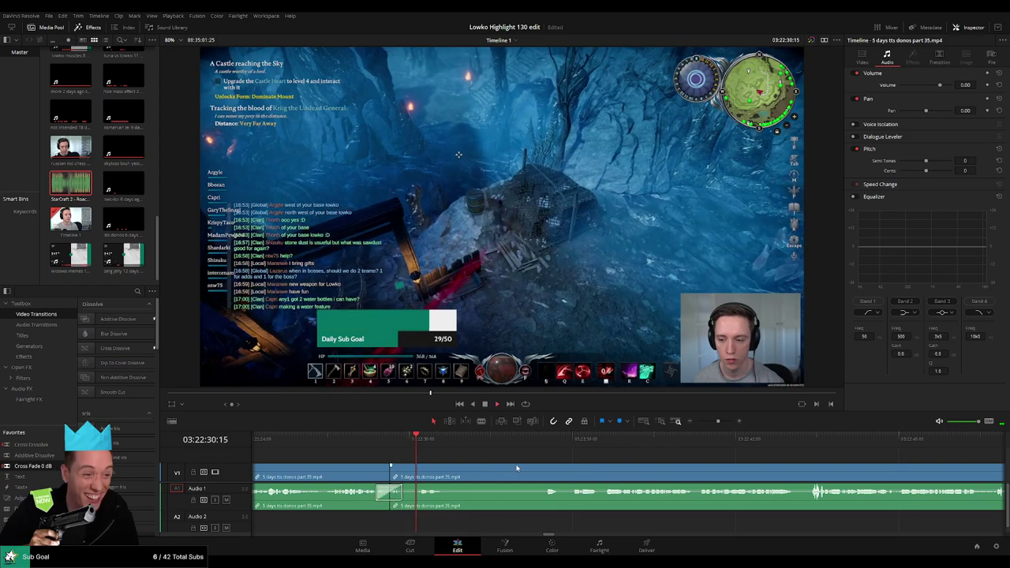
Step: Cut out the part 35 footage between about 03:22:31 and 03:22:34, close the gap and cross fade the audio at the join
key("space")
key("b")
left_click(413, 477)
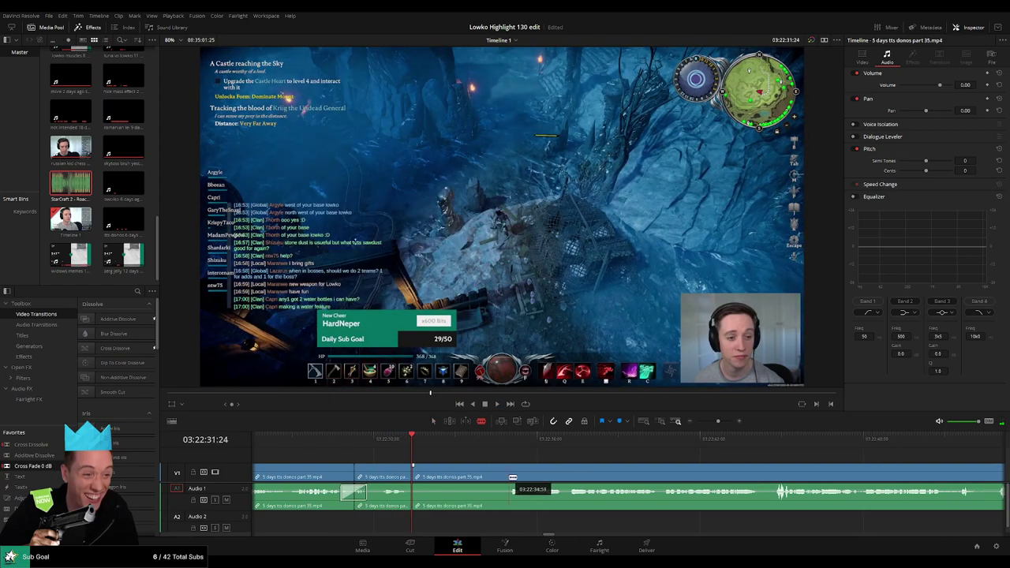
left_click(510, 476)
key("a")
left_click(479, 477)
key("BackSpace")
left_click(478, 476)
key("BackSpace")
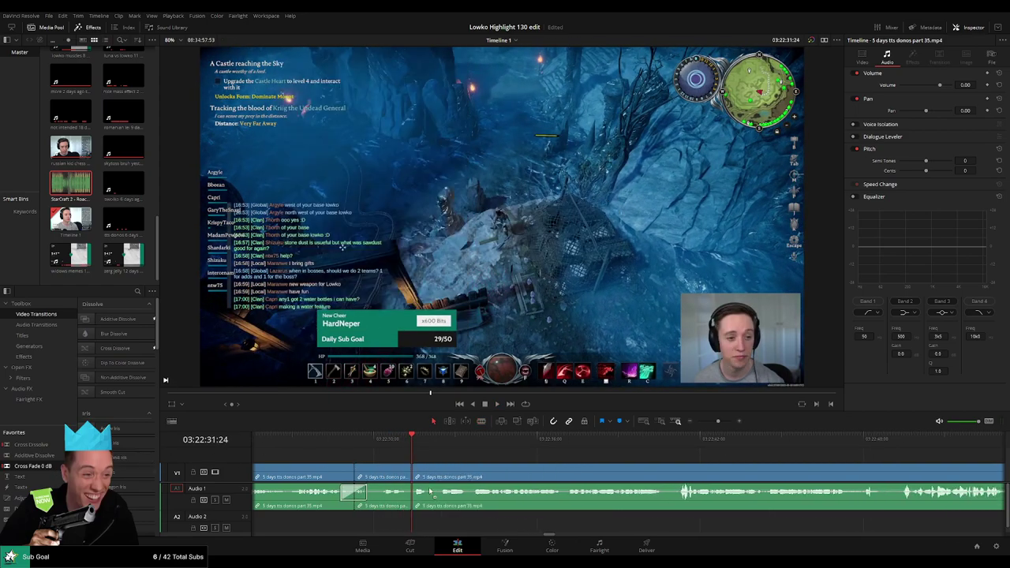
left_click(383, 442)
key("space")
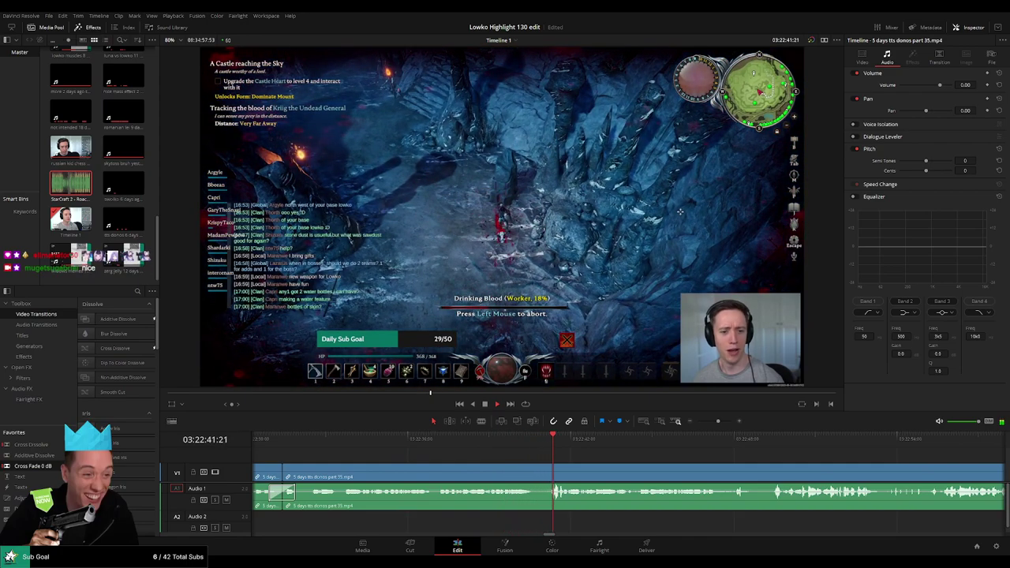
Step: Cut out the part 35 footage between about 03:22:58 and 03:23:00, close the gap and cross fade the audio at the join
left_click_drag(660, 463, 460, 447)
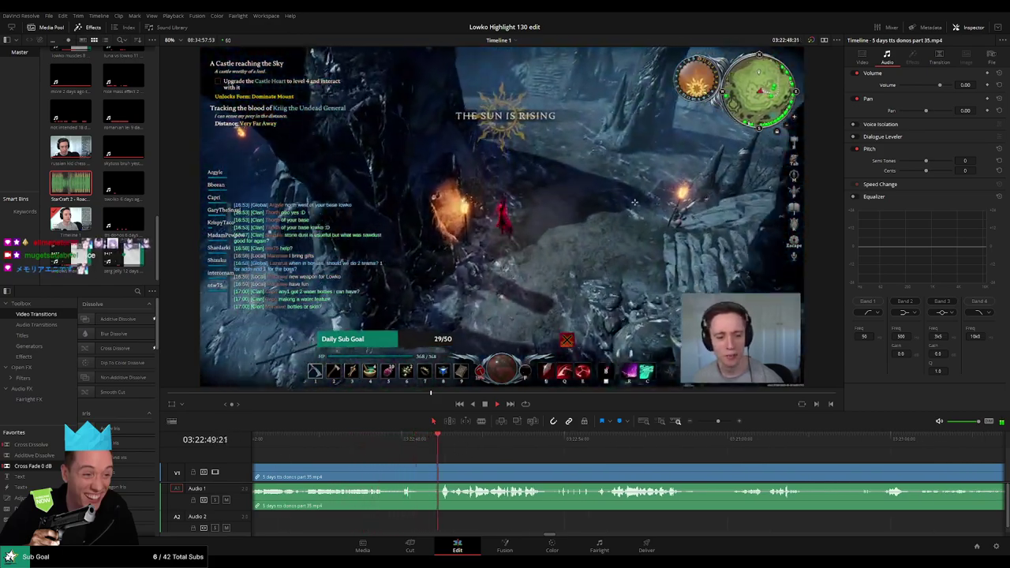
left_click_drag(547, 462, 459, 458)
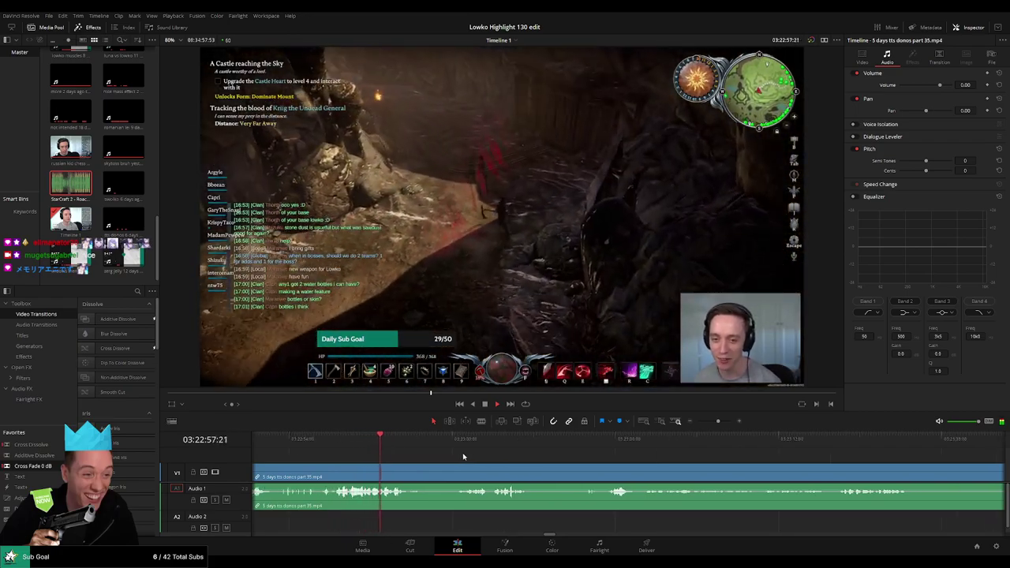
key("b")
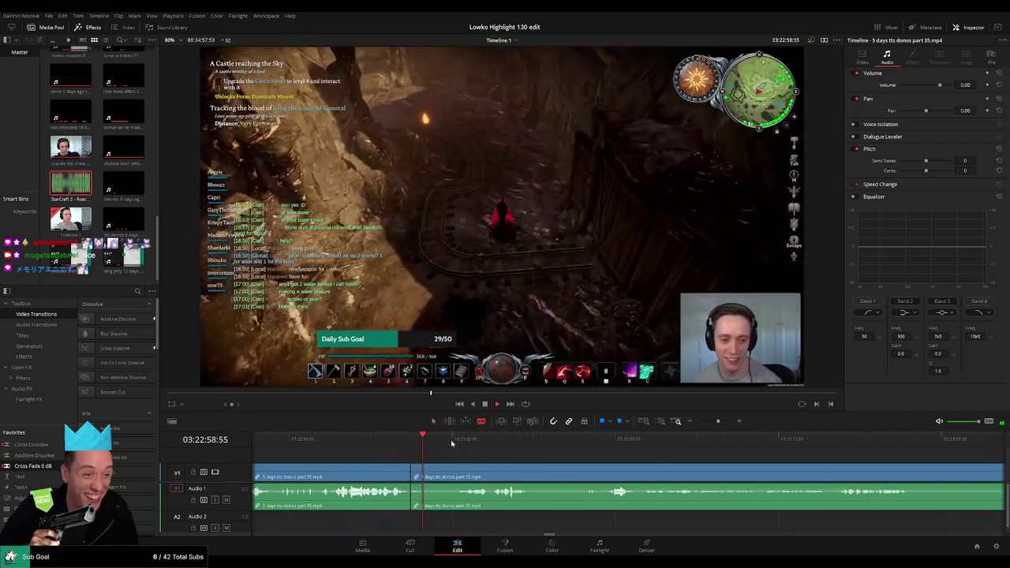
left_click(423, 473)
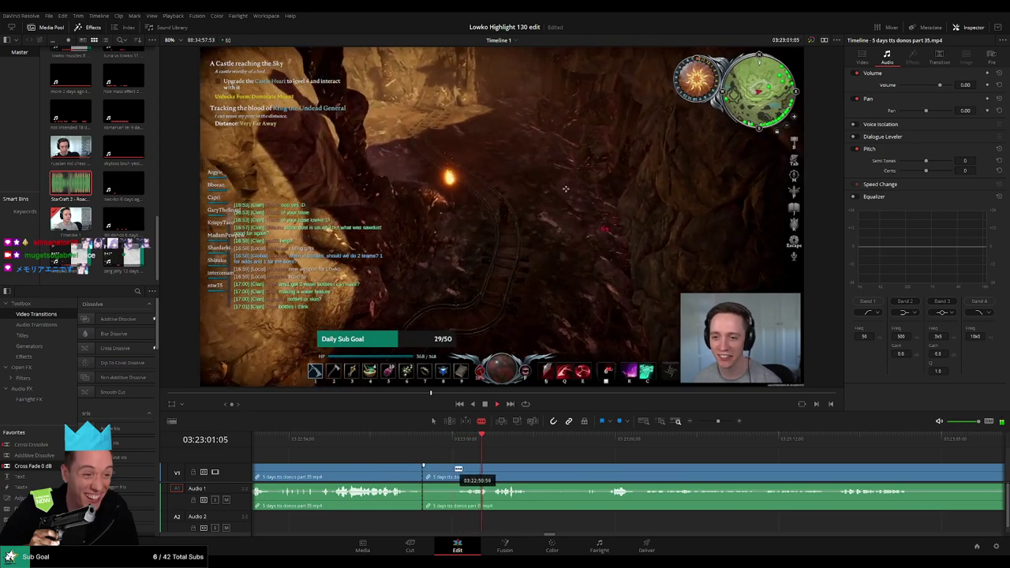
left_click(456, 471)
key("a")
left_click(436, 475)
key("Delete")
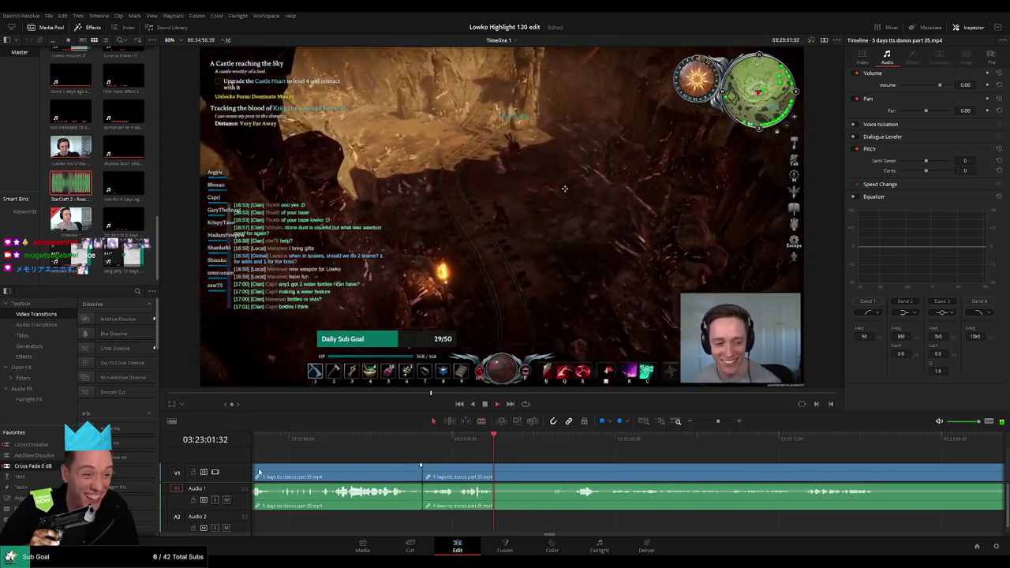
Step: Cut out the part 35 footage between about 03:23:01 and 03:23:03 and close the gap
key("b")
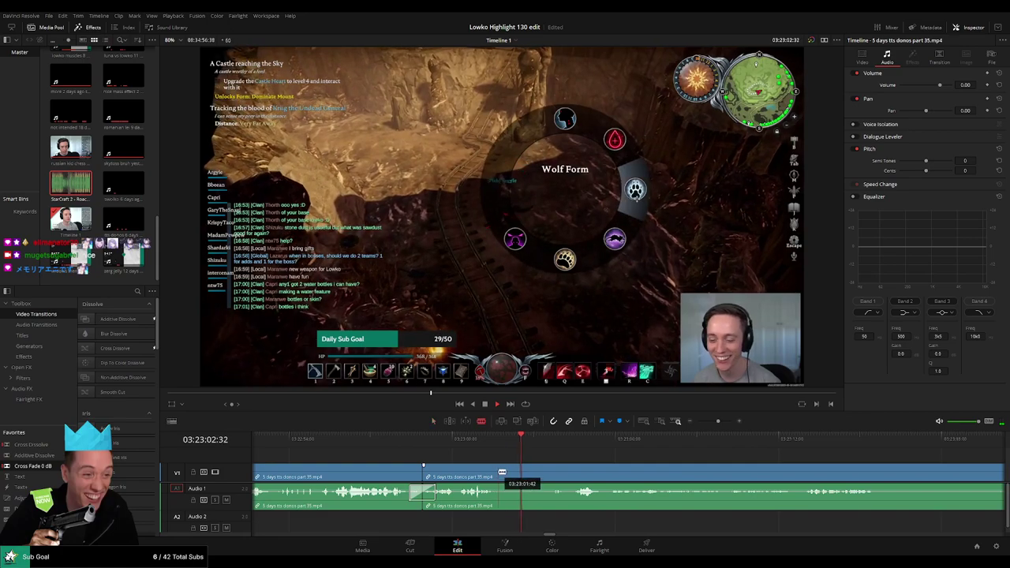
left_click(498, 476)
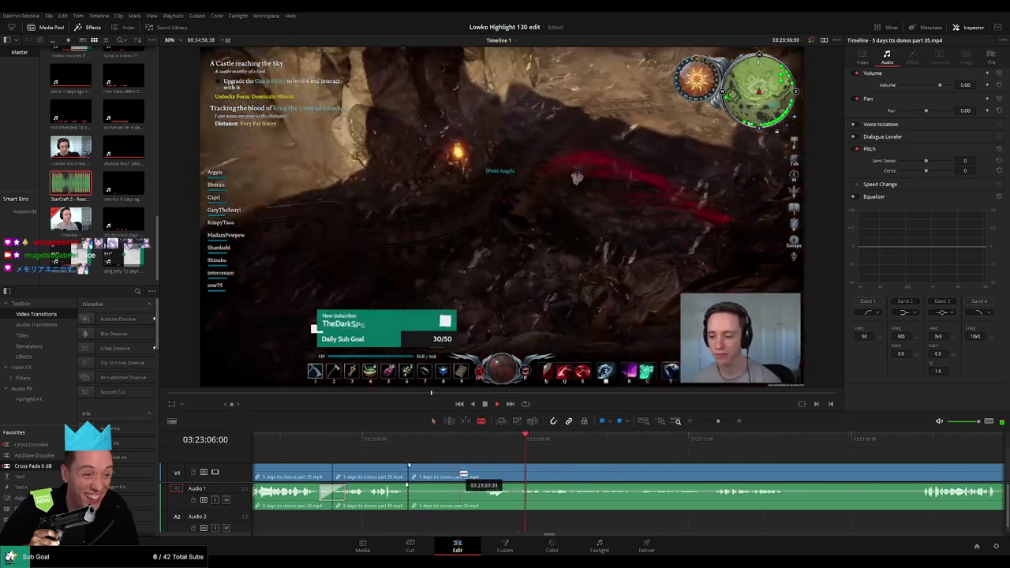
left_click(461, 473)
key("a")
left_click(437, 475)
key("Delete")
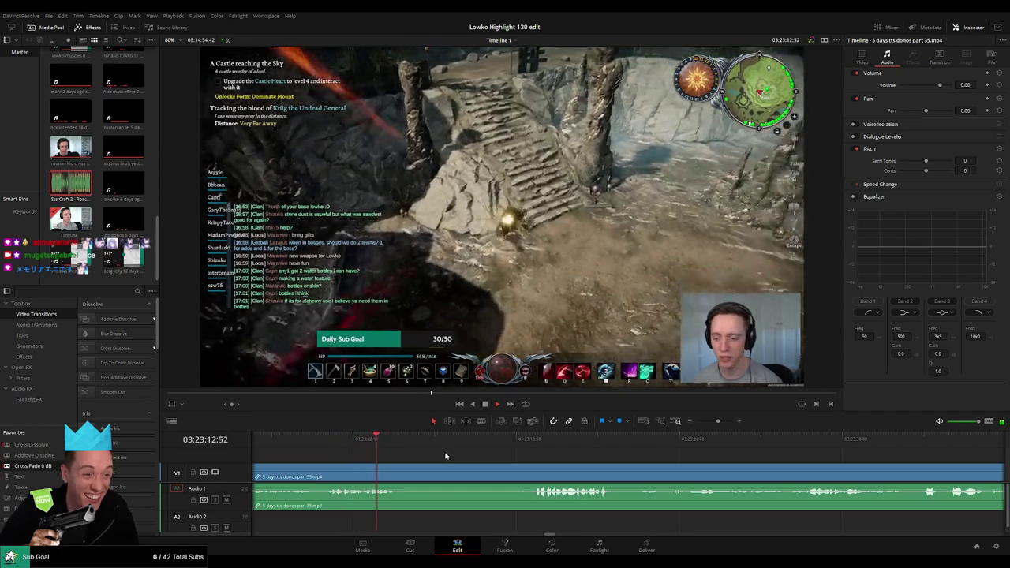
Step: Cut out the quiet part 35 footage between about 03:23:14 and 03:23:18, close the gap and cross fade the audio at the join
key("b")
left_click(406, 473)
left_click(533, 440)
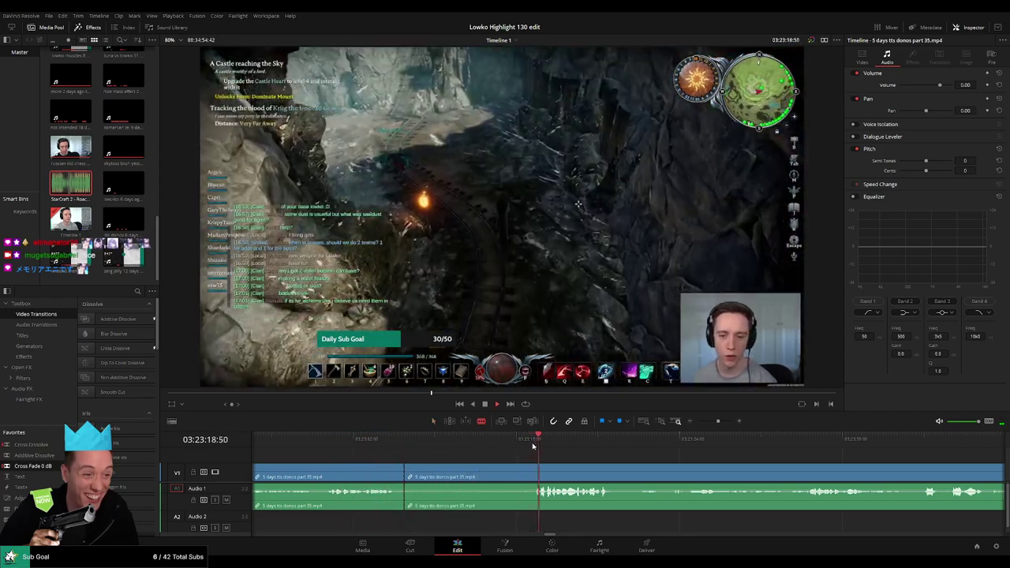
left_click(534, 466)
key("a")
left_click(503, 471)
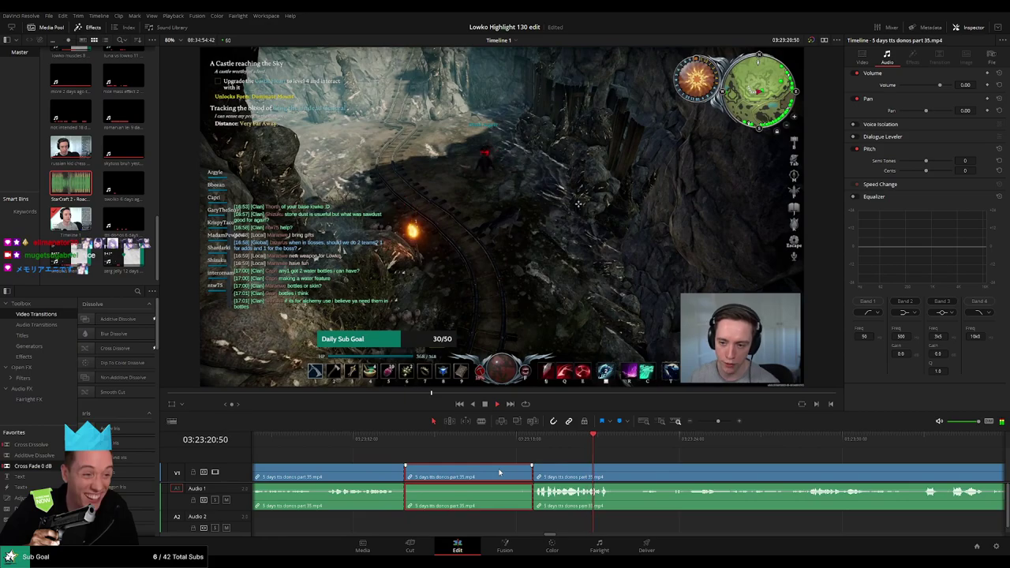
key("Delete")
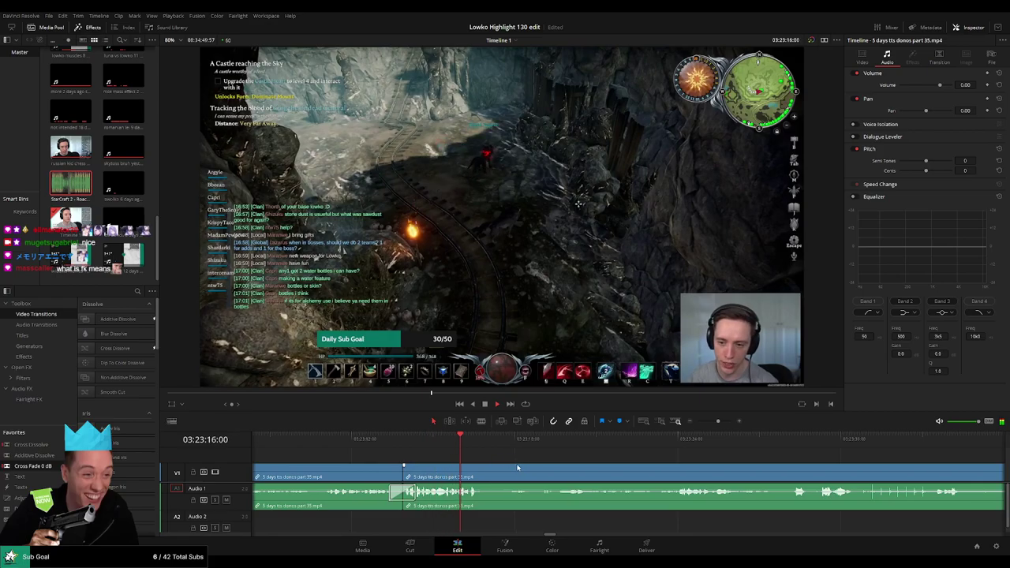
Step: Cut out the part 35 footage between about 03:23:17 and 03:23:19, close the gap and cross fade the audio at the join
scroll(447, 461, "right", 2)
key("b")
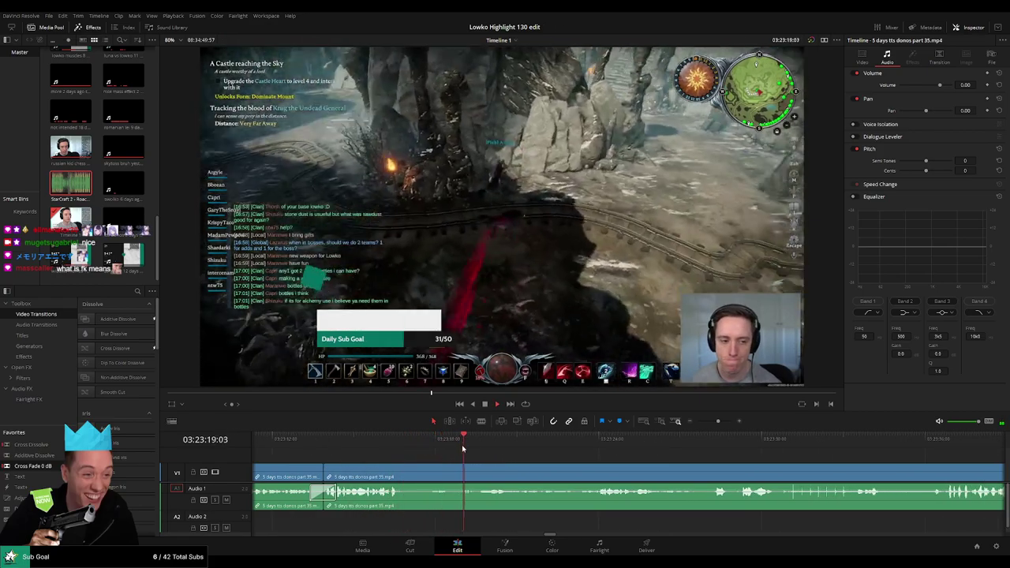
left_click(407, 476)
left_click(463, 477)
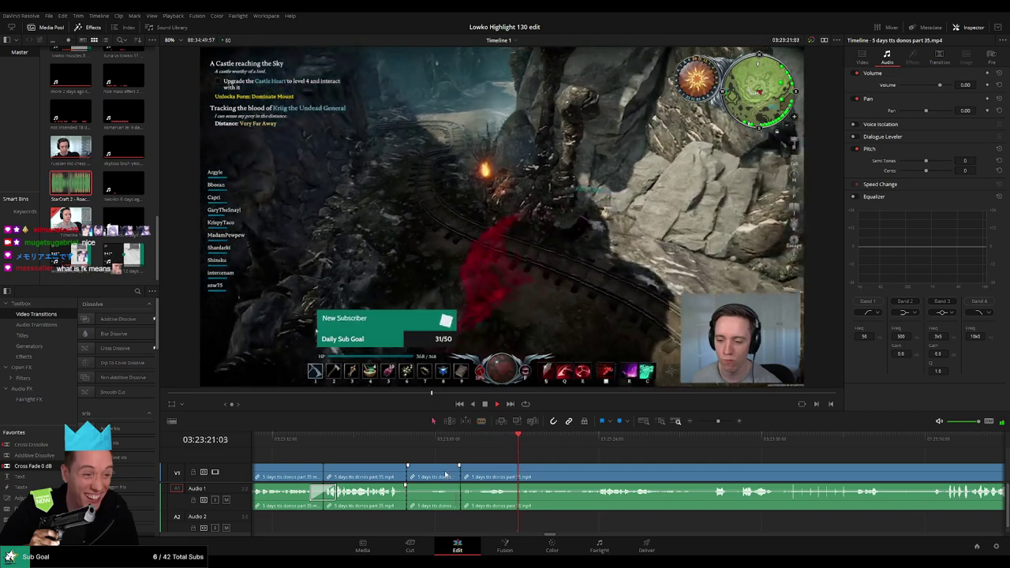
key("a")
left_click(445, 476)
key("Delete")
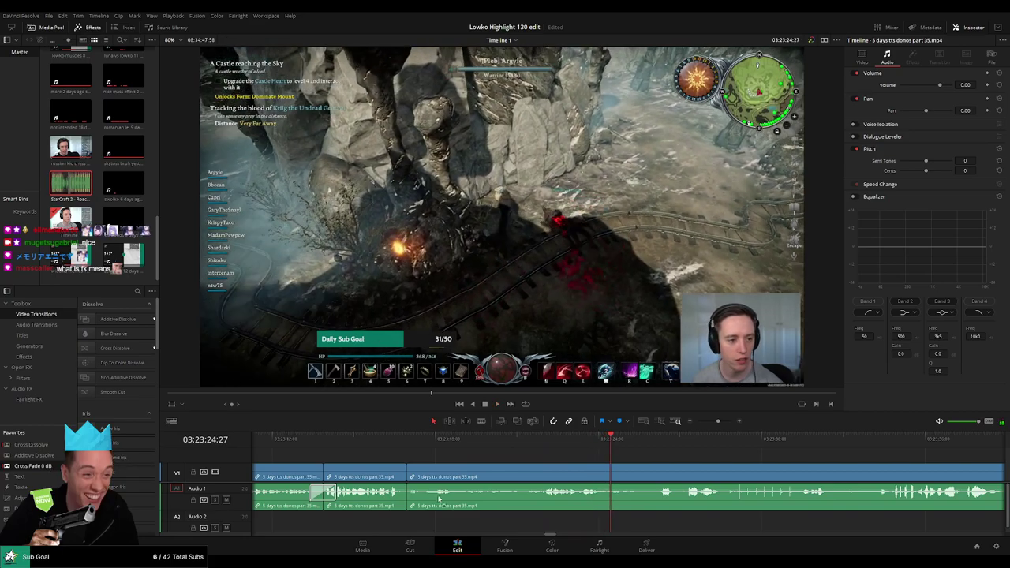
left_click_drag(409, 507, 408, 502)
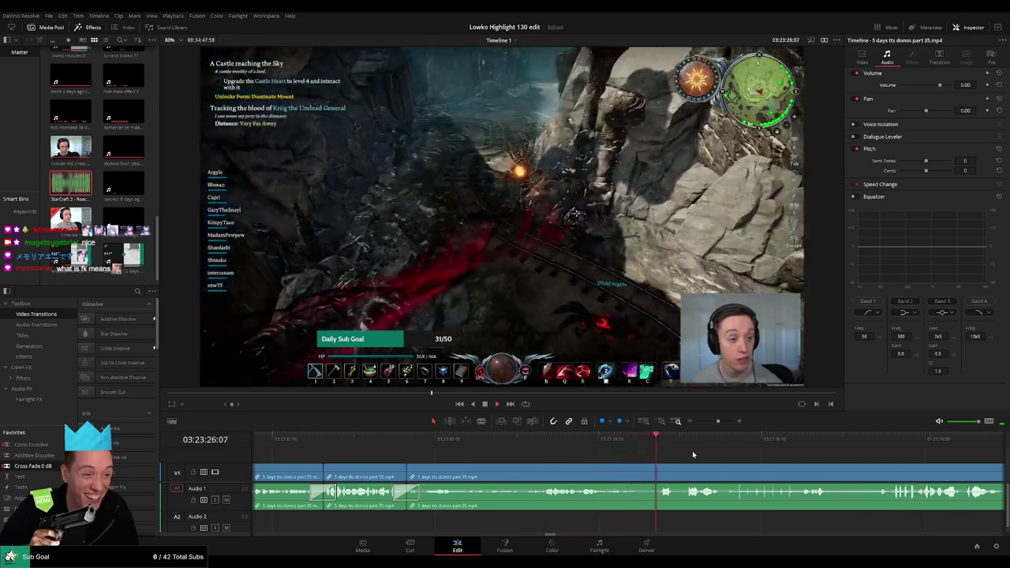
Step: Cut out the quiet part 35 footage between about 03:23:39 and 03:23:43, close the gap, cross fade the audio and play the join
scroll(576, 458, "right", 3)
scroll(520, 458, "right", 2)
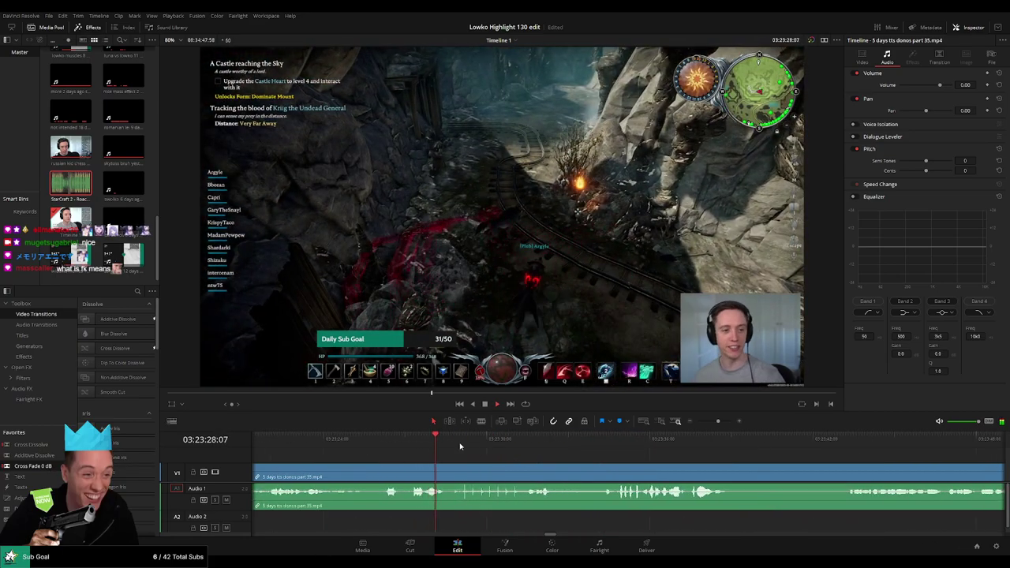
scroll(489, 451, "right", 2)
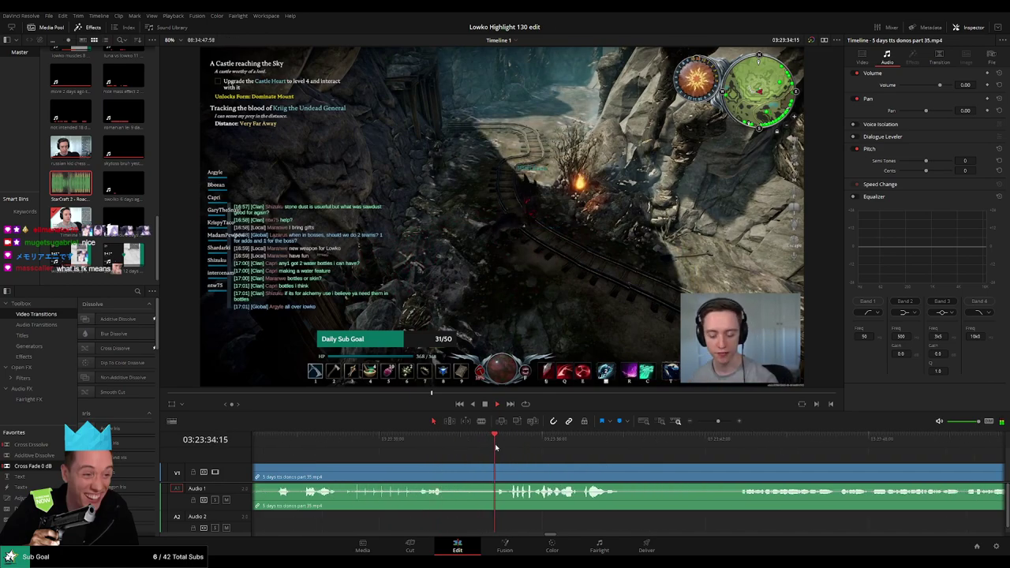
scroll(584, 467, "right", 1)
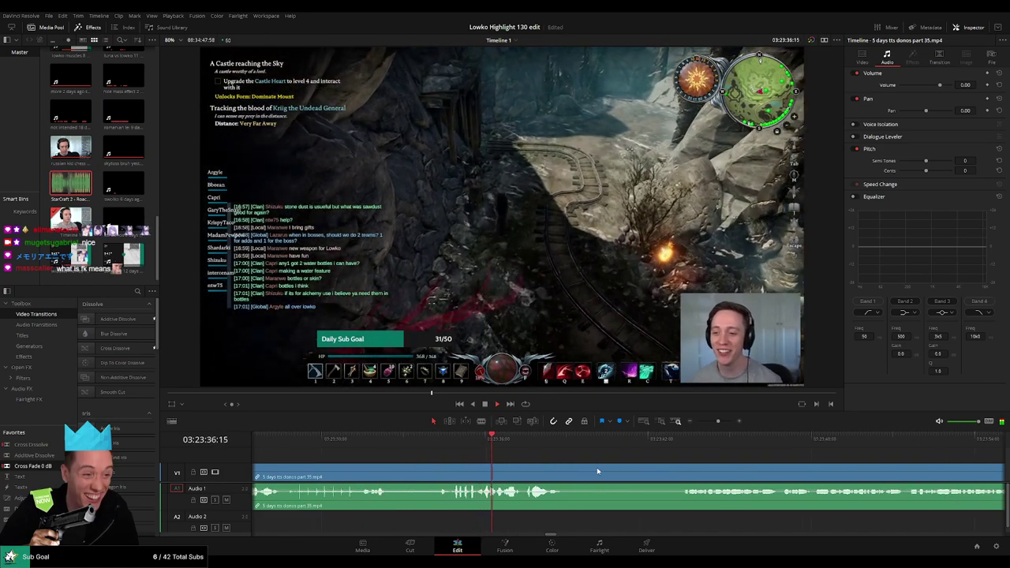
scroll(545, 469, "right", 2)
key("b")
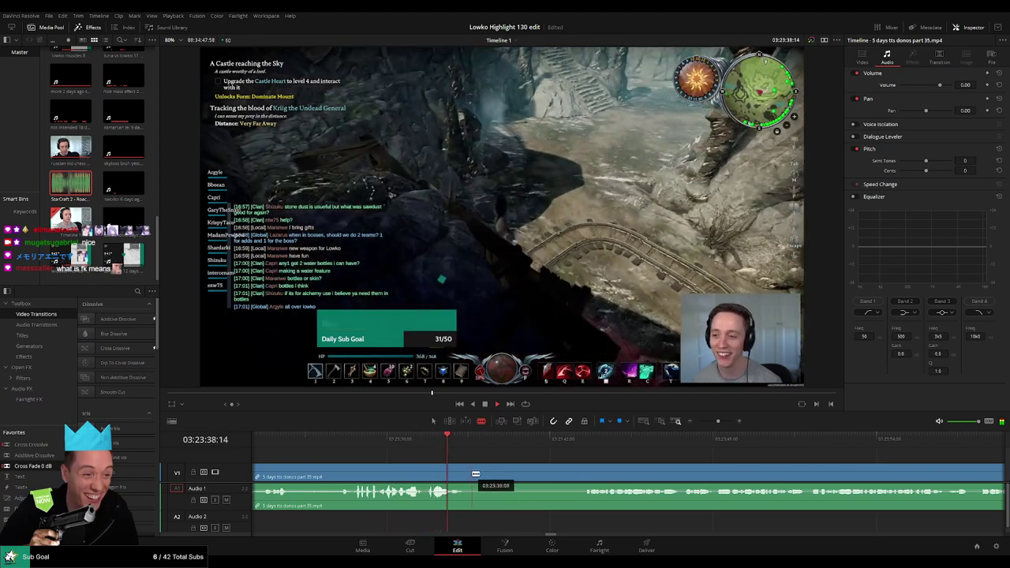
left_click(472, 474)
key("a")
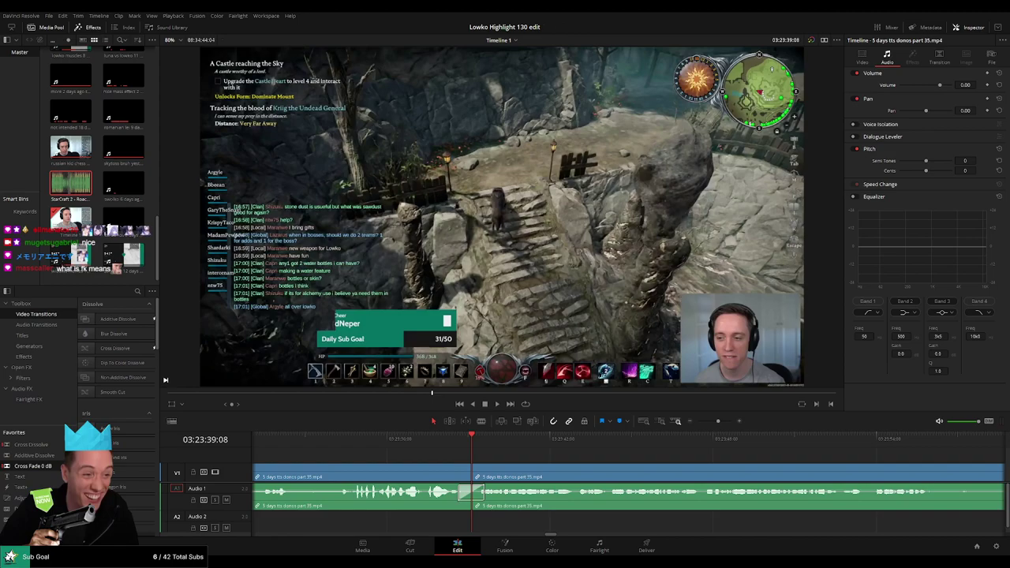
left_click(434, 438)
key("space")
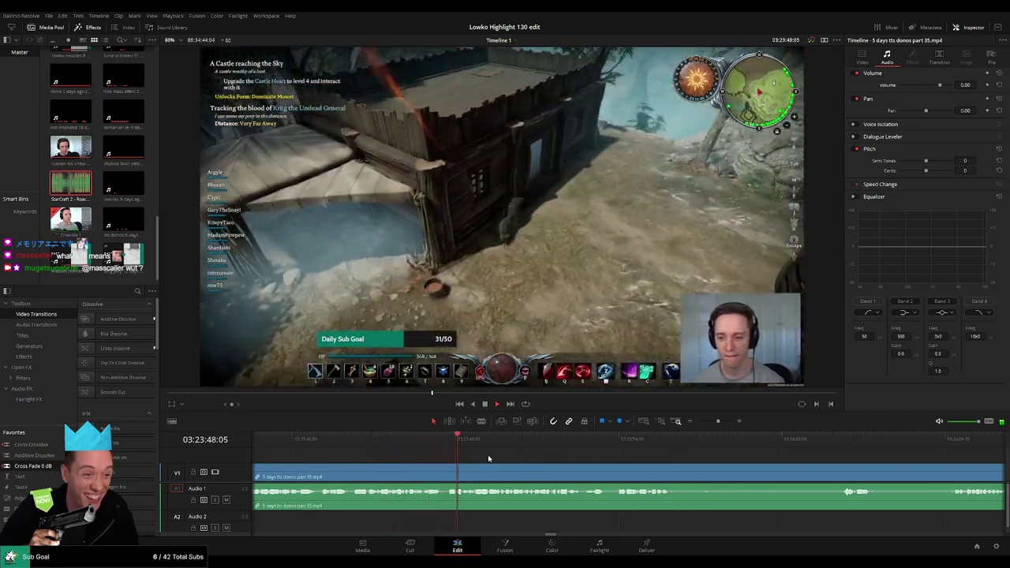
Step: Cut out the part 35 footage between about 03:23:57 and 03:24:02, close the gap and cross fade the audio at the join
left_click(715, 422)
left_click_drag(732, 460, 482, 452)
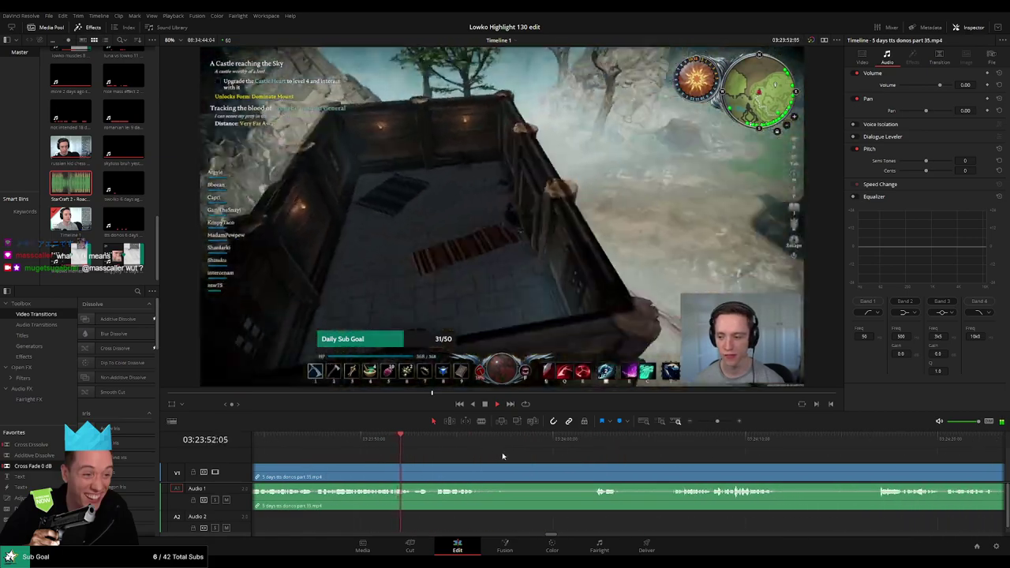
key("b")
left_click(459, 475)
left_click(559, 442)
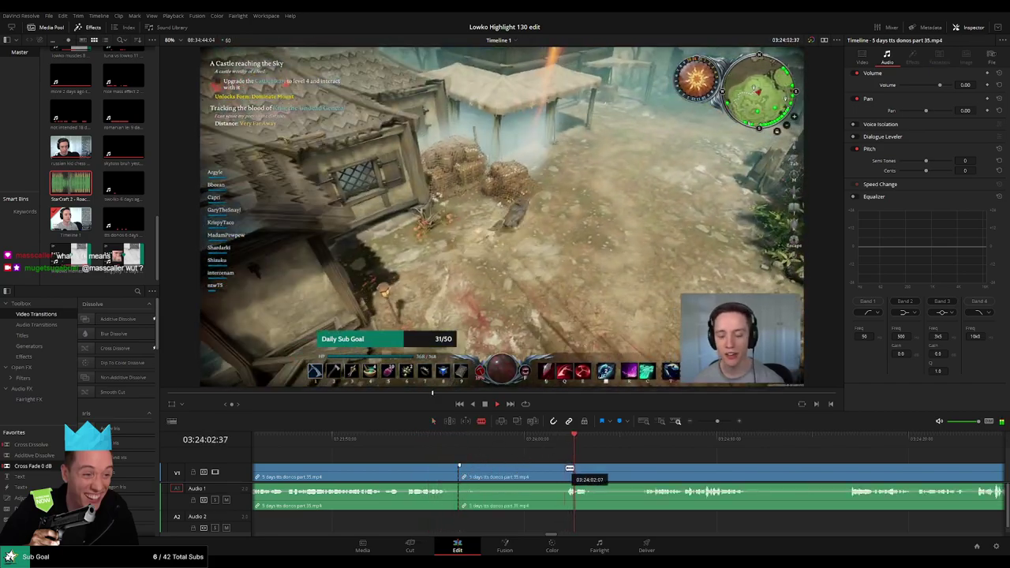
left_click(565, 470)
key("a")
left_click(537, 473)
key("Delete")
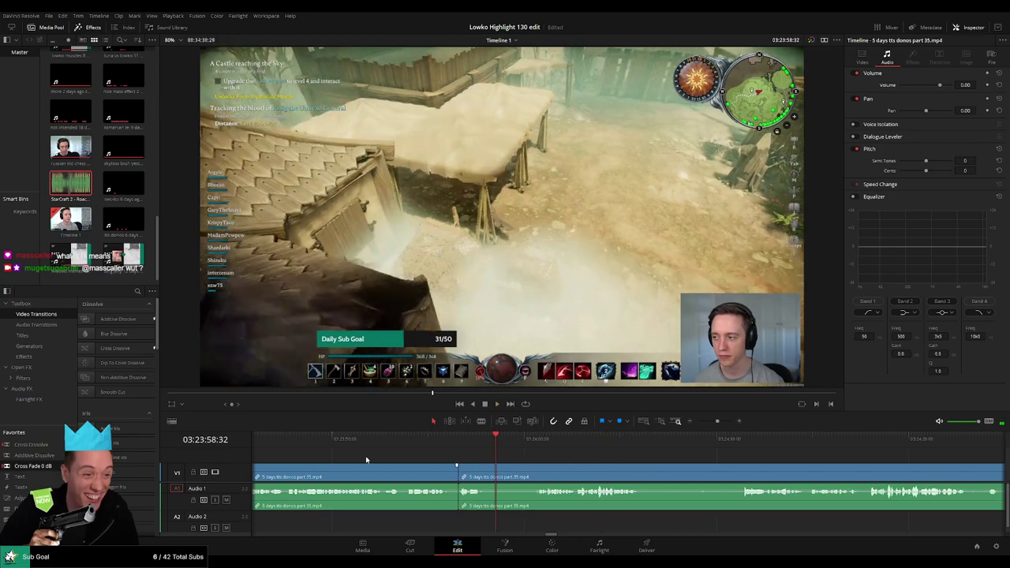
left_click_drag(462, 504, 460, 498)
Step: Cut out the quiet part 35 footage between about 03:23:58 and 03:24:01 and close the gap
key("b")
left_click(485, 475)
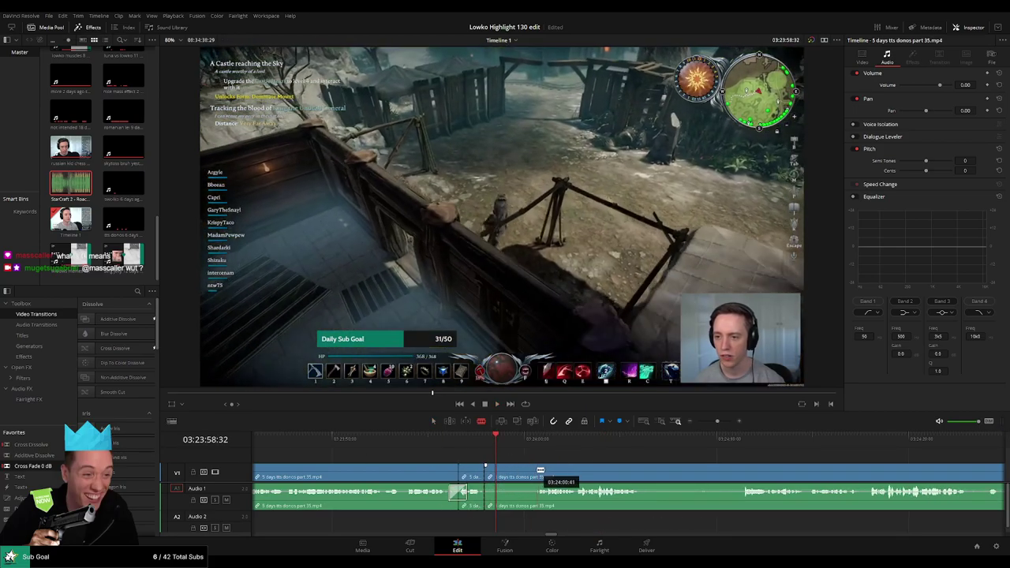
key("space")
left_click(536, 443)
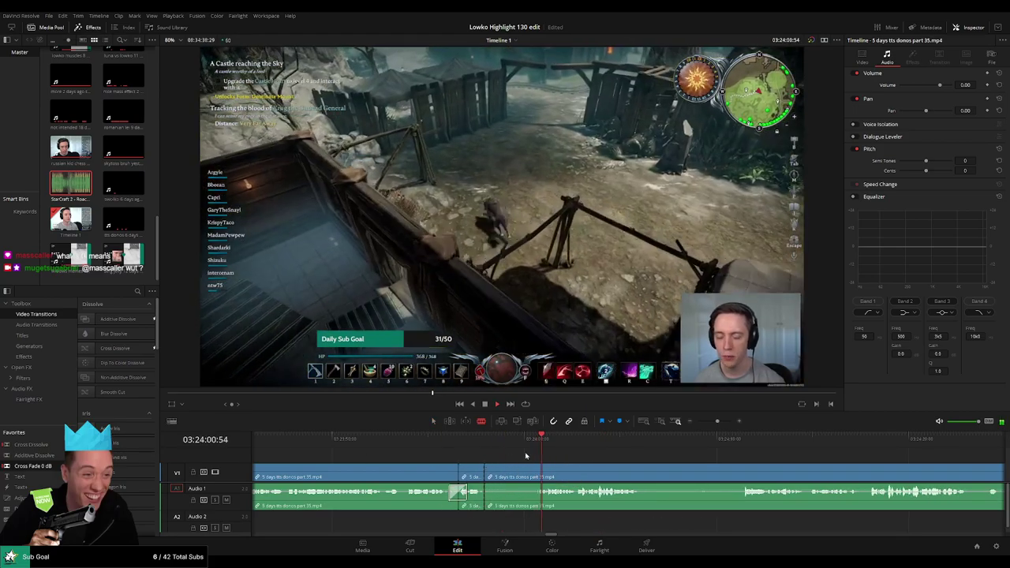
scroll(501, 463, "up", 4)
left_click(614, 470)
key("a")
left_click(577, 473)
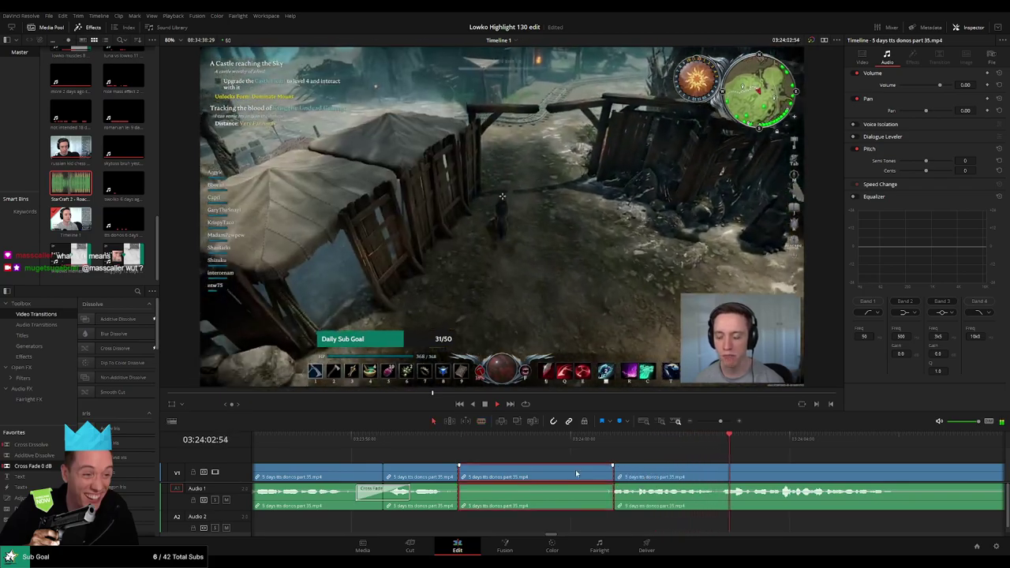
key("Delete")
Step: Cut out the part 35 footage between about 03:24:03 and 03:24:08, close the gap and cross fade the audio at the join
scroll(606, 467, "down", 4)
scroll(607, 465, "right", 4)
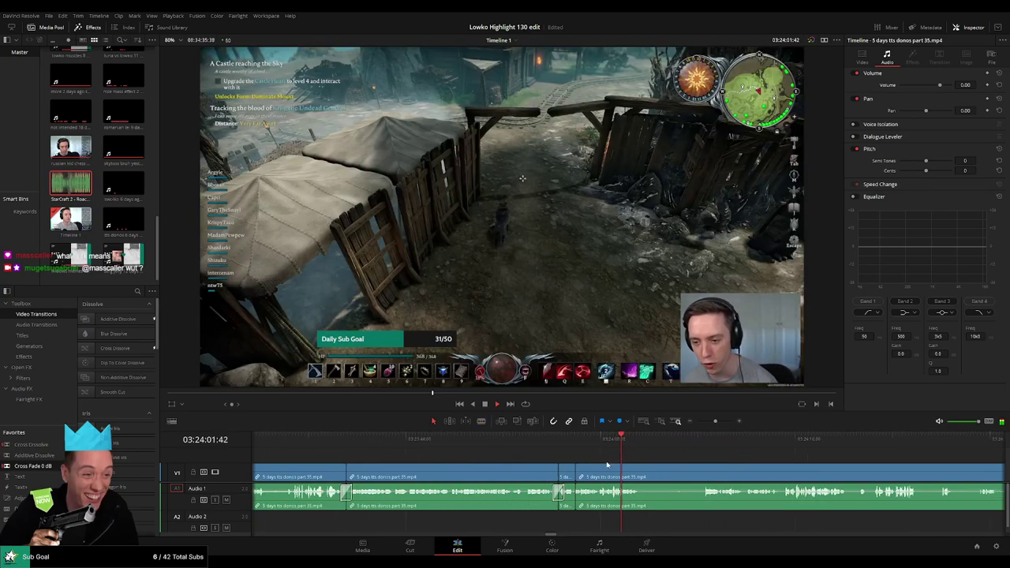
key("b")
left_click(503, 474)
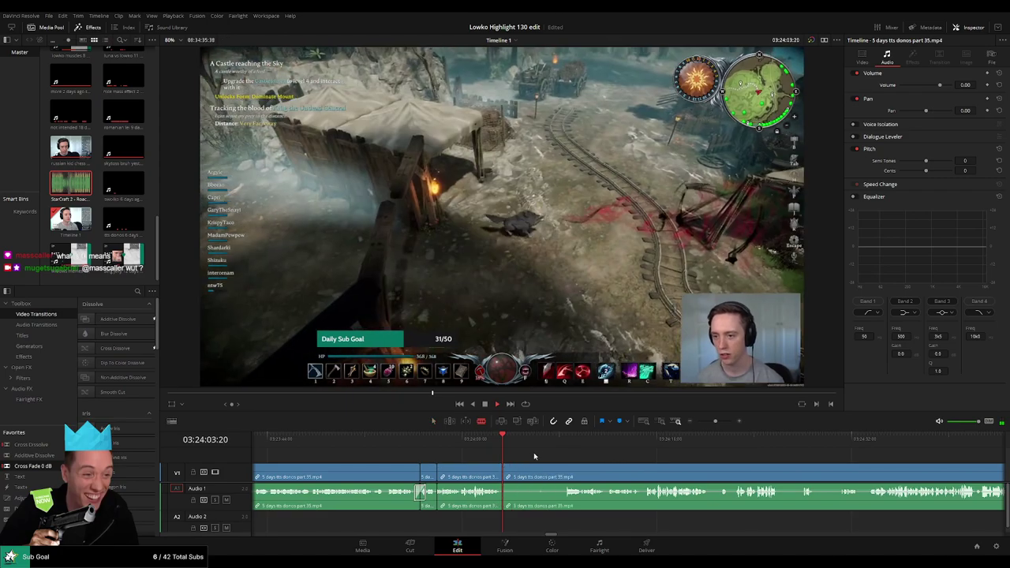
left_click(561, 442)
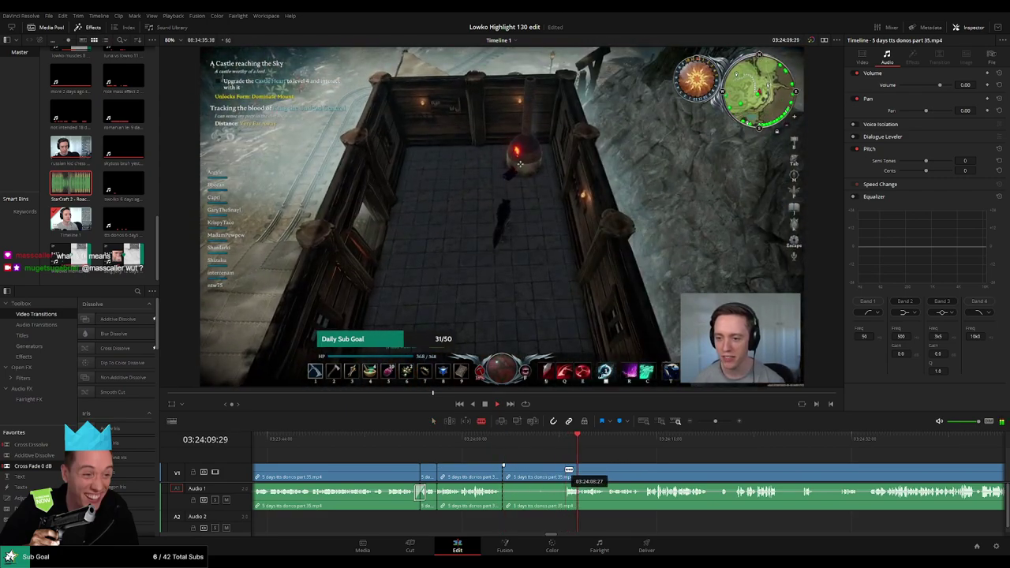
key("a")
left_click(544, 474)
key("Delete")
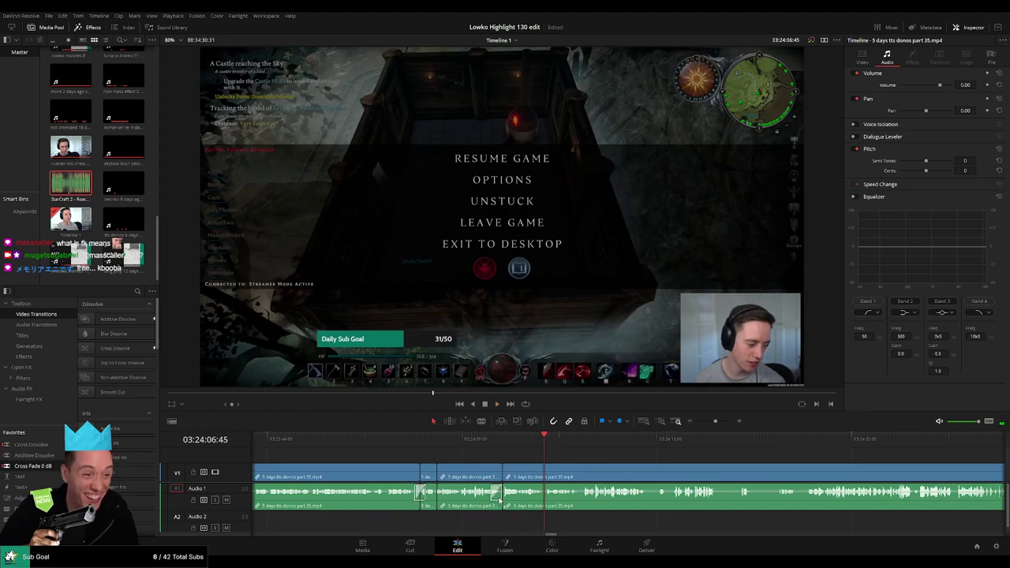
Step: Cut out the part 35 footage between about 03:24:15 and 03:24:16 and close the gap
scroll(590, 470, "right", 3)
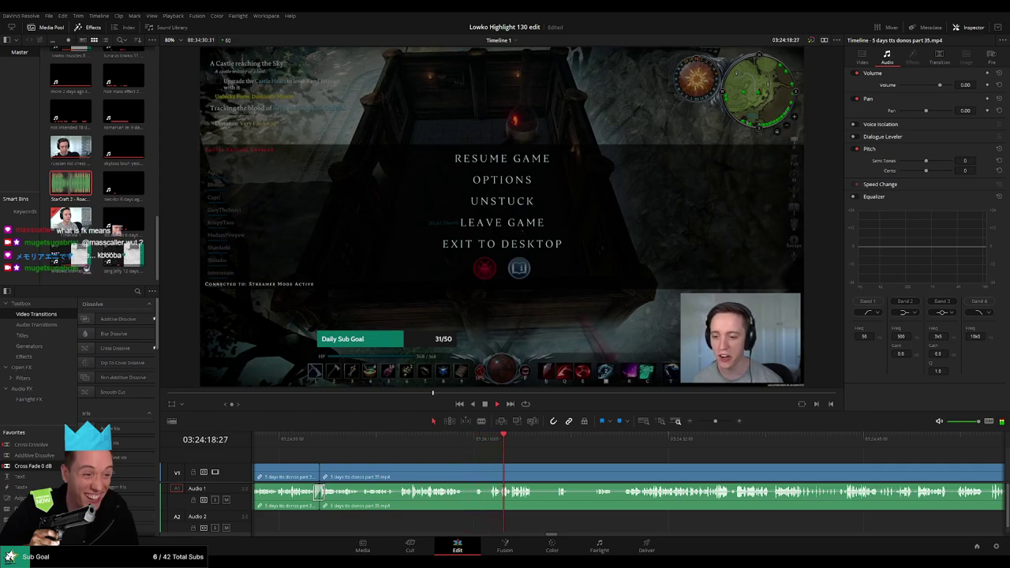
left_click(475, 449)
key("b")
left_click(463, 471)
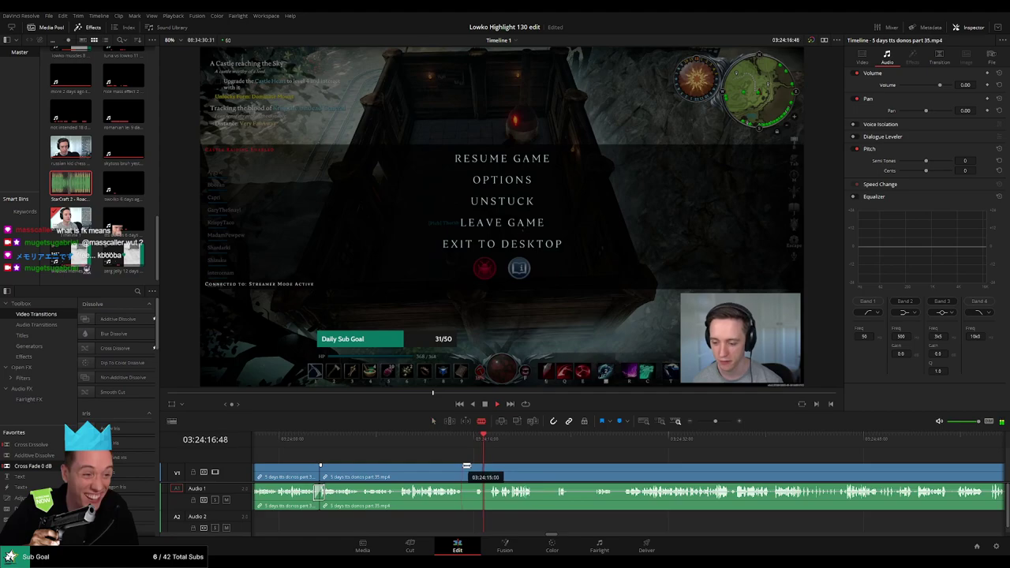
left_click(476, 467)
key("a")
left_click(470, 471)
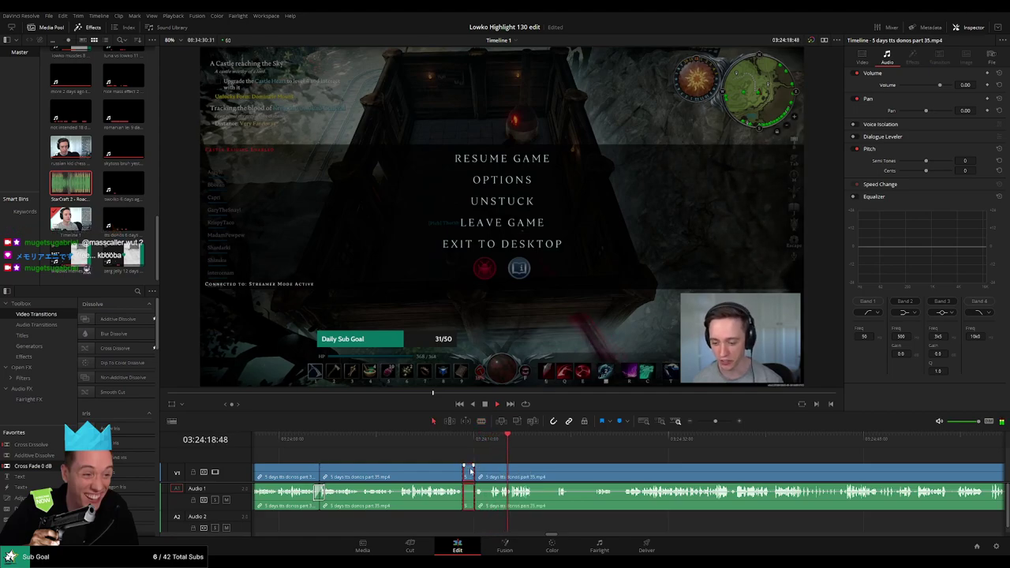
key("Delete")
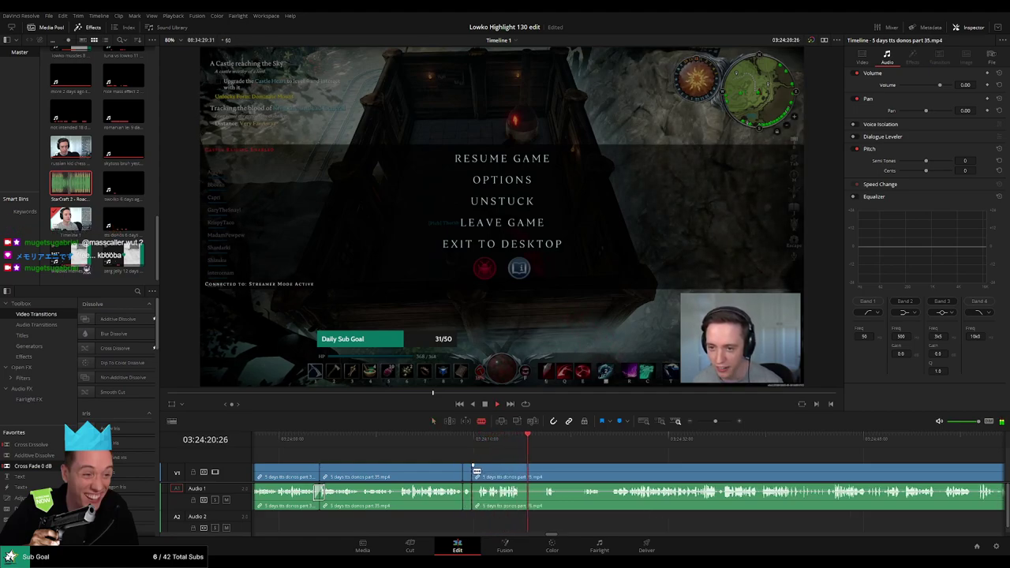
Step: Cut out a further sliver of part 35 footage of about half a second near 03:24:16 and close the gap
key("b")
left_click(478, 471)
key("a")
left_click(474, 471)
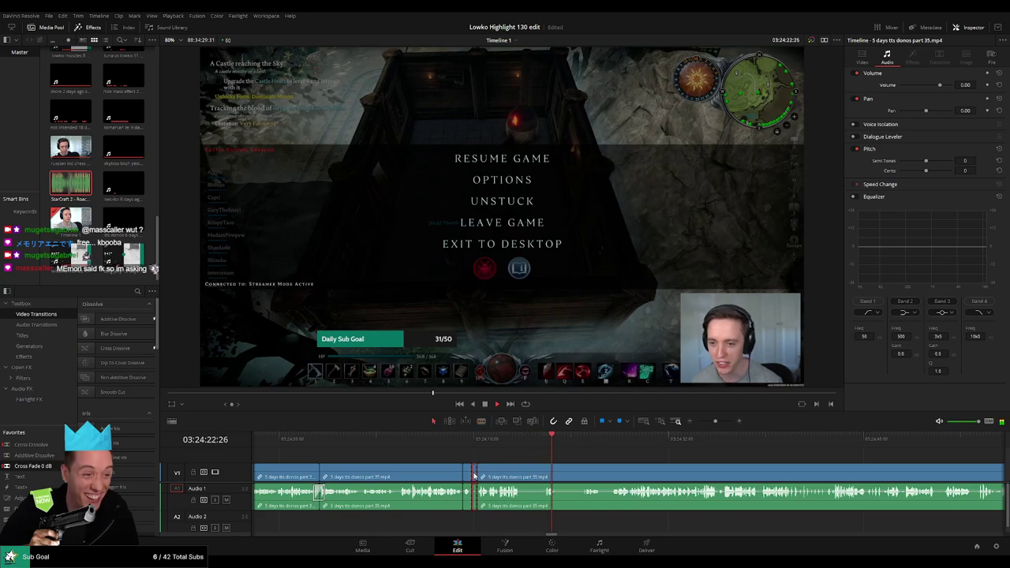
key("Delete")
Step: Cut out the quiet part 35 footage between about 03:24:19 and 03:24:21, close the gap and cross fade the audio at the join
key("b")
left_click(516, 474)
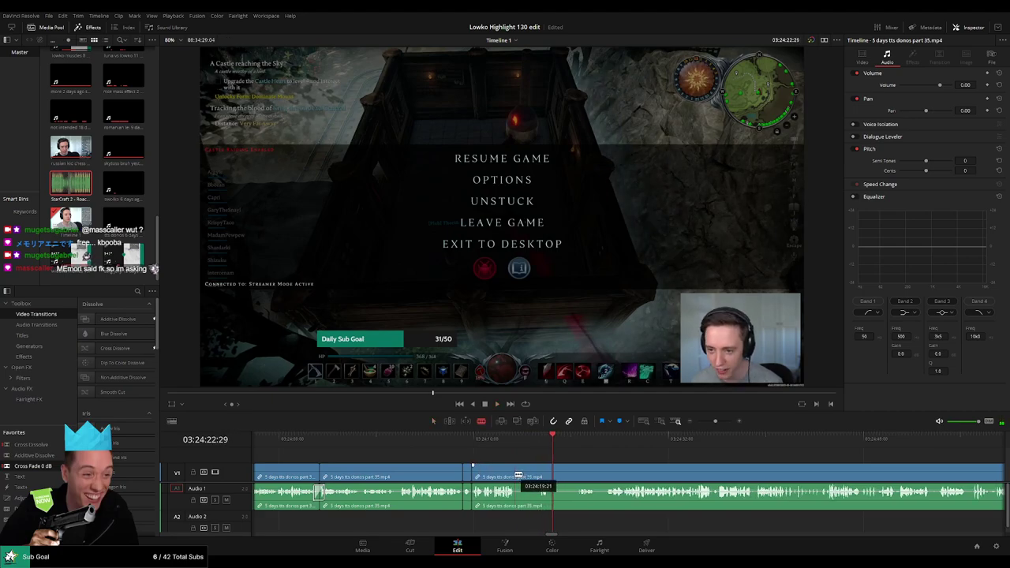
left_click(539, 474)
key("a")
left_click(527, 476)
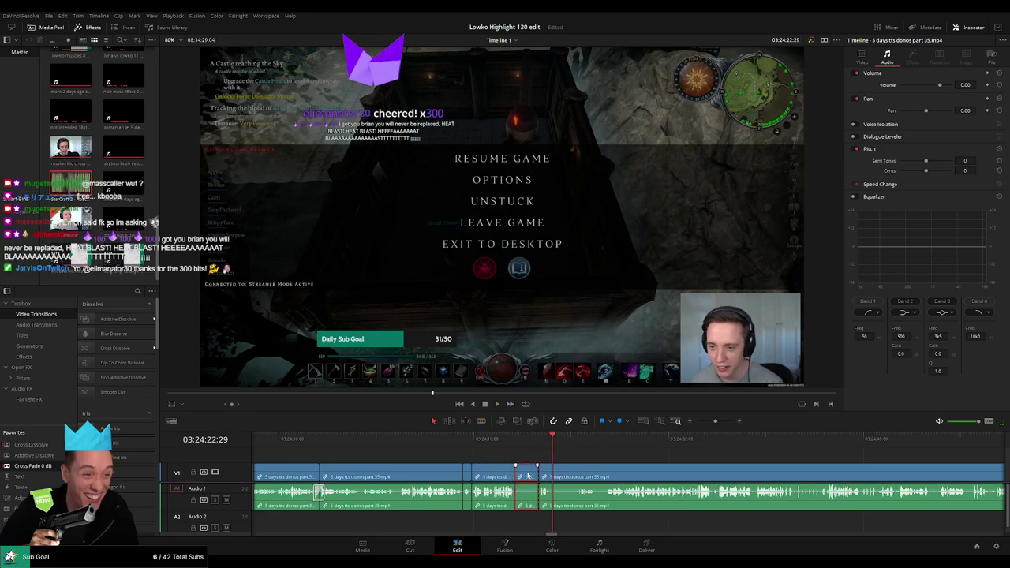
key("Delete")
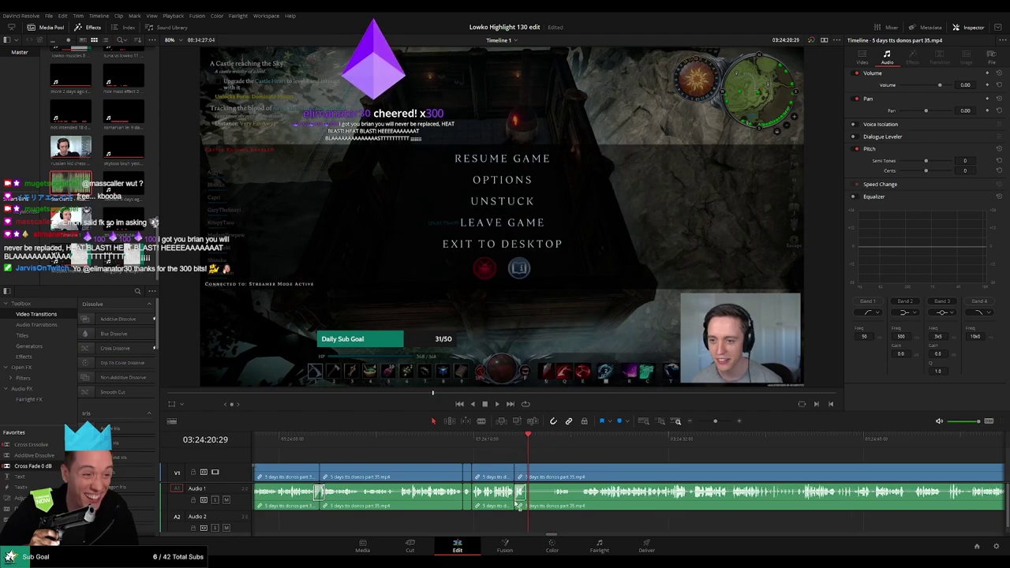
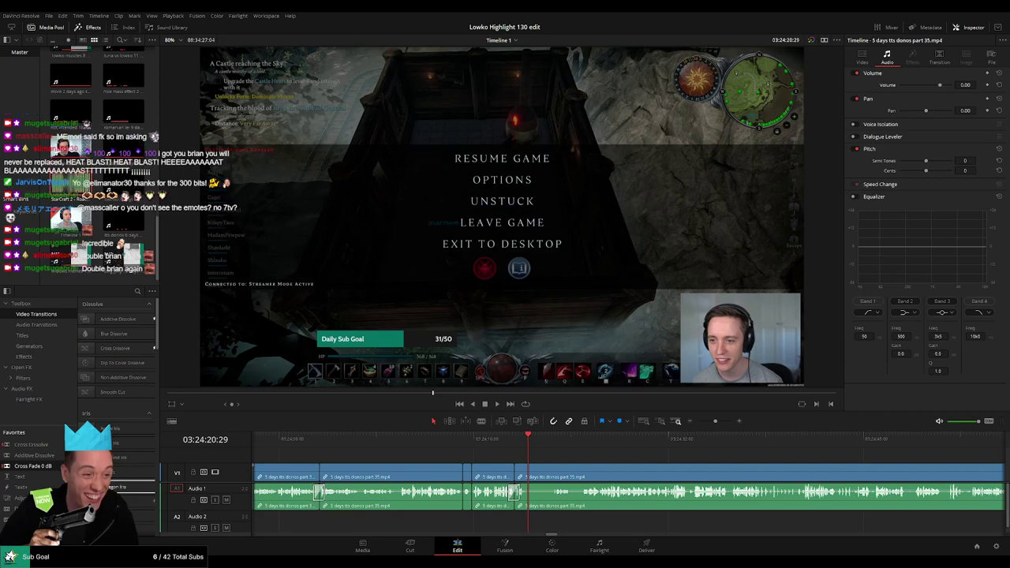
Step: Cut out the quiet stretch of the part 35 clip from about 03:24:20:35 to 03:24:22:46 and close the gap
key("space")
scroll(567, 460, "up", 4)
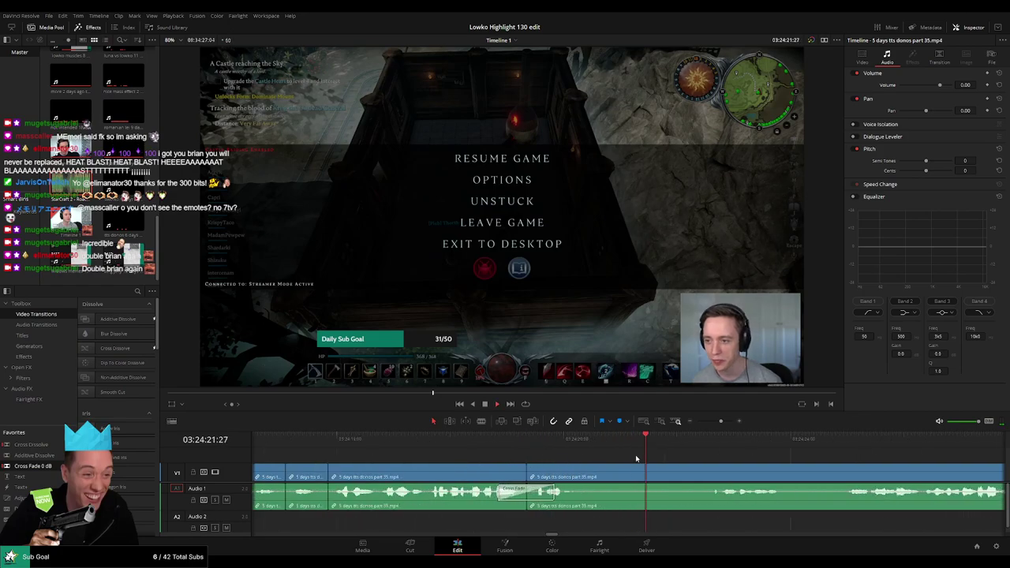
scroll(552, 447, "right", 3)
key("b")
left_click(456, 481)
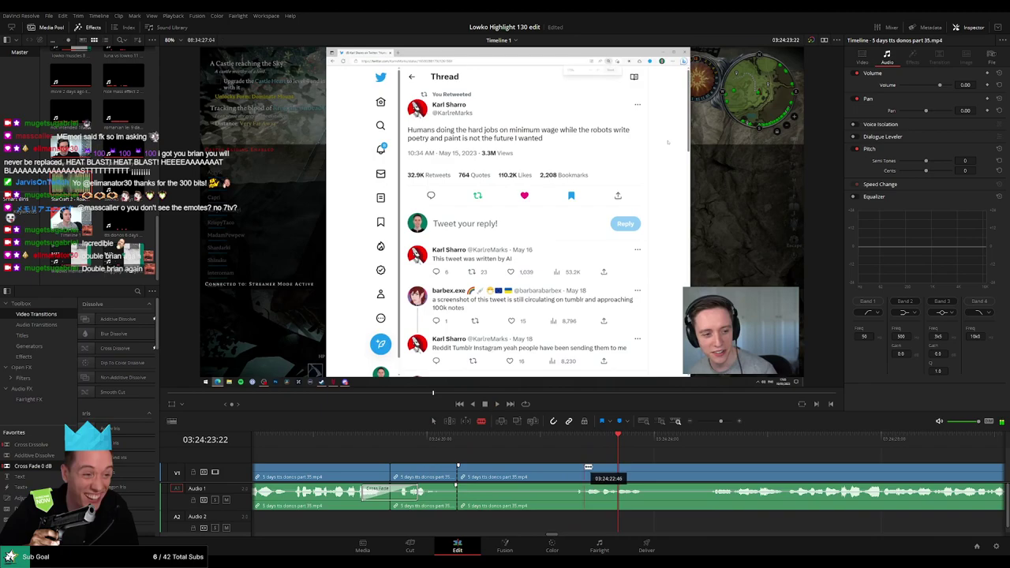
left_click(582, 477)
key("a")
left_click(546, 475)
key("Delete")
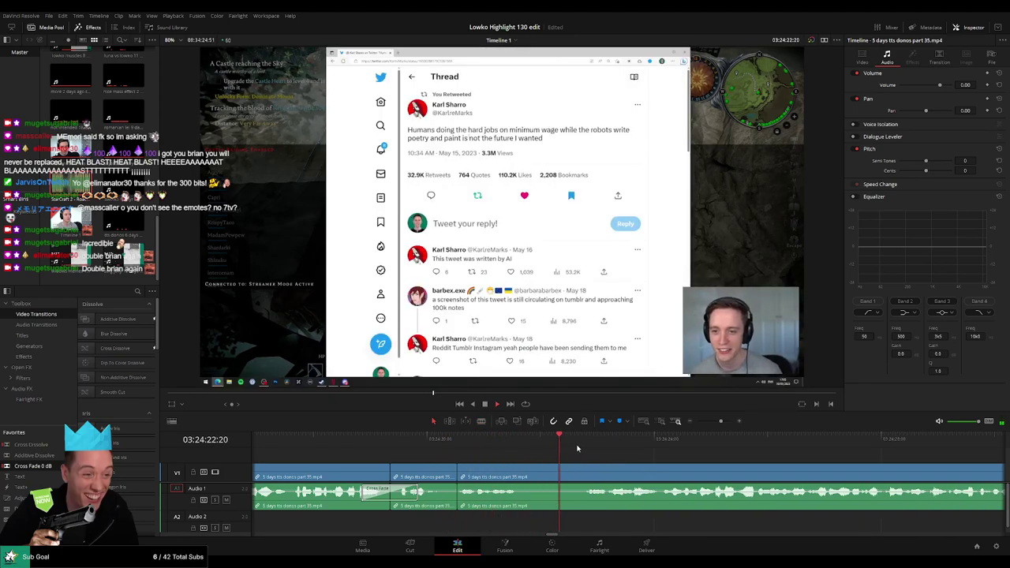
Step: Ripple-delete the quiet section of the clip between about 03:24:21:40 and 03:24:22:40
key("b")
left_click(520, 472)
left_click(578, 477)
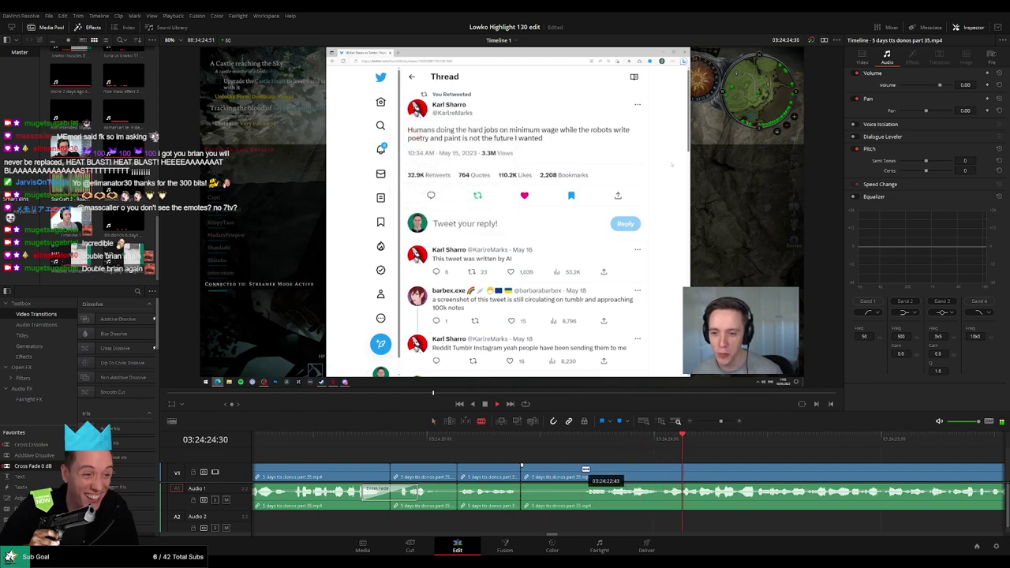
key("a")
left_click(554, 475)
key("Delete")
Step: Review the footage onward and ripple-delete the short quiet gap starting at about 03:24:56:43, adding an audio cross fade at the cut
scroll(654, 471, "down", 4)
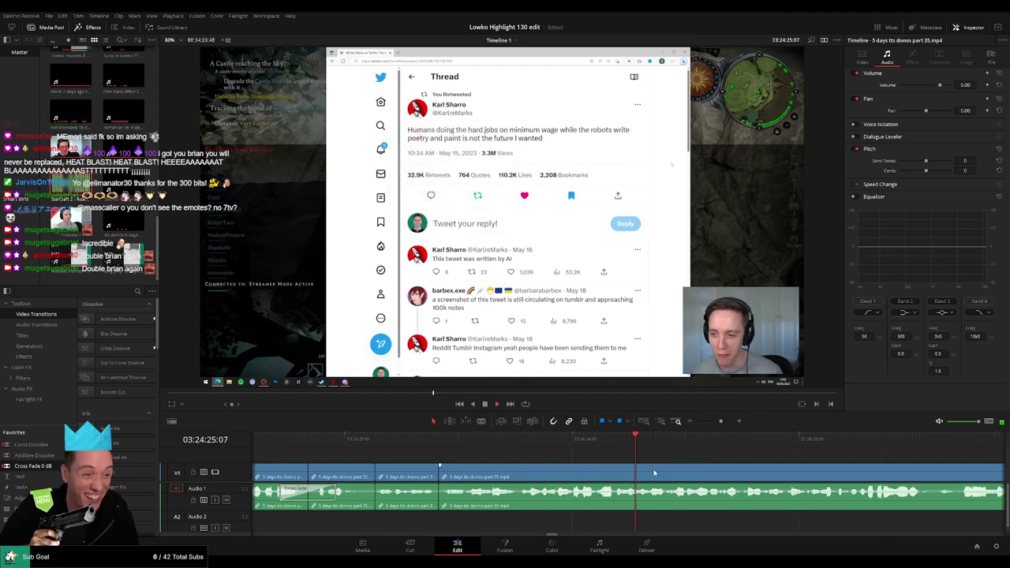
left_click_drag(706, 459, 507, 451)
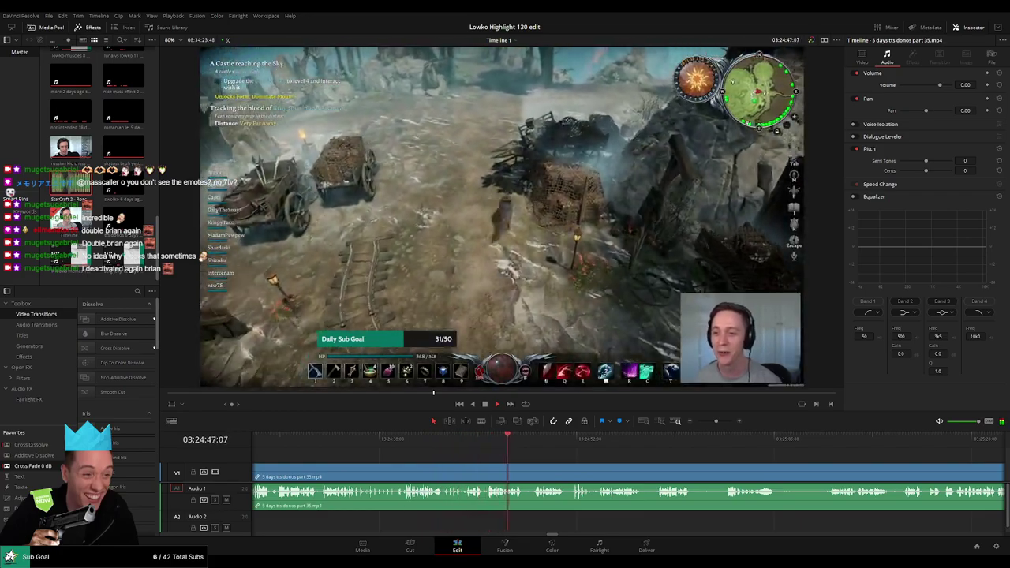
scroll(484, 455, "right", 3)
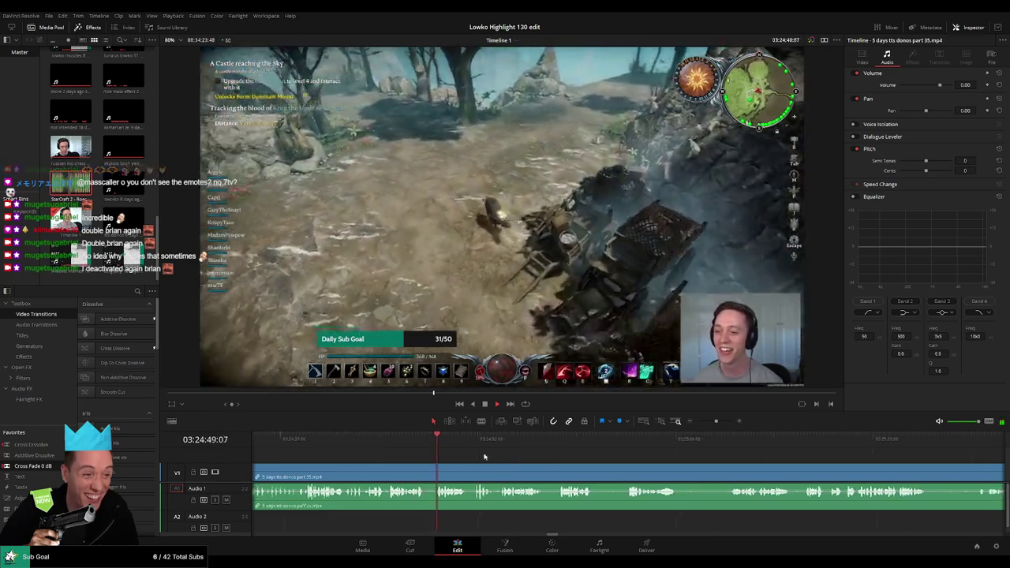
scroll(485, 460, "right", 2)
scroll(459, 455, "right", 1)
scroll(419, 455, "right", 1)
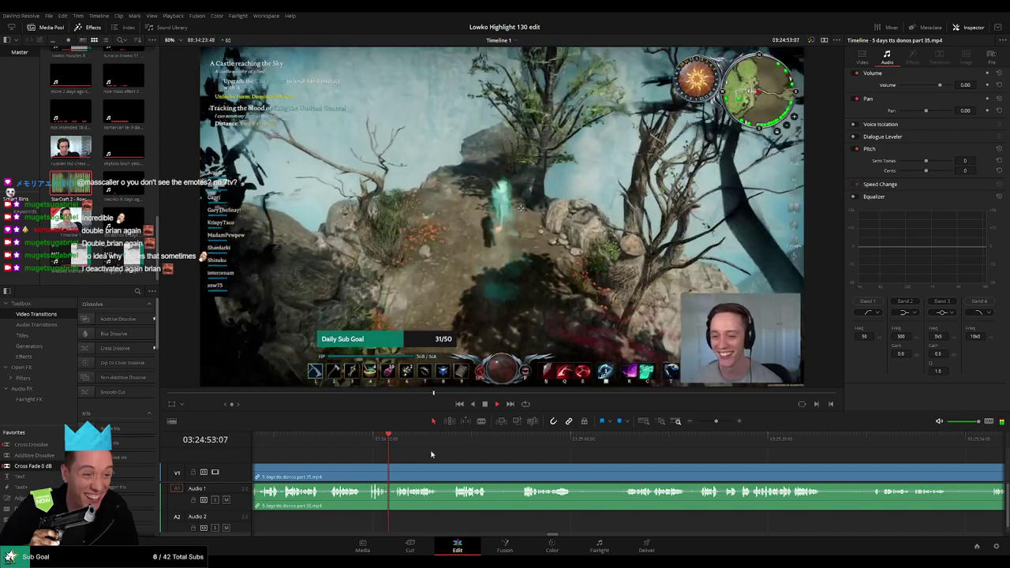
scroll(419, 455, "right", 3)
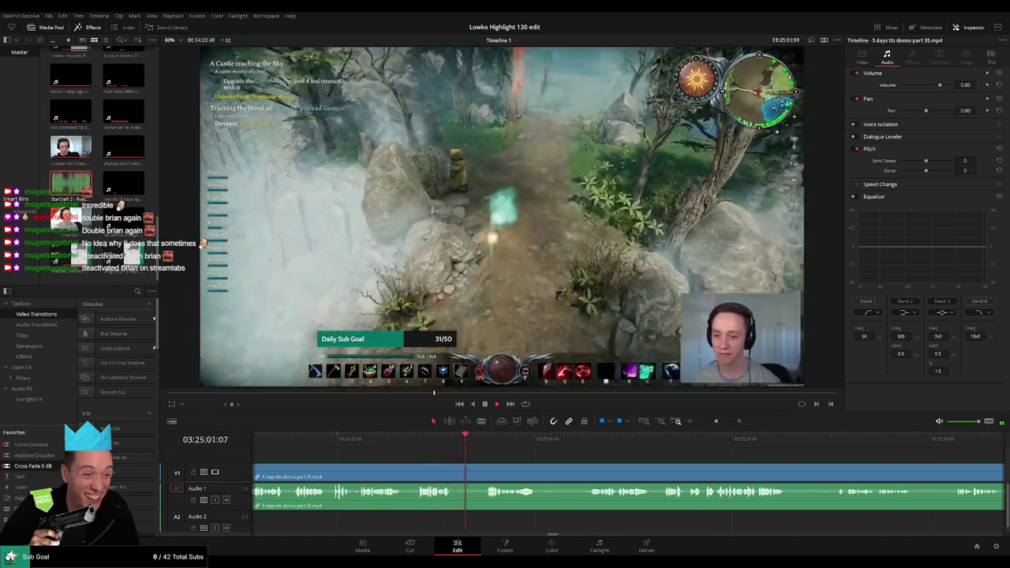
key("space")
key("b")
left_click(405, 474)
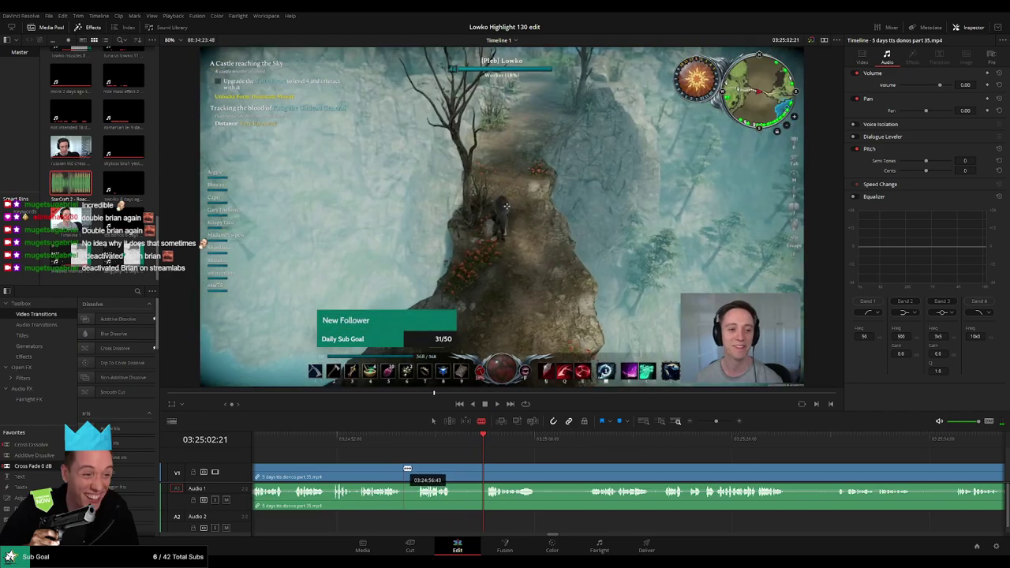
left_click(416, 473)
key("a")
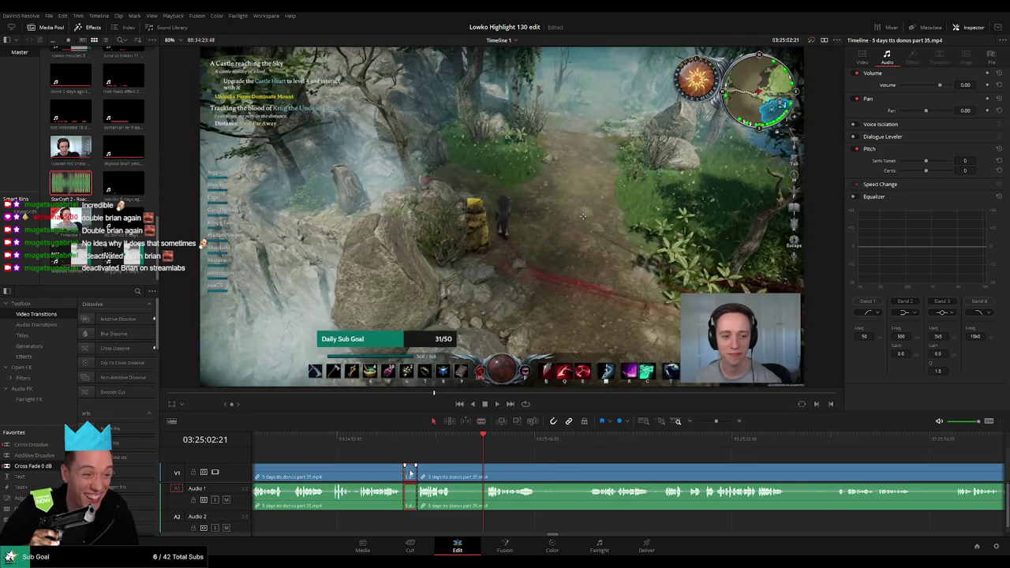
key("Delete")
Step: Ripple-delete the section from about 03:24:59:02 to 03:25:01:20 and add an audio cross fade over the resulting cut
key("b")
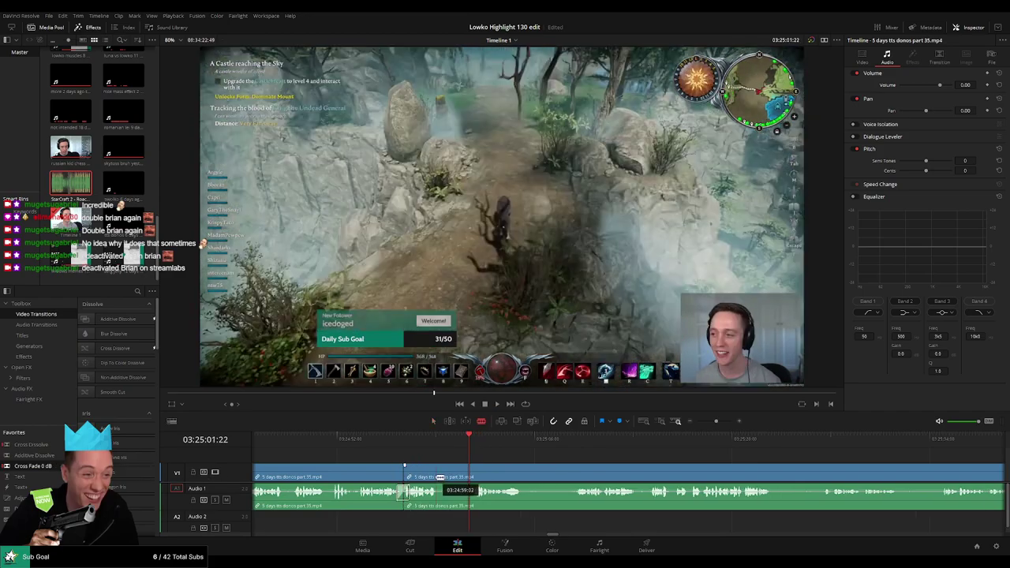
left_click(439, 476)
key("space")
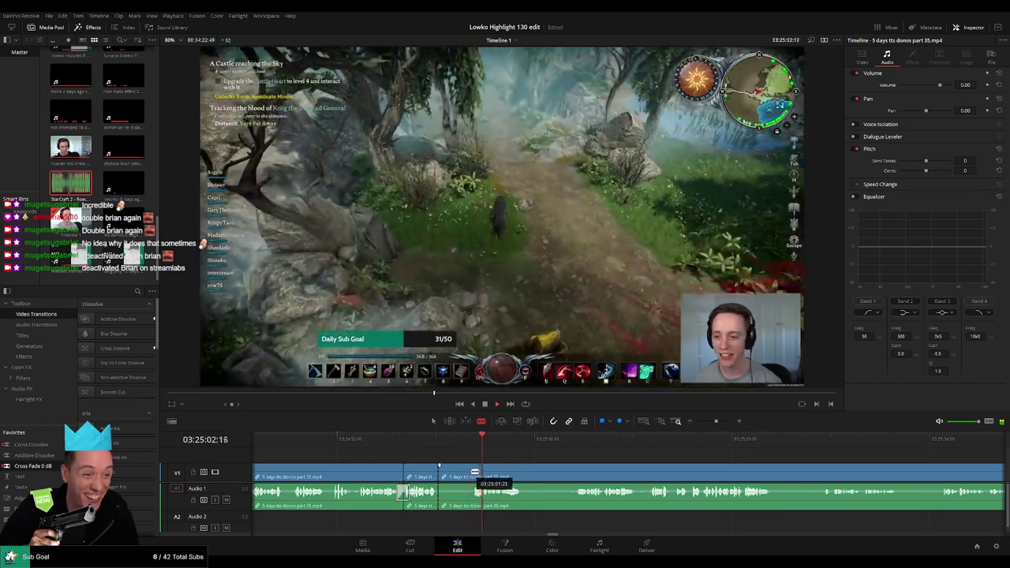
left_click(471, 472)
key("a")
left_click(455, 476)
key("Delete")
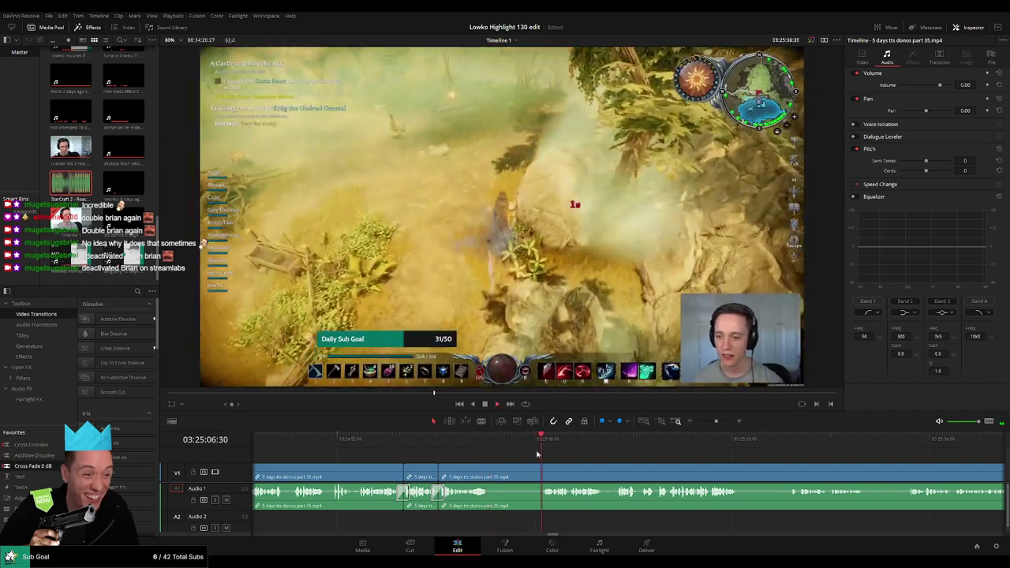
Step: Ripple-delete the quiet section from about 03:25:03 to 03:25:06 and add an audio cross fade at the cut
key("b")
left_click(489, 473)
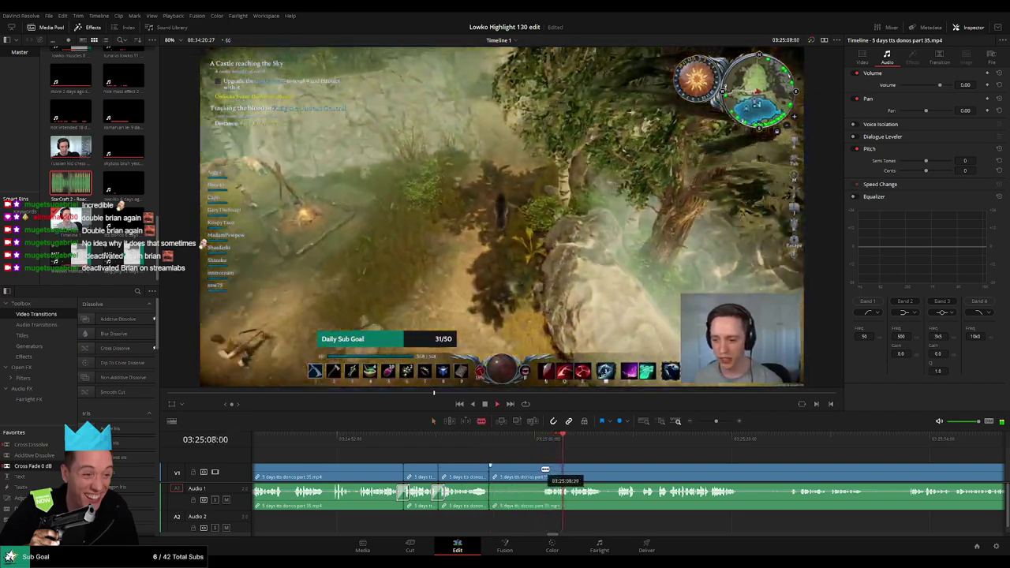
left_click(540, 470)
key("a")
left_click(521, 476)
key("Delete")
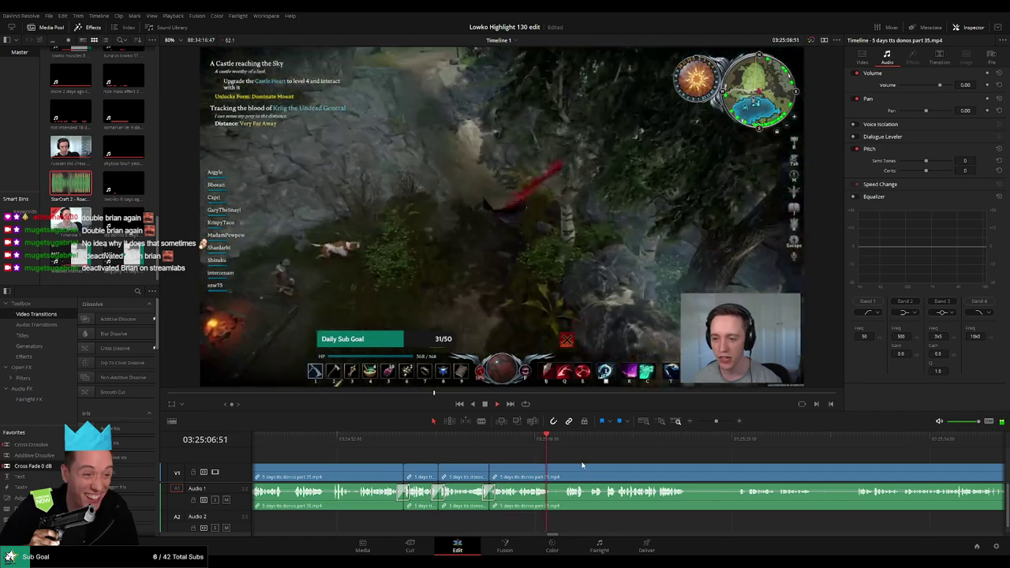
Step: Ripple-delete the short pause of about one second at 03:25:07 and apply an audio cross fade to the cut
left_click_drag(652, 474, 513, 473)
key("b")
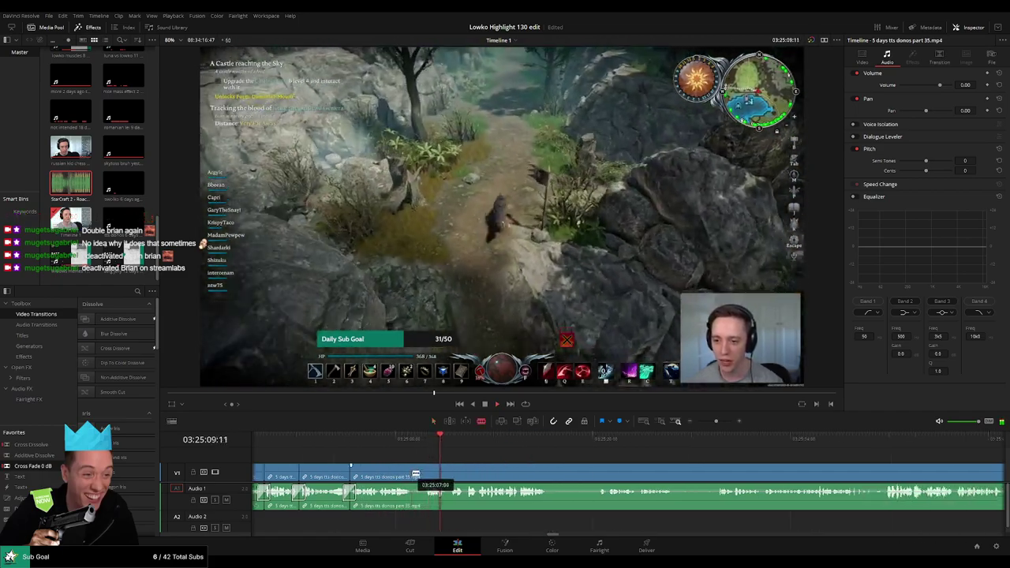
left_click(411, 473)
left_click(424, 474)
key("a")
left_click(417, 475)
key("Delete")
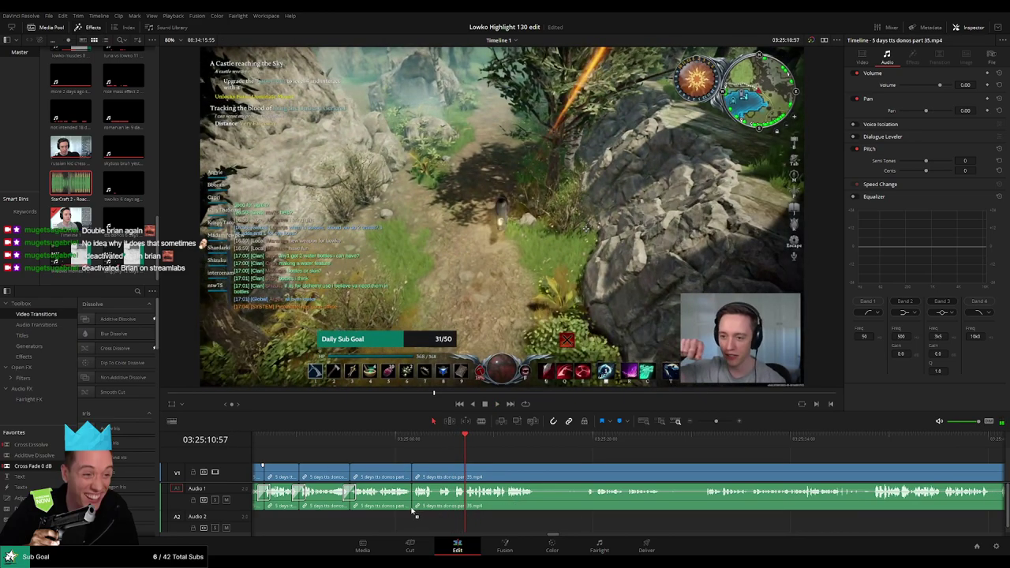
left_click_drag(414, 513, 413, 505)
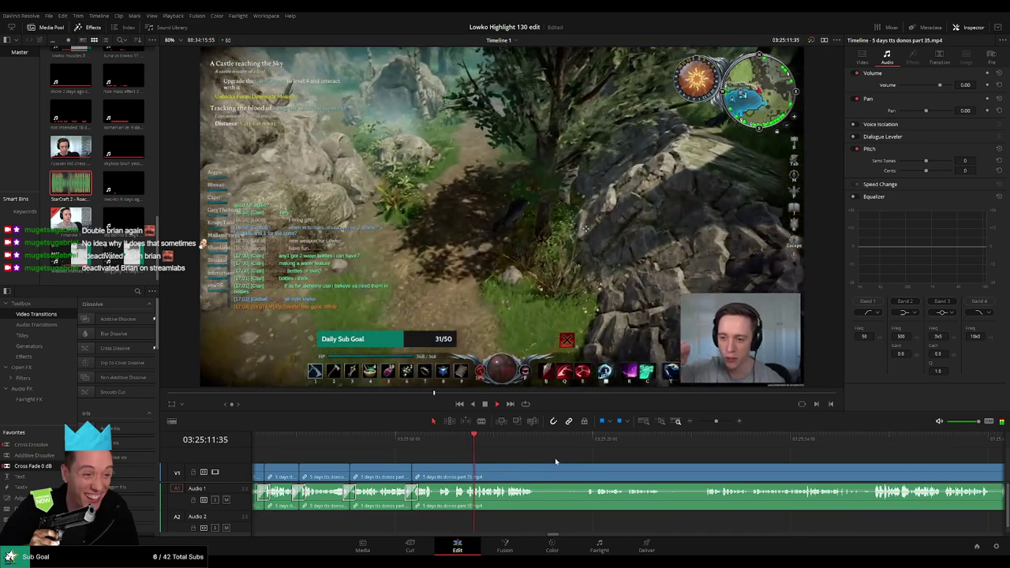
Step: Ripple-delete the section from 03:25:16:07 to about 03:25:19 and add an audio cross fade at the cut
scroll(555, 462, "right", 3)
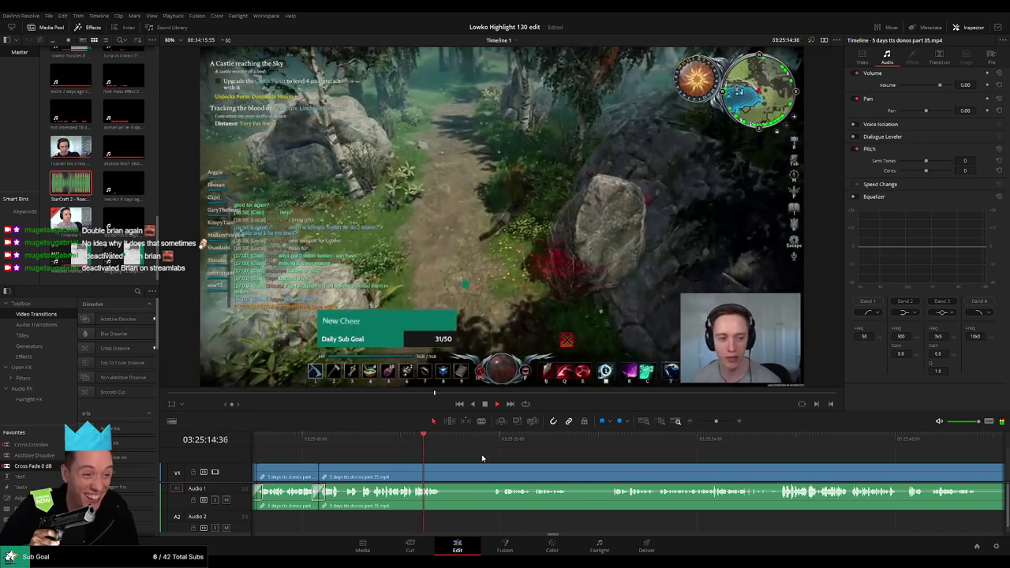
key("ctrl+b")
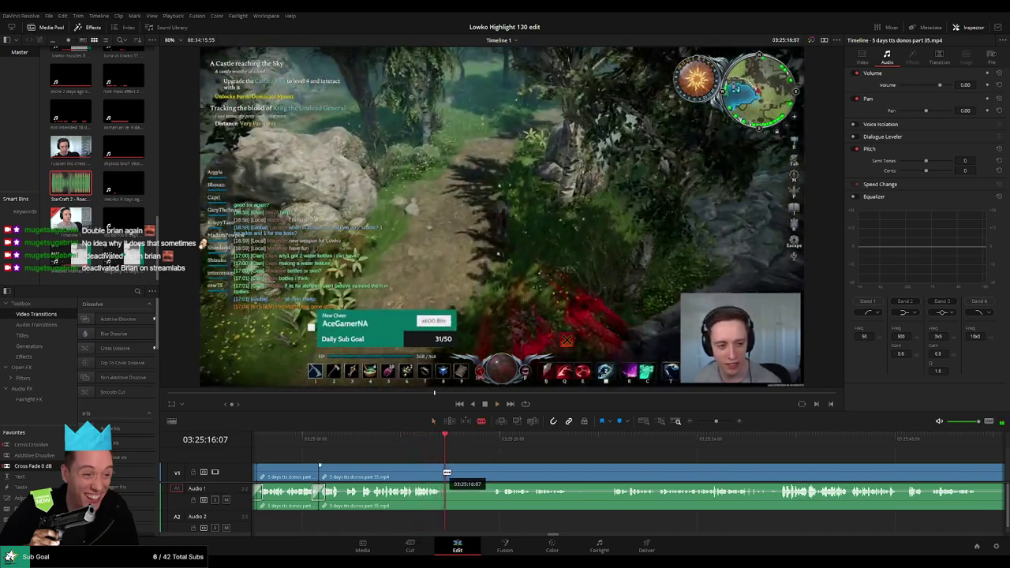
left_click(495, 470)
key("a")
left_click(480, 474)
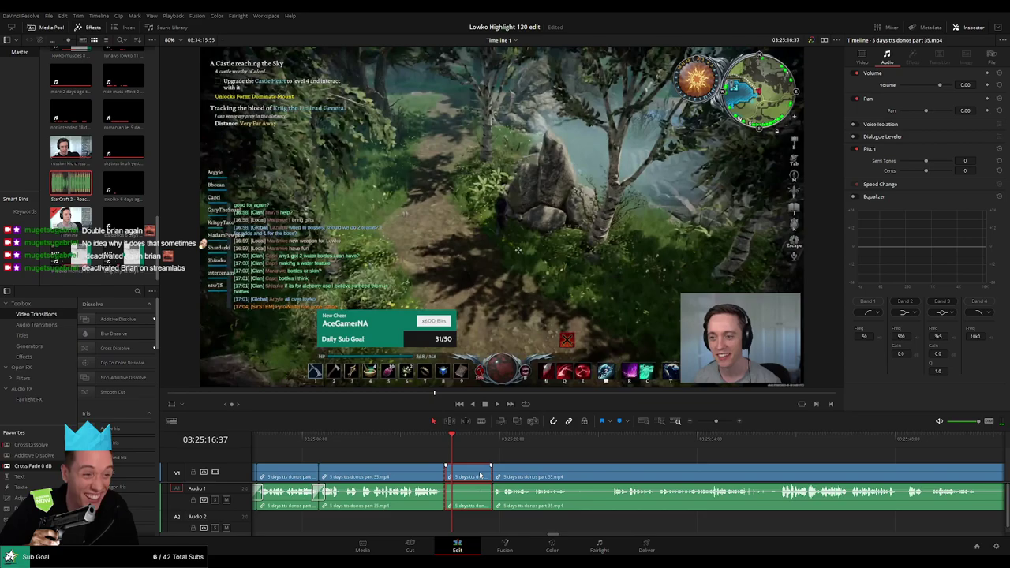
key("Delete")
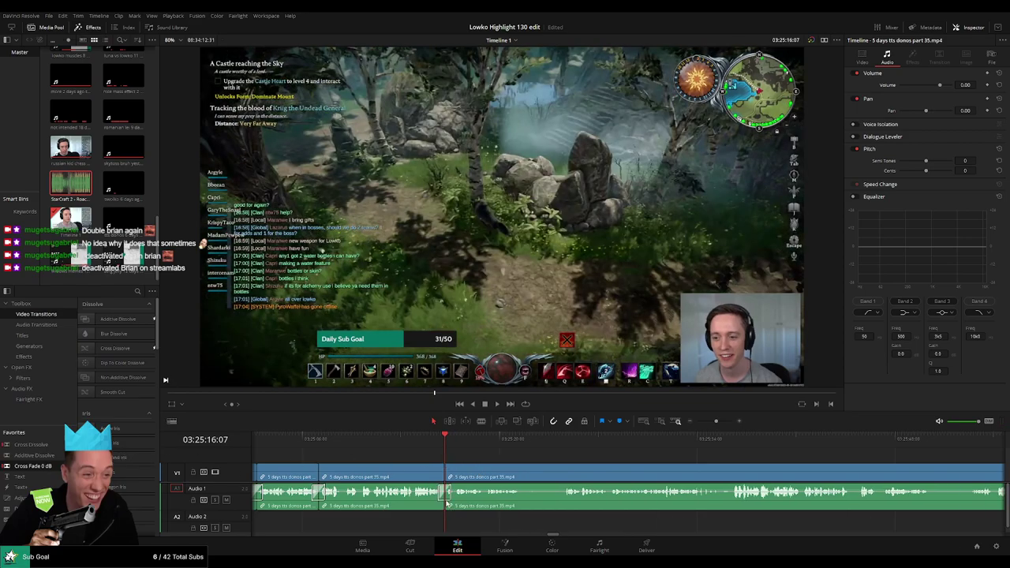
Step: Ripple-delete the section from about 03:25:21:31 to 03:25:24 and add an audio cross fade at the cut
key("space")
scroll(473, 456, "right", 3)
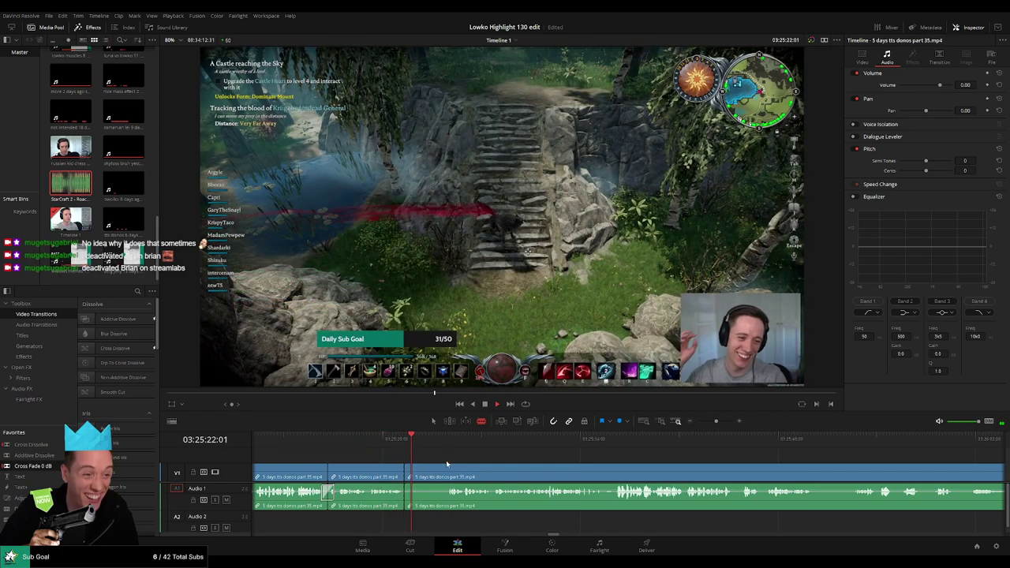
left_click(442, 473)
key("a")
left_click(437, 475)
key("Delete")
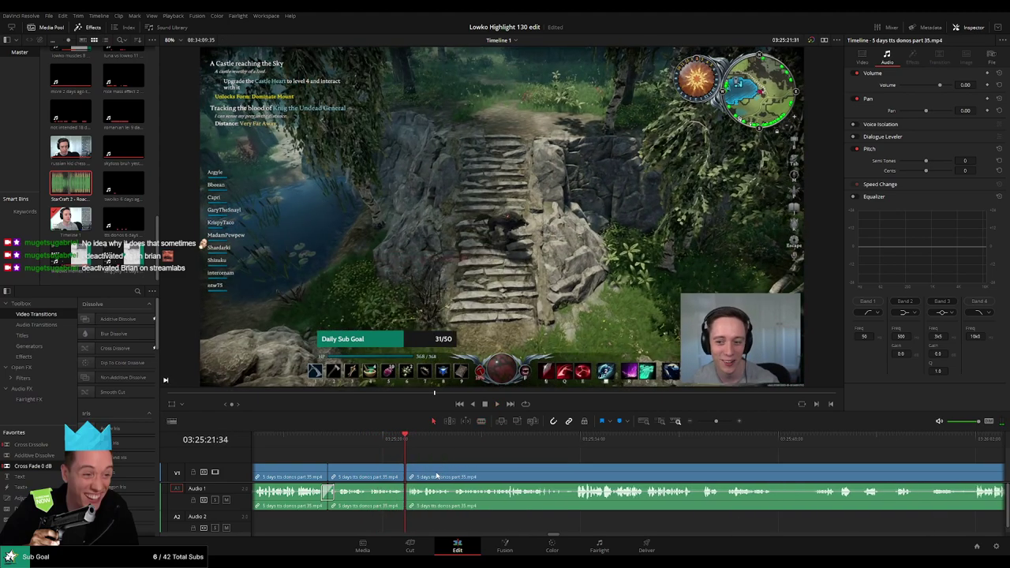
key("space")
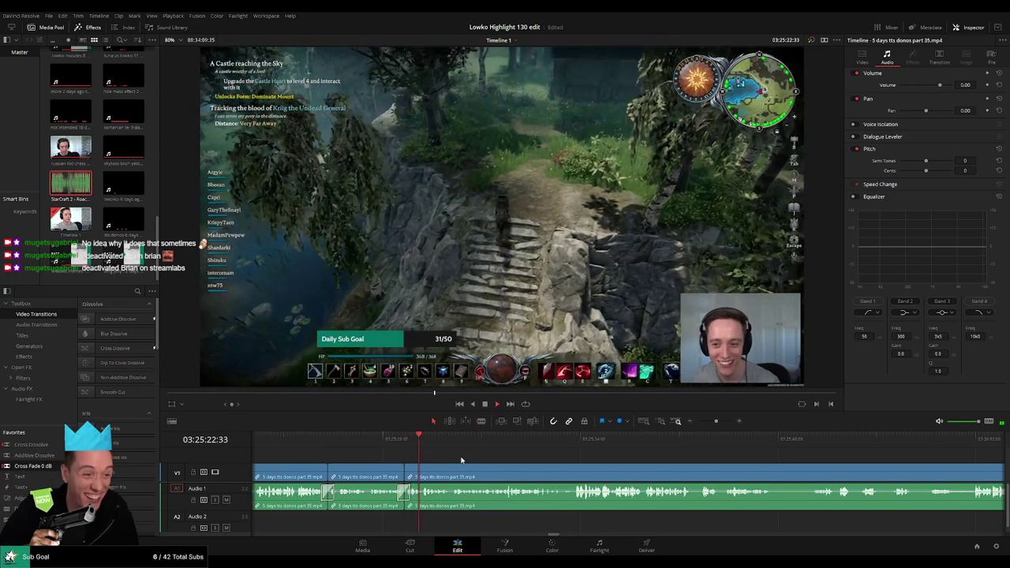
Step: Ripple-delete the short quiet gap just before the louder speech, starting at about 03:25:32:44
scroll(445, 462, "right", 2)
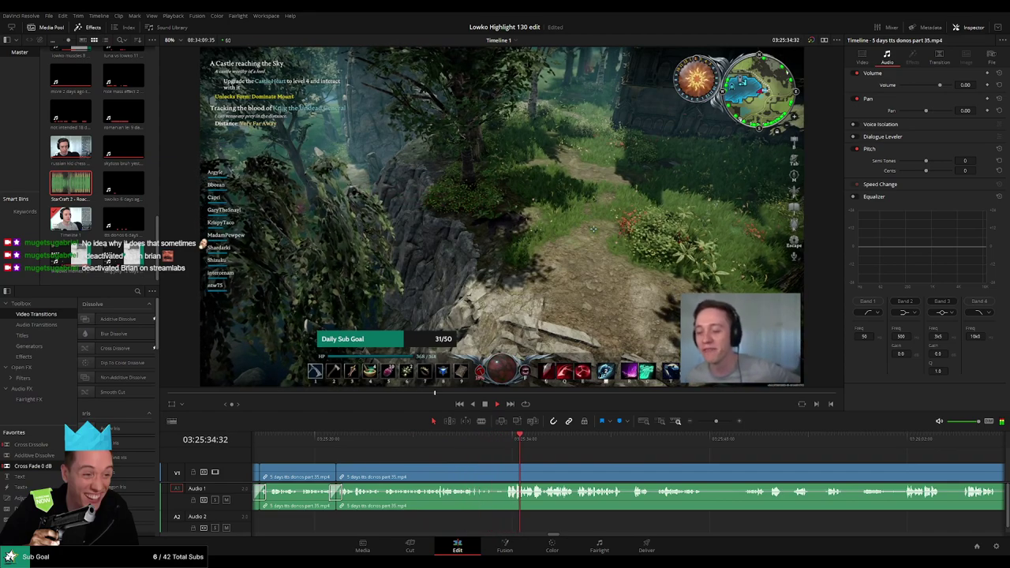
key("b")
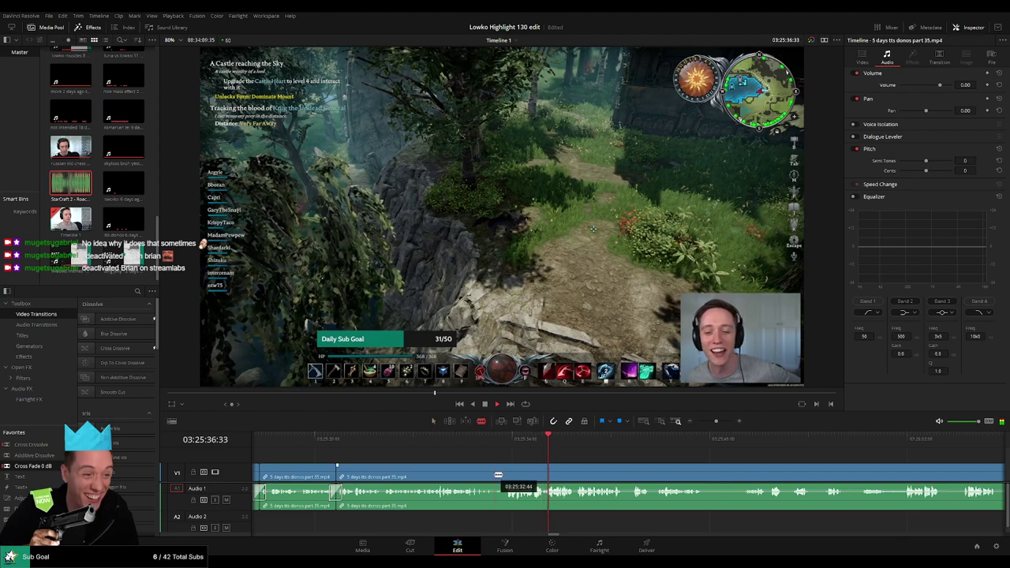
left_click(496, 476)
left_click(506, 476)
key("a")
left_click(501, 477)
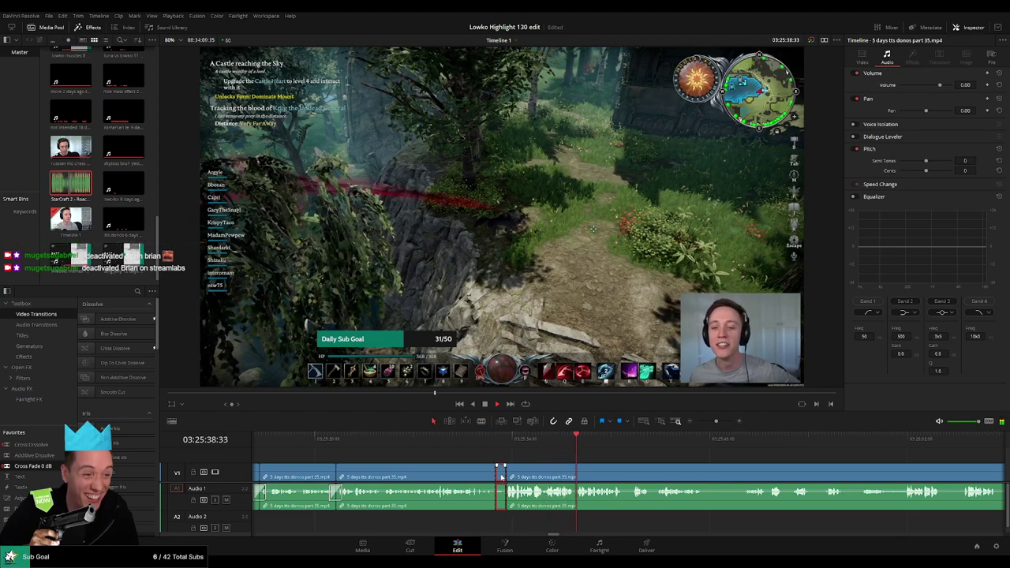
key("Delete")
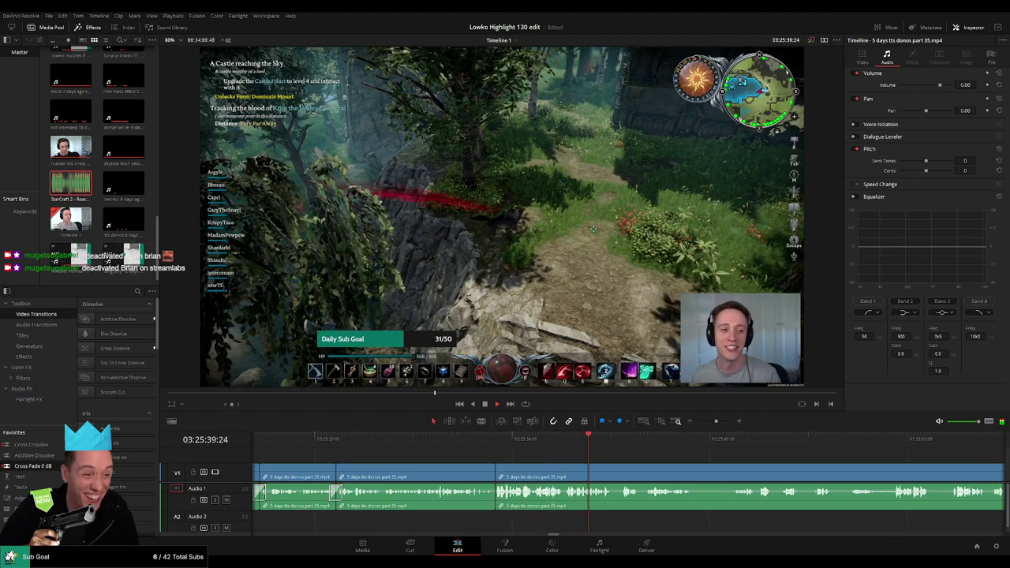
Step: Ripple-delete the quiet section from about 03:25:47 to 03:25:49 and apply an audio cross fade to the cut
left_click_drag(656, 460, 509, 460)
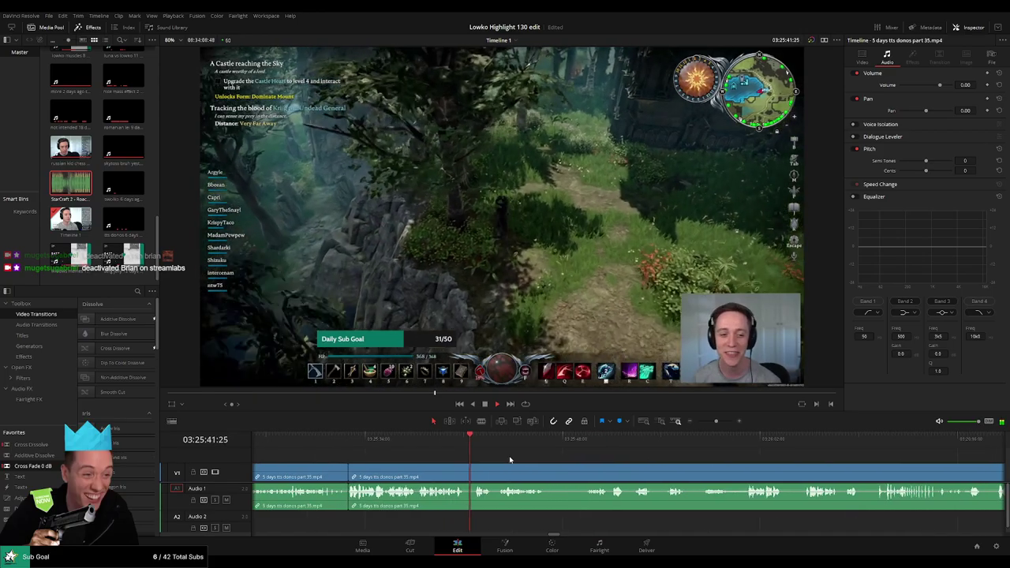
scroll(510, 460, "right", 2)
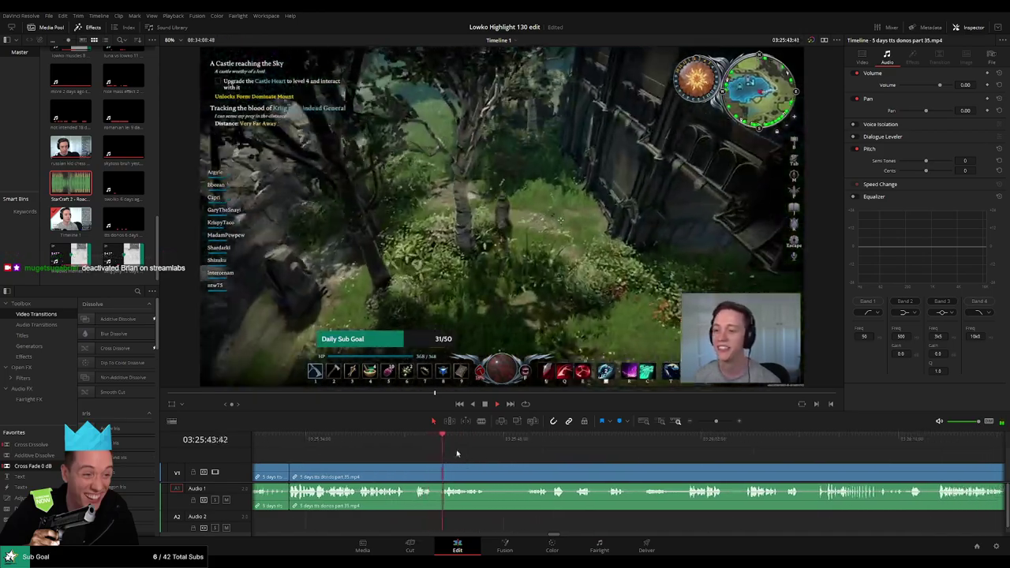
key("b")
left_click(486, 471)
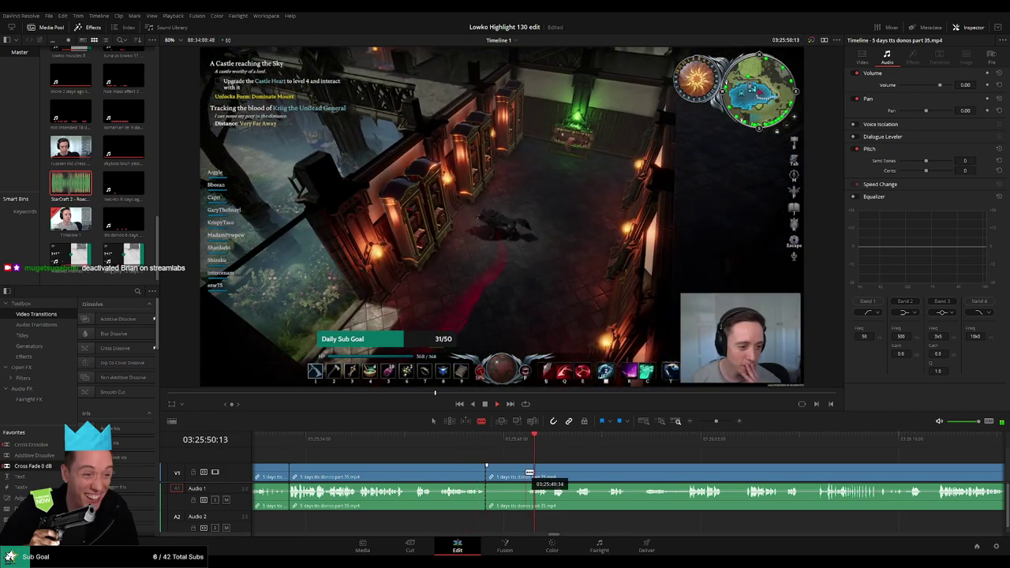
left_click(524, 476)
key("a")
left_click(511, 478)
key("Delete")
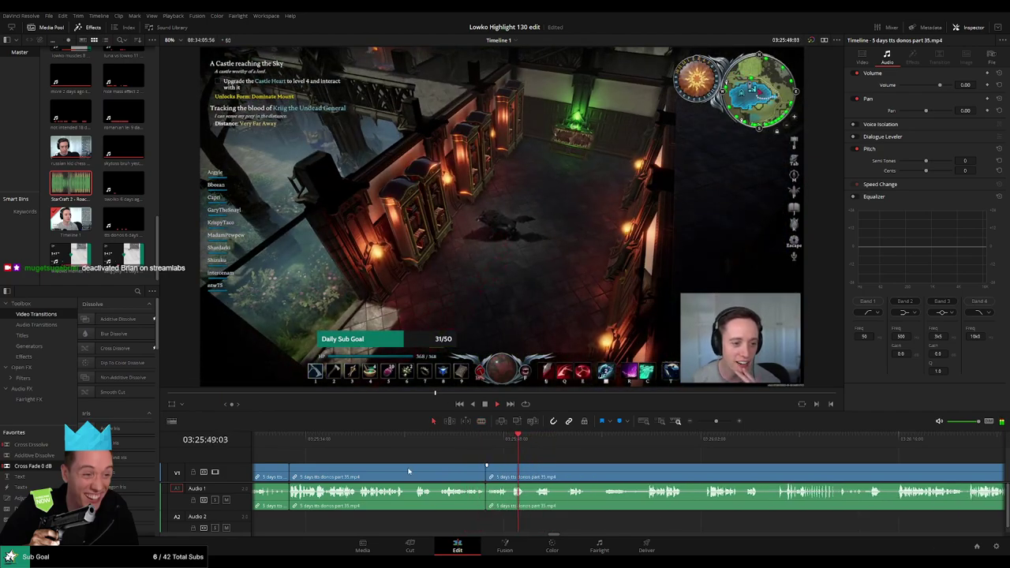
left_click_drag(486, 505, 485, 497)
key("space")
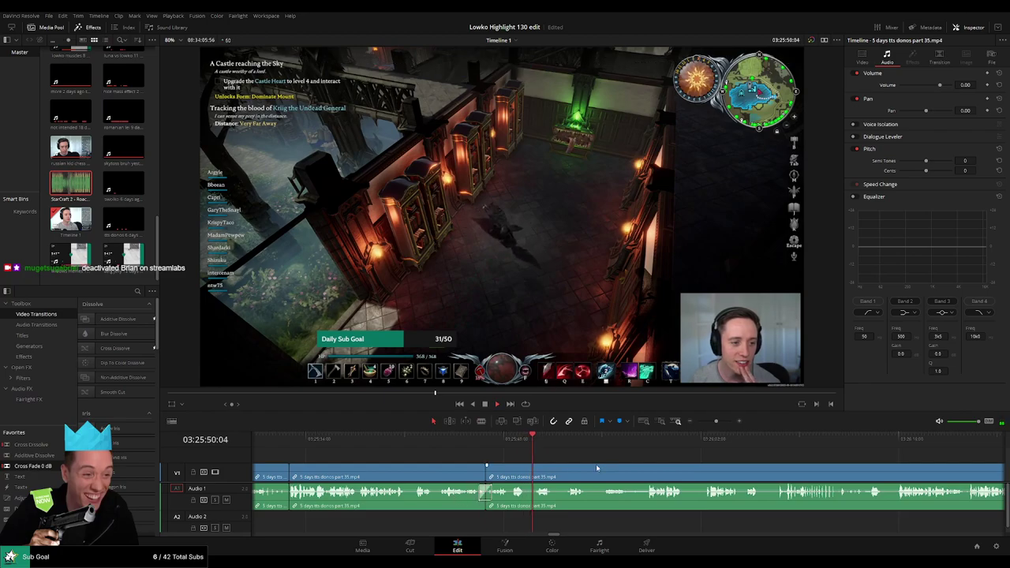
left_click_drag(534, 465, 407, 460)
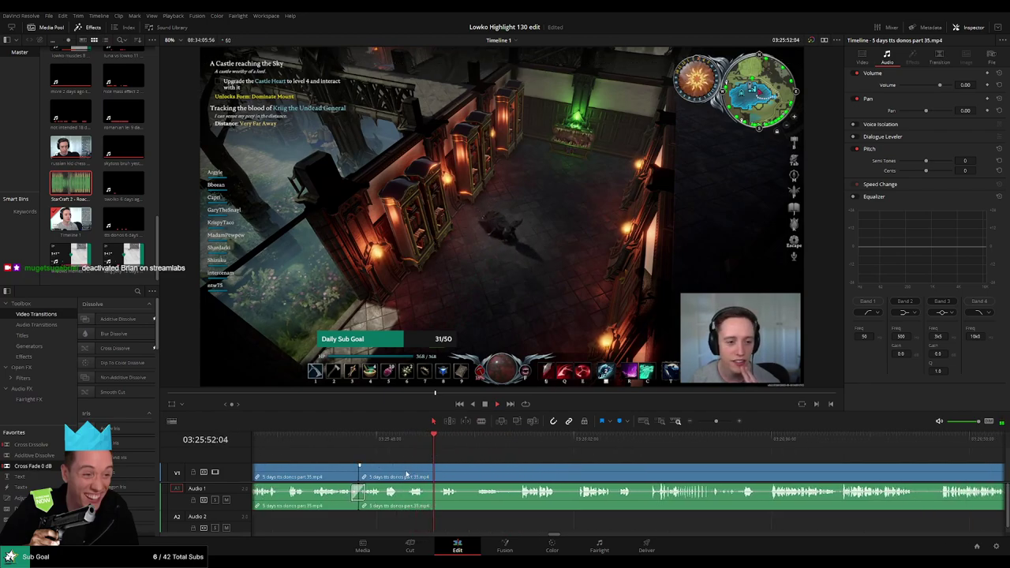
key("b")
left_click(400, 477)
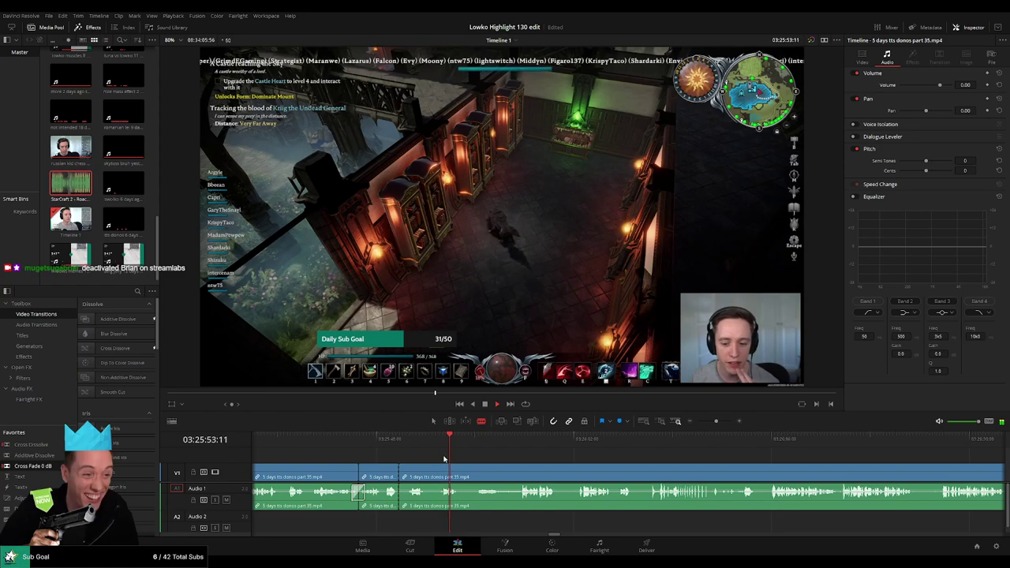
key("ctrl+z")
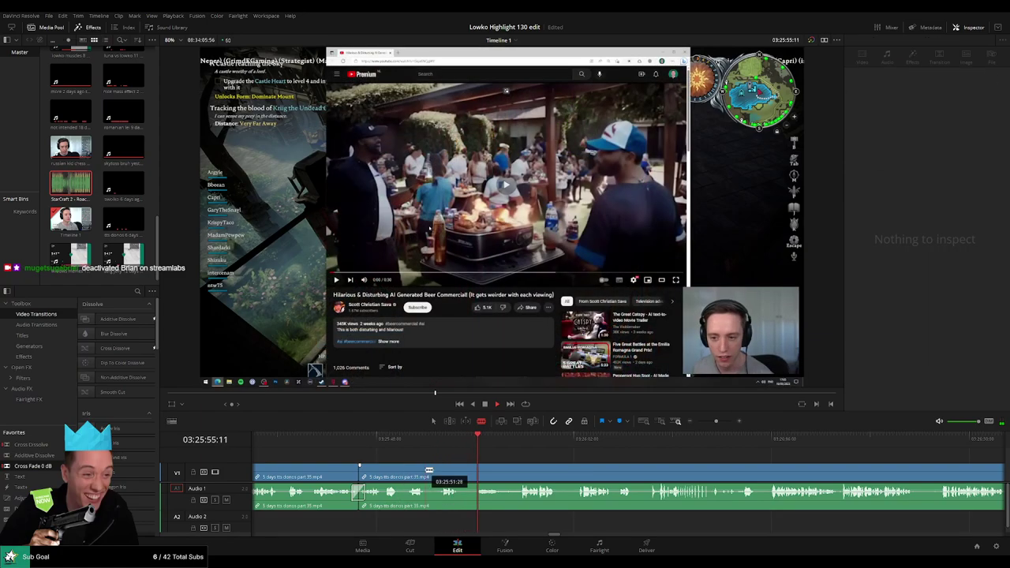
Step: Ripple-delete the short section from about 03:25:51:20 to 03:25:52:30 and add an audio cross fade at the cut
left_click(423, 470)
left_click(440, 468)
key("a")
left_click(430, 469)
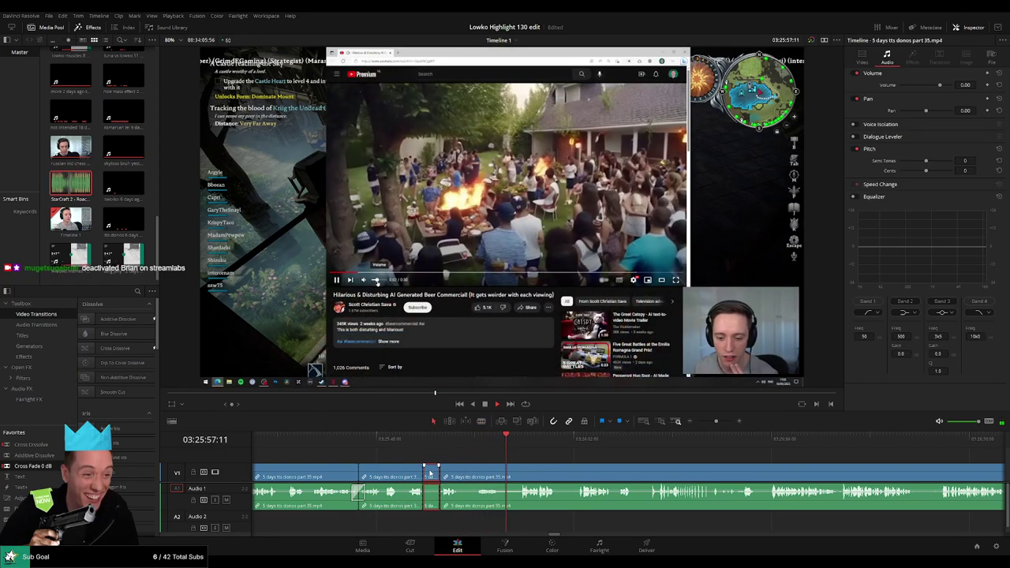
key("Delete")
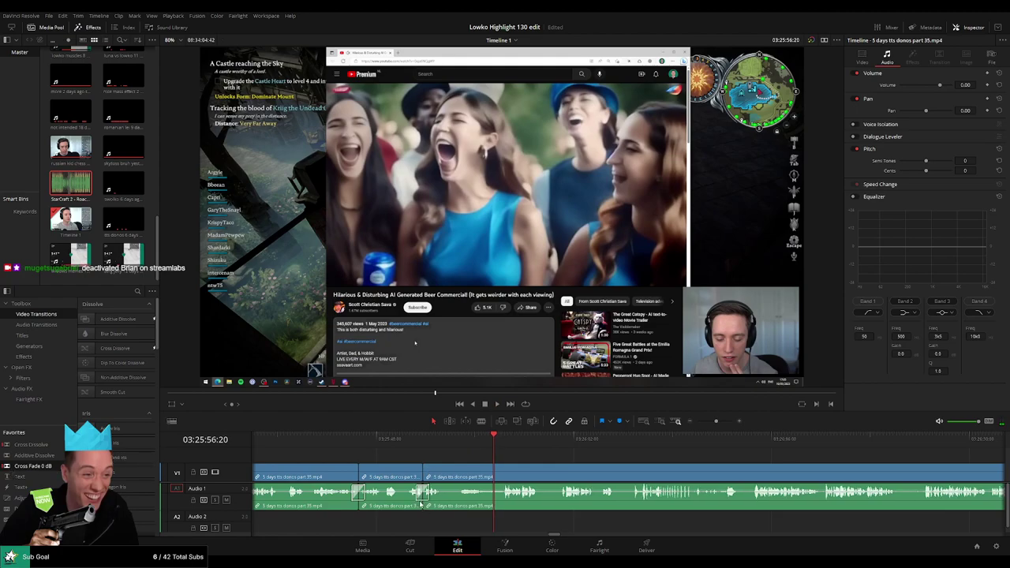
Step: Ripple-delete the quiet section from 03:25:53:51 to about 03:25:57 and add an audio cross fade at the cut
key("space")
left_click_drag(567, 471, 483, 474)
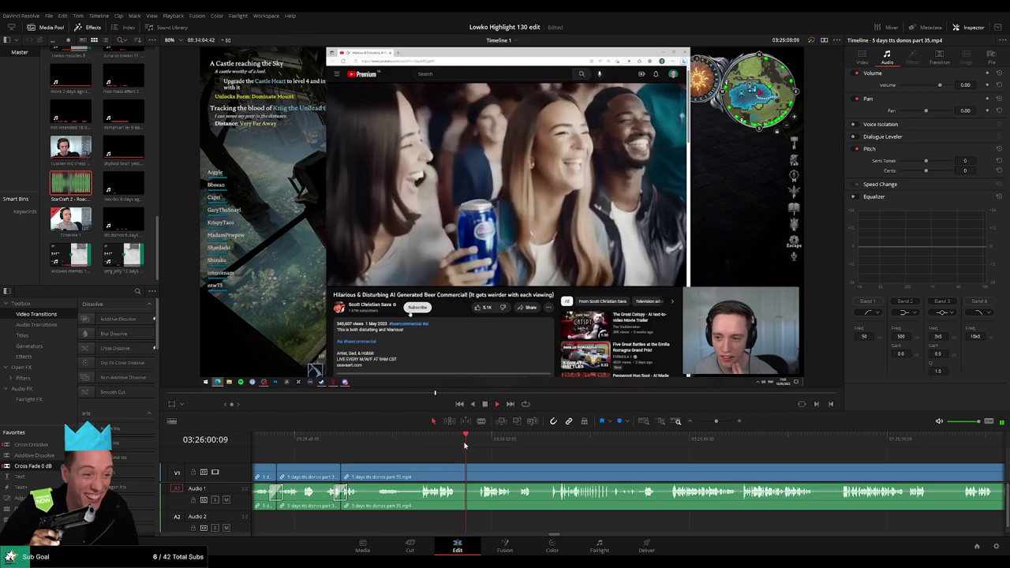
left_click(377, 444)
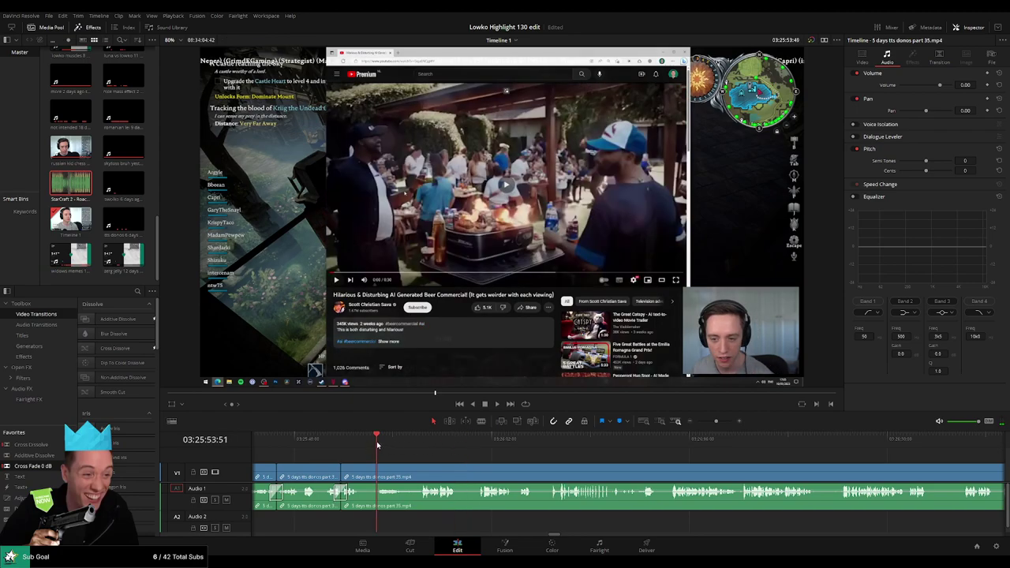
left_click(378, 472)
left_click(422, 473)
key("a")
left_click(405, 475)
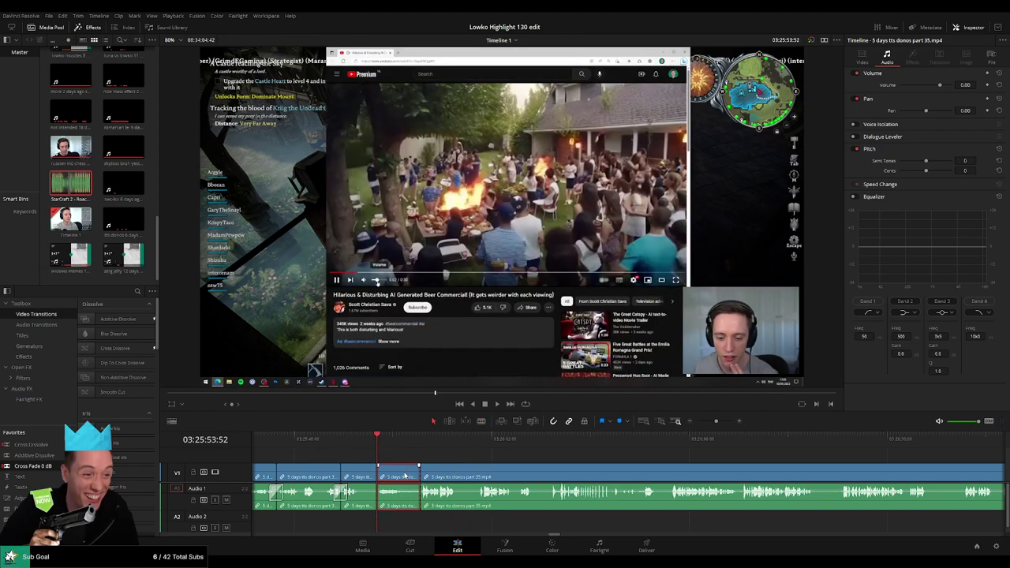
key("Delete")
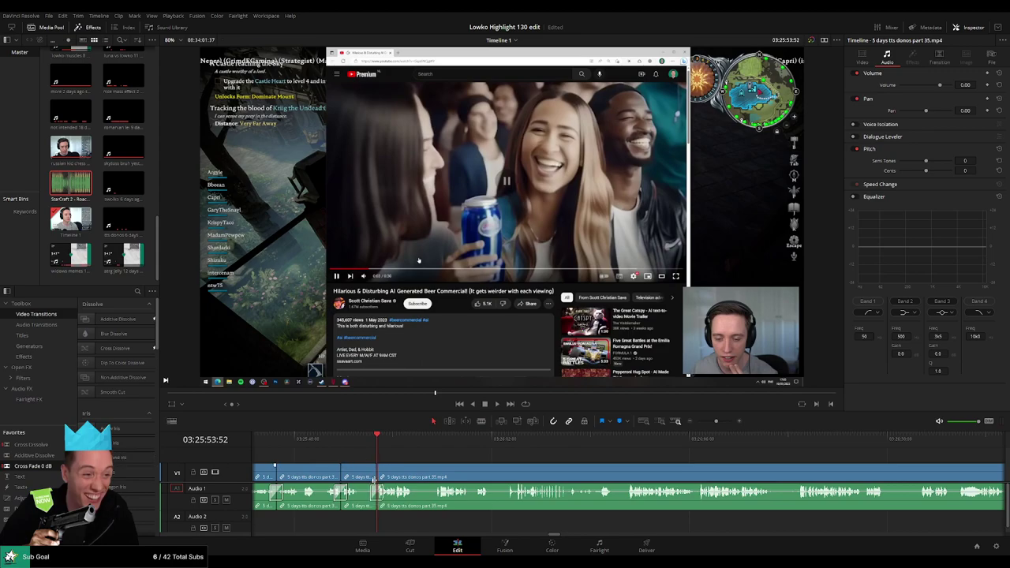
Step: Ripple-delete the section from about 03:25:56:15 to 03:25:57:45 and add an audio cross fade at the cut
left_click_drag(334, 443, 366, 443)
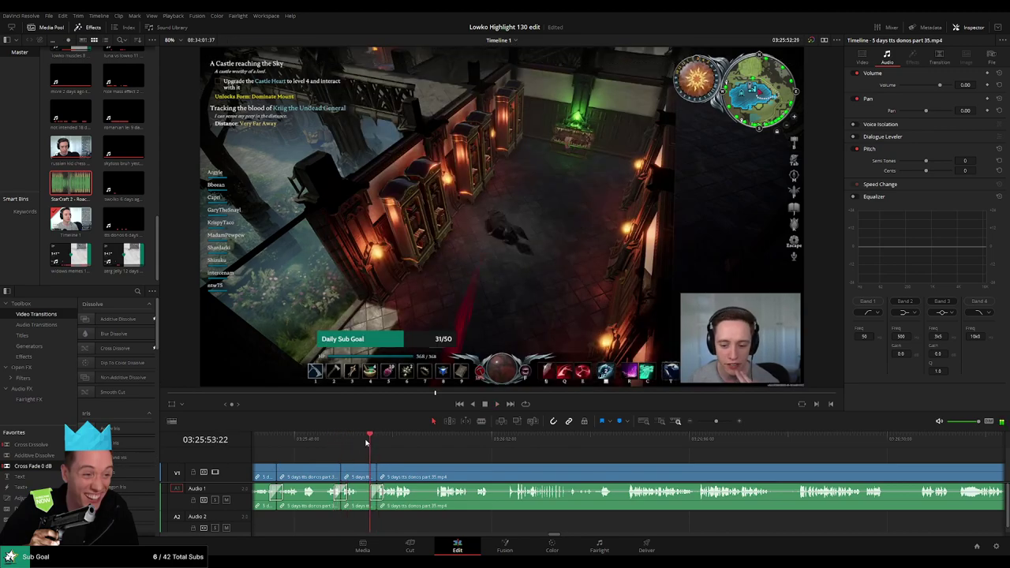
key("space")
left_click_drag(468, 459, 372, 451)
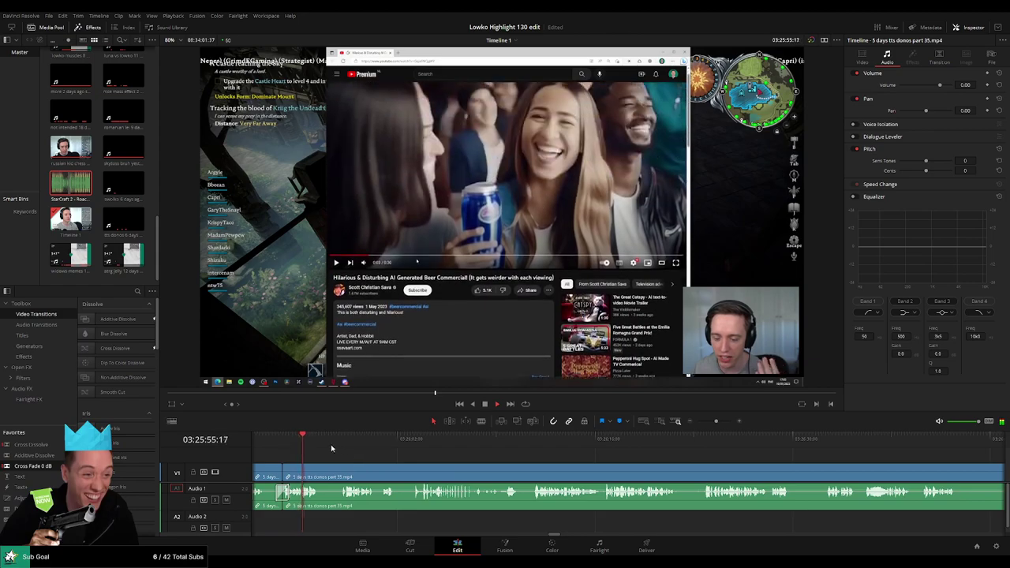
left_click(338, 446)
key("b")
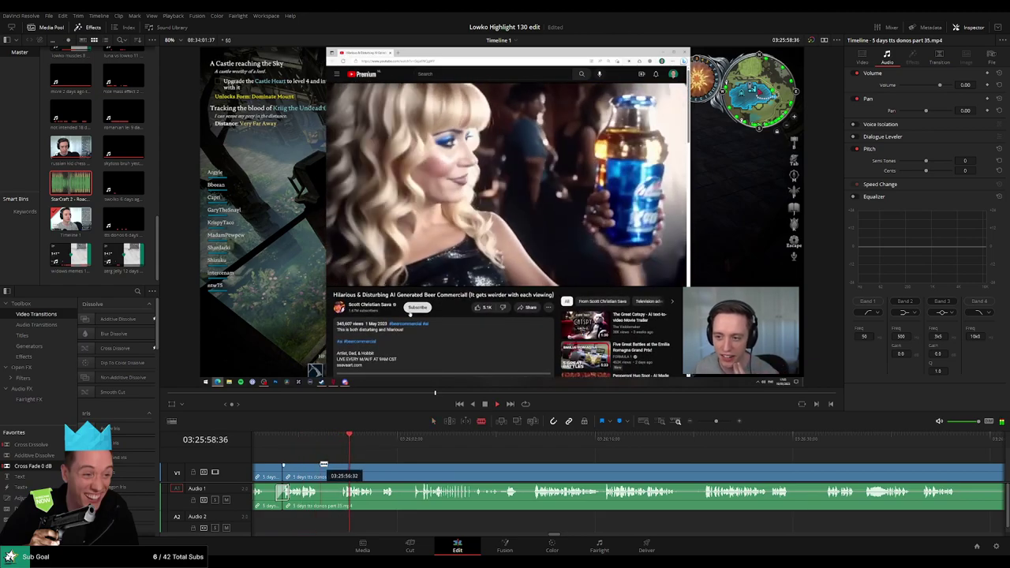
left_click(319, 466)
left_click(340, 466)
key("a")
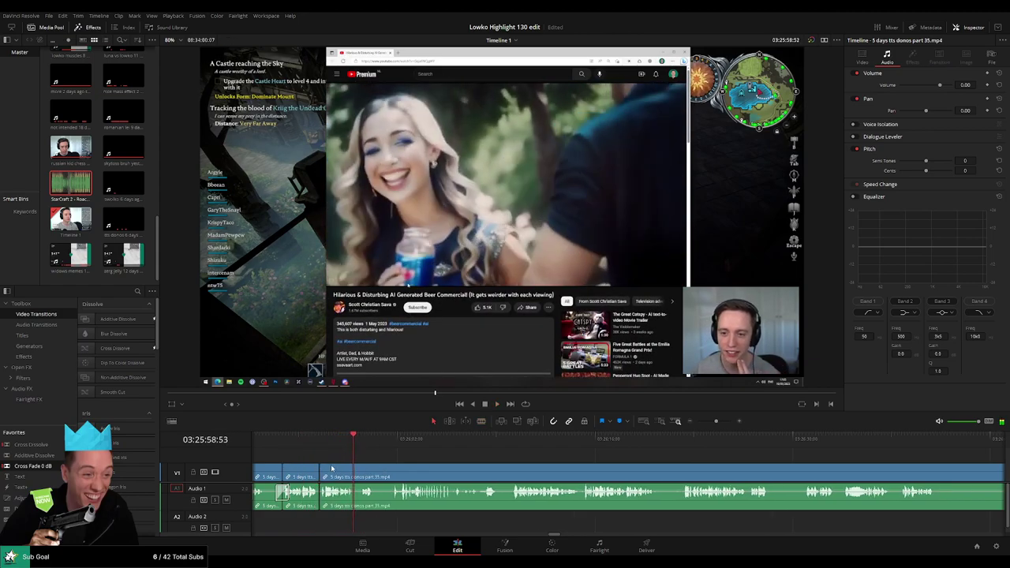
key("Delete")
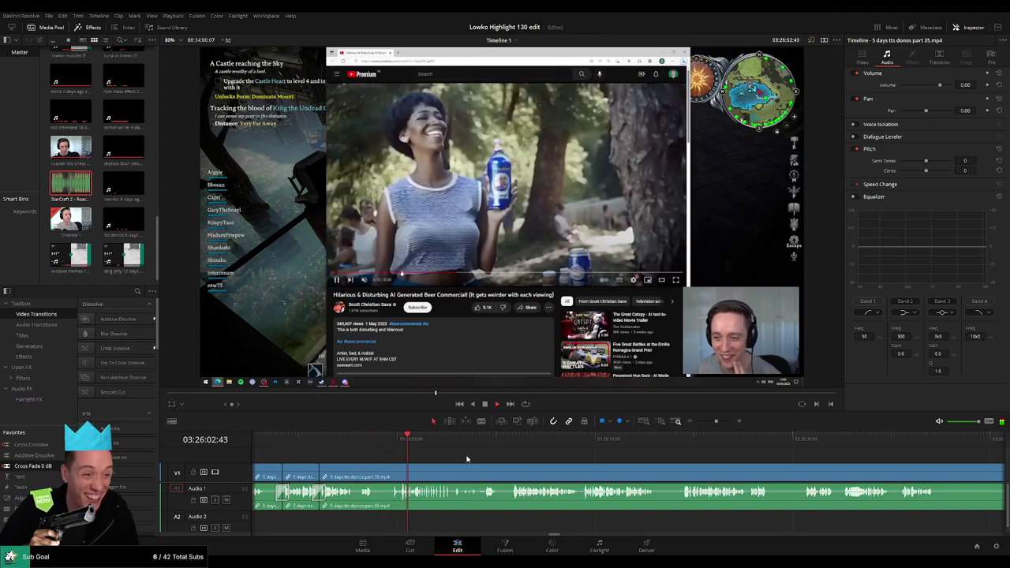
Step: Split the gameplay clip at about 03:26:02:42, right after the pair of louder audio bursts
key("space")
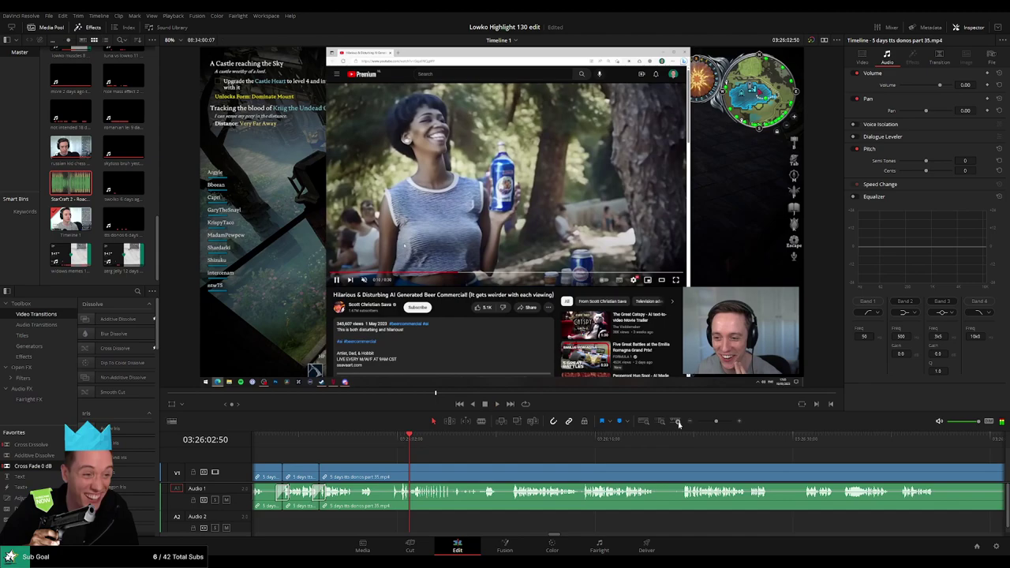
left_click_drag(715, 421, 722, 421)
left_click(517, 439)
key("space")
scroll(522, 460, "right", 2)
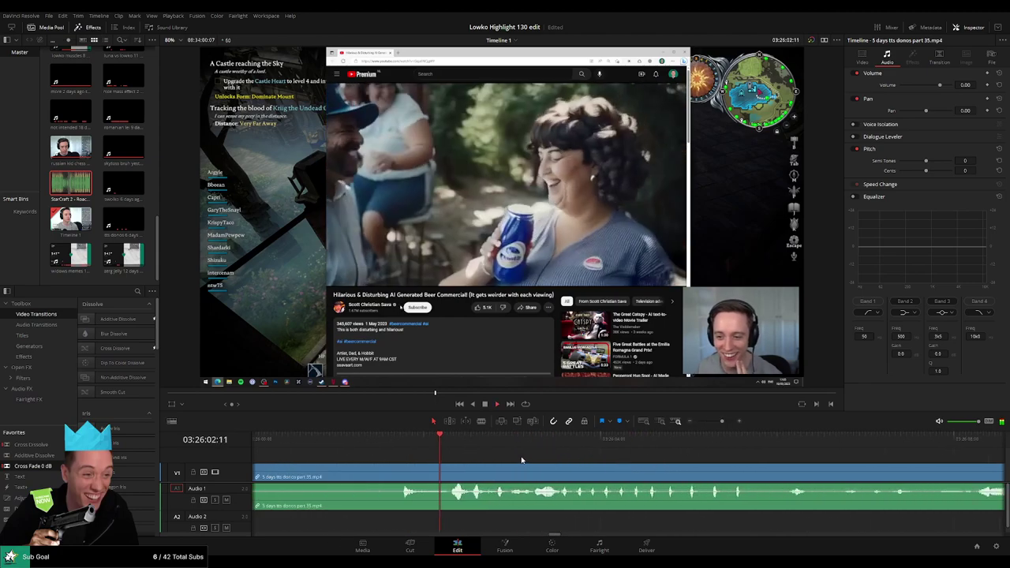
key("space")
left_click(460, 444)
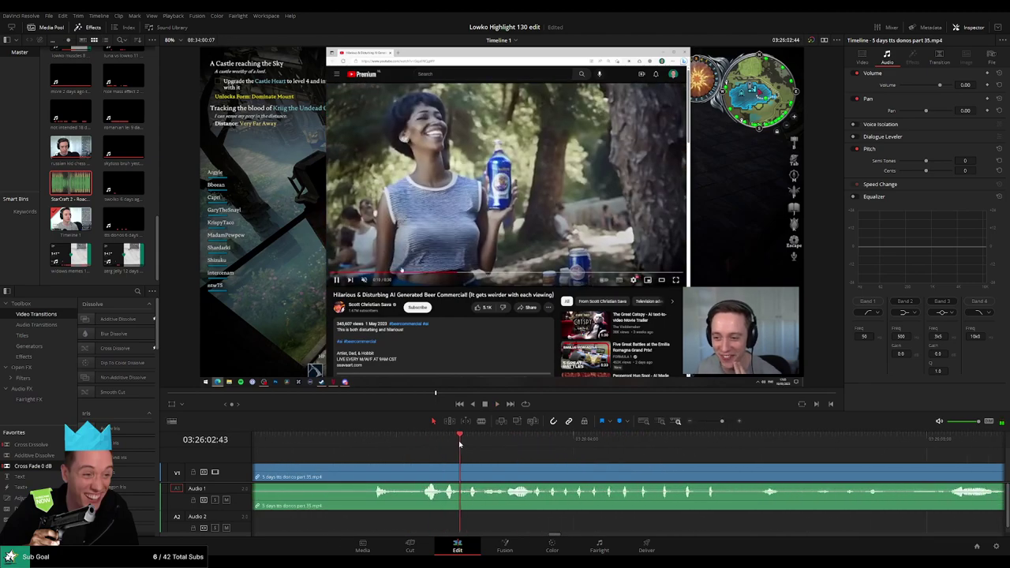
left_click(463, 467)
Step: Split the clip again at 03:26:02:58 and disable the audio of the short section between the two cuts
key("space")
key("space")
left_click(401, 440)
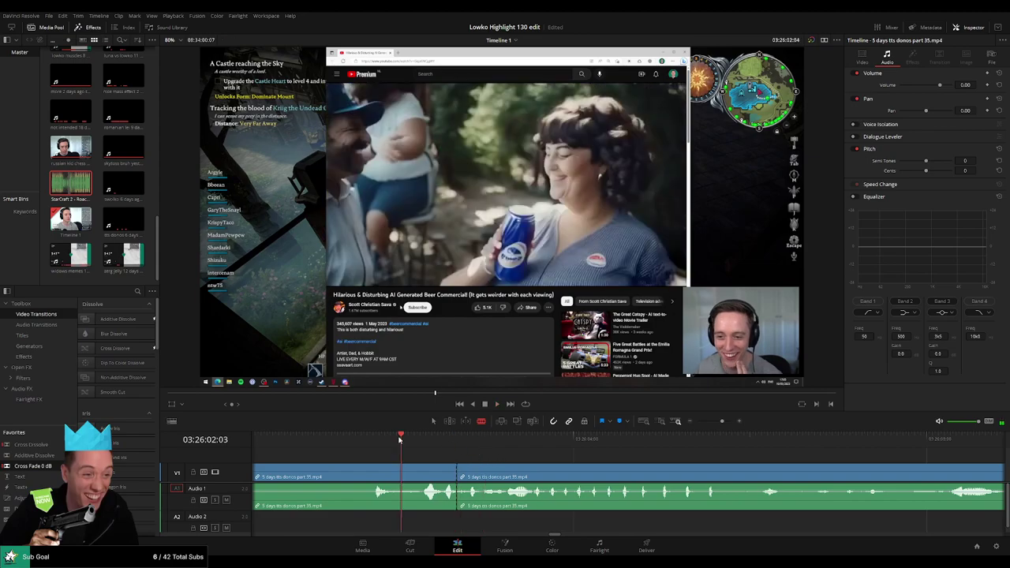
key("space")
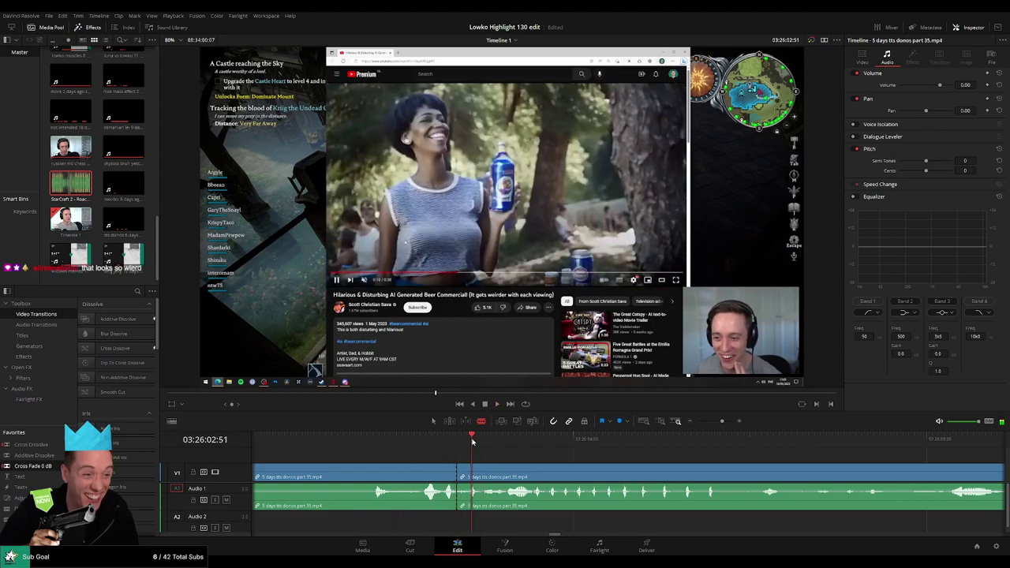
left_click(424, 443)
key("space")
key("space")
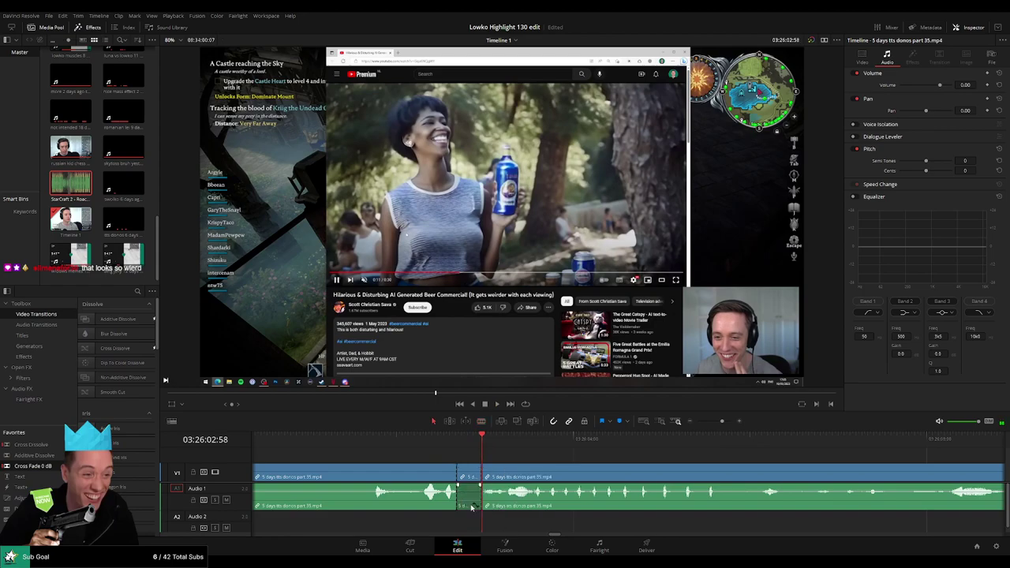
Step: Place StarCraft 2 - Roach Quotes.mp3 on Audio 2 beneath the short split section, set its volume to -29.00, and play the edit back
left_click_drag(94, 179, 466, 521)
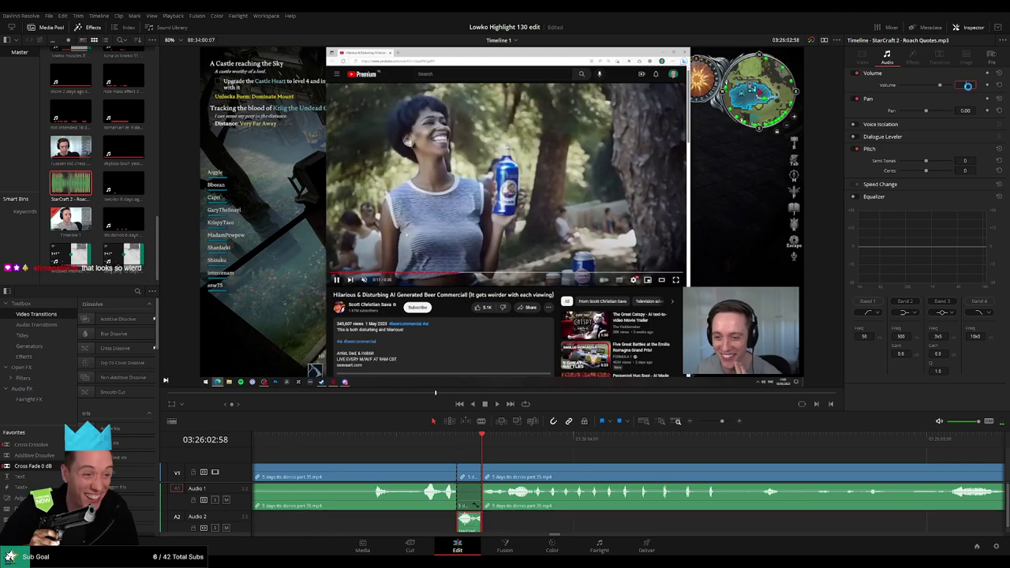
left_click_drag(722, 421, 713, 423)
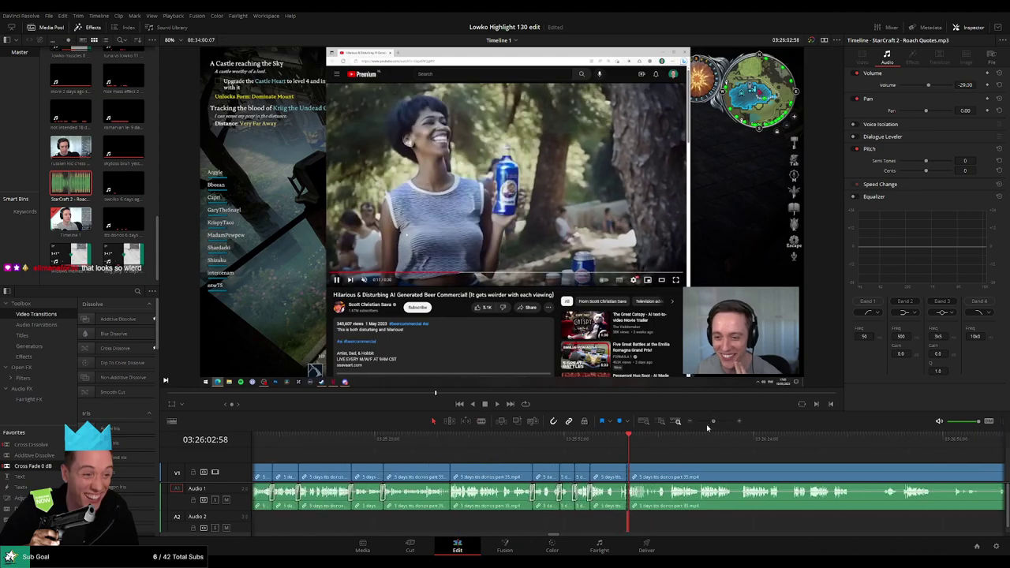
left_click_drag(627, 438, 490, 462)
key("space")
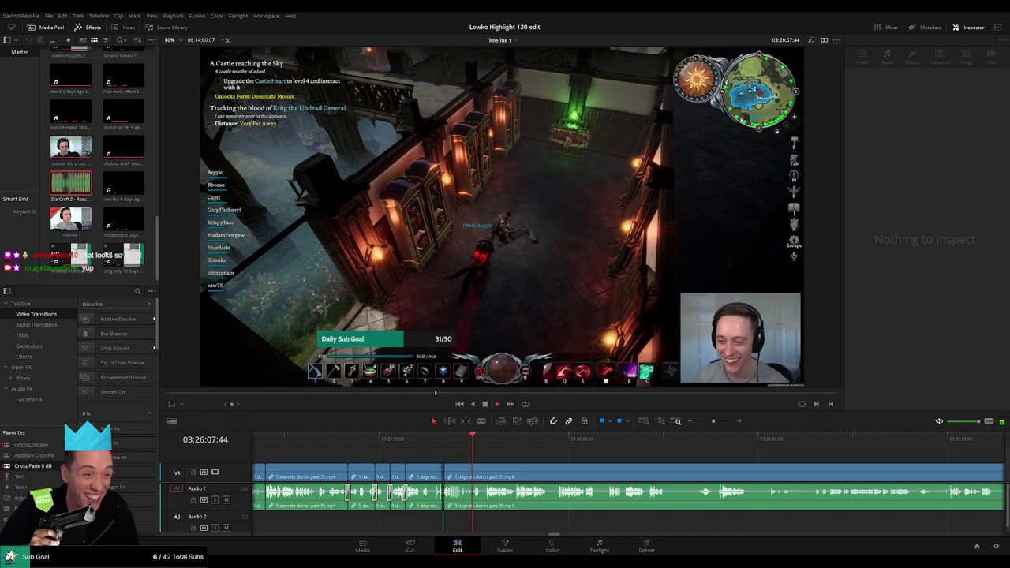
Step: Ripple-delete the quiet section from about 03:26:20 to 03:26:22 and add an audio cross fade at the cut
scroll(511, 451, "left", 2)
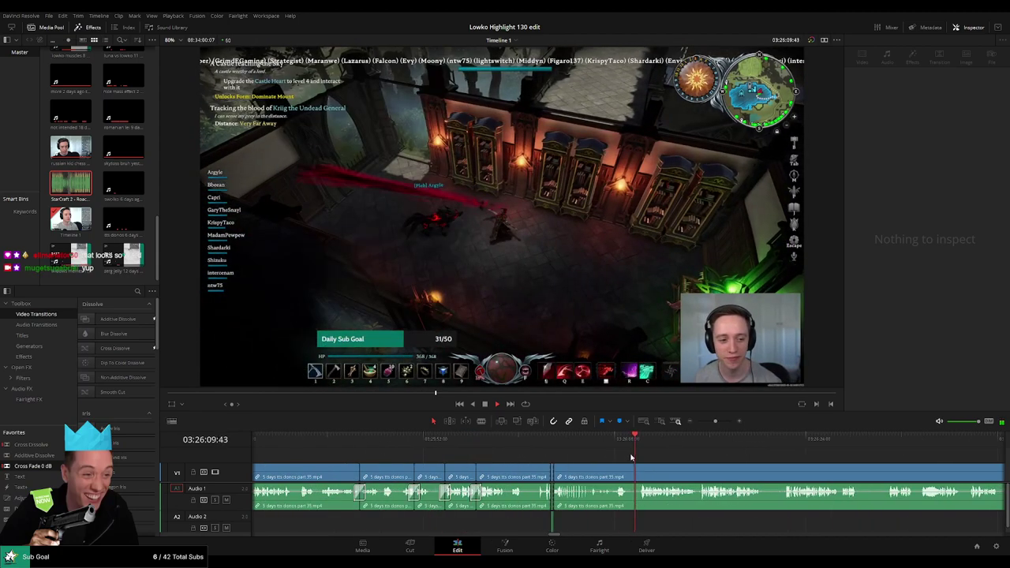
scroll(530, 451, "right", 3)
scroll(580, 450, "right", 2)
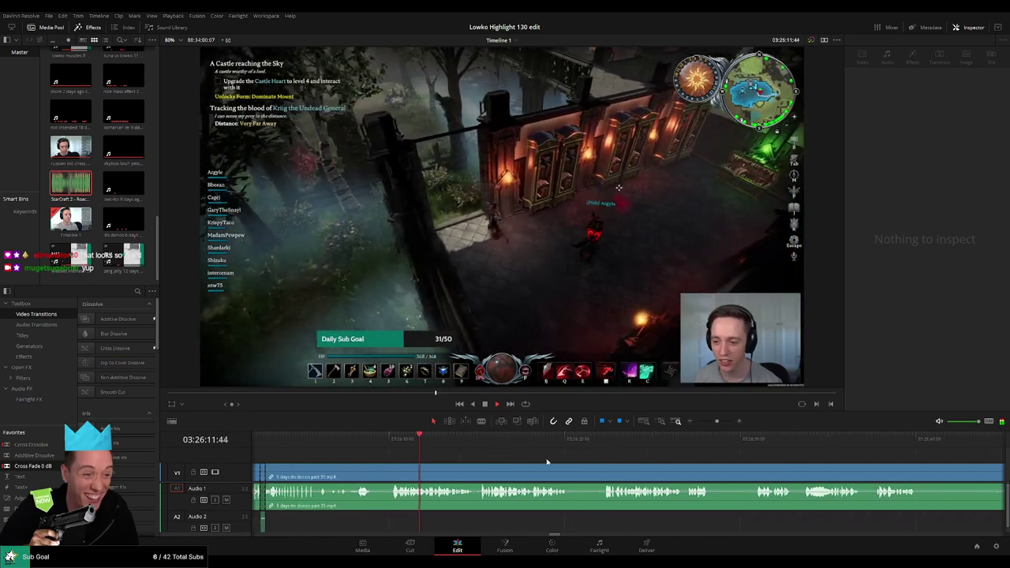
key("b")
left_click(568, 469)
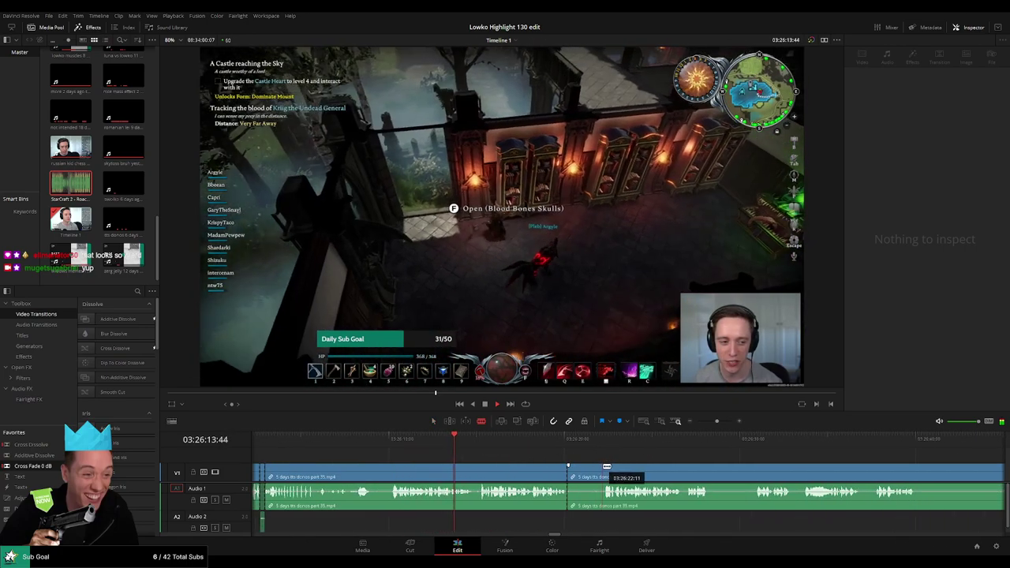
left_click(605, 466)
key("a")
left_click(590, 471)
key("Delete")
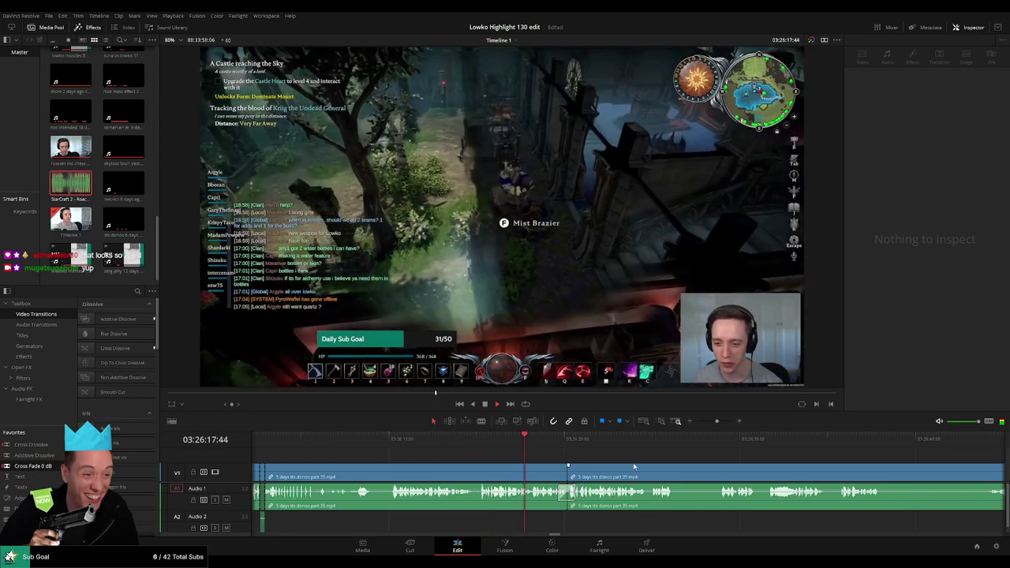
Step: Ripple-delete the section from the last cut near 03:26:20 to about 03:26:47 and add an audio cross fade at the cut
scroll(580, 461, "right", 3)
scroll(481, 469, "right", 2)
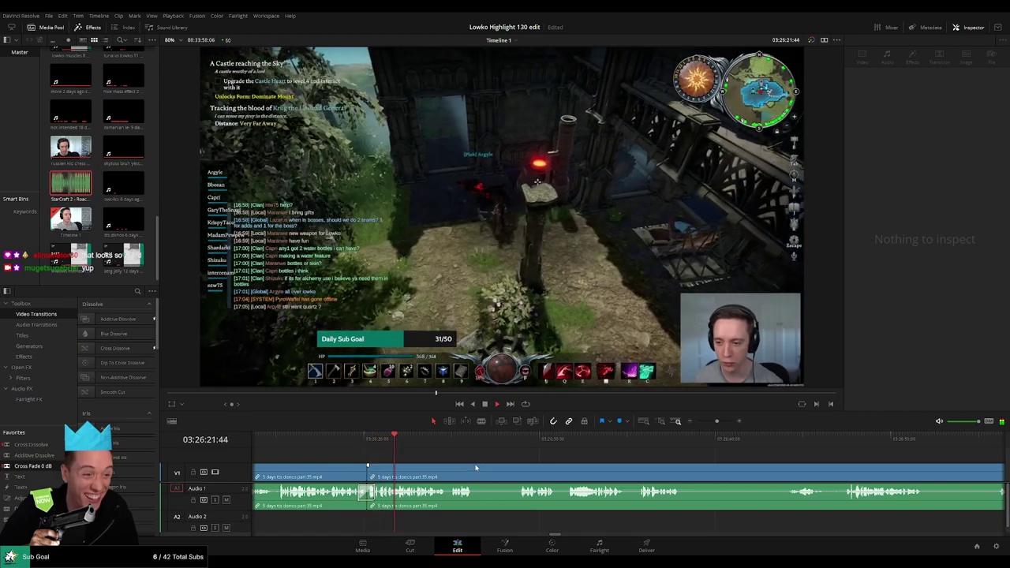
key("space")
left_click_drag(491, 444, 518, 442)
key("space")
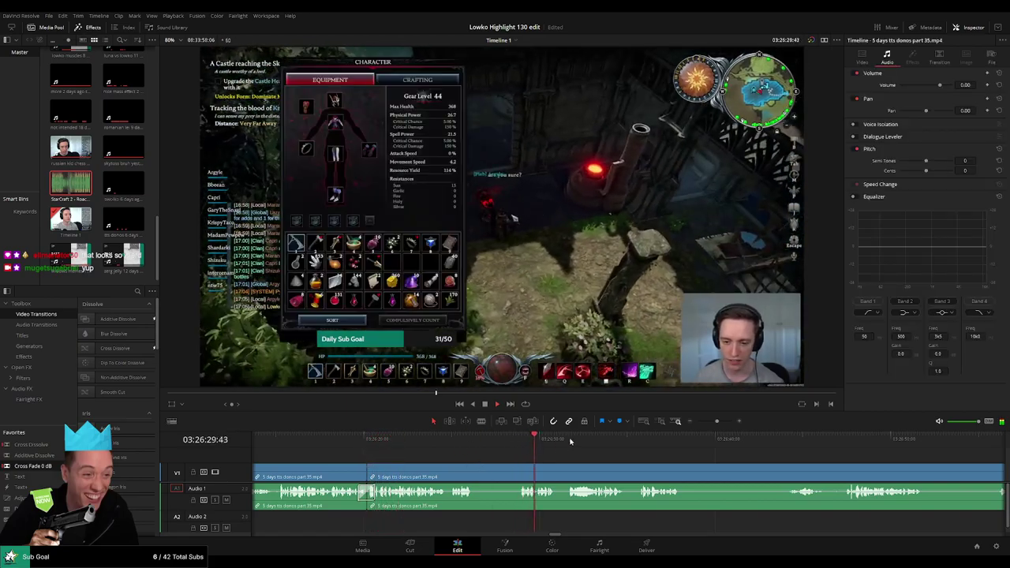
left_click_drag(730, 443, 699, 476)
key("b")
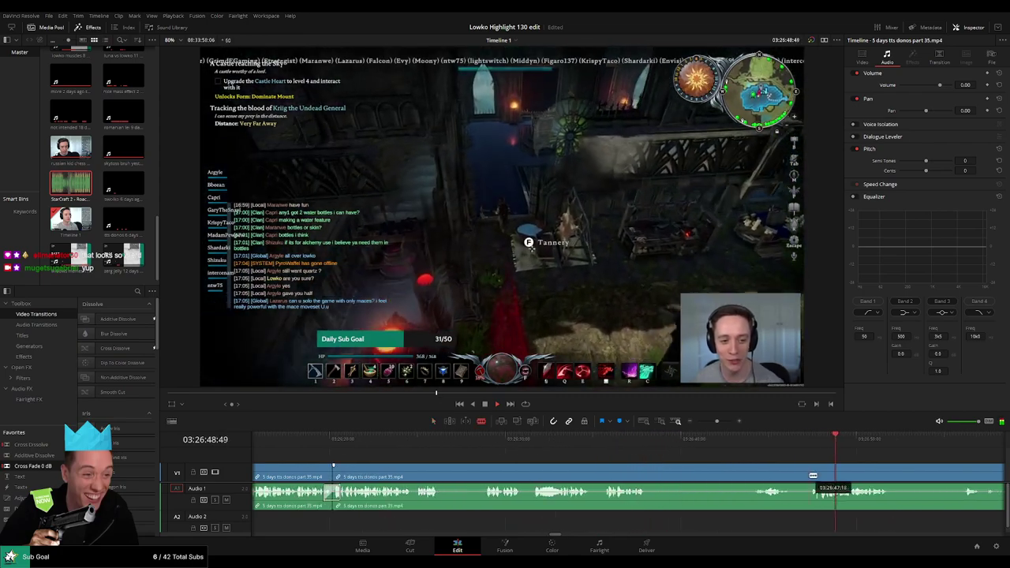
left_click(808, 476)
key("a")
left_click(729, 478)
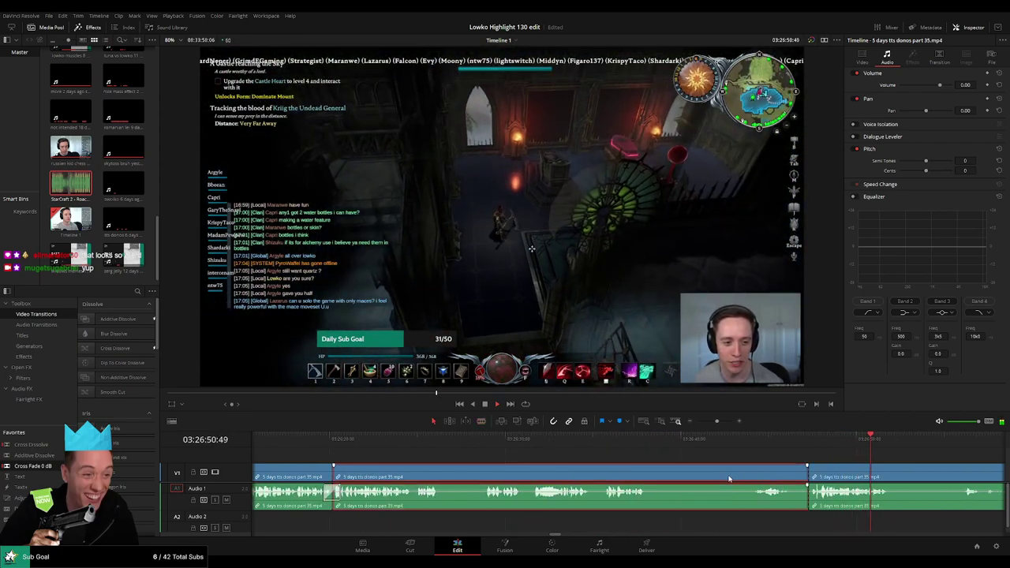
key("Delete")
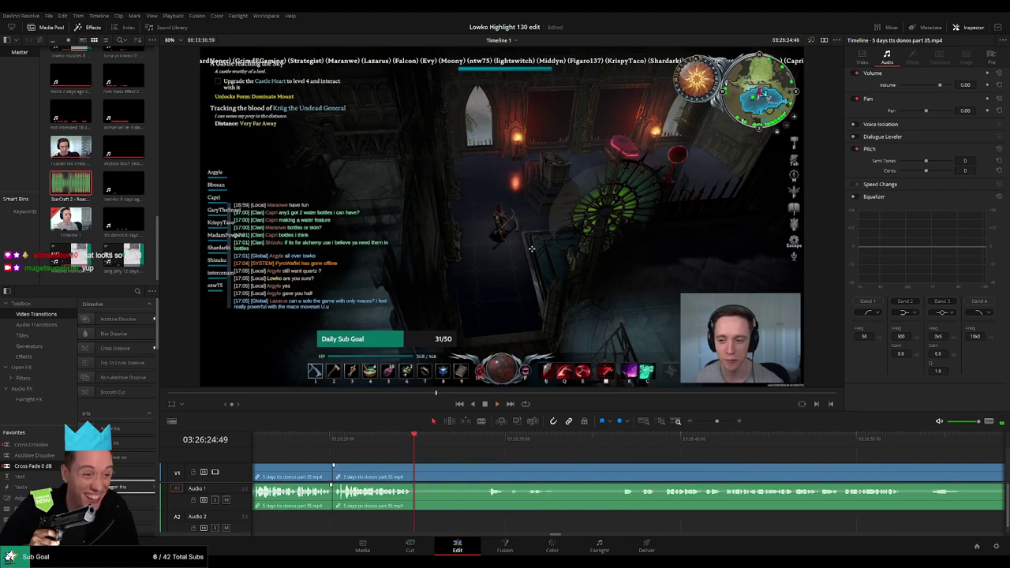
key("space")
Step: Ripple-delete the silent section from about 03:26:24:45 to 03:26:28:50 and add an audio cross fade at the cut
left_click(477, 445)
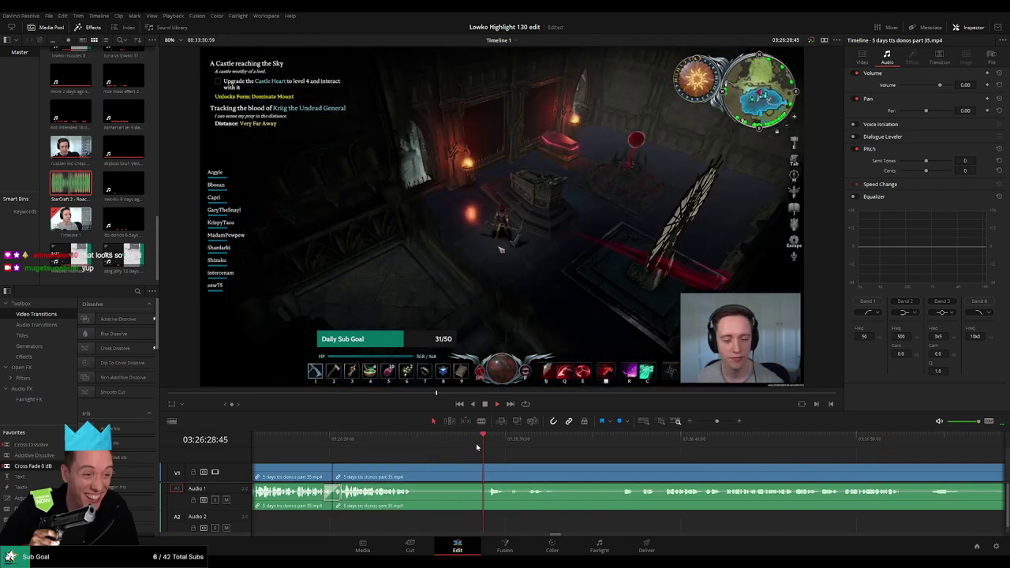
key("b")
left_click(413, 476)
left_click(484, 474)
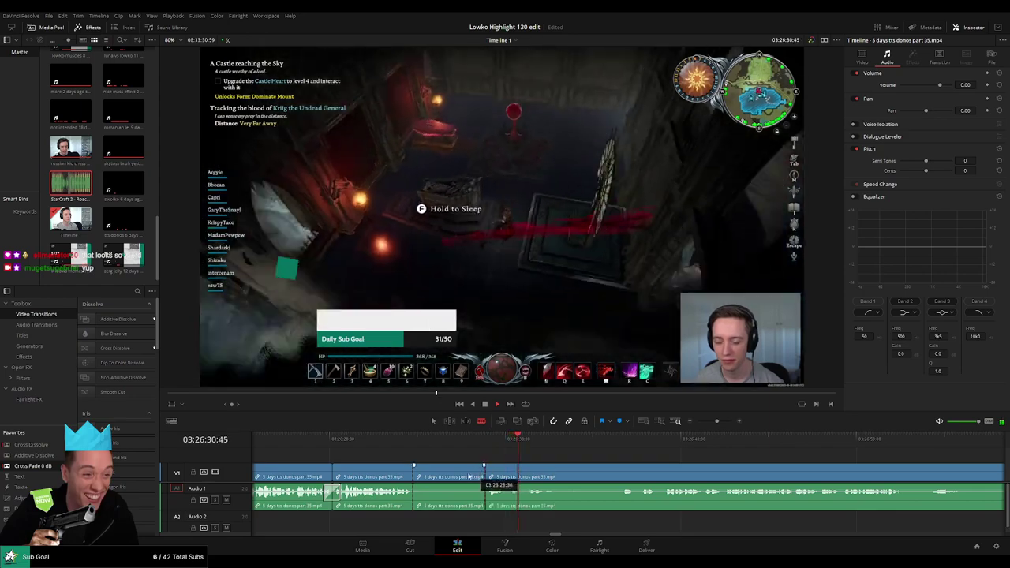
key("a")
left_click(468, 475)
key("Delete")
key("space")
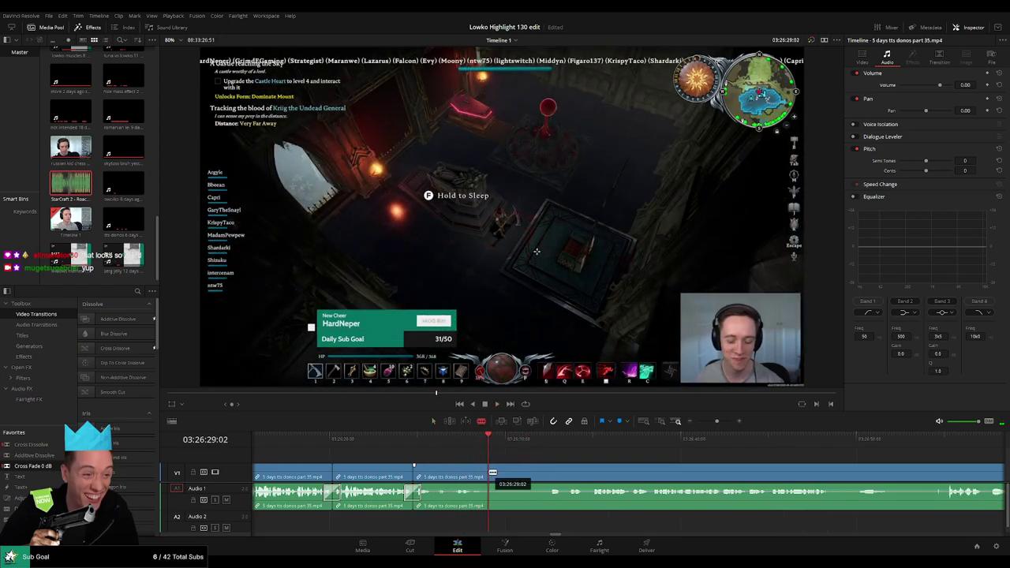
Step: Ripple-delete the quiet section from 03:26:29:02 to about 03:26:32 and add an audio cross fade at the cut
left_click(490, 472)
left_click(544, 473)
key("a")
key("Delete")
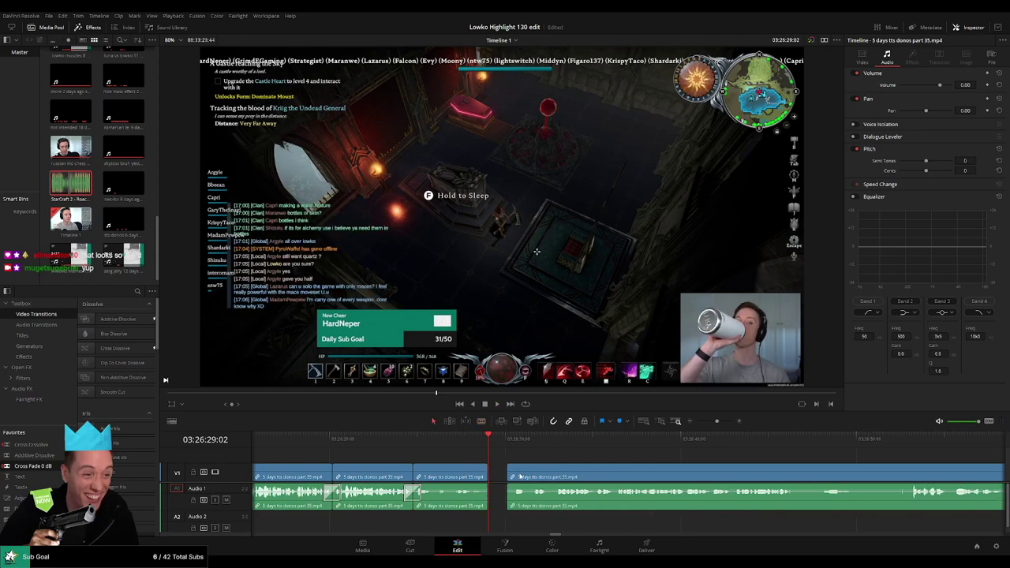
key("space")
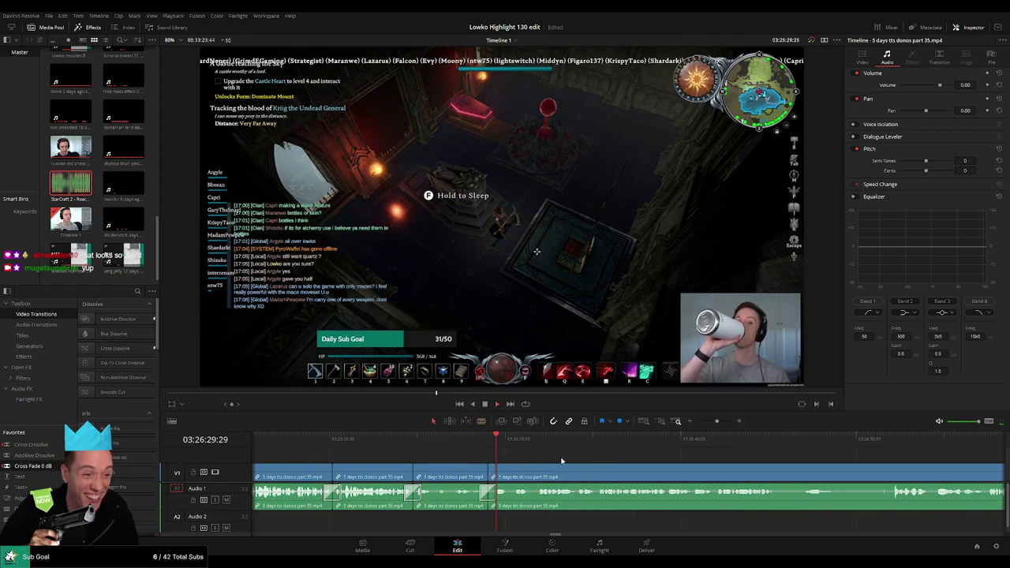
Step: Split the clip near 03:26:45:30, 03:26:47 and 03:26:49 and ripple-delete the first short piece between the cuts
left_click_drag(618, 465, 495, 464)
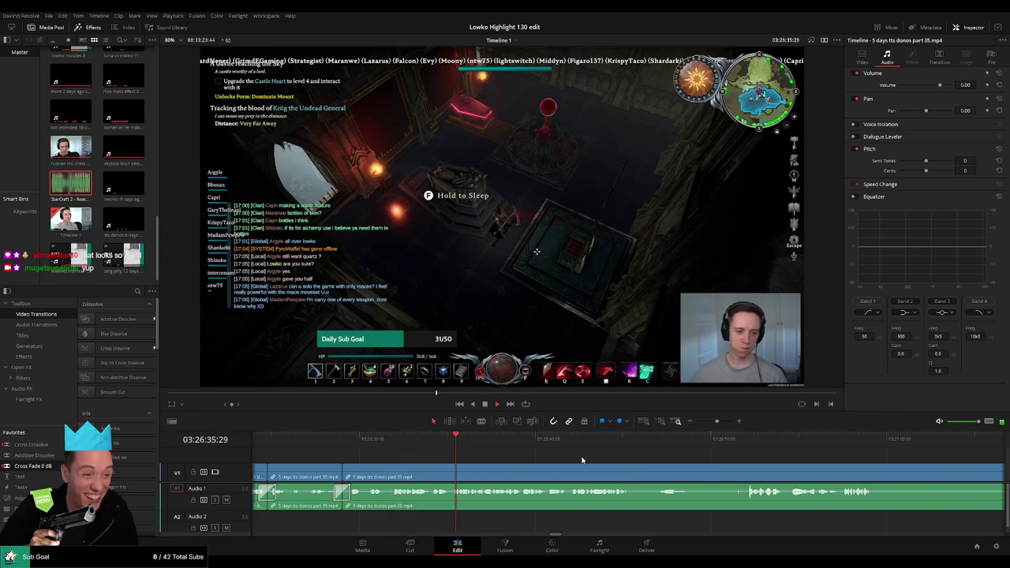
scroll(581, 460, "right", 3)
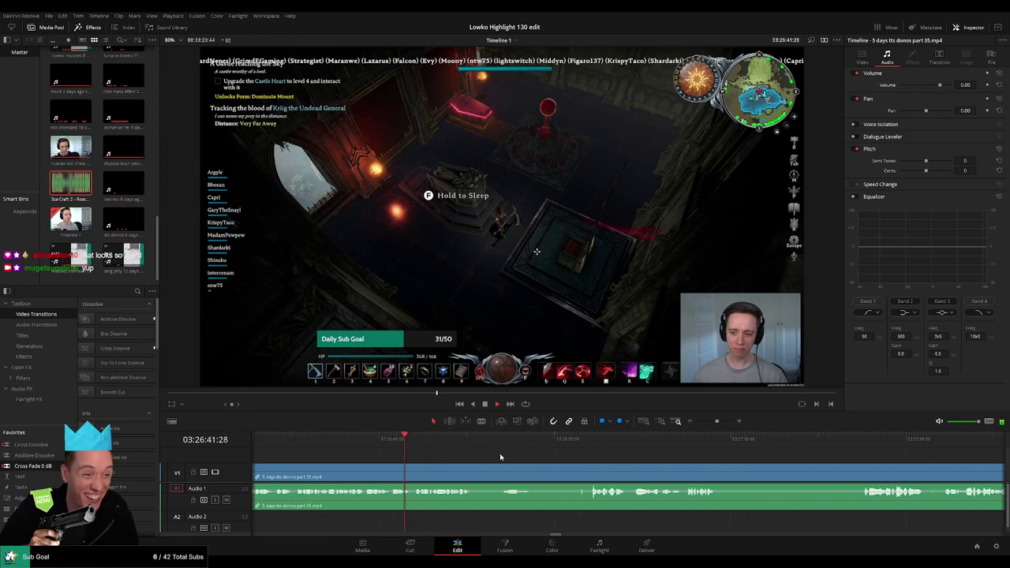
scroll(499, 453, "right", 3)
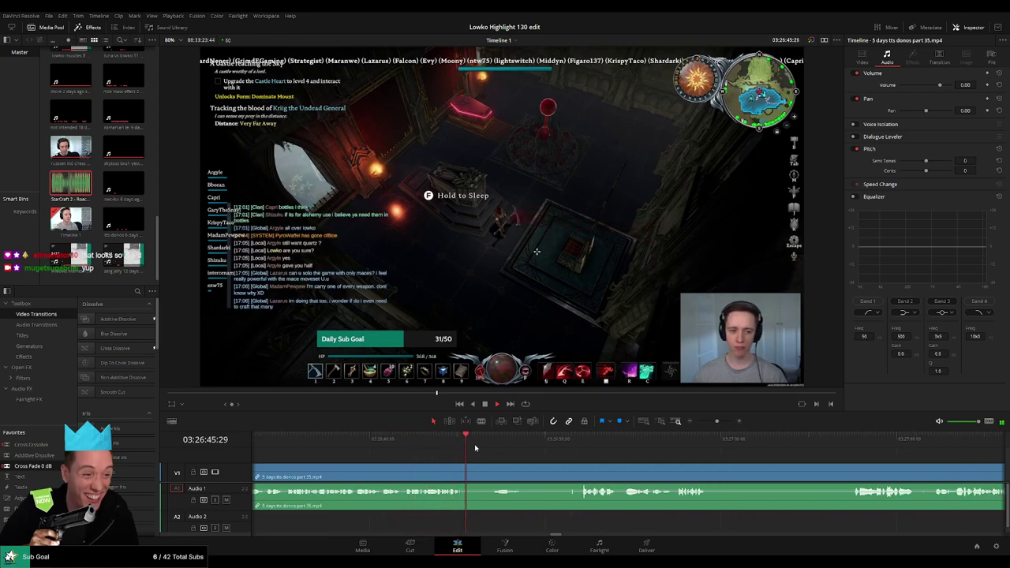
key("b")
left_click(466, 476)
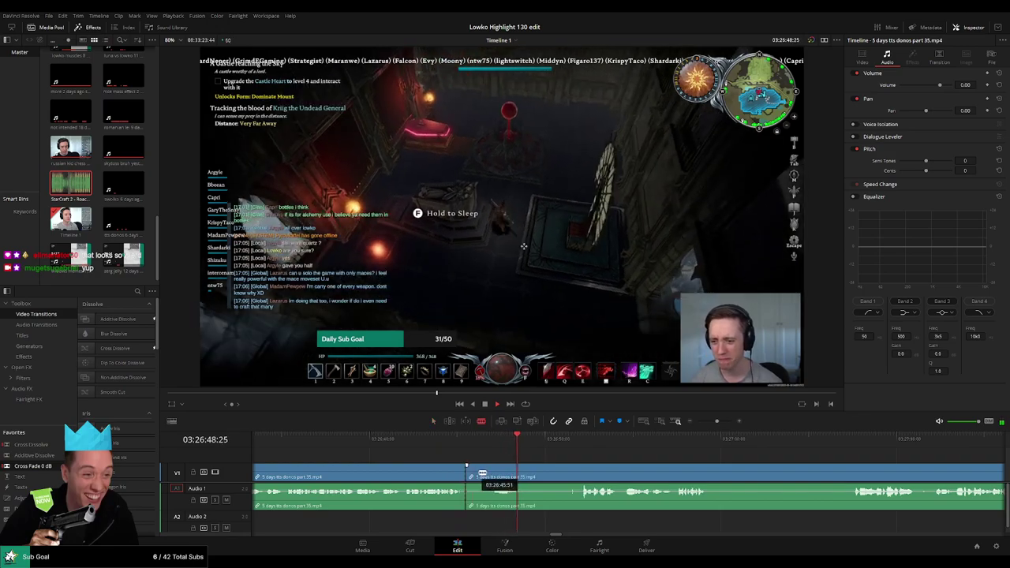
left_click(492, 473)
left_click(532, 476)
key("a")
left_click(474, 477)
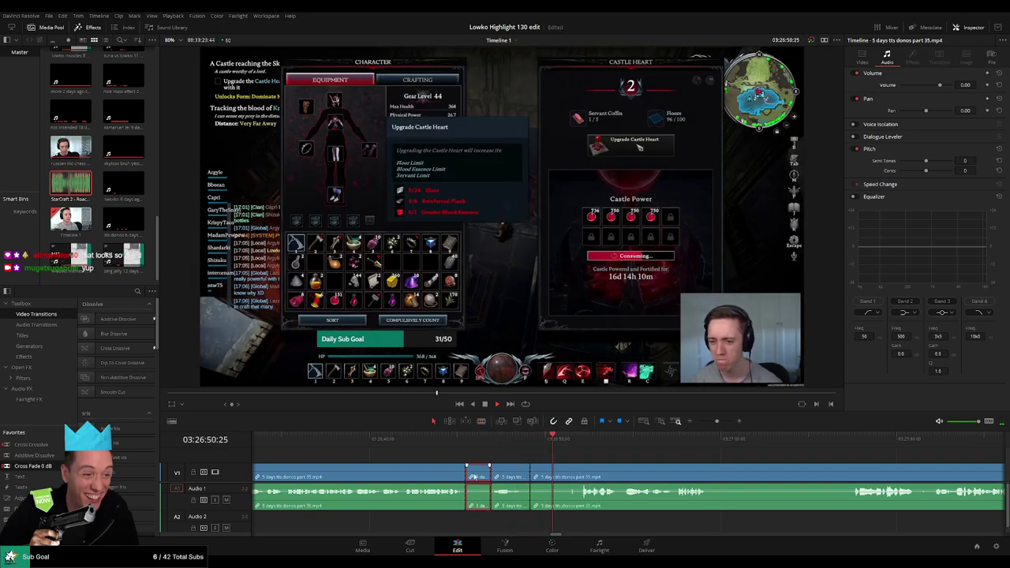
key("Delete")
Step: Split the clip at about 03:26:50:30 and ripple-delete the section from the preceding cut near 03:26:47:45
left_click(552, 477)
key("a")
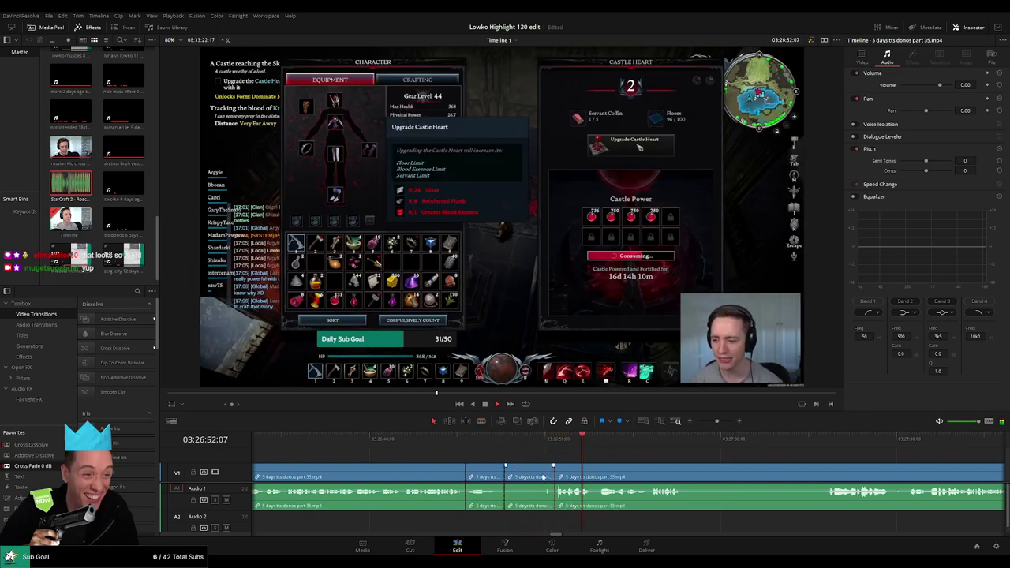
key("Delete")
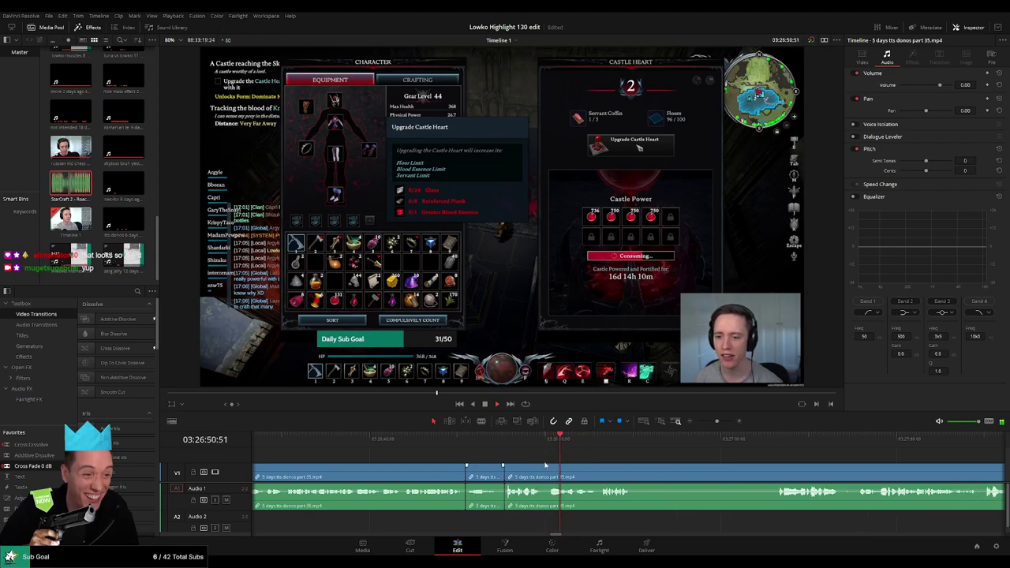
Step: Ripple-delete the silent section from about 03:26:55 to 03:27:03 and add an audio cross fade at the cut
left_click_drag(546, 464, 386, 463)
left_click_drag(532, 475, 448, 468)
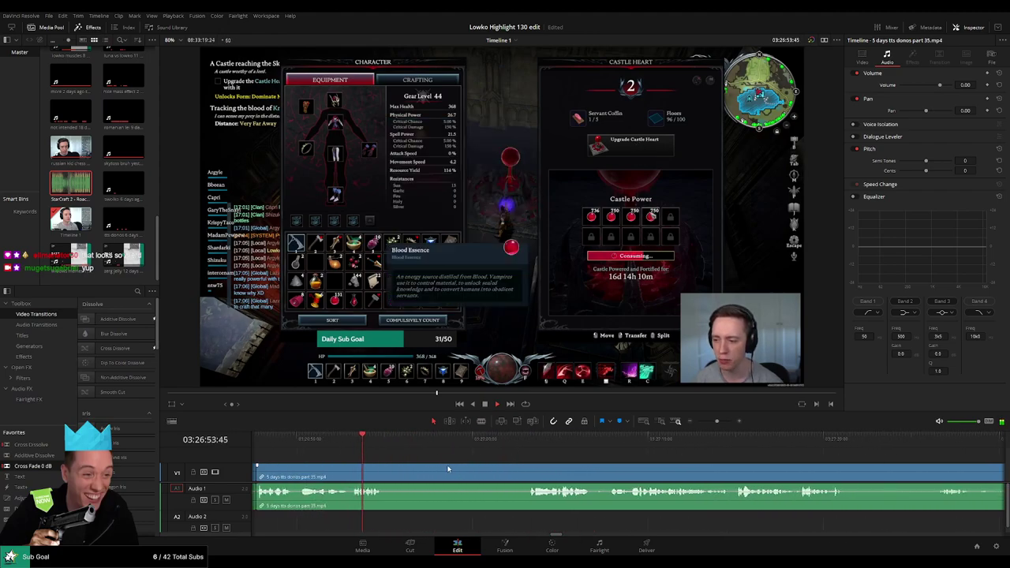
key("b")
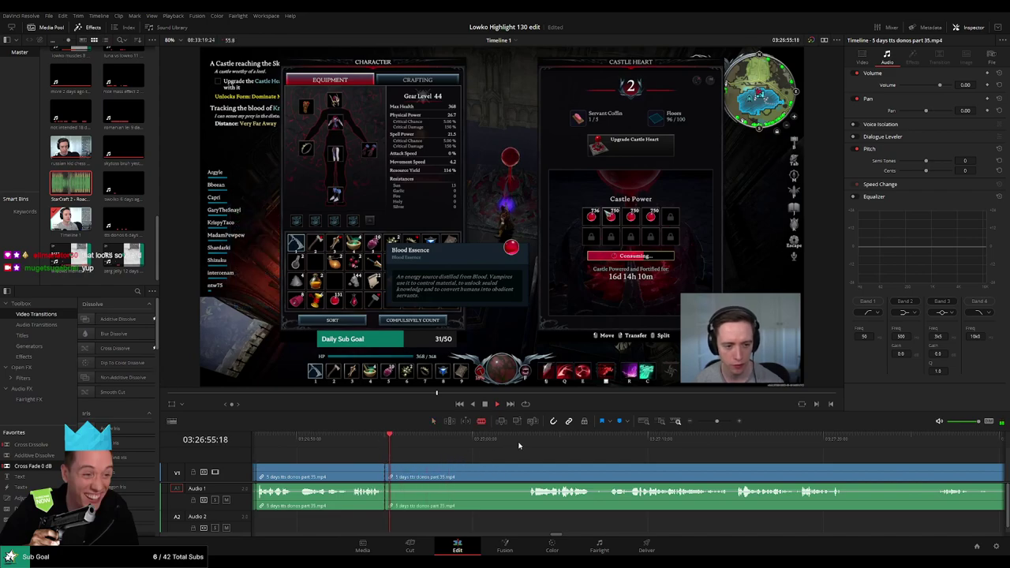
left_click(524, 444)
left_click(529, 473)
key("a")
left_click(501, 476)
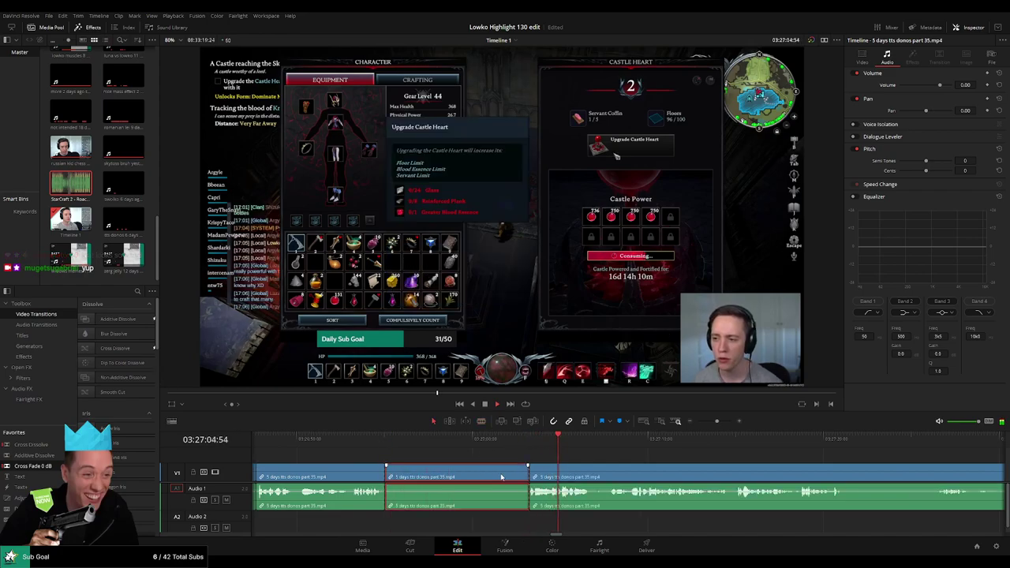
key("Delete")
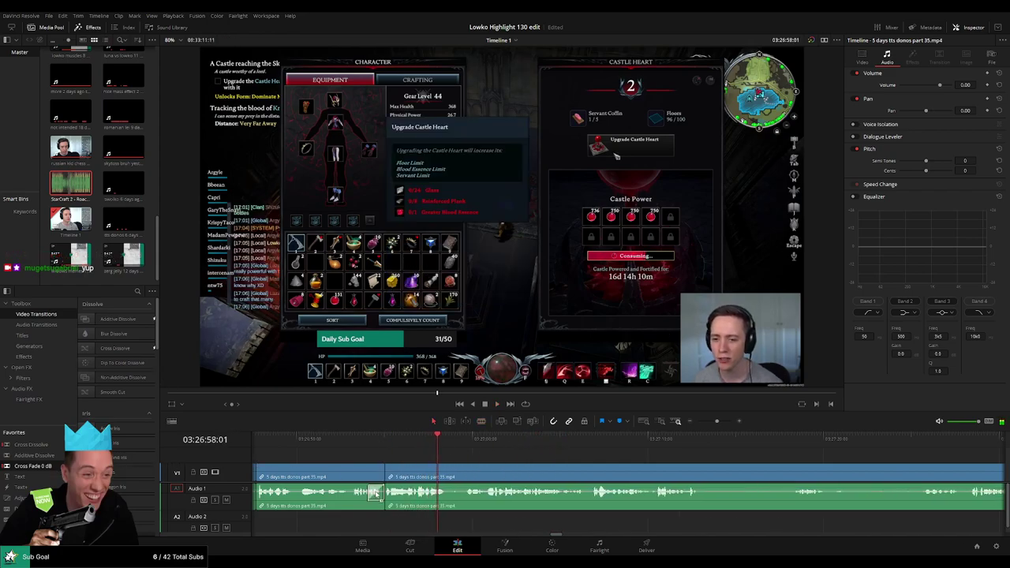
Step: Ripple-delete the quiet section from 03:27:13:02 to about 03:27:18 and add an audio cross fade at the cut
scroll(593, 471, "right", 2)
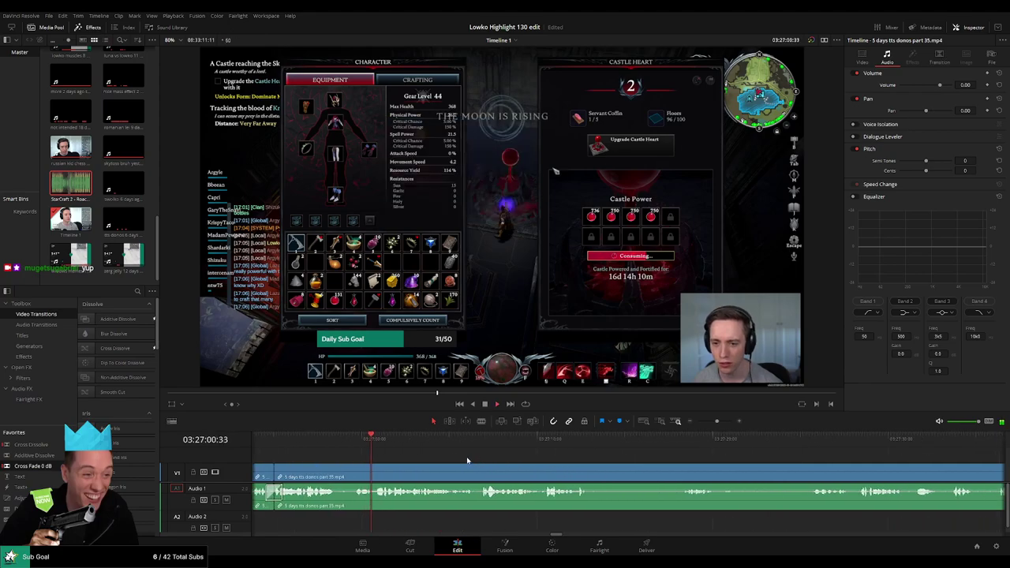
left_click_drag(401, 446, 474, 444)
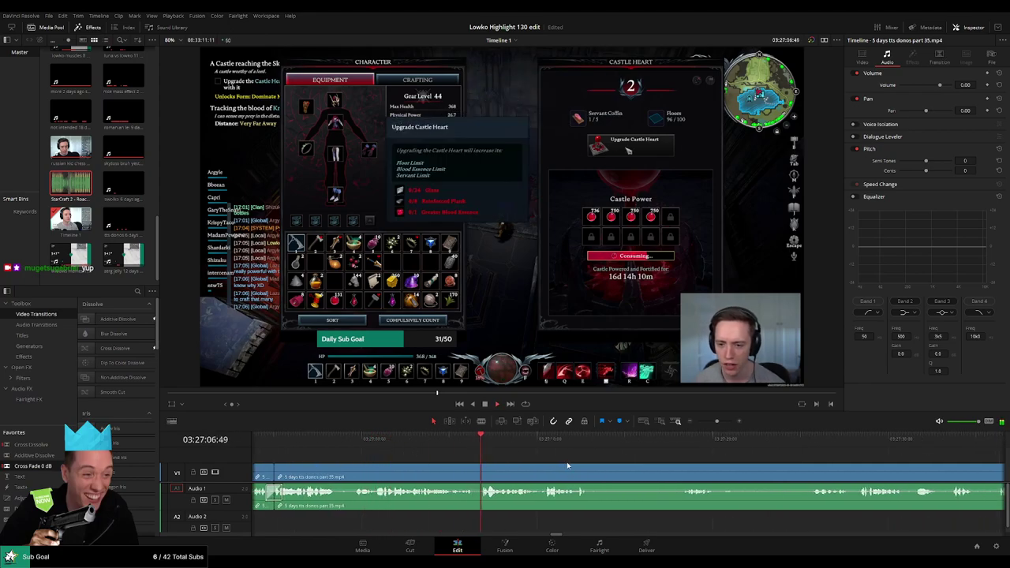
scroll(566, 465, "right", 3)
scroll(456, 468, "right", 2)
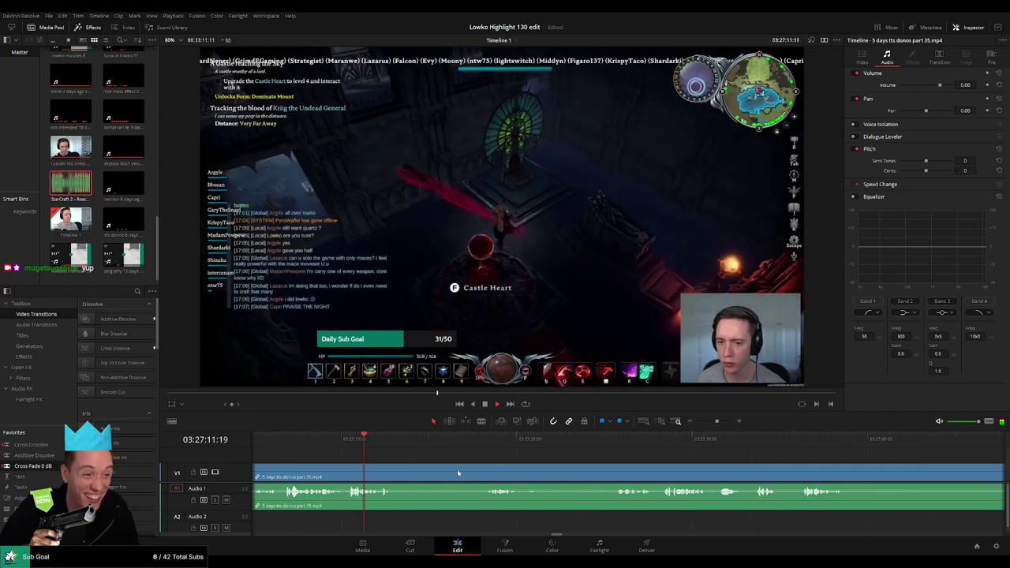
key("b")
left_click(394, 472)
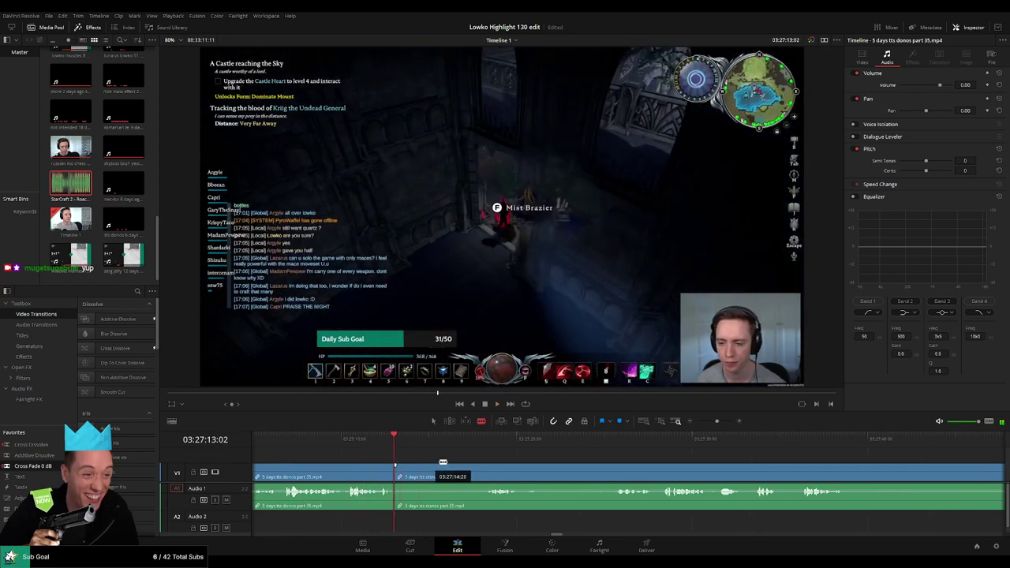
left_click(489, 444)
left_click(487, 471)
key("a")
left_click(467, 473)
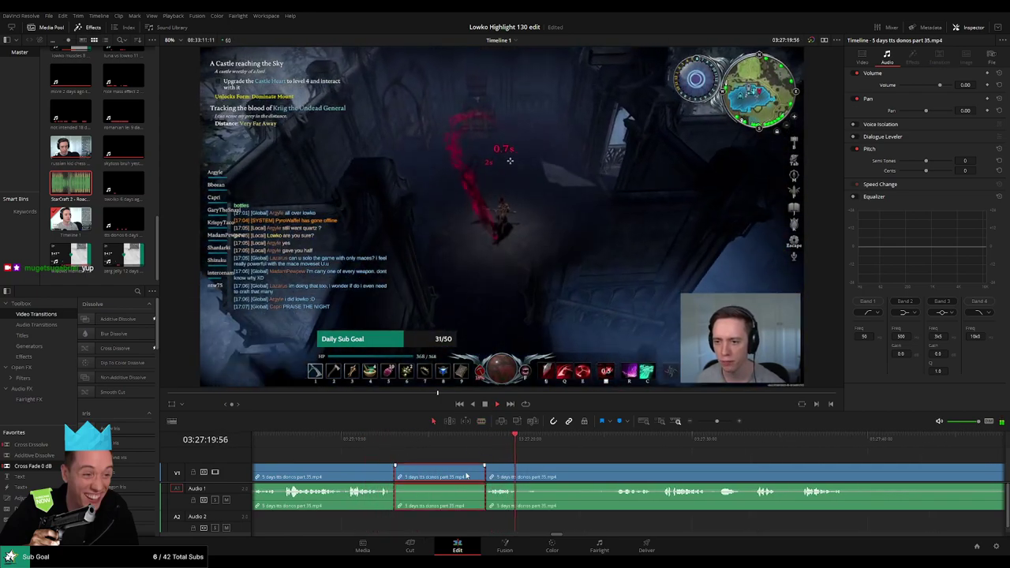
key("Delete")
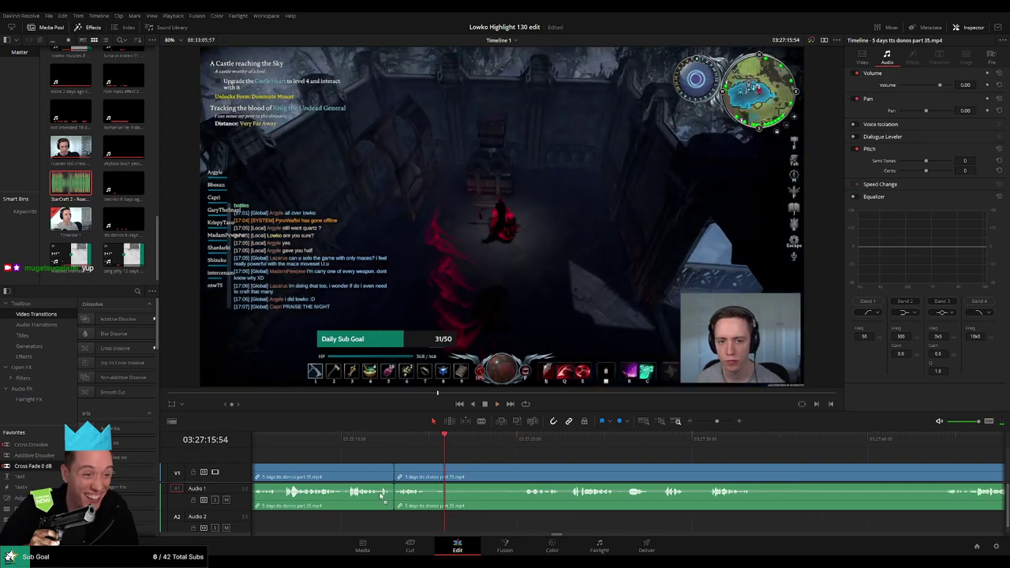
Step: Ripple-delete the silent section from about 03:27:15 to 03:27:20 and add an audio cross fade at the cut
left_click(529, 440)
left_click(573, 440)
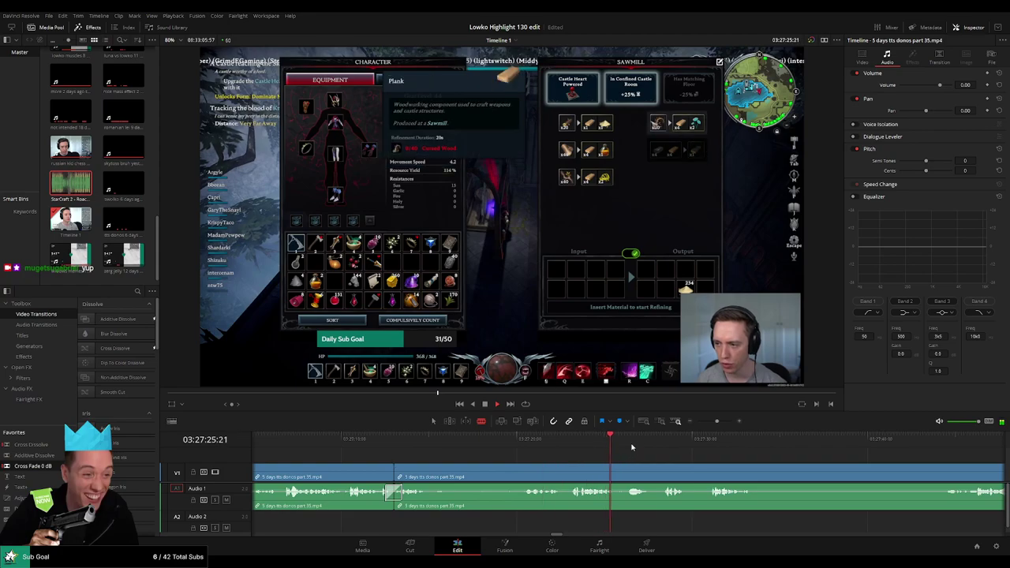
scroll(704, 469, "right", 2)
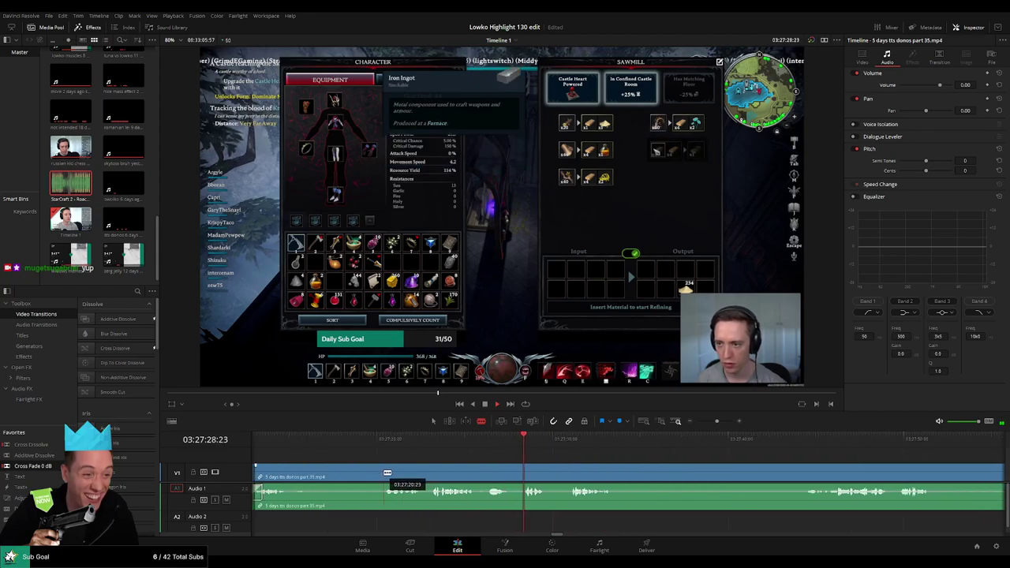
left_click(385, 473)
key("a")
left_click(350, 475)
left_click(294, 473)
key("a")
left_click(349, 474)
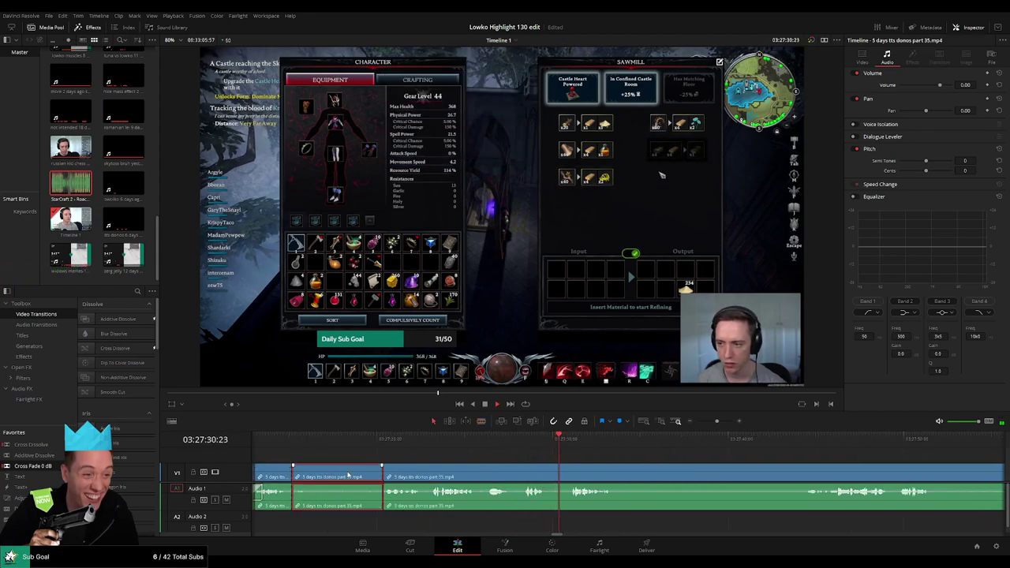
key("Delete")
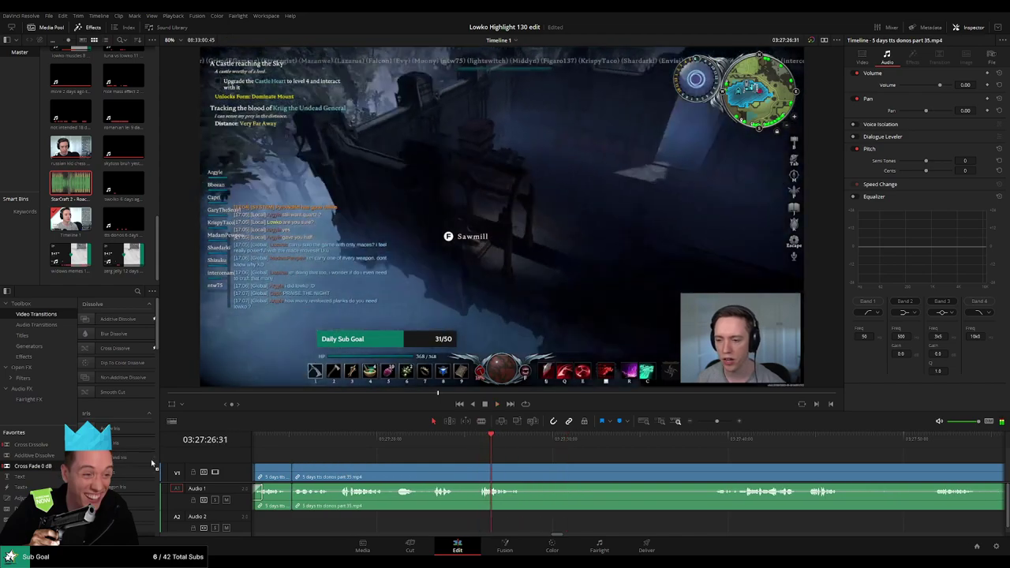
Step: Ripple-delete the section from about 03:27:20 to 03:27:23 and add an audio cross fade at the cut
left_click(389, 439)
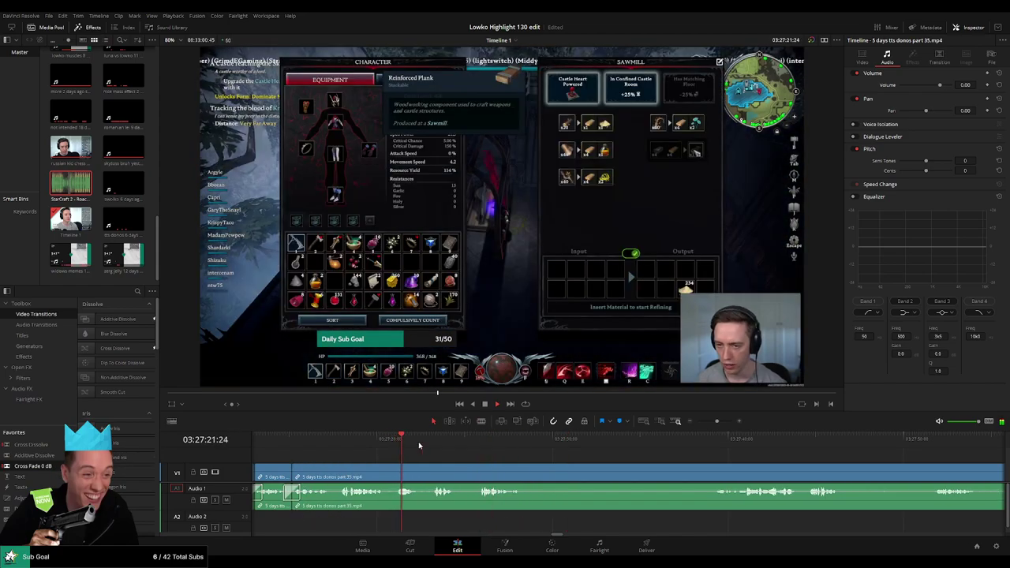
left_click(436, 439)
key("b")
left_click(385, 467)
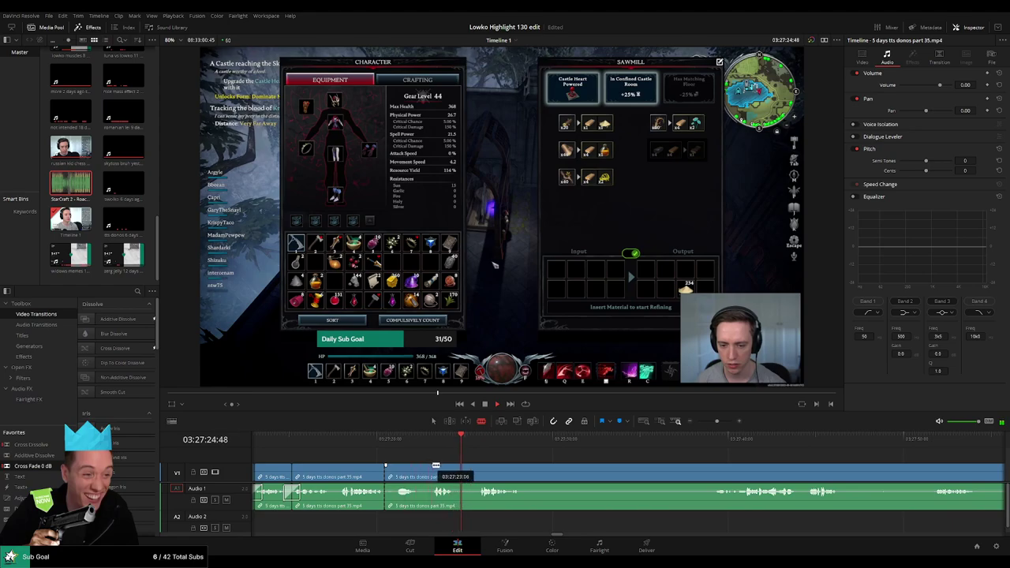
left_click(434, 466)
key("a")
left_click(420, 471)
key("Delete")
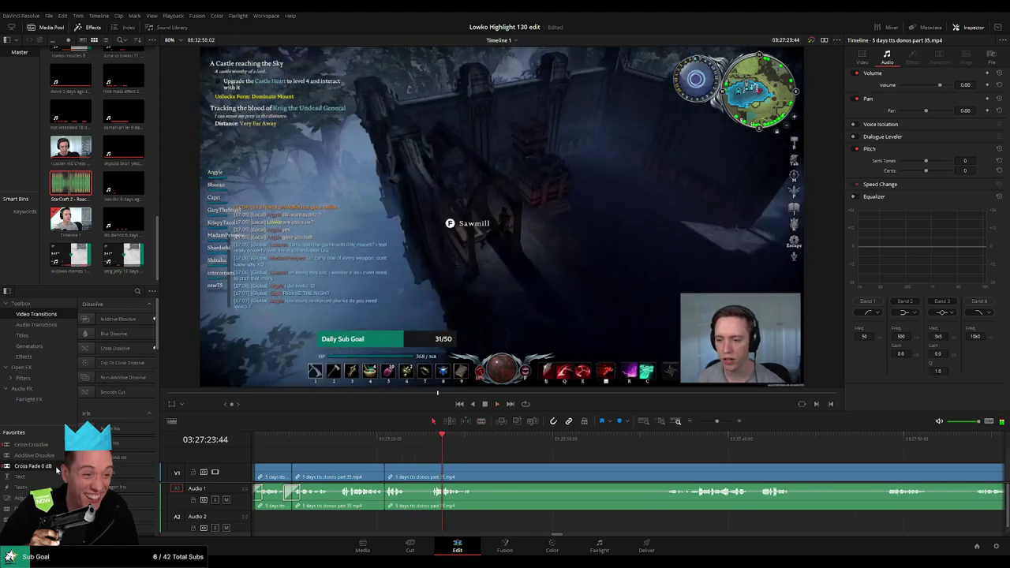
left_click_drag(389, 505, 388, 503)
Step: Ripple-delete the long section from about 03:27:25:30 to 03:28:01:30 and add an audio cross fade at the cut
scroll(505, 469, "right", 2)
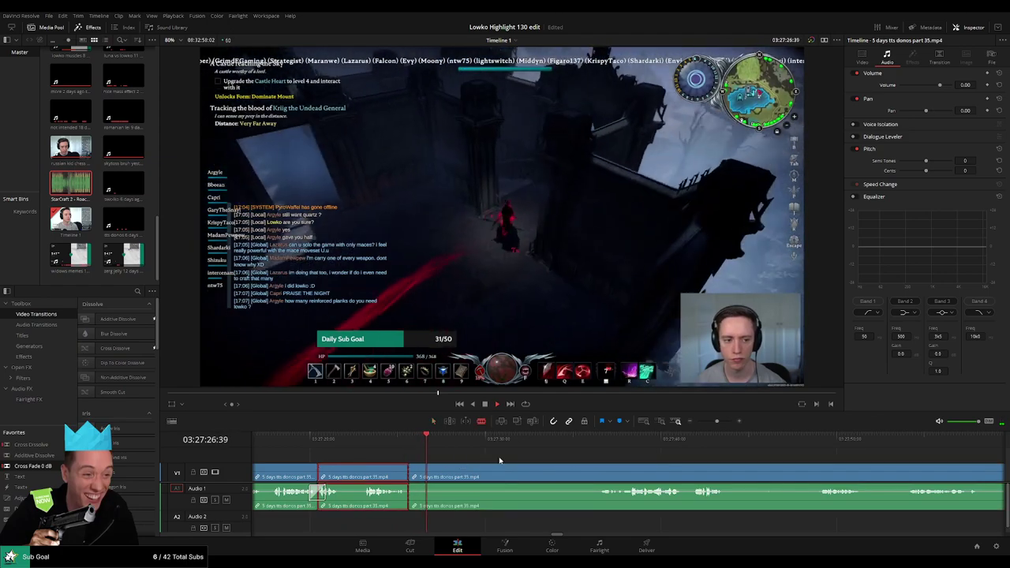
left_click(596, 440)
scroll(671, 456, "right", 3)
left_click(720, 442)
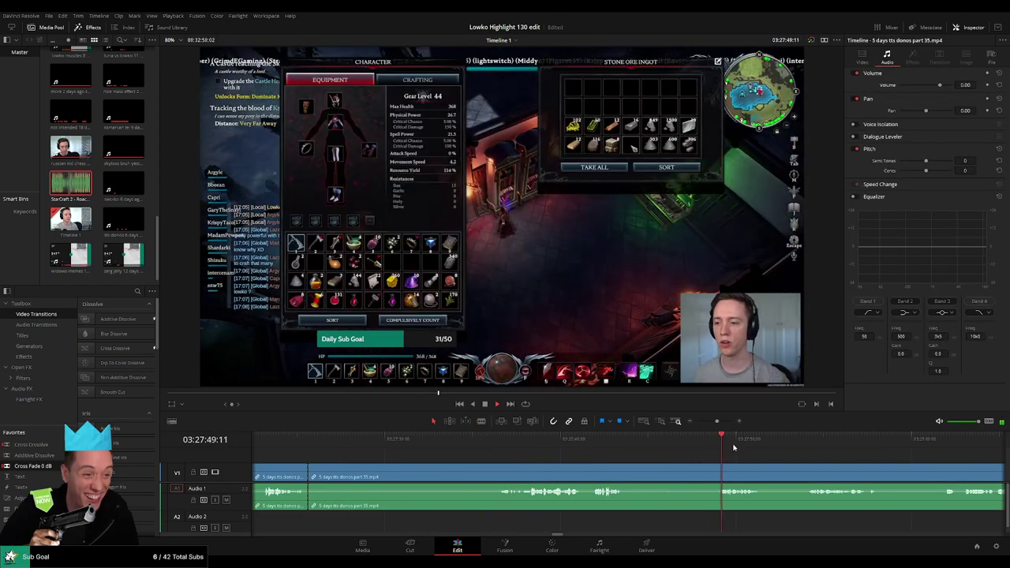
scroll(655, 451, "right", 7)
left_click(690, 455)
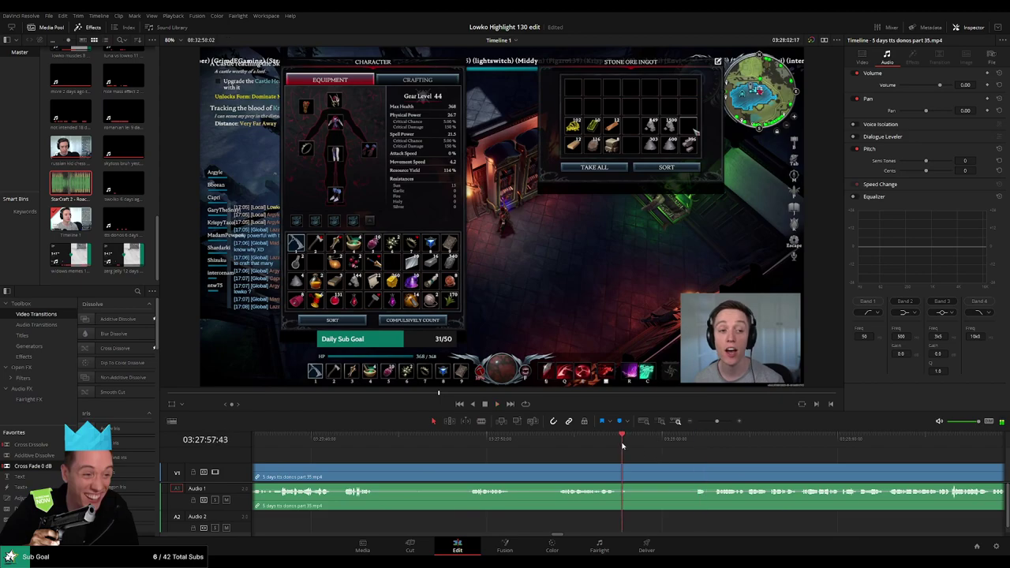
key("b")
left_click(585, 443)
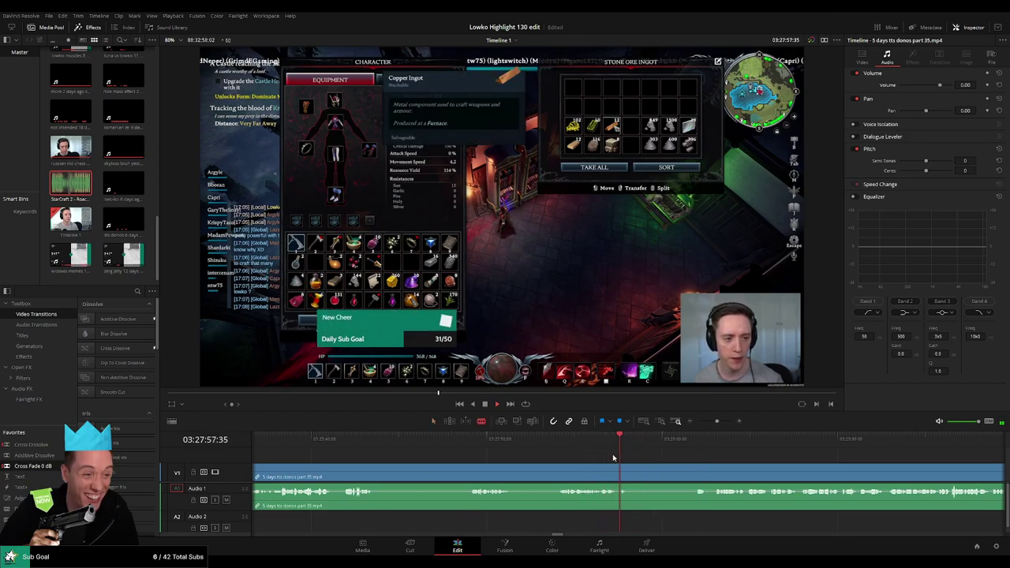
left_click(680, 443)
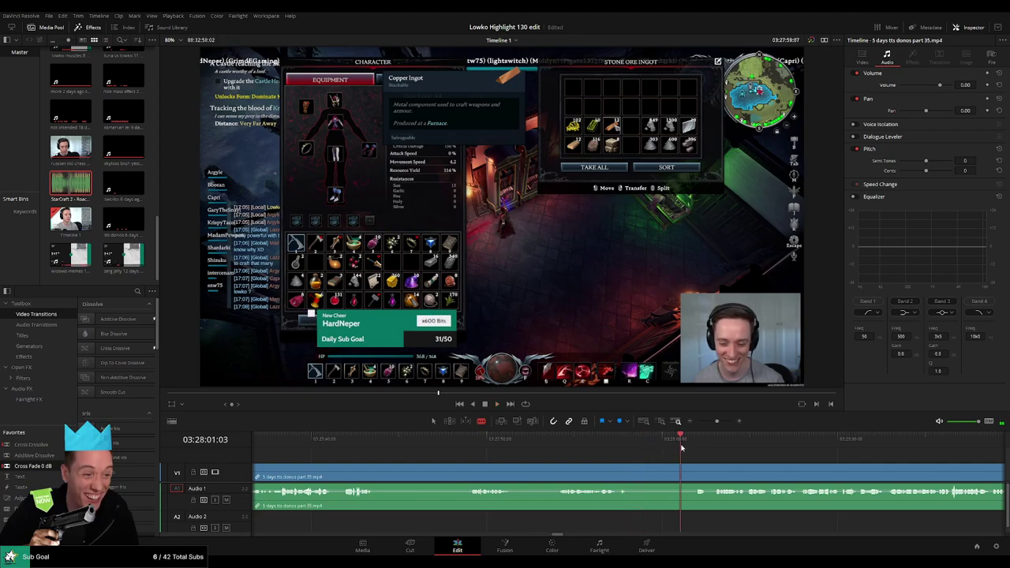
key("space")
left_click(687, 468)
key("a")
left_click(644, 476)
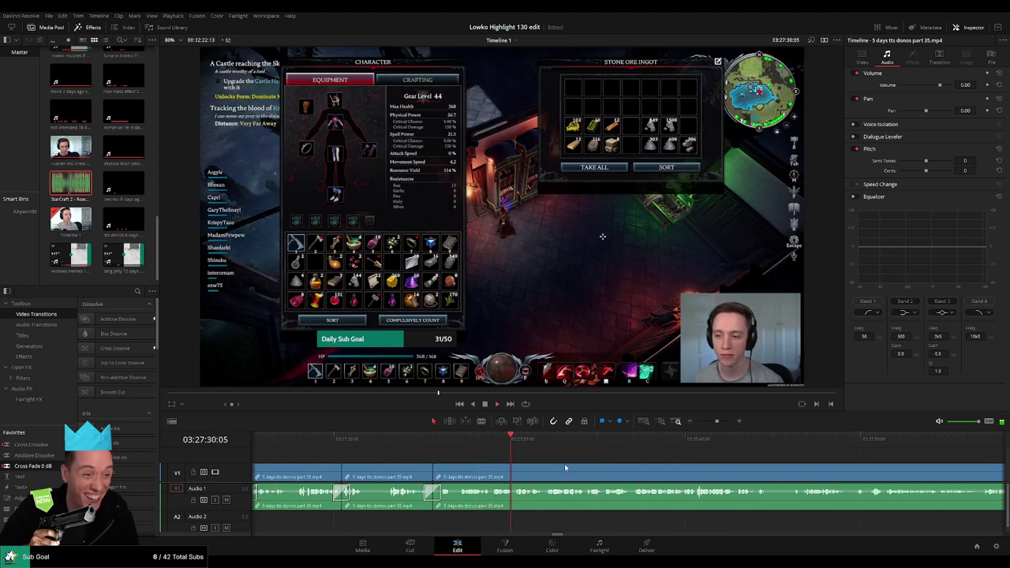
Step: Ripple-delete the section from about 03:28:02 to 03:28:04 and add an audio cross fade at the cut
left_click_drag(633, 474, 511, 480)
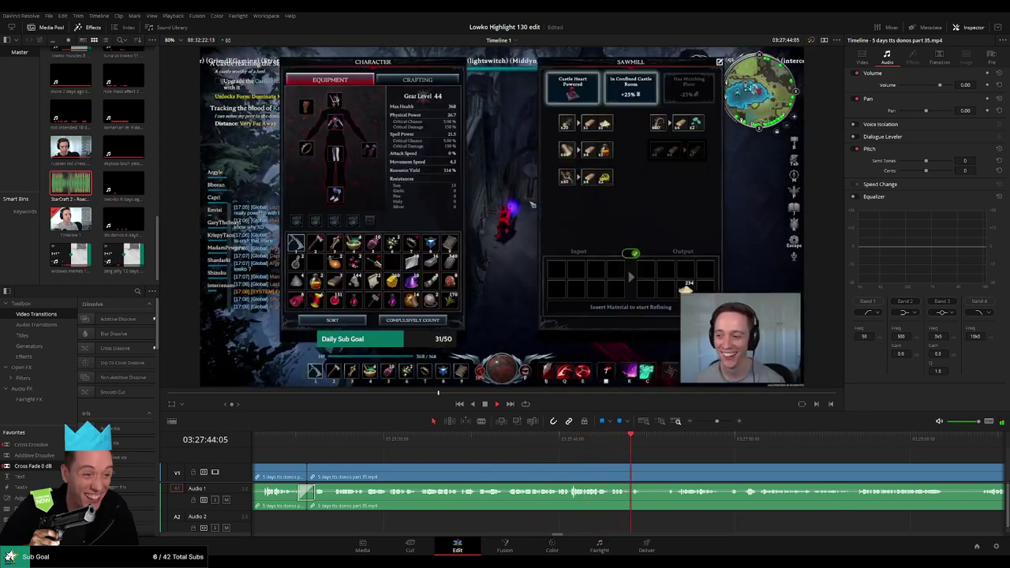
scroll(538, 452, "right", 3)
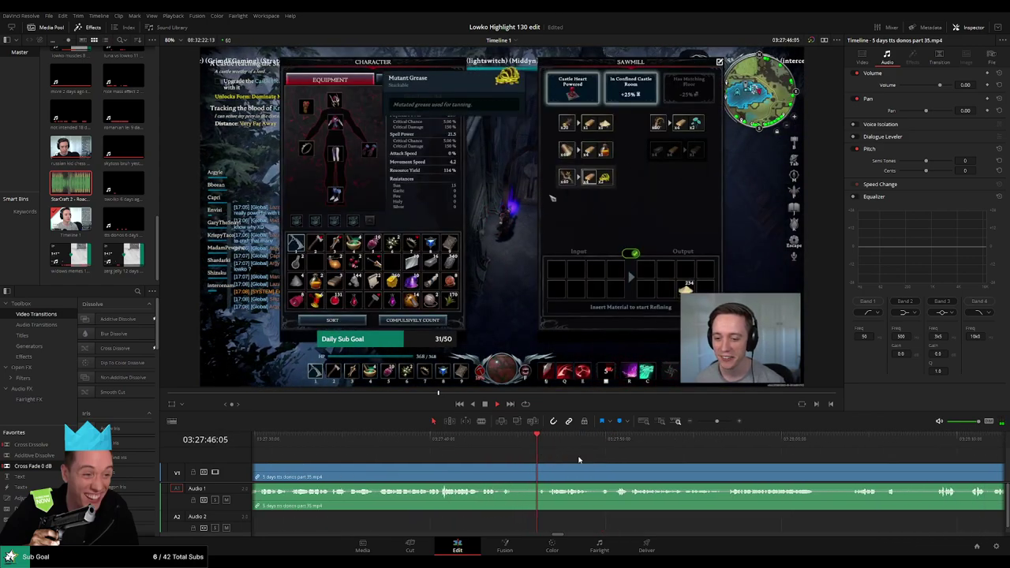
scroll(536, 456, "right", 2)
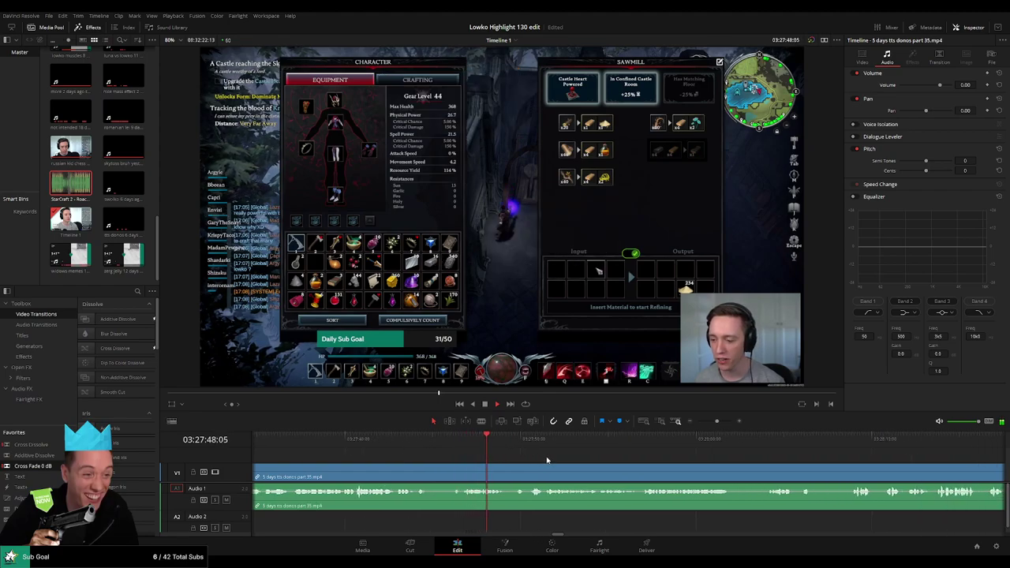
scroll(529, 454, "right", 2)
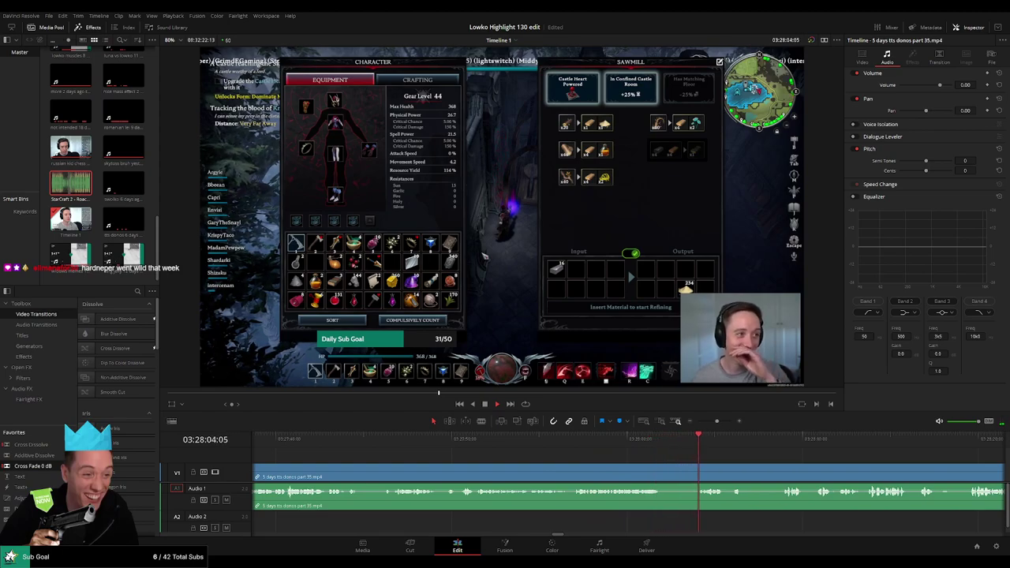
key("b")
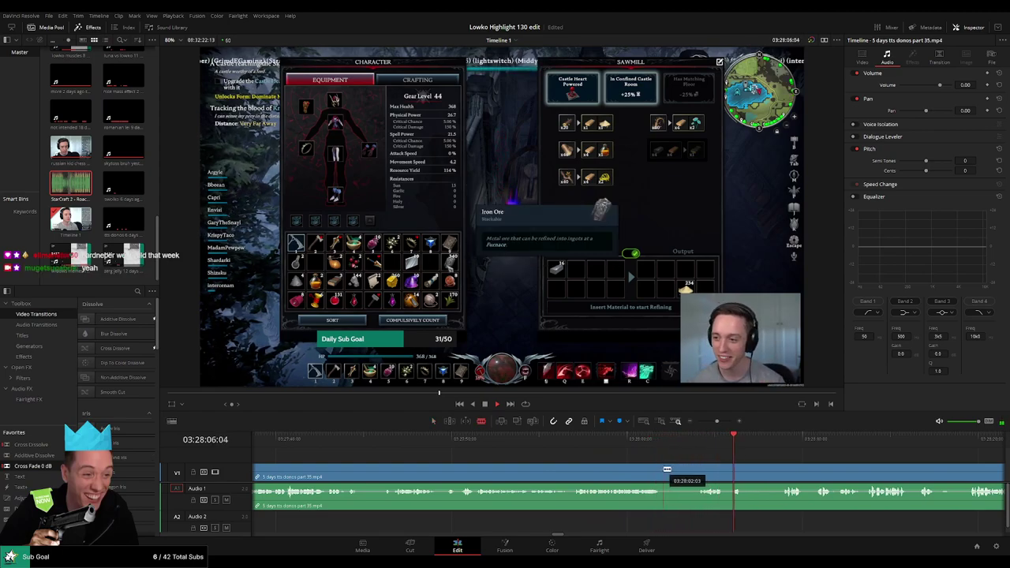
left_click(665, 473)
key("Delete")
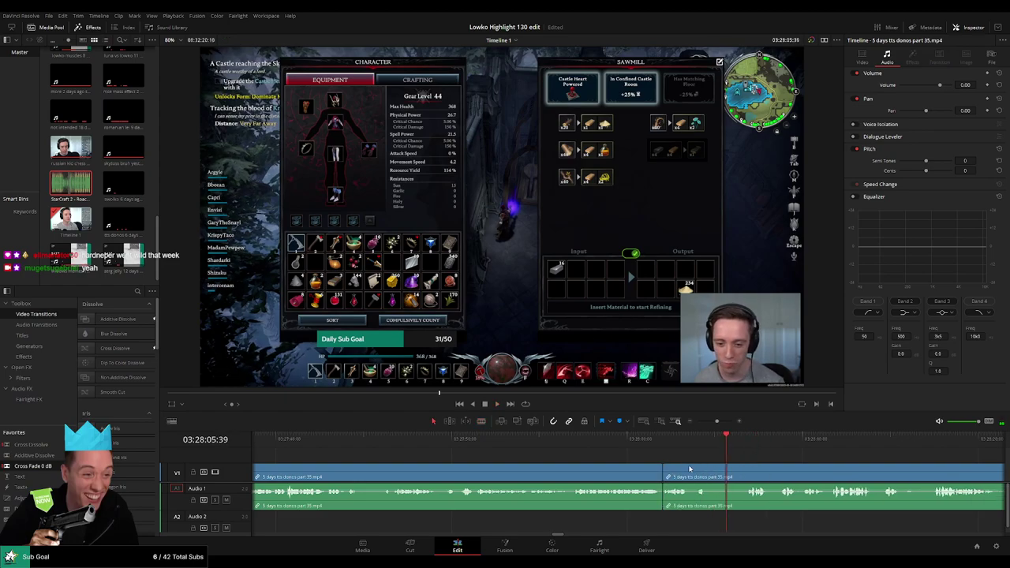
Step: Ripple-delete the quiet section from about 03:28:04:40 to 03:28:06:50 and add an audio cross fade at the cut
scroll(504, 463, "right", 5)
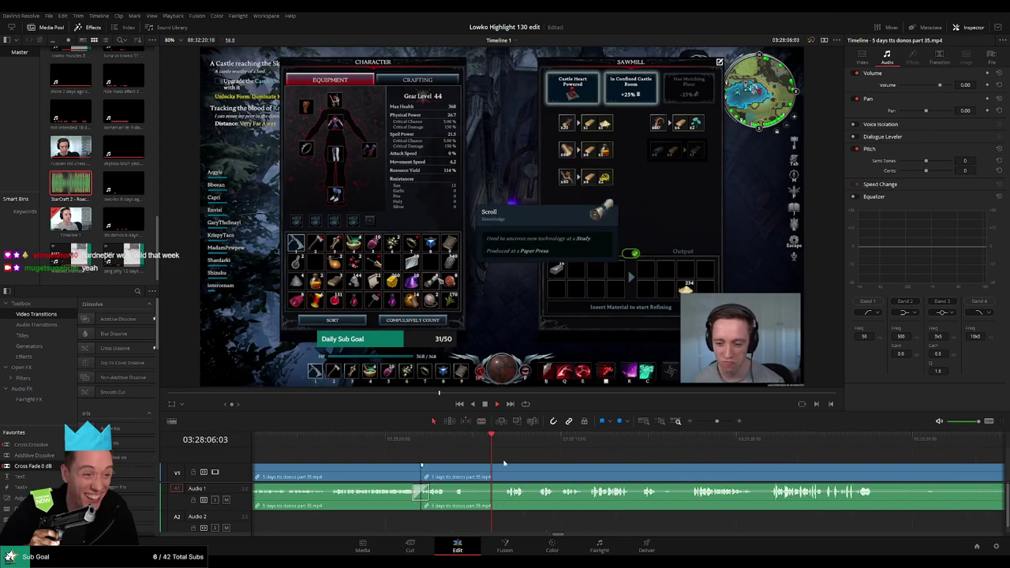
key("b")
left_click(431, 470)
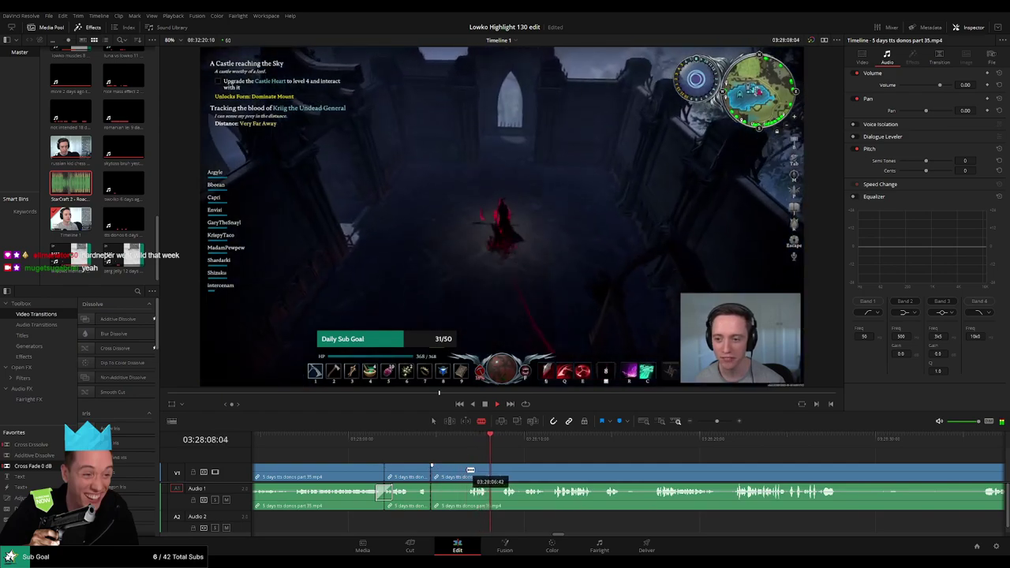
left_click(469, 471)
key("a")
left_click(457, 473)
key("Delete")
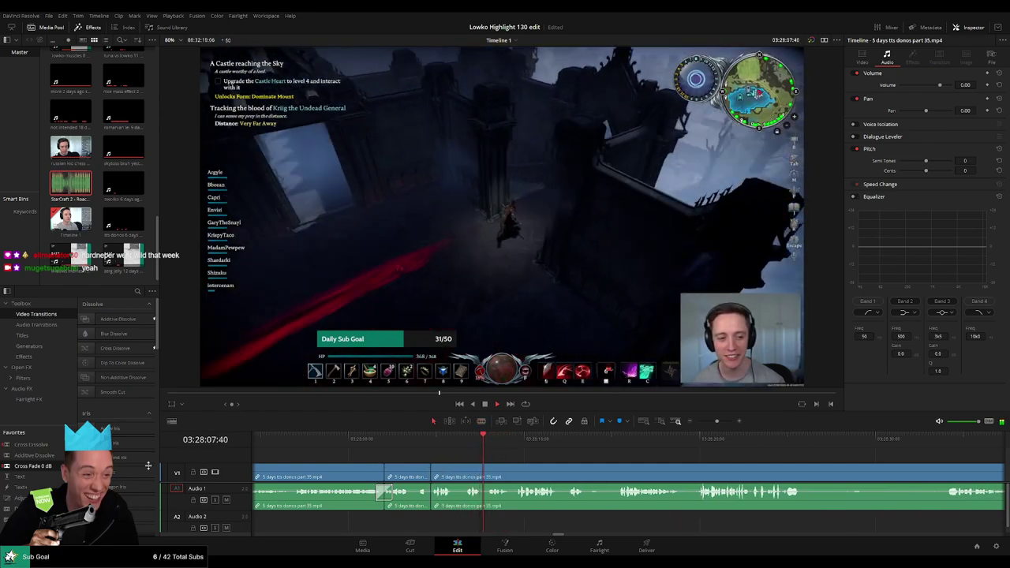
left_click_drag(423, 497, 431, 493)
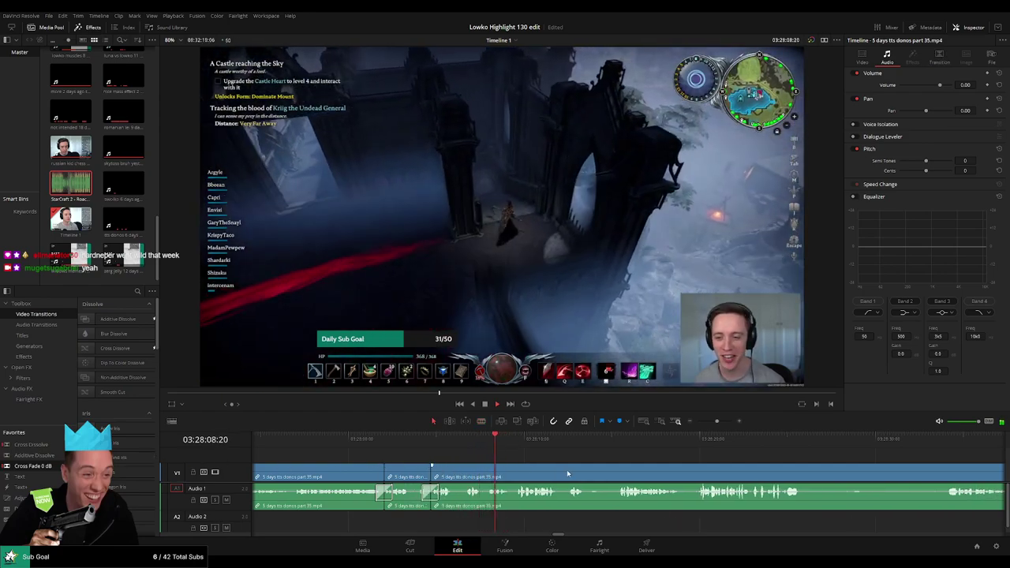
Step: Ripple-delete the quiet section from about 03:28:13:27 to 03:28:15:30 and add an audio cross fade at the cut
scroll(426, 461, "right", 2)
scroll(473, 462, "right", 1)
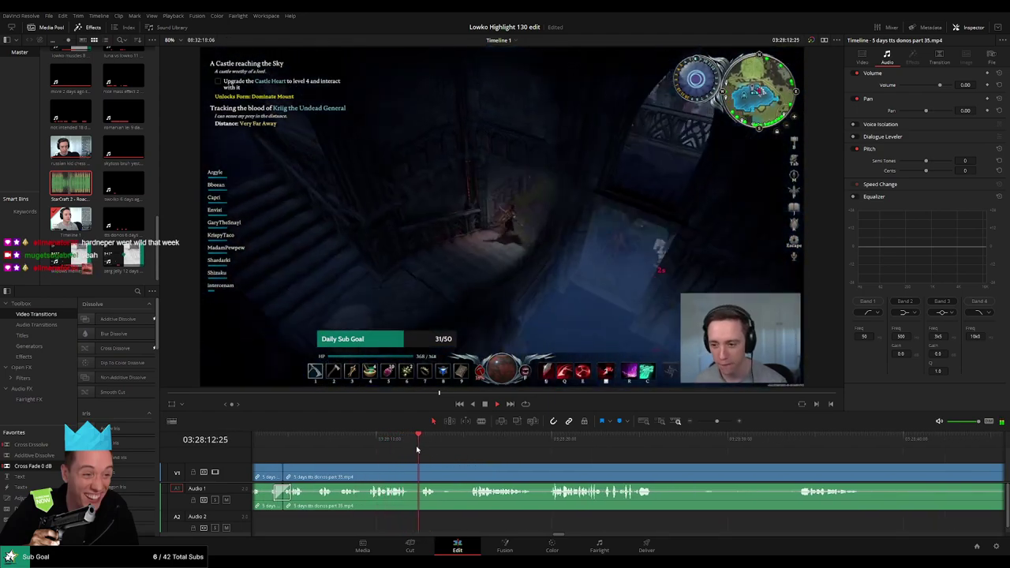
left_click(469, 449)
key("b")
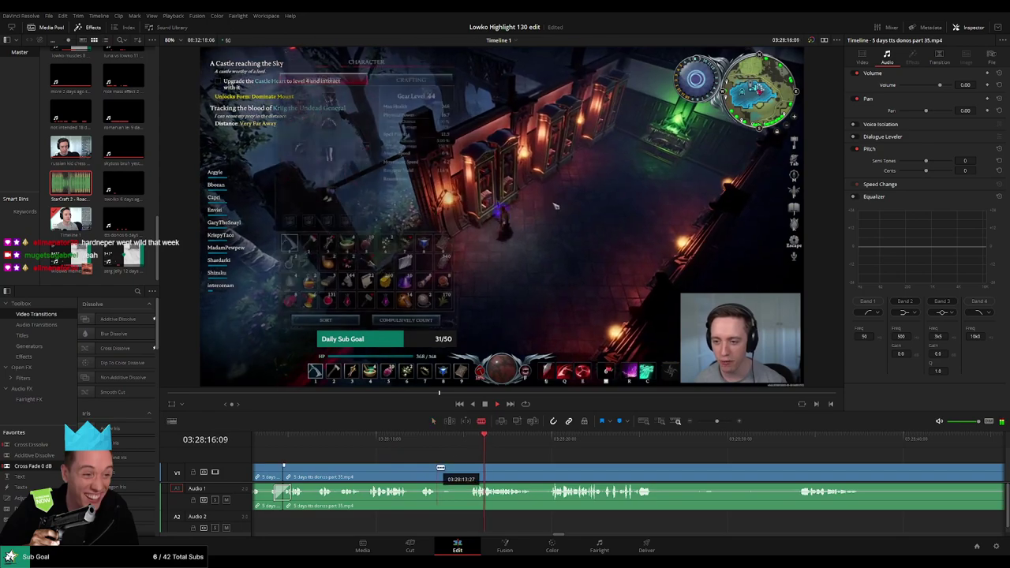
left_click(437, 468)
left_click(471, 466)
key("a")
left_click(460, 474)
key("Delete")
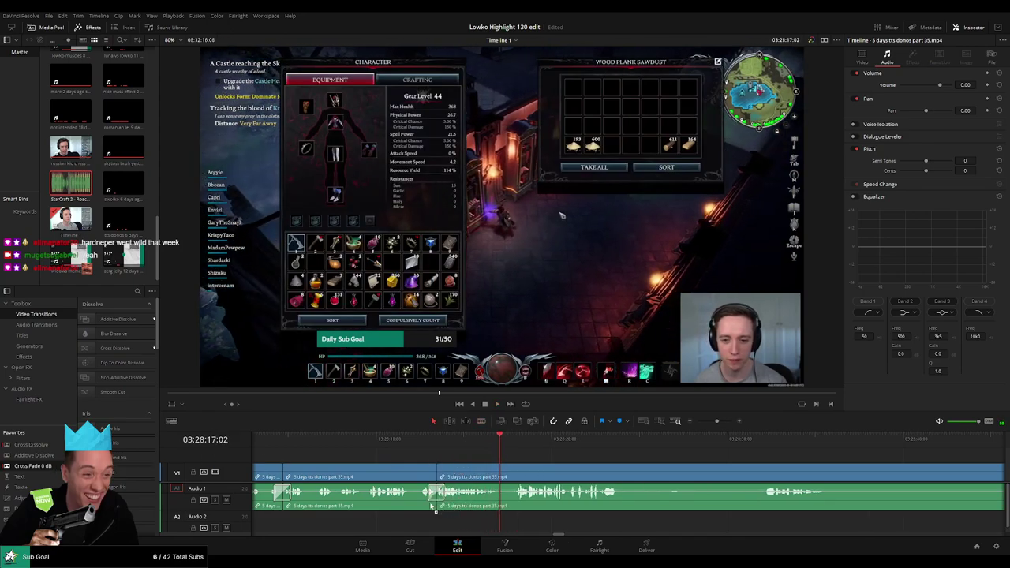
Step: Ripple-delete the short section from about 03:28:17 to 03:28:18 and add an audio cross fade at the cut
scroll(505, 457, "right", 2)
key("b")
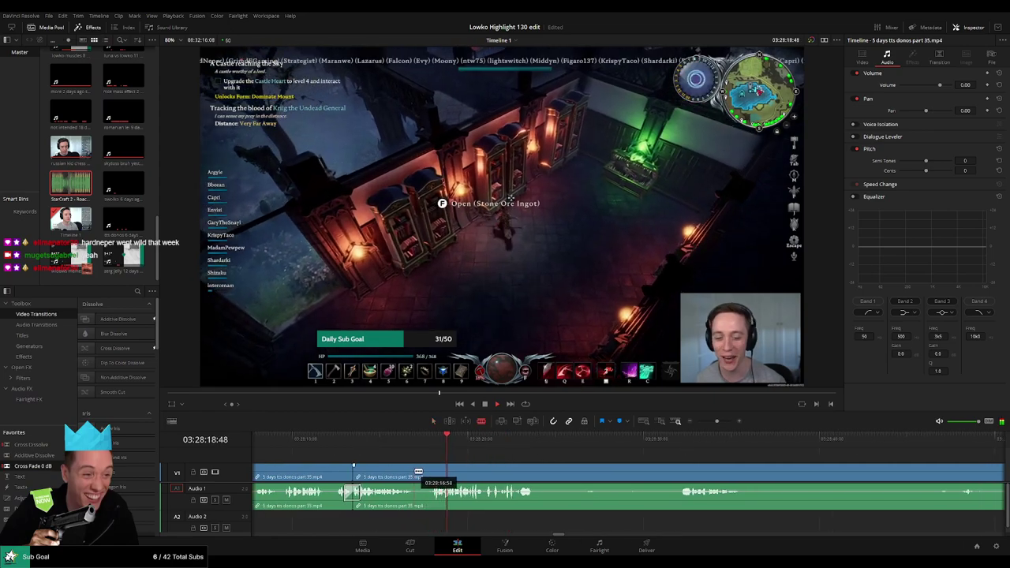
left_click(415, 469)
key("Delete")
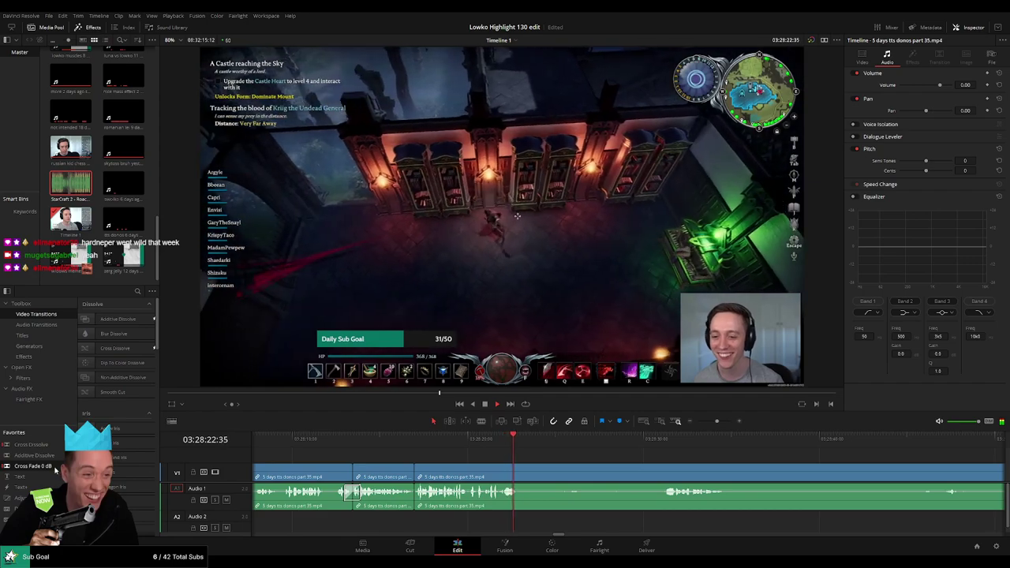
Step: Ripple-delete the long crafting section from about 03:28:23:06 to 03:30:31 and add an audio cross fade at the cut
key("b")
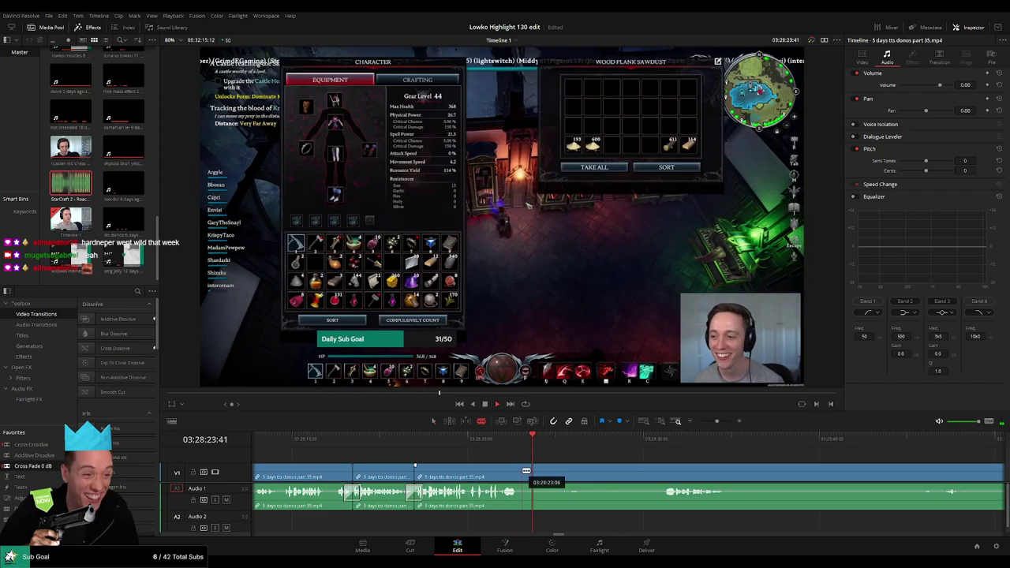
left_click(522, 471)
left_click(665, 438)
left_click_drag(717, 460, 599, 449)
left_click(591, 445)
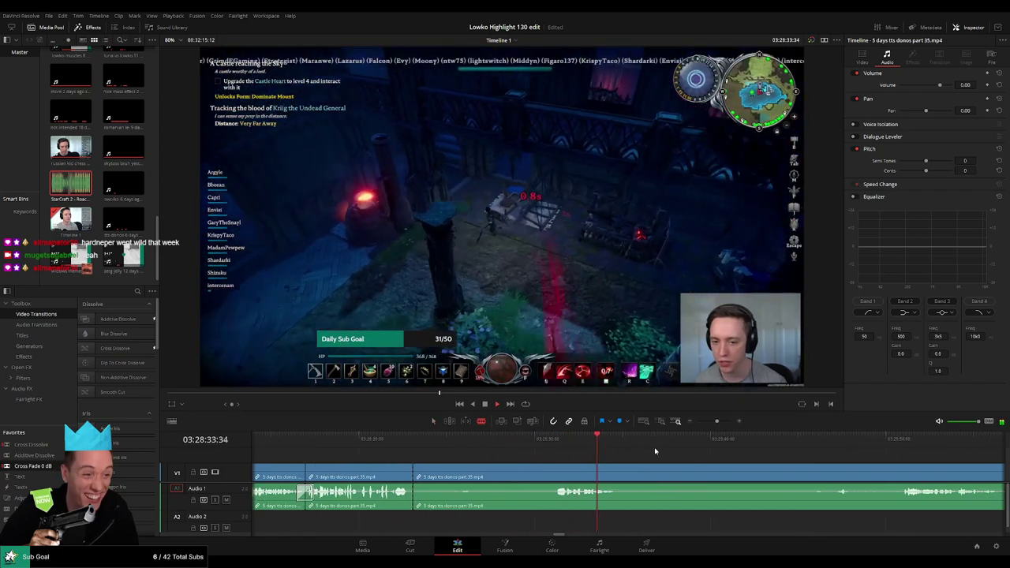
left_click(817, 445)
left_click_drag(856, 464, 584, 449)
left_click(624, 442)
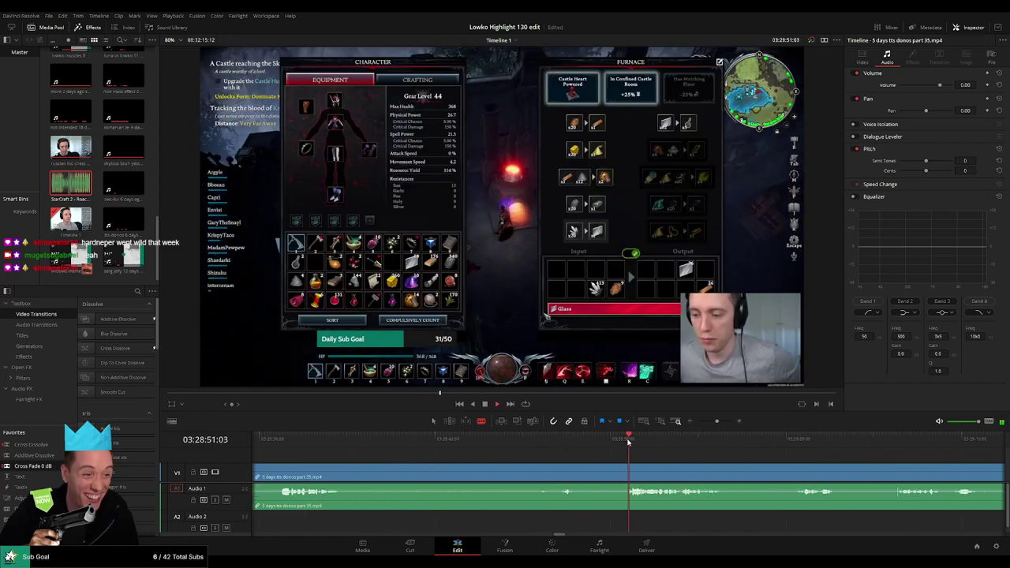
left_click(791, 442)
left_click(436, 438)
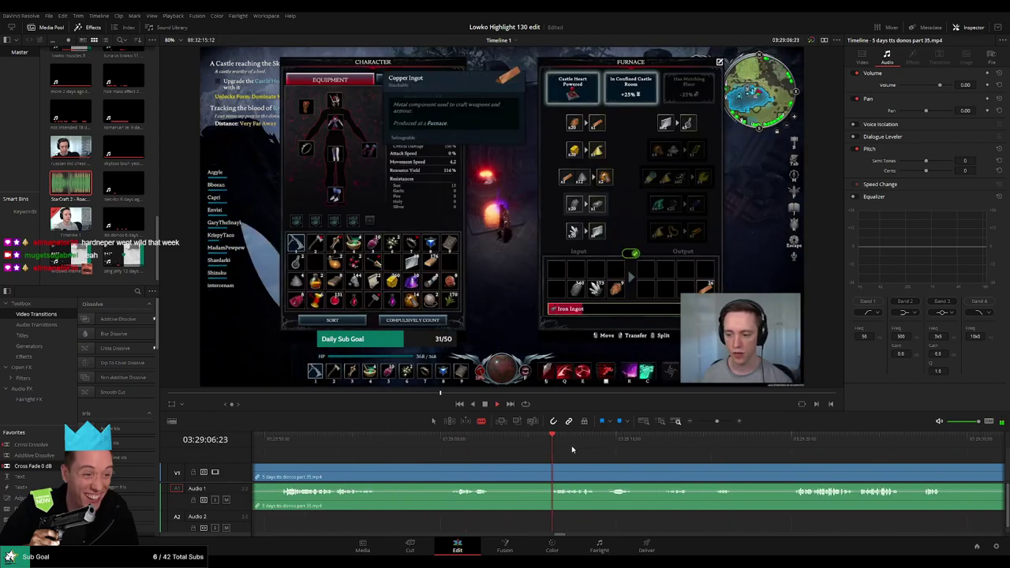
key("space")
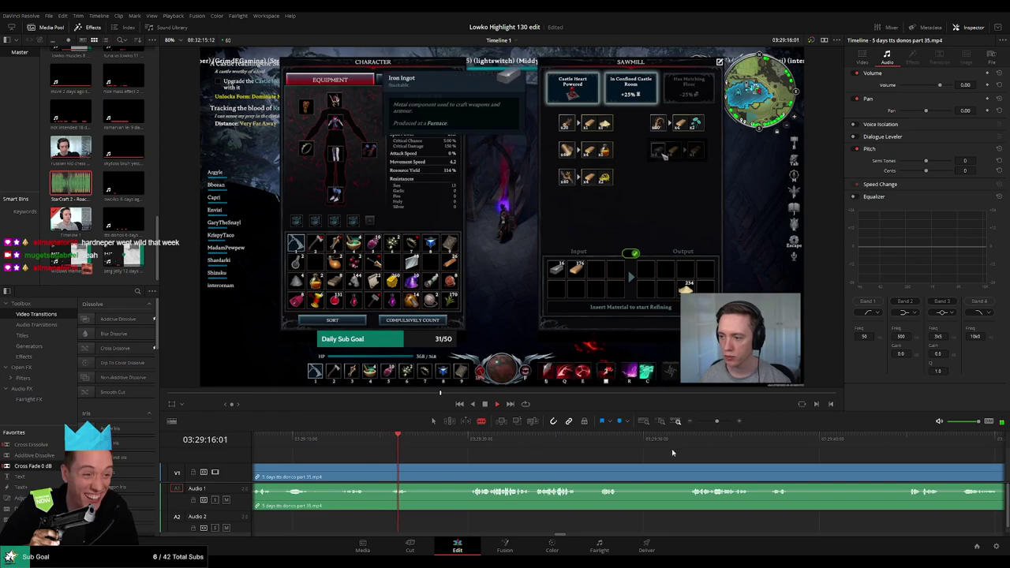
left_click(602, 442)
left_click(730, 442)
left_click(894, 442)
left_click_drag(838, 443, 474, 436)
left_click(707, 444)
left_click(913, 447)
left_click_drag(975, 464, 519, 454)
left_click(655, 450)
left_click(826, 449)
left_click(857, 452)
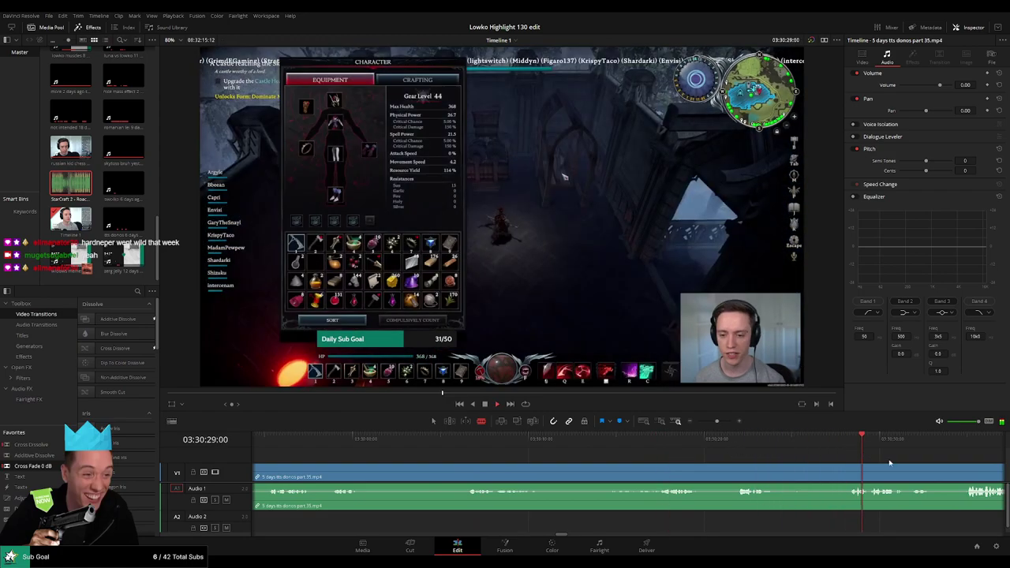
left_click_drag(971, 464, 616, 461)
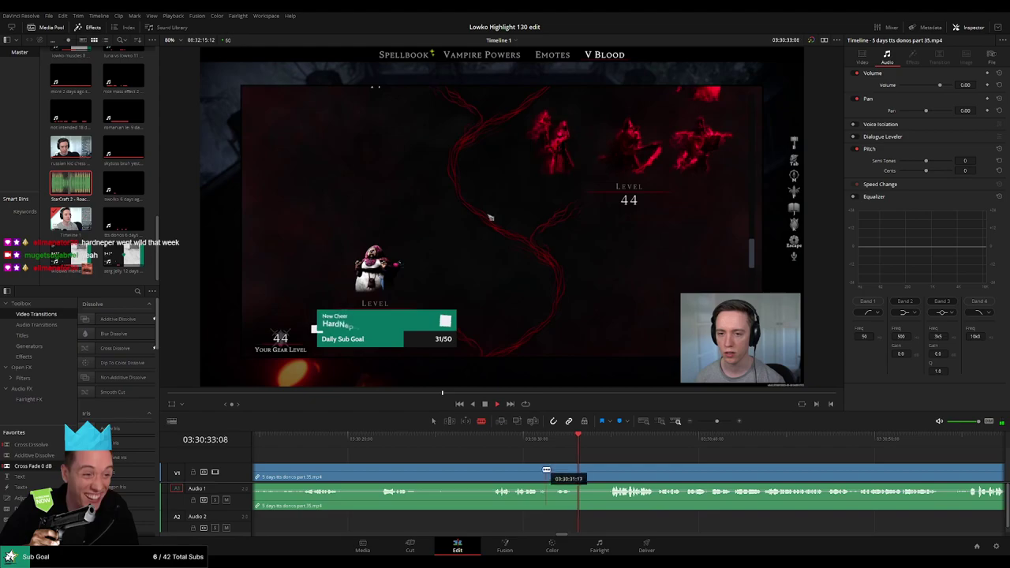
left_click(538, 476)
key("a")
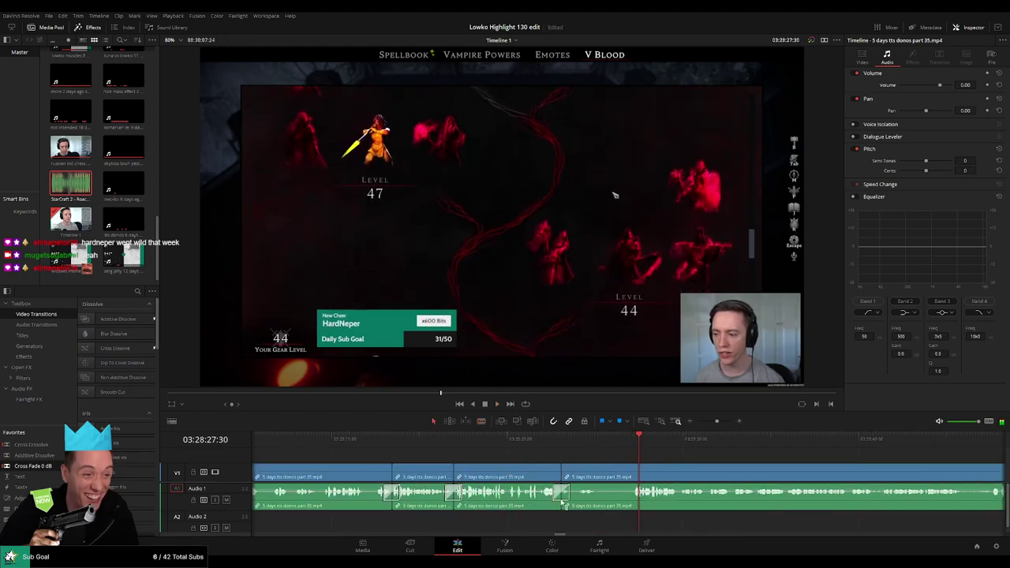
Step: Ripple-delete the quiet section from about 03:28:25:15 to 03:28:27 and add an audio cross fade at the cut
key("space")
key("b")
left_click(600, 471)
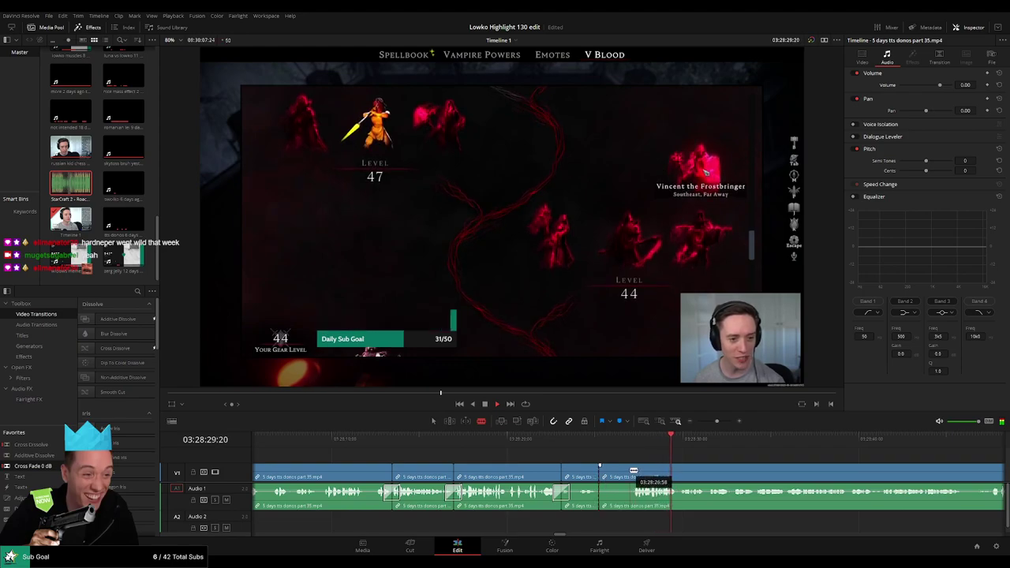
key("Delete")
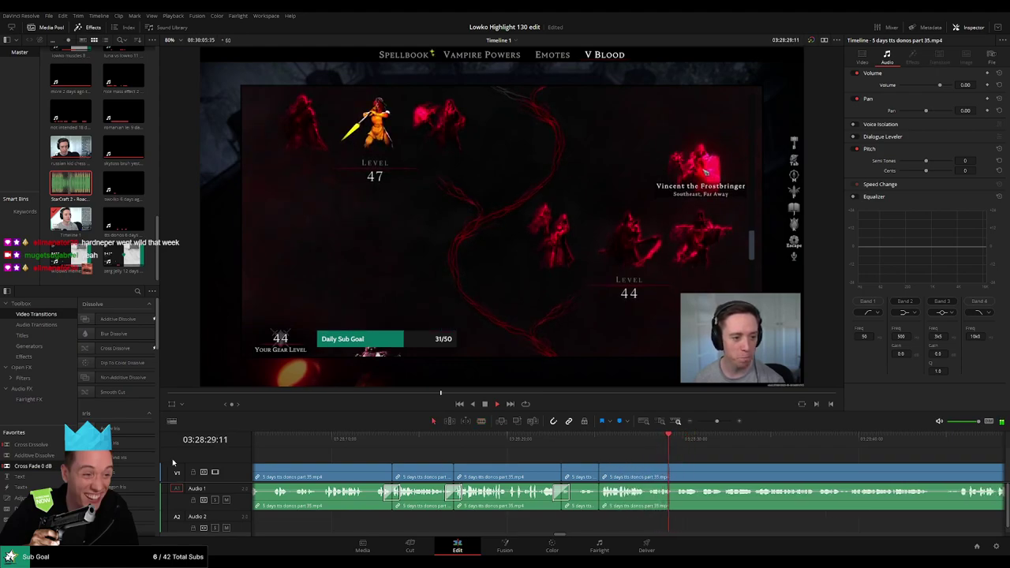
Step: Ripple-delete the short section from about 03:28:44:20 to 03:28:45:45 and add an audio cross fade at the cut
left_click_drag(778, 470, 558, 463)
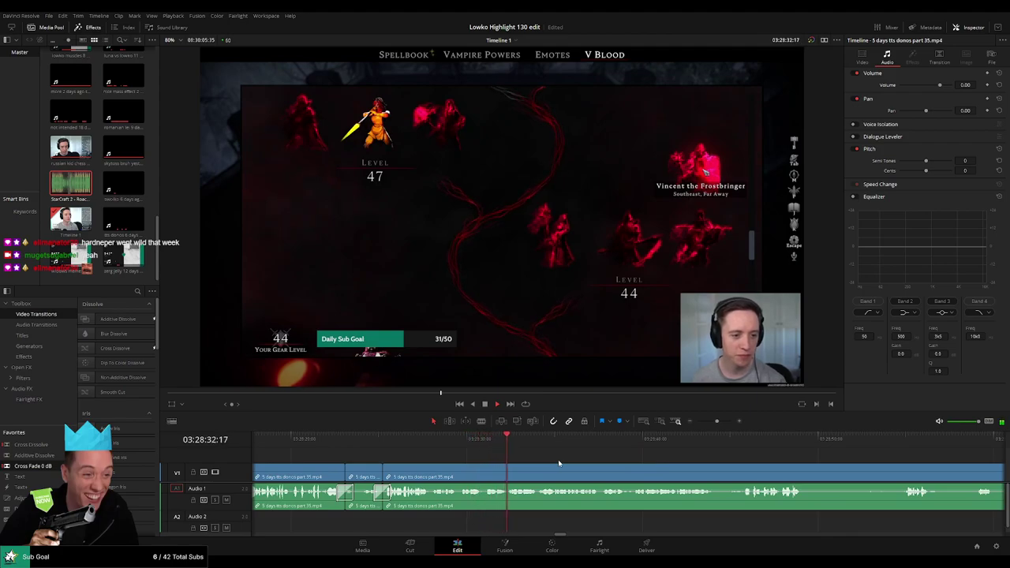
scroll(600, 466, "right", 1)
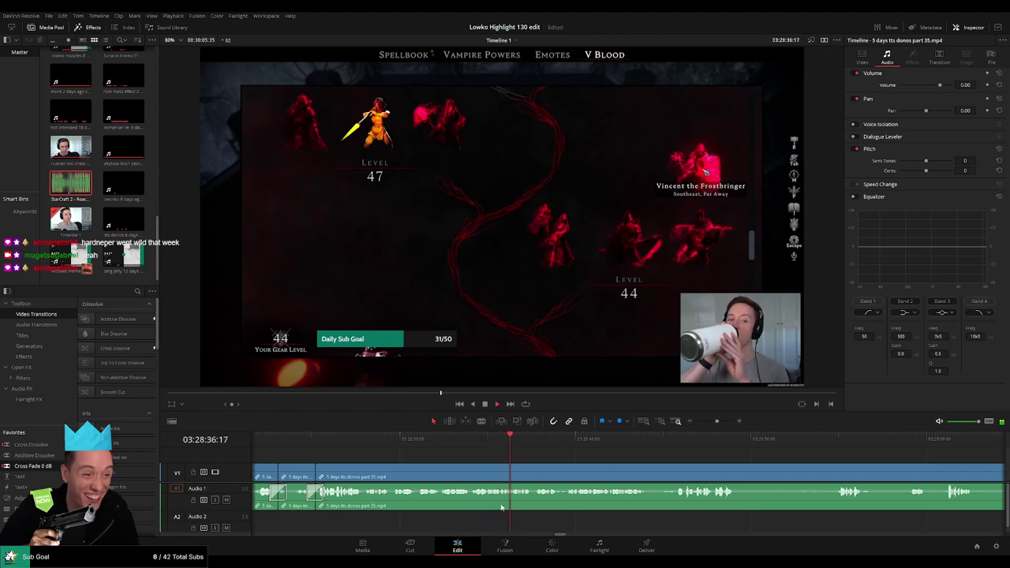
scroll(478, 453, "right", 1)
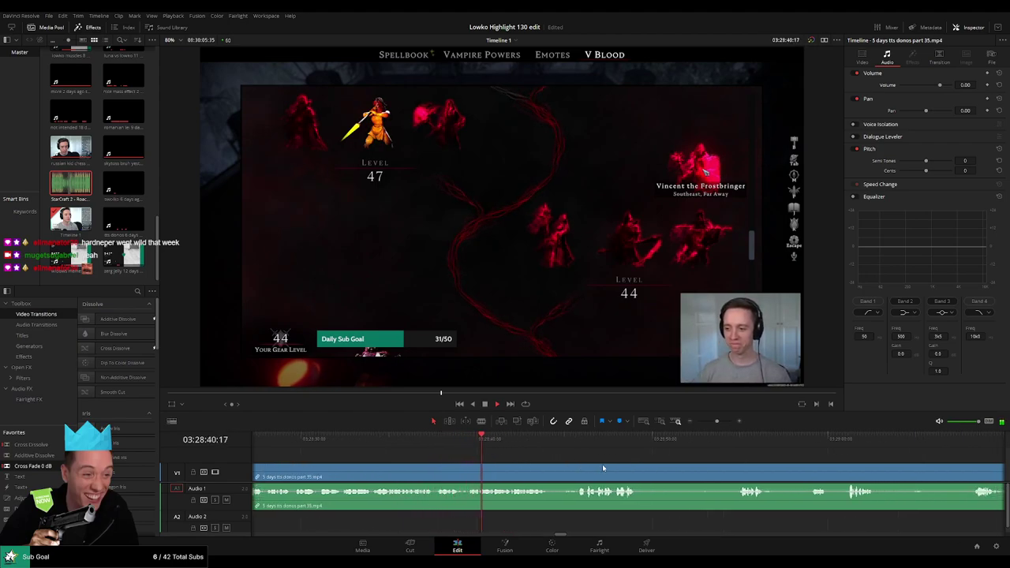
left_click_drag(602, 468, 515, 466)
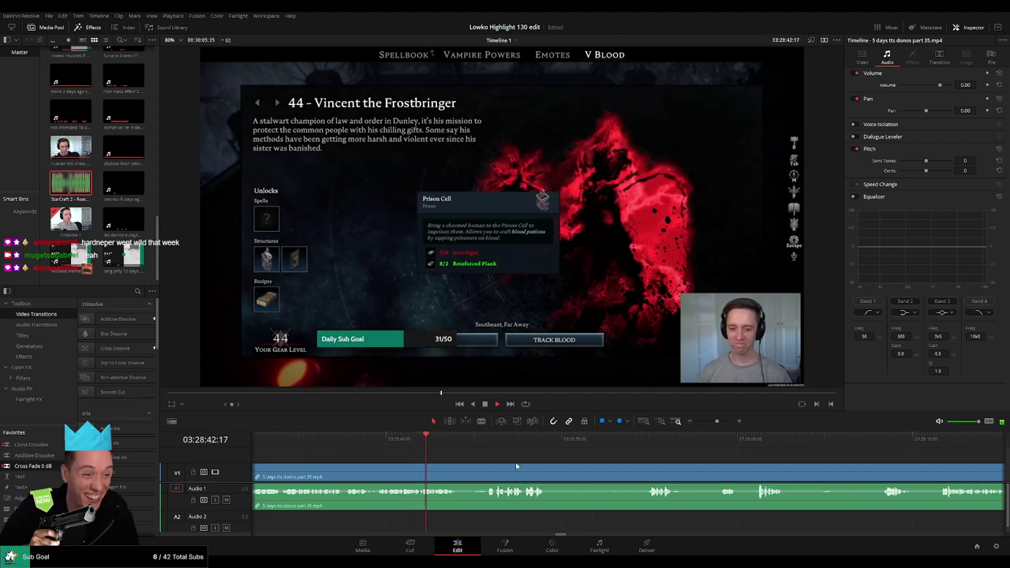
left_click(476, 446)
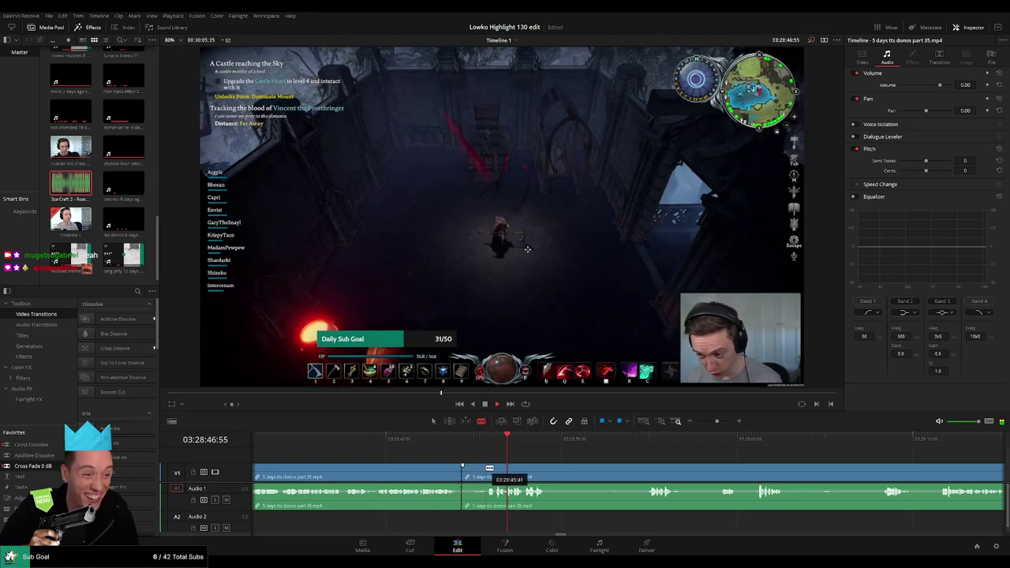
left_click(465, 473)
key("a")
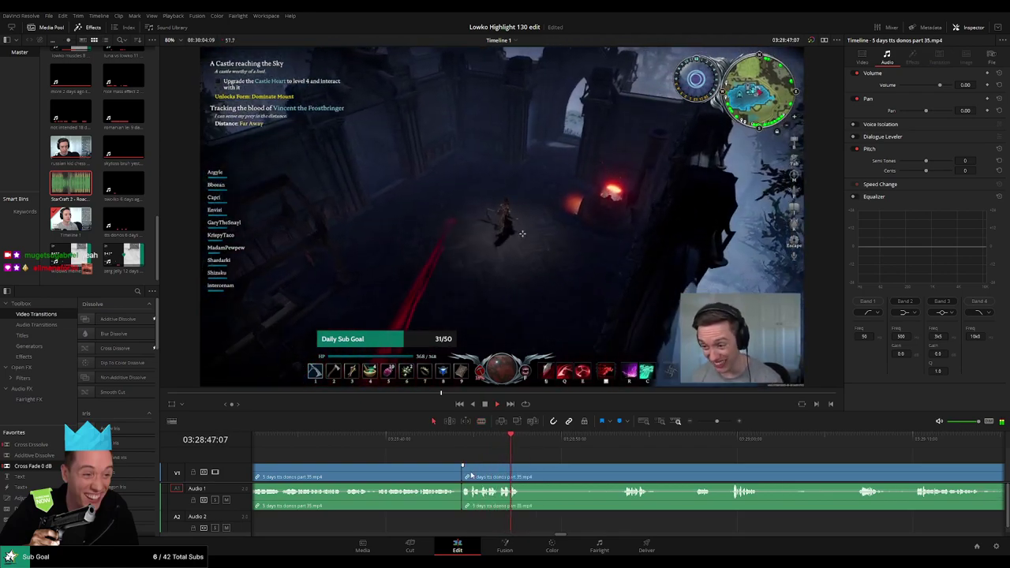
left_click(463, 474)
key("Delete")
left_click_drag(465, 507, 466, 507)
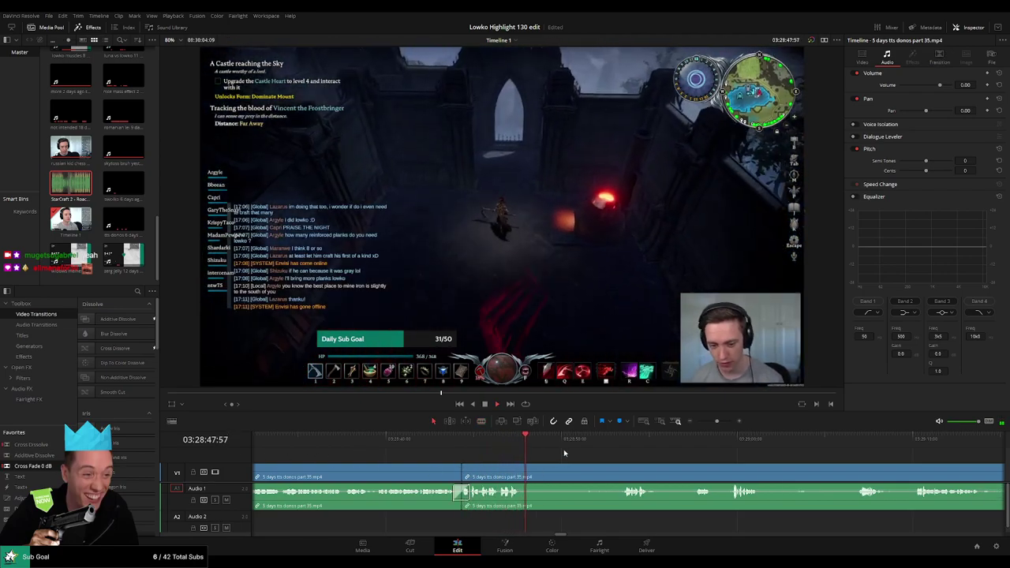
Step: Ripple-delete the silent section from about 03:28:48 to 03:28:53:30 and add an audio cross fade at the cut
left_click(624, 442)
key("b")
left_click(524, 468)
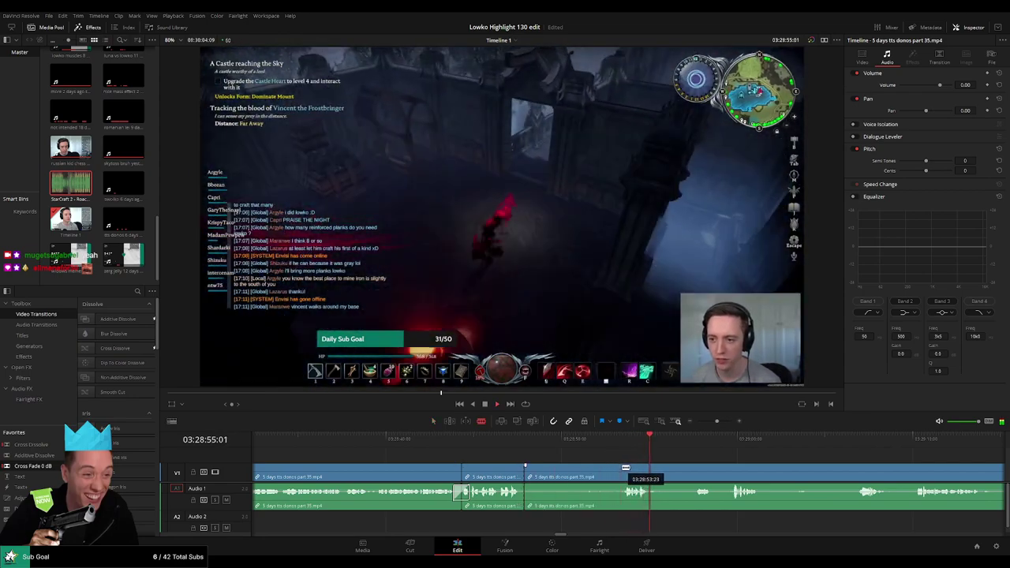
left_click(623, 466)
key("a")
left_click(595, 473)
key("Delete")
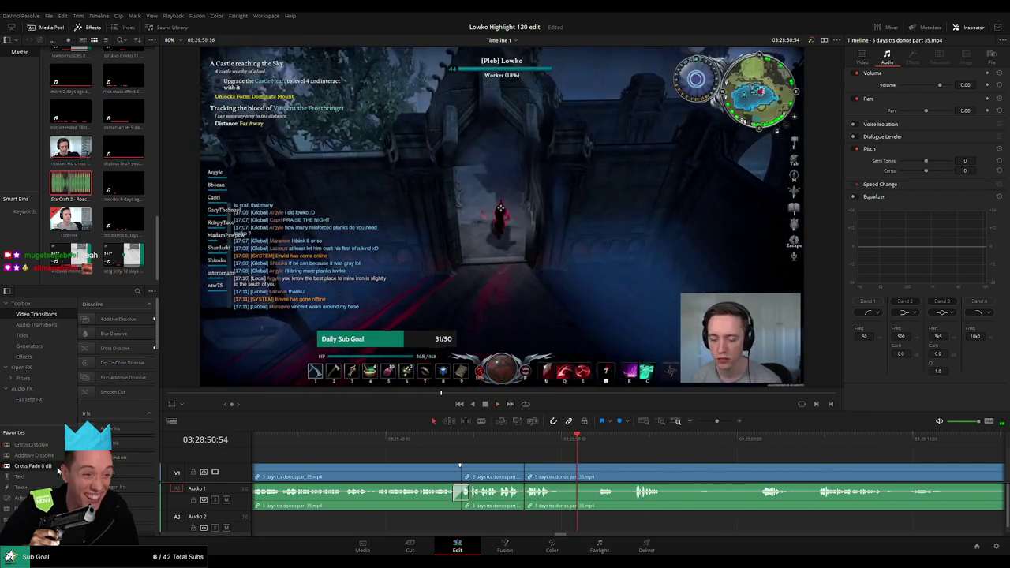
left_click_drag(523, 495, 525, 496)
key("space")
left_click_drag(652, 466, 467, 462)
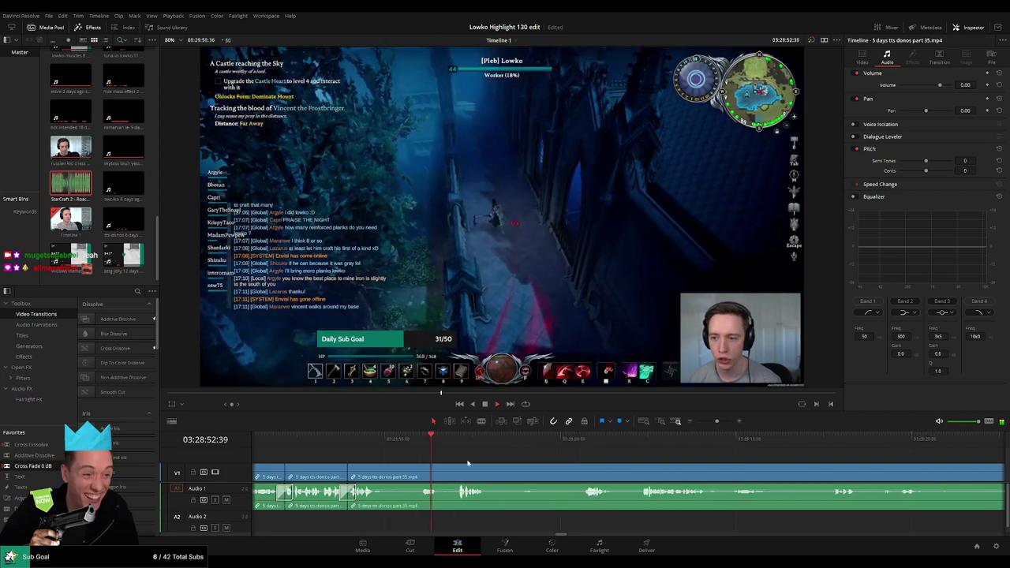
Step: Ripple-delete the quiet section from about 03:28:49:23 to 03:28:52 and add an audio cross fade at the cut
key("b")
left_click(374, 469)
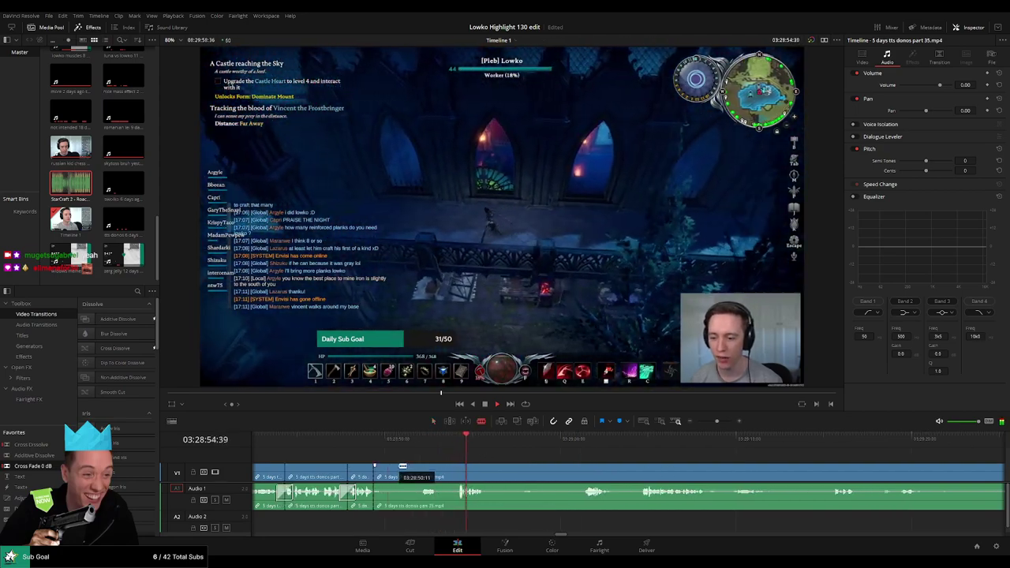
left_click_drag(424, 467, 425, 467)
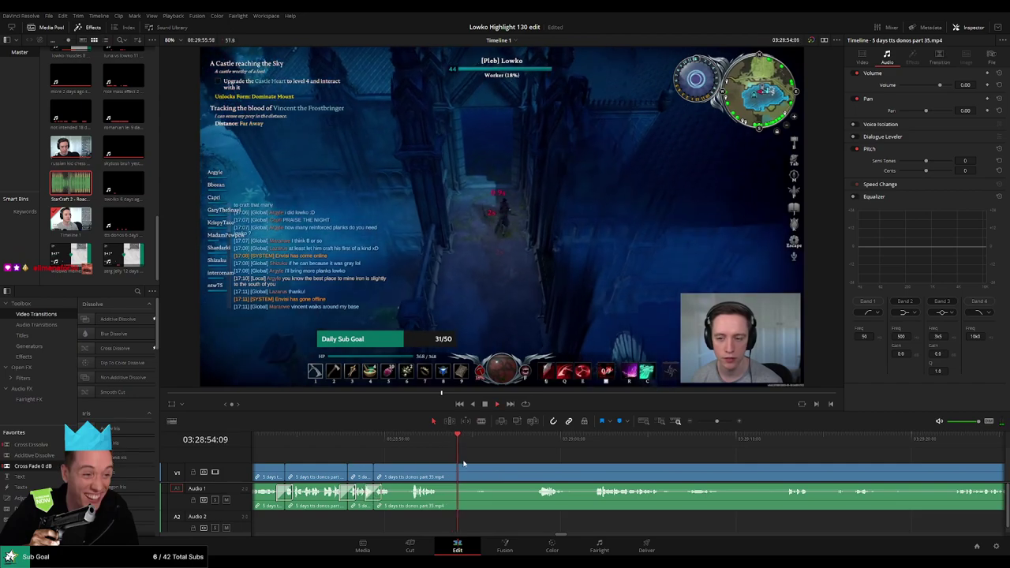
Step: Ripple-delete the quiet section from about 03:28:53:30 to 03:28:58:15 and add an audio cross fade at the cut
left_click(534, 442)
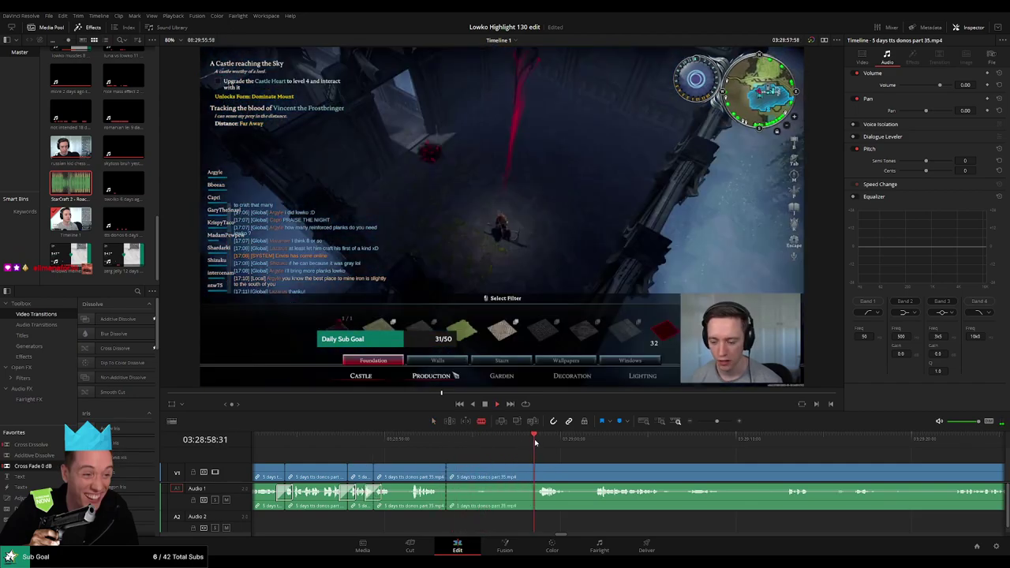
left_click_drag(558, 461, 463, 461)
left_click(438, 471)
key("a")
left_click(413, 474)
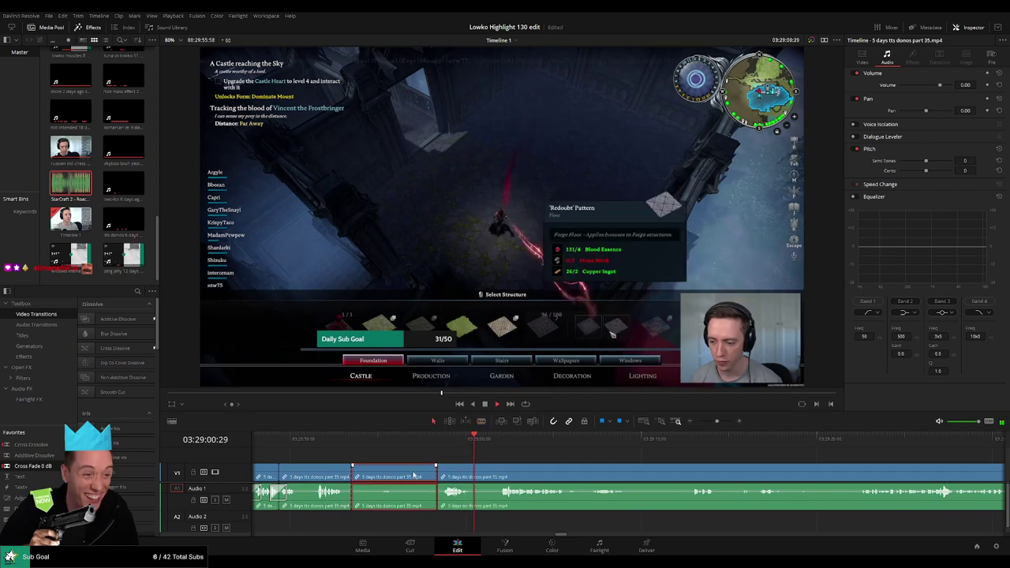
key("Delete")
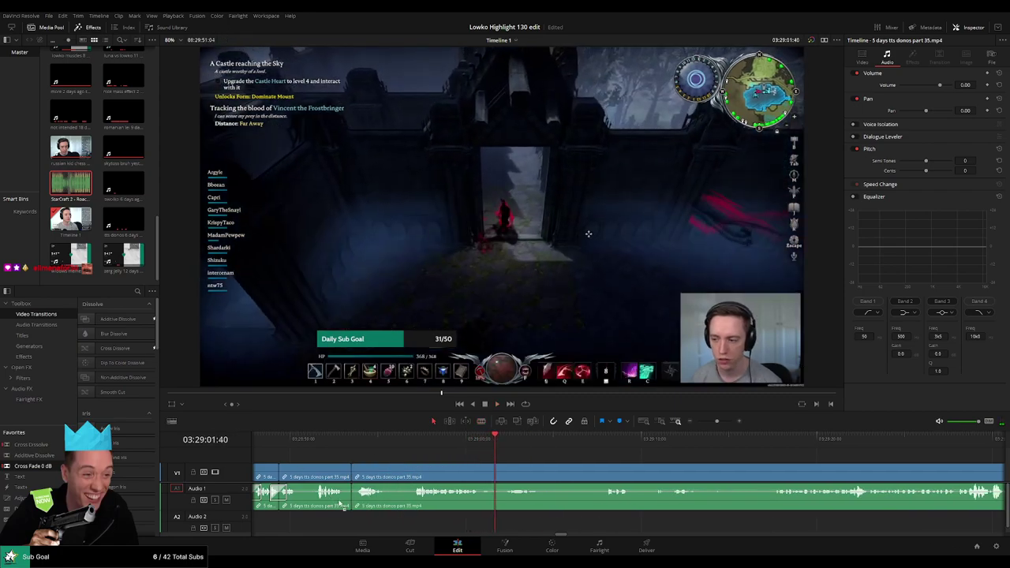
Step: Delete the section from about 03:28:55:40 to 03:29:08, close the gap it leaves and add an audio cross fade at the cut
left_click(417, 440)
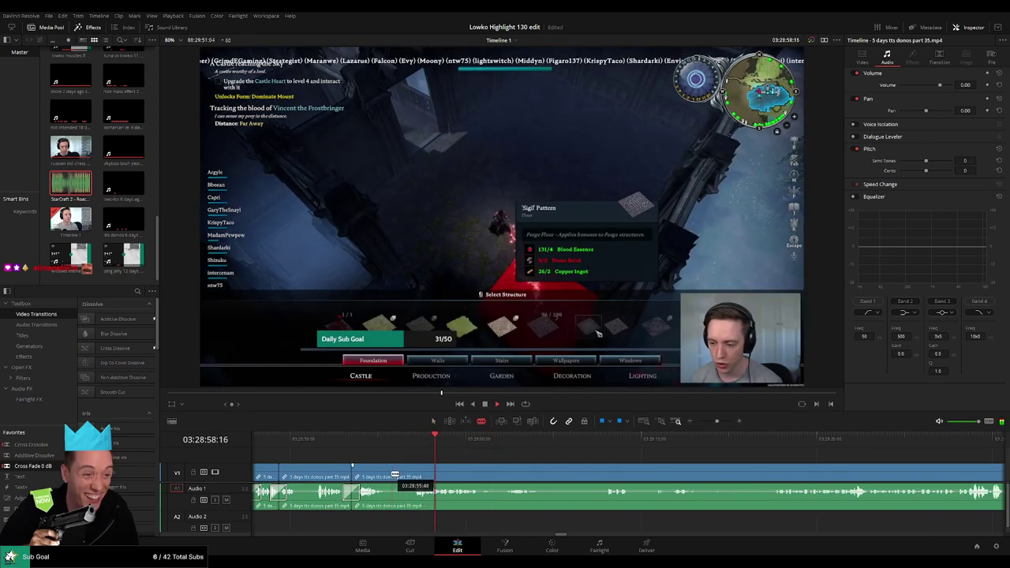
left_click_drag(578, 442, 601, 444)
left_click_drag(678, 458, 563, 452)
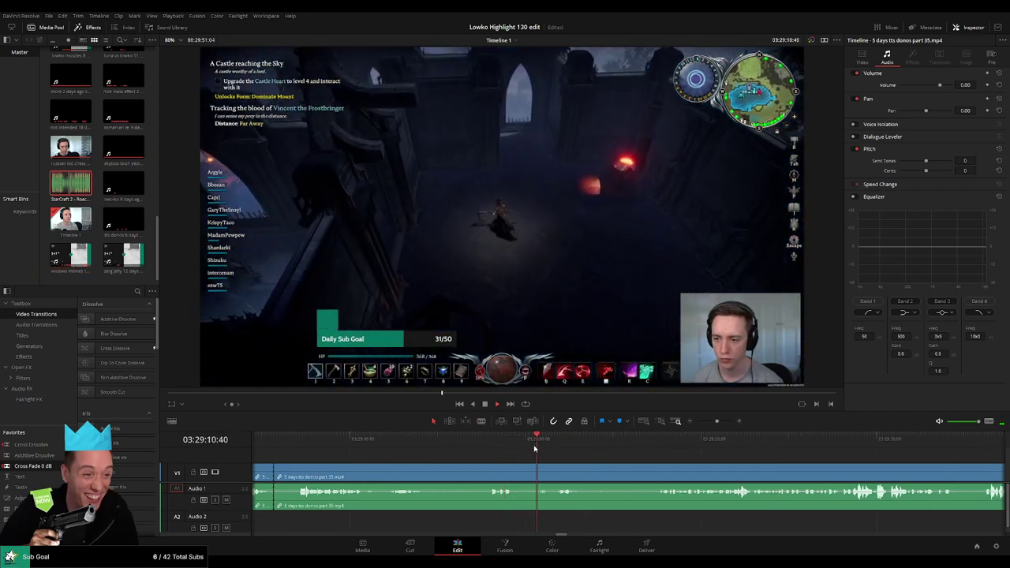
key("b")
left_click(489, 470)
key("a")
left_click(459, 475)
key("BackSpace")
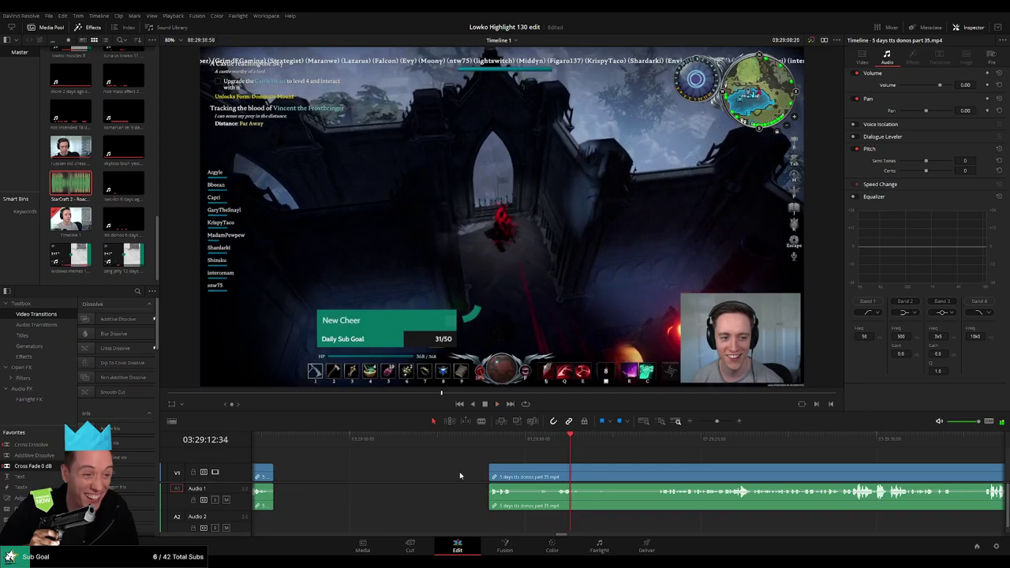
left_click(460, 475)
key("BackSpace")
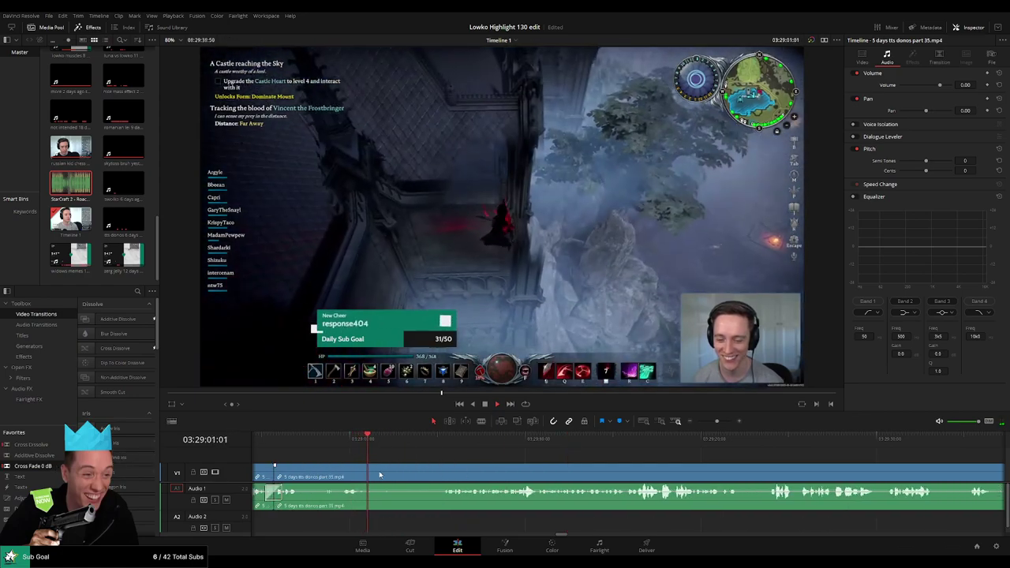
Step: Ripple-delete the silent section from about 03:29:01:10 to 03:29:04:55 and add an audio cross fade at the cut
key("b")
left_click(369, 473)
left_click(436, 473)
key("a")
left_click(422, 475)
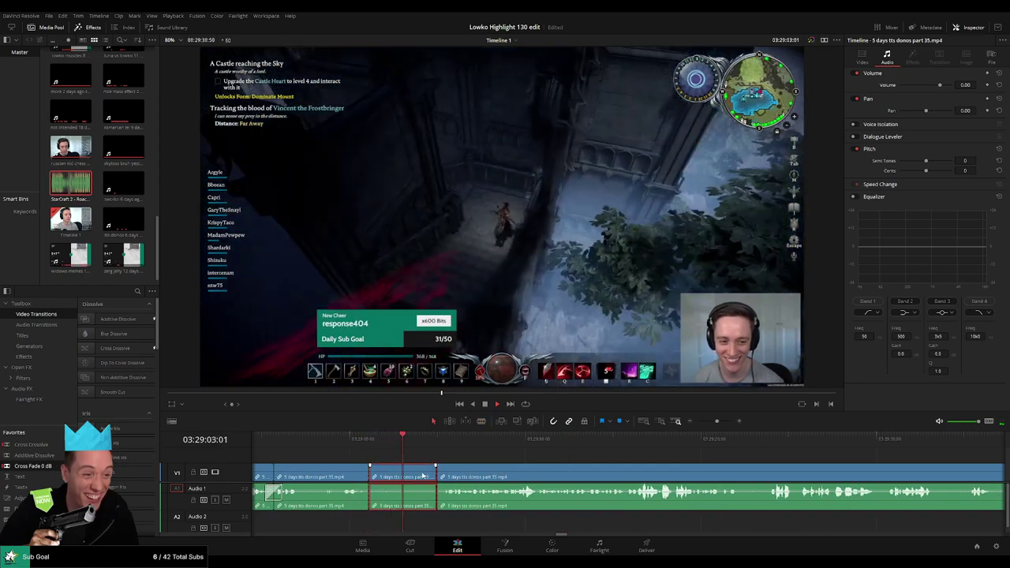
key("Delete")
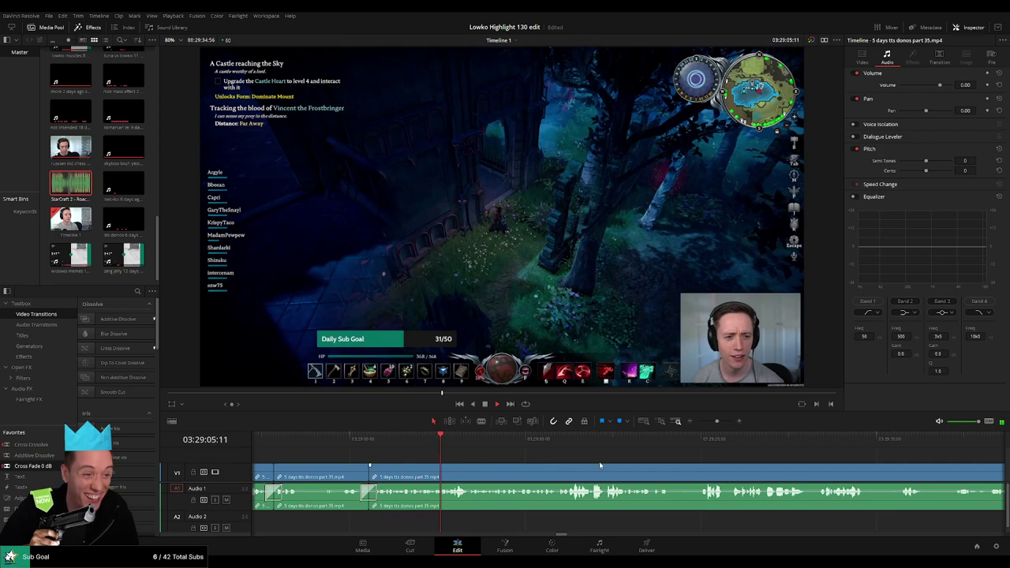
Step: Ripple-delete the short pause from about 03:29:18:30 to 03:29:19:55 and add a Cross Fade 0 dB at the audio cut
left_click_drag(599, 465, 514, 454)
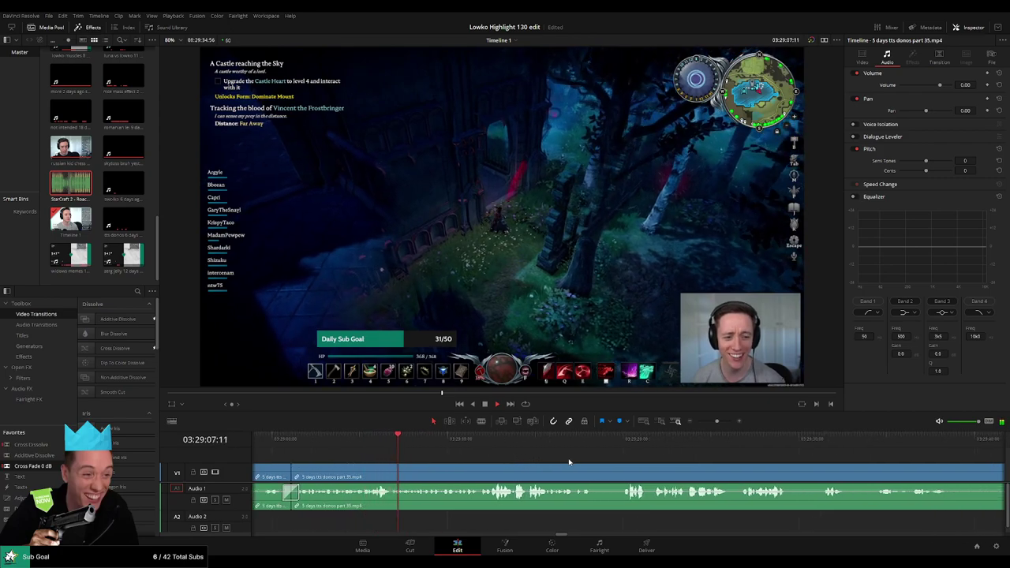
scroll(528, 456, "right", 2)
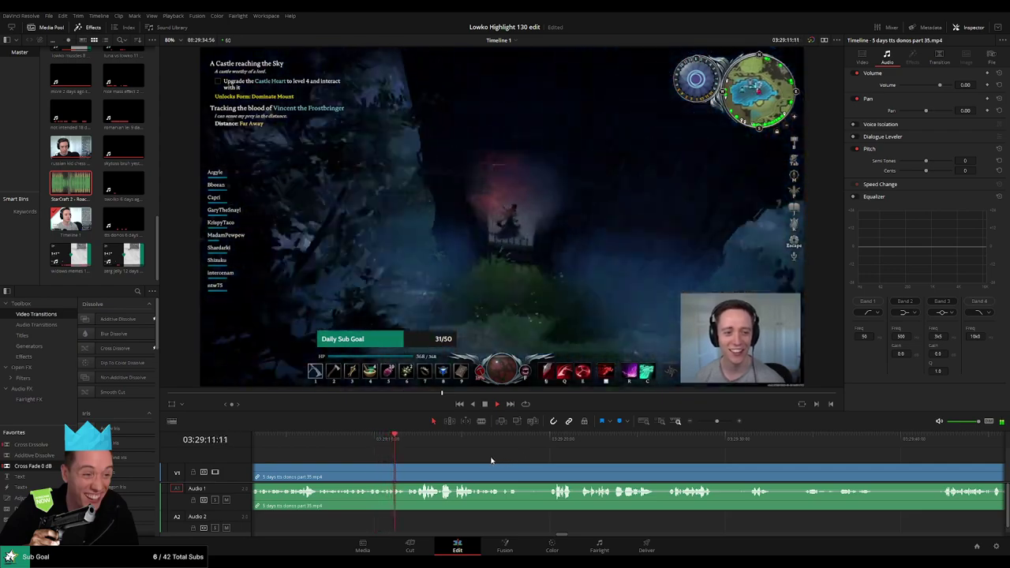
left_click_drag(491, 460, 592, 458)
scroll(552, 461, "right", 3)
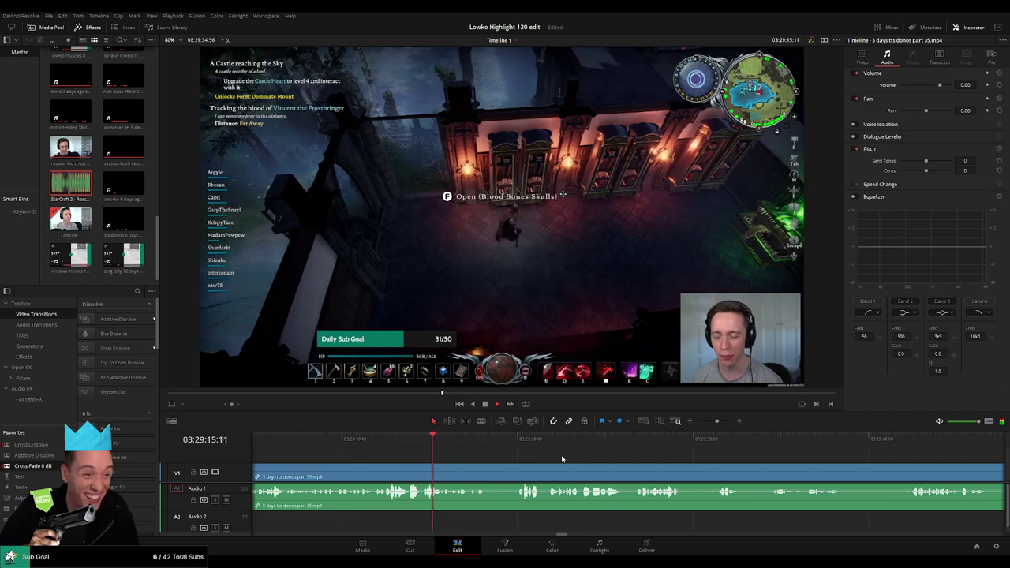
scroll(520, 459, "right", 2)
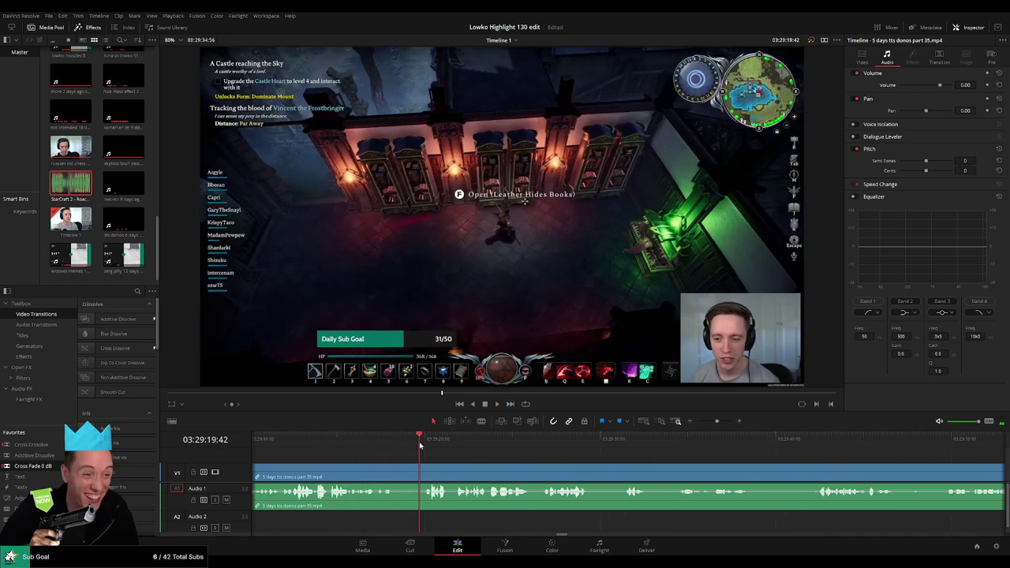
left_click(424, 470)
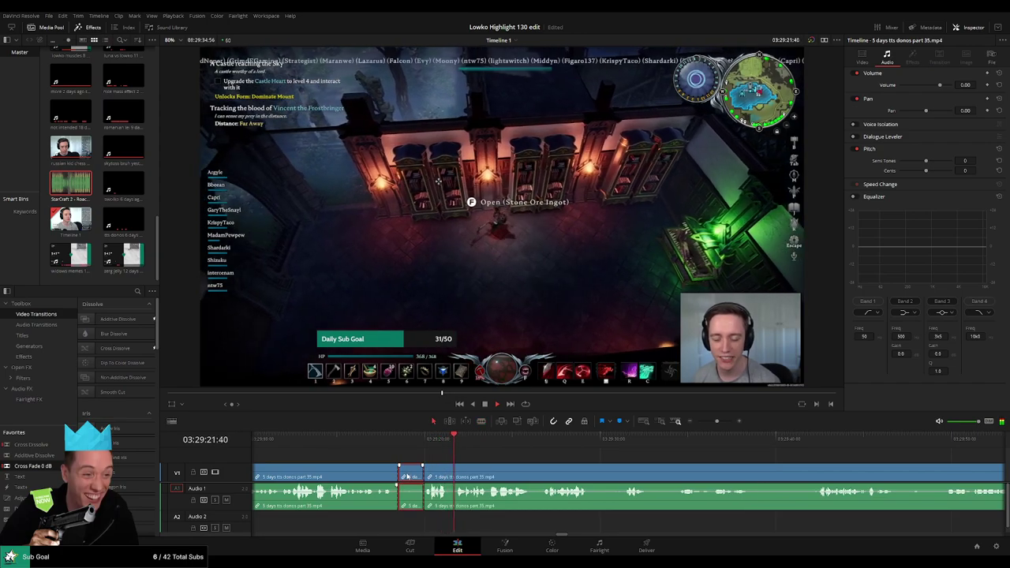
key("BackSpace")
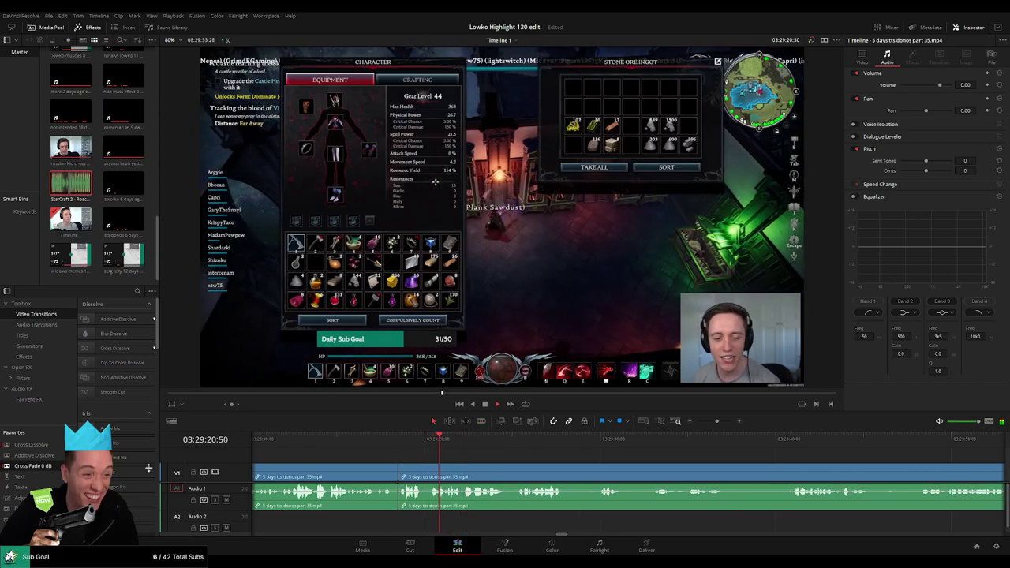
left_click_drag(46, 466, 292, 494)
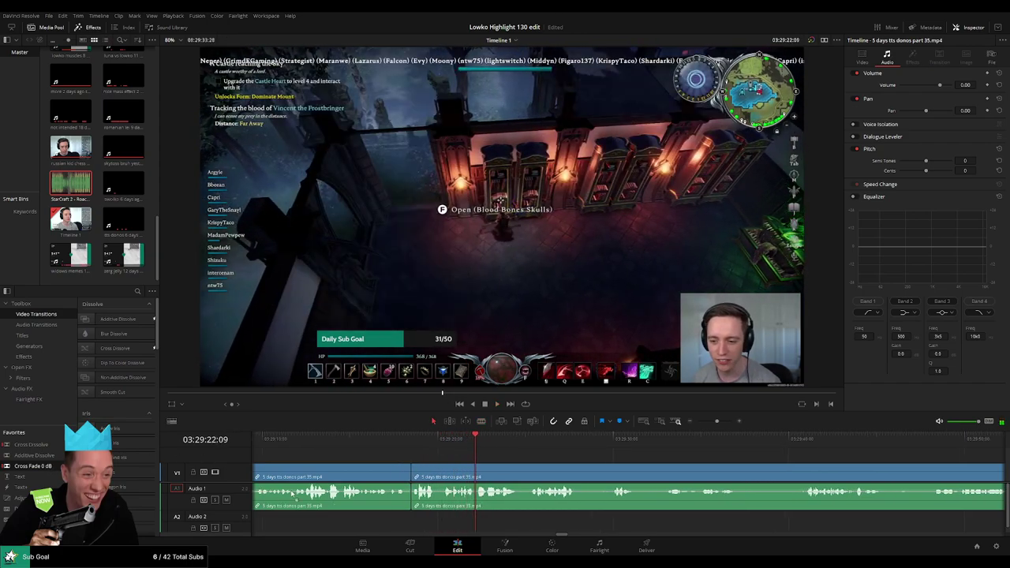
Step: Ripple-delete the quiet section from about 03:29:28 to 03:29:29:55
scroll(473, 458, "right", 2)
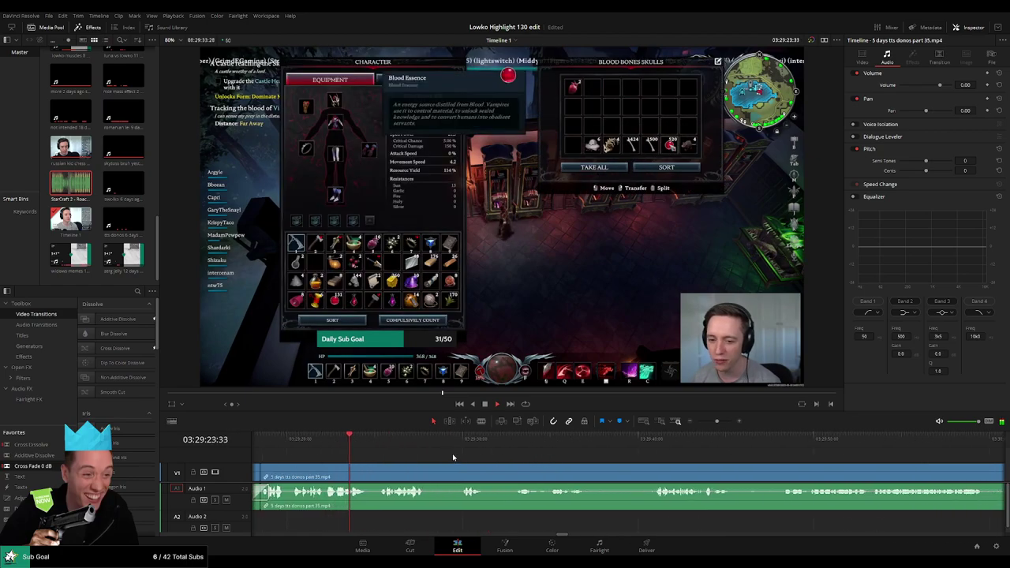
key("b")
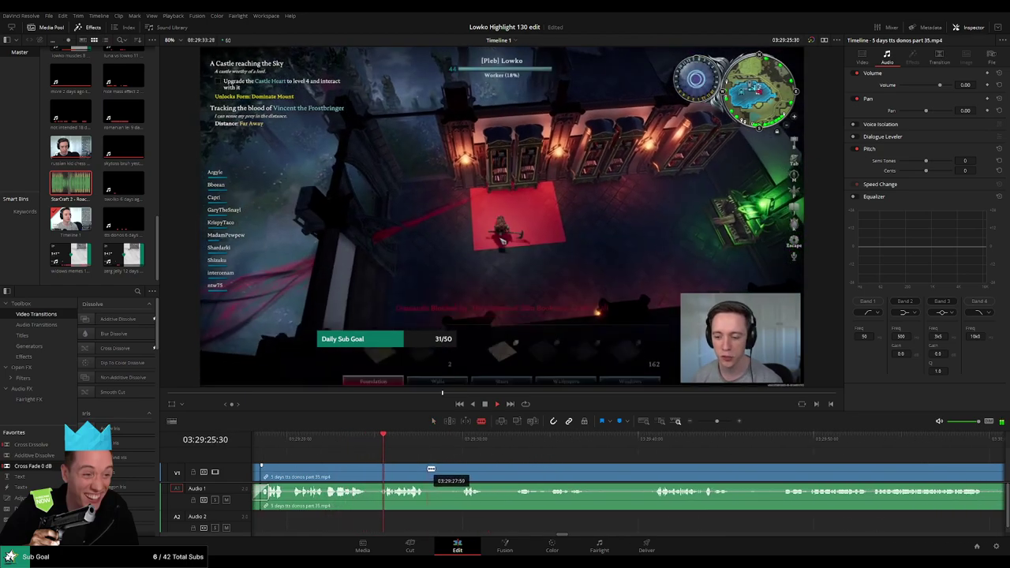
left_click(427, 470)
left_click(461, 470)
key("a")
left_click(447, 474)
key("Delete")
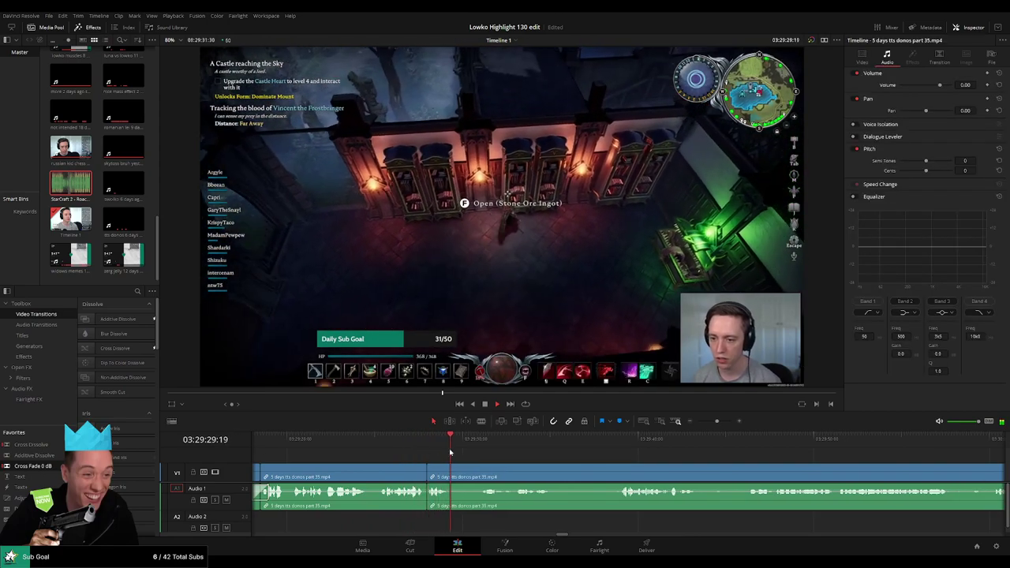
Step: Try ripple-deleting the longer section from about 03:29:28 to 03:29:38:50
left_click(611, 443)
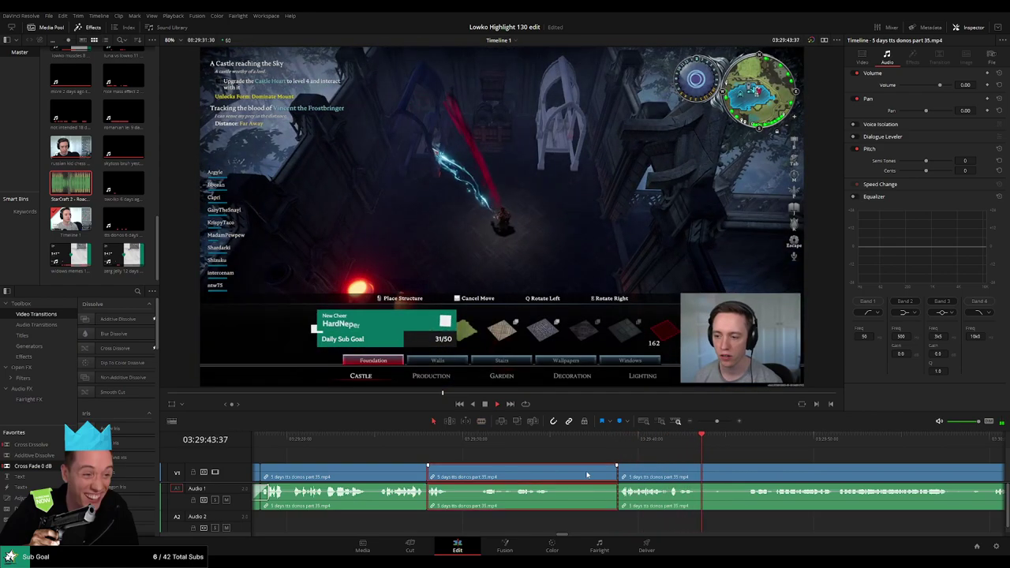
key("Delete")
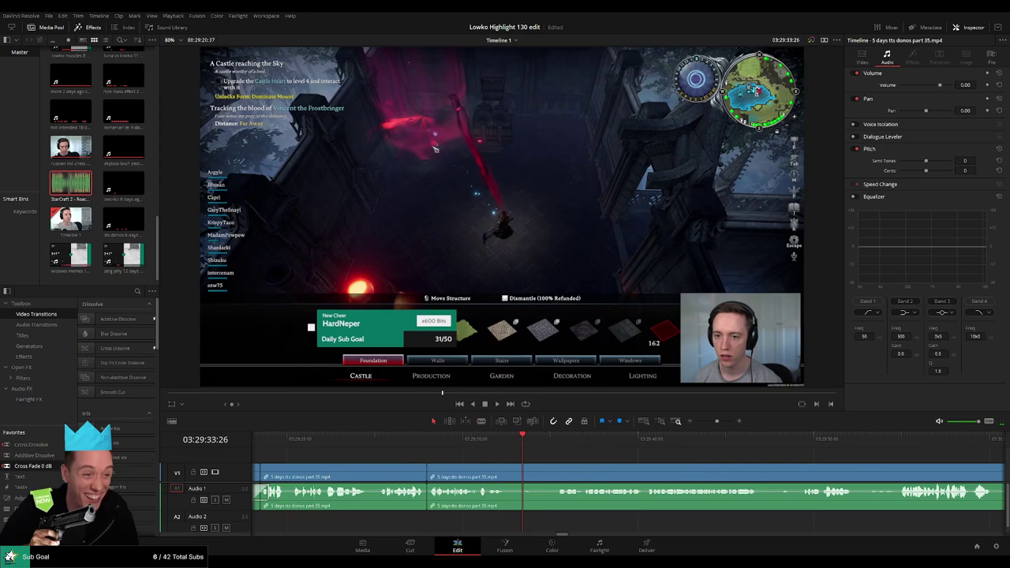
Step: Try ripple-deleting the section from about 03:29:32:28 to 03:29:35, with audio cross fades at this cut and the preceding one
left_click(509, 471)
left_click(557, 469)
key("a")
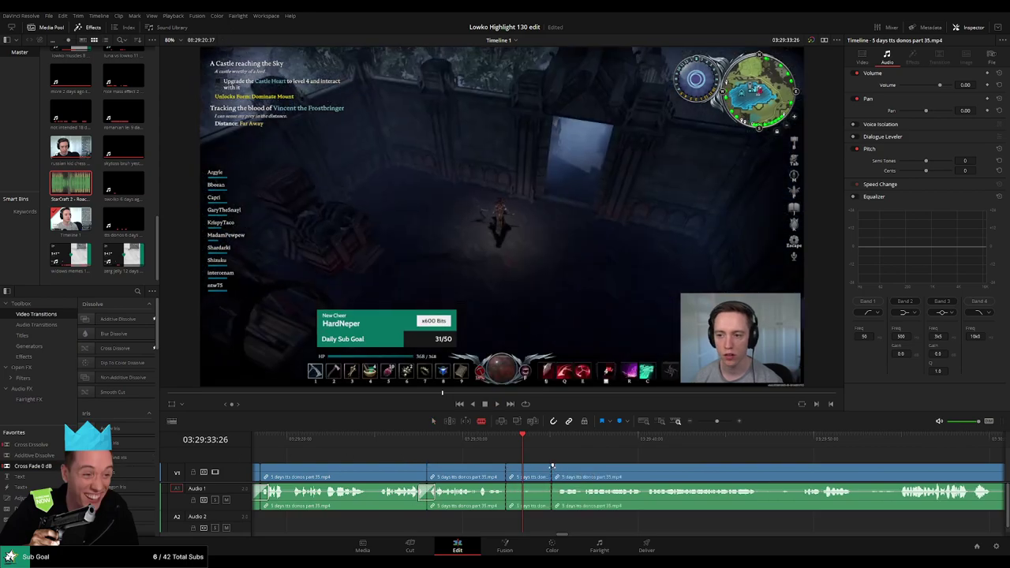
left_click(522, 473)
key("Delete")
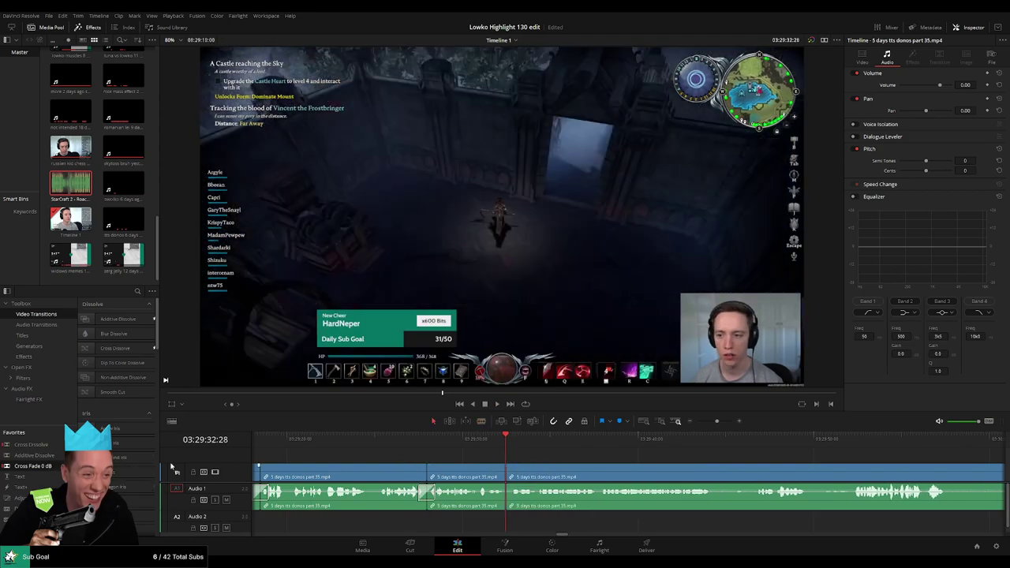
key("space")
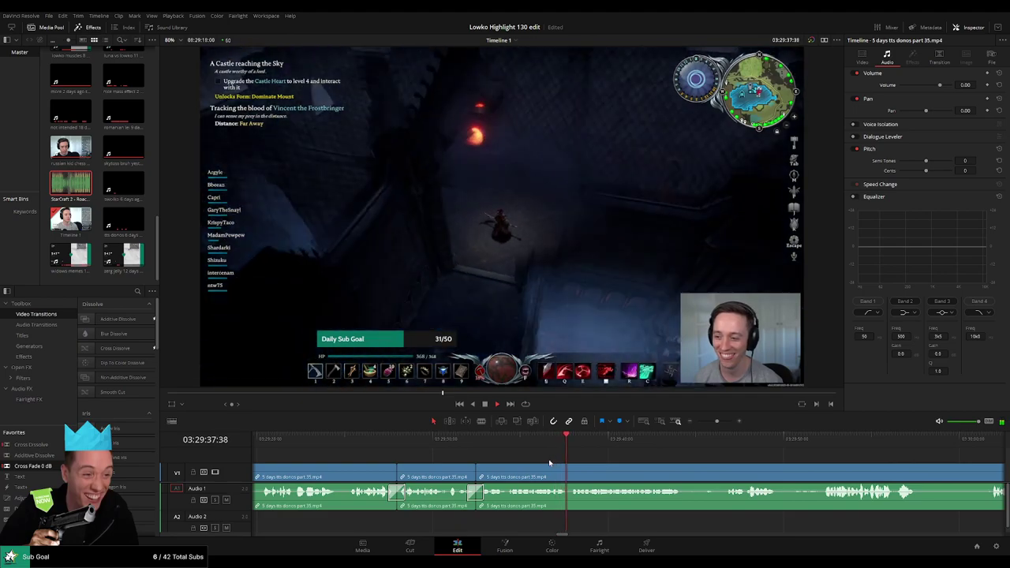
Step: Undo the last two ripple deletions and their audio cross fades, restoring the section after 03:29:28
key("ctrl+z")
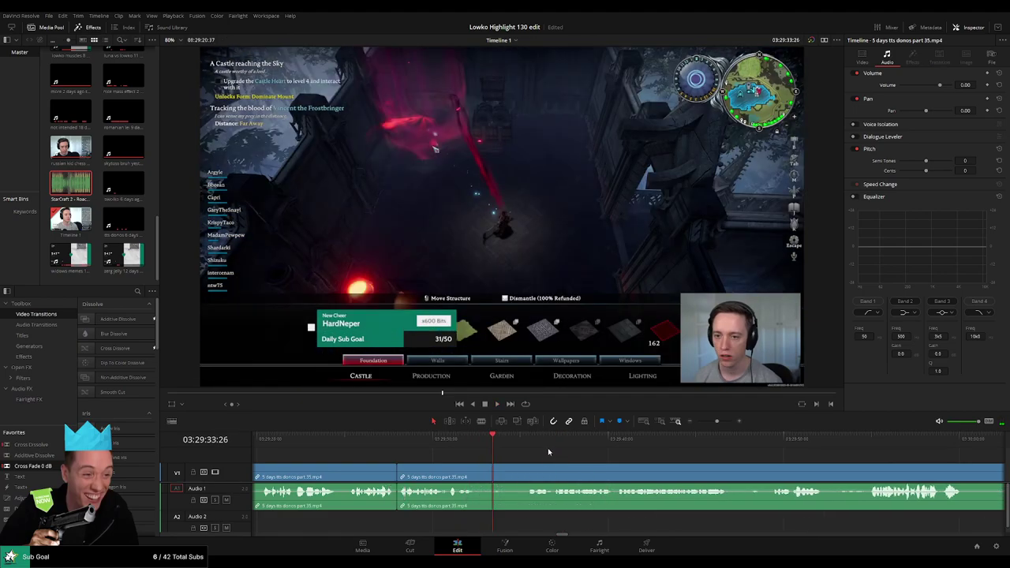
key("ctrl+z")
key("ctrl+z")
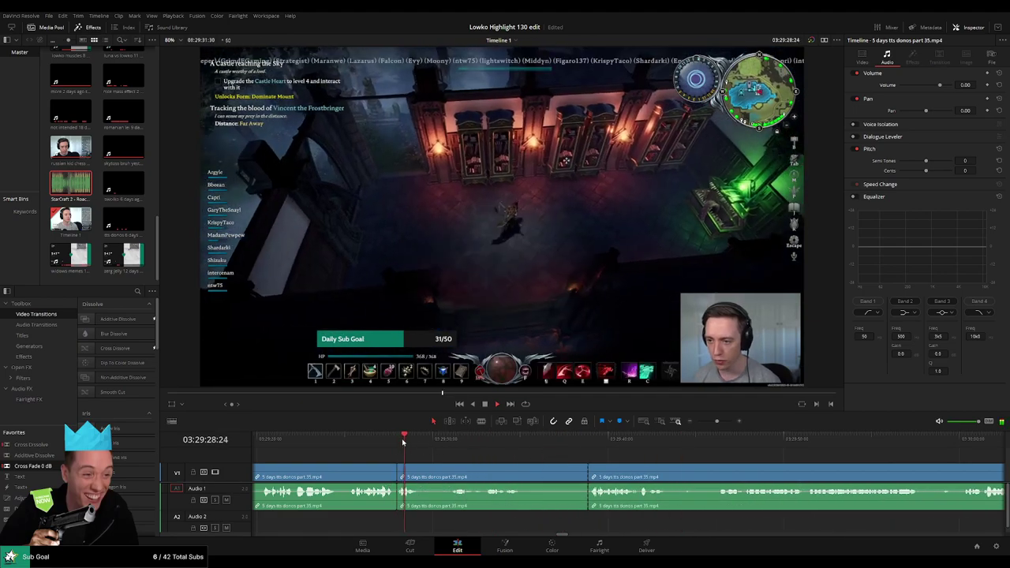
Step: Ripple-delete the quiet section from about 03:29:29:40 to 03:29:31 and add audio cross fades at this cut and the preceding one
key("space")
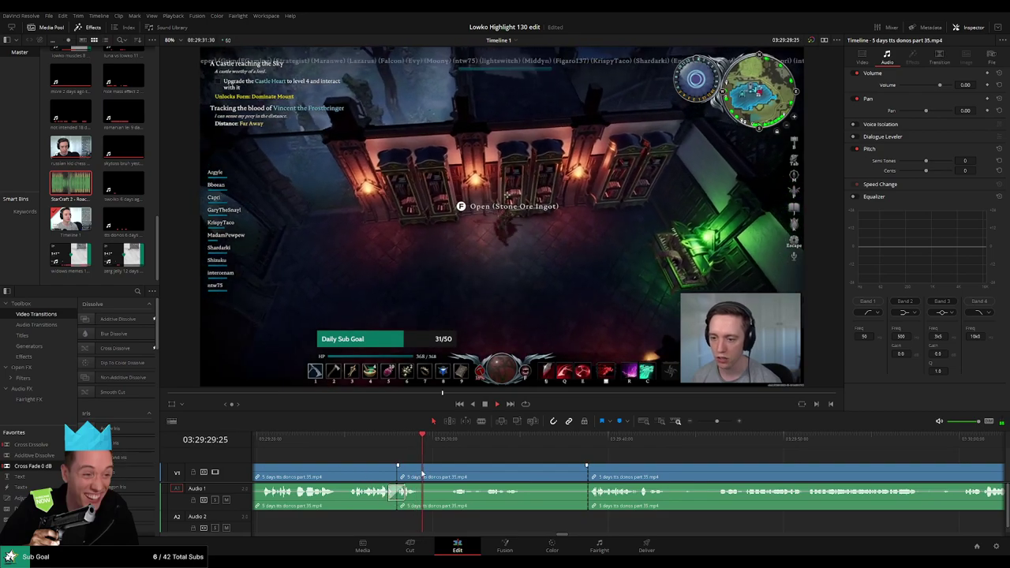
key("space")
key("b")
left_click(426, 476)
left_click(451, 444)
key("space")
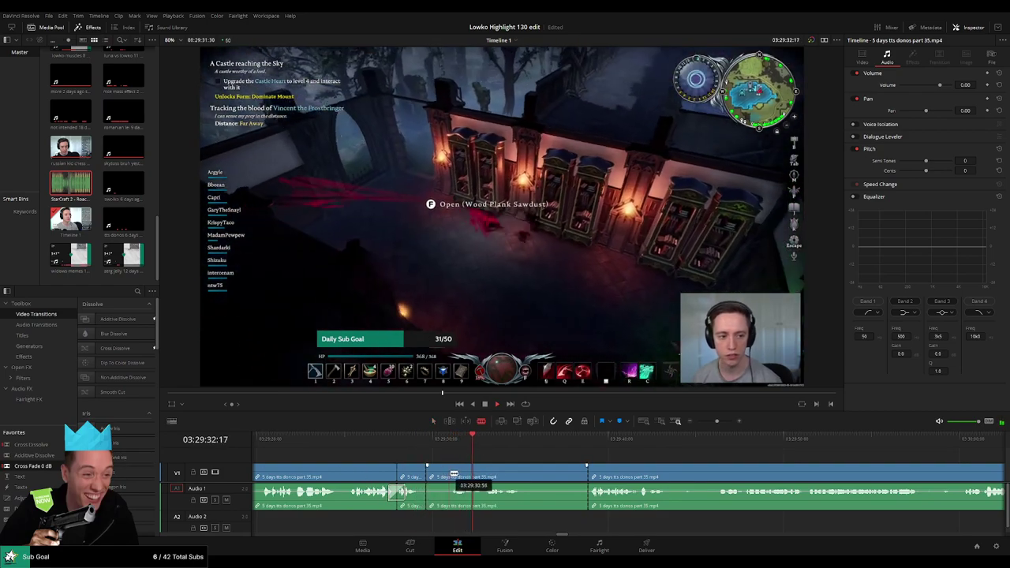
left_click(451, 474)
key("a")
left_click(442, 476)
key("Delete")
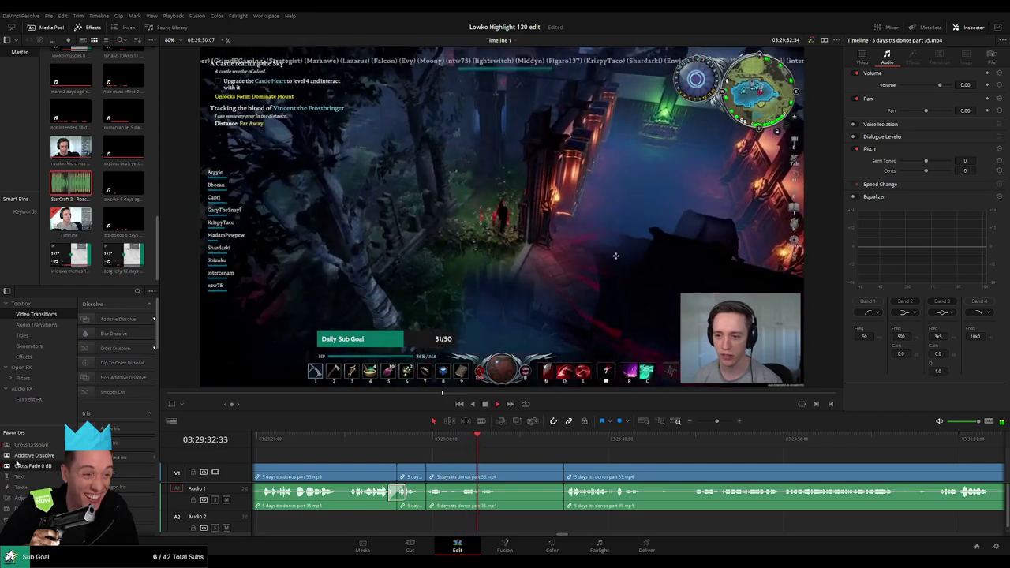
Step: Ripple-delete the quiet section from about 03:29:33:50 to 03:29:37:27
key("b")
left_click(500, 474)
key("a")
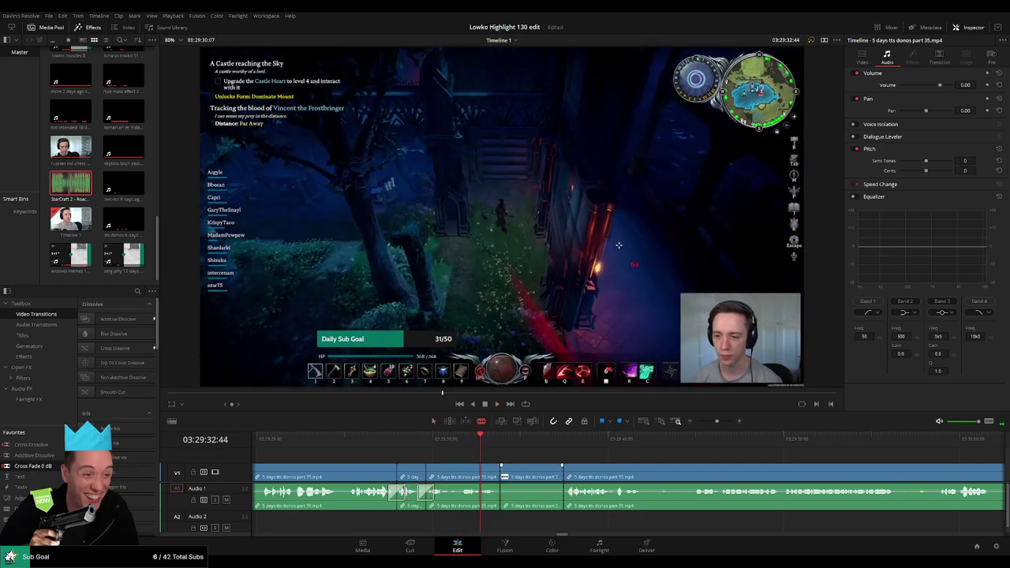
left_click(524, 478)
key("Delete")
Step: Ripple-delete the section from about 03:29:38:35 to 03:29:40:55 and add an audio cross fade at the preceding cut near 03:29:33:50
key("b")
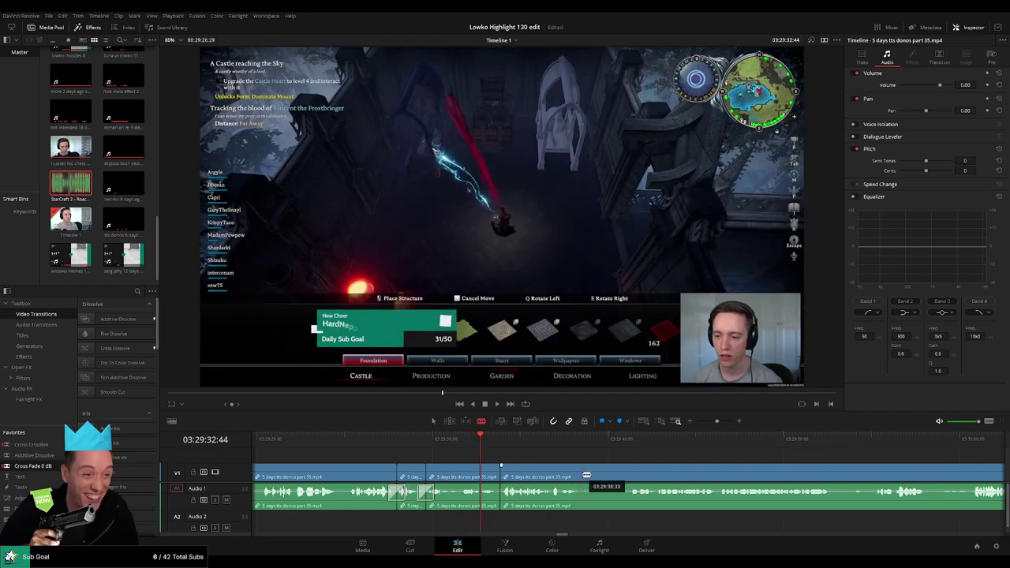
left_click(583, 475)
left_click(624, 473)
key("a")
left_click(609, 475)
key("BackSpace")
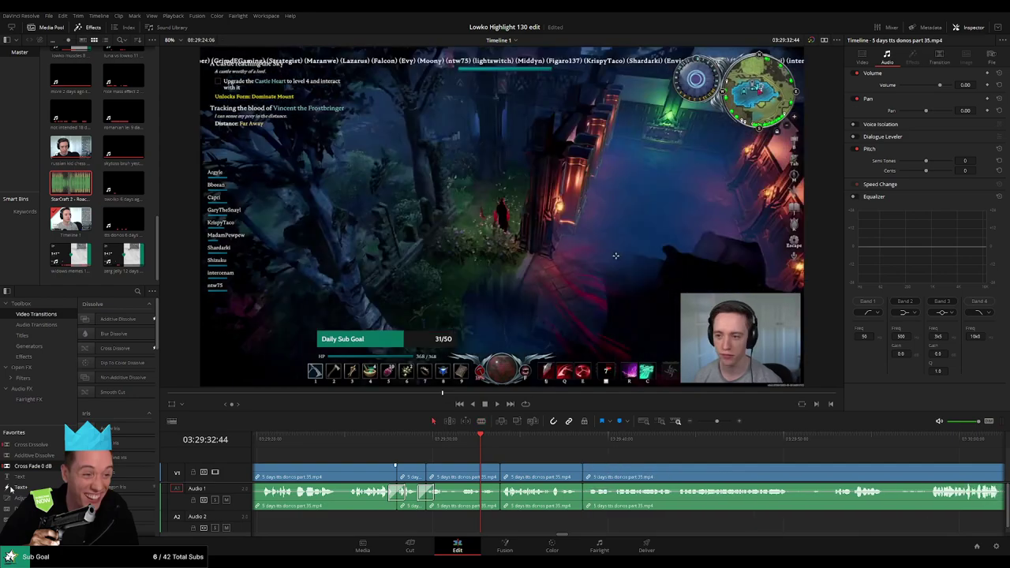
key("space")
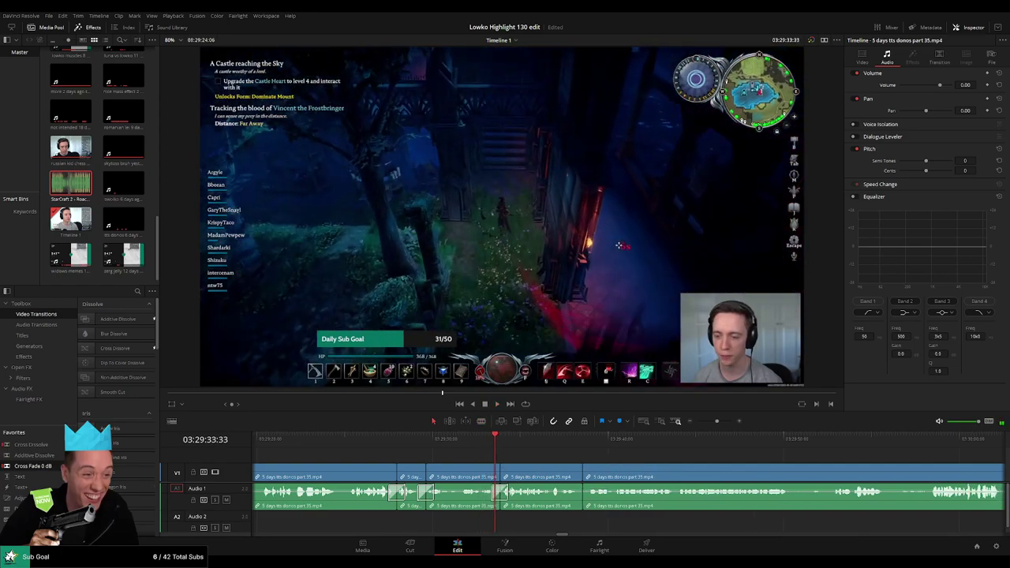
Step: Add an audio cross fade at the cut near 03:29:38:35 and play back the edited stretch
left_click_drag(33, 465, 616, 493)
key("space")
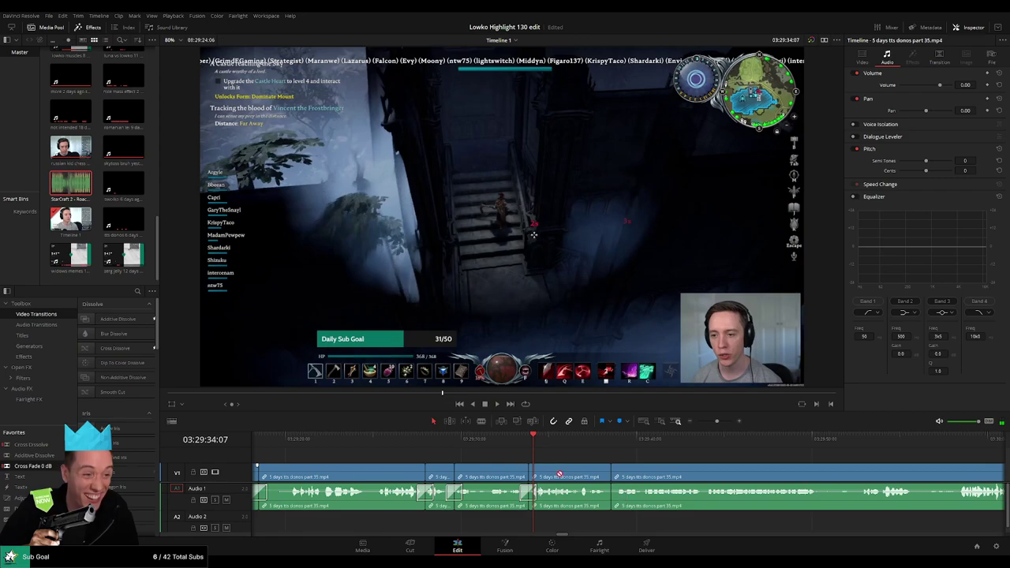
left_click_drag(559, 473, 633, 493)
key("space")
left_click(636, 443)
Step: Ripple-delete the quiet section from about 03:29:50:56 to 03:29:52:46 and add an audio cross fade at the resulting cut
left_click_drag(761, 467, 470, 461)
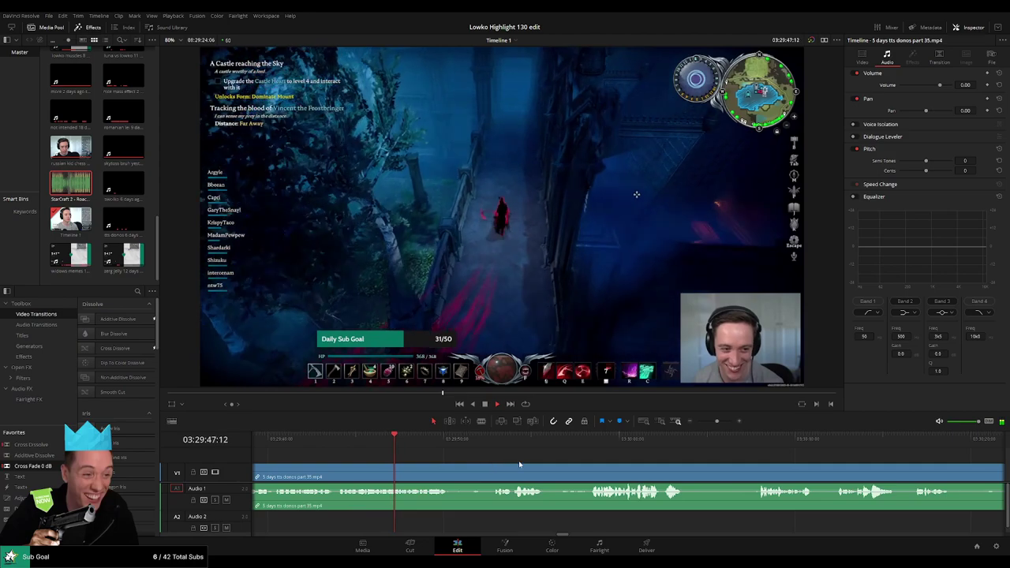
left_click_drag(517, 463, 463, 452)
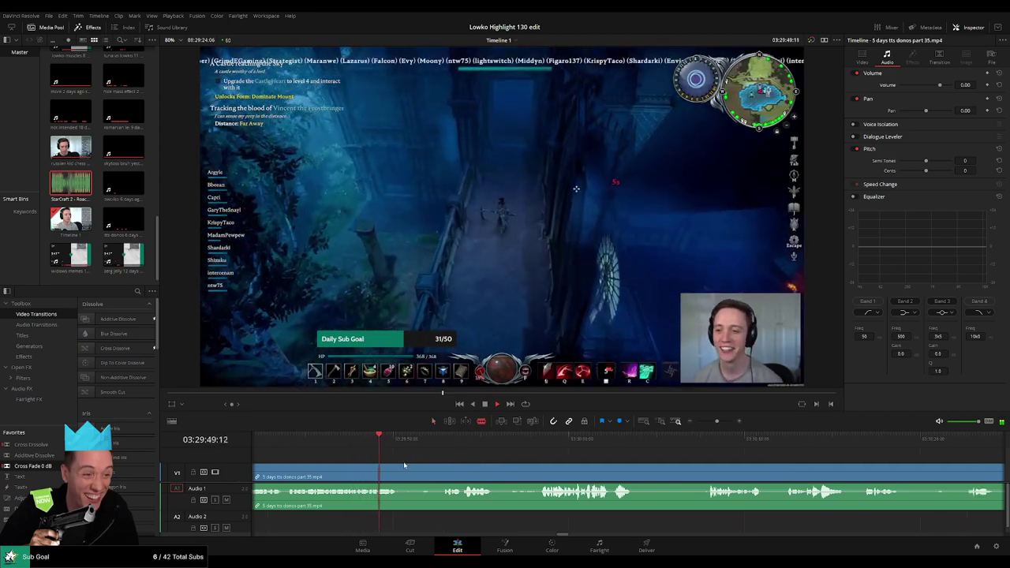
key("a")
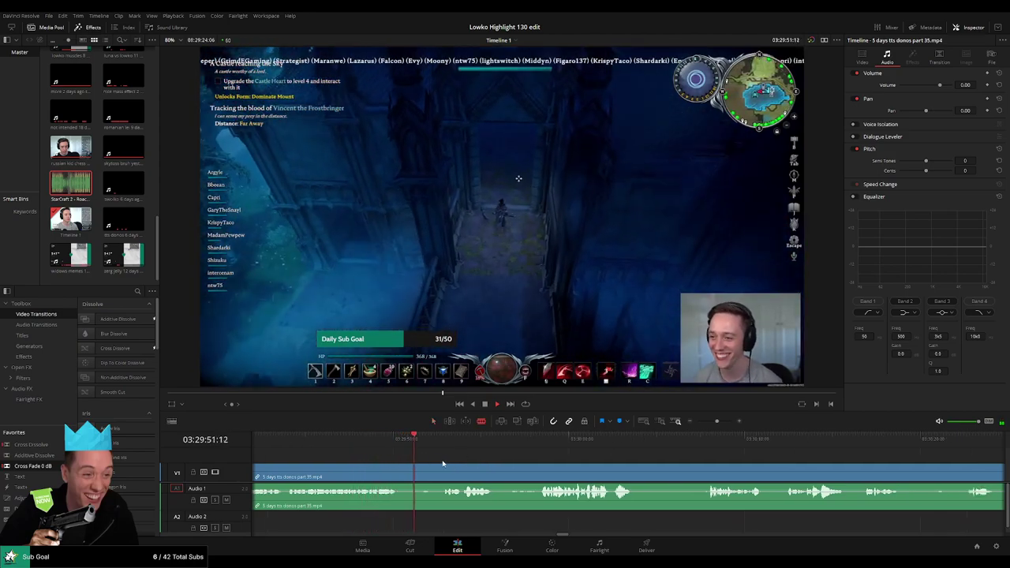
left_click_drag(480, 460, 388, 467)
key("b")
left_click(385, 468)
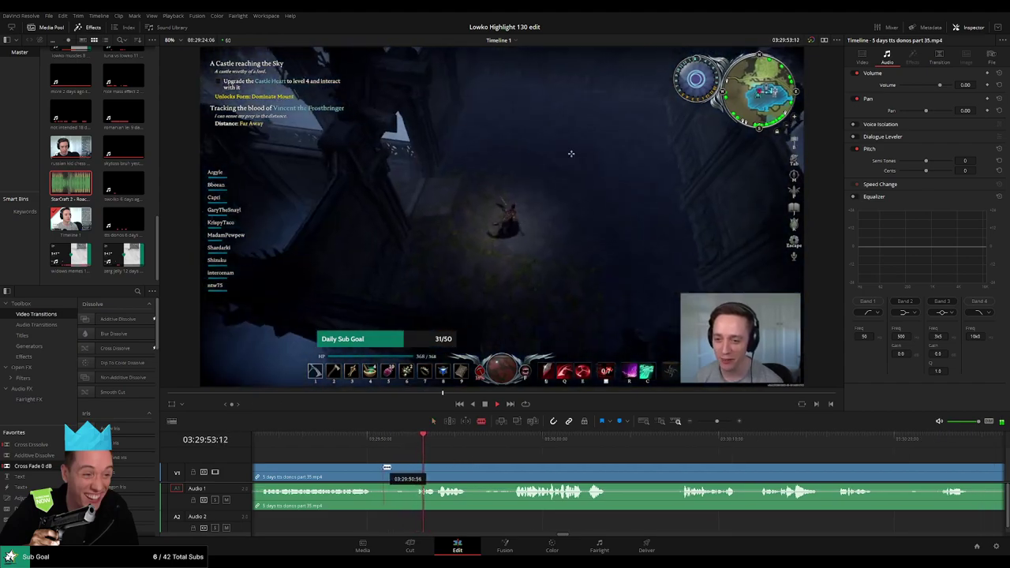
left_click(417, 467)
key("a")
left_click(400, 471)
key("BackSpace")
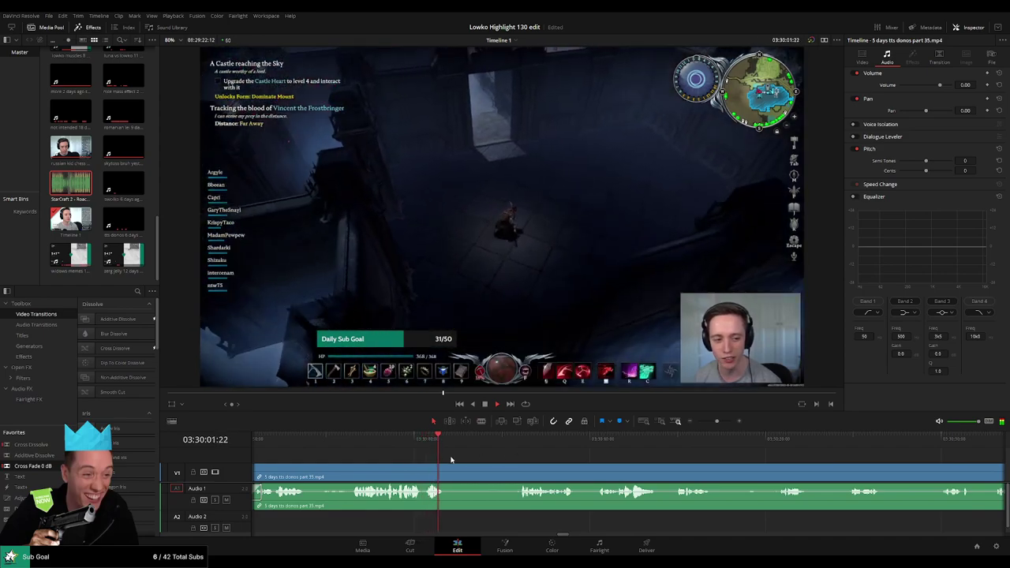
Step: Ripple-delete the quiet section from about 03:30:02 to 03:30:05:47
key("b")
left_click(448, 473)
left_click(516, 443)
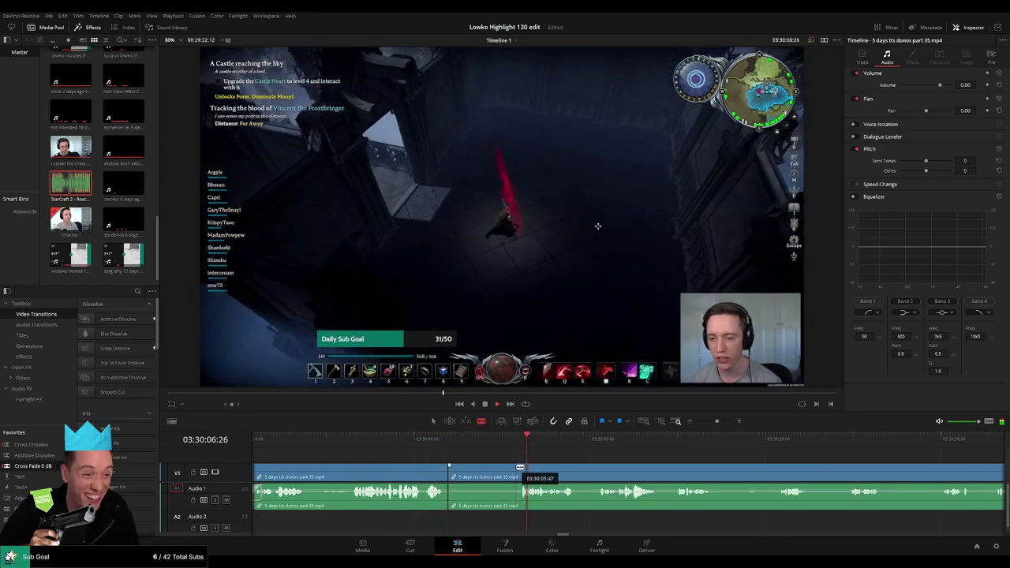
left_click(520, 468)
key("a")
left_click(498, 473)
key("Delete")
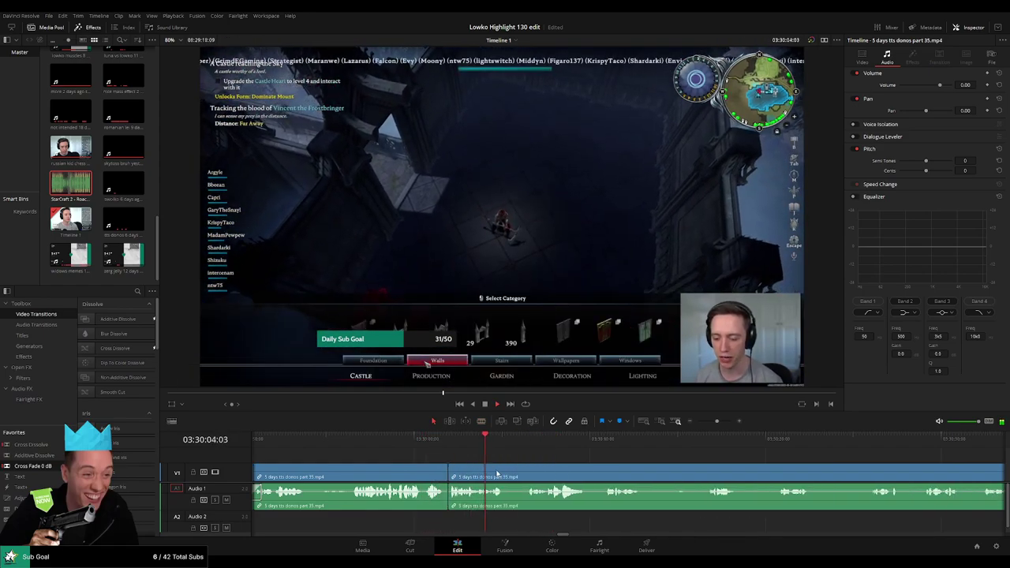
Step: Add an audio cross fade at the cut near 03:30:02 and split the clip at 03:30:12:59
left_click(532, 443)
left_click_drag(643, 462, 537, 461)
left_click(492, 442)
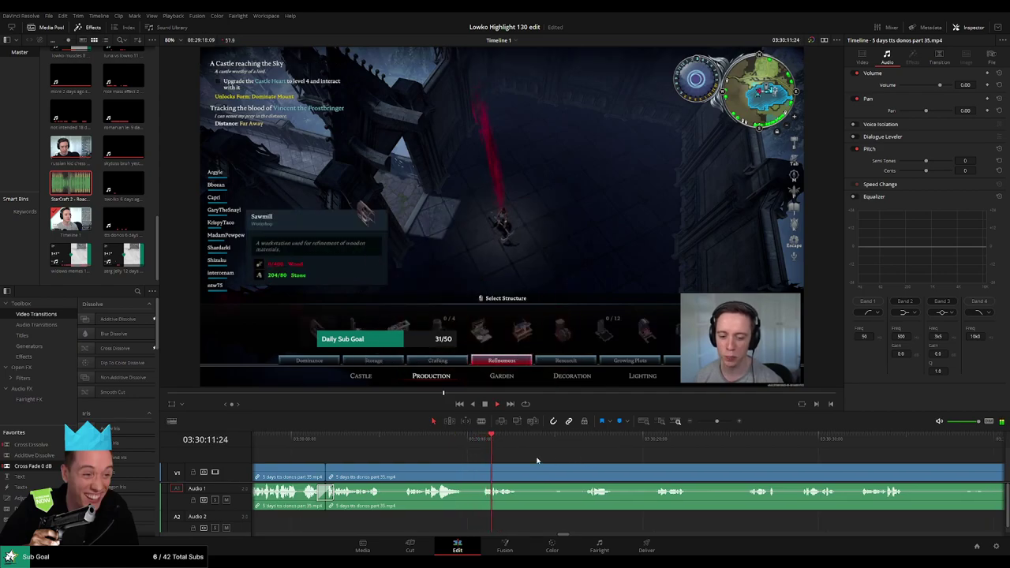
scroll(537, 460, "right", 2)
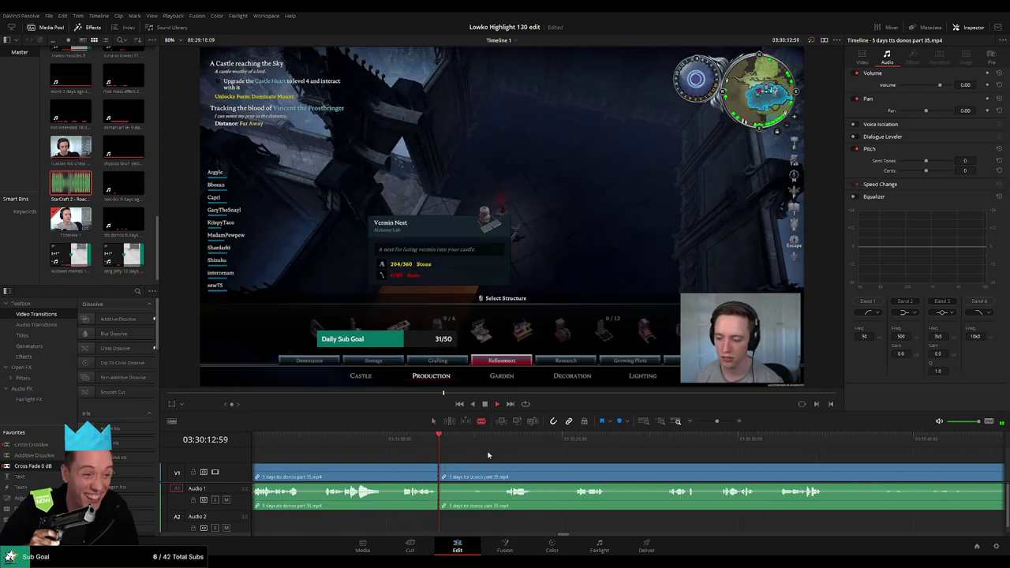
Step: Skim the footage after the 03:30:12:59 split up to about 03:32:53 for the next stretch worth keeping
left_click(501, 443)
left_click(569, 443)
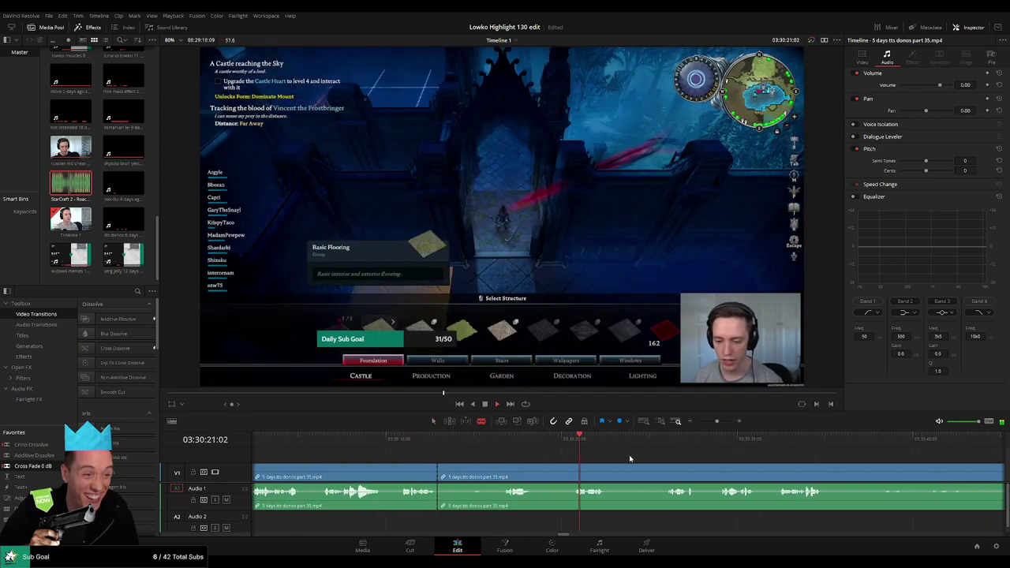
scroll(630, 459, "right", 3)
left_click(546, 443)
left_click(609, 443)
left_click(647, 443)
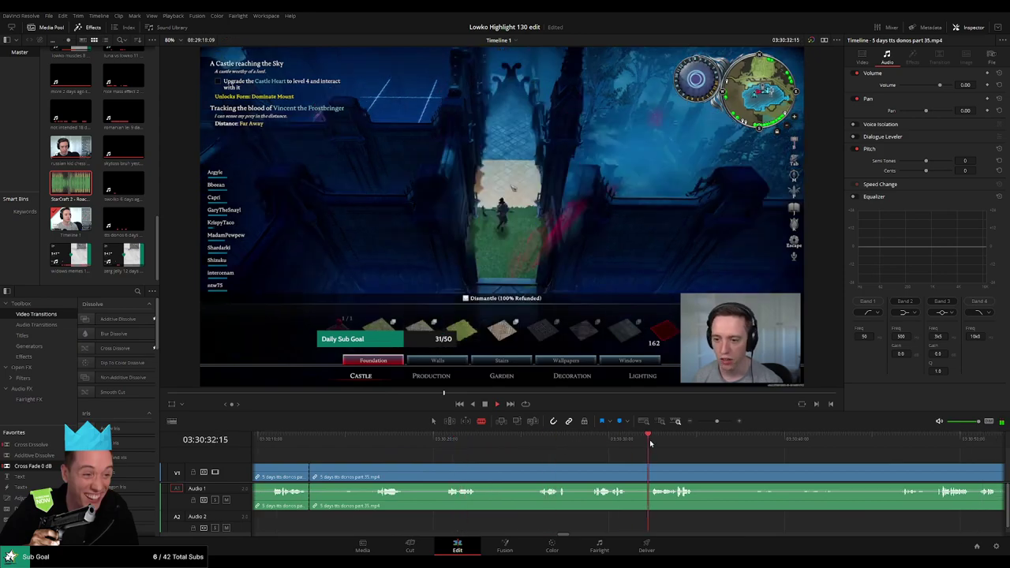
scroll(650, 444, "right", 3)
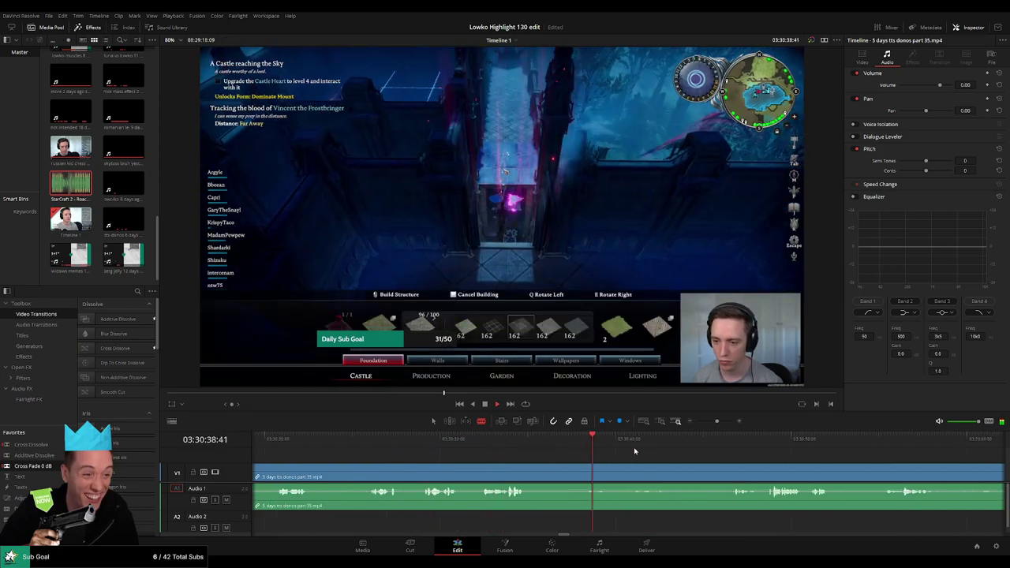
left_click(725, 444)
scroll(615, 443, "right", 6)
left_click(598, 442)
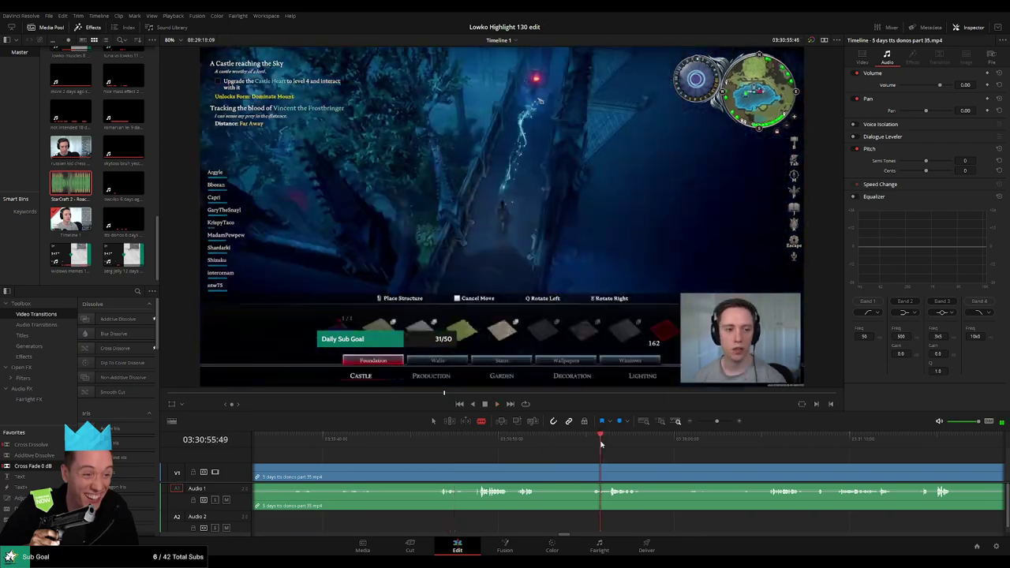
left_click(770, 446)
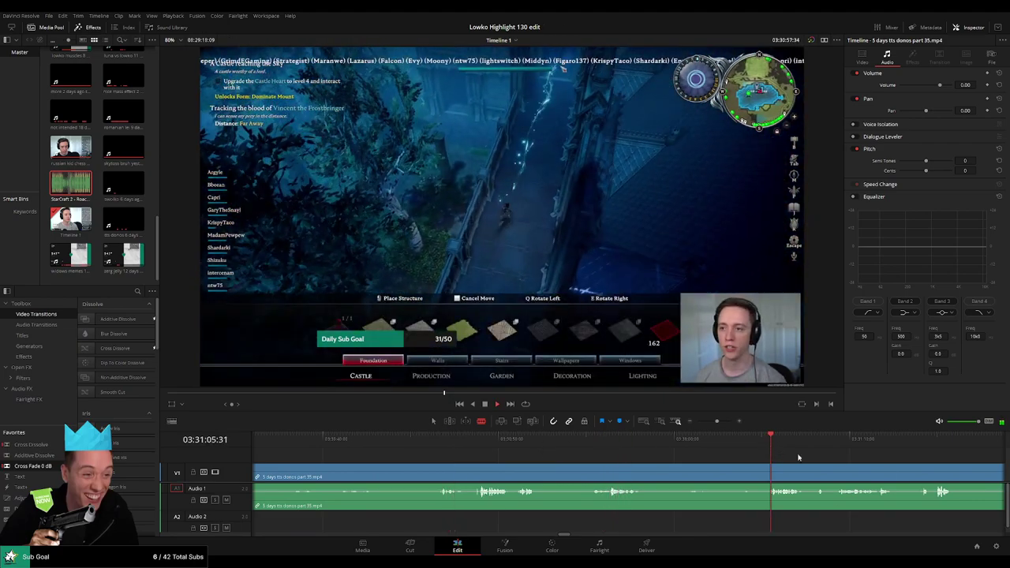
left_click_drag(854, 464, 526, 441)
left_click(604, 442)
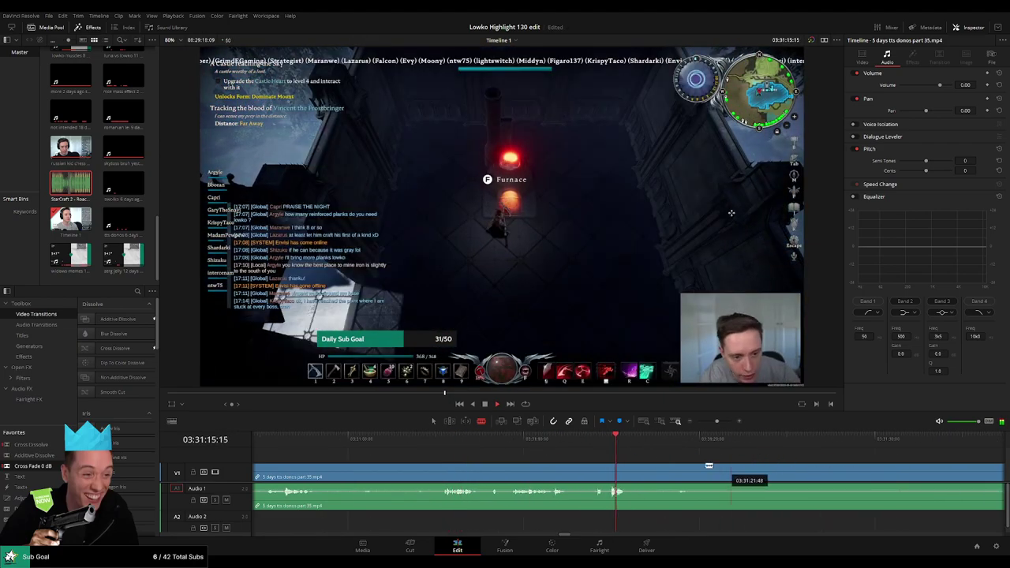
left_click_drag(716, 421, 709, 421)
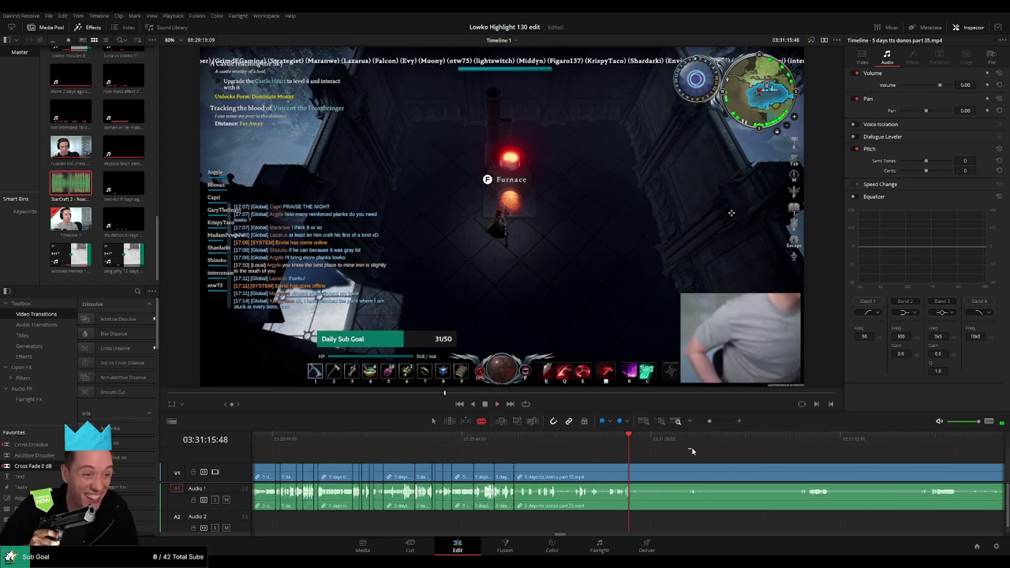
left_click_drag(776, 450, 803, 451)
left_click_drag(878, 468, 615, 444)
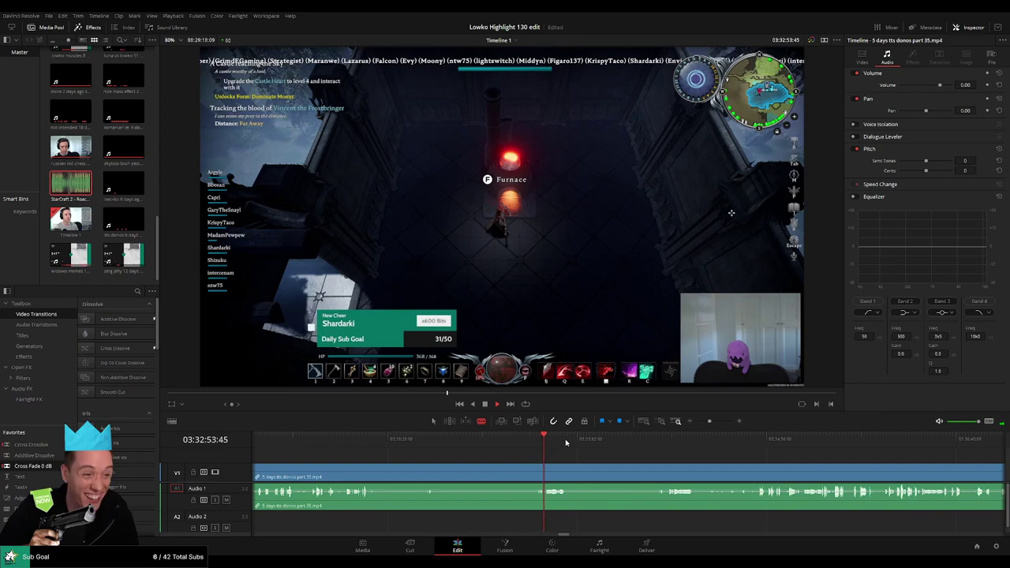
Step: Split the clip at about 03:32:51 and ripple-delete everything from 03:30:12:59 up to that point
scroll(569, 464, "up", 5)
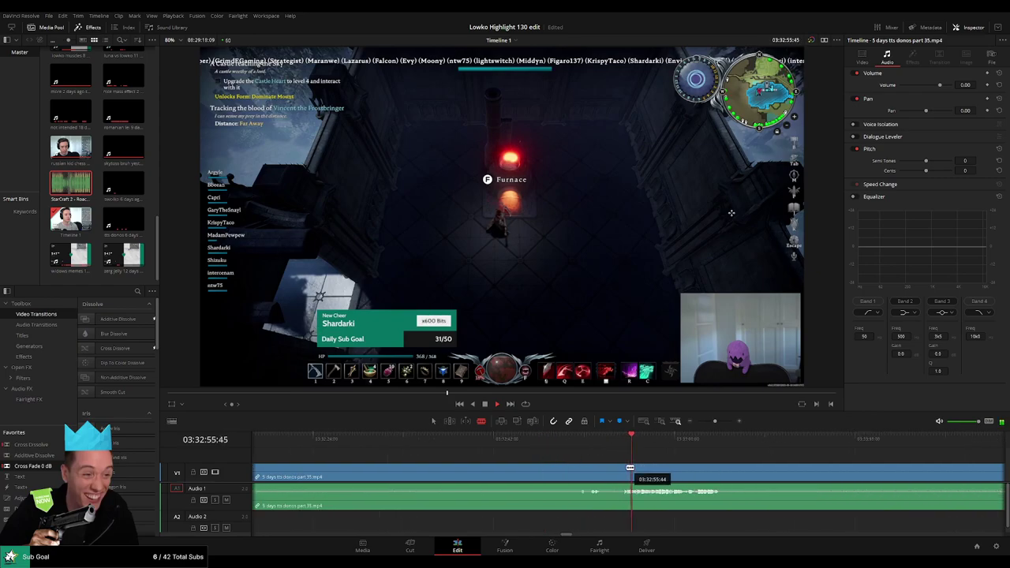
scroll(602, 456, "right", 2)
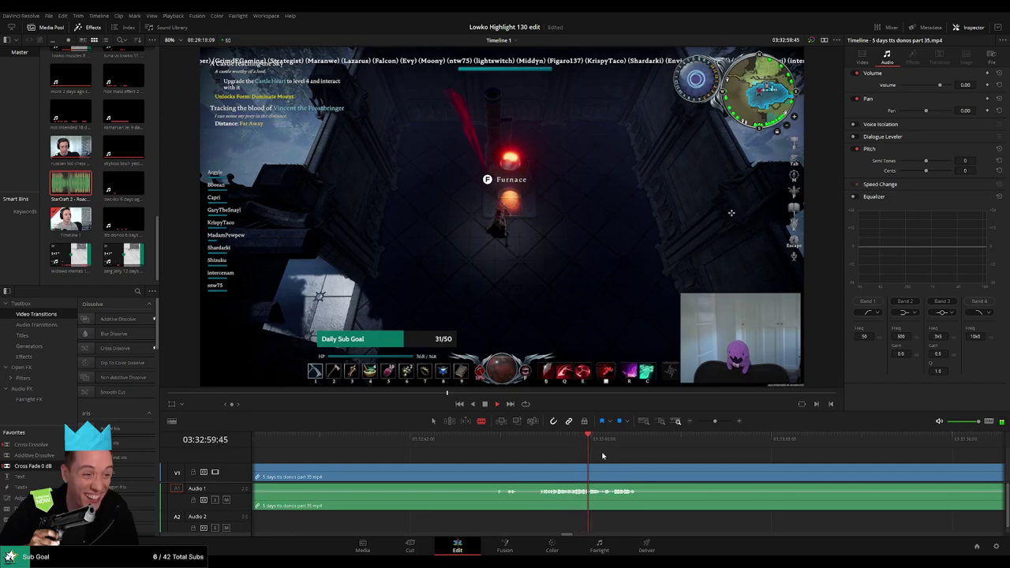
left_click(498, 468)
key("a")
left_click(462, 473)
key("Delete")
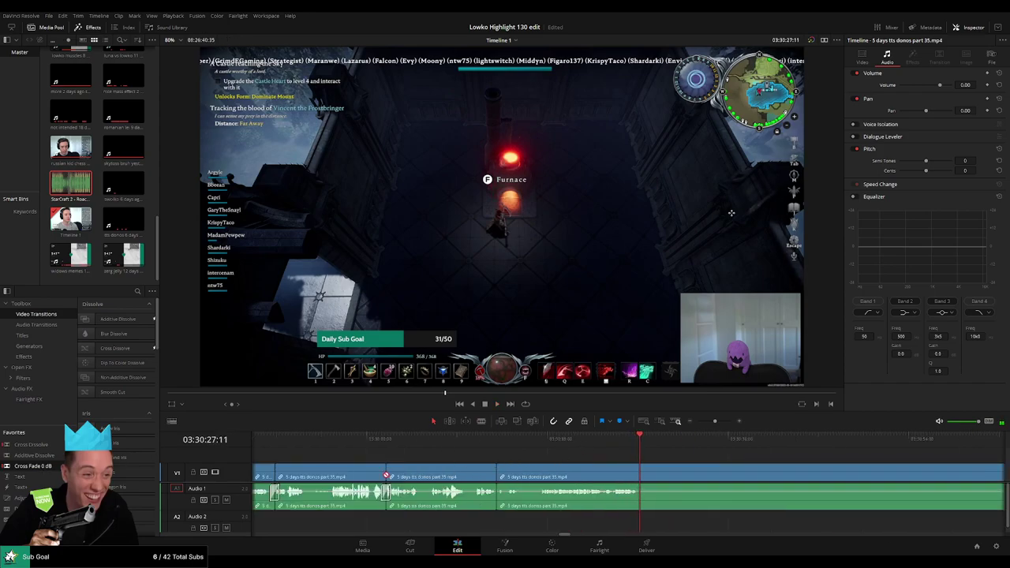
Step: Add an audio cross fade at the 03:30:12:59 cut and ripple-delete the section from about 03:30:15 to 03:30:17
left_click(521, 481)
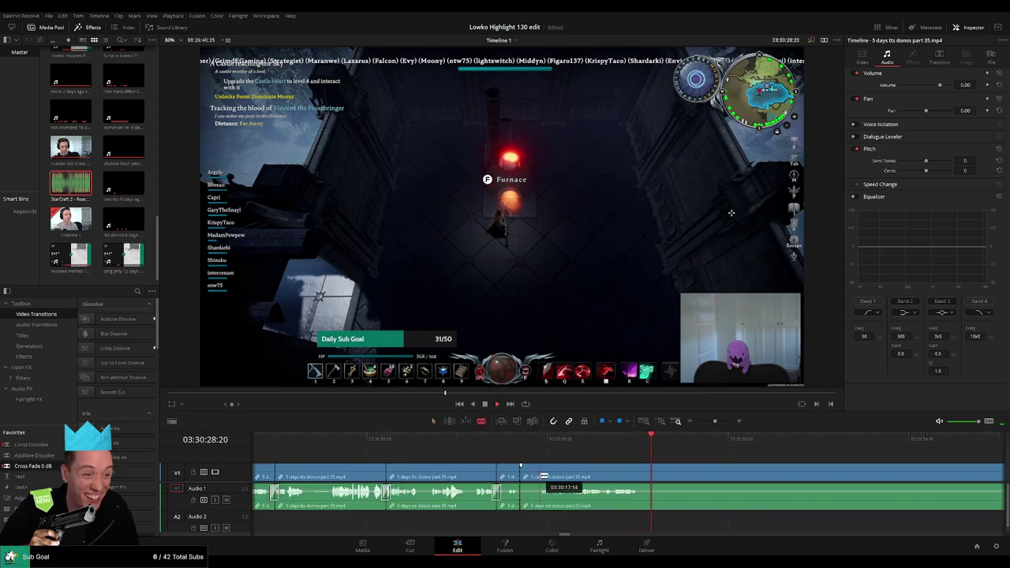
left_click(541, 475)
key("a")
left_click(532, 477)
key("Delete")
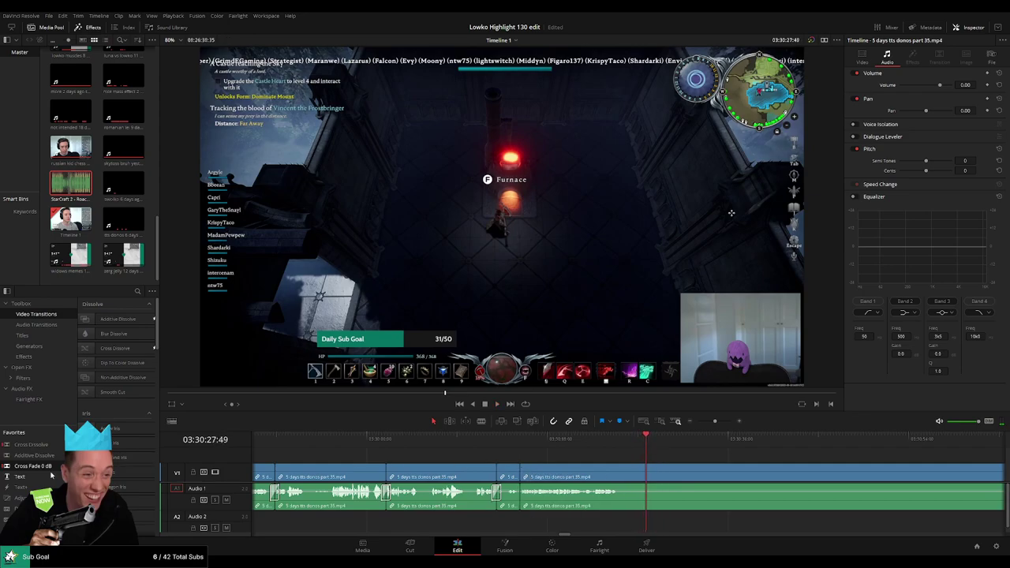
Step: Ripple-delete the section from about 03:30:25 to 03:31:16 and add audio cross fades at this cut and the one near 03:30:15
key("a")
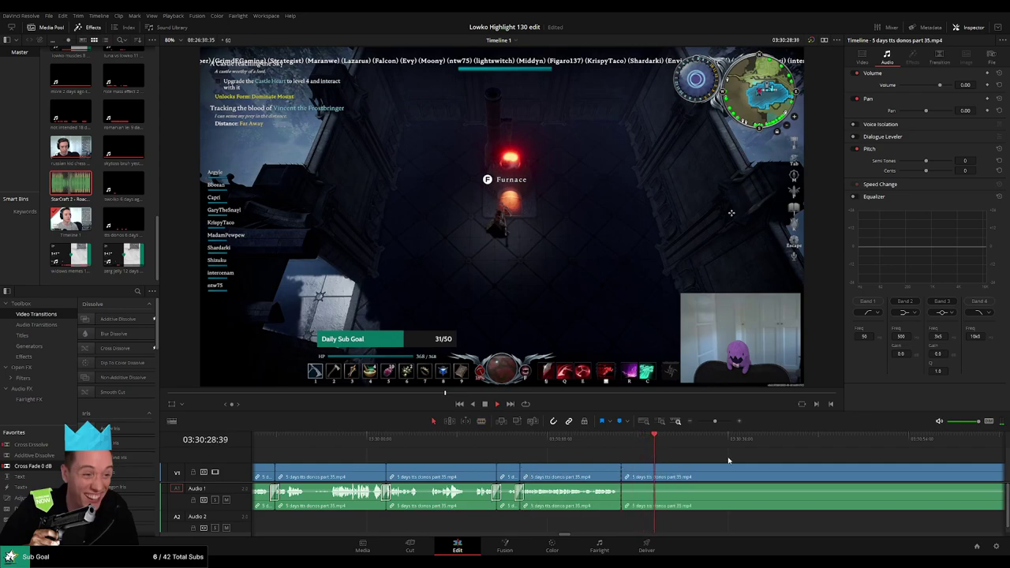
left_click_drag(720, 460, 522, 456)
left_click_drag(806, 443, 849, 457)
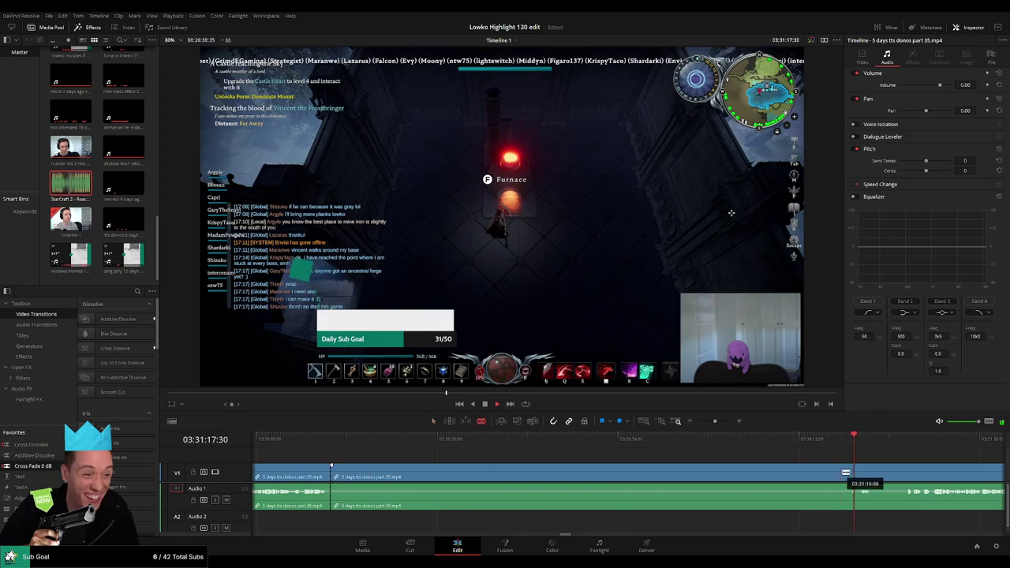
left_click(769, 477)
key("Delete")
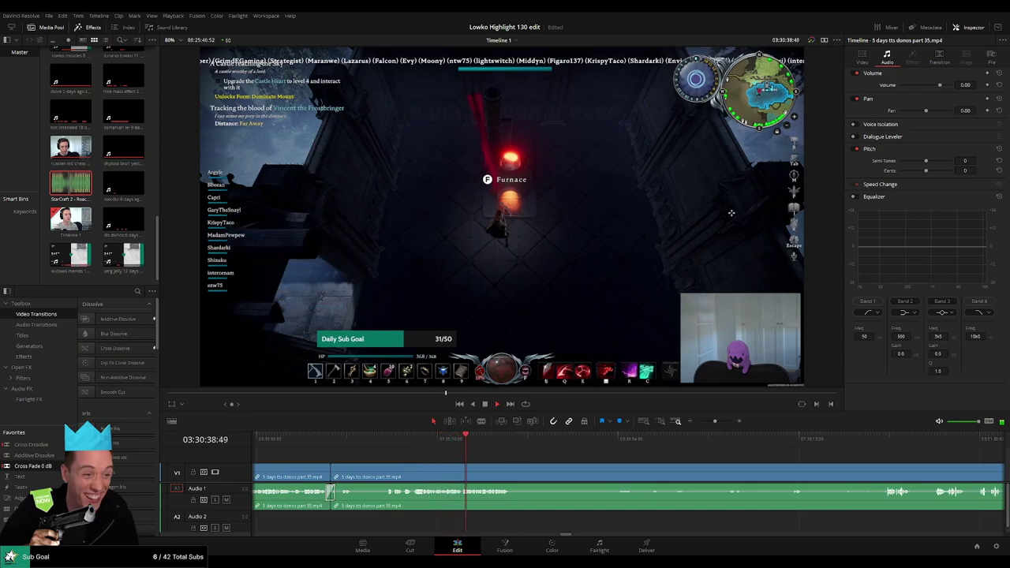
Step: Ripple-delete the quiet section from about 03:30:43:30 to 03:31:04:47
scroll(431, 449, "up", 3)
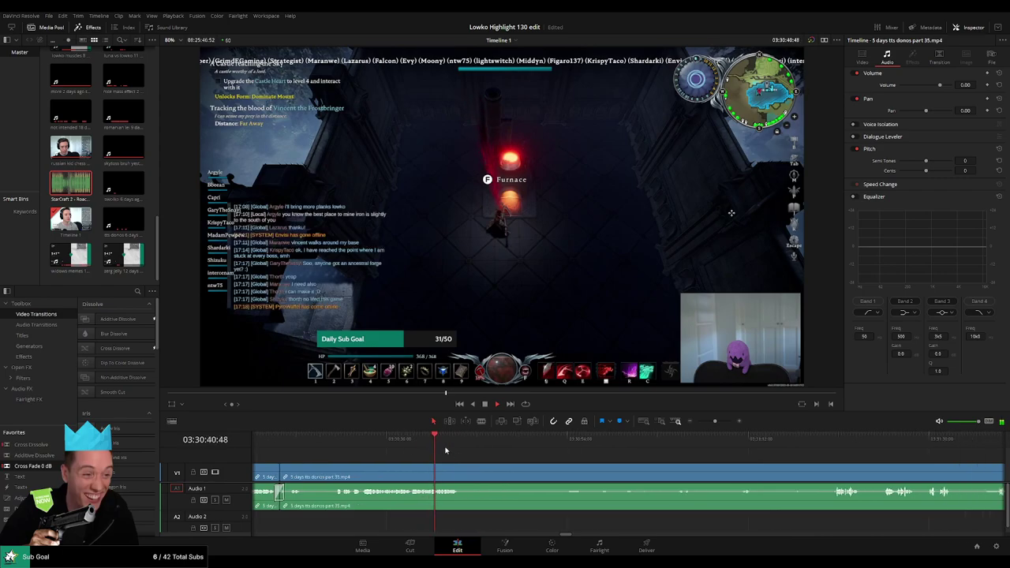
scroll(436, 461, "right", 1)
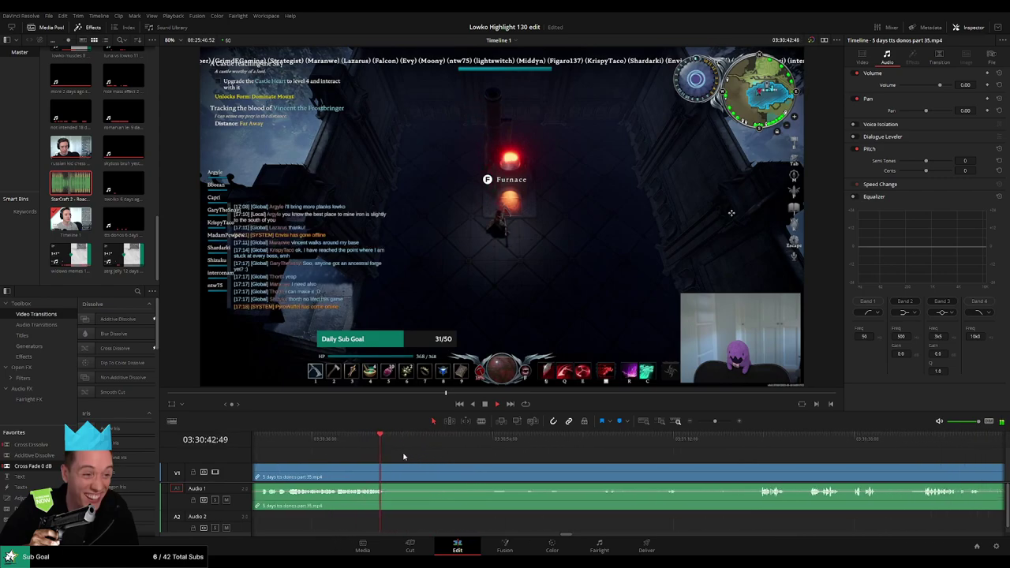
key("b")
left_click(388, 471)
left_click_drag(520, 444, 600, 445)
left_click(601, 473)
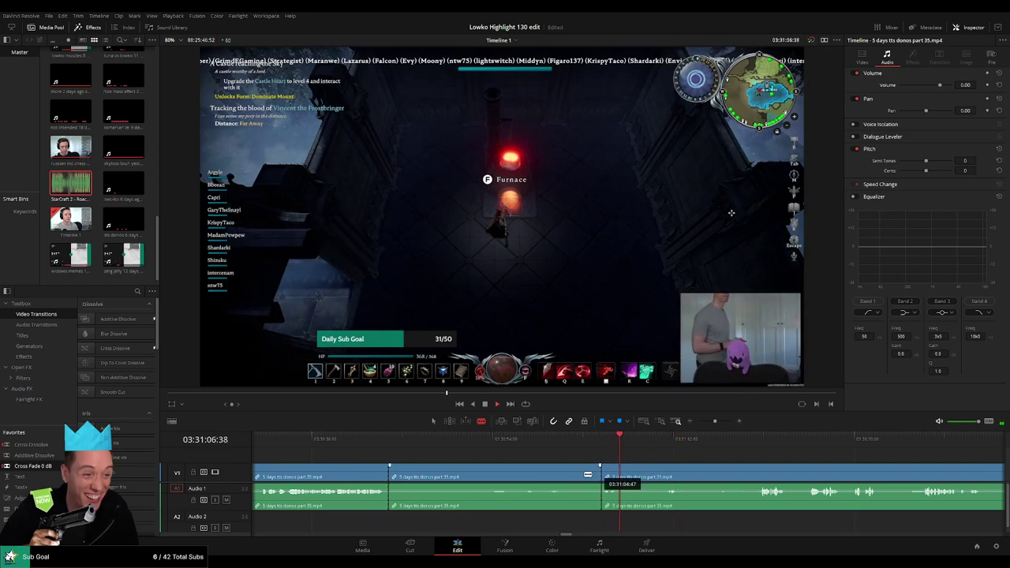
key("a")
left_click(568, 478)
key("Delete")
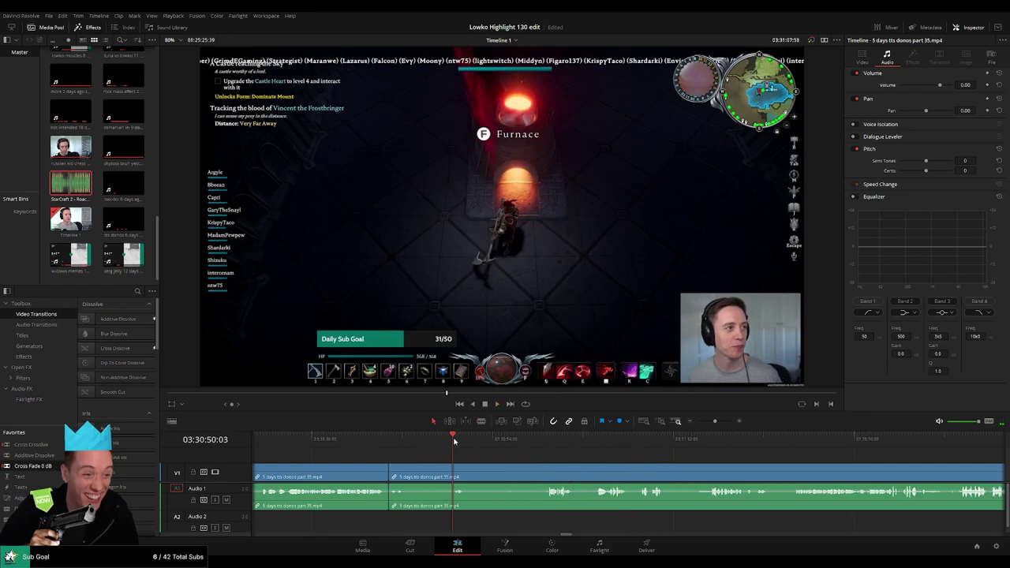
Step: Cross-fade the audio near 03:30:43:30, split the clip at about 03:30:45:30, 03:30:50 and 03:30:51:30, and ripple-delete the piece between the first two splits
key("b")
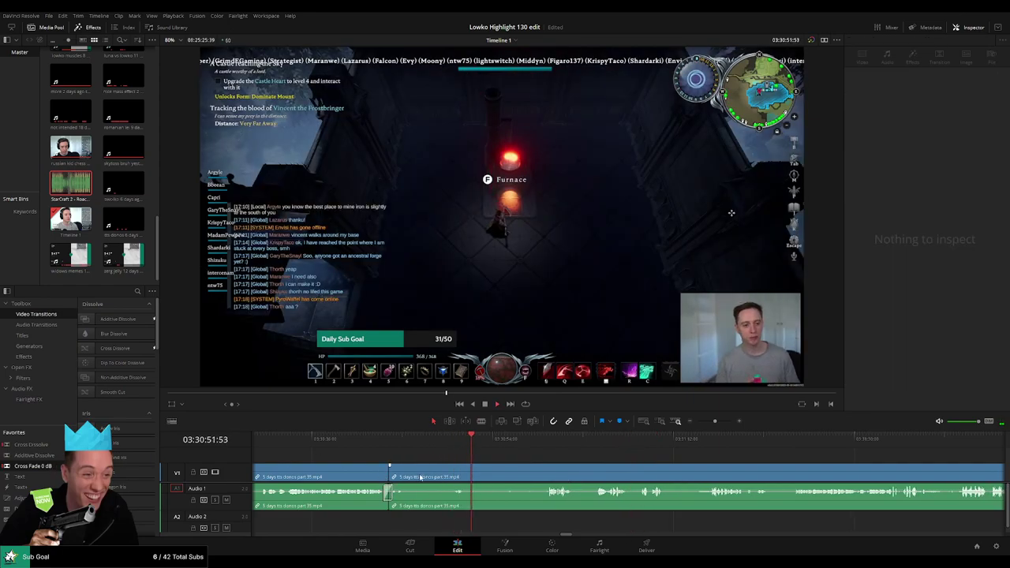
left_click(407, 471)
left_click(454, 471)
left_click(468, 471)
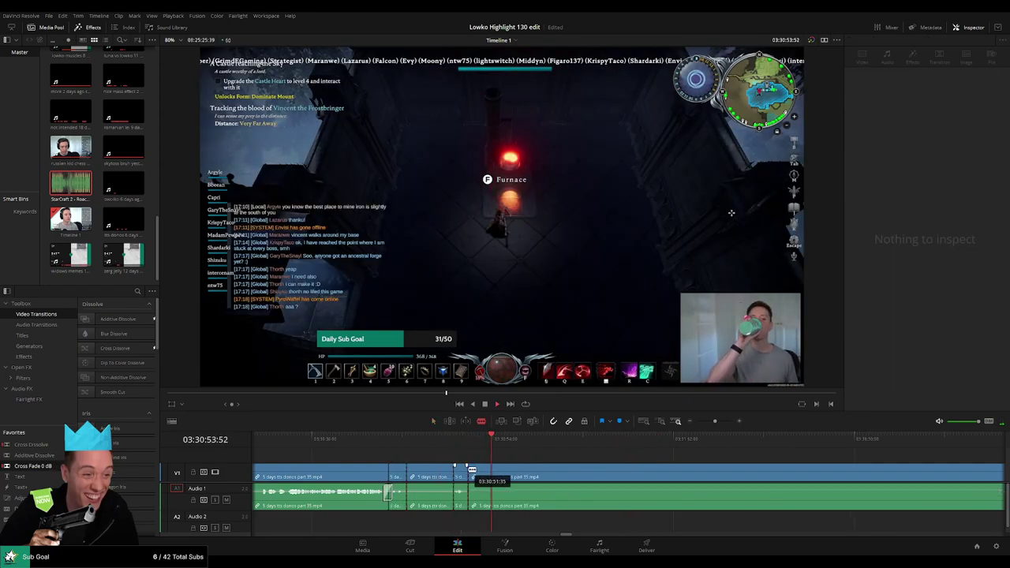
key("a")
left_click(432, 474)
key("Delete")
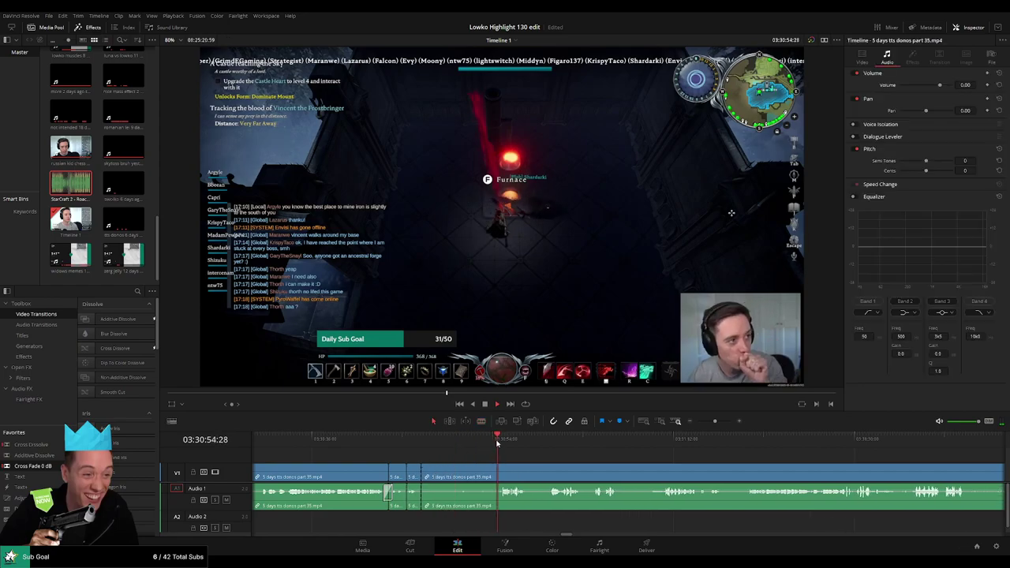
Step: Ripple-delete the quiet section from about 03:30:47 to 03:30:54:50
key("b")
left_click(506, 466)
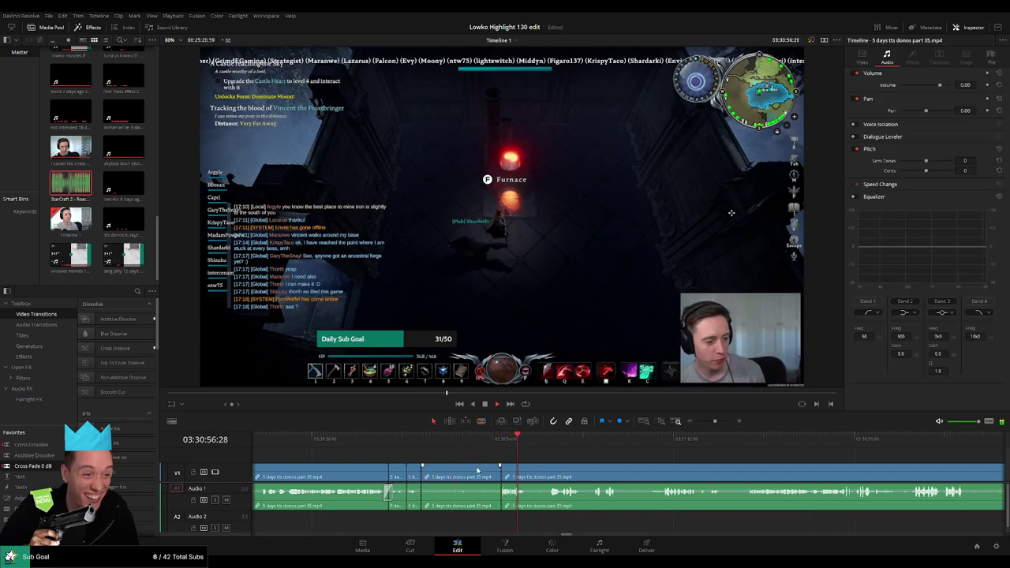
key("a")
left_click(476, 472)
key("Delete")
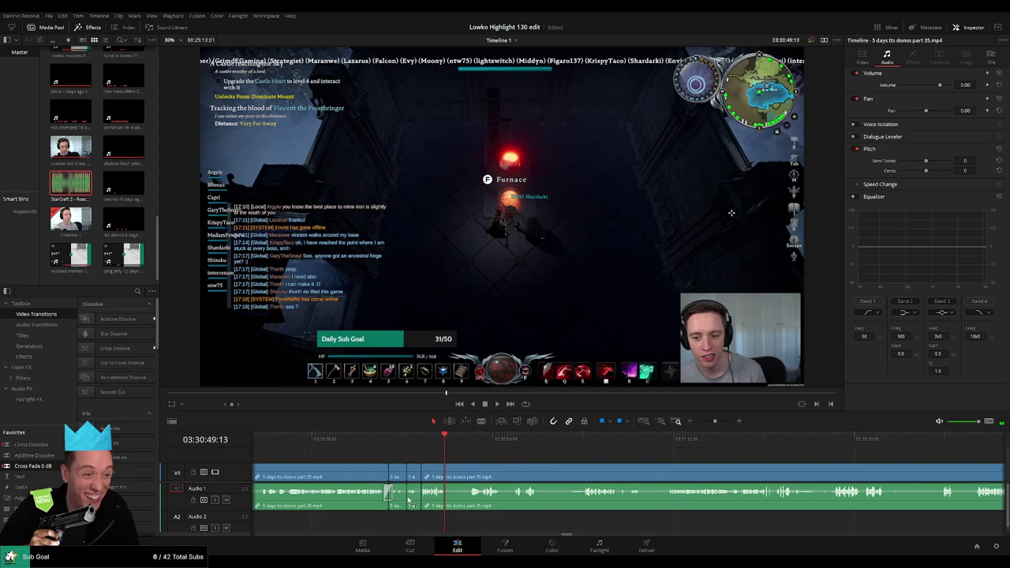
Step: Ripple-delete the section from about 03:30:49:30 to 03:30:51:40 and add an audio cross fade at the cut
key("b")
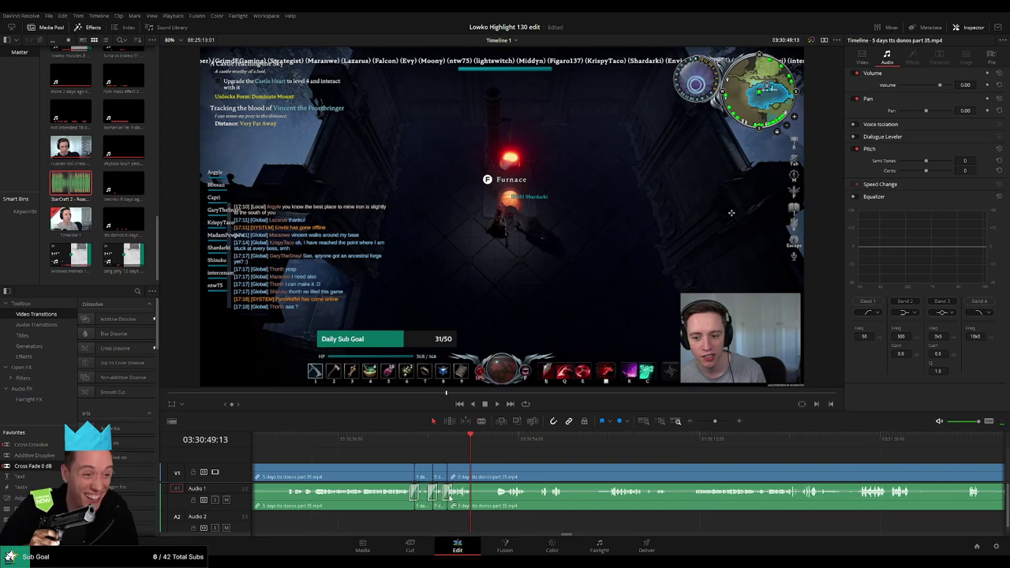
key("space")
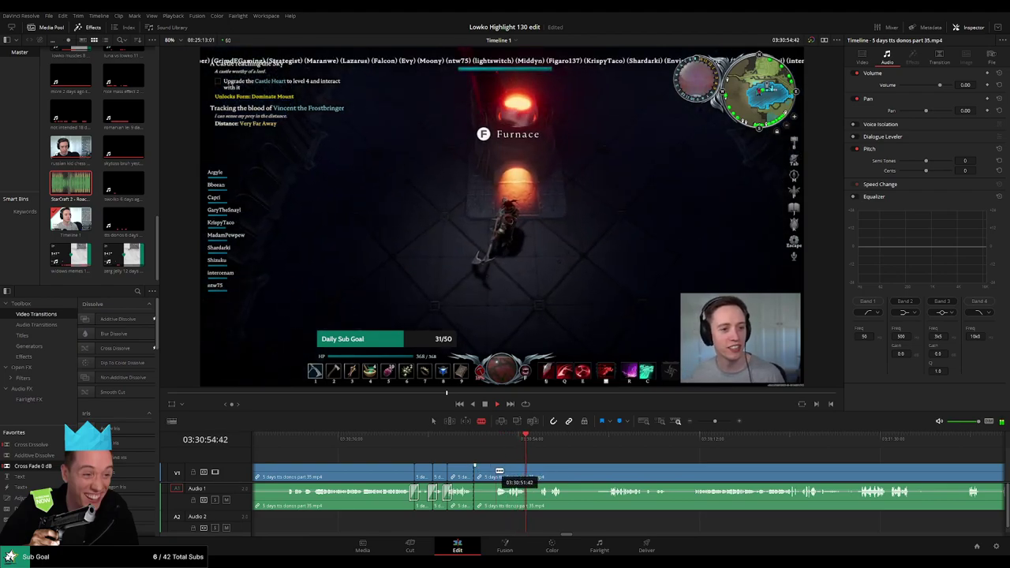
left_click(495, 471)
key("a")
left_click(486, 472)
key("Delete")
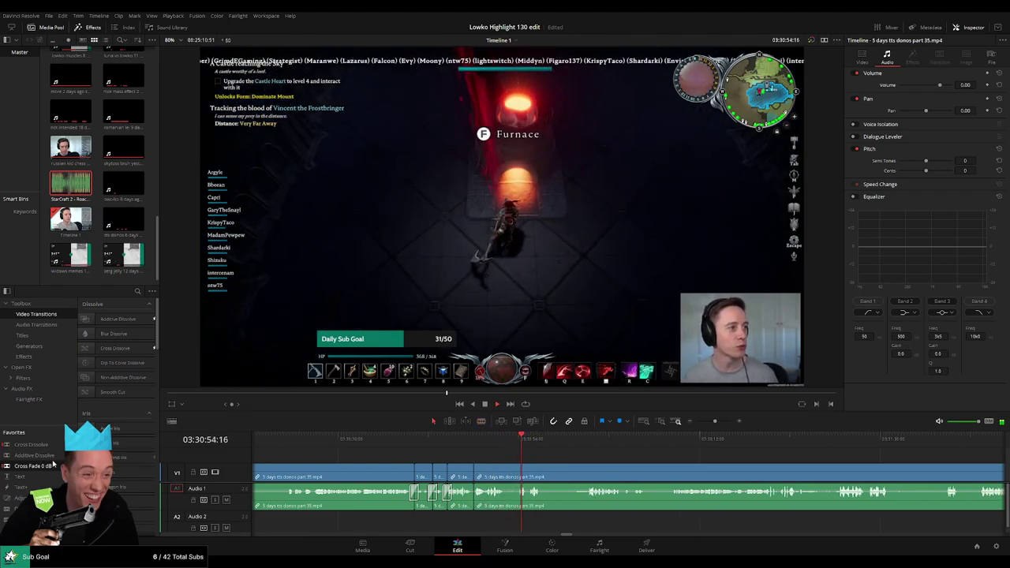
left_click_drag(479, 501, 475, 498)
Step: Ripple-delete the section from about 03:30:56:20 to 03:31:09:10 and add an audio cross fade at the cut
key("space")
scroll(530, 462, "right", 2)
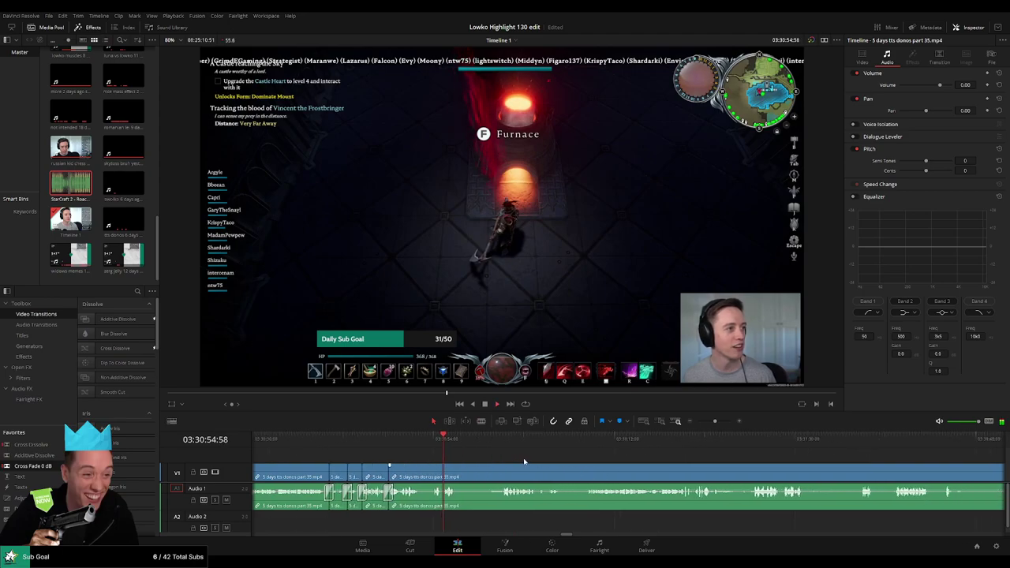
left_click(459, 477)
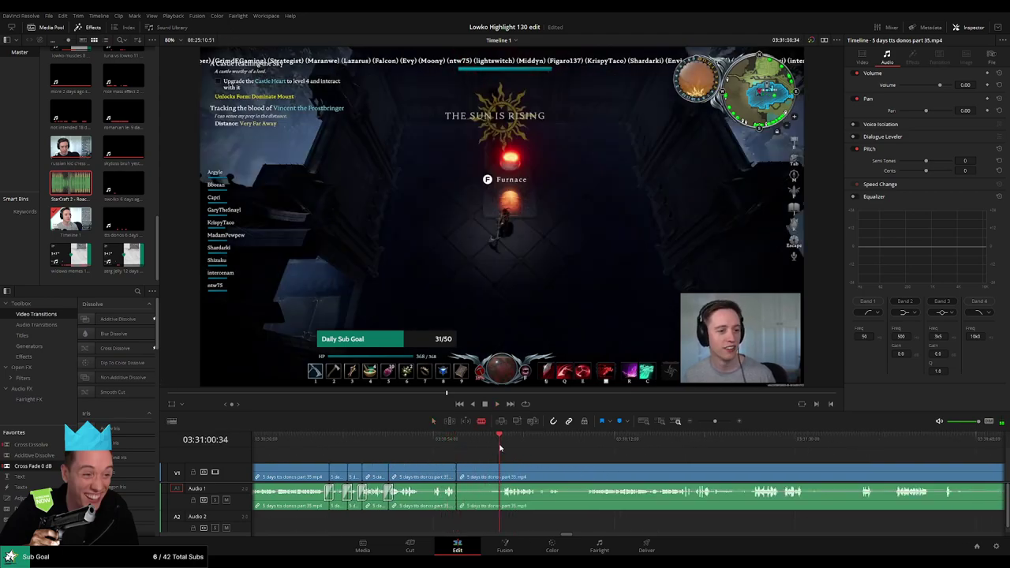
left_click(592, 448)
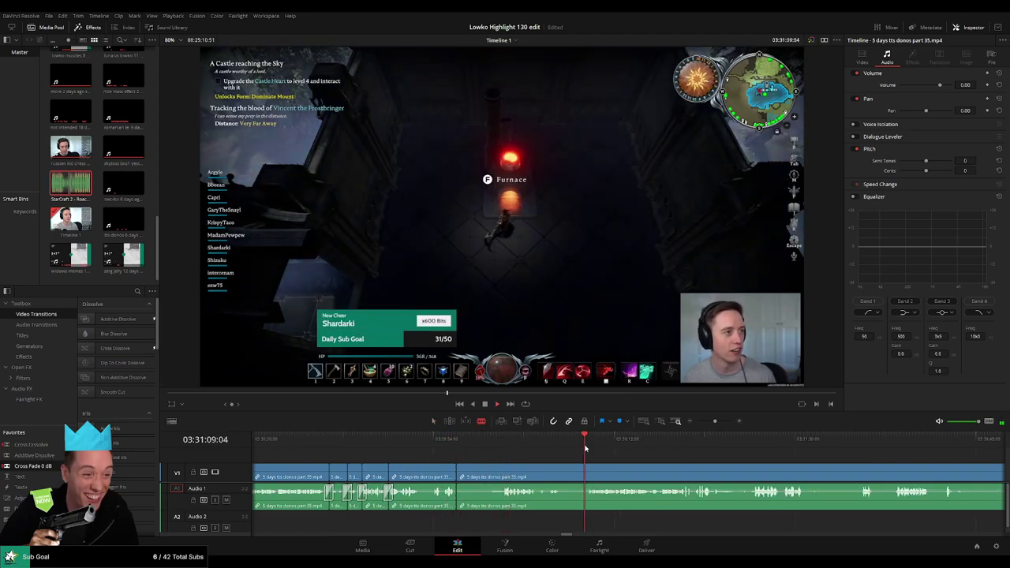
left_click(590, 472)
key("a")
left_click(557, 476)
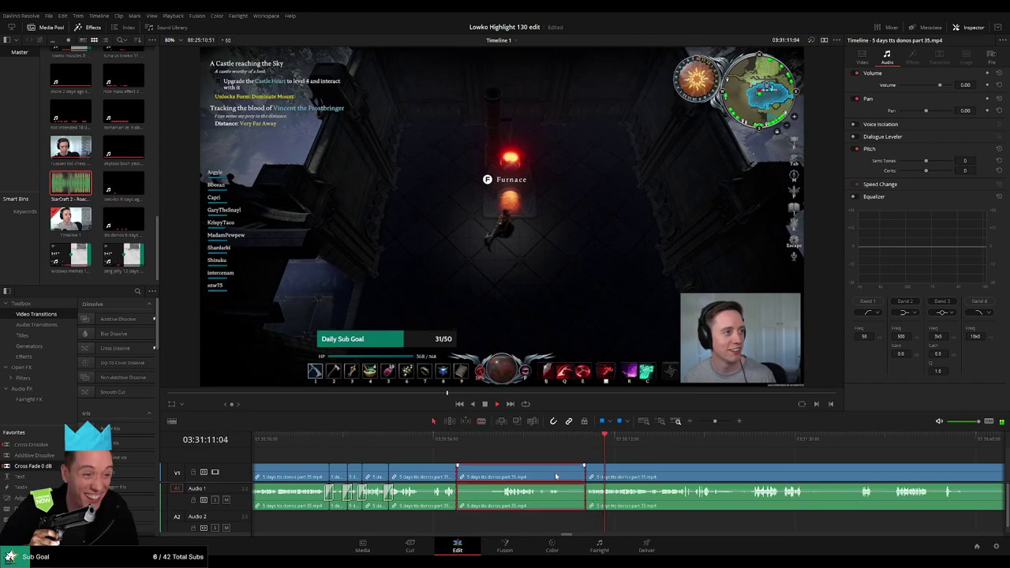
key("Delete")
left_click(459, 443)
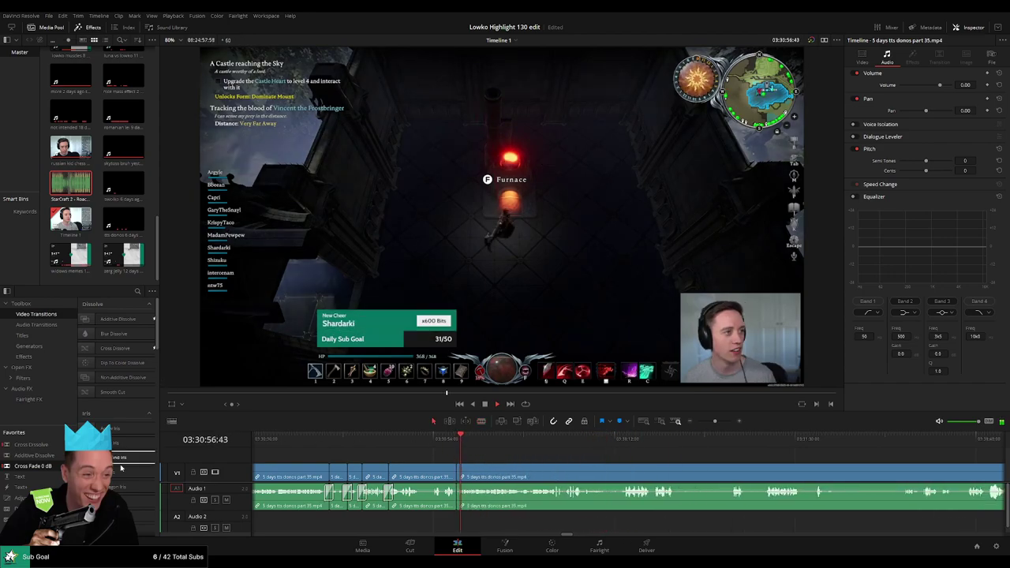
Step: Split the clip at about 03:31:08:02 and 03:31:08:42 to isolate the short burst of speech
scroll(511, 459, "right", 2)
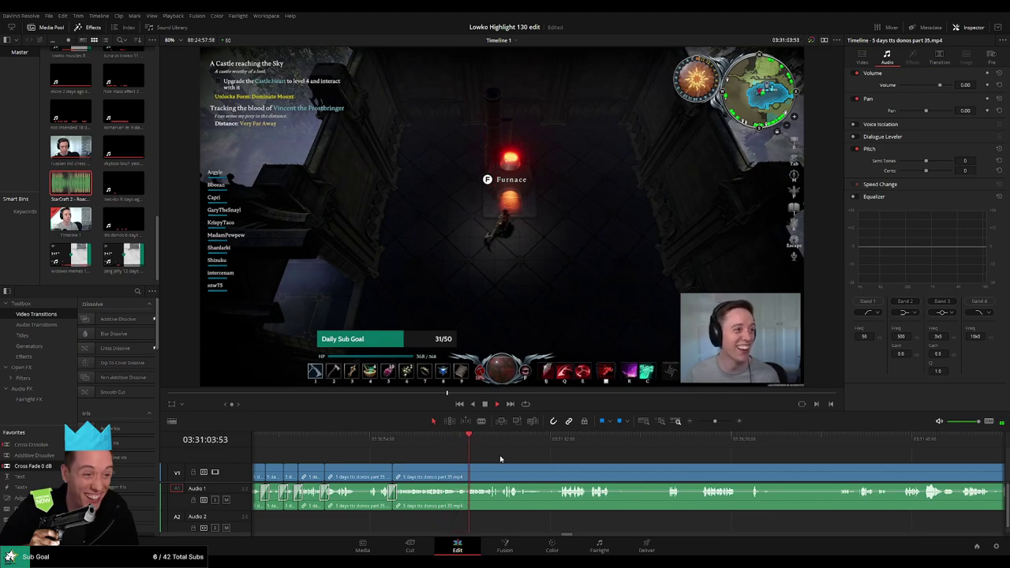
scroll(500, 458, "right", 2)
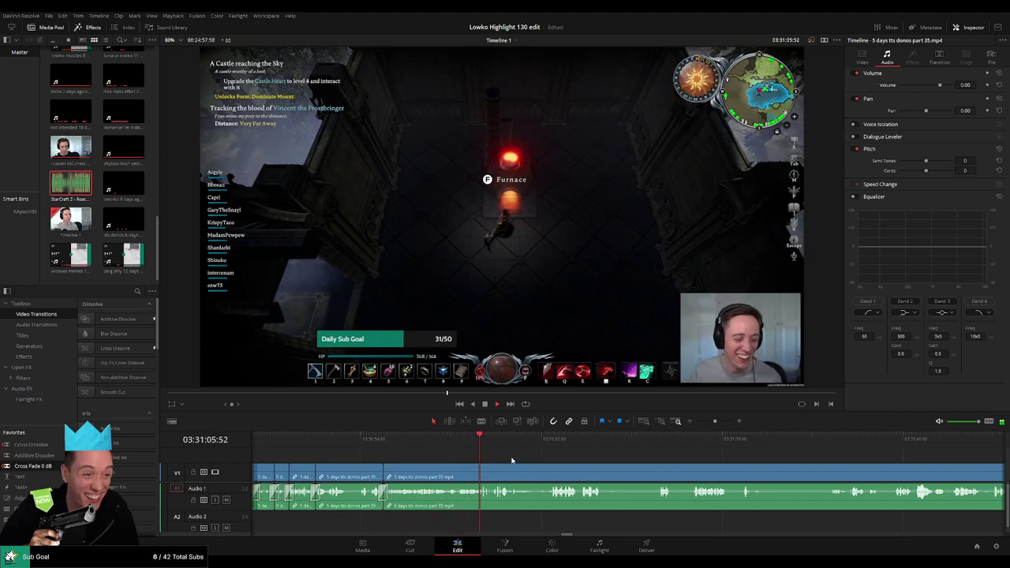
scroll(480, 458, "right", 2)
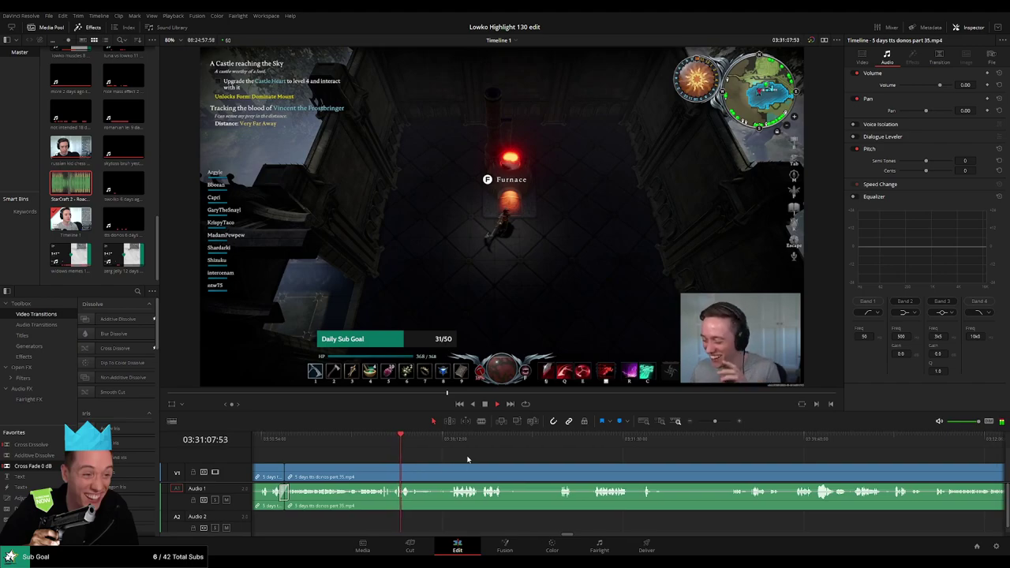
left_click_drag(714, 422, 722, 423)
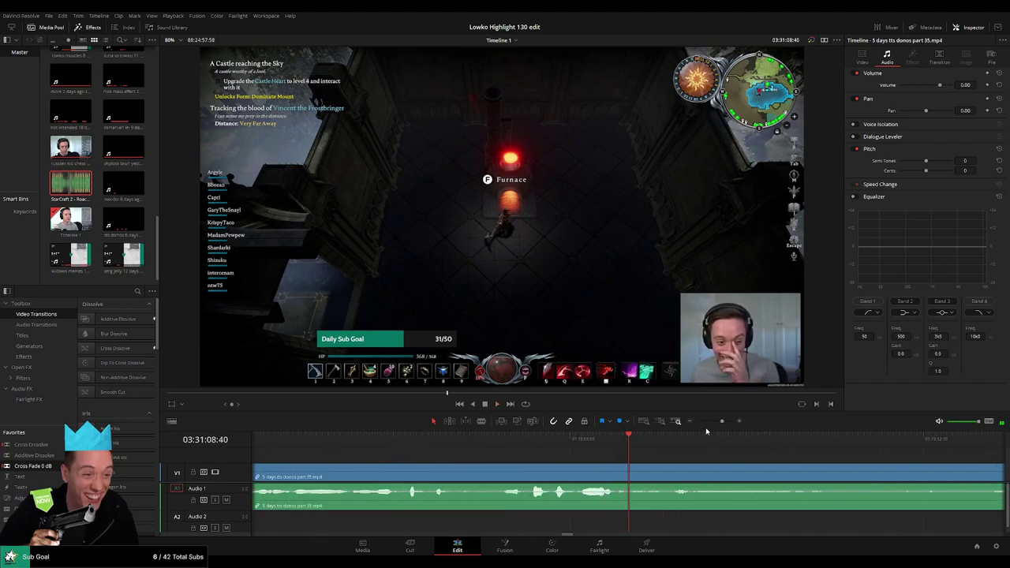
key("b")
left_click(578, 475)
key("space")
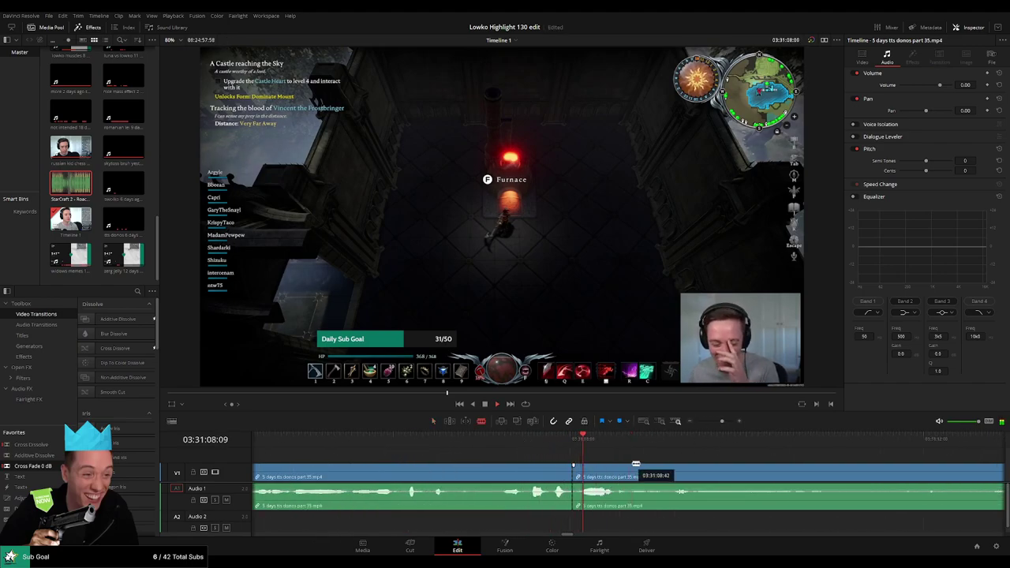
key("space")
left_click(637, 466)
key("a")
Step: Replace the isolated piece's sound with StarCraft 2 - Roach Quotes.mp3 on Audio 2, matched to its length, at volume -29.00
left_click_drag(607, 490, 574, 523)
left_click_drag(640, 523, 601, 520)
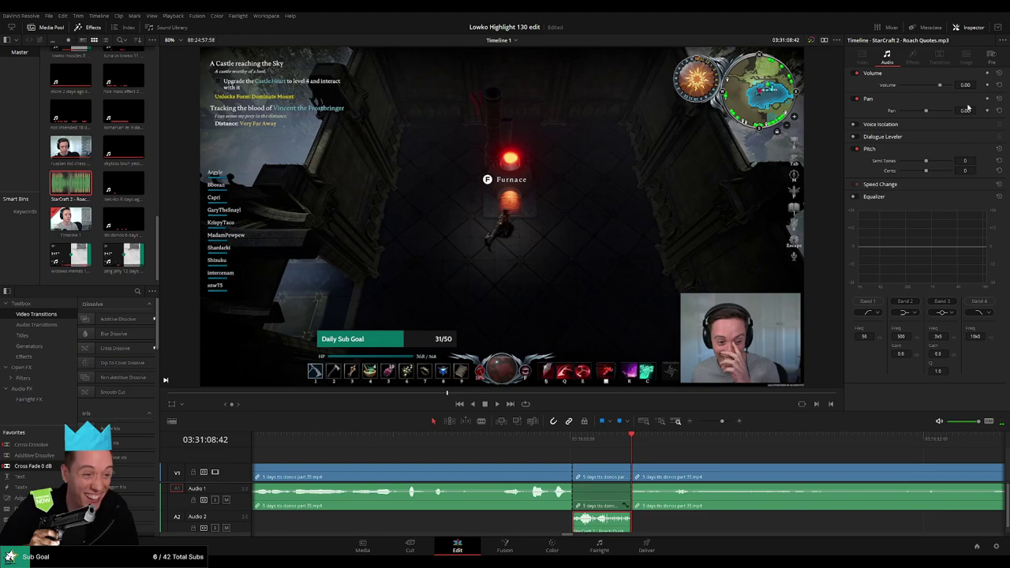
left_click_drag(971, 86, 971, 85)
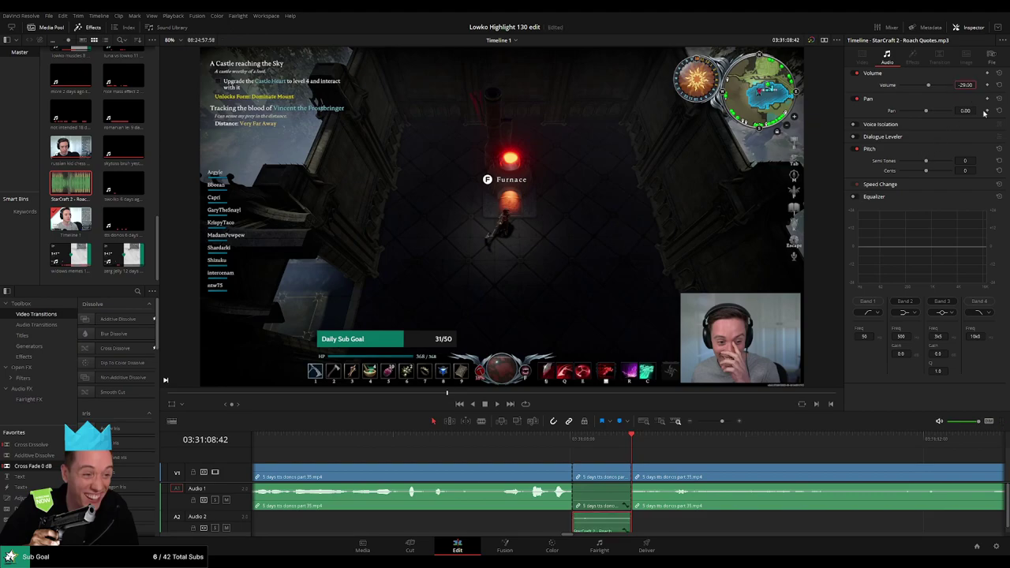
left_click(518, 448)
key("space")
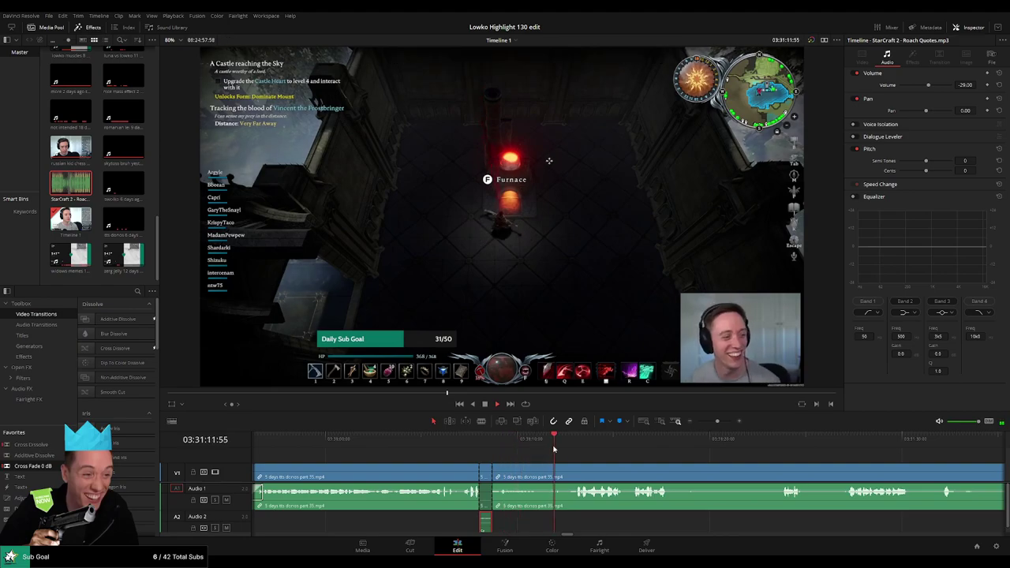
Step: Ripple-delete the stretches from about 03:31:18:10 to 03:31:23:40 and 03:31:25:00 to 03:31:27:05, and cross-fade the audio at both cuts
left_click_drag(672, 461, 572, 455)
key("b")
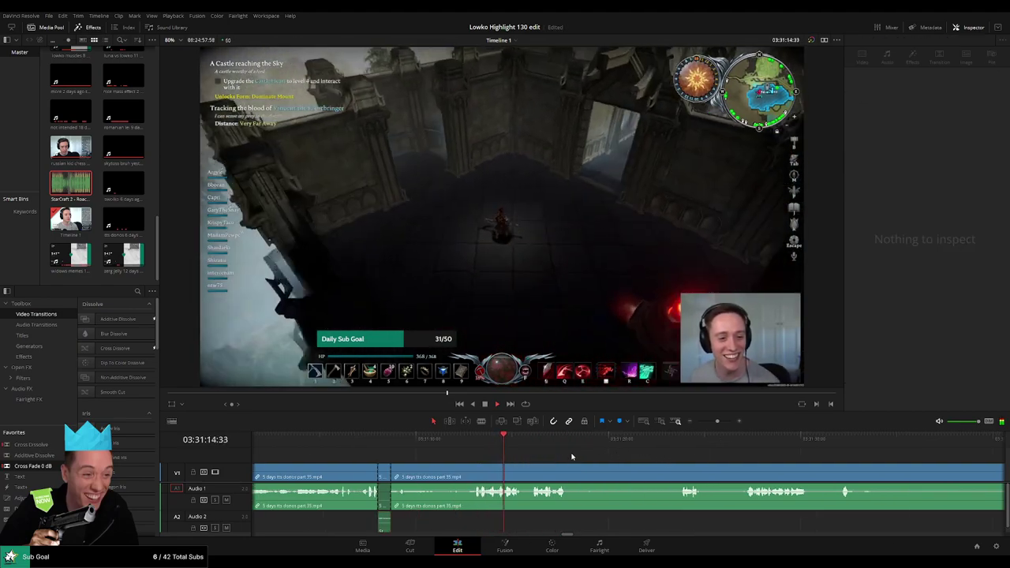
left_click(575, 471)
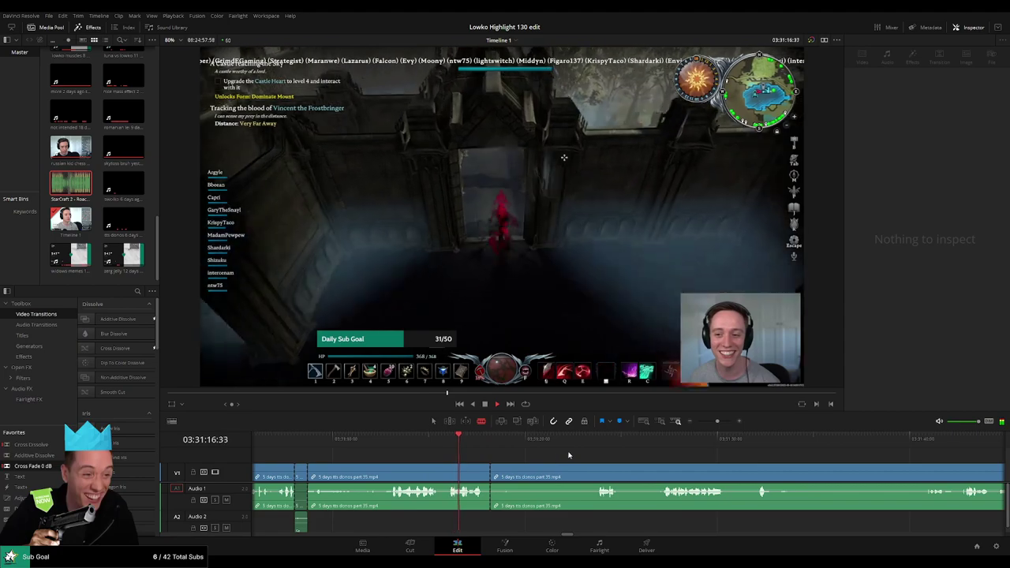
left_click(593, 447)
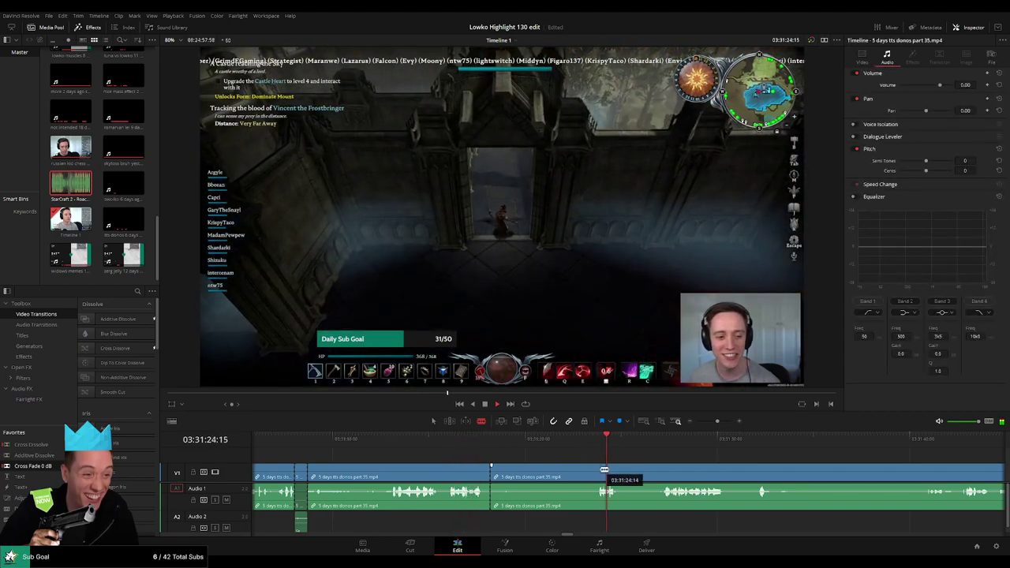
left_click(597, 471)
left_click(621, 472)
left_click(661, 473)
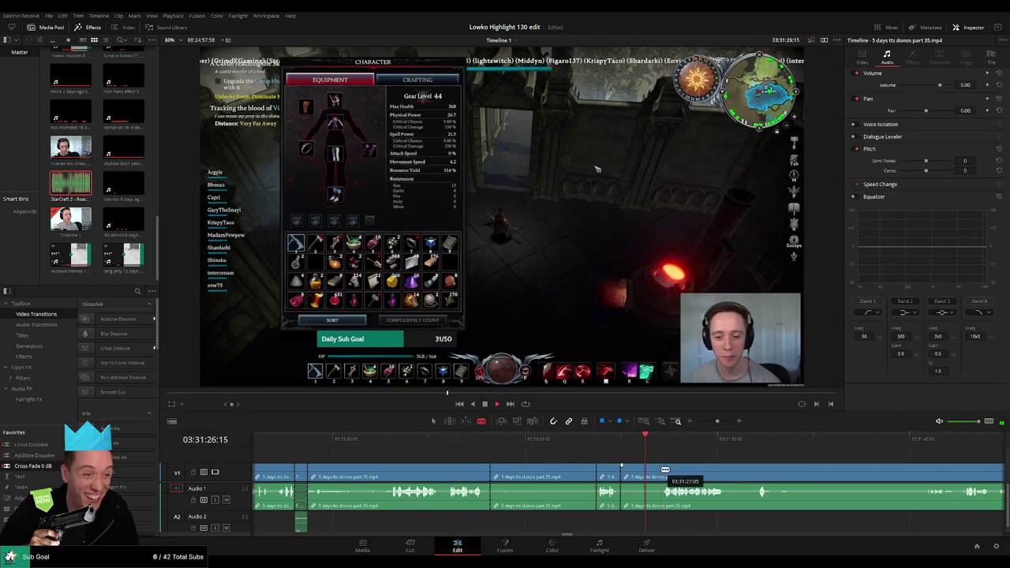
key("a")
key("Delete")
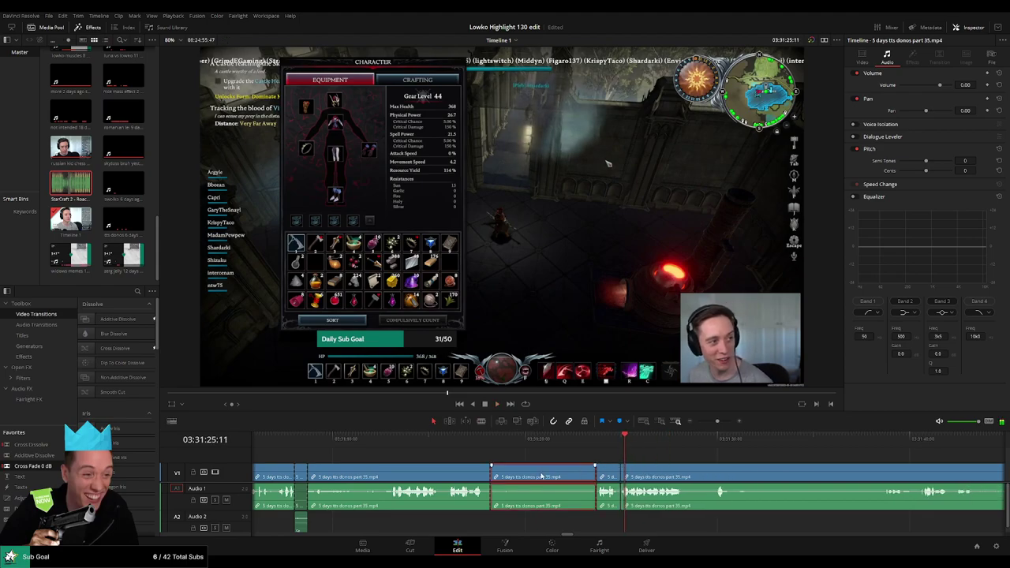
key("Delete")
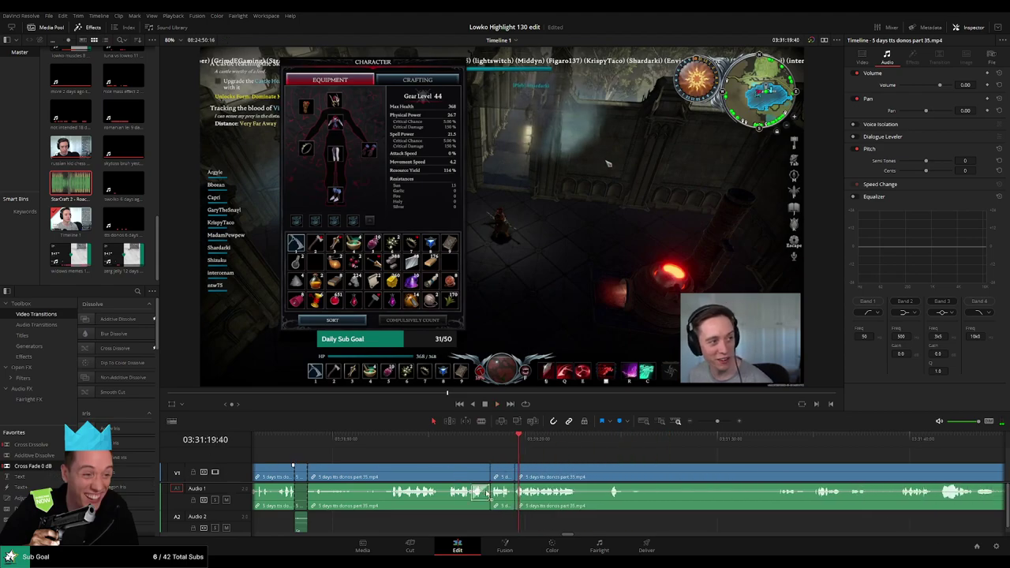
left_click_drag(410, 473, 543, 501)
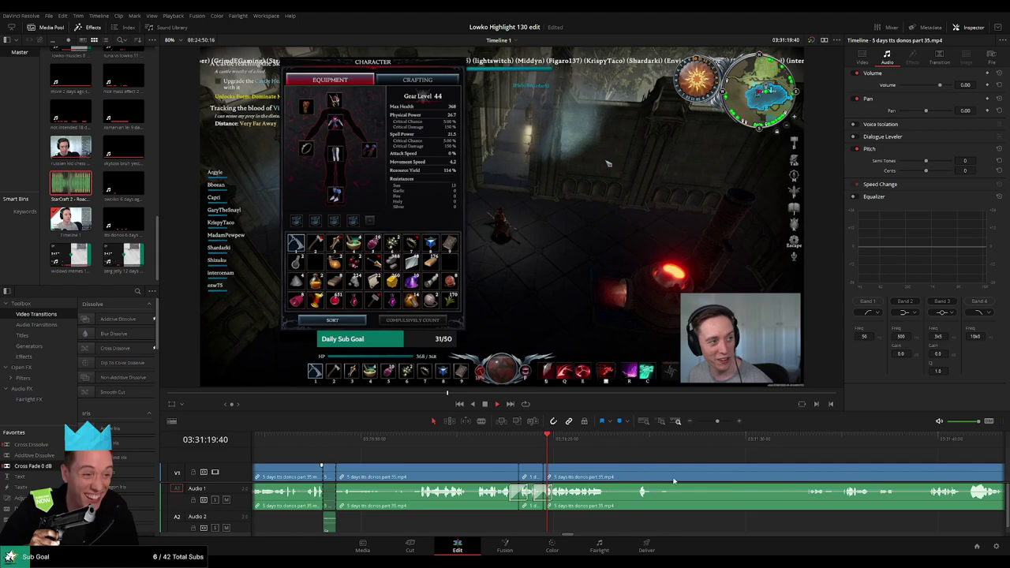
Step: Ripple-delete the mostly quiet section from about 03:31:22:45 to 03:31:39:30
left_click_drag(674, 481, 503, 462)
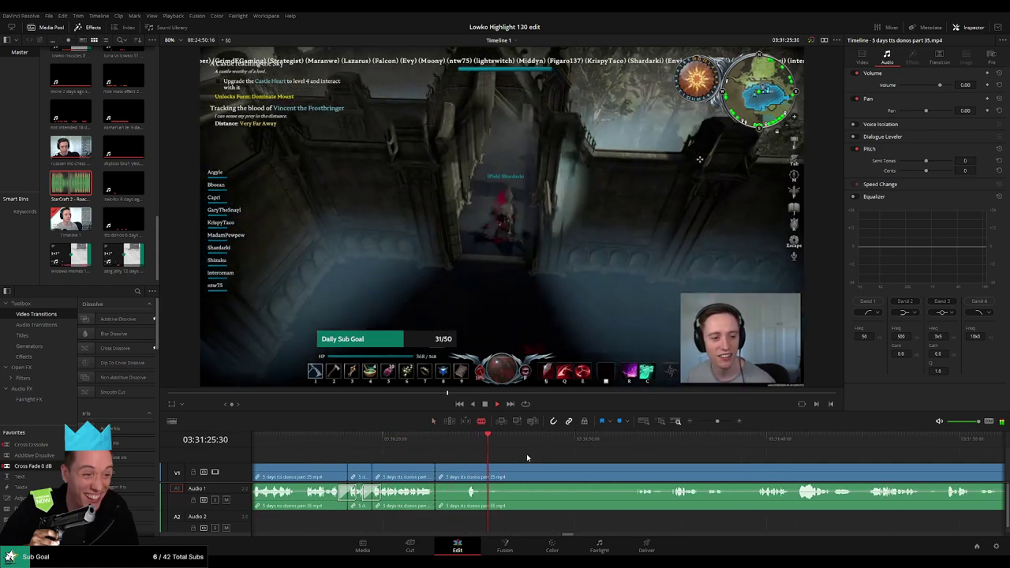
left_click(631, 444)
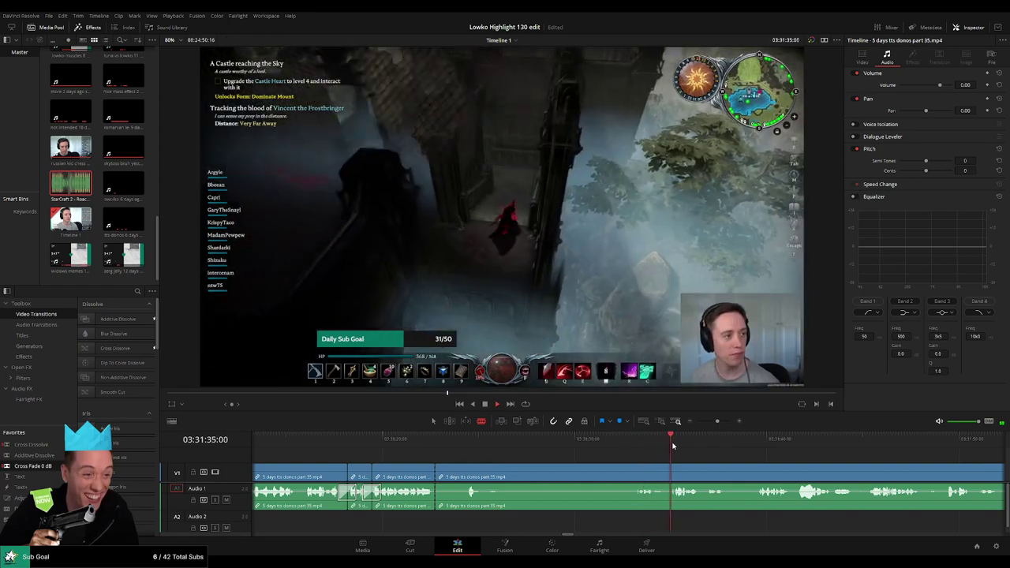
scroll(631, 446, "right", 6)
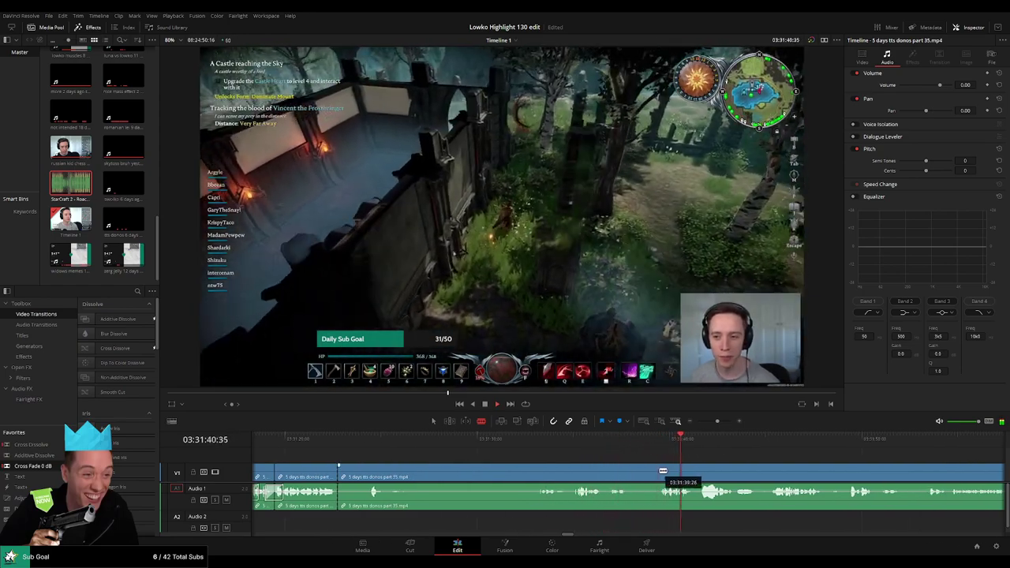
left_click(659, 473)
key("a")
left_click(591, 475)
key("Delete")
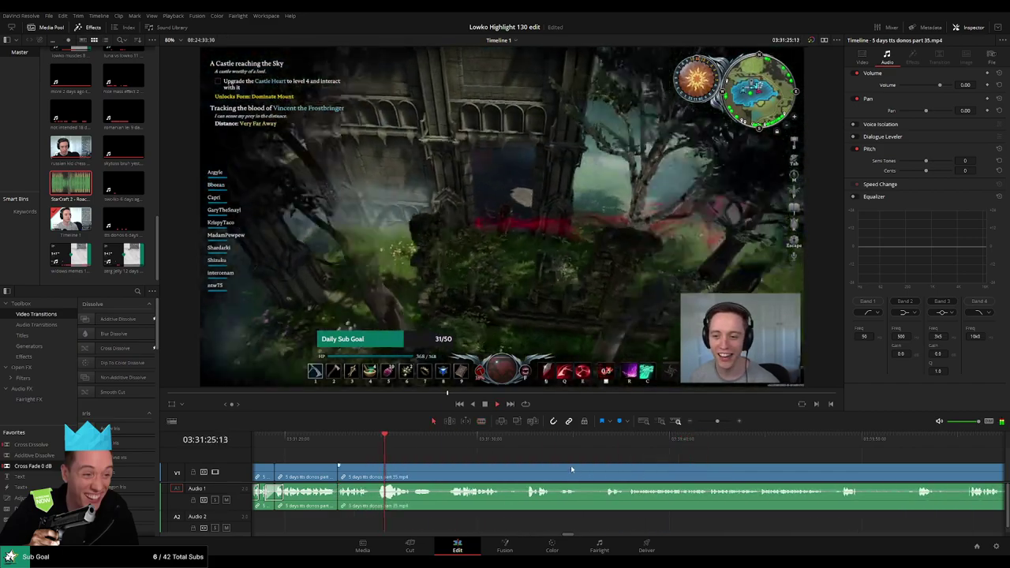
Step: Ripple-delete the section from about 03:31:50:00 to 03:31:55:40, between two bursts of speech
key("space")
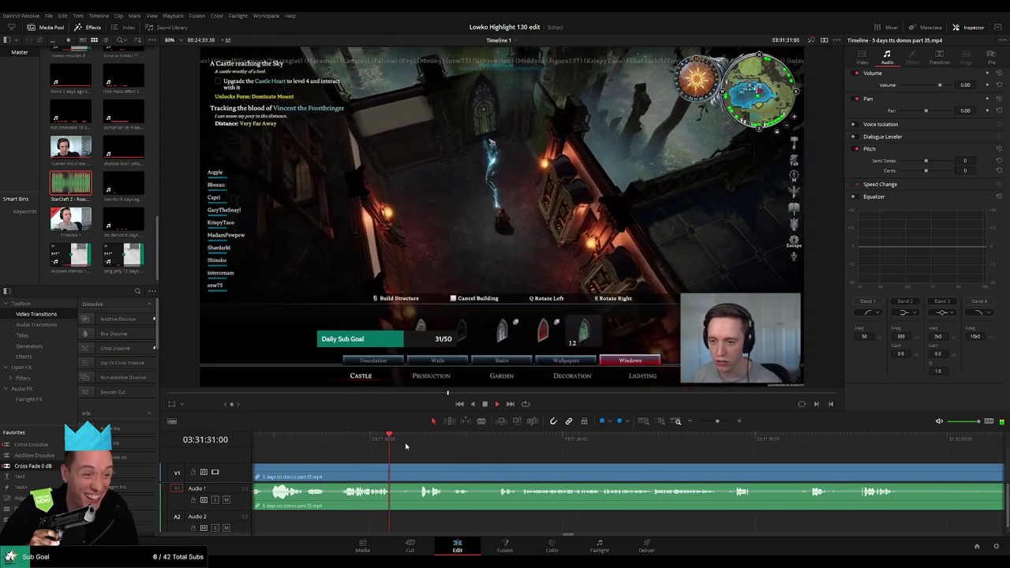
left_click(419, 444)
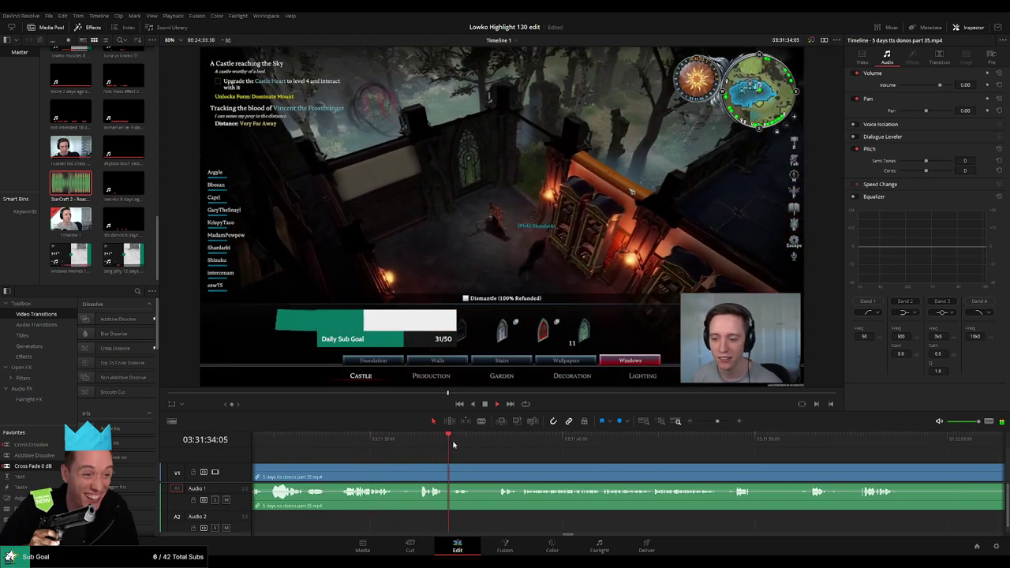
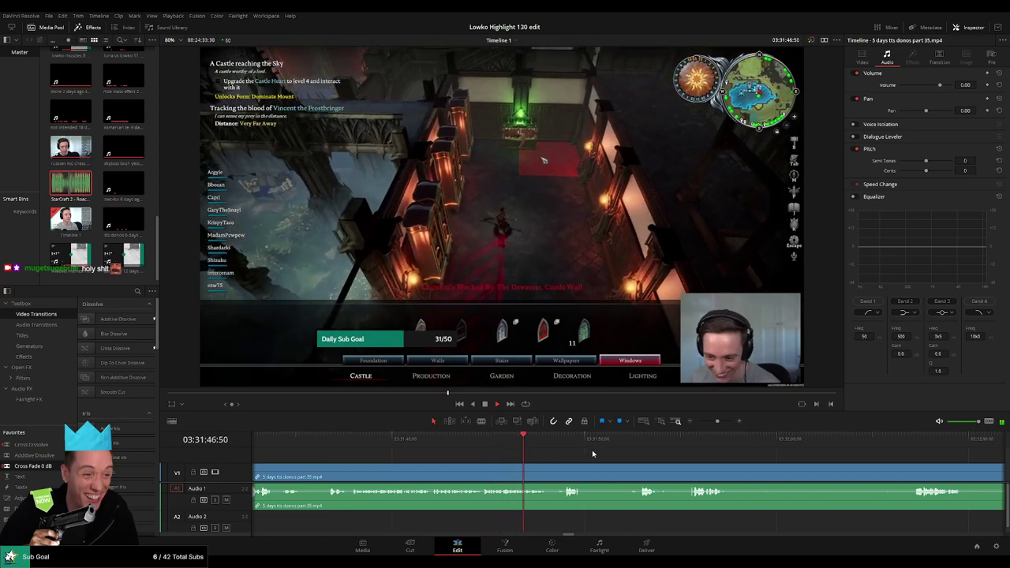
left_click(353, 440)
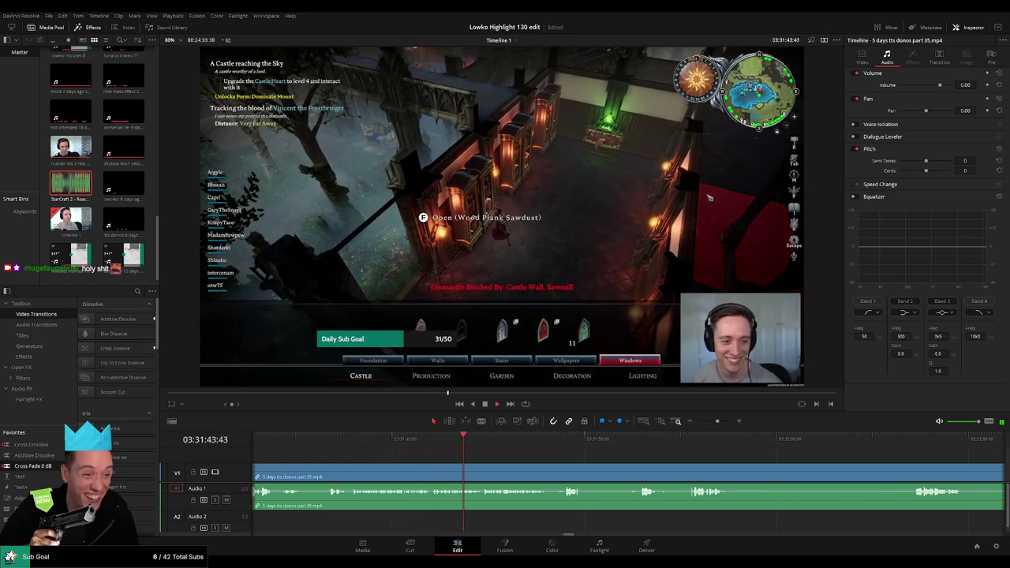
scroll(490, 460, "right", 3)
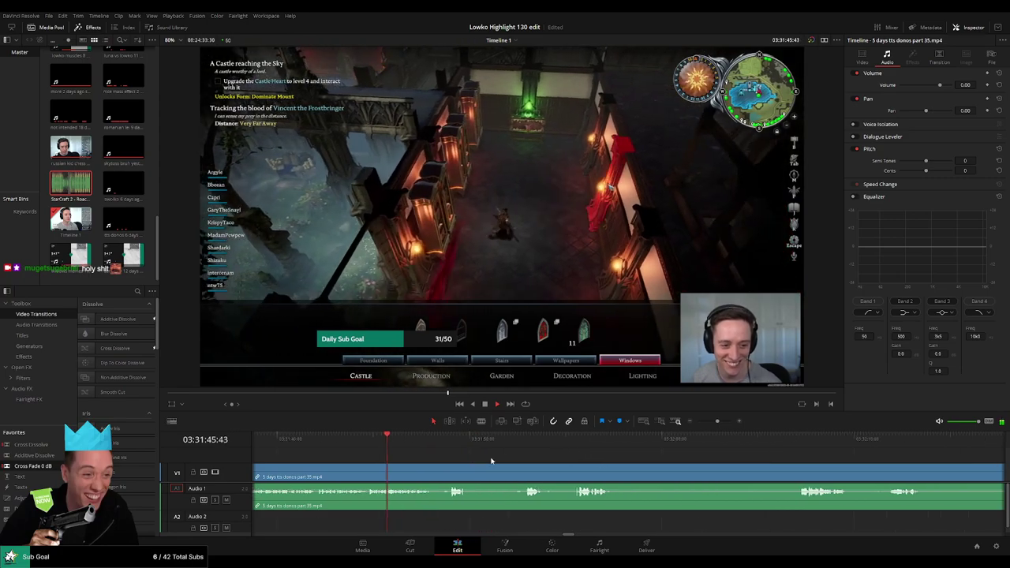
scroll(441, 458, "right", 2)
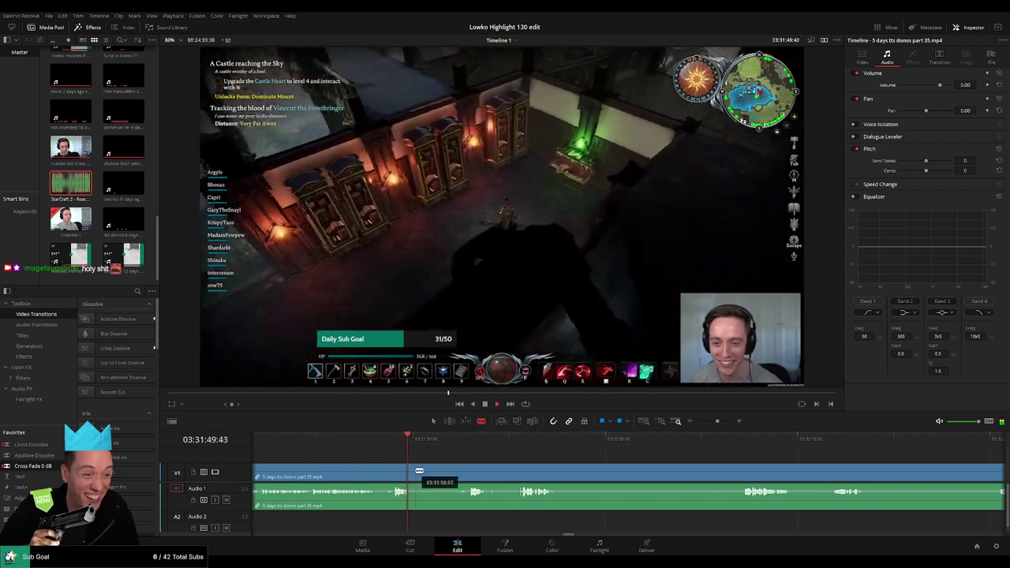
left_click(414, 472)
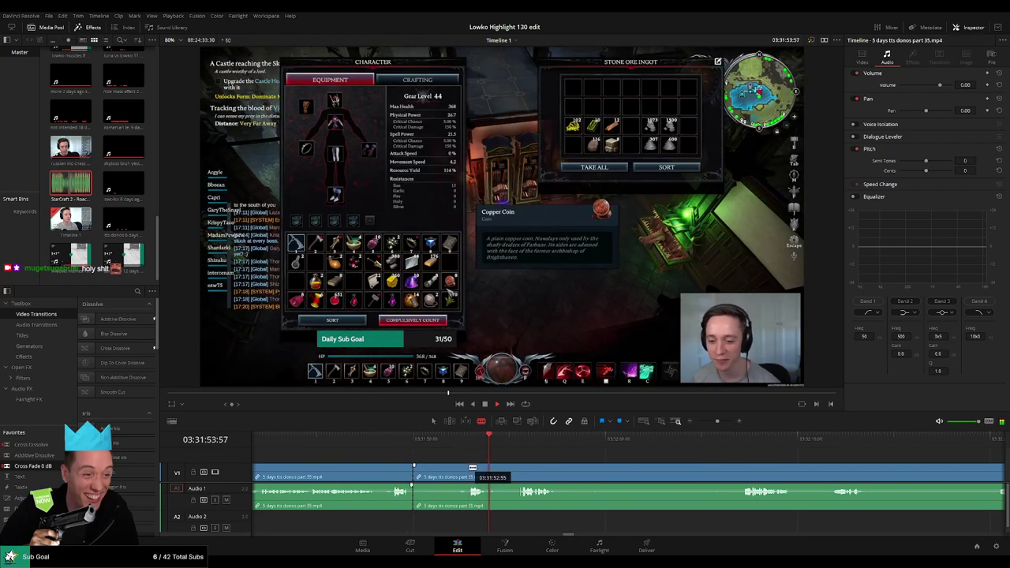
scroll(500, 464, "up", 3)
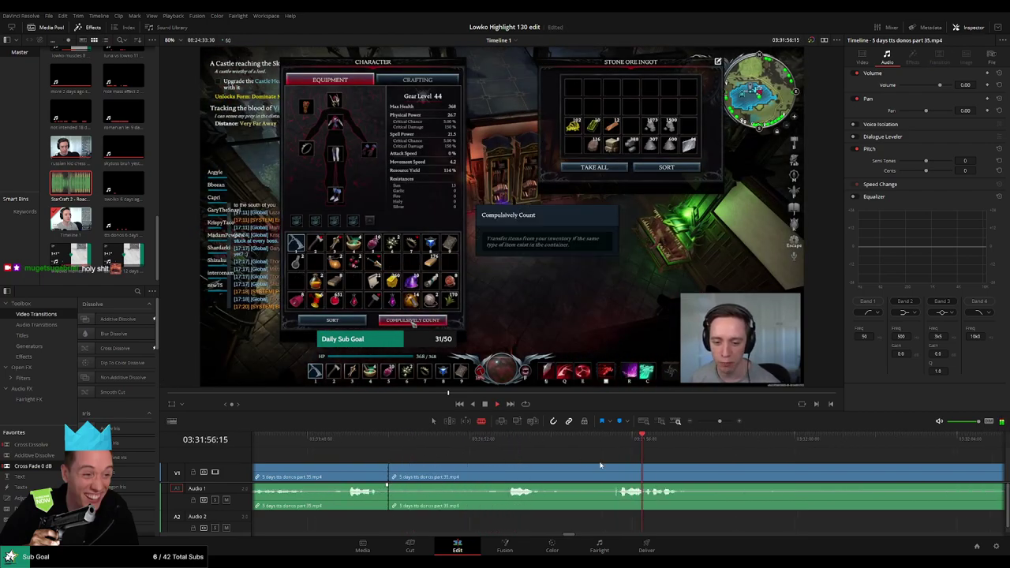
left_click(616, 472)
key("a")
left_click(573, 476)
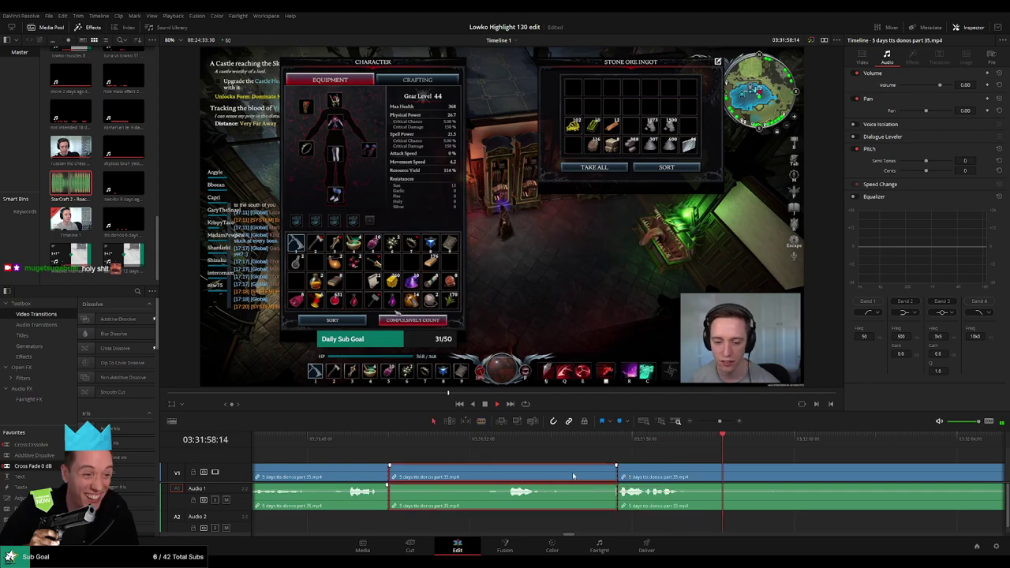
key("BackSpace")
Step: Split the clip right after the short burst of speech, at about 03:31:52:00
left_click(376, 439)
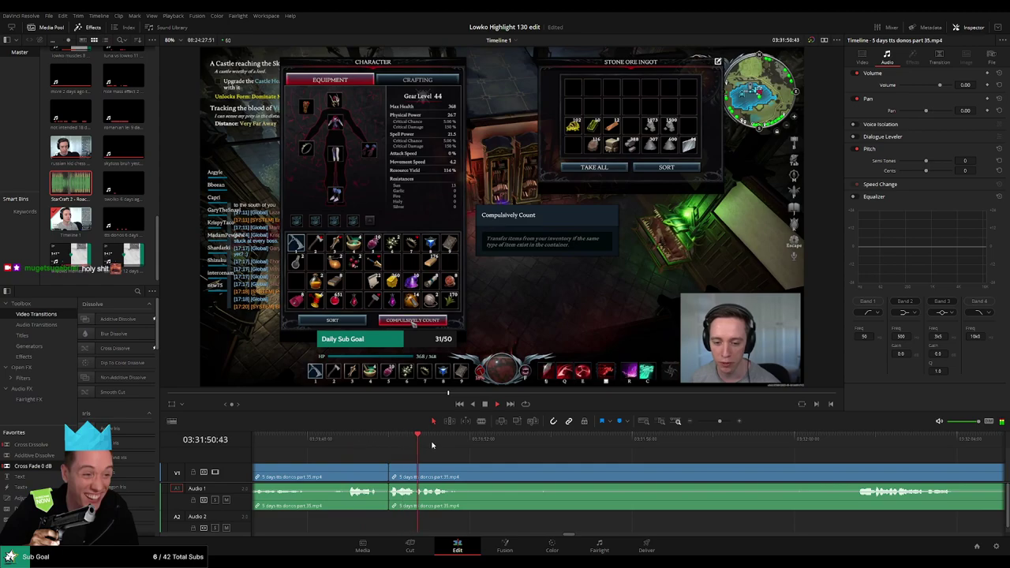
key("b")
left_click(472, 471)
Step: Skim the footage from about 03:32:01 to 03:35:46 for the next speech worth keeping
left_click(841, 437)
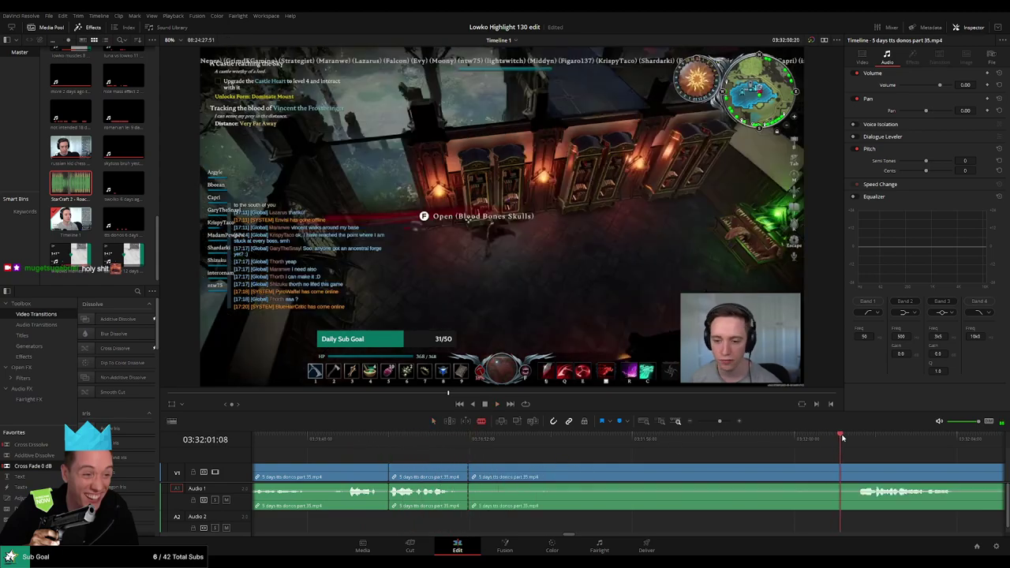
left_click_drag(719, 422, 509, 450)
left_click(642, 444)
left_click(511, 439)
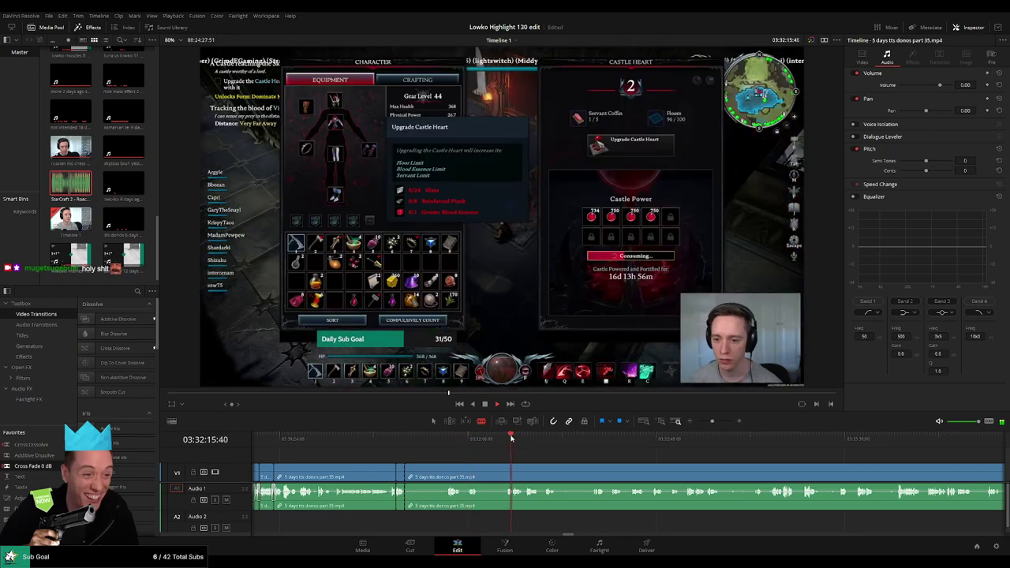
left_click(584, 438)
left_click(598, 439)
left_click_drag(690, 459, 634, 448)
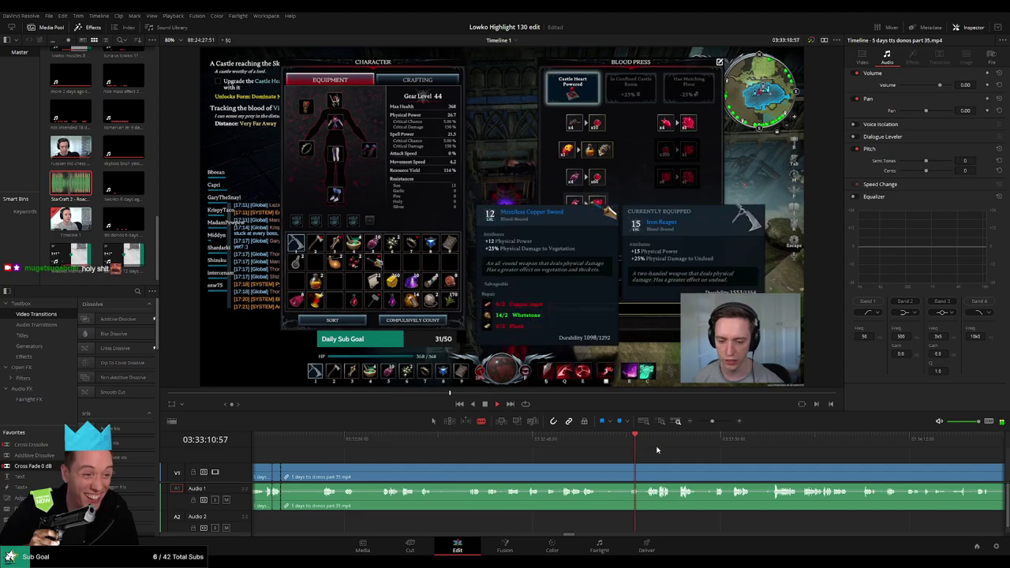
left_click(569, 448)
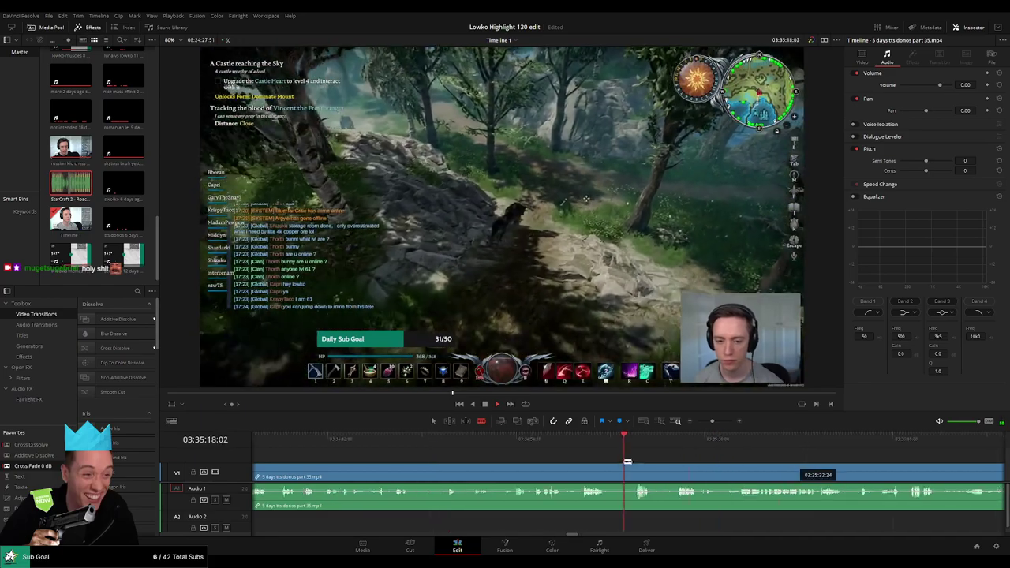
scroll(632, 459, "up", 3)
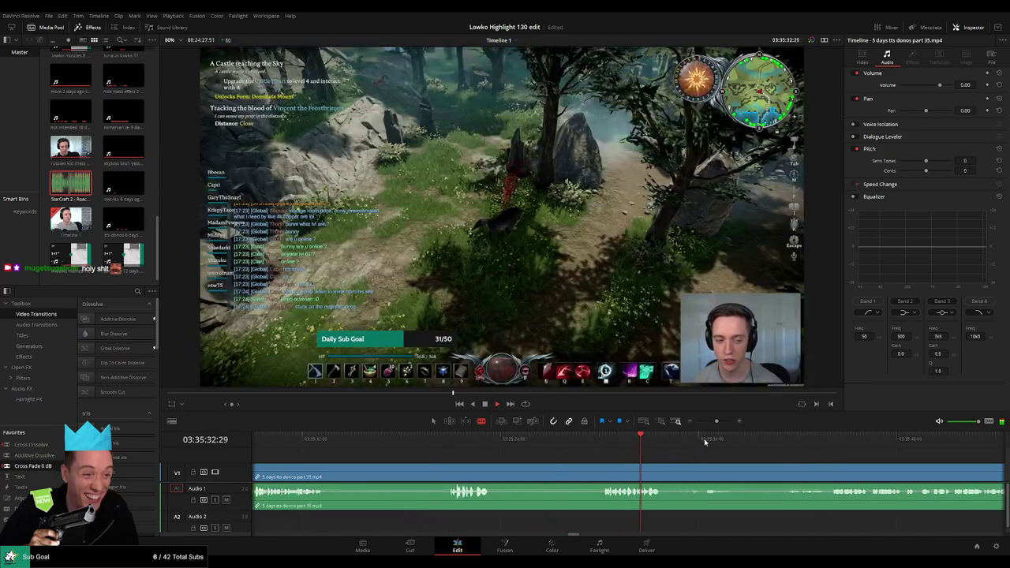
left_click(712, 440)
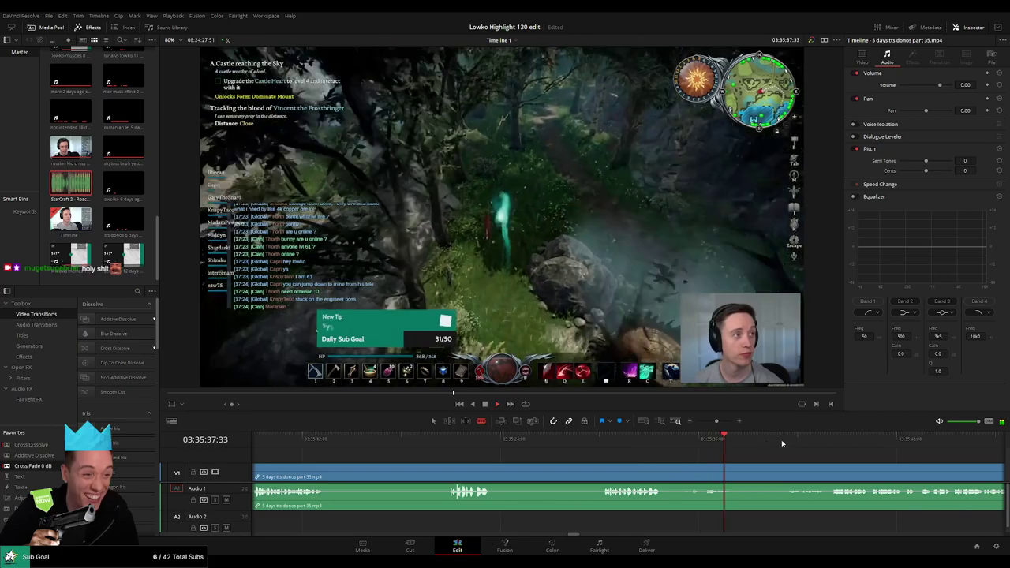
left_click(806, 440)
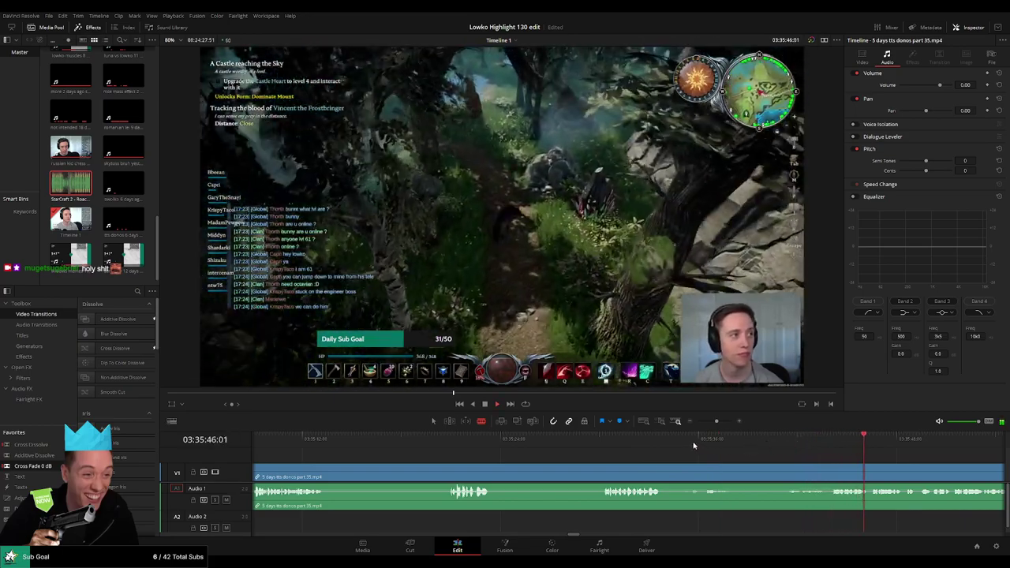
left_click(690, 446)
left_click(609, 449)
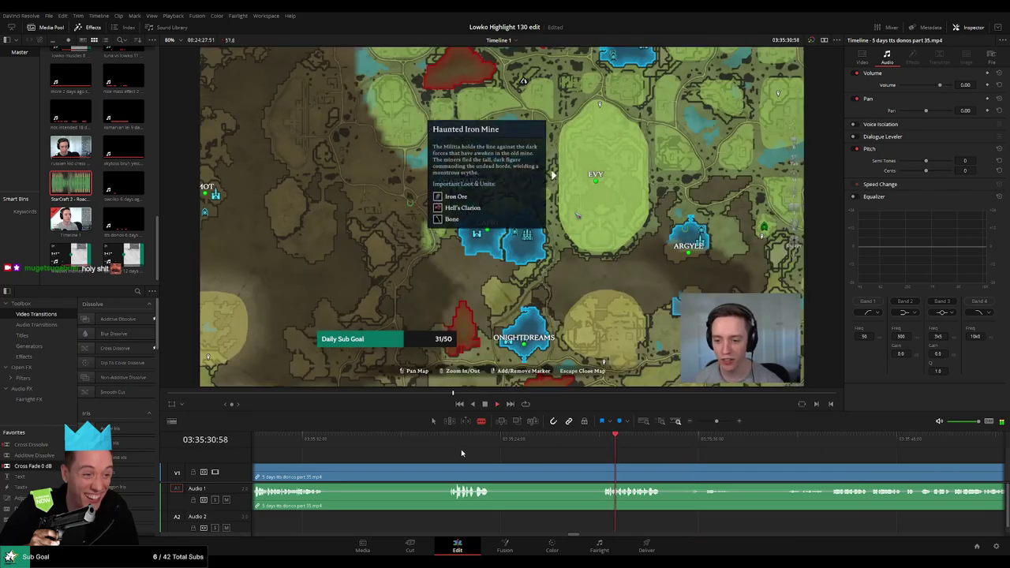
left_click_drag(479, 463, 564, 465)
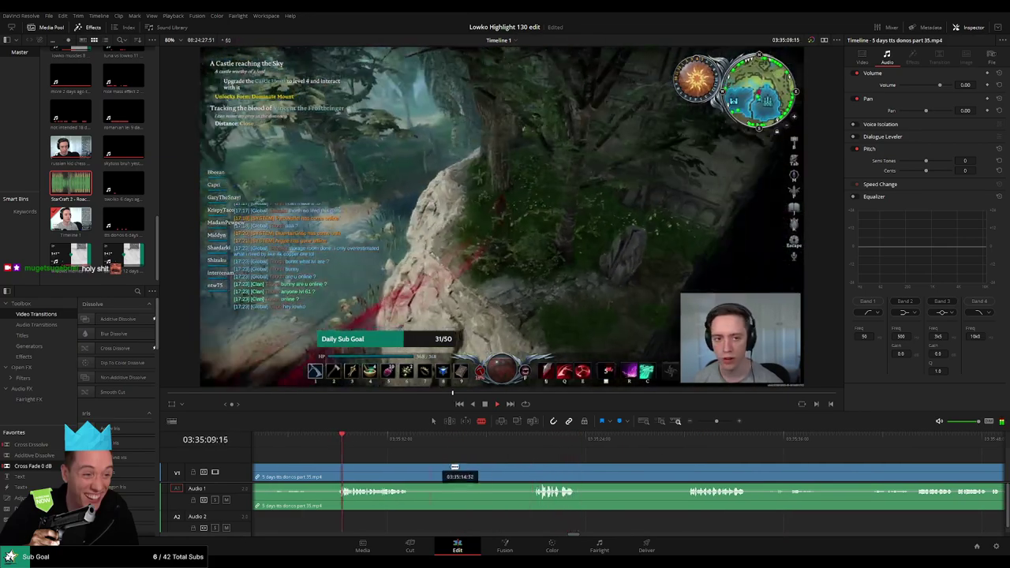
Step: Ripple-delete everything from the 03:31:52:00 cut up to the speech starting at about 03:35:20:40
scroll(544, 473, "left", 2)
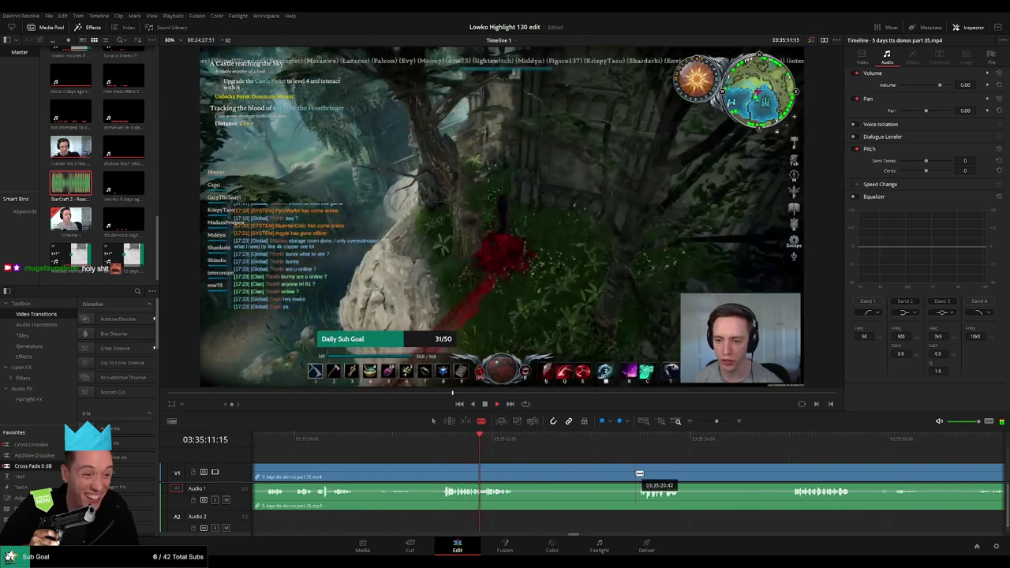
left_click(636, 473)
key("a")
left_click(598, 476)
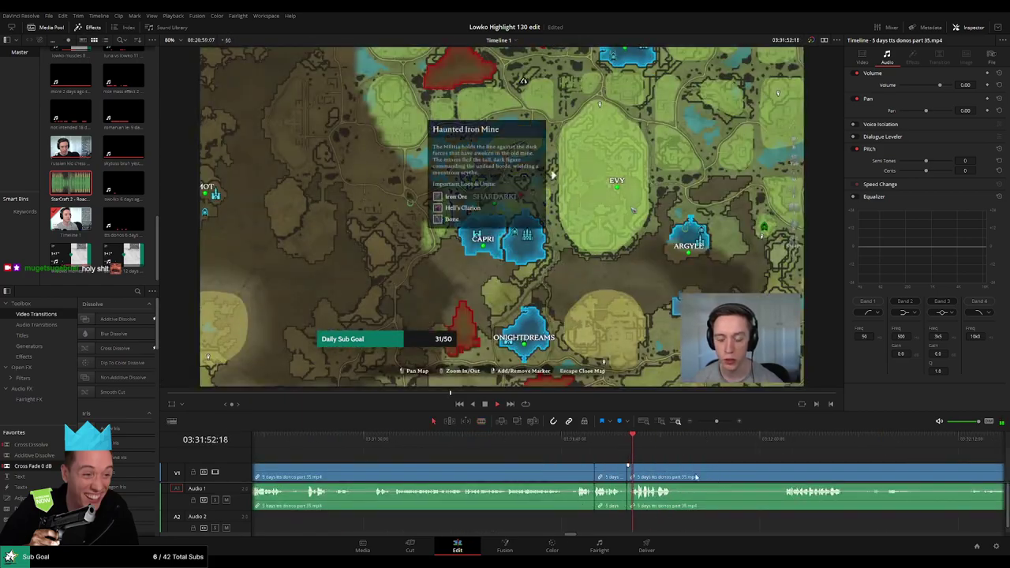
Step: Ripple-delete the quiet stretch from about 03:31:55:00 to 03:32:01:20, and cross-fade the audio at the 03:31:52:00 and 03:31:55:00 cuts
scroll(552, 489, "left", 3)
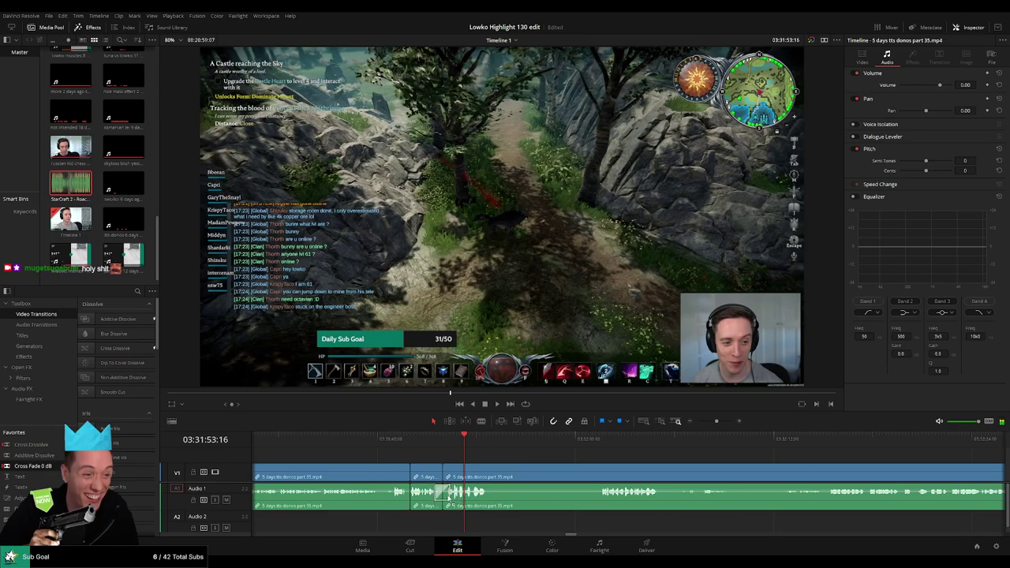
key("b")
left_click(495, 477)
key("space")
left_click(598, 475)
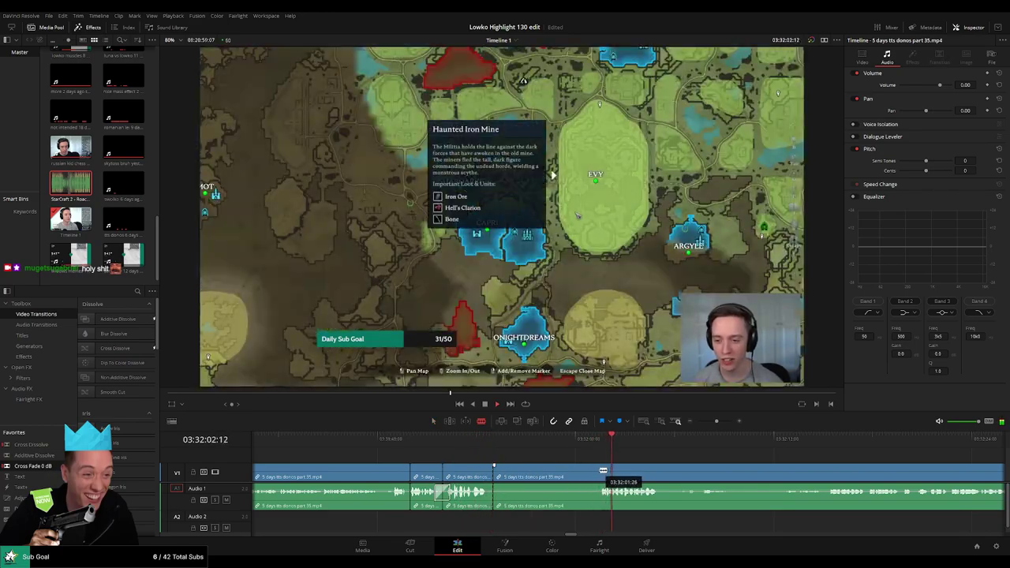
key("a")
left_click(565, 477)
key("Delete")
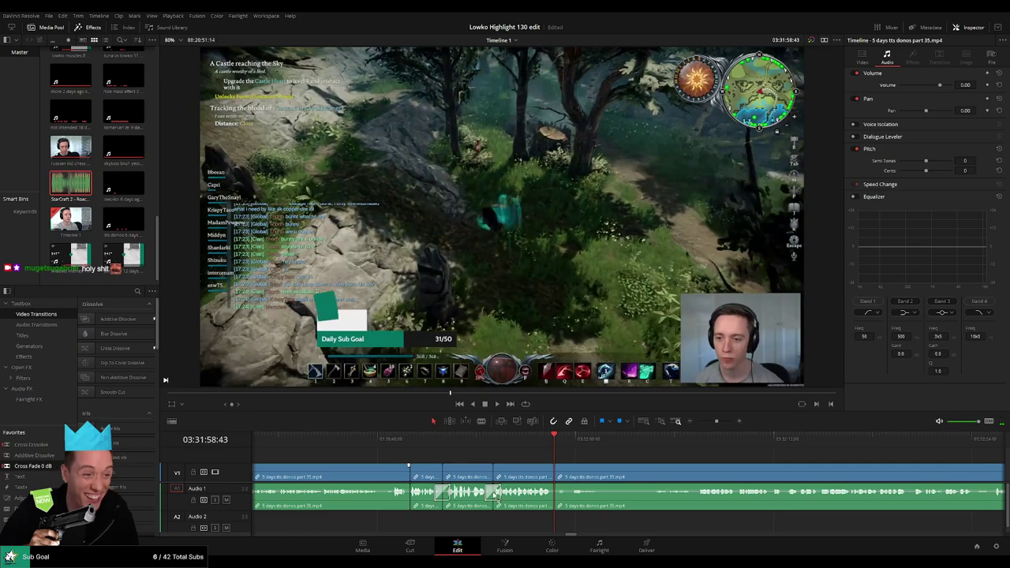
left_click(500, 445)
key("space")
scroll(567, 472, "up", 6)
left_click_drag(757, 459, 536, 450)
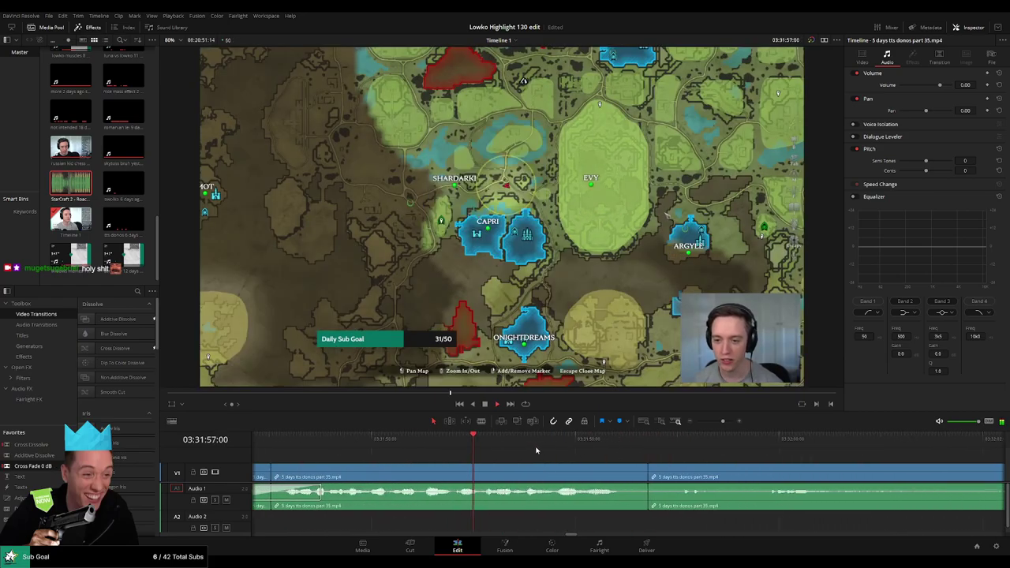
left_click(527, 474)
key("space")
key("space")
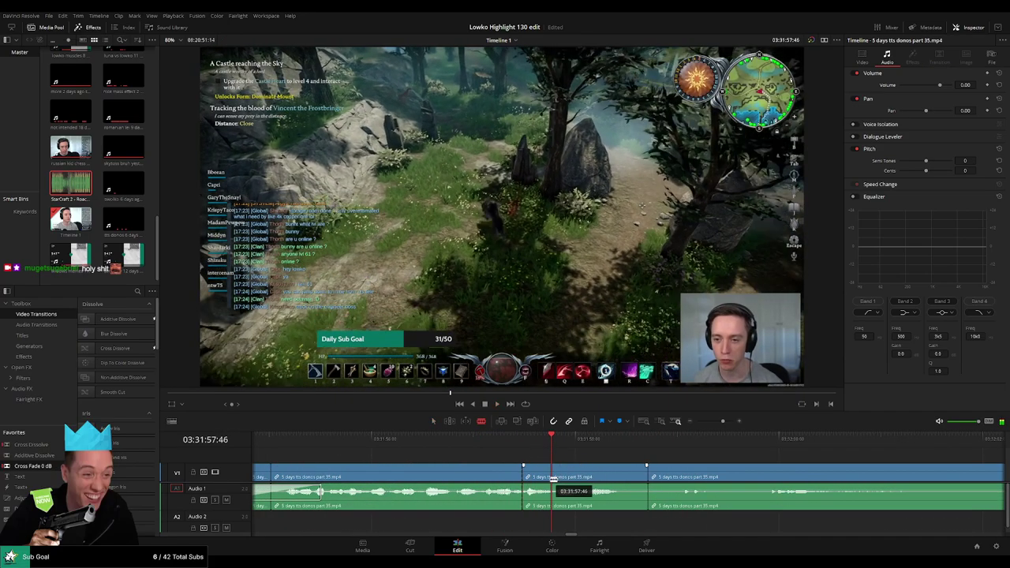
key("a")
left_click(505, 447)
key("space")
key("space")
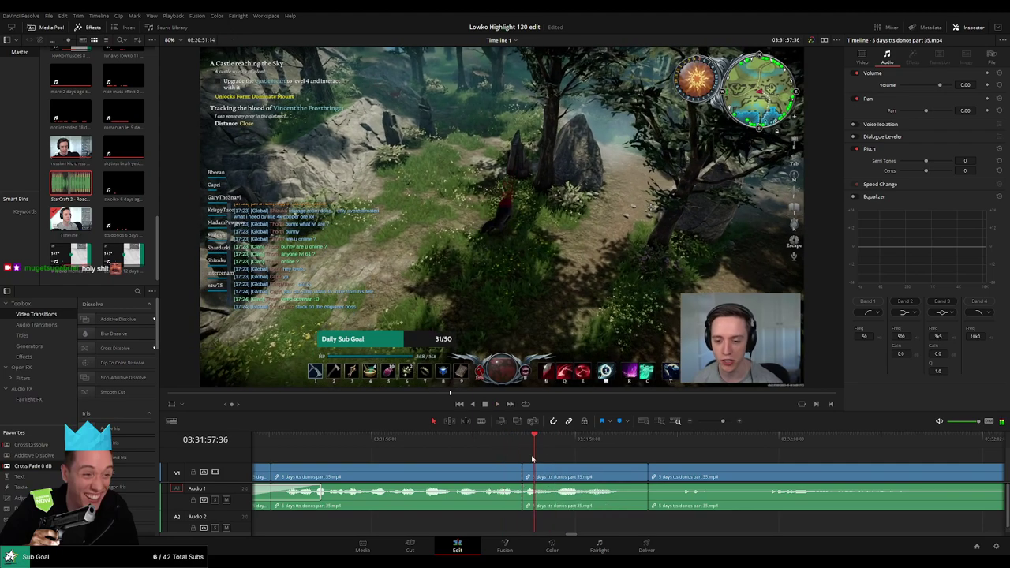
left_click(496, 446)
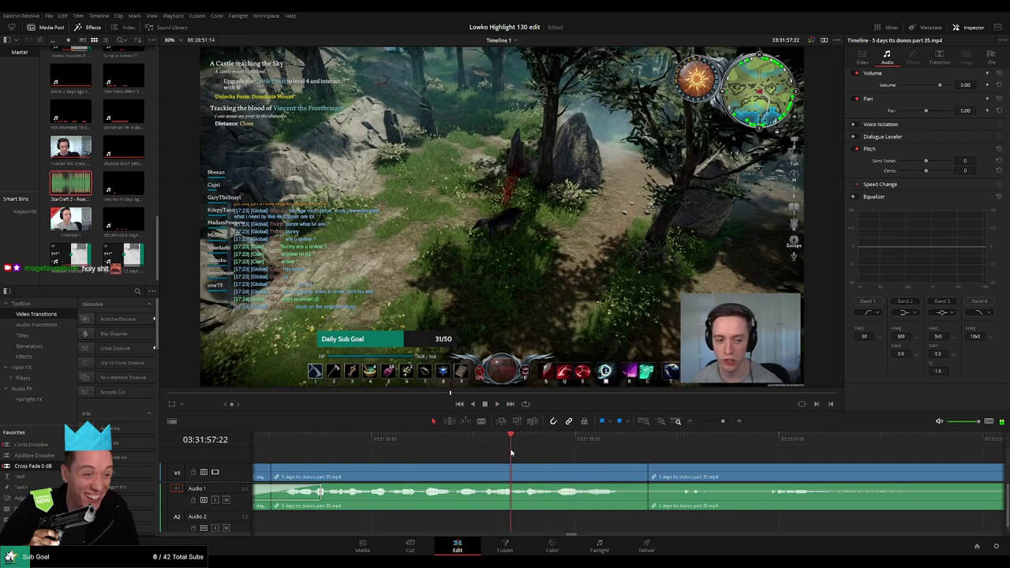
Step: Isolate the speech between about 03:31:57:22 and 03:31:57:38 as its own piece and lower its volume to -100.00
key("b")
left_click(512, 474)
key("space")
left_click(540, 475)
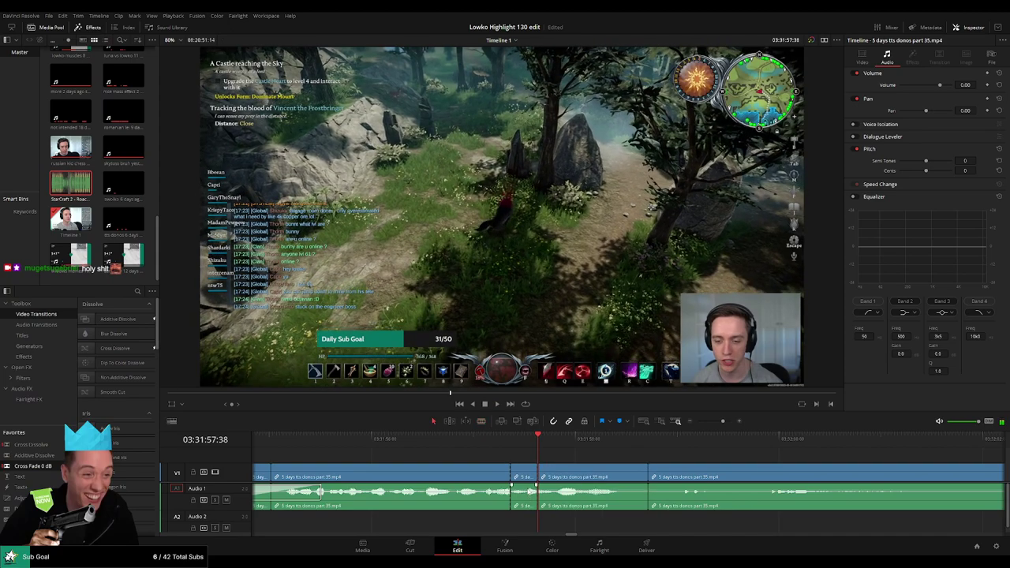
key("a")
left_click(525, 502)
left_click_drag(527, 493, 528, 510)
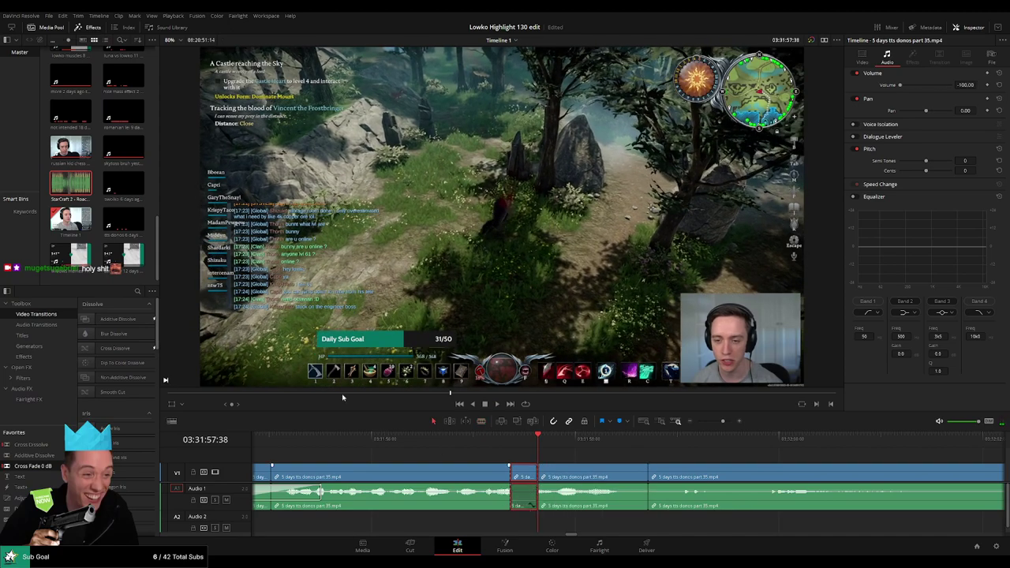
Step: Cover the muted piece with StarCraft 2 - Roach Quotes.mp3 on Audio 2, trimmed to the same length, at volume -29.00
left_click_drag(72, 186, 473, 529)
left_click_drag(474, 527, 512, 525)
left_click_drag(566, 524, 537, 525)
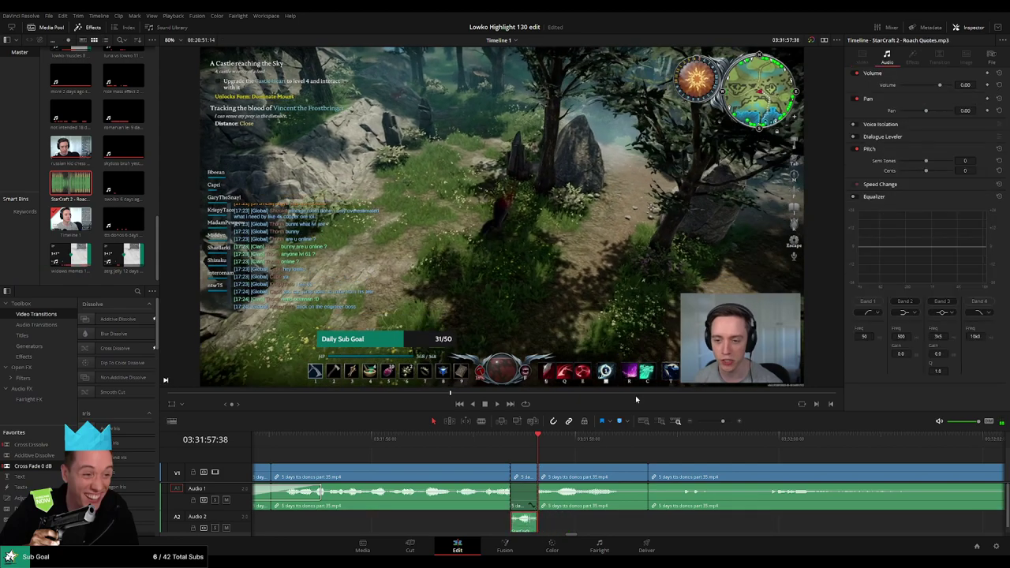
left_click(971, 84)
type("-29")
key("Return")
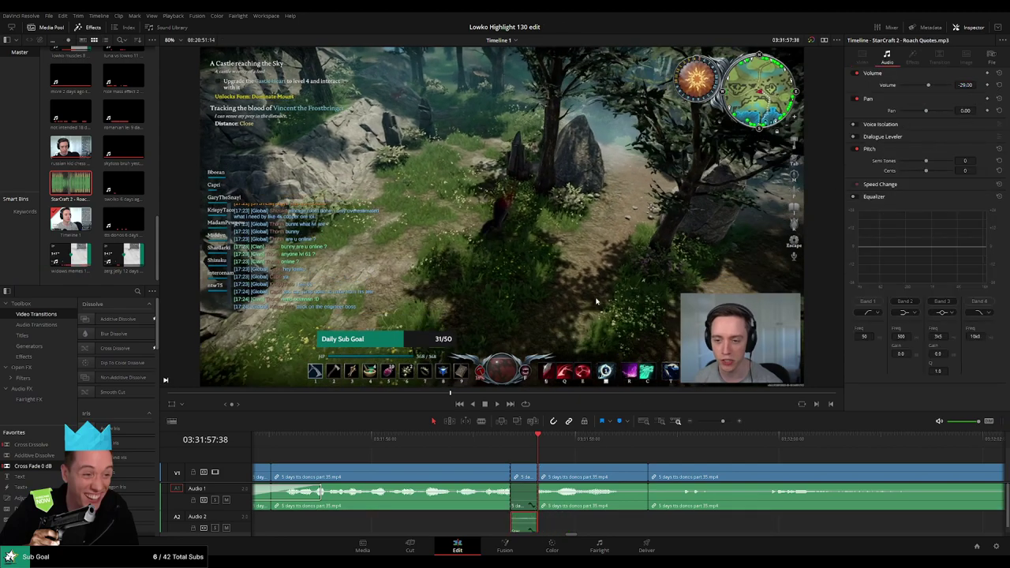
Step: Ripple-delete the quiet stretch from about 03:32:02:00 to 03:32:04:30, and cross-fade the audio at that cut and the one before it
key("space")
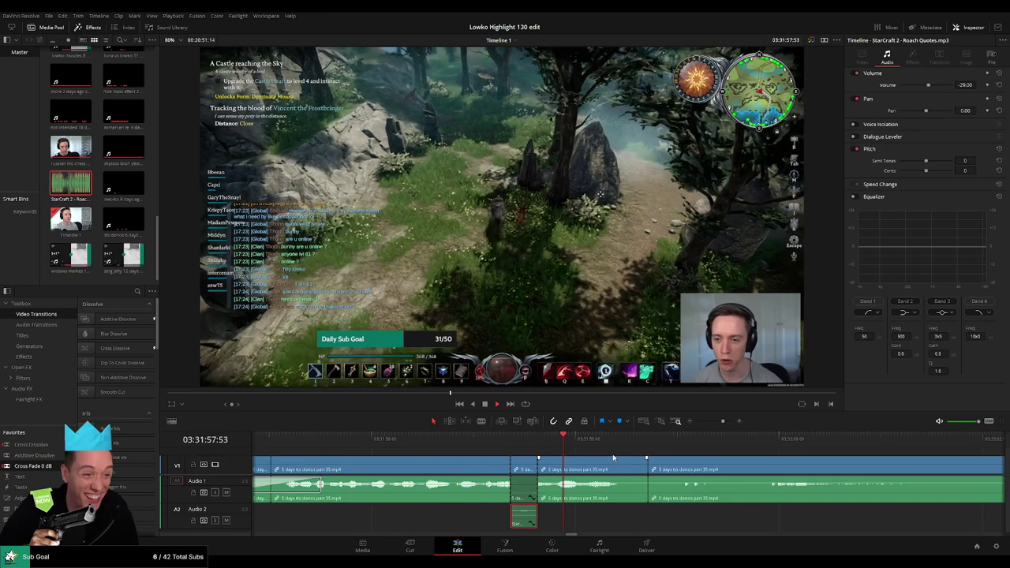
left_click(714, 423)
left_click(674, 463)
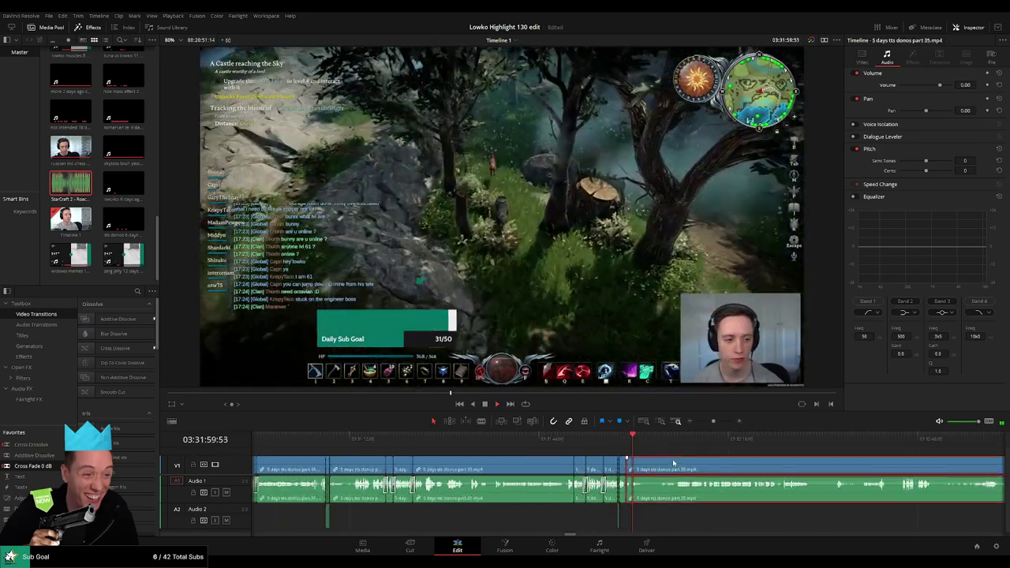
left_click(667, 453)
scroll(618, 458, "up", 4)
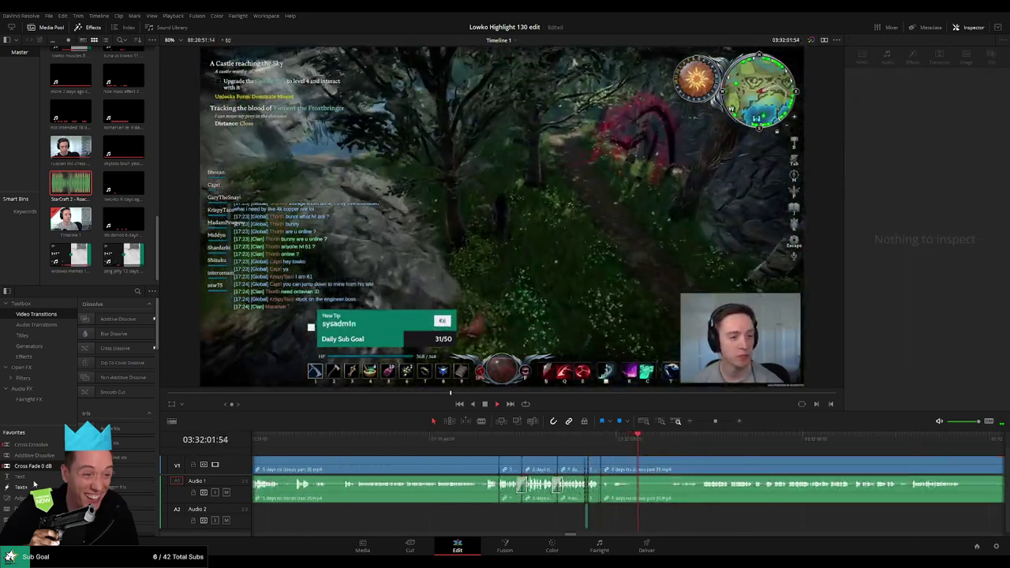
key("space")
key("b")
left_click(638, 470)
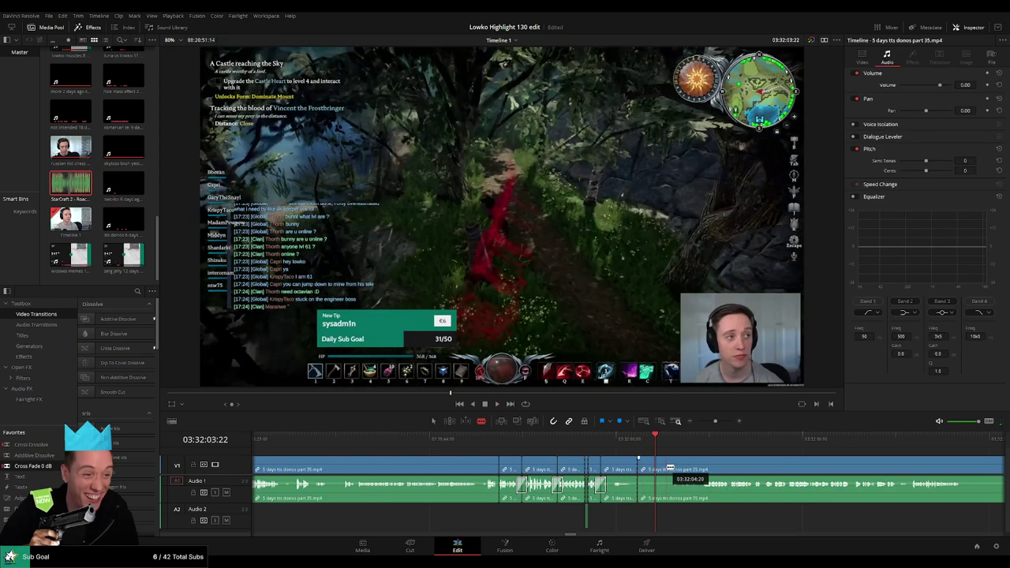
left_click(669, 467)
key("Delete")
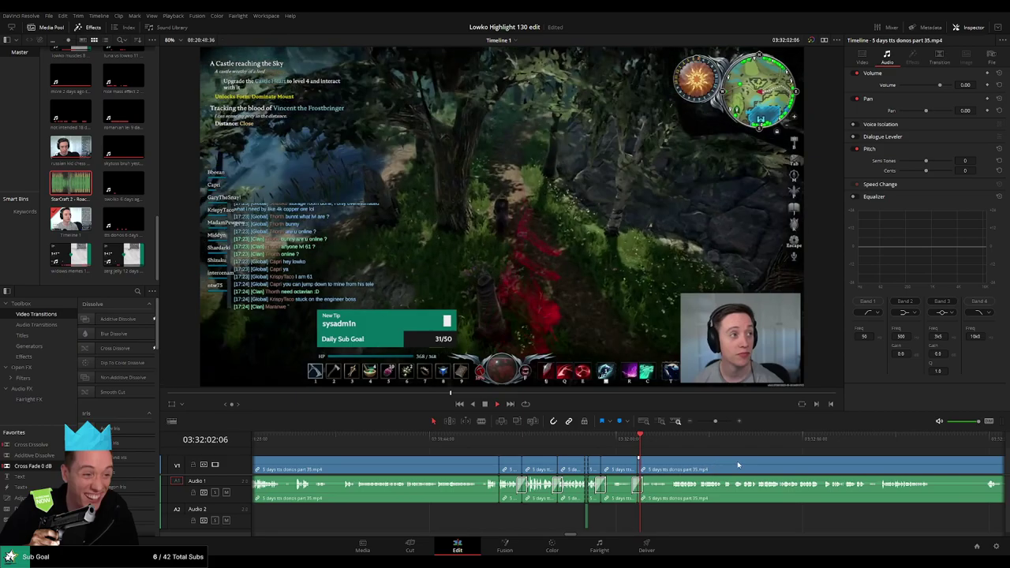
Step: Play through the footage from the 03:32:02:00 cut to find where the speech ends
left_click_drag(738, 465, 580, 460)
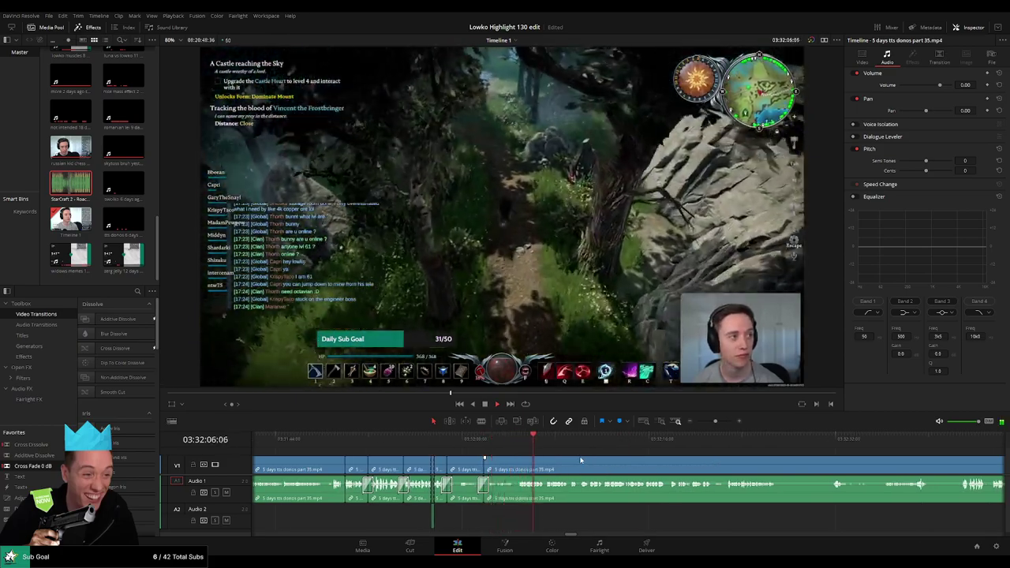
scroll(537, 452, "right", 2)
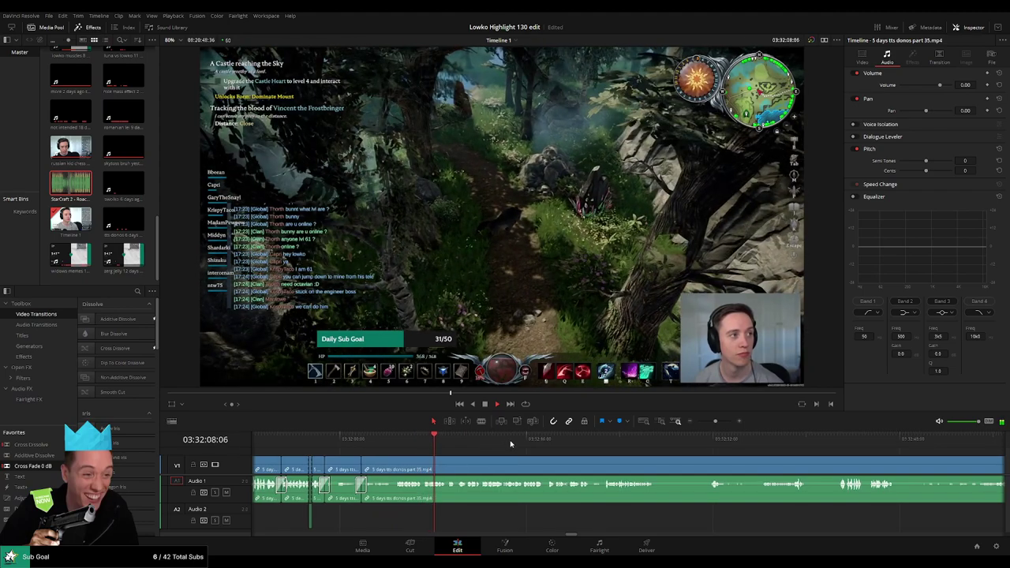
scroll(505, 450, "right", 1)
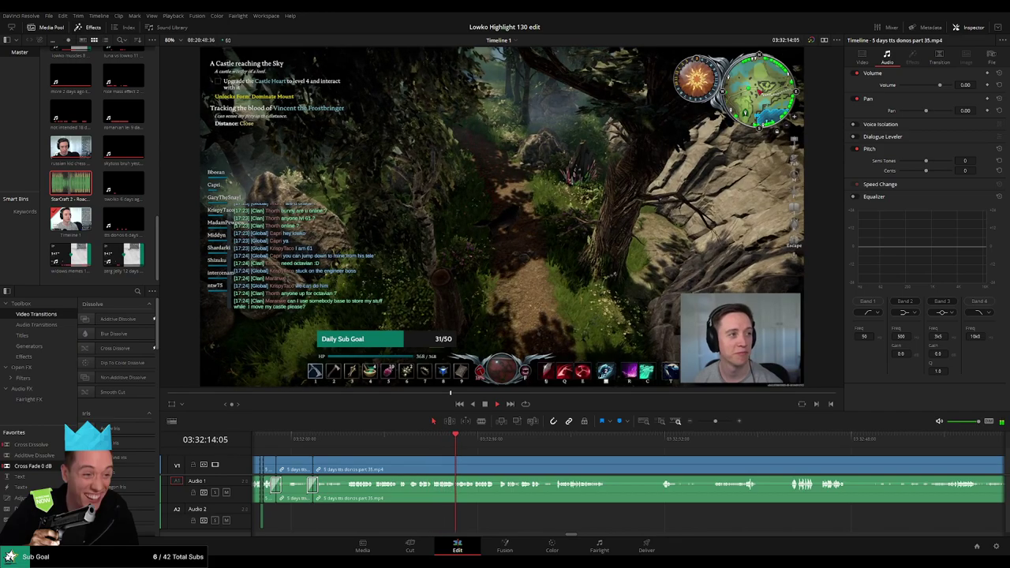
scroll(505, 455, "right", 1)
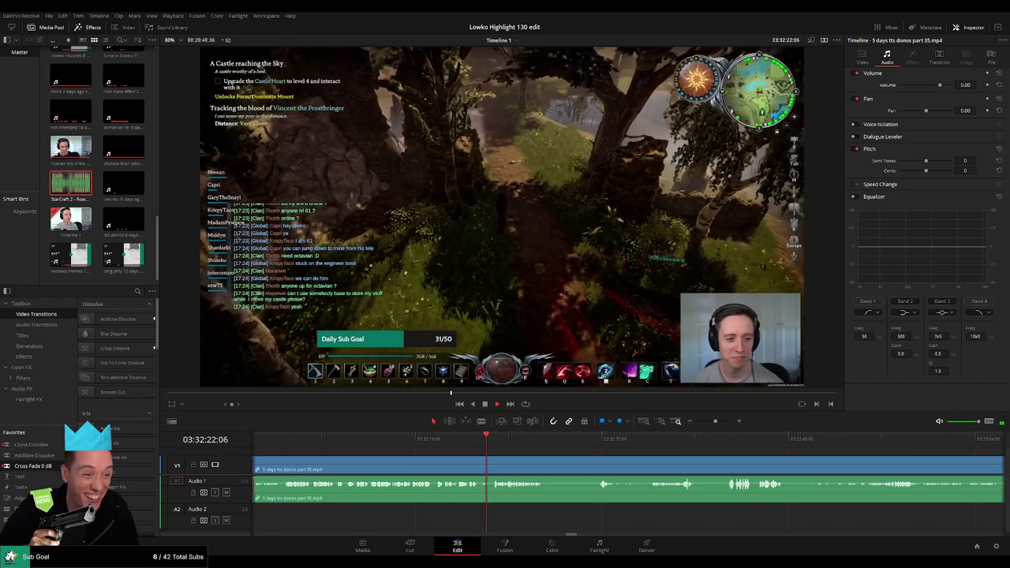
scroll(445, 468, "right", 2)
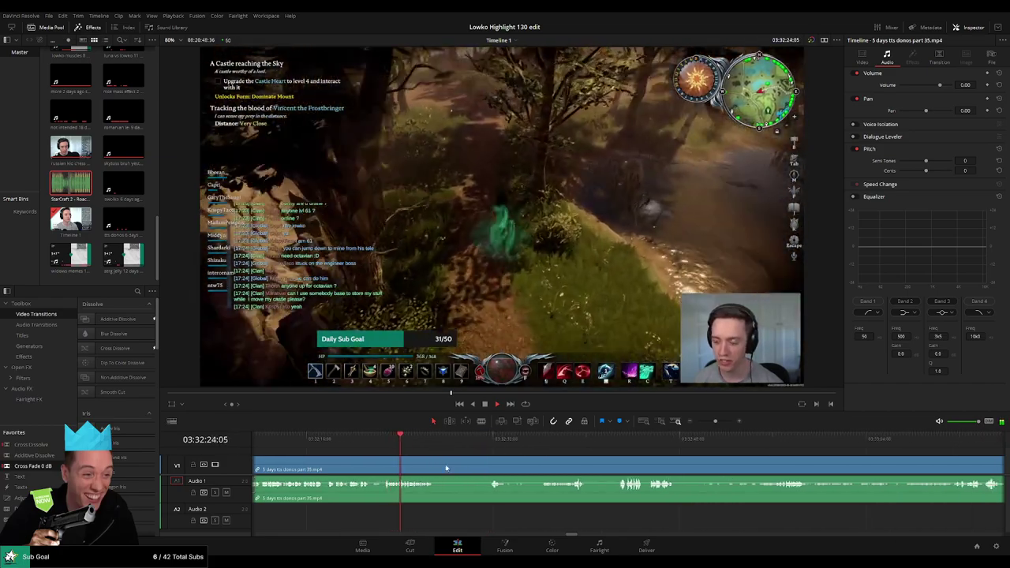
scroll(460, 463, "right", 1)
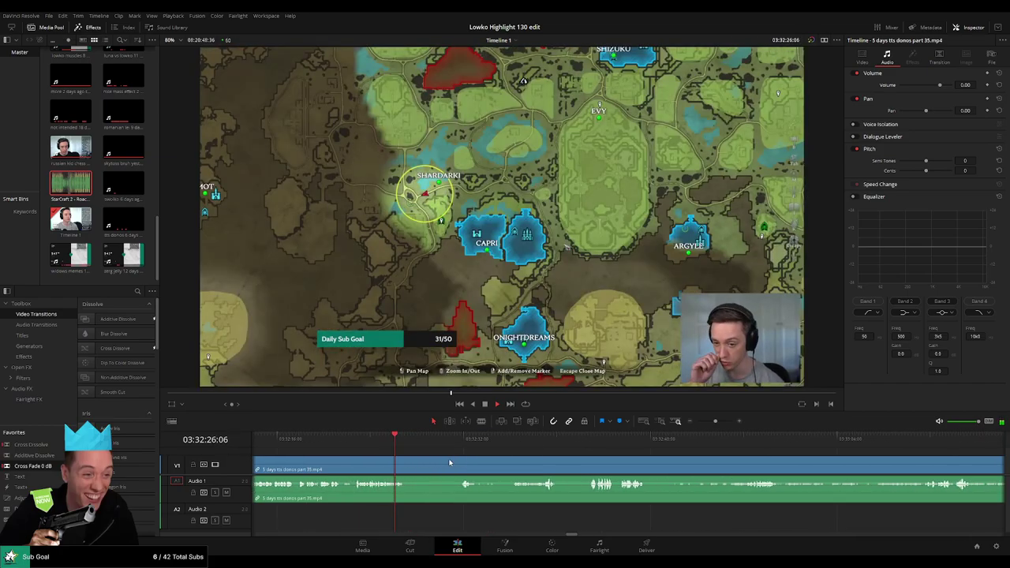
Step: Ripple-delete the quiet stretch from about 03:32:26:50 to 03:32:31:46, between the two pieces of speech
key("b")
left_click(408, 468)
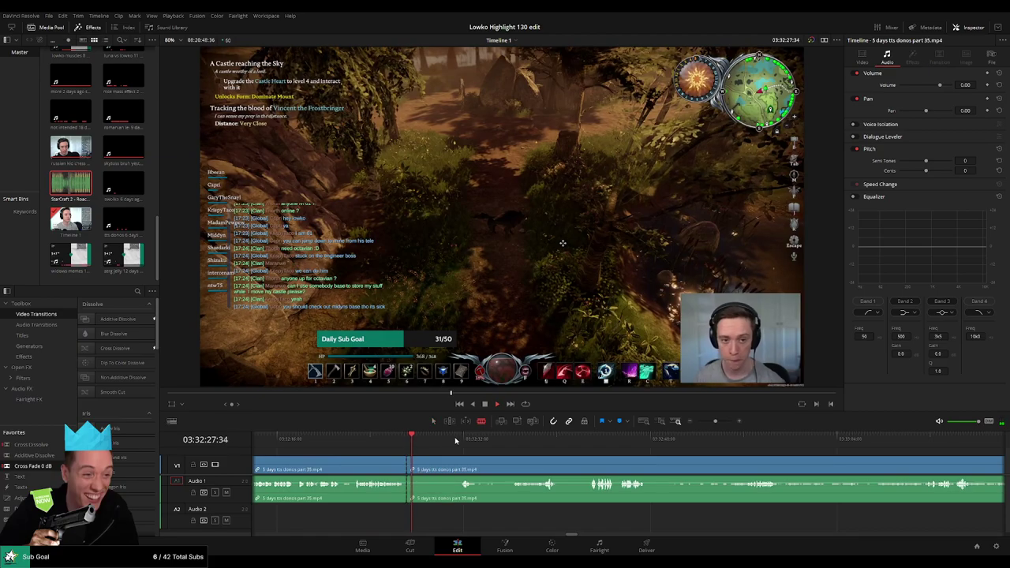
left_click(398, 442)
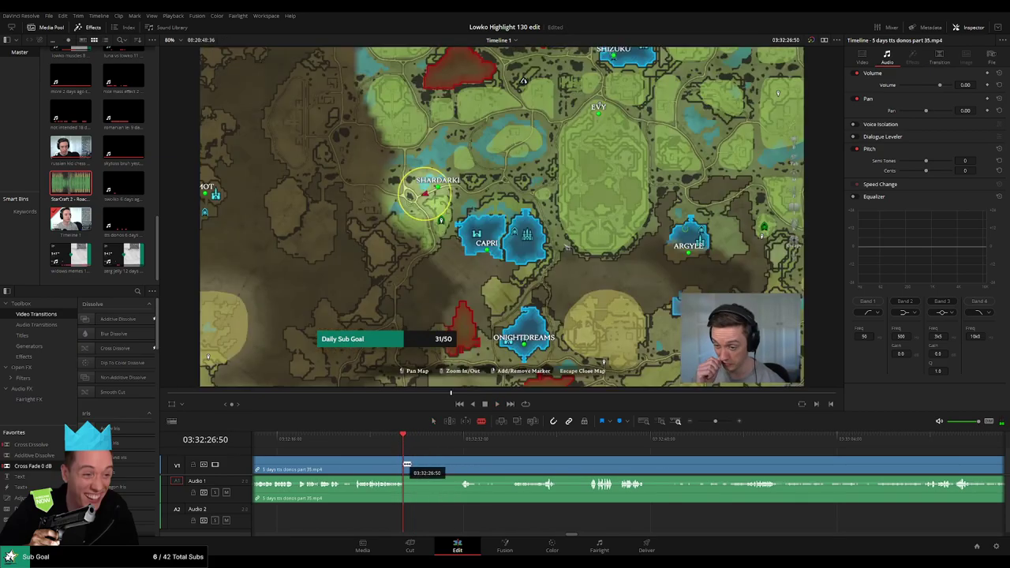
left_click(405, 464)
key("space")
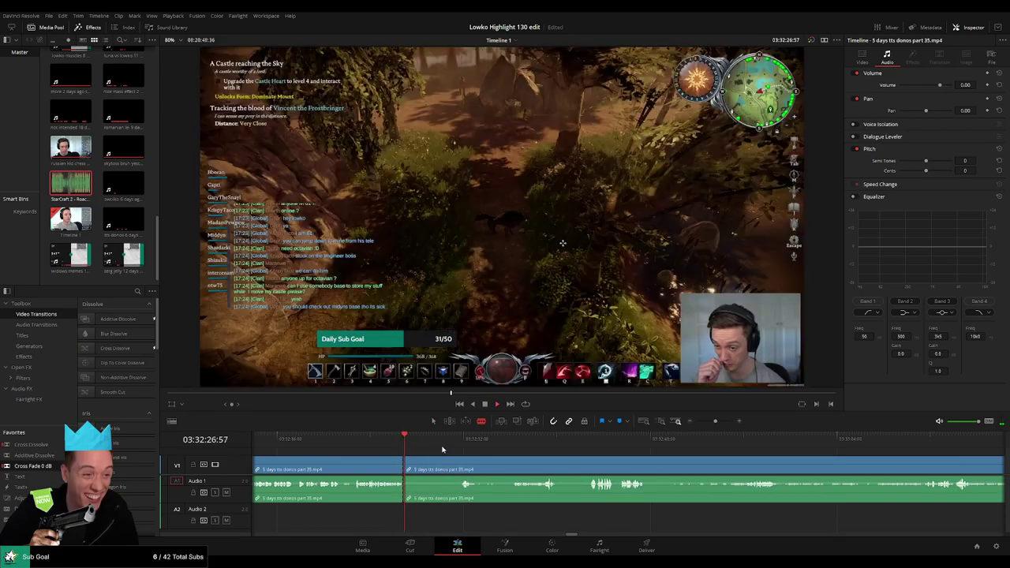
left_click(463, 464)
key("a")
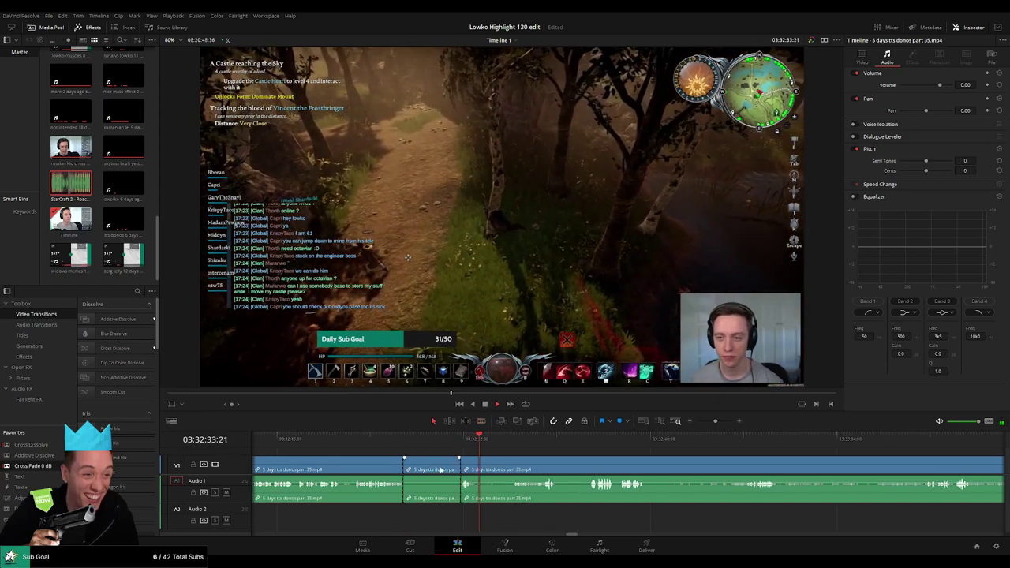
left_click(440, 470)
key("Delete")
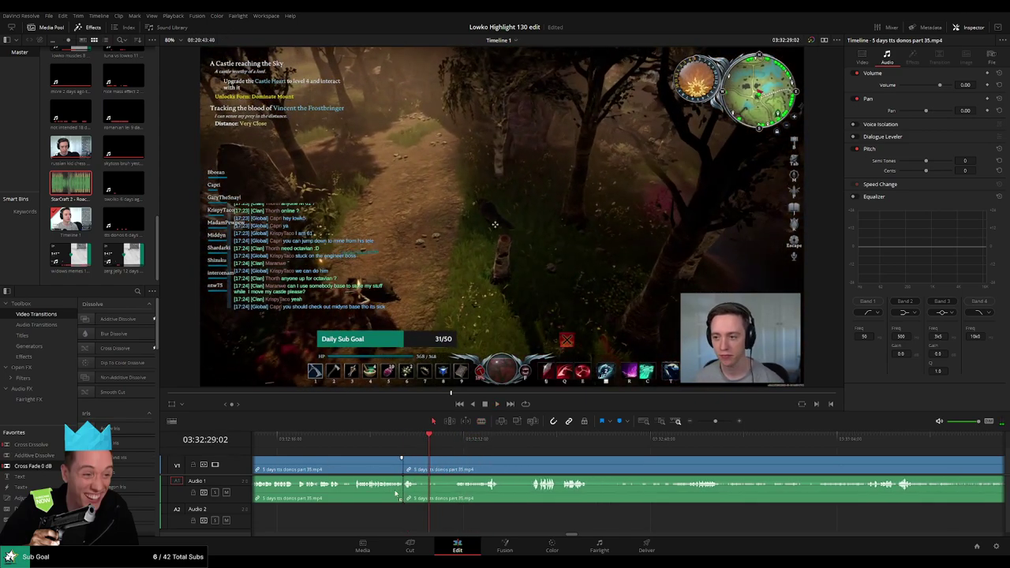
Step: Ripple-delete the stretch from about 03:32:28:10 to 03:32:31:10 and add a Cross Fade 0 dB on the audio cut
left_click(454, 441)
key("b")
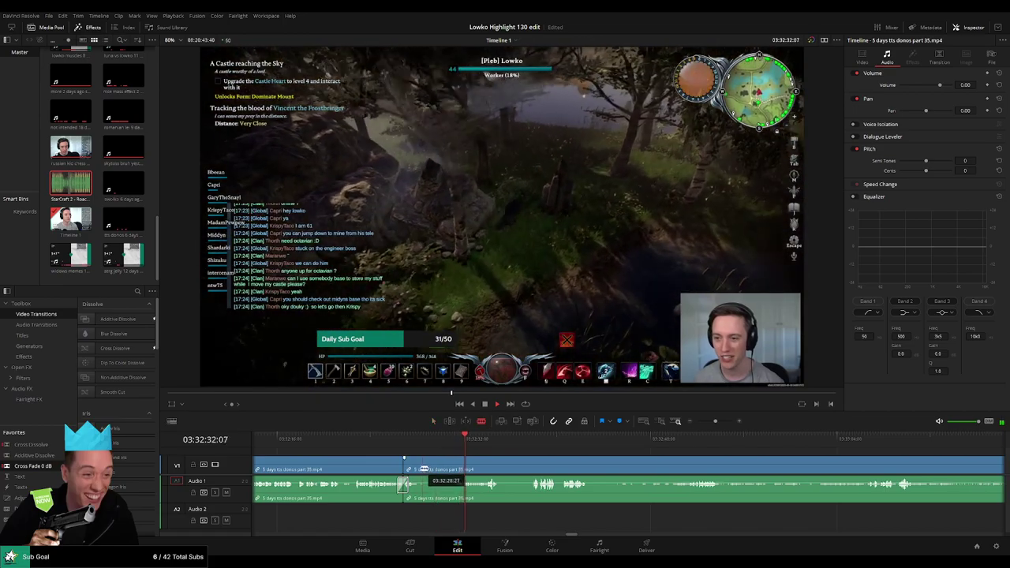
left_click(419, 464)
left_click(455, 464)
key("a")
left_click(442, 470)
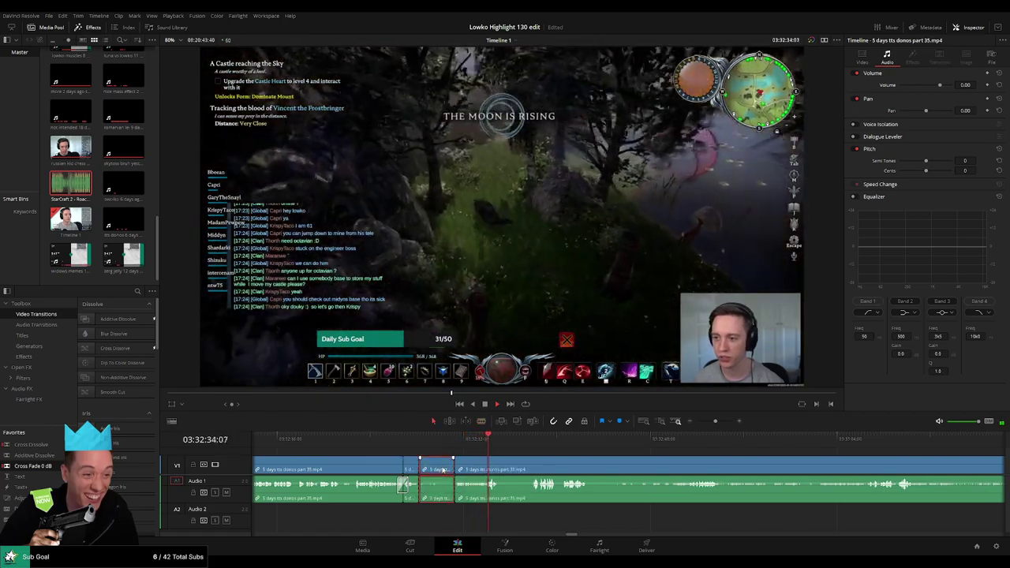
key("Delete")
left_click(452, 440)
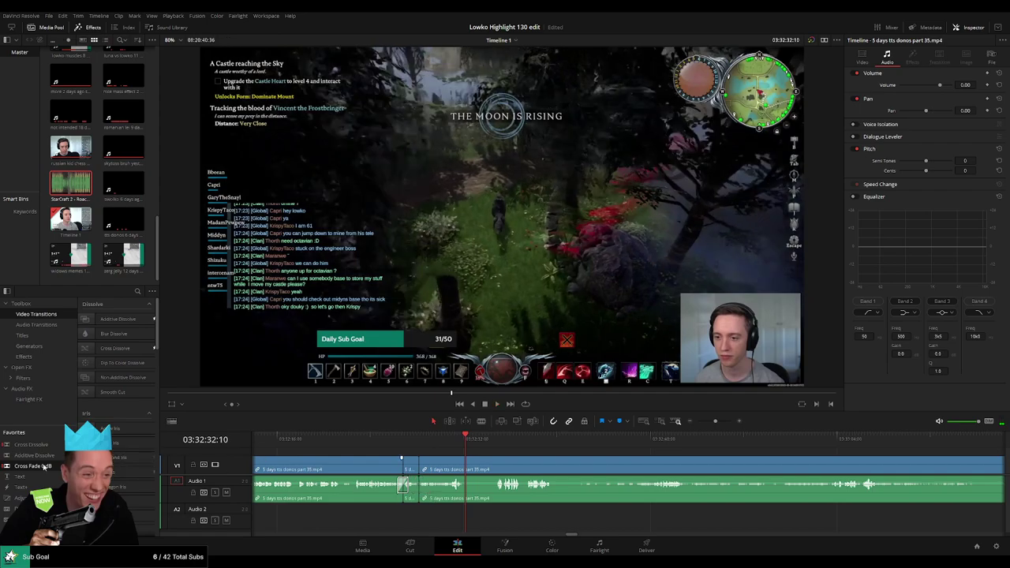
left_click_drag(44, 467, 446, 491)
Step: Split the clip at about 03:32:32:10, where the speech ends
key("b")
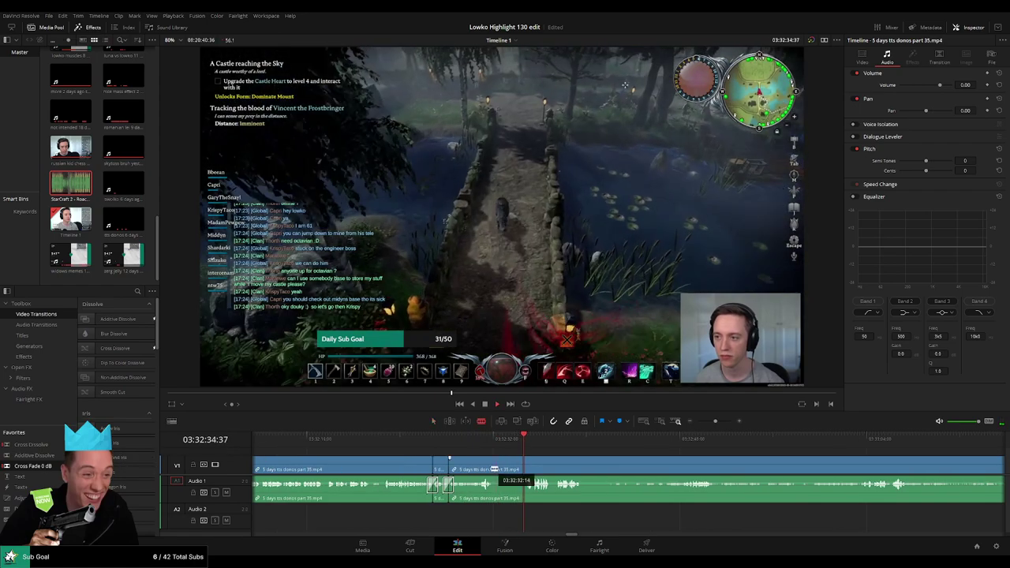
left_click(493, 467)
key("a")
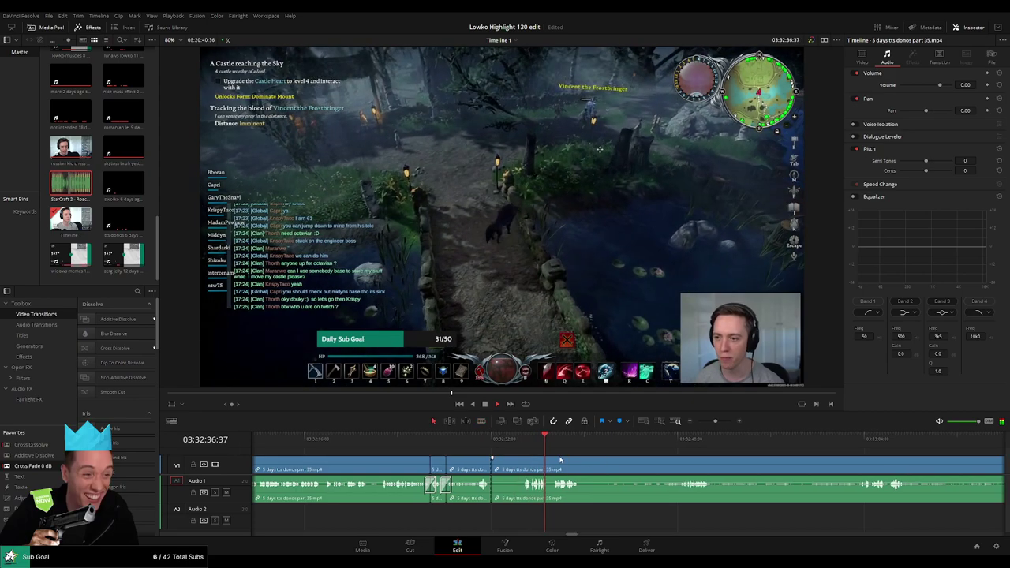
Step: Skim the footage from about 03:32:36 to 03:35:20 for moments worth keeping
scroll(540, 459, "right", 2)
left_click_drag(657, 444, 671, 445)
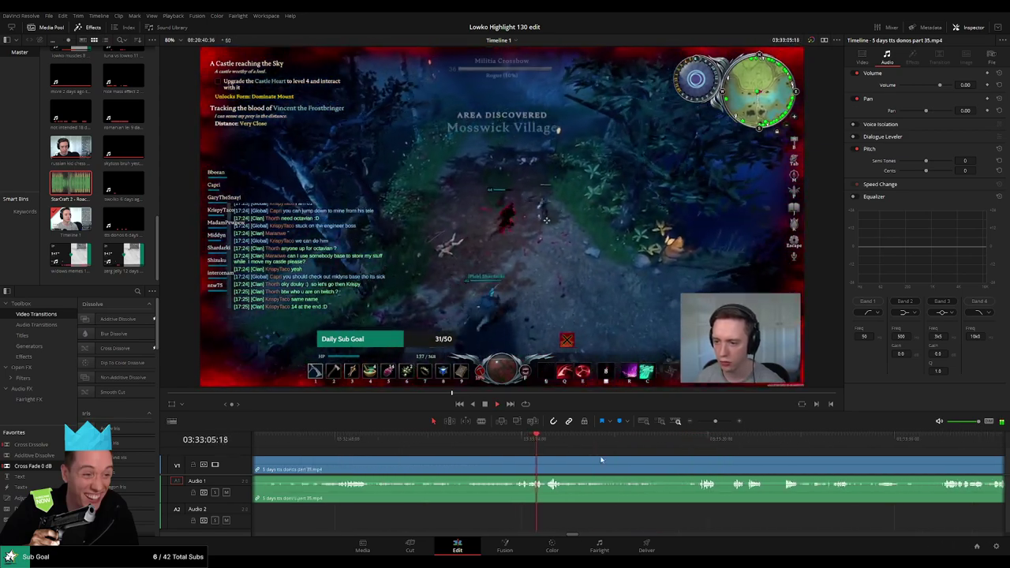
left_click(685, 440)
scroll(519, 447, "right", 3)
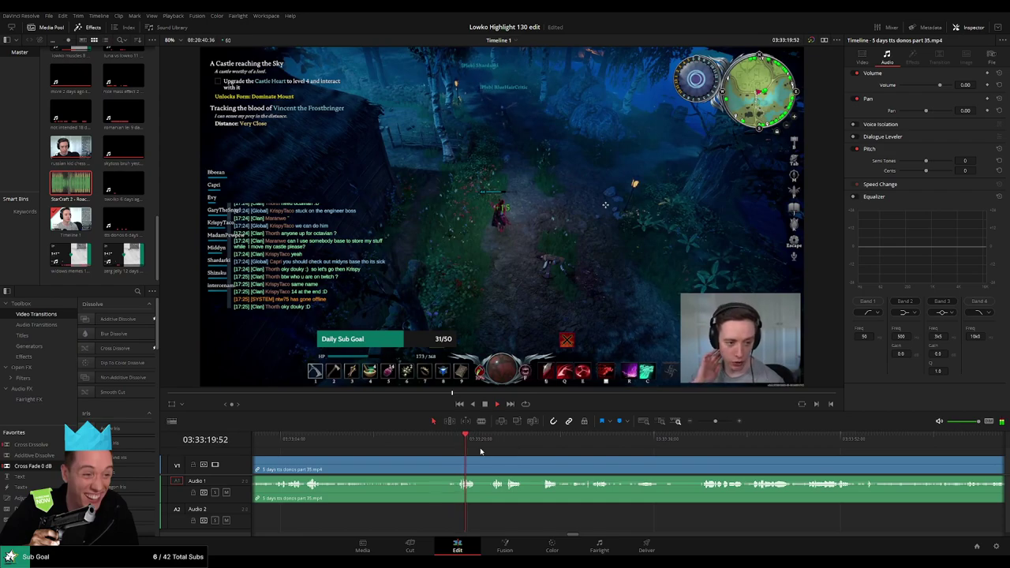
left_click(496, 440)
left_click(699, 444)
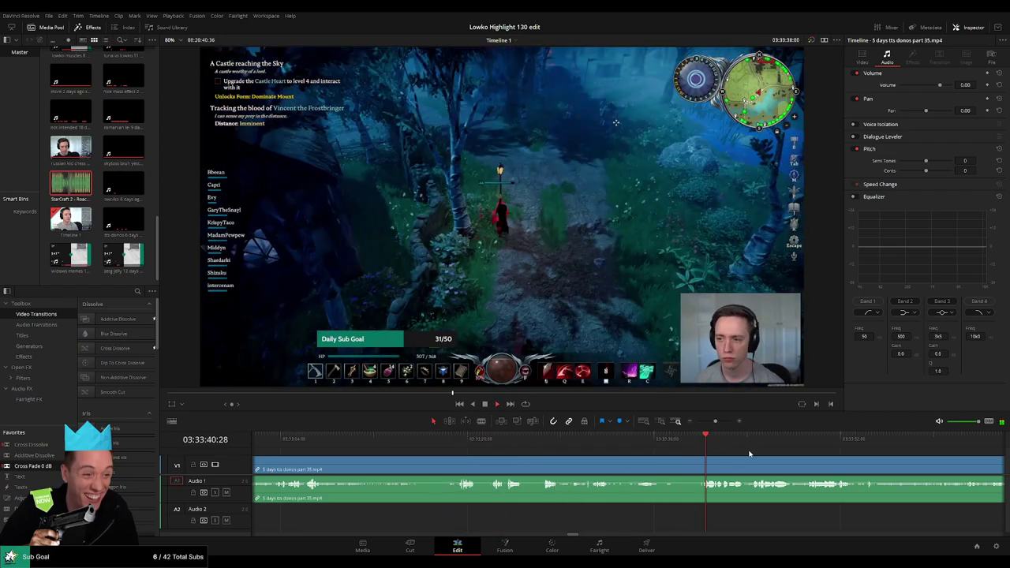
scroll(631, 454, "right", 3)
left_click(605, 454)
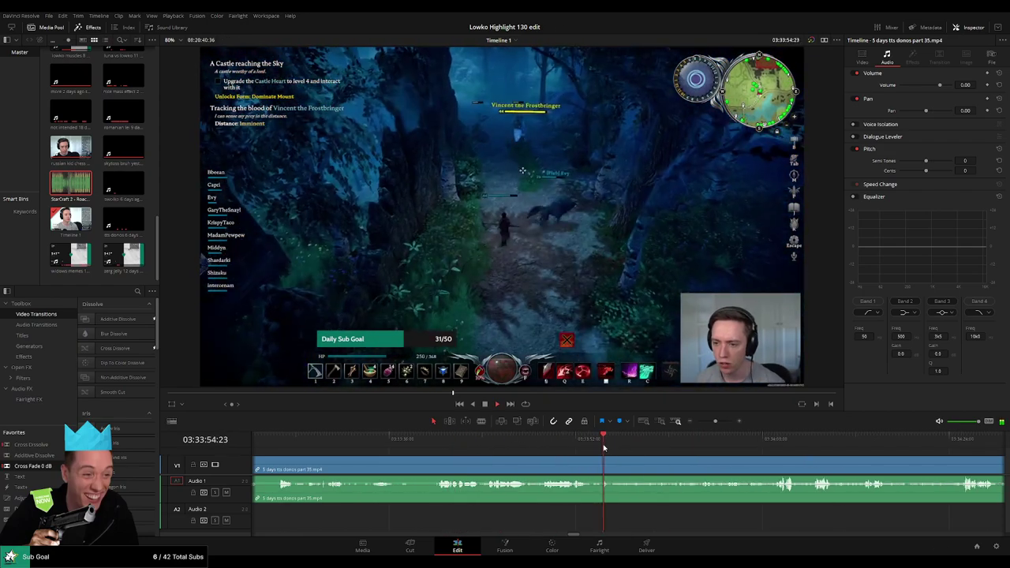
scroll(593, 463, "right", 3)
left_click(675, 456)
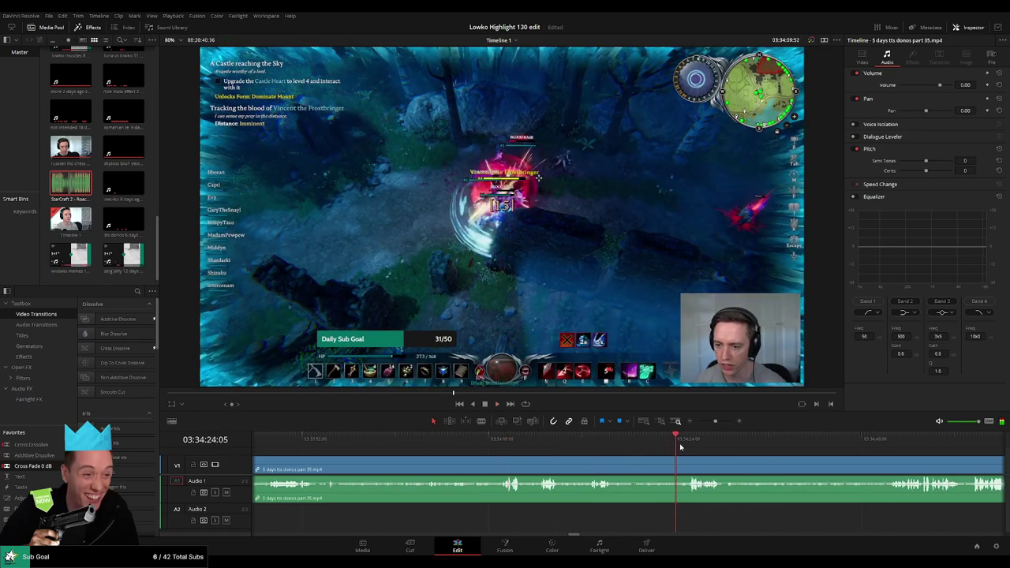
scroll(662, 457, "right", 3)
scroll(580, 461, "right", 3)
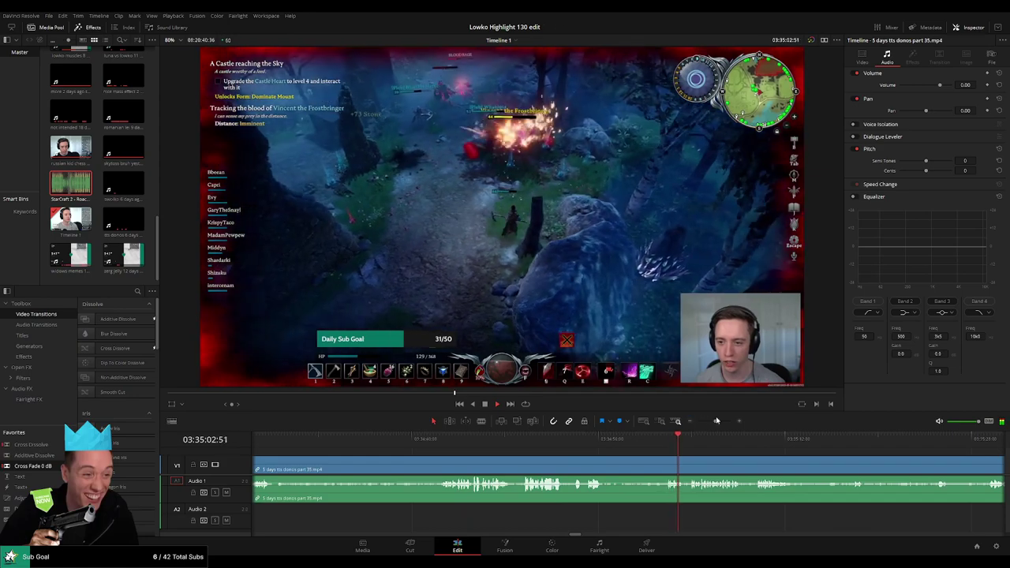
scroll(702, 458, "right", 2)
left_click(704, 439)
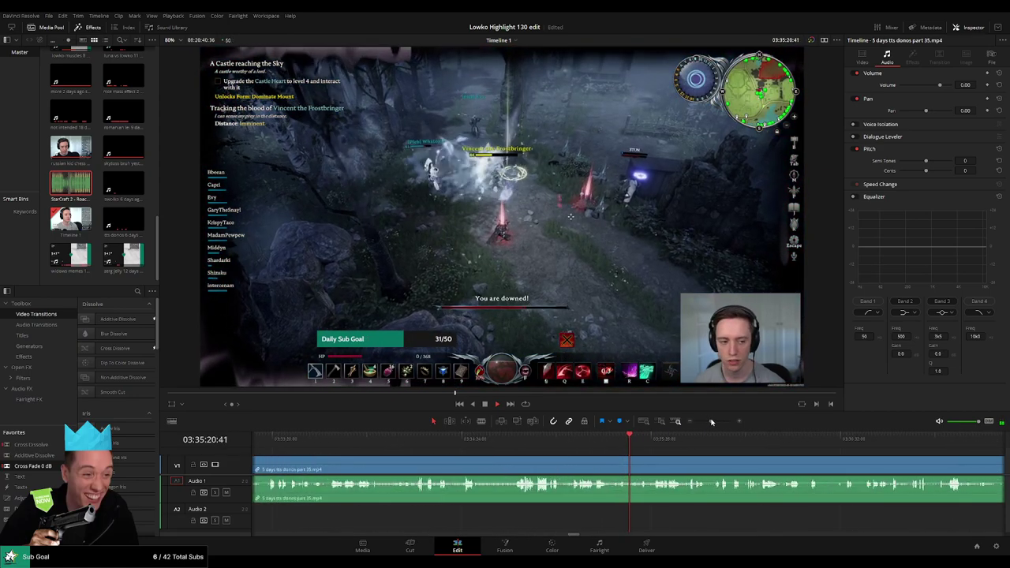
Step: Check the footage between about 03:37:08 and 03:37:31 for the point where the edit should resume
left_click_drag(485, 439, 580, 444)
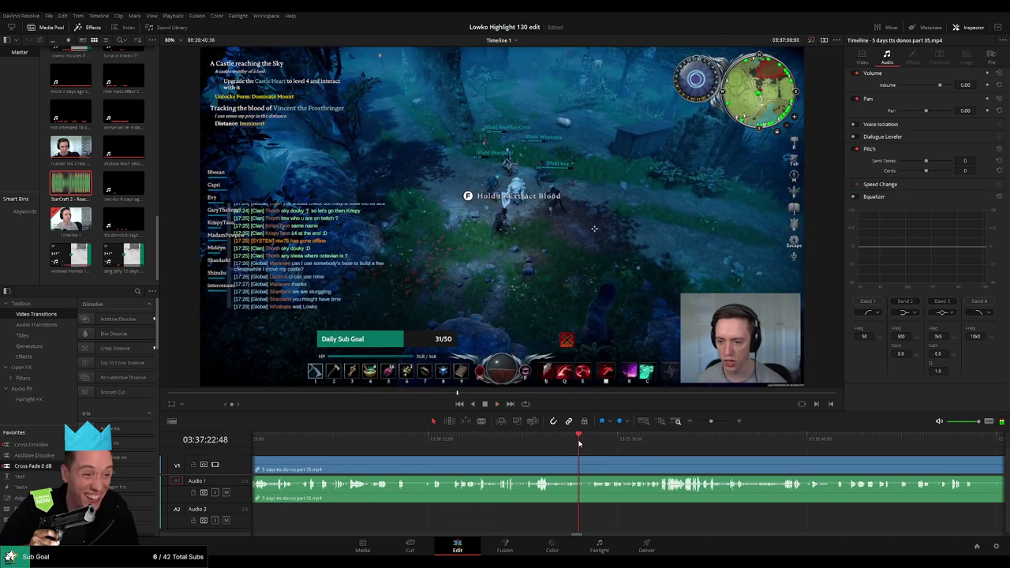
key("space")
left_click(600, 444)
scroll(621, 454, "up", 5)
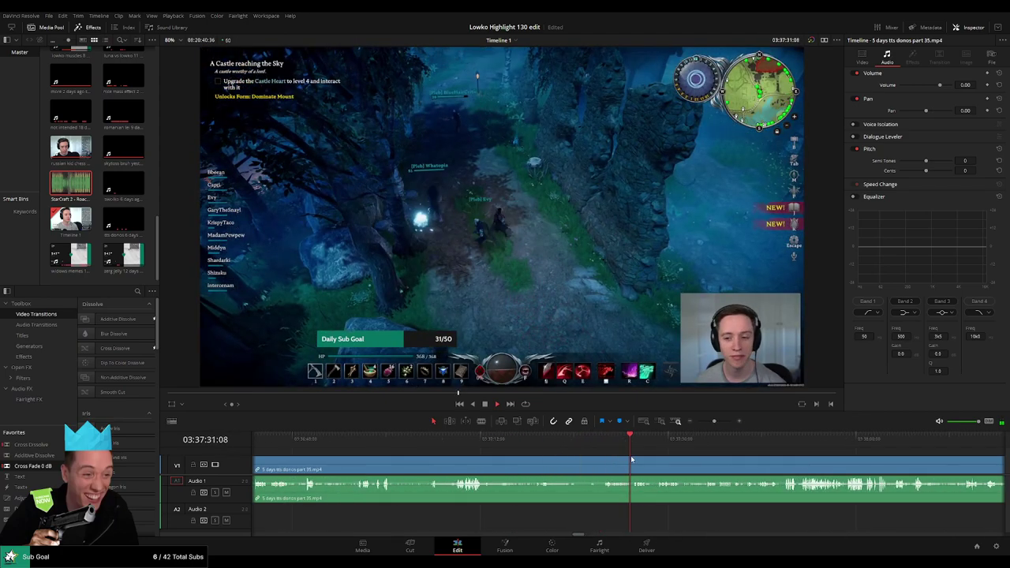
left_click(546, 444)
scroll(557, 457, "up", 3)
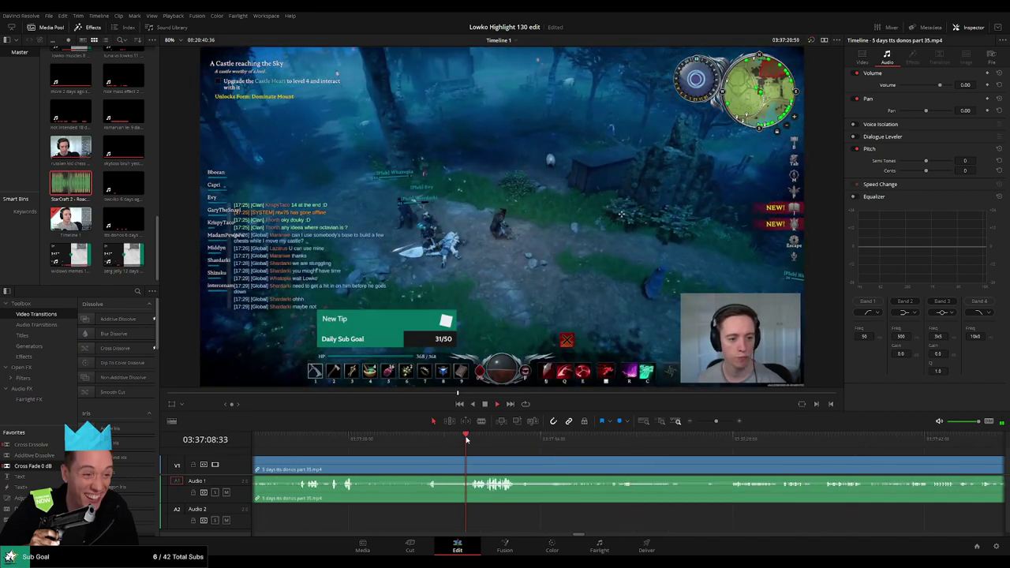
left_click(609, 441)
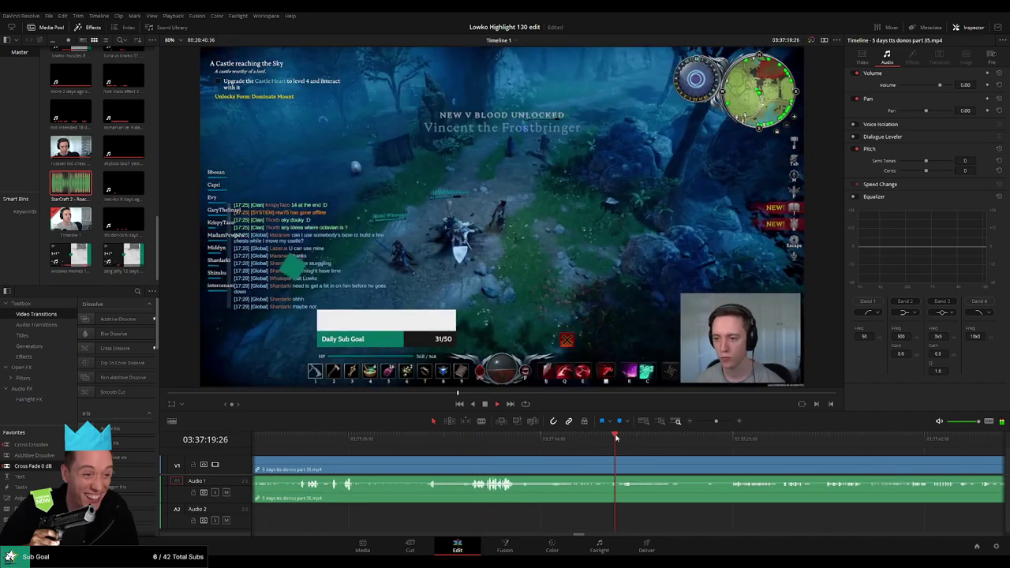
Step: Ripple-delete everything from the 03:32:32:10 cut to about 03:37:19, and cross-fade the audio at the join
key("b")
left_click(609, 467)
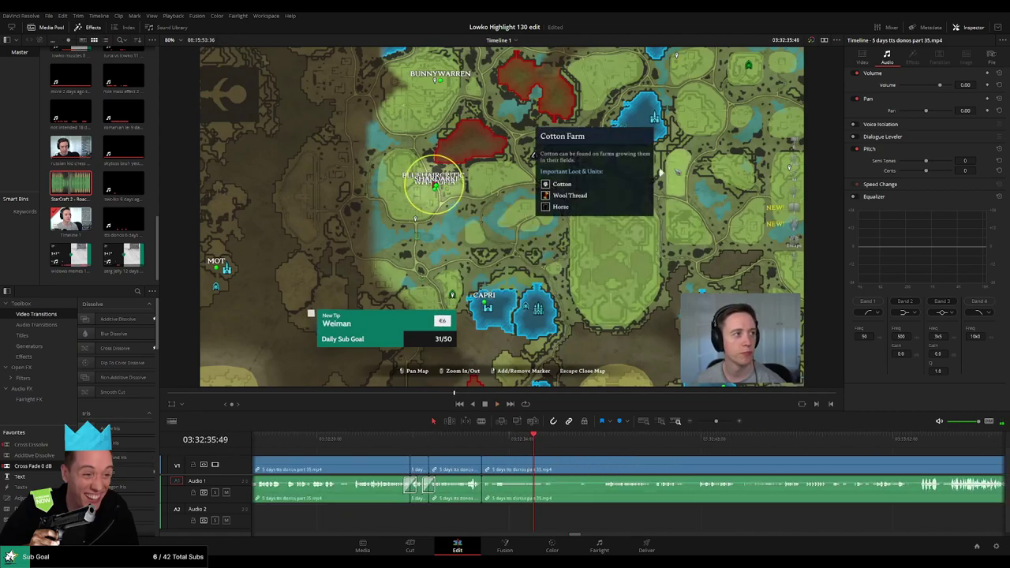
left_click_drag(481, 495, 483, 494)
Step: Ripple-delete the quiet stretch from about 03:32:34:00 to 03:32:40:30, and cross-fade the audio at the cut
key("b")
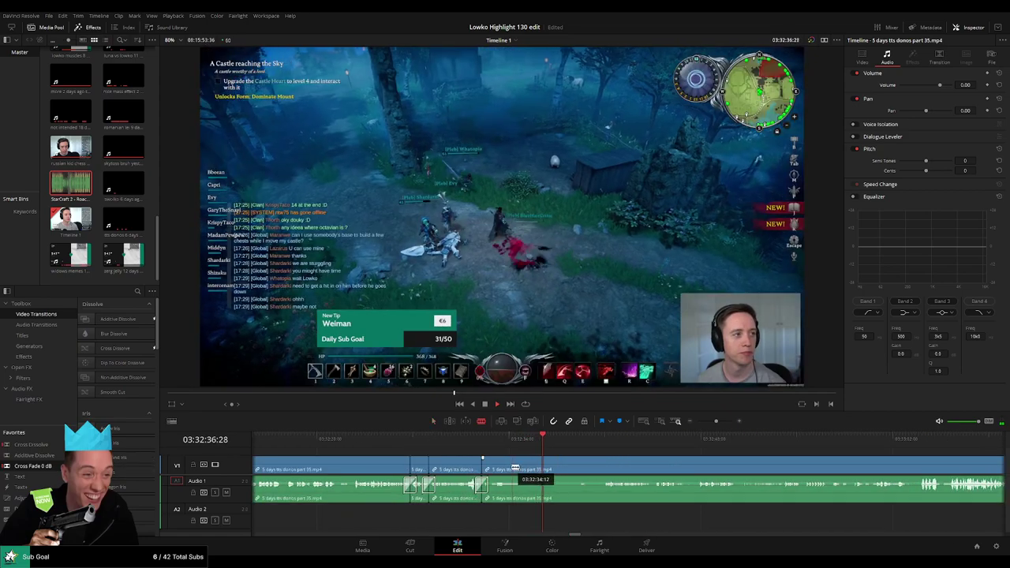
left_click(511, 466)
left_click(600, 466)
key("a")
left_click(582, 470)
key("Delete")
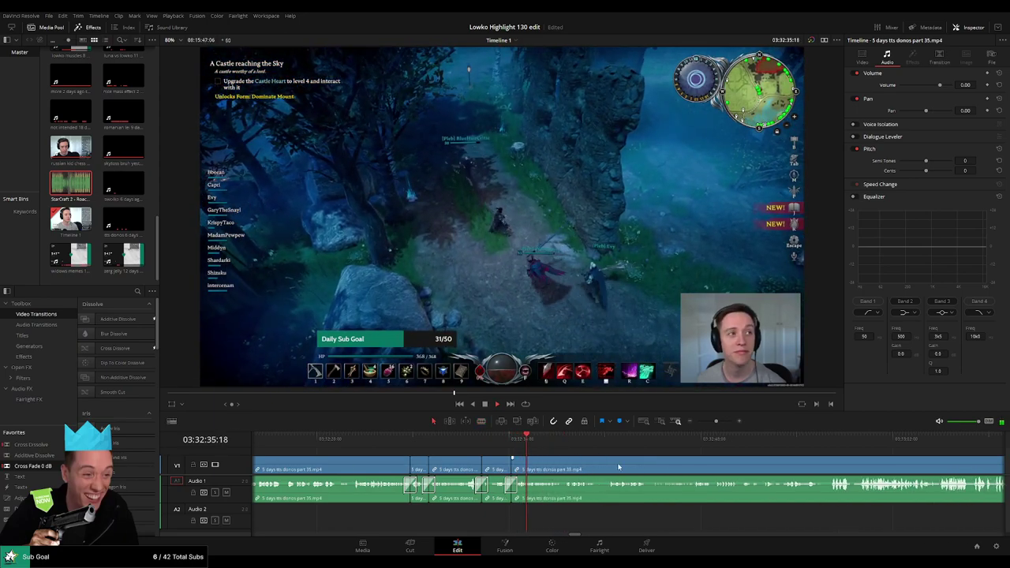
Step: Review the footage from about 03:32:35 to 03:33:14 for the point where the kept speech ends
scroll(657, 464, "right", 3)
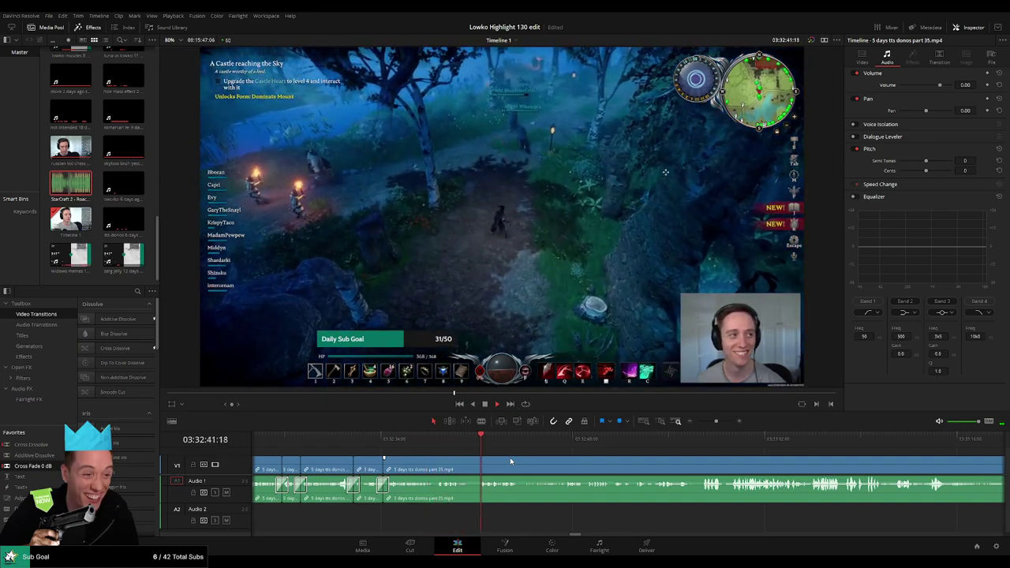
scroll(613, 472, "right", 3)
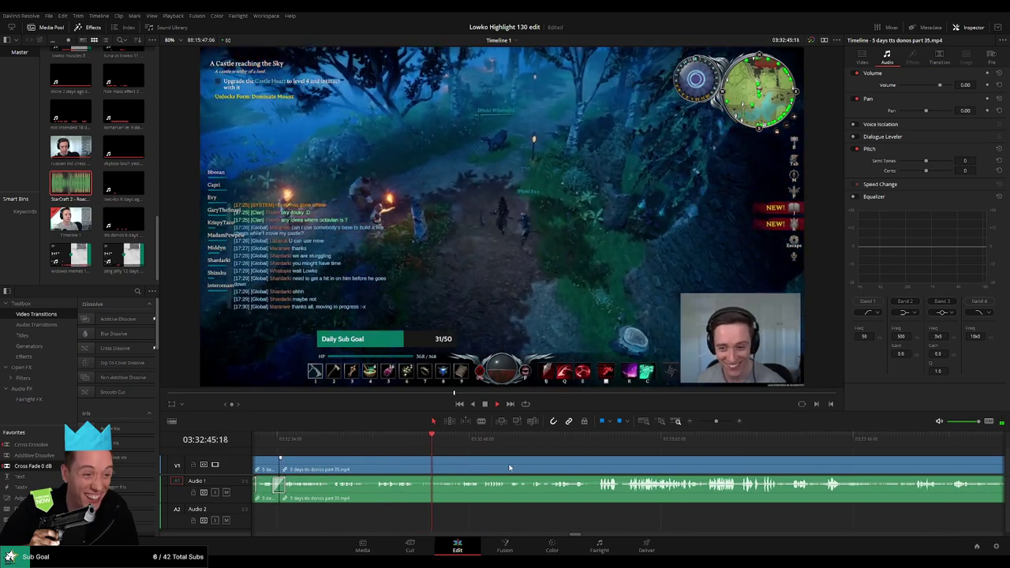
scroll(548, 470, "right", 1)
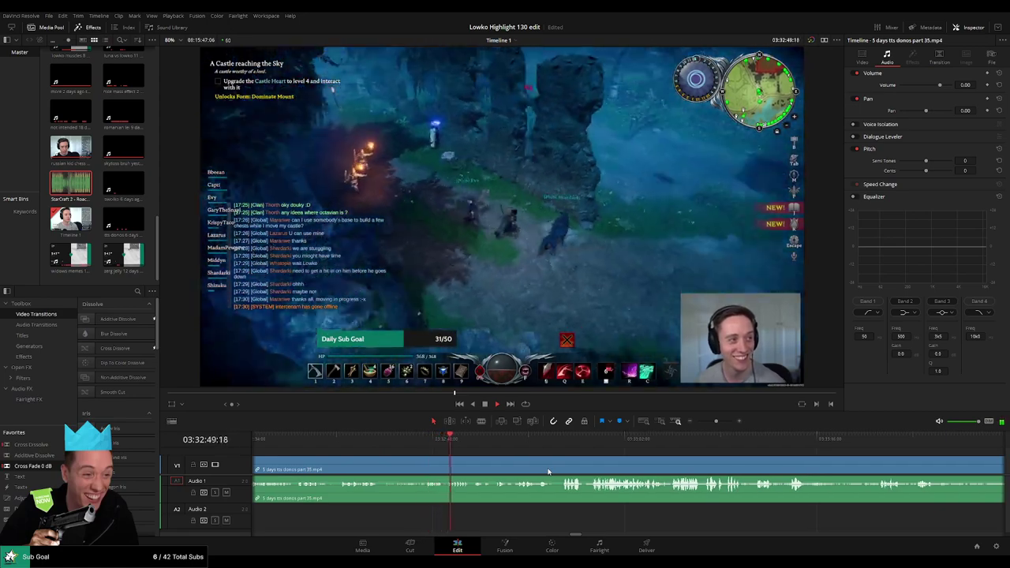
scroll(587, 471, "right", 2)
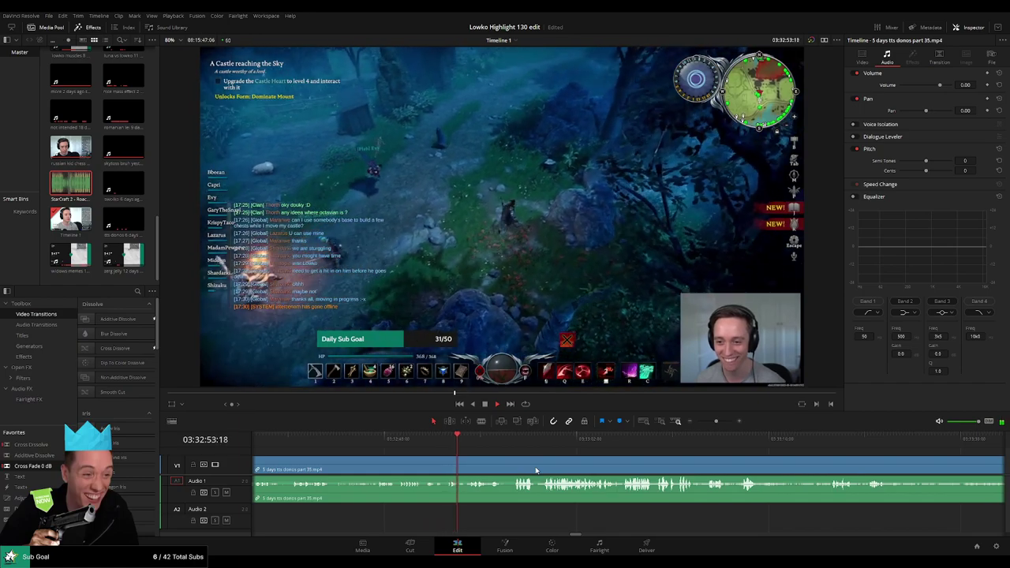
scroll(557, 462, "right", 4)
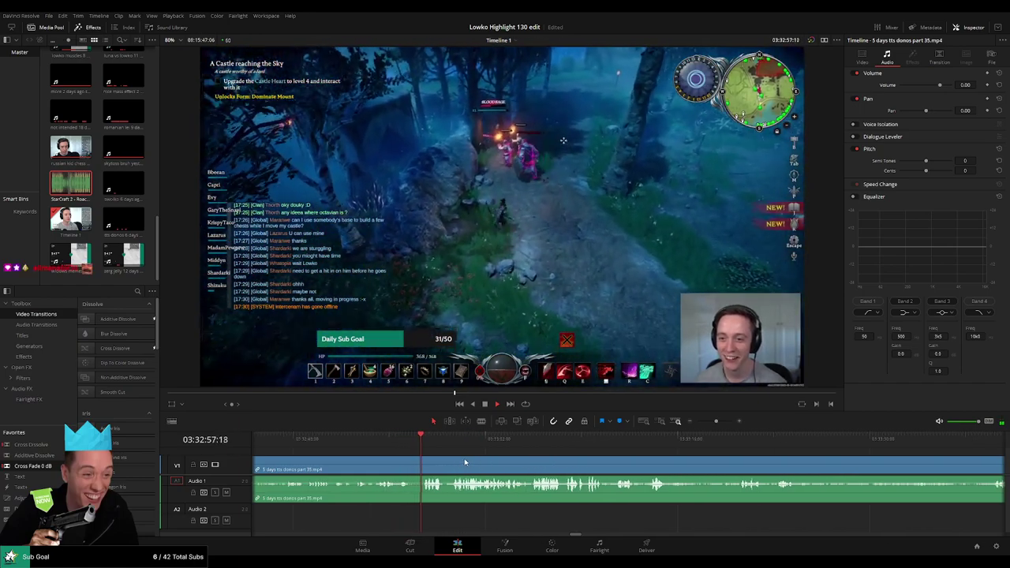
scroll(488, 463, "right", 3)
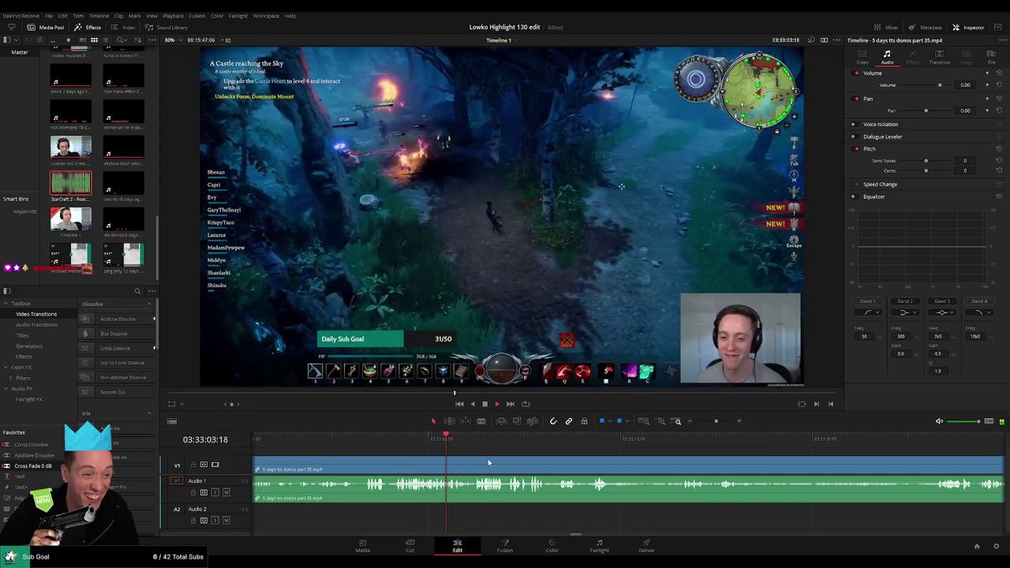
left_click_drag(564, 461, 440, 449)
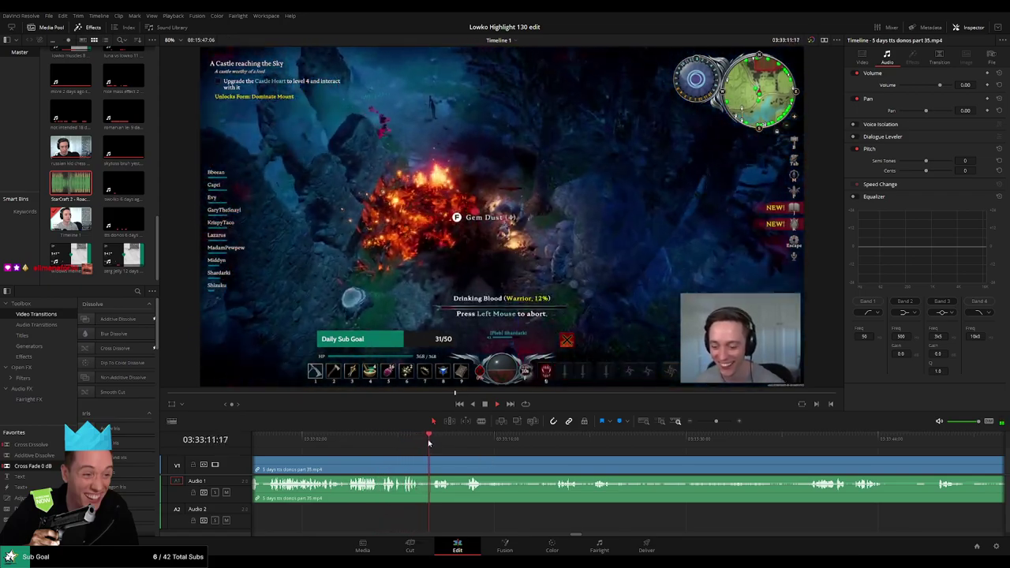
left_click(464, 445)
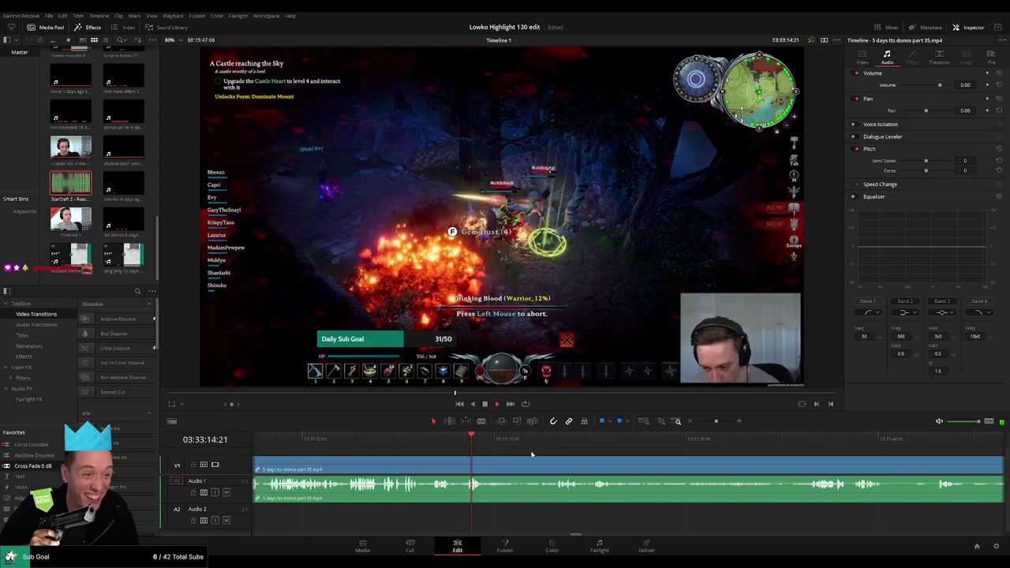
Step: Split the clip's video and audio at about 03:33:15:30
key("space")
key("b")
left_click(487, 466)
Step: Check the footage between about 03:33:20 and 03:34:25 for the point where the edit should resume
left_click(554, 440)
key("space")
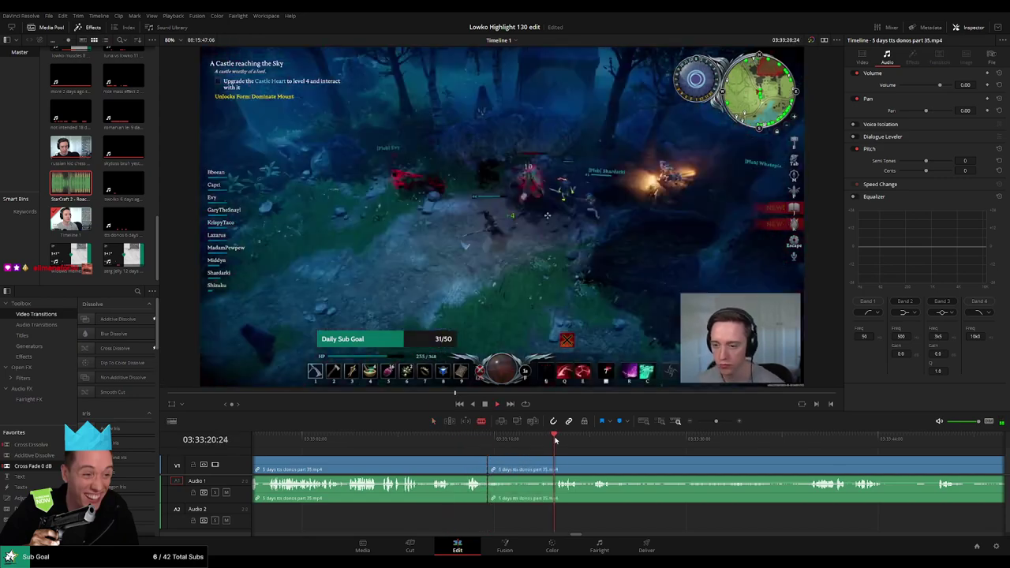
left_click_drag(603, 451, 476, 448)
left_click(475, 444)
left_click(678, 440)
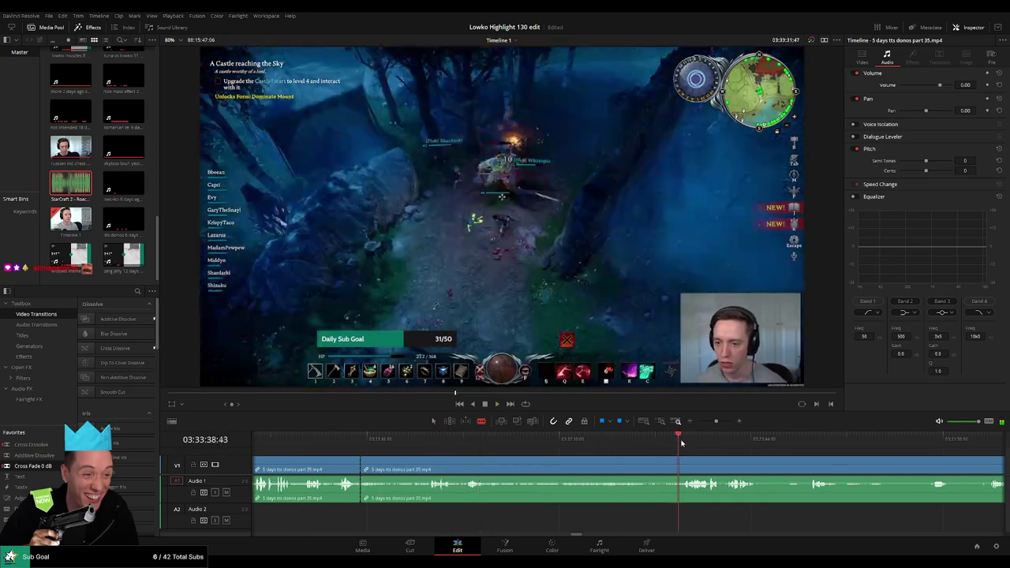
left_click_drag(733, 451, 503, 454)
key("a")
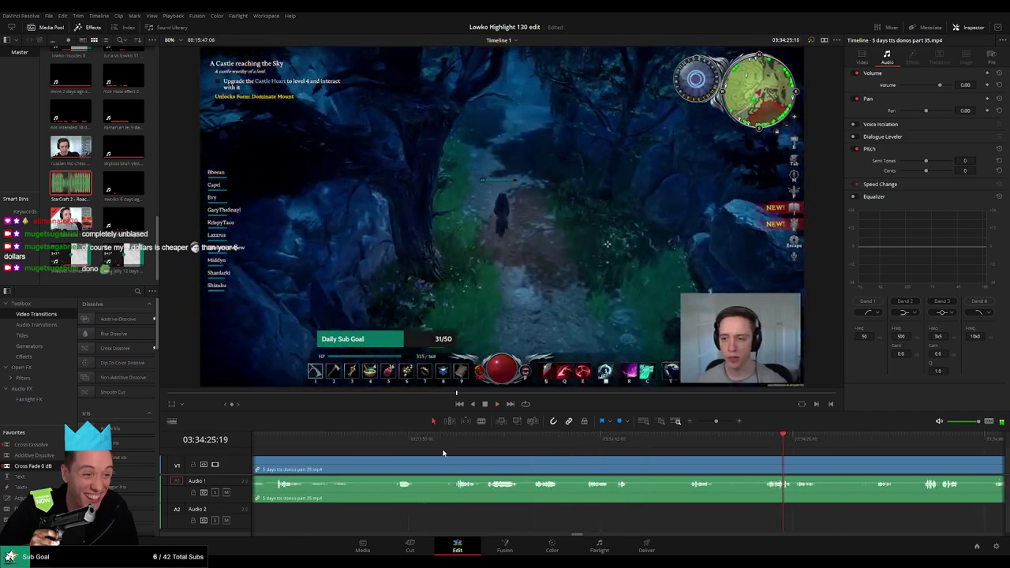
left_click(401, 438)
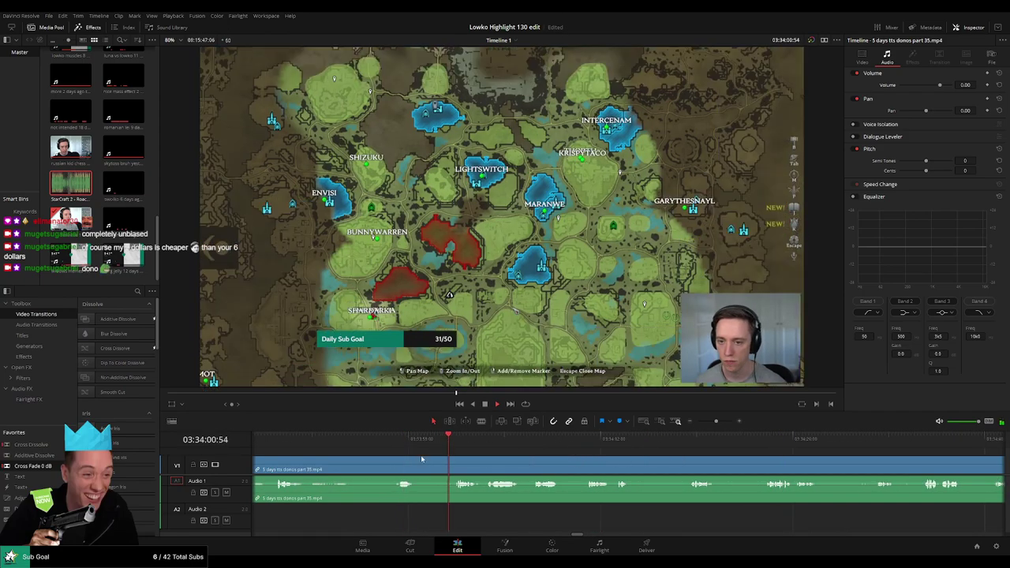
Step: Ripple-delete everything from the 03:33:15:30 cut to about 03:33:39, and cross-fade the audio at the join
scroll(478, 460, "left", 8)
left_click(309, 442)
scroll(466, 459, "left", 7)
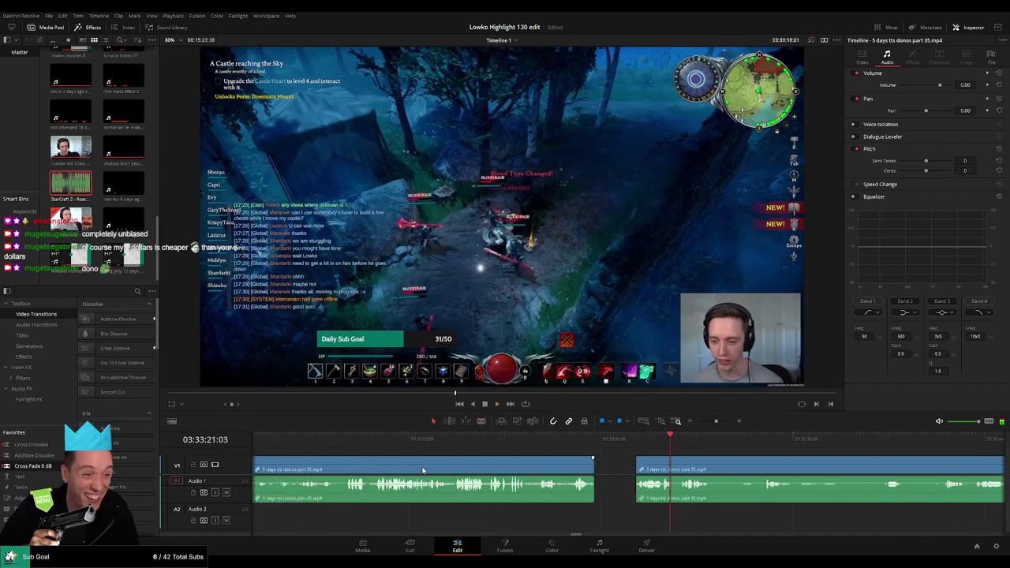
key("Delete")
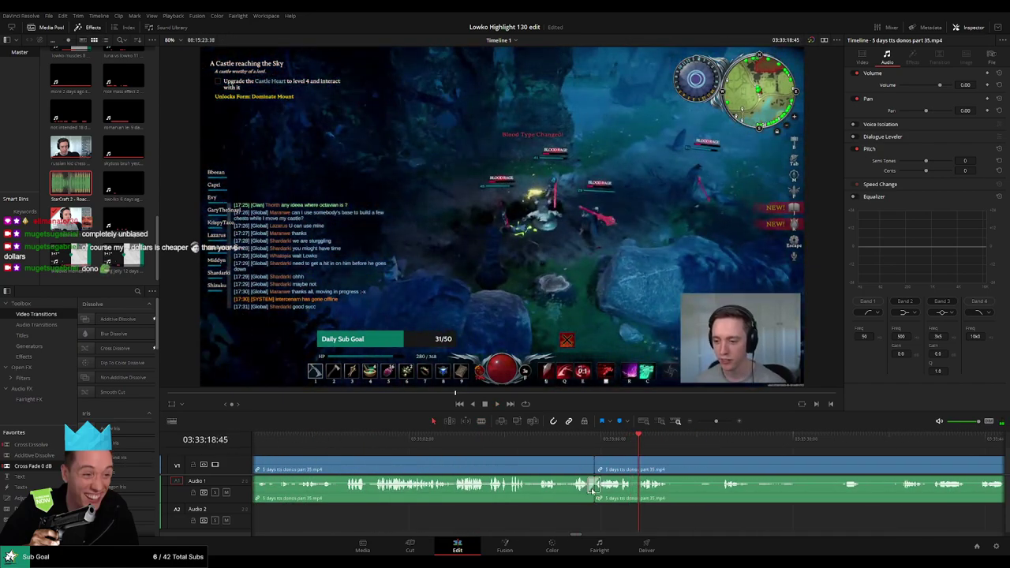
Step: Ripple-delete the stretch from about 03:33:21:00 to 03:33:47:30, and cross-fade the audio at the cut
key("space")
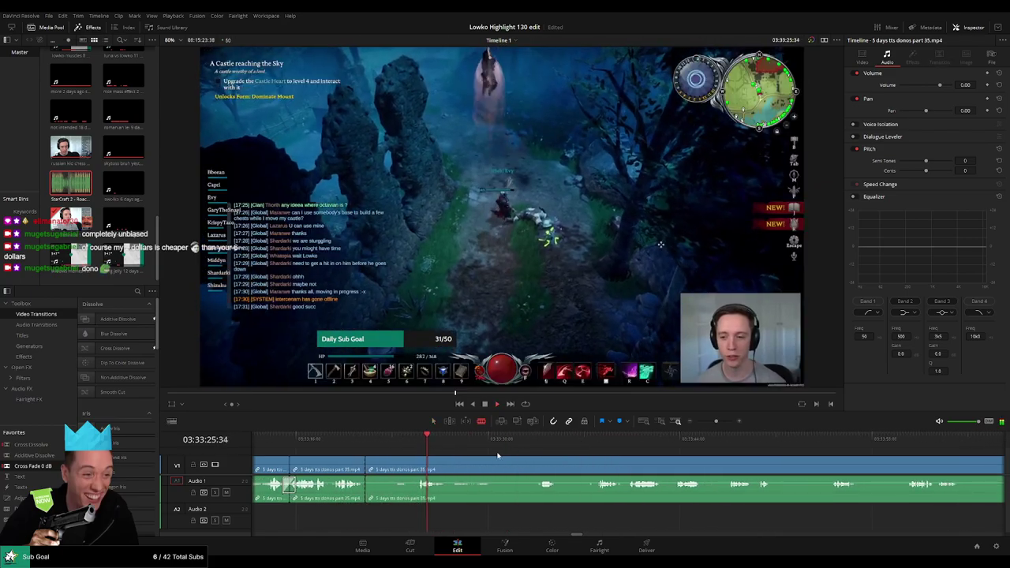
key("b")
left_click(418, 469)
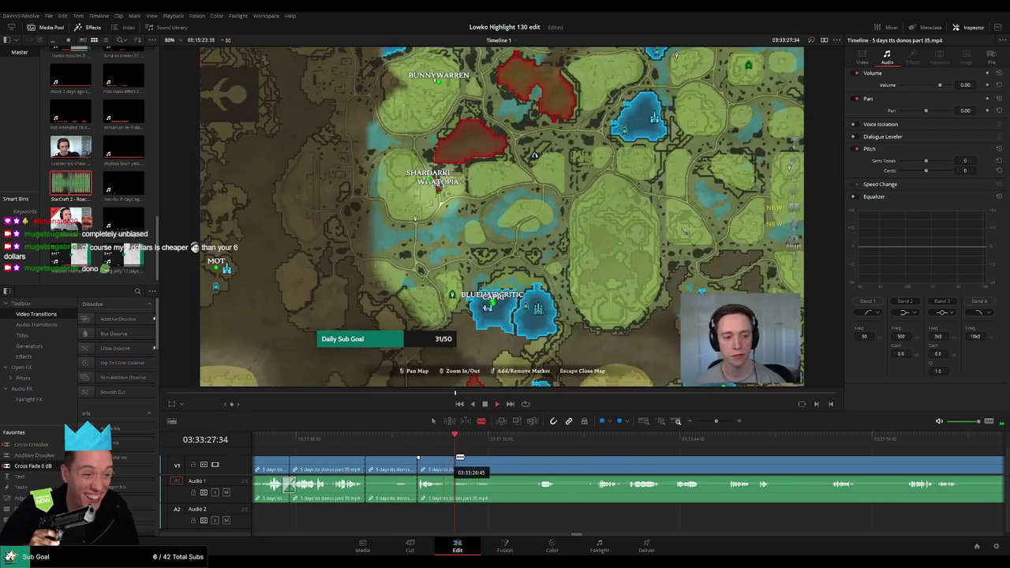
key("ctrl+z")
left_click(552, 438)
left_click(605, 437)
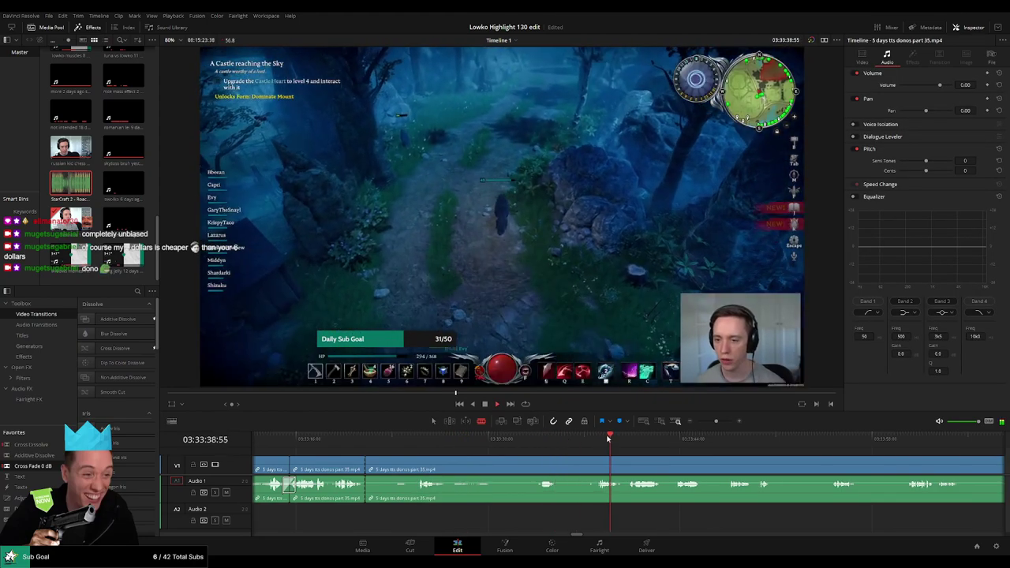
left_click(627, 438)
left_click(718, 439)
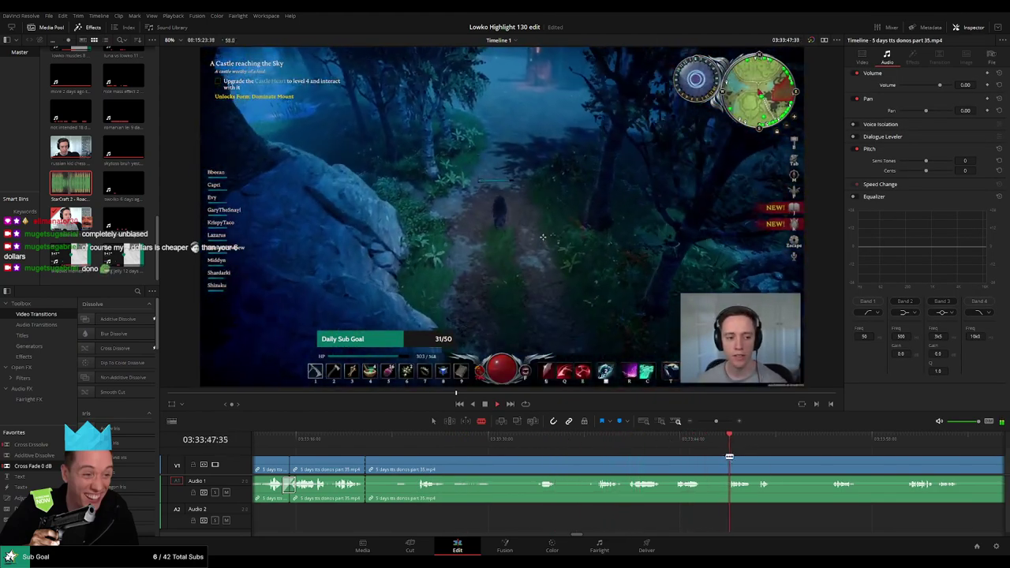
left_click(730, 459)
key("a")
left_click(669, 467)
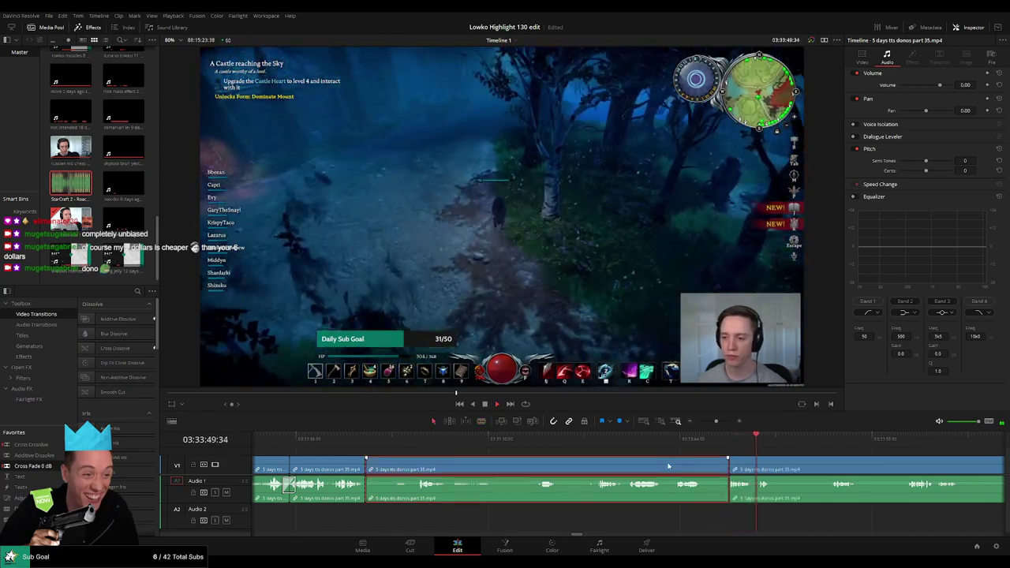
key("Delete")
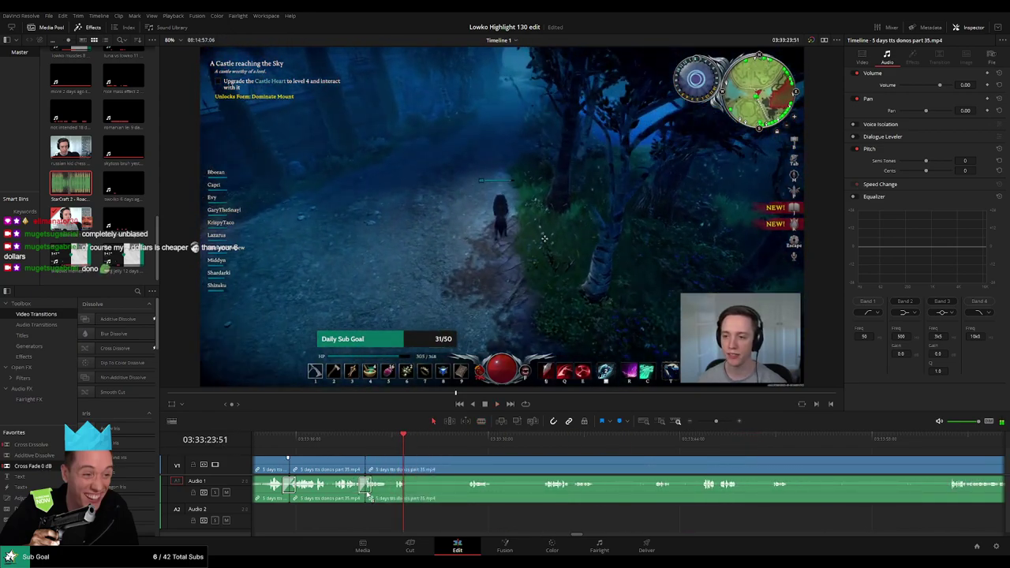
Step: Ripple-delete the quiet stretches from about 03:33:24:15 to 03:33:28:20 and 03:33:26:25 to 03:33:29:50, and cross-fade the audio at both joins
mouse_move(425, 473)
left_mouse_down()
mouse_move(472, 470)
mouse_move(440, 475)
left_mouse_up()
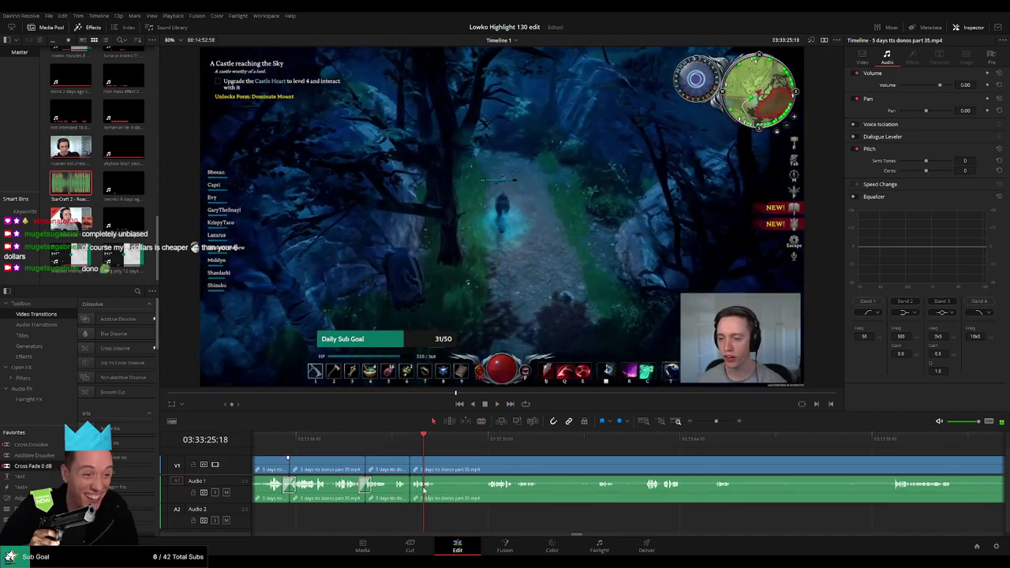
key("b")
left_click(439, 471)
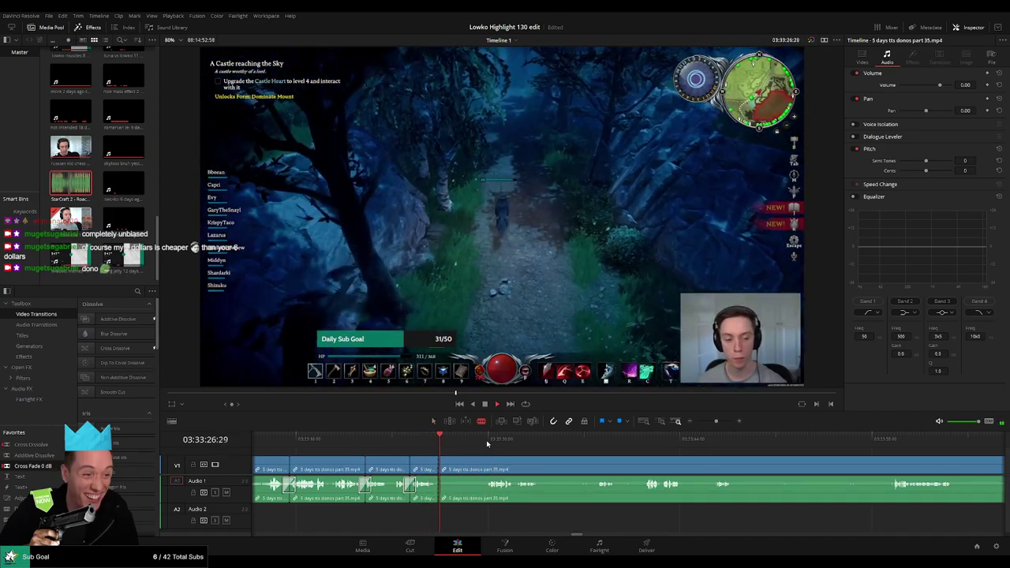
left_click(486, 440)
left_click(484, 469)
key("a")
left_click(469, 468)
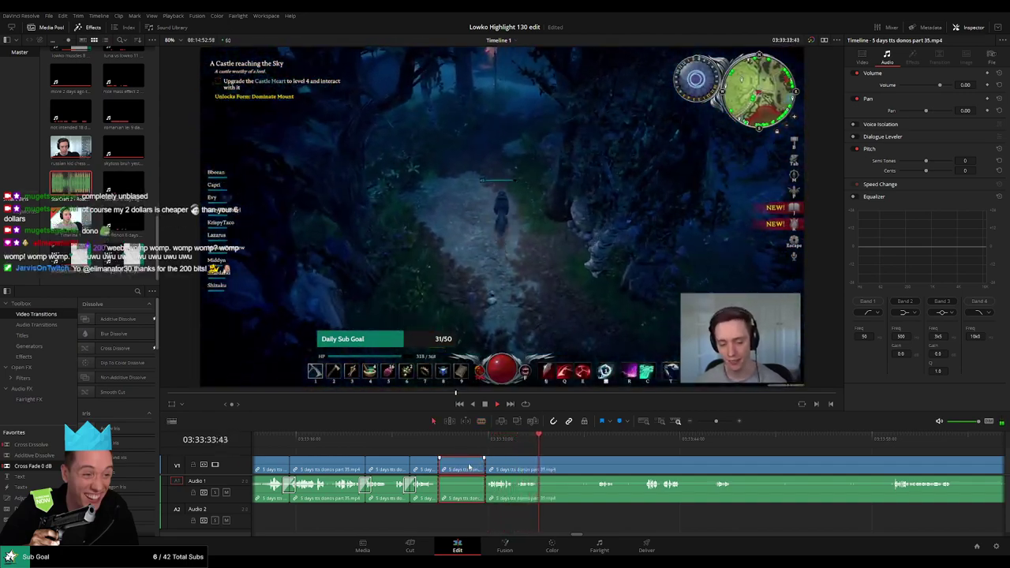
key("Delete")
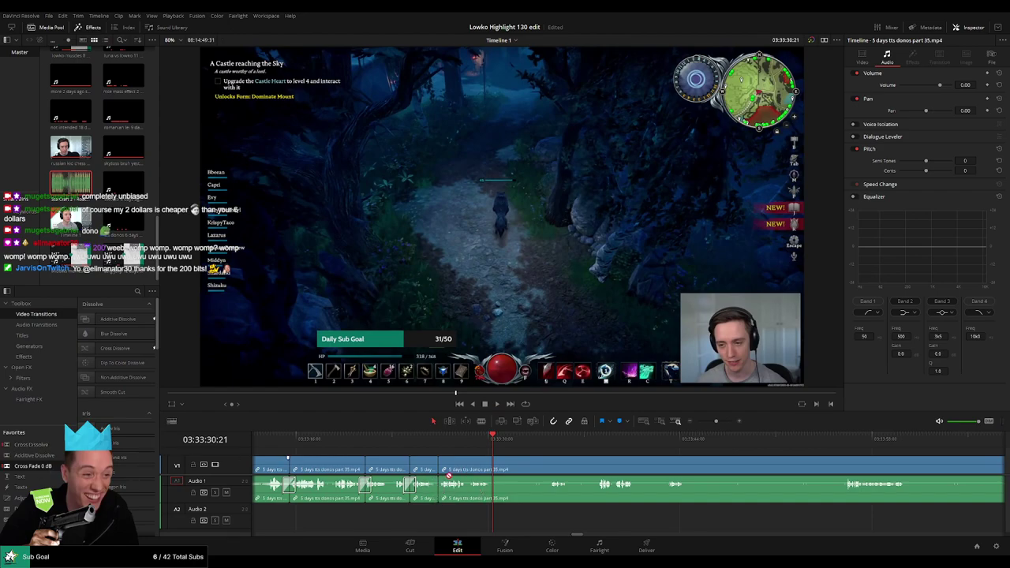
left_click_drag(449, 476, 467, 487)
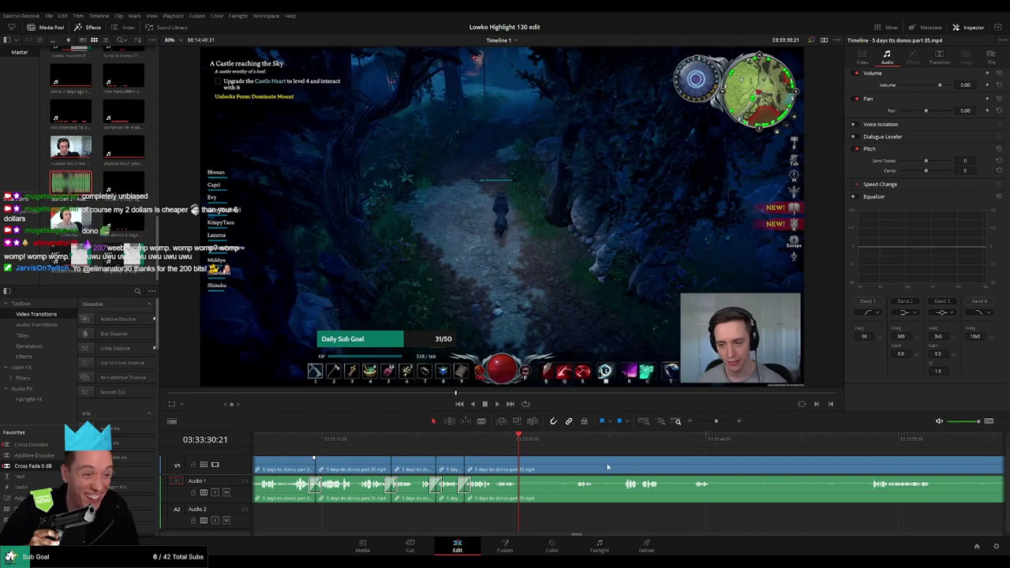
Step: Ripple-delete the quiet stretch from about 03:33:30:15 to 03:33:34:30, and cross-fade the audio at the cut
left_click_drag(533, 448, 519, 461)
key("b")
left_click(517, 461)
key("a")
left_click(573, 441)
left_click_drag(573, 442, 575, 441)
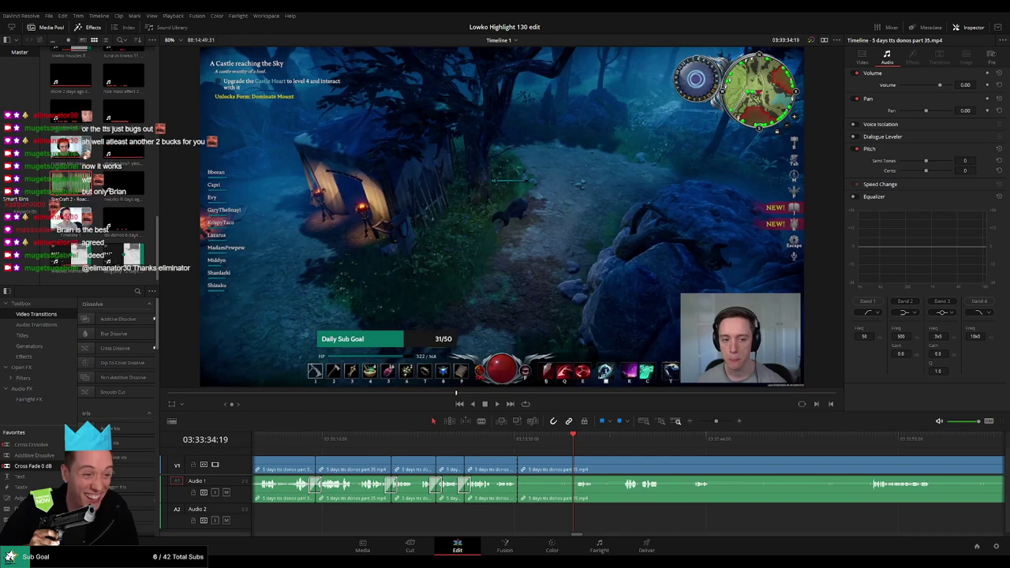
key("space")
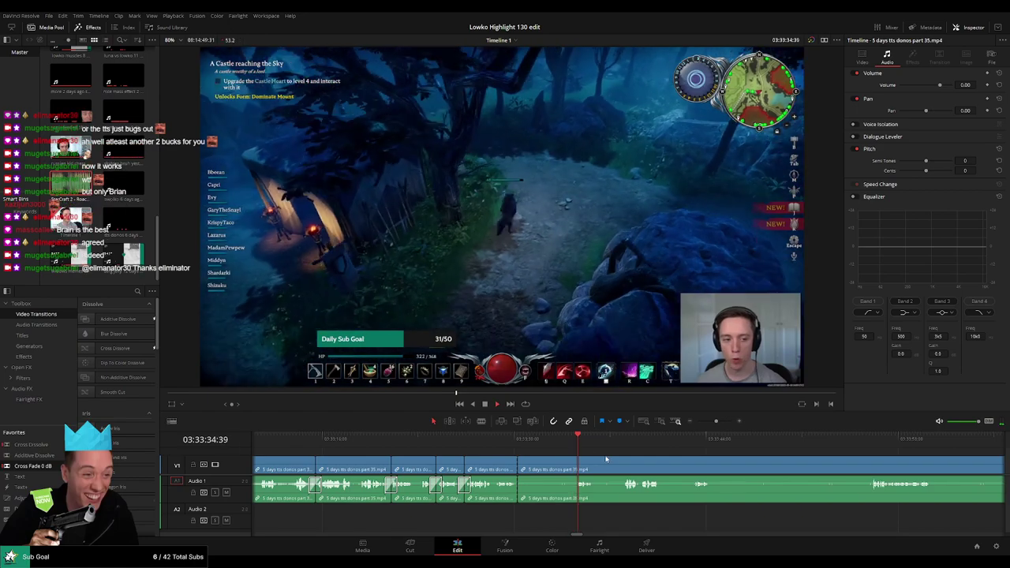
left_click_drag(606, 458, 509, 449)
key("b")
left_click(482, 462)
key("a")
left_click(455, 465)
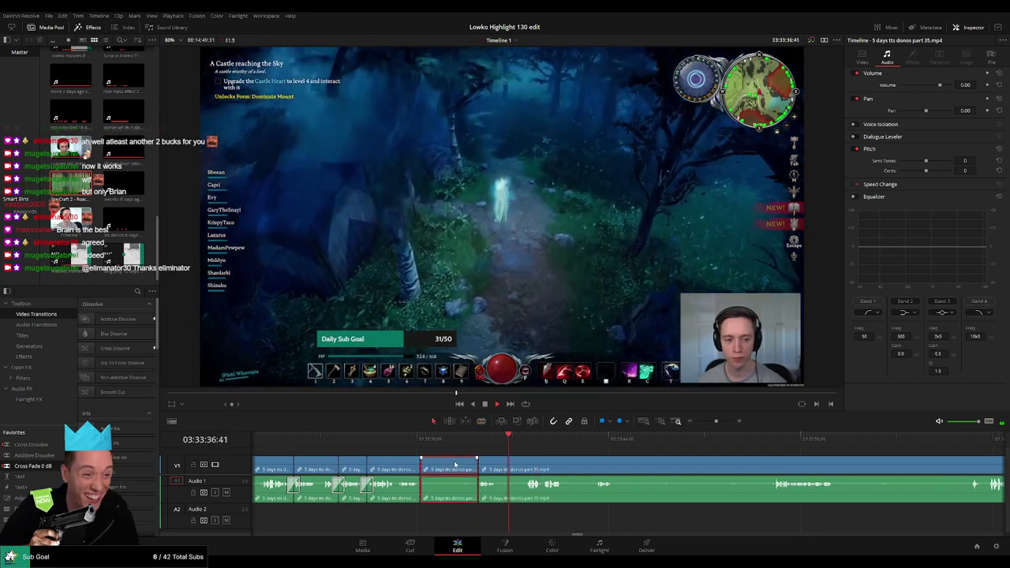
key("Delete")
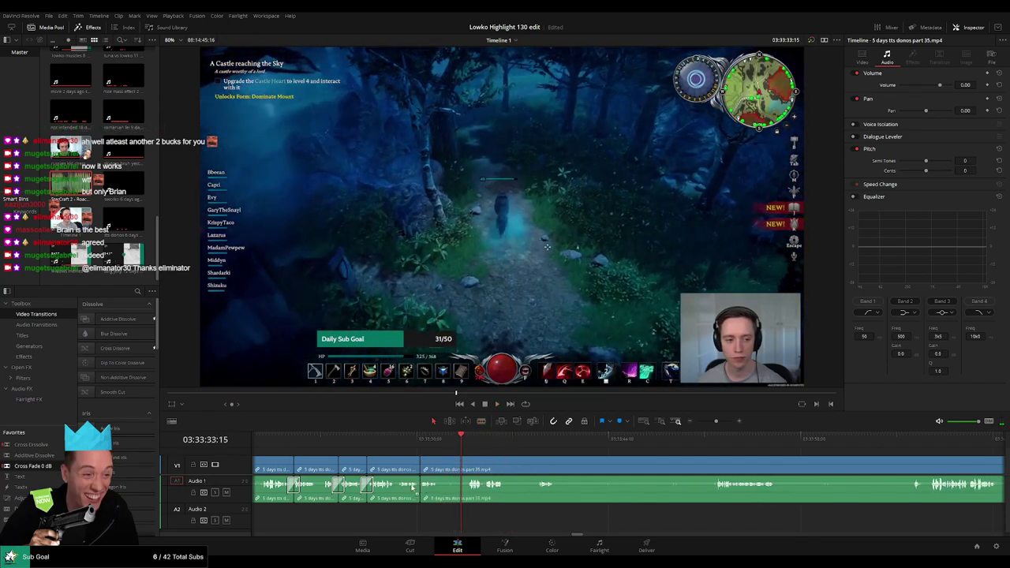
Step: Ripple-delete the short gap in speech from about 03:33:31:35 to 03:33:33:40, and cross-fade the audio at the join
key("b")
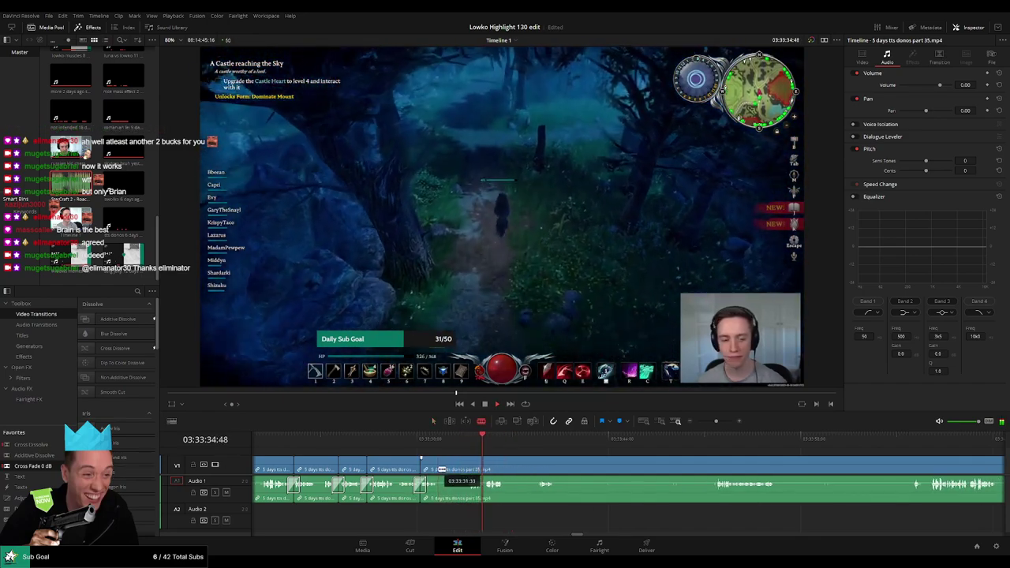
left_click(438, 467)
left_click(469, 466)
key("a")
left_click(455, 466)
key("Delete")
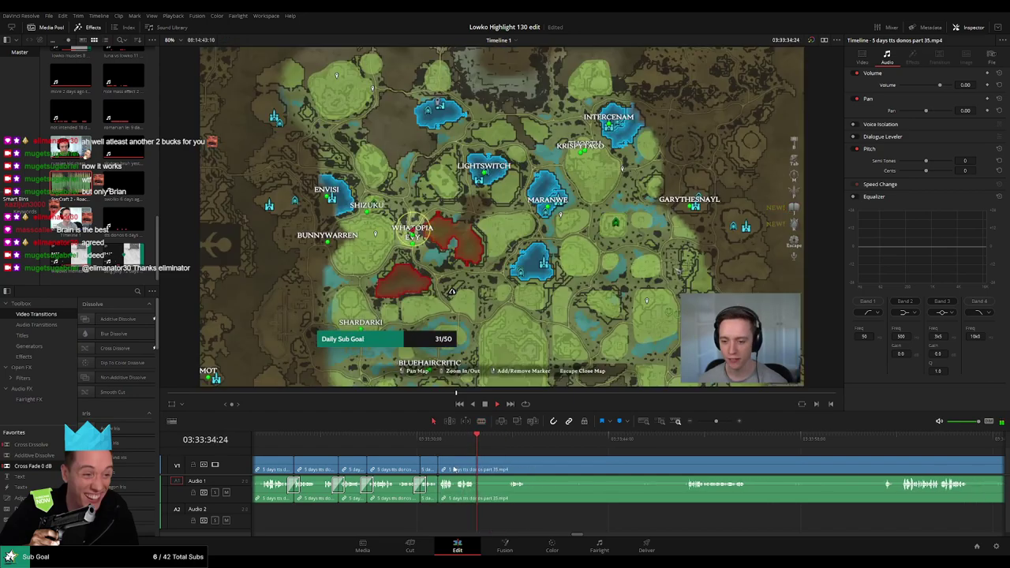
left_click_drag(443, 497, 439, 492)
Step: Split the clip's video and audio at about 03:33:34:20, where the speech pauses
key("space")
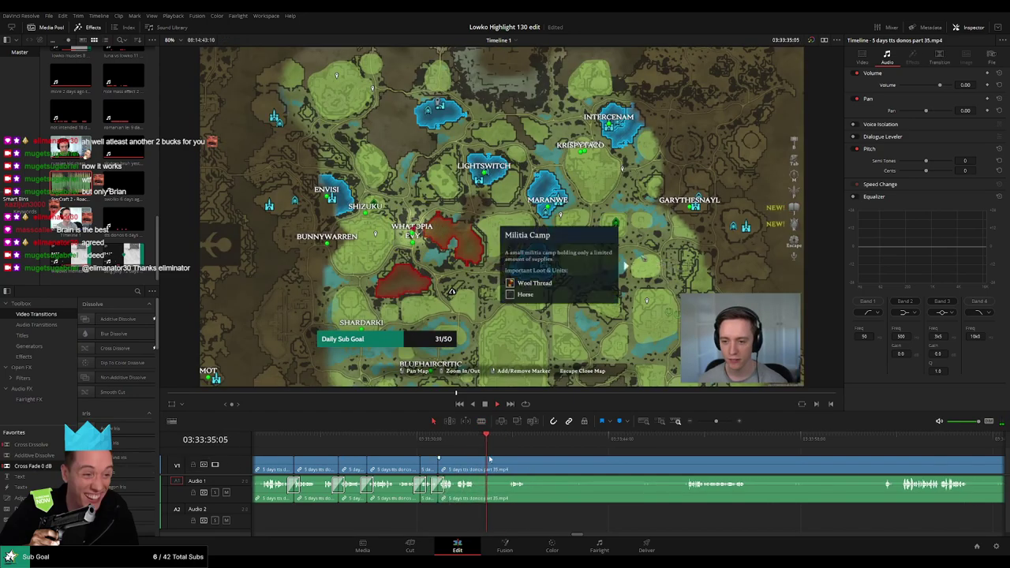
key("b")
left_click(476, 464)
left_click_drag(497, 465, 497, 465)
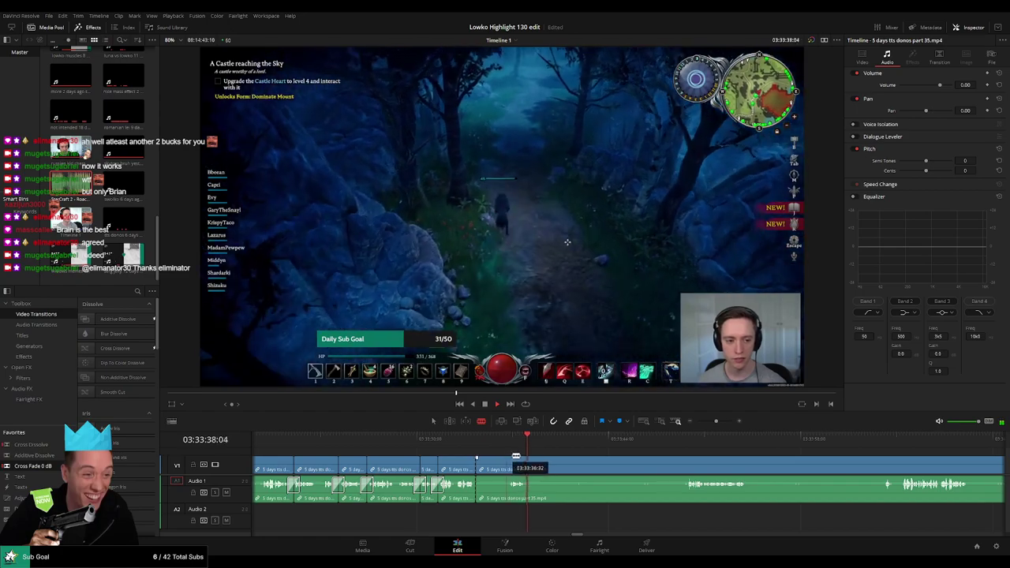
Step: Skim the footage from about 03:33:38 to 03:34:45 for the next section worth keeping
left_click(697, 448)
scroll(646, 458, "right", 3)
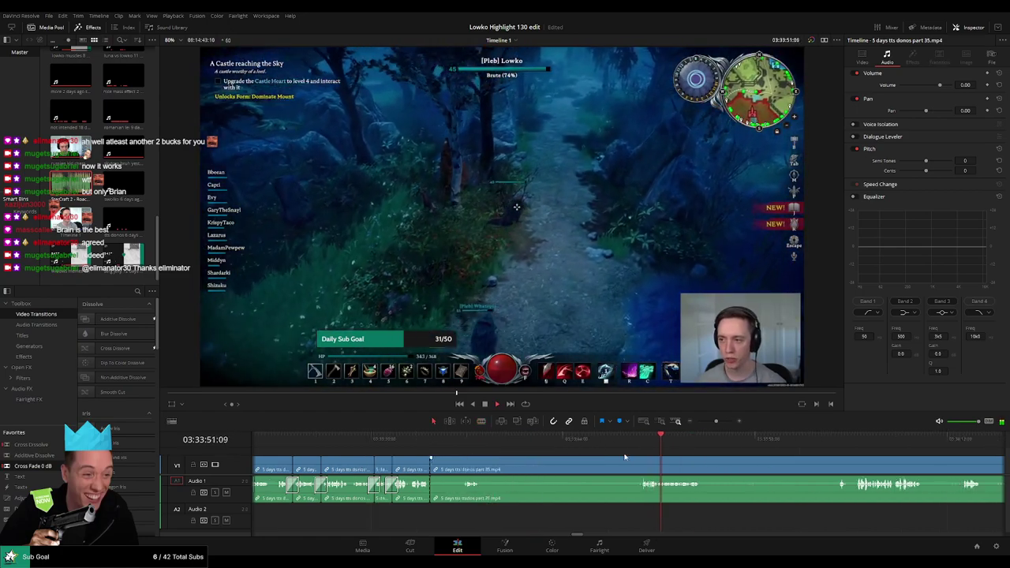
left_click_drag(740, 445, 772, 441)
key("space")
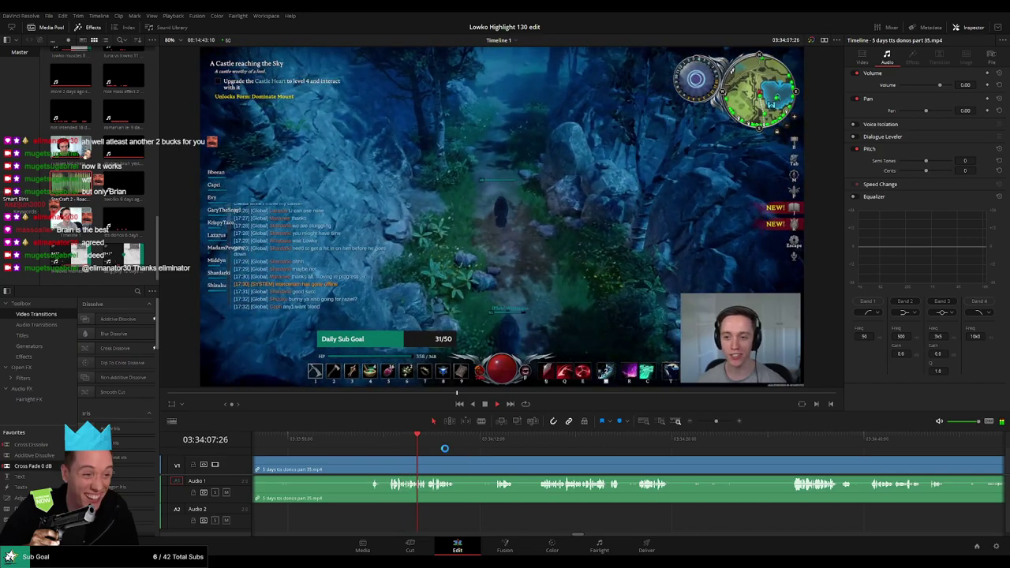
left_click(491, 442)
left_click(542, 439)
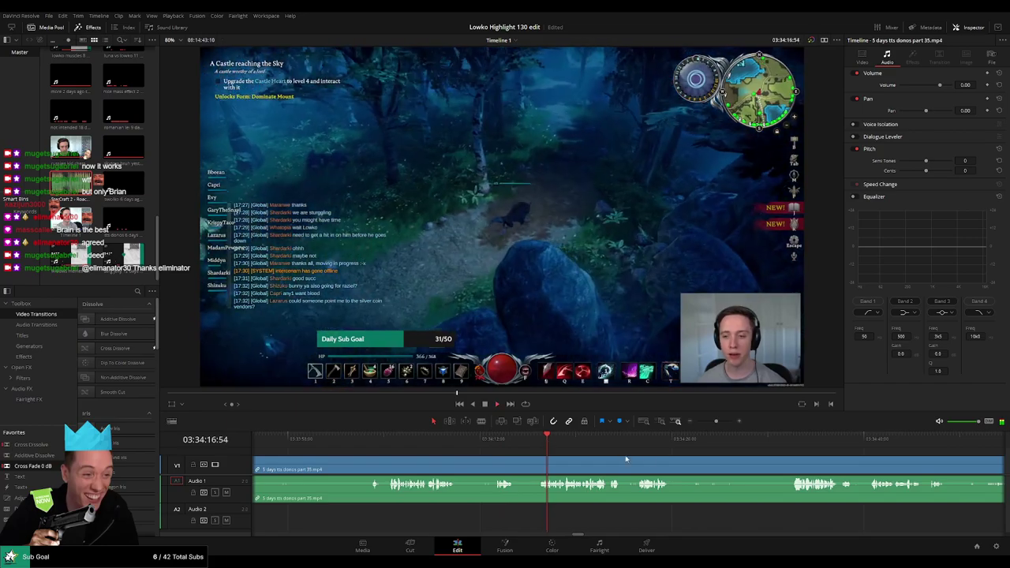
left_click_drag(626, 458, 575, 458)
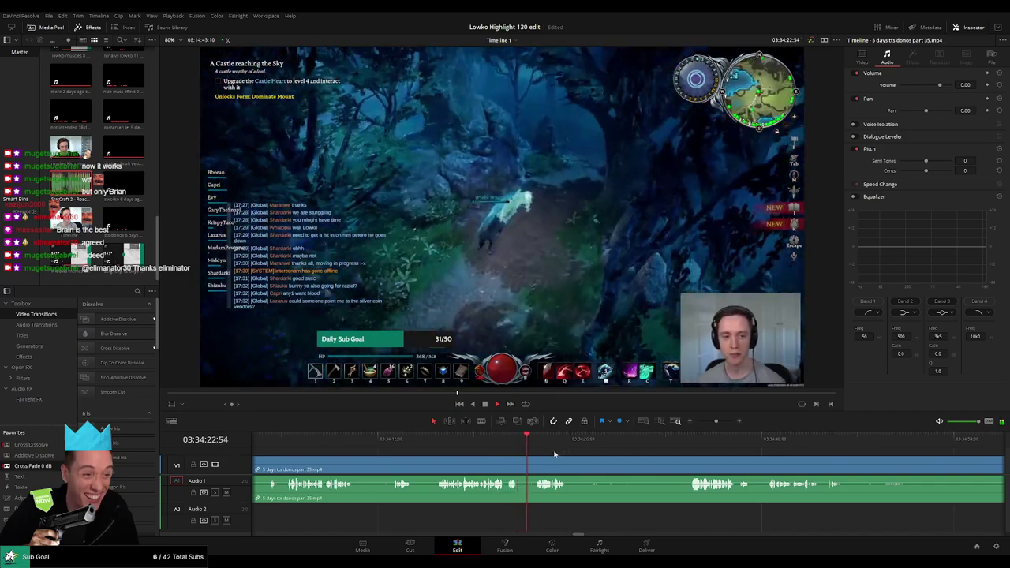
scroll(555, 454, "right", 2)
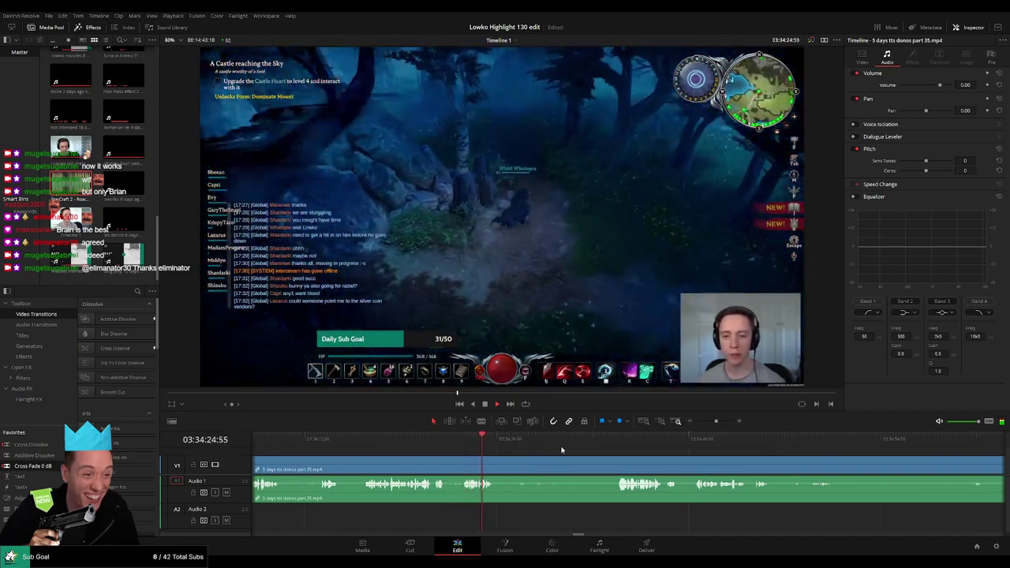
left_click(610, 444)
scroll(531, 453, "right", 4)
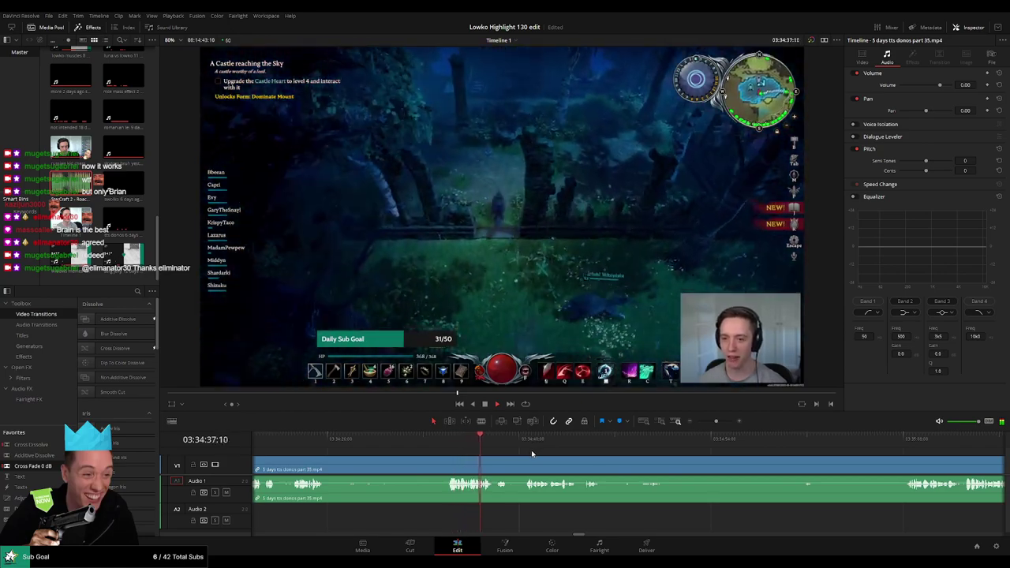
left_click(524, 446)
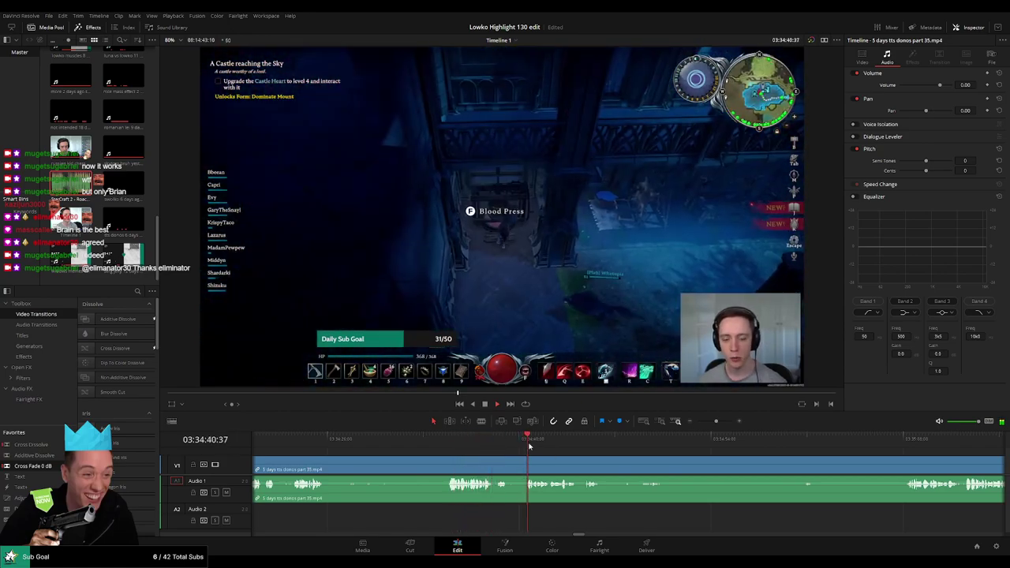
scroll(555, 461, "right", 3)
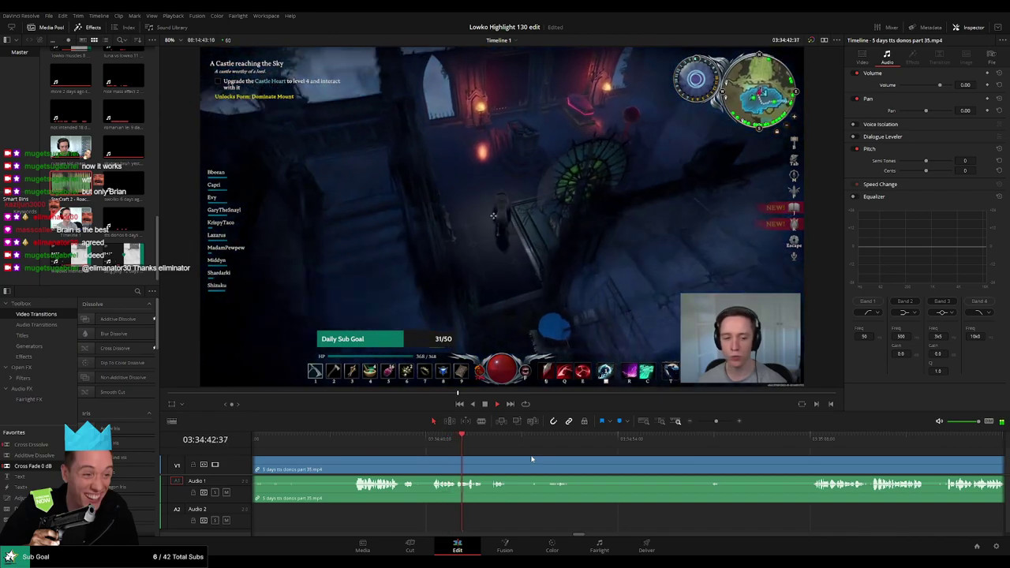
left_click(490, 446)
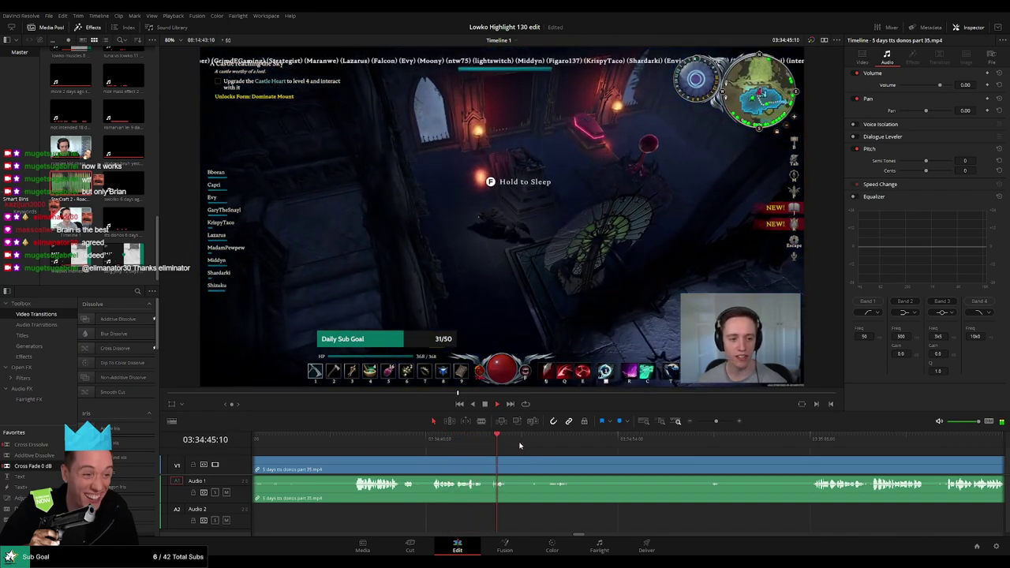
Step: Review the video-comments section from about 03:35:08 to 03:35:46 and locate where its speech begins
left_click_drag(554, 446, 807, 452)
left_click_drag(901, 475, 520, 457)
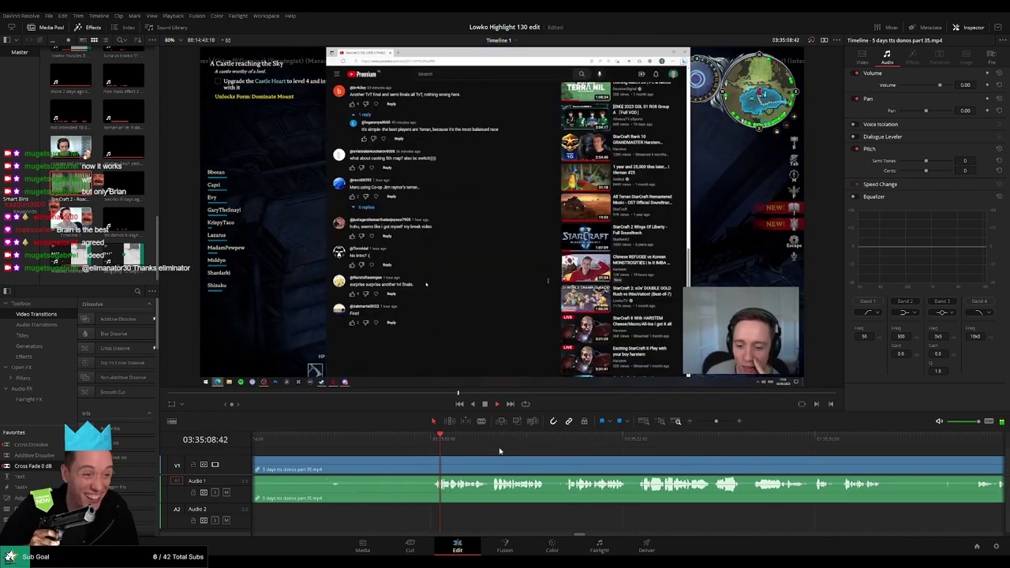
left_click(496, 444)
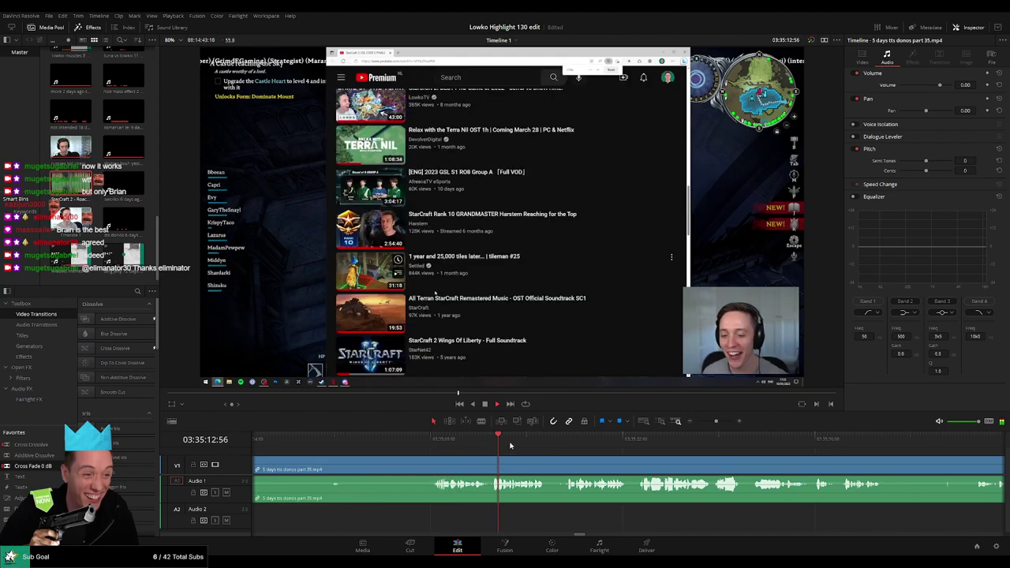
left_click(569, 446)
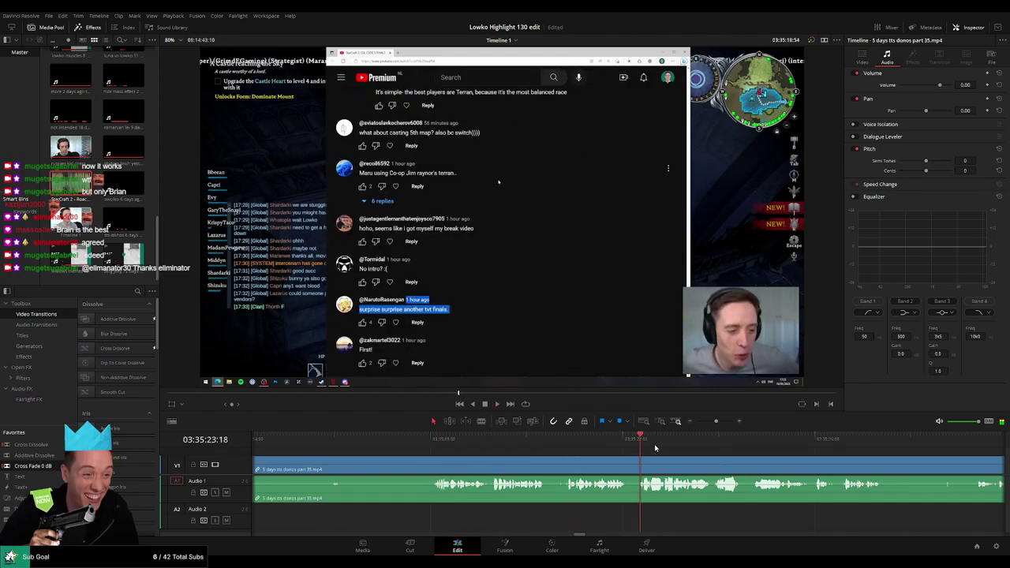
left_click(725, 451)
left_click_drag(845, 473, 584, 458)
left_click(502, 451)
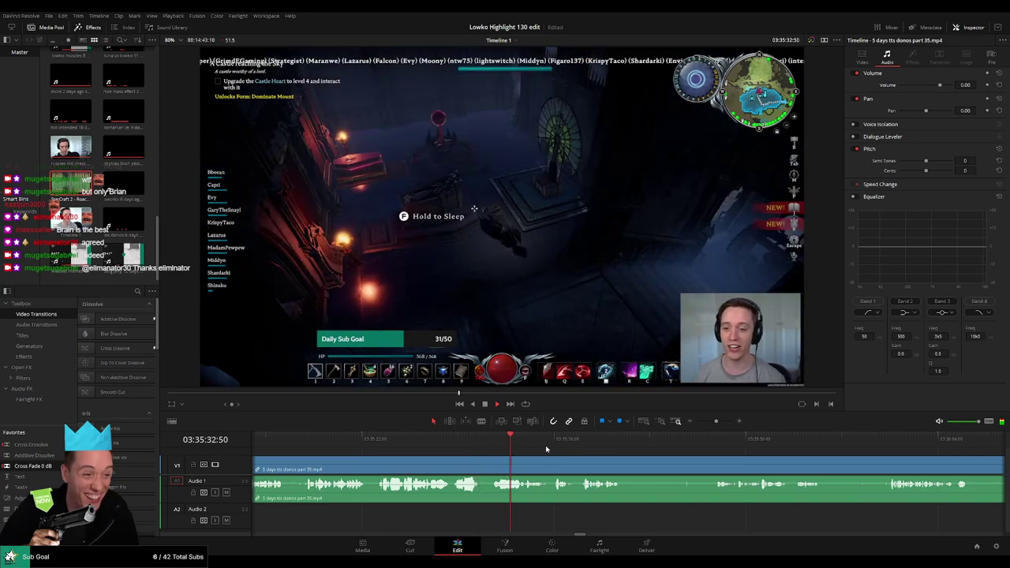
left_click(680, 451)
left_click_drag(762, 475, 471, 462)
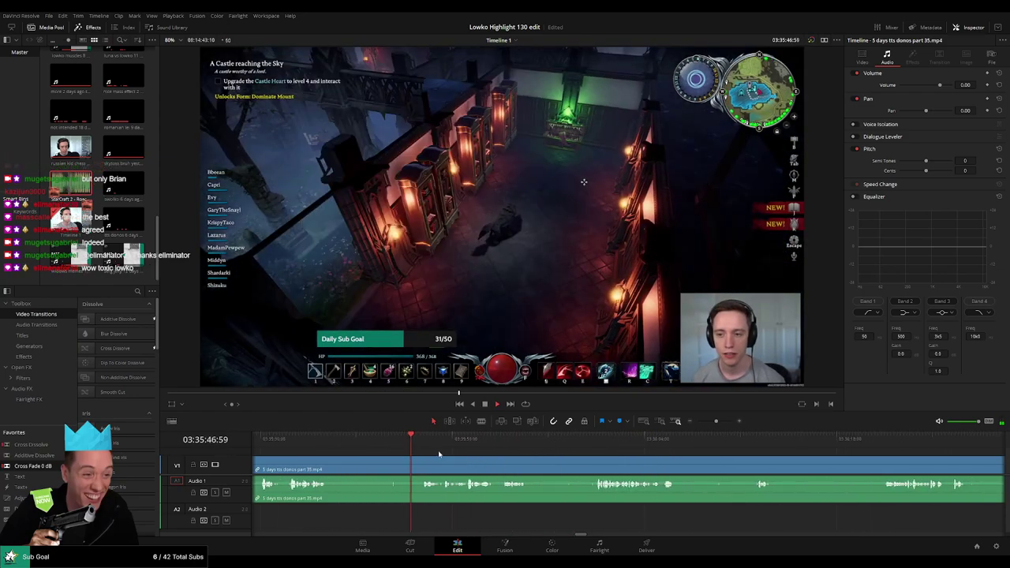
scroll(631, 465, "left", 5)
left_click(492, 442)
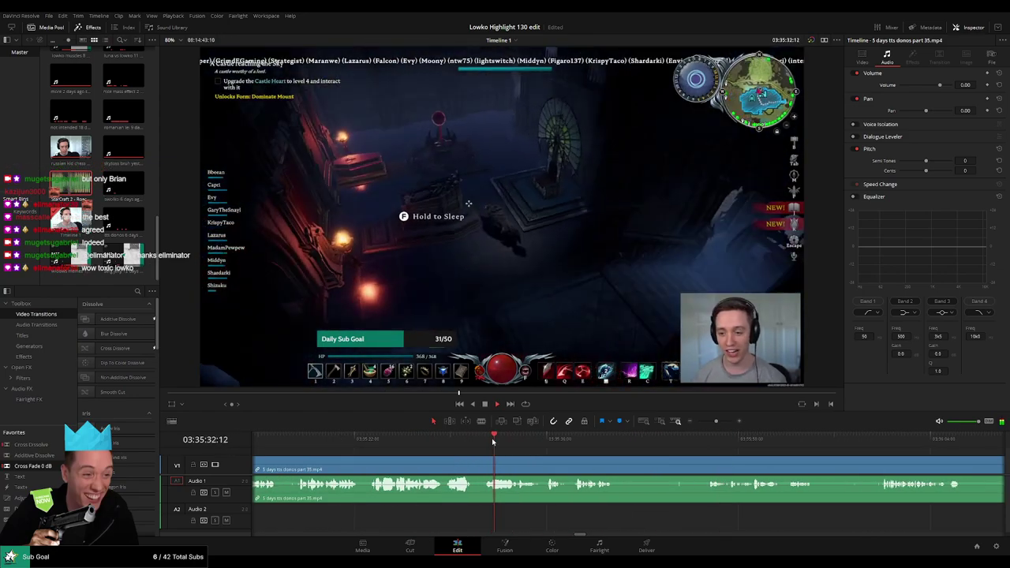
left_click(448, 441)
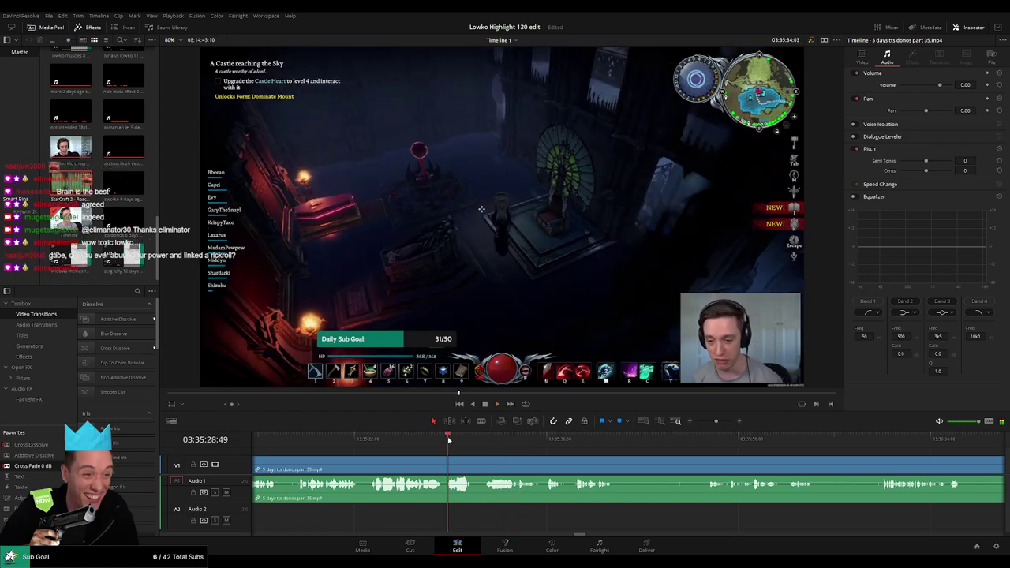
scroll(436, 459, "left", 4)
Step: Split the clip at about 03:35:08, ripple-delete the unneeded stretch back to the 03:33:34:20 cut, and cross-fade the audio at the join
left_click(395, 438)
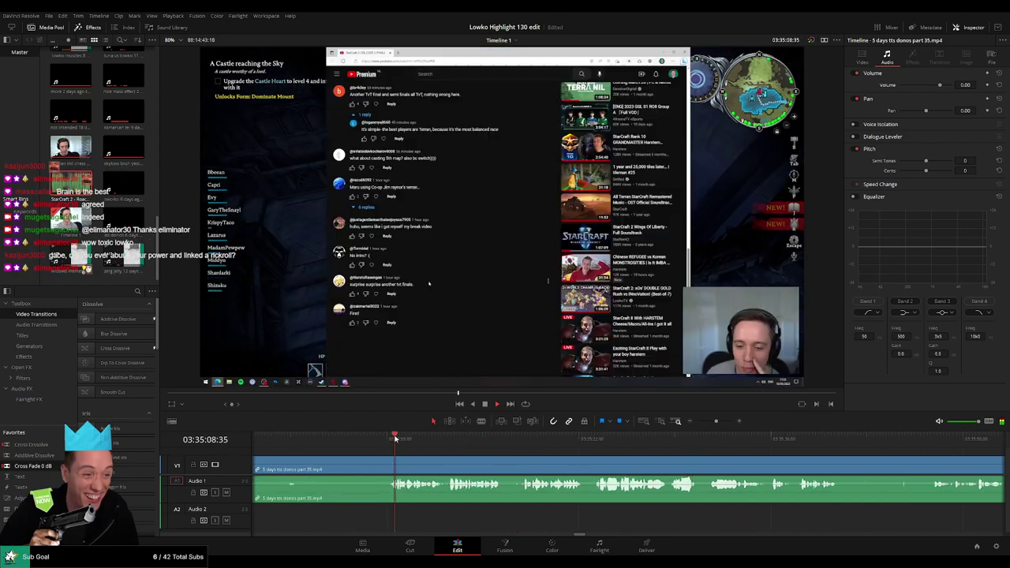
key("ctrl+b")
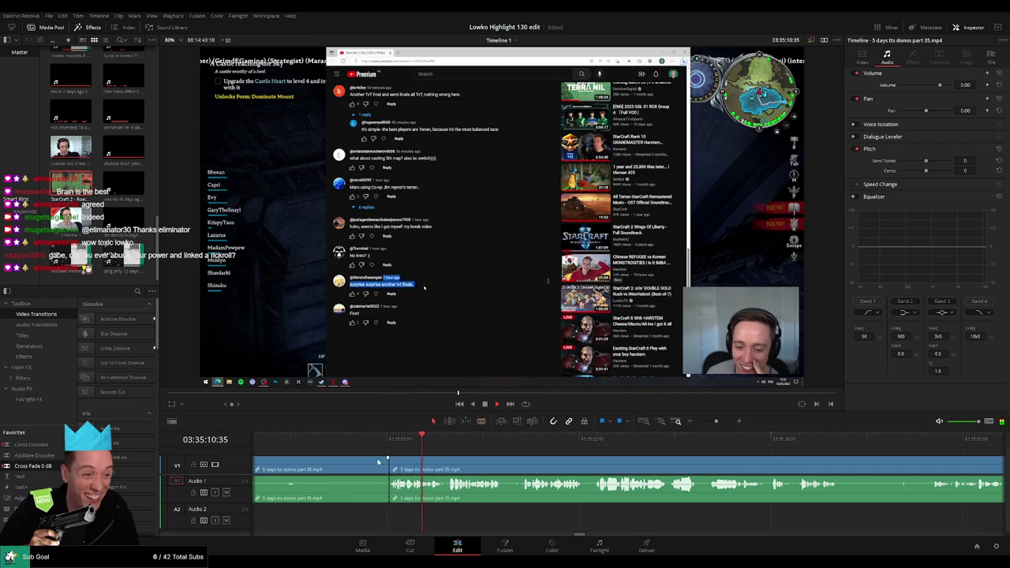
left_click(378, 461)
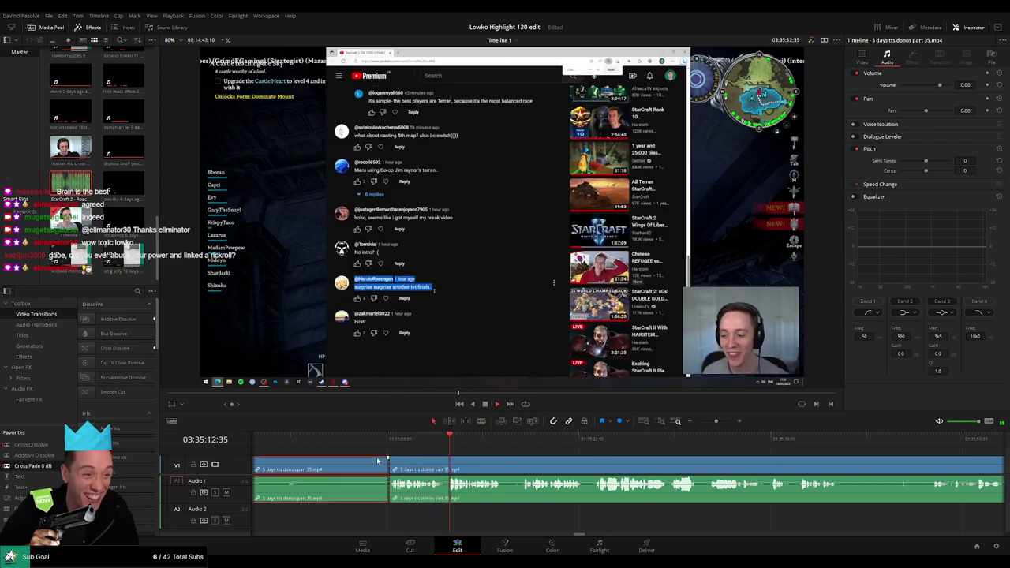
key("Delete")
key("space")
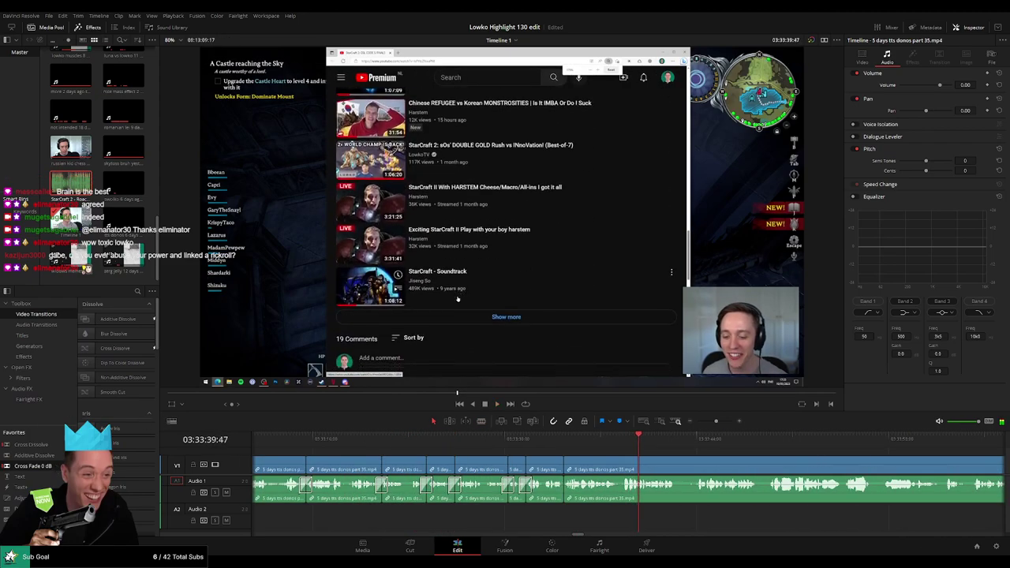
key("space")
scroll(595, 467, "right", 5)
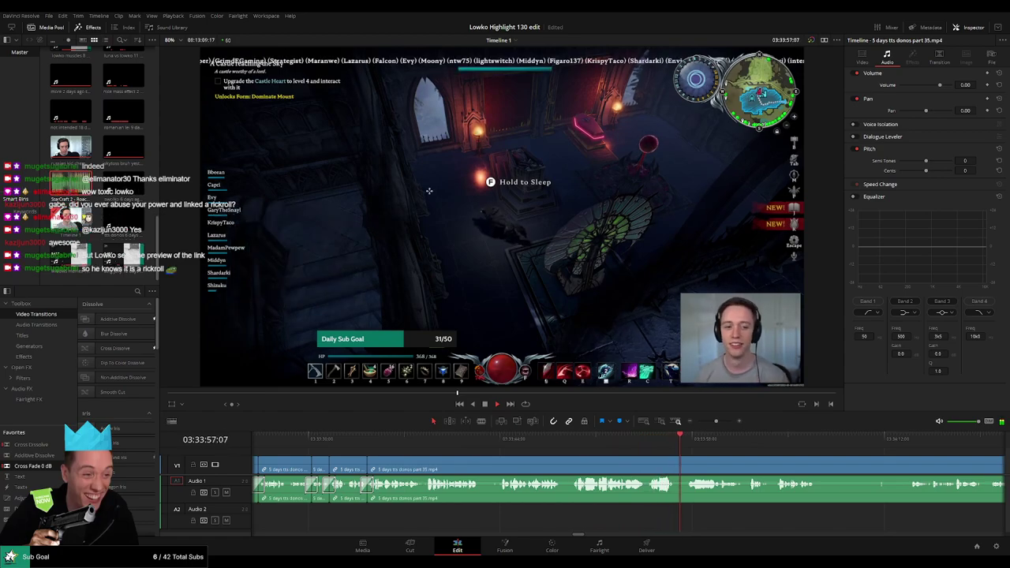
Step: Place the playhead just before the burst of speech at 03:33:57:47
left_click_drag(744, 456, 514, 463)
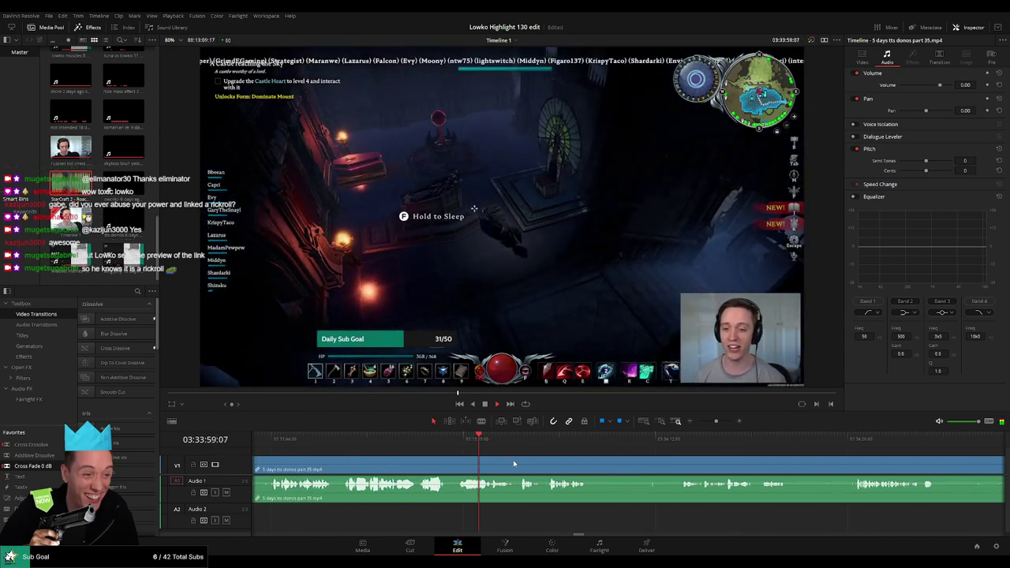
left_click(462, 446)
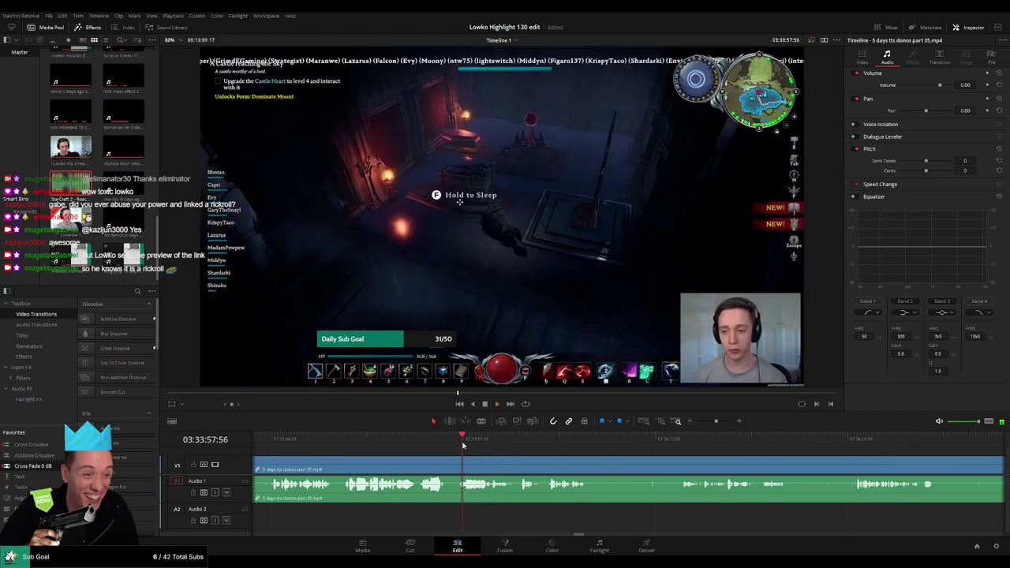
left_click(460, 446)
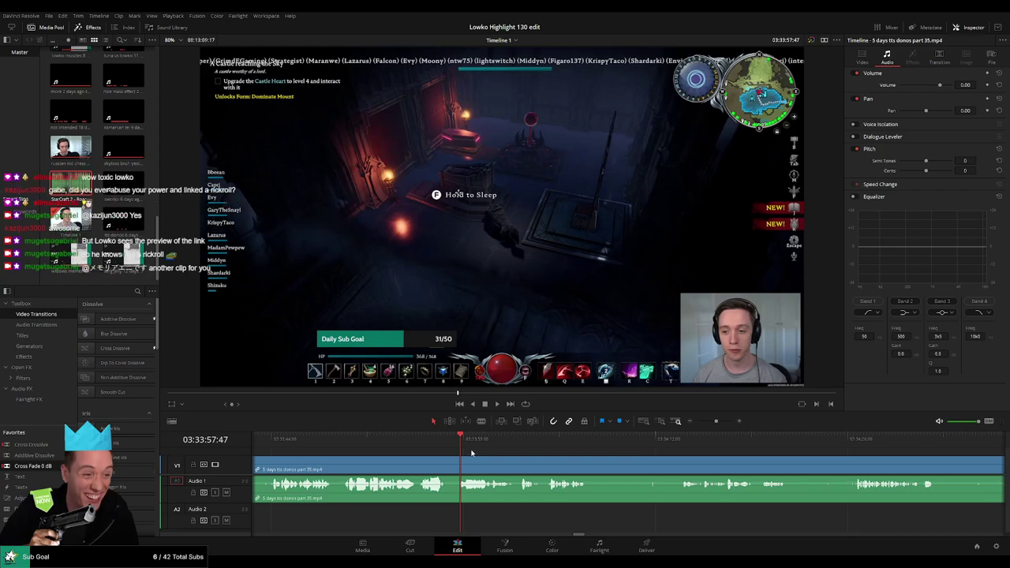
Step: Replay the footage around 03:33:58 several times to check the passage before the next cut
key("space")
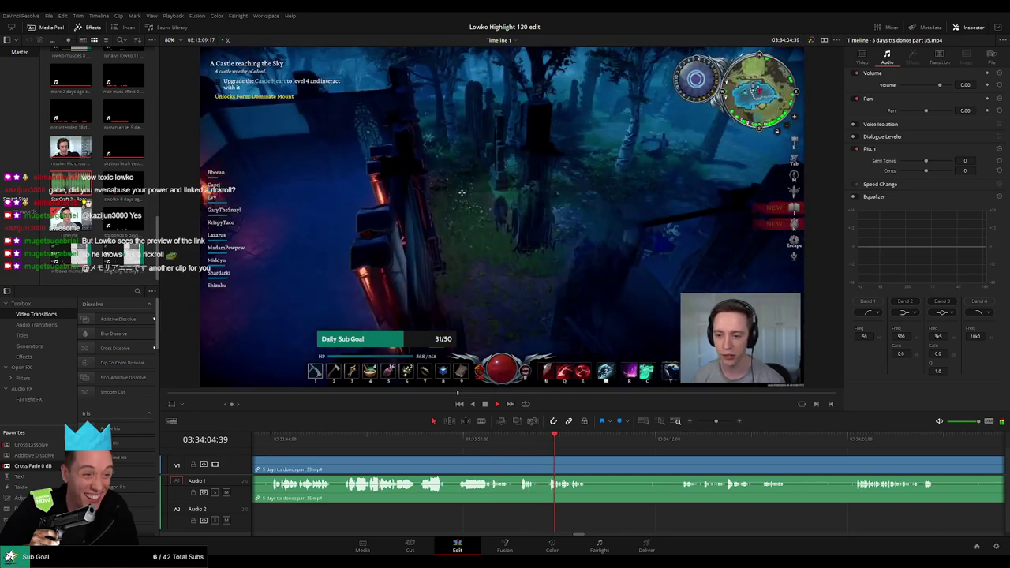
left_click(459, 446)
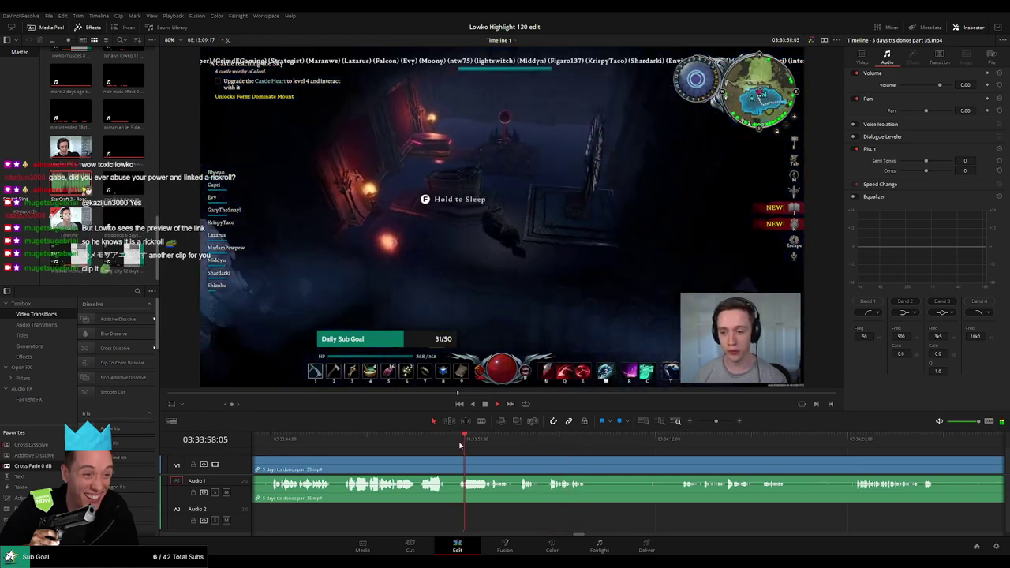
left_click(459, 444)
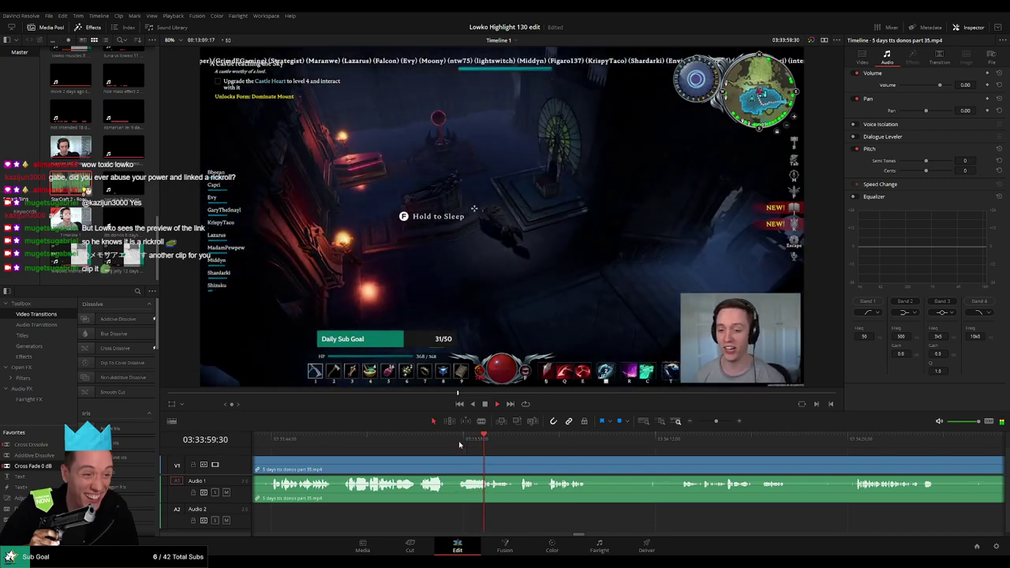
left_click(459, 444)
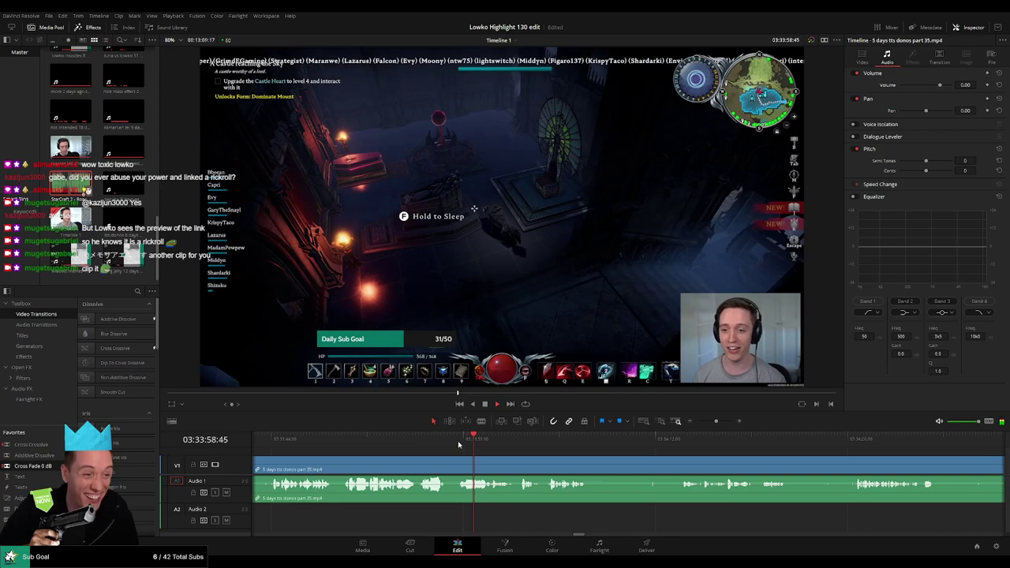
left_click(459, 444)
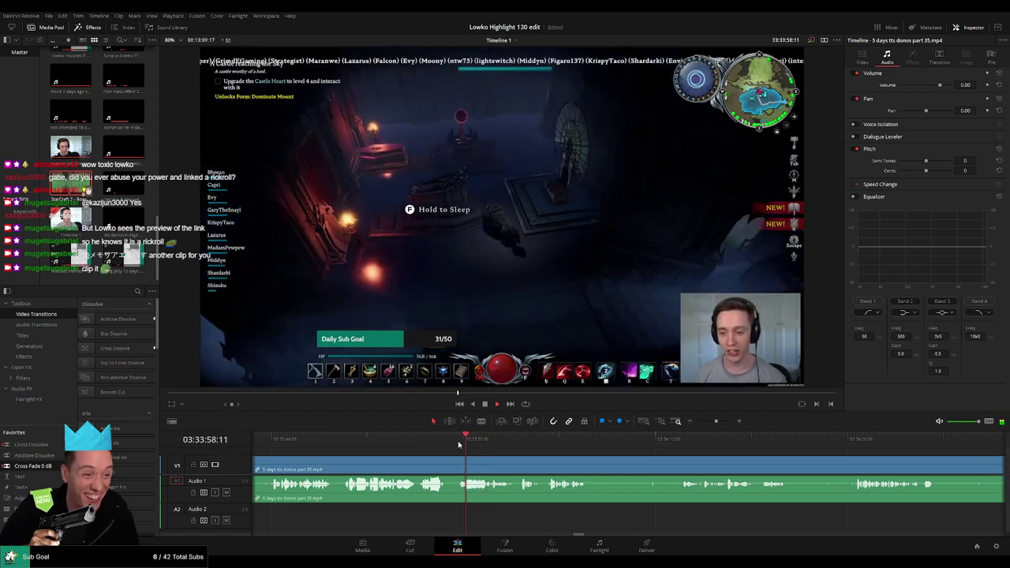
left_click(458, 444)
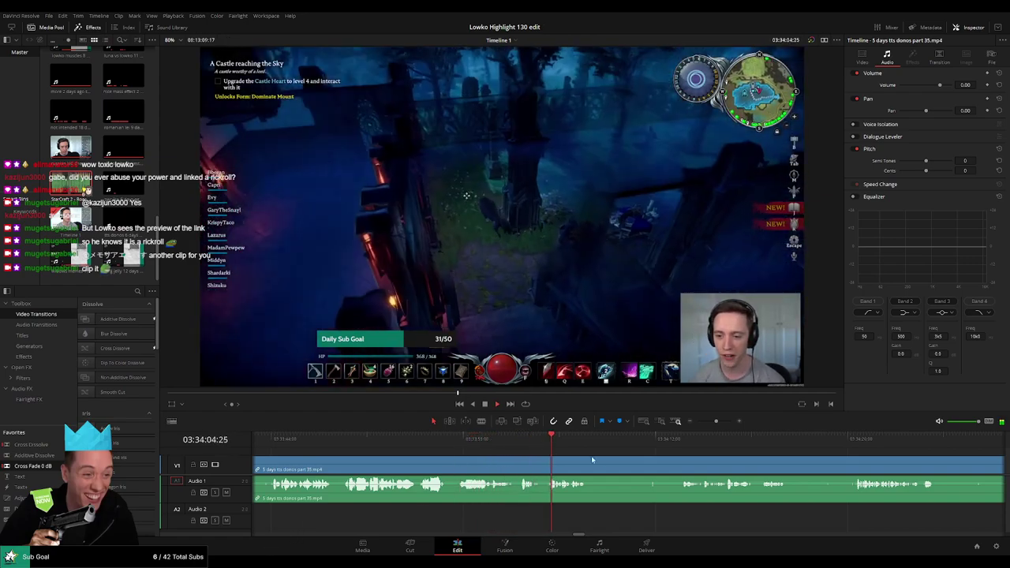
Step: Cut out the section from about 03:34:07 to 03:34:15, close the gap, and place an audio cross fade over the cut
scroll(592, 459, "right", 3)
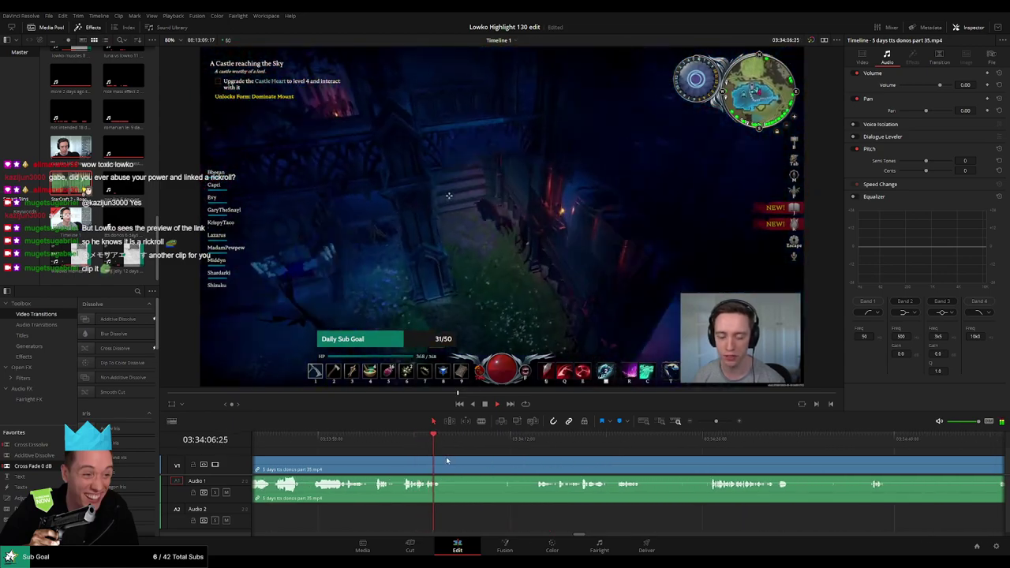
key("b")
left_click(443, 464)
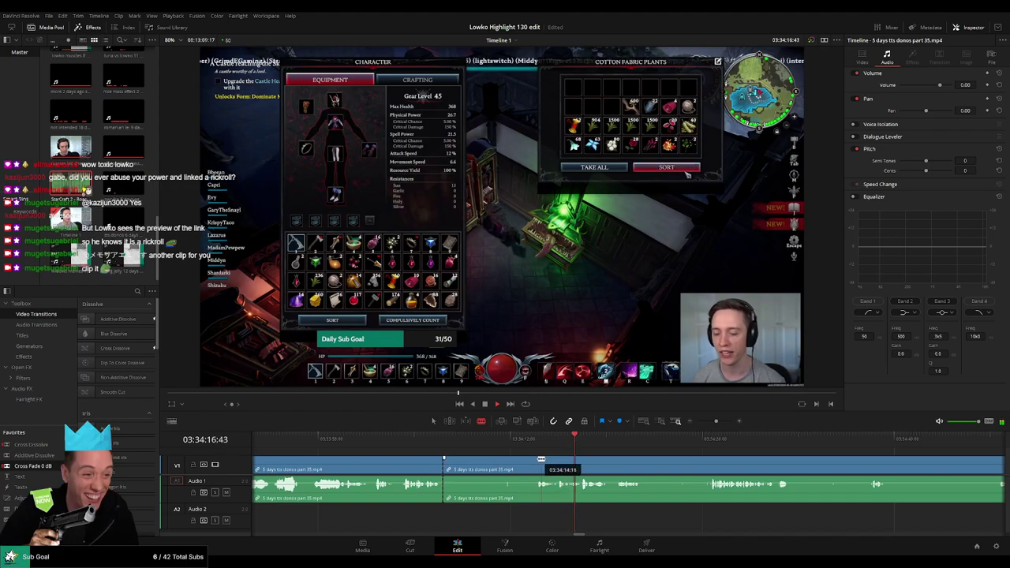
left_click(555, 464)
key("a")
left_click(521, 469)
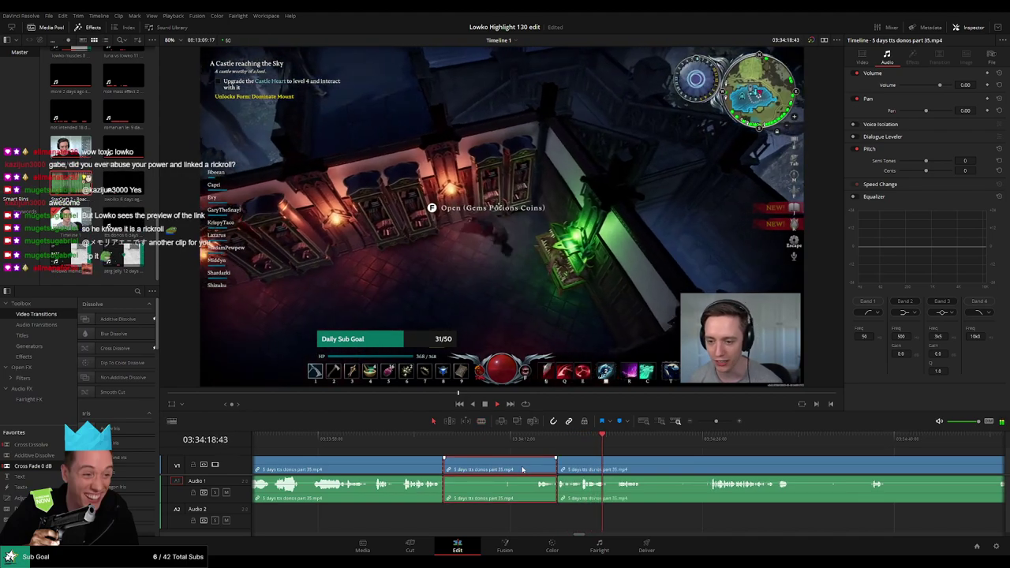
key("Delete")
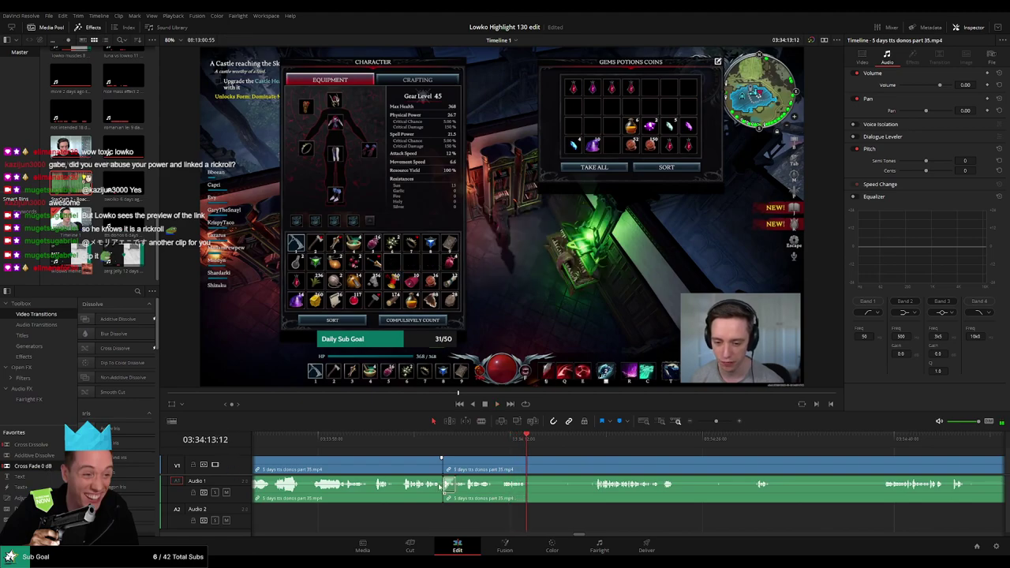
left_click_drag(440, 487, 444, 486)
Step: Remove the quiet section from about 03:34:13 to 03:34:18 and close the gap
key("space")
left_click(590, 440)
key("b")
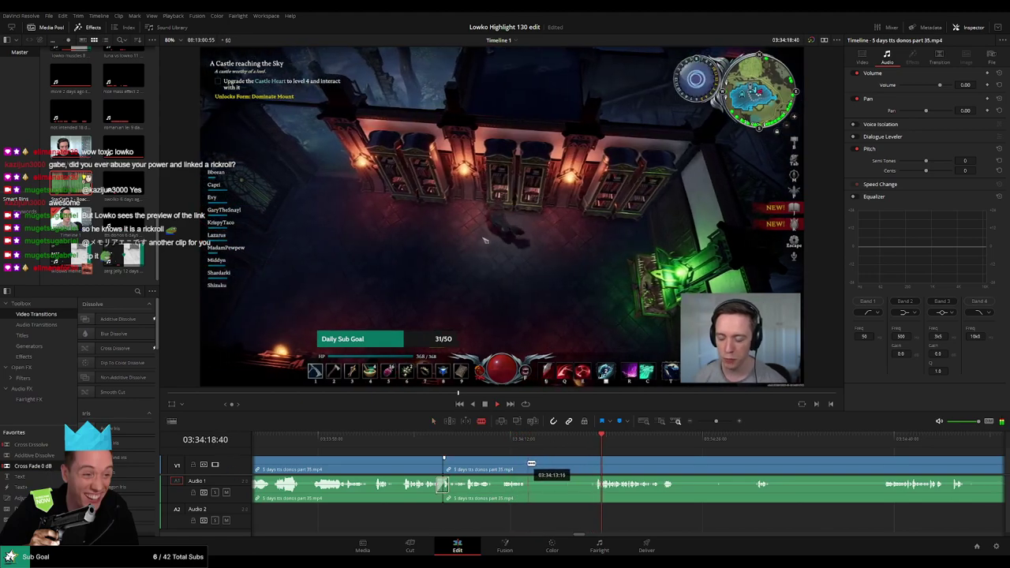
left_click(529, 464)
left_click(596, 463)
key("a")
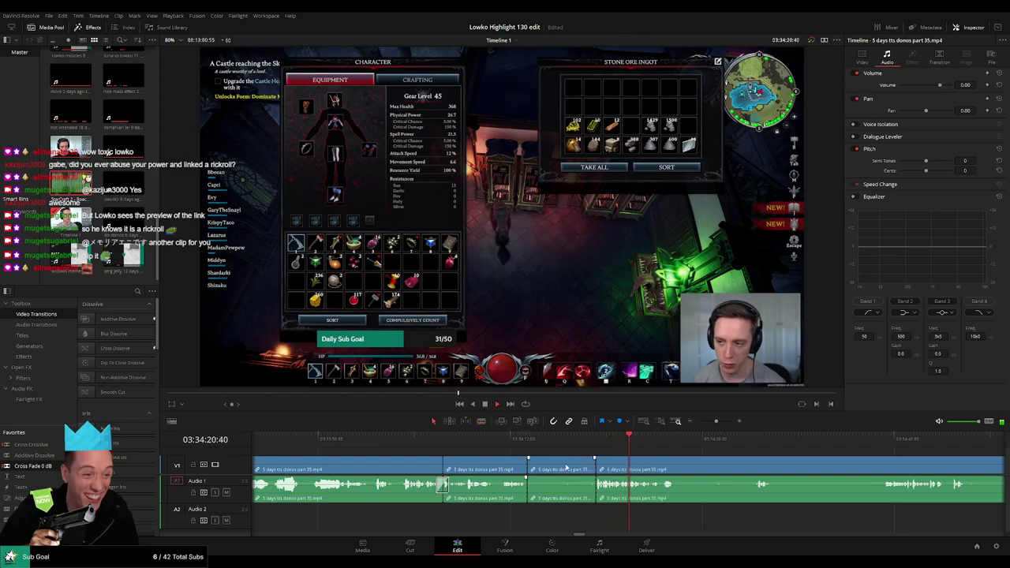
left_click(565, 469)
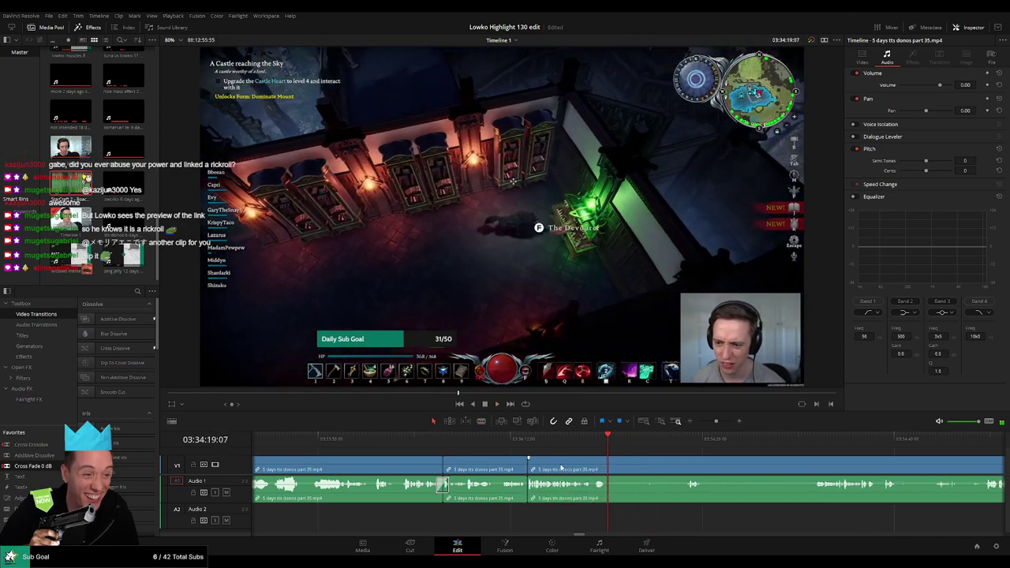
Step: Split the footage near 03:34:19, 03:34:25 and 03:34:26, then ripple-delete the first of the resulting pieces, cross-fading the audio at the join
key("space")
key("b")
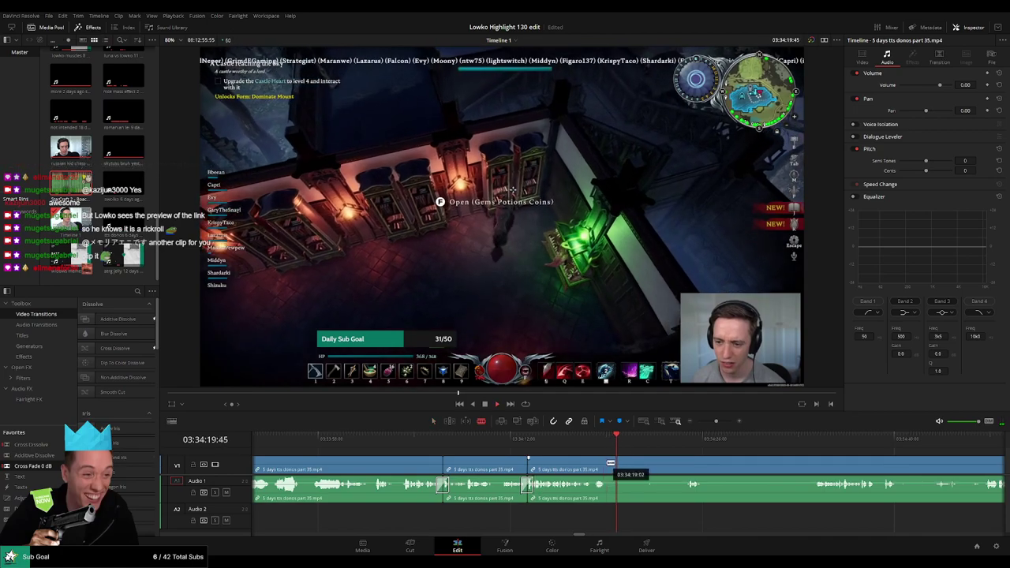
left_click(608, 463)
key("a")
left_click(684, 447)
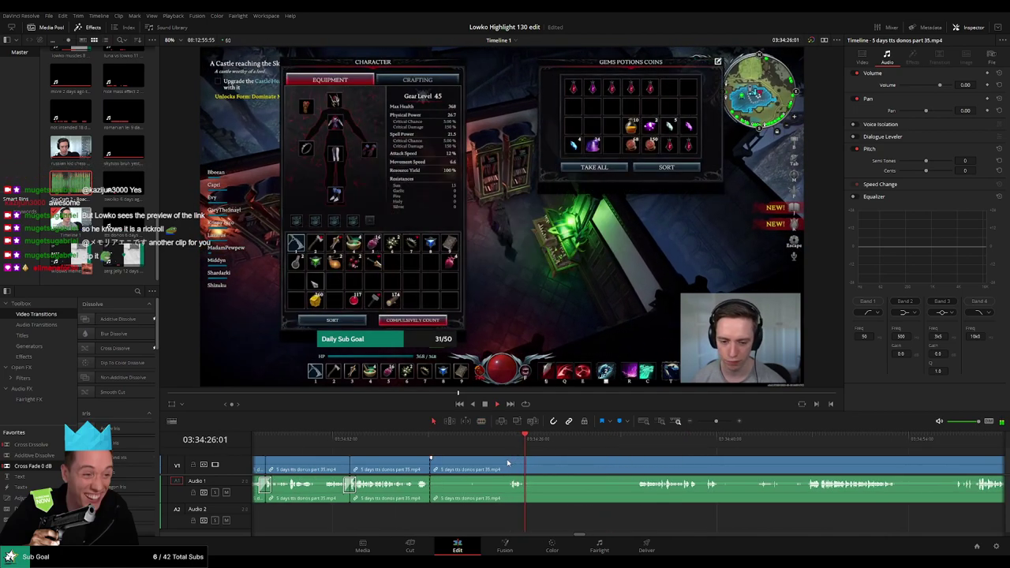
left_click(526, 464)
key("a")
left_click(492, 468)
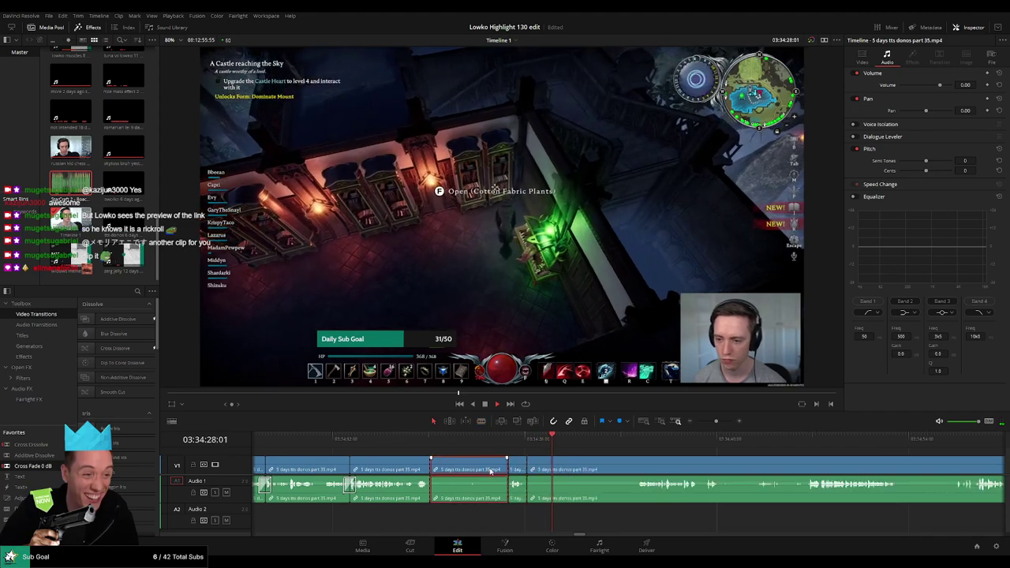
key("Delete")
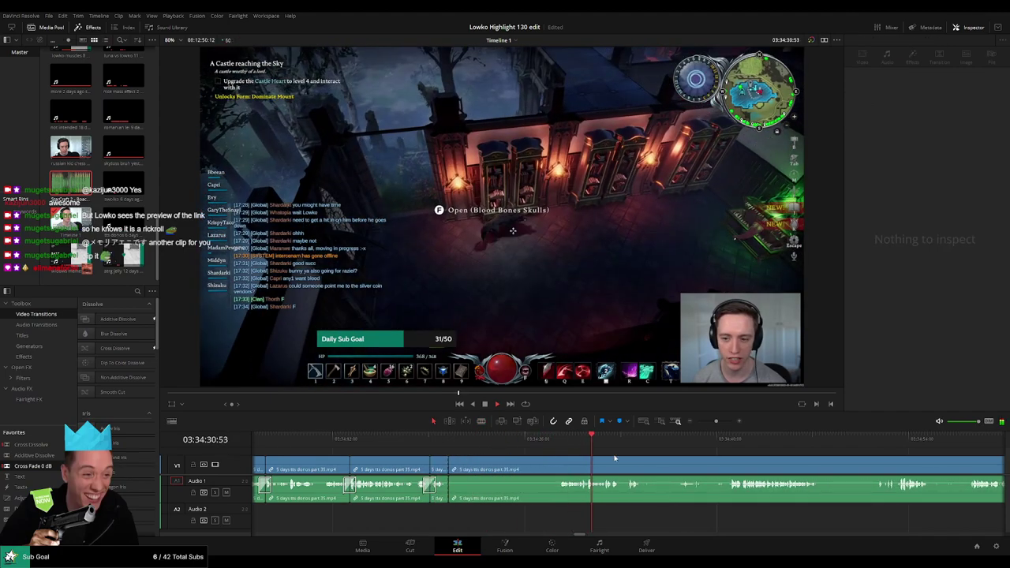
Step: Skim the uncut footage from about 03:34:33 to 03:37:18 for the next passage worth keeping
left_click(548, 450)
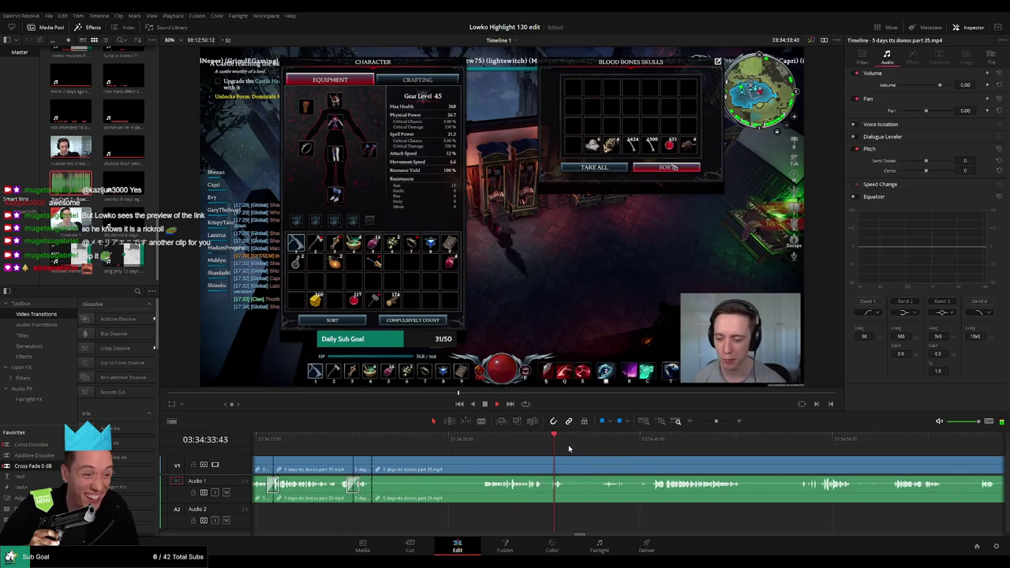
left_click(657, 441)
left_click(803, 444)
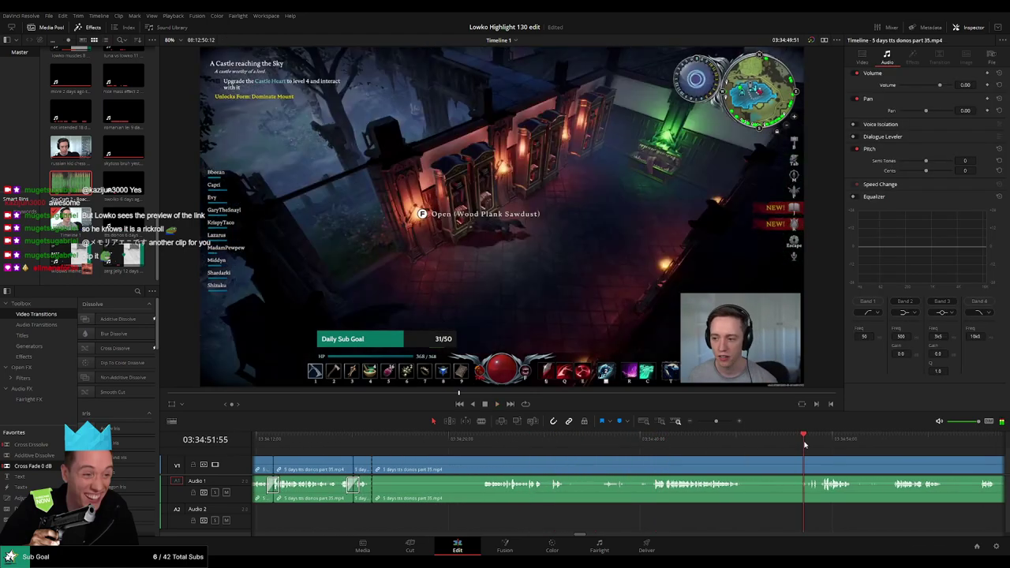
scroll(862, 462, "right", 5)
left_click(400, 446)
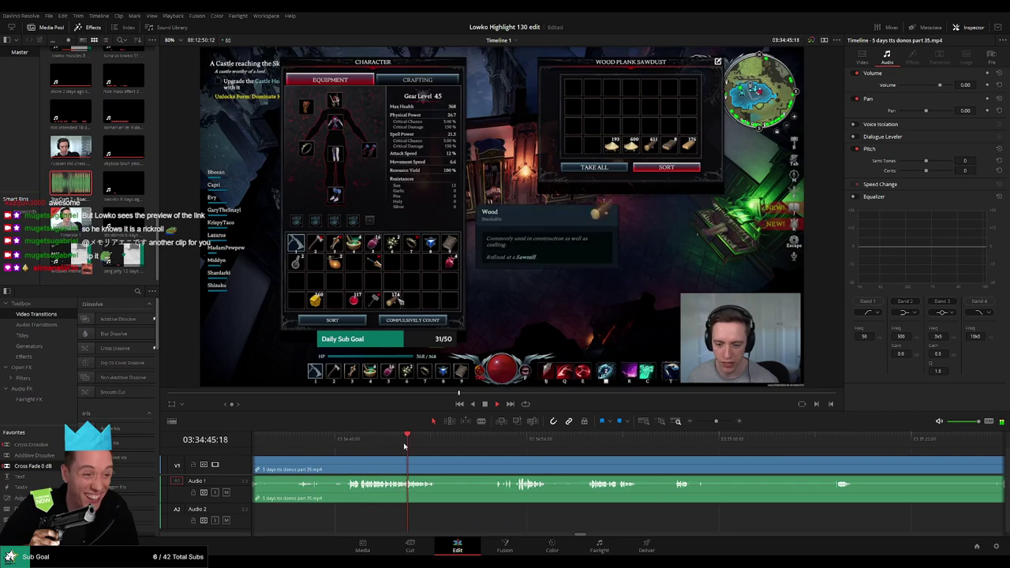
left_click(608, 446)
left_click(666, 443)
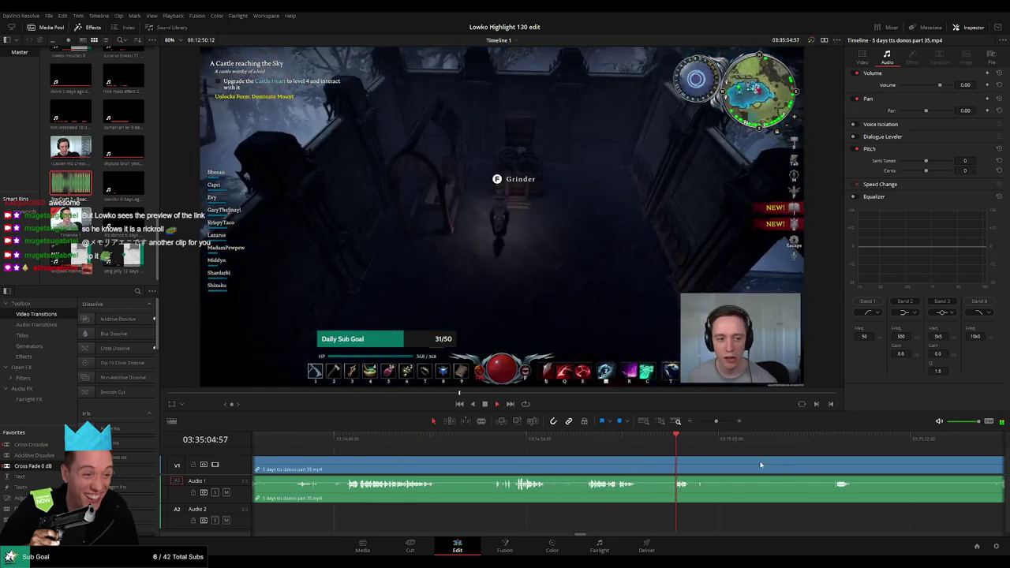
scroll(760, 464, "right", 3)
left_click(643, 442)
left_click(799, 441)
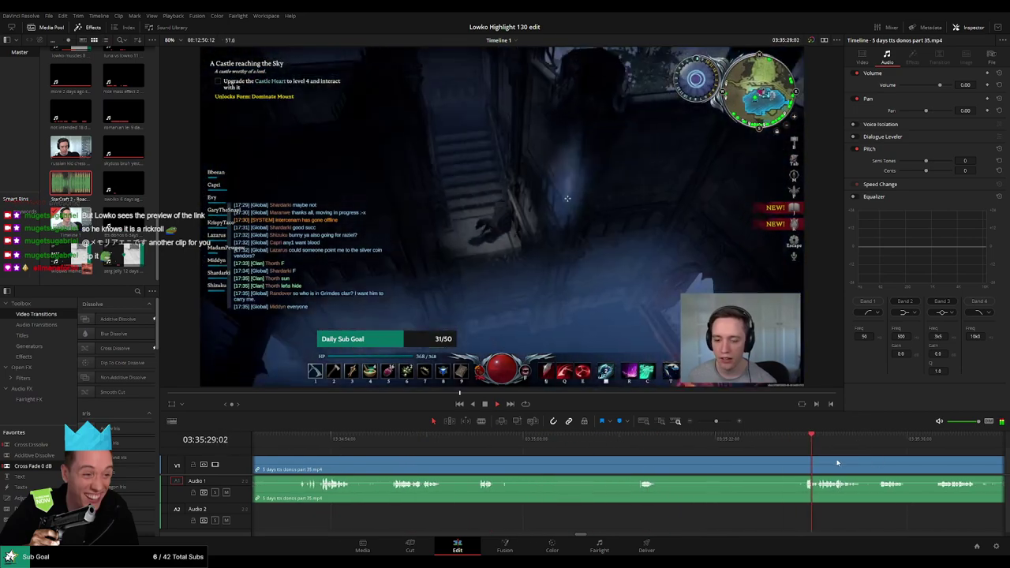
scroll(836, 463, "right", 3)
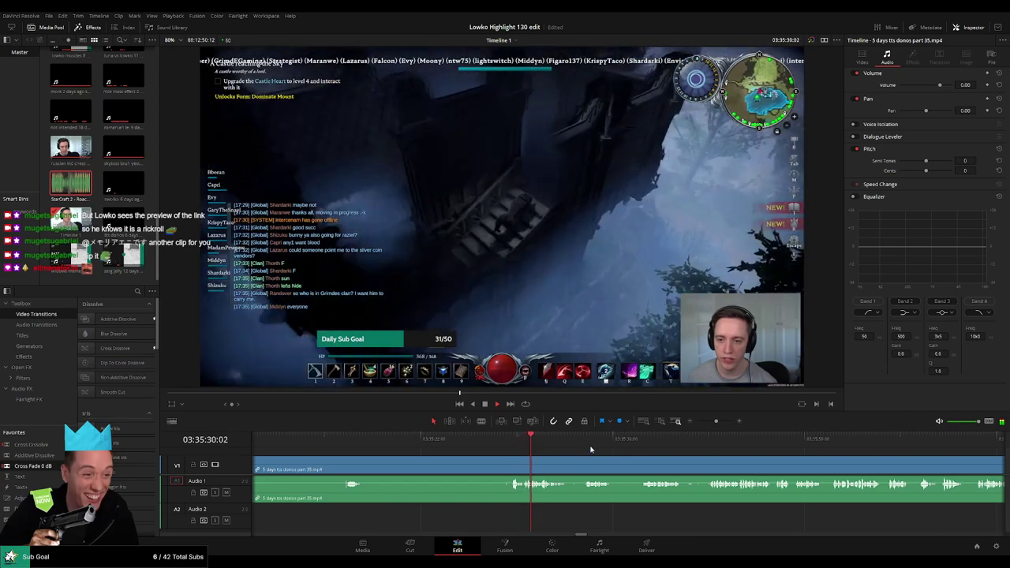
left_click(592, 441)
left_click(886, 448)
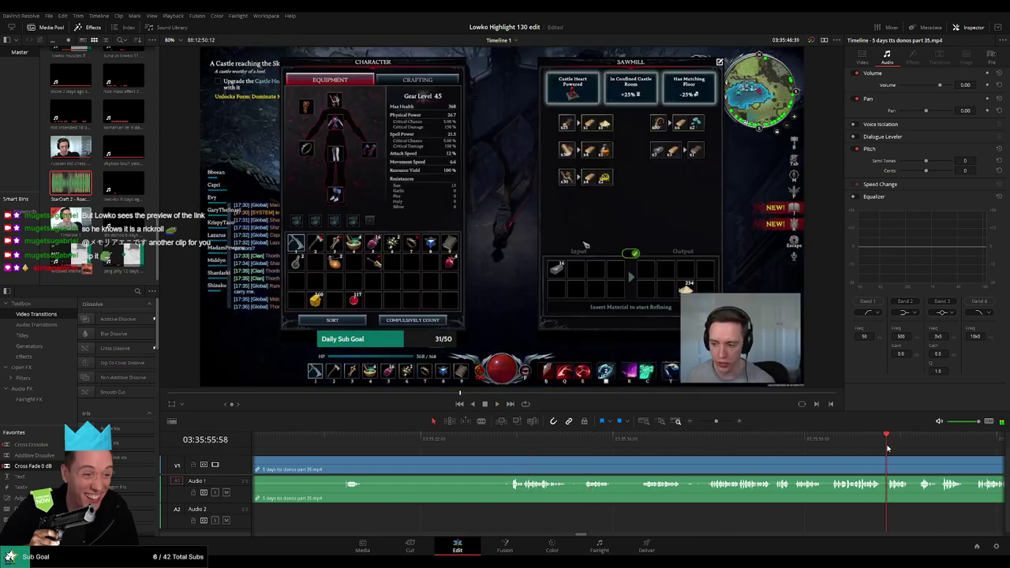
left_click_drag(715, 421, 709, 424)
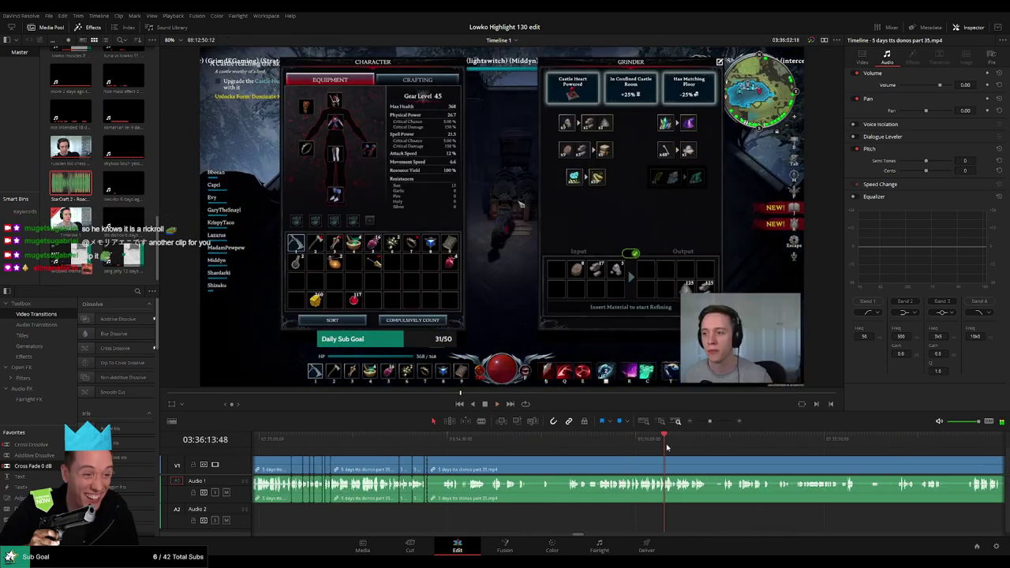
left_click(797, 447)
scroll(771, 455, "up", 3)
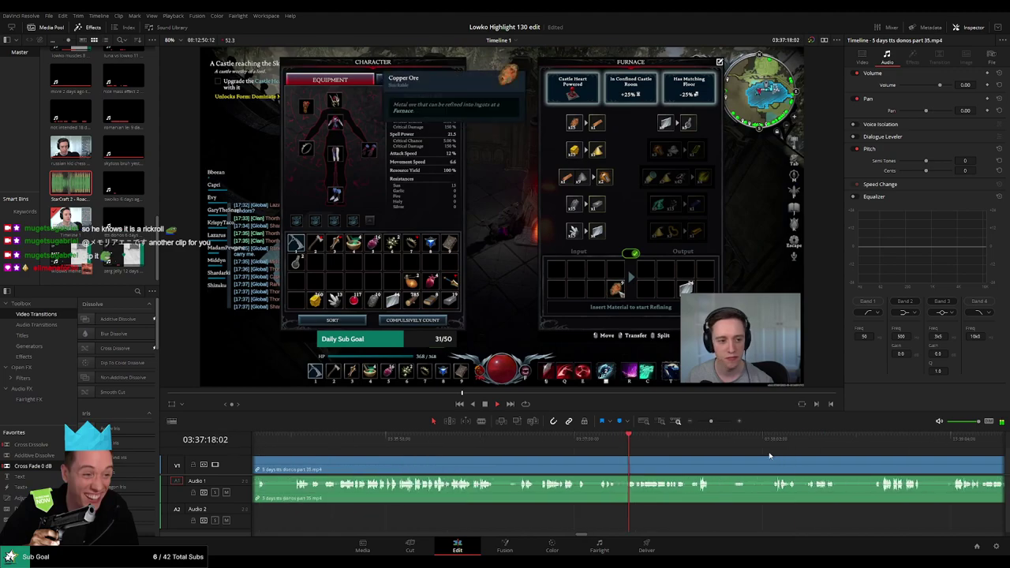
Step: Split the footage at about 03:37:12 and ripple-delete the long piece before it, cross-fading the audio at the join
left_click(565, 446)
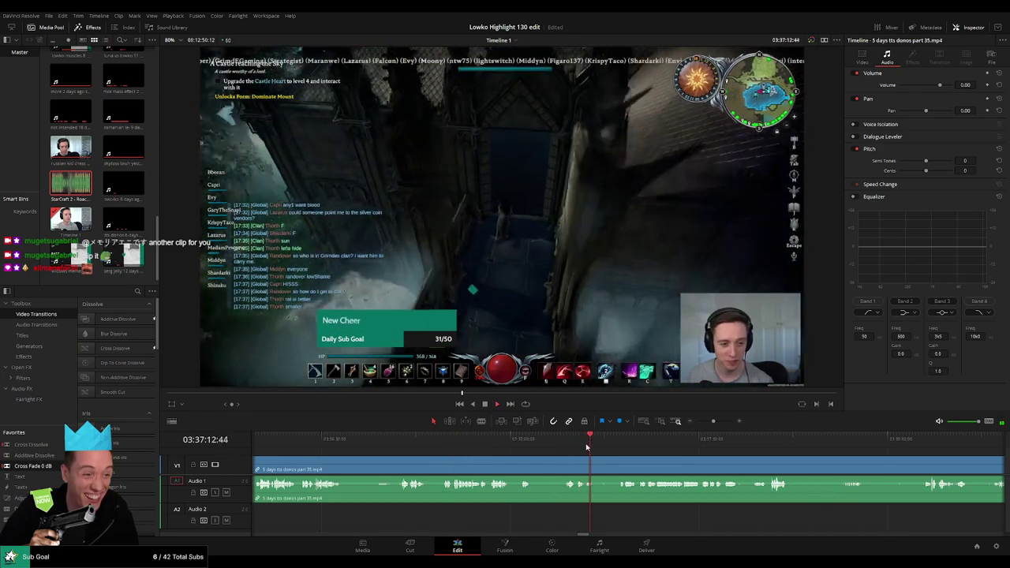
scroll(612, 466, "up", 1)
key("b")
left_click(611, 444)
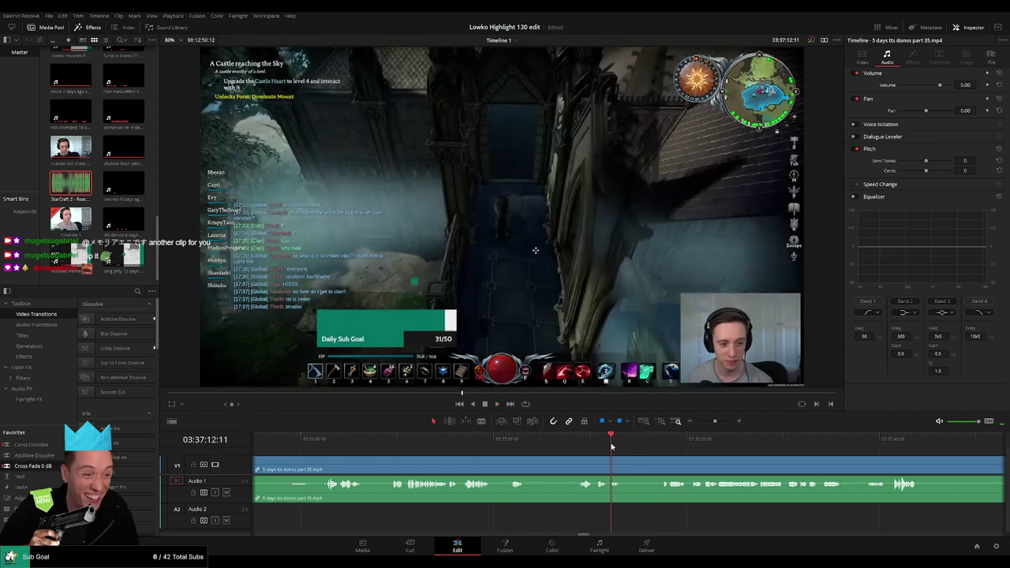
left_click(609, 465)
key("a")
left_click(586, 467)
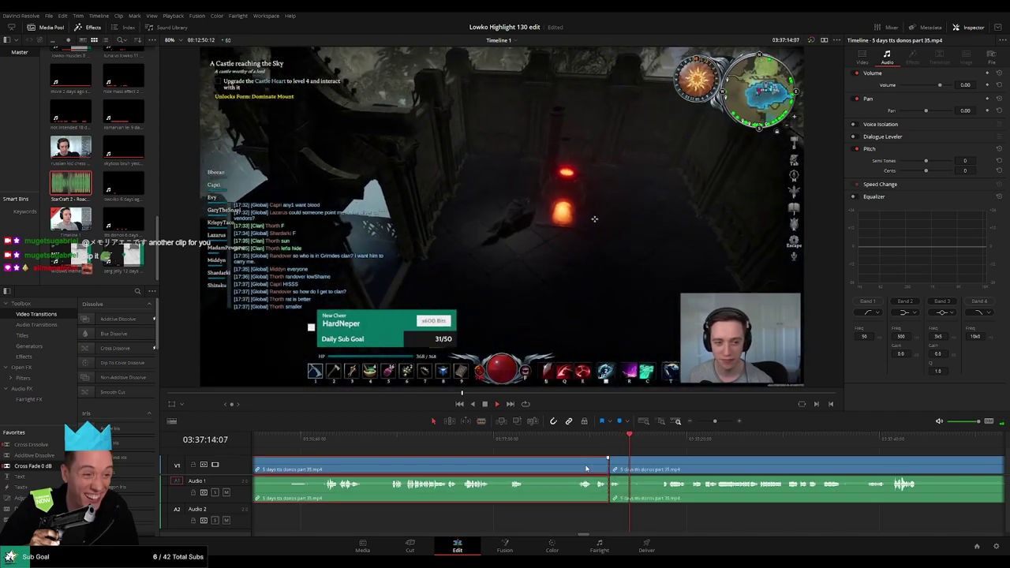
key("Delete")
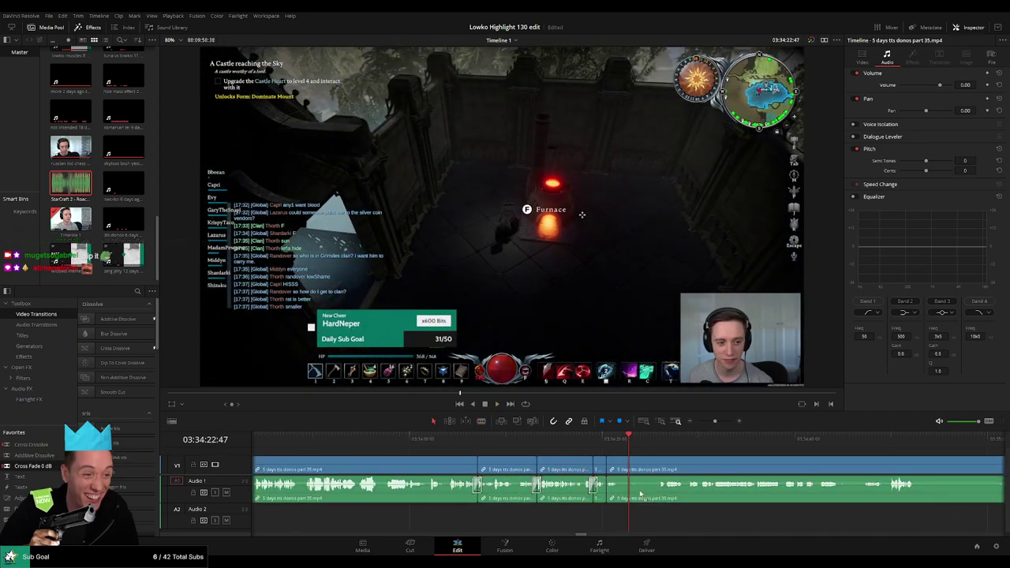
Step: Review the new join, then cut out the section from about 03:34:22 to 03:34:26 and close the gap with an audio cross fade
left_click(610, 444)
key("space")
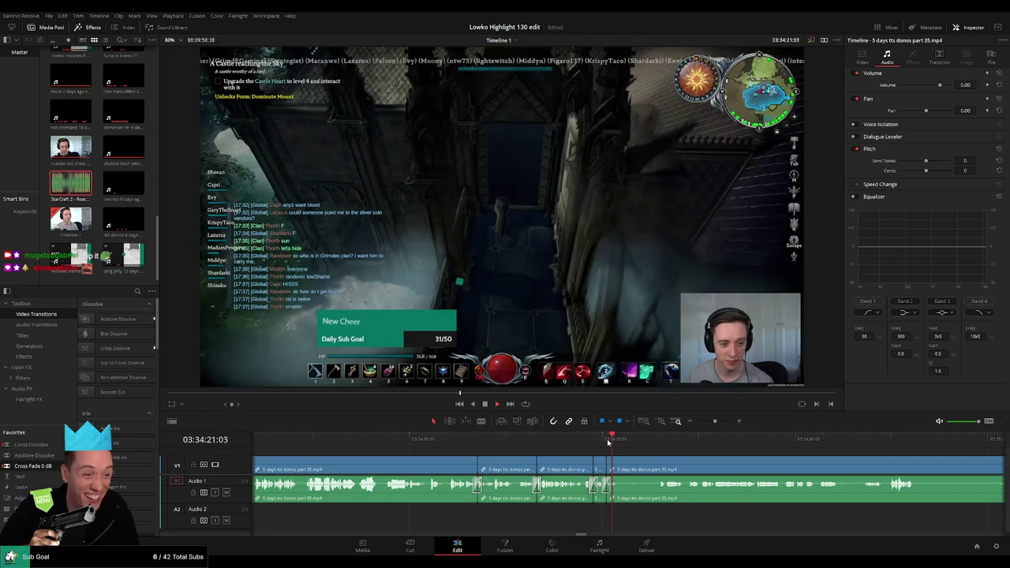
left_click(606, 443)
left_click(604, 443)
left_click(601, 443)
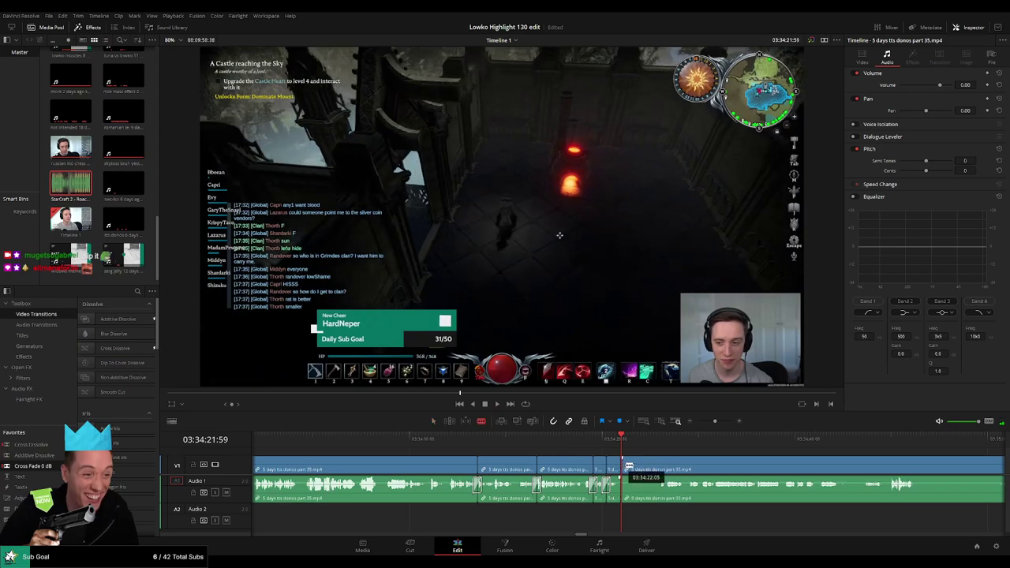
left_click(661, 464)
key("a")
left_click(644, 466)
key("Delete")
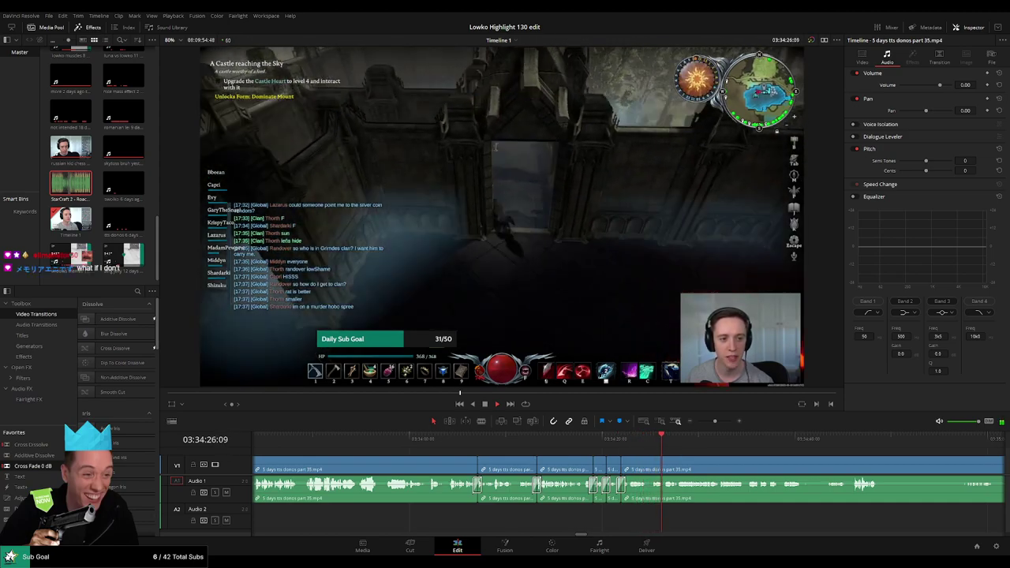
Step: Play back the edited sequence from about 03:33:57 to review the cuts
key("space")
scroll(562, 459, "left", 3)
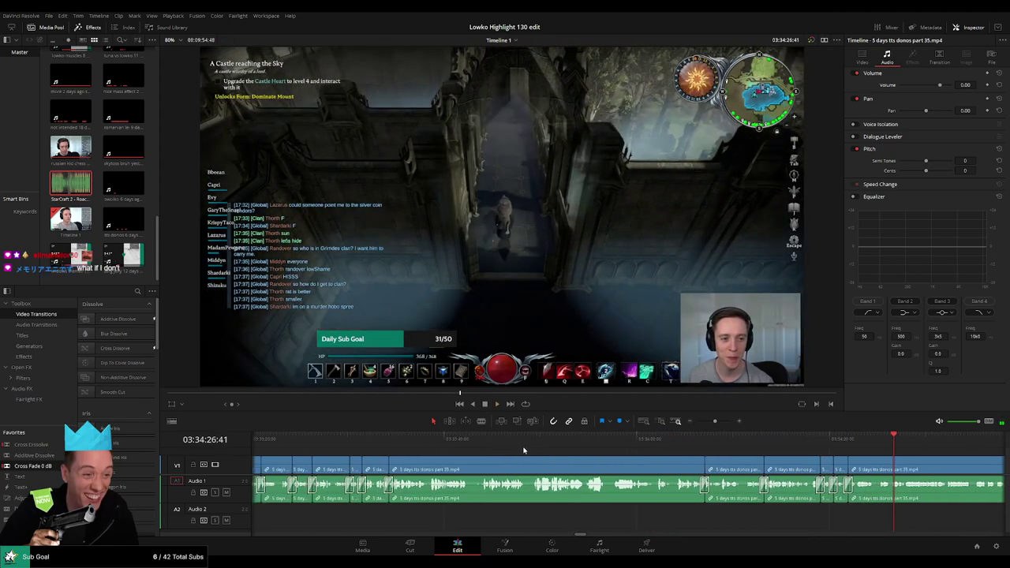
left_click(612, 440)
key("space")
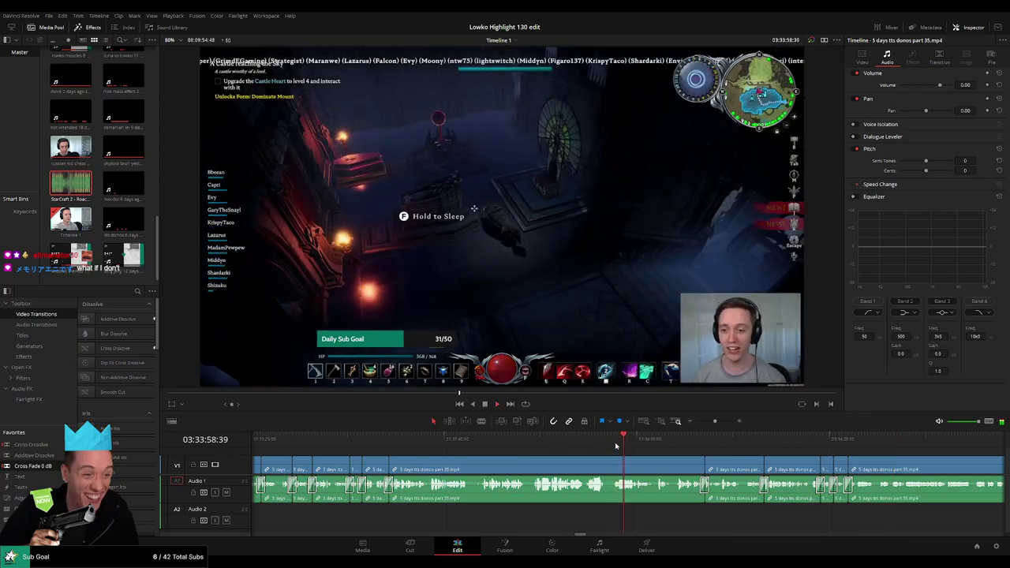
Step: Replay the passage from about 03:33:58 several times and review the sequence onward to about 03:34:41
left_click(616, 444)
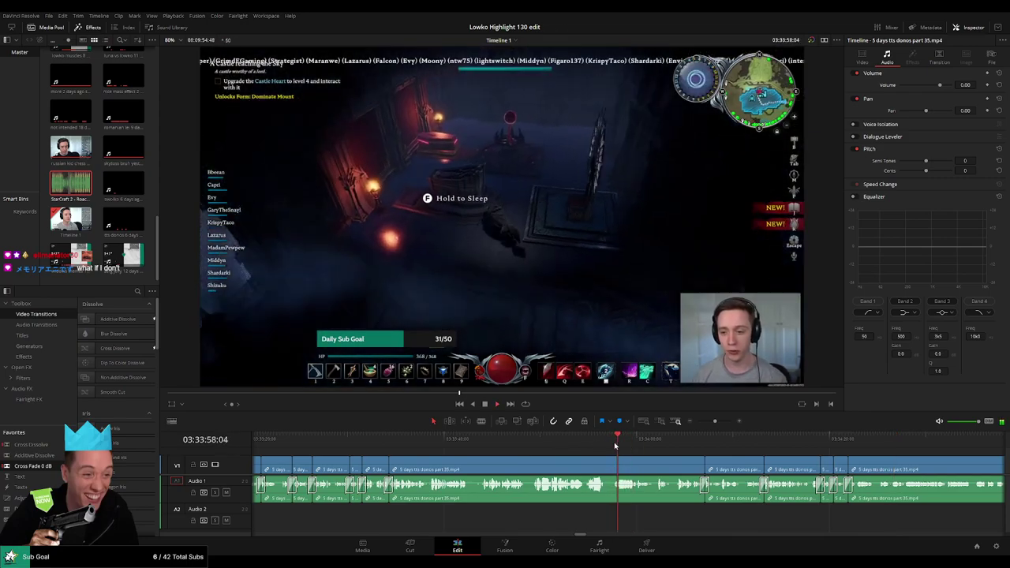
left_click(615, 445)
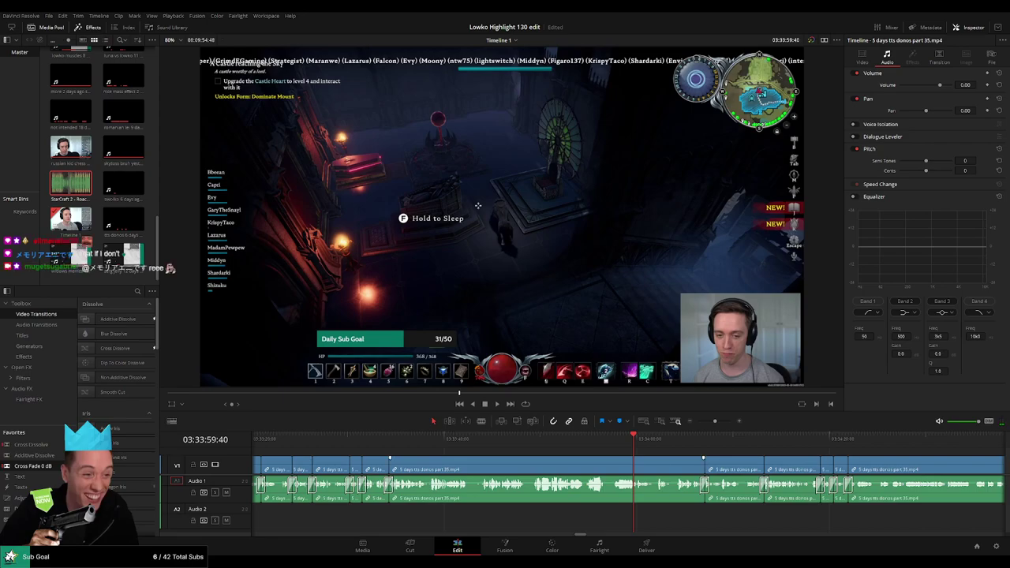
left_click(615, 444)
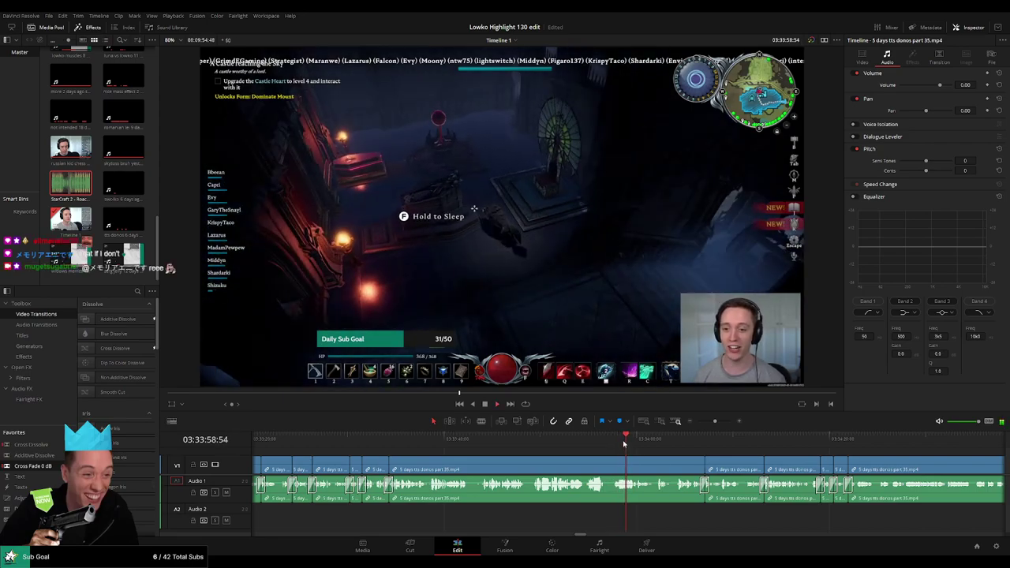
left_click(614, 445)
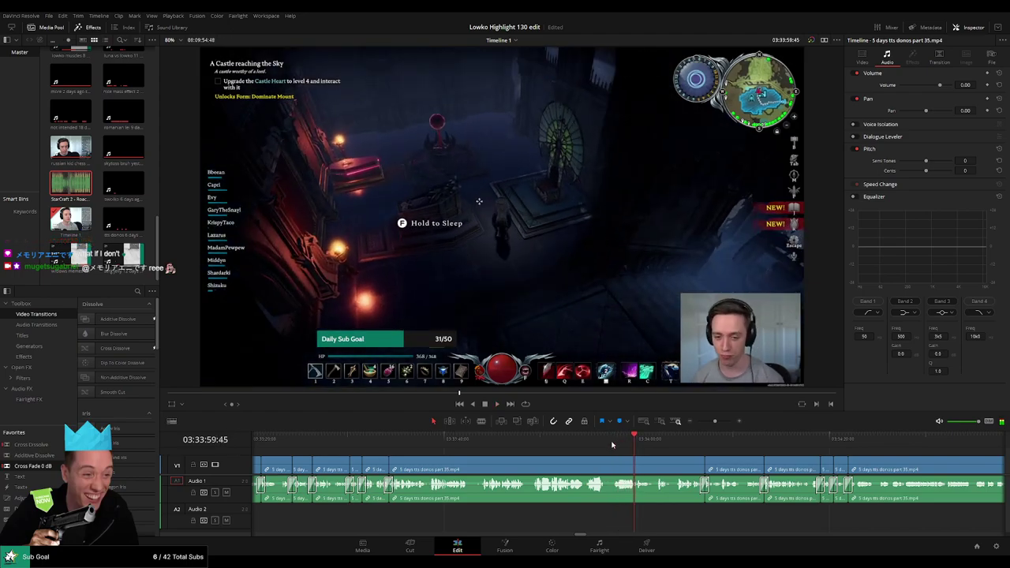
left_click(615, 444)
left_click_drag(697, 453, 547, 453)
scroll(547, 453, "right", 1)
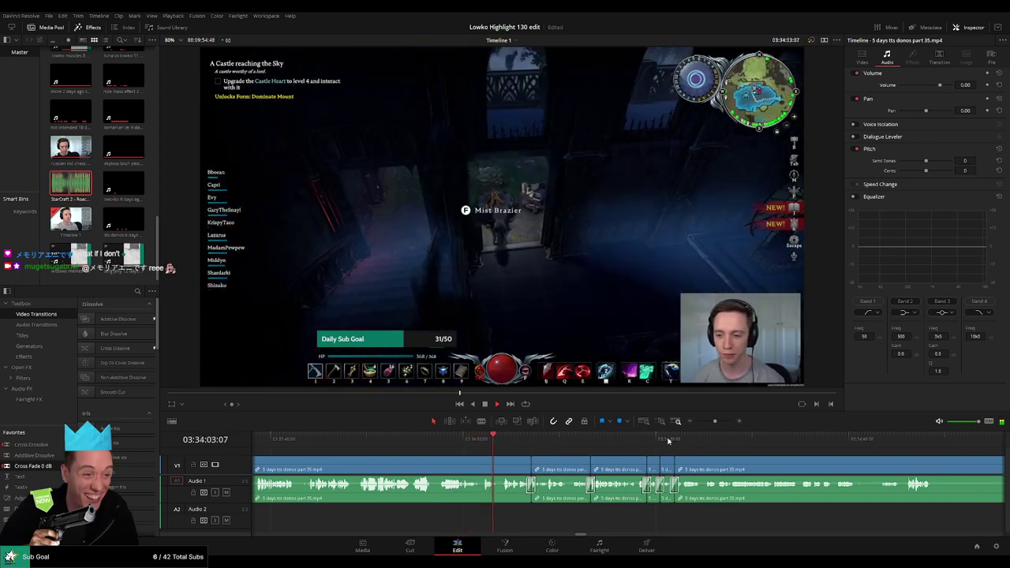
scroll(755, 448, "right", 10)
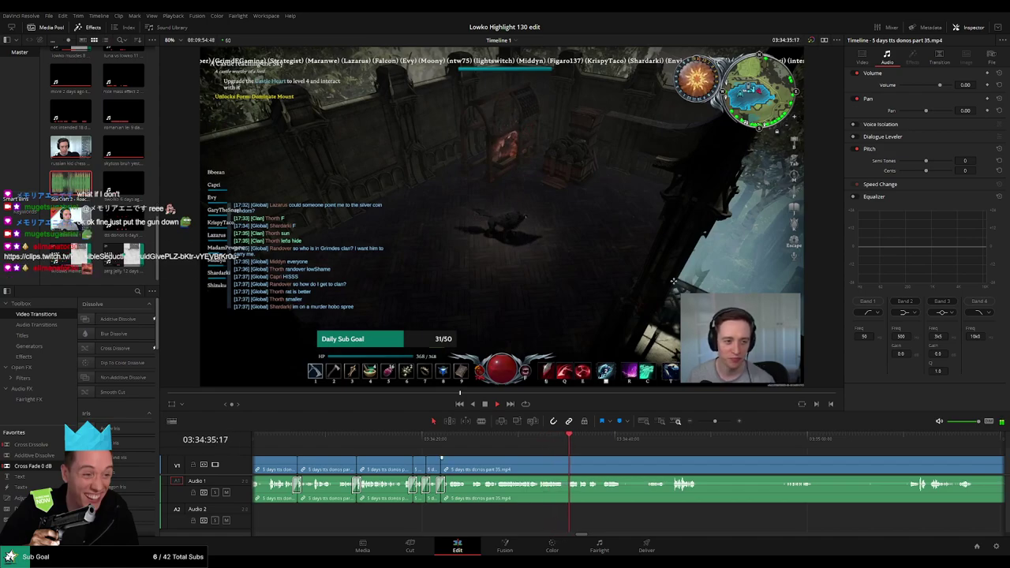
scroll(494, 455, "right", 5)
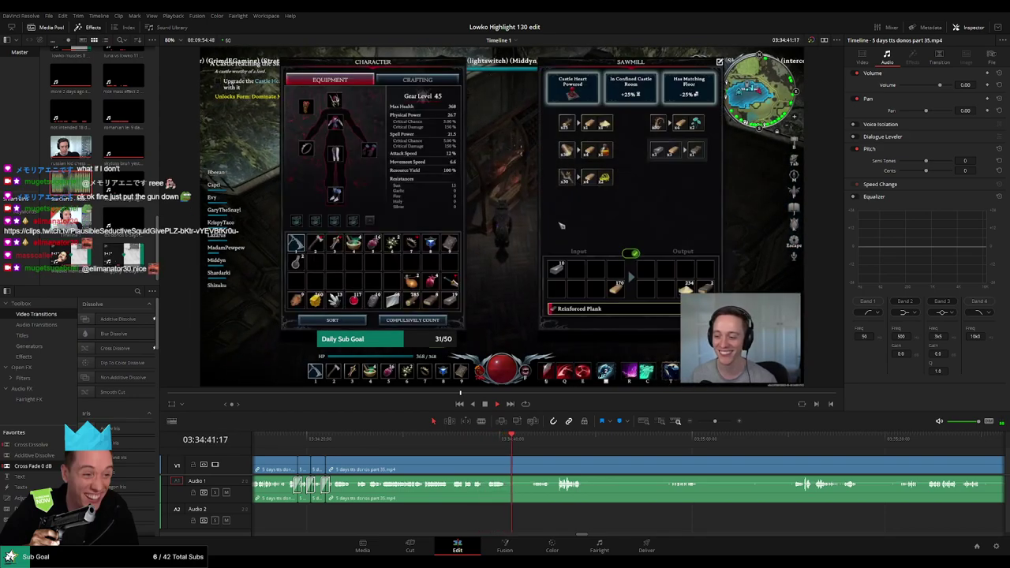
Step: Cut out the section from about 03:34:41 to 03:34:43 and close the gap with an audio cross fade
left_click(529, 443)
key("b")
left_click(506, 461)
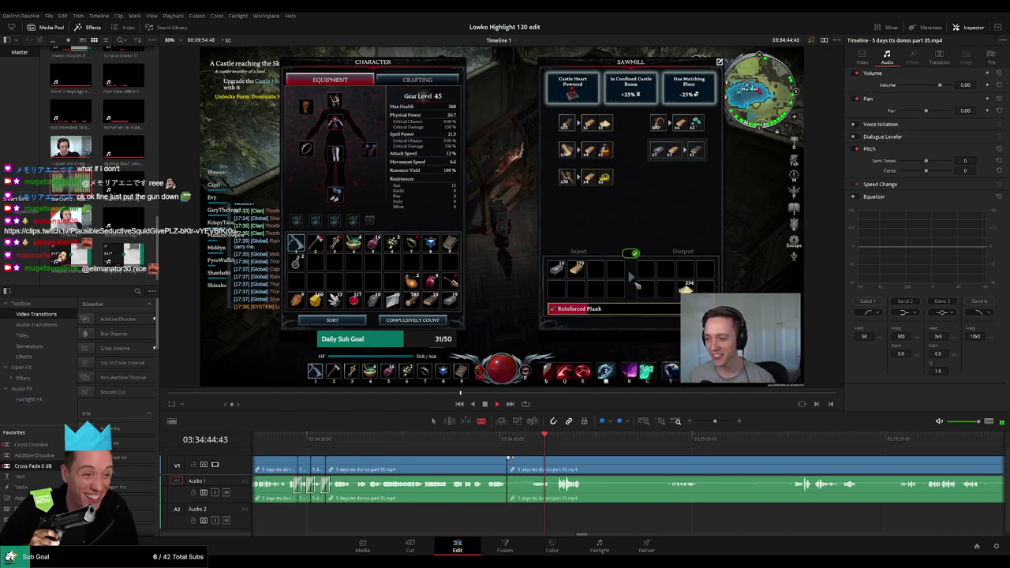
left_click(530, 462)
key("a")
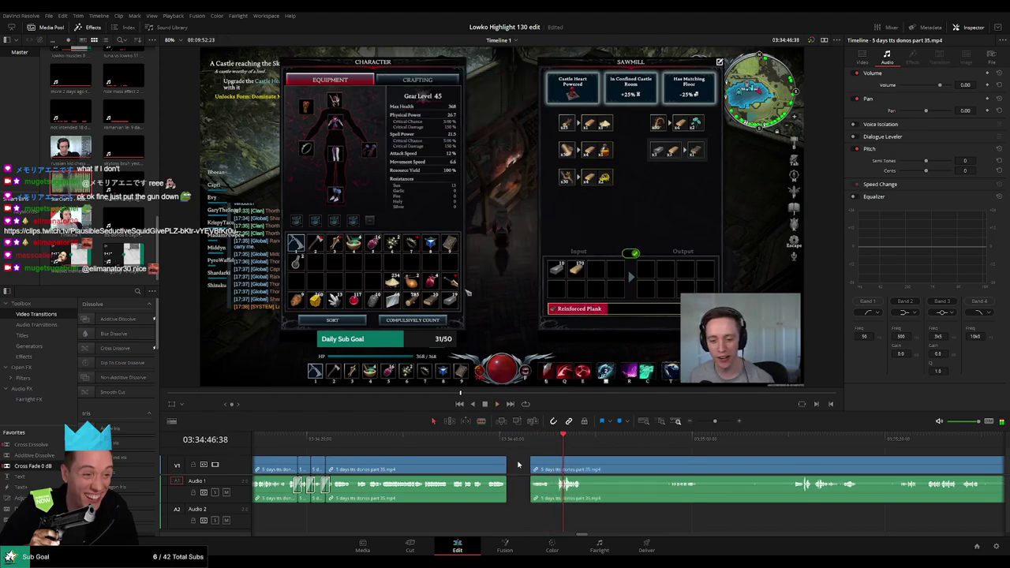
key("Delete")
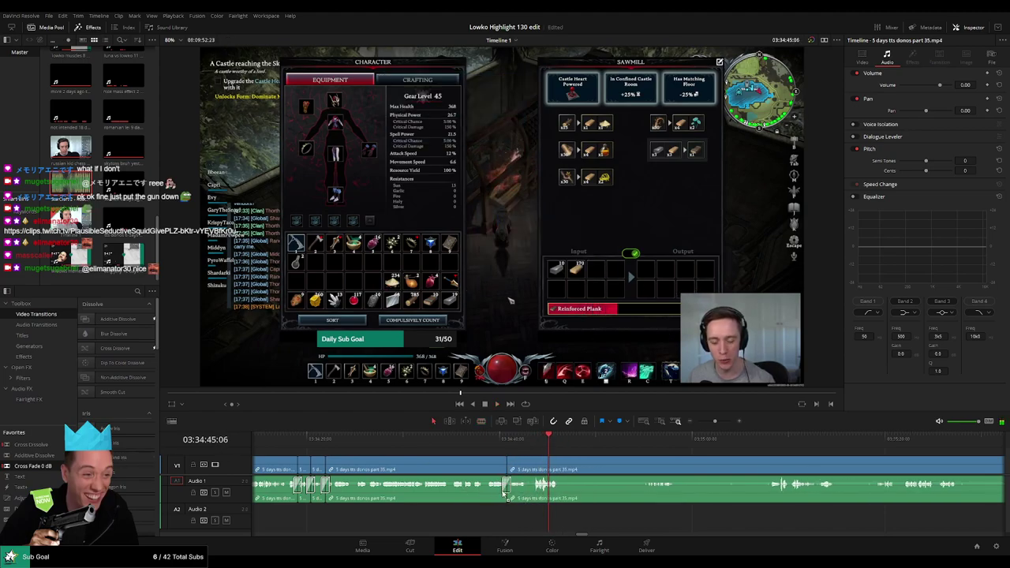
Step: Play on past the new join and split the footage at about 03:34:46, where the speech ends
scroll(545, 479, "right", 2)
key("space")
key("b")
left_click(463, 465)
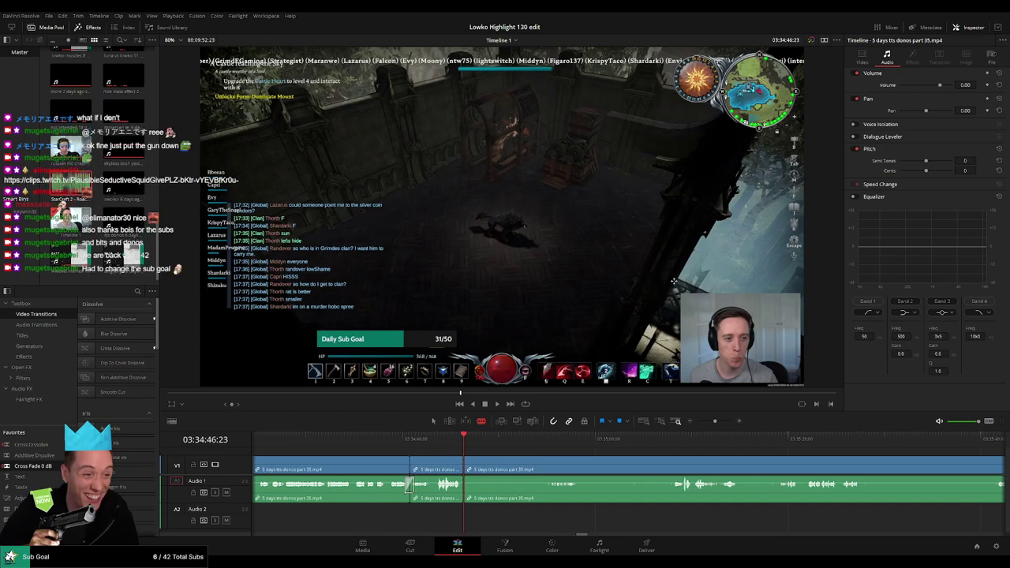
Step: Skim the footage from about 03:34:47 to 03:36:21 for the next passage worth keeping
key("space")
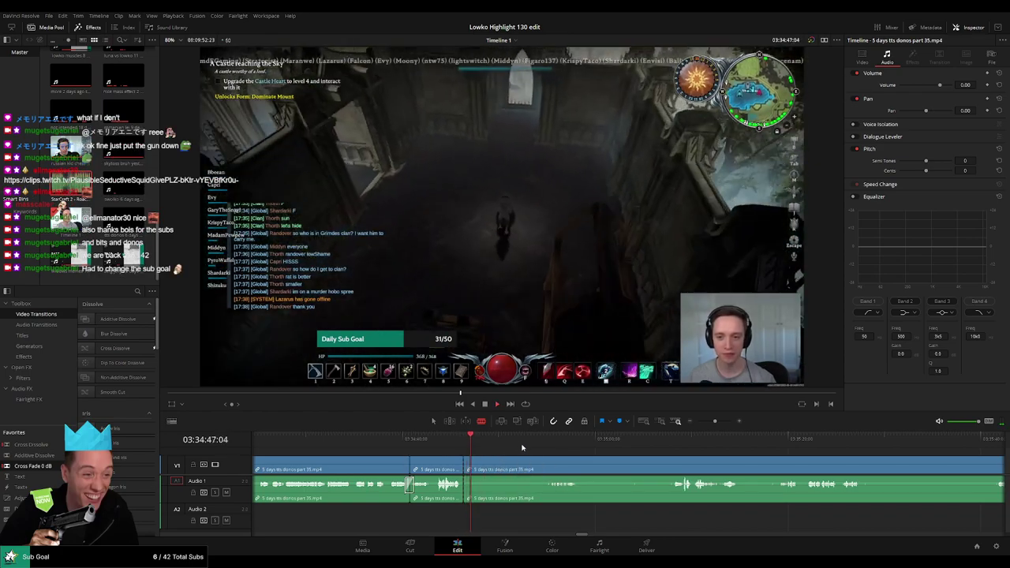
left_click_drag(532, 446, 553, 446)
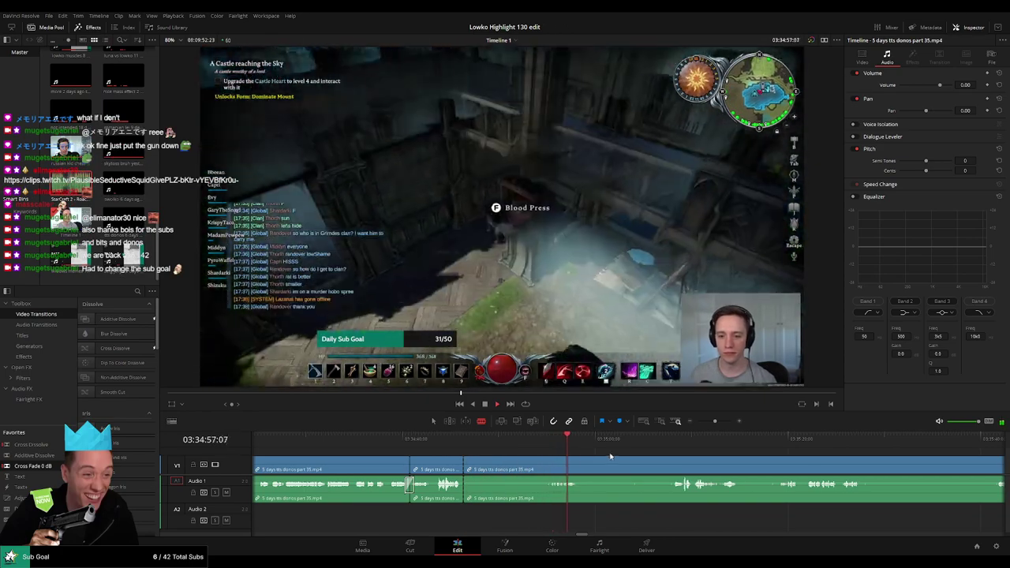
left_click_drag(631, 456, 572, 453)
left_click(604, 443)
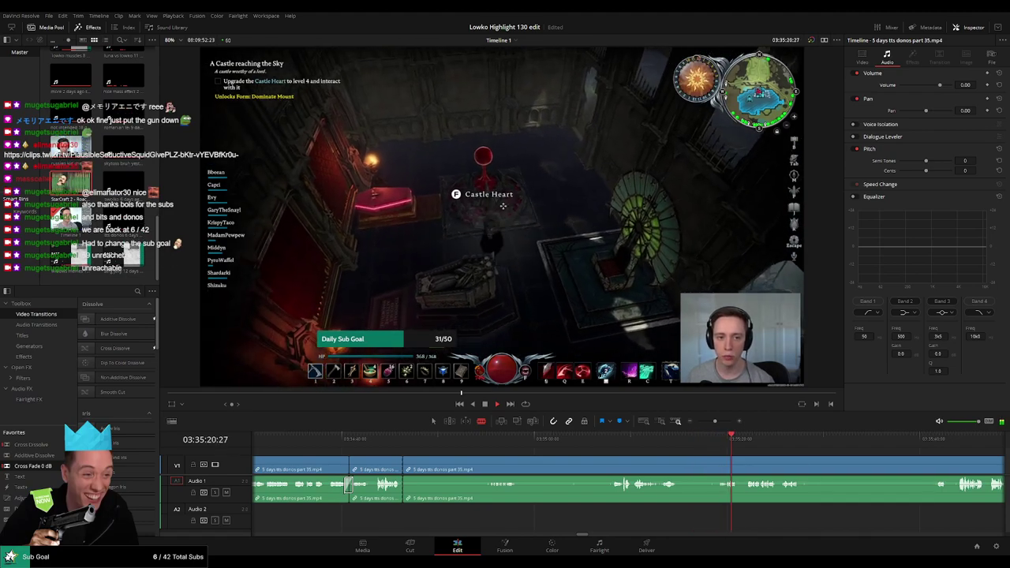
left_click(750, 448)
left_click_drag(804, 455, 644, 457)
left_click(730, 447)
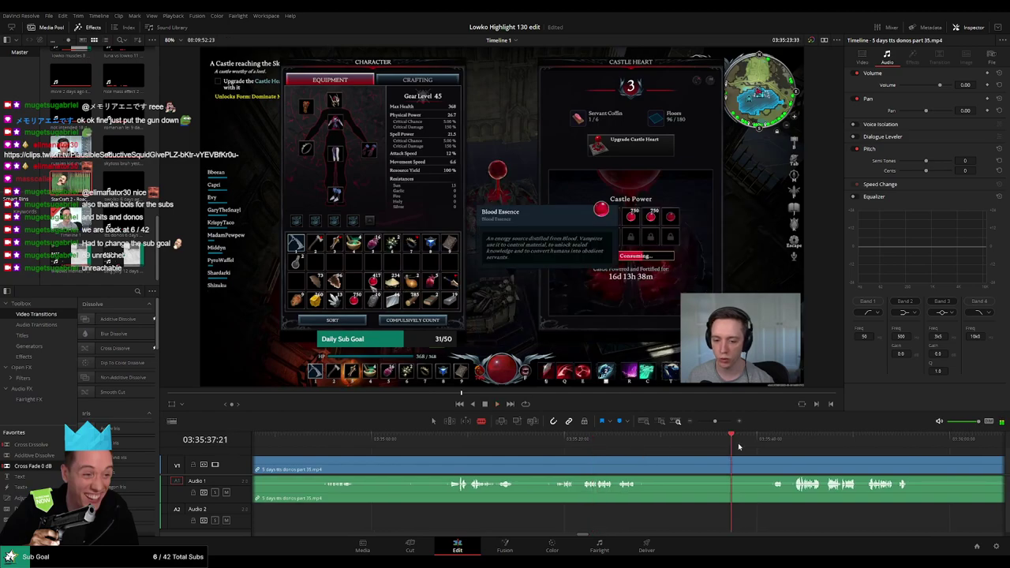
left_click(774, 448)
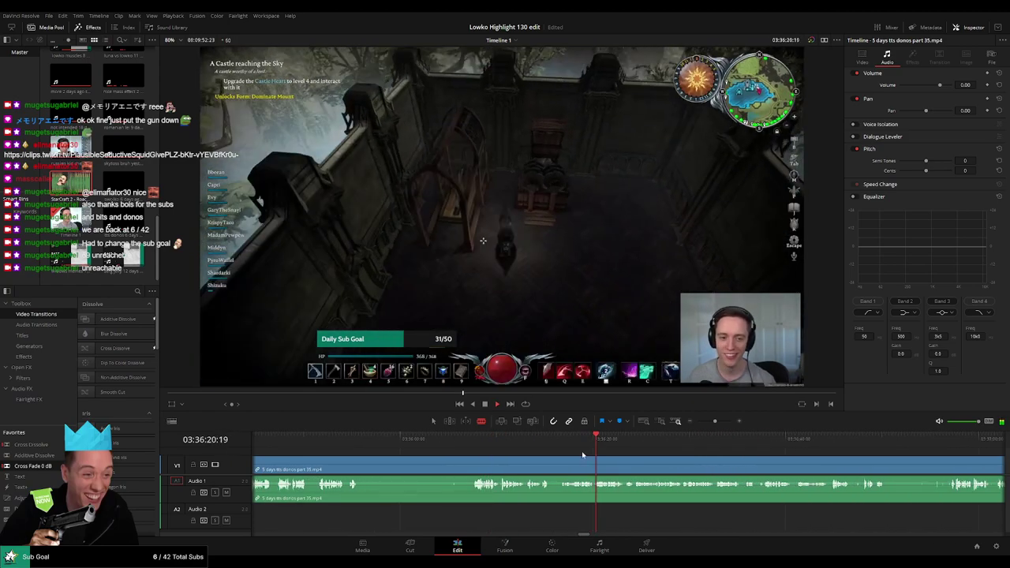
left_click(541, 445)
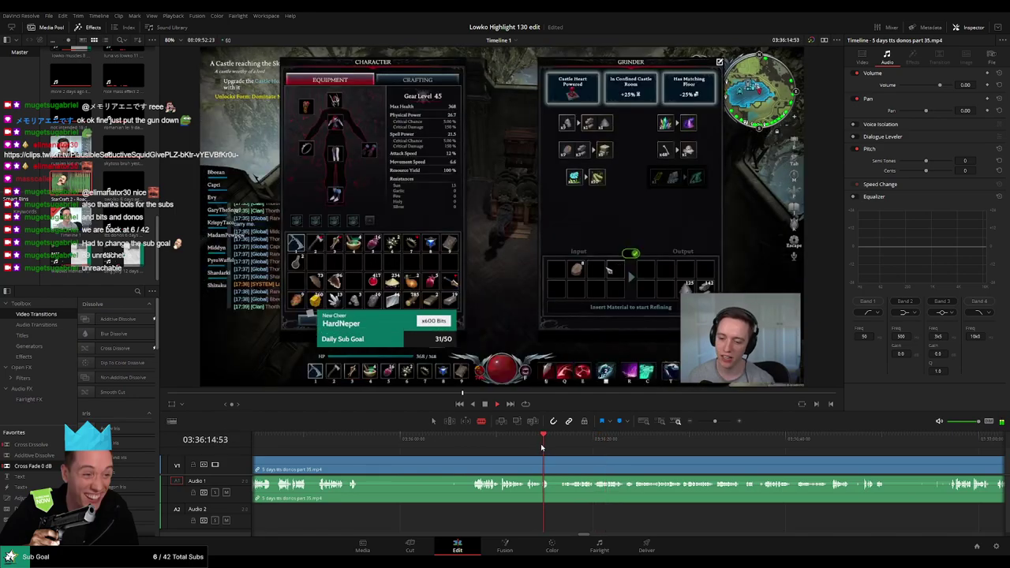
left_click(478, 446)
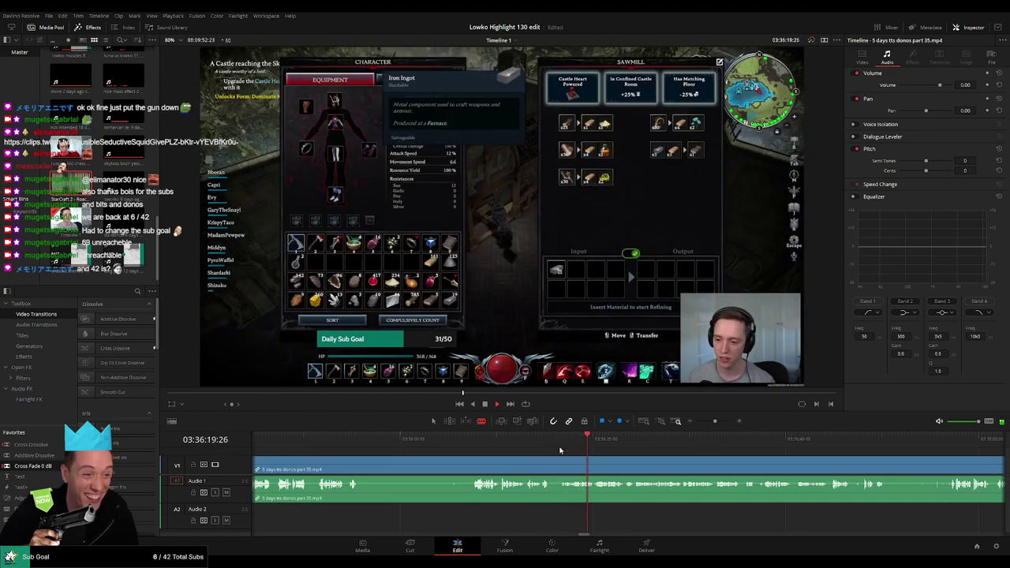
key("space")
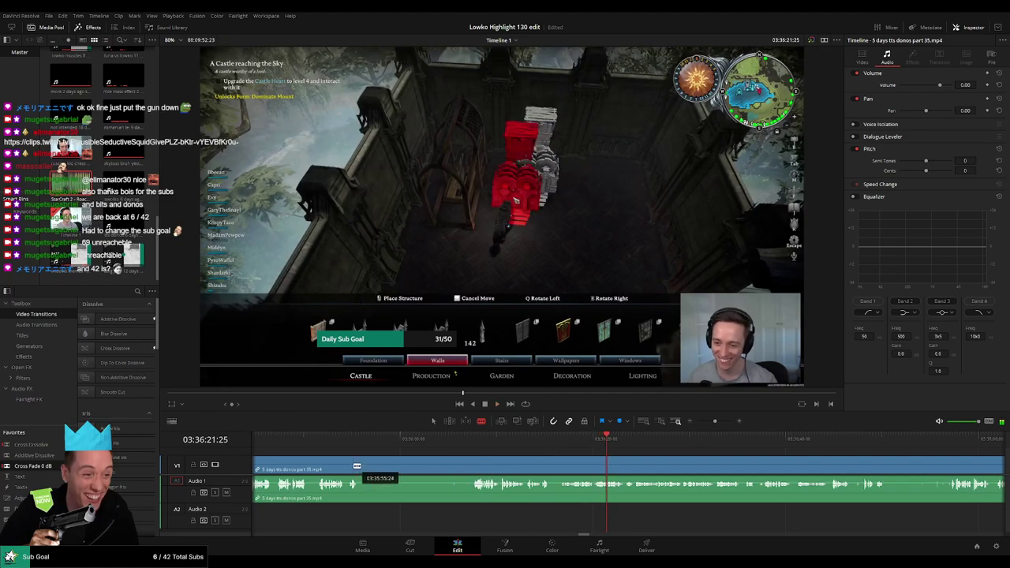
left_click_drag(356, 466, 555, 466)
left_click(454, 447)
key("space")
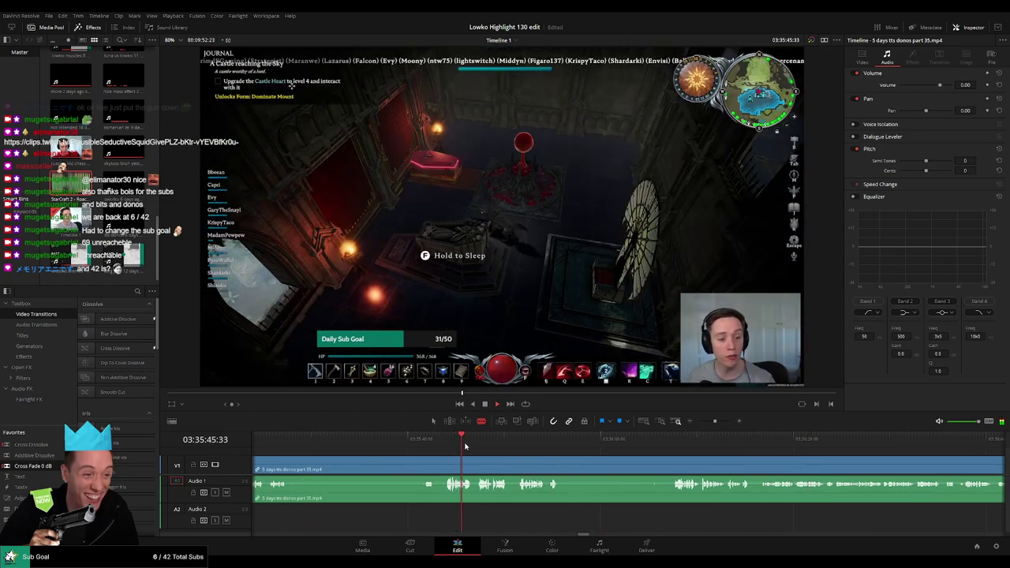
left_click(428, 465)
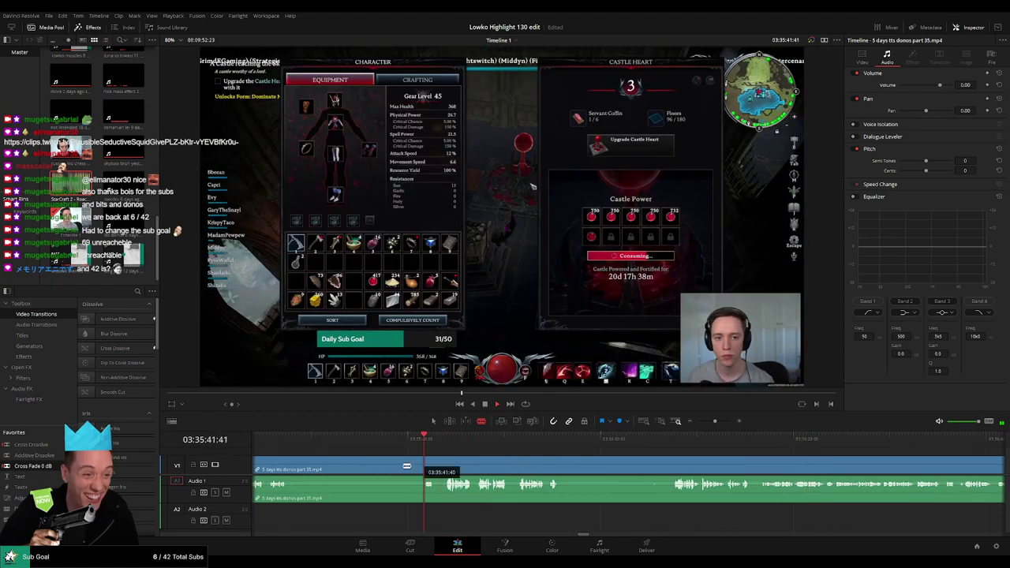
Step: Split the footage at about 03:35:20, ripple-delete the piece back to 03:34:46, and cross-fade the audio at the join
left_click(419, 446)
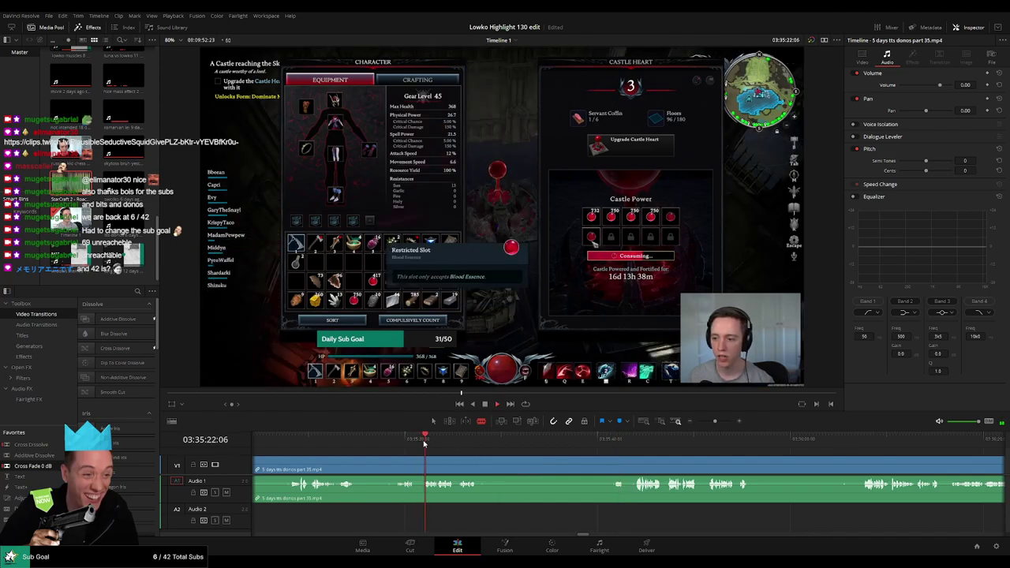
left_click(406, 448)
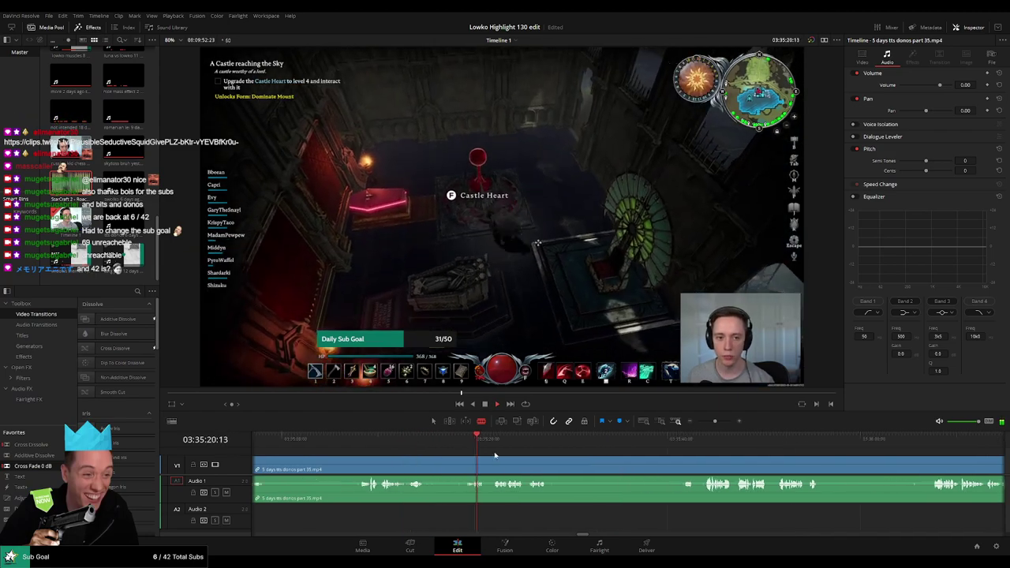
left_click(506, 464)
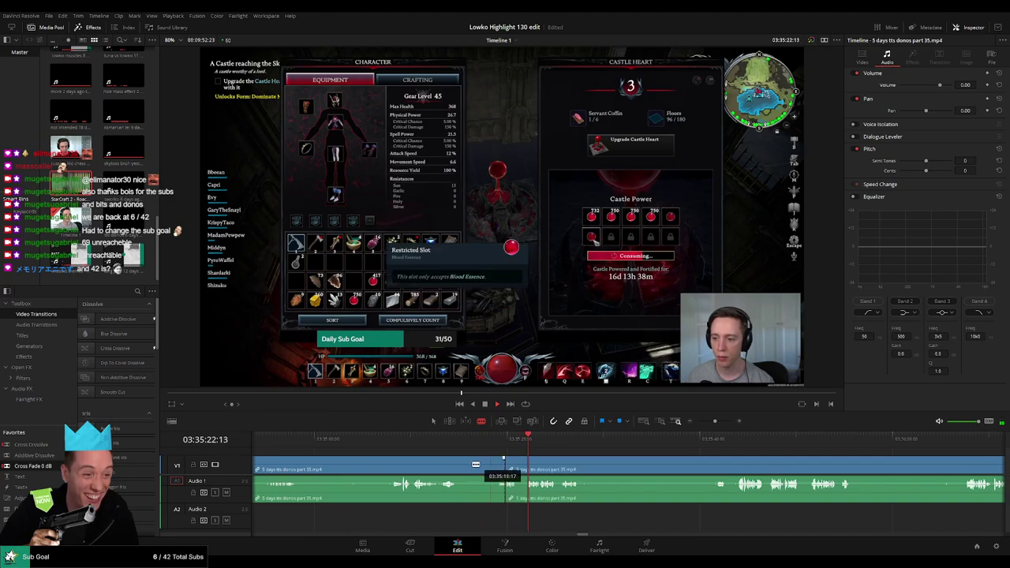
key("a")
left_click(474, 466)
key("Delete")
scroll(492, 456, "left", 8)
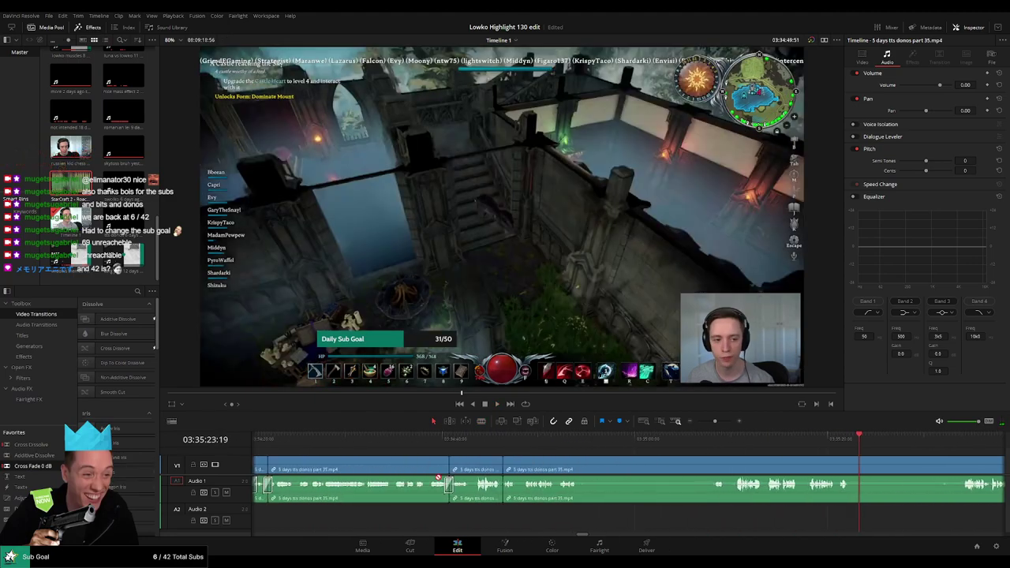
left_click_drag(438, 477, 503, 492)
Step: Review the new join, then cut out the silent section from about 03:34:54 to 03:35:08 and cross-fade the audio there
key("space")
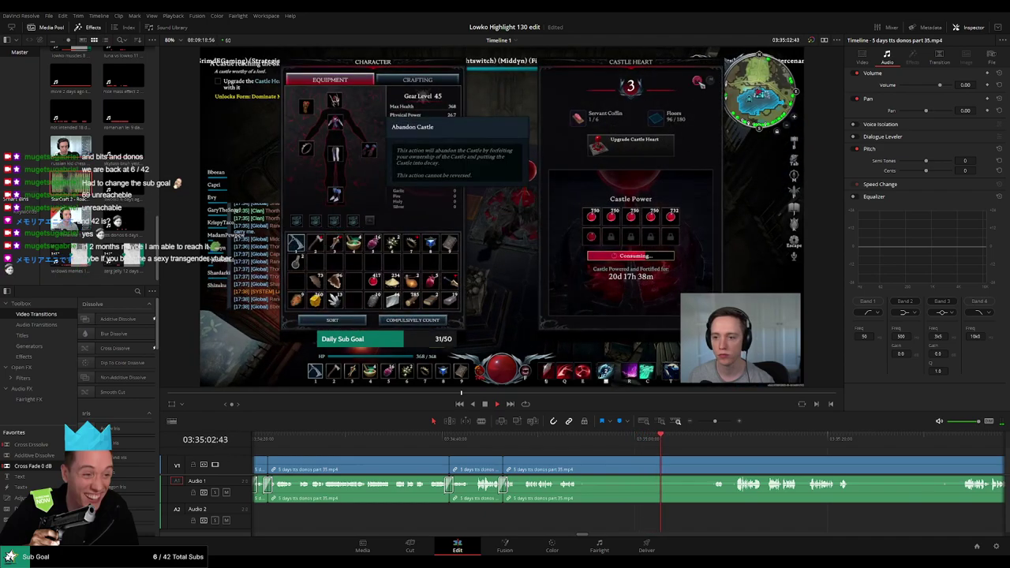
left_click_drag(614, 451, 556, 445)
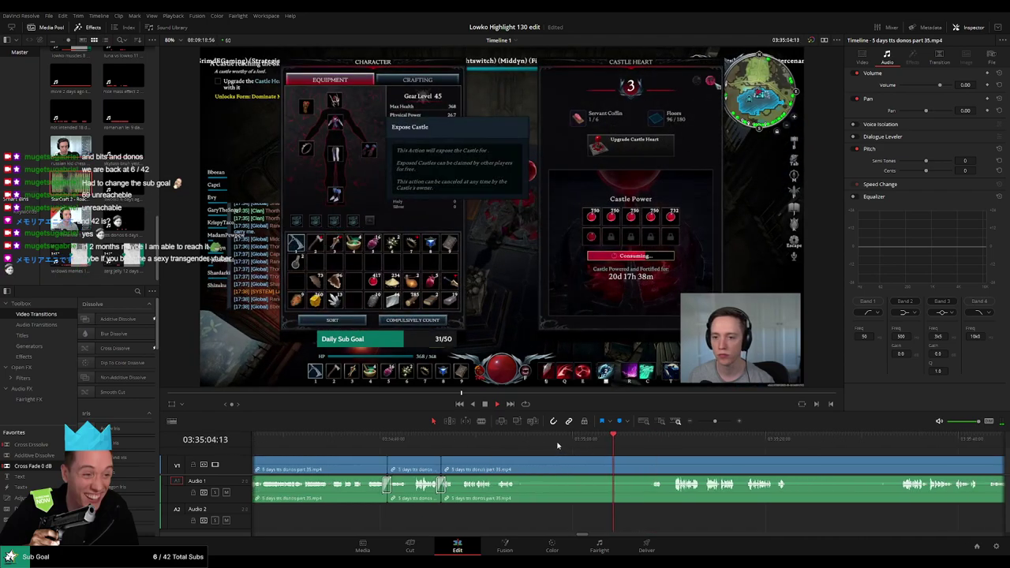
key("b")
left_click(514, 460)
left_click(646, 440)
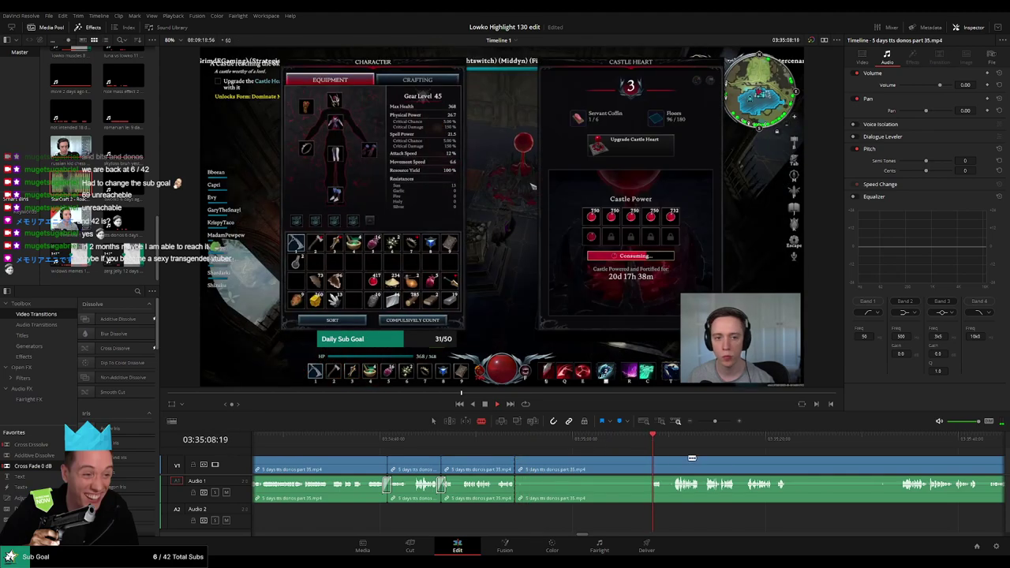
left_click_drag(663, 455, 566, 450)
left_click(555, 461)
key("a")
left_click(523, 469)
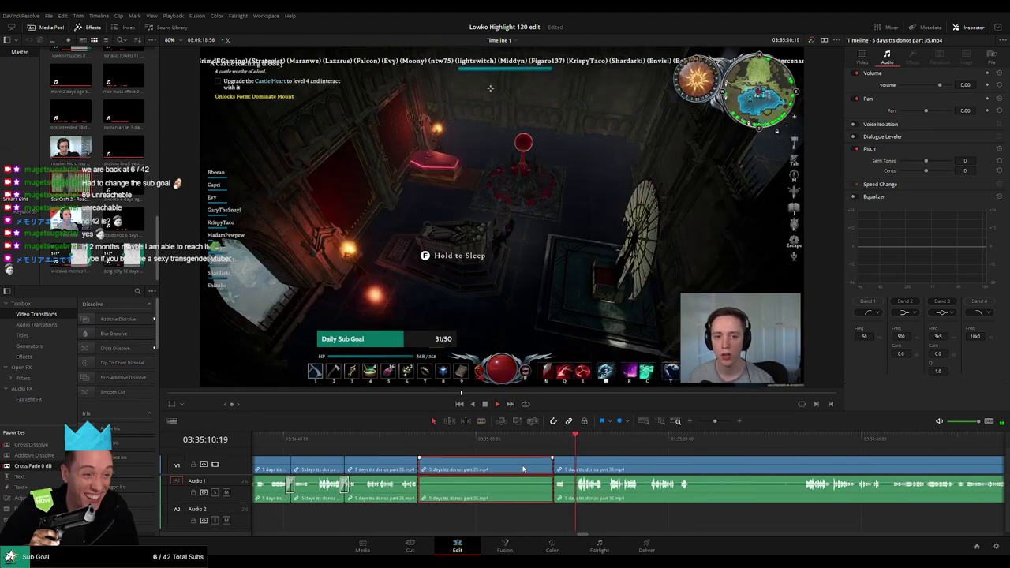
key("Delete")
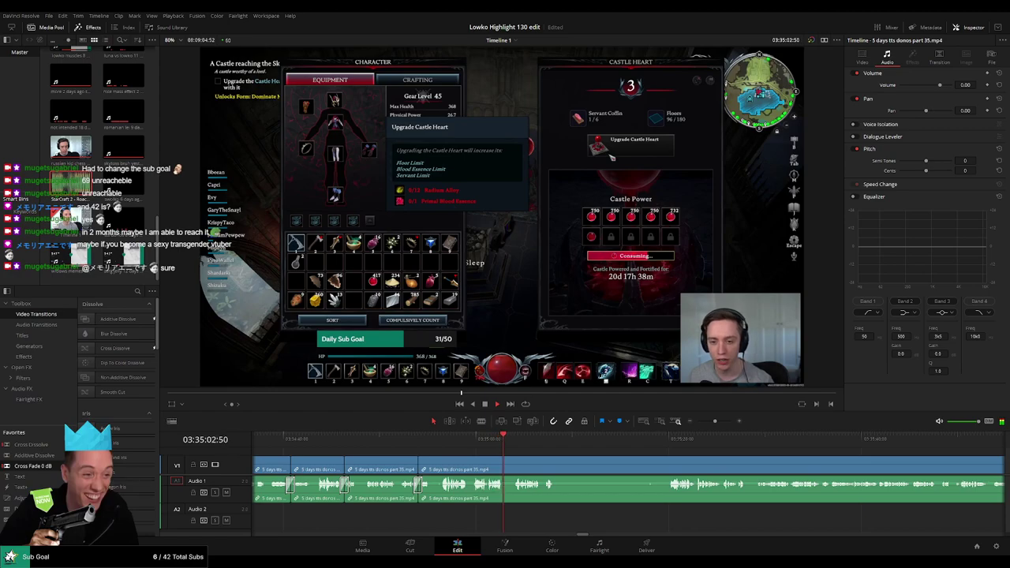
Step: Cut out the short pause from about 03:35:03 to 03:35:04 and close the gap with an audio cross fade
left_click(504, 458)
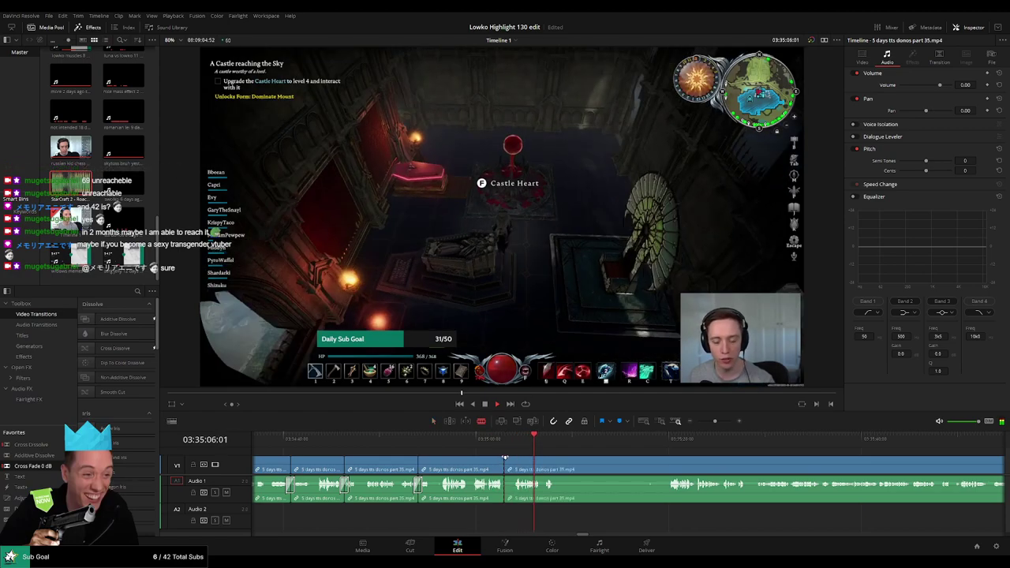
left_click(514, 457)
key("a")
left_click(508, 463)
key("Delete")
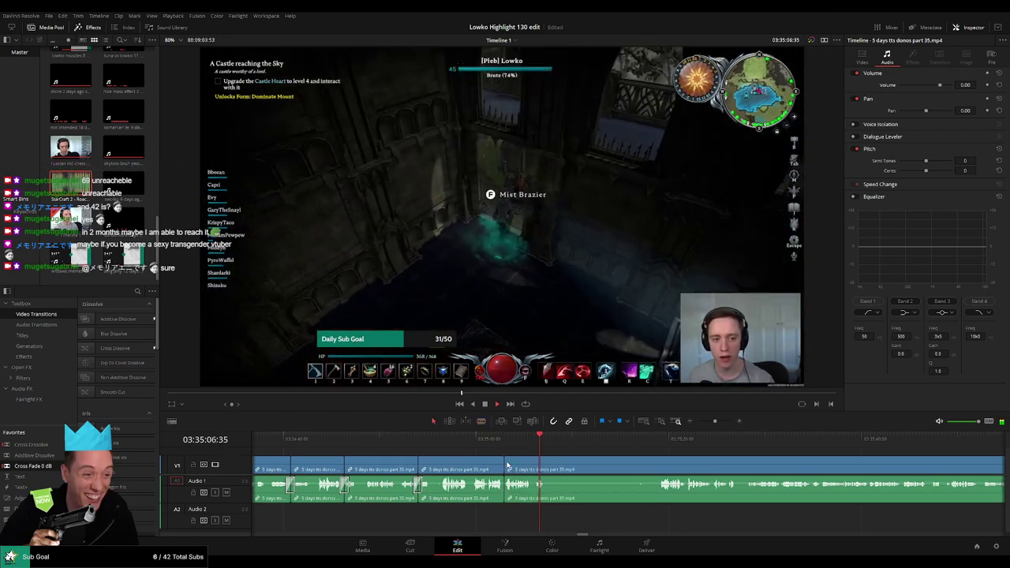
key("space")
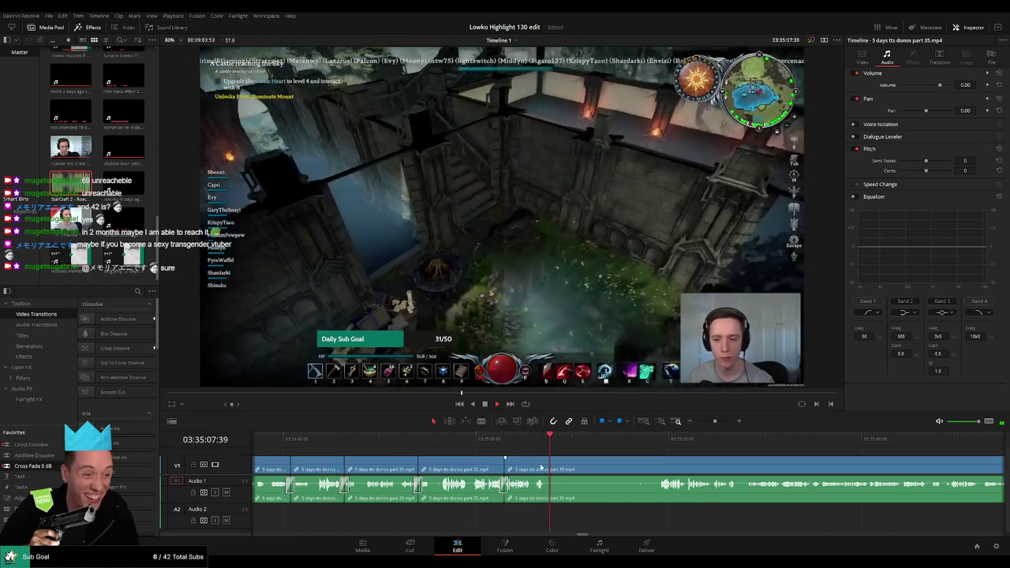
Step: Cut out the silent section from about 03:35:07 to 03:35:19 and cross-fade the audio at the join
key("b")
left_click(547, 463)
left_click(747, 439)
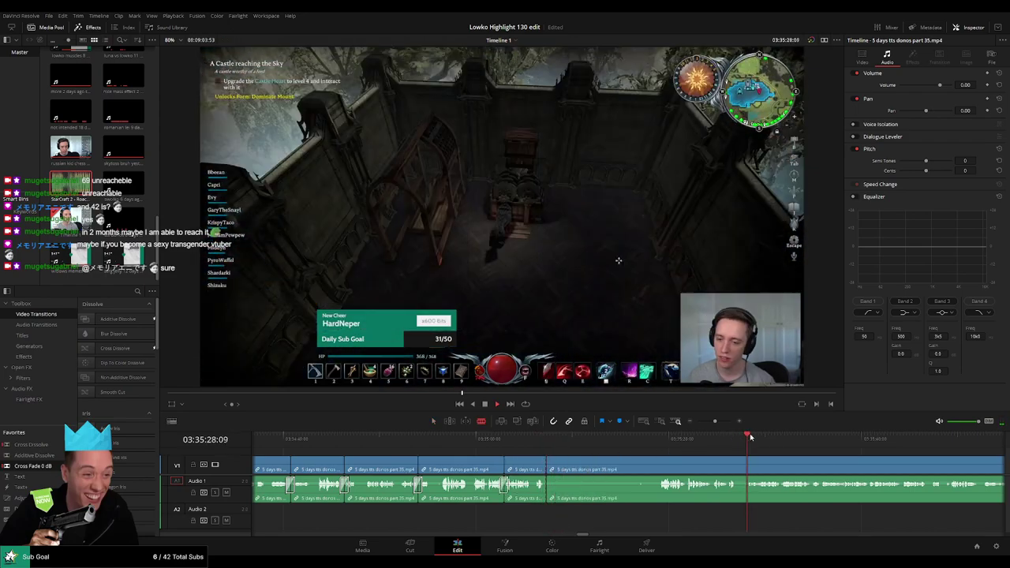
left_click_drag(761, 441, 580, 442)
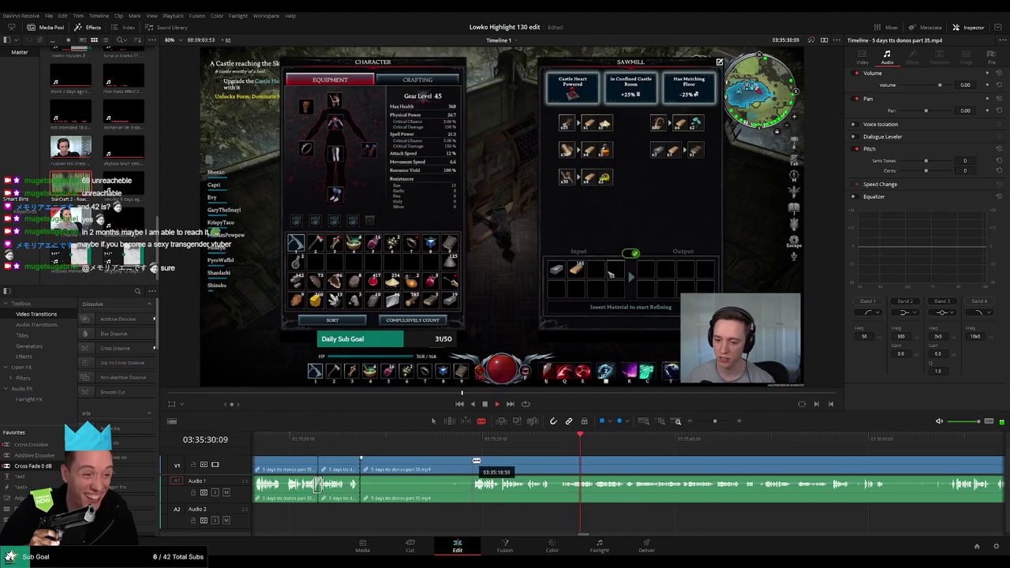
key("Delete")
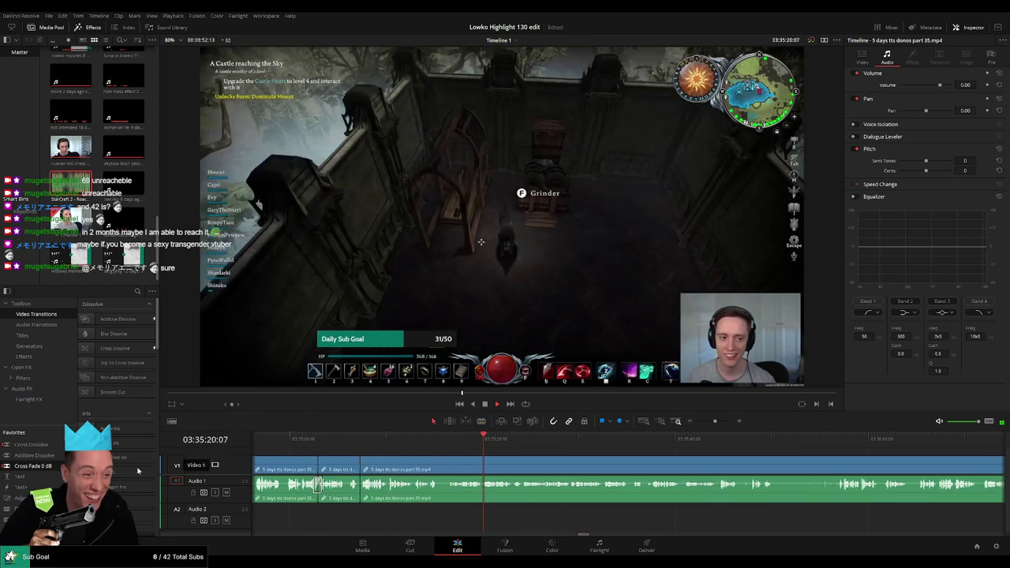
left_click_drag(363, 492, 363, 491)
Step: Cut out the short pause at about 03:35:37 and close the gap
left_click_drag(549, 465, 440, 463)
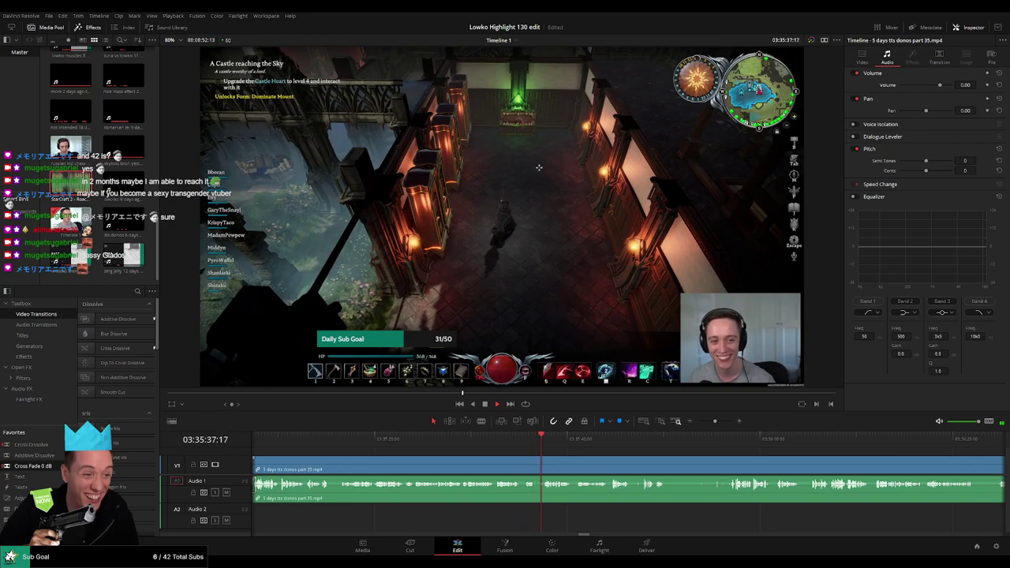
scroll(511, 457, "right", 3)
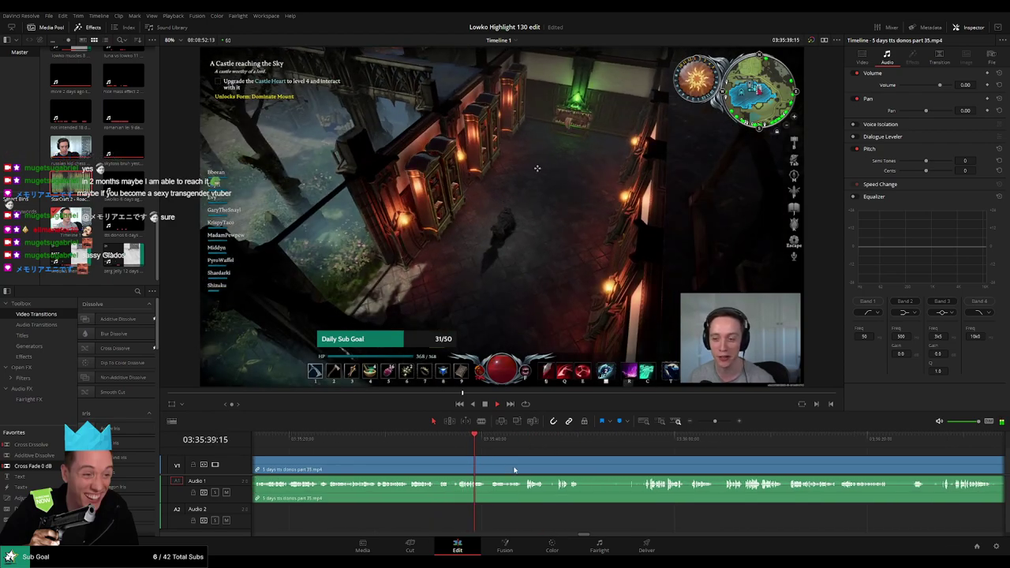
scroll(514, 470, "up", 3)
key("b")
left_click(521, 463)
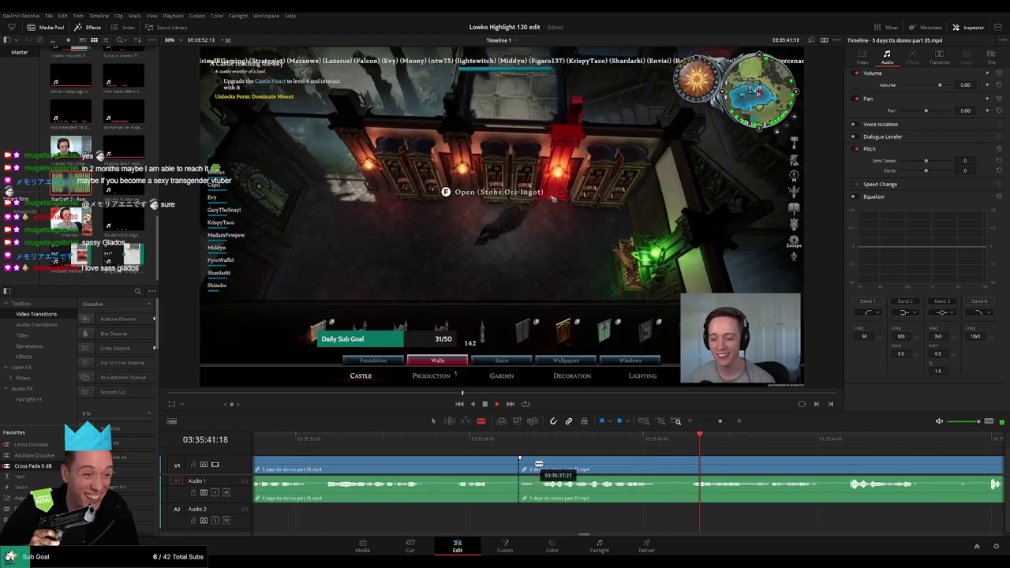
key("Delete")
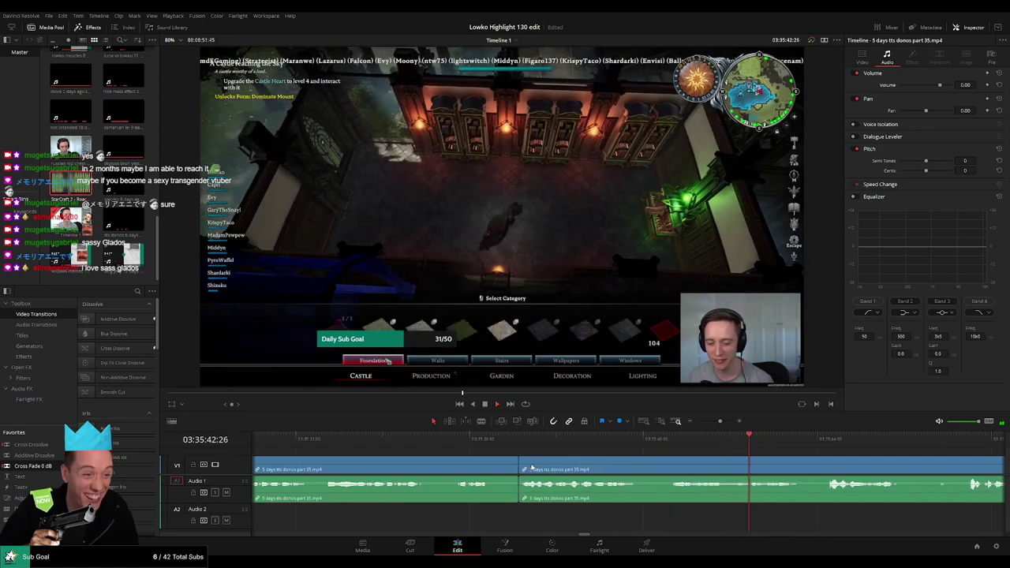
Step: Split the footage at about 03:35:46 and 03:36:59, ripple-delete the piece between, and cross-fade the audio at the join
scroll(685, 463, "down", 5)
scroll(663, 462, "up", 4)
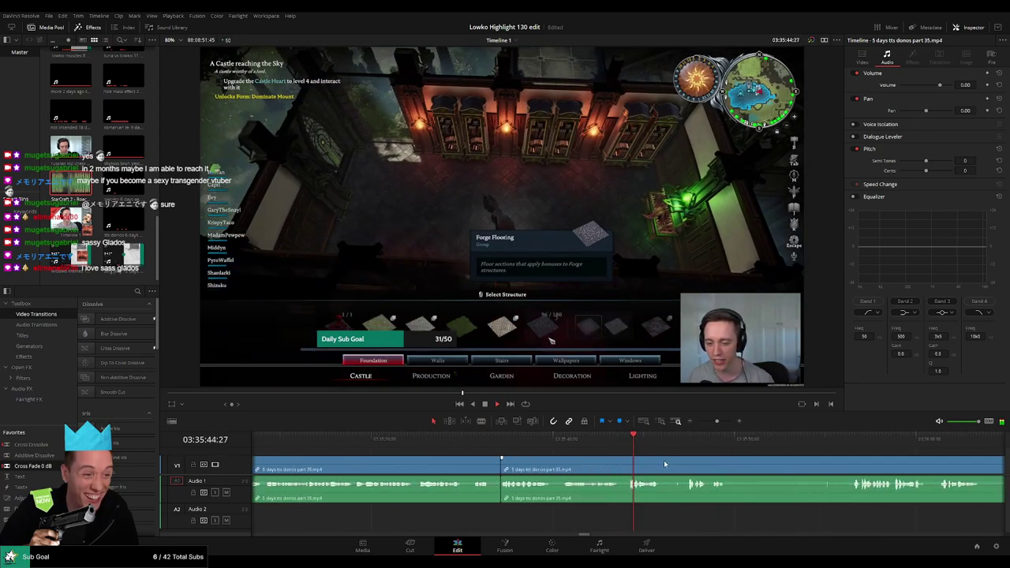
left_click(655, 442)
scroll(544, 444, "right", 5)
left_click(498, 442)
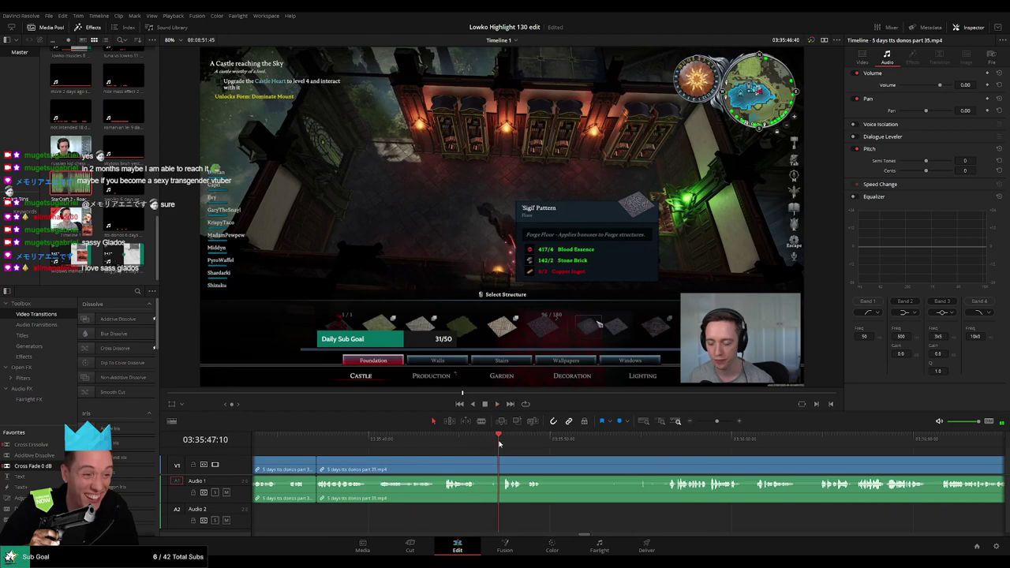
key("b")
left_click(480, 466)
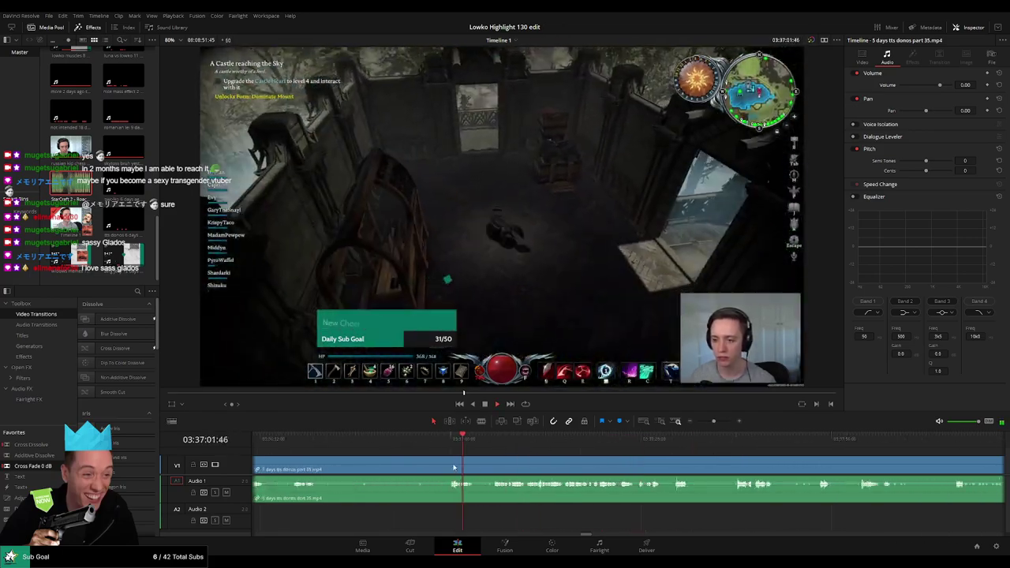
key("b")
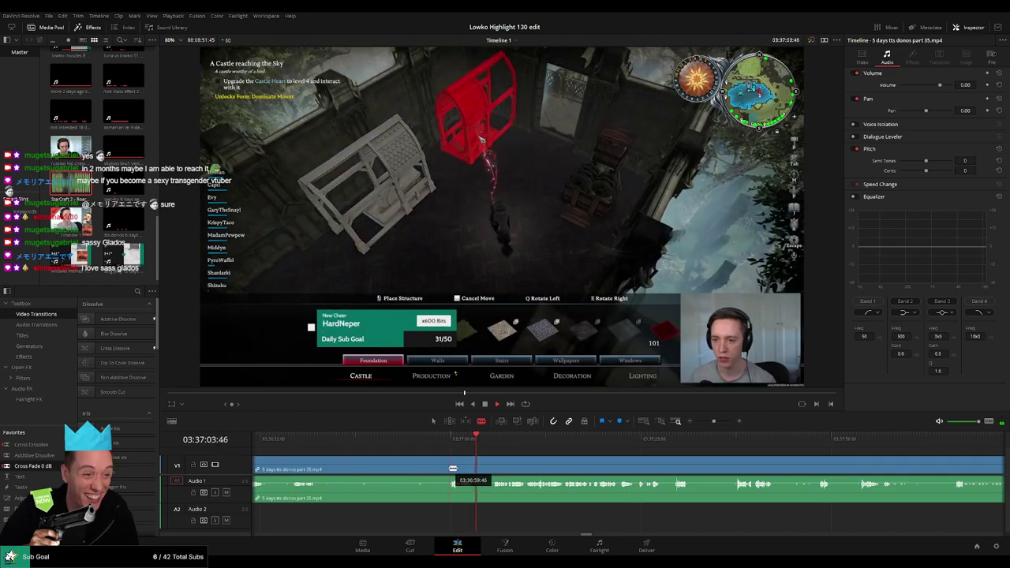
left_click(452, 472)
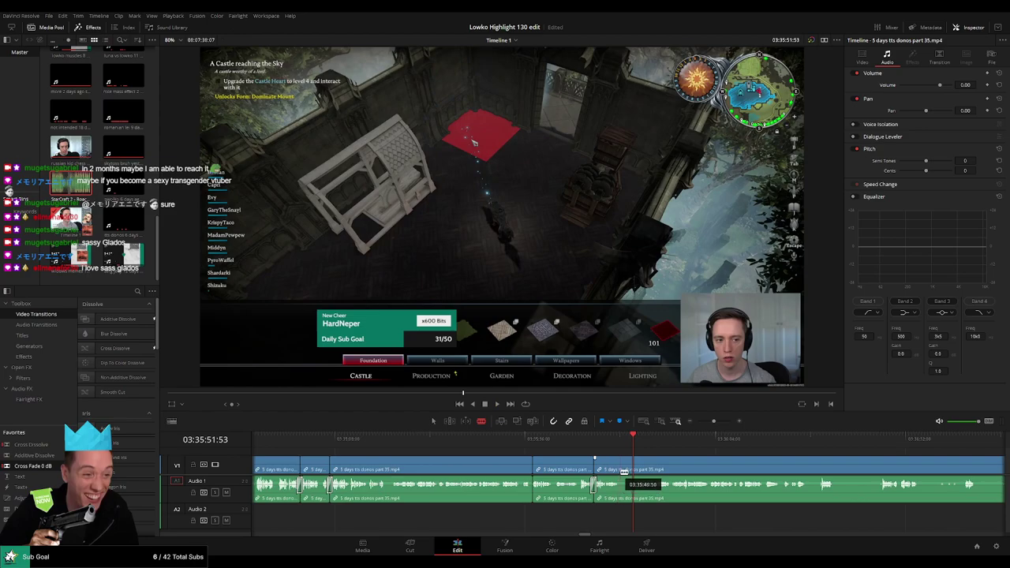
Step: Cut out the section from about 03:35:50 to 03:35:53 and close the gap with an audio cross fade
left_click(623, 471)
scroll(647, 467, "up", 4)
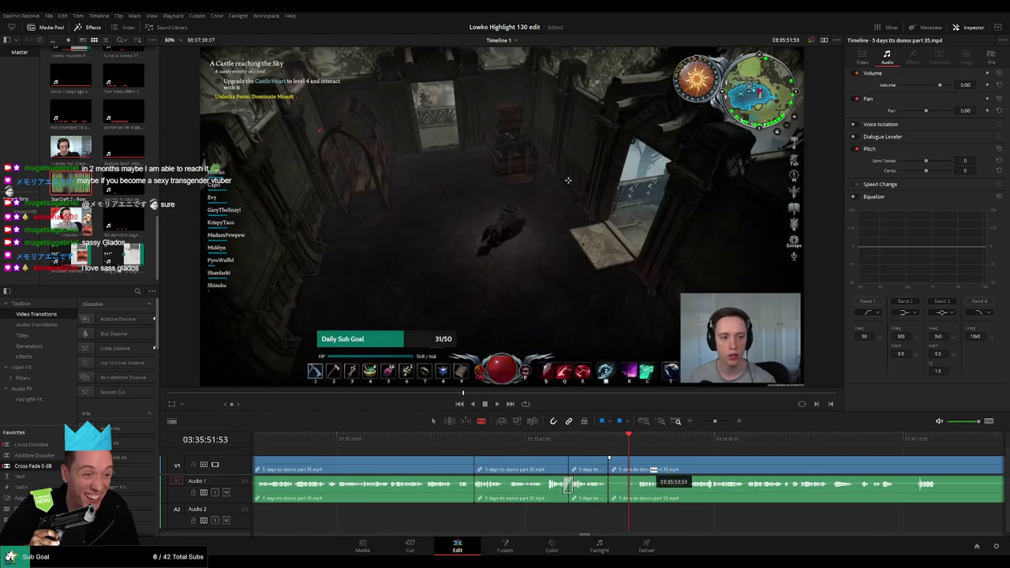
scroll(650, 468, "down", 3)
left_click(634, 468)
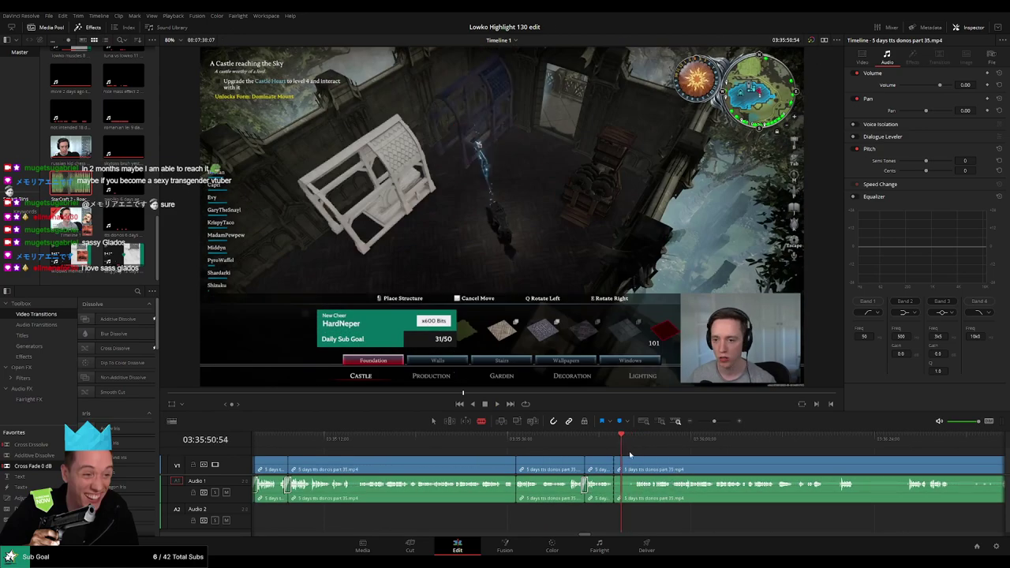
key("a")
left_click(627, 468)
key("BackSpace")
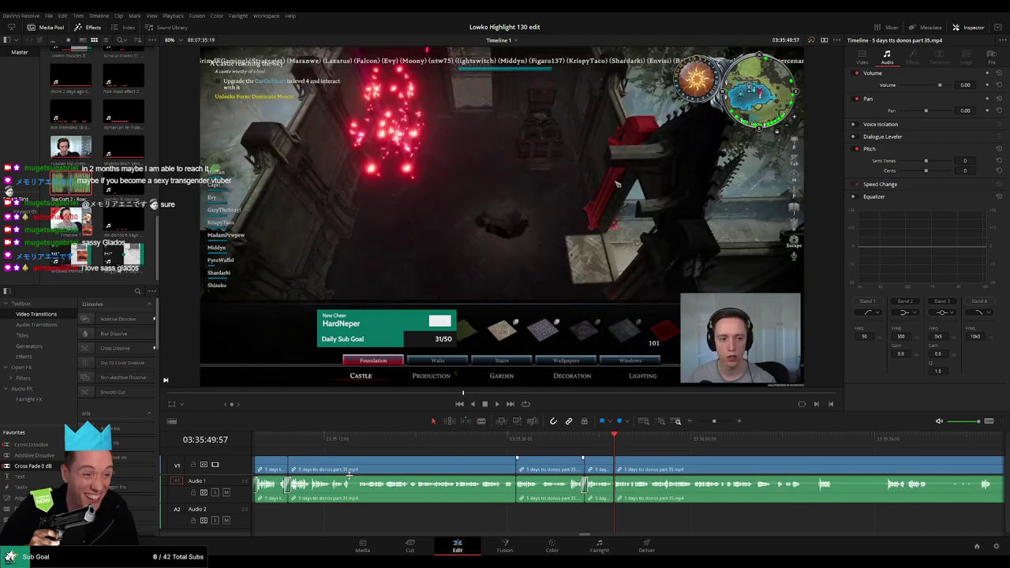
key("shift+t")
key("space")
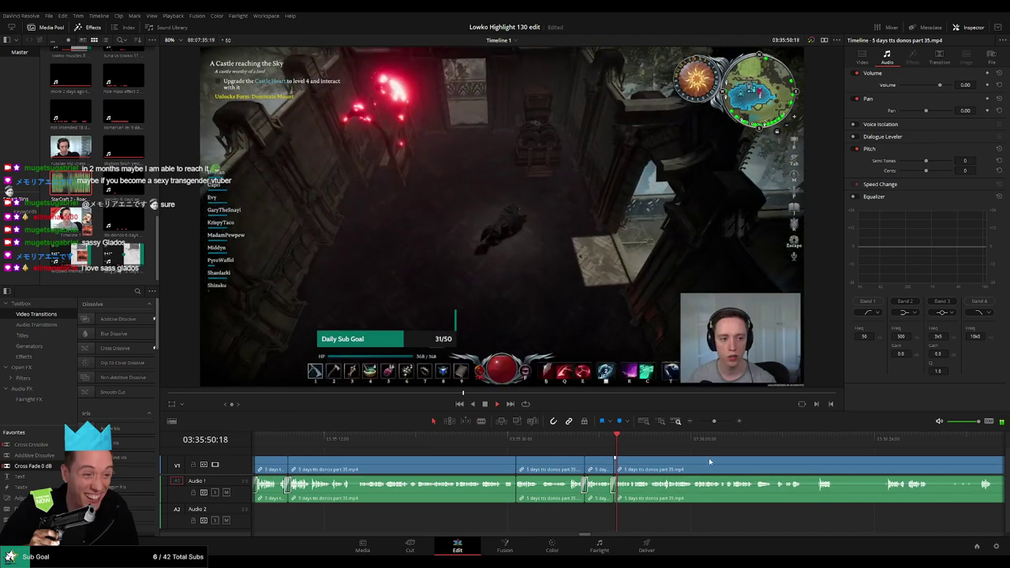
Step: Review the passage after the join at about 03:35:50, then split the footage at about 03:36:14
left_click_drag(710, 462, 484, 457)
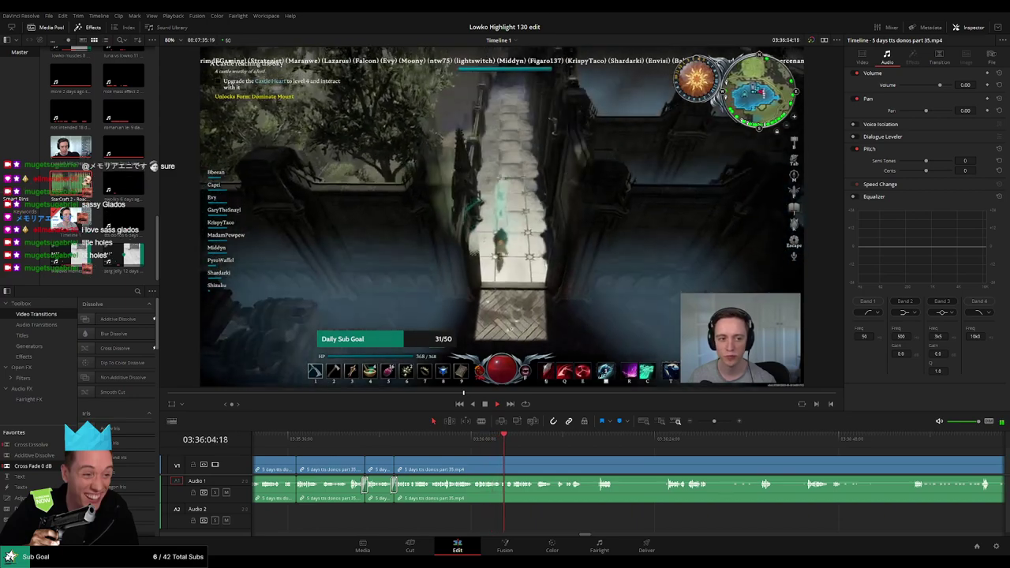
left_click(396, 439)
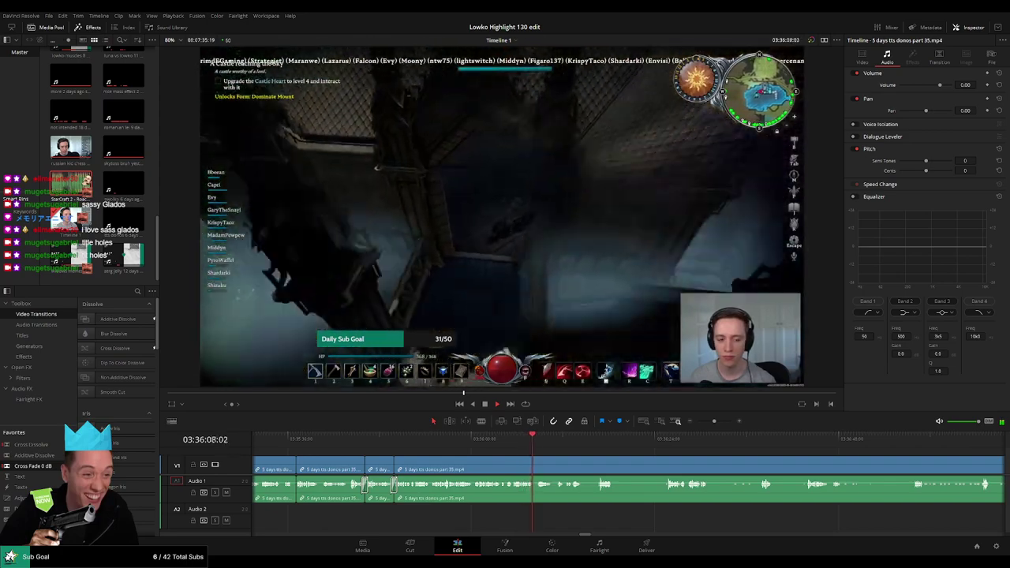
scroll(581, 455, "up", 3)
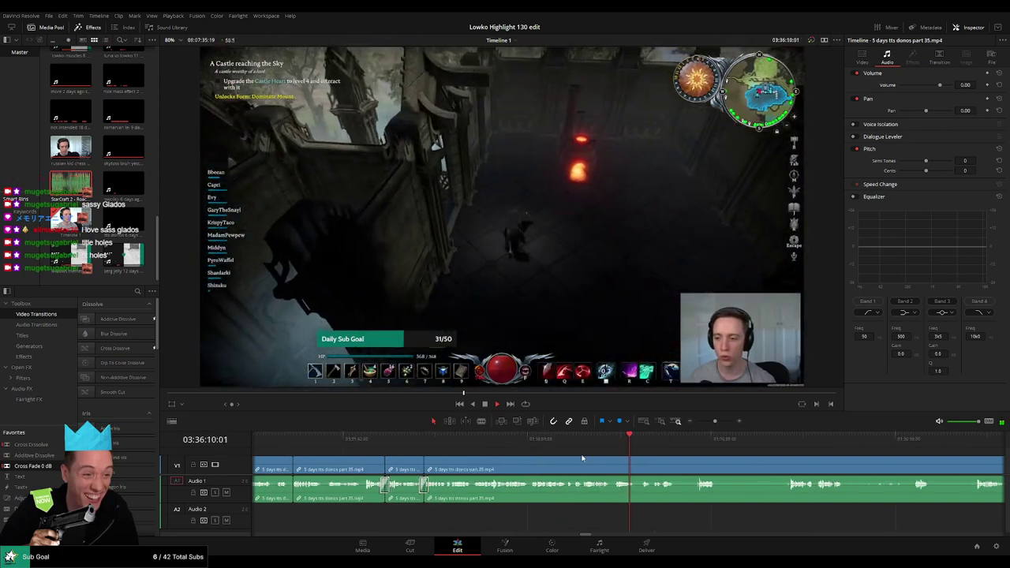
scroll(555, 455, "right", 6)
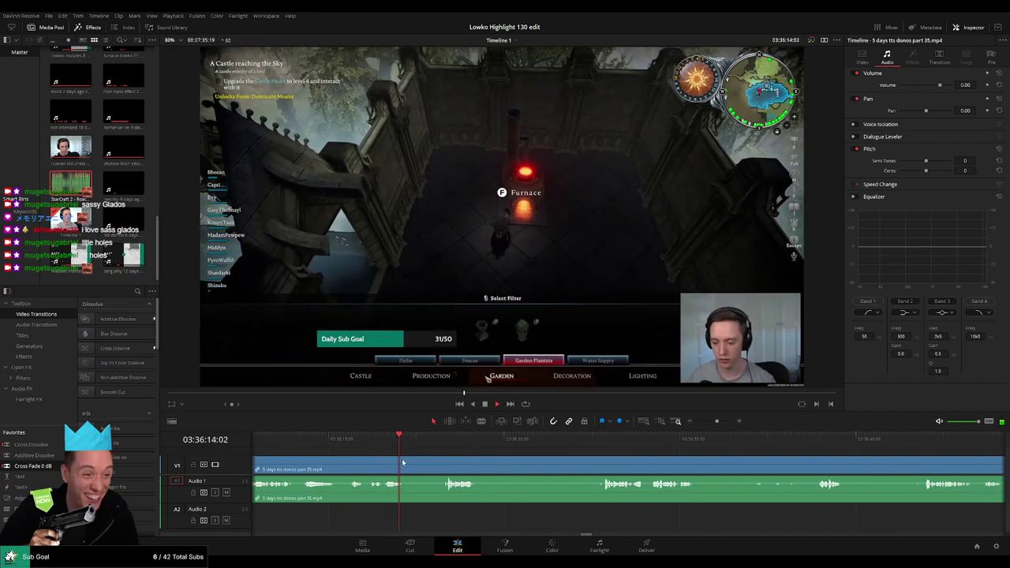
key("b")
left_click(406, 469)
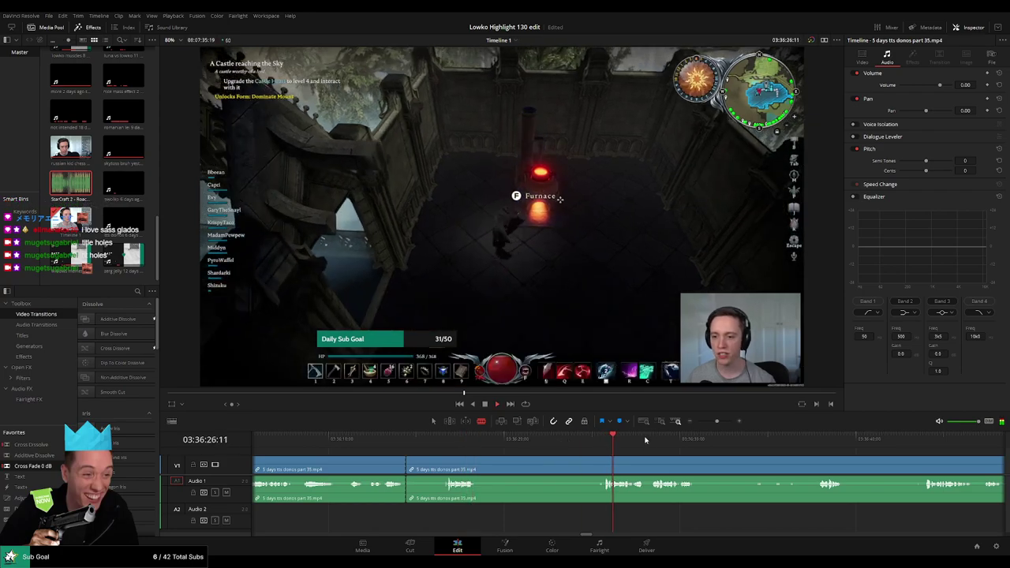
Step: Skim the footage from about 03:36:26 to 03:40:06 for the next passage worth keeping
left_click(656, 440)
left_click(815, 440)
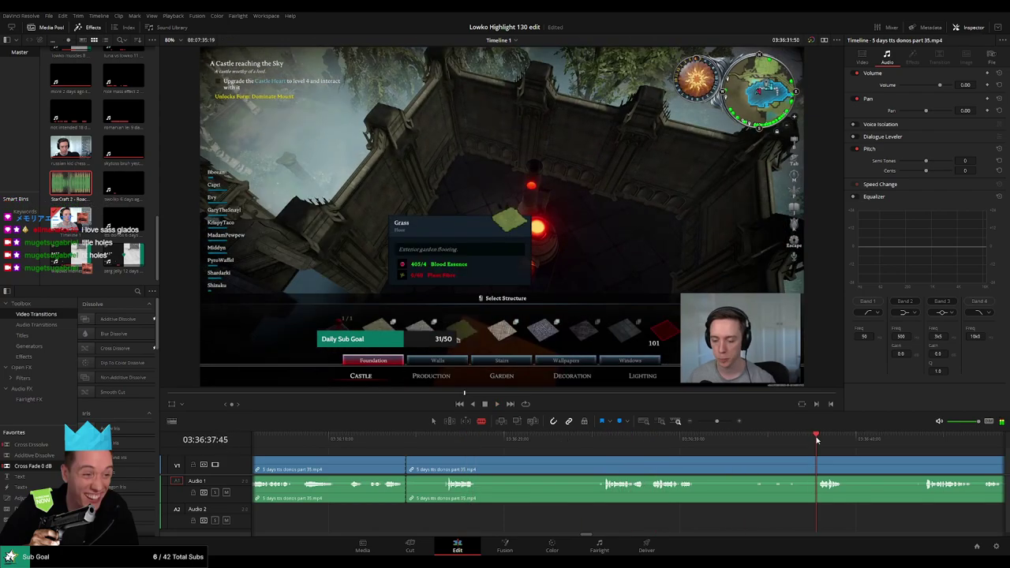
key("ctrl+minus")
key("ctrl+minus")
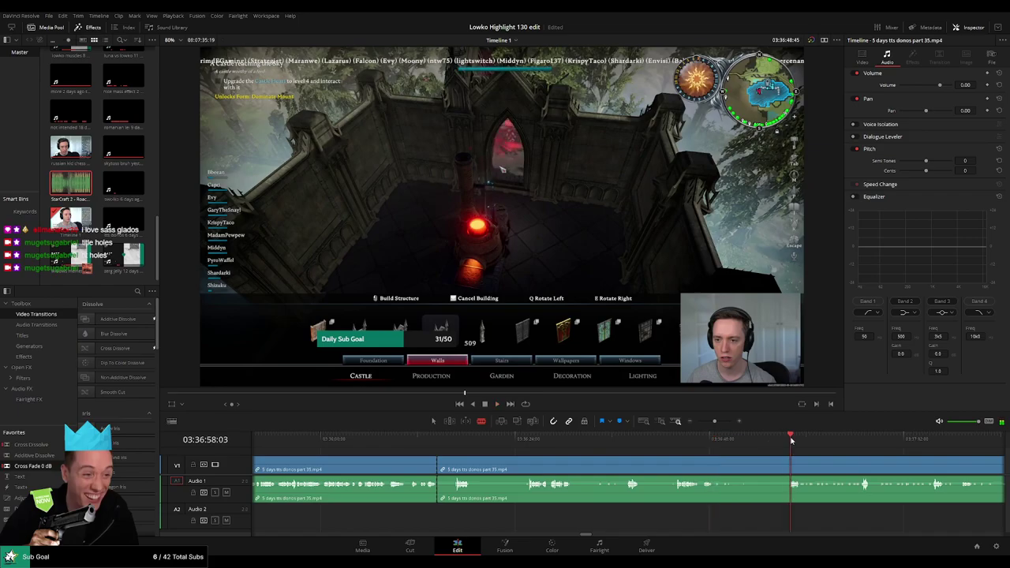
left_click_drag(875, 464, 589, 444)
left_click(702, 443)
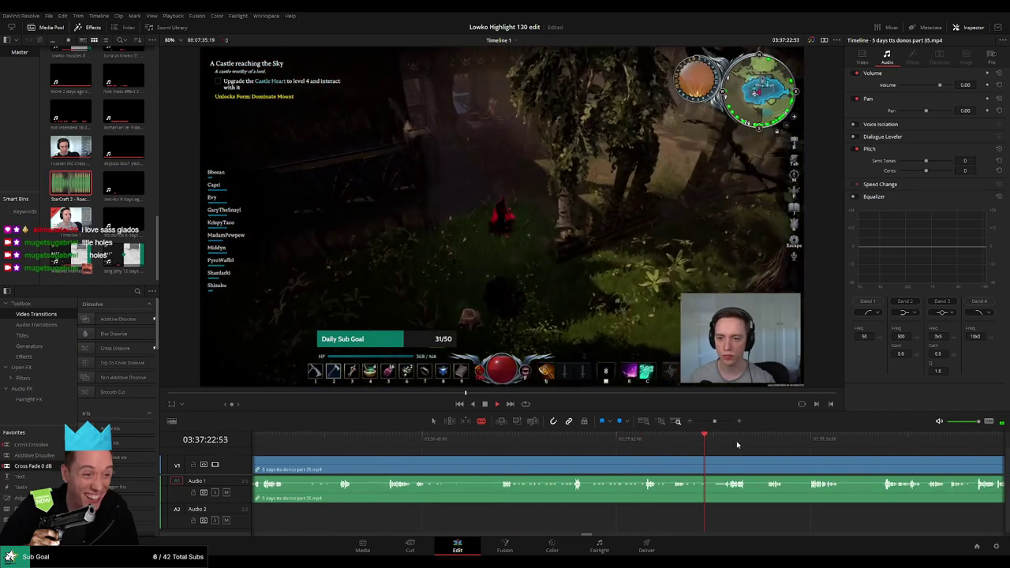
left_click(653, 440)
left_click(583, 442)
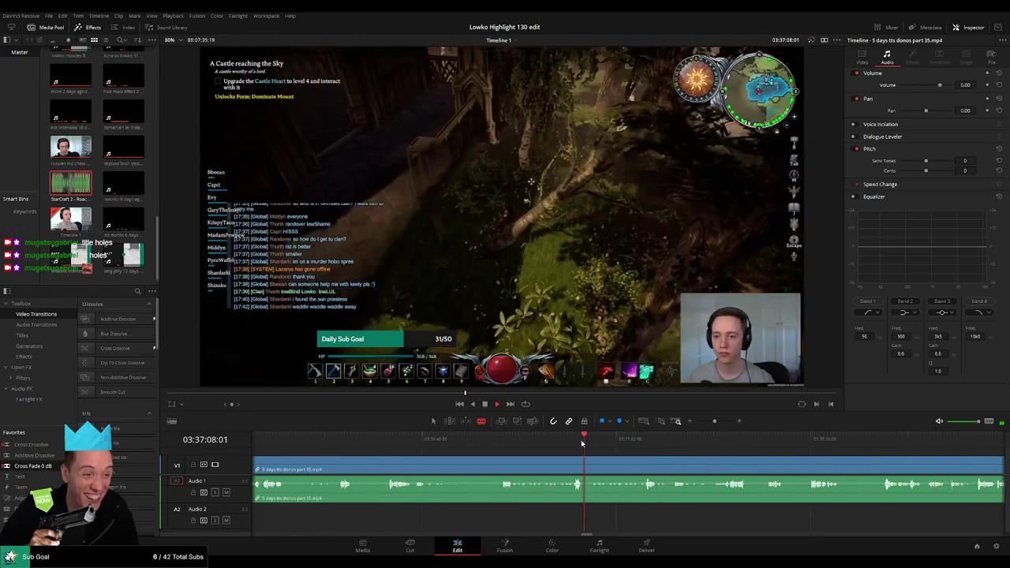
left_click(756, 442)
left_click(805, 443)
left_click_drag(889, 461, 501, 447)
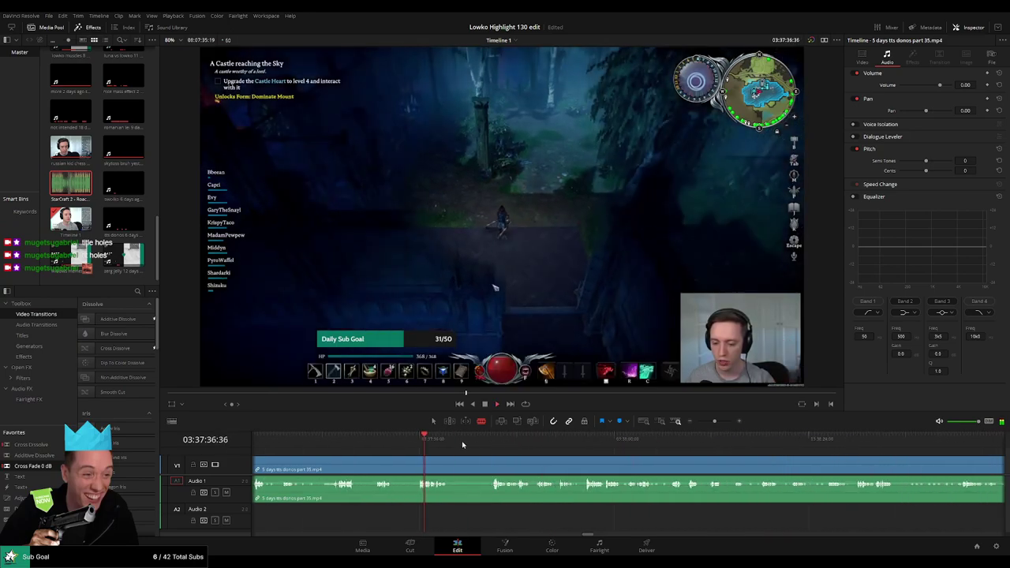
left_click(501, 439)
left_click(575, 439)
left_click(672, 441)
left_click(763, 443)
left_click_drag(840, 455, 735, 442)
key("space")
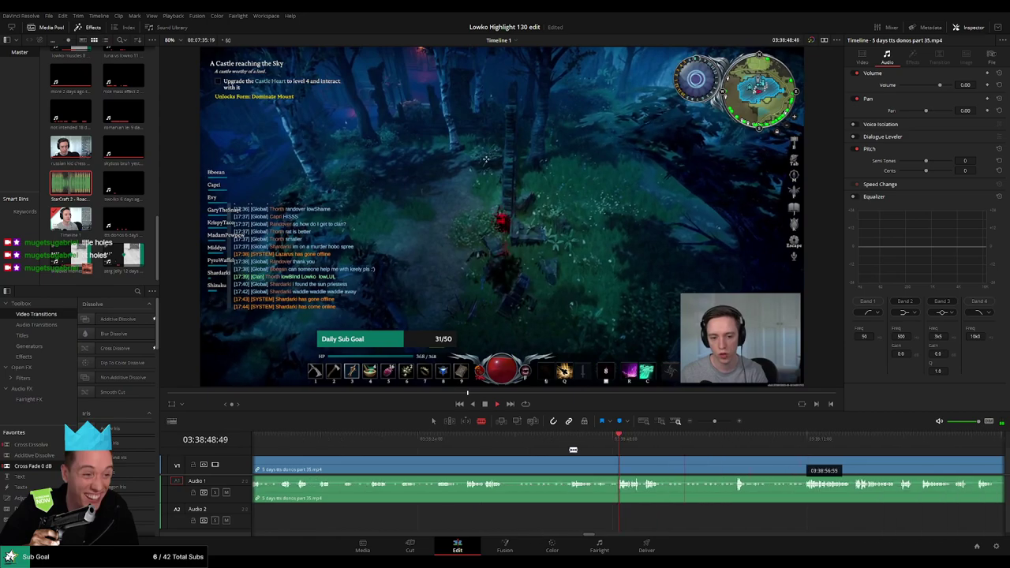
left_click_drag(519, 448, 773, 446)
key("space")
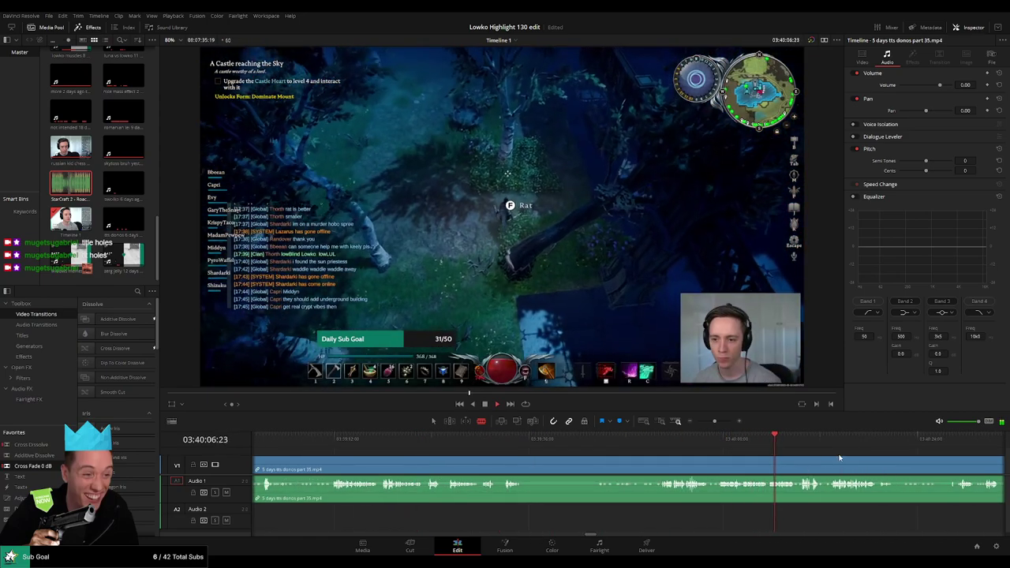
Step: Split the footage at about 03:39:52, ripple-delete the piece back to 03:36:14, and cross-fade the audio at the join
left_click_drag(841, 458, 533, 460)
left_click(478, 447)
key("ctrl+b")
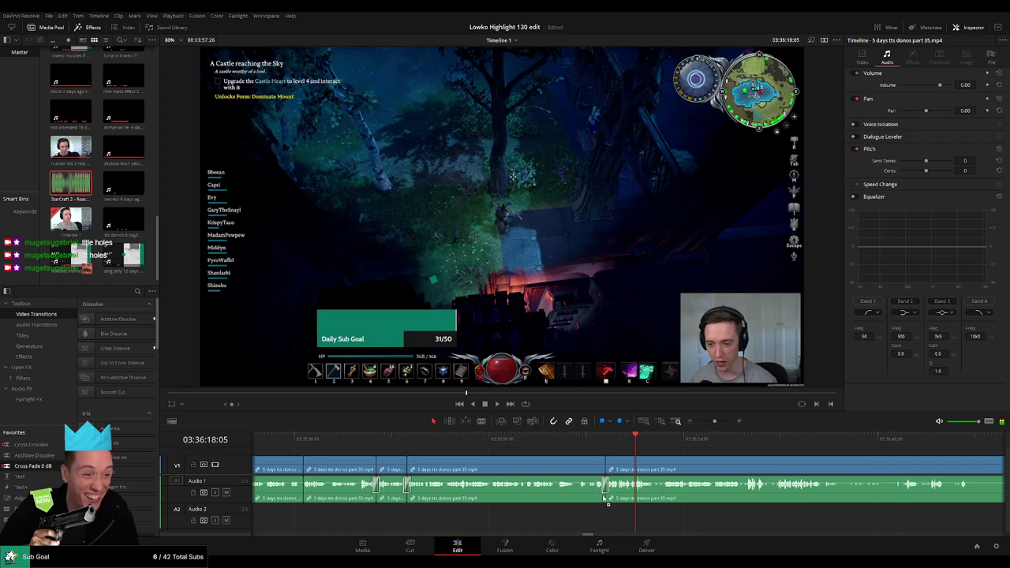
left_click_drag(604, 498, 604, 497)
key("space")
Step: Review the footage from about 03:36:18 to 03:36:43 to find where the worthwhile passage ends
left_click_drag(709, 471, 527, 466)
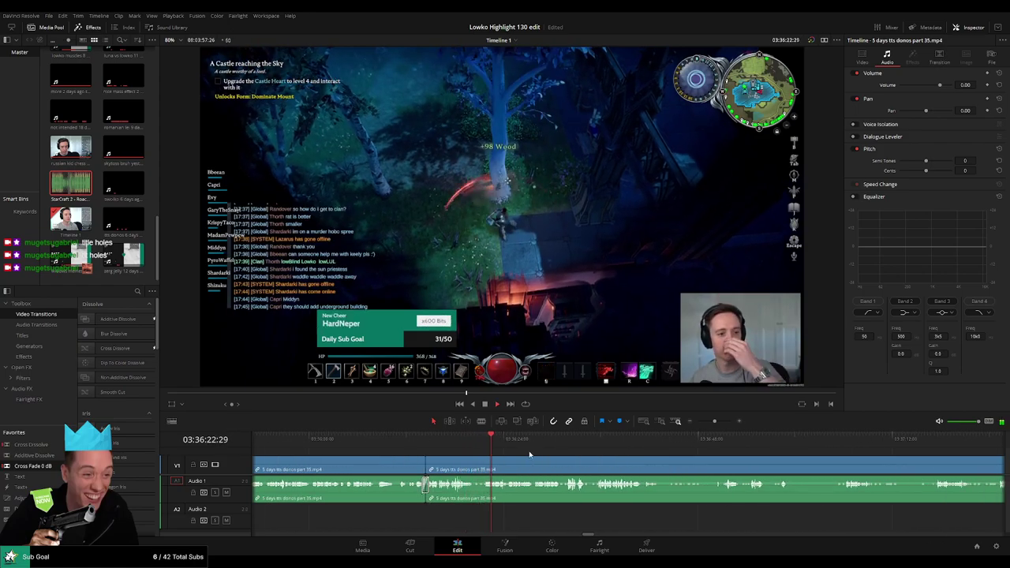
scroll(529, 455, "right", 2)
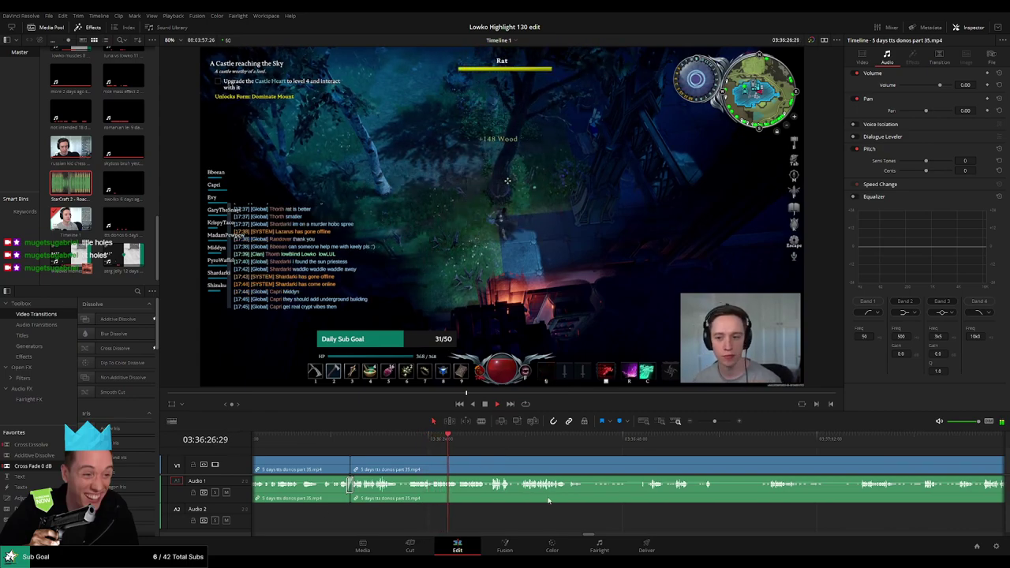
scroll(536, 458, "right", 2)
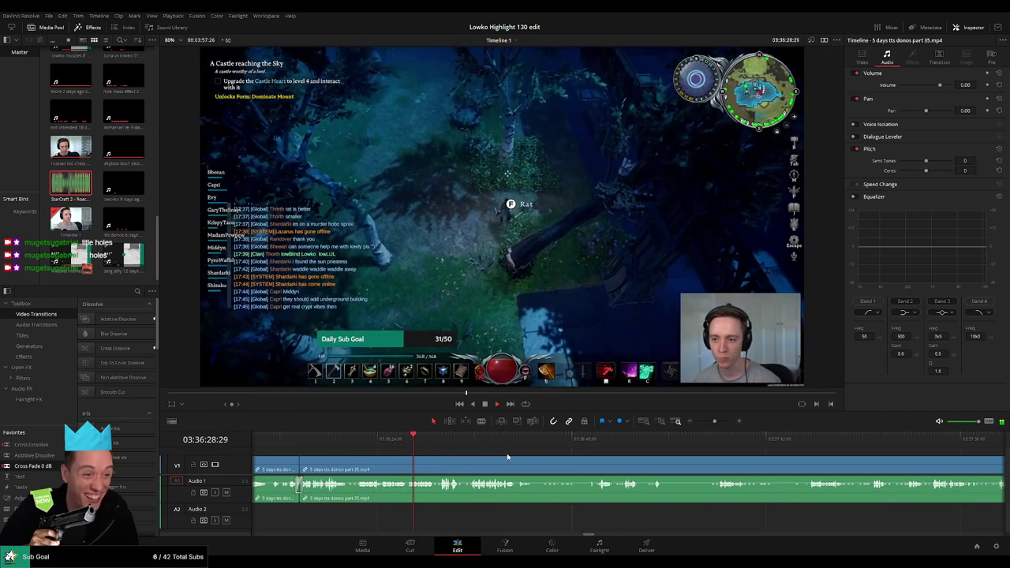
scroll(534, 460, "up", 2)
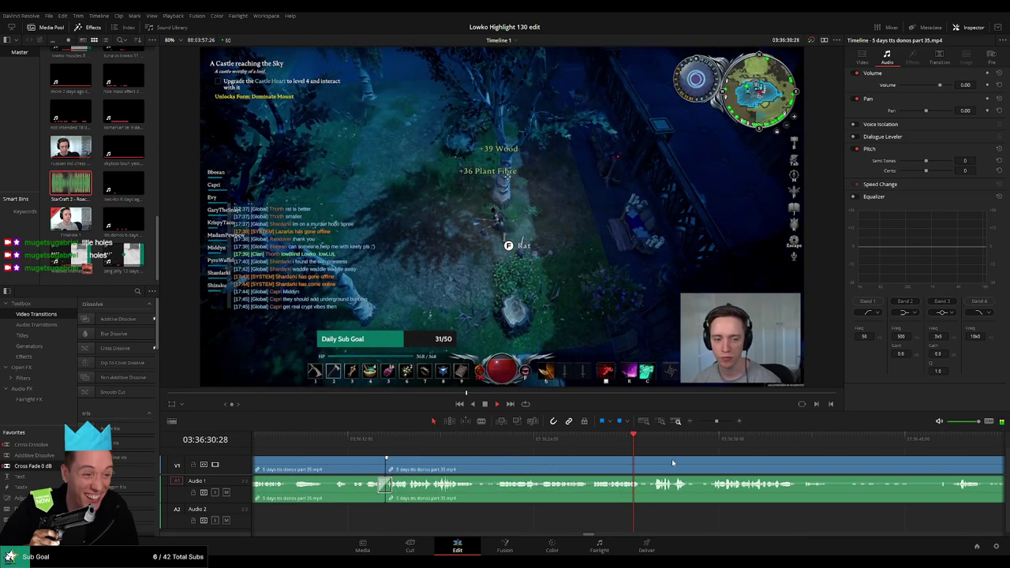
scroll(533, 455, "right", 4)
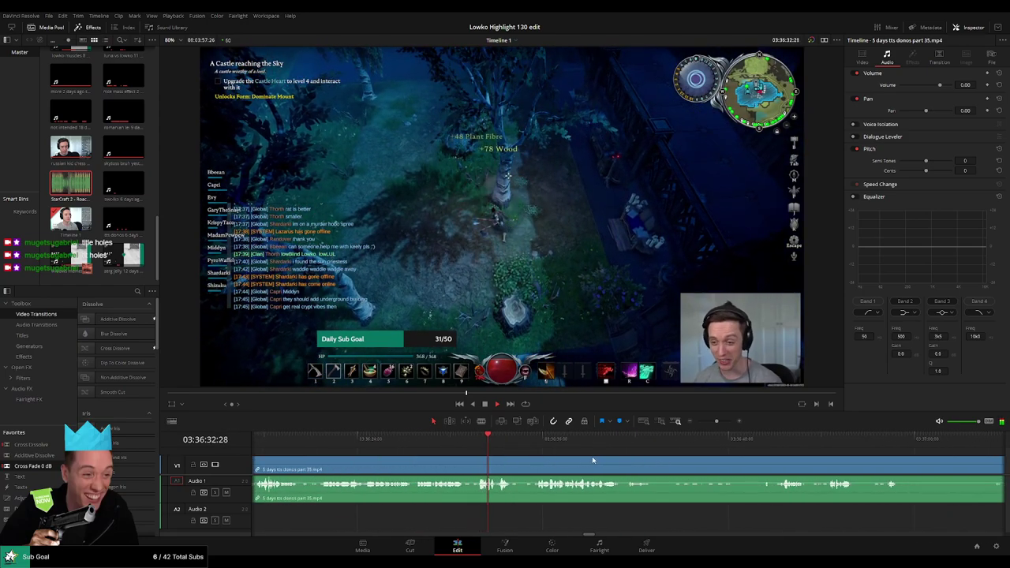
scroll(537, 459, "right", 2)
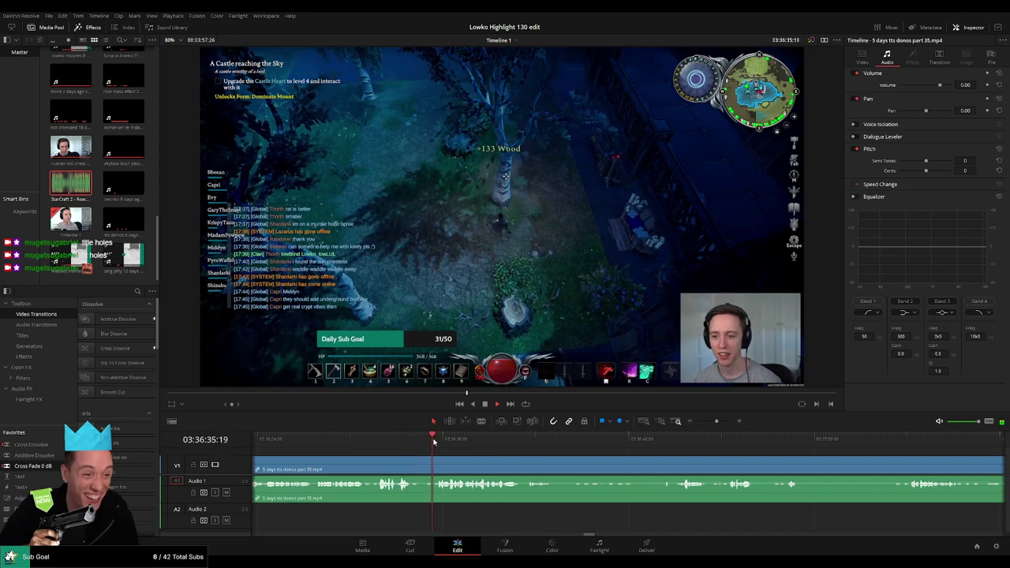
scroll(505, 457, "right", 3)
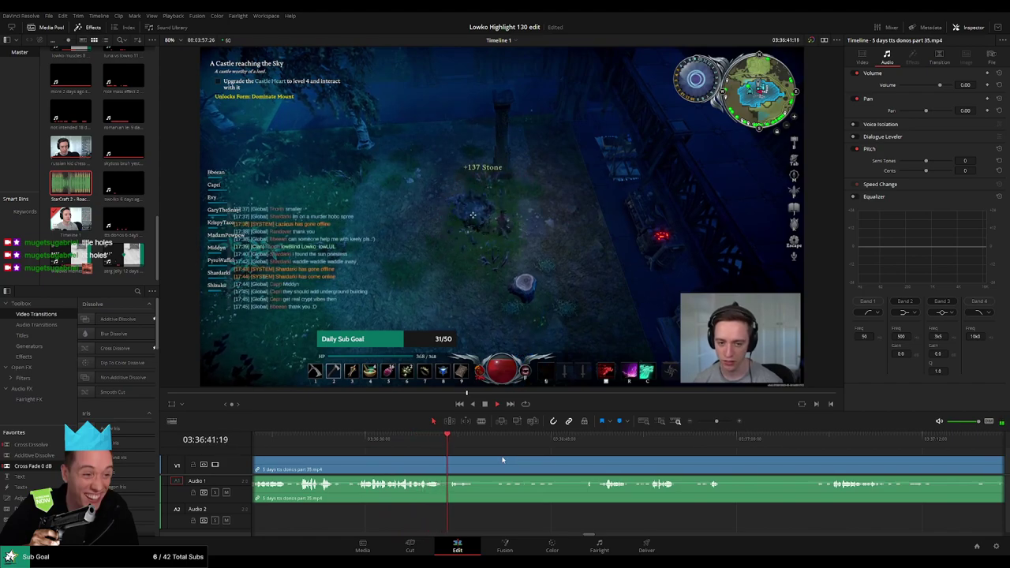
scroll(489, 459, "right", 1)
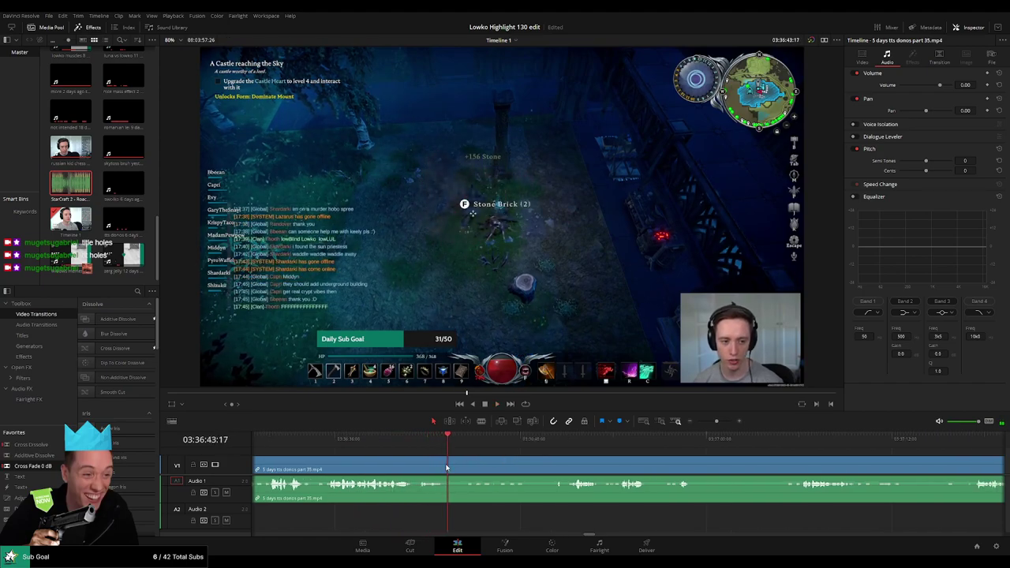
Step: Split the footage at about 03:36:43 and skim ahead to about 03:37:47 for the next passage worth keeping
left_click(555, 444)
left_click(609, 441)
left_click(805, 442)
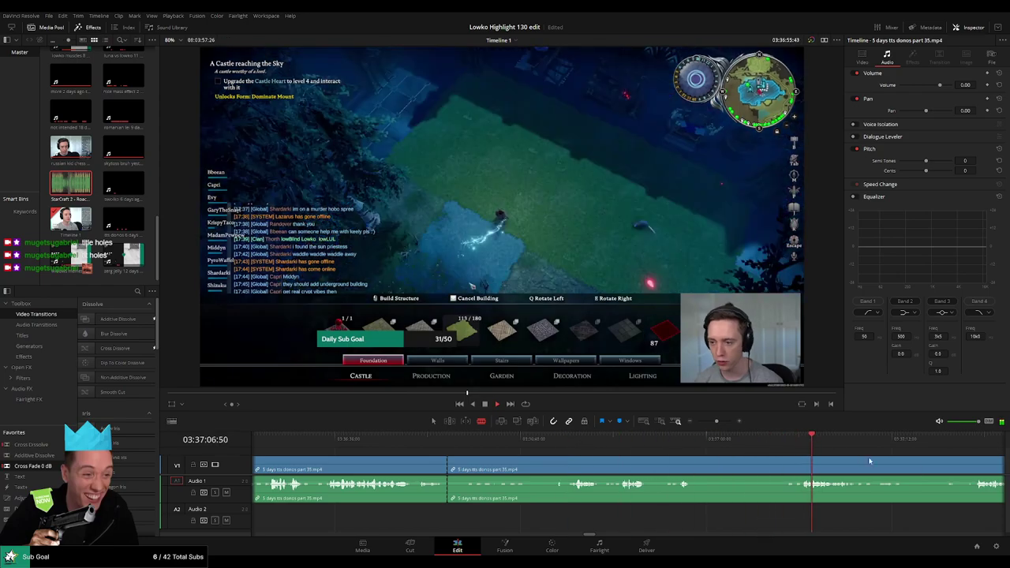
scroll(870, 462, "right", 10)
left_click(612, 441)
scroll(706, 459, "right", 5)
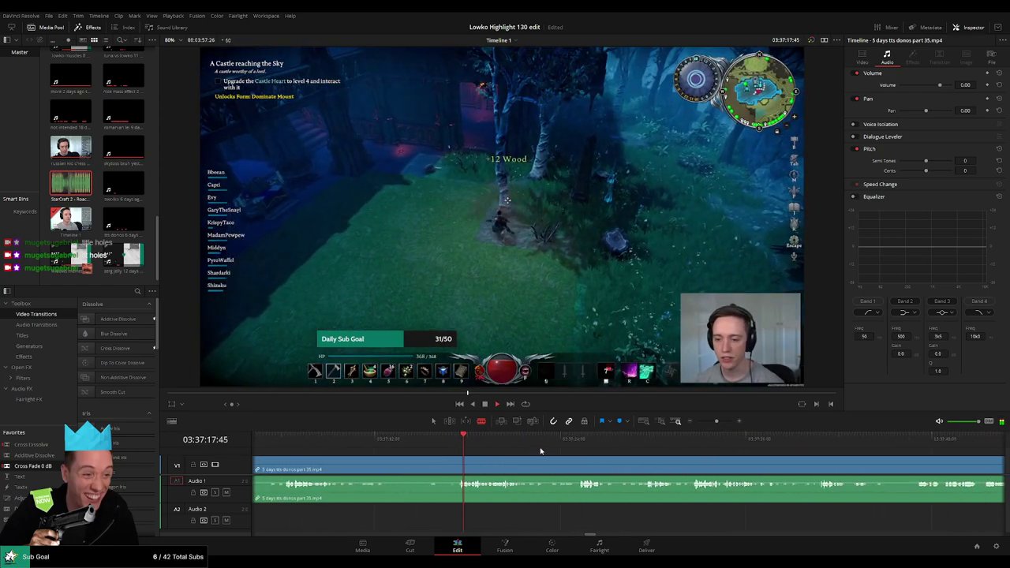
left_click(564, 446)
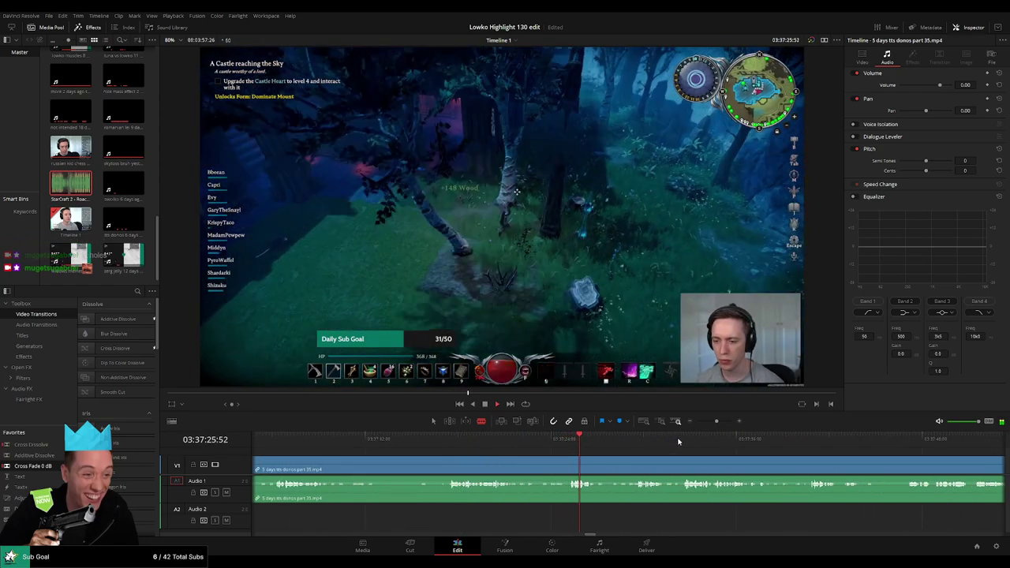
left_click(900, 438)
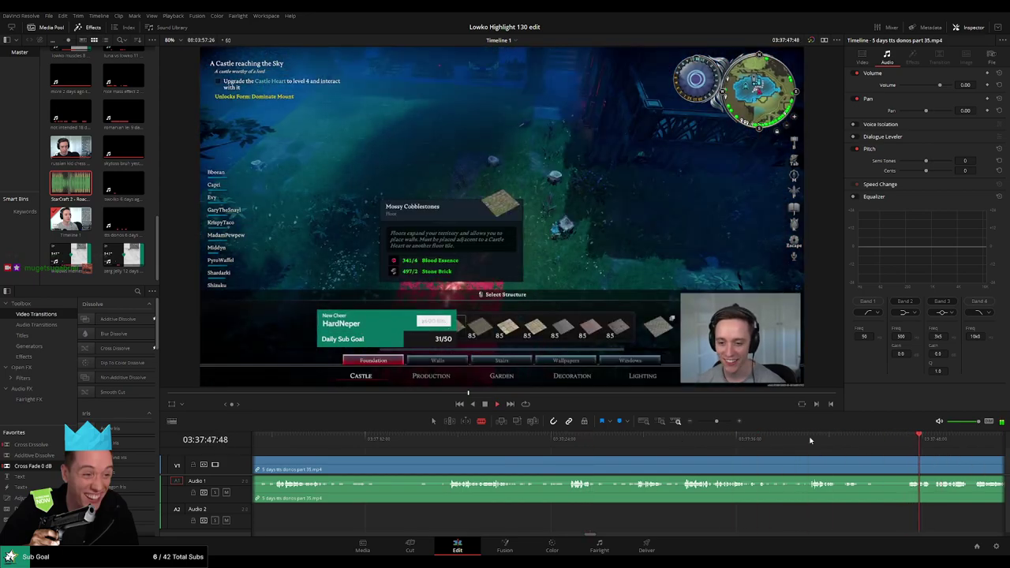
left_click(810, 440)
scroll(825, 460, "right", 7)
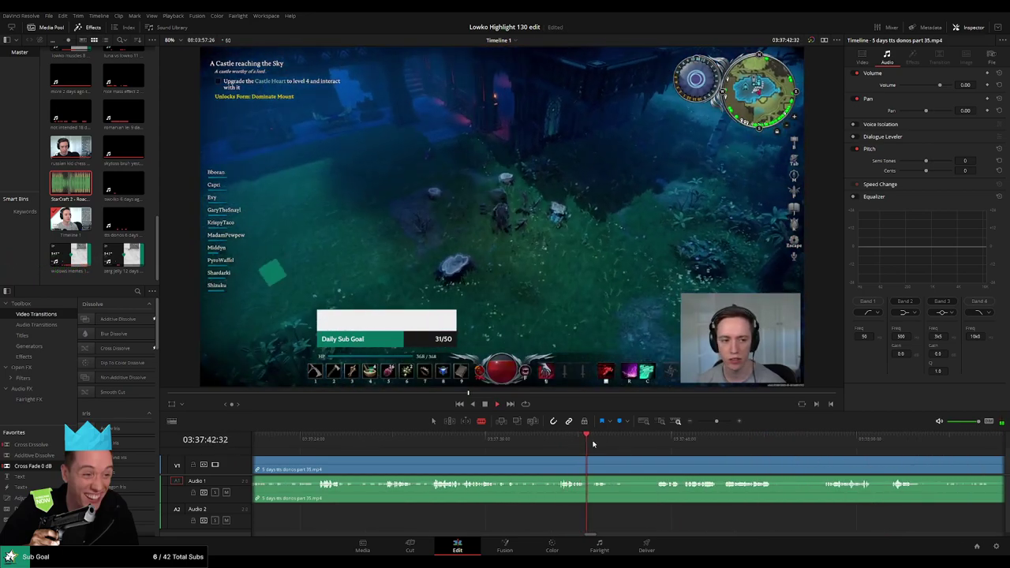
Step: Split the footage at about 03:37:43, ripple-delete the piece back to 03:36:43, and cross-fade the audio at the join
left_click(595, 466)
key("a")
left_click(547, 468)
key("Delete")
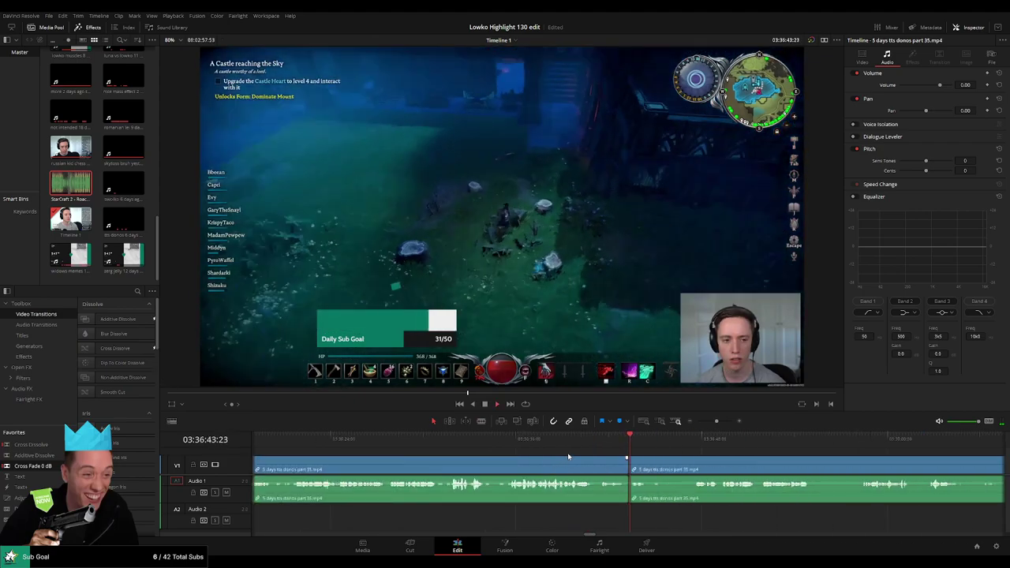
left_click_drag(631, 493, 632, 492)
key("space")
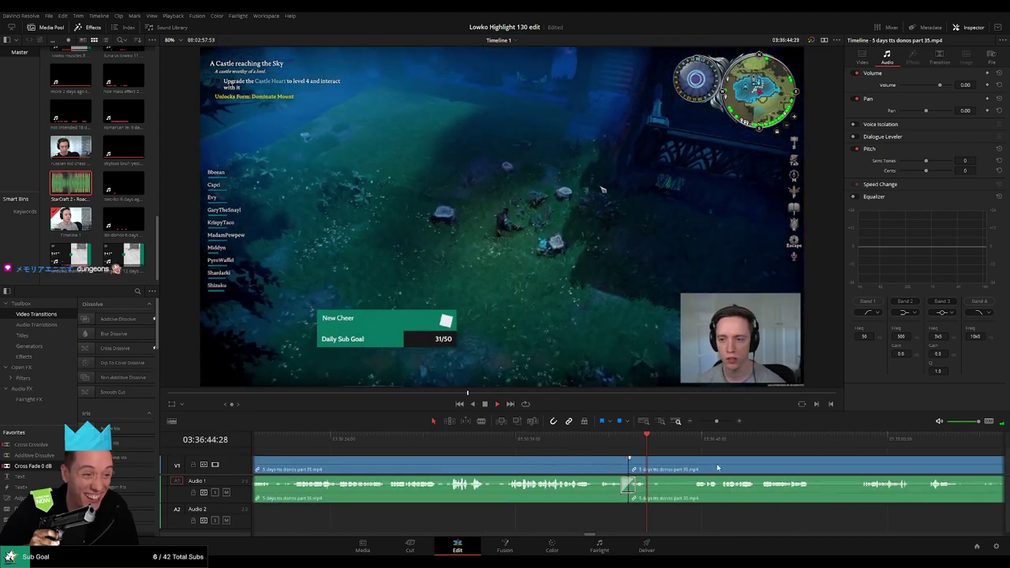
Step: Cut out the section from about 03:36:45 to 03:36:47 and close the gap with an audio cross fade
scroll(646, 464, "right", 3)
left_click(543, 468)
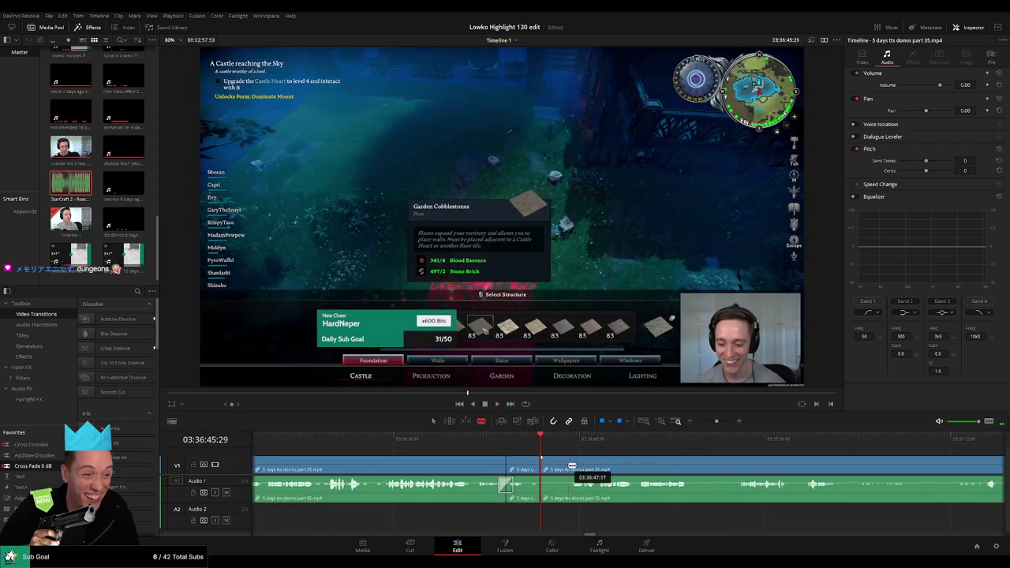
left_click(568, 468)
key("a")
left_click(550, 470)
key("Delete")
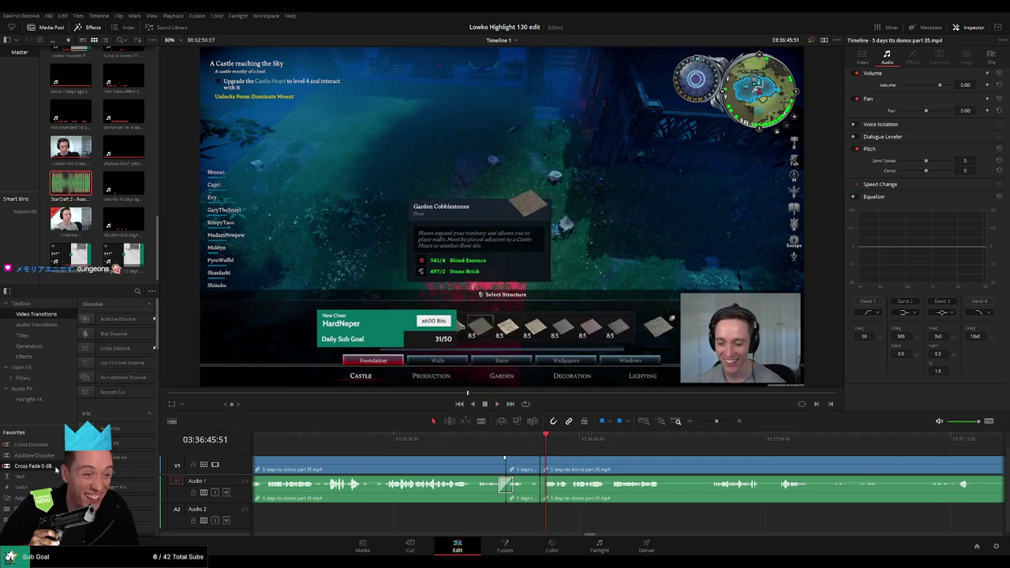
Step: Cut out the quiet section from about 03:36:53 to 03:36:56 and close the gap with an audio cross fade
scroll(575, 465, "right", 3)
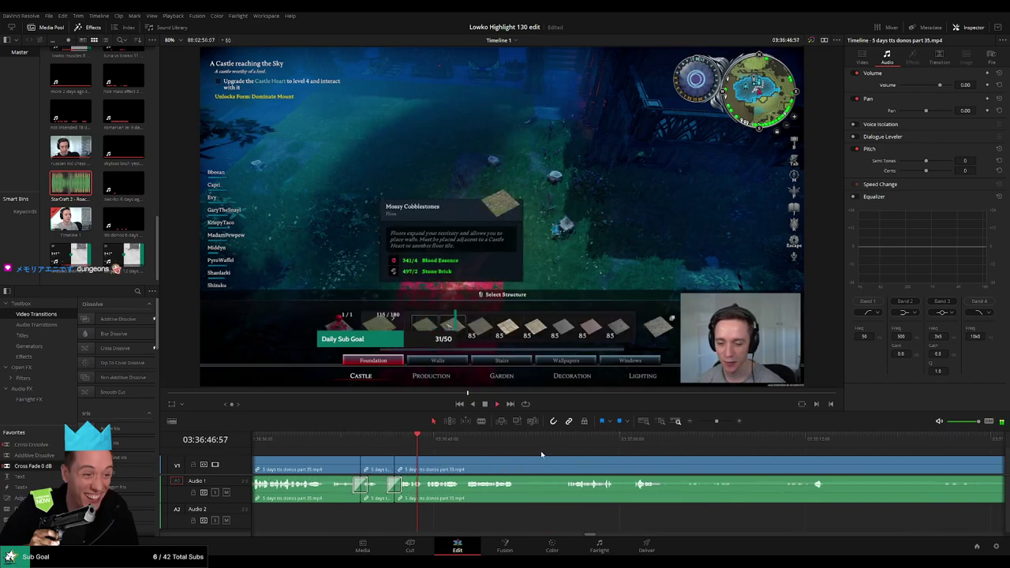
scroll(536, 456, "right", 2)
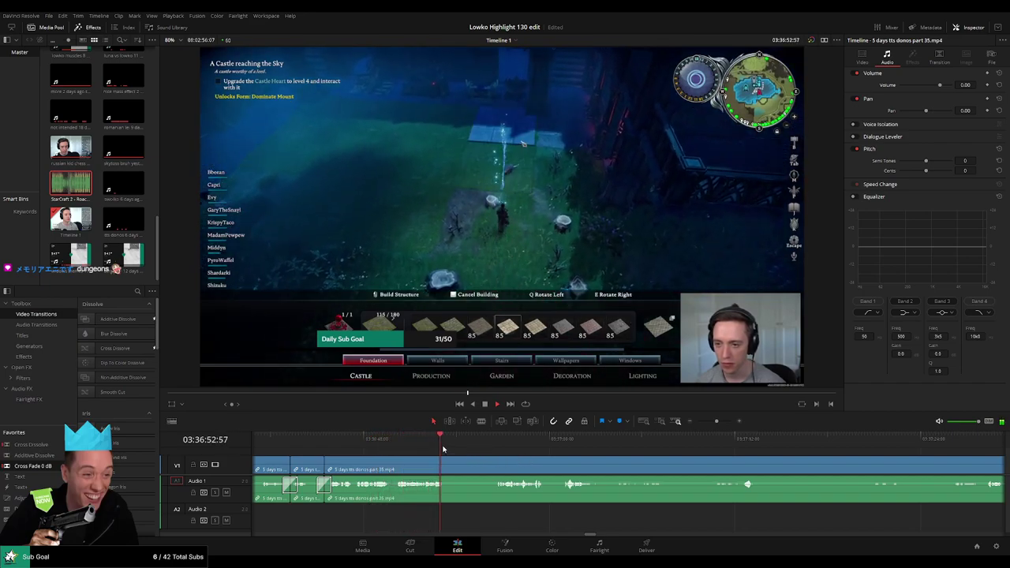
key("space")
left_click(495, 442)
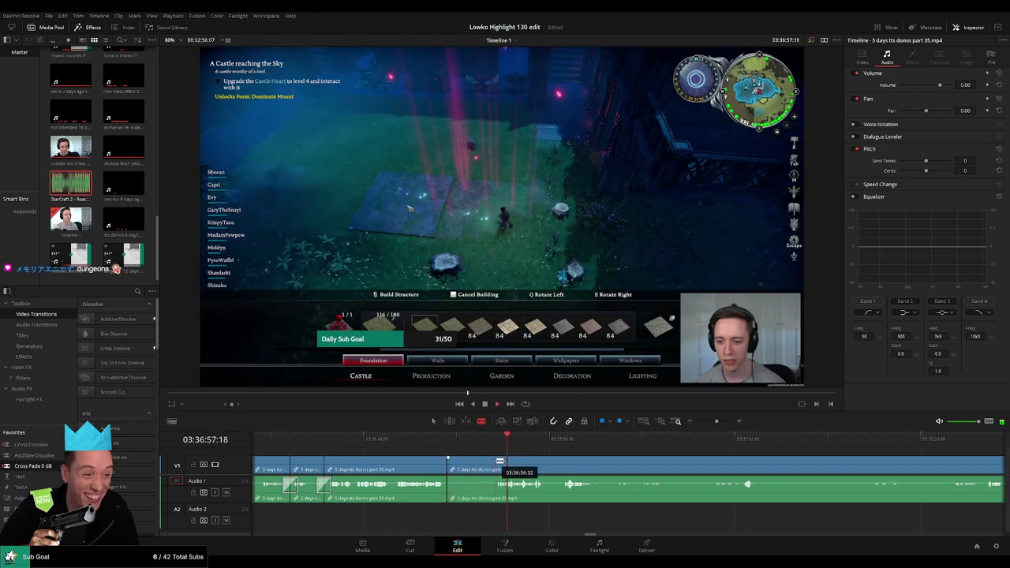
left_click(499, 460)
key("a")
left_click(479, 467)
key("Delete")
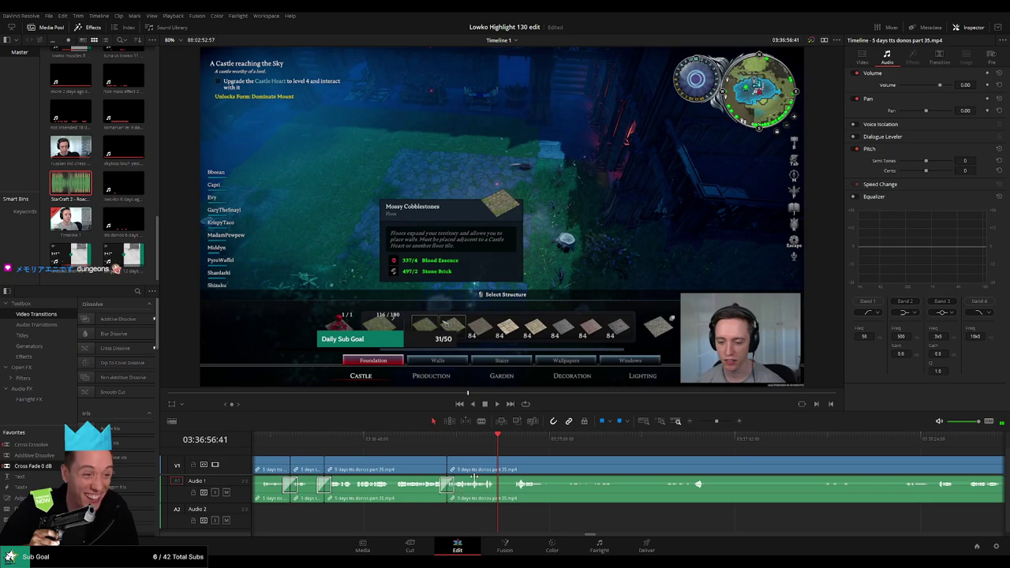
Step: Cut out the short section from about 03:36:56 to 03:36:57 and close the gap with an audio cross fade
key("b")
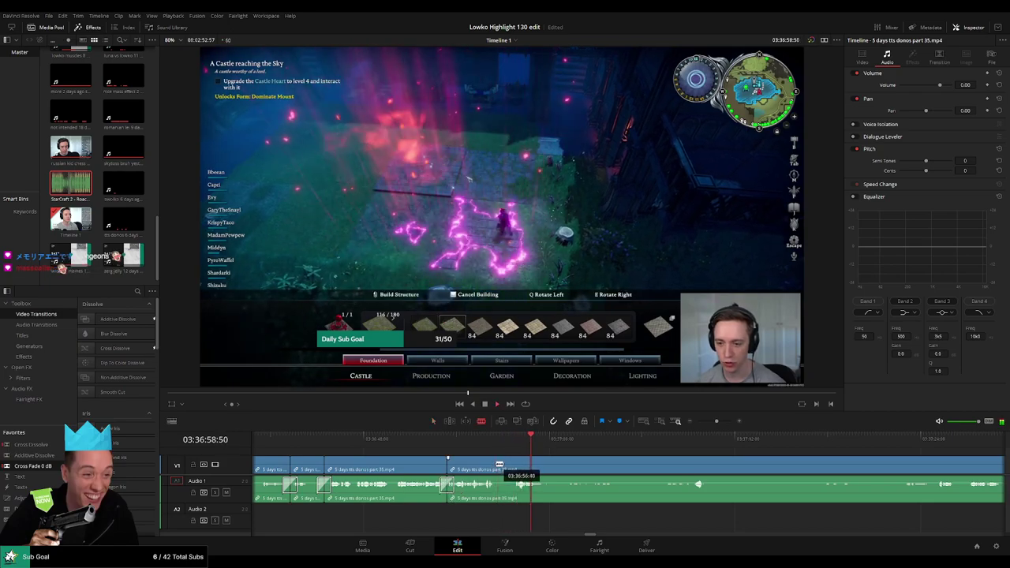
left_click(498, 461)
left_click(510, 462)
key("a")
left_click(503, 467)
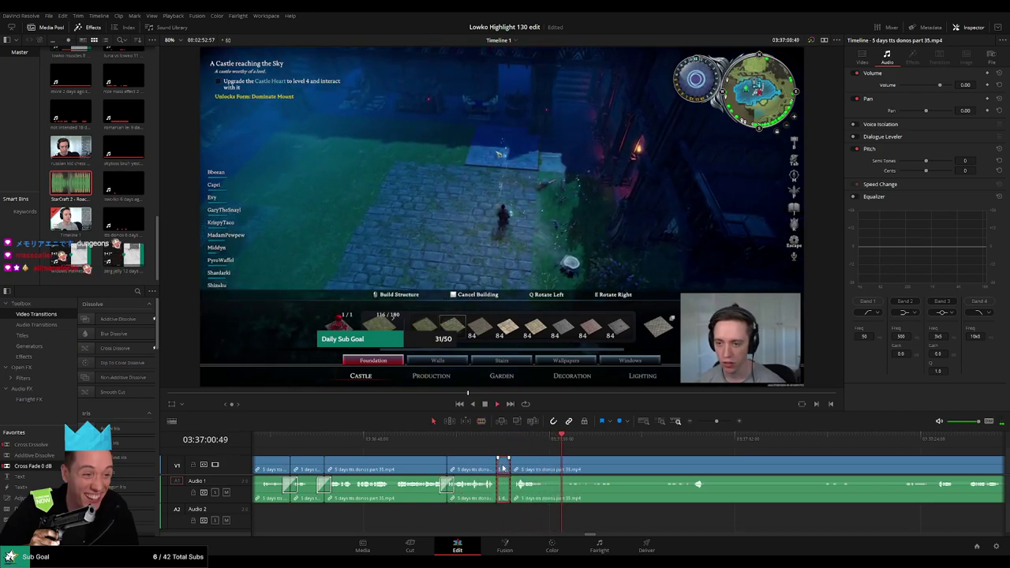
key("Delete")
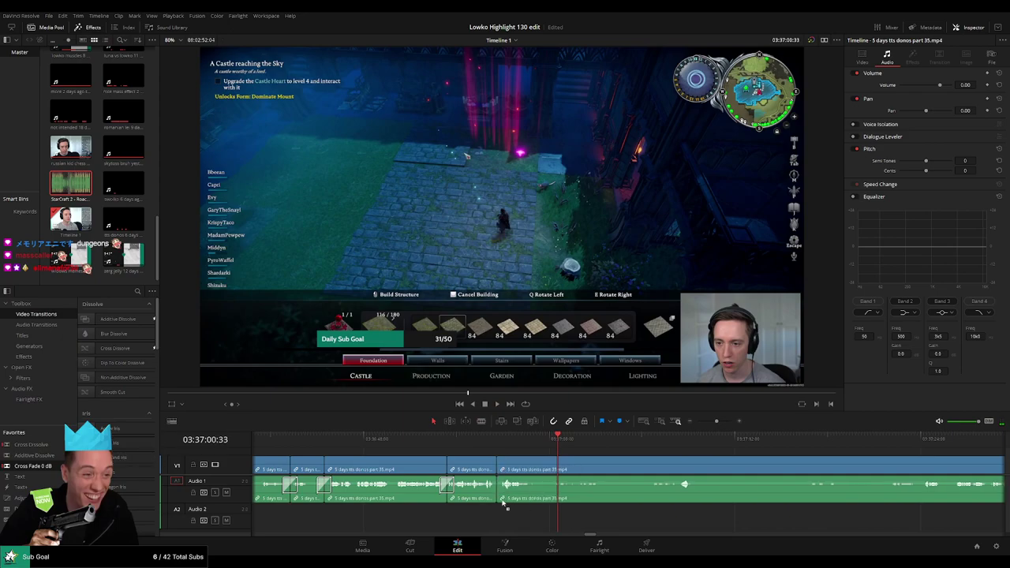
Step: Split the footage at about 03:36:59 and skim ahead to about 03:41:35 for the next passage worth keeping
key("b")
left_click(534, 462)
key("a")
left_click(670, 443)
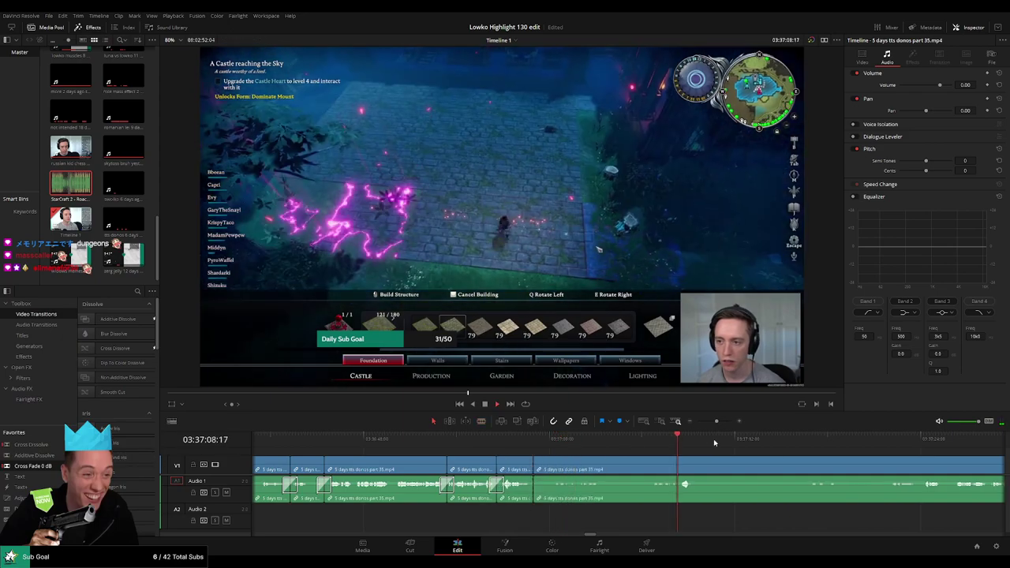
scroll(678, 444, "right", 3)
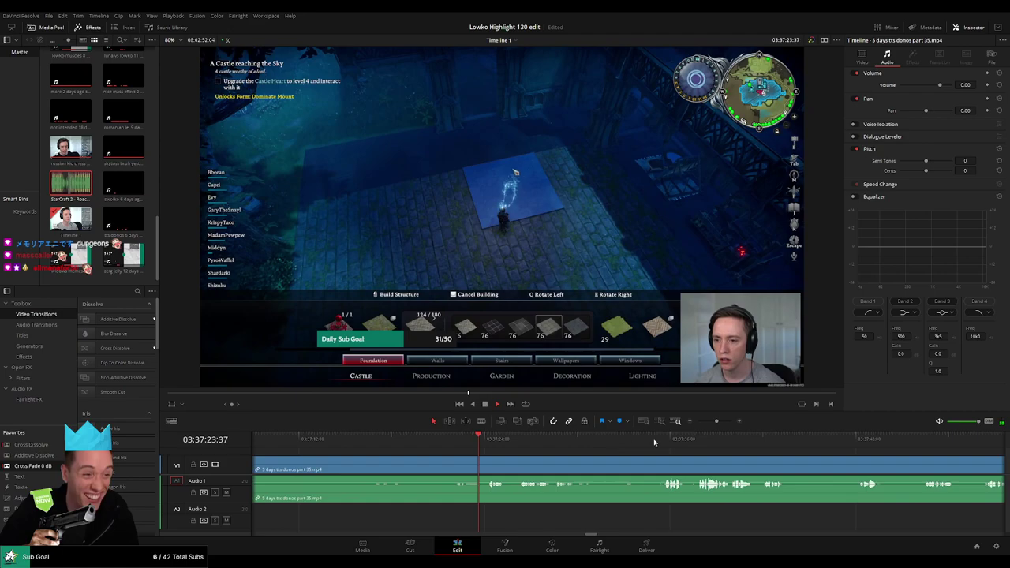
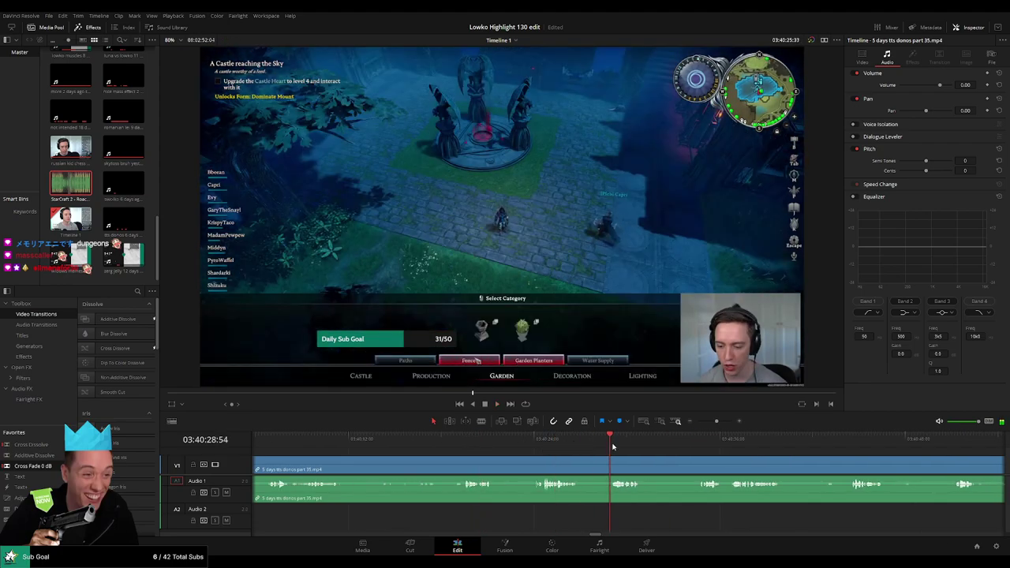
key("k")
key("l")
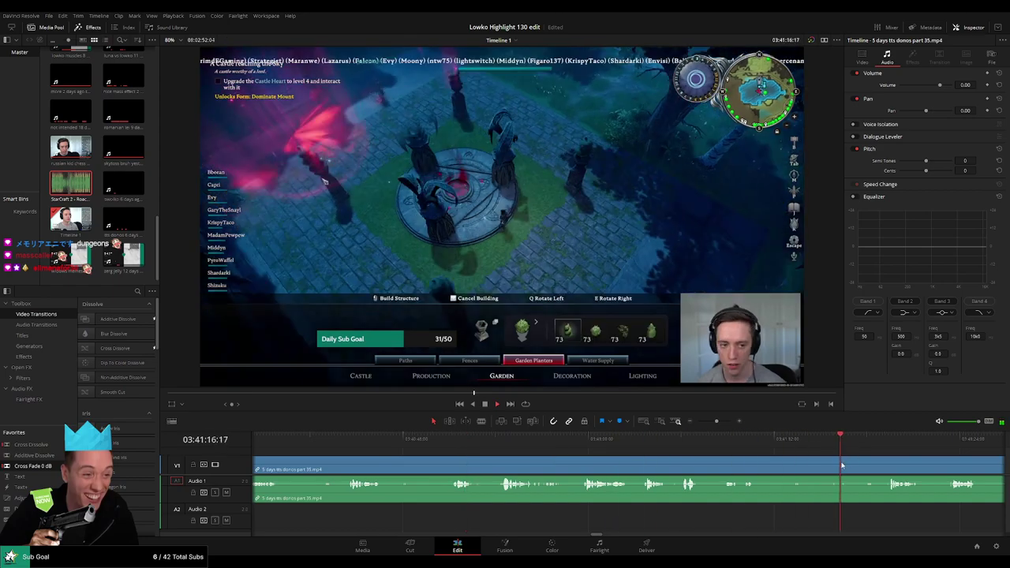
key("l")
key("k")
key("l")
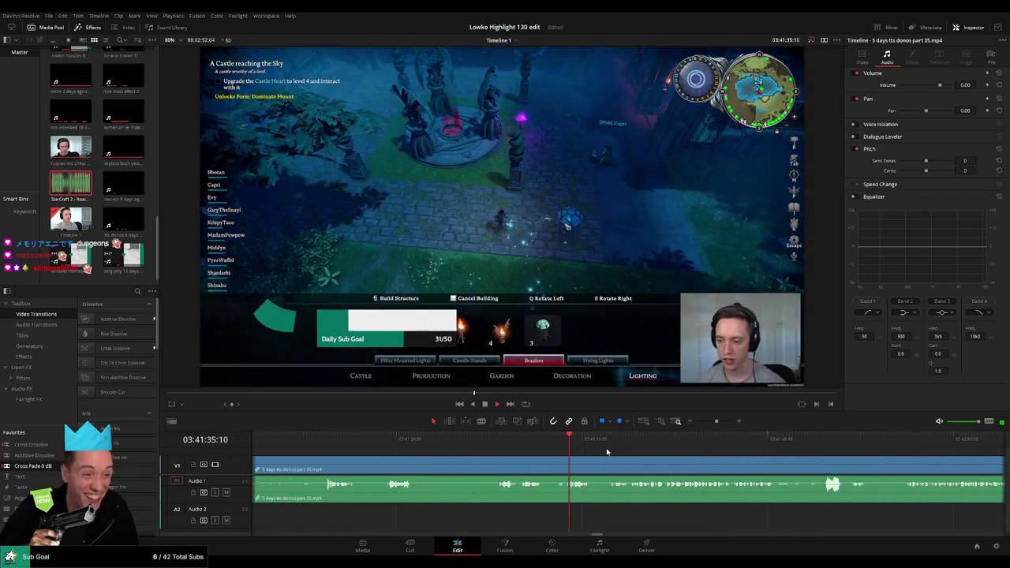
Step: Split the footage at about 03:41:34, ripple-delete the piece back to 03:36:59, and cross-fade the audio at the join
left_click(559, 464)
key("a")
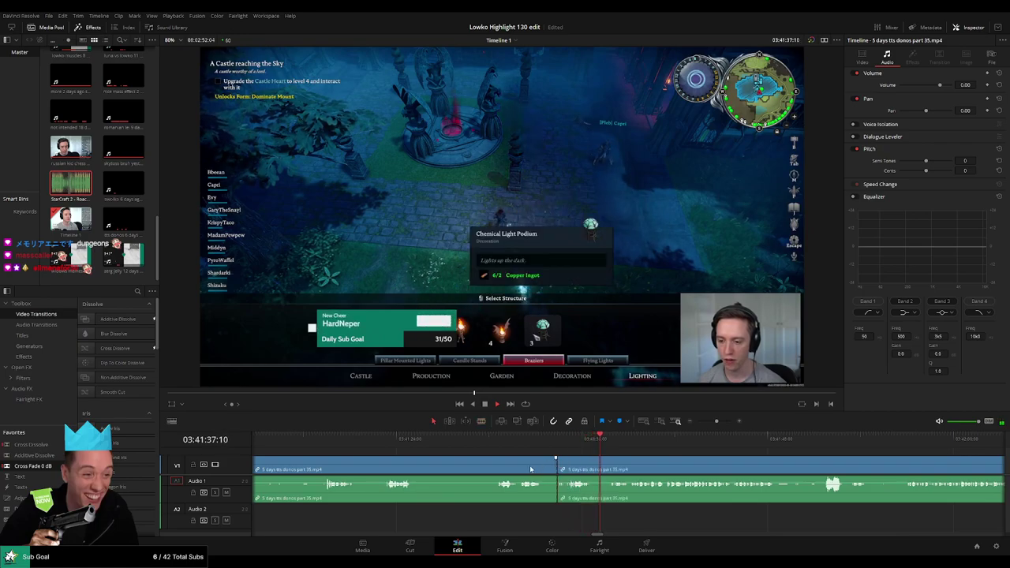
left_click(531, 468)
key("Delete")
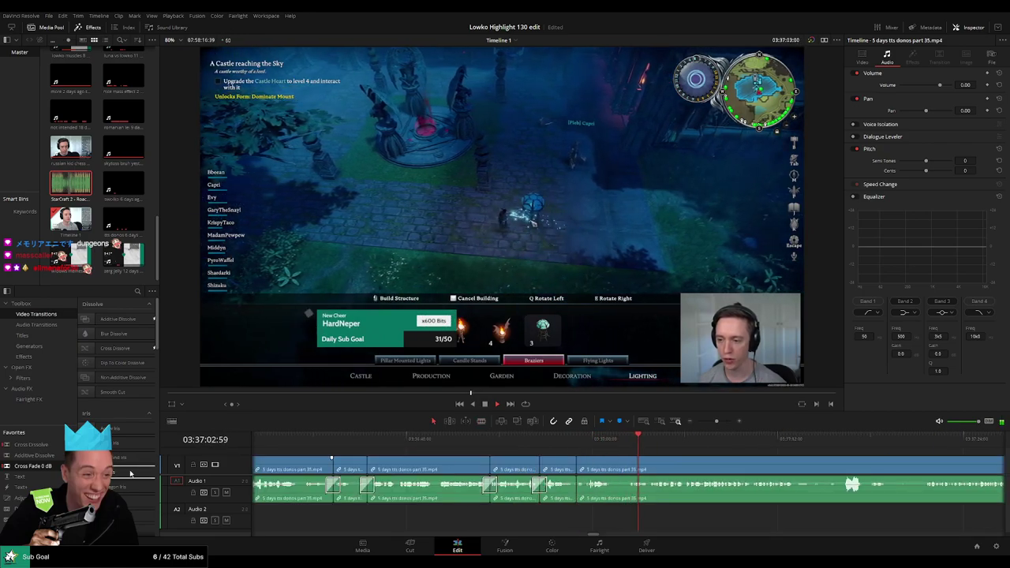
Step: Review the passage after the join and ripple-delete the quiet section from about 03:37:19 to 03:37:21
scroll(750, 476, "right", 3)
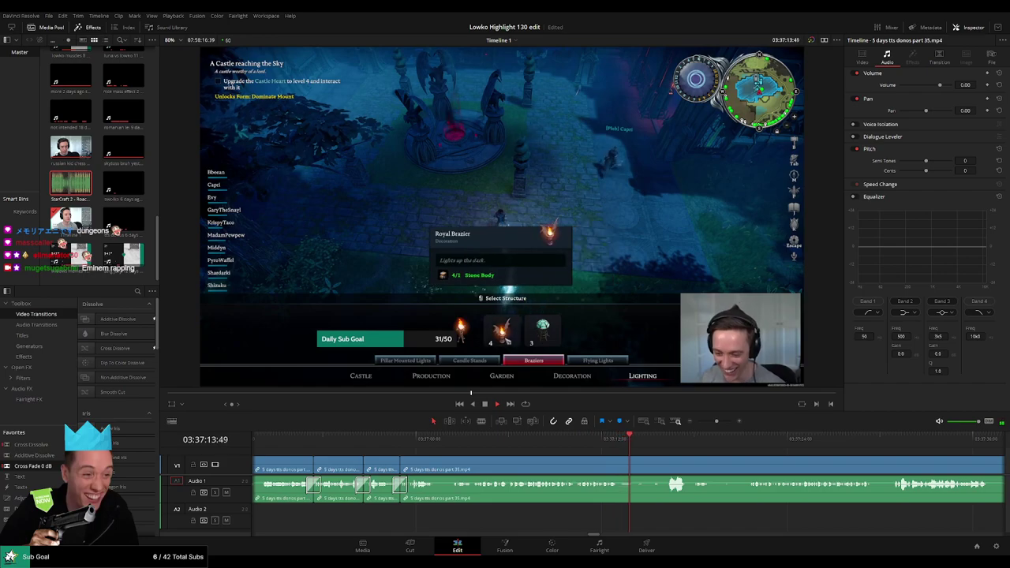
scroll(613, 450, "right", 5)
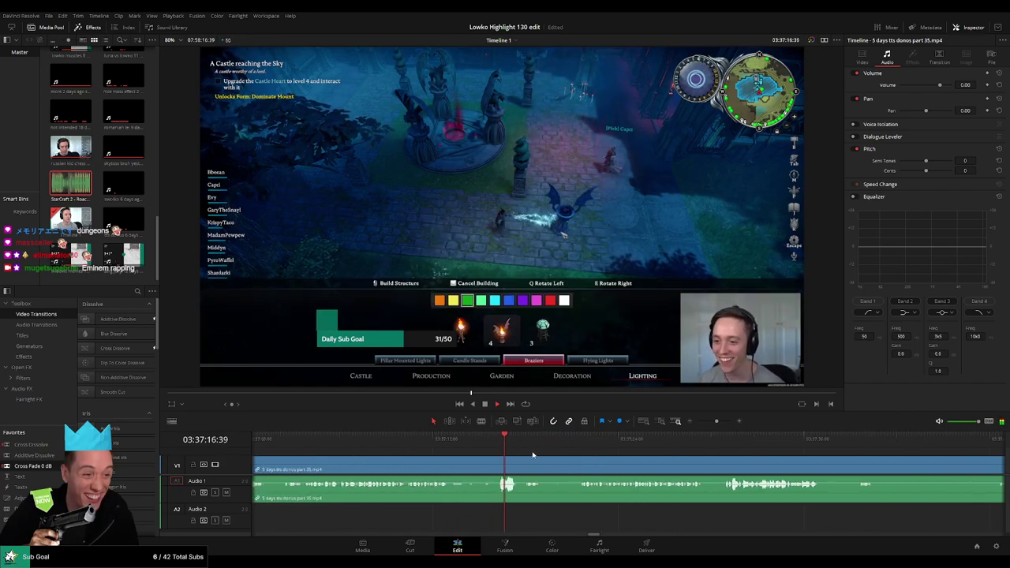
key("b")
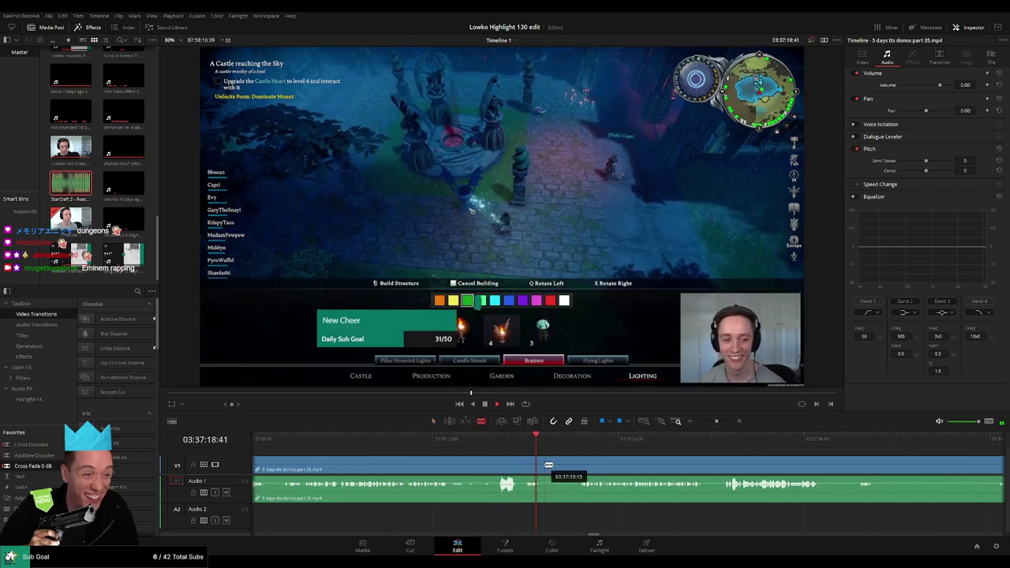
left_click(545, 466)
left_click(579, 465)
key("a")
left_click(566, 467)
key("Delete")
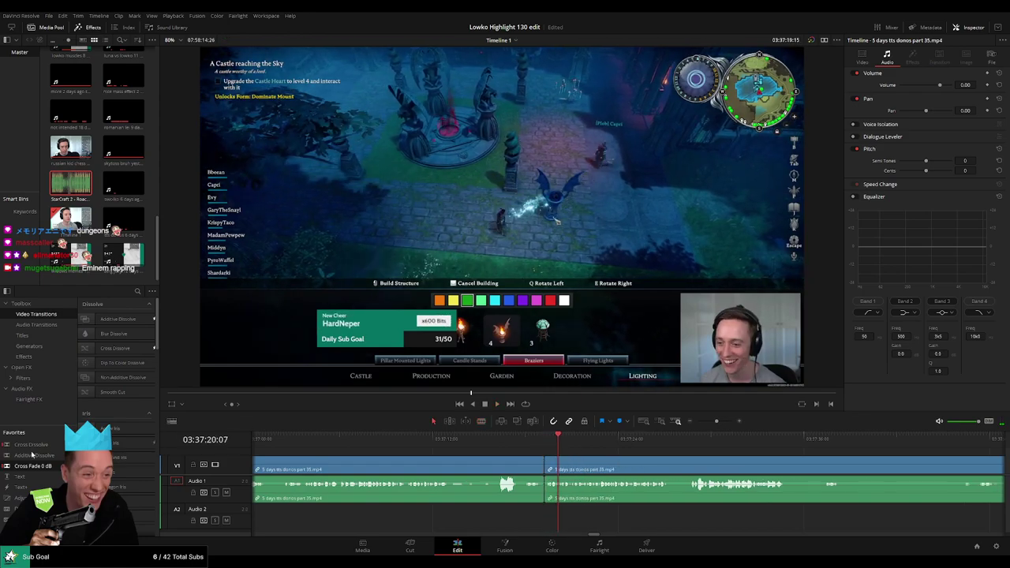
Step: Add a Cross Fade 0 dB to the audio join at about 03:37:19 and play back the footage from just before it
left_click_drag(129, 463, 545, 487)
left_click(538, 438)
key("space")
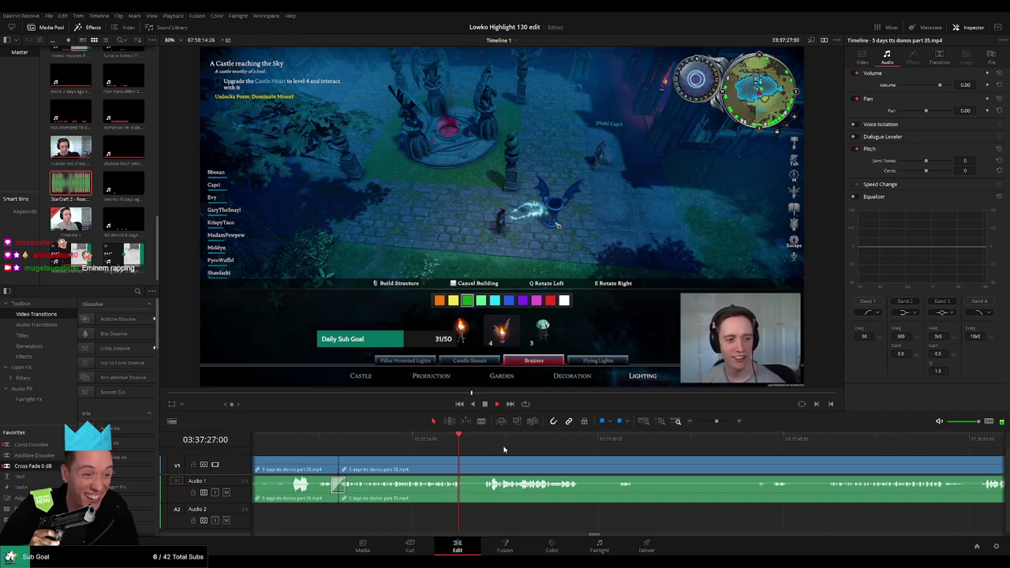
Step: Cut out the short section from about 03:37:27 to 03:37:28 and close the gap with an audio cross fade
left_click(465, 461)
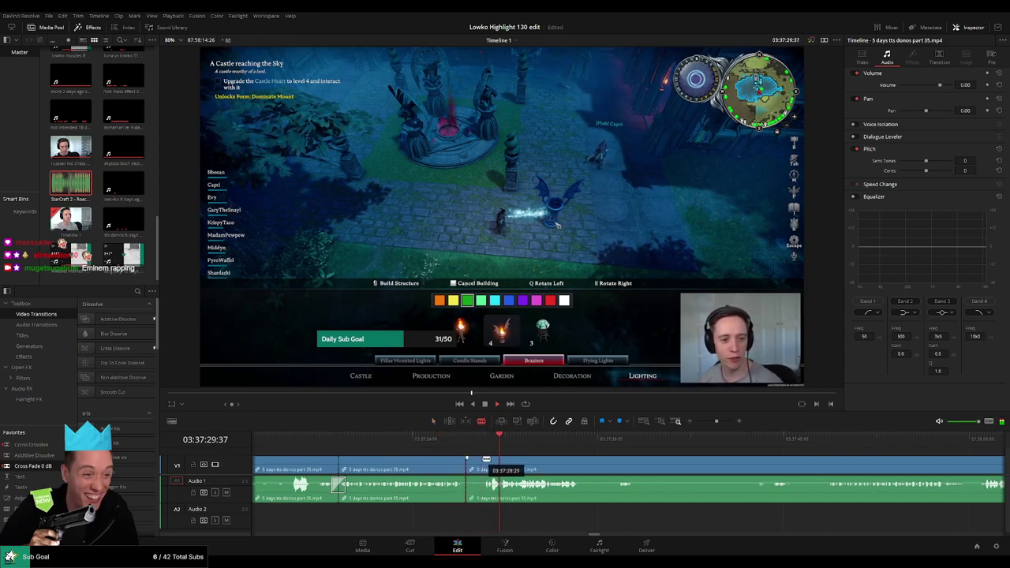
left_click(482, 462)
key("a")
left_click(476, 464)
key("Delete")
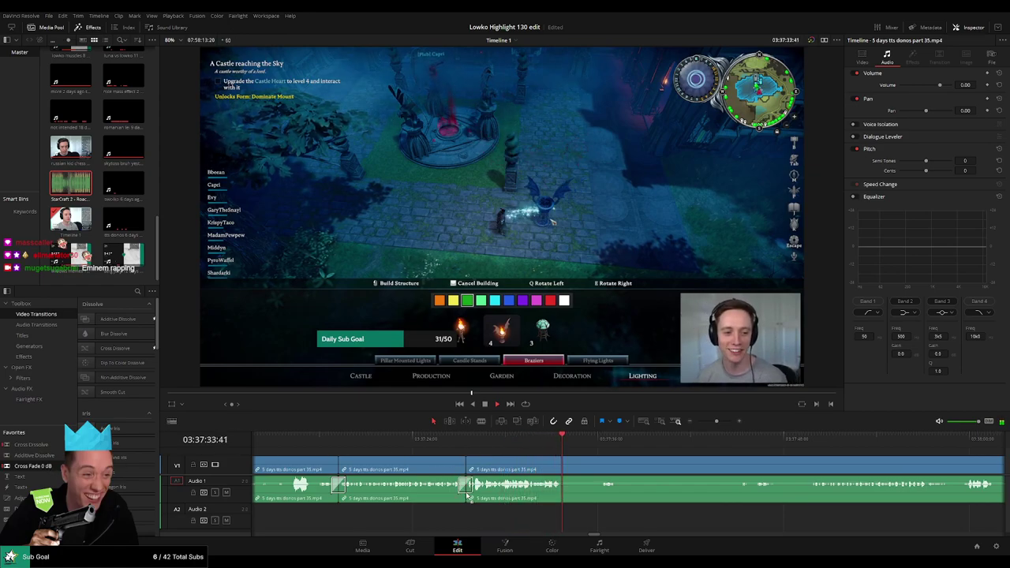
Step: Split the footage at about 03:37:33 and 03:37:36, ripple-delete the quiet piece between, and cross-fade the audio at the join
left_click(590, 451)
key("b")
left_click(562, 460)
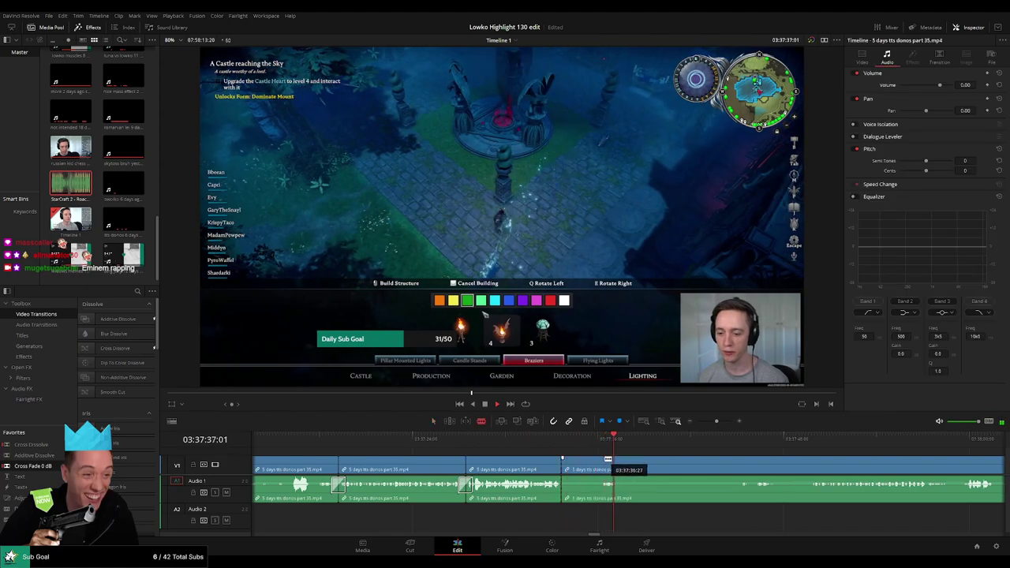
left_click(599, 459)
key("a")
left_click(585, 467)
key("Delete")
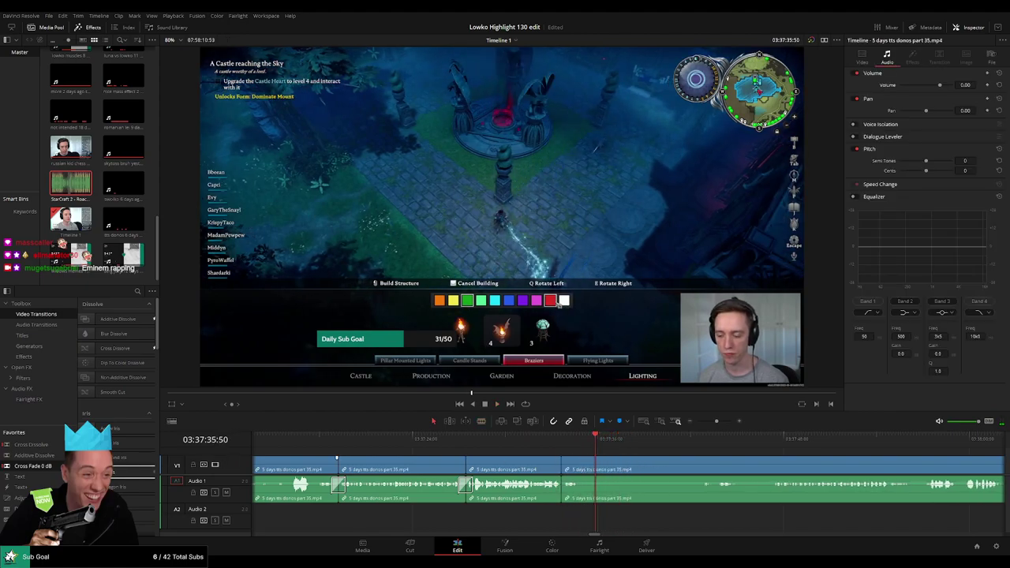
key("space")
Step: Ripple-delete the quiet section from about 03:37:34 to 03:37:42 and smooth the join with an audio cross fade
key("b")
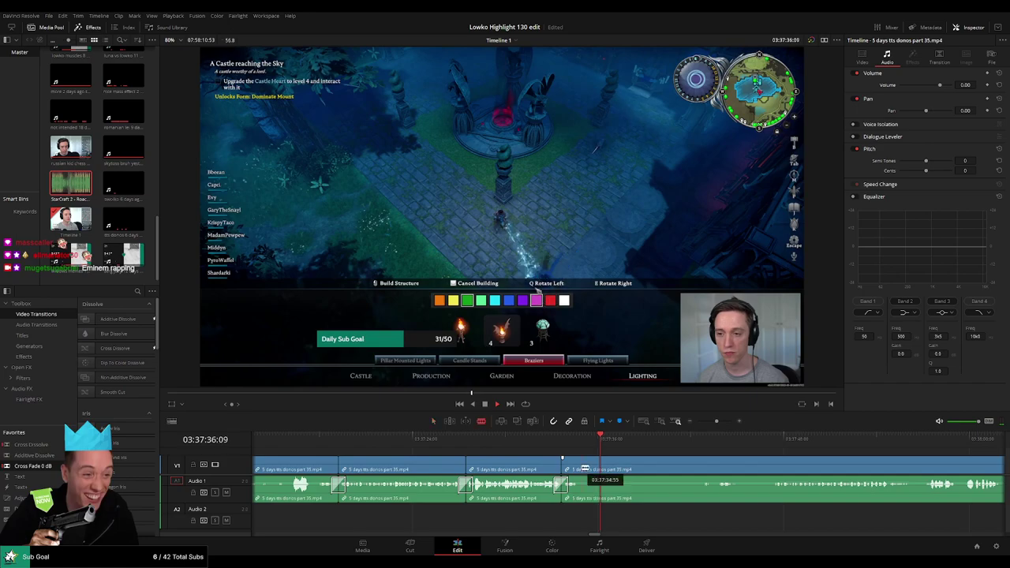
left_click(583, 469)
left_click(709, 446)
scroll(718, 449, "right", 3)
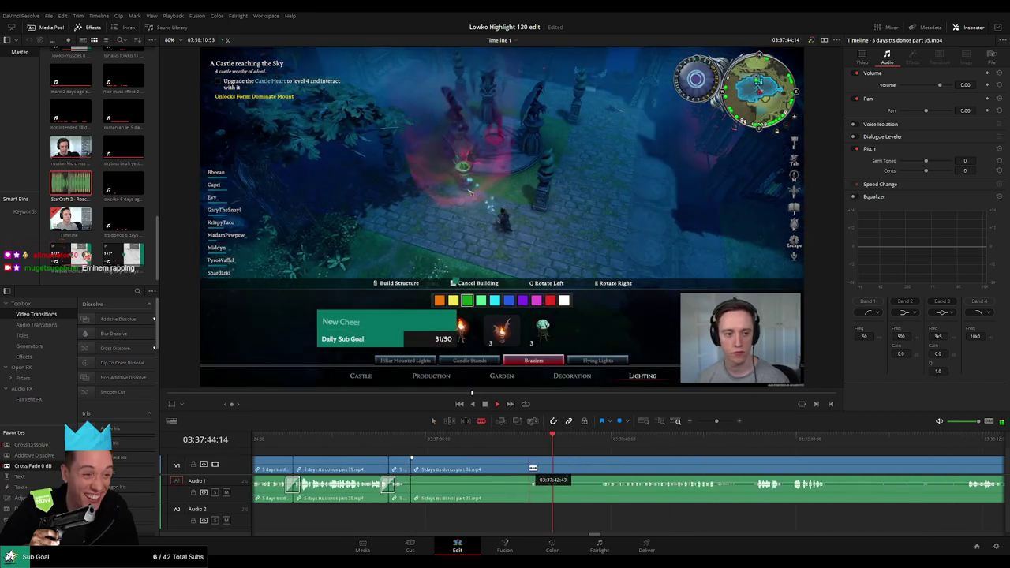
left_click(531, 468)
key("a")
left_click(512, 470)
key("Delete")
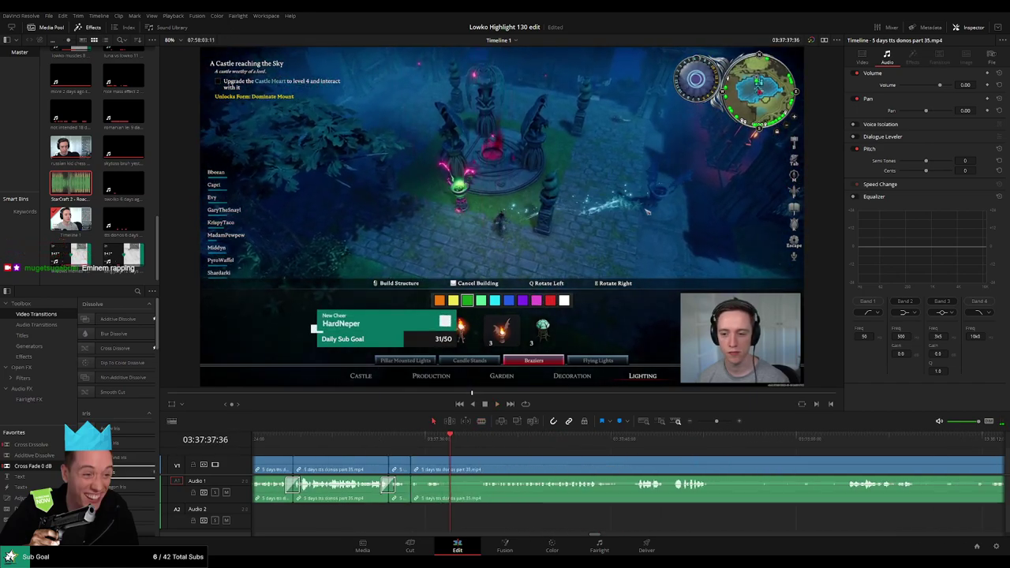
Step: Remove the section from about 03:37:37 to 03:37:39, cross-fade the audio at the join, and play on from there
key("b")
left_click(451, 470)
left_click(480, 469)
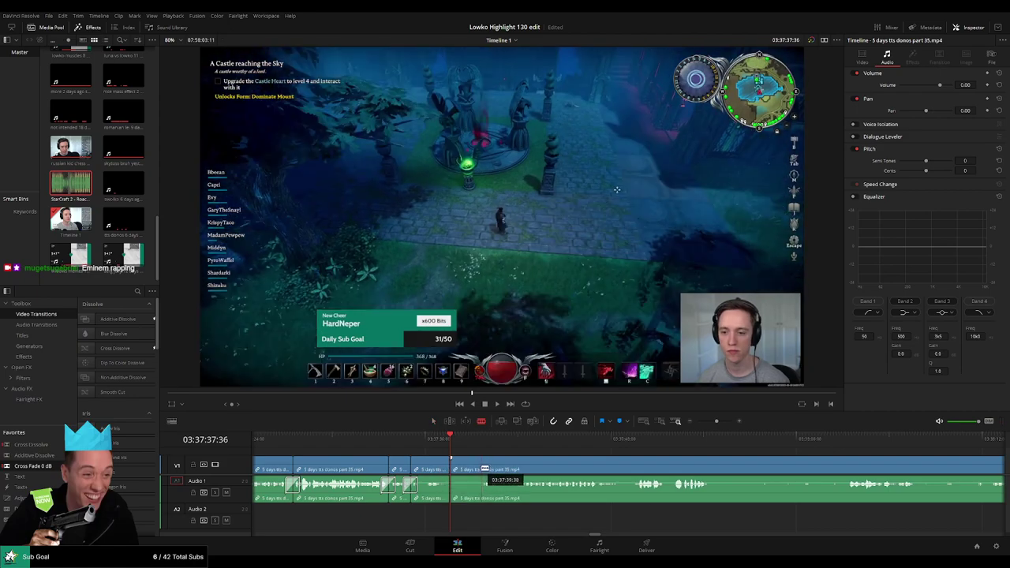
key("a")
left_click(473, 472)
key("Delete")
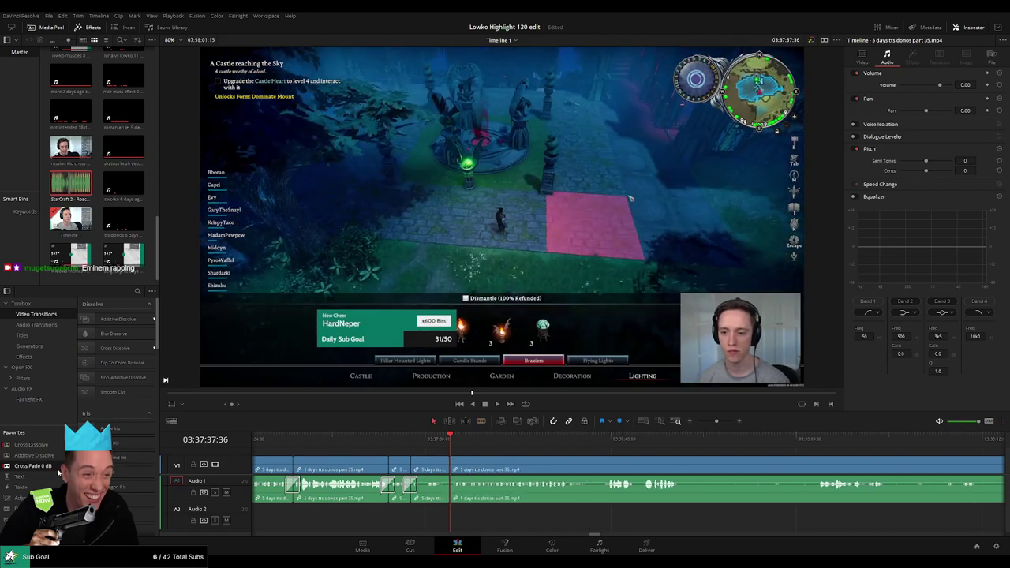
key("space")
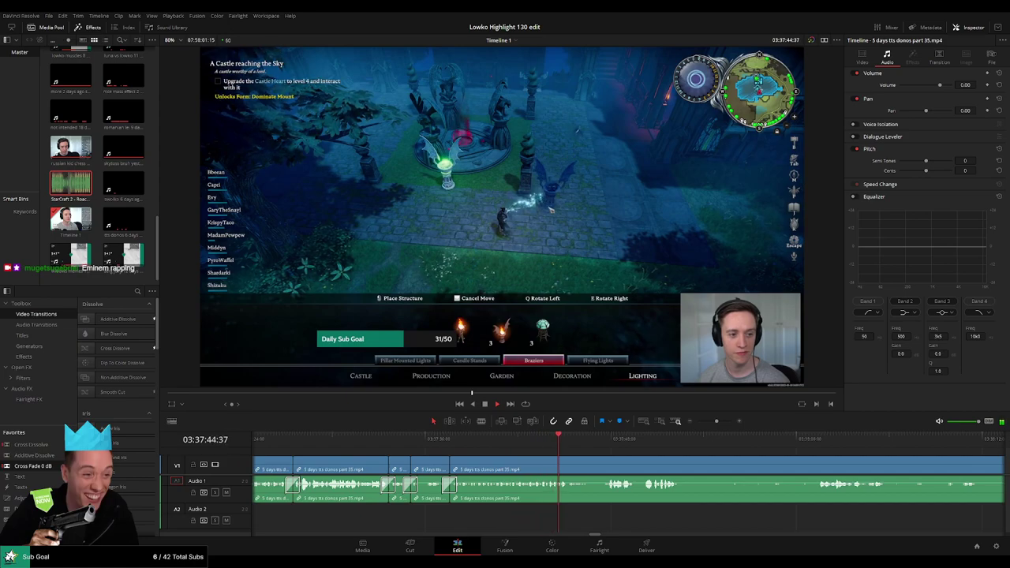
Step: Review the footage past 03:37:49, ripple-delete the section from about 03:37:52 to 03:38:09, and cross-fade the audio at the join
left_click(429, 440)
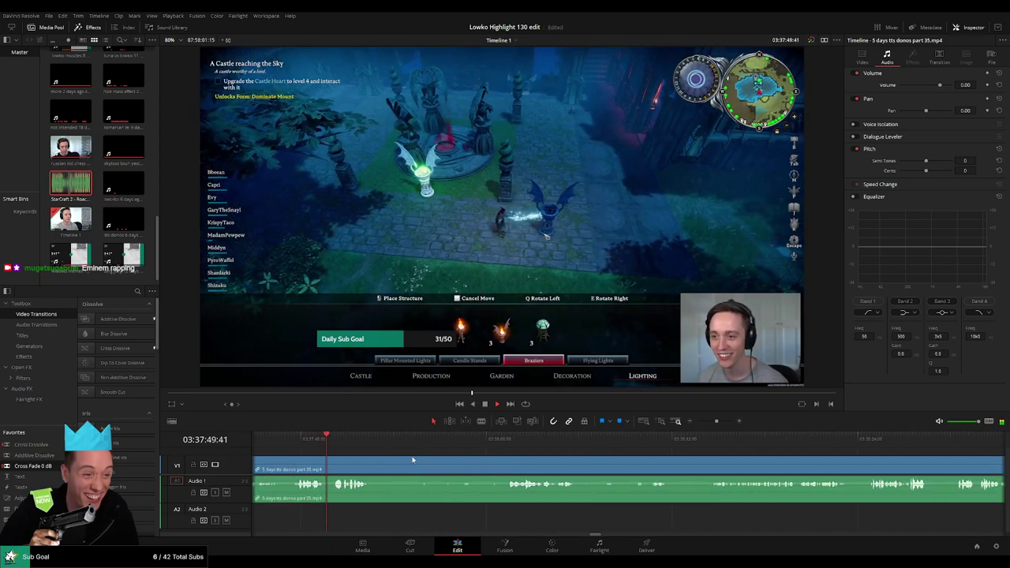
key("b")
left_click(371, 468)
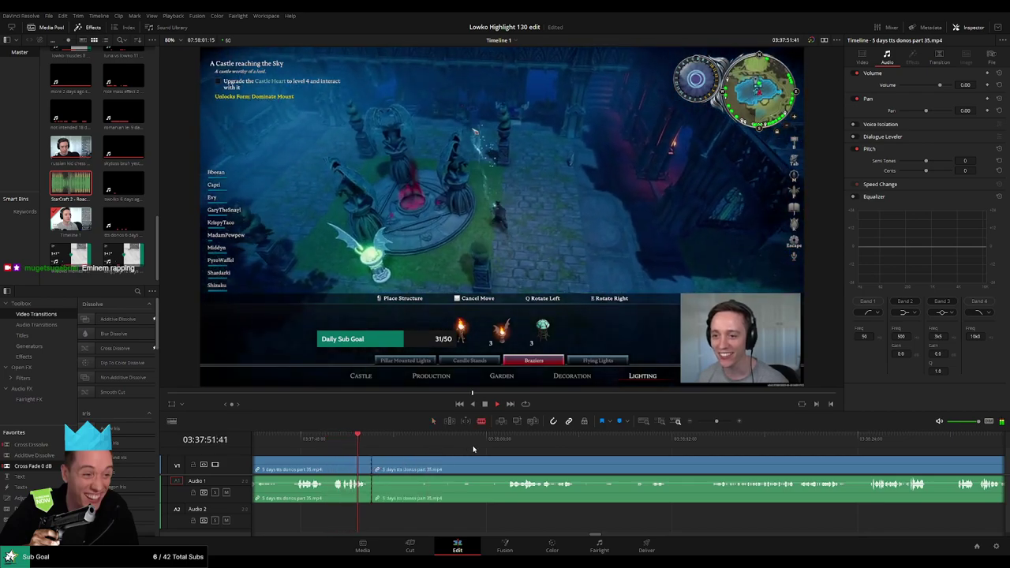
left_click(503, 443)
left_click(535, 442)
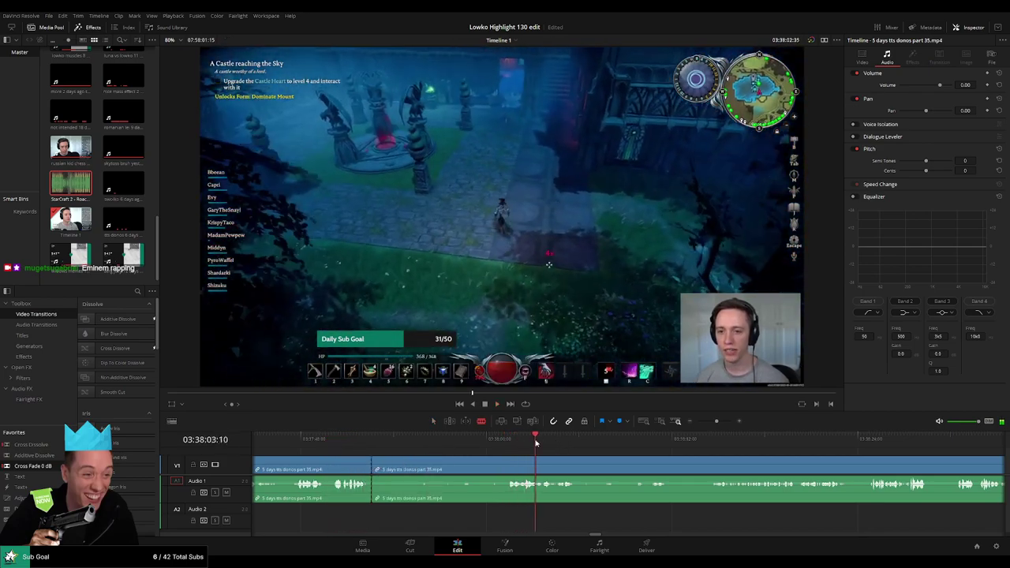
scroll(602, 455, "right", 2)
left_click(560, 440)
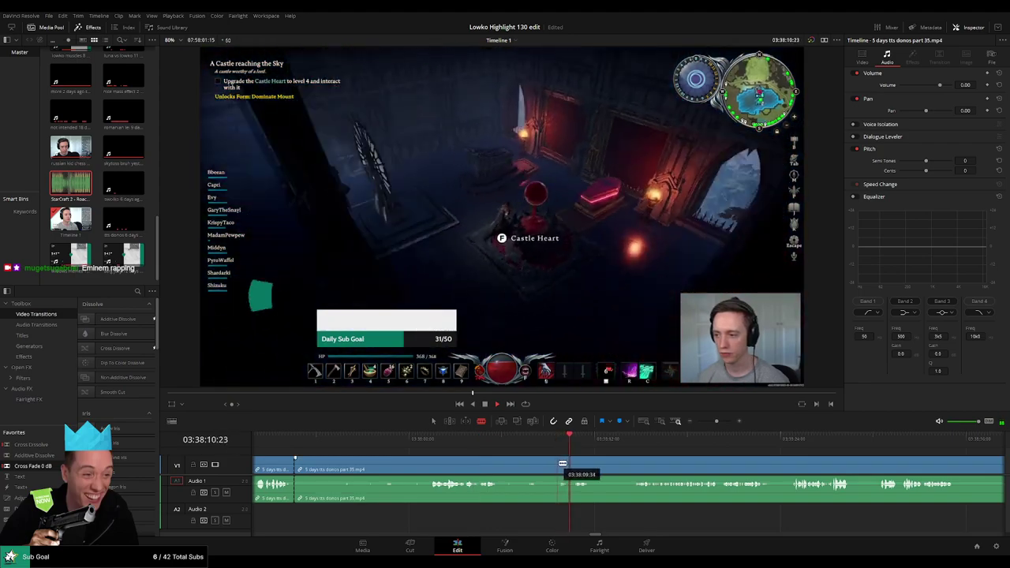
left_click(559, 464)
key("a")
left_click(529, 466)
key("Delete")
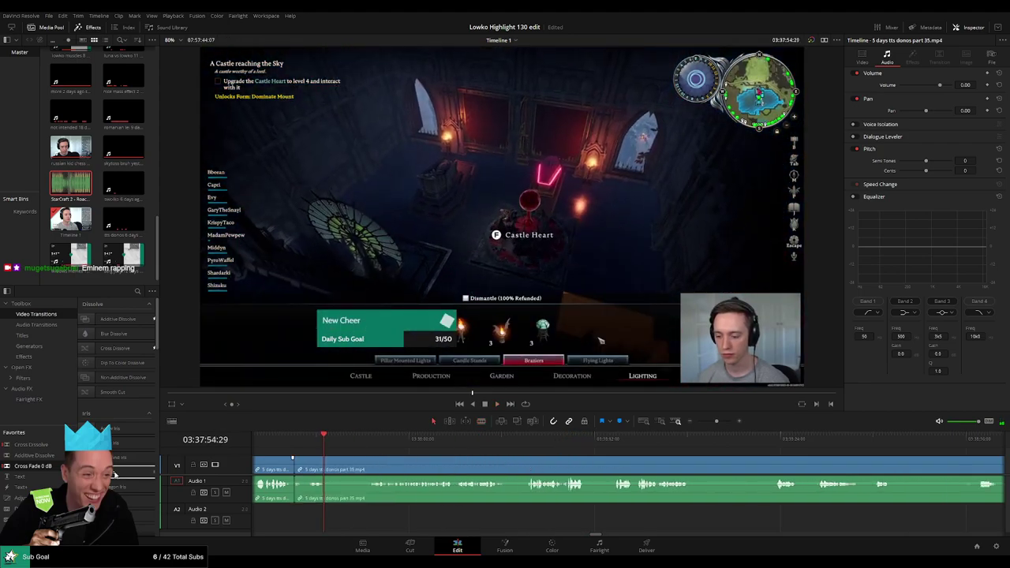
key("space")
Step: Cut out the section from about 03:37:55 to 03:37:57 and close the gap with an audio cross fade
key("b")
left_click(335, 470)
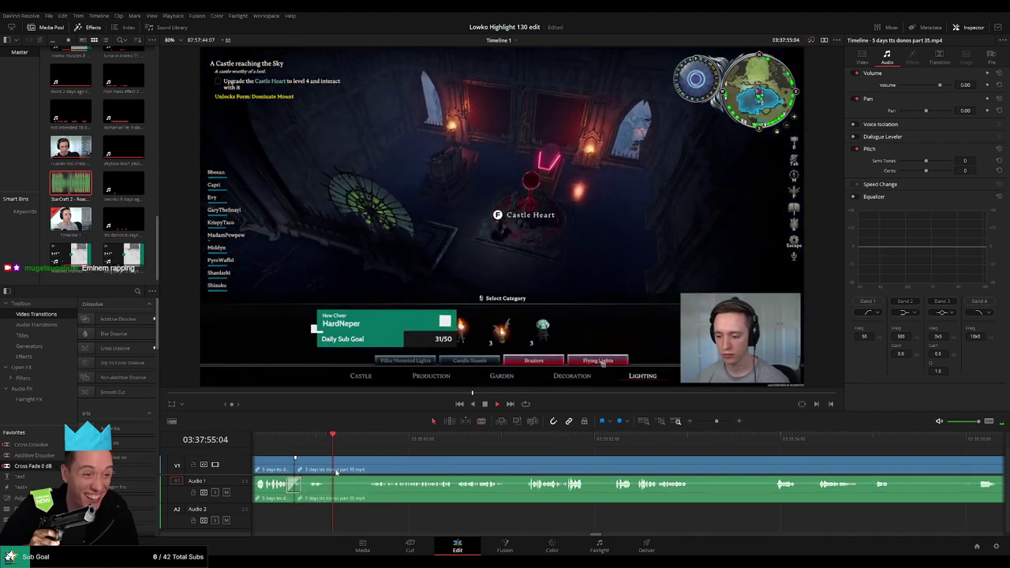
left_click(365, 467)
key("a")
key("Delete")
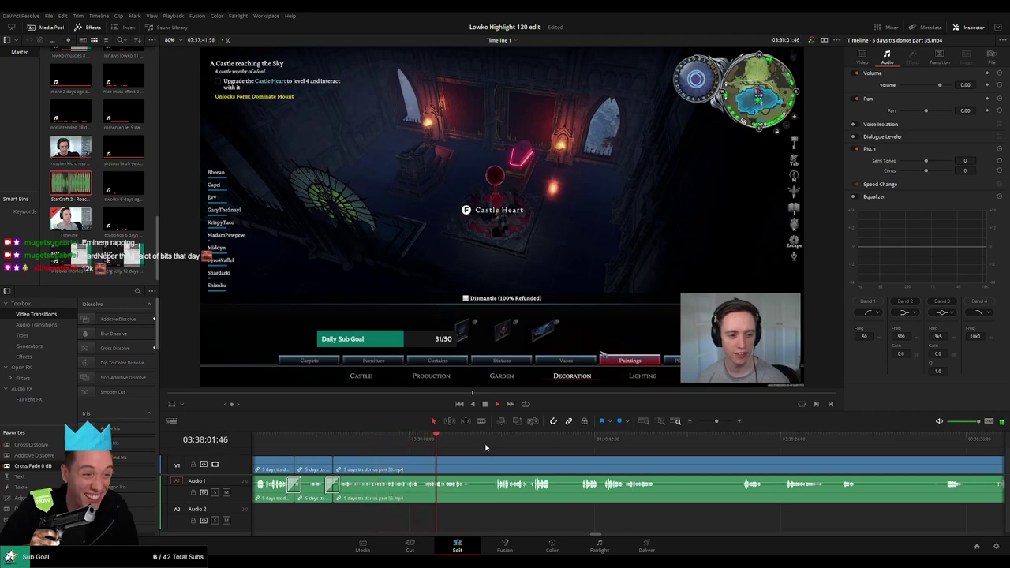
Step: Ripple-delete the pause from about 03:38:09 to 03:38:11 and add an audio cross fade at the join
left_click_drag(493, 447, 409, 456)
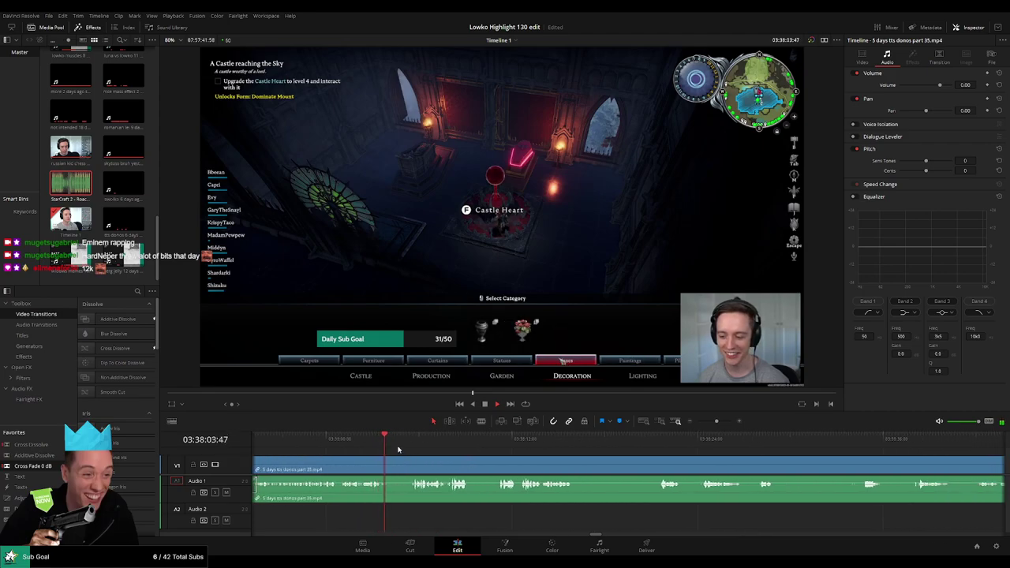
scroll(390, 453, "right", 3)
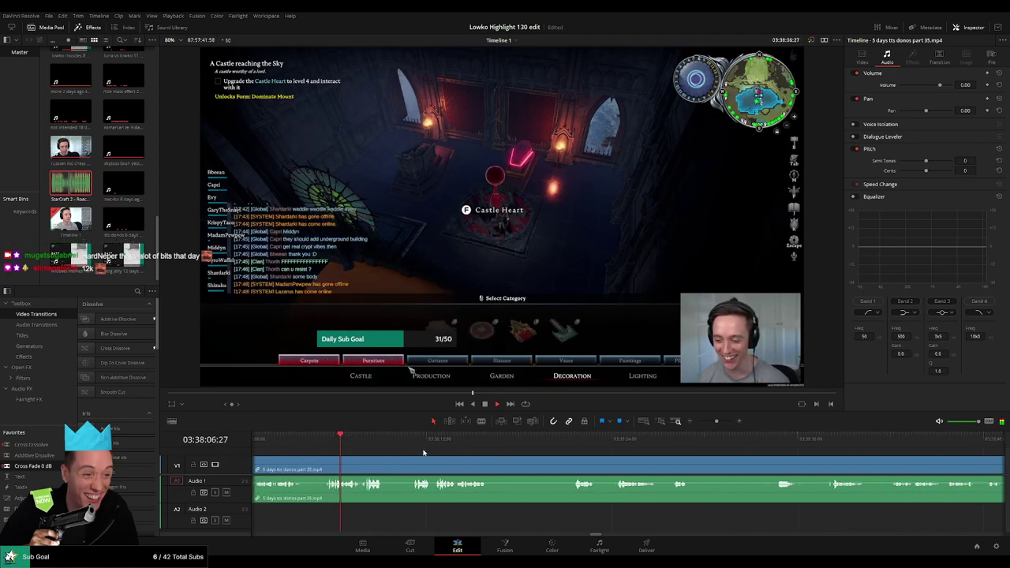
left_click(387, 459)
left_click(414, 459)
key("a")
left_click(401, 463)
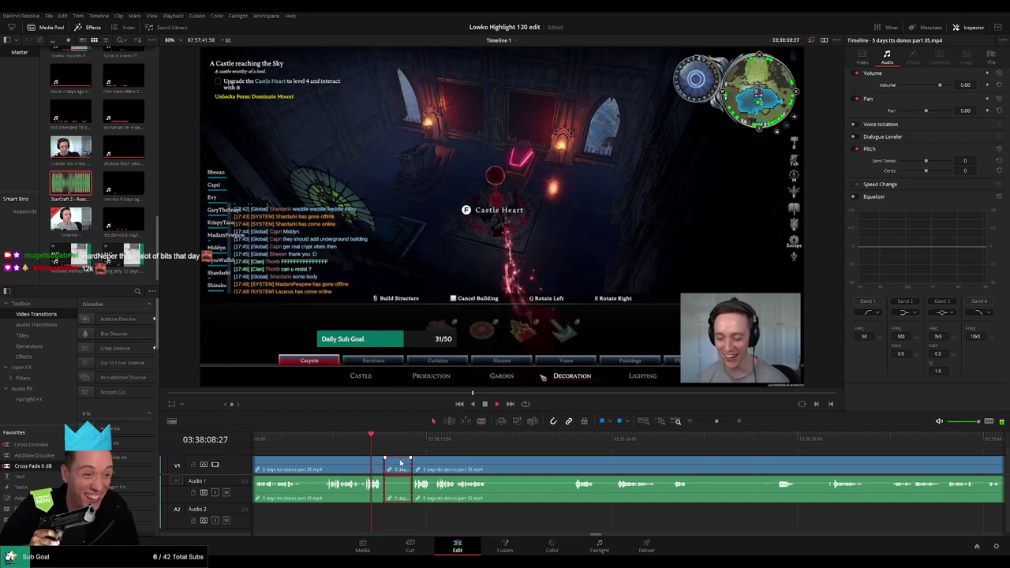
key("Delete")
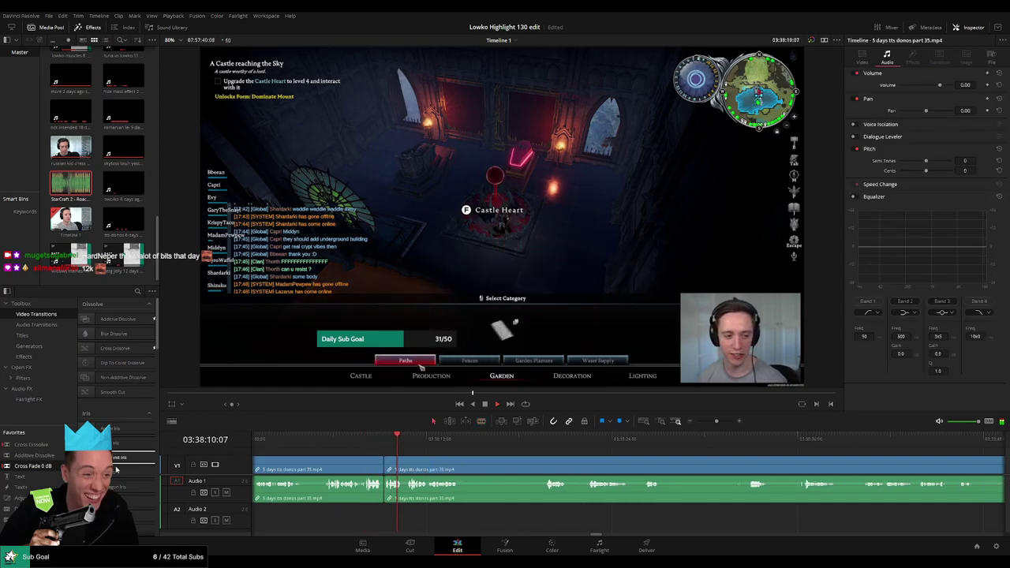
Step: Split the footage at about 03:38:14 and 03:38:19 and ripple-delete the silent piece between the splits
scroll(474, 462, "right", 2)
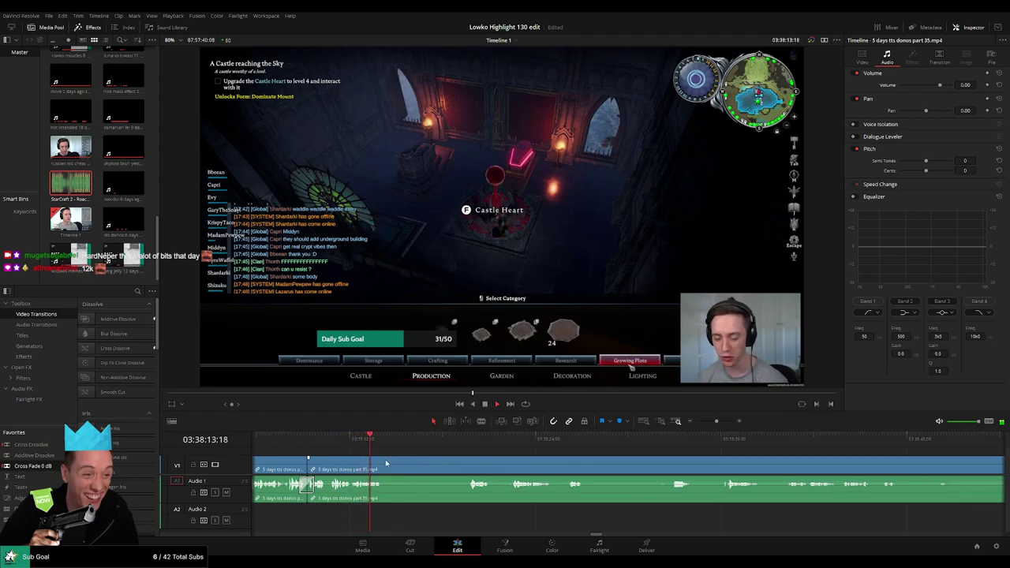
left_click(471, 447)
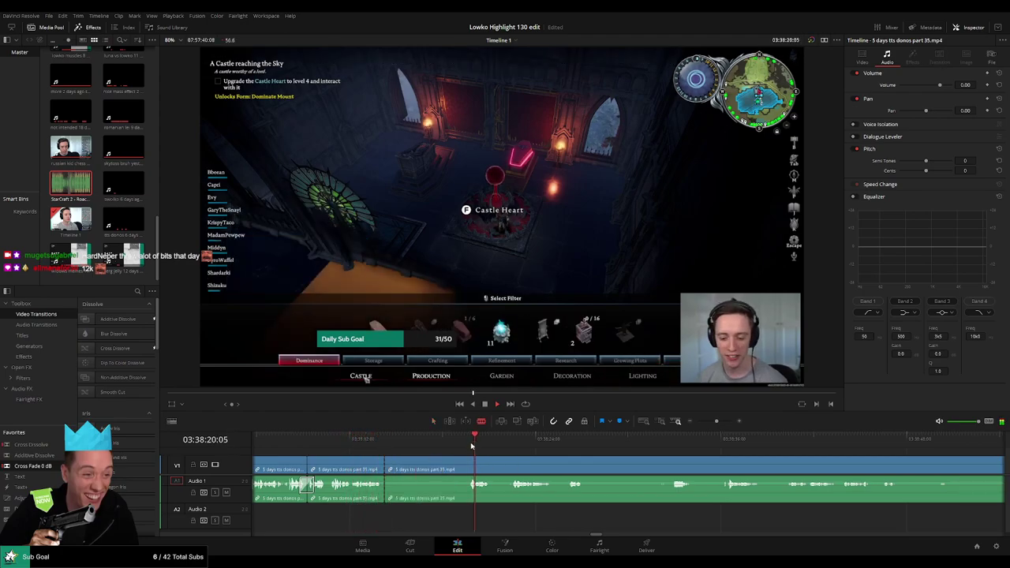
left_click(468, 466)
key("a")
left_click(440, 467)
key("Delete")
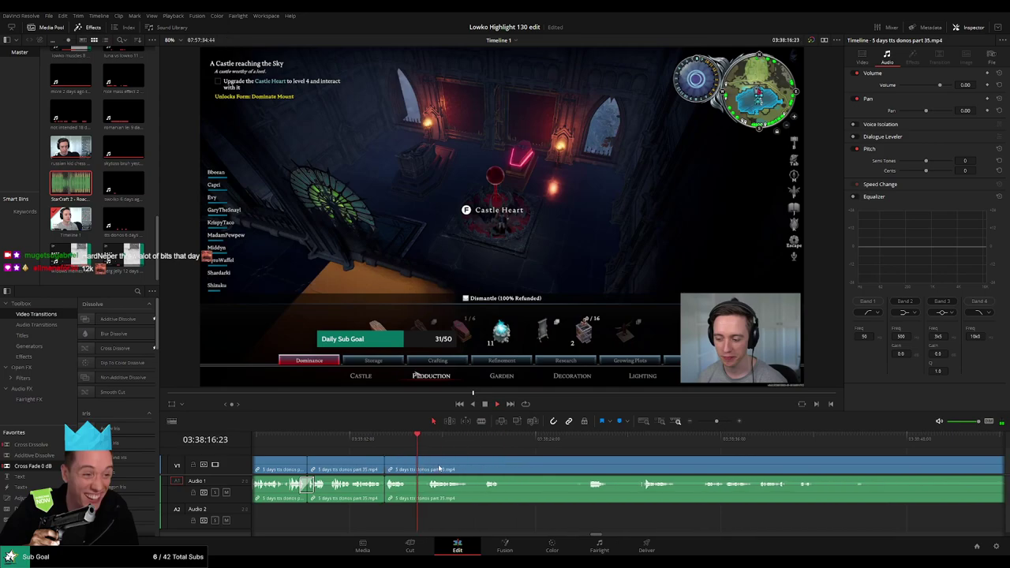
Step: Remove the short section from about 03:38:15 to 03:38:17, cross-fade the audio at the last two joins, and play on
key("b")
left_click(407, 466)
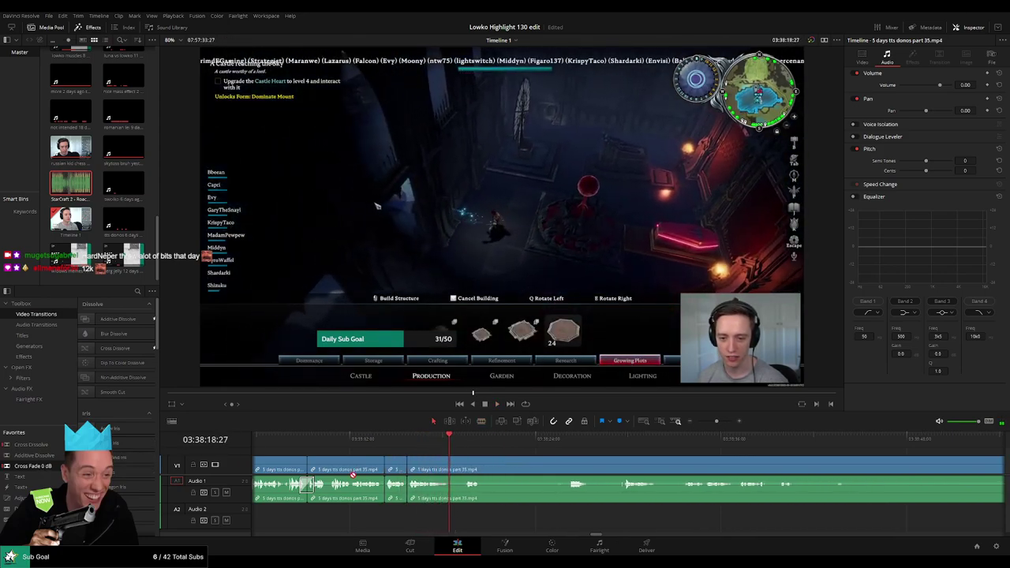
left_click_drag(58, 466, 434, 493)
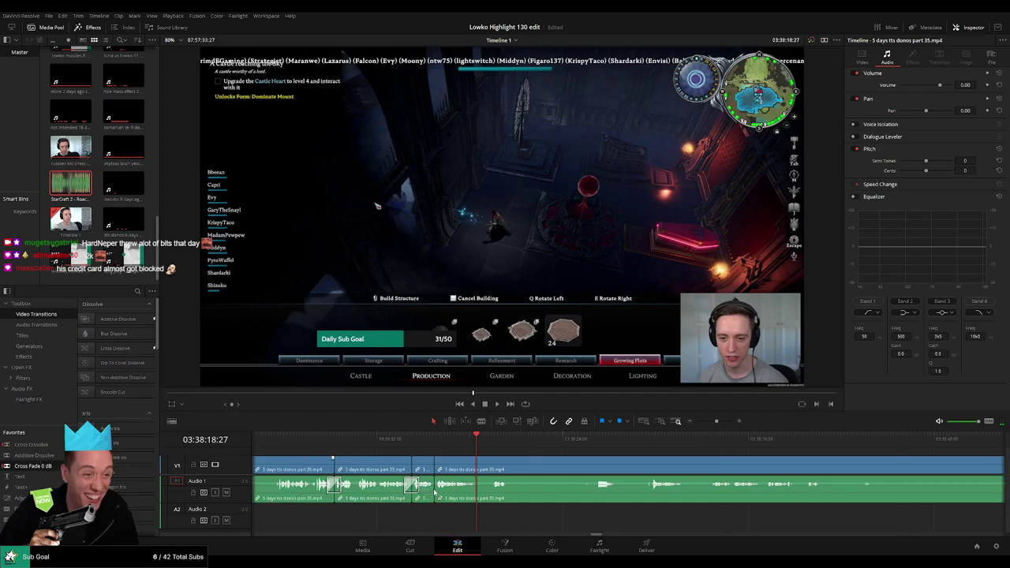
key("space")
scroll(452, 458, "right", 4)
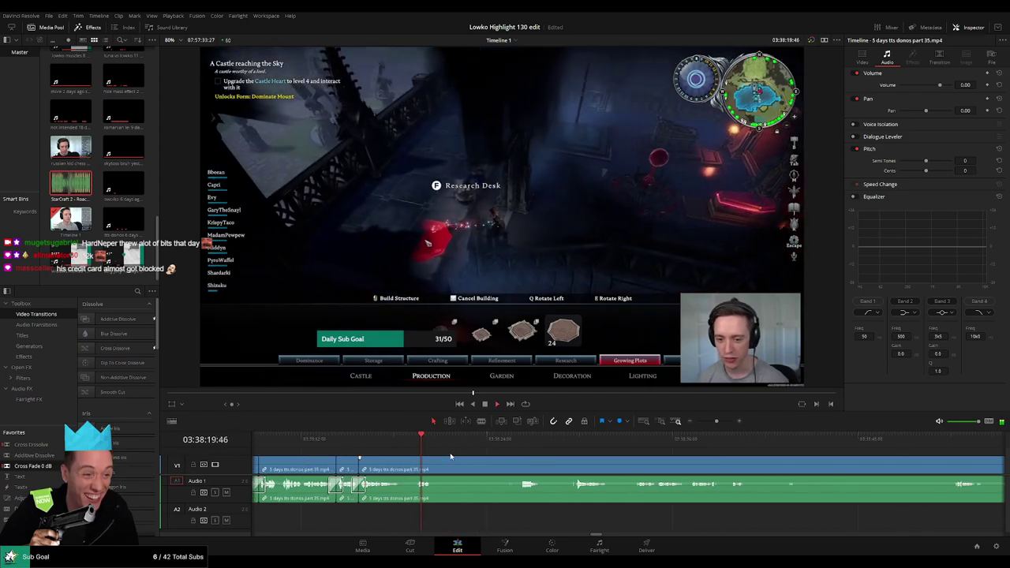
Step: Cut out the long section from about 03:38:20 to the next cheer alert at about 03:40:47 and cross-fade the audio at the join
key("b")
left_click(404, 467)
left_click(488, 443)
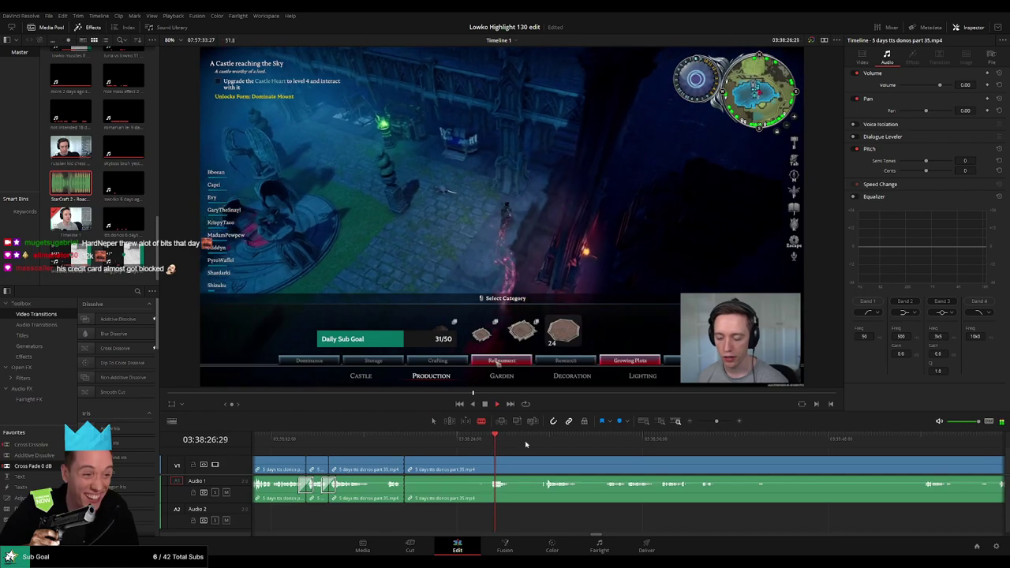
left_click(528, 444)
scroll(552, 448, "right", 2)
left_click(548, 439)
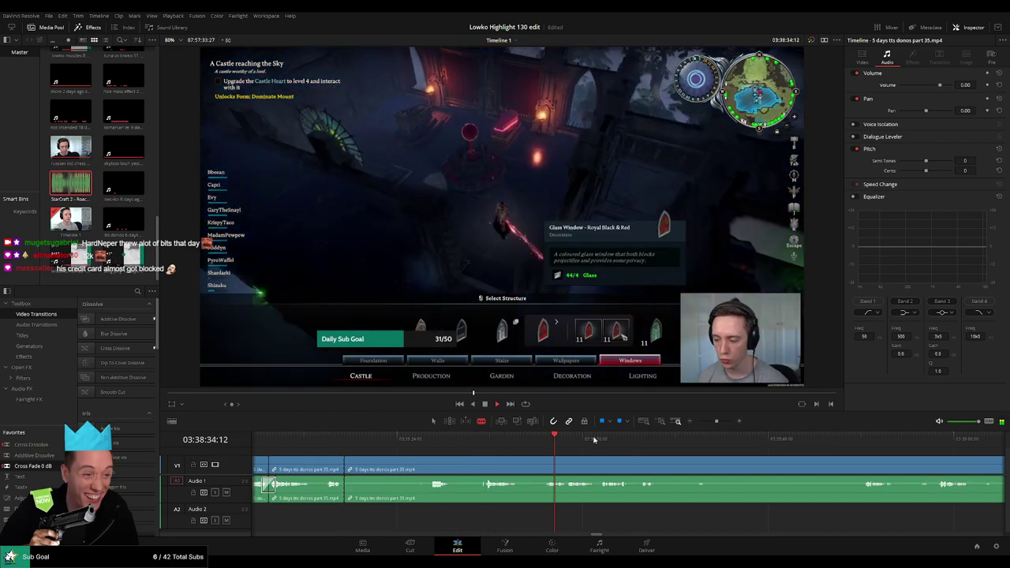
left_click(629, 440)
left_click(666, 438)
scroll(631, 448, "right", 6)
left_click(681, 443)
left_click(746, 443)
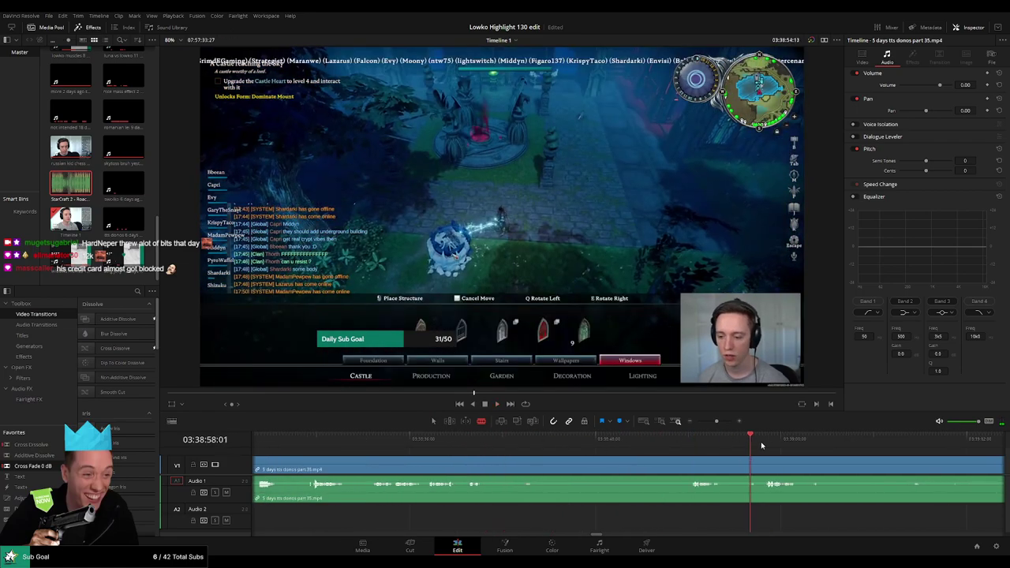
left_click(764, 444)
scroll(777, 453, "right", 9)
left_click(759, 447)
scroll(788, 448, "right", 10)
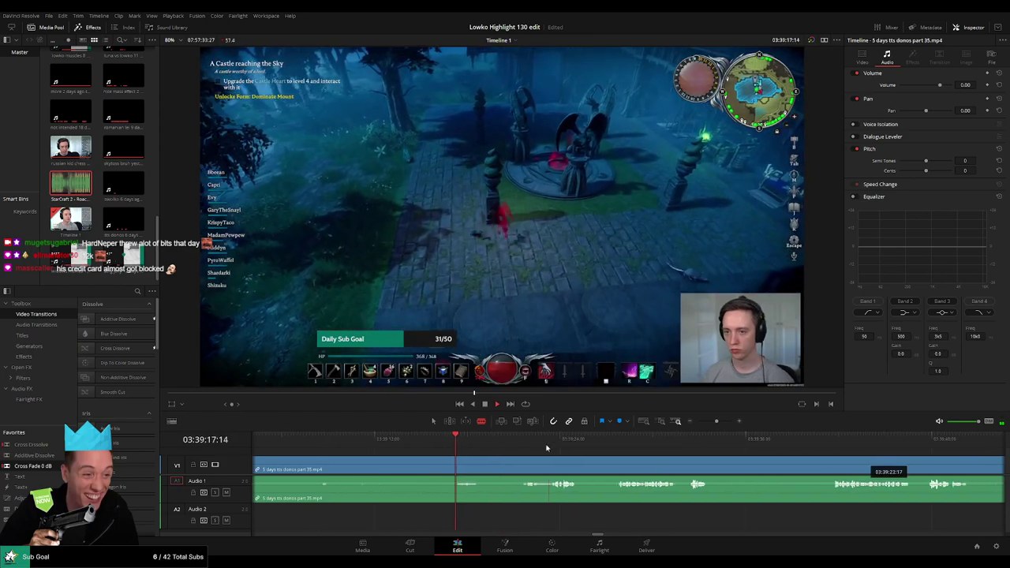
left_click_drag(595, 448, 550, 446)
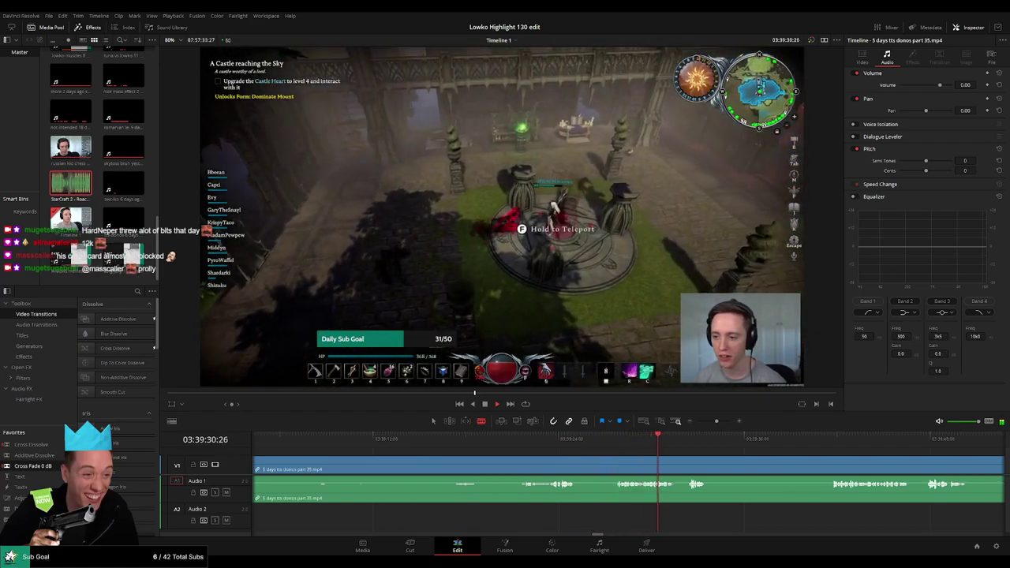
scroll(526, 448, "right", 5)
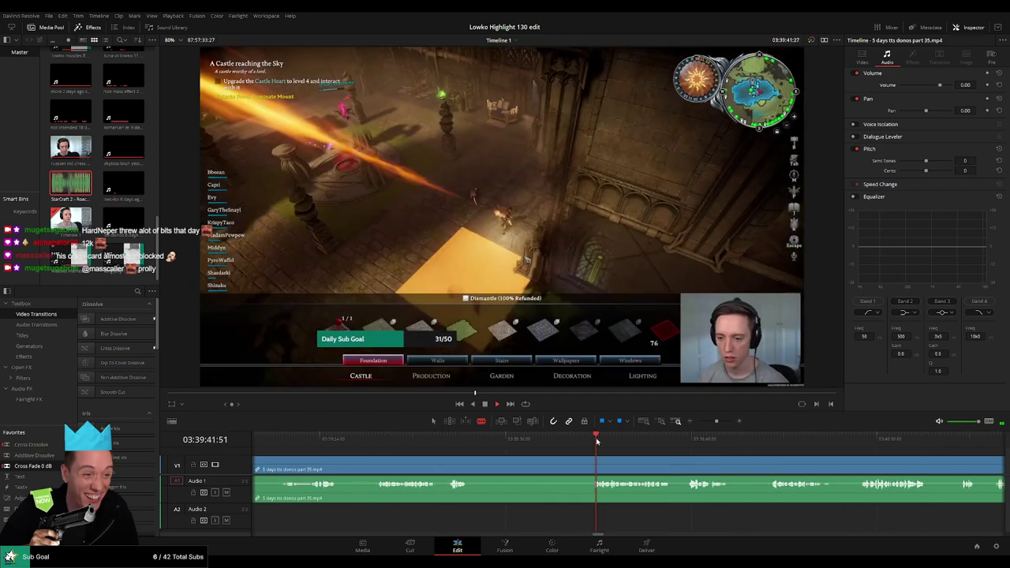
scroll(595, 442, "right", 4)
left_click(595, 438)
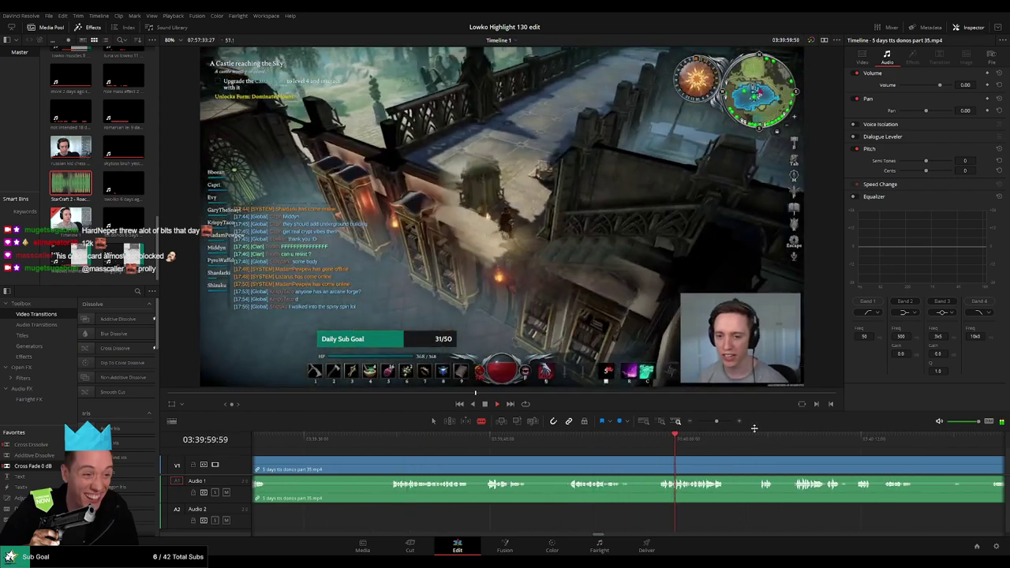
scroll(490, 445, "right", 5)
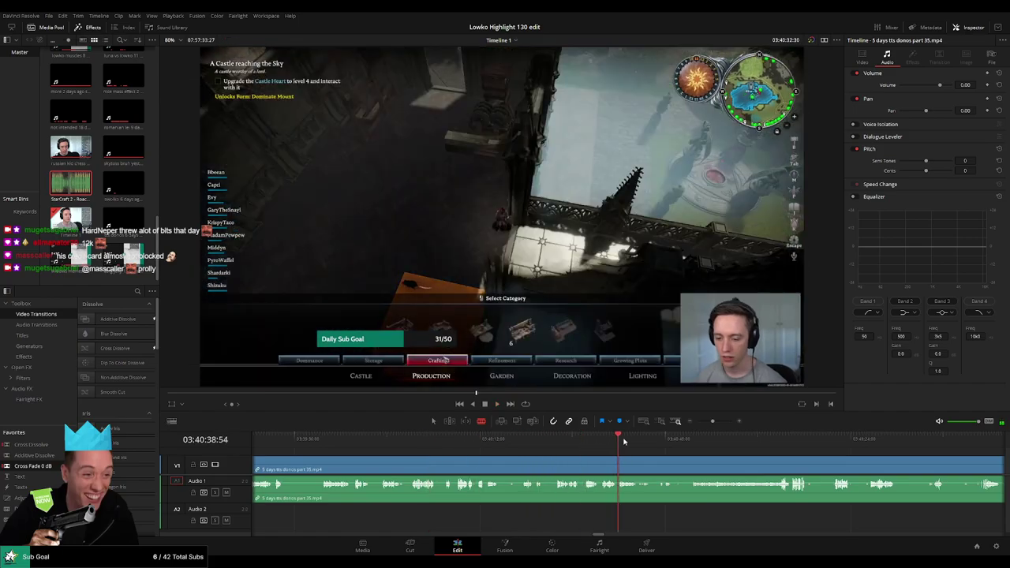
left_click(623, 467)
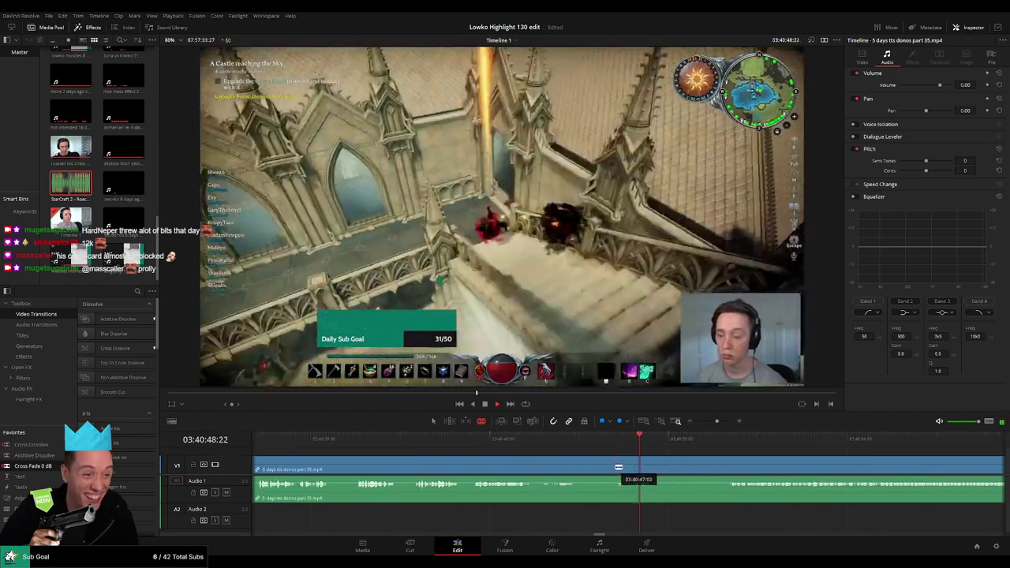
key("a")
key("Delete")
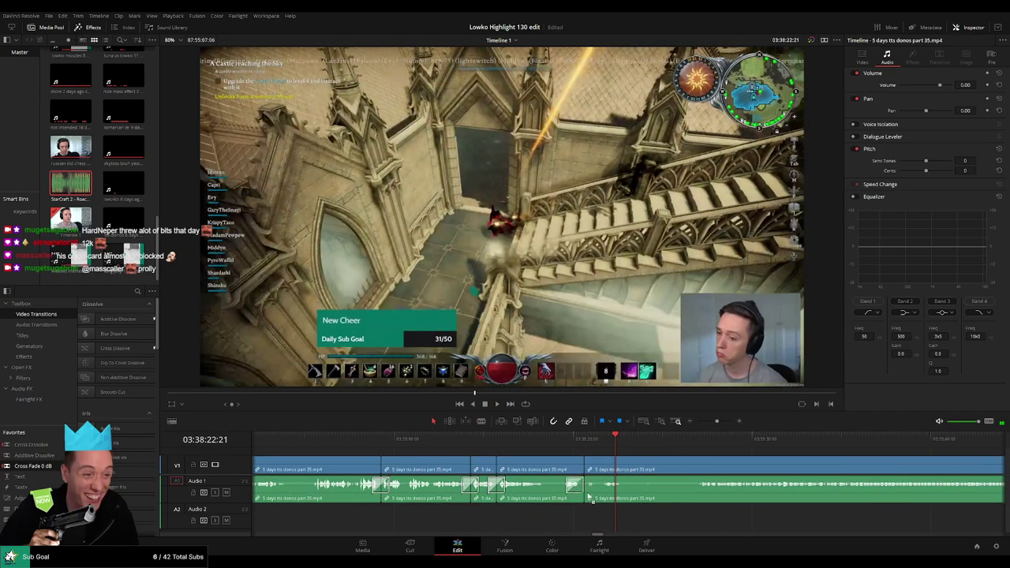
Step: Ripple-delete the quiet piece from about 03:38:23 to 03:38:27, add an audio cross fade at the join, and play on
left_click_drag(628, 471, 696, 467)
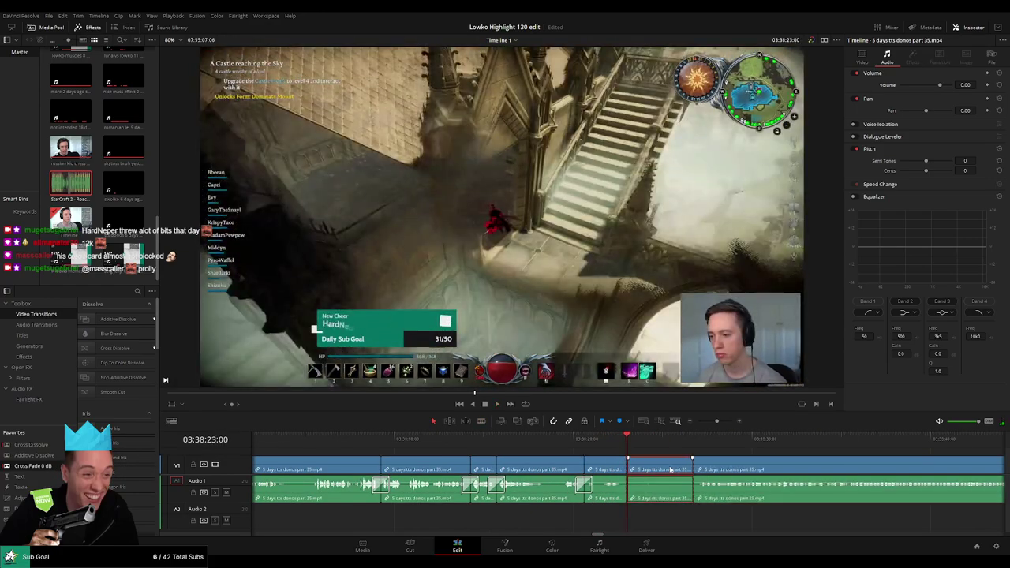
key("Delete")
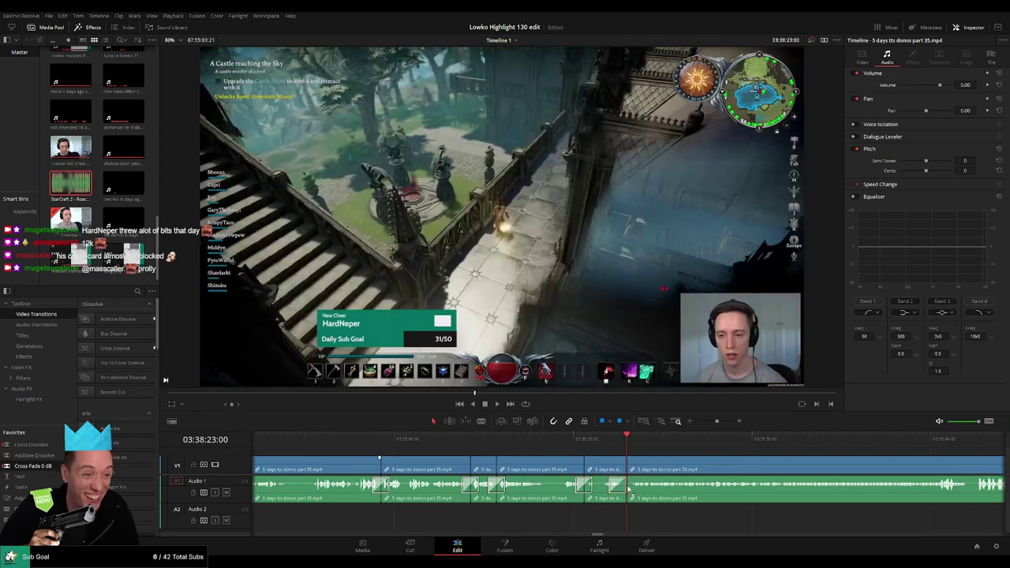
key("space")
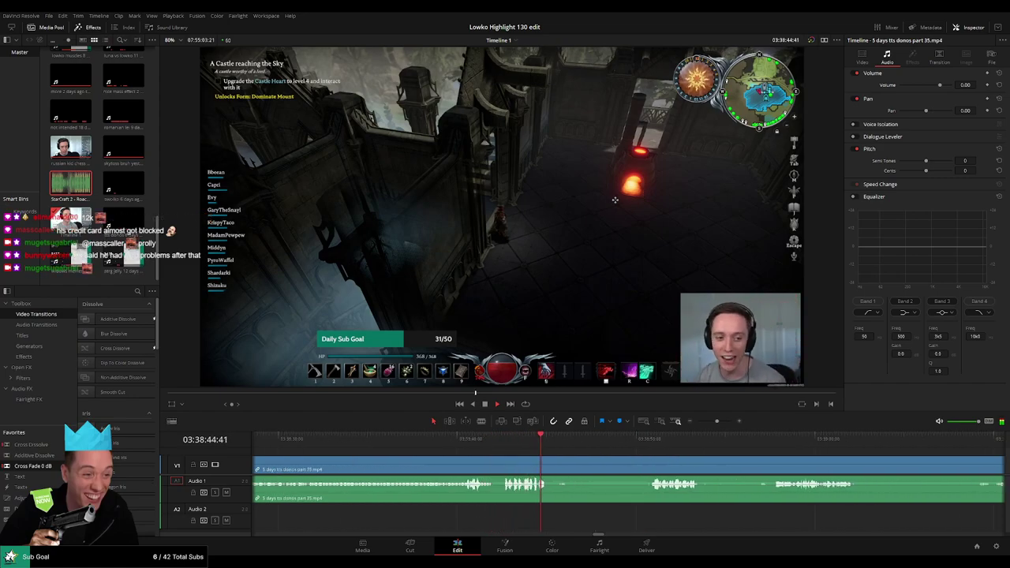
Step: Remove the silent section from about 03:38:45 to 03:38:51, cross-fade the audio at the join, and resume playback
key("b")
left_click(549, 460)
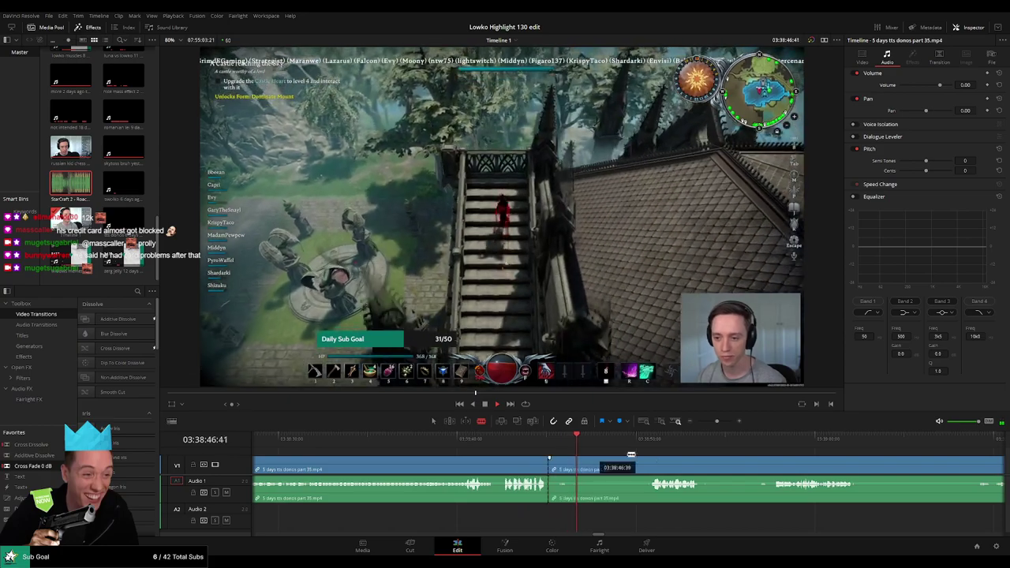
left_click(650, 457)
key("a")
left_click(630, 461)
key("Delete")
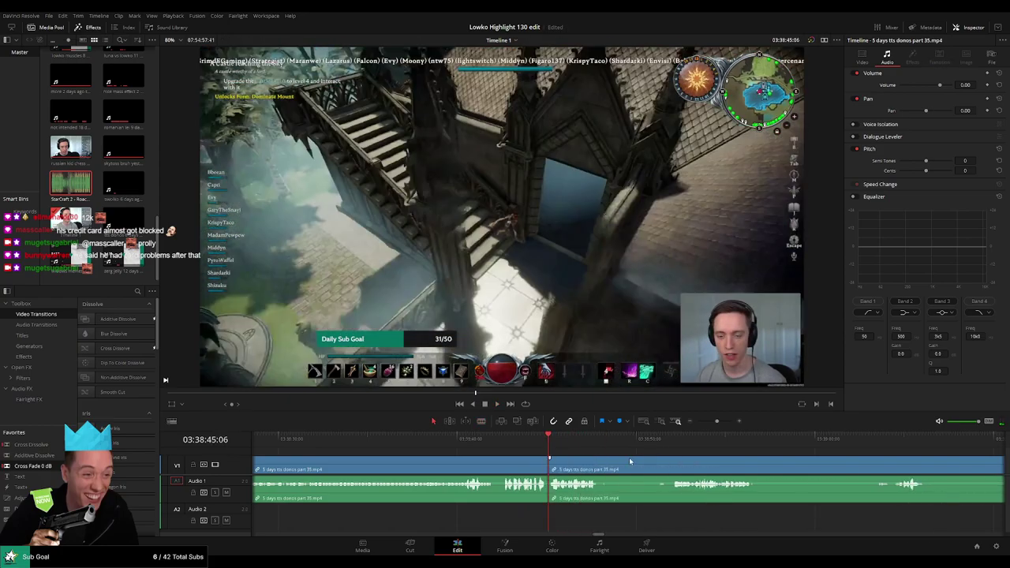
key("space")
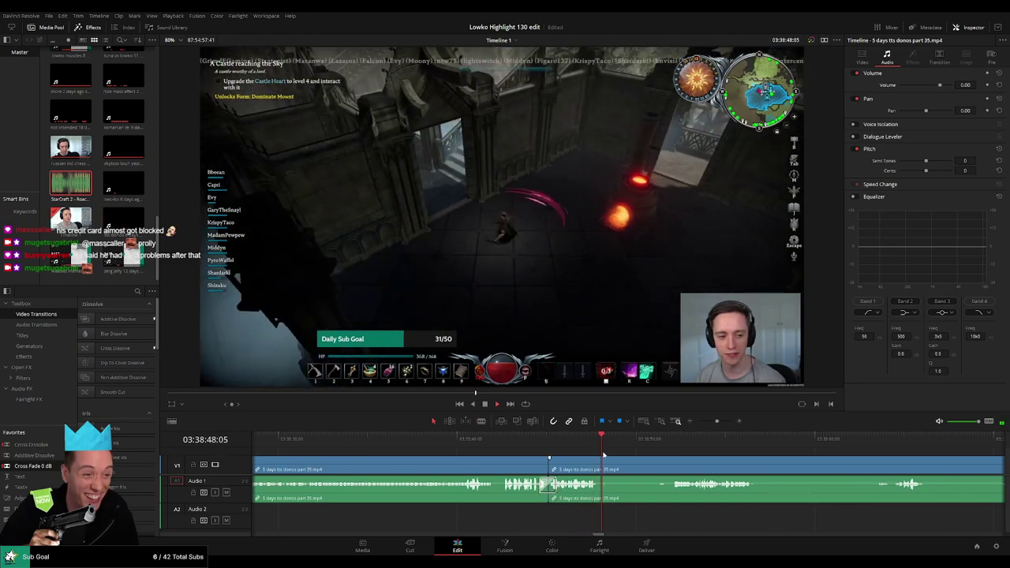
Step: Split the footage at about 03:38:48 and 03:38:52, ripple-delete the piece between, and cross-fade the audio at the join
key("space")
scroll(631, 443, "right", 3)
key("b")
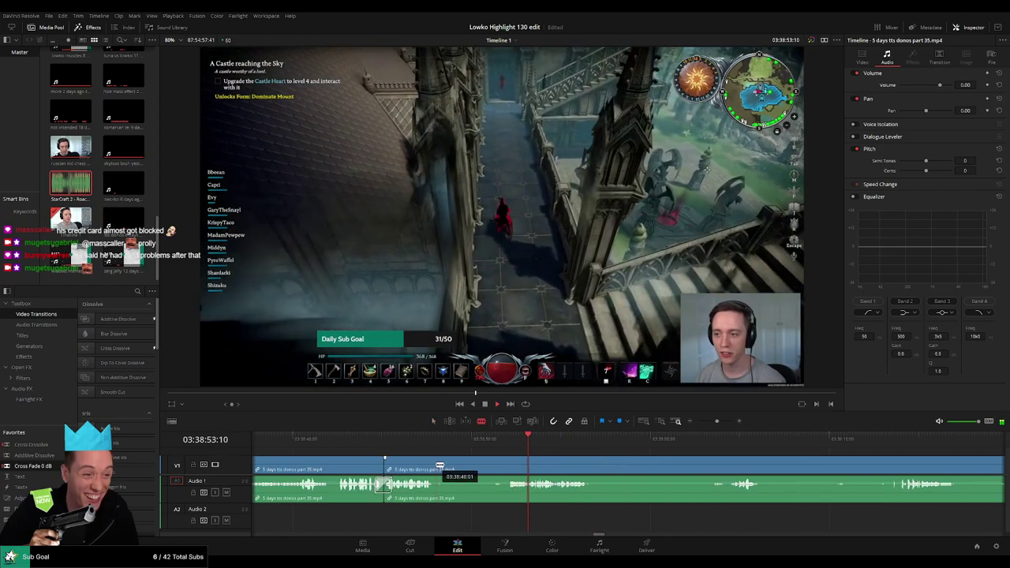
left_click(436, 464)
left_click(504, 465)
key("a")
left_click(485, 467)
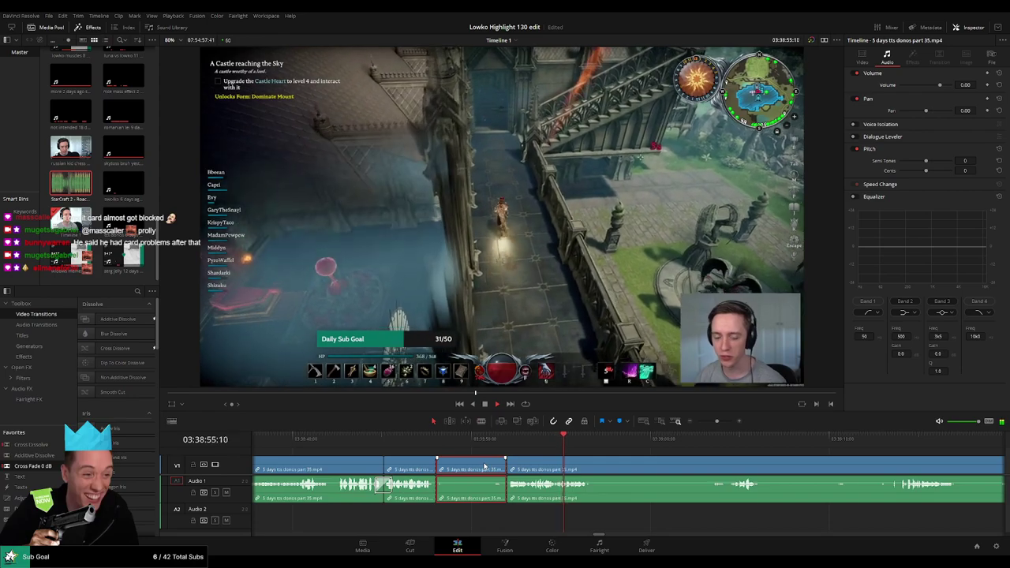
key("Delete")
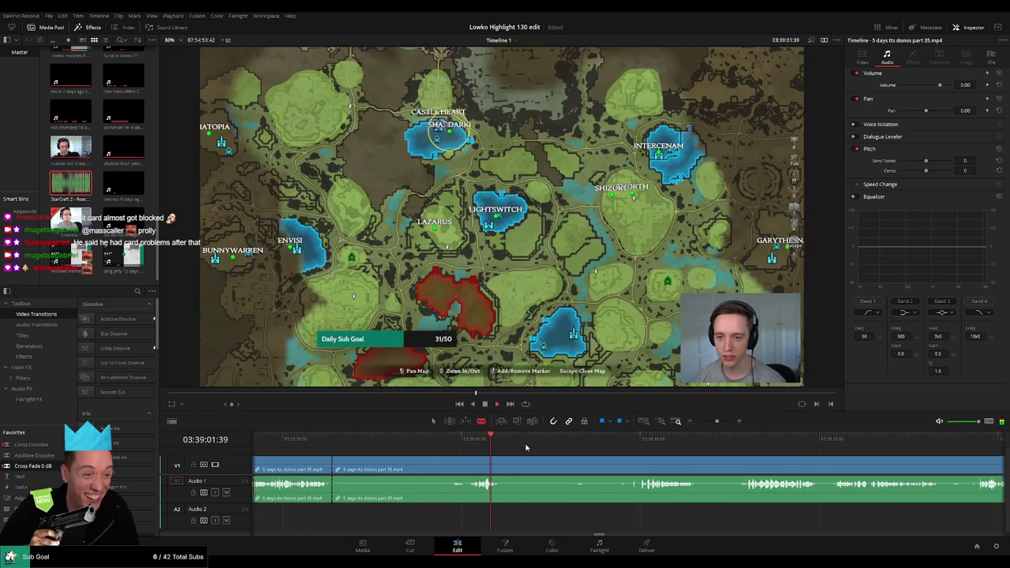
Step: Split the clip at about 03:38:53 and again at about 03:42:02, just as the next cheer alert appears
left_click(620, 444)
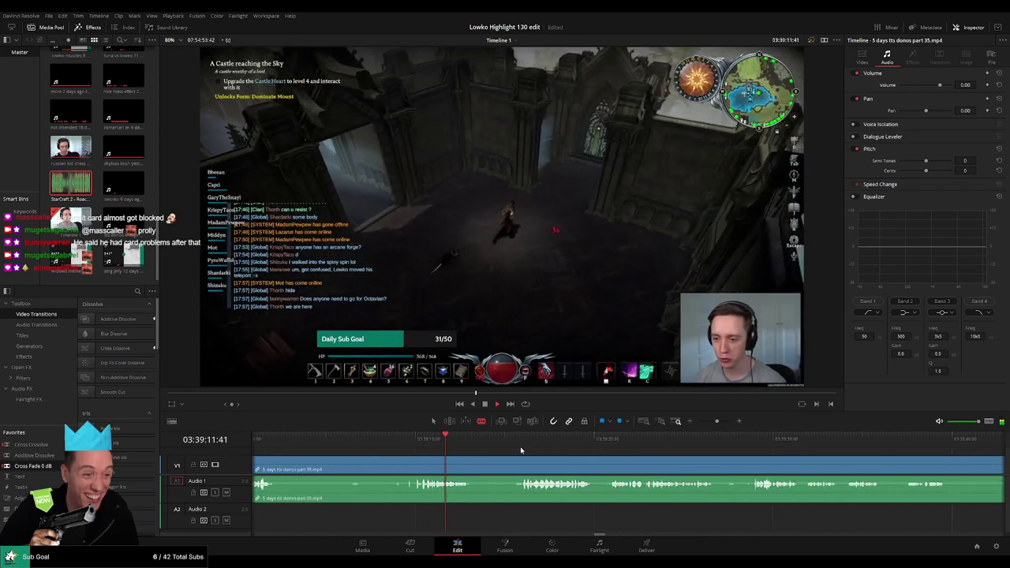
left_click(522, 447)
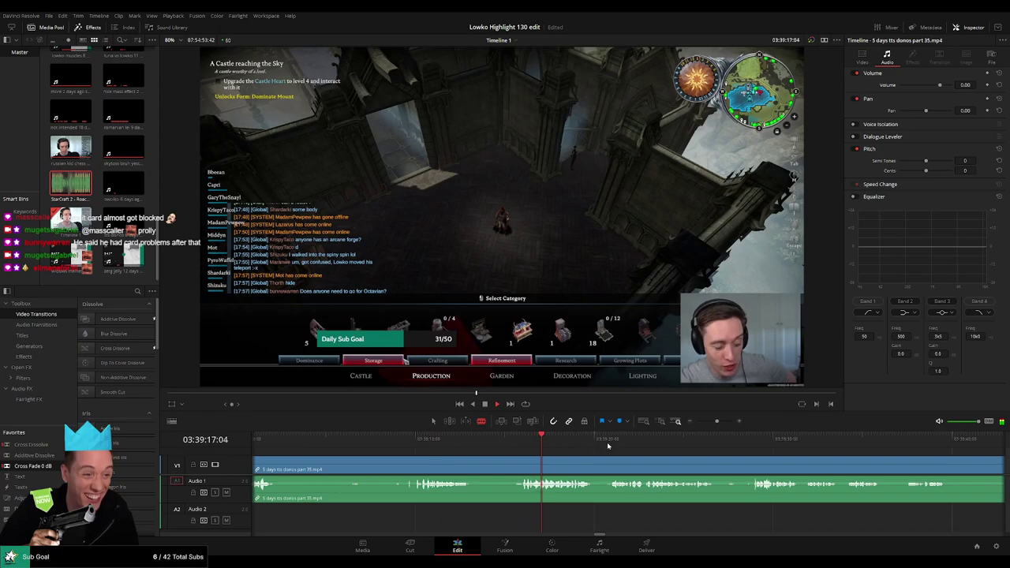
left_click(607, 445)
left_click_drag(746, 460, 541, 449)
left_click(552, 447)
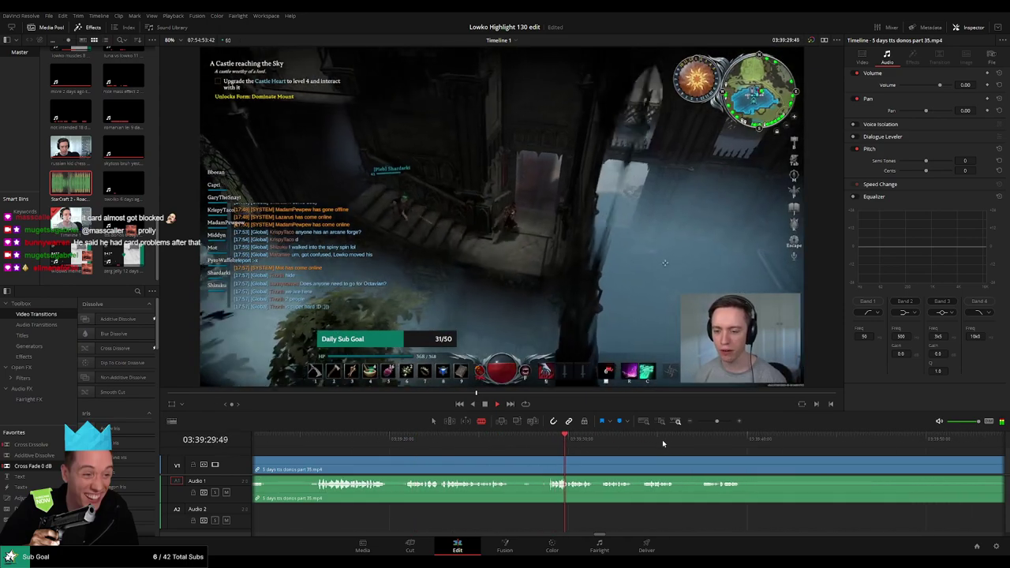
left_click(701, 444)
left_click_drag(842, 463, 574, 454)
left_click(824, 442)
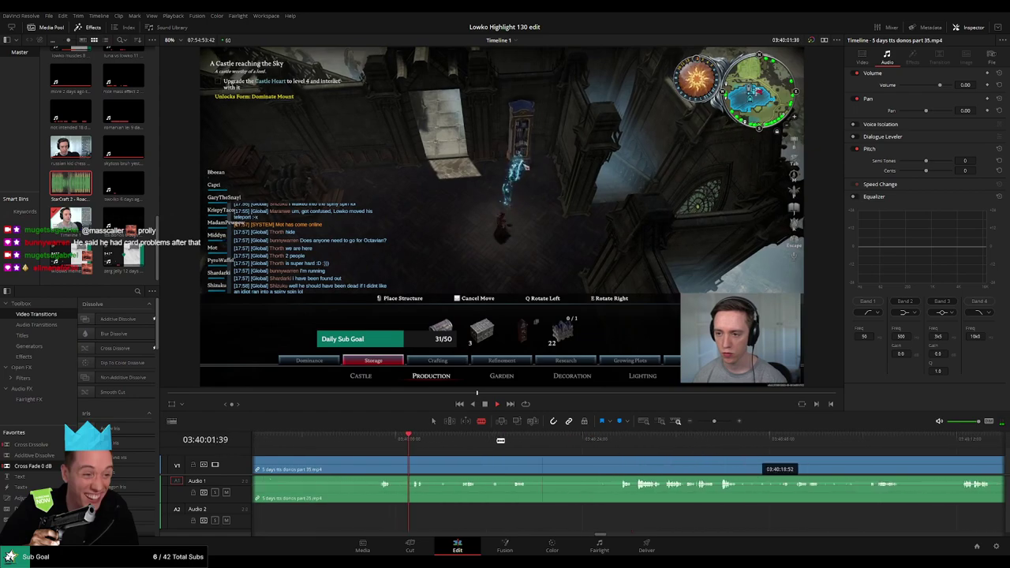
left_click_drag(542, 460, 495, 440)
left_click_drag(674, 458, 494, 449)
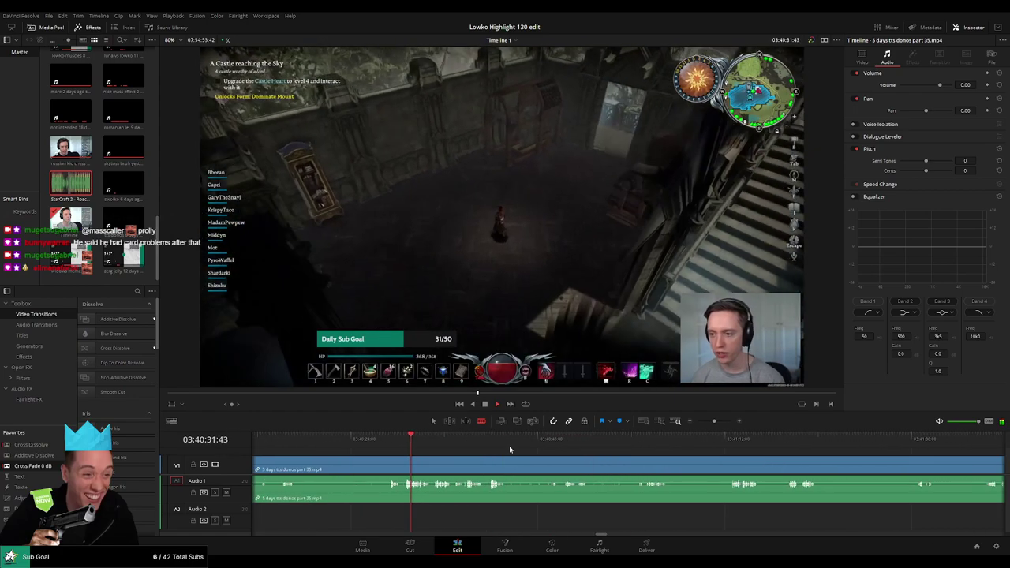
left_click(640, 443)
left_click(849, 442)
left_click_drag(897, 460, 484, 452)
left_click(635, 443)
left_click(736, 445)
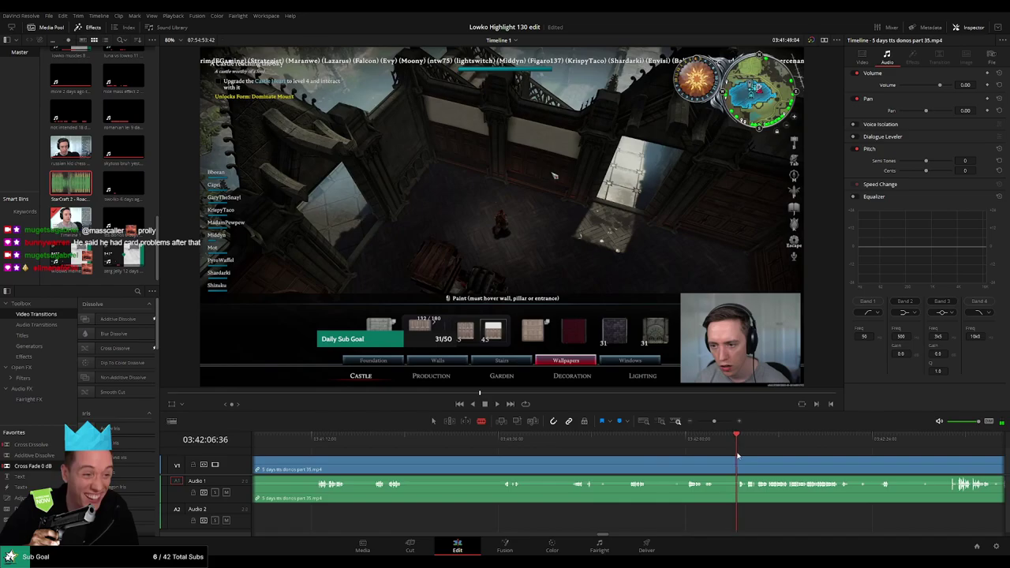
left_click_drag(795, 451, 482, 446)
key("space")
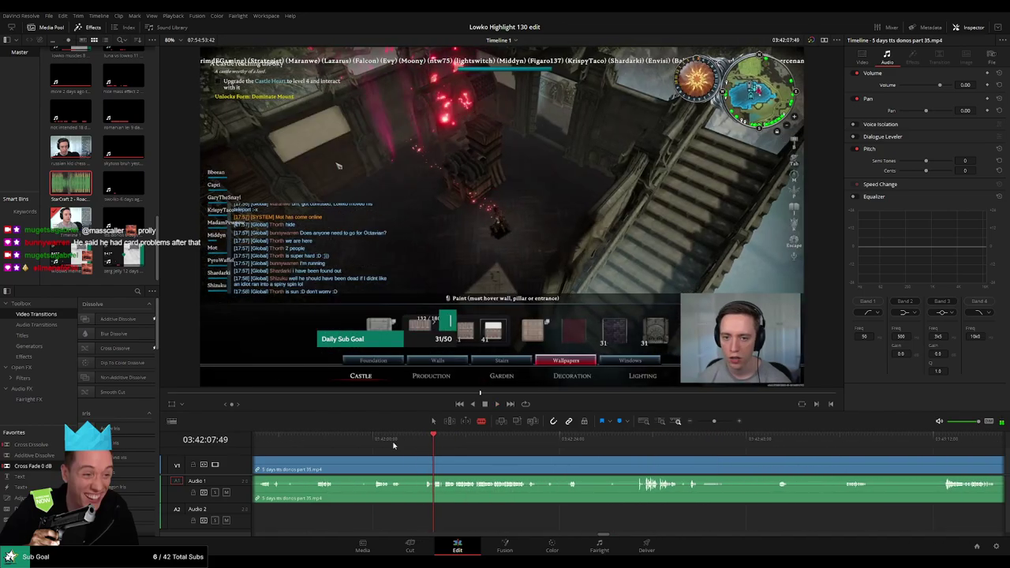
left_click(393, 440)
key("ctrl+equal")
scroll(629, 471, "down", 1)
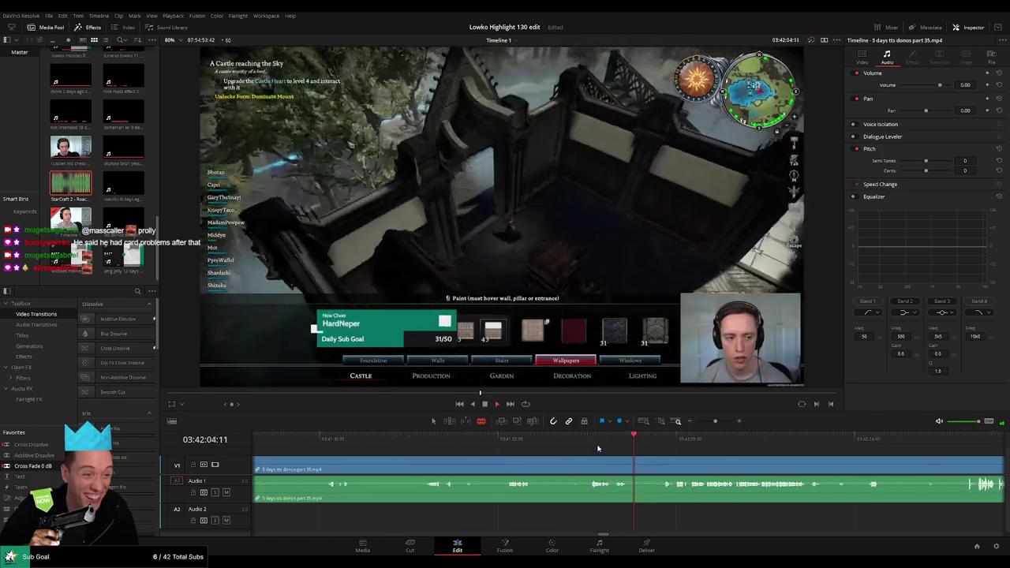
left_click(597, 445)
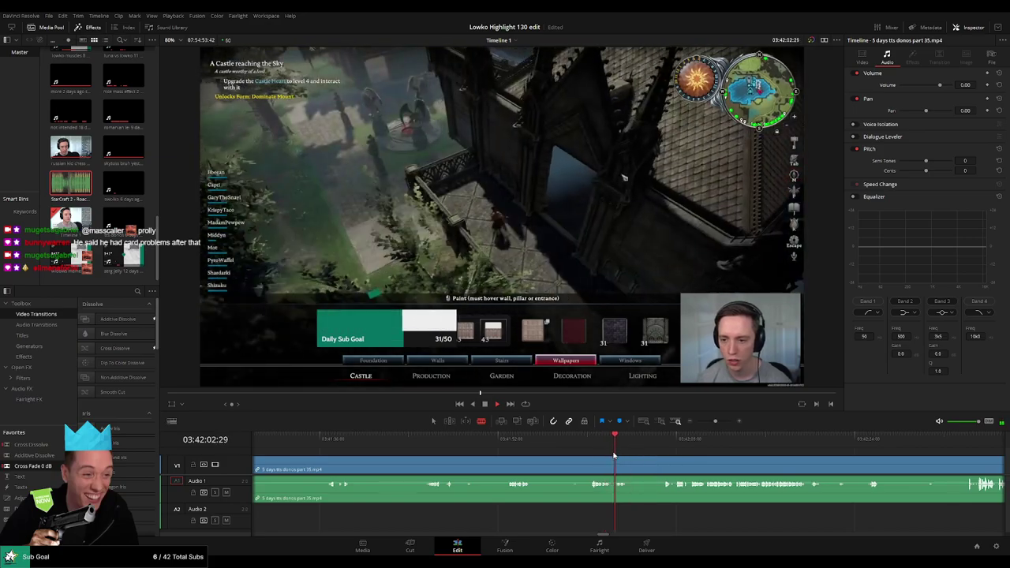
left_click(615, 467)
Step: Ripple-delete the section from about 03:38:53 to 03:42:02, then the pause from about 03:38:54 to 03:38:57, cross-fading the audio at the joins
key("a")
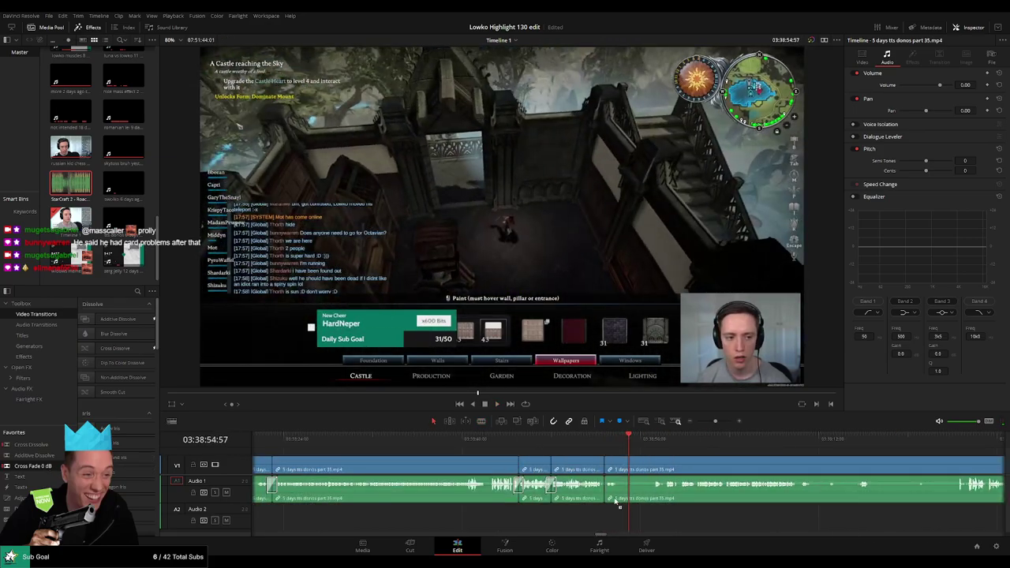
key("b")
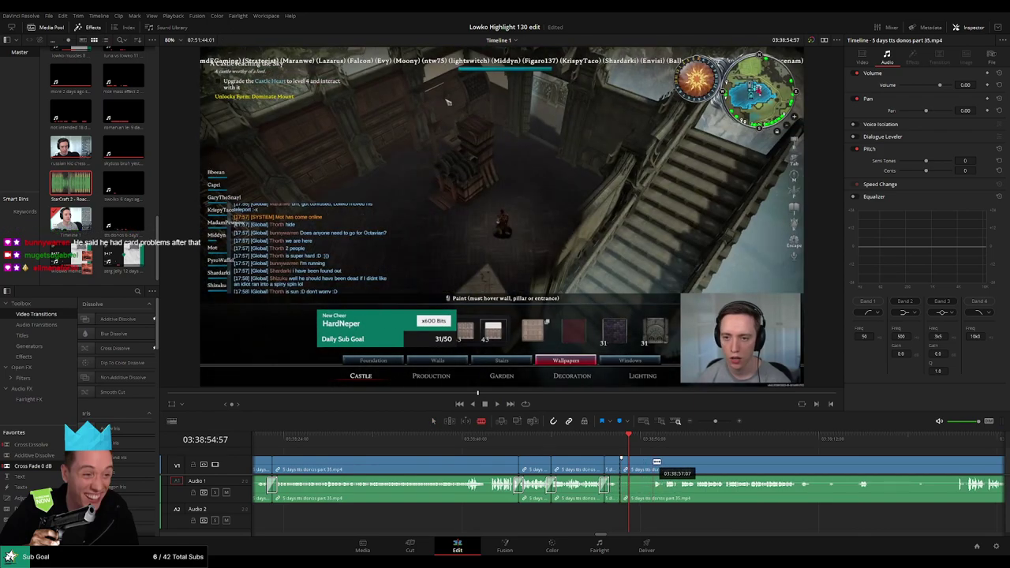
key("Delete")
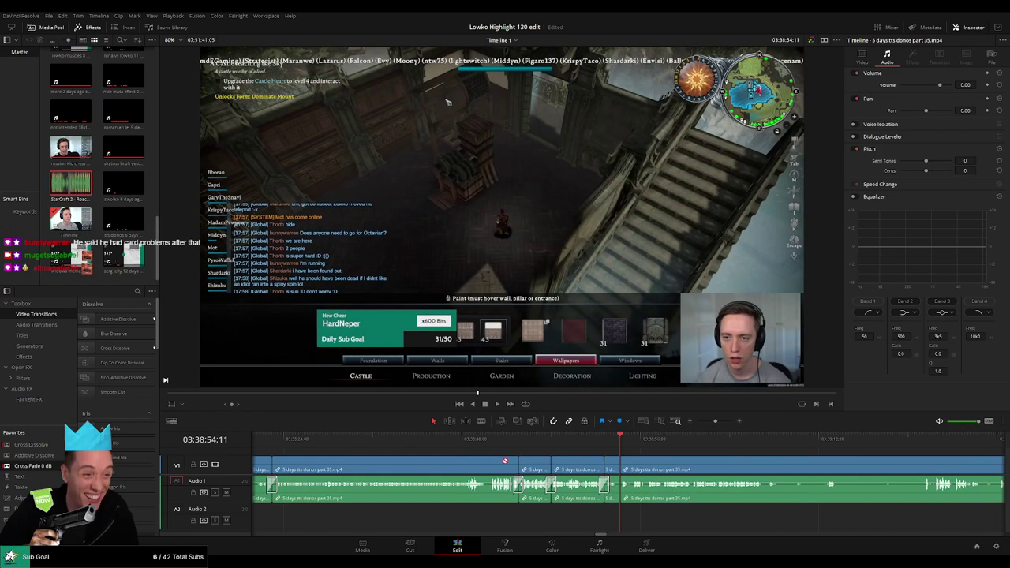
scroll(550, 458, "right", 5)
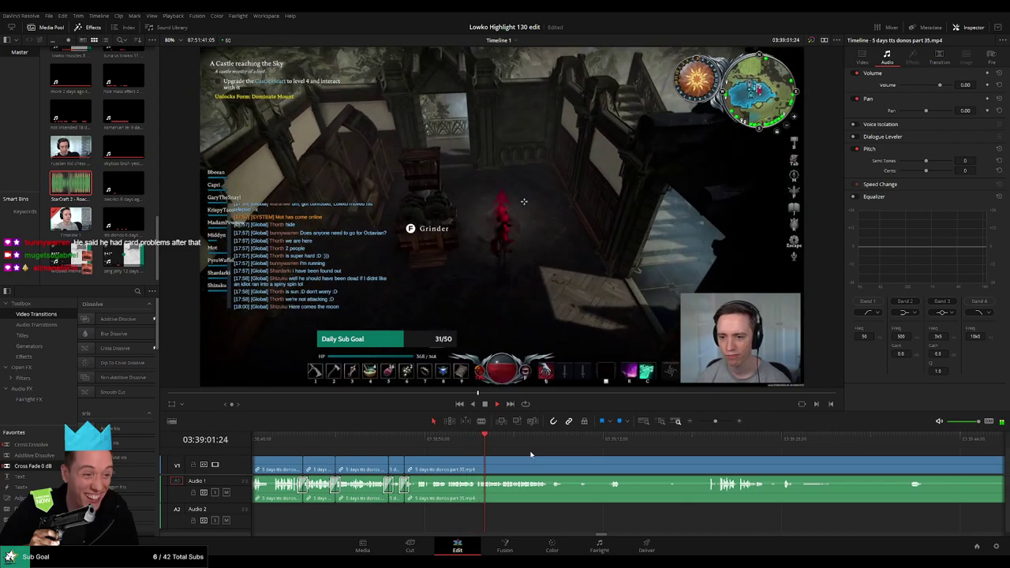
Step: Undo the last two ripple deletes and their audio cross fades, back to the split at about 03:42:02
key("ctrl+z")
key("ctrl+z")
key("ctrl+z")
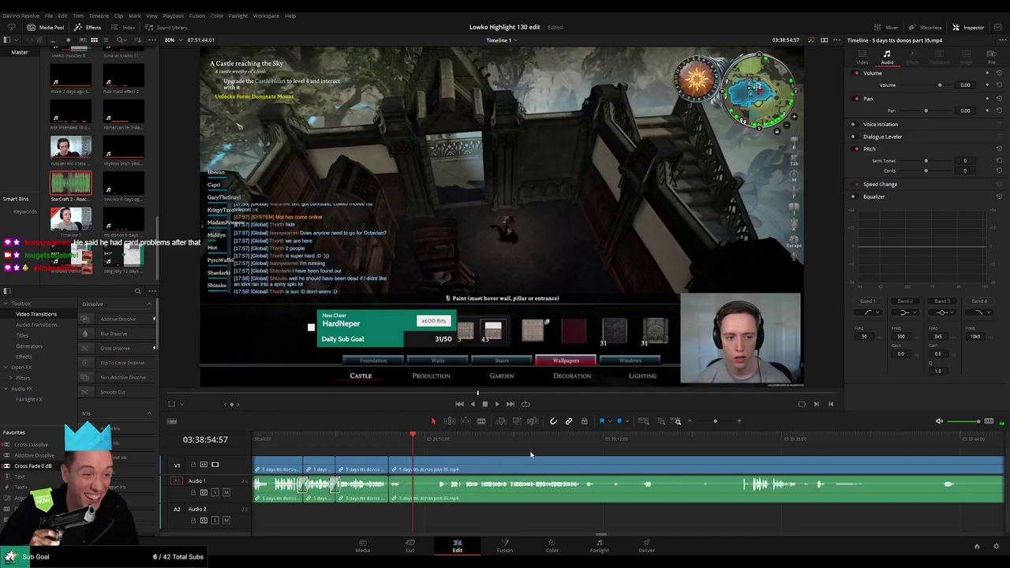
key("ctrl+z")
key("ctrl+z")
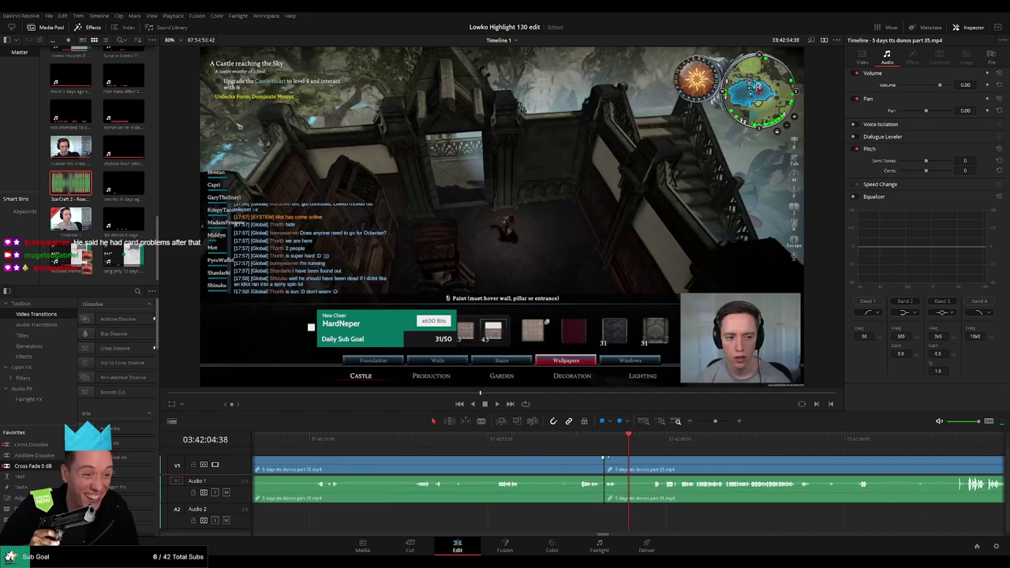
scroll(668, 462, "left", 5)
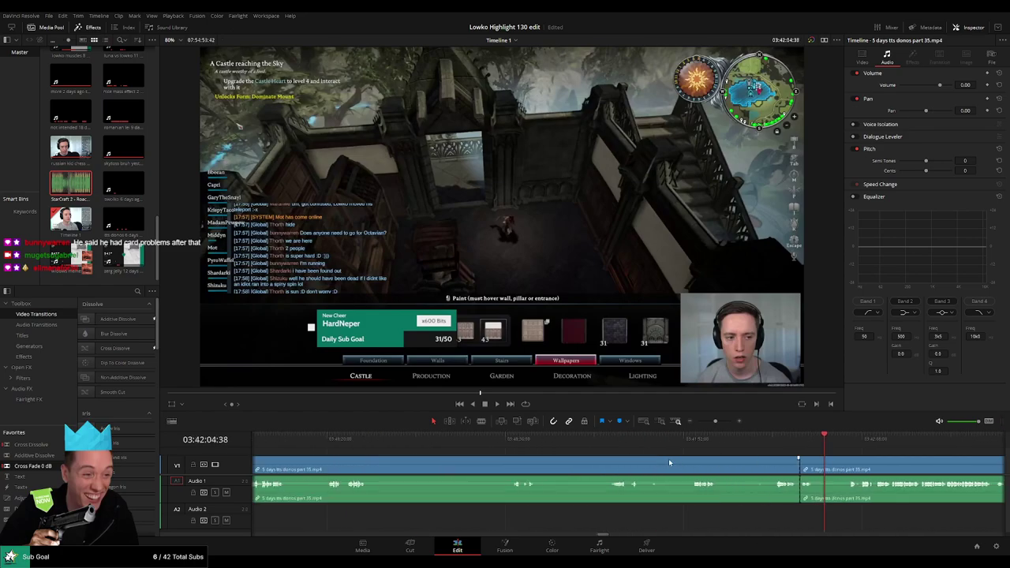
Step: Review the footage backwards from about 03:41:47 to 03:41:04 for the point where the section before the cheer alert should start
key("space")
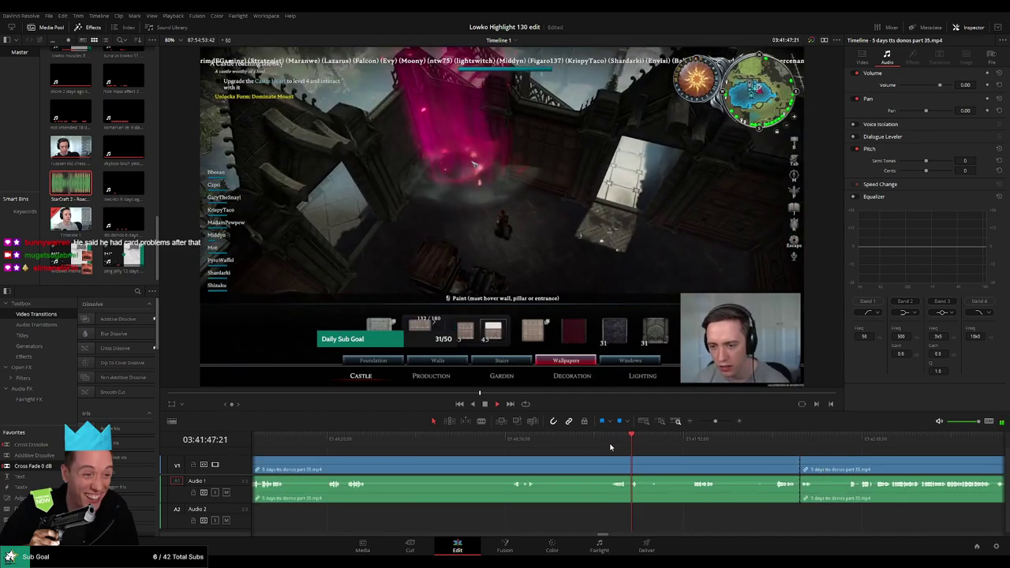
left_click(512, 442)
scroll(576, 459, "left", 2)
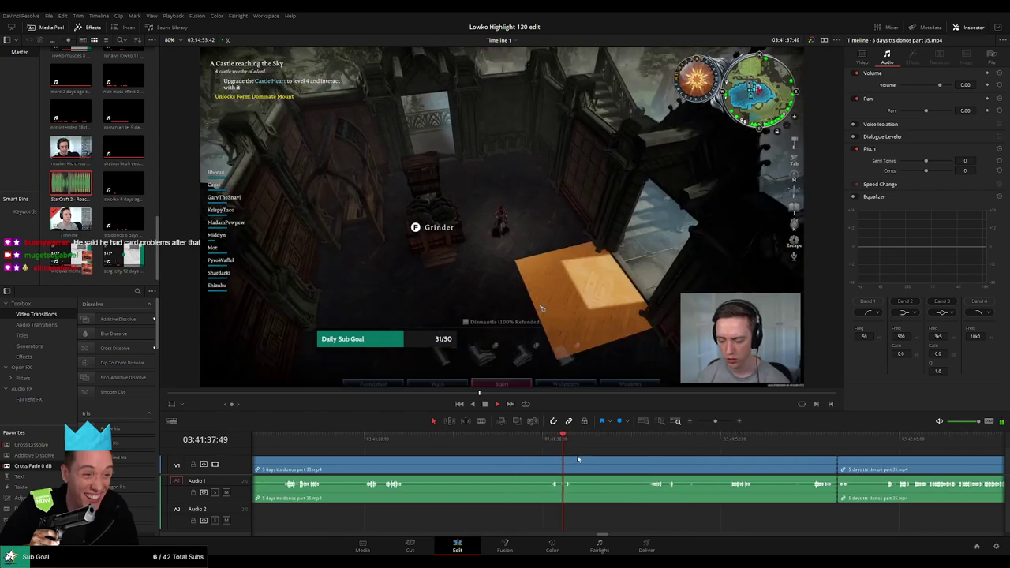
left_click(437, 444)
left_click(422, 445)
scroll(448, 462, "left", 1)
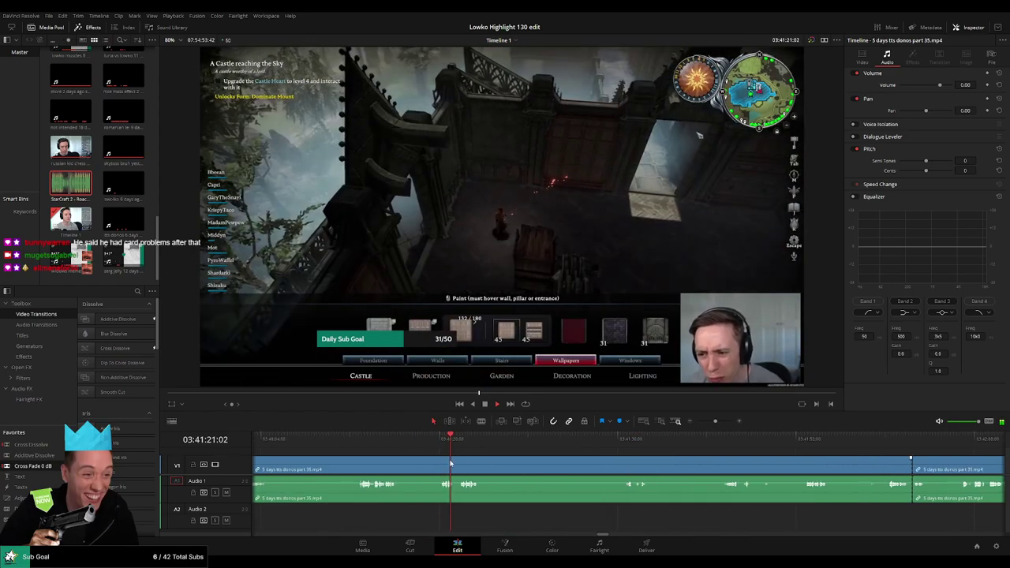
left_click(358, 442)
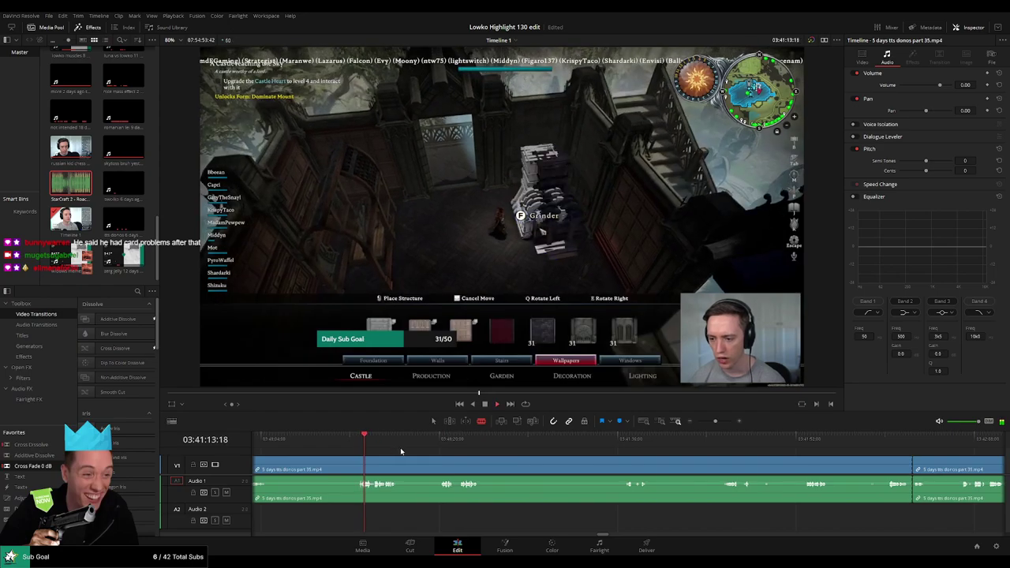
scroll(402, 451, "up", 8)
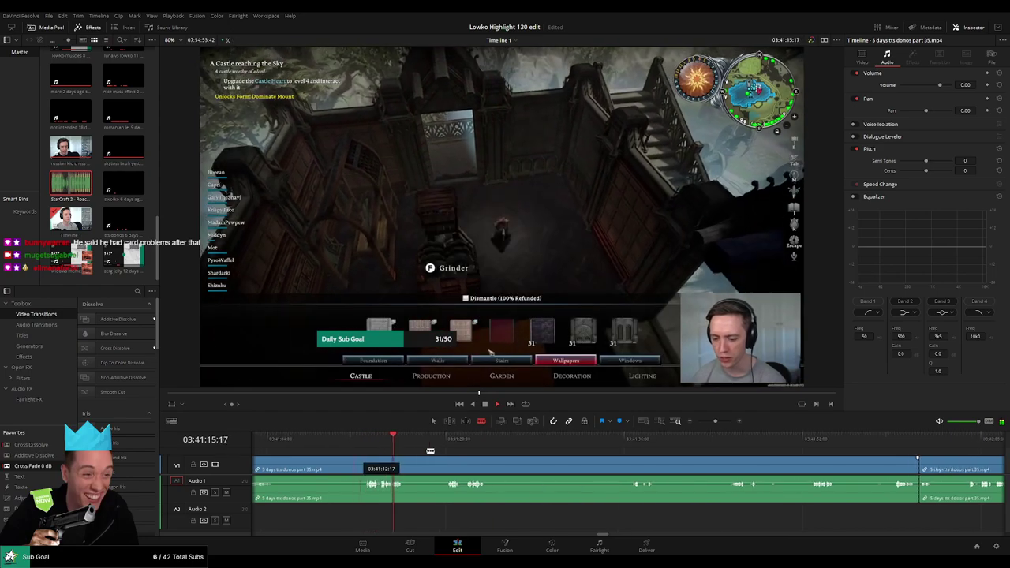
left_click(383, 441)
scroll(442, 465, "left", 2)
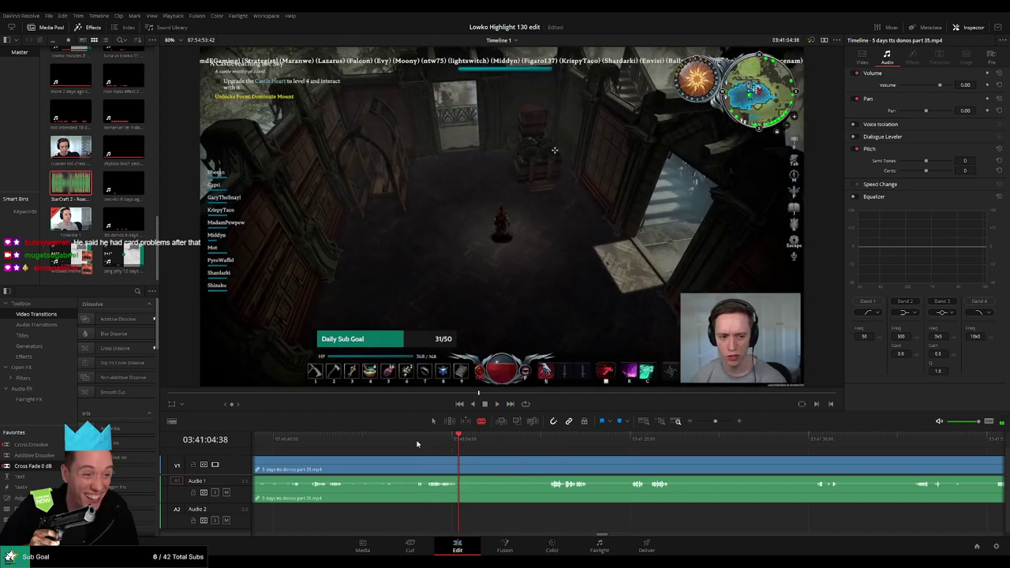
Step: Split the clip at about 03:40:57, ripple-delete the section back to about 03:38:53, and cross-fade the audio at the join
left_click(417, 444)
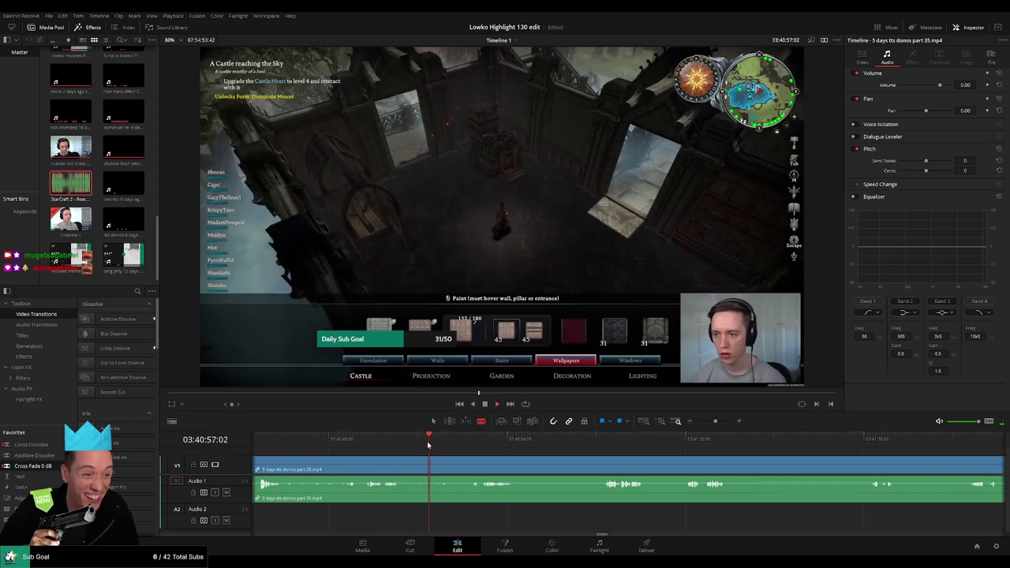
key("a")
left_click(402, 465)
key("Delete")
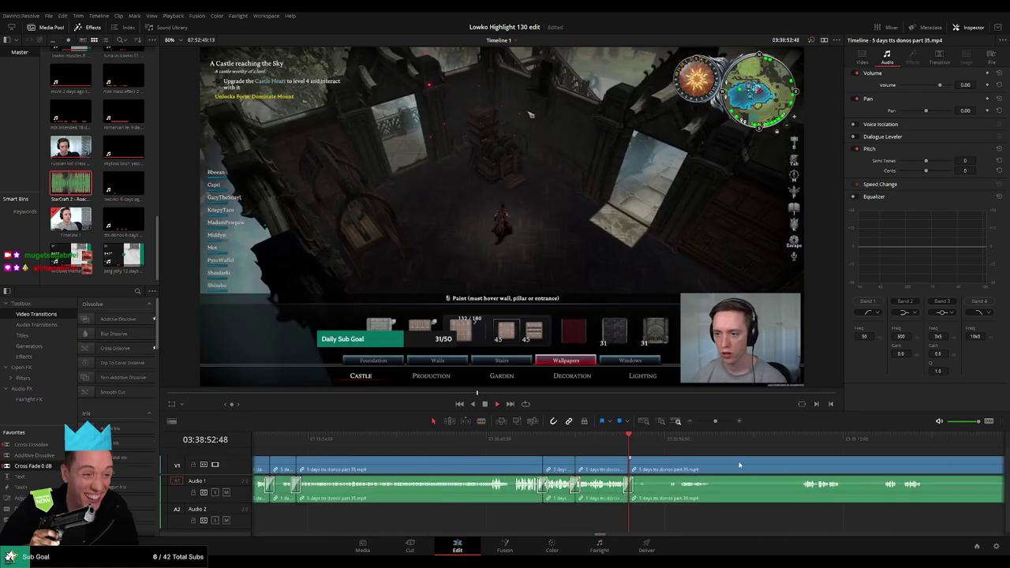
Step: Split the clip at about 03:39:00 and 03:39:08, ripple-delete the piece between, and cross-fade the audio at the join
scroll(739, 464, "right", 5)
left_click(565, 439)
key("b")
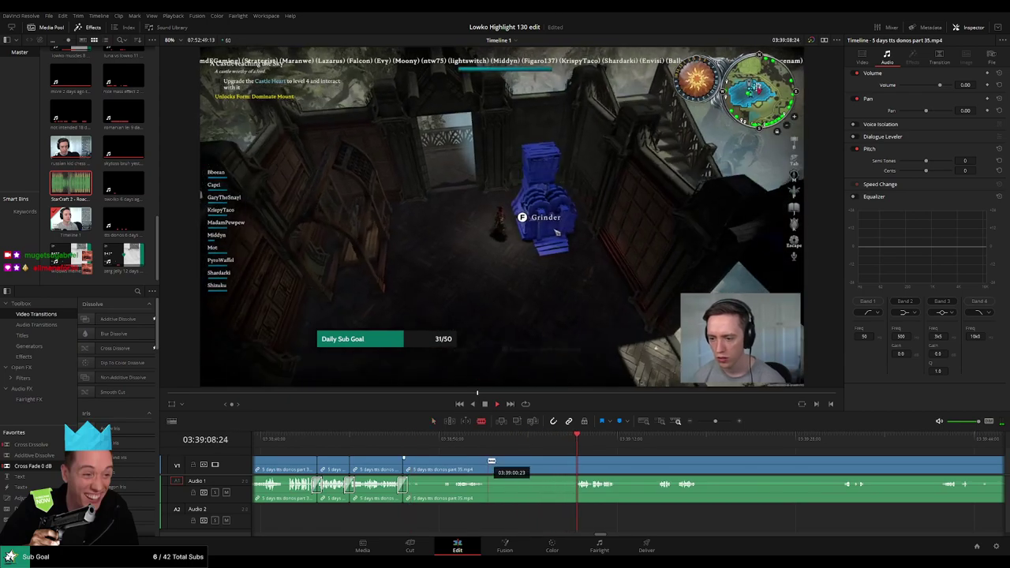
left_click(490, 461)
left_click(579, 459)
key("a")
left_click(555, 463)
key("Delete")
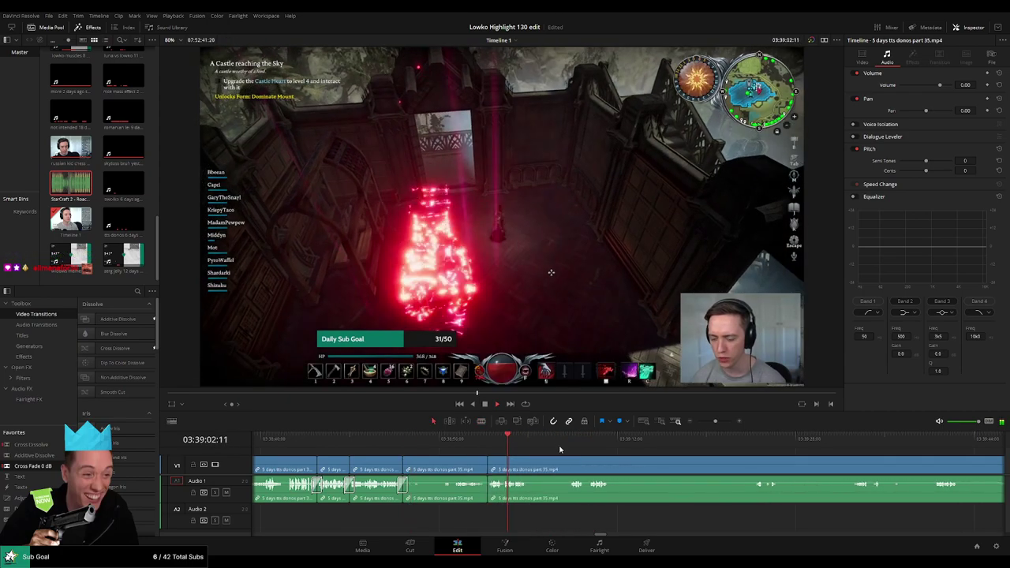
key("shift+t")
Step: Split the clip at about 03:39:11 and 03:39:24, ripple-delete the quiet piece between, and cross-fade the audio at the join
left_click(558, 442)
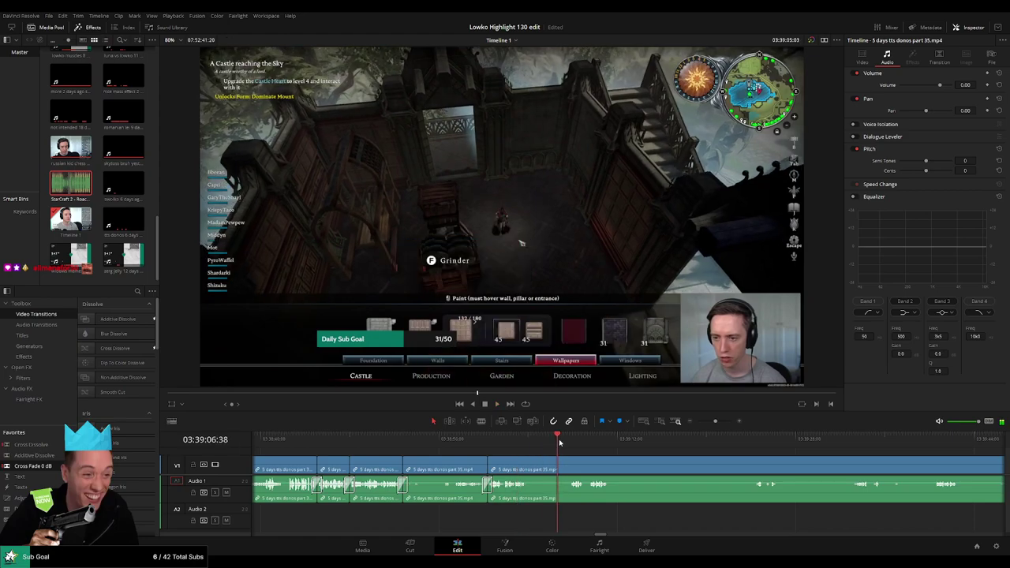
left_click_drag(559, 441, 582, 441)
scroll(661, 456, "right", 5)
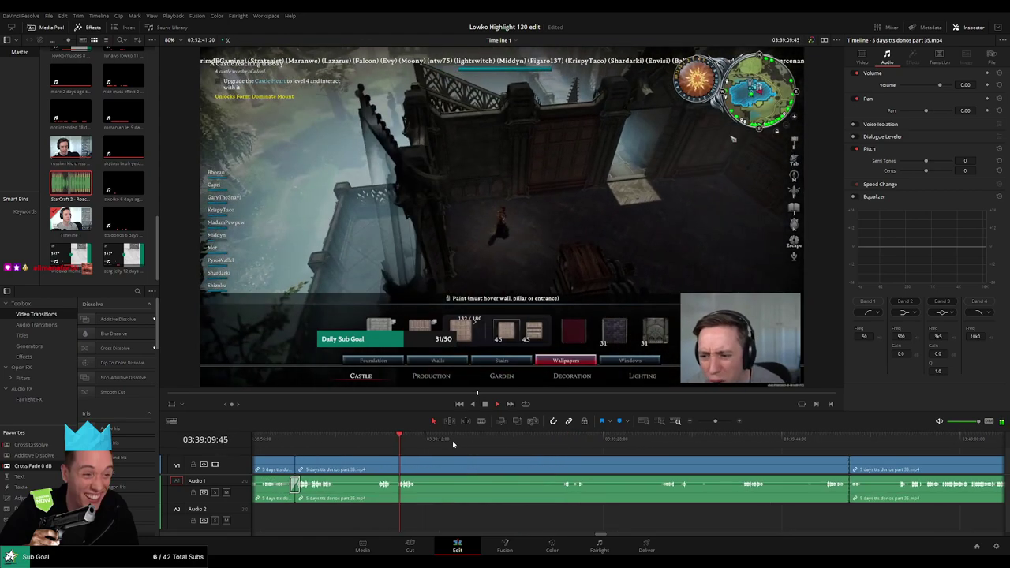
key("b")
left_click(418, 463)
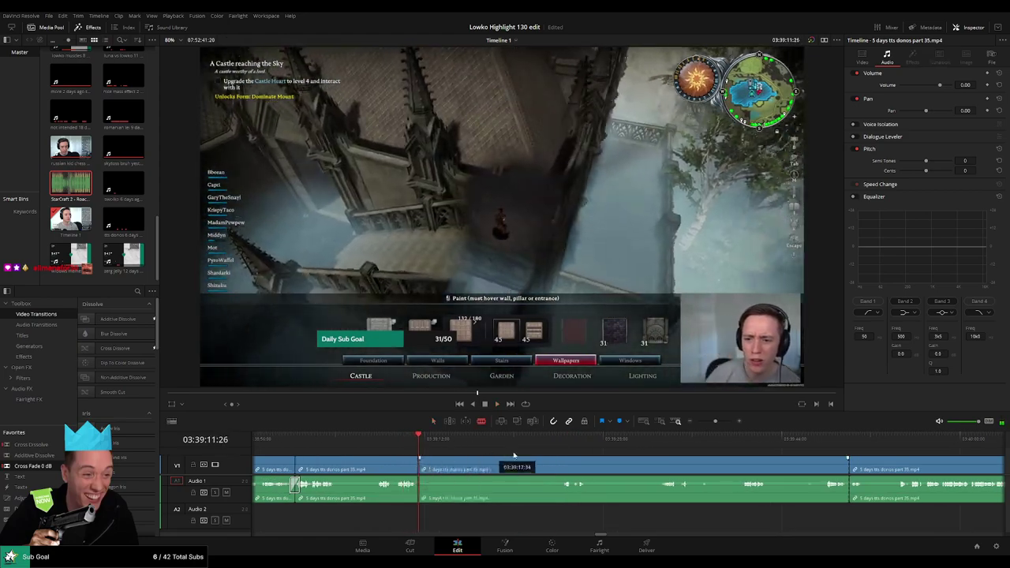
left_click(564, 459)
key("a")
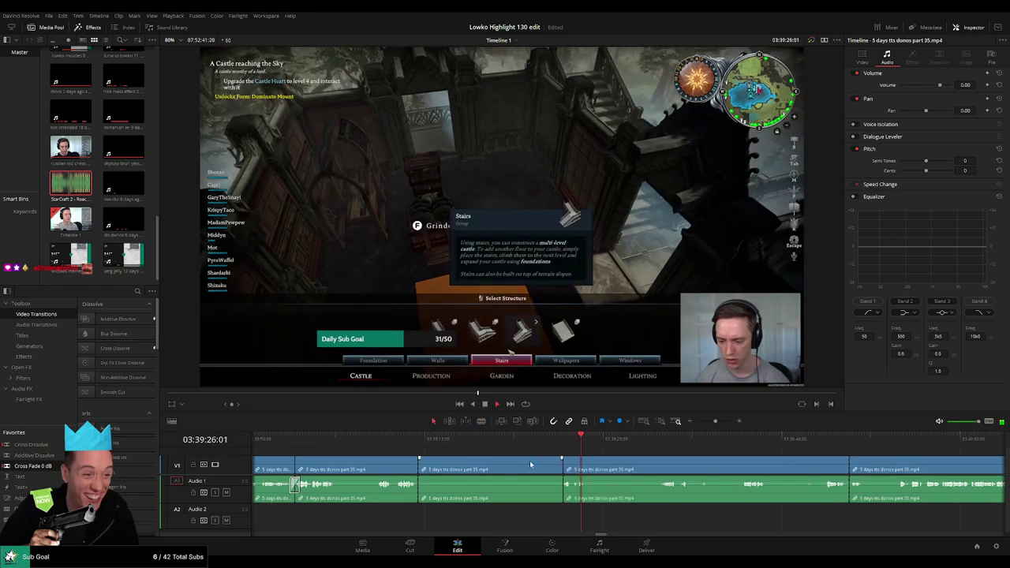
left_click(529, 460)
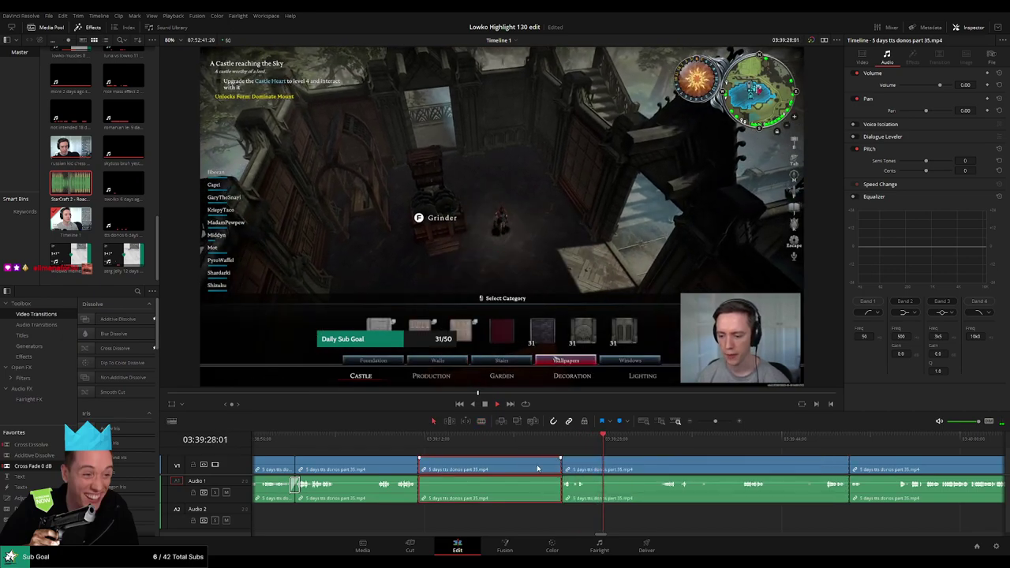
key("Delete")
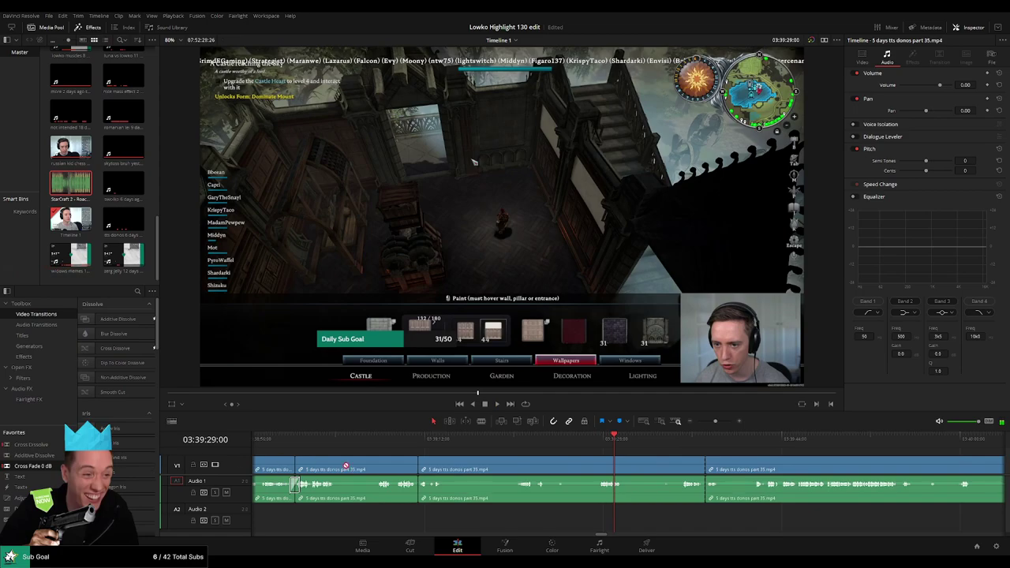
Step: Split the clip at about 03:39:14 and 03:39:20, ripple-delete the piece between, and cross-fade the audio at the join
key("b")
left_click(446, 469)
left_click(516, 441)
key("space")
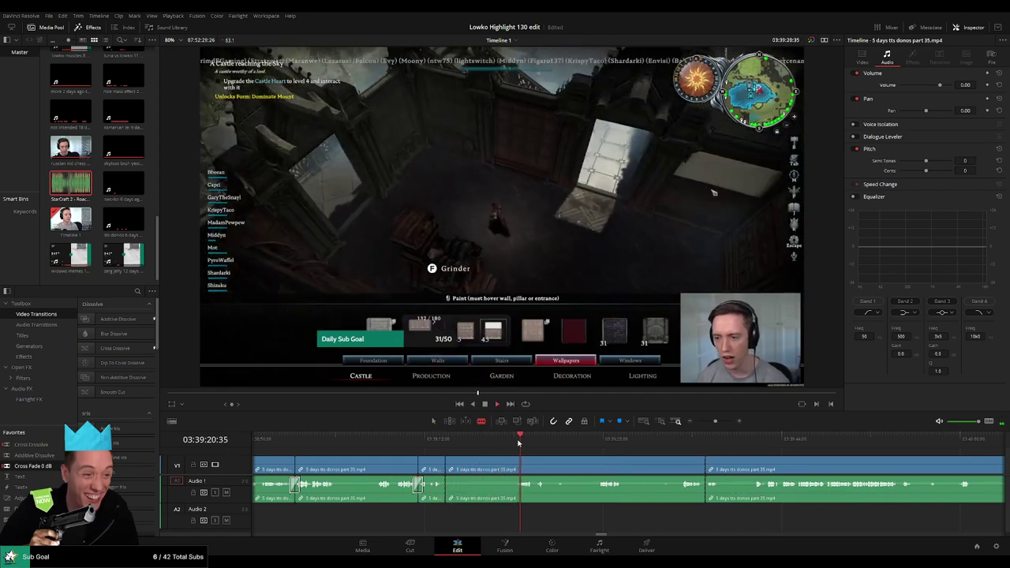
key("Delete")
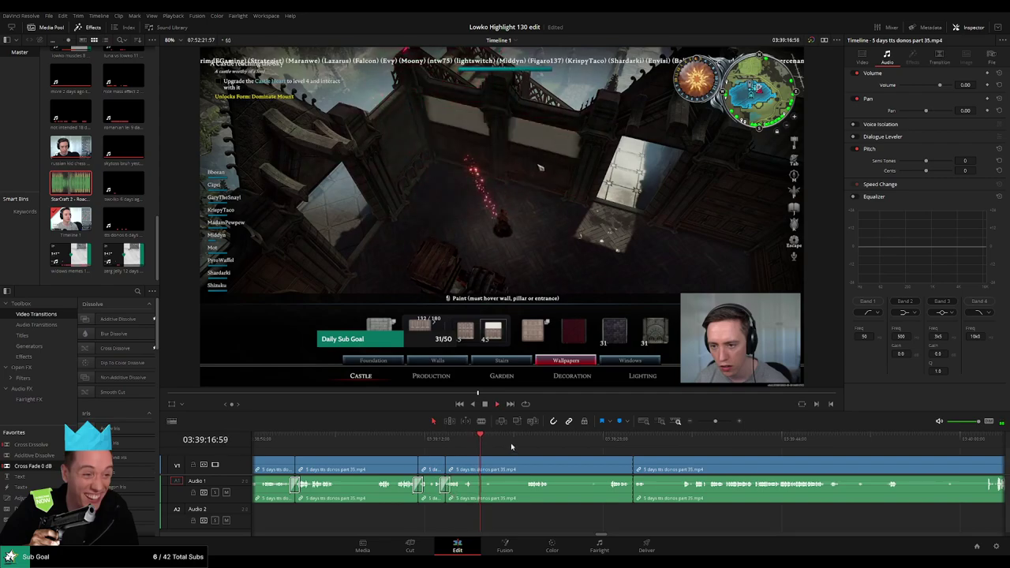
Step: Ripple-delete the footage from about 03:39:23 to 03:39:28, cross-fading the audio at that join and at the cheer alert cut
left_click(526, 441)
left_click_drag(597, 458, 485, 451)
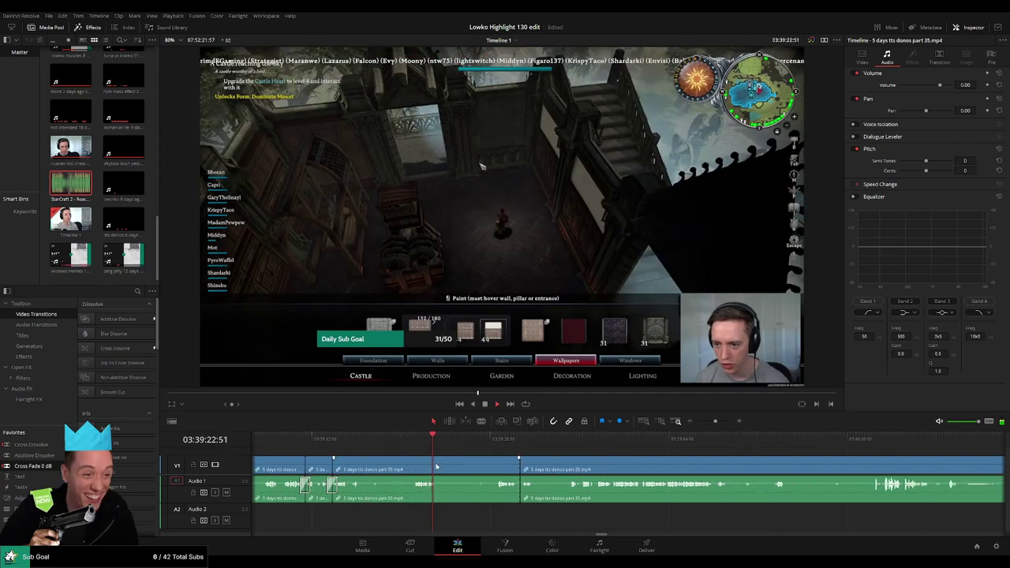
left_click(489, 439)
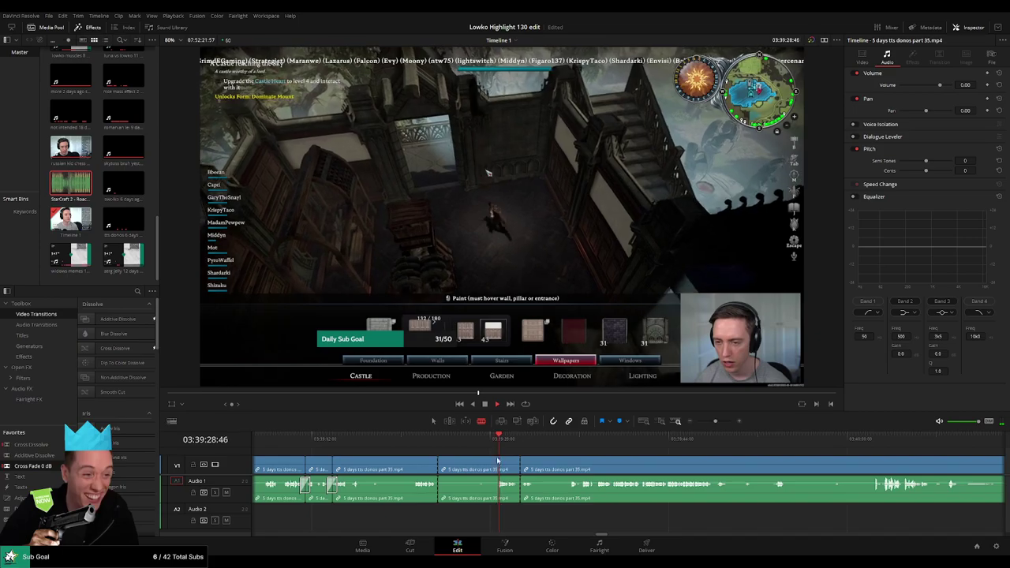
left_click(496, 464)
key("a")
left_click(474, 467)
key("Delete")
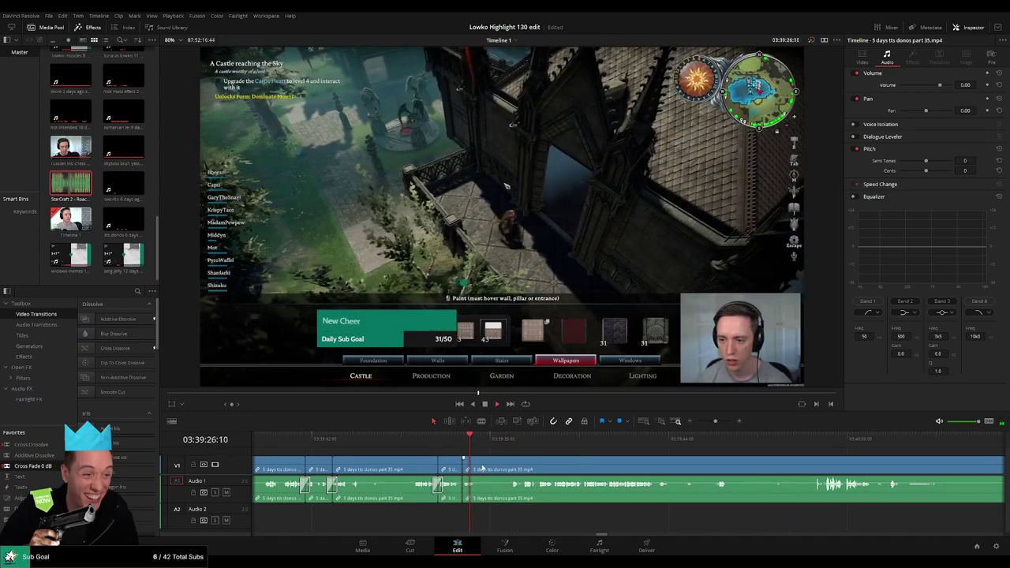
scroll(486, 493, "left", 1)
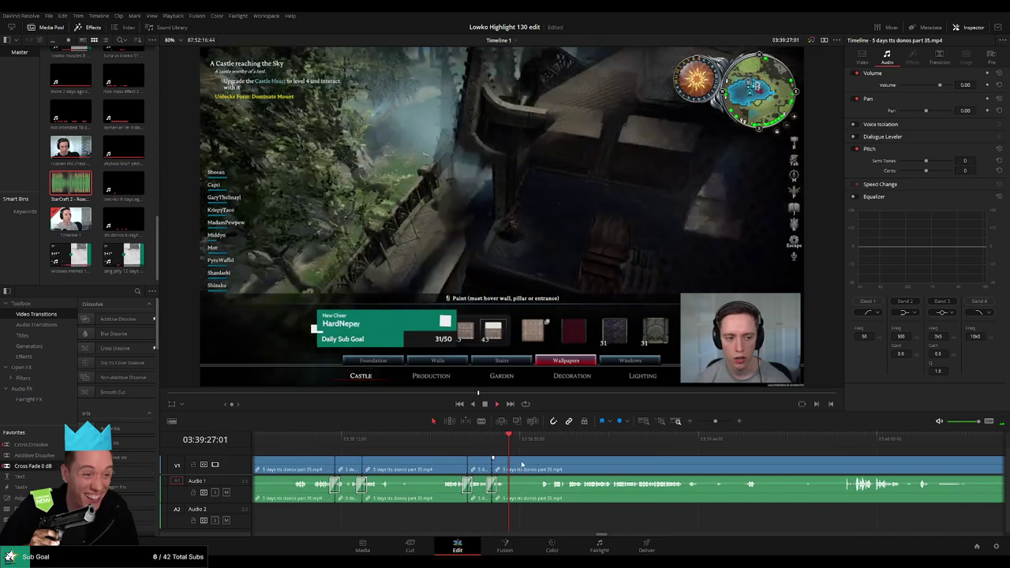
Step: Split the clip at about 03:39:27 and 03:39:29, ripple-delete the pause between, and cross-fade the audio at the join
key("b")
left_click(511, 469)
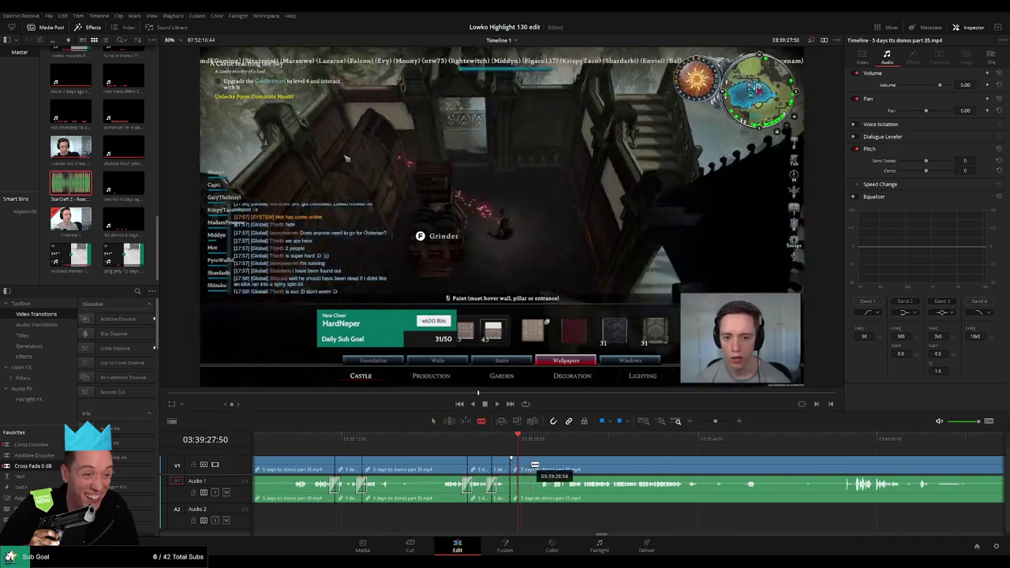
left_click(535, 465)
key("Delete")
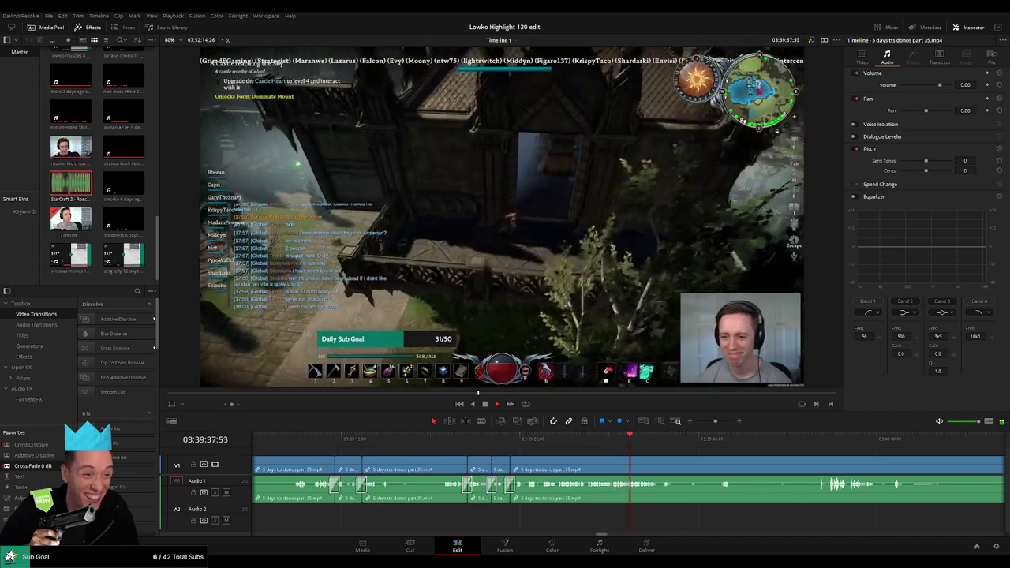
Step: Split the clip at about 03:39:42 and 03:39:46, ripple-delete the piece between, and cross-fade the audio at the join
left_click_drag(677, 455, 444, 453)
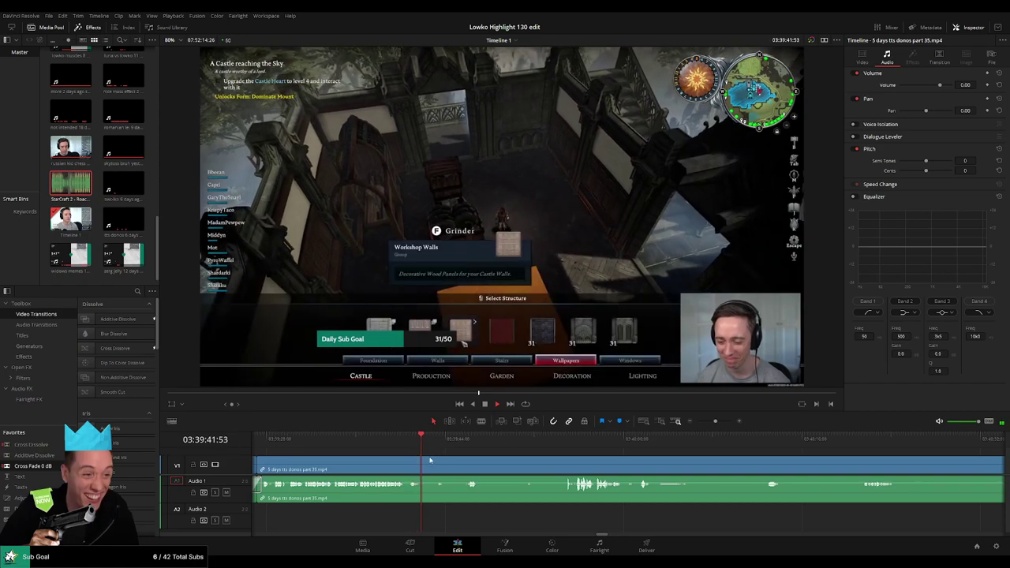
key("space")
key("b")
left_click(429, 459)
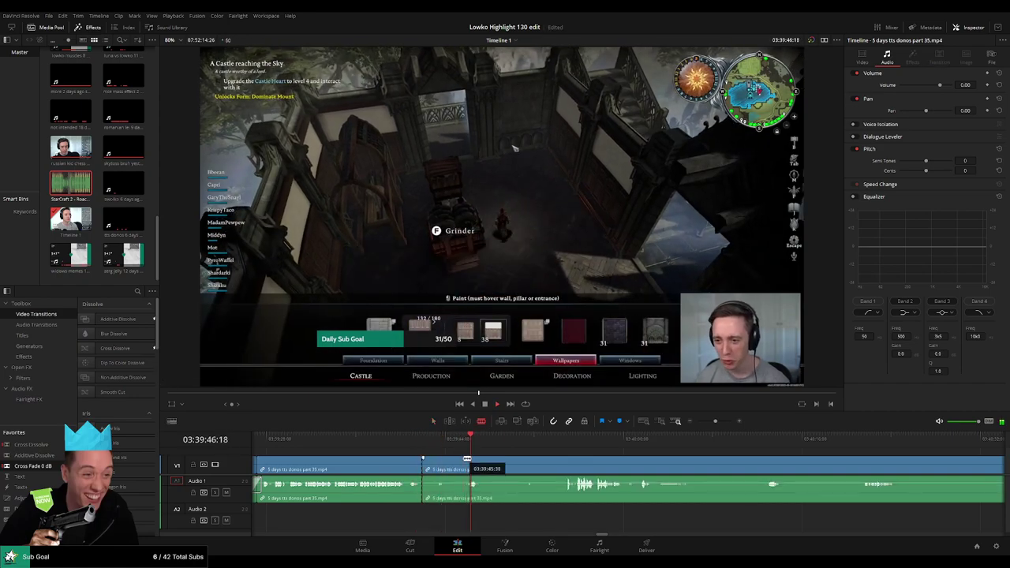
left_click(456, 466)
key("Delete")
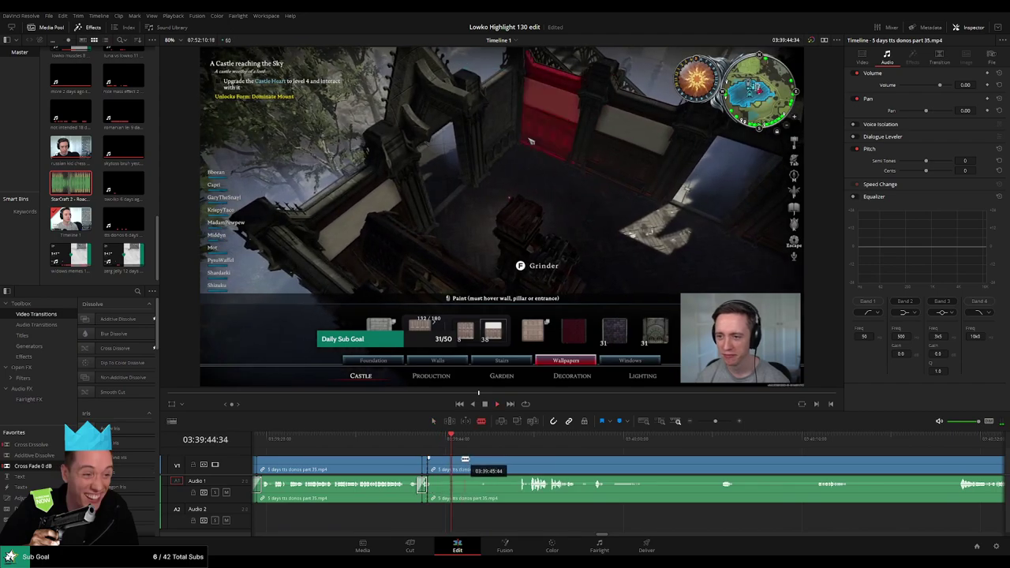
Step: Undo the last split and split the clip again slightly further on, at about 03:39:43
key("Delete")
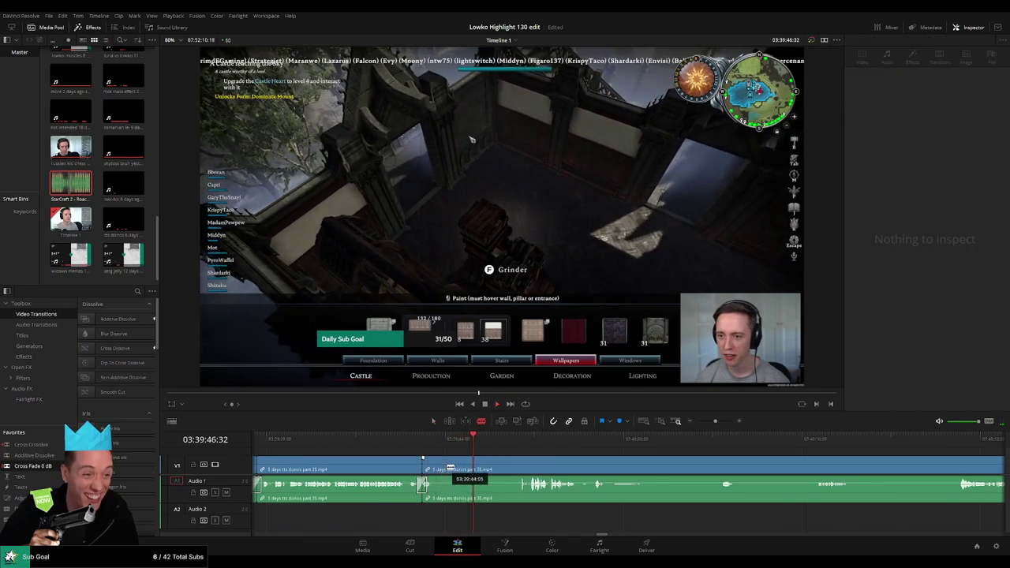
scroll(450, 466, "up", 2)
key("space")
left_click(565, 464)
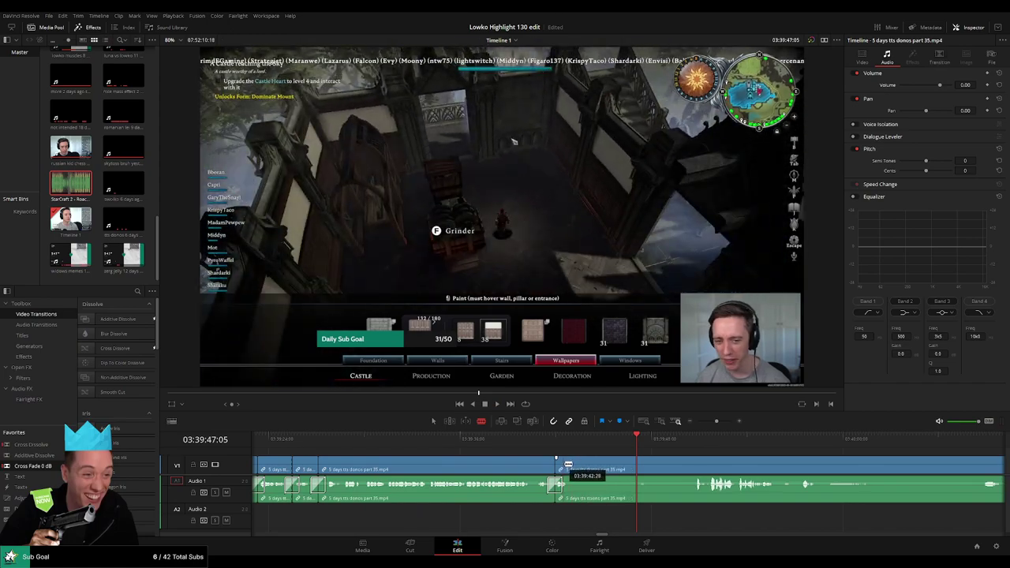
scroll(568, 464, "up", 3)
left_click(407, 466)
key("a")
Step: Split the clip at about 03:39:50, ripple-delete the silence back to the previous split, and cross-fade the audio at the join
left_click(824, 438)
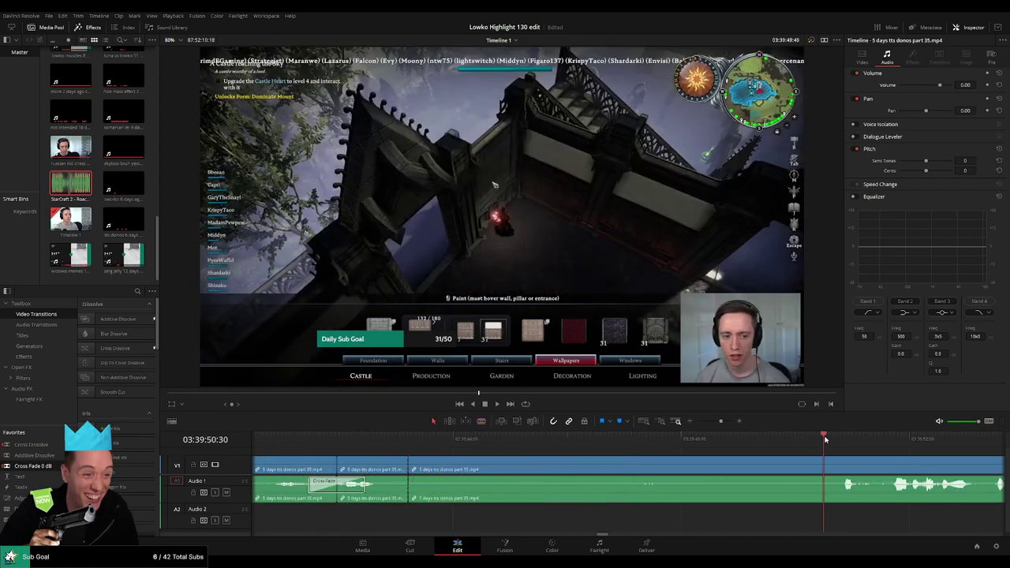
scroll(747, 459, "down", 3)
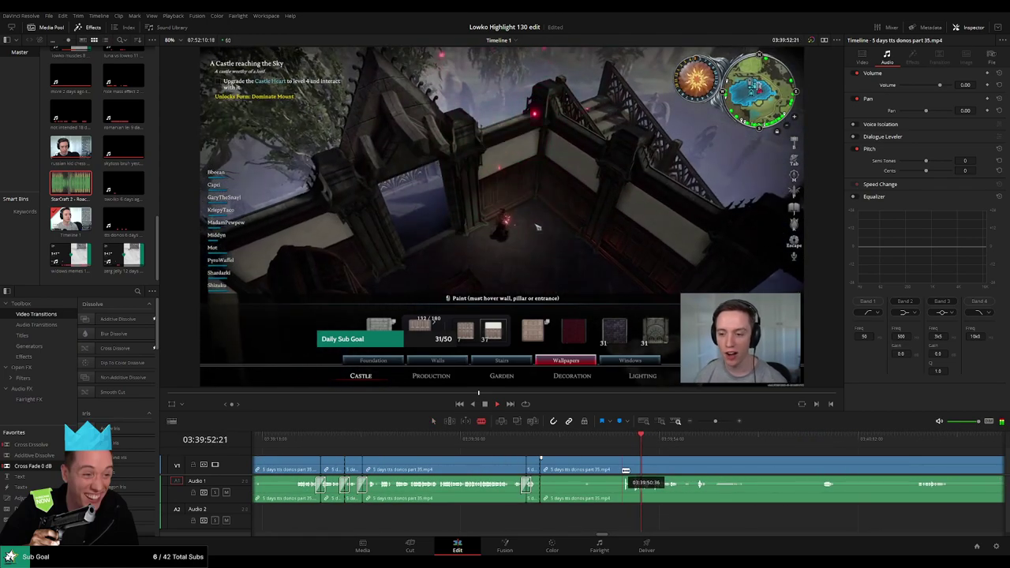
left_click(592, 472)
key("BackSpace")
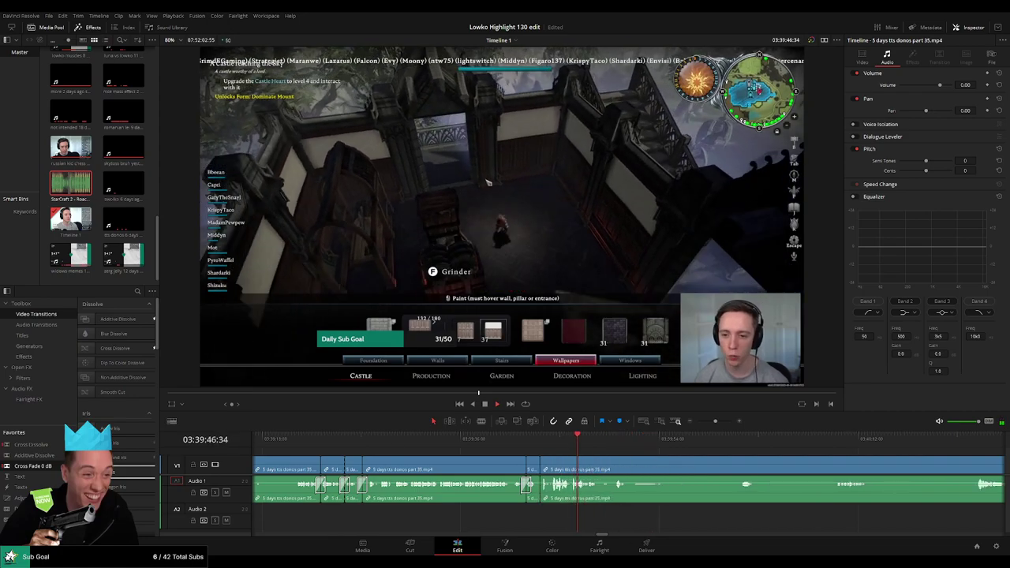
Step: Split the clip at about 03:39:51, where the quiet stretch after the talking begins
scroll(510, 464, "right", 6)
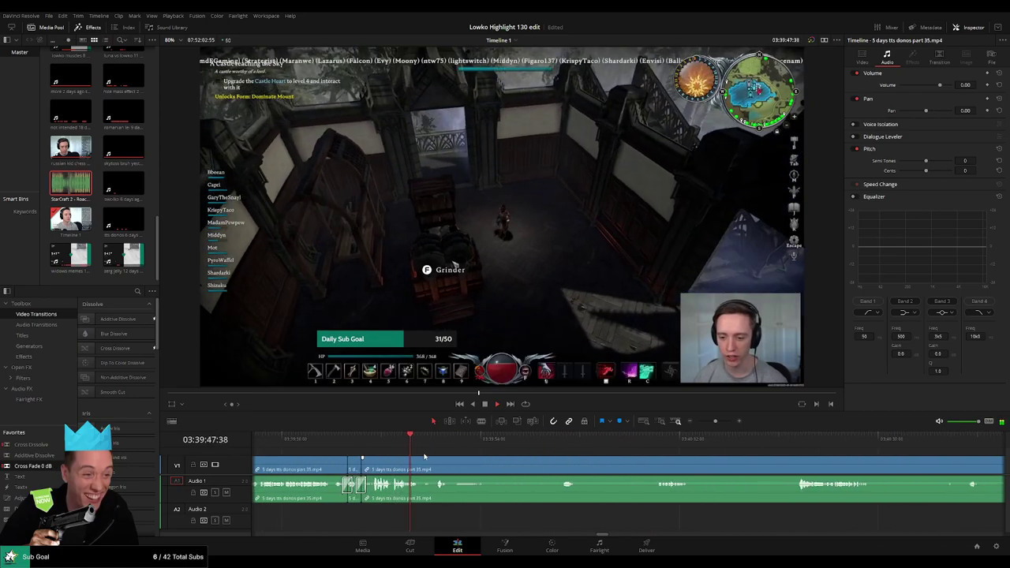
left_click(429, 441)
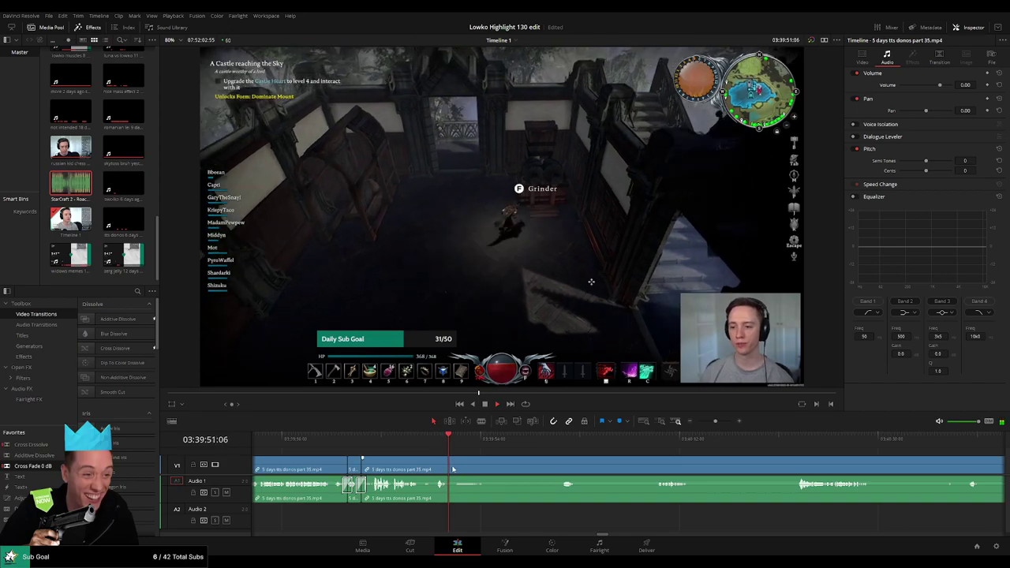
left_click(791, 443)
Step: Skim the castle-building footage from about 03:40:22 to 03:44:27, sampling the louder audio passages for content worth keeping
scroll(678, 444, "right", 10)
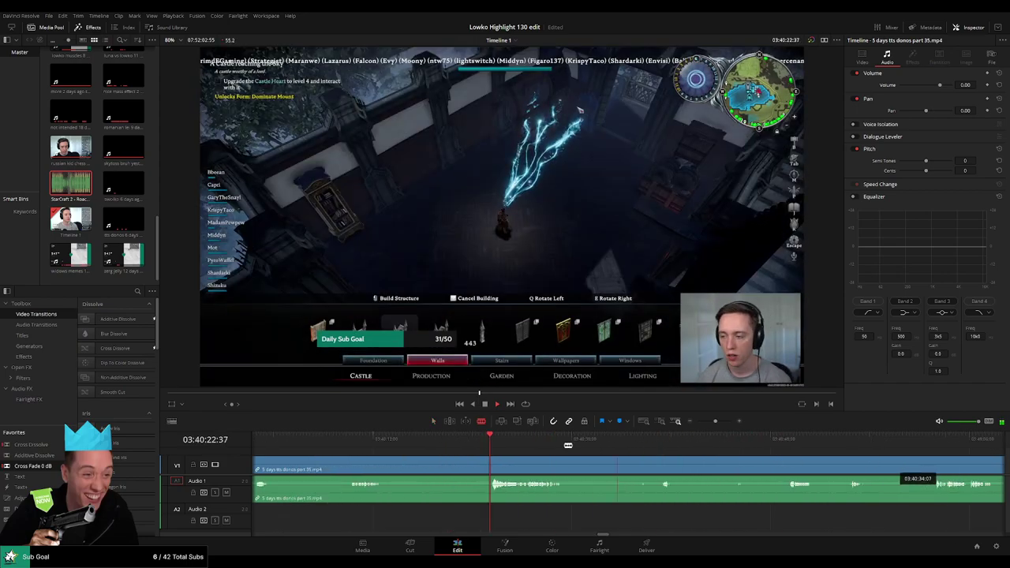
left_click(839, 444)
scroll(849, 458, "right", 5)
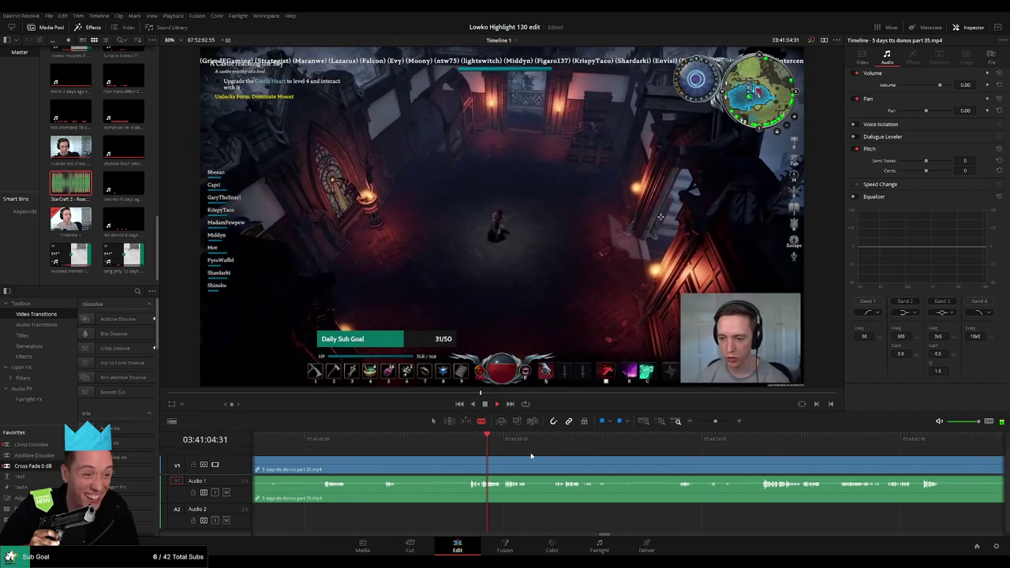
left_click(687, 446)
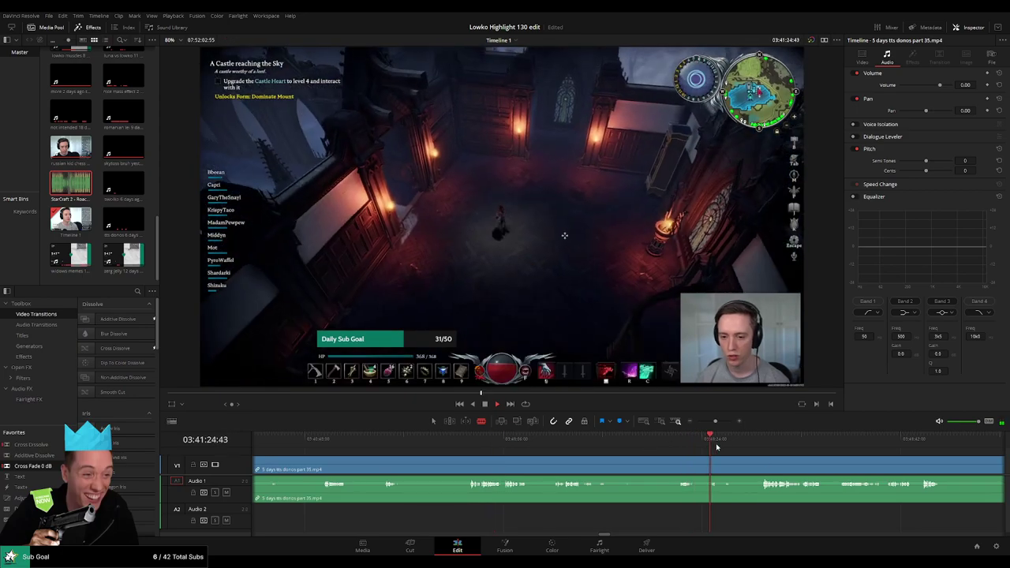
scroll(687, 446, "right", 2)
left_click(635, 448)
left_click(793, 445)
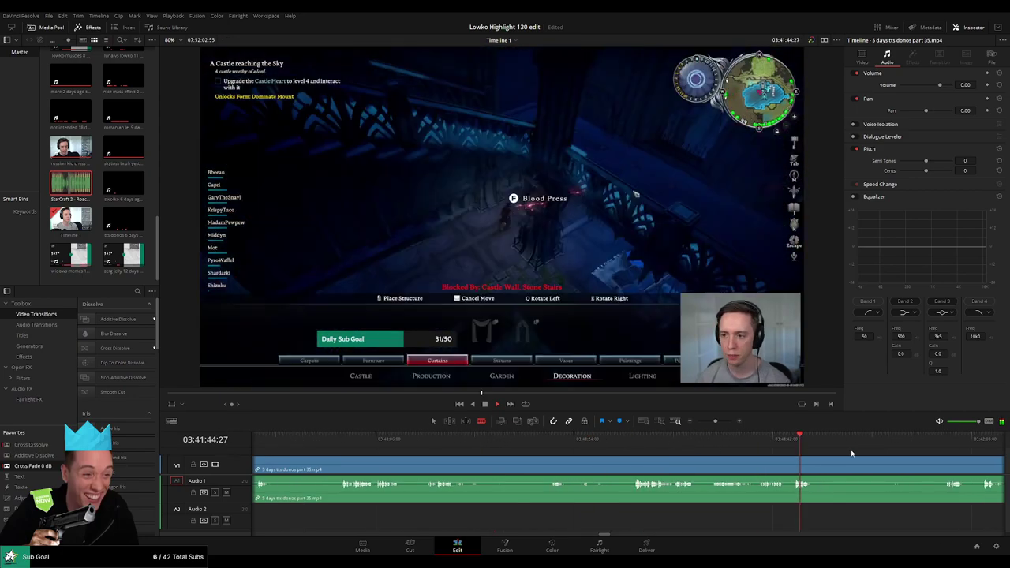
scroll(793, 445, "right", 5)
left_click(575, 444)
left_click_drag(575, 444, 784, 448)
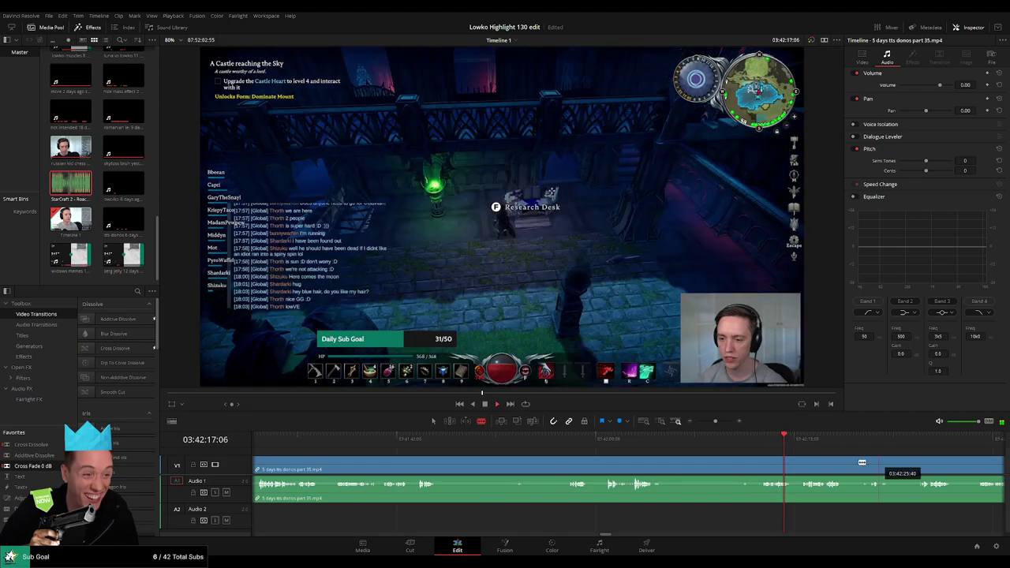
scroll(861, 463, "right", 5)
left_click_drag(552, 446, 936, 458)
scroll(976, 457, "right", 1)
scroll(710, 453, "right", 4)
left_click(507, 442)
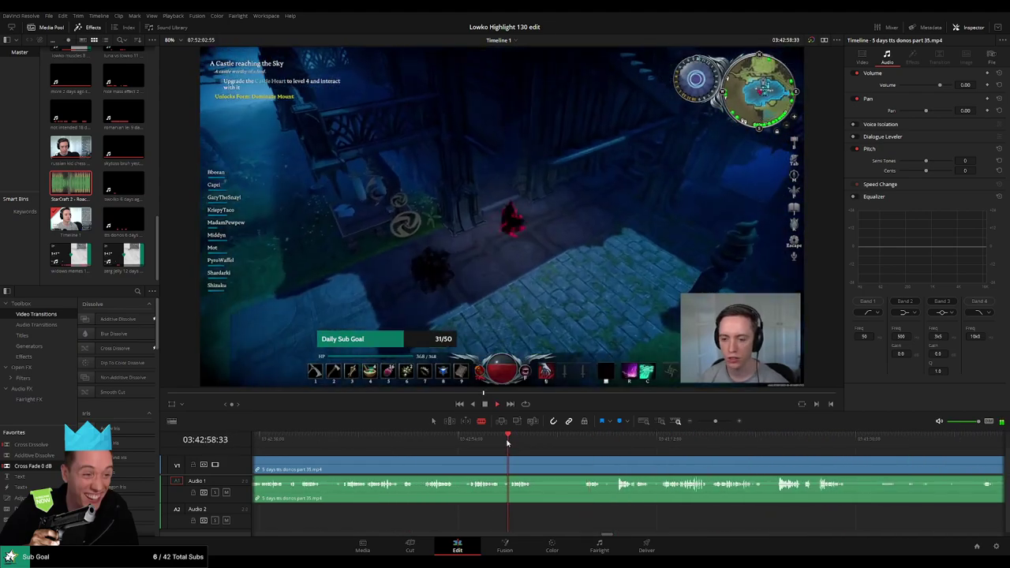
left_click(705, 446)
left_click(684, 445)
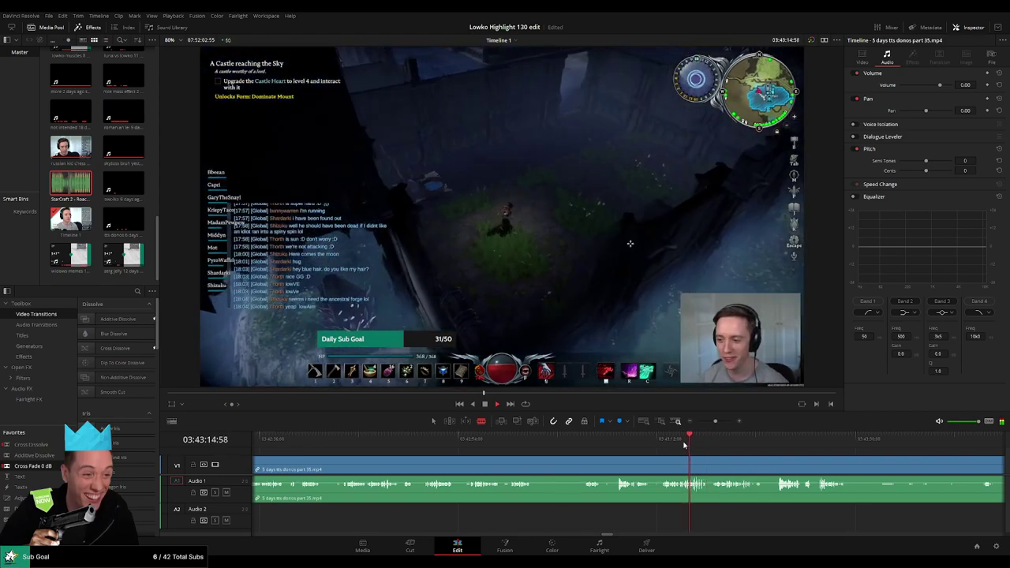
left_click(667, 445)
scroll(730, 455, "right", 3)
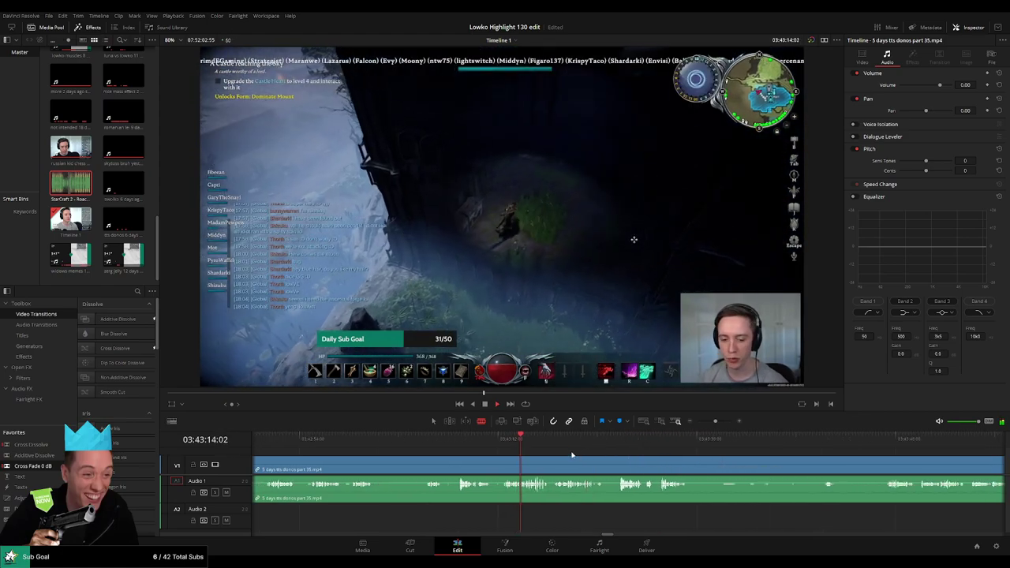
left_click(621, 443)
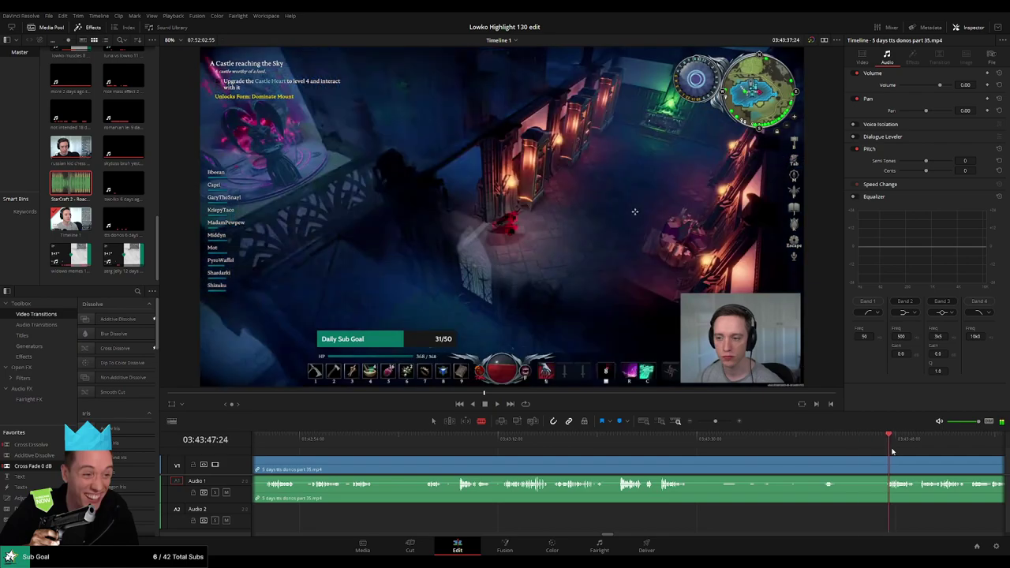
scroll(923, 466, "right", 5)
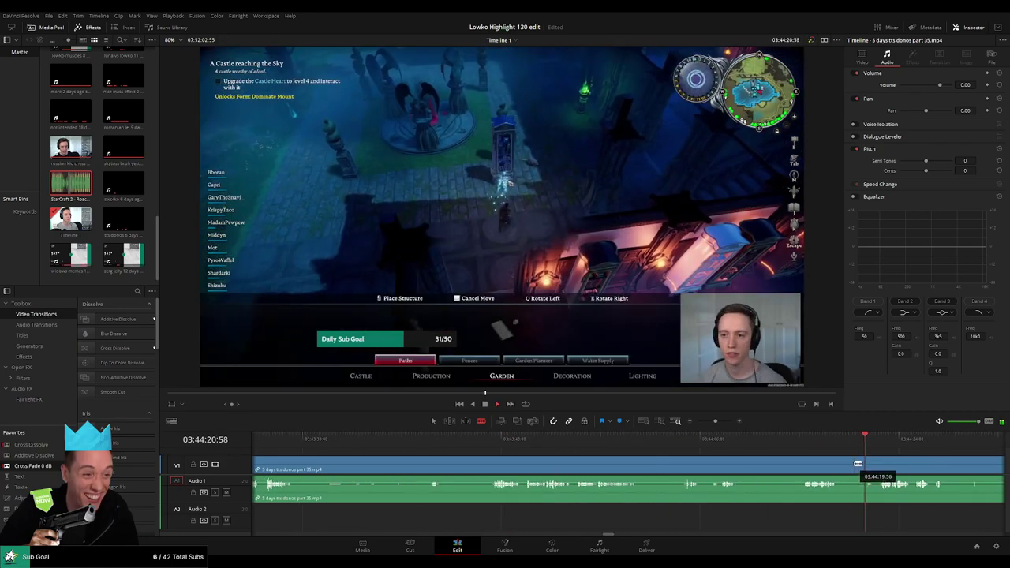
scroll(857, 464, "right", 5)
left_click_drag(703, 421, 712, 421)
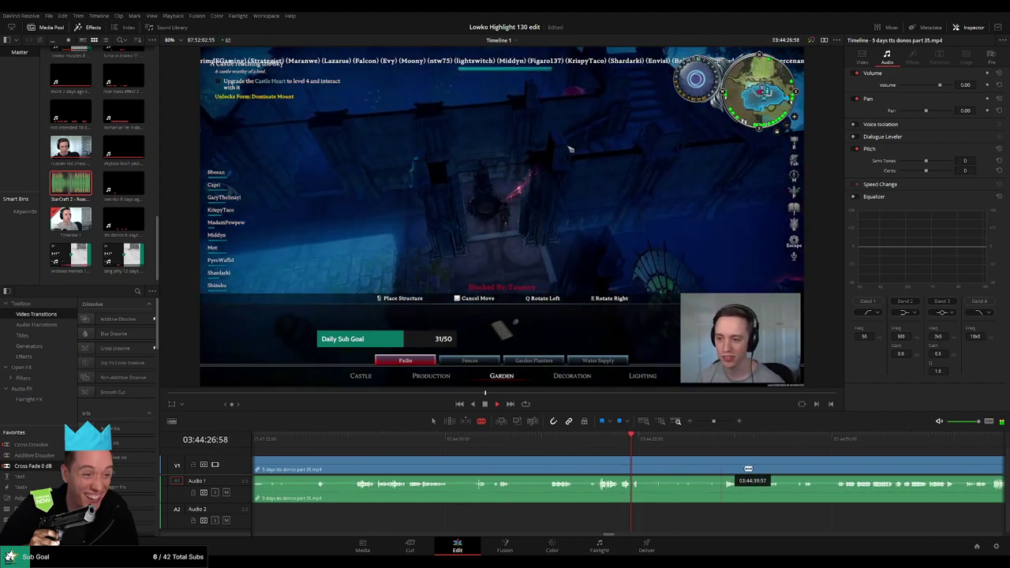
Step: Split the clip at about 03:44:51 and ripple-delete the long section back to the split at about 03:39:51
left_click(605, 438)
key("ctrl+b")
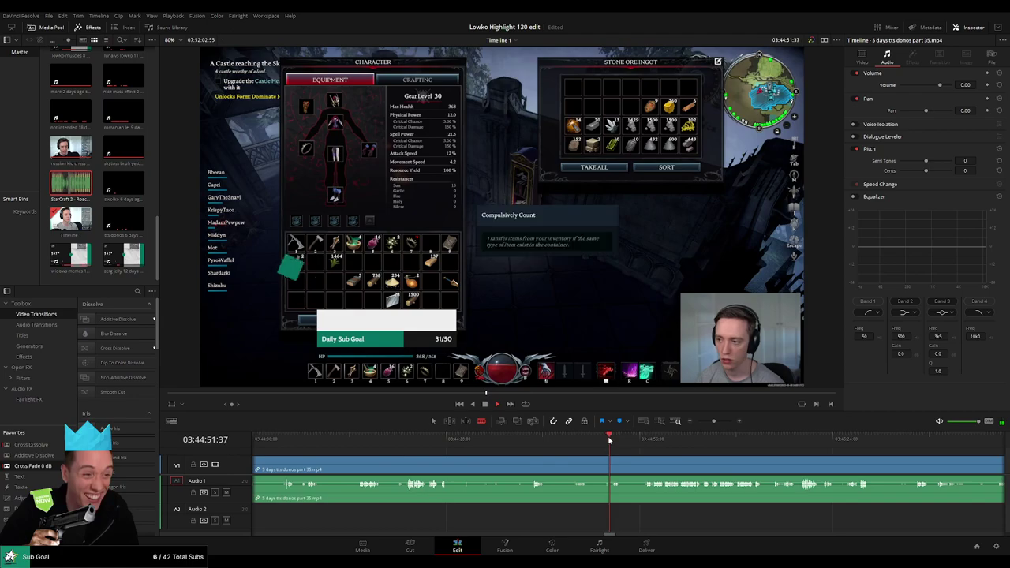
left_click(576, 467)
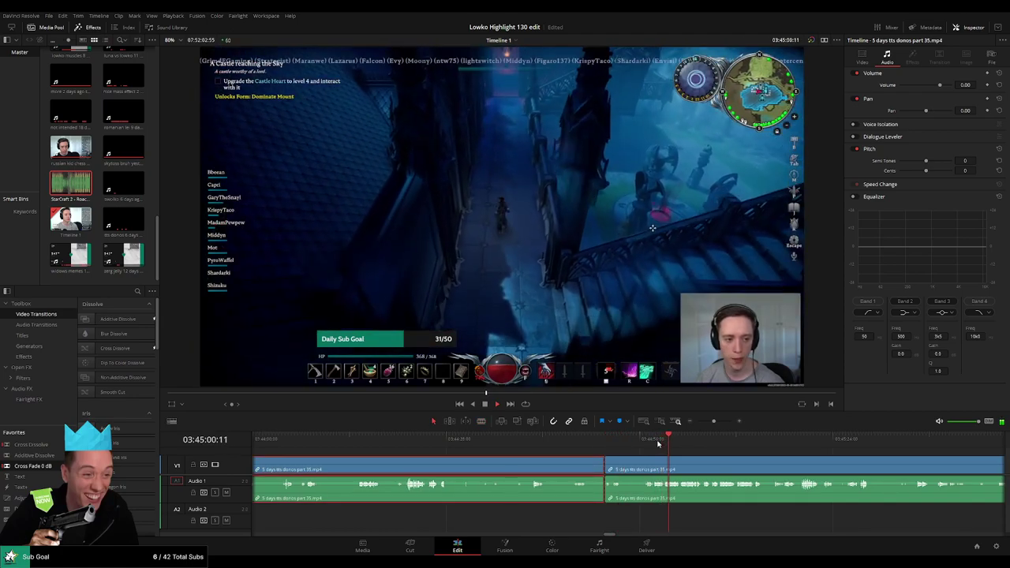
key("Delete")
Step: Split the clip at about 03:39:53 and 03:39:57, ripple-delete the piece between, and cross-fade the audio at the two newest joins
left_click(568, 448)
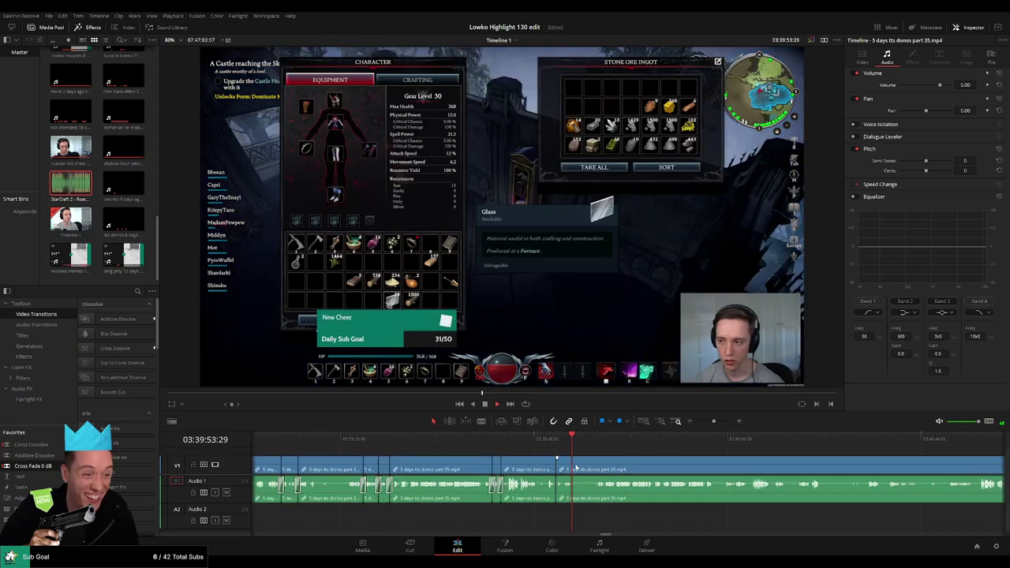
key("space")
key("ctrl+b")
left_click_drag(575, 467, 595, 466)
left_click(582, 469)
key("Delete")
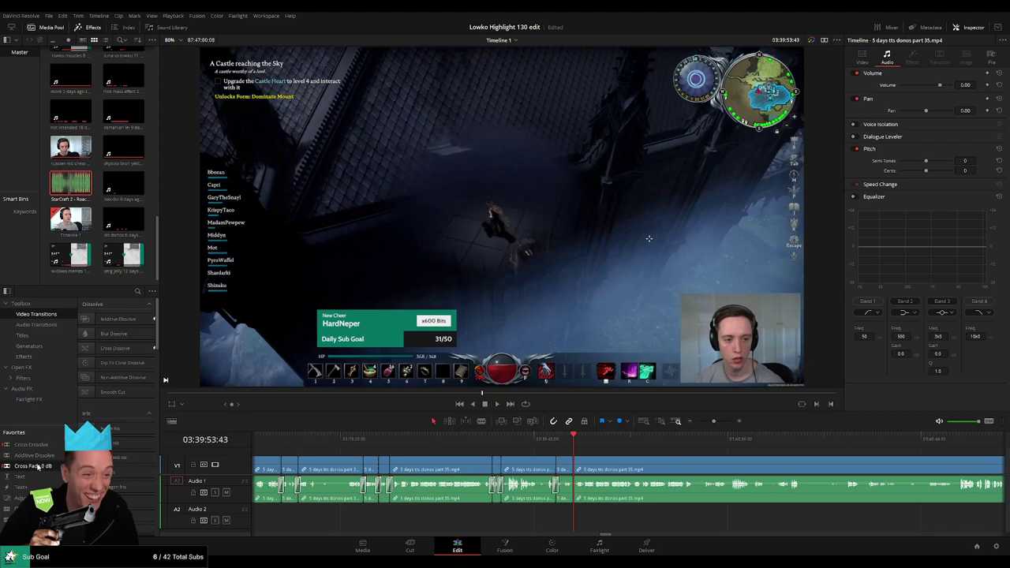
left_click_drag(37, 467, 605, 491)
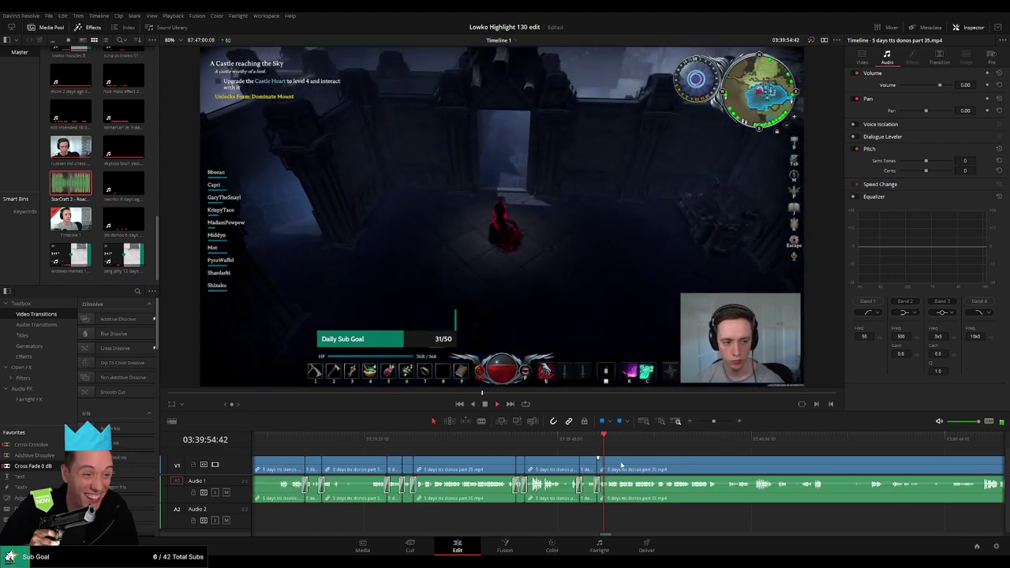
Step: Split the clip at about 03:40:11 and 03:40:13, ripple-delete the pause between, and cross-fade the audio at the join
scroll(552, 457, "right", 3)
scroll(521, 454, "up", 2)
scroll(537, 463, "right", 5)
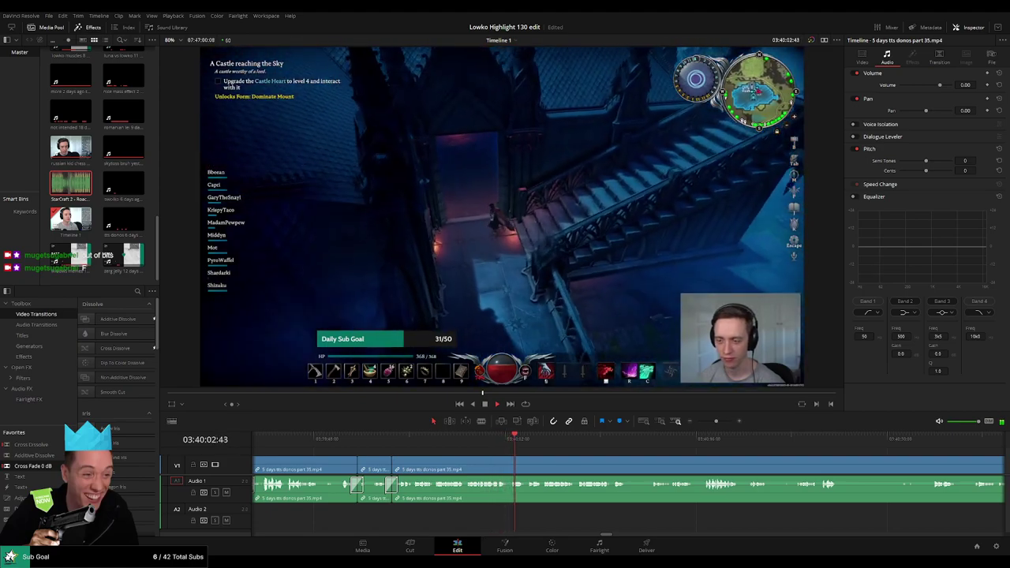
scroll(492, 453, "right", 1)
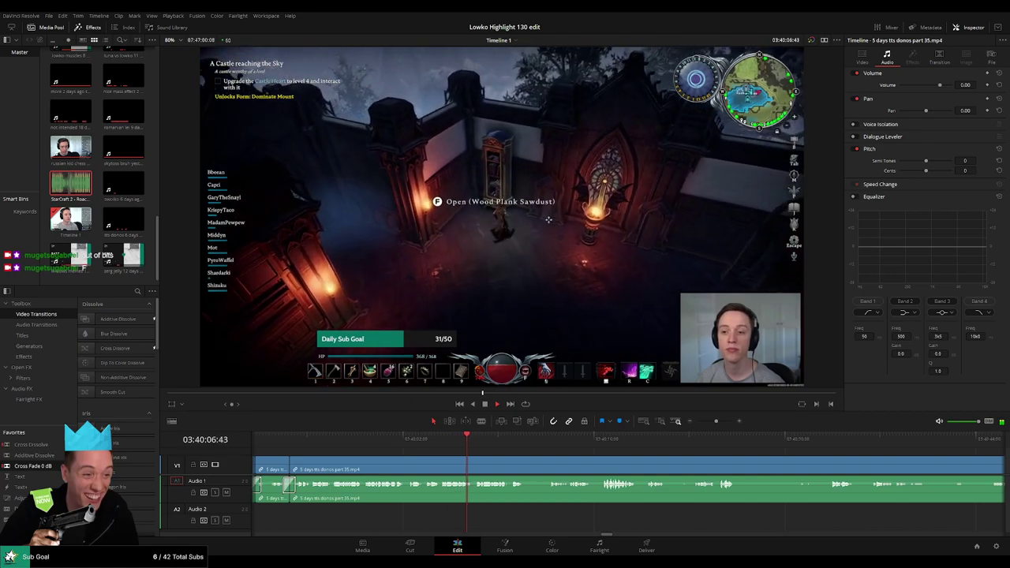
scroll(480, 463, "right", 1)
scroll(462, 461, "right", 1)
scroll(431, 457, "right", 1)
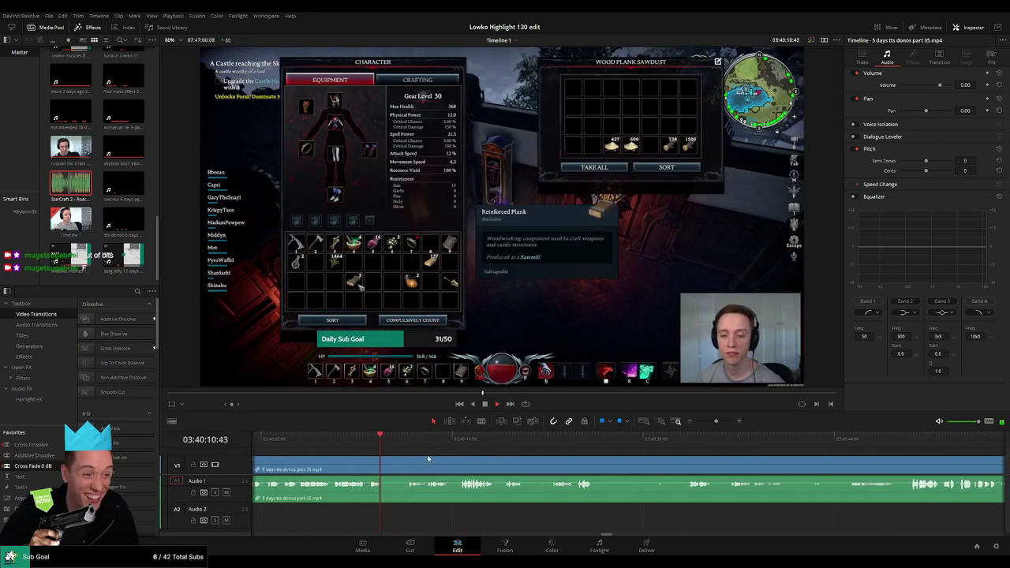
key("b")
left_click(383, 462)
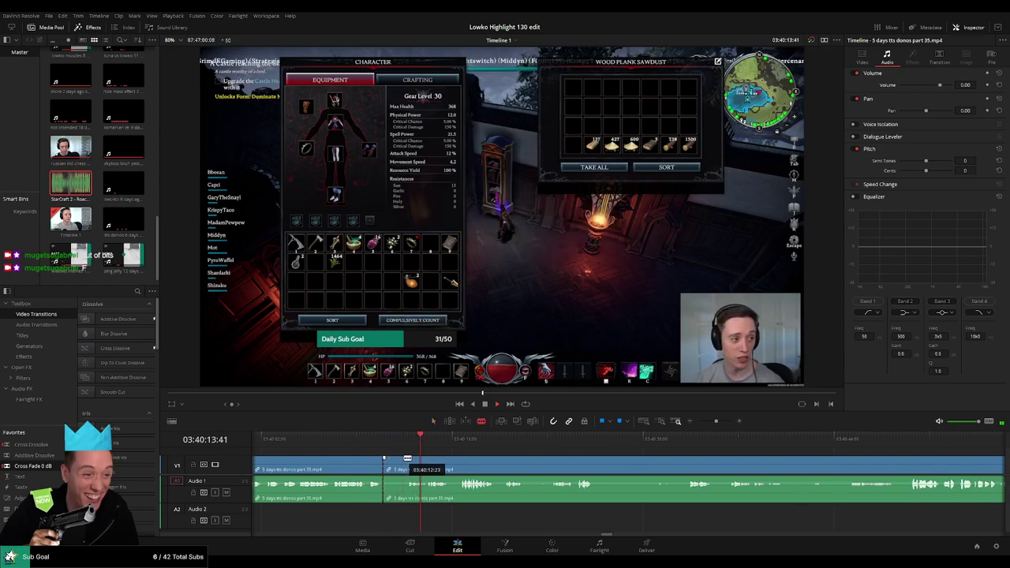
left_click(406, 462)
key("a")
left_click(393, 469)
key("Delete")
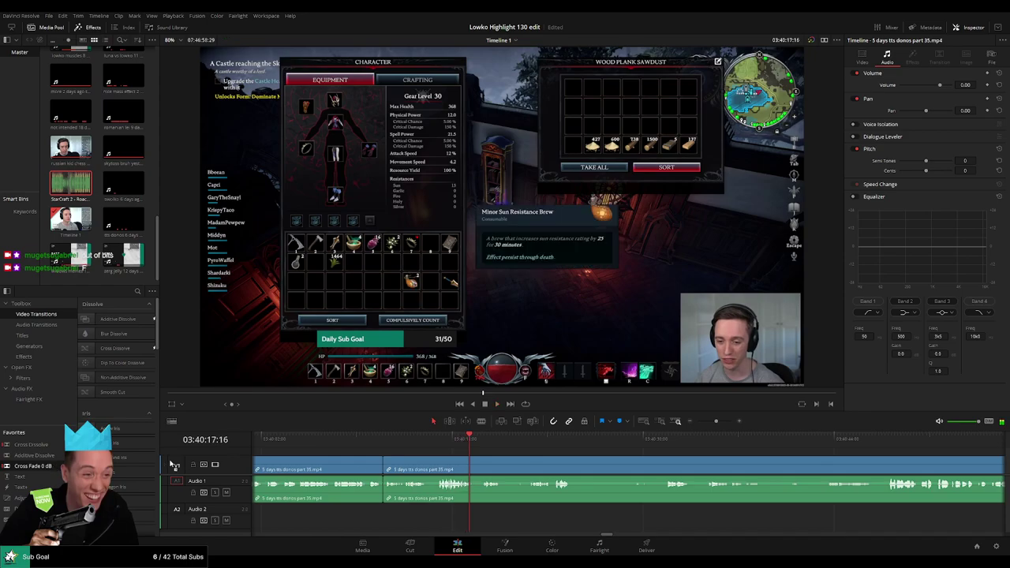
Step: Split the clip at about 03:40:20, right after the inventory sorting talk
left_click_drag(549, 457, 460, 456)
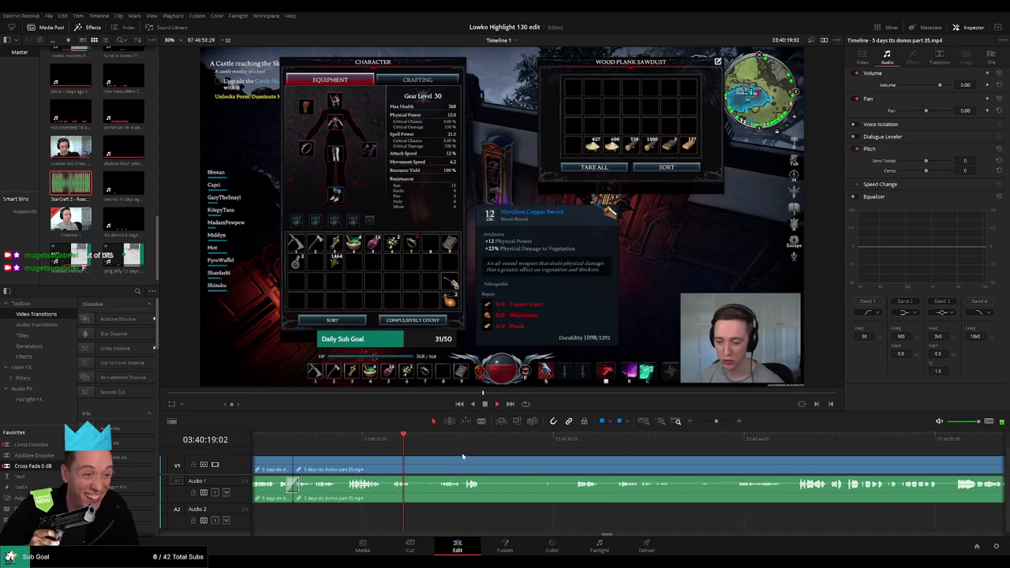
key("b")
left_click(412, 465)
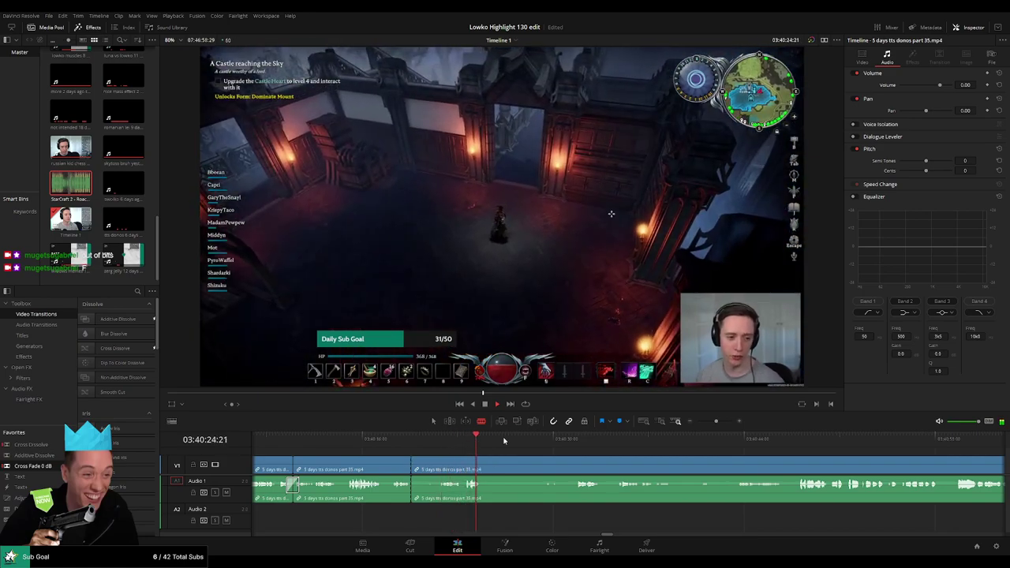
Step: Skim the footage from about 03:40:24 to 03:41:22, sampling the walk outside and the V Blood boss selection
left_click_drag(565, 441, 605, 446)
left_click(481, 444)
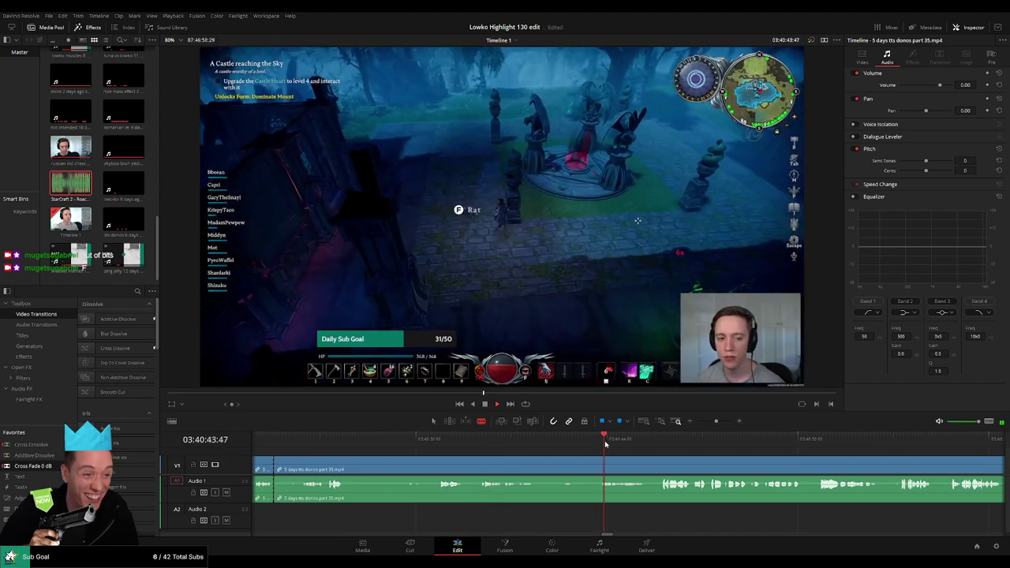
left_click(660, 444)
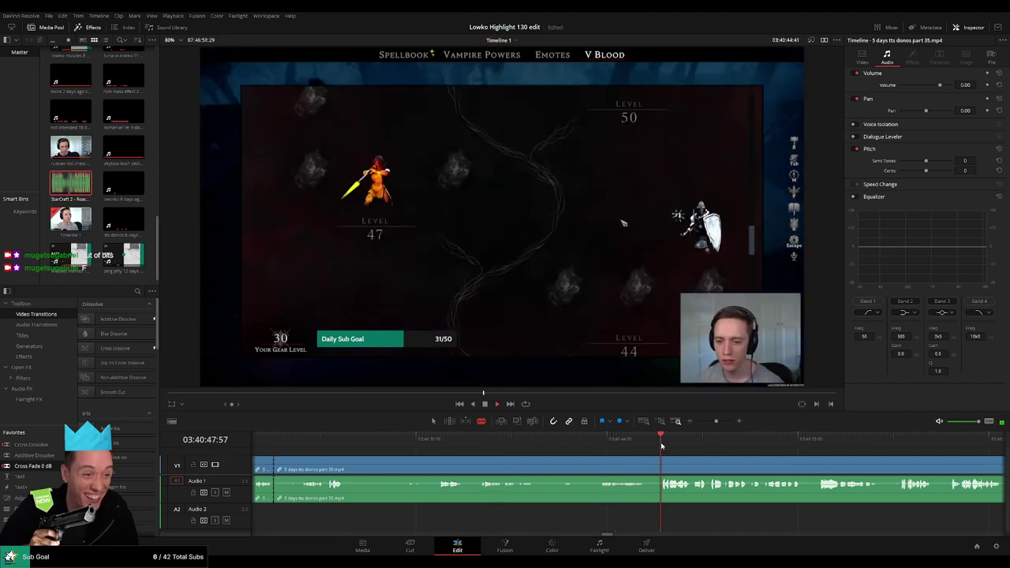
left_click_drag(761, 456, 549, 447)
left_click(560, 443)
left_click(633, 444)
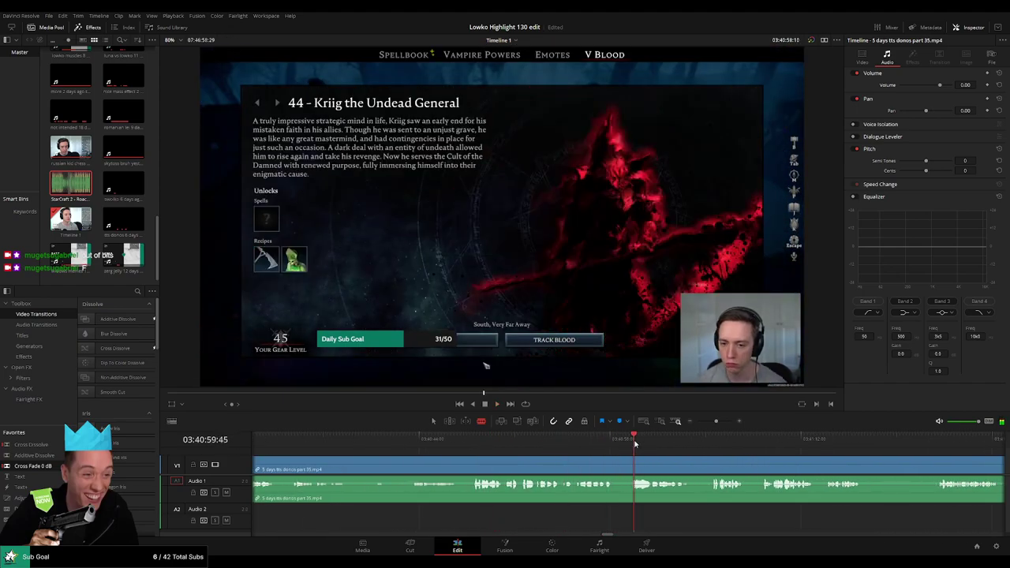
left_click_drag(769, 453, 568, 444)
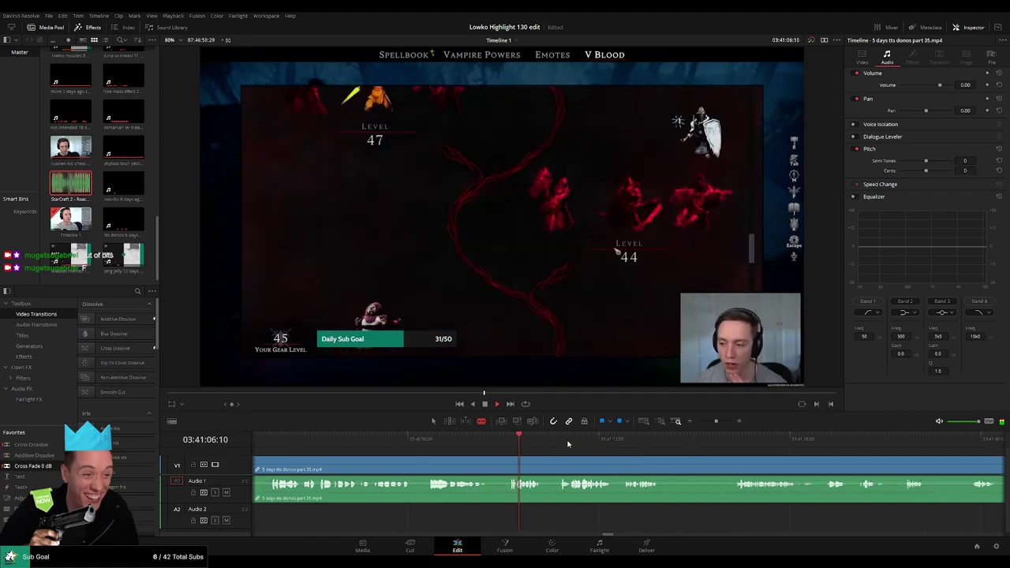
left_click(727, 445)
left_click_drag(804, 455, 595, 455)
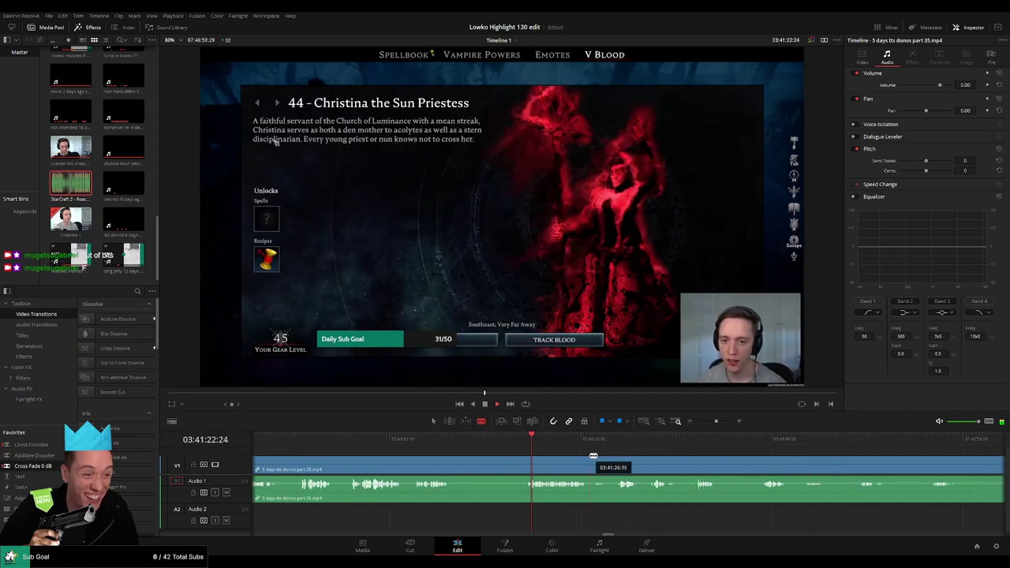
Step: Skim the footage from about 03:41:22 to 03:46:27, sampling the approach to and fight with Christina the Sun Priestess
left_click_drag(716, 422, 777, 447)
left_click_drag(845, 455, 574, 446)
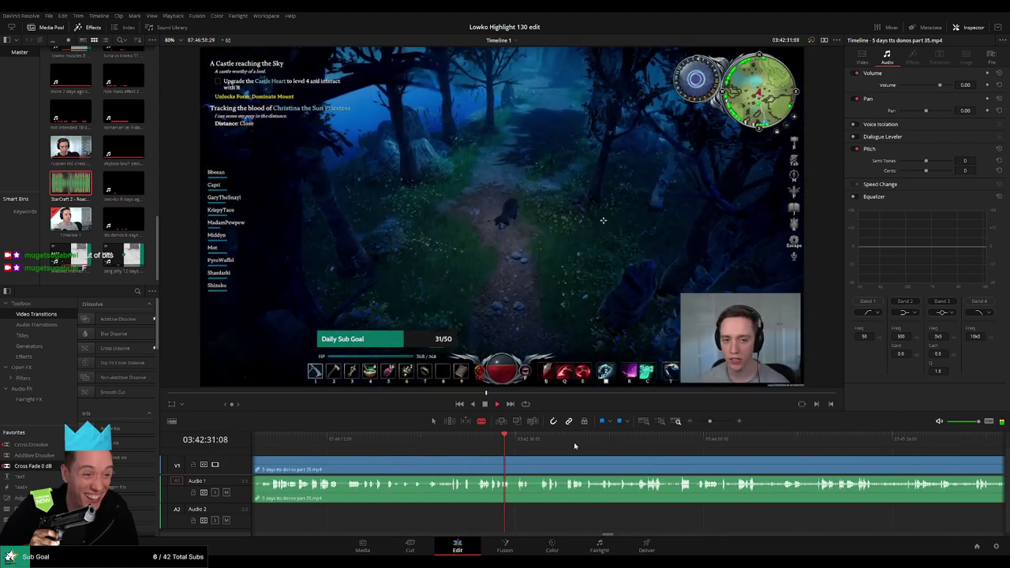
left_click_drag(640, 444, 649, 445)
left_click_drag(718, 448, 883, 457)
key("space")
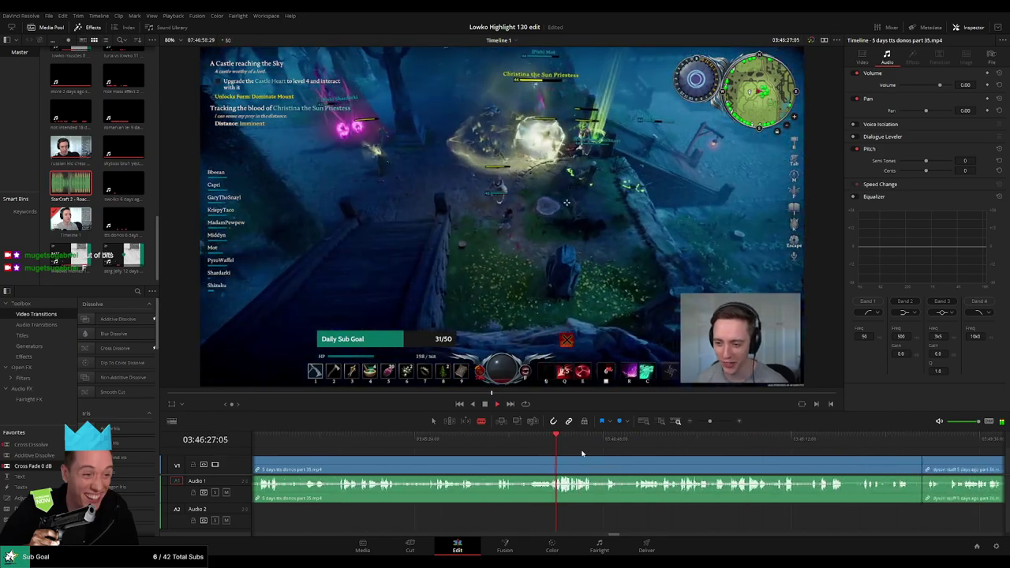
left_click(536, 446)
left_click(500, 443)
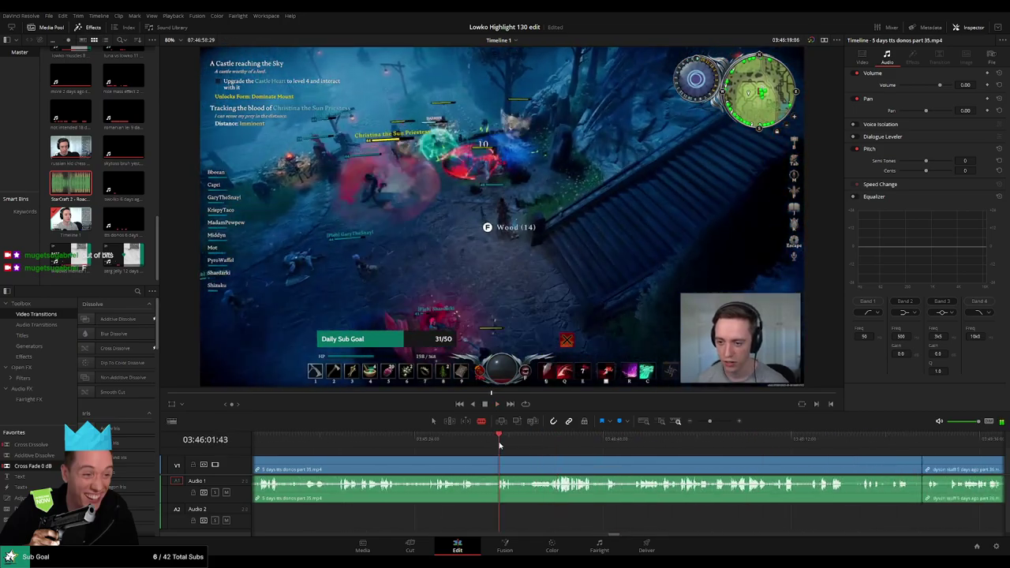
Step: Split the clip at about 03:46:11, ripple-delete the section back to the previous split, and cross-fade the audio at the join
scroll(661, 463, "up", 4)
scroll(664, 464, "up", 1)
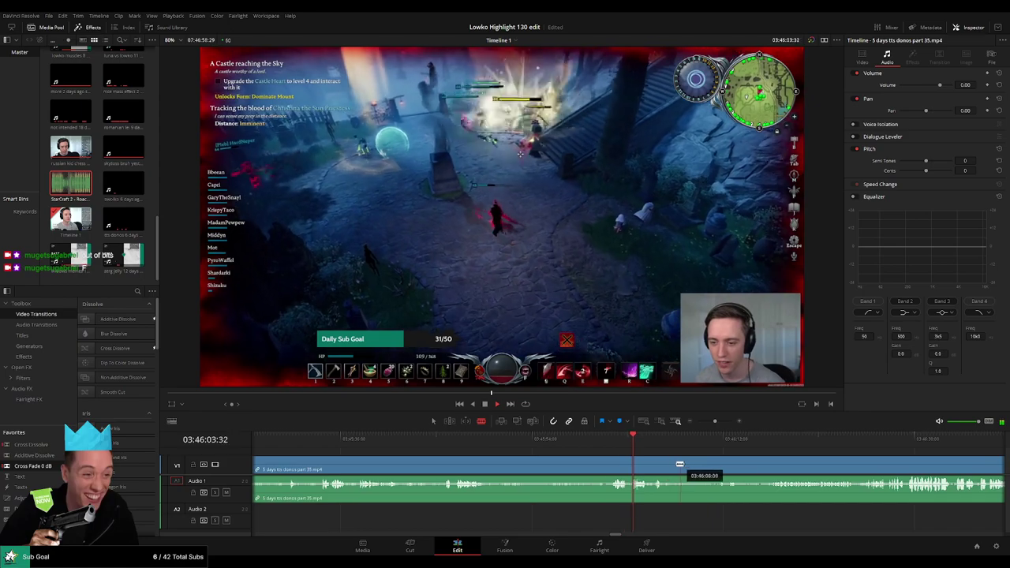
scroll(678, 464, "right", 1)
left_click(547, 447)
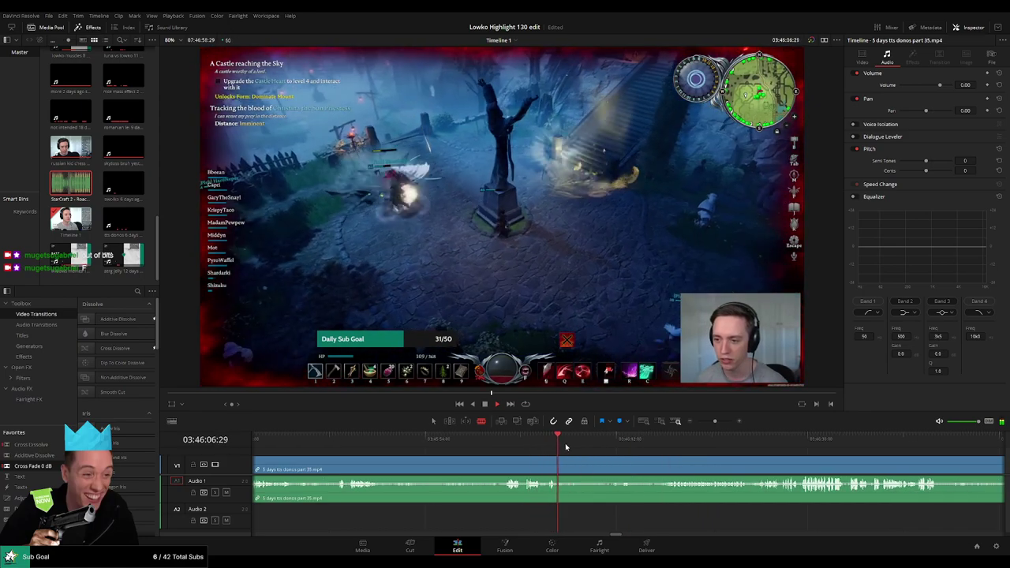
left_click(579, 446)
left_click(598, 445)
key("space")
left_click(609, 464)
key("a")
left_click(583, 471)
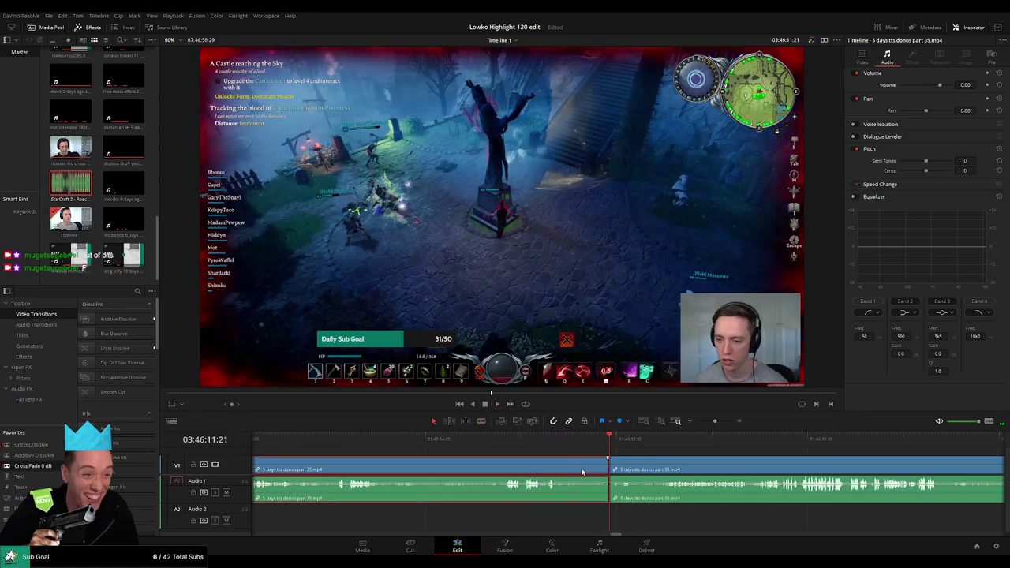
key("Delete")
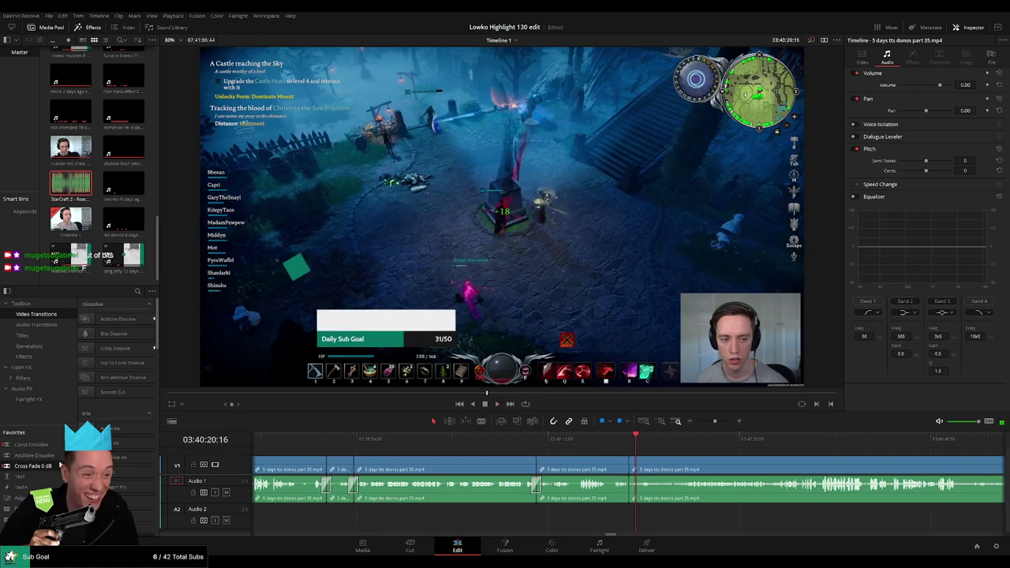
scroll(679, 466, "right", 2)
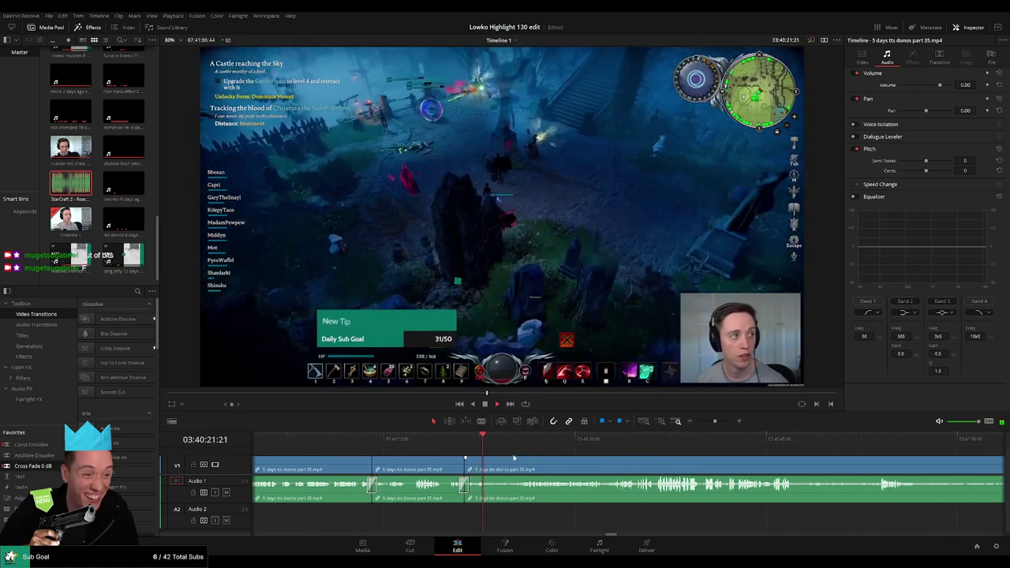
Step: Review the boss fight footage after the new join, from about 03:40:21 to 03:40:49
left_click_drag(489, 444, 513, 446)
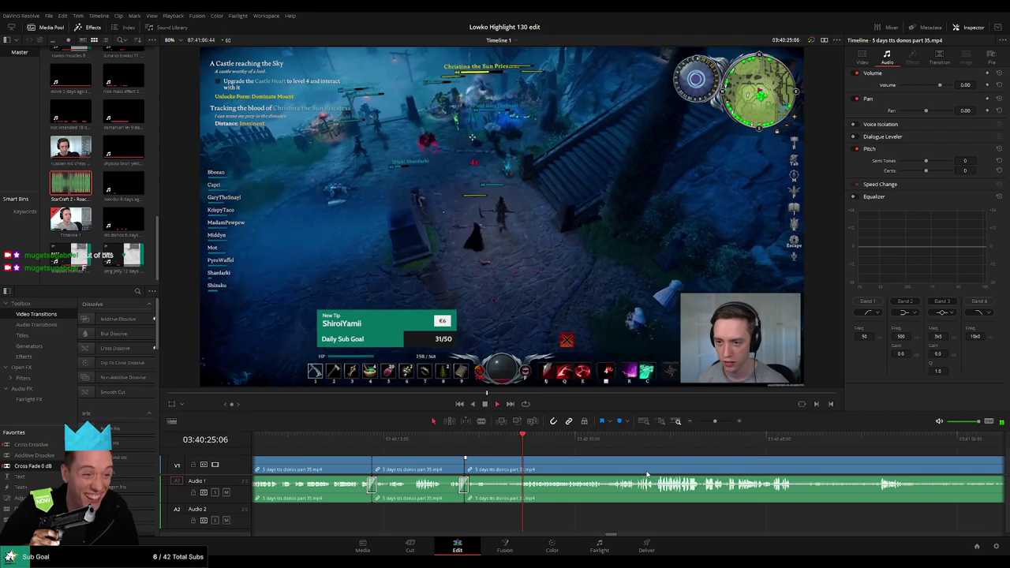
left_click_drag(647, 474, 554, 469)
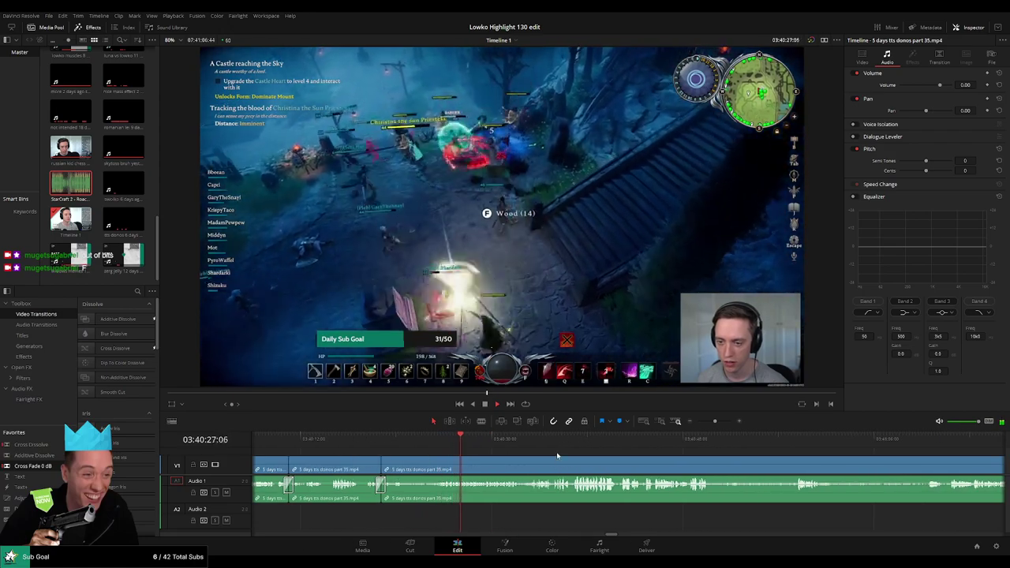
scroll(676, 472, "right", 4)
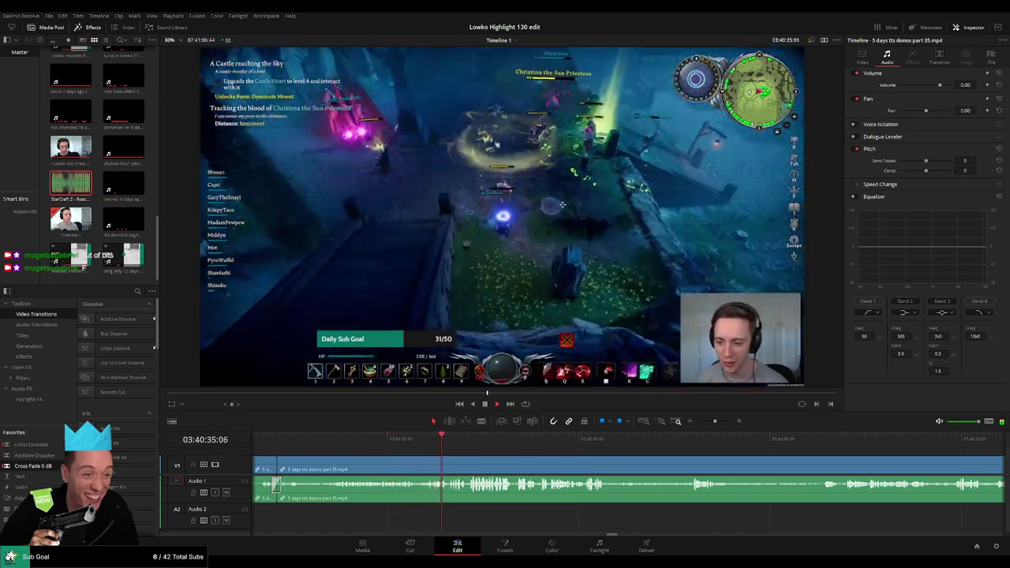
scroll(490, 448, "right", 3)
scroll(409, 440, "right", 2)
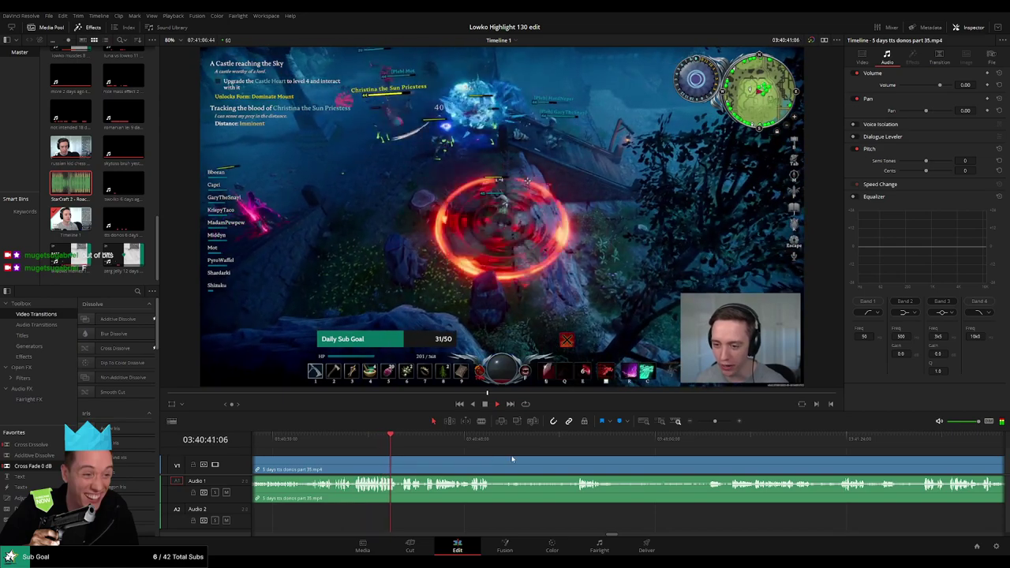
scroll(511, 458, "right", 2)
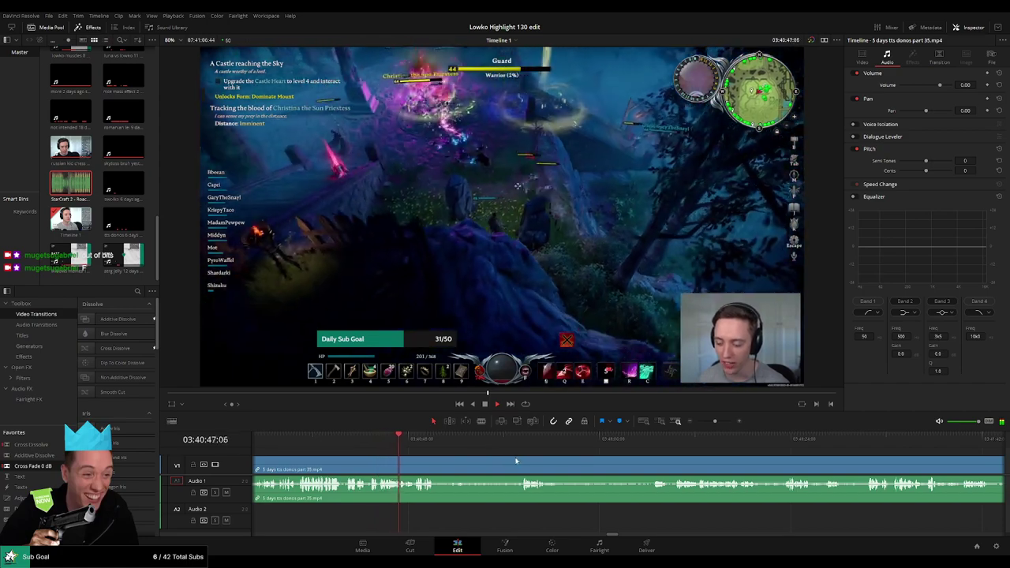
scroll(516, 461, "right", 2)
scroll(442, 452, "right", 1)
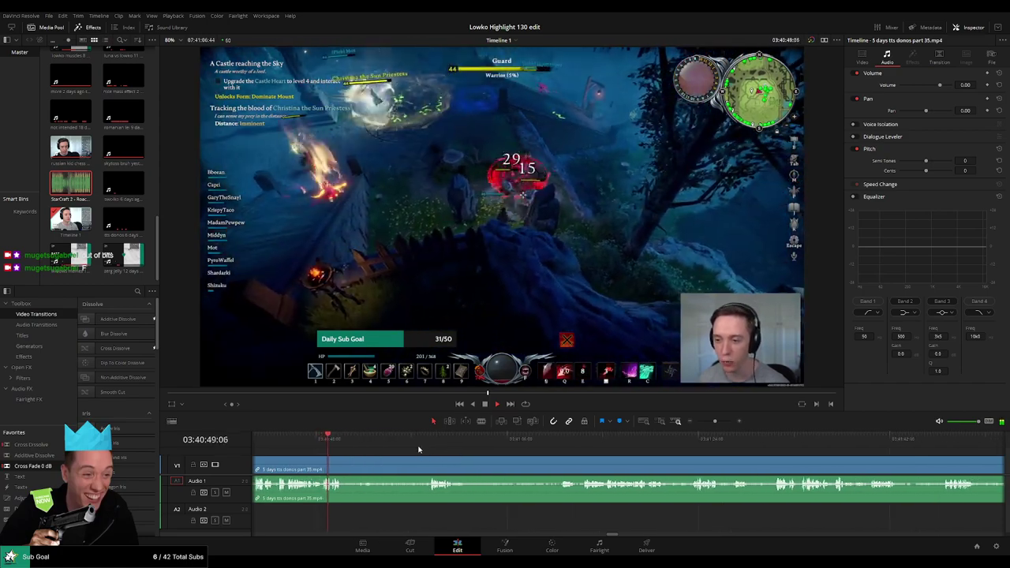
Step: Split the clip at about 03:40:50 and 03:40:58, ripple-delete the quiet piece between, and cross-fade the audio at the join
key("b")
left_click(342, 466)
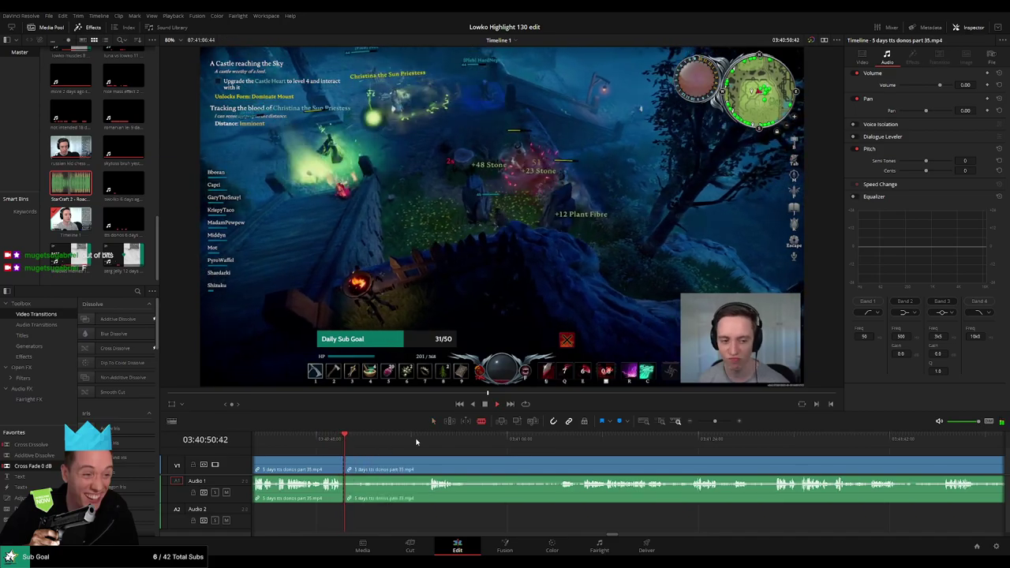
left_click(426, 440)
left_click(426, 469)
key("a")
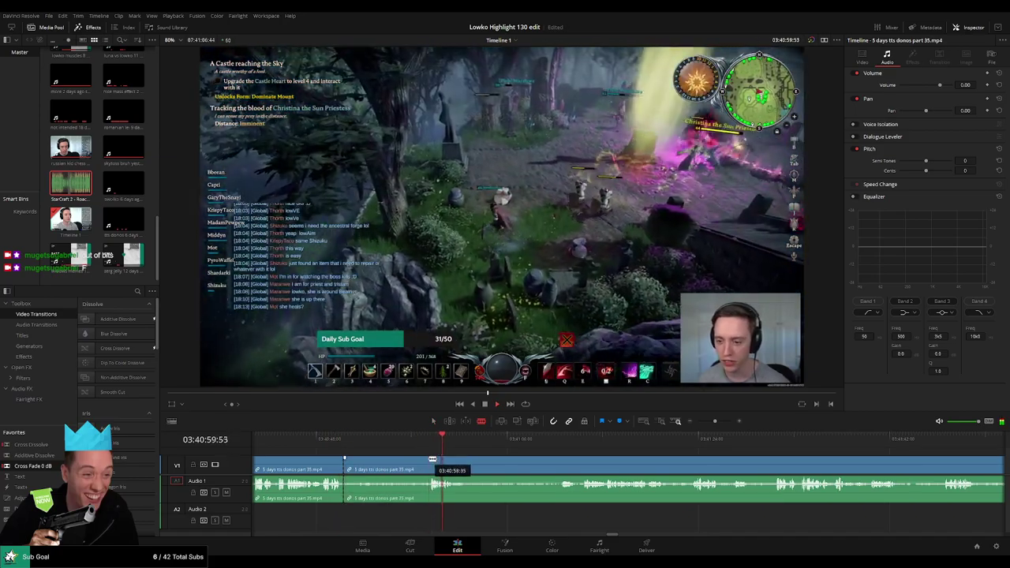
left_click(406, 467)
key("Delete")
left_click(362, 440)
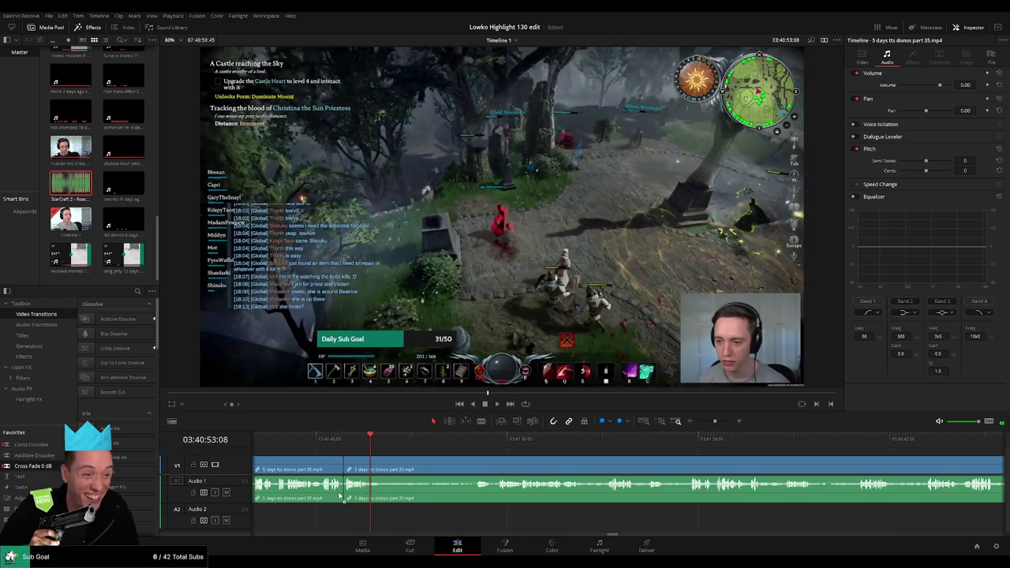
Step: Split the clip at about 03:40:53 and ripple-delete the rest of the boss fight up to the next clip
key("b")
left_click(377, 470)
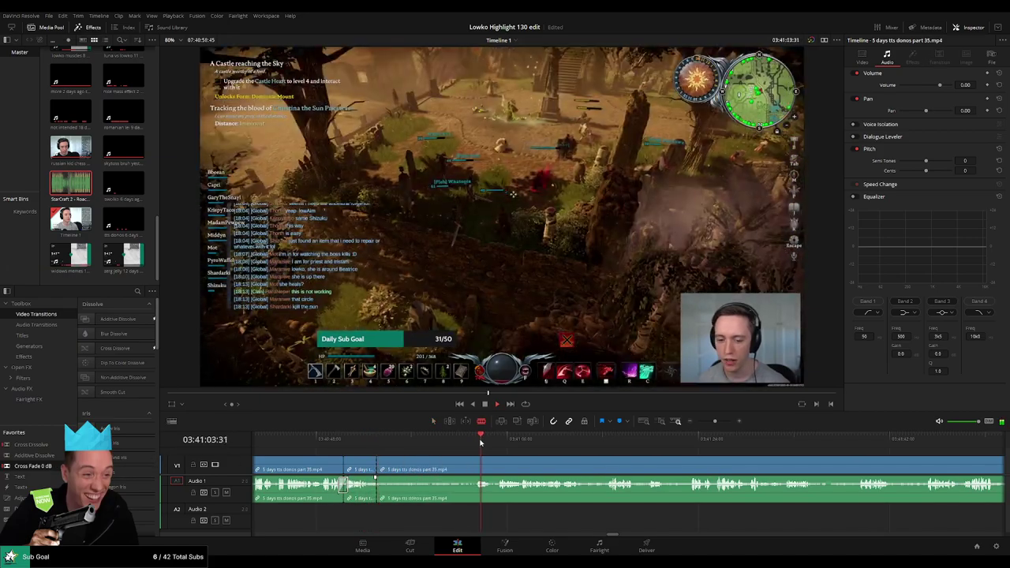
left_click_drag(578, 462, 495, 455)
left_click(474, 443)
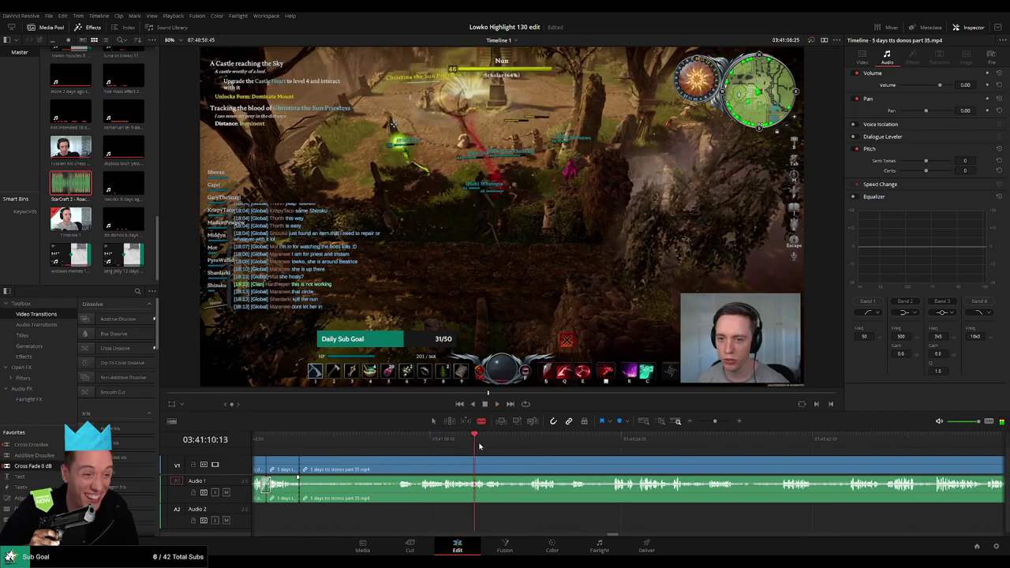
scroll(521, 454, "right", 3)
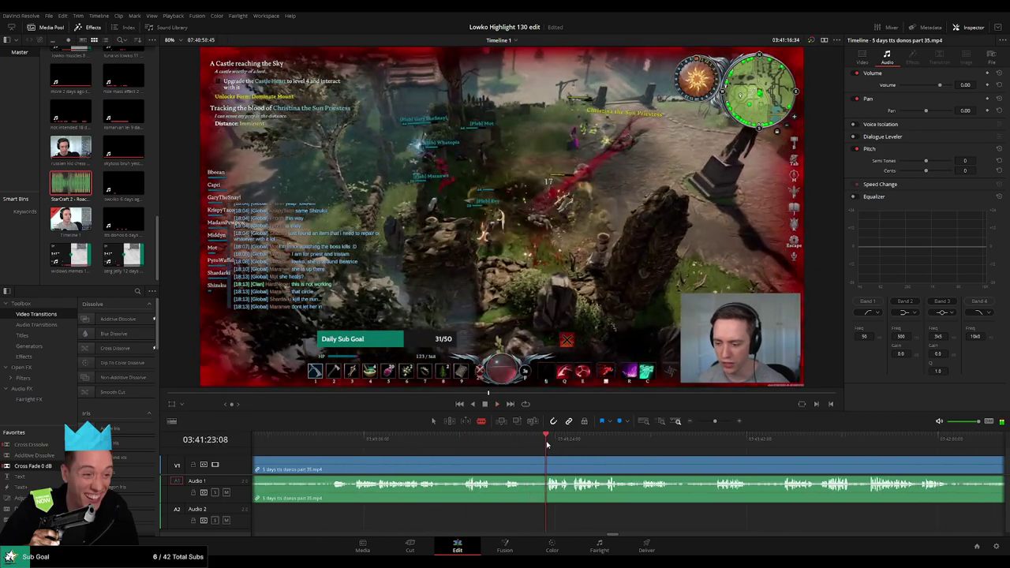
scroll(587, 454, "right", 3)
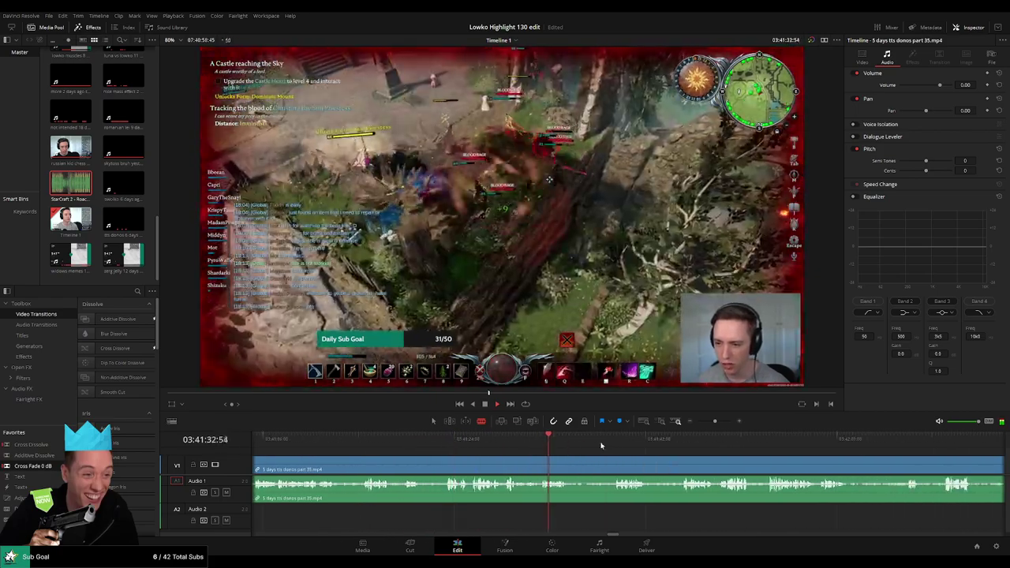
scroll(578, 446, "right", 3)
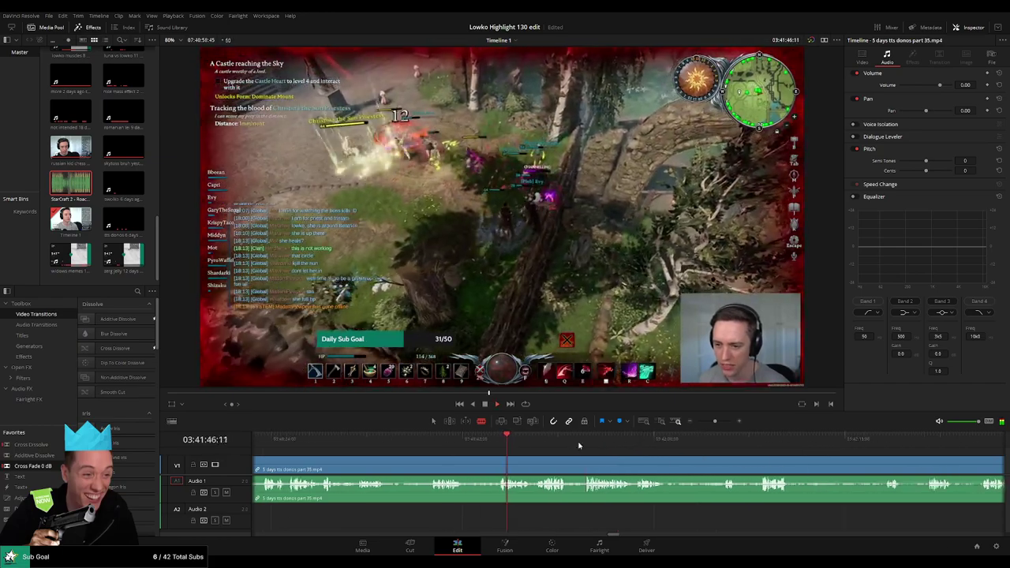
scroll(856, 460, "right", 8)
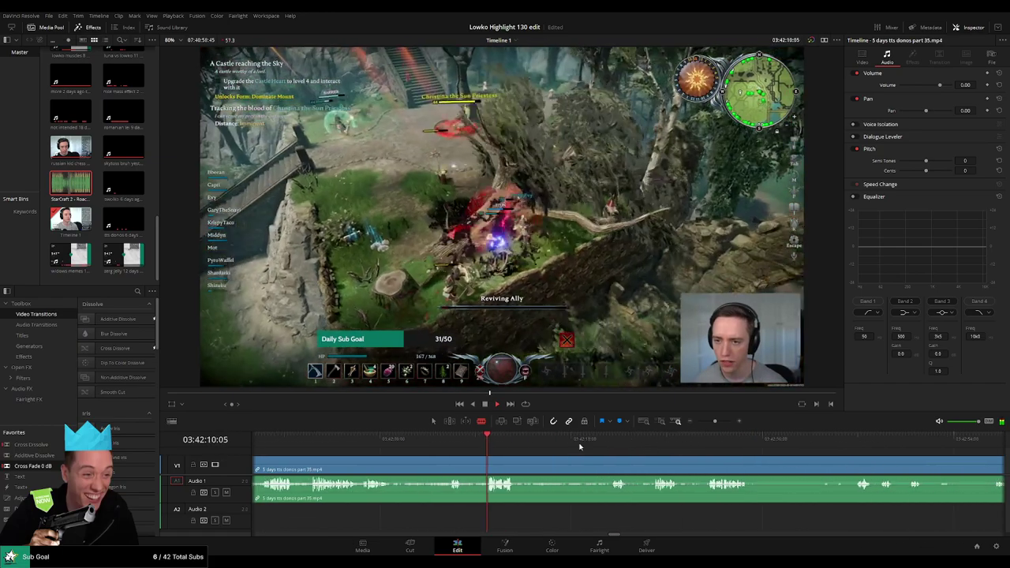
scroll(879, 451, "right", 8)
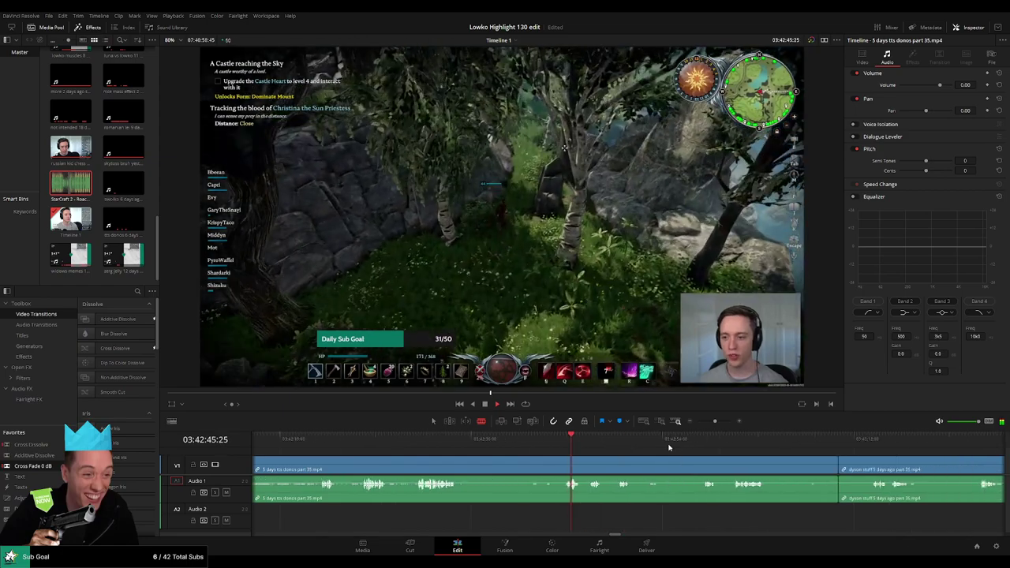
left_click(652, 466)
key("Delete")
key("Up")
key("Up")
key("Up")
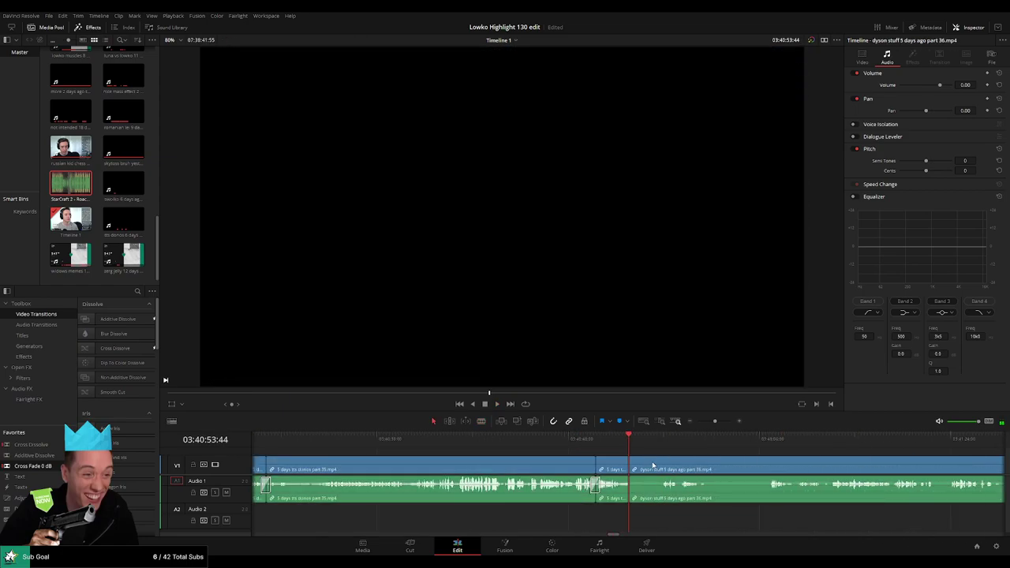
Step: Skim the opening of the dyson stuff clip to about 03:41:57 and survey the remaining clips through to the timeline's end
key("space")
scroll(597, 460, "right", 4)
left_click_drag(546, 442, 747, 444)
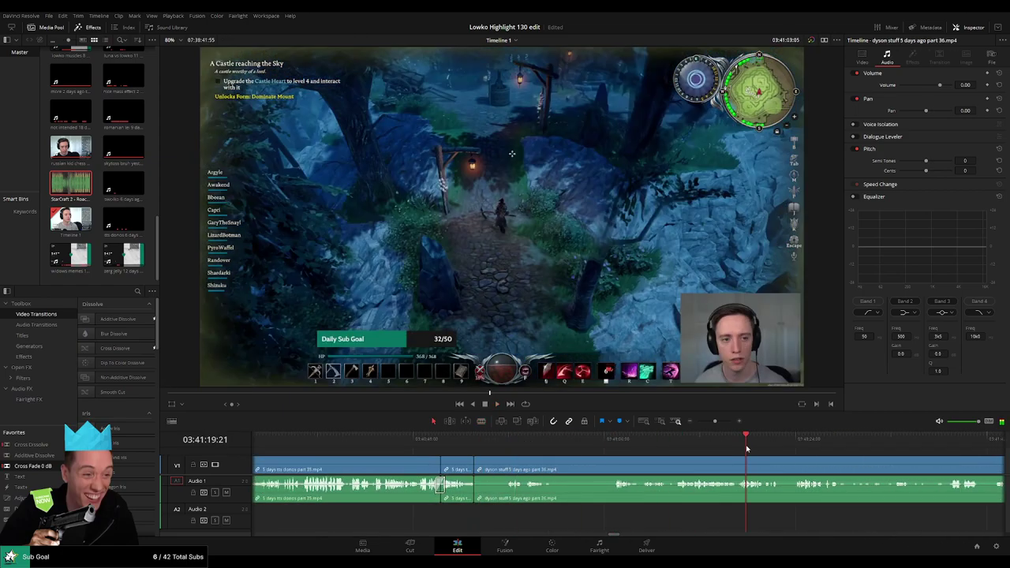
scroll(752, 461, "right", 7)
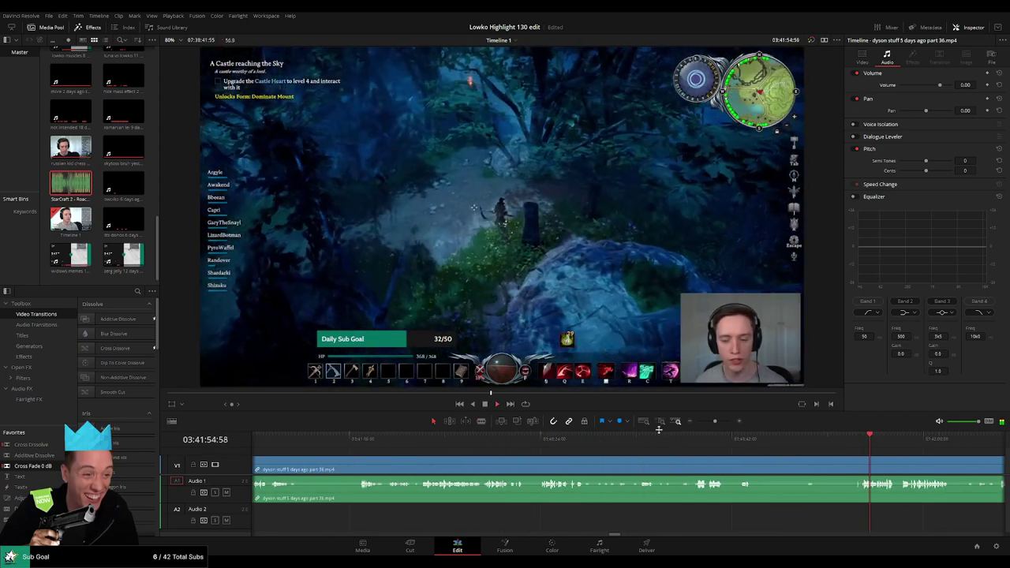
left_click_drag(715, 420, 694, 422)
scroll(591, 466, "right", 8)
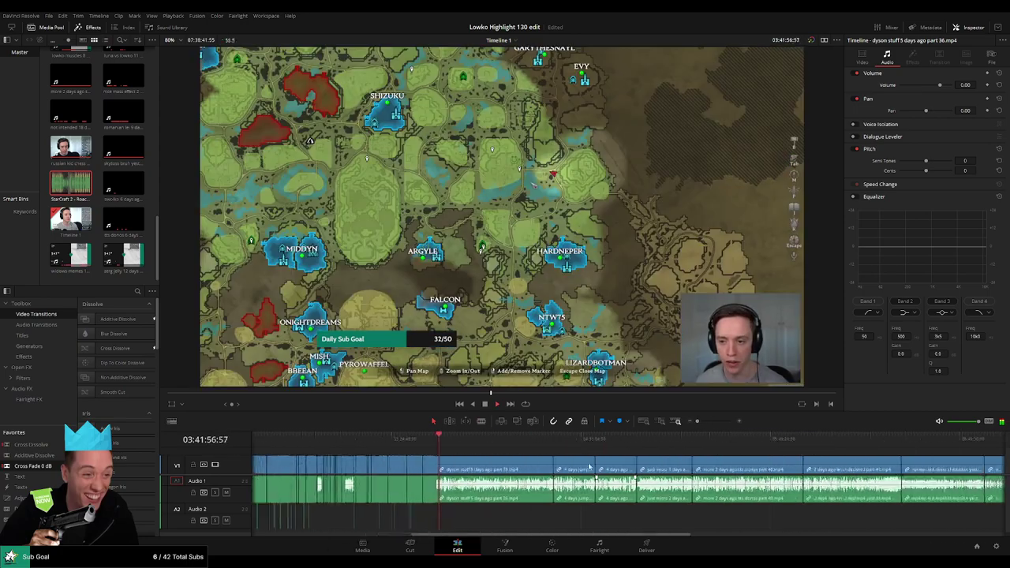
key("space")
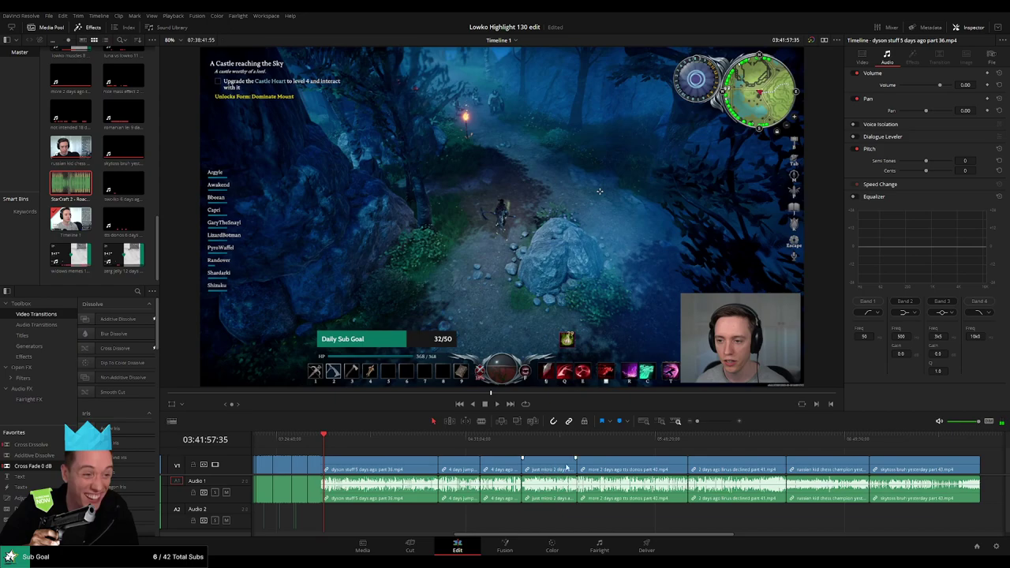
left_click_drag(977, 442, 321, 436)
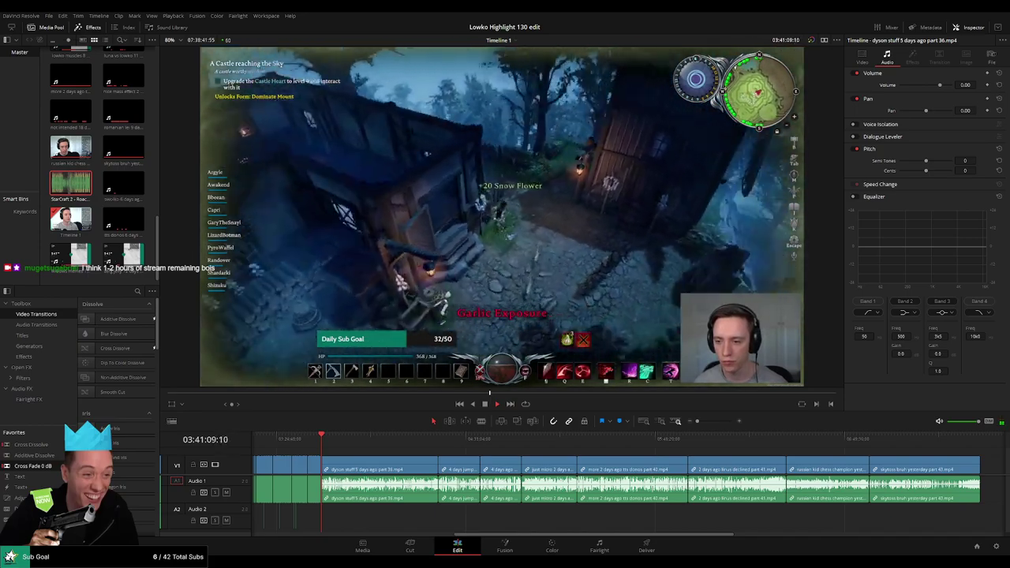
Step: Skim the dyson stuff clip from about 03:41:11 to 03:48:16, sampling the village and mine fights
scroll(642, 466, "up", 6)
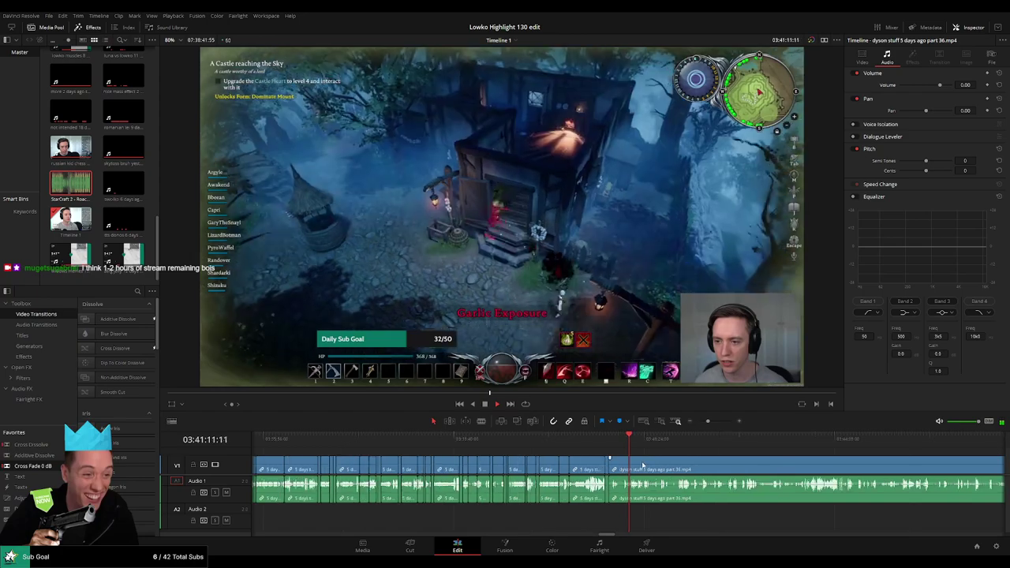
scroll(707, 465, "down", 1)
left_click_drag(718, 468, 600, 447)
left_click_drag(675, 445, 683, 453)
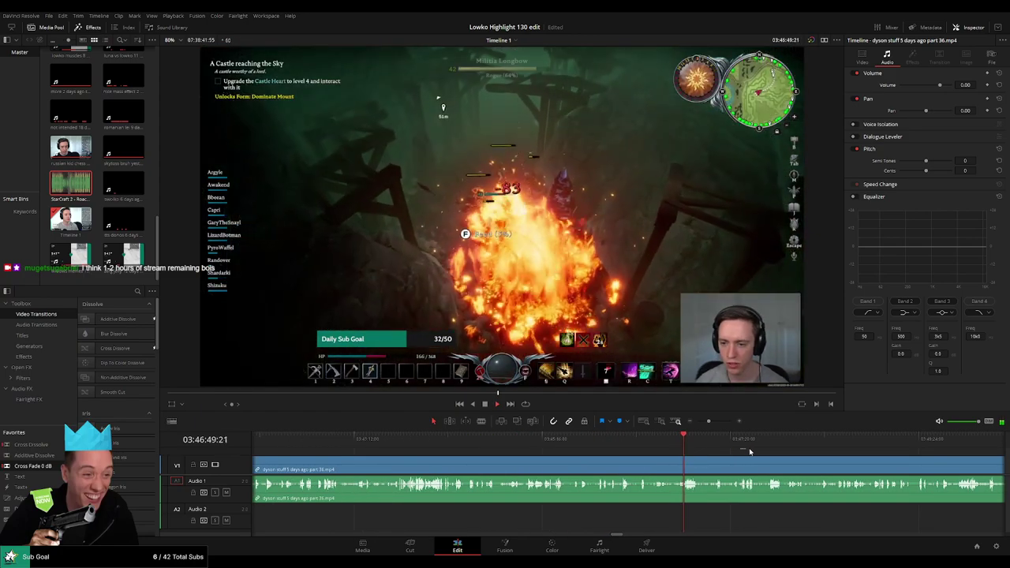
left_click(743, 446)
left_click_drag(769, 448, 433, 445)
left_click_drag(512, 446, 473, 446)
left_click_drag(355, 453, 634, 457)
left_click_drag(418, 469, 583, 470)
left_click_drag(476, 467, 509, 467)
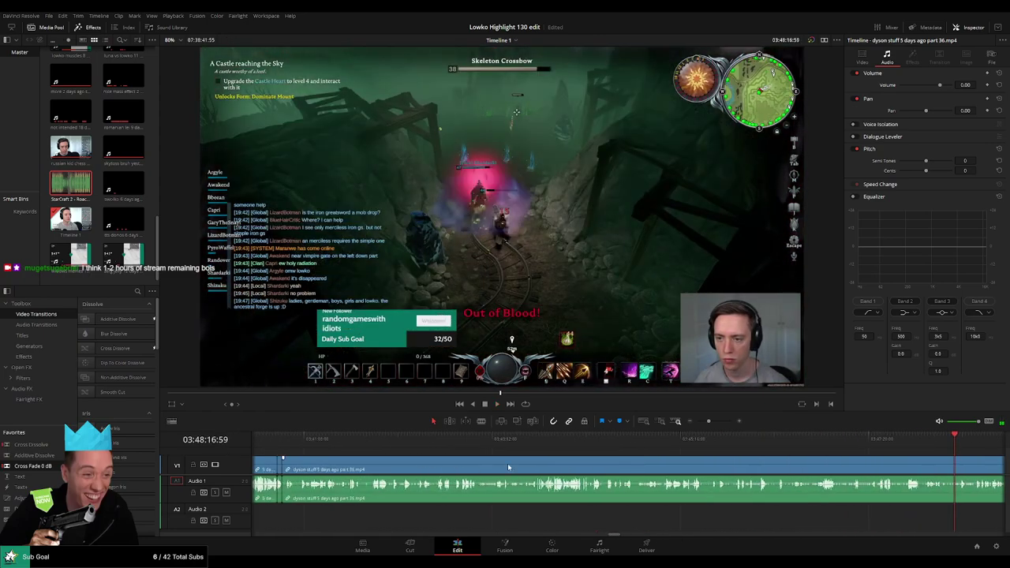
Step: Skim the dyson stuff clip from about 03:48:17 to 03:55:15 to find where the Dyson headset segment begins
scroll(509, 467, "left", 3)
scroll(520, 471, "right", 9)
left_click(630, 446)
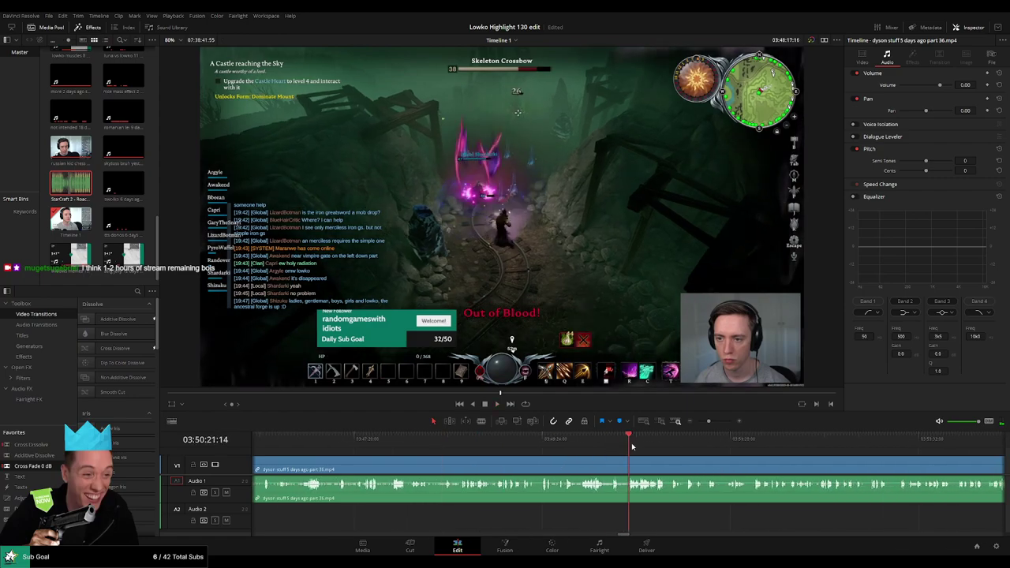
left_click_drag(632, 446, 636, 448)
left_click_drag(694, 459, 584, 448)
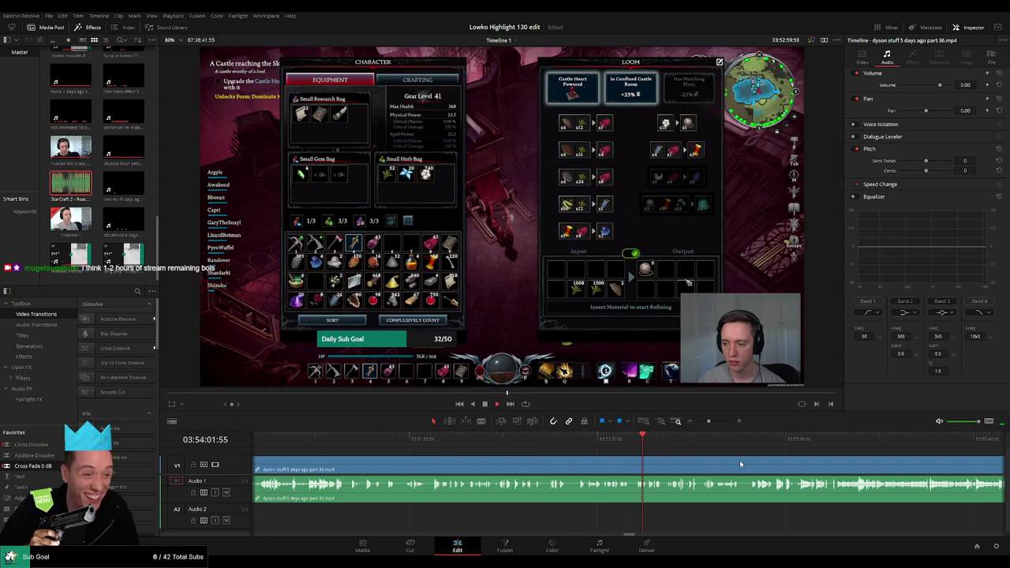
left_click_drag(740, 464, 595, 459)
left_click(568, 447)
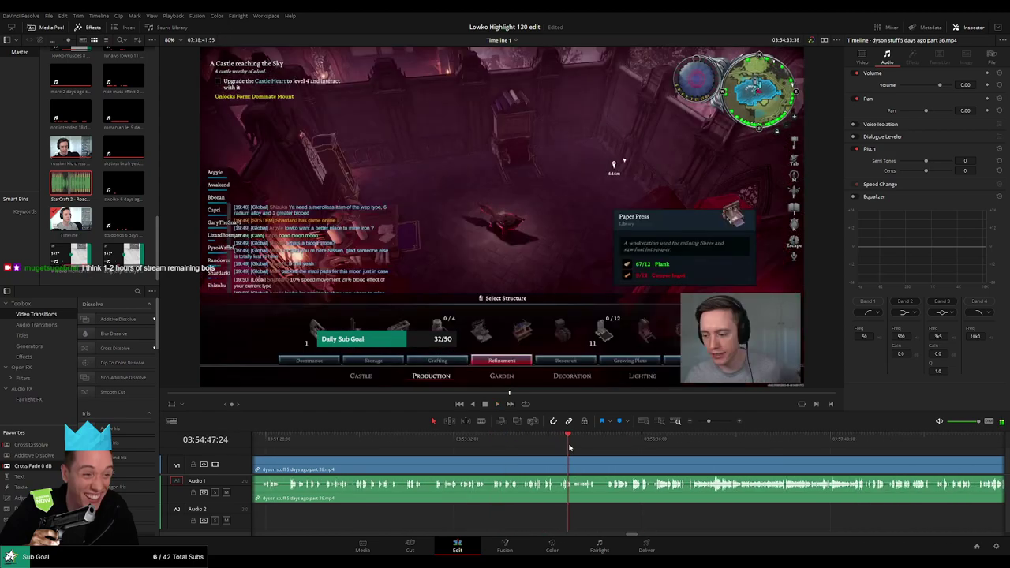
left_click(578, 446)
left_click(611, 444)
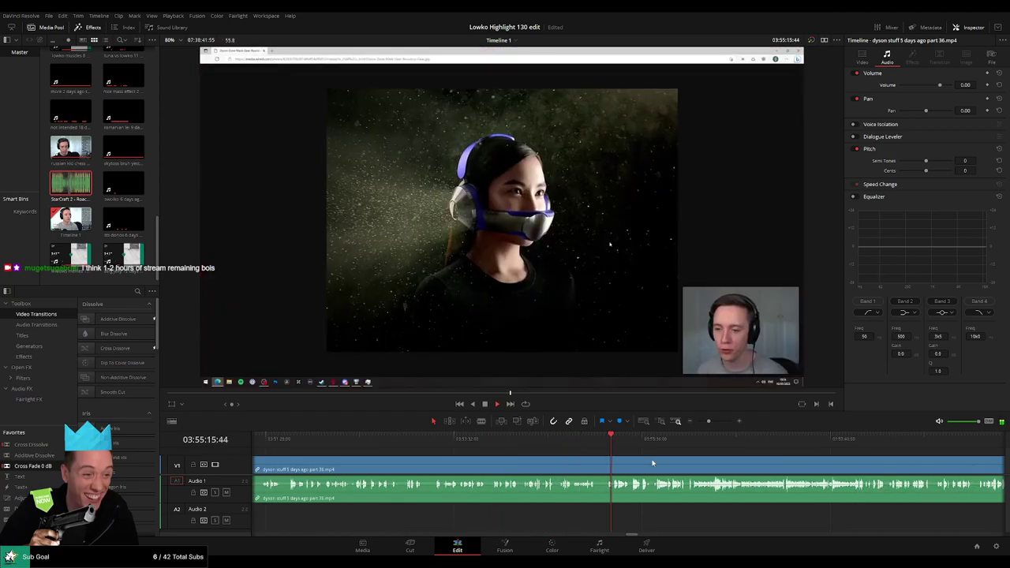
Step: Split the dyson stuff clip at about 03:55:13, ripple-delete everything in it before the cut, and cross-fade the audio at the join
scroll(676, 464, "up", 3)
left_click(616, 444)
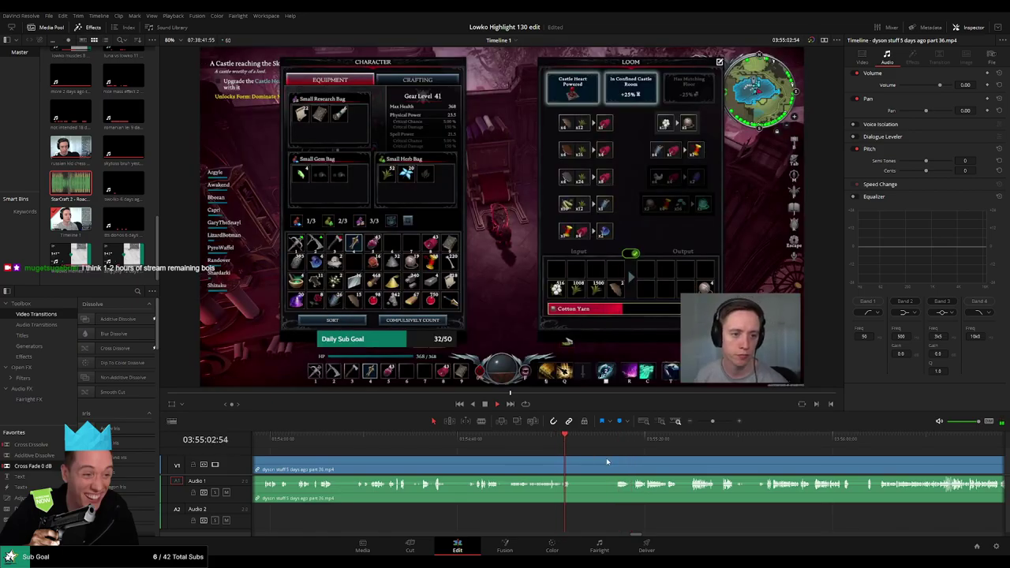
left_click(612, 446)
key("ctrl+b")
left_click(586, 472)
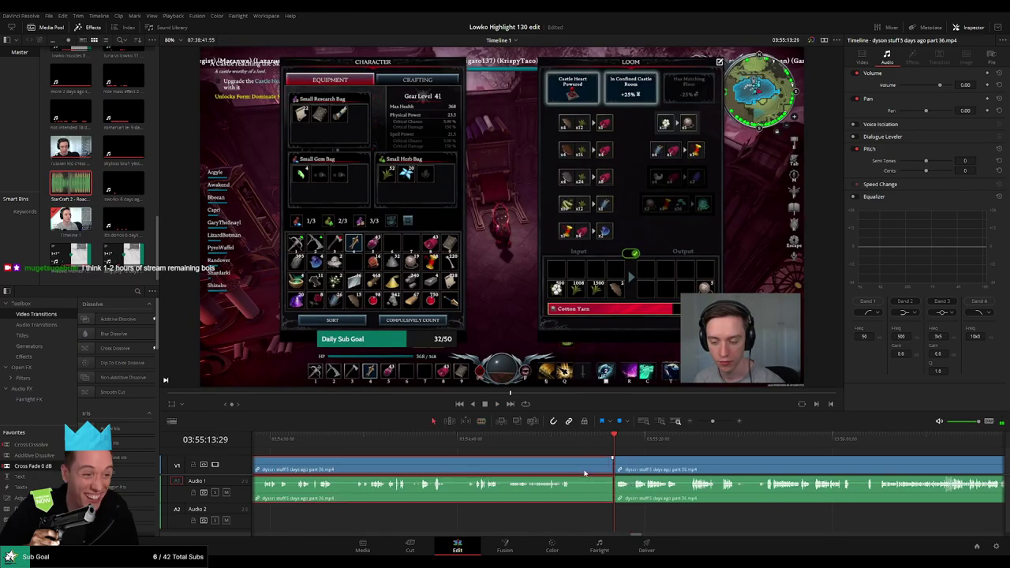
key("Delete")
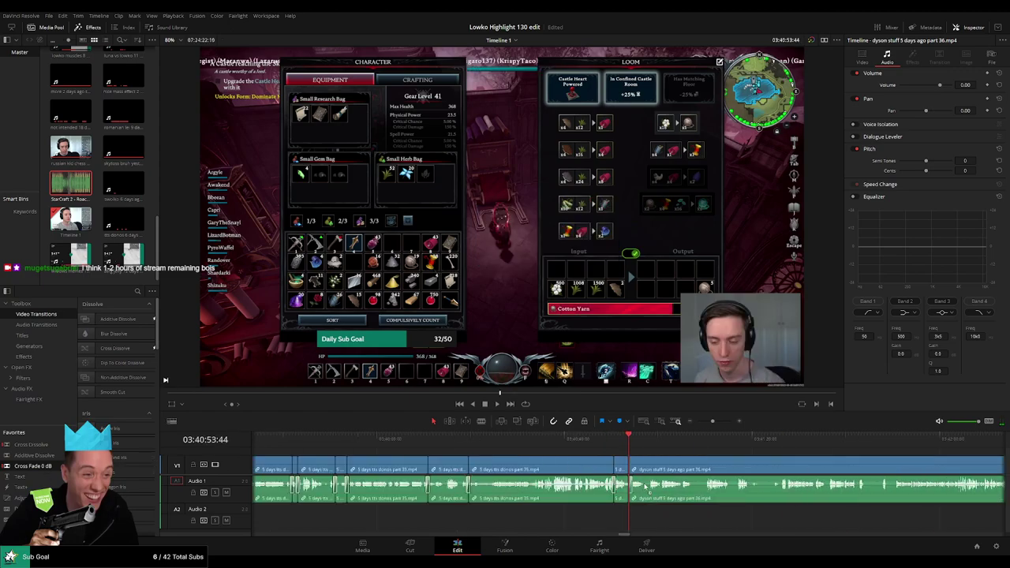
key("space")
left_click_drag(707, 474, 529, 465)
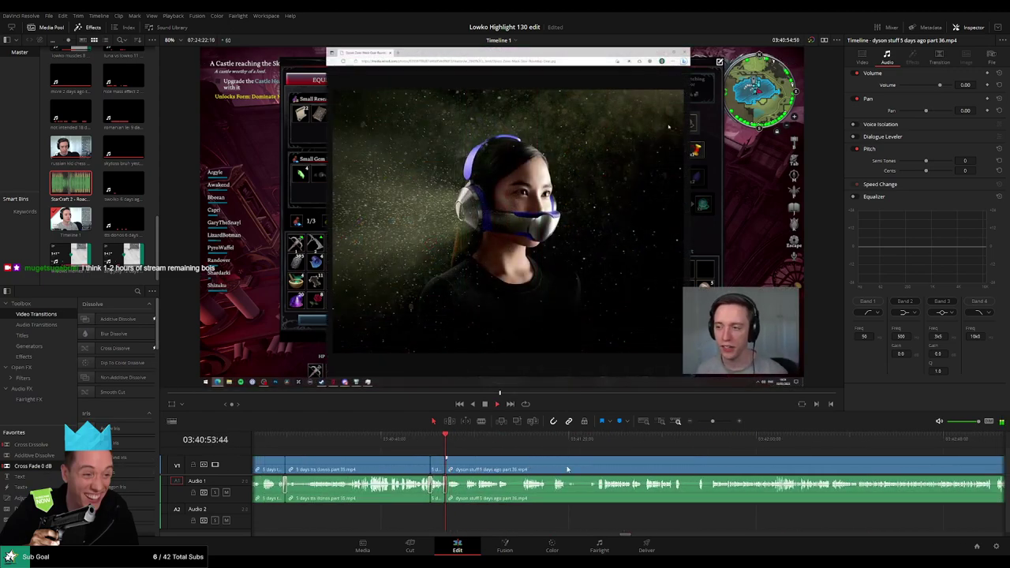
scroll(574, 465, "left", 3)
left_click_drag(729, 459, 579, 460)
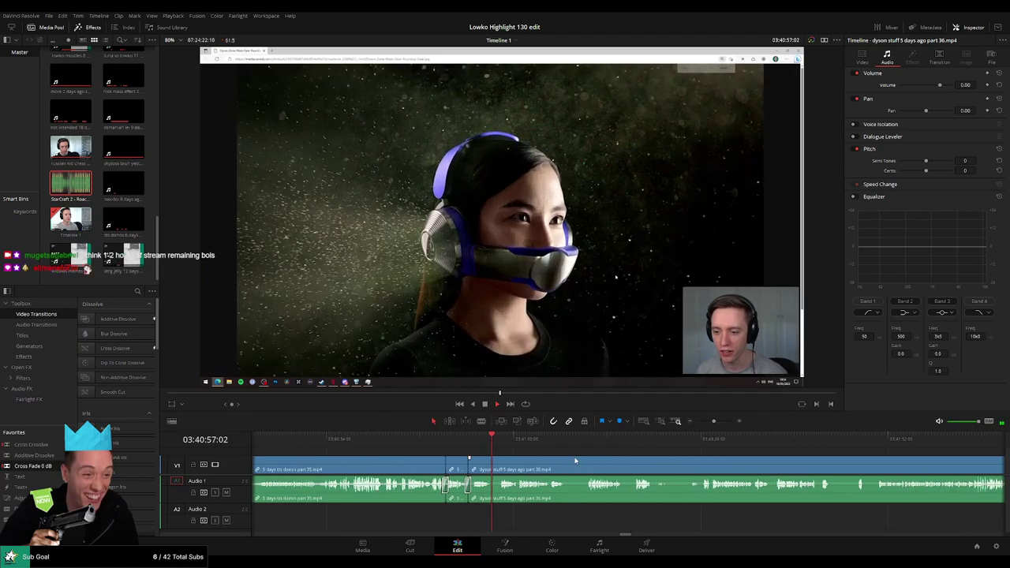
Step: Split the dyson clip at about 03:41:07 and 03:41:10, ripple-delete the piece between, and cross-fade the audio at the join
scroll(582, 460, "up", 2)
left_click_drag(701, 471, 469, 453)
scroll(481, 454, "right", 1)
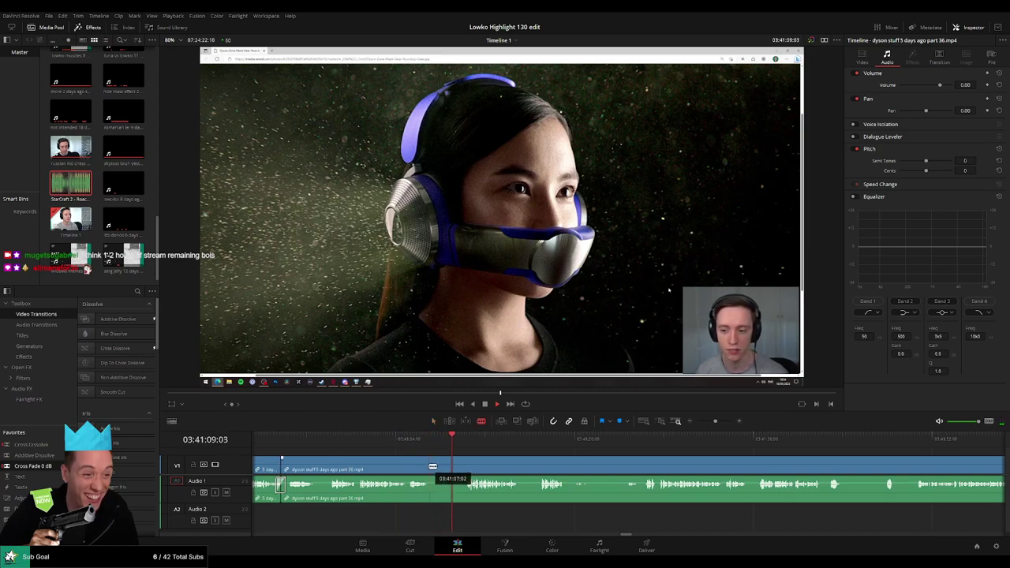
left_click(430, 467)
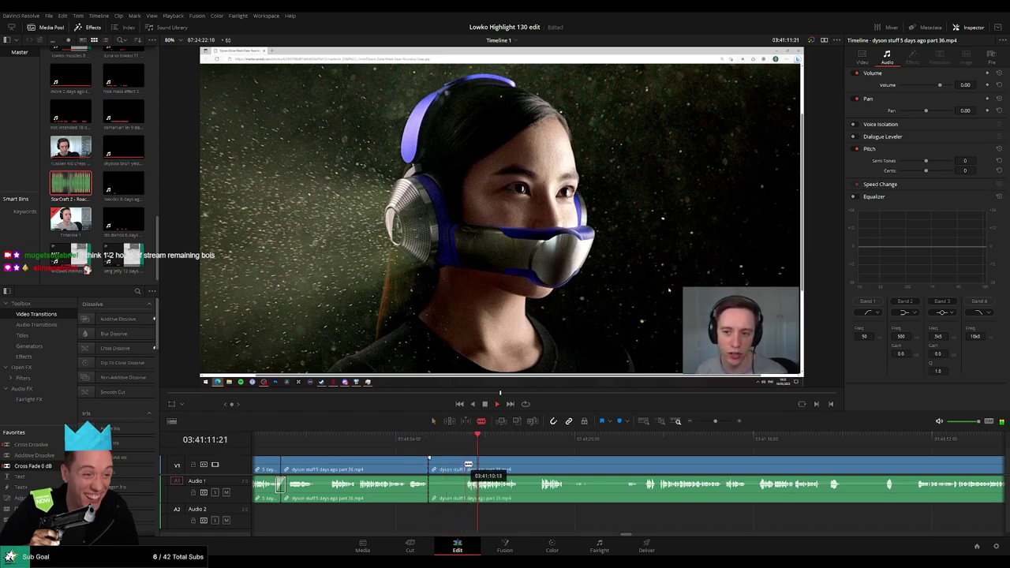
left_click(463, 467)
key("a")
left_click(453, 468)
key("Delete")
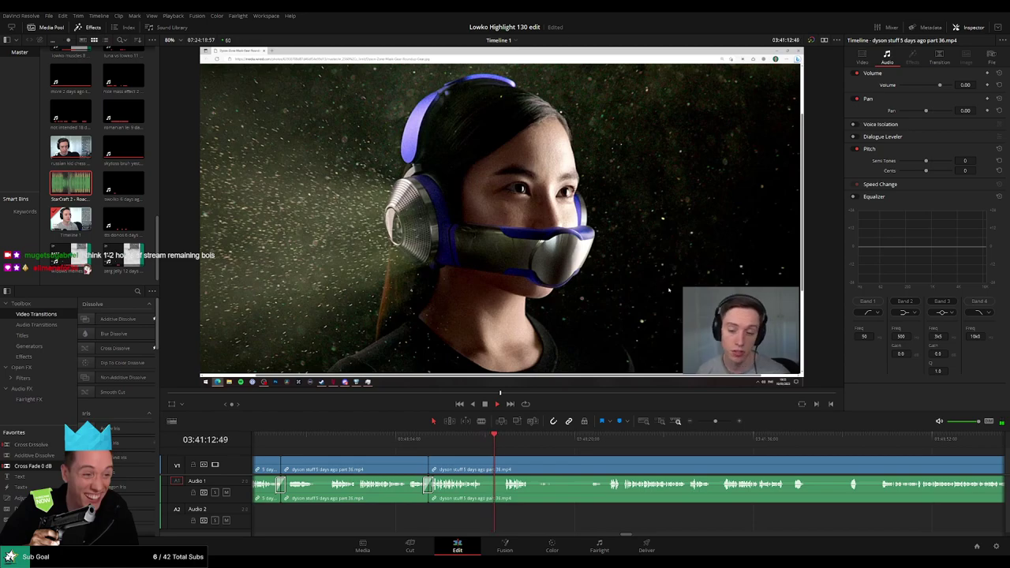
Step: Split the clip at about 03:41:12 and 03:41:13, ripple-delete the short quiet piece between, and cross-fade the audio at the join
key("b")
left_click(484, 467)
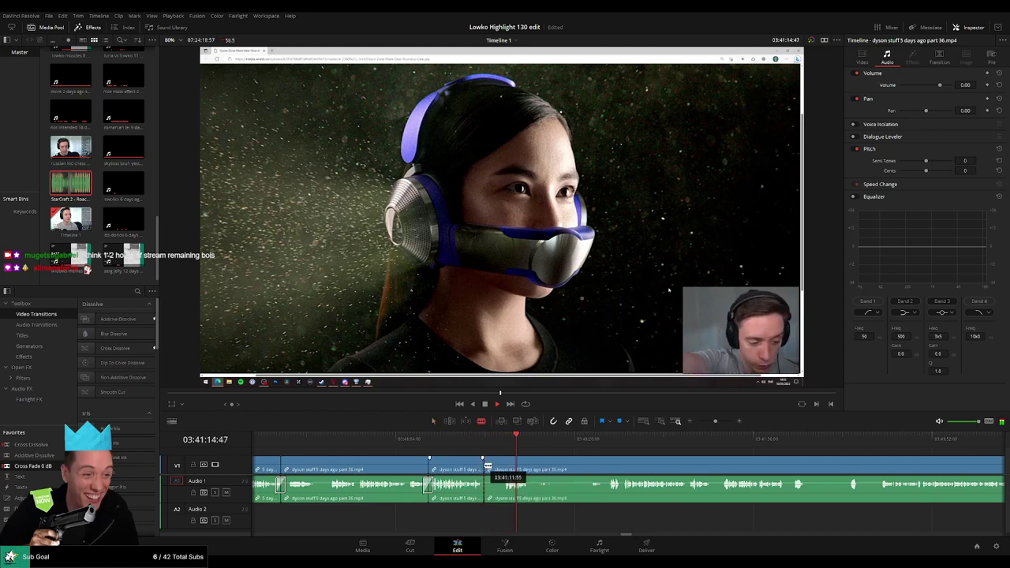
left_click(503, 465)
key("a")
left_click(494, 467)
key("Delete")
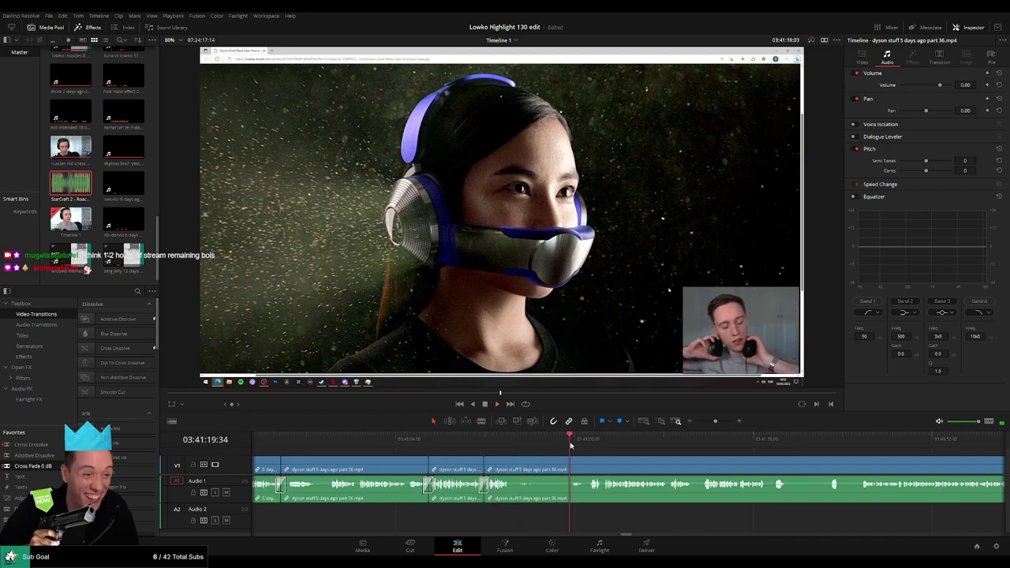
Step: Split the clip at about 03:41:14 and 03:41:21, ripple-delete the silent piece between, and cross-fade the audio at the join
scroll(571, 446, "right", 2)
key("b")
left_click(409, 474)
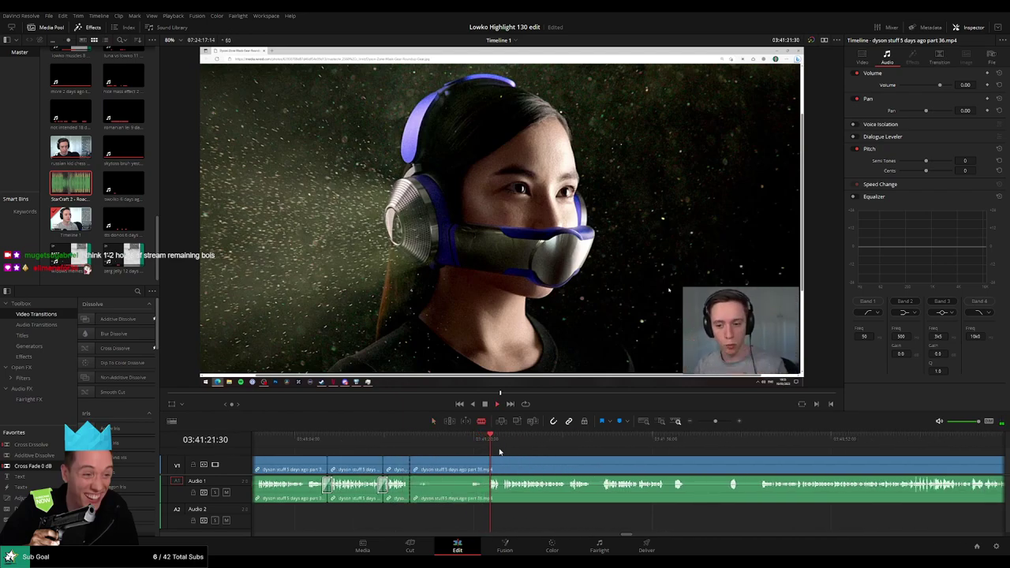
left_click(487, 471)
key("a")
left_click(472, 469)
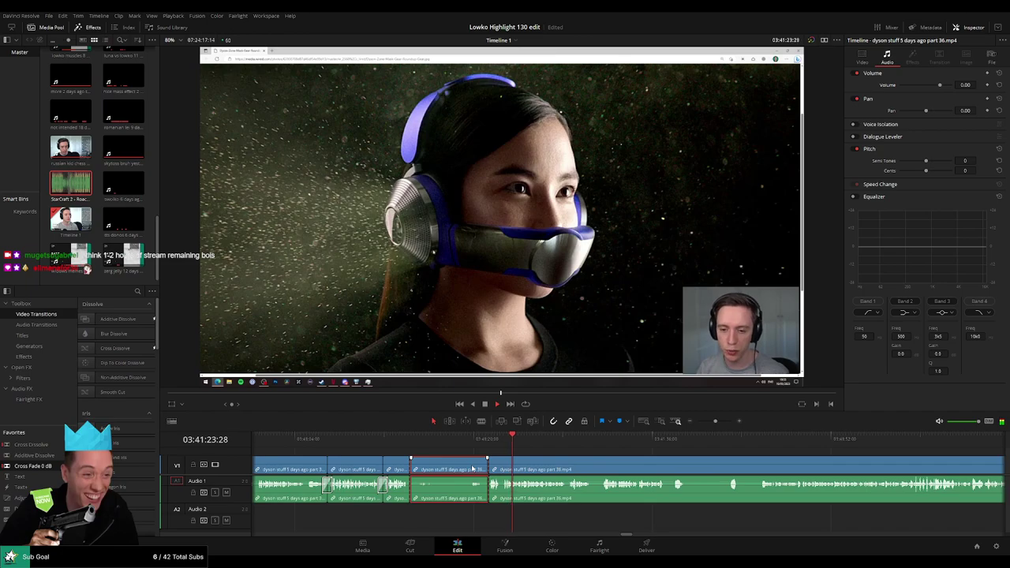
key("Delete")
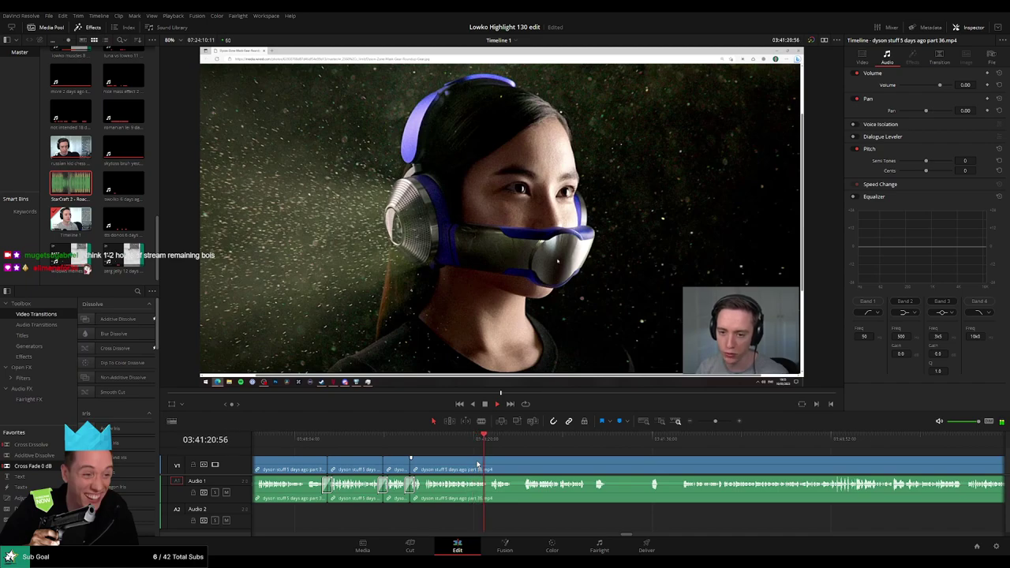
Step: Split the clip at about 03:41:32 and 03:41:36, ripple-delete the quiet piece between, and cross-fade the audio at the join
left_click_drag(550, 462, 527, 460)
scroll(560, 466, "up", 4)
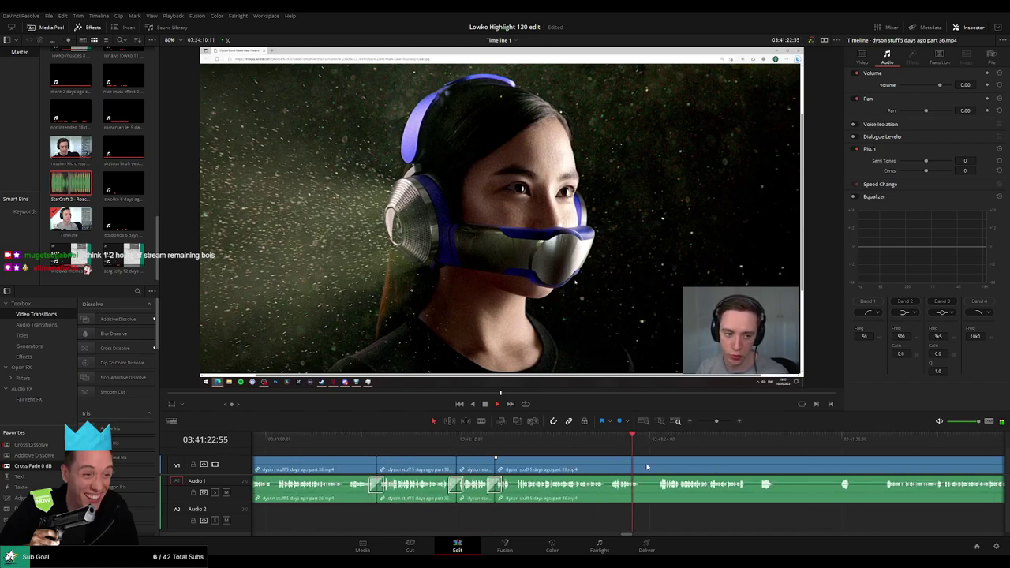
left_click_drag(664, 465, 508, 449)
left_click_drag(645, 462, 525, 458)
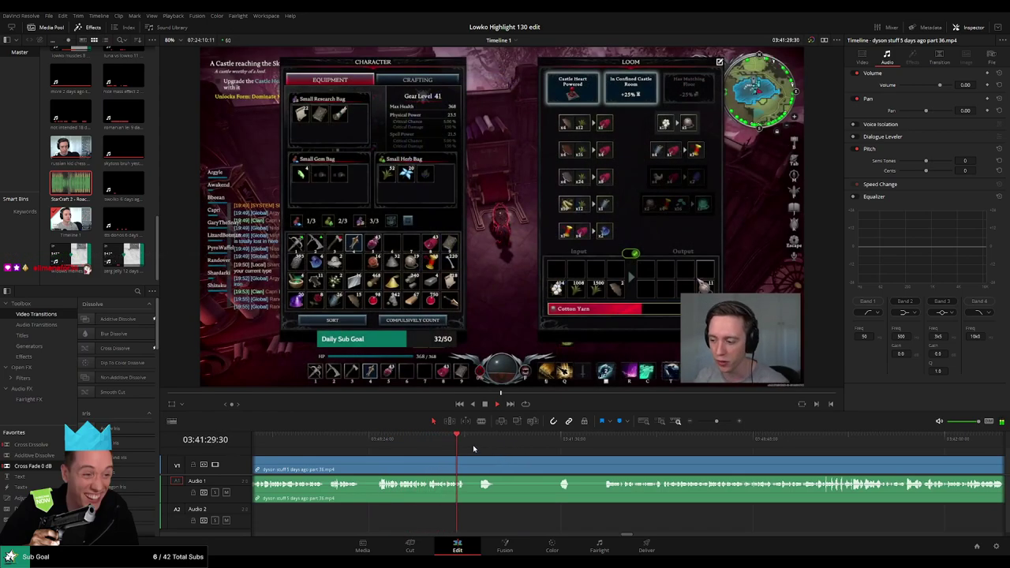
key("b")
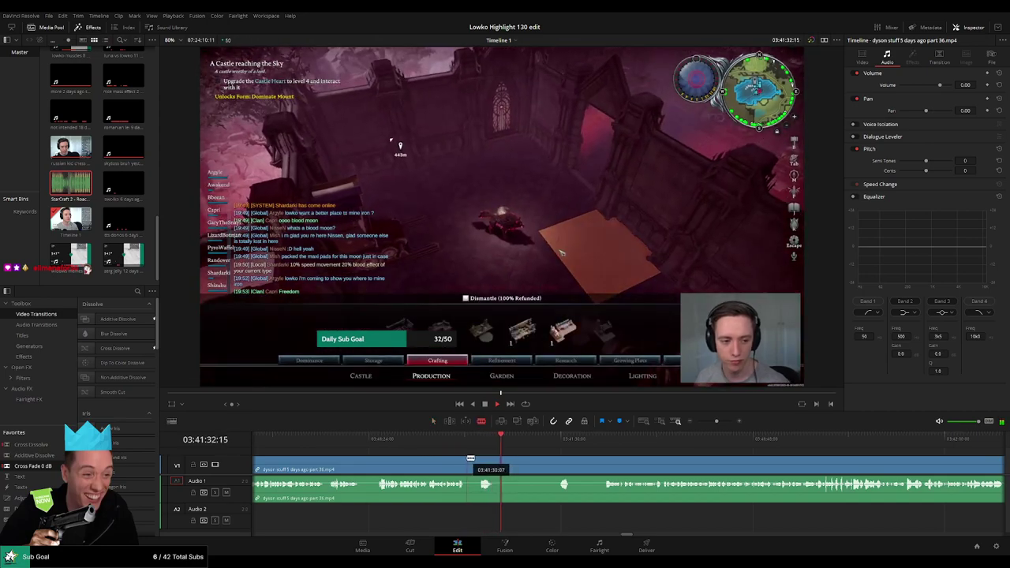
left_click(467, 465)
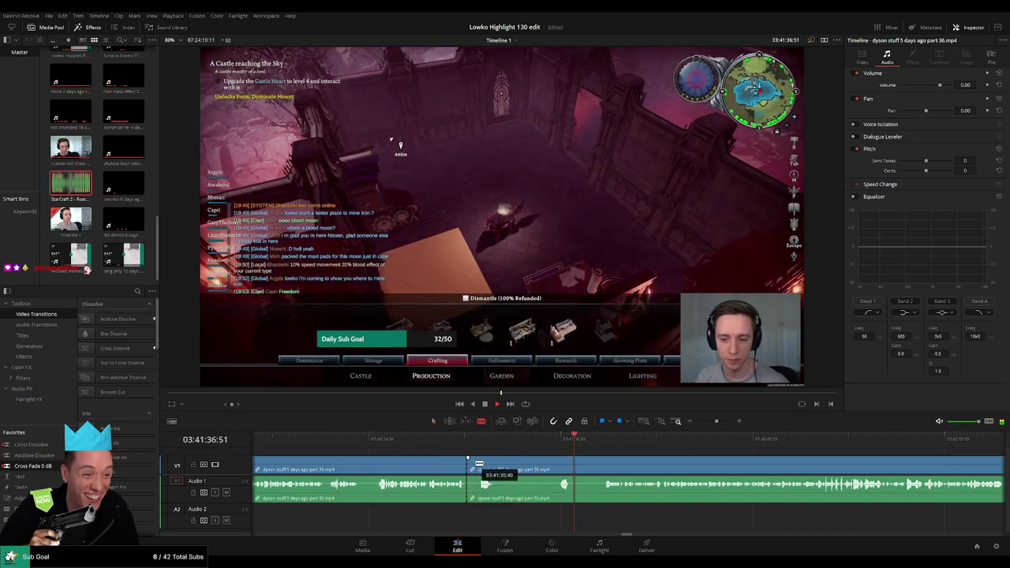
key("ctrl+z")
left_click(500, 463)
left_click(556, 463)
key("a")
left_click(542, 466)
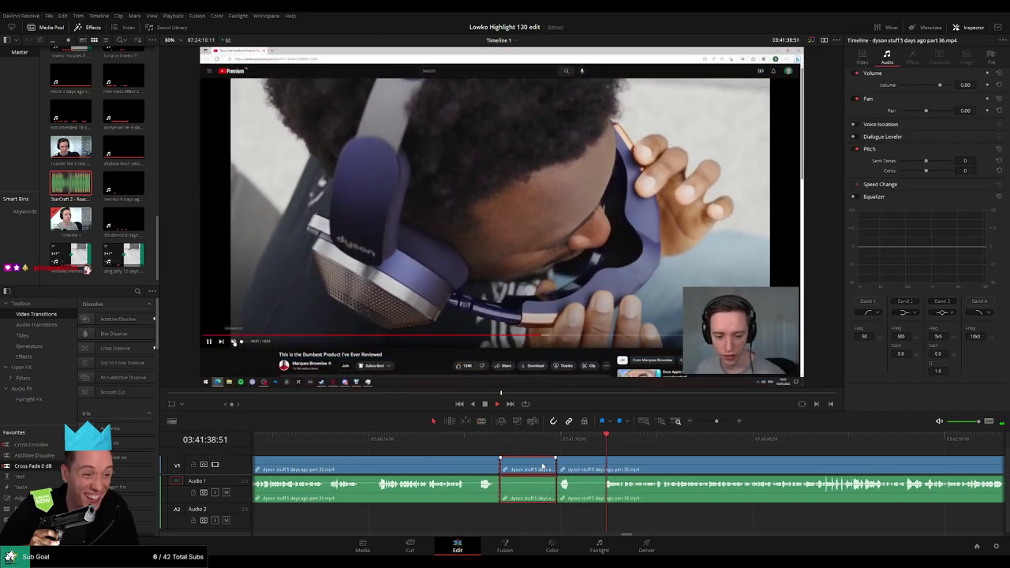
key("Delete")
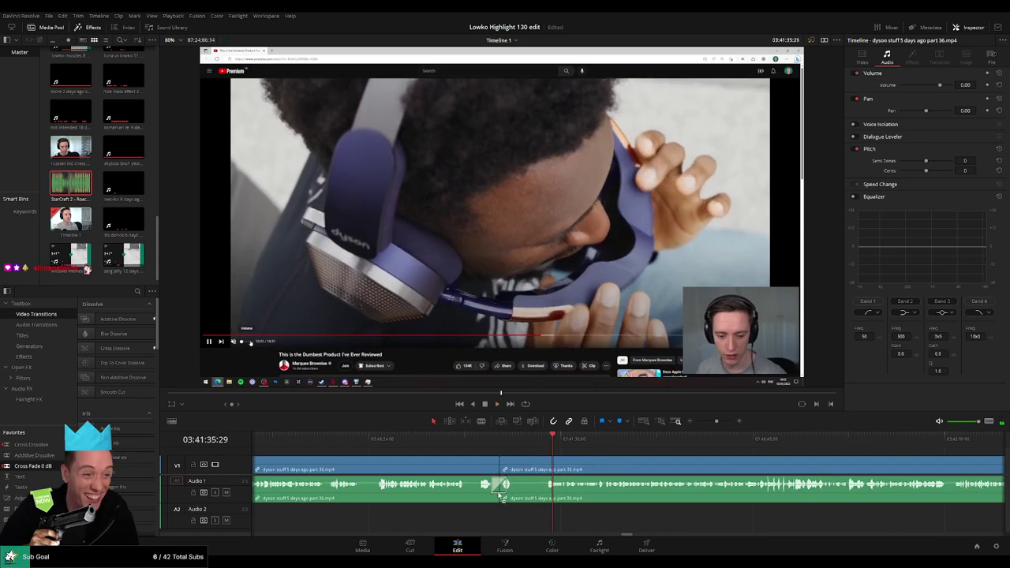
Step: Play the headset review footage to 03:41:52 and place an adjustment clip above the video from that point
left_click(527, 447)
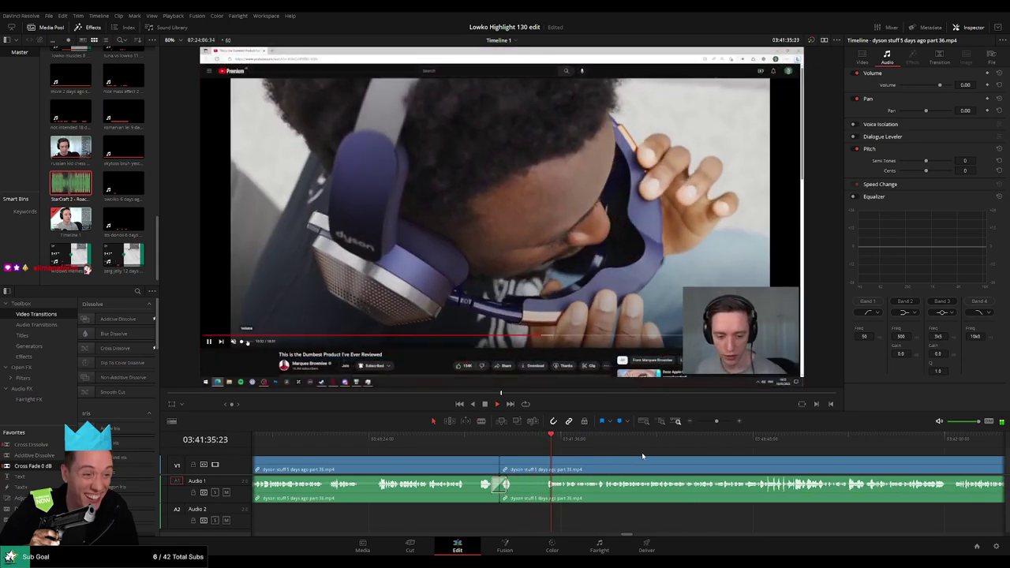
scroll(718, 466, "right", 2)
scroll(481, 463, "right", 5)
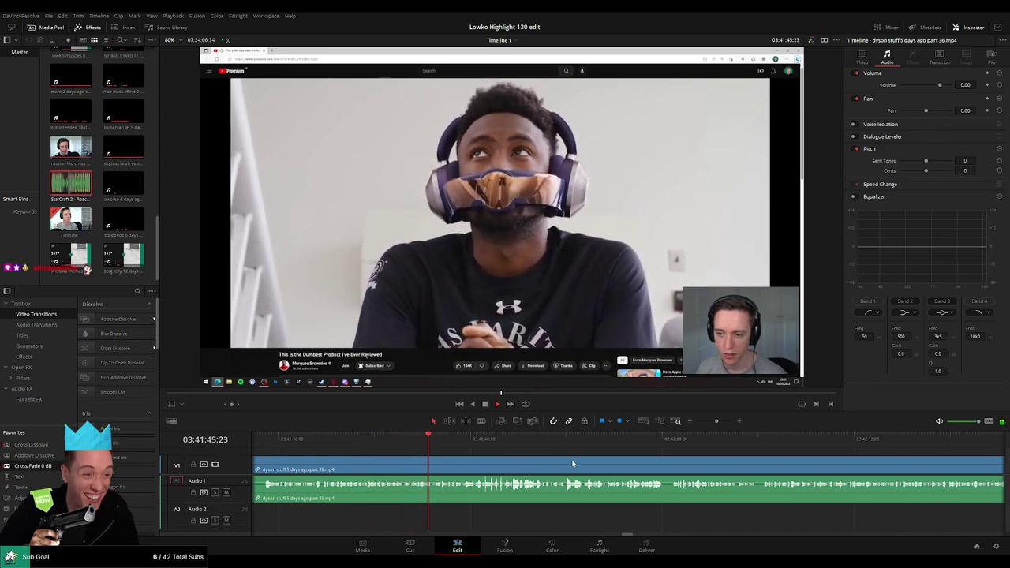
left_click_drag(573, 464, 548, 462)
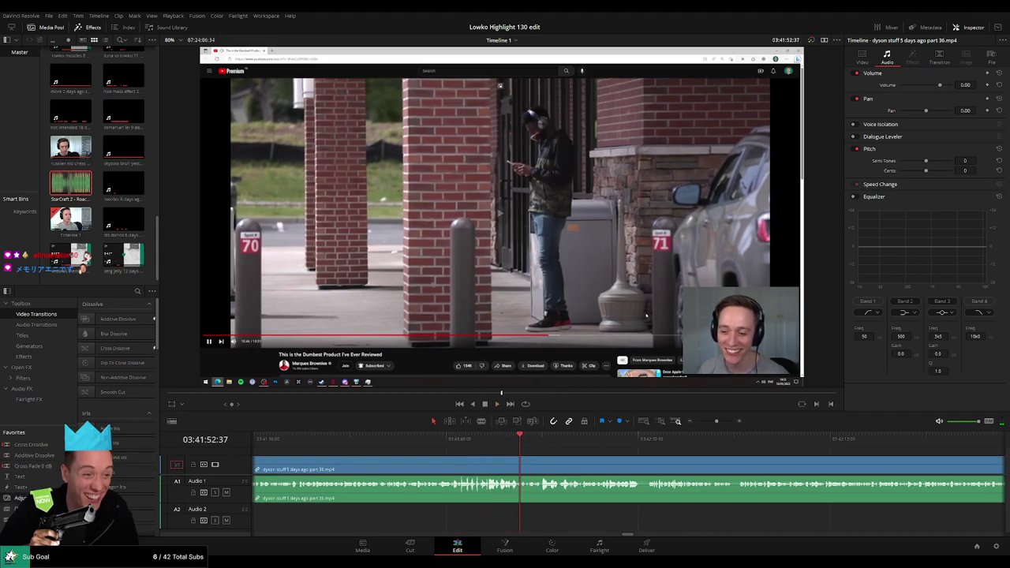
left_click_drag(22, 498, 553, 458)
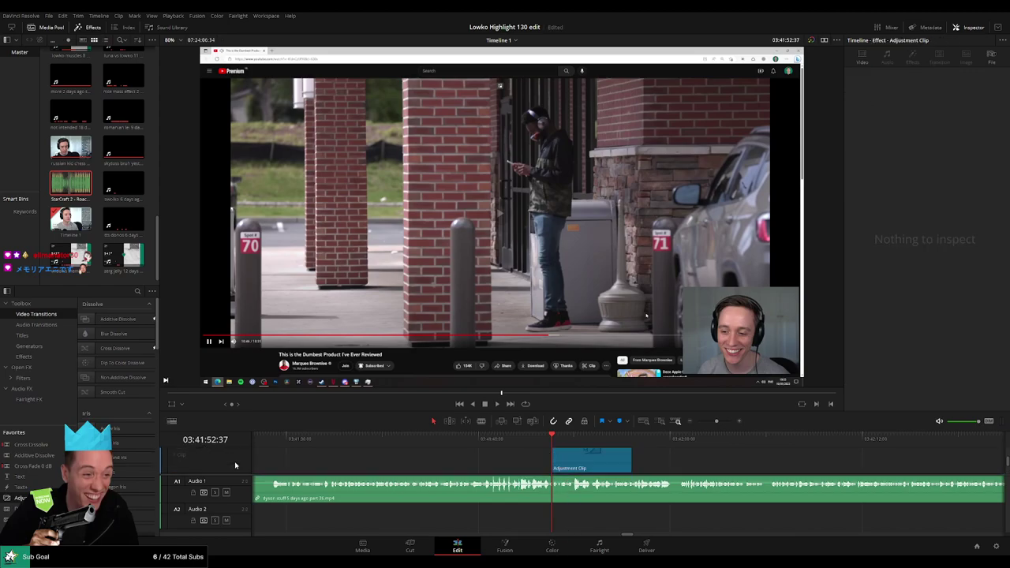
Step: Reduce the Video 2 track's height and adjust the timeline area so both video tracks and the audio are visible
left_click_drag(231, 449, 234, 475)
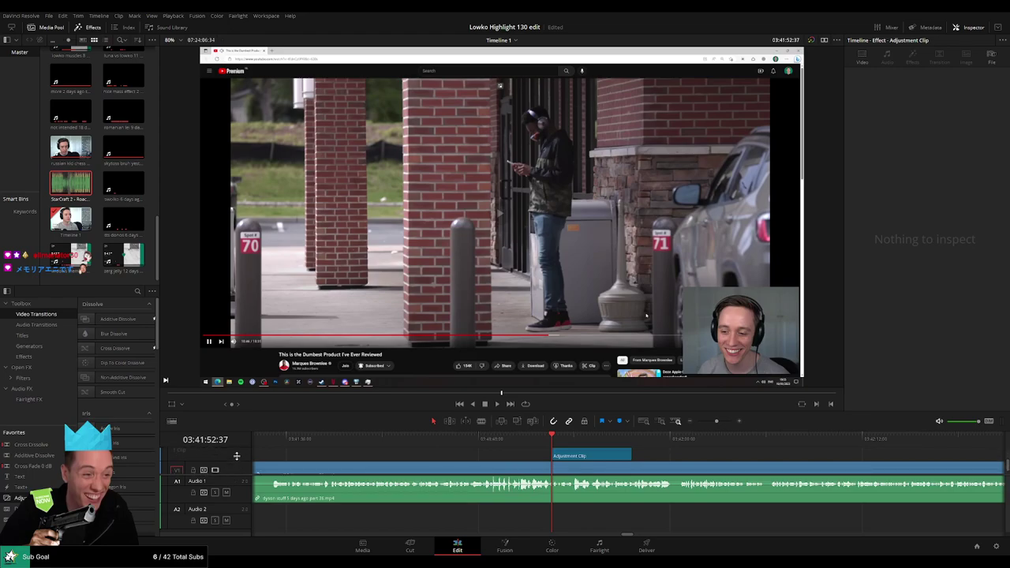
left_click_drag(494, 467, 497, 480)
left_click_drag(546, 413, 564, 280)
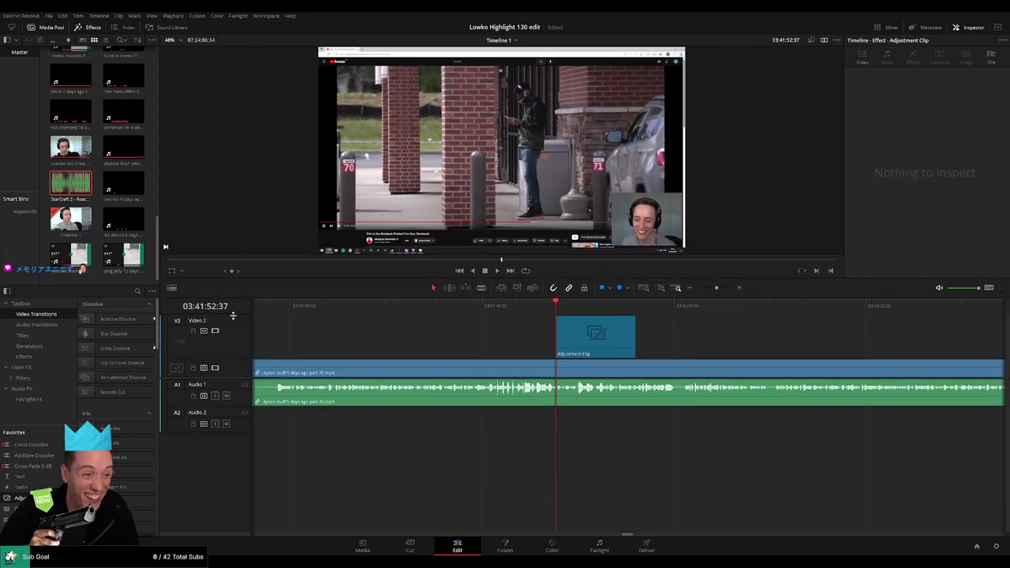
left_click_drag(233, 315, 235, 341)
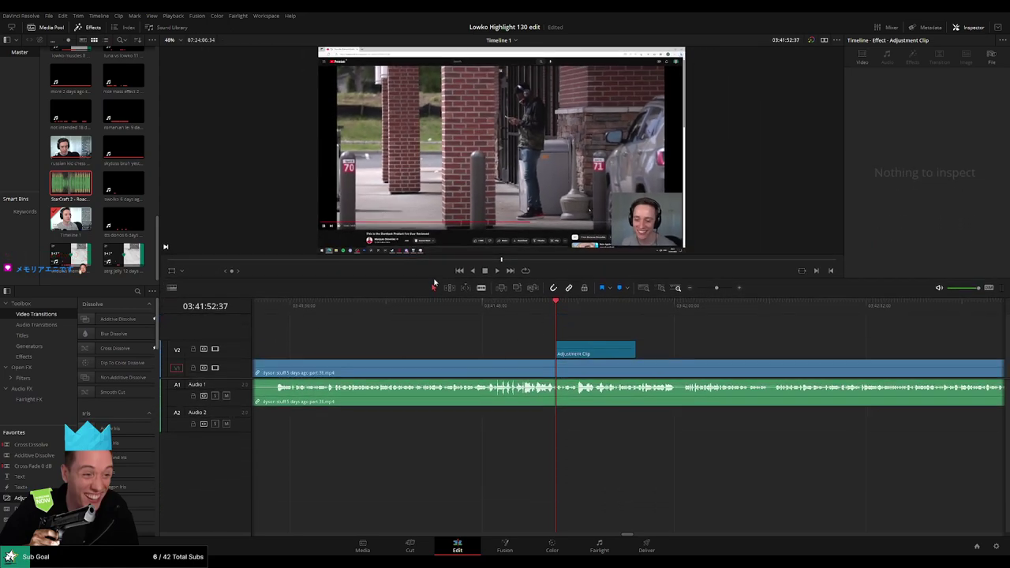
left_click_drag(432, 278, 411, 377)
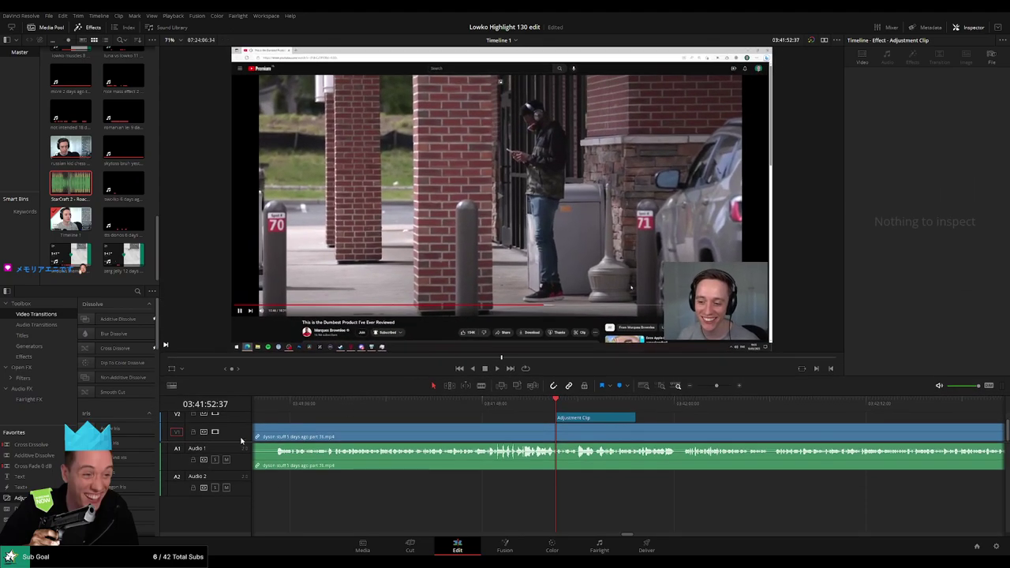
scroll(240, 441, "up", 3)
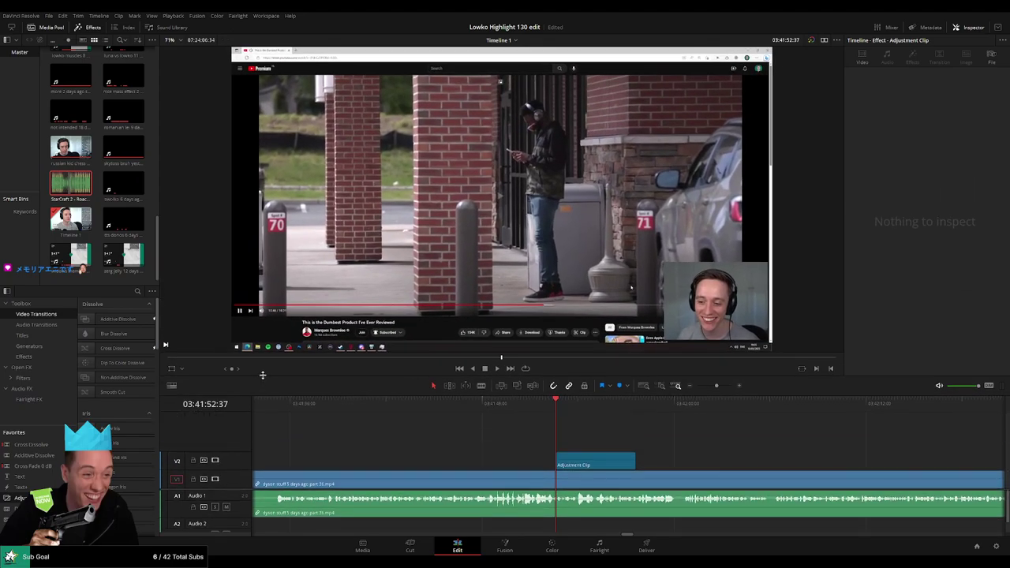
left_click_drag(262, 374, 257, 420)
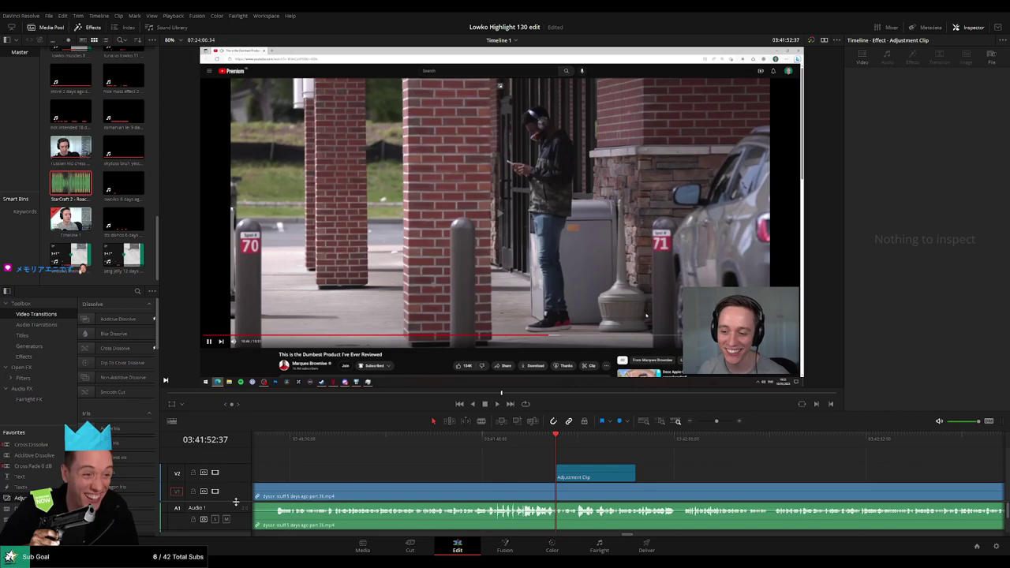
scroll(235, 502, "down", 1)
Step: Move the adjustment clip on Video 2 so it starts at about 03:41:54 and play back its start
left_click(573, 466)
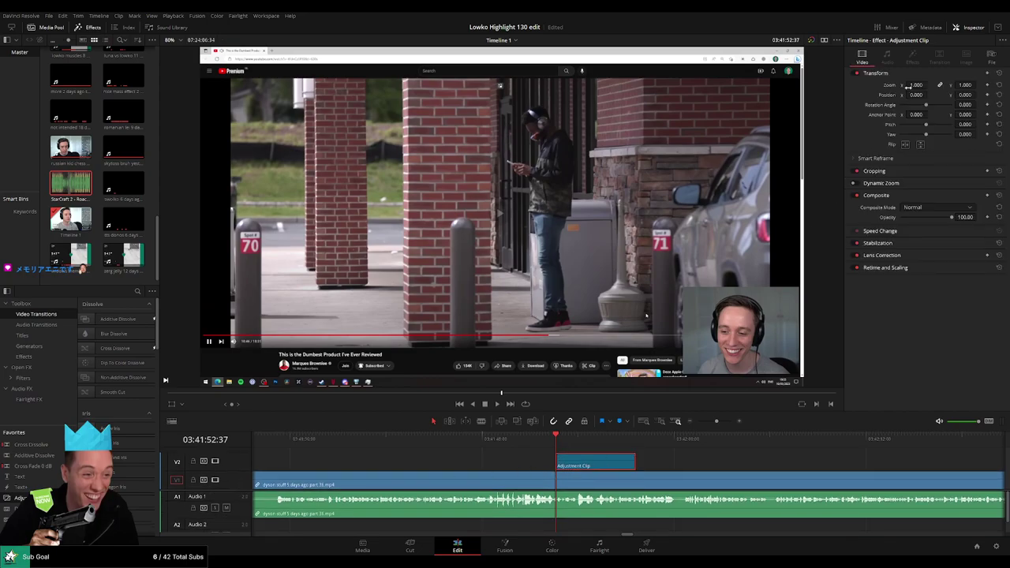
key("space")
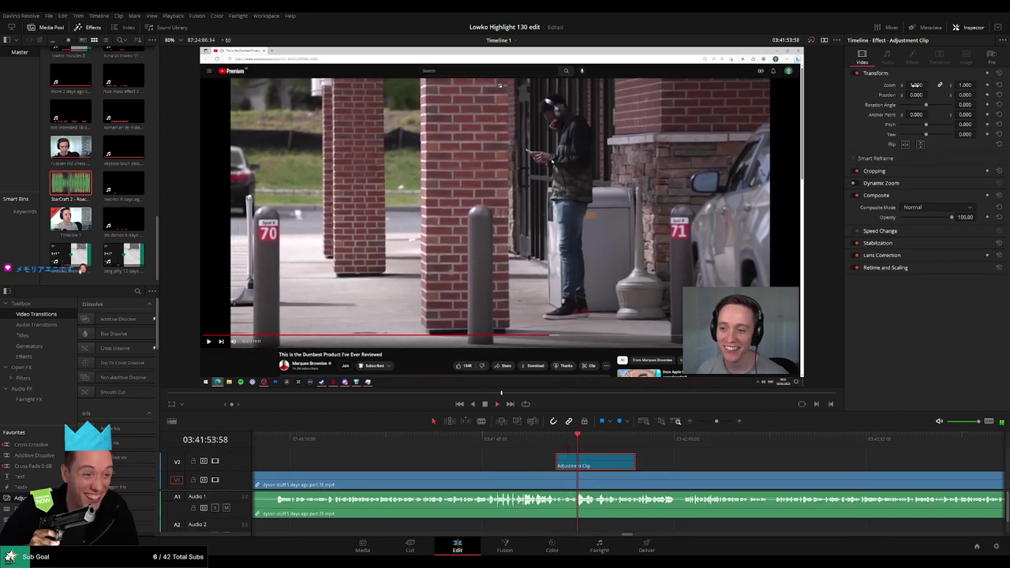
key("space")
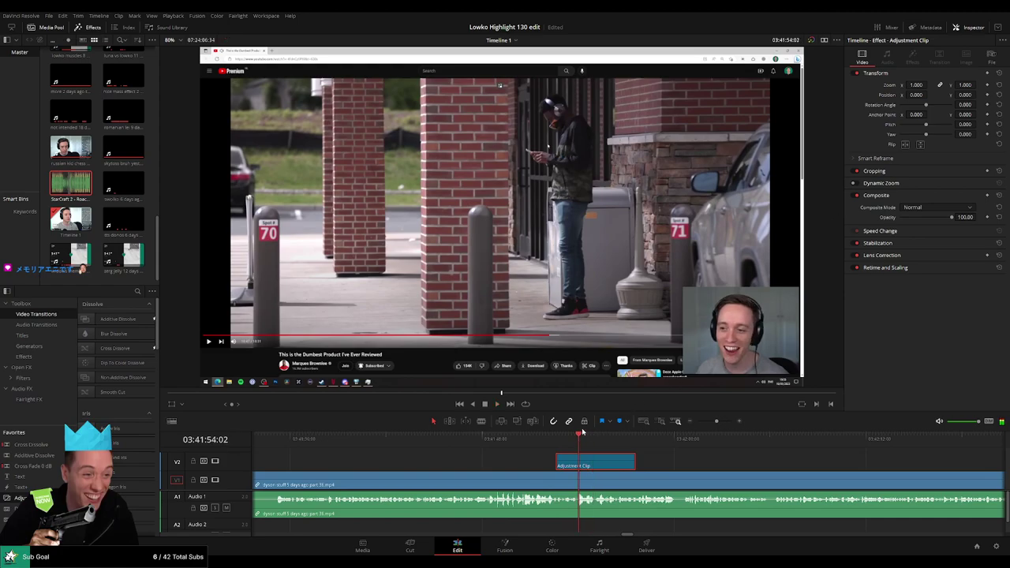
left_click_drag(583, 463, 597, 463)
left_click(571, 444)
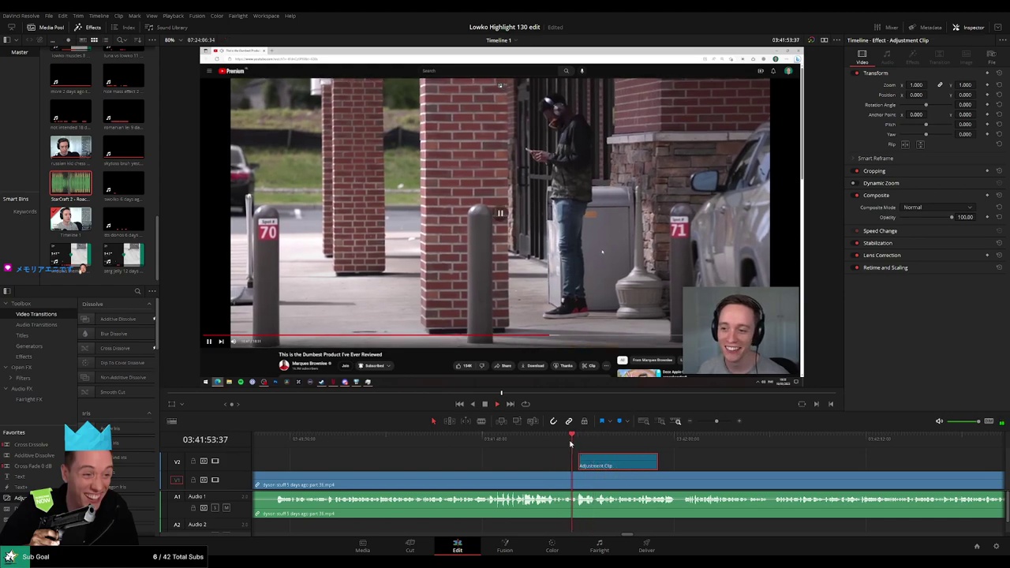
key("space")
key("space")
Step: Frame the man wearing the headset by setting the adjustment clip's zoom to 2.230 and its position to X -390, Y -363
mouse_move(916, 85)
left_mouse_down()
mouse_move(985, 85)
mouse_move(919, 95)
left_mouse_up()
left_click_drag(652, 323, 530, 270)
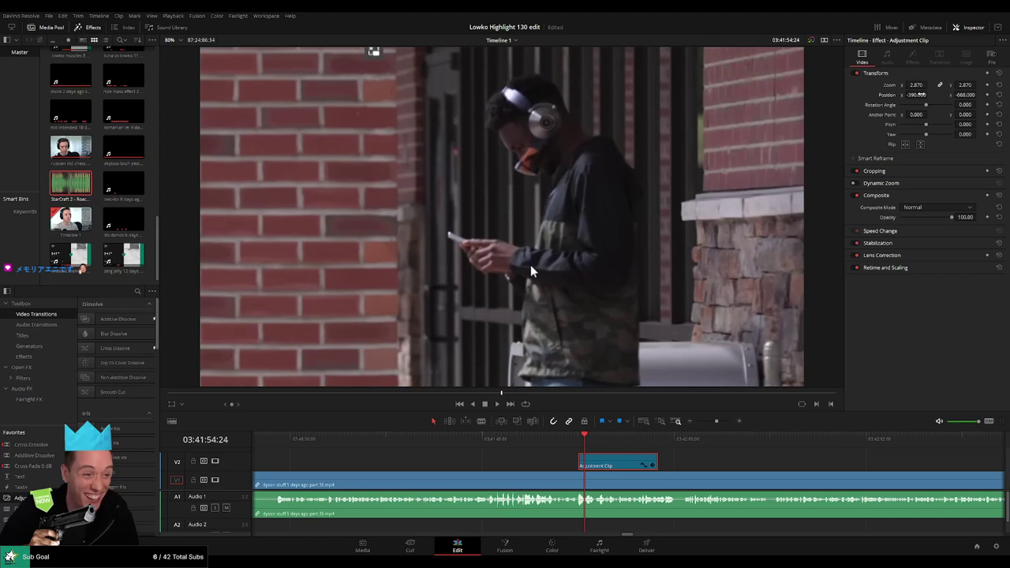
left_click_drag(919, 86, 897, 85)
left_click_drag(960, 95, 978, 95)
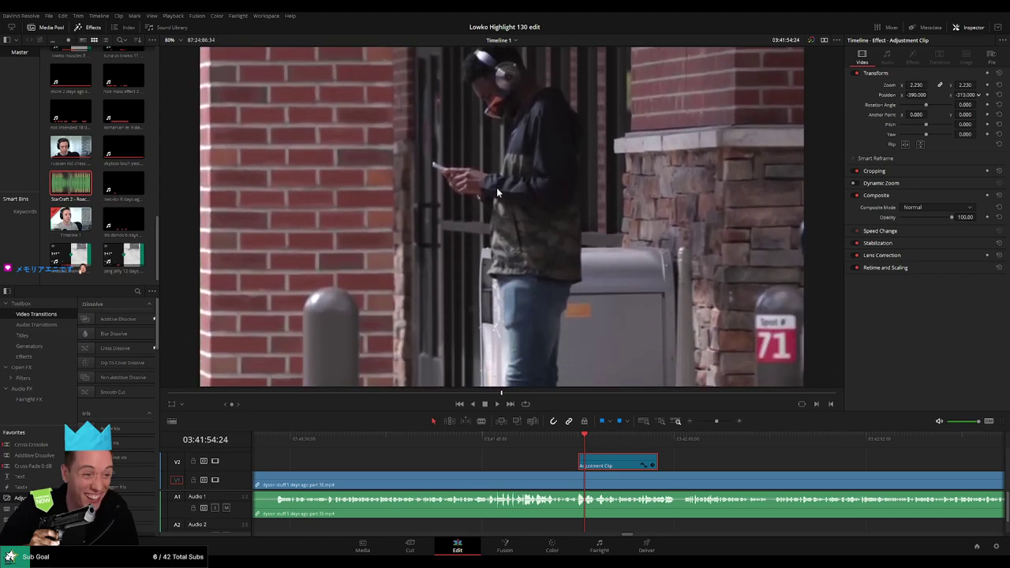
mouse_move(496, 187)
left_mouse_down()
mouse_move(496, 214)
mouse_move(496, 205)
left_mouse_up()
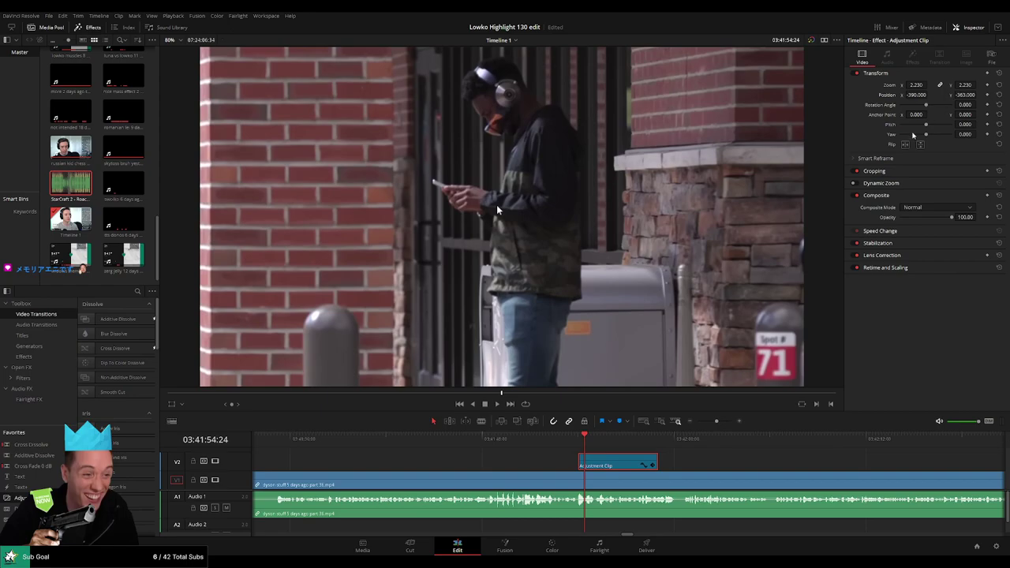
Step: Shorten the adjustment clip to end at about 03:41:57 and replay the zoomed section from just before it
key("space")
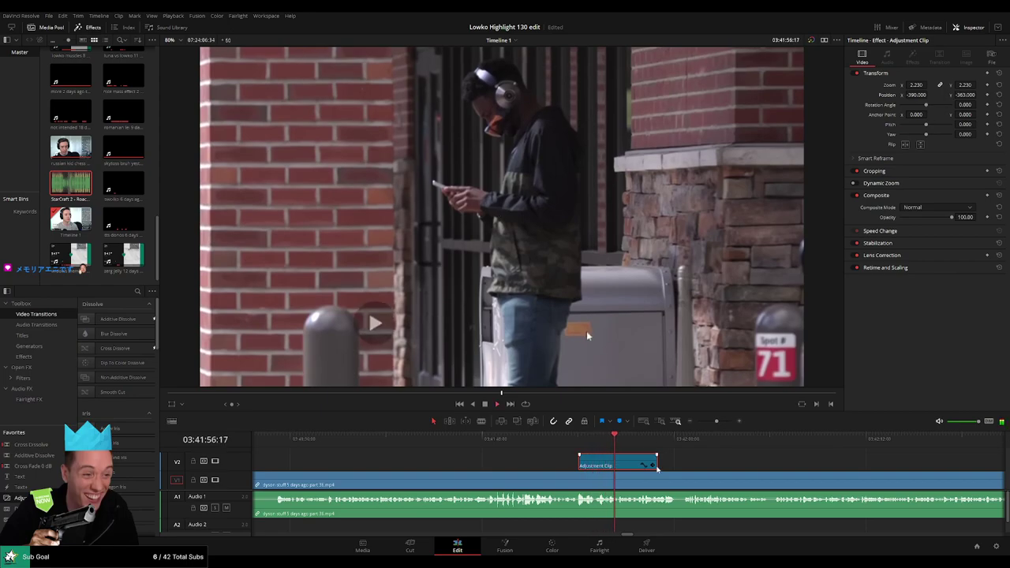
left_click_drag(657, 460, 633, 460)
left_click(565, 443)
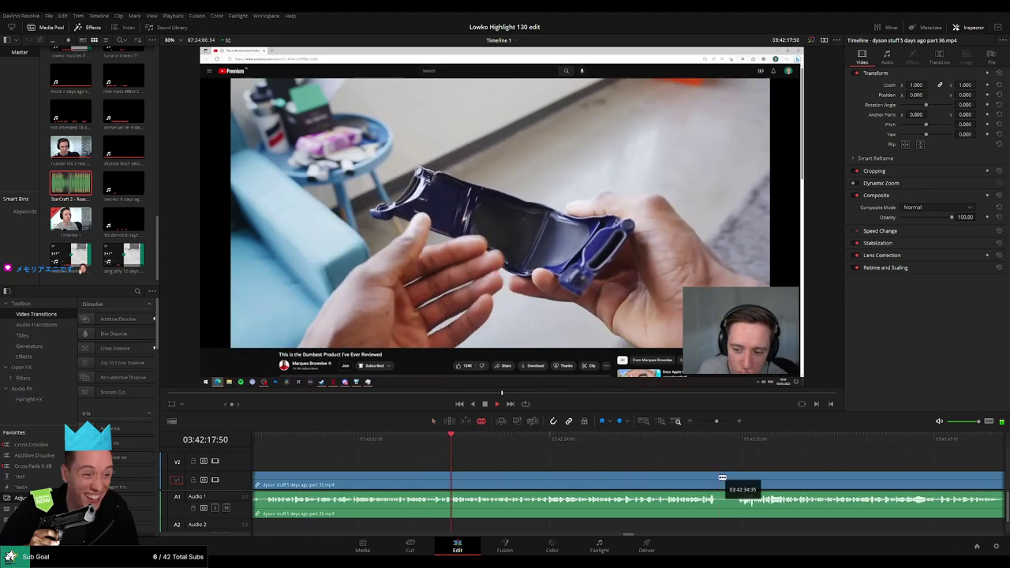
Step: Split the clip at about 03:42:34 and 03:42:35, ripple-delete the quiet piece between, and cross-fade the audio at the join
left_click(720, 478)
left_click(737, 478)
key("a")
left_click(728, 481)
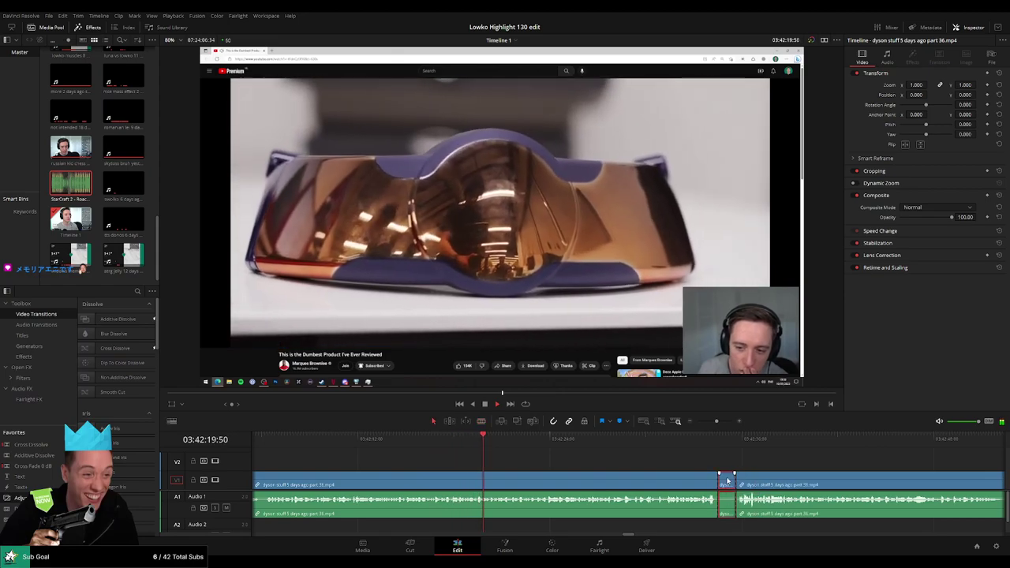
key("Delete")
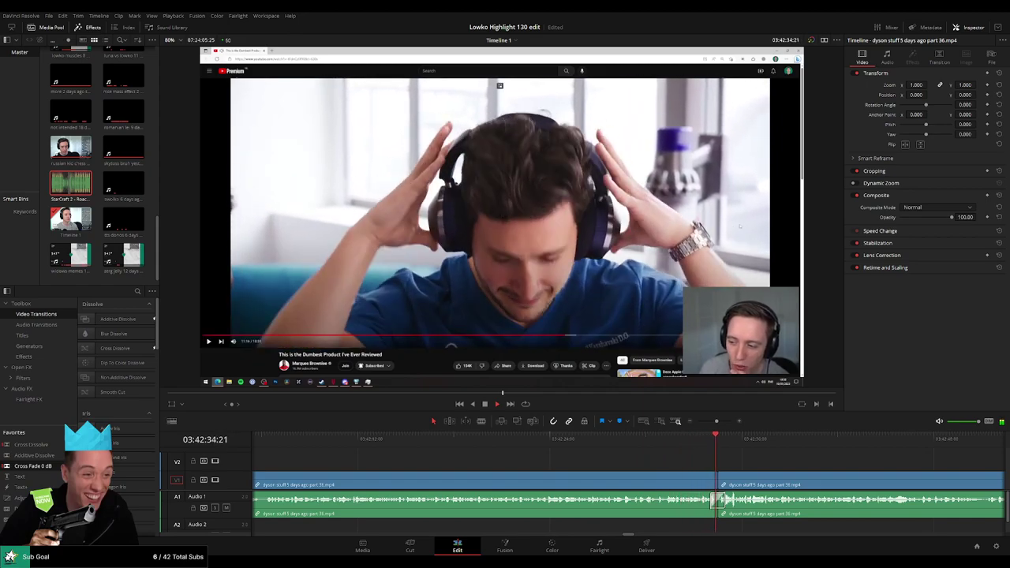
Step: Review the footage from about 03:42:34 to 03:43:24, checking speech and waveform for the next quiet section
scroll(642, 464, "right", 5)
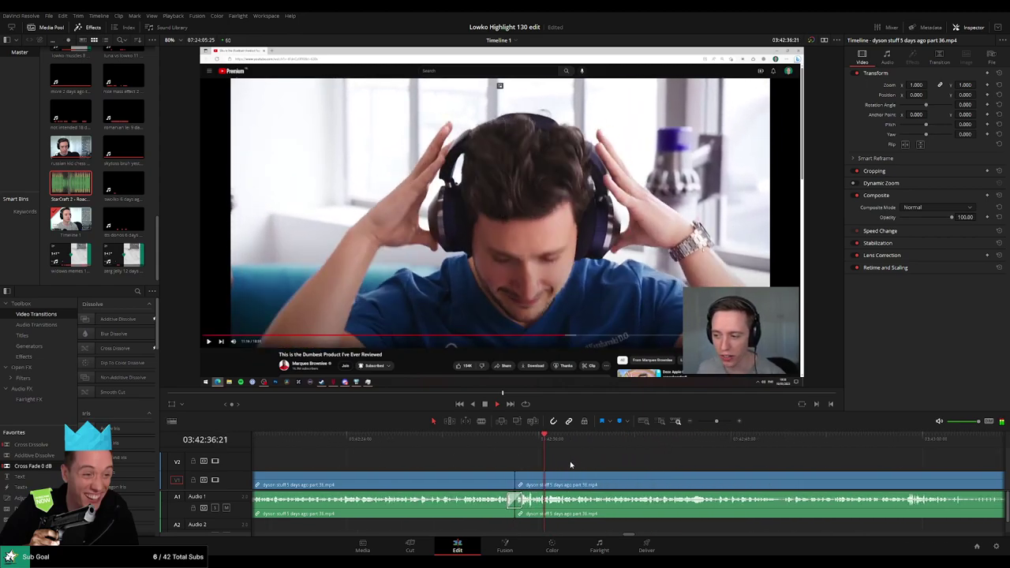
scroll(623, 468, "right", 2)
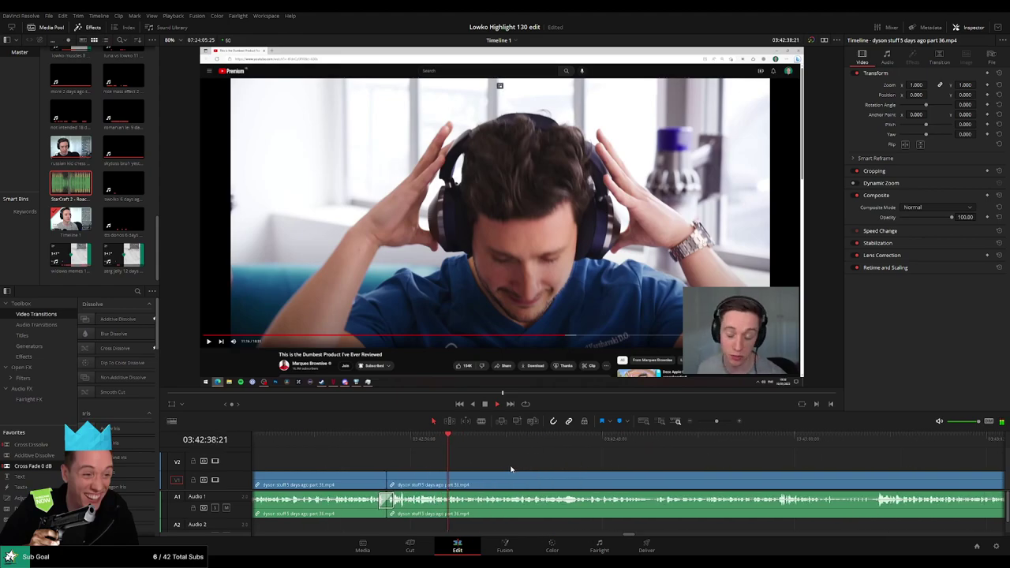
scroll(541, 473, "right", 3)
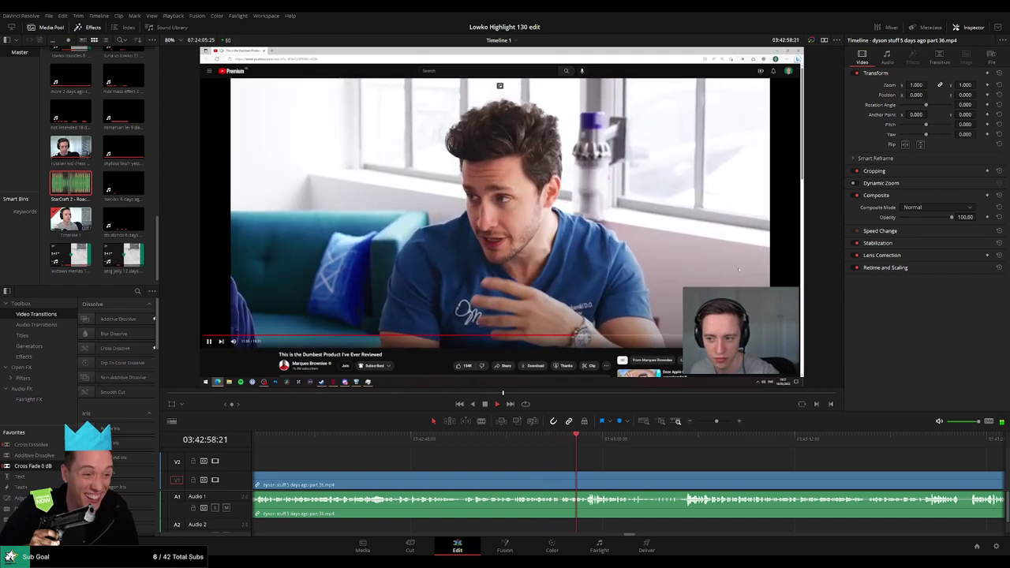
scroll(467, 458, "right", 3)
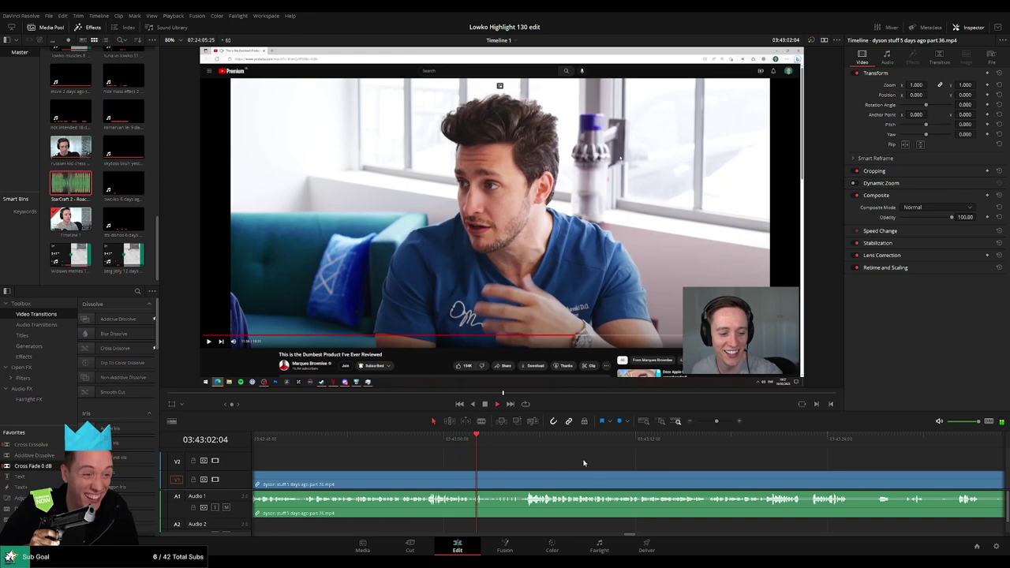
scroll(505, 464, "right", 4)
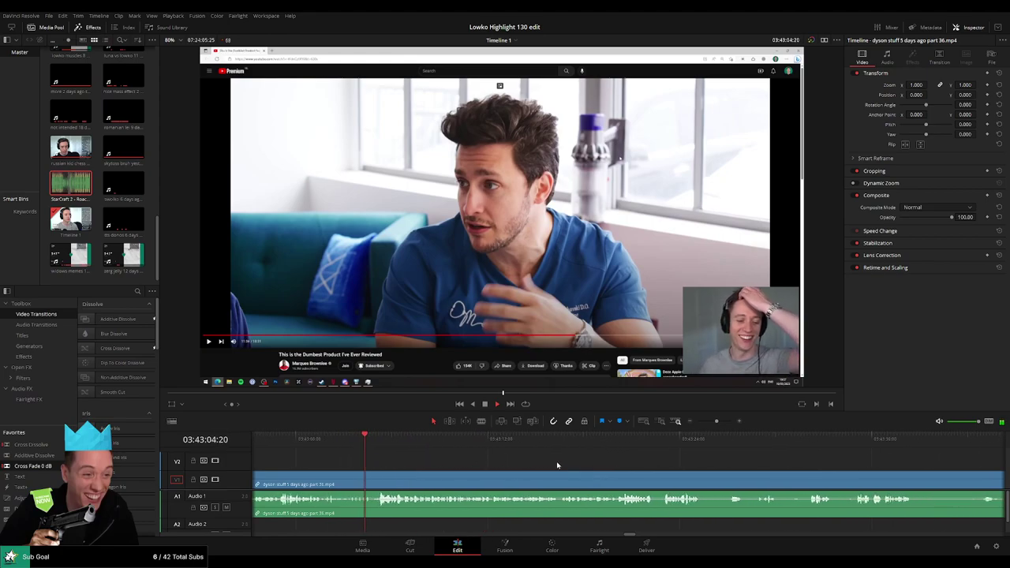
scroll(544, 462, "right", 1)
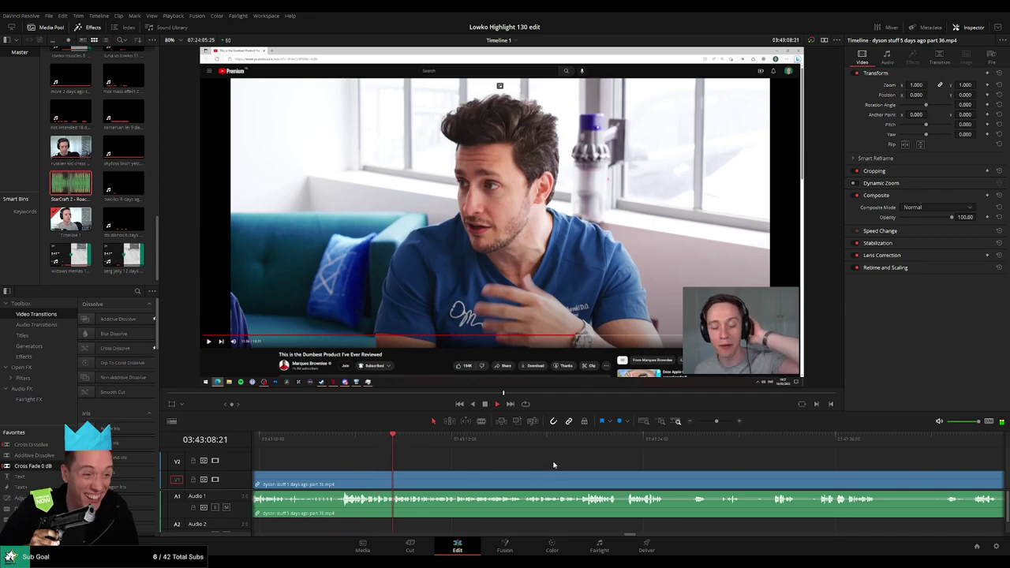
scroll(545, 464, "right", 1)
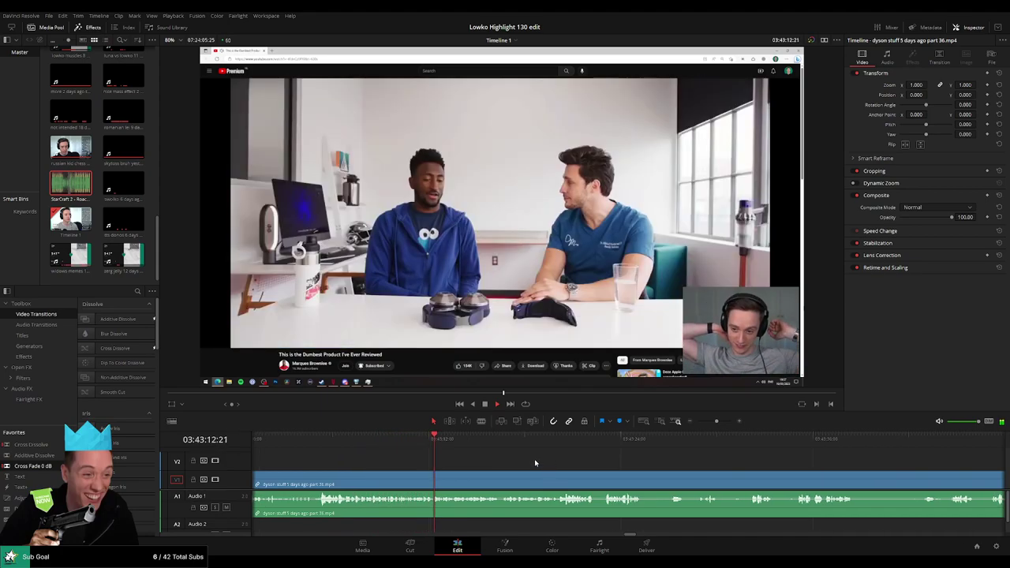
left_click_drag(575, 462, 540, 462)
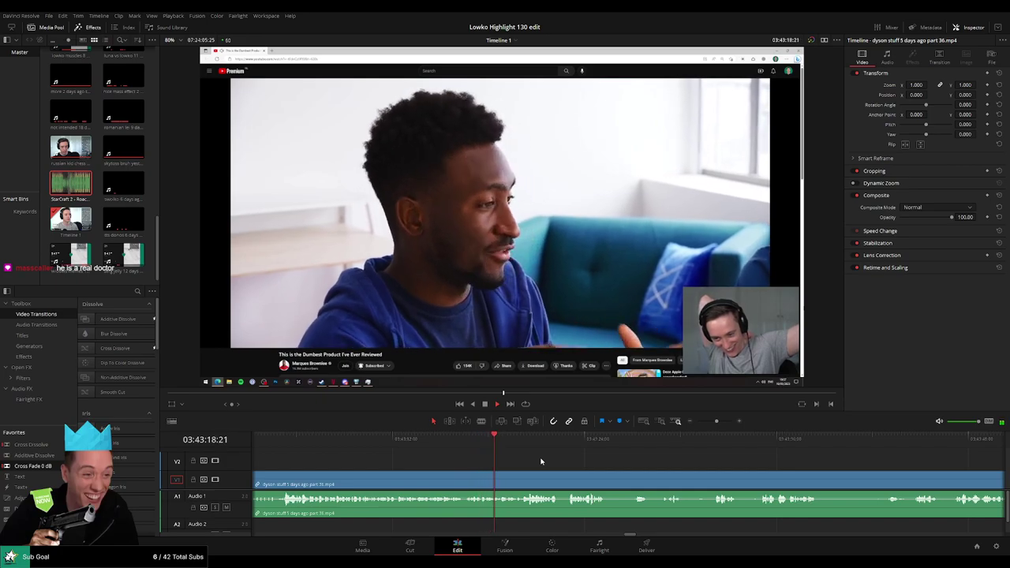
left_click_drag(599, 466, 464, 462)
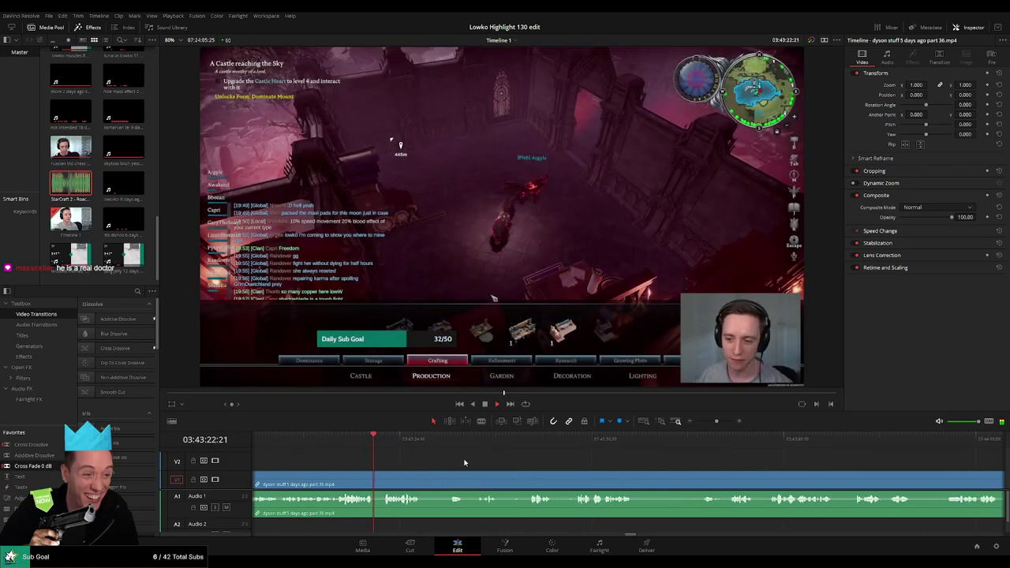
scroll(442, 462, "right", 1)
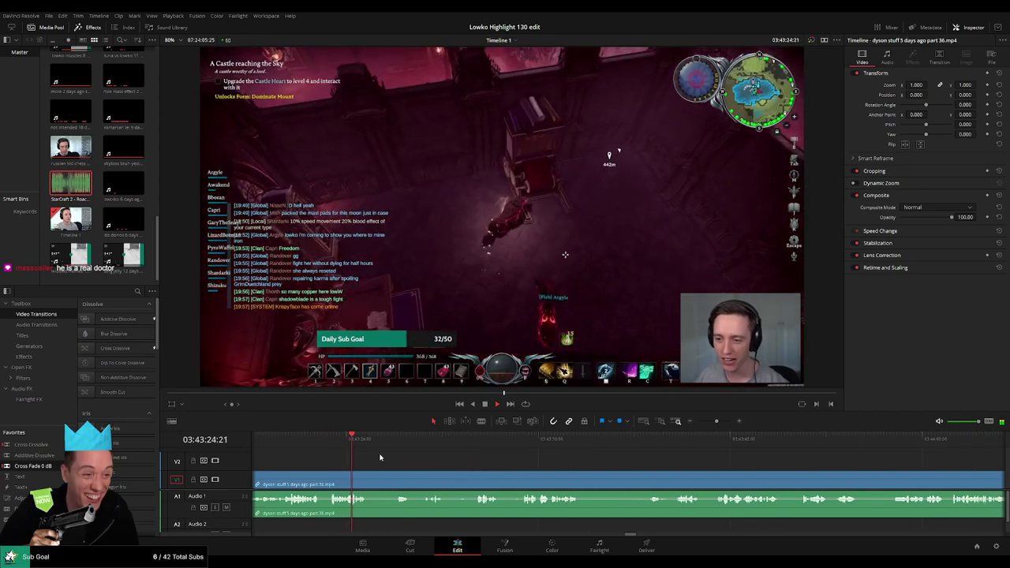
Step: Split the clip at about 03:43:25 and 03:43:32 and ripple-delete the quiet gameplay piece between
key("b")
left_click(370, 481)
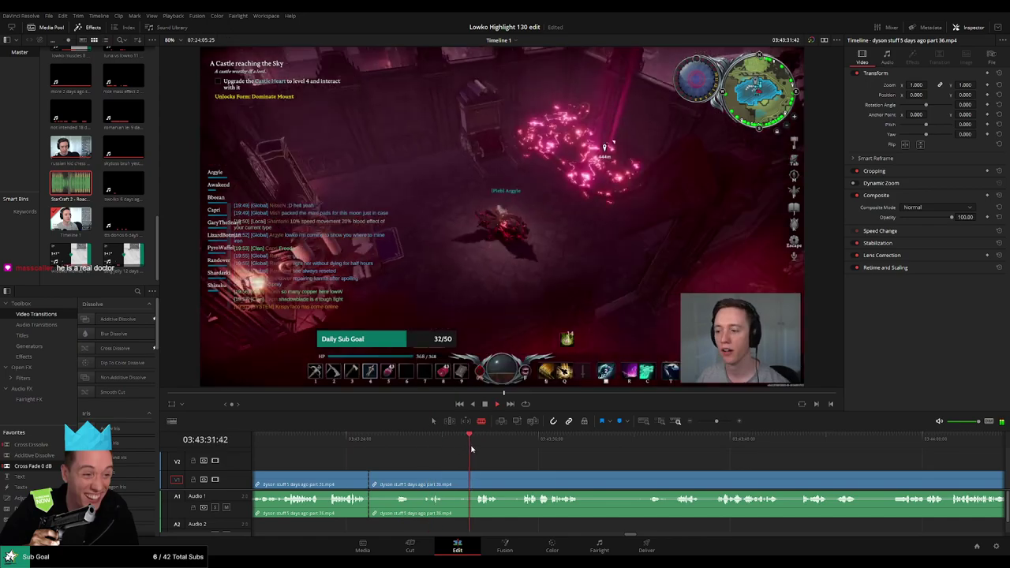
scroll(438, 466, "right", 1)
left_click(440, 476)
key("a")
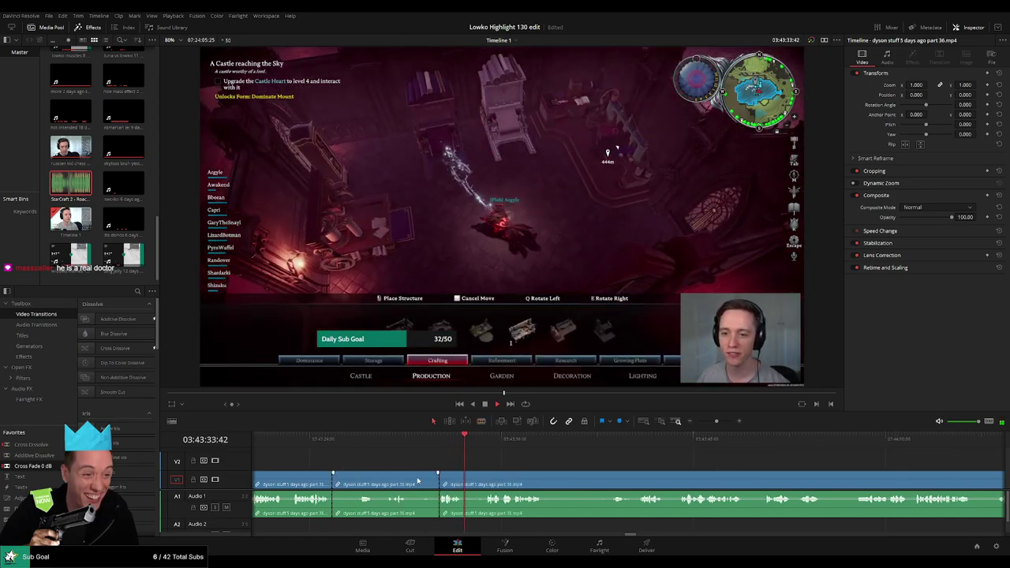
left_click(417, 478)
key("Delete")
key("space")
Step: Split the clip at about 03:43:26 and 03:43:28, ripple-delete the piece between, and cross-fade the audio at both nearby joins
key("b")
left_click(355, 476)
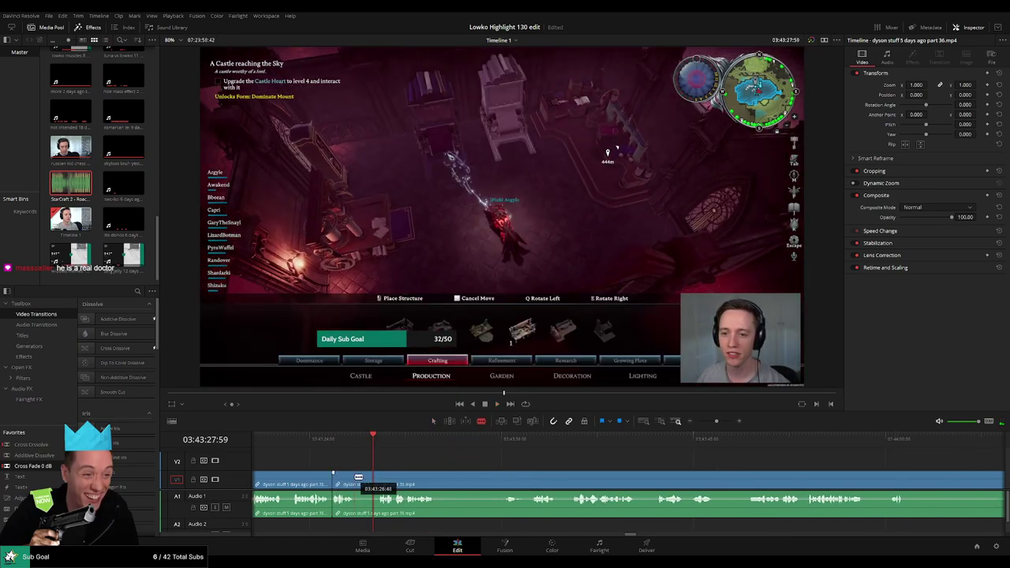
left_click(354, 441)
left_click(376, 475)
key("a")
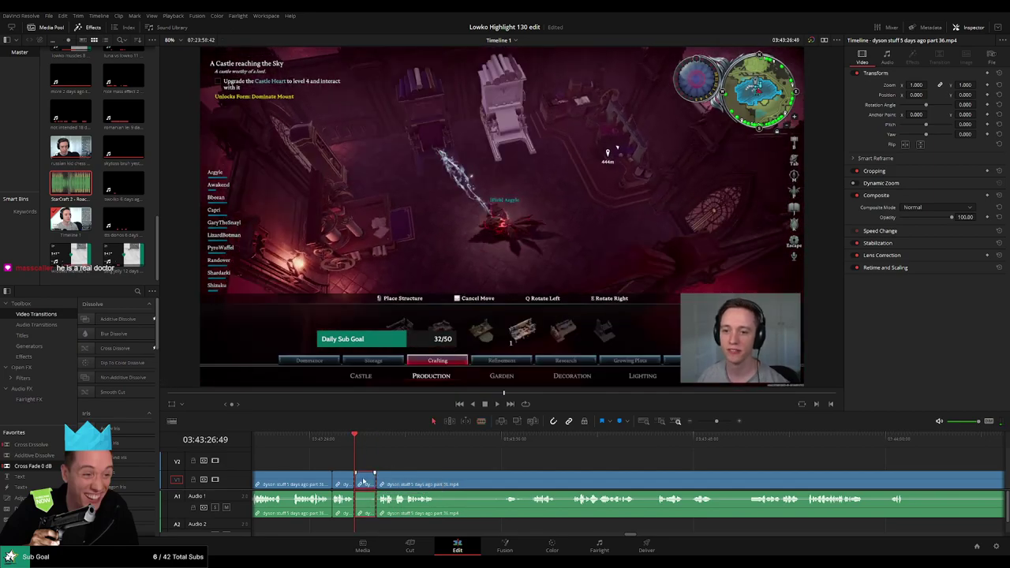
left_click(367, 483)
key("Delete")
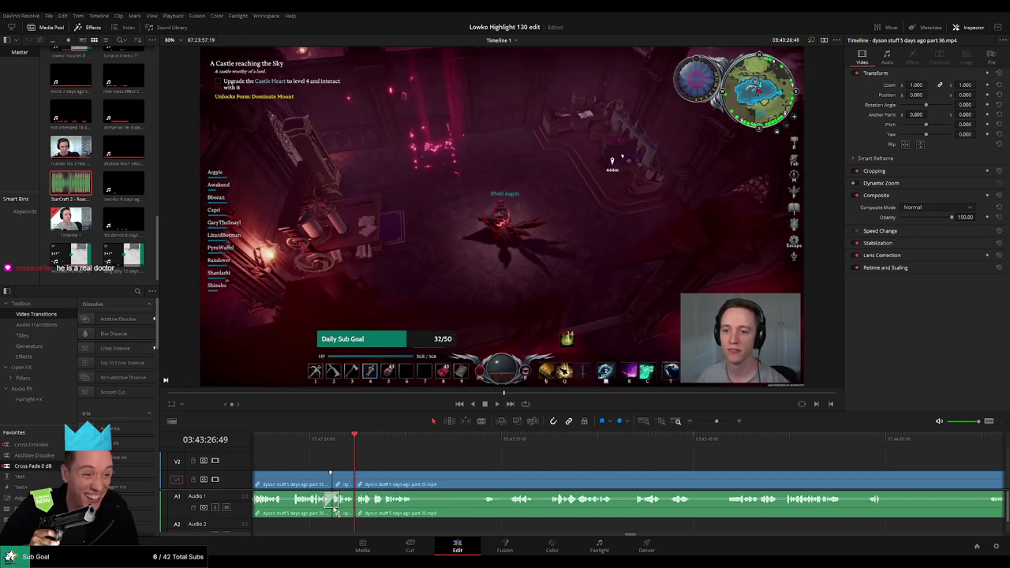
left_click_drag(343, 492, 393, 510)
key("space")
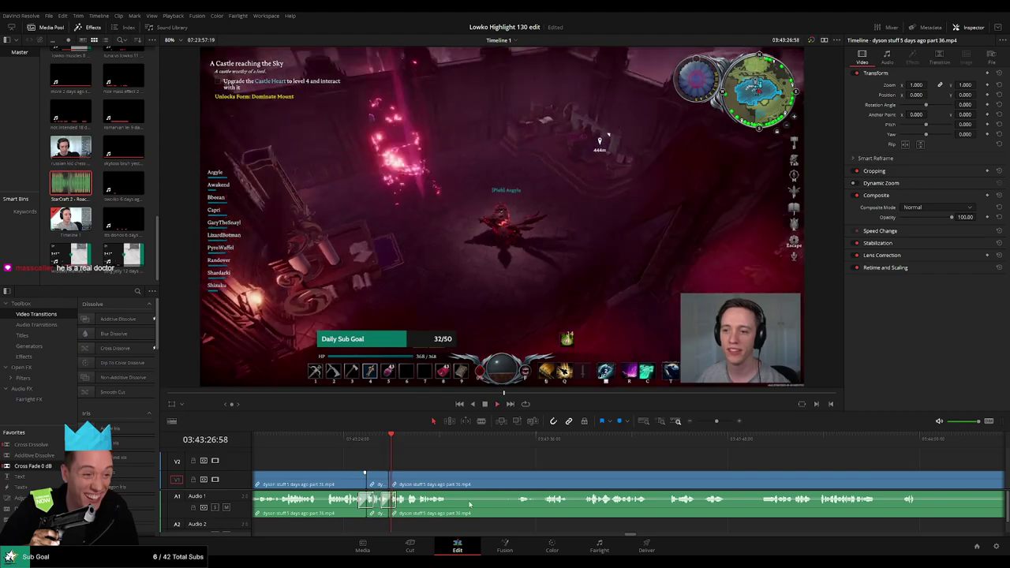
Step: Split the gameplay clip at about 03:43:30, where the tailoring bench is opened
scroll(488, 471, "right", 2)
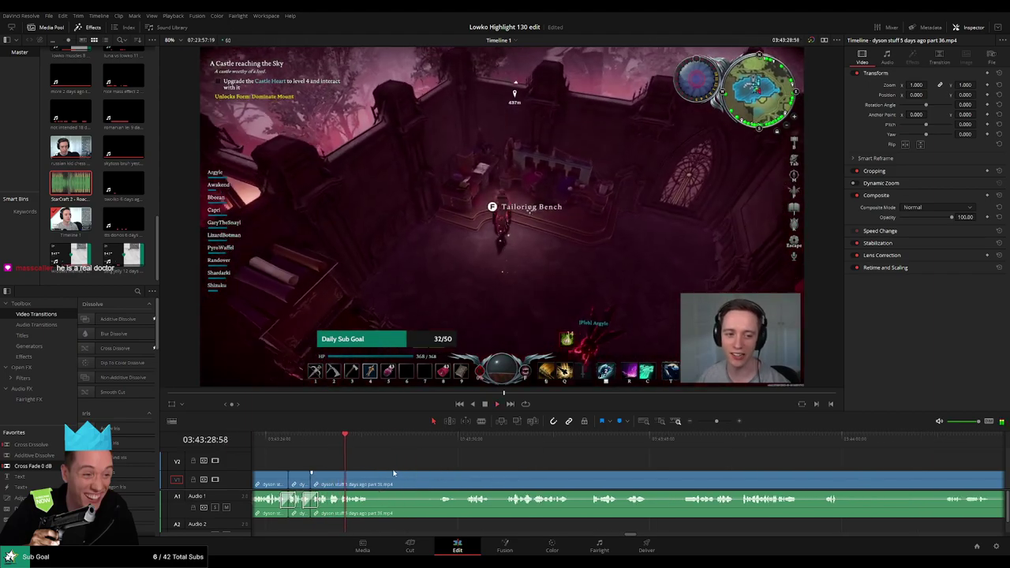
key("b")
left_click(372, 478)
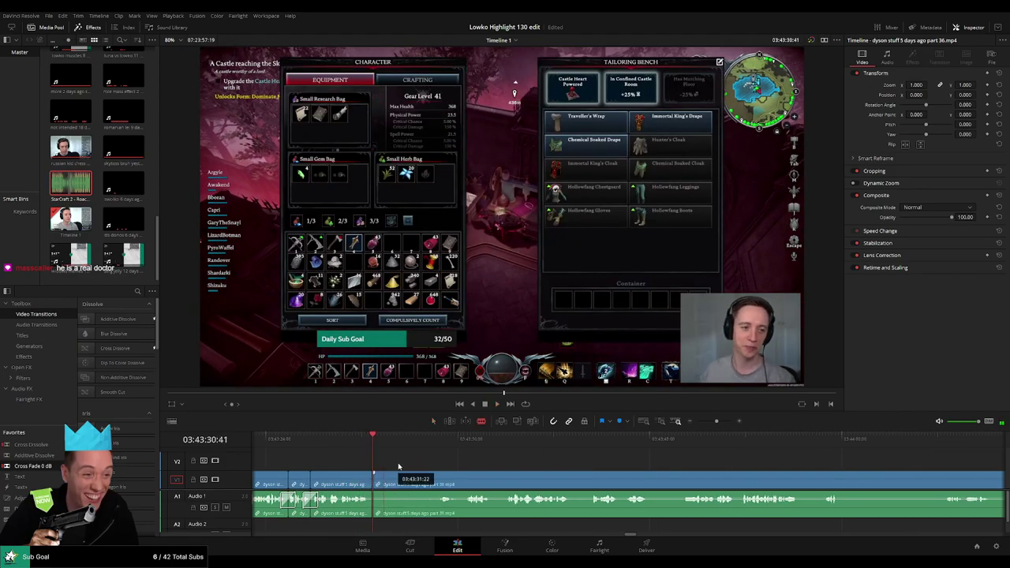
Step: Skim the gameplay footage from about 03:43:30 to 03:44:33 for the next part worth keeping
left_click(436, 439)
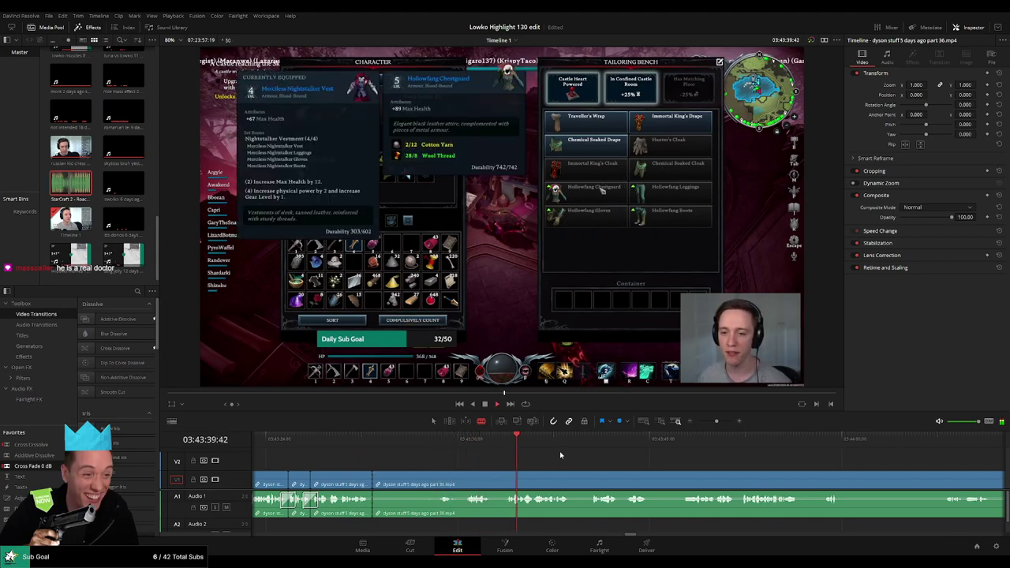
left_click(699, 446)
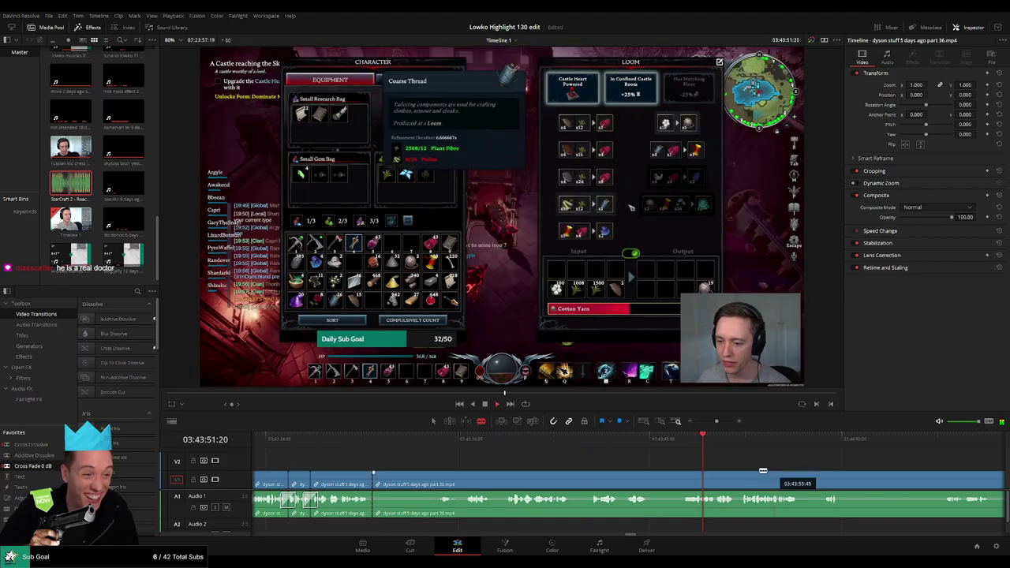
scroll(631, 454, "right", 2)
left_click(659, 448)
scroll(544, 456, "right", 2)
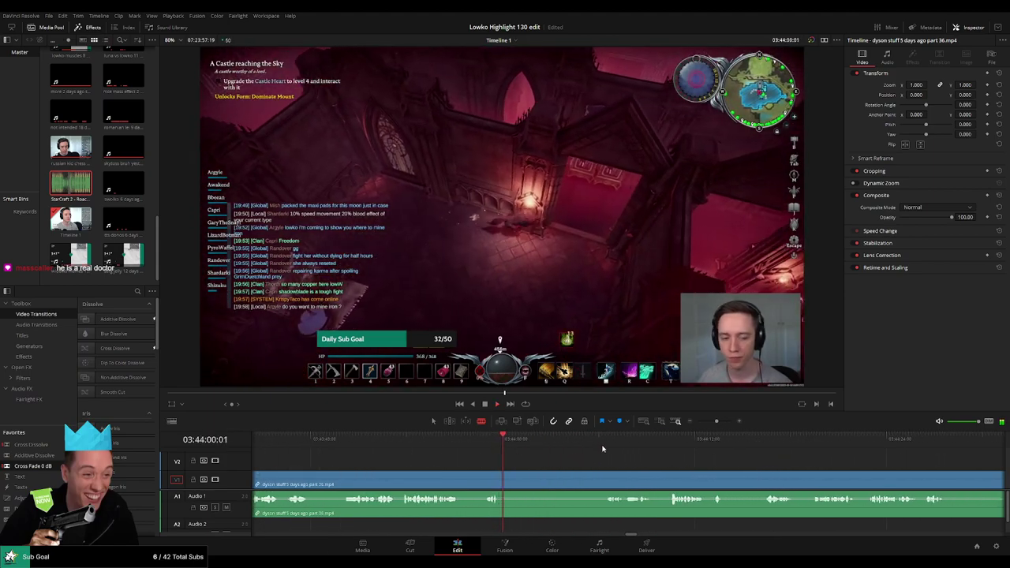
left_click(614, 448)
left_click(678, 448)
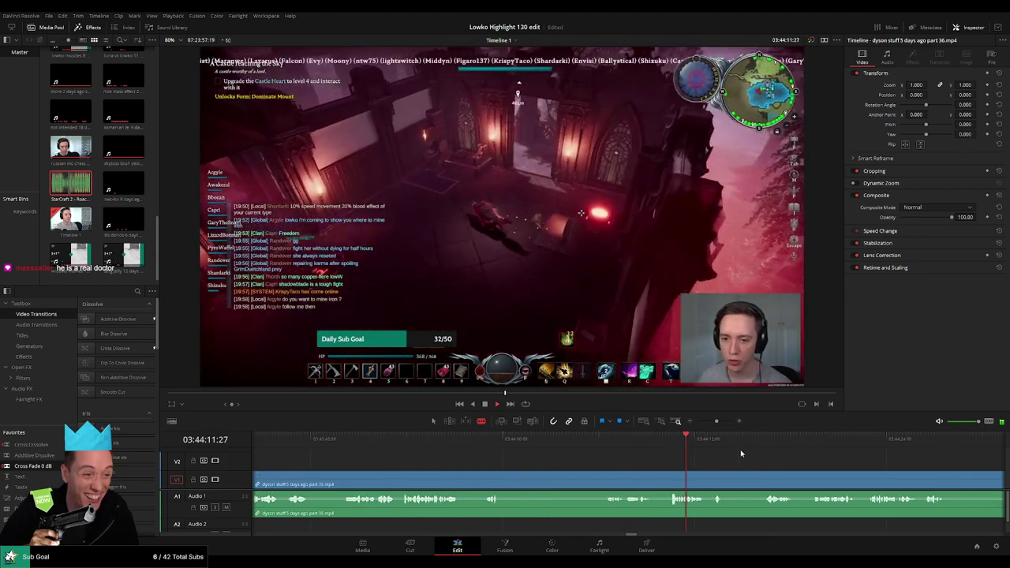
left_click(766, 447)
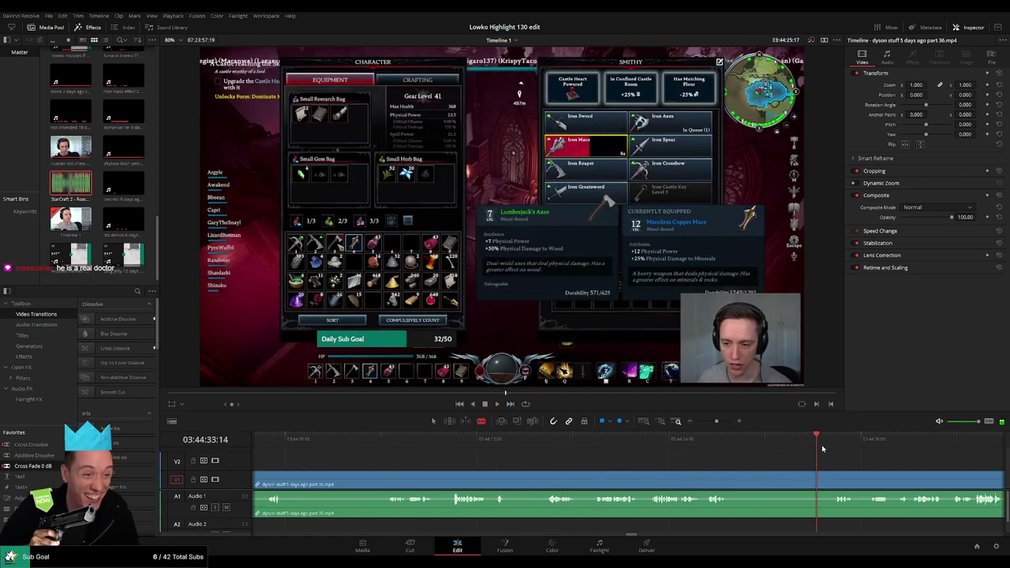
Step: Skim the smithy and castle-building footage in "dyson stuff 5 days ago part 36.mp4" for moments worth keeping
left_click_drag(892, 463, 581, 455)
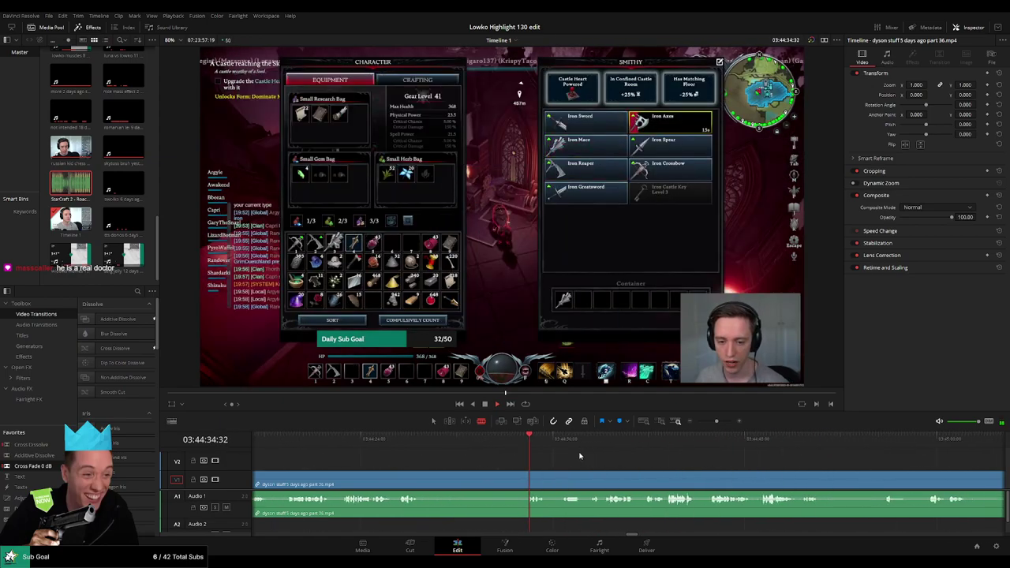
left_click(671, 446)
left_click(786, 448)
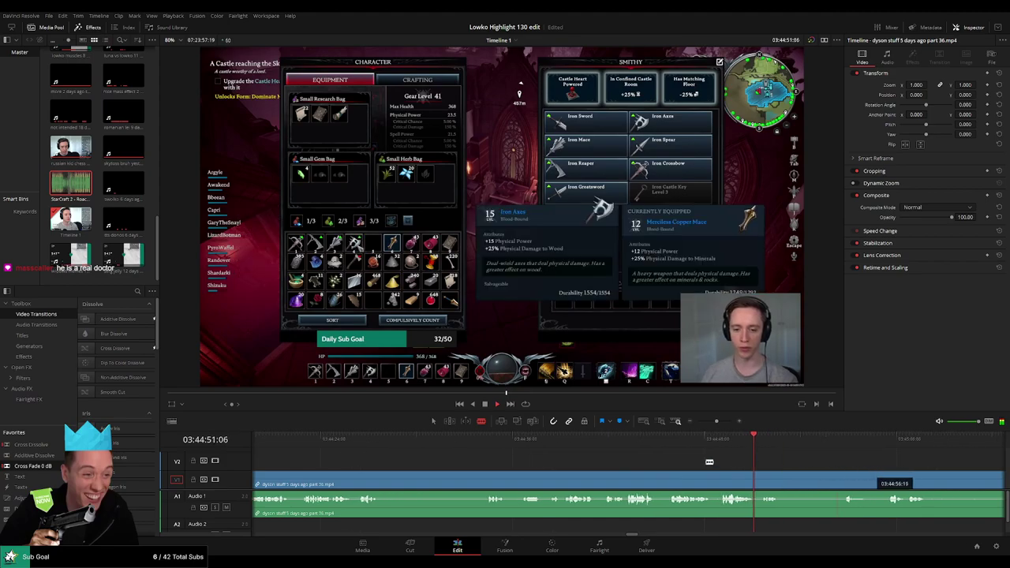
left_click(597, 447)
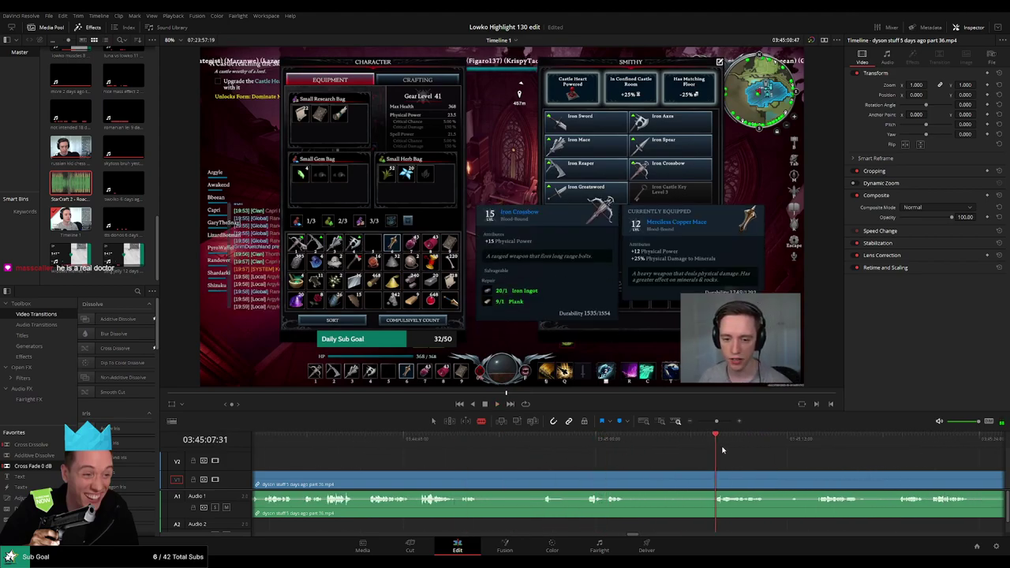
left_click(716, 450)
left_click(687, 448)
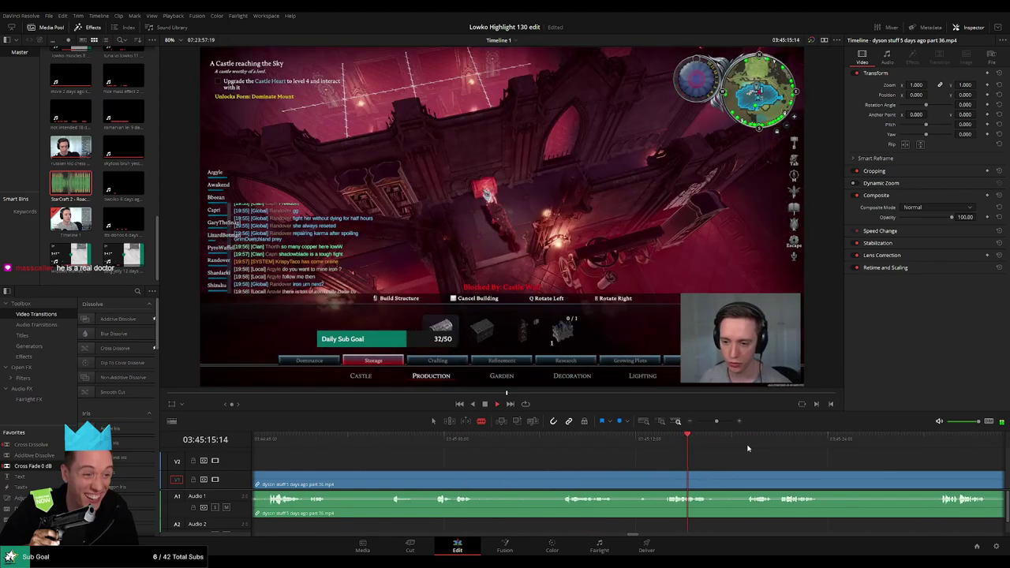
left_click(789, 448)
left_click(946, 448)
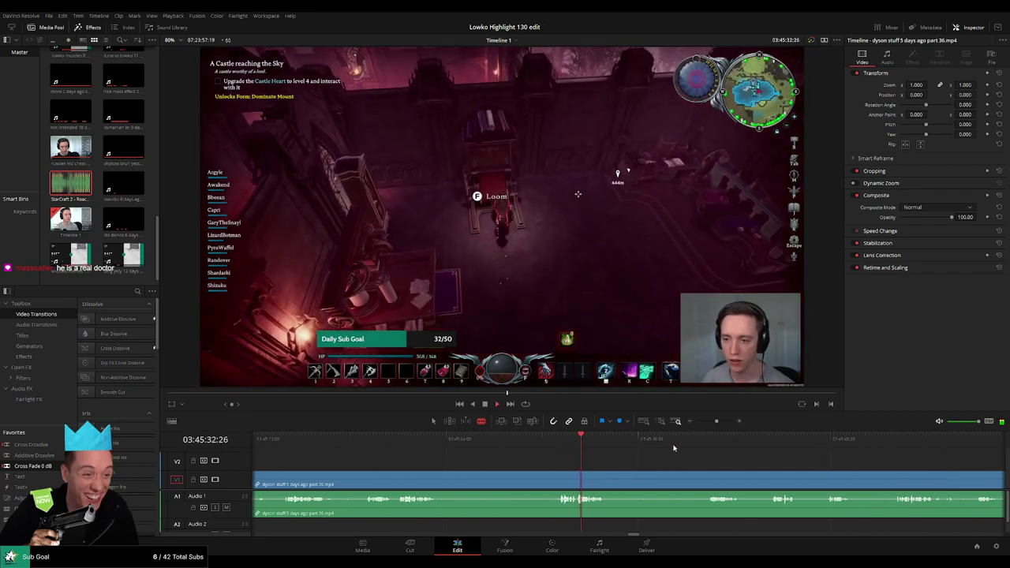
left_click(708, 447)
Step: Skim the remaining tailoring, travel and farm-field footage of the part 36 clip up to its "See you next time" ending
left_click_drag(709, 424, 701, 423)
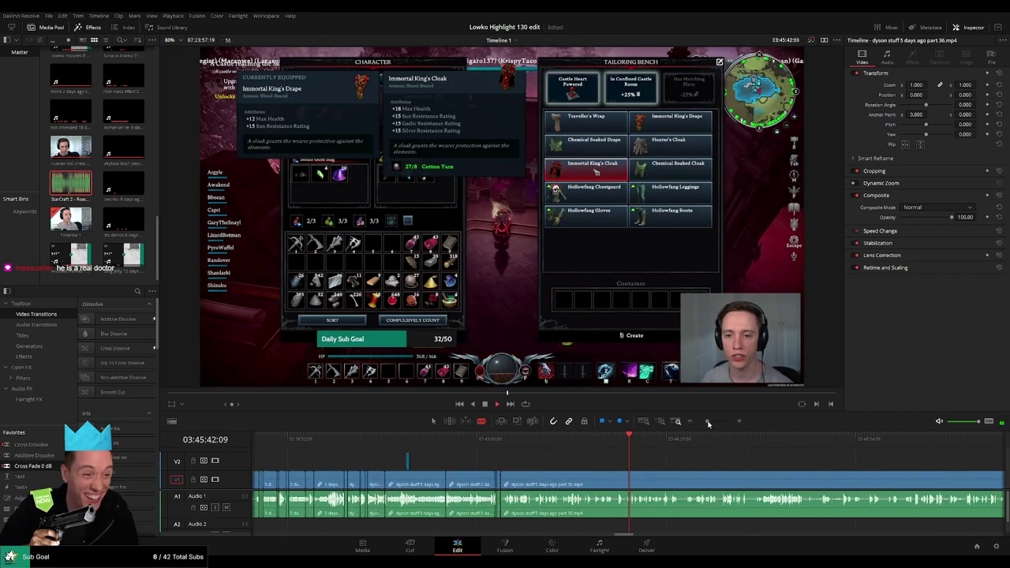
left_click(702, 449)
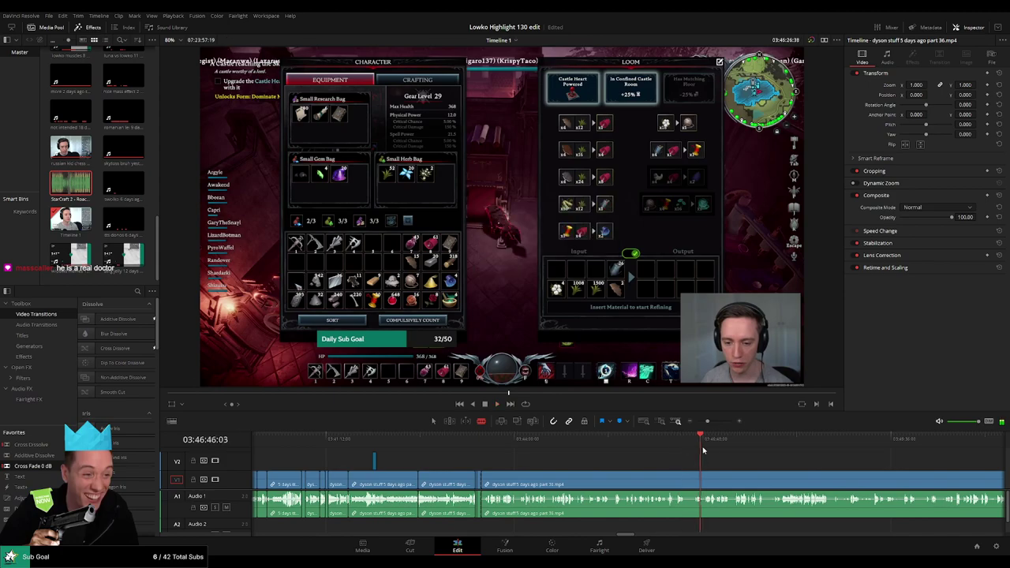
left_click(739, 449)
scroll(667, 462, "right", 6)
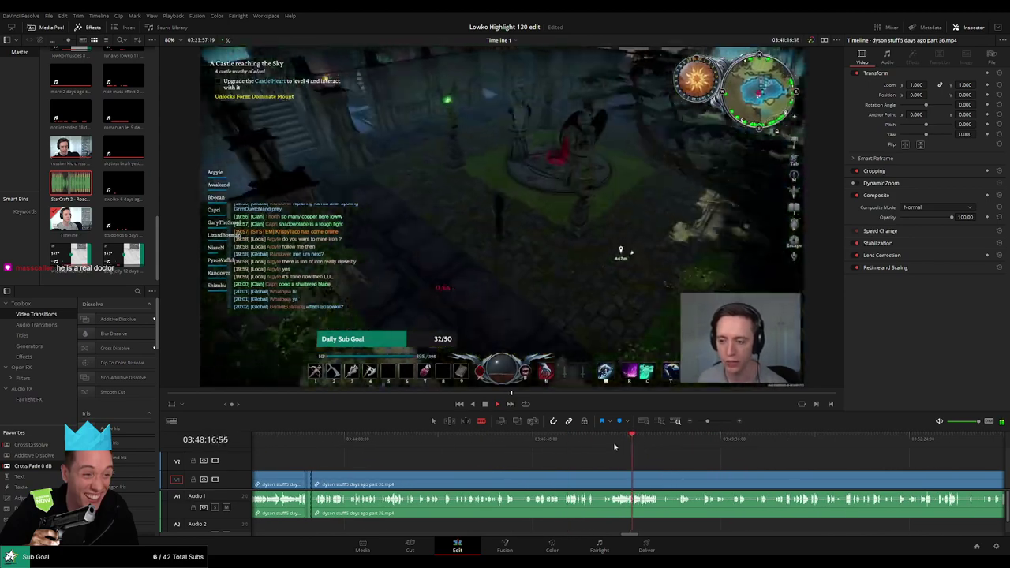
left_click_drag(615, 446, 771, 452)
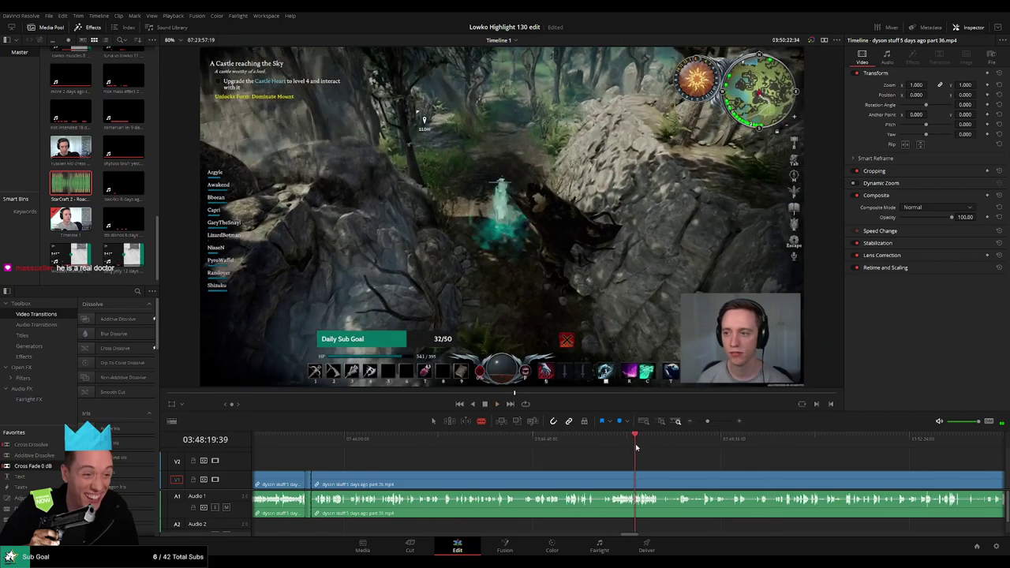
left_click_drag(636, 447, 812, 452)
scroll(874, 470, "right", 6)
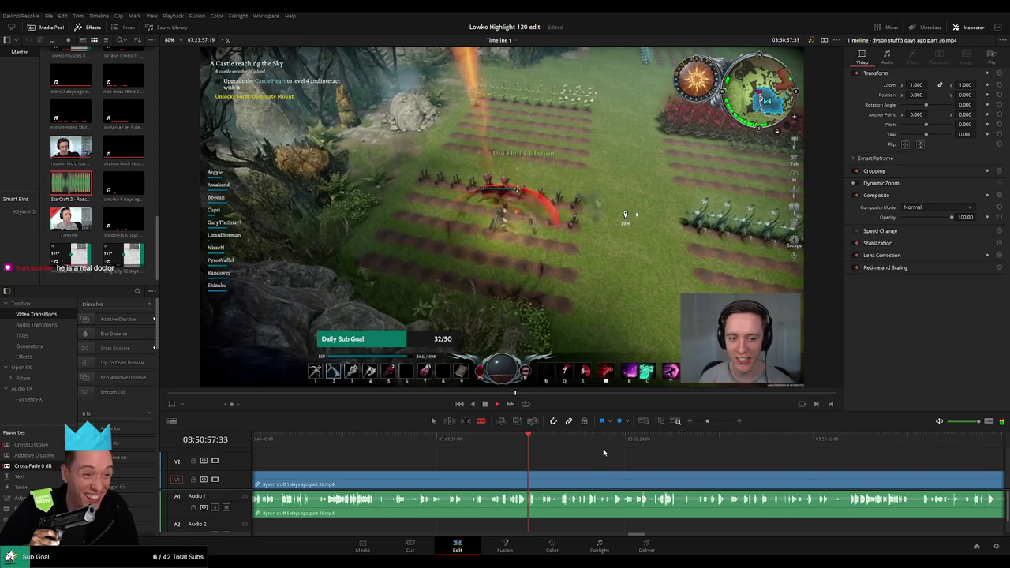
left_click(507, 448)
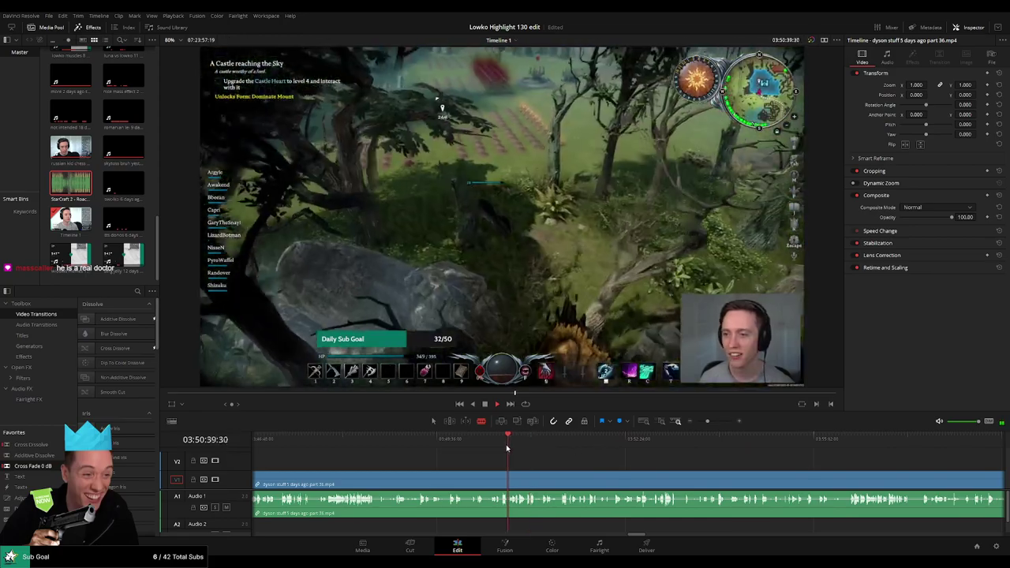
left_click(503, 448)
left_click(762, 448)
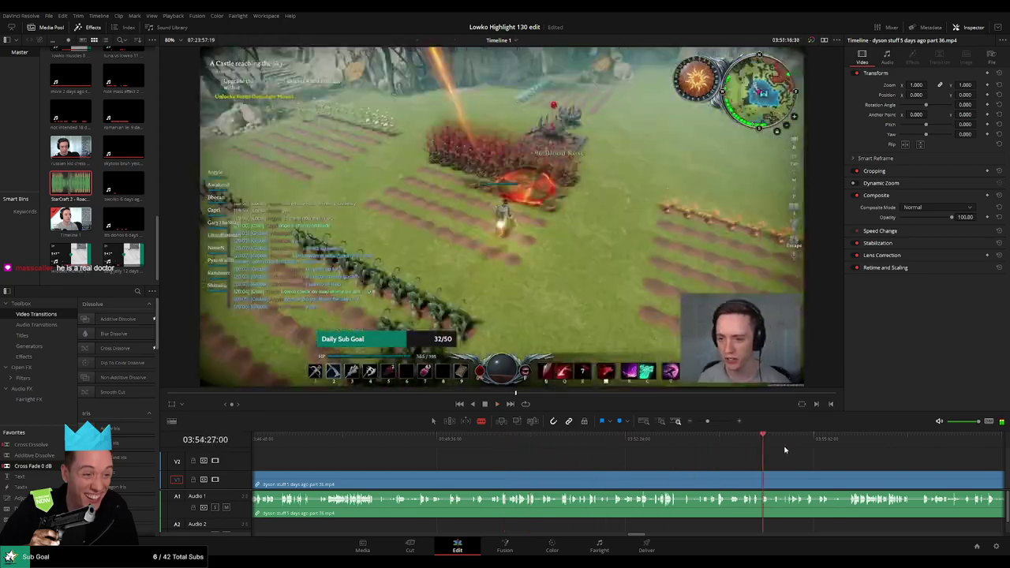
left_click(870, 448)
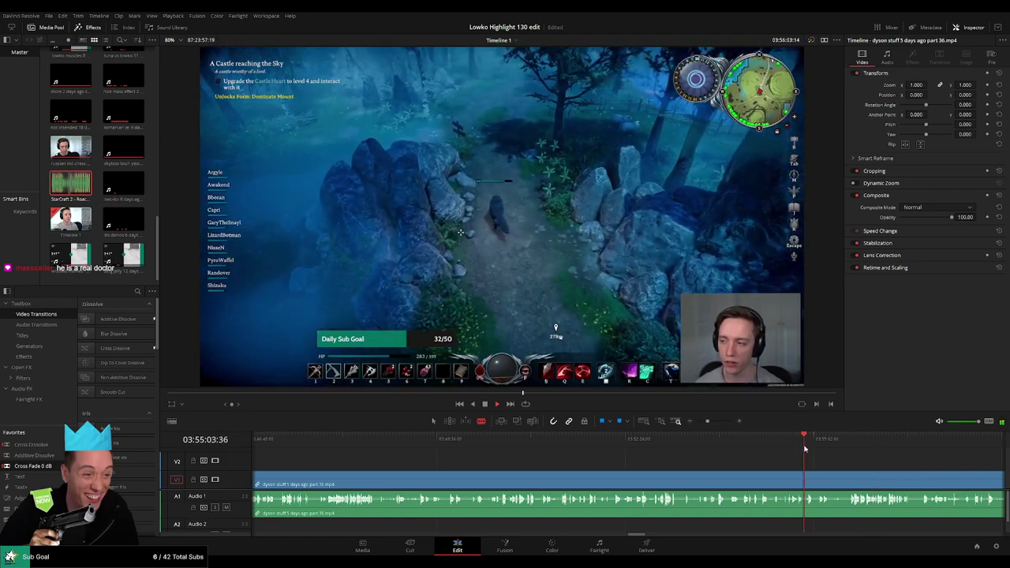
left_click_drag(885, 447, 912, 448)
left_click_drag(969, 466, 746, 447)
left_click_drag(819, 463, 570, 454)
left_click(521, 448)
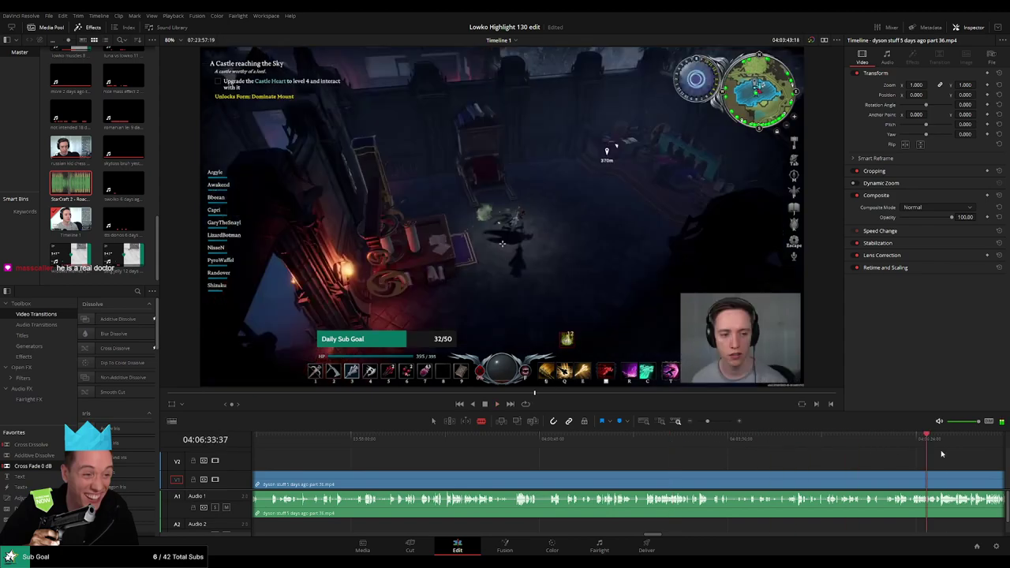
left_click_drag(941, 453, 615, 457)
Step: Ripple delete the long last segment of the part 36 clip so "4 days jumpscare ad part 37.mp4" follows the earlier cuts
key("space")
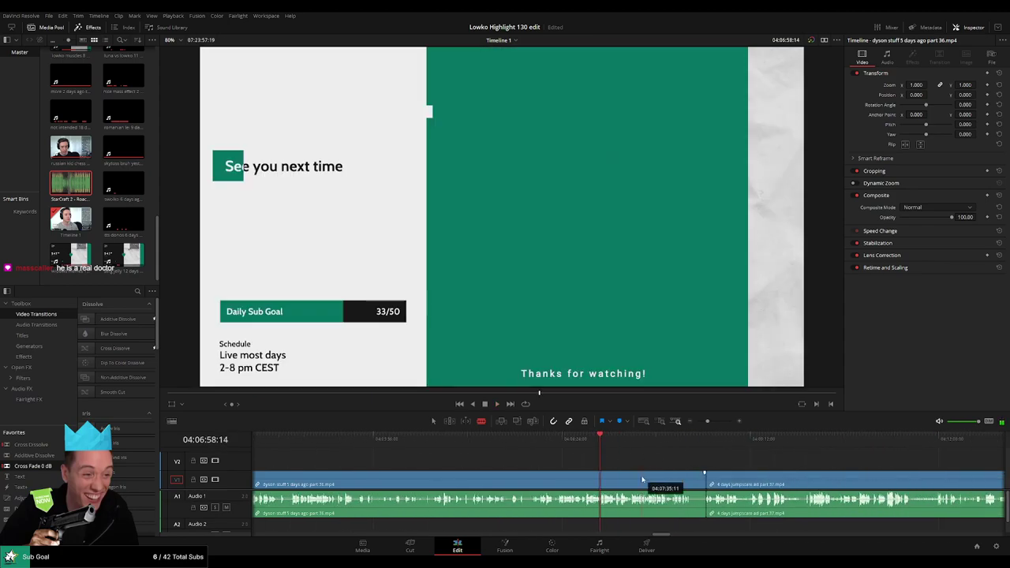
key("a")
left_click(642, 478)
key("Delete")
key("space")
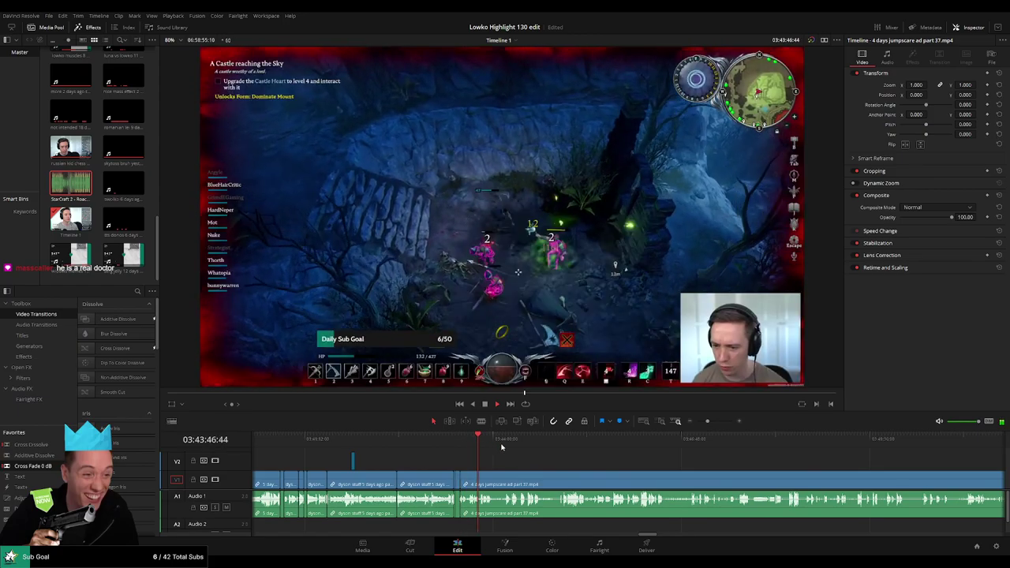
Step: Skim the opening of "4 days jumpscare ad part 37.mp4" for the first highlight, up to the "Out of Blood!" moment
left_click_drag(707, 421, 697, 424)
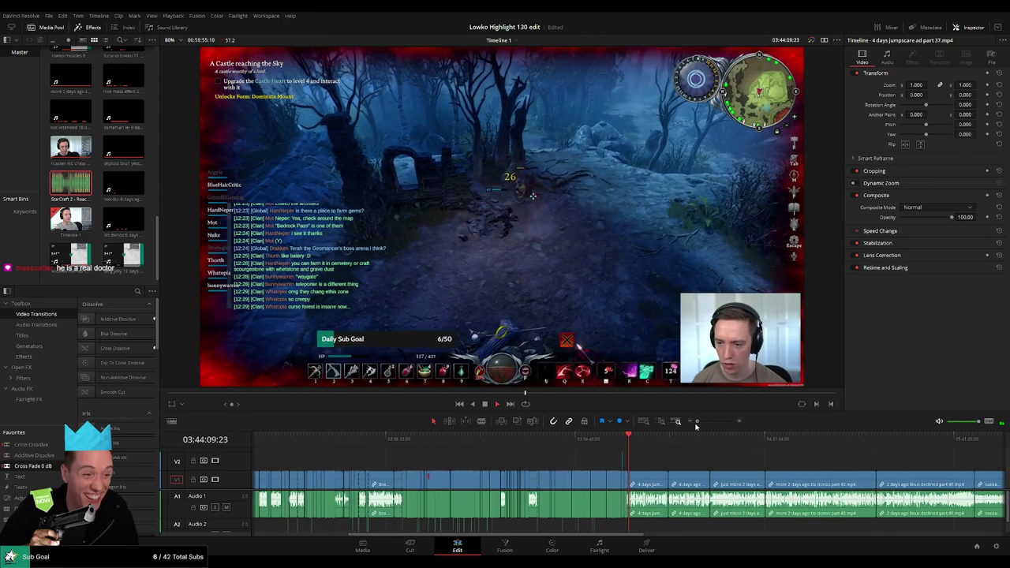
scroll(544, 490, "right", 5)
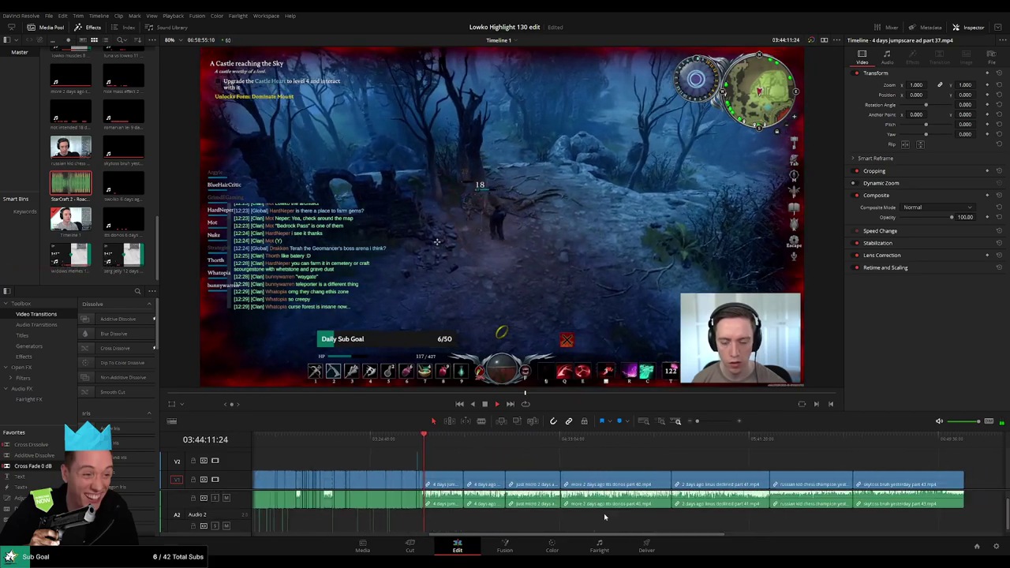
scroll(536, 485, "up", 3)
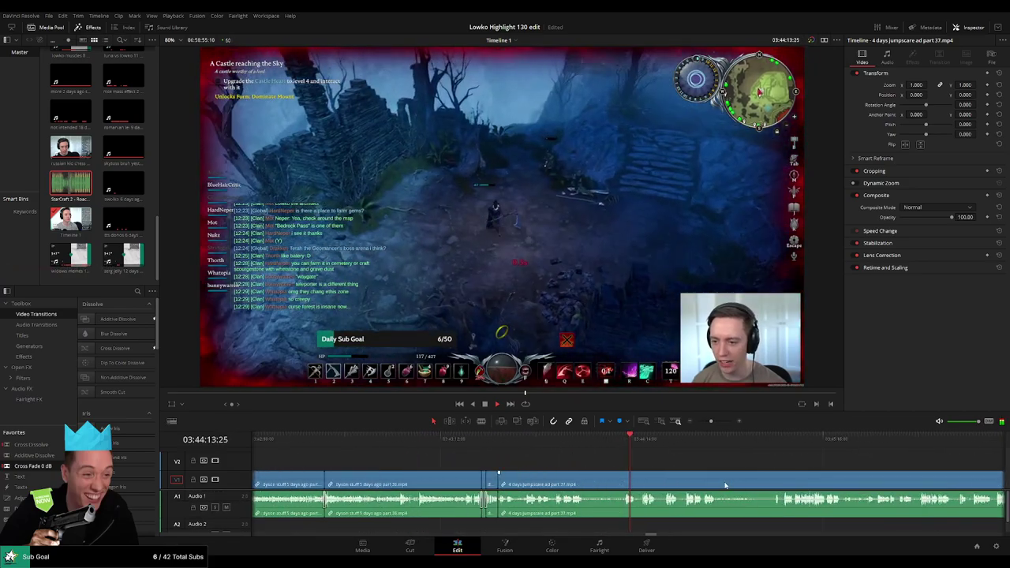
left_click(567, 446)
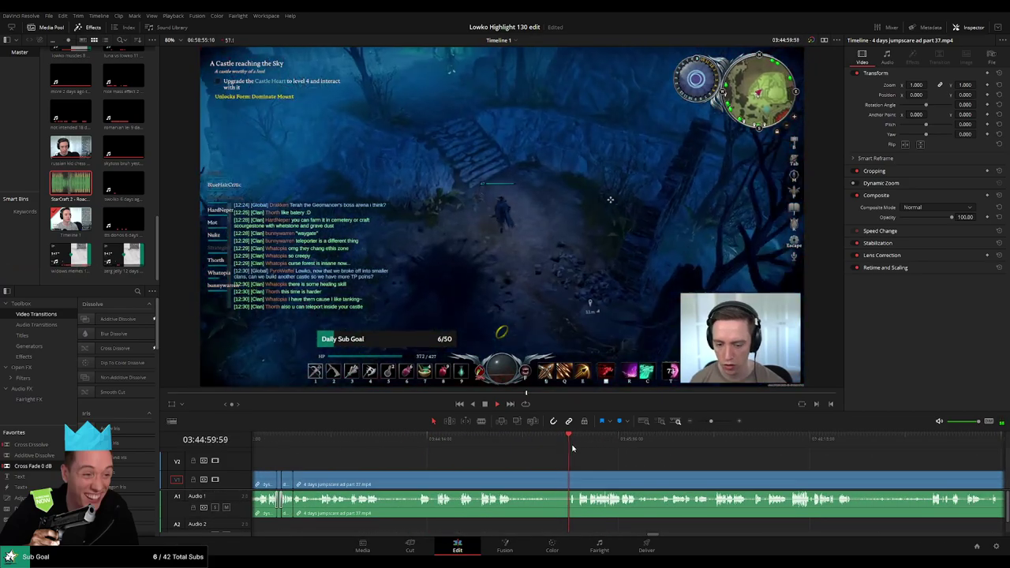
left_click(577, 448)
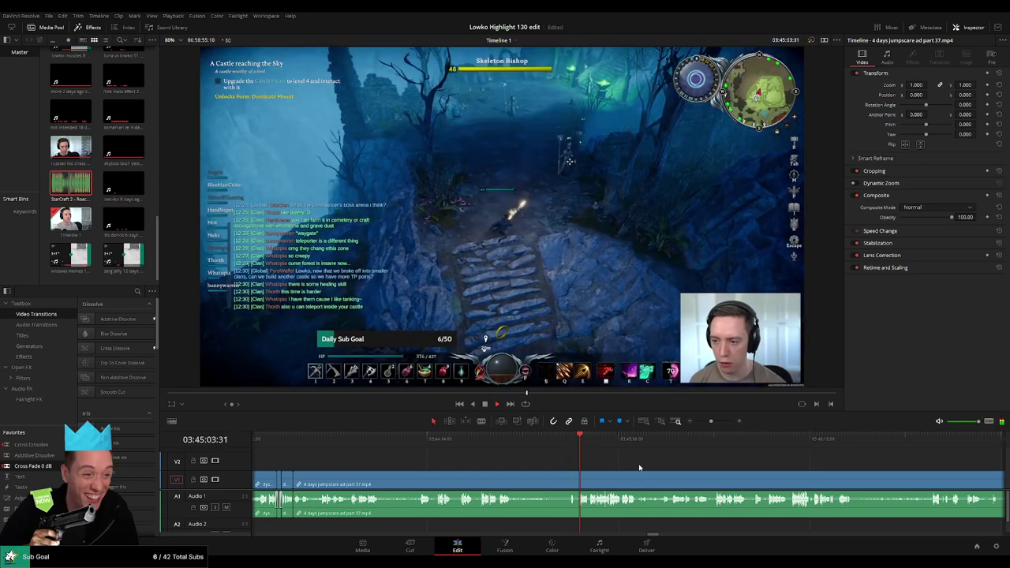
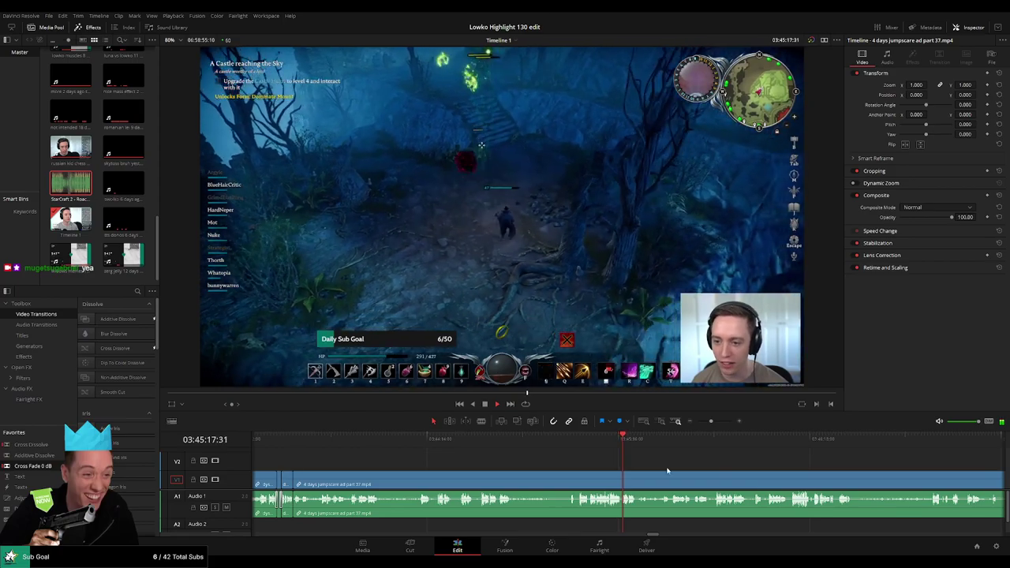
left_click_drag(683, 467, 469, 444)
left_click(456, 443)
left_click(485, 444)
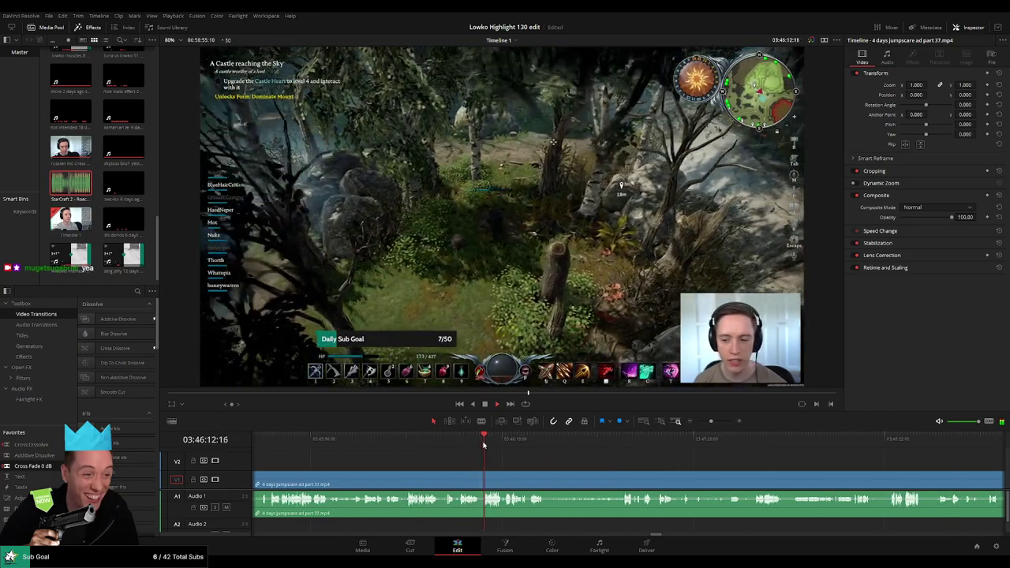
mouse_move(490, 446)
left_mouse_down()
mouse_move(657, 451)
mouse_move(651, 460)
mouse_move(494, 457)
left_mouse_up()
key("space")
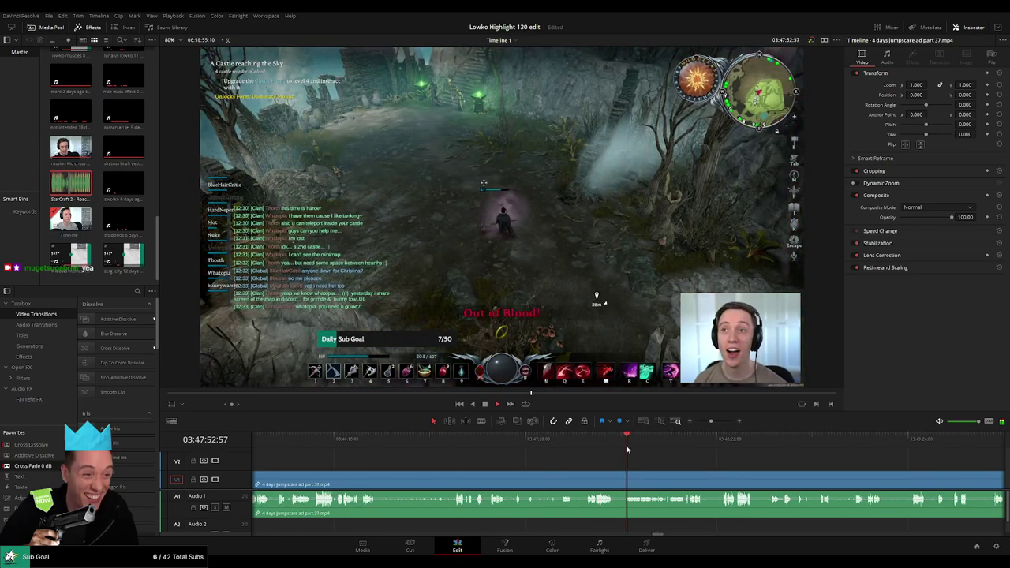
left_click(508, 446)
left_click_drag(509, 446, 547, 447)
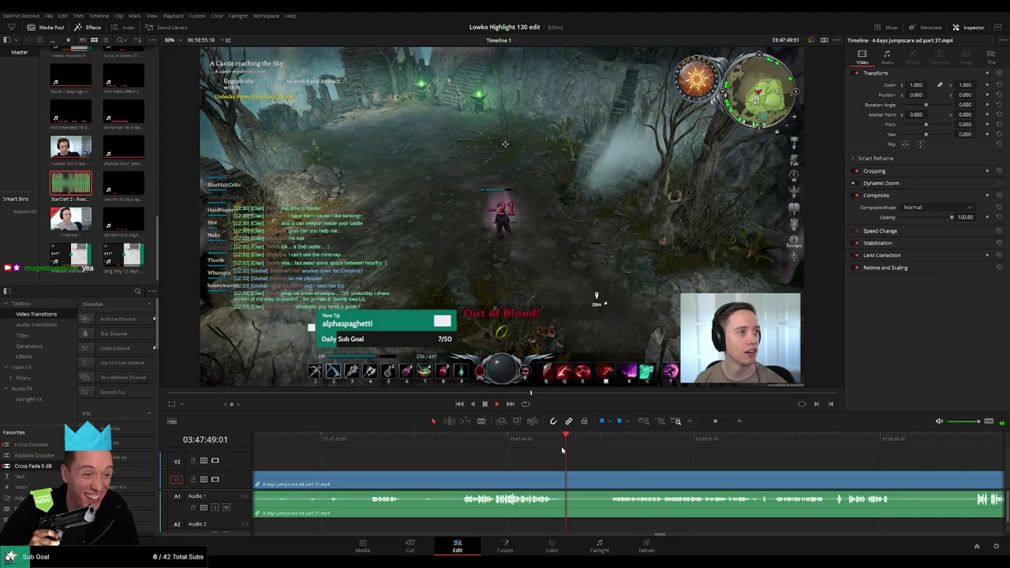
Step: Split the part 37 clip near 03:47:49 at the "Out of Blood!" moment and ripple delete the footage before it
key("space")
key("b")
left_click(577, 477)
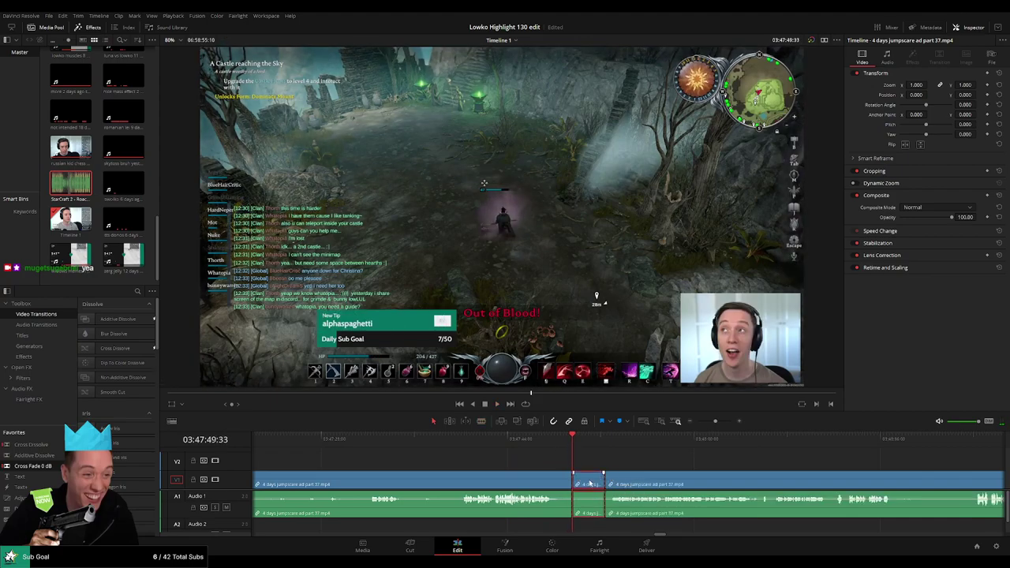
left_click(543, 485)
key("BackSpace")
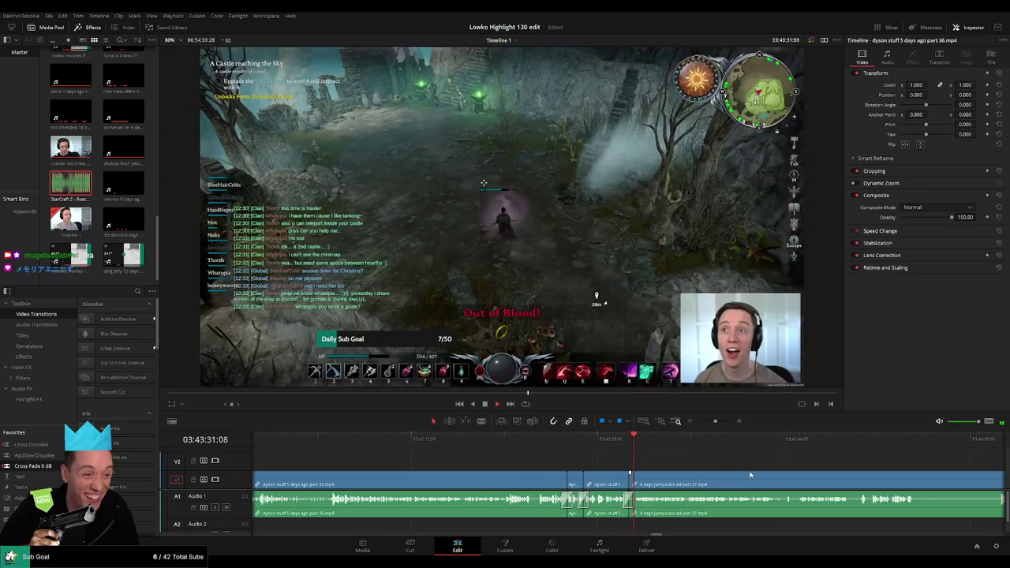
Step: Play through the kept "Out of Blood!" scene and look for the next quiet stretch to cut
left_click_drag(750, 475, 533, 458)
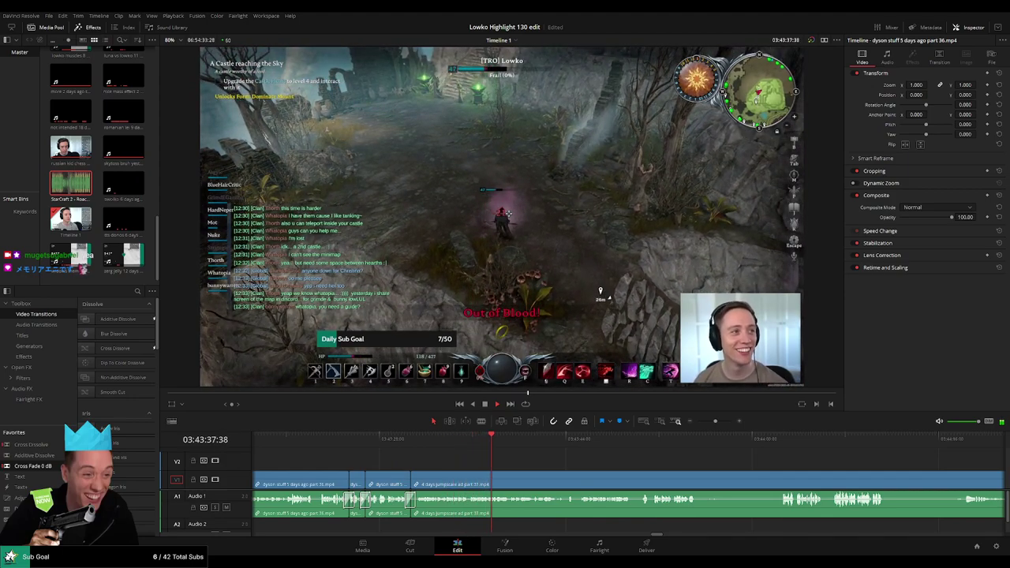
scroll(549, 460, "right", 1)
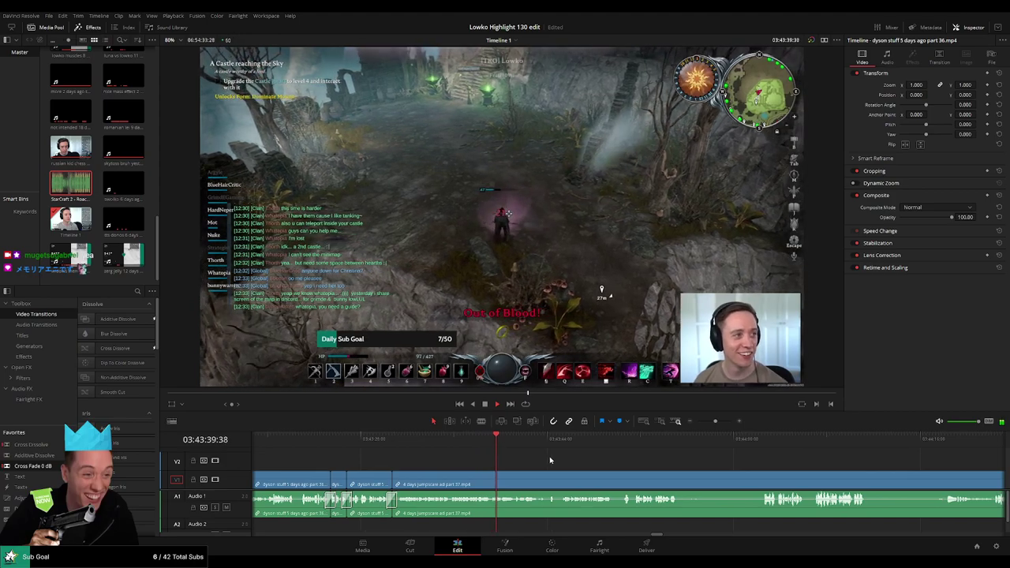
left_click_drag(598, 463, 509, 459)
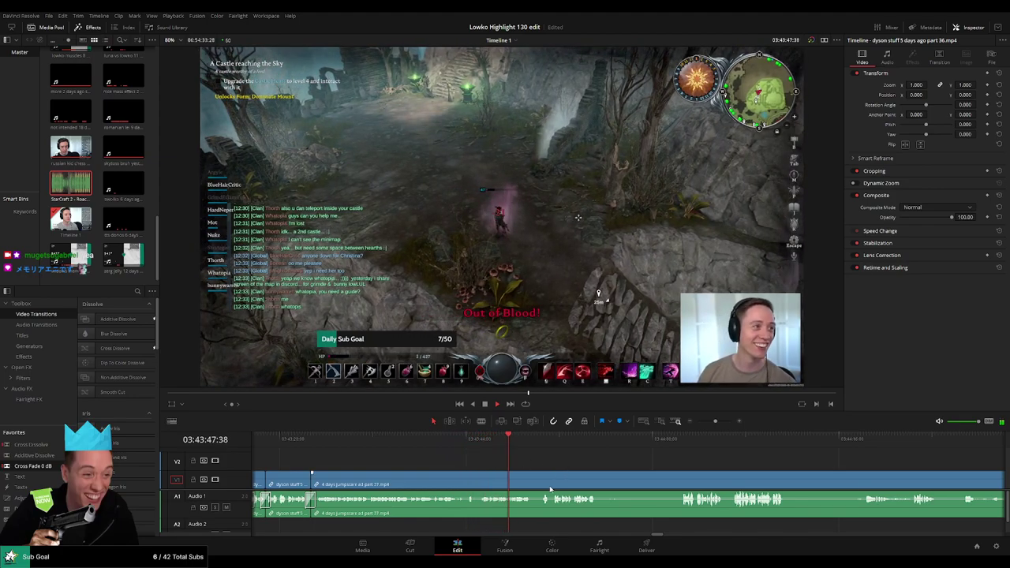
left_click(540, 440)
left_click_drag(600, 468, 484, 480)
key("b")
left_click(485, 480)
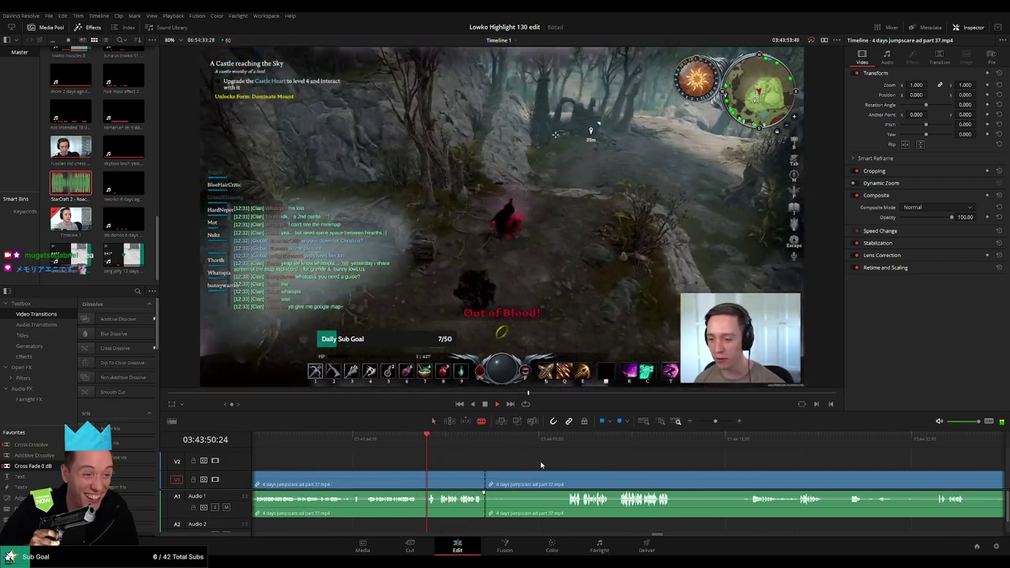
key("ctrl+z")
Step: Split the part 37 clip at about 03:43:53 and 03:44:02, and ripple delete the quiet segment between the splits
left_click(429, 443)
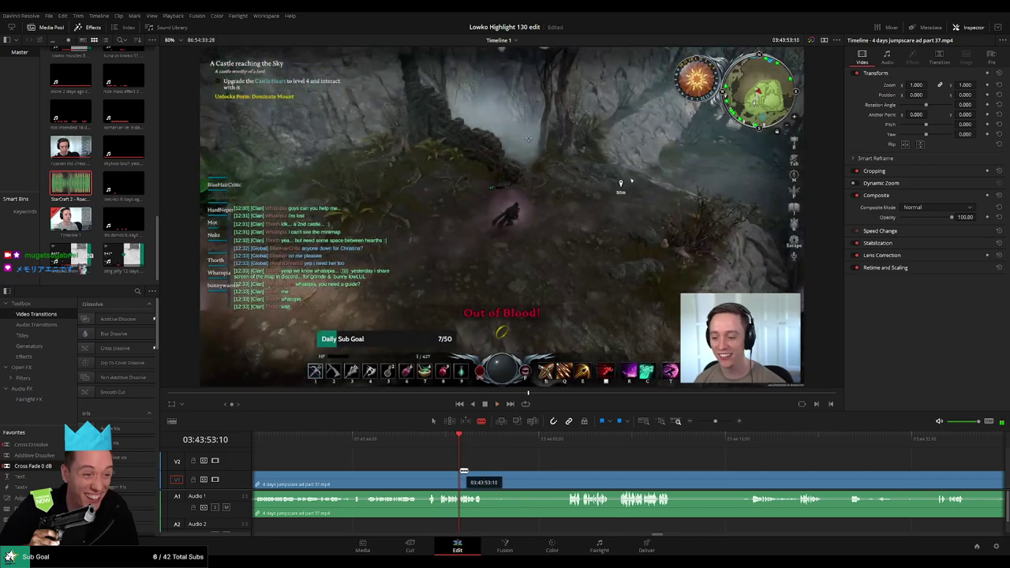
left_click(461, 473)
left_click(565, 442)
key("space")
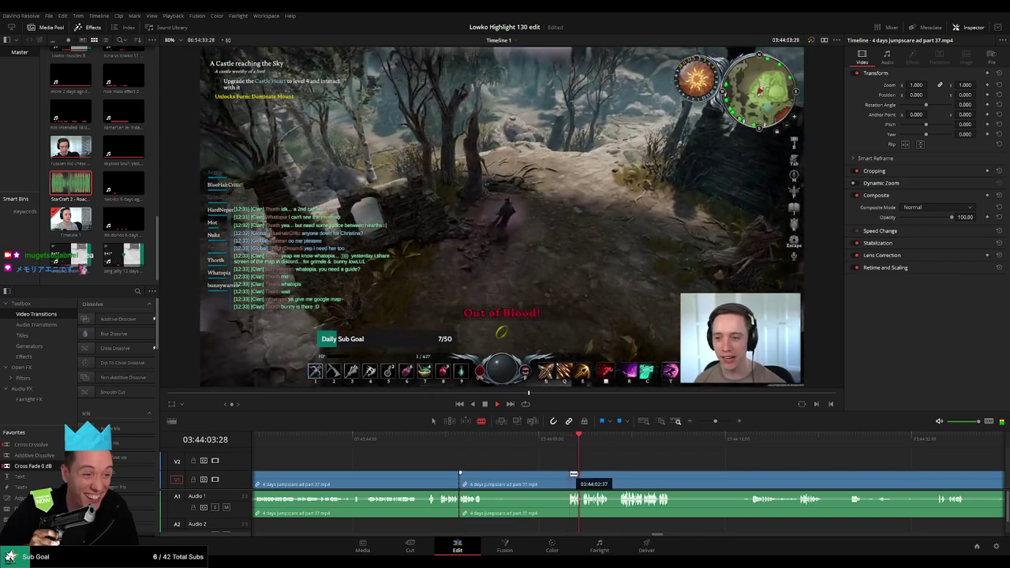
left_click(570, 475)
key("a")
left_click(549, 479)
key("Delete")
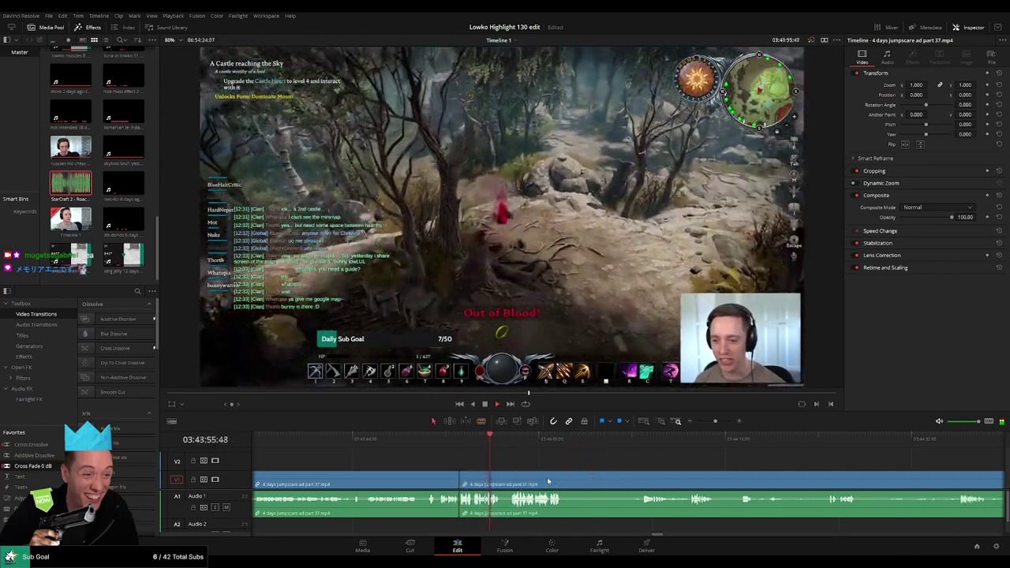
Step: Play through the kept "Out of Blood!" scene of the part 37 clip and split it at about 03:44:02
left_click(509, 443)
left_click_drag(635, 471, 522, 464)
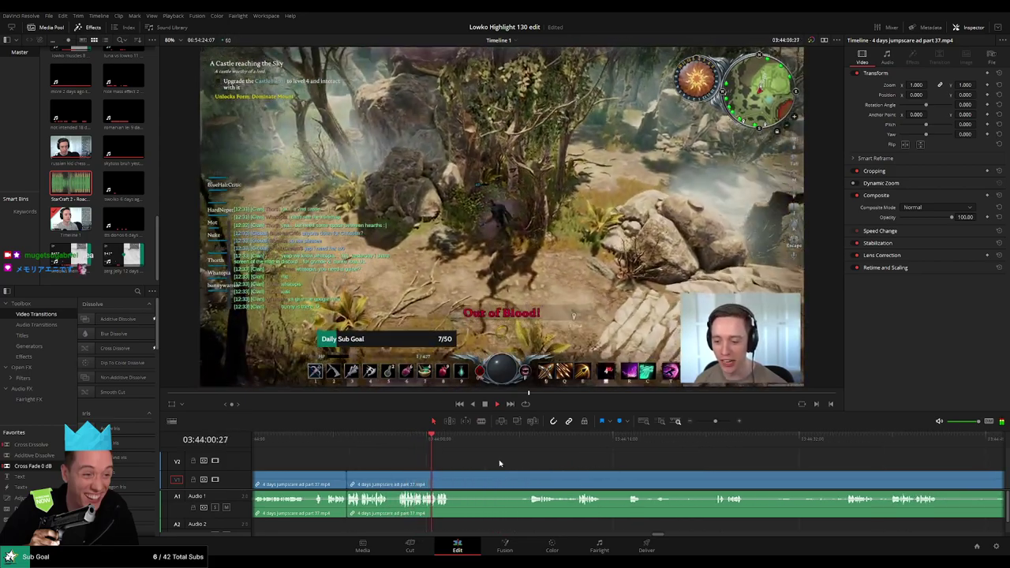
key("b")
left_click(451, 476)
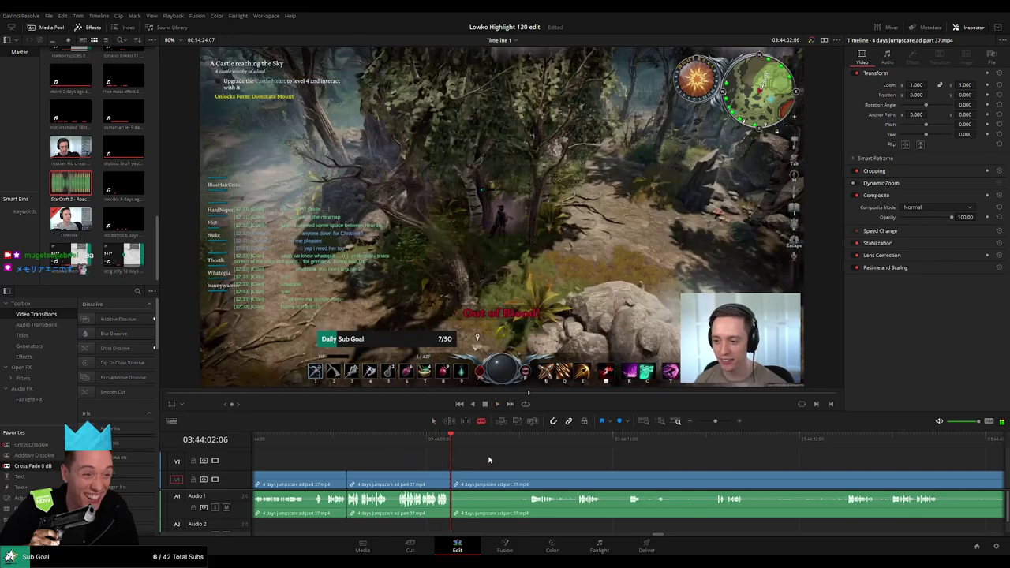
Step: Skim the part 37 footage after the 03:44:02 split, past the downed and respawn map scenes, for another highlight
left_click(525, 441)
left_click_drag(526, 442, 575, 444)
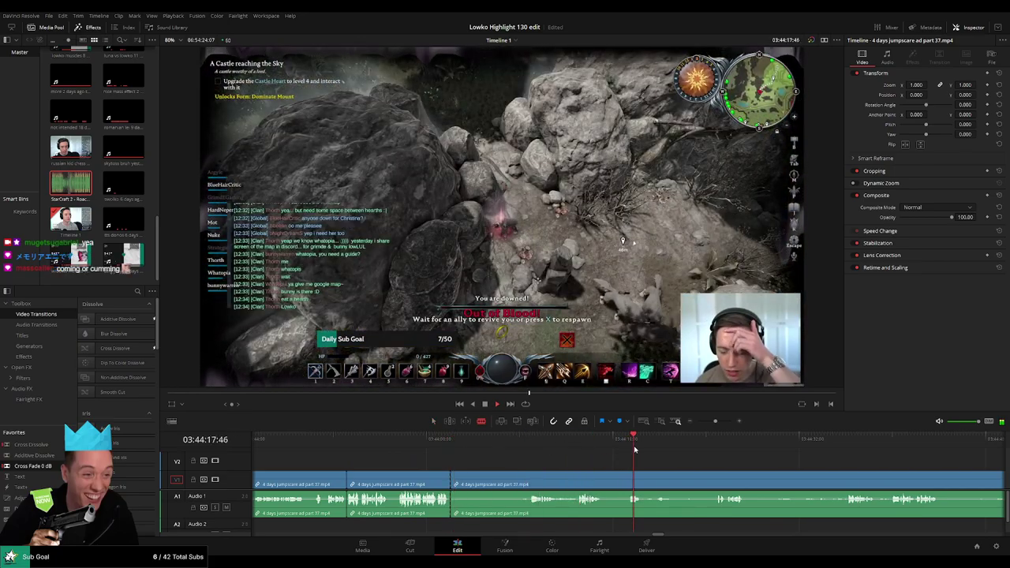
left_click_drag(697, 445, 716, 444)
scroll(653, 460, "right", 10)
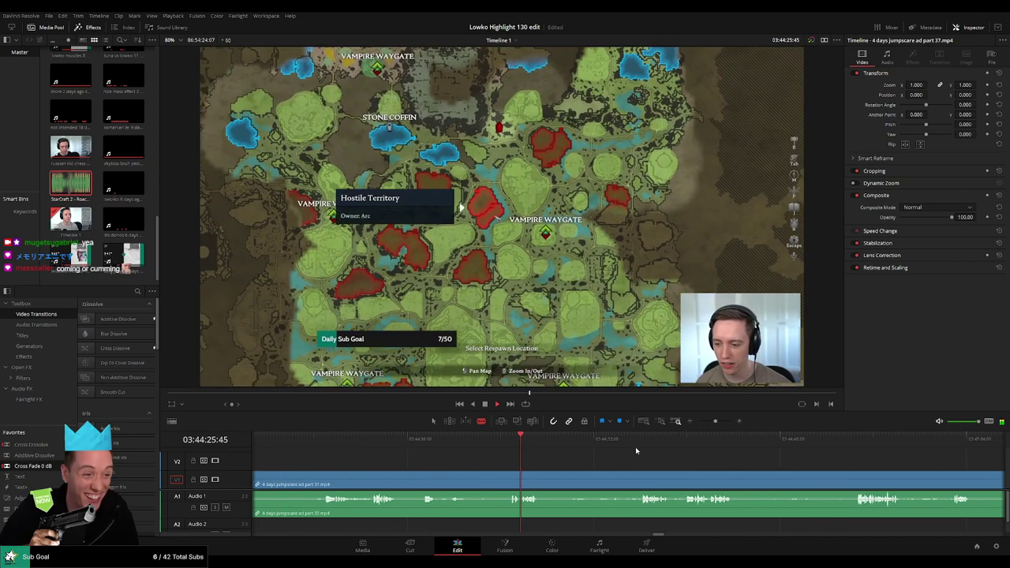
left_click(641, 448)
left_click_drag(643, 448, 610, 449)
left_click(664, 447)
left_click(733, 447)
scroll(580, 457, "right", 5)
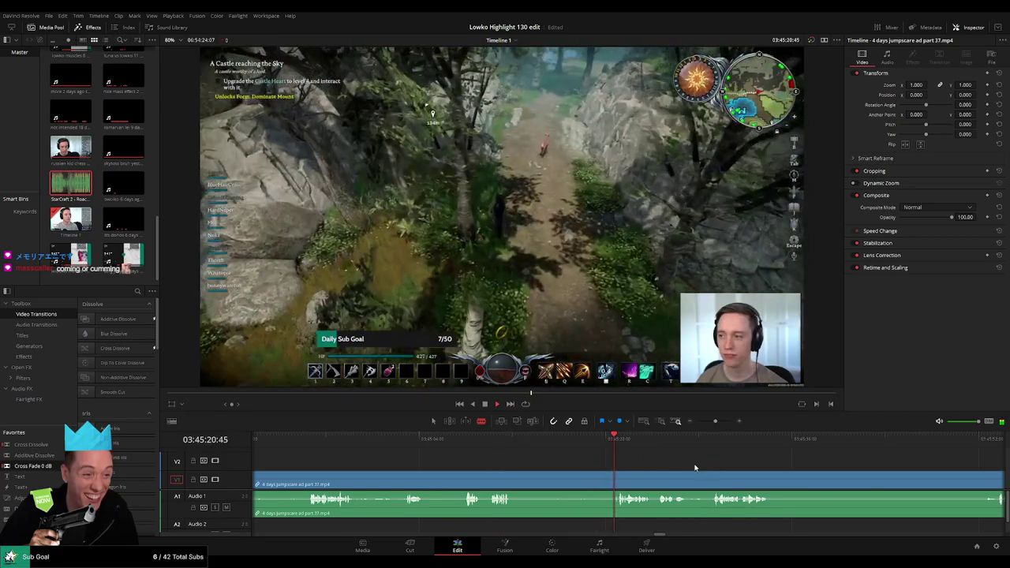
left_click_drag(694, 468, 568, 457)
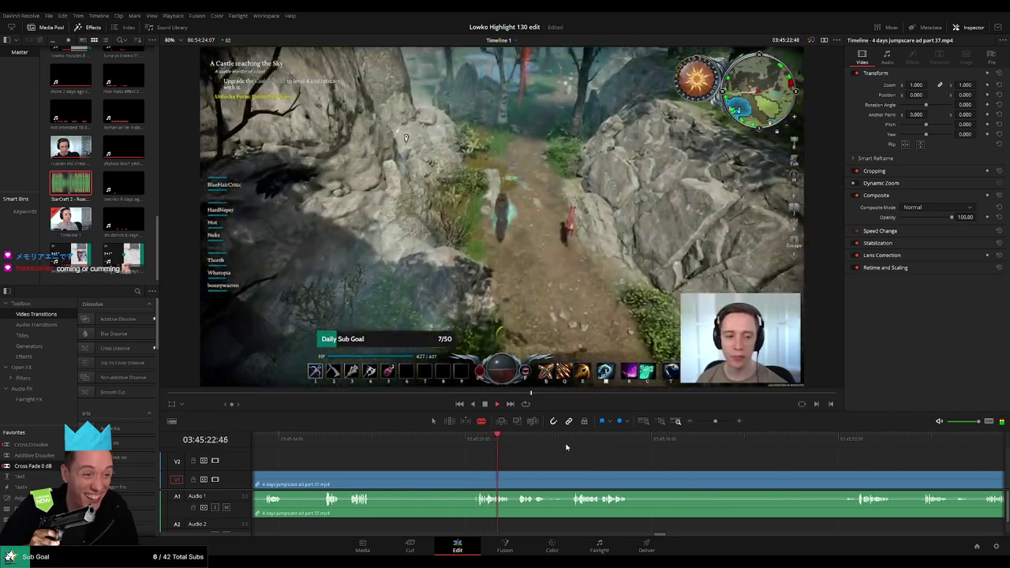
left_click(842, 447)
left_click_drag(933, 476, 533, 460)
left_click(534, 449)
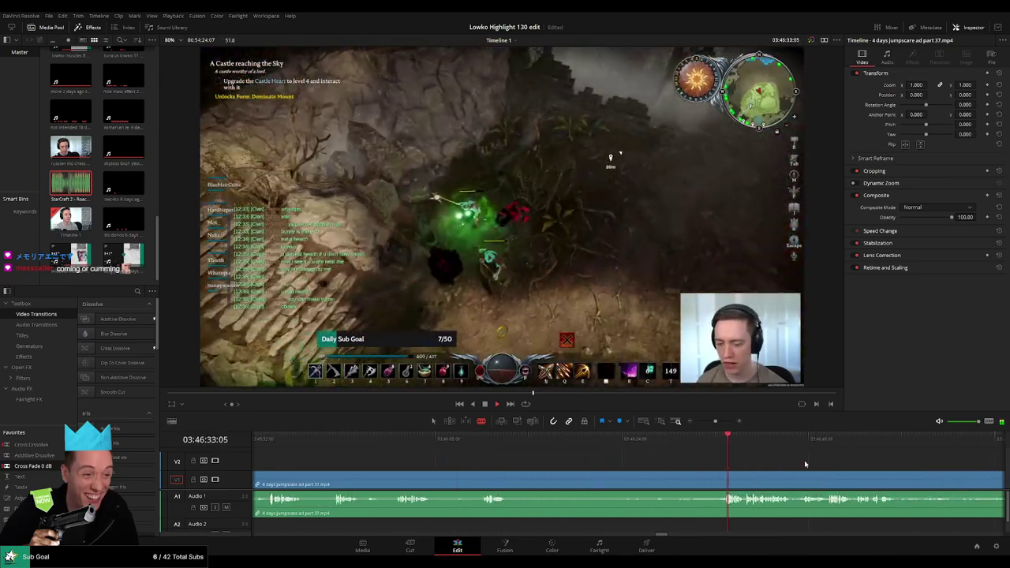
Step: Check the remaining part 37 footage through to its end and ripple delete everything after the 03:44:02 split
left_click_drag(812, 462, 590, 449)
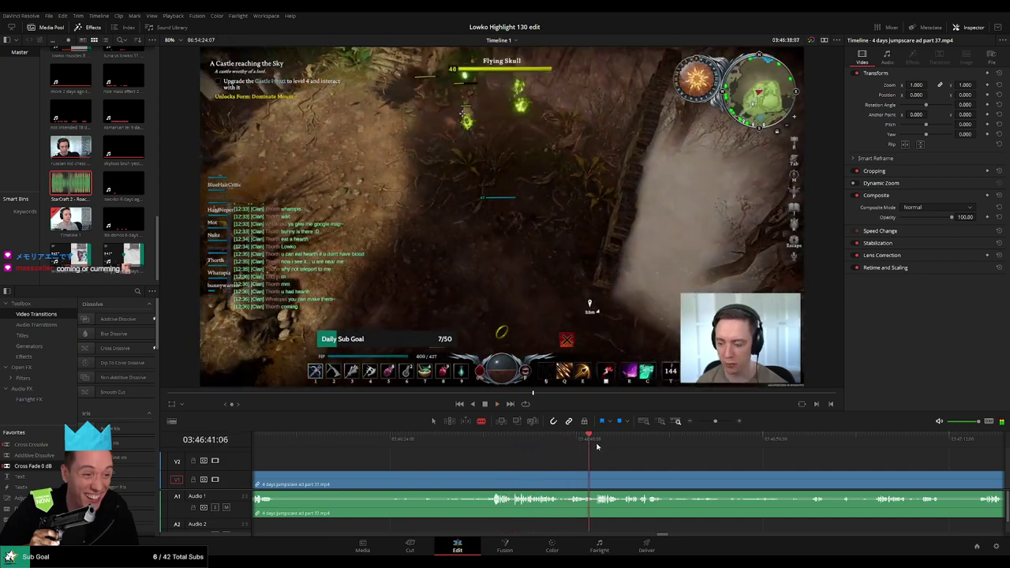
scroll(554, 461, "right", 4)
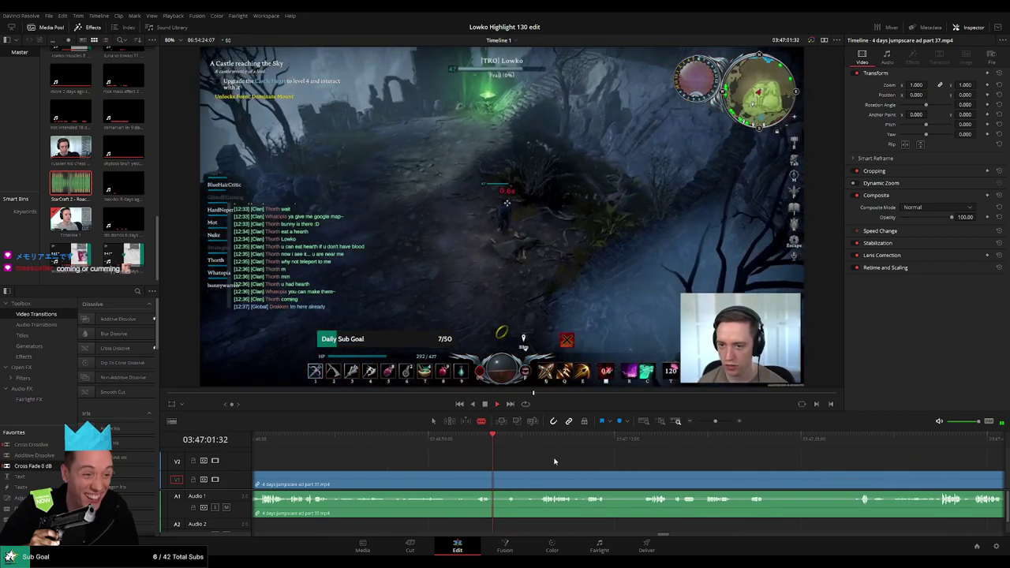
left_click(556, 453)
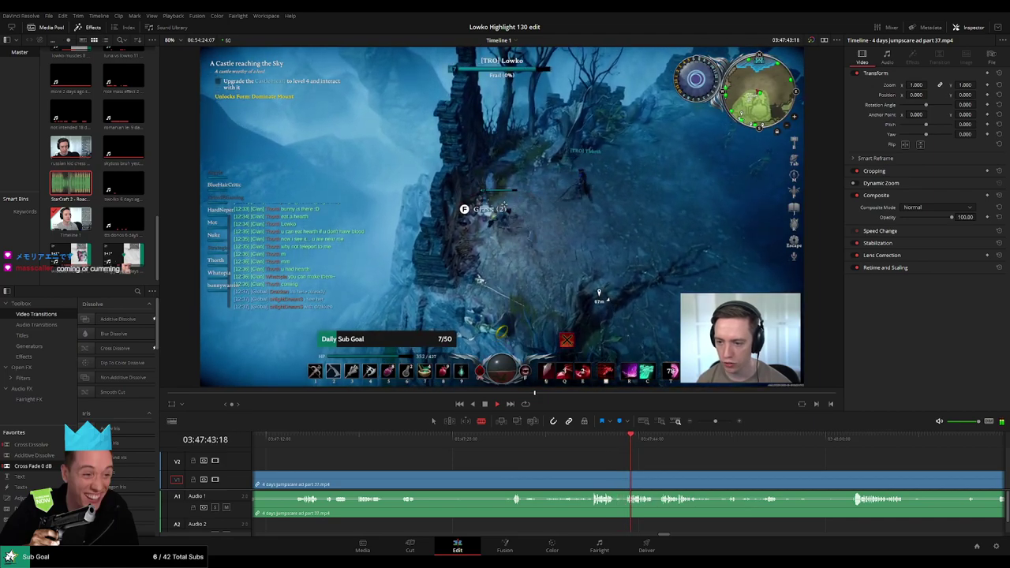
left_click_drag(706, 461, 638, 455)
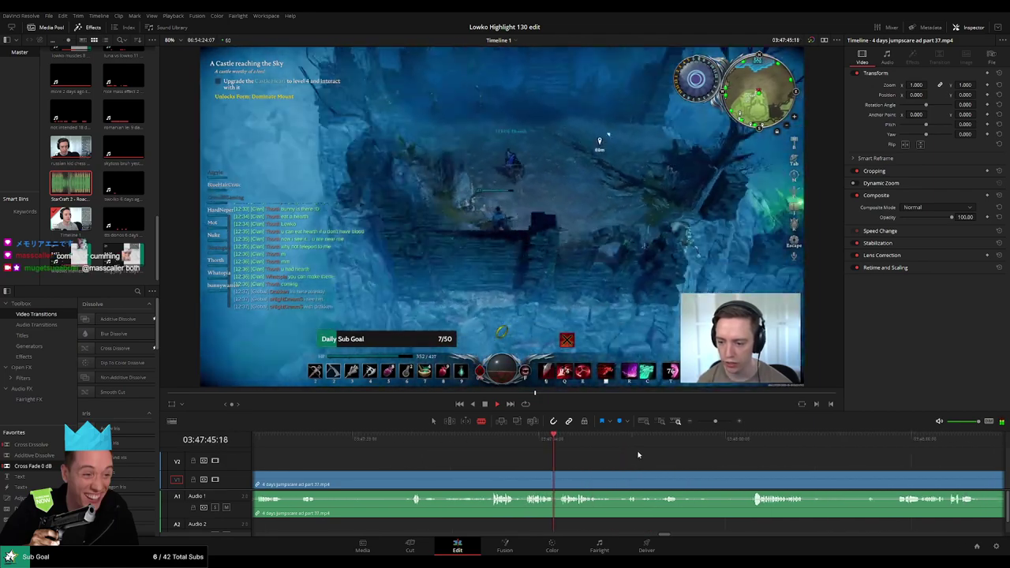
left_click_drag(787, 466, 593, 453)
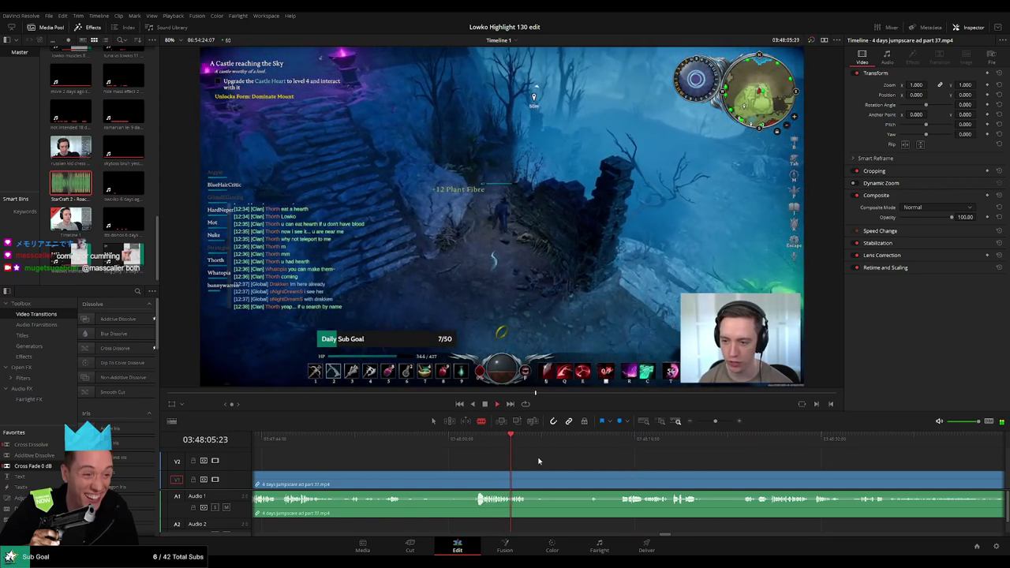
left_click_drag(730, 448, 775, 447)
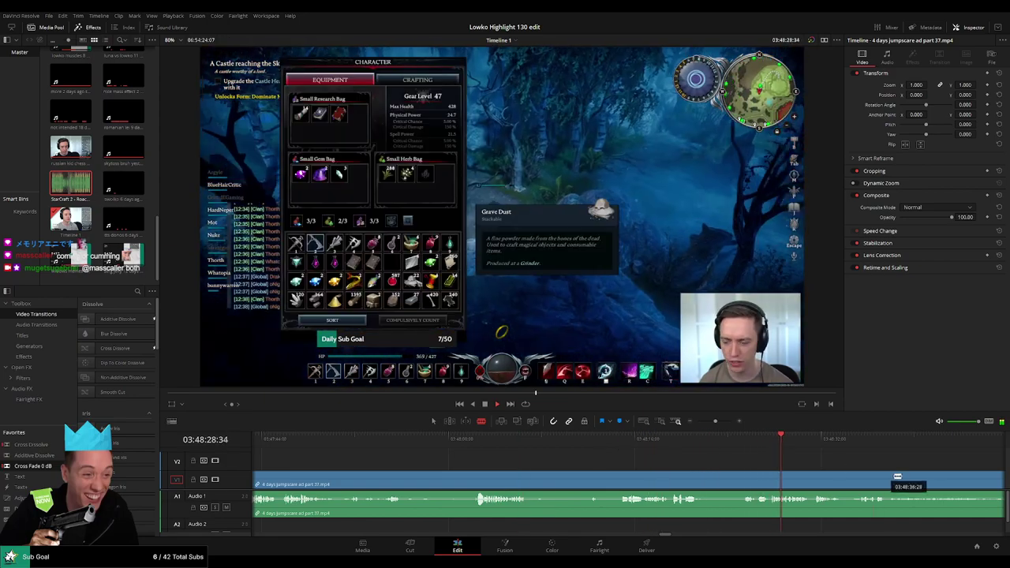
left_click_drag(895, 474, 553, 461)
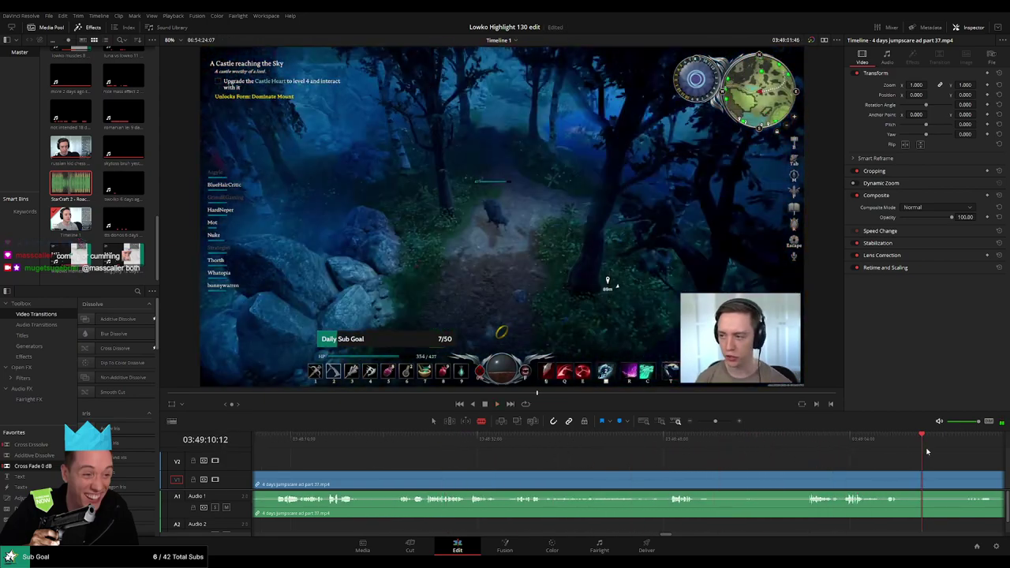
left_click_drag(974, 453, 530, 452)
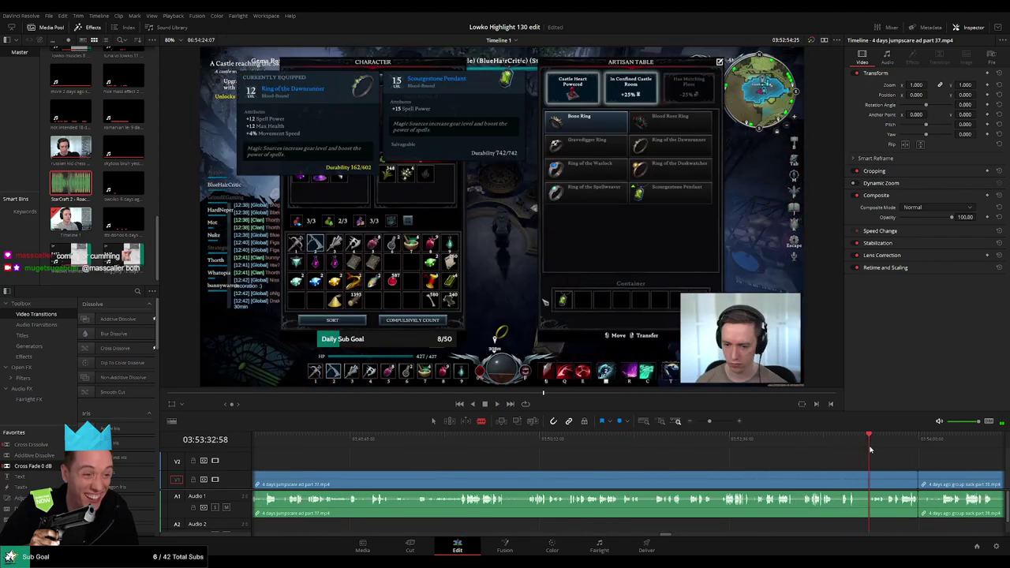
left_click(777, 485)
key("Delete")
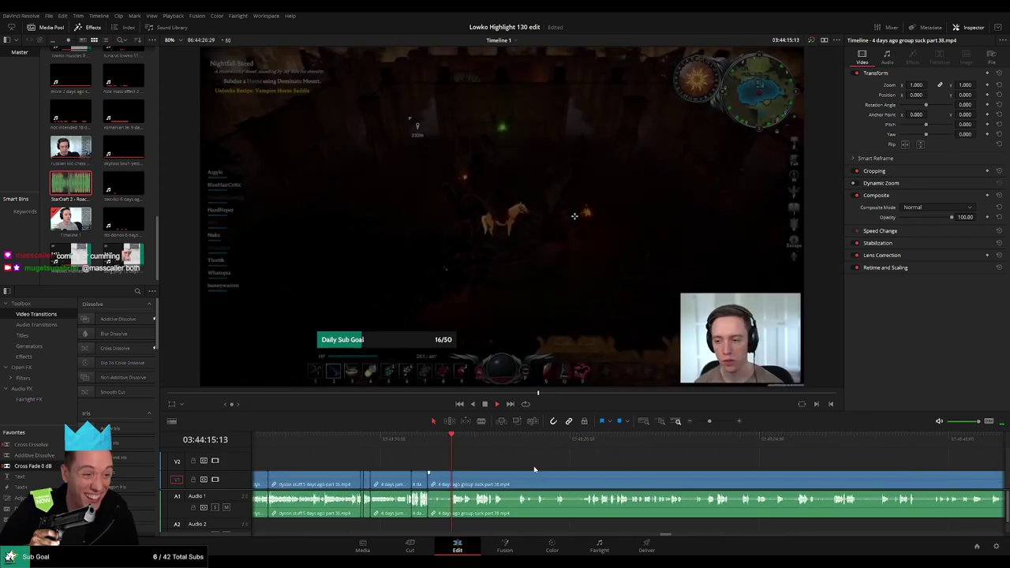
Step: Split "4 days ago group suck part 38.mp4" near 03:51:42 in the Ungora the Spider Queen fight and ripple delete the footage before it
left_click(610, 439)
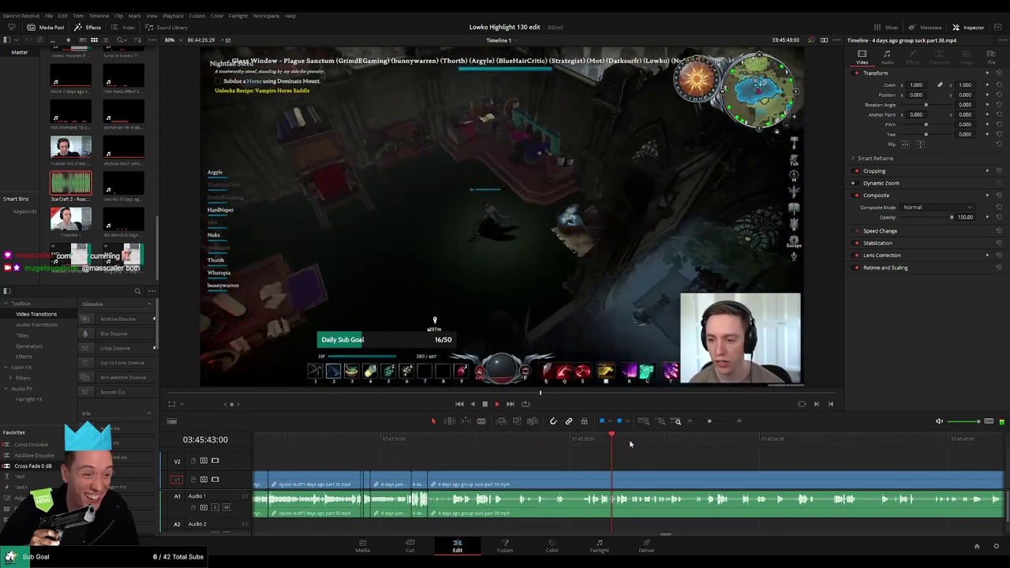
left_click(663, 442)
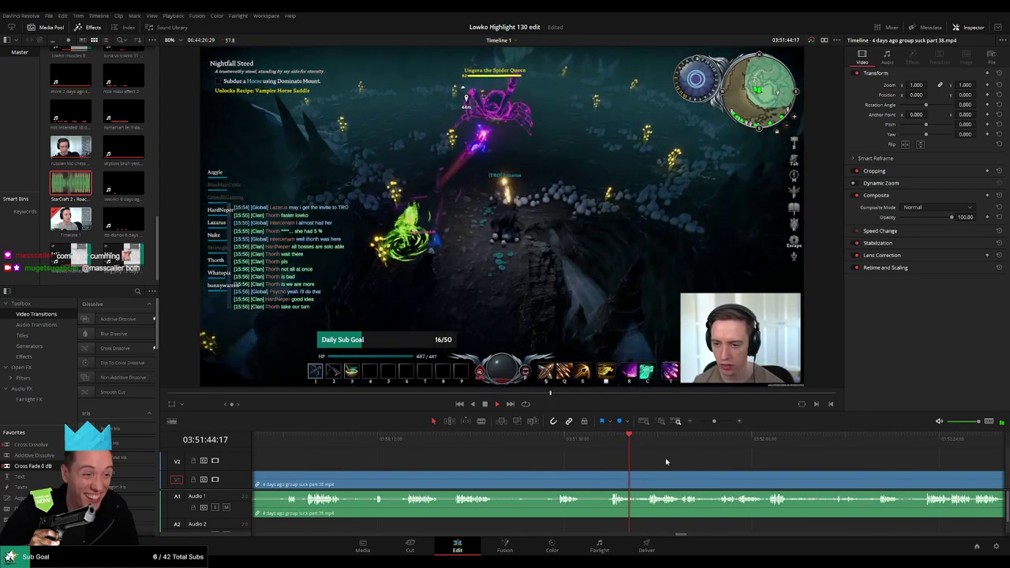
left_click(602, 439)
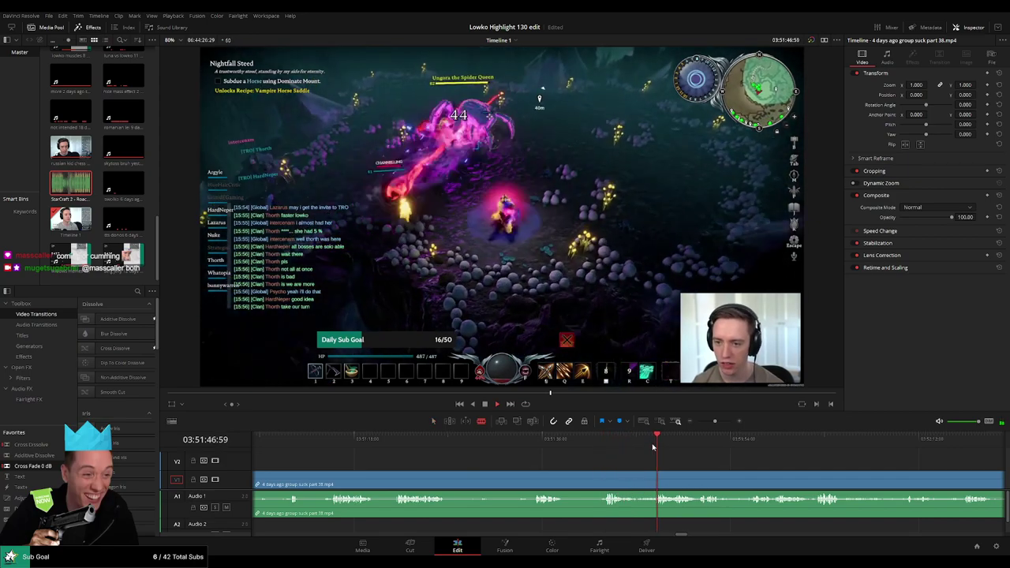
left_click(603, 477)
key("a")
left_click(580, 478)
key("Delete")
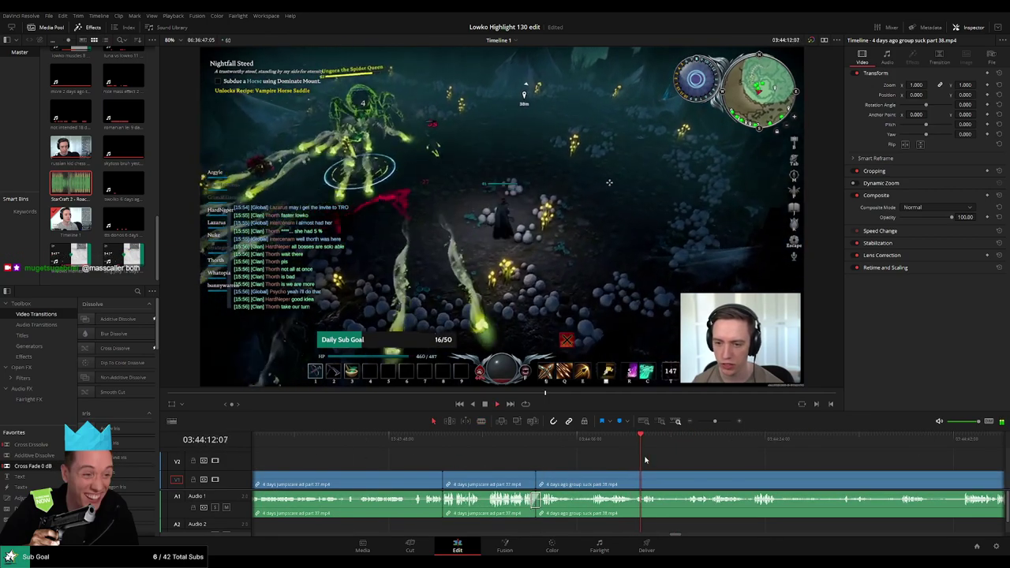
Step: Play through the start of the kept Spider Queen fight and split the part 38 clip at about 03:44:25
left_click_drag(696, 468, 458, 465)
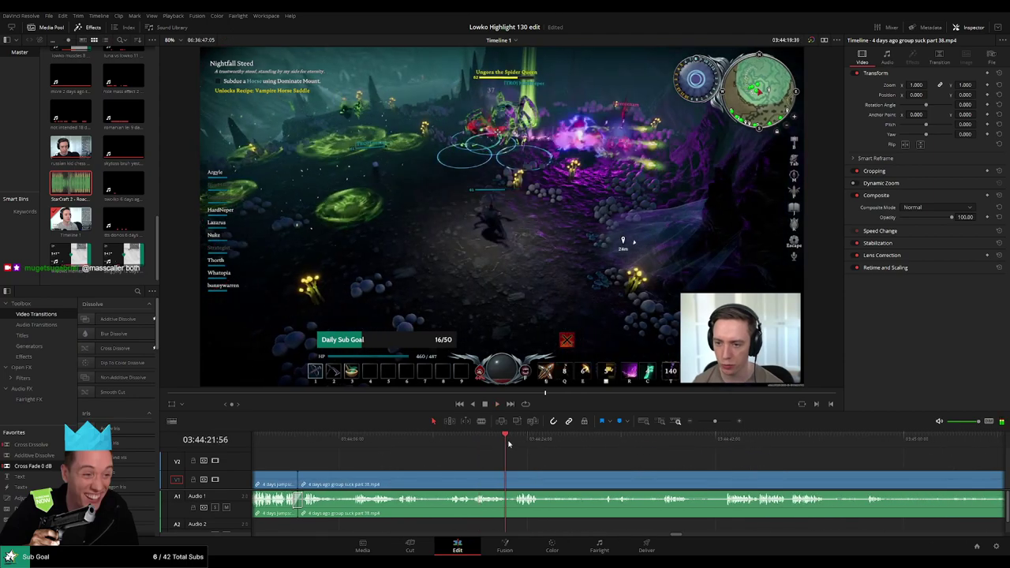
scroll(513, 461, "right", 2)
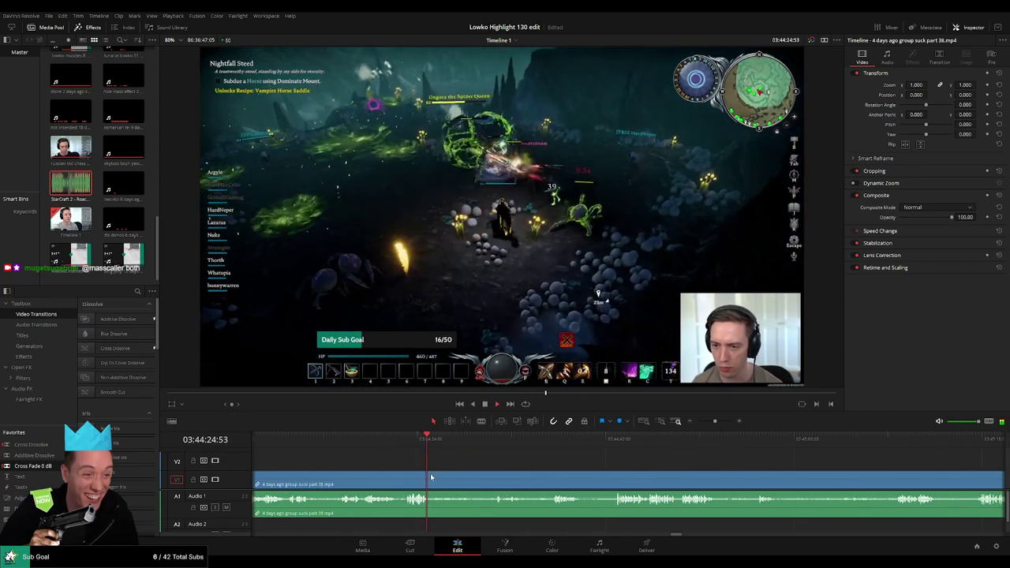
key("b")
left_click(430, 476)
Step: Skim the Spider Queen fight from about 03:44:43 to the "You are downed!" moment to judge which parts to keep
left_click(616, 438)
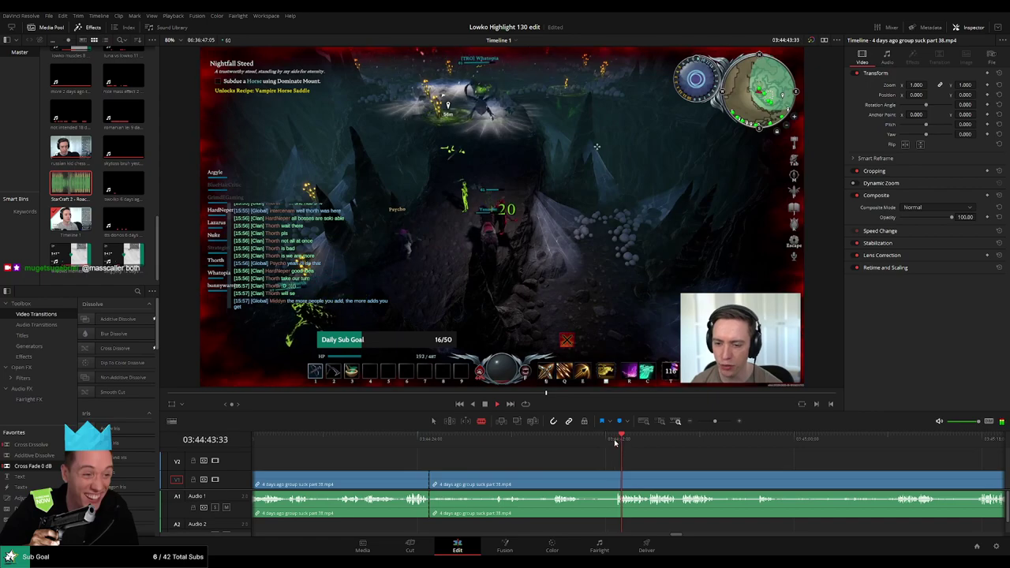
left_click(722, 440)
left_click(749, 442)
left_click(761, 443)
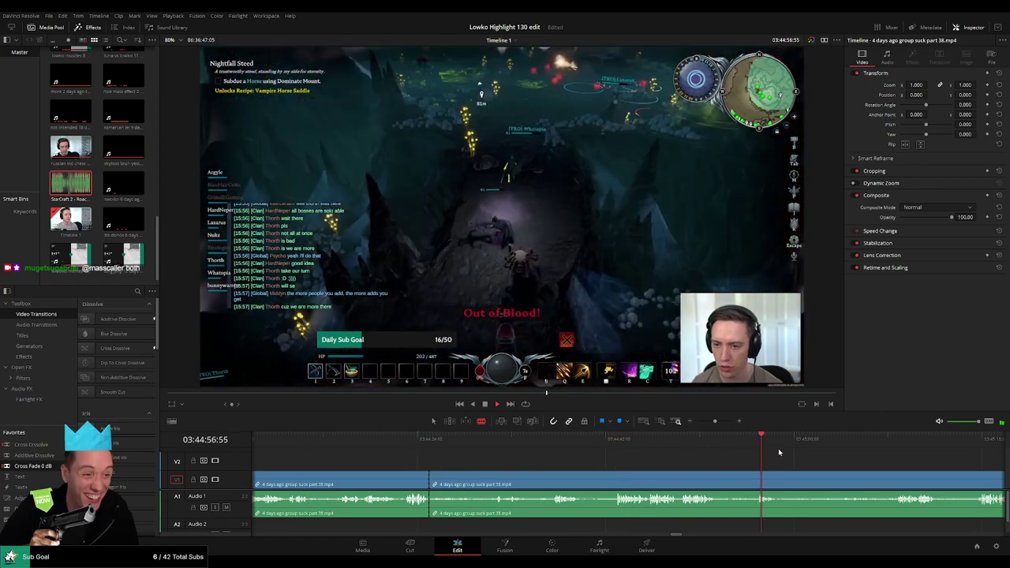
left_click_drag(841, 456, 625, 456)
left_click(662, 442)
left_click(678, 440)
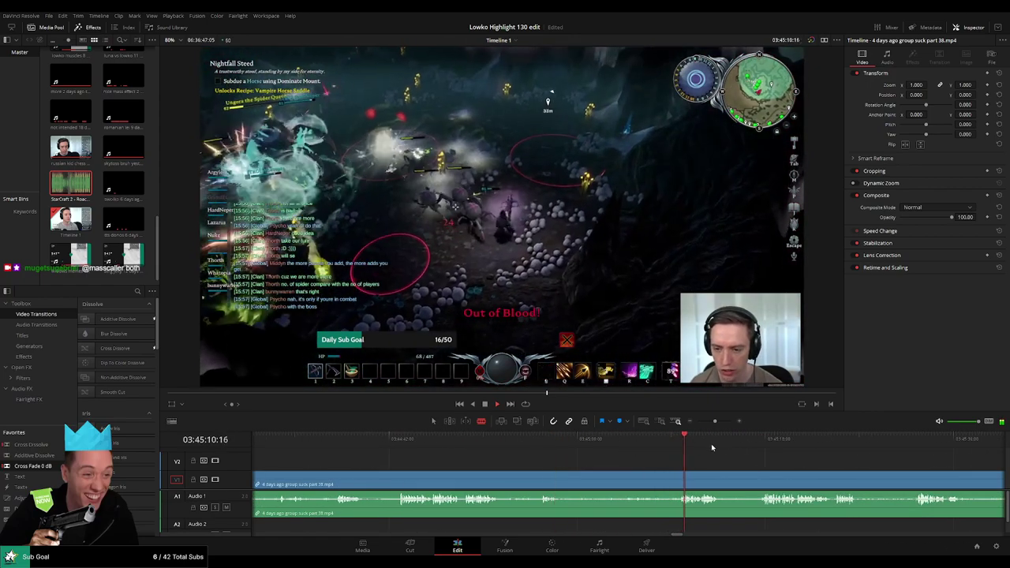
left_click(747, 444)
left_click(761, 443)
left_click_drag(826, 465, 676, 456)
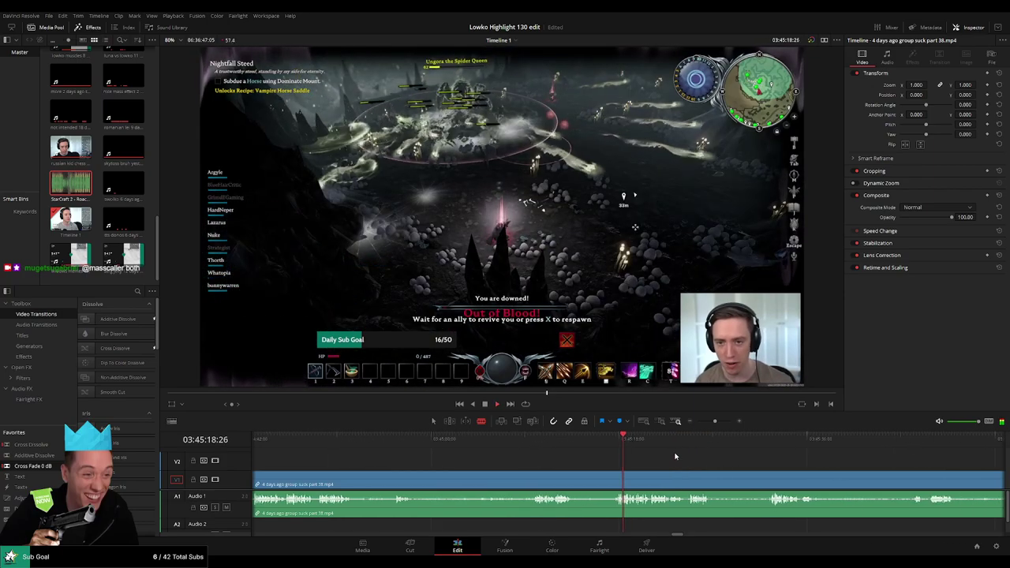
left_click(564, 442)
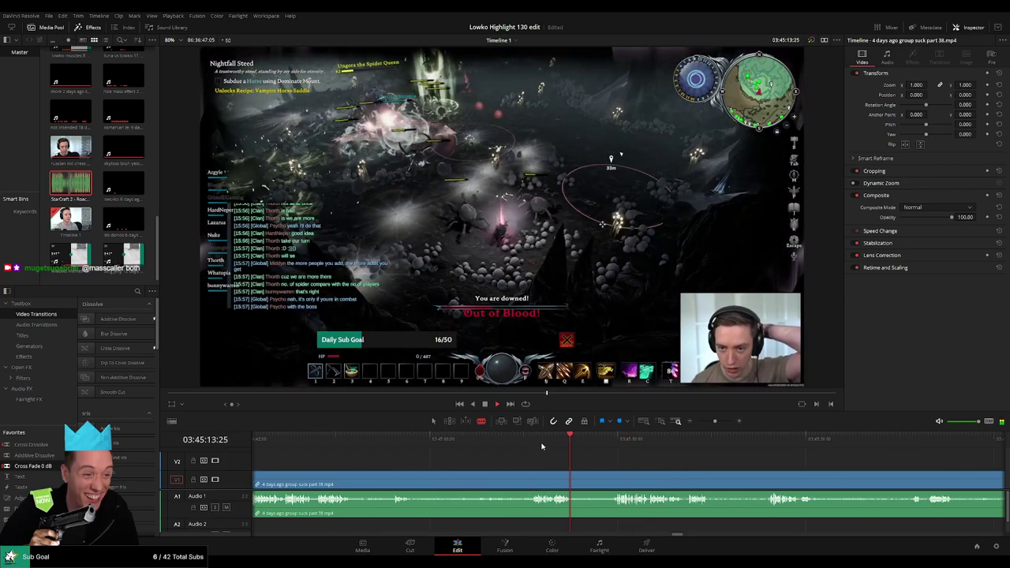
left_click(534, 441)
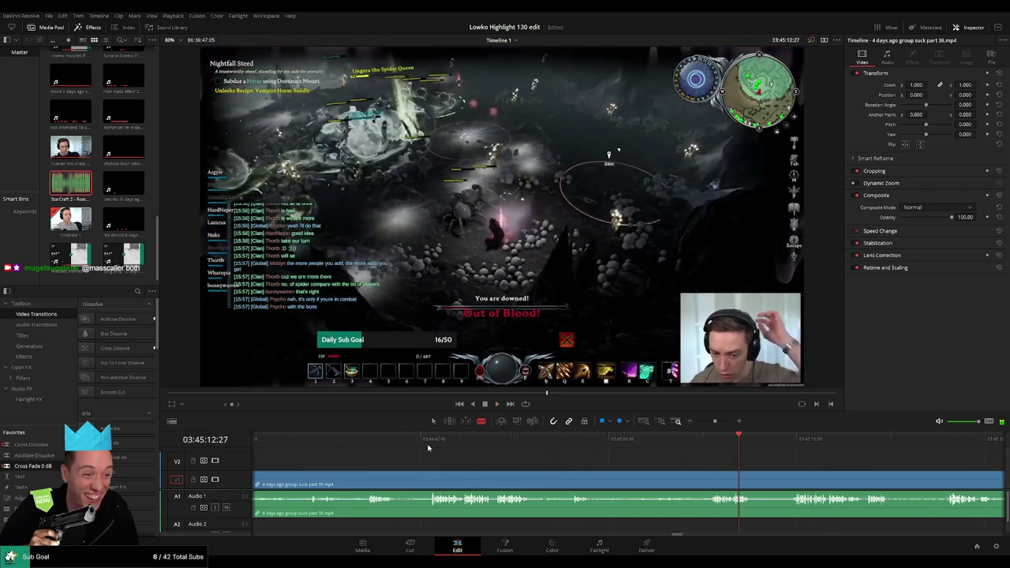
Step: Recheck the fight footage around 03:44:37 and undo the split at about 03:44:25
scroll(451, 465, "left", 2)
left_click(472, 444)
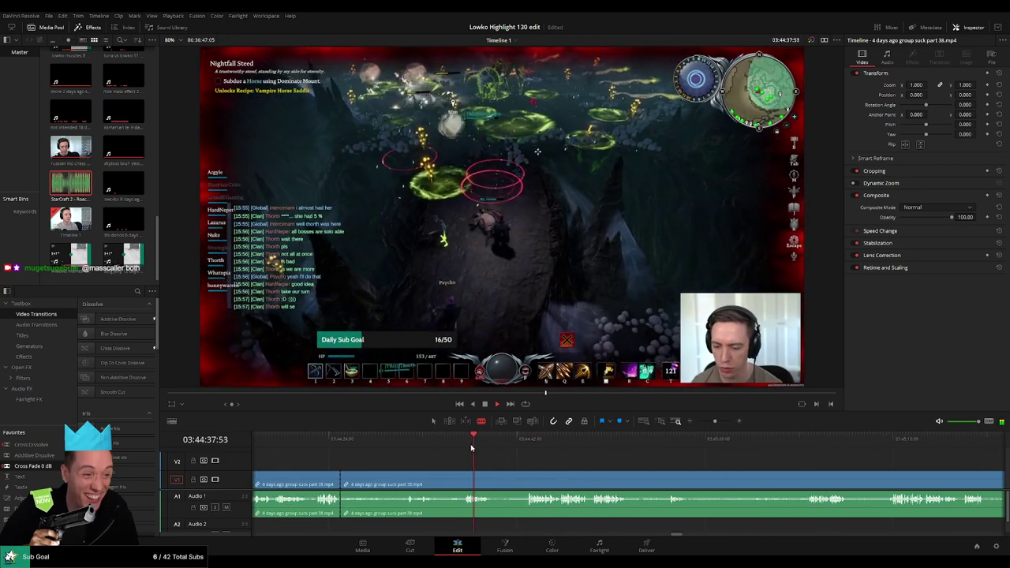
key("ctrl+z")
Step: Split the part 38 clip at about 03:44:52 and 03:45:08, and ripple delete the segment between the splits
left_click_drag(586, 445, 676, 448)
scroll(709, 463, "right", 2)
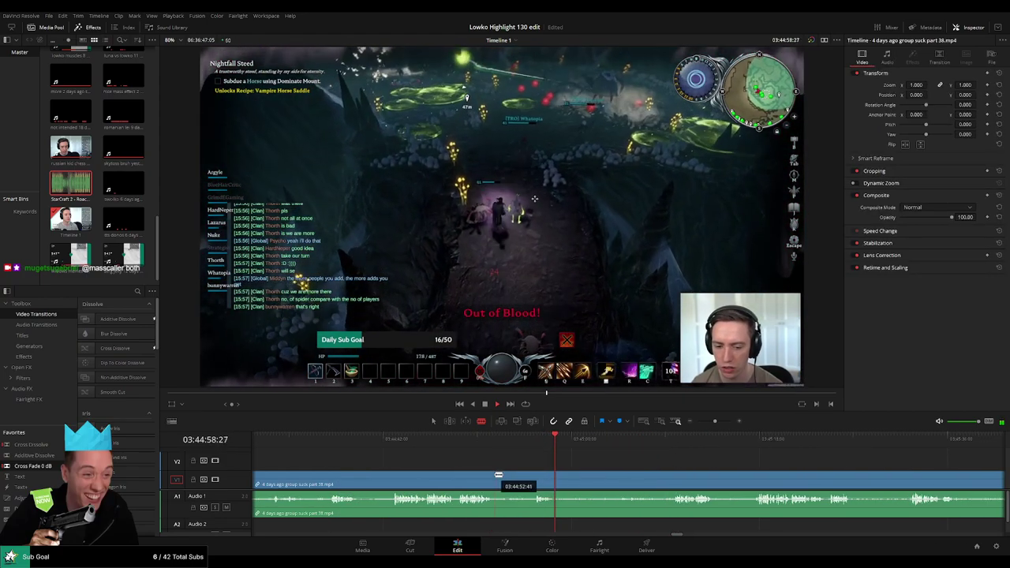
left_click(496, 476)
left_click(479, 447)
key("space")
left_click(665, 446)
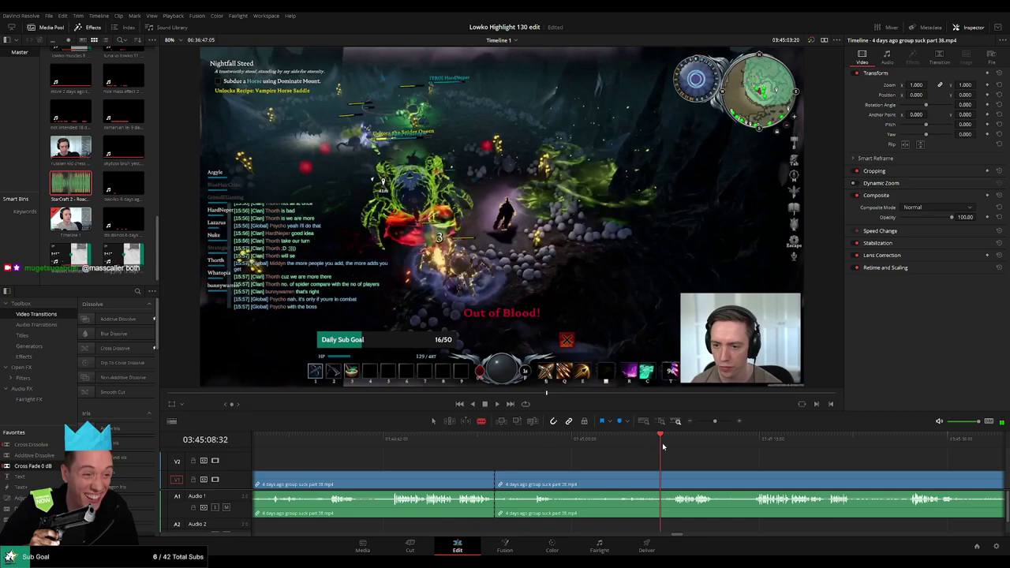
left_click_drag(667, 446, 664, 447)
left_click(664, 480)
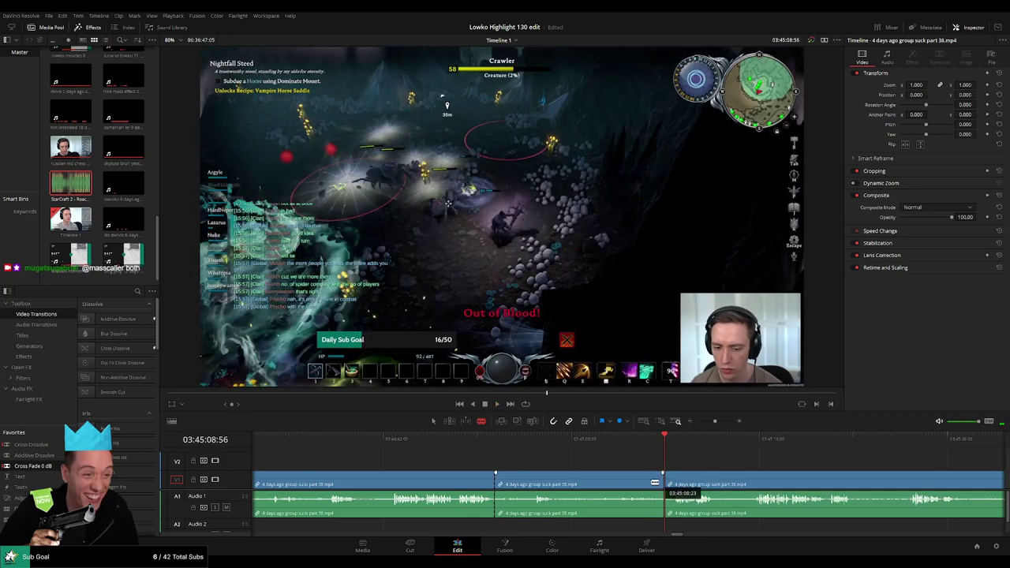
key("a")
left_click(645, 486)
key("BackSpace")
Step: Split the "You are downed!" scene at about 03:44:58 and 03:45:01, and ripple delete the short quiet segment between the splits
key("space")
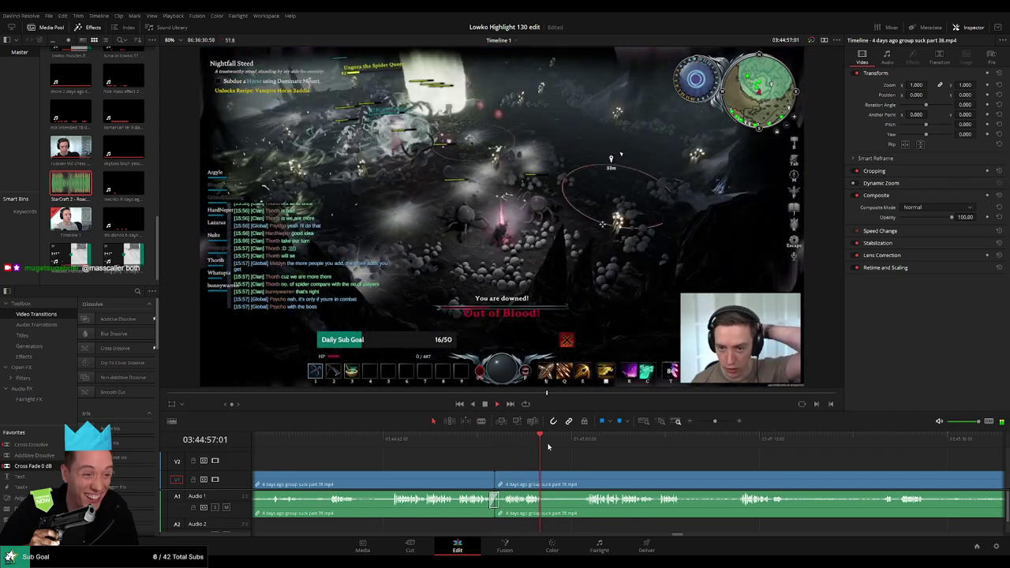
key("space")
key("ctrl+b")
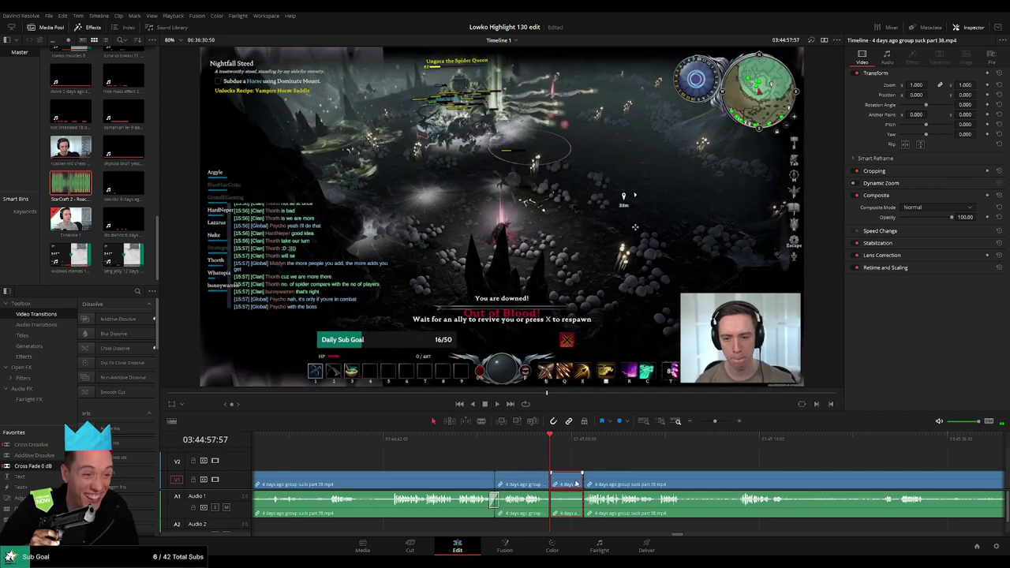
key("space")
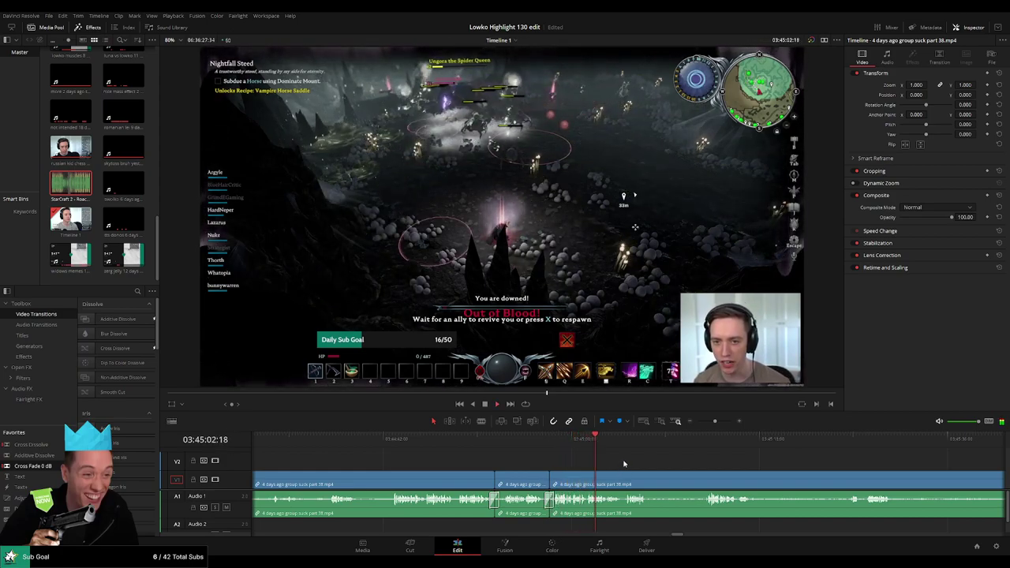
Step: Ripple delete the part 38 stretch from about 03:45:07 to 03:45:13 and apply an audio cross fade at the cut
left_click(626, 437)
scroll(541, 465, "right", 5)
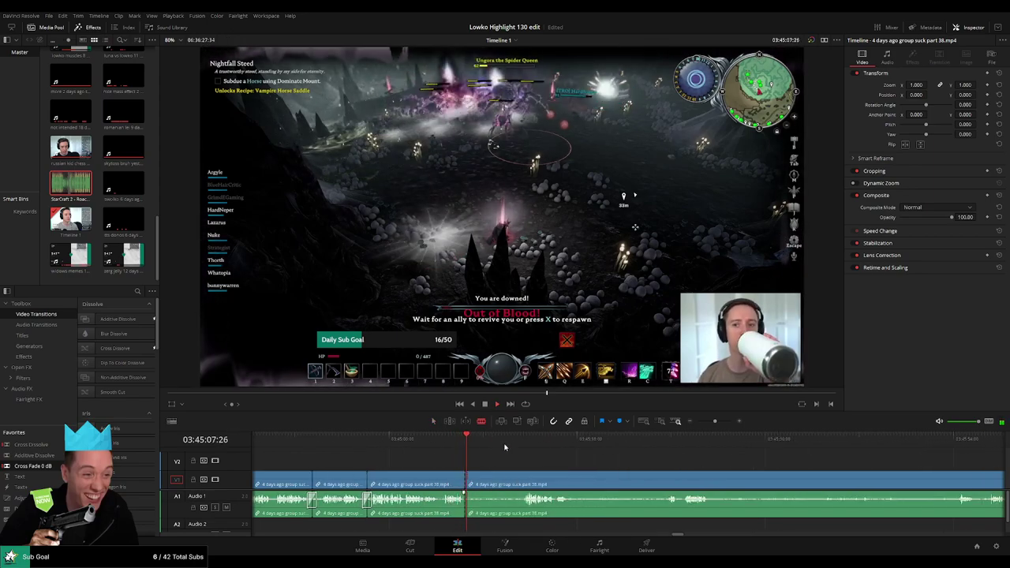
left_click(517, 443)
scroll(506, 465, "right", 1)
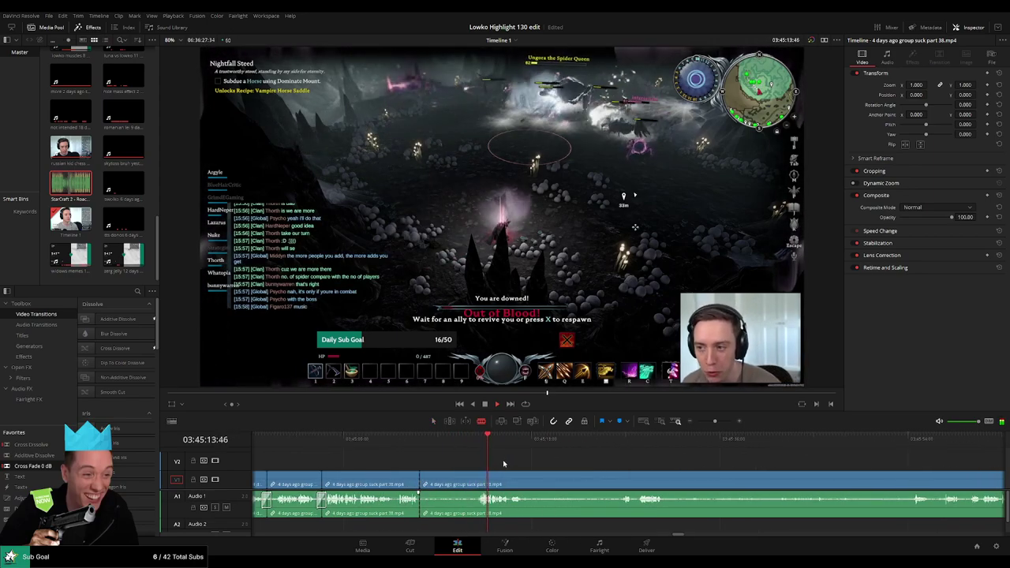
left_click(482, 478)
key("a")
left_click(463, 483)
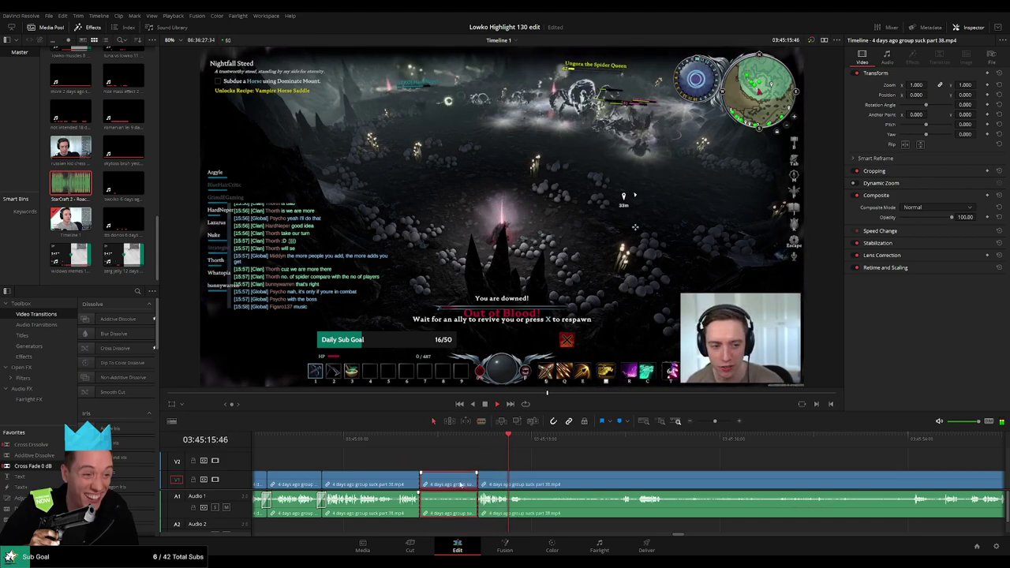
key("Delete")
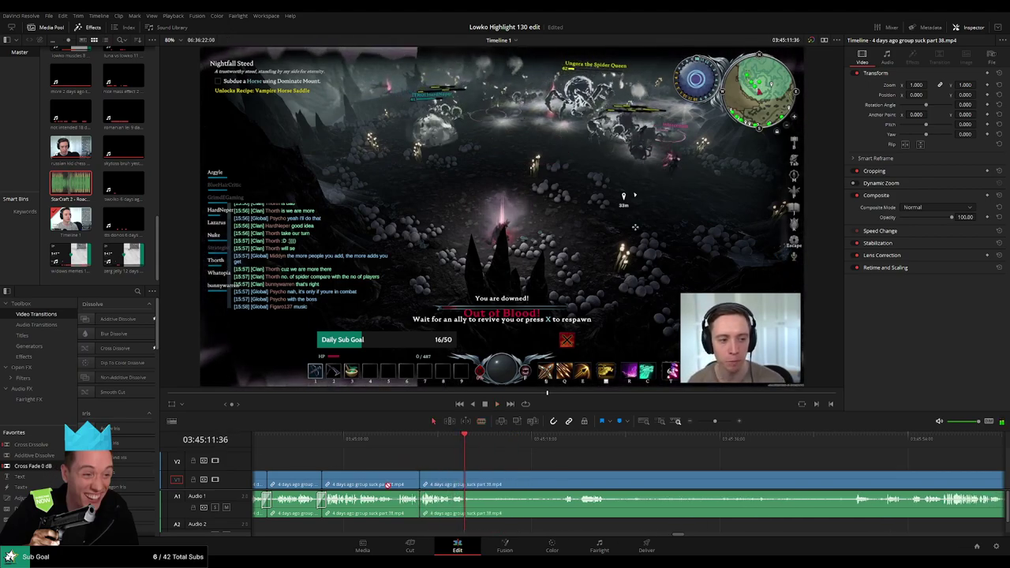
left_click_drag(421, 511, 421, 511)
Step: Split the part 38 clip at about 03:45:12 and 03:45:21, and ripple delete the segment between the splits
left_click(536, 440)
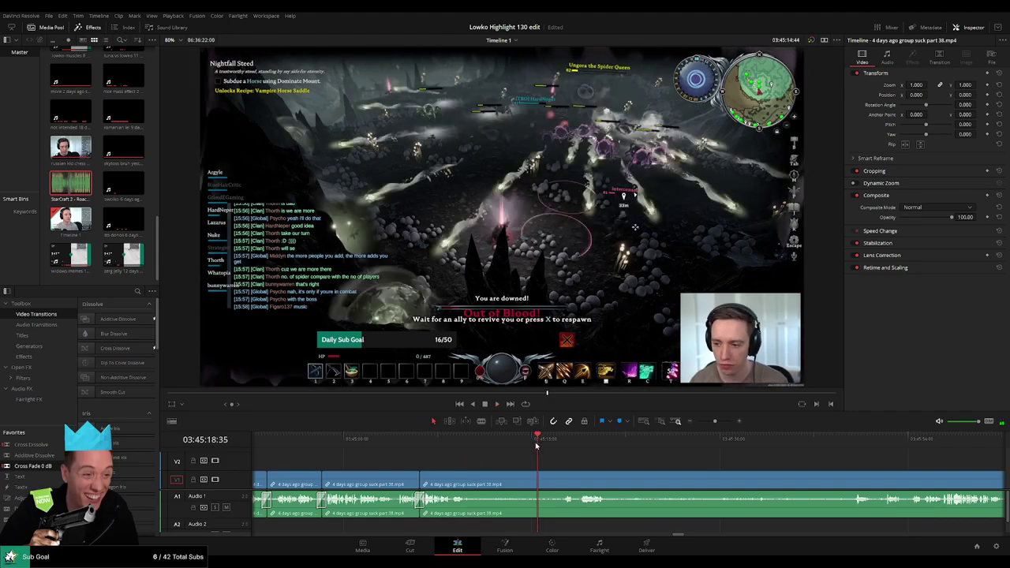
key("b")
left_click(474, 478)
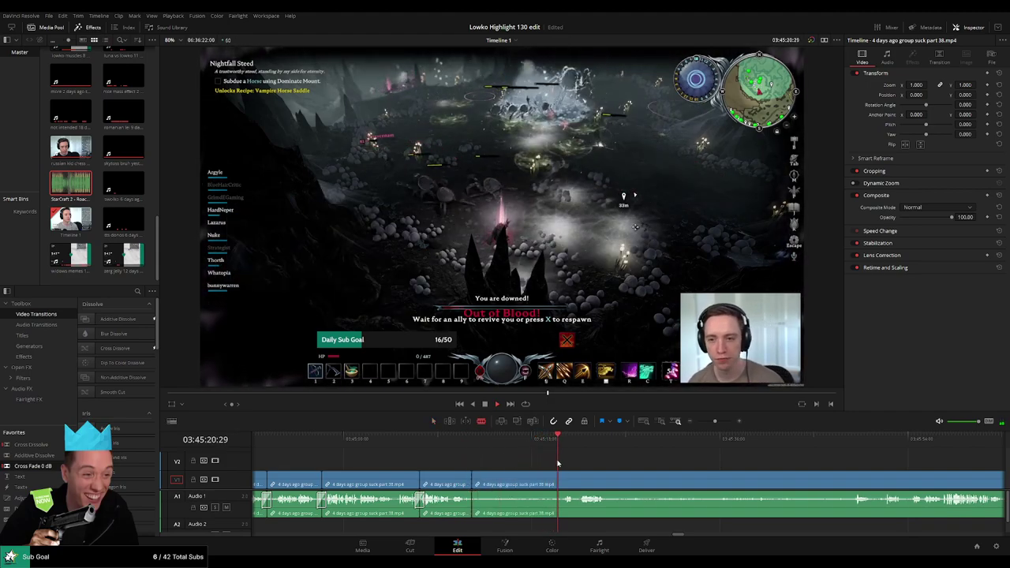
left_click(562, 479)
key("a")
left_click(545, 484)
key("BackSpace")
left_click(545, 483)
key("BackSpace")
key("space")
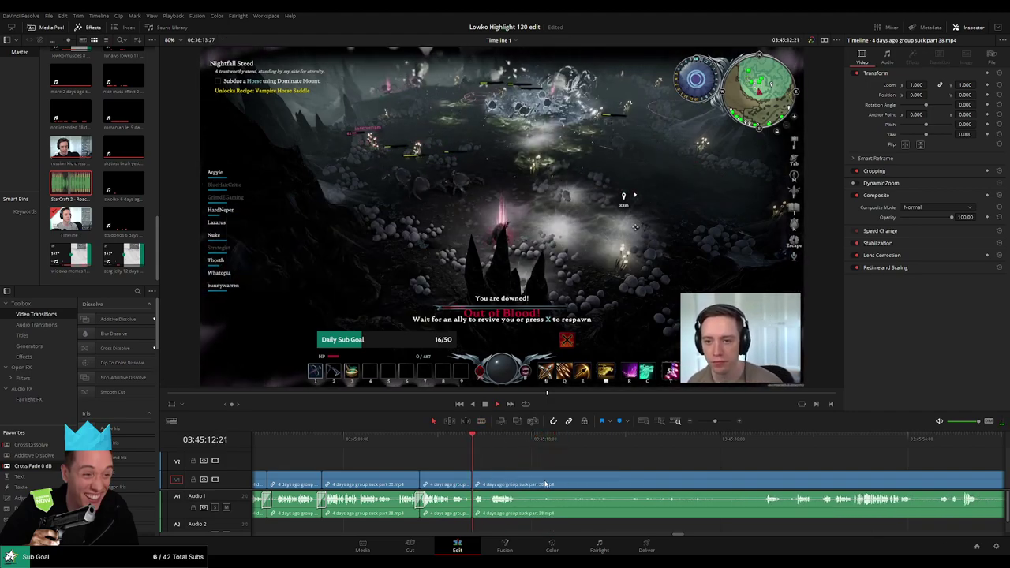
Step: Undo the last ripple delete to recheck the segment, and ripple delete it again with an audio cross fade at the cut
key("ctrl+z")
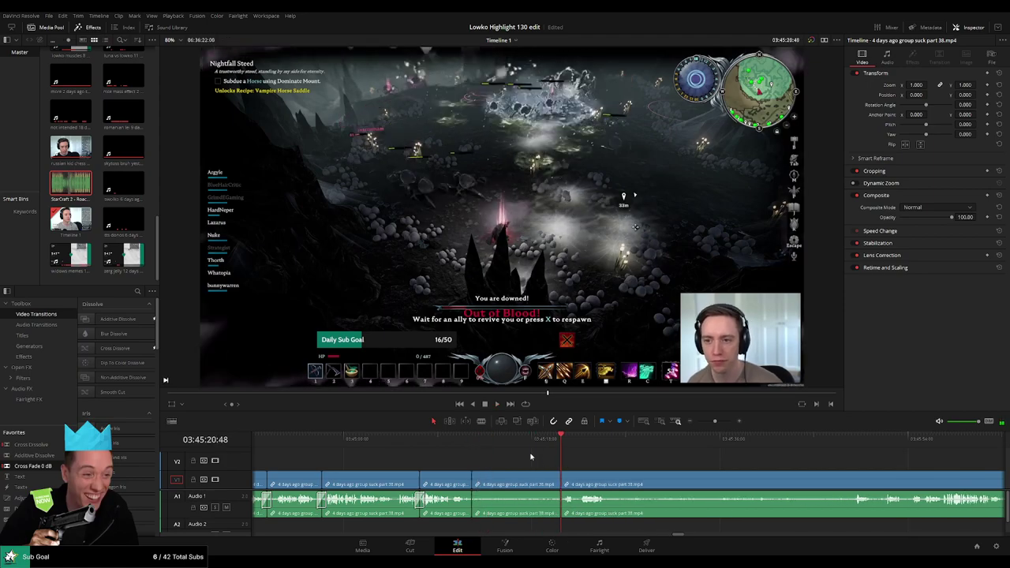
left_click_drag(522, 446, 558, 443)
key("Delete")
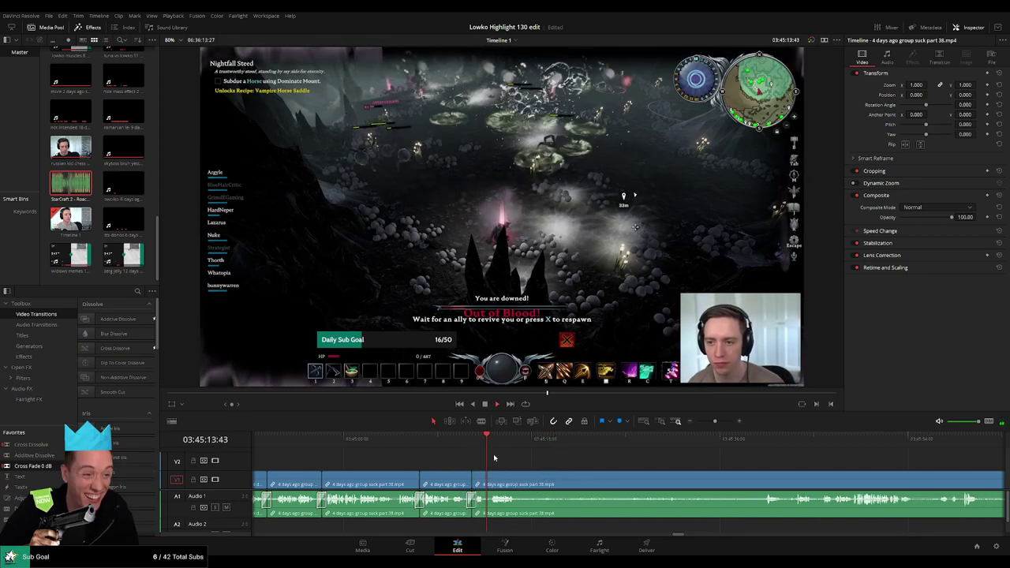
Step: Ripple delete the quiet part 38 stretch from about 03:45:17 to 03:45:40 and cross fade the audio at the cut
left_click(500, 447)
scroll(475, 466, "right", 3)
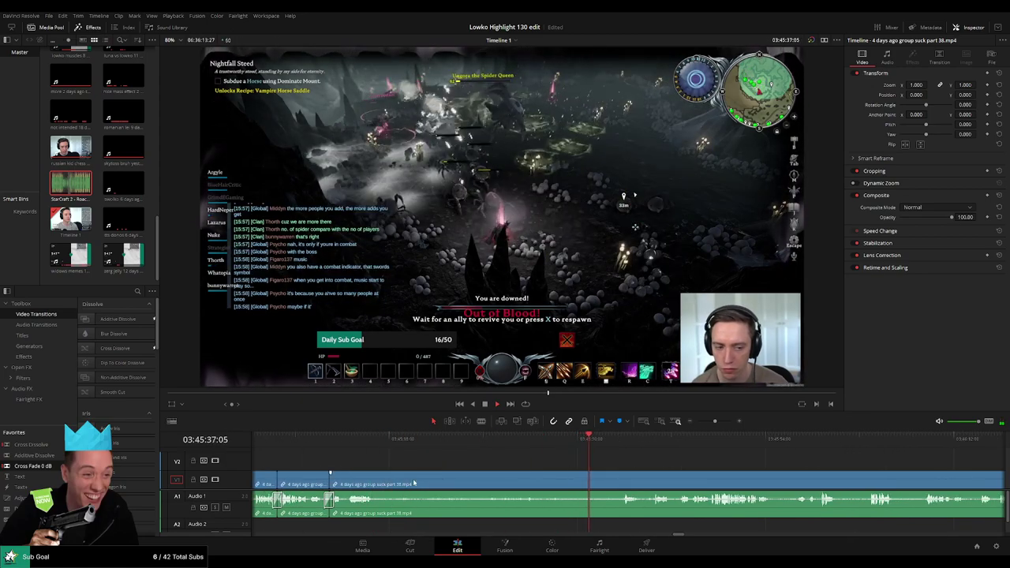
key("b")
left_click(378, 483)
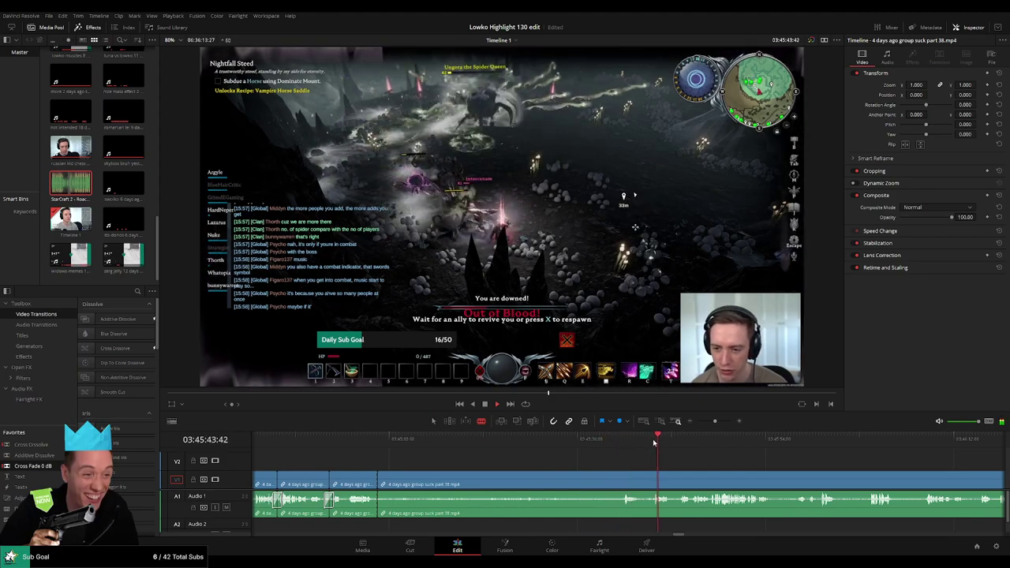
left_click(624, 475)
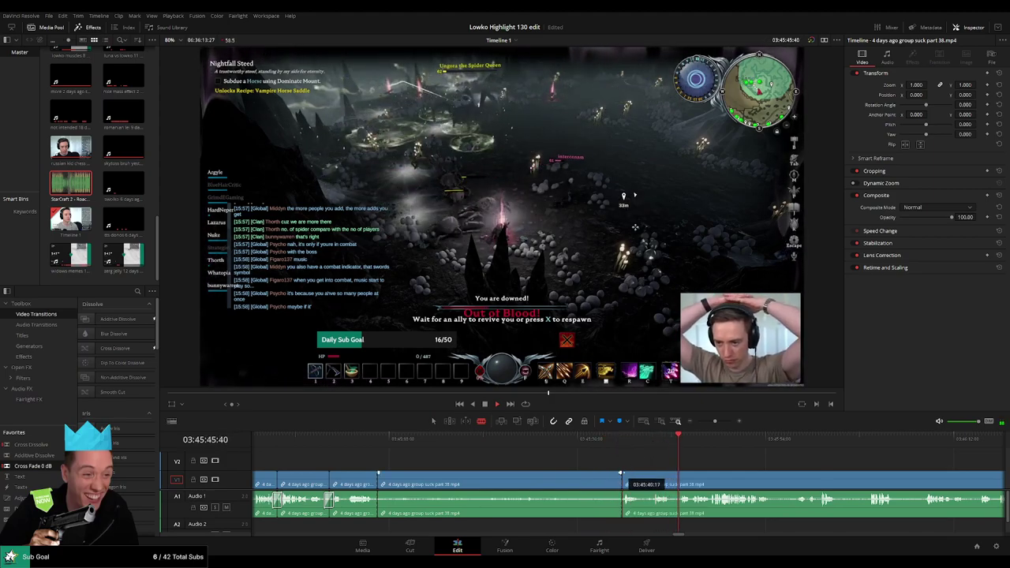
key("a")
left_click(581, 484)
key("Delete")
key("Delete")
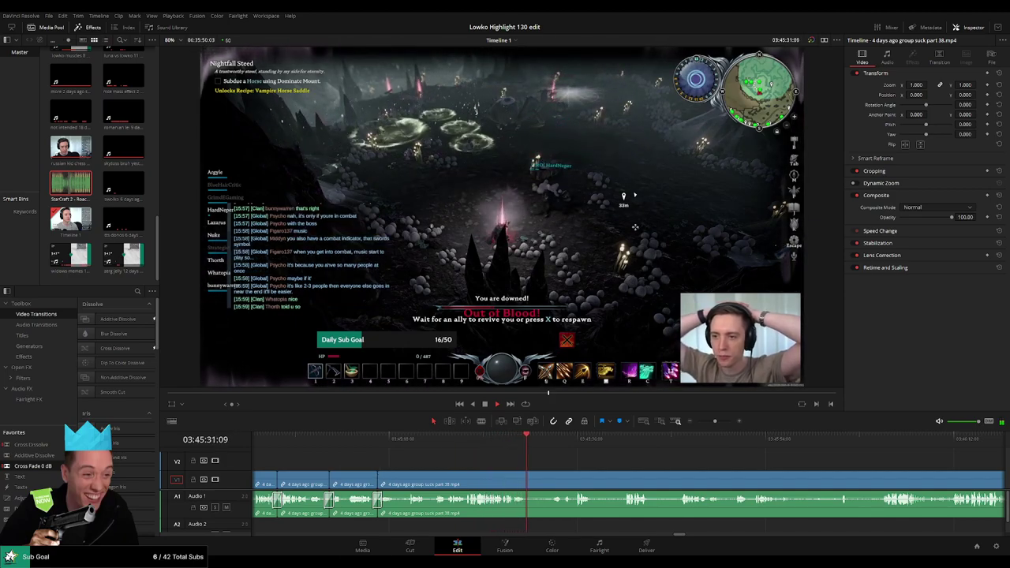
Step: Ripple delete the short gap from about 03:45:37 to 03:45:40, before the revive, and cross fade the audio at the cut
left_click(557, 439)
left_click_drag(635, 465, 460, 453)
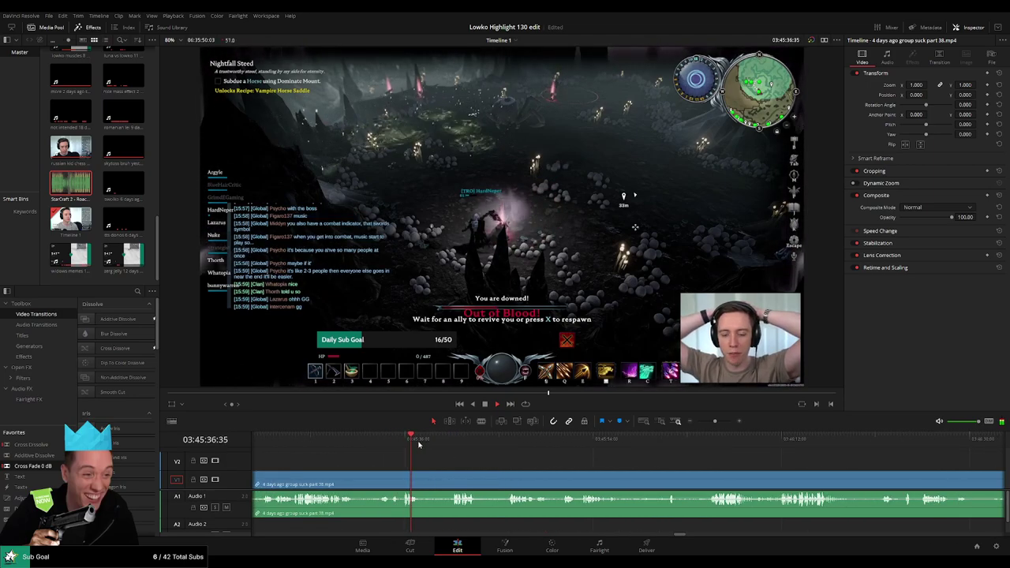
left_click(421, 472)
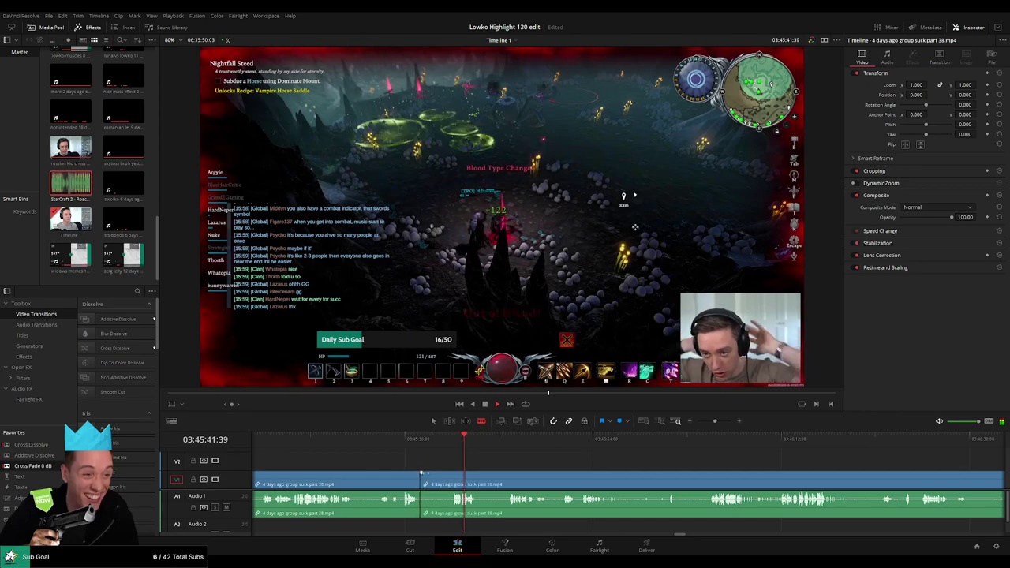
left_click(450, 475)
key("a")
left_click(438, 478)
key("Delete")
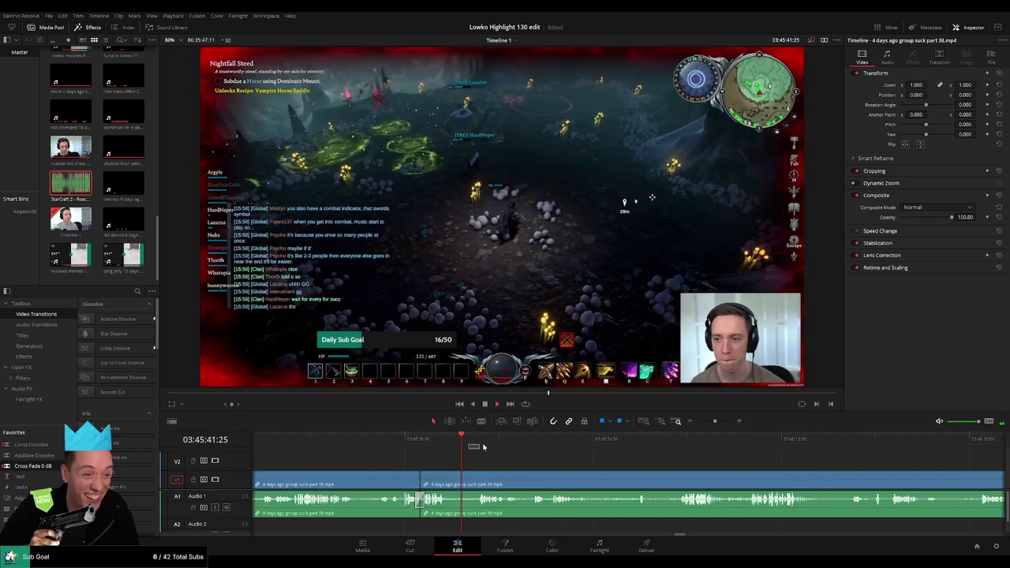
Step: Ripple delete the quiet stretch after the revive from about 03:45:40 to 03:45:43, and cross fade the audio at the cut
key("b")
left_click(450, 476)
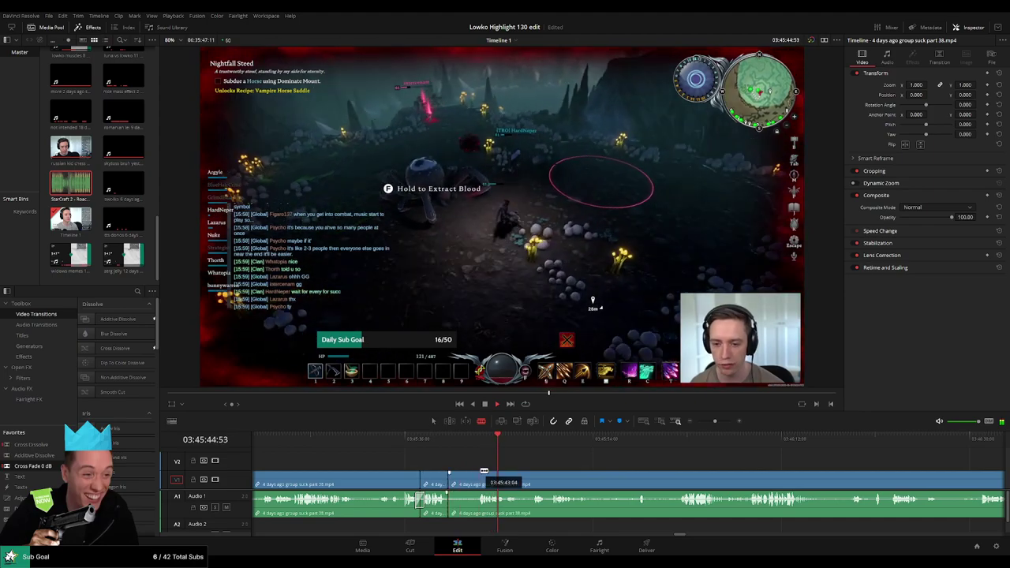
left_click(475, 476)
key("a")
left_click(463, 483)
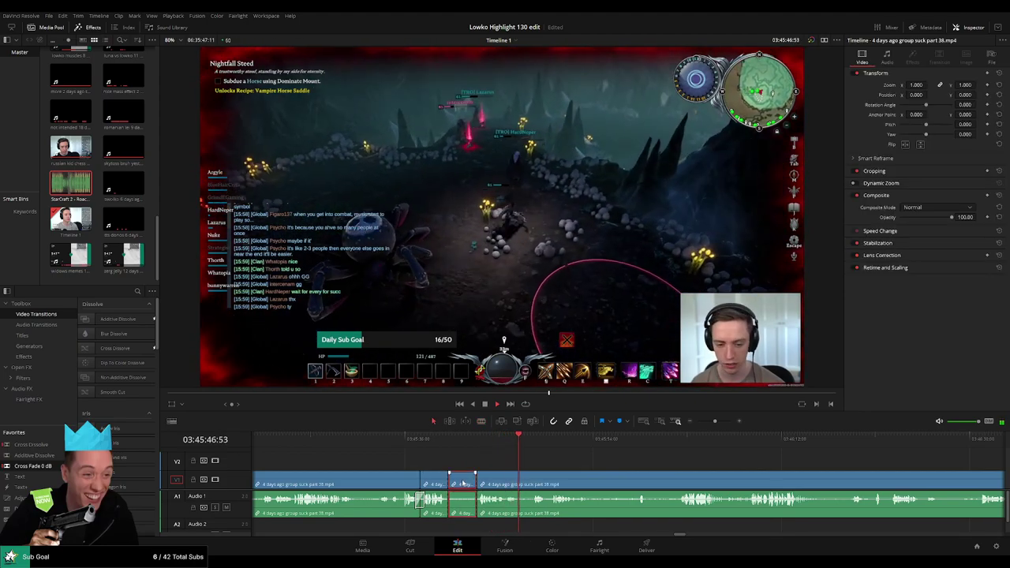
key("Delete")
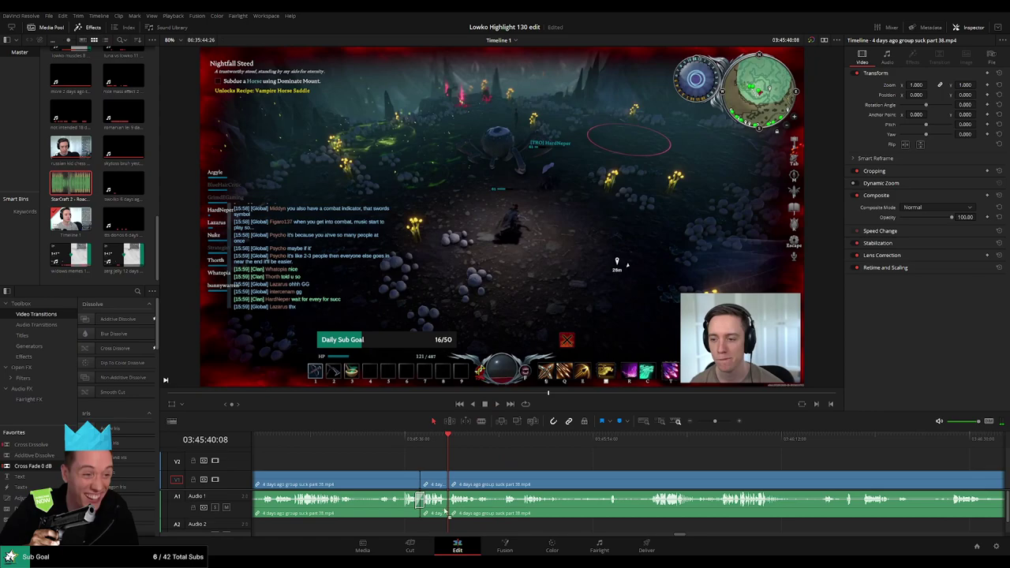
key("space")
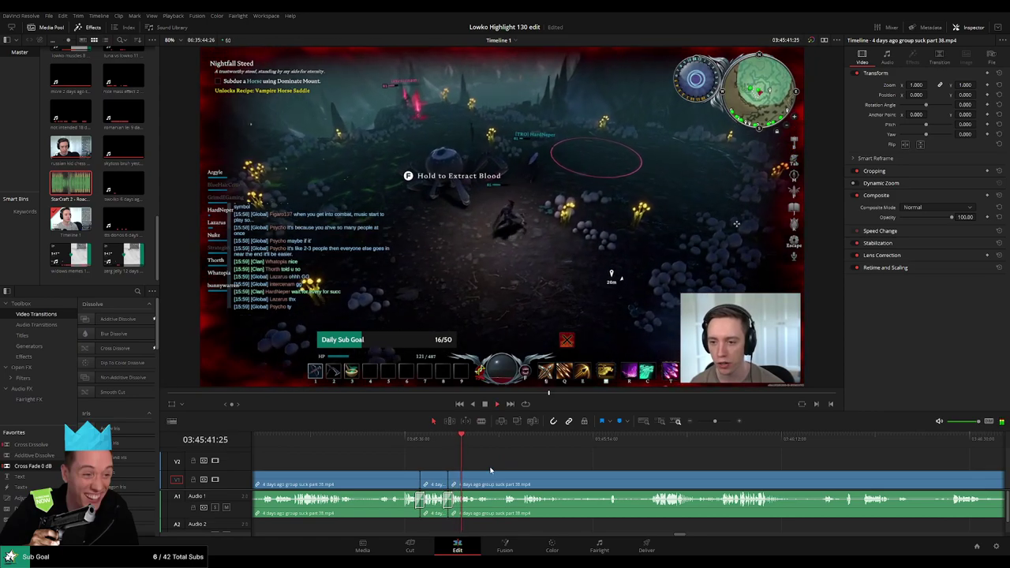
Step: Ripple delete the quiet part 38 stretch from about 03:45:50 to 03:45:55 and cross fade the audio at the cut
scroll(489, 469, "right", 2)
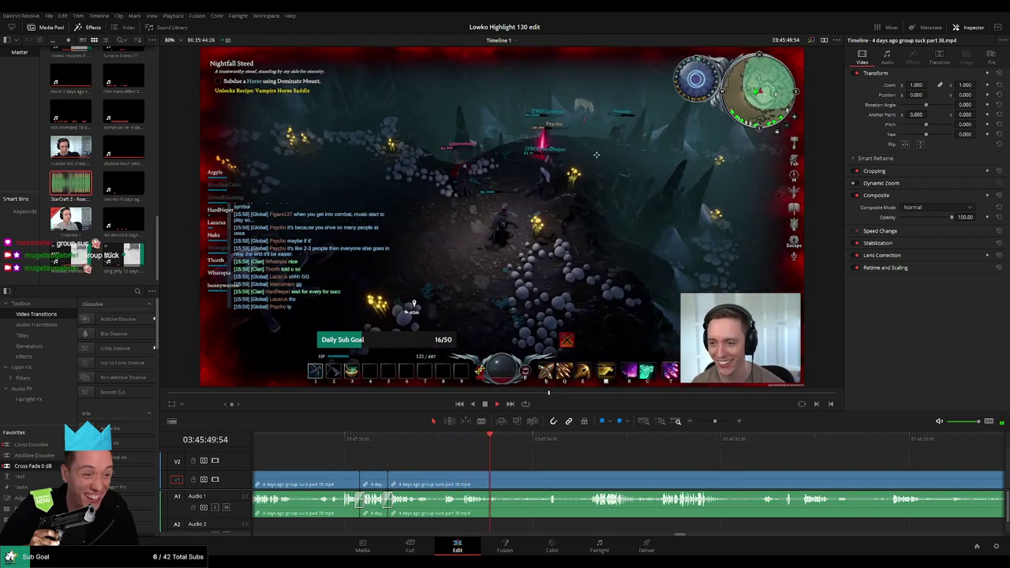
left_click(518, 440)
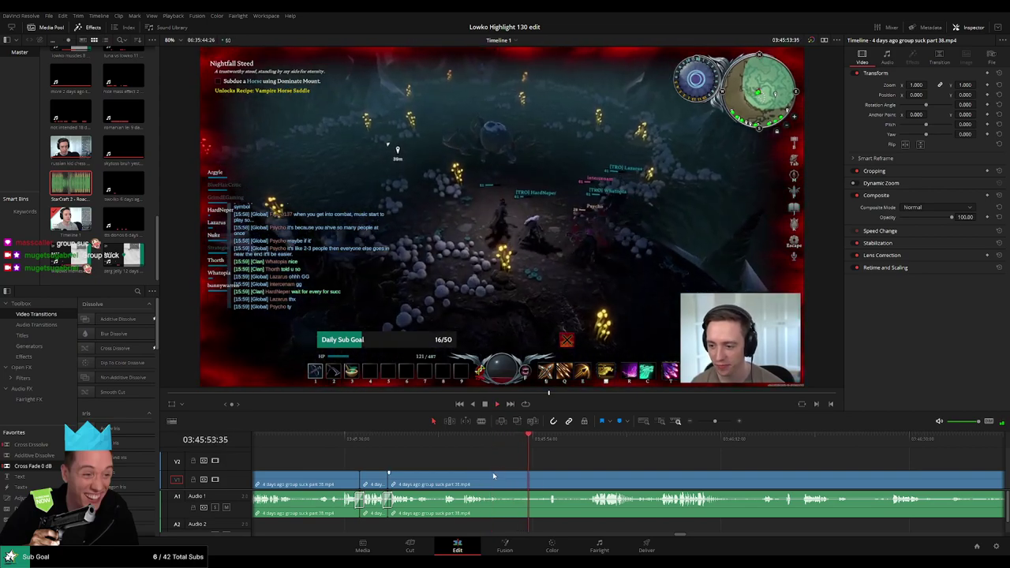
key("b")
left_click(492, 474)
left_click(490, 446)
left_click(480, 449)
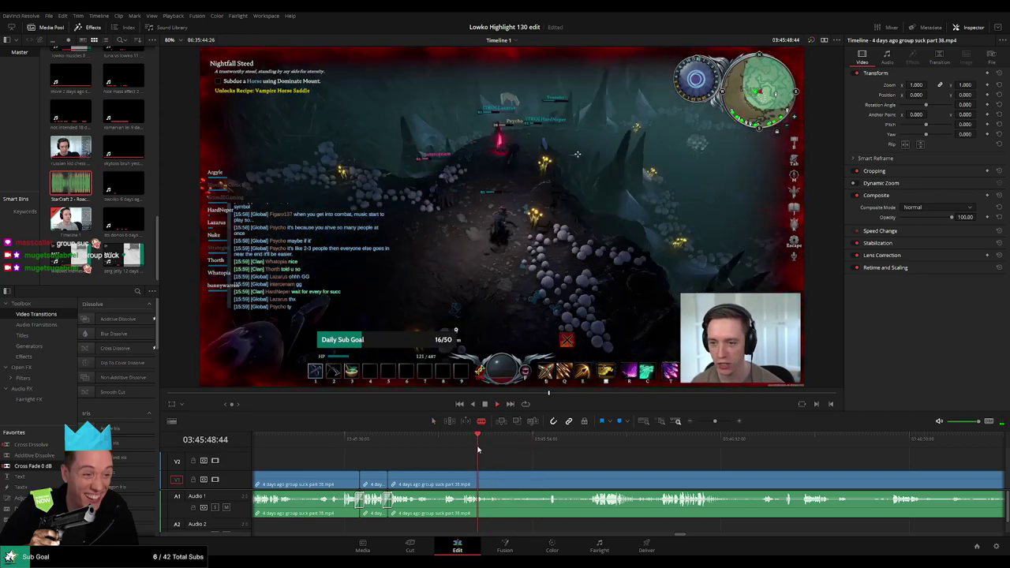
left_click(489, 477)
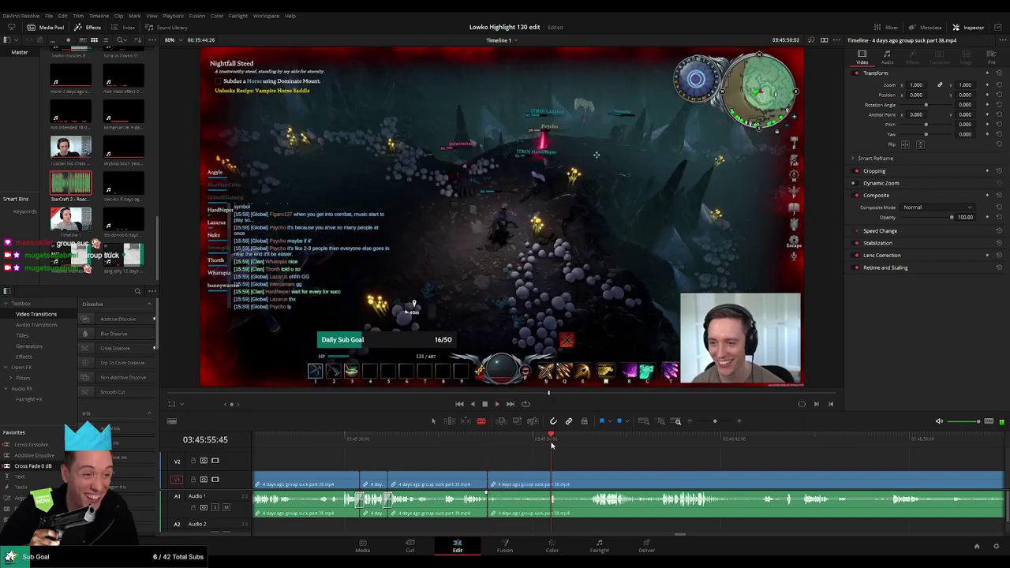
left_click(548, 478)
key("a")
left_click(536, 479)
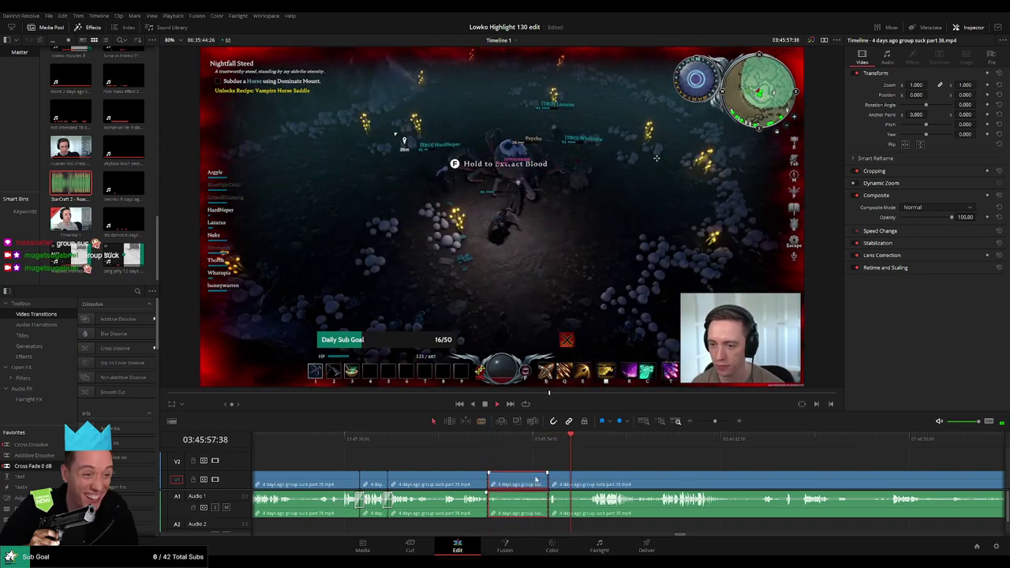
key("Delete")
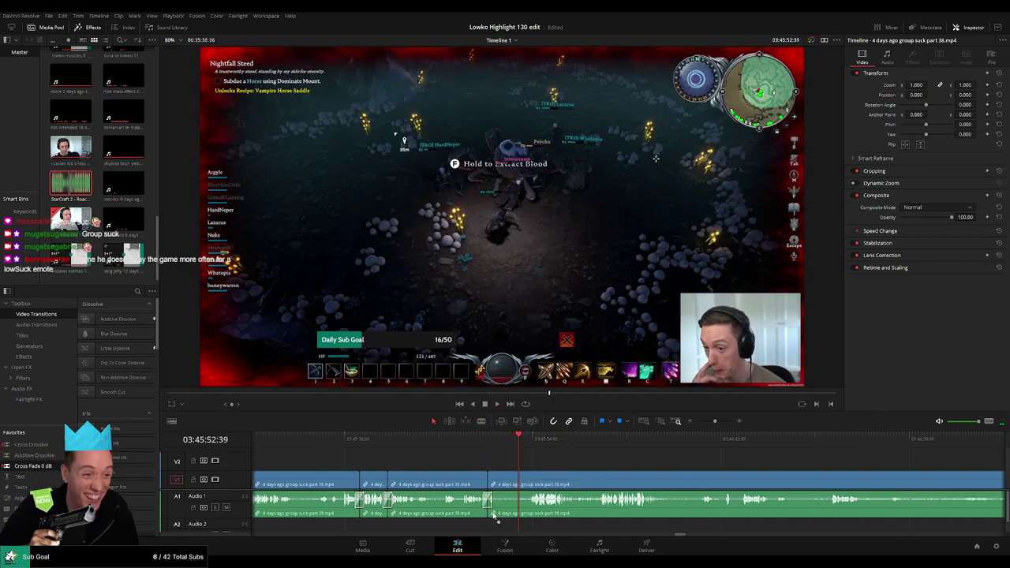
Step: Ripple delete the quiet part 38 stretch from about 03:46:07 to 03:46:10 and cross fade the audio at the cut
left_click_drag(627, 480, 438, 464)
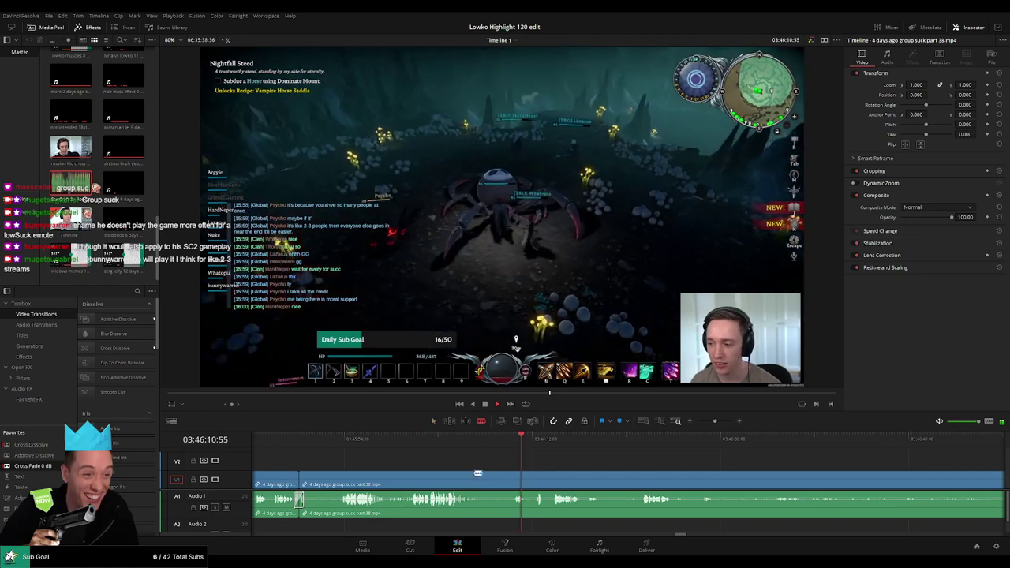
left_click(477, 476)
left_click(512, 476)
key("a")
left_click(497, 480)
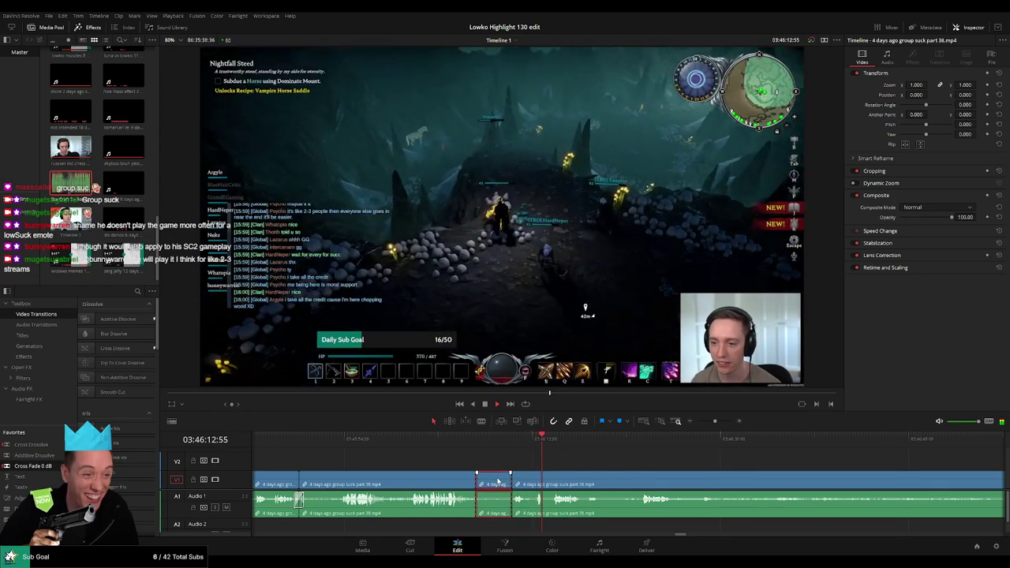
key("Delete")
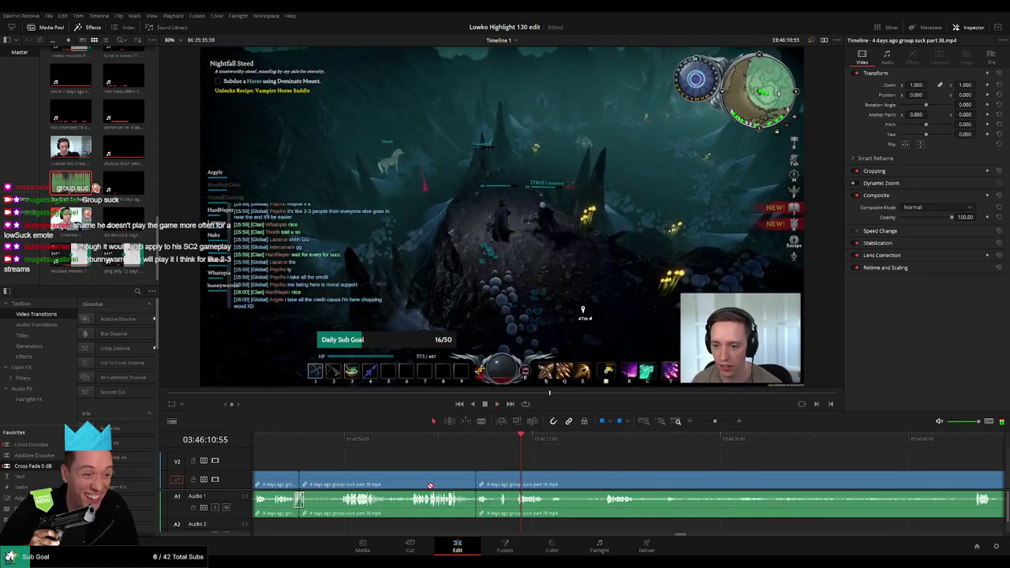
left_click_drag(470, 506, 475, 503)
key("space")
Step: Split the part 38 clip at about 03:46:15, skim the remaining footage, and ripple delete everything up to the "just micro" clip
scroll(555, 468, "right", 2)
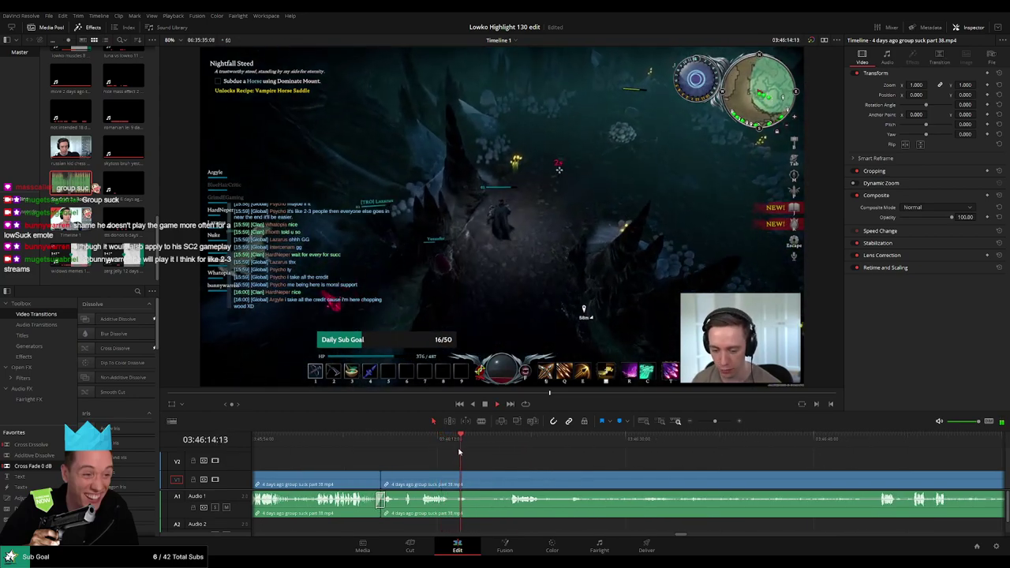
key("b")
left_click(468, 481)
left_click(512, 448)
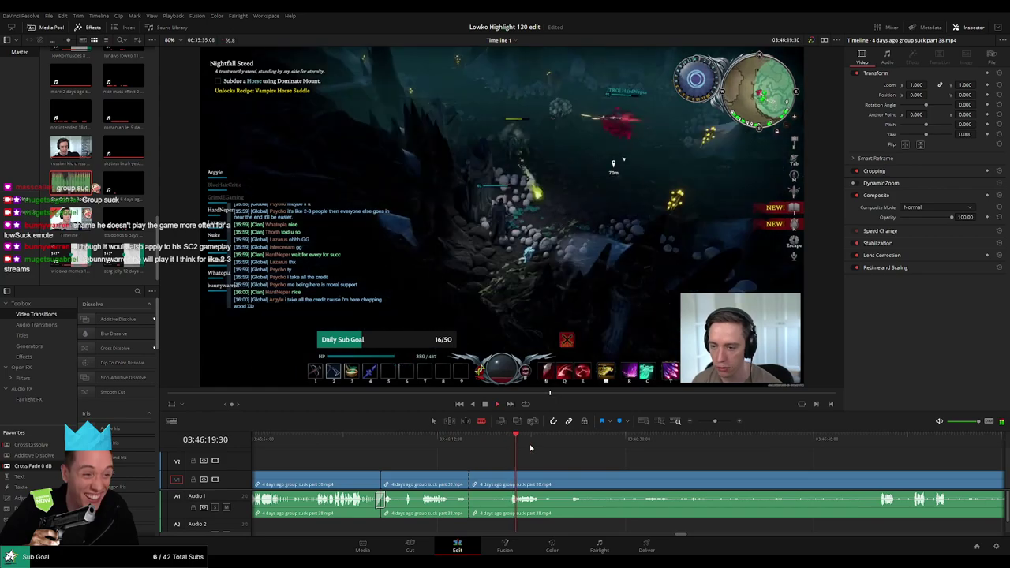
left_click_drag(544, 448, 871, 449)
scroll(896, 466, "right", 3)
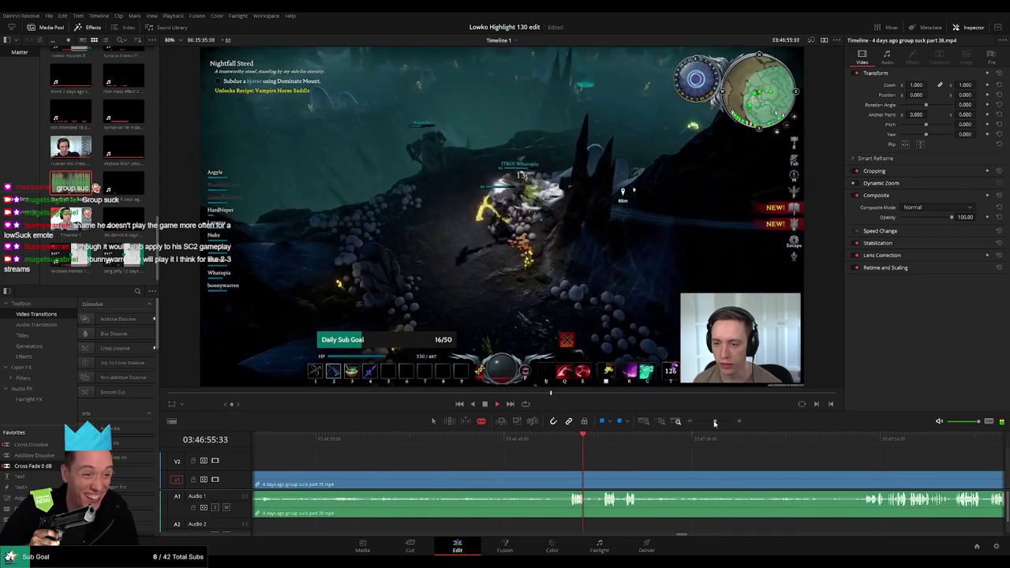
left_click_drag(715, 422, 663, 445)
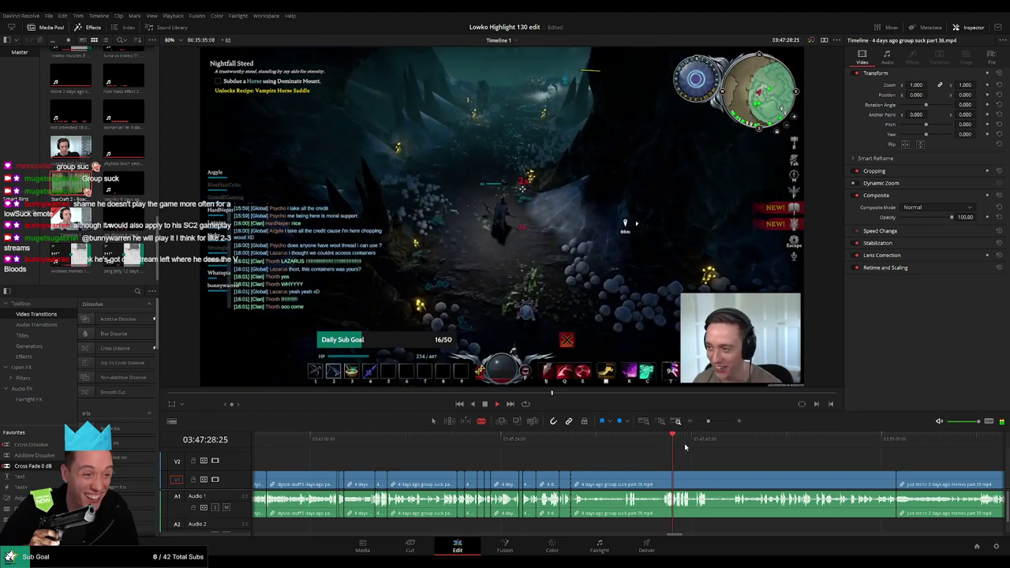
left_click(680, 447)
left_click_drag(680, 446, 824, 446)
left_click(746, 480)
key("Delete")
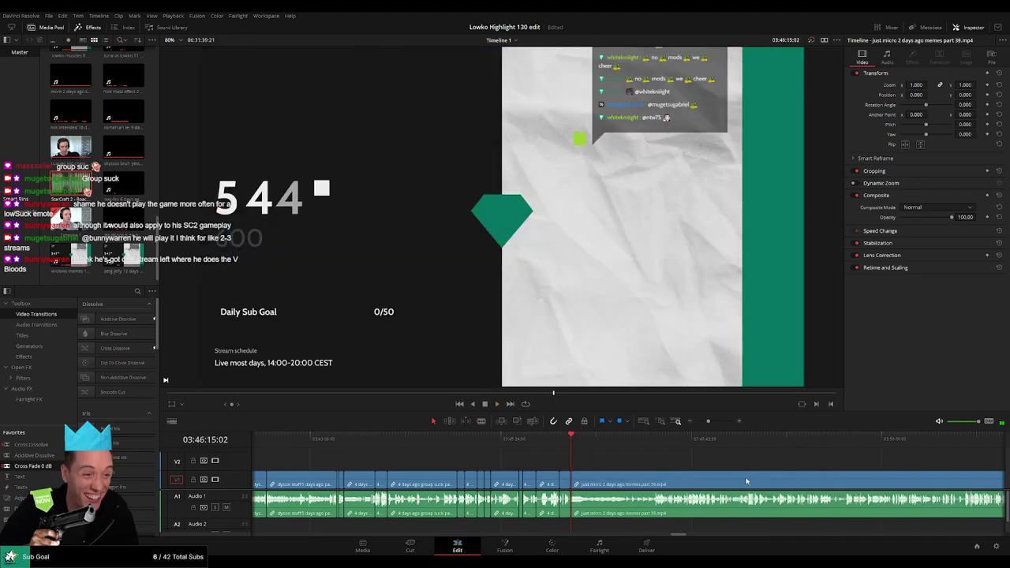
Step: Skim the part 39 clip, ripple delete its opening up to about 03:52:59, and cross fade the audio at the cut
left_click_drag(761, 475, 491, 461)
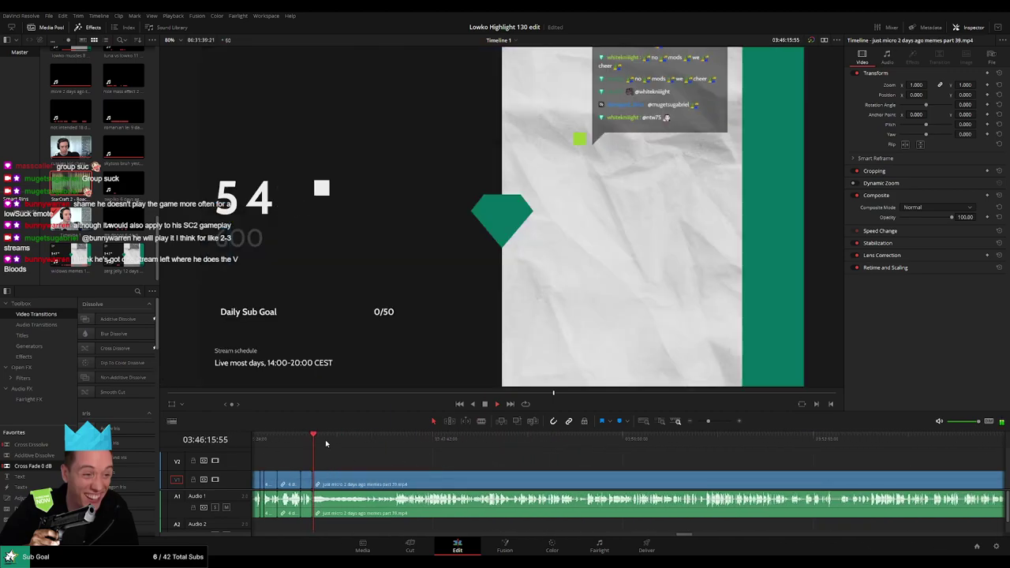
left_click_drag(330, 444, 528, 444)
left_click_drag(708, 422, 695, 423)
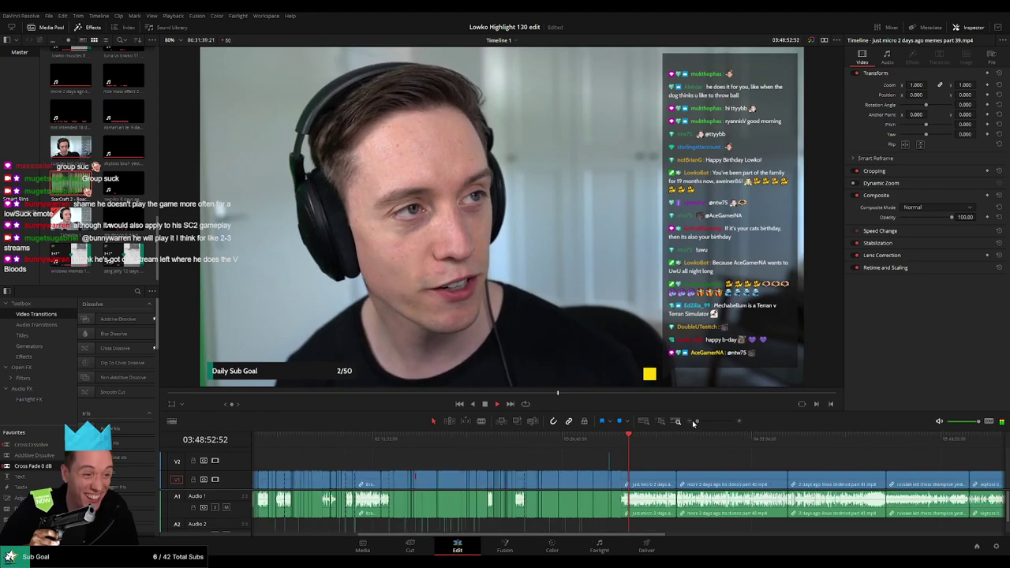
left_click_drag(694, 459, 458, 467)
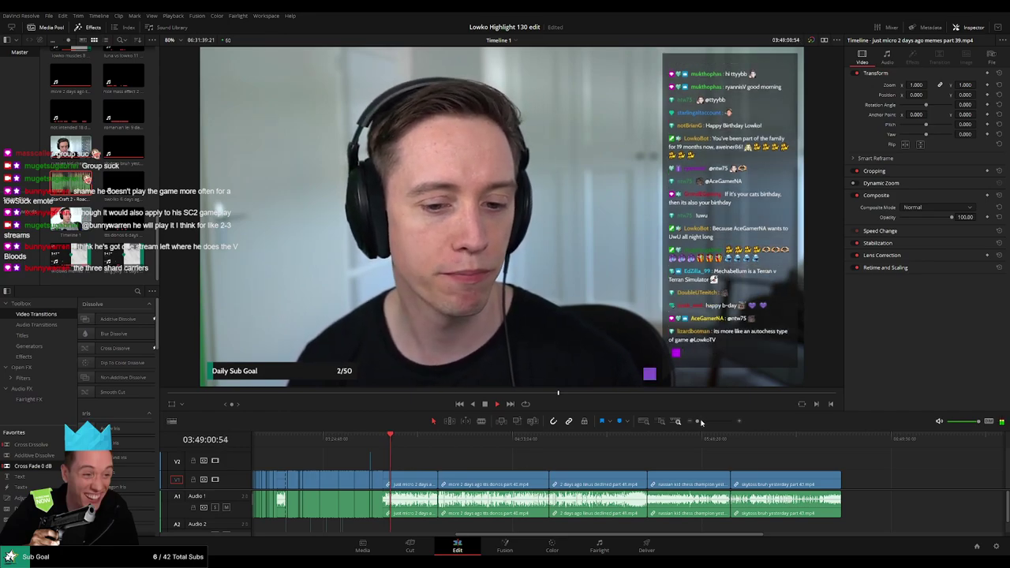
left_click_drag(697, 421, 709, 422)
left_click_drag(652, 454, 808, 440)
left_click(881, 440)
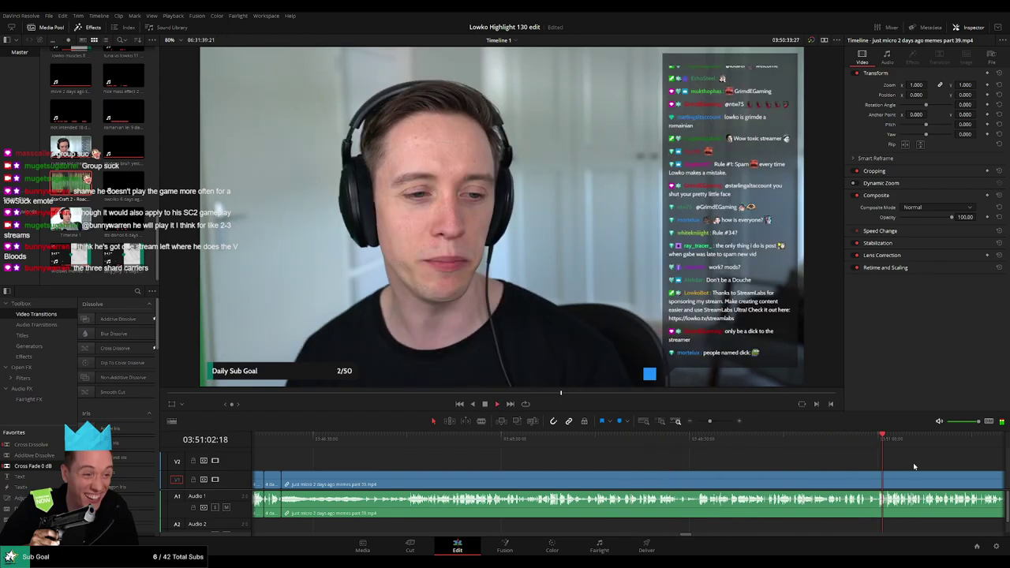
left_click_drag(982, 462, 547, 461)
left_click_drag(472, 444, 494, 443)
left_click(529, 442)
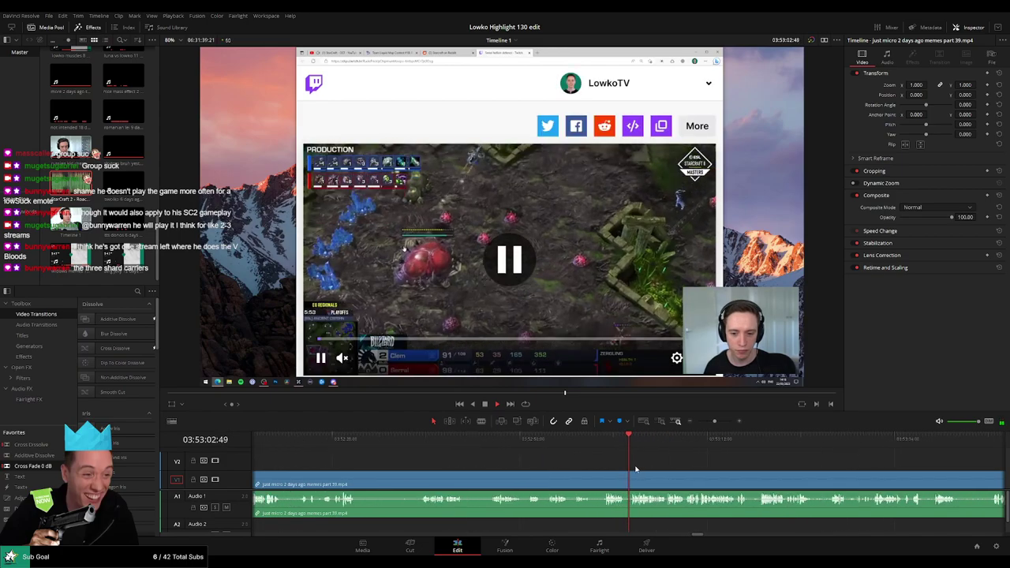
left_click(603, 477)
key("a")
left_click(566, 479)
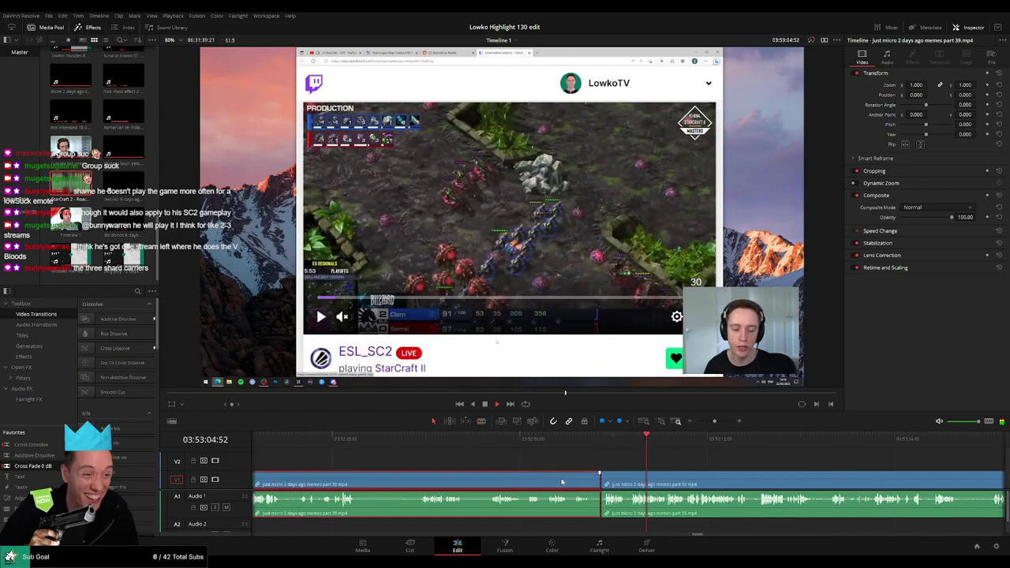
key("Delete")
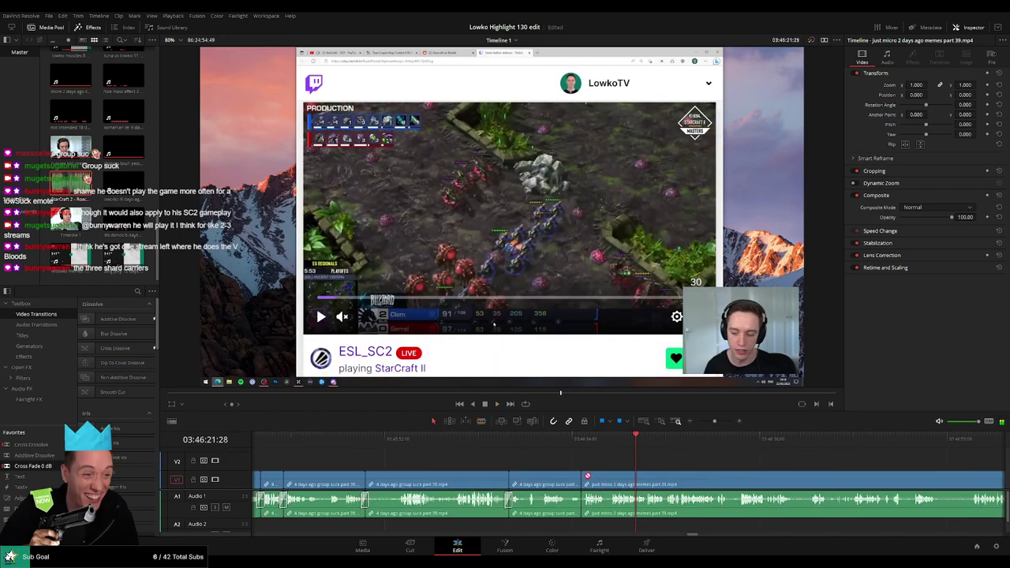
left_click_drag(719, 476, 481, 474)
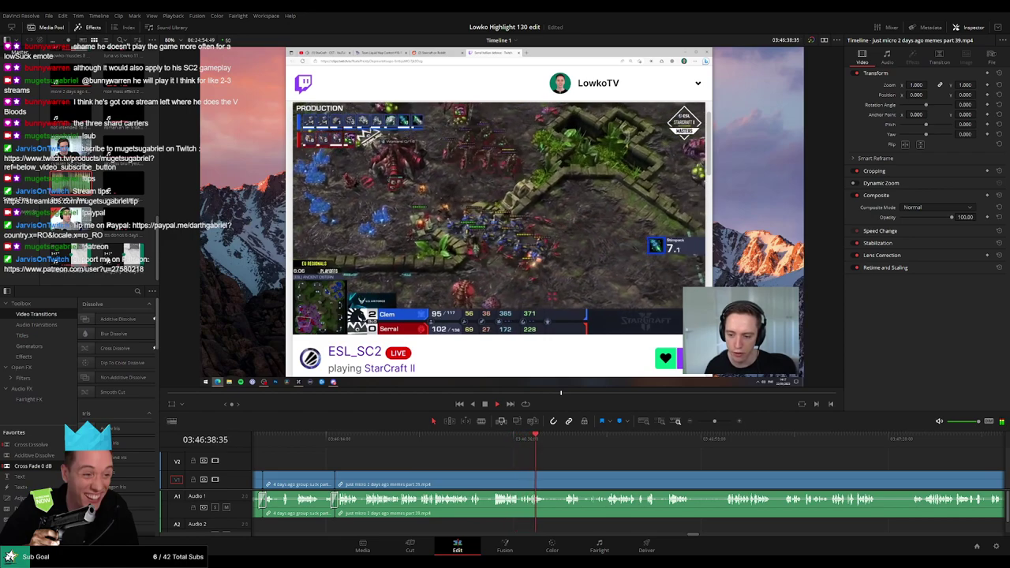
Step: Ripple delete the short part 39 pause from about 03:46:53 to 03:46:54 and cross fade the audio at the cut
left_click_drag(559, 458, 433, 455)
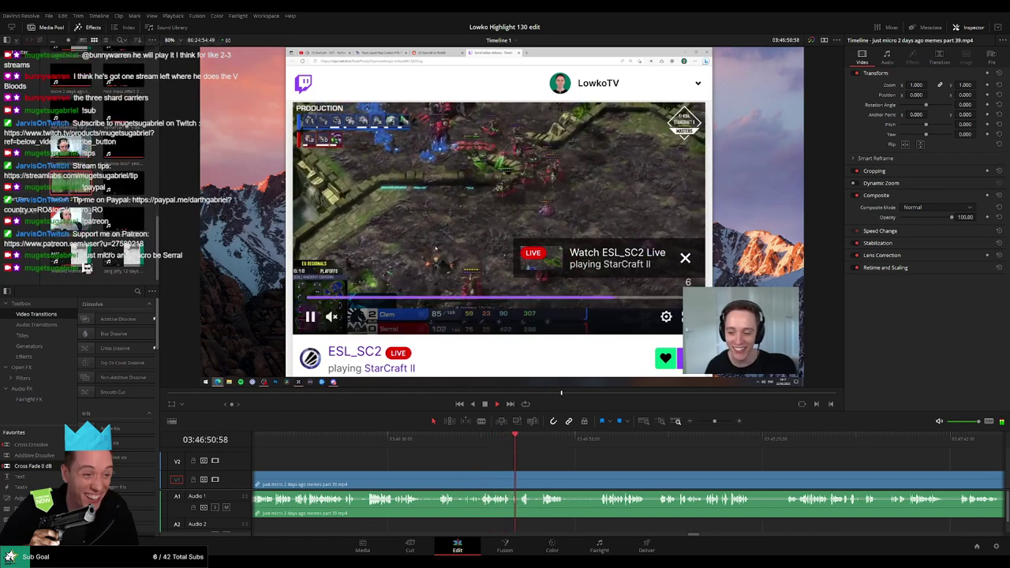
left_click_drag(572, 463, 442, 460)
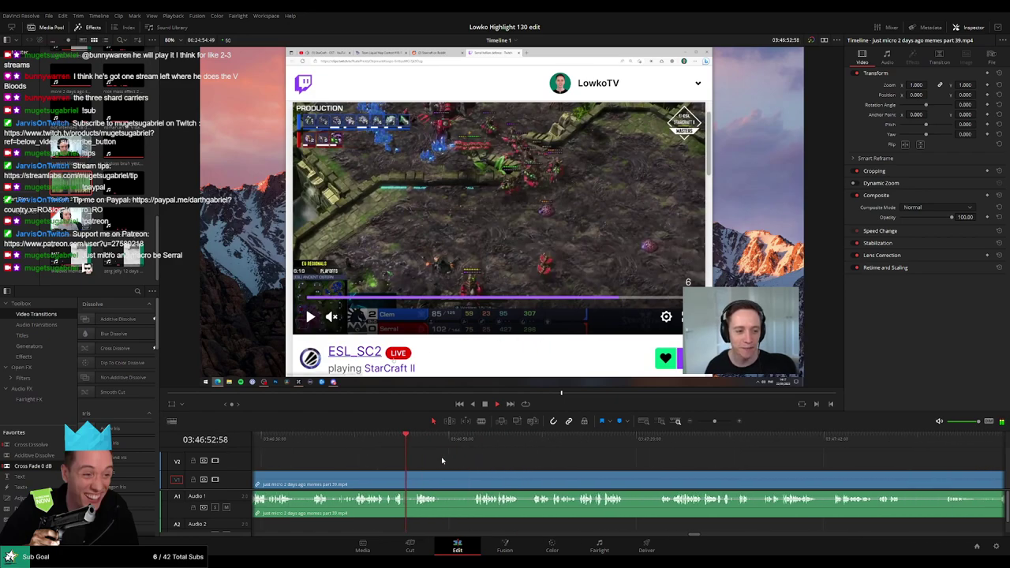
key("b")
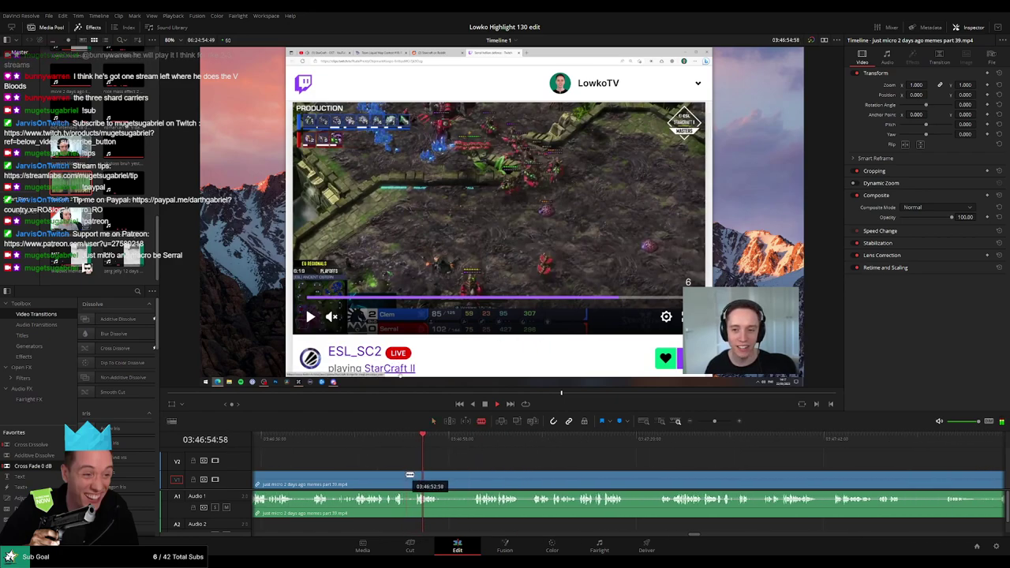
left_click(404, 481)
left_click(415, 481)
key("a")
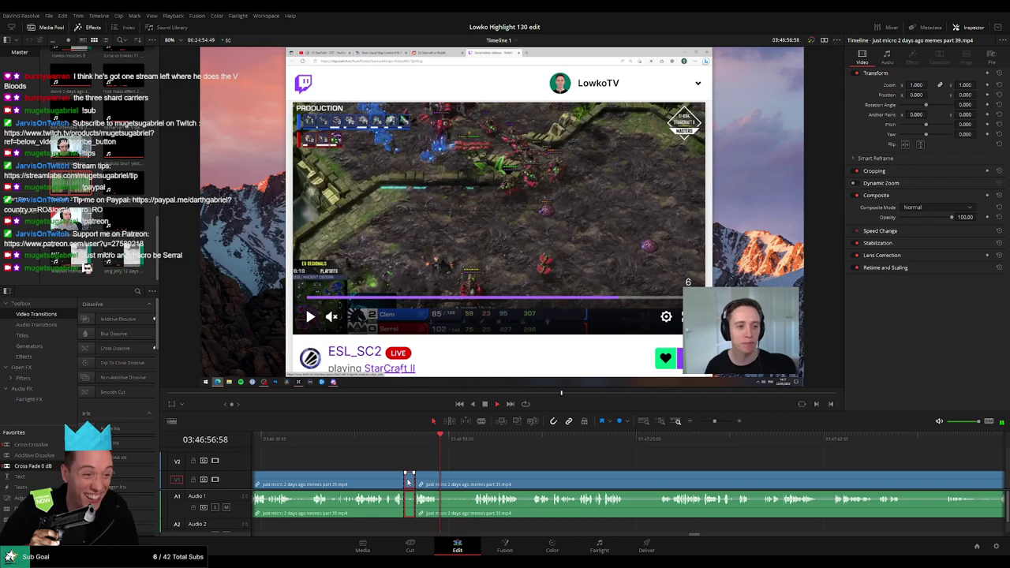
key("Delete")
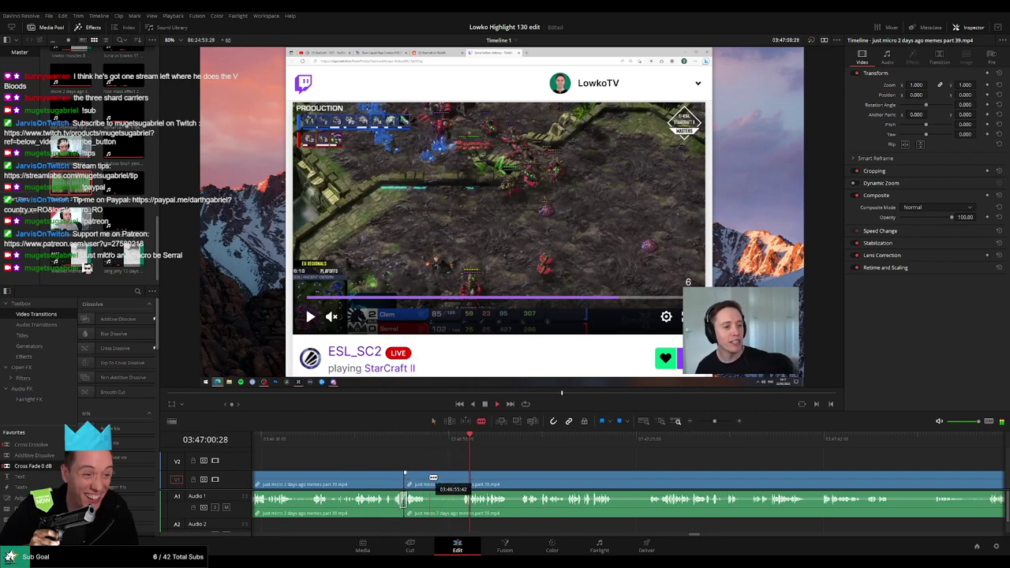
Step: Split the part 39 clip at about 03:46:55 and skim the Reddit browsing footage up to about 03:51:36
left_click(432, 477)
left_click_drag(496, 463, 683, 458)
left_click(564, 444)
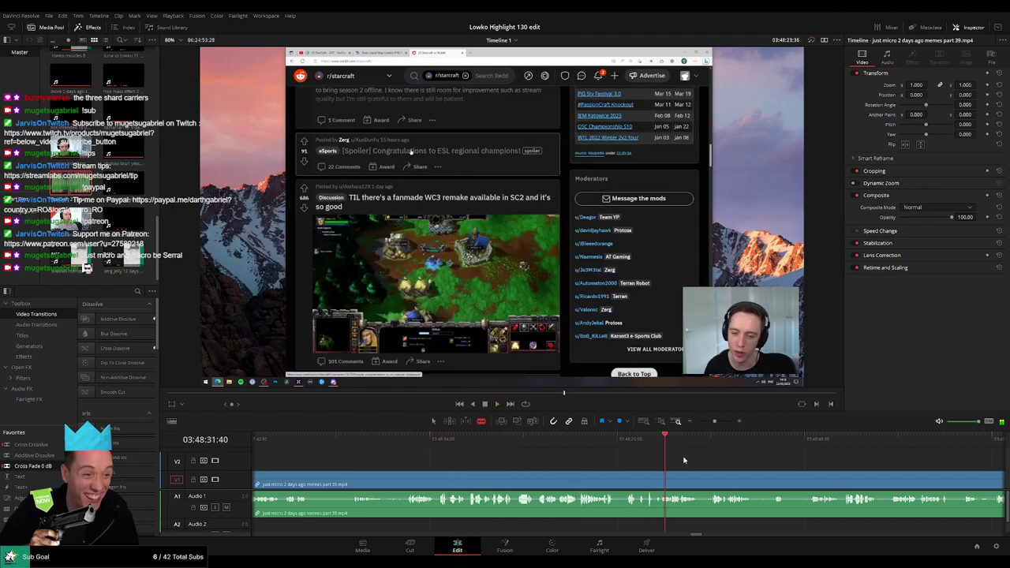
left_click_drag(820, 471, 683, 448)
left_click_drag(742, 467, 704, 450)
left_click(528, 448)
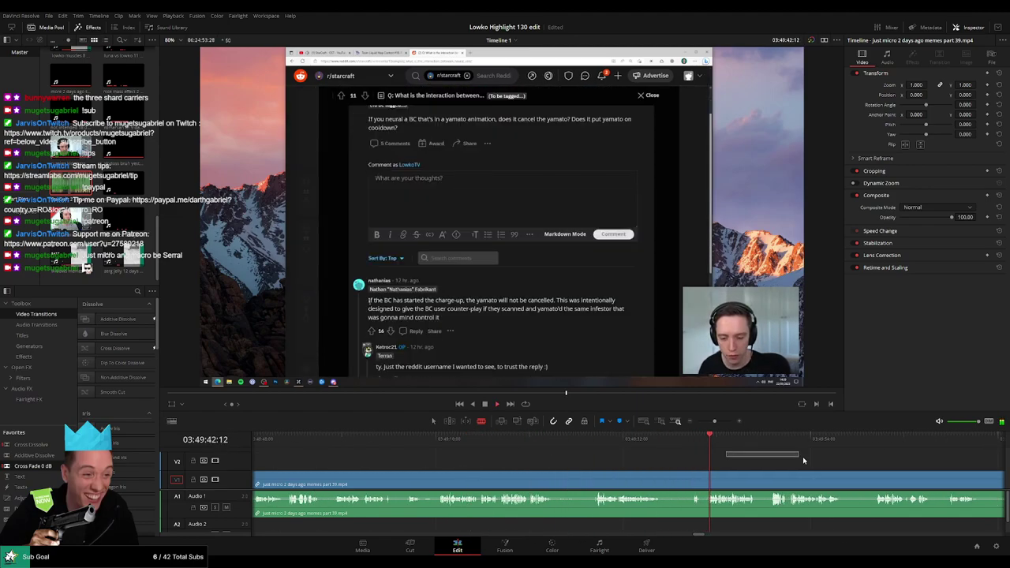
left_click(893, 447)
left_click_drag(945, 466, 546, 466)
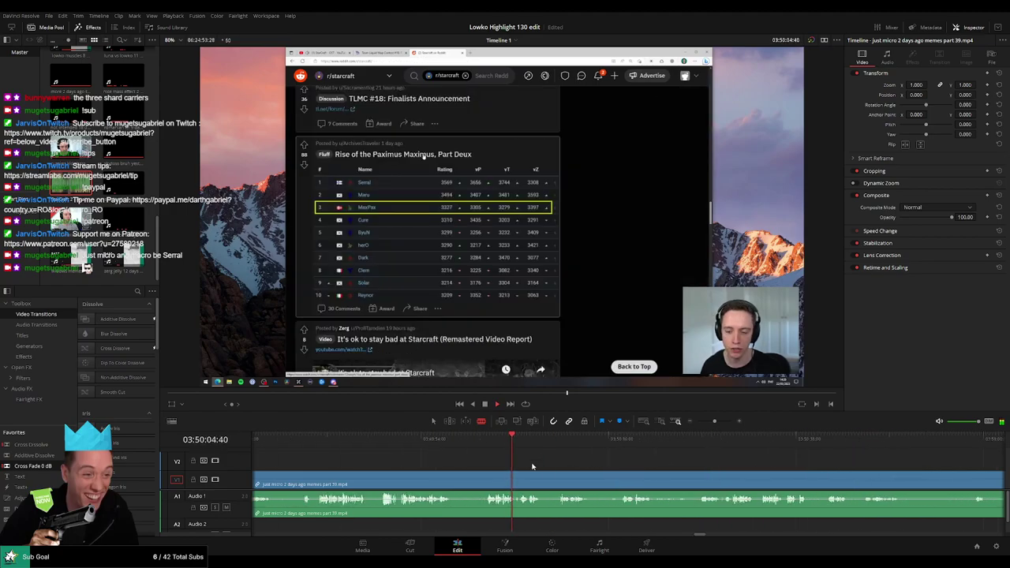
left_click(734, 445)
left_click(904, 449)
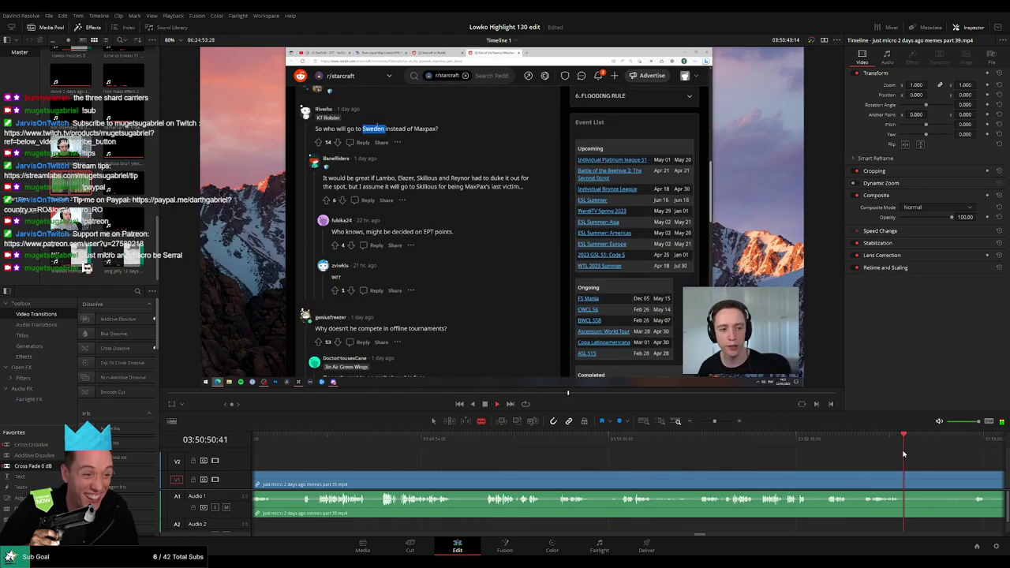
left_click(683, 447)
left_click(760, 450)
left_click_drag(759, 471, 553, 444)
key("space")
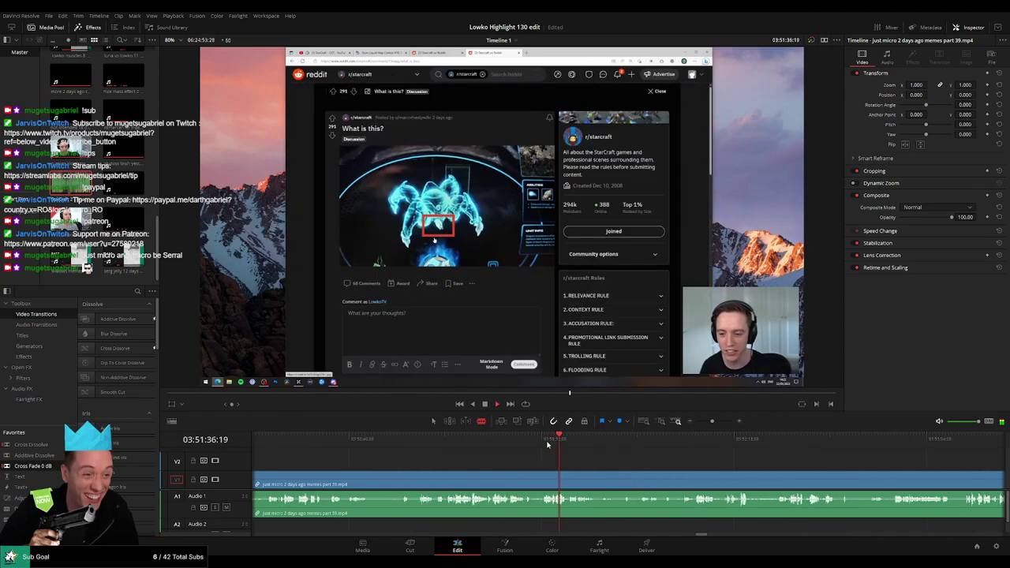
Step: Split the part 39 clip at about 03:51:31 and ripple delete the browsing footage back to the previous cut
left_click(522, 444)
scroll(641, 453, "up", 3)
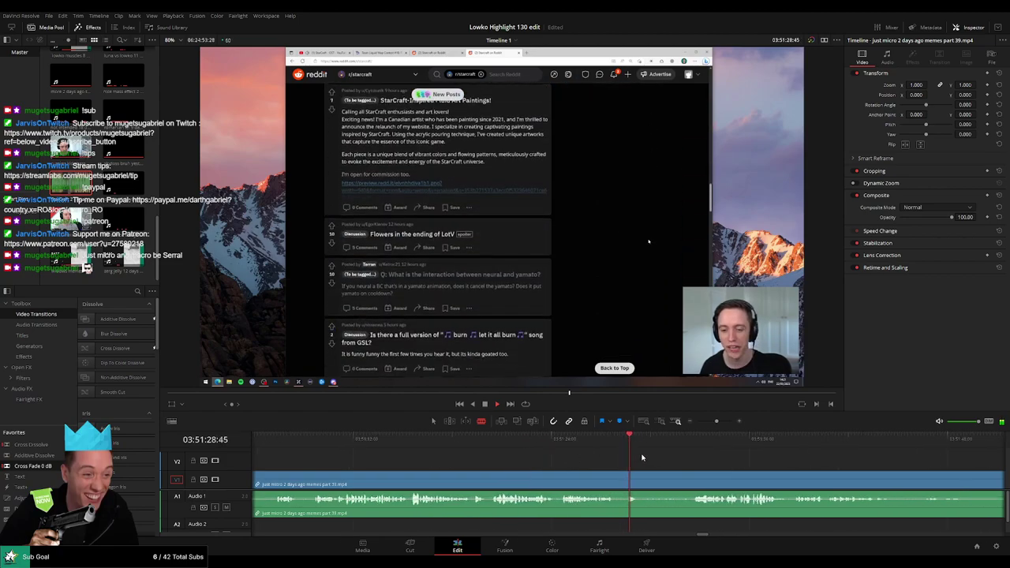
left_click(660, 439)
key("space")
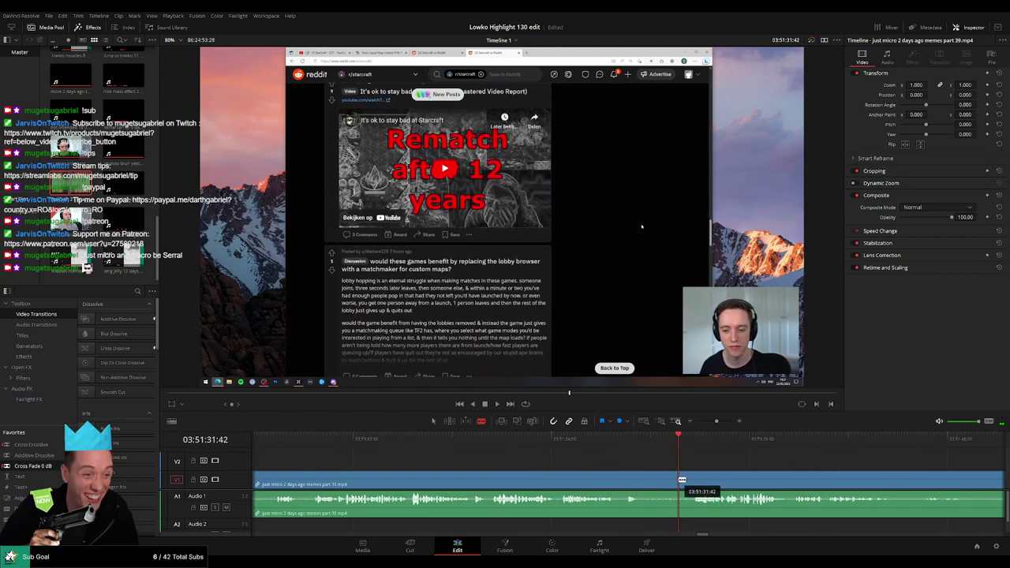
left_click(681, 479)
key("a")
left_click(629, 482)
key("Delete")
key("space")
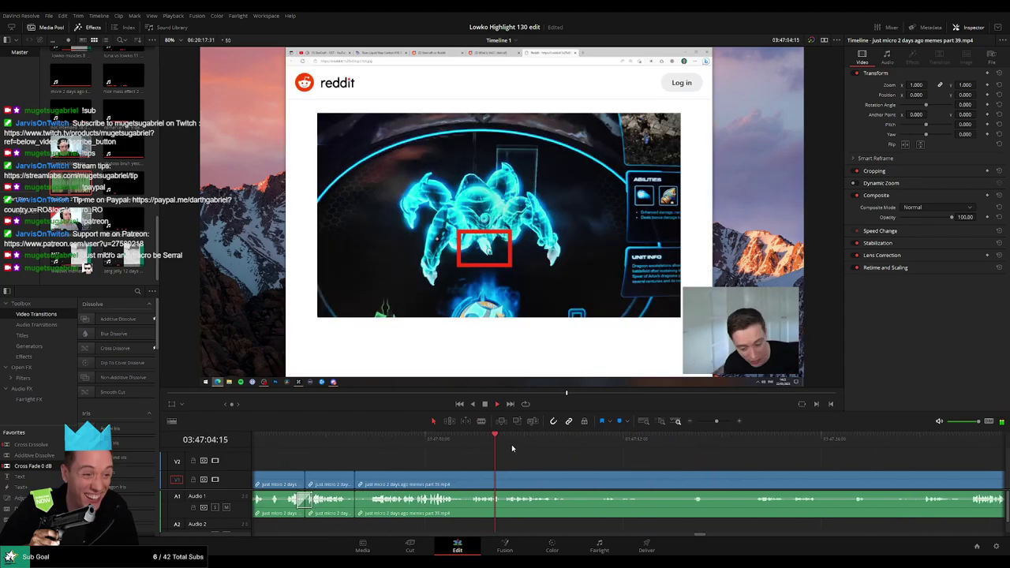
Step: Skim the remaining part 39 footage and ripple delete all of it up to the part 40 clip
left_click(759, 437)
scroll(810, 466, "right", 3)
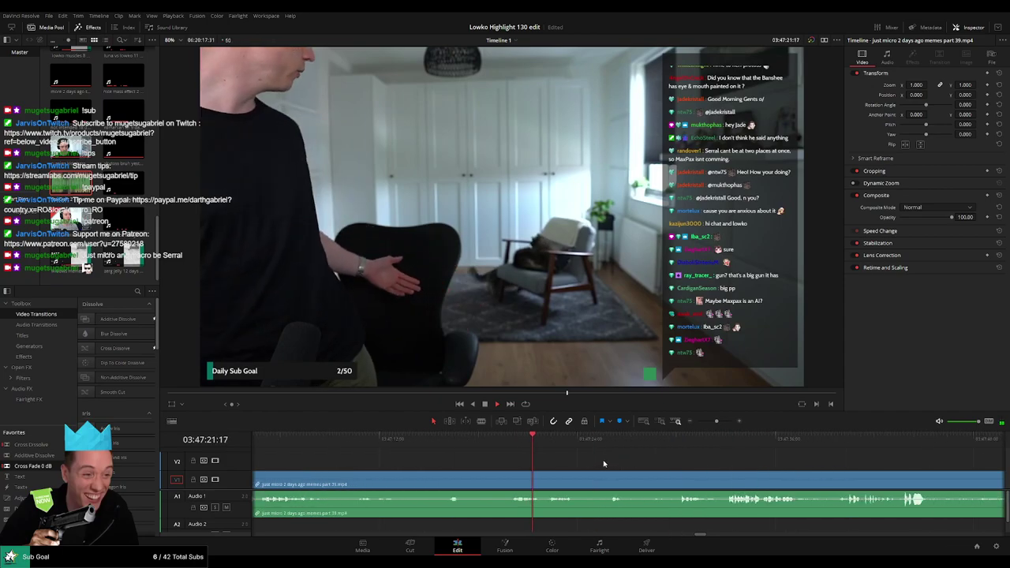
left_click(727, 438)
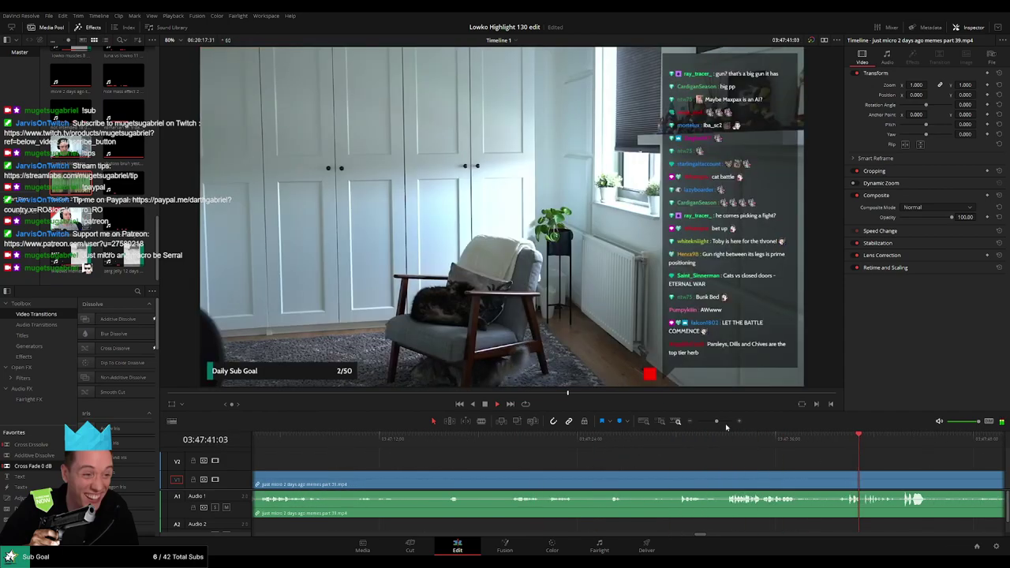
left_click_drag(716, 420, 707, 420)
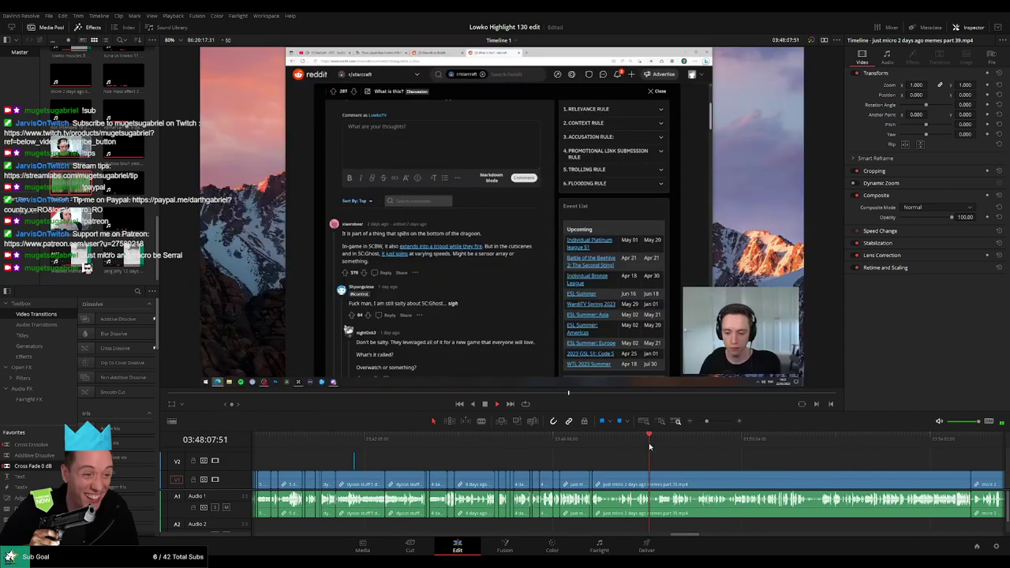
left_click(678, 445)
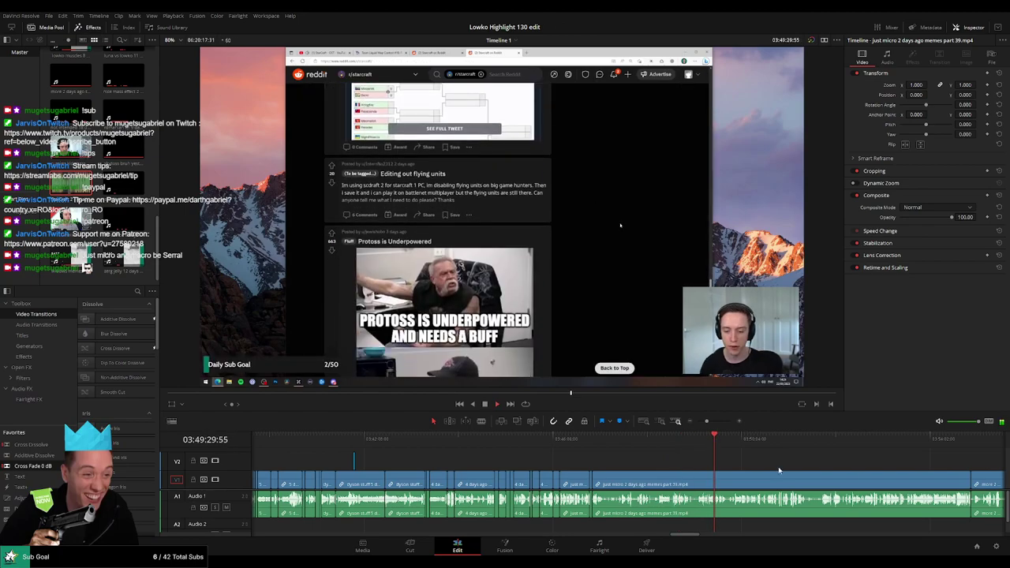
left_click_drag(706, 421, 711, 421)
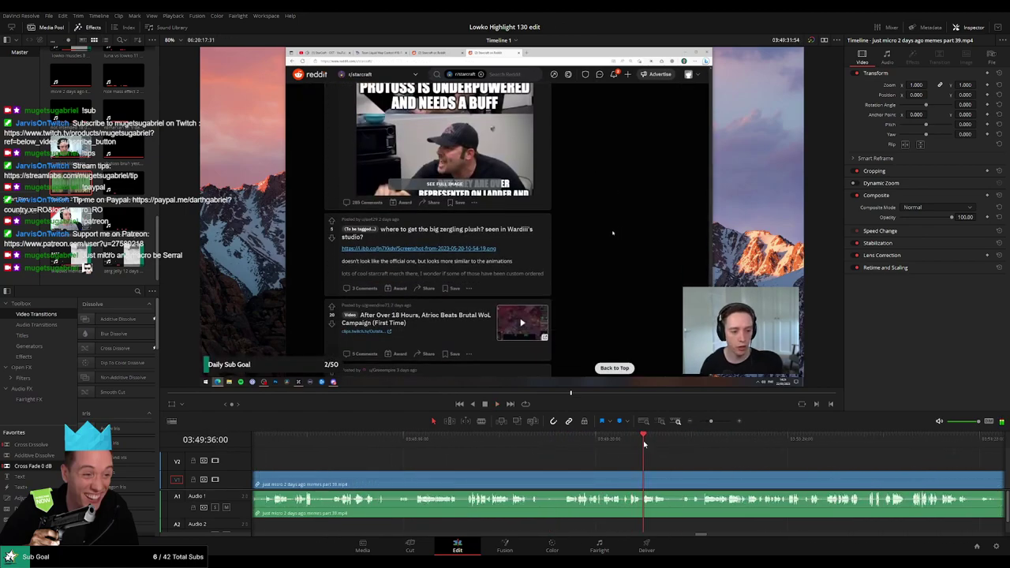
left_click_drag(643, 444, 886, 457)
scroll(608, 455, "right", 6)
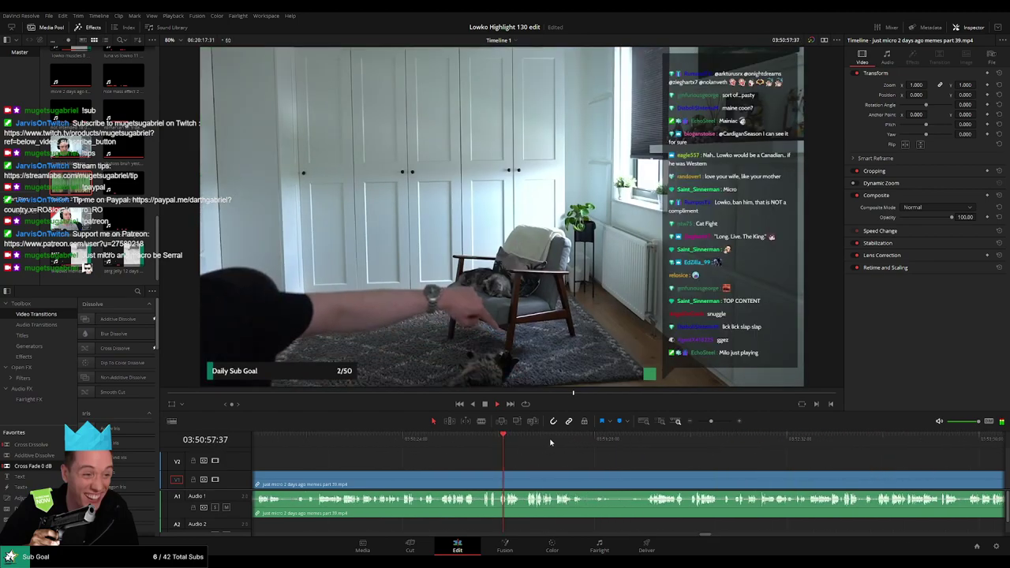
left_click_drag(551, 442, 801, 447)
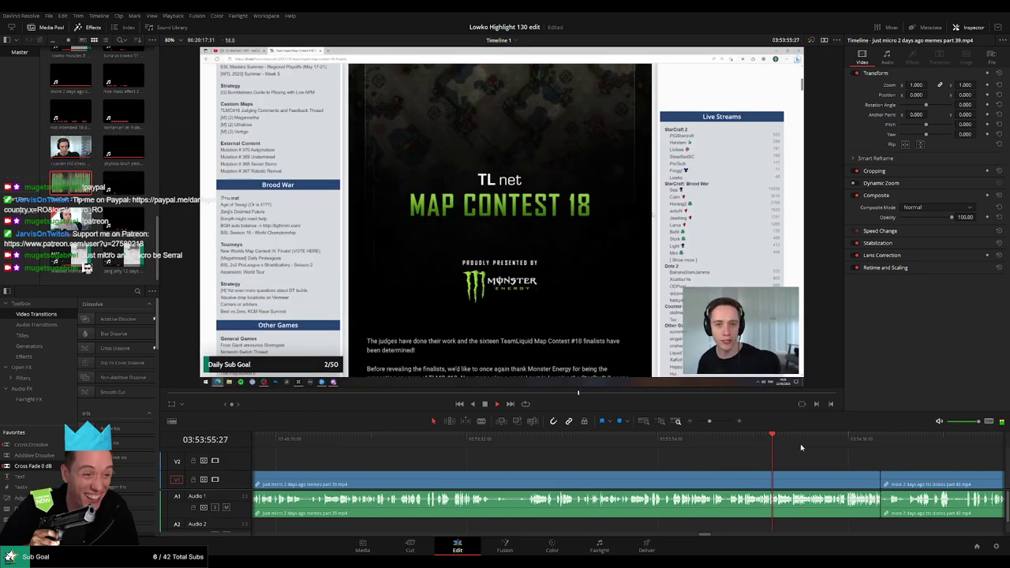
left_click(822, 447)
scroll(631, 468, "down", 2)
scroll(556, 470, "up", 2)
scroll(539, 470, "down", 5)
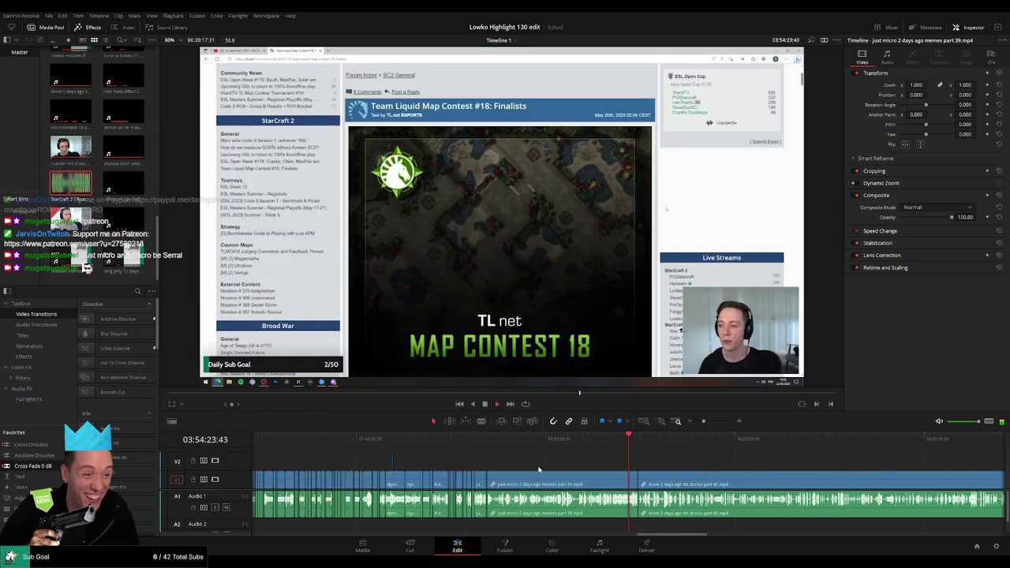
left_click(536, 480)
key("Delete")
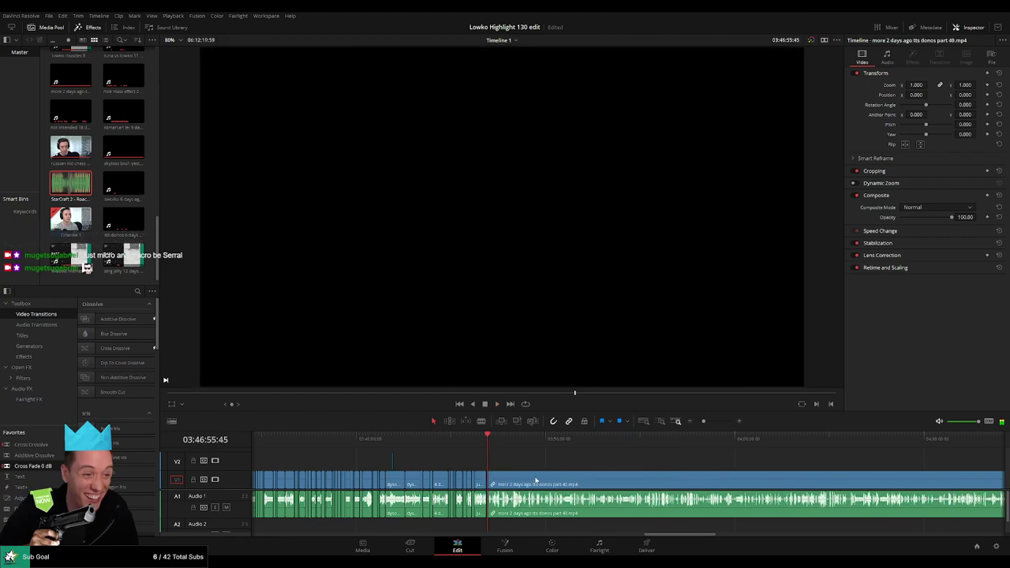
Step: Skim the part 40 gameplay footage from its start at about 03:46:55 up to about 03:50:51
left_click(501, 447)
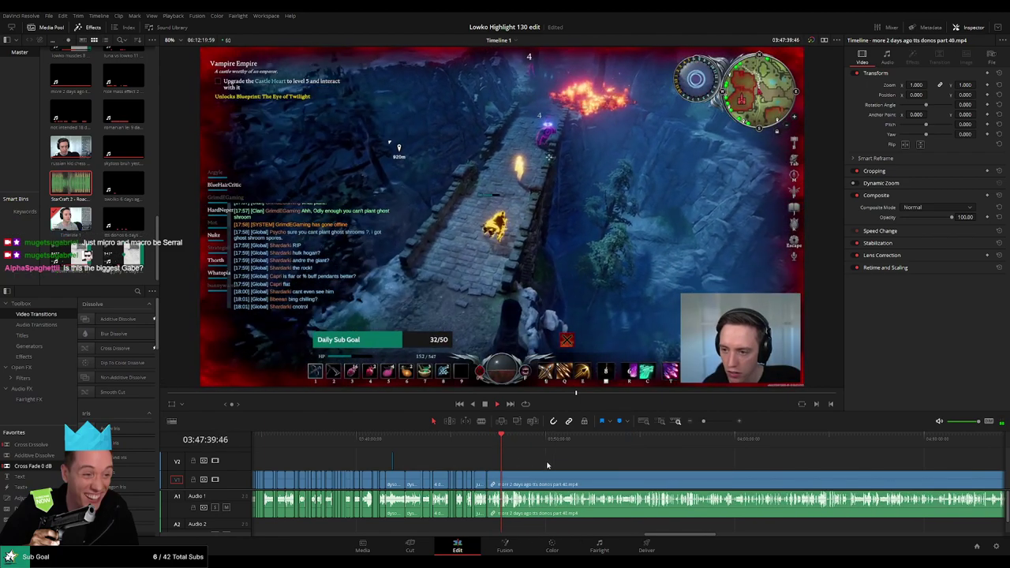
scroll(552, 465, "up", 4)
scroll(565, 464, "up", 2)
left_click(490, 444)
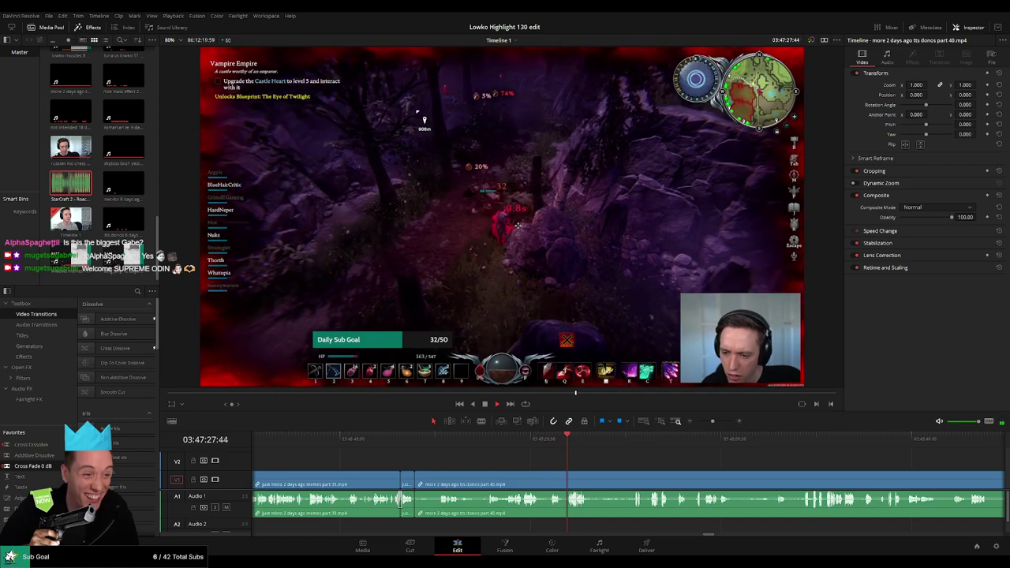
left_click_drag(625, 454, 418, 447)
left_click(425, 444)
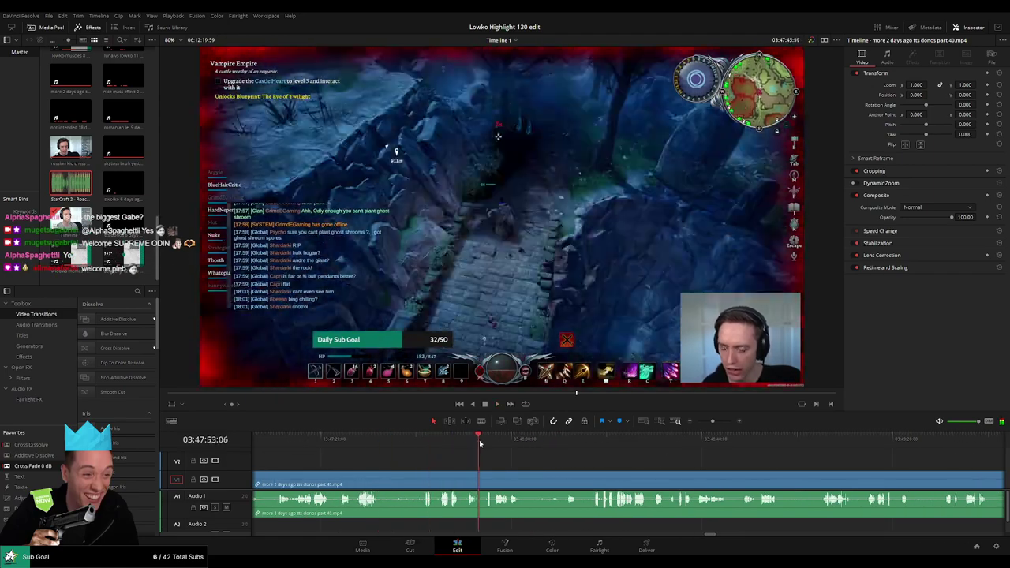
left_click_drag(480, 443, 488, 444)
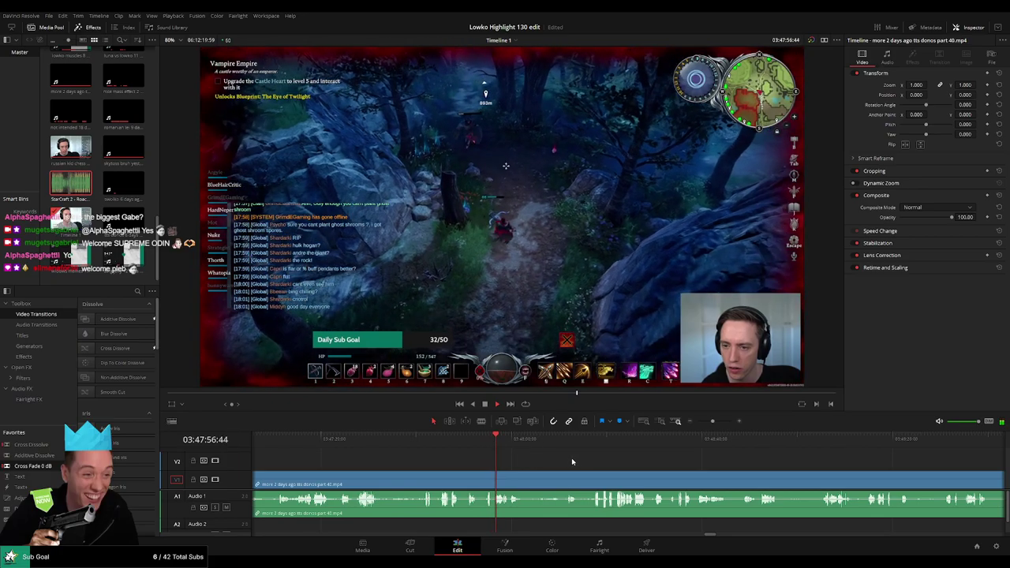
scroll(574, 463, "up", 2)
left_click_drag(670, 463, 469, 461)
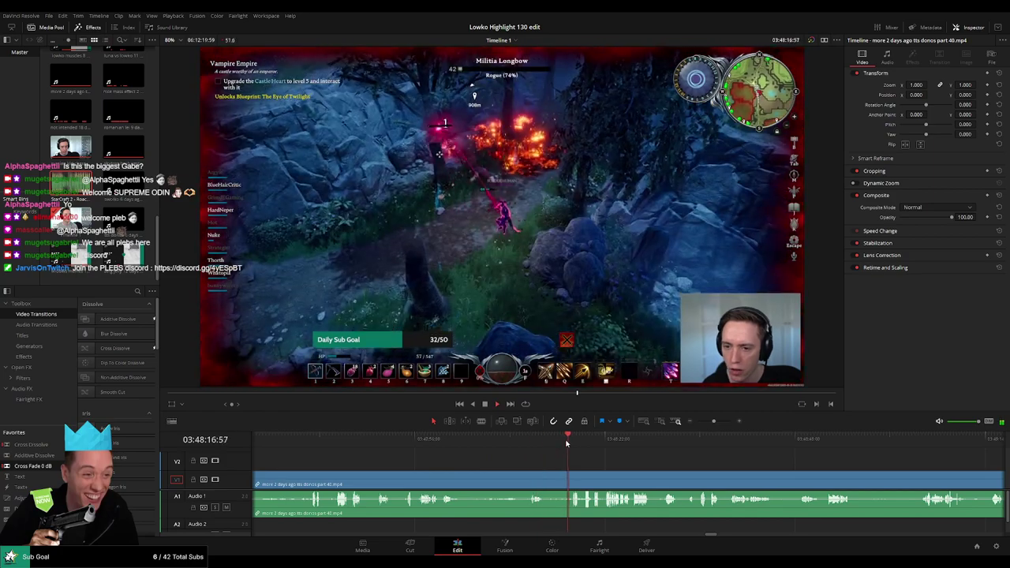
left_click_drag(584, 460, 451, 458)
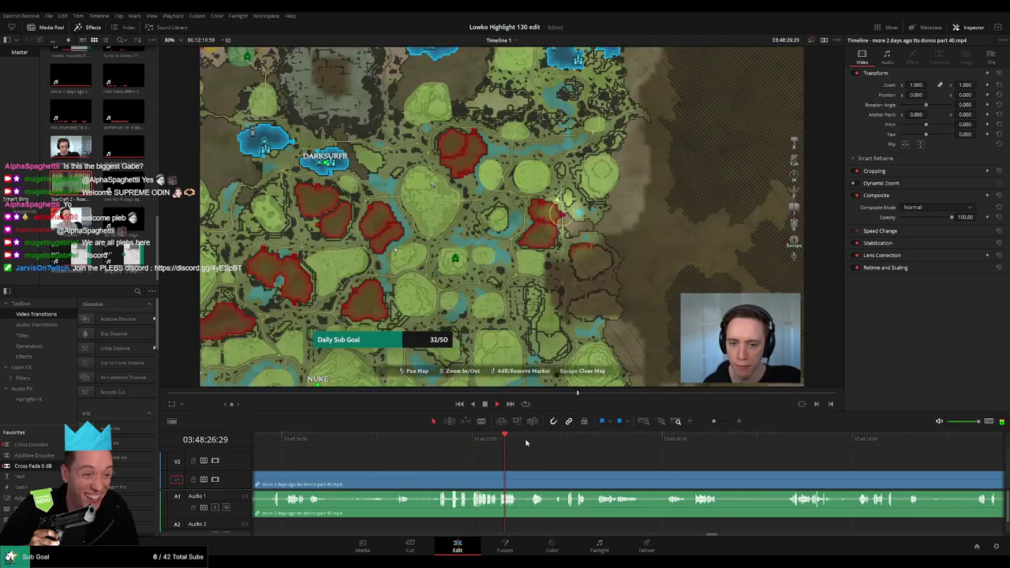
left_click_drag(527, 442, 797, 450)
left_click_drag(866, 466, 521, 454)
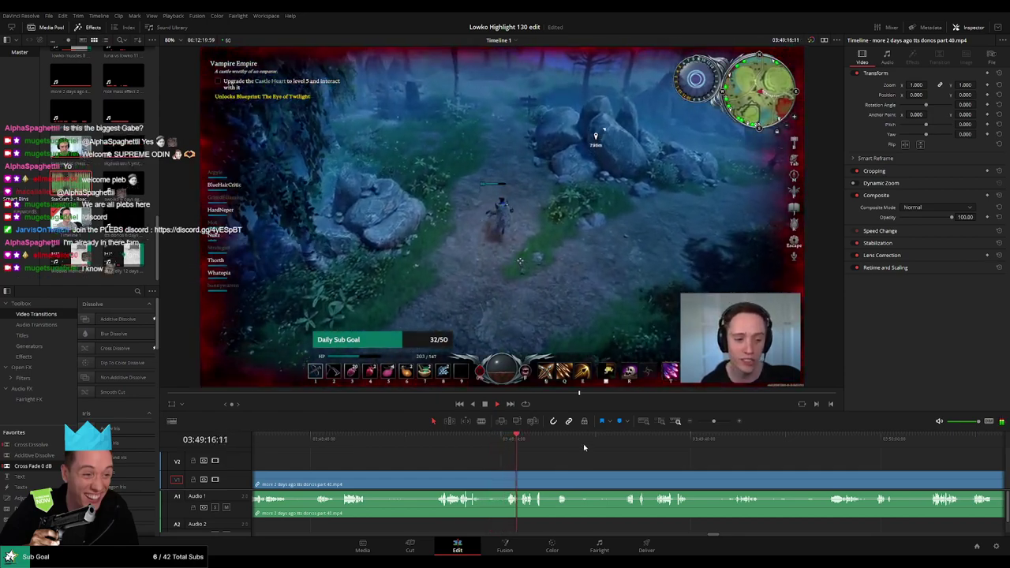
left_click(636, 439)
left_click(881, 439)
left_click(904, 440)
left_click_drag(920, 455, 488, 452)
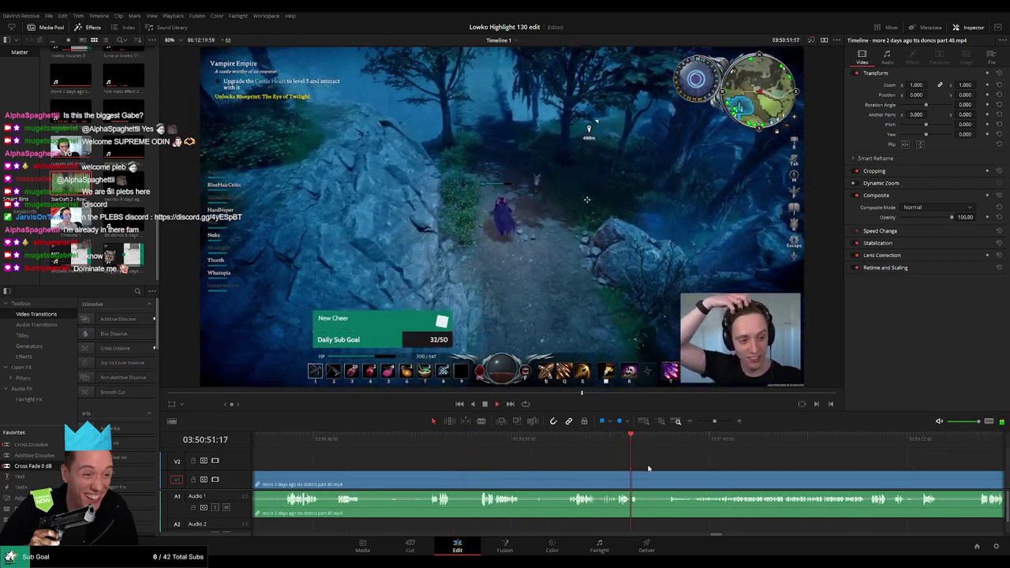
Step: Split the part 40 clip at about 03:50:51 and ripple delete the gameplay footage back to the clip's start
left_click_drag(647, 470, 541, 461)
key("space")
key("b")
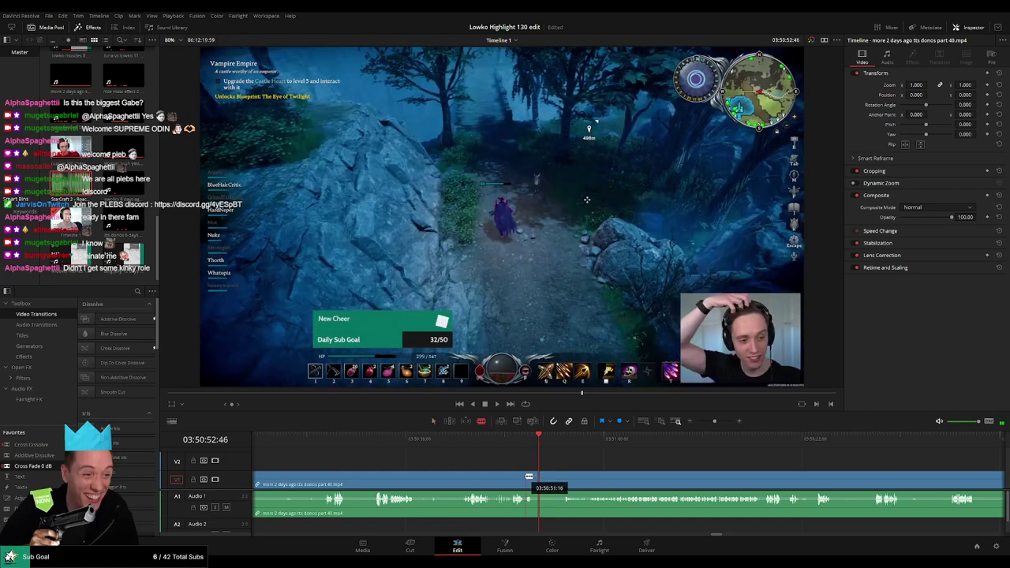
left_click(526, 478)
left_click(526, 447)
key("space")
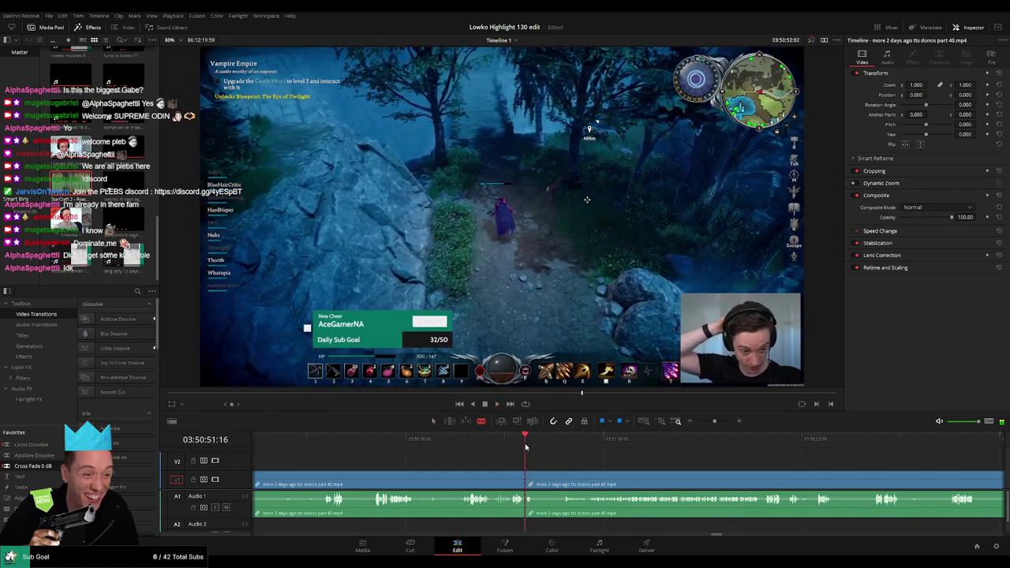
left_click(503, 477)
key("Delete")
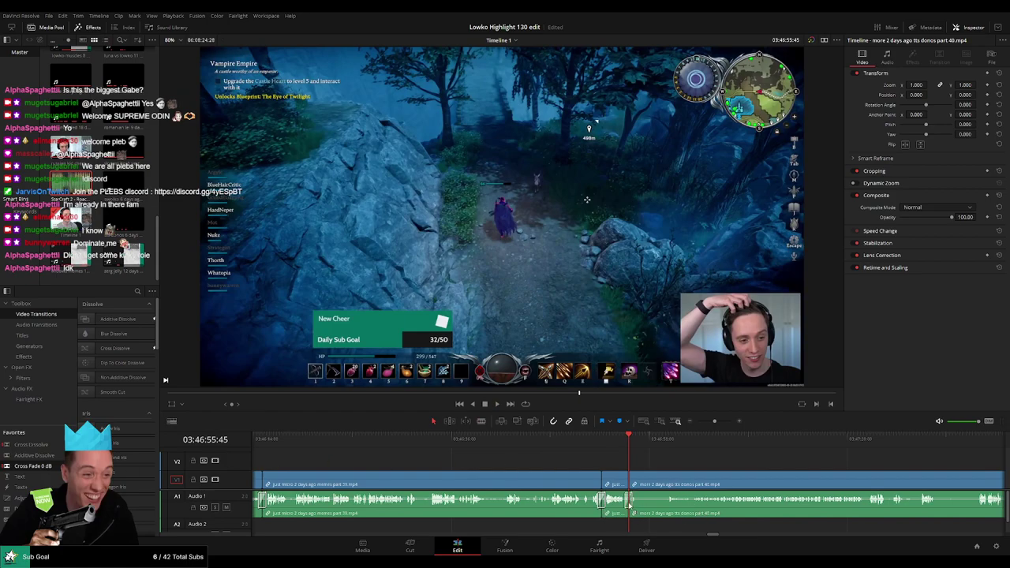
Step: Play across the cut between the part 39 and part 40 clips and apply an audio cross fade there
left_click(621, 444)
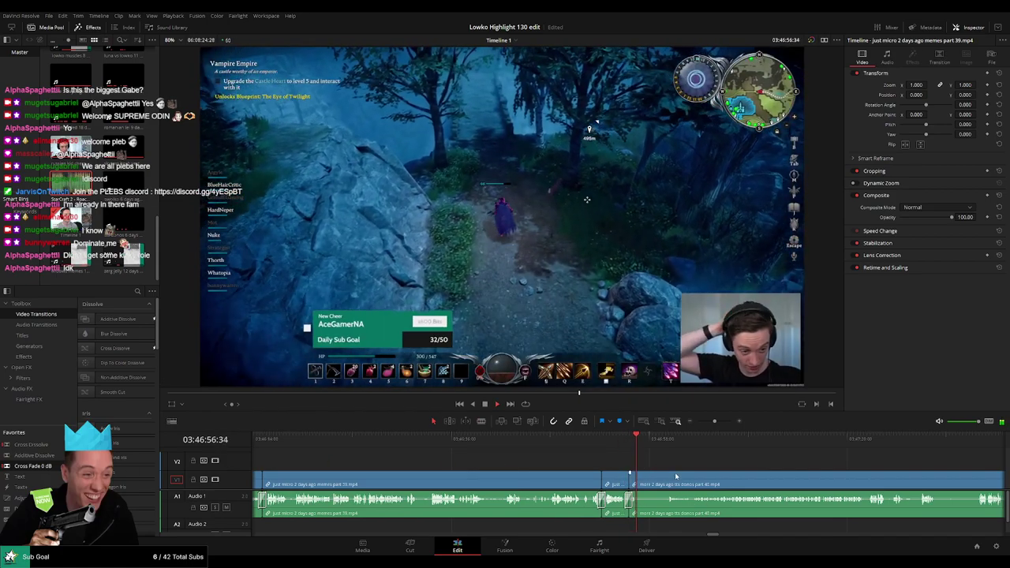
key("space")
left_click(622, 445)
key("space")
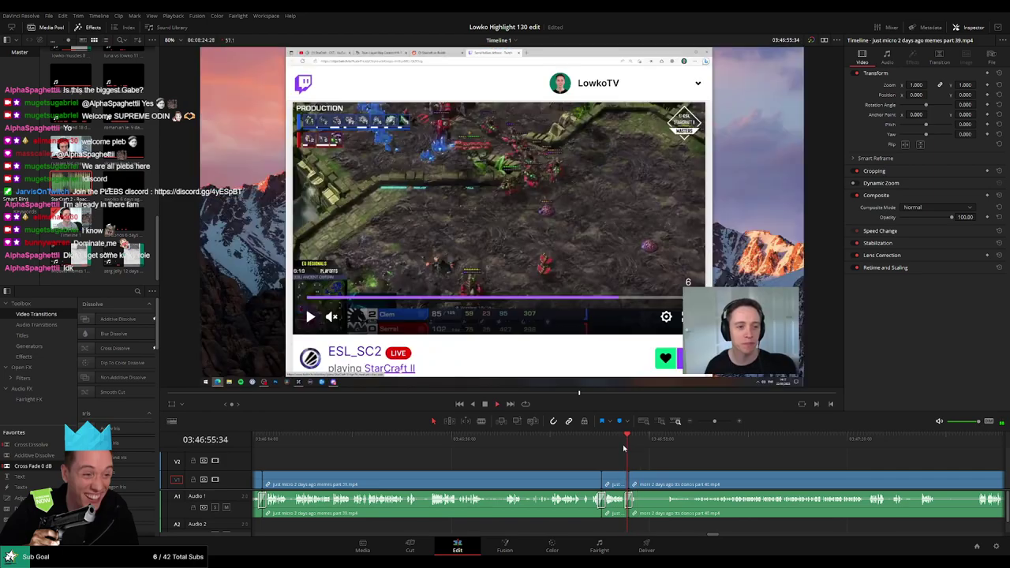
left_click(623, 446)
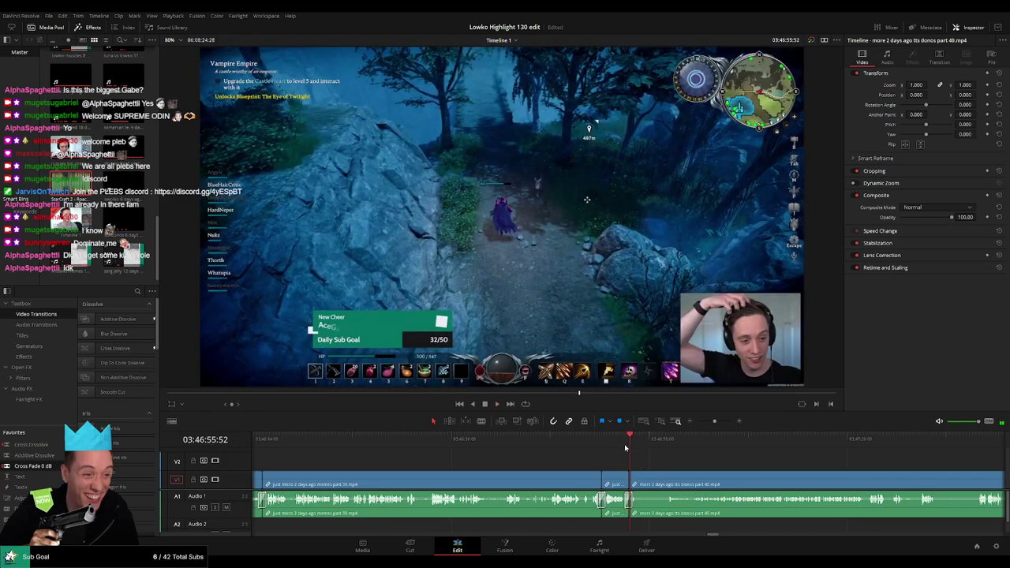
left_click(622, 447)
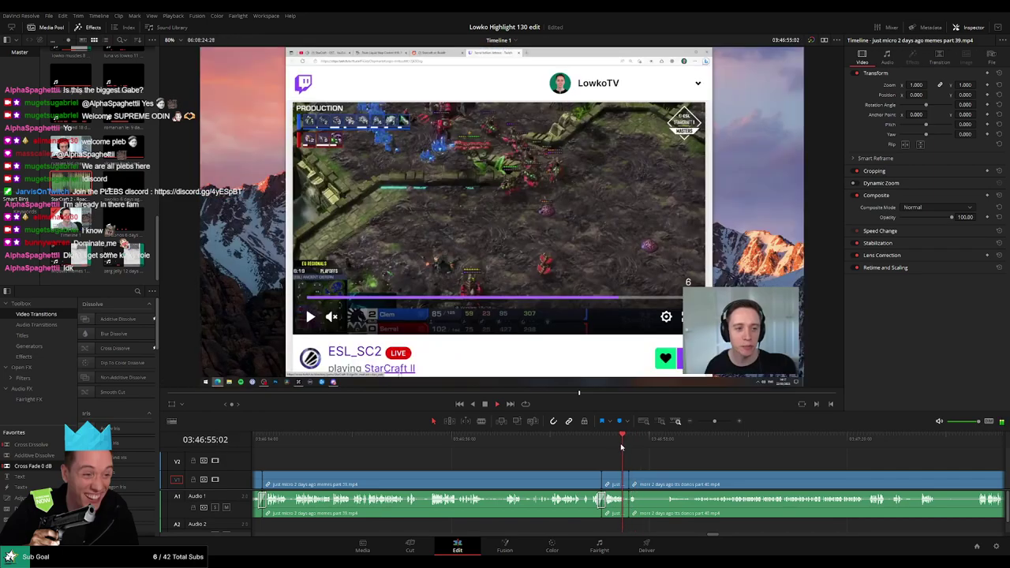
key("space")
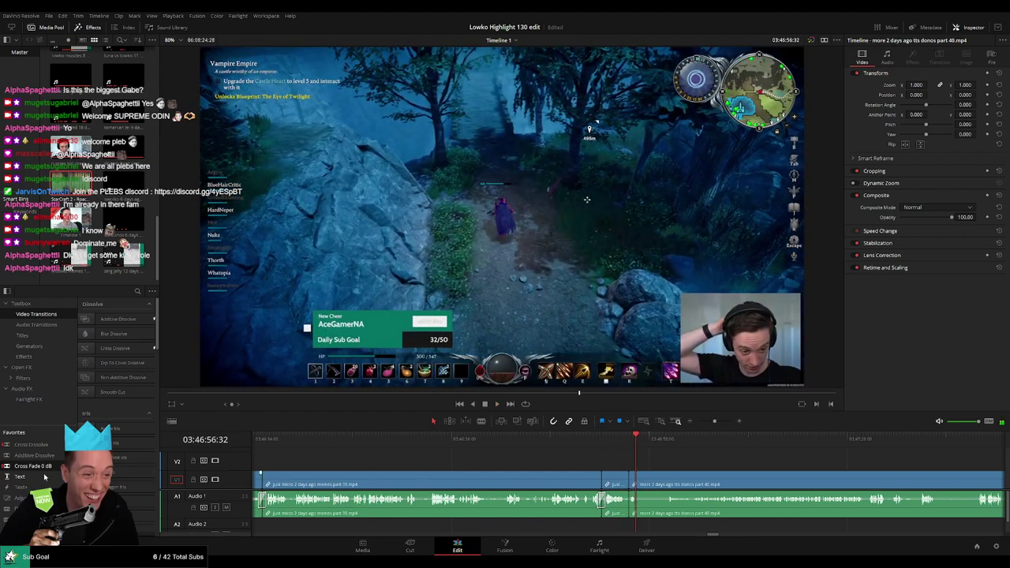
left_click_drag(19, 469, 588, 473)
left_click_drag(645, 505, 647, 505)
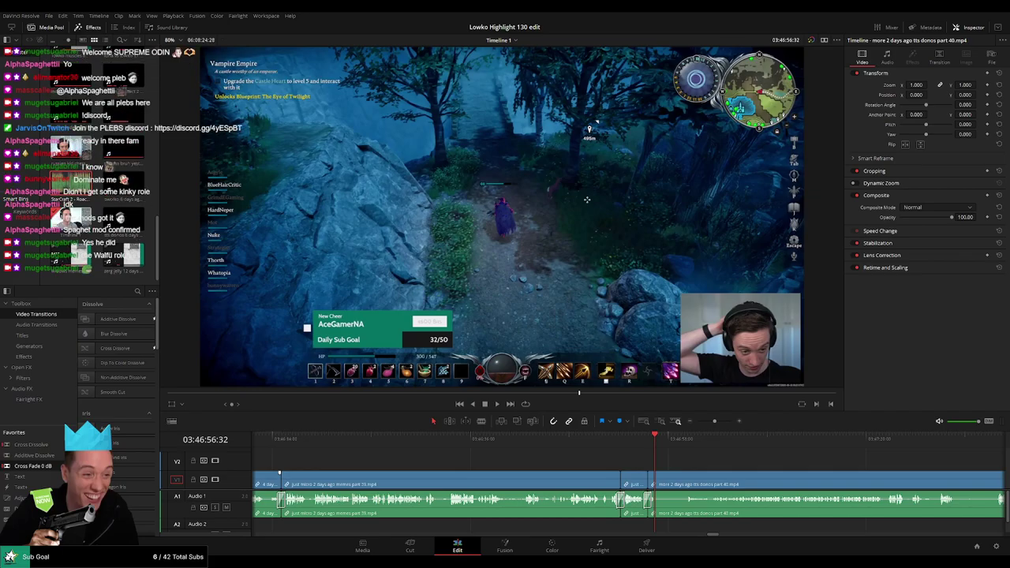
Step: Ripple delete the part 40 stretch from about 03:46:57 to 03:47:00 and cross fade the audio at the cut
key("space")
left_click(679, 439)
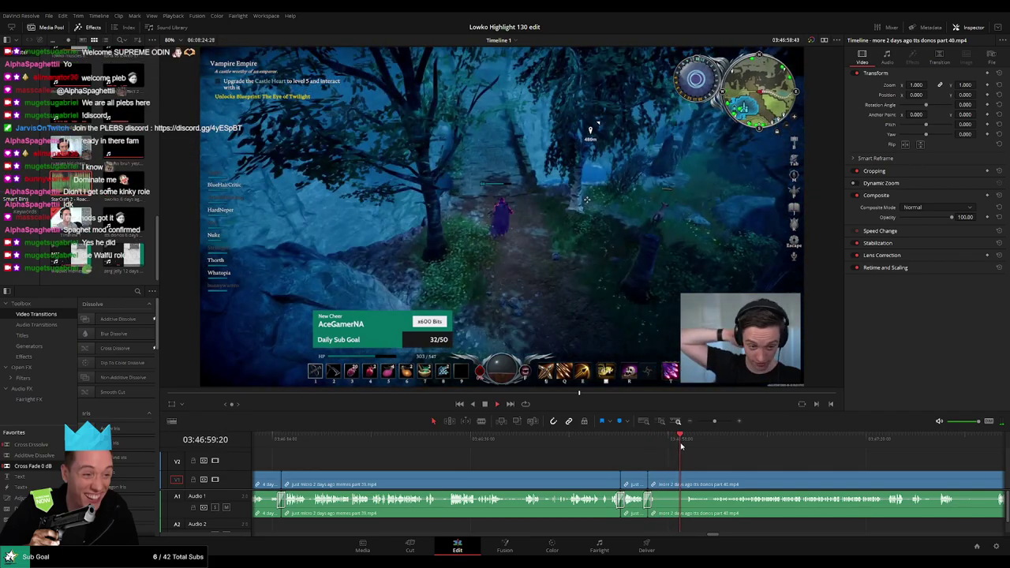
key("b")
left_click(661, 474)
left_click(689, 475)
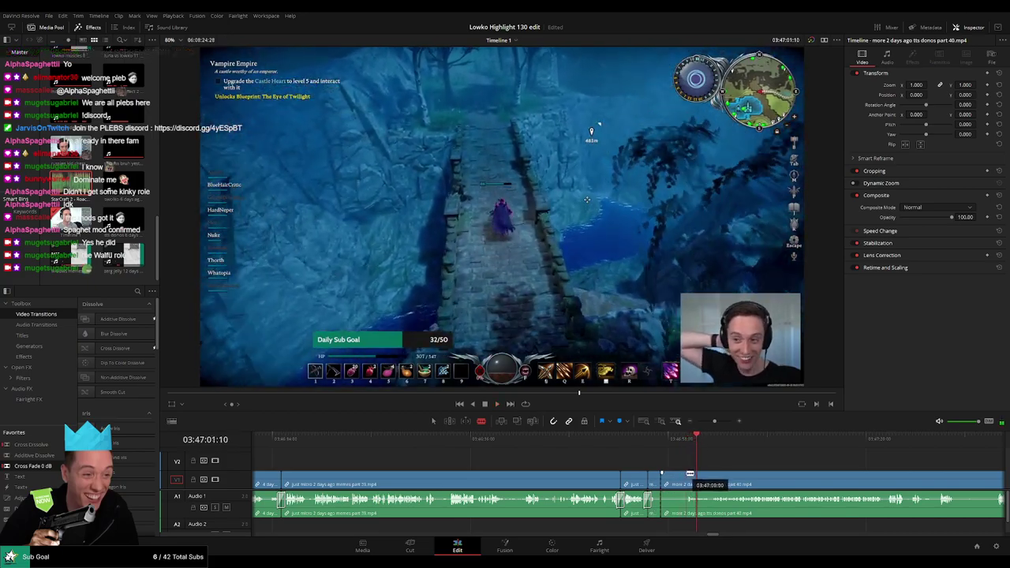
key("a")
left_click(672, 479)
key("Delete")
key("Left")
key("Left")
key("Left")
key("Left")
key("Left")
key("Left")
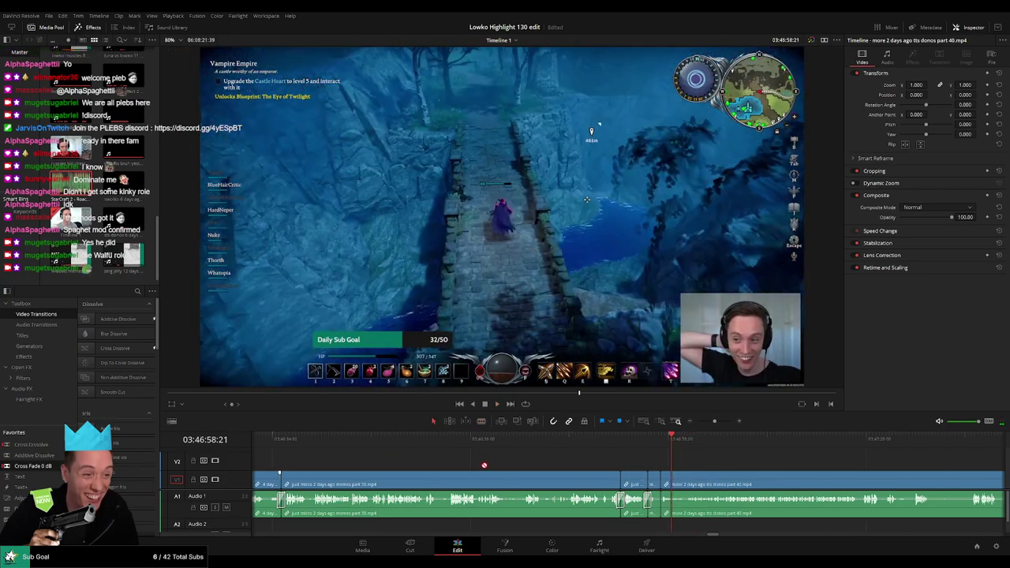
key("space")
Step: Ripple delete the short part 40 pause from about 03:47:23 to 03:47:25, cross fade the audio and check the cut
left_click_drag(717, 465, 466, 459)
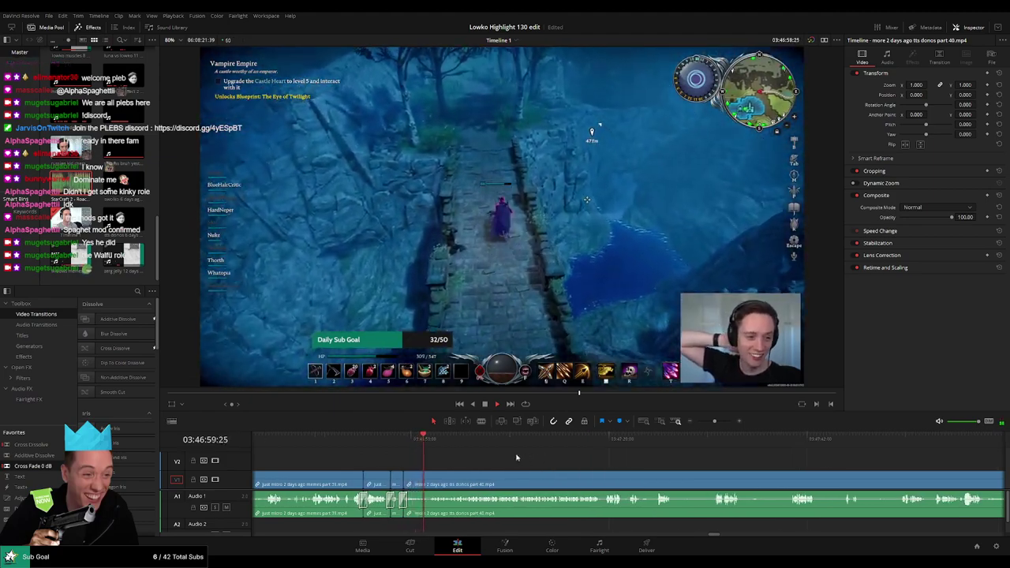
scroll(519, 464, "right", 1)
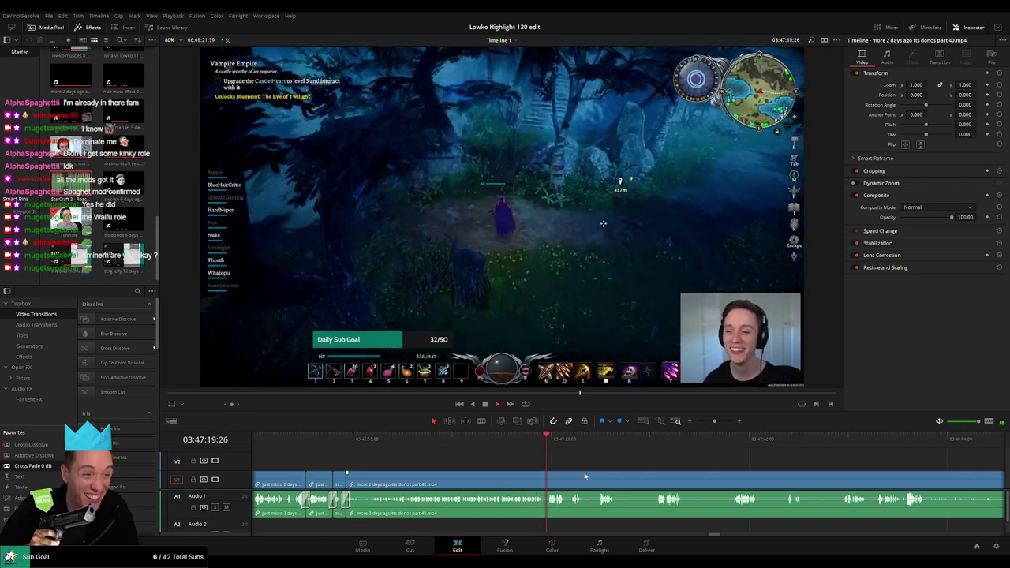
scroll(621, 472, "up", 2)
scroll(571, 458, "right", 5)
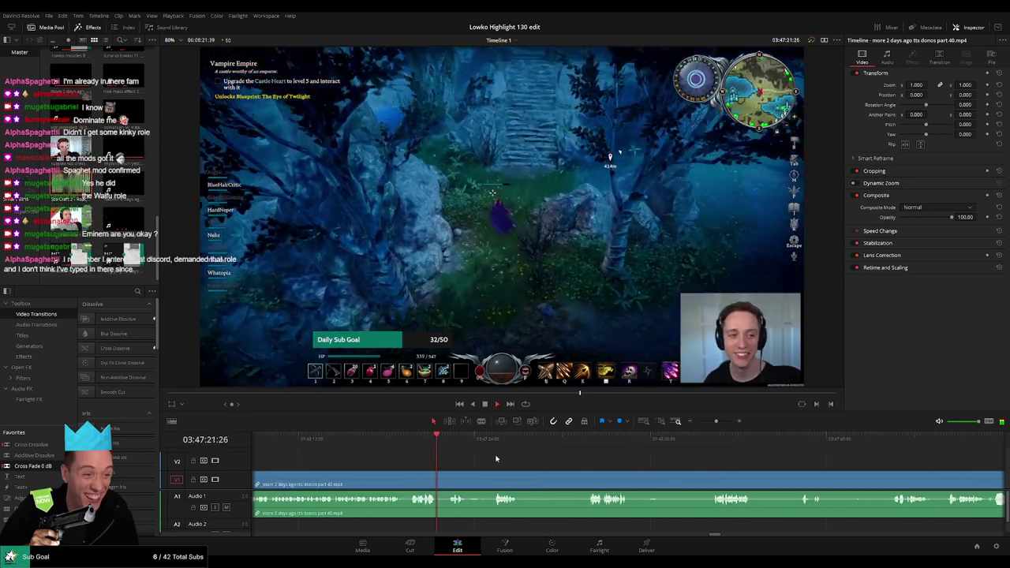
left_click_drag(494, 460, 432, 453)
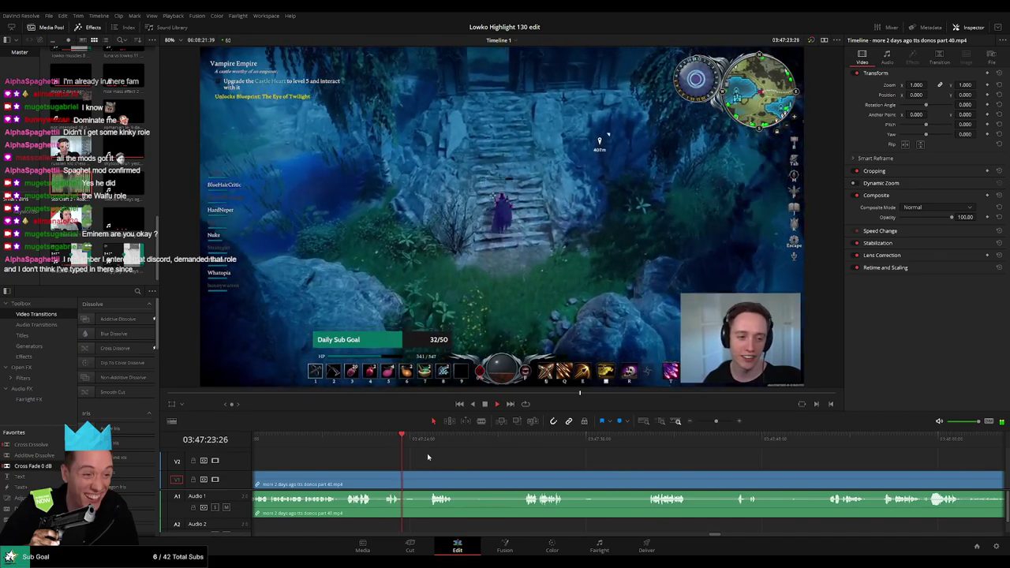
key("b")
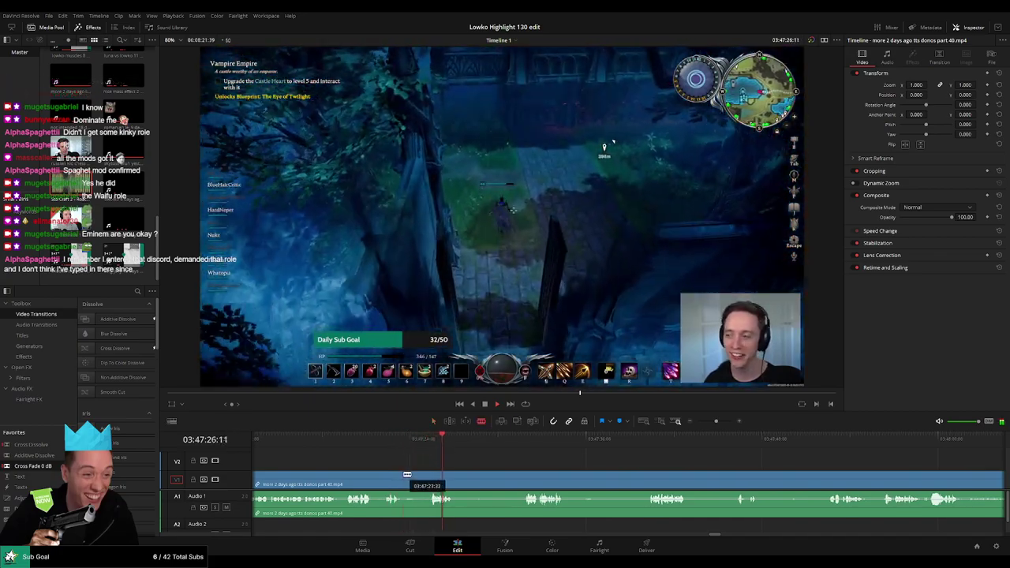
left_click(405, 478)
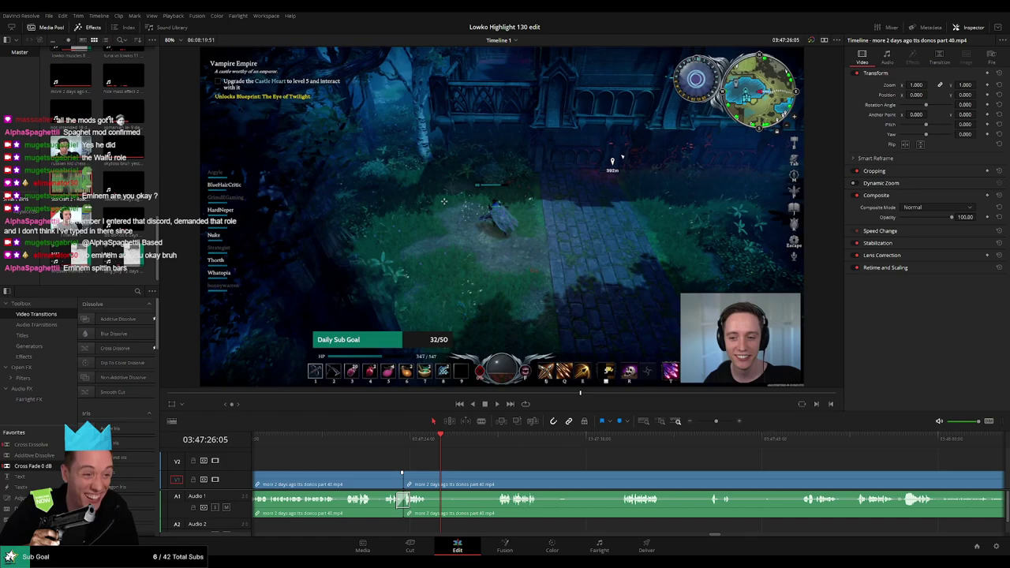
left_click(396, 441)
key("space")
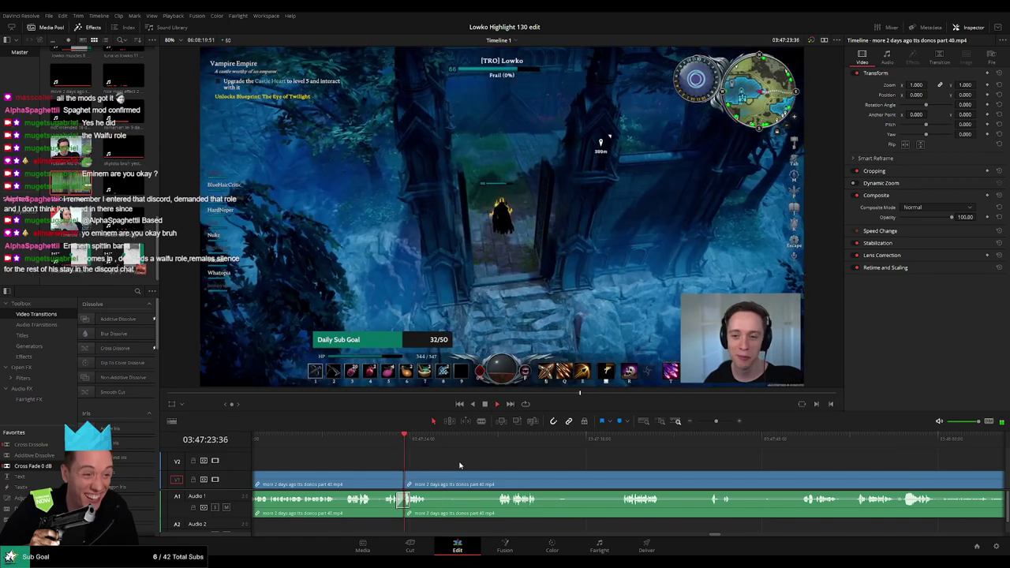
Step: Ripple delete the part 40 footage from about 03:47:25 to 03:47:54 and cross fade the audio at the cut
key("ctrl+b")
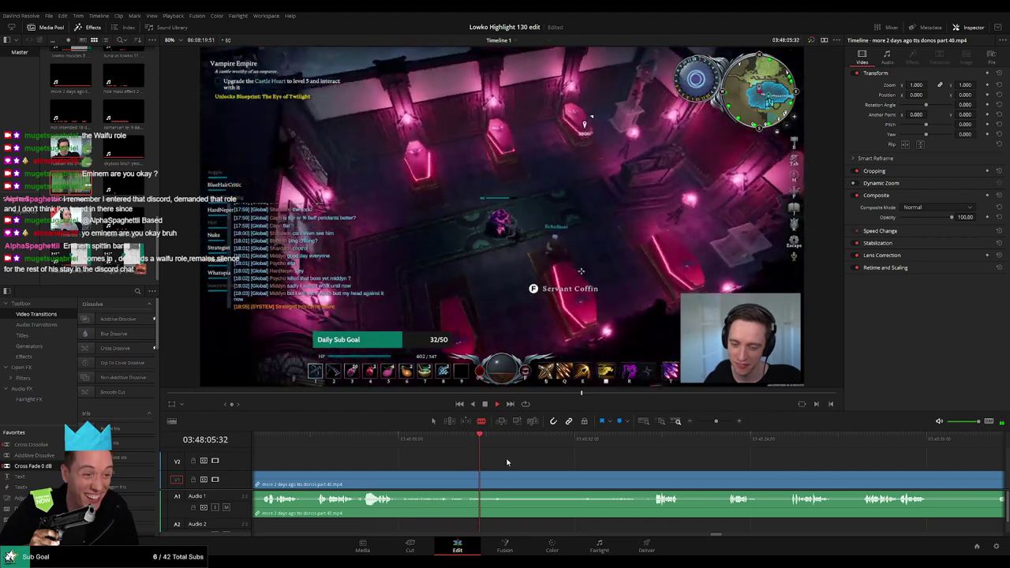
left_click_drag(428, 460, 562, 465)
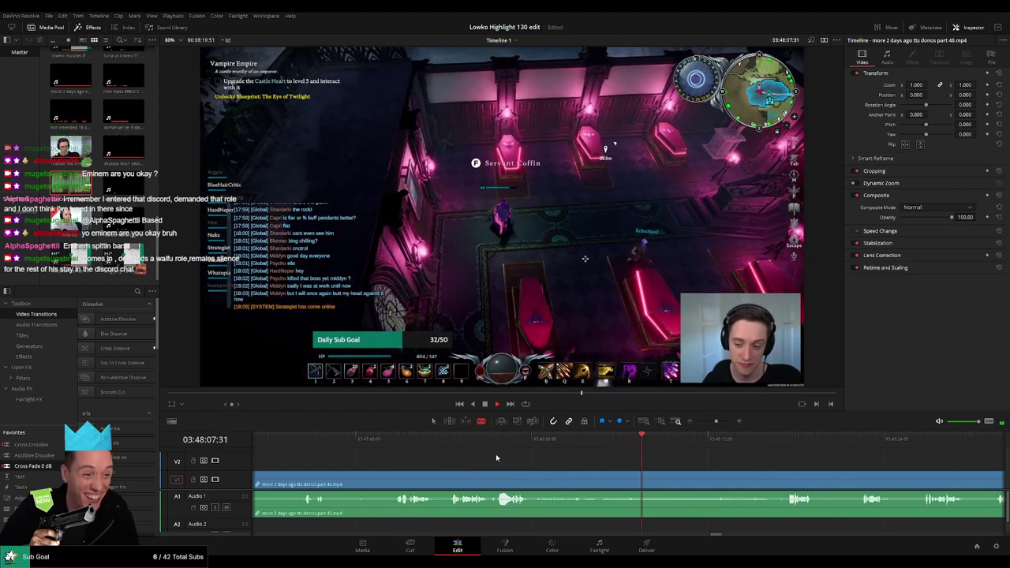
key("space")
left_click(448, 443)
key("ctrl+b")
key("space")
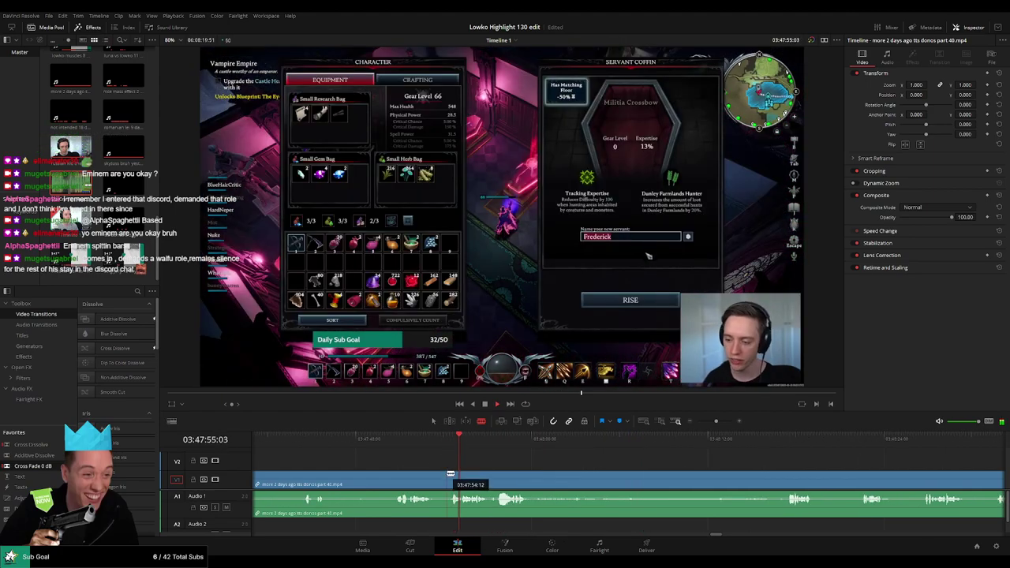
left_click(415, 481)
key("Delete")
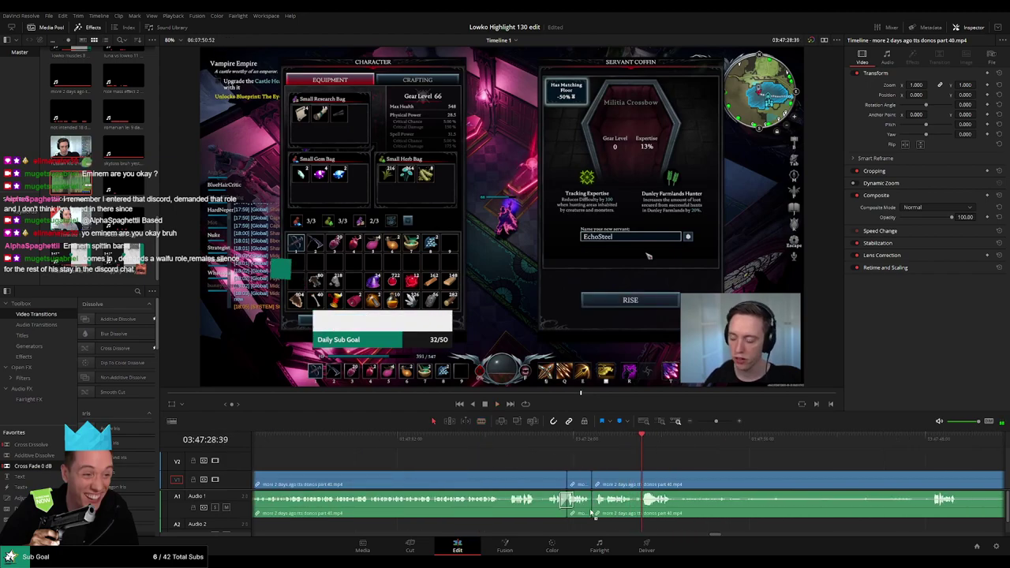
left_click_drag(591, 513, 592, 509)
Step: Skim on through part 40, ripple delete its stretch from about 03:47:50 to 03:47:57 and cross fade the audio at the cut
left_click_drag(722, 478, 517, 467)
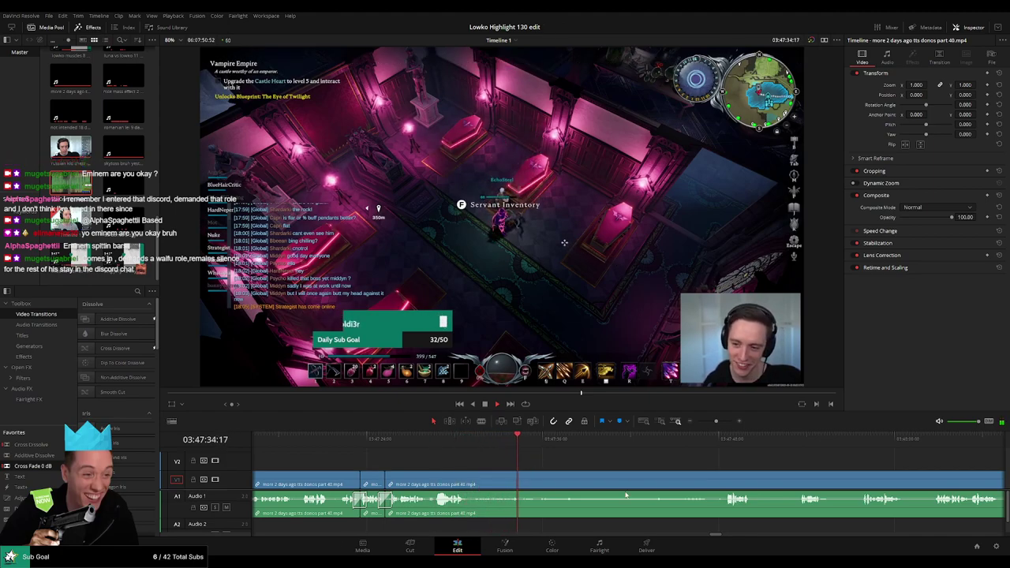
scroll(556, 469, "right", 2)
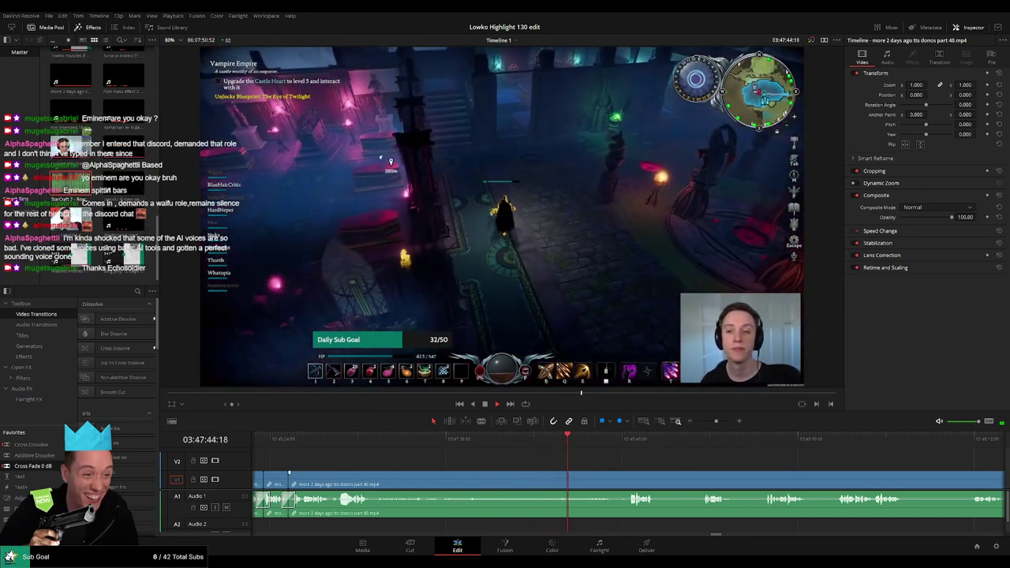
left_click_drag(623, 464, 423, 465)
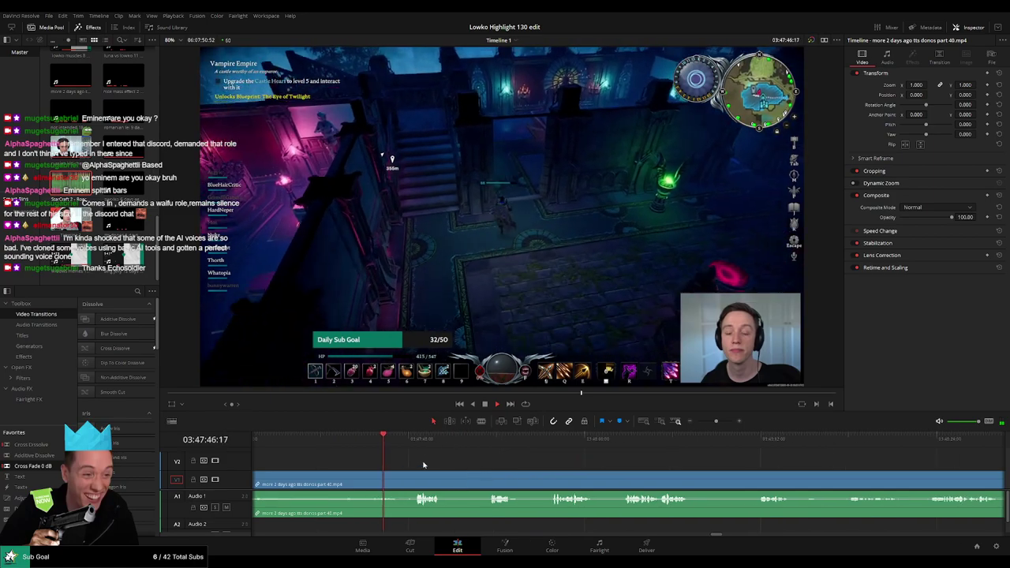
scroll(414, 463, "right", 2)
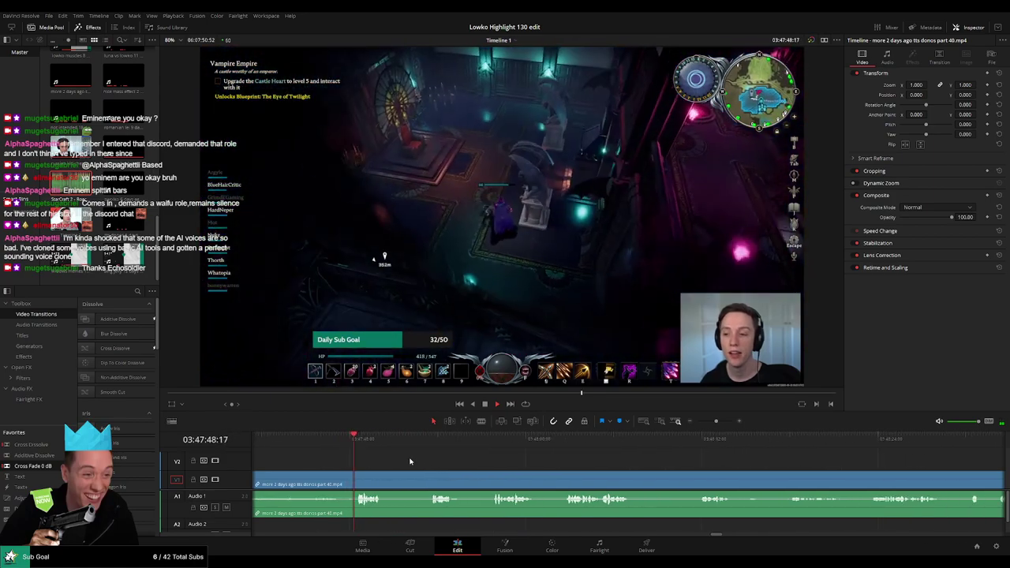
key("b")
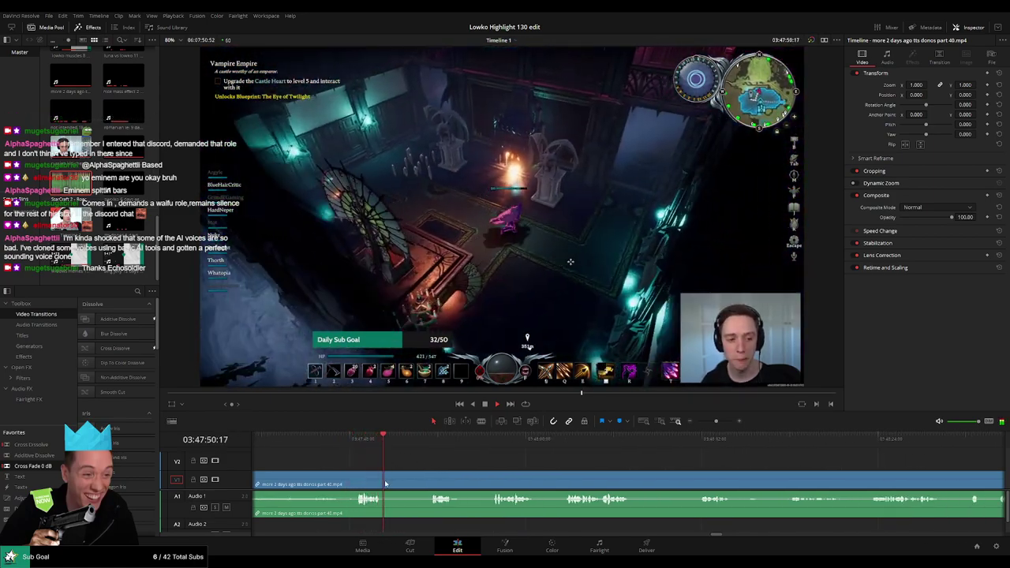
left_click(384, 482)
left_click(426, 440)
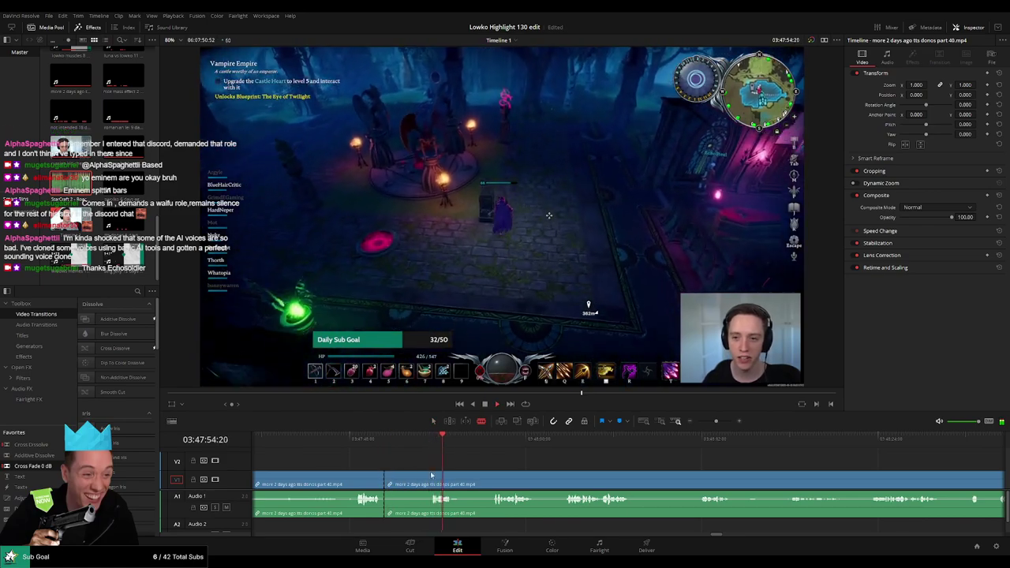
left_click(489, 445)
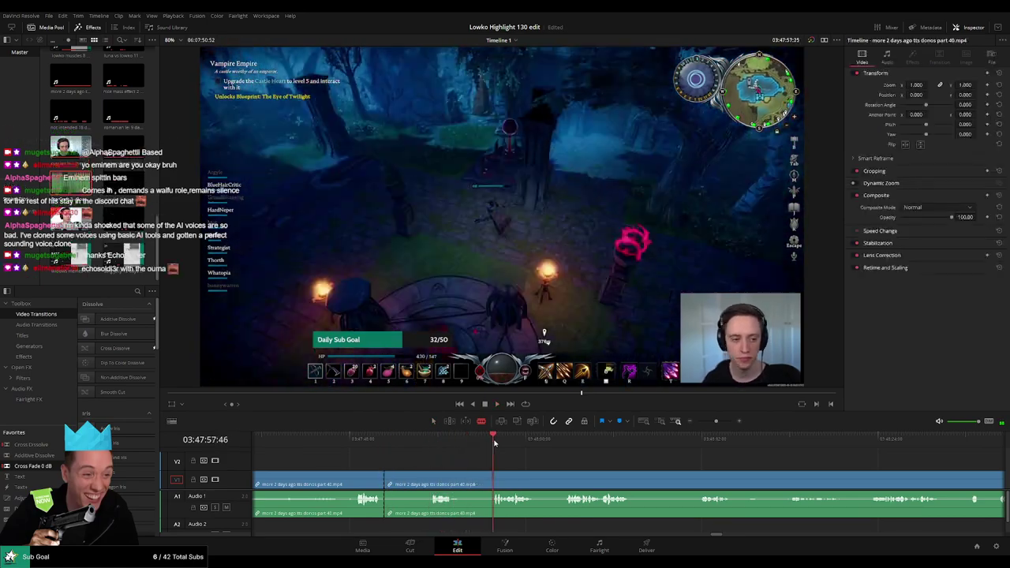
left_click(490, 476)
key("a")
left_click(462, 480)
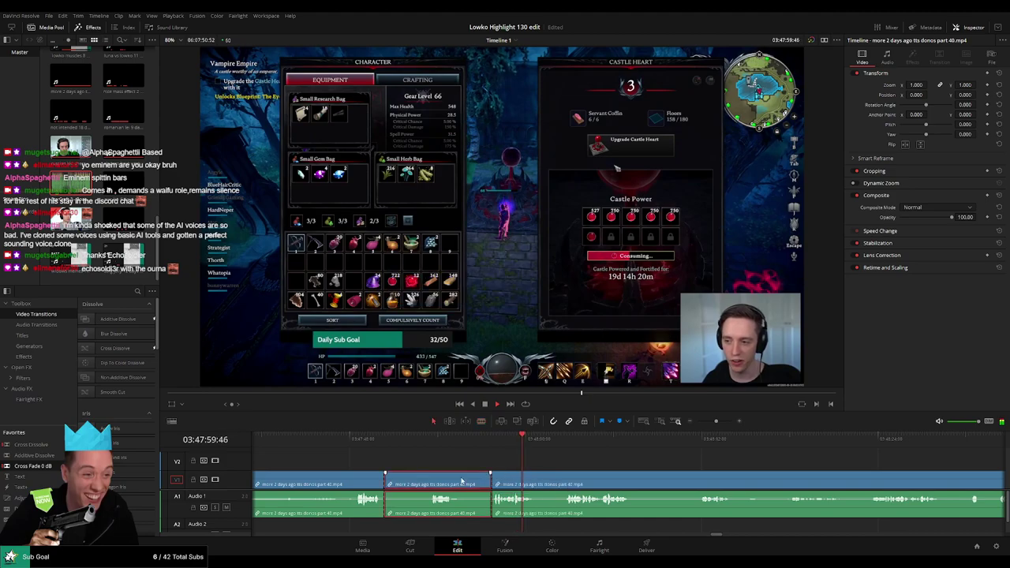
key("Delete")
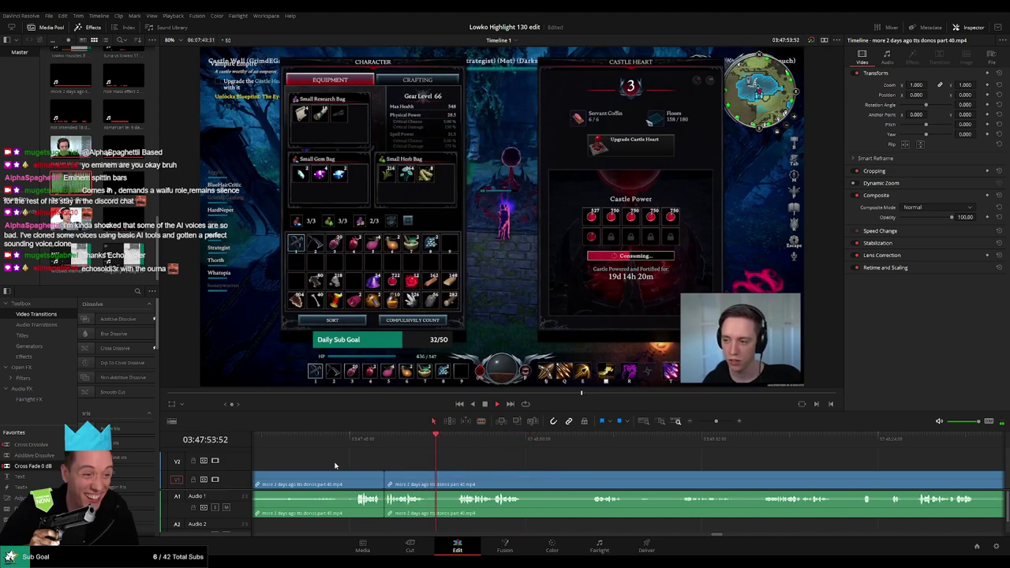
Step: Ripple delete the part 40 footage from about 03:47:53 to 03:49:23 and cross fade the audio at the cut
left_click(462, 442)
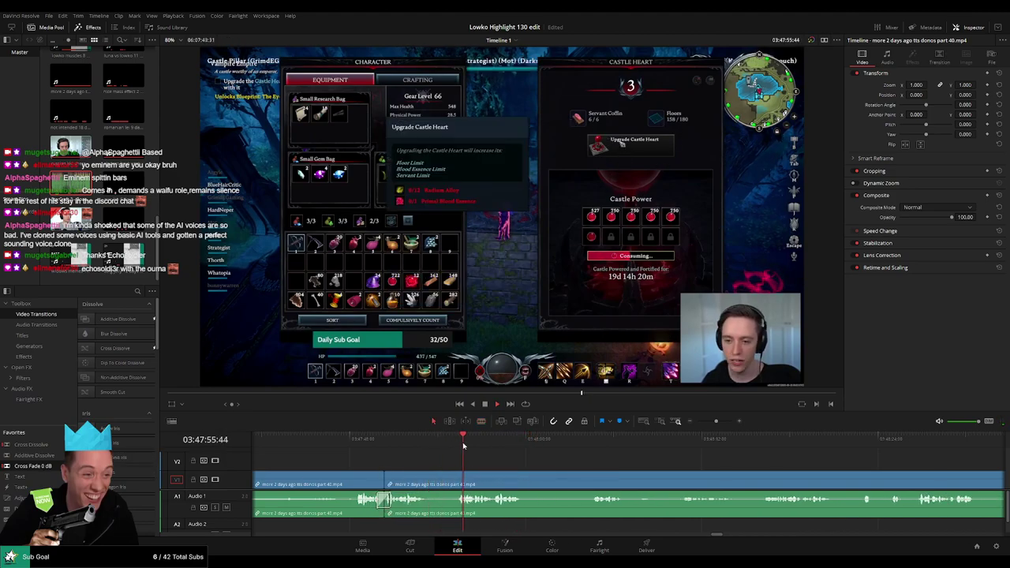
key("b")
left_click(431, 481)
key("a")
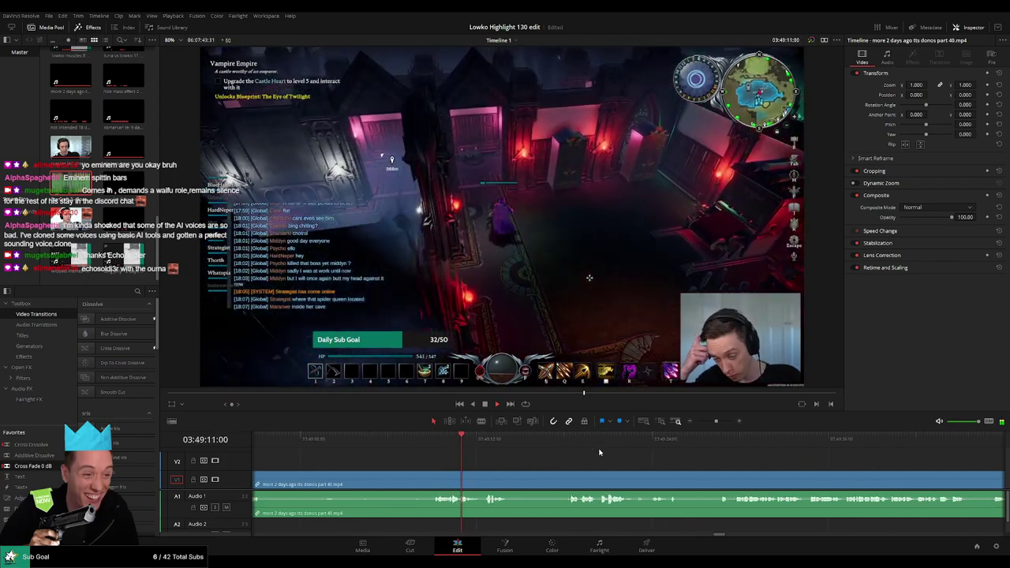
left_click(633, 440)
key("b")
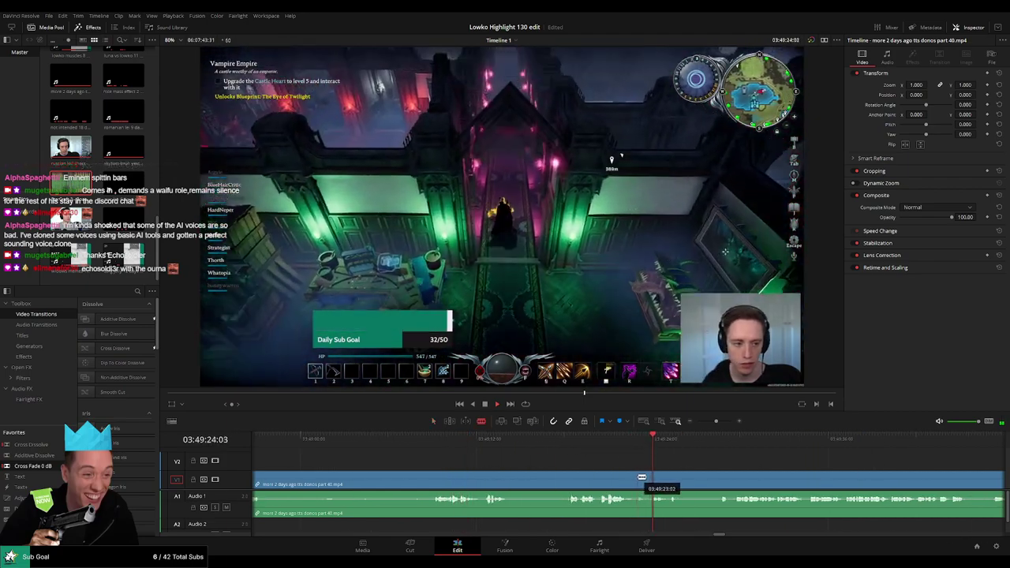
left_click(635, 477)
key("a")
left_click(616, 479)
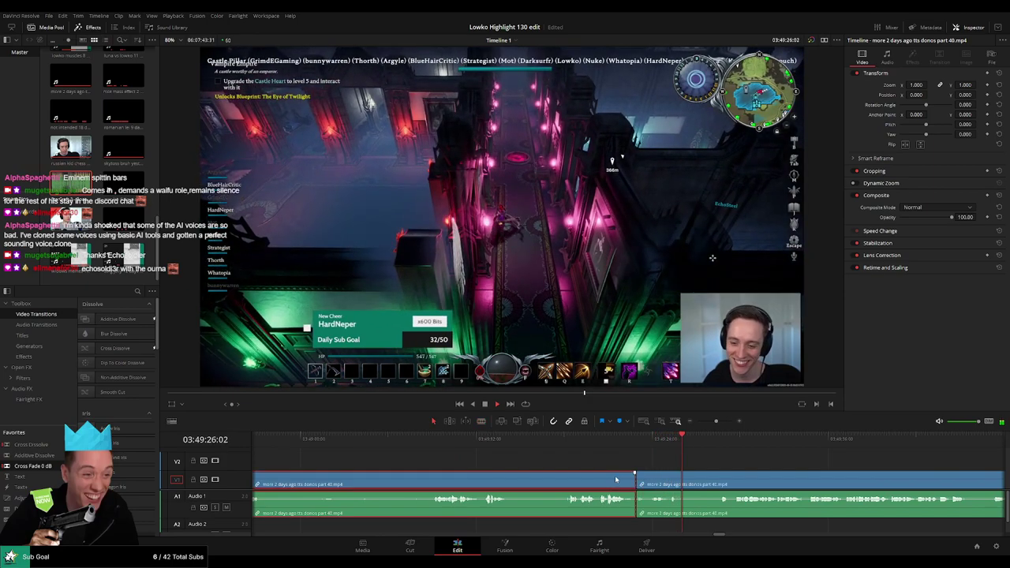
key("Delete")
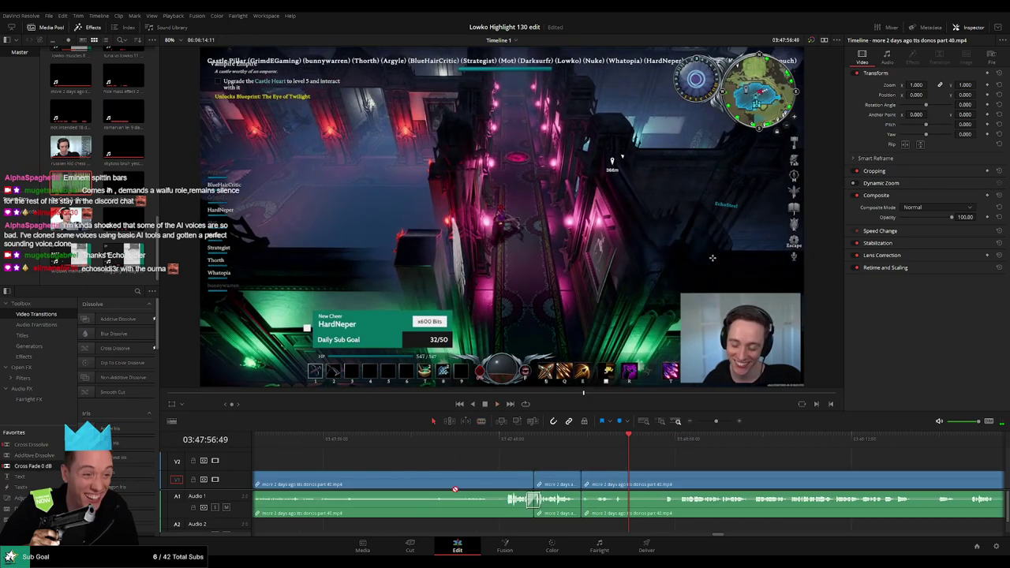
Step: Ripple delete the short part 40 stretch from about 03:47:56 to 03:47:59 and cross fade the audio at the cut
left_click(629, 486)
left_click(660, 485)
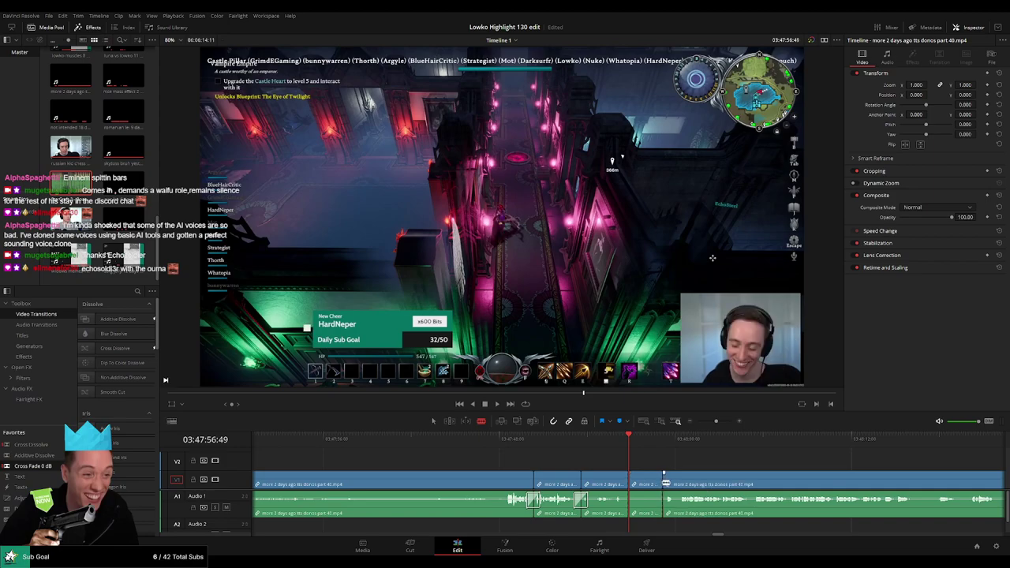
key("Delete")
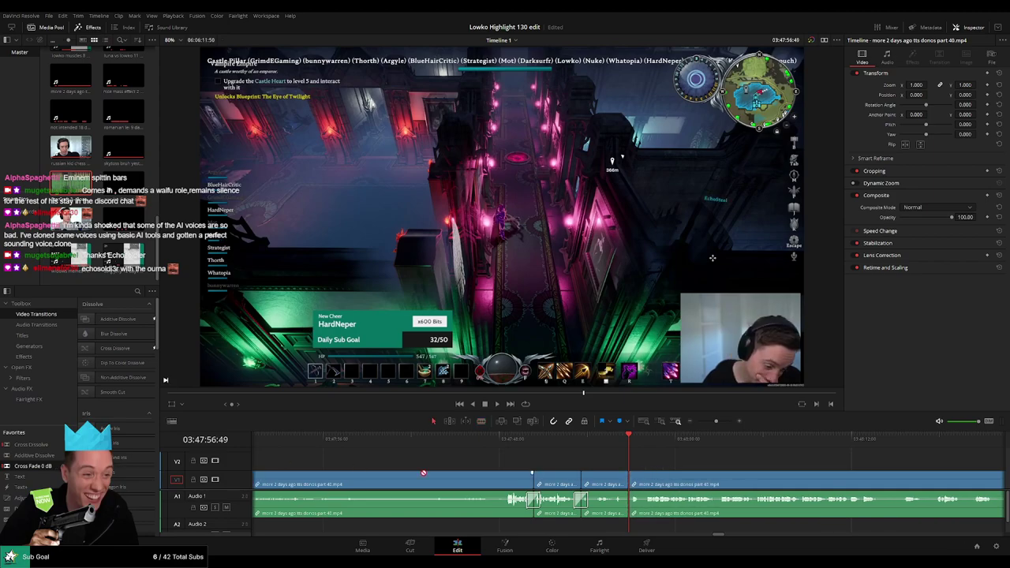
Step: Skim ahead in part 40, ripple delete the gap from about 03:48:14 to 03:48:15 and cross fade the audio at the cut
scroll(649, 467, "right", 4)
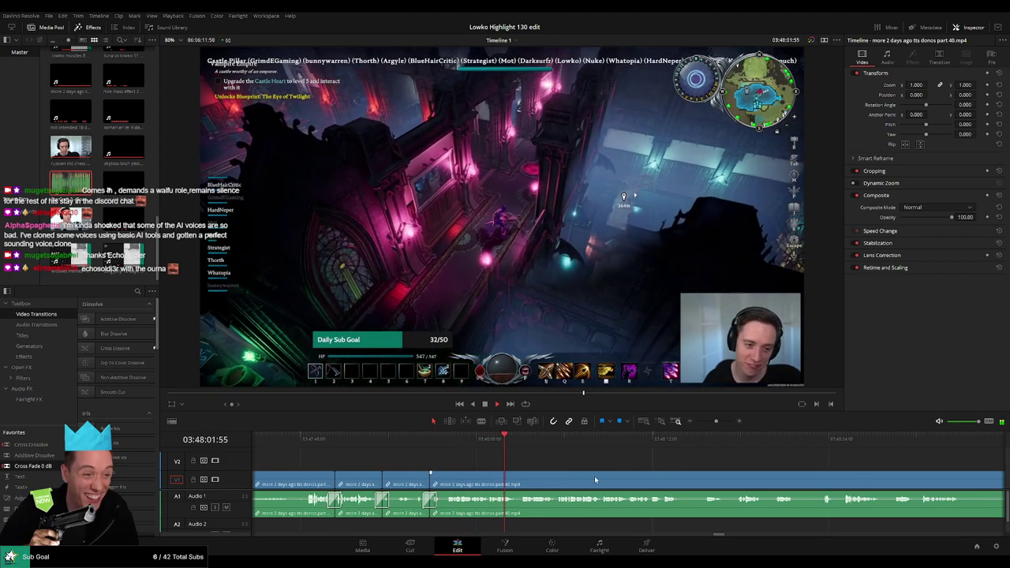
left_click_drag(574, 477, 488, 474)
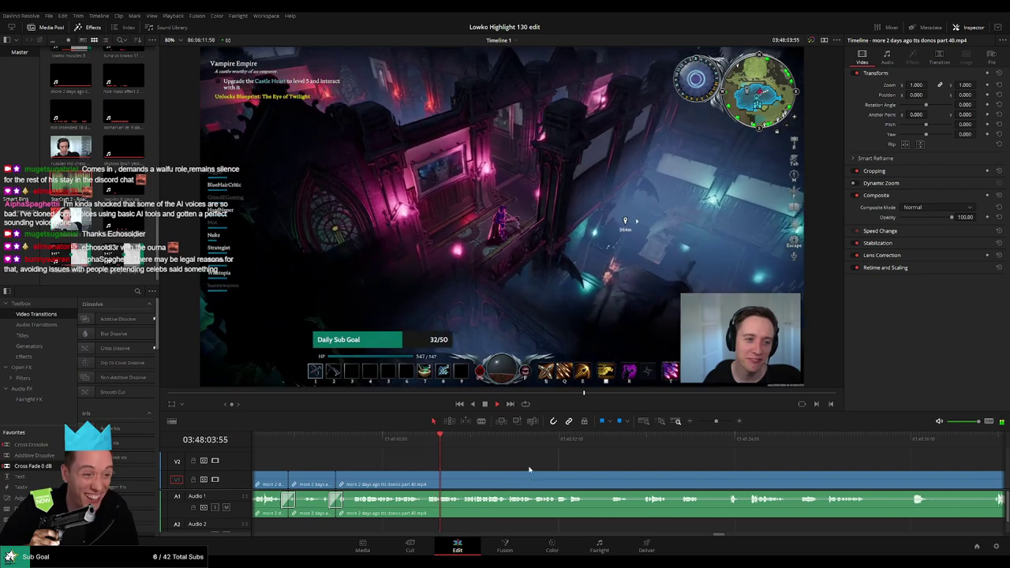
scroll(473, 465, "right", 3)
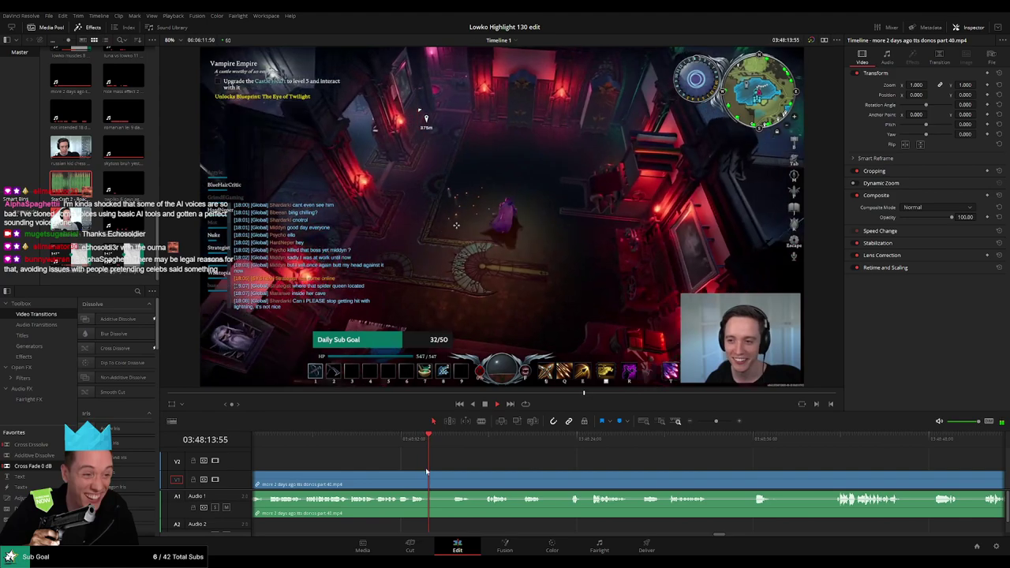
key("ctrl+b")
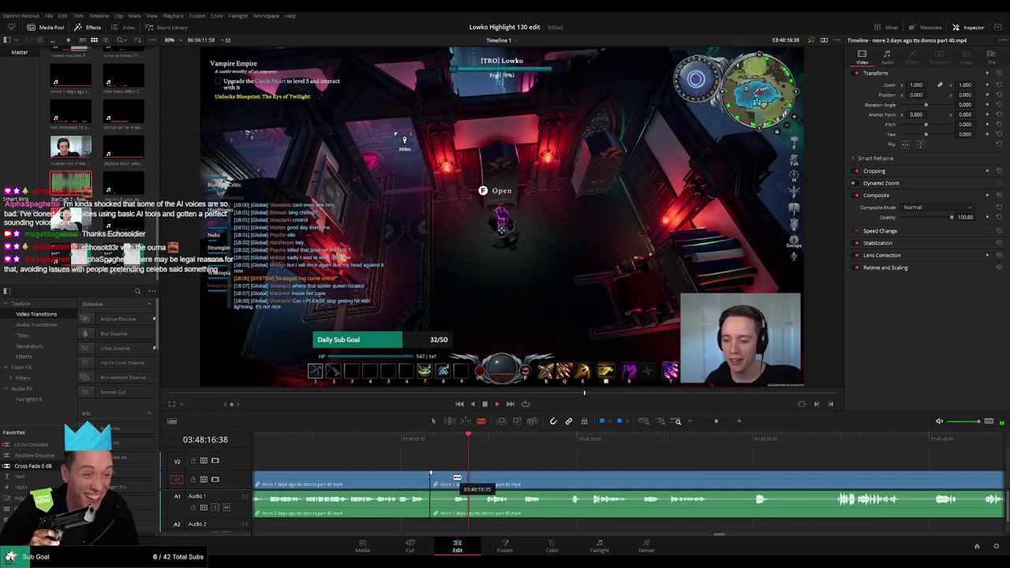
left_click(455, 477)
key("a")
left_click(438, 478)
key("Delete")
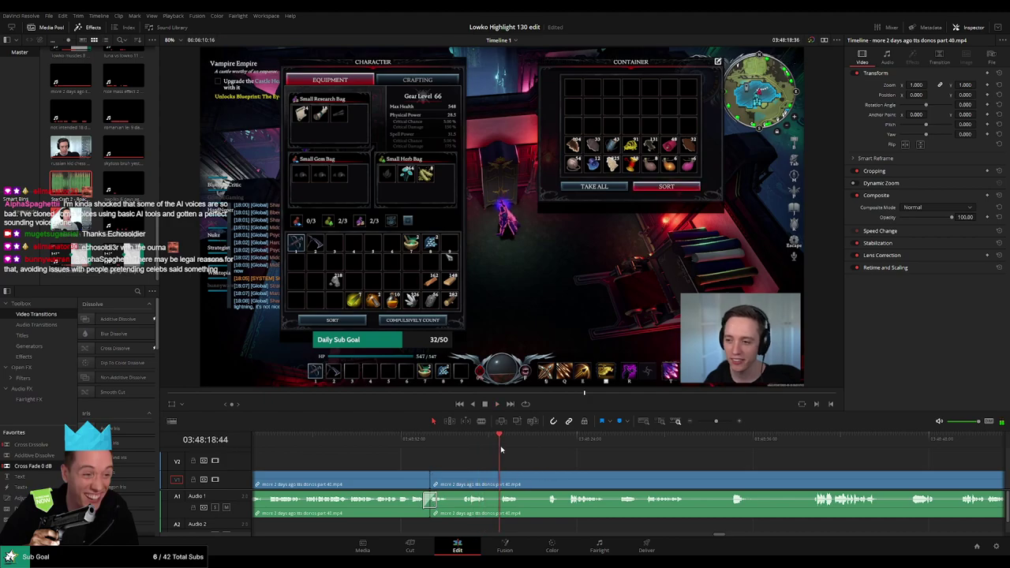
Step: Ripple delete the part 40 pause from about 03:48:20 to 03:48:22 and apply Cross Fade 0 dB to the audio cut
key("b")
left_click(521, 479)
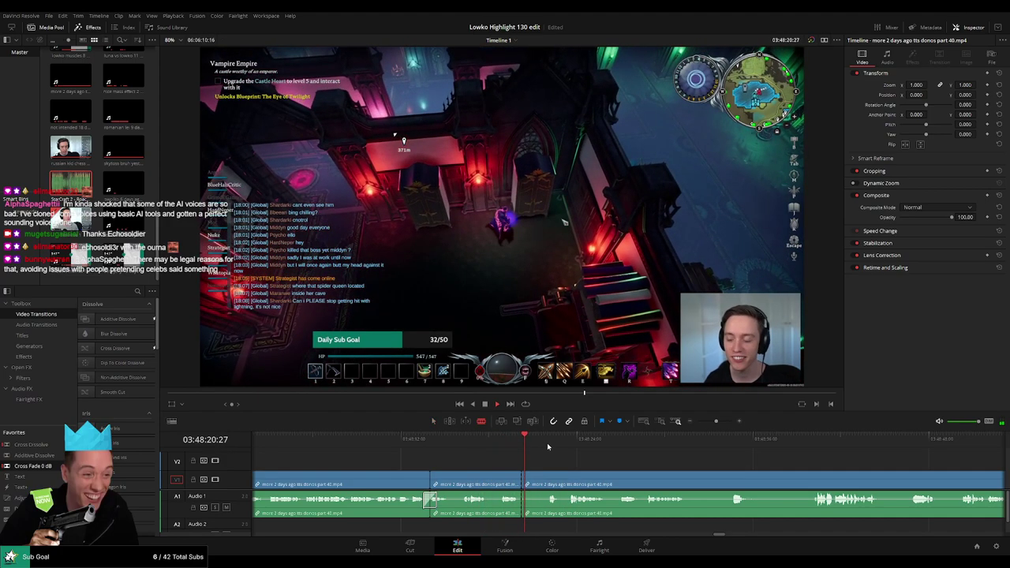
left_click(548, 443)
scroll(576, 469, "right", 2)
left_click_drag(407, 476, 381, 477)
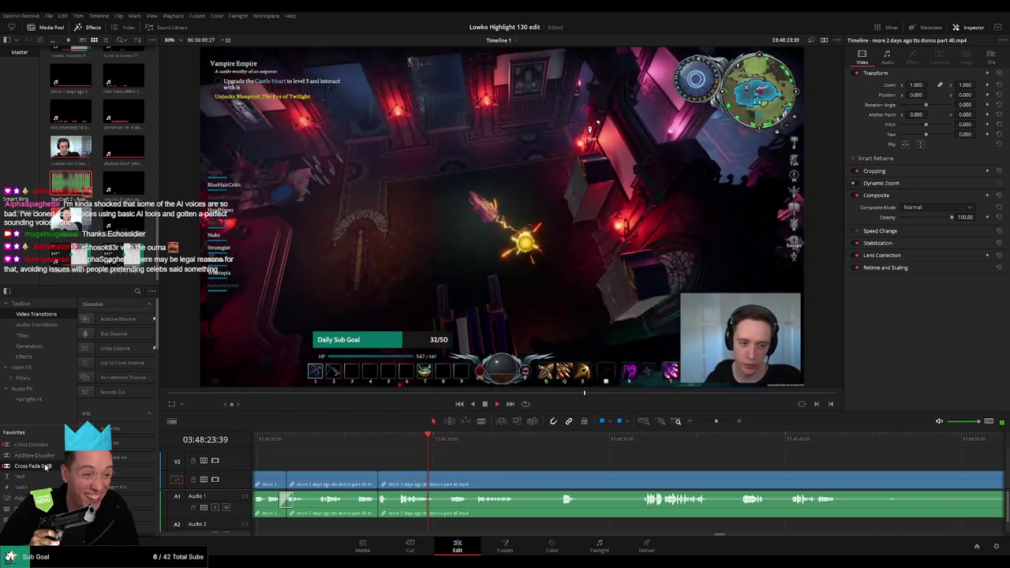
left_click_drag(45, 466, 378, 501)
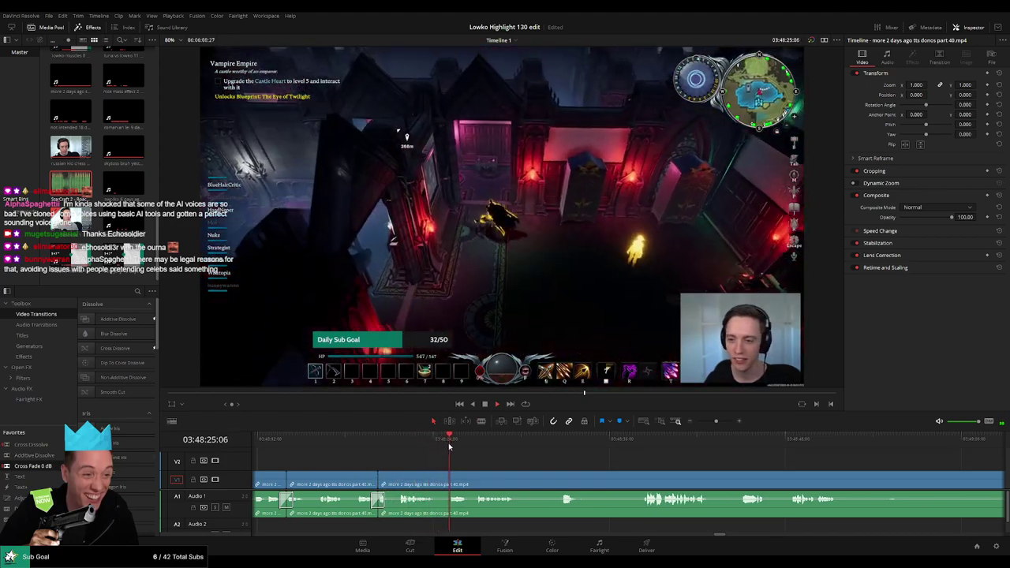
Step: Ripple delete the part 40 stretch from about 03:48:24 to 03:48:27 and cross fade the audio at the cut
key("b")
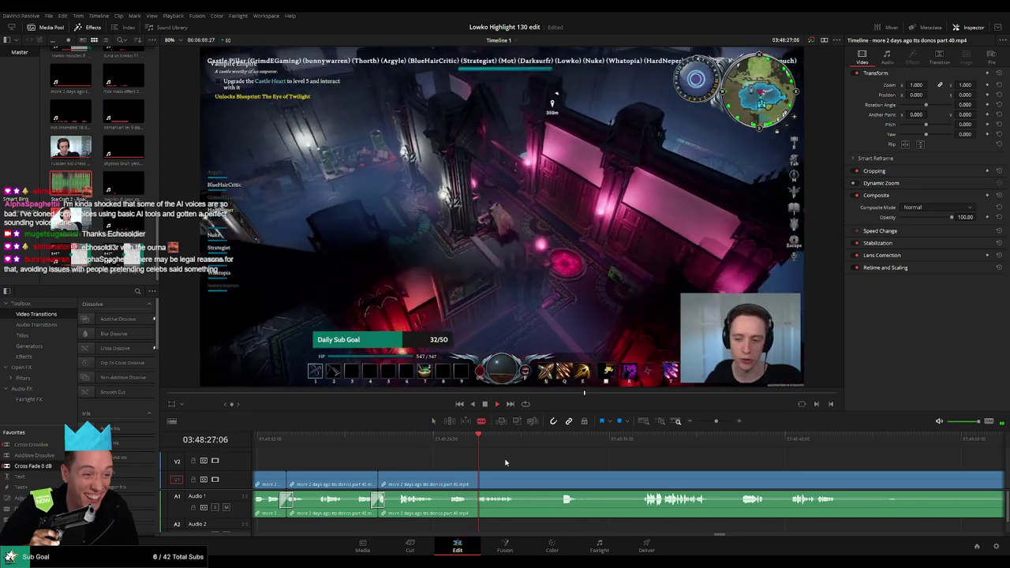
left_click(440, 477)
left_click_drag(474, 476, 474, 477)
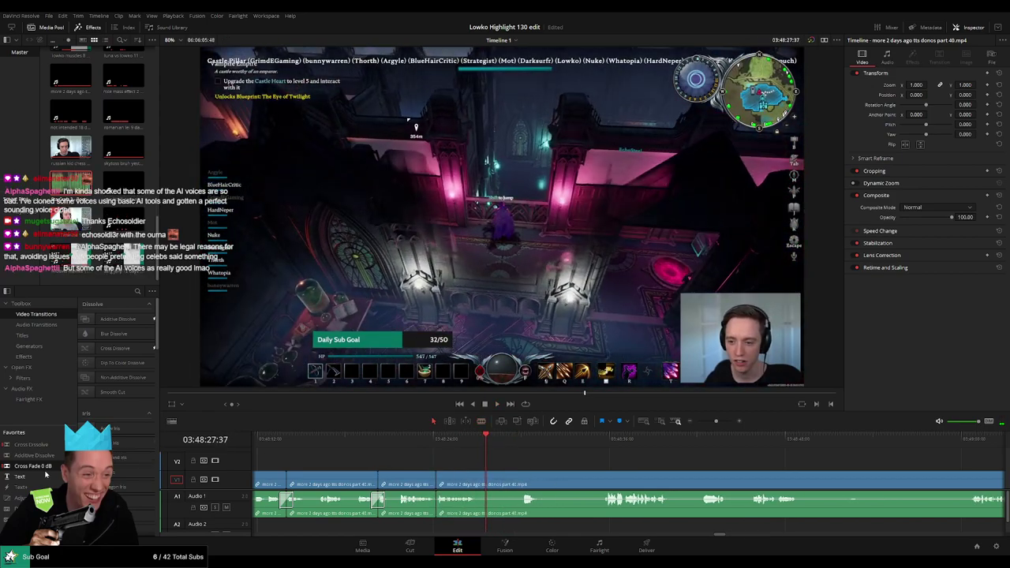
Step: Split the part 40 video and audio clip at about 03:48:27, where the talking pauses
left_click_drag(485, 459, 481, 448)
left_click(482, 475)
left_click(515, 461)
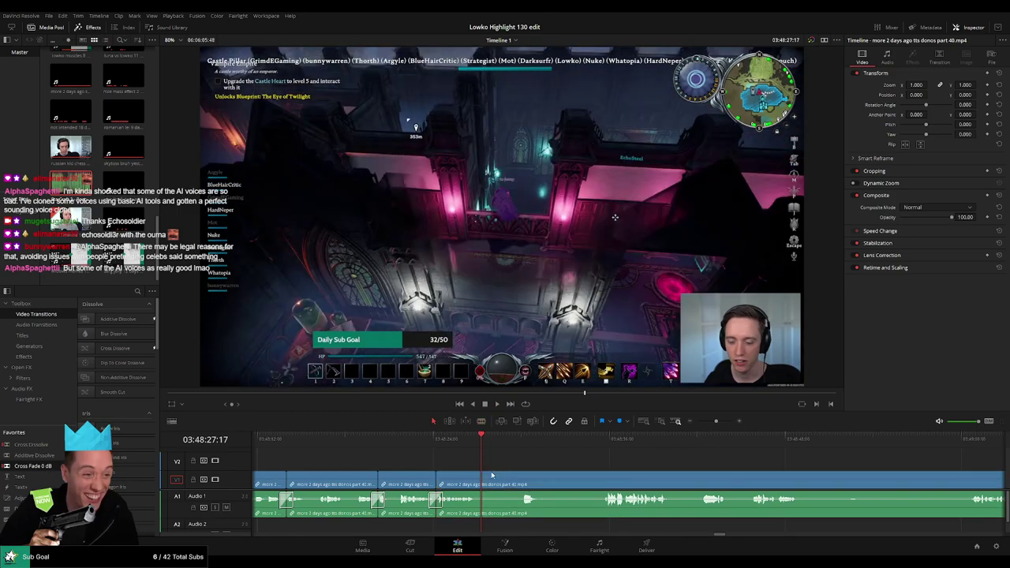
key("ctrl+b")
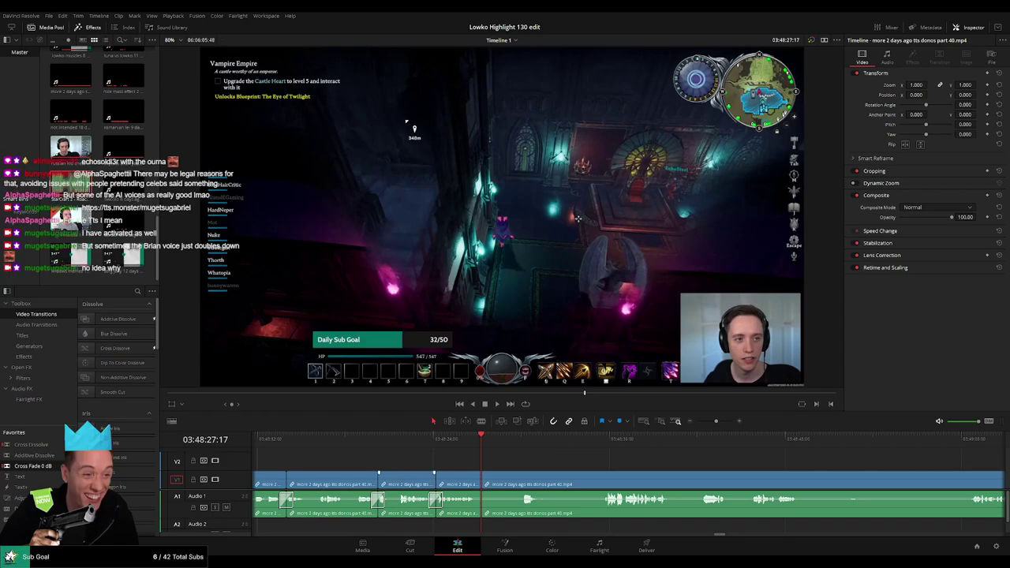
Step: Skim part 40 from about 03:48:27 to 03:49:12, checking whether the footage is worth keeping
key("space")
left_click(522, 446)
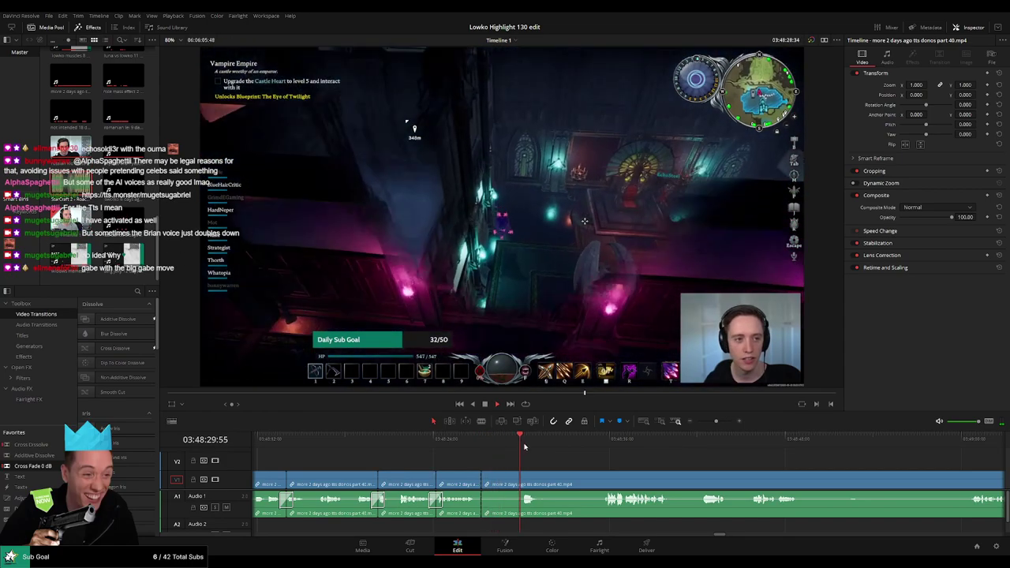
key("space")
scroll(480, 456, "right", 2)
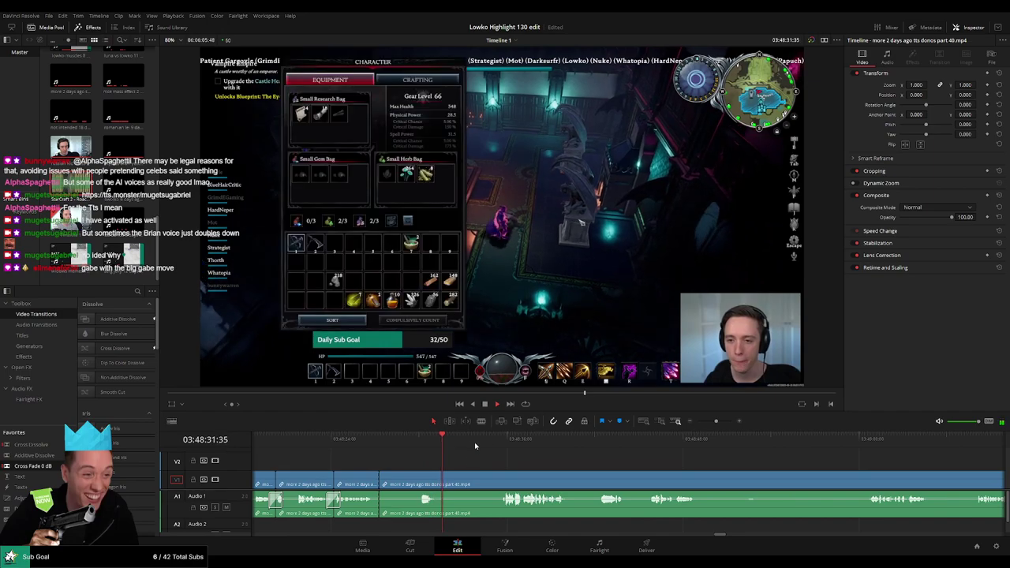
left_click(500, 441)
key("space")
scroll(473, 457, "right", 3)
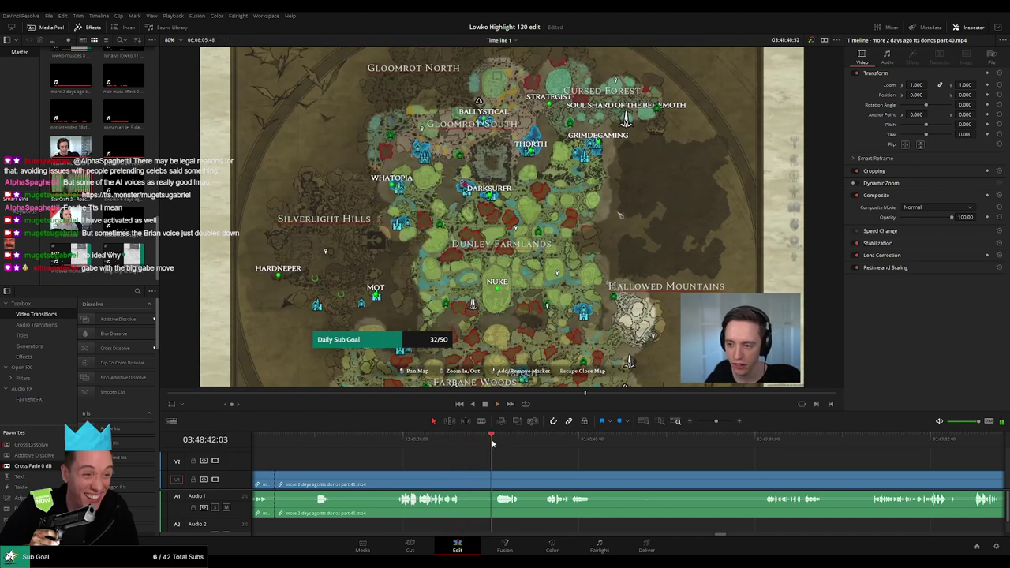
left_click(542, 447)
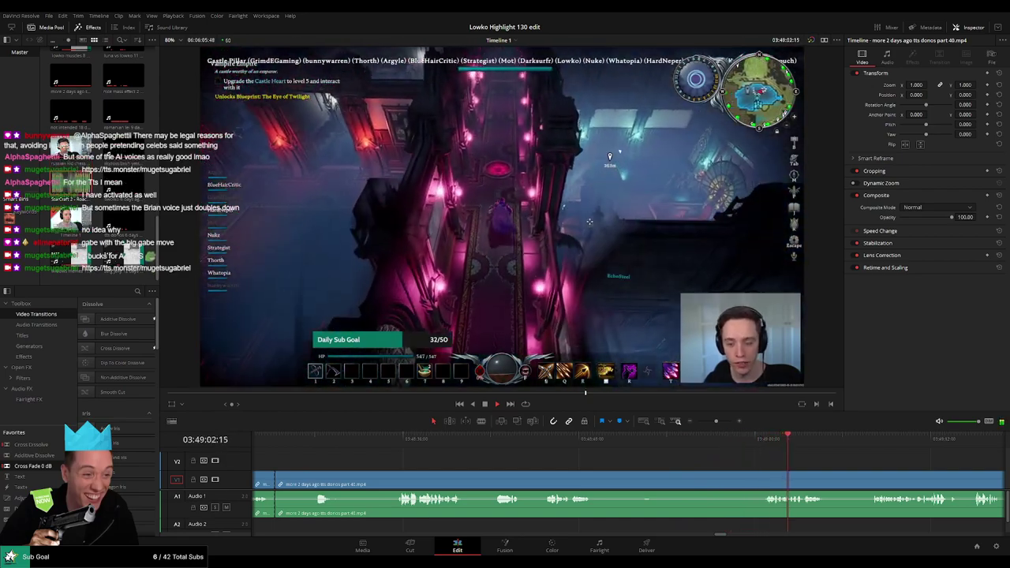
left_click_drag(820, 471, 724, 467)
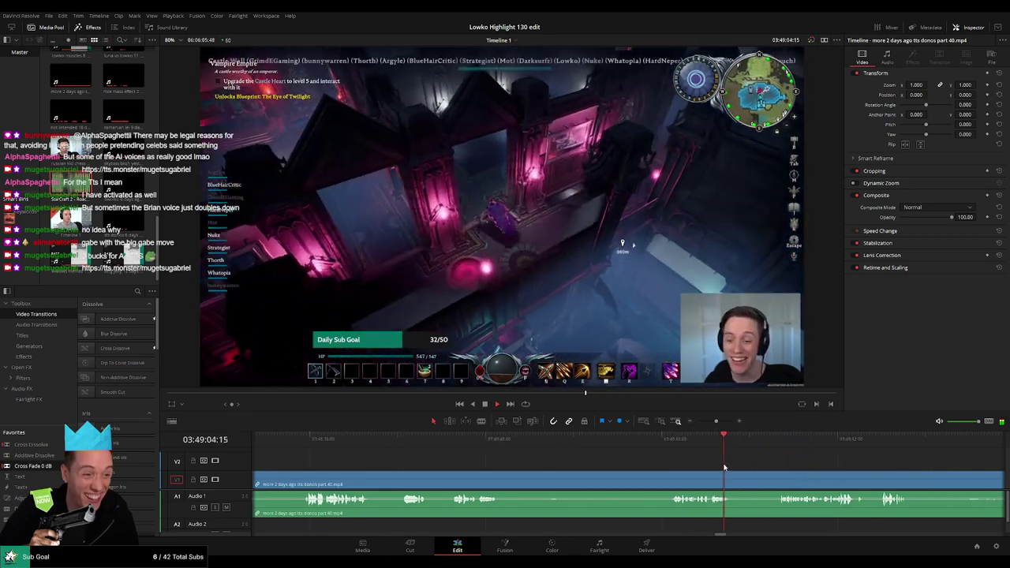
left_click(671, 447)
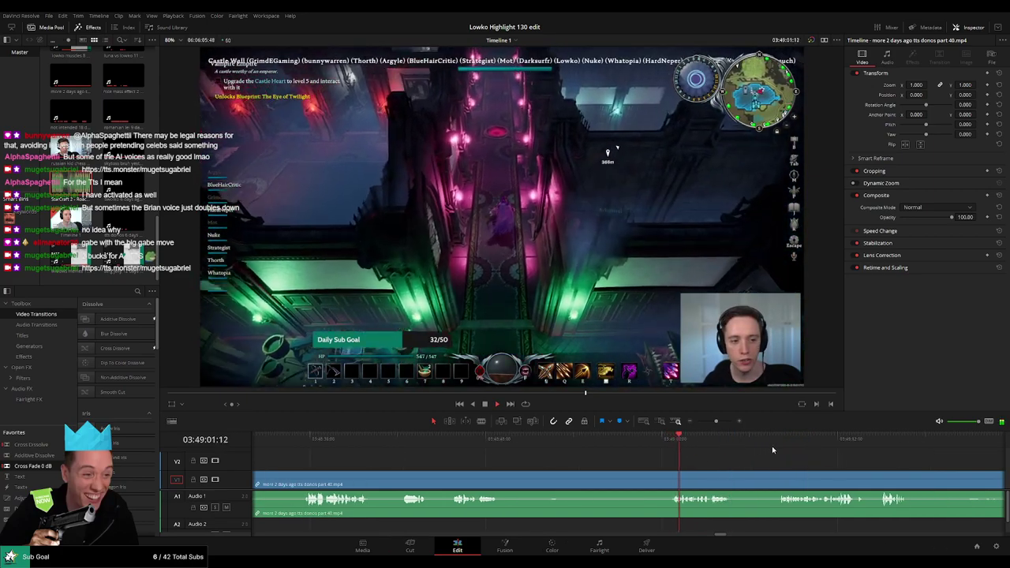
left_click(788, 449)
left_click_drag(789, 450, 541, 453)
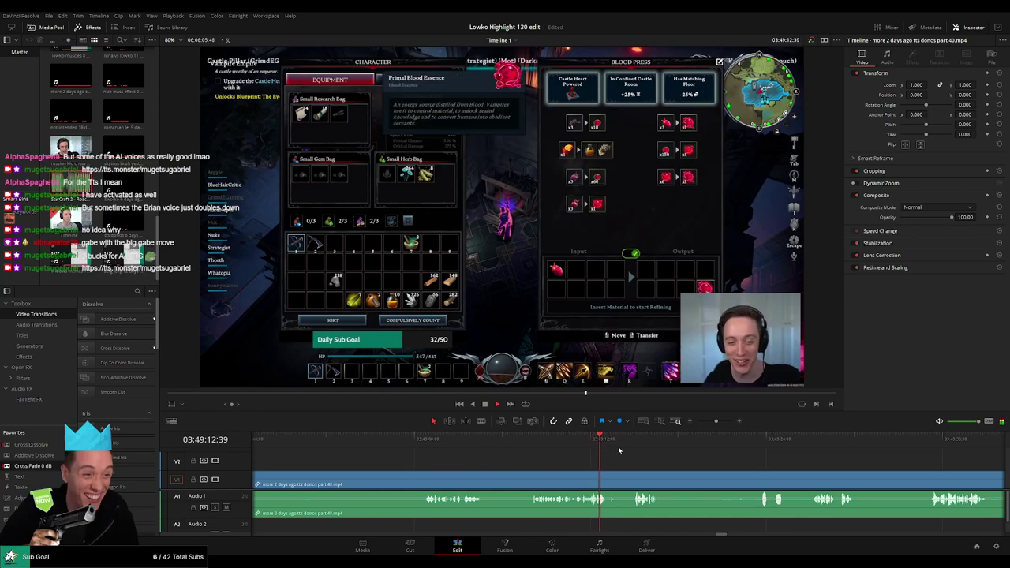
Step: Skim part 40 from about 03:49:12 to 03:51:19, looking for highlight material
scroll(654, 455, "right", 1)
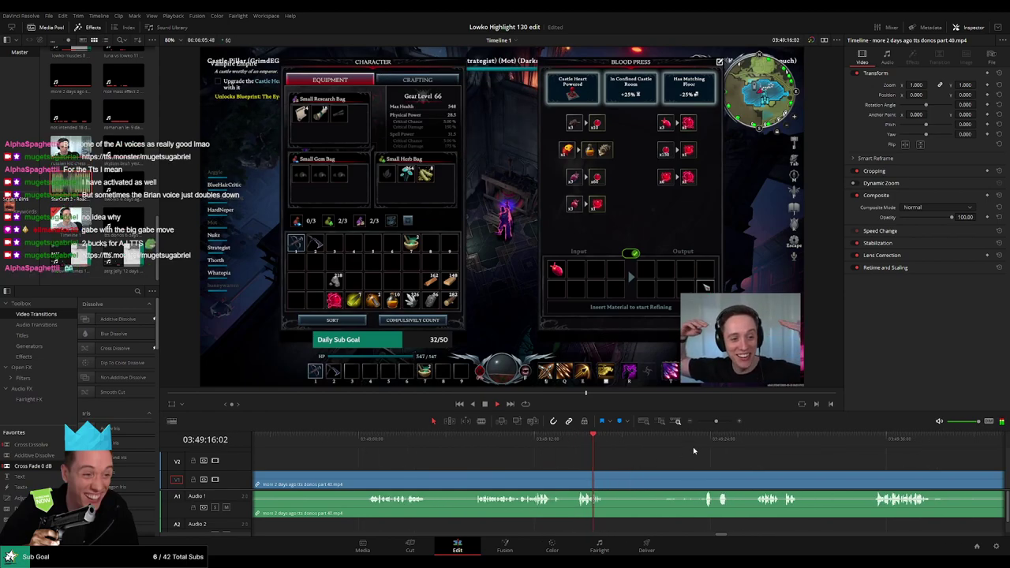
scroll(587, 460, "right", 3)
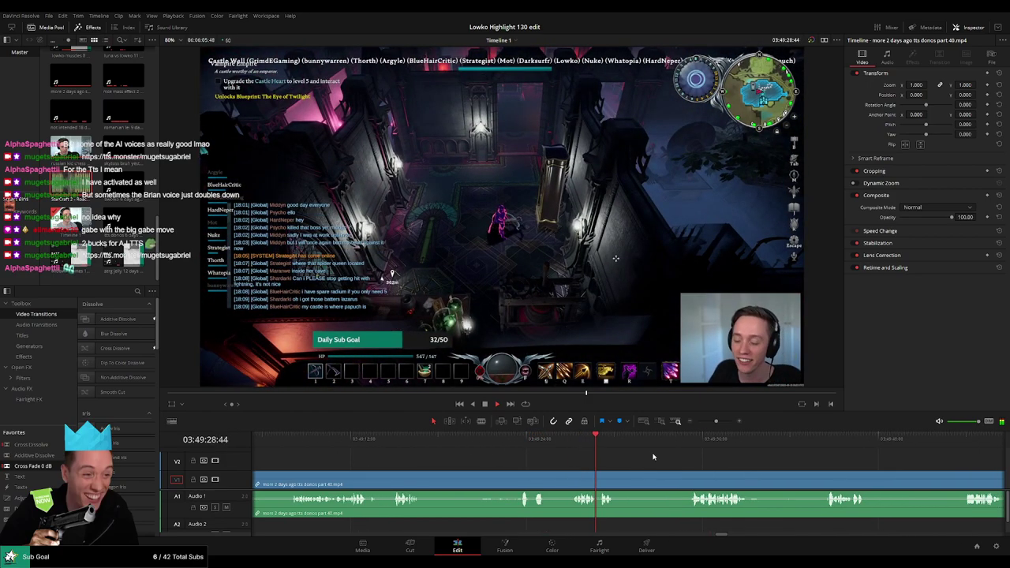
scroll(631, 455, "right", 3)
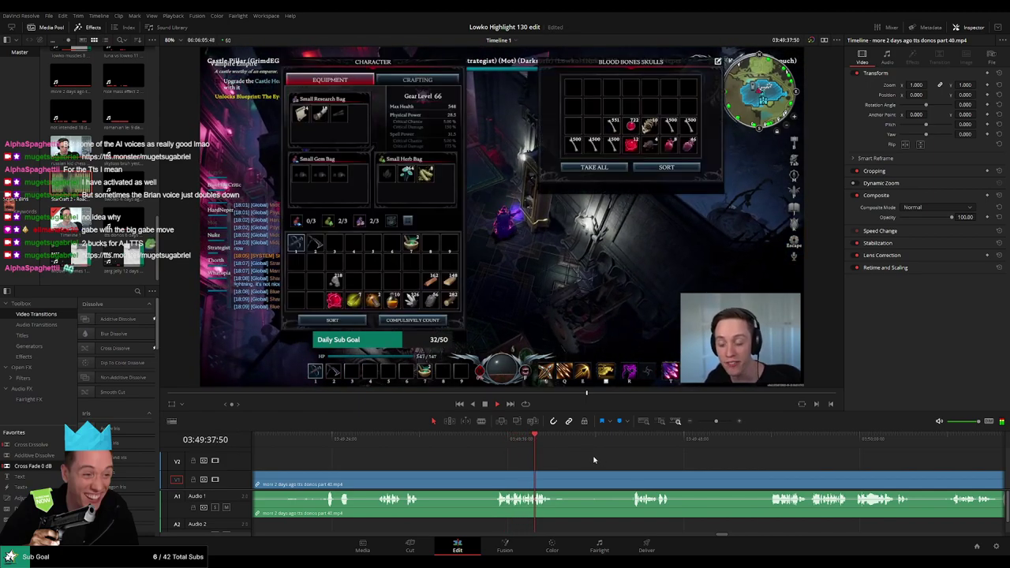
left_click(630, 439)
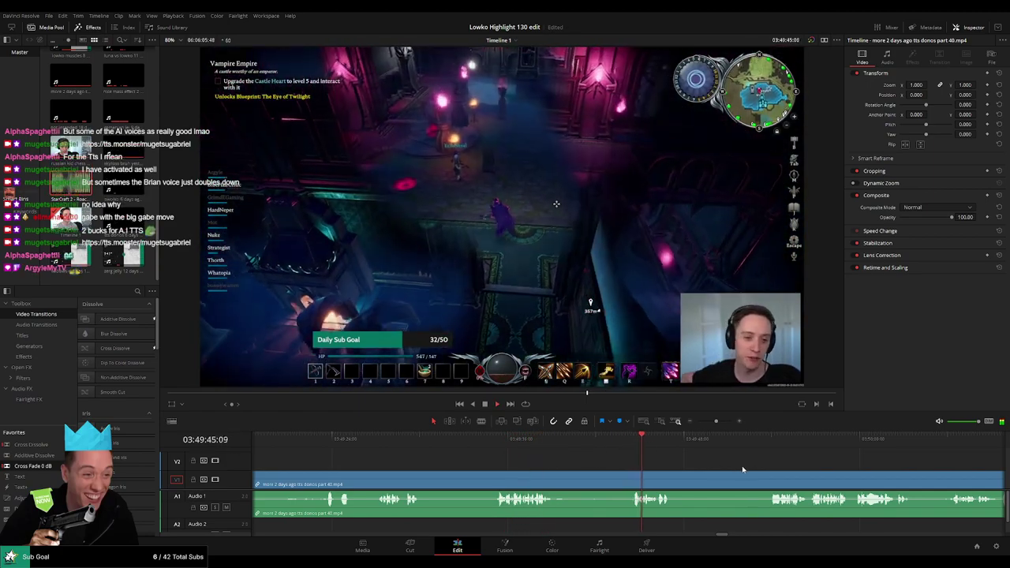
scroll(477, 462, "right", 2)
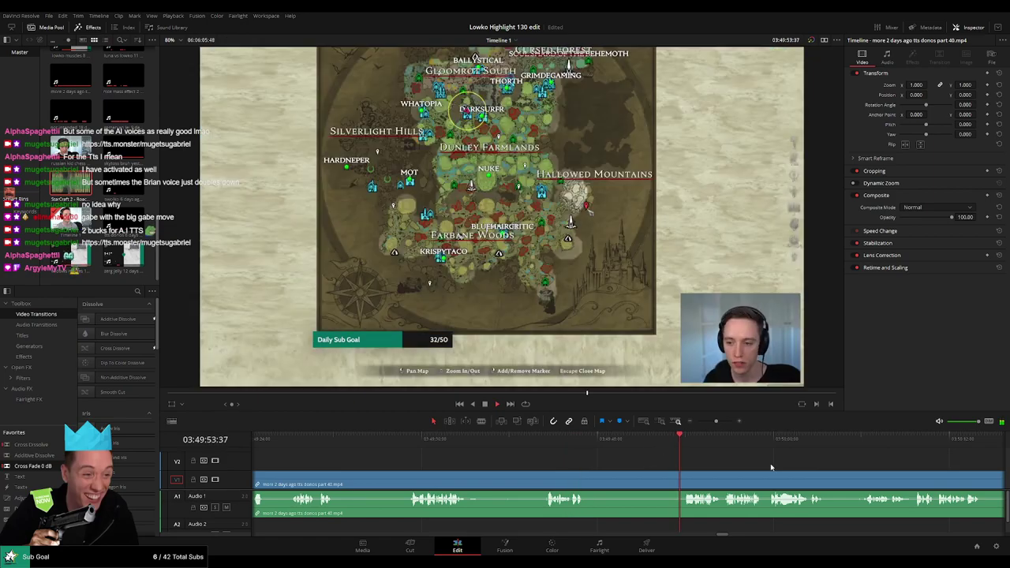
left_click_drag(769, 465, 795, 459)
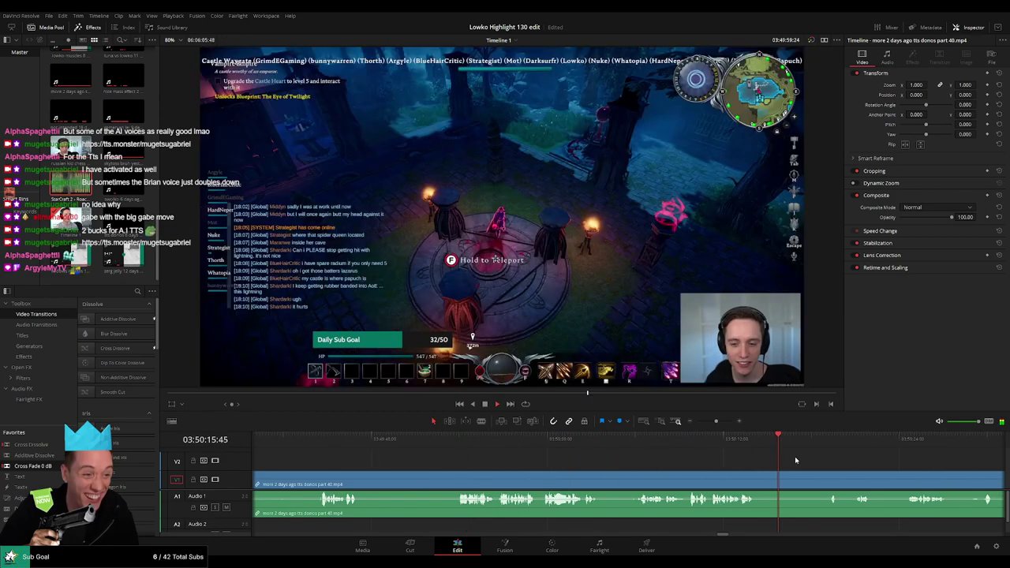
scroll(794, 456, "right", 5)
left_click(620, 444)
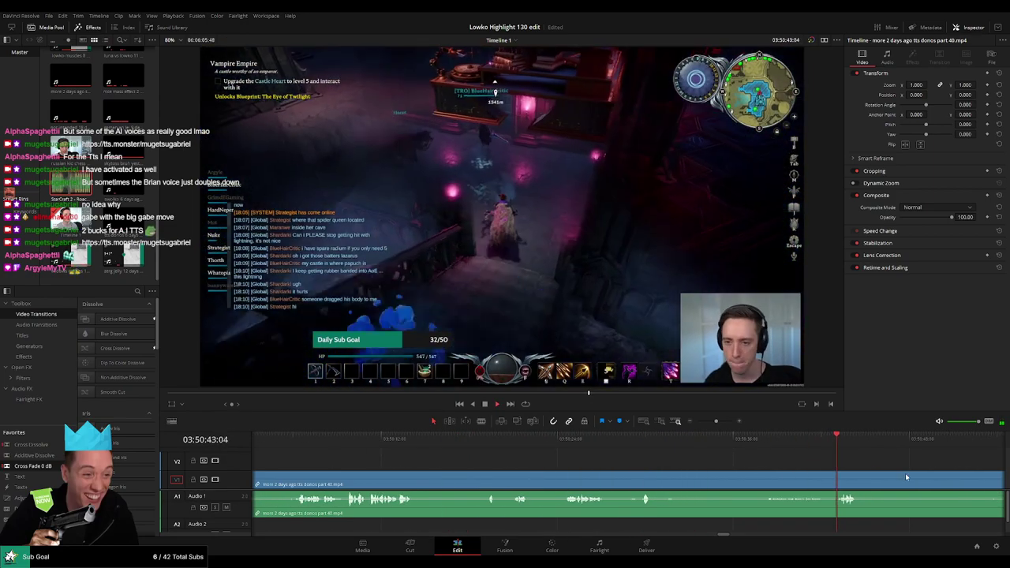
scroll(524, 453, "right", 5)
scroll(807, 467, "right", 3)
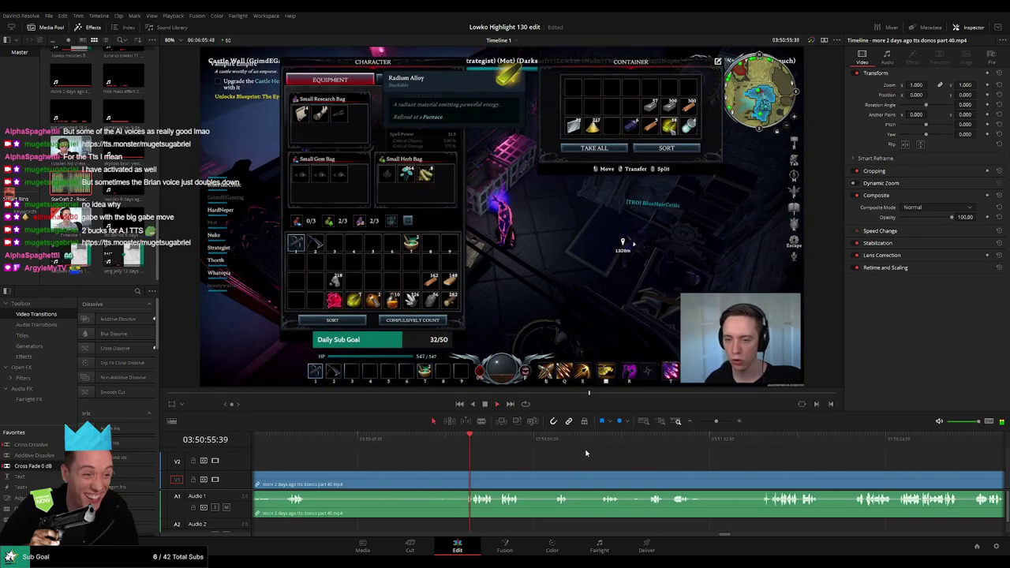
scroll(866, 469, "right", 4)
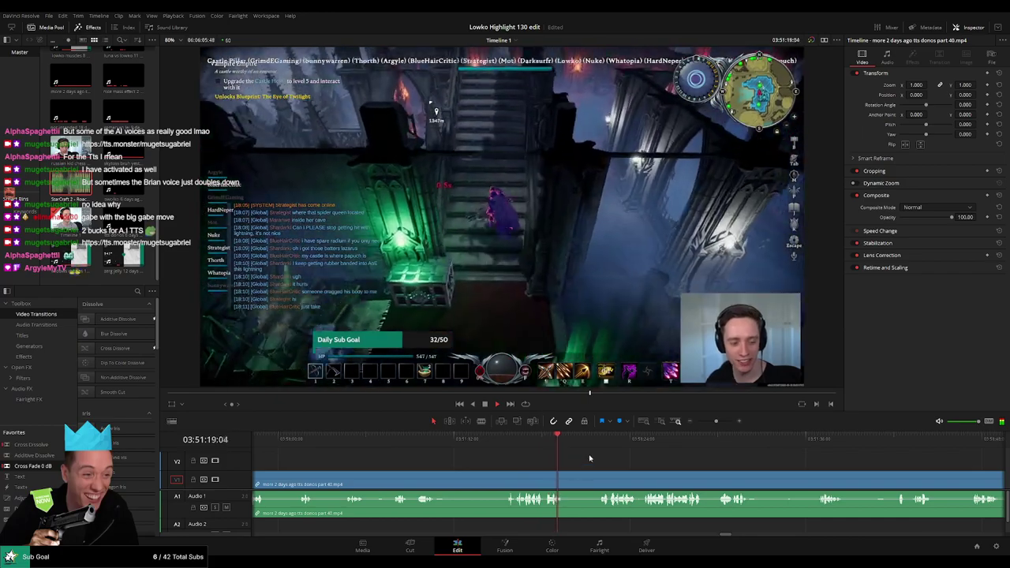
Step: Skim part 40 from about 03:51:19 to 03:52:38, looking for the next interesting moment
left_click(597, 447)
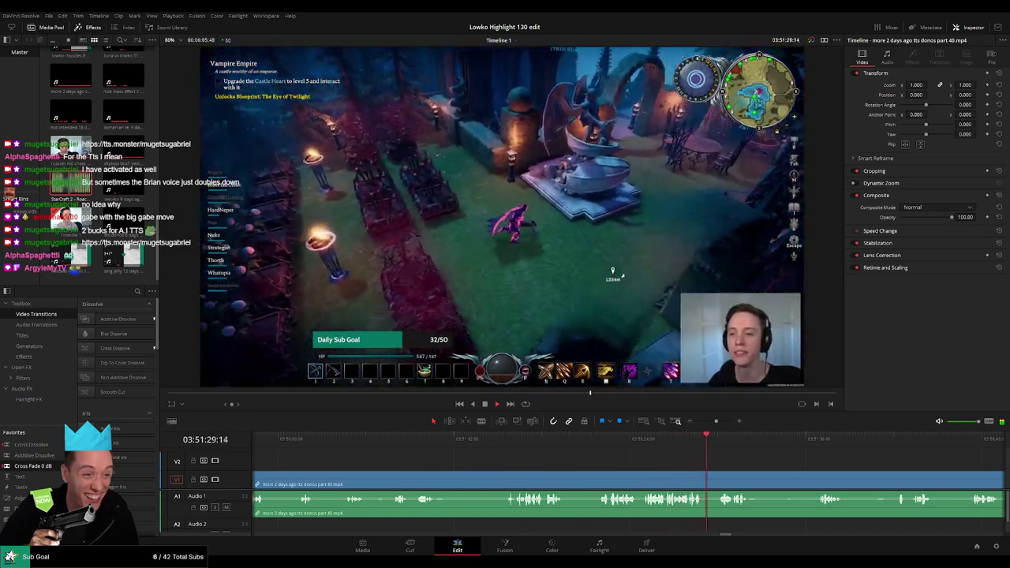
left_click_drag(795, 463, 550, 462)
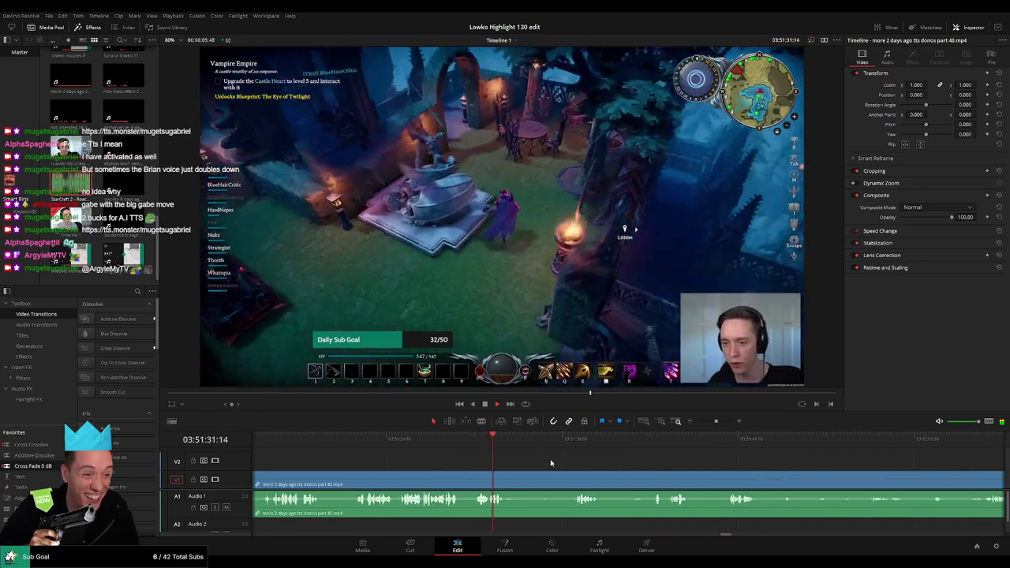
scroll(536, 449, "right", 2)
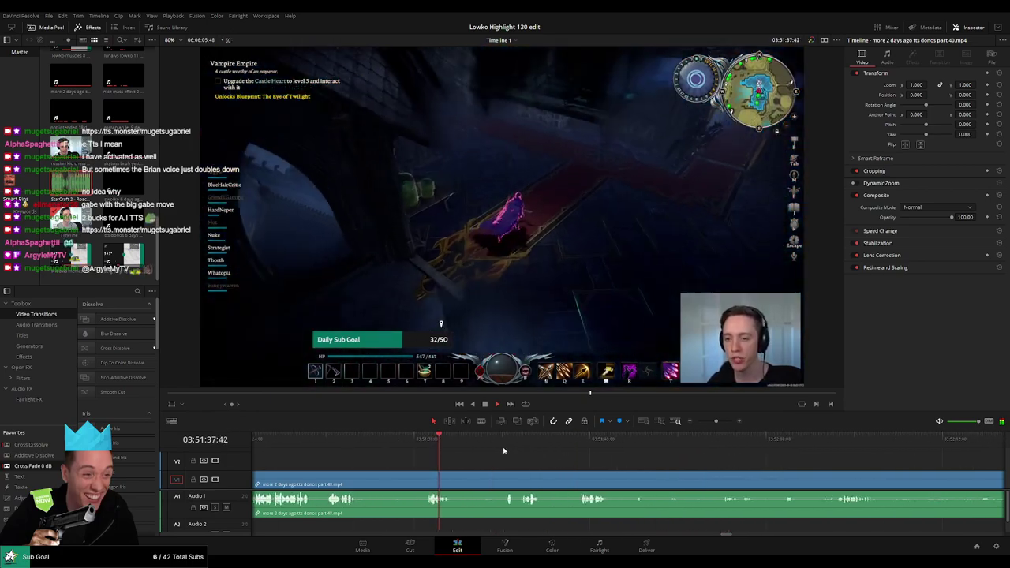
left_click_drag(643, 447, 824, 466)
scroll(875, 471, "right", 4)
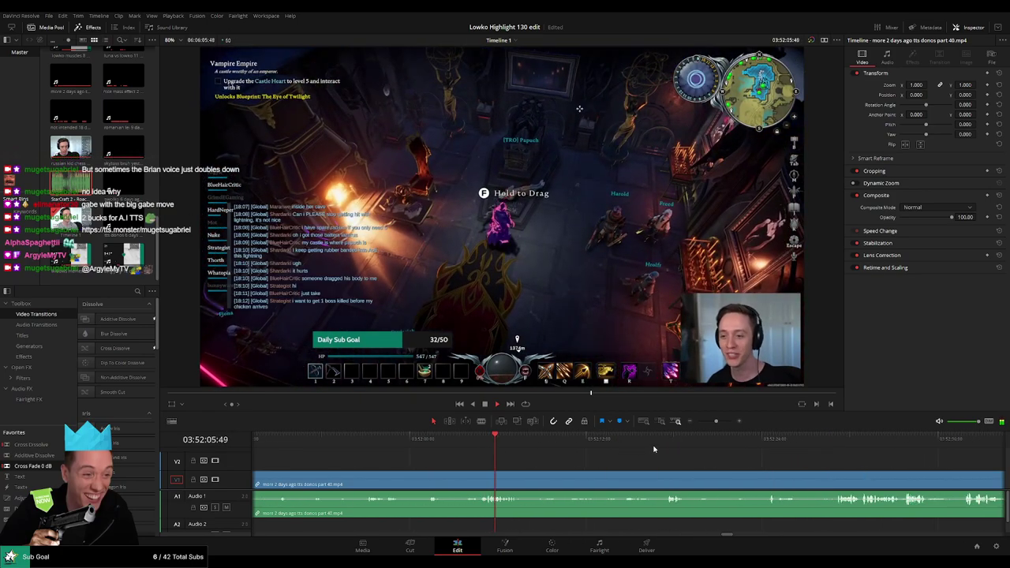
left_click(661, 449)
scroll(807, 471, "right", 3)
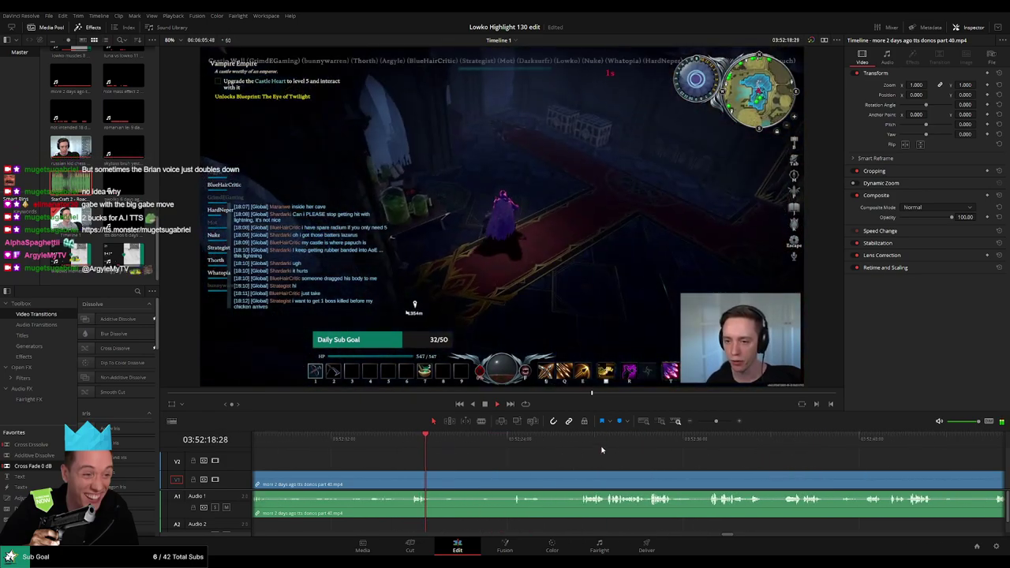
left_click(602, 449)
left_click_drag(716, 421, 713, 423)
scroll(755, 461, "right", 3)
left_click(423, 444)
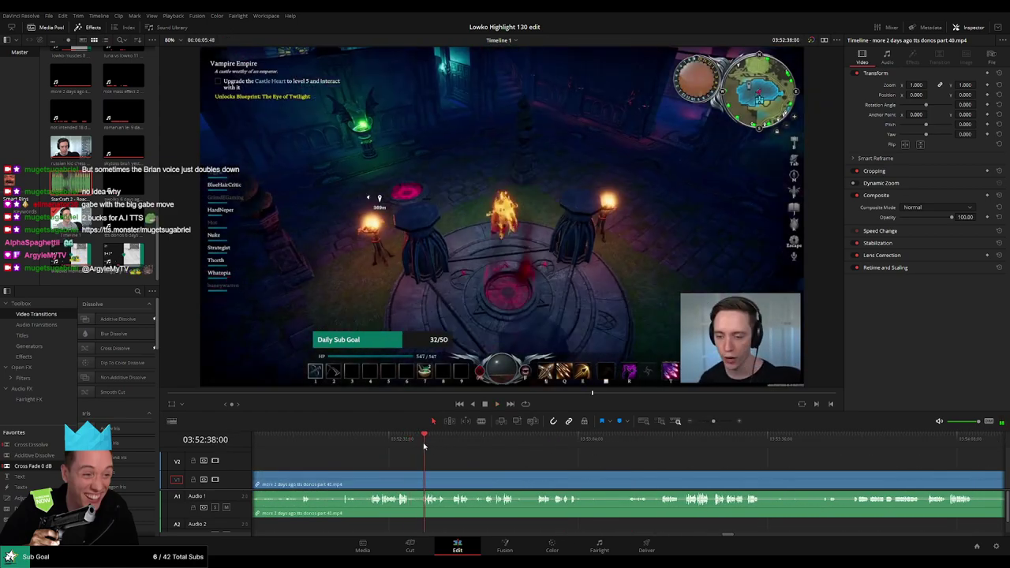
Step: Recheck part 40 around 03:51:55 to 03:52:05, and skip forward to about 03:53:57 to find where to resume
scroll(579, 462, "left", 3)
left_click(479, 443)
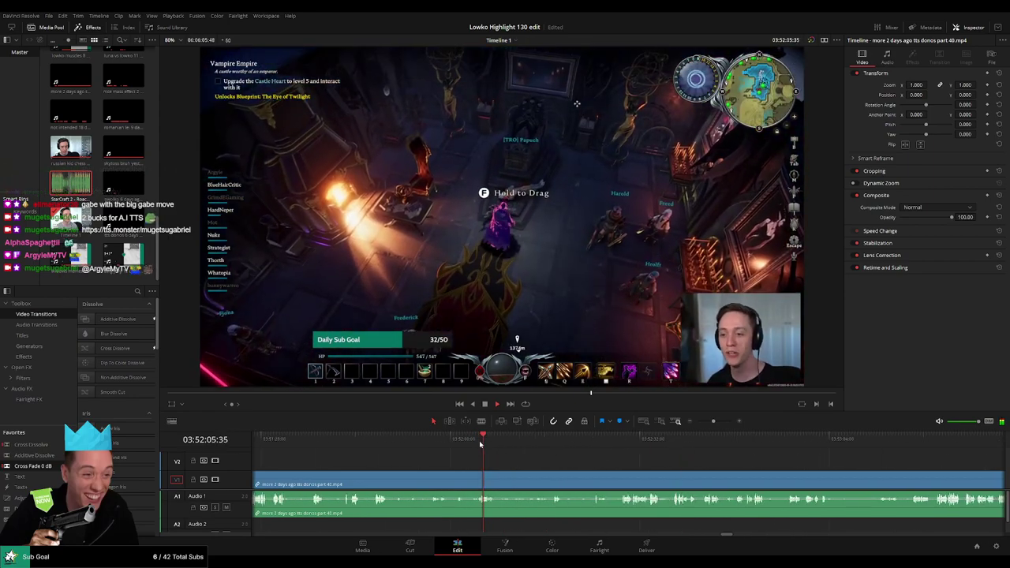
left_click(416, 442)
scroll(478, 457, "left", 3)
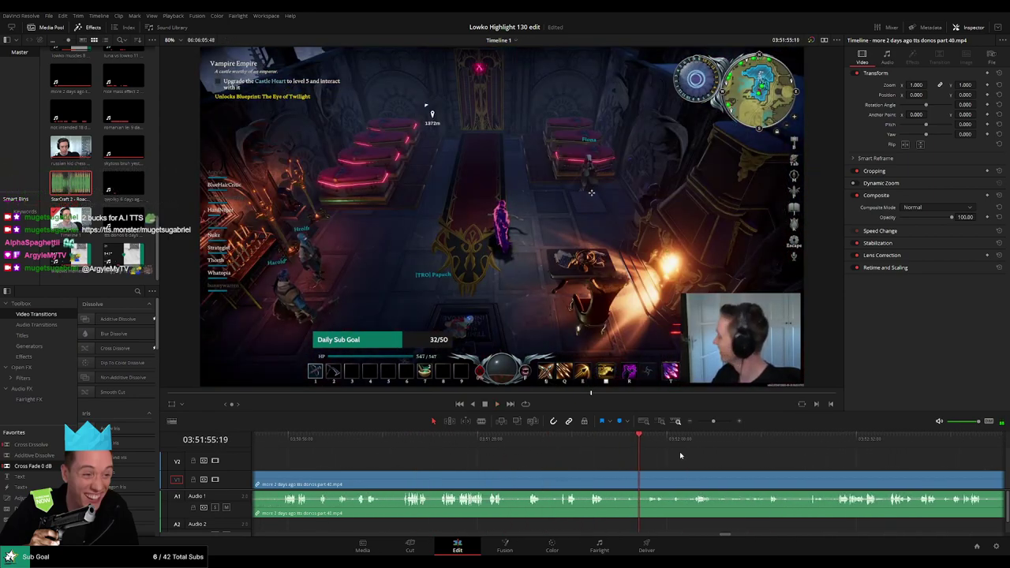
scroll(679, 452, "left", 8)
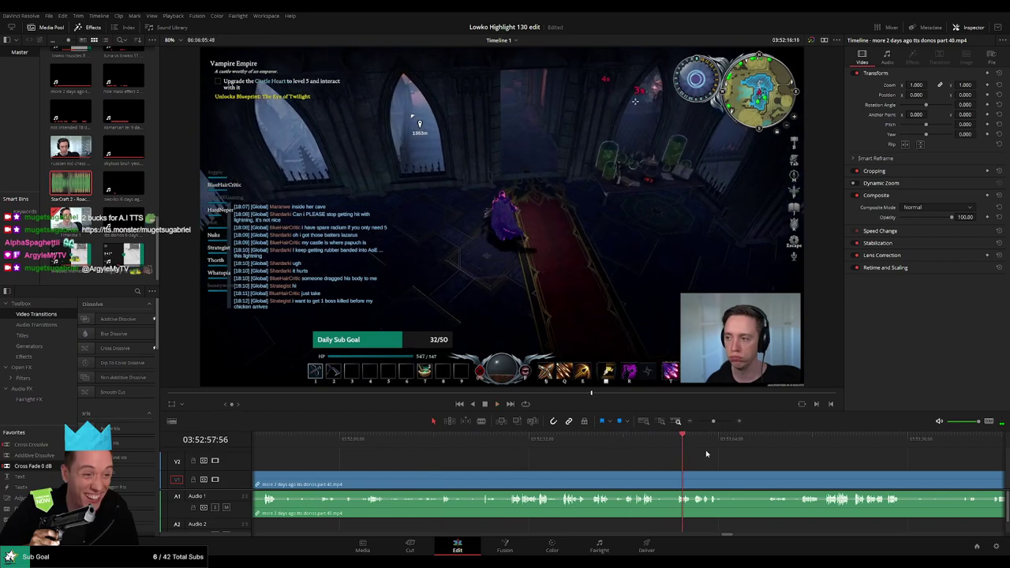
left_click(845, 443)
scroll(881, 466, "right", 5)
left_click(672, 444)
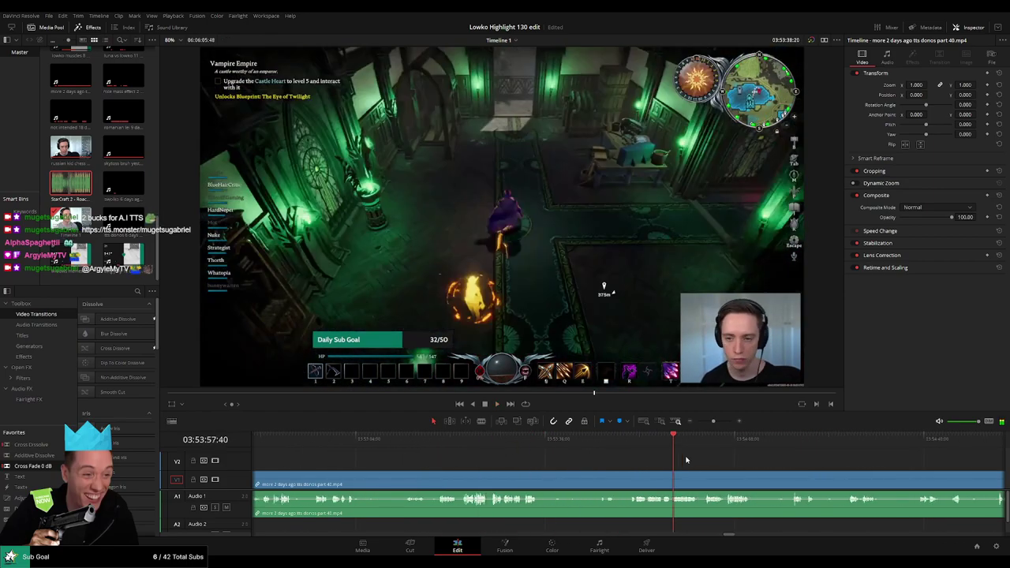
Step: Split part 40 at about 03:53:46, ripple delete everything back to the 03:48:27 cut and cross fade the audio there
left_click(691, 444)
left_click(601, 443)
scroll(623, 467, "up", 2)
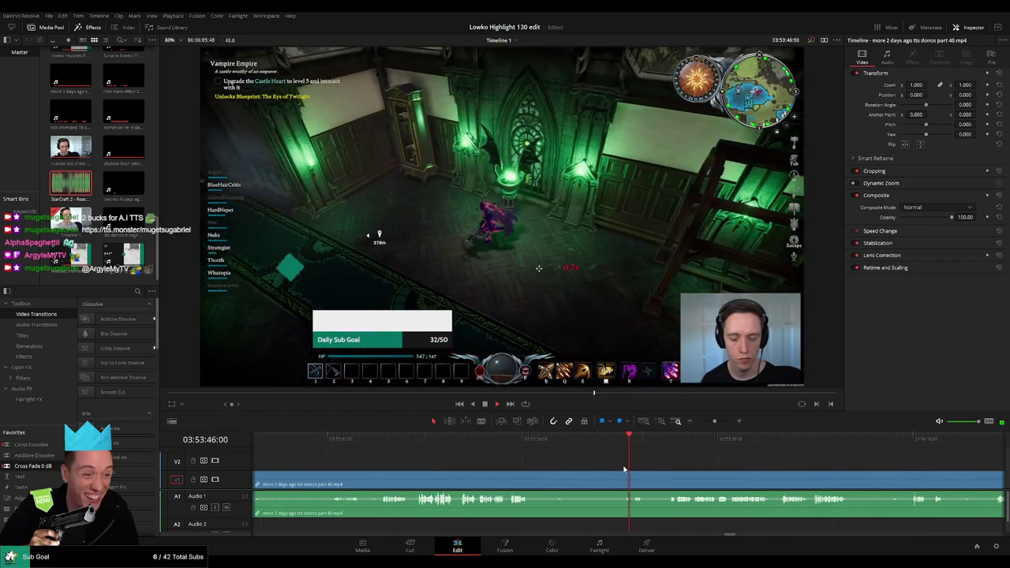
key("ctrl+b")
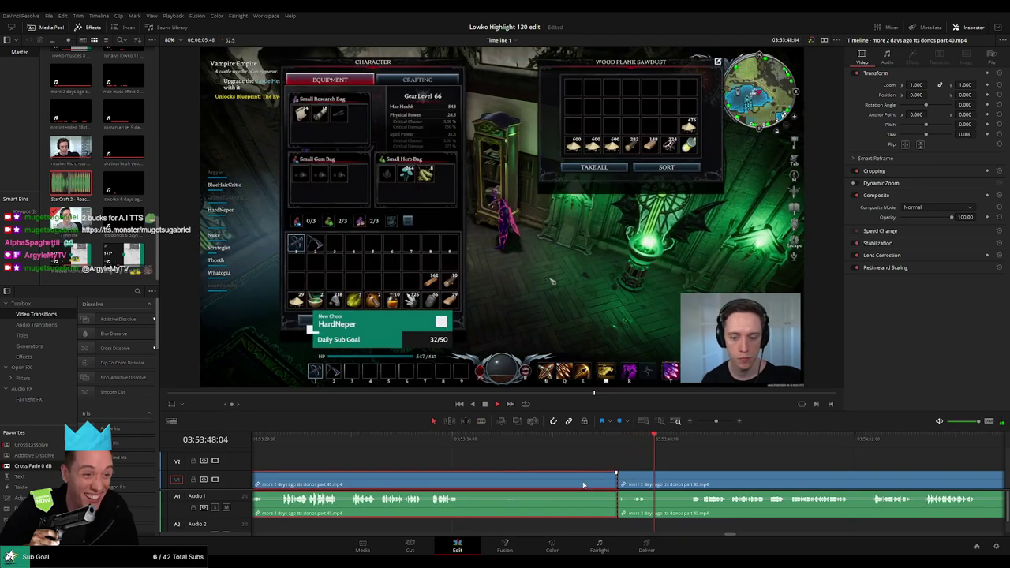
scroll(583, 484, "left", 3)
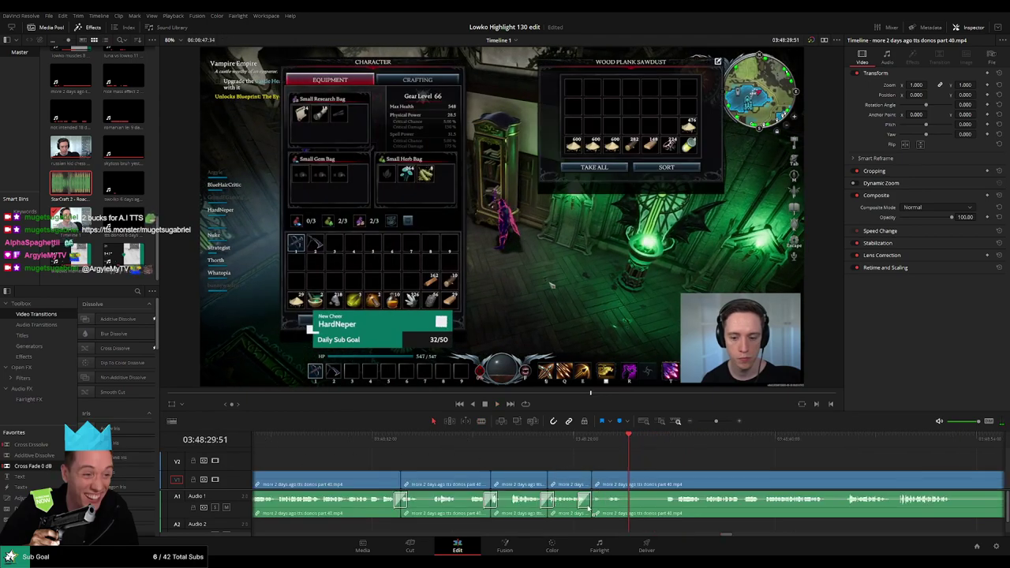
Step: Ripple delete the part 40 stretch from about 03:48:29 to 03:48:32 and cross fade the audio at the cut
key("b")
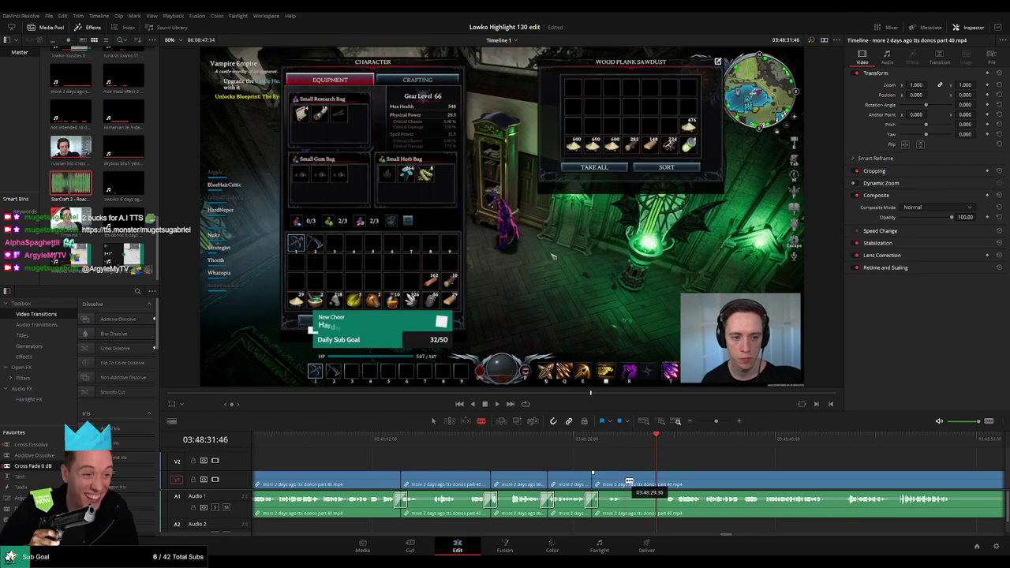
left_click(627, 479)
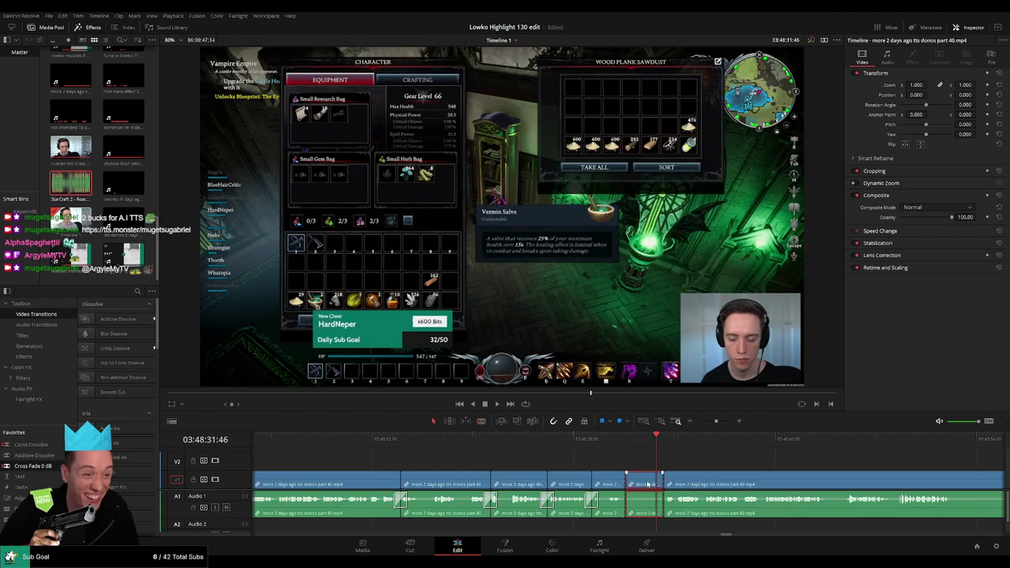
key("Delete")
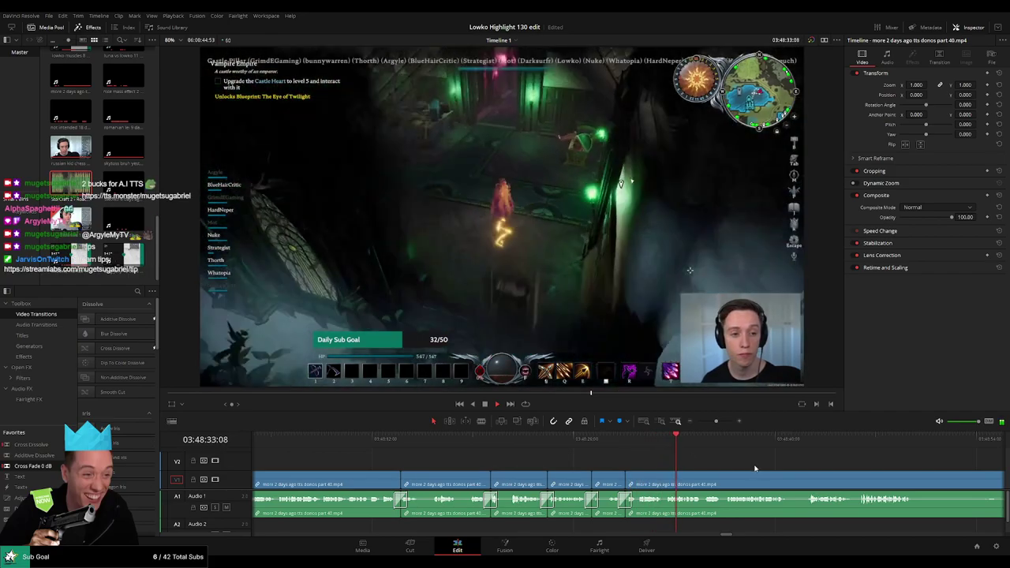
Step: Ripple delete the part 40 stretch from about 03:48:41 to 03:48:42 and cross fade the audio at the cut
left_click_drag(749, 469, 543, 467)
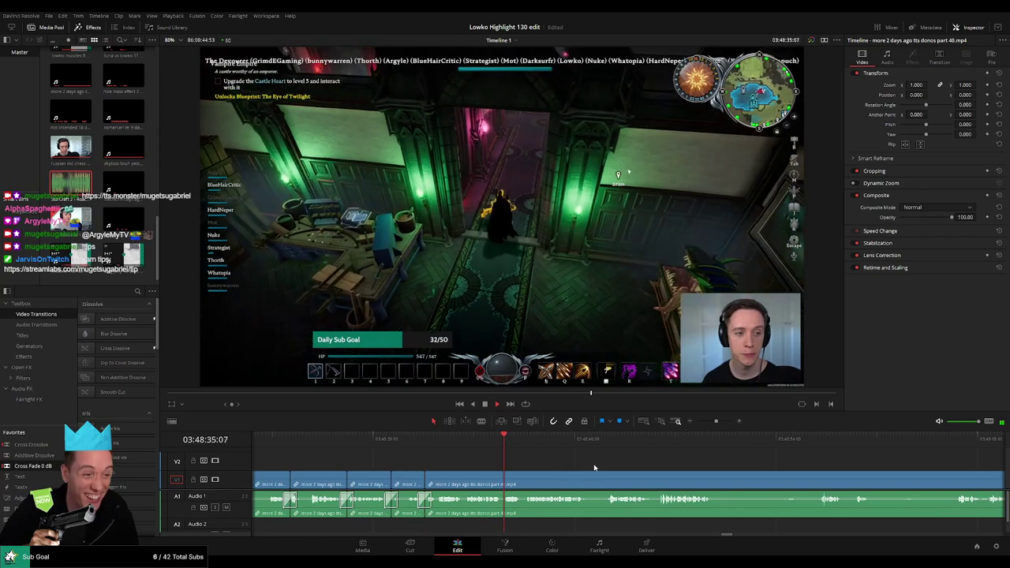
scroll(521, 466, "right", 2)
scroll(508, 465, "right", 2)
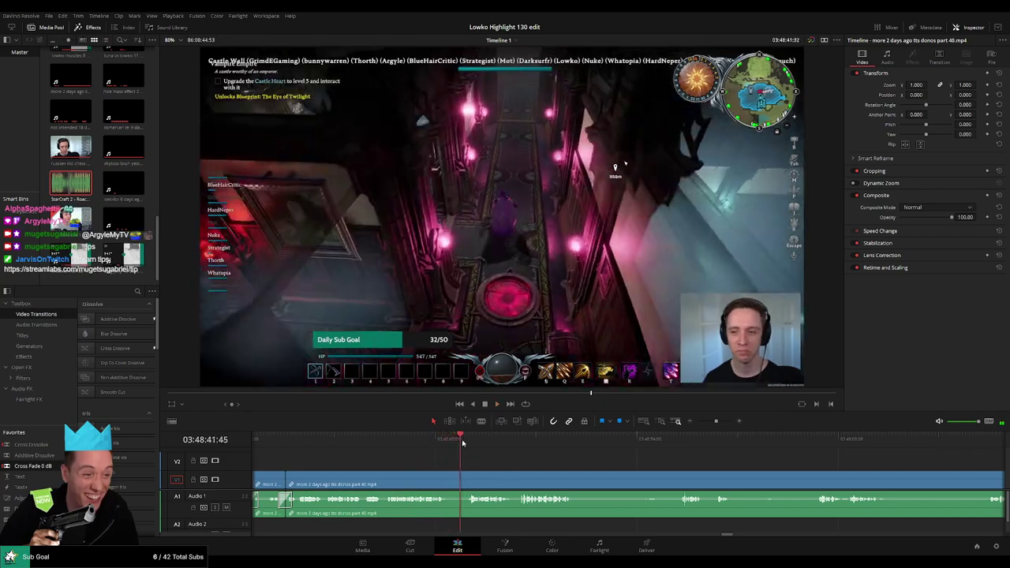
key("b")
left_click(449, 477)
left_click(468, 477)
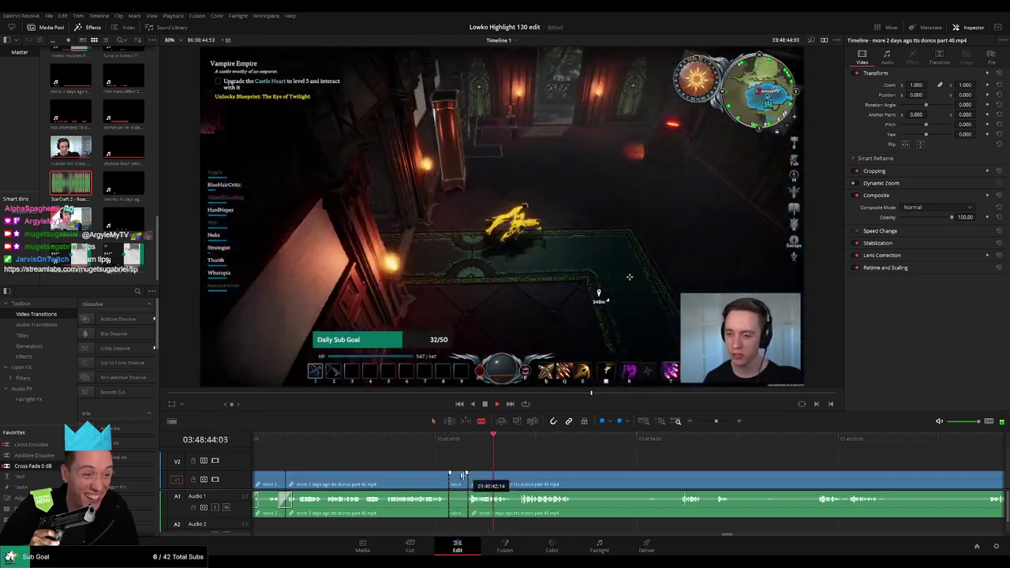
key("a")
left_click(459, 480)
key("Delete")
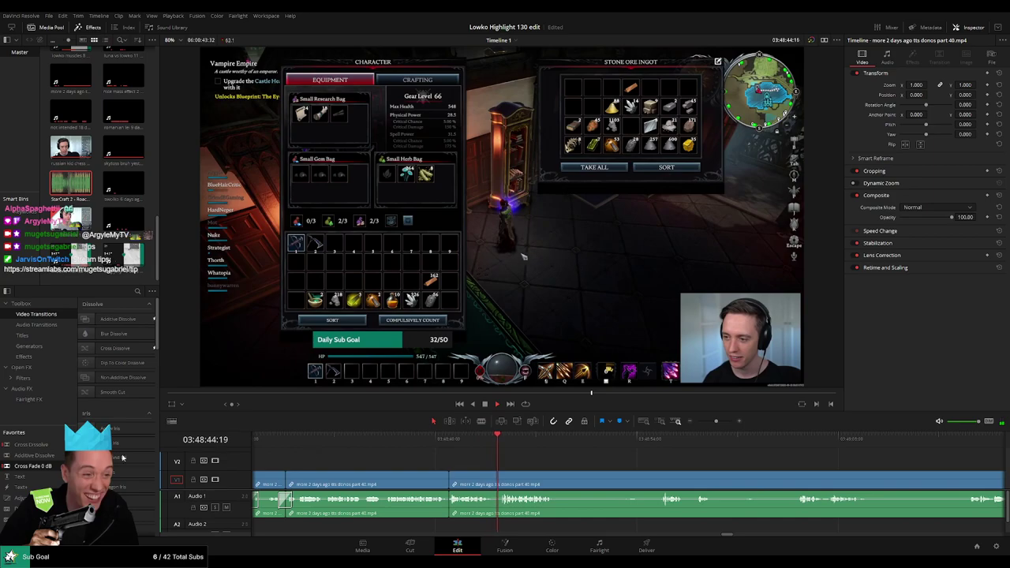
Step: Ripple delete the part 40 stretch from about 03:48:48 to 03:49:05 and cross fade the audio at the cut
left_click_drag(616, 483, 476, 473)
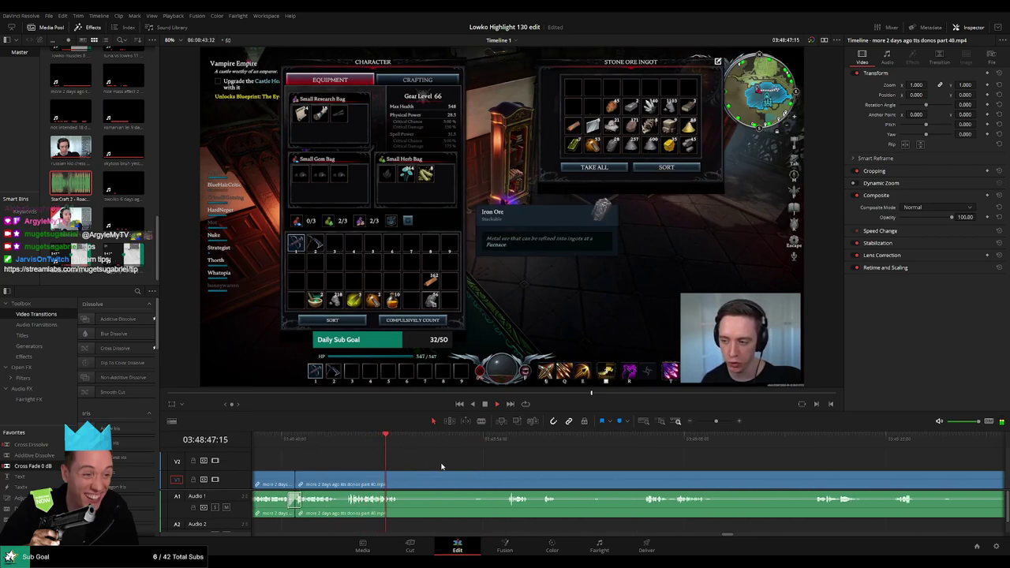
key("space")
key("b")
left_click(403, 482)
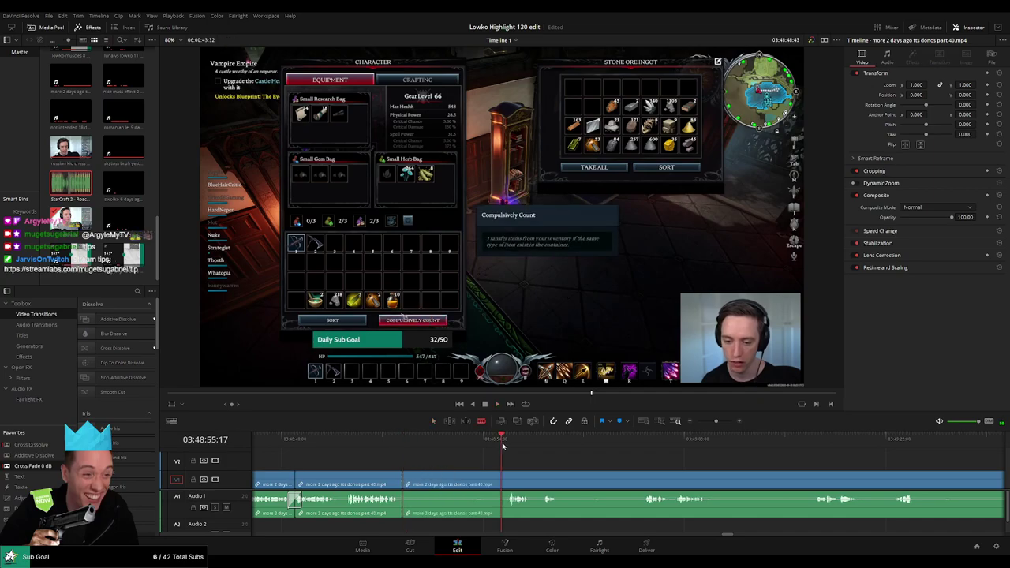
left_click_drag(599, 460, 508, 455)
left_click(447, 446)
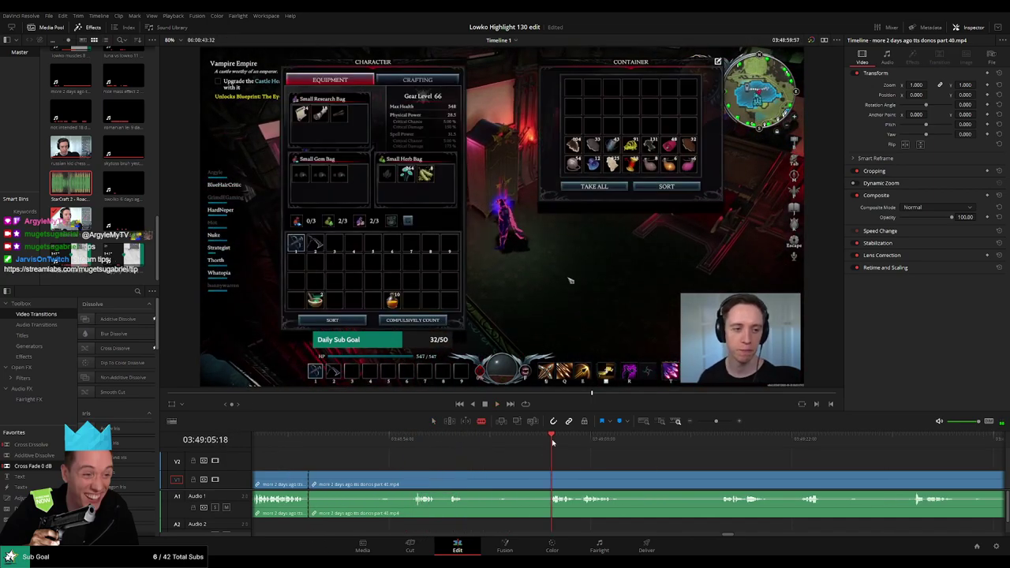
left_click_drag(669, 462, 577, 456)
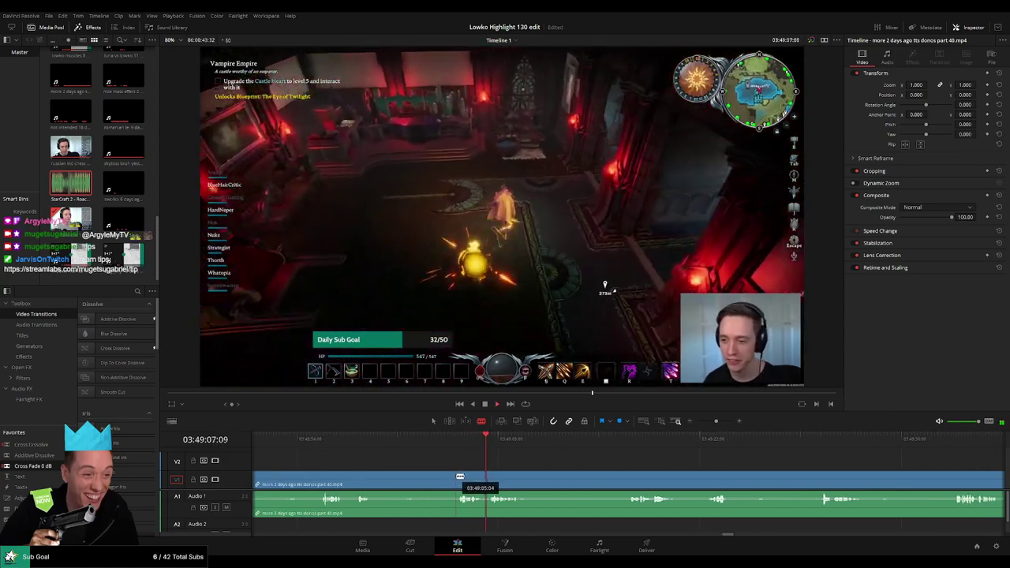
left_click(459, 477)
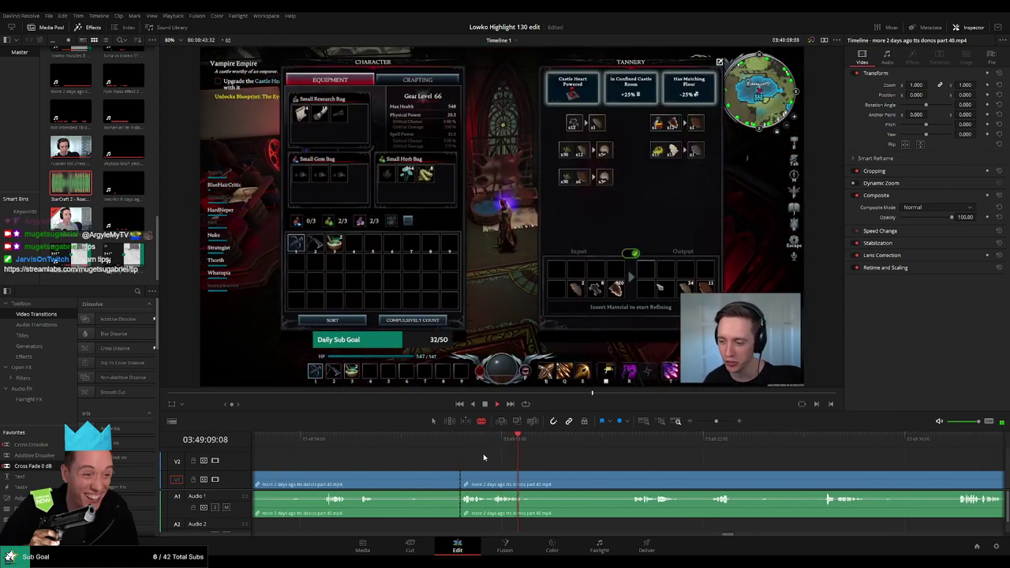
left_click_drag(485, 458, 551, 459)
key("a")
left_click(445, 482)
key("Delete")
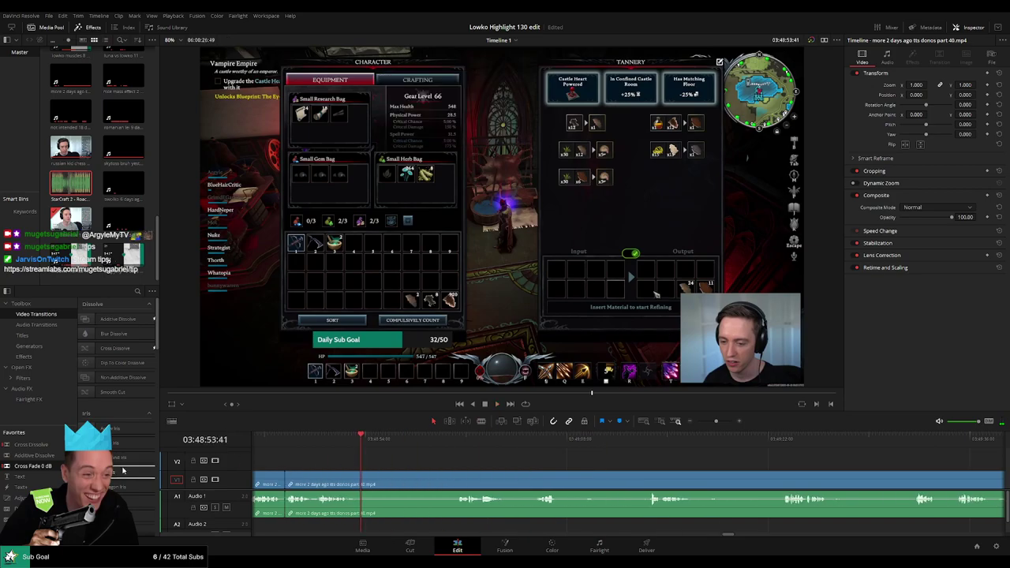
Step: Split part 40 at about 03:48:53 and skim ahead to about 03:50:14 for the next interesting moment
key("b")
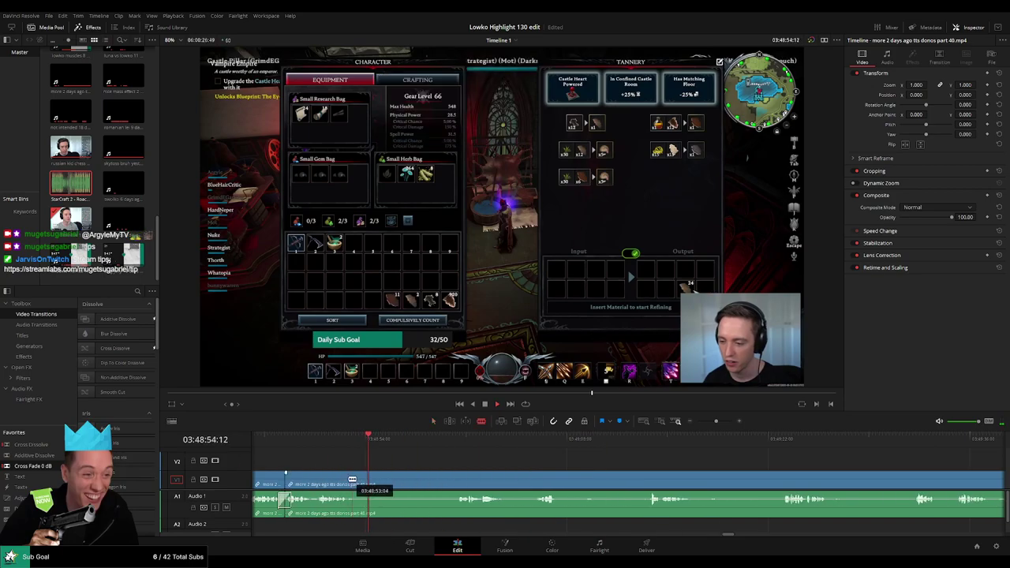
left_click(348, 477)
key("a")
left_click(460, 439)
left_click(656, 444)
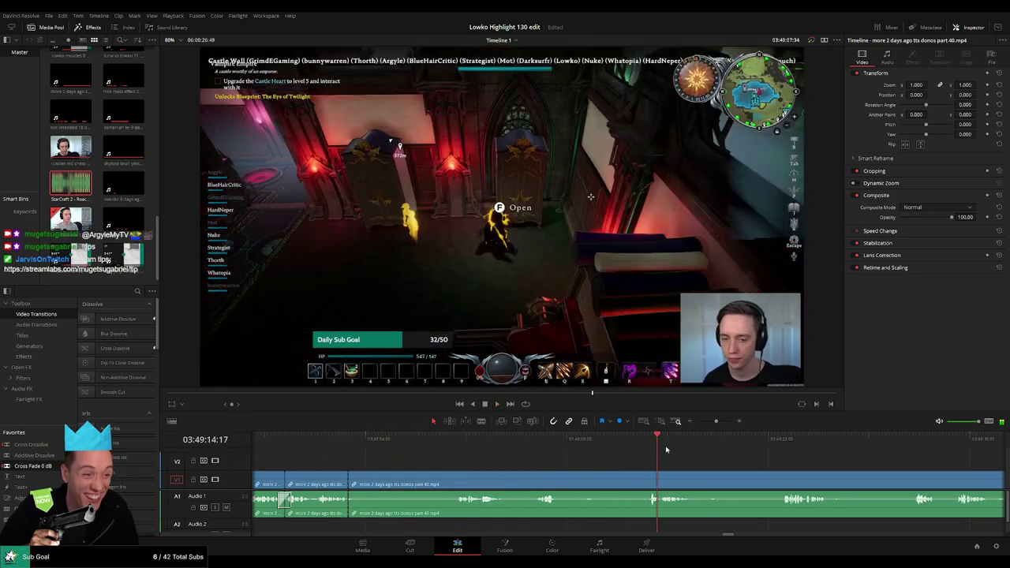
left_click(816, 444)
left_click_drag(825, 455, 452, 452)
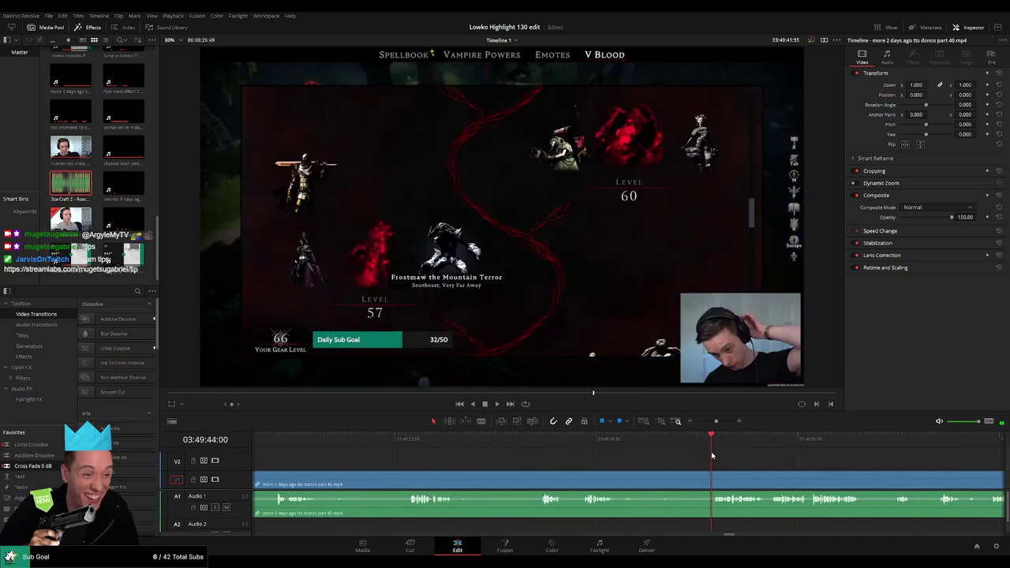
left_click_drag(855, 457, 426, 449)
left_click(497, 440)
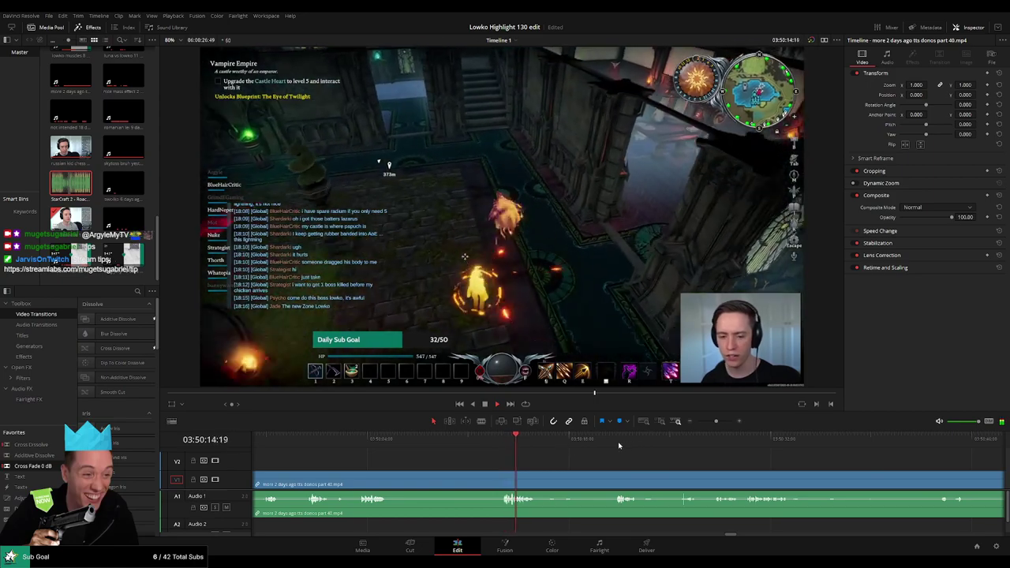
Step: Skim part 40 from about 03:50:14 to 03:51:29, looking for the next moment worth keeping
left_click(558, 441)
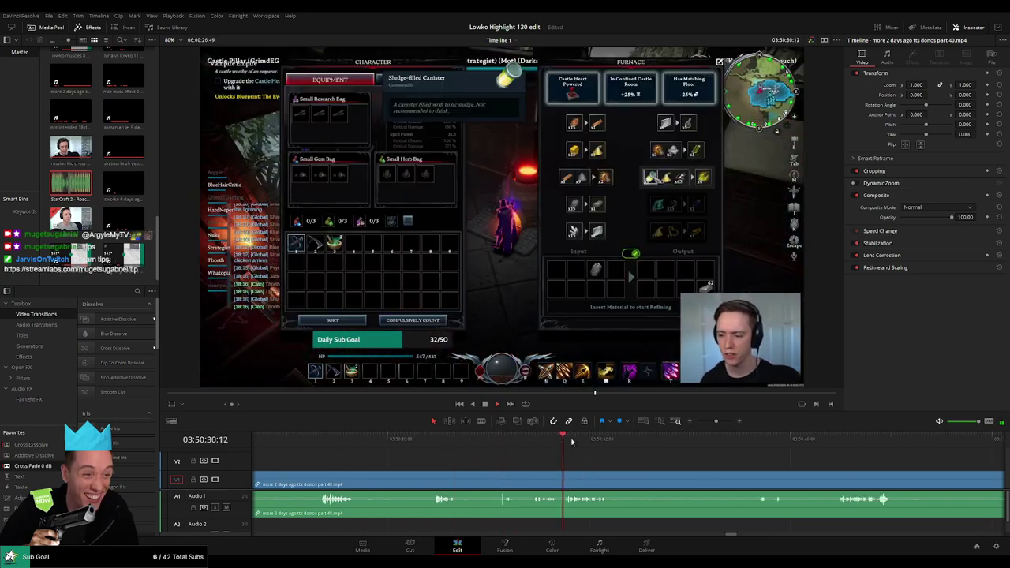
left_click_drag(646, 444, 443, 447)
left_click_drag(771, 446, 563, 460)
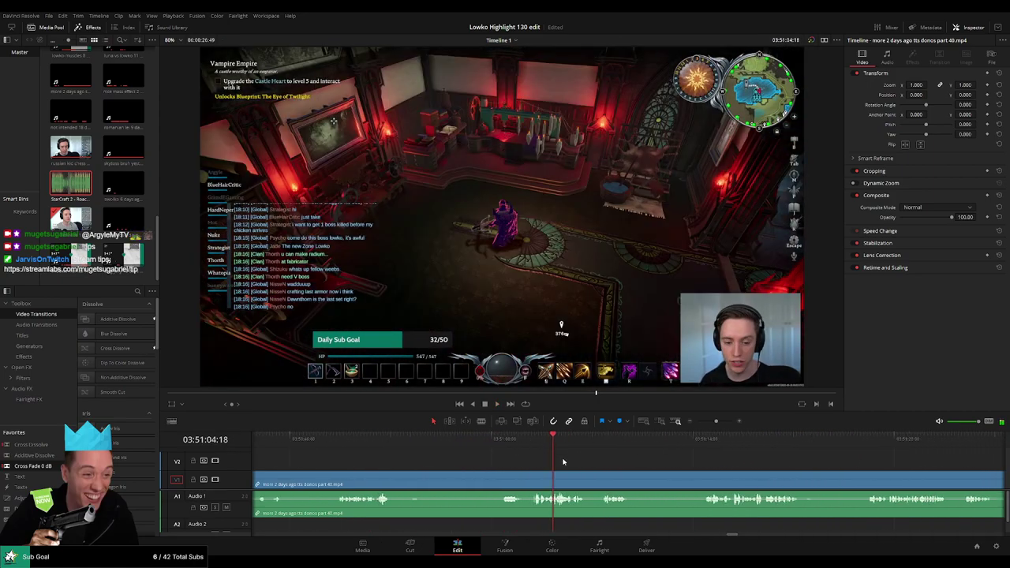
key("space")
left_click(710, 444)
left_click_drag(716, 450, 653, 466)
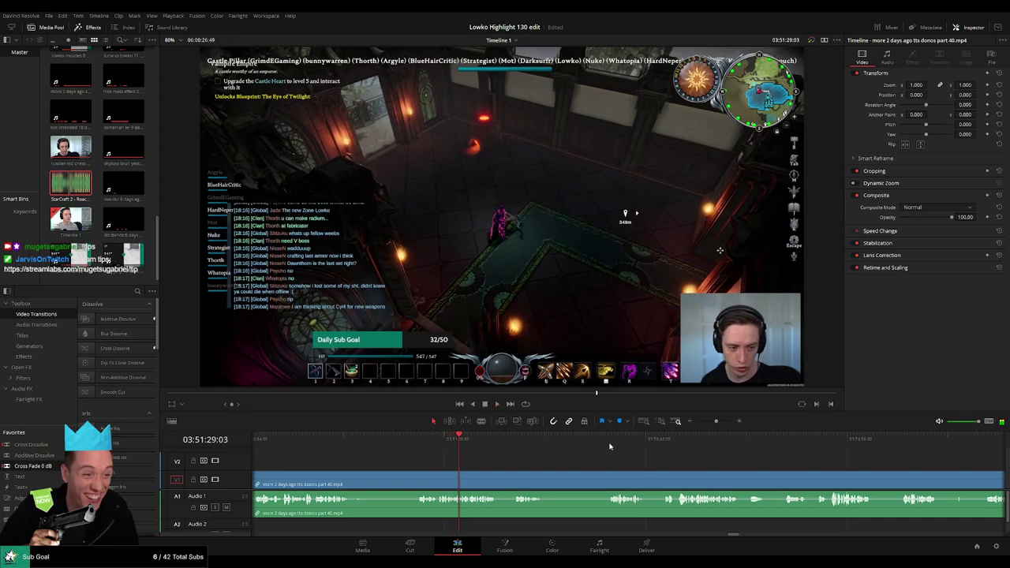
Step: Skim part 40 from about 03:51:29 to 03:52:36 to follow how the pizza conversation develops
left_click(609, 446)
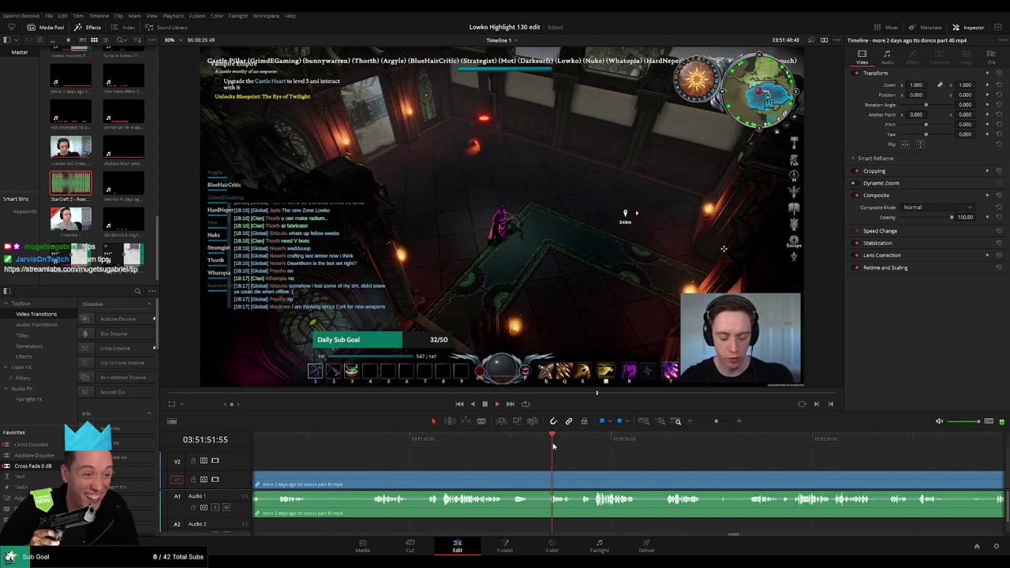
left_click_drag(553, 446, 596, 446)
scroll(529, 457, "right", 3)
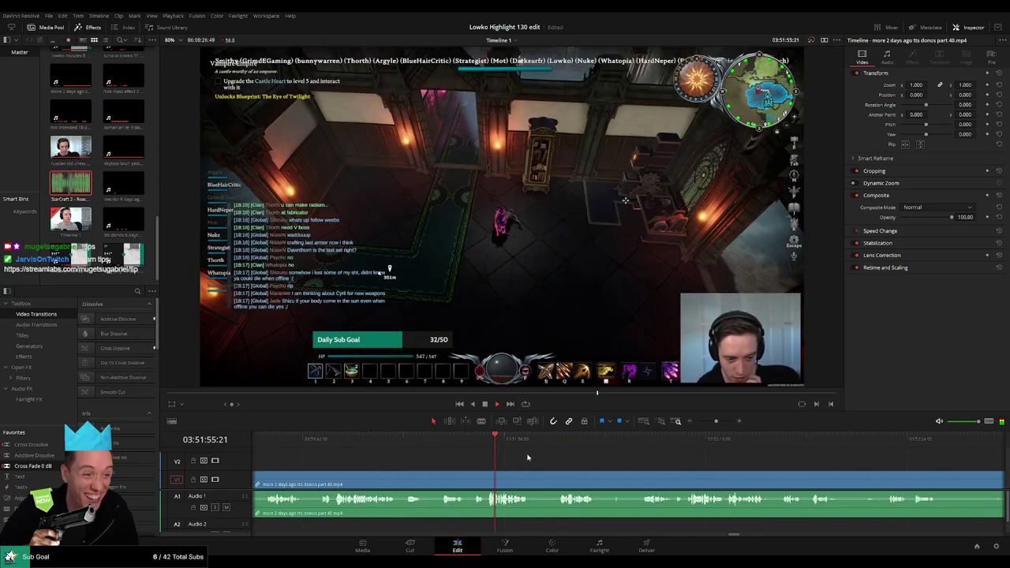
left_click(479, 444)
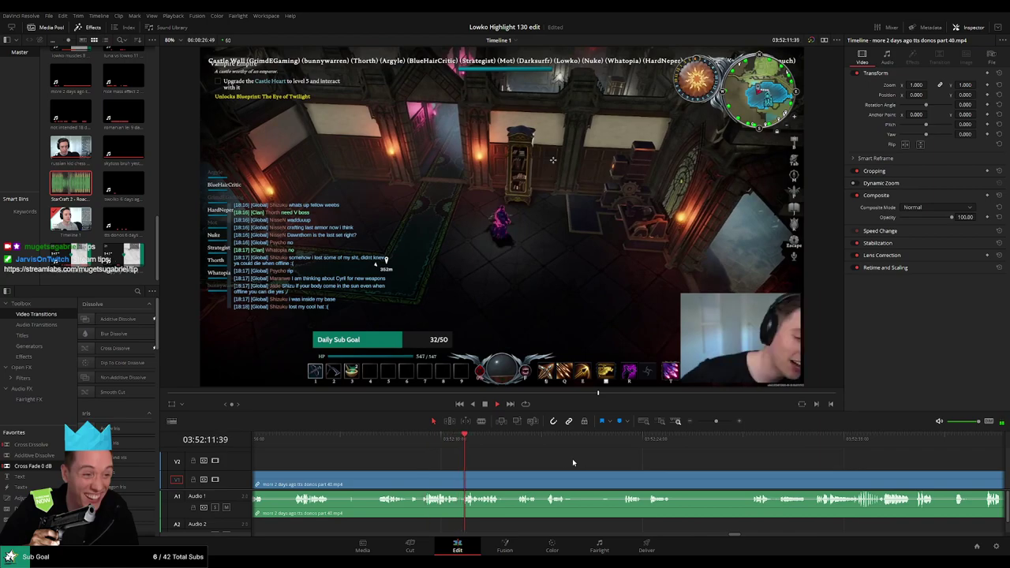
left_click(526, 447)
left_click(729, 447)
left_click(753, 447)
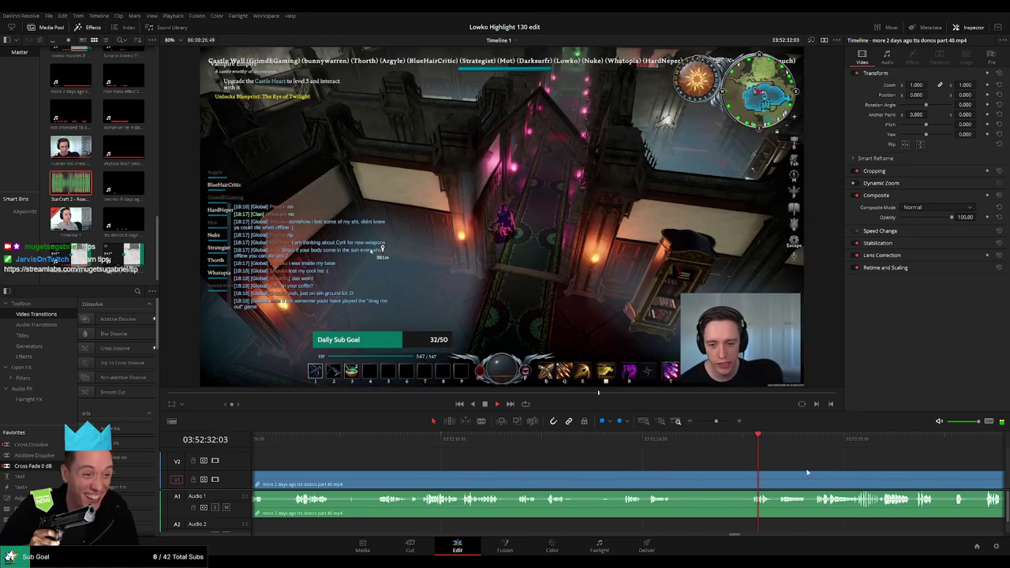
left_click_drag(814, 470, 524, 460)
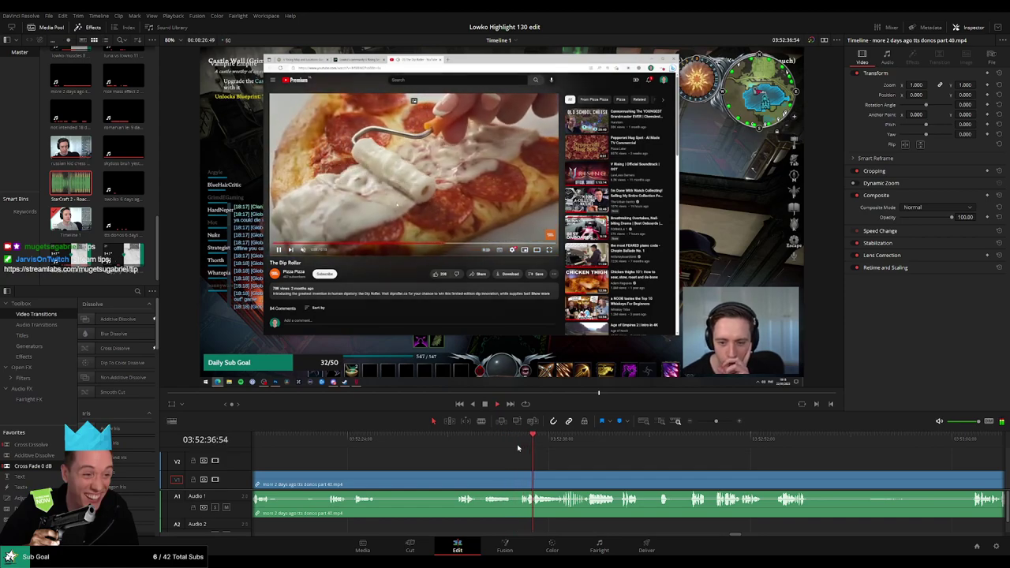
Step: Go back and split part 40 at about 03:51:15, ripple delete everything back to the 03:48:53 cut and cross fade the audio there
left_click_drag(482, 470, 618, 467)
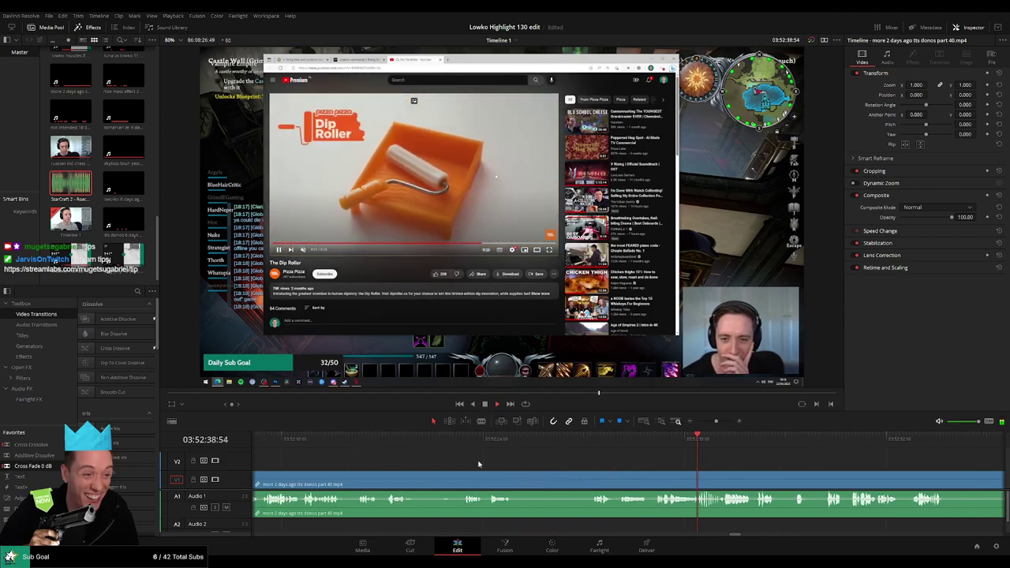
left_click_drag(367, 464, 839, 471)
left_click(384, 442)
key("space")
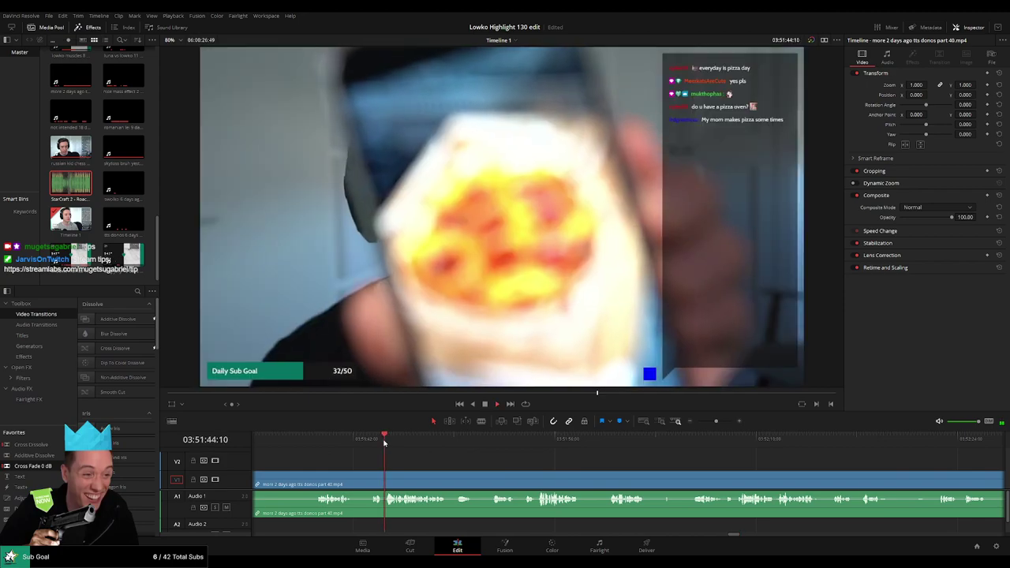
left_click_drag(462, 462, 601, 460)
left_click(460, 443)
left_click_drag(468, 459, 556, 464)
left_click_drag(369, 462, 480, 468)
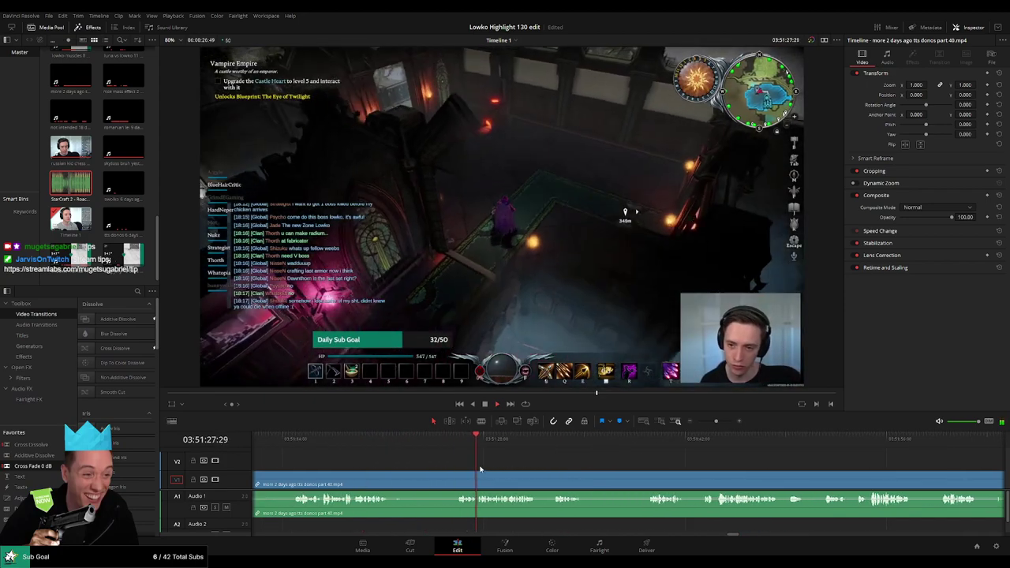
left_click(296, 443)
scroll(355, 464, "left", 3)
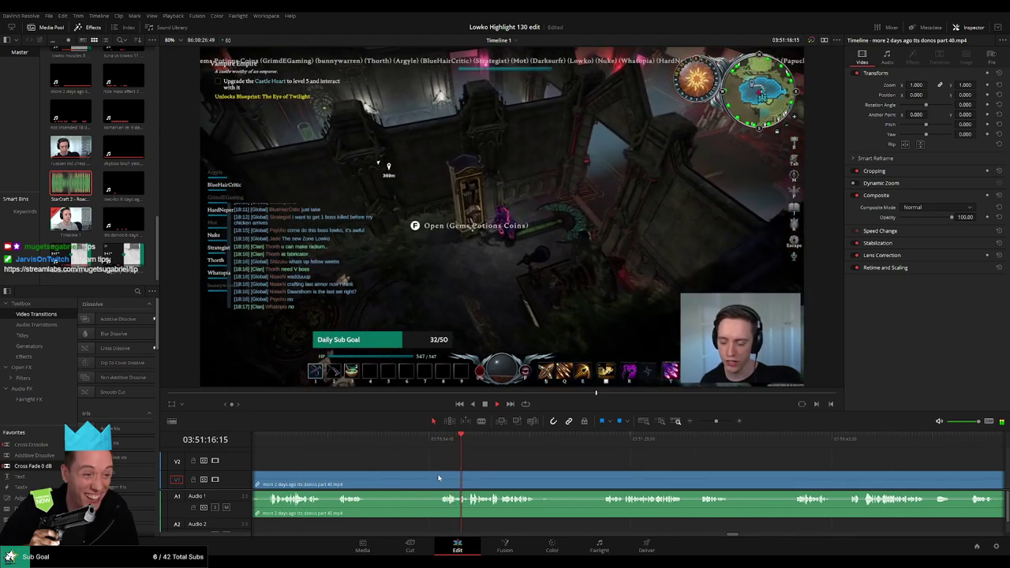
left_click(443, 479)
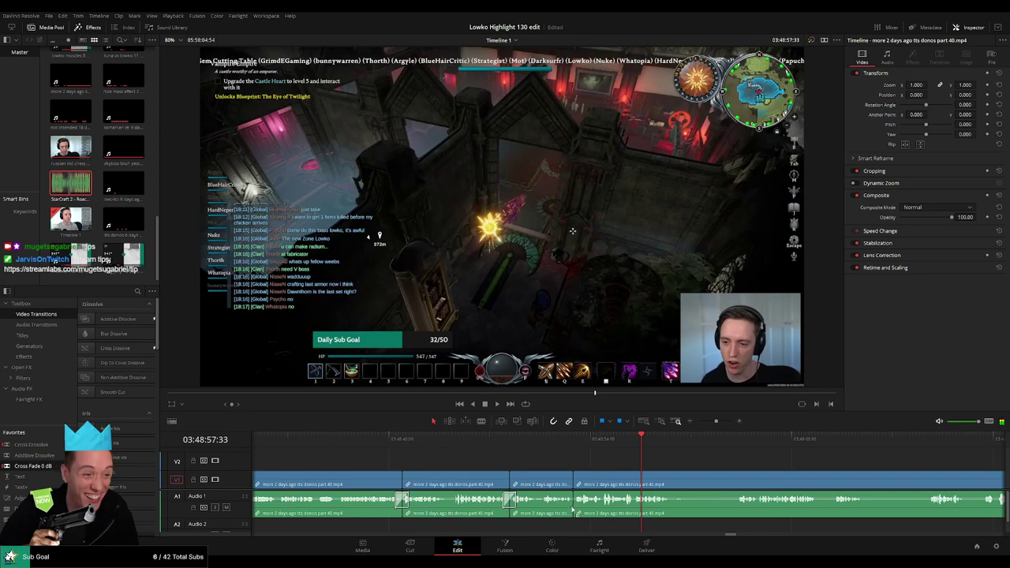
scroll(584, 497, "right", 4)
Step: Ripple delete the part 40 stretch from about 03:49:00 to 03:49:04 and cross fade the audio at the cut
key("b")
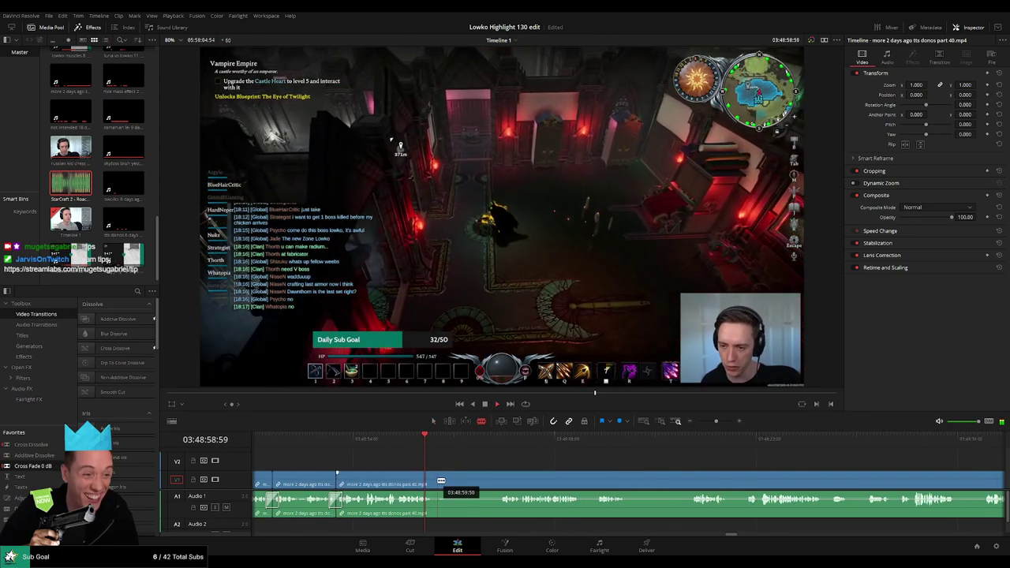
left_click(438, 477)
left_click(498, 476)
key("a")
left_click(478, 478)
key("Delete")
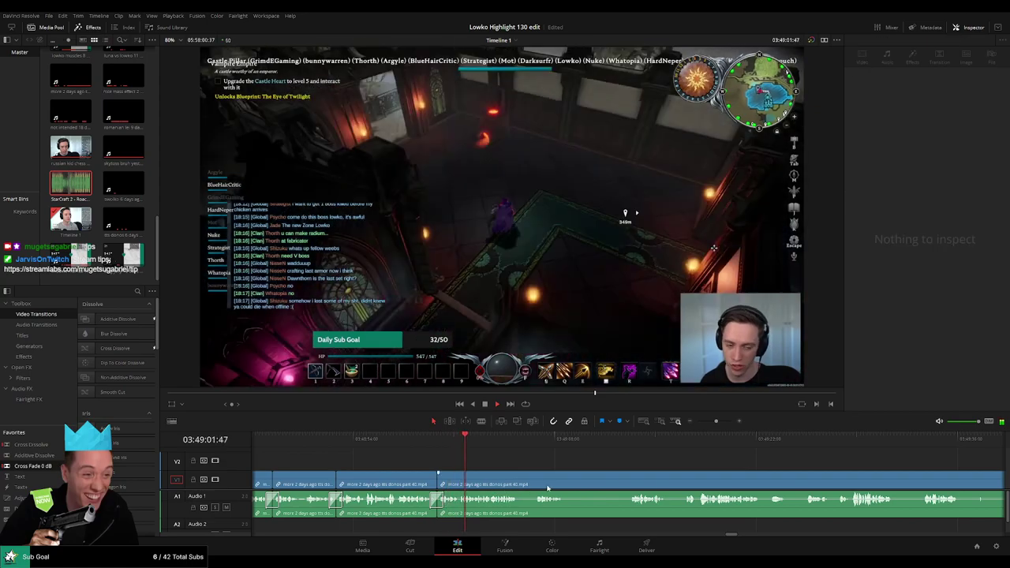
Step: Ripple delete about one second of part 40 starting near 03:49:05 and cross fade the audio at the cut
scroll(544, 486, "right", 2)
key("b")
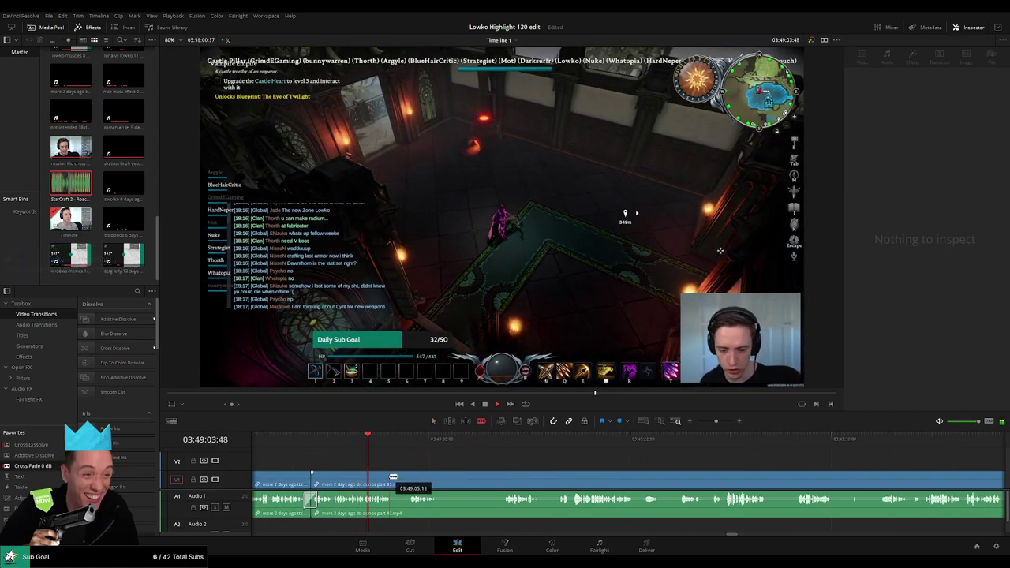
left_click(395, 478)
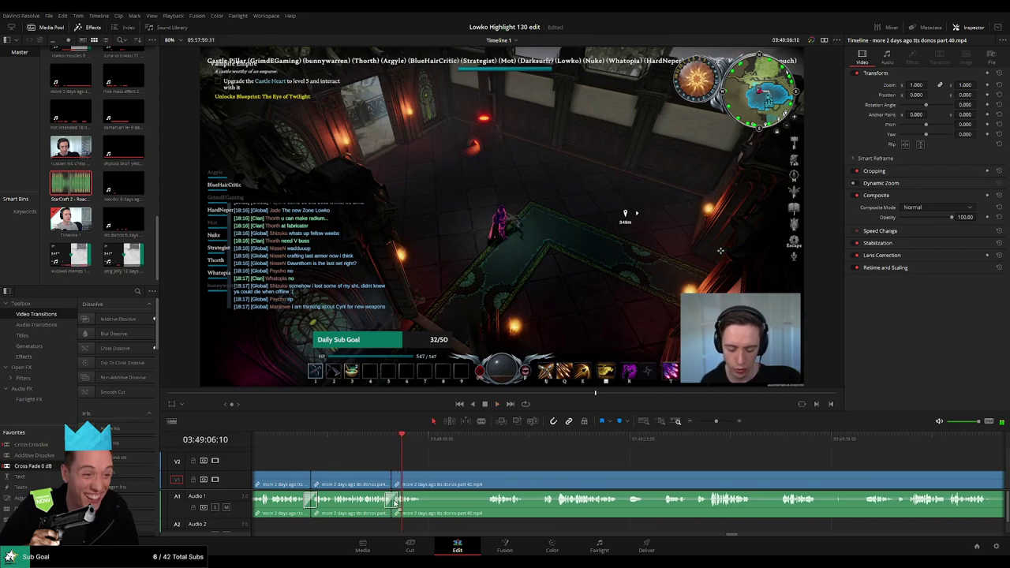
Step: Ripple delete the part 40 stretch from about 03:49:07 to 03:49:12 and cross fade the audio at the cut
key("b")
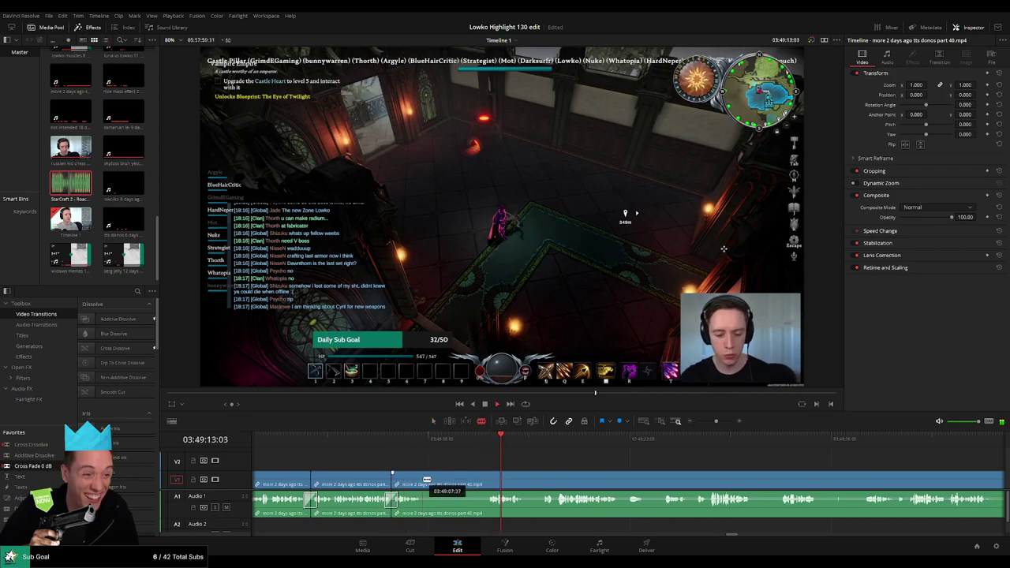
left_click(423, 480)
left_click(487, 480)
key("a")
left_click(468, 482)
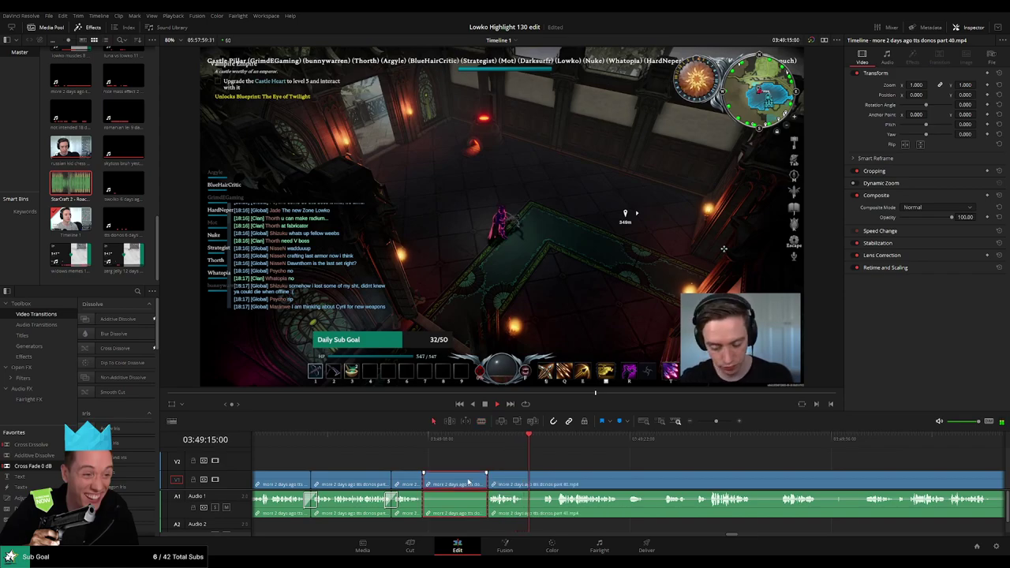
key("Delete")
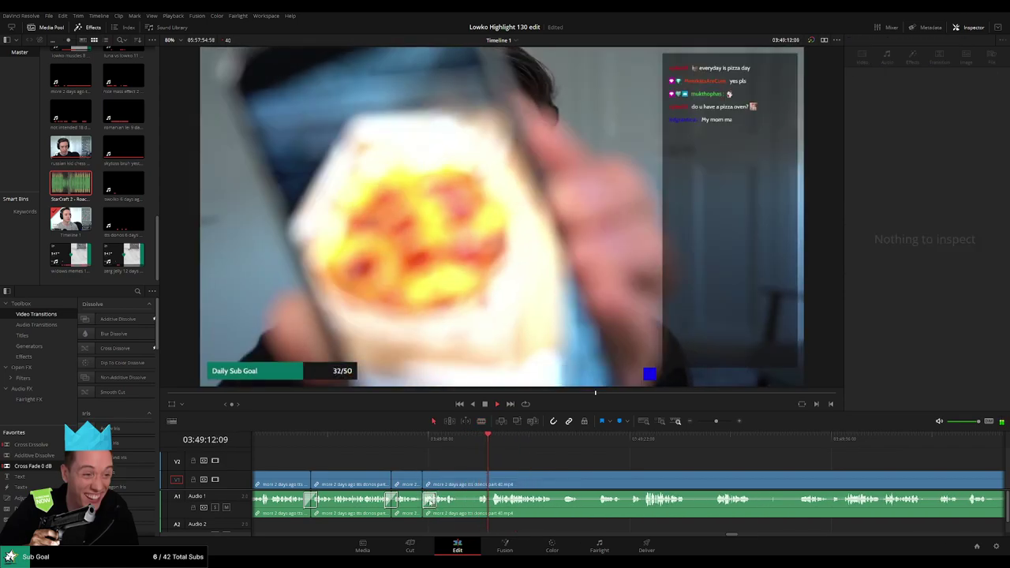
Step: Remove the audio cross fade from the part 40 cut at about 03:49:07
left_click(430, 502)
key("Delete")
key("space")
scroll(431, 503, "left", 1)
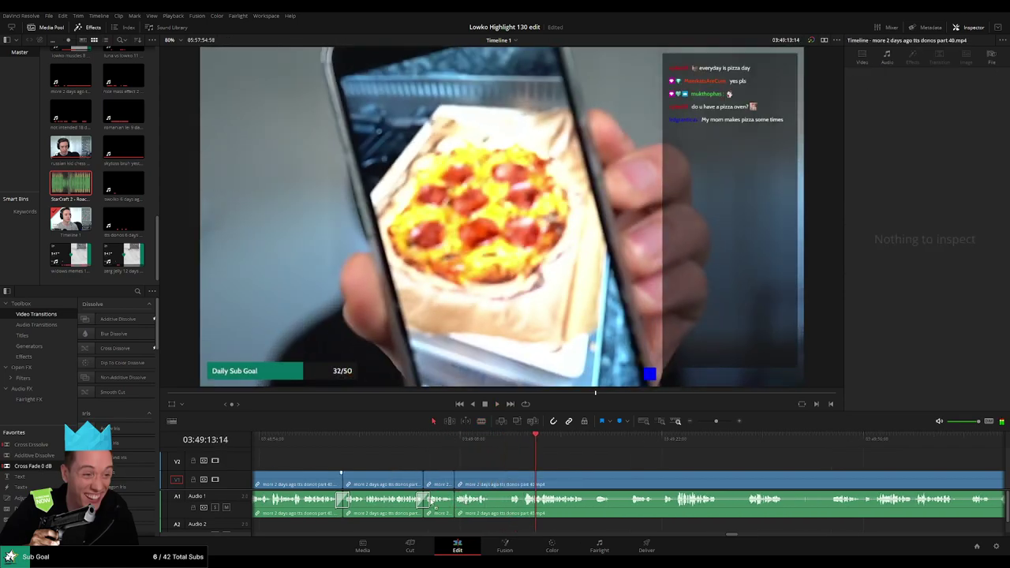
Step: Cross fade the audio at the part 40 cut at about 03:49:07
left_click(454, 502)
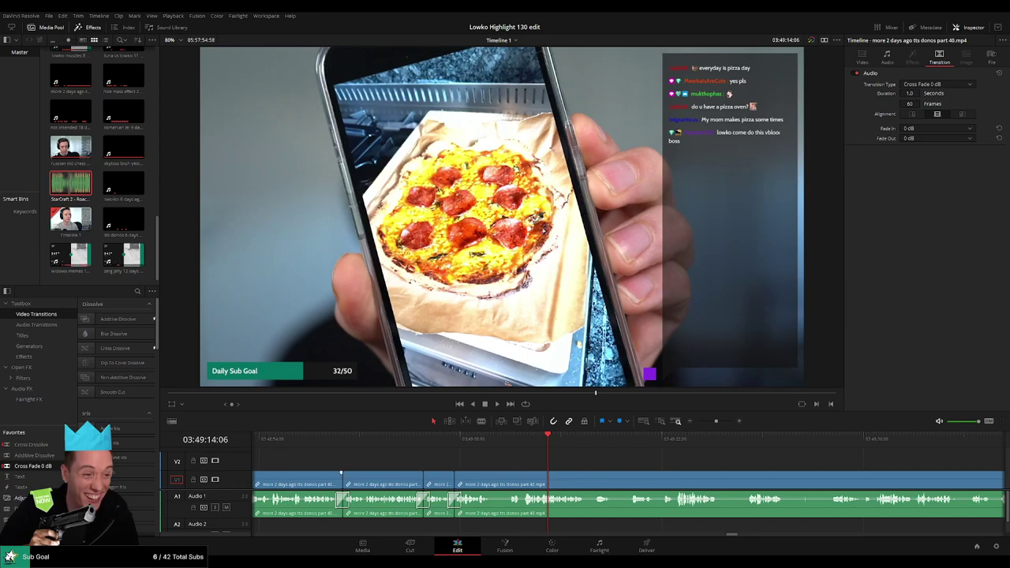
Step: Try an adjustment clip over the pizza shot at about 03:49:14, zooming in to 3.160 and shifting the image vertically
left_click_drag(20, 498, 601, 468)
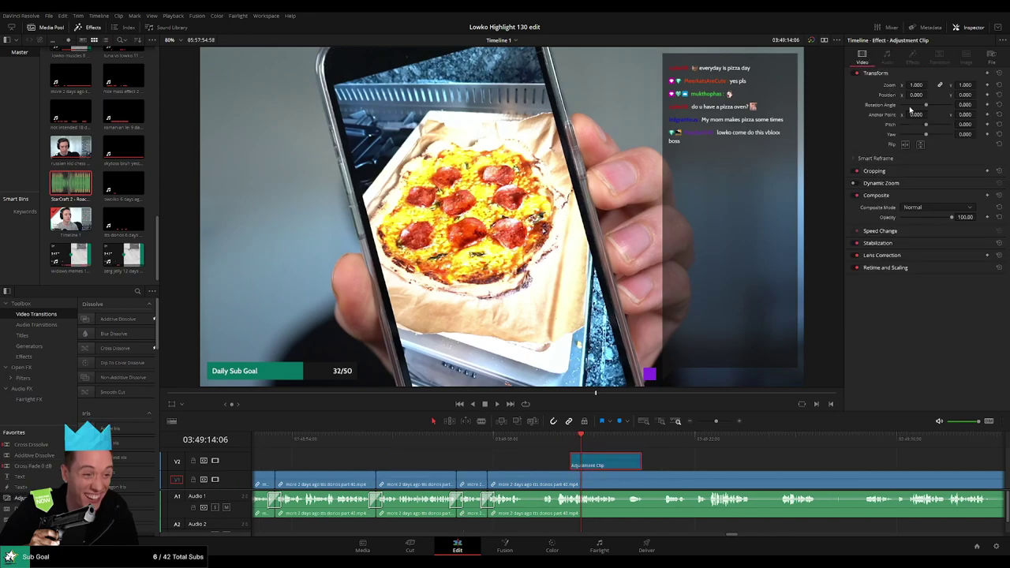
left_click_drag(916, 85, 1008, 95)
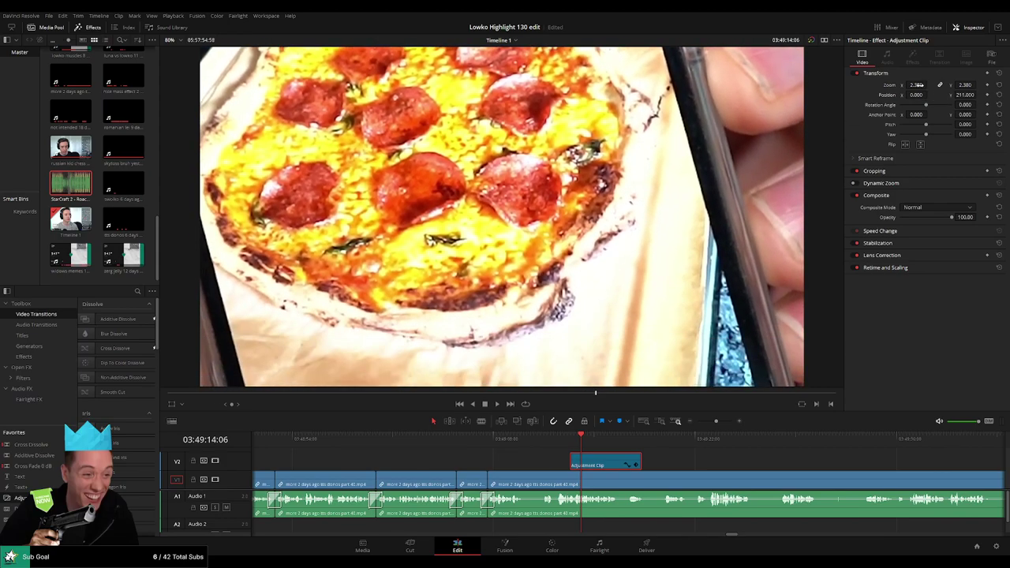
left_click_drag(914, 85, 963, 95)
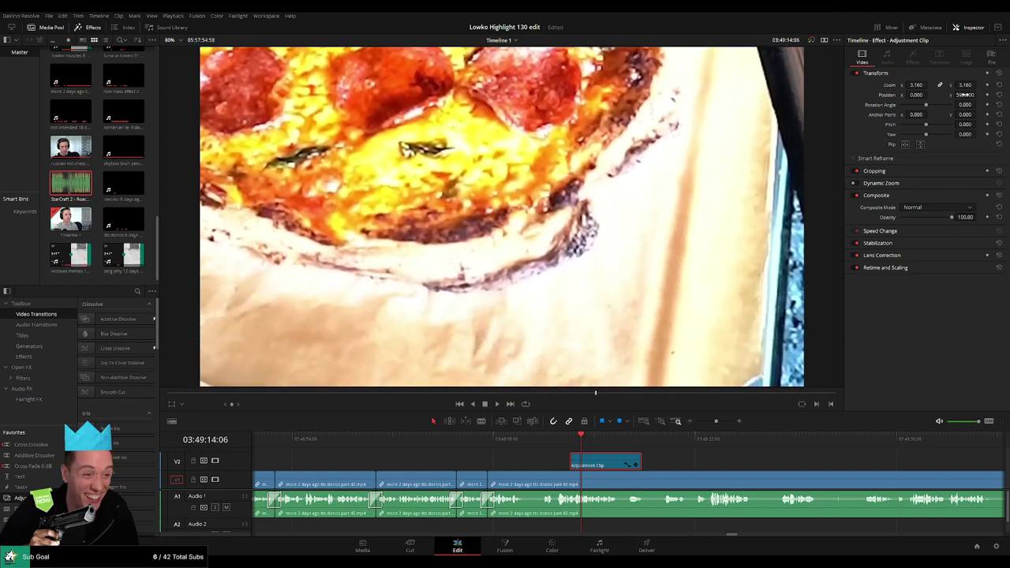
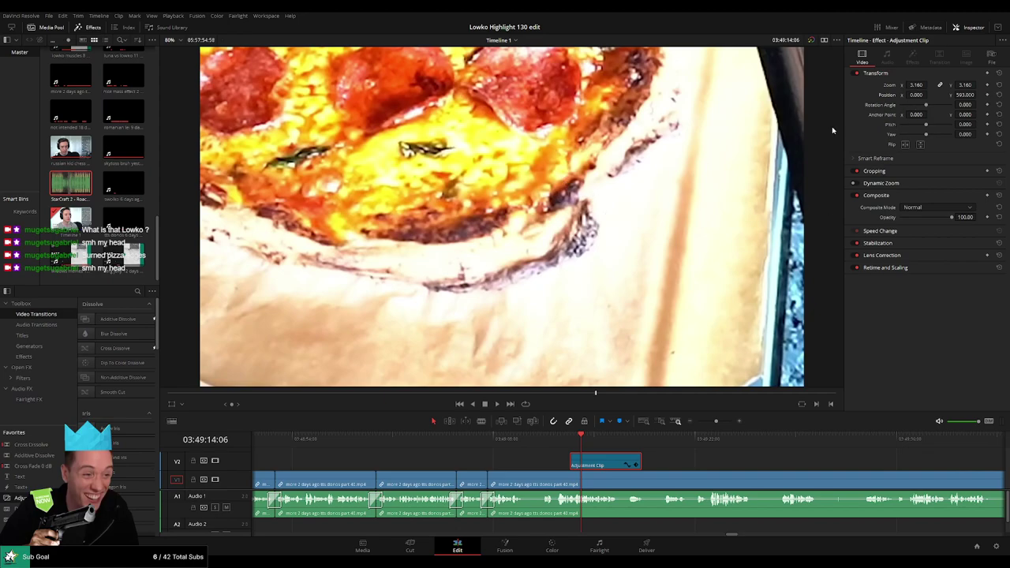
left_click_drag(971, 95, 943, 94)
Step: Undo the zoom and position changes and the placement of the adjustment clip over the pizza shot
key("ctrl+z")
key("ctrl+z")
key("ctrl+z")
key("ctrl+z")
key("ctrl+z")
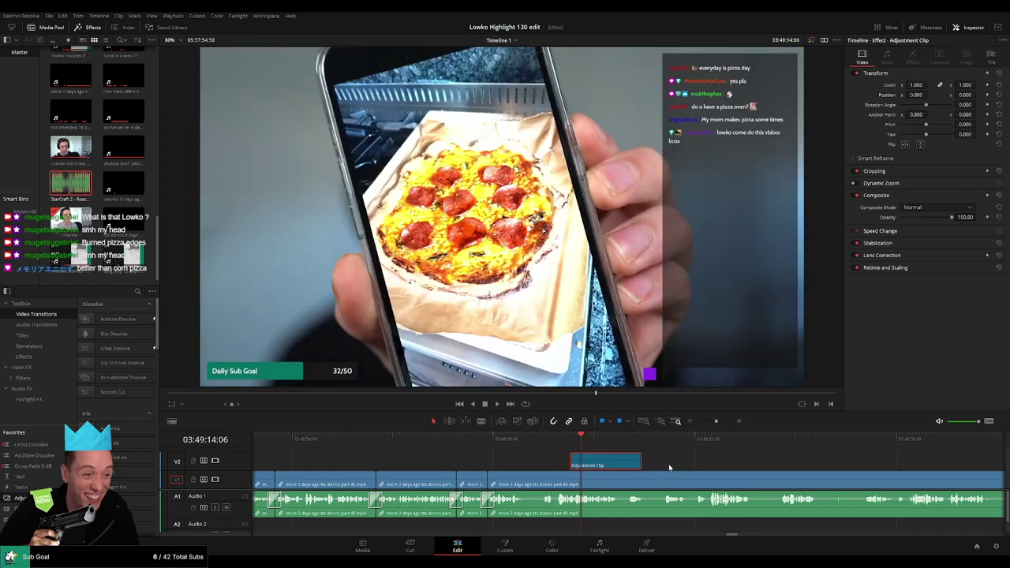
key("ctrl+z")
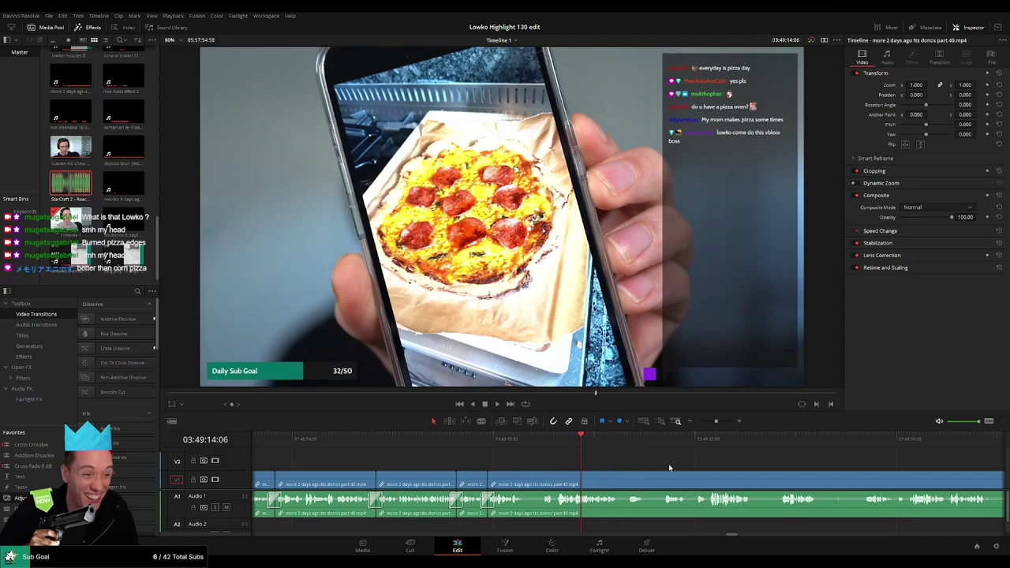
Step: Ripple delete the part 40 stretch from about 03:49:17 to 03:49:20 and cross fade the audio at the cut
key("space")
left_click_drag(653, 470, 434, 467)
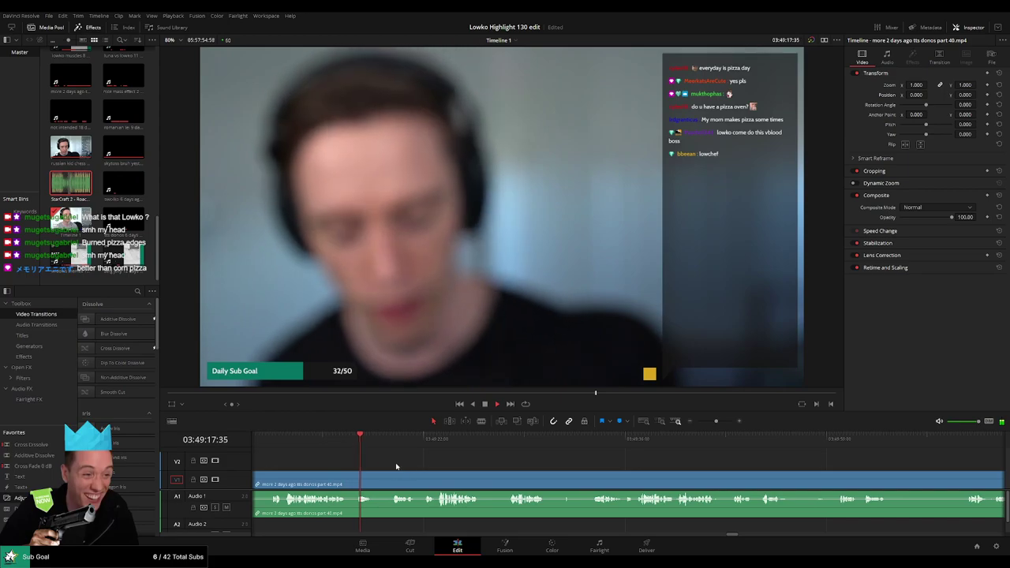
key("b")
left_click(346, 480)
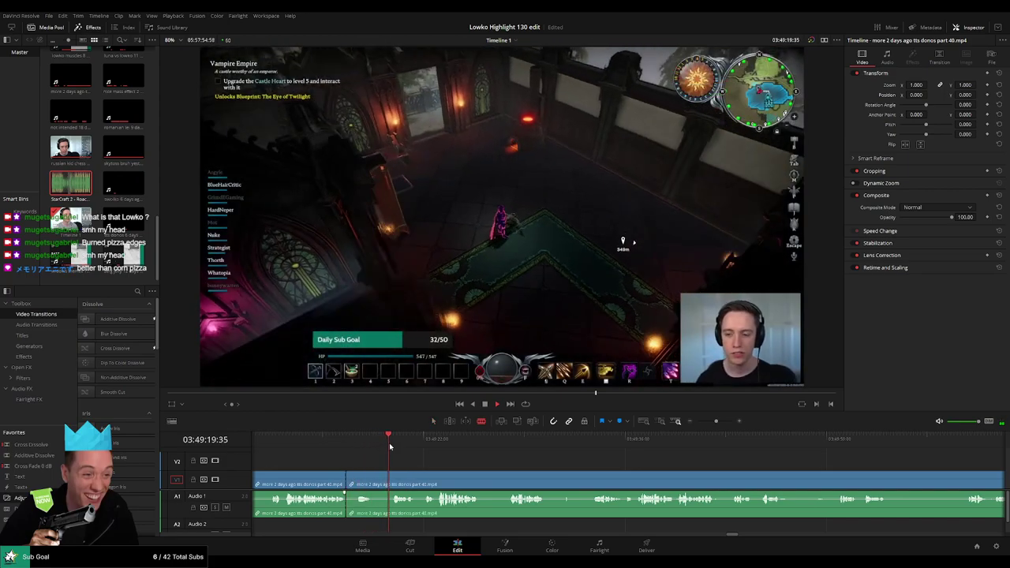
left_click(393, 477)
key("a")
left_click(385, 478)
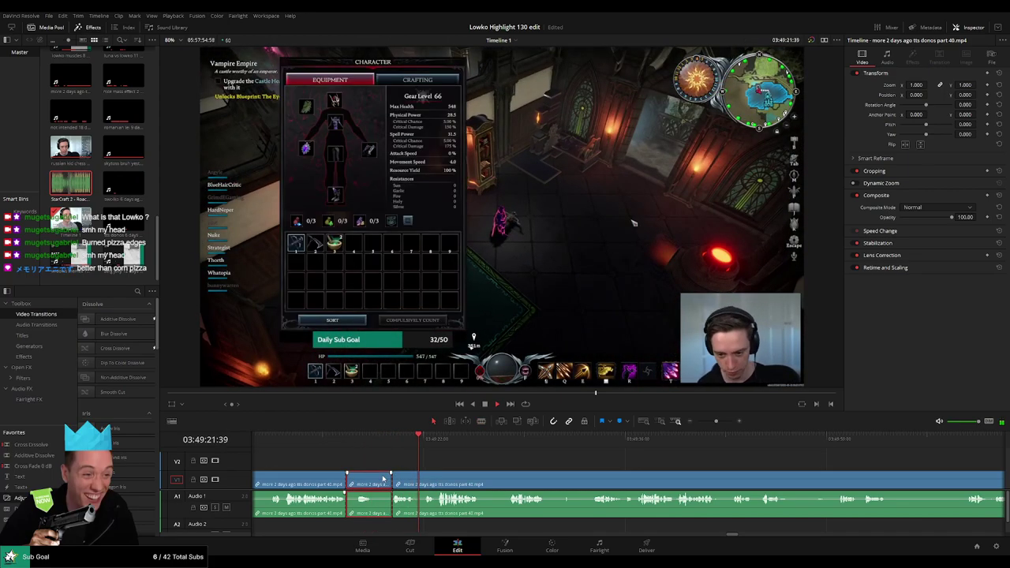
key("Delete")
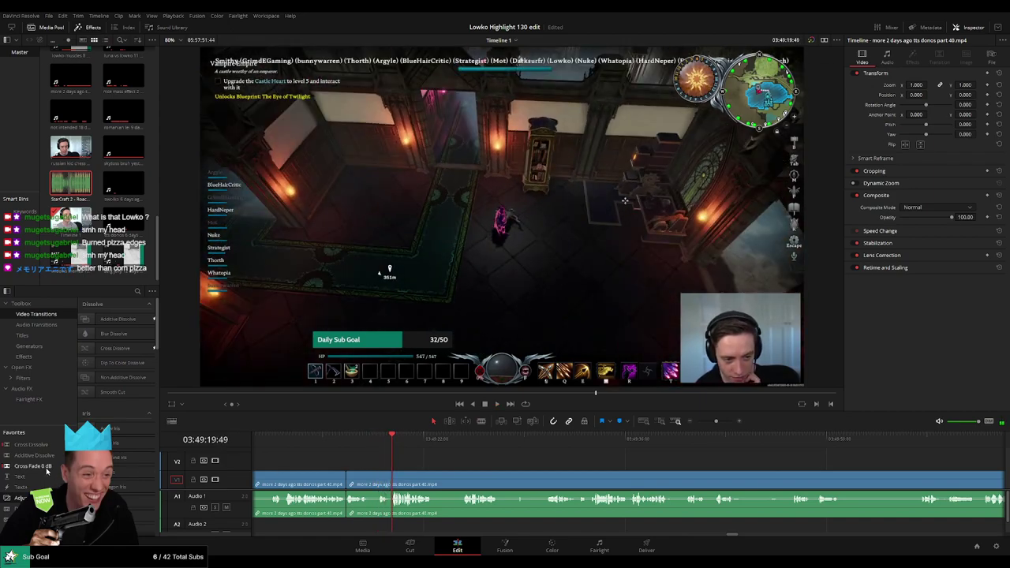
left_click_drag(455, 475, 398, 474)
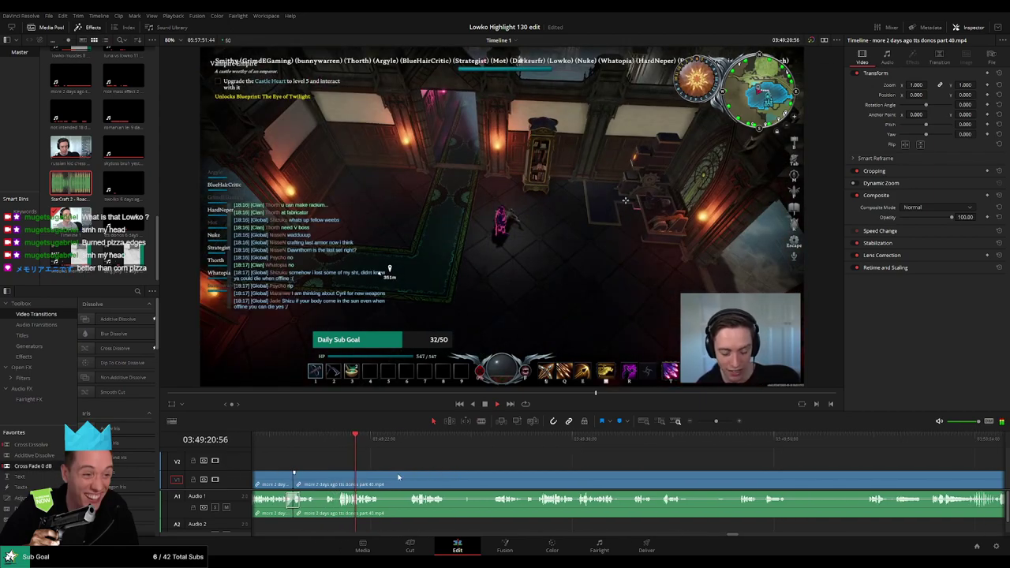
Step: Ripple delete about two seconds of part 40 starting near 03:49:23 and cross fade the audio at the cut
key("b")
left_click(380, 481)
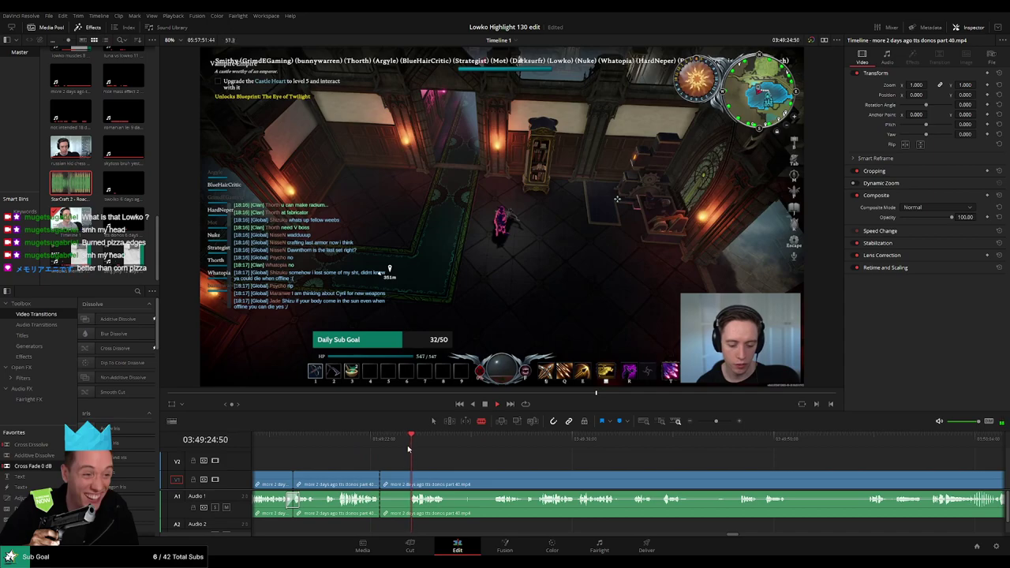
left_click(408, 481)
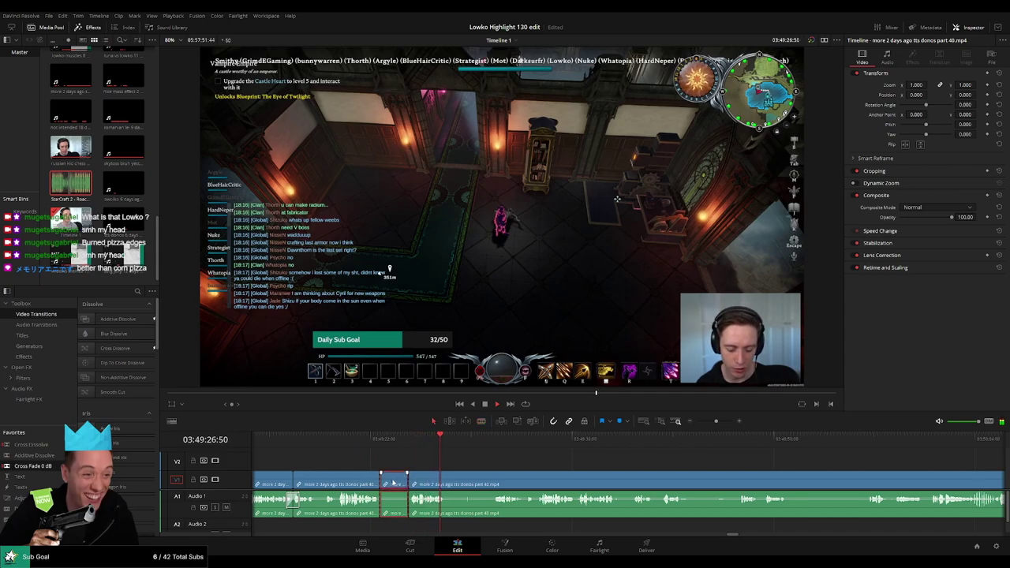
key("Delete")
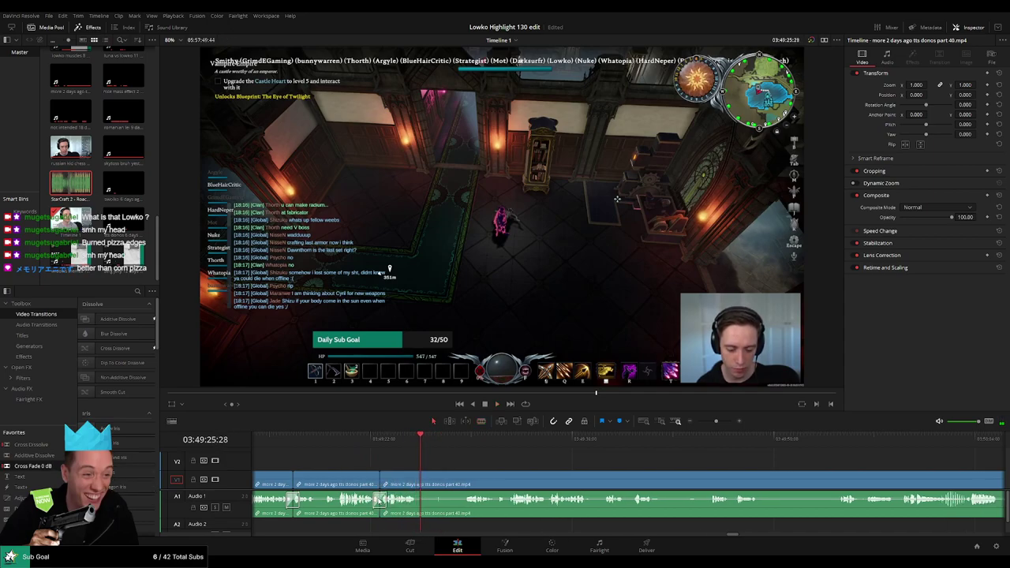
Step: Ripple delete the part 40 stretch from about 03:49:25 to 03:49:31 and cross fade the audio at the cut
key("b")
left_click(417, 483)
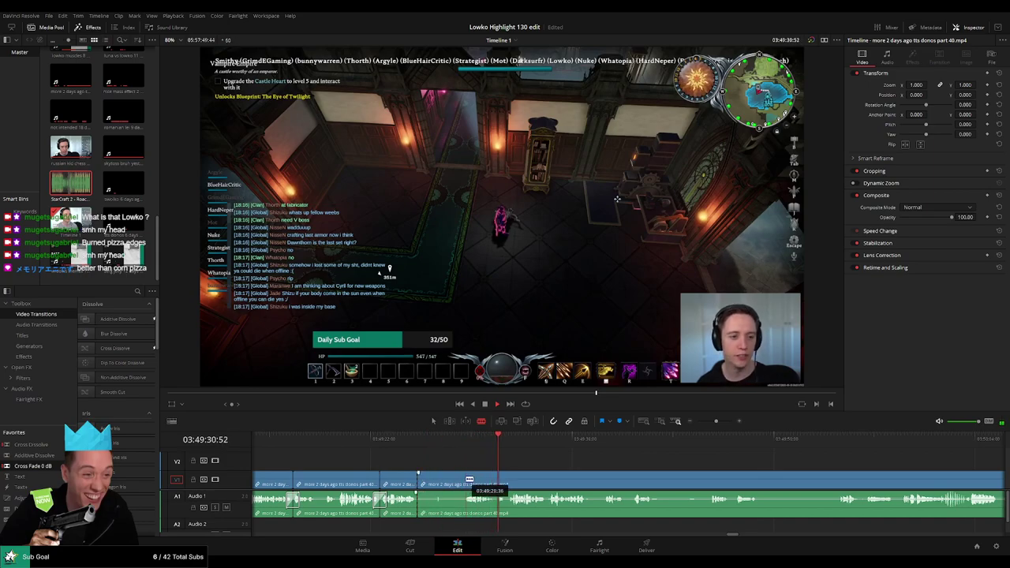
key("ctrl+b")
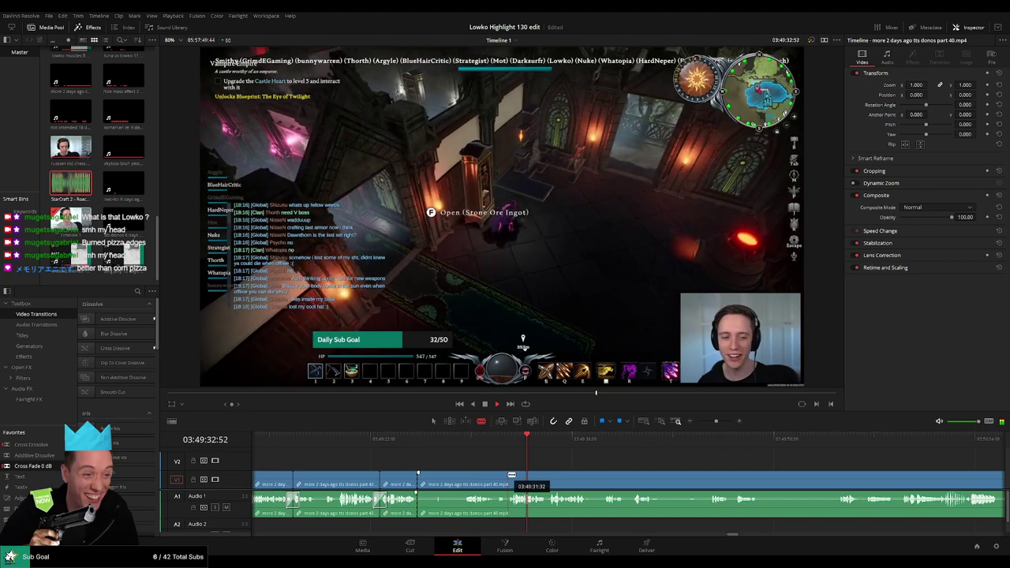
key("a")
left_click(479, 482)
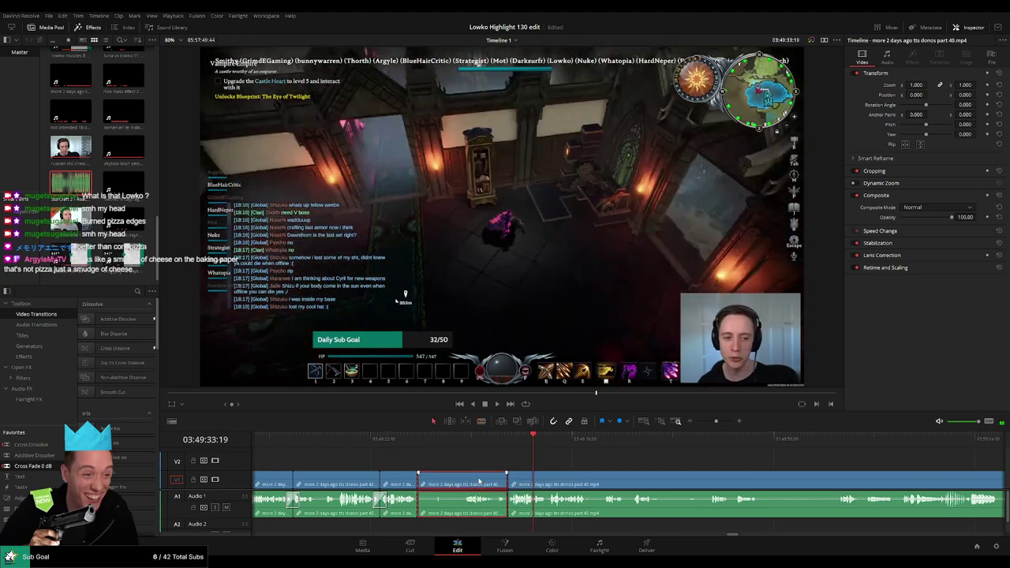
key("BackSpace")
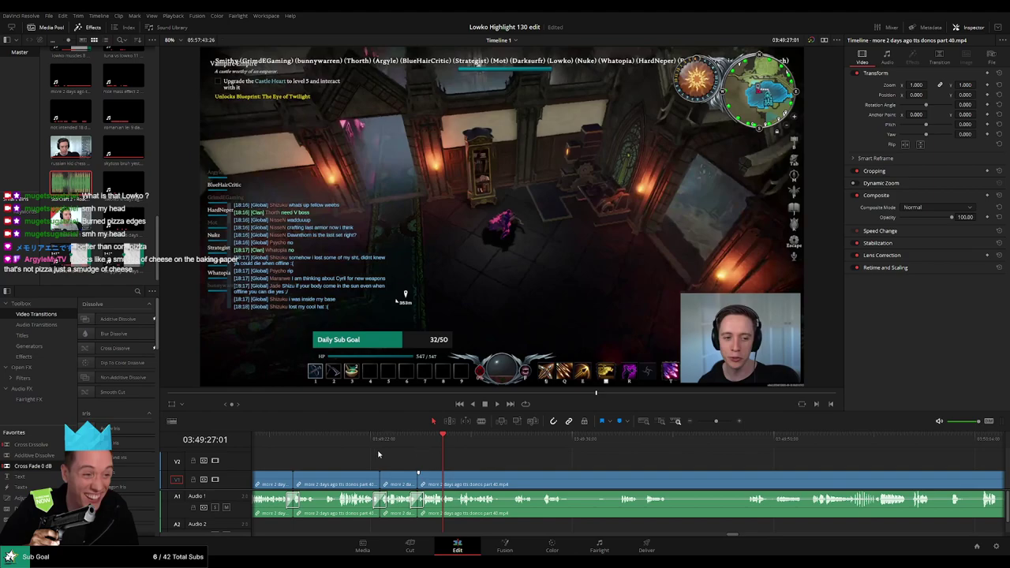
Step: Review the newly made part 40 cuts from about 03:49:16 and continue playback past the last cut
left_click_drag(356, 444, 287, 443)
left_click_drag(371, 465, 420, 464)
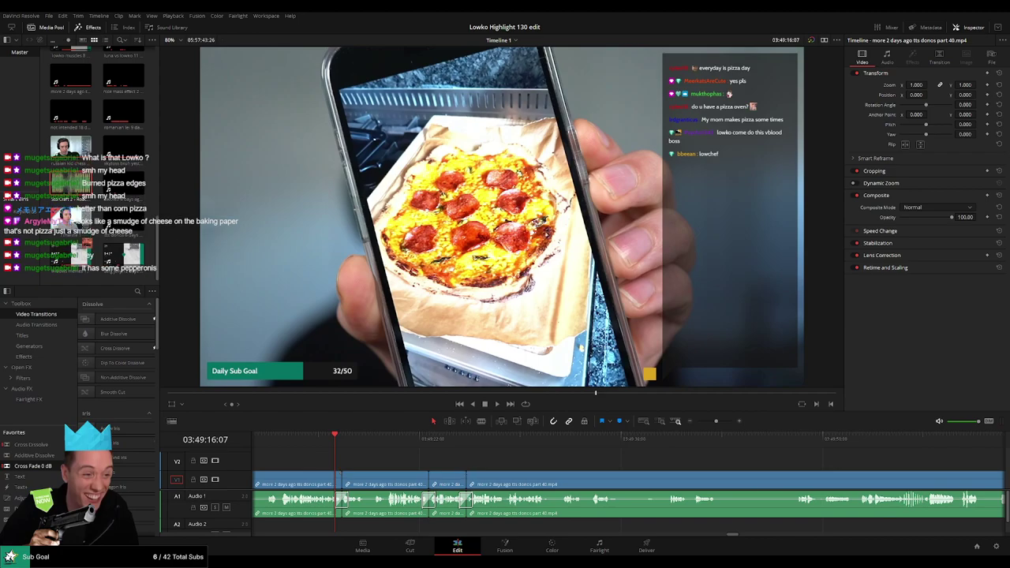
key("Down")
key("Down")
key("Down")
key("space")
scroll(489, 460, "right", 3)
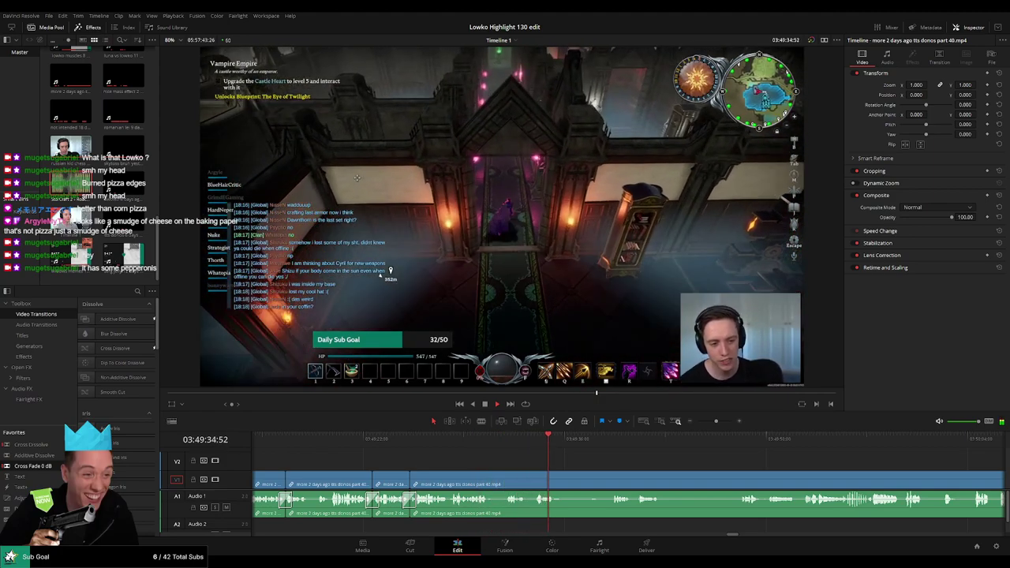
Step: Ripple delete the part 40 stretch from about 03:49:36 to 03:49:39, cross fade the audio there, and split the remaining clip at about 03:49:43
left_click(604, 438)
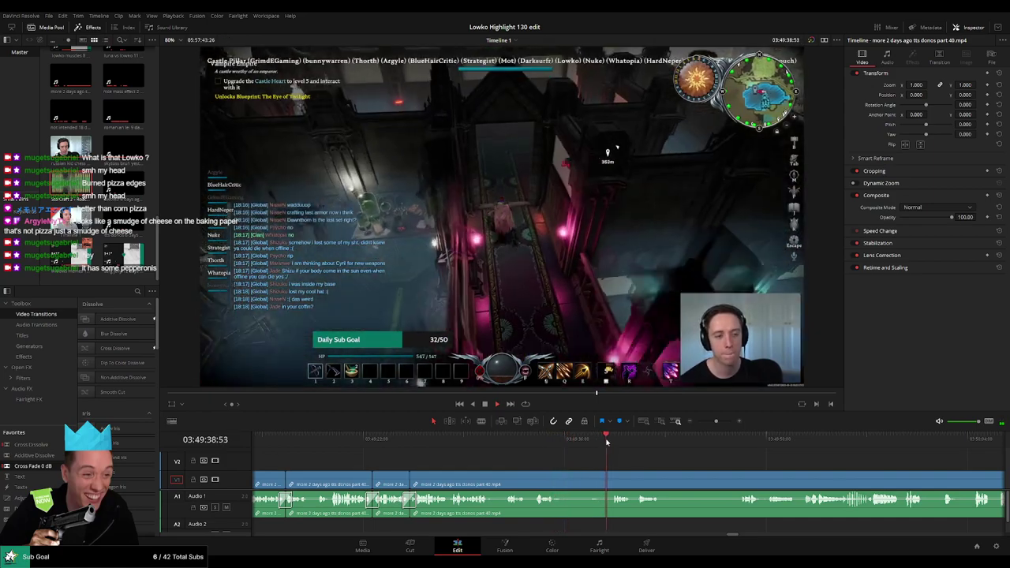
key("b")
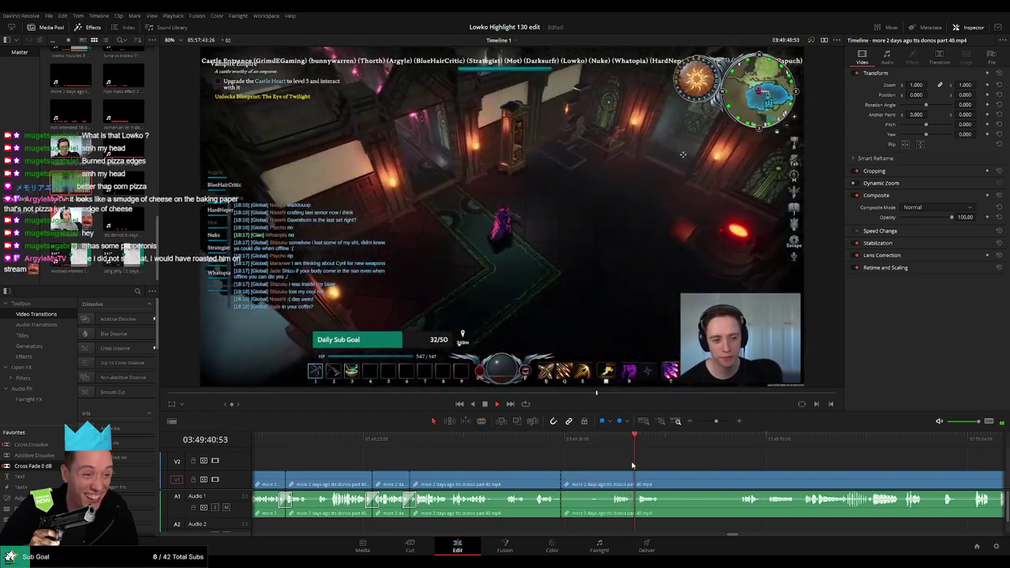
key("b")
left_click(447, 481)
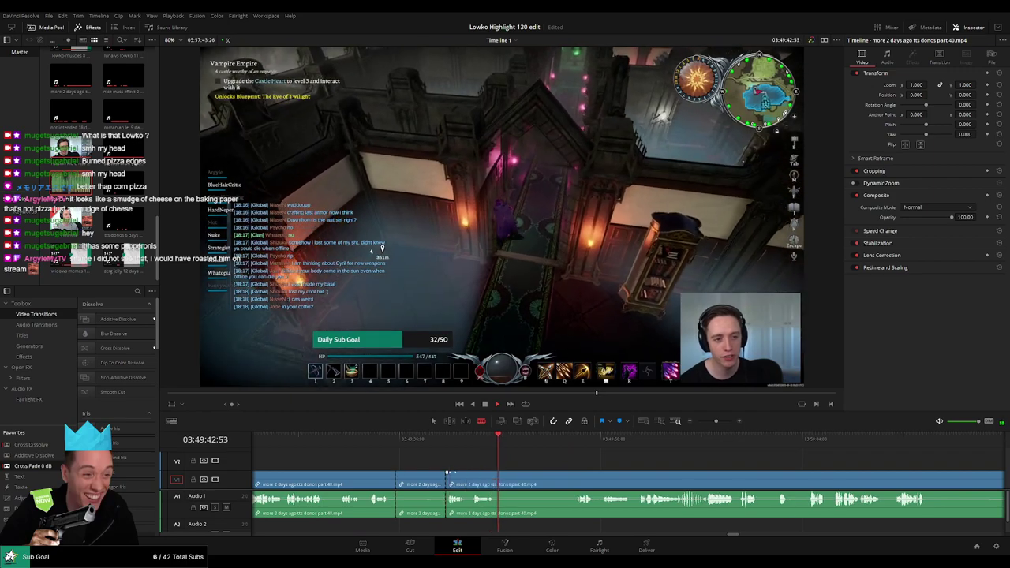
left_click(498, 481)
key("a")
left_click(436, 483)
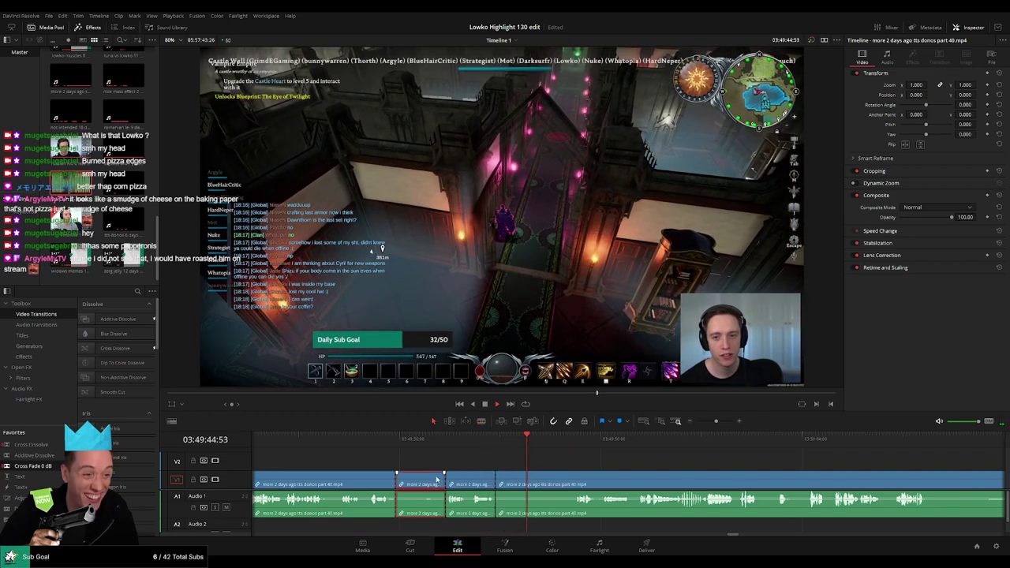
key("Delete")
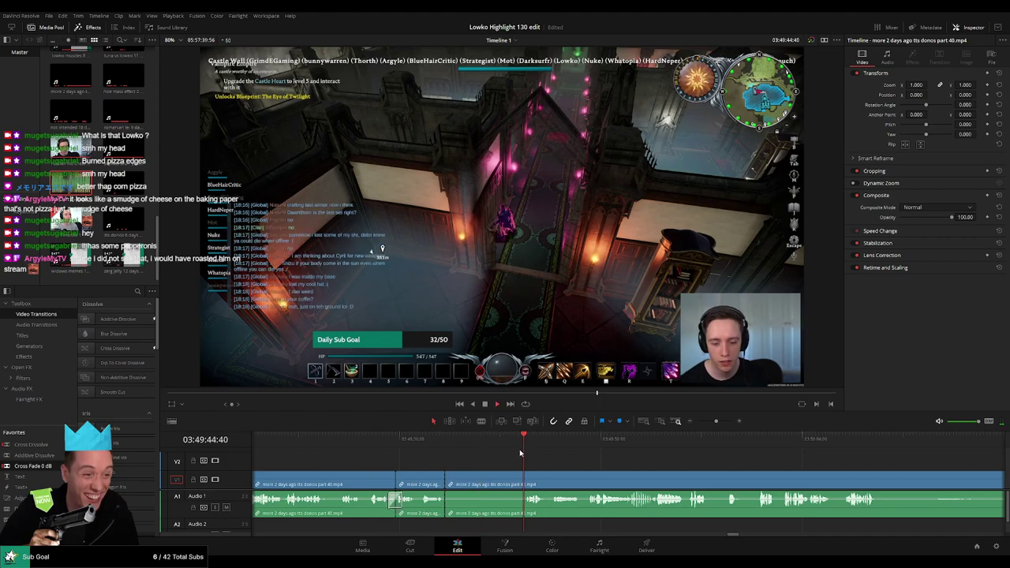
Step: Ripple delete the part 40 stretch from about 03:49:39 to 03:49:44 and cross fade the audio at the cut
key("b")
left_click(523, 478)
key("a")
left_click(493, 481)
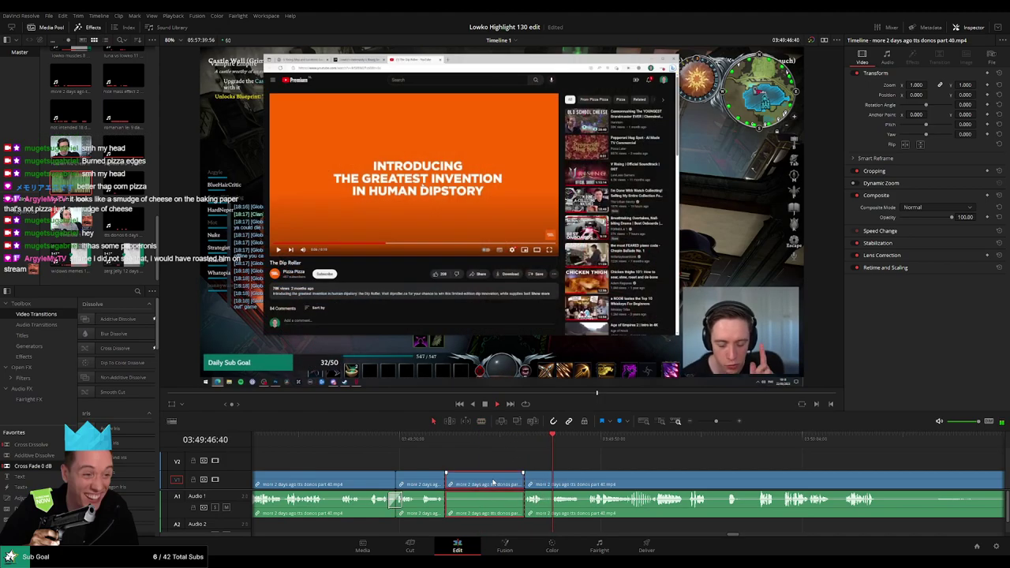
key("Delete")
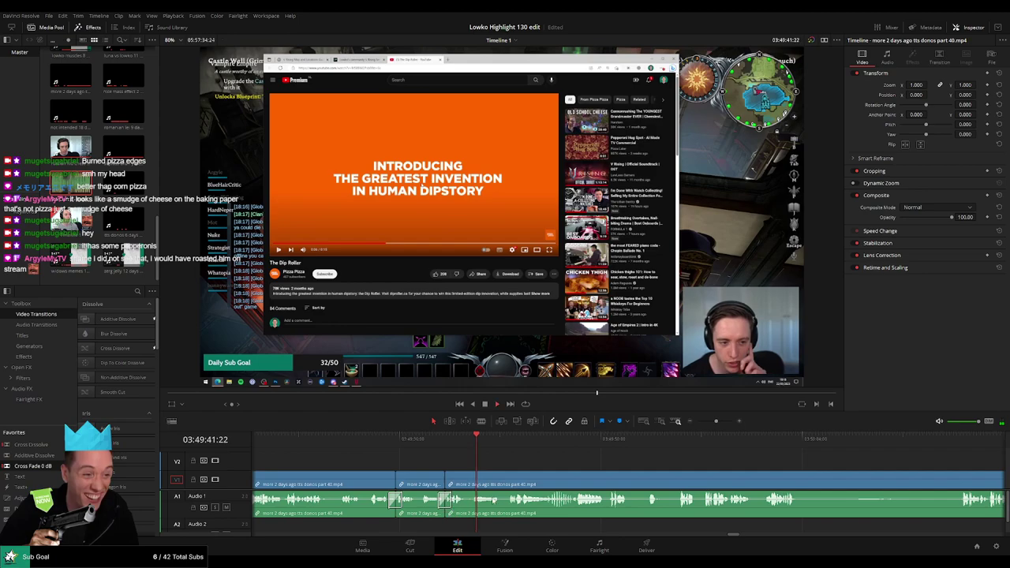
Step: Ripple delete the part 40 stretch from about 03:49:41 to 03:49:43 and play back across the cut
key("b")
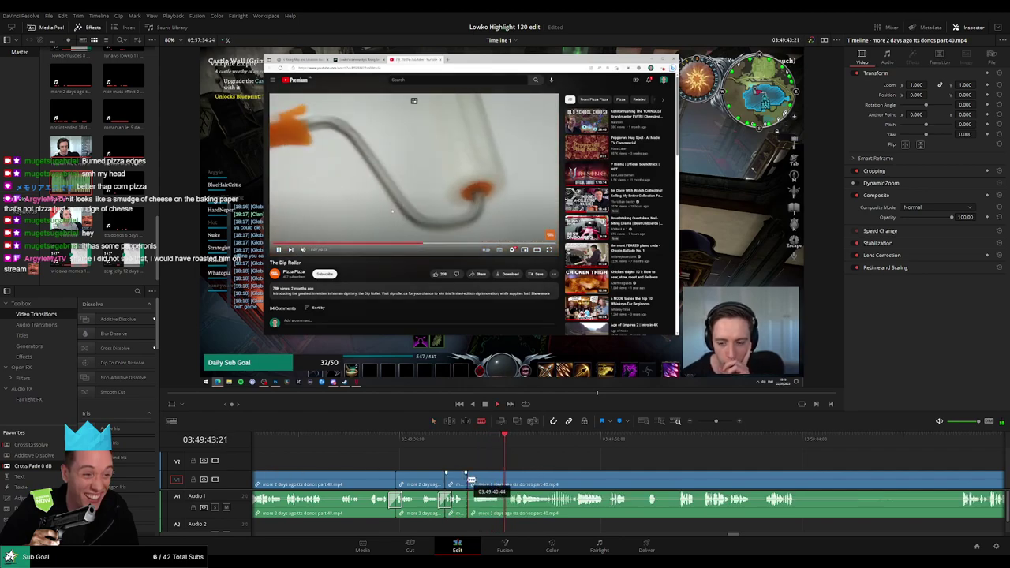
left_click(467, 484)
left_click(506, 478)
key("a")
left_click(492, 480)
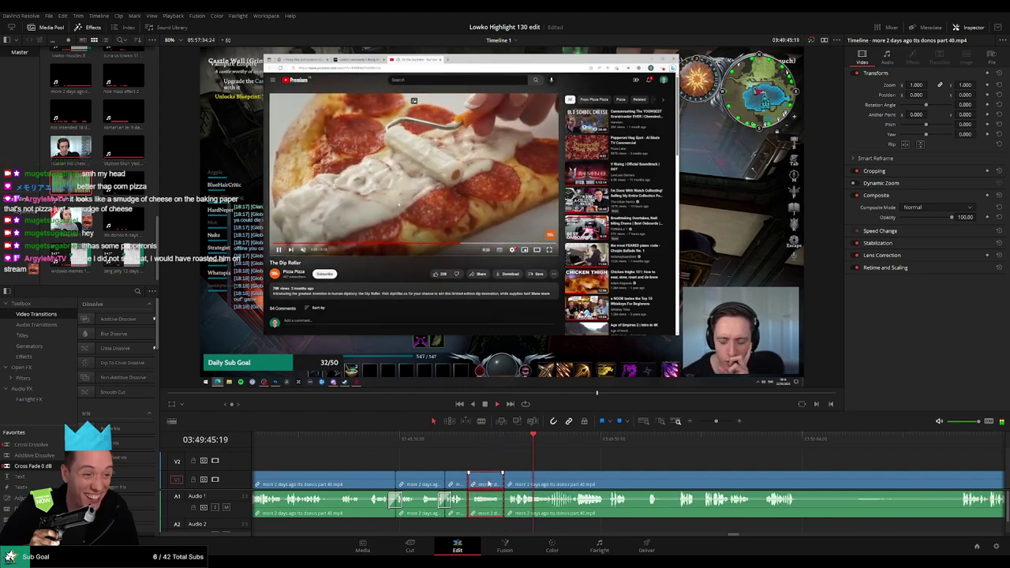
key("Delete")
left_click(454, 444)
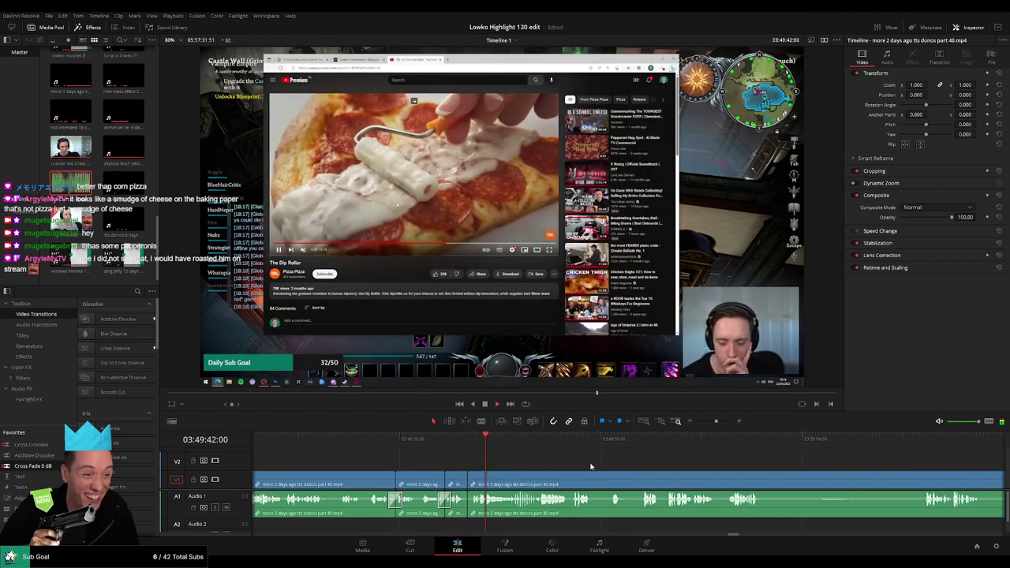
Step: Skim part 40 from about 03:49:48 to 03:49:59 for uninteresting or quiet stretches
left_click_drag(590, 465, 470, 454)
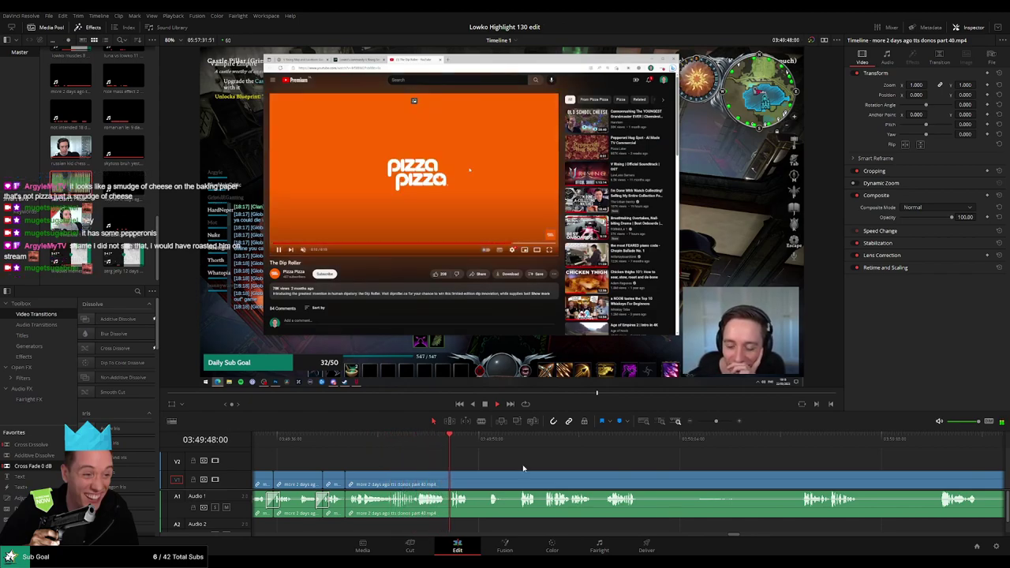
left_click(484, 442)
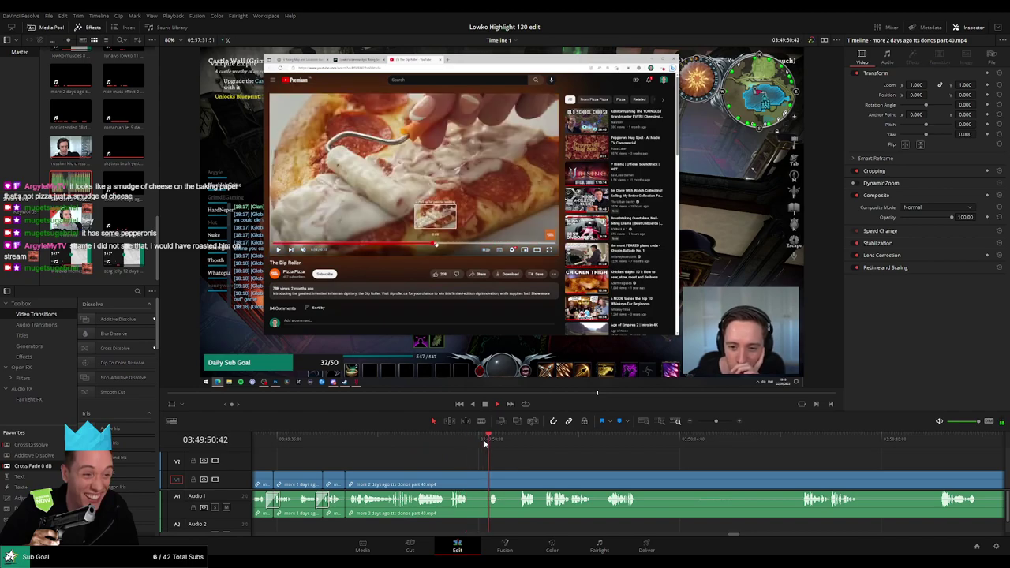
left_click(511, 441)
scroll(476, 455, "right", 5)
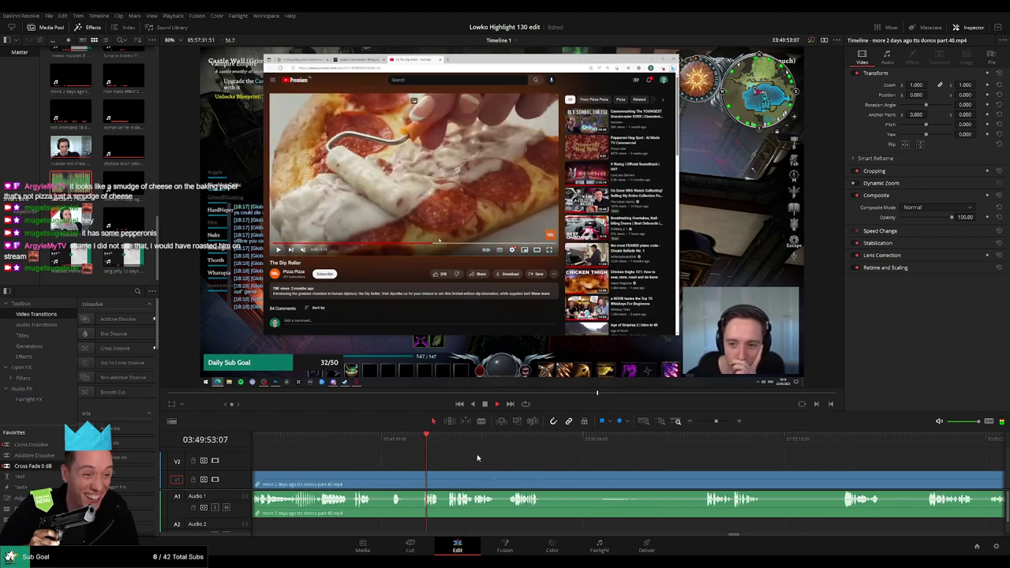
left_click_drag(554, 462, 507, 462)
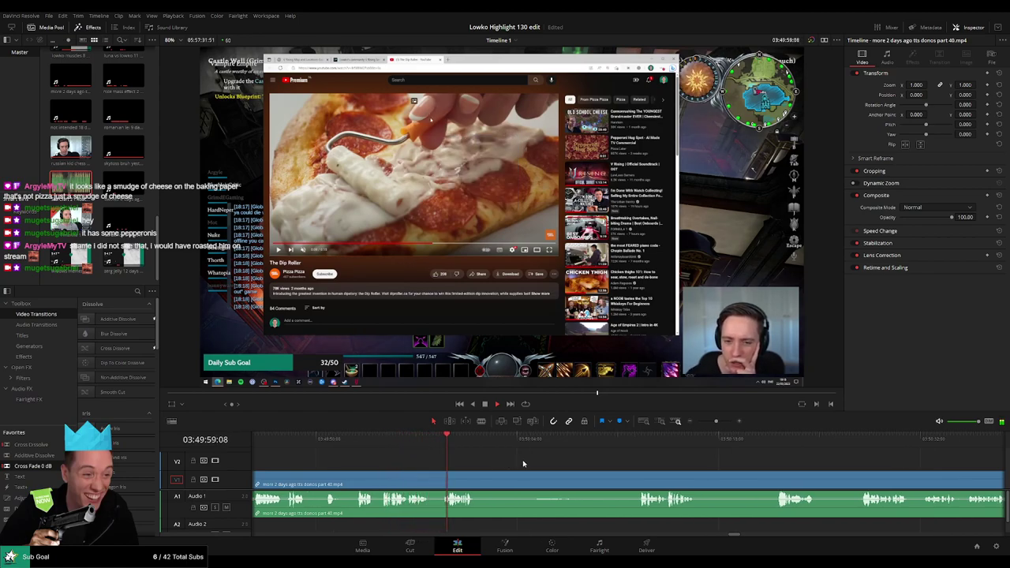
Step: Split part 40 at about 03:50:00:30 and 03:50:00:59 and silence the audio of the short piece between the cuts
scroll(450, 462, "right", 1)
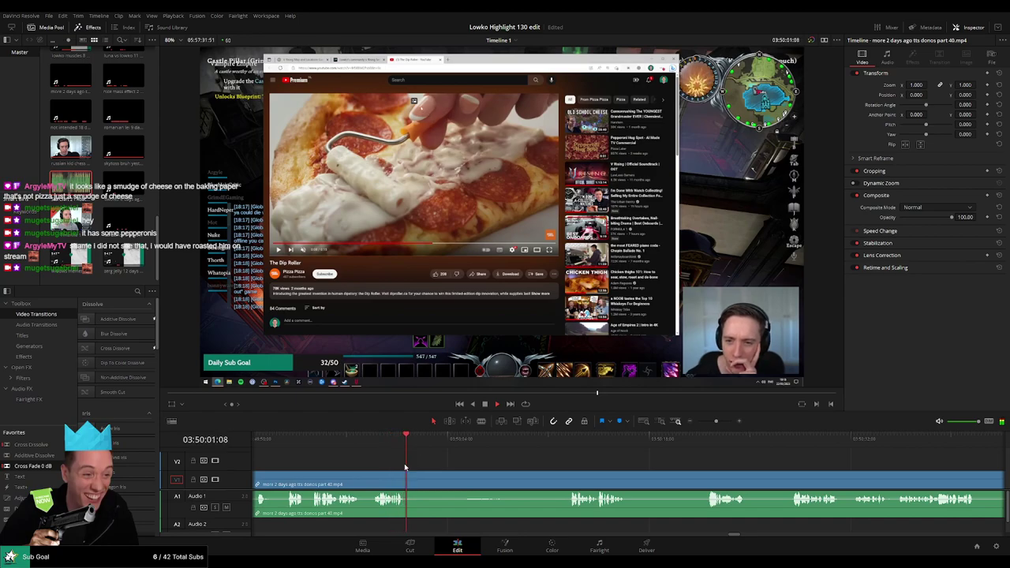
left_click(471, 439)
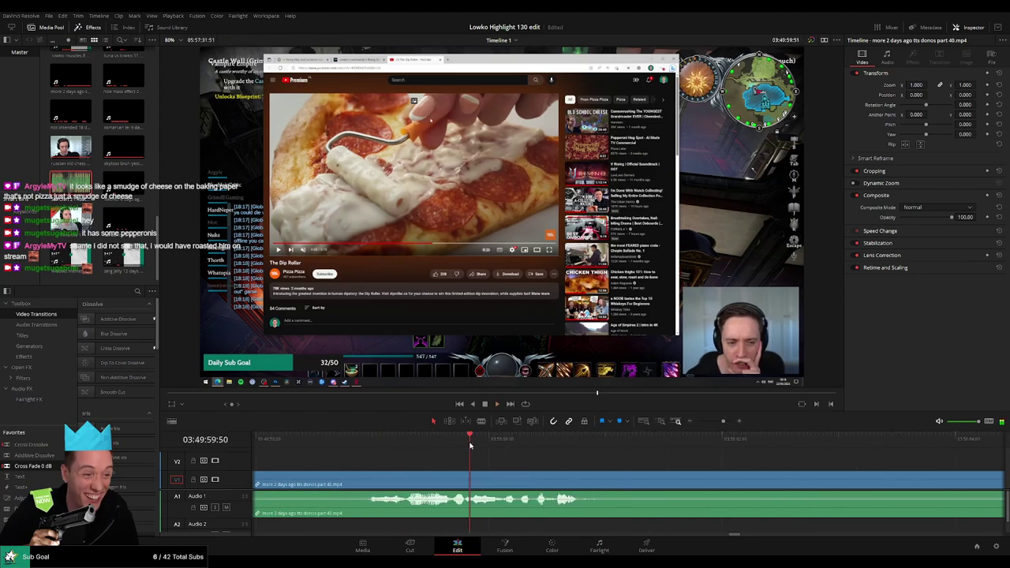
key("space")
key("space")
key("b")
left_click(549, 480)
key("space")
left_click(602, 481)
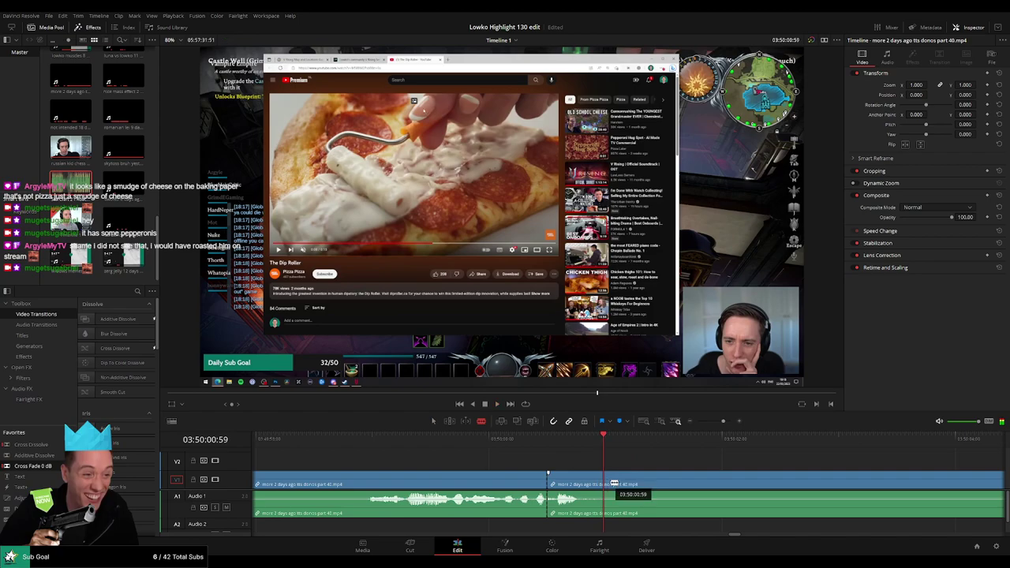
left_click_drag(580, 500, 585, 524)
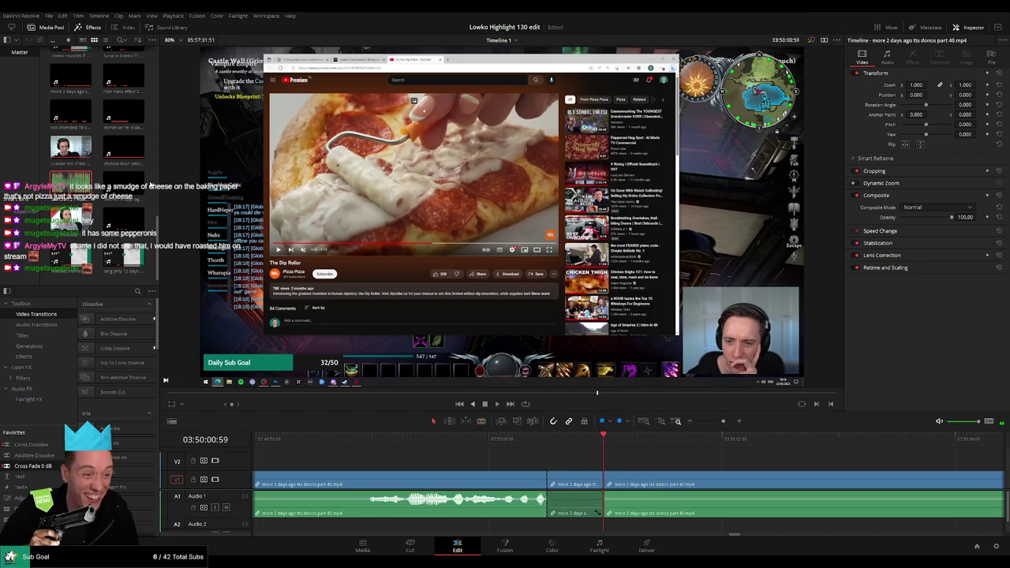
Step: Place the StarCraft 2 Roach Quotes audio under the silenced piece on Audio 2 at -29 volume and play it back
left_click_drag(70, 183, 603, 525)
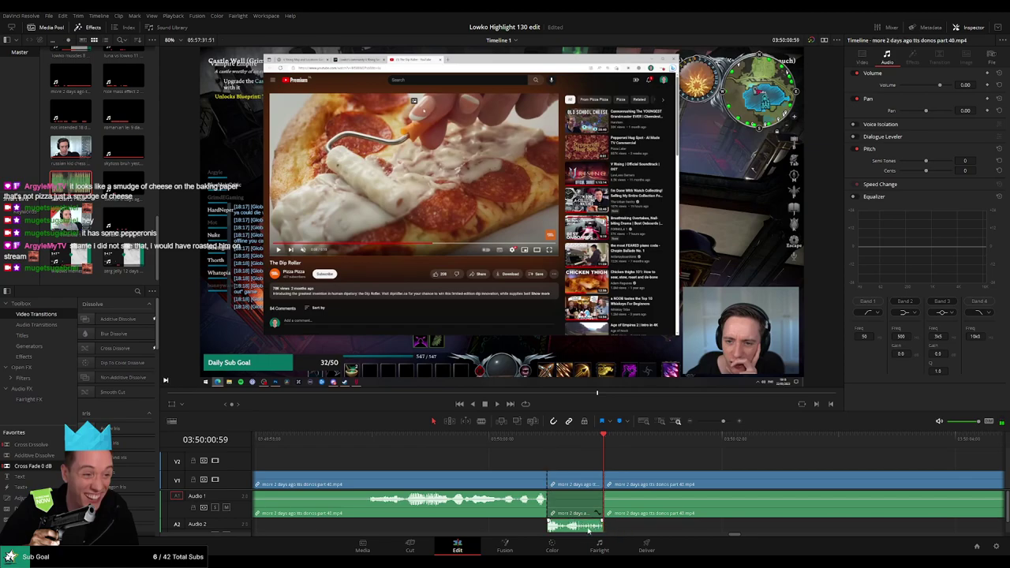
left_click(590, 525)
left_click(964, 84)
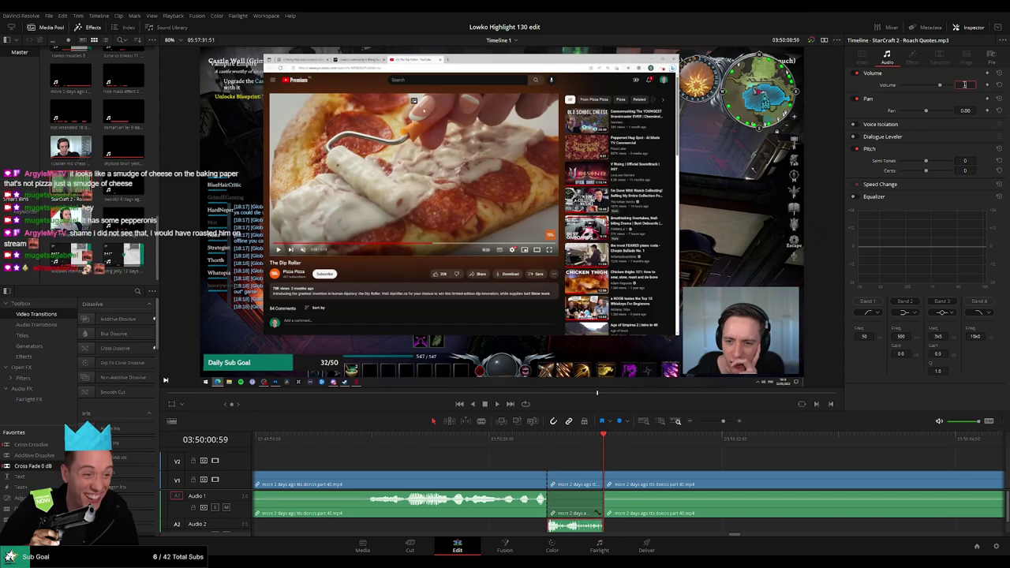
type("-30")
key("Return")
left_click(350, 439)
key("space")
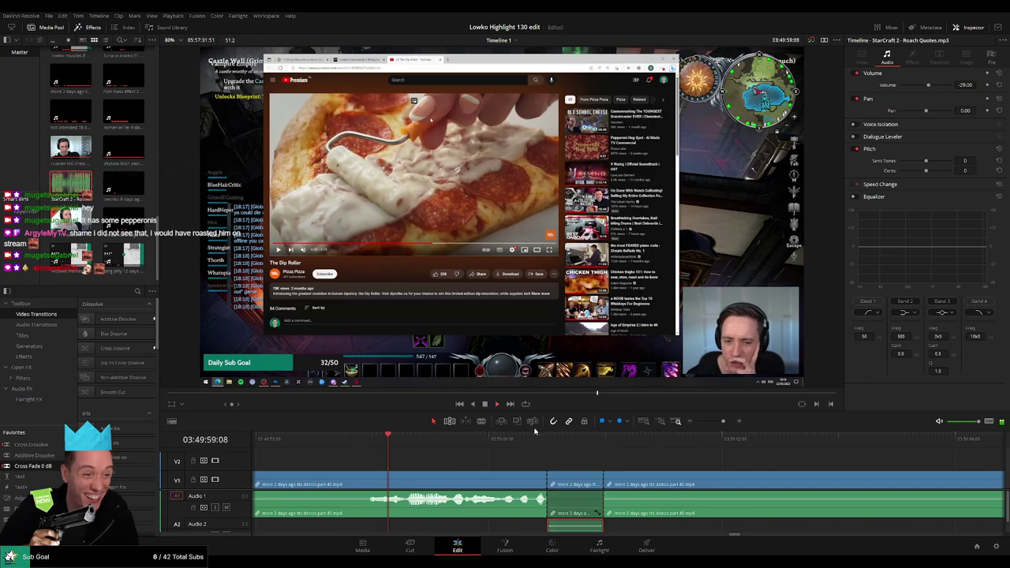
Step: Split part 40 at about 03:50:01:45 and play back the sound-effect cut from a few seconds earlier
left_click_drag(722, 421, 537, 457)
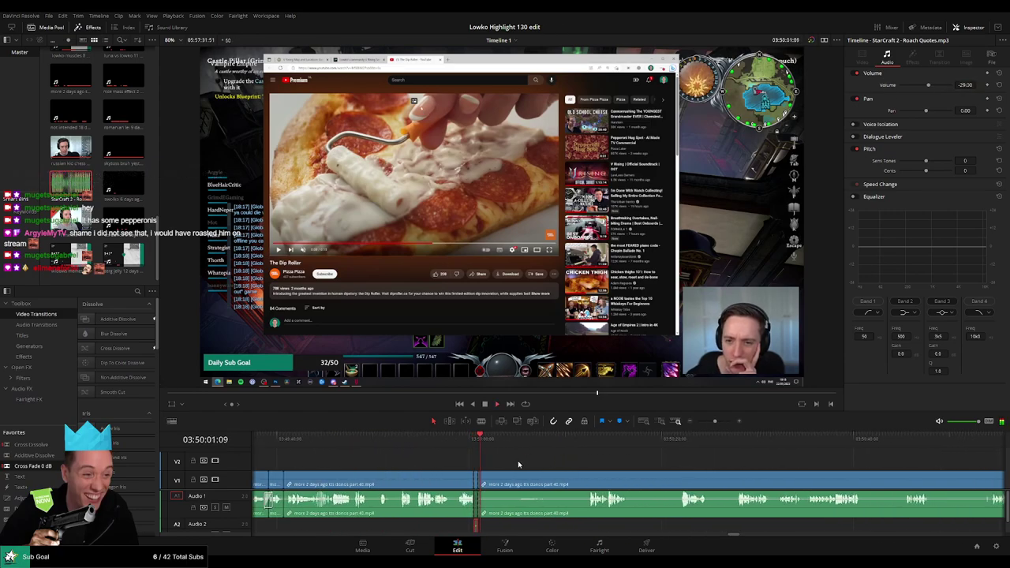
left_click(517, 463)
key("space")
key("b")
left_click(486, 479)
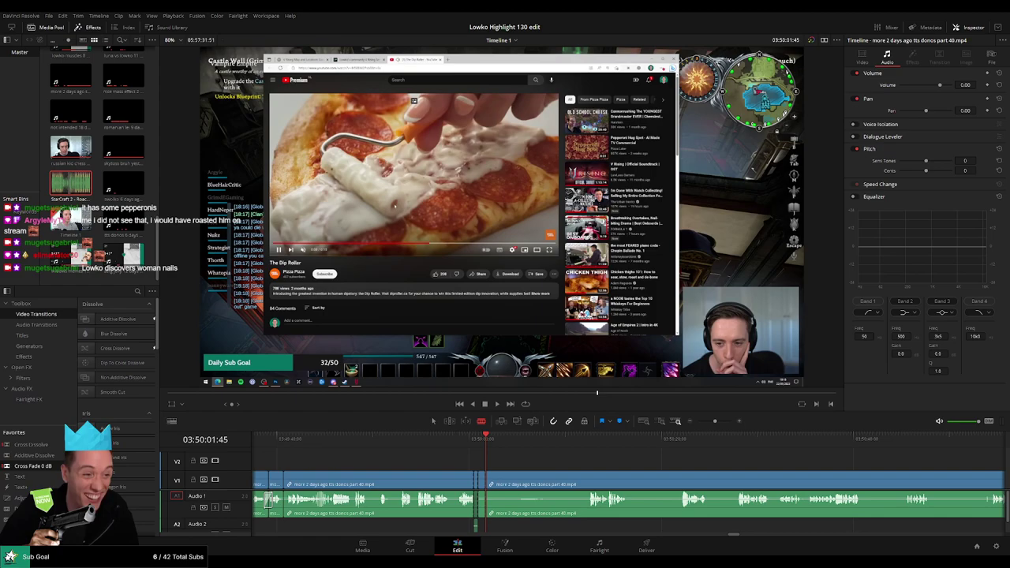
left_click(452, 440)
key("space")
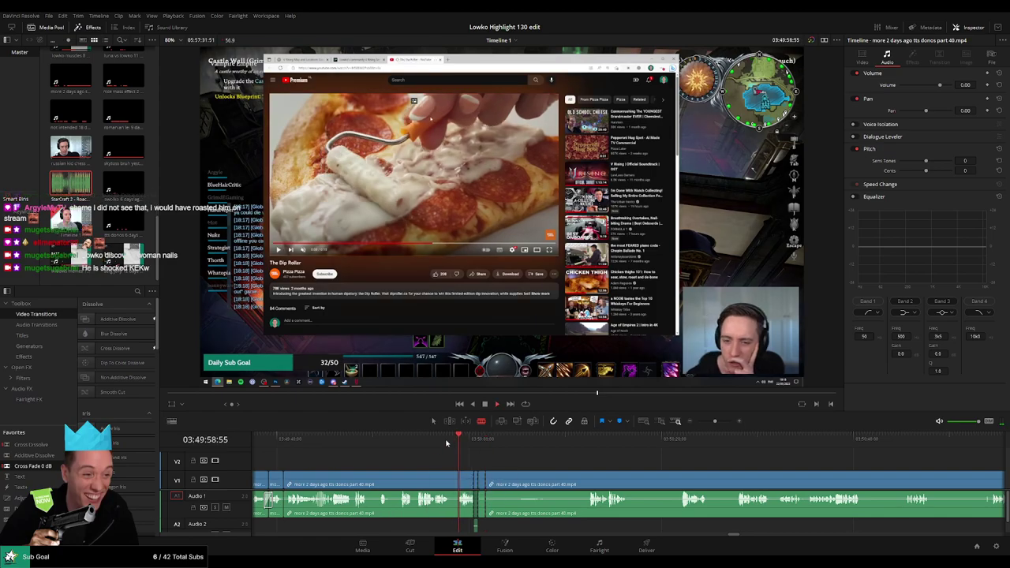
left_click(437, 444)
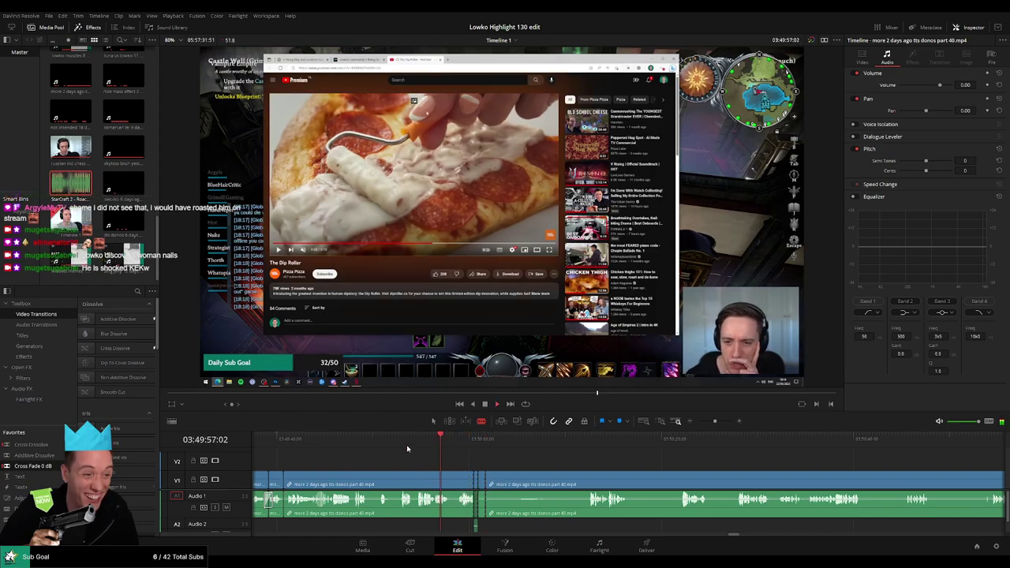
left_click_drag(407, 446, 413, 446)
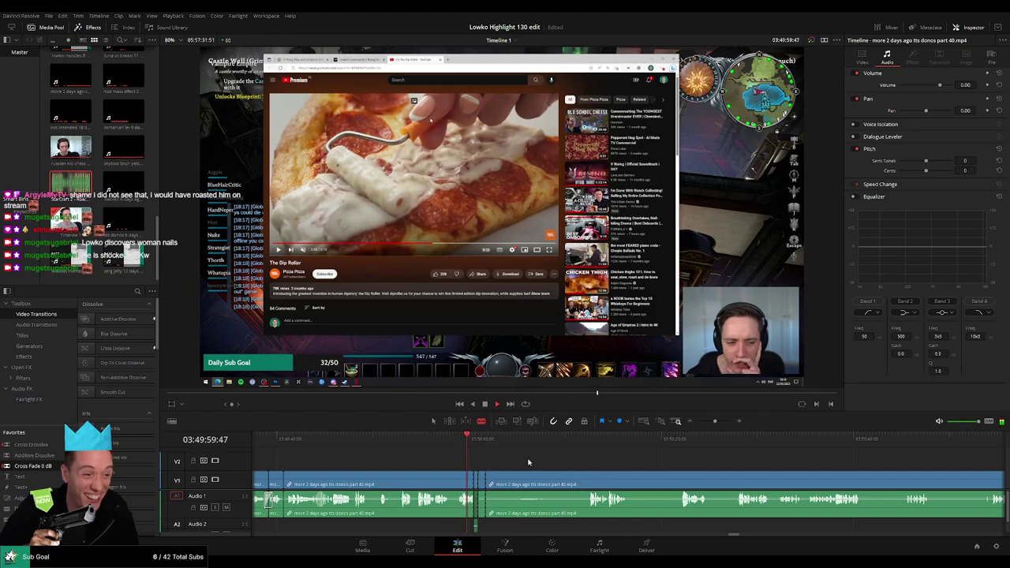
Step: Ripple delete the part 40 stretch from about 03:50:02 to 03:50:12 and cross fade the audio at the cut
left_click(587, 475)
key("a")
left_click(555, 486)
key("Delete")
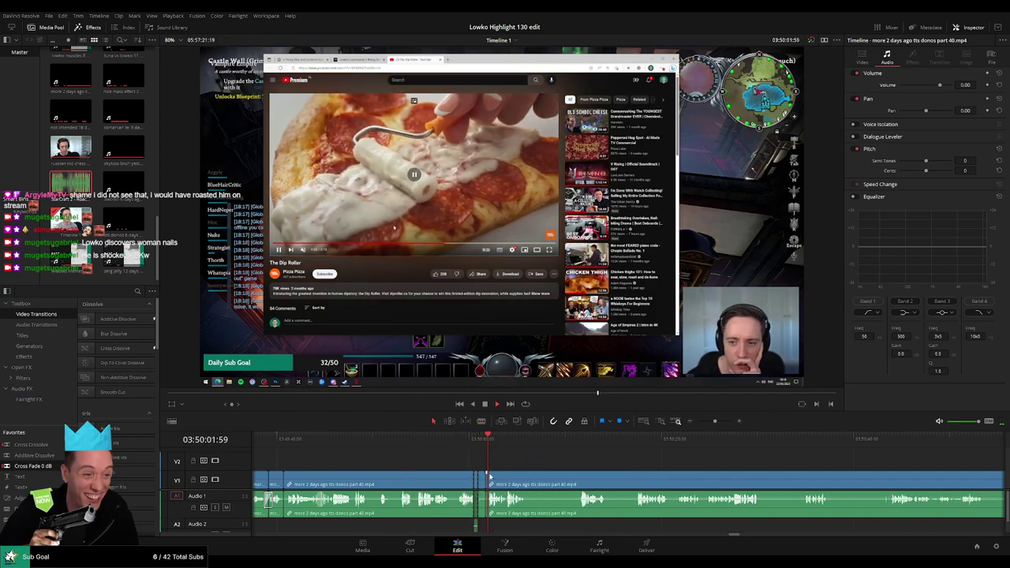
scroll(520, 484, "right", 2)
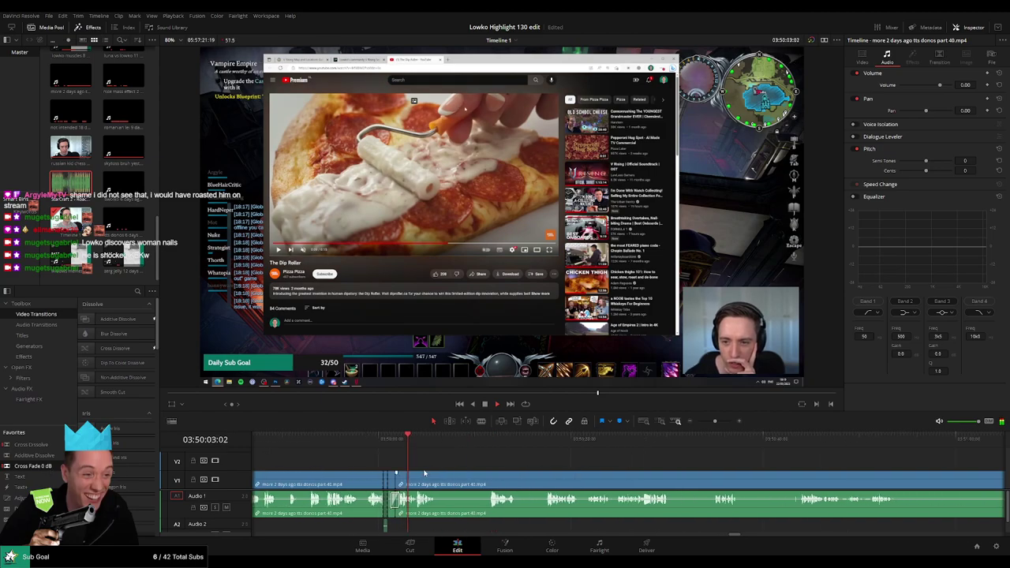
Step: Split part 40 at about 03:50:06, 03:50:11, 03:50:14 and 03:50:17 around its quiet stretches
key("b")
left_click(370, 478)
left_click(417, 443)
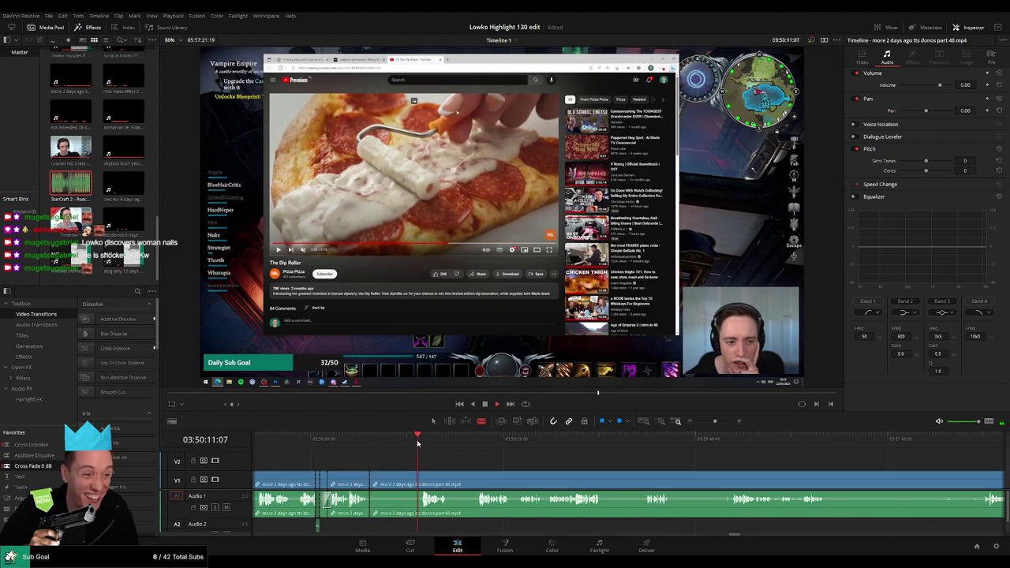
left_click(421, 479)
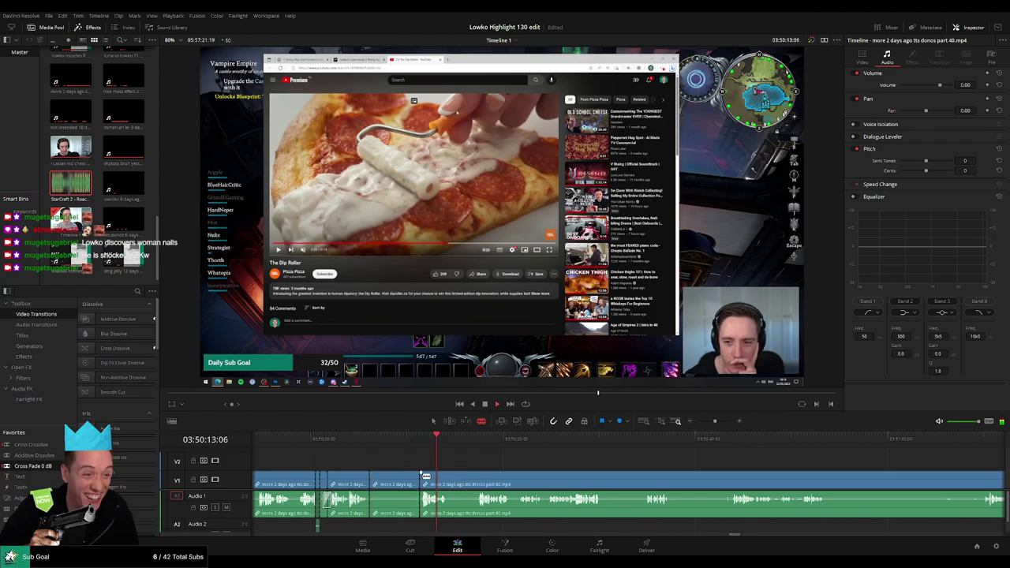
left_click(444, 478)
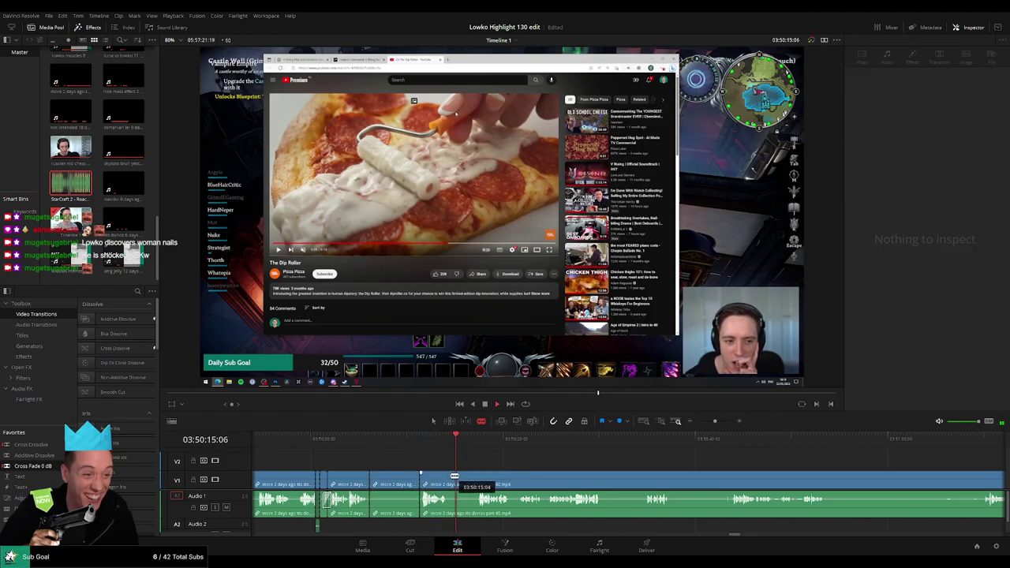
left_click(479, 474)
Step: Ripple delete the part 40 pieces at about 03:50:14 to 03:50:17 and 03:50:06 to 03:50:11, and cross fade the audio at both cuts
key("a")
left_click(469, 478)
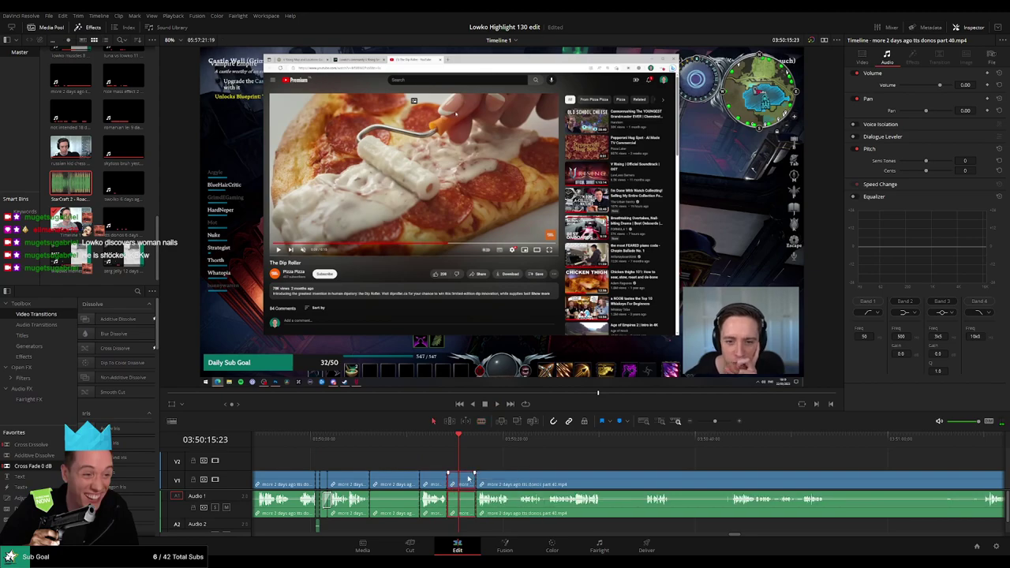
key("Delete")
left_click(394, 488)
key("Delete")
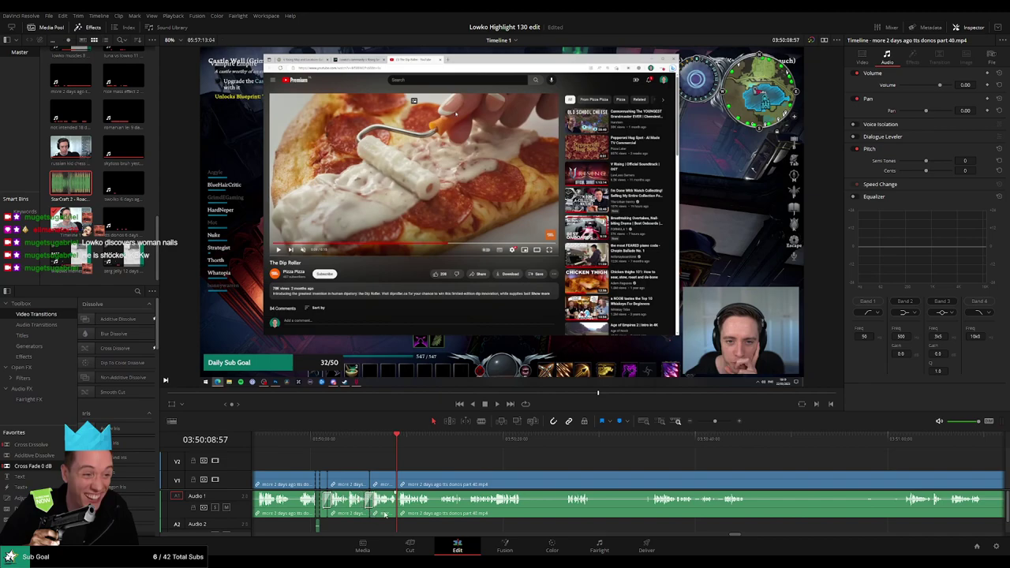
left_click_drag(22, 467, 425, 506)
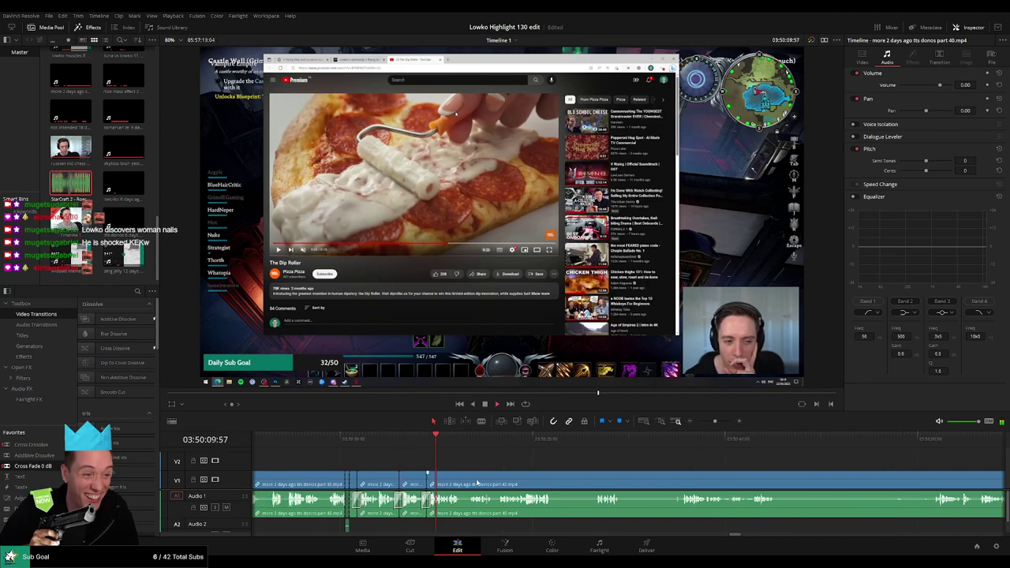
Step: Ripple delete the part 40 stretch from about 03:50:22 to 03:50:26 and cross fade the audio at the cut
scroll(363, 470, "right", 8)
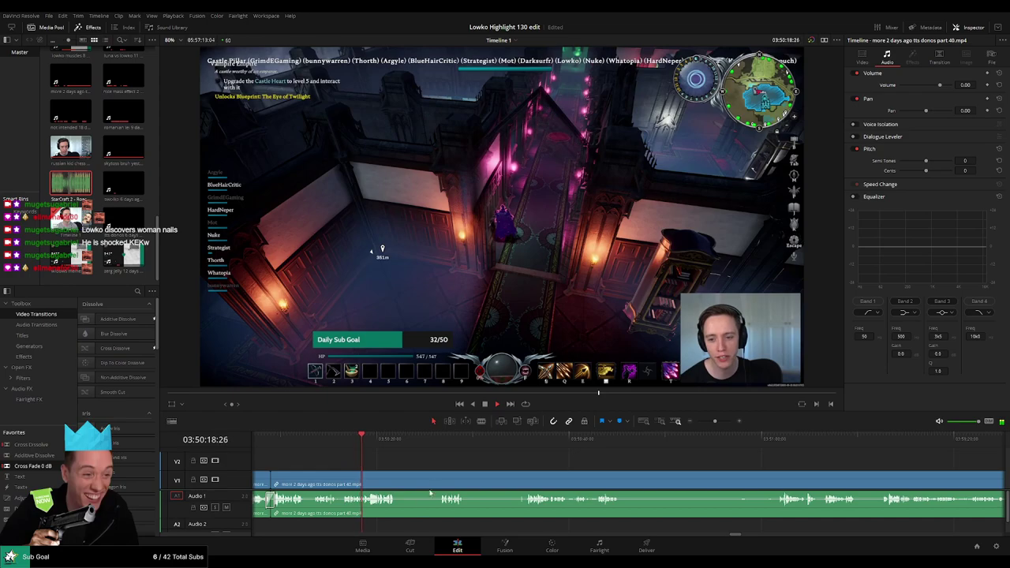
scroll(401, 465, "right", 2)
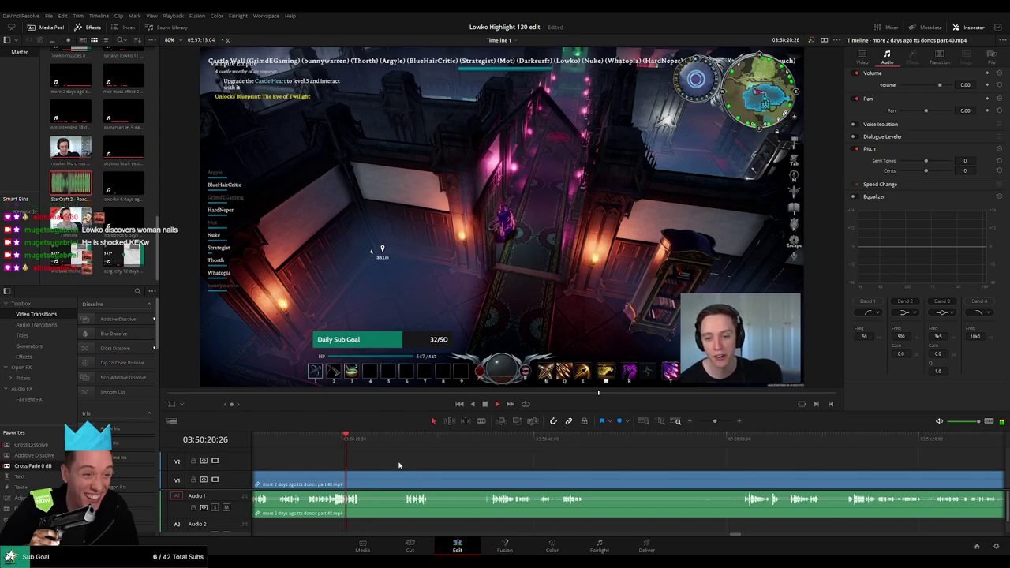
key("b")
left_click(361, 482)
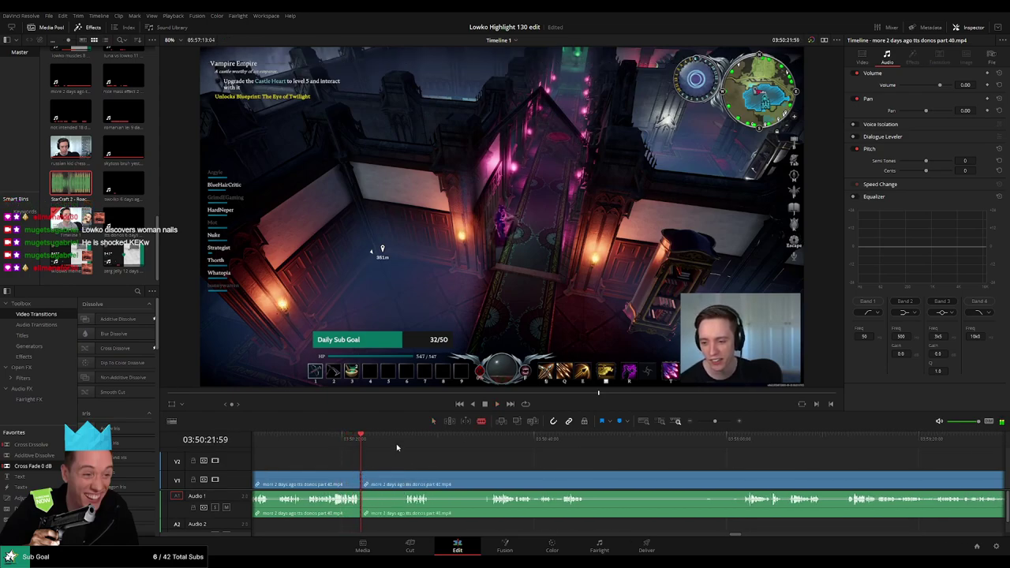
left_click(408, 474)
key("a")
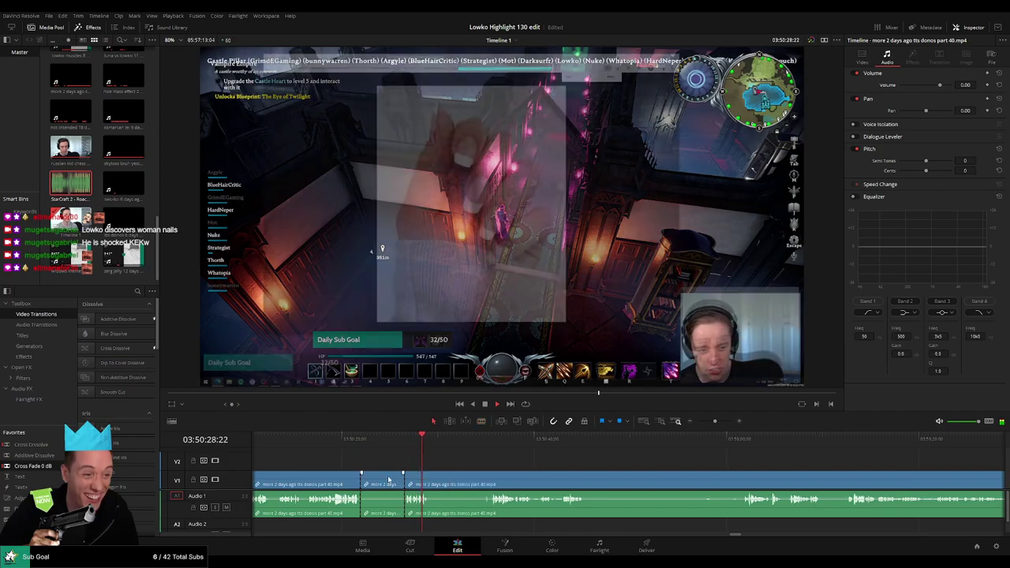
left_click(390, 478)
key("Delete")
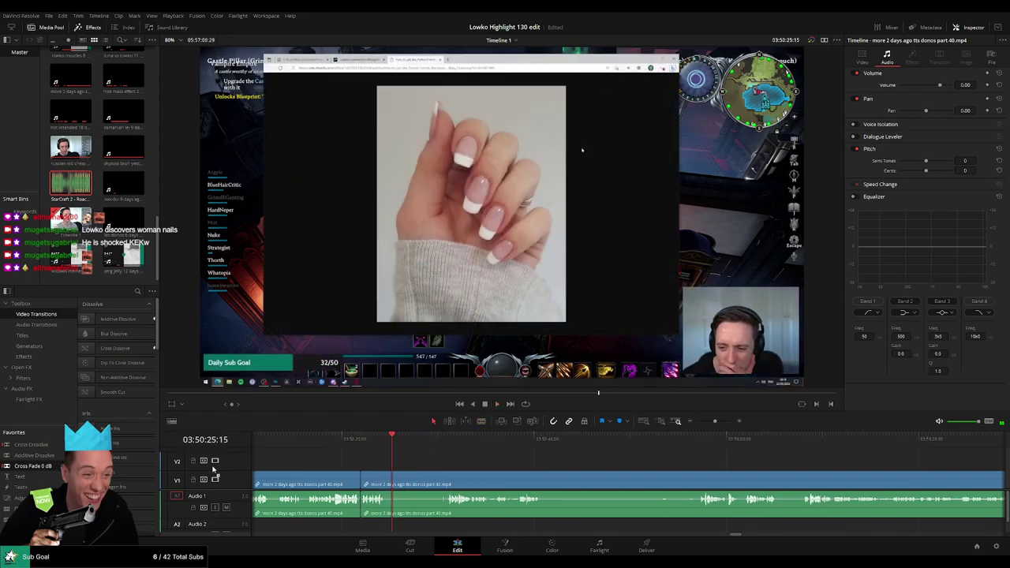
Step: Ripple delete the quiet part 40 stretch from about 03:50:25 to 03:50:31 and play back across the cut
left_click(418, 440)
key("b")
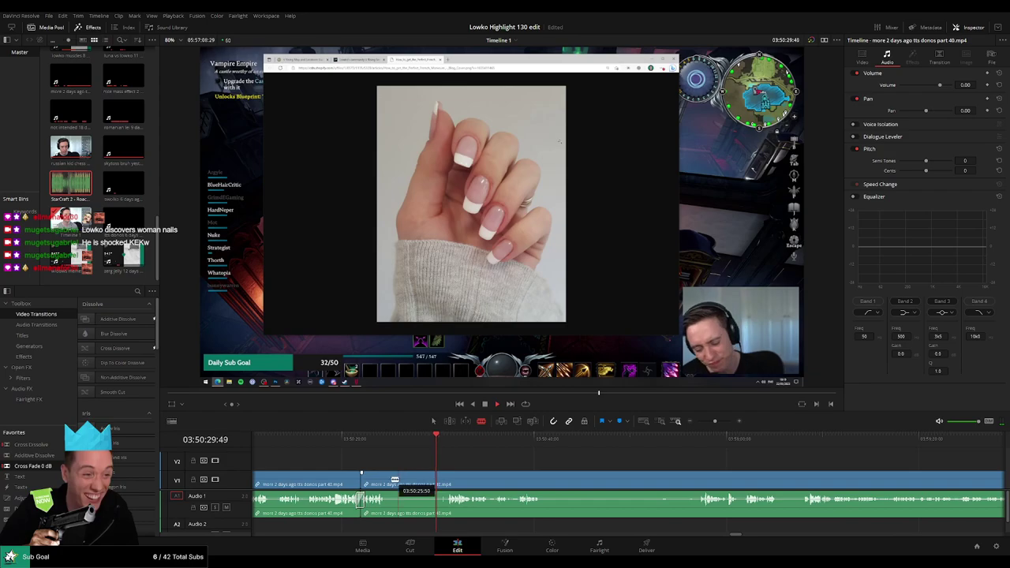
left_click(395, 477)
key("space")
left_click(448, 477)
key("a")
left_click(430, 478)
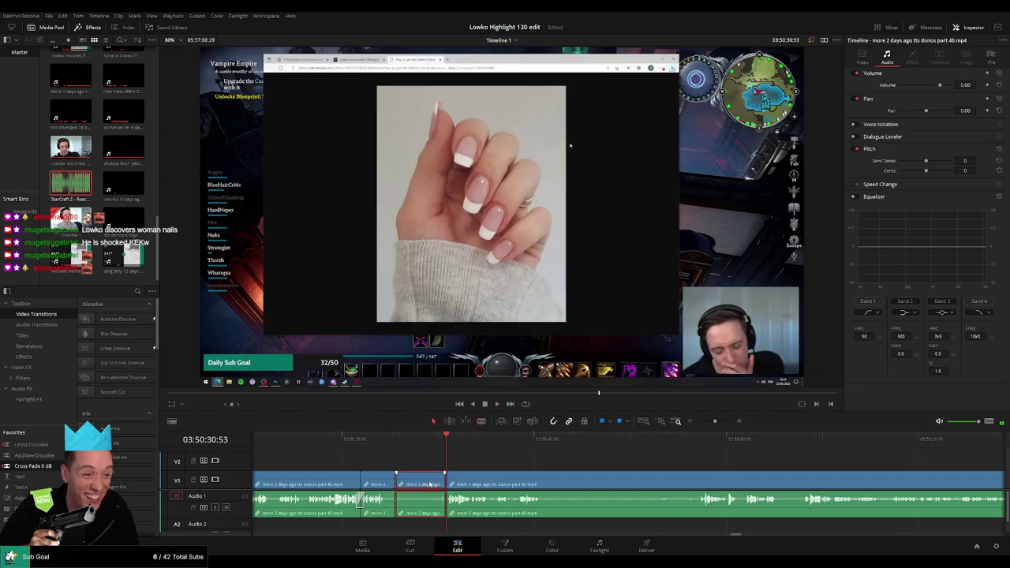
key("Delete")
key("space")
Step: Ripple delete the quiet part 40 stretch from about 03:50:35 to 03:50:51, cross fade the audio there, and play it back
scroll(434, 464, "right", 3)
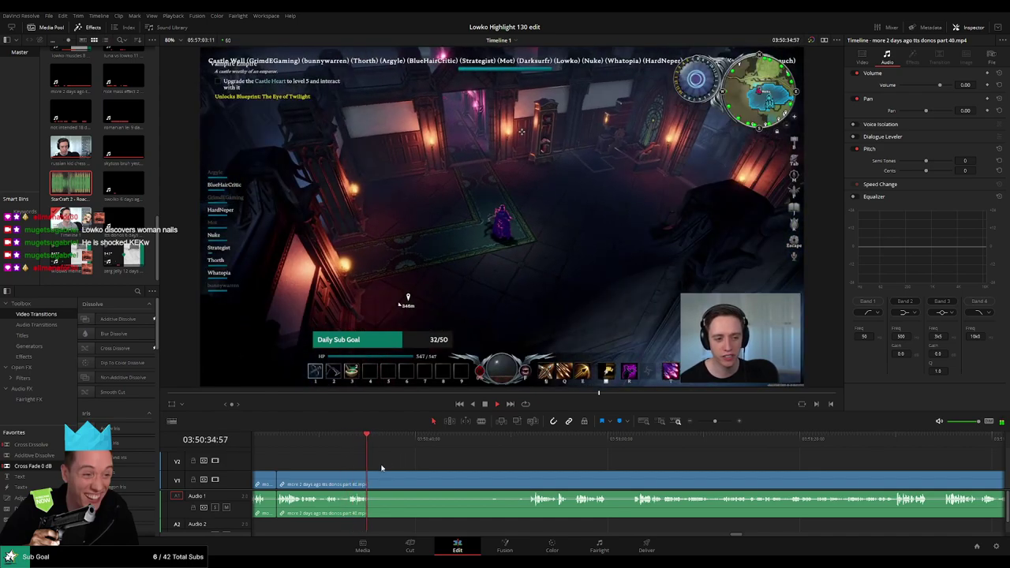
key("ctrl+b")
left_click(538, 439)
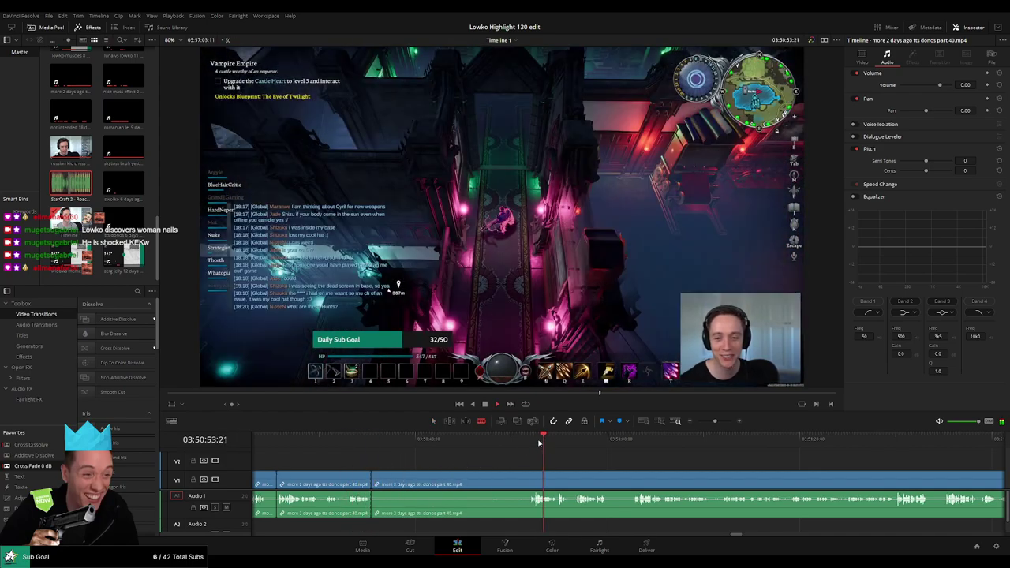
left_click(530, 477)
key("space")
left_click(530, 441)
key("a")
left_click(495, 479)
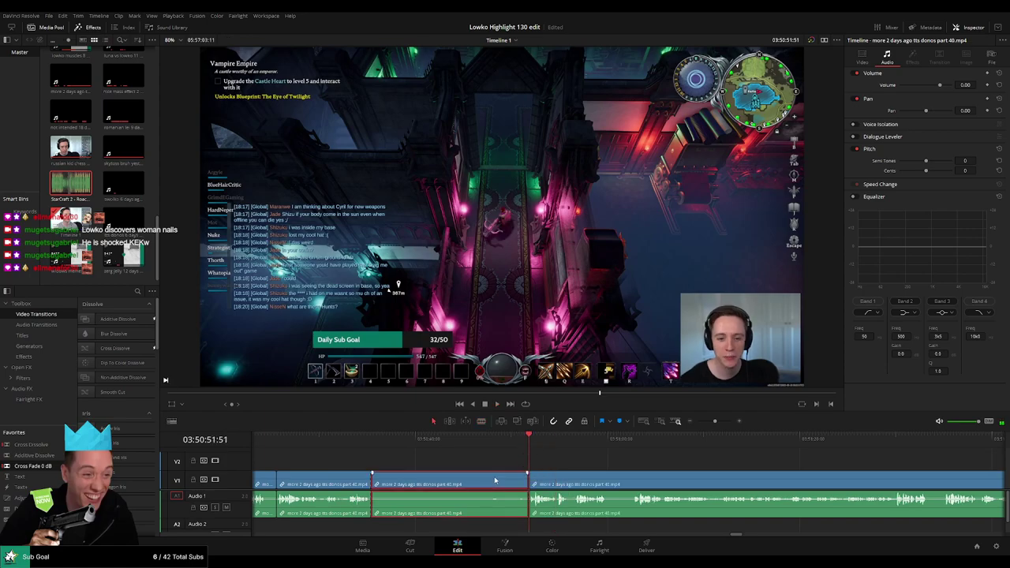
key("Delete")
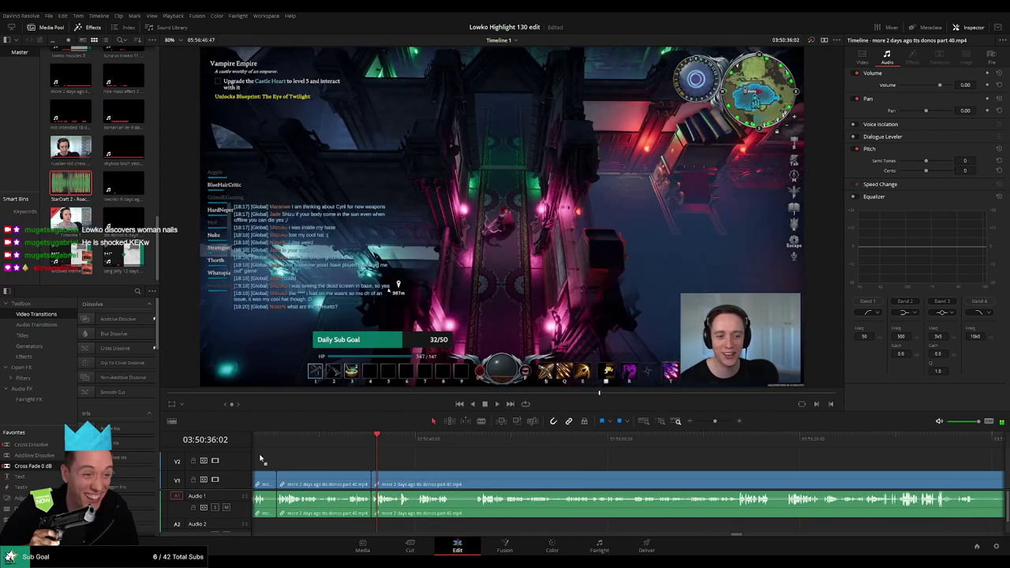
key("space")
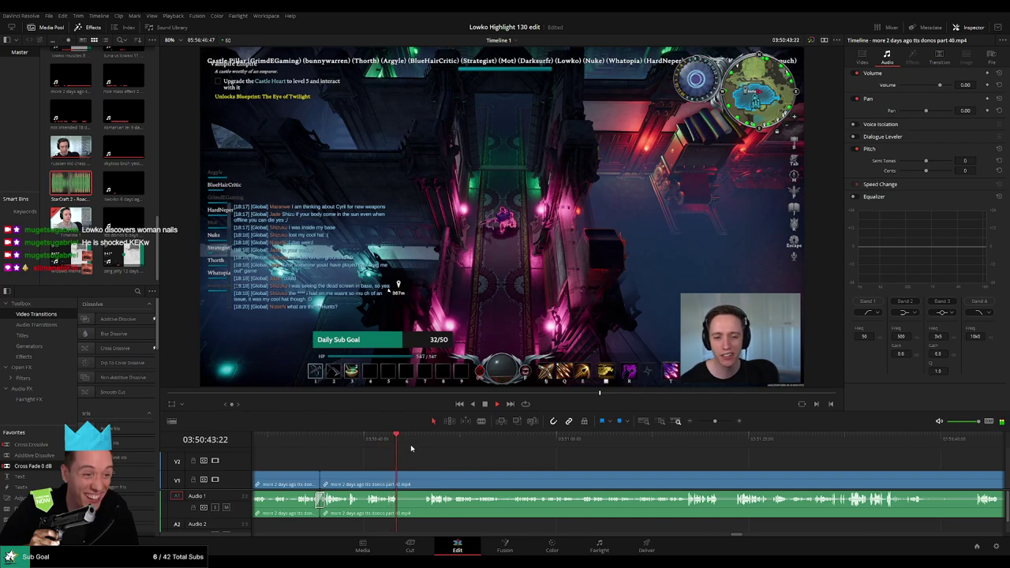
Step: Ripple delete the part 40 stretch from about 03:50:43 to 03:50:46, cross fade the audio there, and play back the cut
key("b")
left_click(398, 481)
left_click(423, 479)
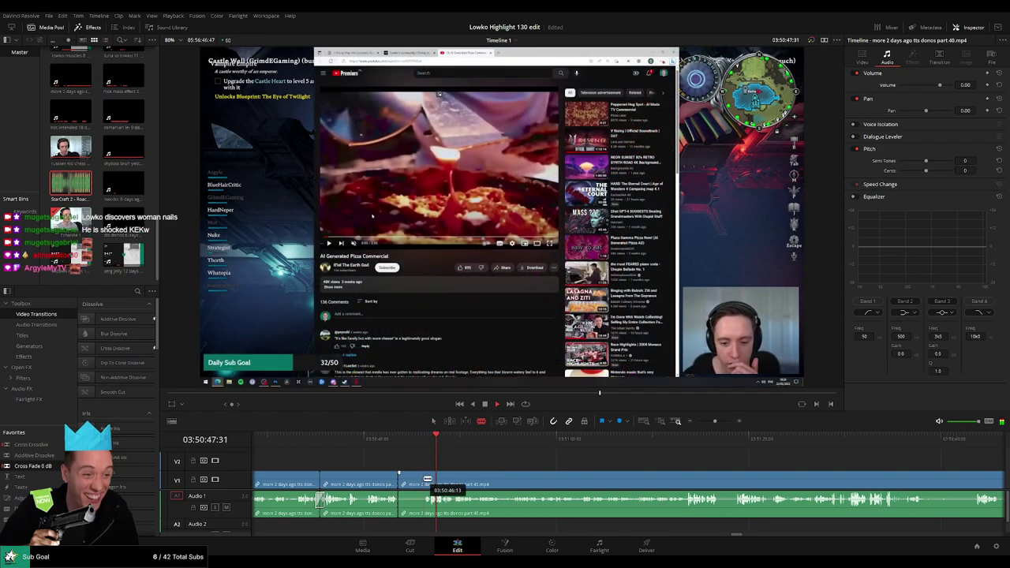
key("a")
left_click(413, 482)
key("Delete")
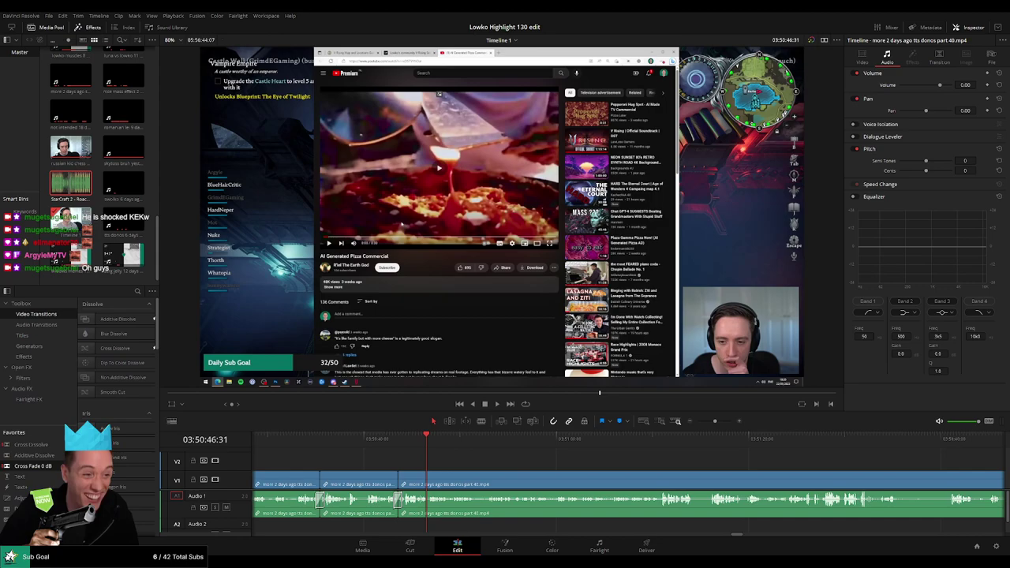
key("space")
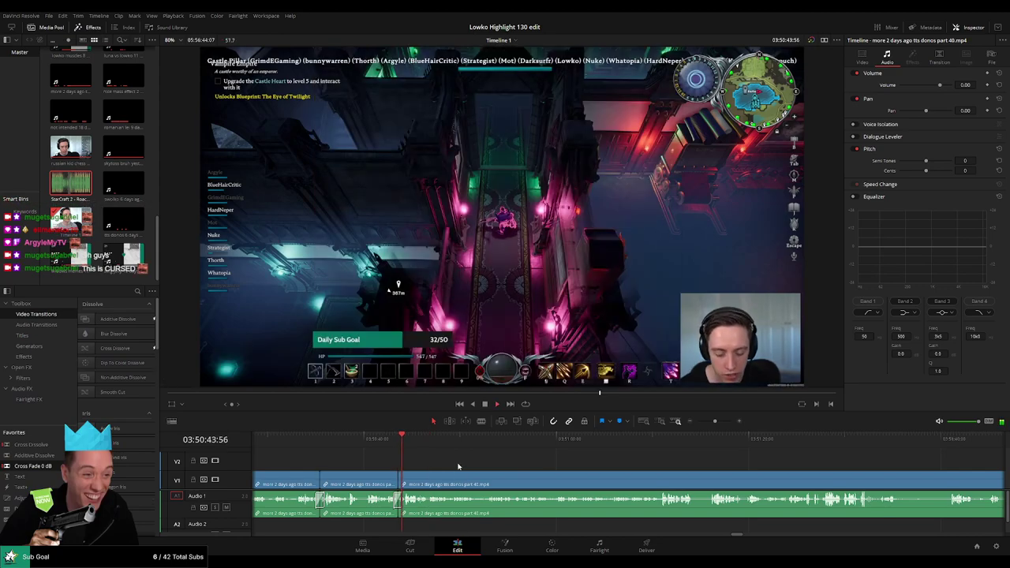
Step: Play part 40 on from about 03:50:43 and ripple delete the quiet stretch from about 03:51:14 to 03:51:16
left_click_drag(510, 463, 441, 456)
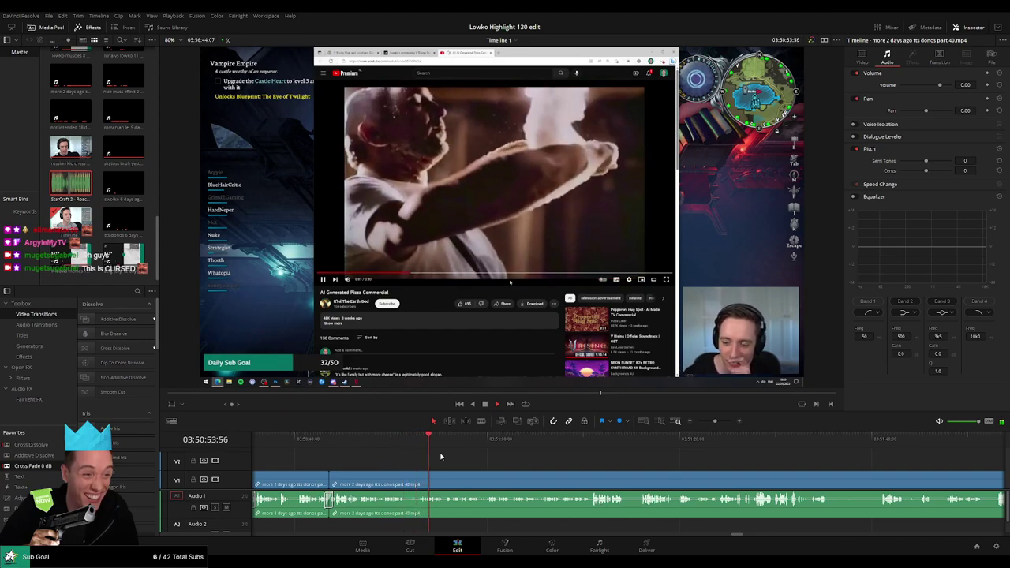
left_click_drag(530, 464, 447, 460)
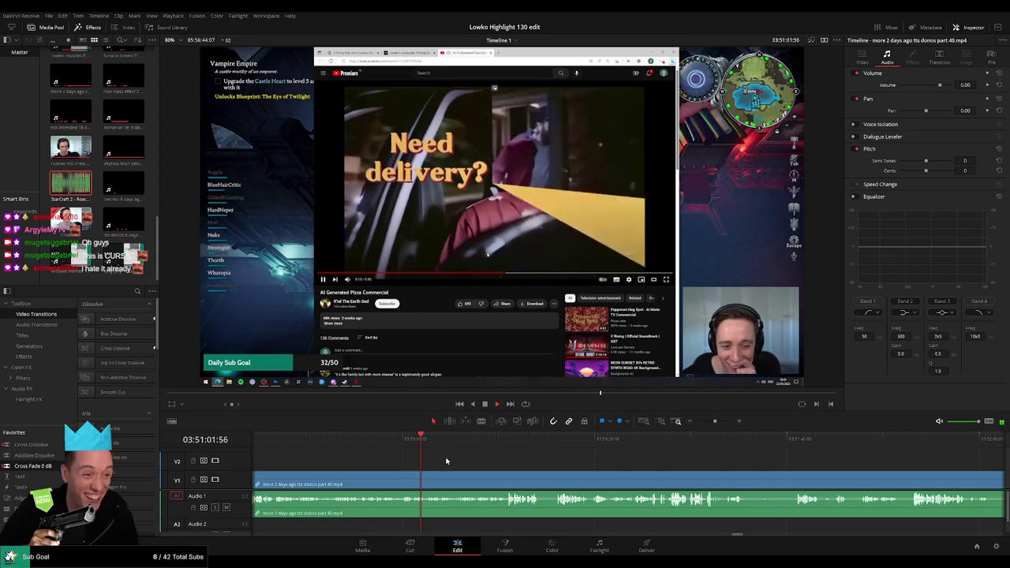
scroll(442, 462, "down", 2)
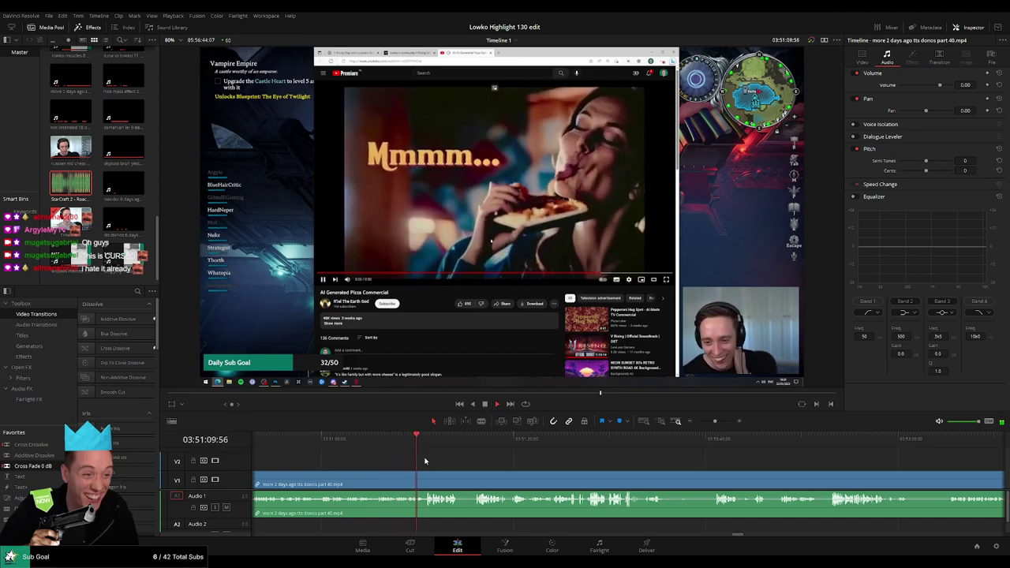
scroll(471, 466, "up", 2)
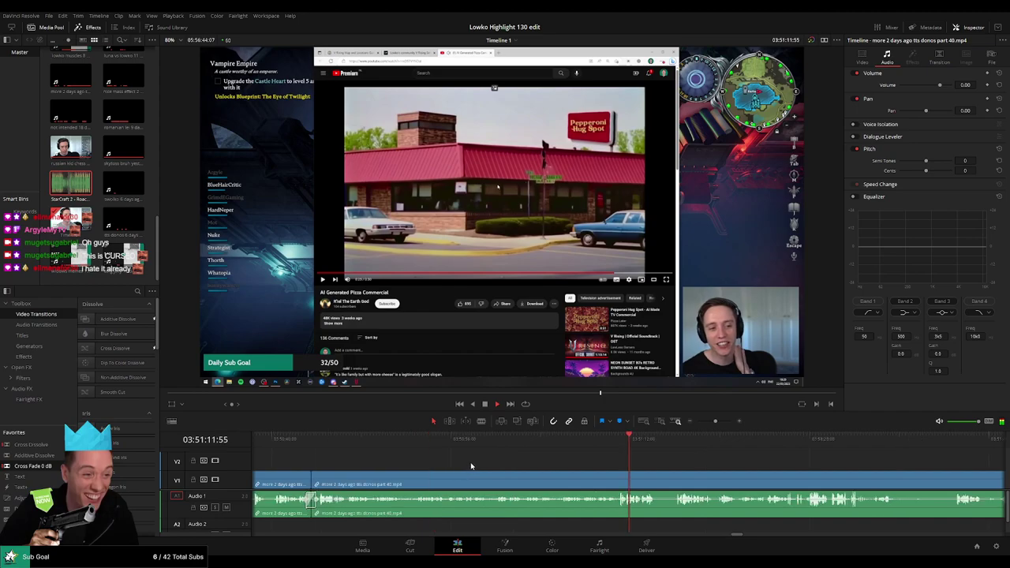
left_click_drag(697, 475, 434, 453)
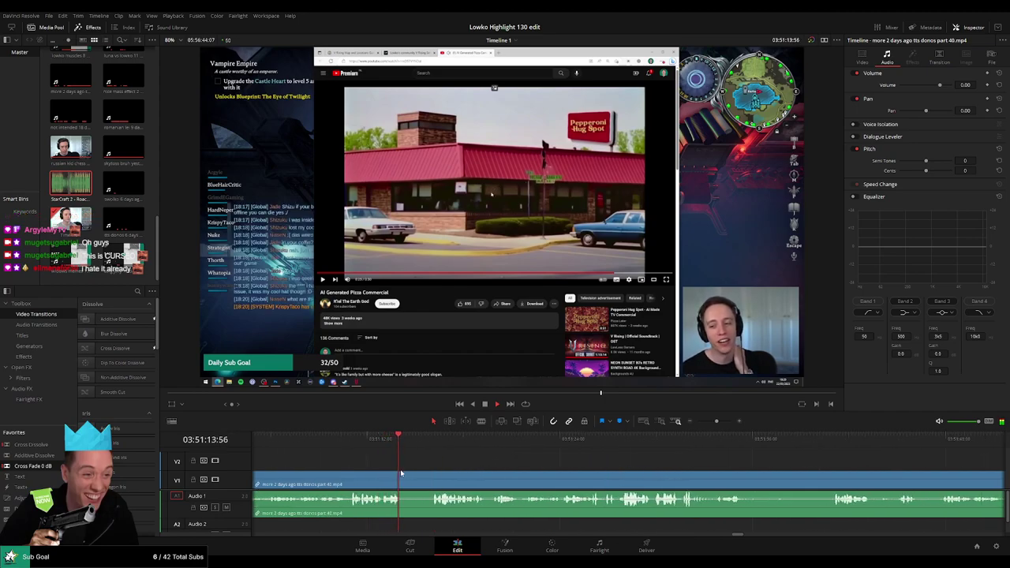
key("space")
key("b")
left_click(405, 480)
left_click(434, 479)
key("a")
left_click(421, 479)
key("Delete")
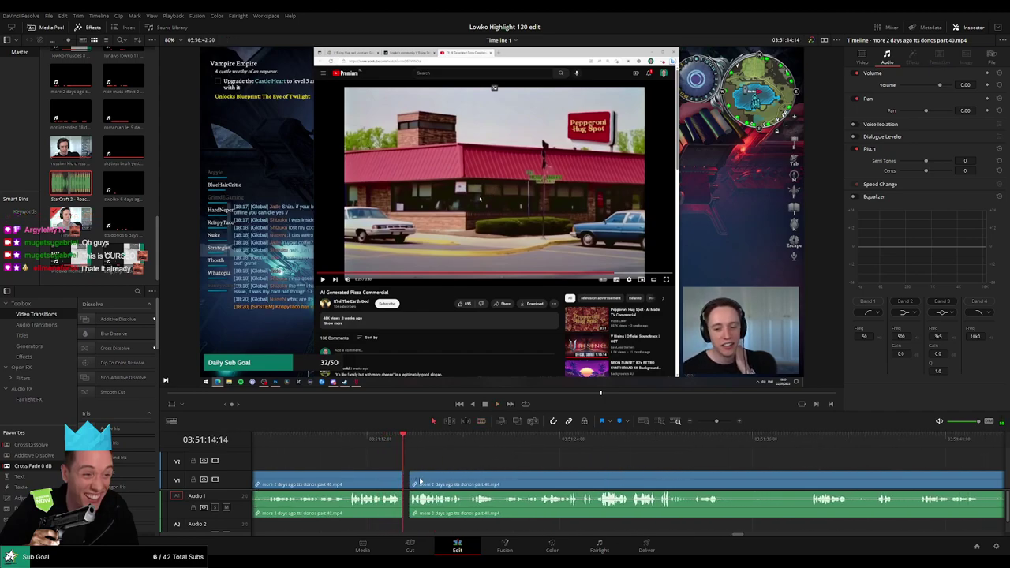
left_click_drag(419, 481, 415, 481)
key("space")
Step: Ripple delete the quiet part 40 stretch from about 03:51:34 to 03:51:39
left_click_drag(553, 464, 480, 464)
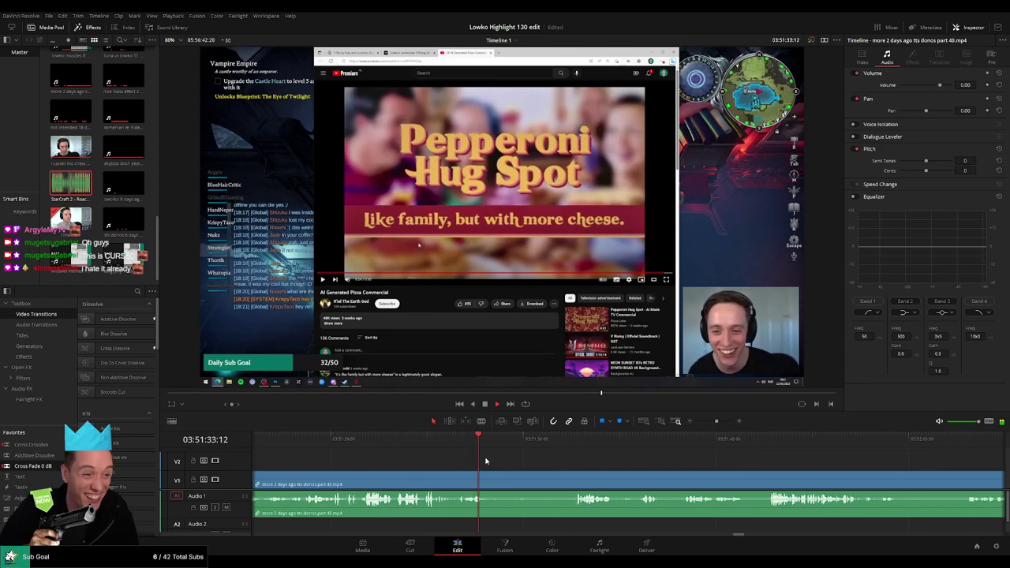
key("b")
left_click(488, 482)
left_click(575, 441)
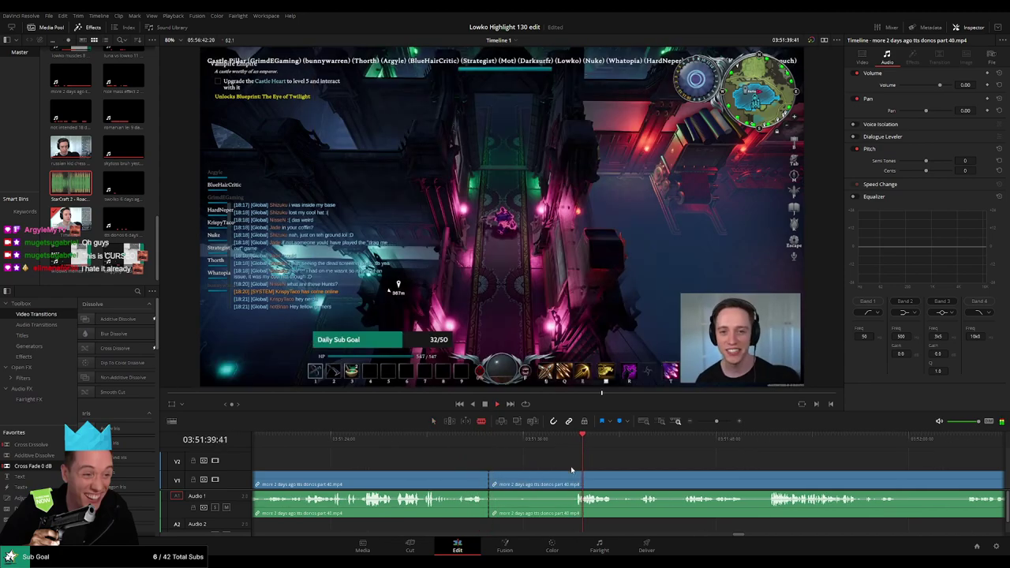
left_click(578, 476)
key("a")
left_click(547, 477)
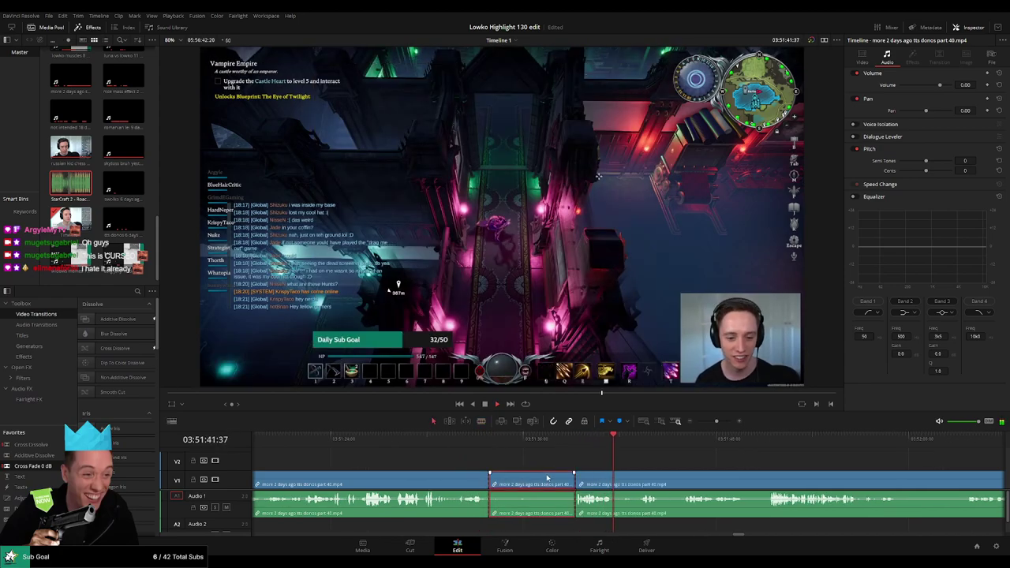
key("Delete")
Step: Ripple delete the part 40 stretch from about 03:51:34 to 03:51:40 and cross fade the audio at the cut
left_click(557, 444)
left_click(601, 444)
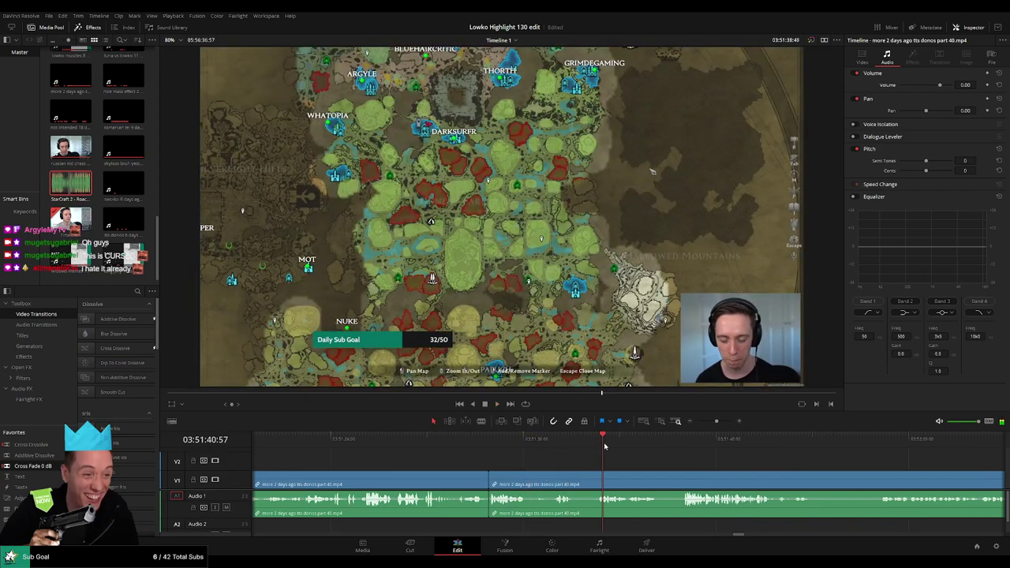
scroll(605, 460, "right", 2)
key("b")
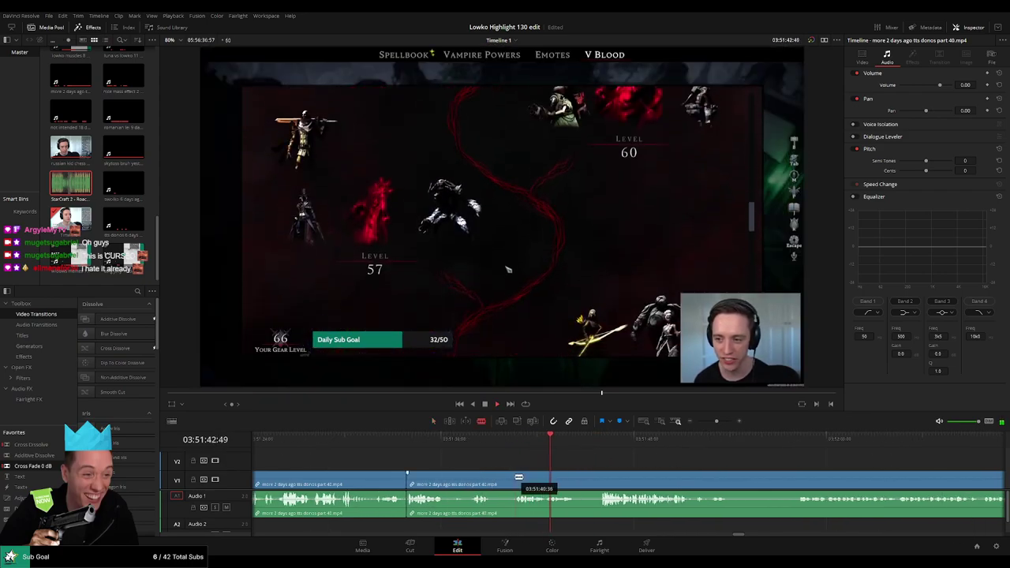
left_click(513, 478)
key("a")
left_click(485, 479)
key("Delete")
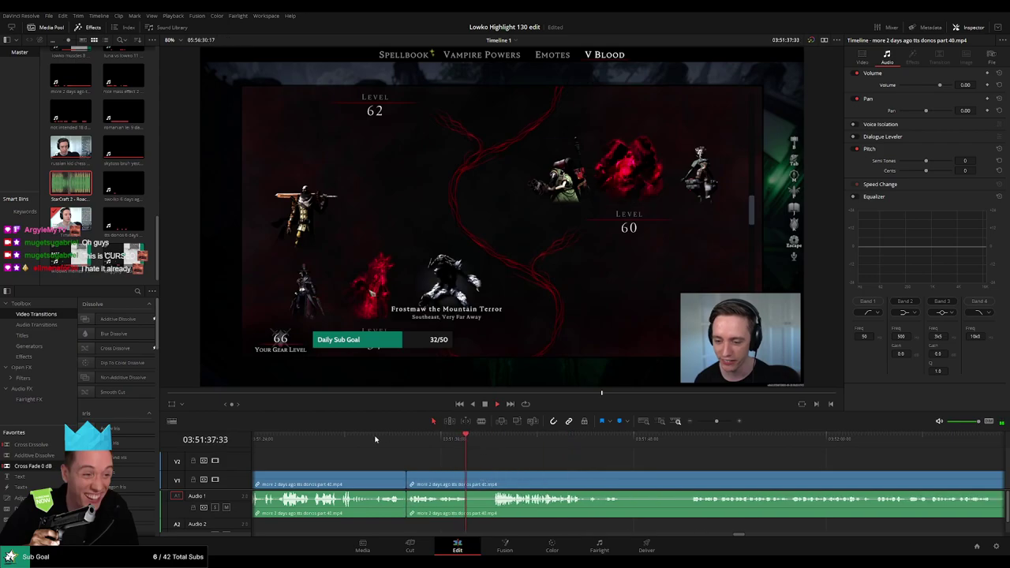
key("ctrl+b")
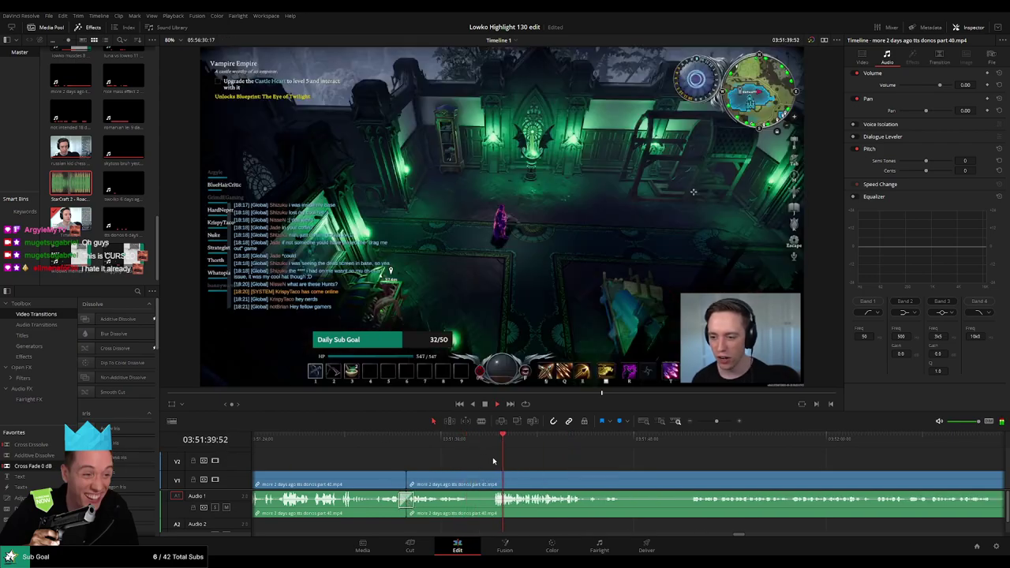
Step: Ripple delete the part 40 stretch from about 03:51:37 to 03:51:46, cross fade the audio there, and play back the cut
left_click(673, 439)
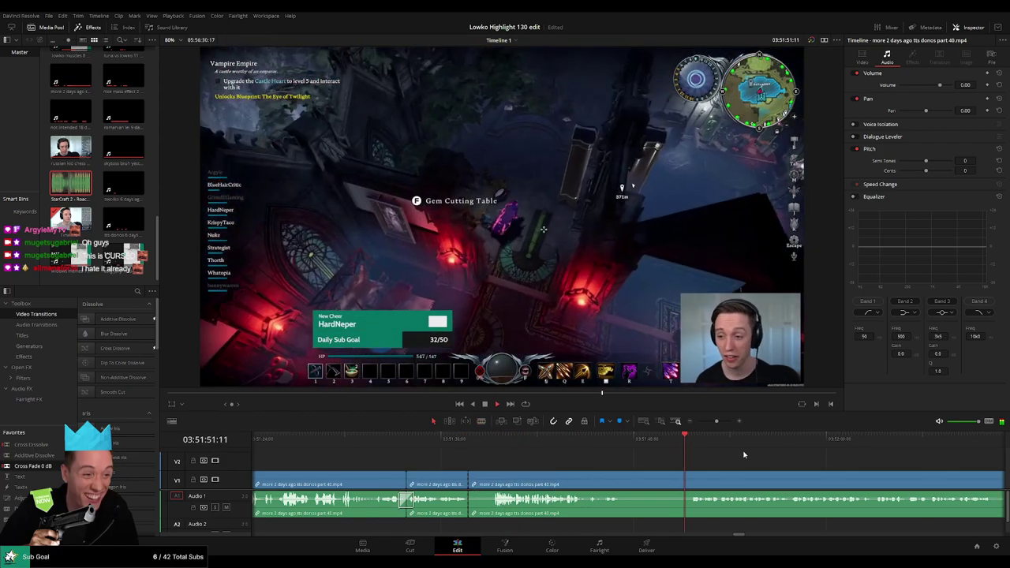
scroll(746, 455, "right", 5)
left_click(424, 443)
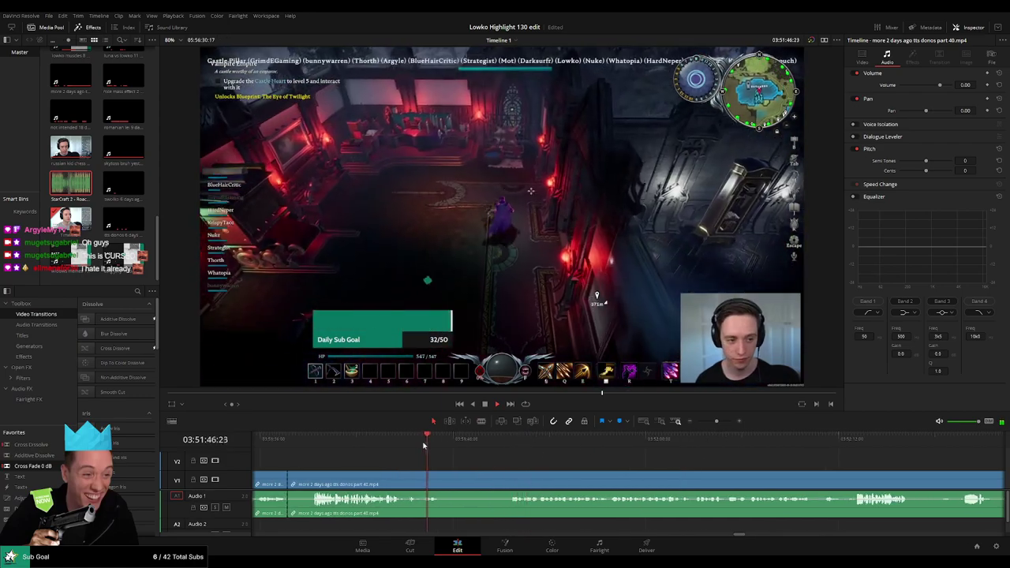
key("b")
left_click(423, 479)
key("a")
left_click(394, 480)
key("Delete")
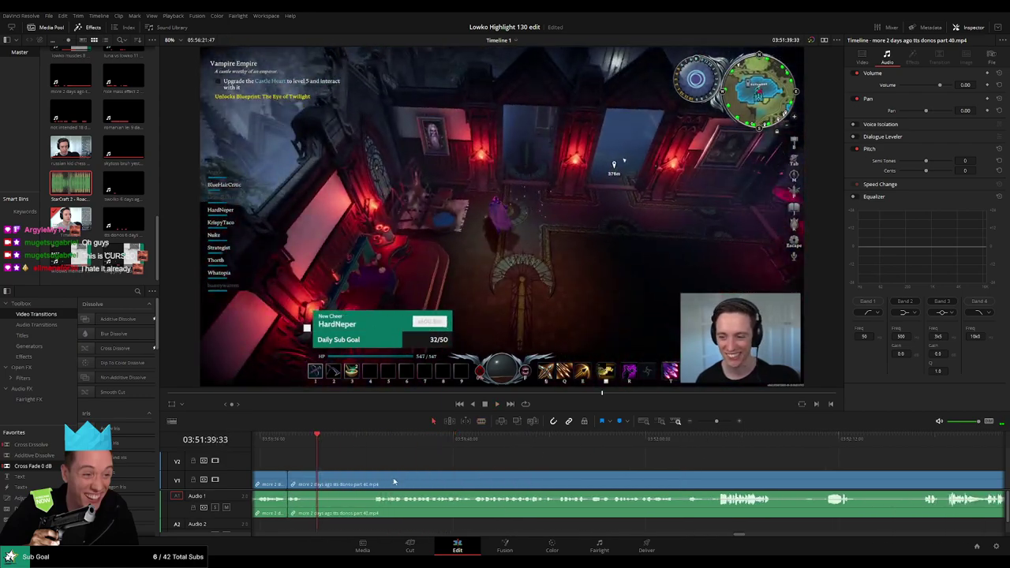
left_click(281, 446)
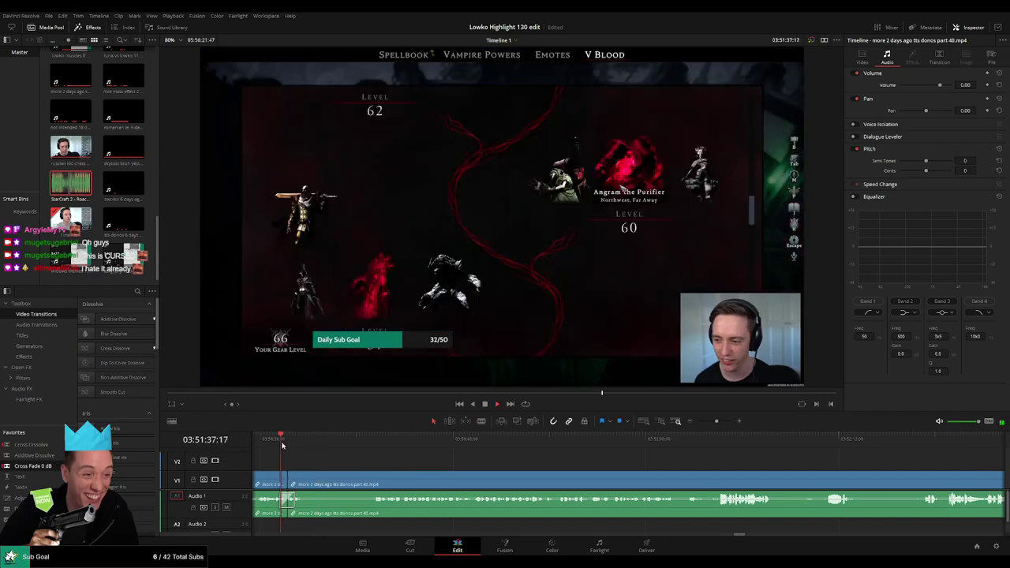
Step: Ripple delete the part 40 stretch from about 03:51:39 to 03:51:43 and cross fade the audio at the cut
key("space")
key("b")
left_click(307, 483)
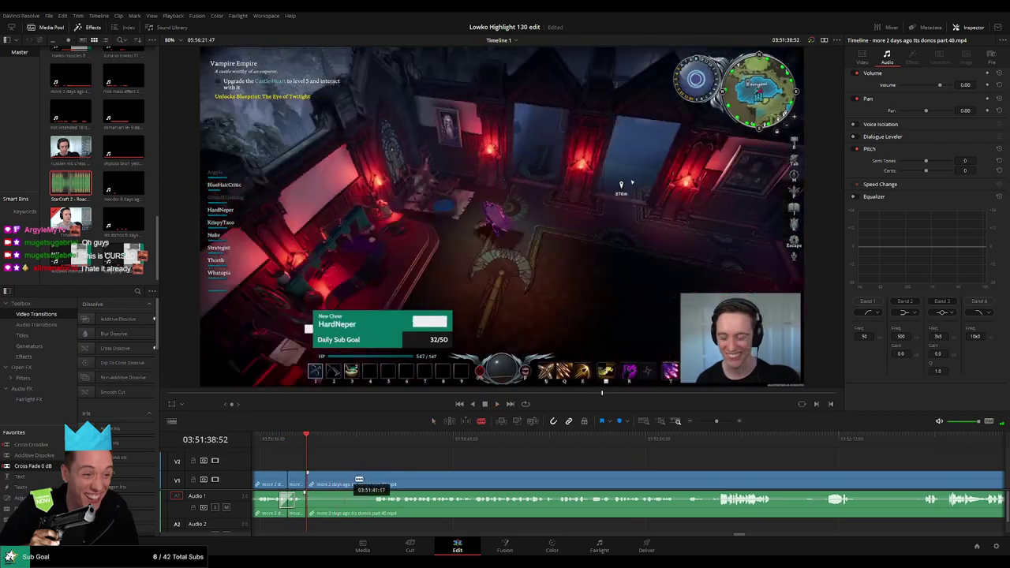
left_click(369, 482)
key("a")
left_click(351, 485)
key("Delete")
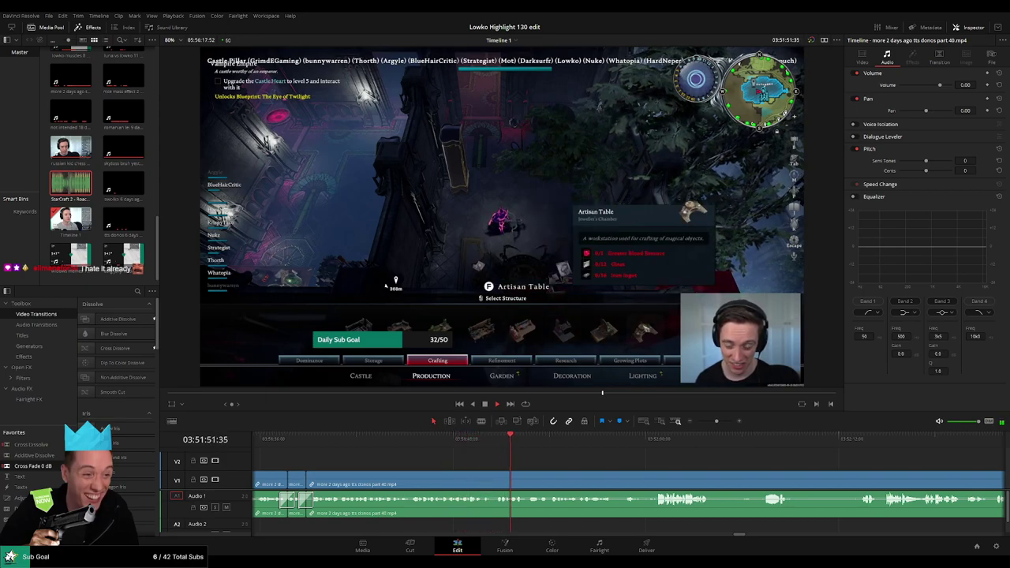
Step: Play on to about 03:52:00, ripple delete the part 40 stretch from about 03:52:04 to 03:52:07, and cross fade the audio there
scroll(468, 460, "right", 2)
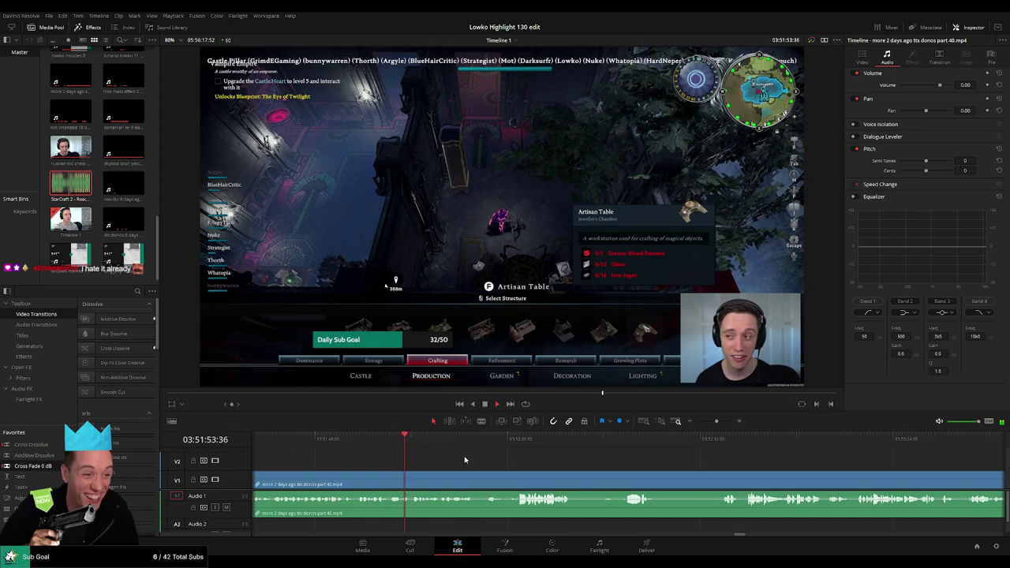
scroll(451, 459, "right", 1)
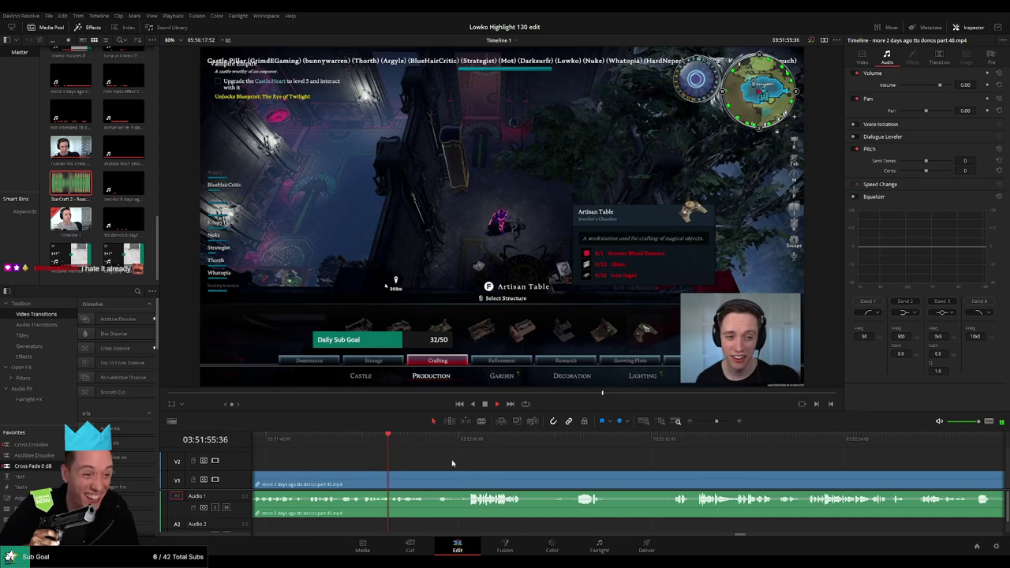
scroll(443, 456, "right", 1)
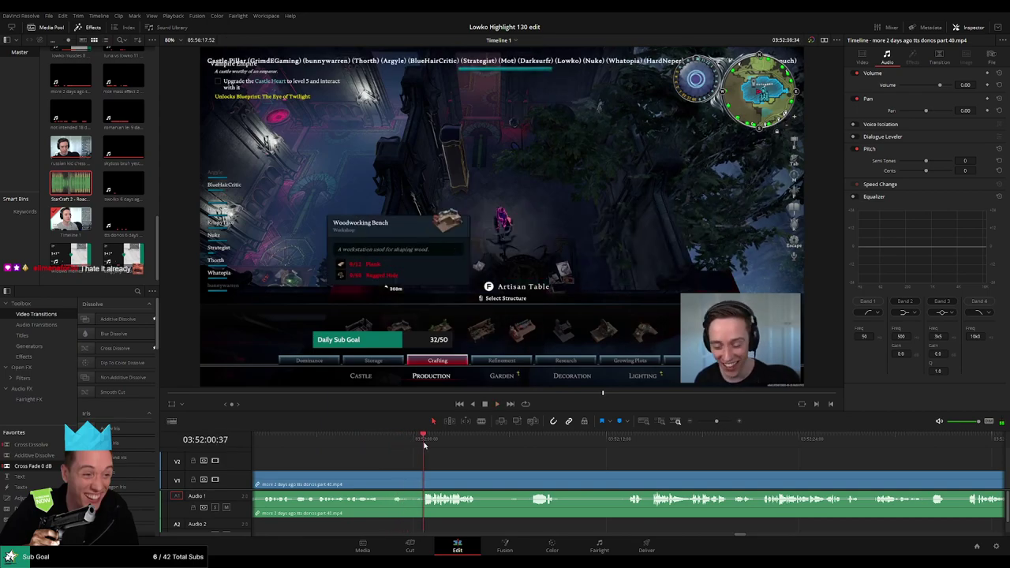
scroll(523, 460, "right", 1)
key("b")
left_click(439, 483)
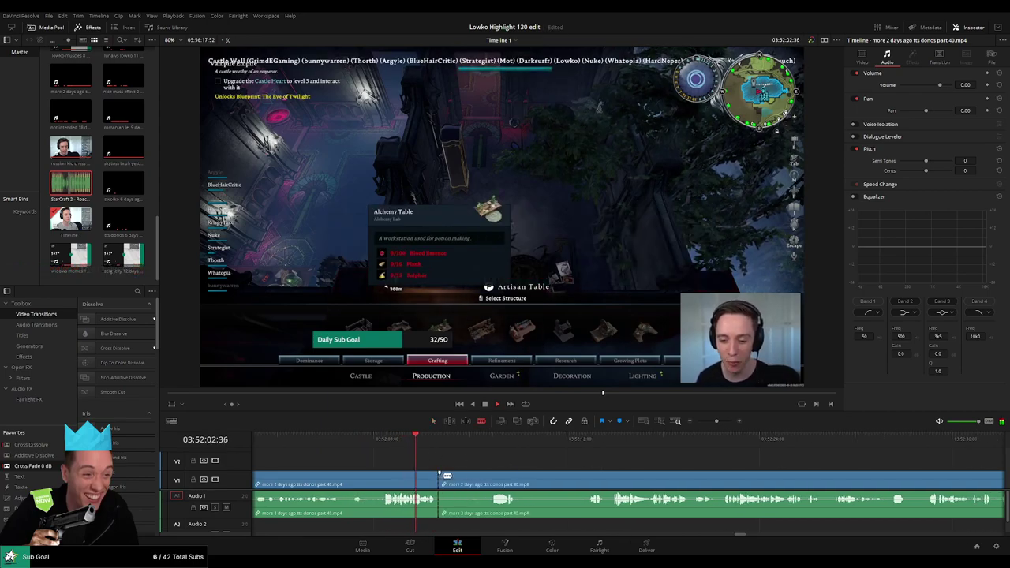
scroll(507, 467, "right", 2)
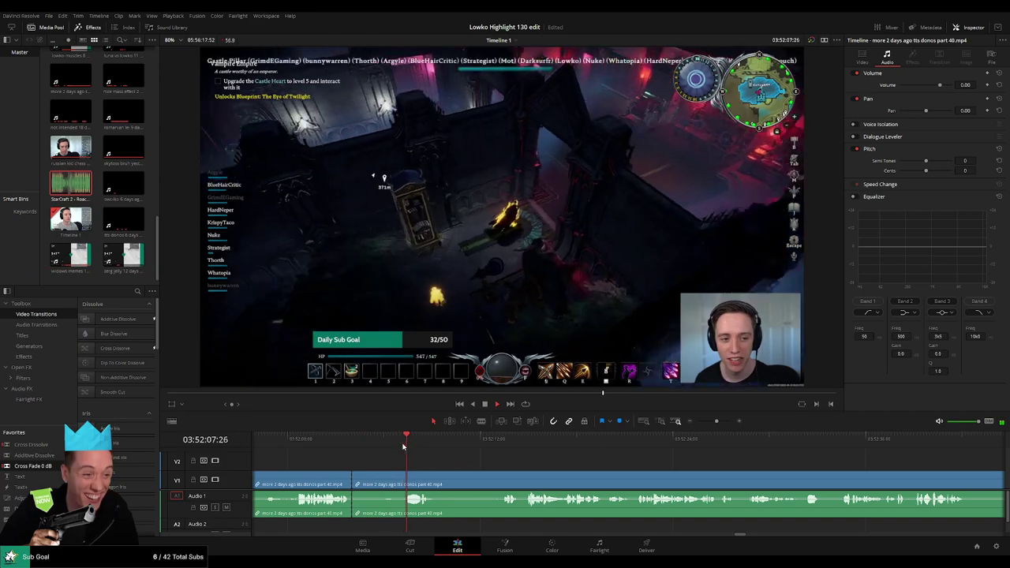
key("b")
left_click(405, 483)
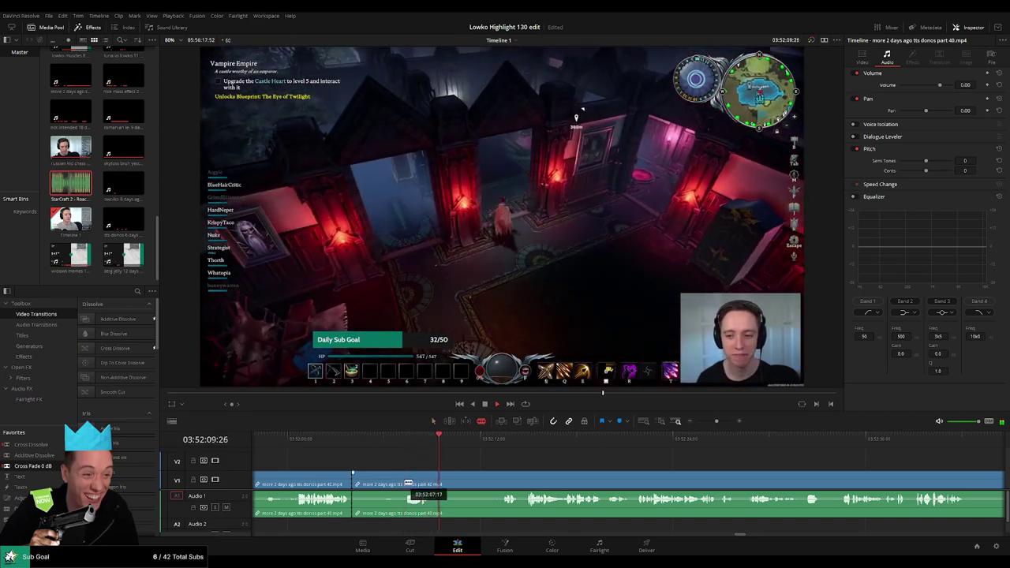
key("a")
left_click(395, 485)
key("Delete")
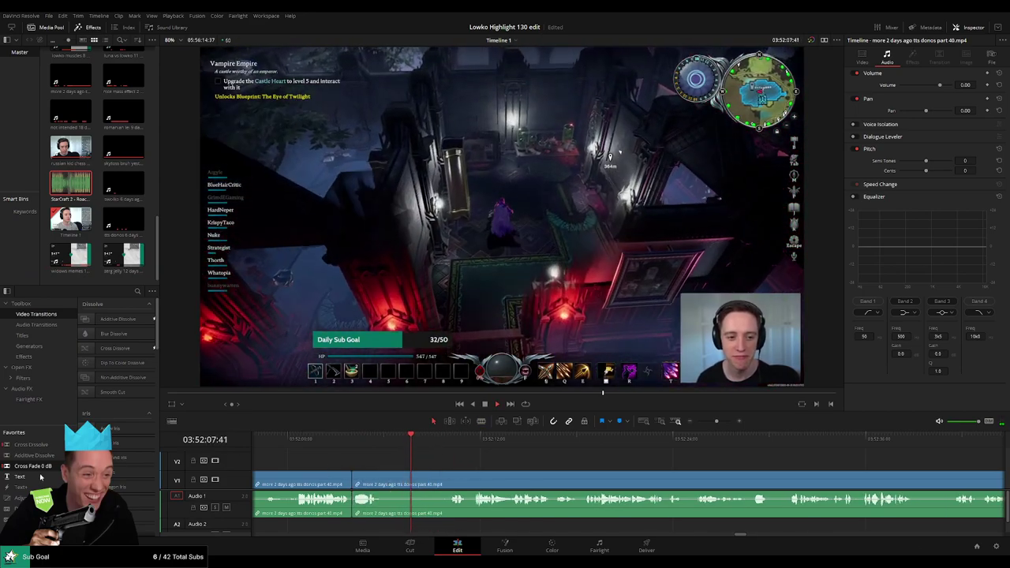
Step: Ripple delete the part 40 stretch from about 03:52:06 to 03:52:10
key("b")
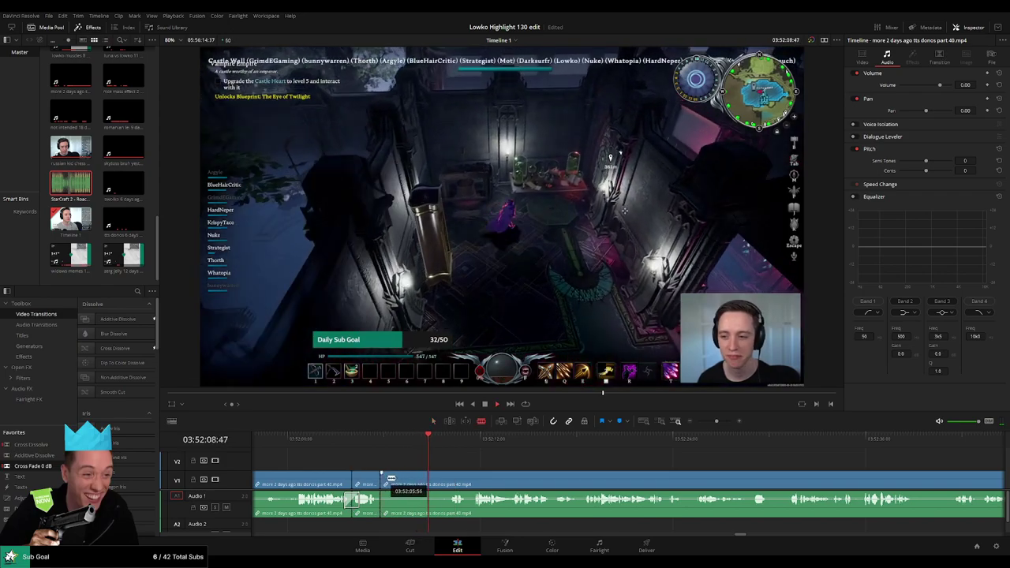
left_click(381, 478)
left_click(450, 478)
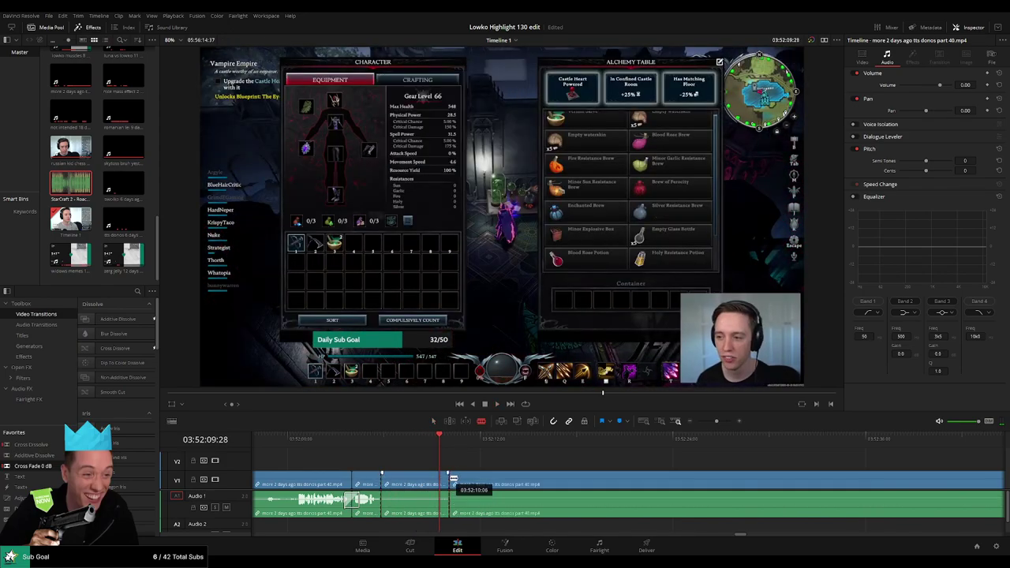
key("a")
left_click(432, 481)
key("Delete")
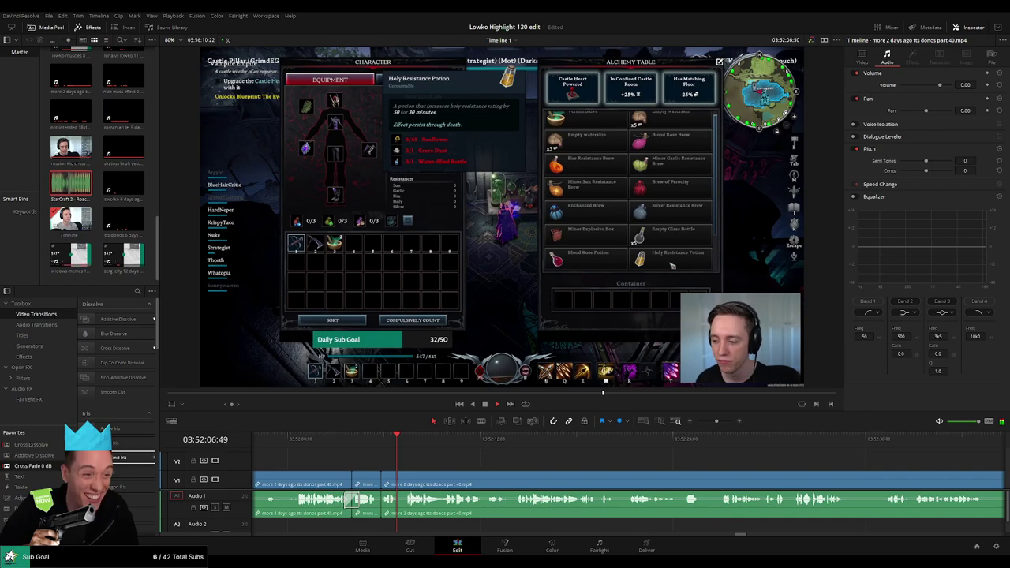
Step: Split the "more 2 days ago tts donos part 40.mp4" clip at about 03:52:07 on the timeline
key("b")
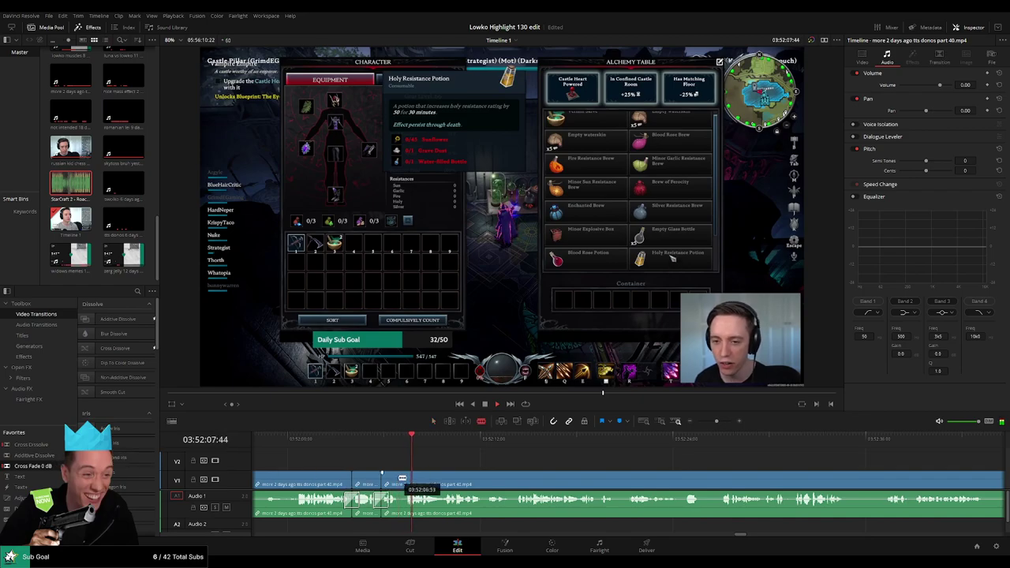
left_click(404, 479)
key("a")
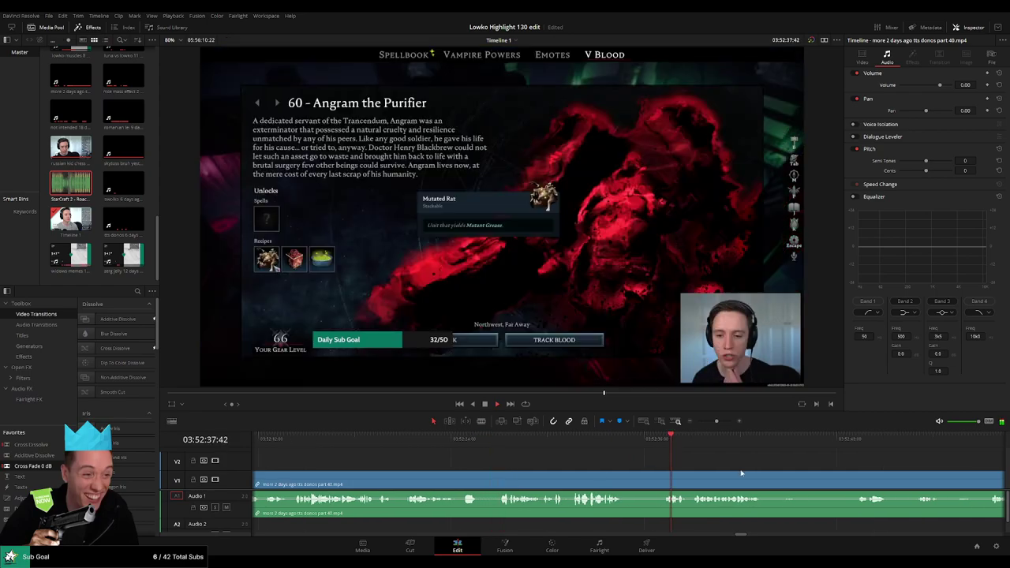
Step: Skim the part 40 footage after the split for highlight moments, sampling playback up to about 03:57:40
scroll(742, 473, "right", 4)
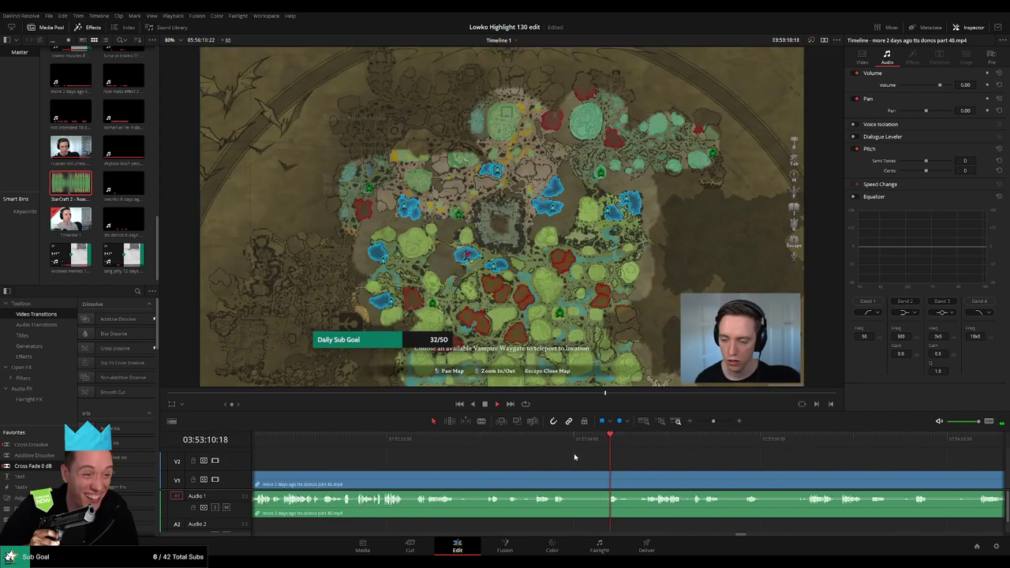
scroll(567, 454, "right", 3)
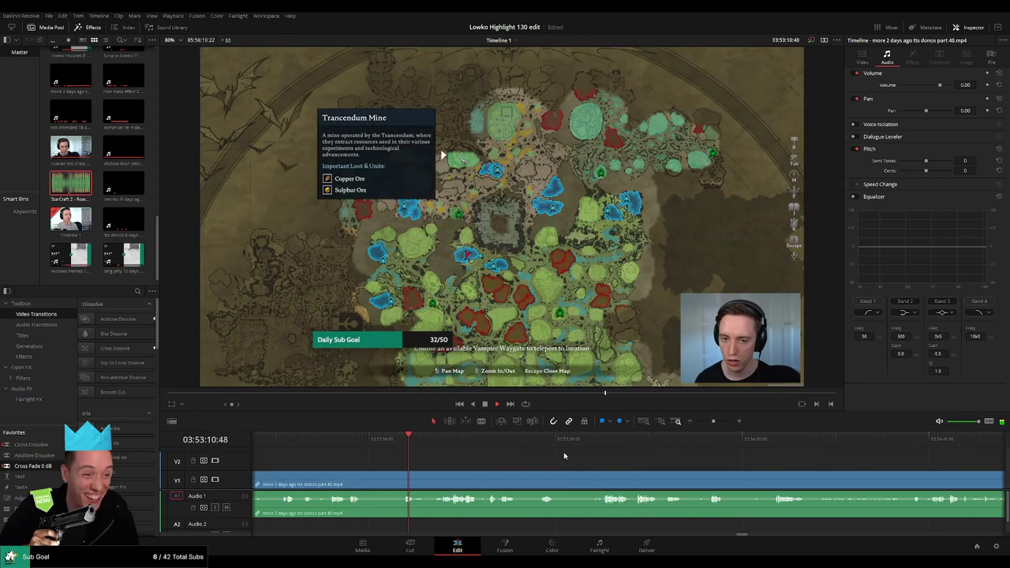
left_click_drag(488, 445, 780, 446)
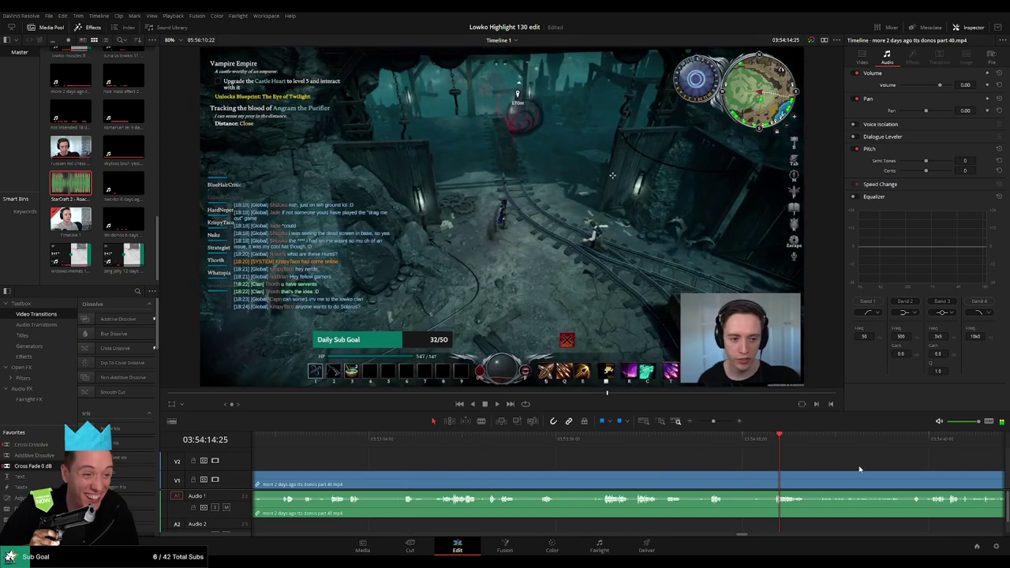
scroll(859, 469, "right", 4)
left_click_drag(569, 445, 777, 450)
scroll(852, 466, "right", 4)
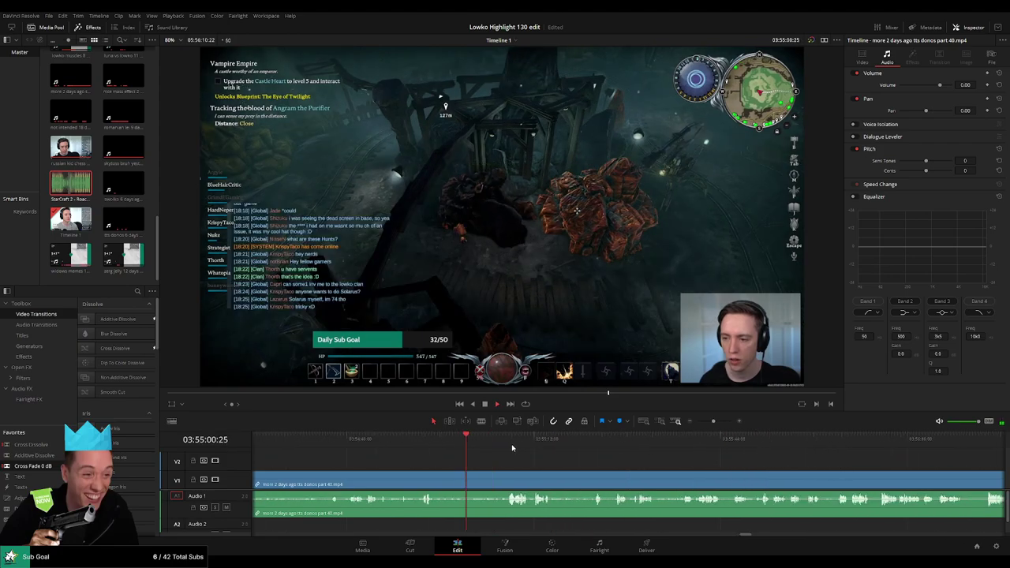
left_click(509, 442)
mouse_move(713, 421)
left_mouse_down()
mouse_move(702, 424)
mouse_move(713, 423)
left_mouse_up()
left_click_drag(722, 457, 545, 453)
left_click(636, 448)
left_click_drag(643, 445, 664, 446)
left_click(823, 444)
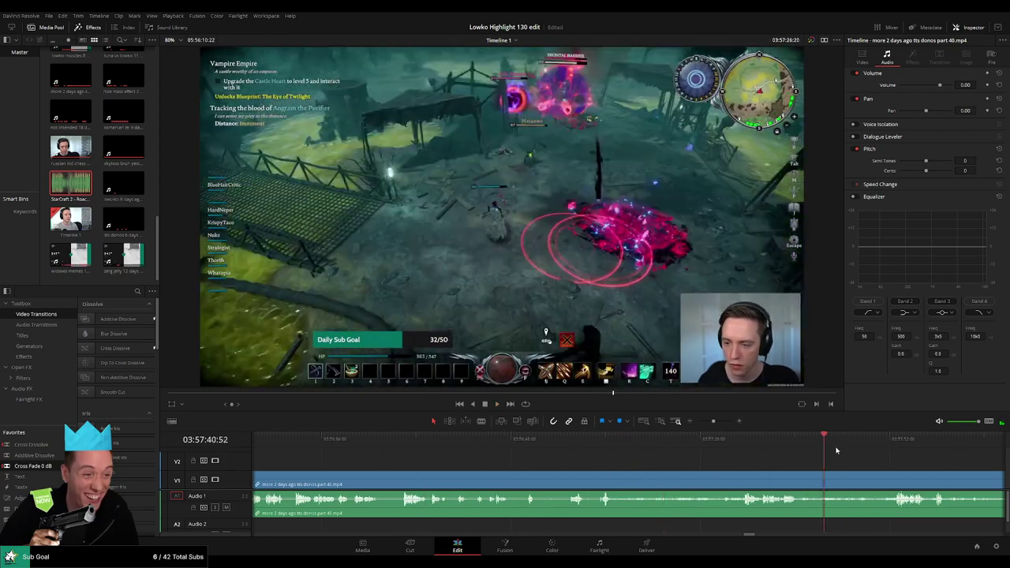
Step: Skim the boss fight footage between about 03:57:53 and 04:00:33 for moments worth keeping
left_click(483, 445)
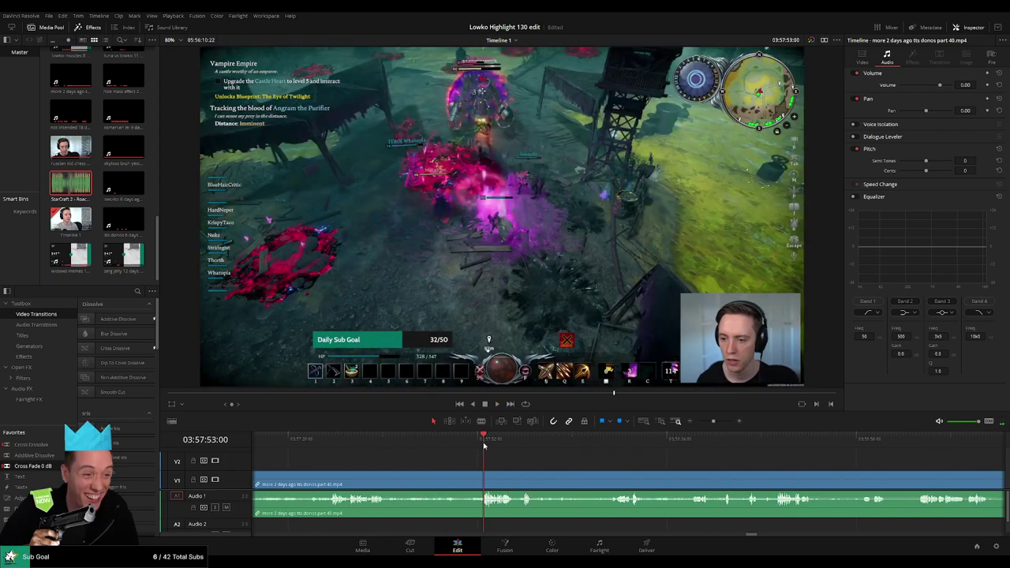
left_click(619, 447)
left_click(835, 450)
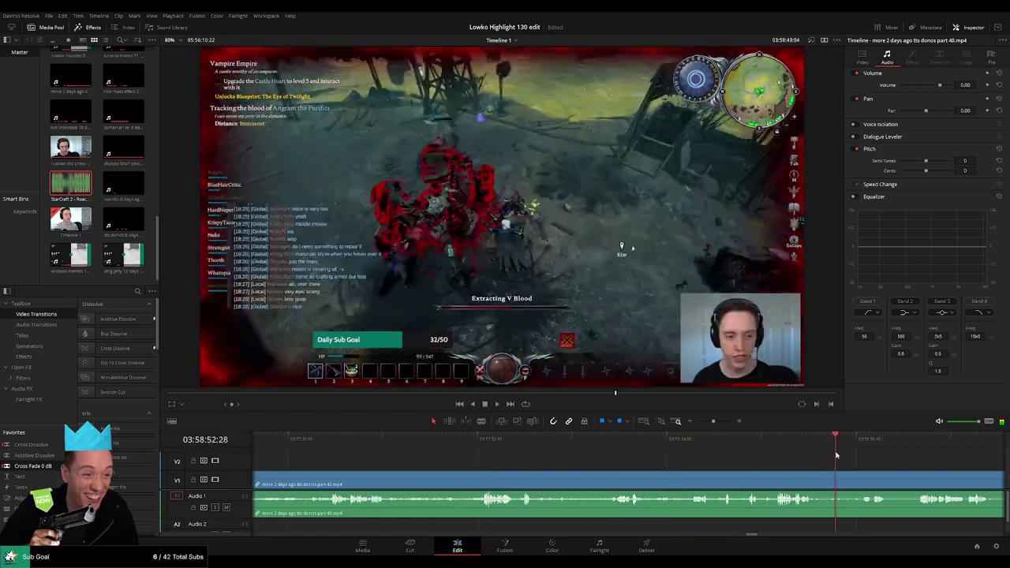
left_click_drag(895, 465, 559, 450)
left_click(817, 449)
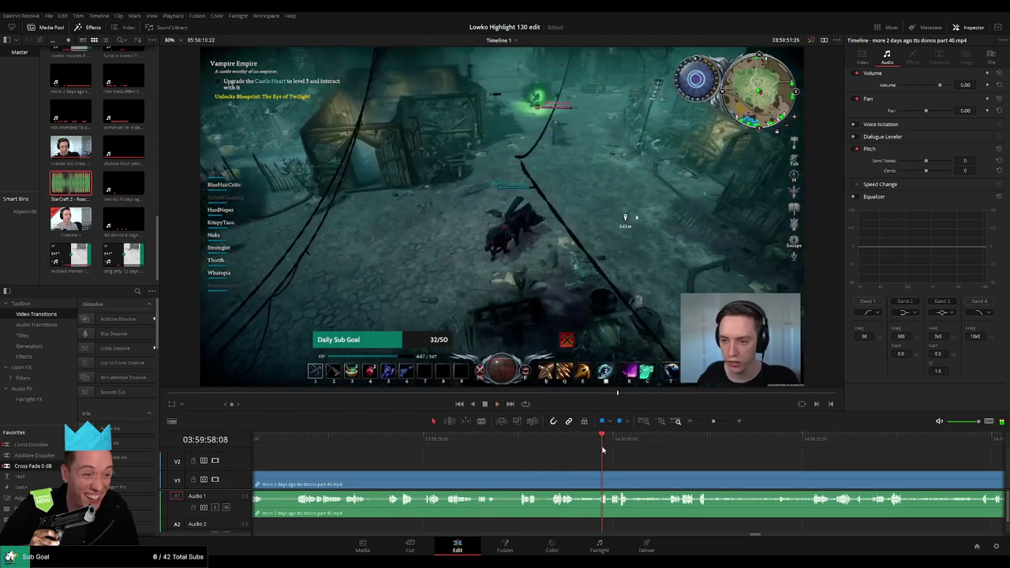
left_click_drag(685, 468, 544, 461)
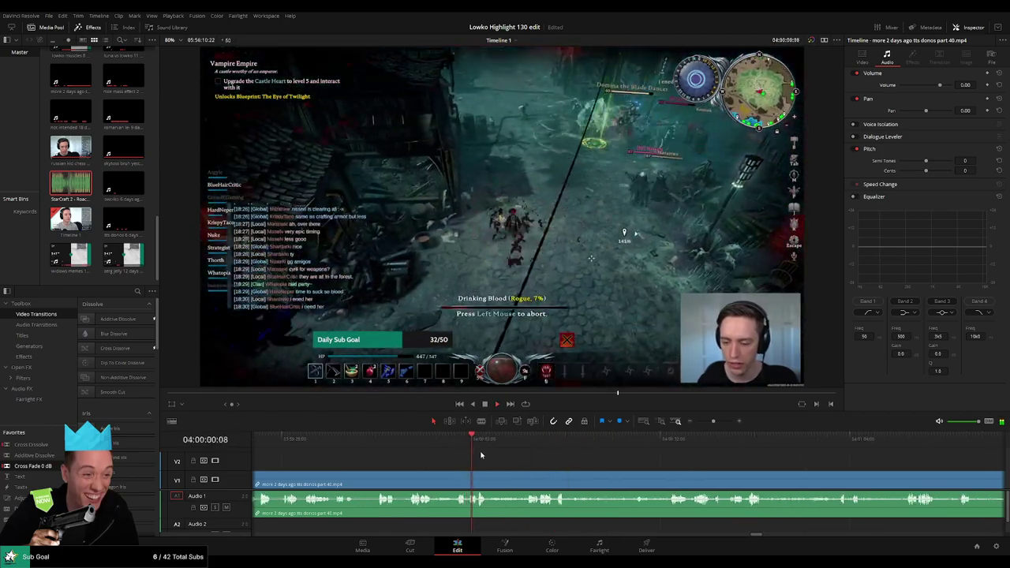
left_click(524, 447)
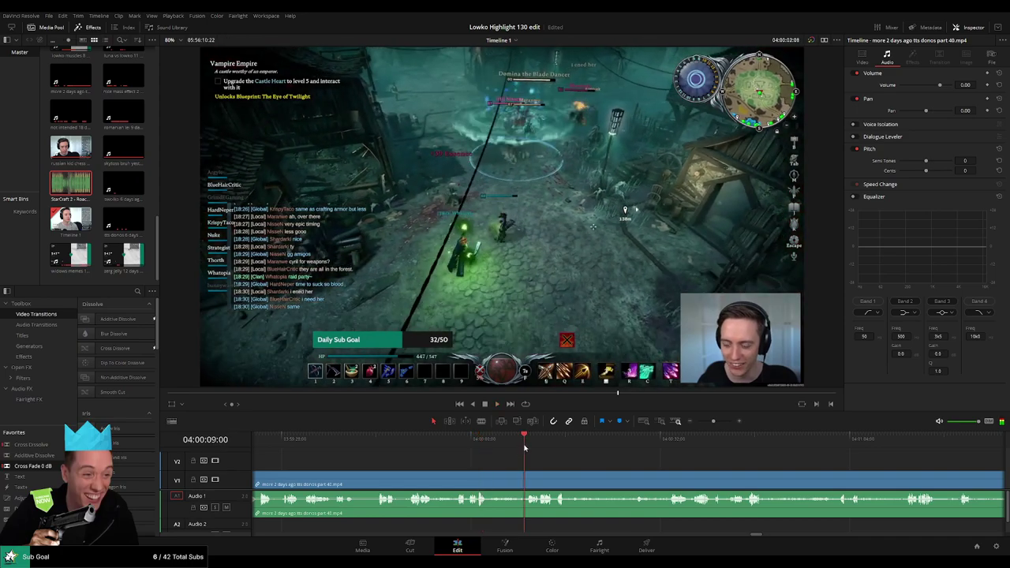
left_click_drag(628, 470, 529, 461)
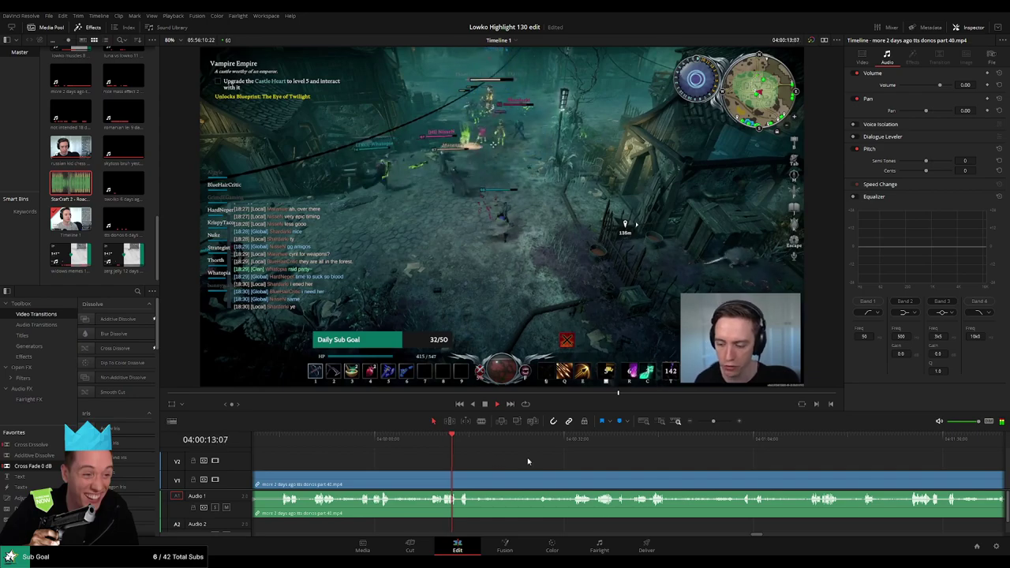
left_click(572, 447)
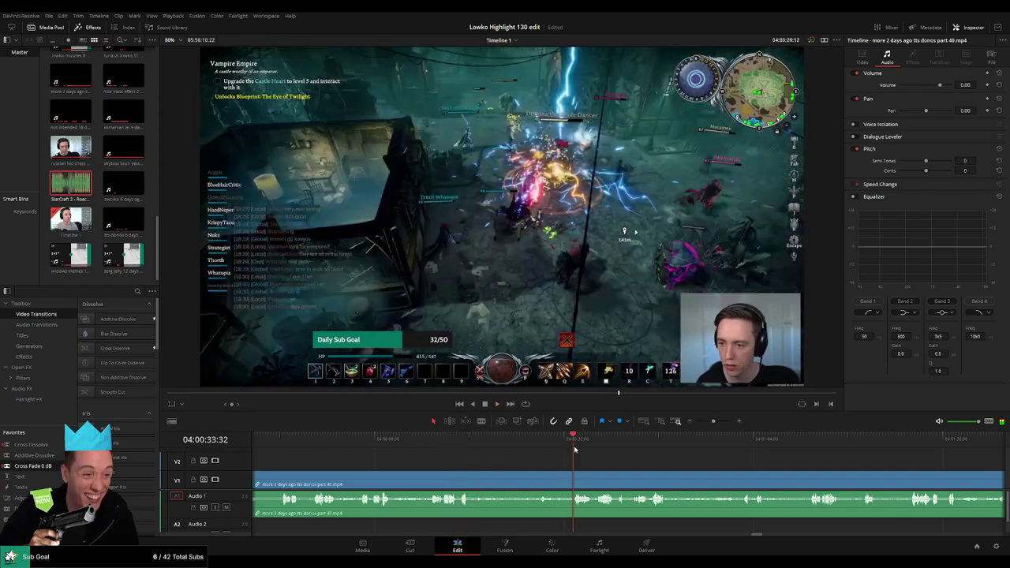
scroll(418, 459, "right", 3)
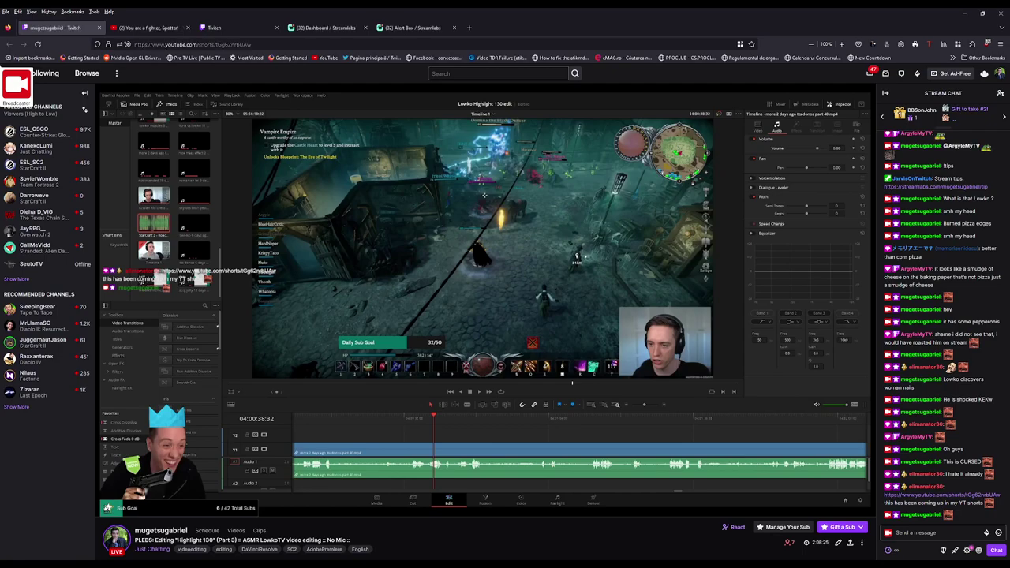
Step: Switch to the browser, check the linked YouTube short and send "LUL amazing" in the Twitch stream chat
key("ctrl+Tab")
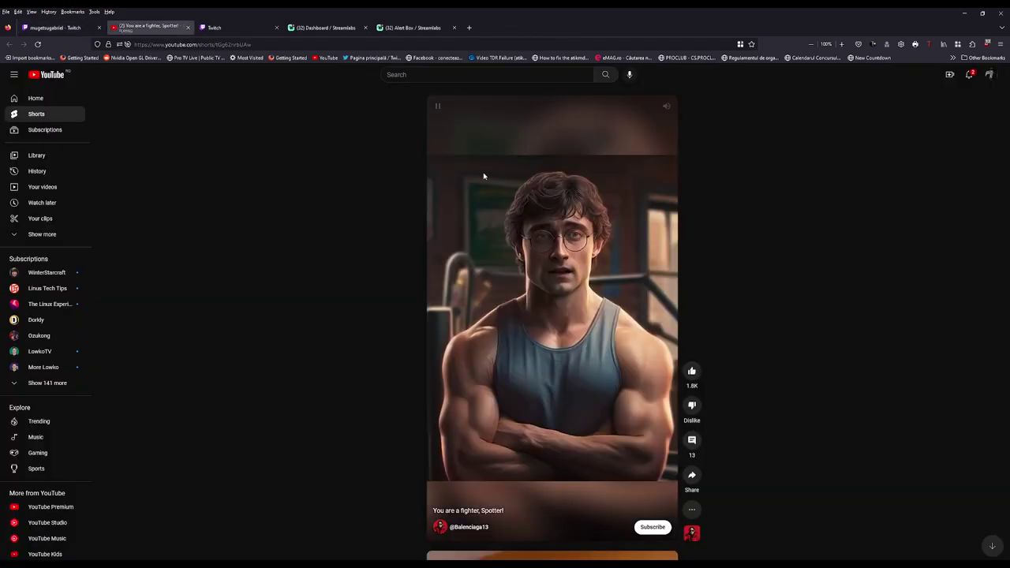
left_click(59, 30)
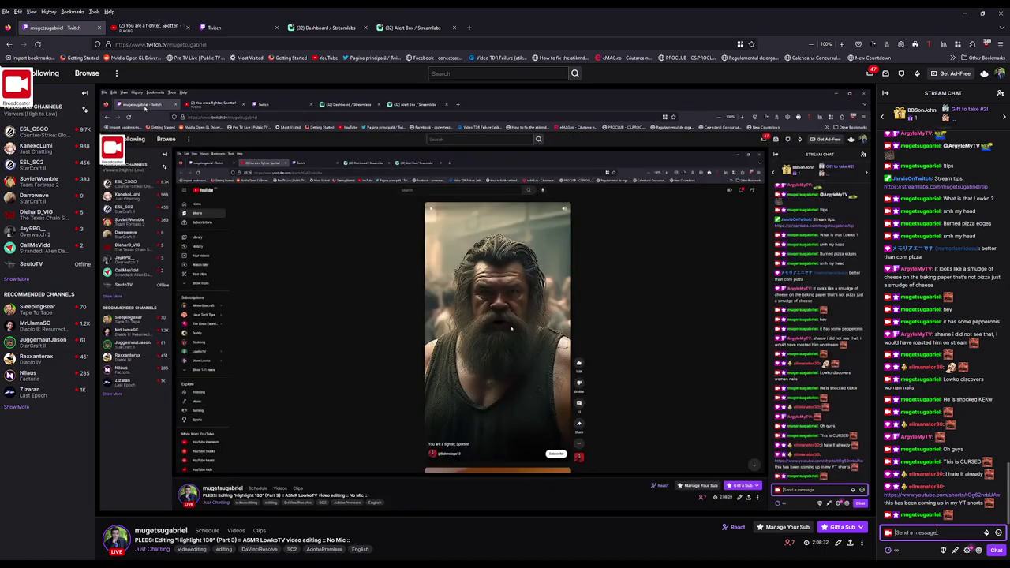
type("LUL amazing")
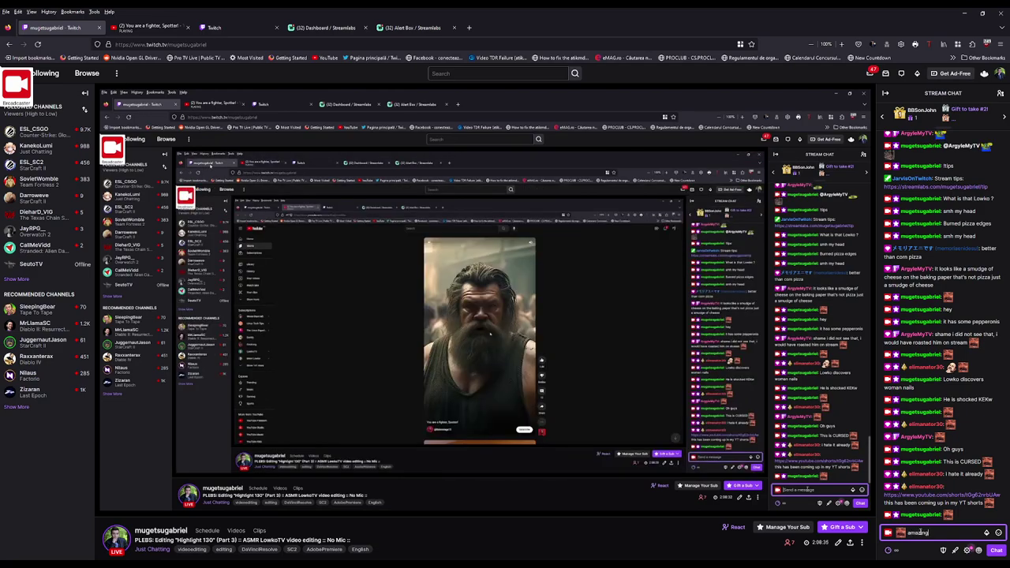
key("Return")
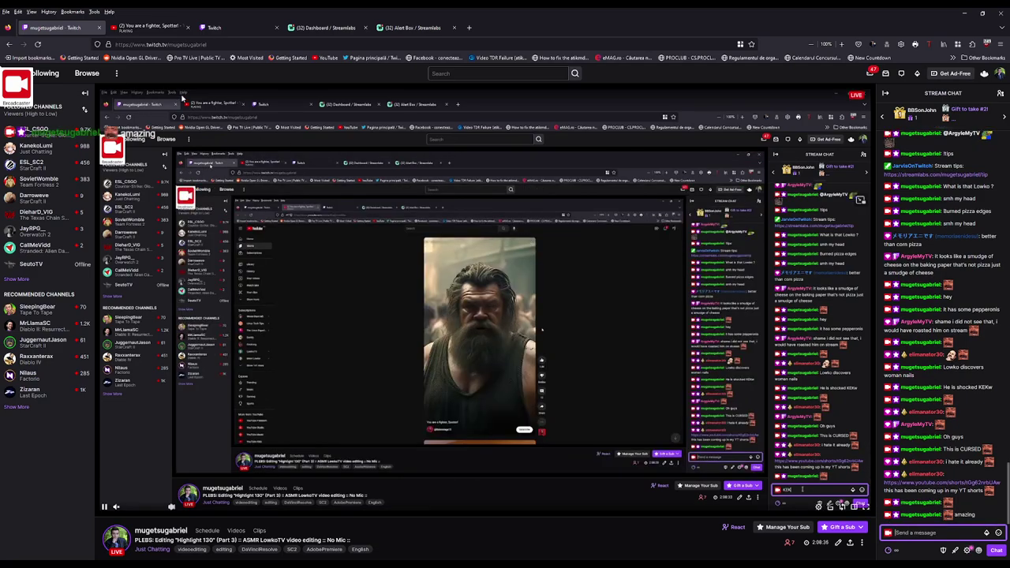
left_click(150, 27)
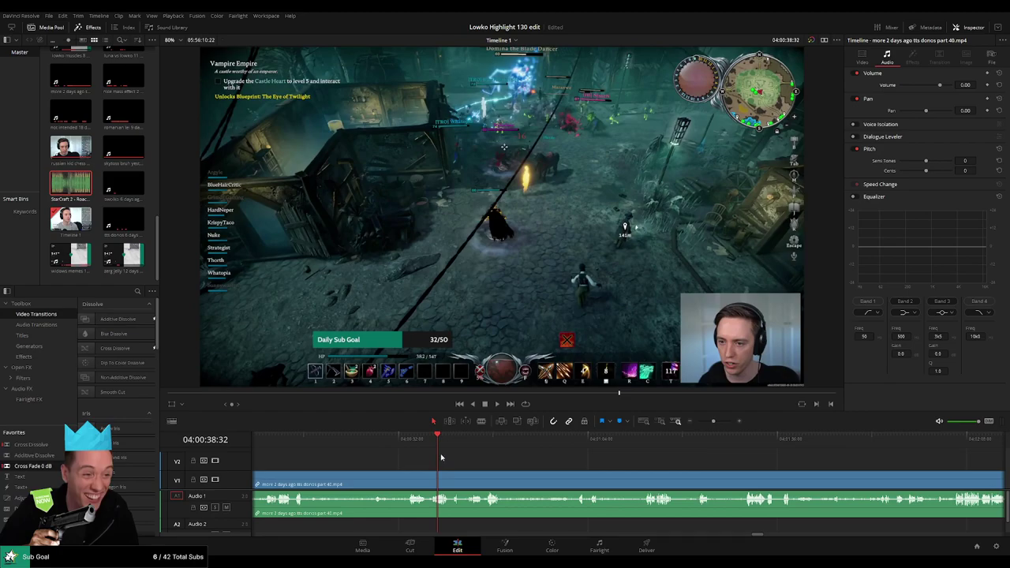
Step: Switch back to DaVinci Resolve and skim the rest of the part 40 footage up to about 04:09:11
left_click_drag(469, 466, 409, 457)
left_click(428, 441)
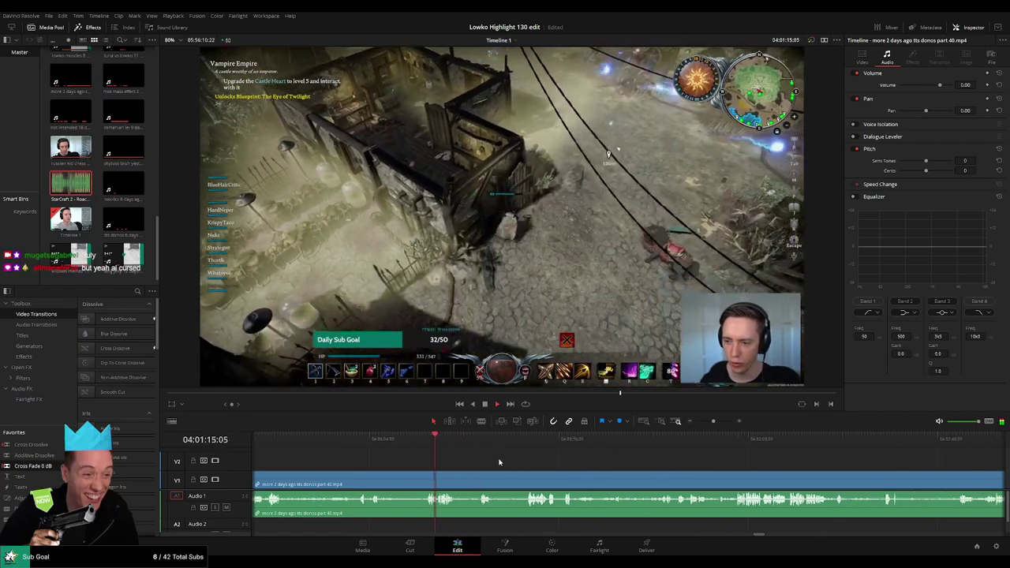
left_click(480, 444)
left_click(591, 443)
left_click(680, 444)
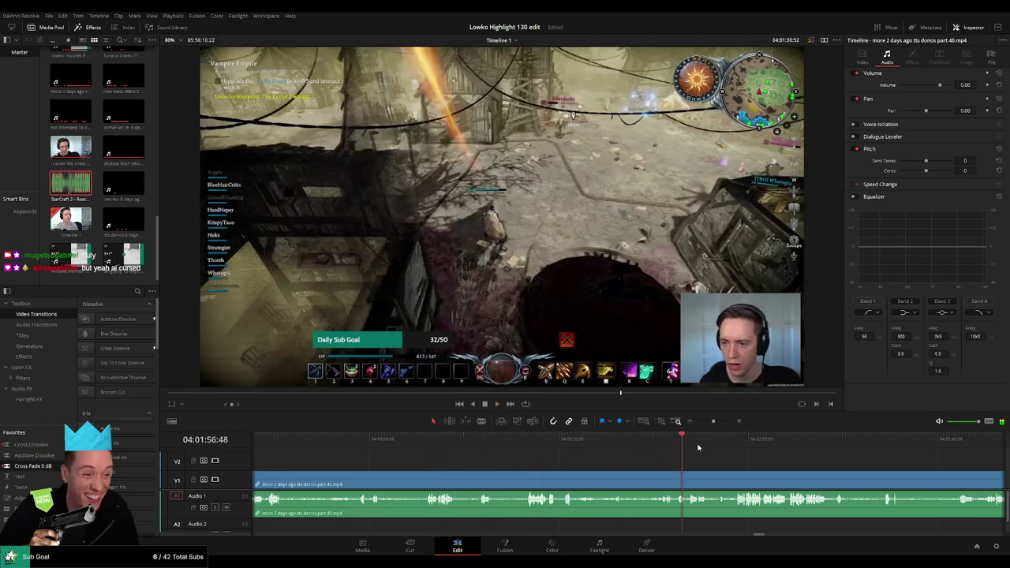
left_click(748, 445)
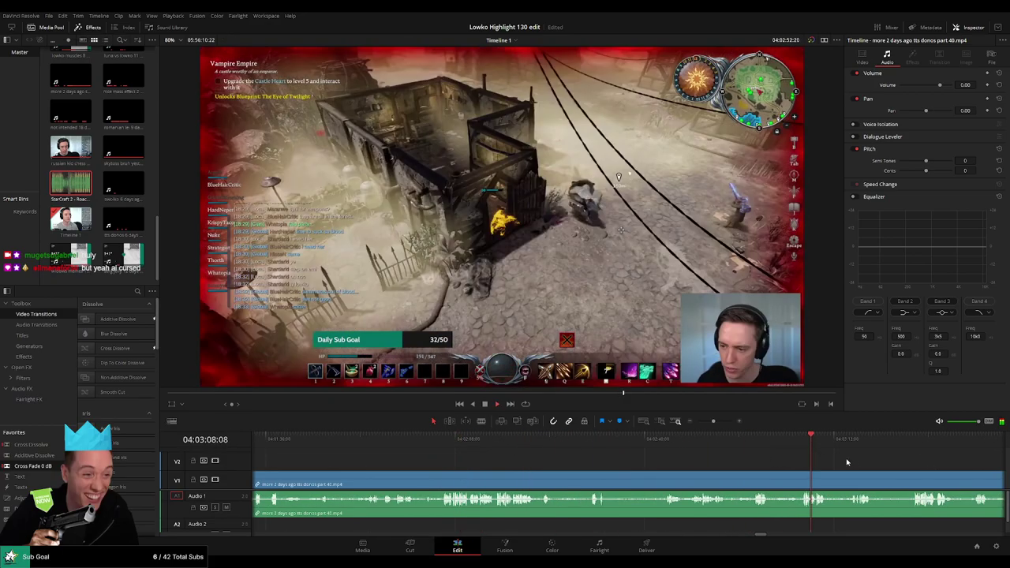
left_click_drag(711, 422, 709, 423)
left_click_drag(655, 451, 582, 457)
left_click(924, 438)
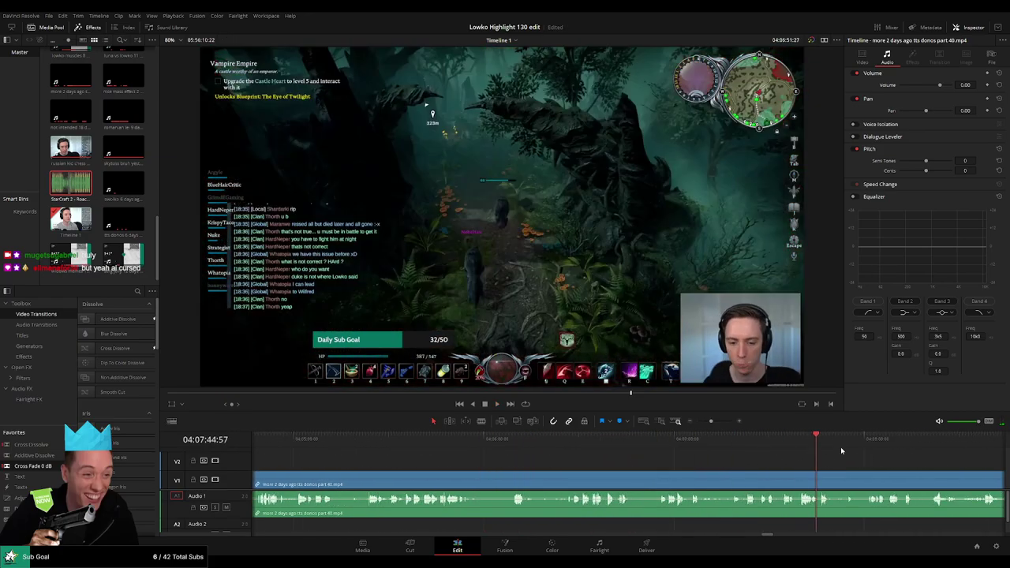
left_click_drag(947, 453, 561, 455)
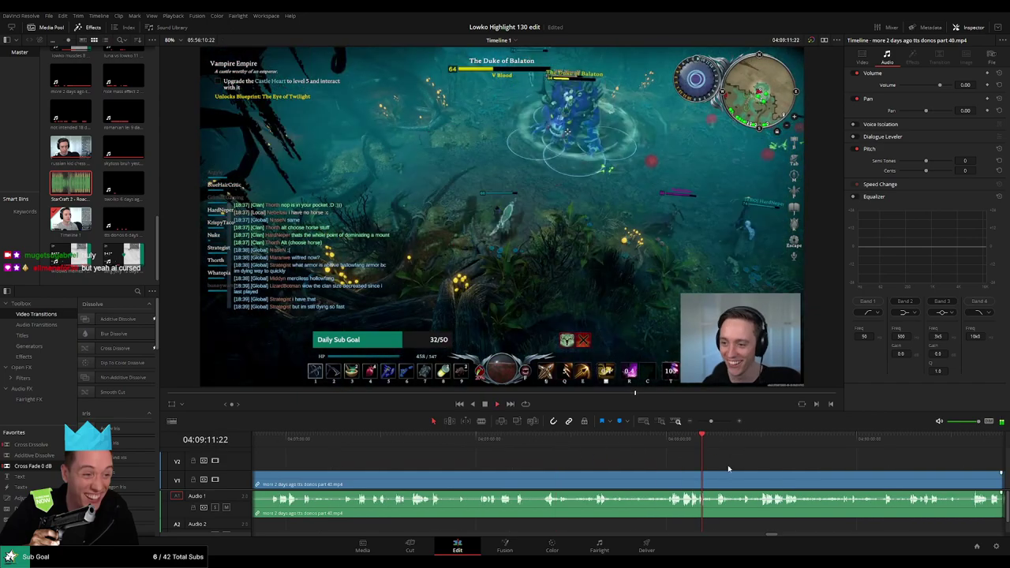
Step: Ripple-delete the unused remainder of the part 40 clip and play the beginning of the part 41 clip
left_click(635, 481)
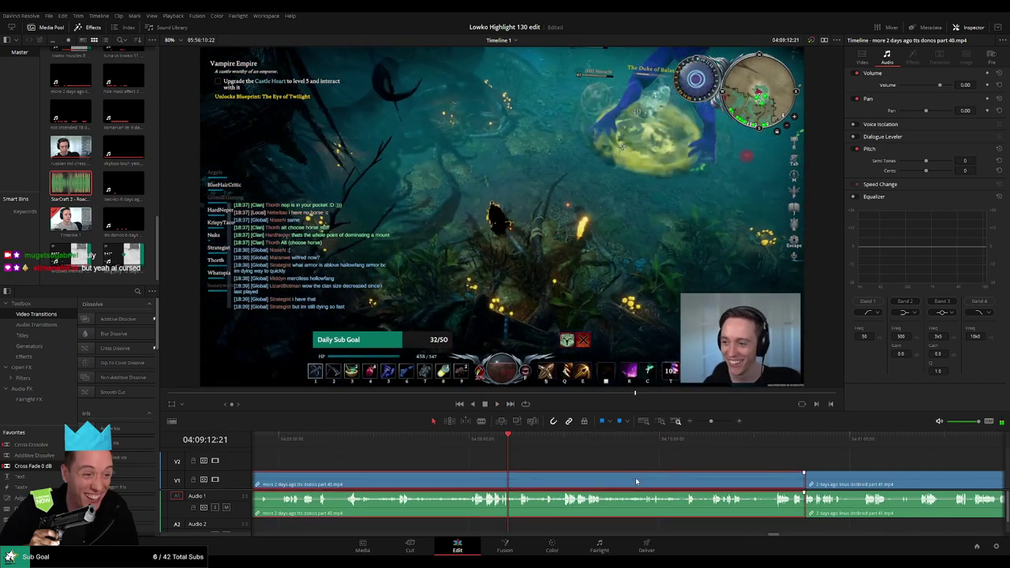
key("Delete")
left_click_drag(689, 473, 579, 458)
left_click_drag(562, 443, 573, 444)
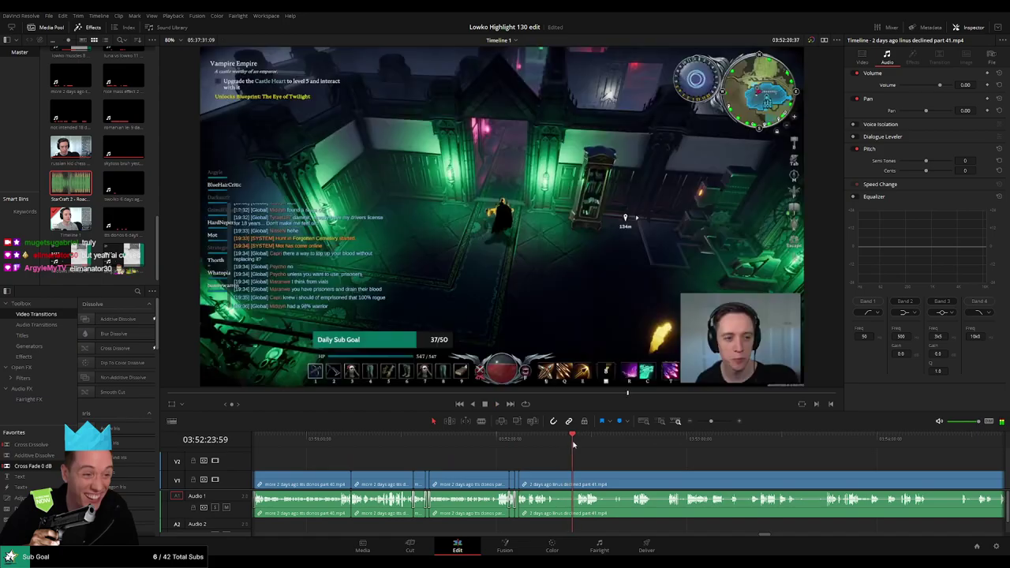
key("space")
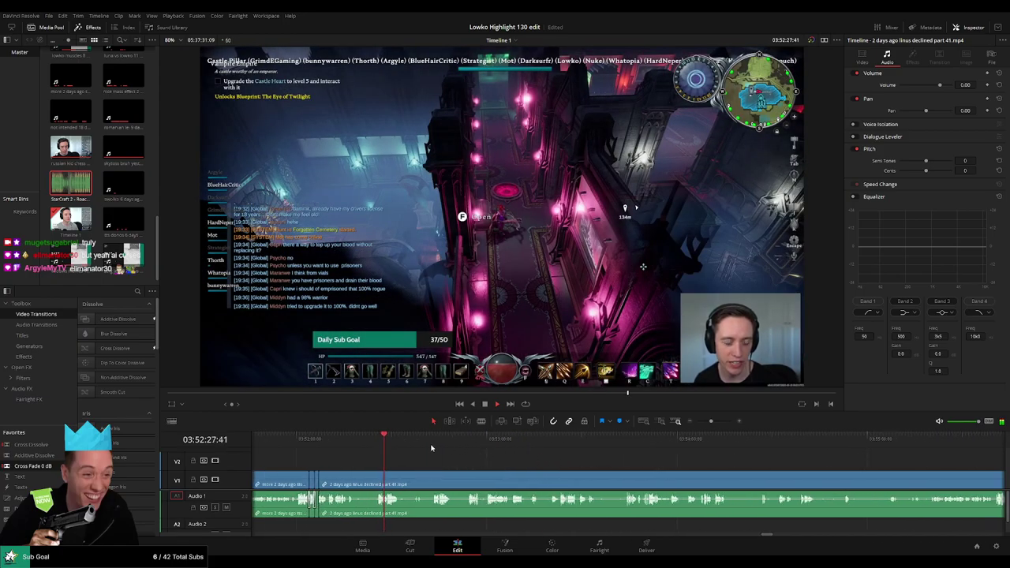
Step: Skim the "2 days ago linus declined part 41.mp4" footage up to about 03:55:07 for its first highlight moment
left_click(677, 421)
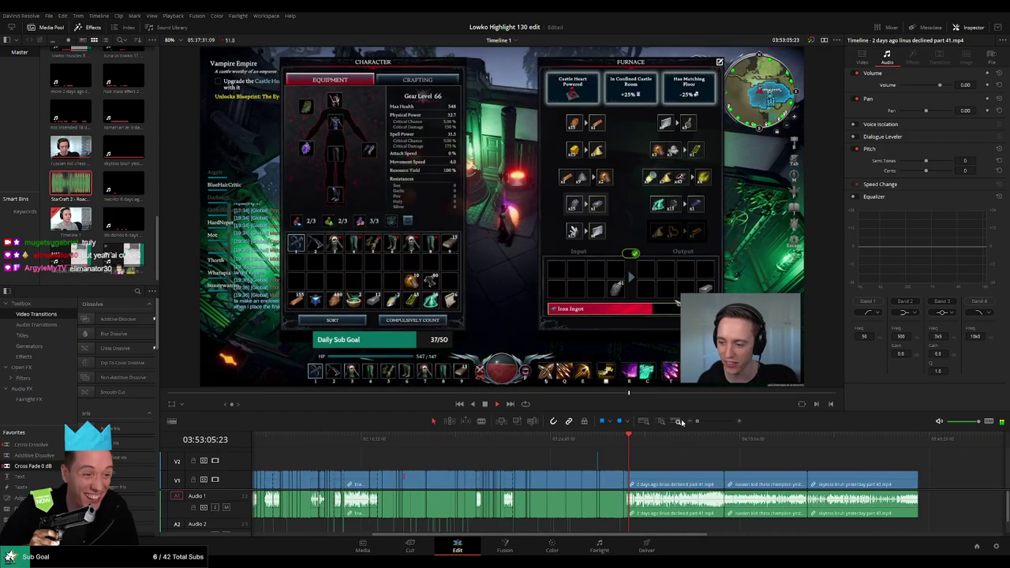
left_click_drag(697, 422, 713, 422)
left_click_drag(730, 468, 524, 463)
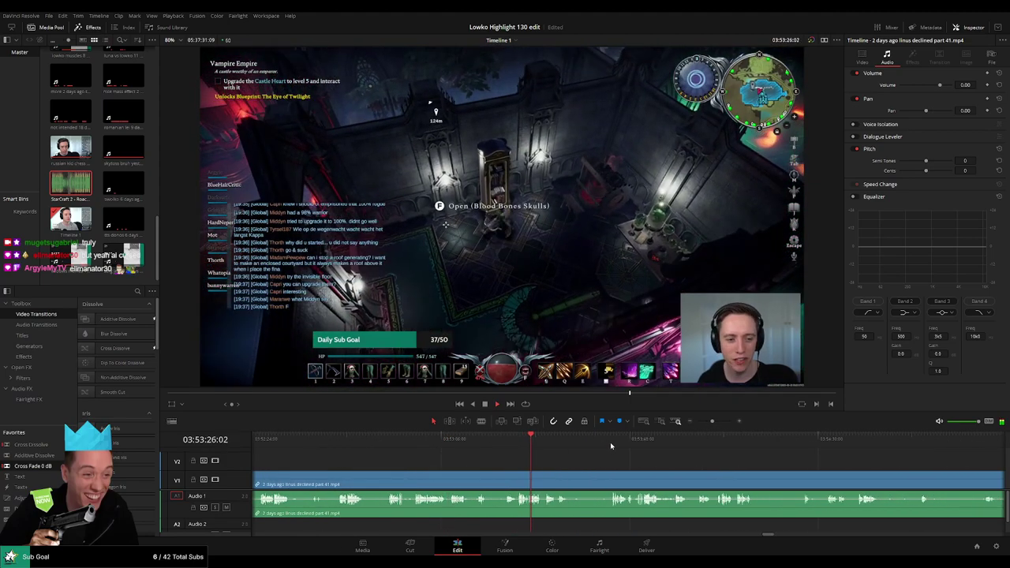
left_click(617, 445)
left_click_drag(662, 463, 495, 444)
left_click(608, 446)
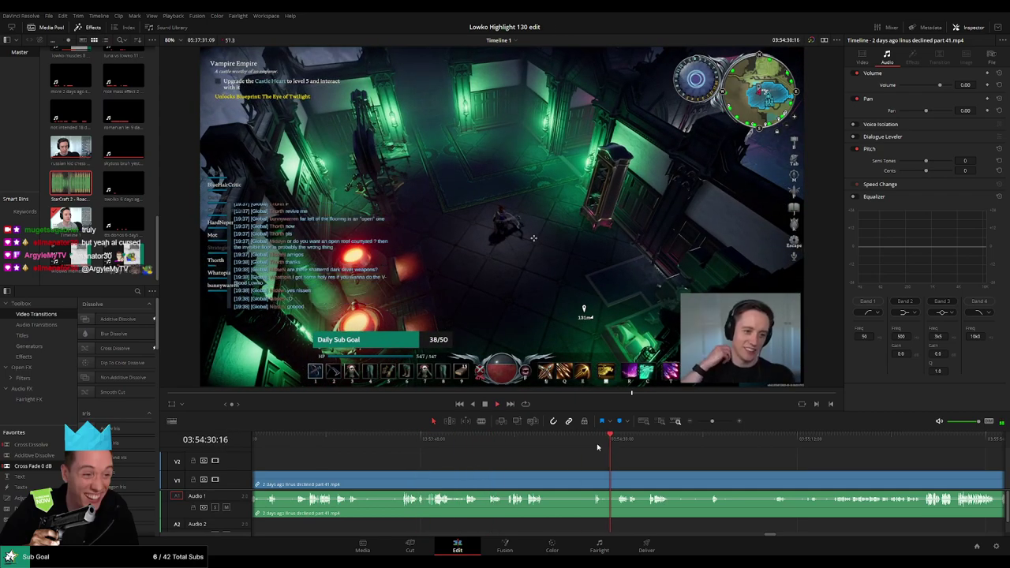
left_click_drag(648, 448, 650, 448)
left_click_drag(761, 469, 573, 462)
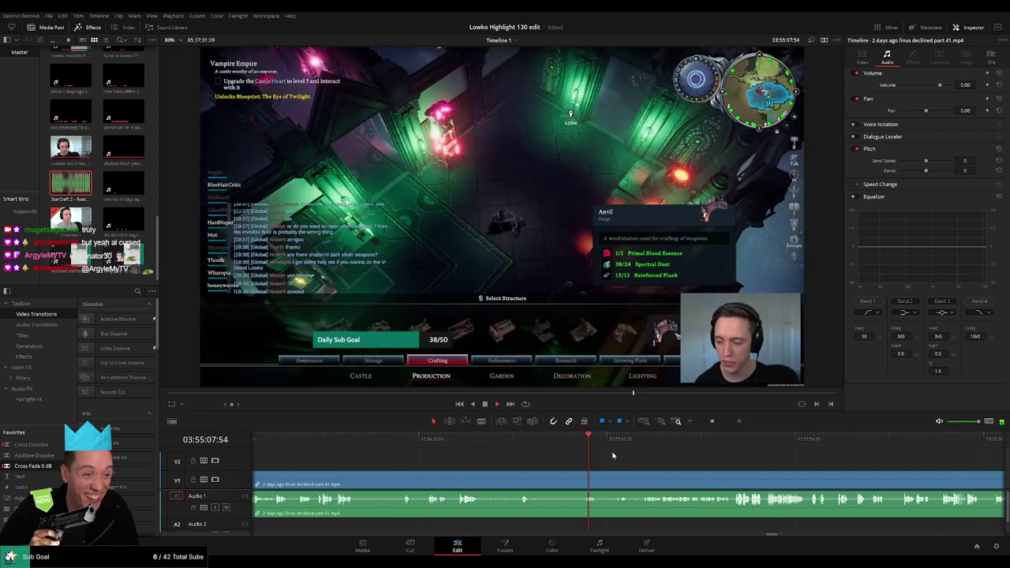
Step: Split the part 41 clip just before the cheer alert appears in the footage
scroll(656, 465, "up", 3)
left_click(661, 447)
scroll(676, 466, "up", 2)
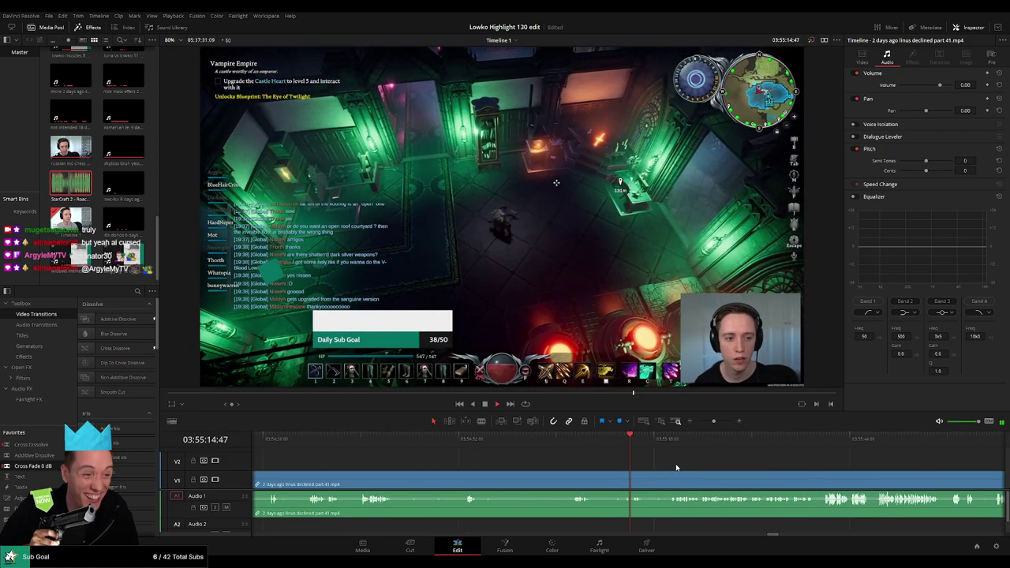
key("b")
left_click(619, 477)
key("a")
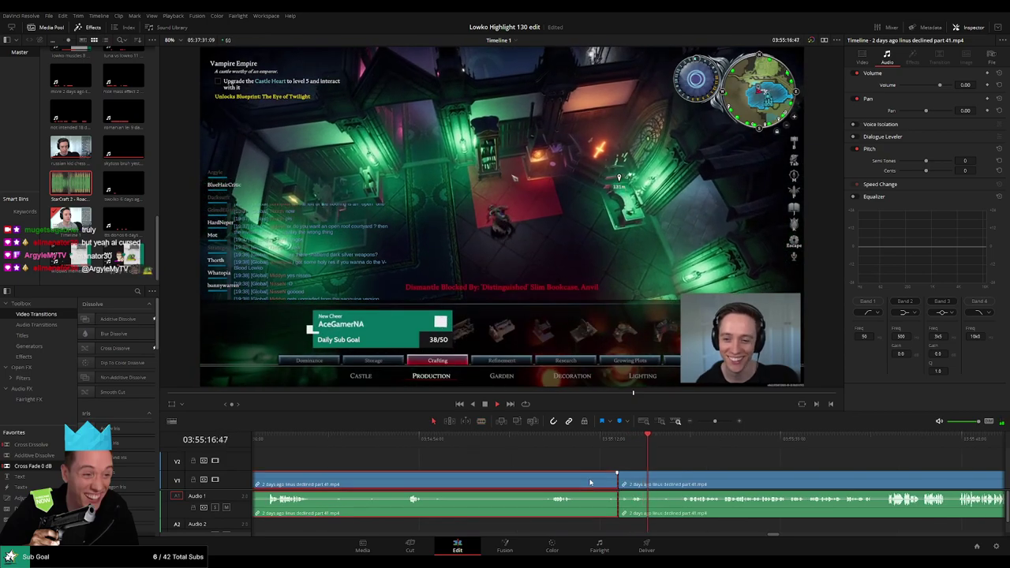
Step: Ripple-delete the unused opening of the part 41 clip before the new split
left_click(592, 479)
key("Delete")
left_click(603, 478)
key("Delete")
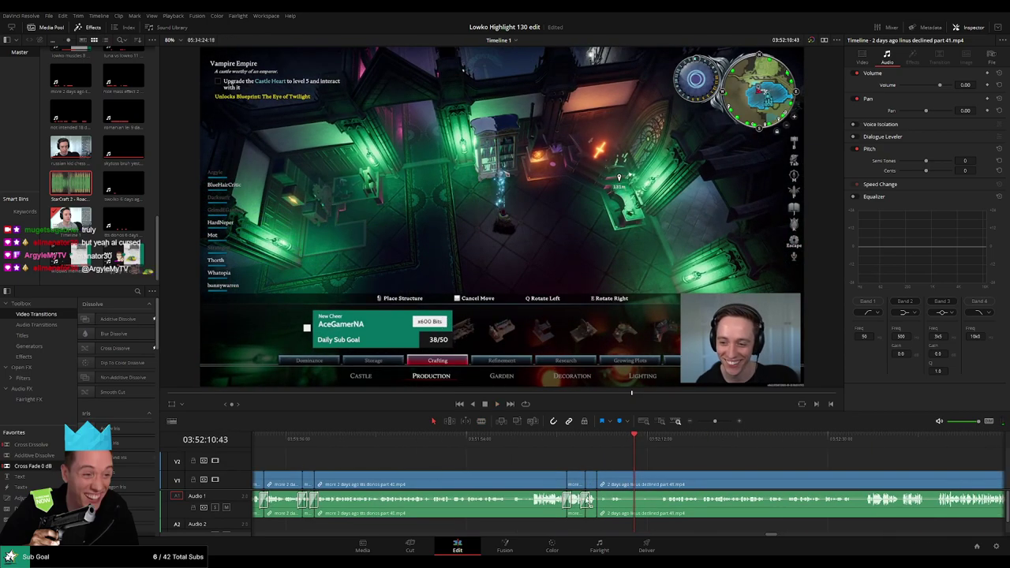
Step: Ripple-delete the cheer-alert pause in the part 41 clip from about 03:52:10 to 03:52:13 and crossfade the audio at the join
left_click_drag(665, 466, 478, 457)
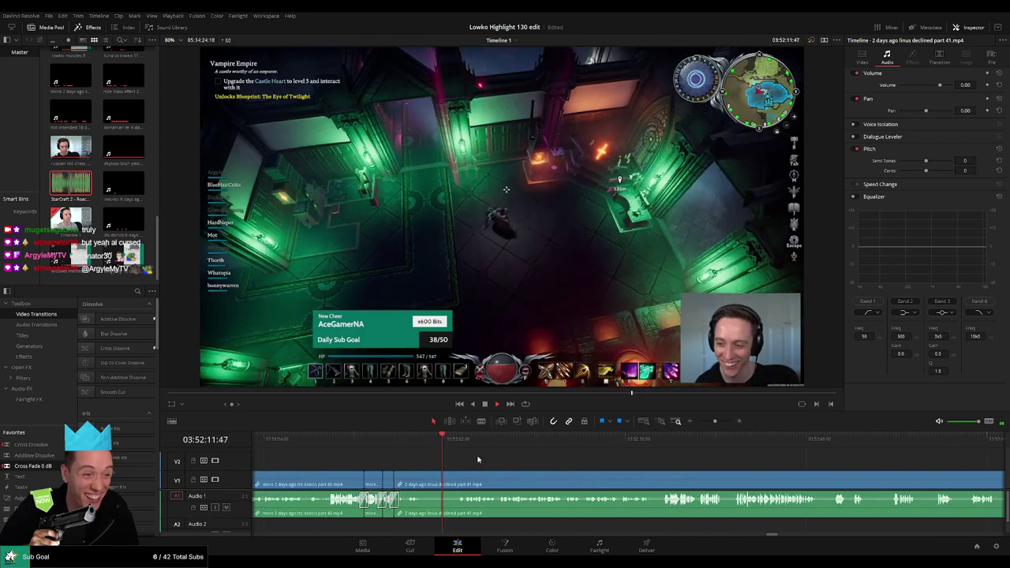
key("b")
left_click(425, 475)
left_click(457, 474)
key("a")
left_click(440, 480)
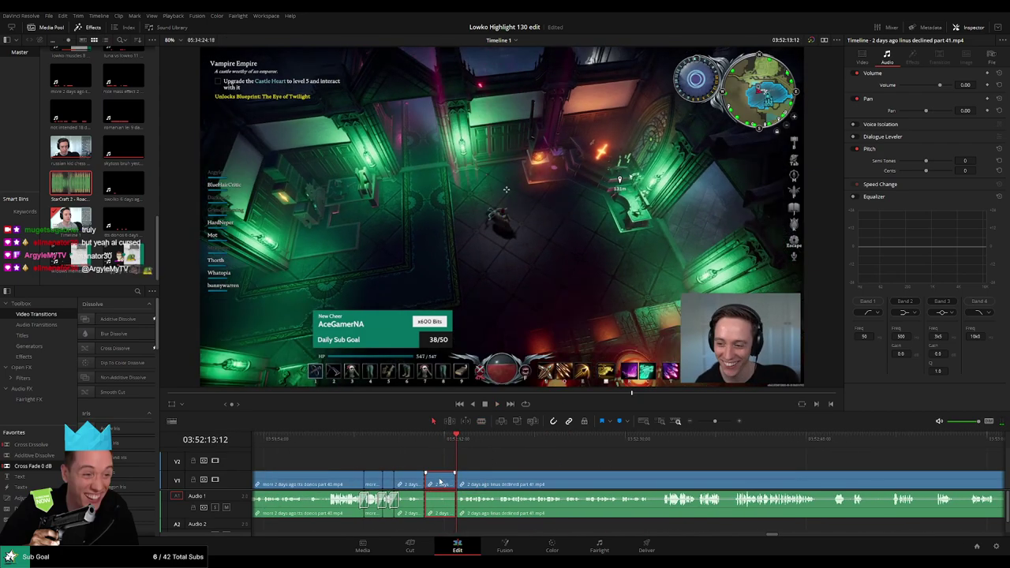
key("BackSpace")
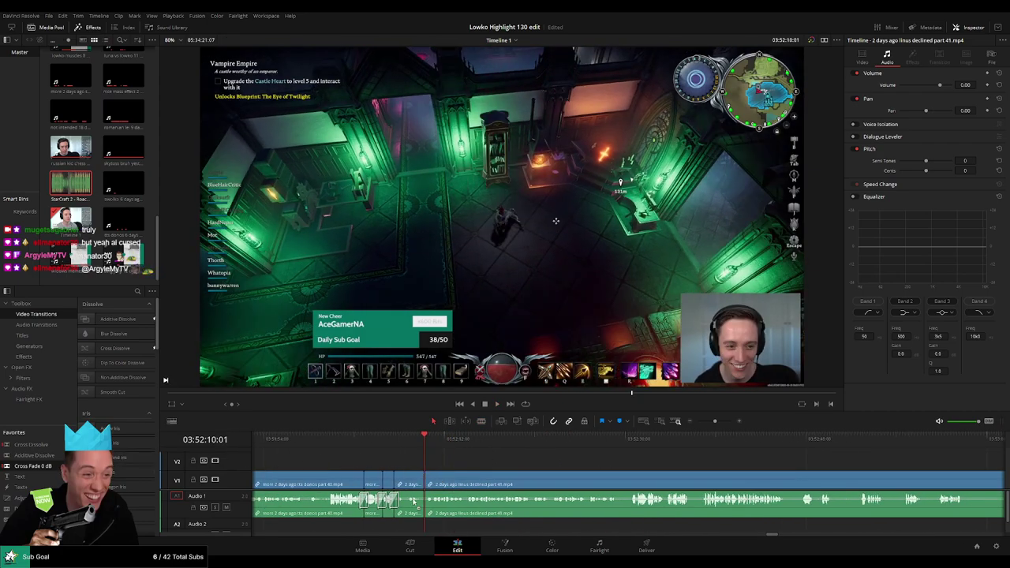
key("space")
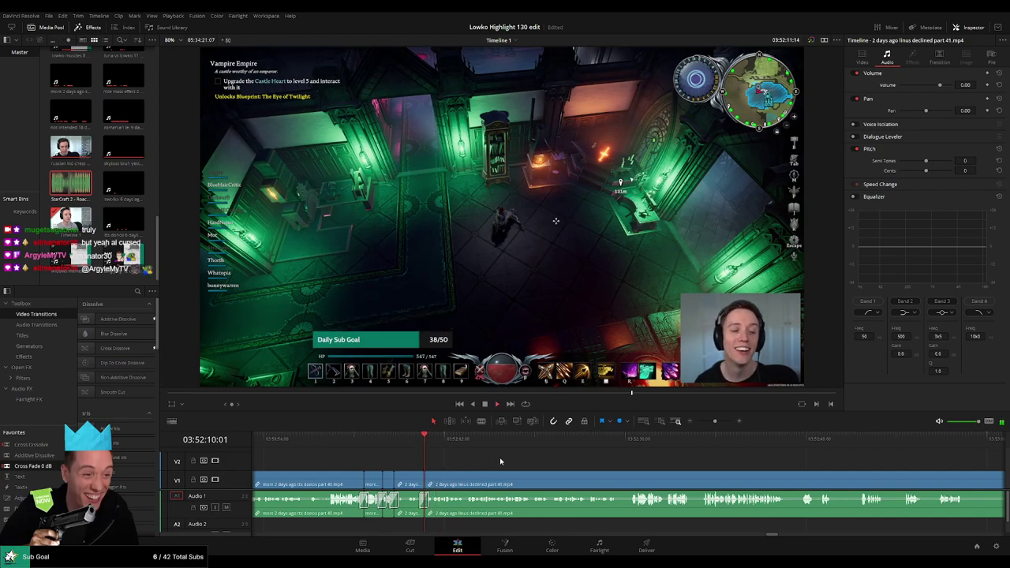
Step: Cut out the short pause before the speech in the part 41 clip, from about 03:52:29 to 03:52:30, closing the gap
scroll(485, 461, "right", 2)
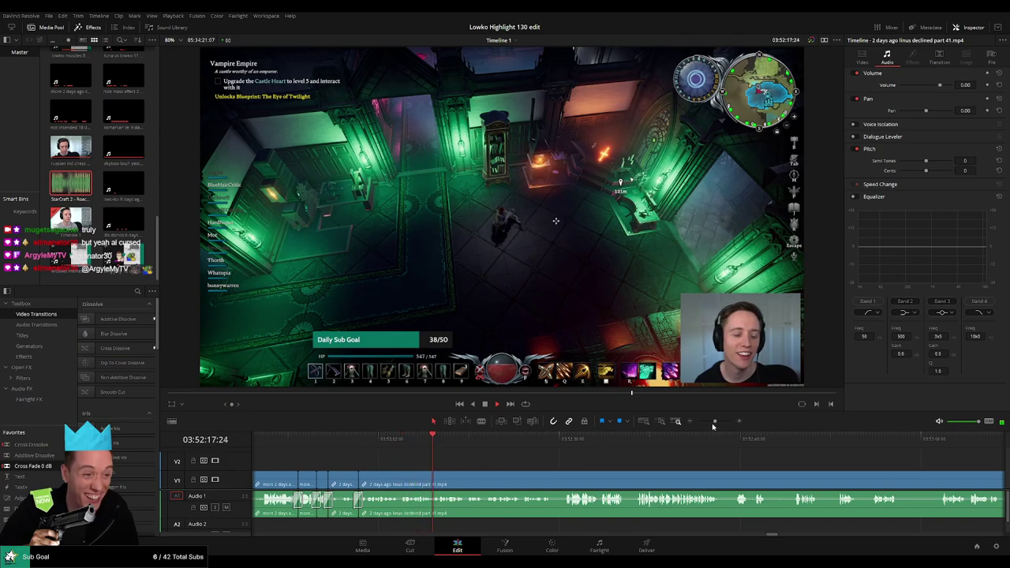
mouse_move(713, 423)
left_mouse_down()
mouse_move(691, 423)
mouse_move(716, 424)
left_mouse_up()
left_click_drag(730, 461, 556, 463)
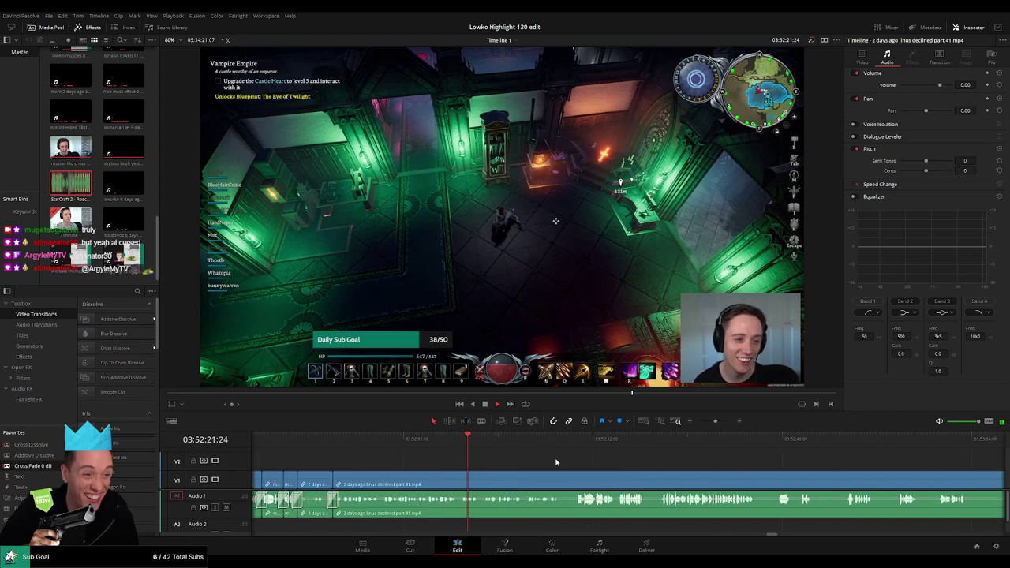
scroll(536, 466, "right", 2)
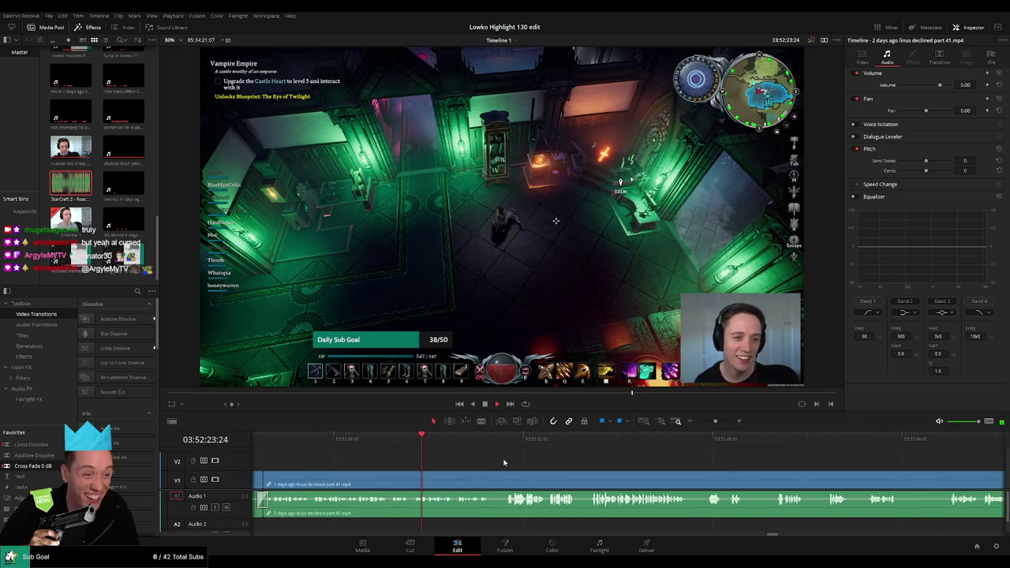
key("b")
left_click(491, 478)
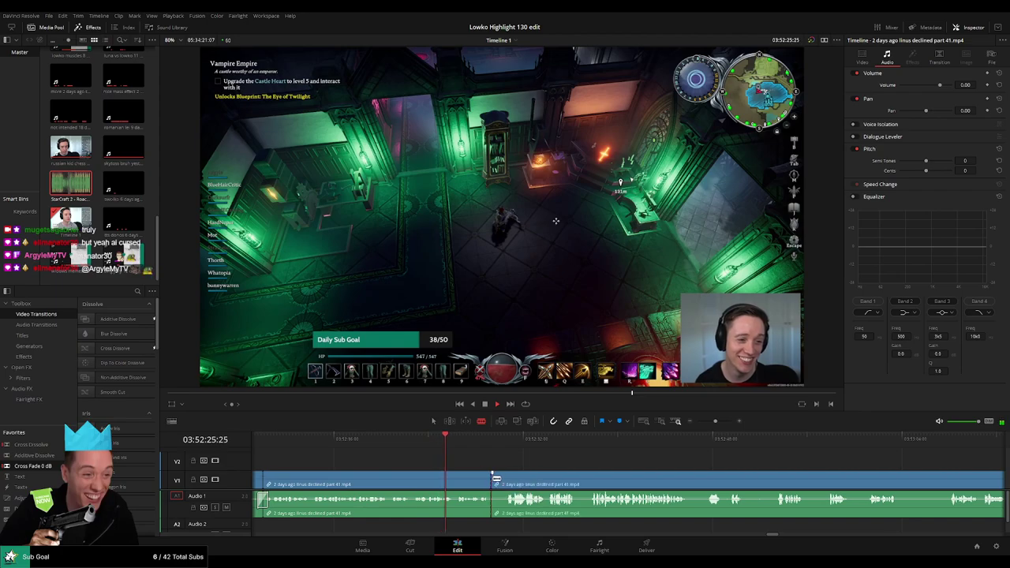
left_click(505, 477)
key("a")
left_click(498, 480)
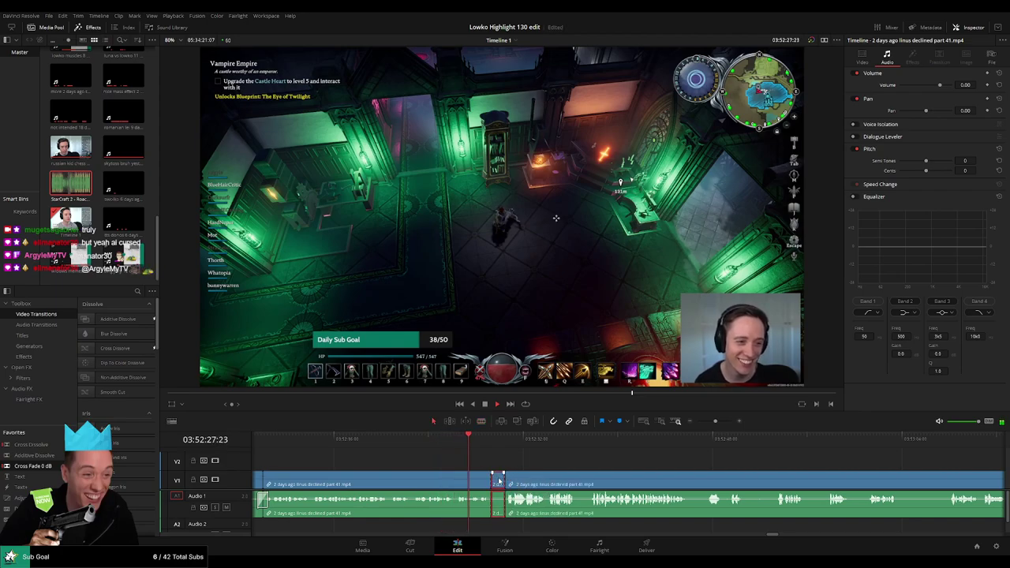
key("Delete")
Step: Add a Cross Fade 0 dB transition to the audio at the cut near 03:52:29 and resume playback
left_click(457, 498)
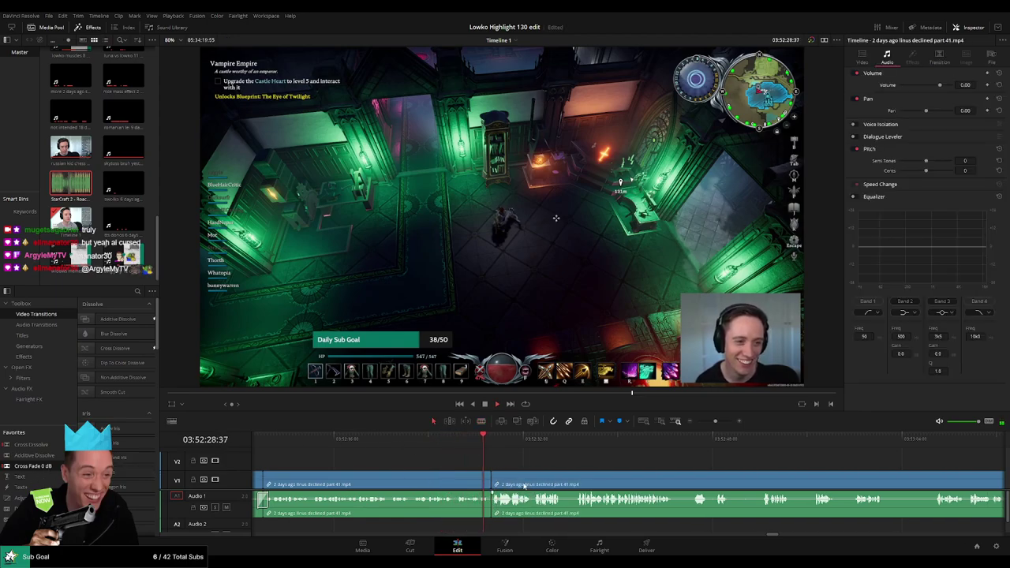
key("space")
left_click_drag(58, 467, 515, 503)
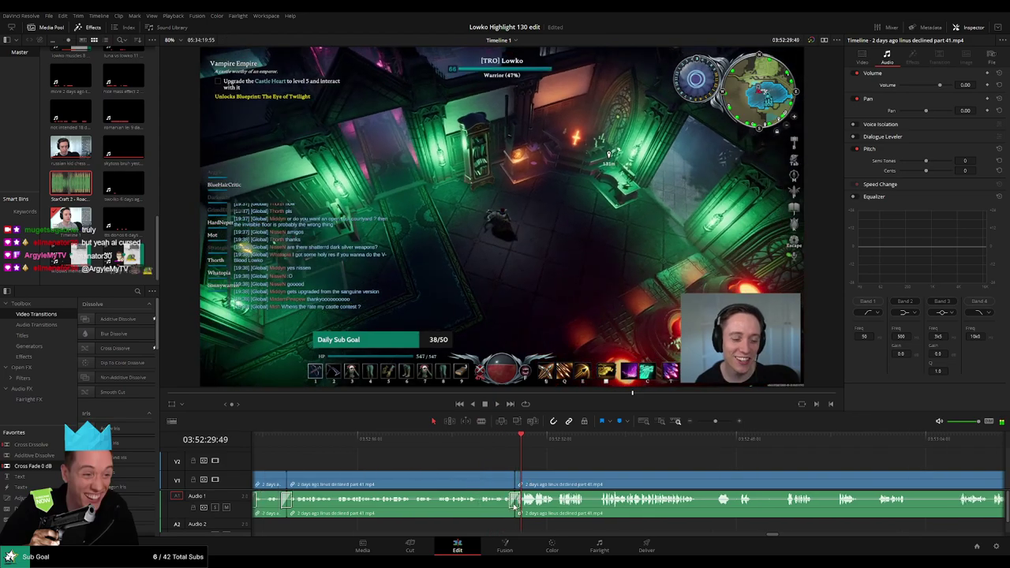
key("space")
Step: Ripple-delete the short gap in the speech from about 03:52:35 to 03:52:36 and crossfade the audio at the join
scroll(641, 471, "right", 3)
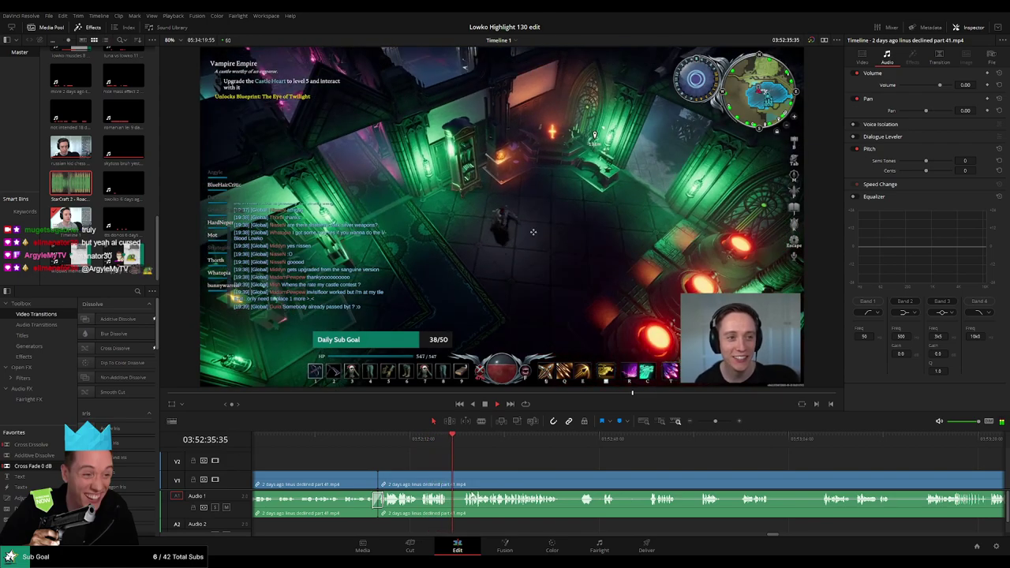
scroll(428, 458, "right", 3)
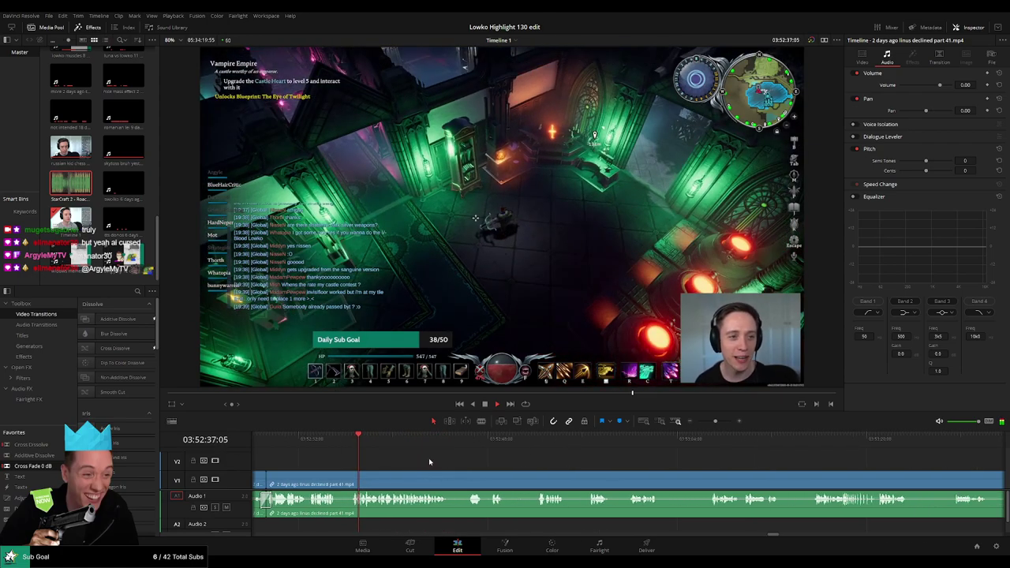
left_click(338, 476)
left_click(349, 477)
key("a")
left_click(343, 479)
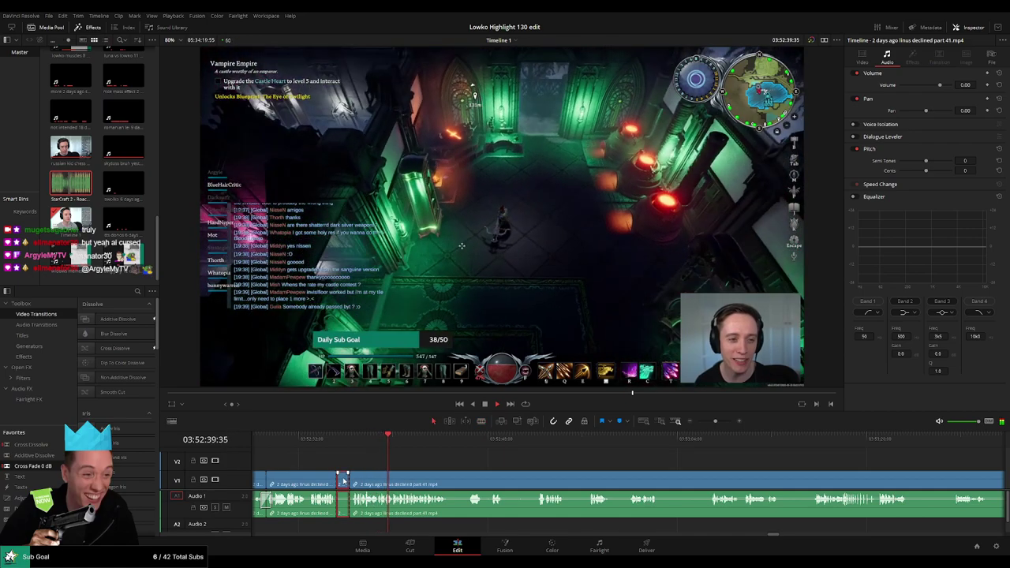
key("Delete")
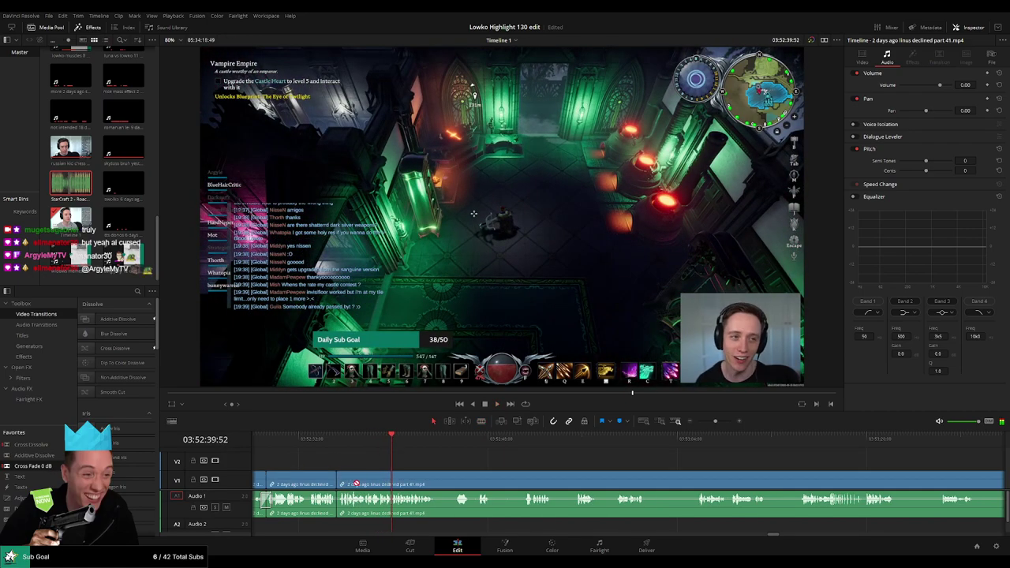
Step: Split the part 41 clip at about 03:52:43, where the current highlight's speech ends
scroll(410, 471, "right", 2)
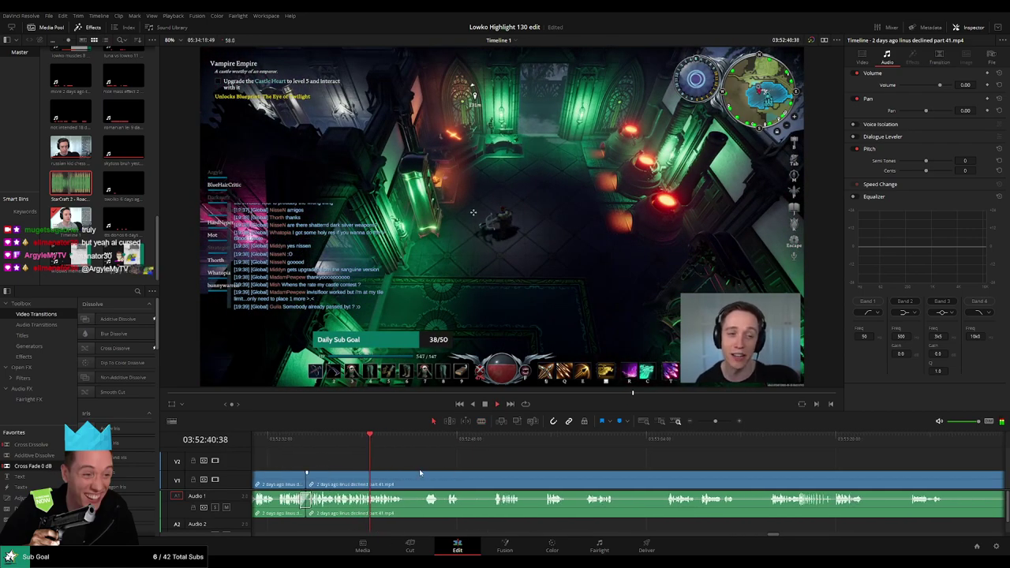
left_click(380, 478)
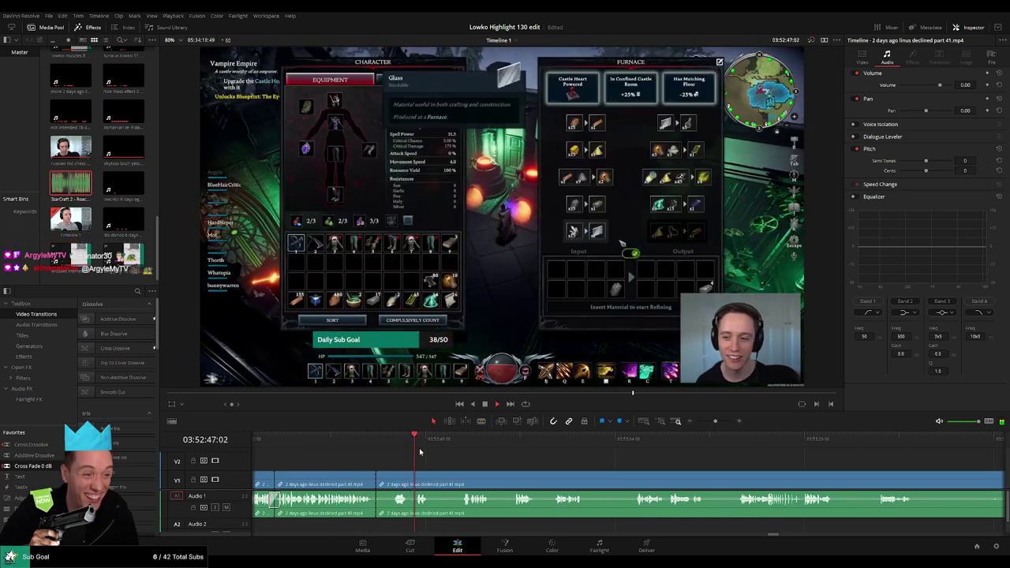
Step: Skim the part 41 footage after the split up to about 03:54:17 for the next highlight moment
left_click(462, 443)
scroll(493, 451, "right", 3)
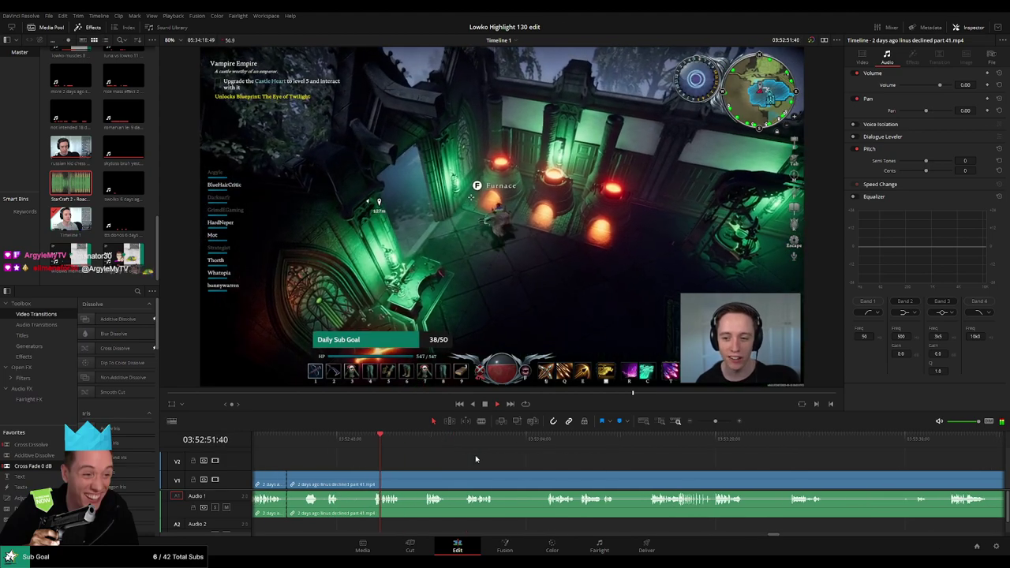
left_click(418, 447)
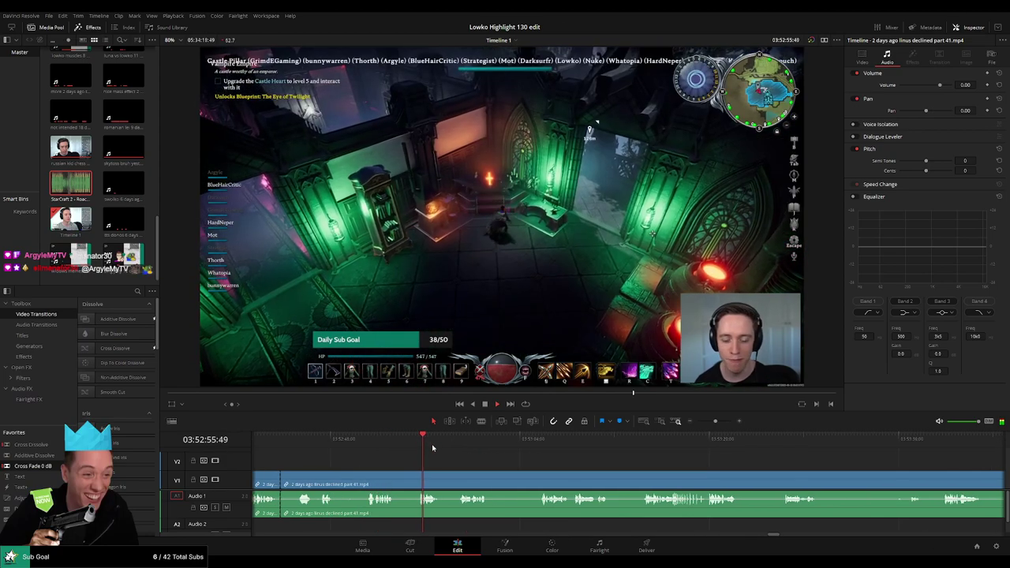
left_click(461, 448)
left_click(547, 447)
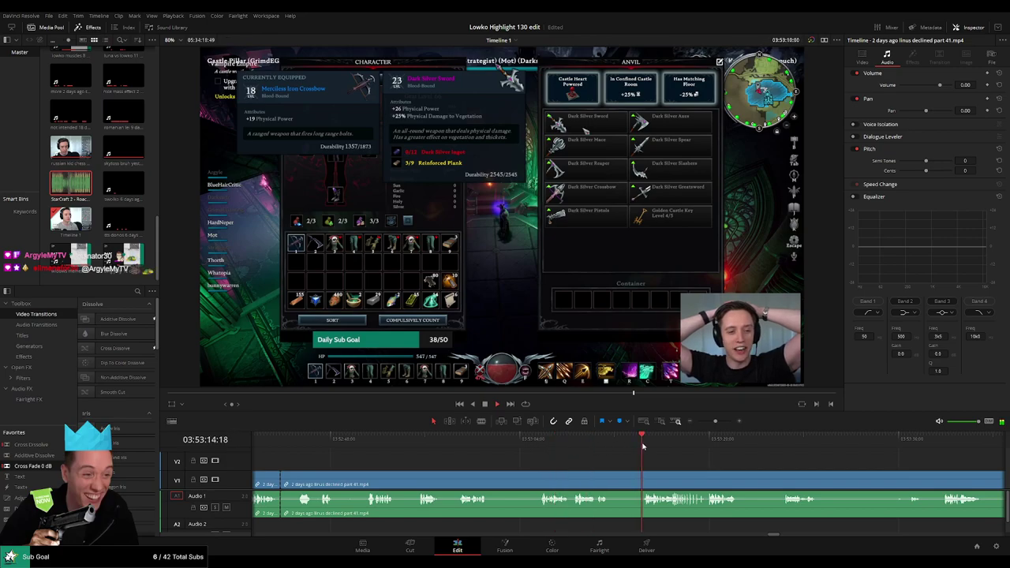
left_click_drag(759, 473, 591, 460)
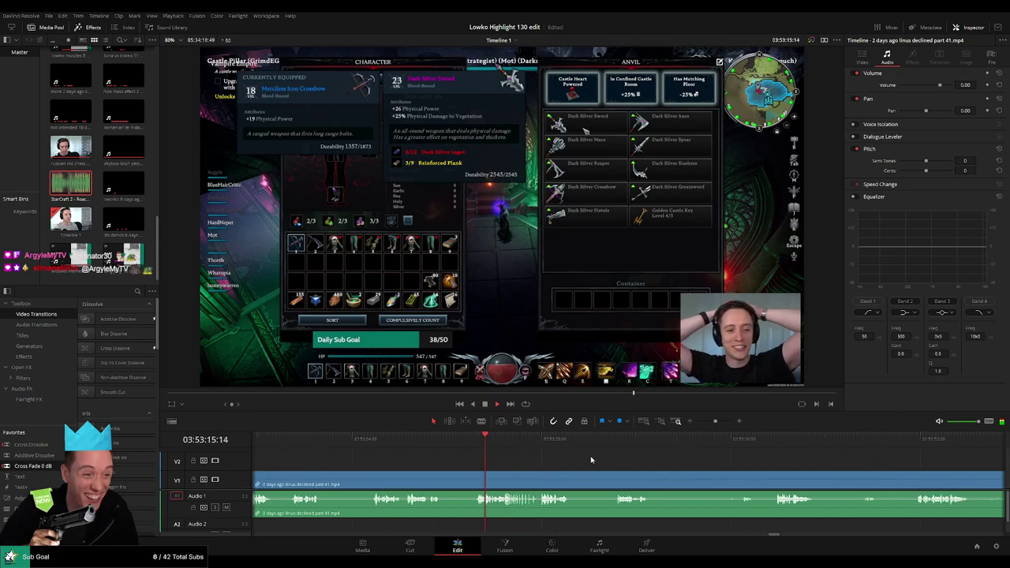
left_click(543, 444)
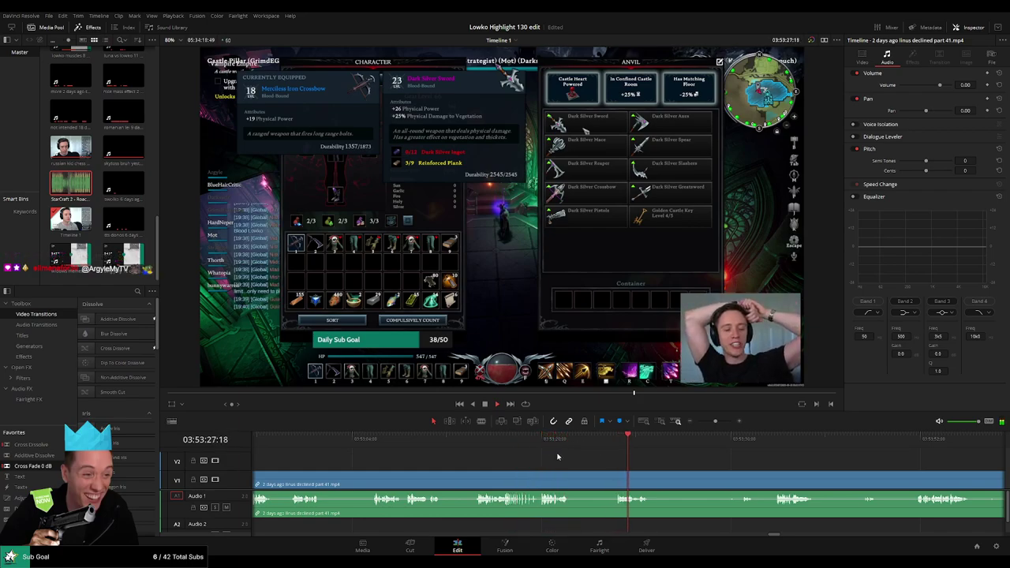
scroll(710, 461, "right", 5)
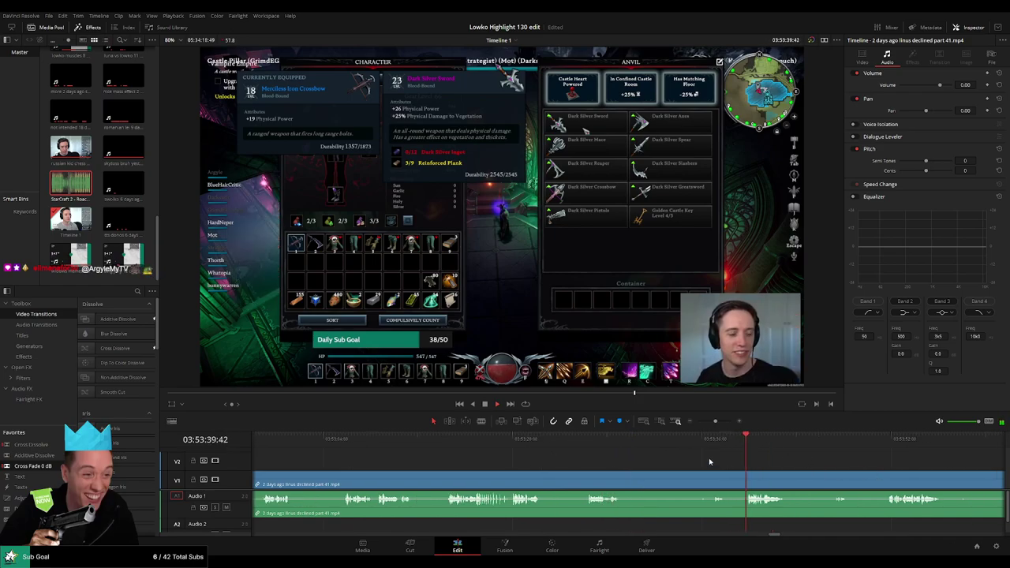
left_click(558, 443)
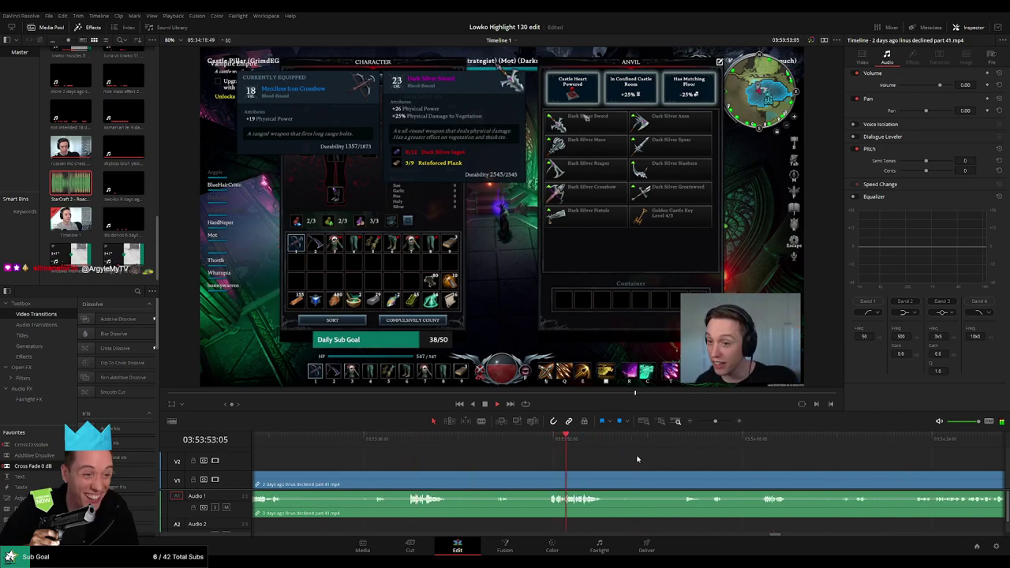
scroll(388, 461, "left", 10)
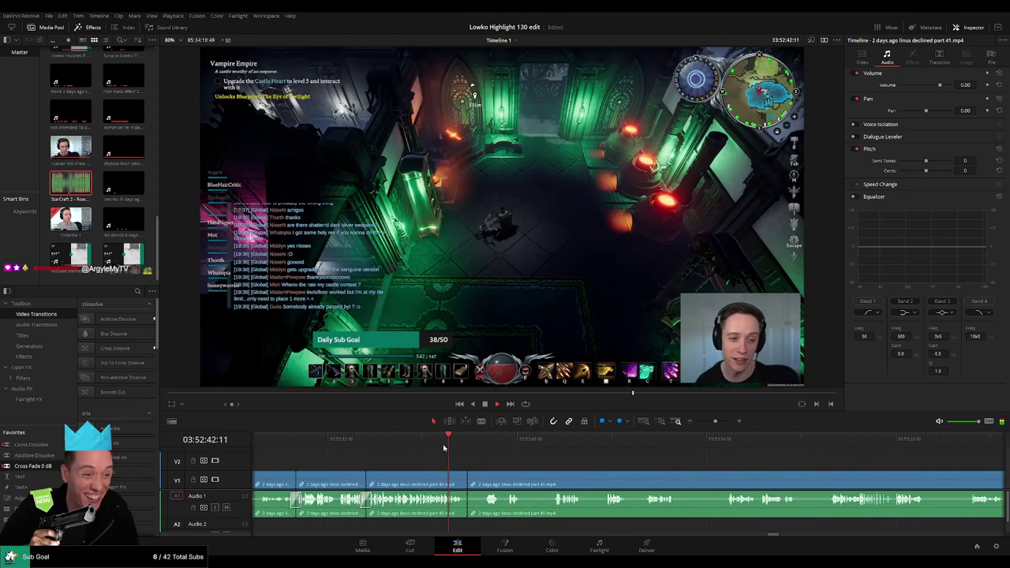
left_click(953, 439)
scroll(963, 460, "right", 7)
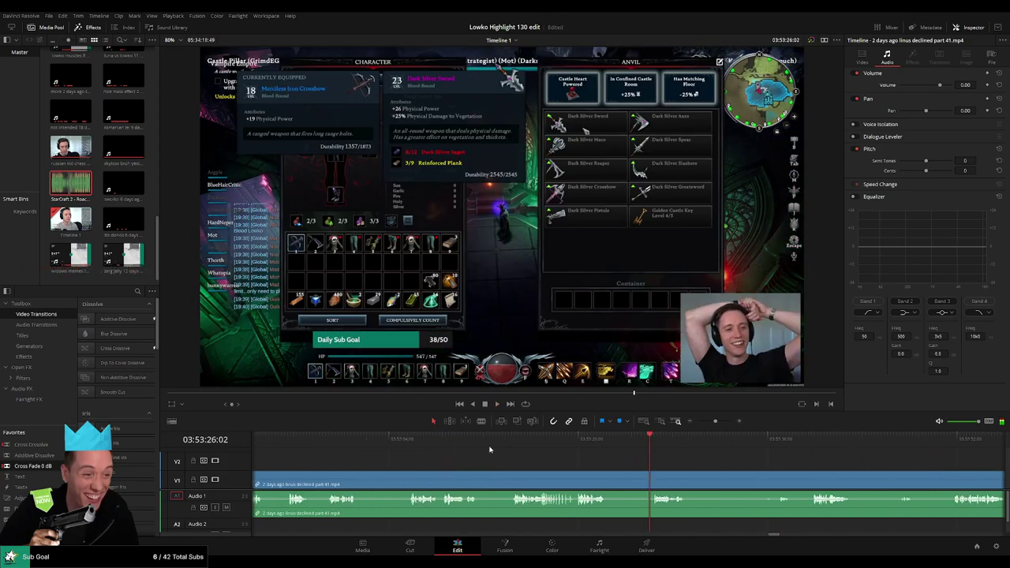
left_click_drag(413, 442, 912, 454)
scroll(967, 477, "right", 6)
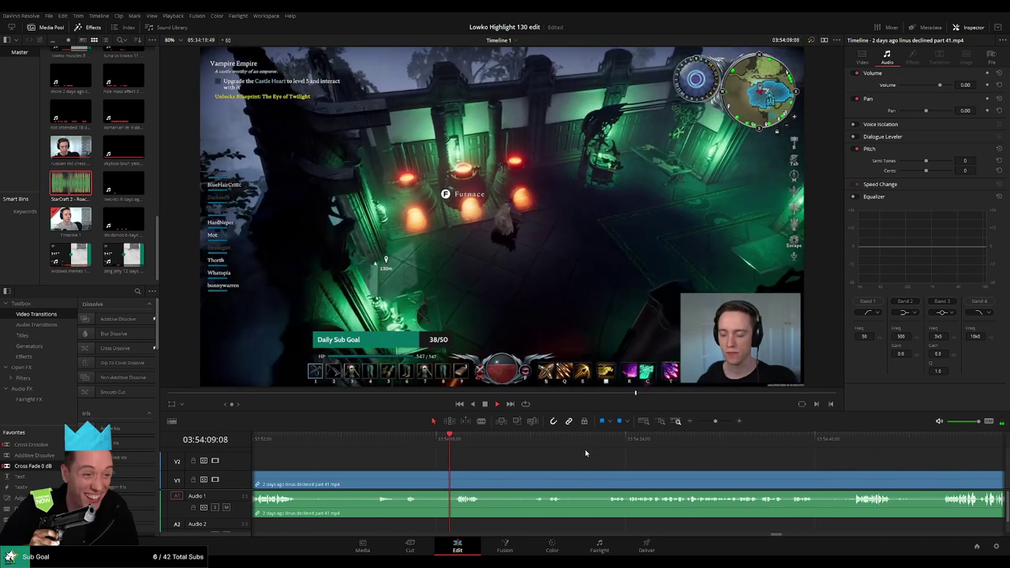
left_click(545, 439)
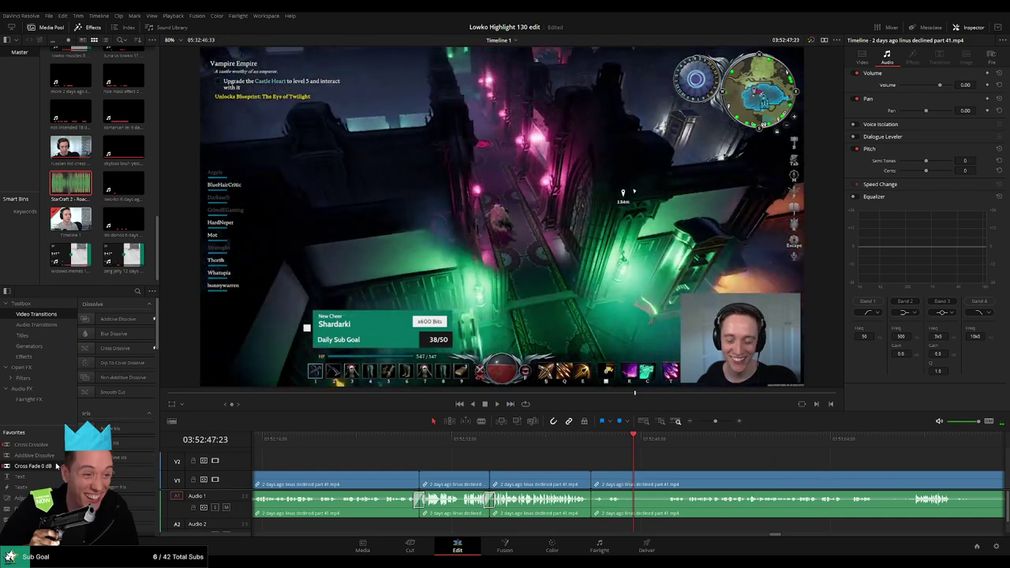
Step: Crossfade the audio where the next cheer-alert clip begins, and ripple-delete its stretch from about 03:52:46 to 03:52:49
left_click_drag(598, 513, 591, 509)
left_click(660, 440)
key("b")
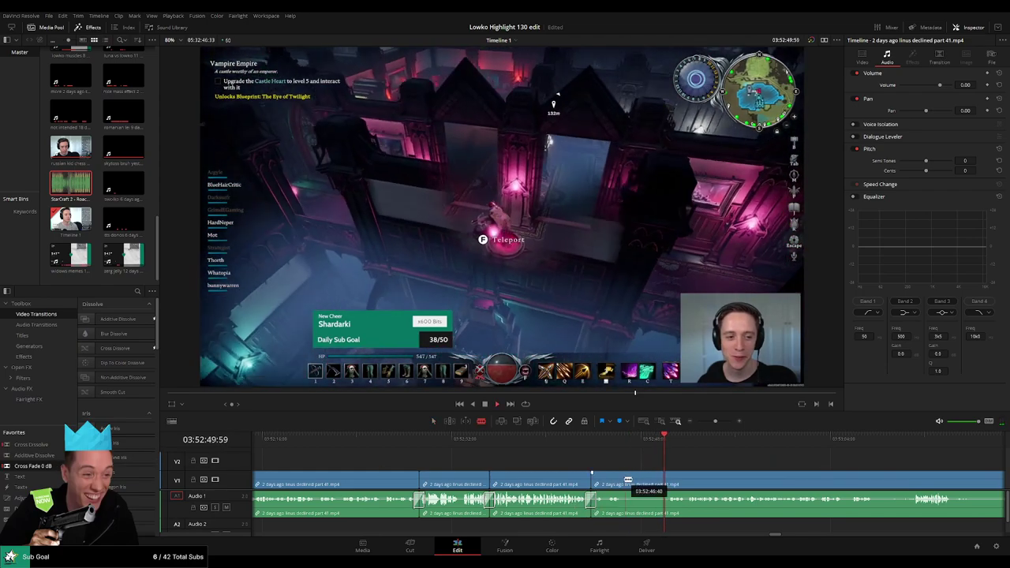
left_click(623, 478)
left_click(664, 439)
left_click(664, 477)
key("a")
left_click(655, 477)
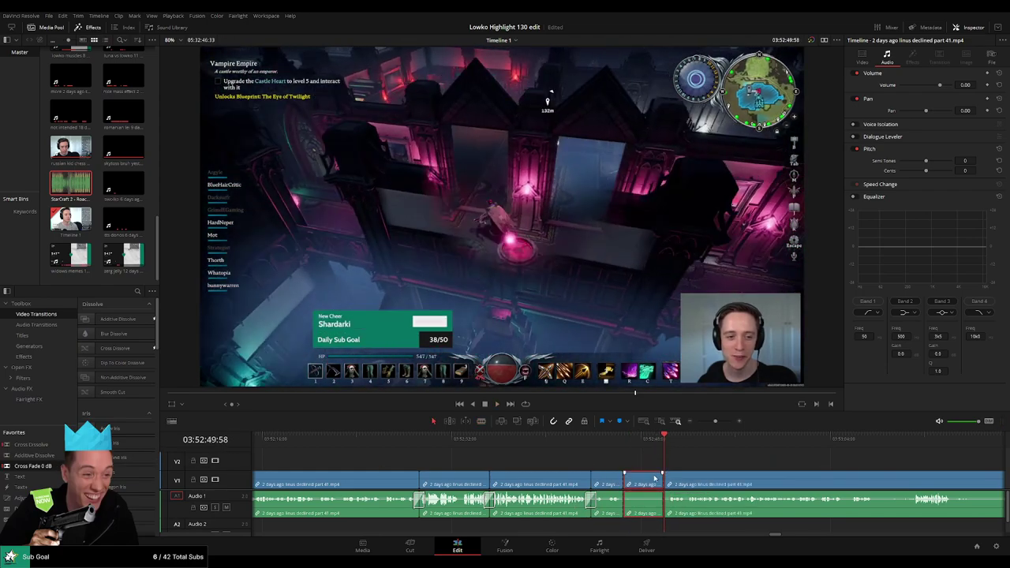
key("Delete")
left_click(654, 478)
key("BackSpace")
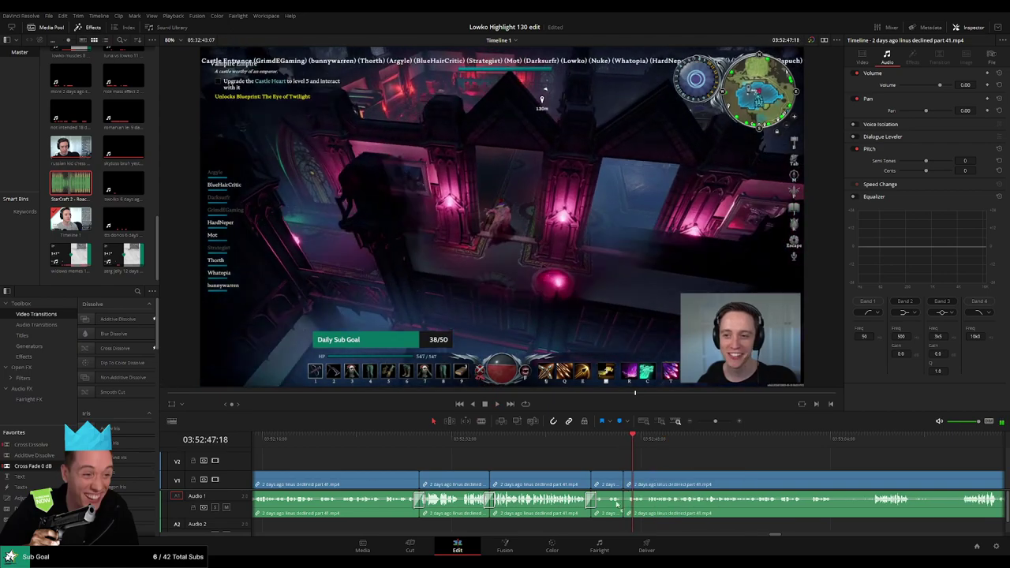
Step: Add a Cross Fade 0 dB transition at the new cut near 03:52:46 and play the footage up to about 03:52:55
left_click_drag(43, 467, 631, 501)
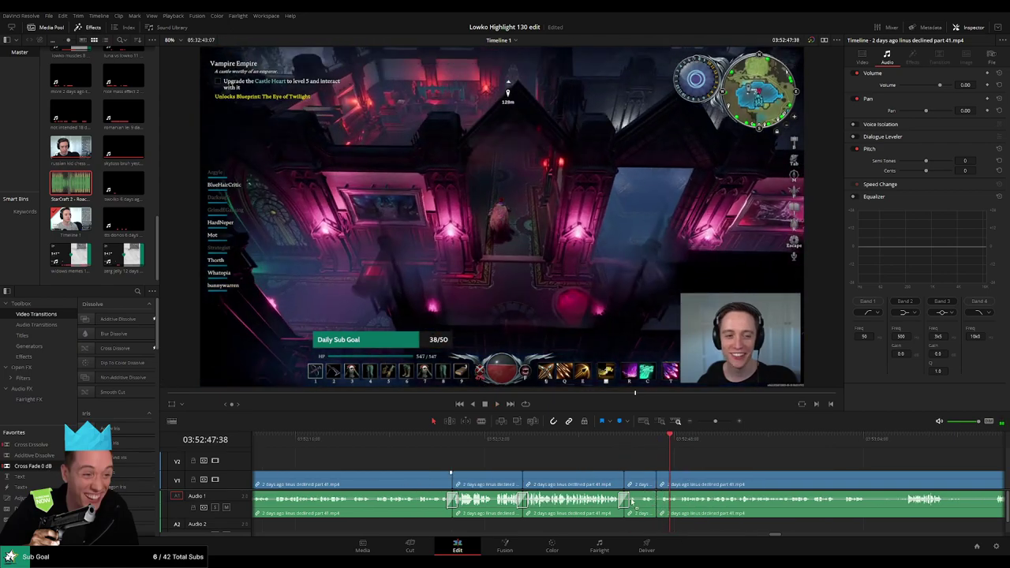
left_click(656, 444)
key("space")
scroll(631, 462, "right", 10)
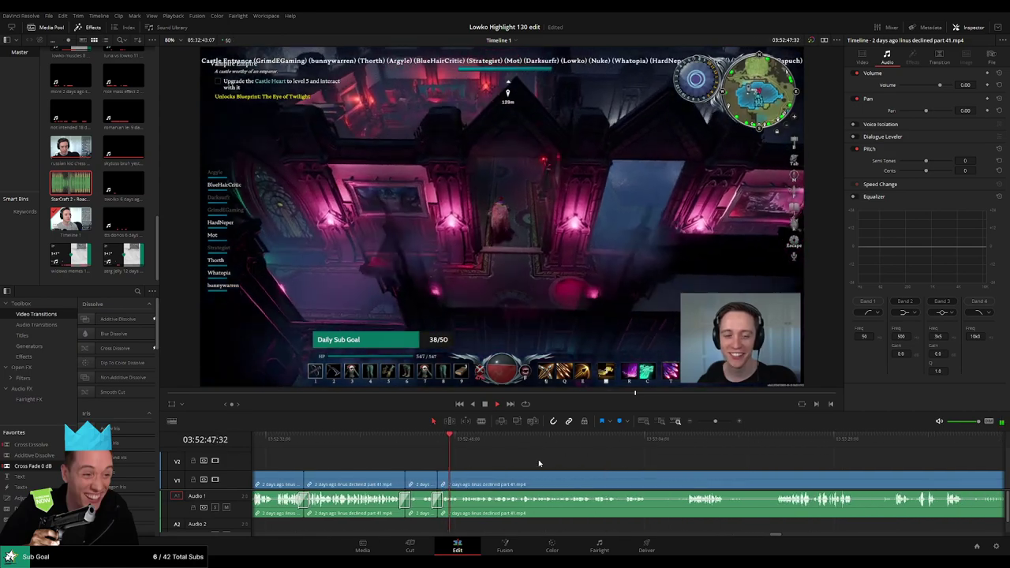
scroll(499, 456, "right", 3)
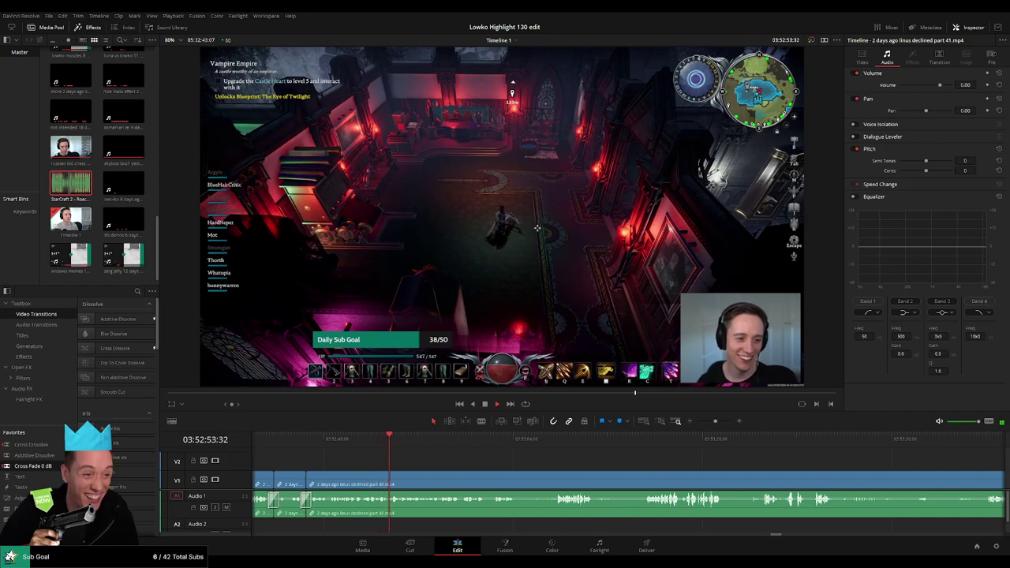
scroll(382, 463, "right", 1)
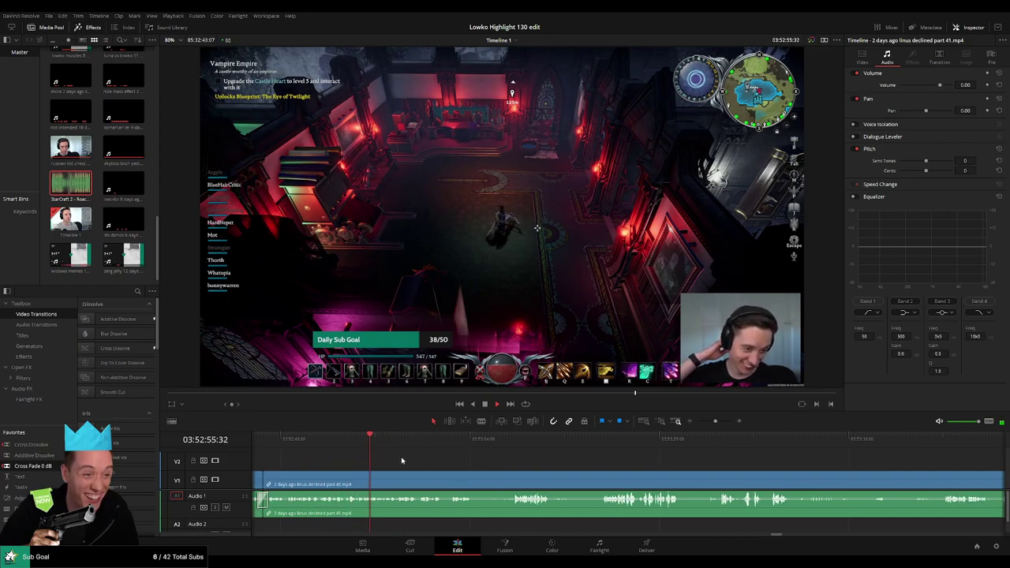
Step: Ripple-delete the part 41 stretch from about 03:53:04 to 03:53:07 and crossfade the audio at the join
scroll(430, 465, "right", 1)
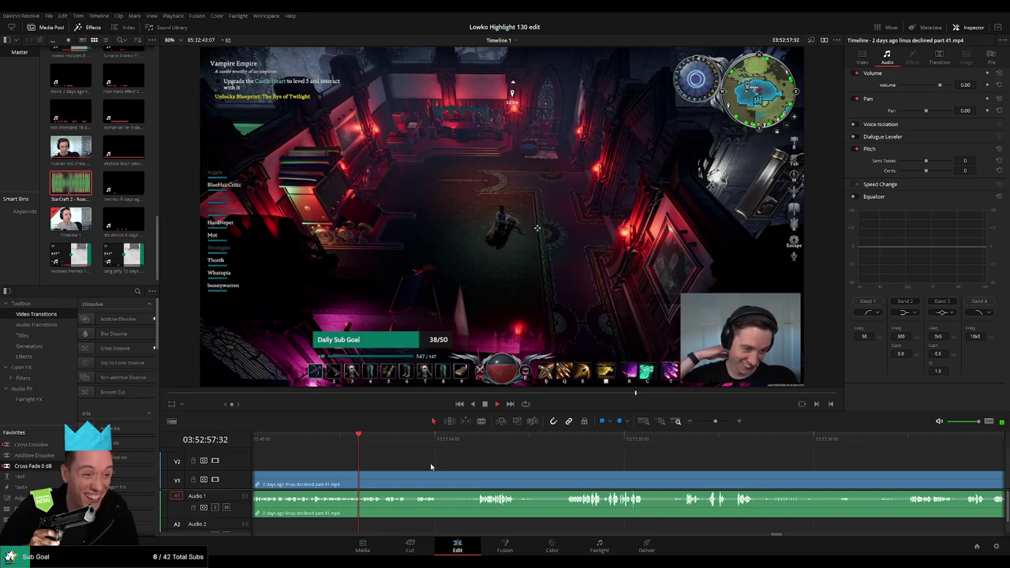
scroll(472, 469, "right", 1)
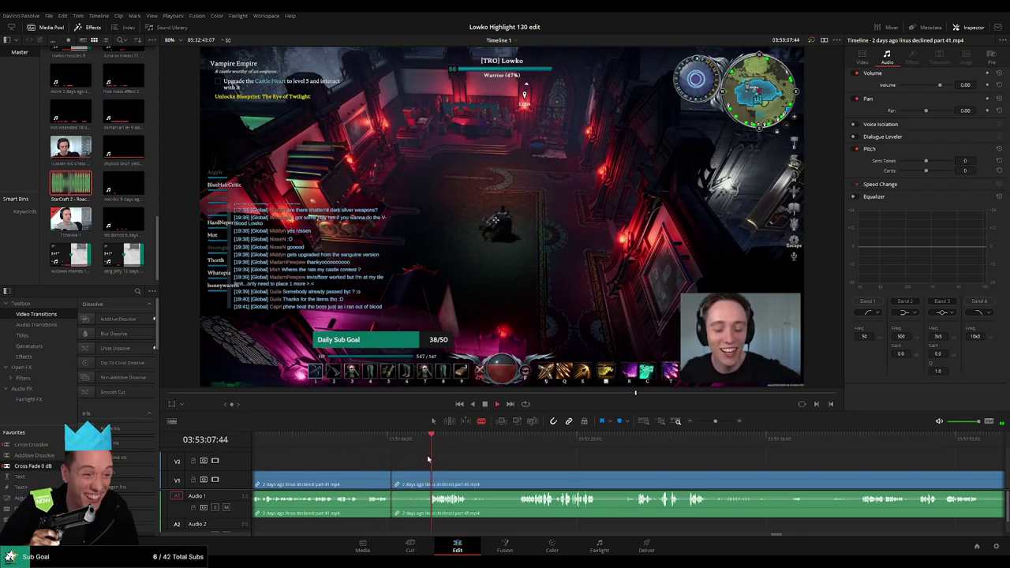
left_click(429, 476)
left_click(425, 476)
key("a")
left_click(416, 483)
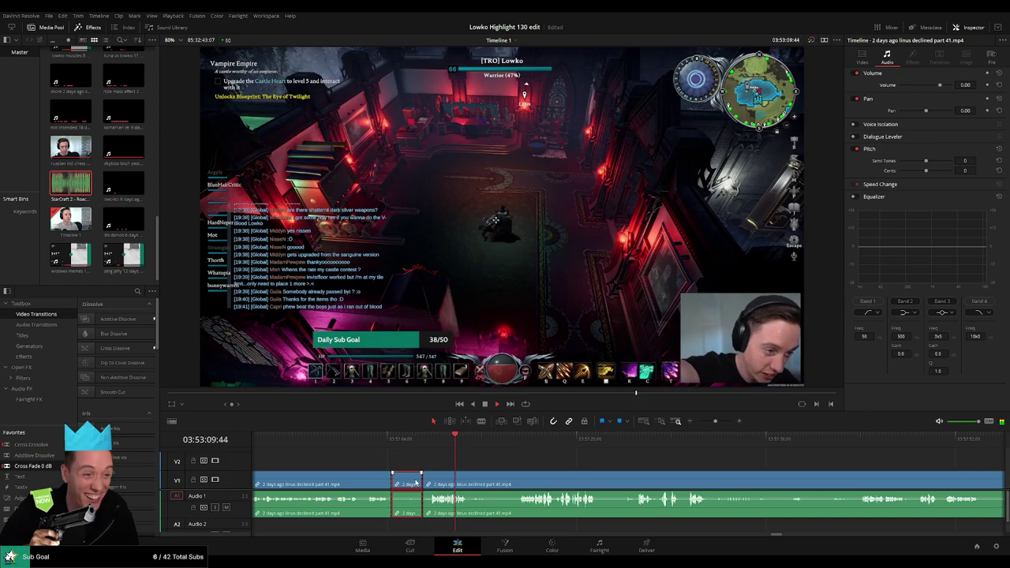
key("Delete")
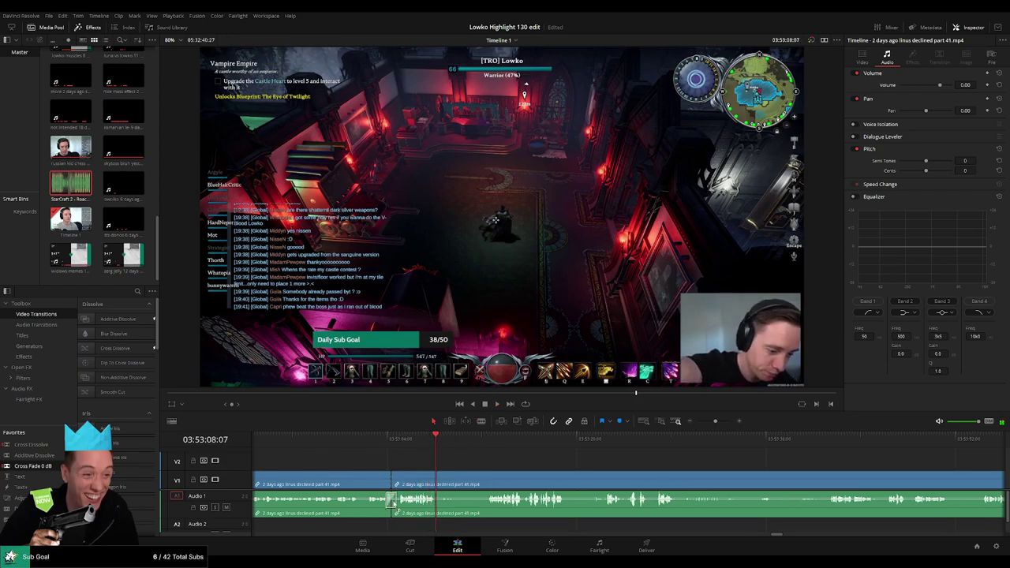
Step: Cut out the pause from about 03:53:08 to 03:53:12 and add an audio crossfade at the new join
left_click(485, 437)
key("b")
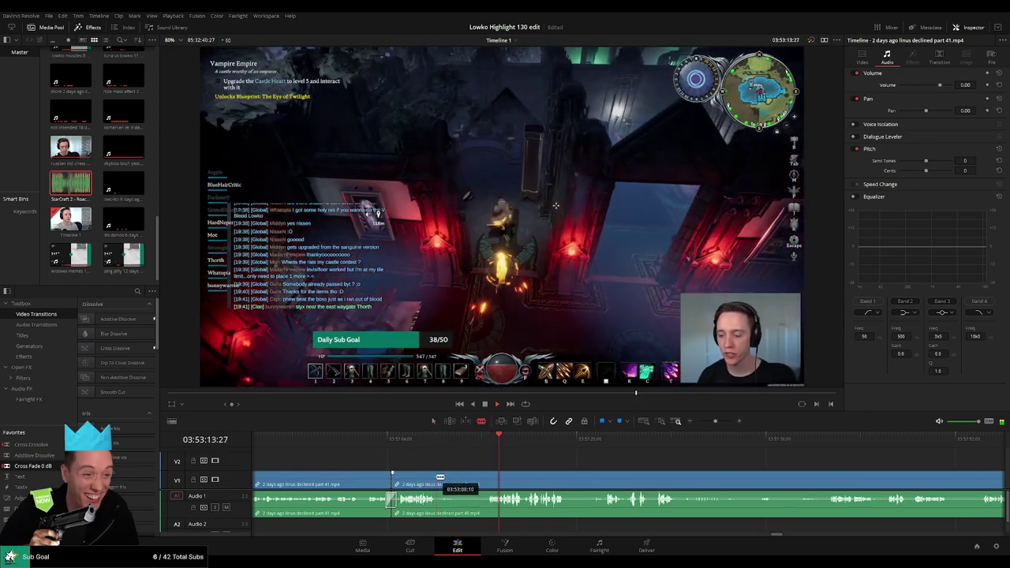
left_click(436, 476)
left_click(466, 481)
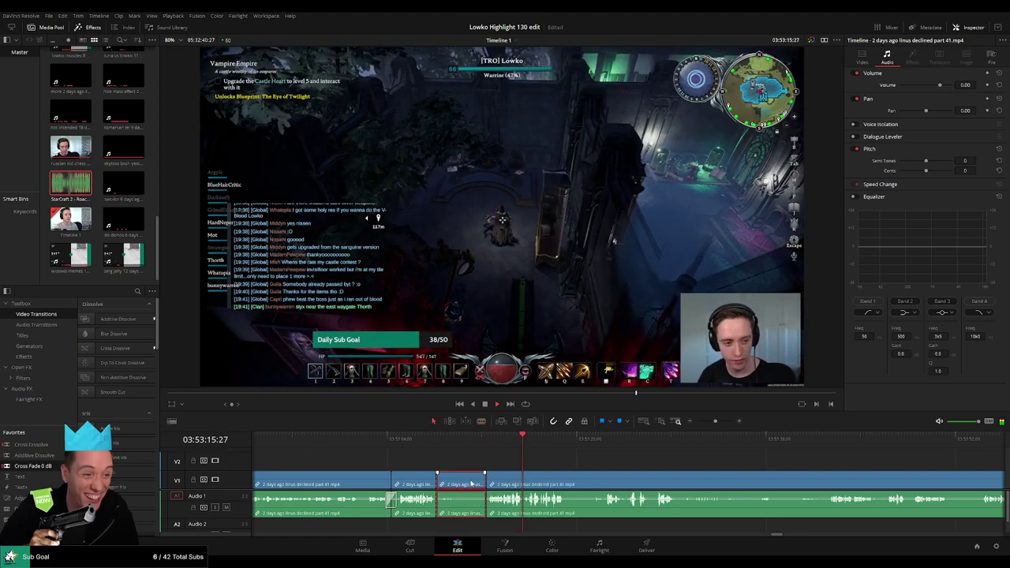
key("Delete")
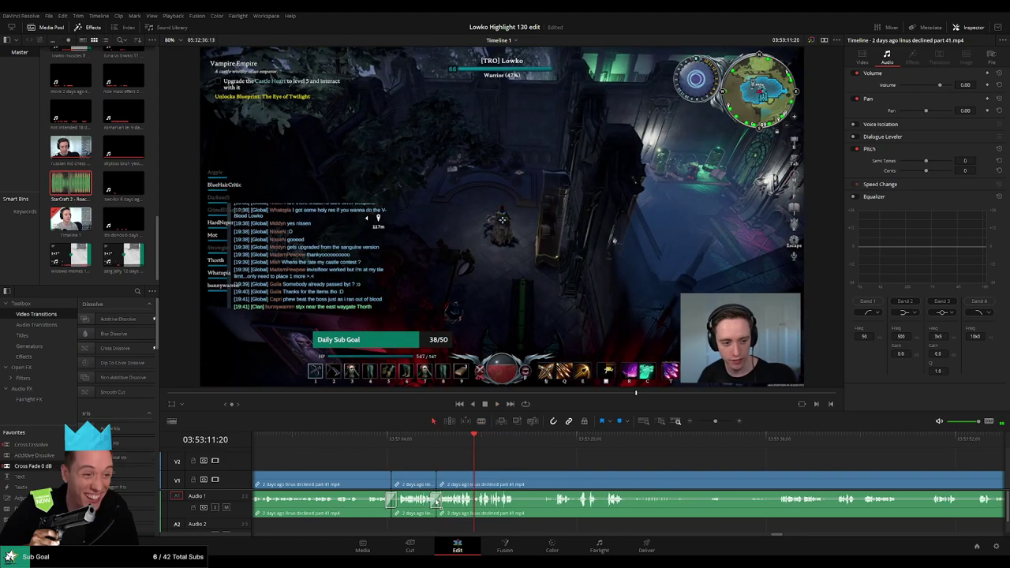
Step: Isolate the short piece of speech near 03:53:13, place StarCraft 2 - Roach Quotes.mp3 under it on Audio 2 at volume -29.00, and replay the section
scroll(488, 473, "right", 2)
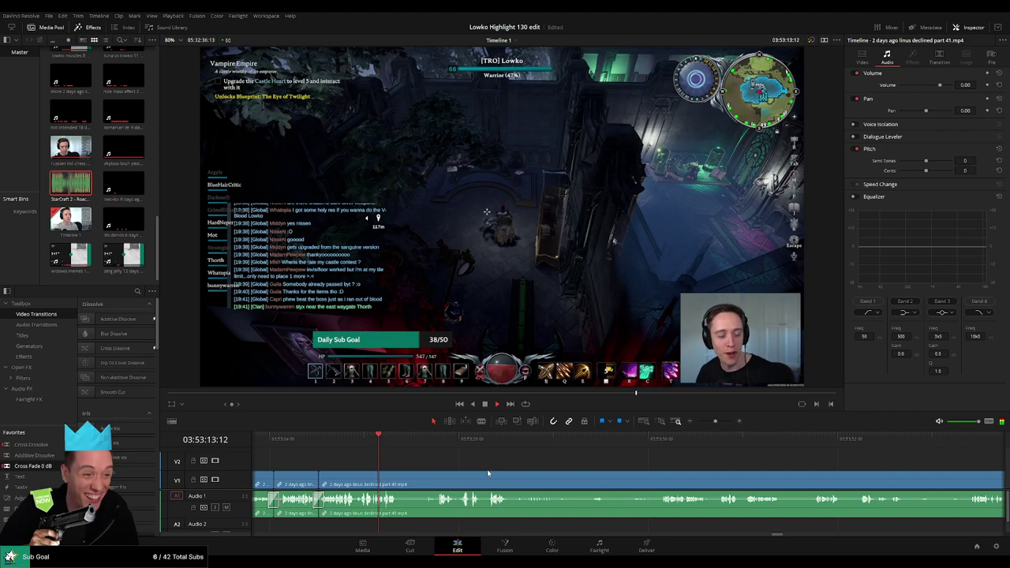
left_click_drag(714, 421, 721, 421)
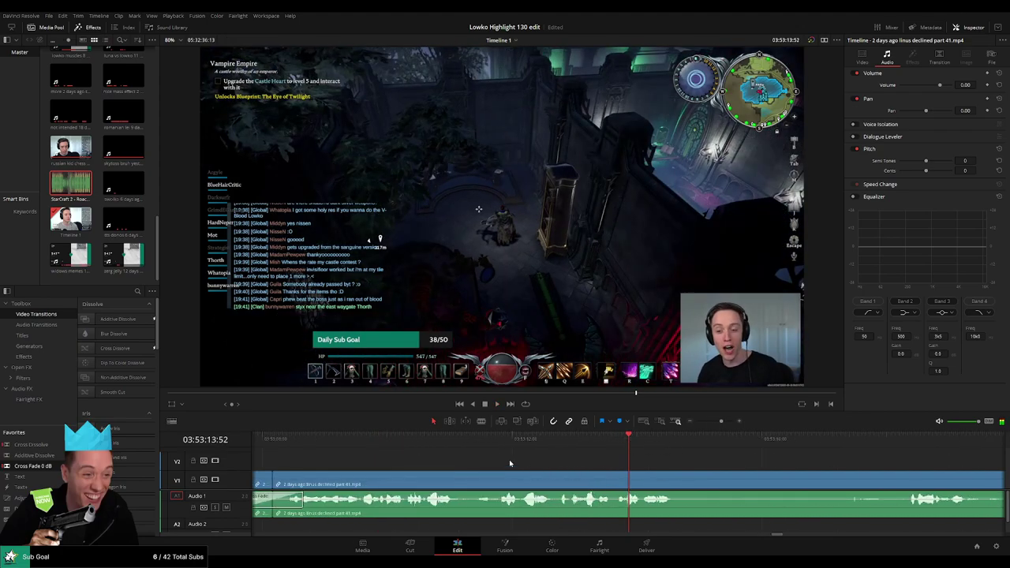
left_click_drag(476, 441, 437, 442)
key("space")
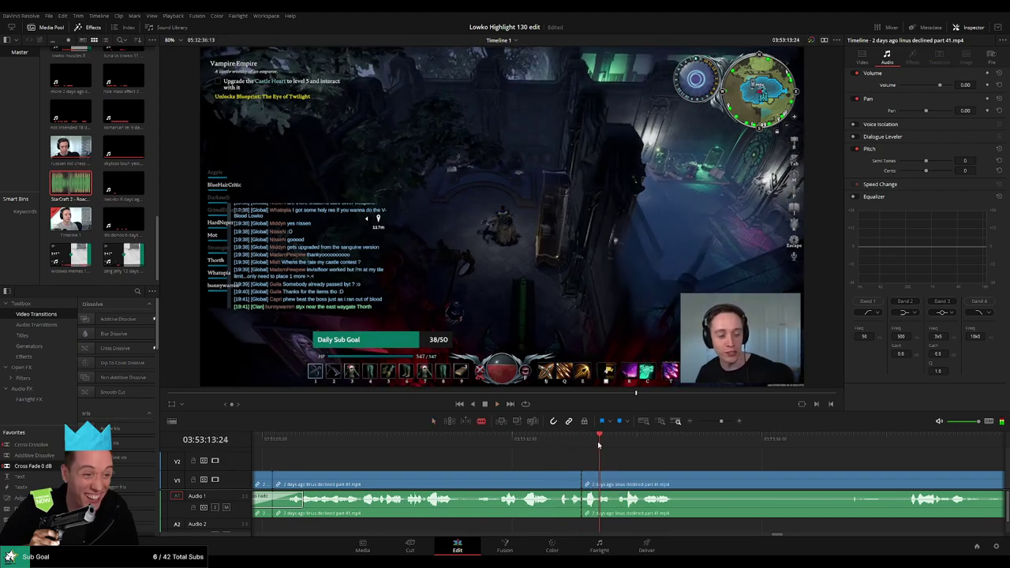
left_click(596, 484)
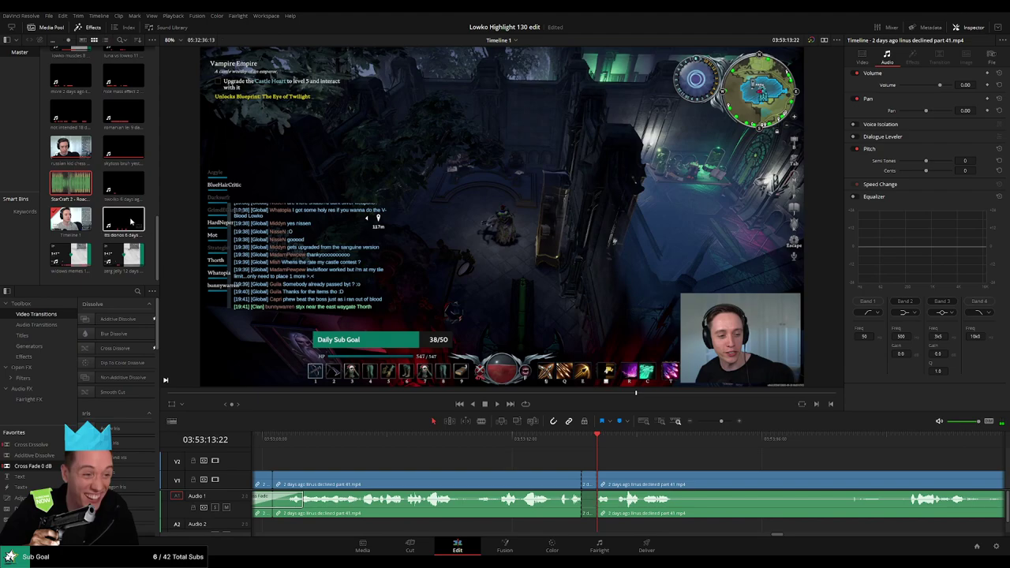
left_click_drag(131, 220, 596, 527)
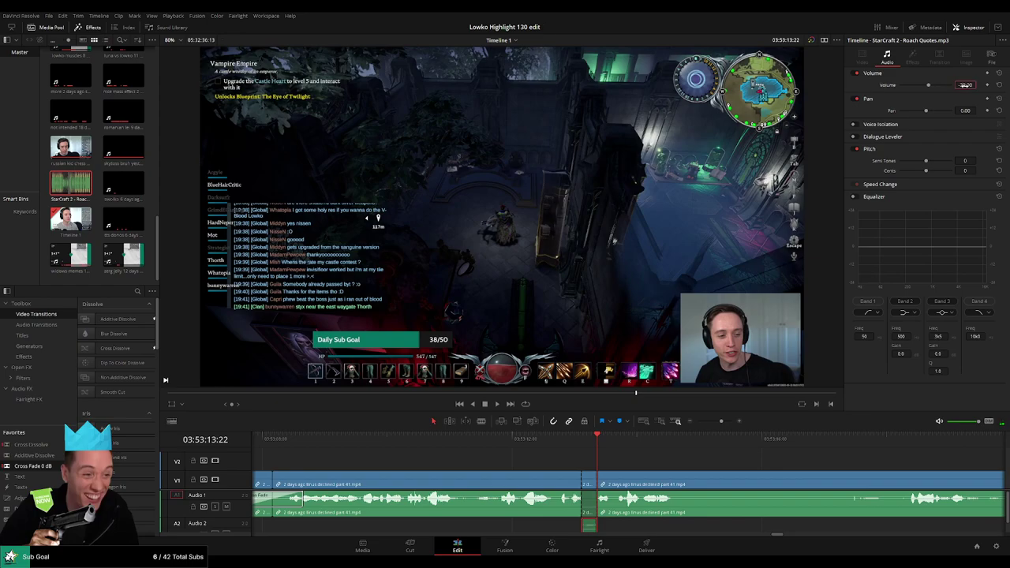
scroll(670, 480, "down", 2)
left_click(598, 442)
key("space")
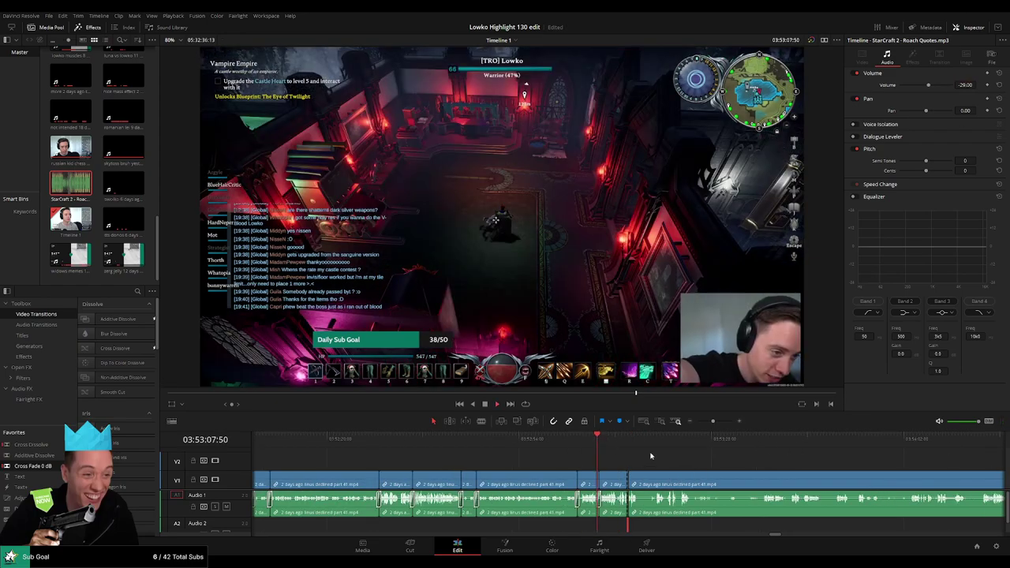
Step: Split the part 41 clip at about 03:53:15 and 03:53:18, and ripple-delete the piece between the cuts
scroll(598, 462, "right", 3)
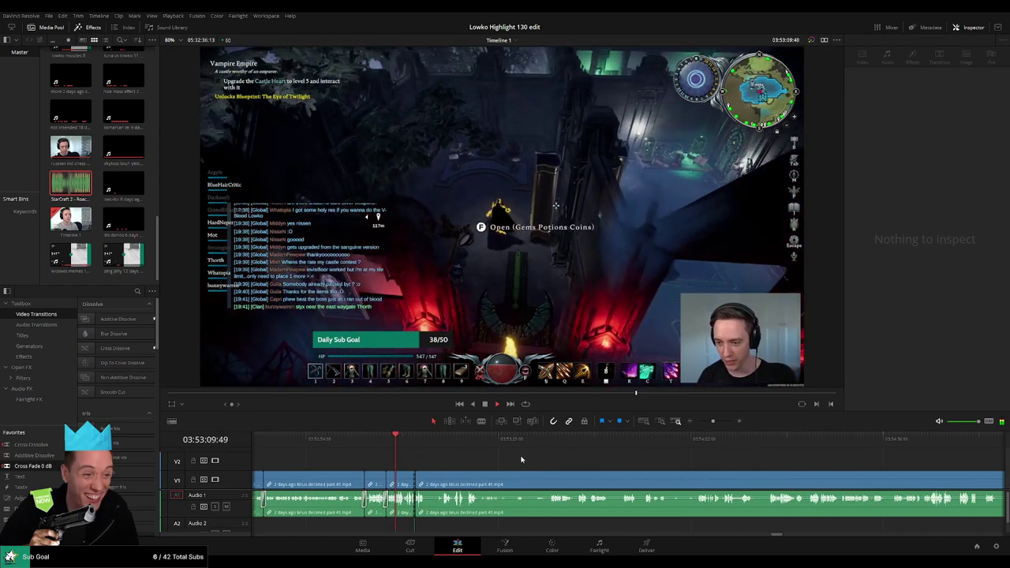
scroll(694, 476, "up", 2)
scroll(695, 472, "up", 3)
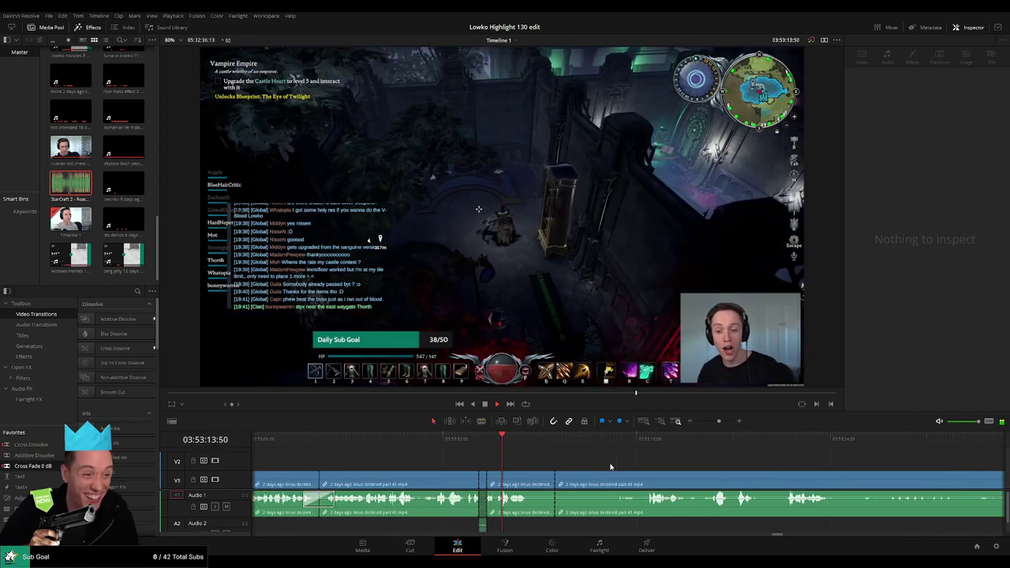
scroll(609, 467, "right", 2)
key("a")
left_click(548, 443)
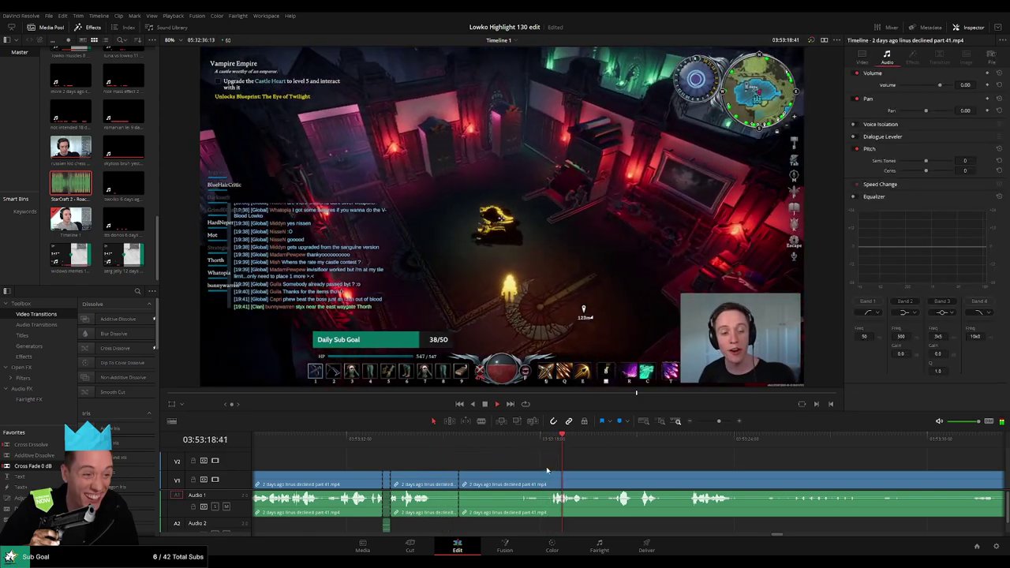
key("b")
left_click(548, 484)
key("a")
left_click(525, 485)
key("Delete")
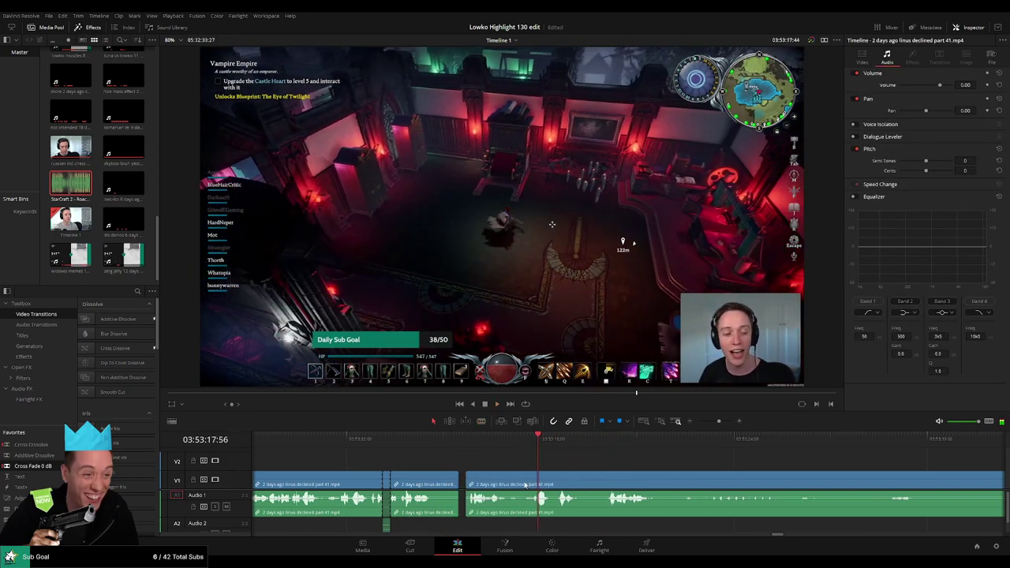
Step: Skim ahead for the next highlight, ripple-delete the unused footage from about 03:53:22 to 03:54:00, and crossfade the audio join
left_click_drag(665, 478, 487, 467)
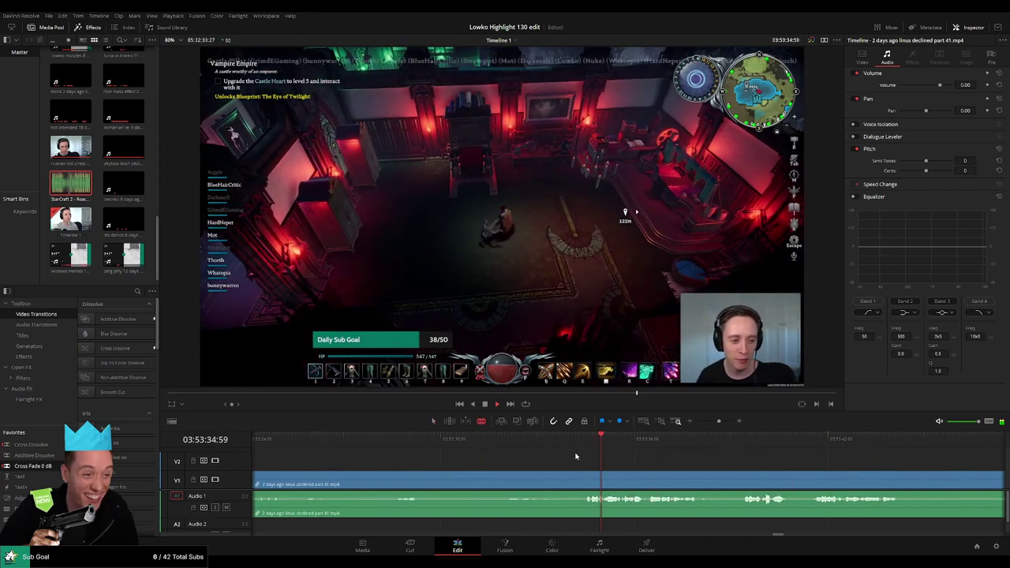
scroll(636, 468, "down", 5)
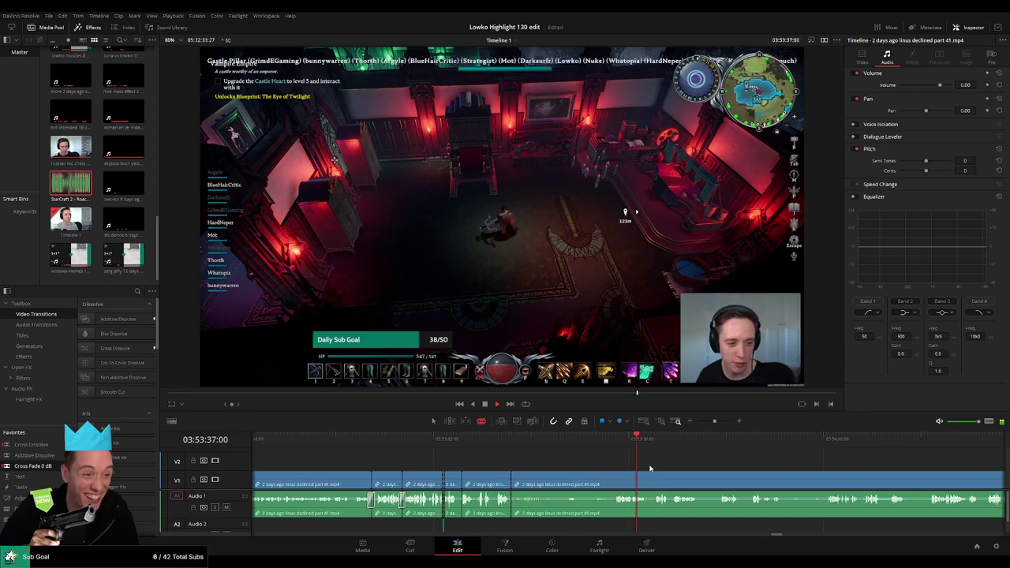
left_click_drag(649, 467, 557, 460)
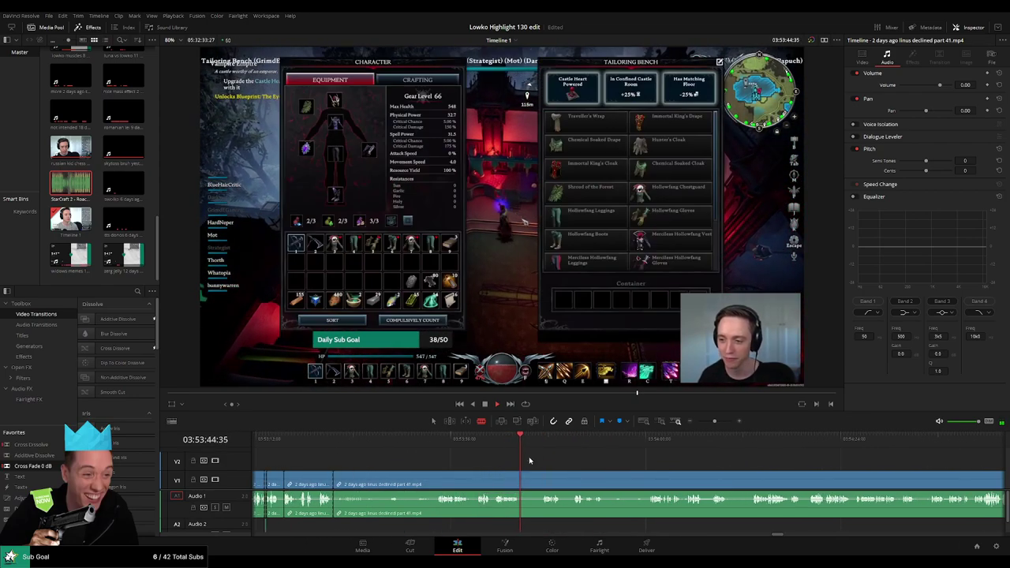
left_click(545, 439)
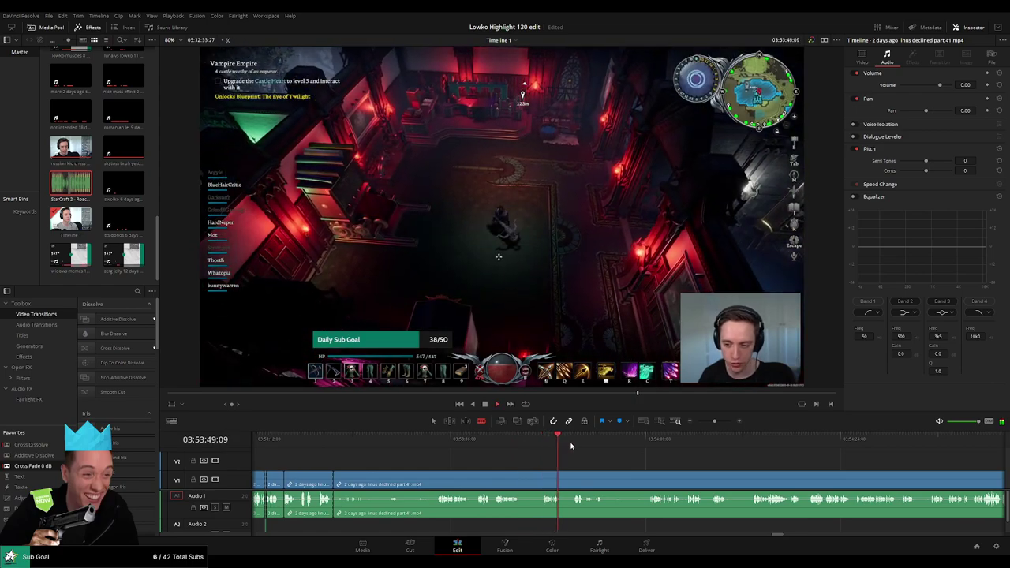
left_click(572, 442)
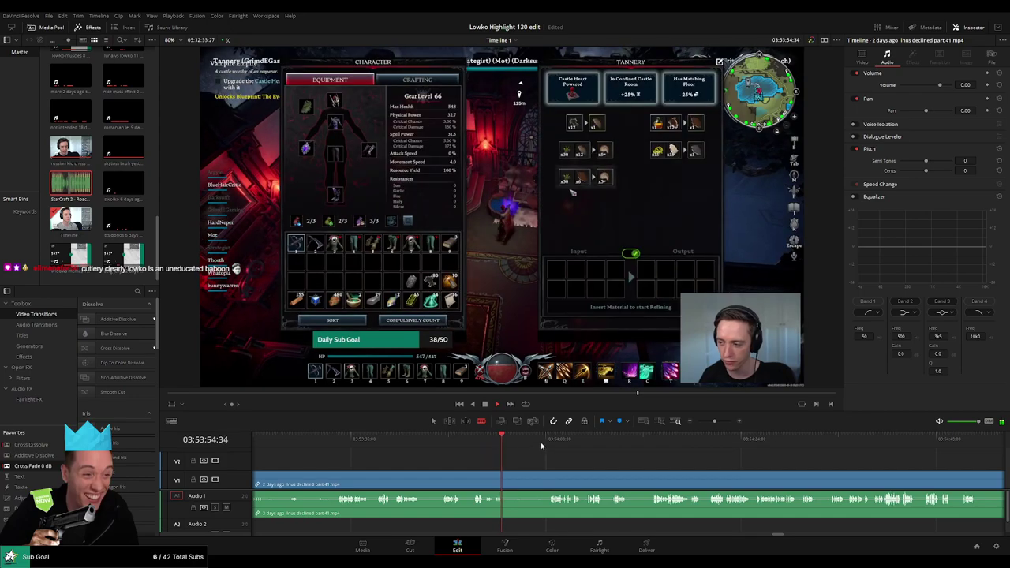
left_click(554, 442)
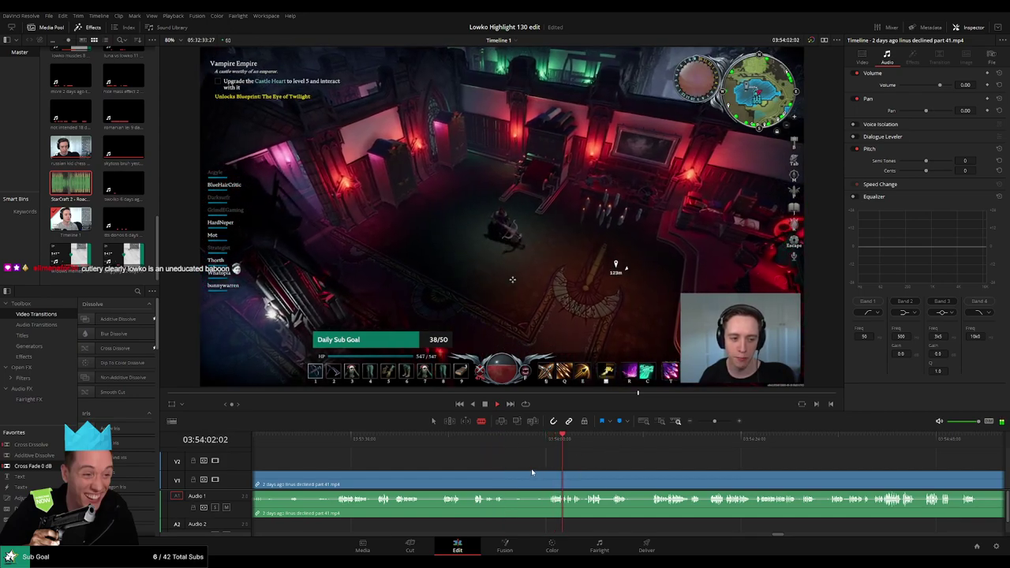
left_click(547, 479)
key("a")
left_click(516, 480)
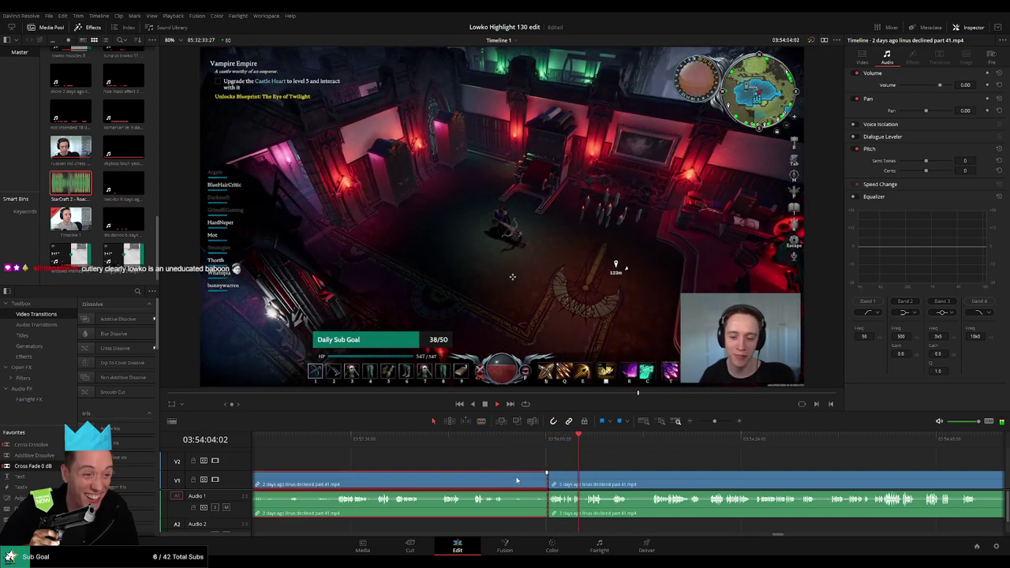
key("BackSpace")
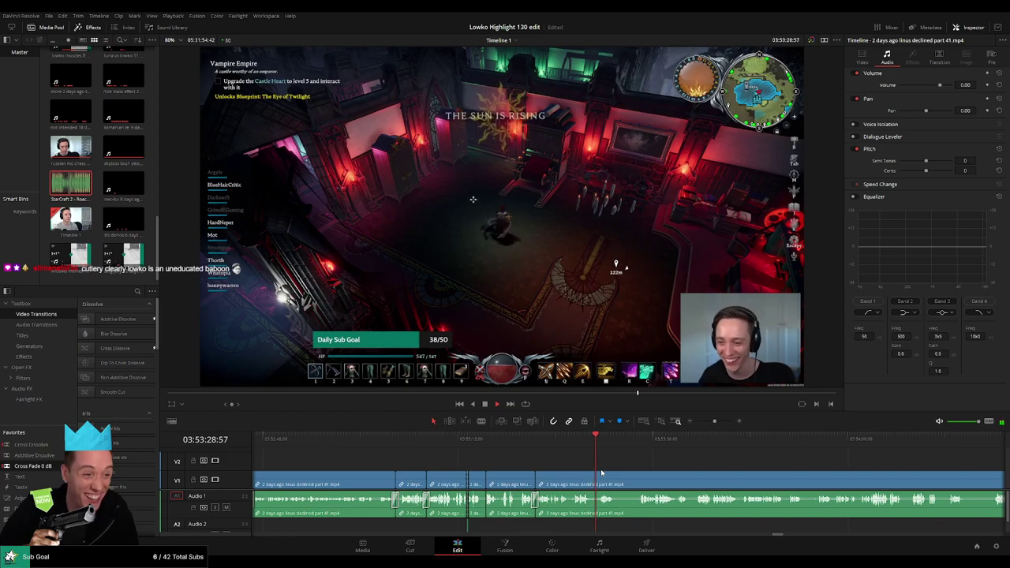
Step: Ripple-delete the pause between about 03:53:31 and 03:53:34 and crossfade the audio where the pieces meet
scroll(601, 471, "right", 3)
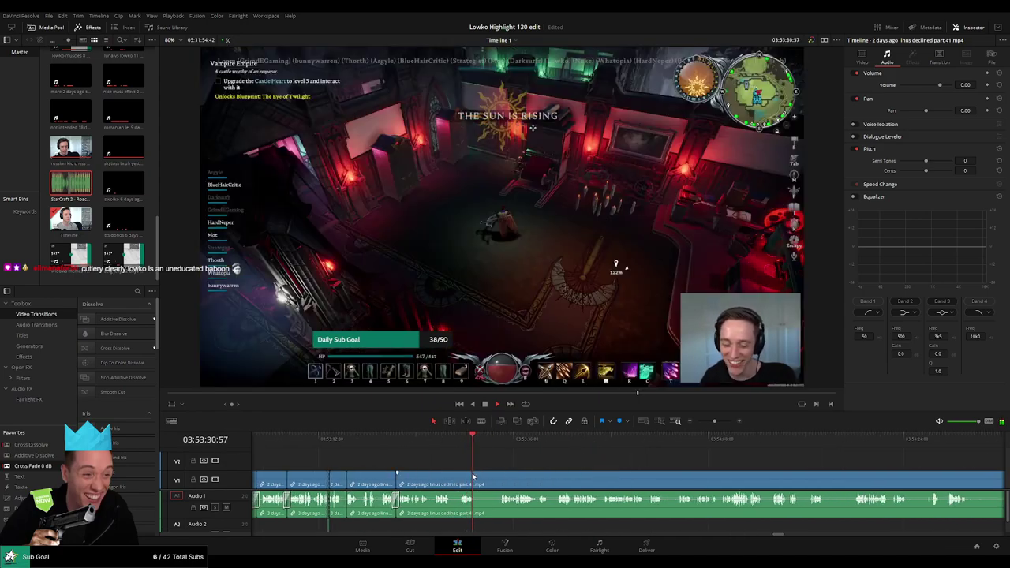
key("b")
left_click(476, 480)
left_click(499, 441)
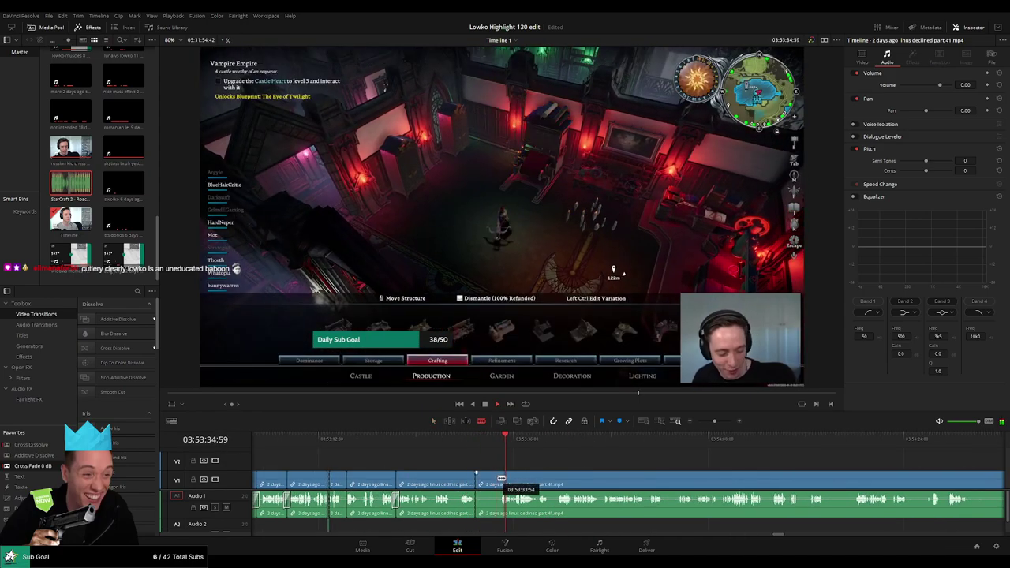
left_click(497, 484)
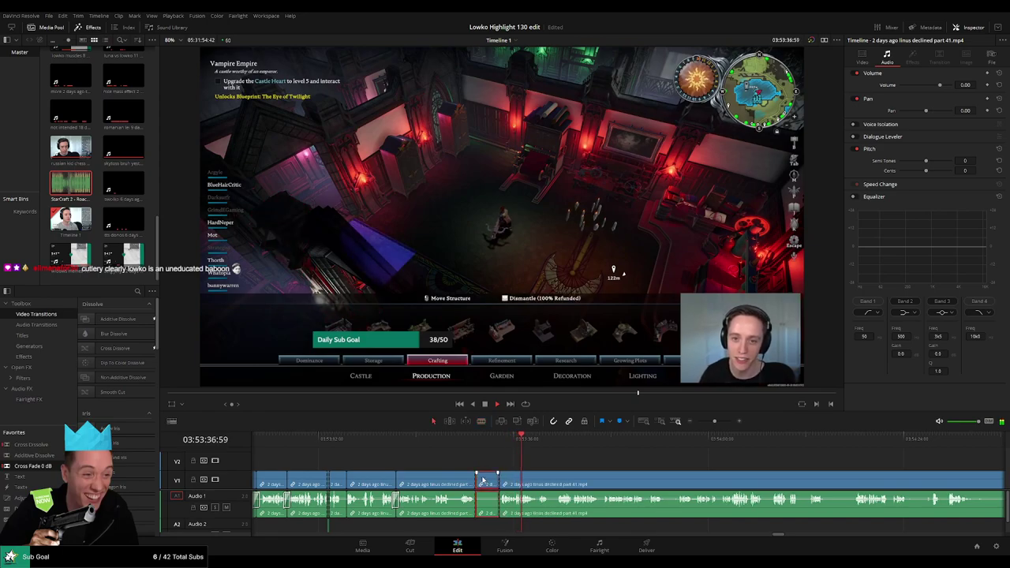
key("BackSpace")
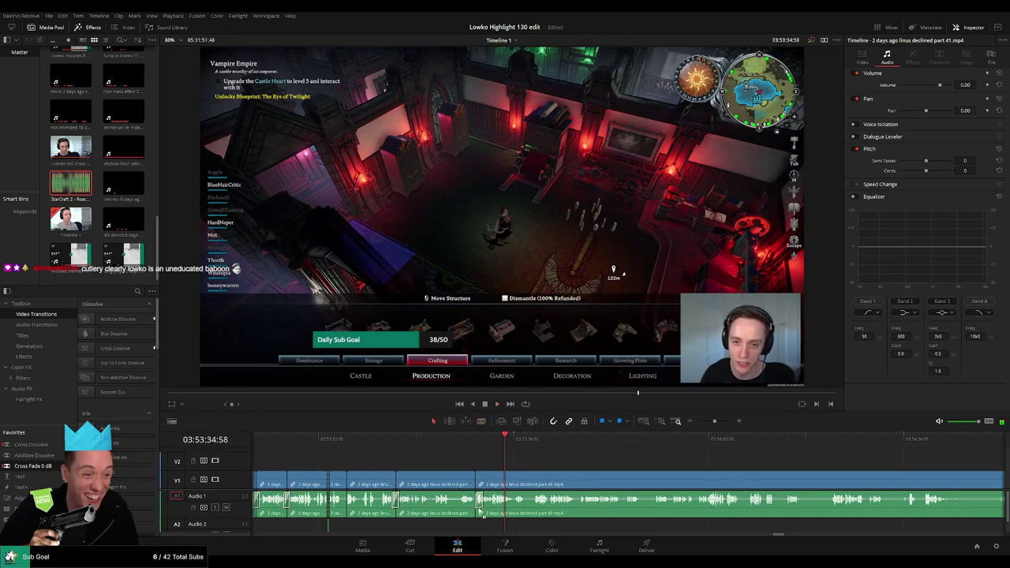
Step: Play through the part 41 footage after the last join, including the Limmy video reaction, up to about 03:54:07
scroll(543, 490, "up", 2)
scroll(568, 478, "right", 3)
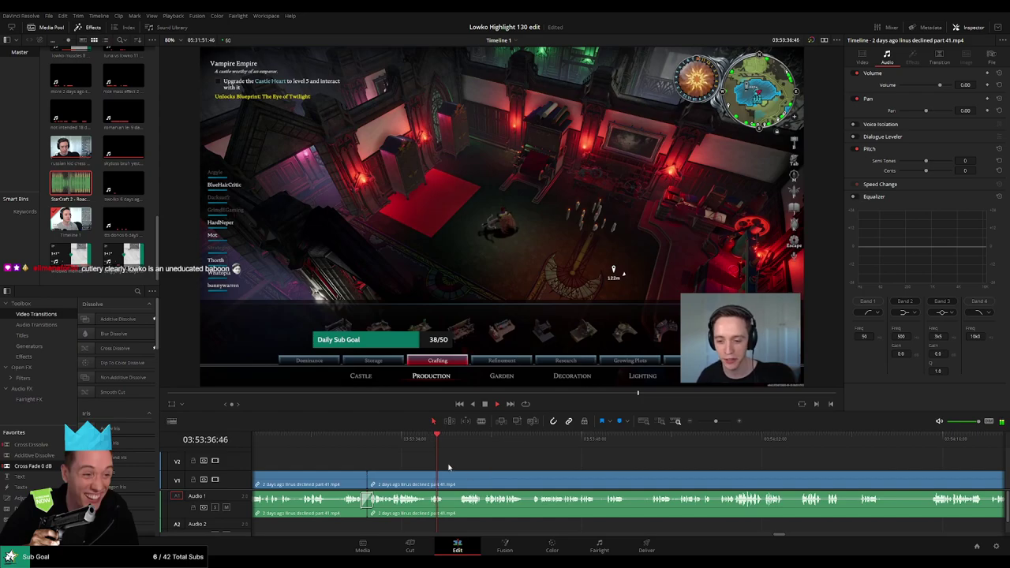
left_click(458, 439)
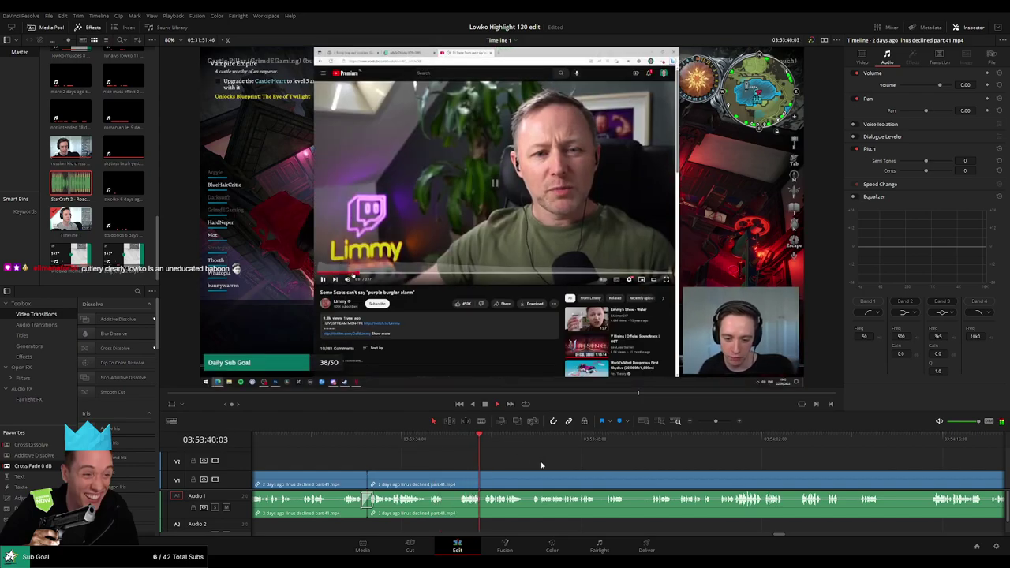
left_click(461, 439)
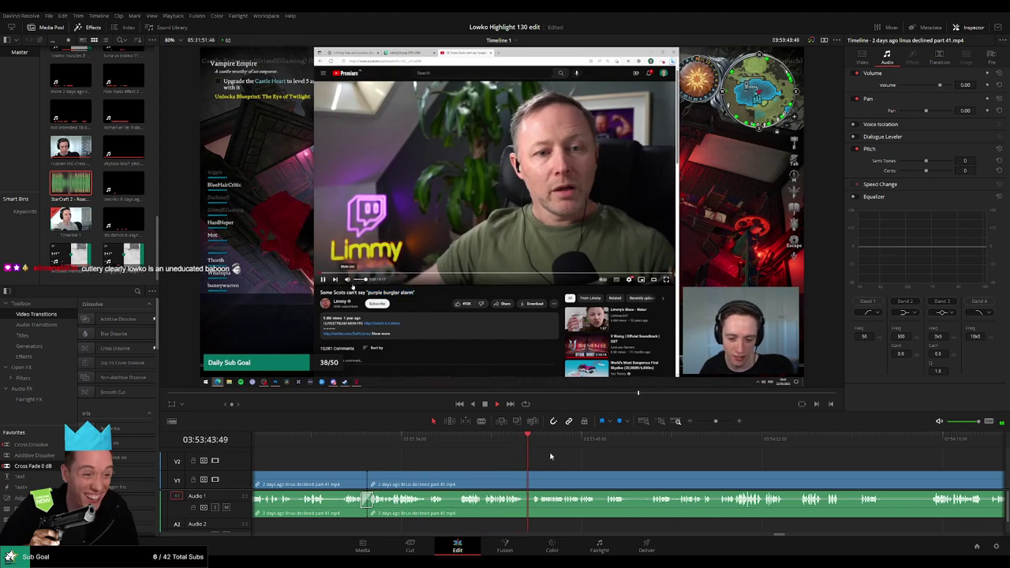
left_click_drag(684, 460, 590, 448)
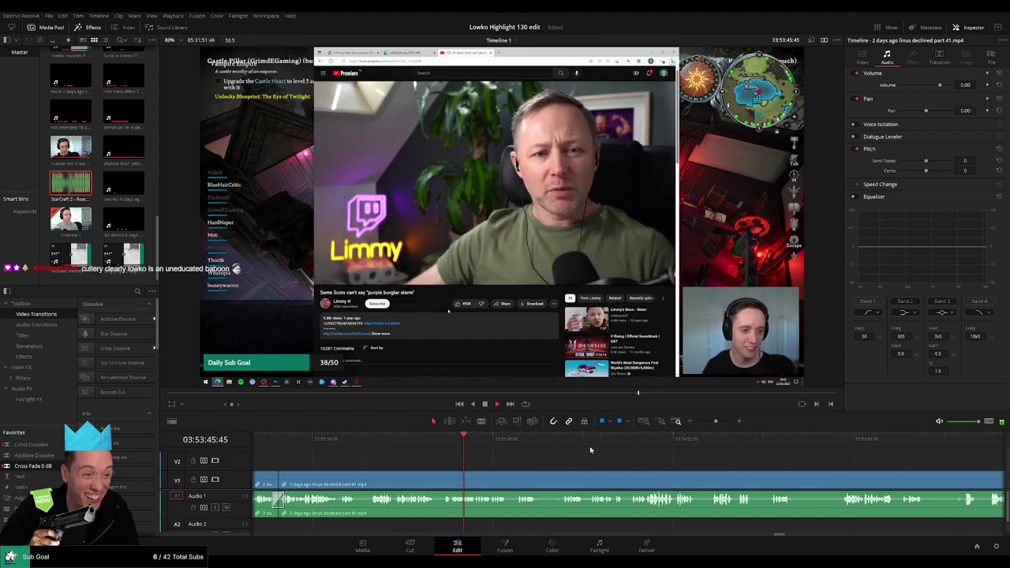
scroll(552, 453, "right", 3)
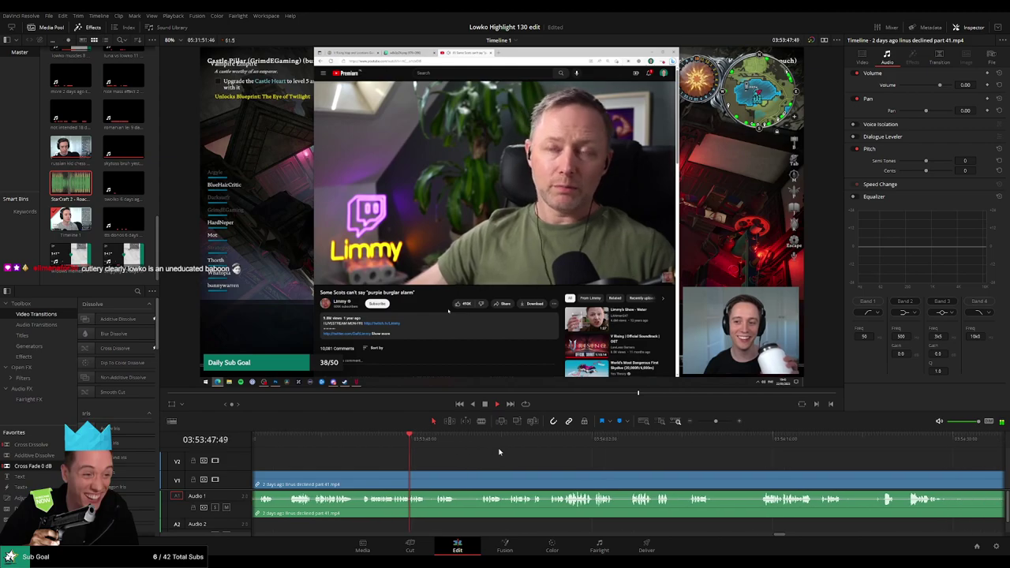
scroll(495, 453, "right", 3)
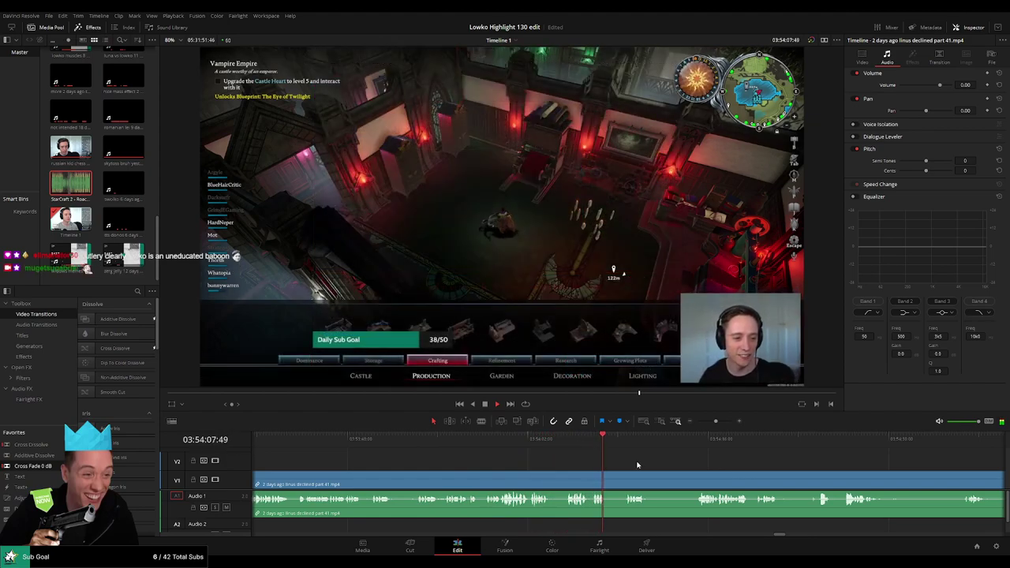
Step: Split the part 41 clip at about 03:54:08 and 03:54:09, and ripple-delete the short piece between the cuts
key("b")
left_click(440, 477)
key("space")
left_click(458, 478)
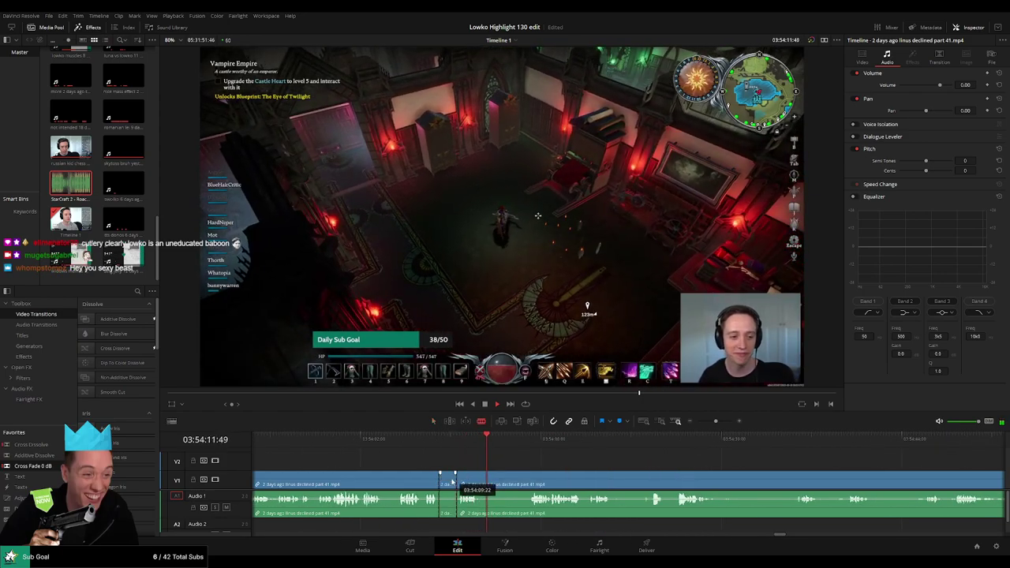
key("a")
left_click(449, 482)
key("Delete")
key("space")
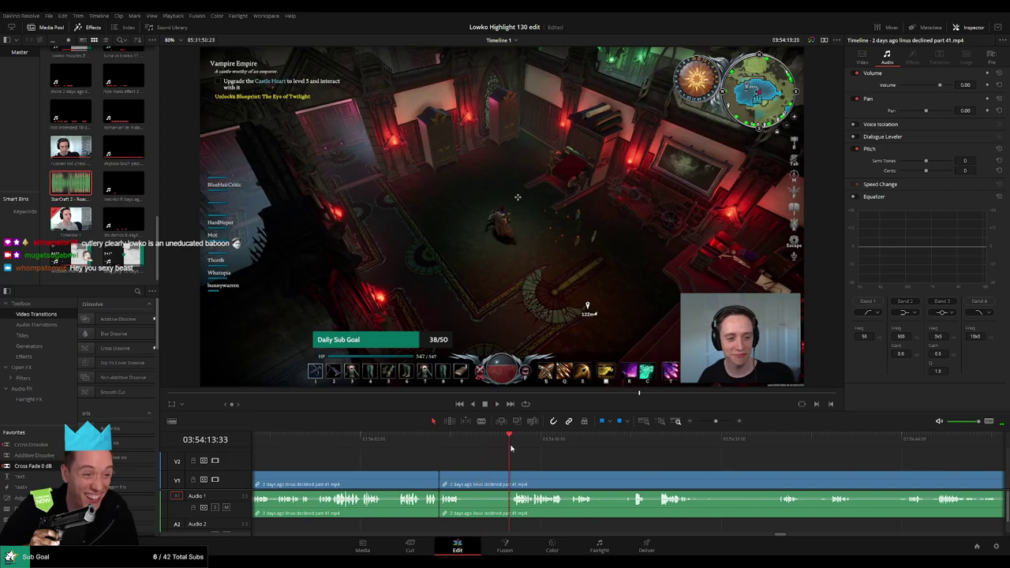
Step: Ripple-delete the footage from about 03:54:08 to 03:54:13 and crossfade the audio where the pieces meet
left_click(512, 483)
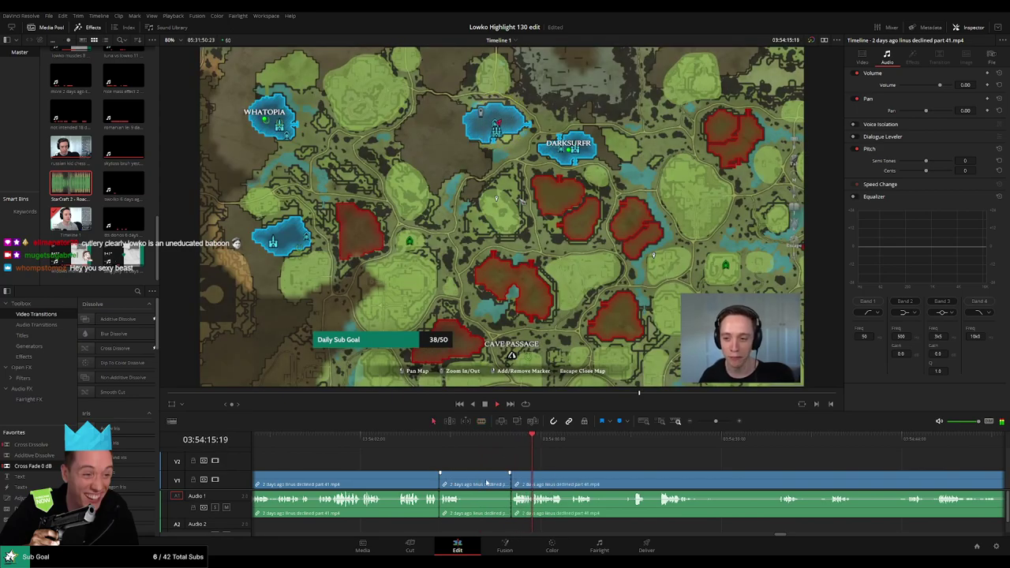
key("a")
left_click(487, 482)
key("Delete")
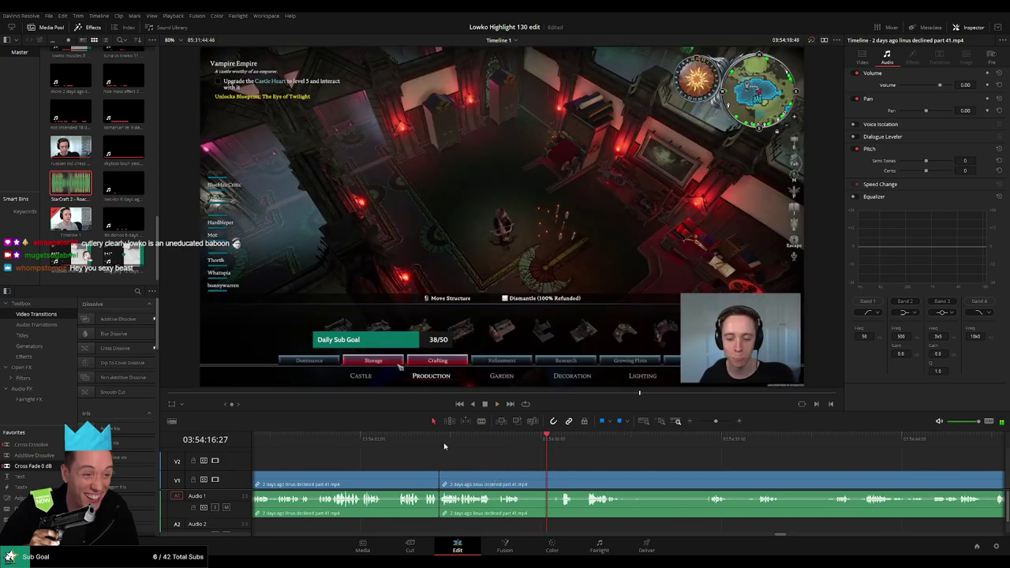
left_click(442, 445)
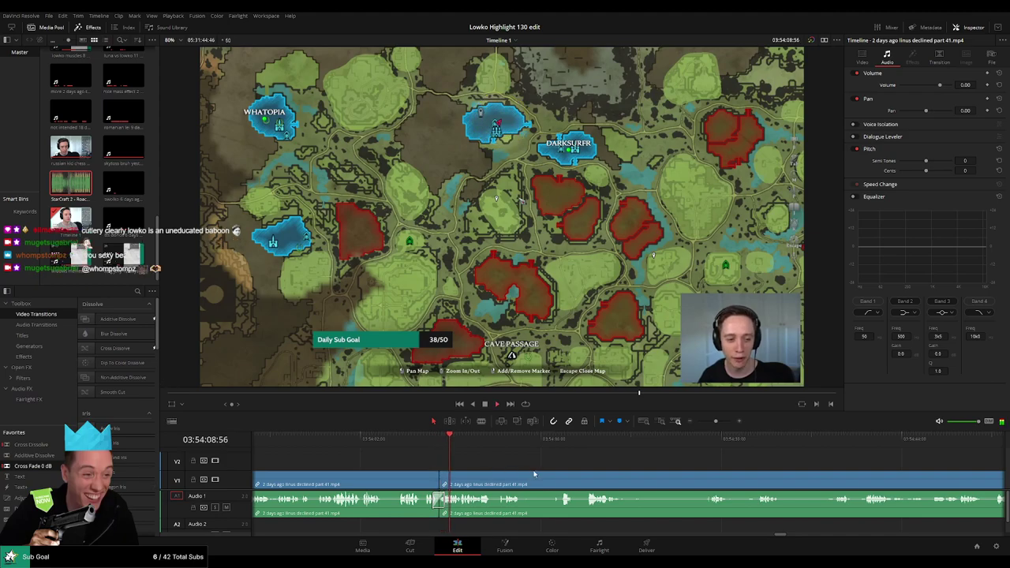
Step: Split the part 41 clip at 03:54:14:39 and skim the footage ahead for the next highlight, up to about 03:55:26
left_click_drag(533, 476, 430, 467)
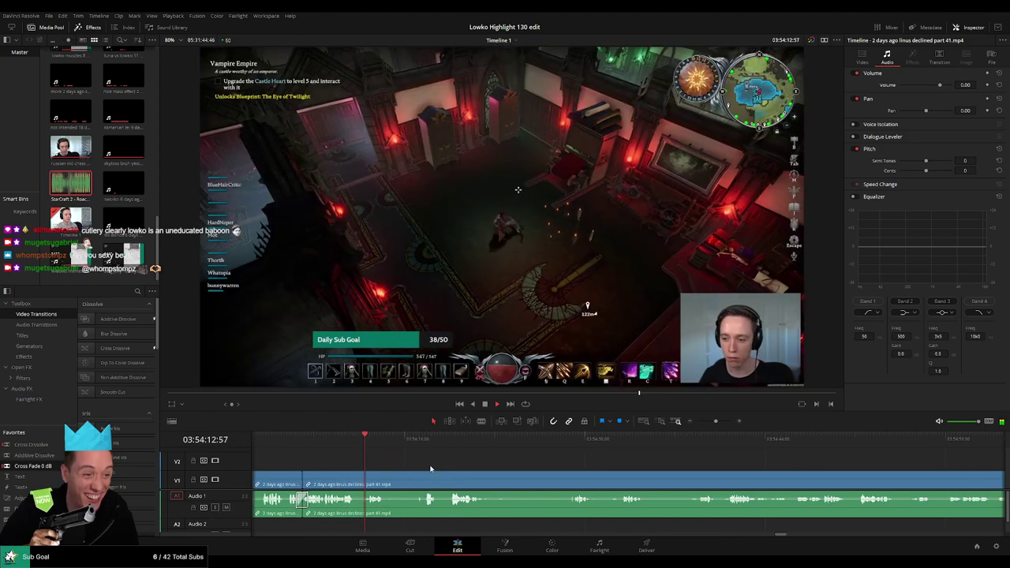
key("ctrl+b")
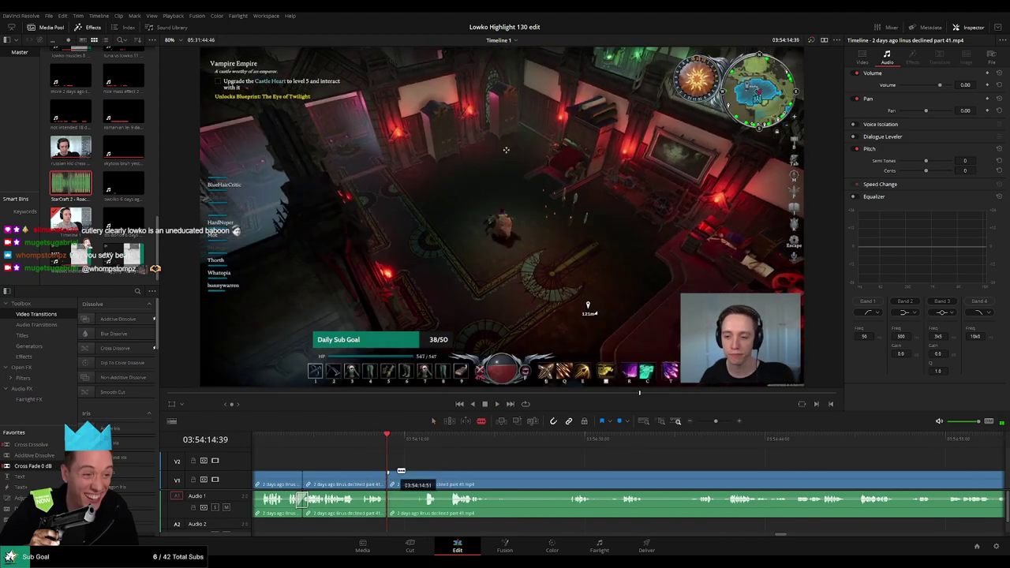
left_click(420, 442)
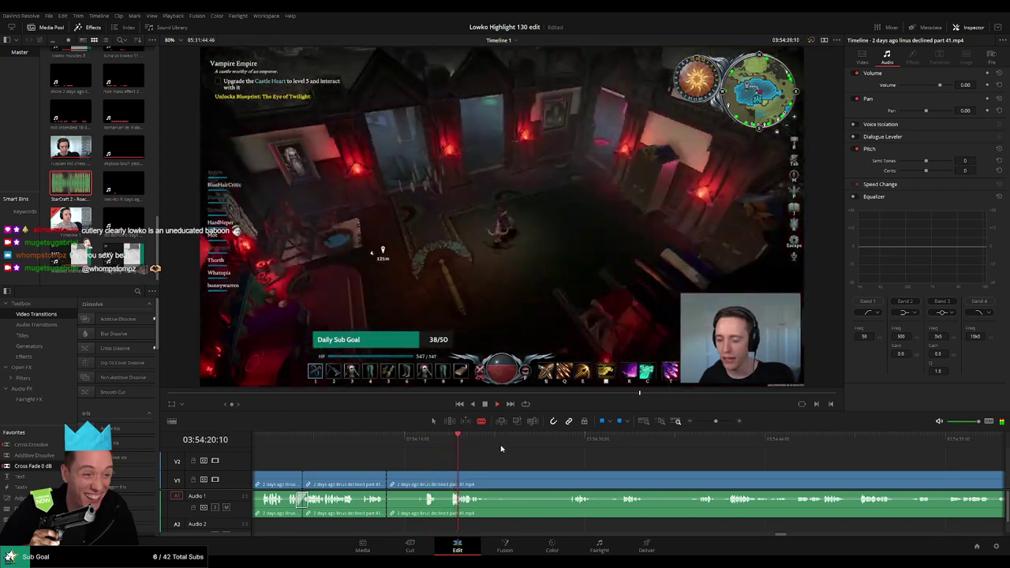
left_click(718, 456)
scroll(795, 468, "right", 3)
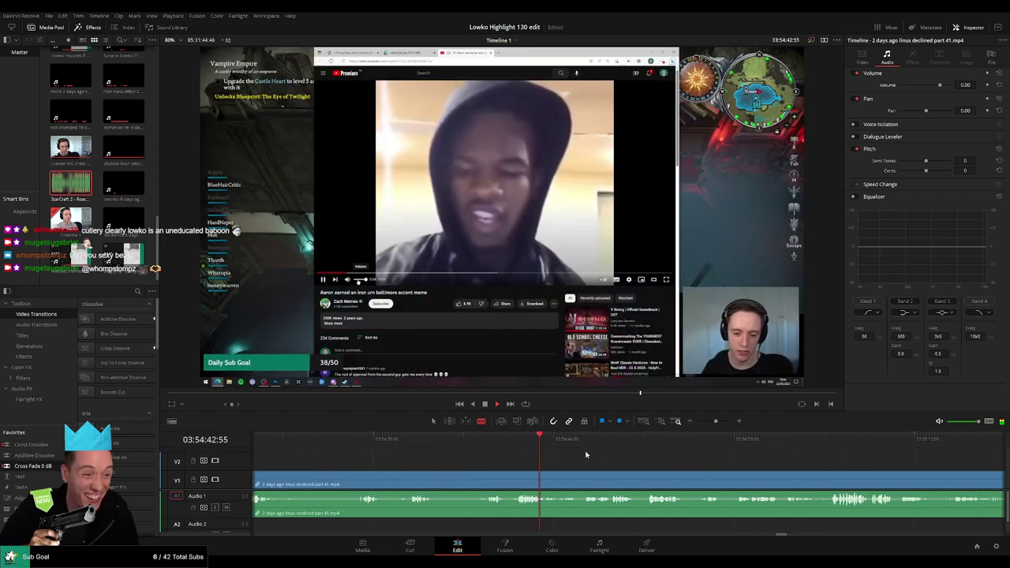
left_click(595, 442)
left_click(417, 442)
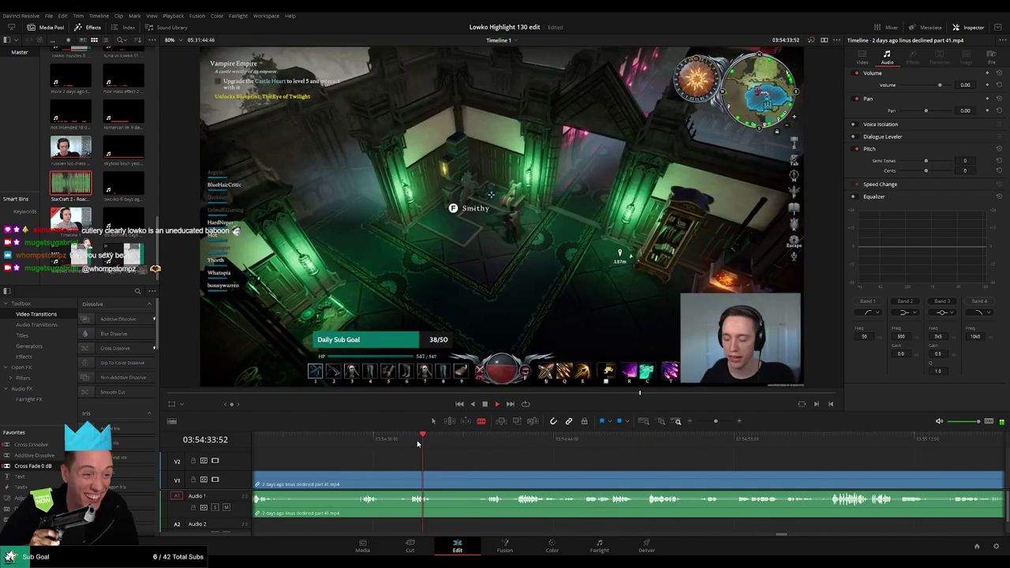
left_click(507, 442)
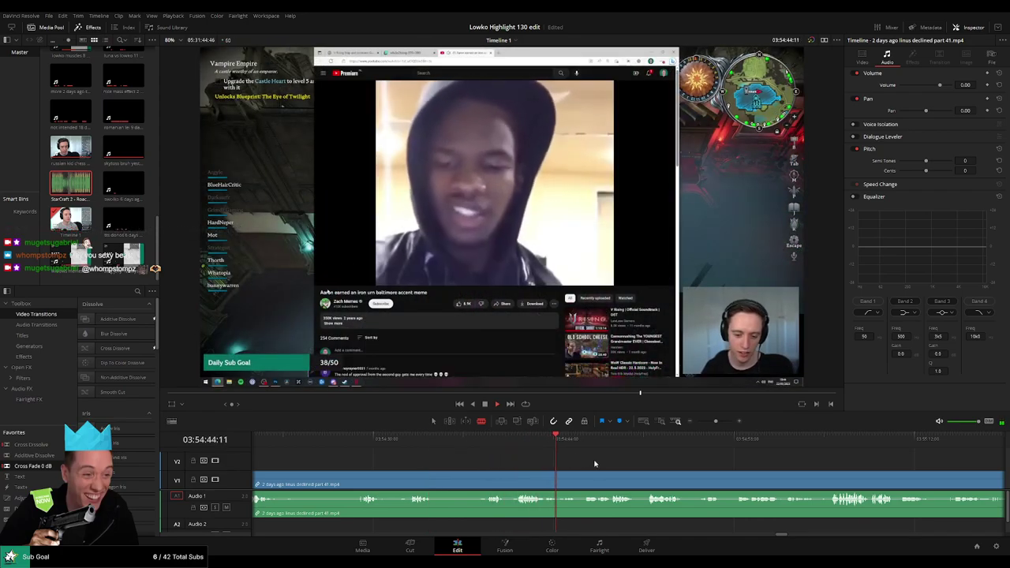
left_click_drag(646, 466, 516, 455)
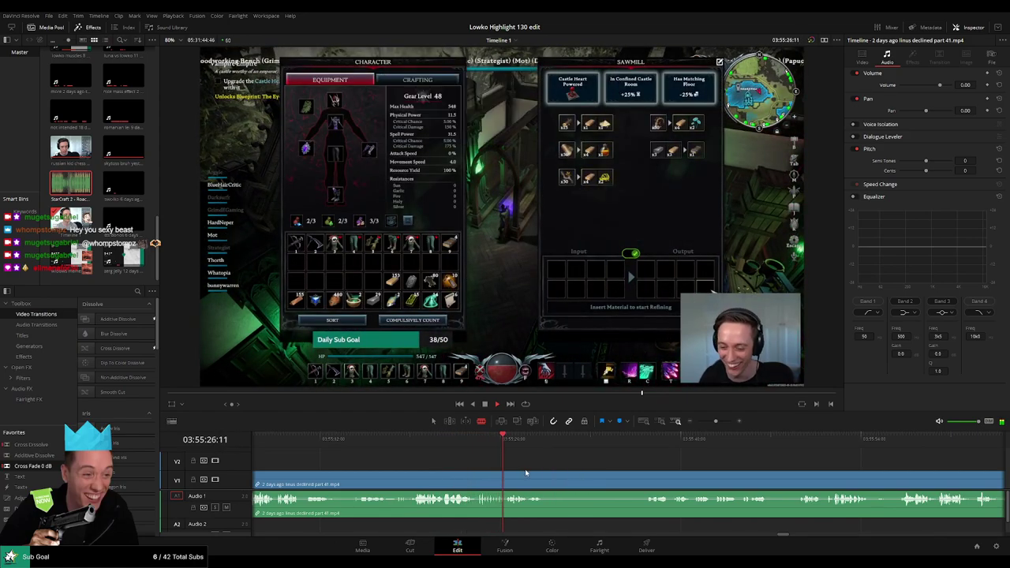
Step: Cut the part 41 clip at about 03:55:28 and ripple-delete the unused footage back to the split at 03:54:14:39
scroll(490, 457, "right", 3)
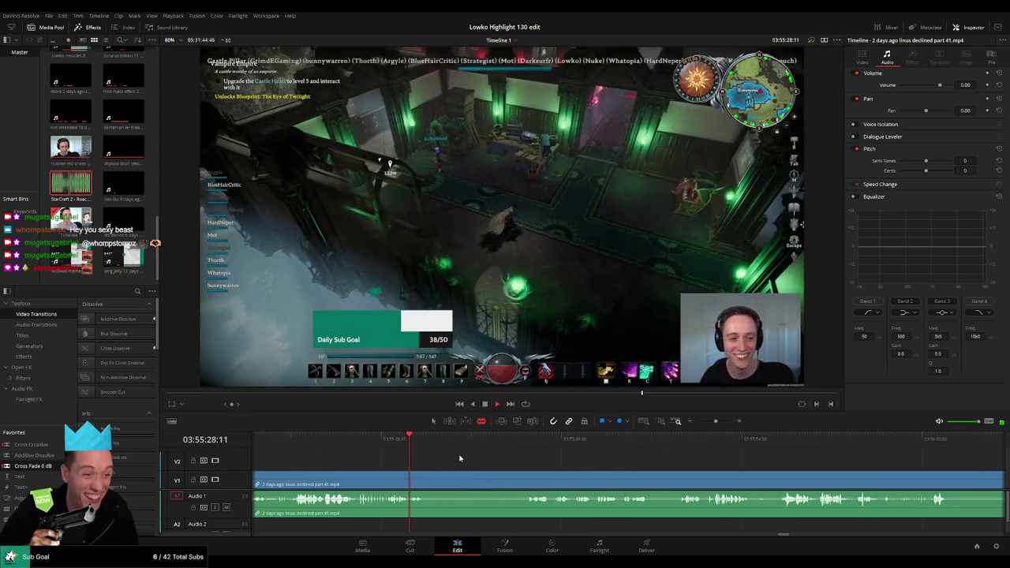
left_click(529, 444)
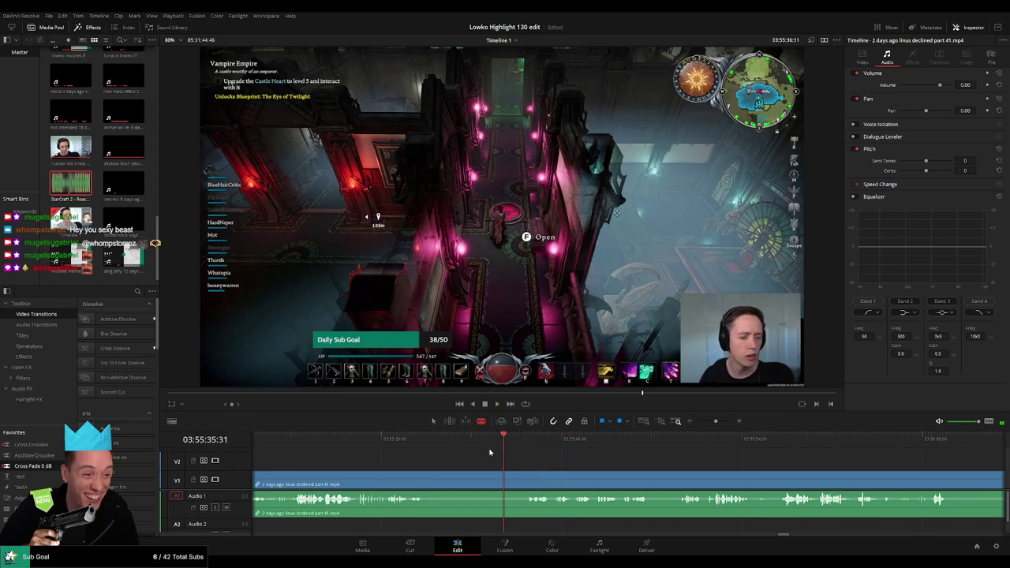
left_click(416, 450)
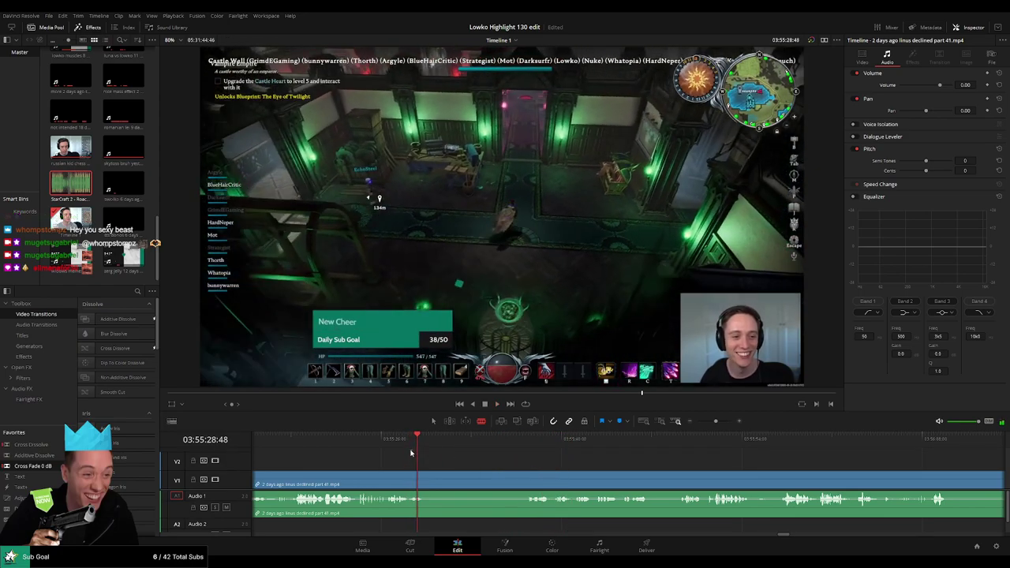
left_click(411, 448)
left_click(411, 482)
key("a")
left_click(387, 485)
key("Delete")
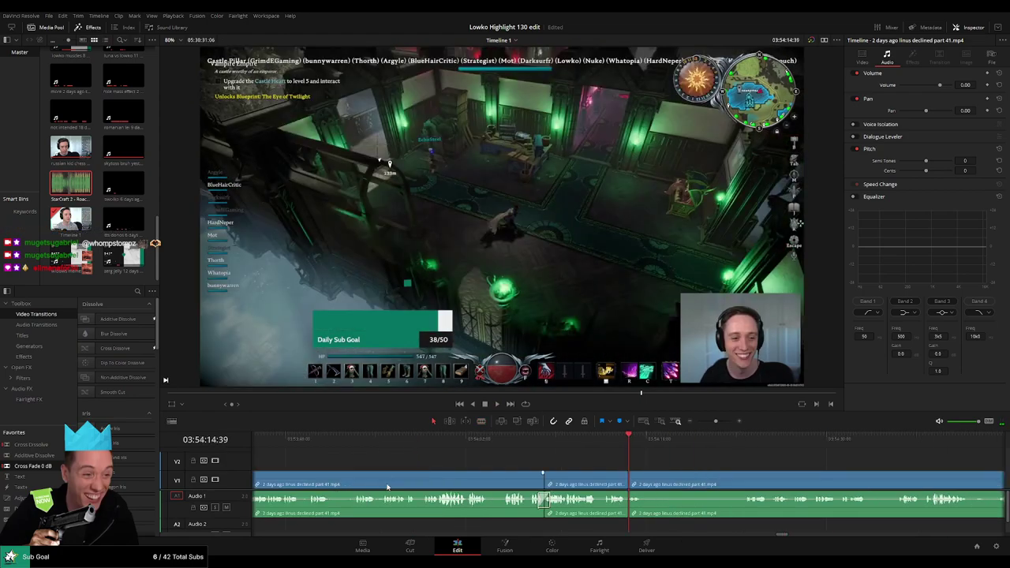
Step: Split the clip at 03:54:15:52 and about 03:54:23, ripple-delete the piece between, and crossfade the audio join
left_click(614, 452)
key("space")
scroll(653, 455, "right", 3)
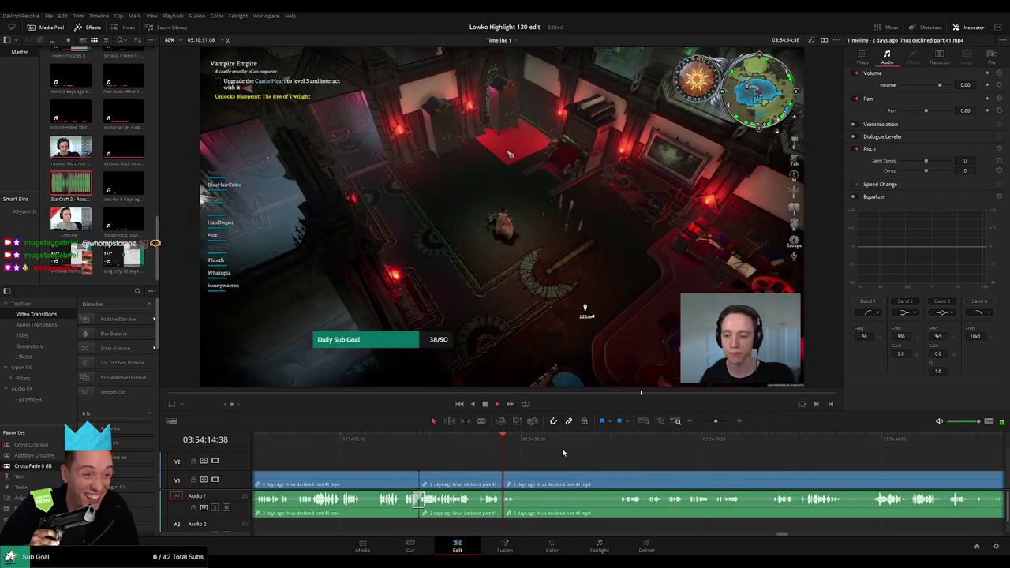
key("space")
key("b")
left_click(520, 482)
left_click(616, 483)
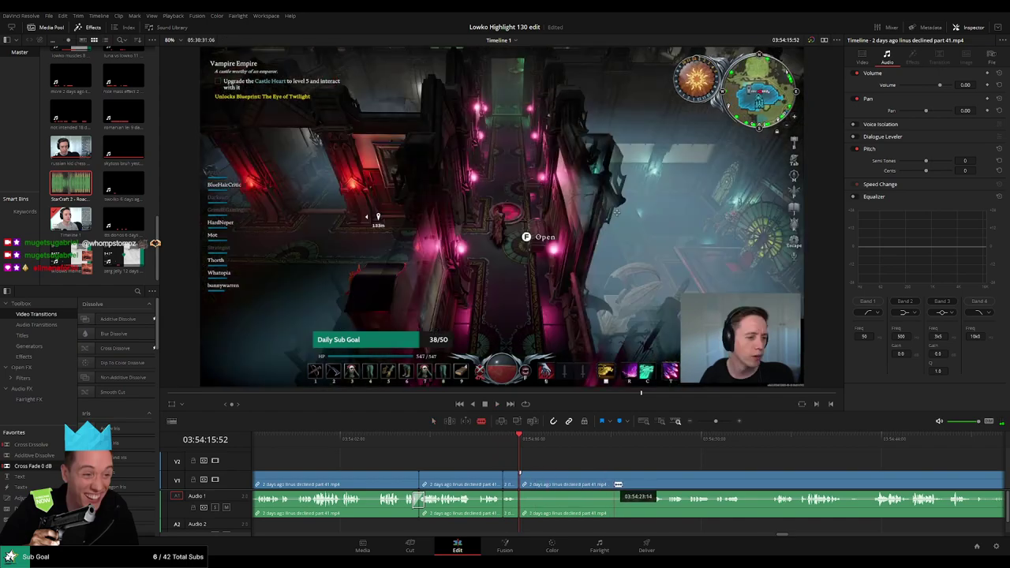
key("a")
left_click(590, 486)
key("Delete")
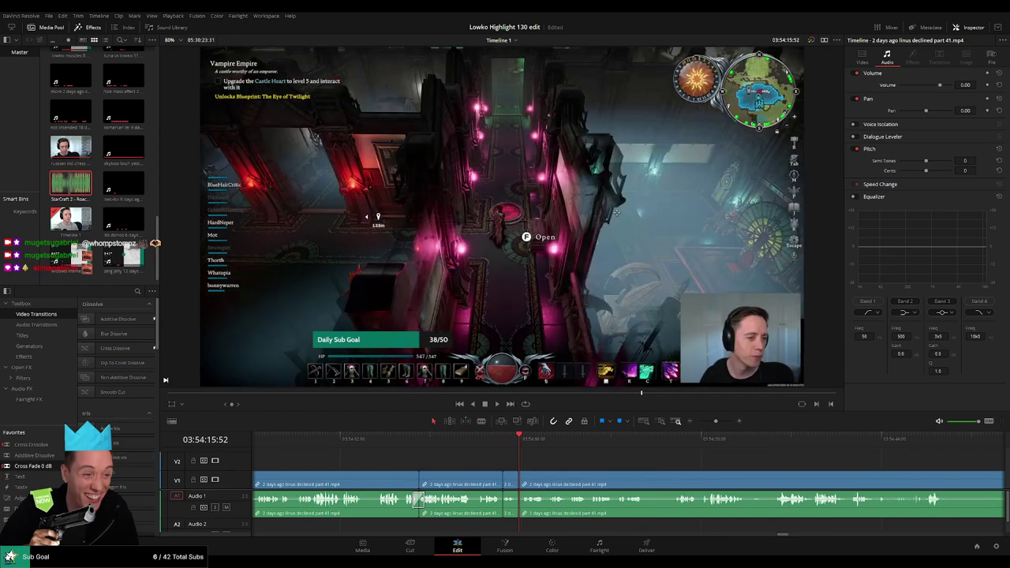
scroll(472, 501, "left", 1)
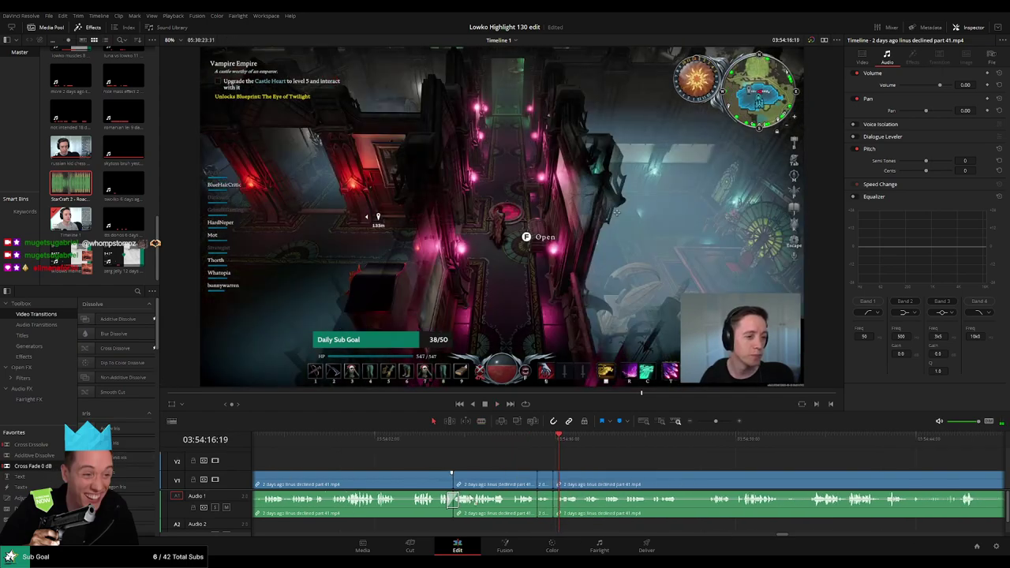
key("space")
scroll(537, 469, "right", 4)
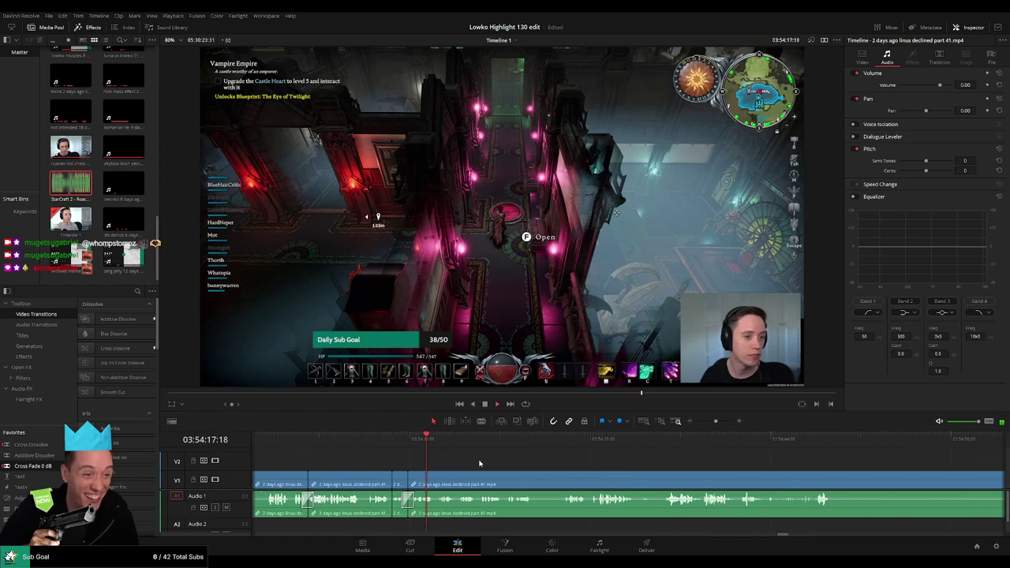
Step: Try cutting out the footage between about 03:54:25 and 03:54:27, and undo the deletion and both cuts
scroll(476, 460, "right", 2)
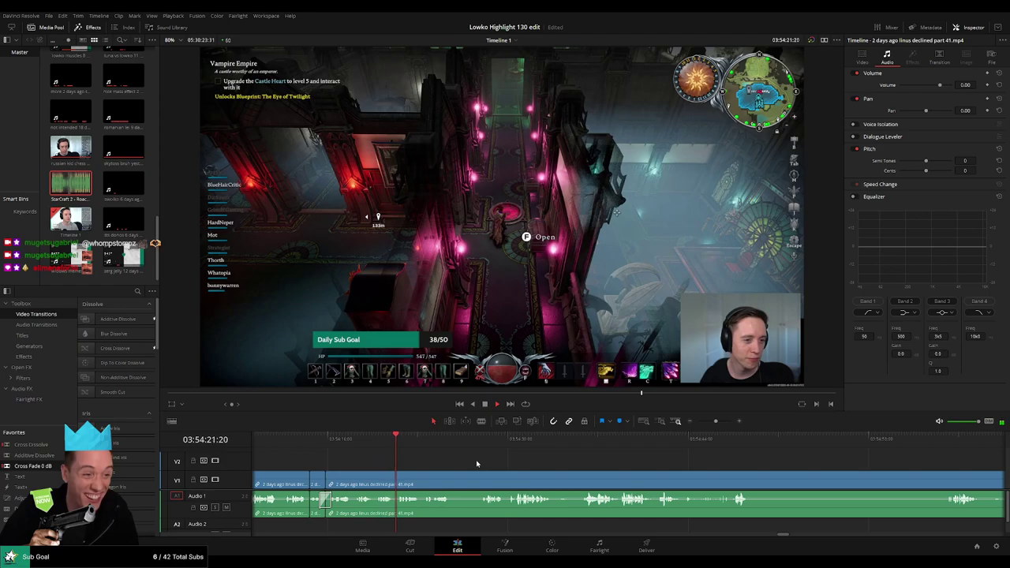
scroll(474, 465, "right", 1)
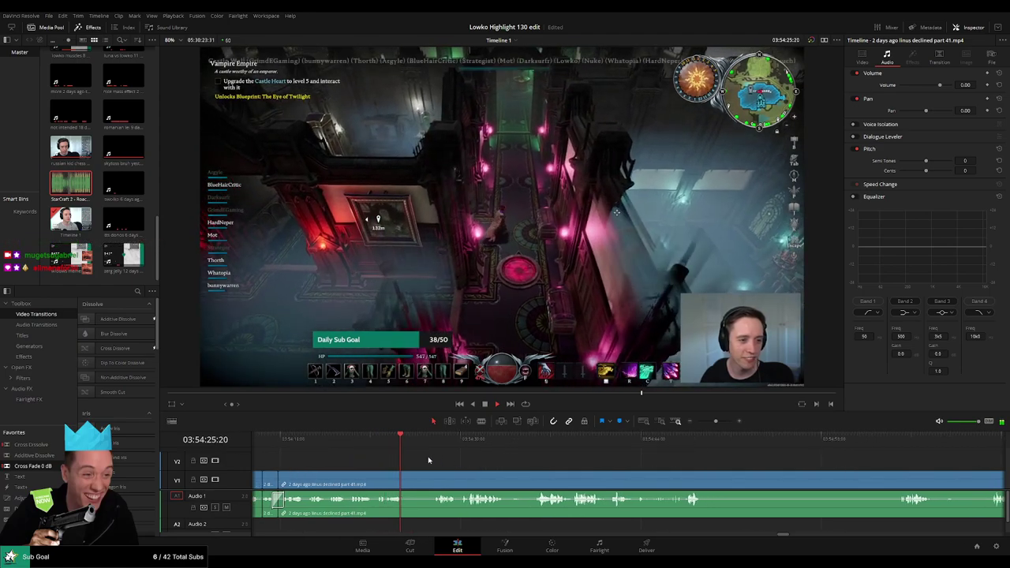
key("b")
left_click(403, 485)
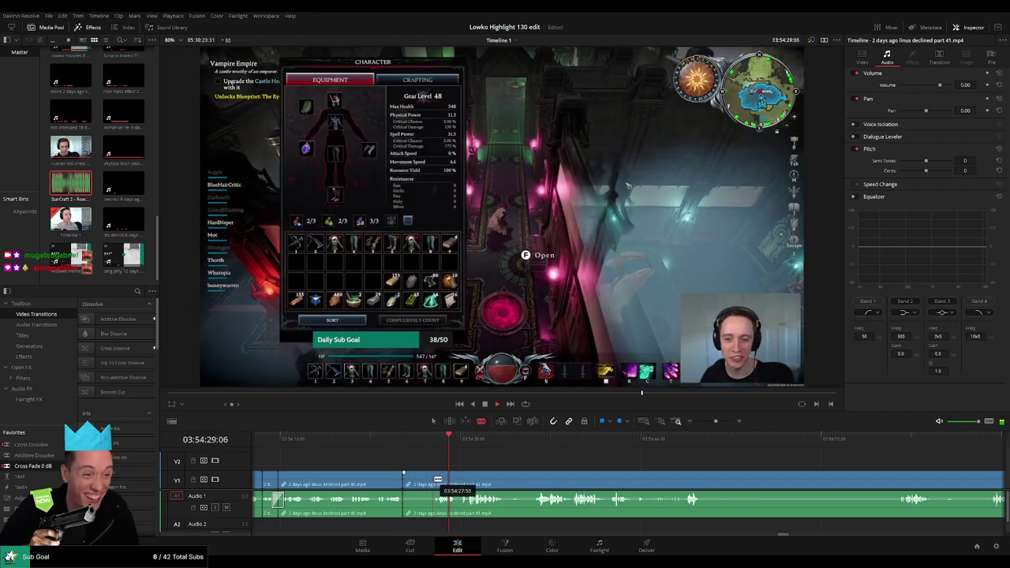
left_click(432, 478)
key("a")
left_click(419, 484)
key("Delete")
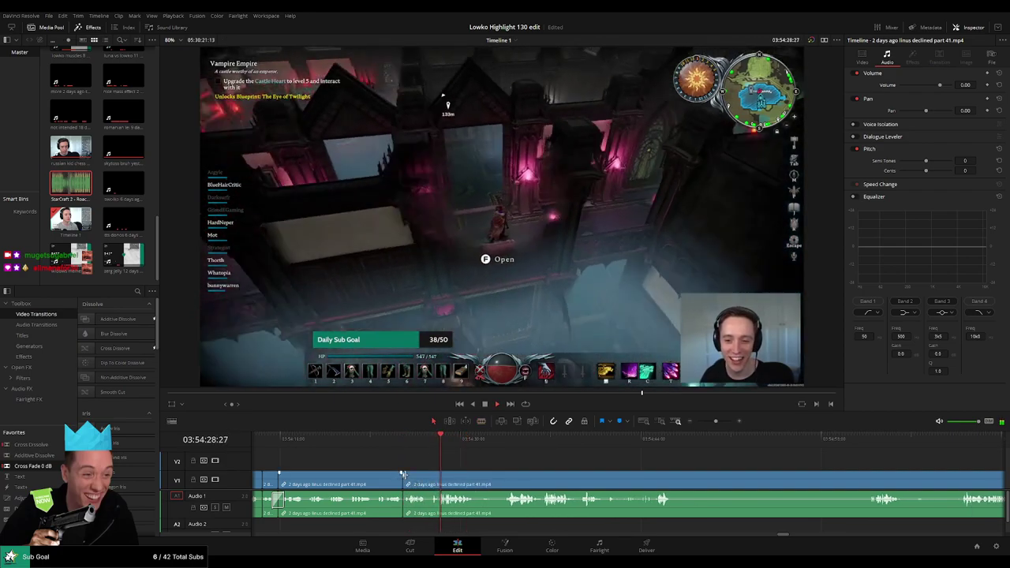
key("ctrl+z")
key("ctrl+z")
key("ctrl+z")
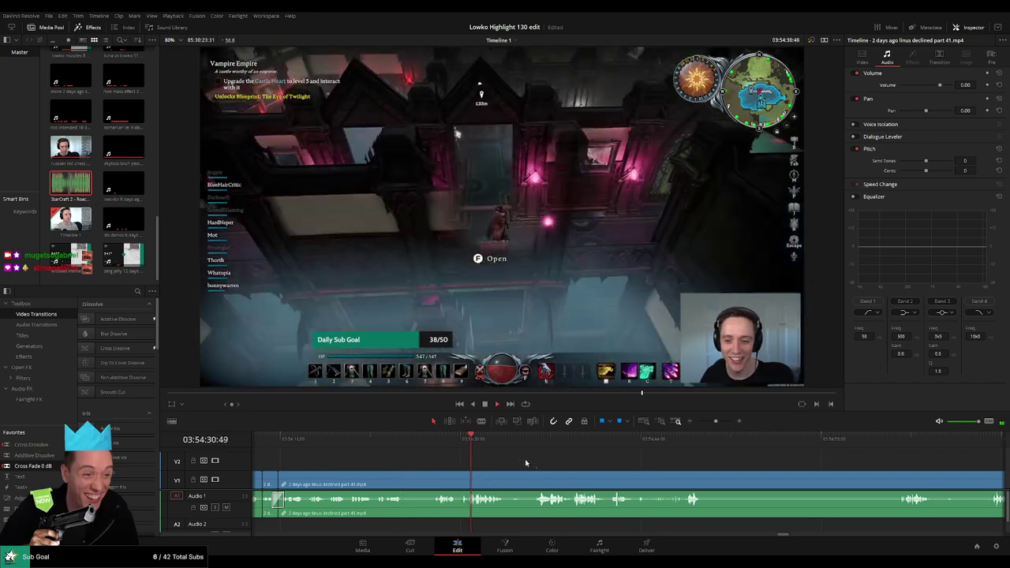
Step: Ripple-delete the pause between about 03:54:33 and 03:54:35 and crossfade the audio at the join
left_click_drag(550, 468, 452, 460)
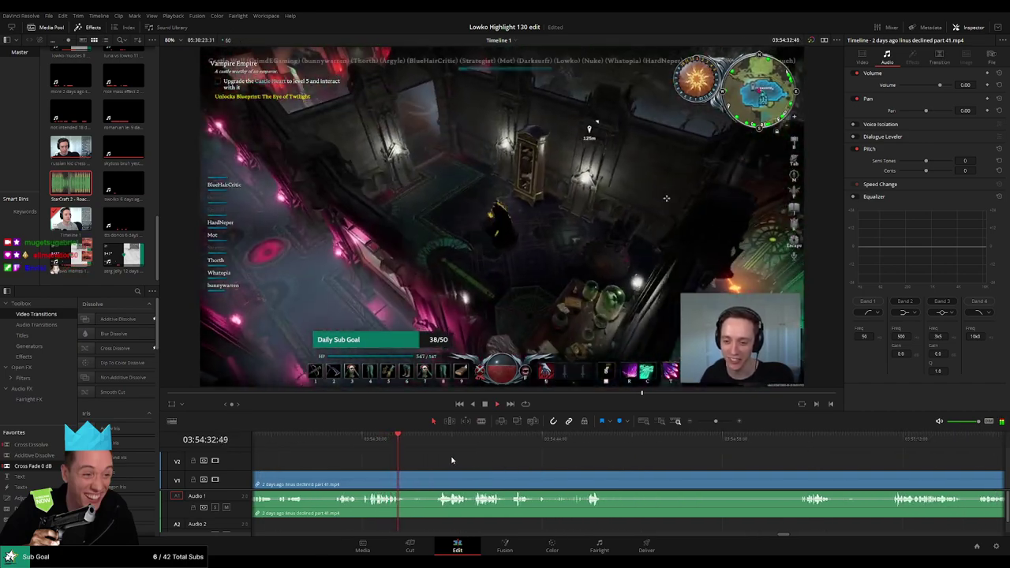
key("b")
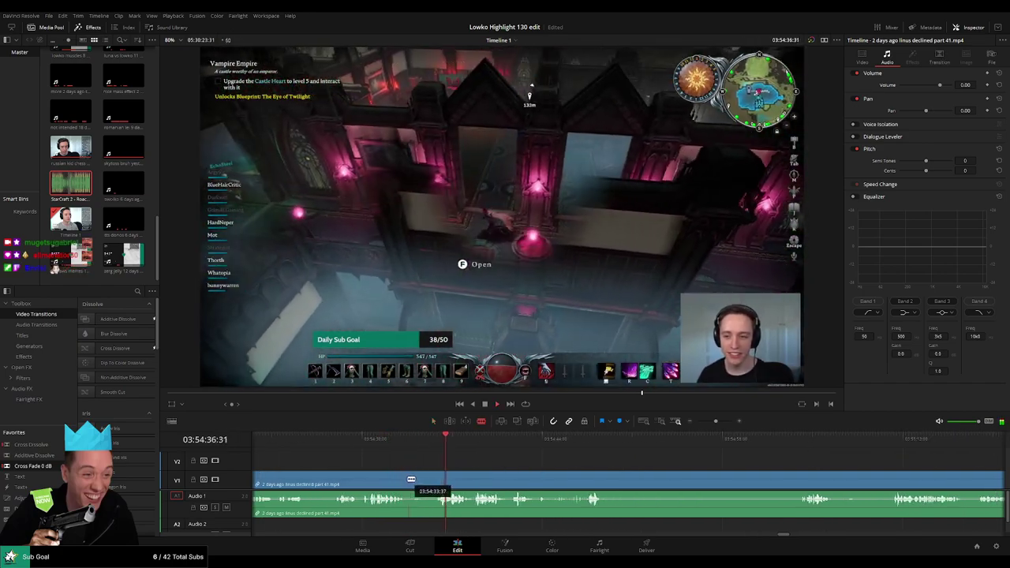
left_click(407, 484)
left_click(438, 479)
key("a")
left_click(426, 480)
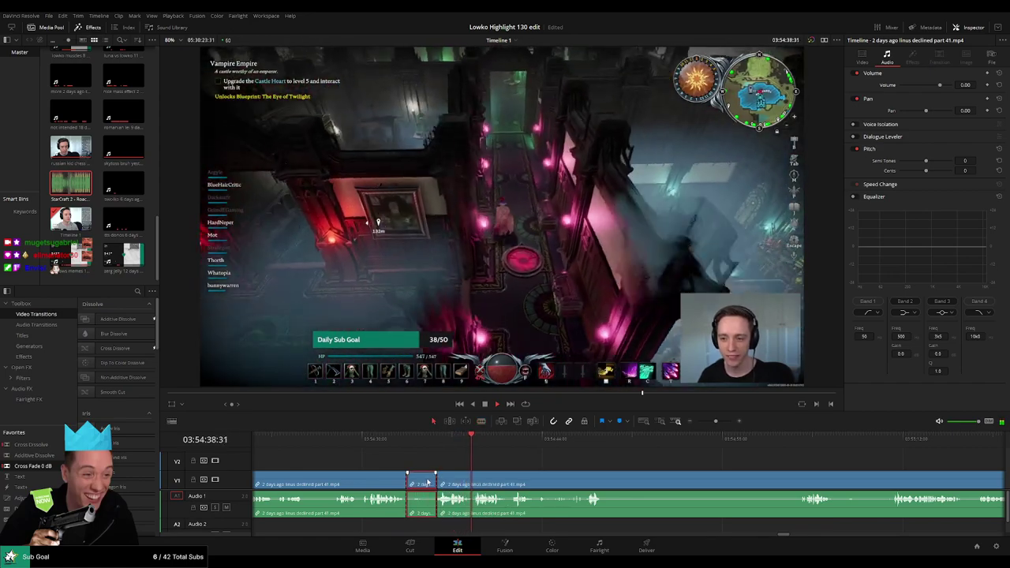
key("Delete")
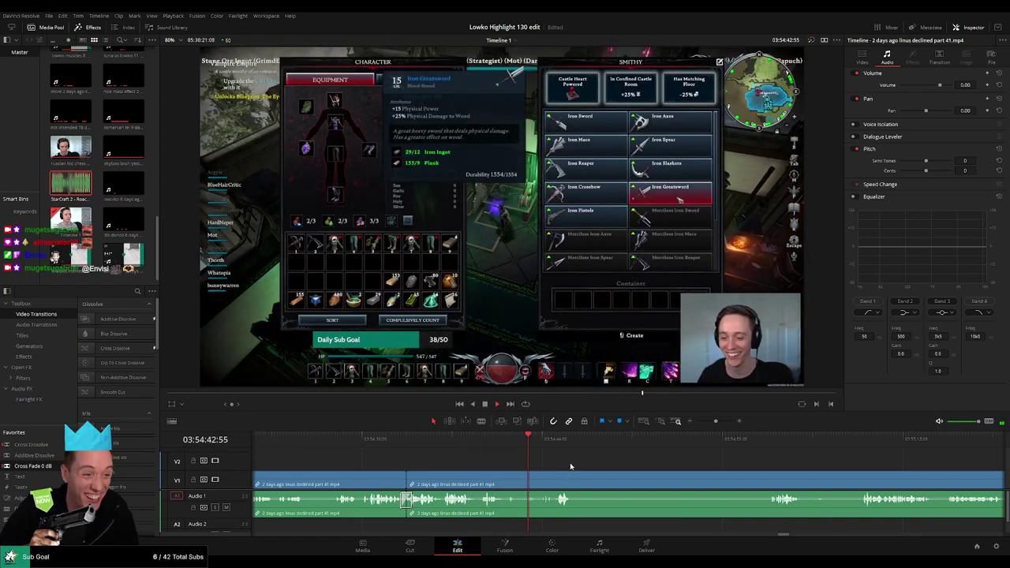
Step: Skim ahead for the next highlight, ripple-delete the unused footage from about 03:54:46 to 03:55:08, and crossfade the audio join
left_click(552, 439)
left_click_drag(597, 466, 479, 466)
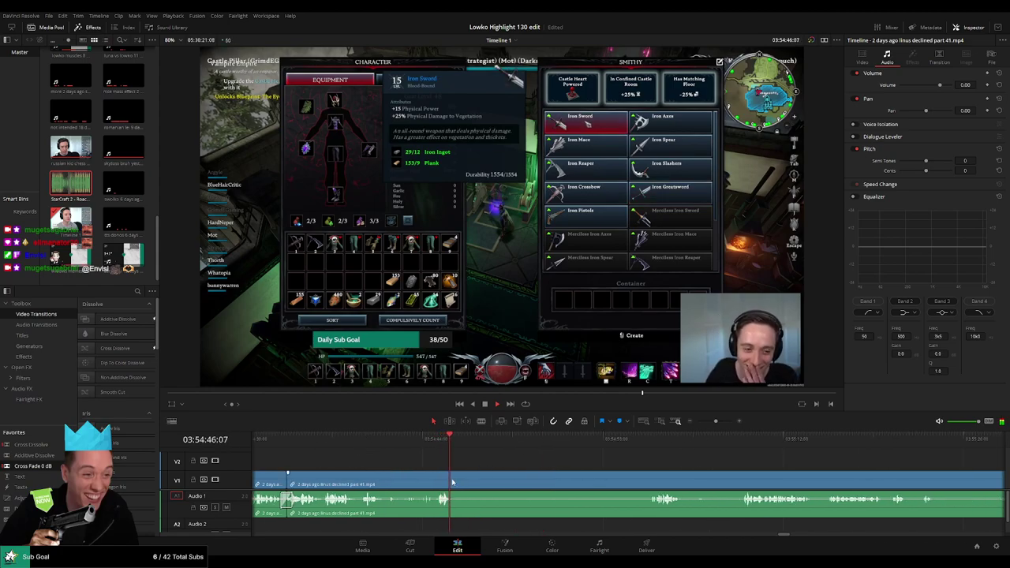
left_click_drag(637, 438, 592, 447)
scroll(592, 447, "right", 2)
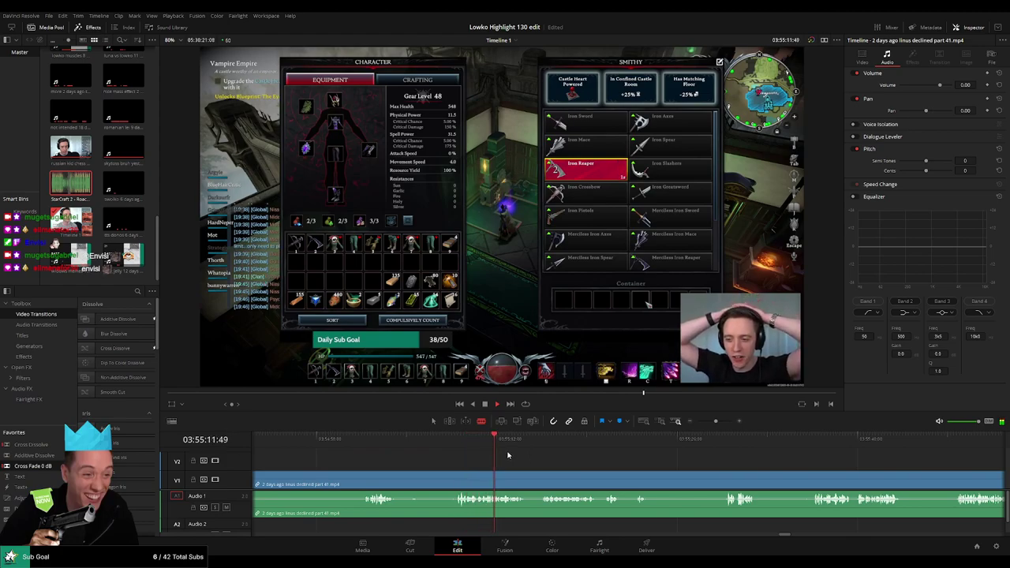
left_click(456, 480)
key("a")
left_click(437, 483)
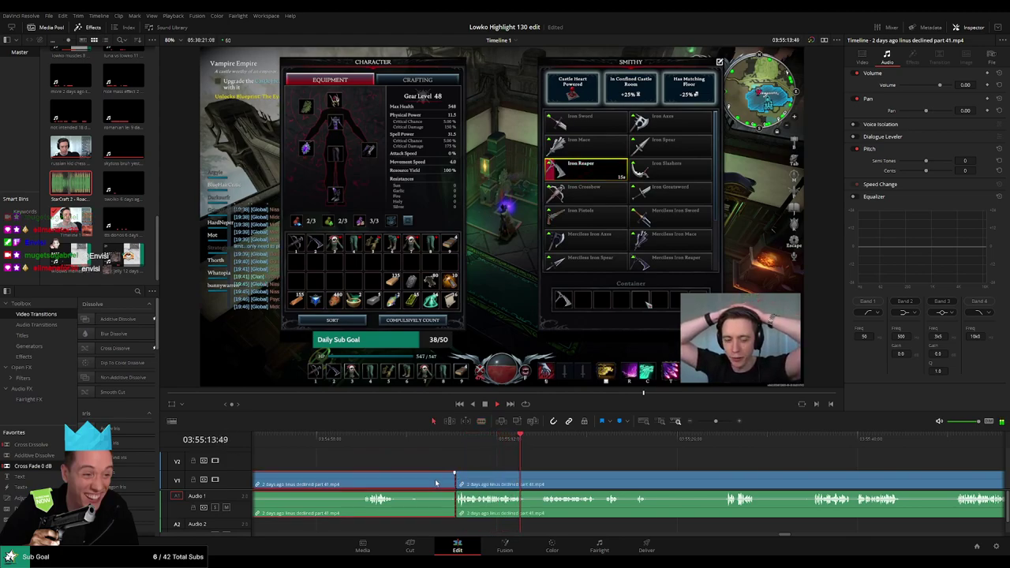
key("BackSpace")
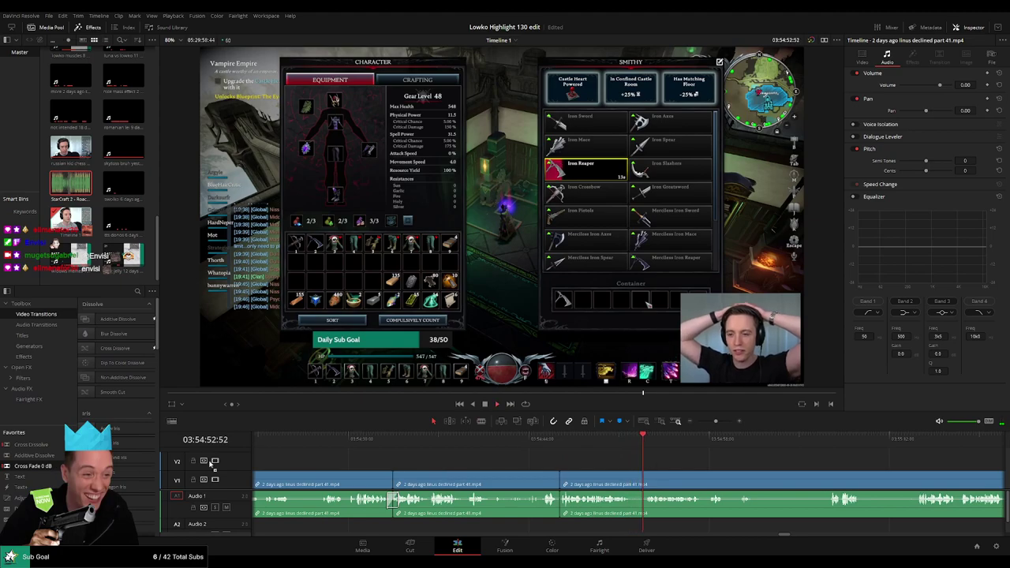
Step: Ripple-delete the pause between about 03:54:52 and 03:54:53 and crossfade the audio at the join
key("b")
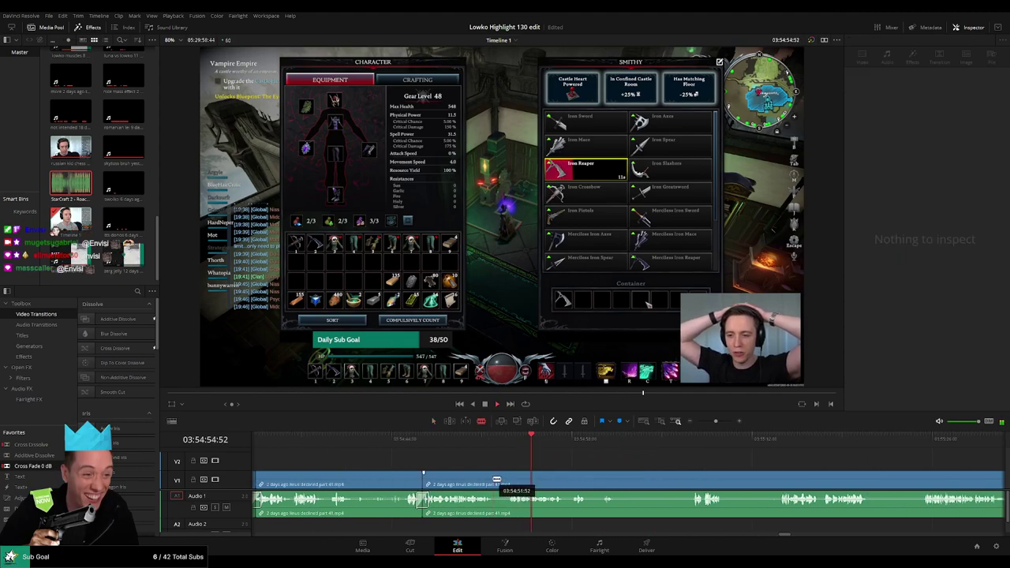
left_click(494, 479)
left_click(508, 479)
key("a")
left_click(499, 484)
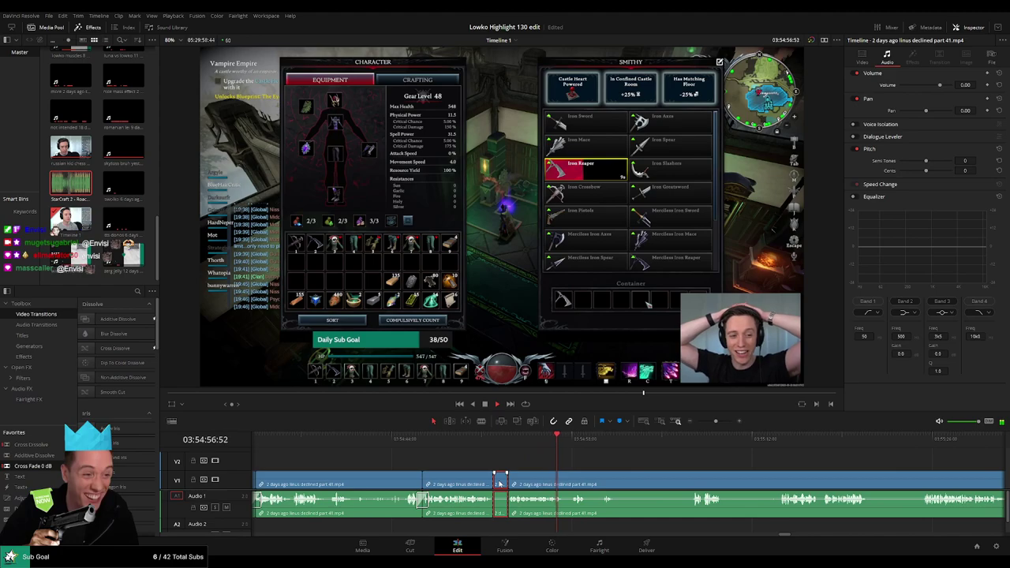
key("BackSpace")
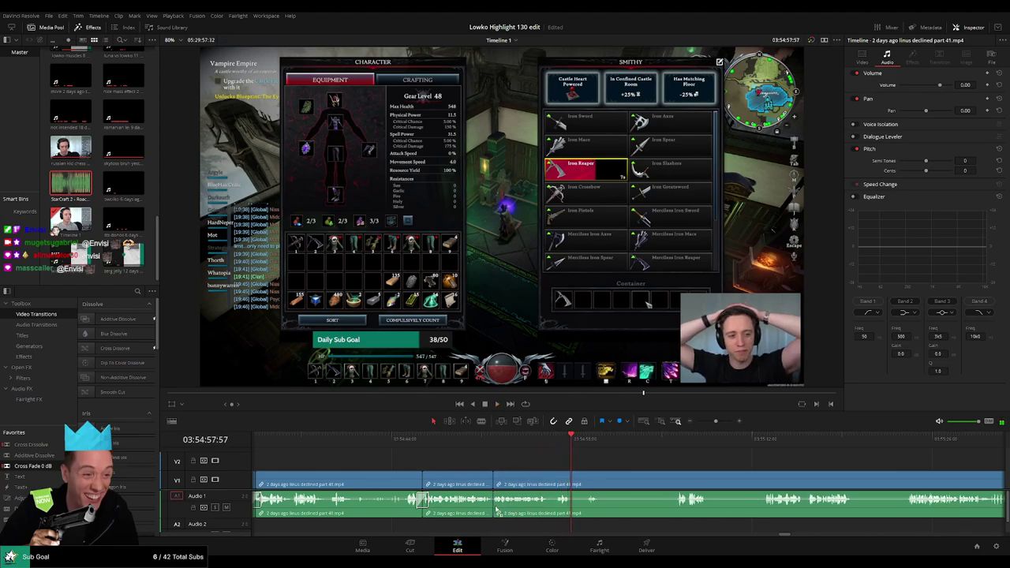
Step: Split the clip at about 03:55:00, 03:55:06, 03:55:08:34 and 03:55:13, and ripple-delete the last piece between the cuts
scroll(589, 478, "right", 1)
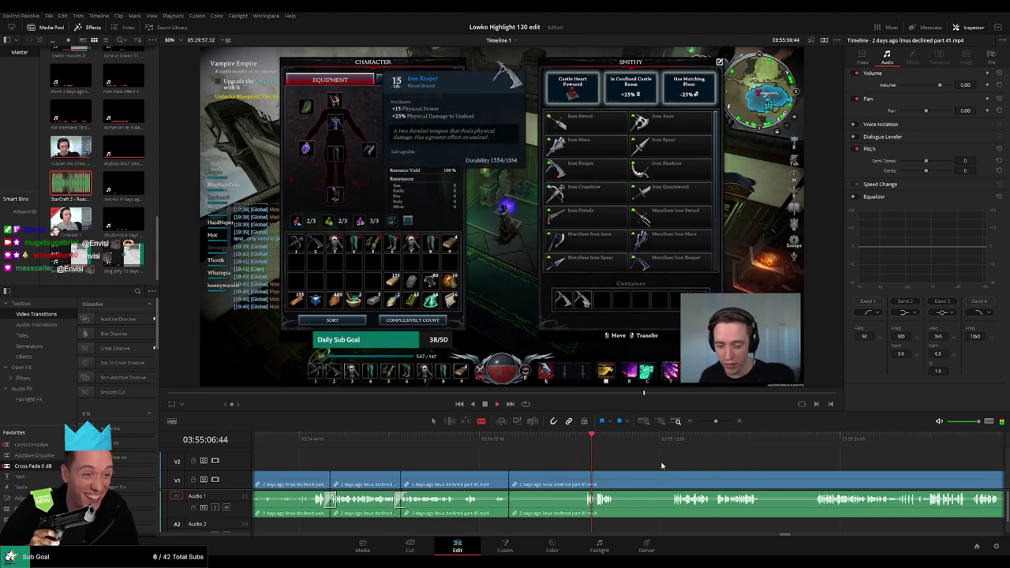
scroll(514, 469, "right", 2)
left_click(484, 475)
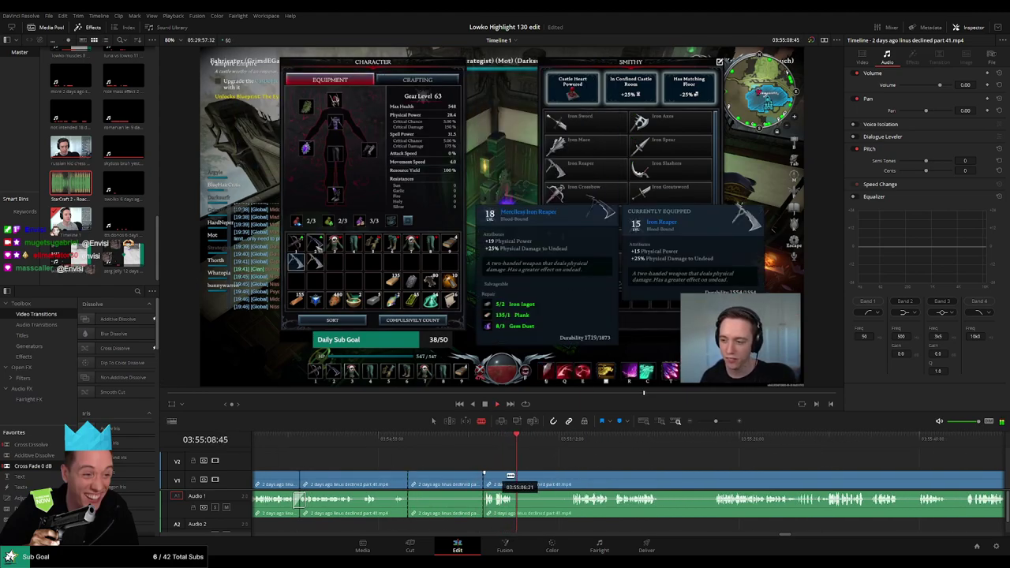
left_click(515, 476)
key("space")
left_click(570, 475)
key("a")
left_click(561, 476)
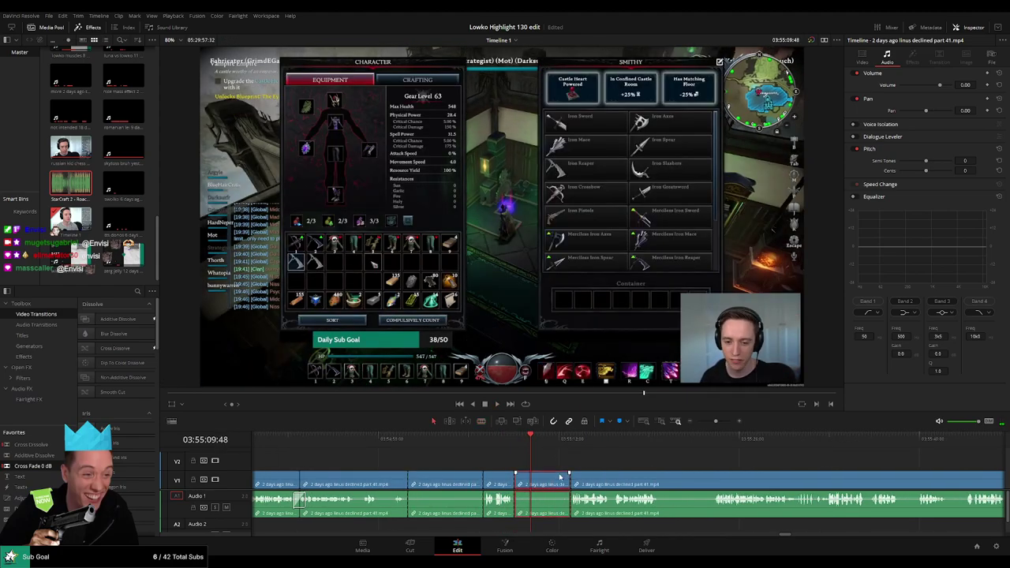
key("Delete")
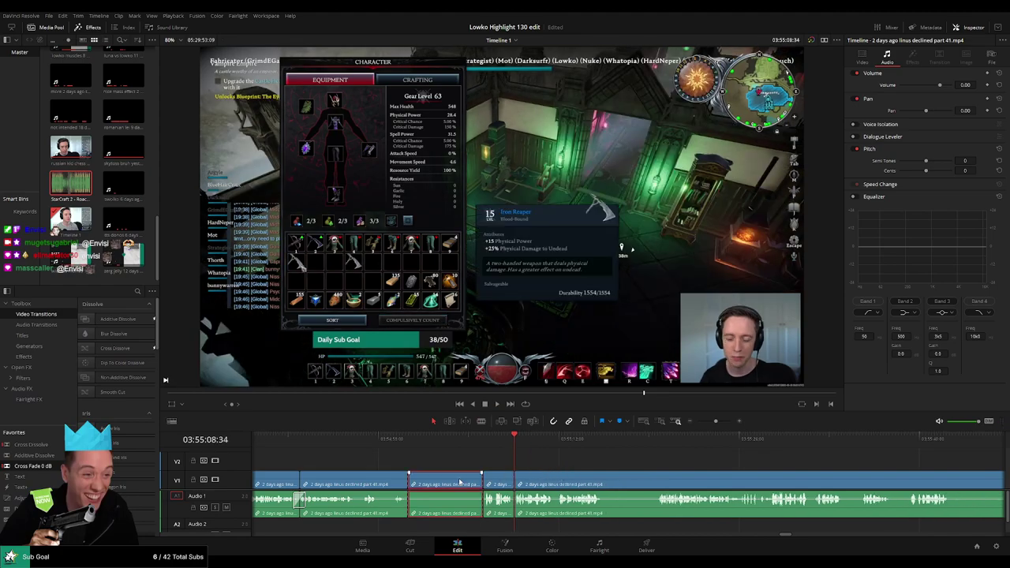
Step: Ripple-delete the piece from about 03:55:00 to 03:55:06 and crossfade the audio at both new joins
key("Delete")
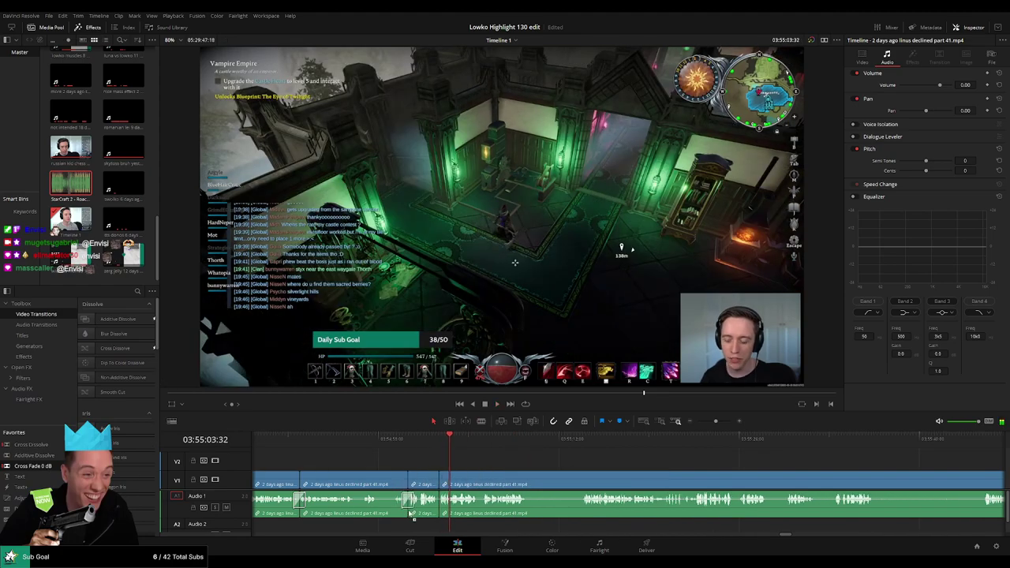
left_click_drag(54, 468, 426, 502)
key("space")
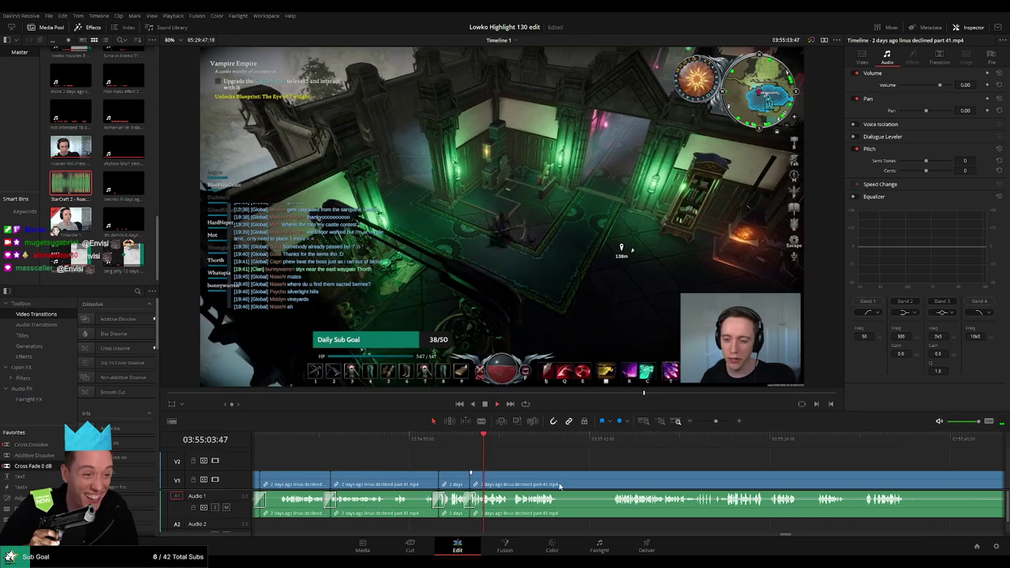
Step: Ripple-delete the footage between about 03:55:10 and 03:55:13:30 and crossfade the audio at the join
key("b")
left_click(561, 477)
left_click(613, 476)
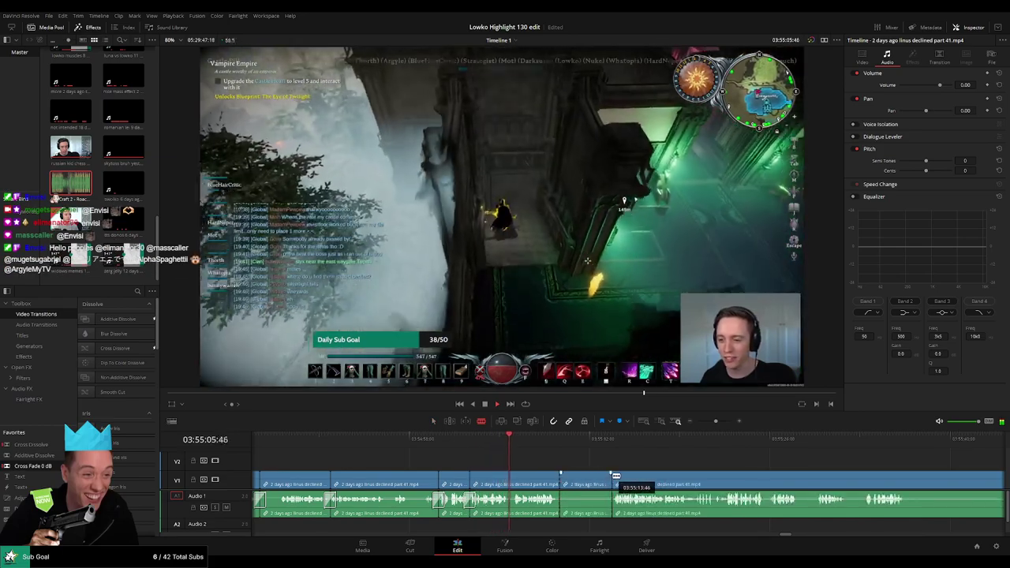
key("a")
left_click(588, 478)
key("BackSpace")
key("Delete")
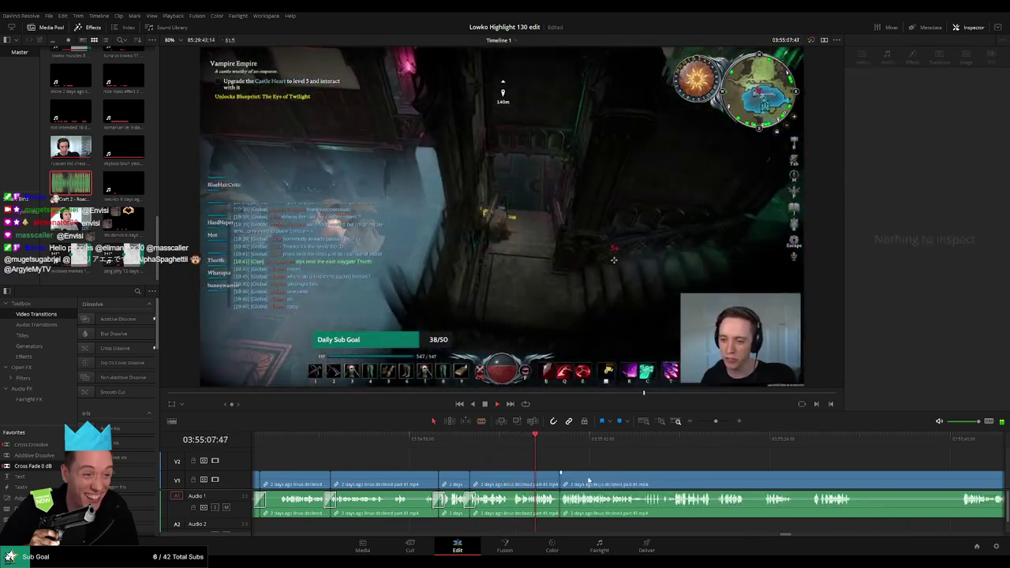
left_click(385, 492)
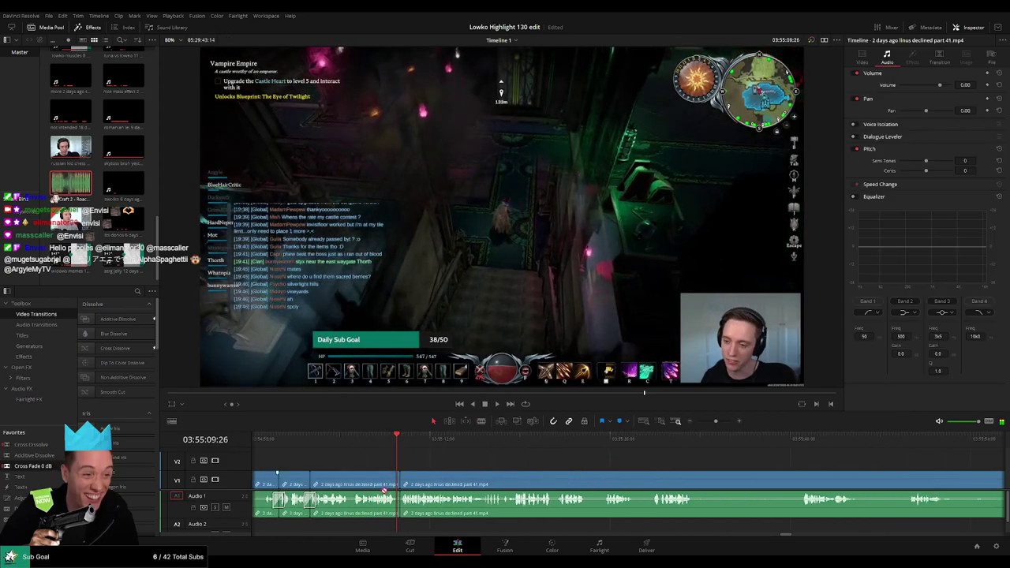
key("space")
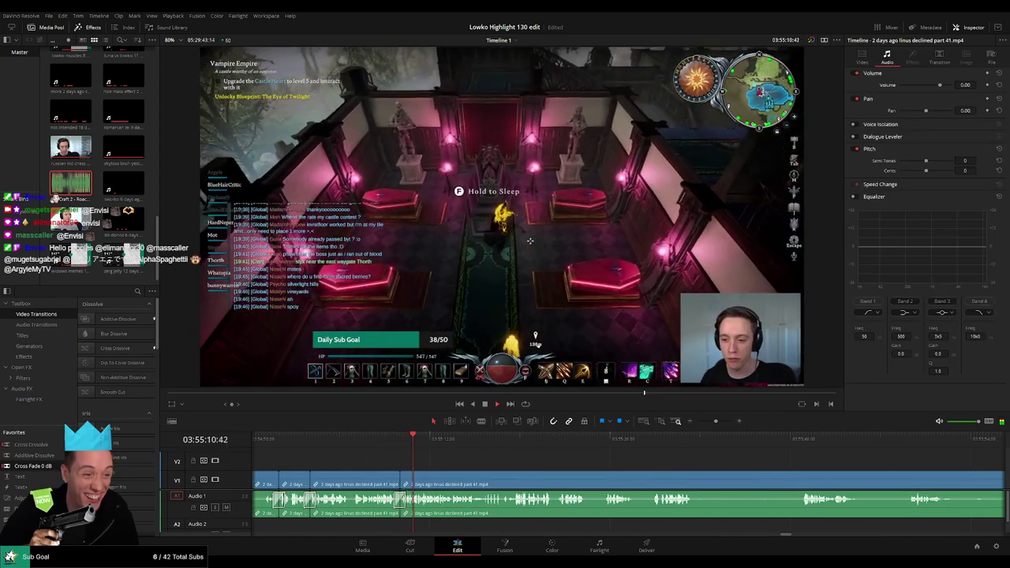
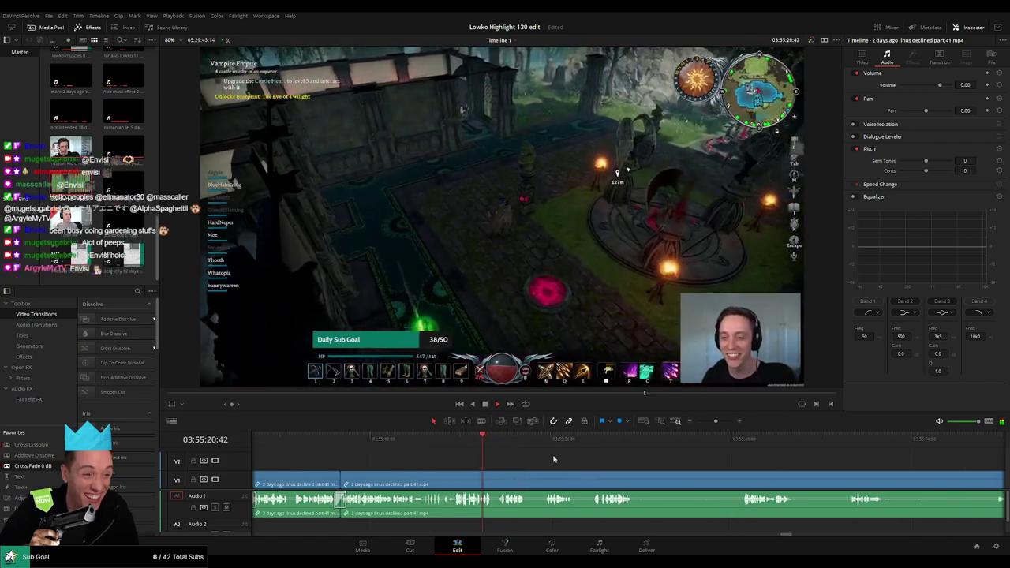
Step: Ripple-delete the short pause between about 03:55:24 and 03:55:25 and crossfade the audio join
key("b")
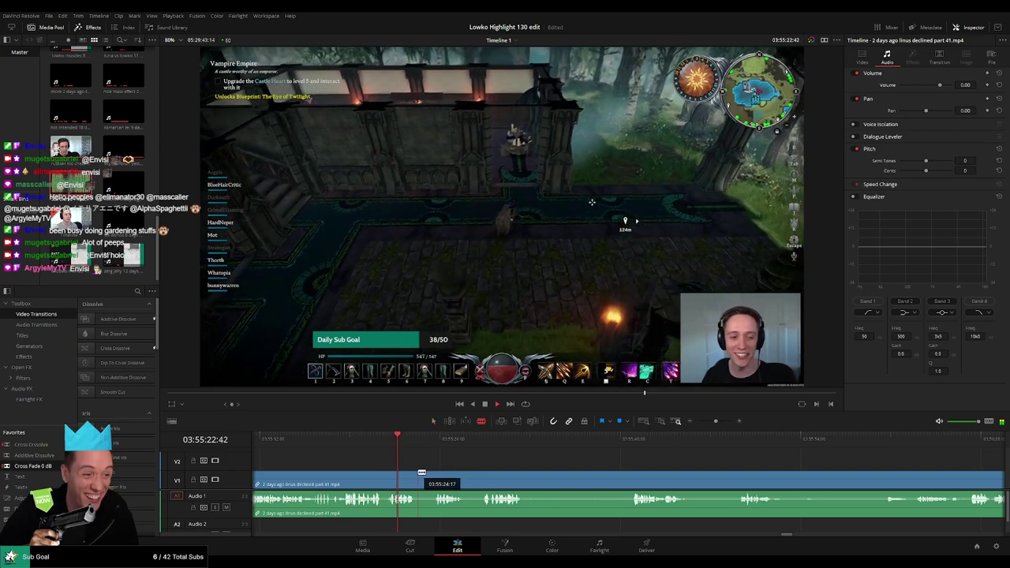
left_click(416, 481)
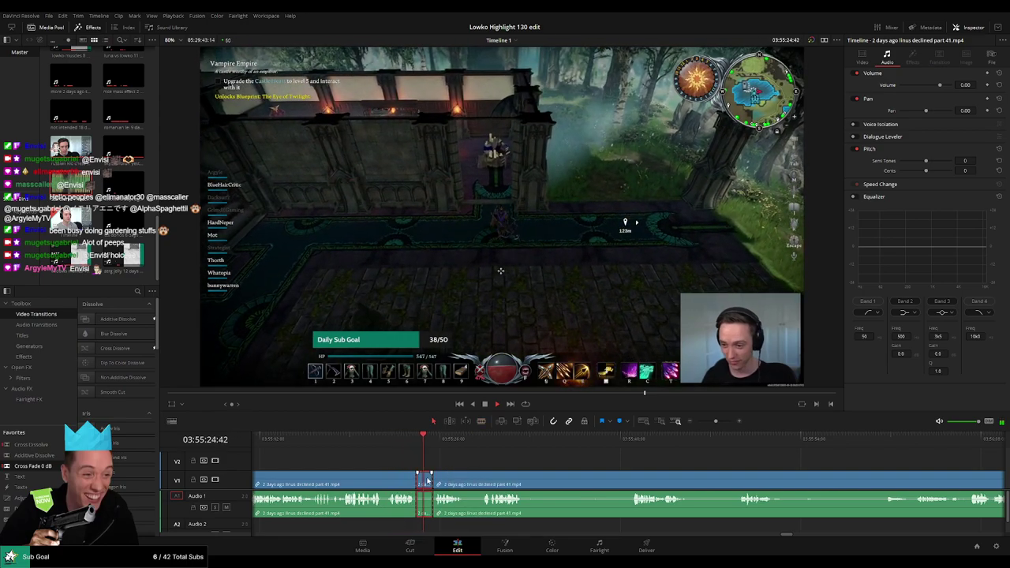
key("Delete")
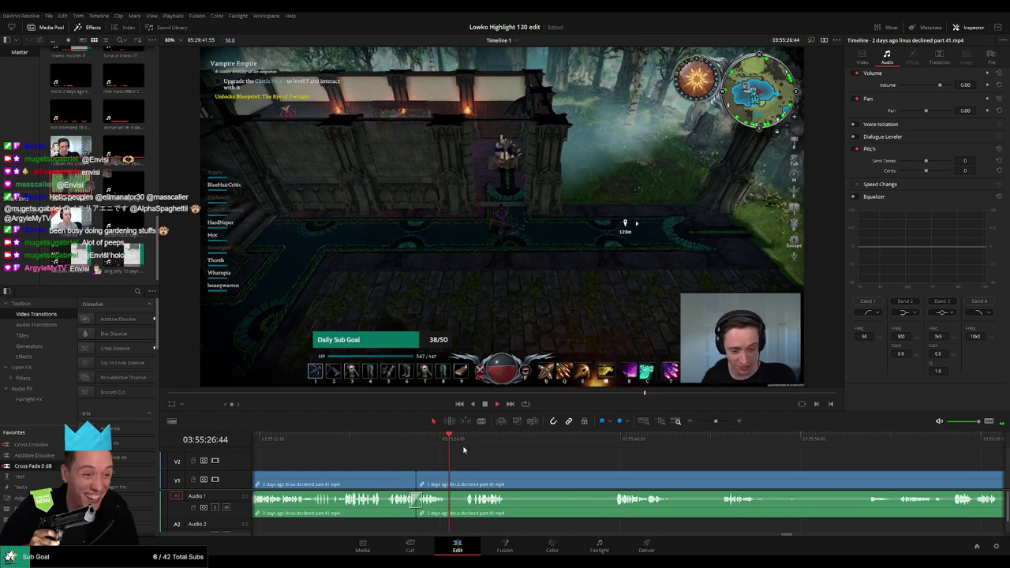
Step: Split the clip at about 03:55:31, 03:55:39 and 03:55:44, ripple-delete the first piece between the cuts, and crossfade the audio join
scroll(473, 463, "right", 1)
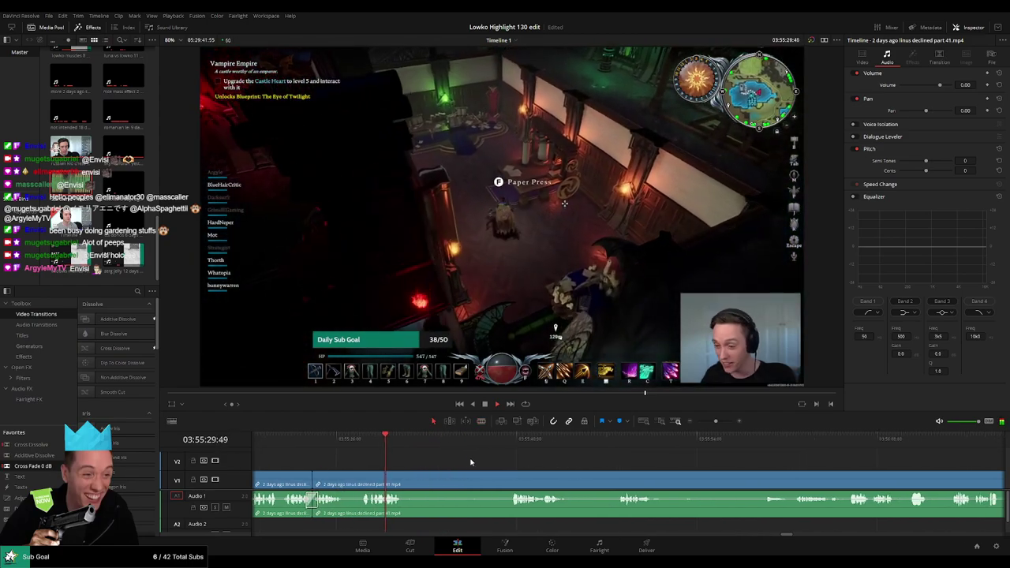
key("a")
key("b")
left_click(404, 481)
key("space")
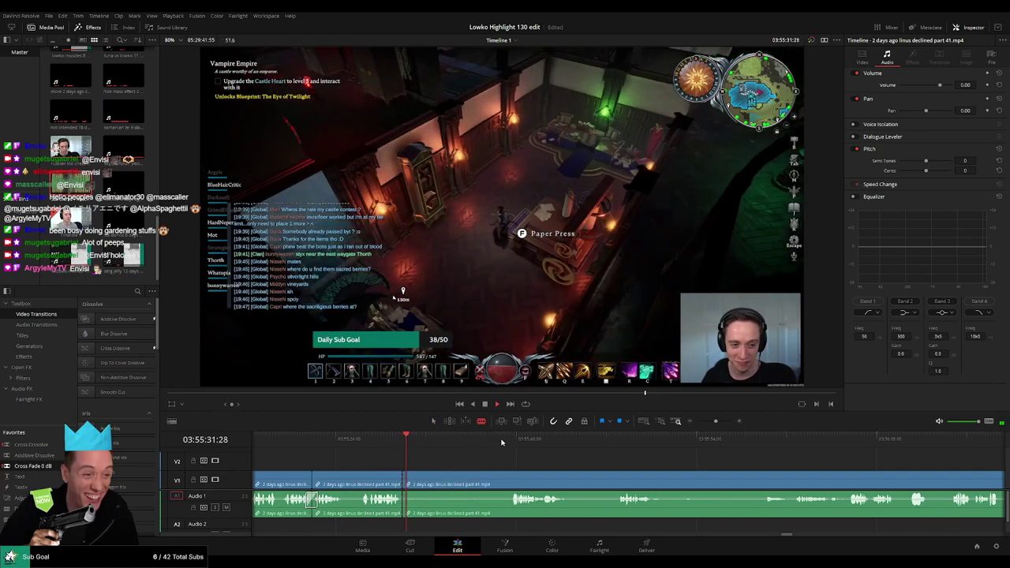
left_click(509, 441)
scroll(474, 465, "right", 1)
left_click(428, 478)
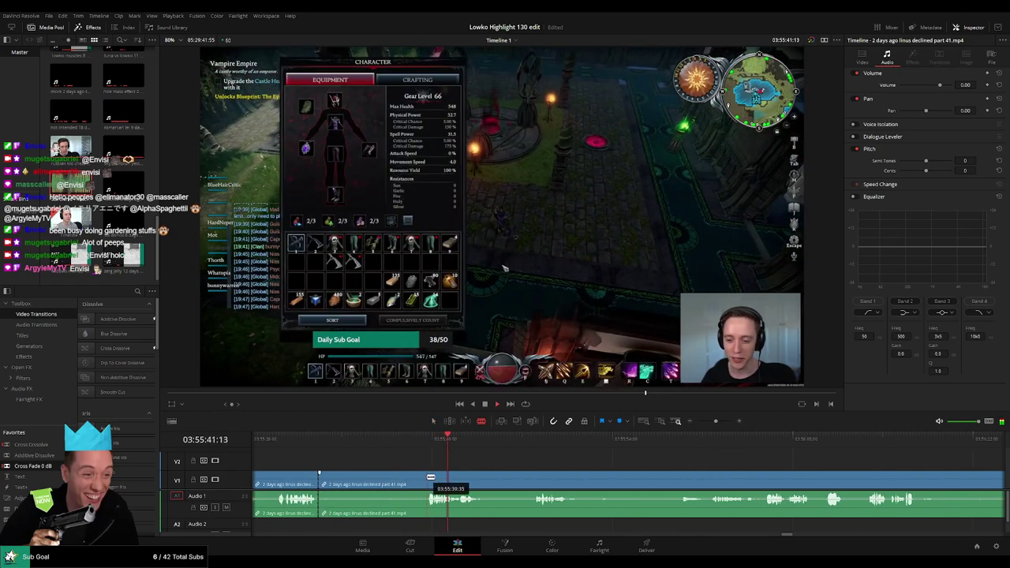
left_click(485, 479)
key("a")
left_click(405, 478)
key("Delete")
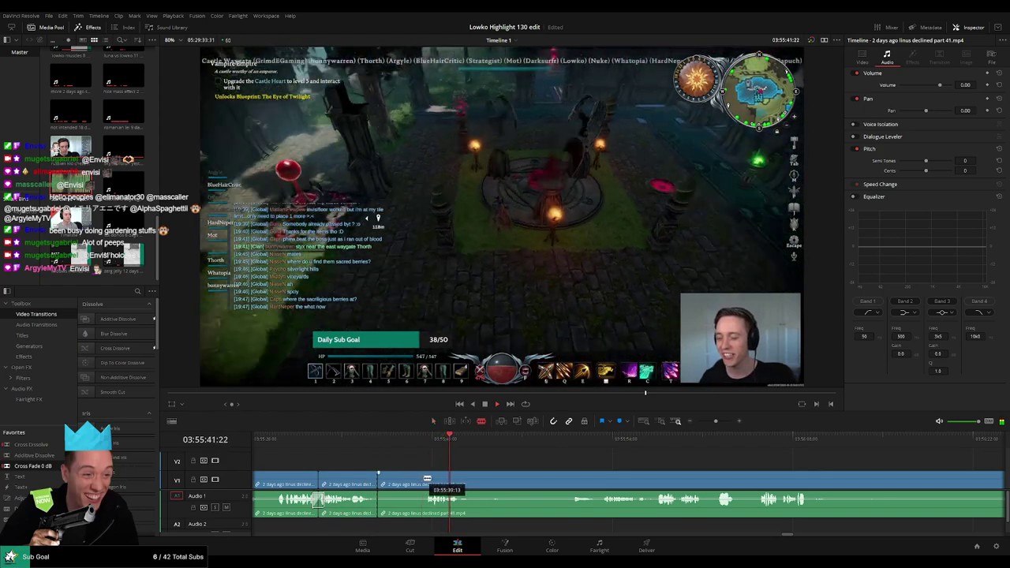
Step: Ripple-delete the footage from about 03:55:36 to 03:55:40
left_click(427, 478)
key("a")
left_click(411, 481)
key("Delete")
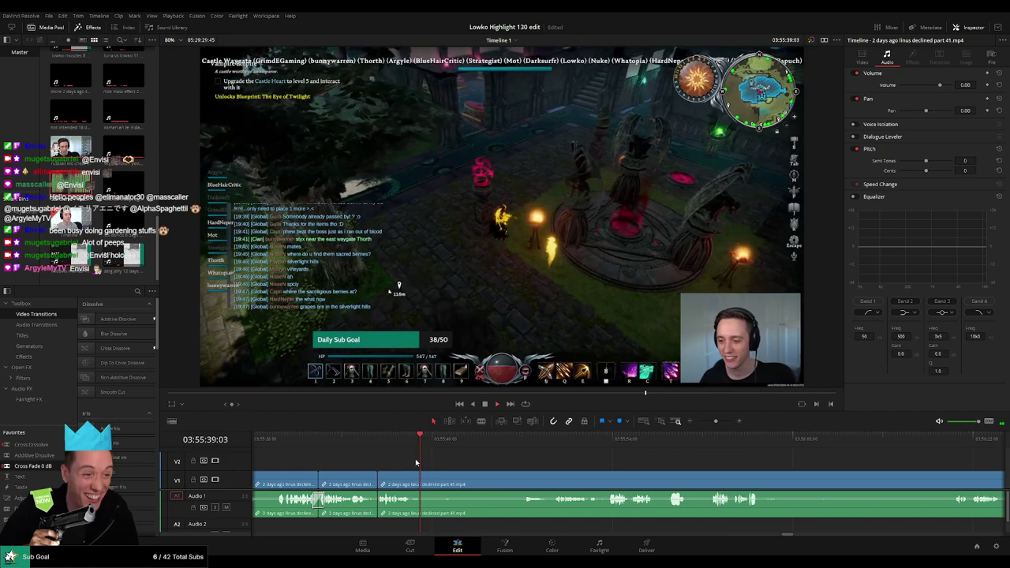
Step: Crossfade the previous audio join, and ripple-delete the unused footage from about 03:55:38:30 to 03:55:49
key("b")
left_click(413, 478)
key("a")
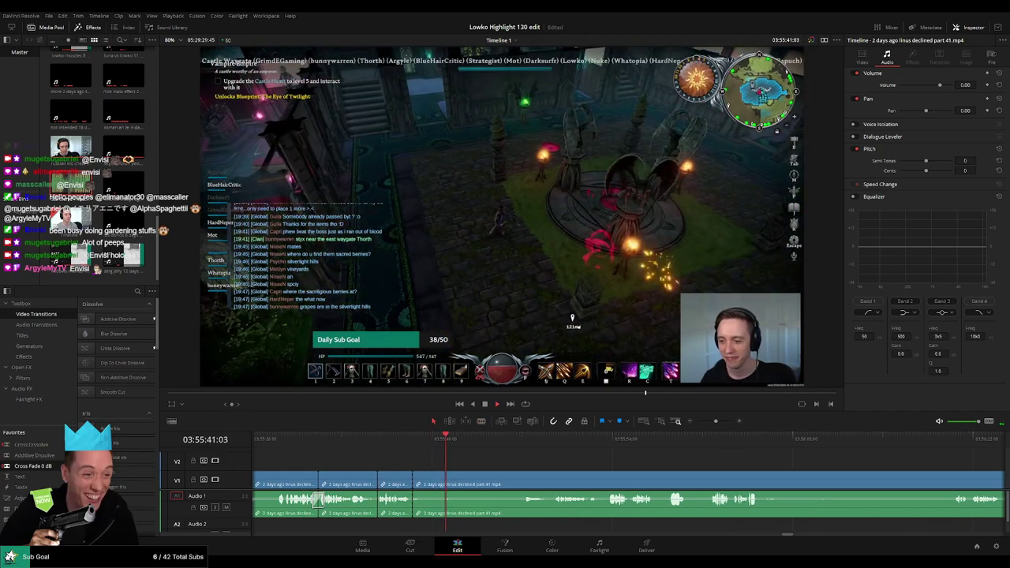
left_click(522, 438)
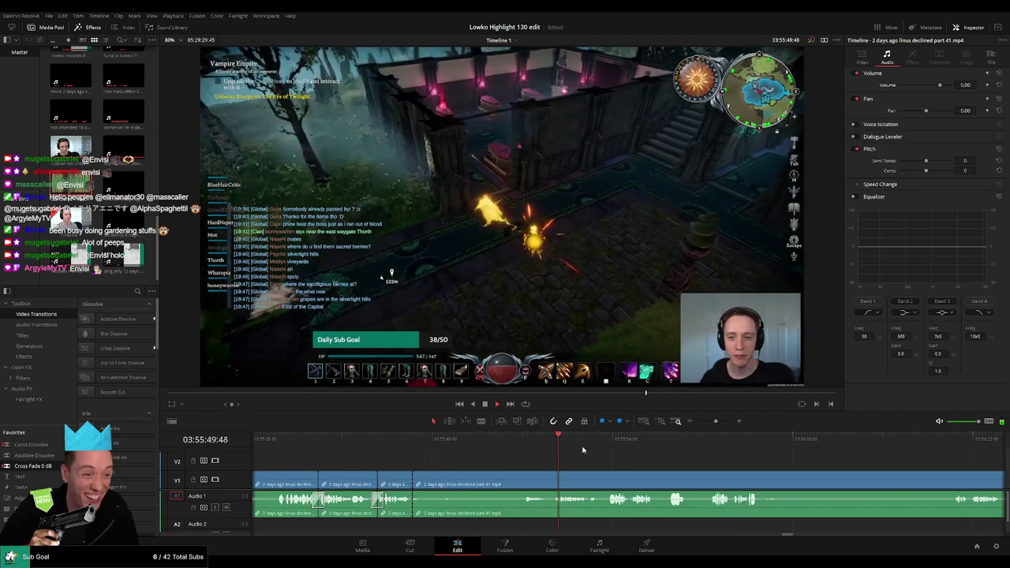
left_click(470, 478)
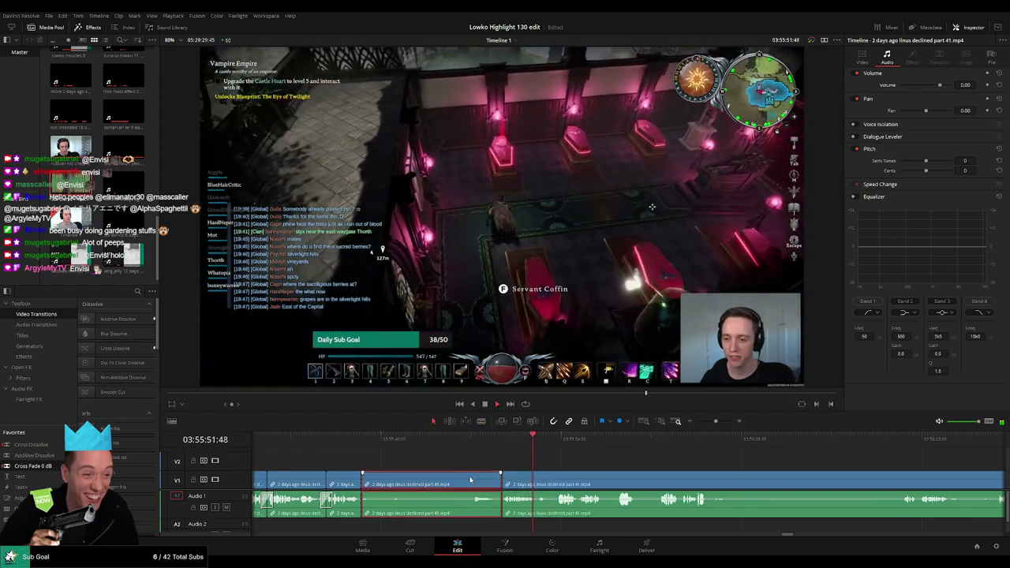
key("BackSpace")
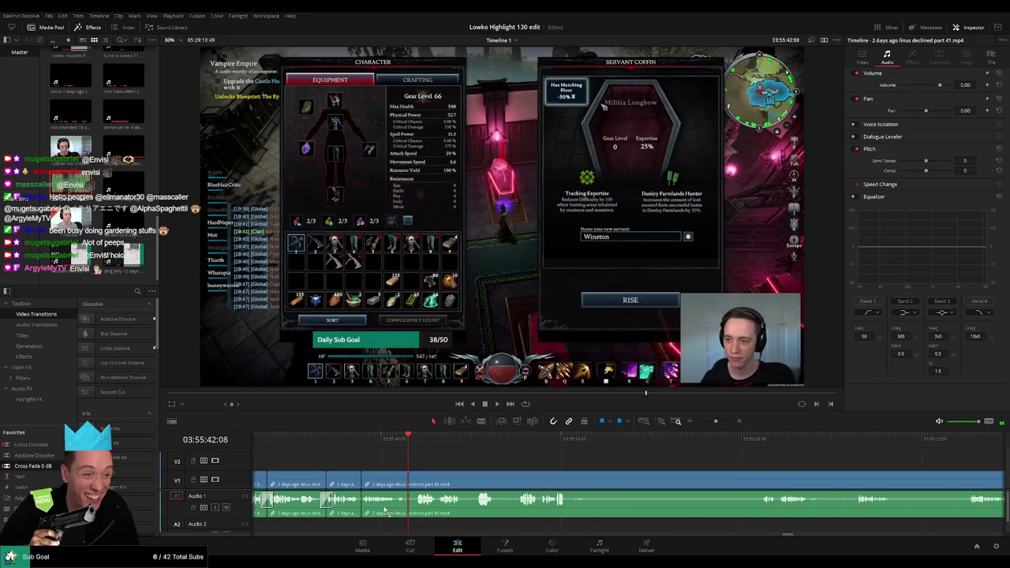
Step: Split the clip at about 03:55:42 and skim ahead to about 03:58:08 for the next highlight
left_click(409, 482)
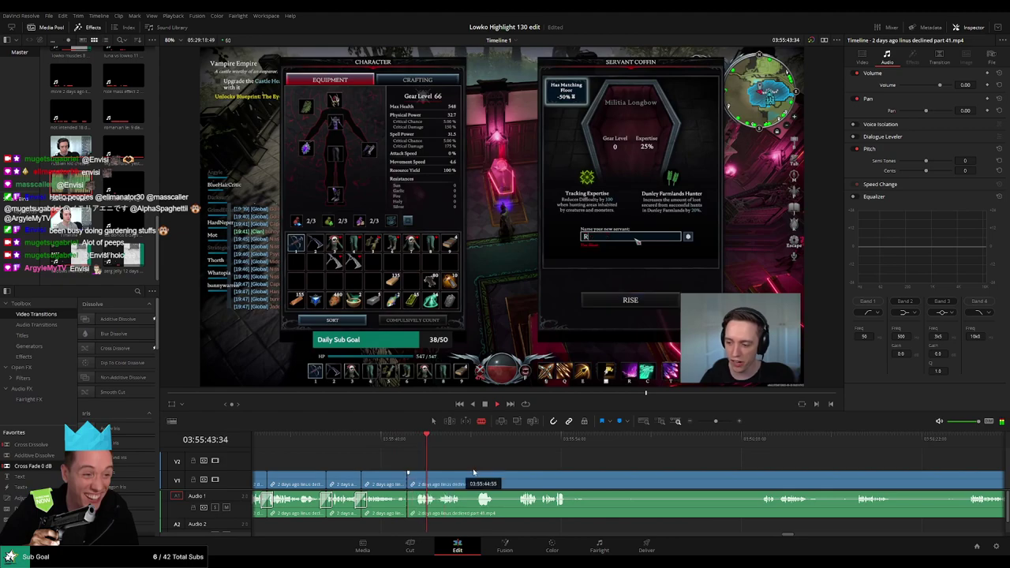
key("a")
left_click_drag(524, 445, 777, 459)
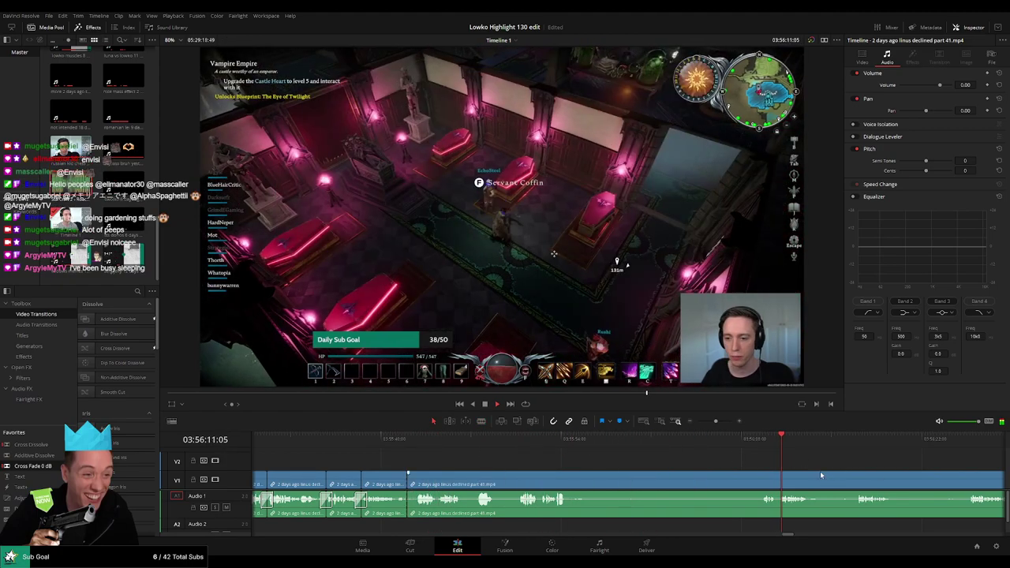
scroll(820, 471, "right", 4)
left_click_drag(604, 446, 795, 458)
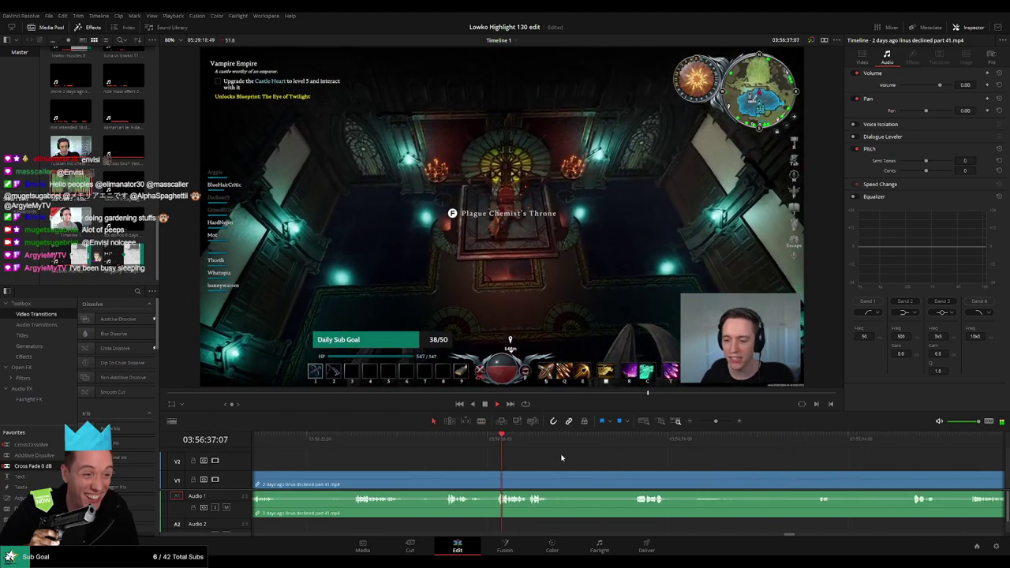
left_click(640, 446)
key("space")
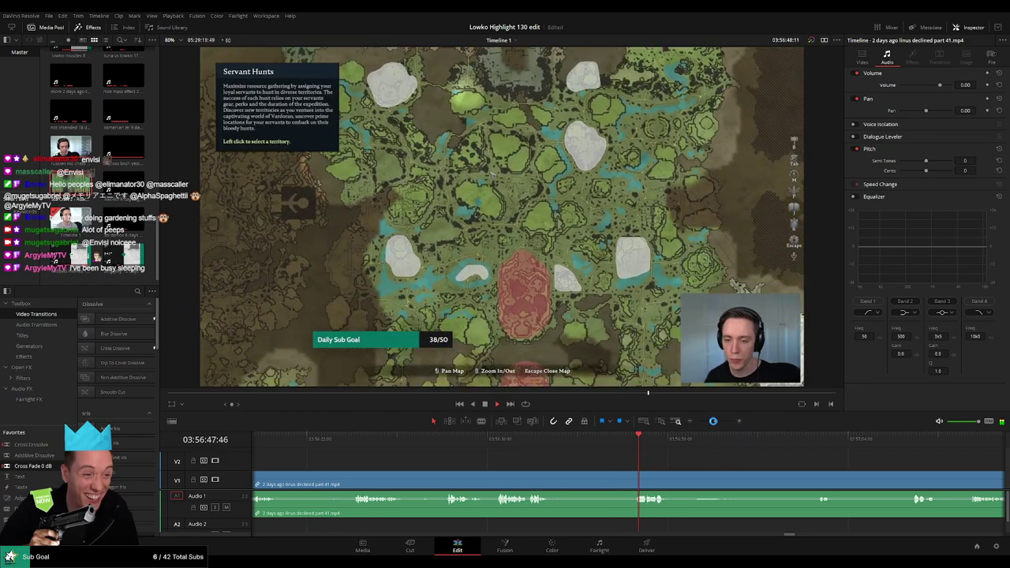
left_click_drag(712, 424, 711, 423)
left_click(689, 446)
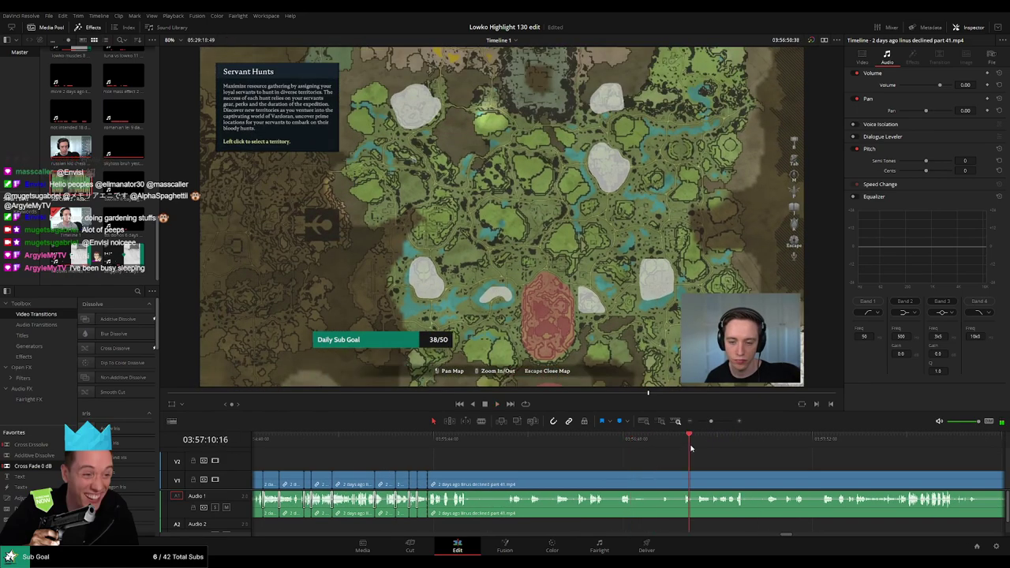
left_click(710, 447)
left_click_drag(791, 466, 642, 451)
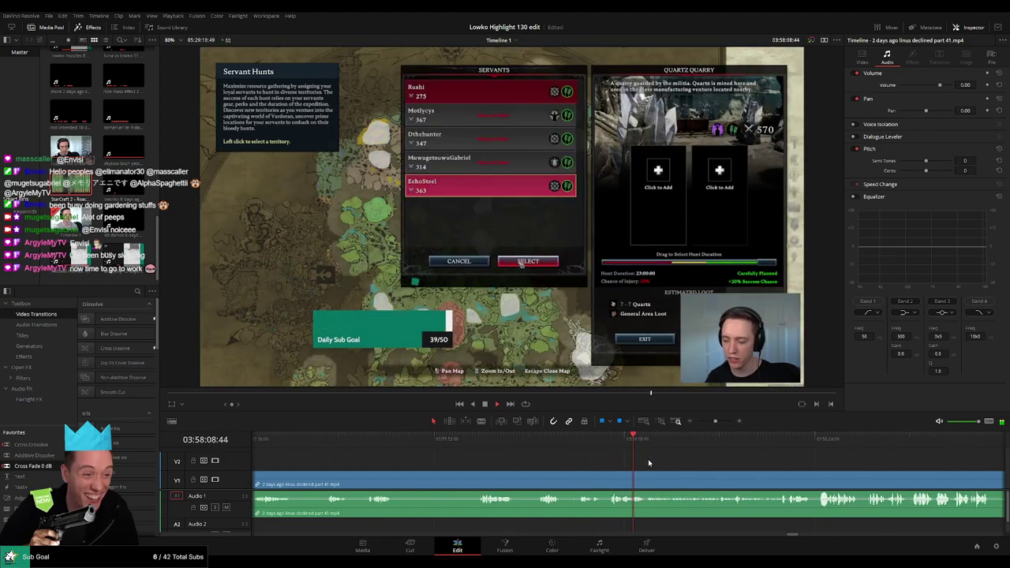
Step: Split the clip at about 03:58:06 and ripple-delete the unused footage between about 03:55:42 and the split
key("b")
left_click(608, 475)
key("a")
left_click(566, 478)
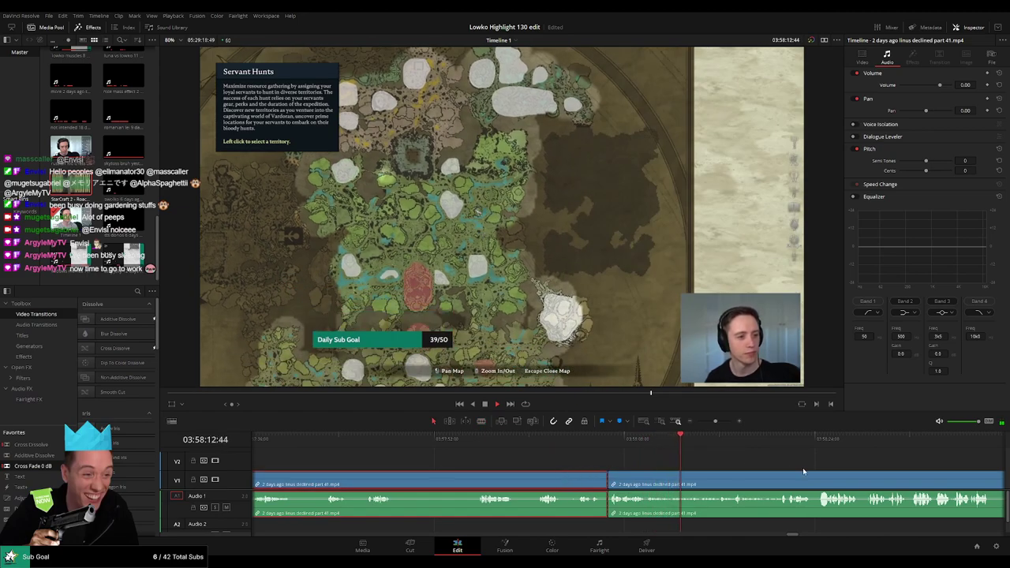
key("Delete")
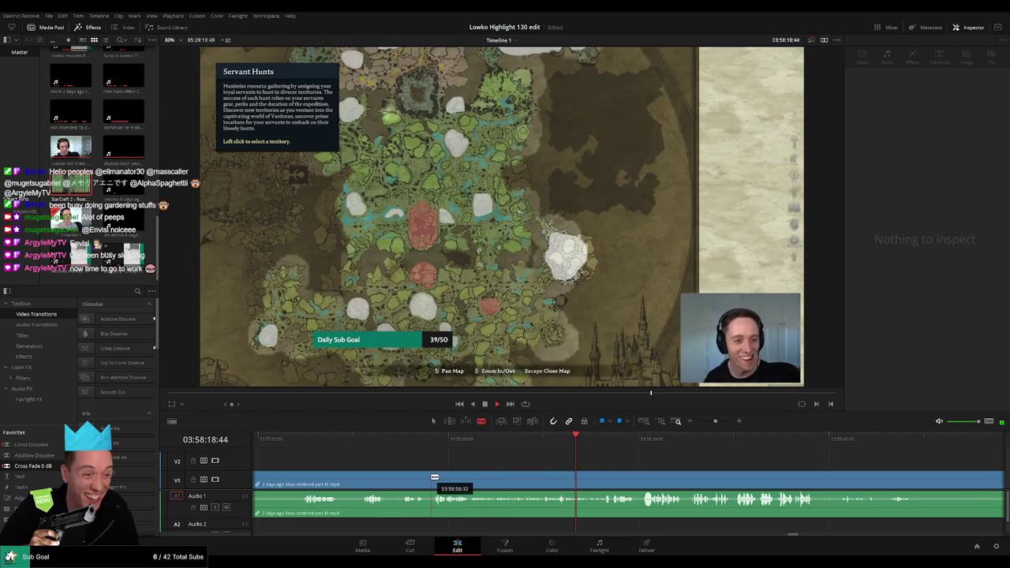
left_click(400, 486)
key("Delete")
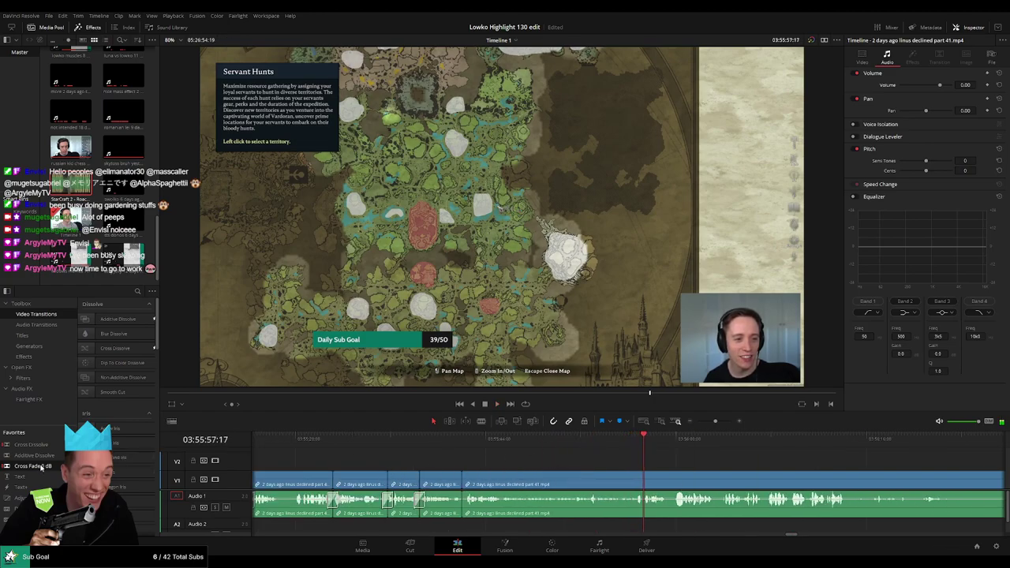
Step: Split the part 41 clip at about 03:56:03 and 03:56:04, and ripple-delete the pause between the cuts
scroll(602, 468, "right", 5)
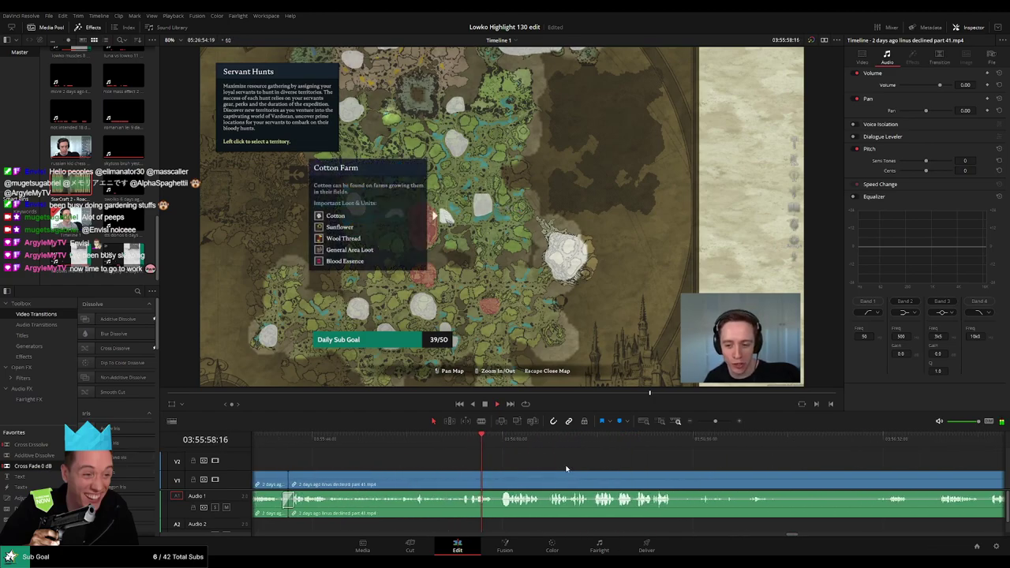
scroll(560, 474, "right", 3)
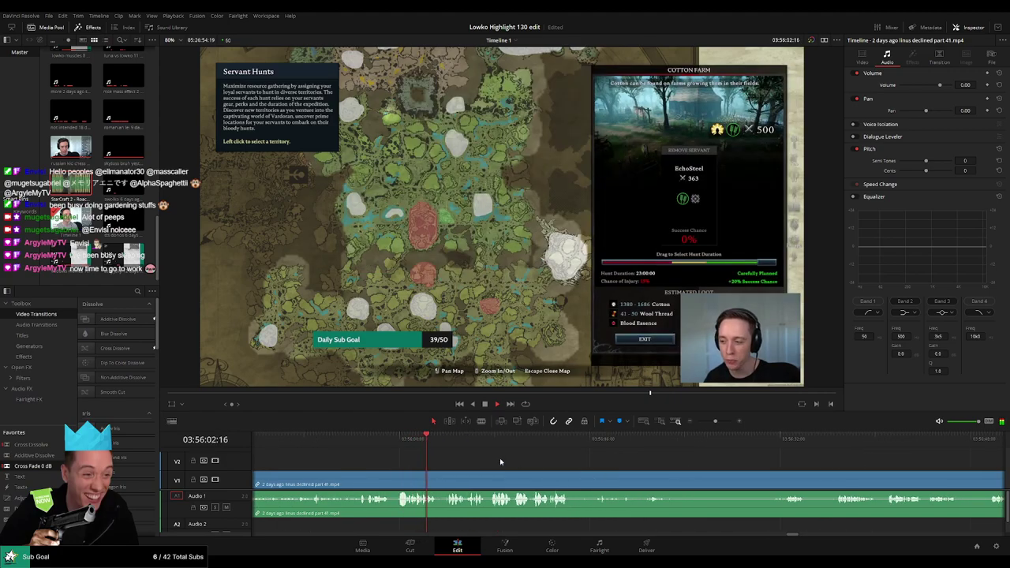
scroll(518, 463, "up", 4)
key("b")
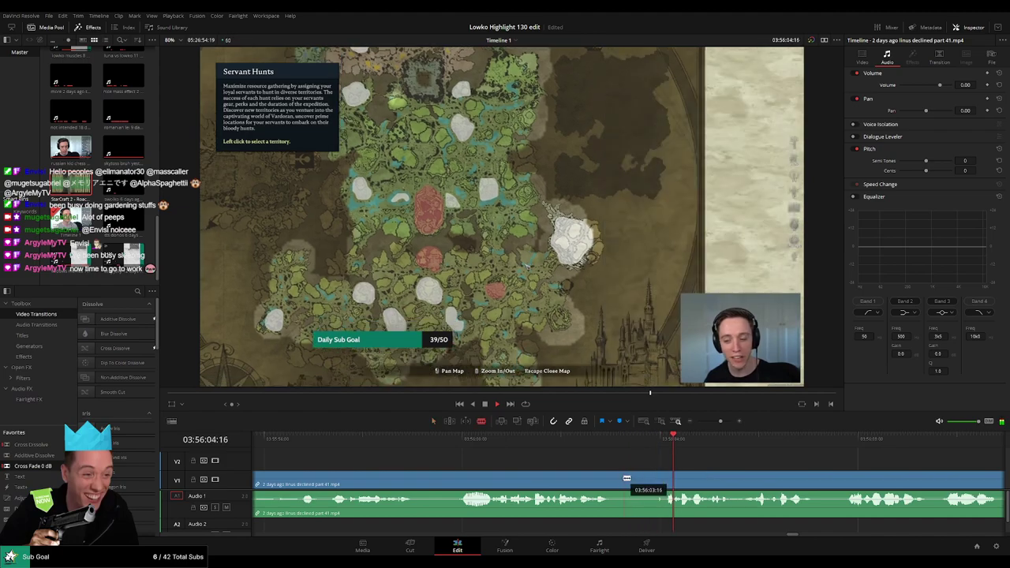
left_click(620, 478)
left_click(663, 482)
key("a")
left_click(645, 481)
key("Delete")
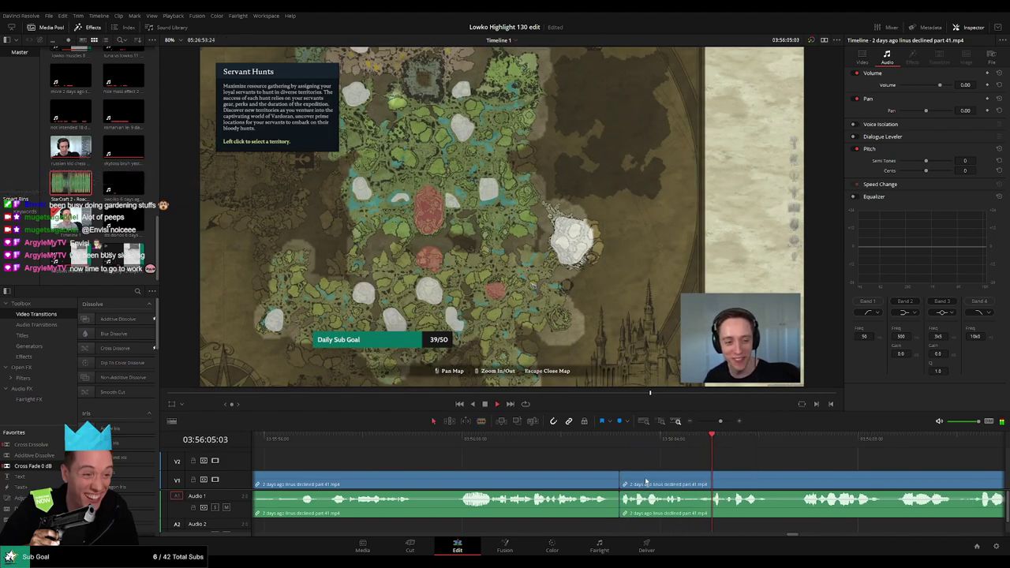
Step: Split the clip at about 03:56:13, 03:56:31 and 03:56:33, ripple-delete the footage from 03:56:13 to 03:56:31, and crossfade that audio join
scroll(701, 464, "down", 2)
left_click_drag(737, 462, 529, 461)
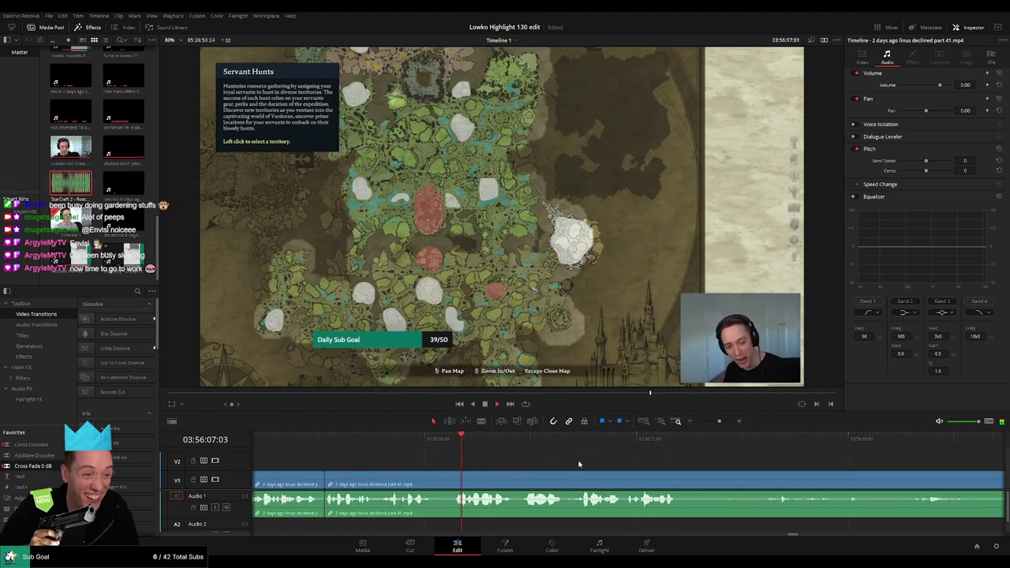
left_click(385, 481)
left_click(406, 441)
left_click(445, 442)
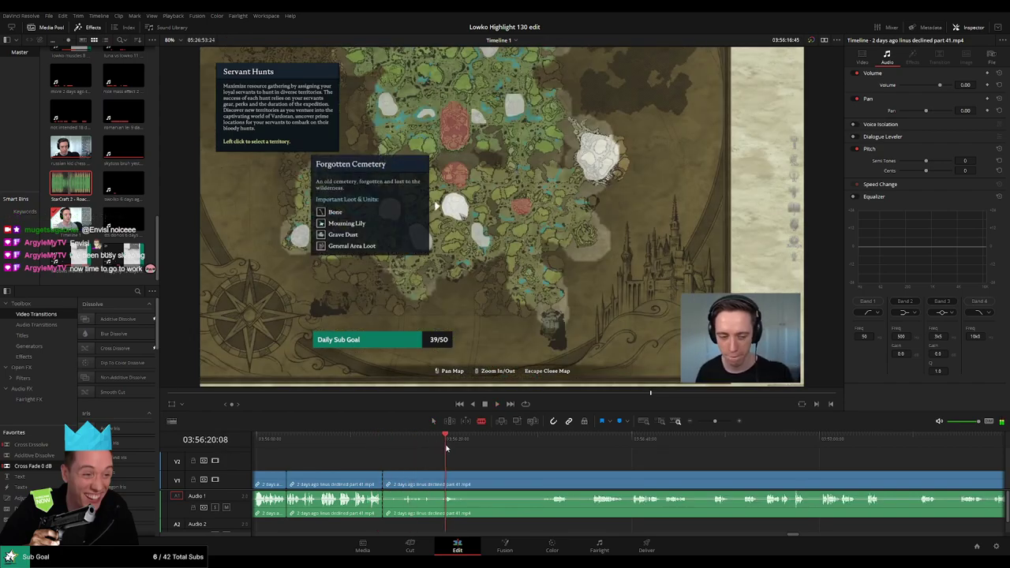
left_click(548, 442)
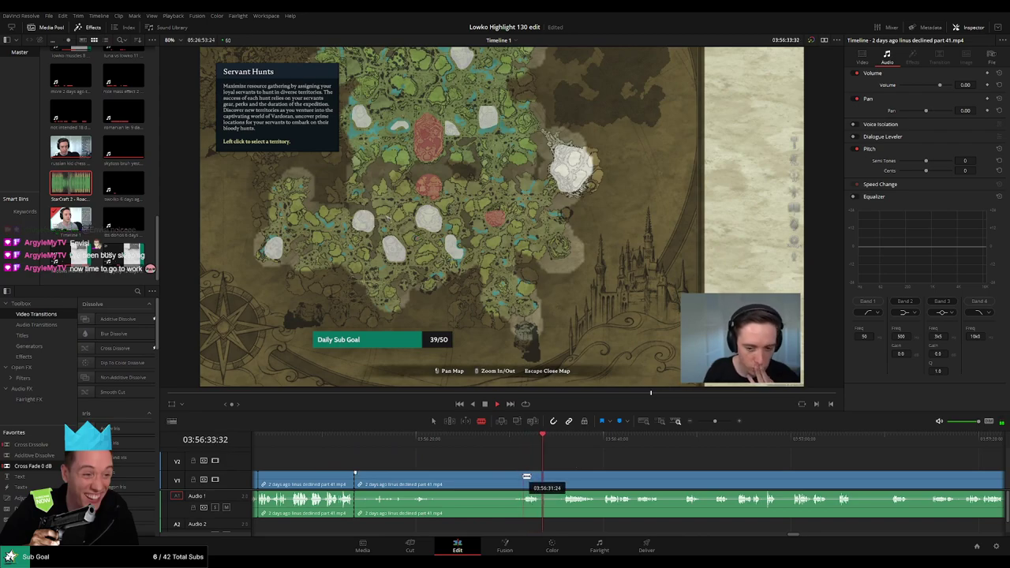
left_click(482, 478)
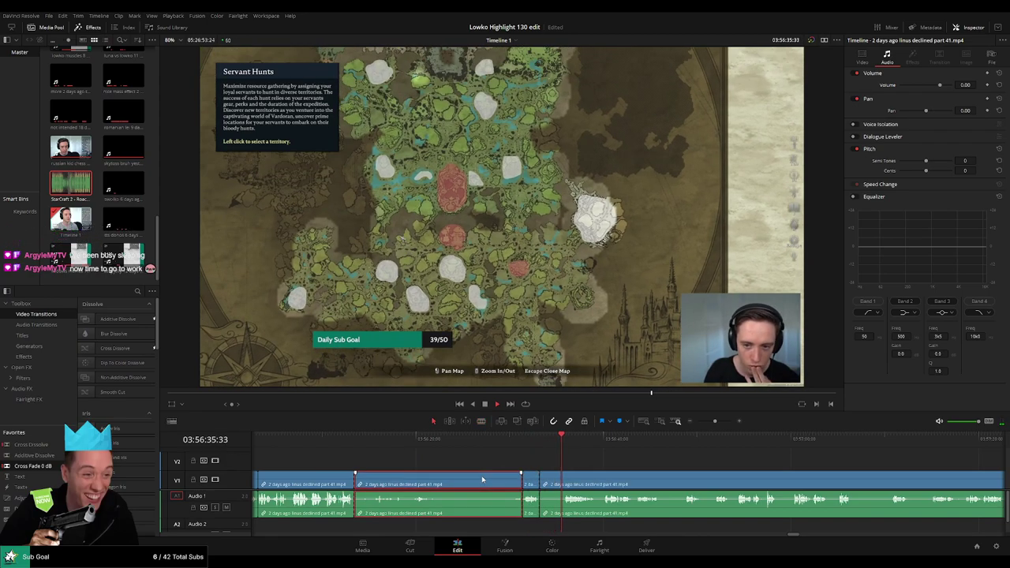
key("Delete")
left_click(409, 440)
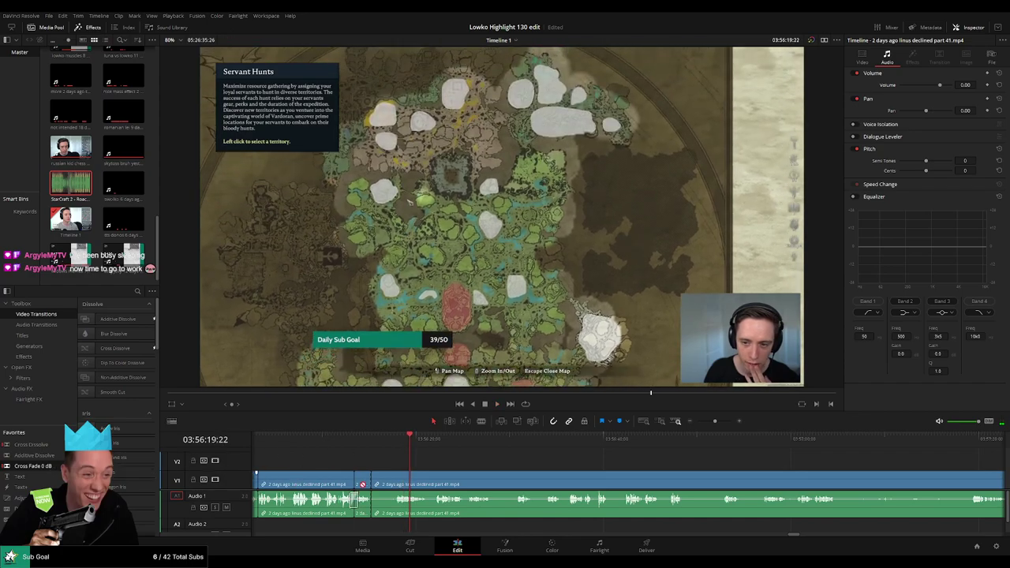
Step: Try to cut about three seconds from the start of the clip after 03:56:15 and crossfade its audio join
scroll(363, 484, "left", 2)
left_click_drag(430, 484, 419, 484)
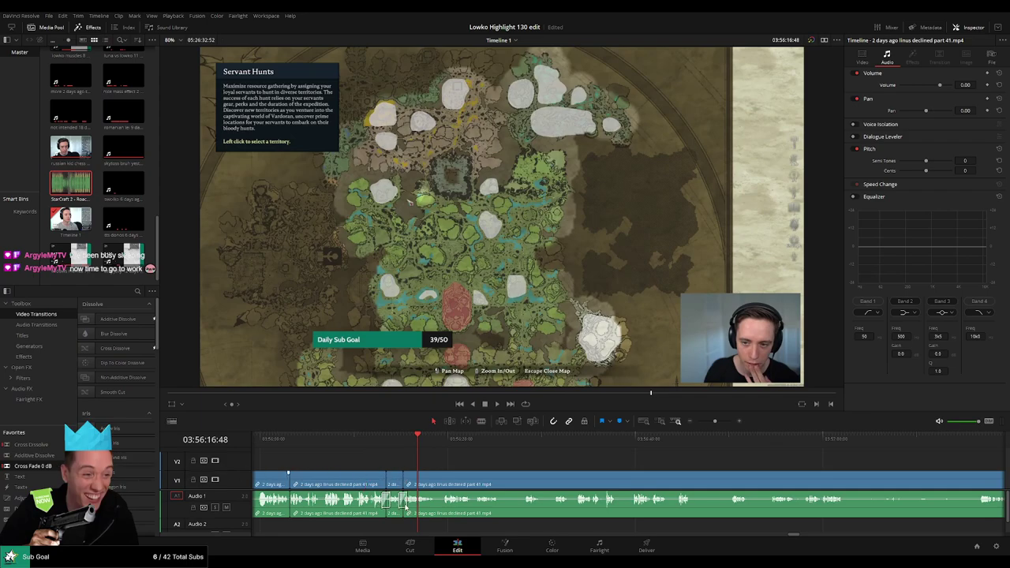
left_click(405, 440)
key("space")
scroll(504, 462, "up", 2)
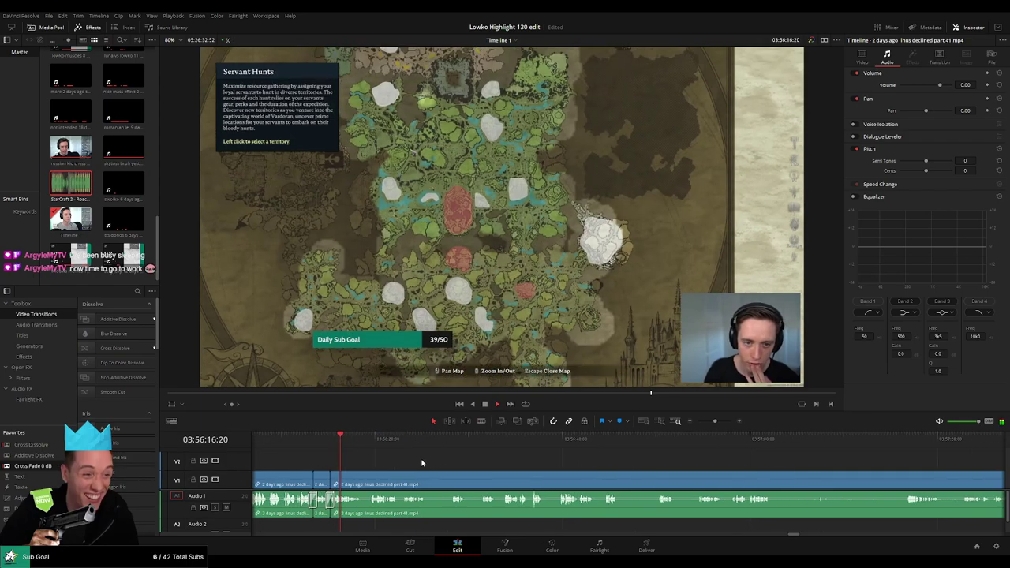
scroll(544, 471, "left", 4)
scroll(545, 471, "up", 2)
left_click(685, 444)
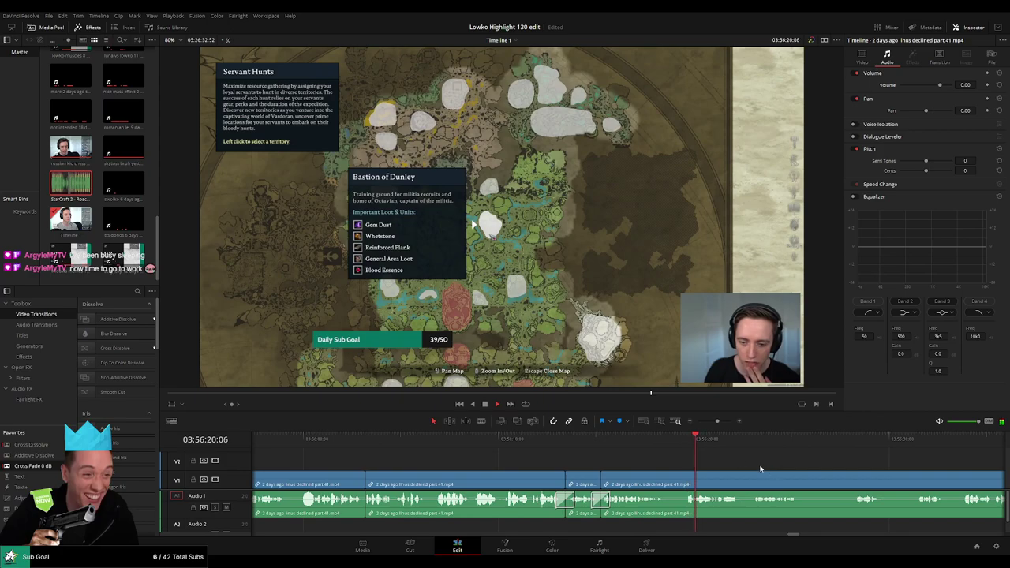
scroll(687, 462, "right", 4)
Step: Skim the part 41 recording from about 03:56:19 to 04:02:46 for further highlight moments
left_click(644, 443)
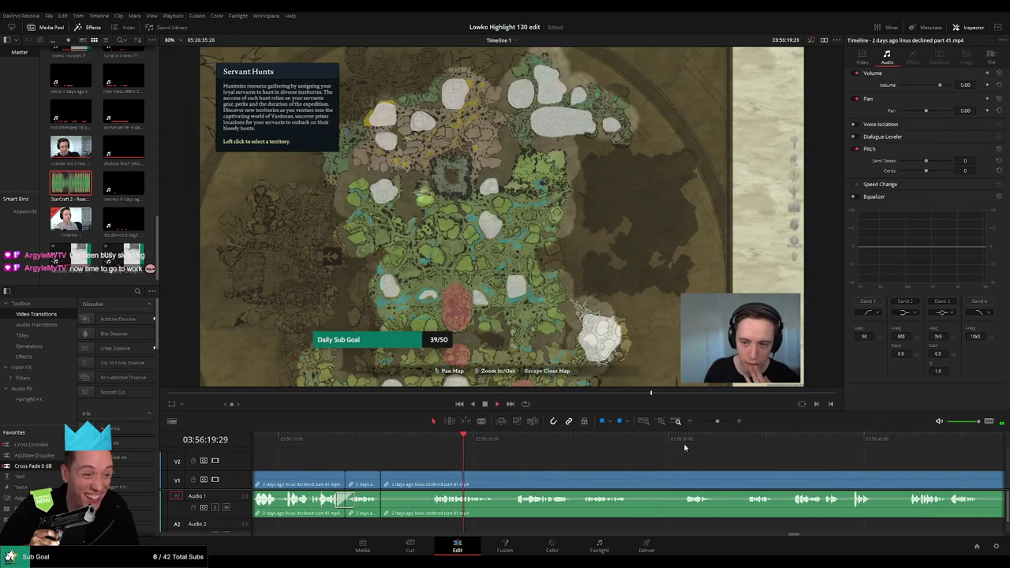
left_click(695, 444)
left_click(839, 445)
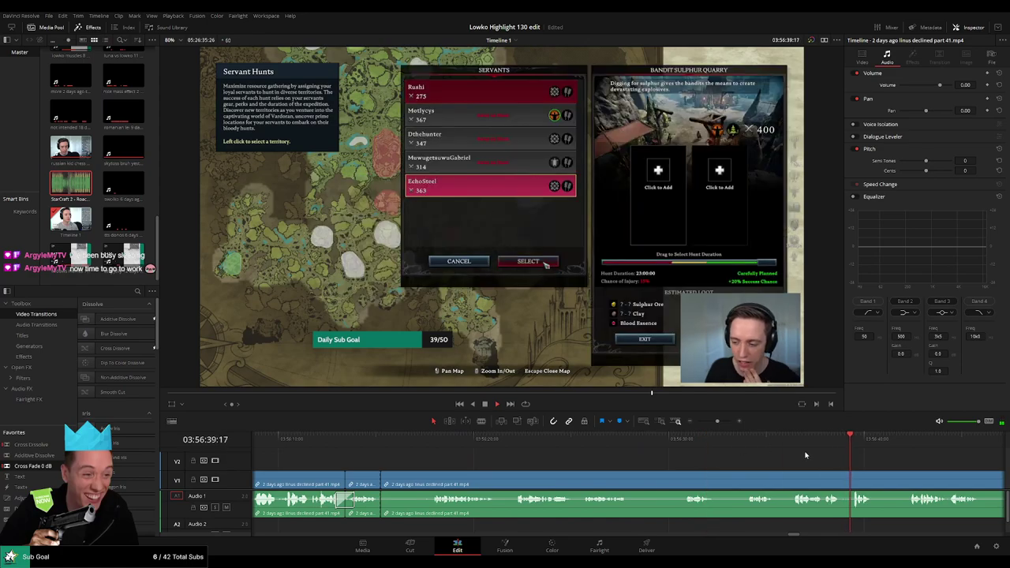
scroll(749, 455, "down", 3)
left_click(643, 444)
left_click(866, 444)
left_click(891, 445)
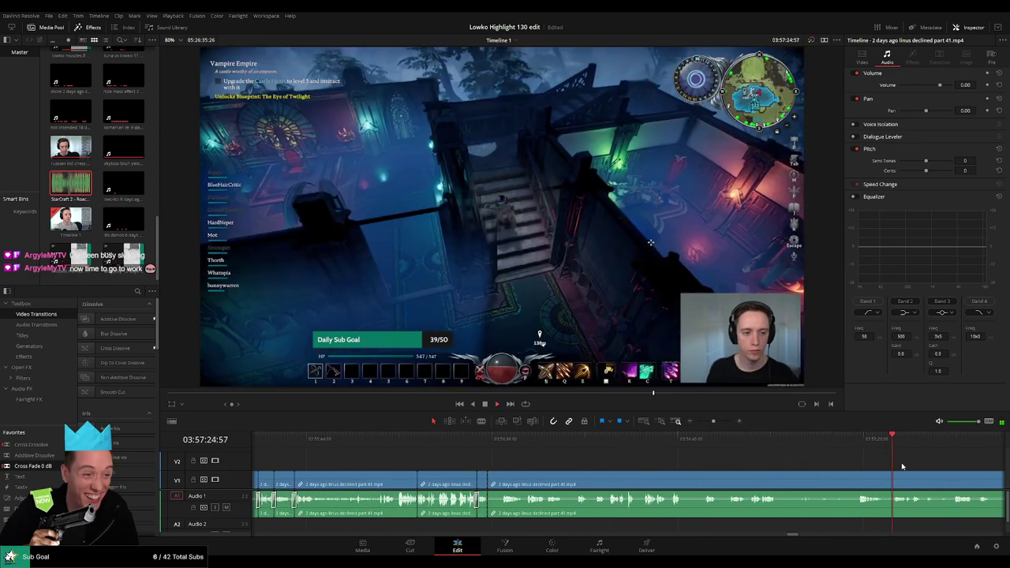
scroll(902, 466, "right", 5)
left_click(738, 444)
left_click(753, 445)
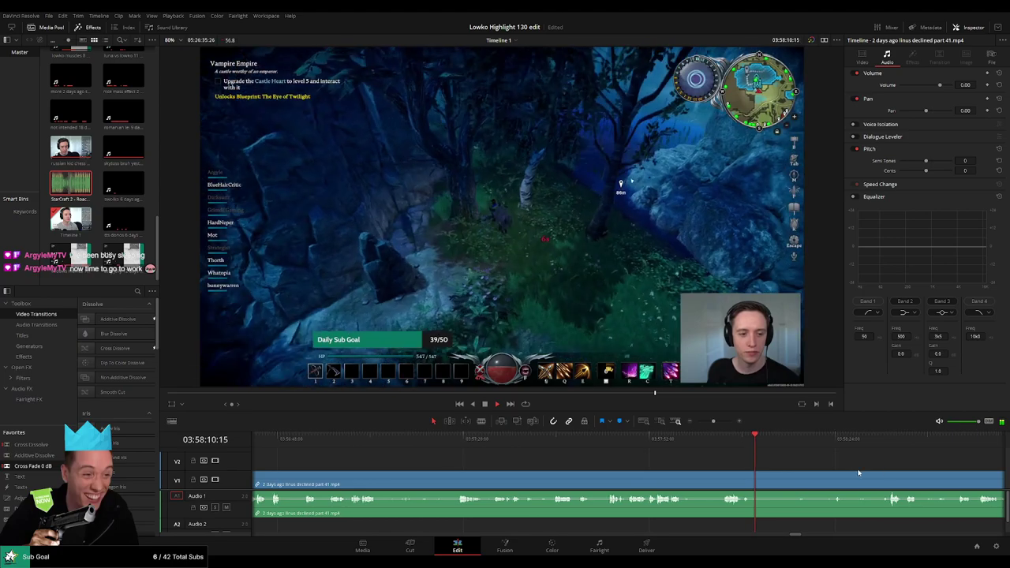
left_click(694, 454)
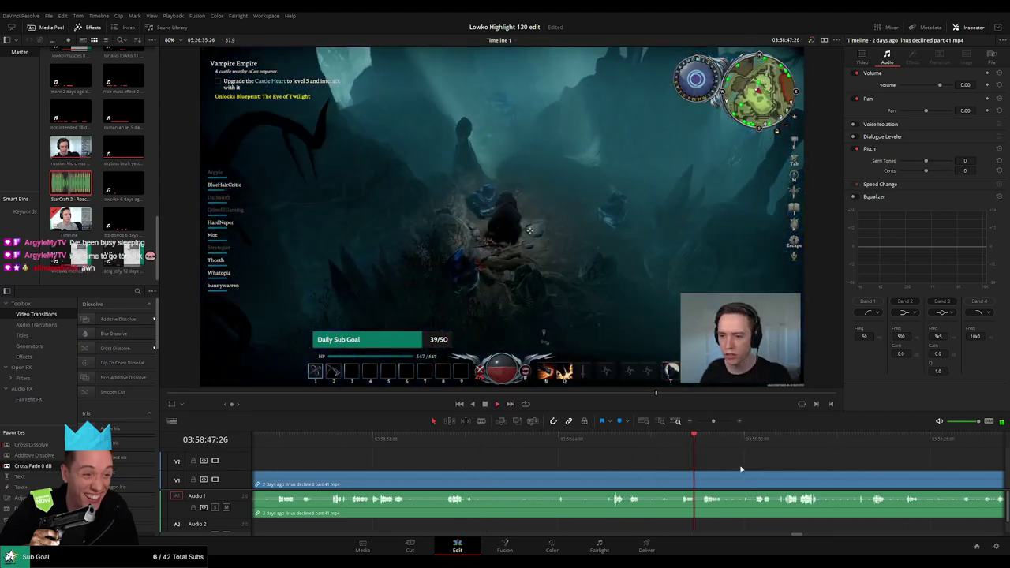
left_click_drag(740, 467, 531, 455)
left_click(505, 452)
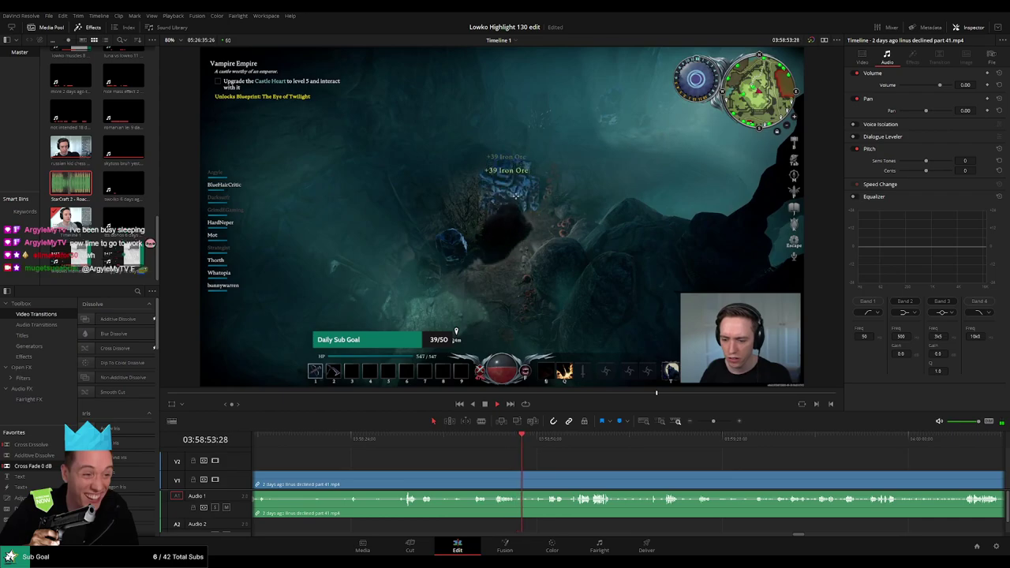
left_click(578, 453)
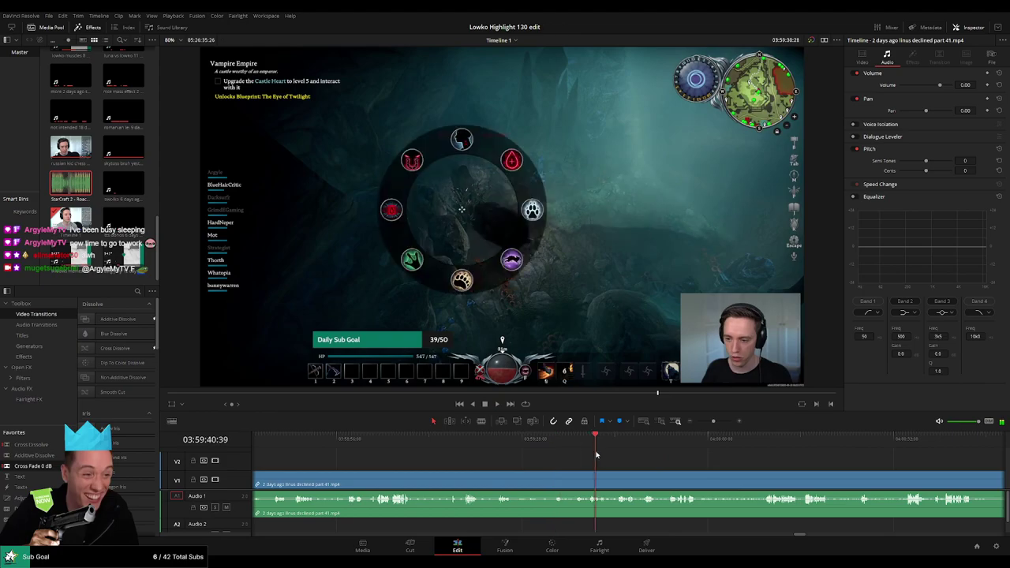
left_click_drag(596, 454, 605, 455)
left_click(776, 455)
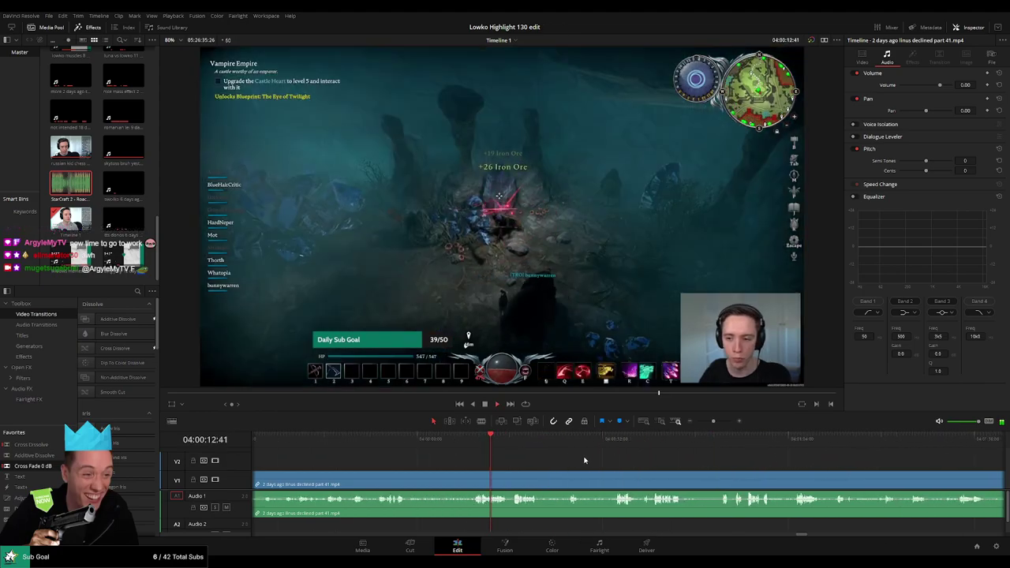
left_click(654, 454)
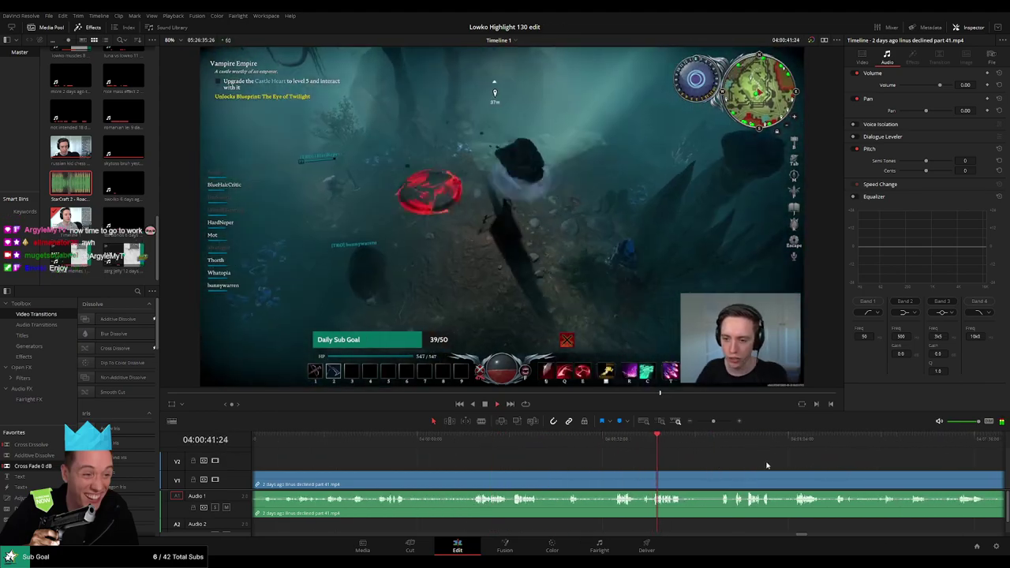
left_click_drag(767, 465, 571, 458)
left_click(826, 446)
left_click(885, 449)
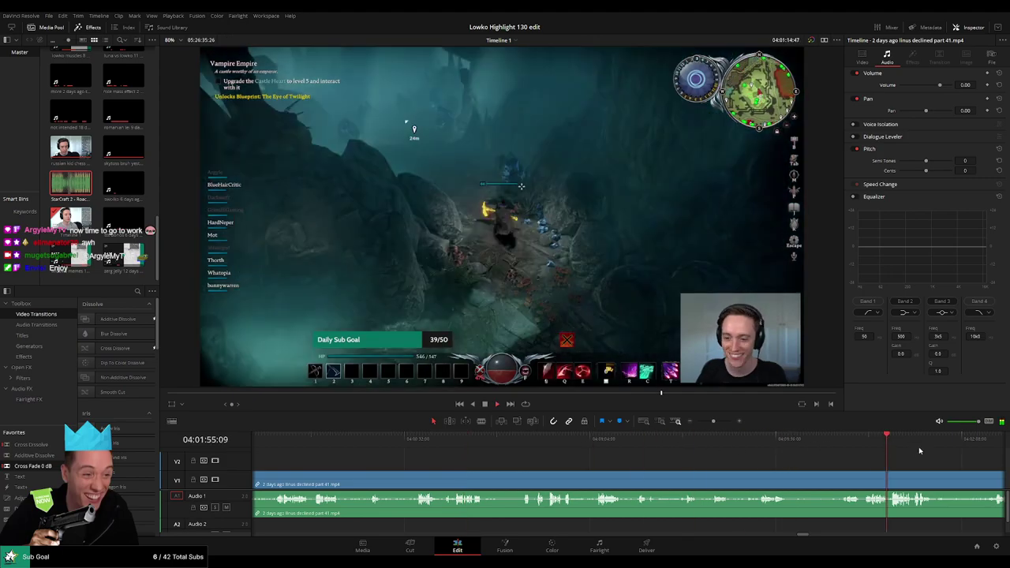
left_click_drag(919, 450, 581, 450)
left_click(665, 449)
left_click(850, 449)
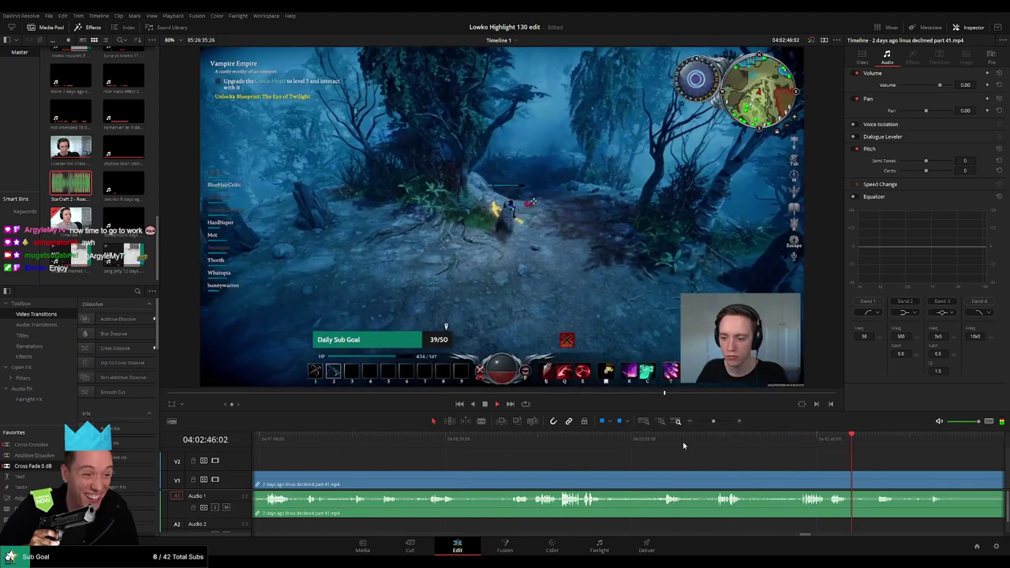
Step: Skim the rest of the part 41 recording from about 04:02:50 past 04:10:06 for usable highlights
mouse_move(713, 422)
left_mouse_down()
mouse_move(703, 423)
mouse_move(712, 423)
left_mouse_up()
left_click_drag(718, 472, 510, 456)
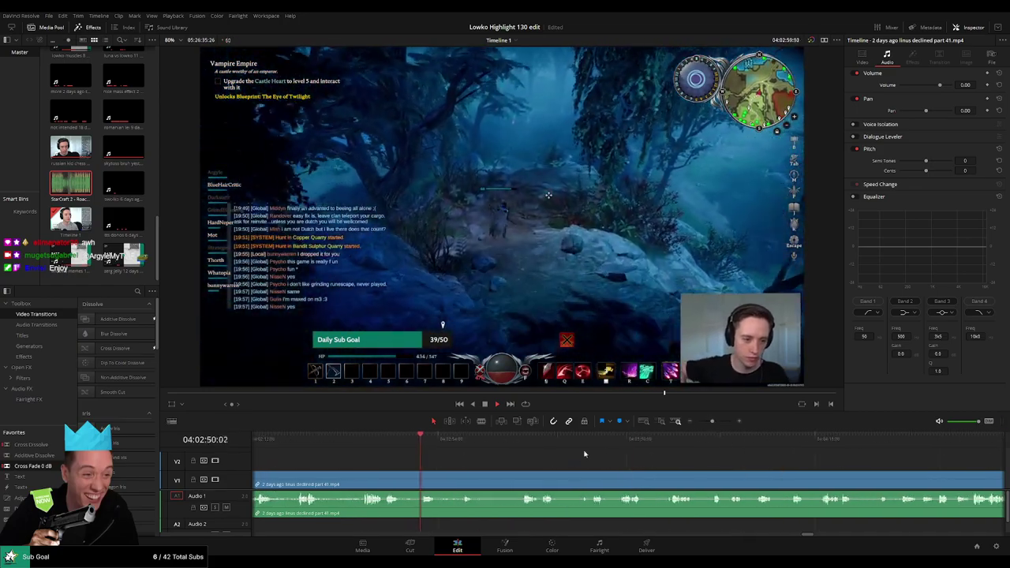
left_click(991, 450)
left_click_drag(726, 450, 285, 450)
left_click(893, 450)
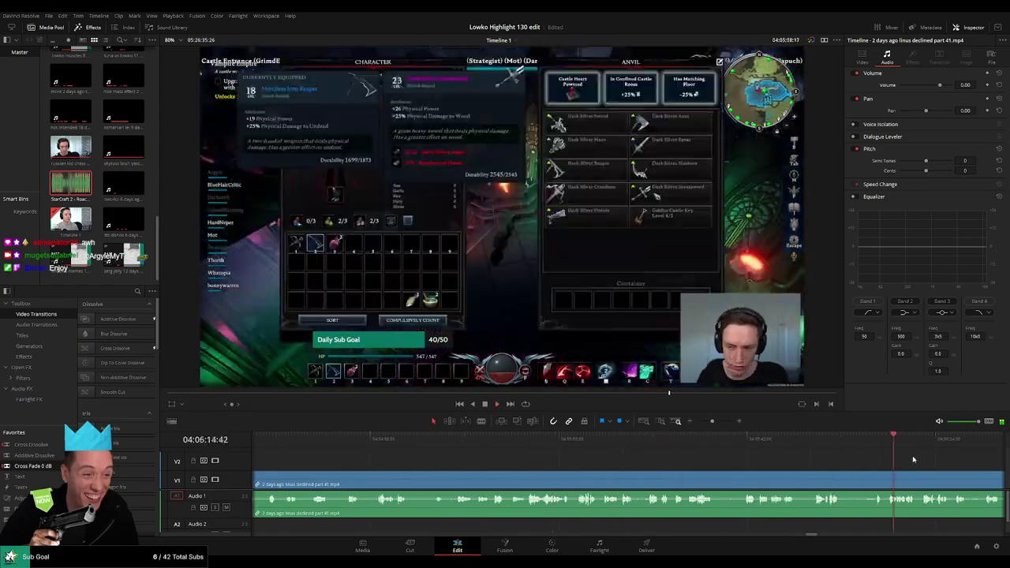
left_click(914, 459)
left_click_drag(923, 471, 551, 457)
left_click_drag(732, 451, 877, 458)
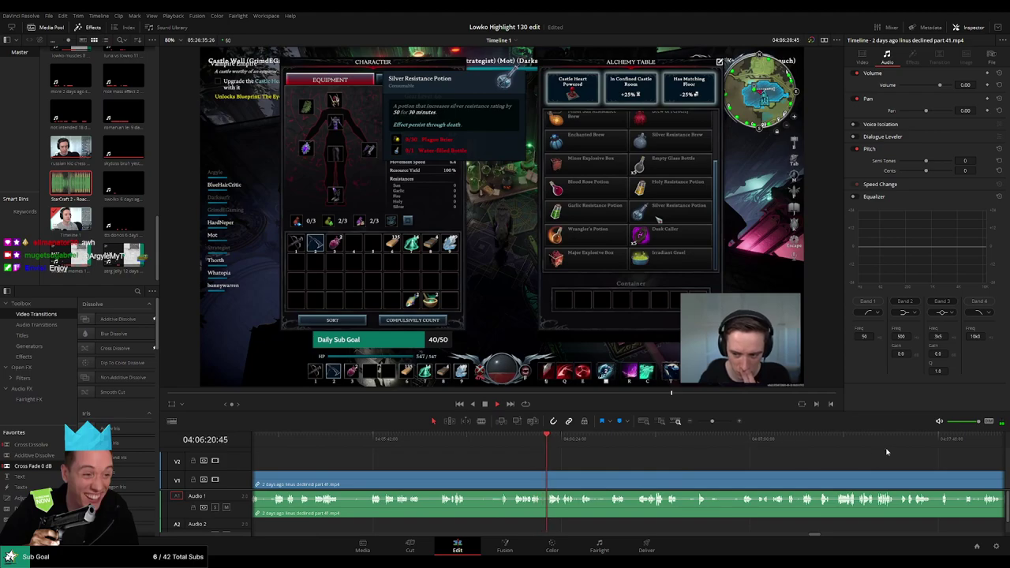
left_click(888, 445)
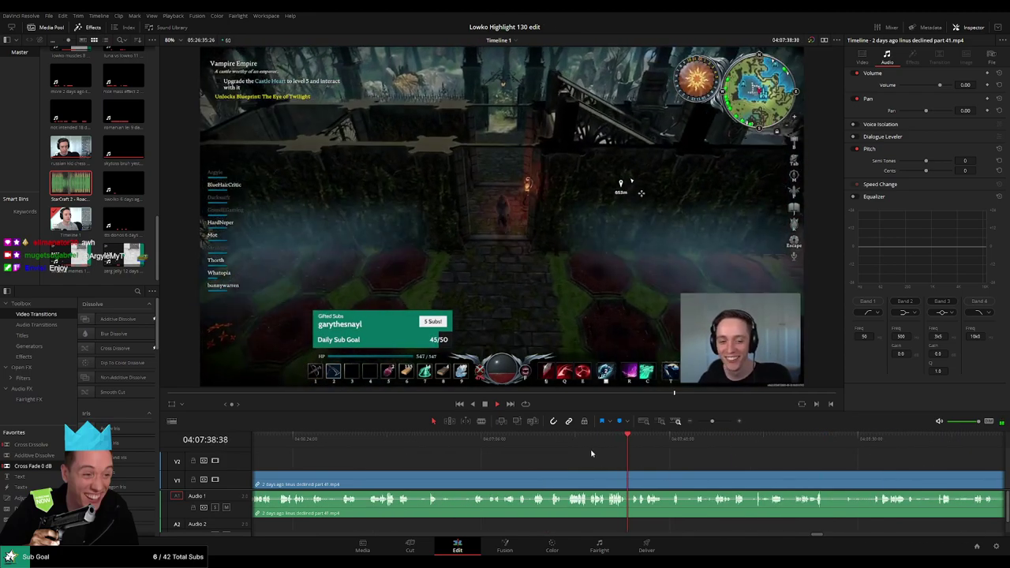
left_click_drag(631, 467, 506, 452)
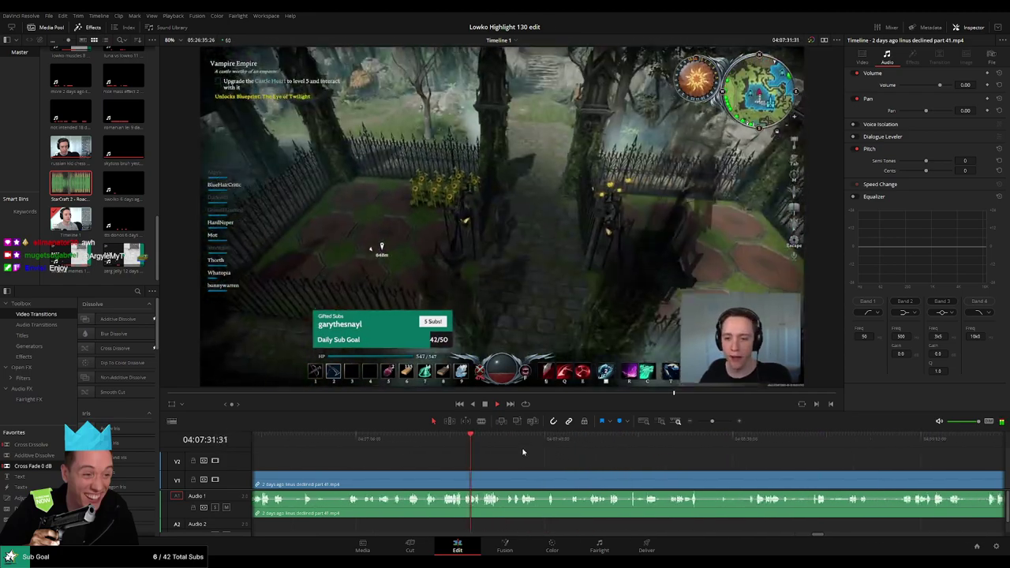
left_click(886, 466)
left_click_drag(797, 477, 416, 464)
left_click(618, 458)
left_click(772, 459)
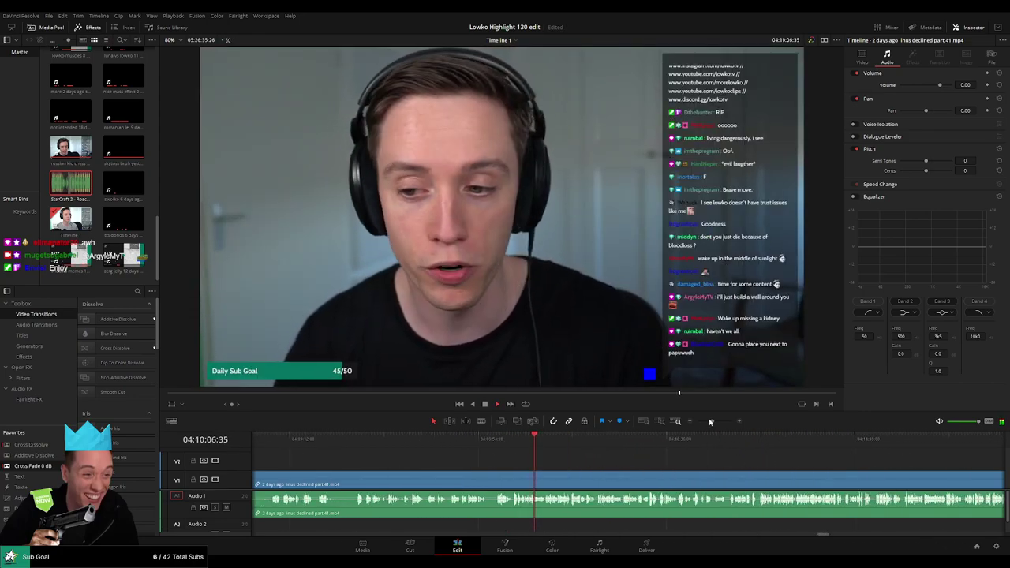
Step: Ripple-delete the remaining part 41 footage after about 03:56:15 and play the start of the part 42 clip
left_click(659, 482)
key("Delete")
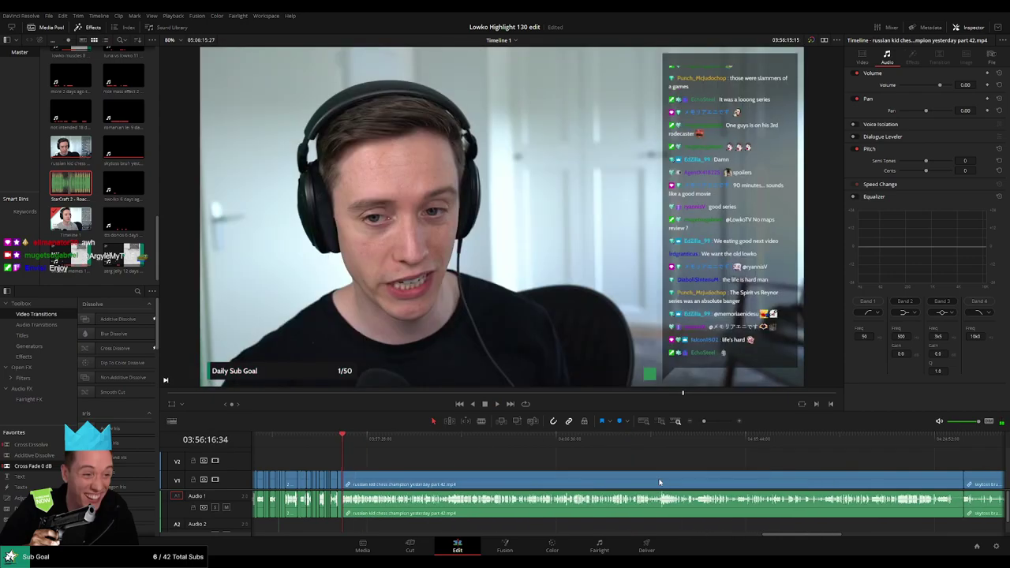
key("space")
Step: Find where the chess video topic begins in the part 42 recording, split there at about 04:11:03 and ripple-delete the footage before it
left_click_drag(363, 445, 629, 442)
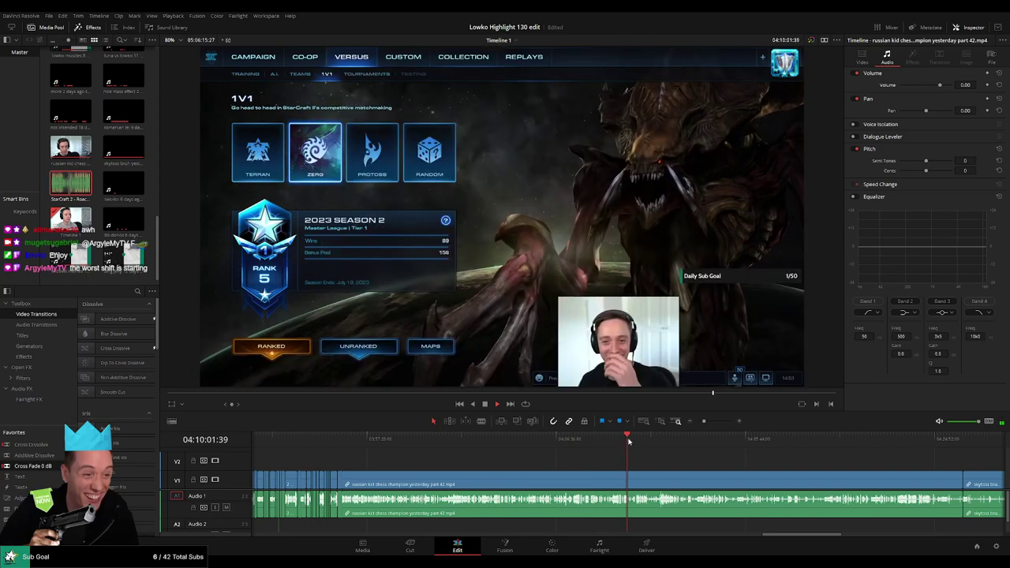
left_click(649, 440)
scroll(657, 454, "up", 4)
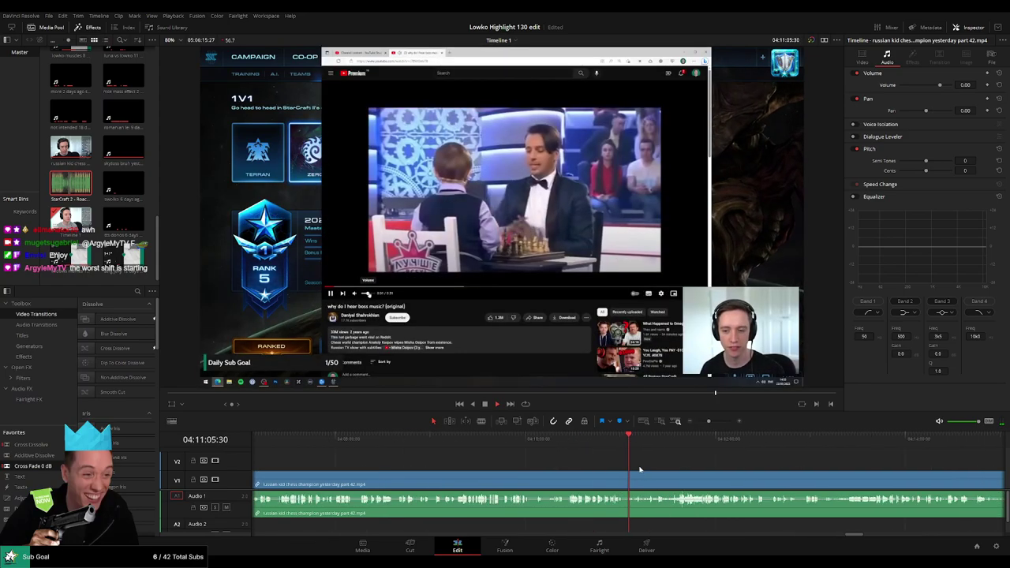
left_click(572, 440)
scroll(605, 456, "up", 1)
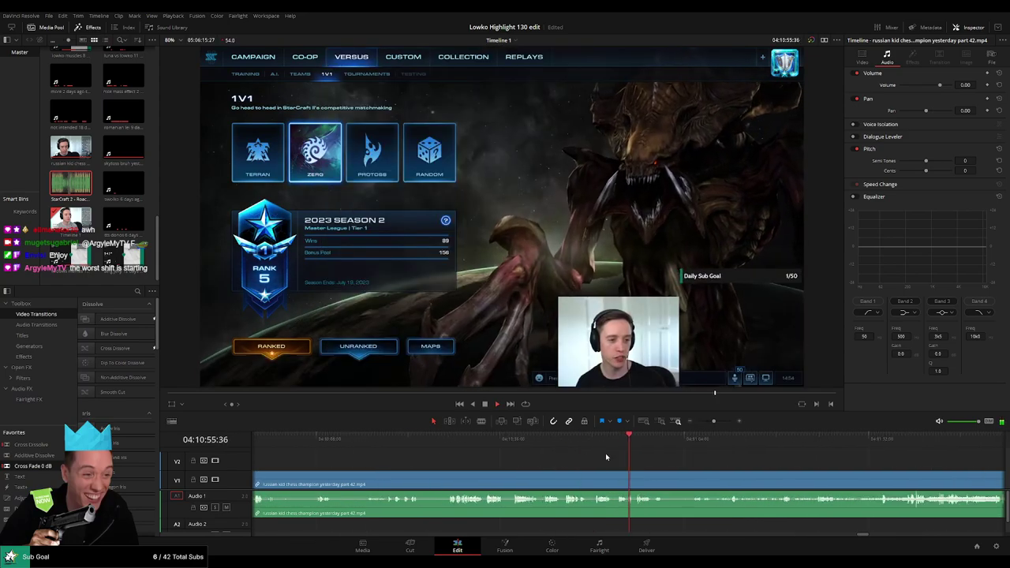
scroll(661, 462, "up", 1)
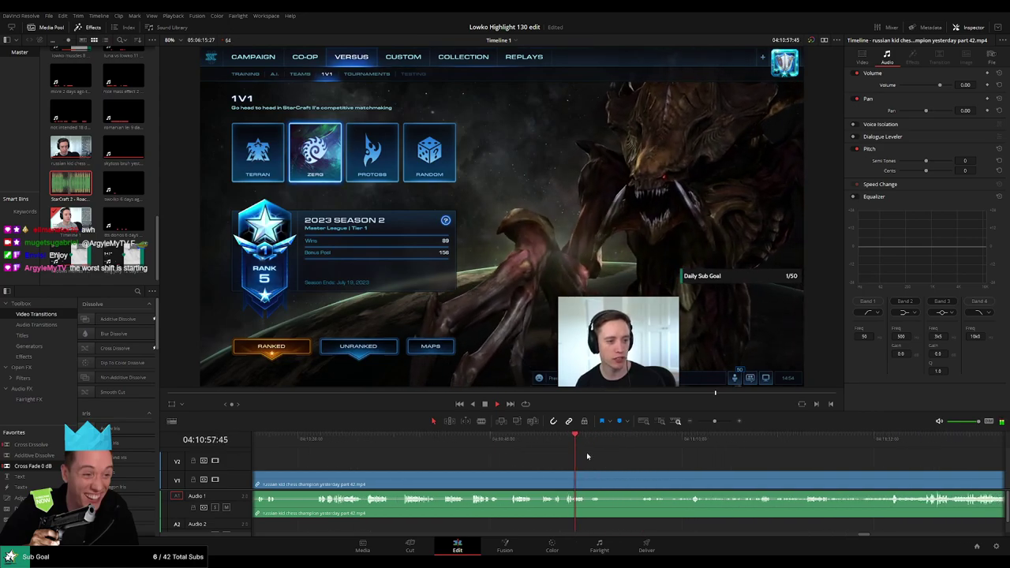
left_click_drag(586, 452, 627, 442)
key("b")
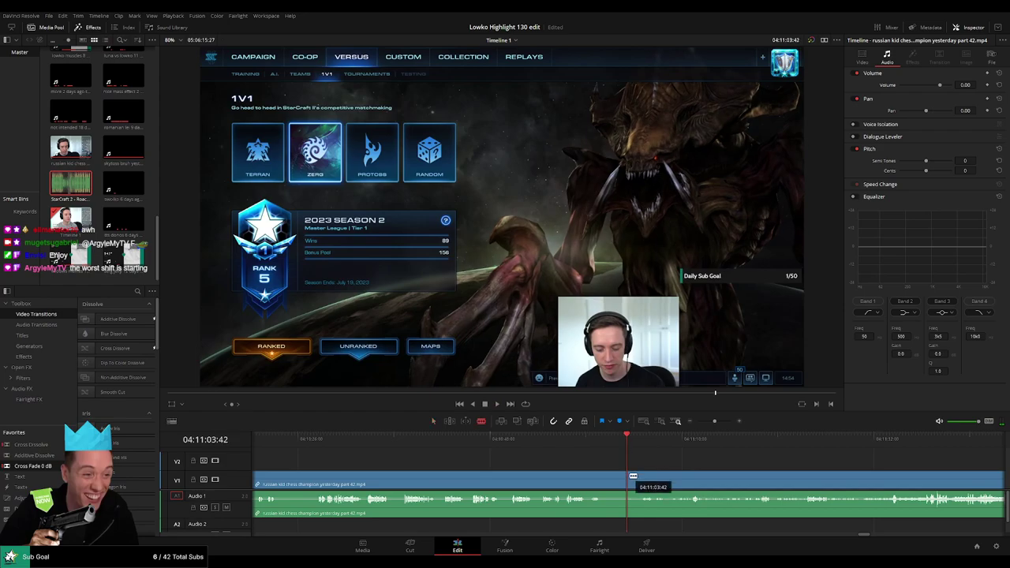
left_click(632, 476)
key("a")
left_click(610, 479)
key("Delete")
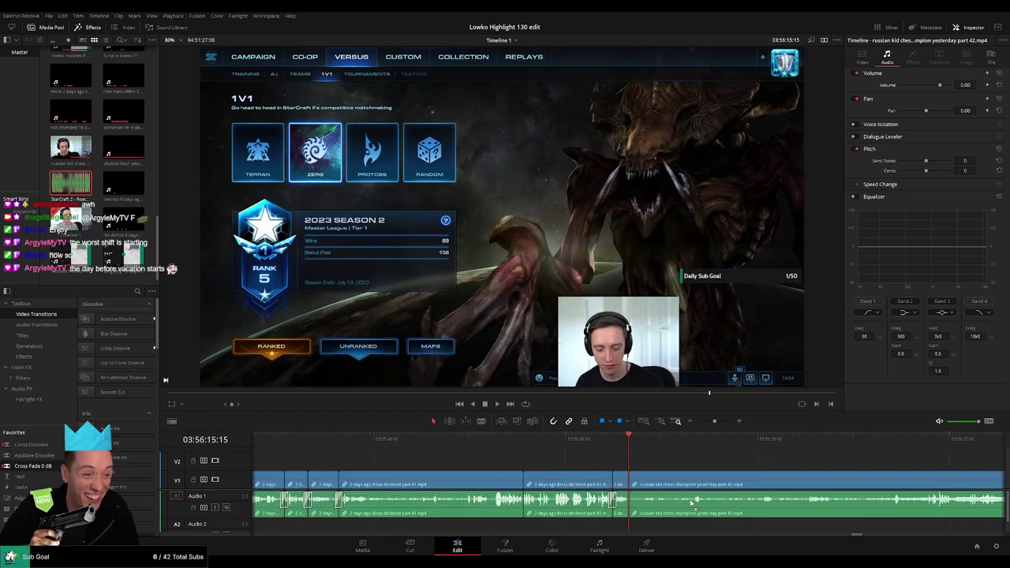
Step: Mute the short segment before 03:57:10 and cover it with StarCraft 2 - Roach Quotes.mp3 on Audio 2 at volume -29
key("space")
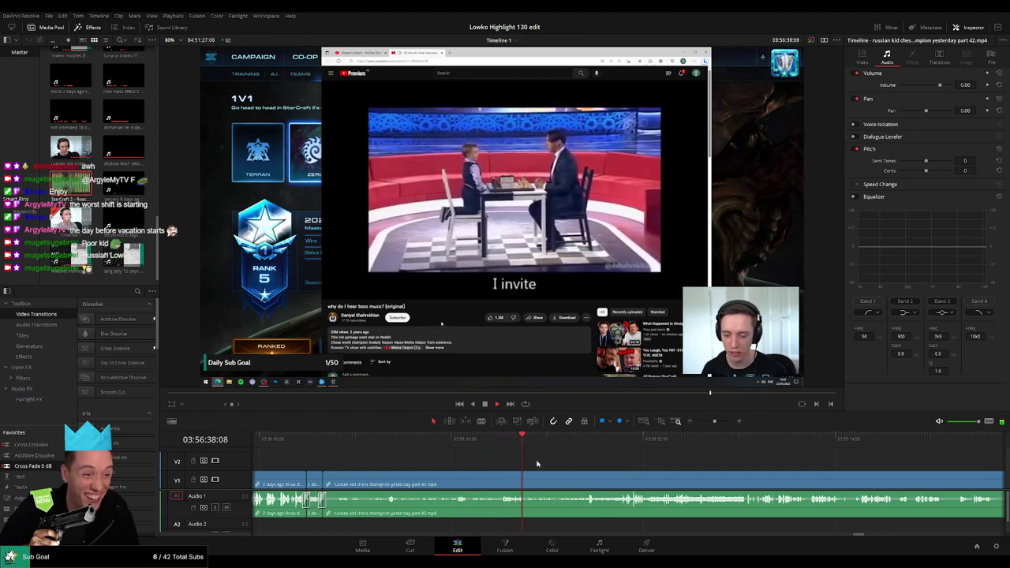
left_click_drag(537, 463, 469, 458)
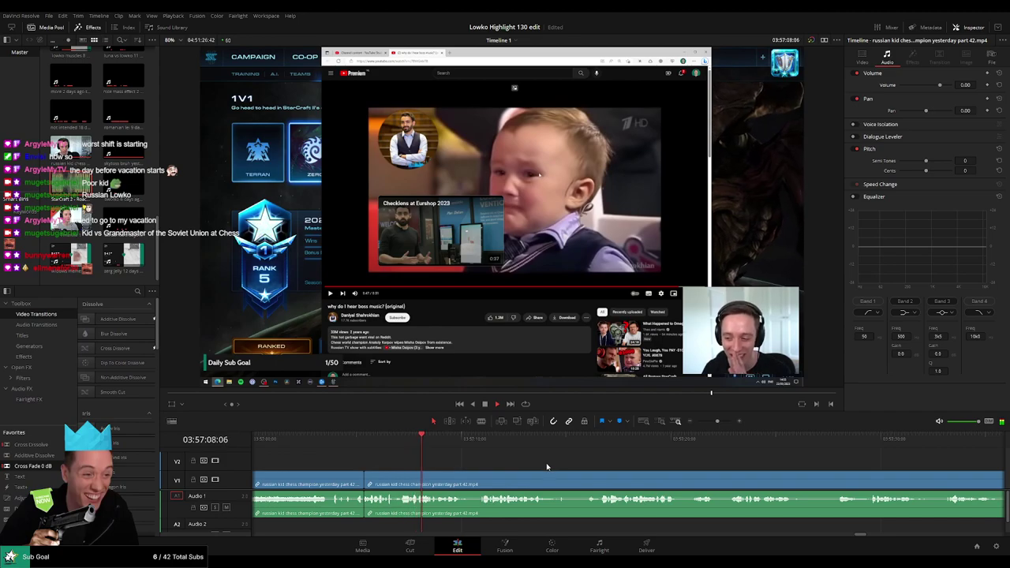
scroll(543, 474, "up", 3)
left_click_drag(729, 467, 535, 460)
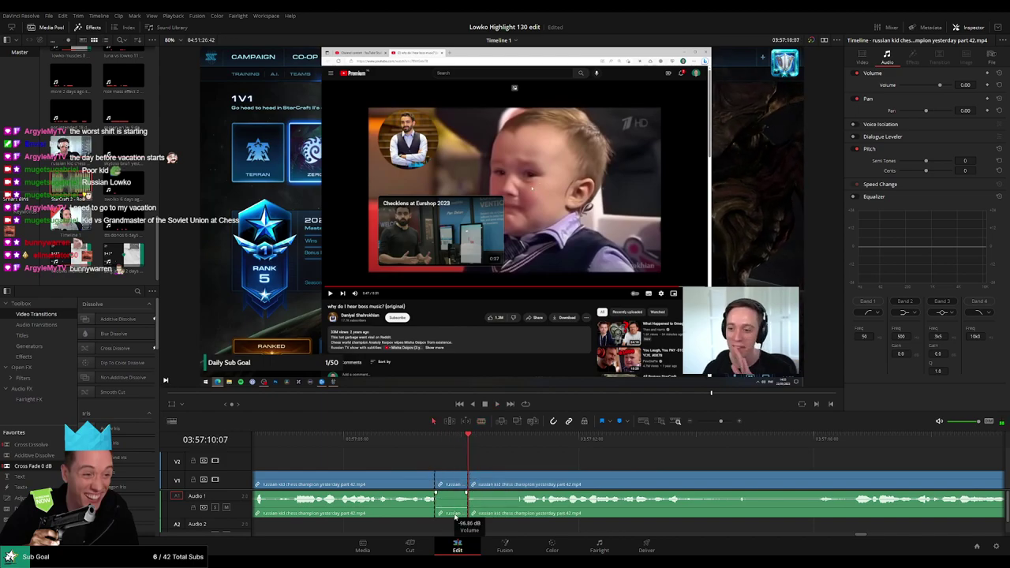
left_click_drag(455, 517, 455, 519)
left_click_drag(71, 183, 471, 514)
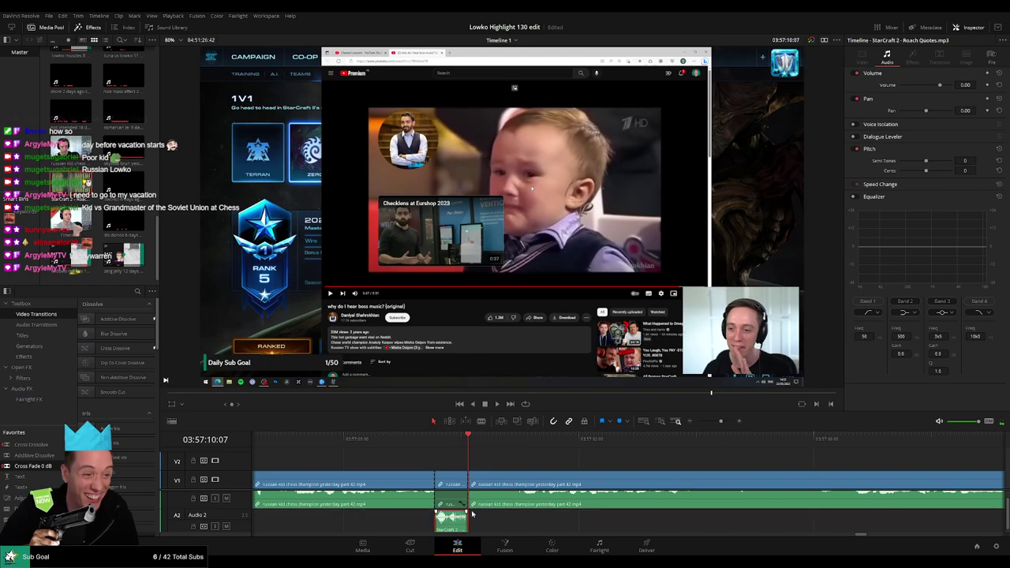
left_click(962, 84)
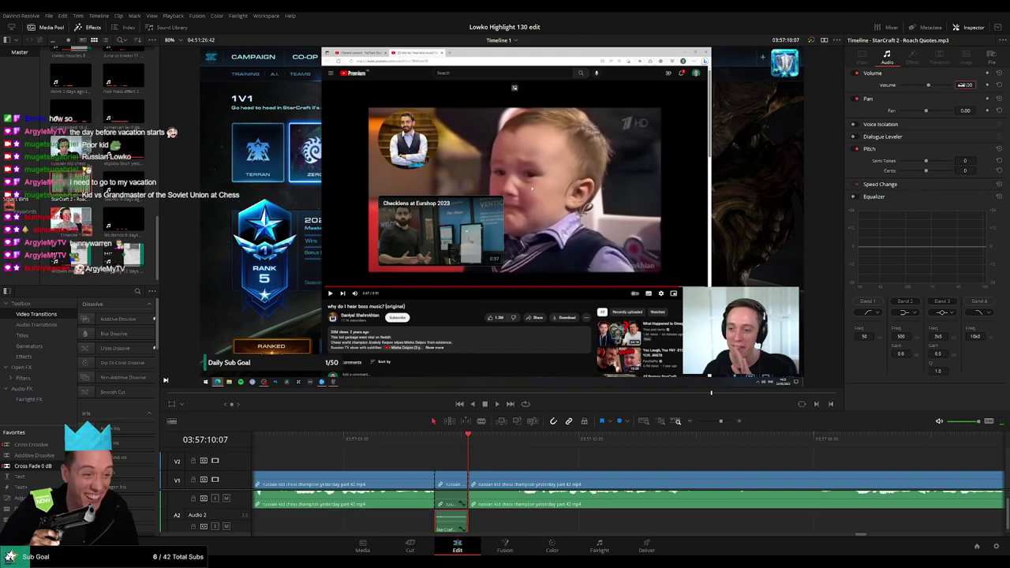
Step: Play back the muted segment near 03:57:10 from a few seconds before it to check the covering sound effect
left_click(327, 438)
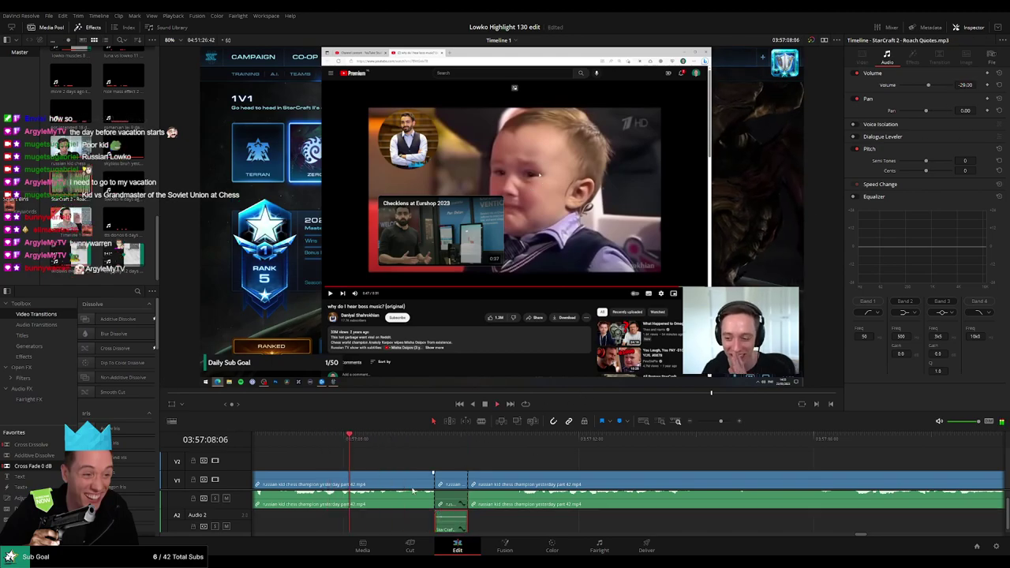
scroll(414, 492, "up", 2)
scroll(450, 486, "down", 4)
key("space")
left_click(601, 448)
left_click(594, 440)
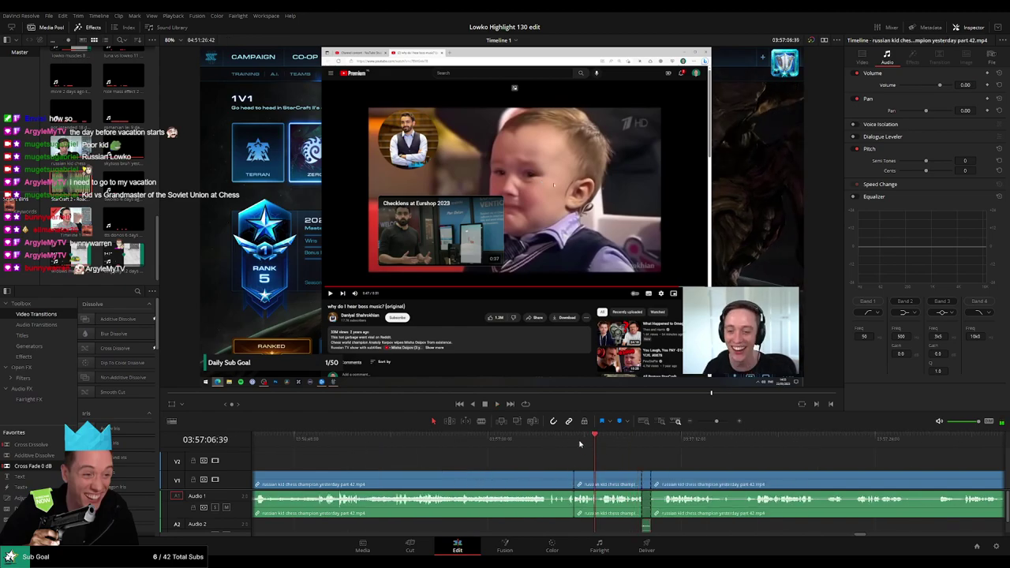
left_click(579, 442)
key("space")
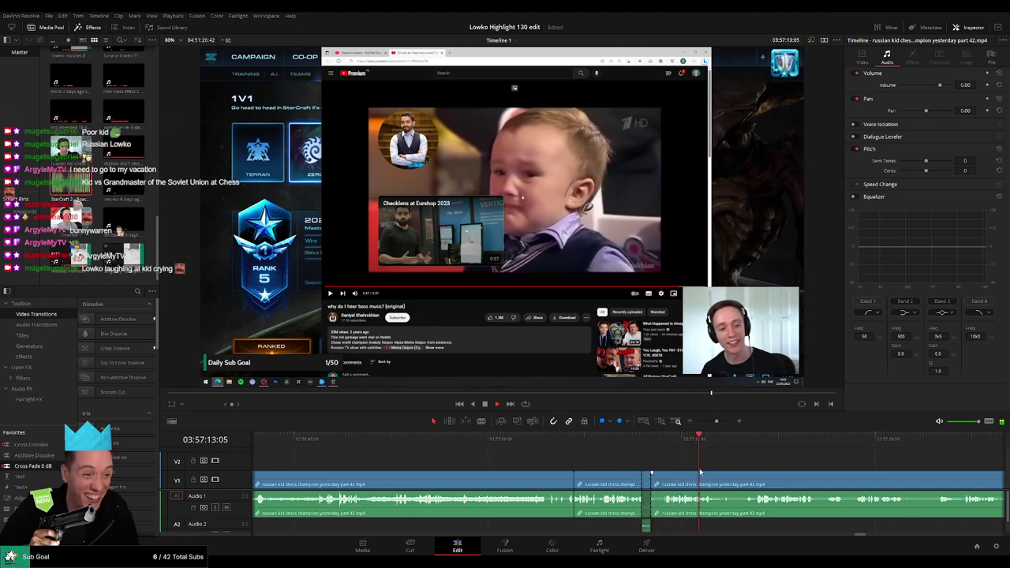
Step: Cut out the short pause in the part 42 clip just after the muted segment, around 03:57:10
scroll(700, 471, "up", 3)
key("b")
left_click(480, 474)
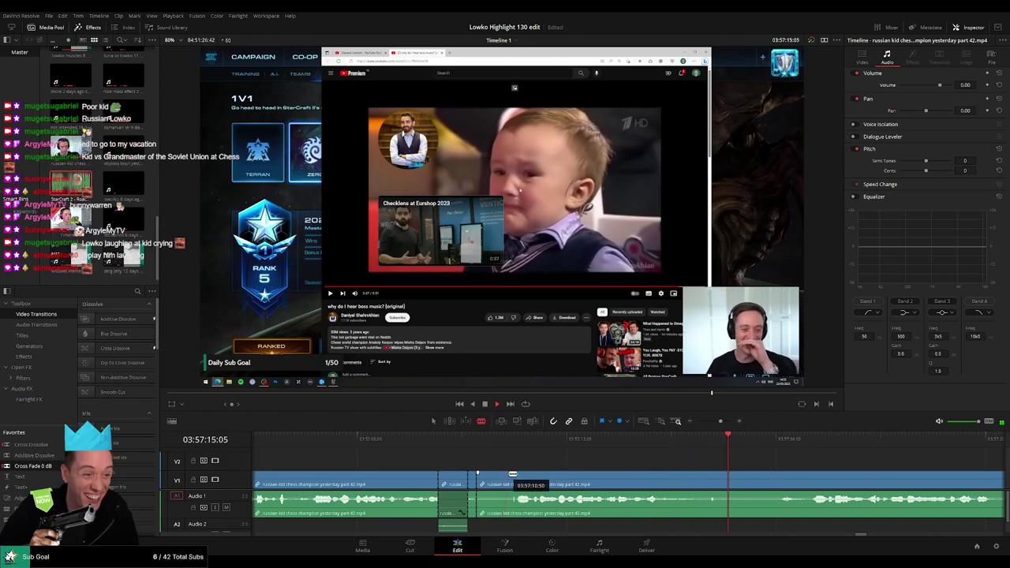
key("a")
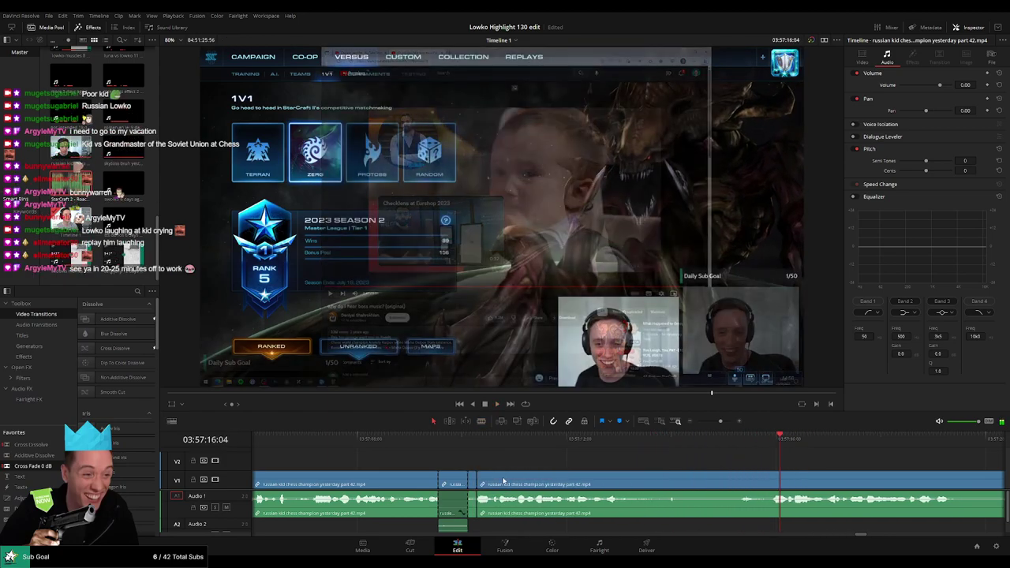
Step: Play on through the part 42 clip and isolate the short spoken segment ending at about 03:57:22:58
scroll(730, 468, "down", 3)
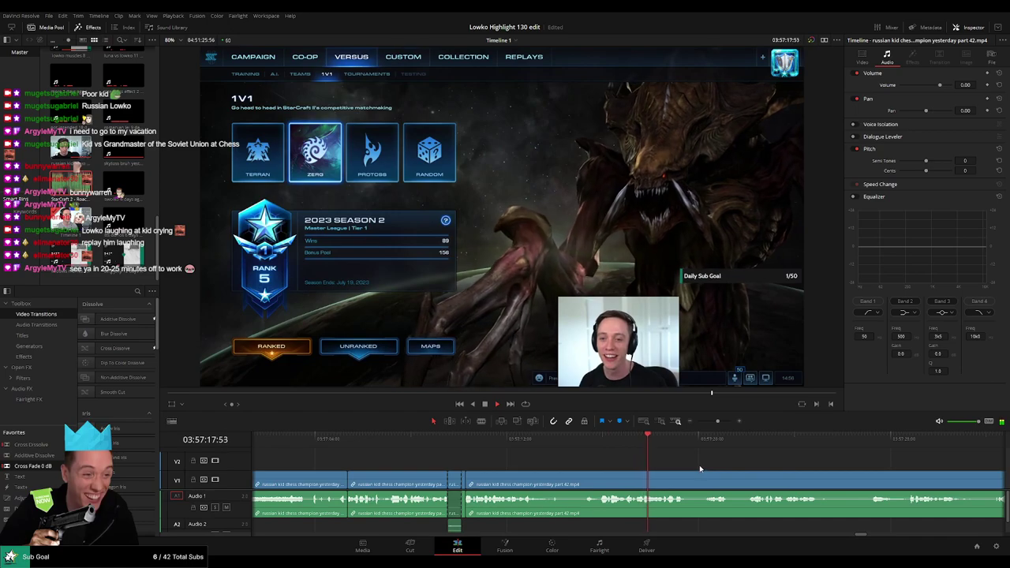
scroll(615, 470, "right", 3)
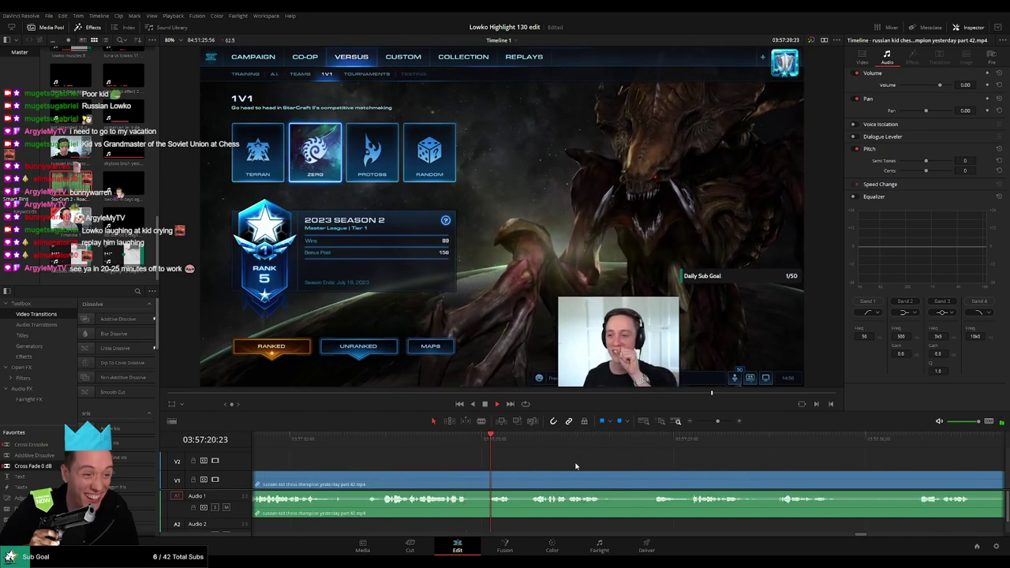
scroll(591, 463, "down", 1)
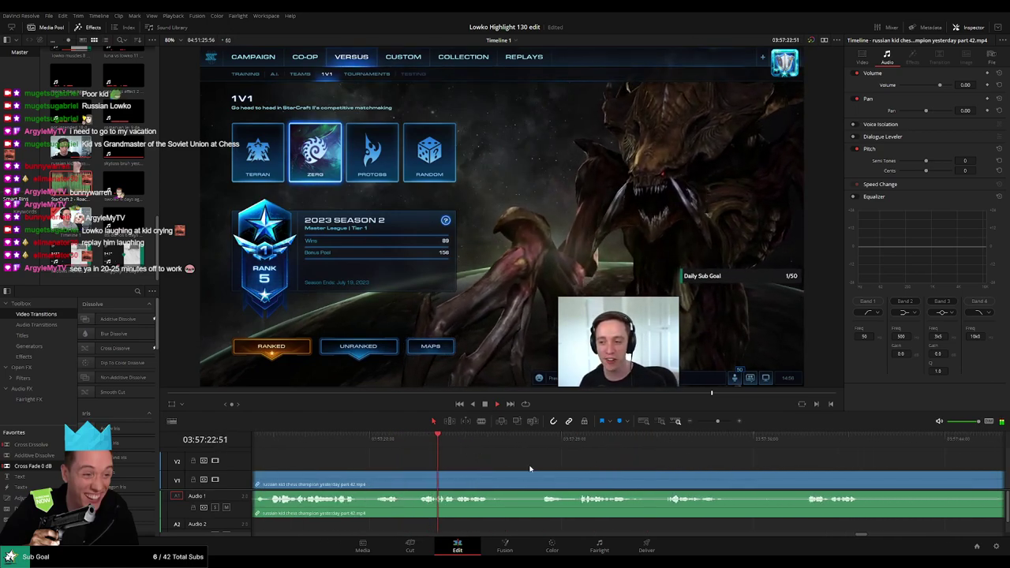
scroll(477, 466, "down", 1)
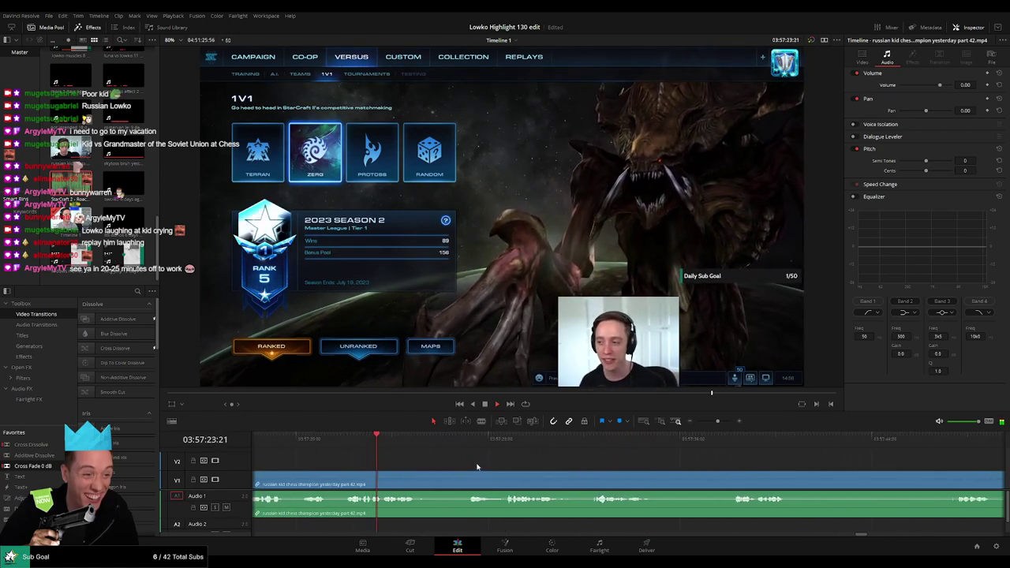
left_click(348, 447)
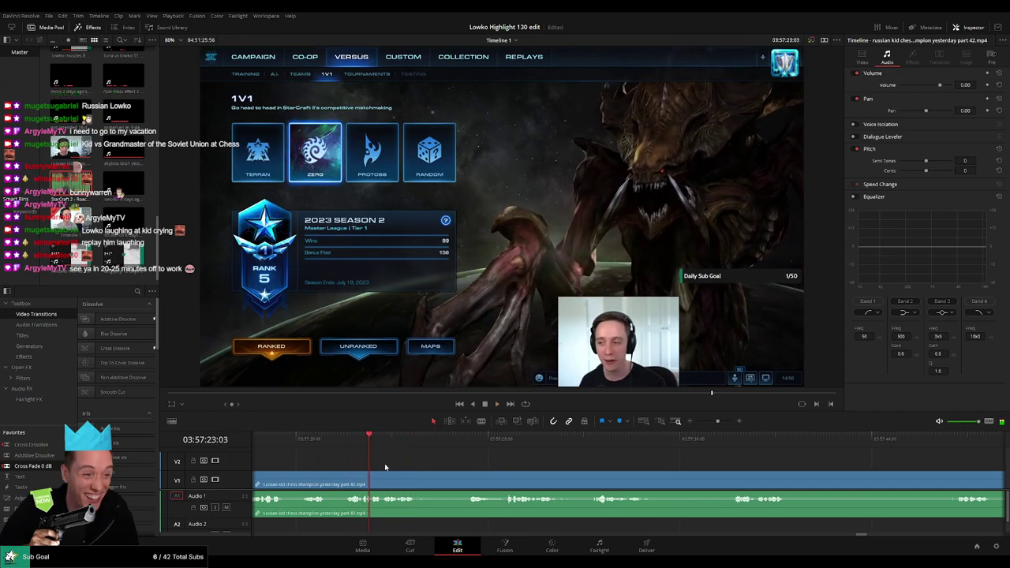
scroll(385, 467, "up", 4)
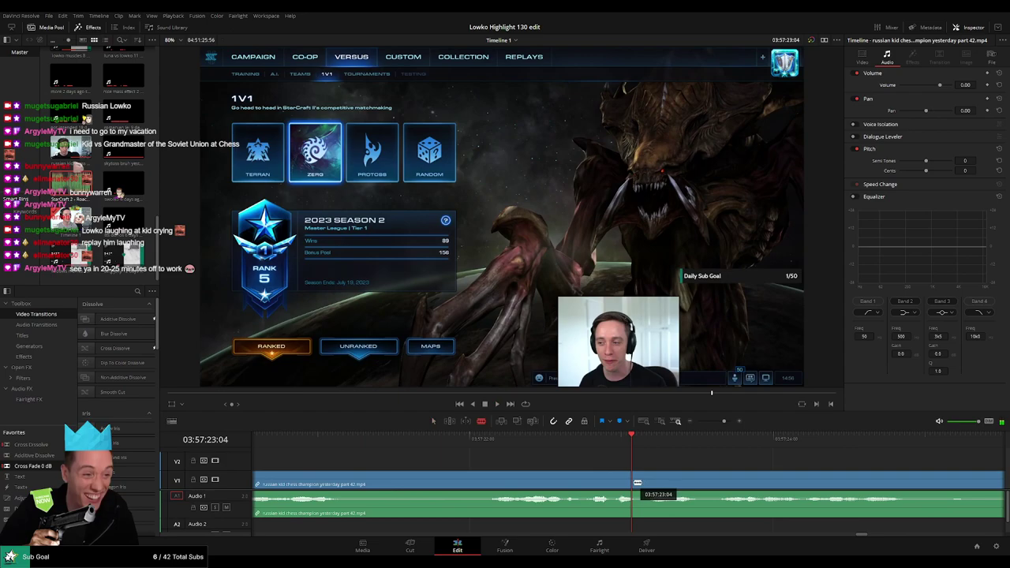
left_click(637, 483)
key("ctrl+z")
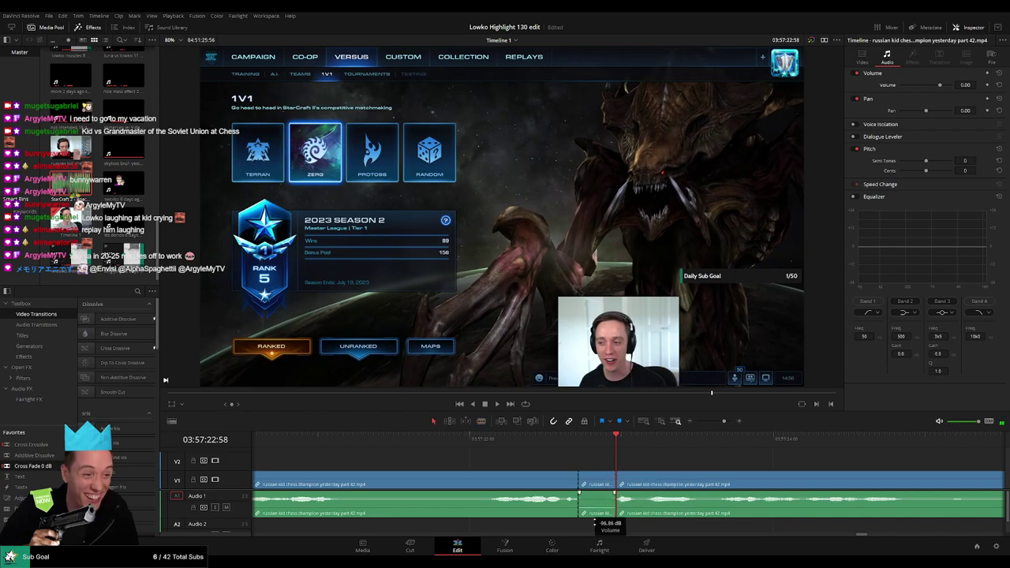
Step: Mute the isolated segment and cover it with StarCraft 2 - Roach Quotes.mp3, trimmed to its length, at volume -29
left_click_drag(595, 522, 594, 526)
left_click_drag(72, 186, 524, 531)
left_click_drag(525, 526, 581, 520)
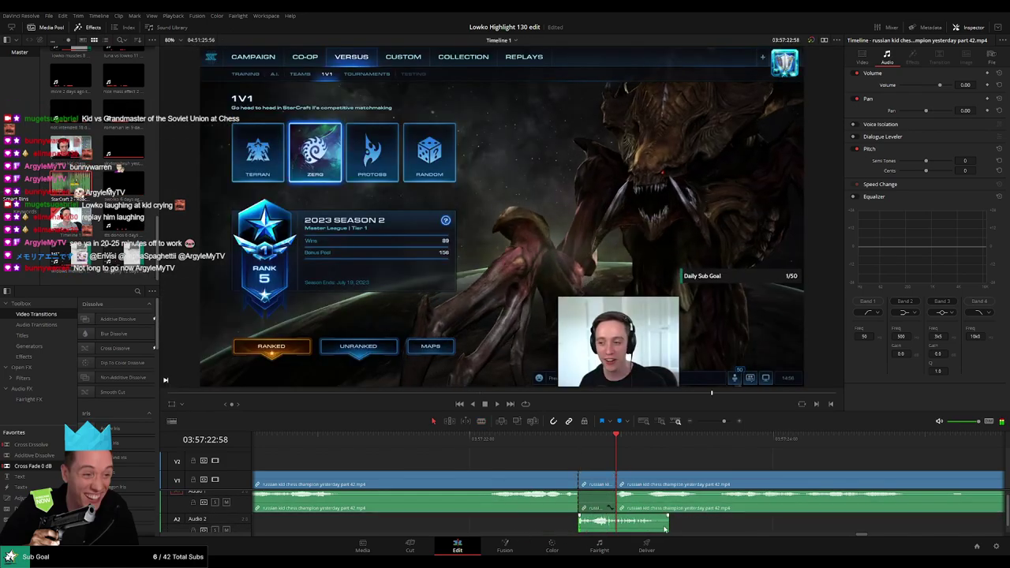
left_click_drag(664, 529, 615, 529)
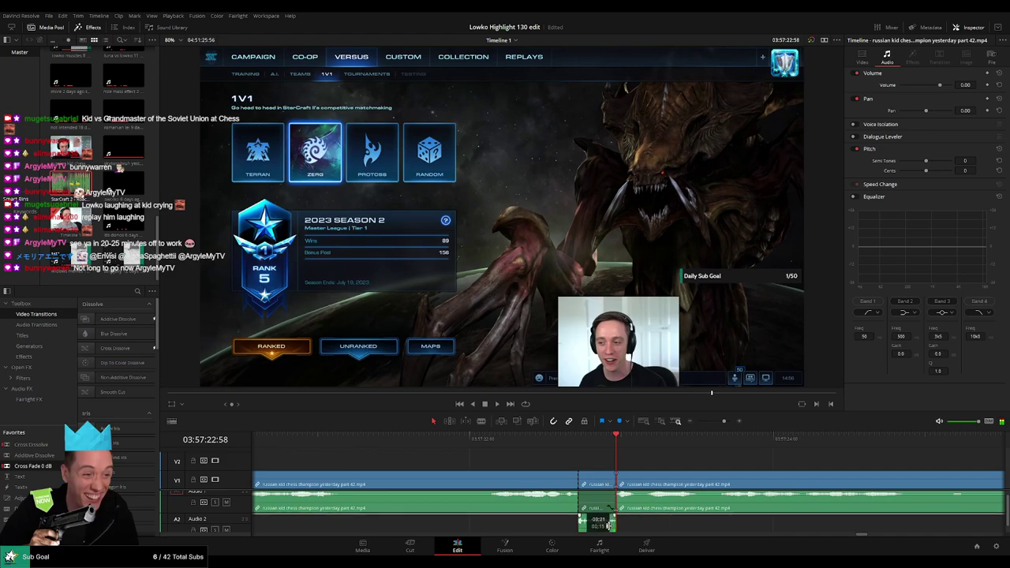
double_click(970, 86)
type("-29")
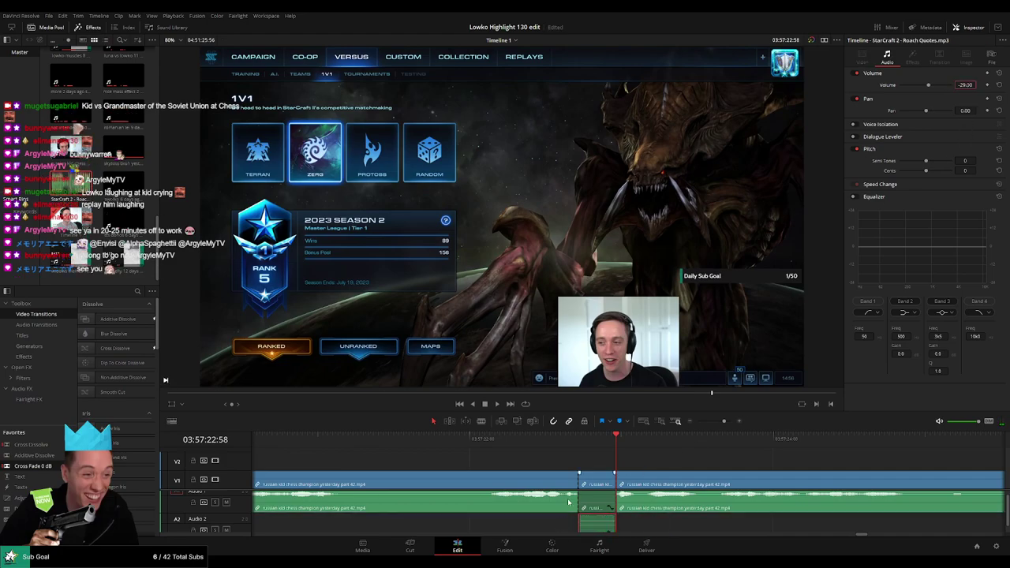
Step: Play back the muted segment near 03:57:22 and the footage following it to about 03:57:35
left_click(498, 442)
scroll(631, 493, "down", 2)
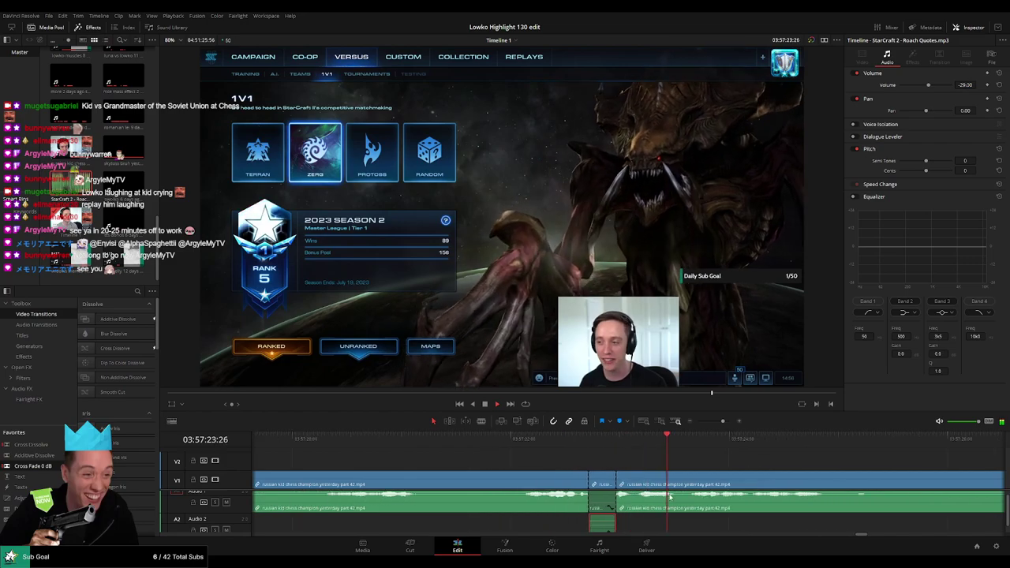
scroll(643, 514, "up", 1)
scroll(598, 484, "down", 3)
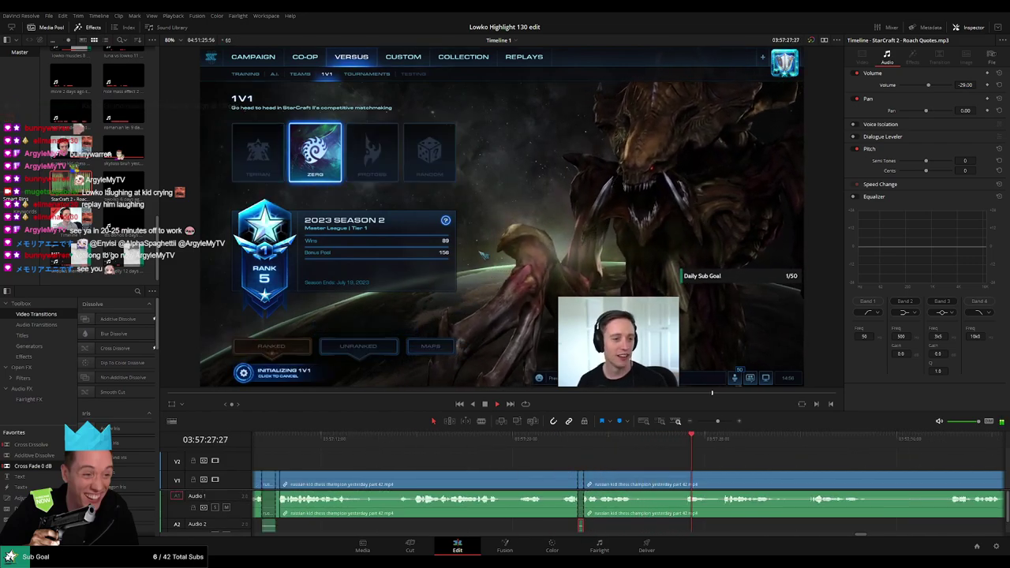
left_click(761, 466)
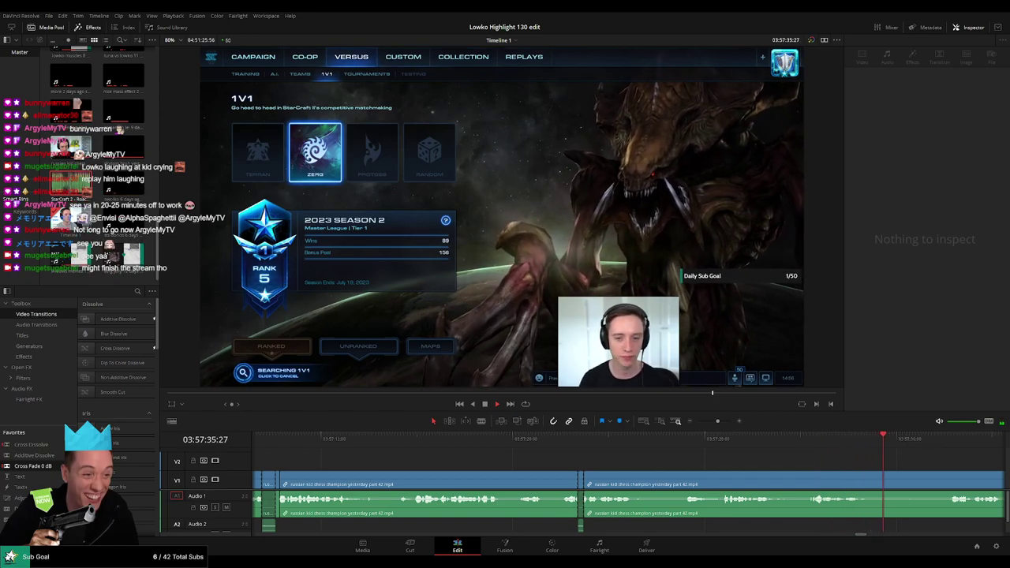
Step: Check how much footage remains between the current edit point and the end of the timeline
left_click_drag(717, 421, 685, 423)
key("space")
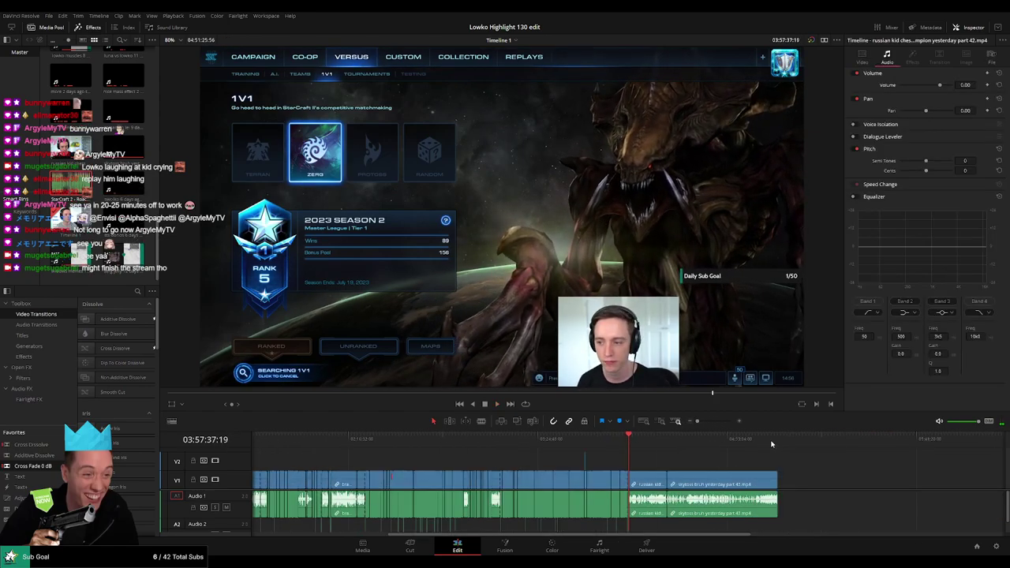
left_click(784, 438)
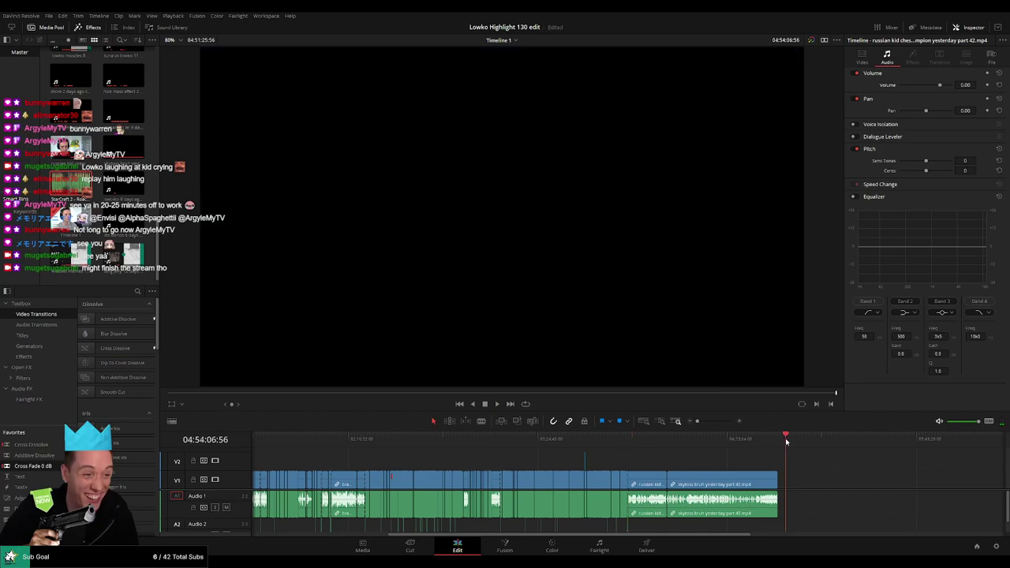
left_click(636, 438)
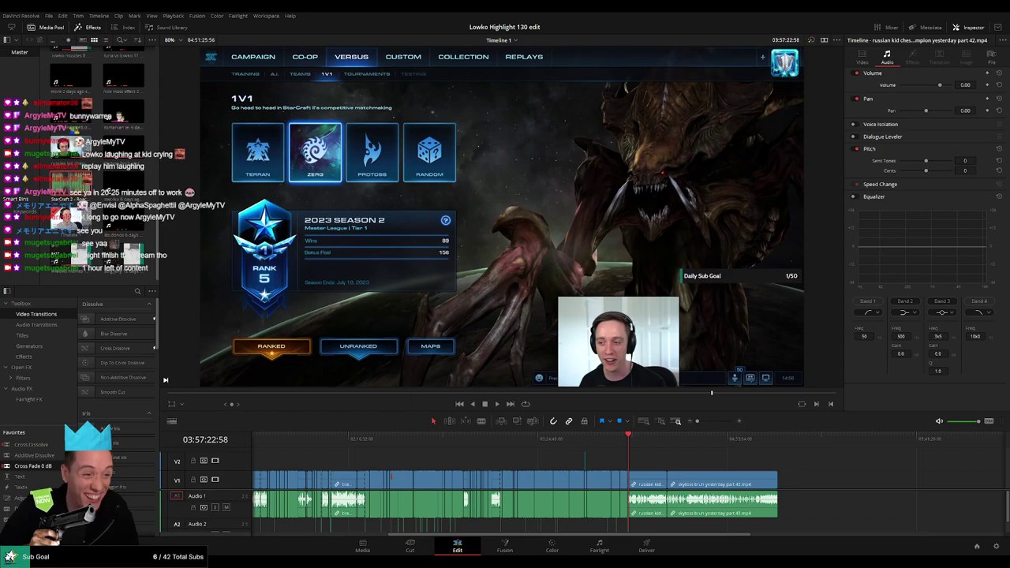
Step: Replay the footage after the second muted segment and split the part 42 clip at about 03:57:25
scroll(691, 439, "up", 4)
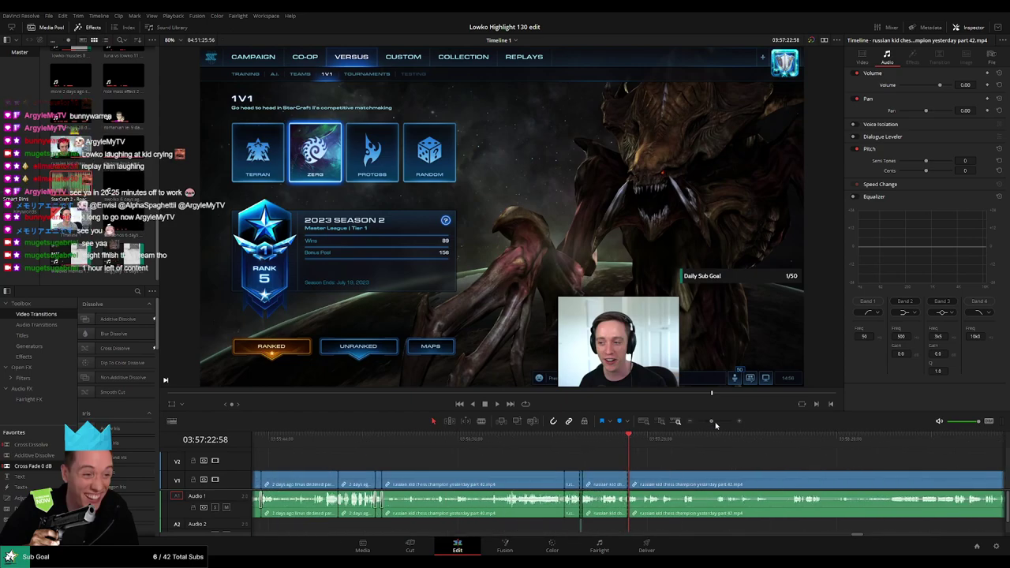
key("space")
left_click_drag(719, 476, 478, 469)
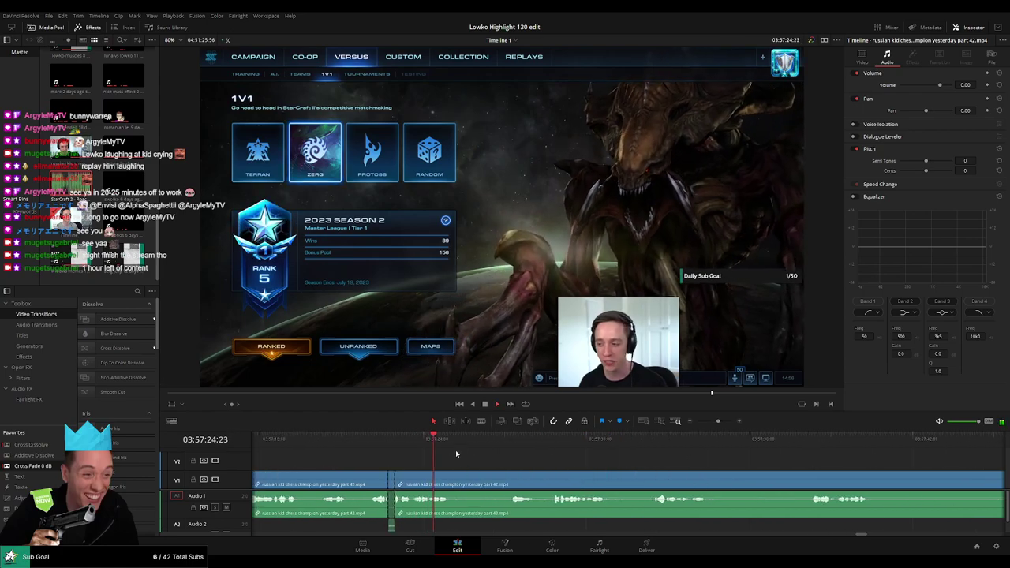
key("b")
left_click(452, 480)
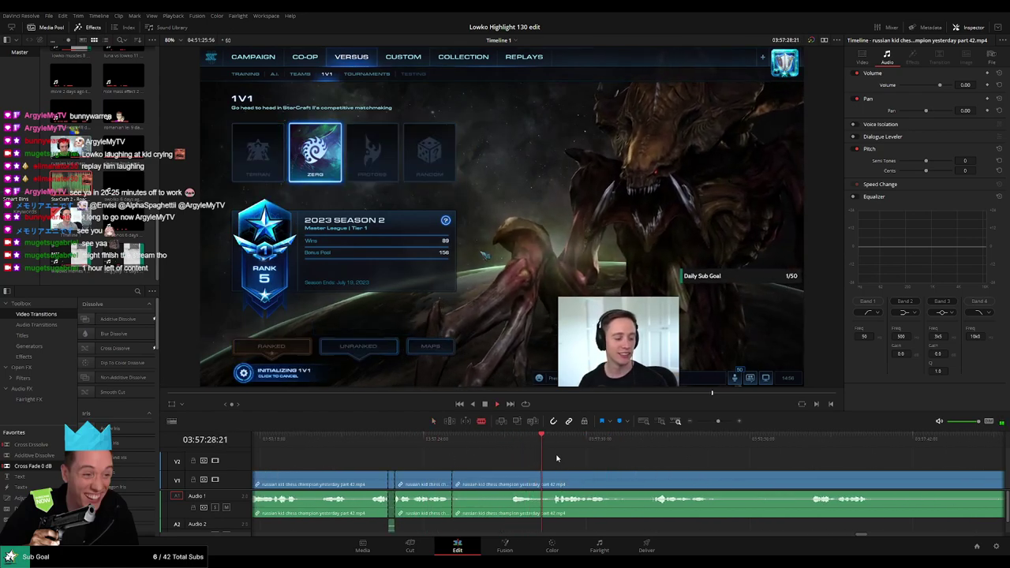
Step: Cut out the part 42 footage between about 03:57:25 and 03:57:29 and close the gap
left_click(551, 481)
key("a")
left_click(534, 484)
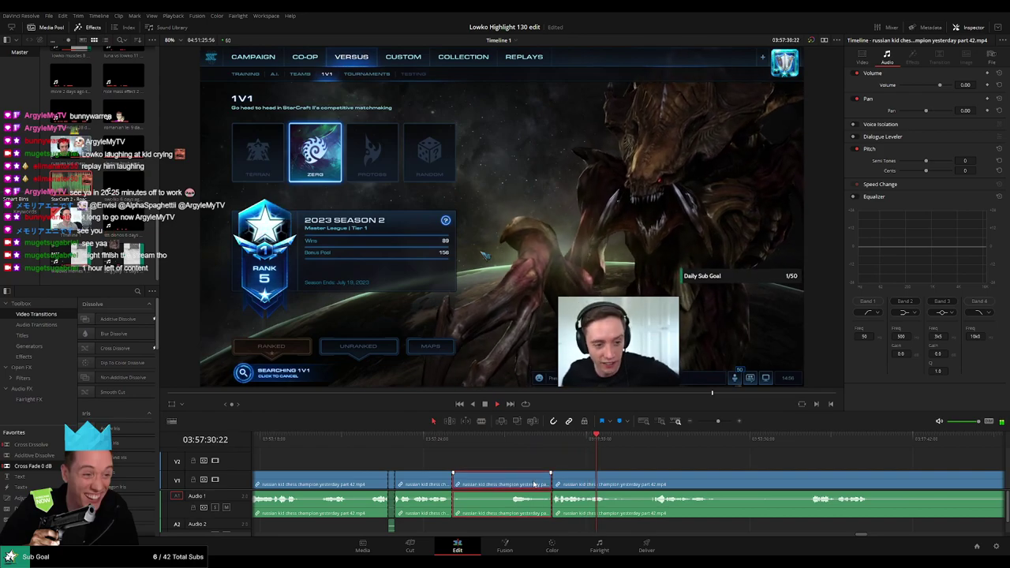
key("Delete")
Step: Split the part 42 clip at about 03:57:27 and just before 03:57:29, and delete the section between the cuts
left_click(542, 445)
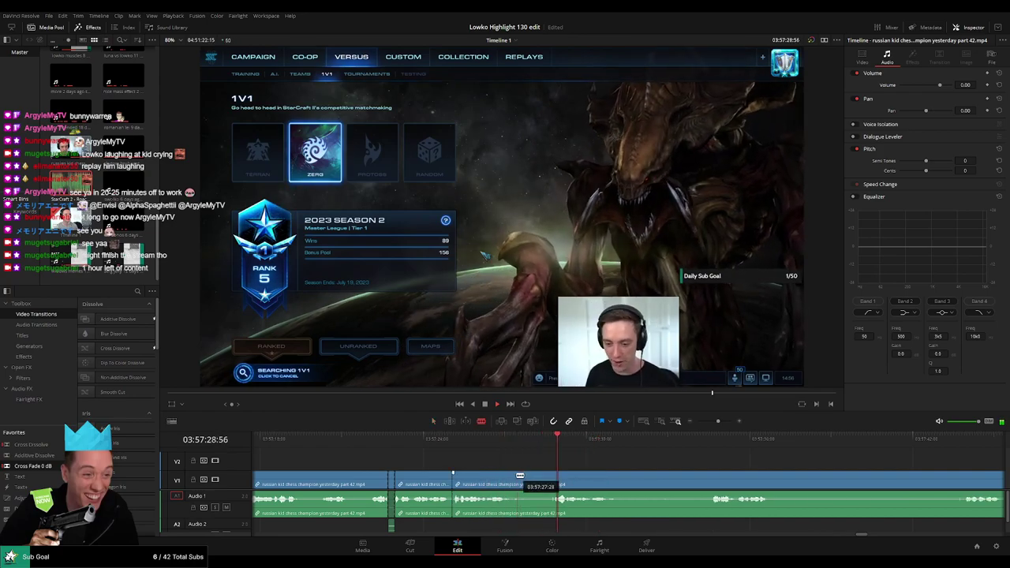
left_click(513, 479)
left_click(553, 479)
key("a")
left_click(540, 479)
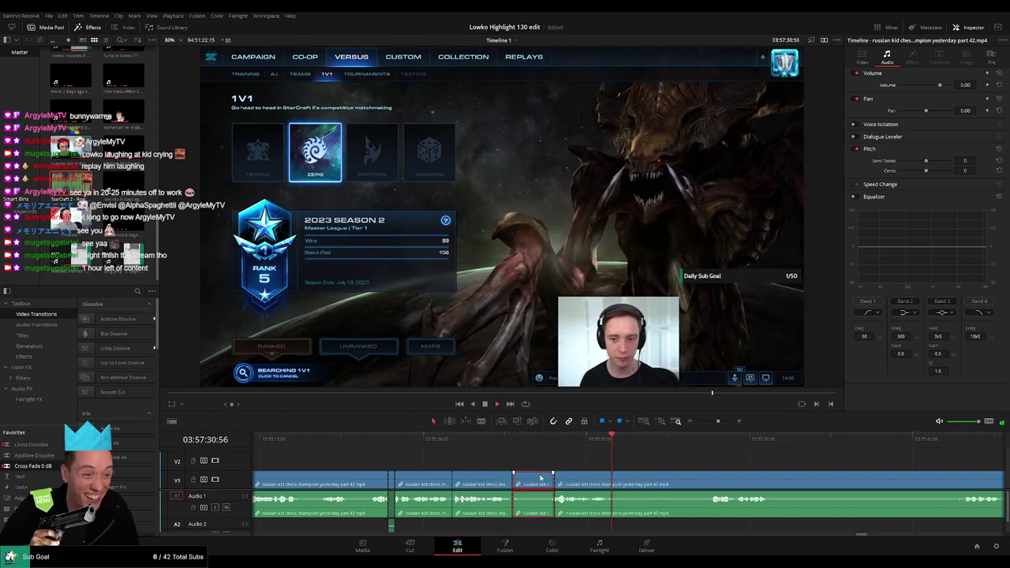
key("Delete")
Step: Remove the pause in the part 42 footage between about 03:57:30 and 03:57:33
left_click(581, 478)
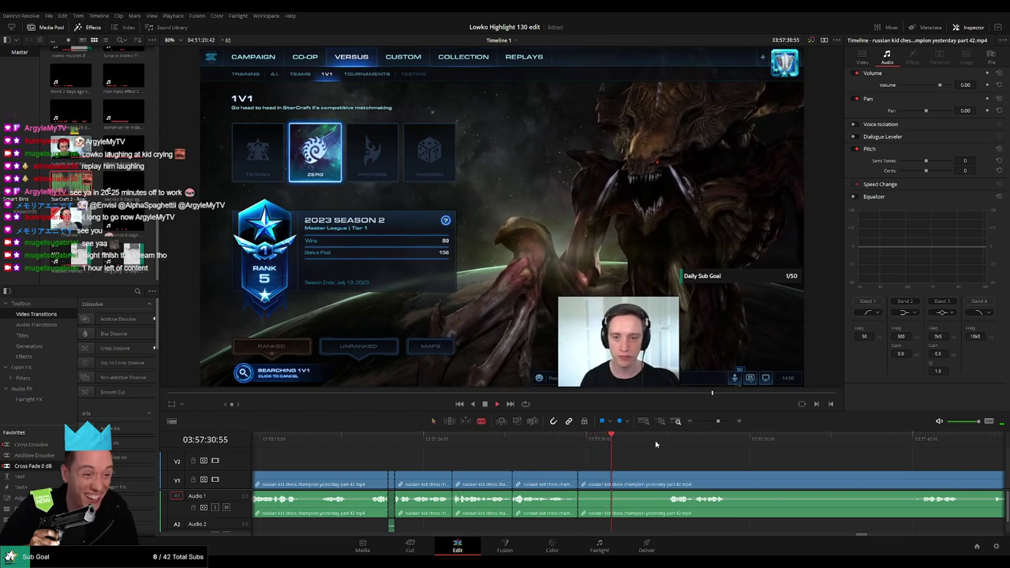
left_click(656, 444)
scroll(684, 471, "right", 3)
left_click(582, 480)
key("a")
left_click(558, 483)
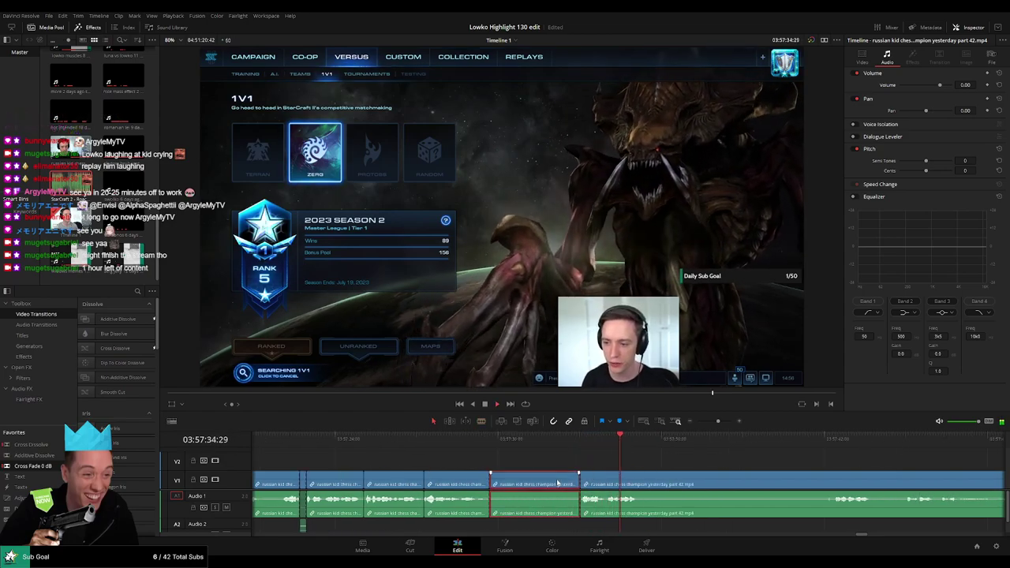
key("Delete")
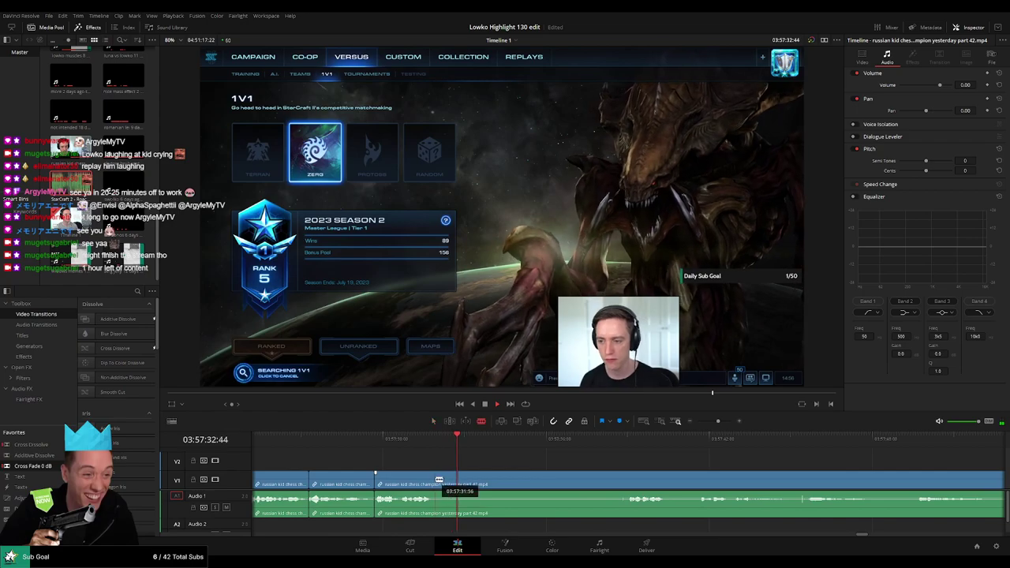
Step: Remove the silent stretch of the part 42 clip from about 03:57:32 to 03:57:39
left_click(617, 440)
key("b")
left_click(627, 480)
key("a")
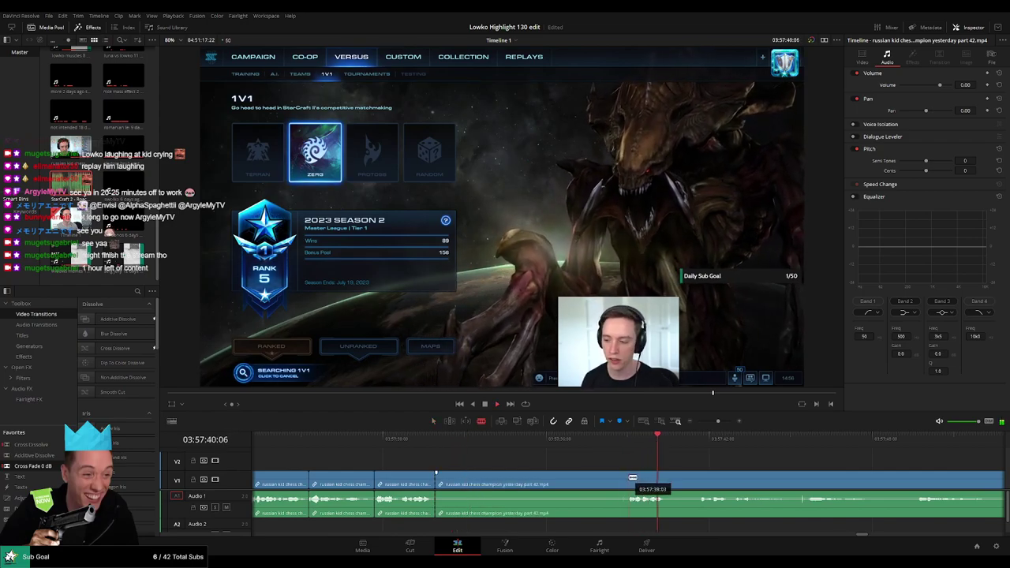
left_click(608, 480)
key("Delete")
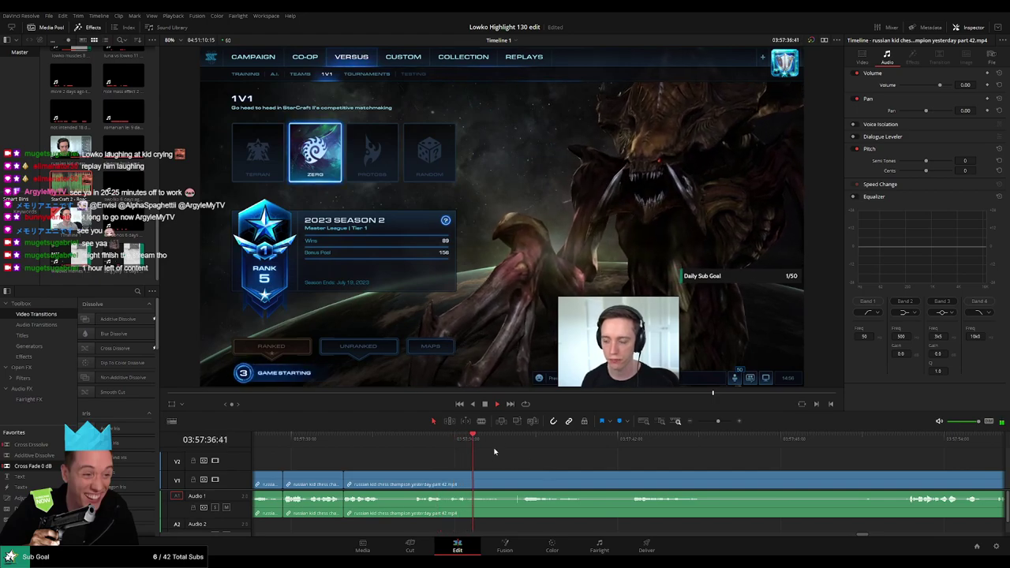
Step: Split the part 42 clip at about 03:57:36 and 03:57:38, and delete the short pause between the cuts
key("b")
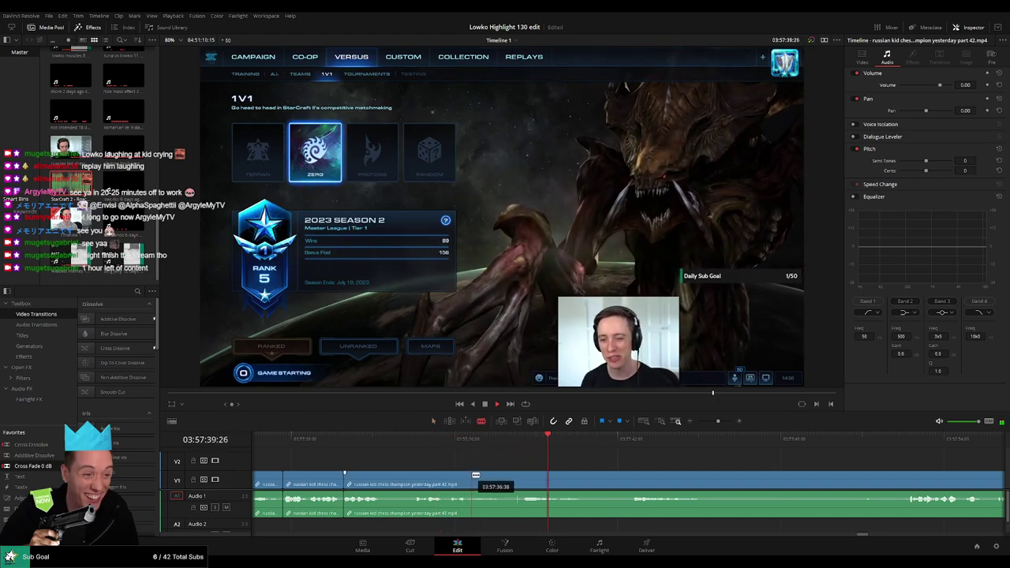
left_click(473, 479)
left_click(523, 476)
key("a")
left_click(506, 478)
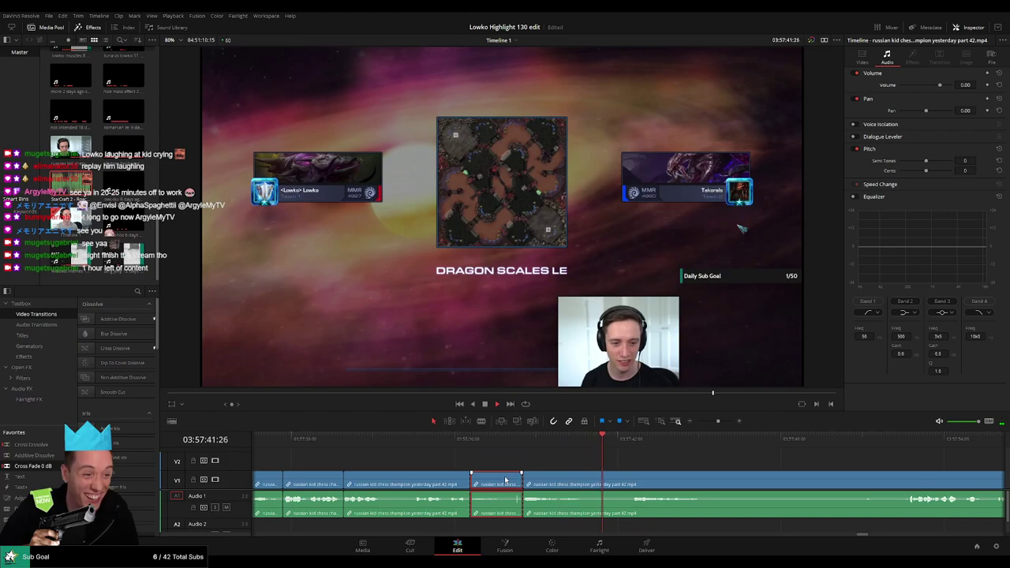
key("Delete")
Step: Delete the loading-screen pause between about 03:57:43 and 03:57:50 and add an audio crossfade at the join
left_click_drag(667, 469, 548, 463)
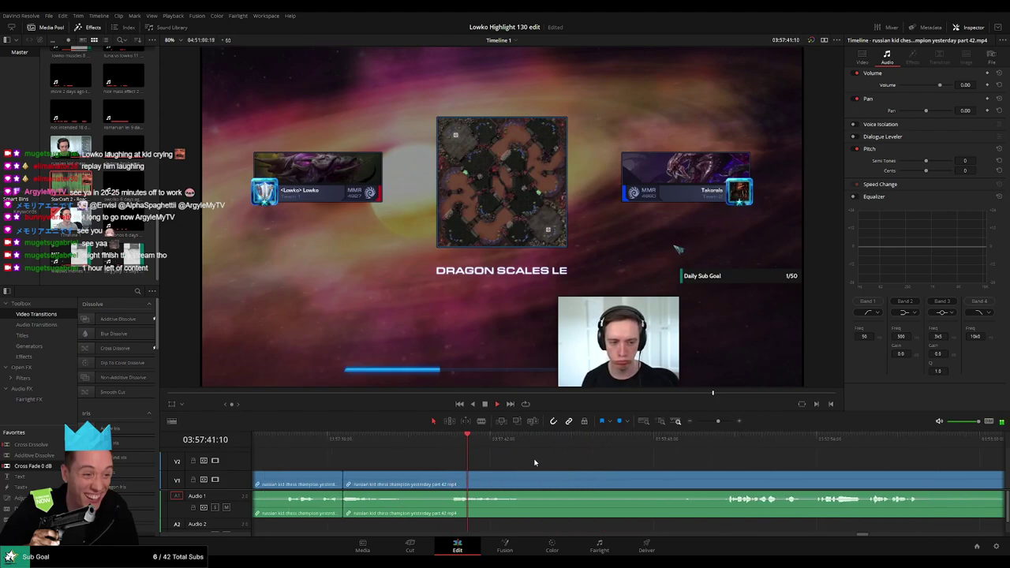
key("b")
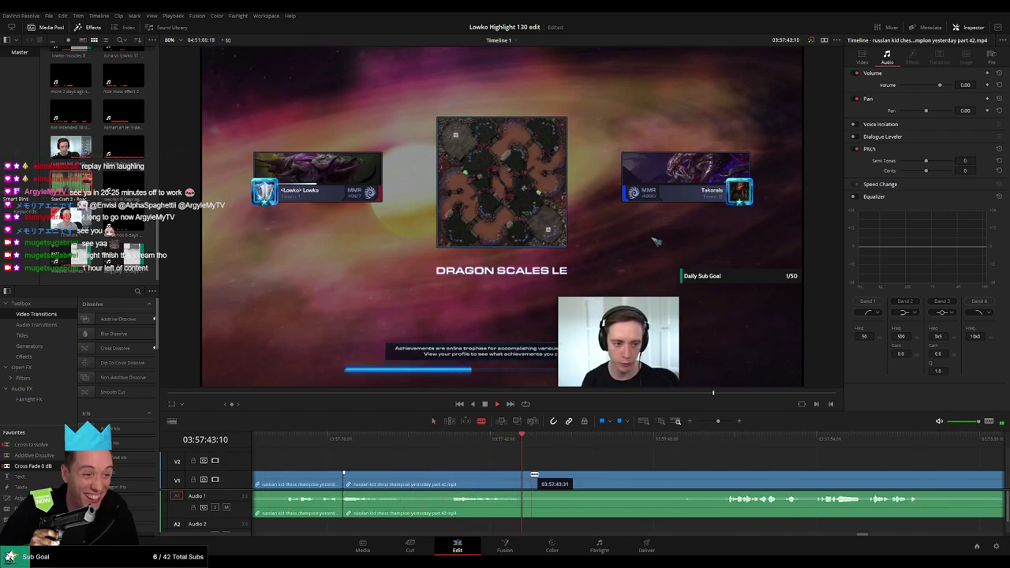
left_click(531, 478)
scroll(780, 472, "right", 3)
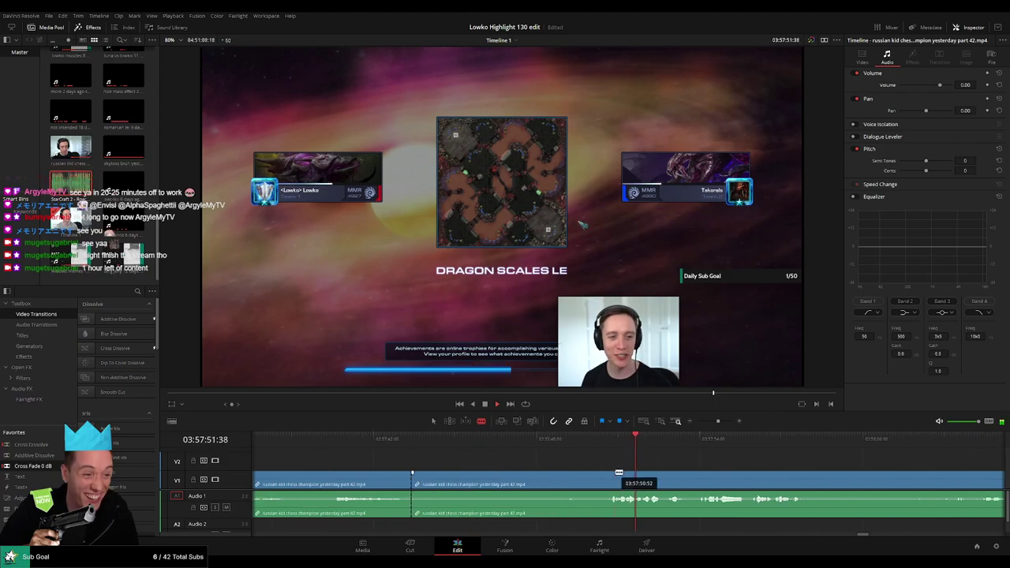
left_click(609, 477)
key("a")
left_click(580, 478)
key("Delete")
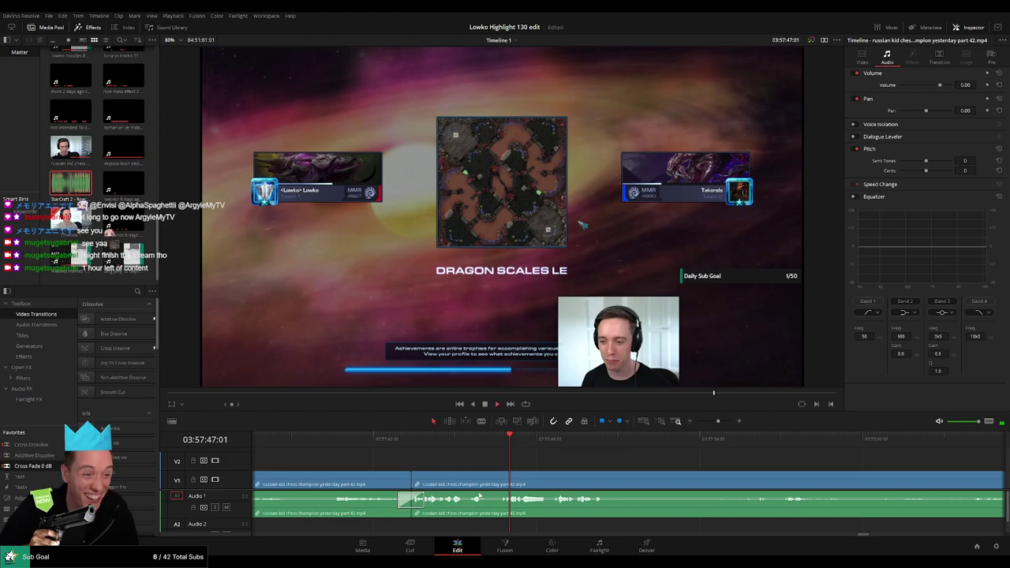
Step: Delete the footage between about 03:57:50 and 03:57:56, up to the match countdown, and add an audio crossfade at the join
scroll(506, 474, "right", 3)
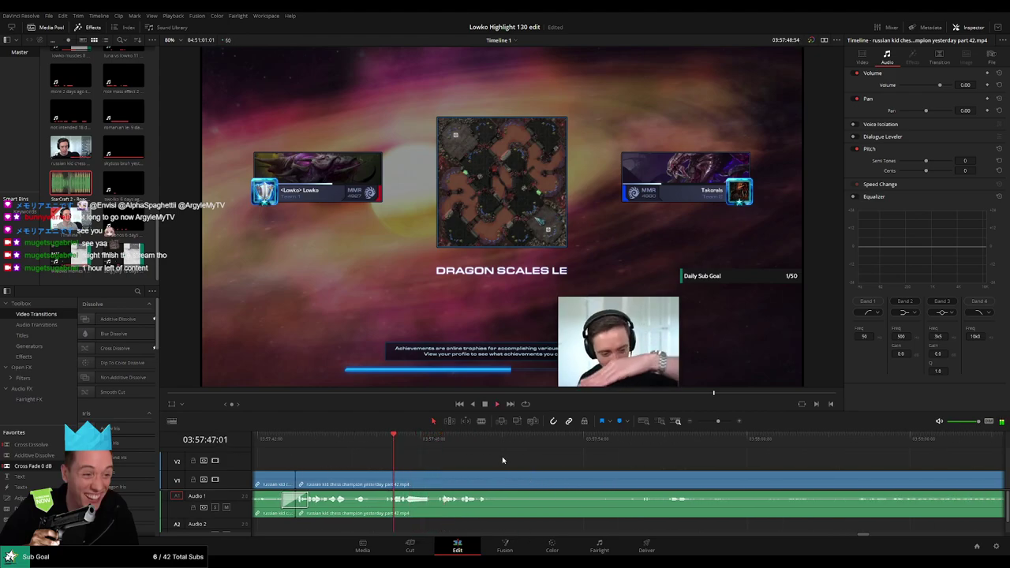
scroll(485, 460, "right", 1)
key("b")
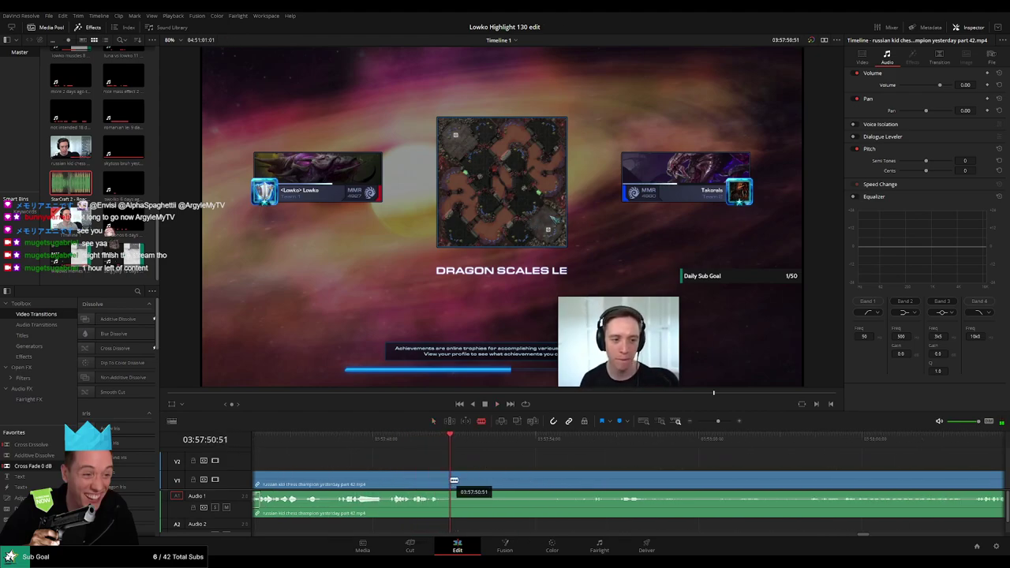
left_click(454, 481)
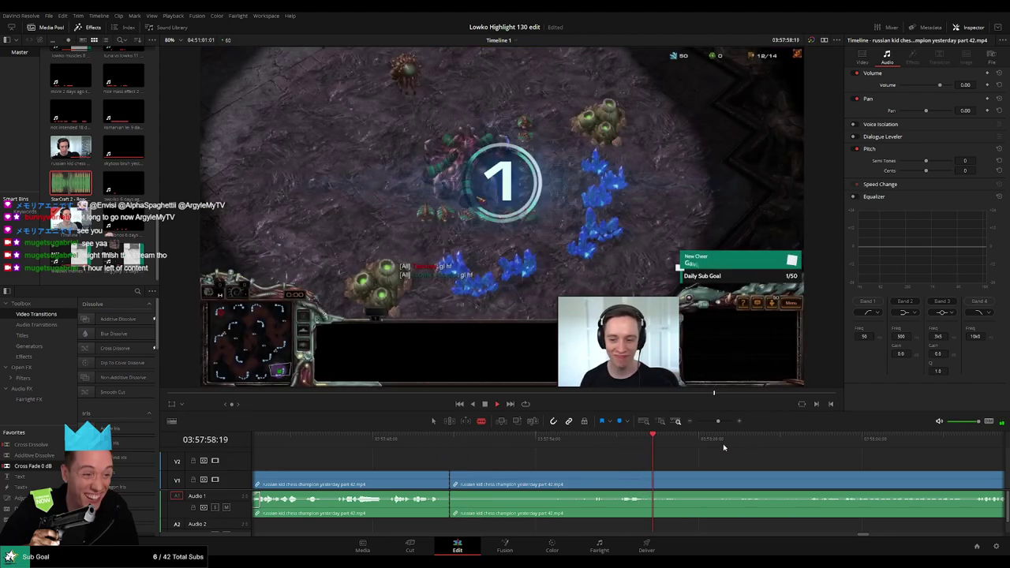
left_click(619, 441)
key("space")
left_click(591, 441)
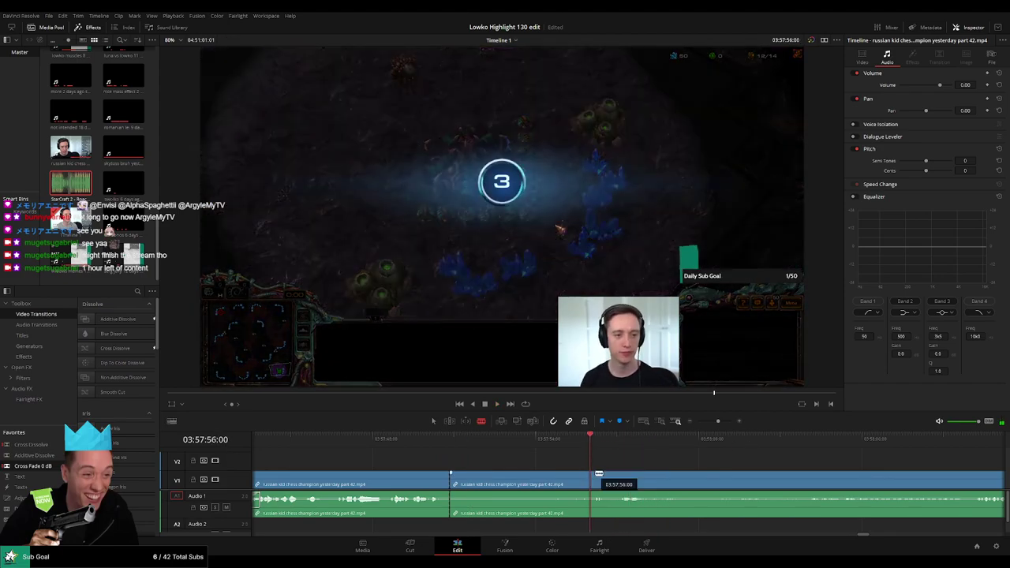
left_click(595, 477)
key("a")
left_click(562, 485)
key("Delete")
key("BackSpace")
key("space")
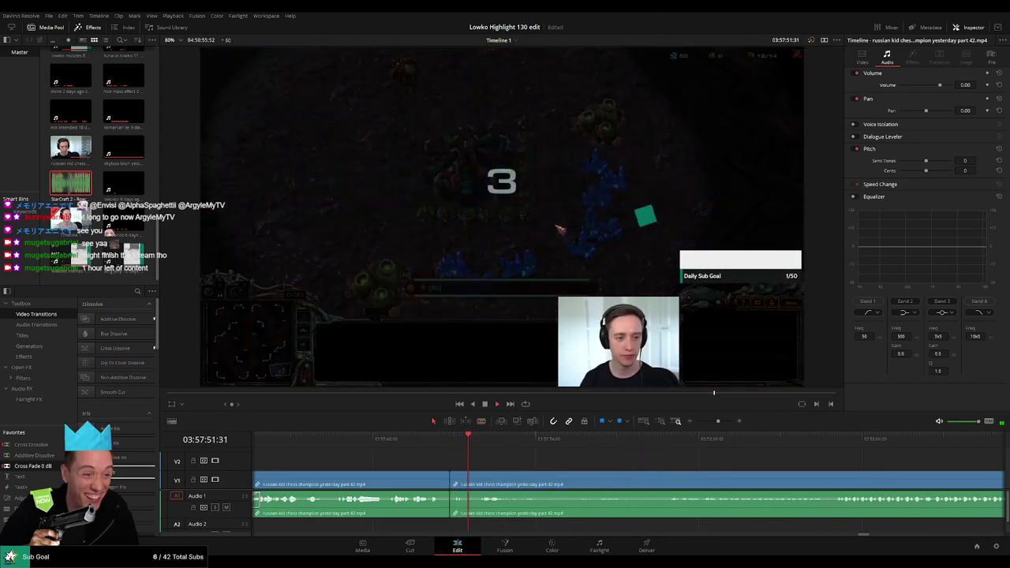
left_click_drag(615, 471, 518, 468)
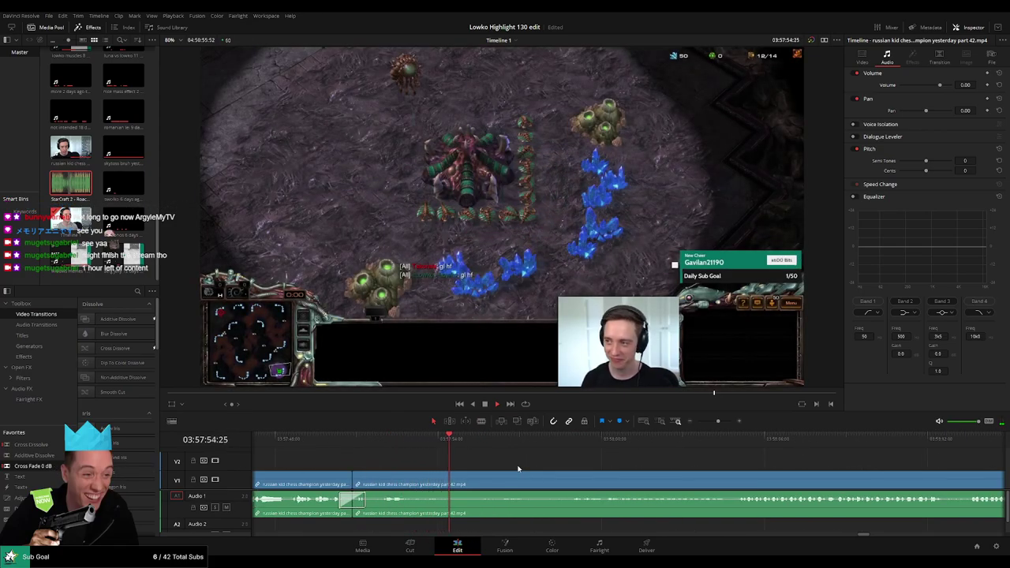
Step: Skim the opening of the StarCraft match from about 03:57:54 to 03:58:30 for highlights and pauses
left_click(566, 454)
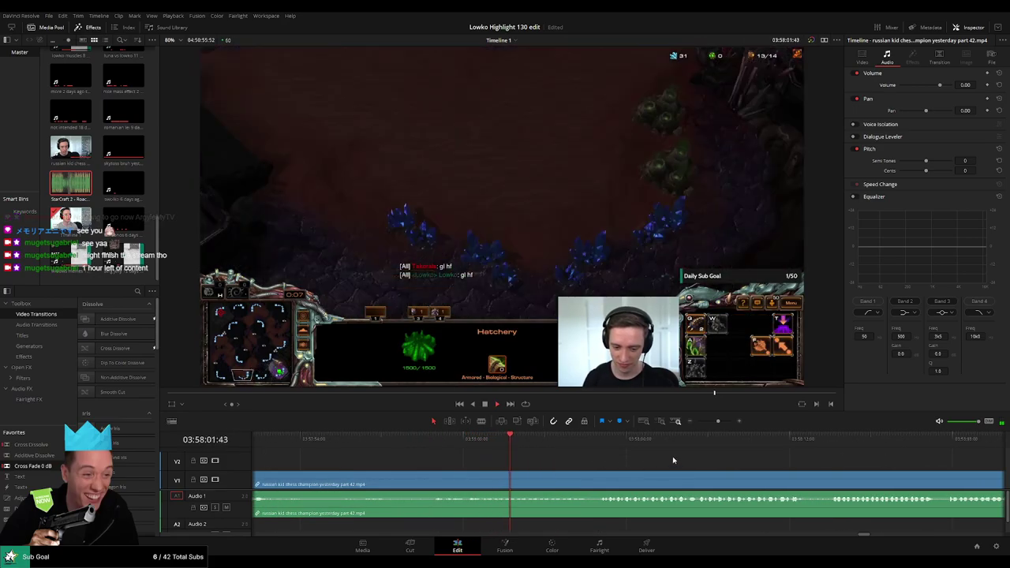
left_click_drag(717, 422, 713, 423)
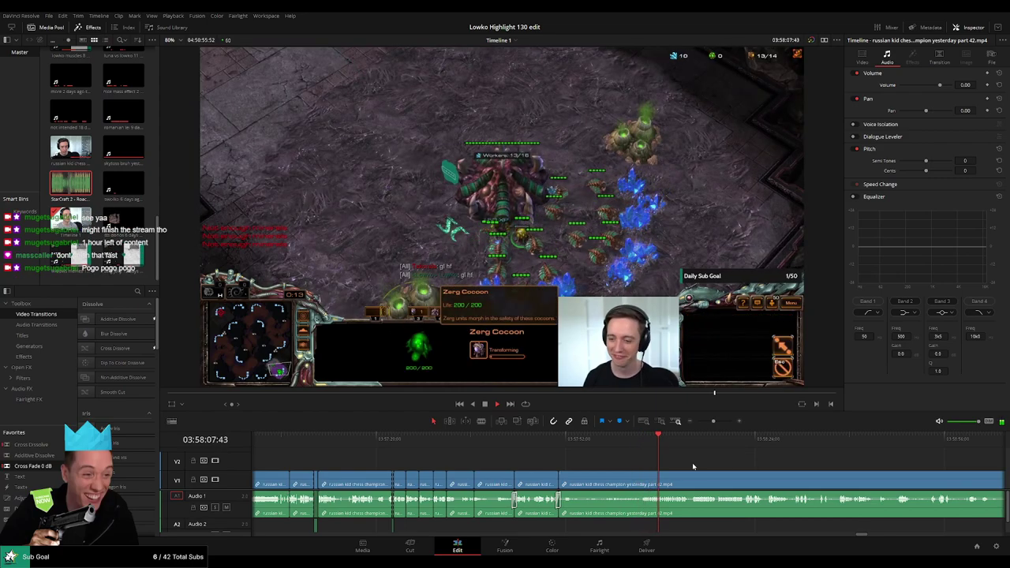
left_click_drag(692, 464, 502, 466)
scroll(502, 466, "right", 1)
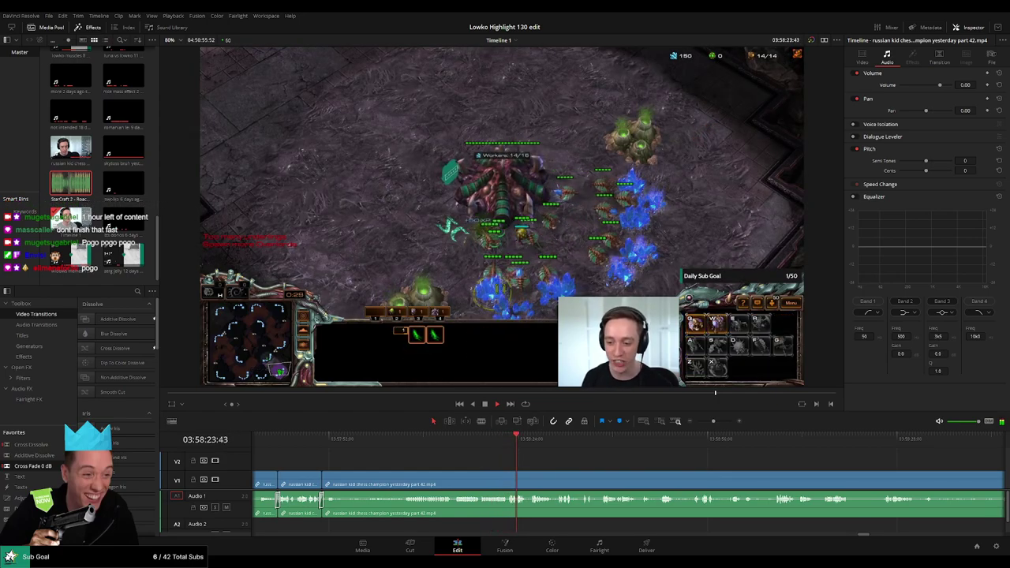
scroll(657, 476, "up", 4)
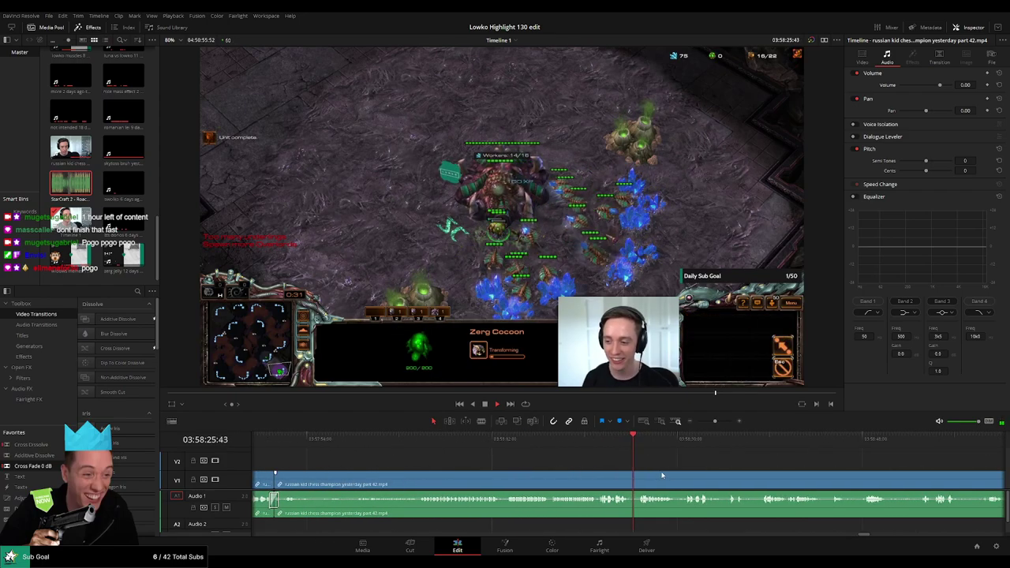
left_click_drag(662, 475, 411, 462)
scroll(439, 471, "up", 3)
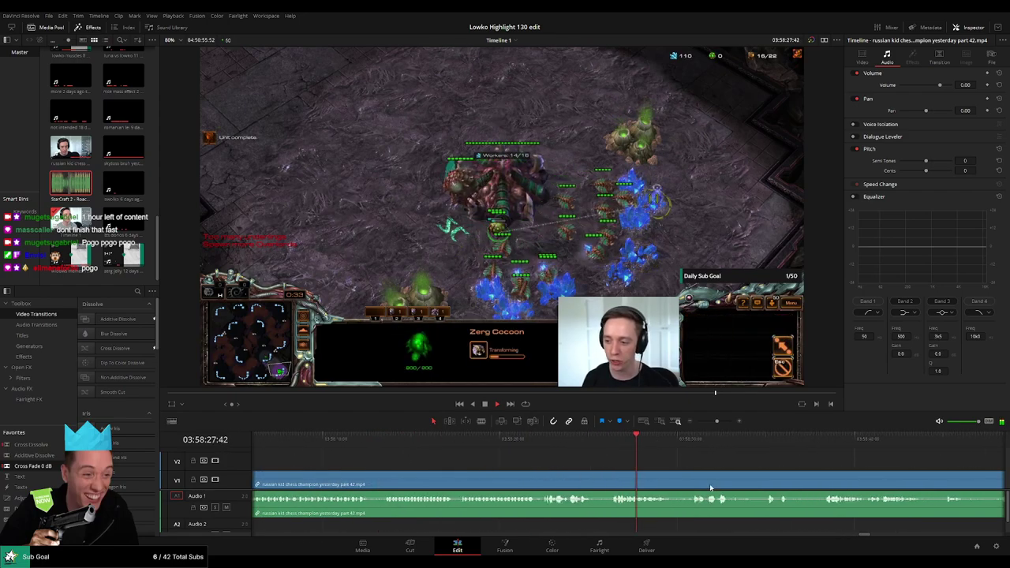
left_click_drag(709, 484, 468, 463)
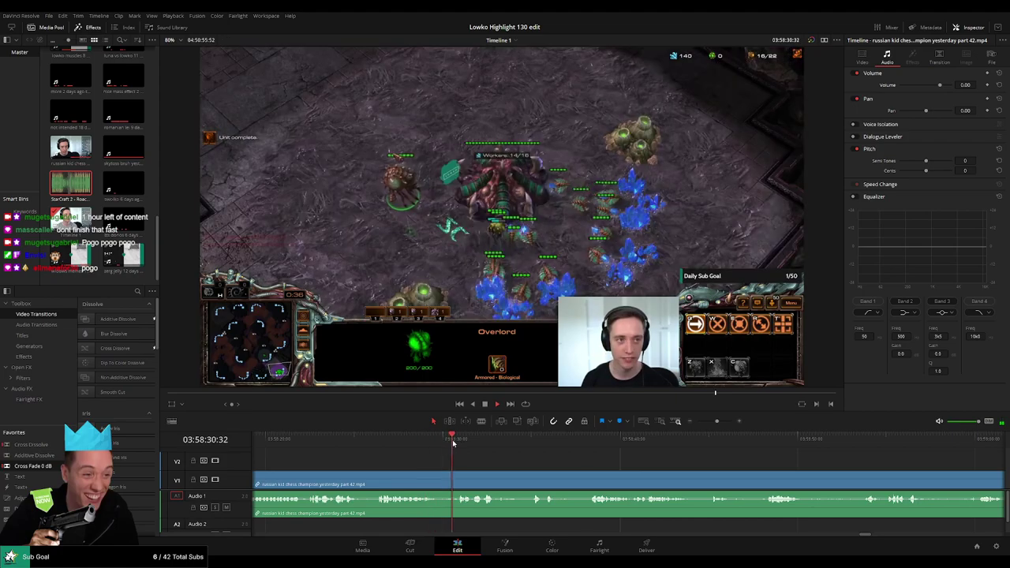
Step: Cut out the short section of the part 42 clip between about 03:58:31 and 03:58:32
scroll(504, 462, "right", 3)
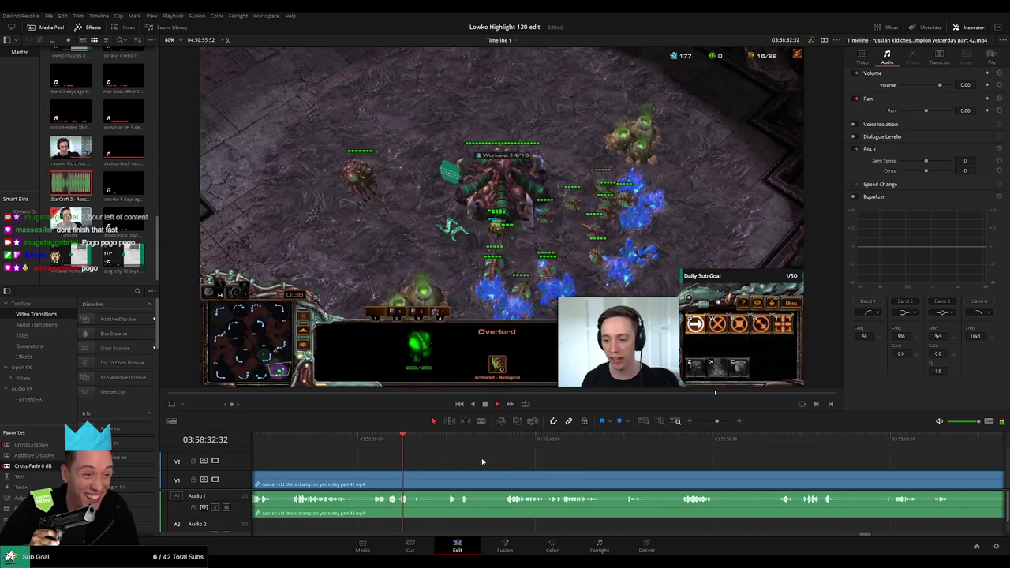
key("b")
left_click(387, 478)
left_click(400, 477)
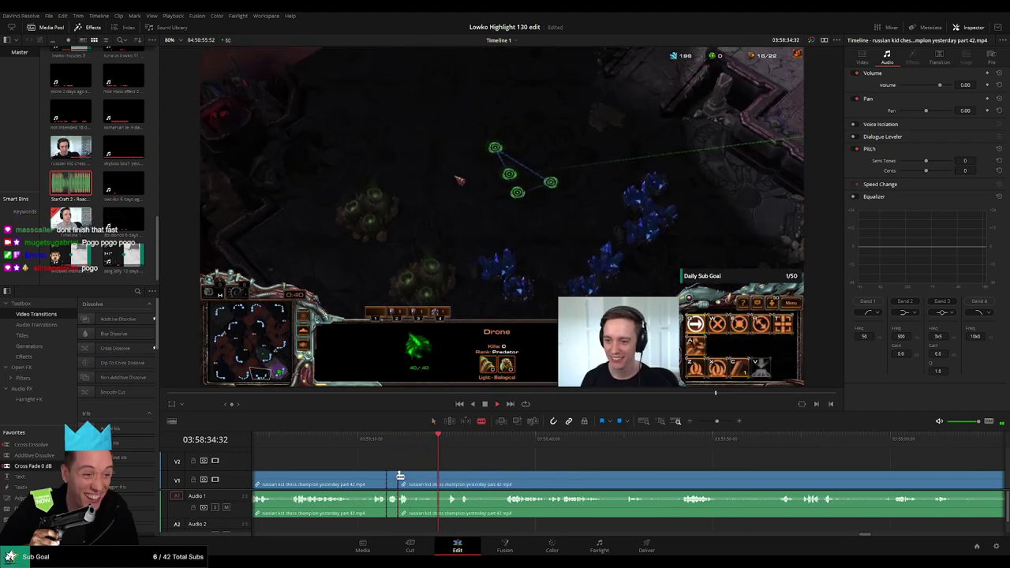
key("a")
left_click(393, 480)
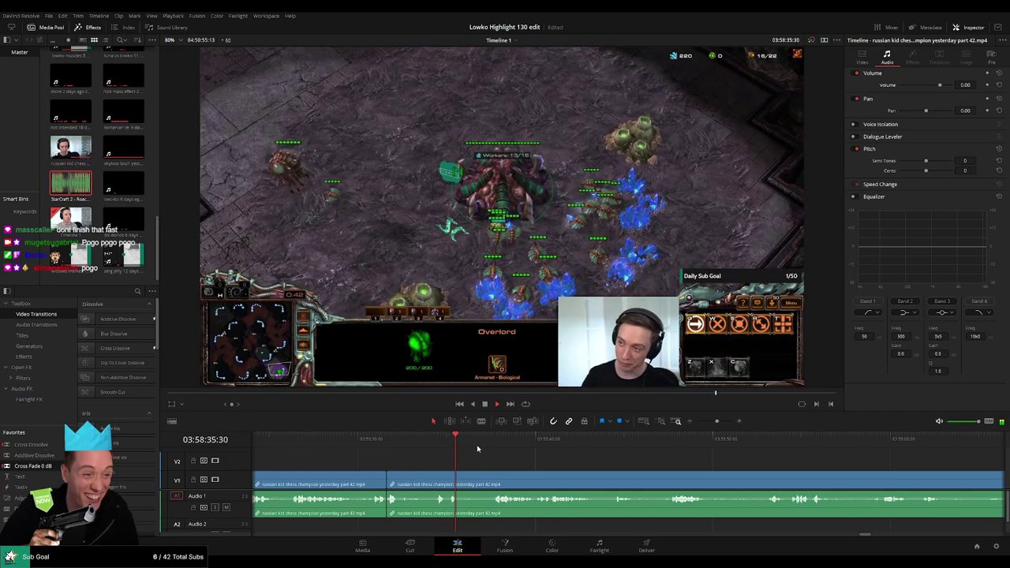
key("Delete")
Step: Skim the part 42 match footage from about 03:58:35 and split the clip at about 03:58:49
scroll(491, 462, "right", 5)
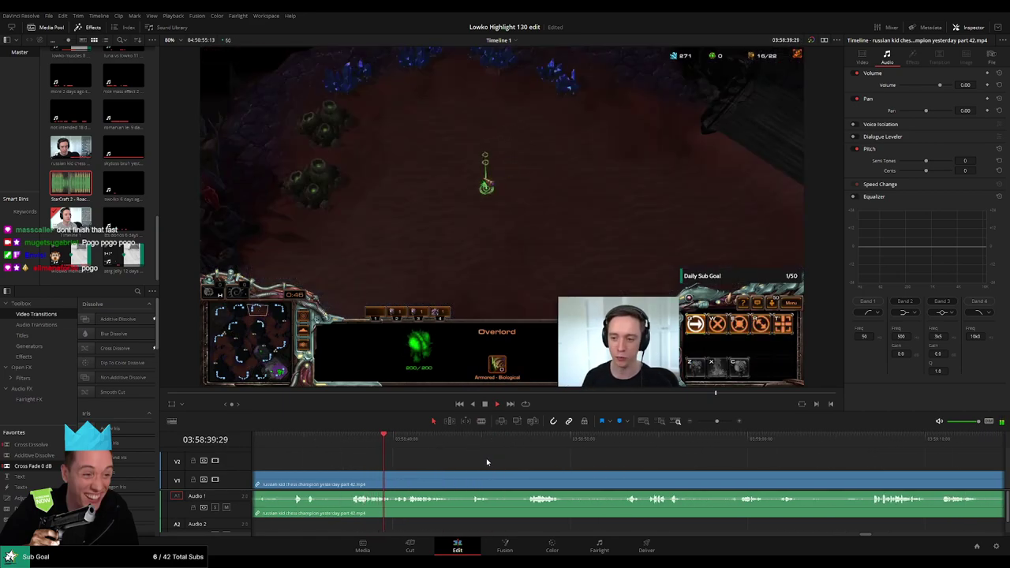
key("shift+Left")
key("shift+Left")
scroll(486, 463, "right", 2)
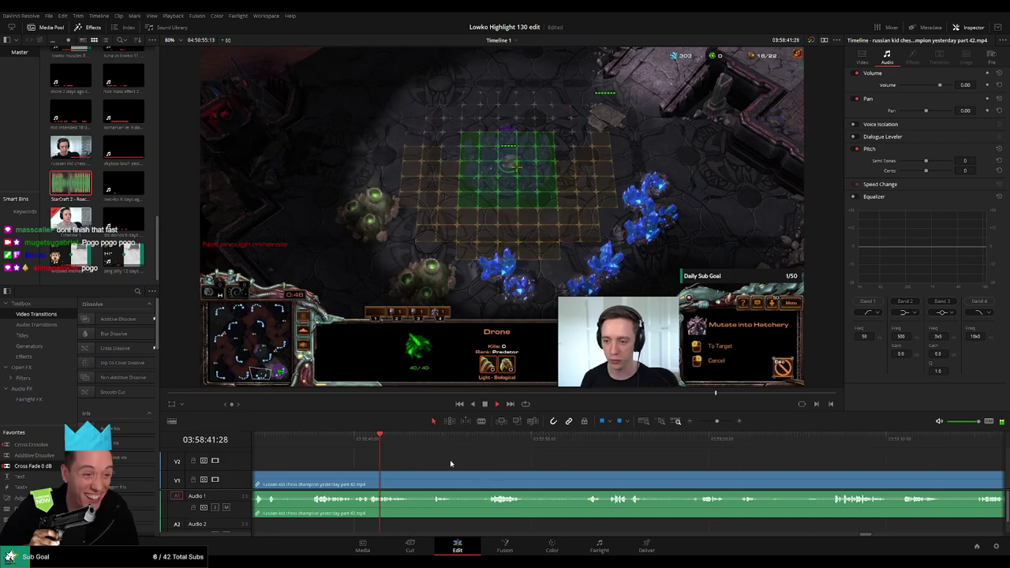
left_click(420, 442)
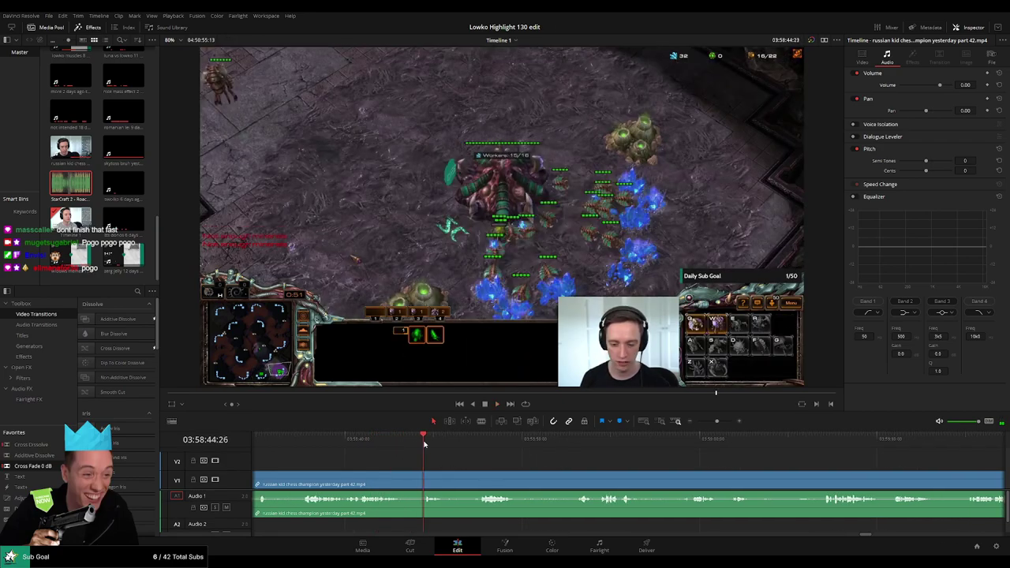
left_click_drag(449, 449, 478, 447)
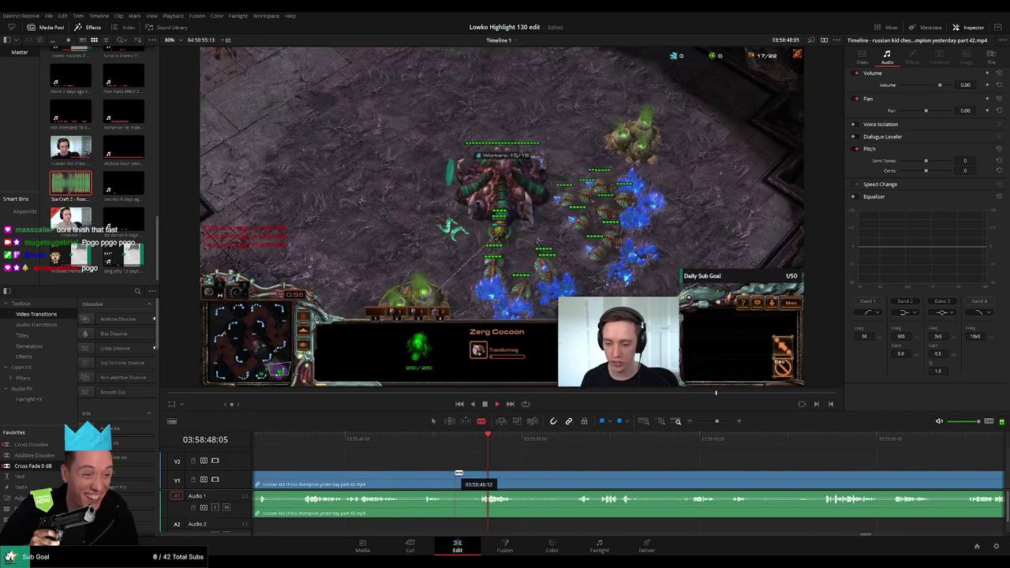
left_click_drag(534, 465, 474, 465)
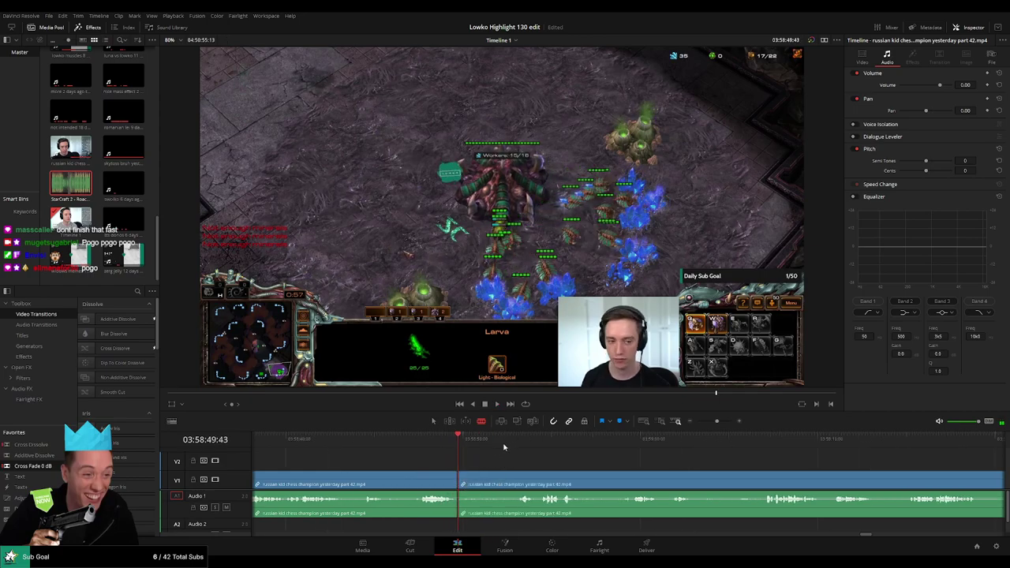
Step: Split the part 42 clip again at about 03:58:53 and delete the section between the two cuts
left_click(517, 447)
key("space")
left_click_drag(575, 465, 502, 467)
left_click(443, 478)
key("a")
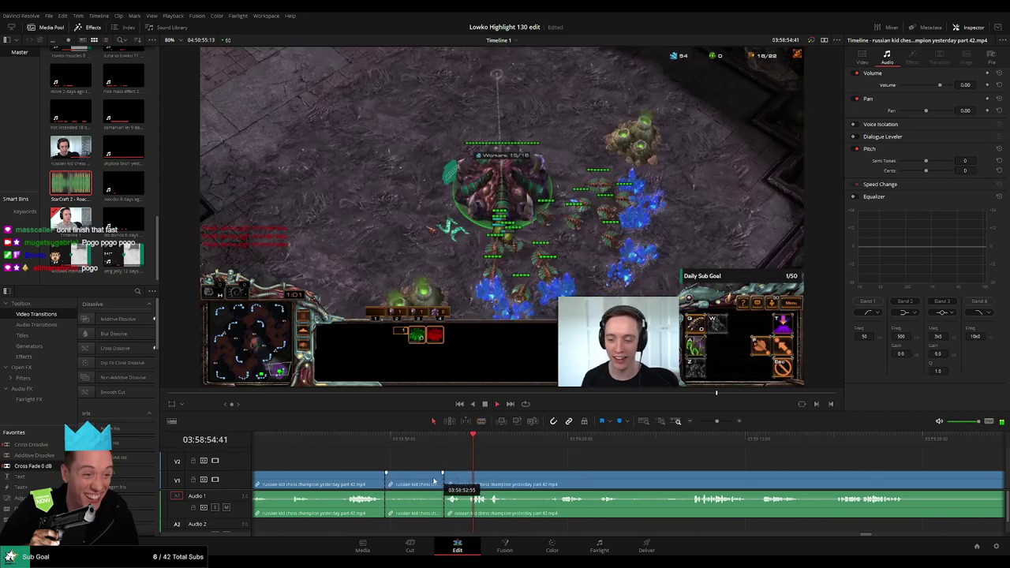
left_click(433, 480)
key("Delete")
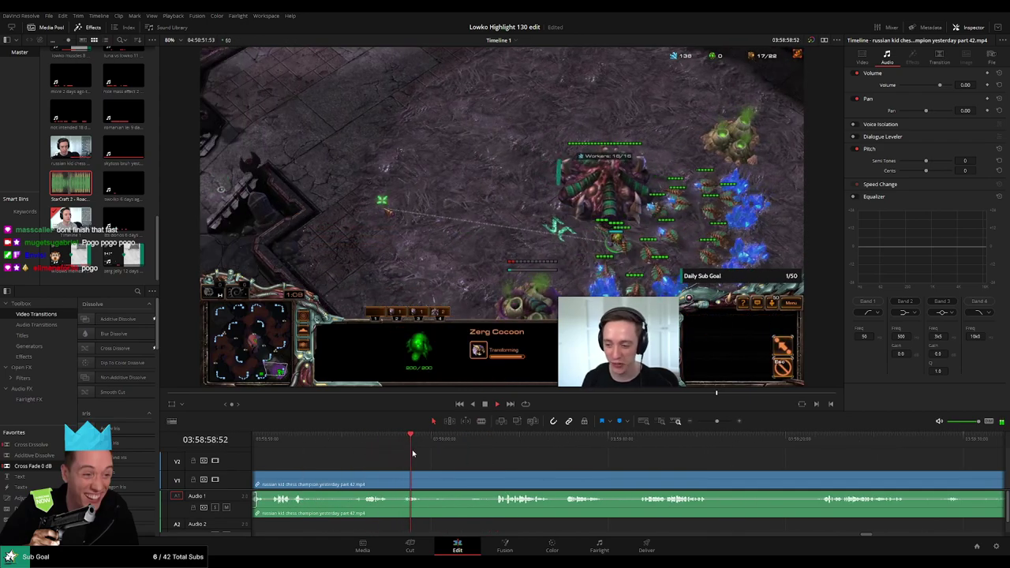
Step: Split the part 42 clip at about 03:58:59 and 03:59:03
key("b")
left_click(428, 479)
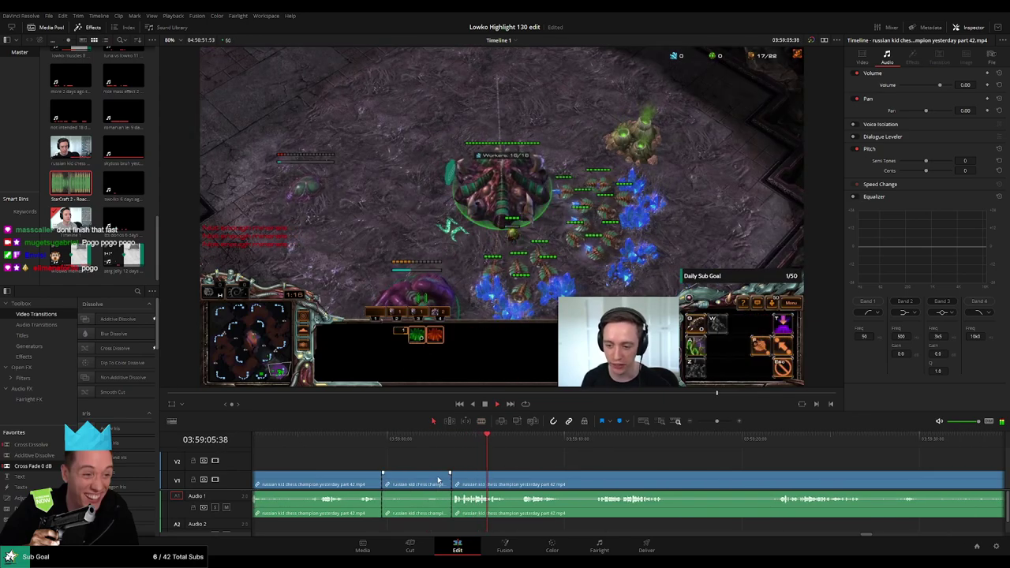
key("a")
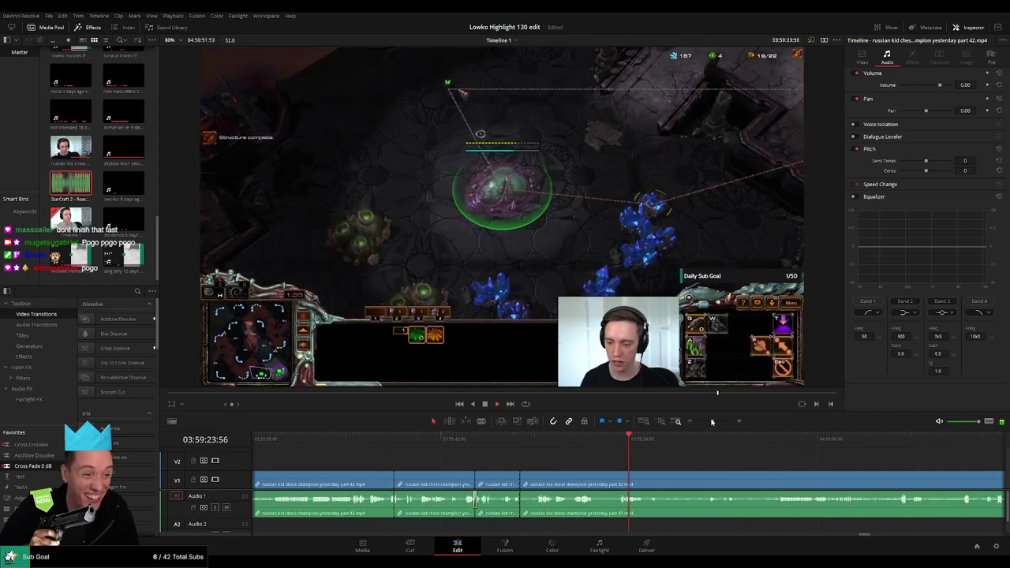
Step: Delete the footage from about 03:58:59 to 03:59:42 and add audio crossfades at this join and the one near 03:58:49
left_click_drag(711, 422, 716, 422)
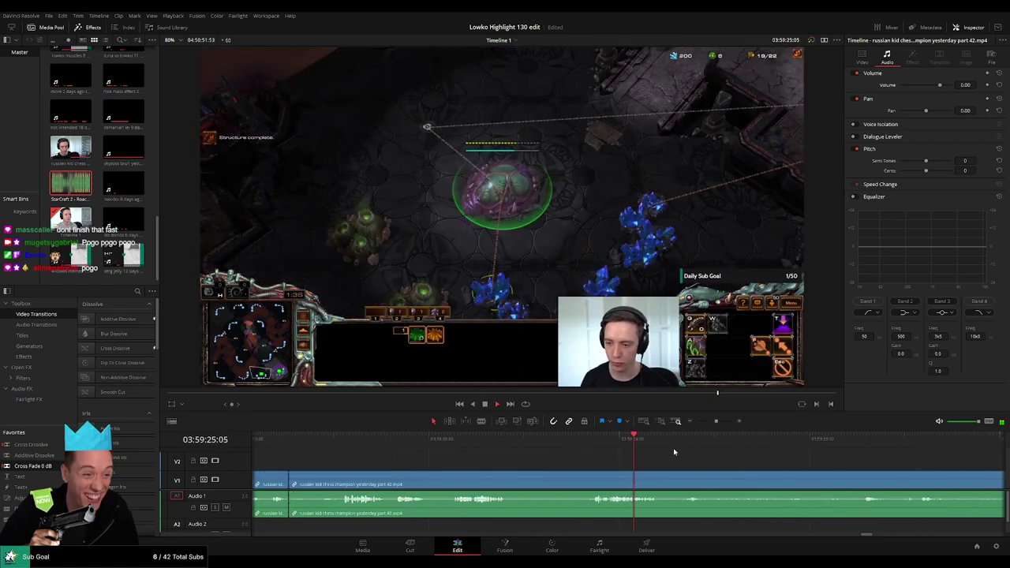
left_click_drag(828, 478, 608, 457)
left_click(825, 452)
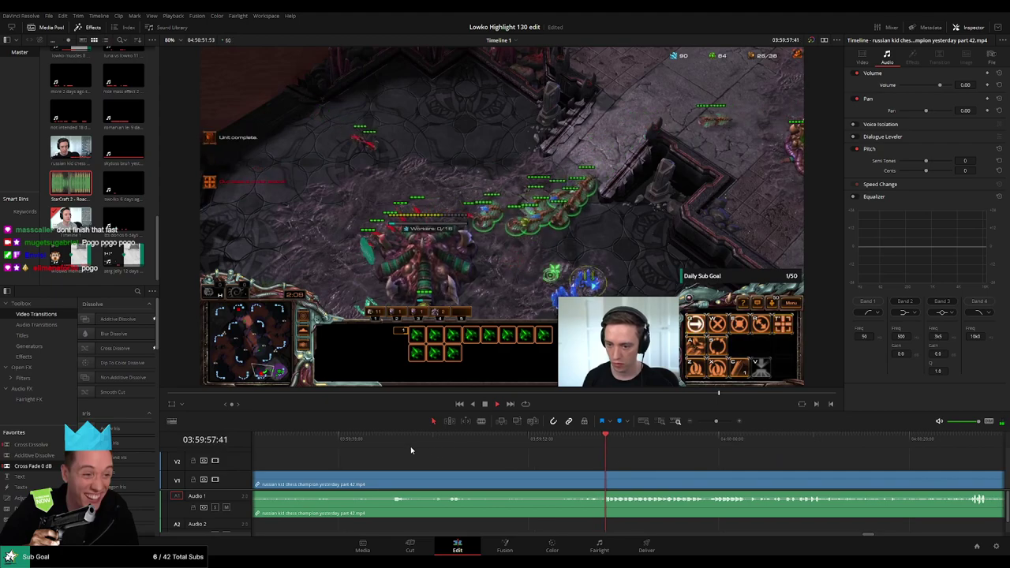
left_click(394, 440)
left_click(429, 444)
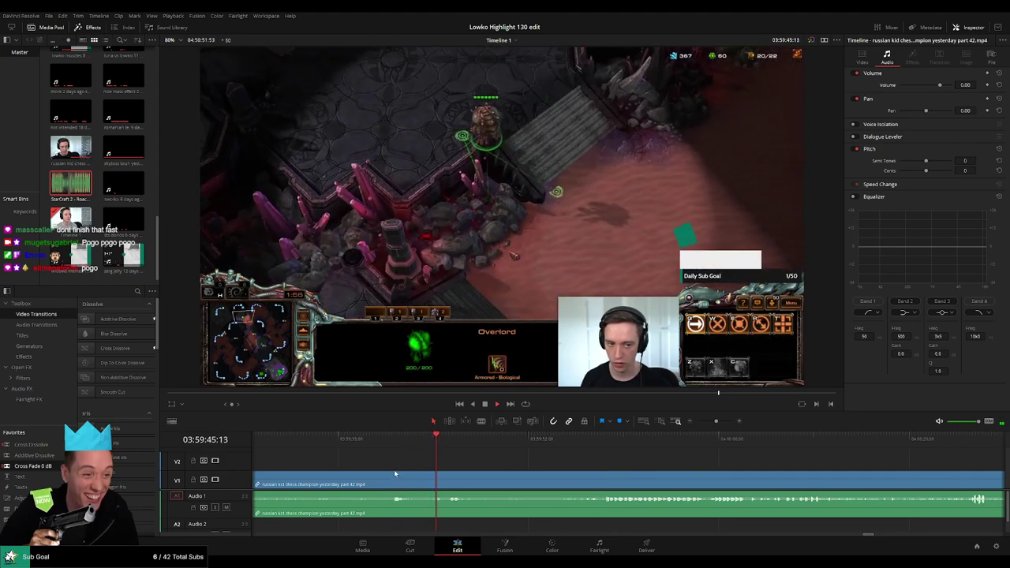
key("b")
left_click(392, 473)
key("a")
left_click(372, 482)
key("Delete")
left_click(604, 478)
key("Delete")
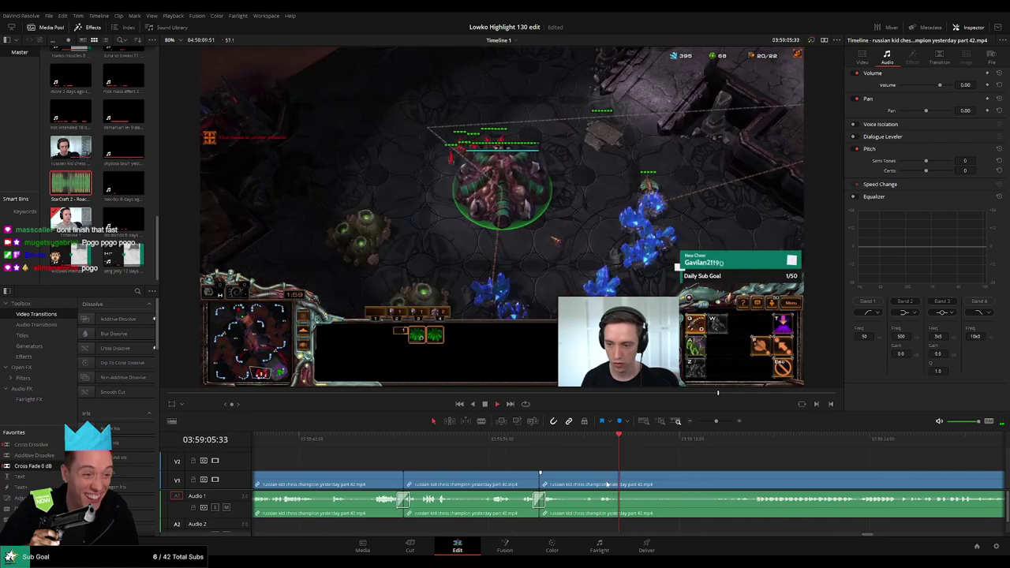
Step: Review the match fight from about 03:59:05 and isolate the short word at about 03:59:42 by splitting the clip around it
left_click_drag(551, 446, 599, 447)
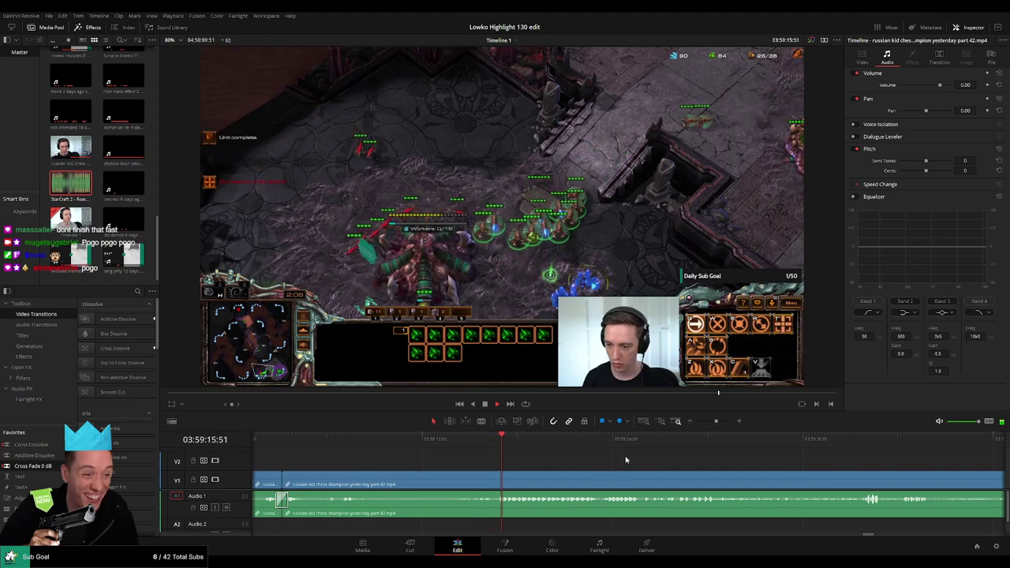
left_click_drag(716, 422, 712, 423)
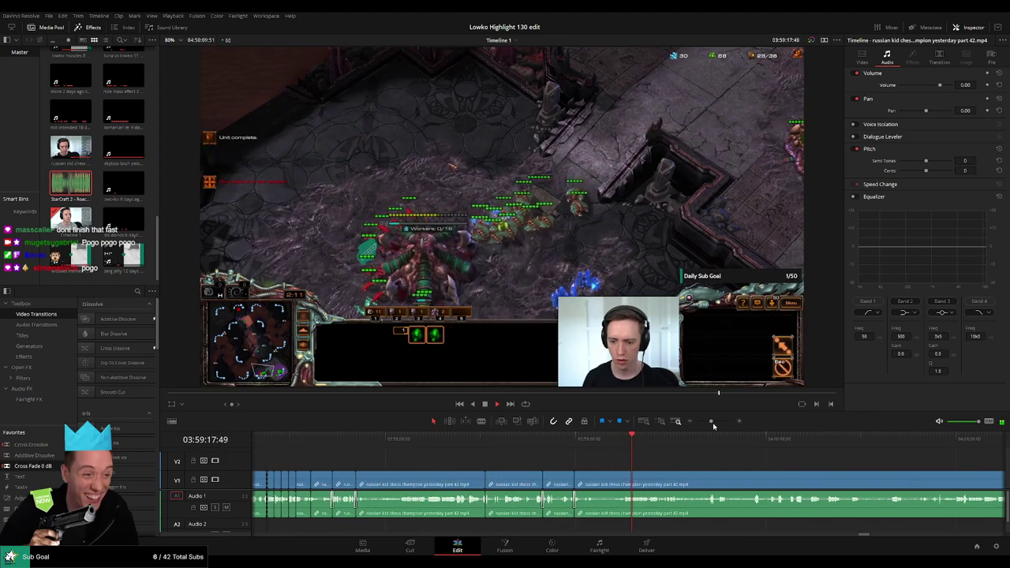
left_click_drag(718, 477, 511, 470)
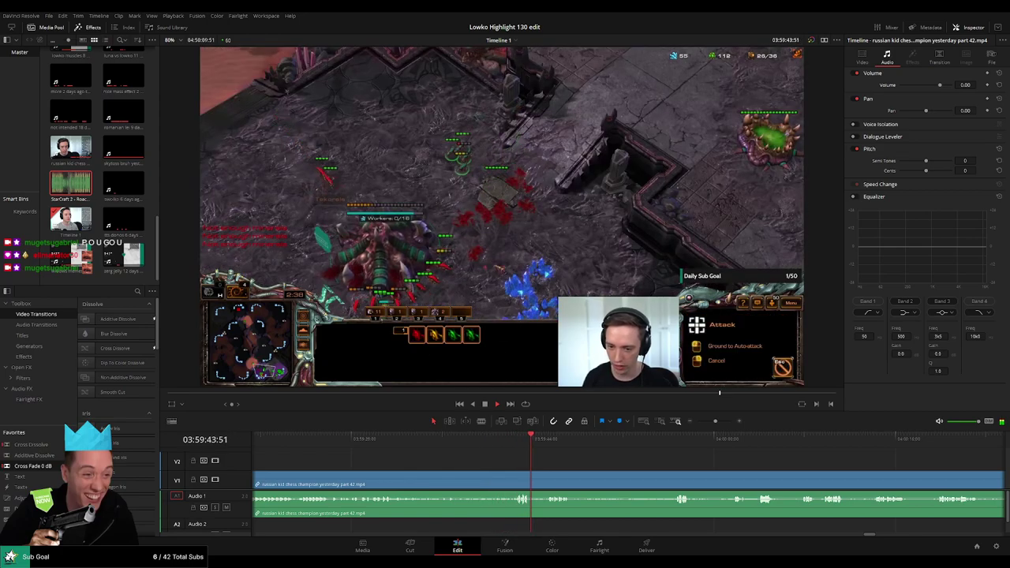
left_click(519, 439)
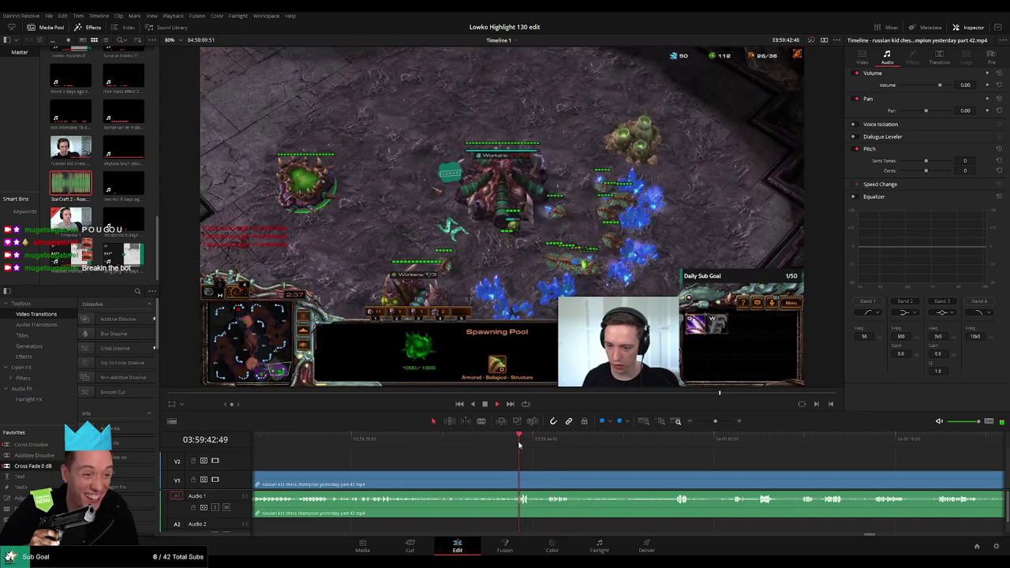
left_click(593, 444)
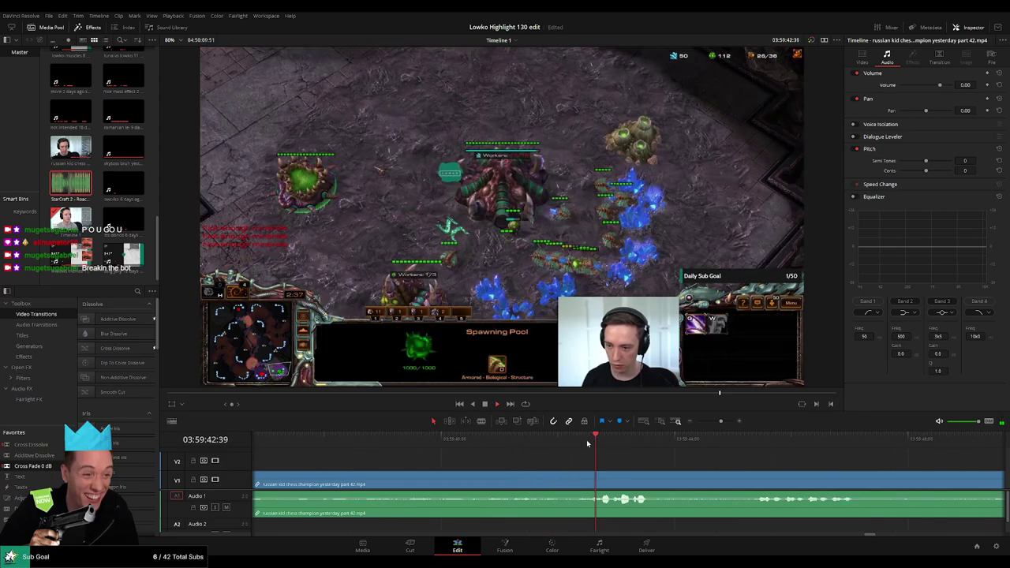
left_click(602, 482)
key("Right")
key("Right")
key("Right")
key("Right")
key("Right")
key("Right")
key("Right")
key("Right")
key("Right")
key("Right")
key("Right")
key("Right")
key("Right")
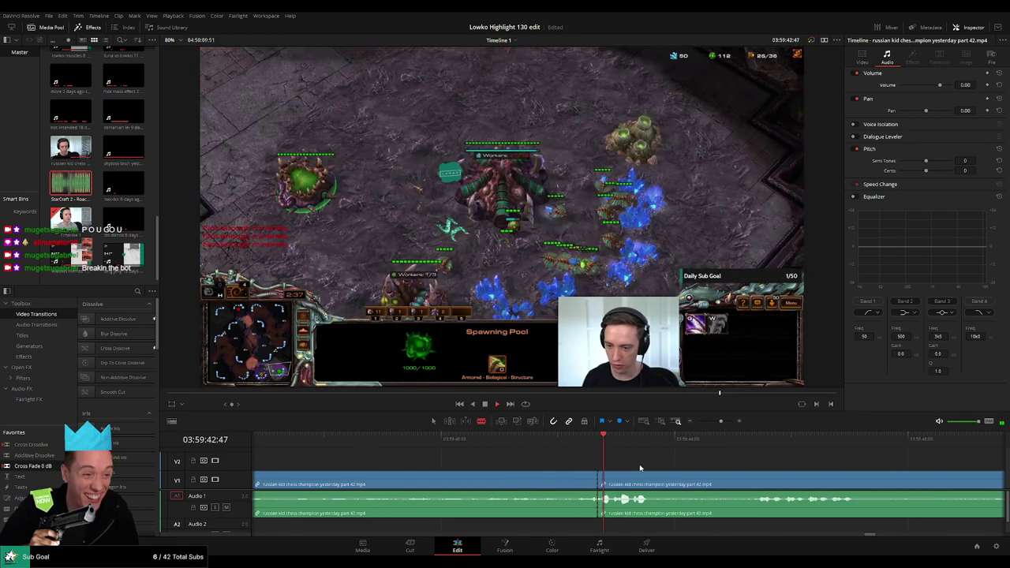
left_click(608, 481)
key("a")
Step: Cover the isolated word with a StarCraft 2 Roach Quotes sound on Audio 2, lower its volume to about -29, and play it back
left_click_drag(602, 499, 582, 530)
left_click_drag(582, 527, 609, 527)
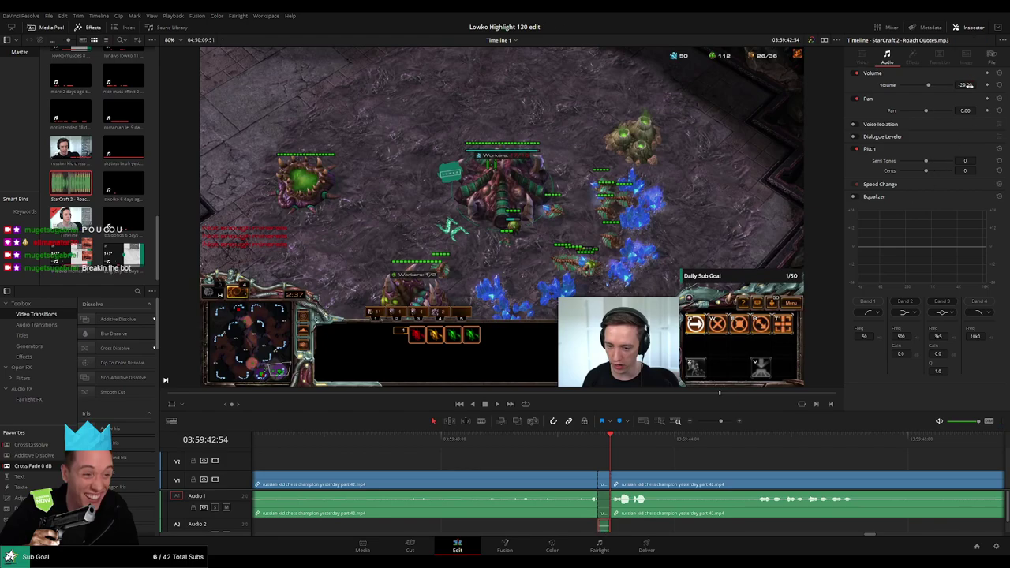
left_click(597, 443)
key("space")
left_click(685, 460)
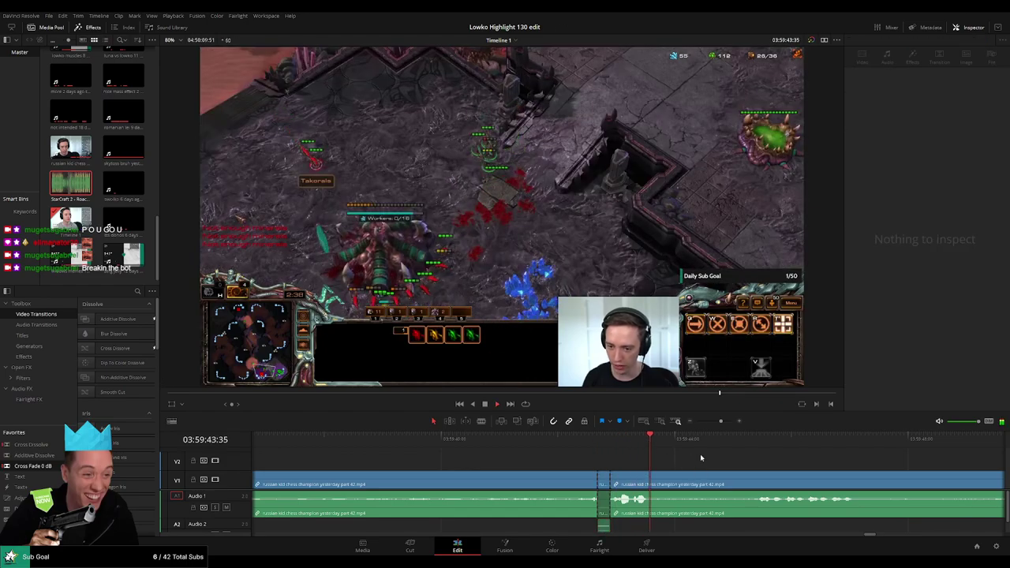
Step: Split the part 42 clip at about 03:59:48, after the covered word
left_click_drag(721, 421, 714, 424)
scroll(497, 453, "right", 3)
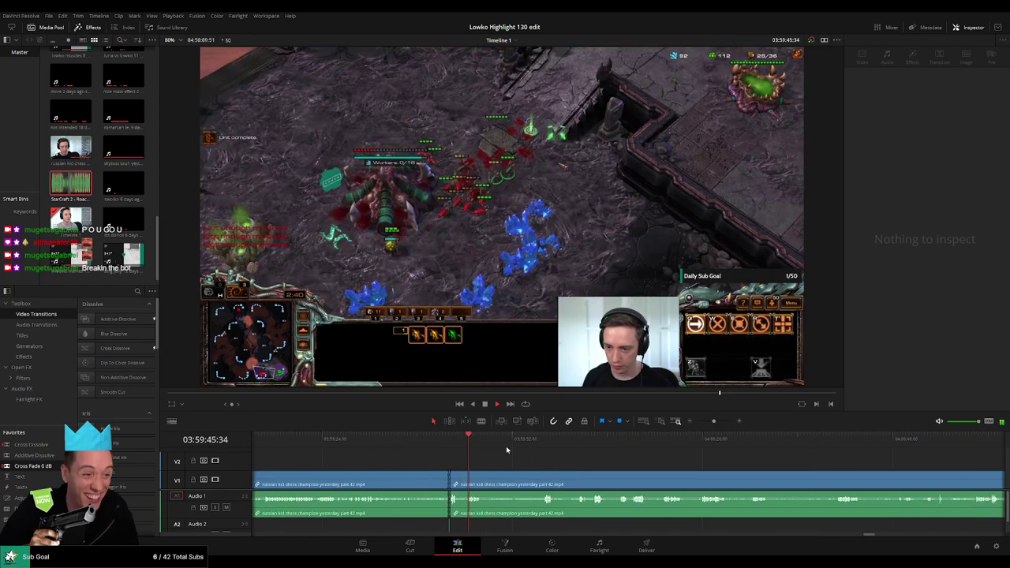
scroll(535, 470, "up", 1)
scroll(565, 473, "right", 4)
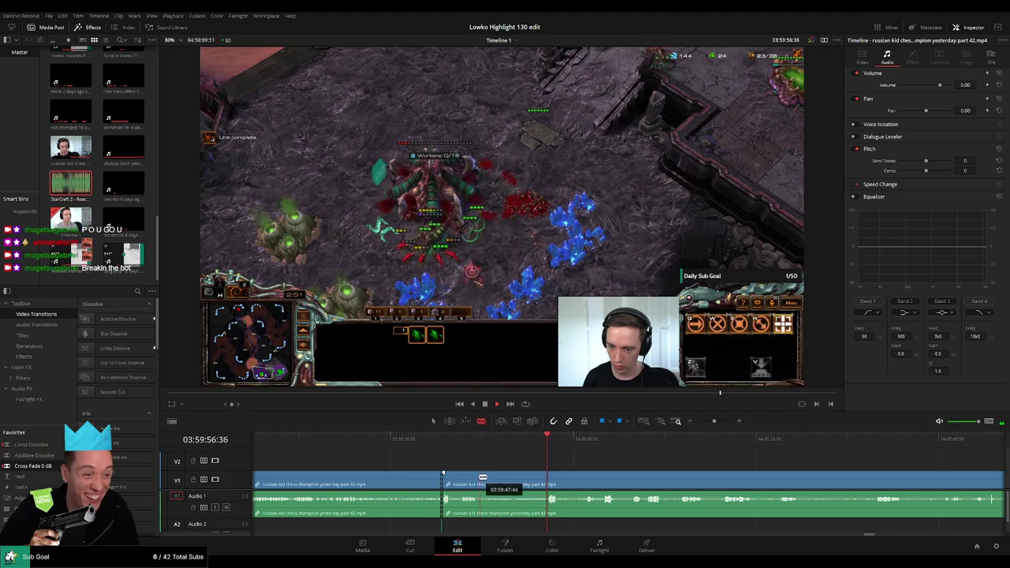
left_click(480, 477)
Step: Skim the match footage from about 03:59:56 to 04:00:52 for the next moment to keep
left_click(589, 444)
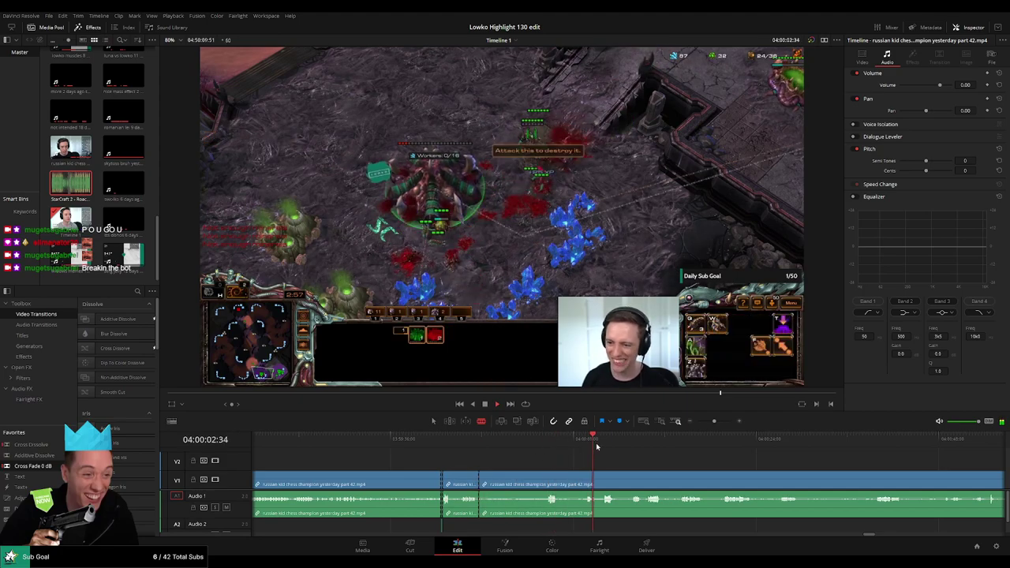
scroll(485, 449, "right", 3)
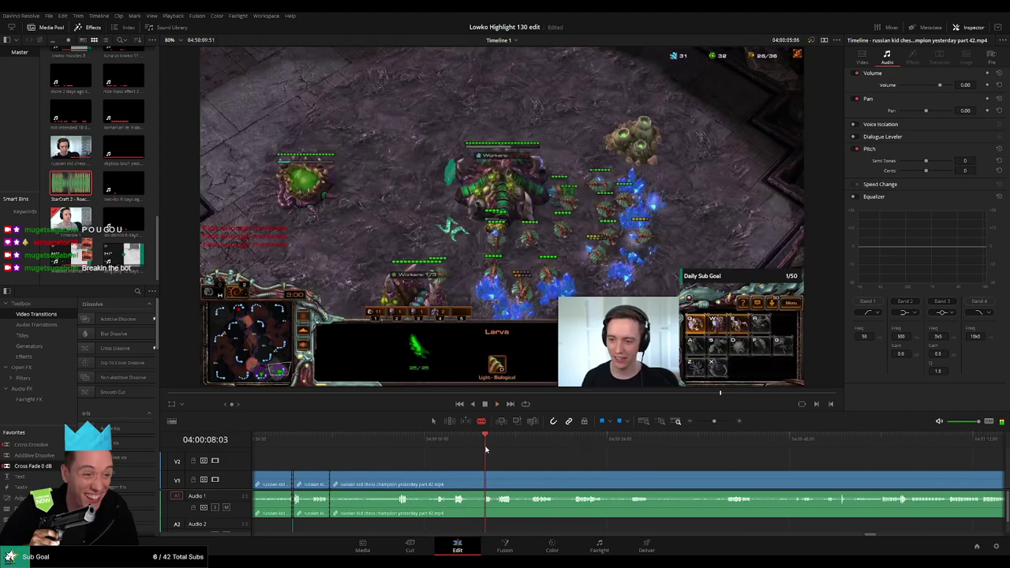
left_click_drag(485, 449, 583, 449)
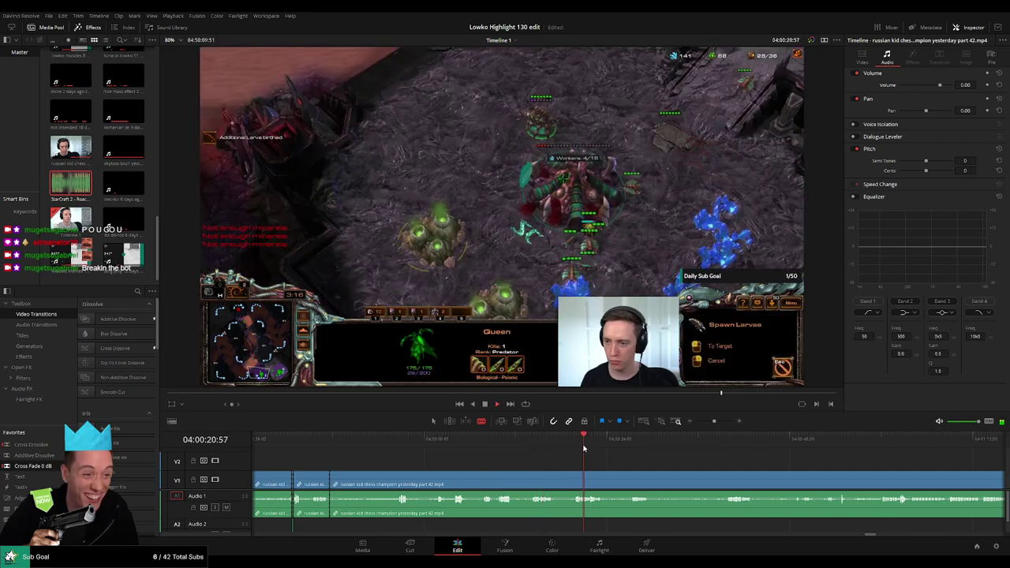
left_click(634, 446)
left_click_drag(731, 464, 596, 453)
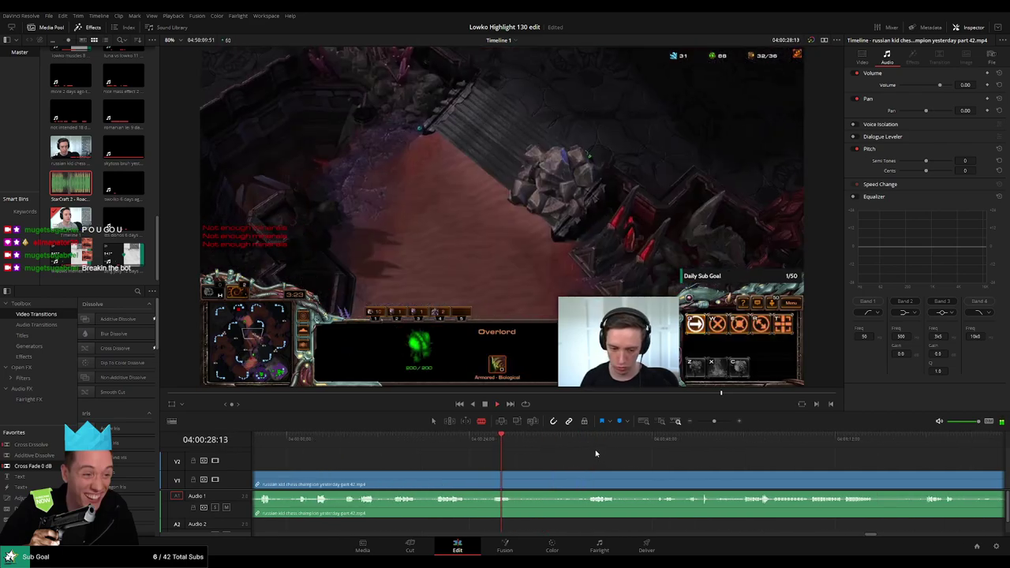
left_click(597, 448)
left_click(681, 446)
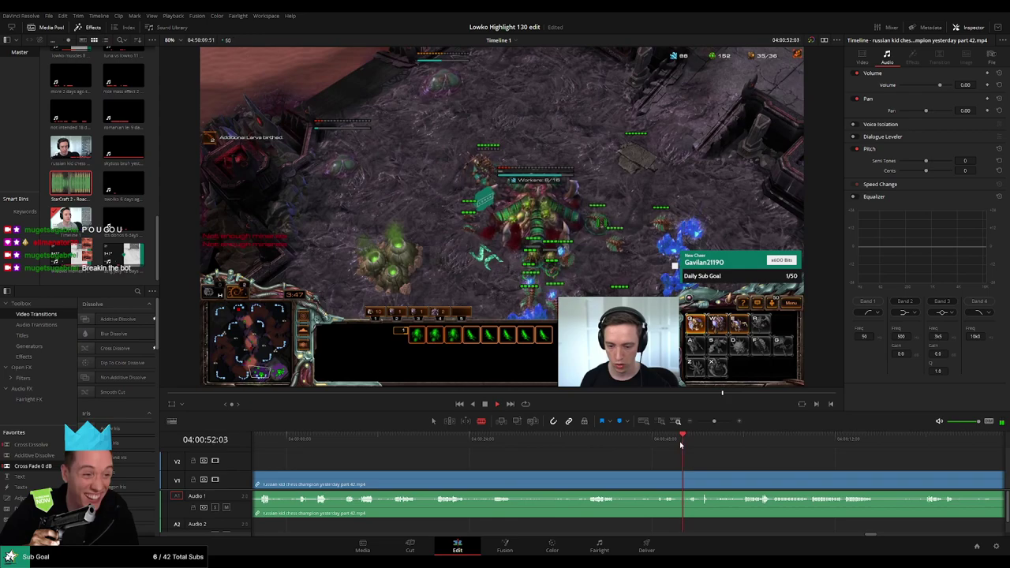
left_click(660, 447)
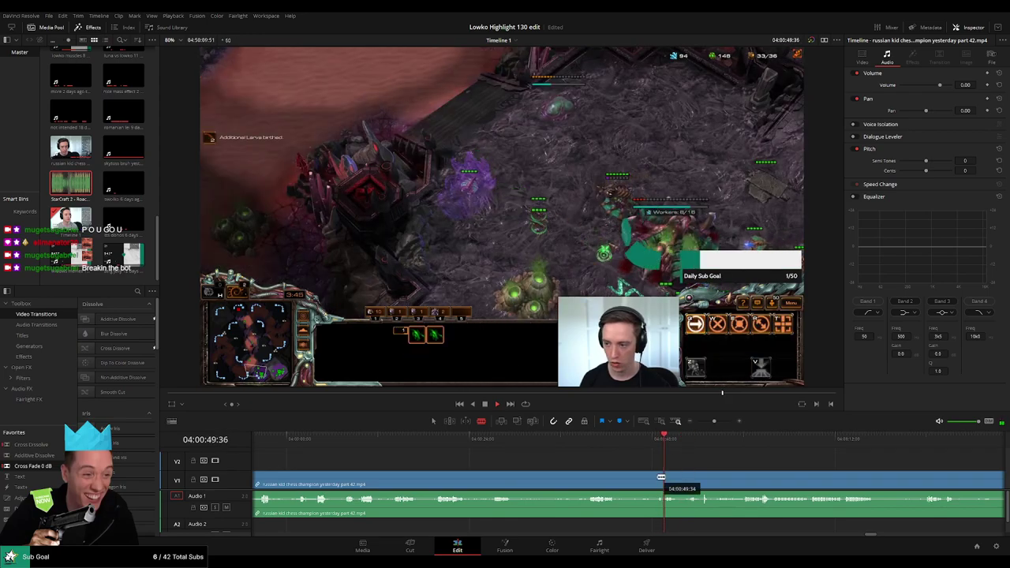
Step: Delete the footage between about 03:59:48 and 04:00:49 and add an audio crossfade at the join
left_click(657, 477)
key("a")
left_click(633, 478)
key("Delete")
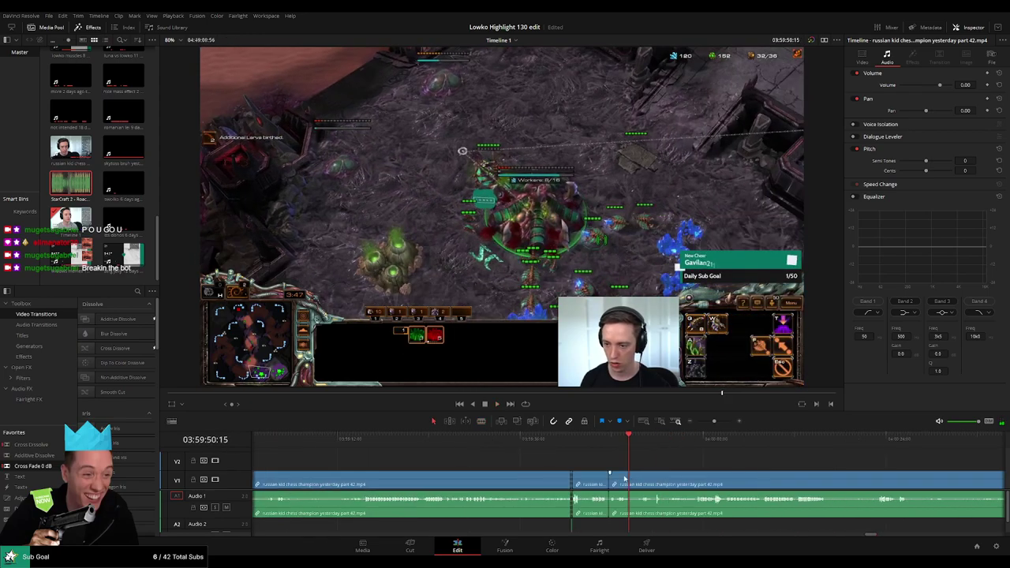
left_click_drag(607, 502, 608, 502)
key("space")
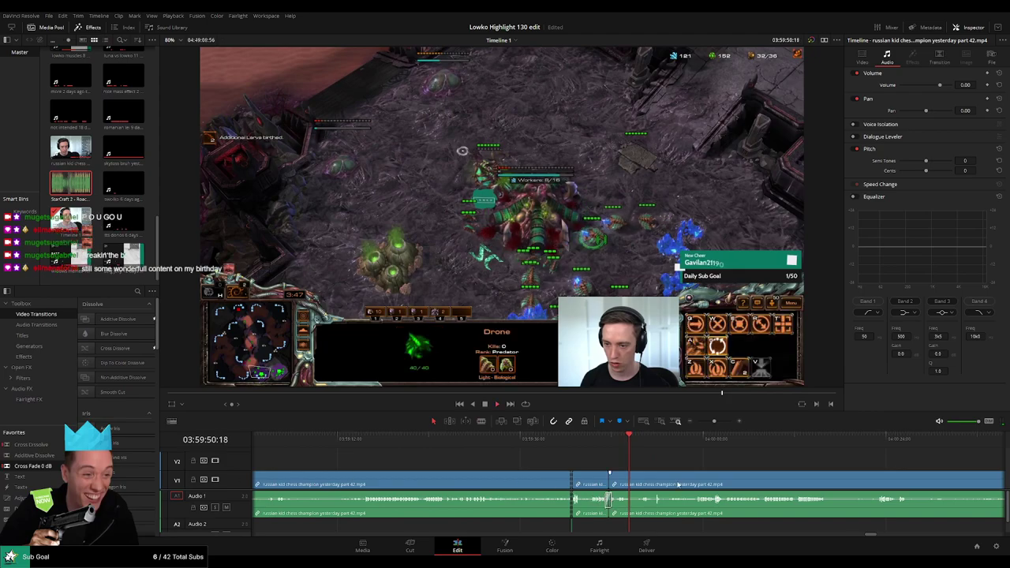
Step: Play and skim the match footage from about 03:59:50 to 04:00:16 for the next pause to cut
scroll(518, 469, "right", 3)
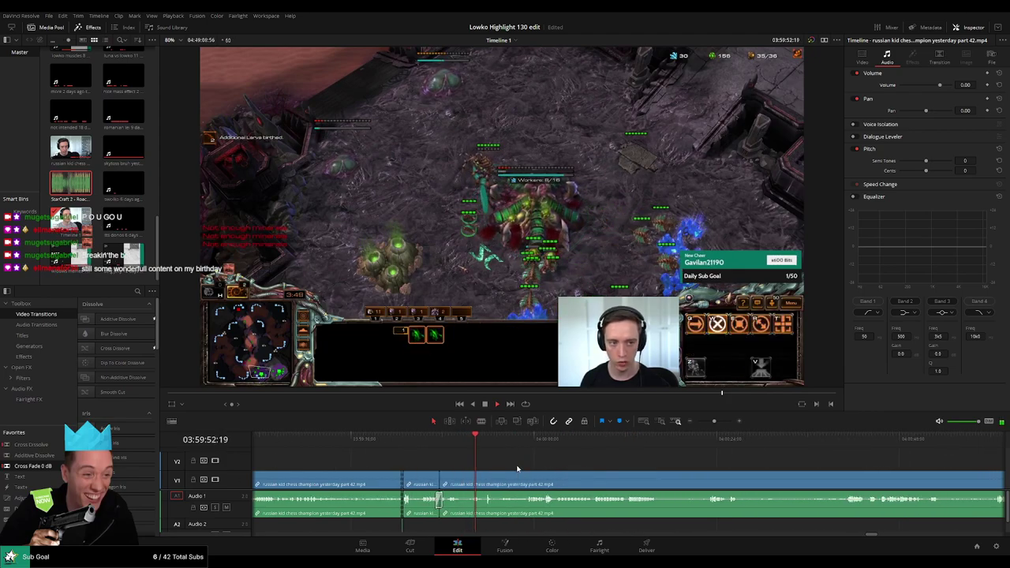
left_click_drag(523, 470, 471, 468)
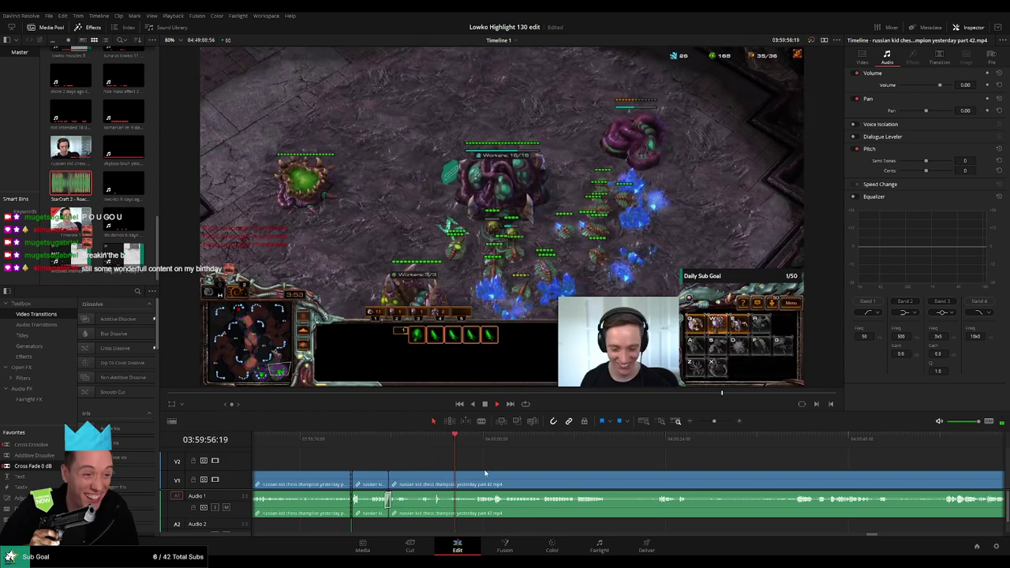
scroll(446, 460, "right", 1)
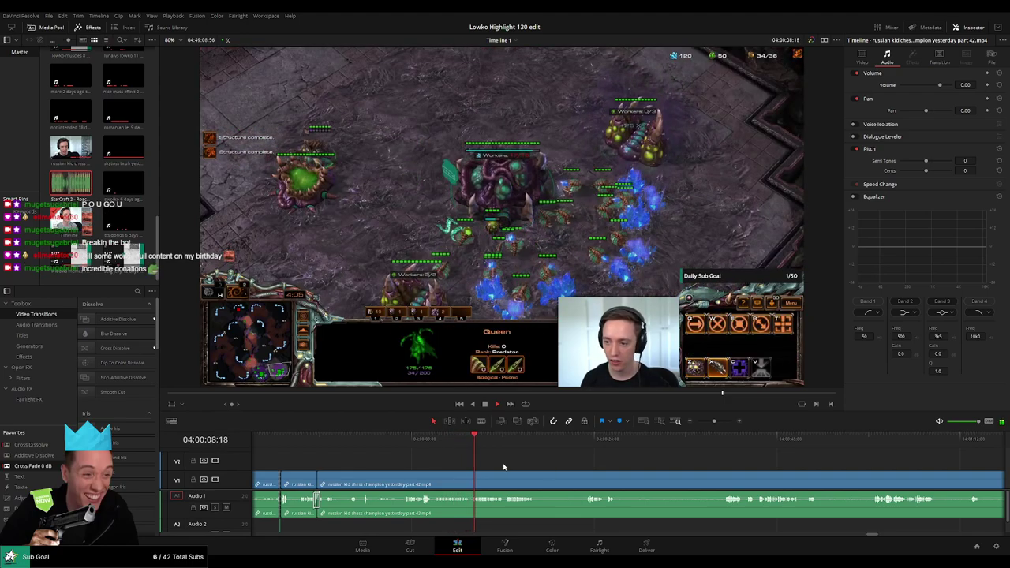
scroll(442, 473, "right", 1)
scroll(492, 469, "up", 1)
scroll(505, 470, "right", 3)
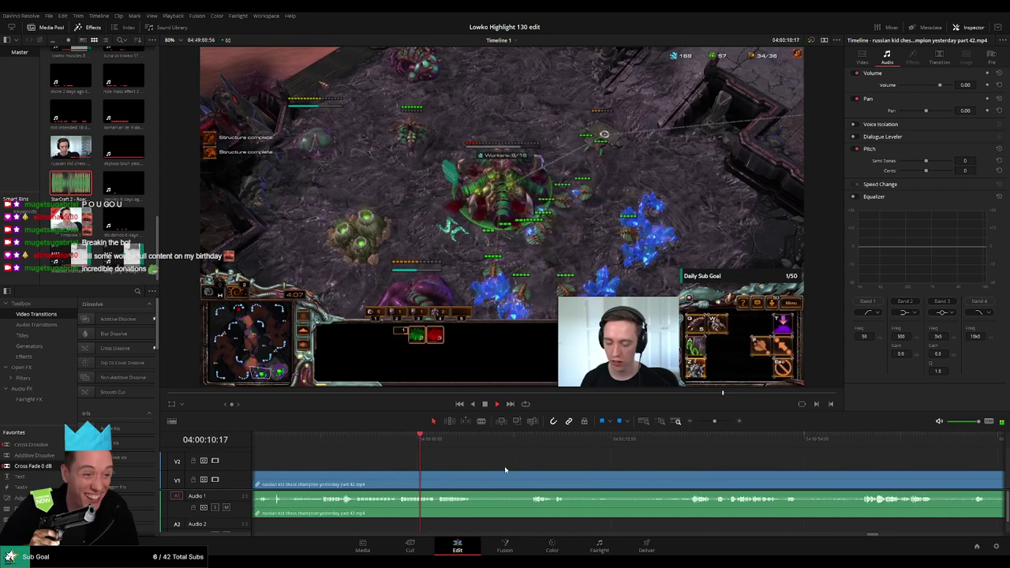
left_click_drag(518, 468, 445, 467)
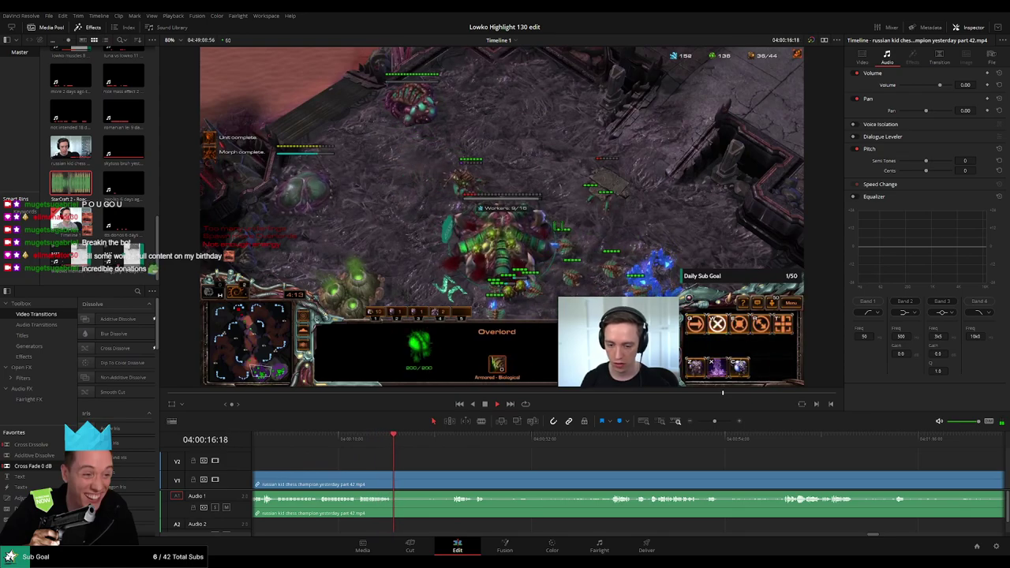
Step: Split the part 42 clip at about 04:00:16, 04:00:23 and 04:00:26, delete the first segment between these cuts and crossfade the join's audio
left_click(454, 440)
left_click(393, 478)
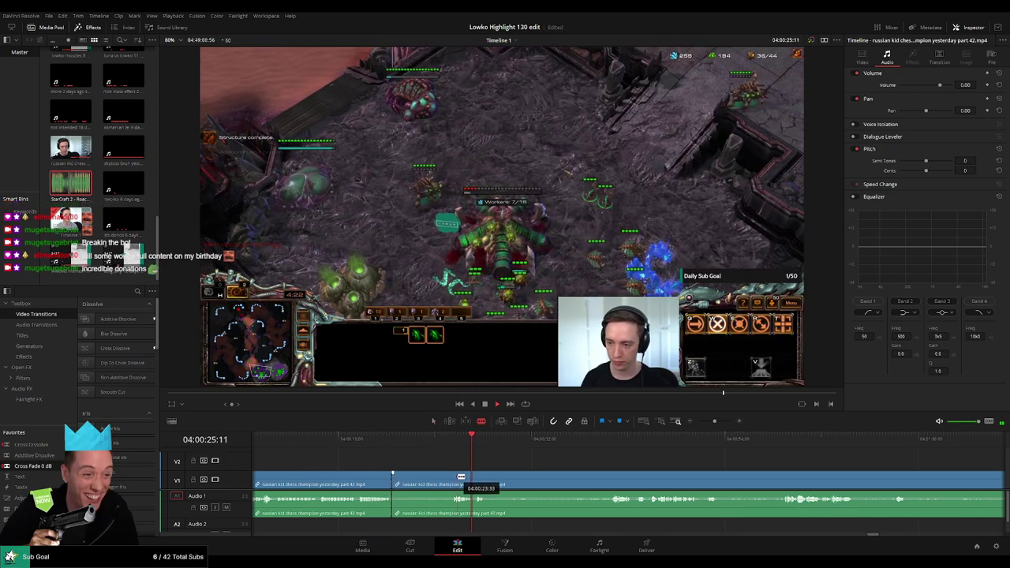
left_click(488, 478)
key("space")
key("a")
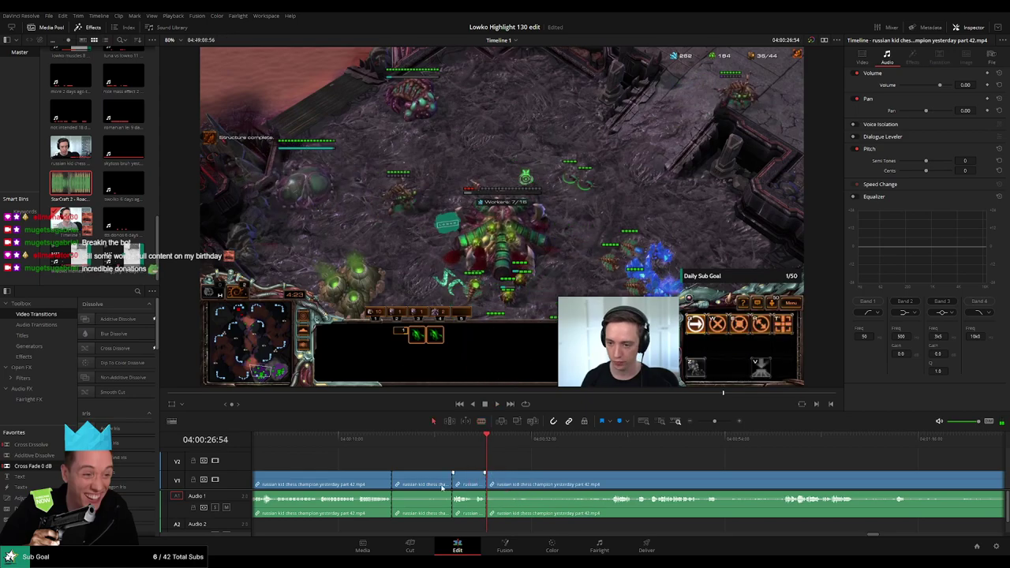
left_click(430, 486)
key("Delete")
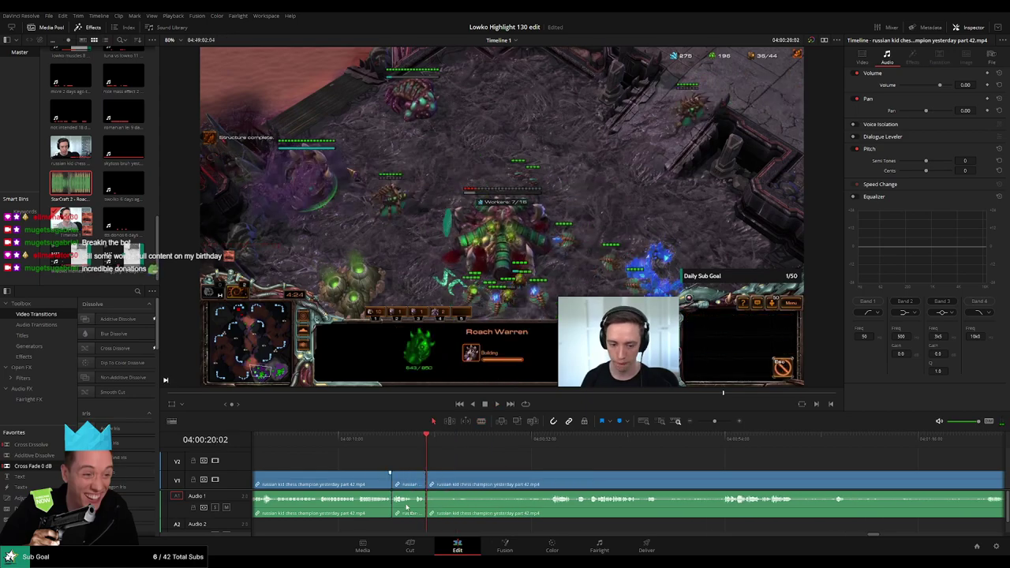
key("space")
Step: Delete the footage between about 04:00:20 and 04:00:34 and add an audio crossfade at the join
left_click(556, 443)
left_click_drag(619, 453, 497, 475)
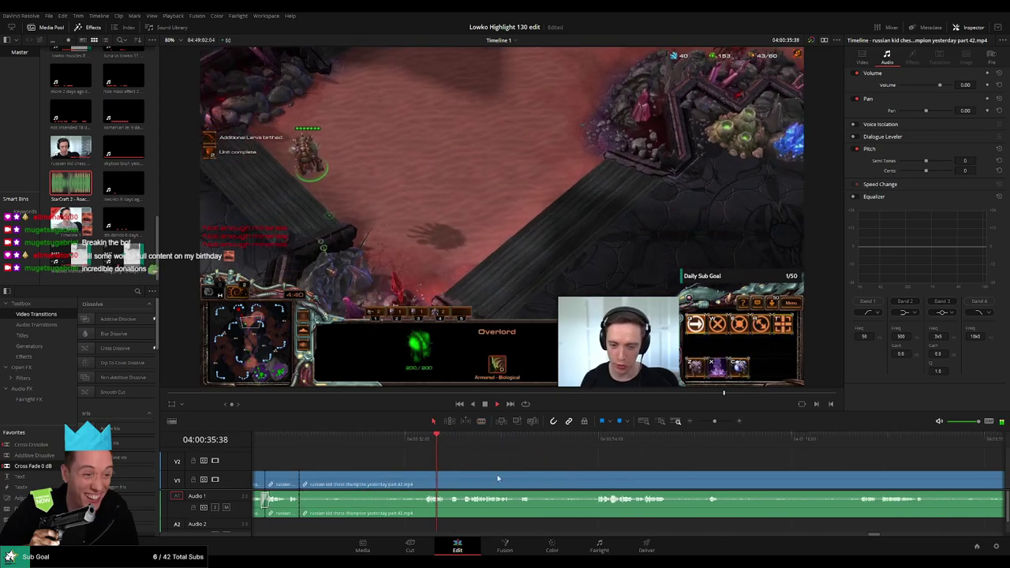
left_click(427, 476)
key("a")
left_click(400, 478)
key("Delete")
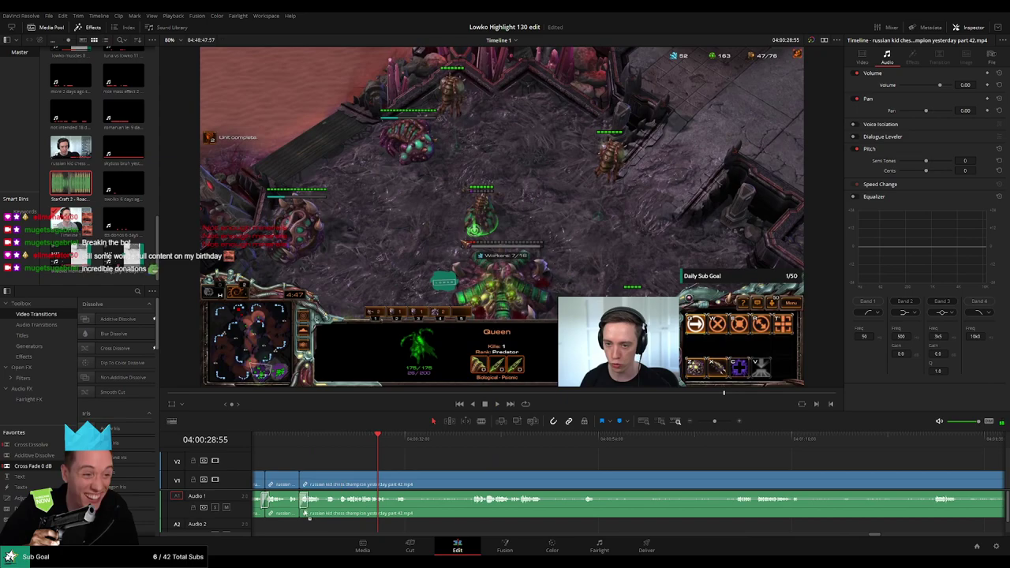
Step: Split the part 42 clip at about 04:00:32 and skim on to about 04:01:33 for the next moment to keep
left_click_drag(444, 474, 400, 468)
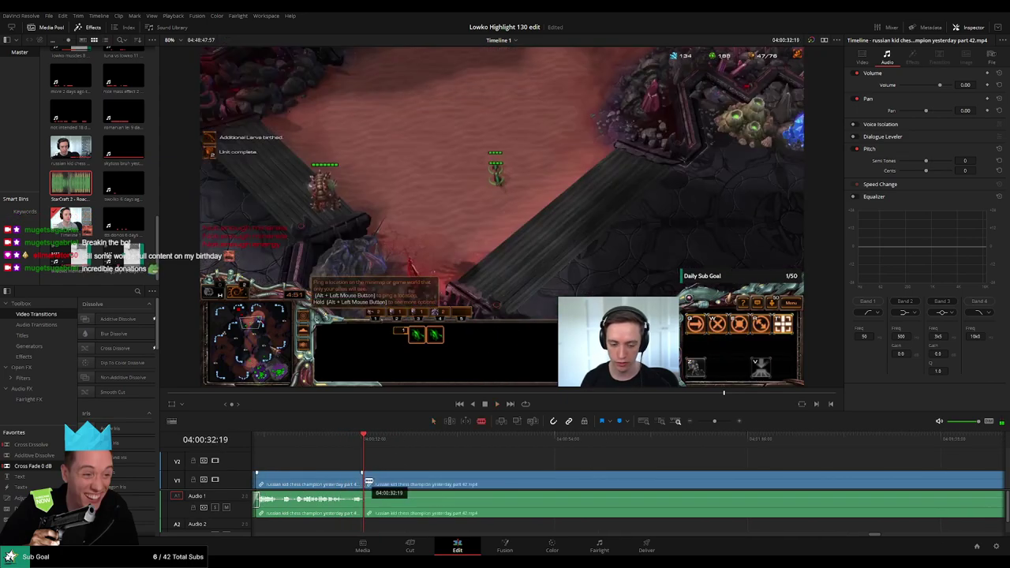
left_click(411, 480)
key("ctrl+z")
left_click(584, 441)
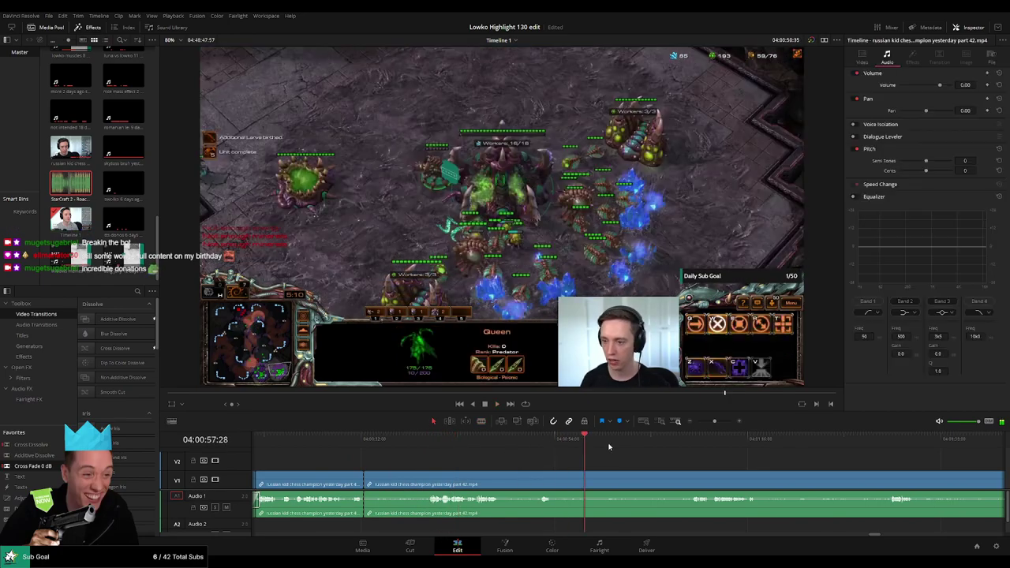
left_click(698, 441)
scroll(576, 462, "right", 3)
left_click(647, 445)
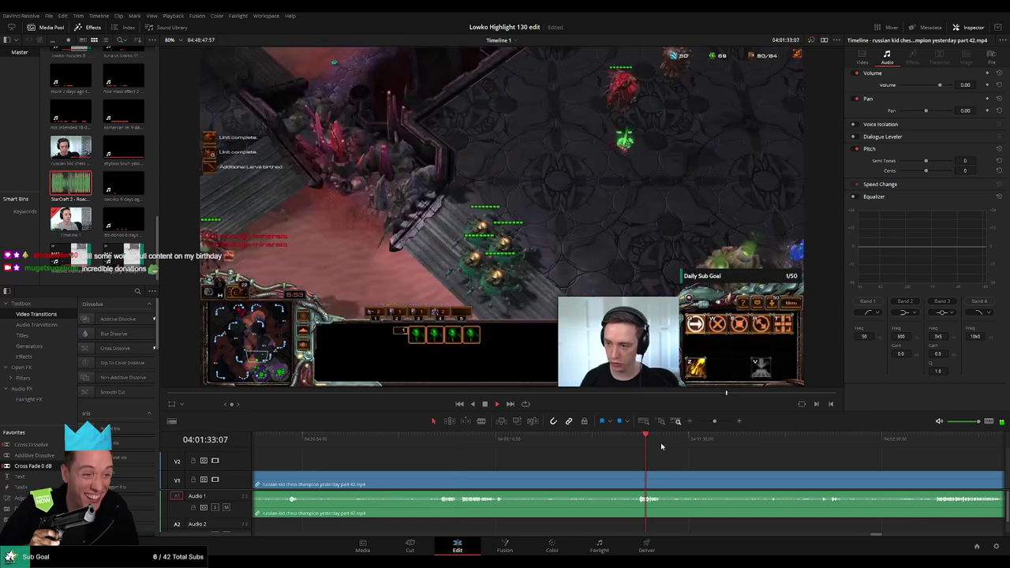
Step: Delete the footage between about 04:00:32 and 04:01:52 and add an audio crossfade at the join
left_click_drag(764, 445, 816, 451)
key("b")
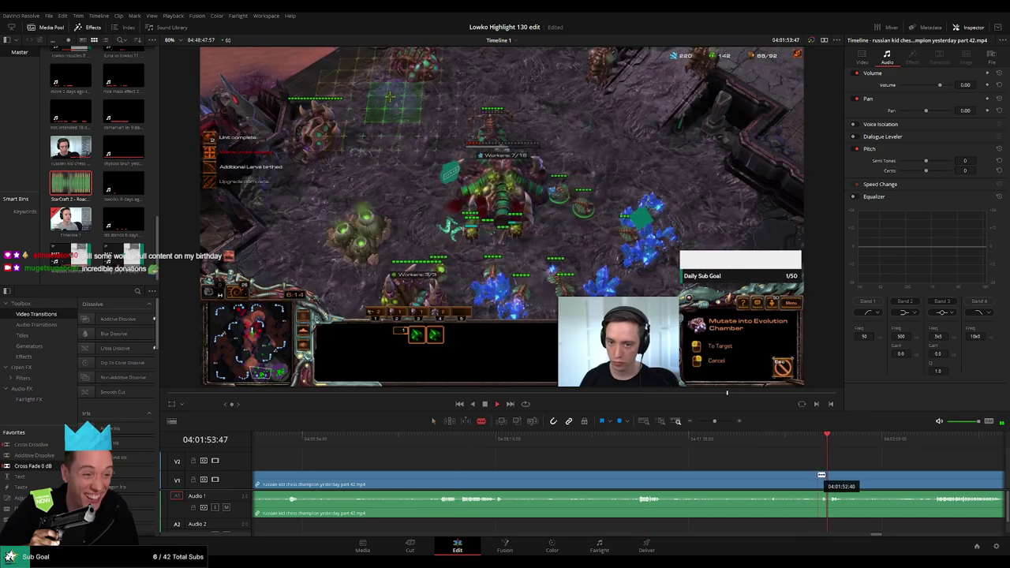
left_click(823, 475)
key("a")
left_click(750, 481)
key("Delete")
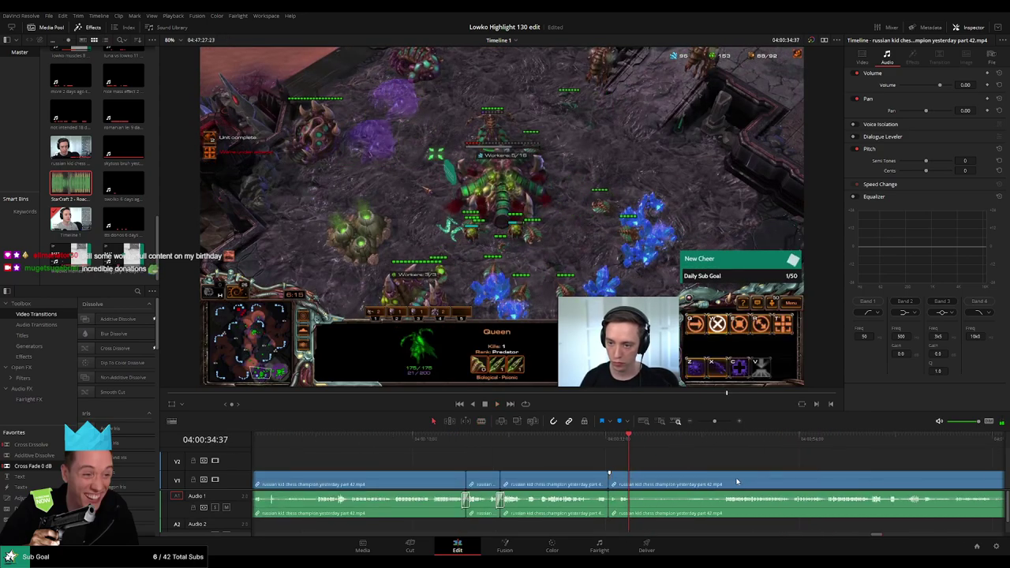
key("space")
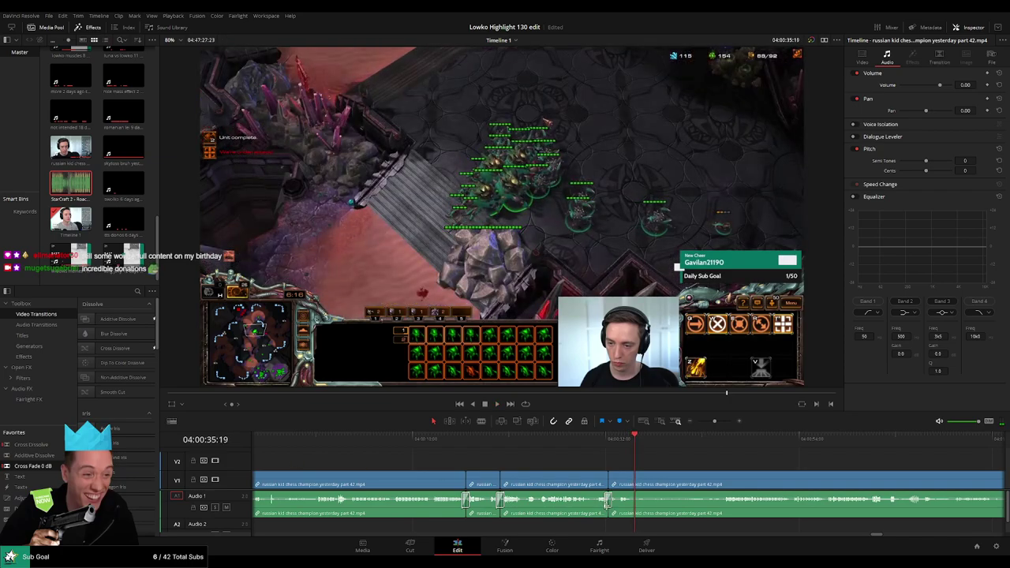
Step: Cut out the footage between about 04:00:36 and 04:00:43 and add an audio crossfade at the join
key("b")
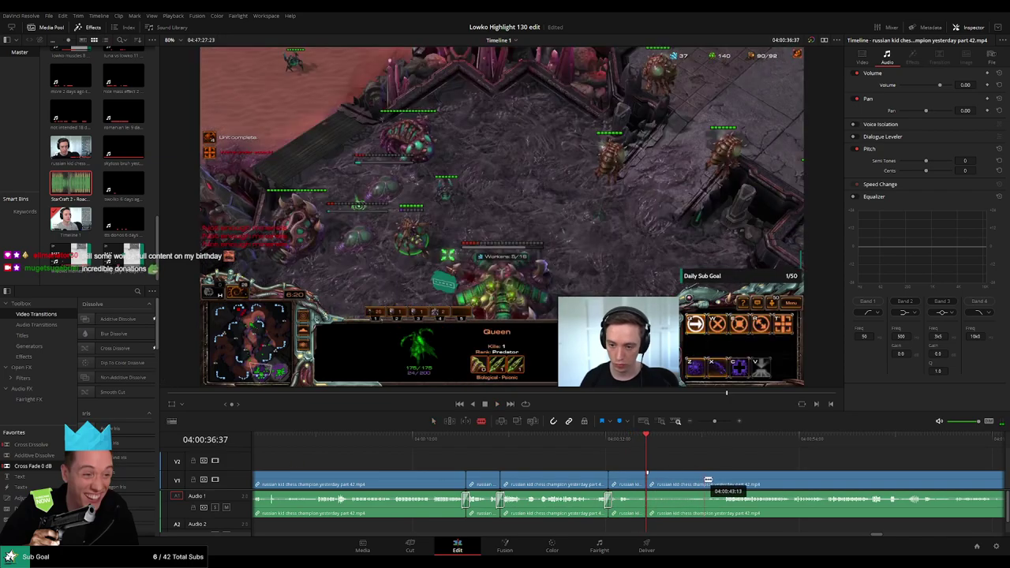
left_click(708, 479)
key("a")
left_click(680, 485)
key("Delete")
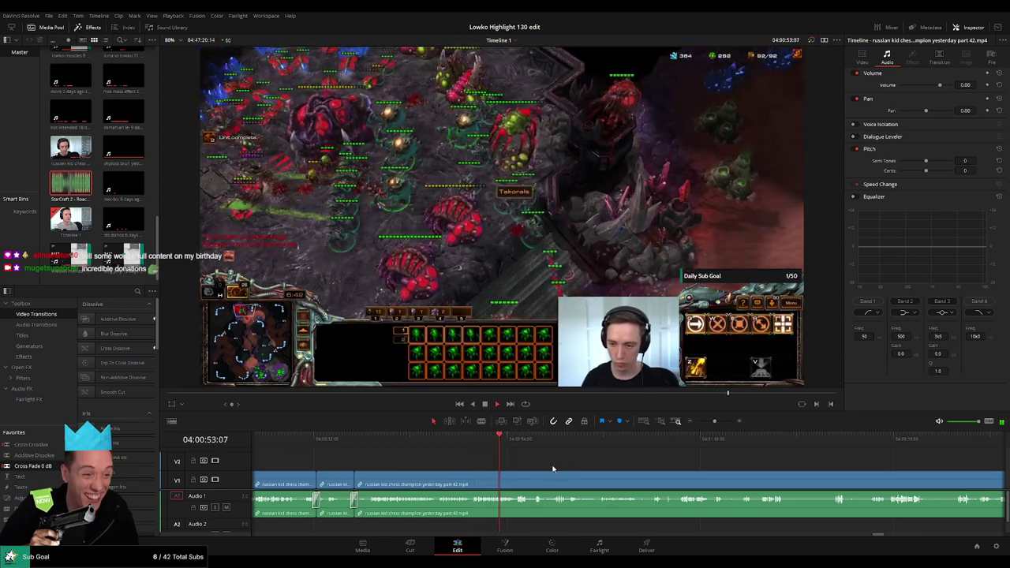
Step: Play on from about 04:00:53 and cut out the pause between about 04:01:12 and 04:01:14
left_click_drag(554, 468, 409, 459)
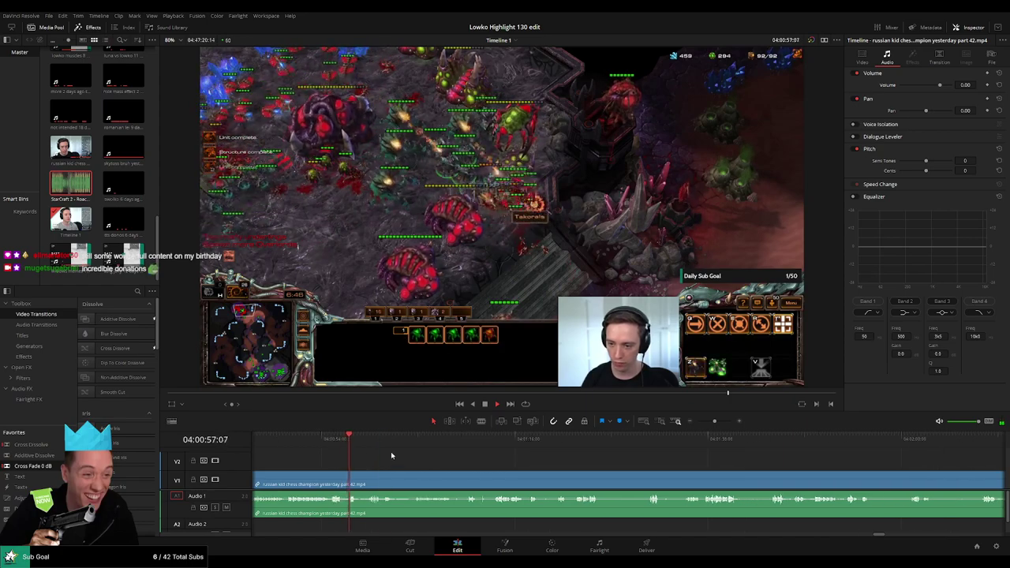
left_click_drag(356, 440, 370, 441)
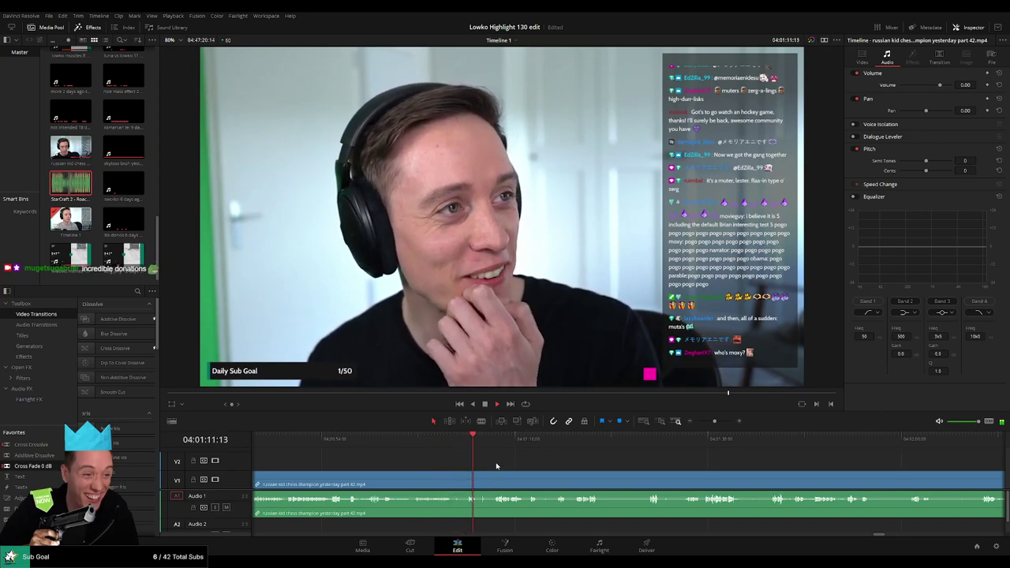
scroll(559, 461, "up", 1)
scroll(552, 474, "right", 3)
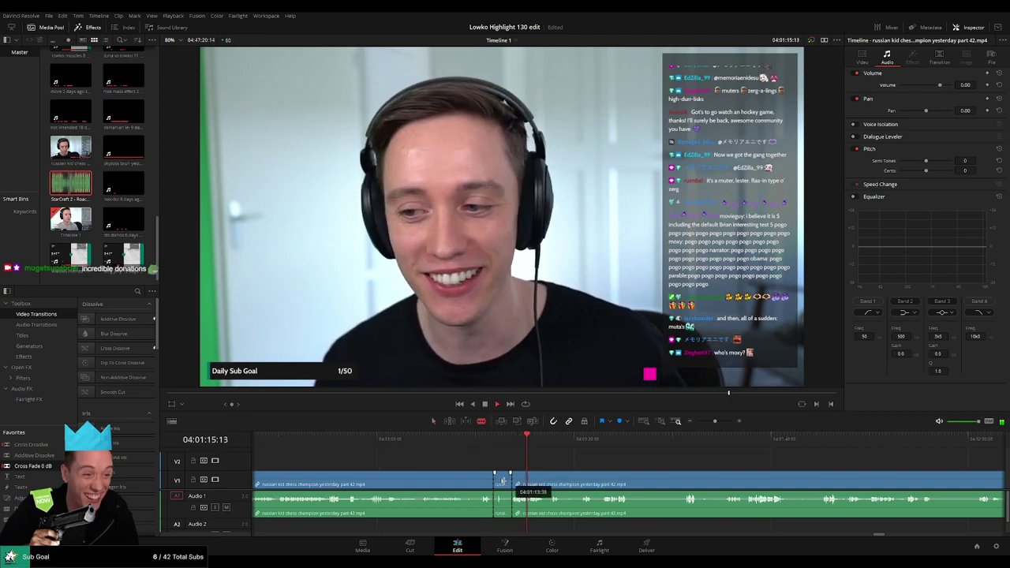
left_click(500, 484)
key("Delete")
key("space")
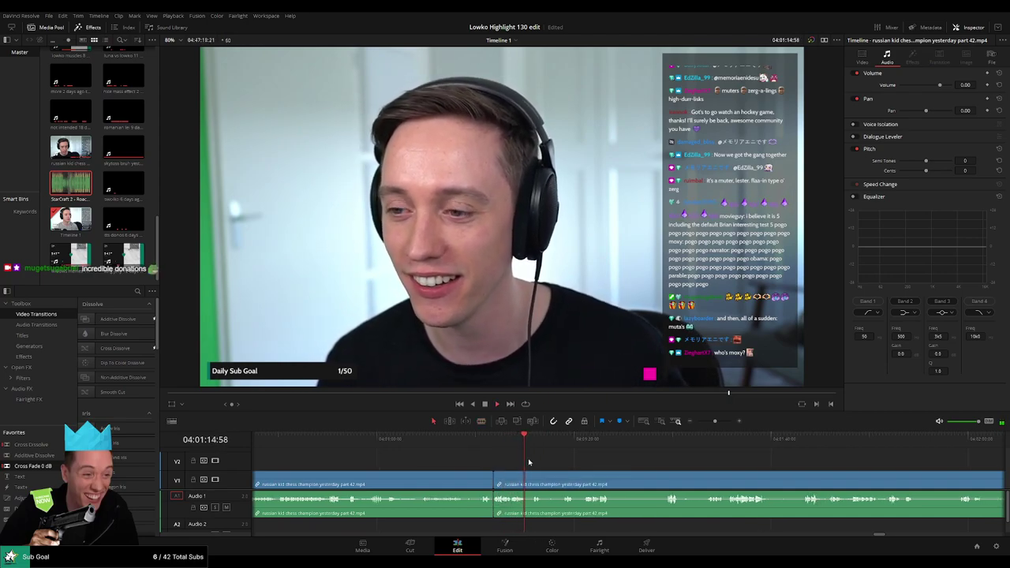
Step: Split the part 42 clip at about 04:01:17, 04:01:19 and 04:01:23, delete the first segment between these cuts and crossfade the join's audio
scroll(473, 471, "right", 3)
key("b")
left_click(410, 484)
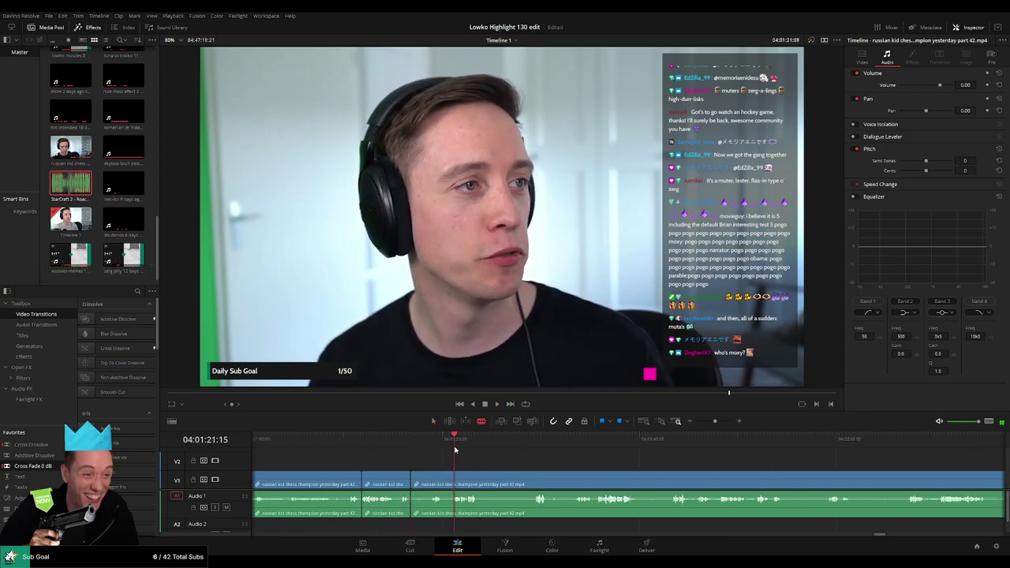
left_click(432, 482)
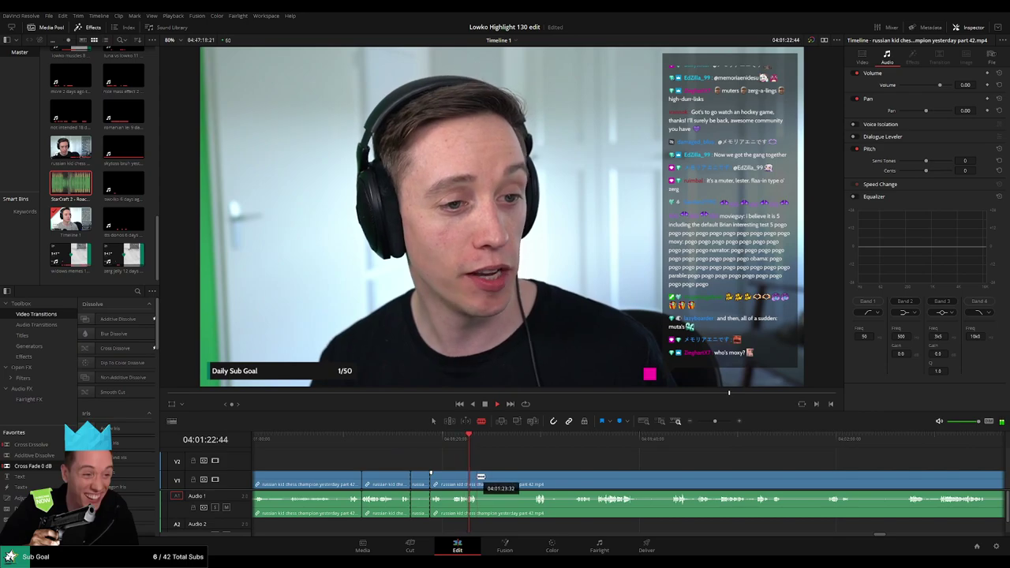
left_click(478, 483)
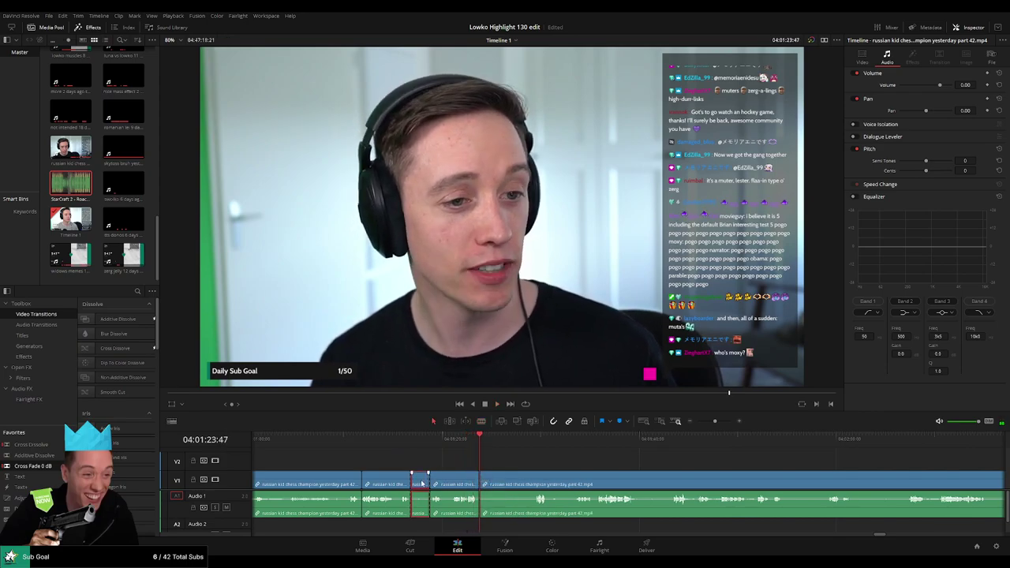
key("Delete")
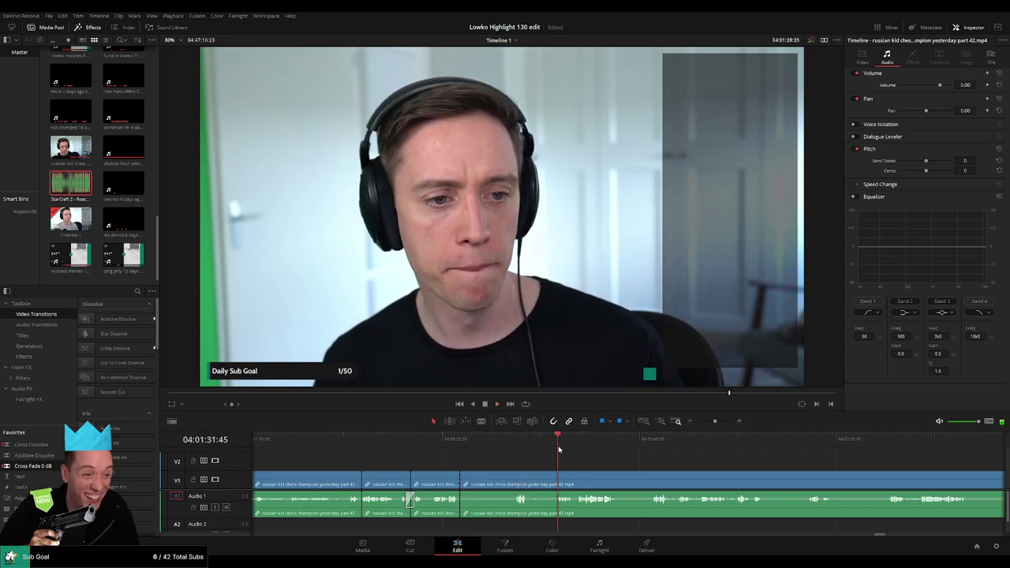
Step: Skim the footage from about 04:01:31 to 04:02:48 for the next moment to keep
left_click_drag(558, 449, 874, 453)
left_click_drag(961, 476, 542, 447)
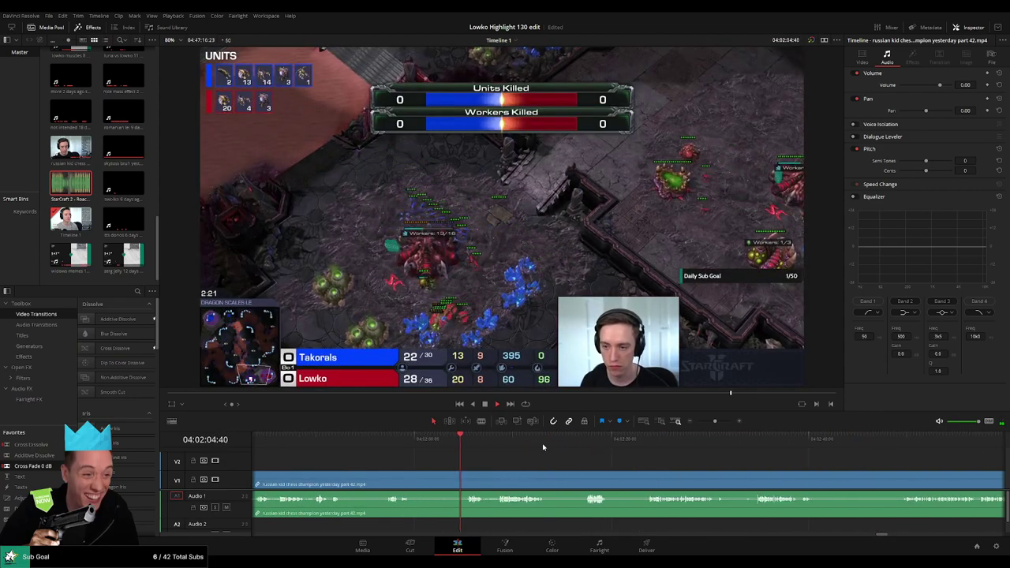
left_click_drag(631, 444, 657, 446)
left_click_drag(874, 445, 892, 447)
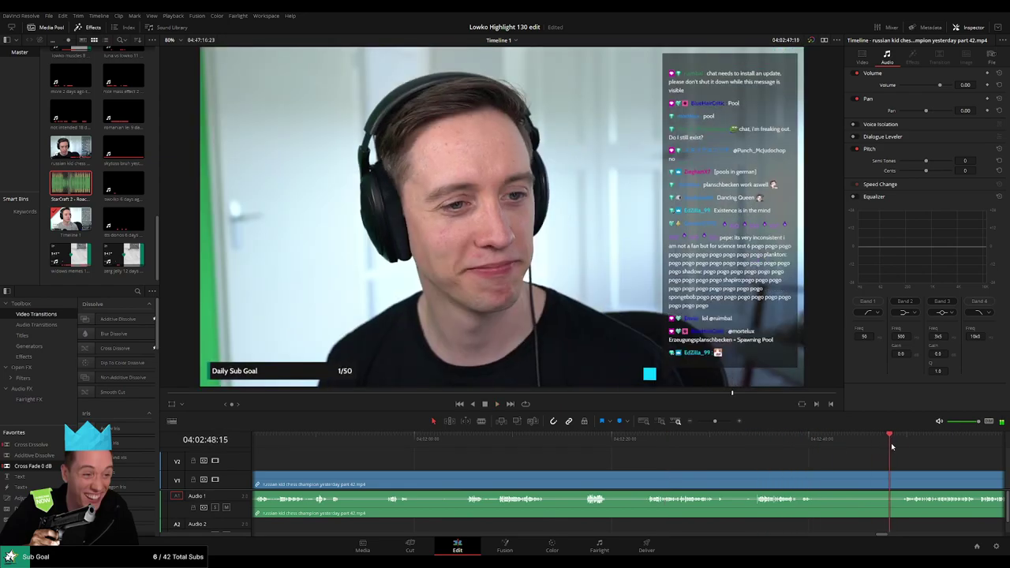
left_click_drag(952, 466, 649, 456)
left_click(499, 441)
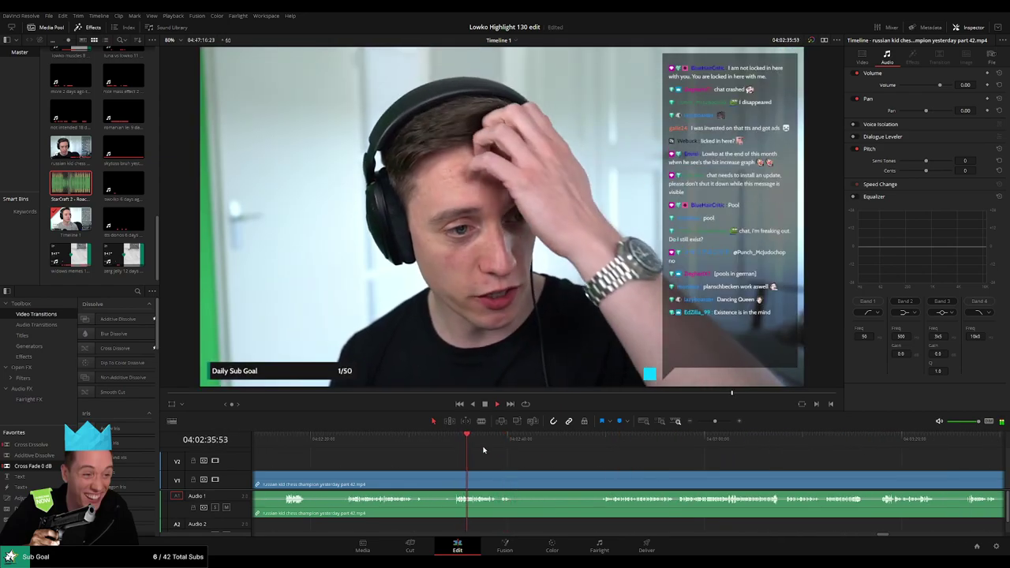
Step: Delete the footage between about 04:01:21 and 04:02:39 and add an audio crossfade at the join
left_click(503, 448)
key("b")
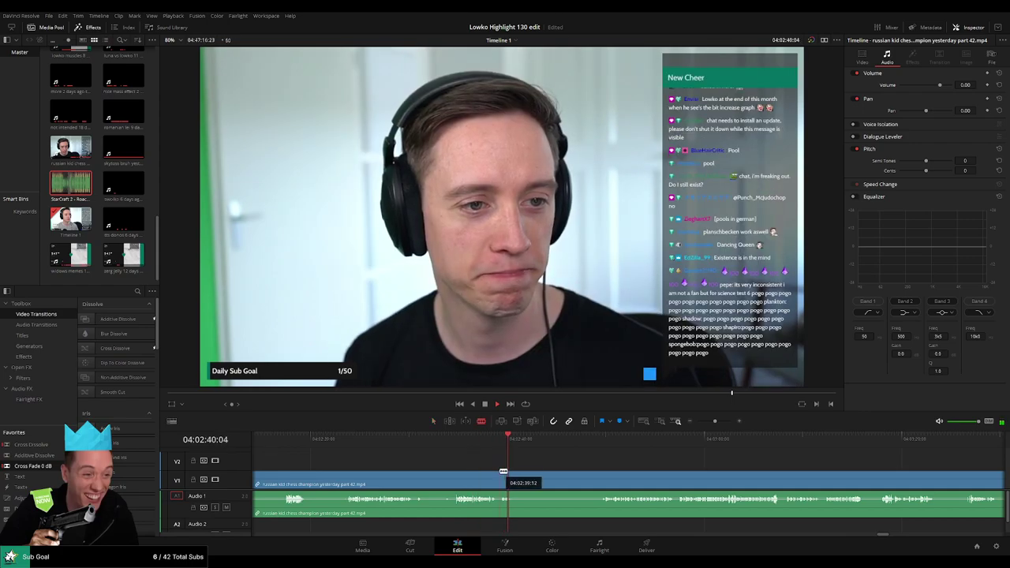
left_click(503, 472)
key("a")
left_click(471, 475)
key("Delete")
key("ctrl+z")
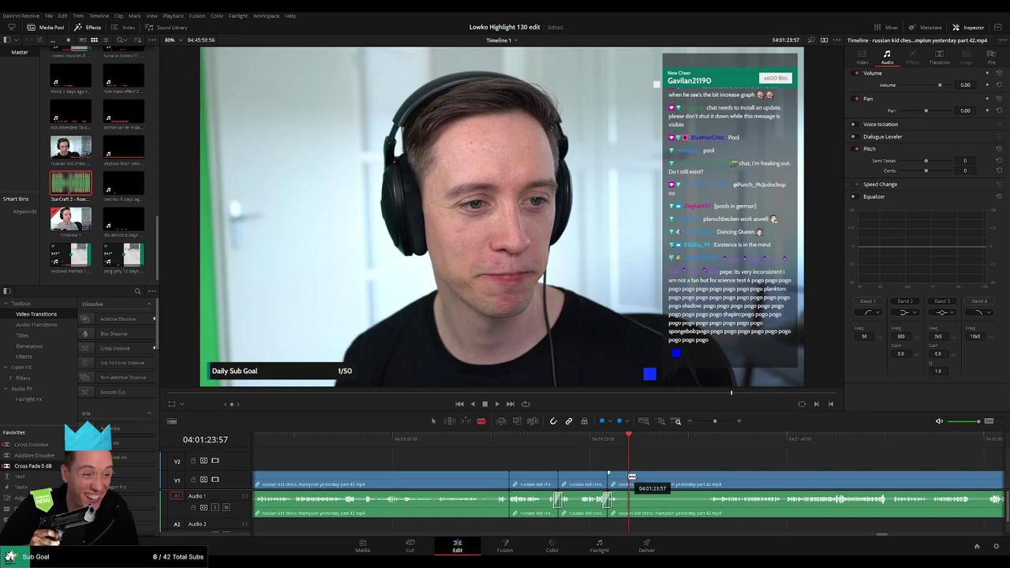
Step: Cut out the pause between about 04:01:24 and 04:01:31, crossfade the join's audio and play on to about 04:01:38
left_click_drag(631, 477, 703, 478)
key("Delete")
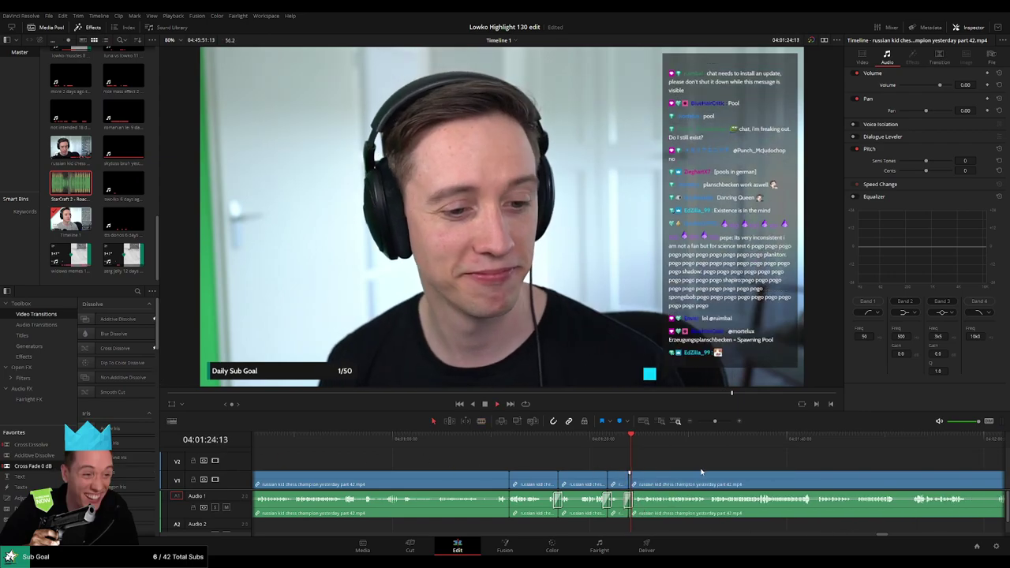
scroll(597, 460, "right", 5)
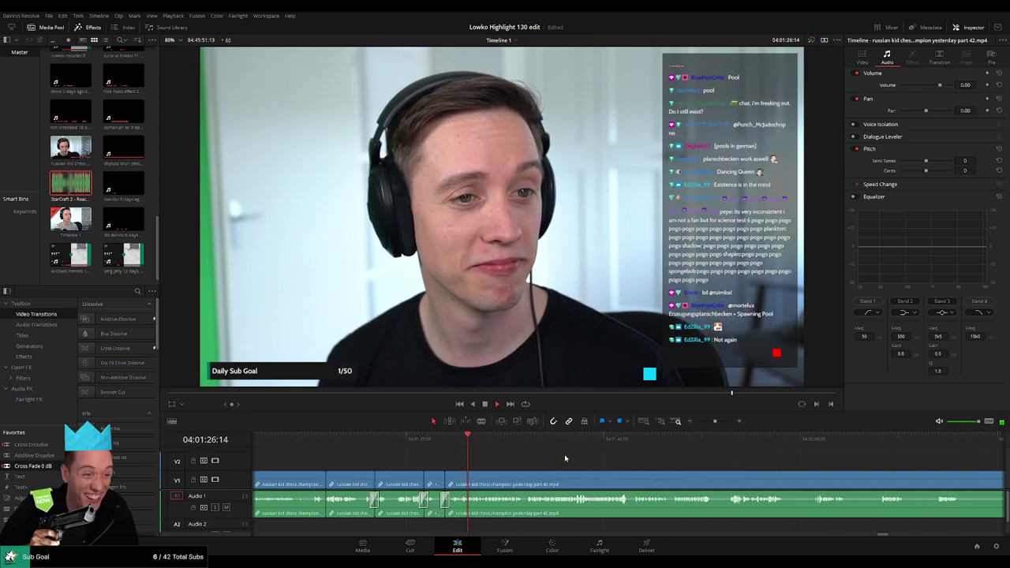
key("Up")
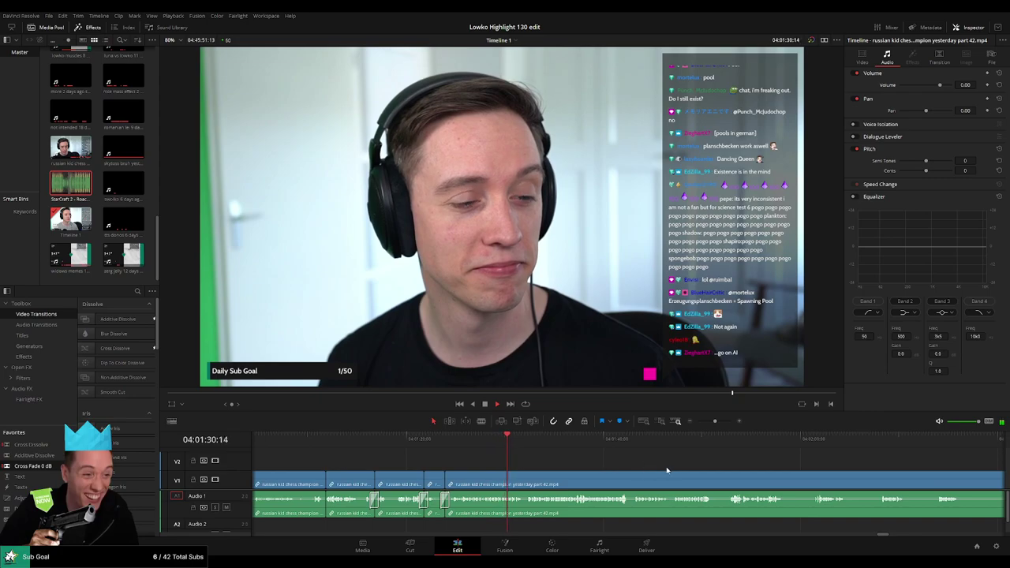
scroll(589, 459, "right", 1)
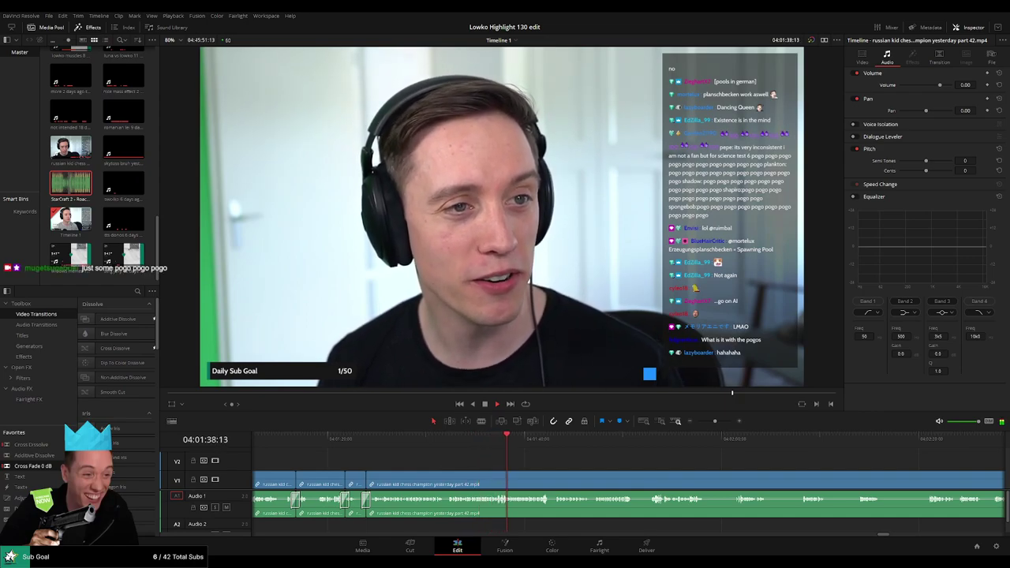
Step: Cut out the pause between about 04:01:51 and 04:01:53 in the part 42 clip and crossfade the join's audio
left_click_drag(581, 468, 380, 549)
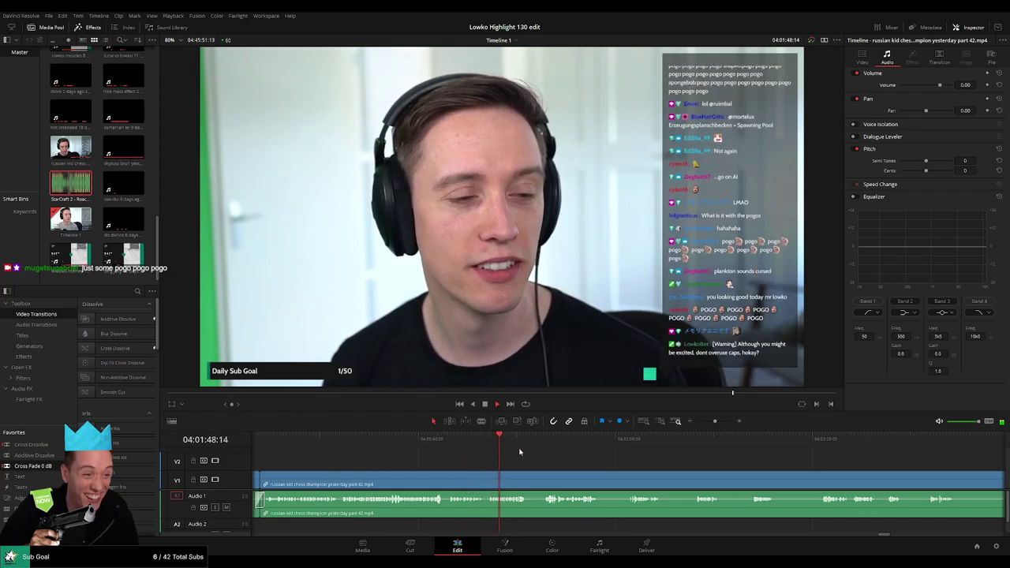
scroll(519, 458, "right", 3)
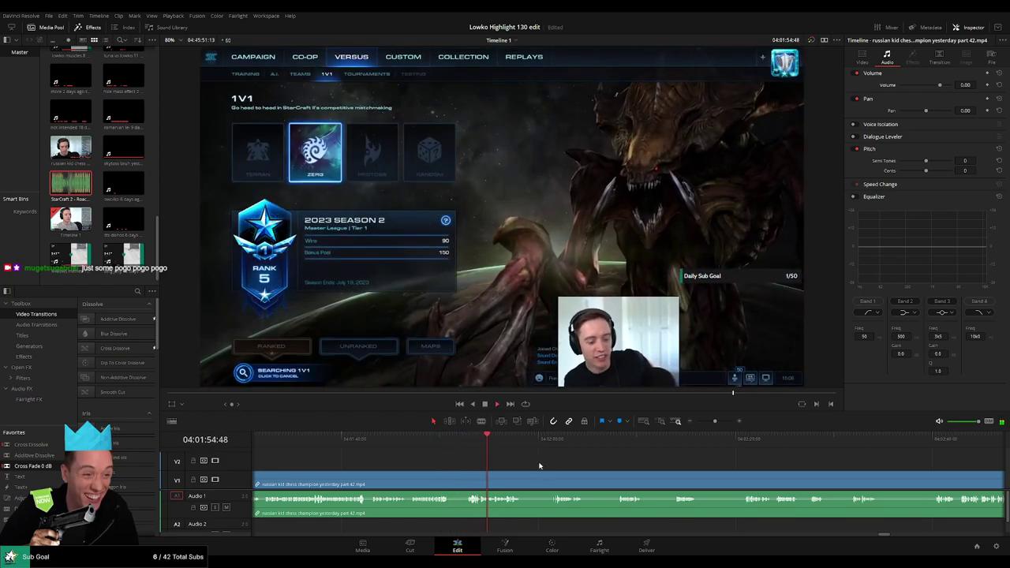
key("b")
left_click(449, 476)
left_click(466, 478)
key("a")
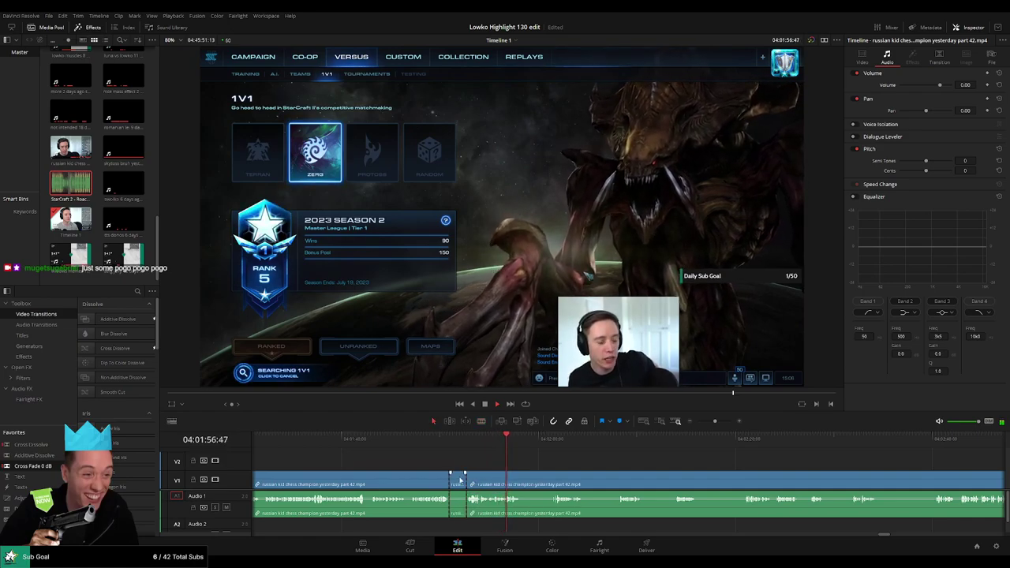
left_click(459, 482)
key("Delete")
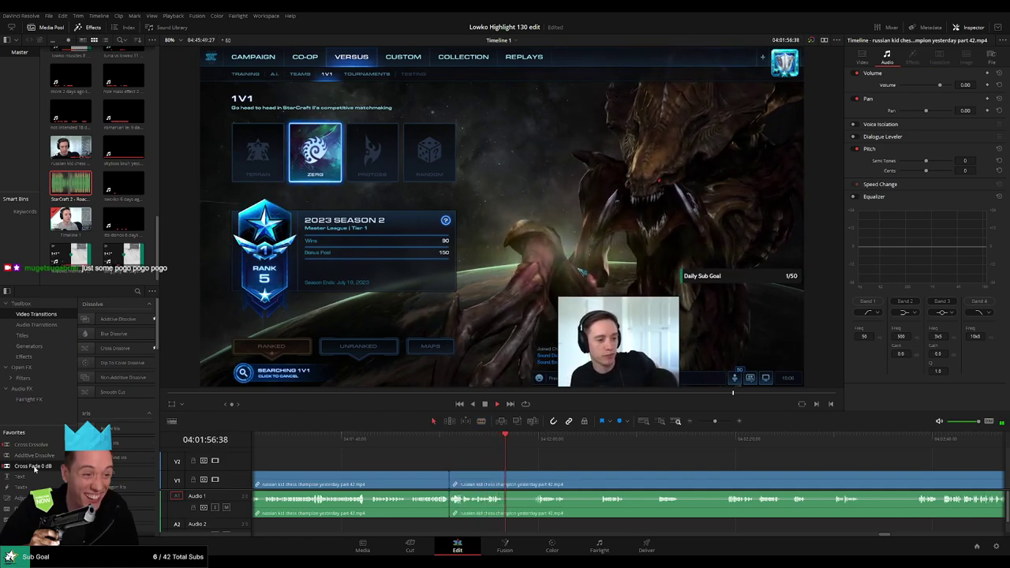
Step: Delete the footage between about 04:01:56 and 04:01:59 and add an audio crossfade at the join
key("b")
left_click(505, 483)
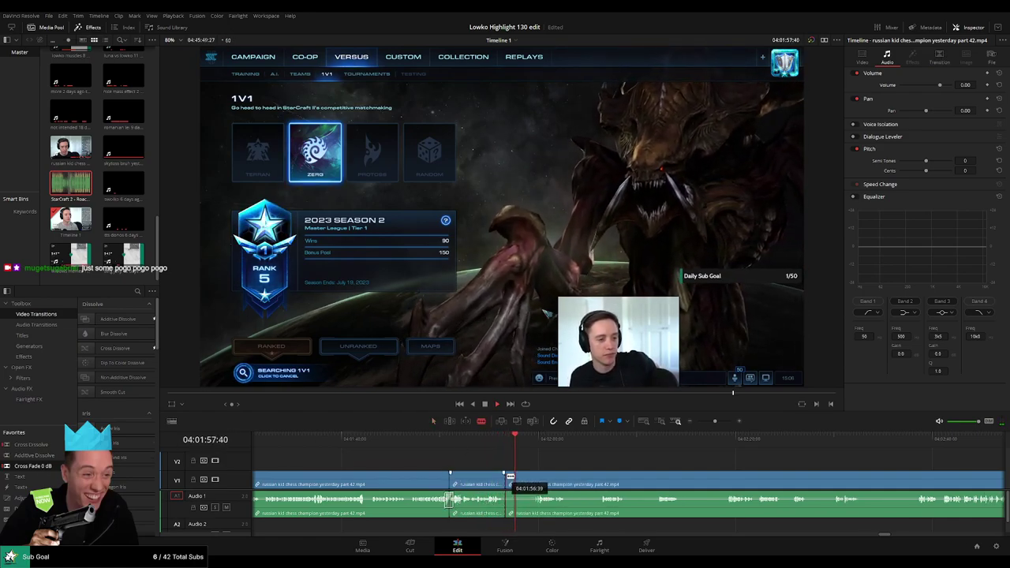
scroll(545, 464, "right", 3)
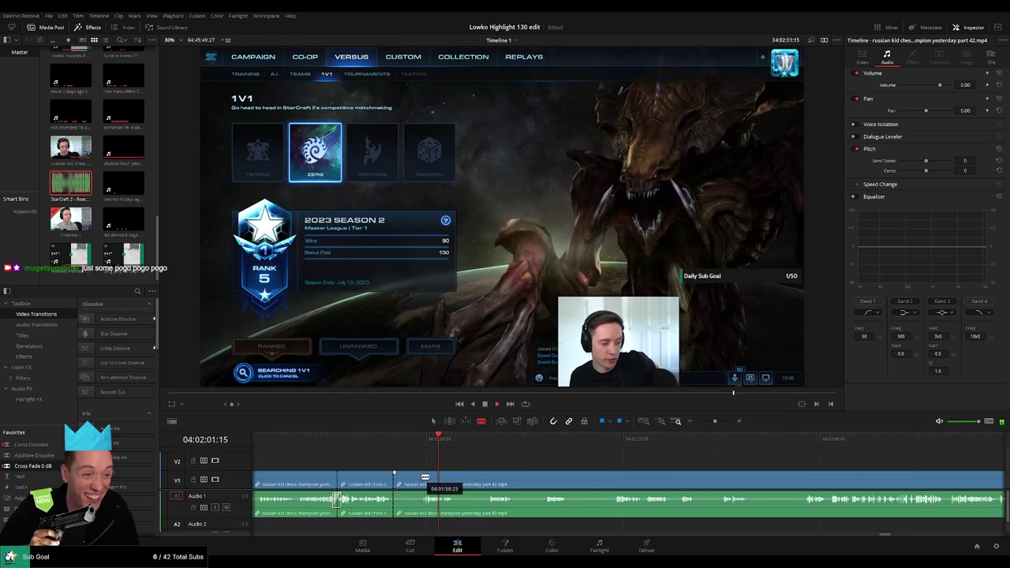
left_click(420, 483)
key("a")
left_click(413, 481)
key("Delete")
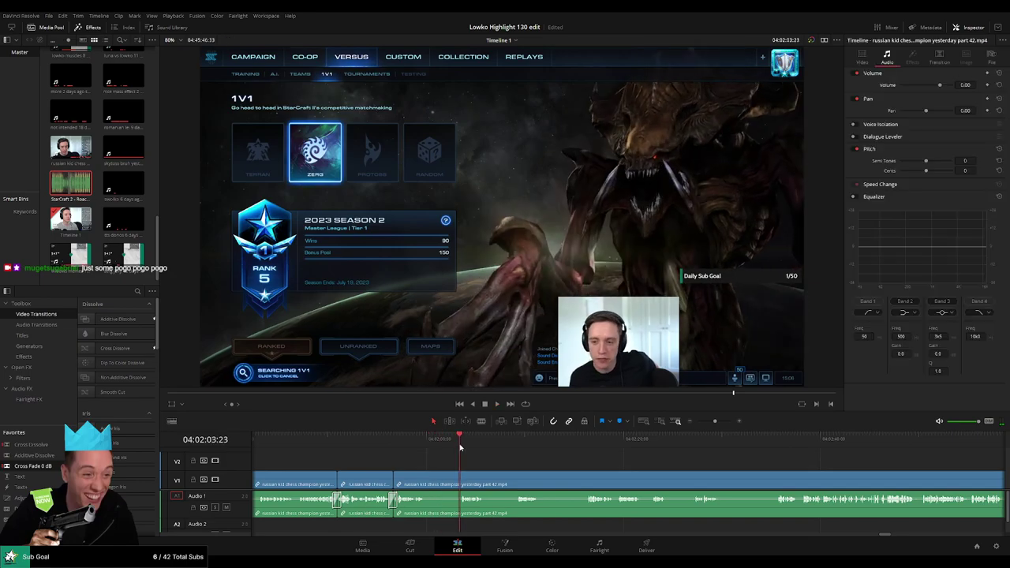
Step: Split the clip at about 04:02:00 and 04:02:03, and remove the stretch between about 04:02:05 and 04:02:09
key("b")
left_click(425, 479)
left_click(460, 480)
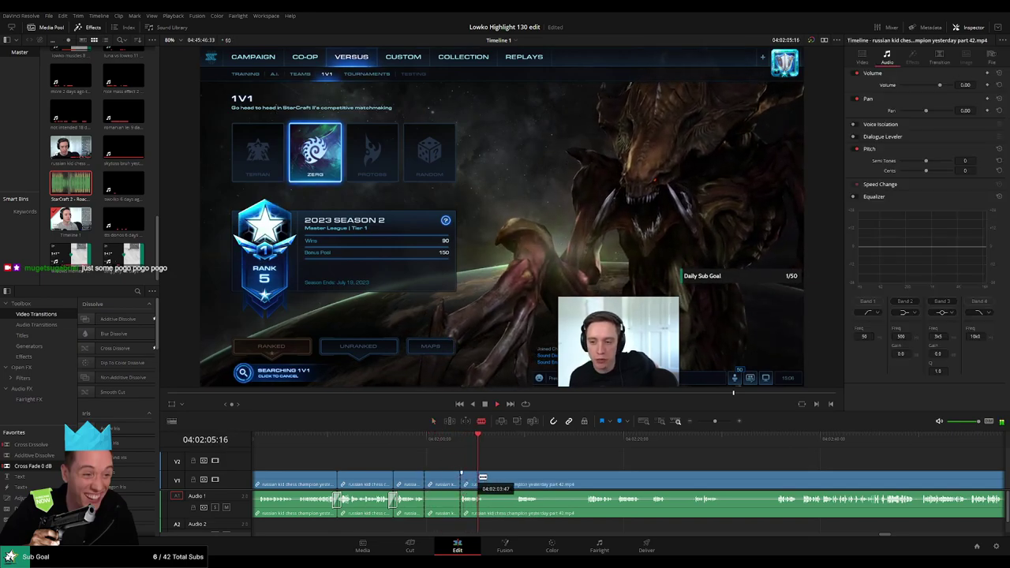
left_click(514, 479)
left_click(484, 480)
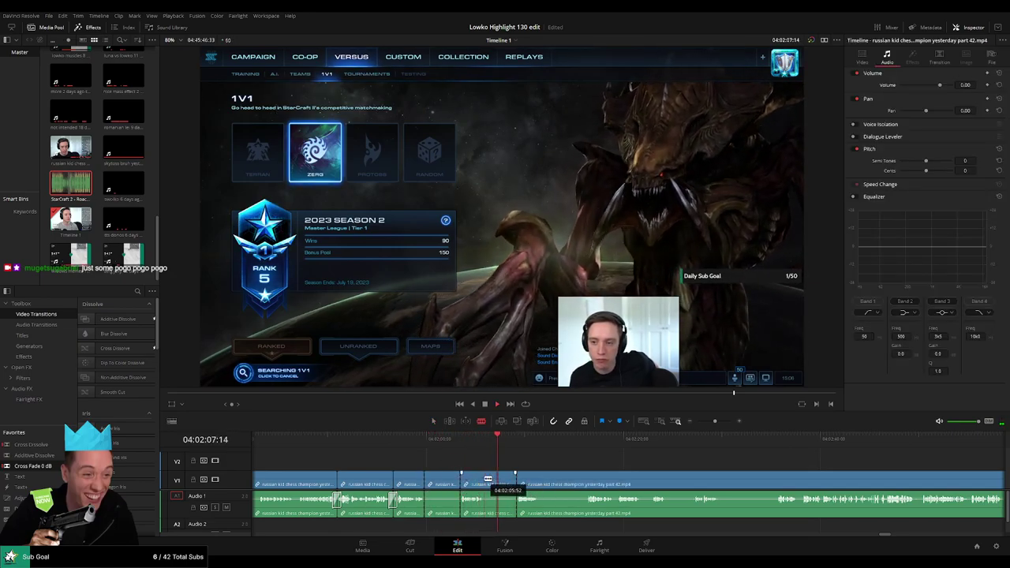
key("a")
left_click(501, 481)
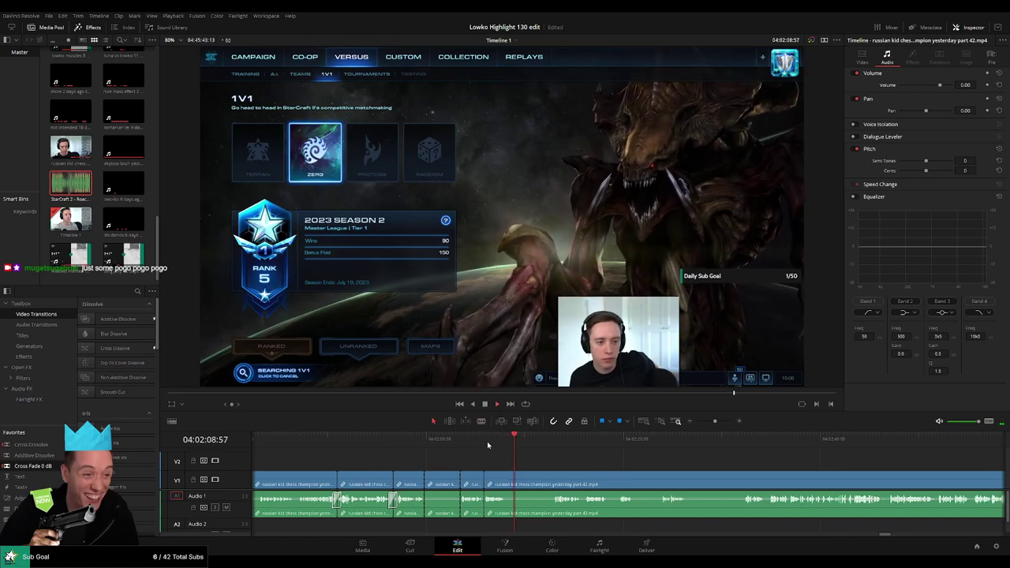
key("Delete")
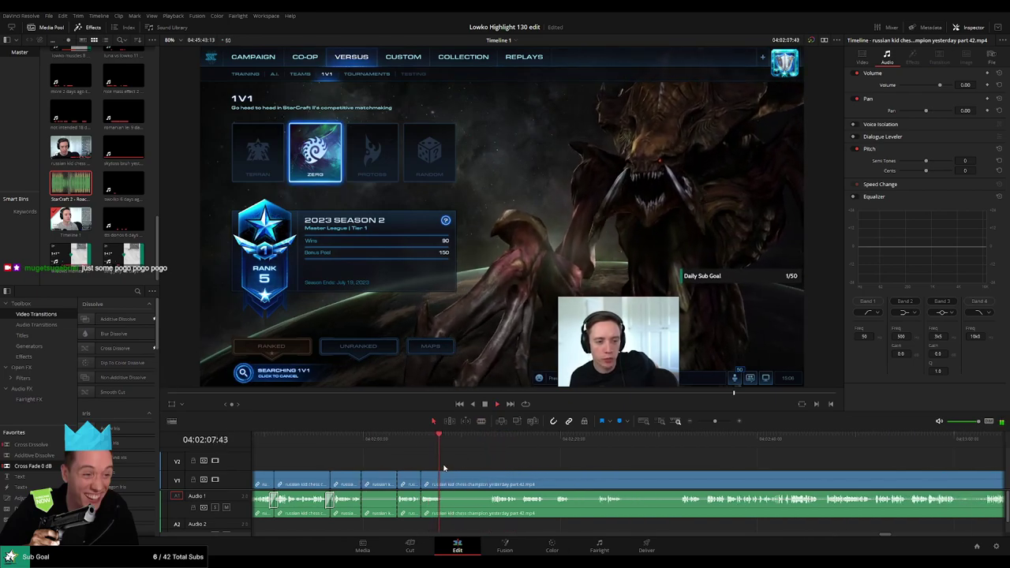
Step: Delete the segments at about 04:02:08 to 04:02:13 and 04:02:00 to 04:02:03, and crossfade the audio at the joins
key("b")
left_click(444, 478)
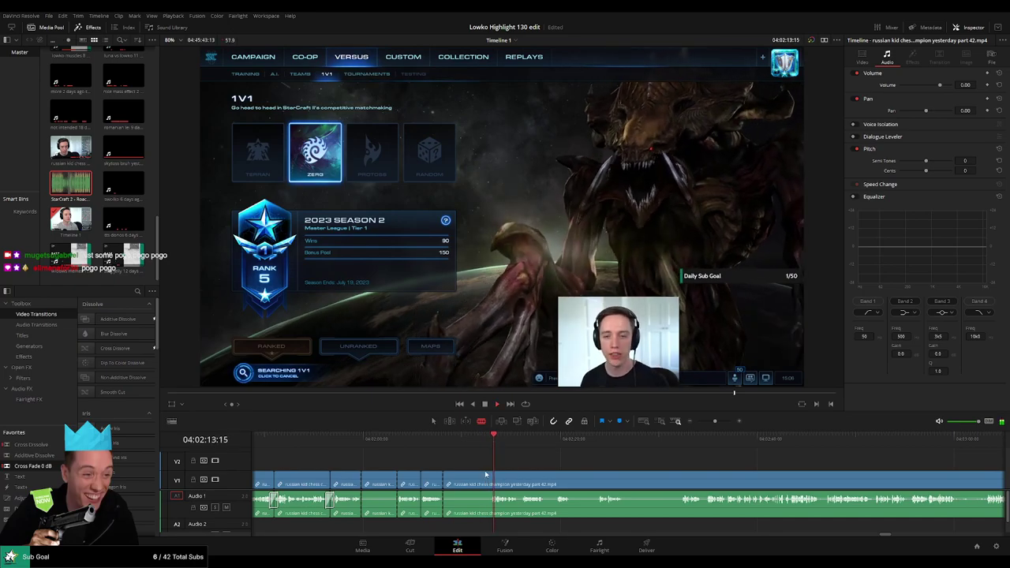
left_click(490, 476)
key("a")
left_click(472, 480)
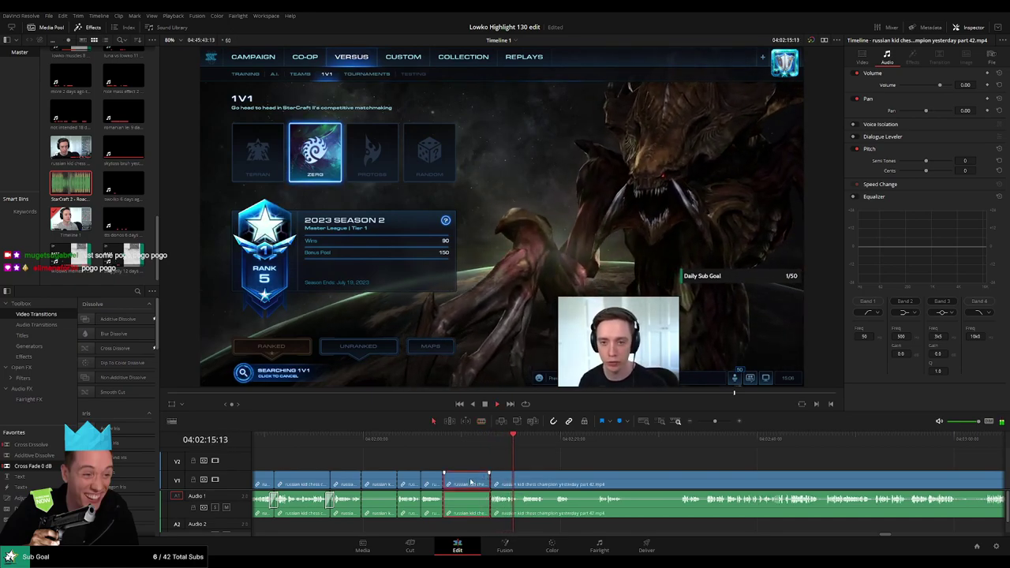
key("Delete")
key("Delete")
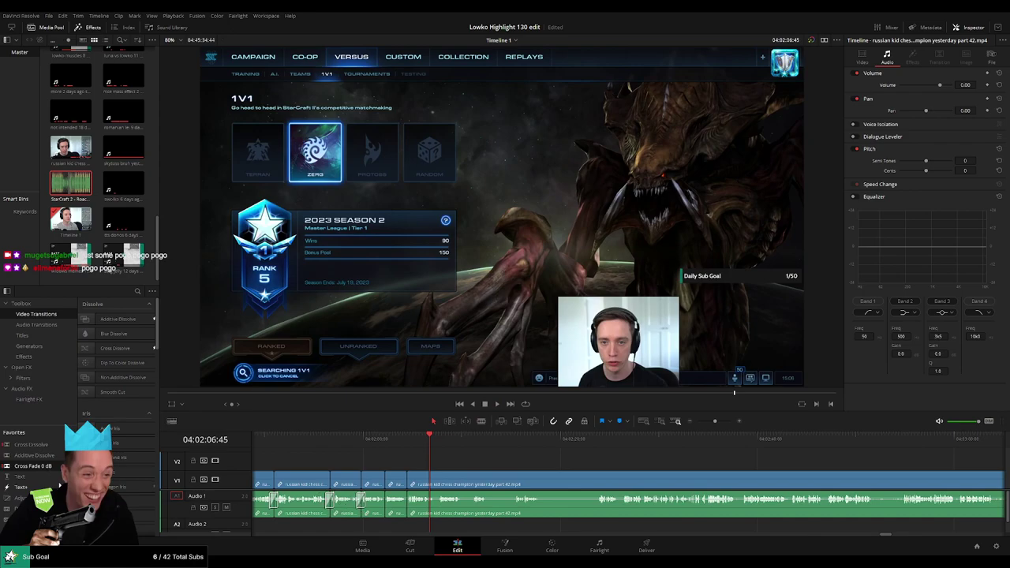
left_click_drag(397, 488, 423, 504)
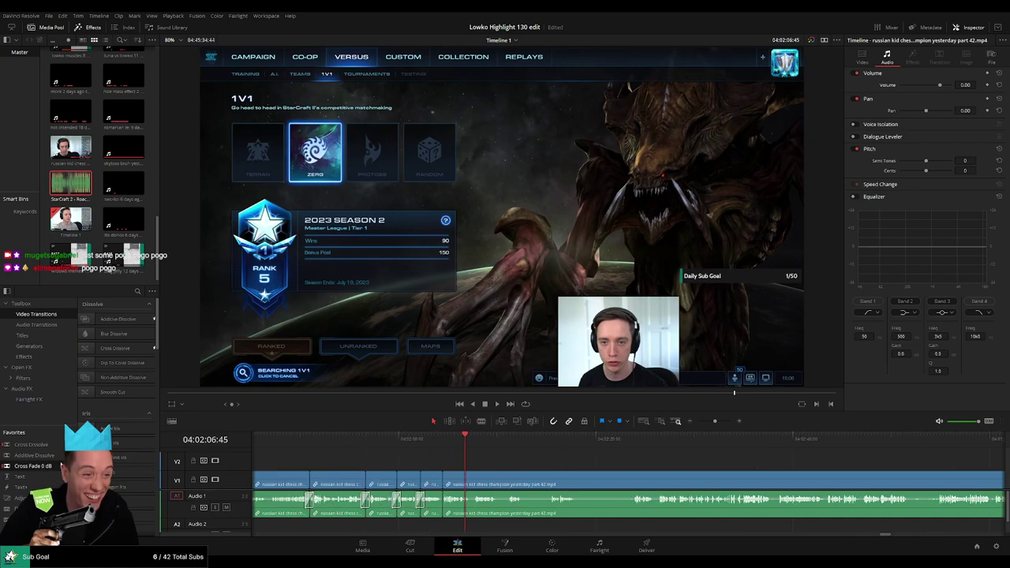
scroll(445, 503, "left", 2)
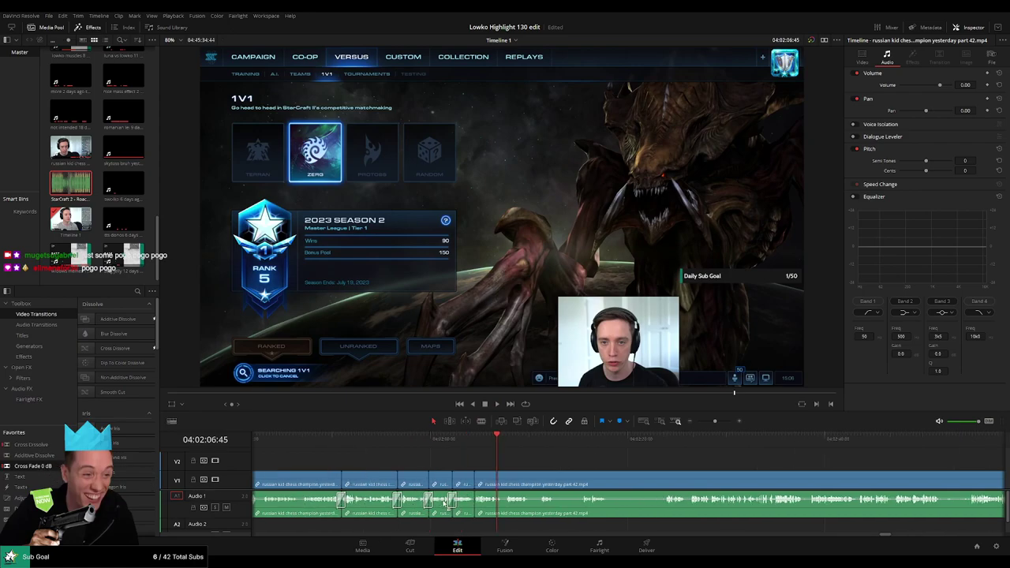
Step: Play on and cut out the pause between about 04:02:12 and 04:02:15, crossfading the join's audio
key("space")
scroll(432, 456, "right", 8)
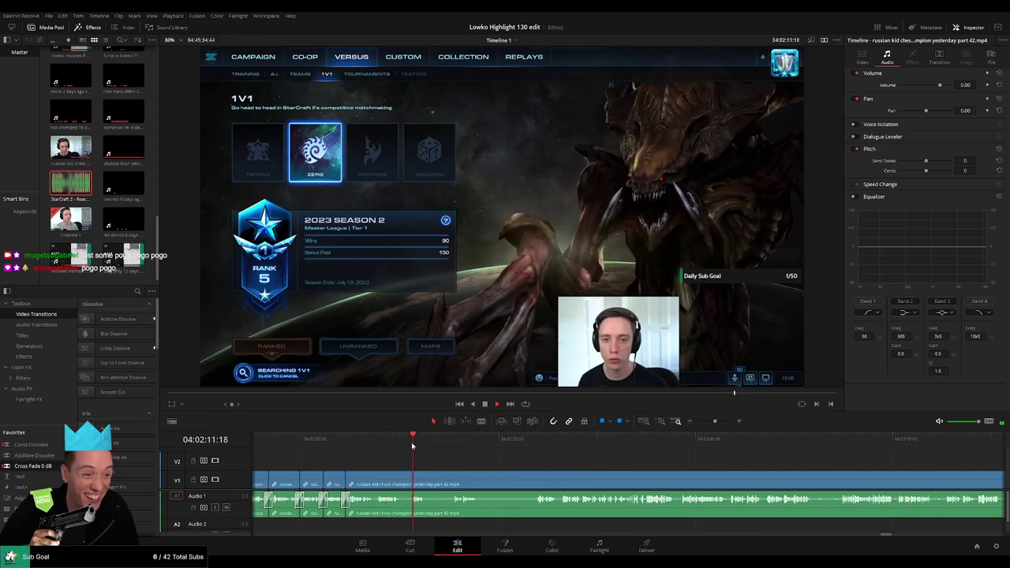
key("ctrl+b")
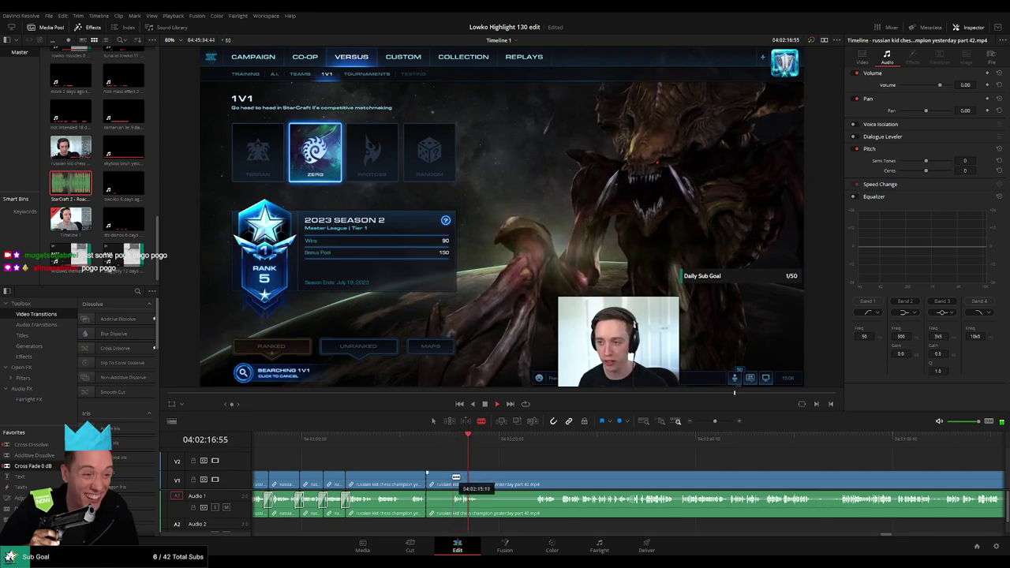
left_click(452, 479)
key("a")
left_click(440, 482)
key("BackSpace")
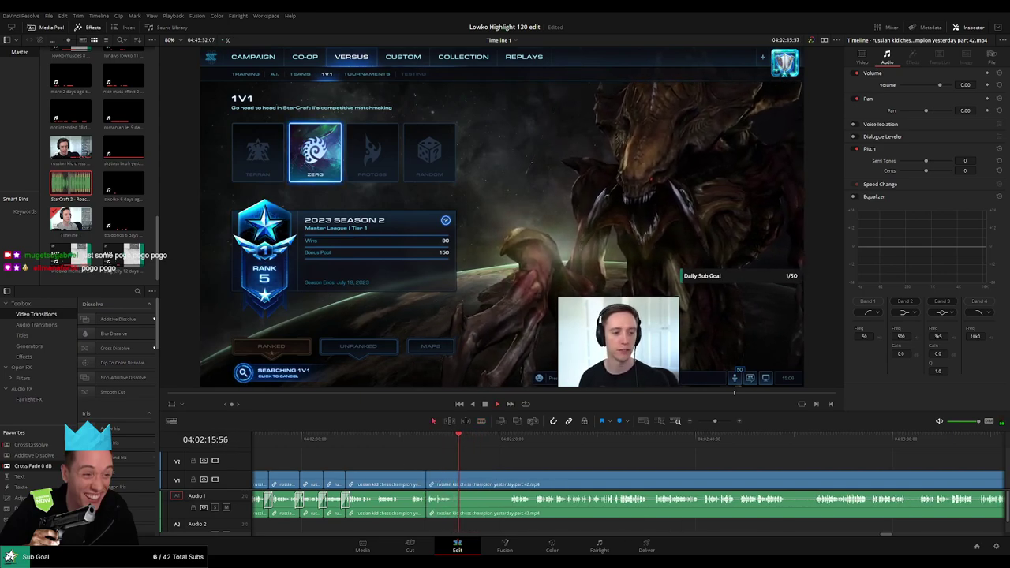
Step: Remove the footage between about 04:02:15 and 04:02:20, crossfade the join's audio and play back from the join
key("b")
left_click(453, 479)
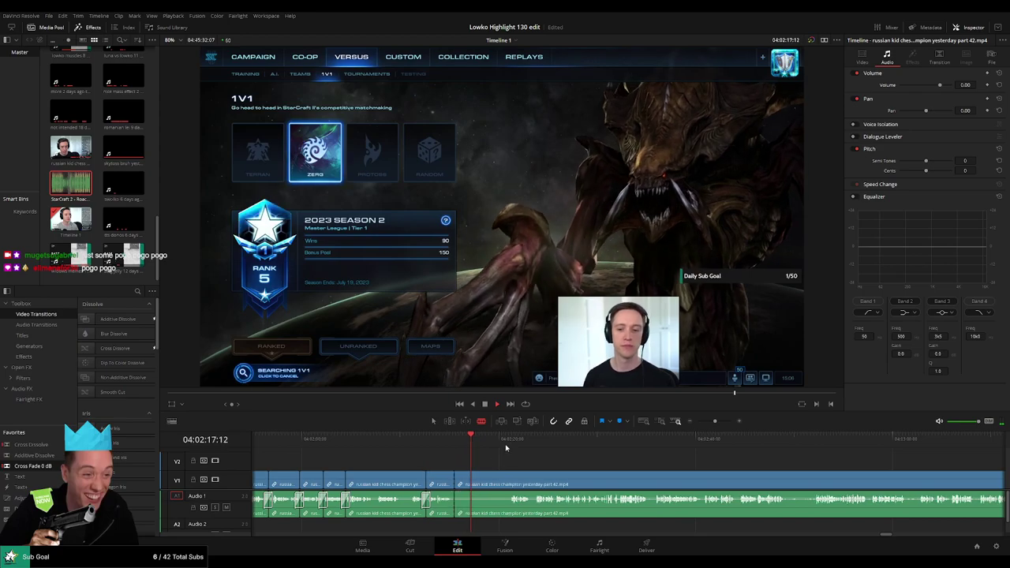
left_click(507, 439)
scroll(509, 464, "right", 1)
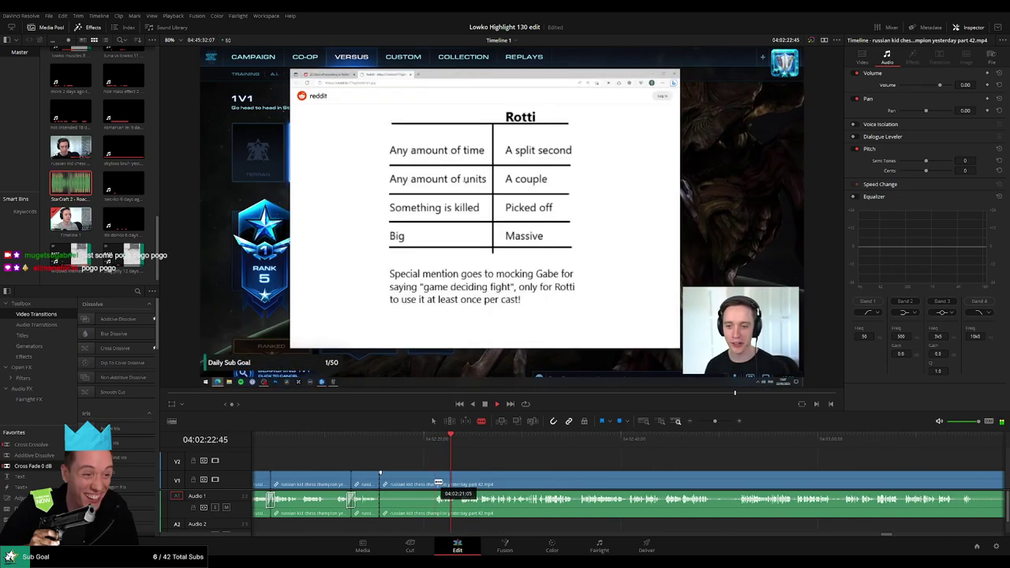
left_click(431, 481)
key("a")
left_click(409, 480)
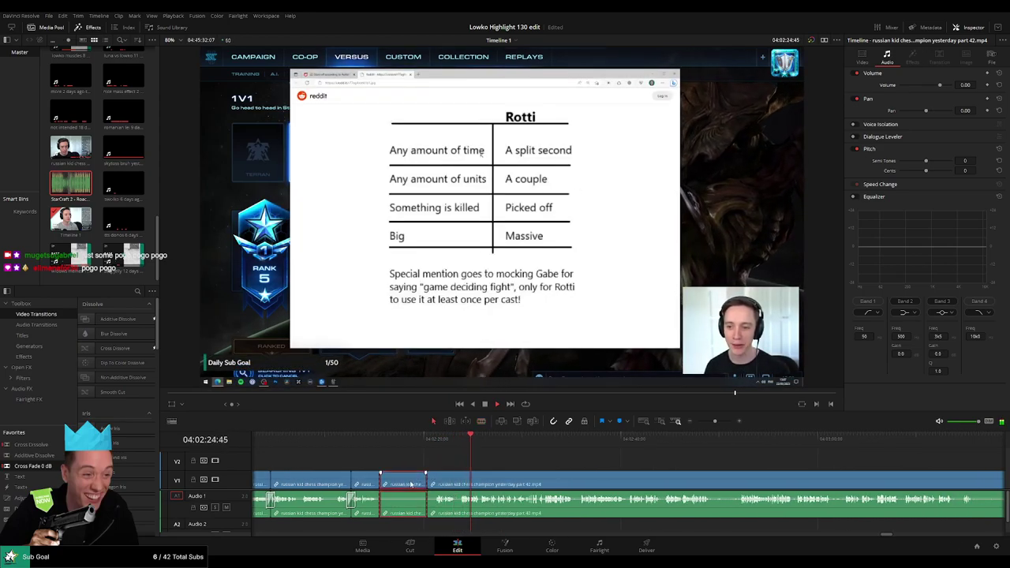
key("BackSpace")
left_click(385, 446)
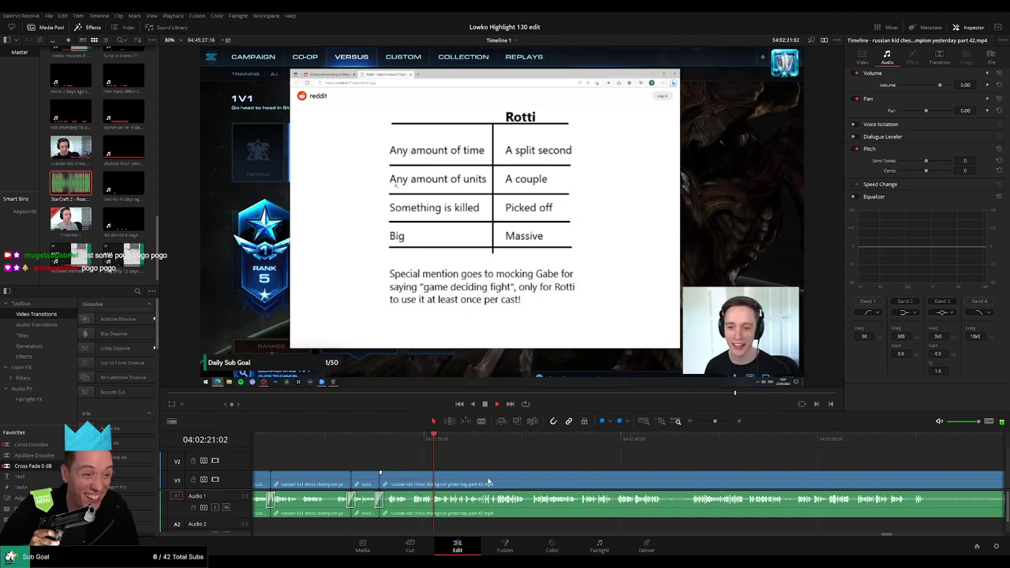
Step: Cut the quiet stretch starting at 04:02:44:27 out of the part 42 clip and close the gap
scroll(518, 461, "right", 1)
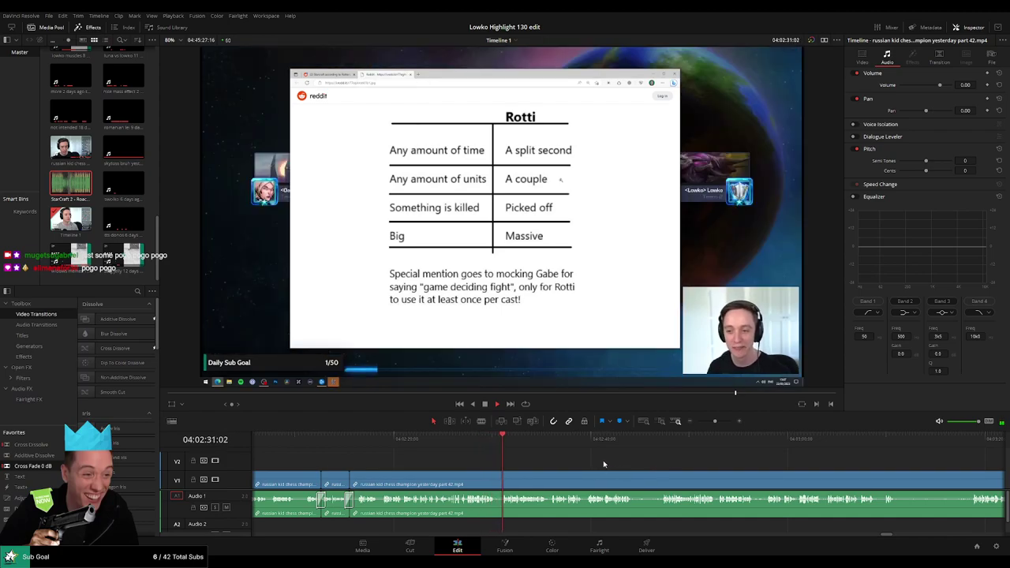
left_click_drag(603, 463, 544, 466)
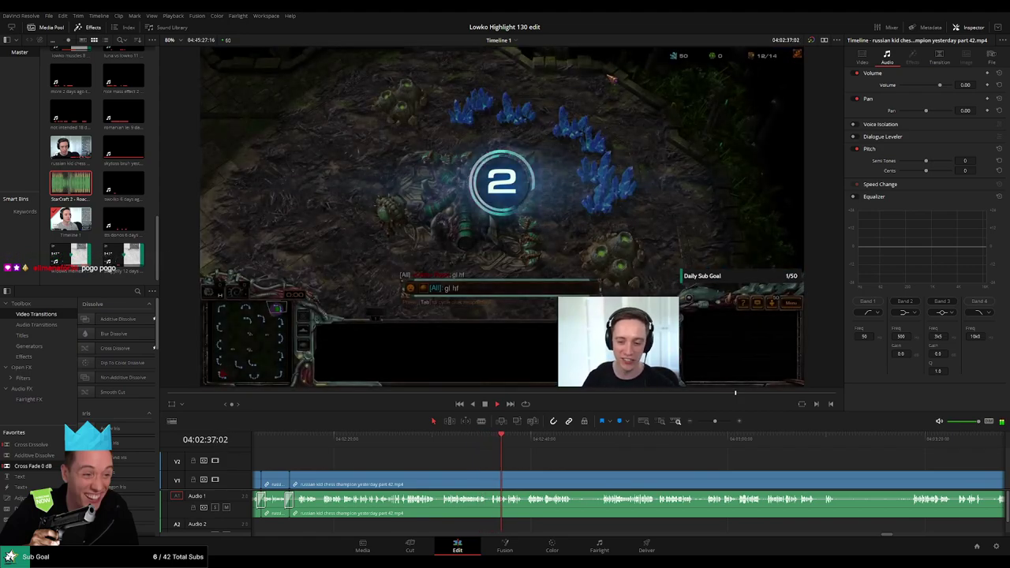
scroll(574, 477, "up", 1)
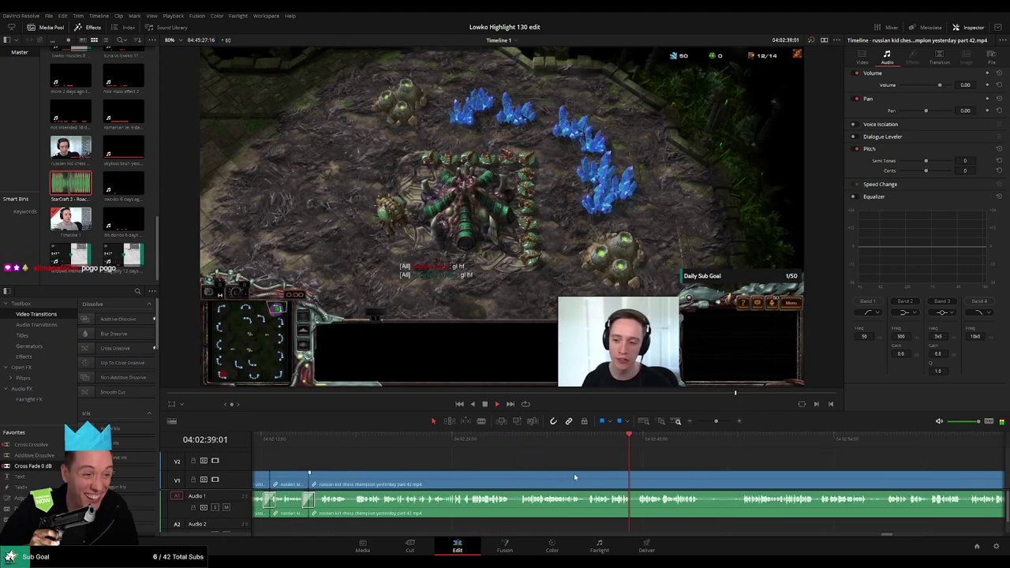
left_click_drag(730, 471, 451, 463)
key("b")
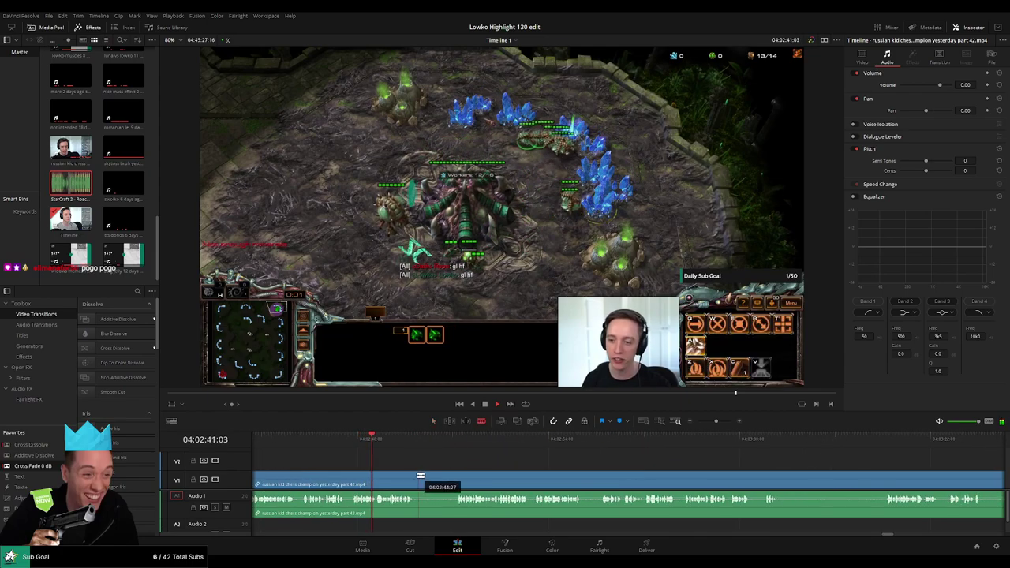
left_click(419, 475)
left_click(458, 477)
key("a")
left_click(444, 478)
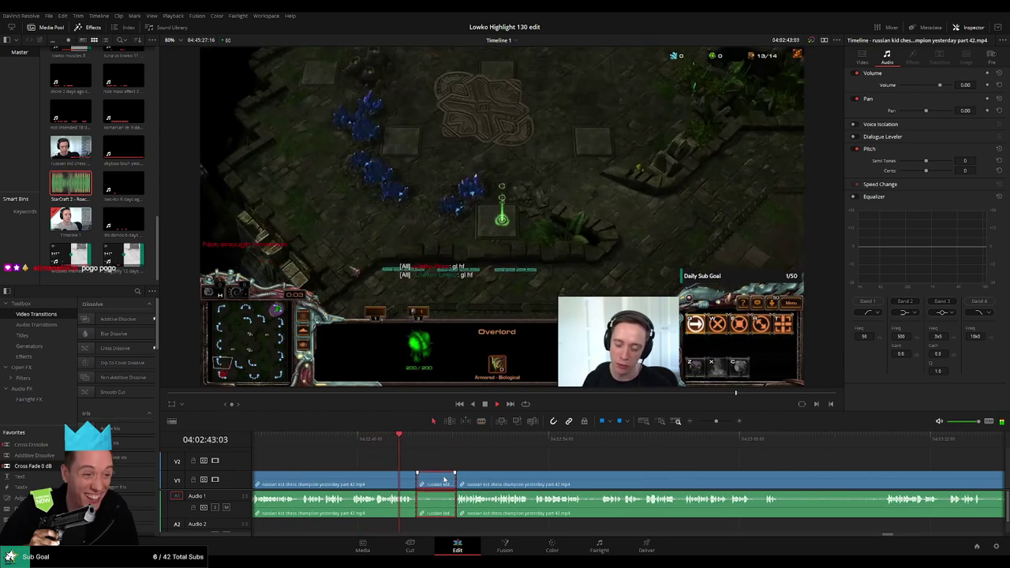
key("Delete")
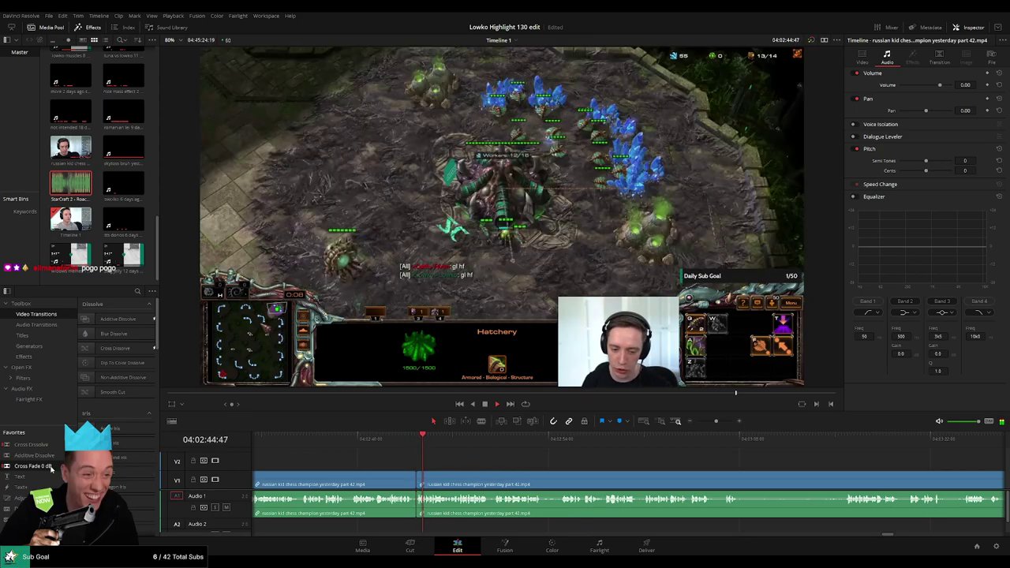
Step: Isolate the short audio pause several seconds before 04:03:00 in the part 42 clip and ripple delete it
mouse_move(717, 422)
left_mouse_down()
mouse_move(695, 425)
mouse_move(715, 426)
left_mouse_up()
left_click_drag(797, 482, 554, 466)
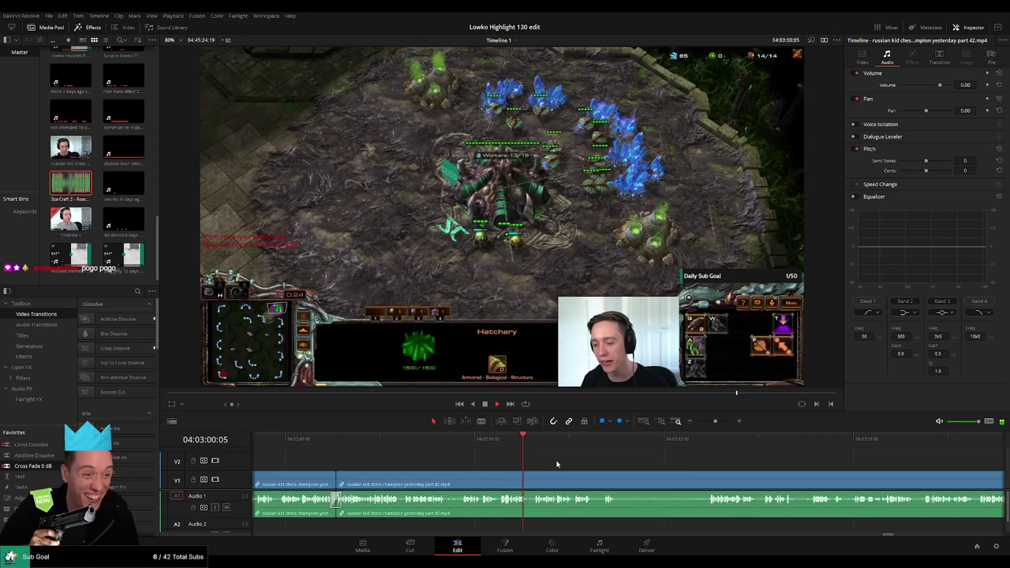
key("b")
left_click(446, 479)
left_click(462, 479)
key("a")
left_click(454, 480)
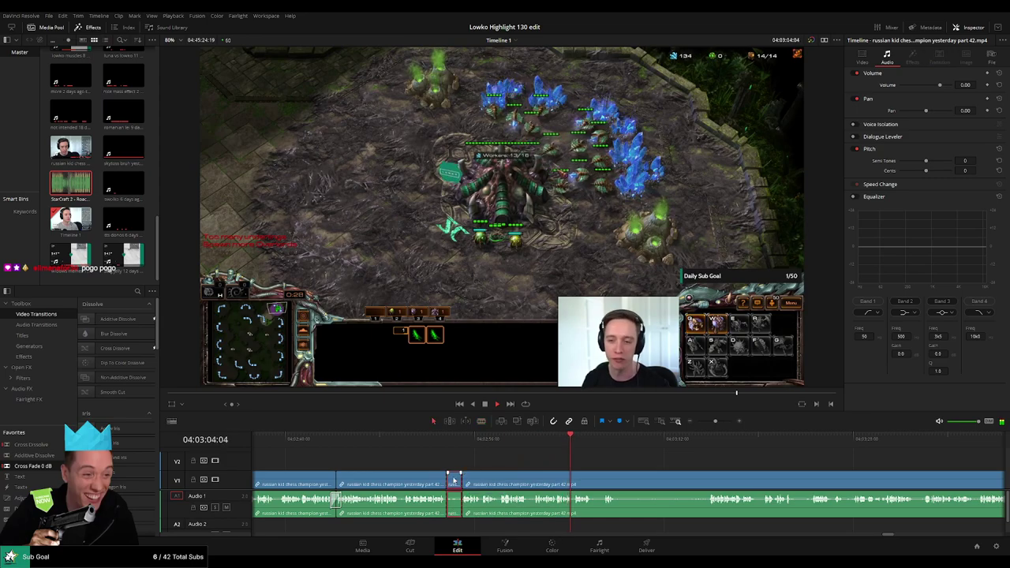
key("BackSpace")
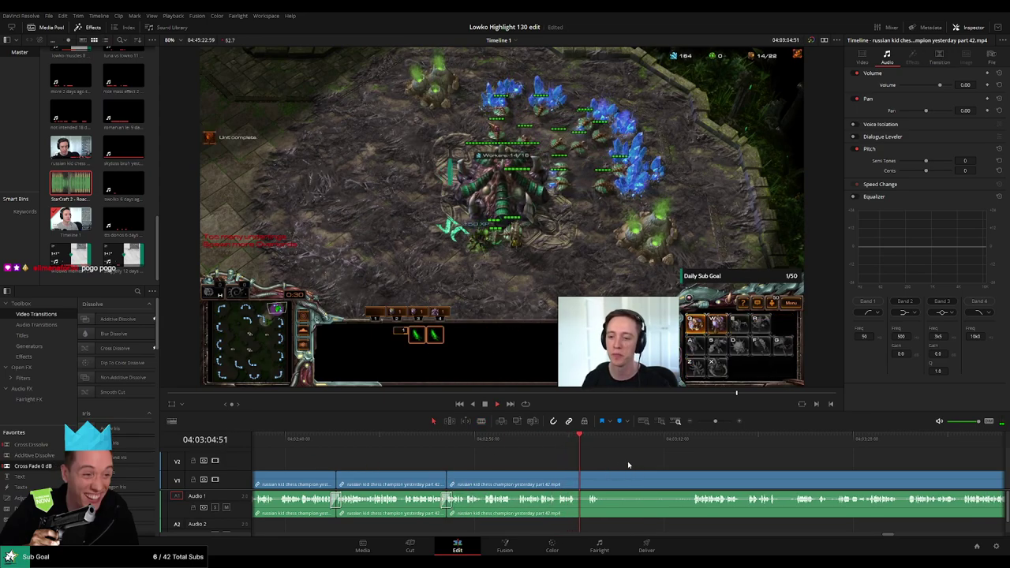
Step: Remove the silent section starting at 04:03:06:40, up to where the speech resumes, and close the gap
scroll(623, 465, "right", 3)
key("space")
key("b")
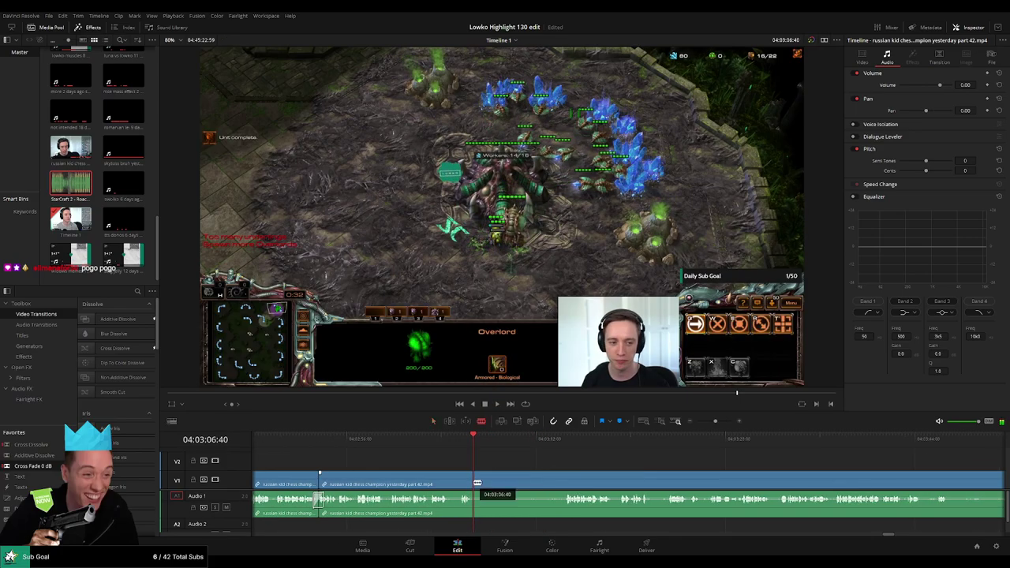
left_click(477, 482)
left_click(563, 441)
scroll(496, 474, "right", 2)
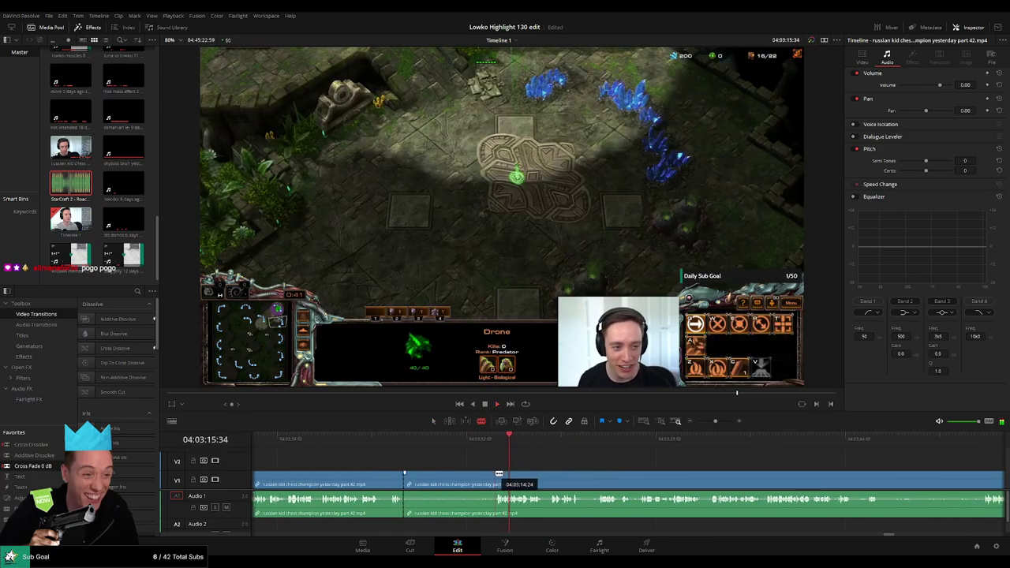
key("a")
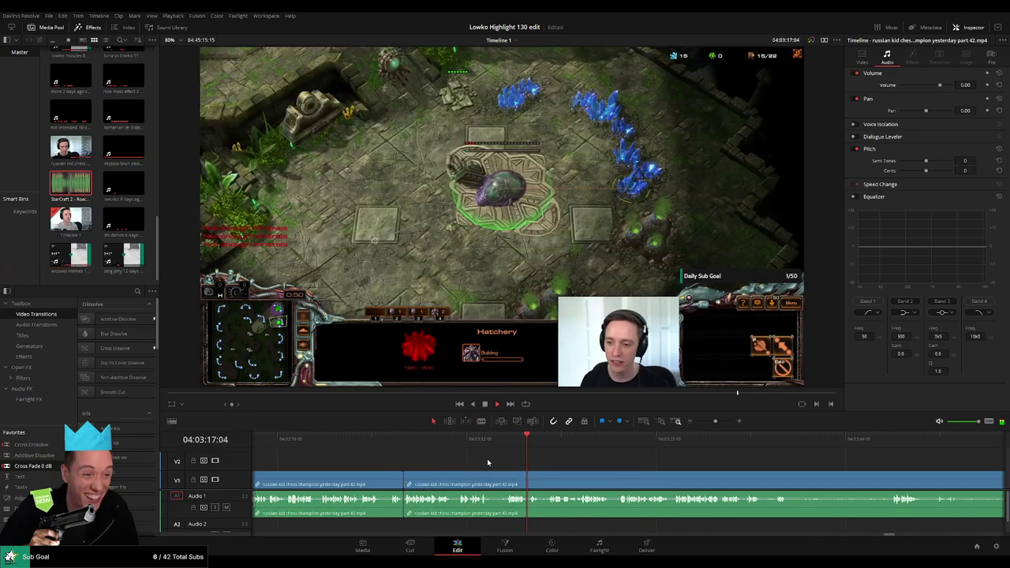
Step: Review the footage after the previous join and ripple delete the brief pause just after 04:03:13
left_click(438, 440)
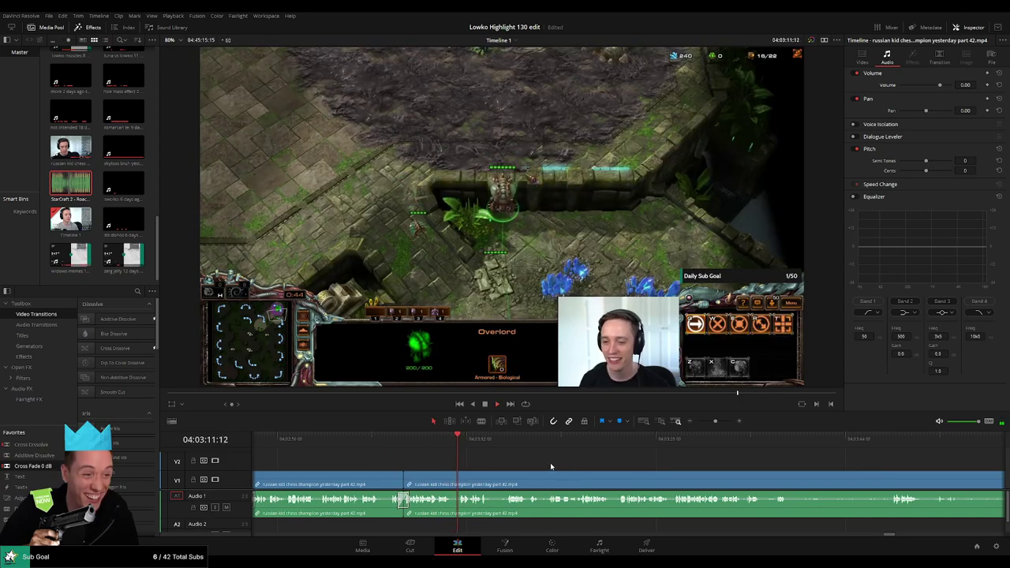
left_click_drag(569, 462, 467, 458)
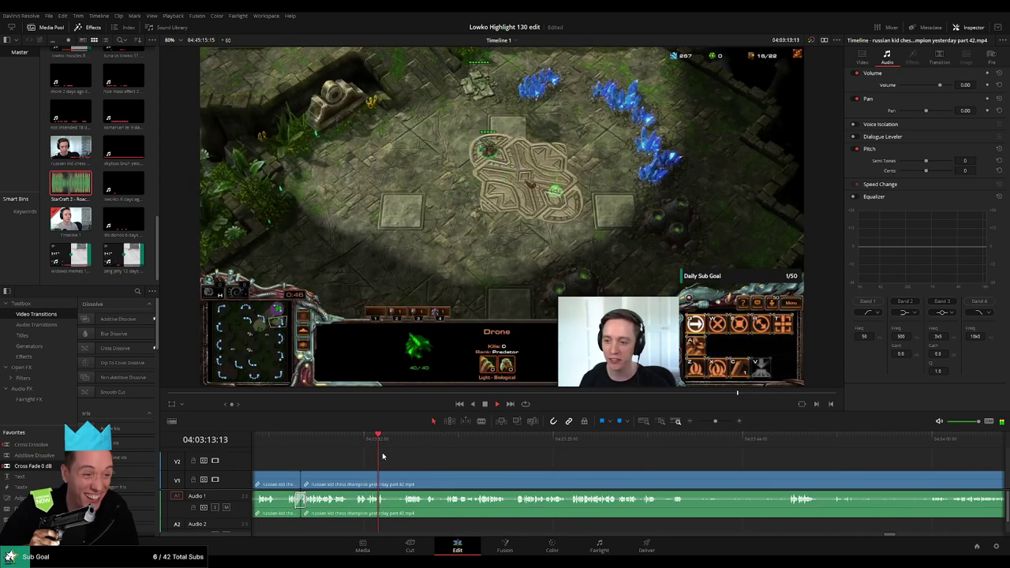
left_click(385, 474)
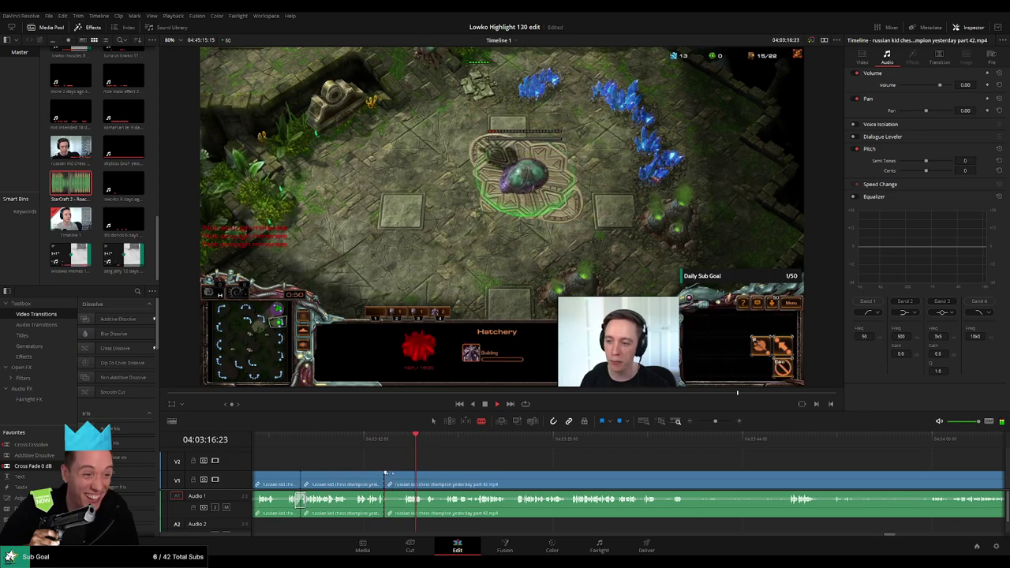
left_click(407, 474)
key("a")
left_click(397, 477)
key("Delete")
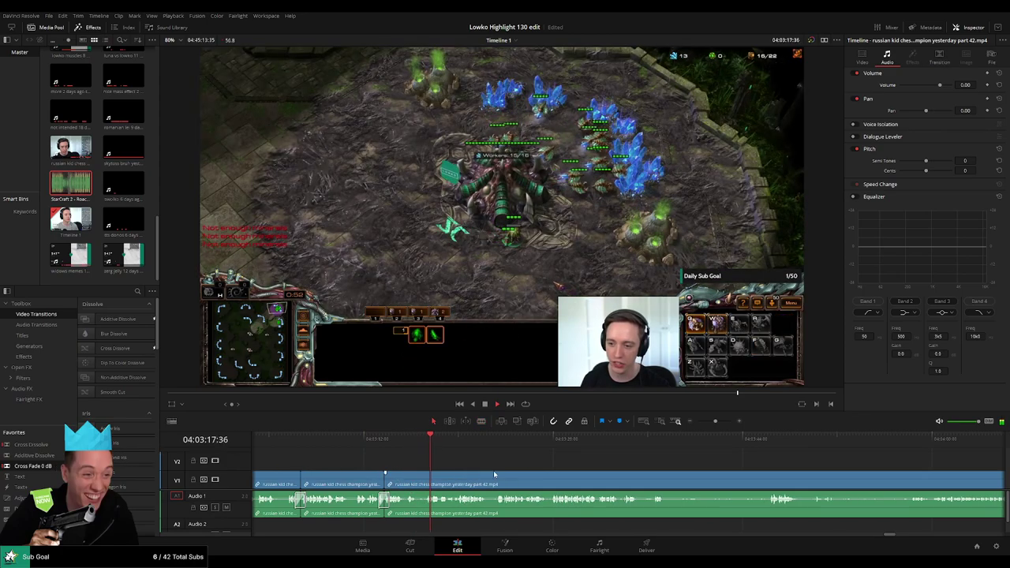
Step: Cut out the long quiet section just after 04:03:36:54, up to the next burst of speech, and close the gap
scroll(517, 471, "right", 3)
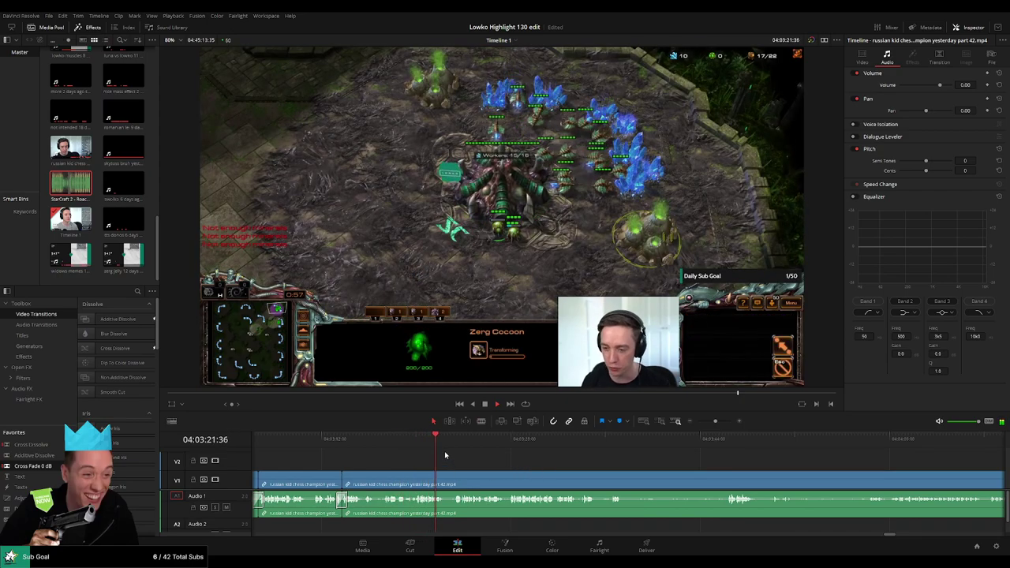
left_click(448, 447)
scroll(514, 462, "right", 4)
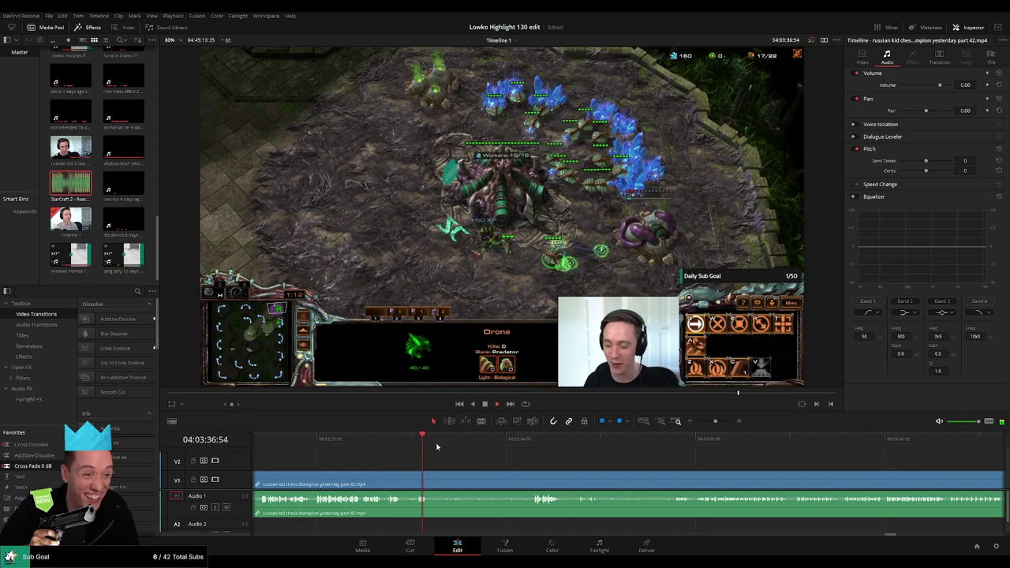
key("b")
left_click(430, 482)
left_click(530, 441)
scroll(539, 466, "right", 2)
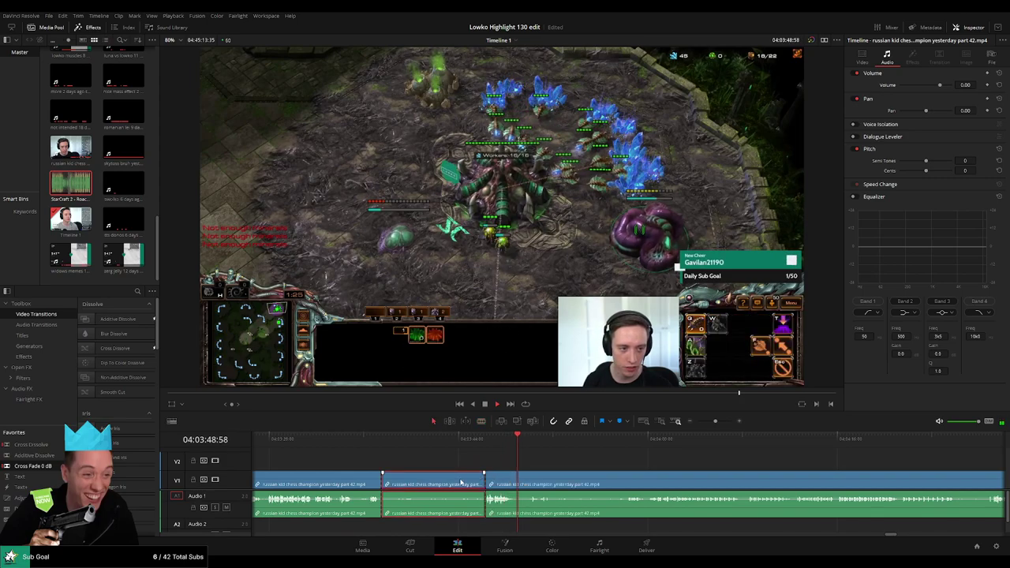
key("Delete")
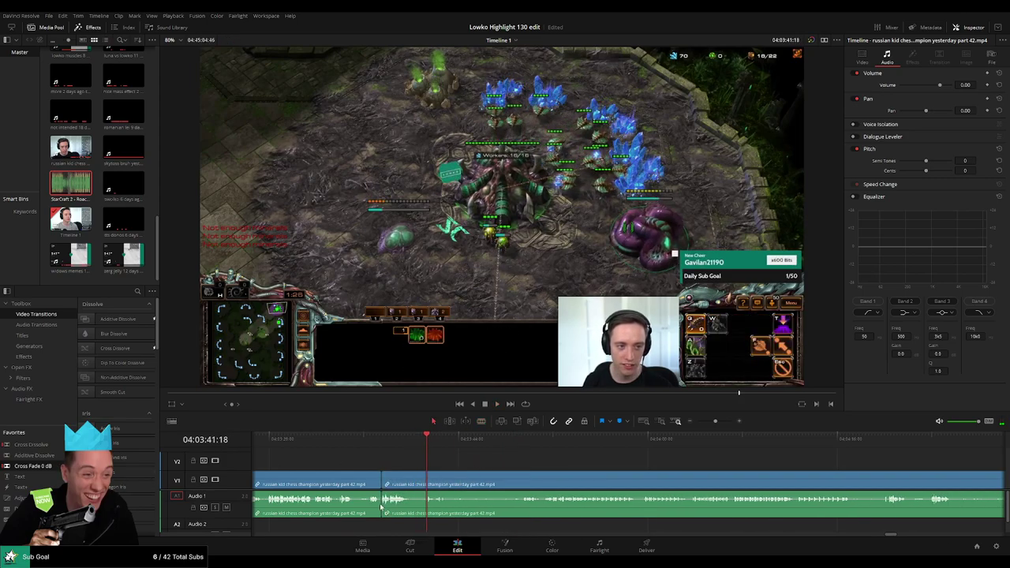
Step: Remove the quiet gameplay section starting at 04:03:43:14 from the part 42 clip
scroll(473, 481, "right", 2)
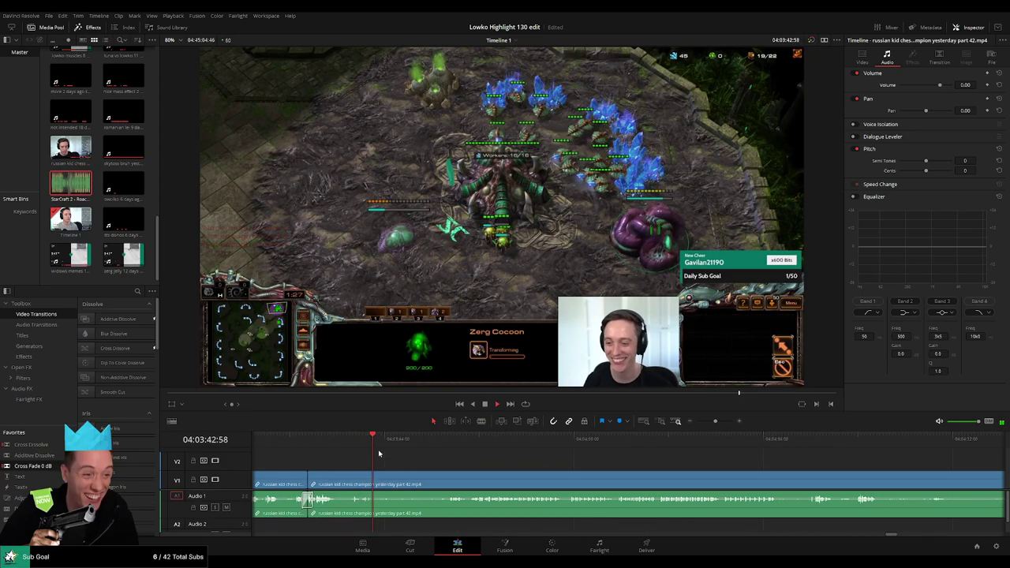
left_click_drag(374, 451, 441, 451)
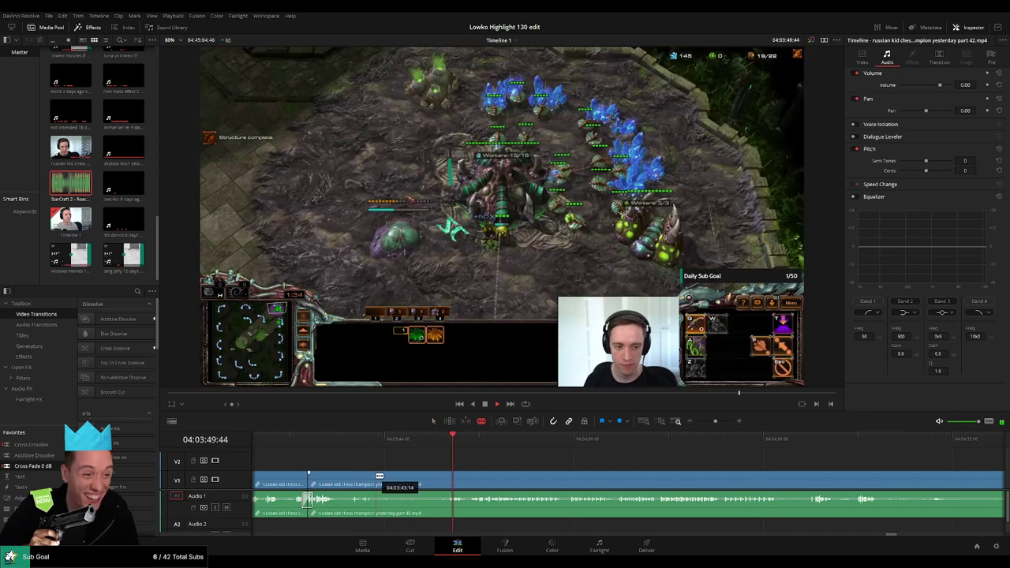
key("Delete")
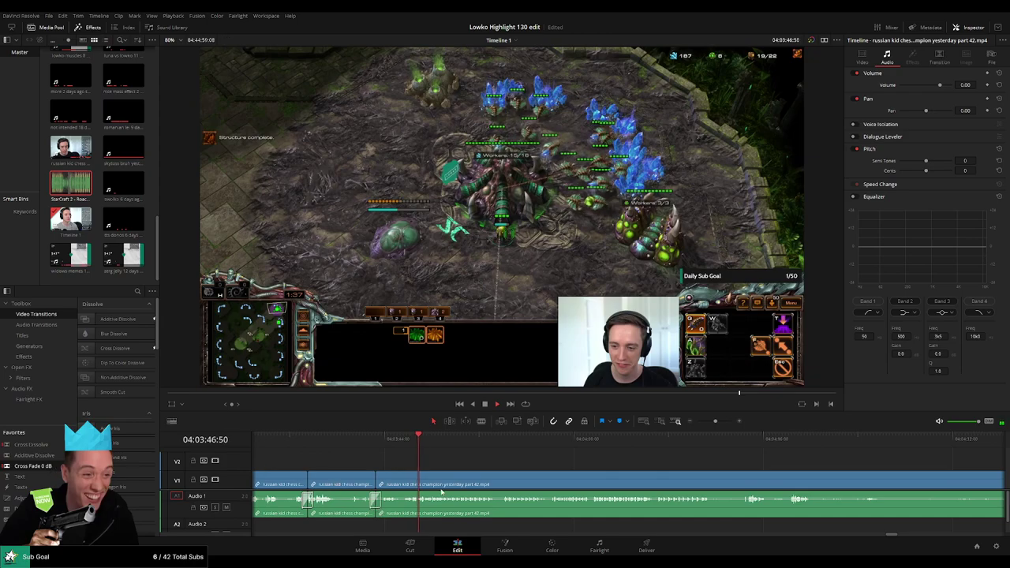
Step: Ripple delete the silent segment around 04:04:12 that precedes the next burst of speech
left_click_drag(575, 466, 507, 463)
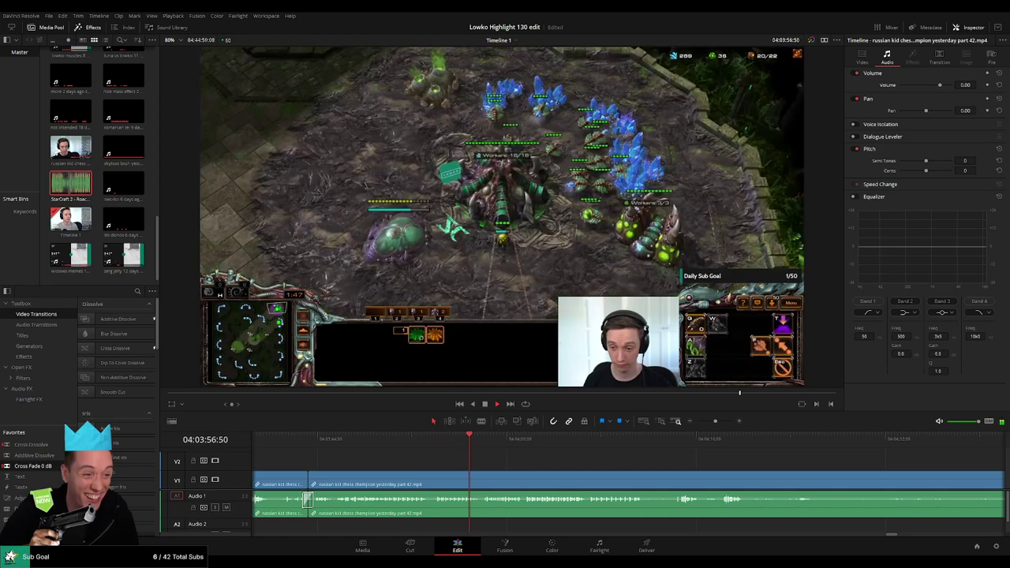
scroll(497, 460, "right", 2)
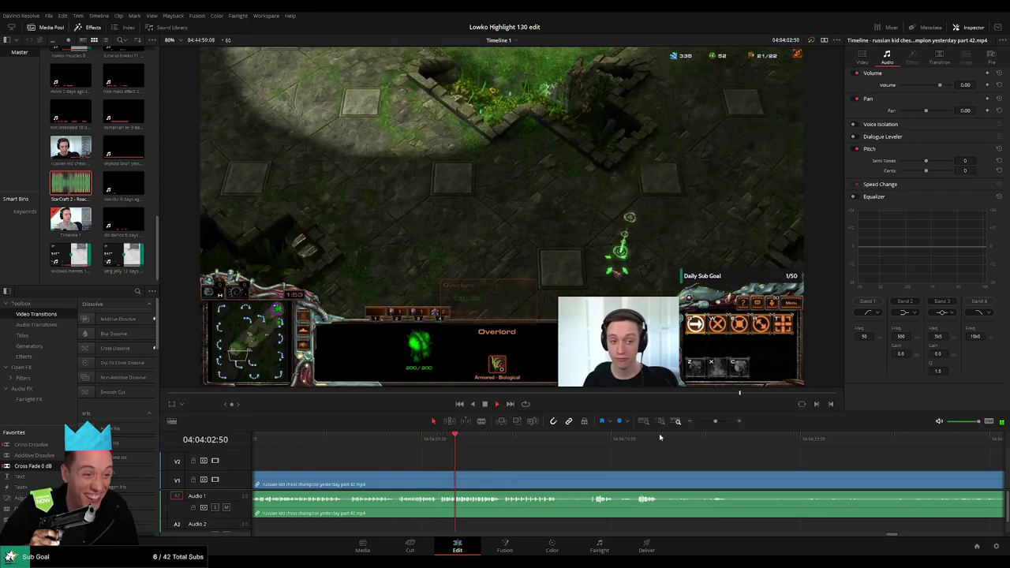
mouse_move(714, 421)
left_mouse_down()
mouse_move(706, 424)
mouse_move(718, 424)
left_mouse_up()
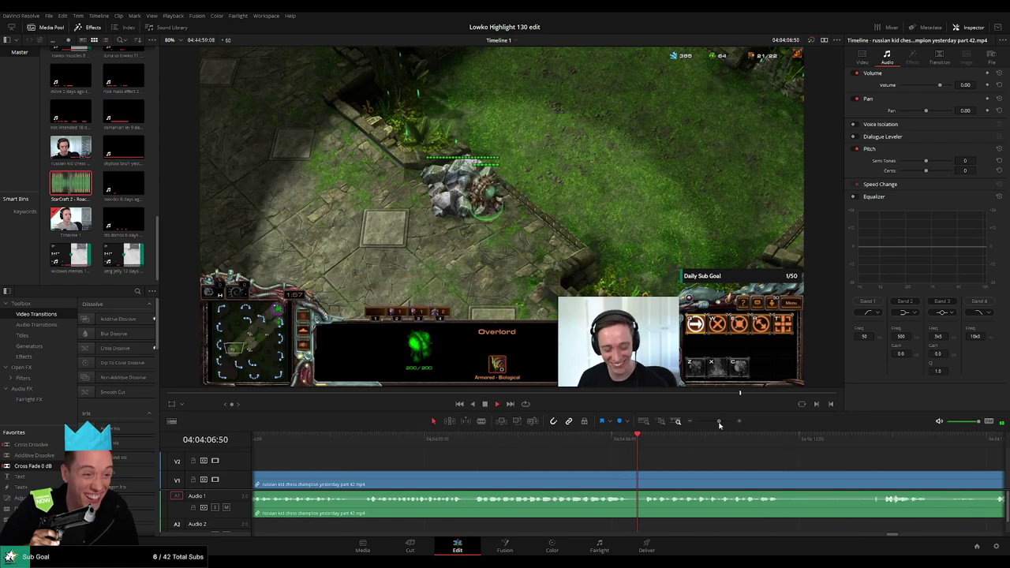
left_click_drag(684, 474, 479, 470)
left_click_drag(645, 469, 529, 467)
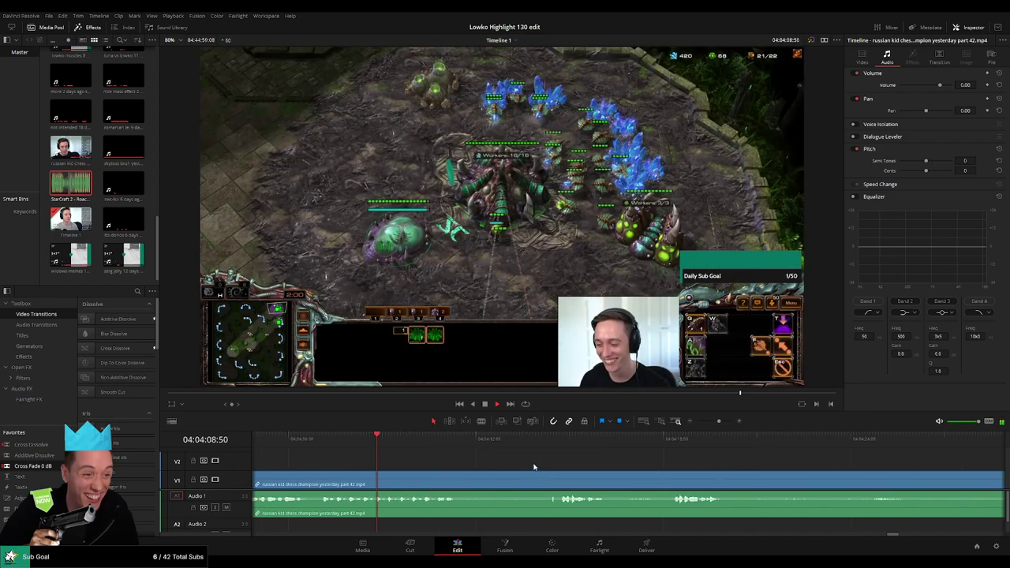
scroll(556, 470, "right", 1)
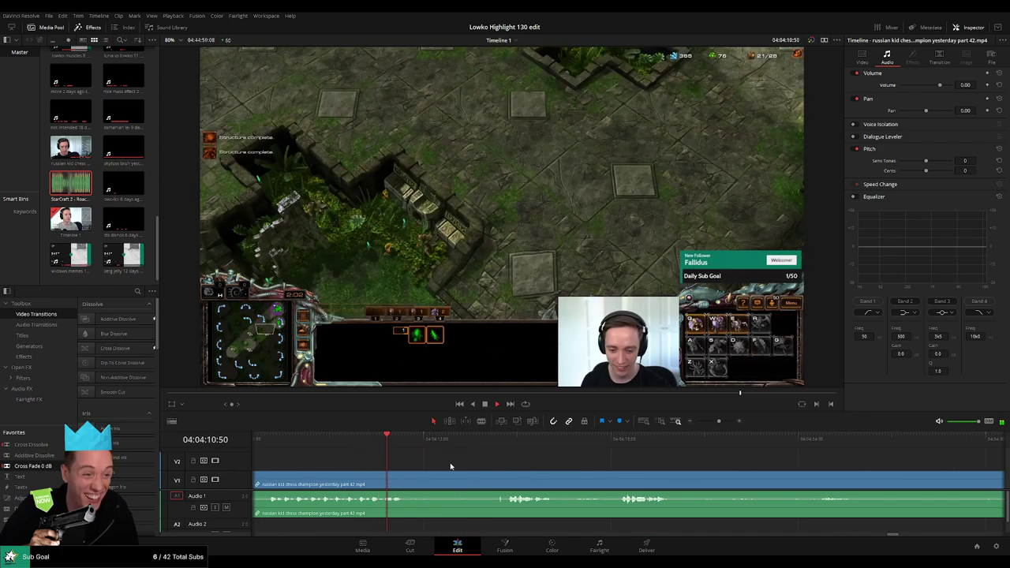
left_click(483, 440)
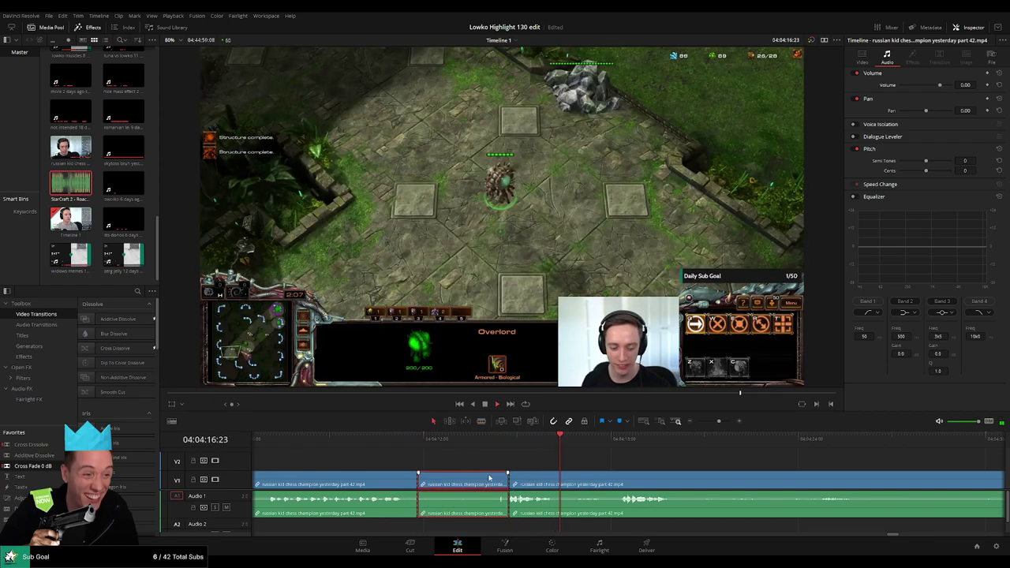
key("Delete")
Step: Split the part 42 clip at 04:04:13:12 and before the next speech burst, and delete the quiet segment between the cuts
key("b")
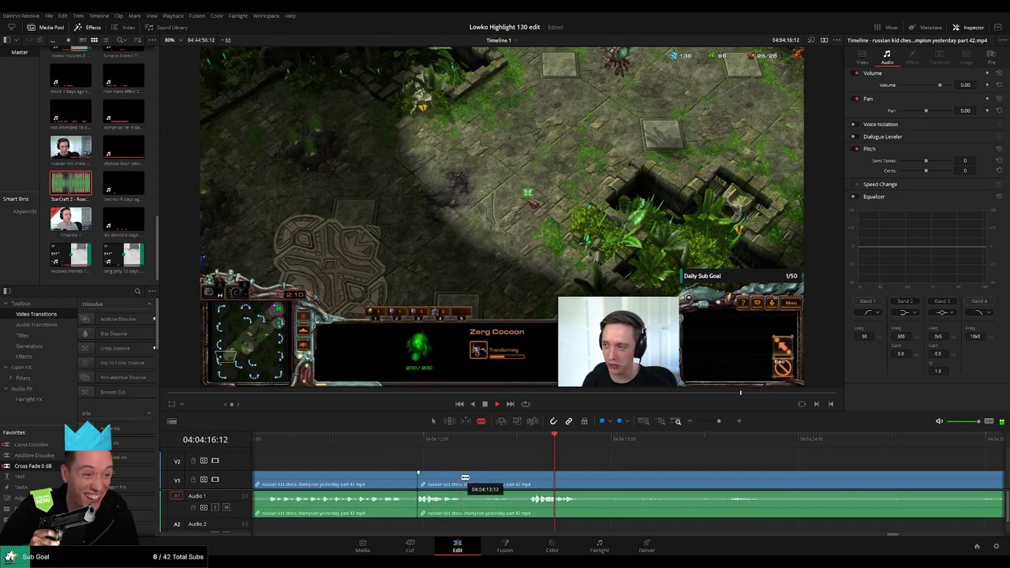
left_click(461, 478)
left_click(528, 477)
key("a")
left_click(515, 480)
key("Delete")
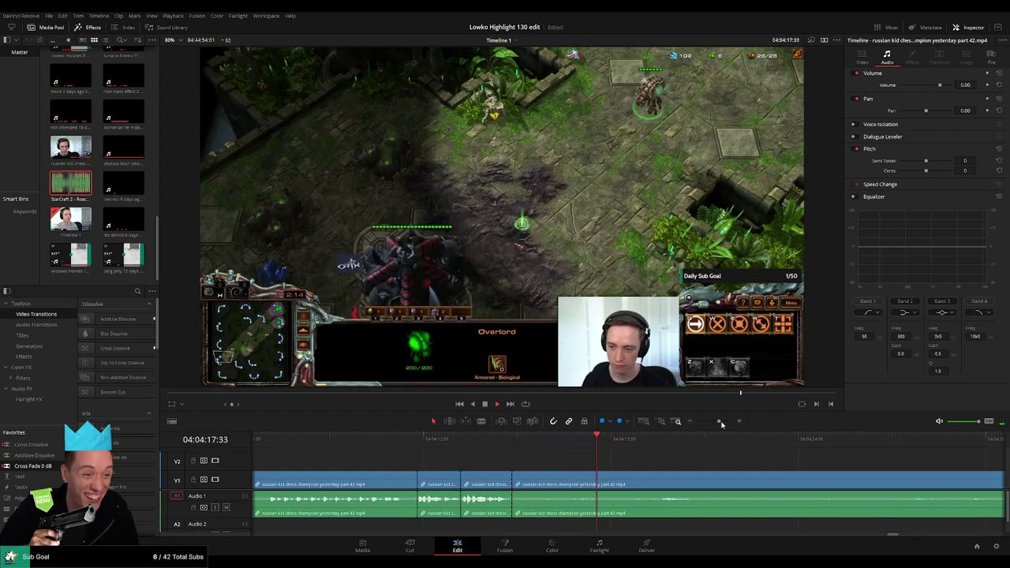
Step: Delete the leftover end of the part 42 clip so that the skytoss bruh part 43 clip follows directly
left_click_drag(720, 424, 712, 422)
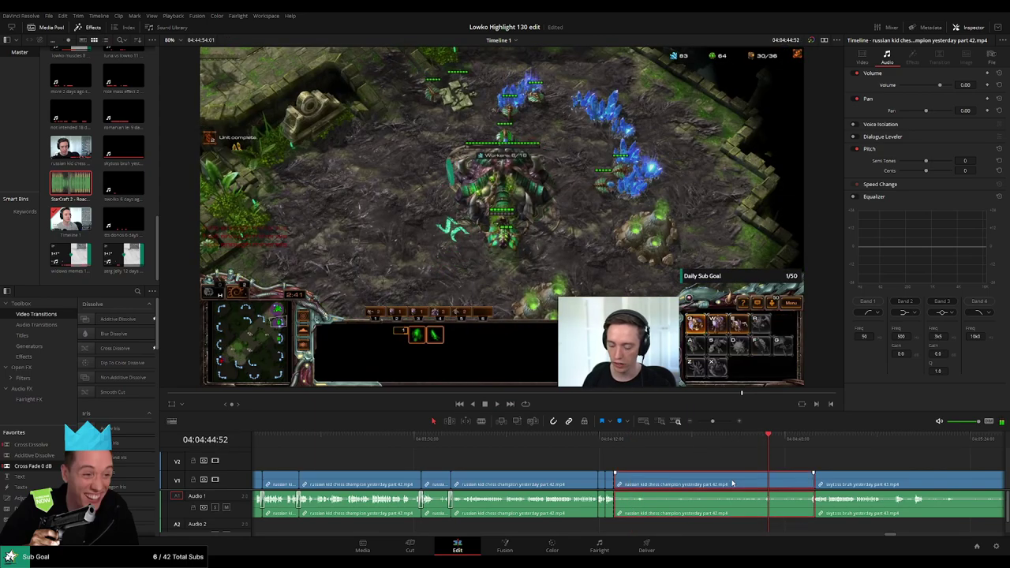
key("Delete")
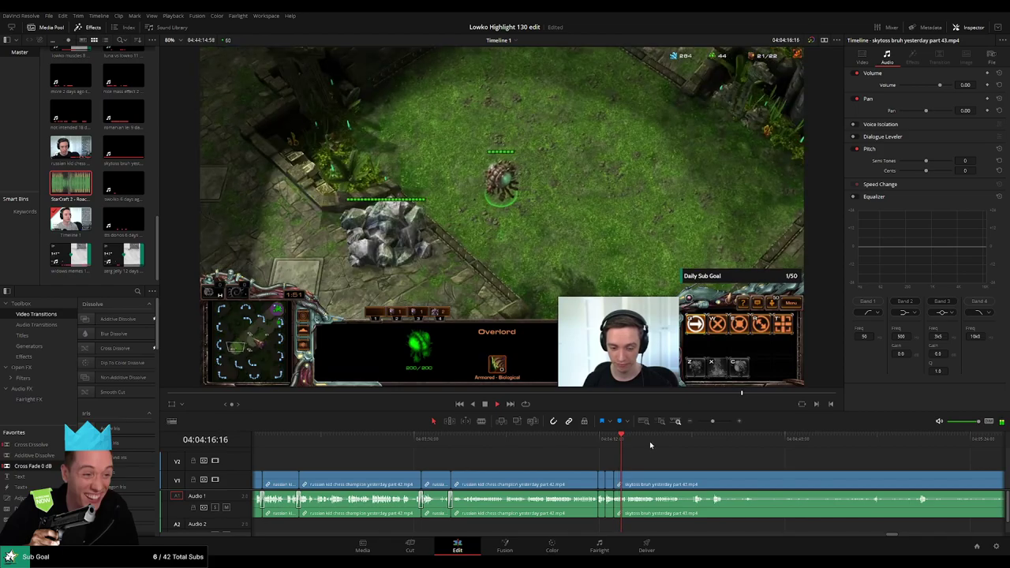
Step: Skim the opening minutes of the skytoss bruh part 43 clip for quiet gameplay and the next lively speech
left_click(667, 440)
left_click(693, 441)
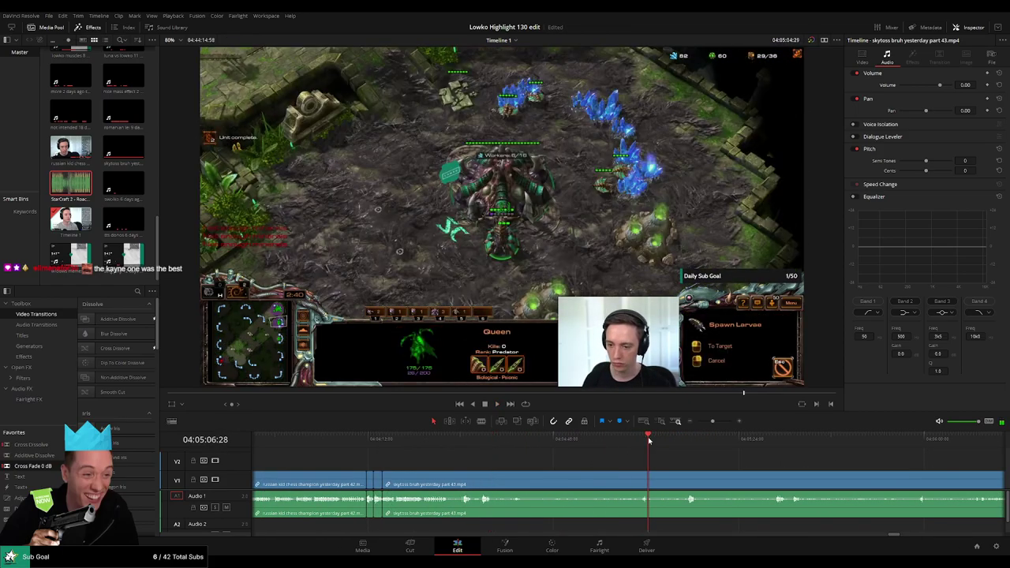
left_click(683, 440)
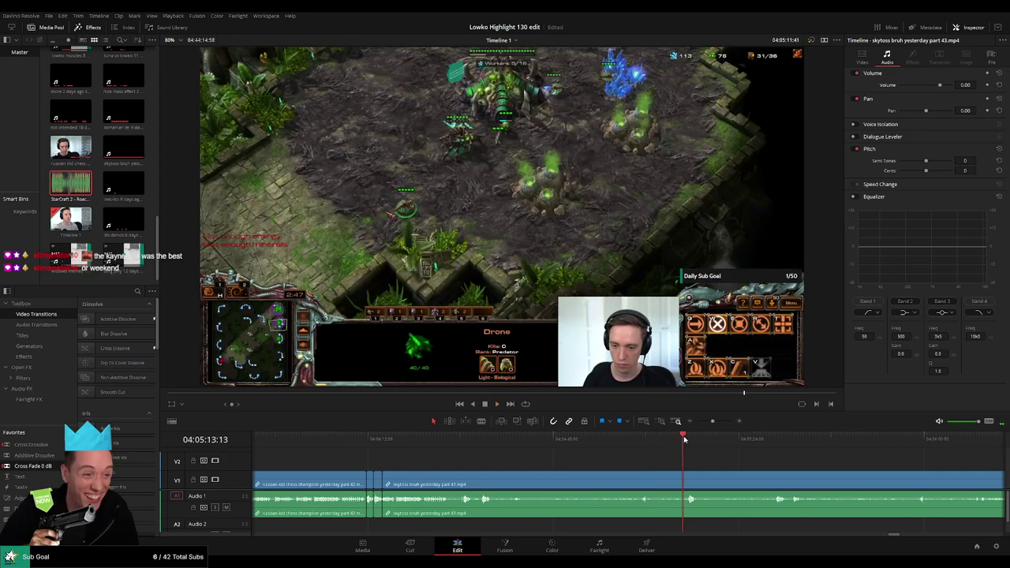
left_click_drag(749, 464, 588, 449)
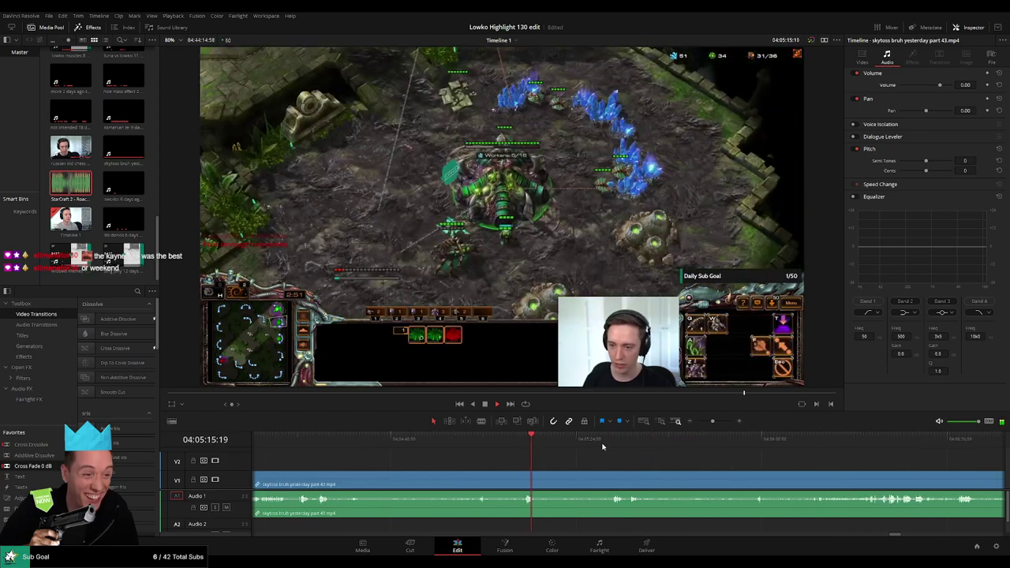
left_click(613, 443)
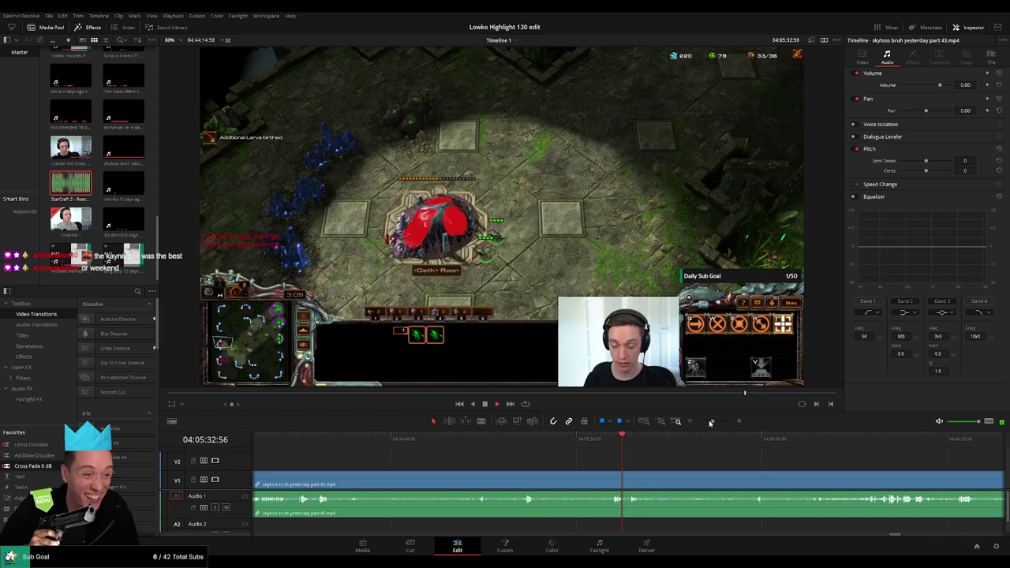
left_click_drag(712, 420, 701, 422)
left_click(626, 444)
left_click(640, 447)
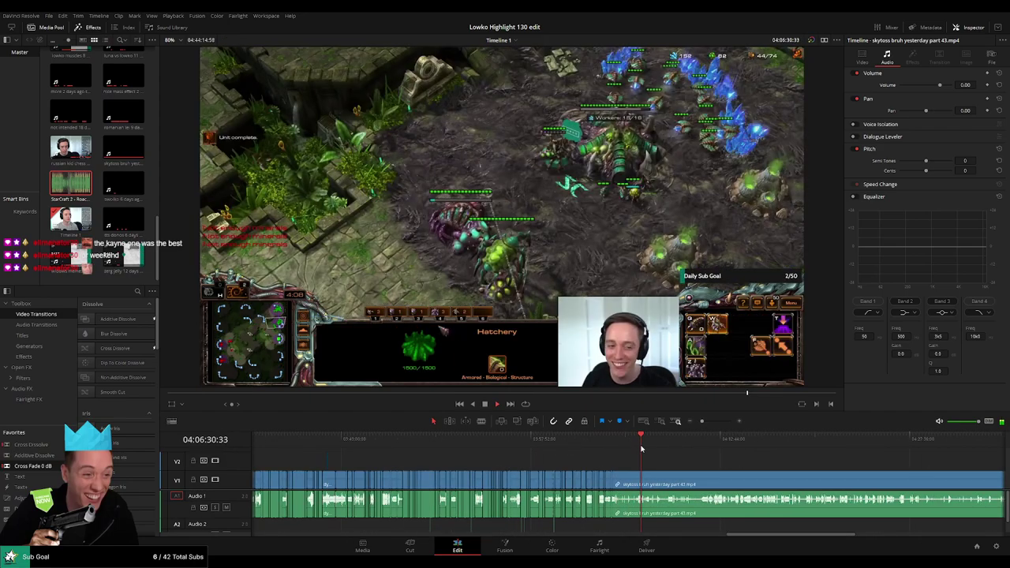
scroll(647, 458, "up", 5)
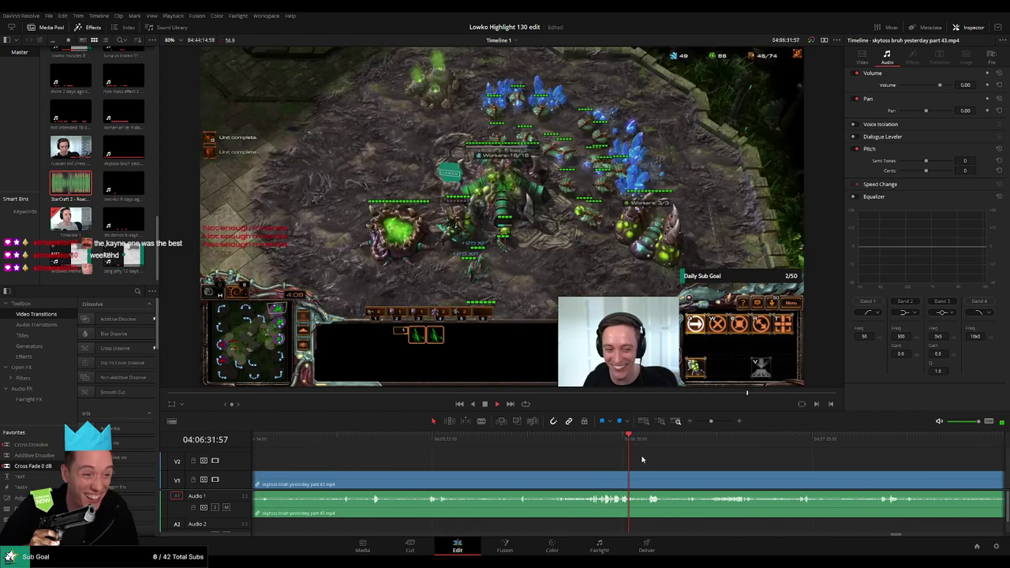
Step: Split the part 43 clip around 04:06:09:21 and ripple delete everything in it before the cut
left_click(521, 438)
left_click_drag(526, 438, 595, 440)
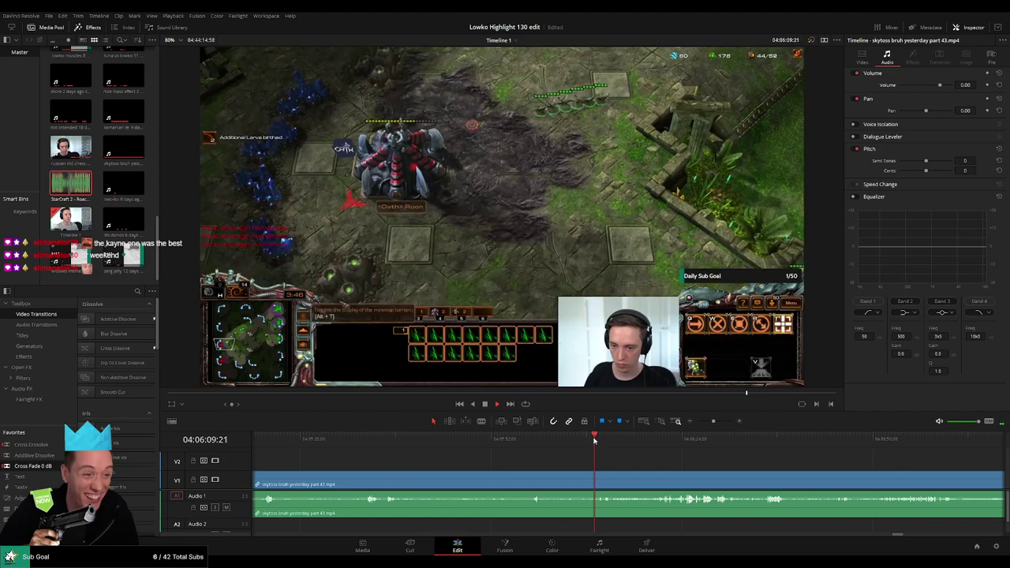
key("space")
key("b")
left_click(598, 477)
key("a")
left_click(572, 479)
key("Delete")
Step: Add a cross fade to the audio join between the part 42 and part 43 clips and play it back
key("space")
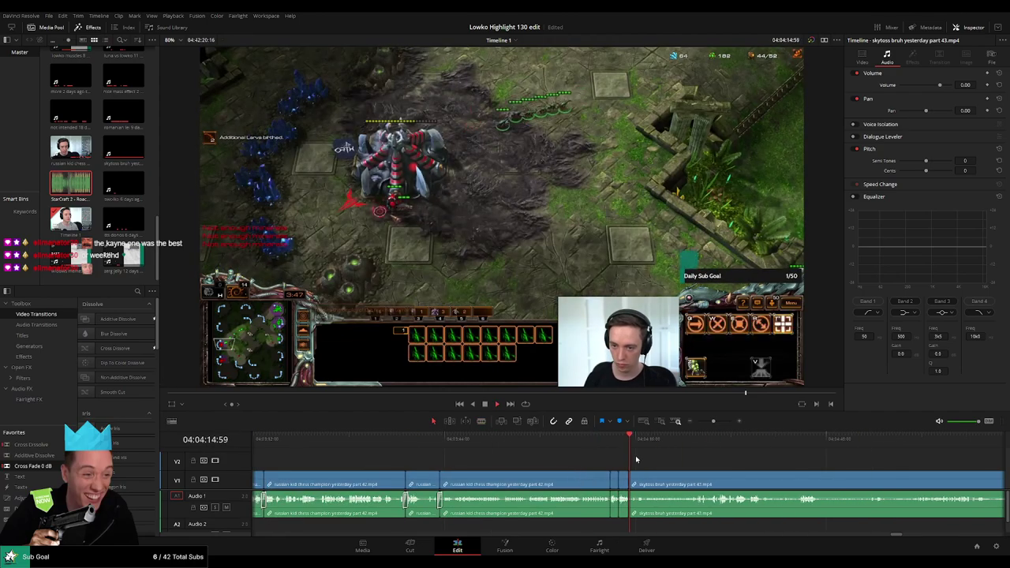
key("space")
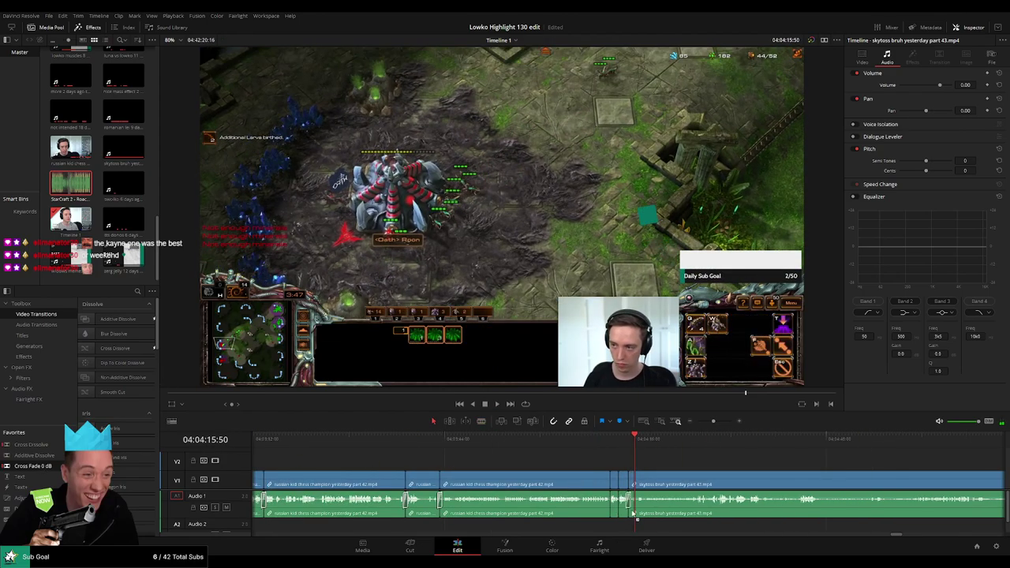
key("space")
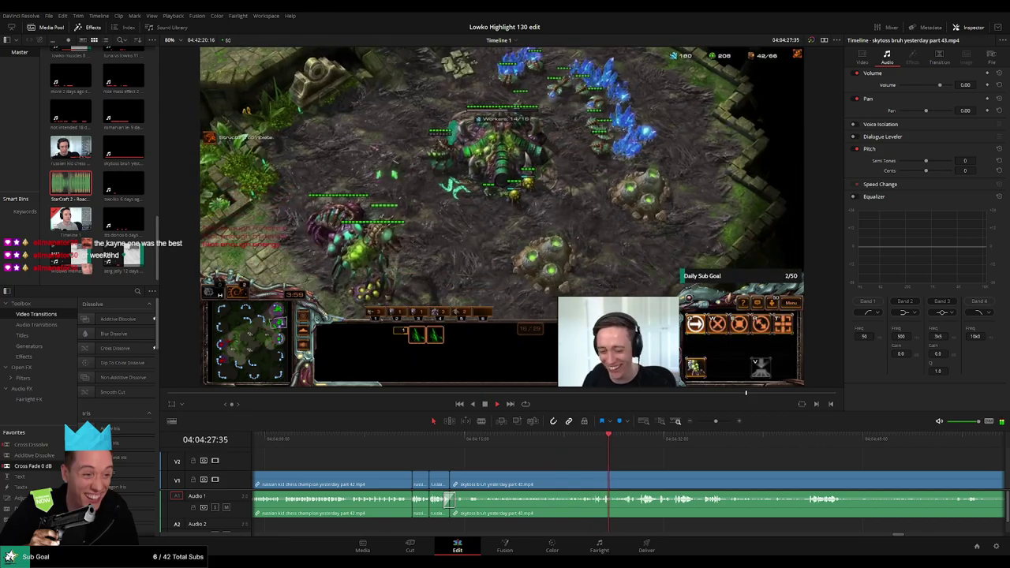
Step: Isolate a short segment of the part 43 clip ending at 04:04:27:47 by splitting it on both sides
left_click(597, 444)
key("space")
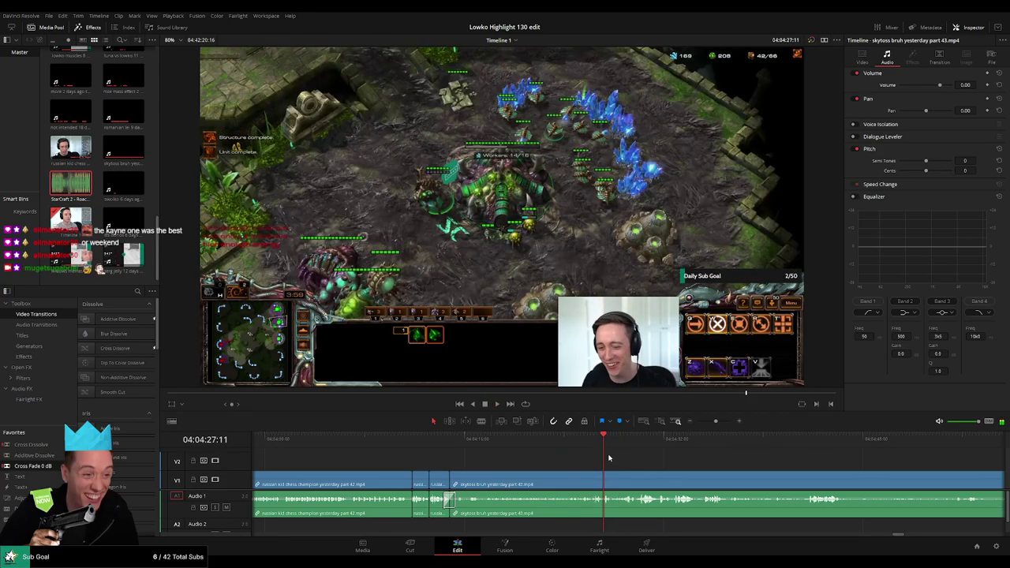
scroll(628, 465, "up", 5)
left_click(560, 444)
key("space")
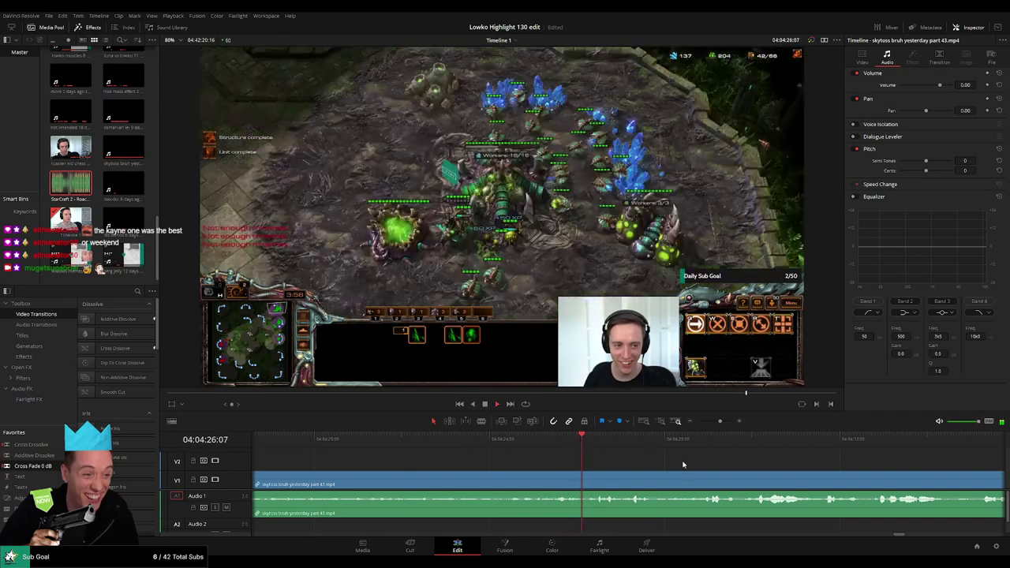
left_click_drag(683, 464, 557, 452)
key("space")
key("b")
left_click(493, 483)
key("space")
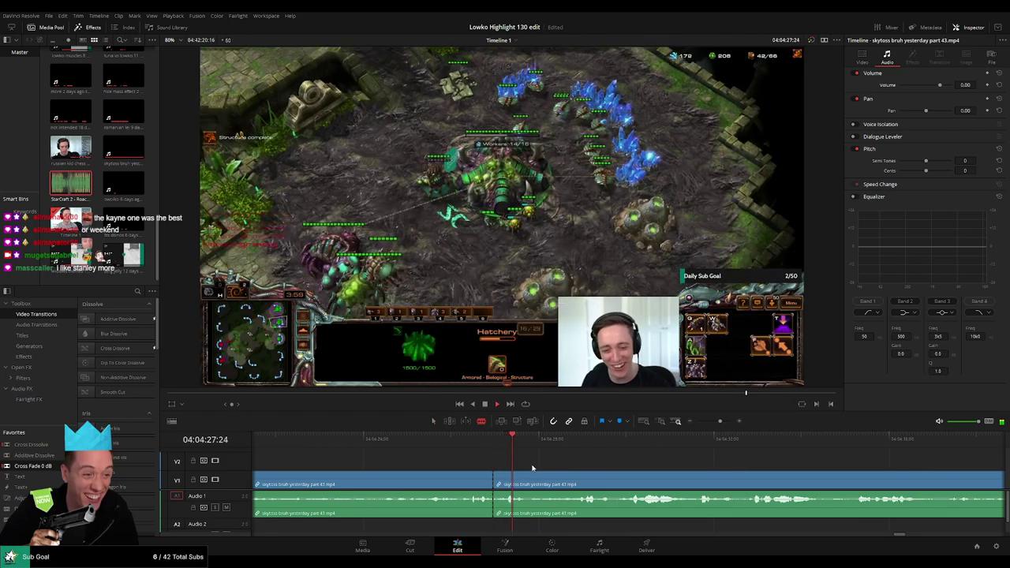
key("space")
left_click(529, 479)
key("a")
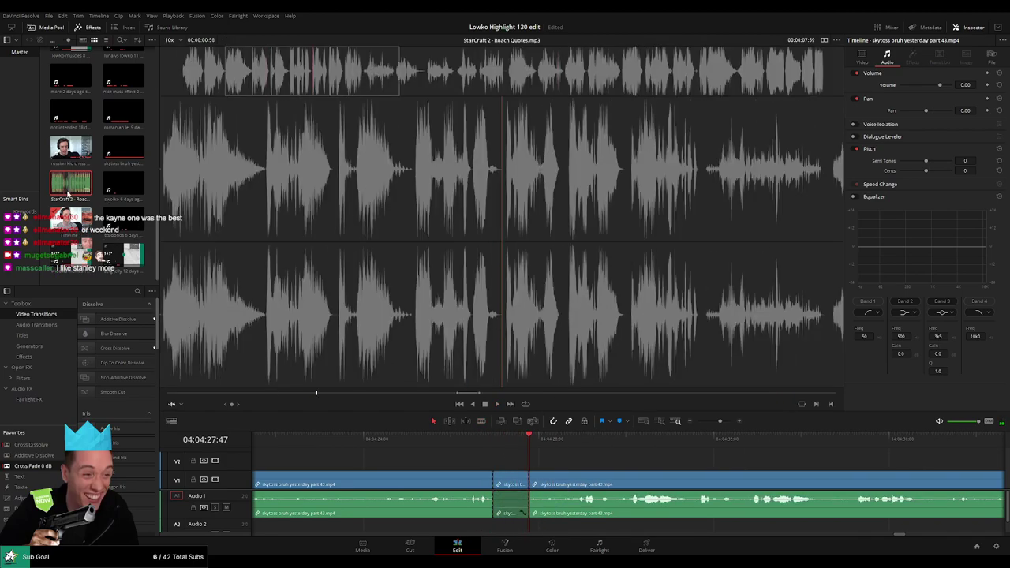
Step: Place a piece of StarCraft 2 - Roach Quotes.mp3 on Audio 2 under the isolated segment and set its volume to -29
left_click_drag(64, 186, 653, 537)
left_click_drag(490, 531, 502, 528)
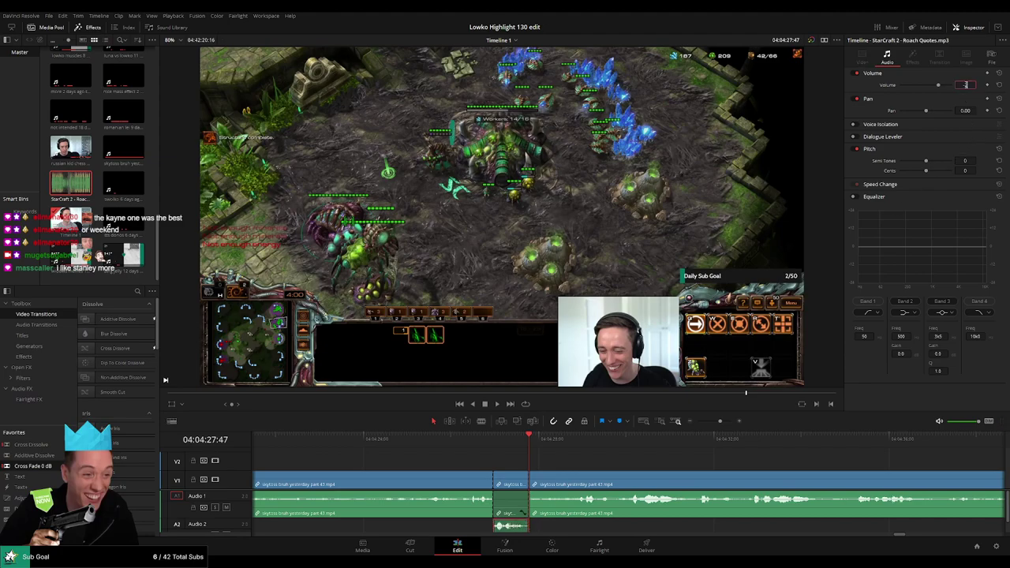
left_click(470, 439)
key("space")
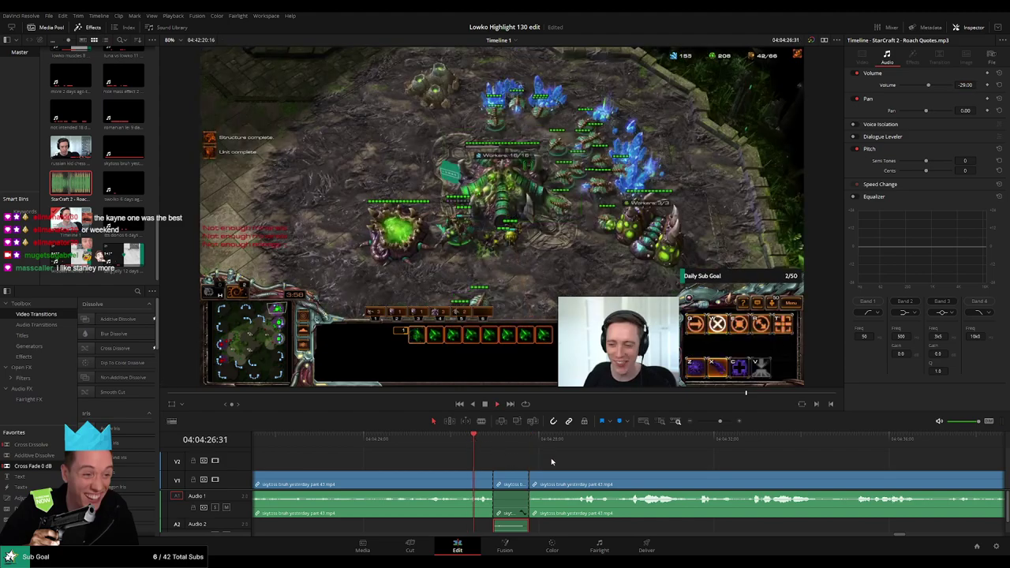
left_click(565, 463)
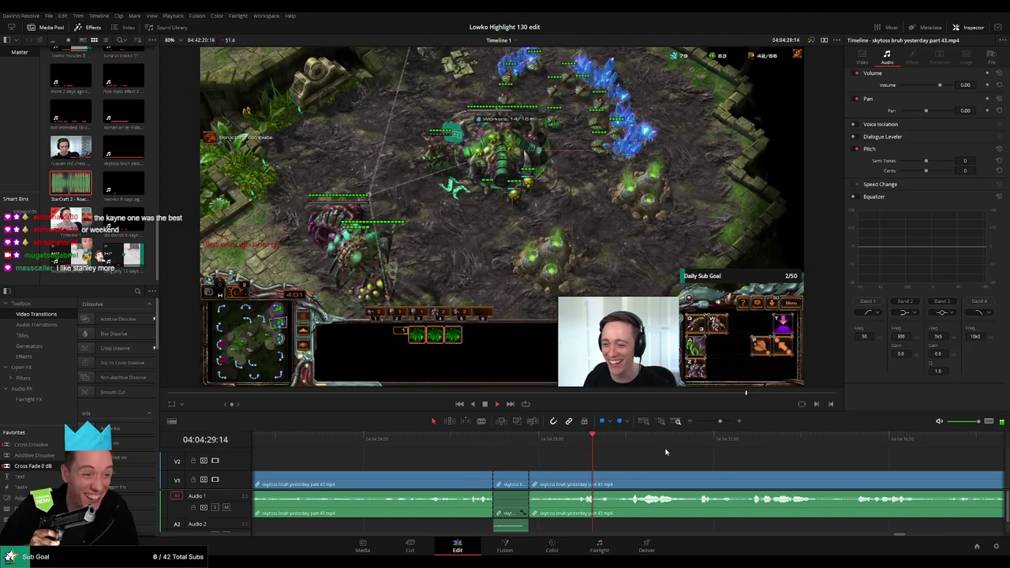
Step: Ripple delete the quiet gap before the speech burst around 04:04:43 in the part 43 clip and cross fade the join
left_click_drag(720, 422, 718, 422)
left_click_drag(741, 467, 537, 462)
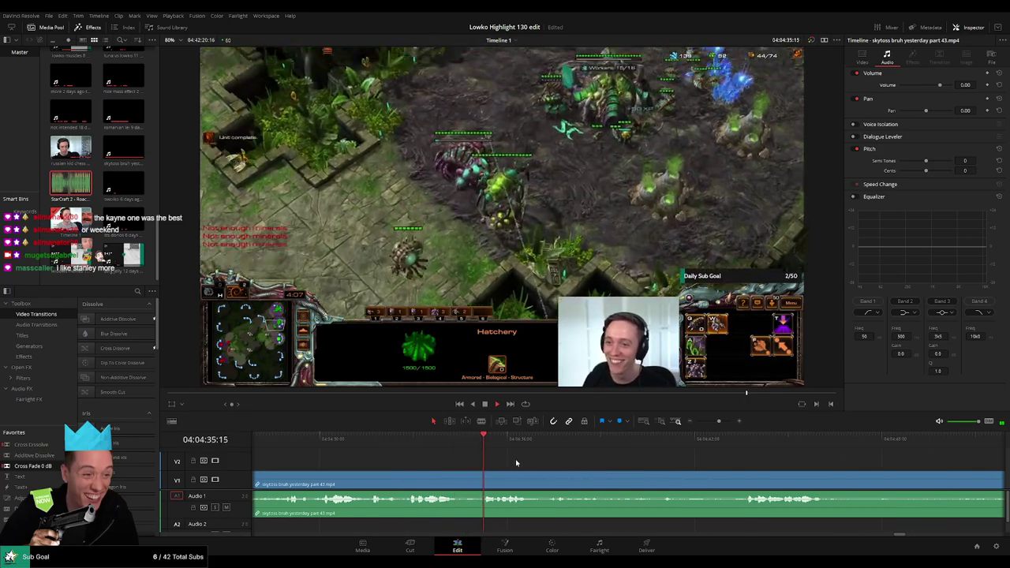
left_click_drag(593, 445, 654, 445)
left_click(750, 444)
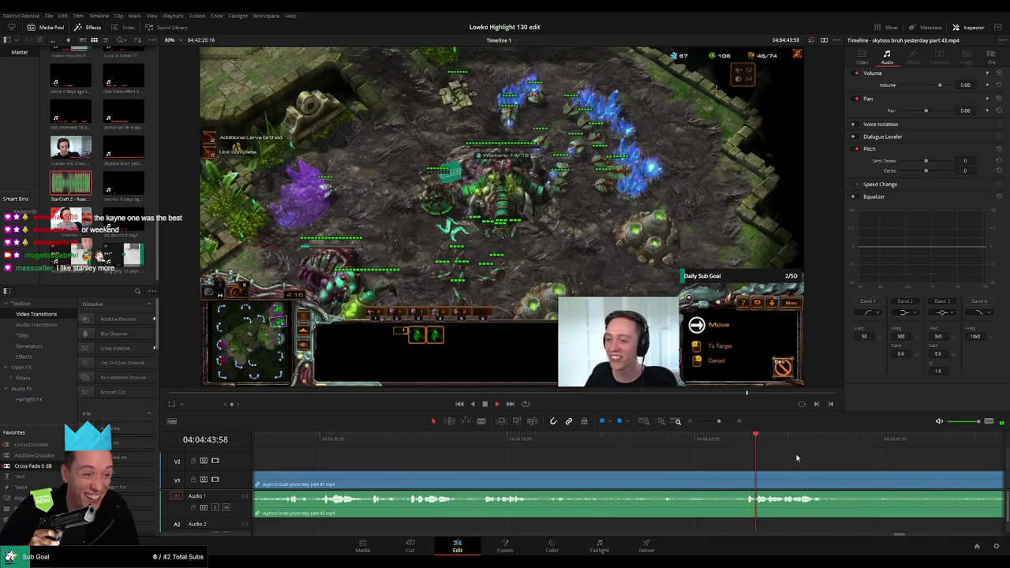
left_click(661, 475)
key("a")
left_click(704, 480)
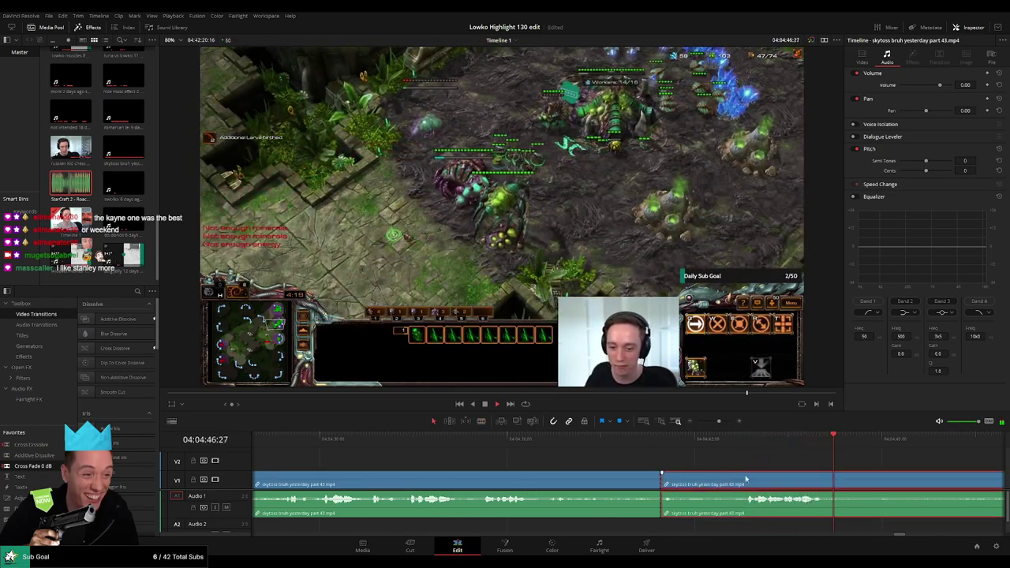
key("b")
left_click(743, 482)
key("a")
key("Delete")
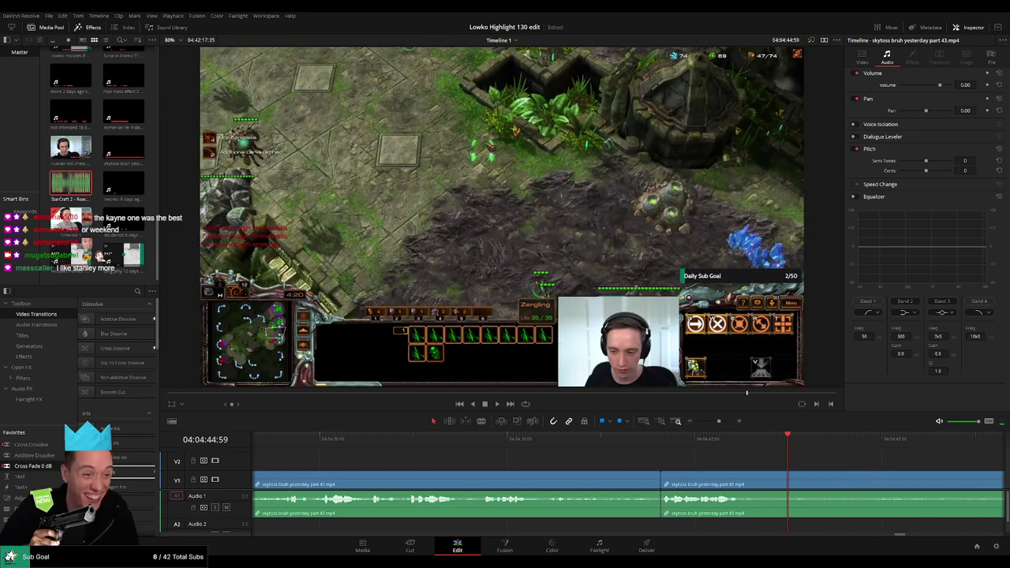
scroll(762, 468, "down", 3)
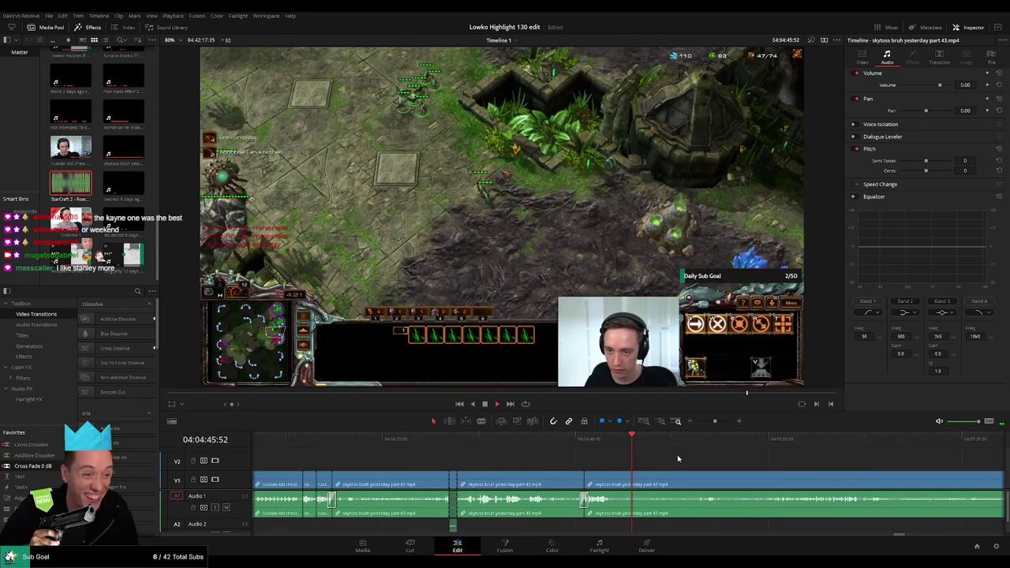
Step: Split the part 43 clip at 04:04:44:17 and again ahead of 04:04:54:59, delete the section between, and cross fade the join
left_click(706, 438)
left_click_drag(766, 462, 494, 467)
key("b")
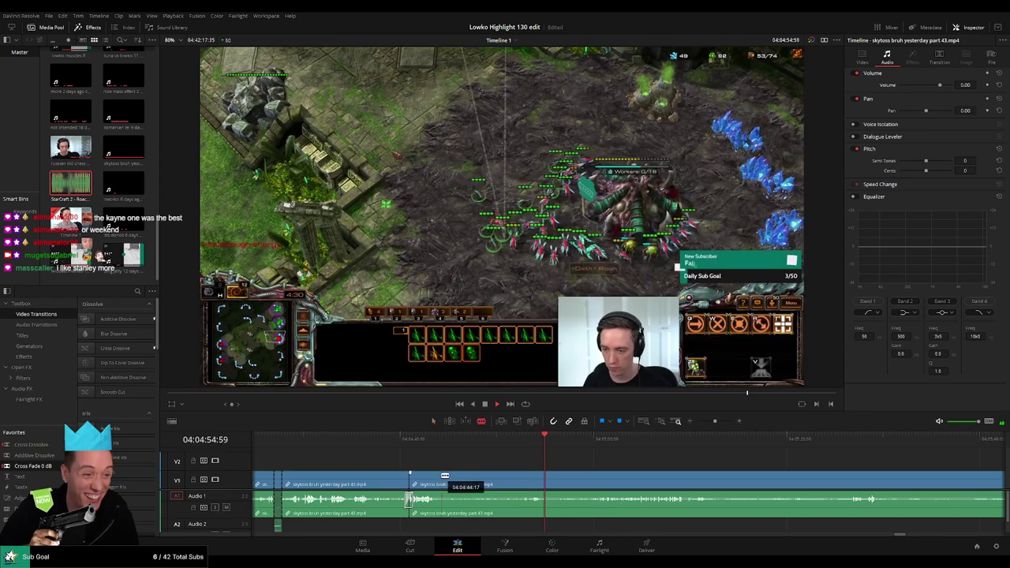
left_click(442, 476)
key("space")
left_click(523, 478)
key("a")
left_click(502, 483)
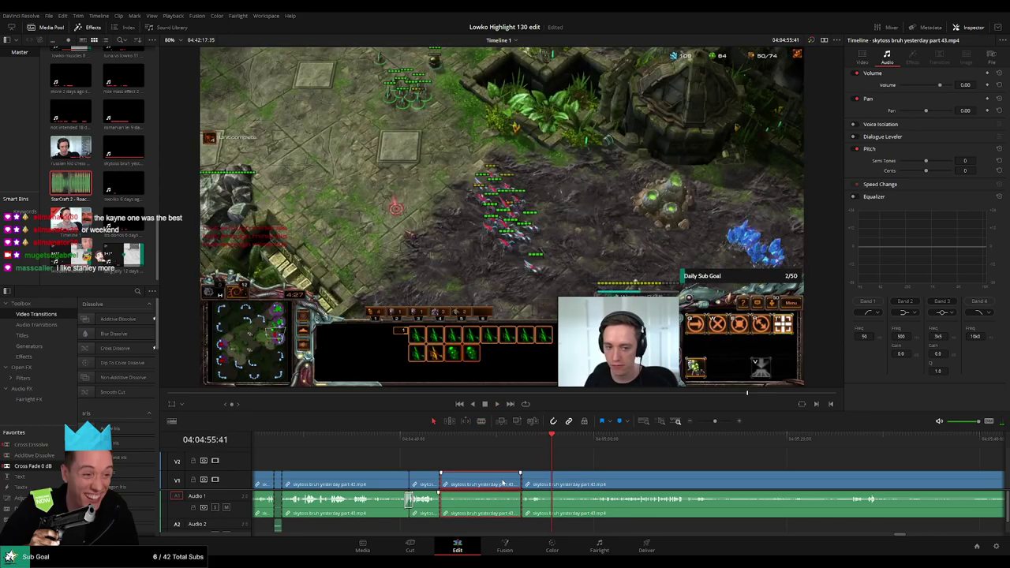
key("Delete")
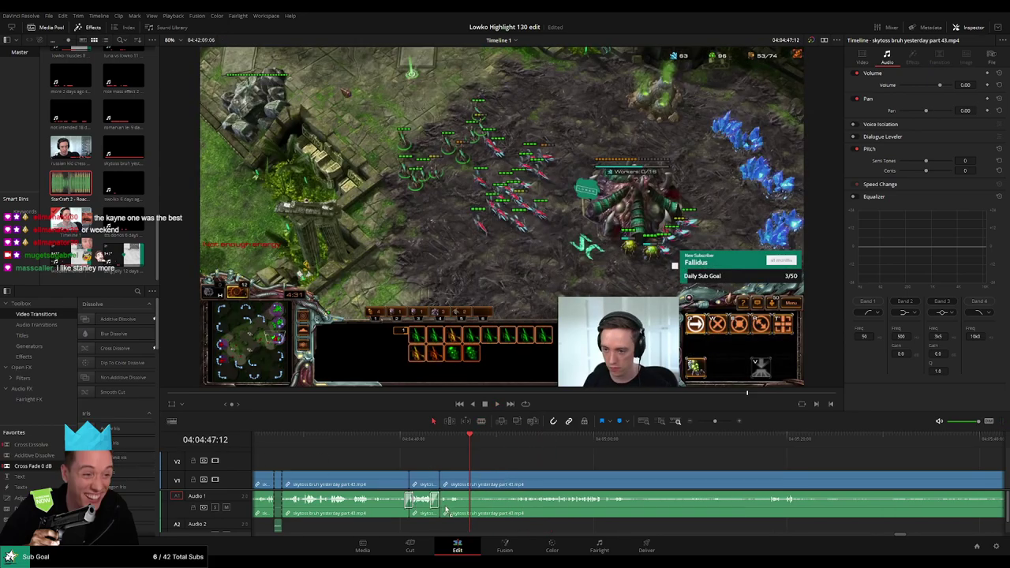
Step: Split the part 43 clip at 04:04:46:31 and 04:04:52:01, delete the section between the cuts, and cross fade the join
left_click(454, 448)
key("space")
key("space")
key("b")
left_click(466, 479)
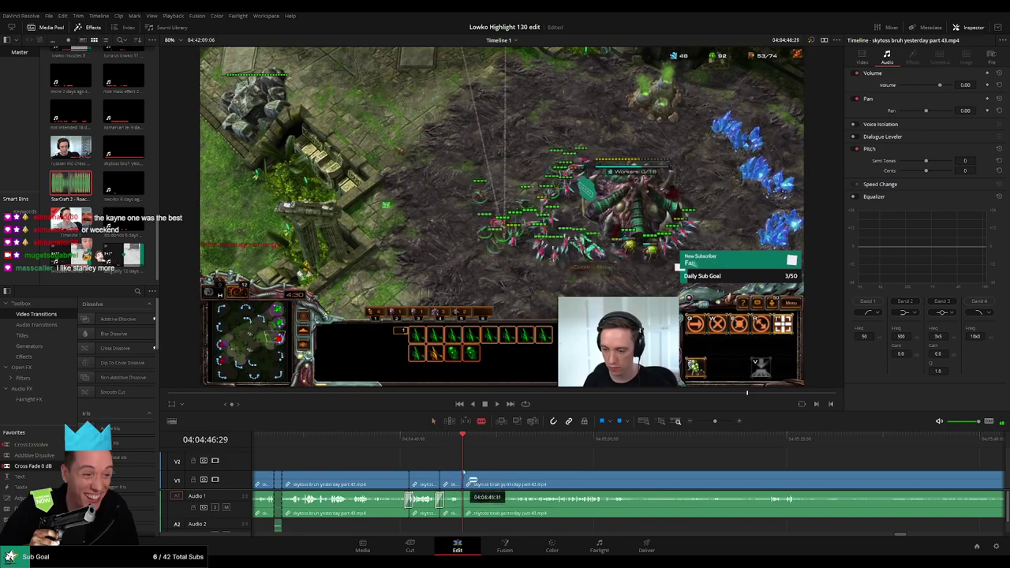
left_click(489, 448)
key("space")
left_click(510, 483)
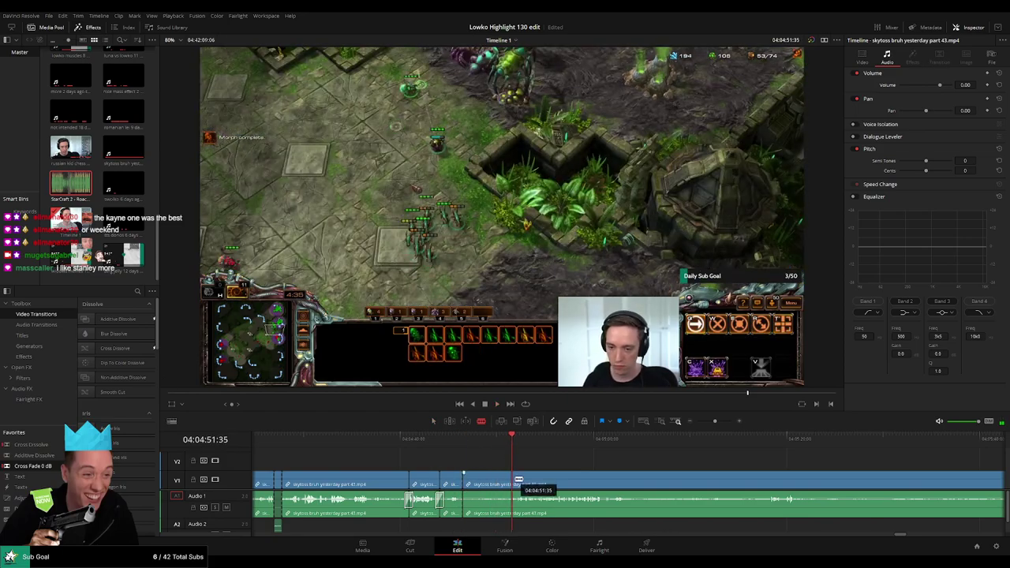
key("ctrl+z")
key("space")
left_click(517, 477)
key("a")
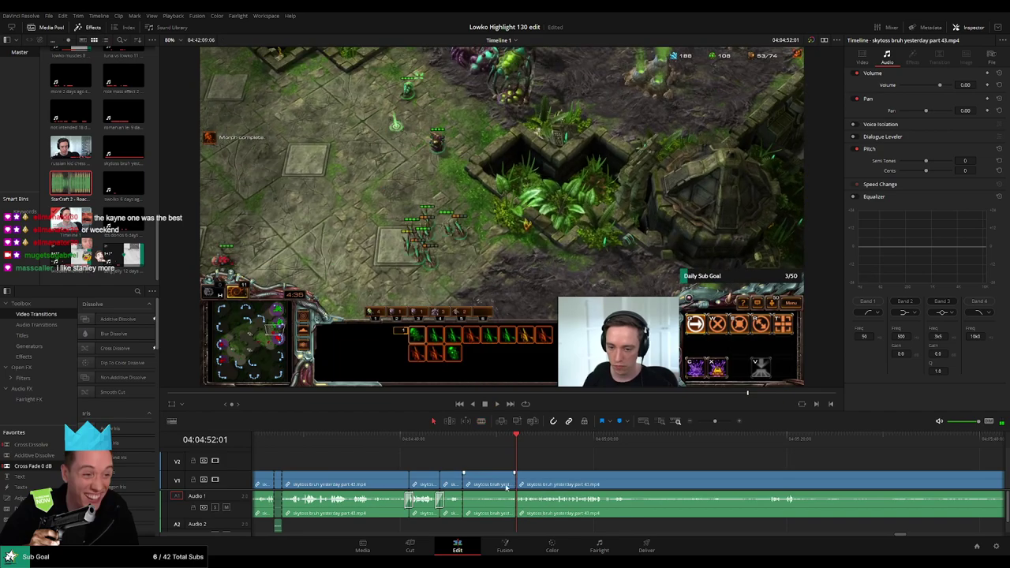
key("Delete")
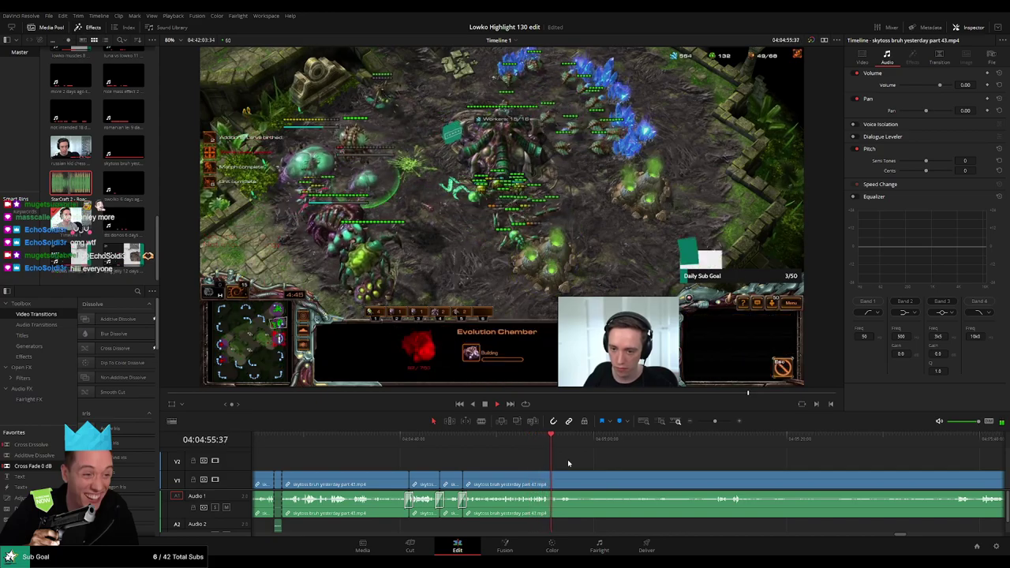
Step: Play through the next stretch of the part 43 clip and split it just after the sound at 04:05:14:32
left_click_drag(591, 477, 442, 478)
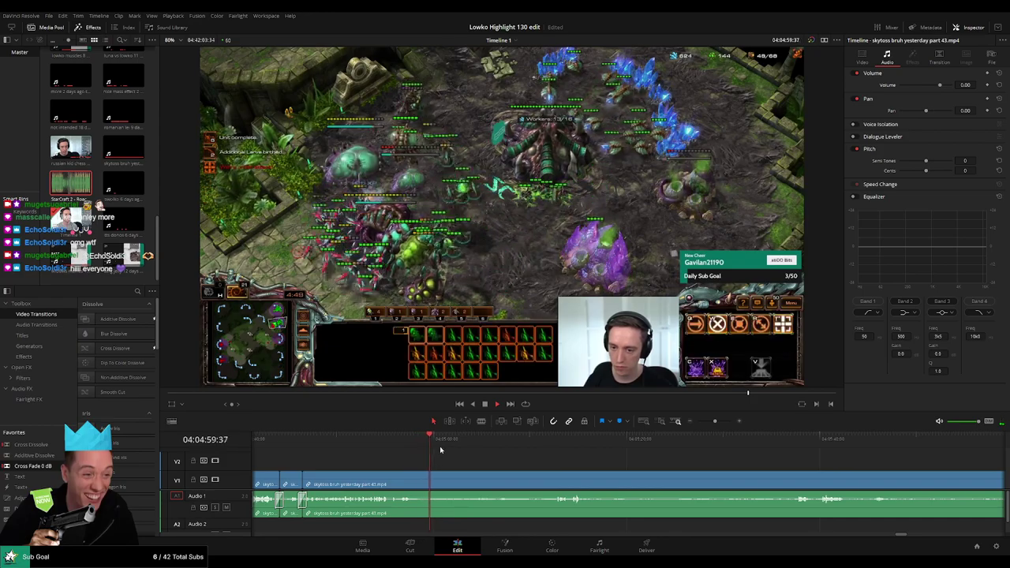
left_click_drag(446, 439, 553, 444)
left_click_drag(635, 464, 524, 463)
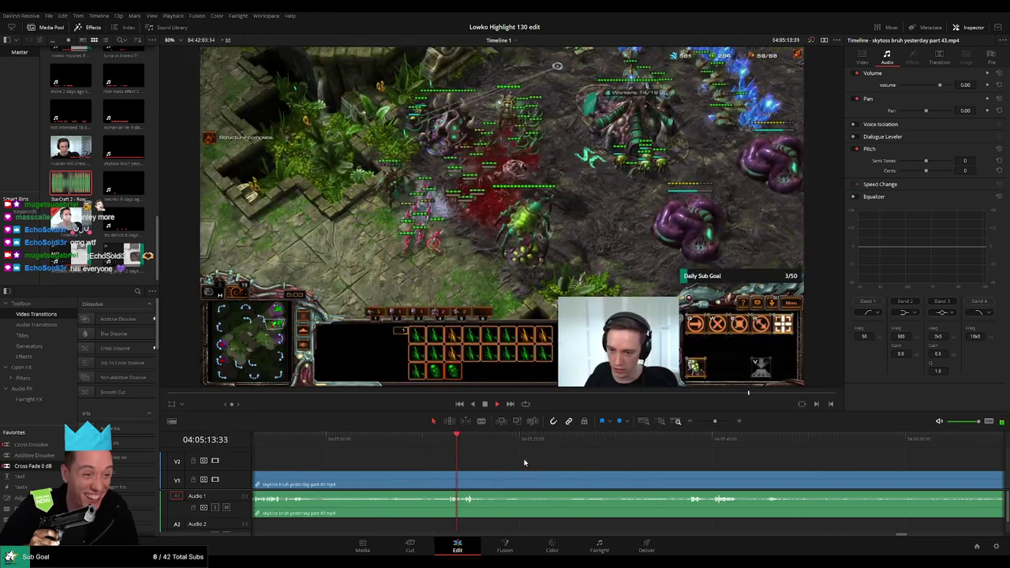
scroll(509, 463, "right", 1)
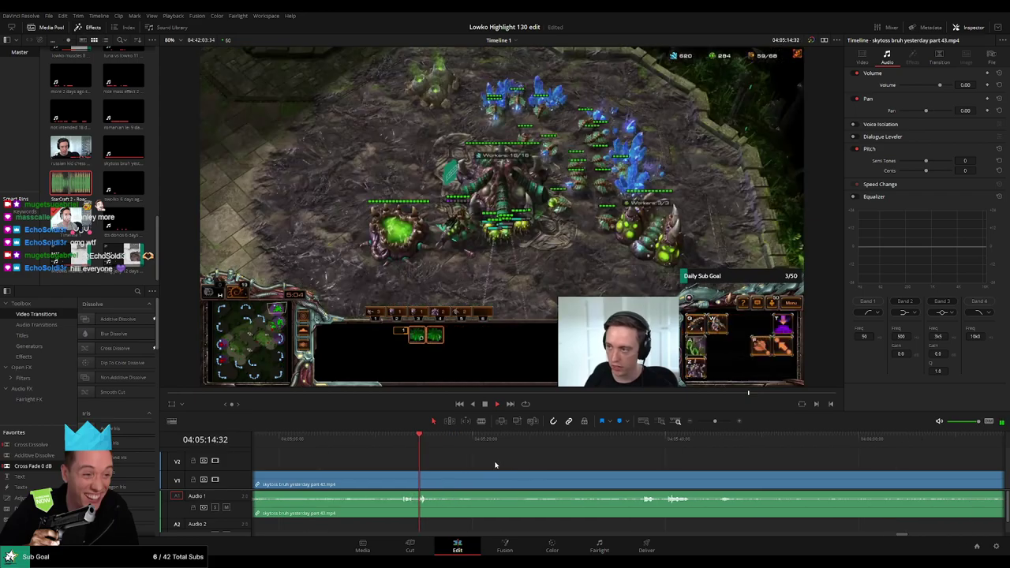
key("b")
left_click(428, 482)
Step: Split the part 43 clip just ahead of 04:06:43:29, delete the section back to the previous cut, cross fade the join and play it
left_click(537, 443)
left_click(633, 443)
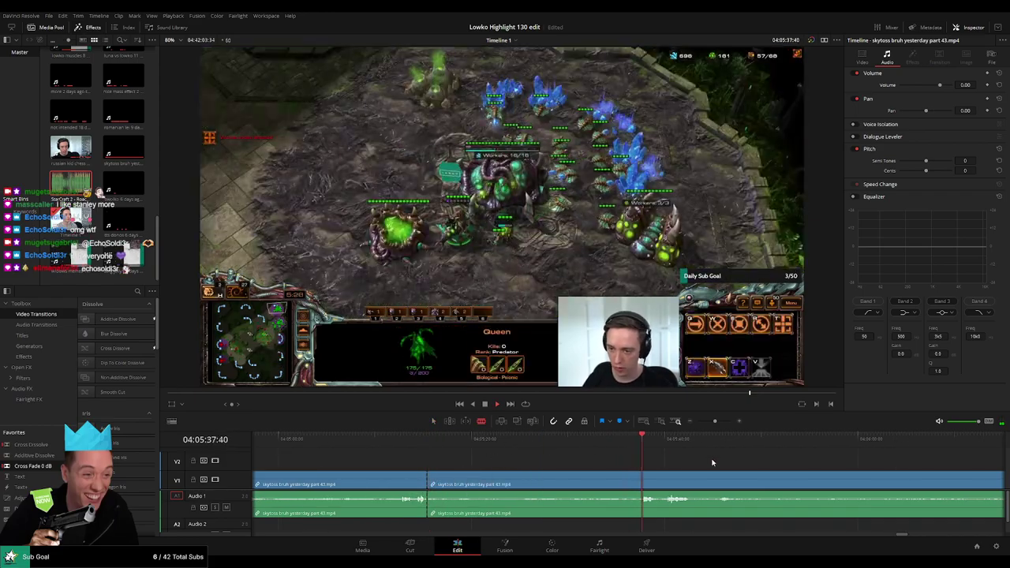
scroll(712, 463, "right", 3)
left_click(562, 441)
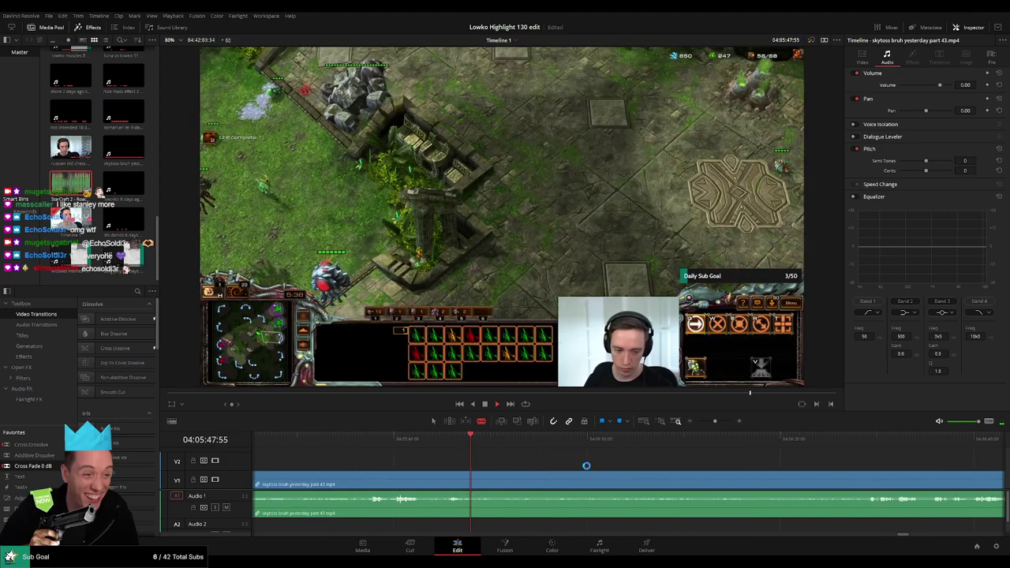
left_click(864, 441)
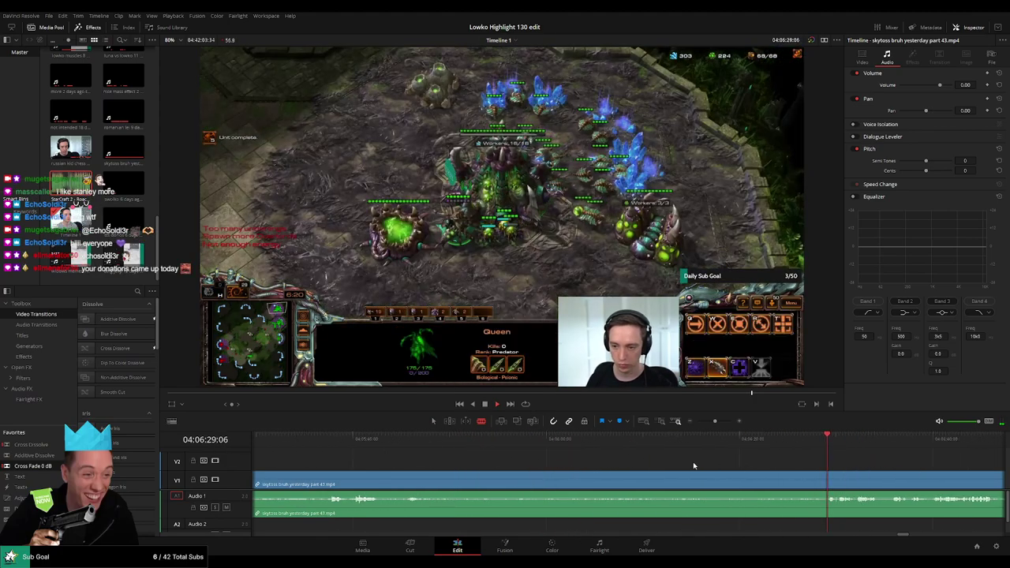
scroll(678, 464, "right", 6)
key("ctrl+shift+bracketleft")
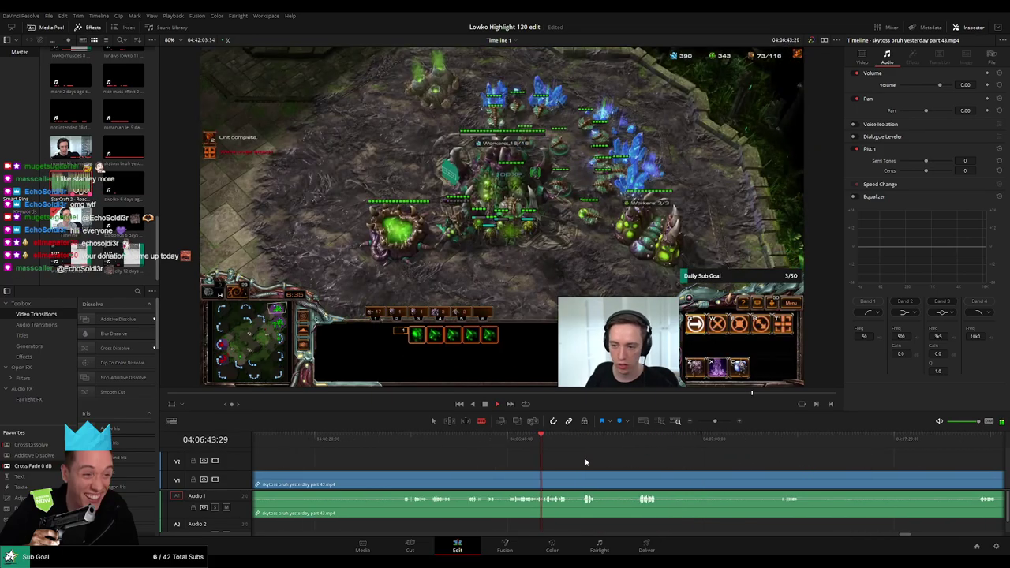
left_click(486, 474)
key("a")
left_click(464, 480)
key("BackSpace")
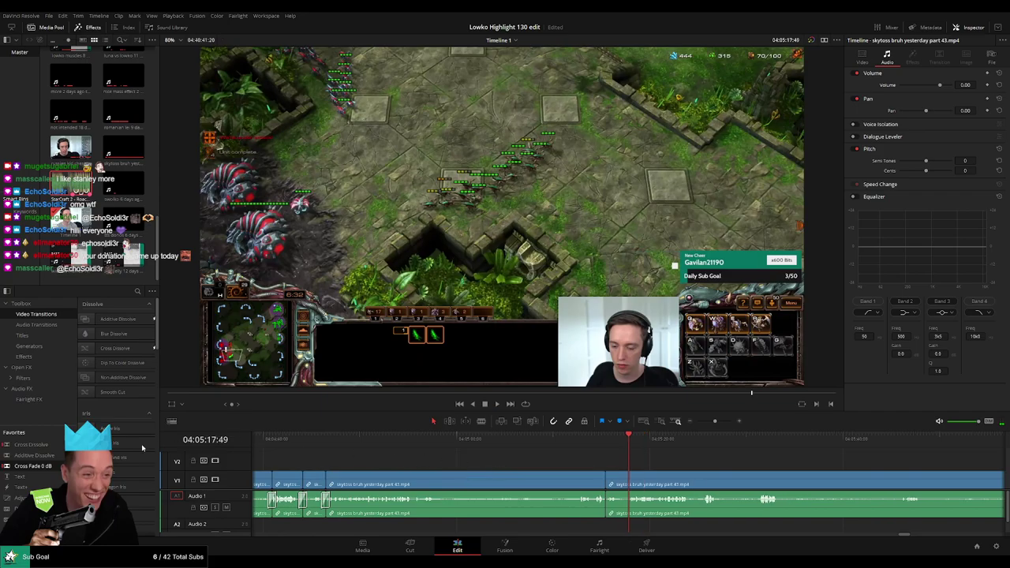
left_click(606, 444)
key("space")
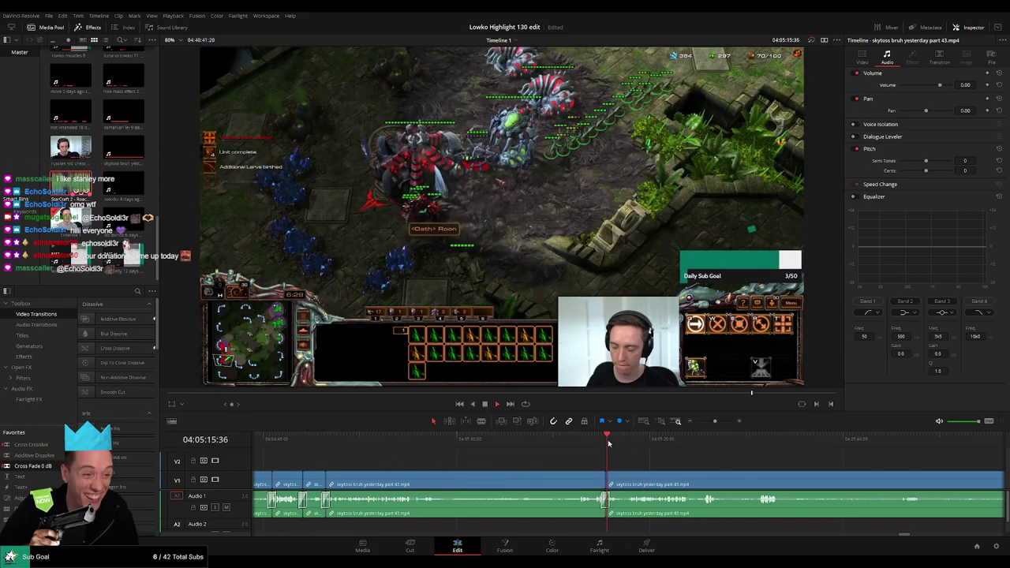
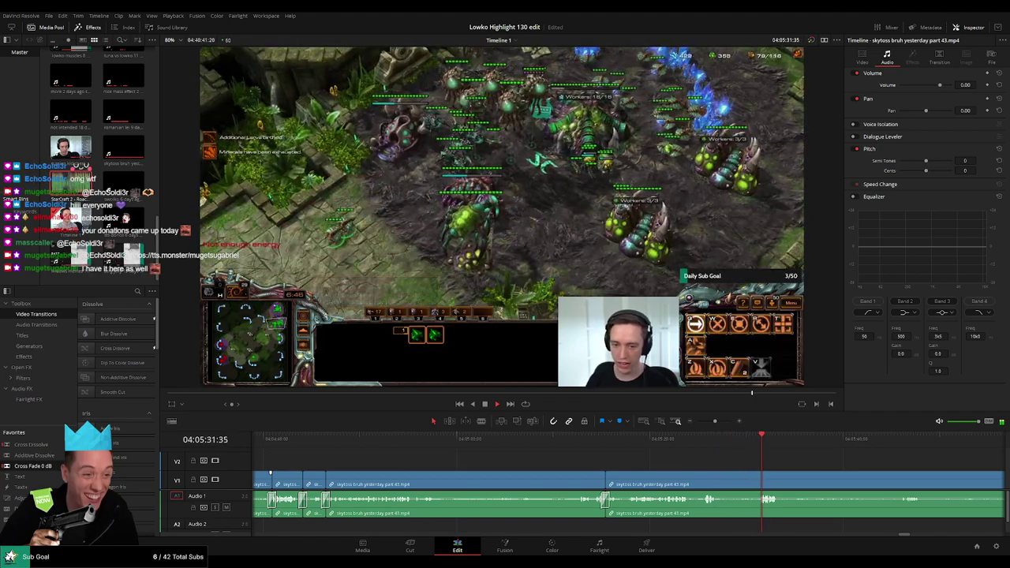
Step: Split the part 43 clip just after the sound at 04:05:25:50 and skim ahead to the speech near 04:07:44:47
left_click(704, 440)
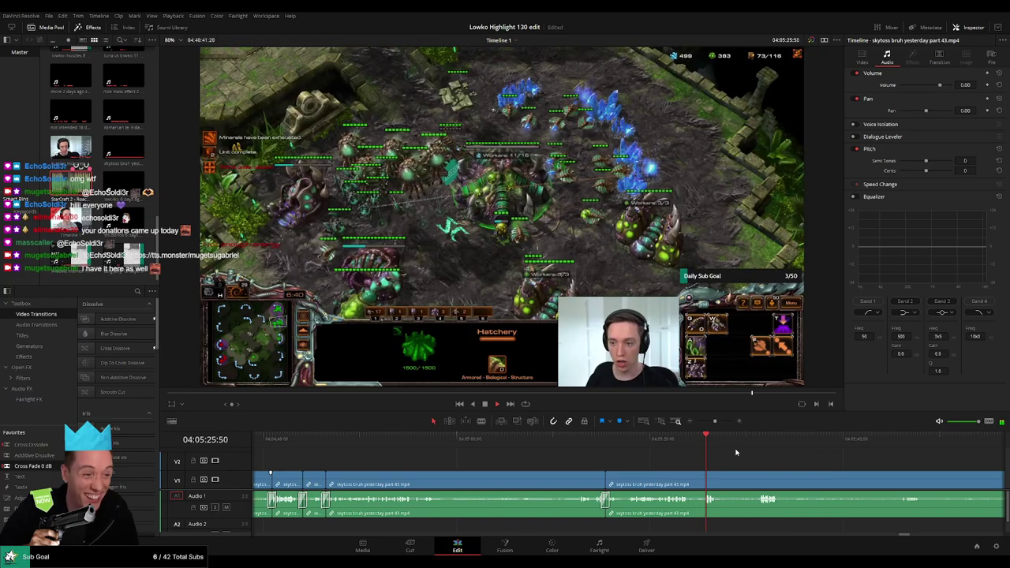
left_click_drag(755, 451, 603, 454)
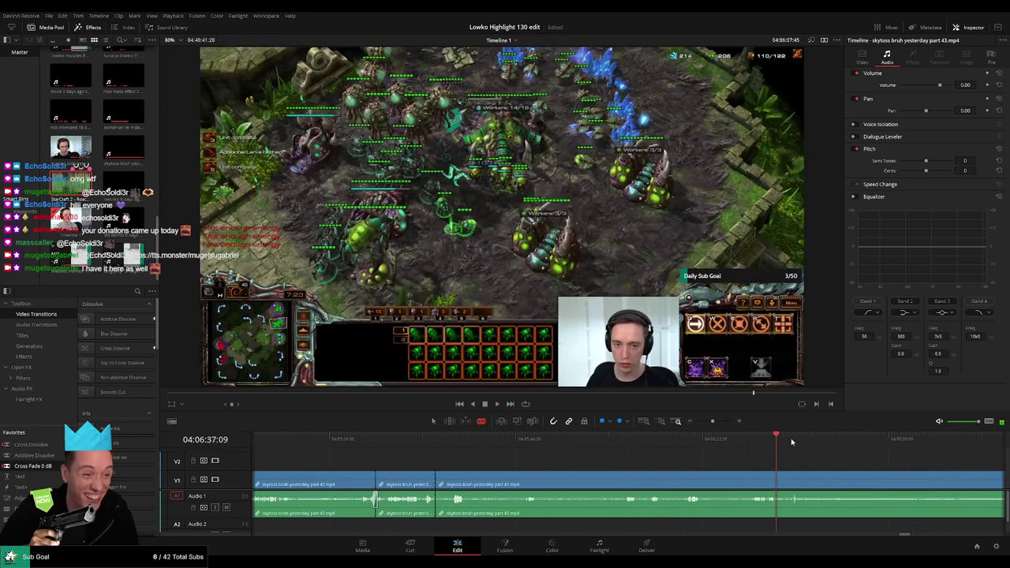
left_click(755, 437)
left_click_drag(759, 437, 774, 438)
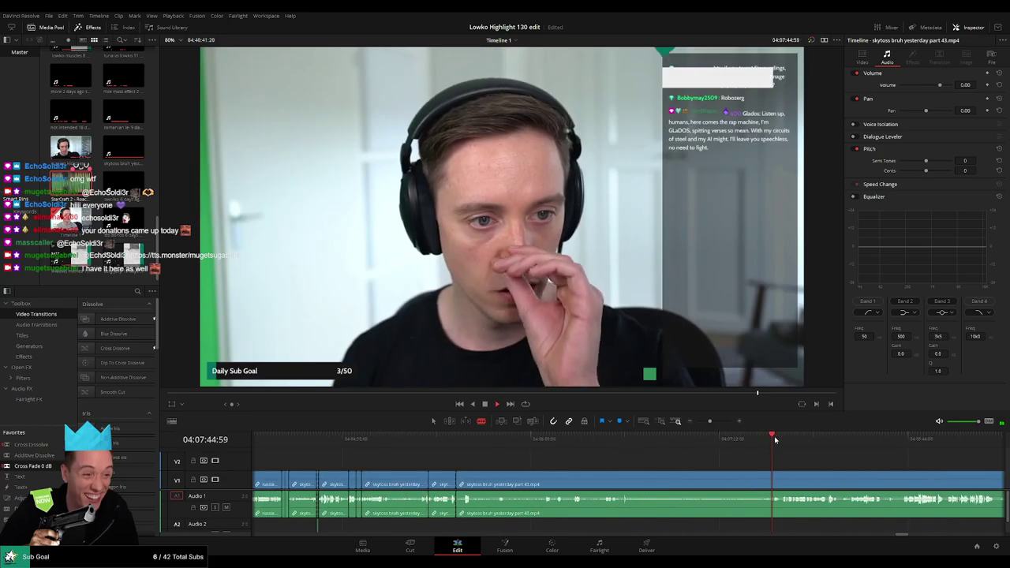
scroll(686, 455, "right", 2)
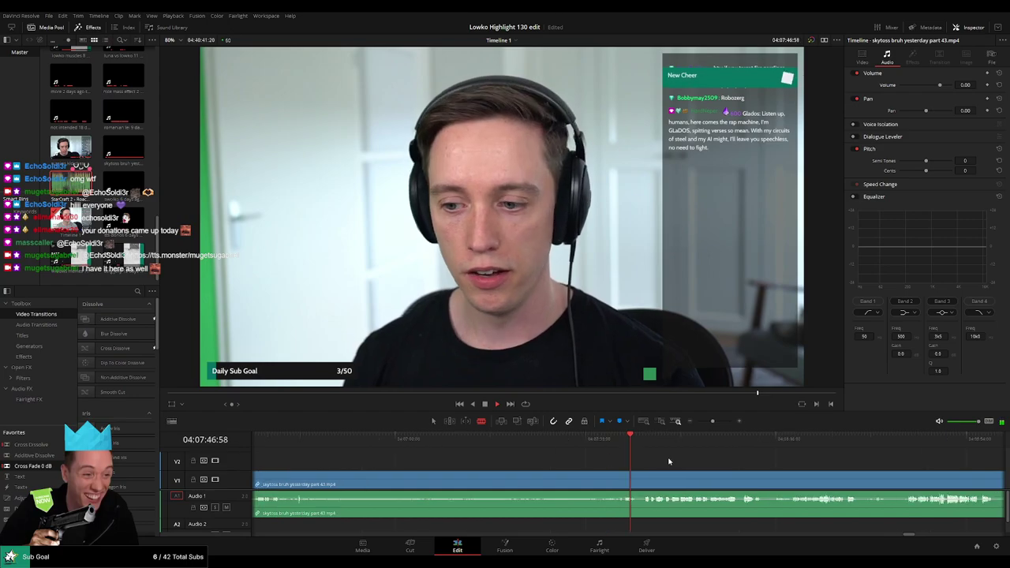
left_click(618, 447)
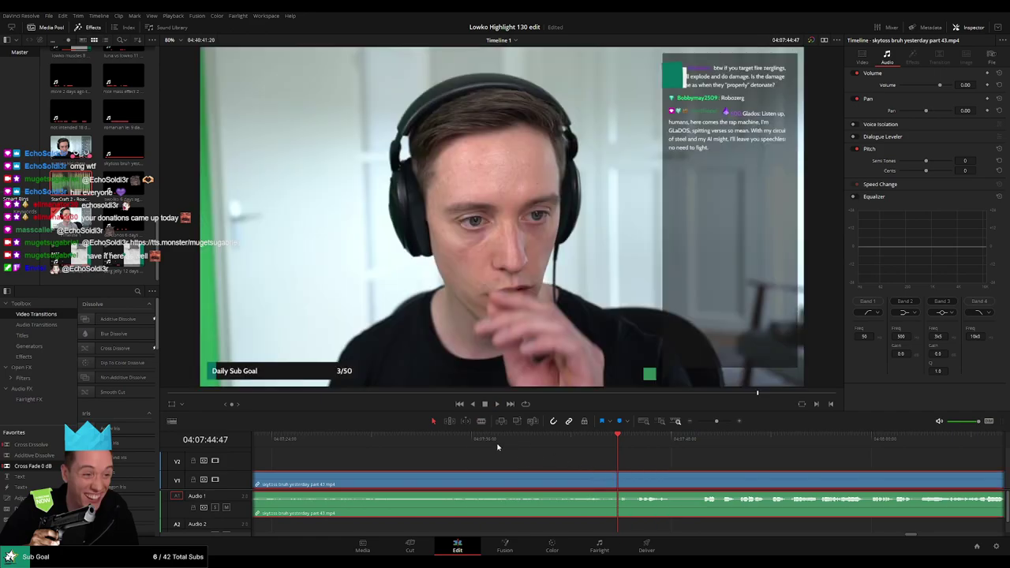
Step: Split the part 43 clip at 04:07:35:57, delete the section back to the previous cut, and cross fade the join
left_click(454, 441)
key("space")
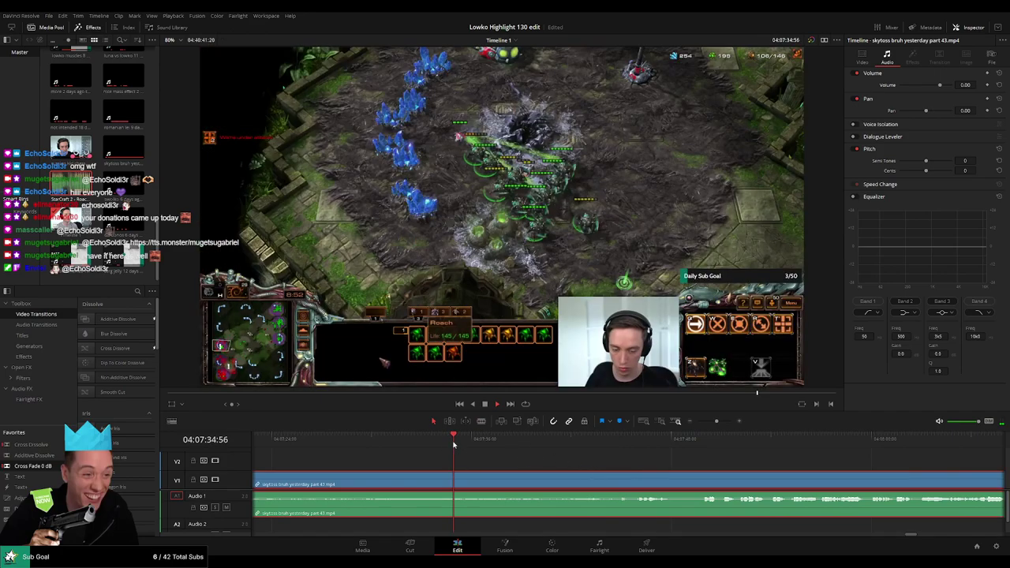
key("ctrl+b")
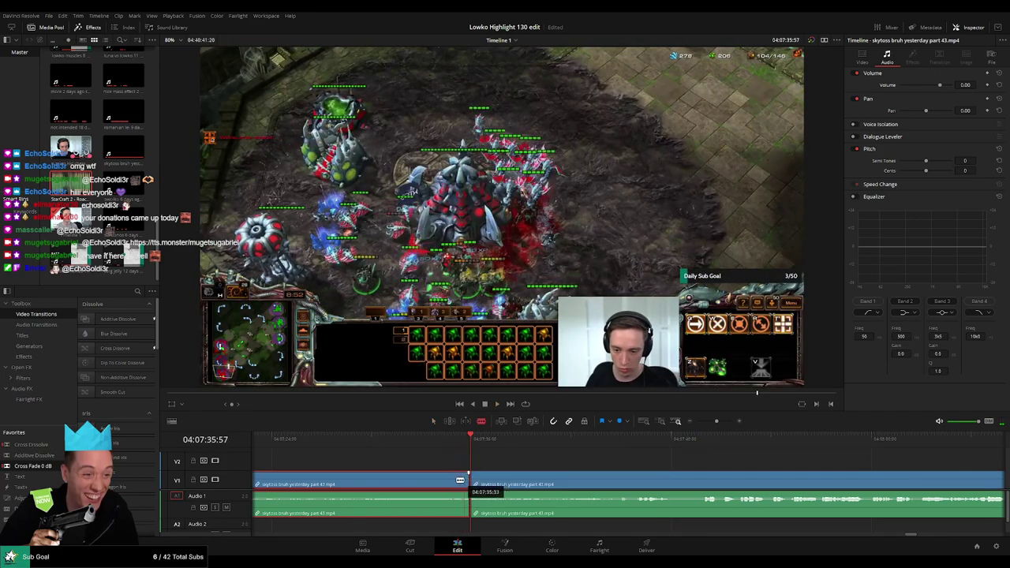
key("Delete")
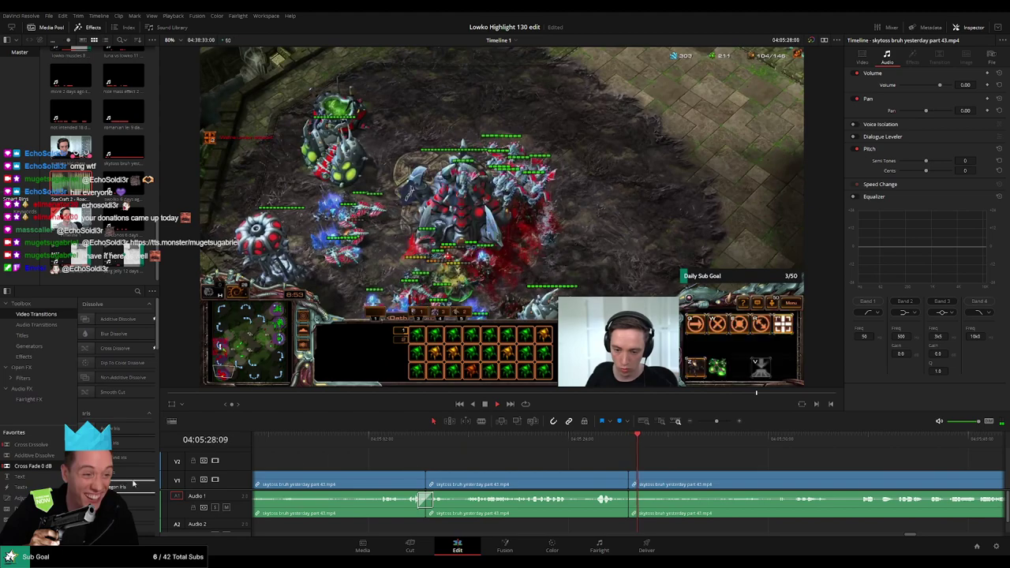
key("space")
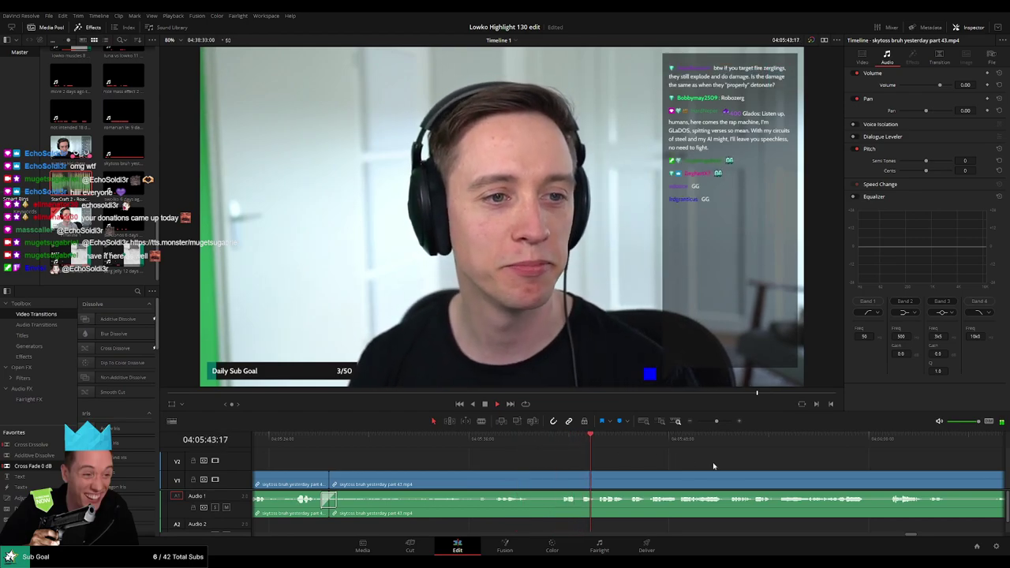
Step: Split the part 43 clip around the short quiet gap near 04:06:06, delete the section between, and cross fade the join
left_click_drag(716, 421, 714, 422)
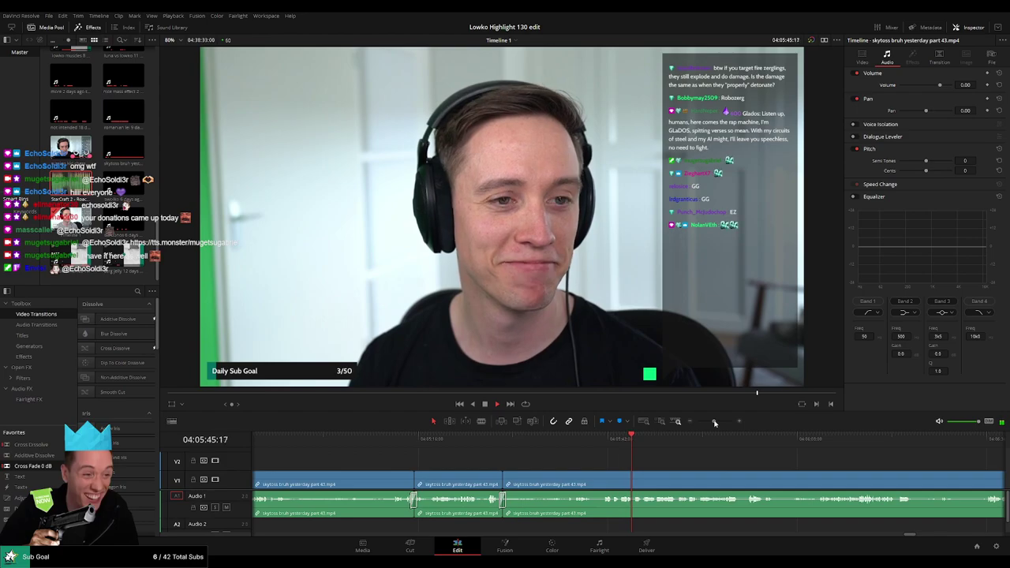
scroll(637, 462, "right", 2)
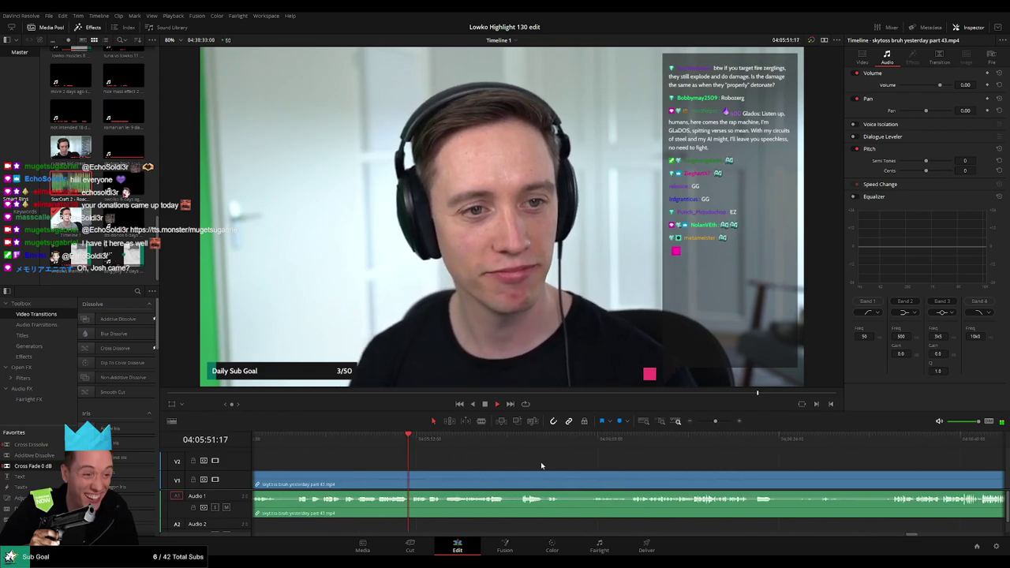
scroll(480, 466, "right", 2)
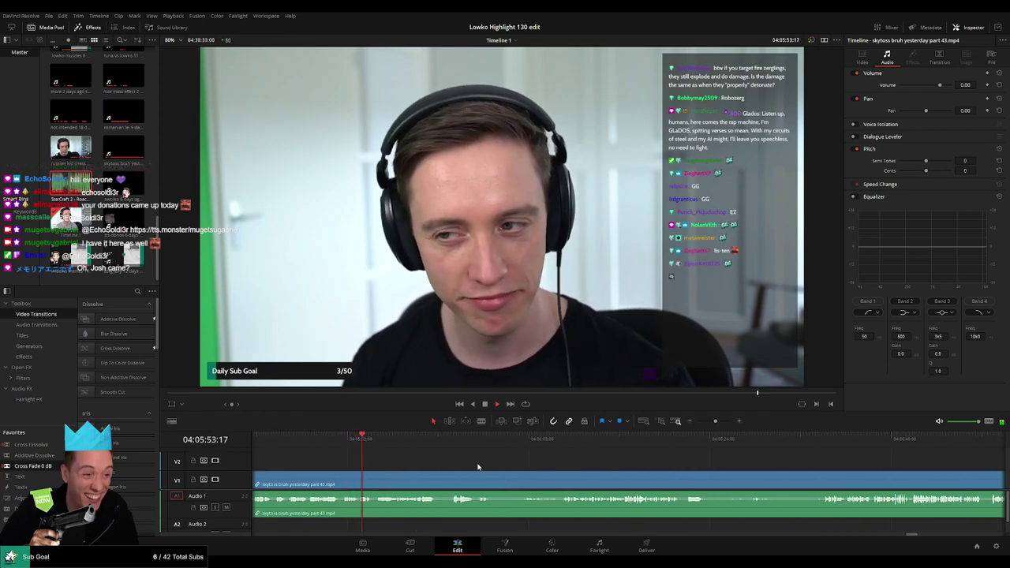
key("b")
left_click(494, 482)
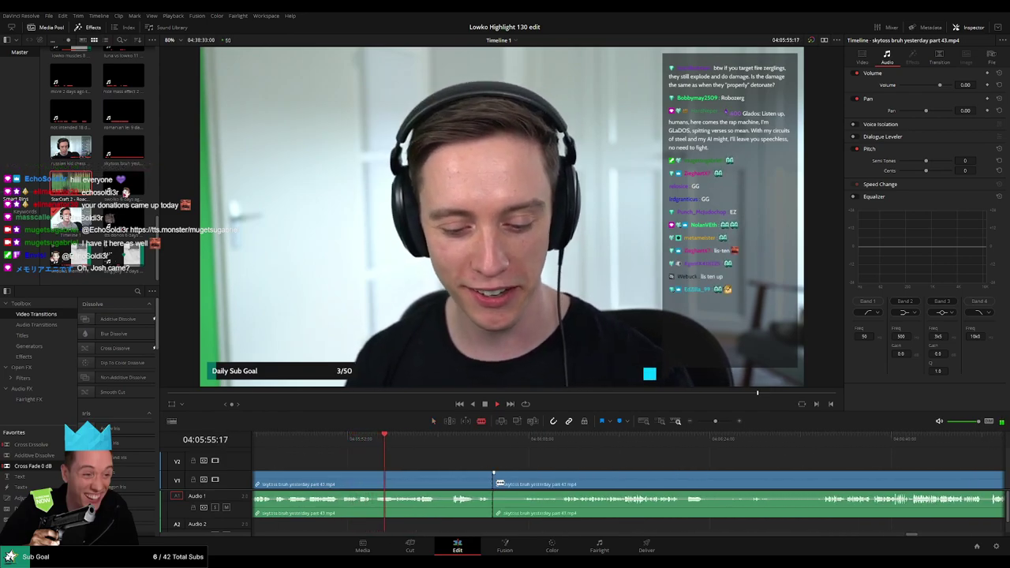
left_click(522, 482)
key("a")
left_click(506, 482)
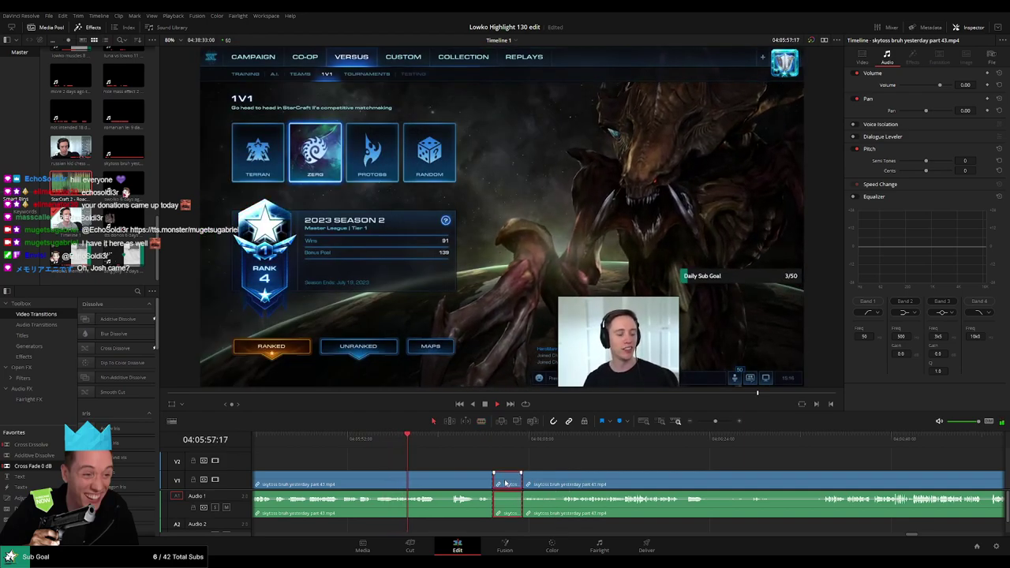
key("Delete")
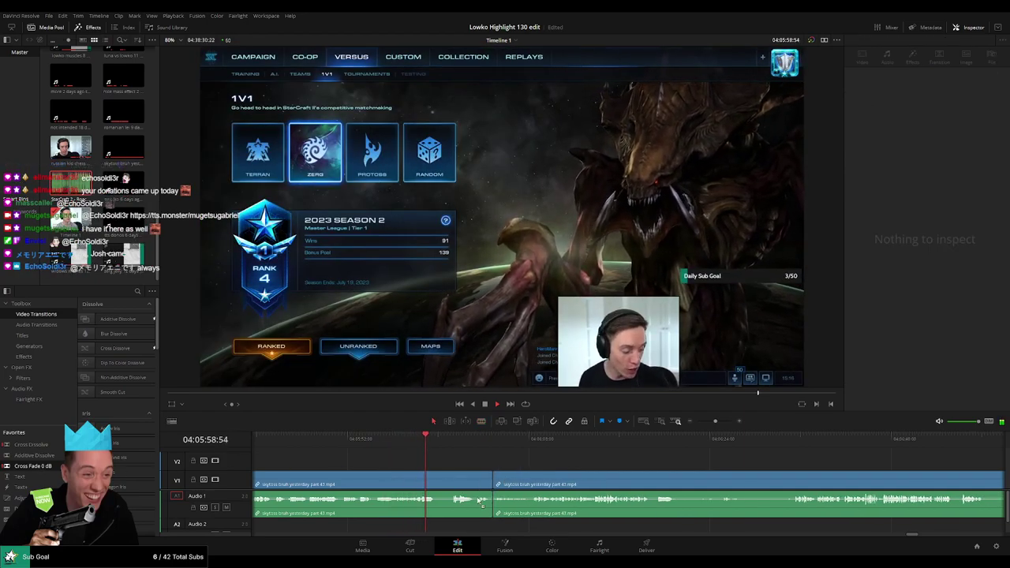
Step: Split the part 43 clip on both sides of the short pause around 04:06:00, delete that section, and cross fade the join
left_click(451, 444)
key("b")
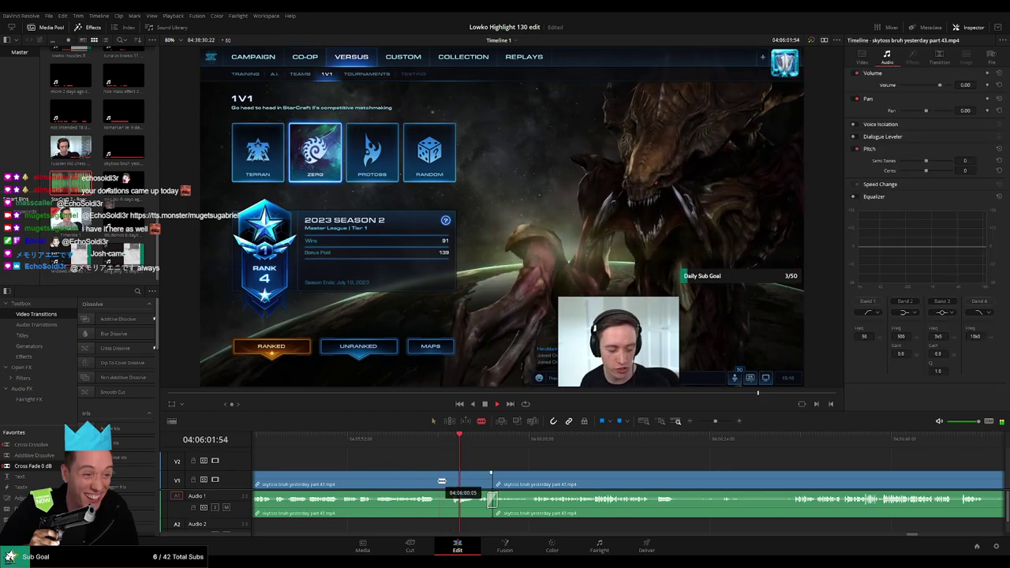
left_click(438, 479)
left_click(454, 480)
key("a")
left_click(446, 482)
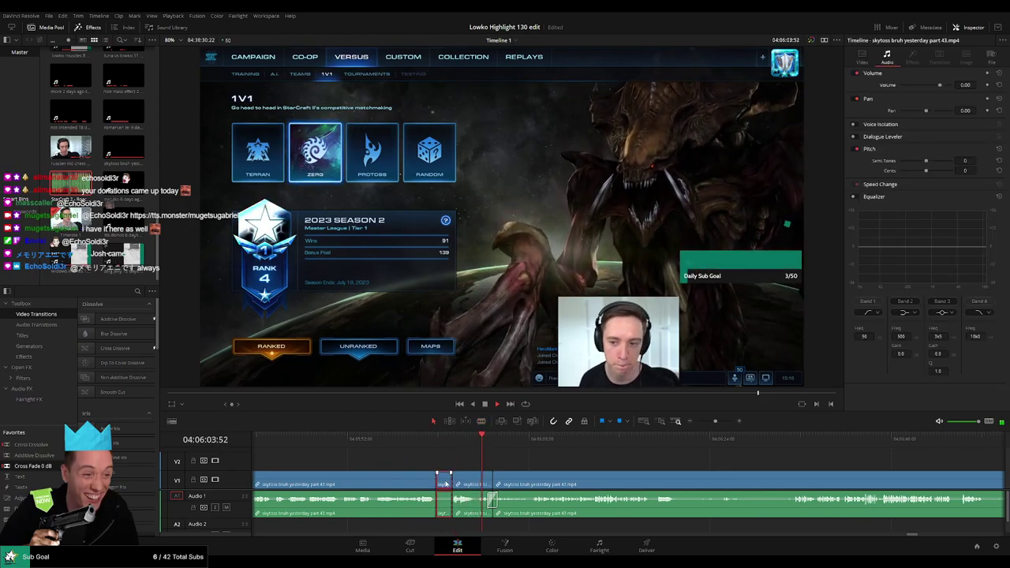
key("Delete")
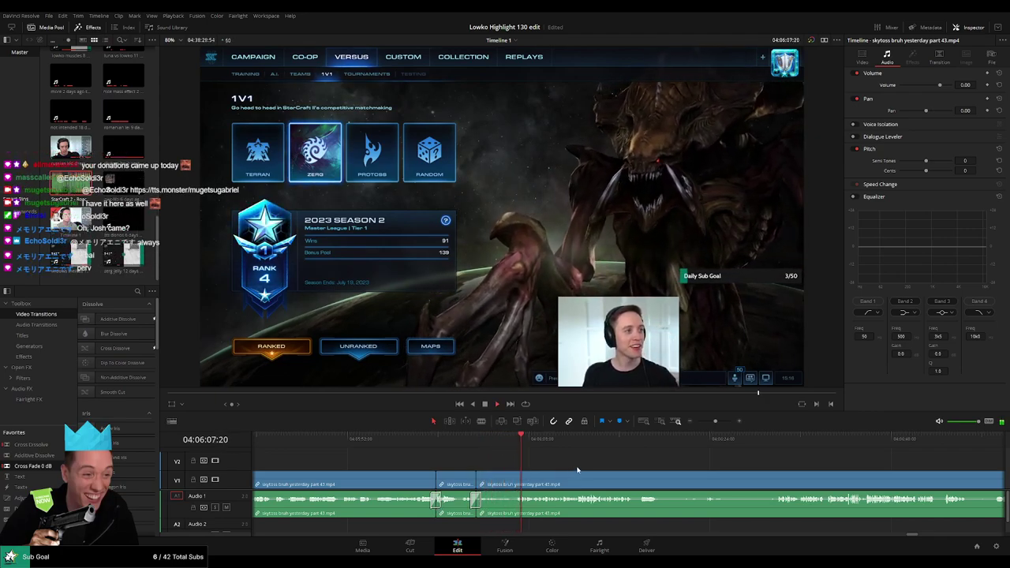
Step: Split the part 43 clip at about 04:06:19:42, where the speech stops, and skim ahead to the next speech around 04:06:30
scroll(589, 471, "right", 3)
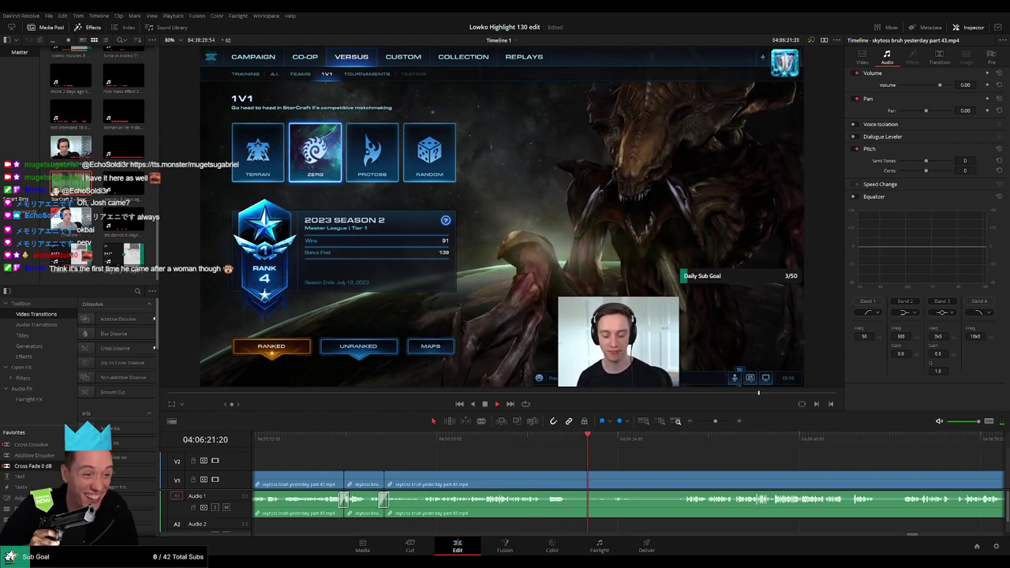
key("b")
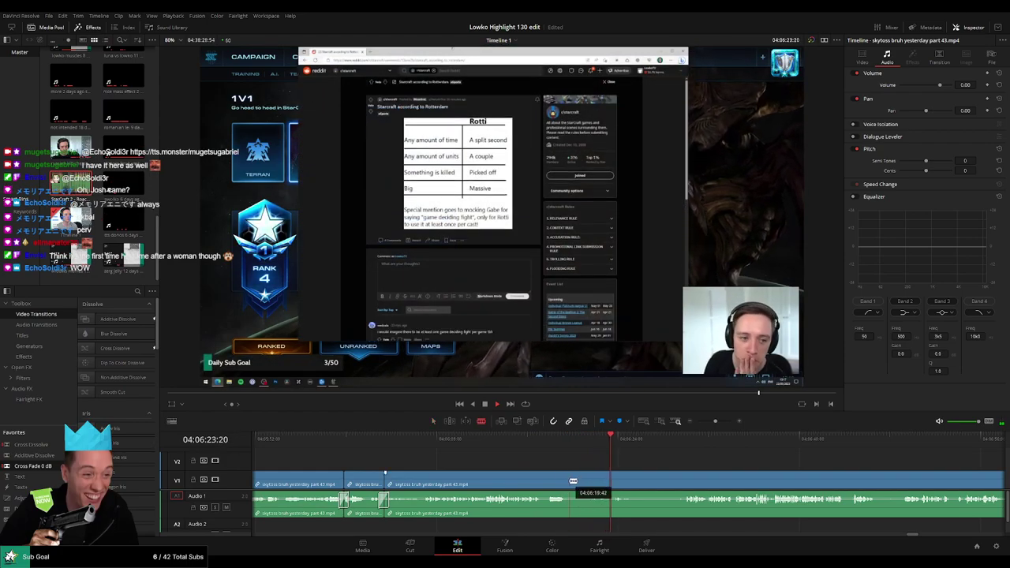
left_click(569, 480)
left_click(677, 442)
left_click_drag(750, 468, 548, 465)
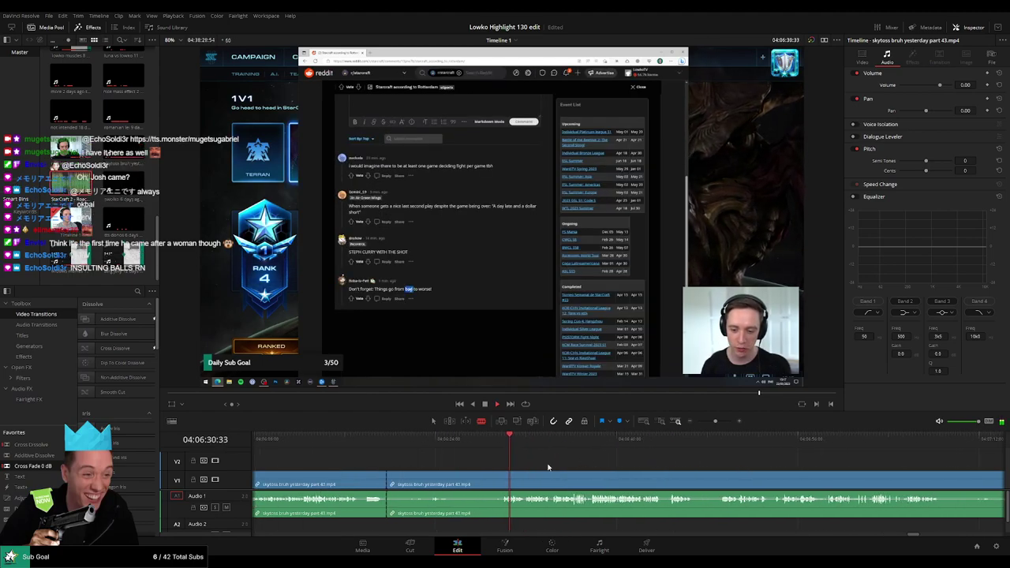
key("a")
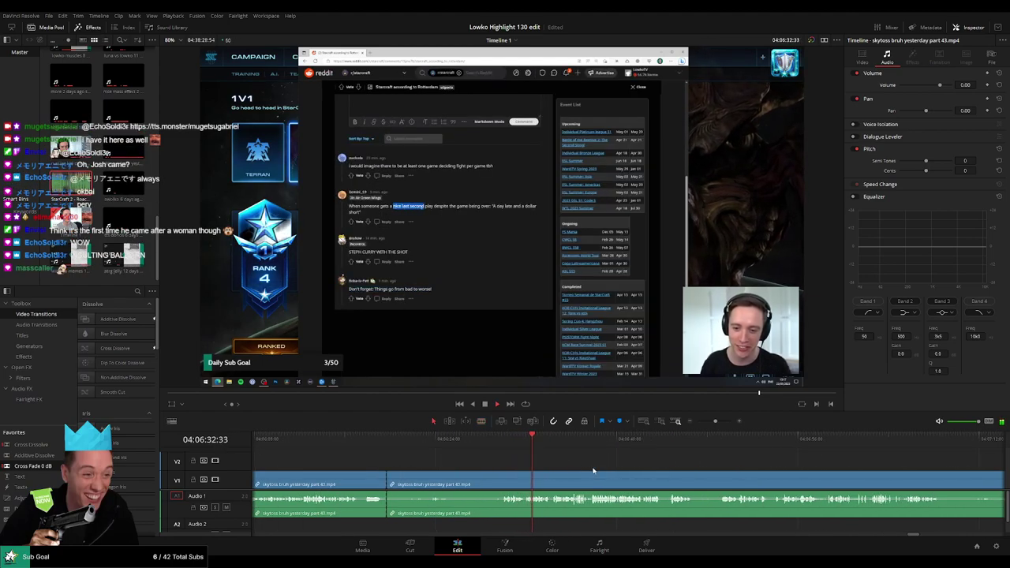
scroll(552, 468, "right", 1)
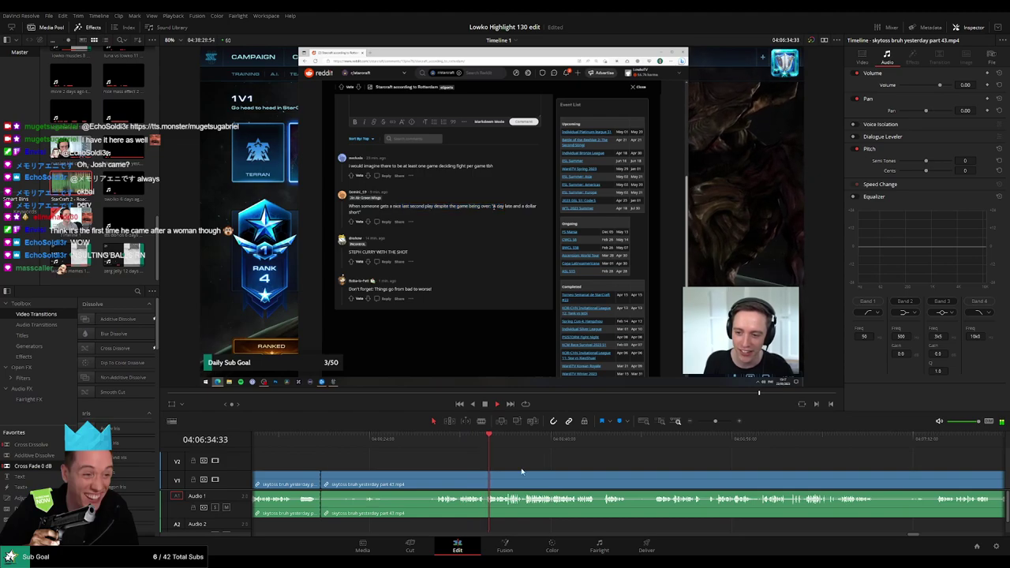
Step: Split the part 43 clip at about 04:06:29:19, delete the quiet section back to the previous cut, and cross fade the join
left_click(699, 446)
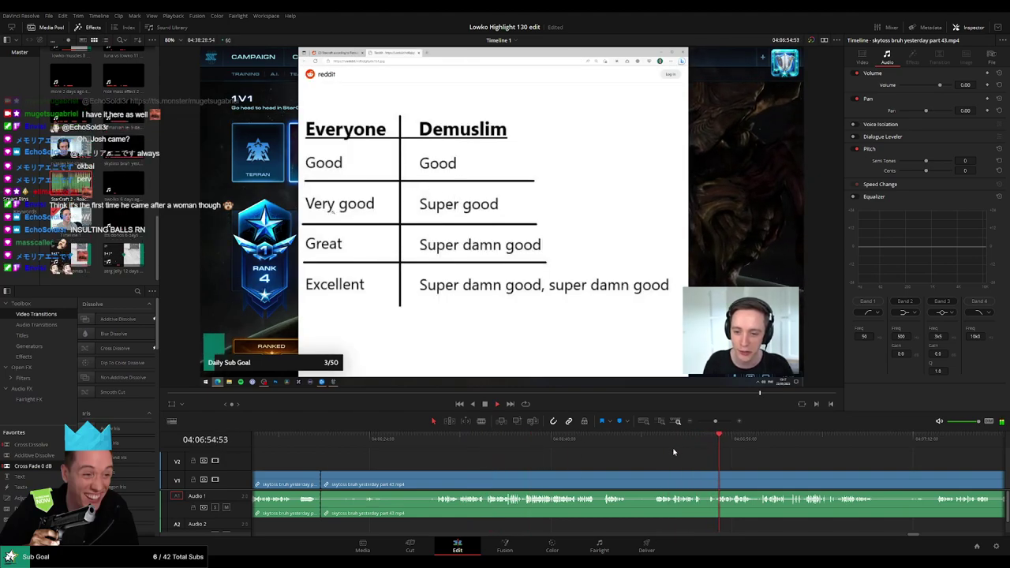
left_click(658, 445)
left_click(656, 444)
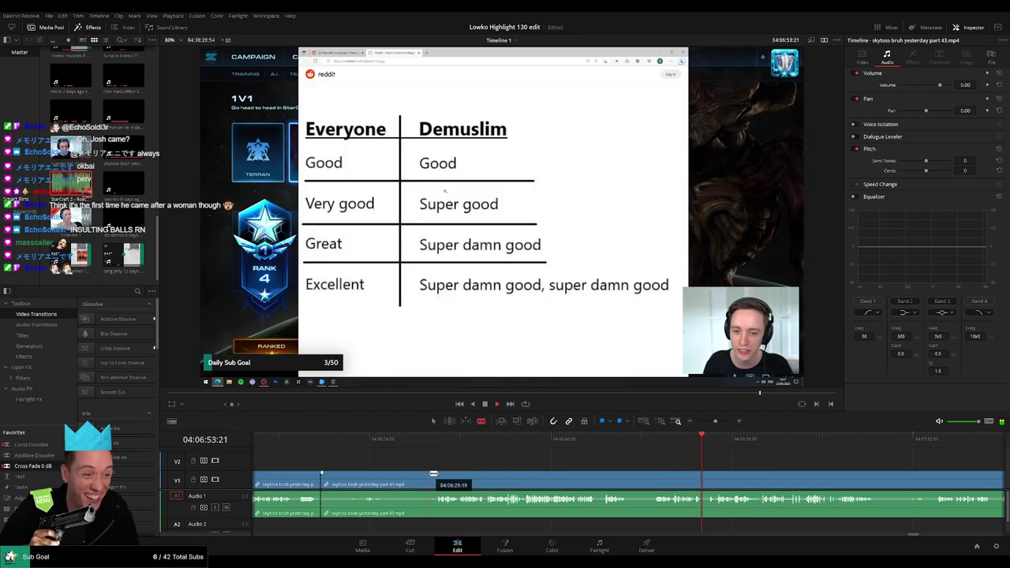
left_click(439, 476)
key("a")
left_click(408, 478)
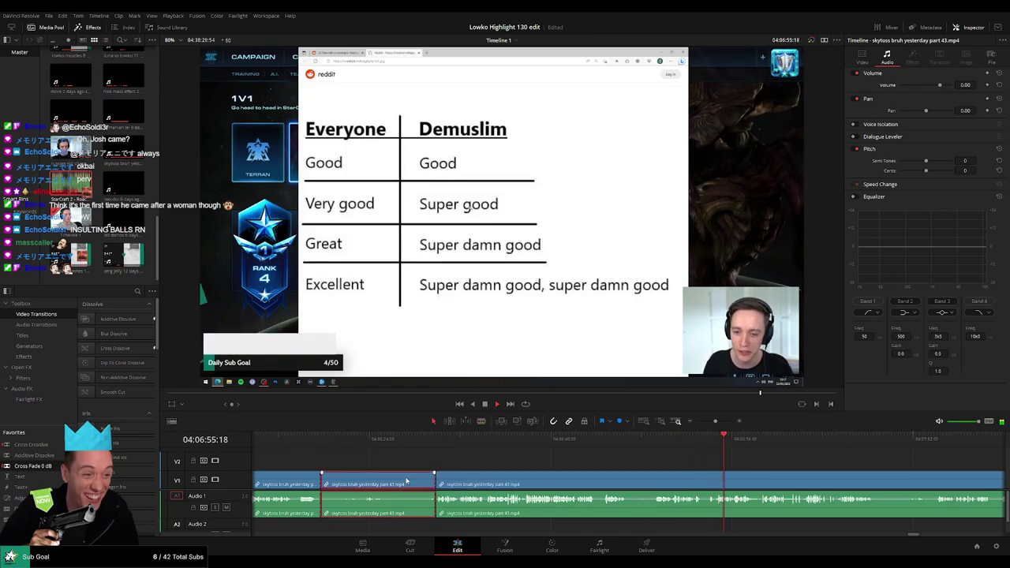
key("Delete")
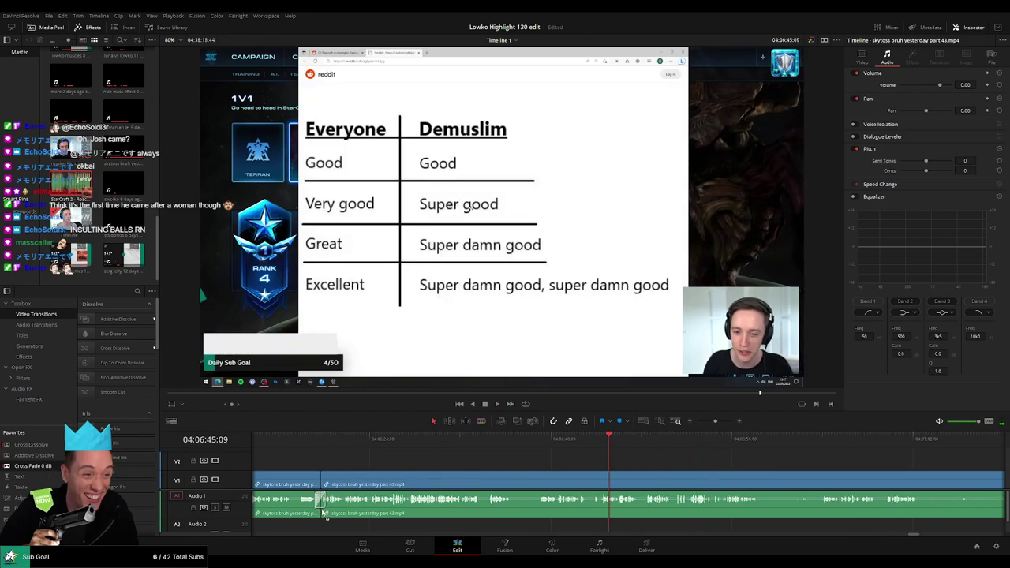
Step: Split the part 43 clip at about 04:06:36 and 04:06:39, delete the quiet section between, and cross fade the join
key("b")
left_click(511, 479)
left_click(537, 480)
key("a")
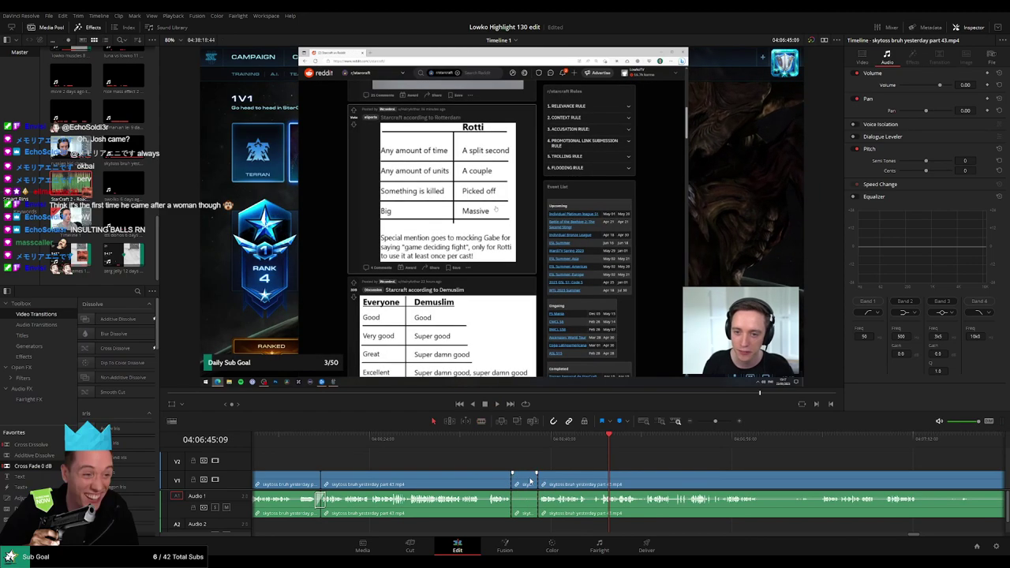
key("Delete")
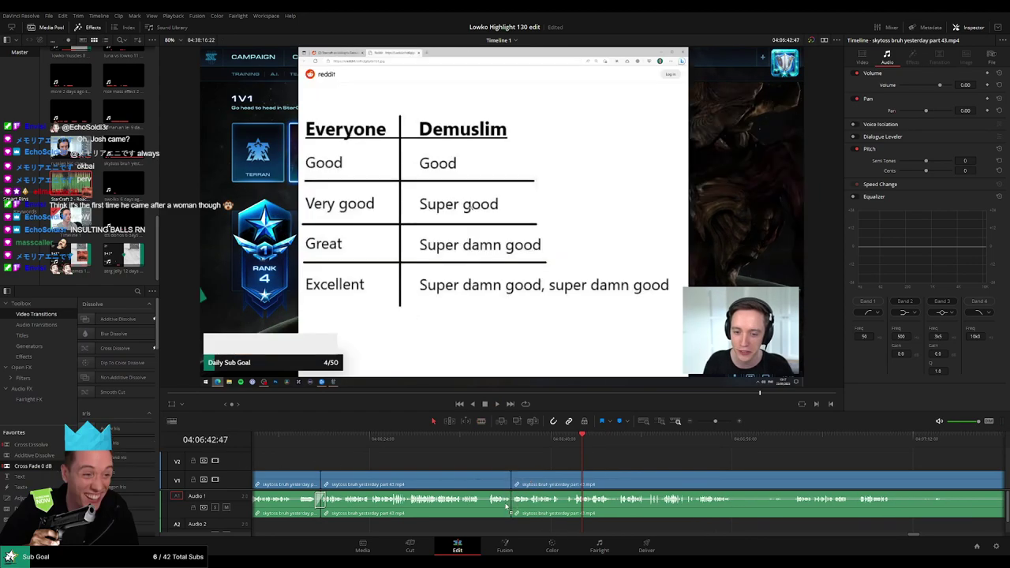
Step: Split the part 43 clip on both sides of the tiny pause around 04:06:34 and delete that section
left_click_drag(480, 490, 485, 487)
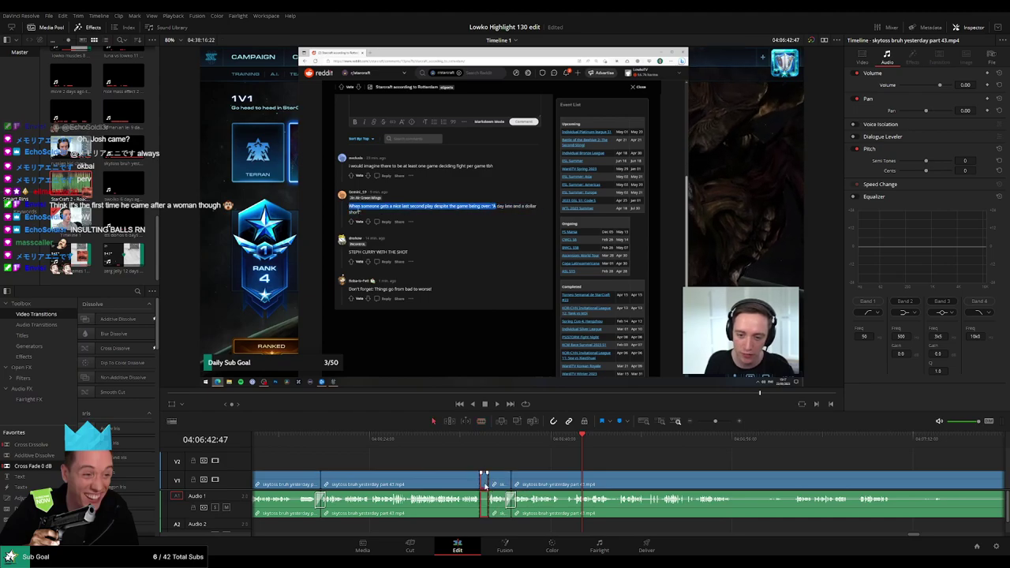
key("Delete")
key("space")
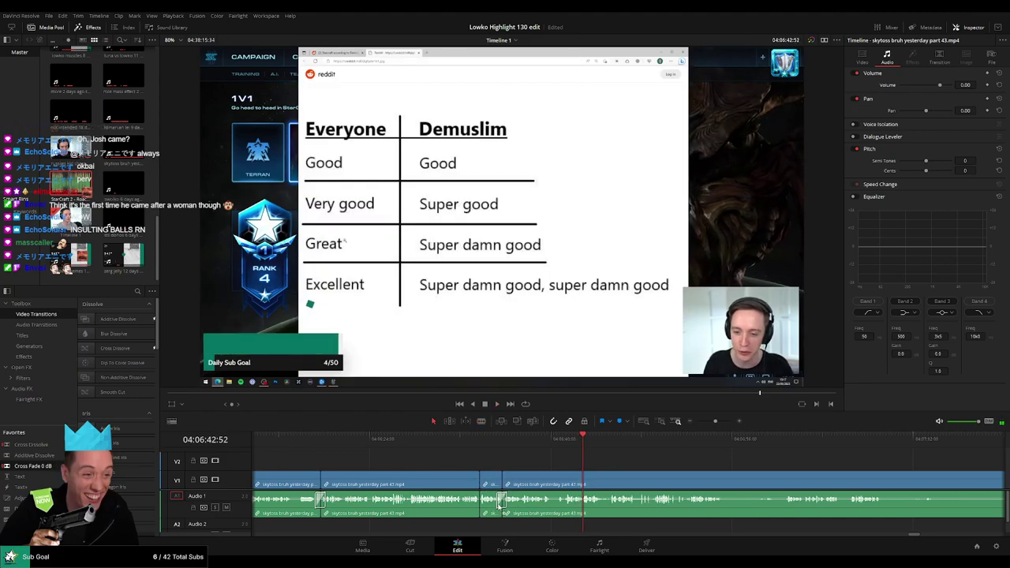
Step: Split the part 43 clip at about 04:06:55 and 04:07:00, delete the quiet section between, and cross fade the join
key("space")
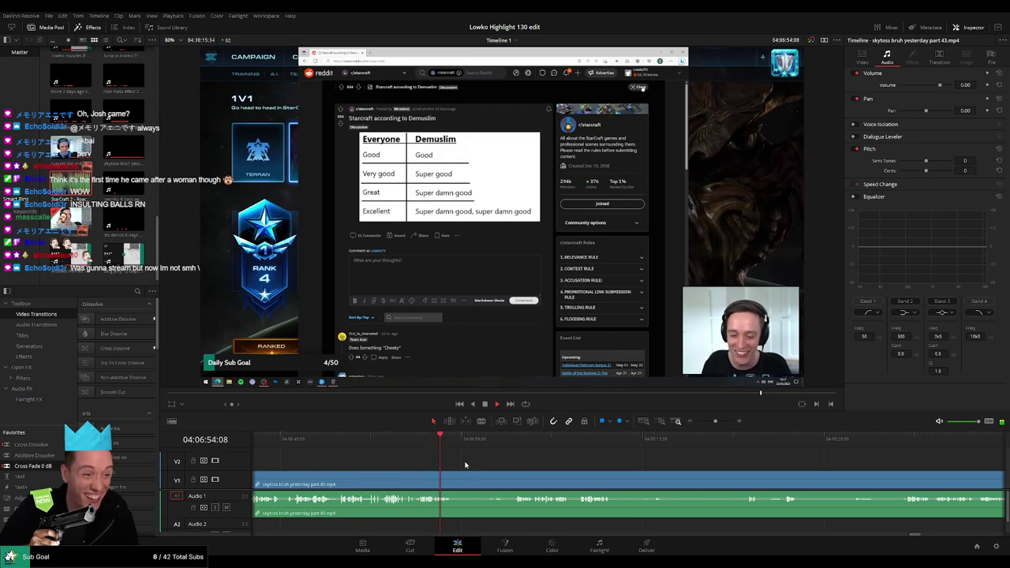
key("space")
key("b")
left_click(455, 480)
left_click(514, 440)
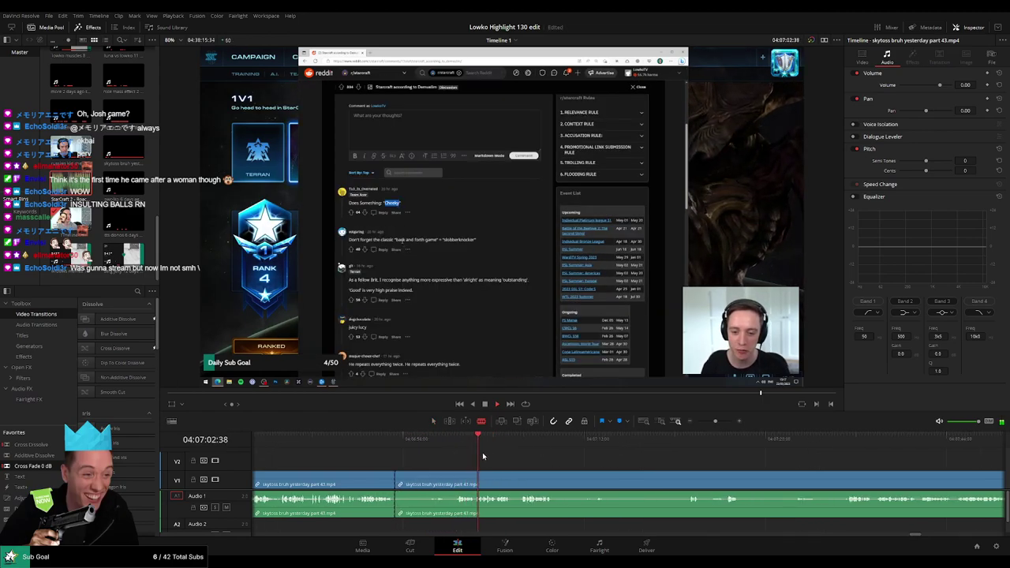
left_click(455, 482)
key("a")
left_click(441, 482)
key("BackSpace")
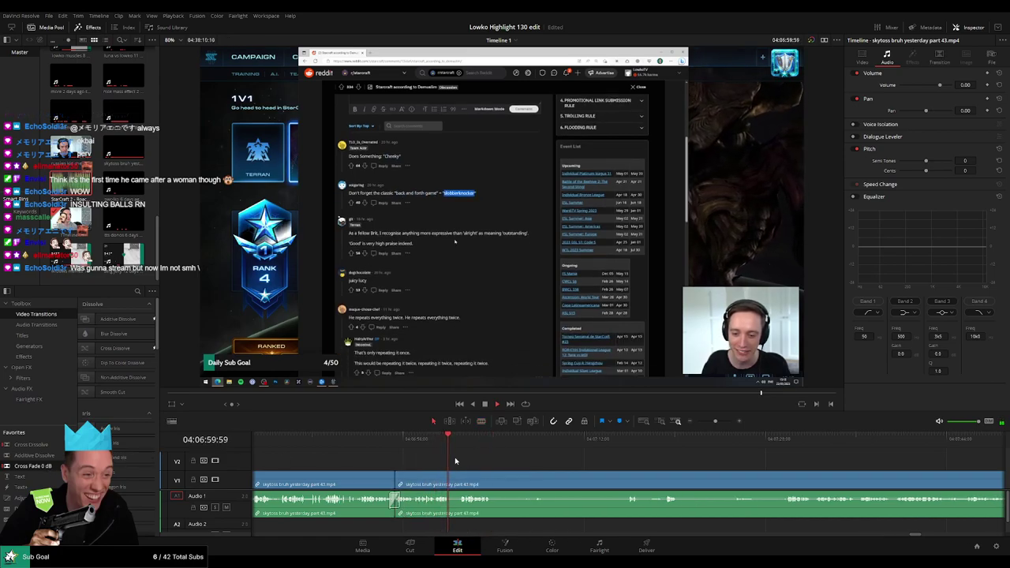
Step: Cut the quiet stretch from about 04:07:03:57 to 04:07:16 out of the part 43 clip and cross fade the join
left_click_drag(558, 467, 463, 458)
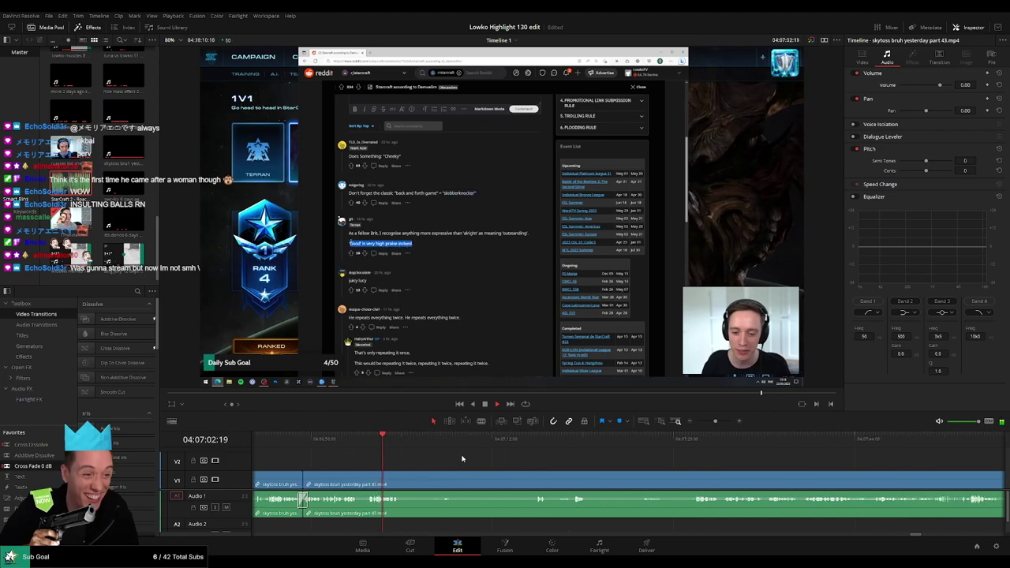
key("b")
left_click(402, 481)
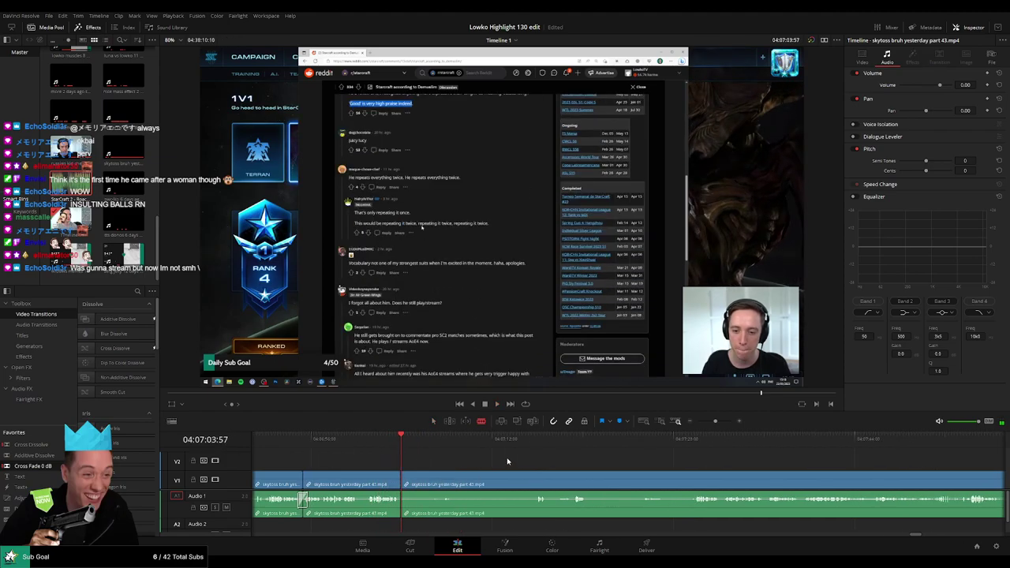
left_click(537, 446)
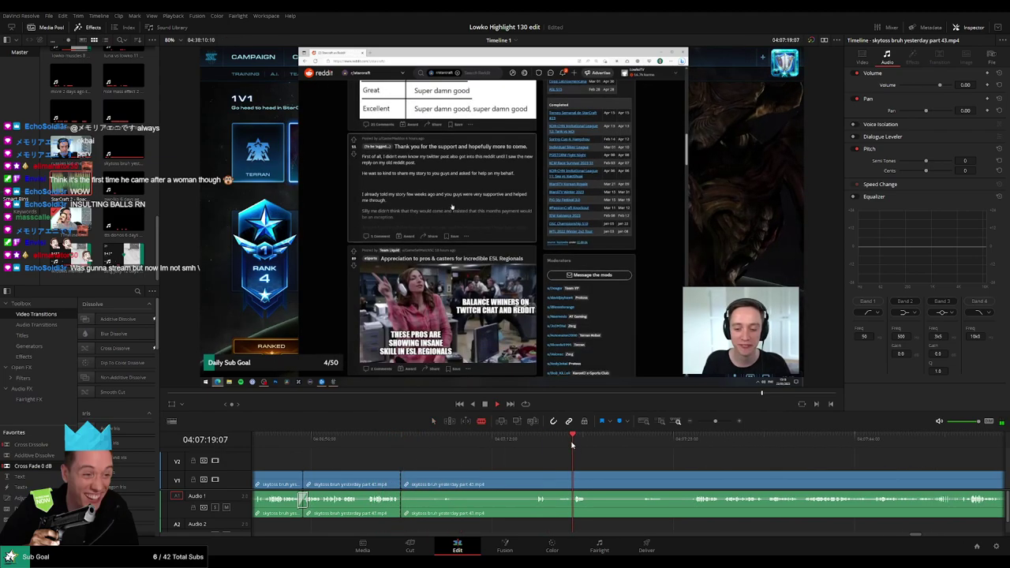
left_click(536, 482)
key("a")
left_click(517, 478)
key("Delete")
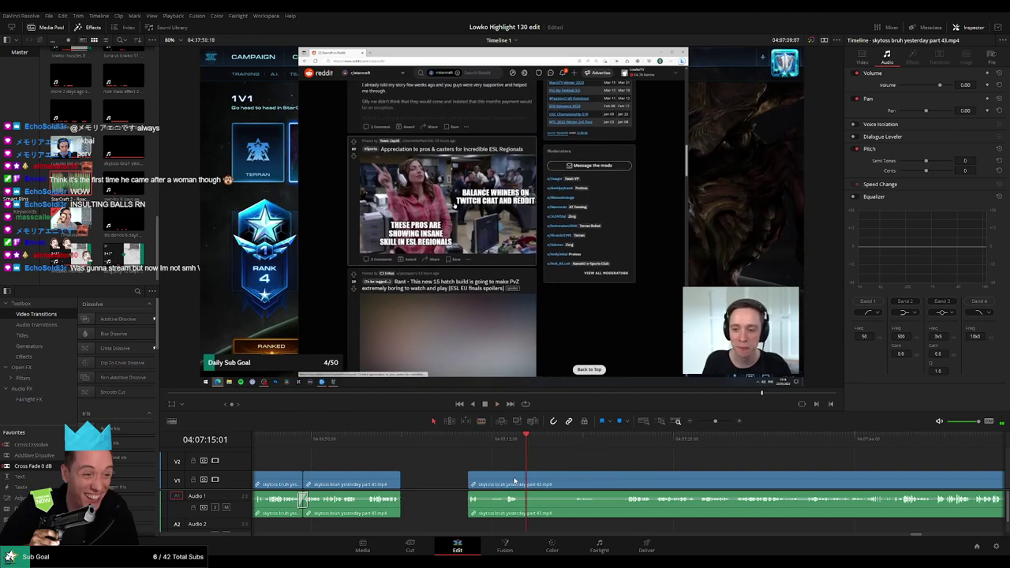
left_click_drag(401, 498, 432, 482)
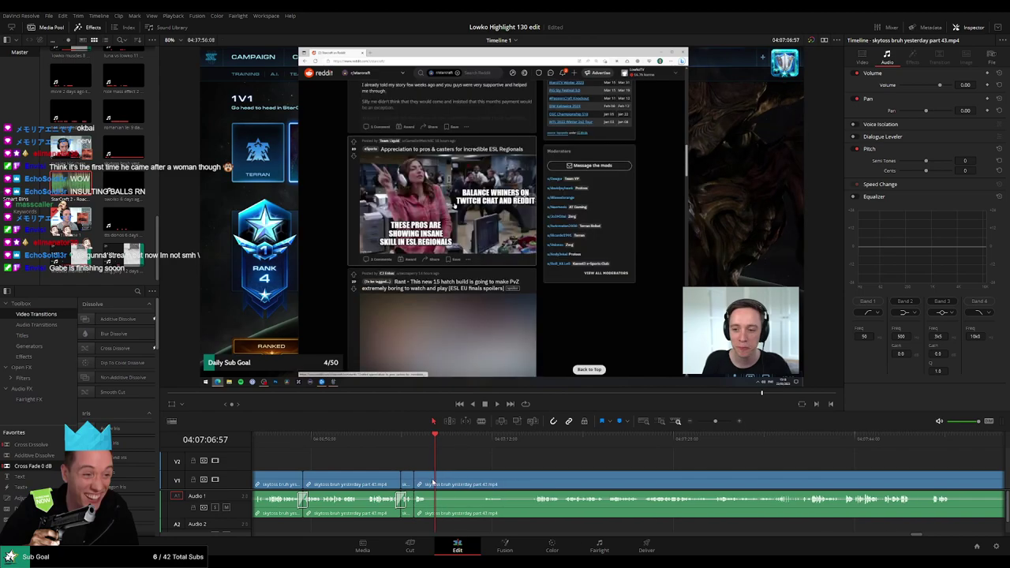
Step: Split the part 43 clip at about 04:07:06:30, where the speech stops, and skim ahead to about 04:07:16
left_click(690, 421)
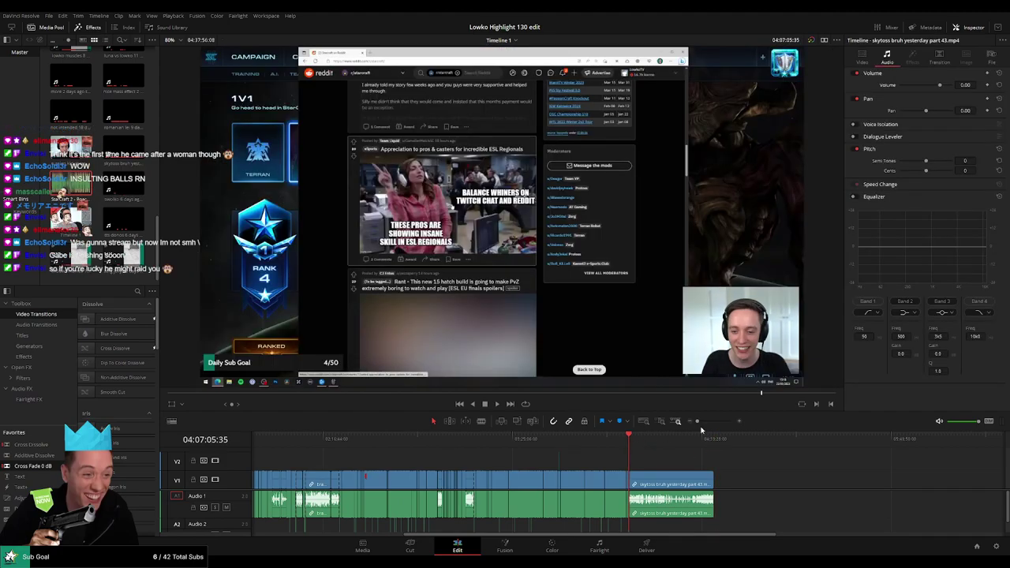
left_click(709, 422)
left_click(711, 423)
key("space")
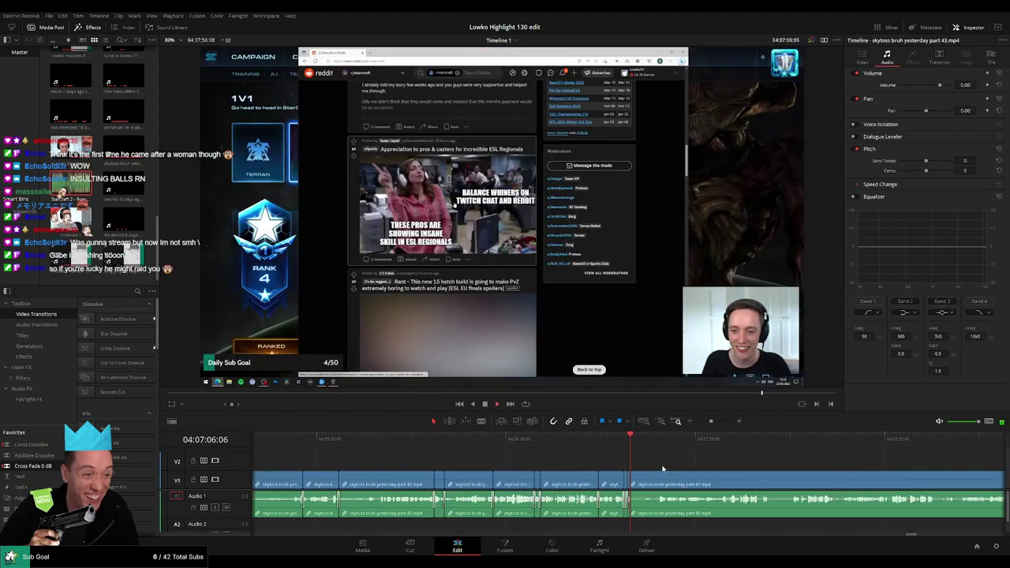
scroll(664, 470, "up", 3)
key("b")
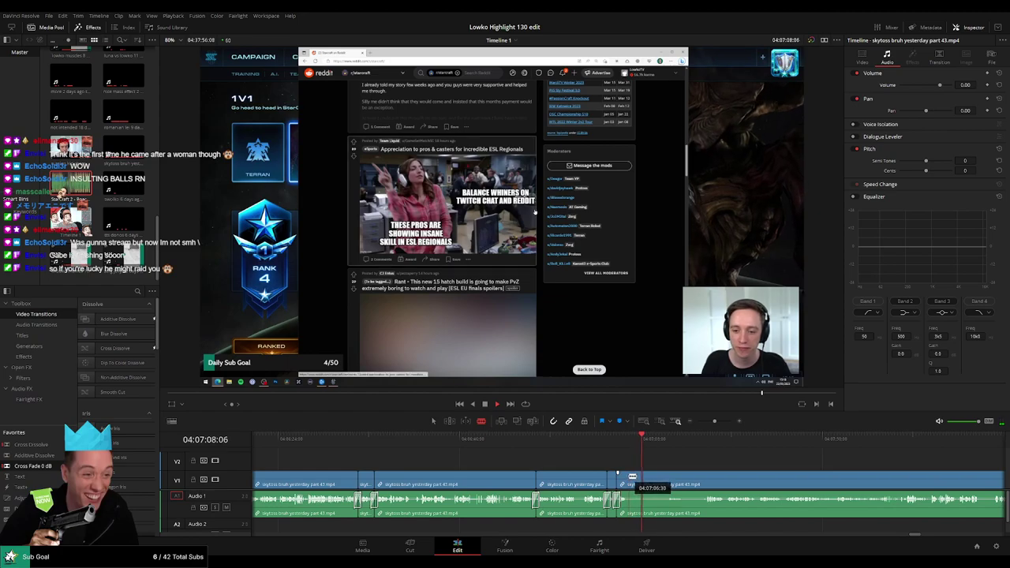
left_click(629, 481)
key("a")
left_click(706, 440)
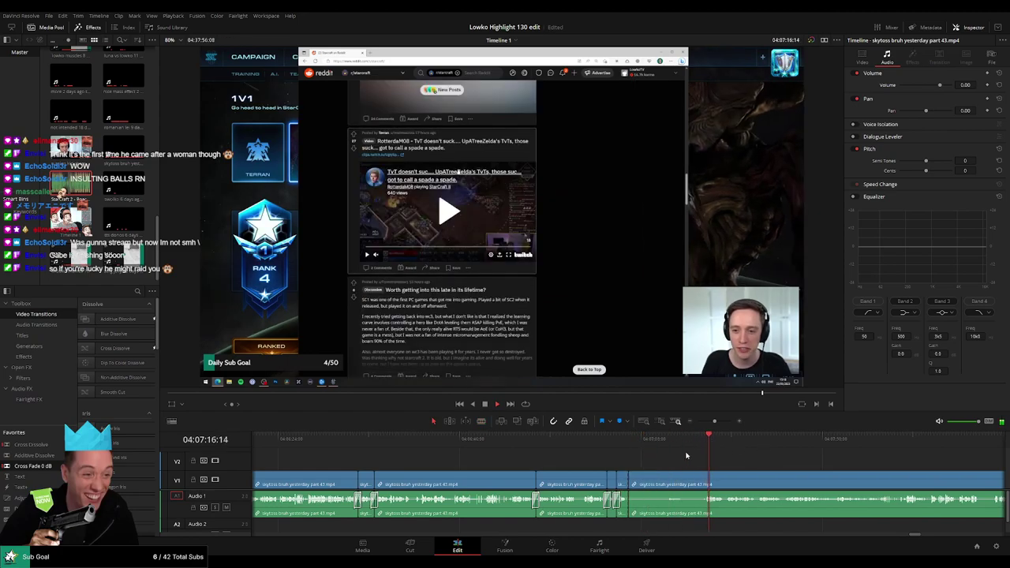
Step: Split the part 43 clip at about 04:07:15, delete the quiet section back to the previous cut, and cross fade the join
left_click_drag(687, 453, 541, 452)
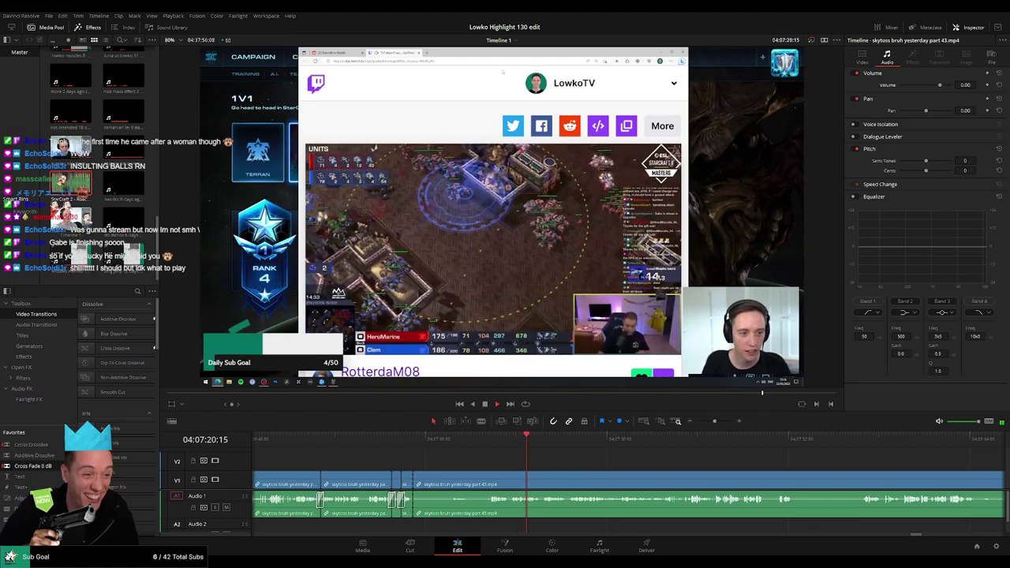
key("b")
left_click(489, 475)
key("a")
left_click(459, 478)
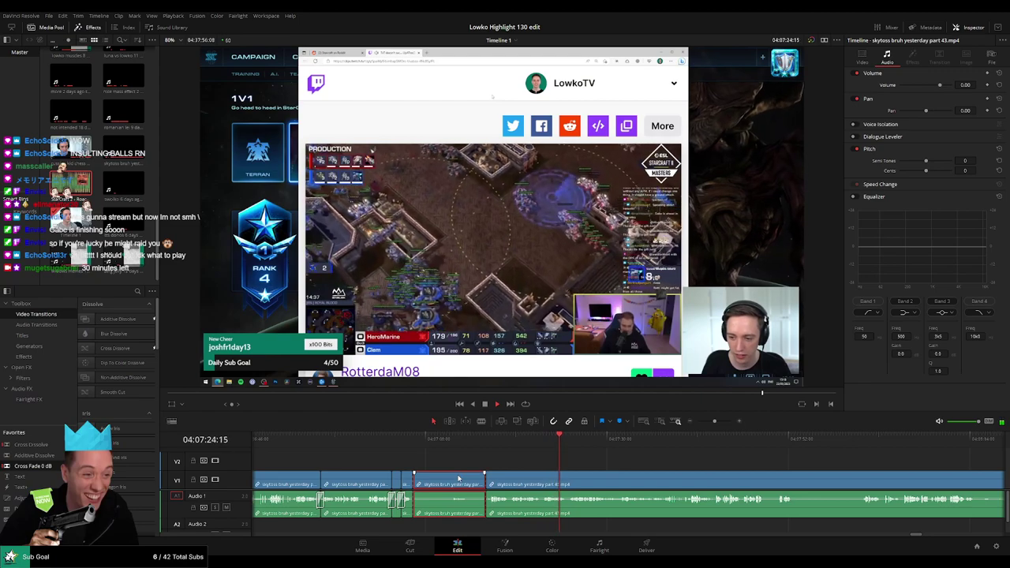
key("Delete")
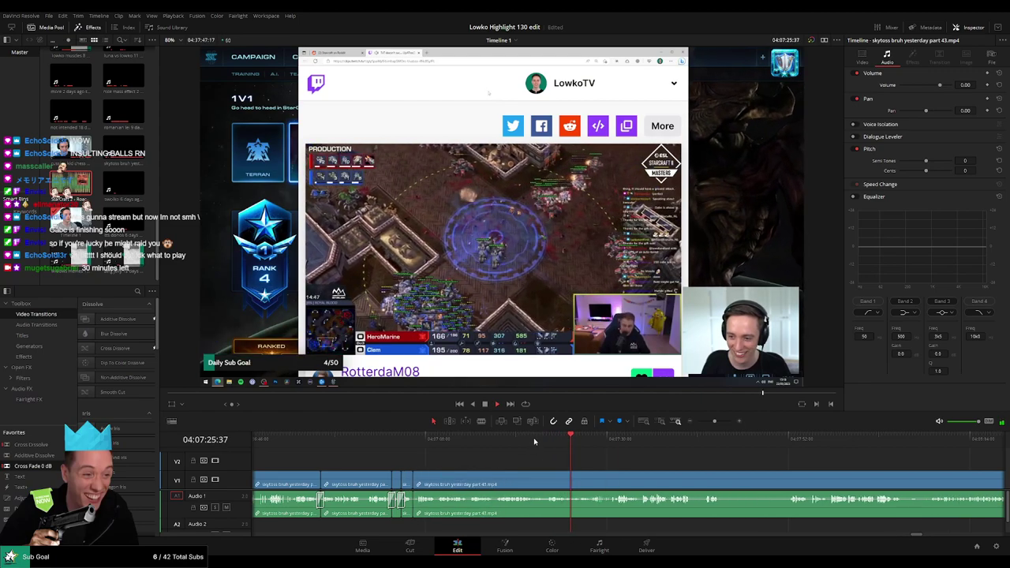
Step: Split the part 43 clip on both sides of the short pause around 04:07:41, delete that section, and cross fade the join
key("space")
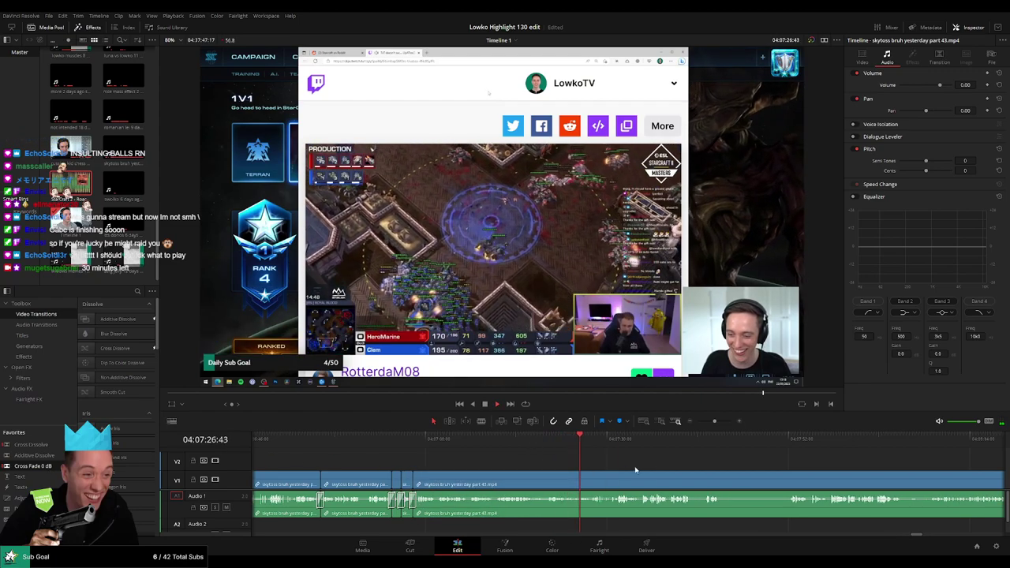
left_click_drag(641, 469, 539, 467)
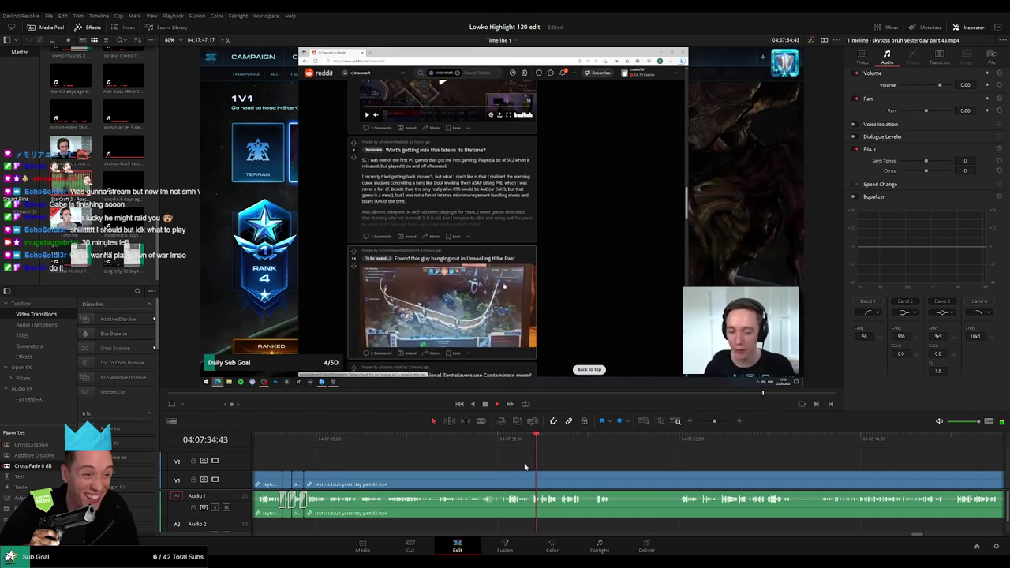
left_click_drag(605, 468, 463, 466)
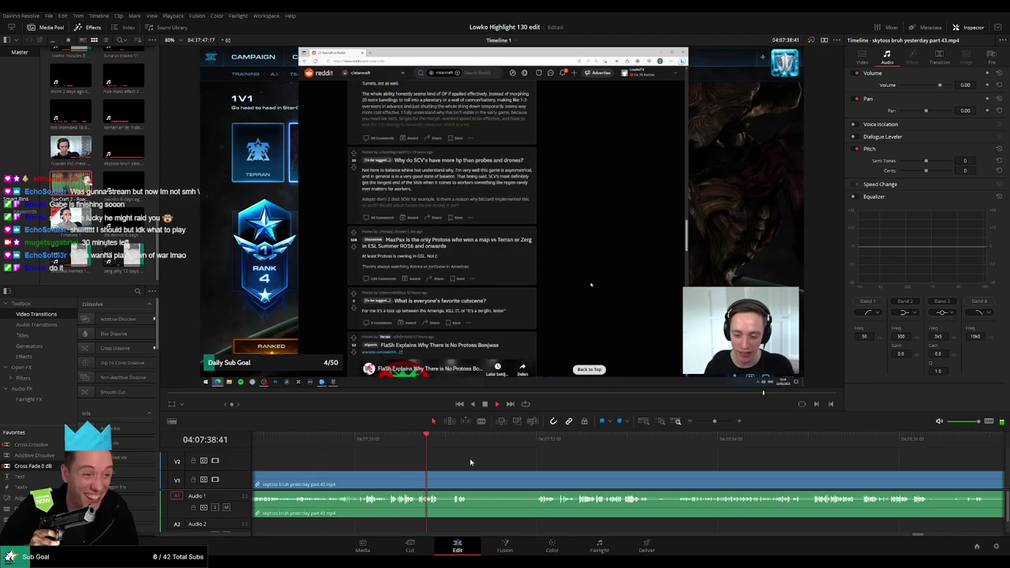
left_click(454, 442)
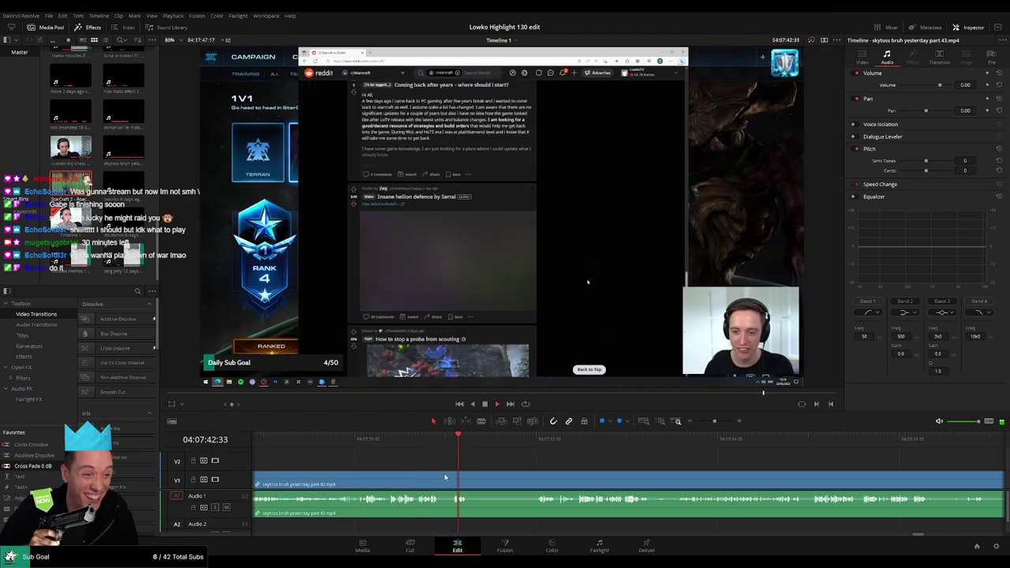
key("b")
left_click(441, 474)
key("a")
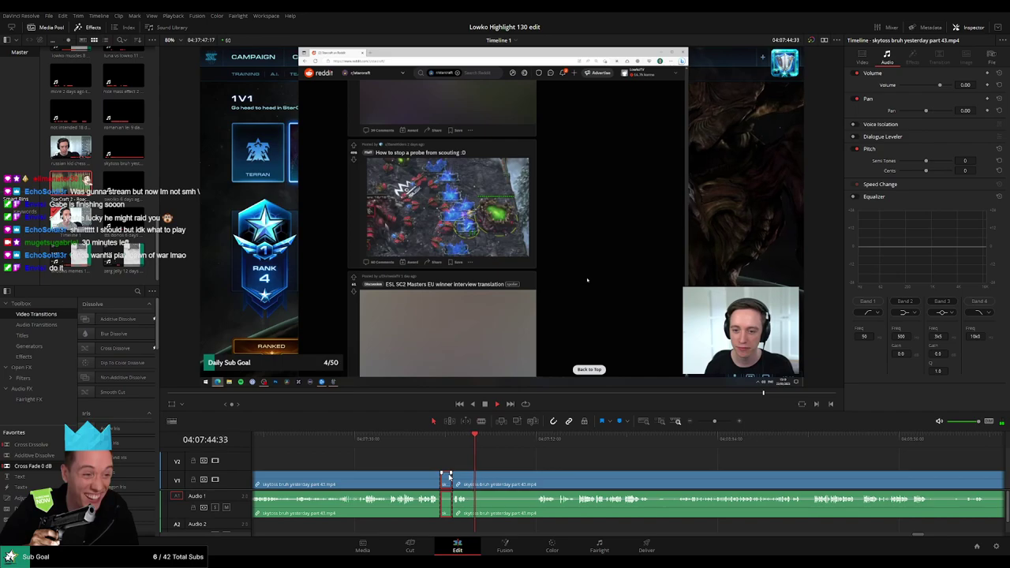
left_click_drag(448, 476, 462, 479)
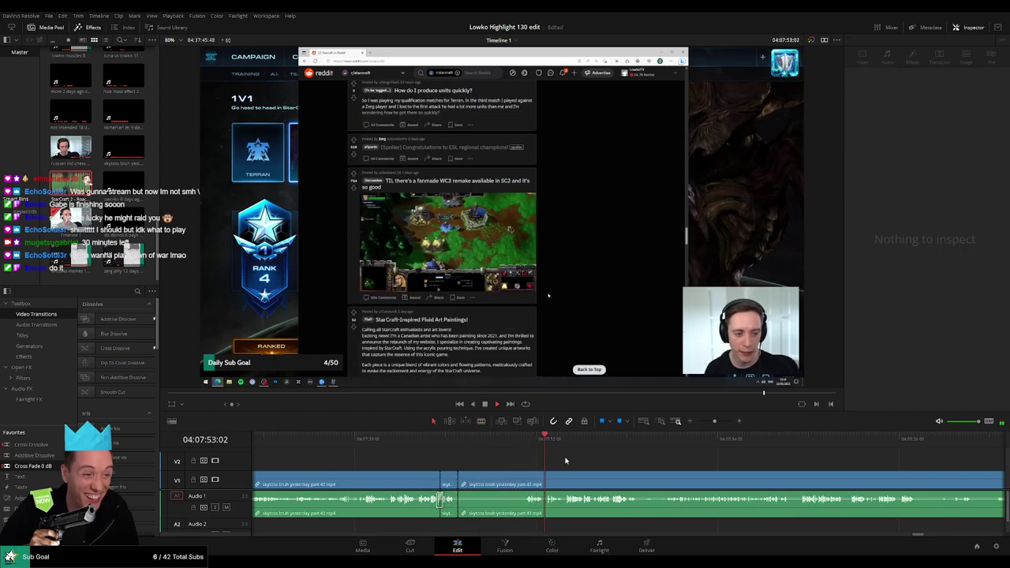
Step: Split the part 43 clip at about 04:08:03:12 and delete the section back to the previous cut near 04:07:43
left_click(645, 440)
left_click(661, 441)
left_click_drag(717, 465, 560, 455)
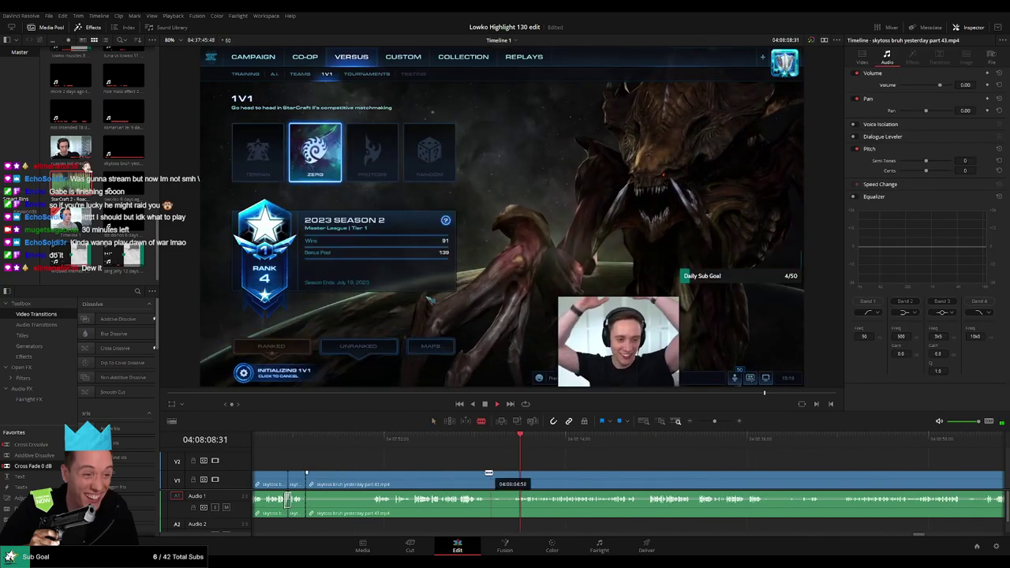
key("b")
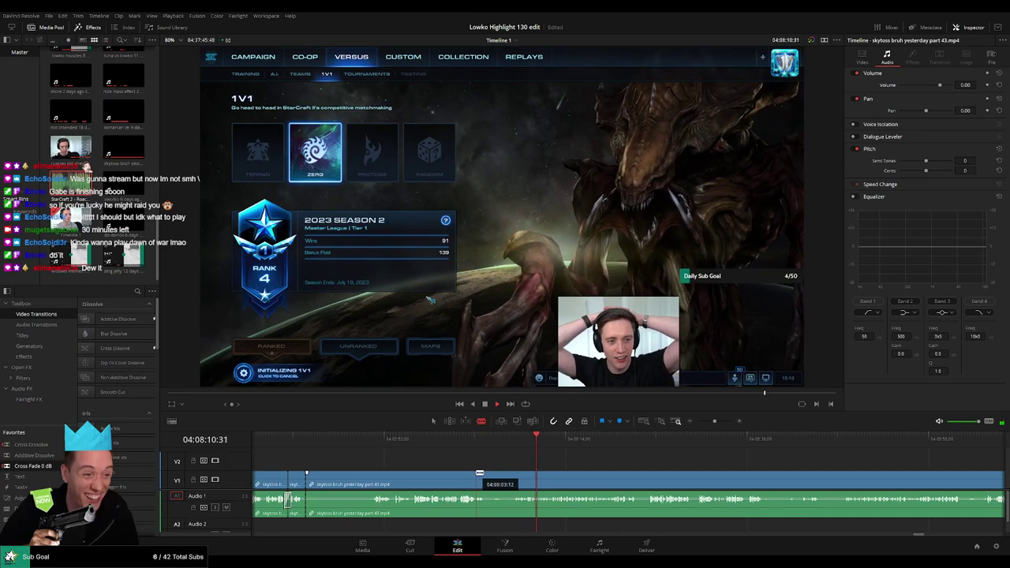
left_click(474, 478)
key("a")
left_click(451, 480)
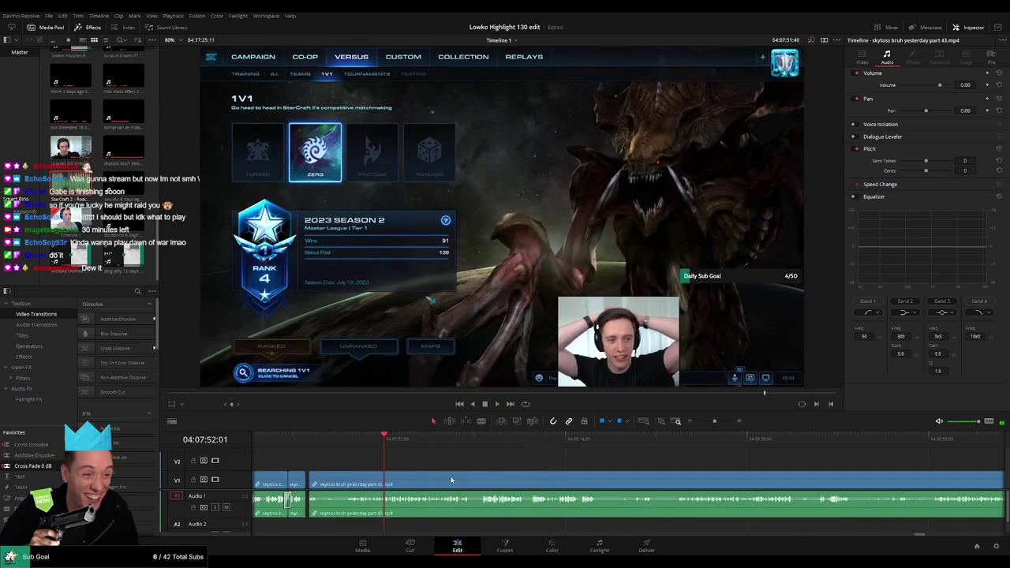
key("Delete")
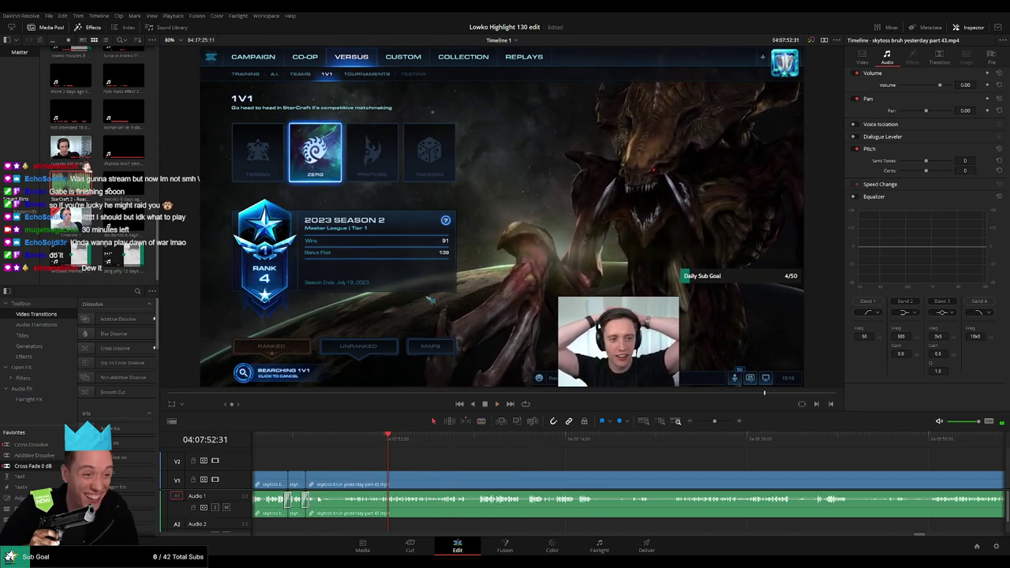
Step: Split the part 43 clip at about 04:07:43:42 and 04:07:46, delete the section between, and cross fade the join
left_click(301, 441)
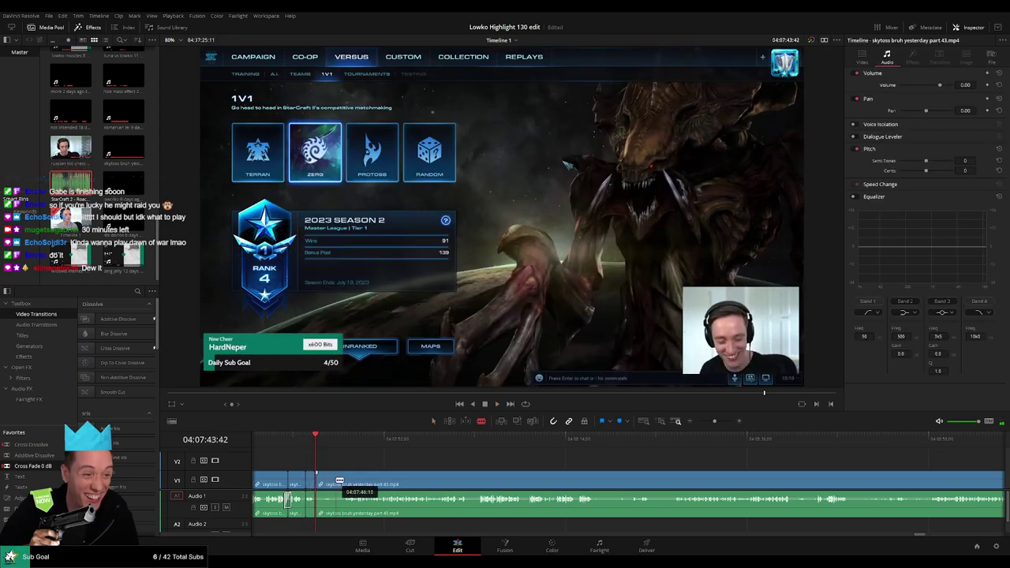
left_click(341, 483)
key("a")
key("Delete")
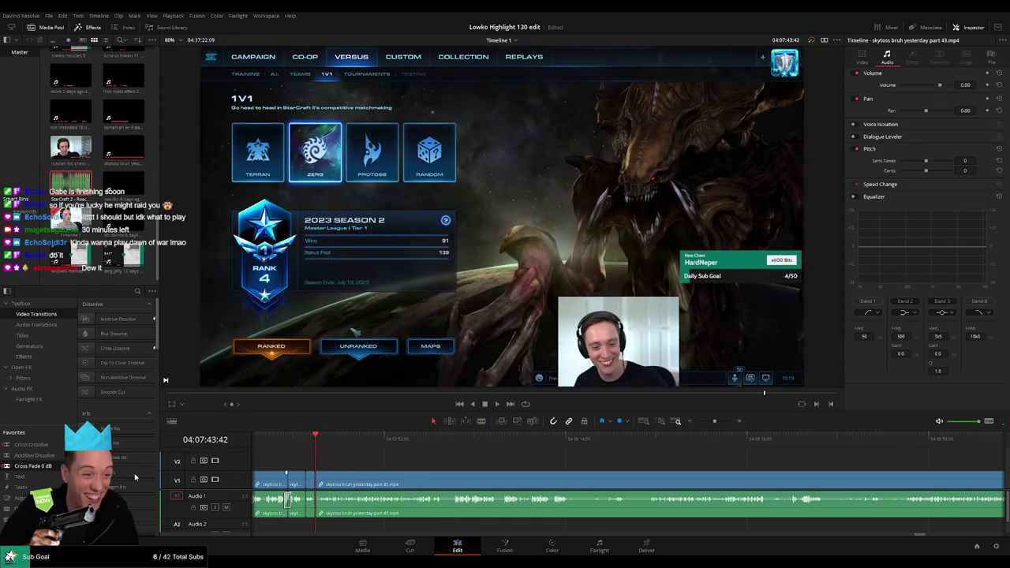
Step: Split the part 43 clip on both sides of the short pause around 04:08:00, delete that section, and cross fade the join
key("space")
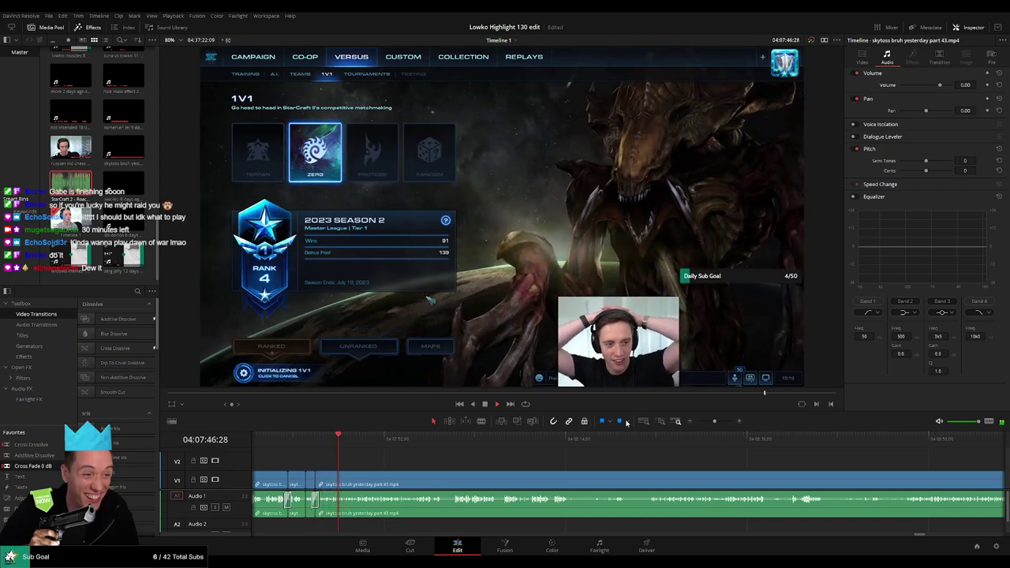
mouse_move(713, 422)
left_mouse_down()
mouse_move(697, 422)
mouse_move(714, 424)
left_mouse_up()
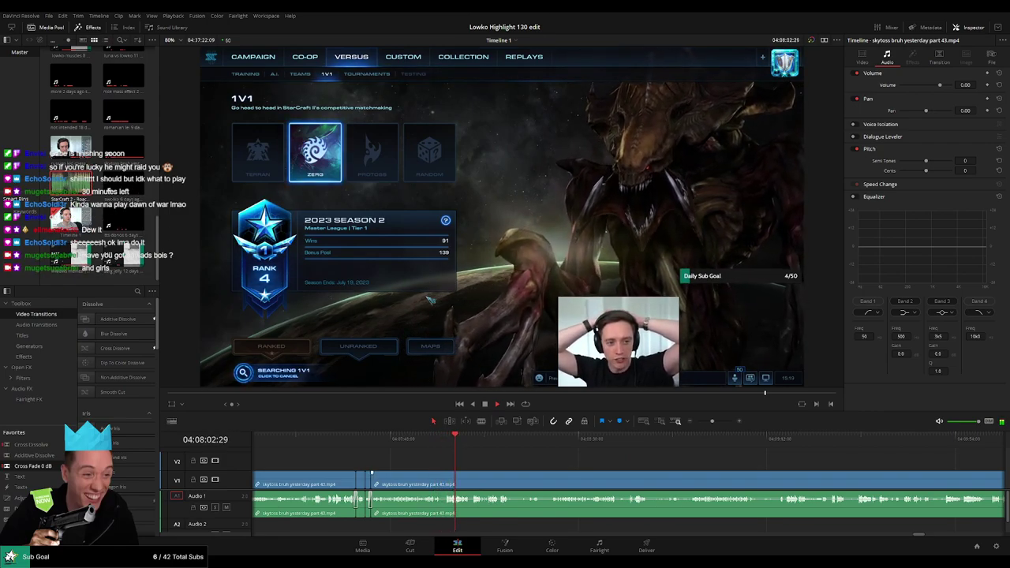
scroll(566, 468, "up", 3)
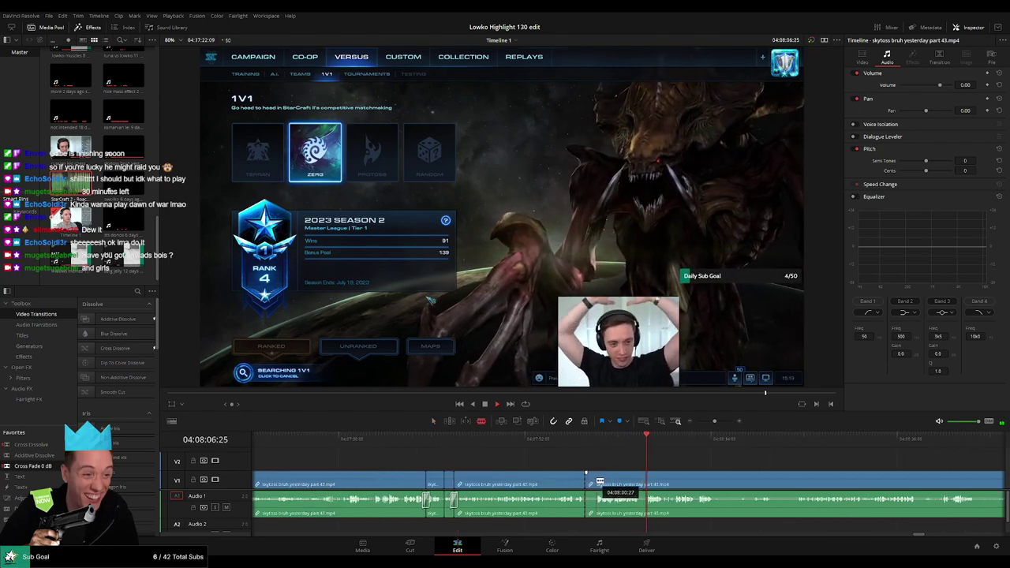
key("Delete")
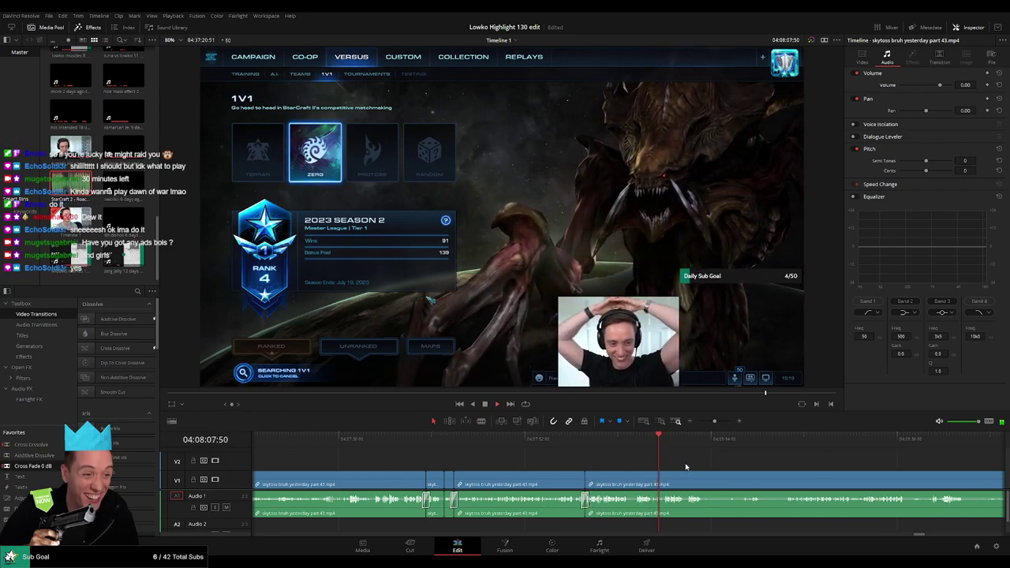
Step: Split the part 43 clip around the quiet stretches near 04:08:13 and 04:08:16, delete both sections, and cross fade the joins
left_click_drag(701, 465, 476, 455)
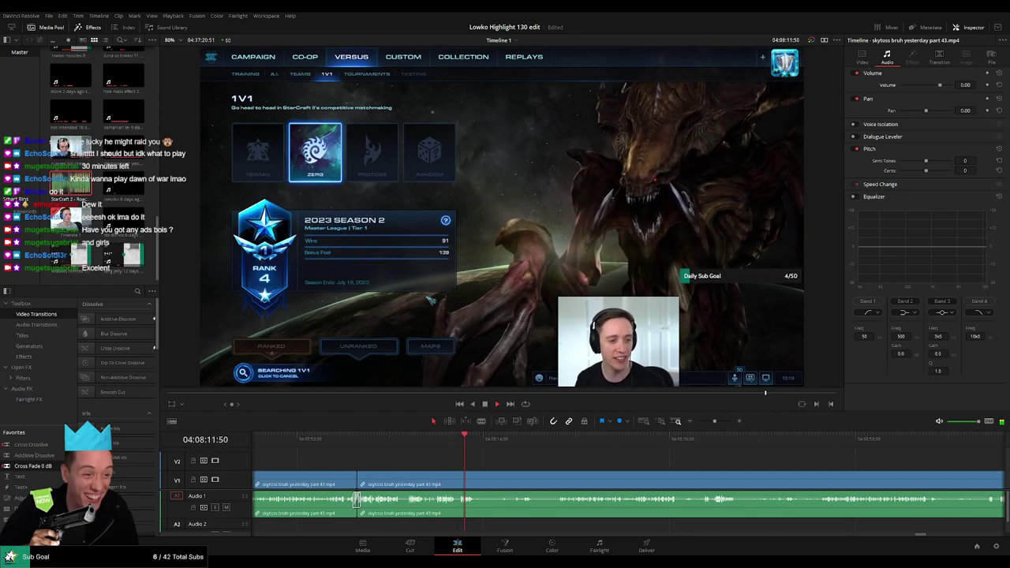
left_click(514, 444)
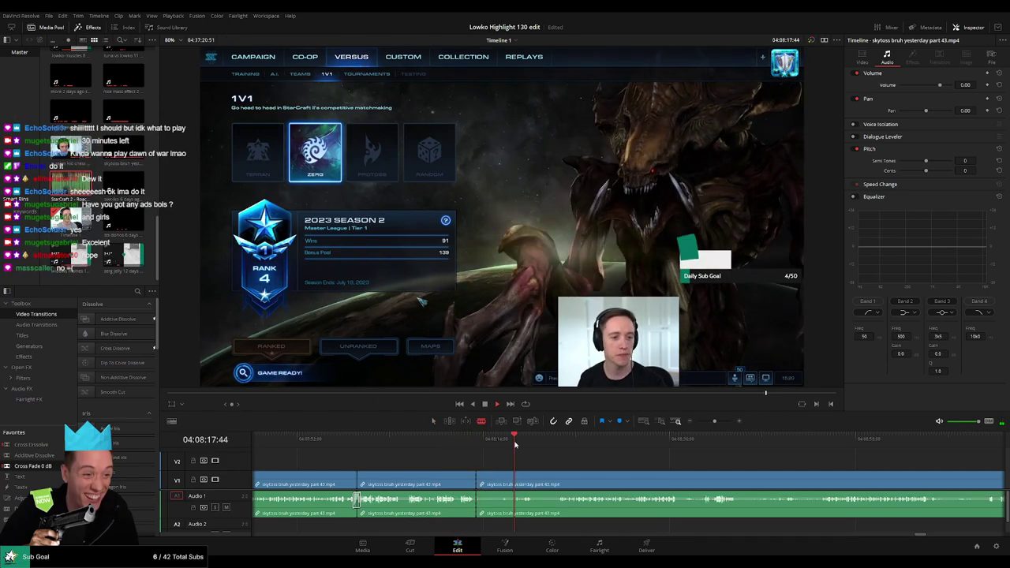
left_click(517, 481)
key("Delete")
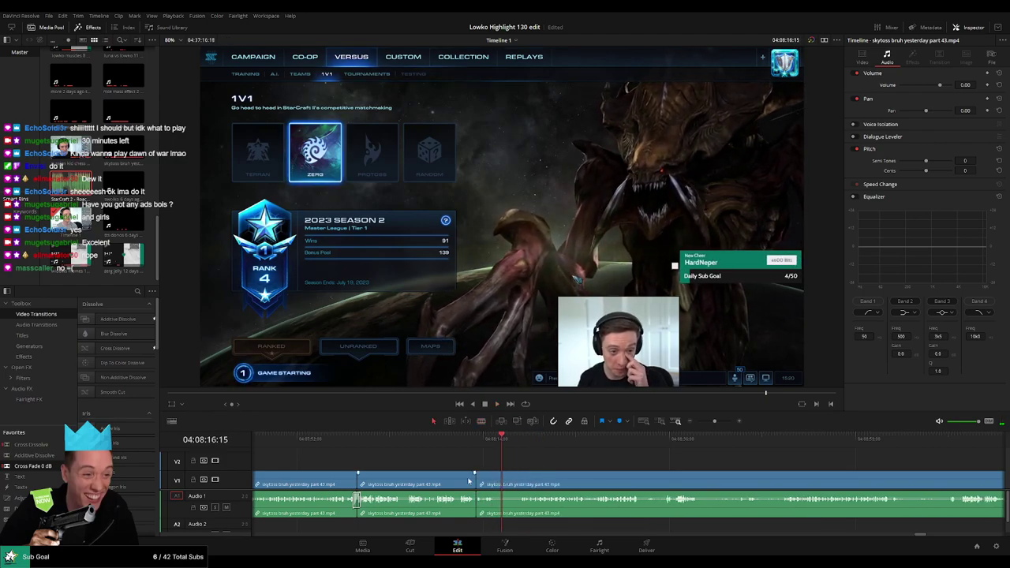
key("space")
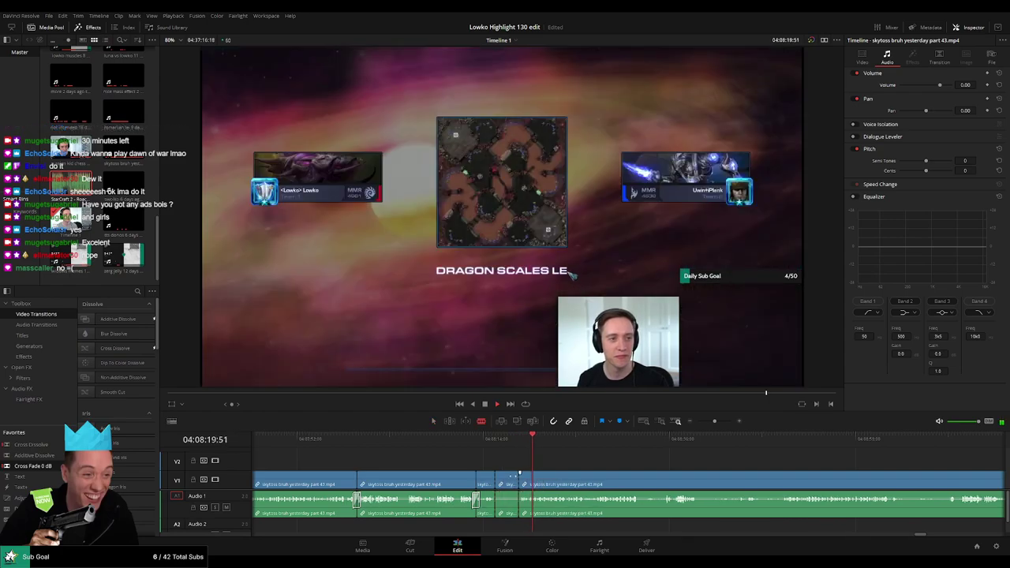
key("Delete")
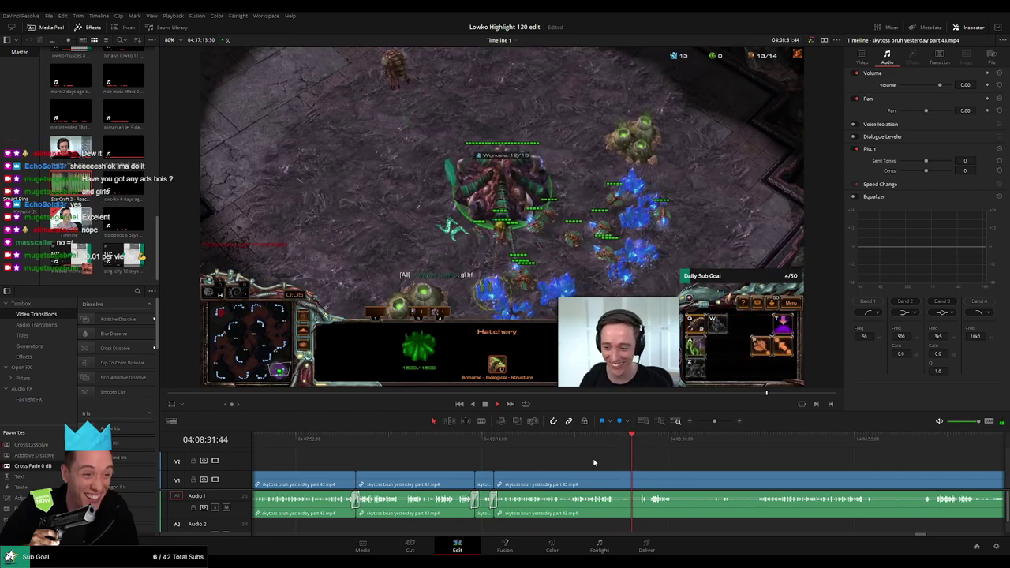
Step: Split the part 43 clip at about 04:08:36 and 04:08:41, delete the section between, and cross fade the join
scroll(507, 460, "right", 3)
scroll(468, 458, "right", 1)
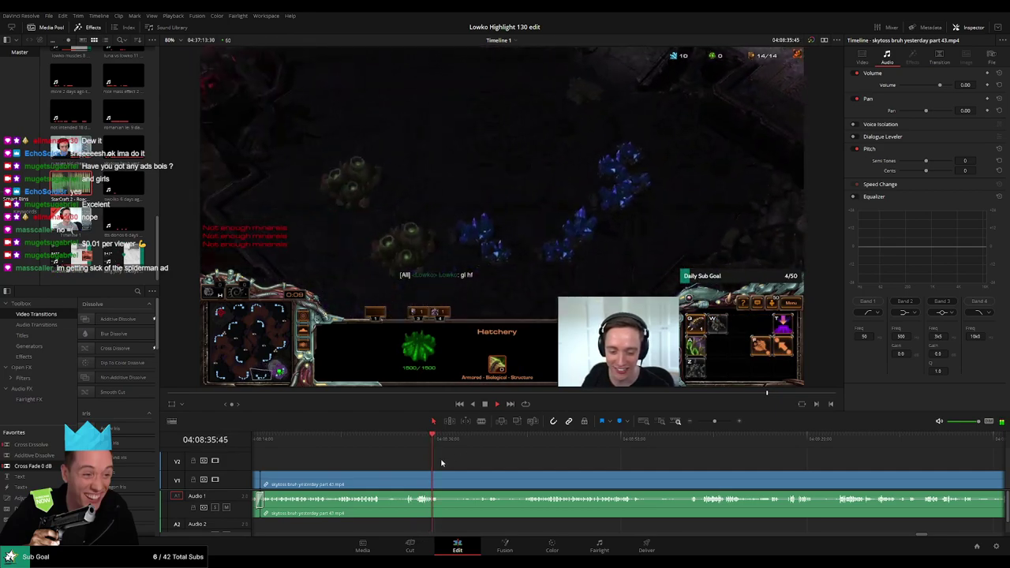
key("b")
left_click(439, 476)
left_click(478, 447)
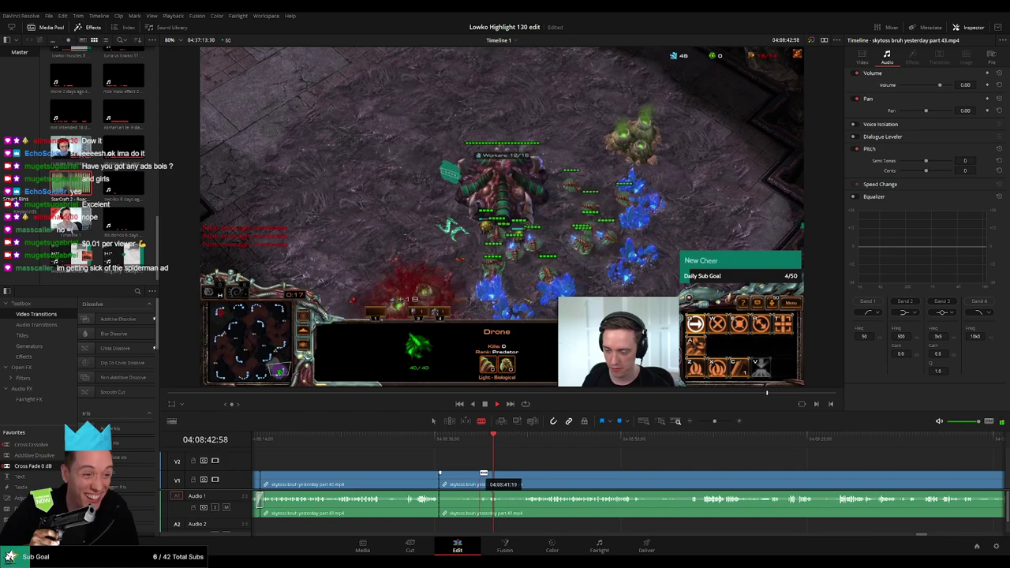
left_click(480, 474)
key("a")
left_click(471, 476)
key("Delete")
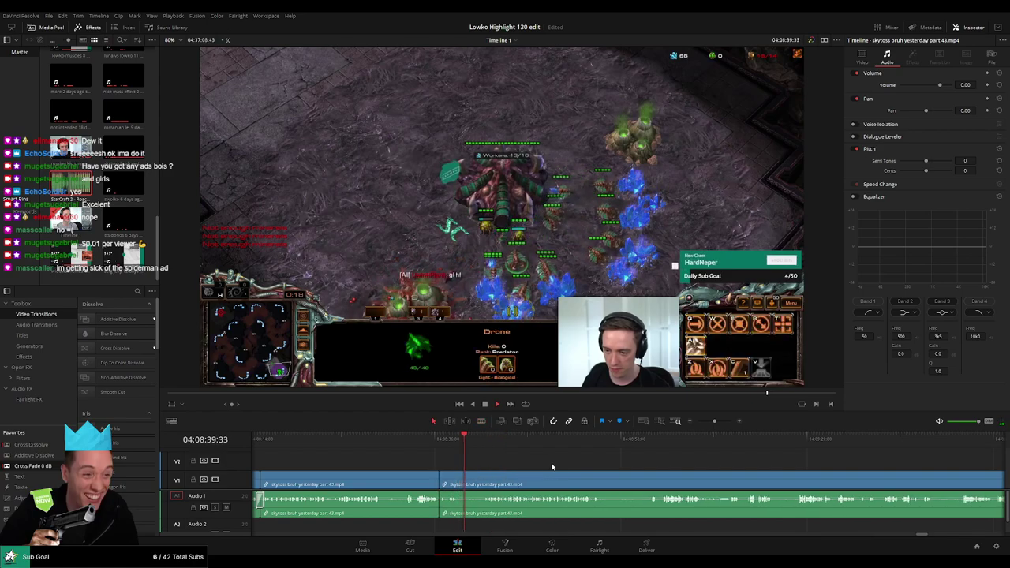
Step: Split the part 43 clip on both sides of the short pause around 04:08:40, delete that section, and cross fade the join
left_click(481, 446)
left_click(464, 476)
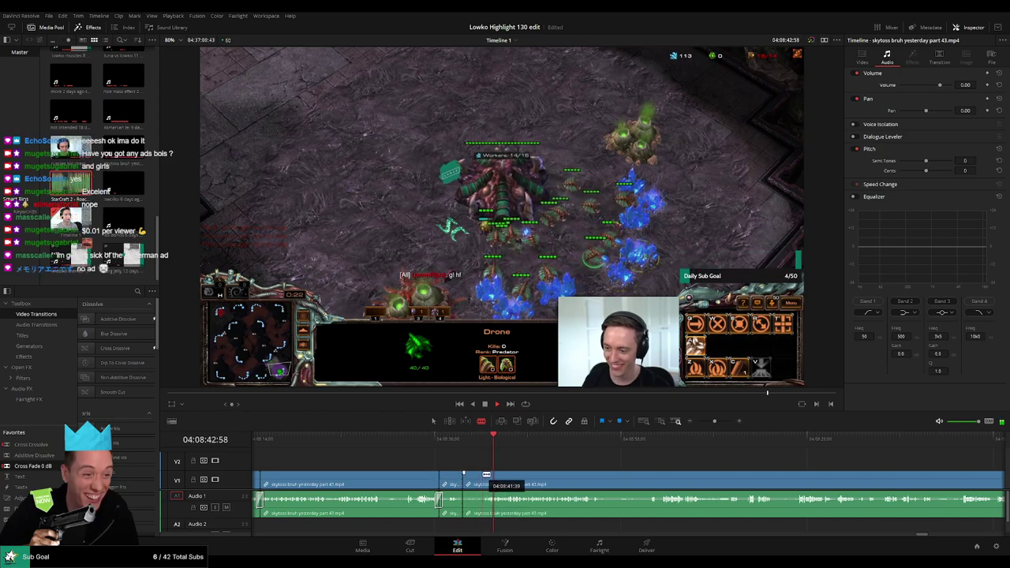
left_click(483, 476)
key("a")
left_click(474, 481)
key("Delete")
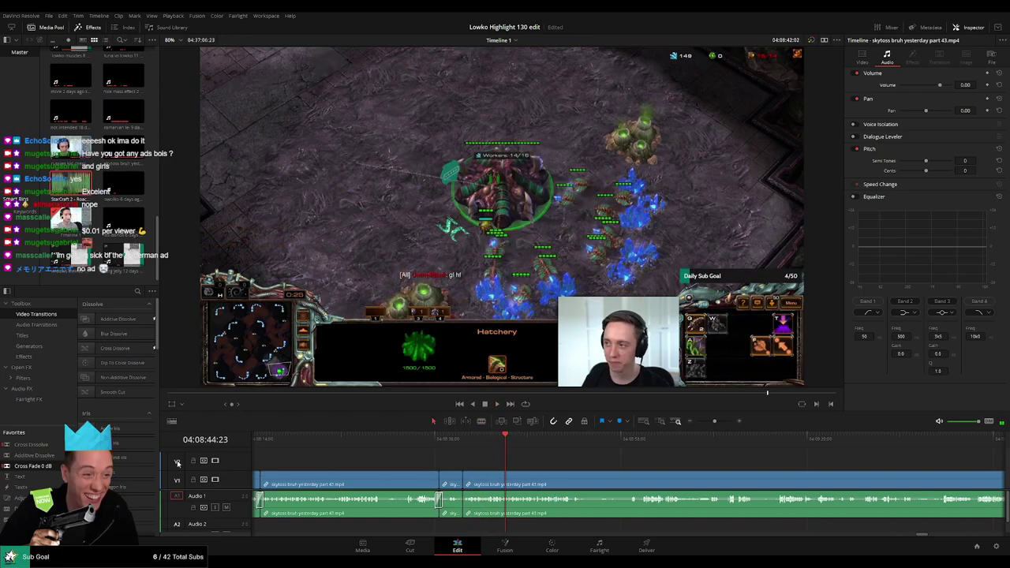
key("space")
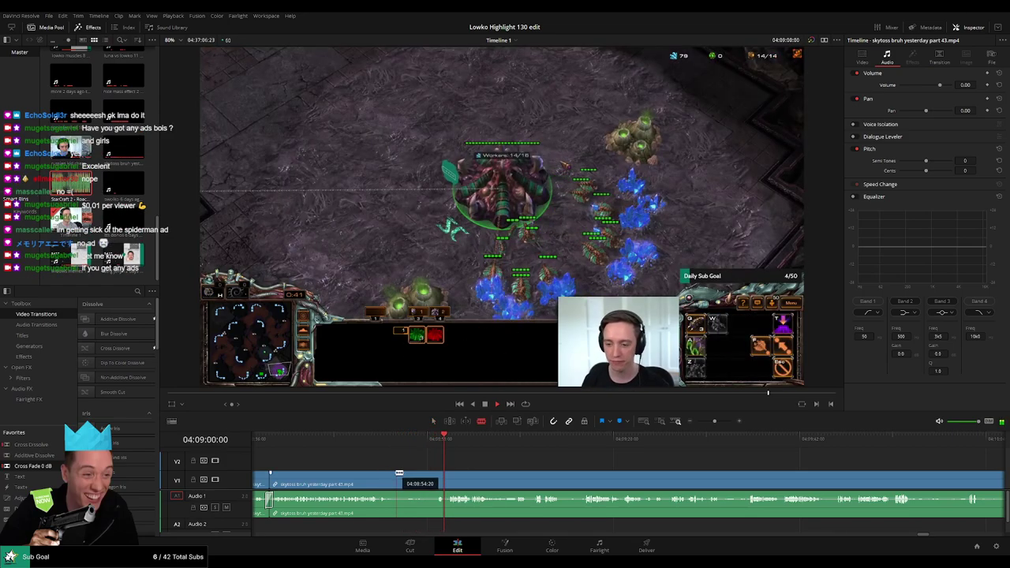
Step: Split the part 43 clip at about 04:08:53 and 04:08:59, delete the section between, and cross fade the join
left_click(391, 475)
left_click(439, 475)
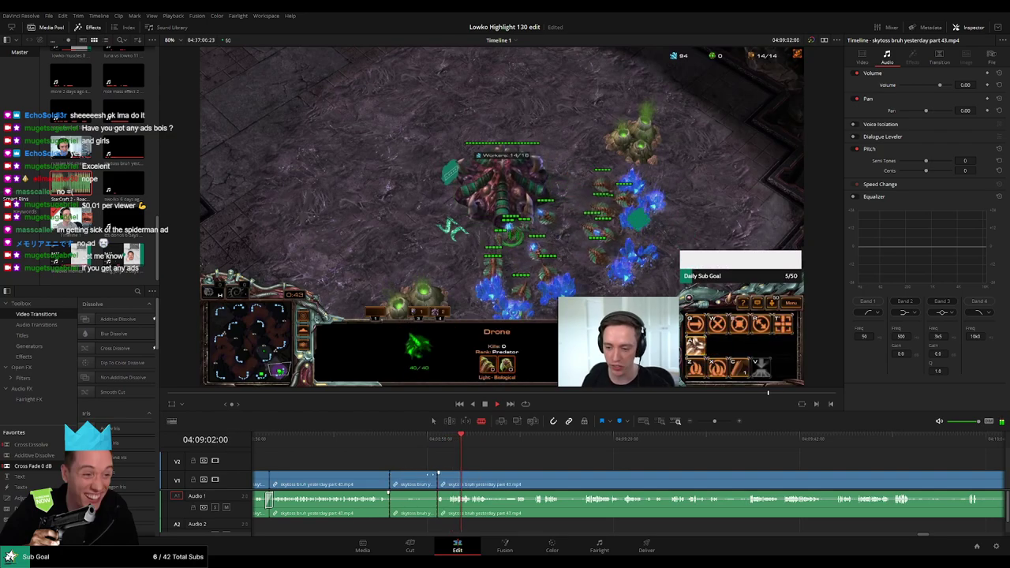
key("a")
left_click(419, 480)
key("Delete")
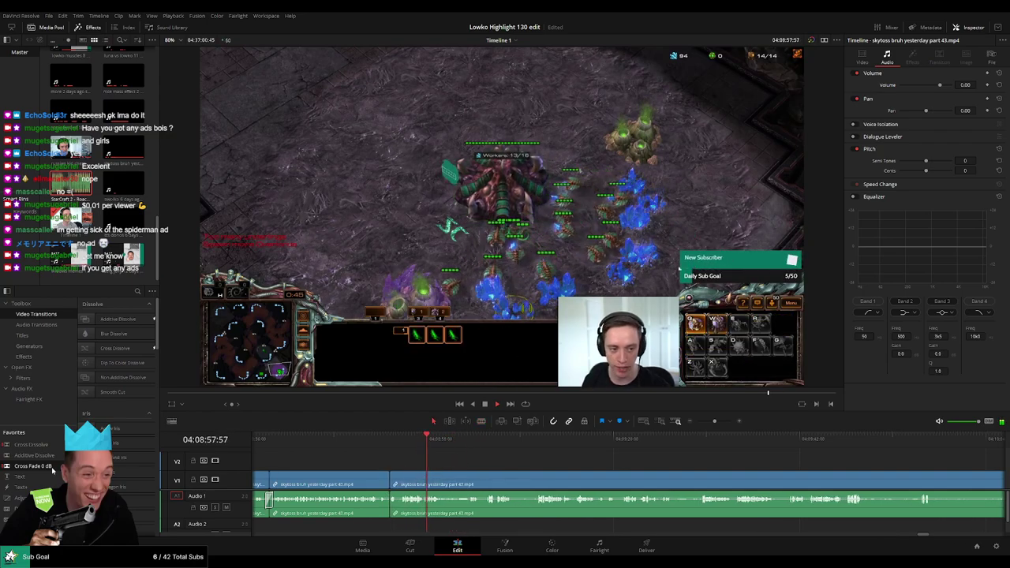
left_click_drag(395, 511, 395, 511)
Step: Split the part 43 clip at about 04:09:04 and 04:09:11, delete the section between, and cross fade the join
key("space")
left_click_drag(511, 474, 441, 463)
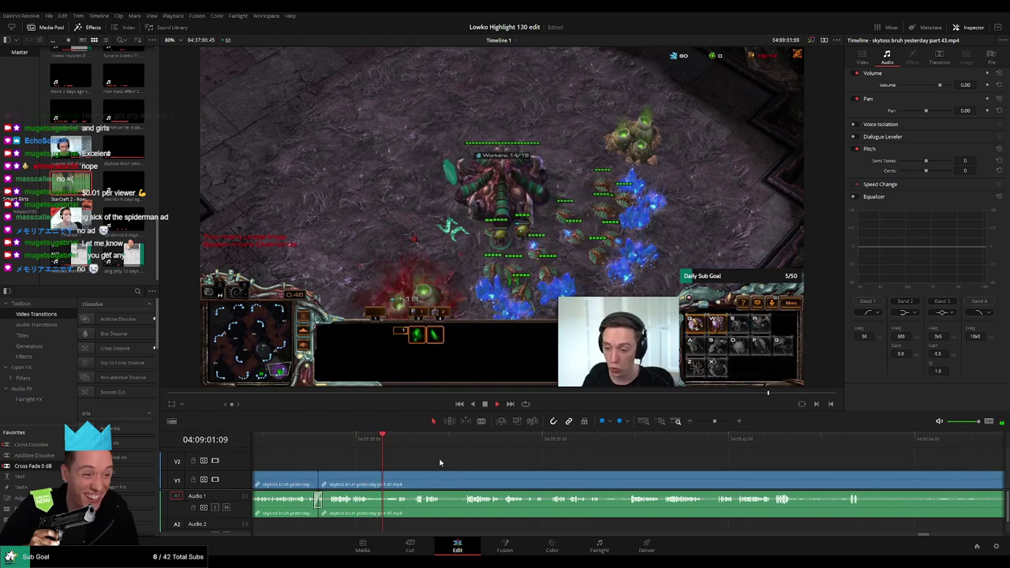
scroll(439, 462, "right", 2)
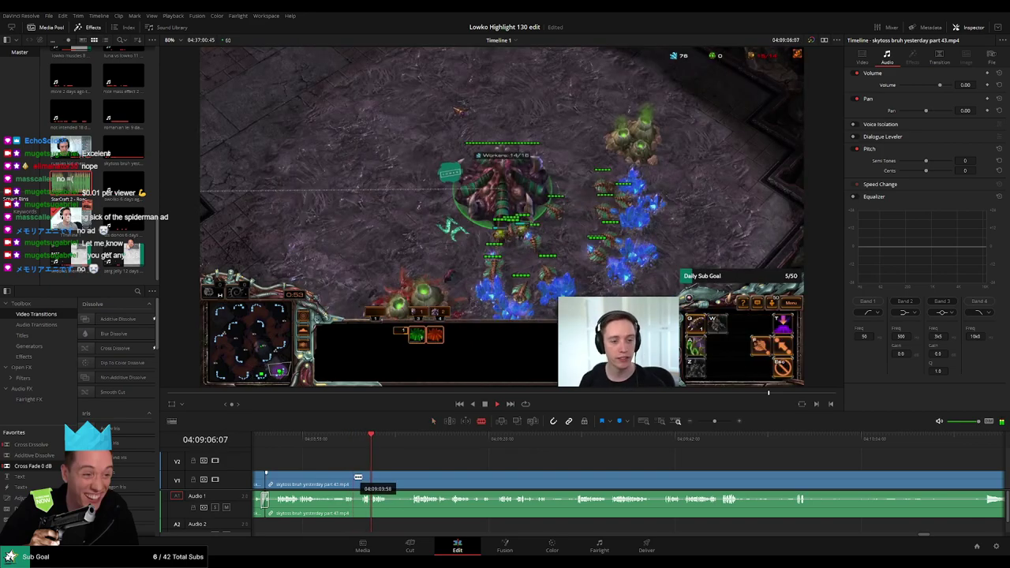
left_click(359, 481)
key("a")
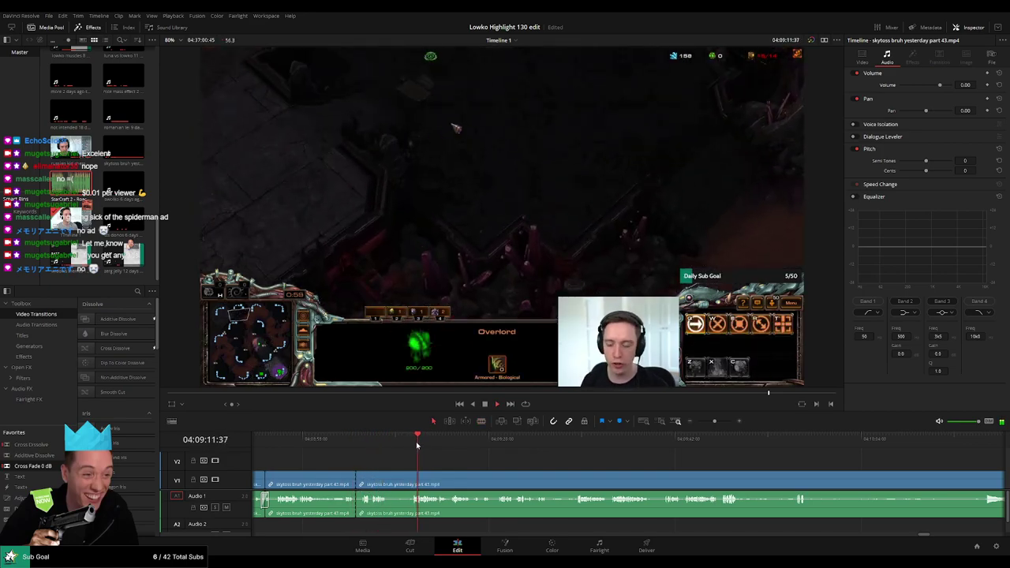
left_click(452, 446)
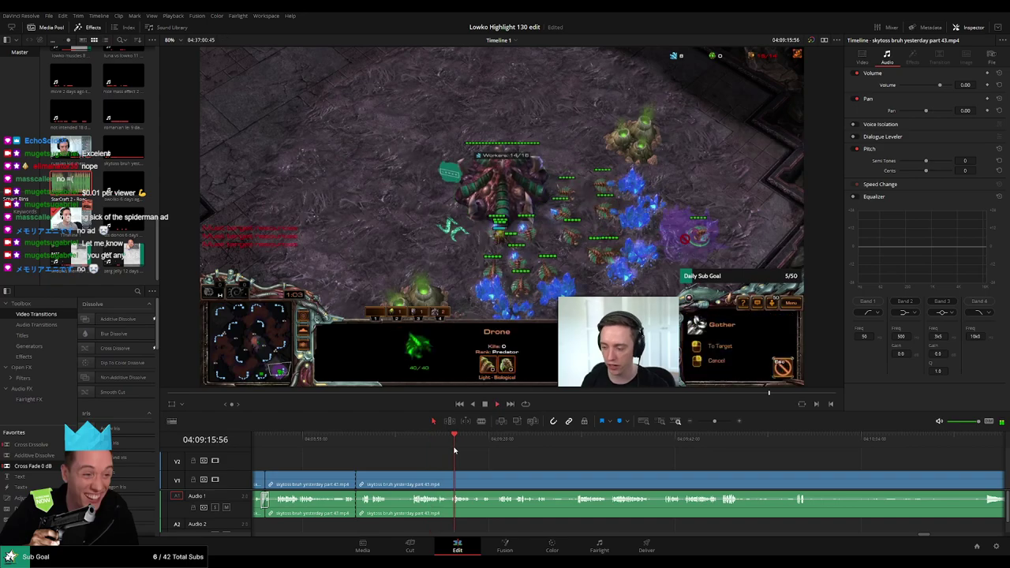
key("b")
left_click(412, 482)
key("a")
left_click(398, 484)
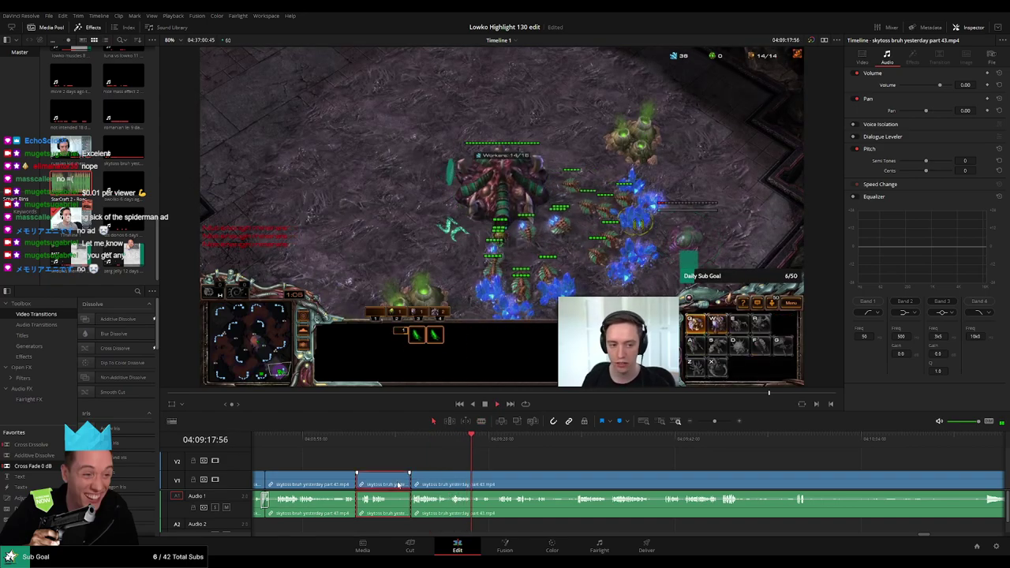
key("Delete")
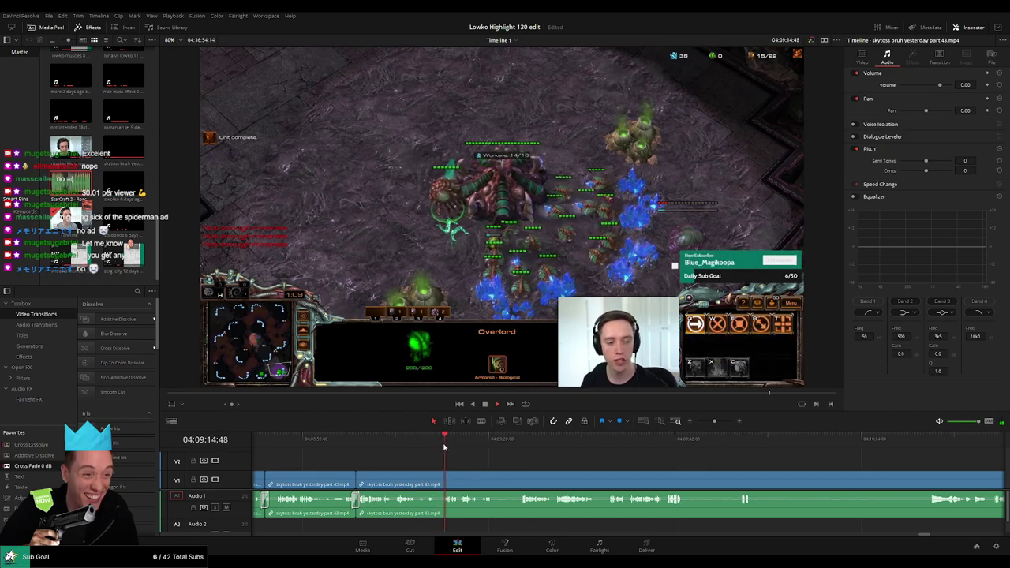
Step: Split the part 43 clip at about 04:09:11 and 04:09:24, delete the section between, and cross fade the join
left_click_drag(540, 467, 436, 465)
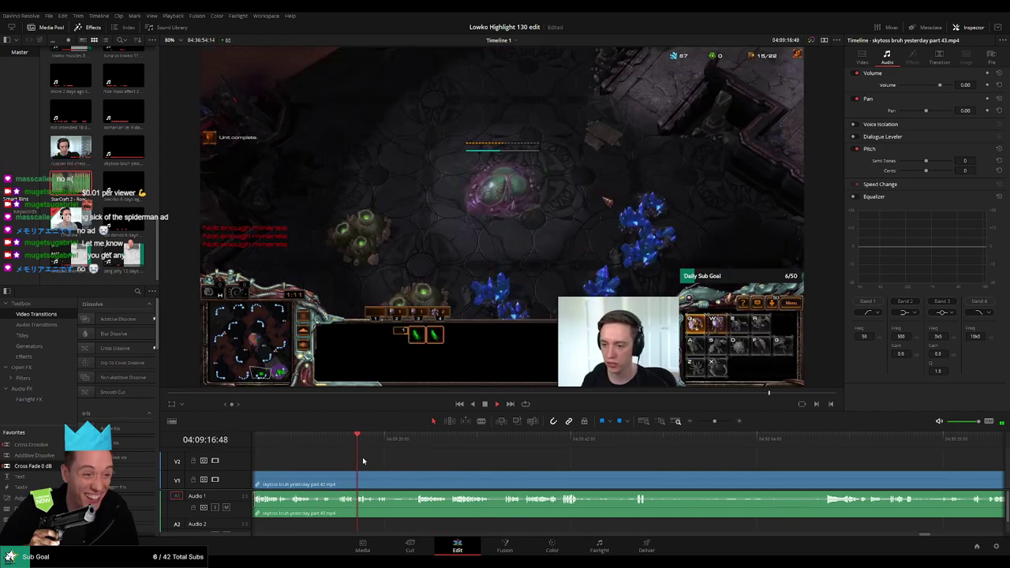
left_click(300, 440)
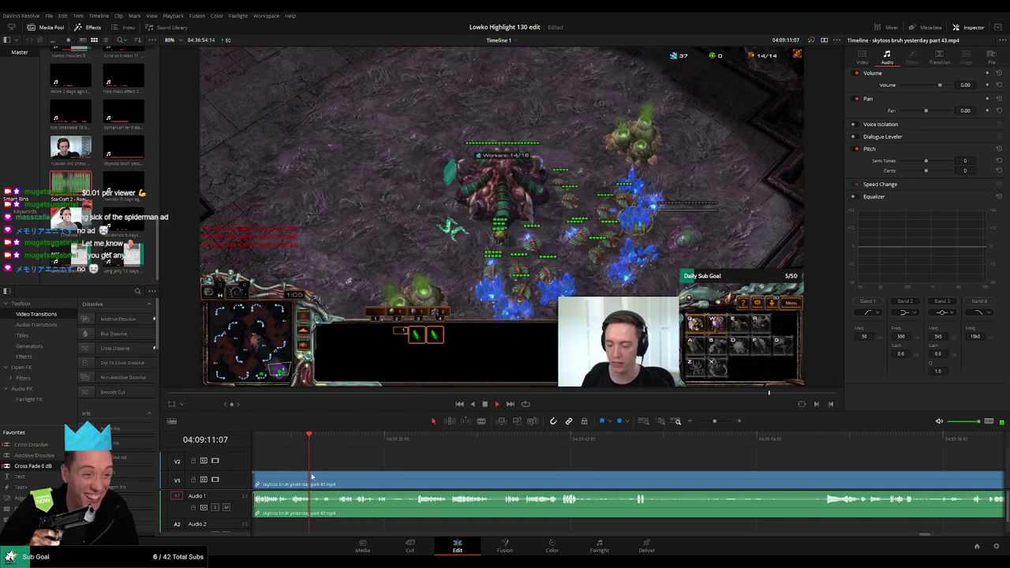
left_click(444, 440)
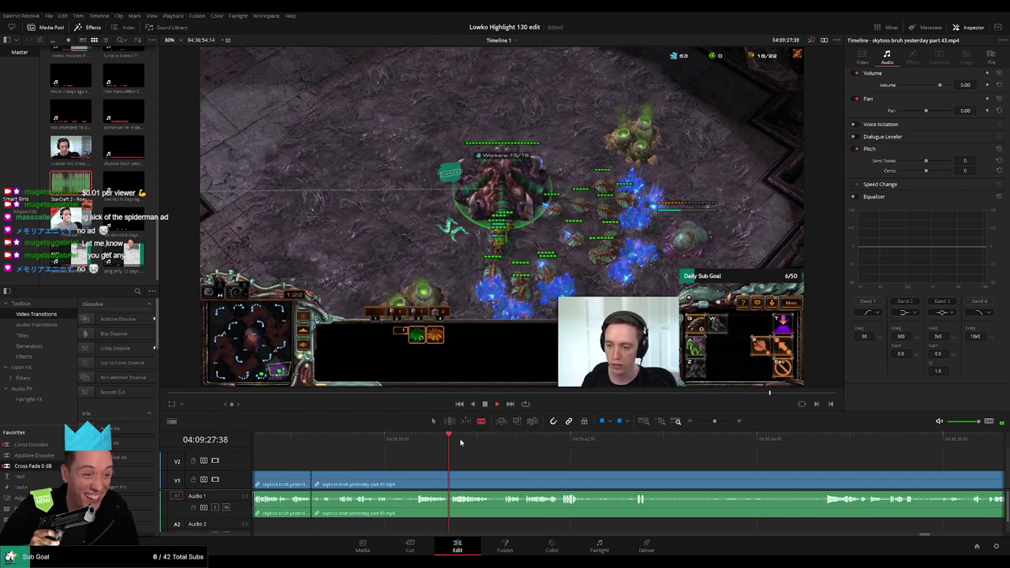
left_click(507, 439)
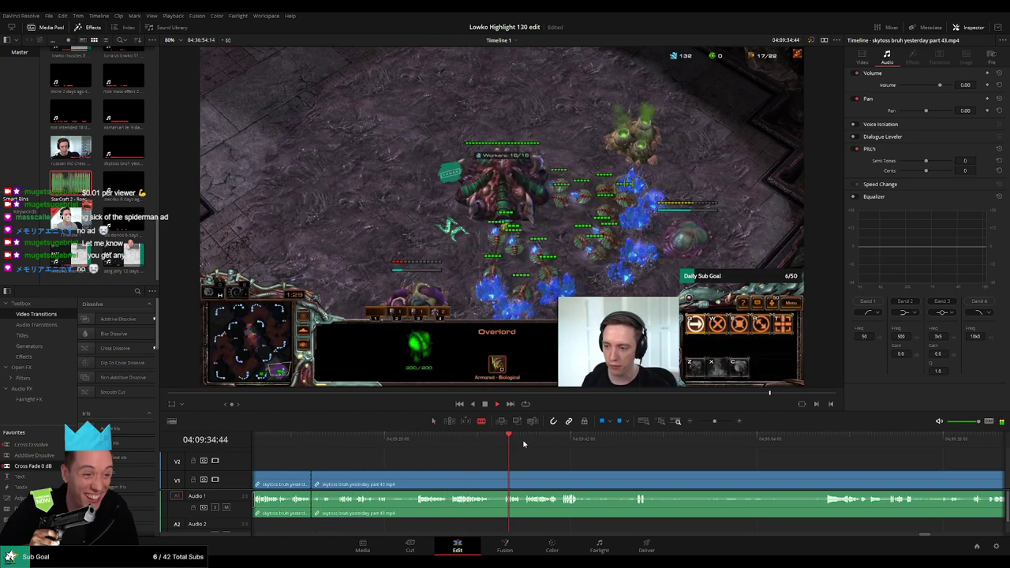
left_click(537, 440)
left_click(559, 440)
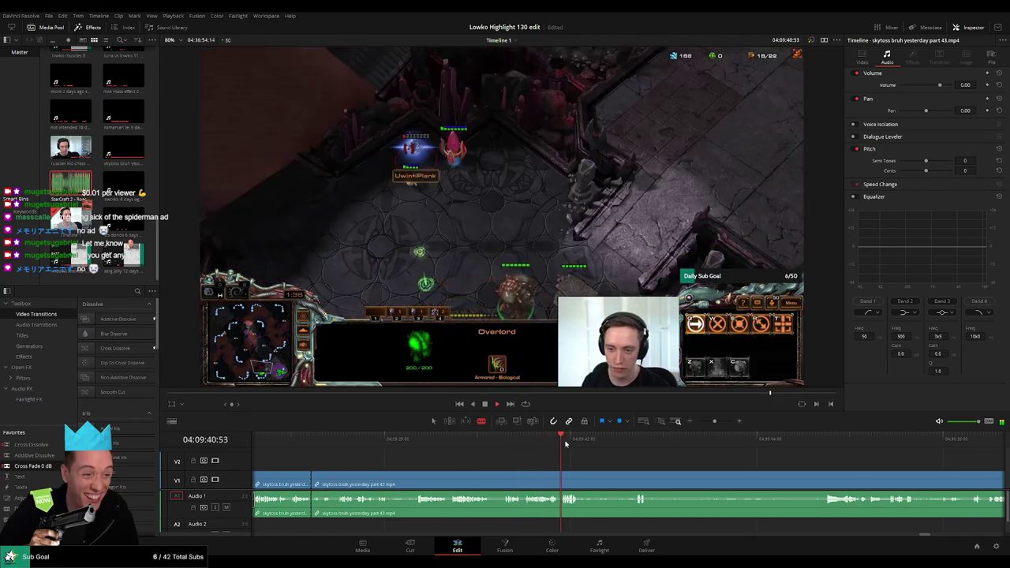
left_click(614, 440)
left_click(638, 444)
scroll(700, 468, "right", 3)
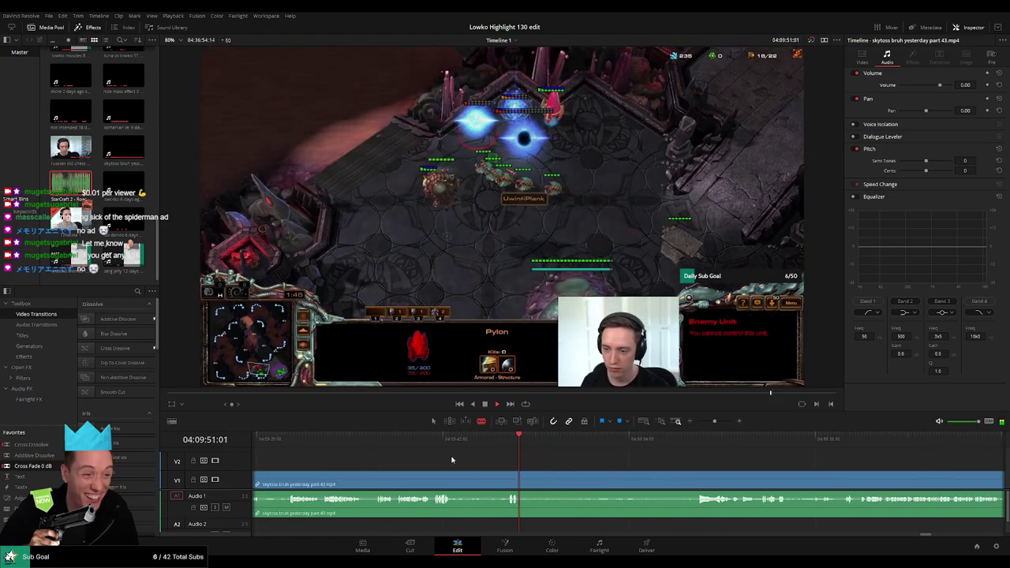
left_click(435, 442)
left_click(406, 439)
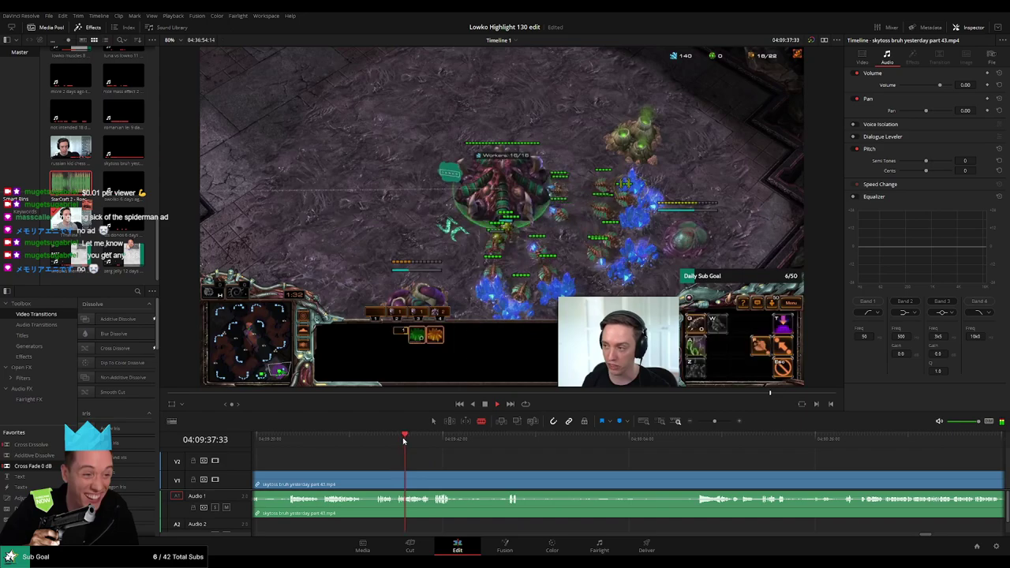
left_click(431, 440)
left_click(373, 439)
scroll(373, 441, "left", 3)
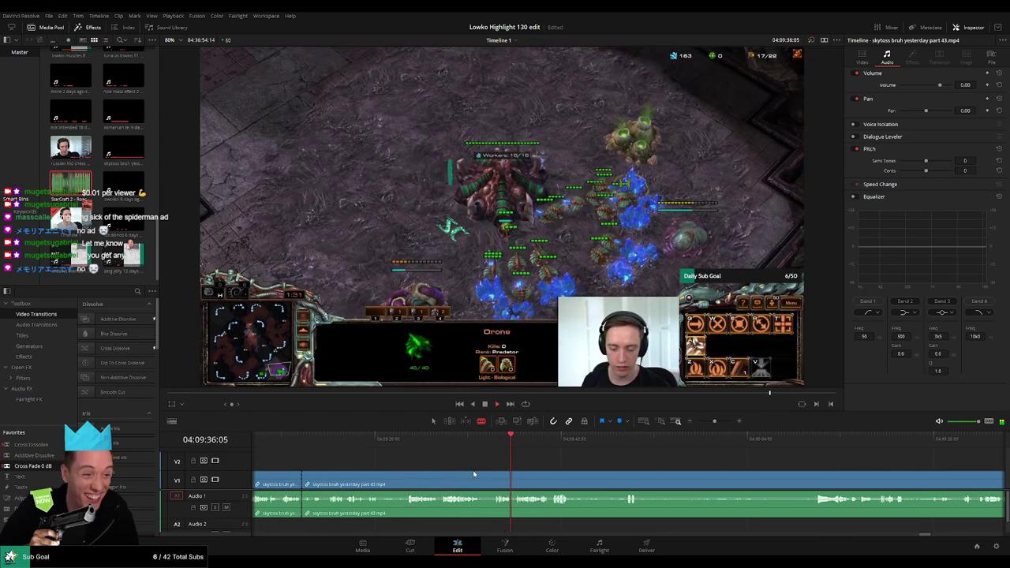
left_click(395, 483)
key("Delete")
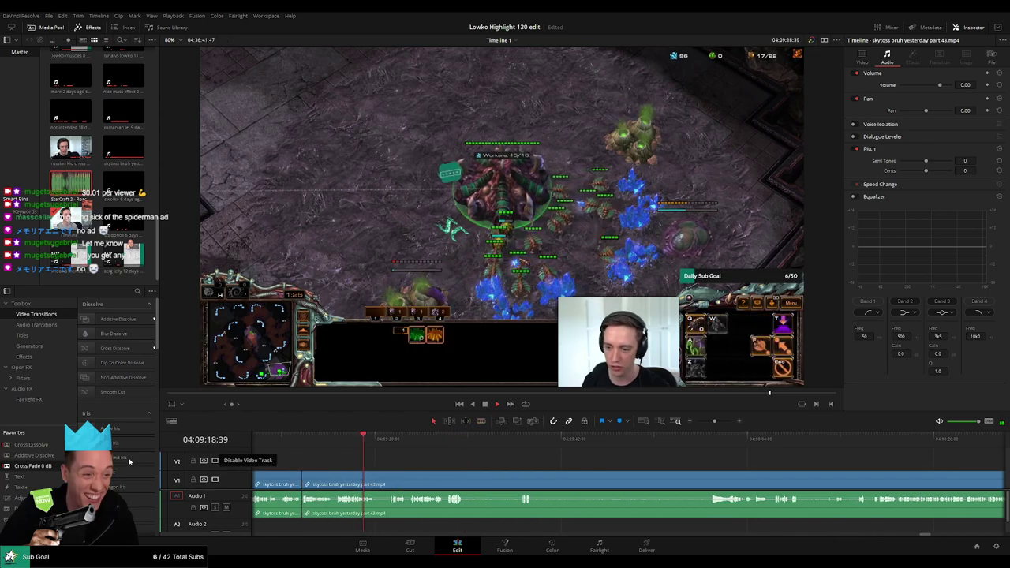
Step: Review the part 43 gameplay from about 04:09:36 to 04:10:51 for quiet stretches to cut
left_click_drag(444, 441, 513, 441)
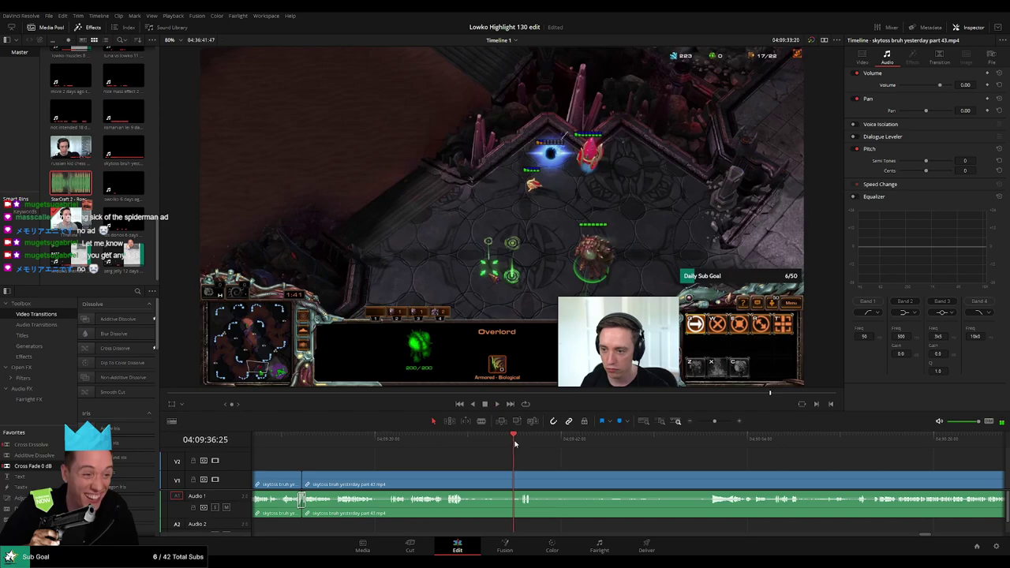
left_click_drag(589, 467, 482, 447)
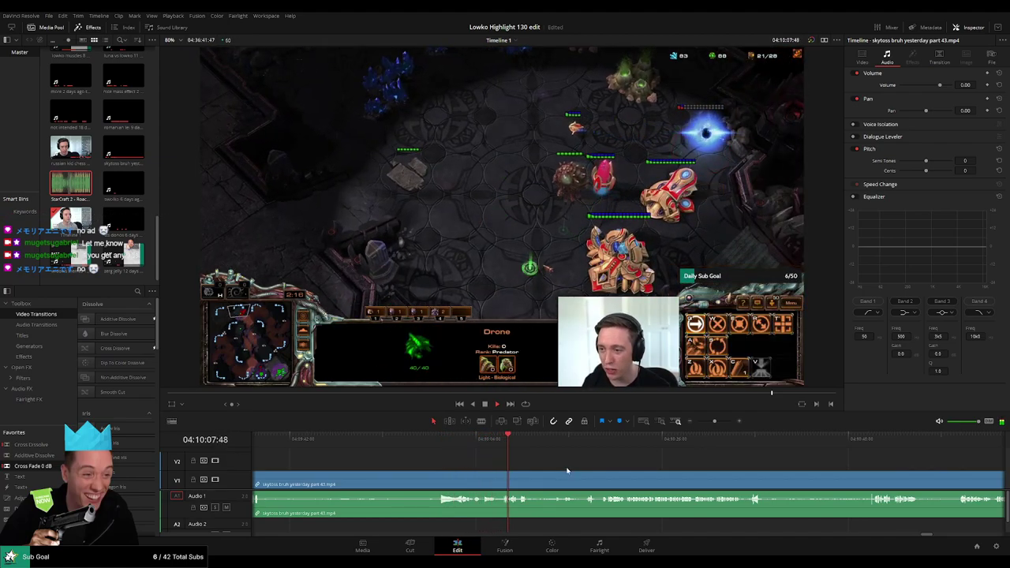
scroll(488, 467, "right", 2)
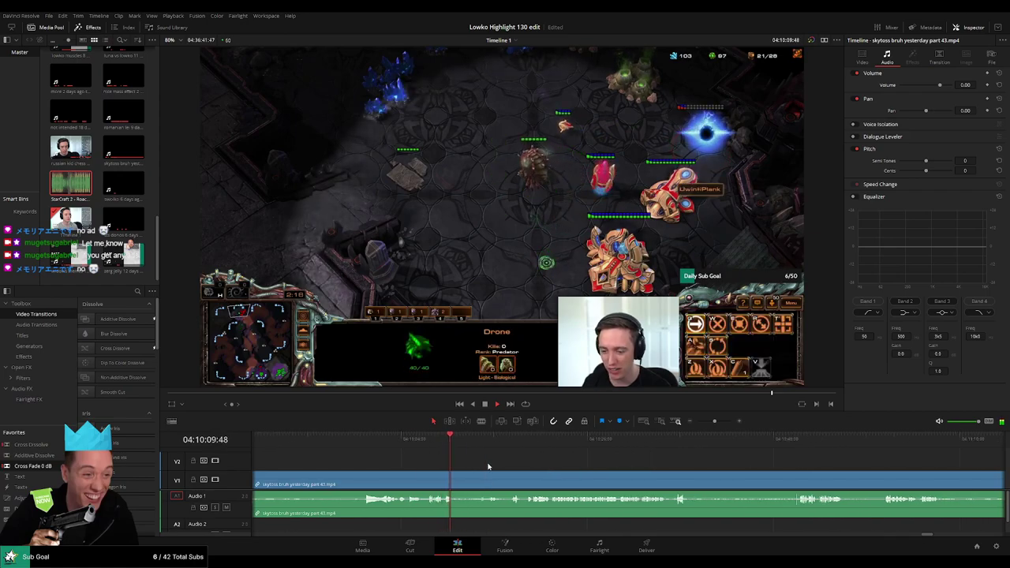
left_click(479, 439)
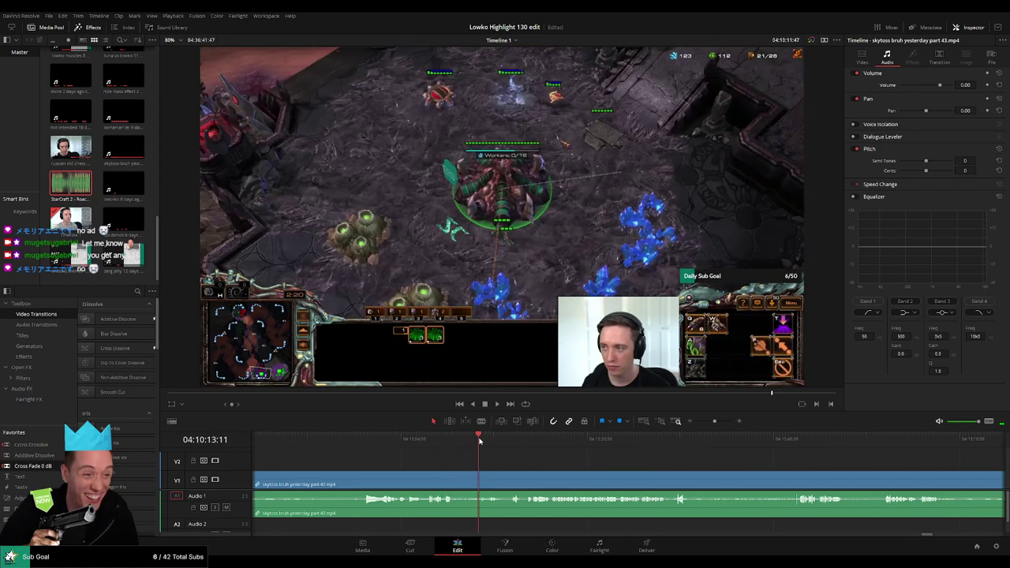
scroll(478, 464, "right", 3)
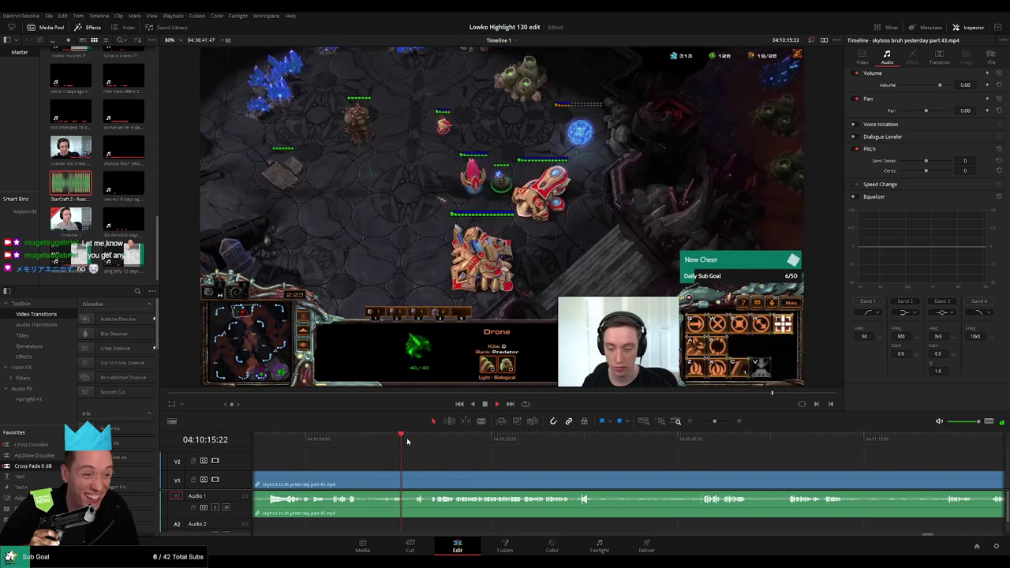
left_click(412, 439)
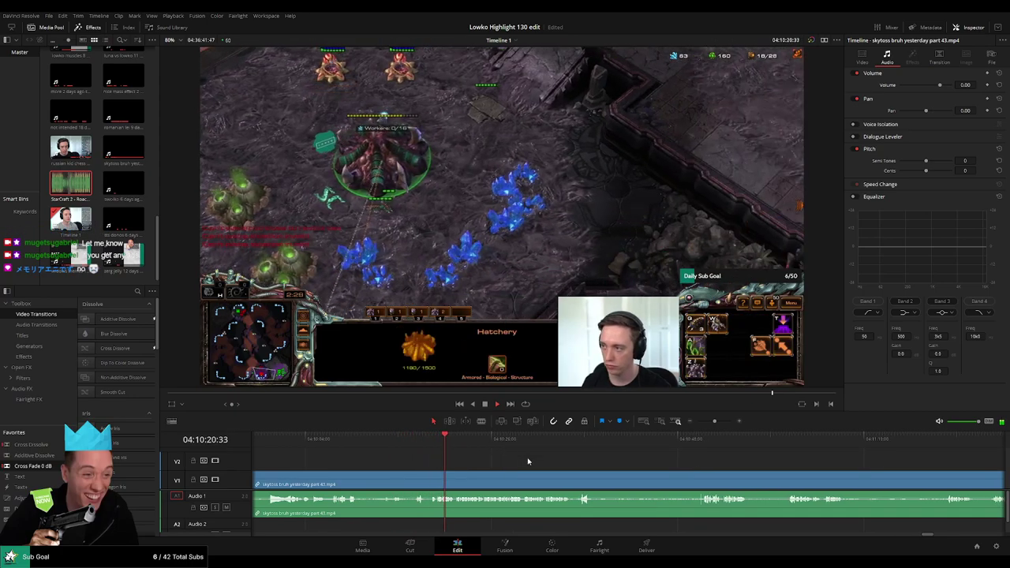
scroll(561, 466, "right", 1)
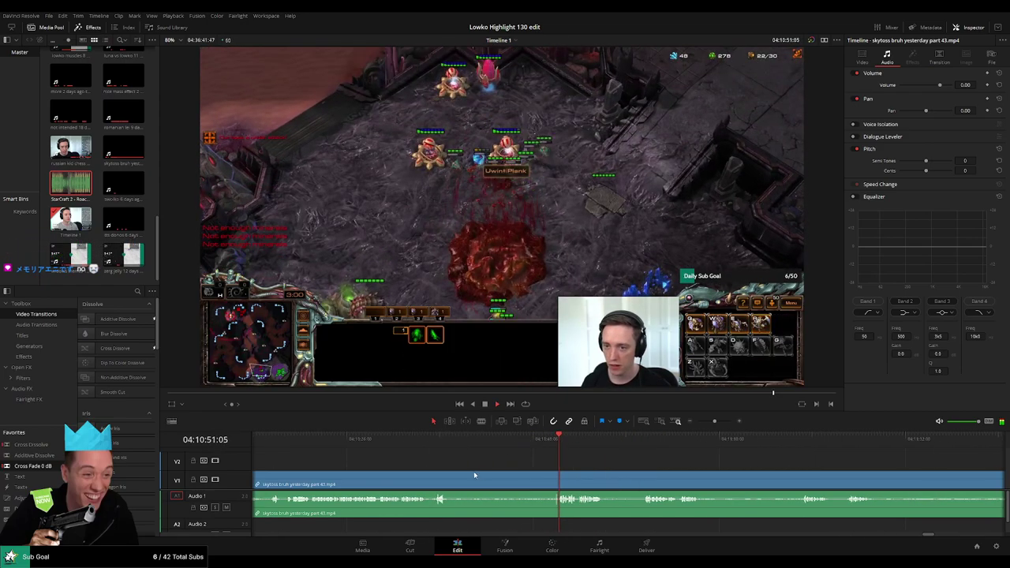
Step: Split the part 43 clip at about 04:10:38 and 04:10:49, delete the section between, and cross fade the join
key("b")
left_click(450, 478)
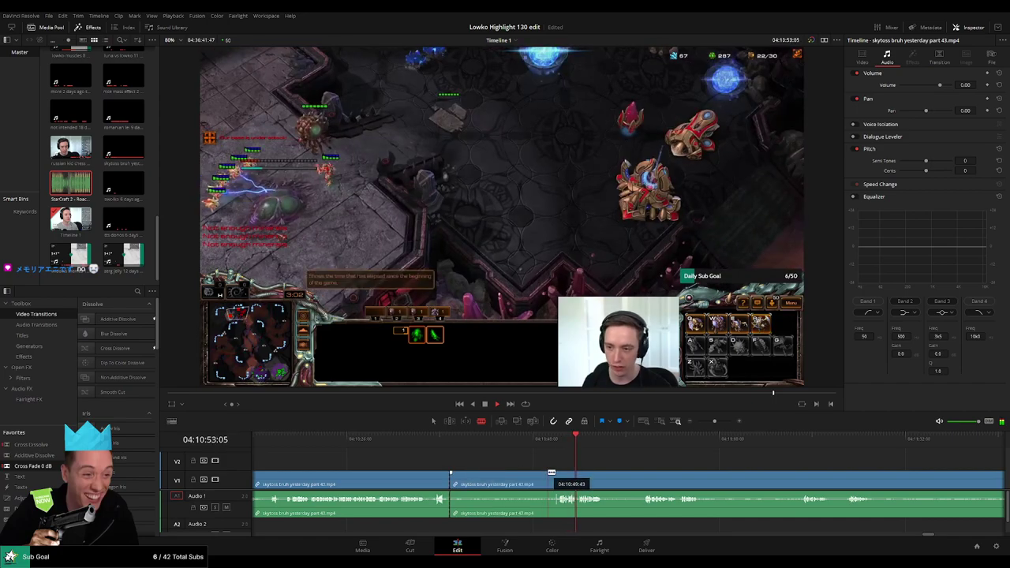
left_click(551, 478)
key("a")
left_click(518, 479)
key("BackSpace")
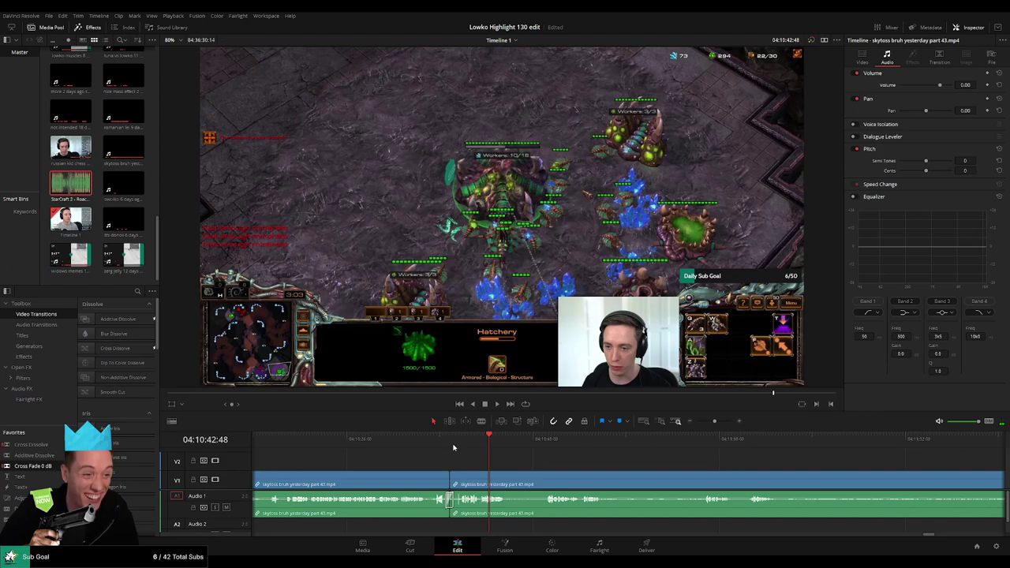
Step: Cut a sliver of a few frames out of the part 43 clip at about 04:10:39
left_click(453, 443)
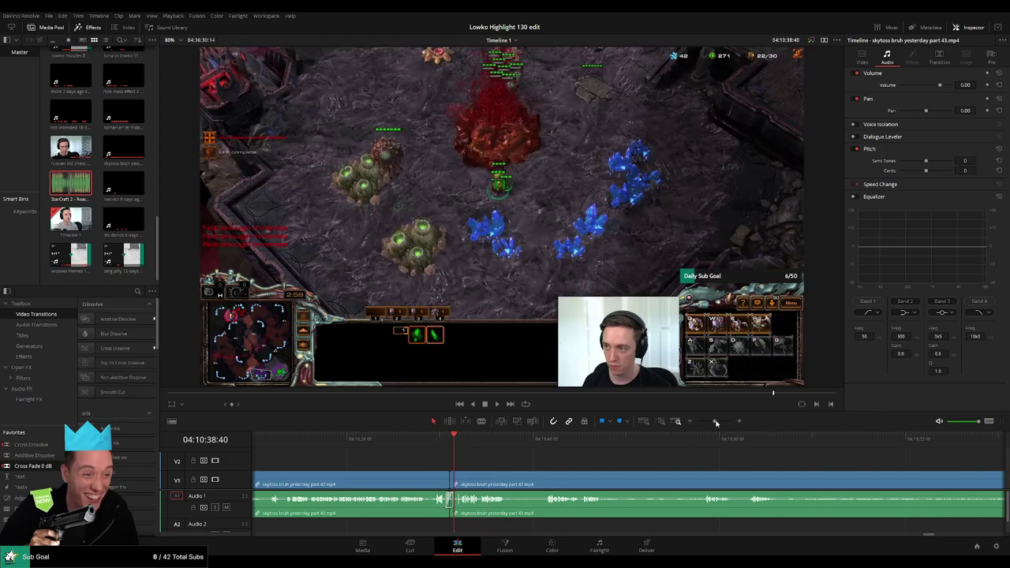
left_click_drag(715, 422, 722, 423)
key("space")
left_click_drag(665, 455, 532, 455)
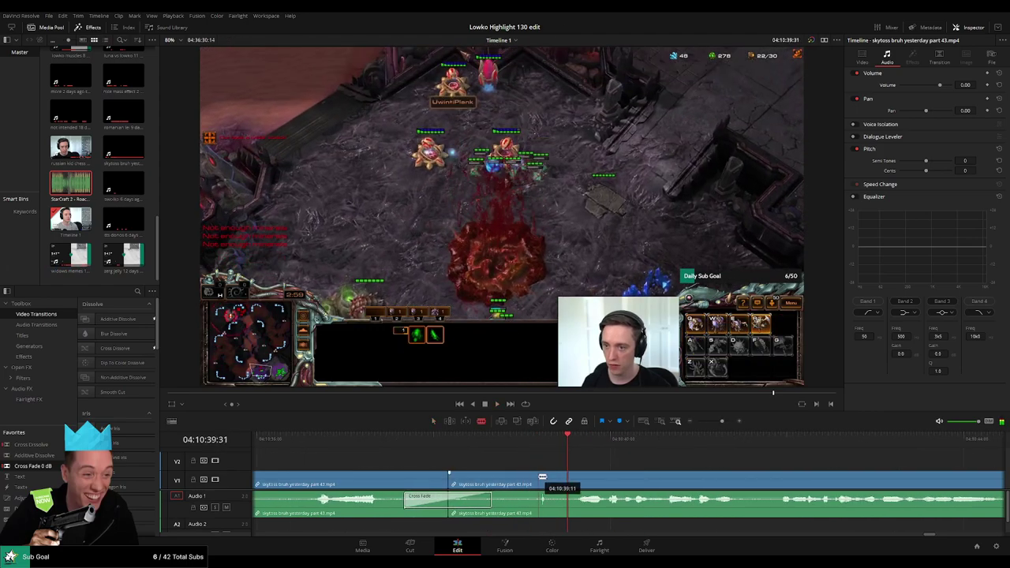
key("BackSpace")
key("space")
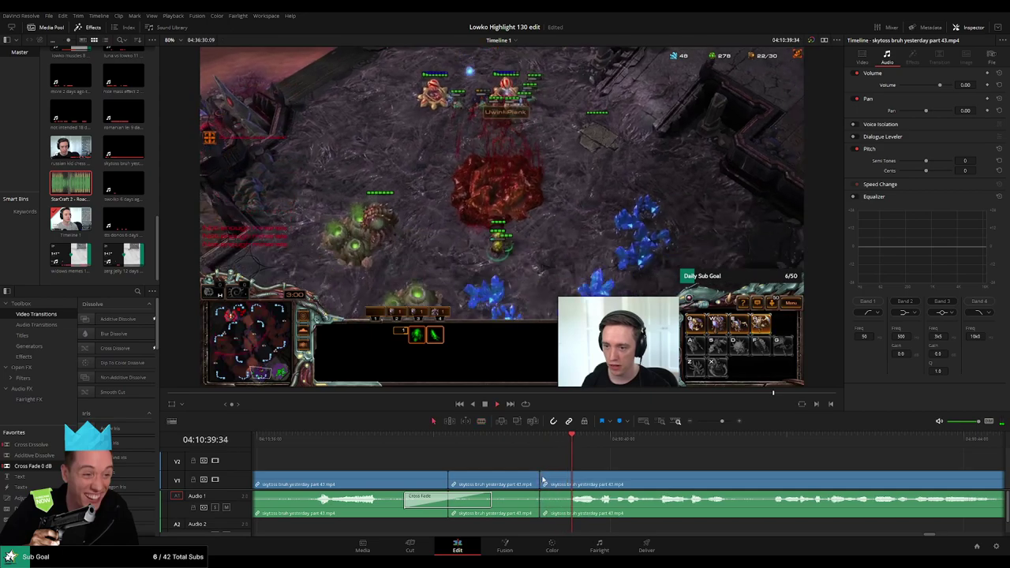
Step: Split the part 43 clip at about 04:10:44 and 04:10:49, delete the section between, and cross fade the join
left_click_drag(721, 422, 714, 423)
left_click_drag(714, 467, 552, 461)
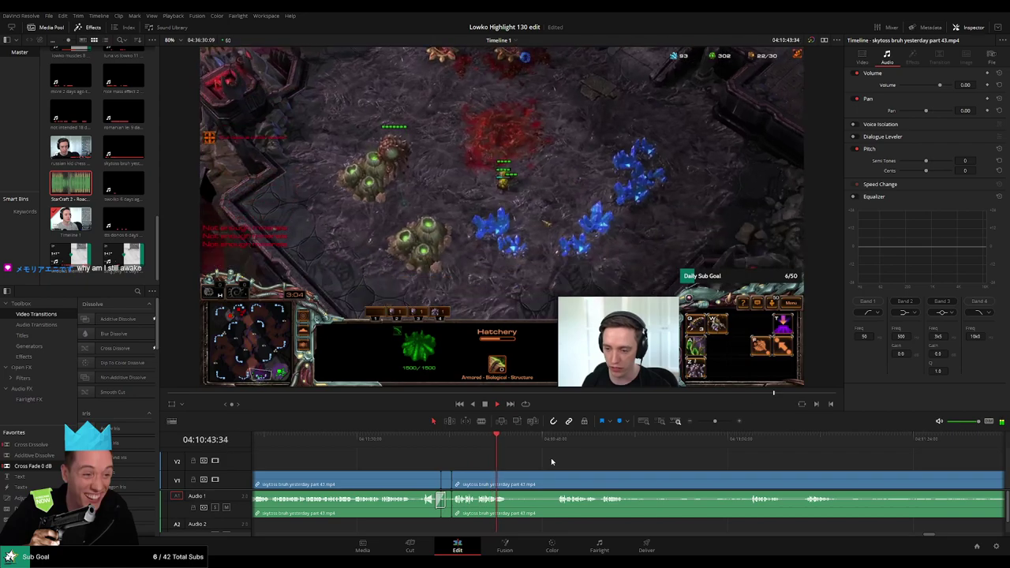
key("ctrl+b")
key("b")
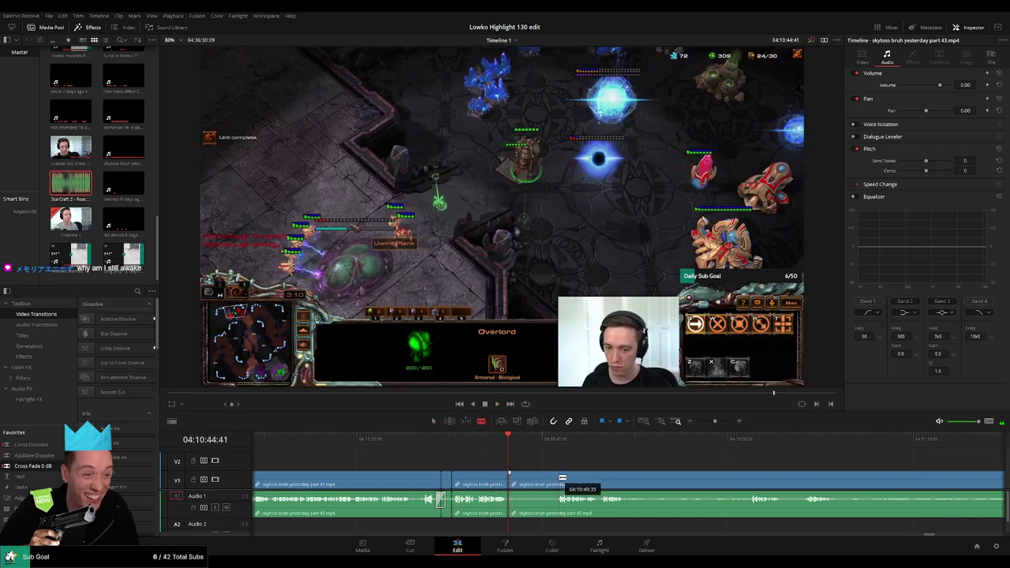
key("a")
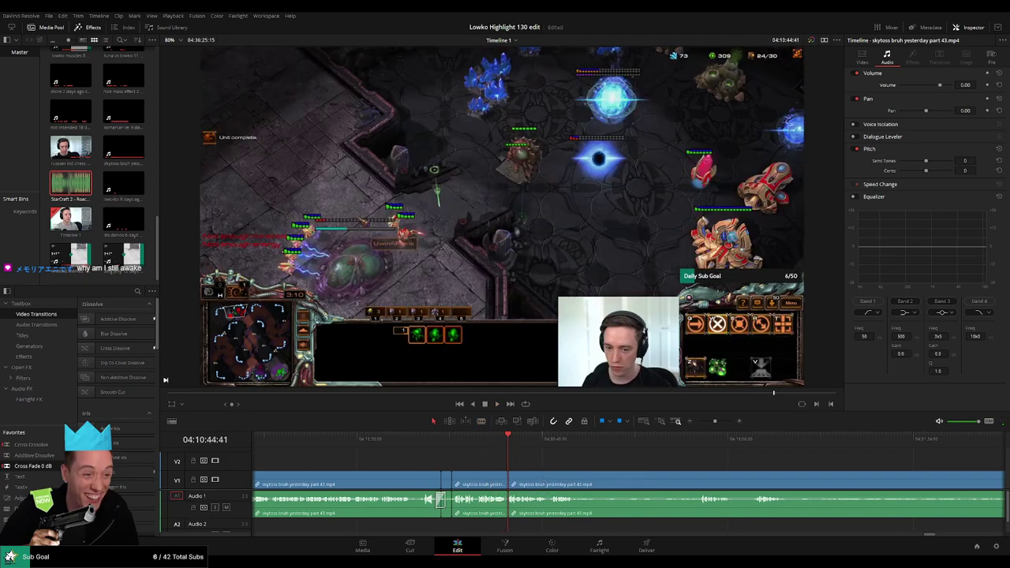
key("space")
Step: Play the part 43 clip on from the new join and split it at about 04:10:51
left_click_drag(611, 471, 505, 467)
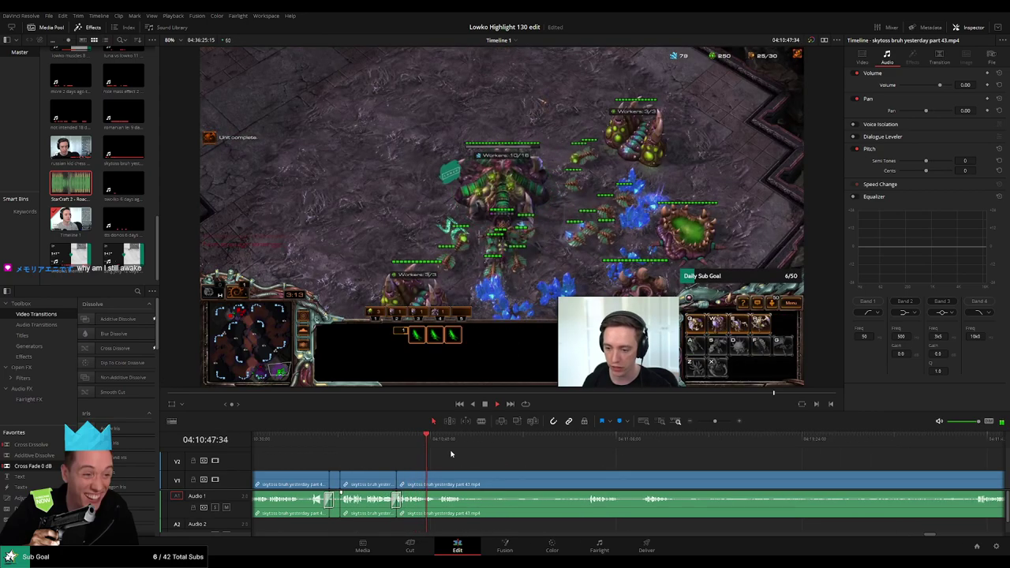
key("space")
key("space")
scroll(440, 459, "down", 2)
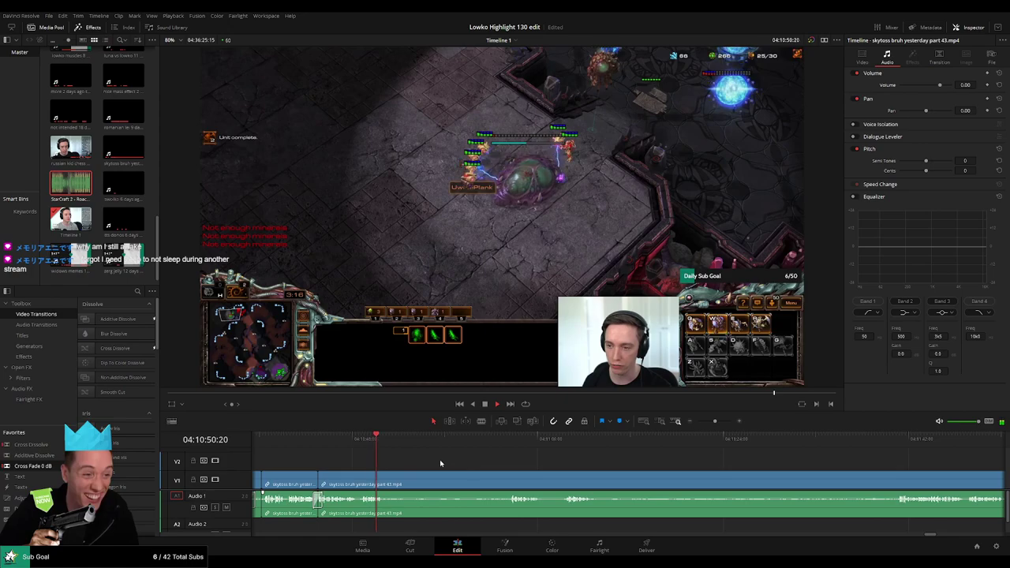
key("space")
key("b")
left_click(390, 476)
key("space")
Step: Split the part 43 clip at about 04:11:40, delete the section back to the 04:10:51 cut, and cross fade the join
left_click(506, 445)
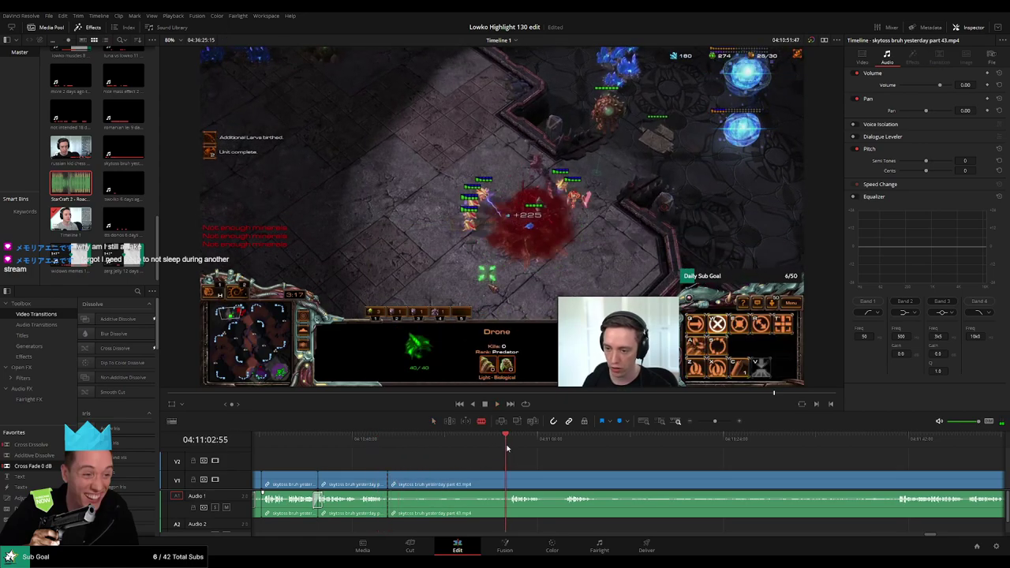
left_click_drag(559, 460, 503, 460)
left_click(513, 442)
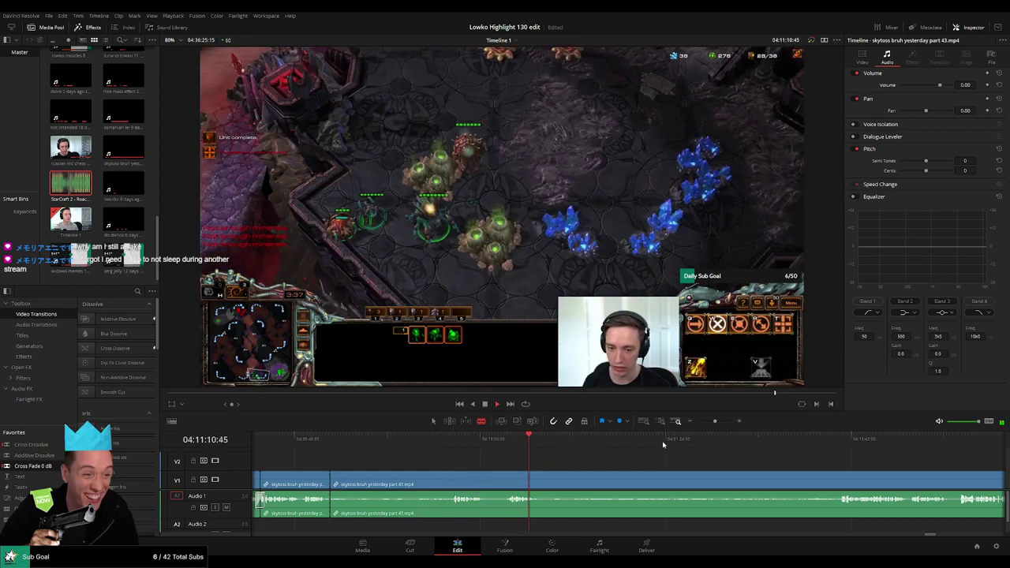
left_click(838, 446)
left_click_drag(869, 472, 685, 458)
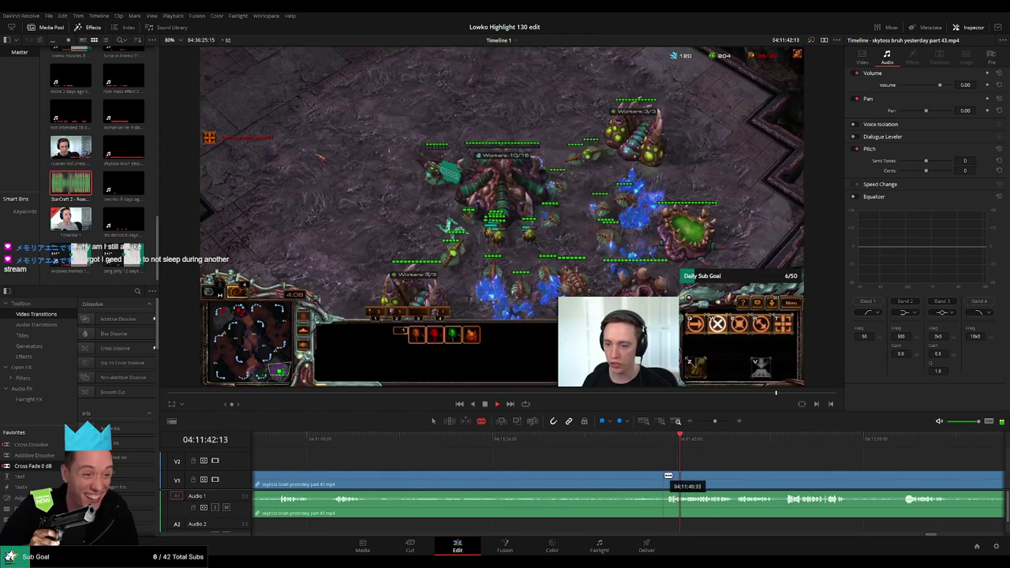
left_click(665, 482)
key("a")
left_click(629, 478)
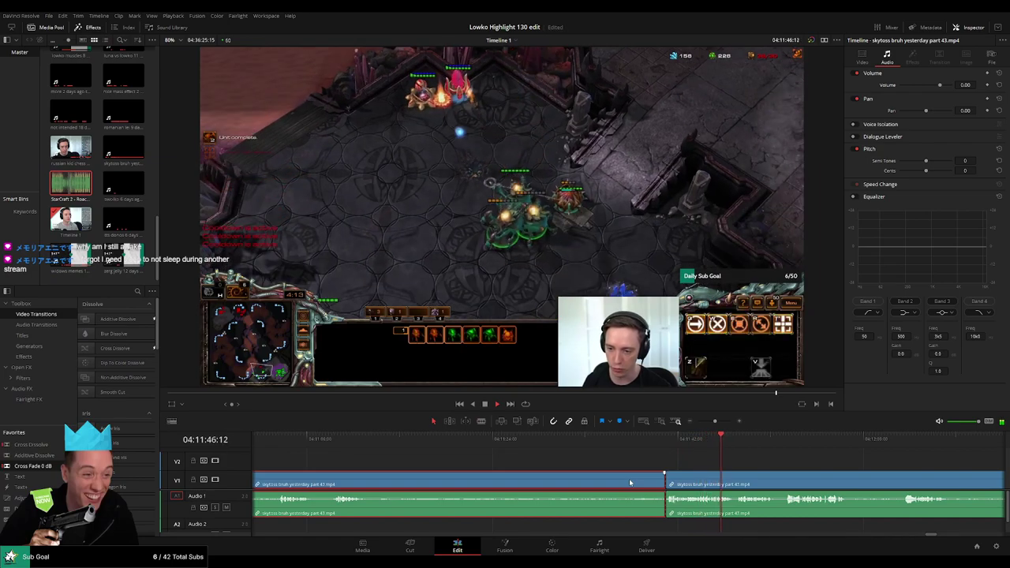
key("shift+BackSpace")
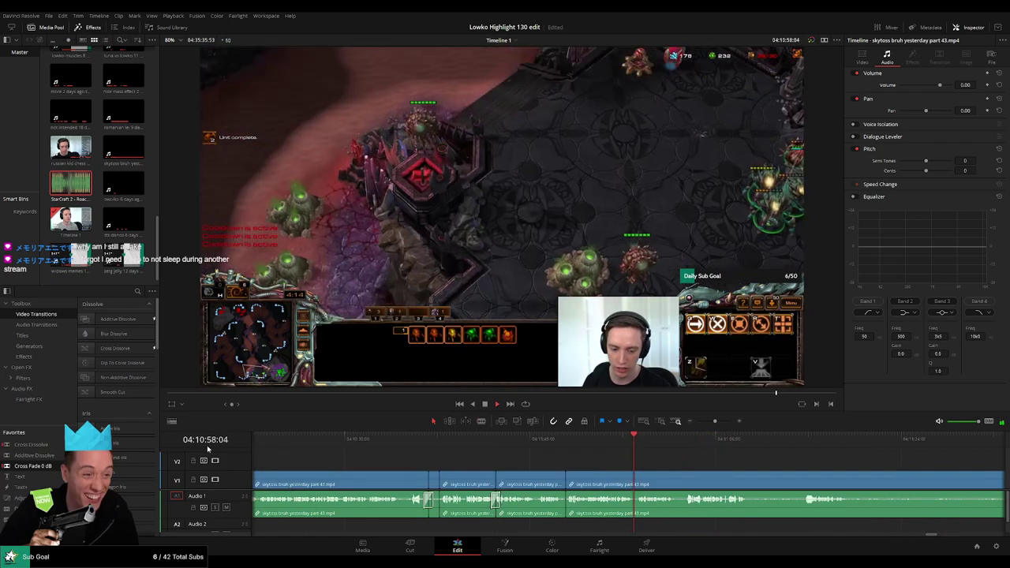
left_click_drag(572, 513, 571, 511)
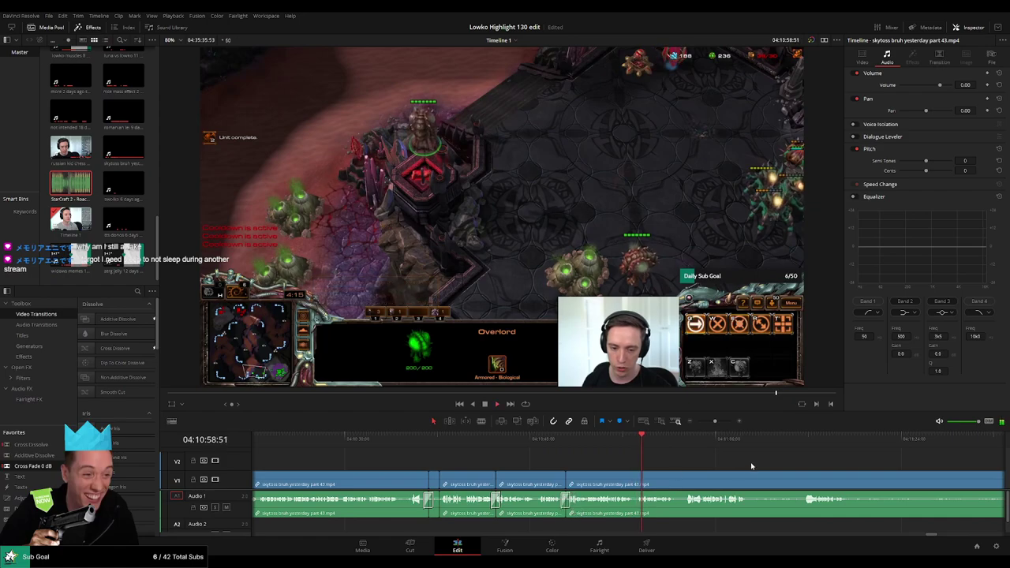
Step: Play the part 43 clip on and cut out a sliver of a few frames at about 04:11:07
left_click_drag(753, 465, 639, 459)
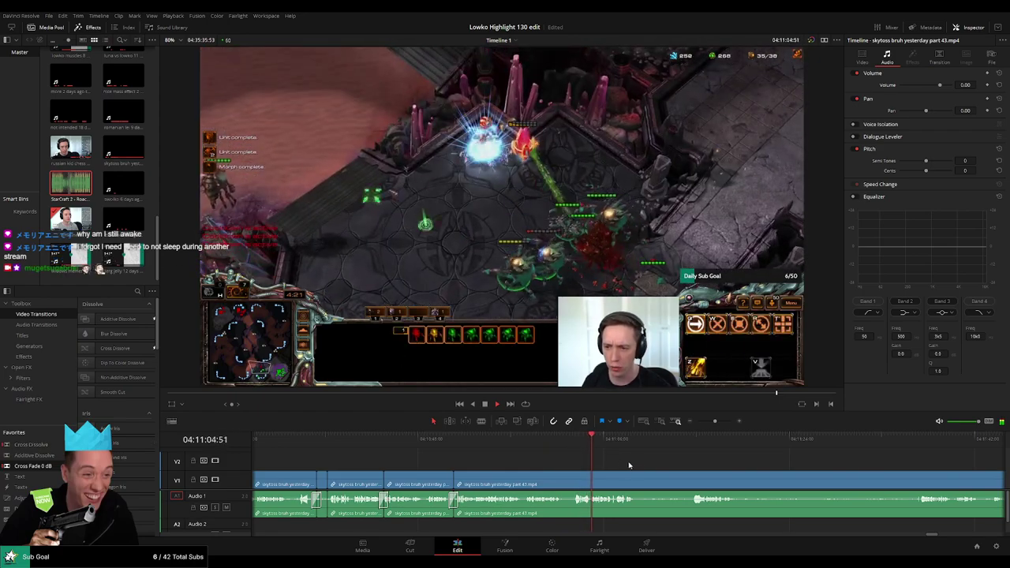
scroll(568, 458, "right", 3)
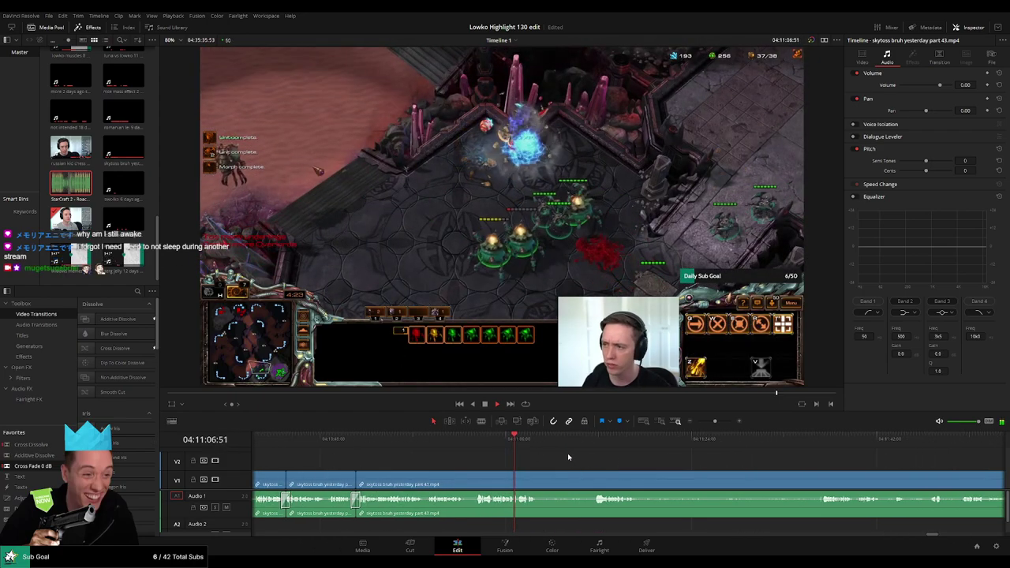
scroll(544, 459, "right", 2)
scroll(572, 461, "up", 2)
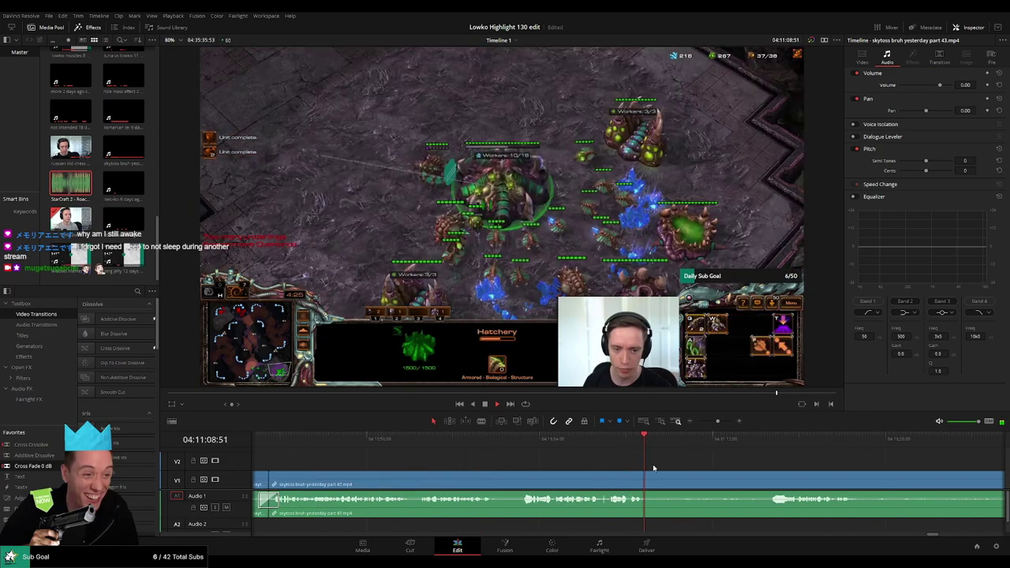
left_click(604, 479)
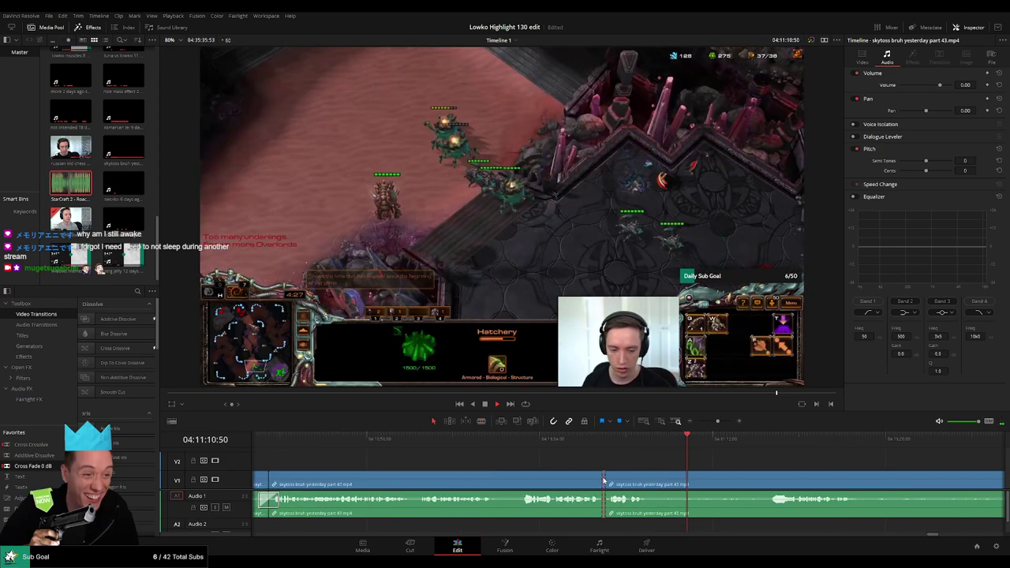
Step: Split the part 43 clip at about 04:11:10 and 04:11:14, delete the section between, and cross fade the join
key("b")
left_click(668, 479)
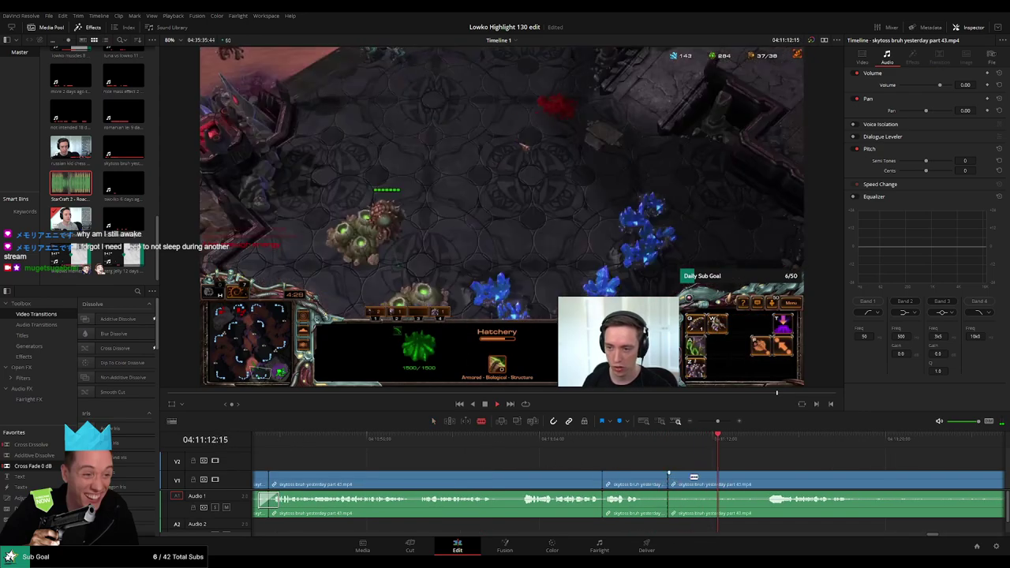
left_click(760, 439)
scroll(631, 460, "right", 6)
left_click_drag(493, 479, 506, 479)
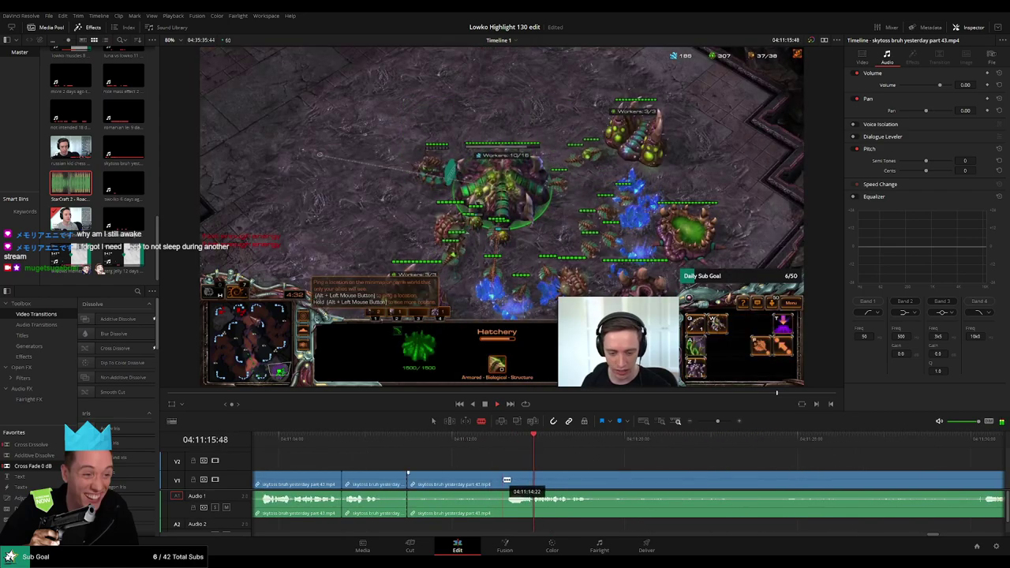
left_click(506, 480)
key("a")
left_click(485, 478)
key("Delete")
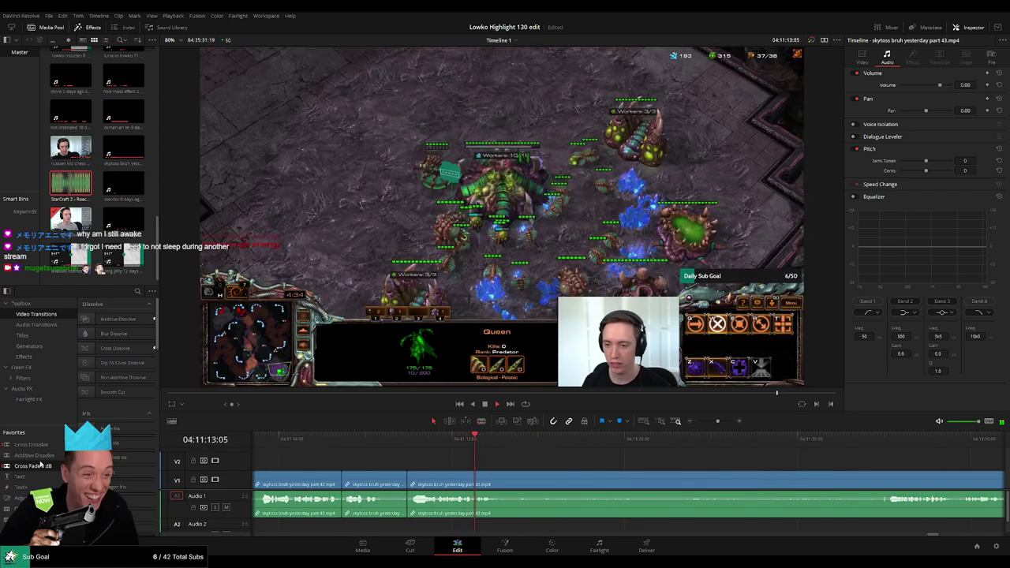
Step: Split the part 43 clip at about 04:11:14 and check the footage after it up to about 04:11:43
key("b")
left_click(503, 478)
left_click(889, 442)
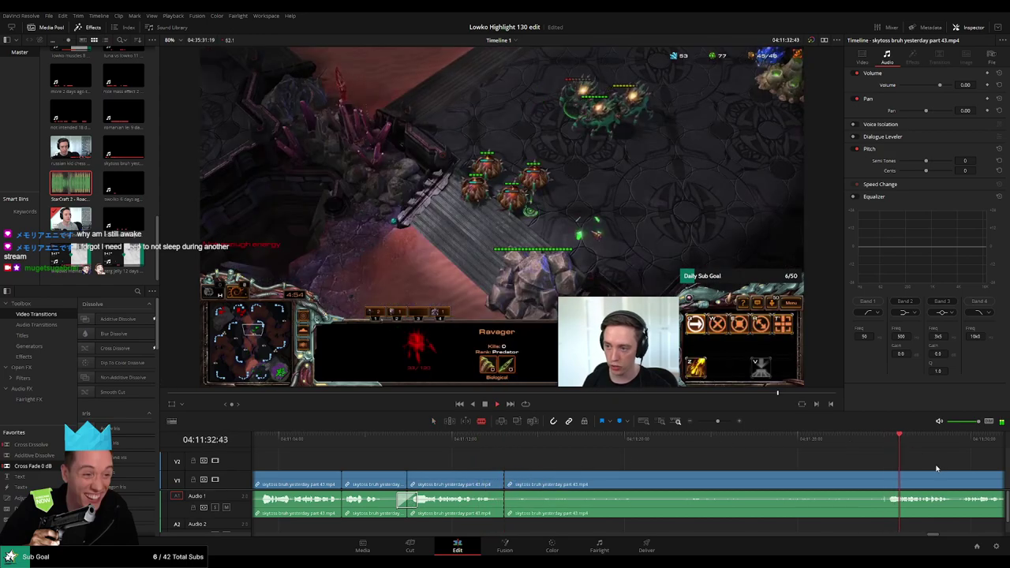
scroll(931, 469, "down", 3)
left_click_drag(732, 469, 503, 454)
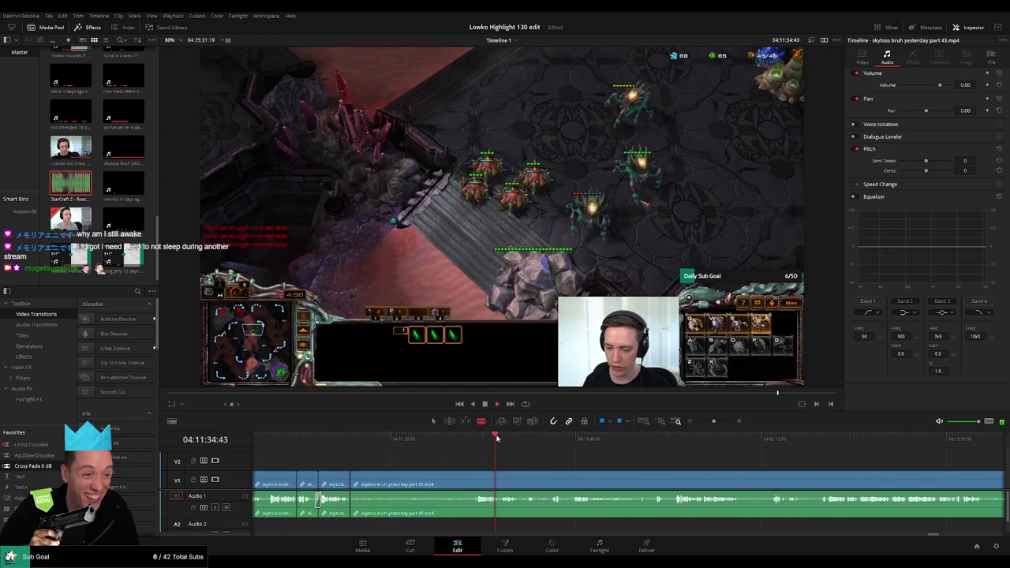
left_click(505, 438)
left_click(523, 438)
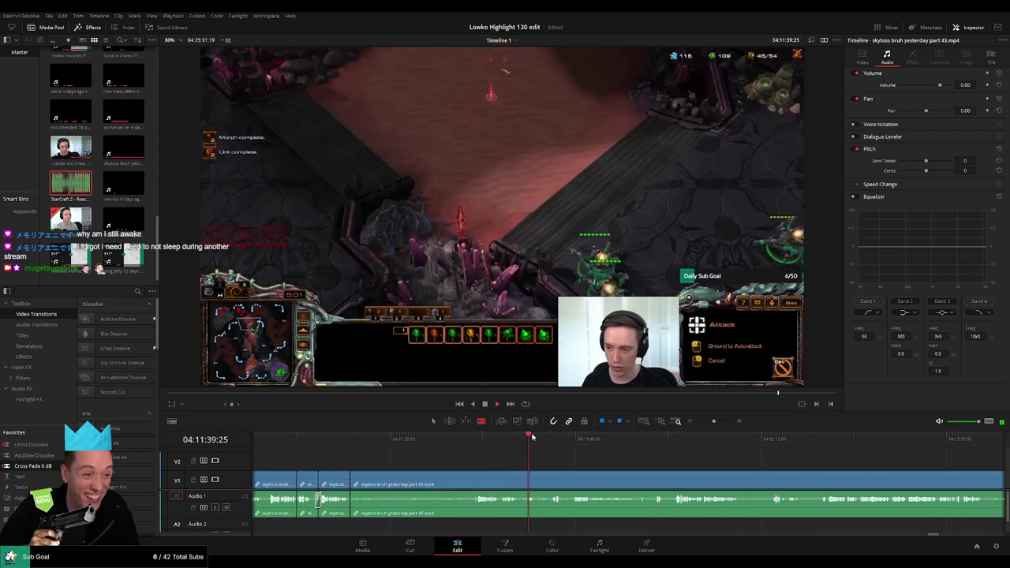
left_click(550, 438)
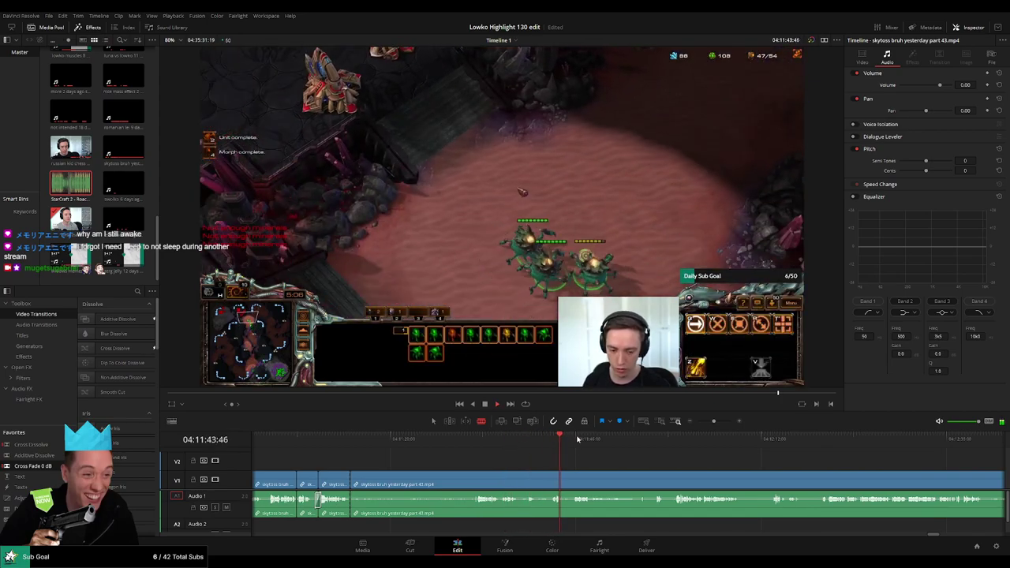
Step: Split the part 43 clip at about 04:11:42, delete the section back to the 04:11:14 cut, and cross fade the join
left_click(583, 439)
left_click(550, 474)
key("a")
left_click(528, 477)
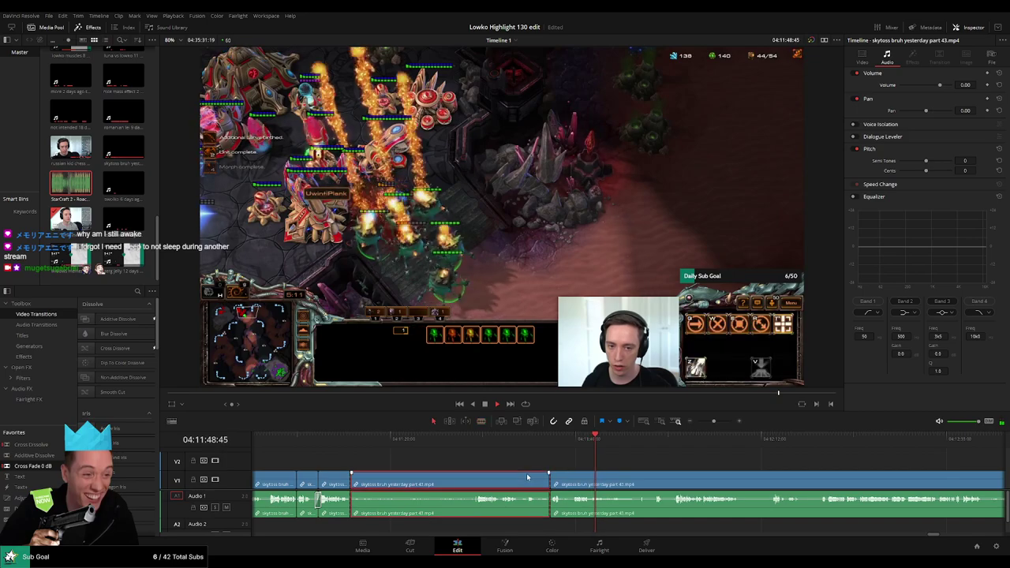
key("Delete")
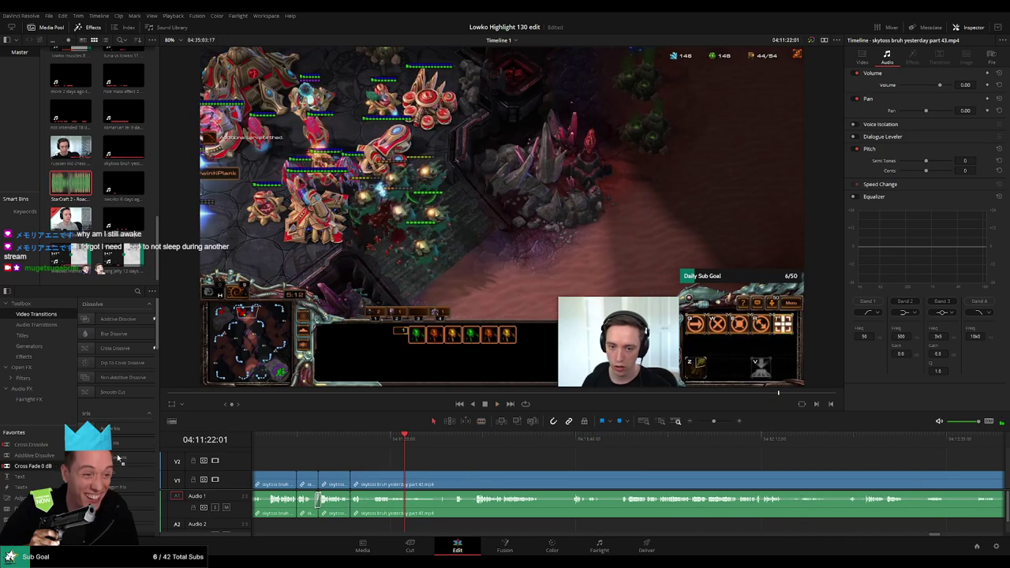
Step: Split the part 43 clip around 04:11:27 at the StarCraft loading screen and delete the fraction of a second between the cuts
left_click(435, 444)
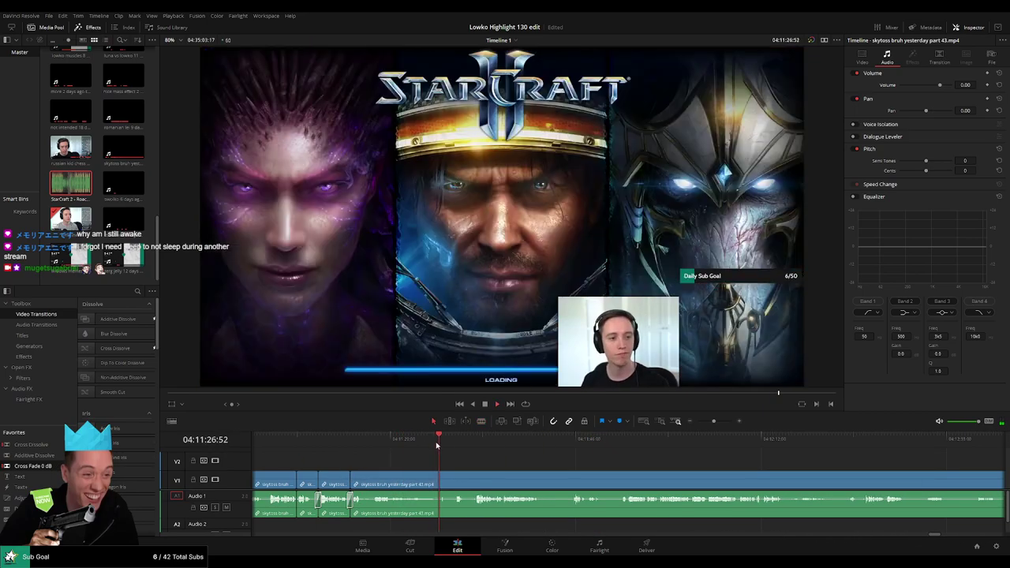
scroll(489, 462, "up", 2)
key("b")
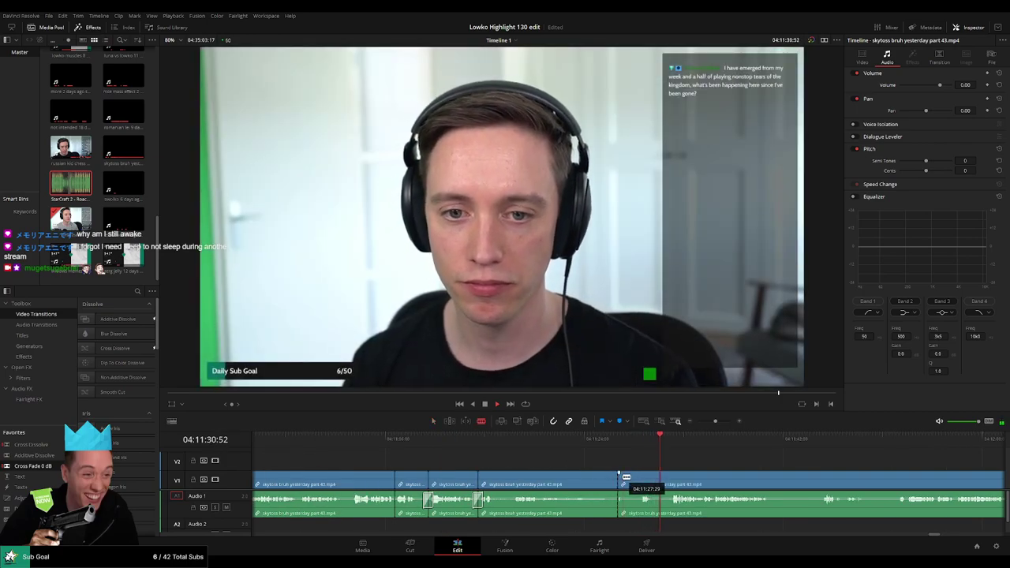
left_click(620, 479)
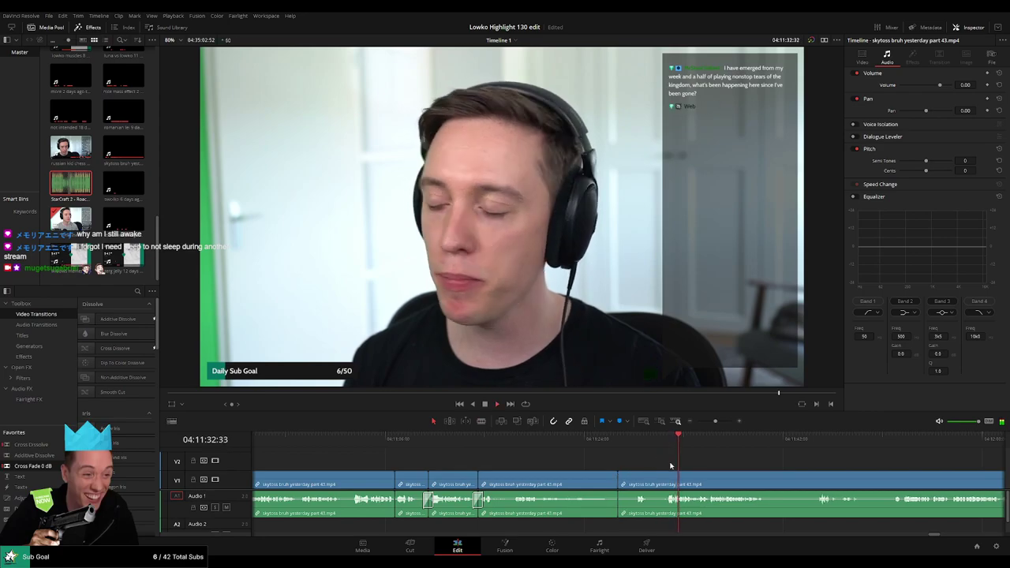
Step: Split the part 43 clip at about 04:11:29 and 04:11:31 in the webcam footage and delete the section between
left_click_drag(670, 466, 529, 465)
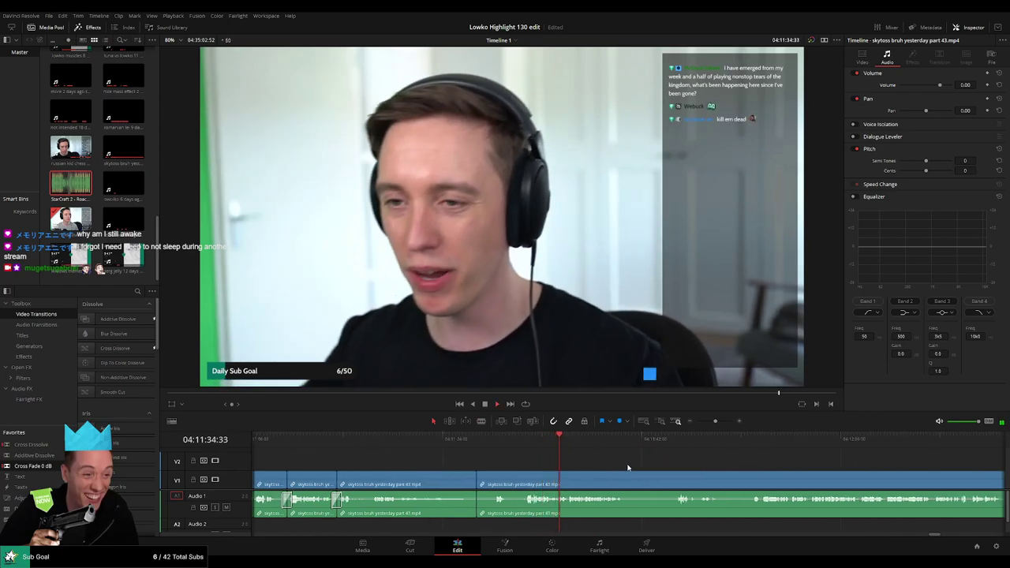
key("b")
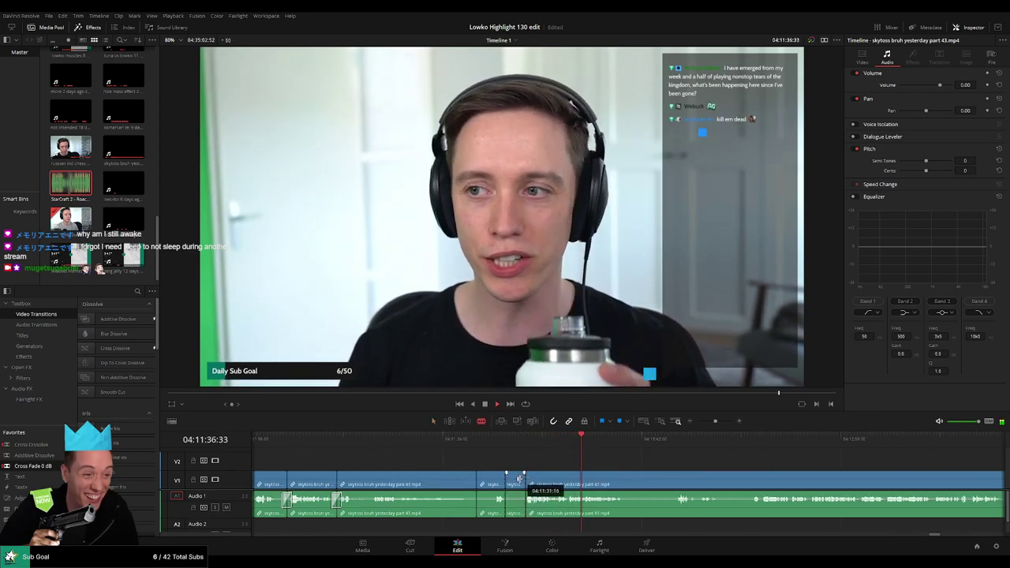
key("BackSpace")
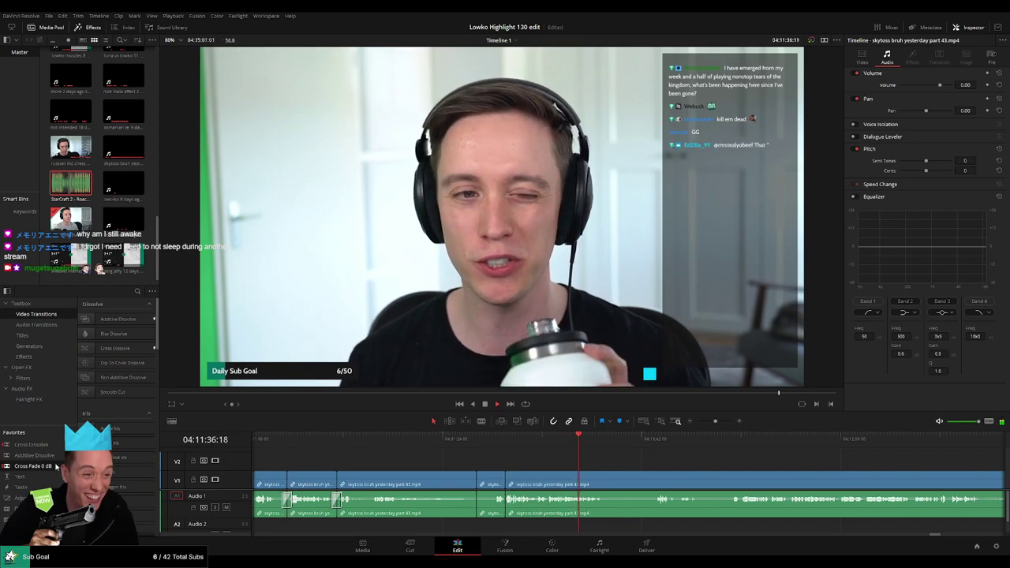
Step: Split the part 43 clip at about 04:11:39 and 04:11:43 in the webcam footage, delete the section between, and cross fade the join
left_click_drag(654, 470, 542, 471)
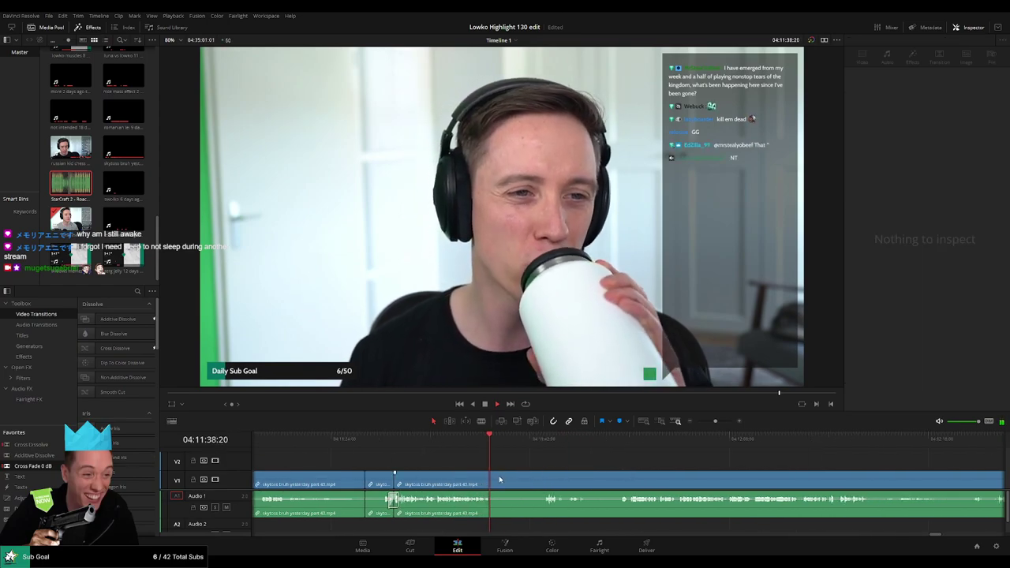
key("b")
left_click(494, 479)
left_click(545, 442)
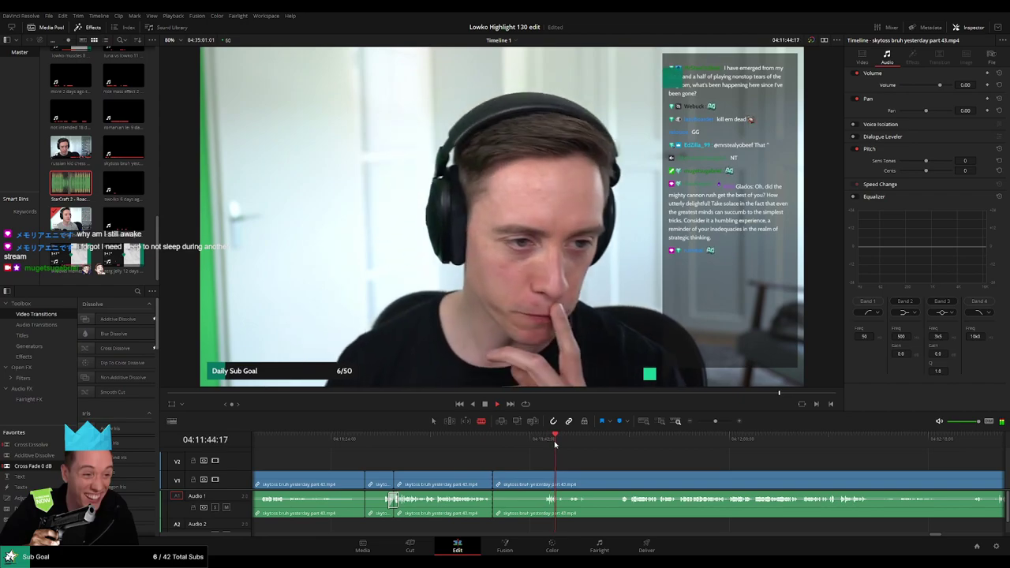
left_click(542, 479)
key("a")
left_click(532, 479)
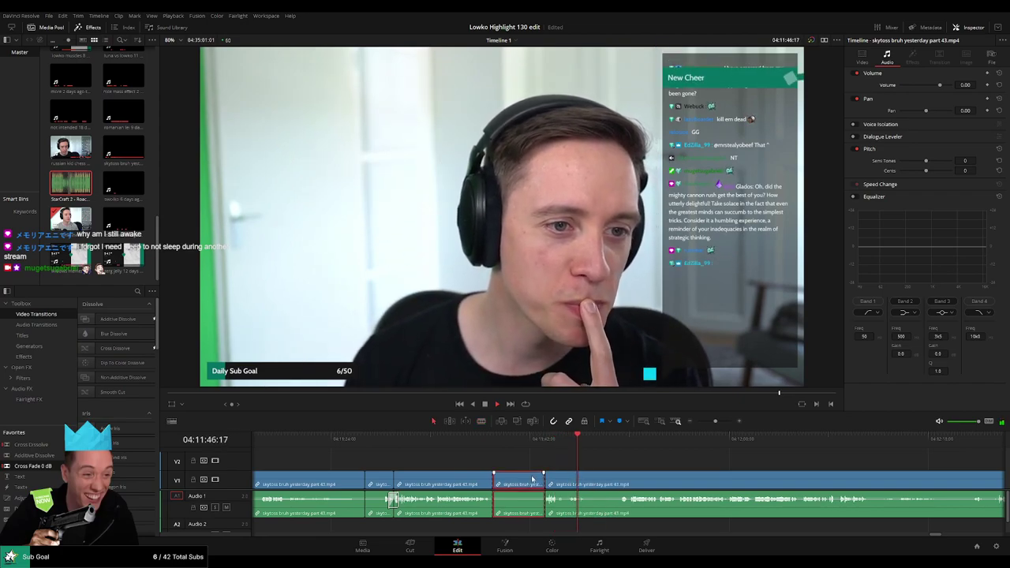
key("Delete")
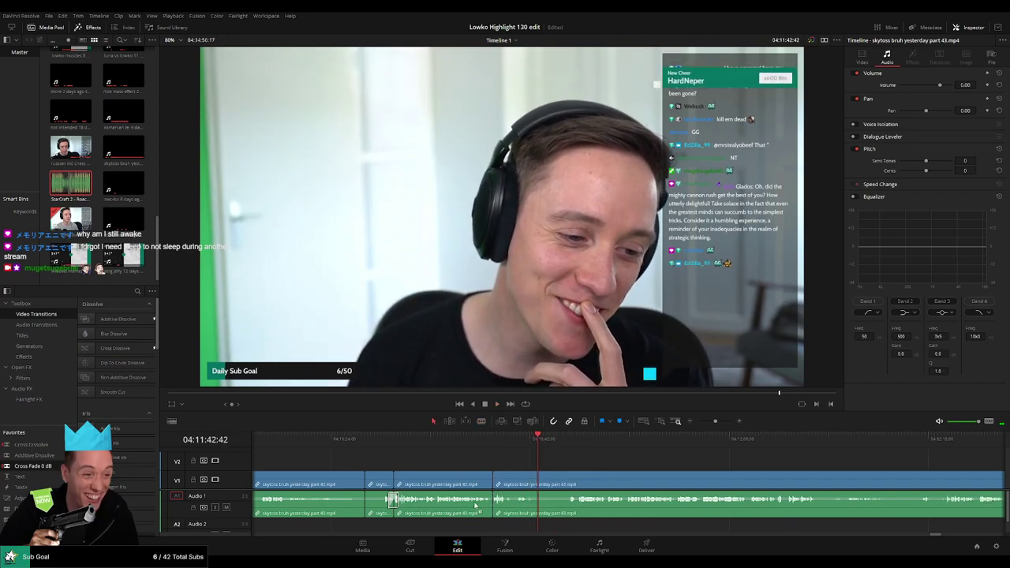
Step: Delete the part 43 footage between about 04:11:42 and 04:11:45 and cross fade the join
left_click(565, 445)
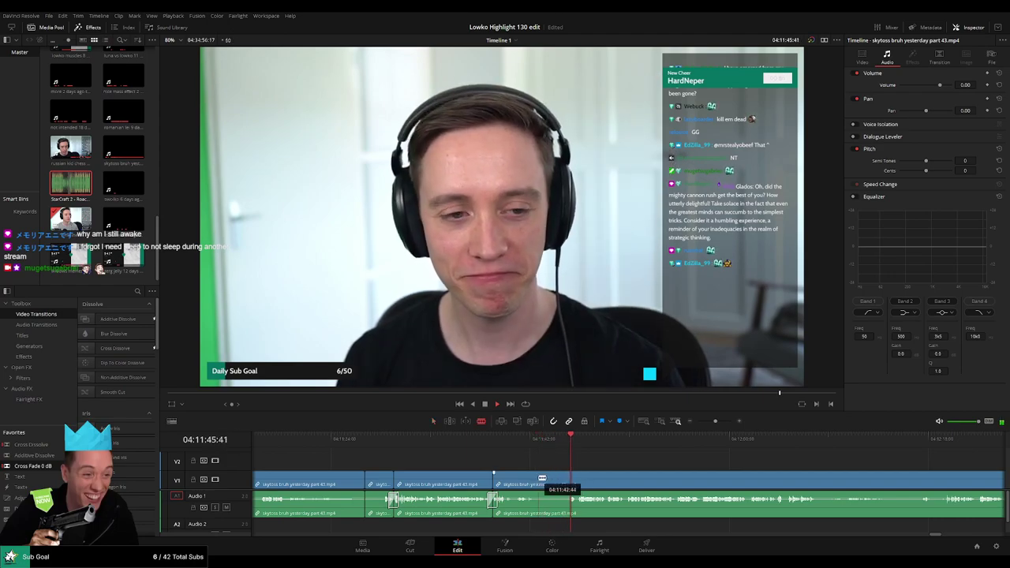
left_click(538, 479)
key("Delete")
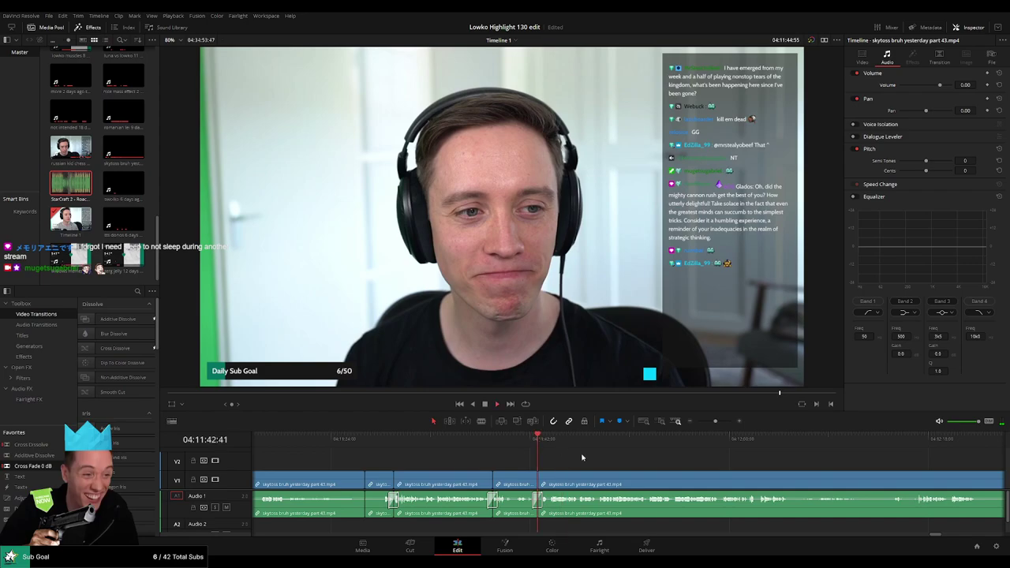
Step: Split the part 43 clip at about 04:12:05 and check the footage after it up to about 04:13:46
left_click_drag(724, 420, 509, 470)
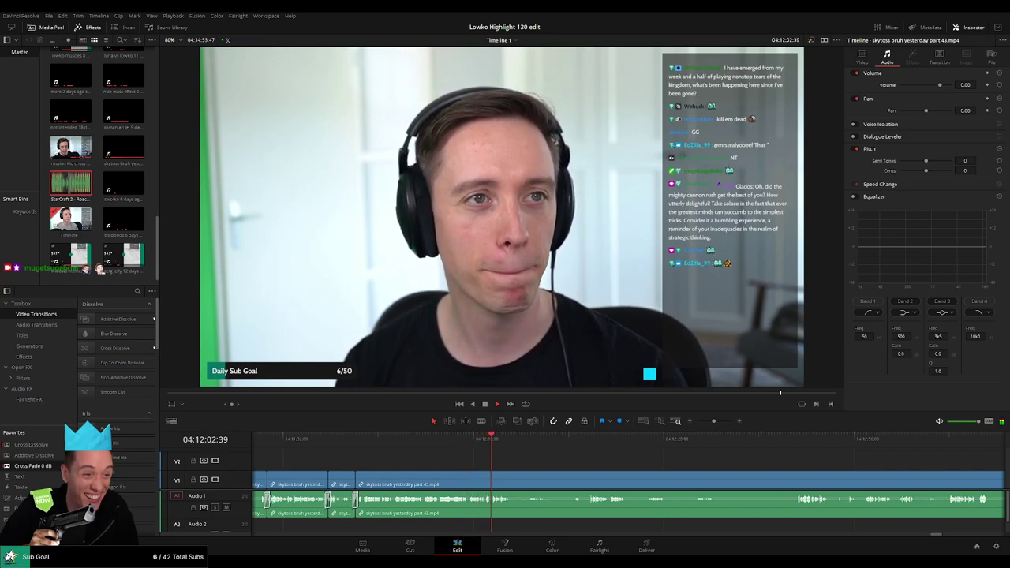
scroll(605, 469, "up", 1)
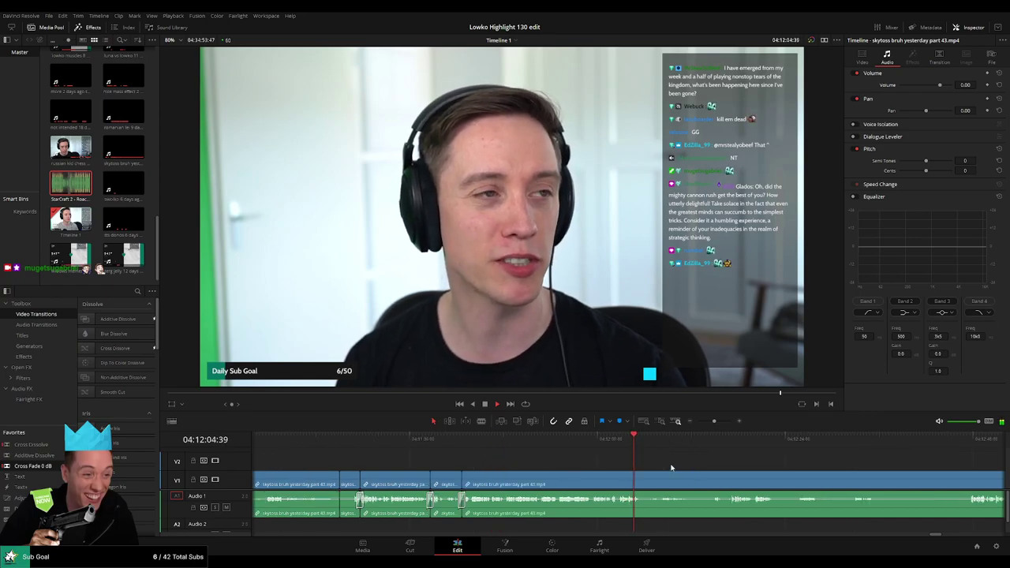
scroll(670, 468, "right", 3)
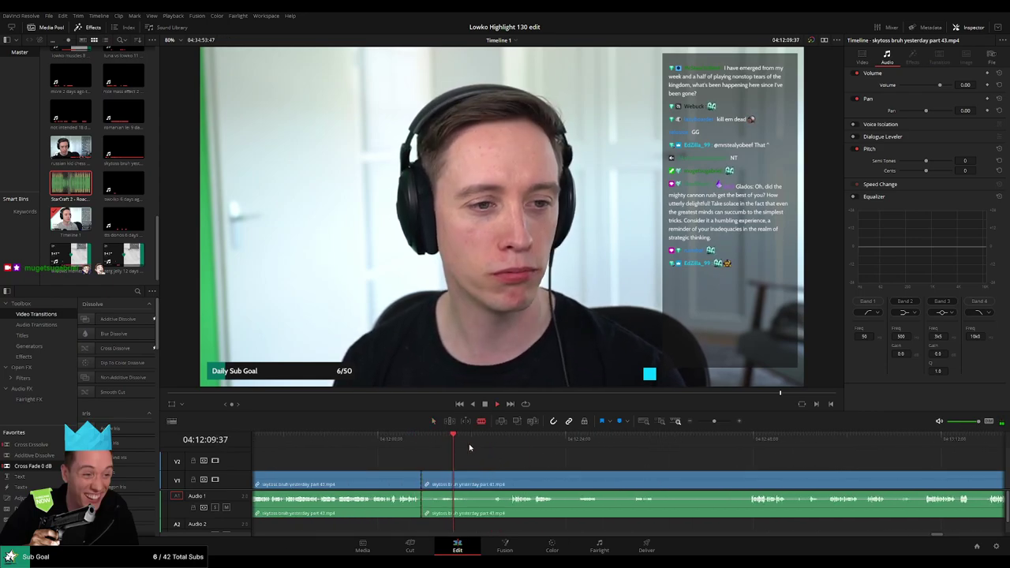
left_click(496, 447)
left_click(759, 444)
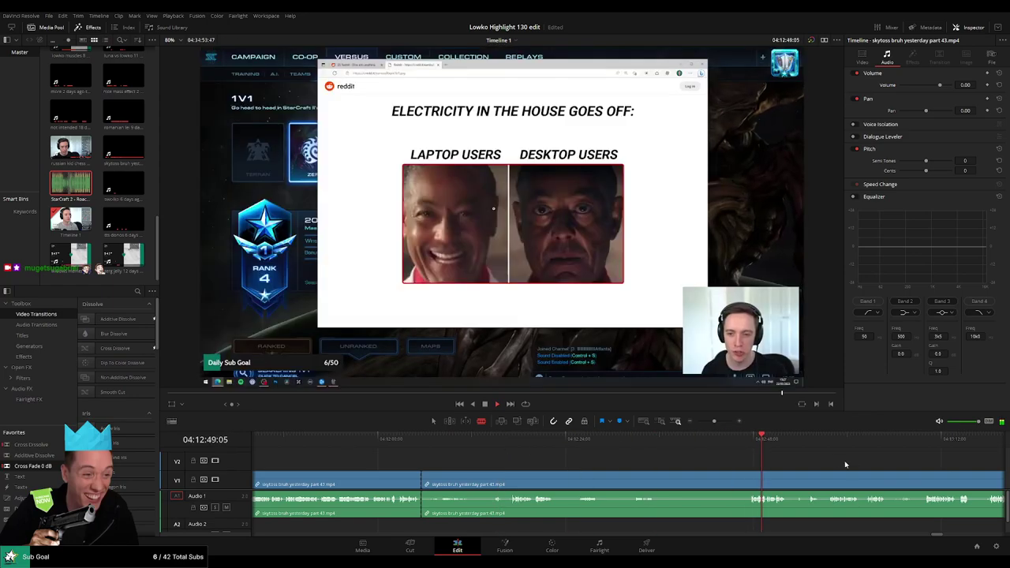
scroll(845, 464, "right", 3)
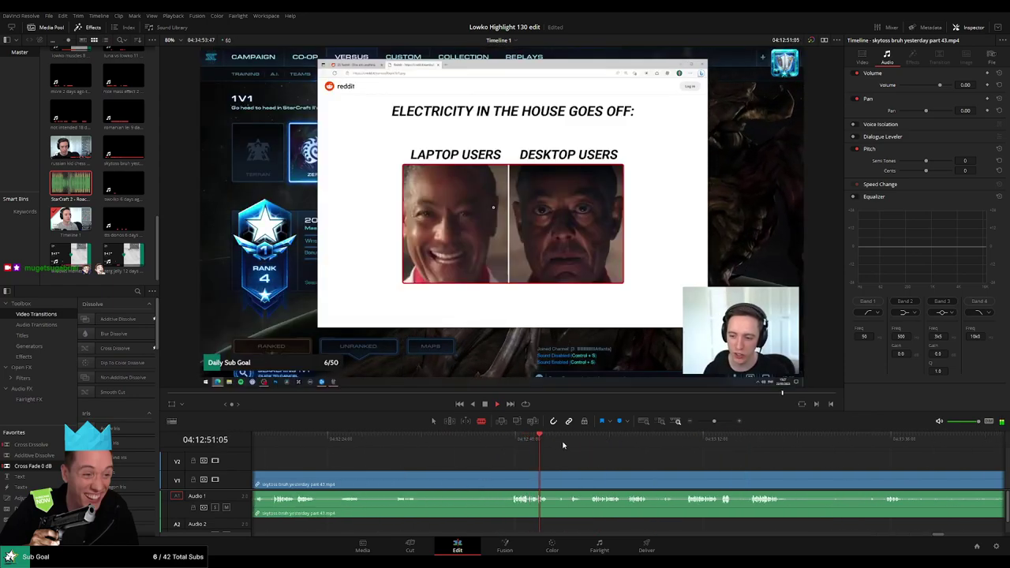
left_click(600, 446)
left_click(773, 445)
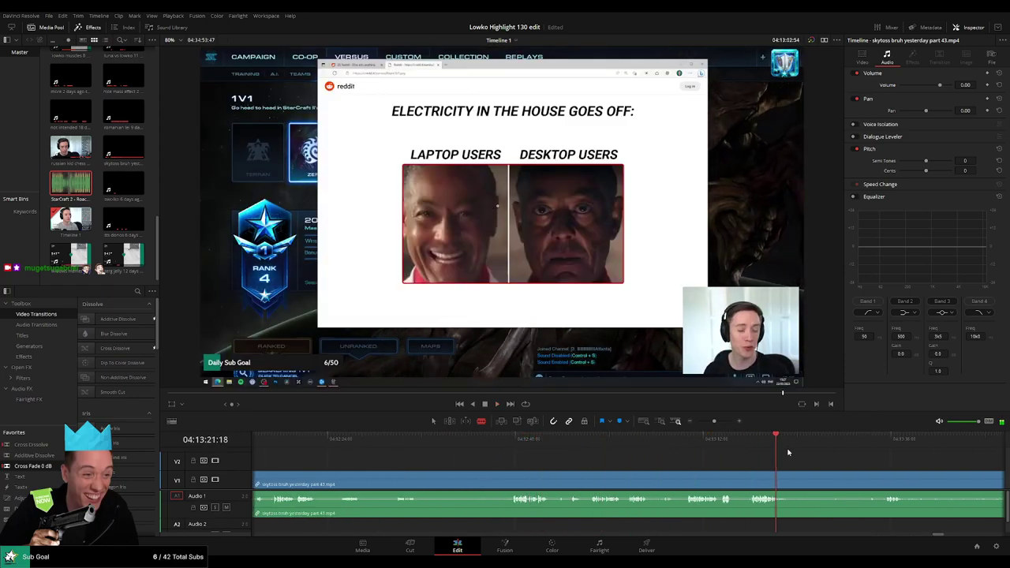
left_click(815, 445)
left_click(966, 446)
scroll(804, 460, "down", 2)
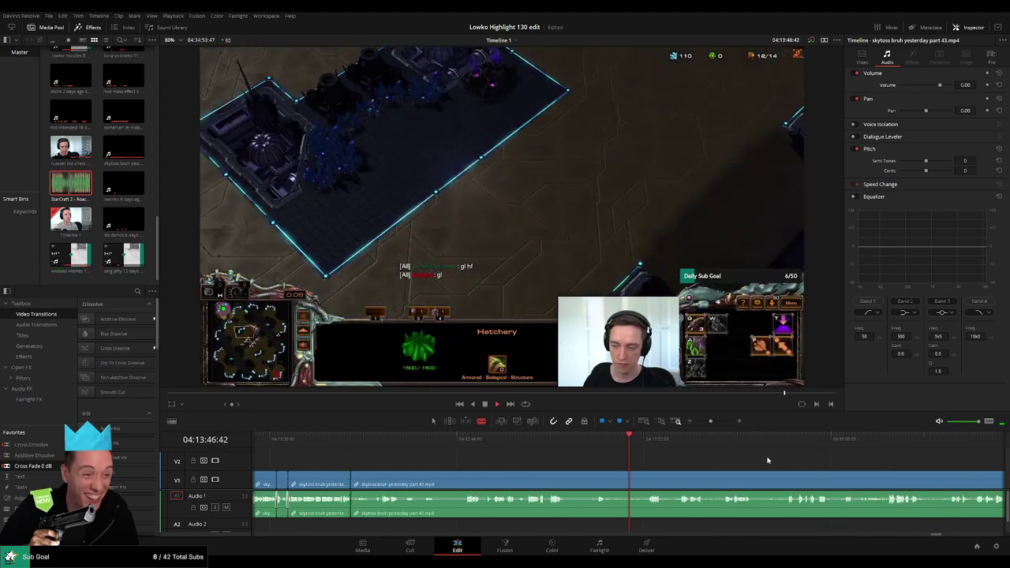
Step: Split the part 43 clip at about 04:13:31 on the Neohumanity LE loading screen, delete the section back to the 04:12:05 cut, and cross fade the join
left_click(552, 446)
scroll(601, 463, "up", 1)
left_click_drag(631, 447, 708, 444)
left_click(712, 478)
key("a")
left_click(674, 477)
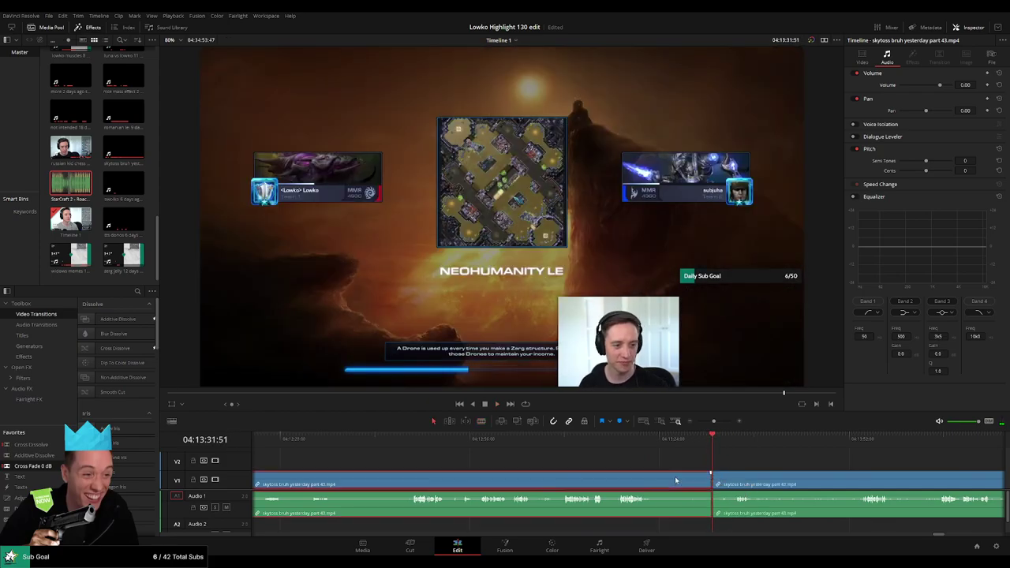
key("Delete")
key("space")
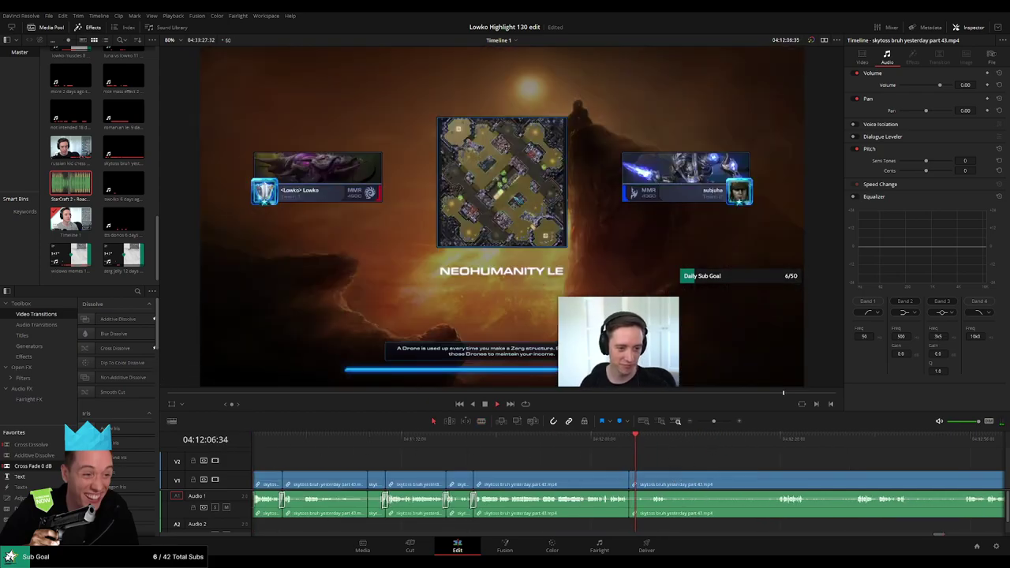
Step: Split the part 43 clip at about 04:12:13 in the match opening and check the gameplay after it up to about 04:13:21
left_click_drag(645, 447, 657, 448)
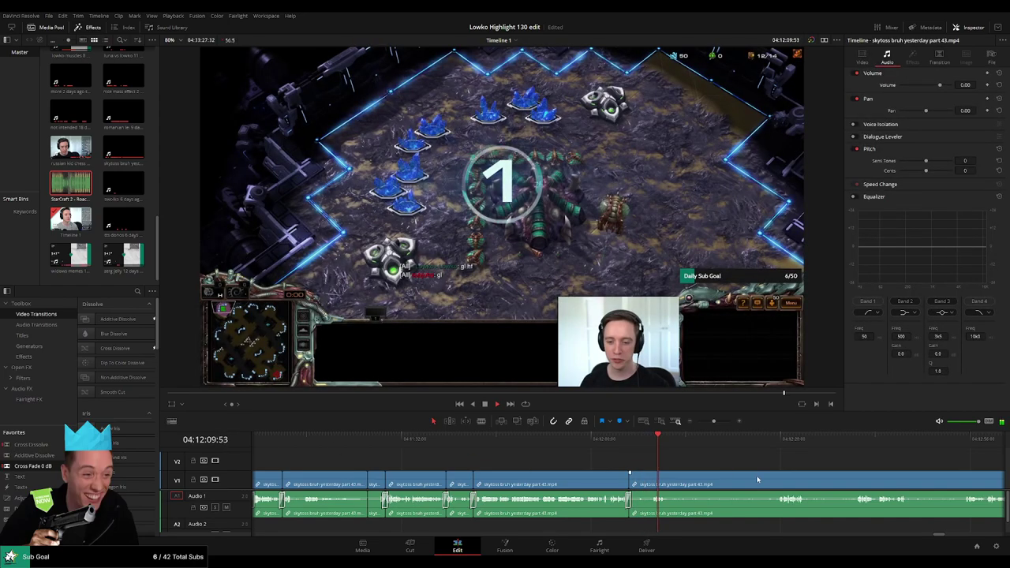
left_click_drag(758, 478, 562, 468)
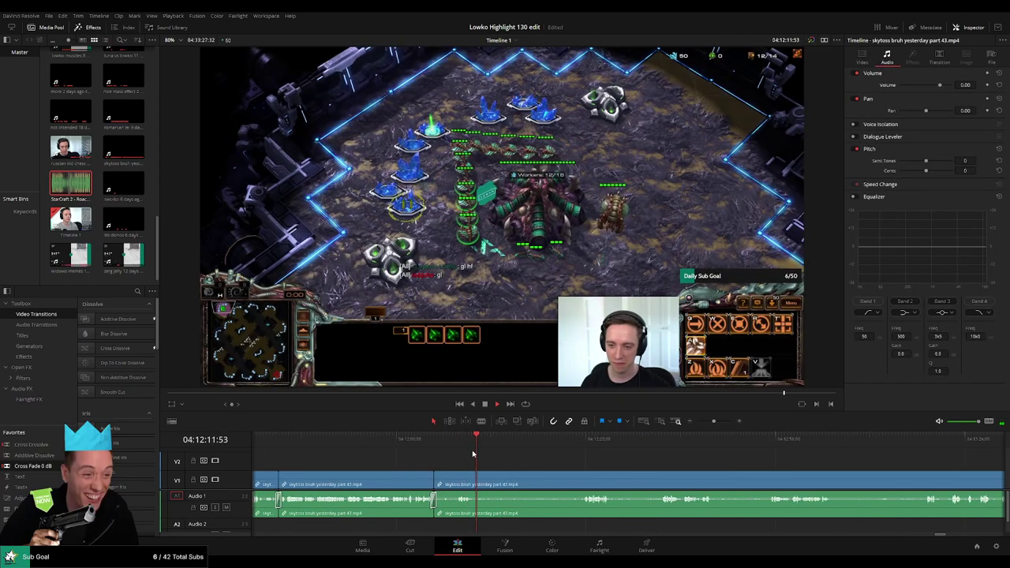
key("b")
left_click(486, 479)
left_click(586, 439)
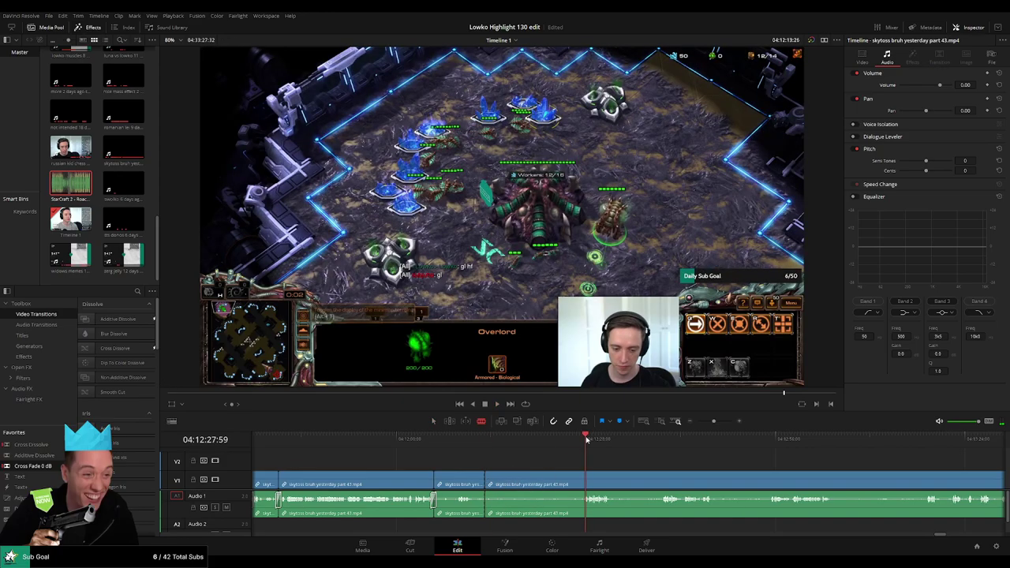
left_click_drag(686, 455, 533, 452)
left_click(542, 438)
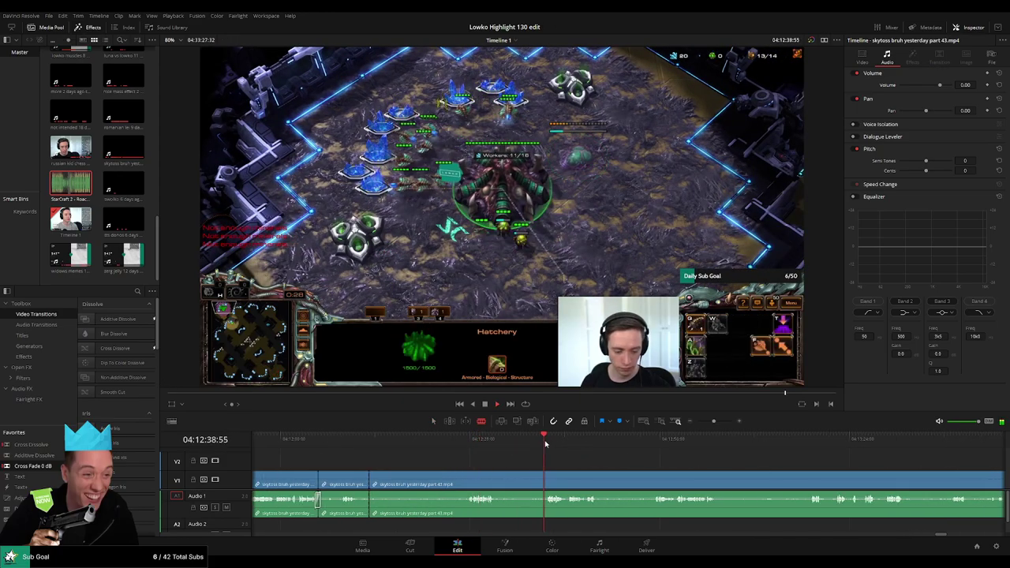
left_click(682, 438)
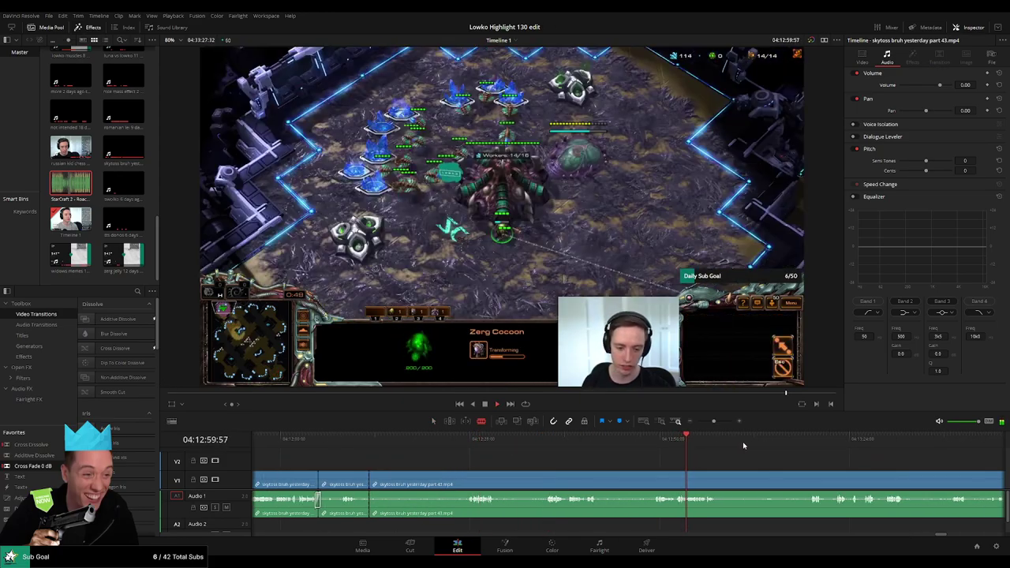
left_click(812, 439)
scroll(806, 466, "right", 3)
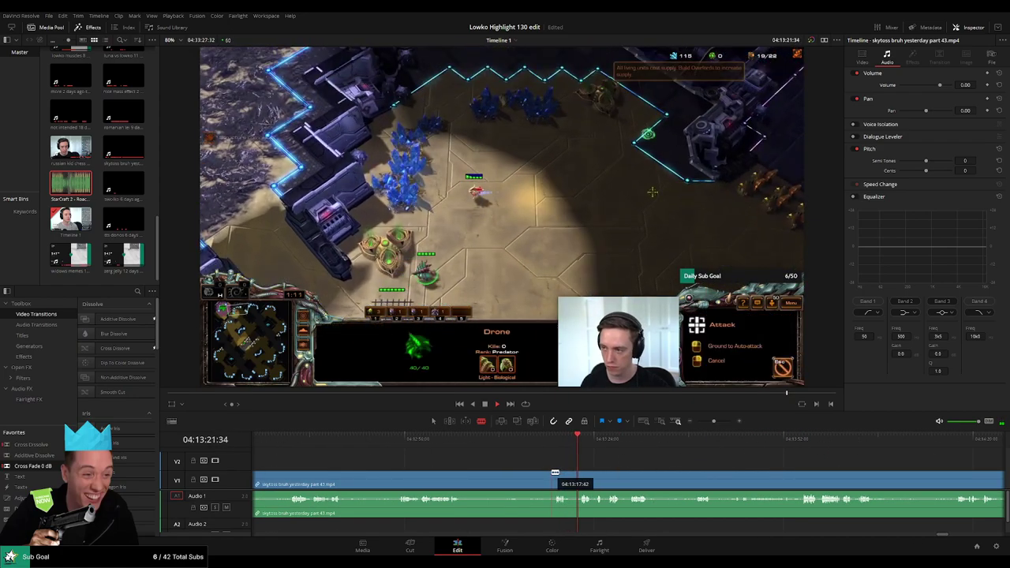
Step: Split the part 43 clip at about 04:13:17, delete the section back to the 04:12:13 cut, and cross fade the join
left_click(554, 474)
key("a")
left_click(525, 478)
key("Delete")
key("space")
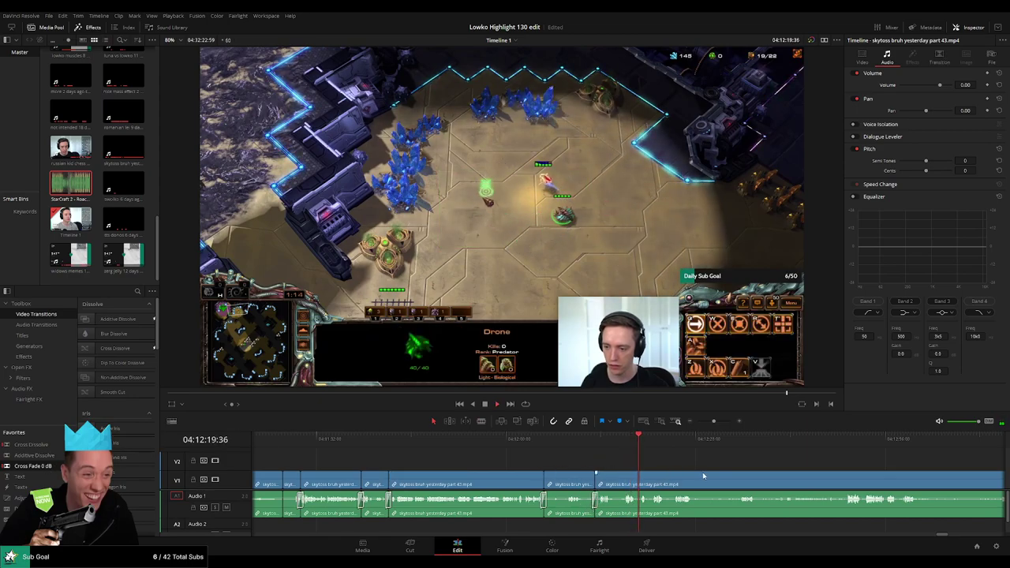
Step: Review the early gameplay up to about 04:12:44 and split the part 43 clip at about 04:12:37
scroll(703, 475, "right", 2)
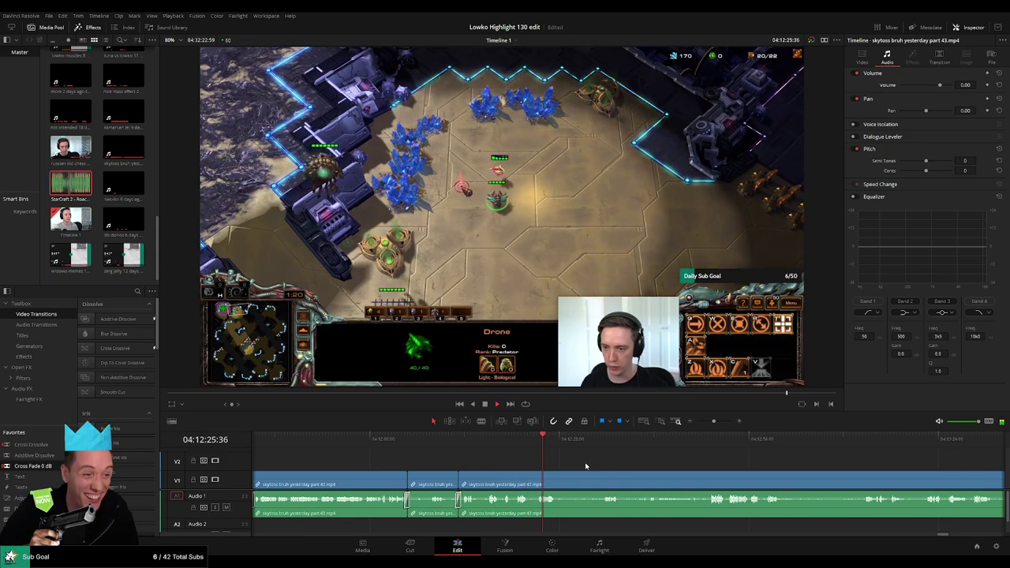
scroll(495, 465, "right", 2)
left_click_drag(433, 438, 450, 440)
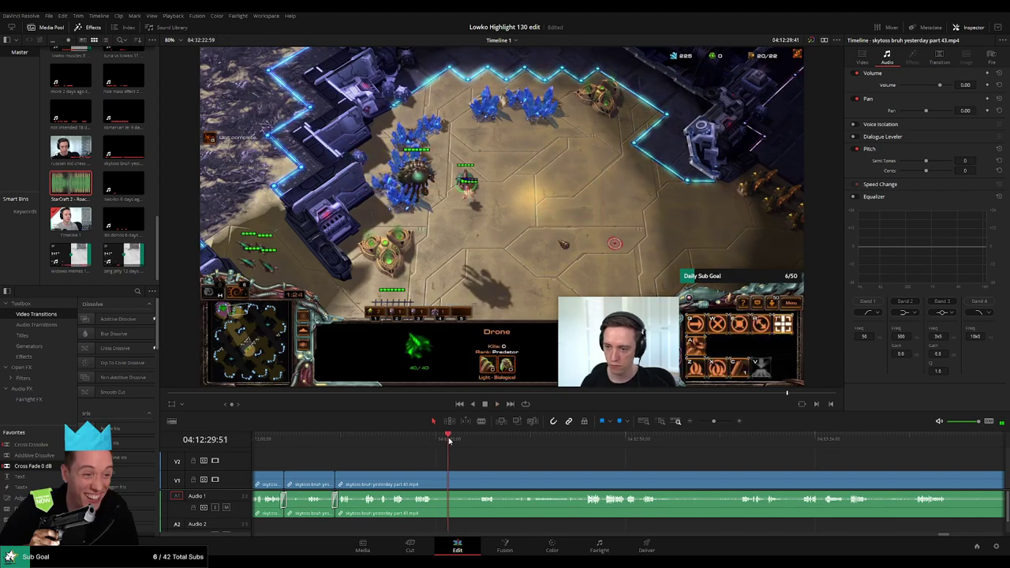
key("space")
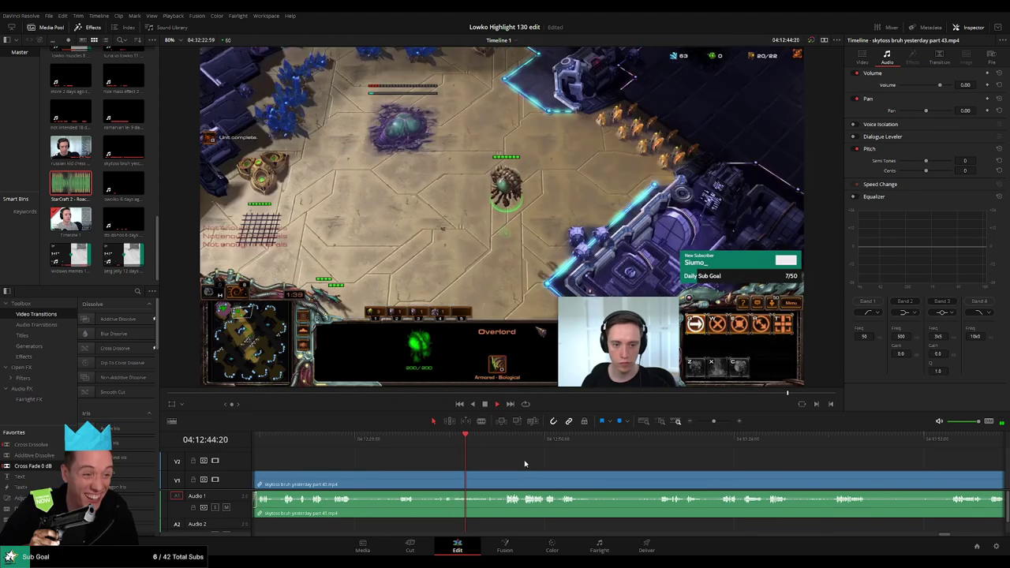
left_click(404, 441)
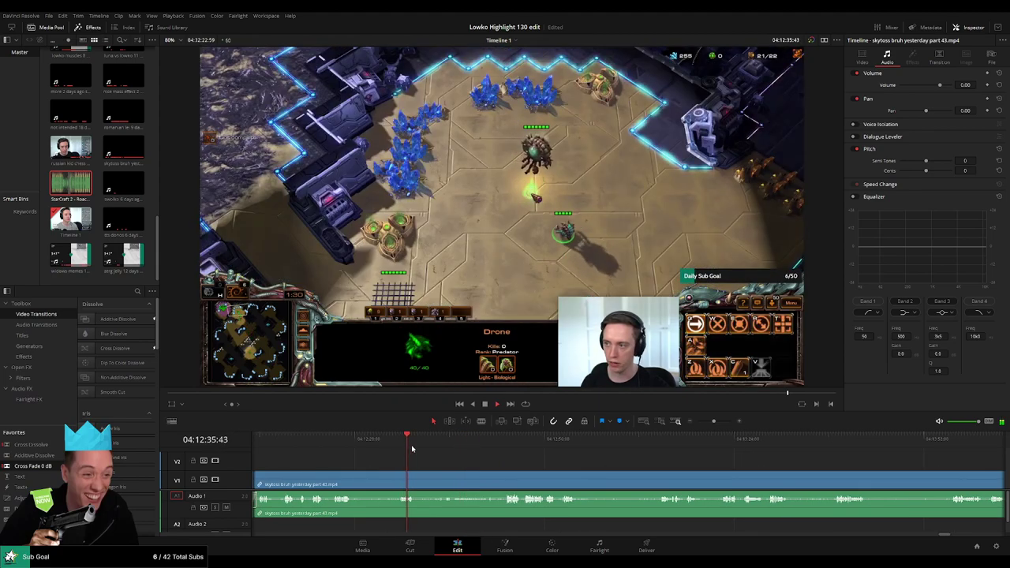
key("b")
left_click(416, 480)
Step: Review the part 43 gameplay from about 04:12:36 to 04:17:25 for where the commentary resumes
left_click_drag(652, 439, 664, 442)
left_click_drag(746, 467, 553, 458)
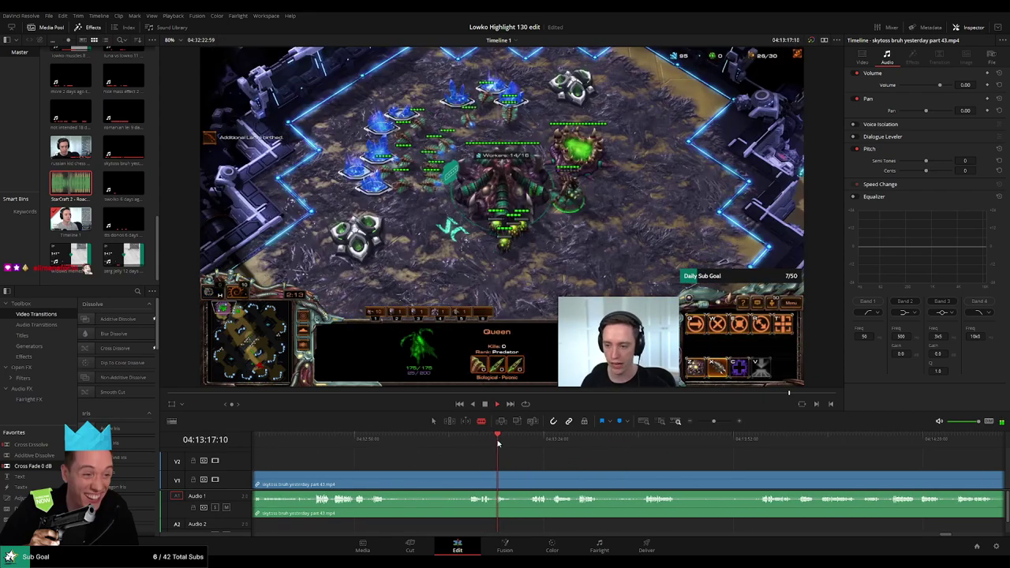
left_click(465, 444)
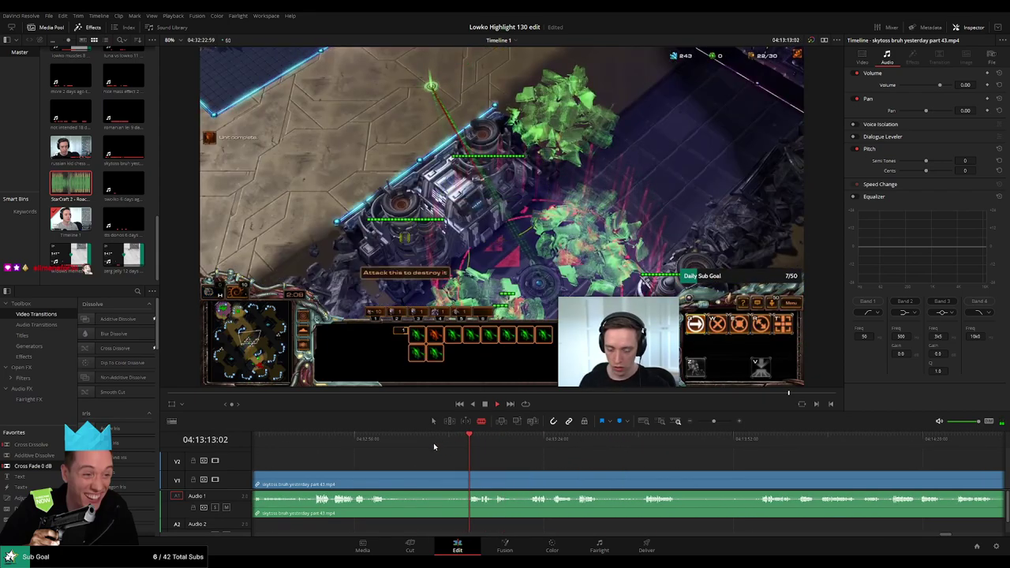
left_click(433, 444)
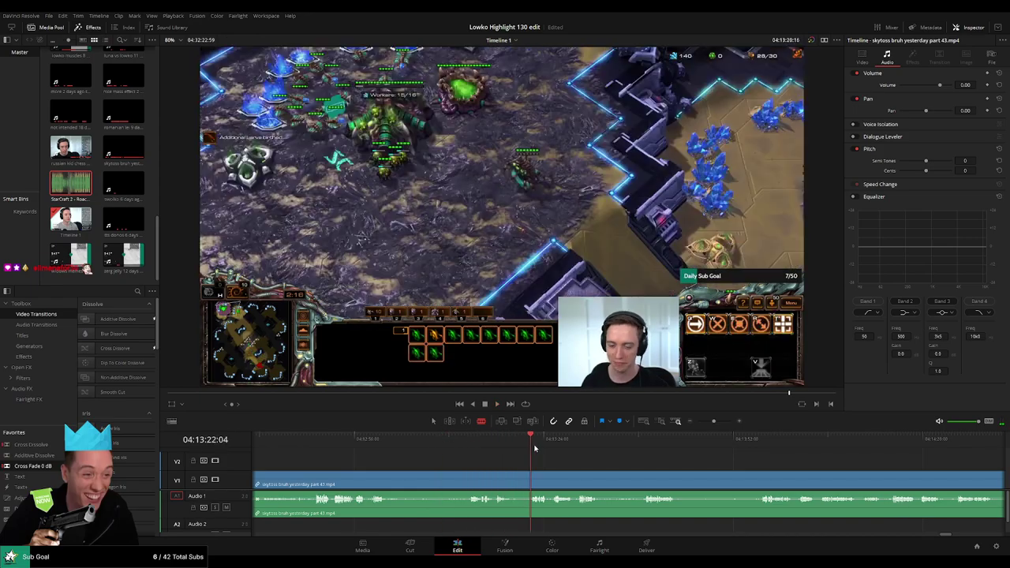
left_click(578, 445)
left_click(645, 444)
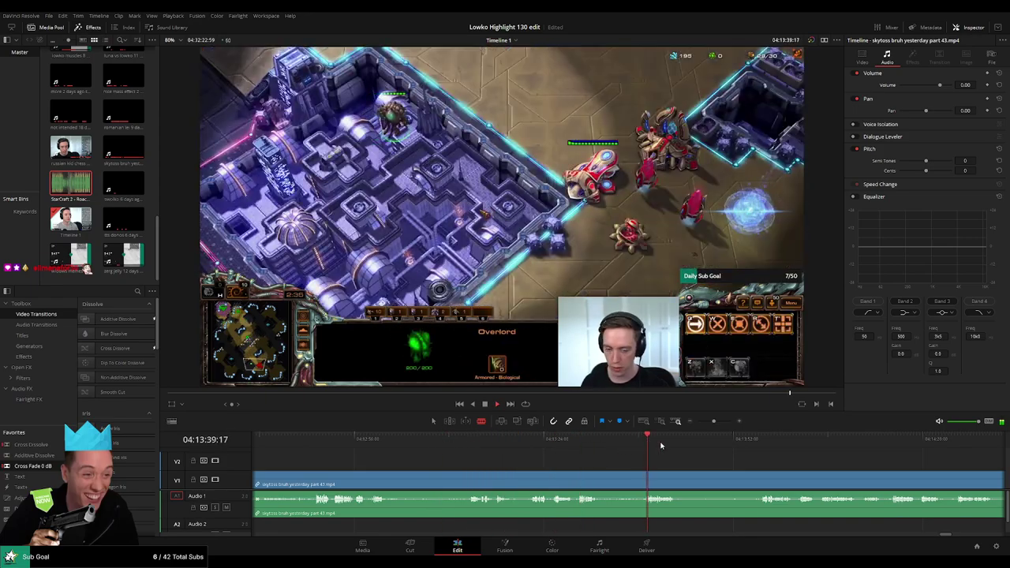
scroll(550, 455, "right", 3)
left_click(581, 443)
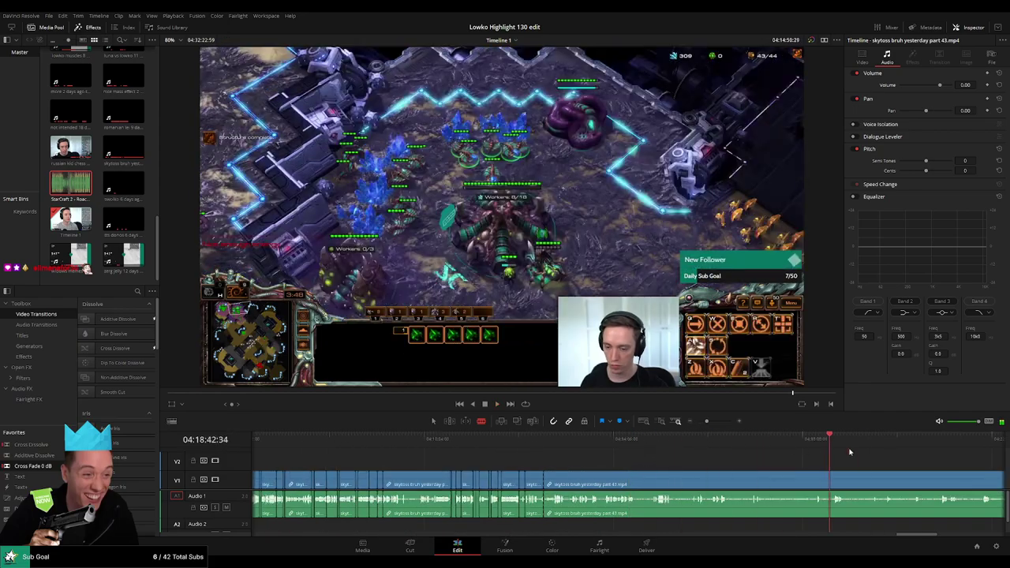
left_click(501, 440)
left_click(473, 443)
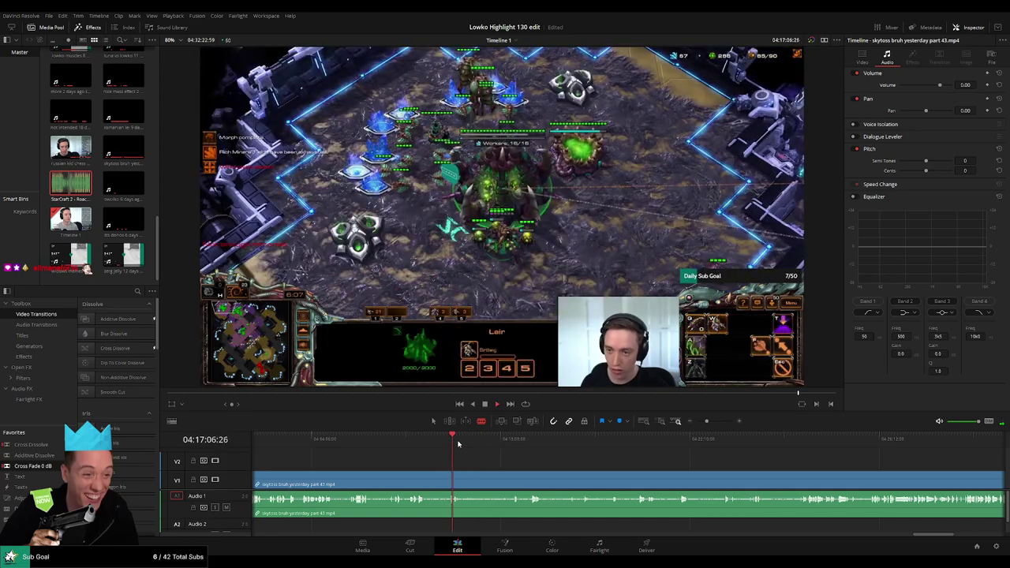
scroll(529, 464, "up", 5)
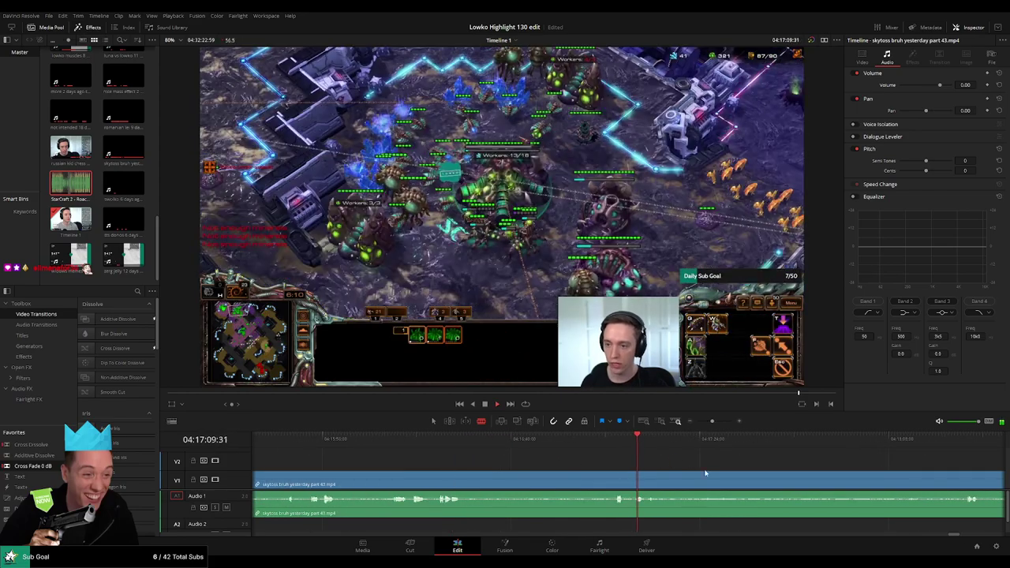
left_click_drag(705, 474, 555, 460)
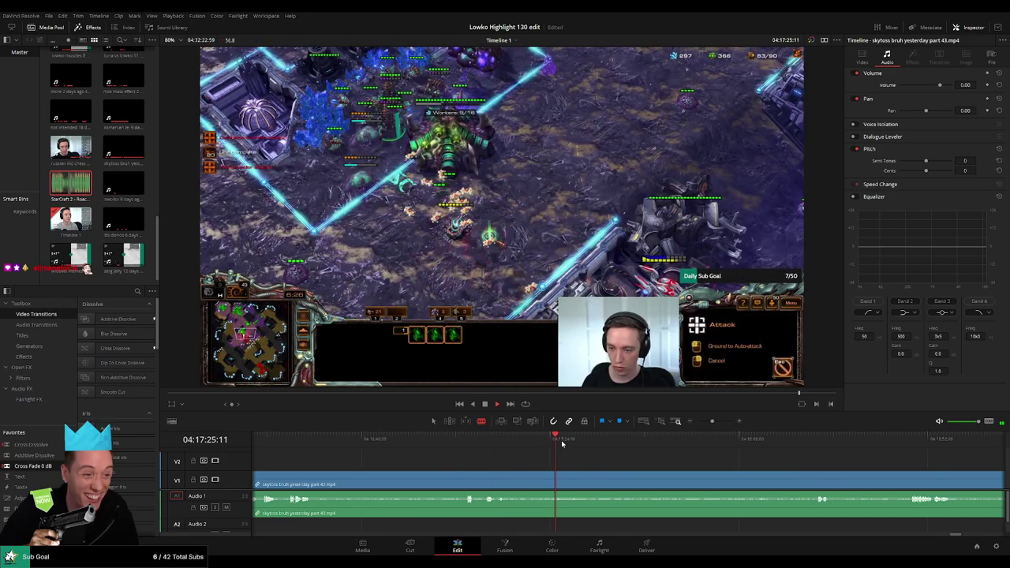
Step: Split the part 43 clip at about 04:17:02, delete the section back to the 04:12:37 cut, and cross fade the join
left_click(480, 442)
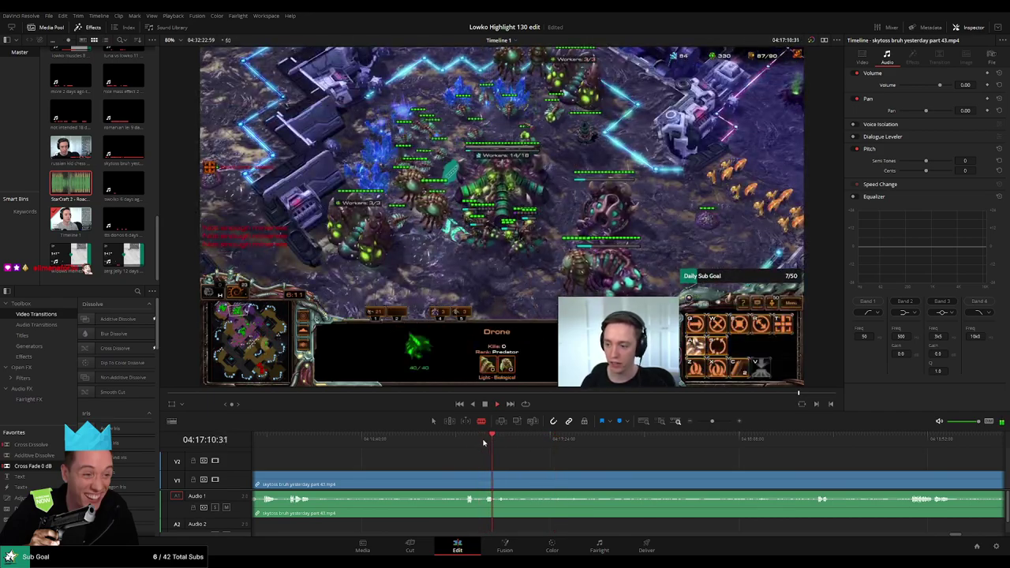
left_click(468, 441)
left_click(463, 441)
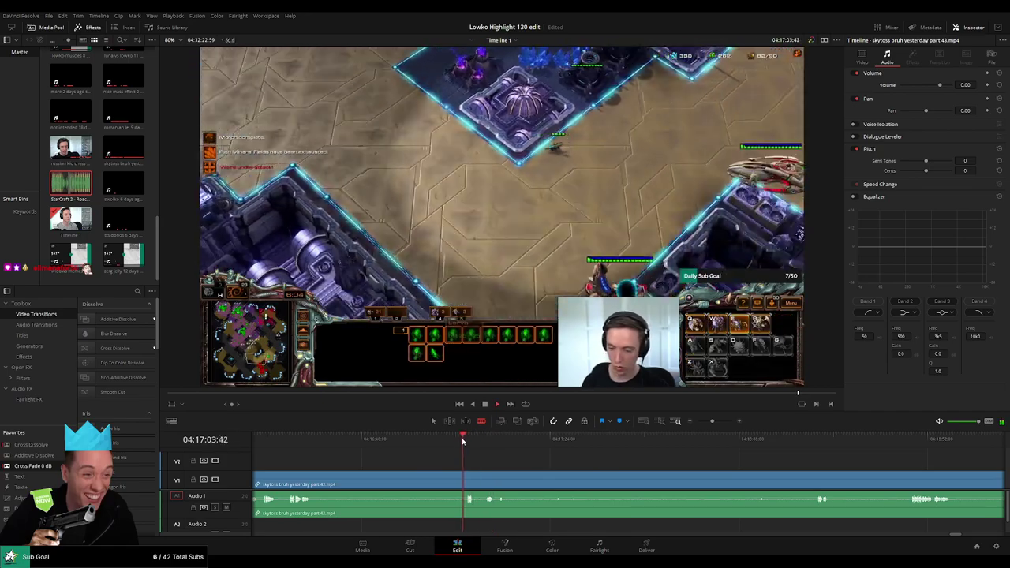
left_click(454, 442)
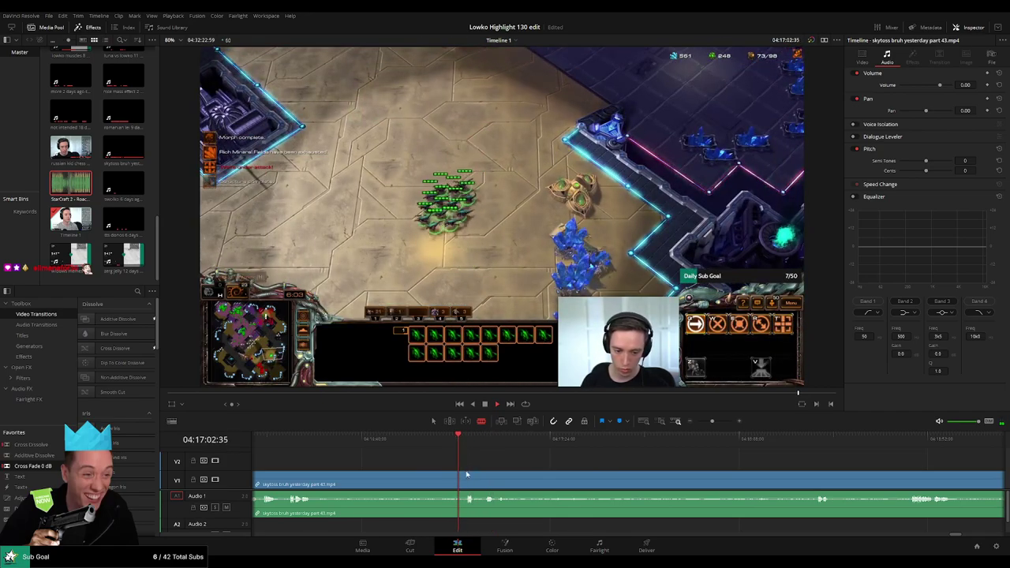
left_click(459, 484)
key("a")
left_click(446, 484)
key("Delete")
key("space")
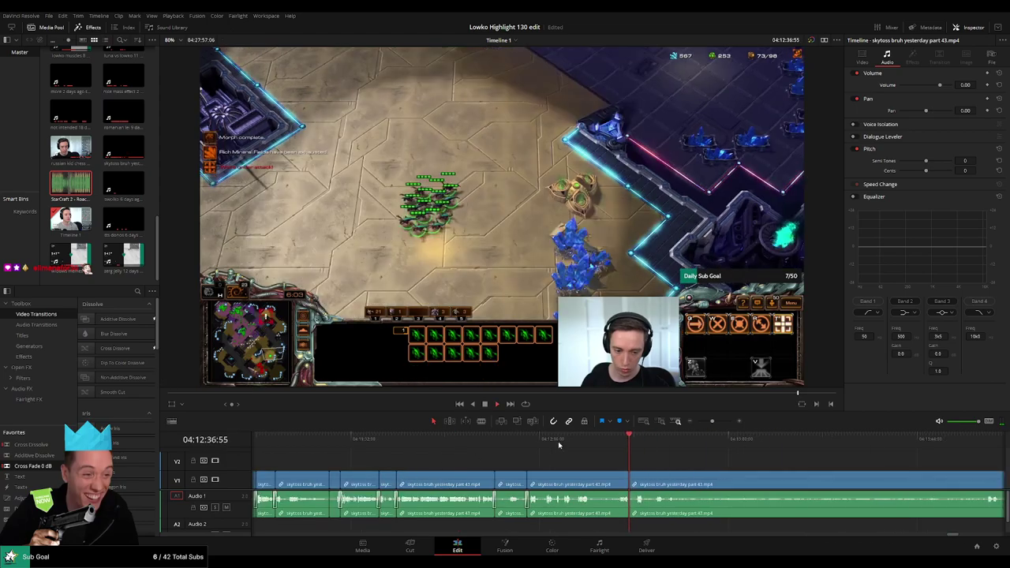
key("space")
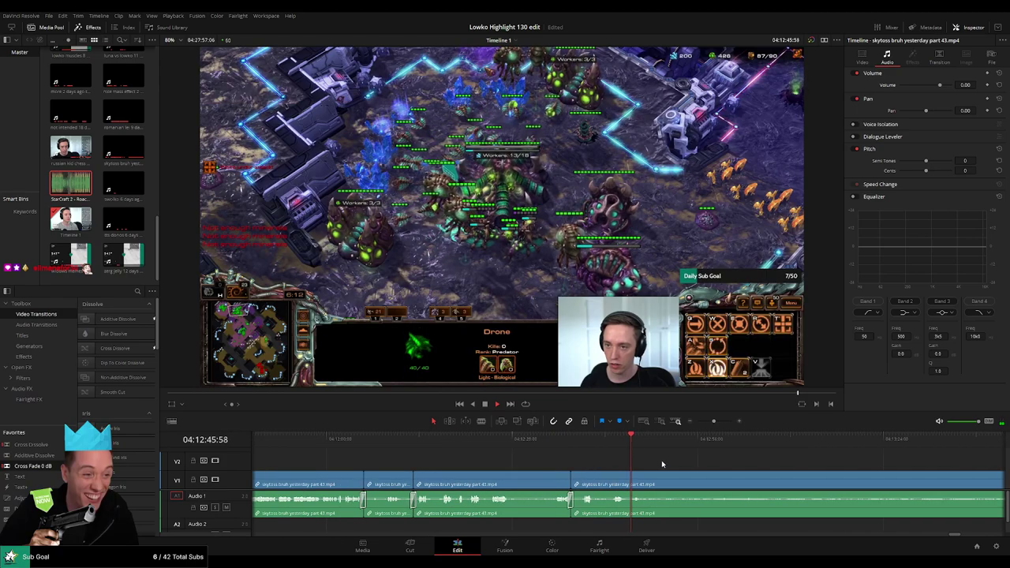
Step: Split the part 43 clip at about 04:12:46 and 04:12:57, delete the section between the cuts, and cross fade the join
left_click(389, 482)
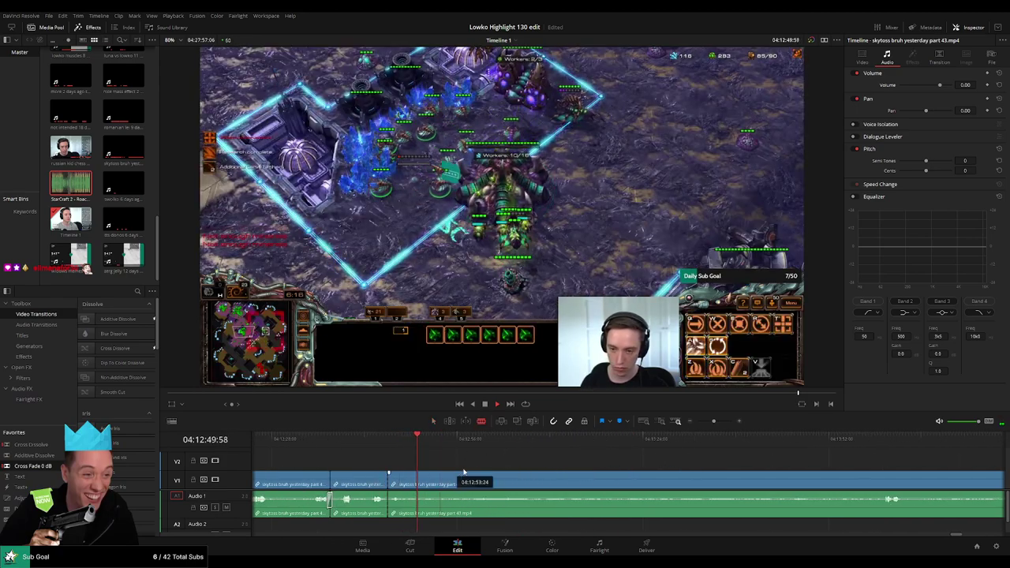
left_click(539, 446)
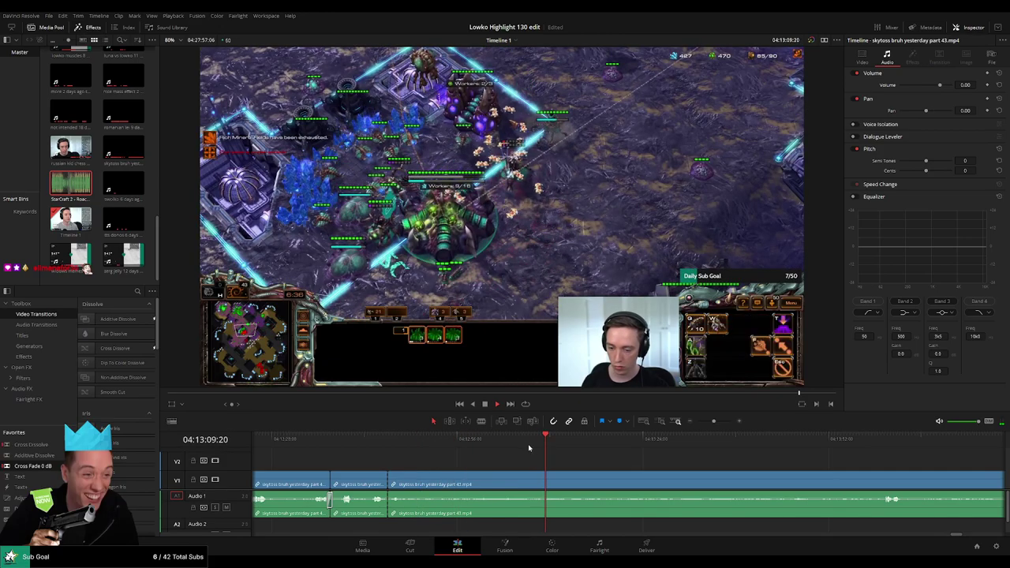
left_click(507, 448)
left_click(478, 448)
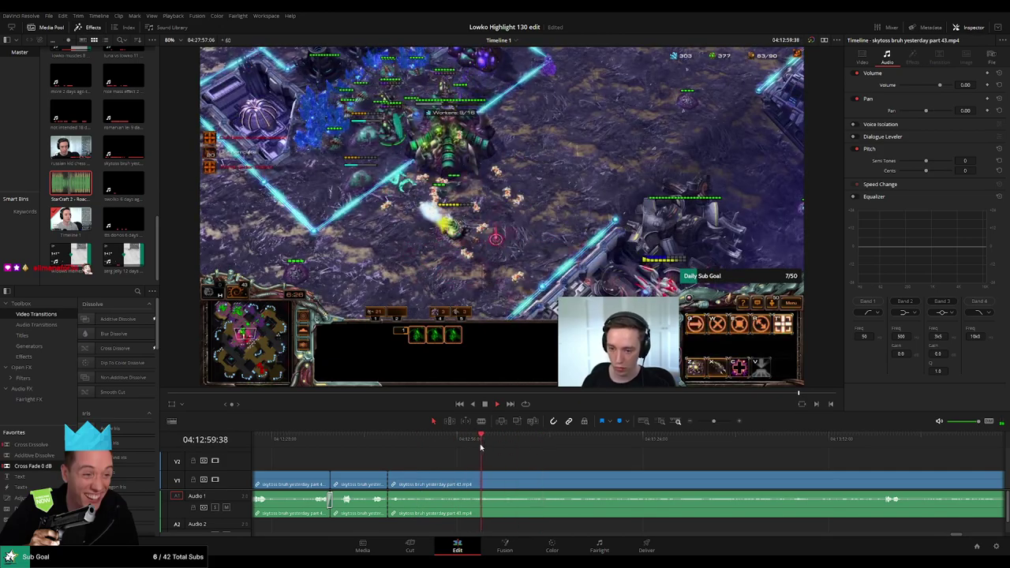
left_click(468, 450)
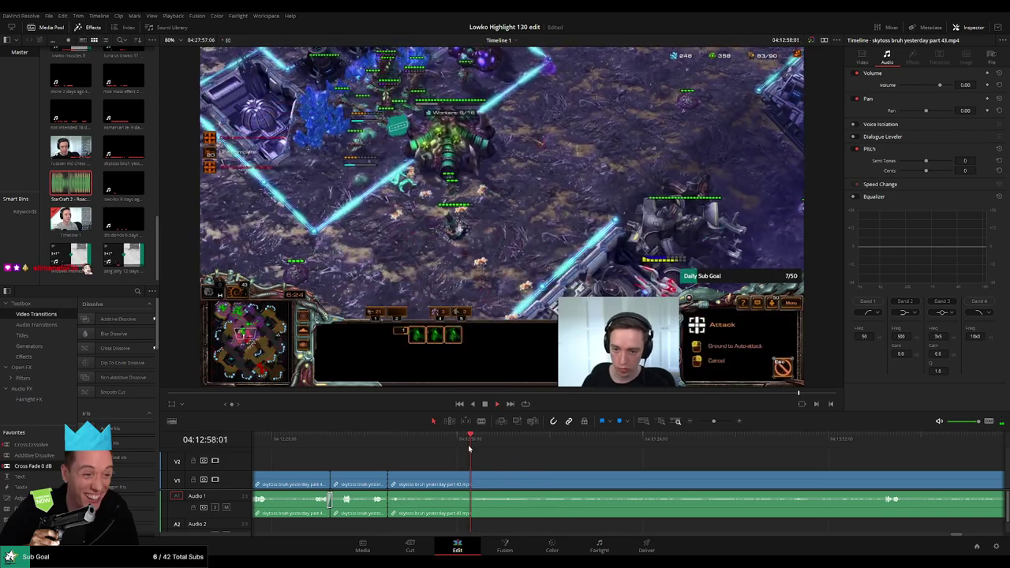
left_click(464, 455)
left_click(465, 479)
key("a")
left_click(452, 481)
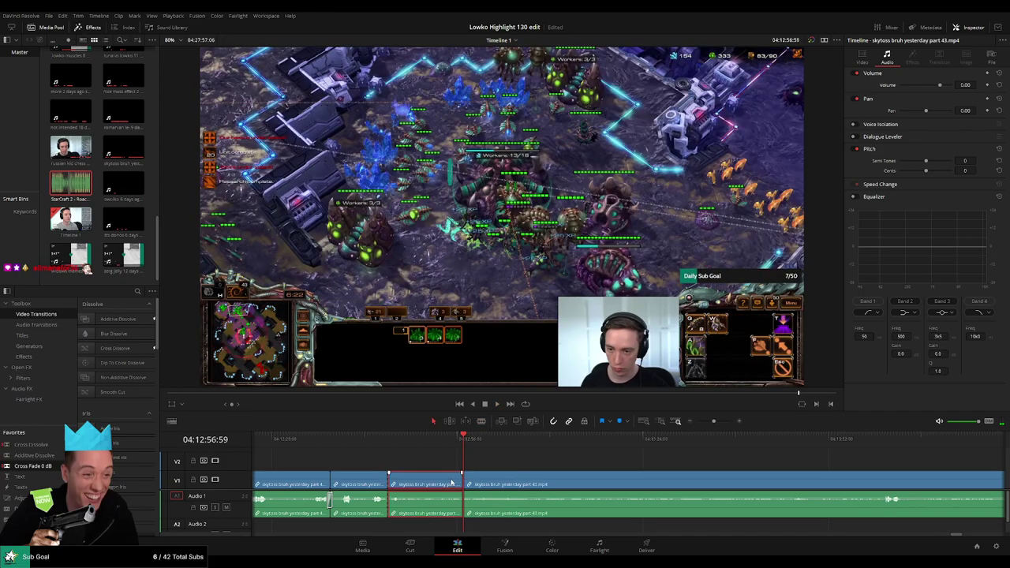
key("Delete")
key("space")
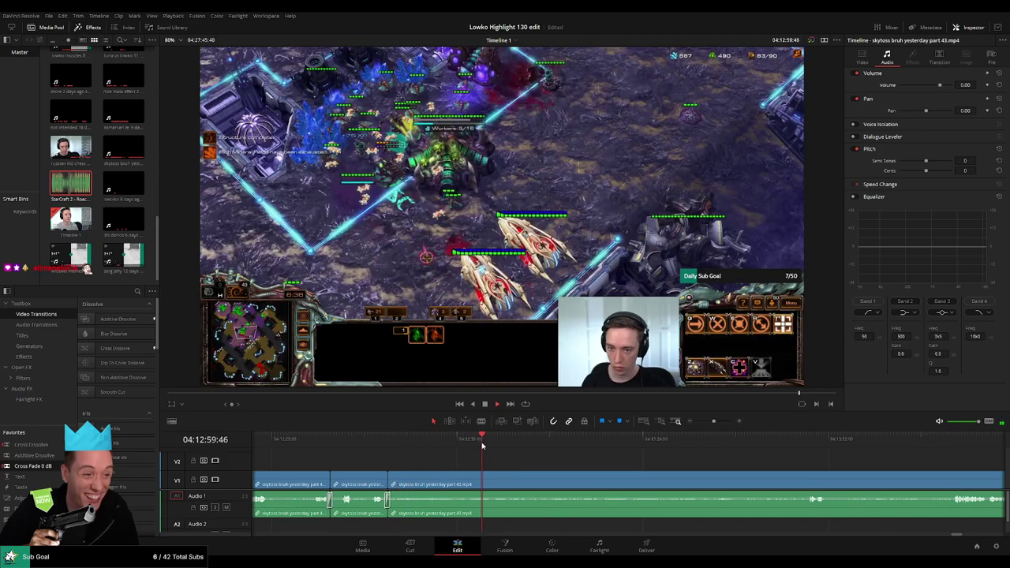
Step: Split the part 43 clip at about 04:13:10 during the attack on the Zerg base
left_click(542, 444)
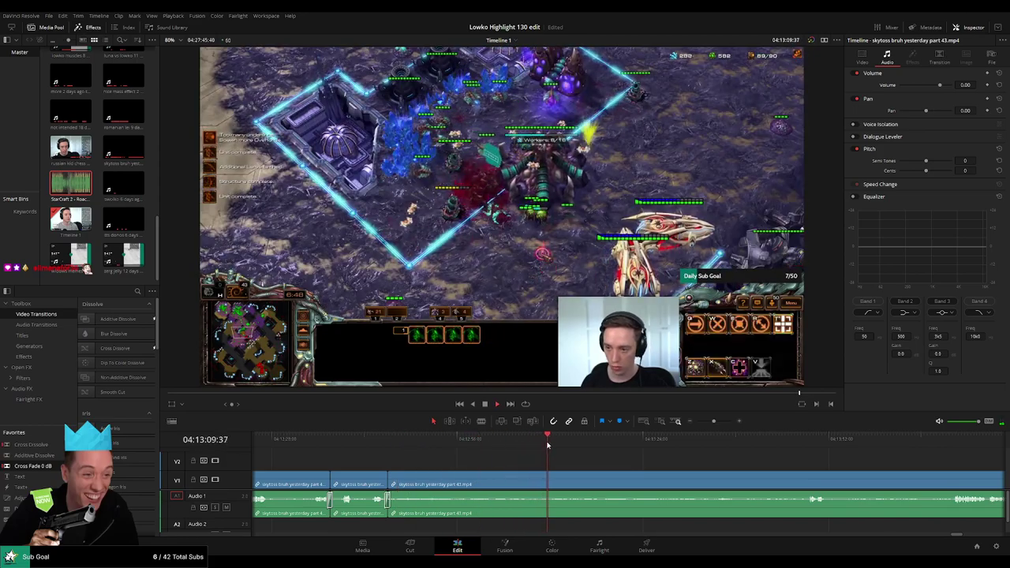
key("b")
left_click(552, 490)
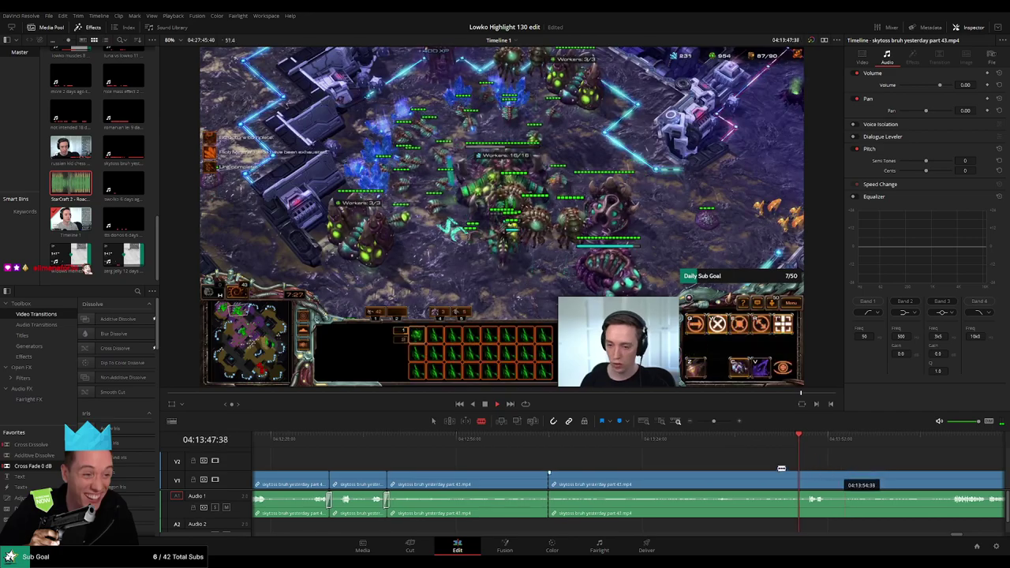
Step: Examine the gameplay and commentary after the 04:13:10 cut, sampling the part 43 clip up to about 04:18:19
left_click(562, 439)
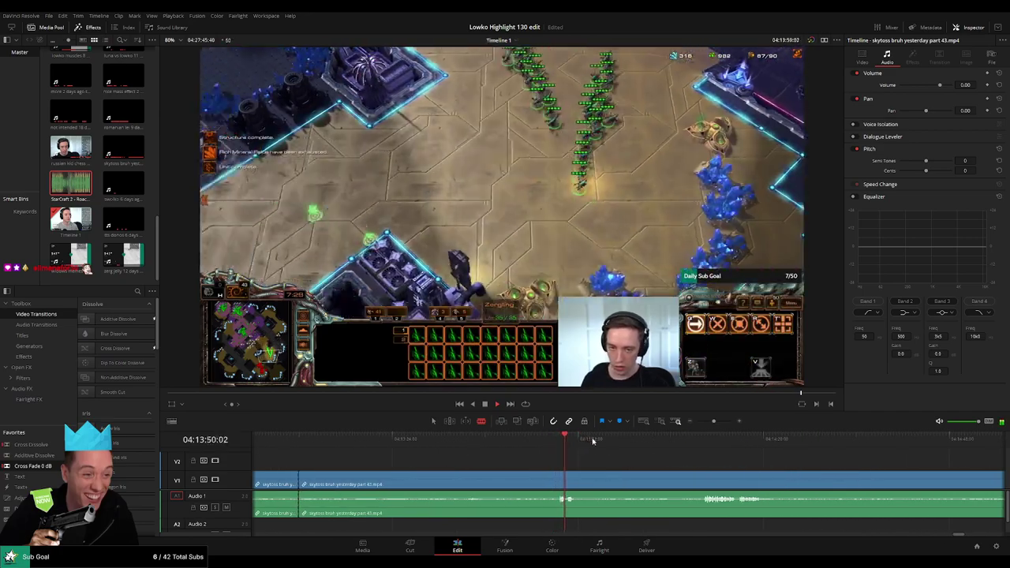
left_click_drag(592, 441, 696, 444)
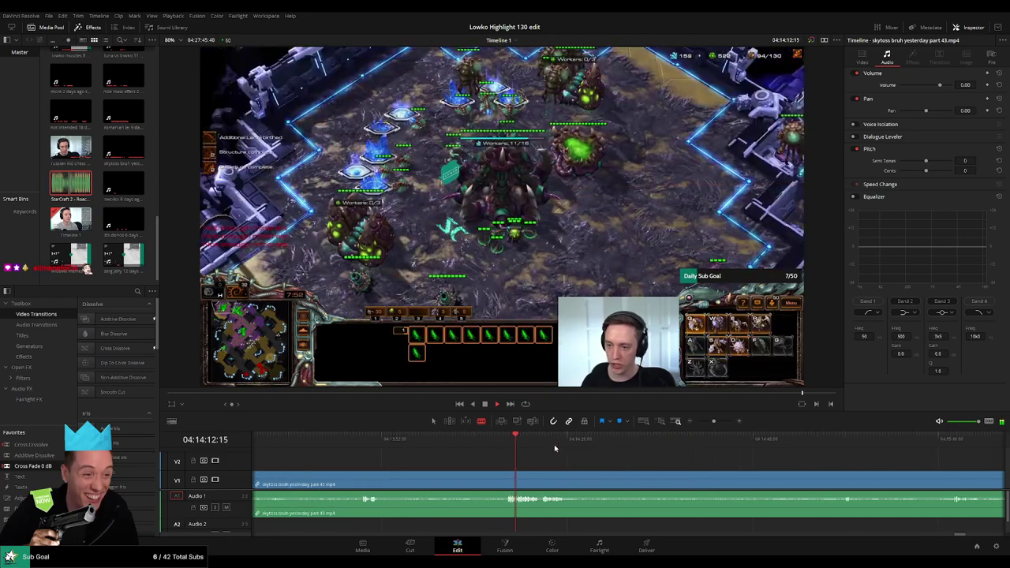
left_click_drag(549, 441, 855, 464)
left_click_drag(913, 480, 601, 464)
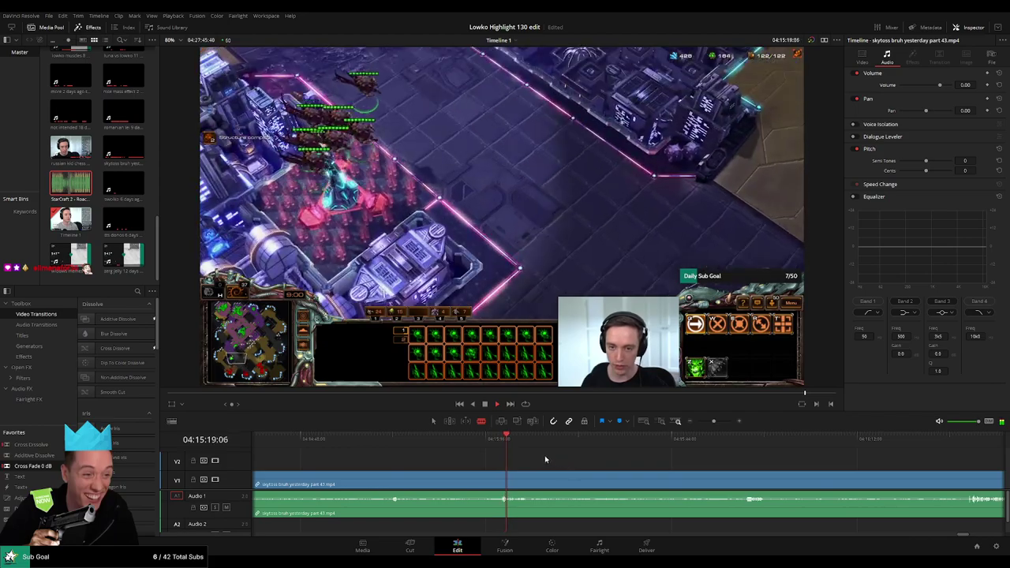
key("space")
key("space")
left_click_drag(804, 474, 556, 463)
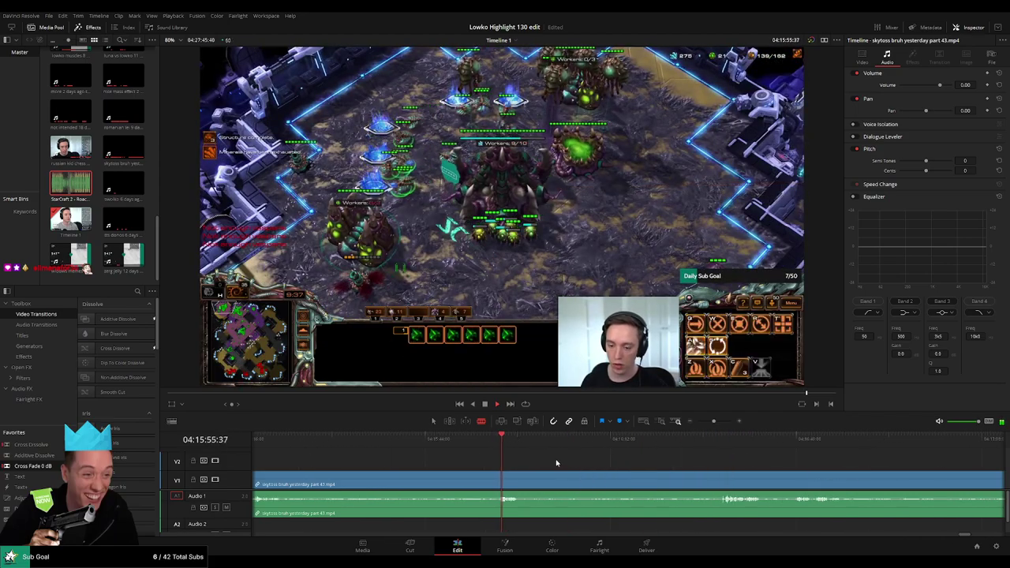
key("l")
key("l")
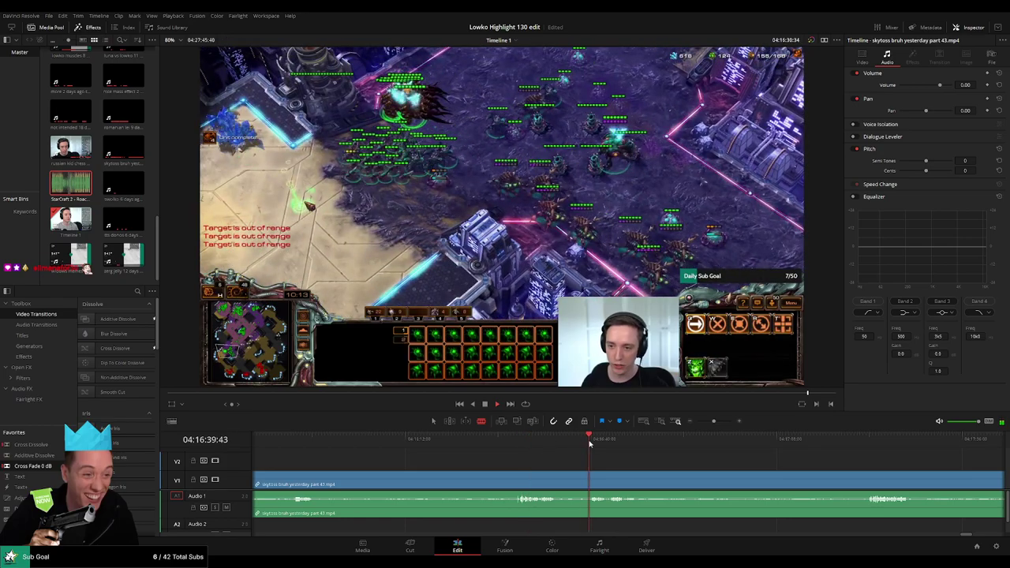
left_click_drag(570, 463, 426, 463)
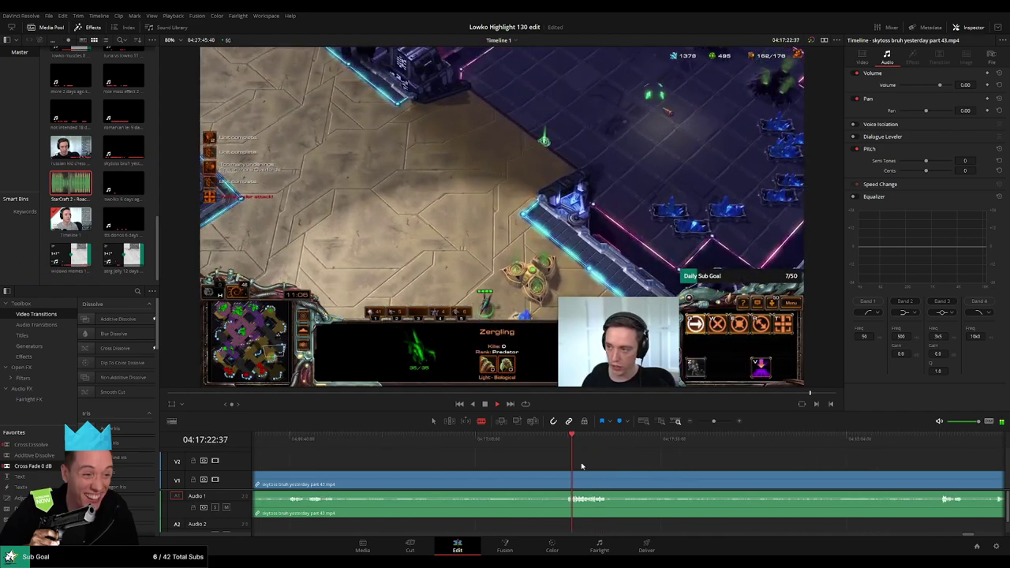
left_click_drag(846, 475, 451, 457)
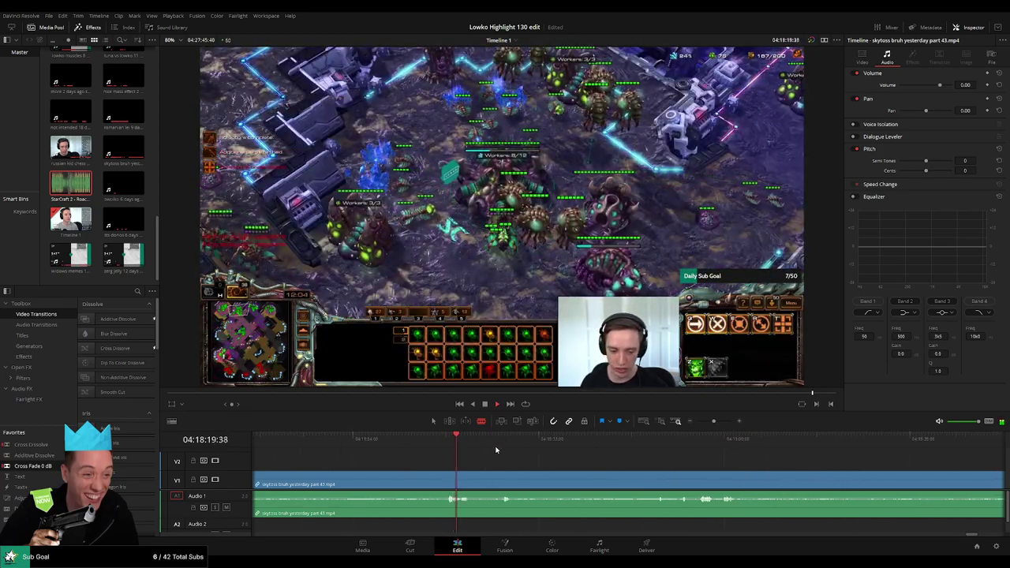
Step: Split the part 43 clip just before 04:18:19, delete the section back to the 04:13:10 cut, close the gap, and cross fade the join
left_click(497, 447)
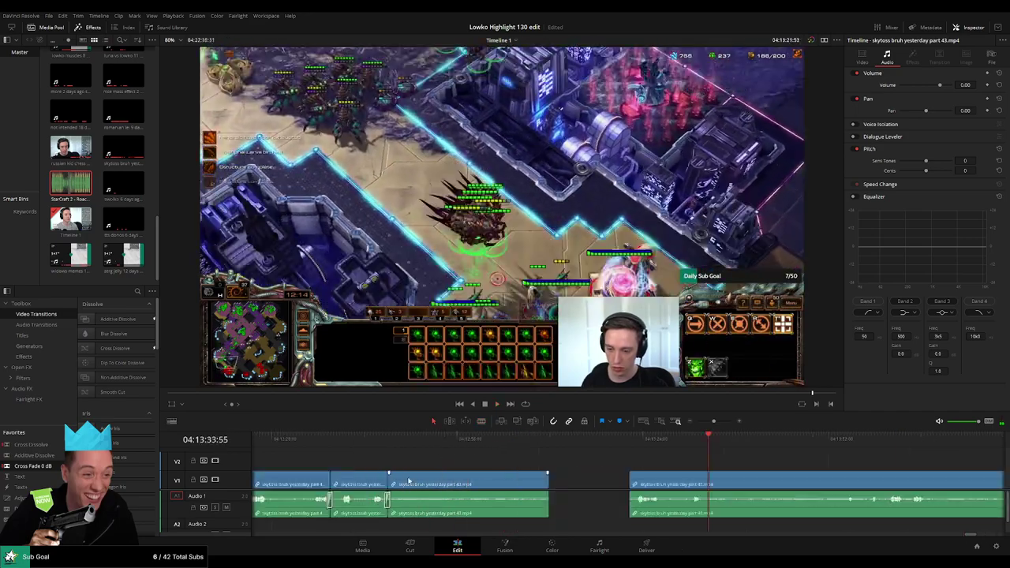
key("Delete")
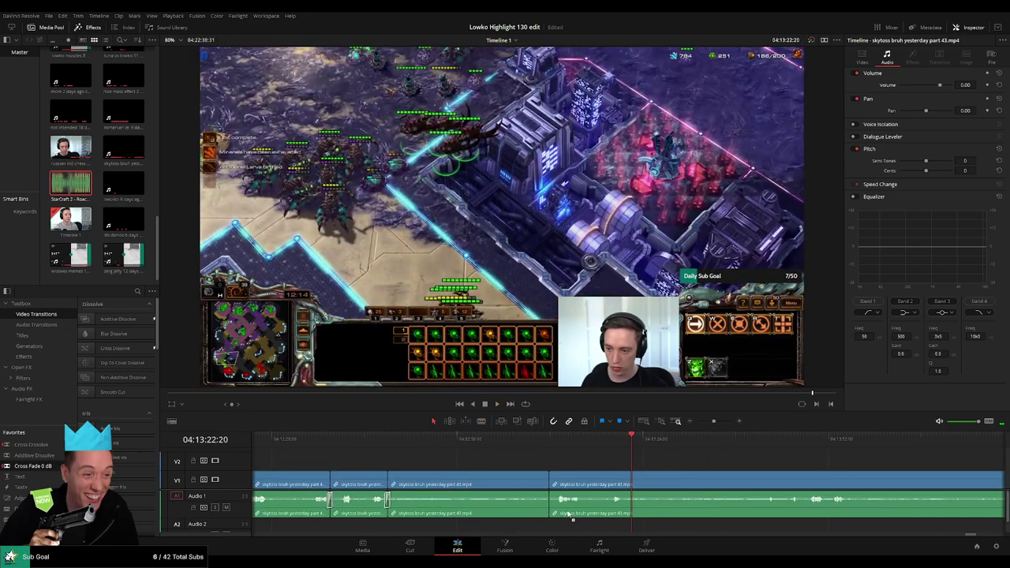
left_click(544, 443)
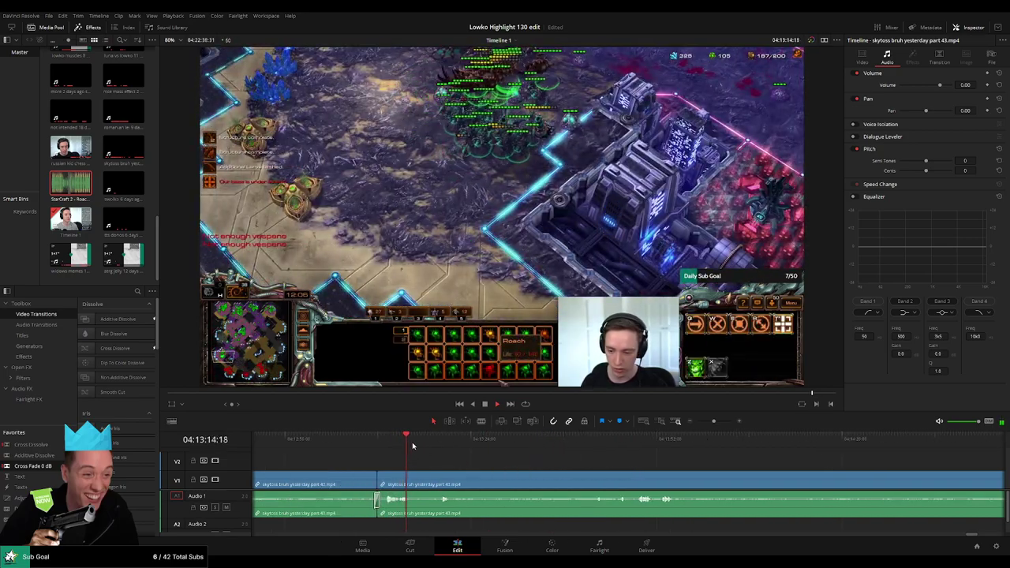
Step: Split the part 43 clip at about 04:13:55 and check the battle after it up to about 04:14:42
left_click_drag(455, 446, 564, 448)
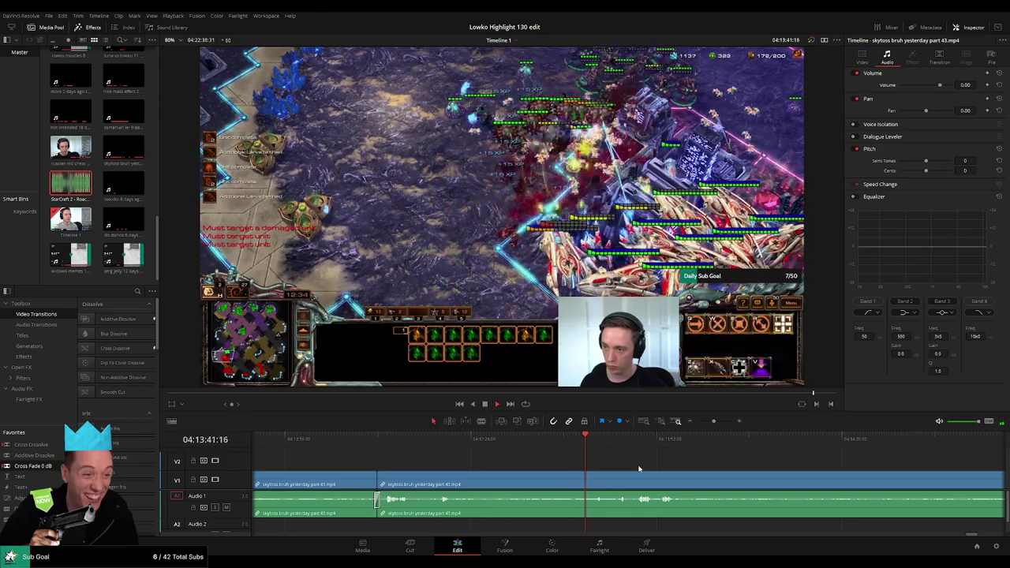
scroll(544, 461, "right", 2)
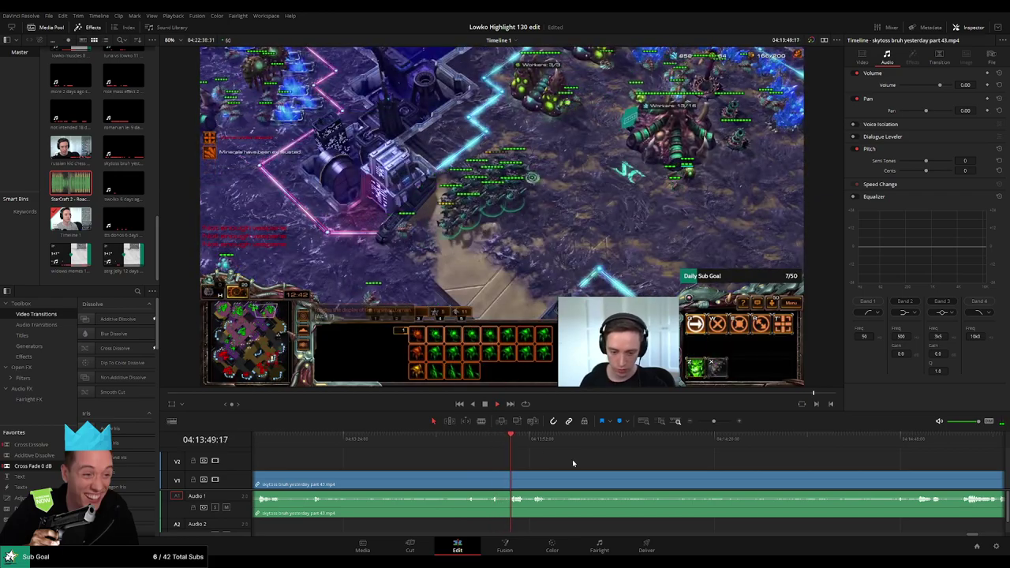
left_click_drag(535, 454, 392, 440)
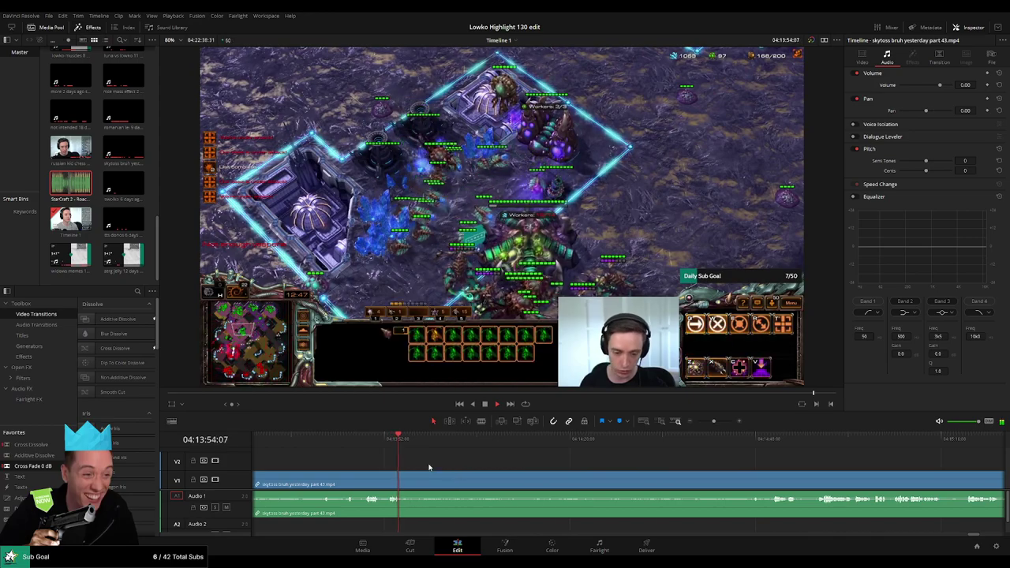
key("space")
key("b")
left_click(403, 479)
key("space")
left_click(633, 445)
left_click(719, 452)
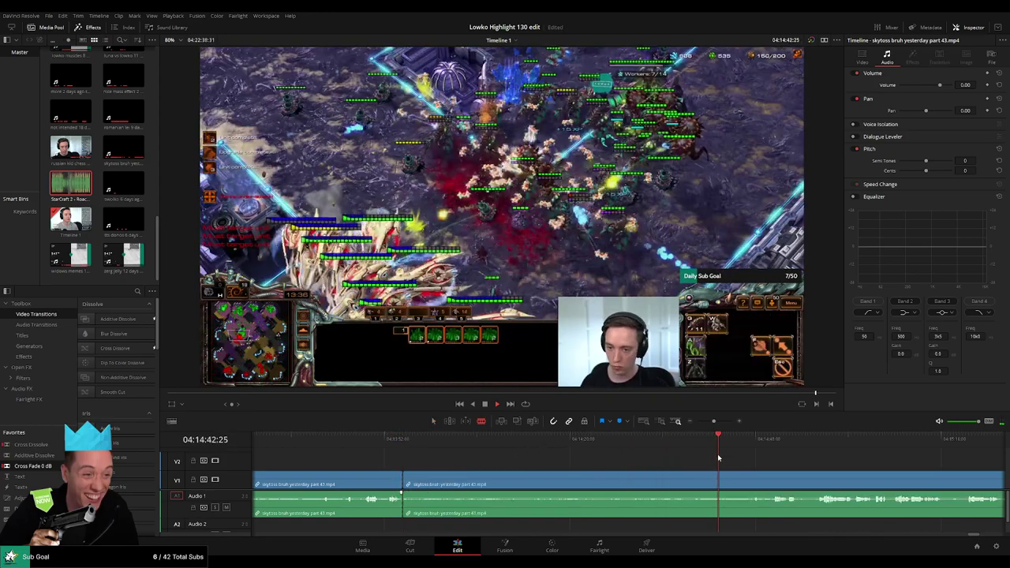
Step: Split the part 43 clip at about 04:14:32 and delete the section back to the 04:13:55 cut
left_click(679, 445)
left_click(648, 443)
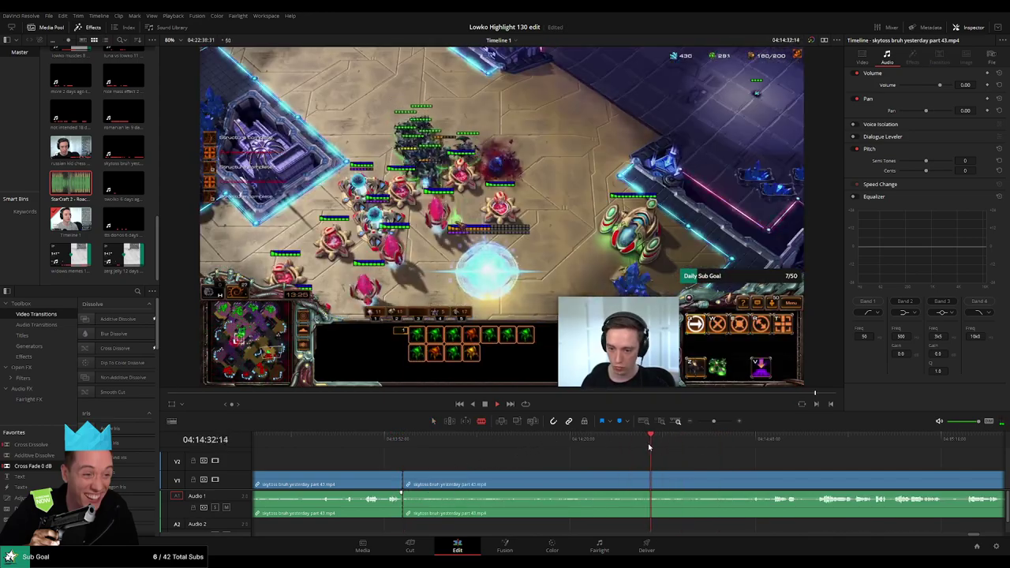
key("space")
left_click(661, 480)
key("a")
left_click(641, 483)
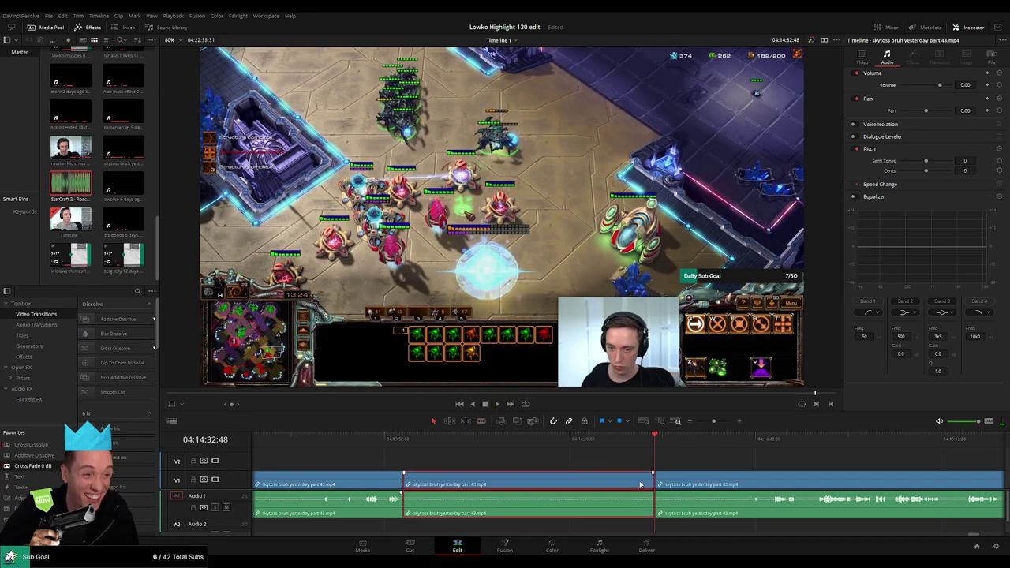
key("Delete")
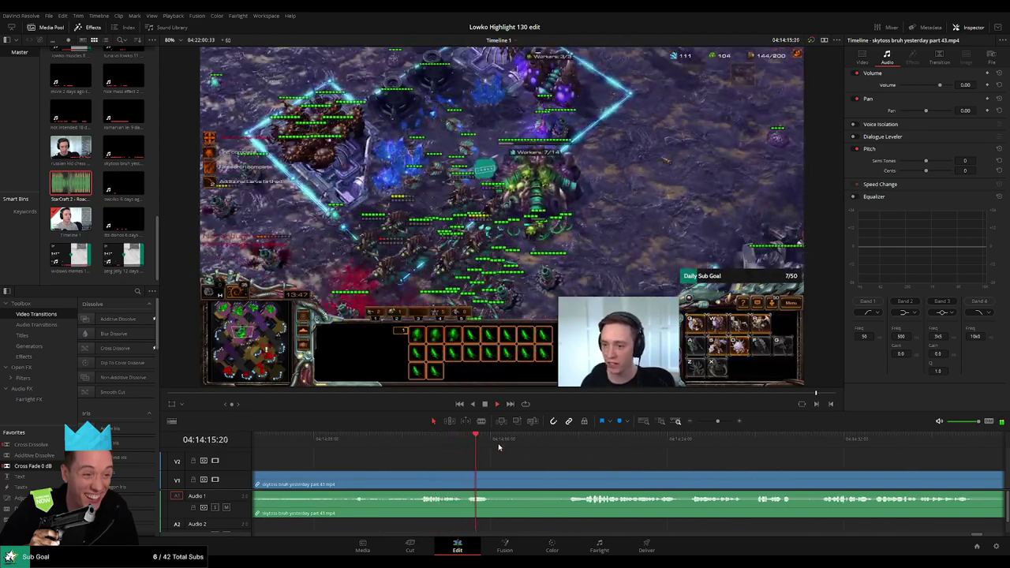
Step: Cut the part 43 clip from about 04:14:16 to 04:14:20, closing the gap, and cross fade the audio join
left_click(555, 443)
key("b")
left_click(493, 476)
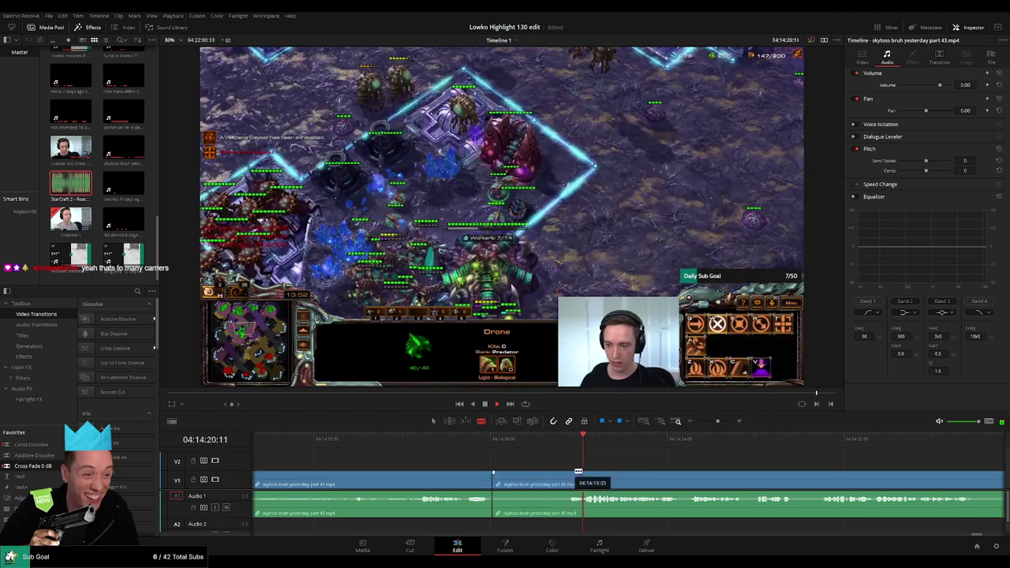
left_click(586, 475)
key("a")
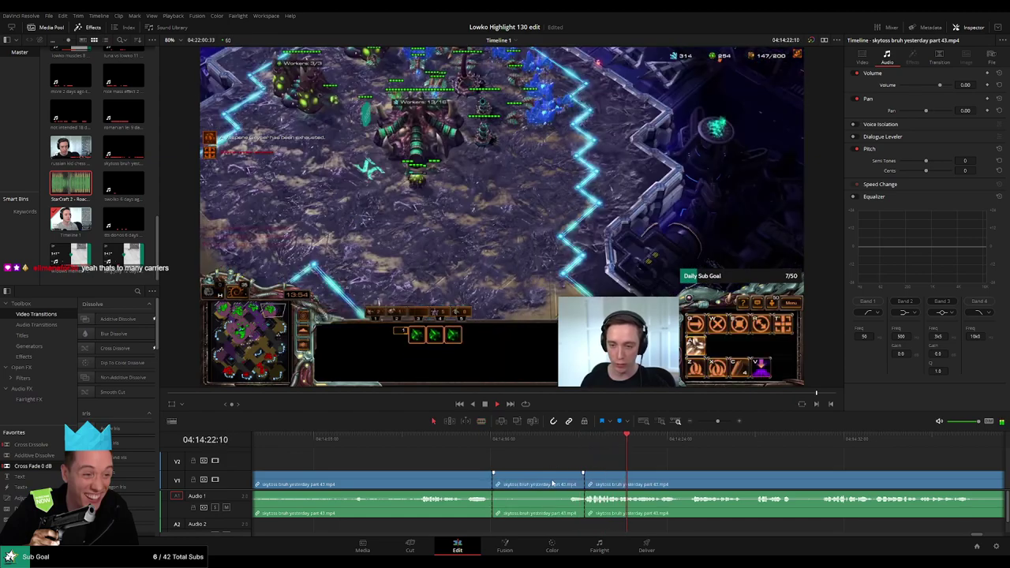
left_click(553, 482)
key("Delete")
key("space")
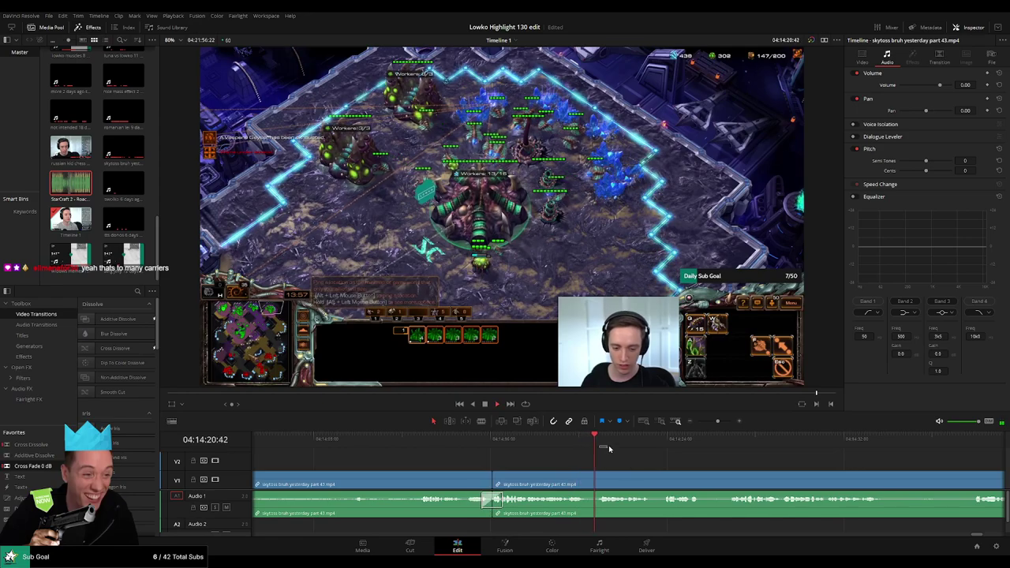
Step: Split the part 43 clip at 04:14:22:50 and 04:14:23:16, and remove the audio of the short section between the splits
left_click(666, 444)
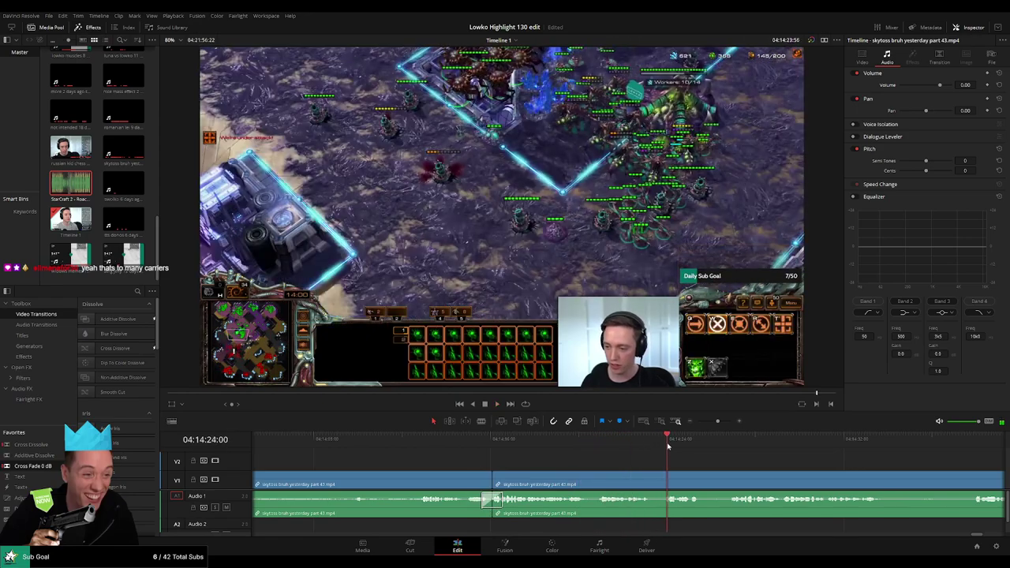
left_click_drag(633, 464, 384, 451)
left_click(357, 442)
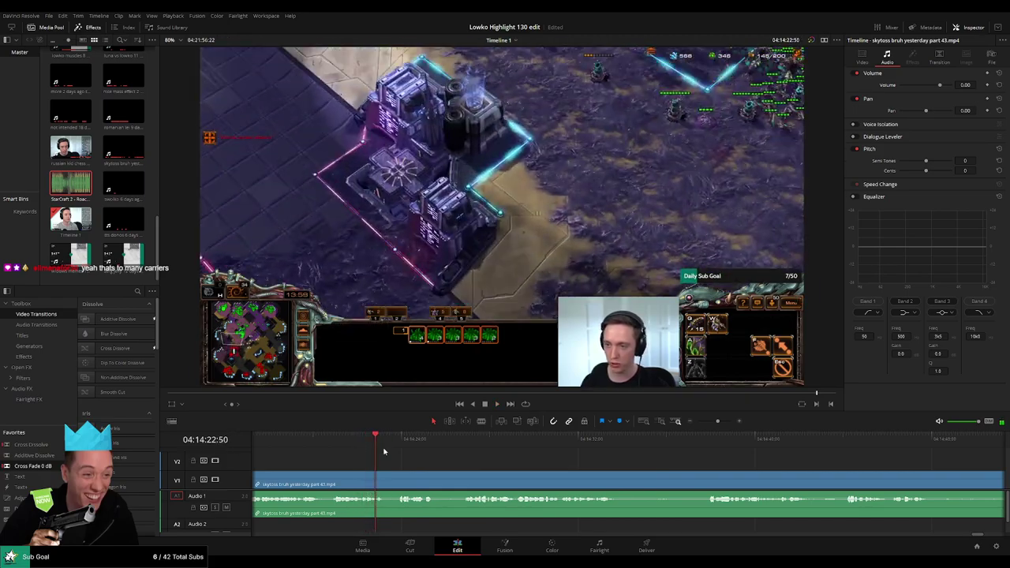
key("b")
left_click(376, 480)
key("space")
key("space")
left_click(385, 483)
key("a")
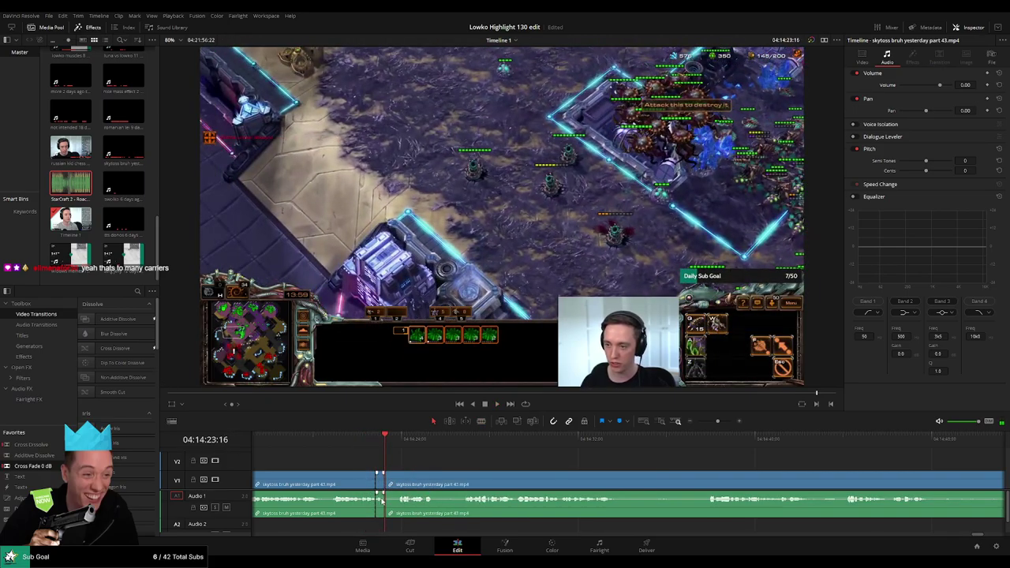
Step: Place a short piece of the StarCraft 2 Roach Quotes audio on Audio 2 under the silent section at -29.00 volume and play it back
double_click(76, 191)
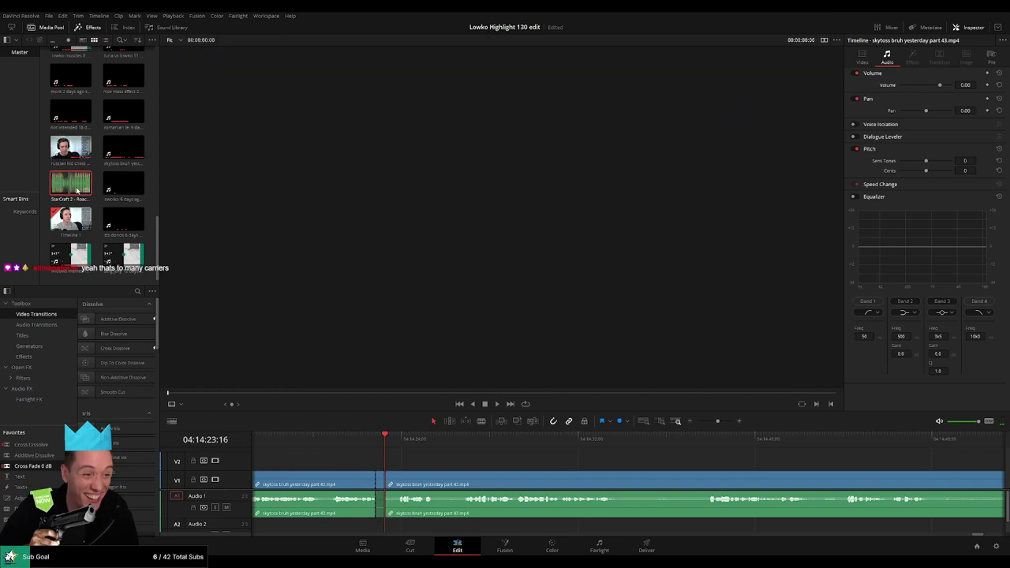
left_click_drag(371, 526, 378, 527)
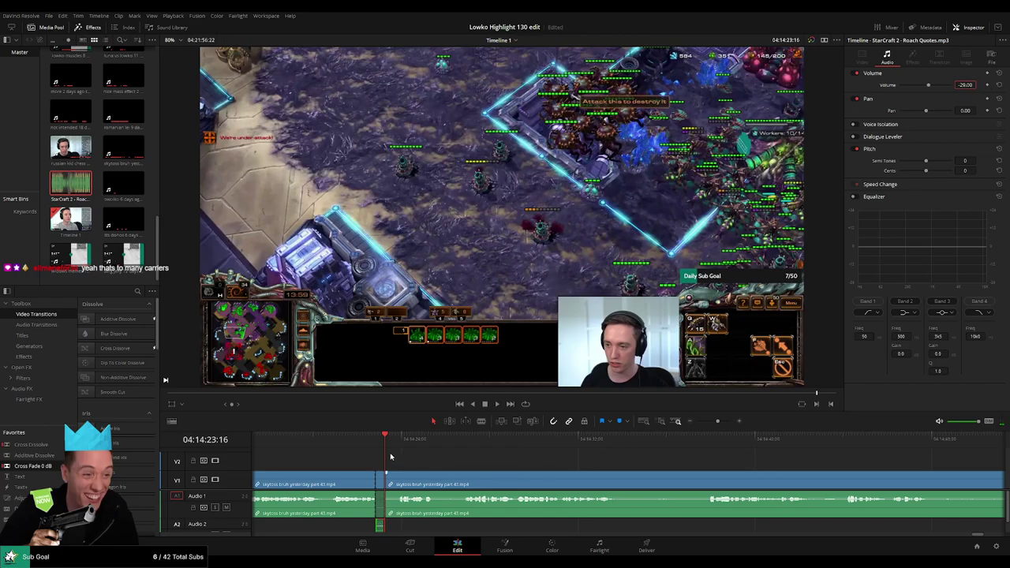
left_click(361, 437)
key("space")
left_click(452, 463)
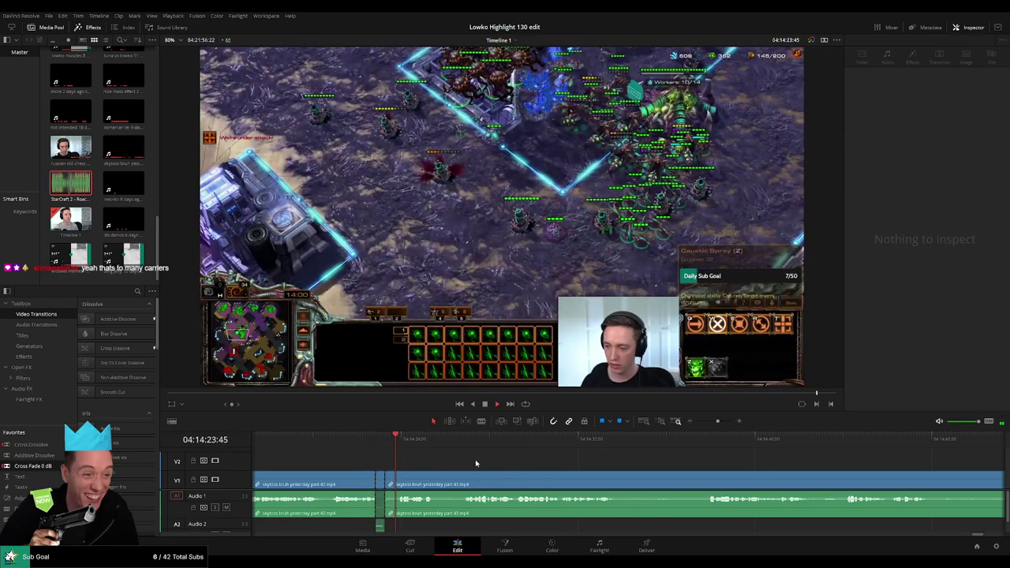
Step: Cut the part 43 clip from about 04:14:34 to 04:14:38, closing the gap, and cross fade the audio join
left_click_drag(478, 474, 419, 471)
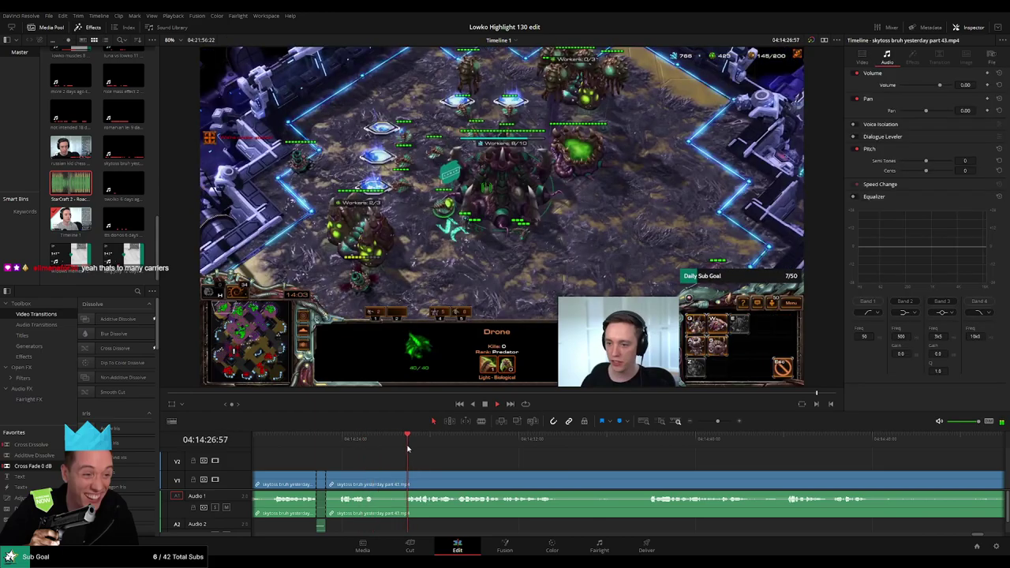
key("b")
left_click(563, 483)
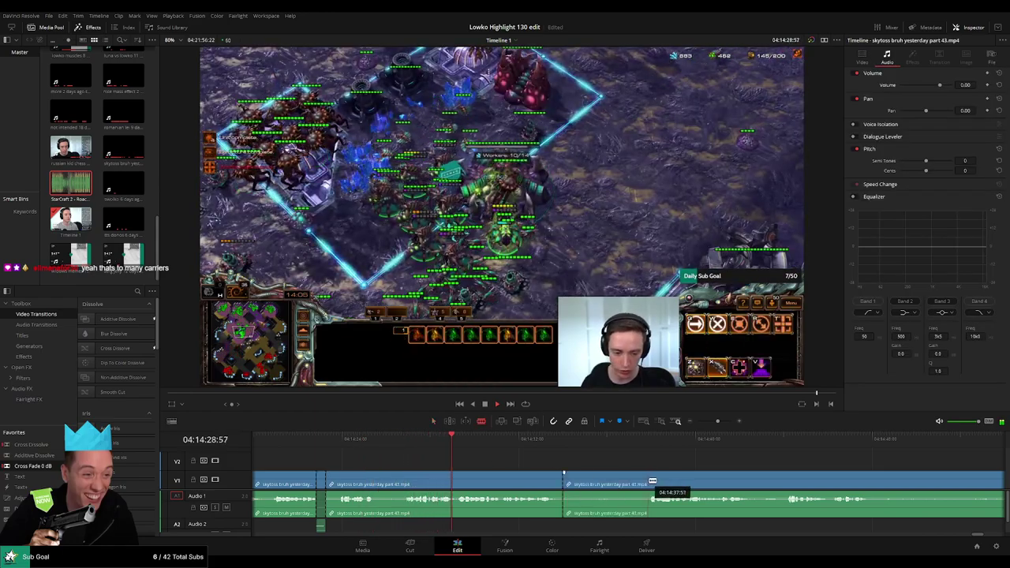
left_click(647, 481)
key("a")
left_click(614, 482)
key("BackSpace")
left_click(613, 481)
key("BackSpace")
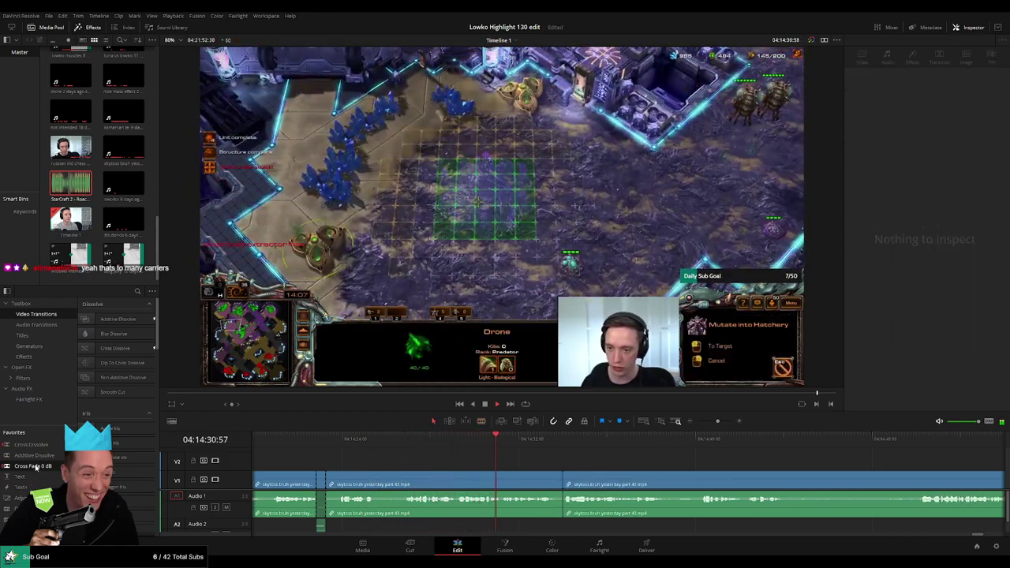
left_click_drag(586, 505, 567, 501)
Step: Cut the part 43 clip from about 04:14:44 to 04:14:49, closing the gap, and cross fade the audio join
left_click_drag(716, 475, 541, 464)
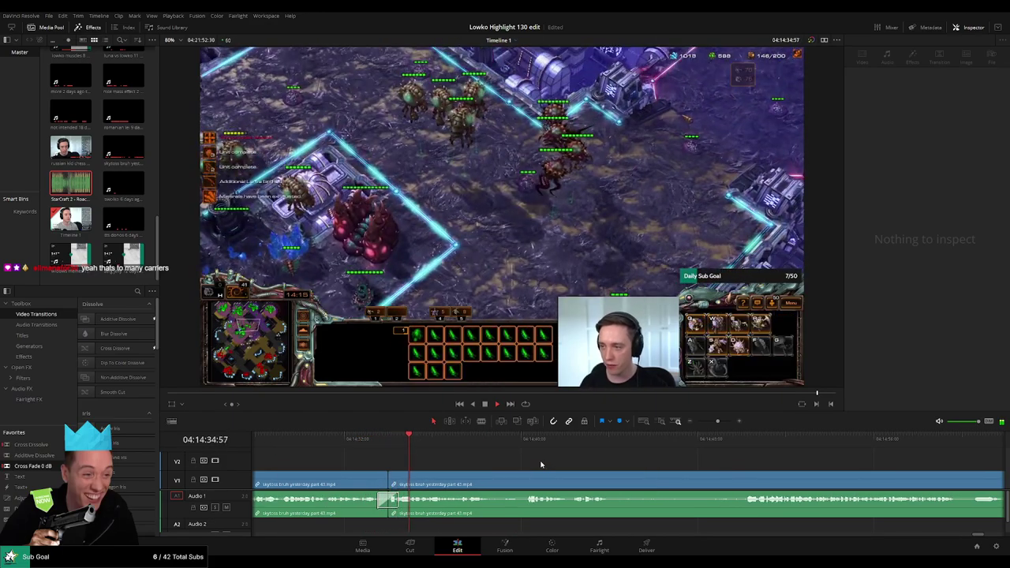
scroll(513, 465, "right", 2)
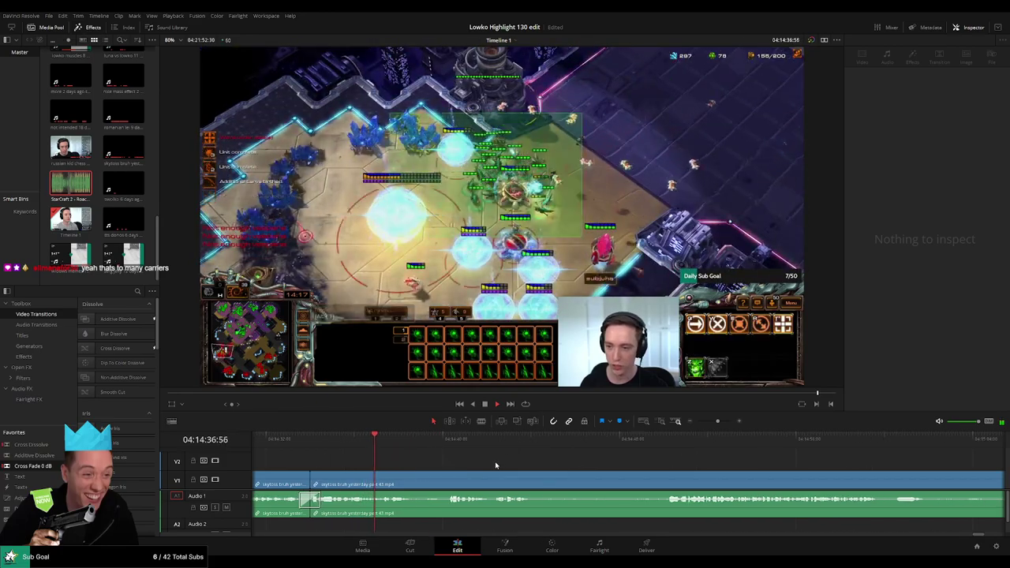
left_click(439, 443)
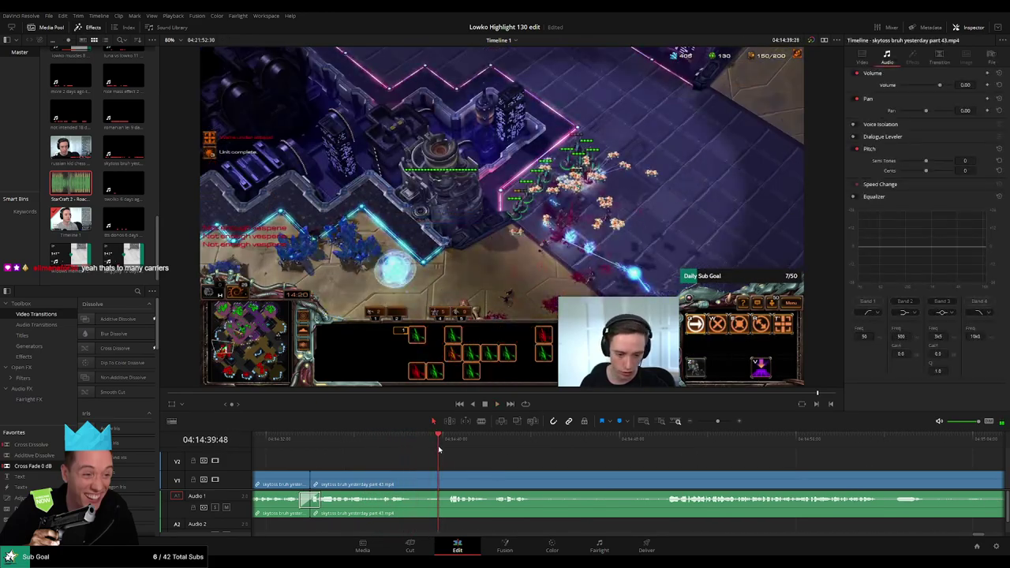
left_click_drag(542, 468, 436, 465)
key("b")
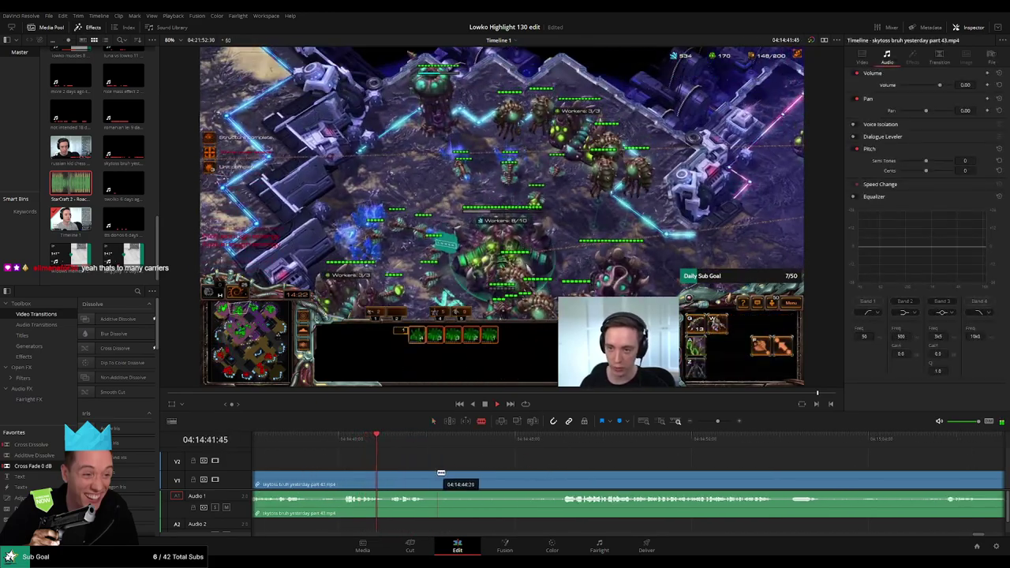
left_click(437, 474)
left_click(553, 476)
key("a")
left_click(530, 480)
key("Delete")
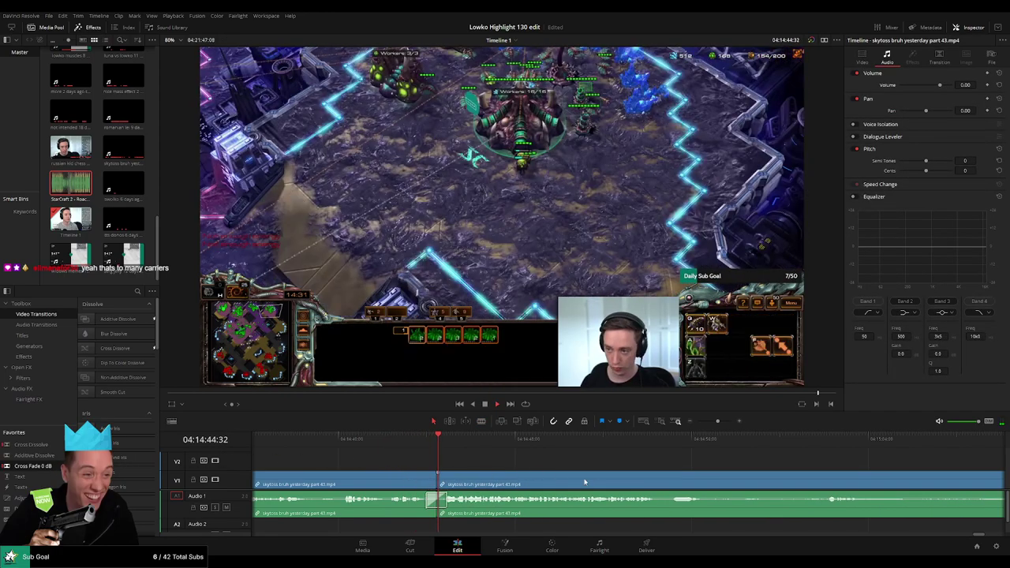
Step: Try to split the part 43 clip at about 04:14:54 and undo the split
scroll(432, 503, "right", 3)
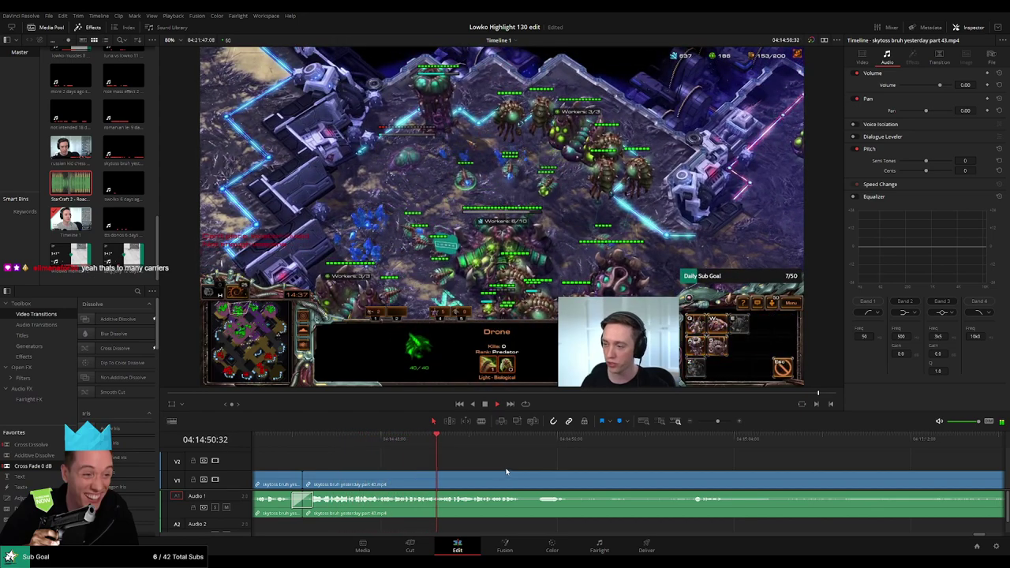
scroll(521, 469, "right", 1)
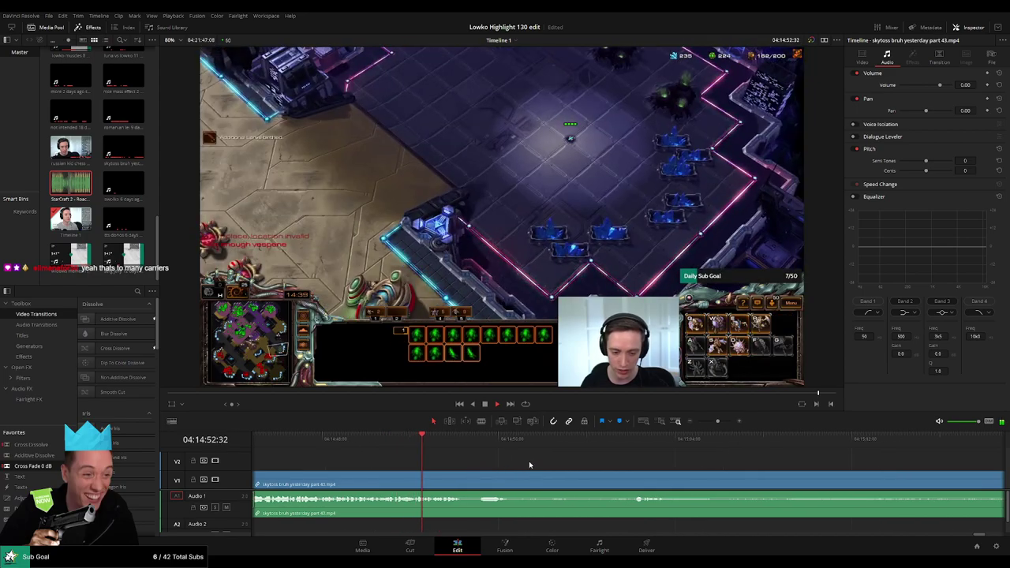
scroll(505, 464, "right", 2)
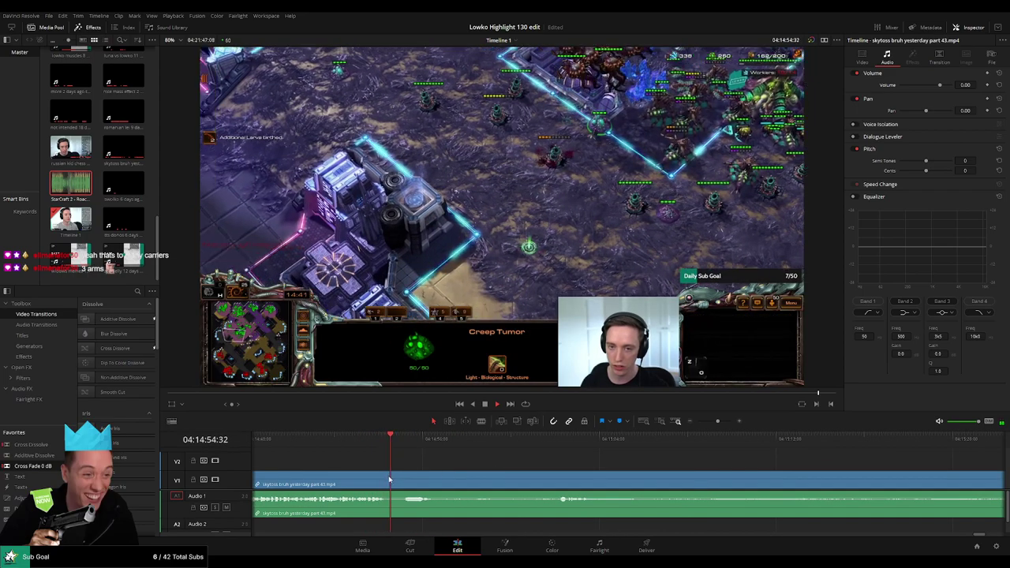
key("ctrl+b")
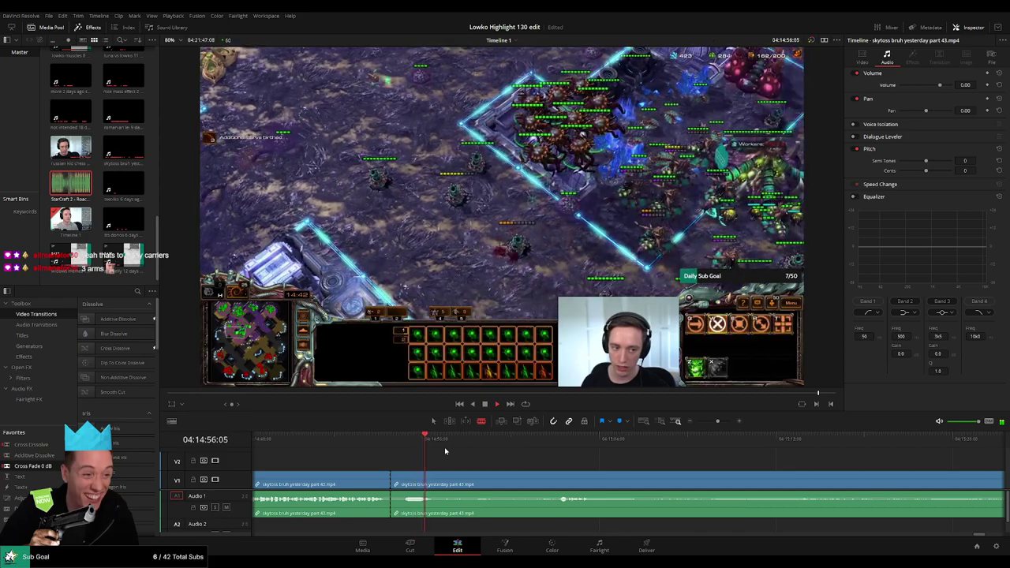
key("ctrl+z")
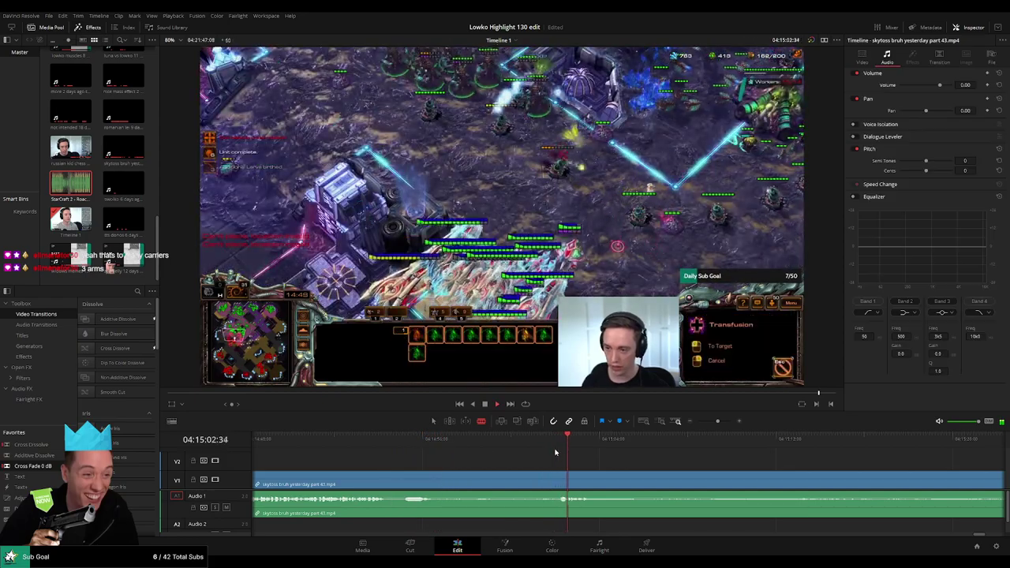
Step: Examine the battle and commentary in the part 43 clip from about 04:15:02 to 04:15:30
scroll(502, 463, "right", 4)
scroll(502, 463, "right", 1)
left_click_drag(522, 443, 598, 446)
scroll(549, 460, "right", 3)
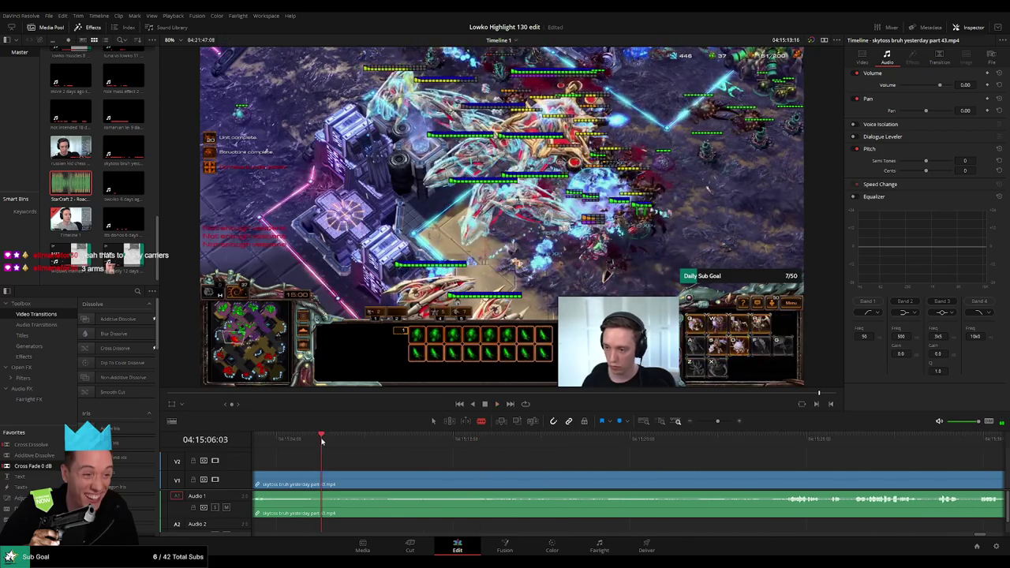
left_click_drag(321, 441, 468, 447)
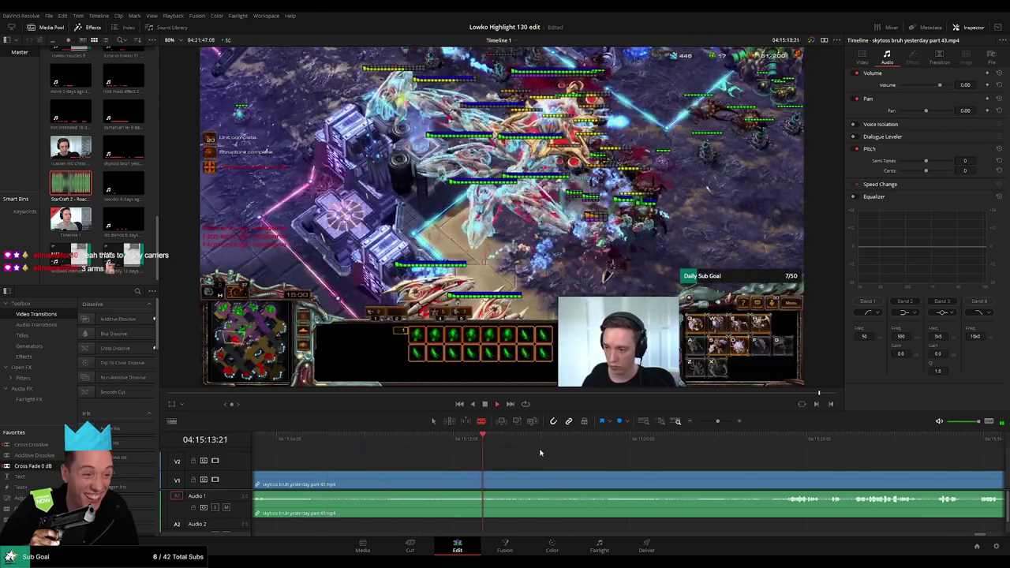
left_click(578, 446)
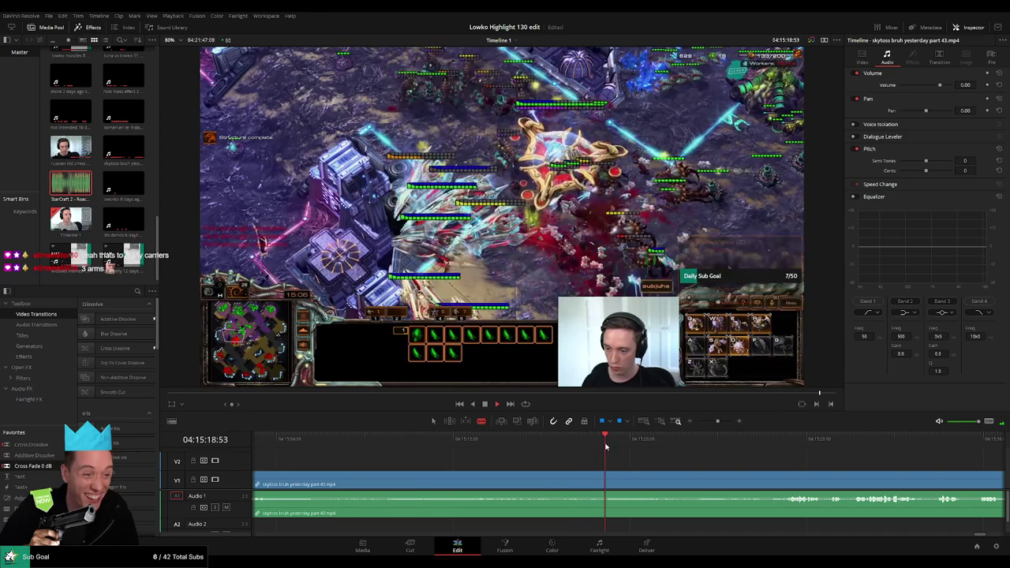
left_click_drag(606, 447, 706, 446)
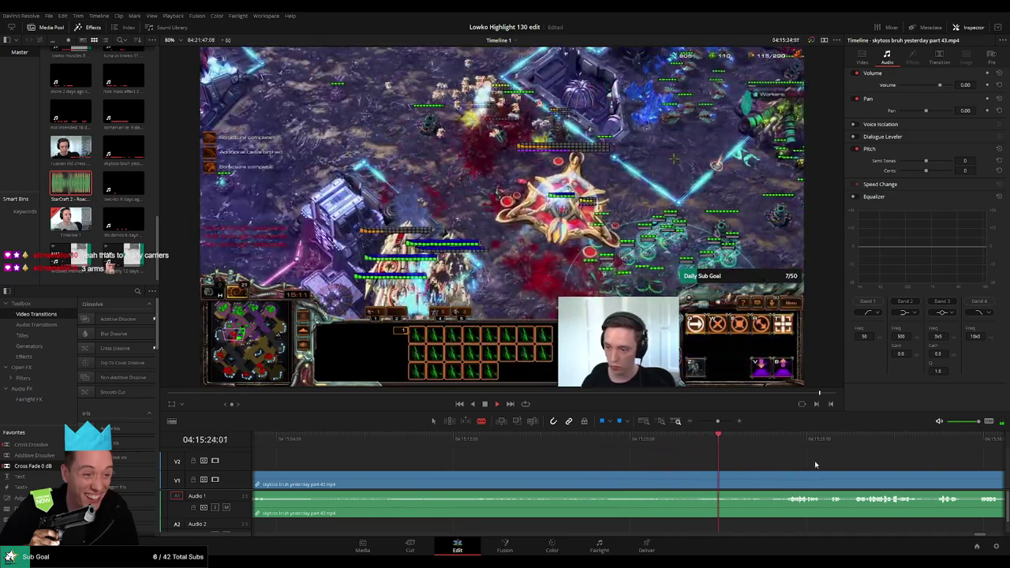
left_click_drag(814, 463, 625, 453)
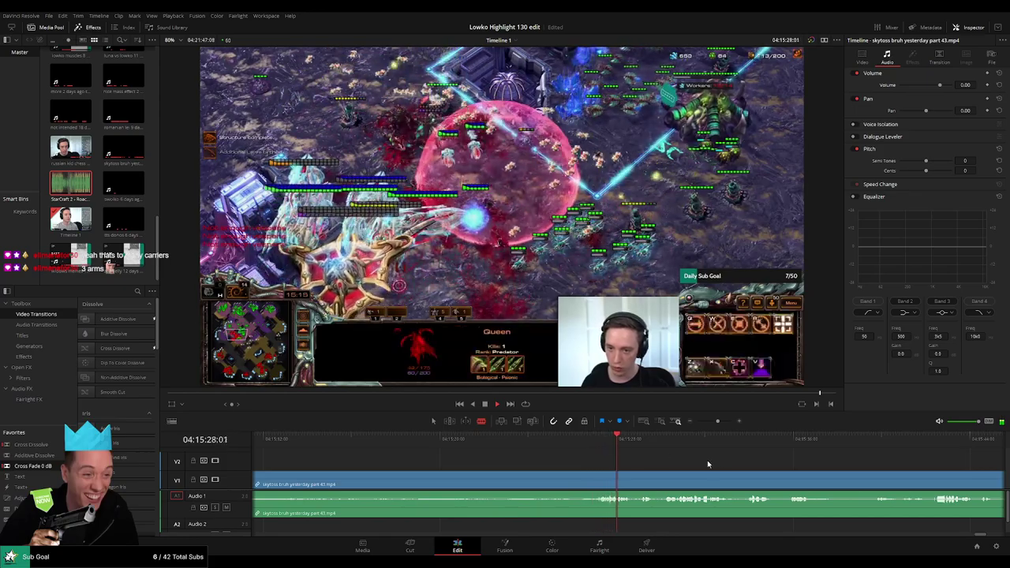
scroll(767, 473, "right", 3)
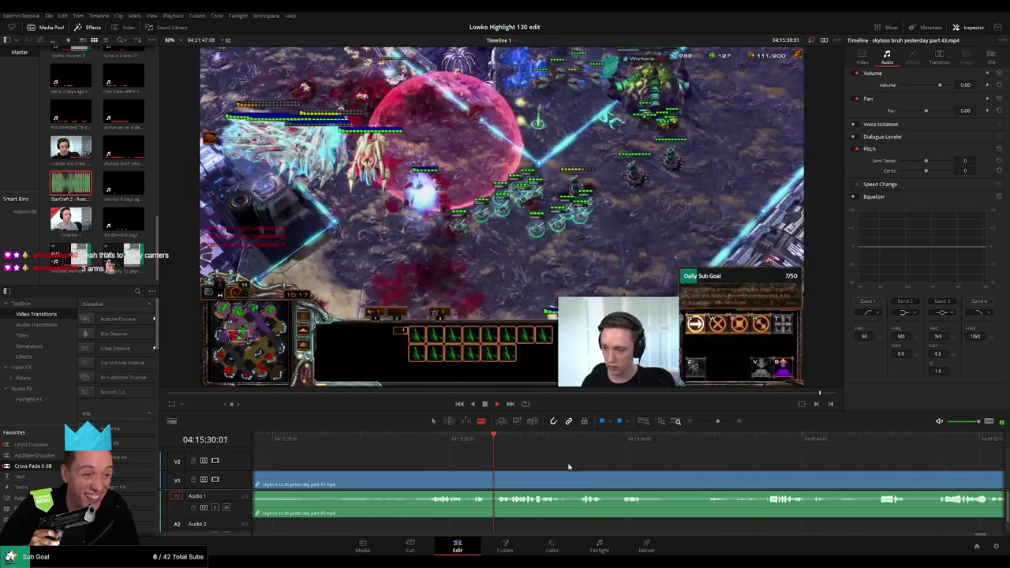
Step: Split the part 43 clip at 04:15:28:43 and about 04:15:30, and delete the section between the splits, closing the gap
left_click(454, 446)
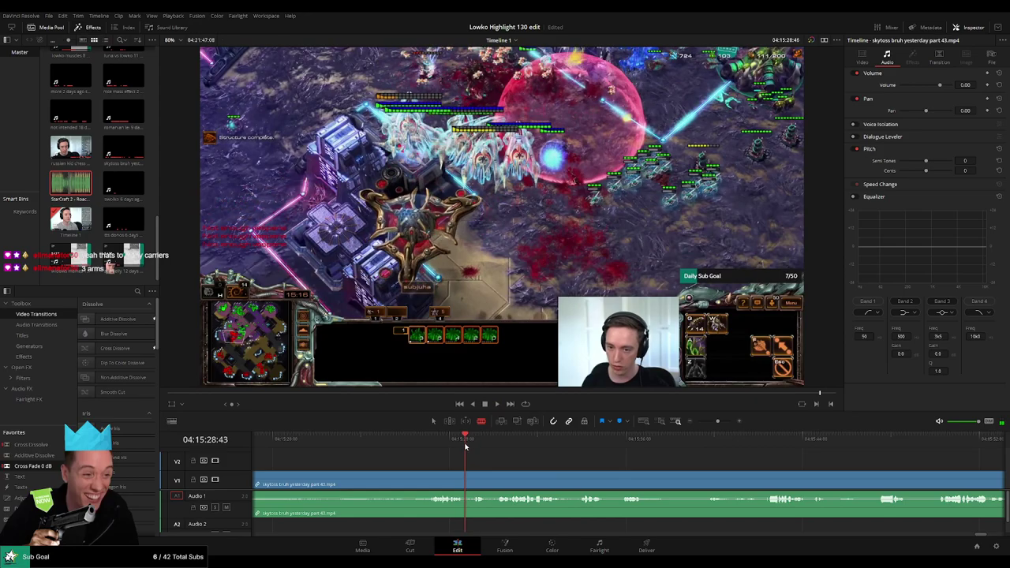
left_click(465, 477)
left_click(496, 476)
key("a")
left_click(482, 482)
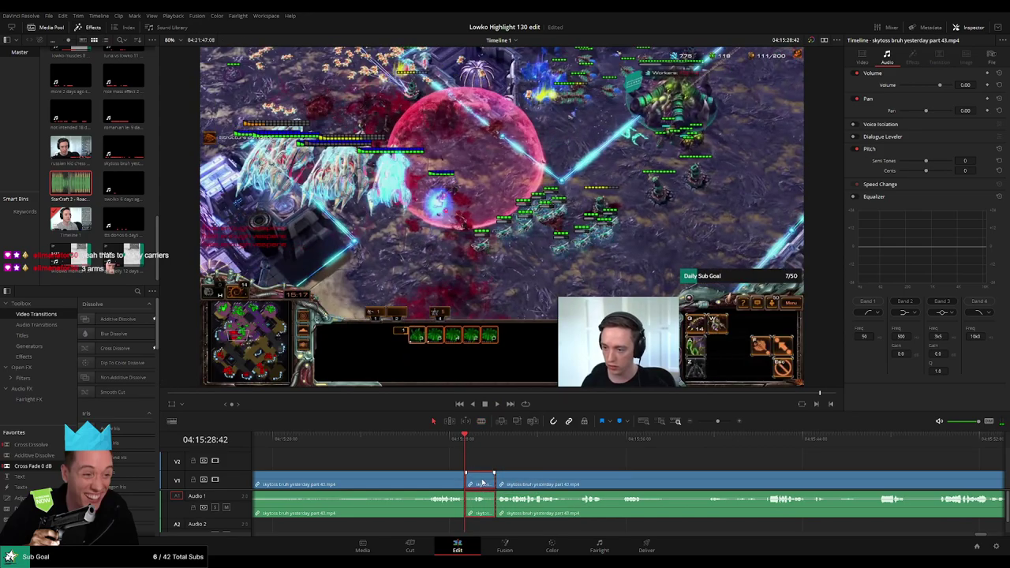
key("Delete")
key("space")
left_click(452, 444)
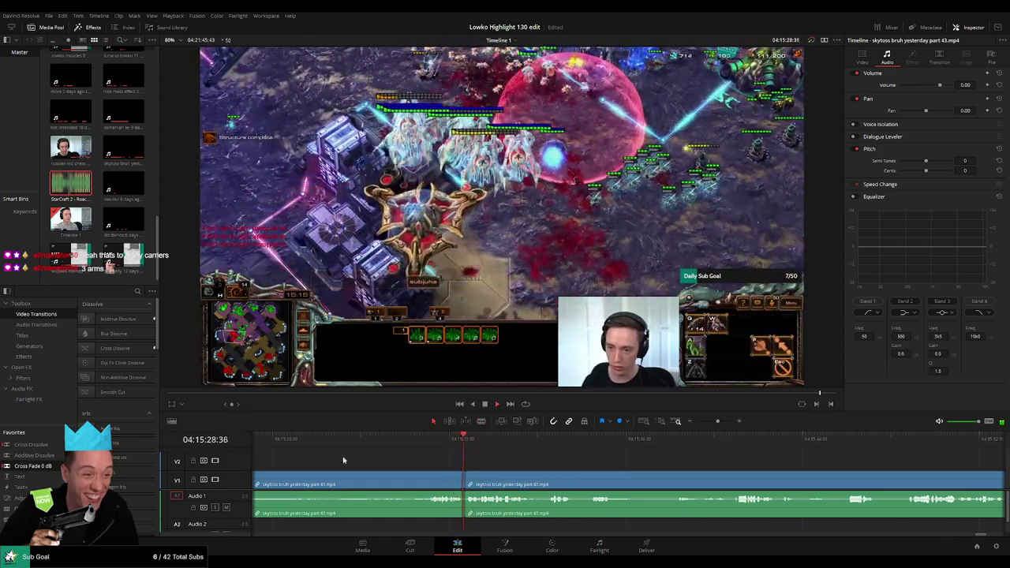
Step: Cross fade the audio join at about 04:15:28 and return the playhead to just before it
left_click_drag(465, 501, 464, 500)
key("space")
left_click(454, 446)
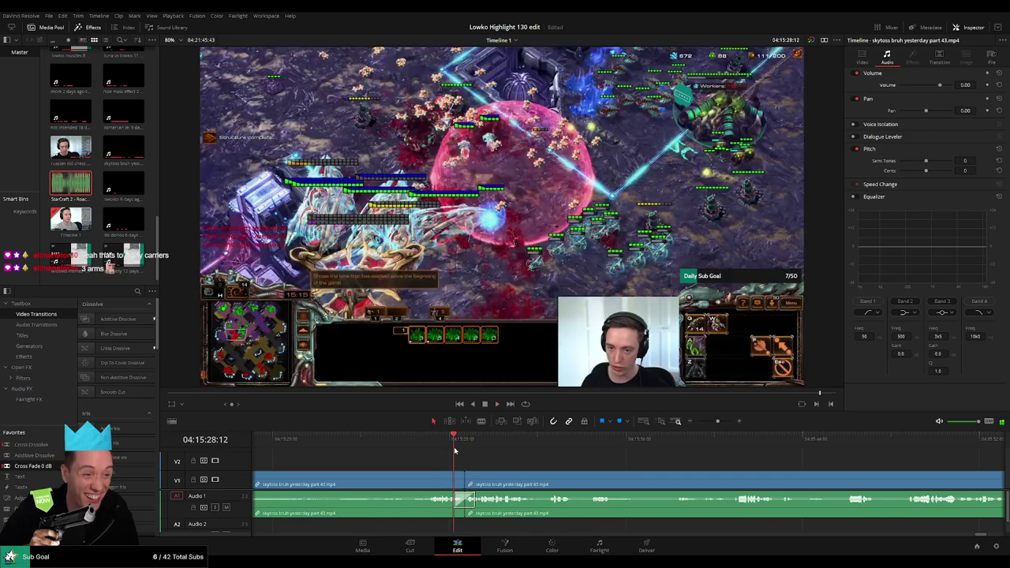
Step: Split the part 43 clip at about 04:15:40:50 and 04:15:41:20, and delete the short section between the splits, closing the gap
left_click_drag(641, 478, 534, 471)
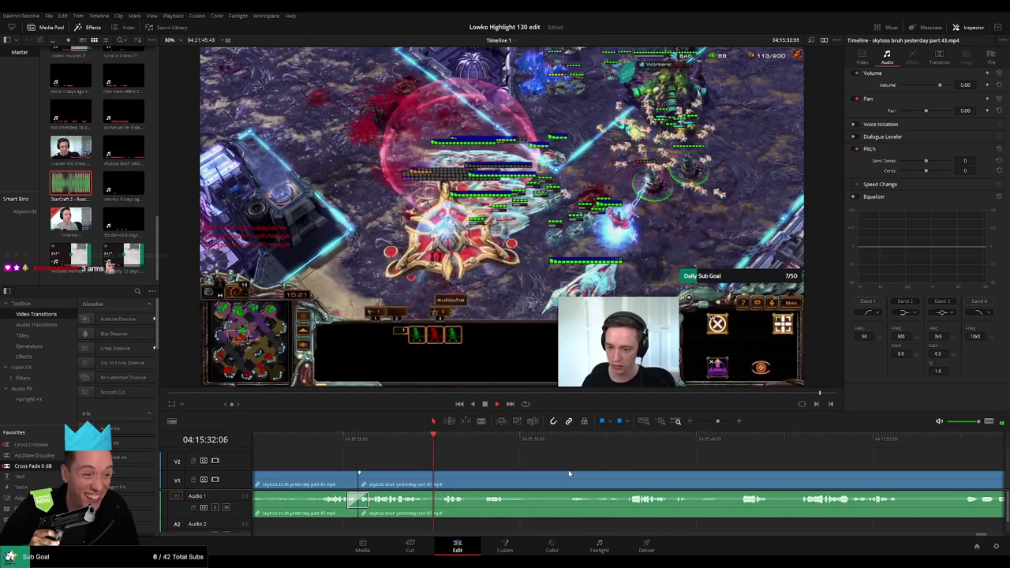
scroll(505, 470, "right", 2)
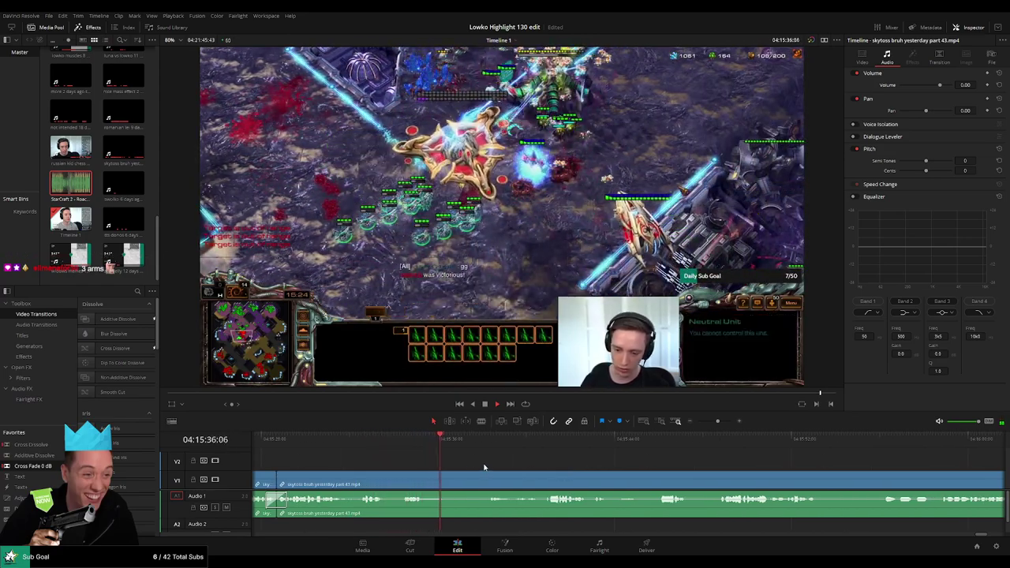
left_click(495, 448)
scroll(628, 469, "right", 3)
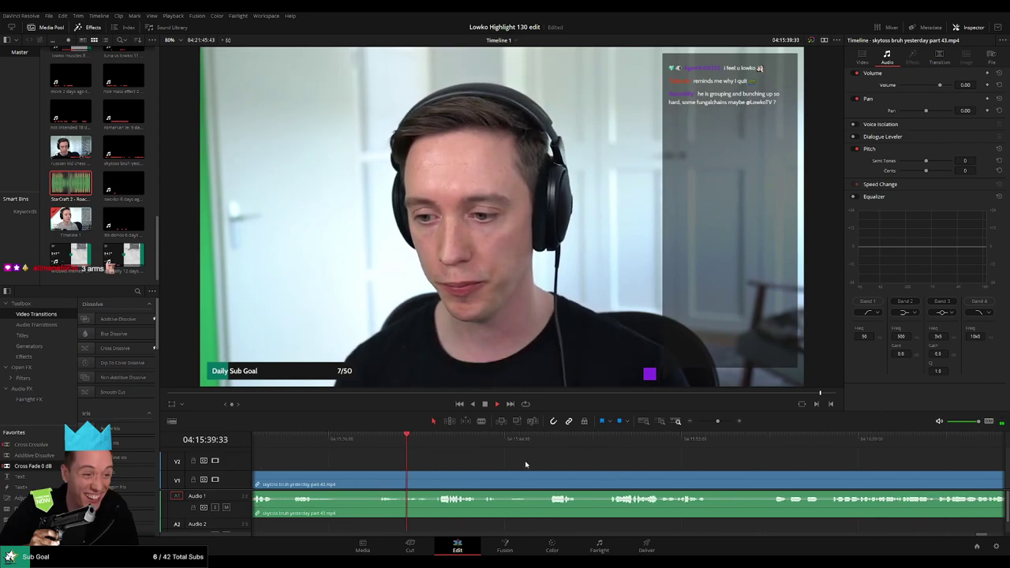
key("b")
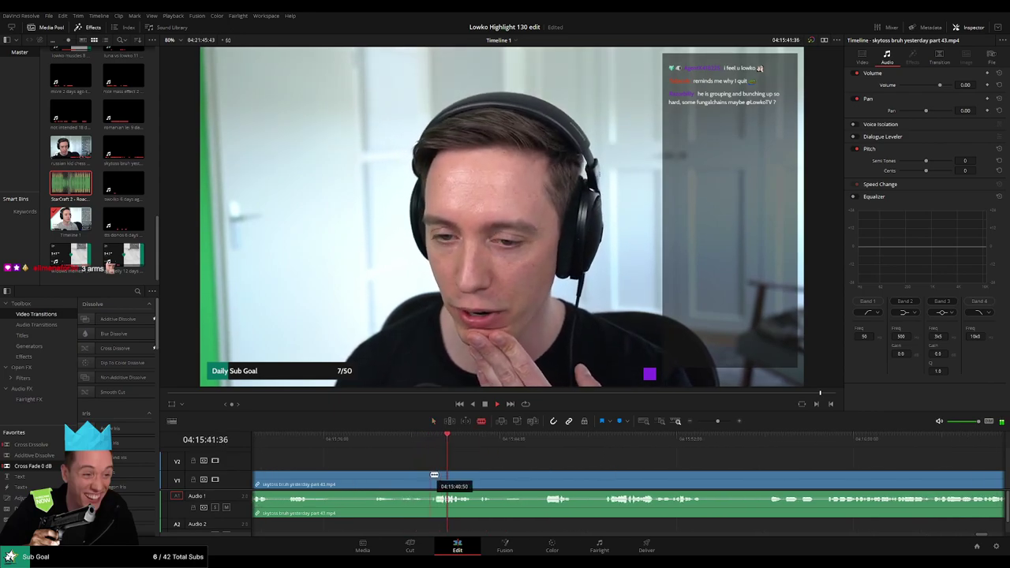
left_click(432, 477)
left_click(442, 477)
key("a")
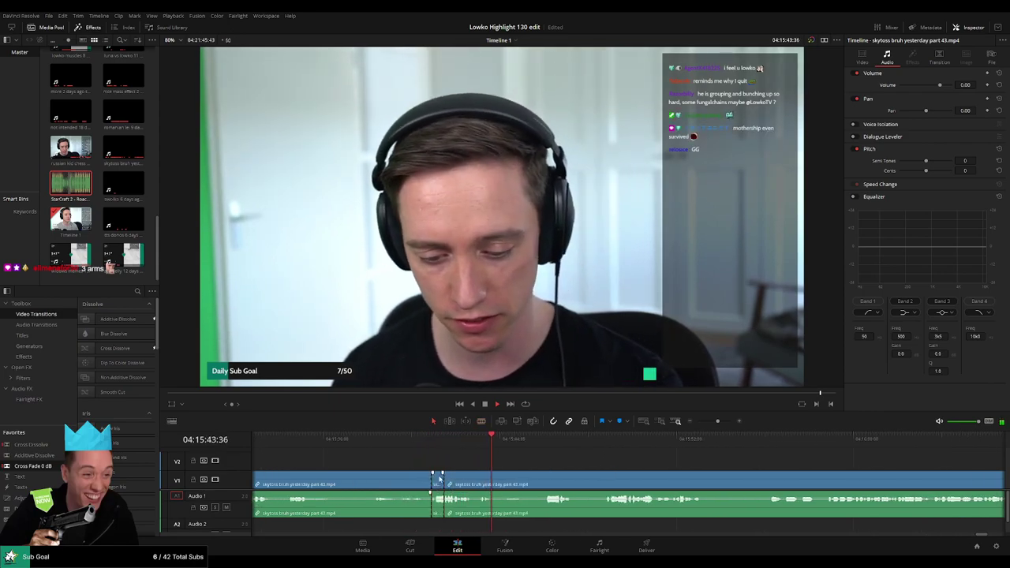
key("Delete")
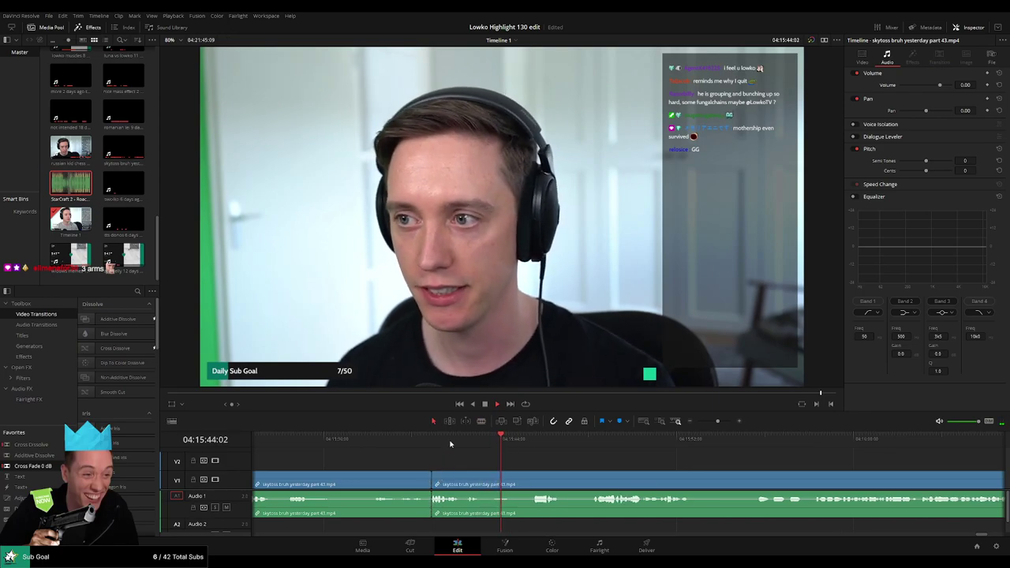
Step: Split the part 43 clip at about 04:15:42:24 and 04:15:42:44 to isolate a very short section
left_click(450, 443)
left_click(464, 440)
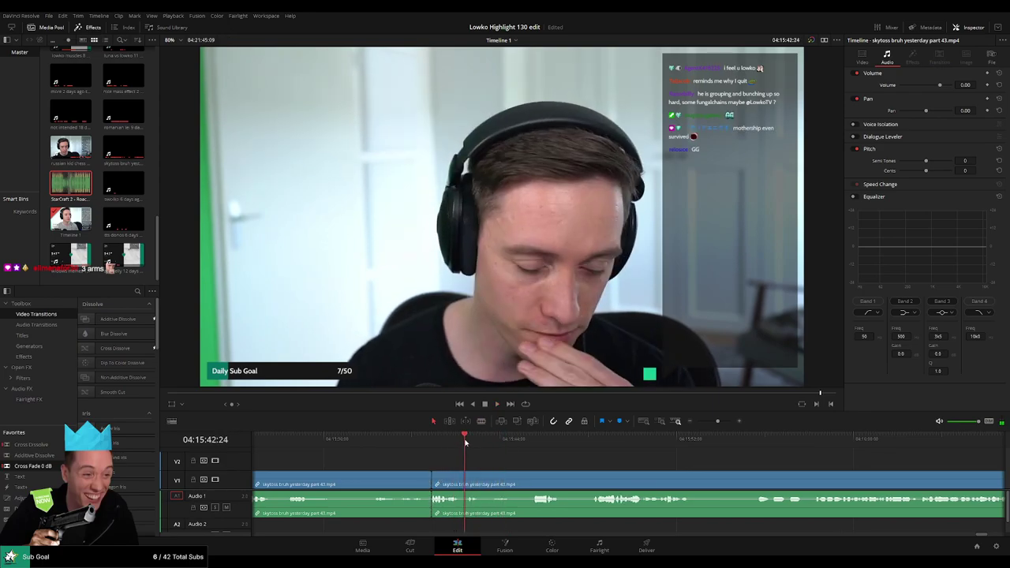
left_click(465, 441)
key("space")
key("b")
left_click(467, 475)
key("space")
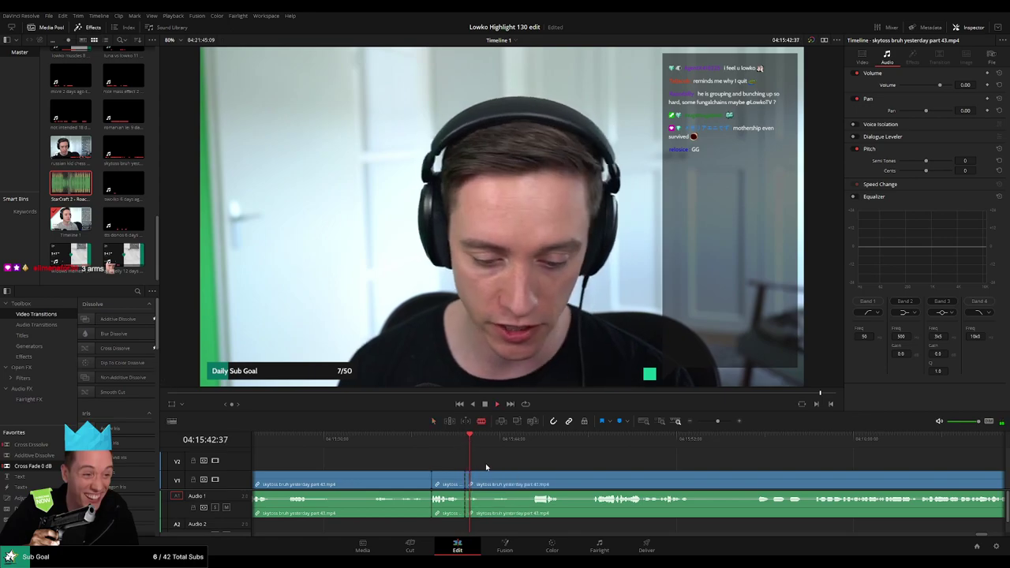
key("space")
left_click(475, 480)
Step: Silence the short section's audio at about 04:15:42 and cover it with StarCraft 2 - Roach Quotes on Audio 2 at volume -29
left_click_drag(467, 494, 469, 520)
left_click_drag(71, 184, 470, 519)
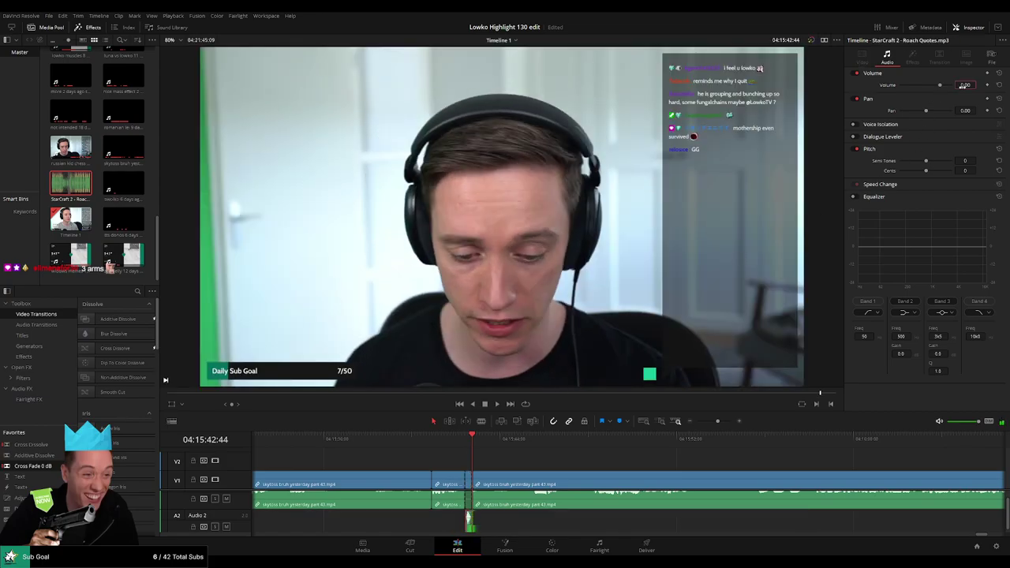
key("space")
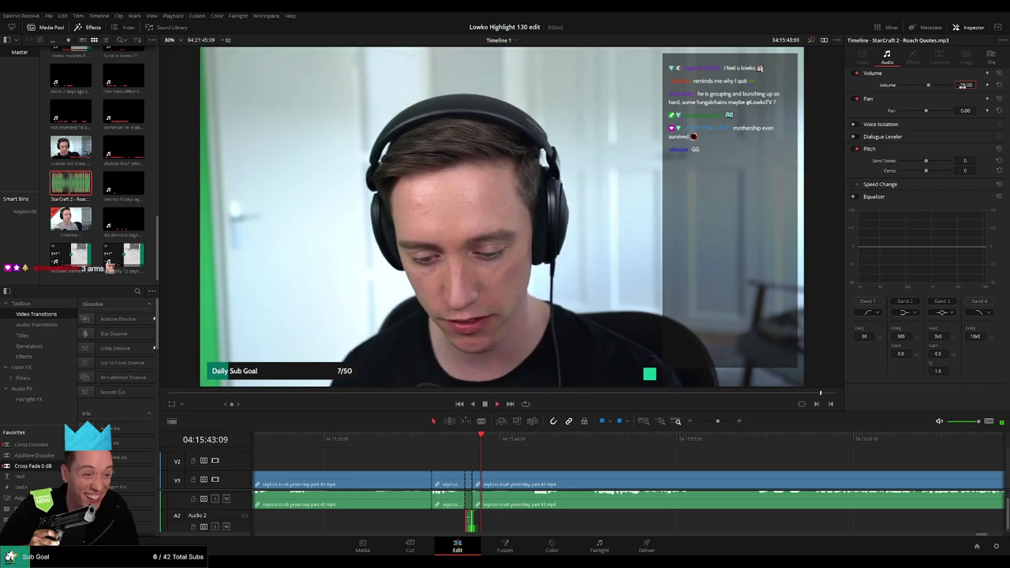
left_click(573, 460)
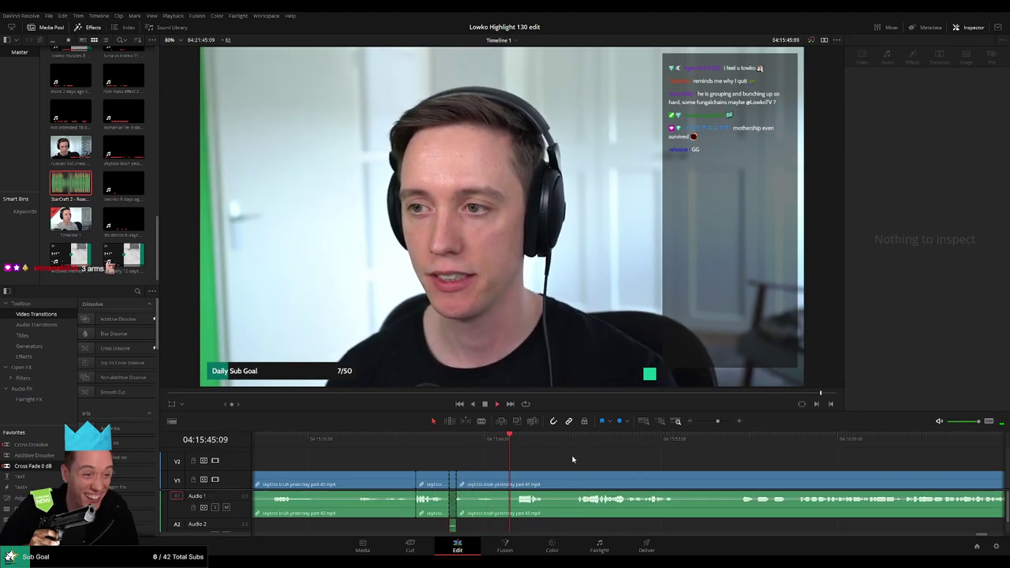
Step: Split the part 43 clip at 04:15:52:57 and about 04:15:55:18, and delete the section between the splits, closing the gap
left_click_drag(573, 460, 415, 460)
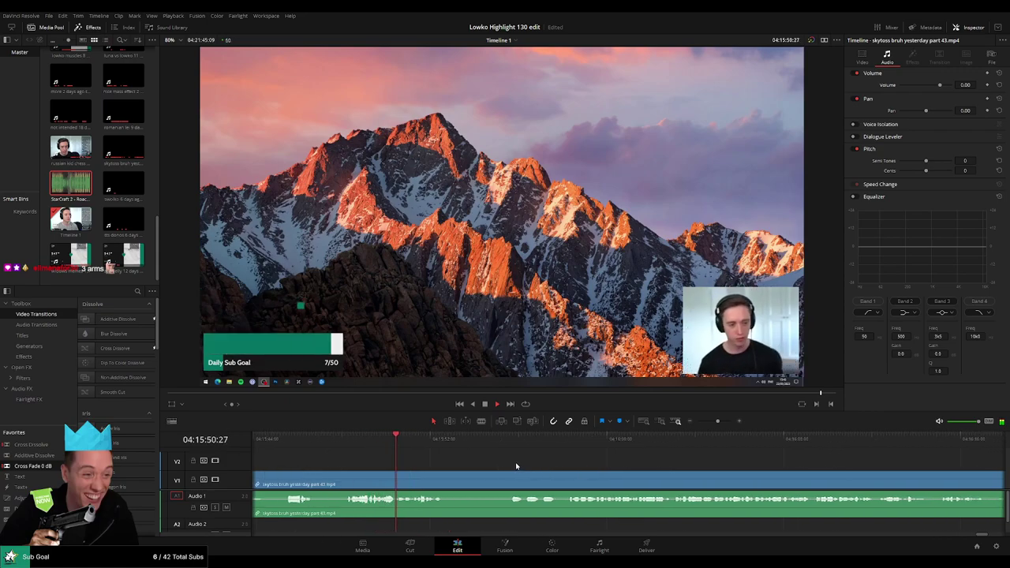
key("b")
left_click(451, 480)
left_click(503, 480)
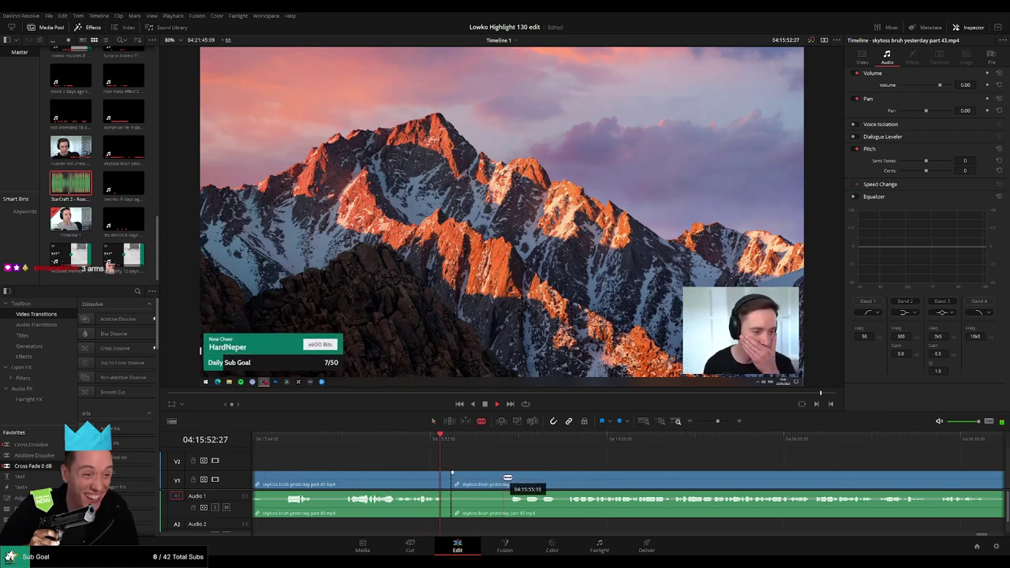
key("a")
left_click(487, 479)
key("Delete")
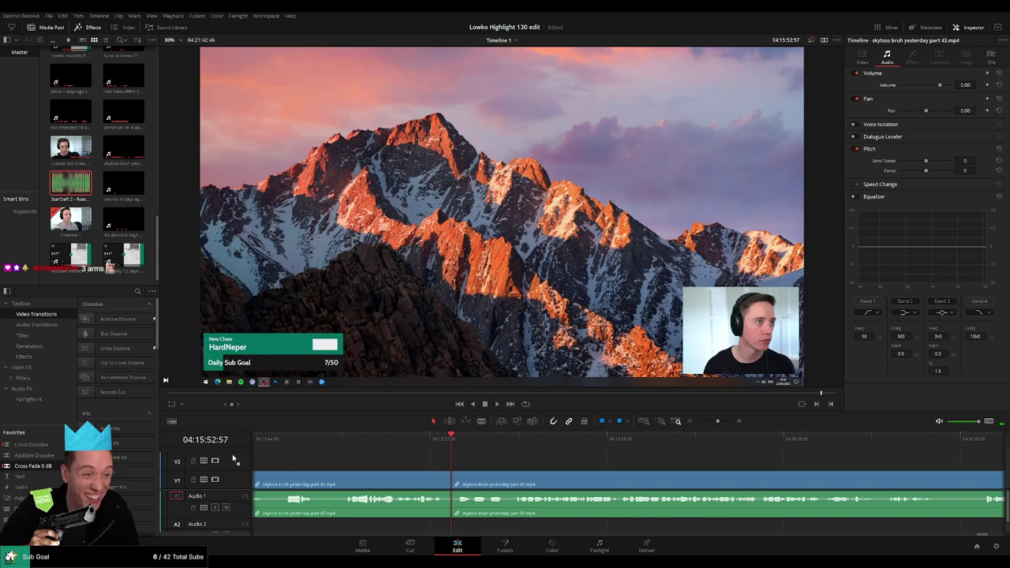
Step: Cross fade the audio join at 04:15:52:57 and play the part 43 clip on to about 04:16:12
key("space")
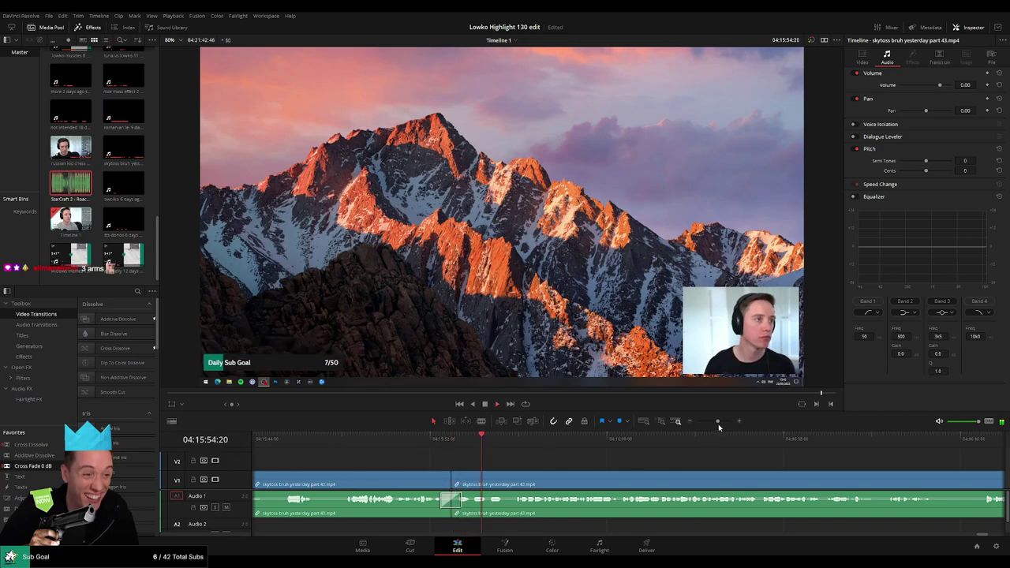
mouse_move(718, 424)
left_mouse_down()
mouse_move(699, 423)
mouse_move(713, 424)
left_mouse_up()
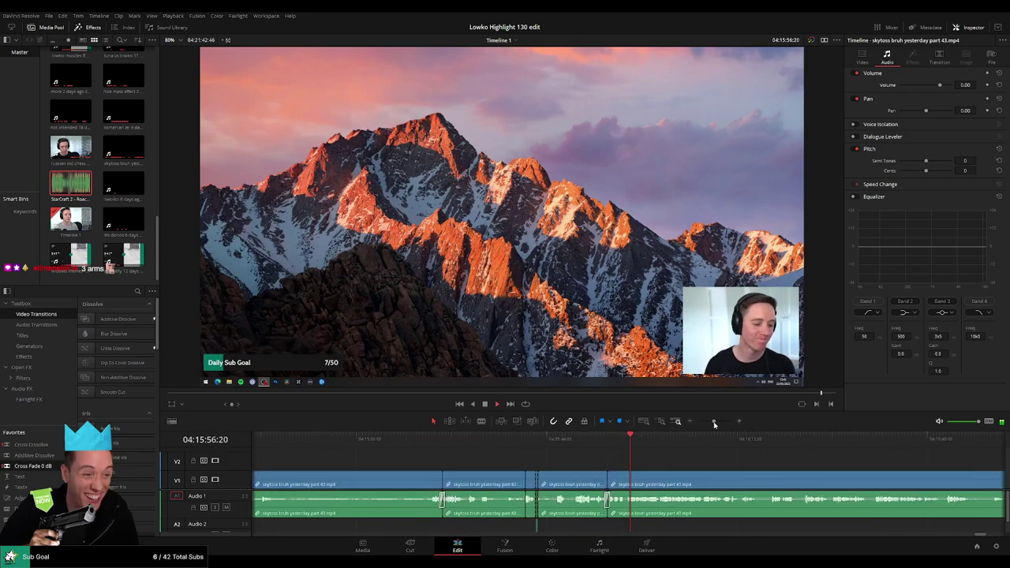
scroll(579, 464, "right", 5)
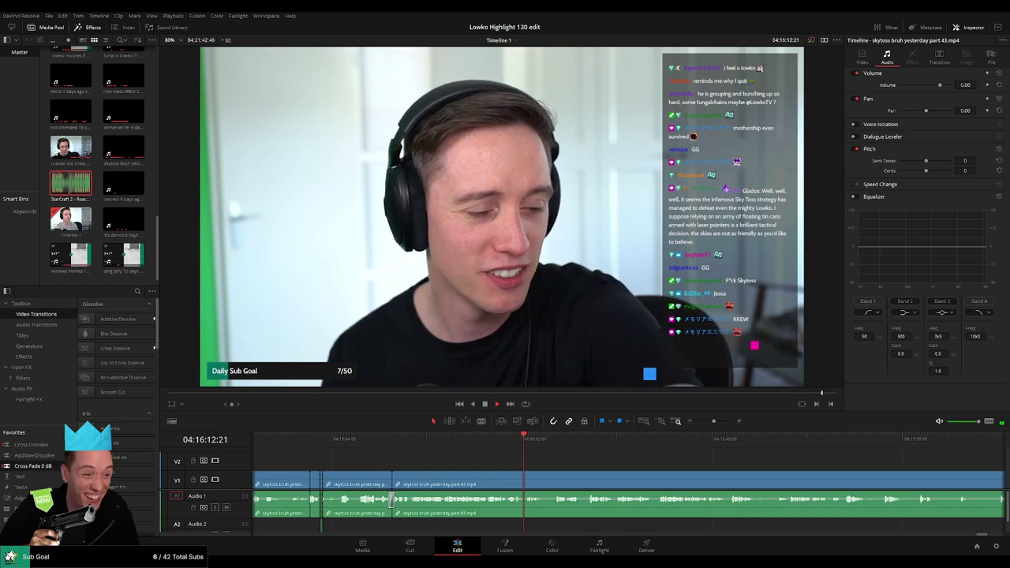
Step: Delete the part 43 section from about 04:16:15 to 04:16:17, closing the gap, and cross fade the audio join
key("space")
key("b")
left_click(548, 477)
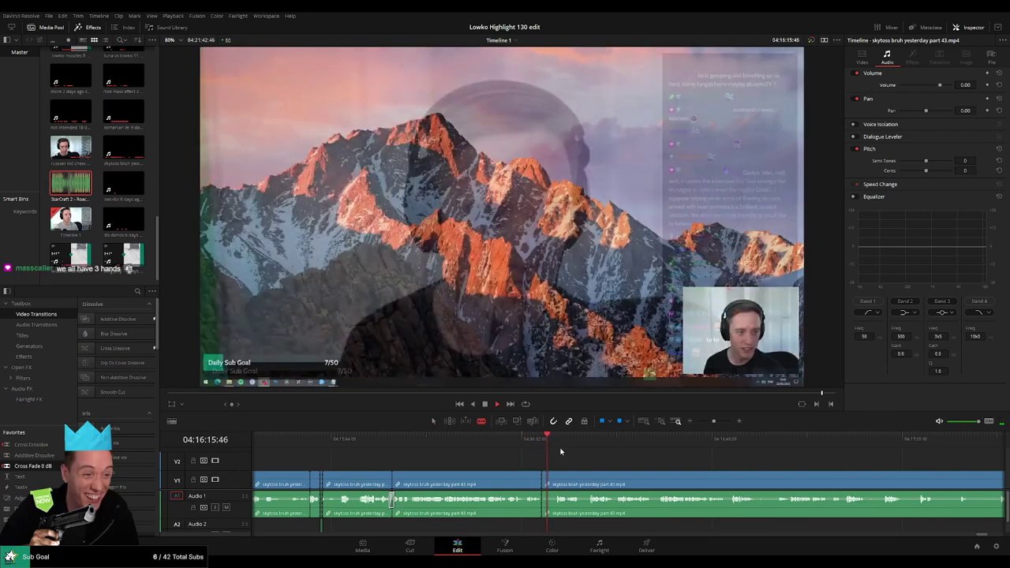
left_click(561, 446)
scroll(662, 467, "up", 3)
scroll(663, 467, "down", 1)
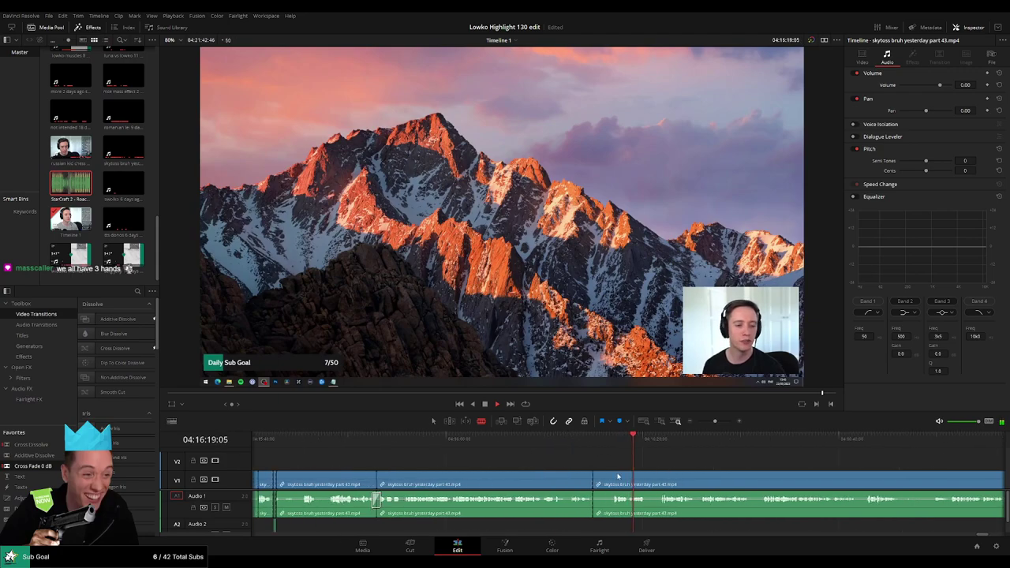
left_click(613, 478)
key("a")
left_click(605, 482)
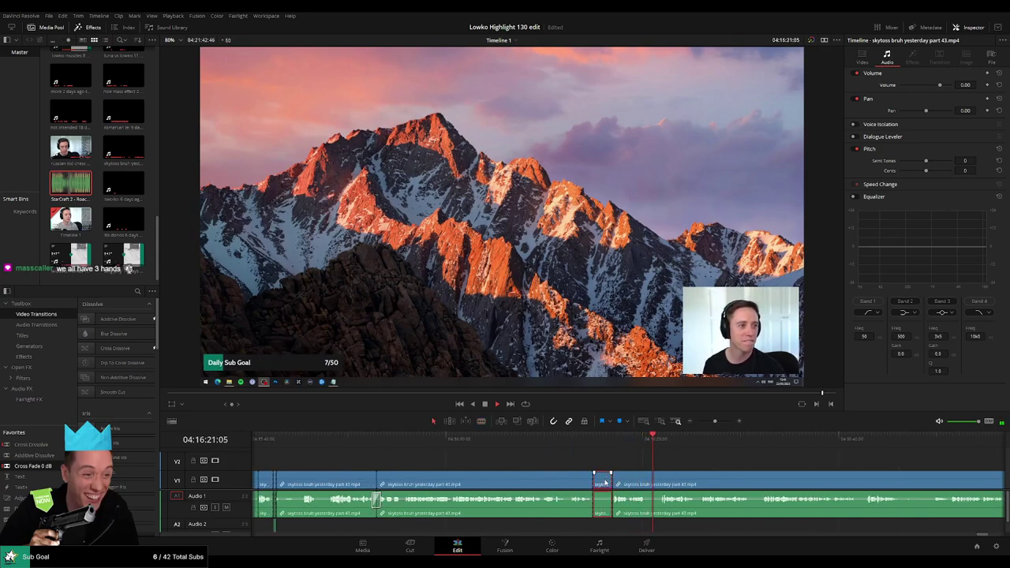
key("Delete")
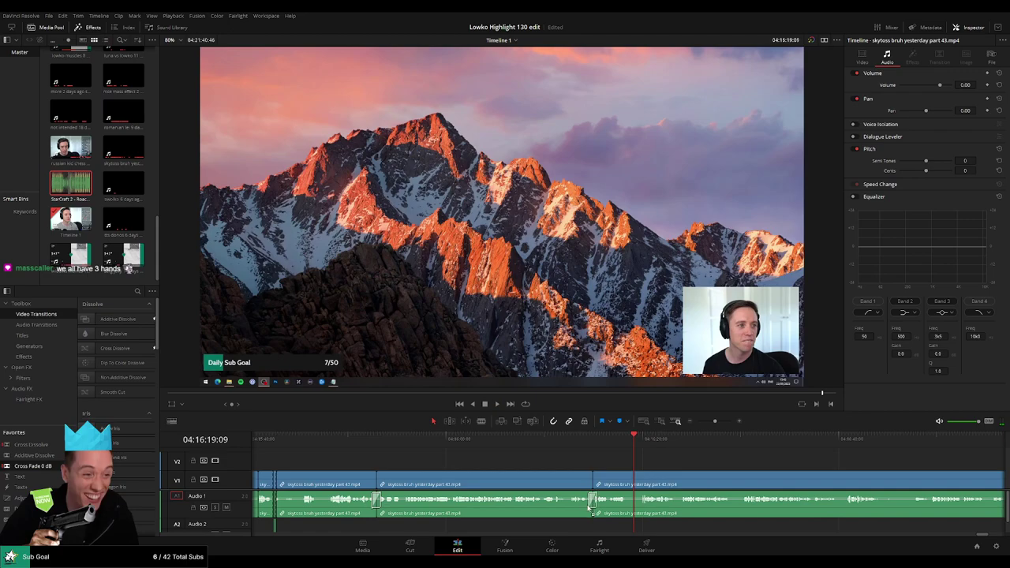
left_click_drag(588, 507, 590, 506)
key("space")
Step: Delete the part 43 section from about 04:16:18:20 to 04:16:19:45, closing the gap, and cross fade the audio join
scroll(518, 472, "right", 6)
key("b")
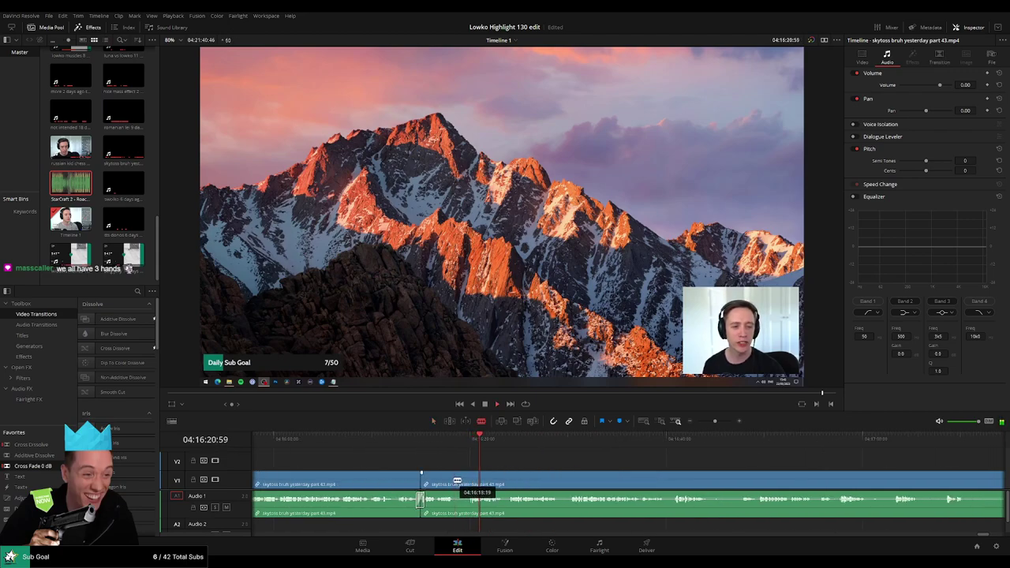
left_click(455, 480)
left_click(468, 477)
key("a")
left_click(463, 483)
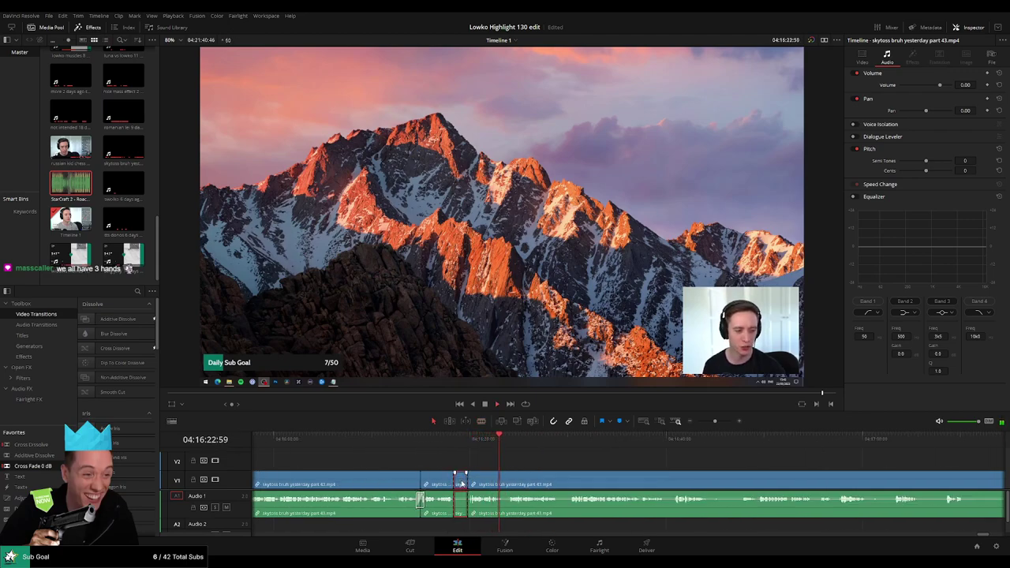
key("BackSpace")
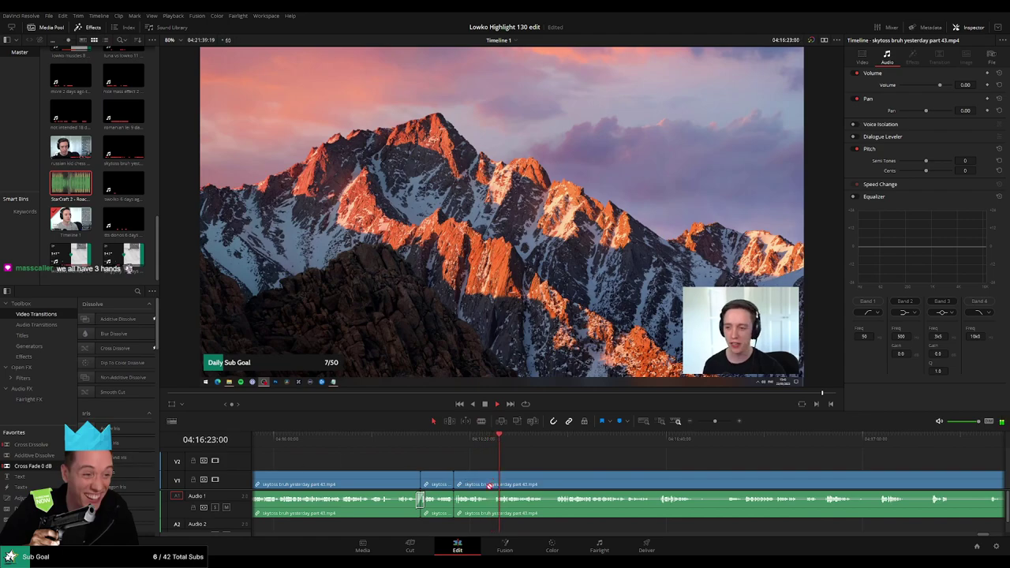
scroll(534, 478, "up", 2)
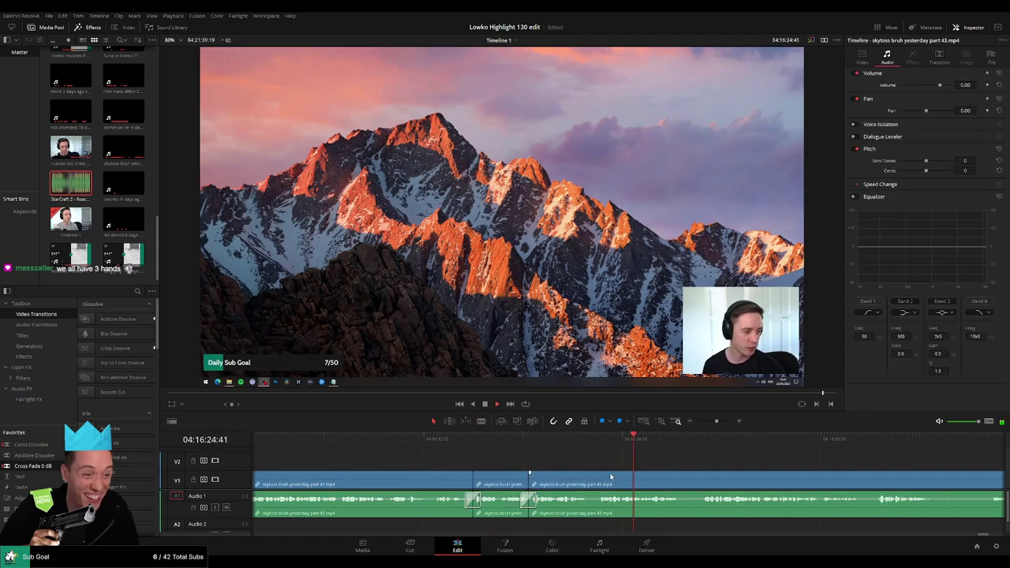
Step: Cut a short section of under a second out of the part 43 clip at about 04:16:22, closing the gap
key("b")
left_click(588, 476)
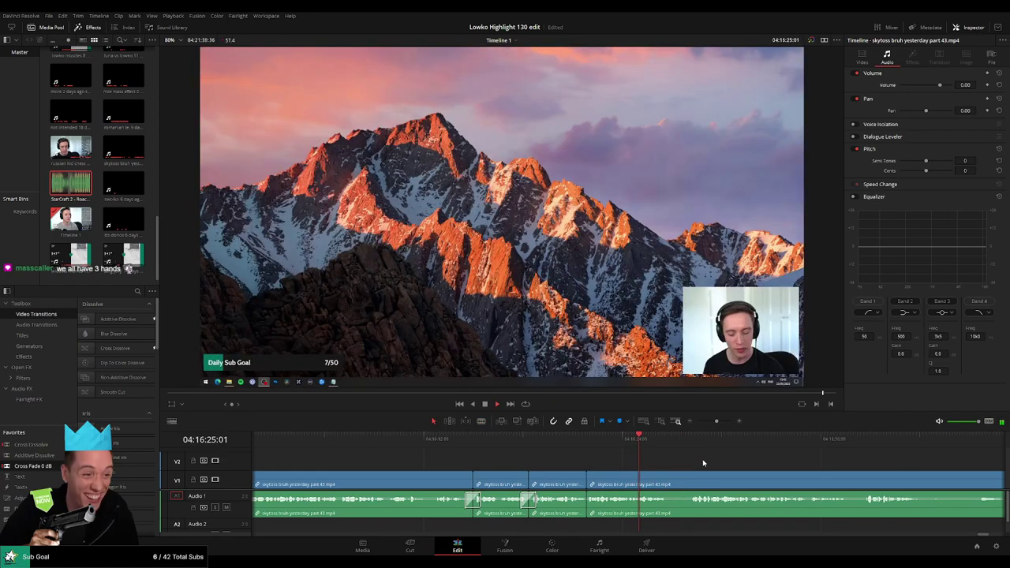
left_click_drag(703, 462, 507, 459)
Step: Find the exact frame and split the part 43 clip at 04:16:25:55 and about 04:16:26:14
key("space")
key("Right")
key("Right")
key("Right")
key("Right")
key("Right")
key("Right")
key("Right")
key("Right")
key("Right")
key("Right")
key("Right")
key("Right")
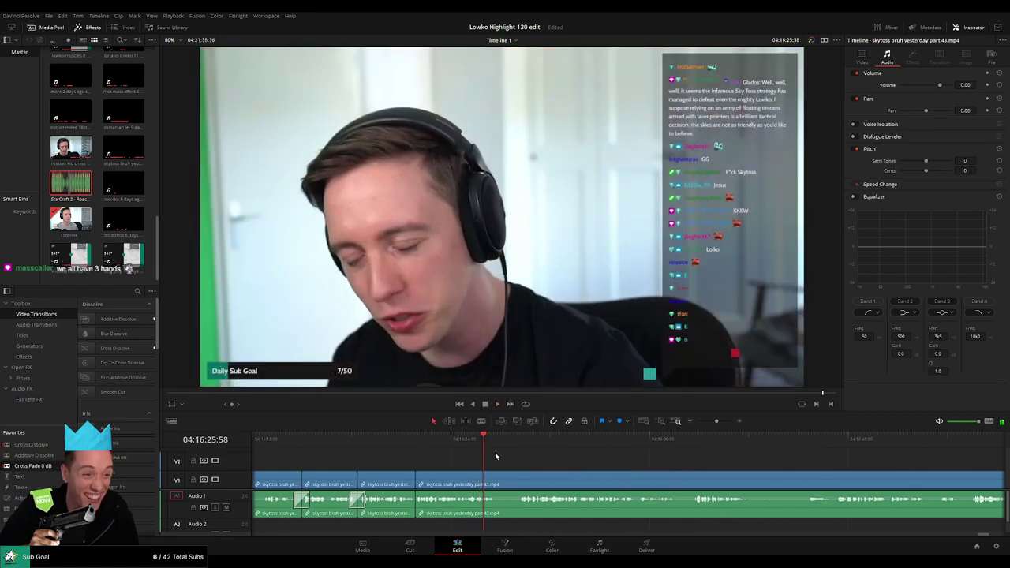
key("Left")
key("Left")
key("Left")
key("Left")
key("Left")
key("Left")
key("Left")
key("Right")
key("Right")
key("Right")
key("b")
left_click(482, 477)
key("space")
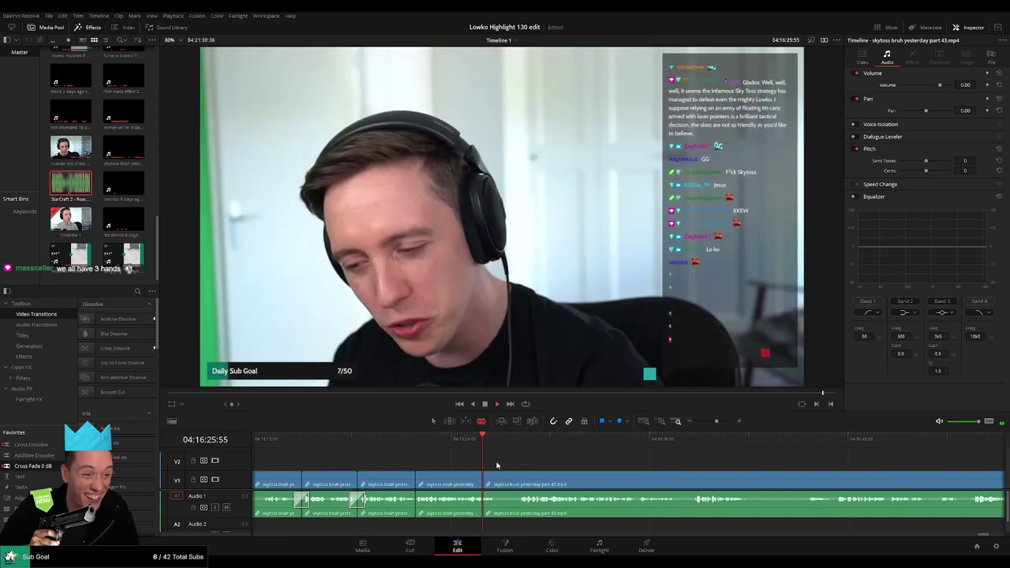
left_click(490, 478)
scroll(493, 478, "up", 3)
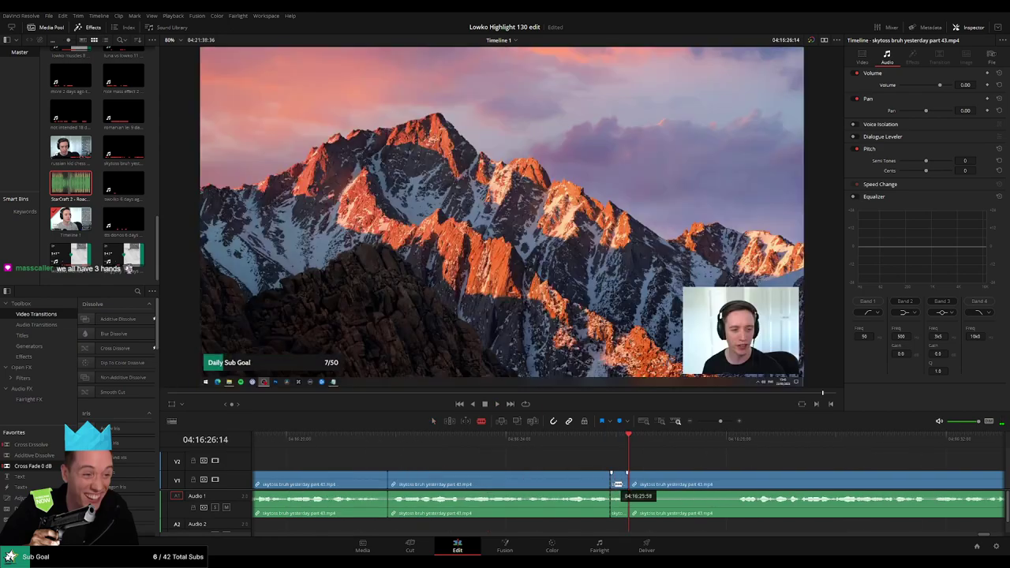
Step: Silence the short section's audio at about 04:16:26 and cover it with StarCraft 2 - Roach Quotes on Audio 2 at volume -29
key("a")
left_click_drag(619, 495, 621, 516)
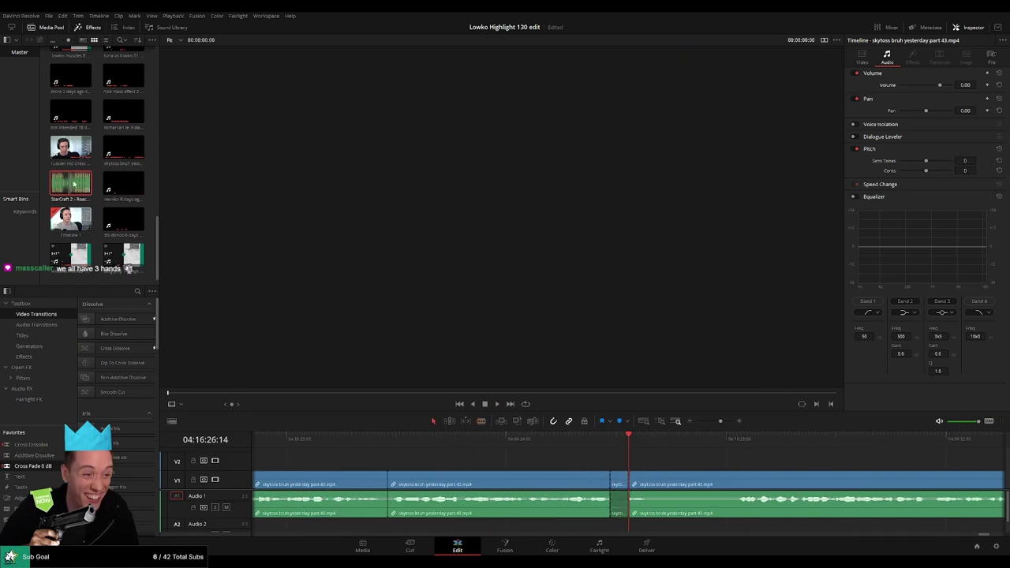
left_click_drag(75, 183, 628, 529)
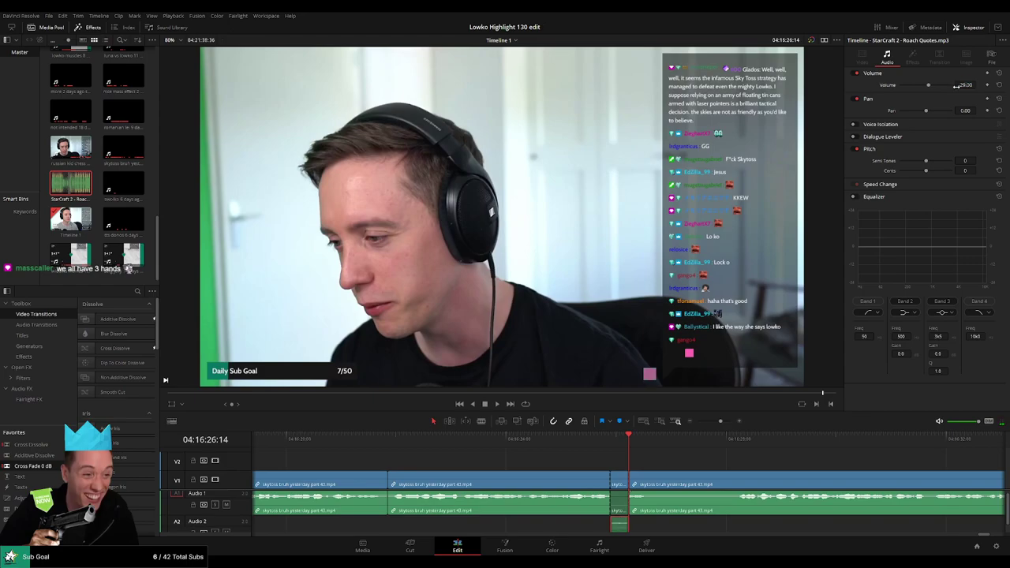
key("space")
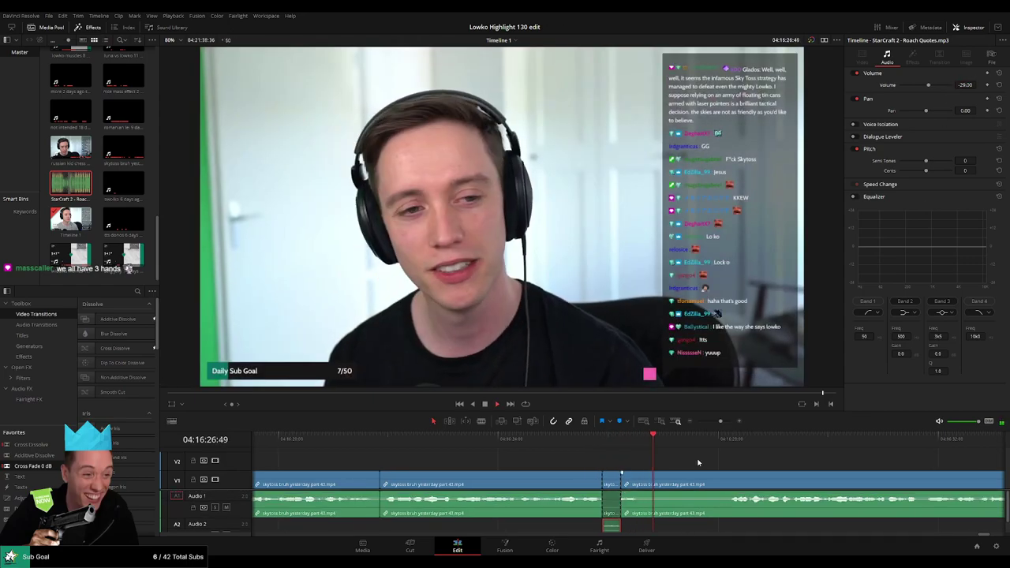
Step: Split the part 43 clip at about 04:16:26:48 and 04:16:28:11, delete the section between the splits, closing the gap, and play on past the join
key("b")
left_click(652, 478)
left_click(727, 479)
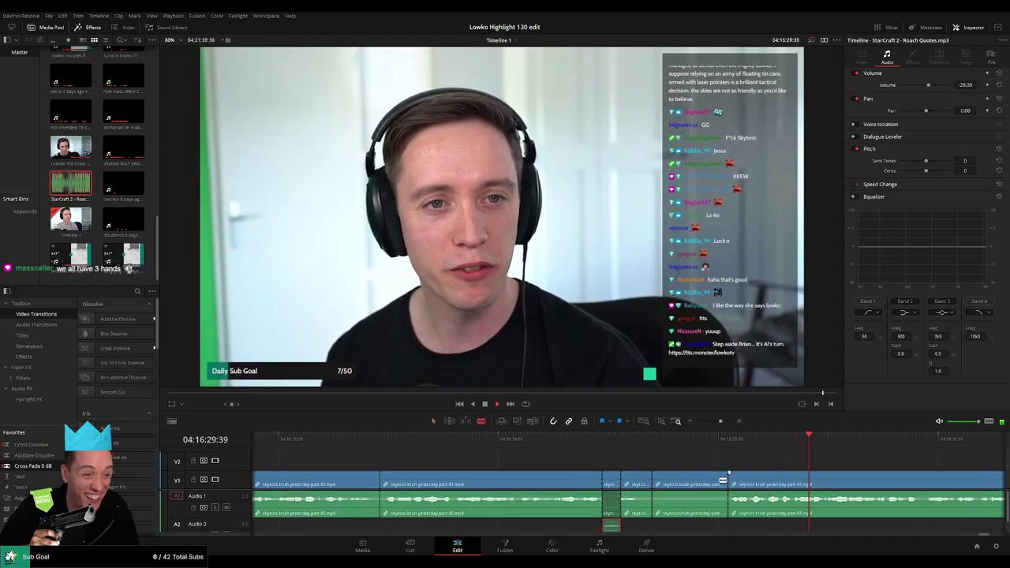
key("a")
left_click(713, 482)
left_click(723, 441)
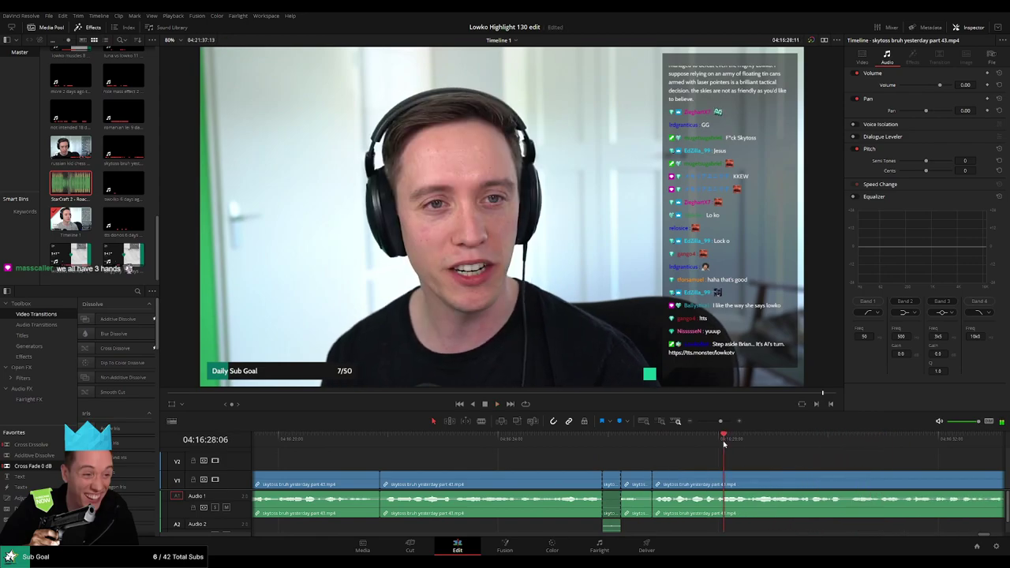
left_click_drag(836, 467, 534, 450)
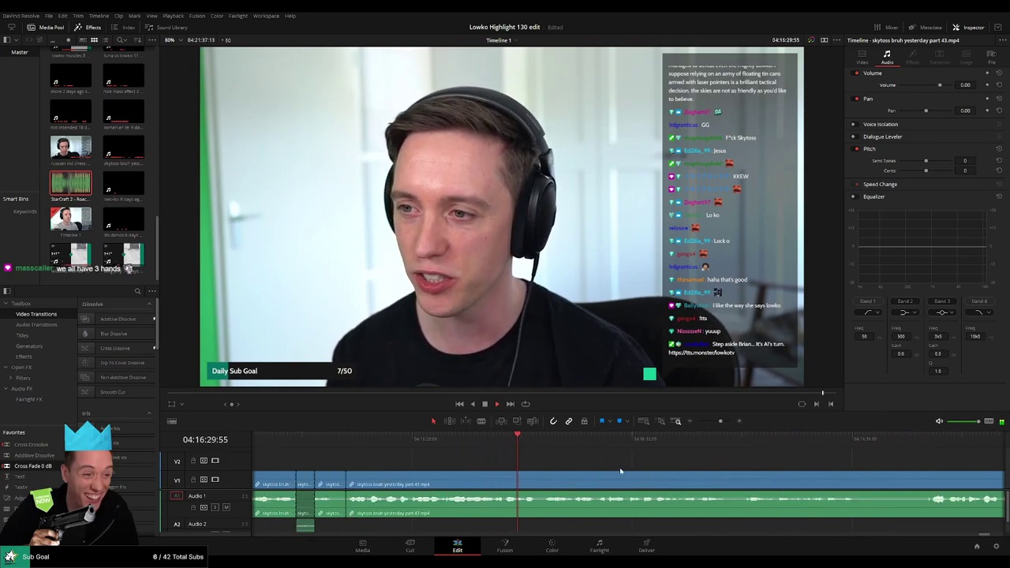
Step: Cut a section of just over one second out of the part 43 clip at about 04:16:36, closing the gap
scroll(575, 468, "right", 3)
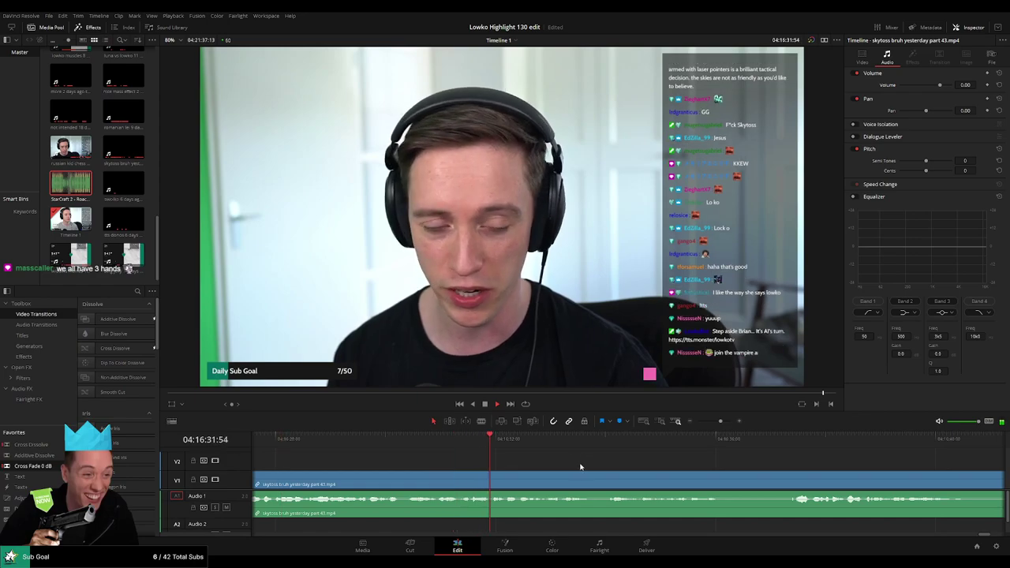
scroll(582, 466, "down", 3)
left_click_drag(608, 467, 408, 473)
key("b")
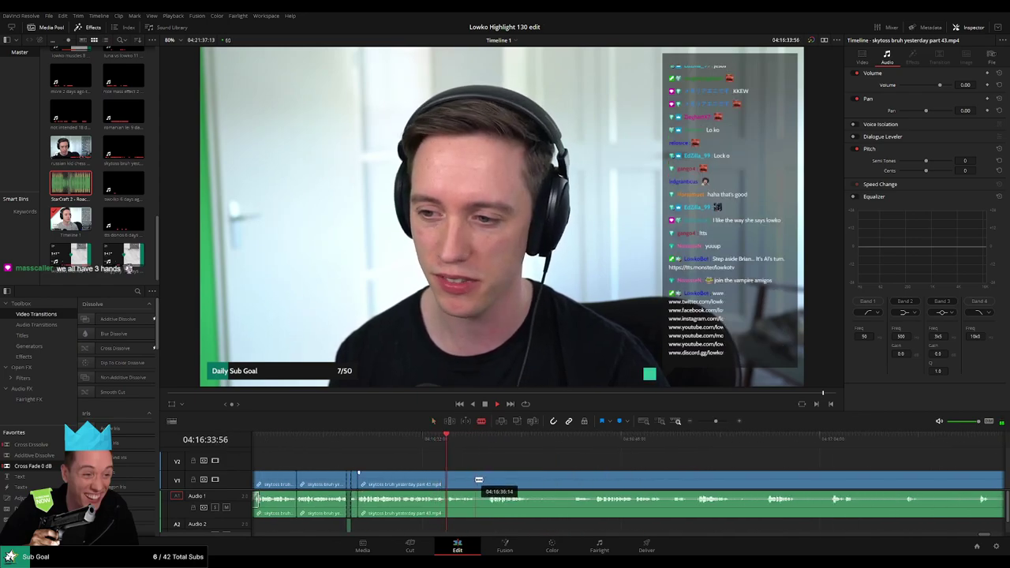
left_click(477, 479)
scroll(687, 476, "up", 5)
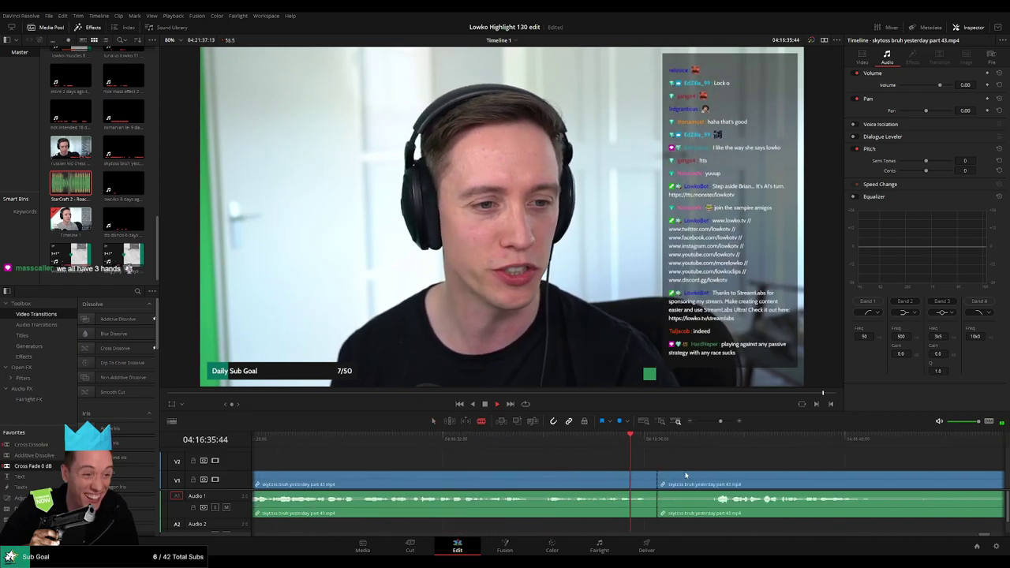
key("space")
left_click_drag(776, 478, 770, 478)
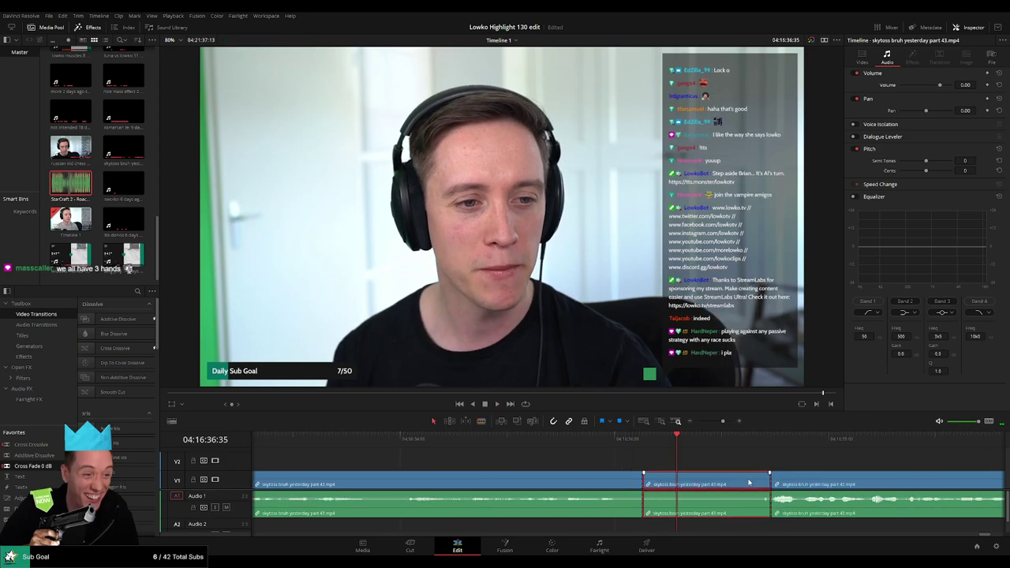
key("Delete")
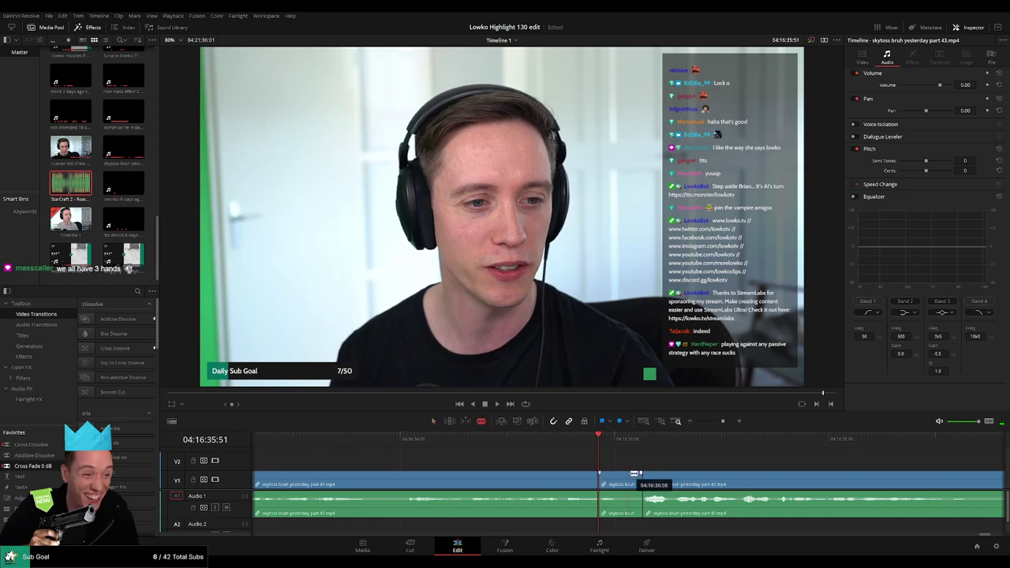
Step: Silence the short section from 04:16:35:51 to 04:16:36:08 and cover it with StarCraft 2 - Roach Quotes on Audio 2 at volume -29
left_click(621, 515)
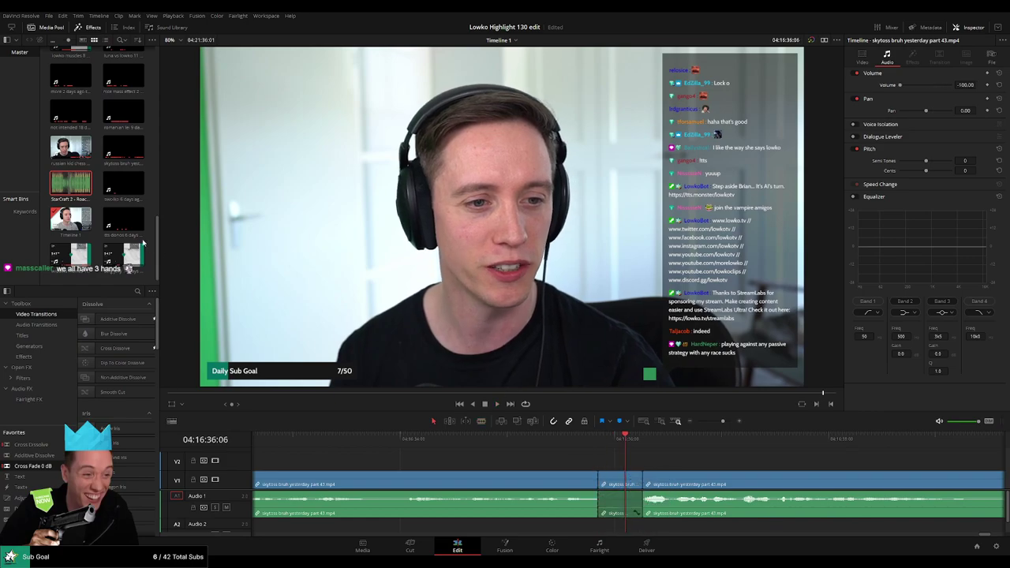
left_click_drag(143, 243, 600, 526)
left_click_drag(681, 526, 642, 526)
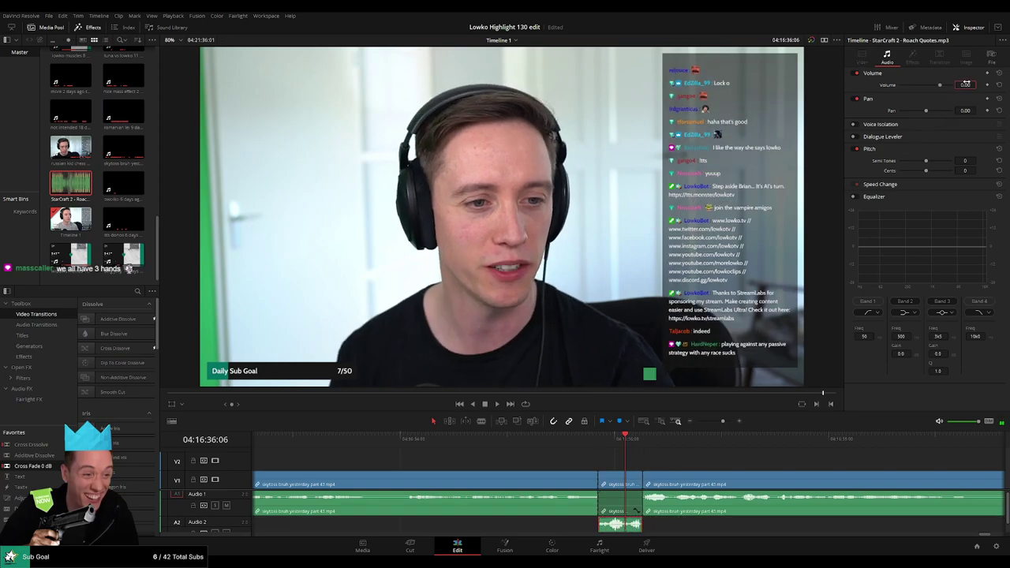
left_click(555, 439)
key("space")
Step: Split out and delete a section of about five seconds from the part 43 clip at about 04:16:40, closing the gap
scroll(555, 439, "down", 10)
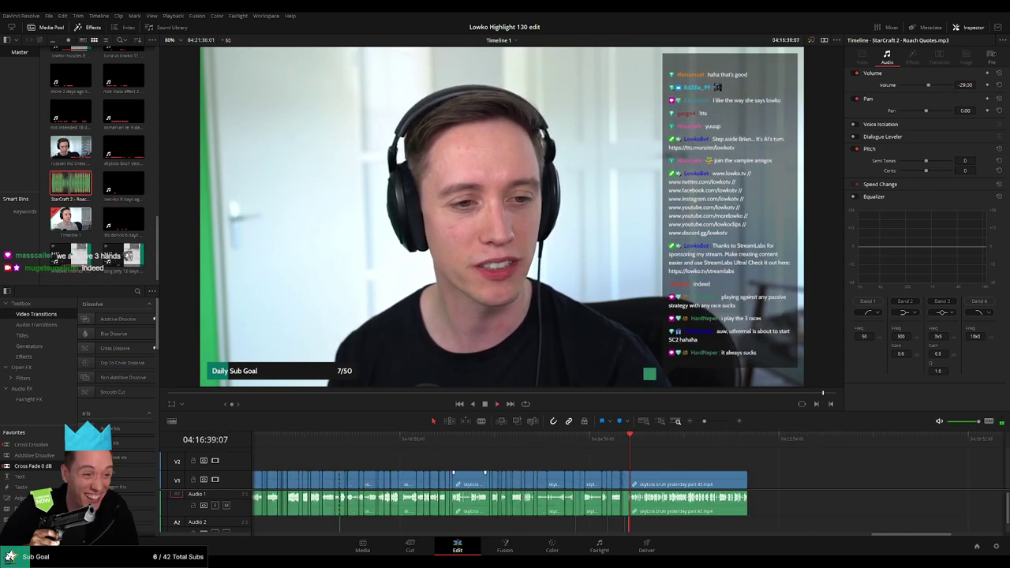
left_click(661, 469)
scroll(661, 469, "down", 5)
scroll(676, 468, "up", 10)
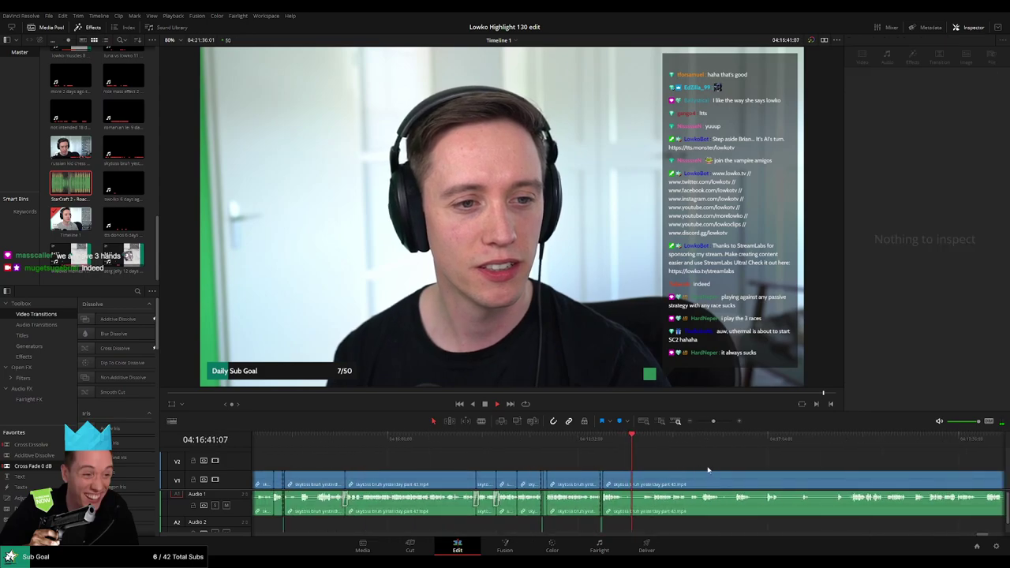
key("b")
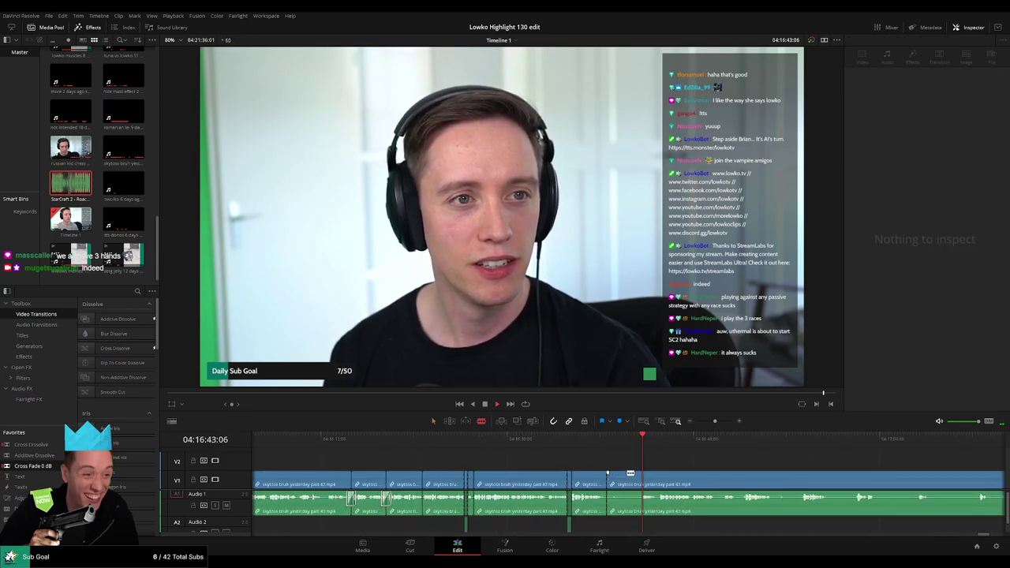
left_click(497, 474)
key("a")
left_click(477, 478)
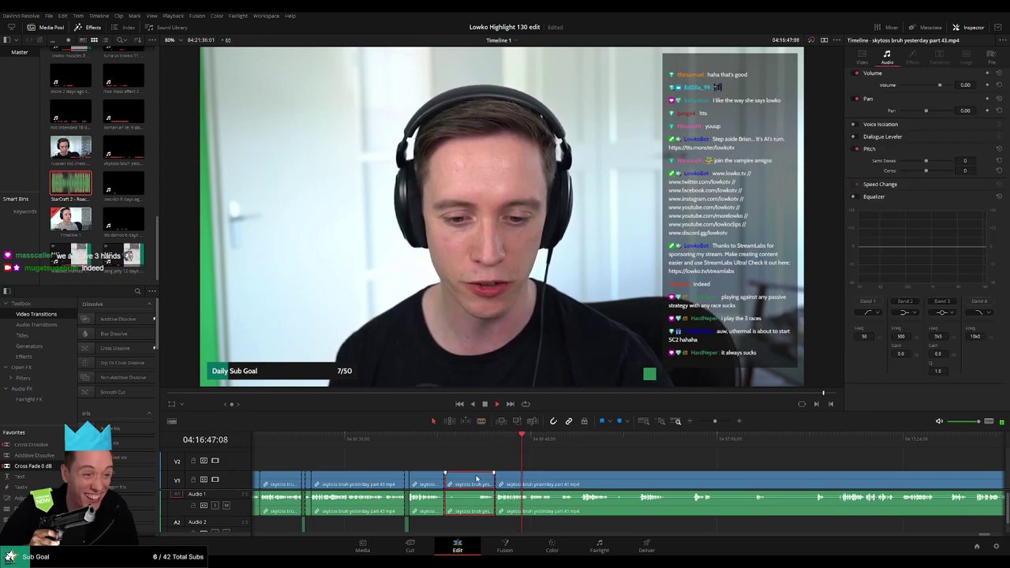
key("Delete")
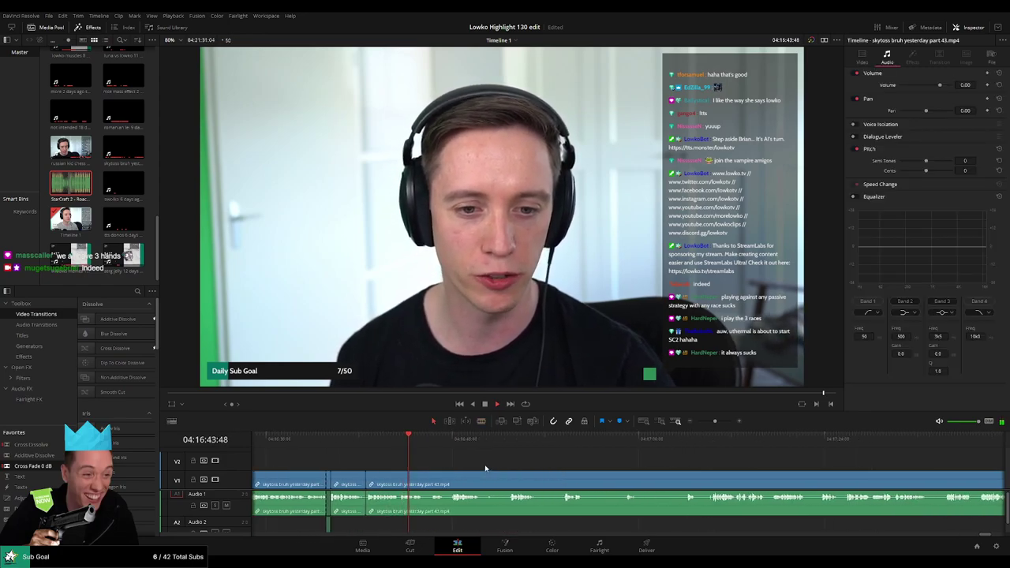
Step: Cut a short section of under a second out of the part 43 clip at about 04:16:45, closing the gap
key("b")
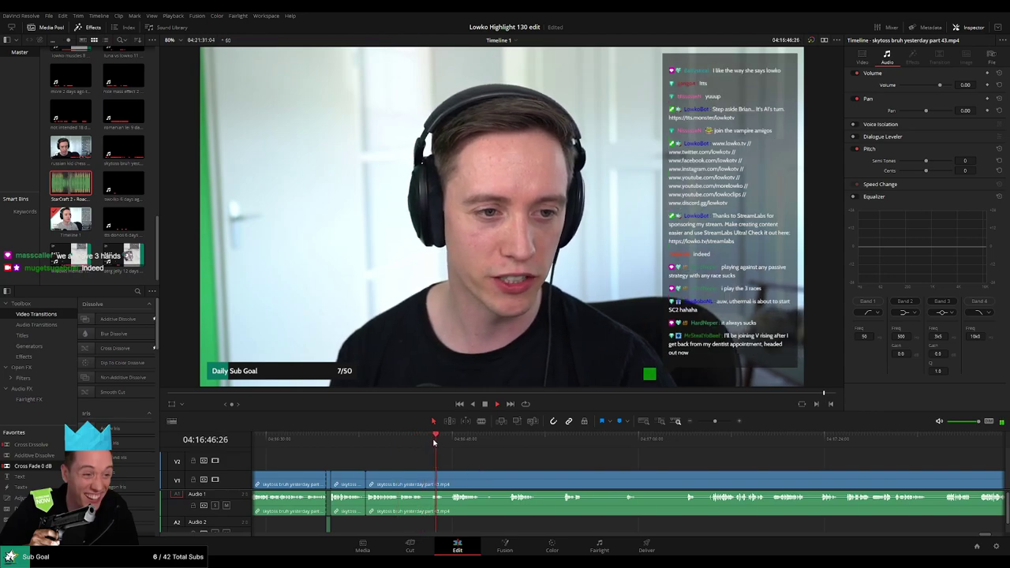
left_click(427, 475)
key("a")
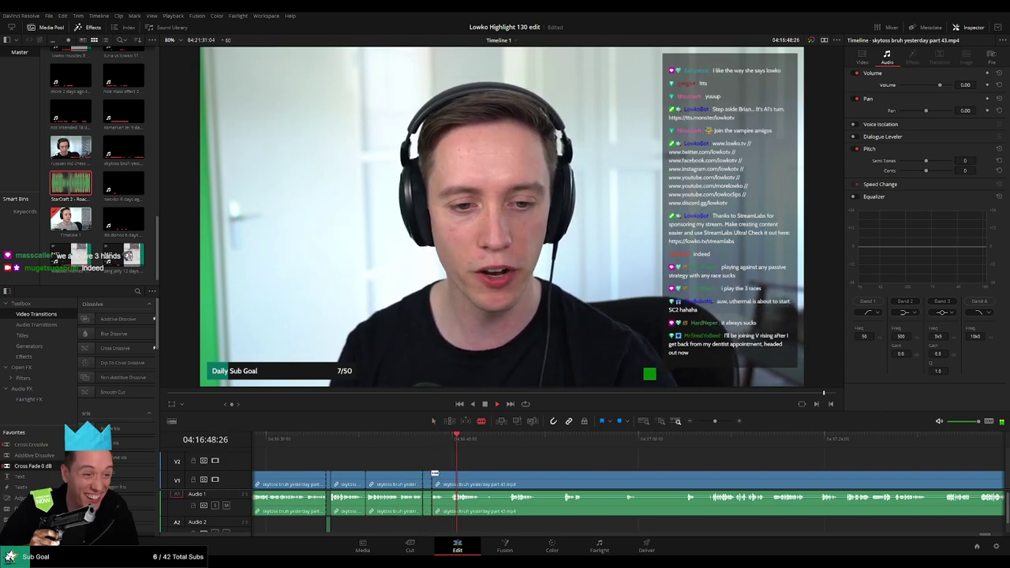
key("Delete")
Step: Split the part 43 clip at 04:16:46:22, where the highlight should end
key("b")
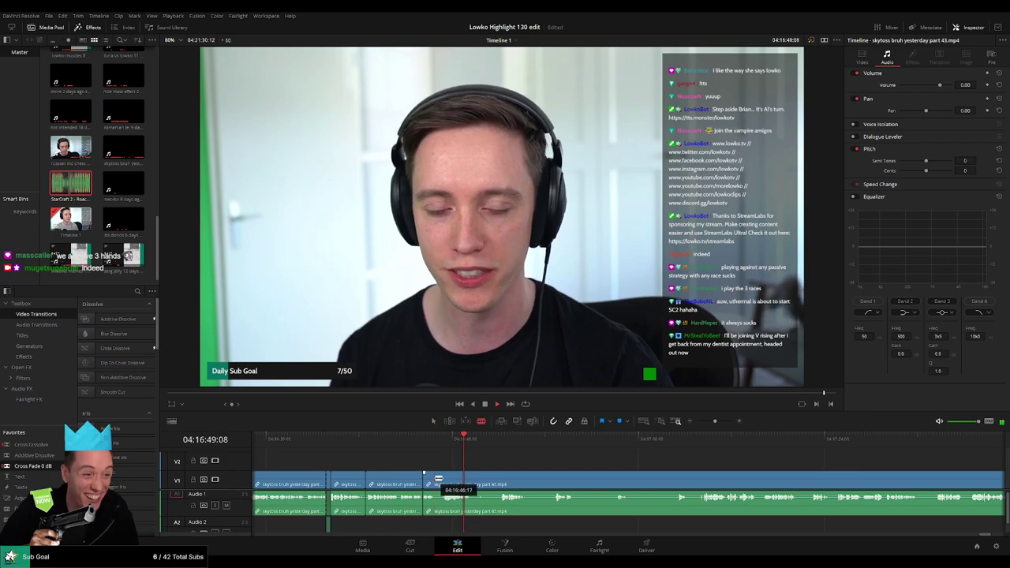
left_click(435, 478)
key("a")
Step: Skim the remaining part 43 footage through to its end and delete everything after the last split
left_click_drag(500, 444, 576, 458)
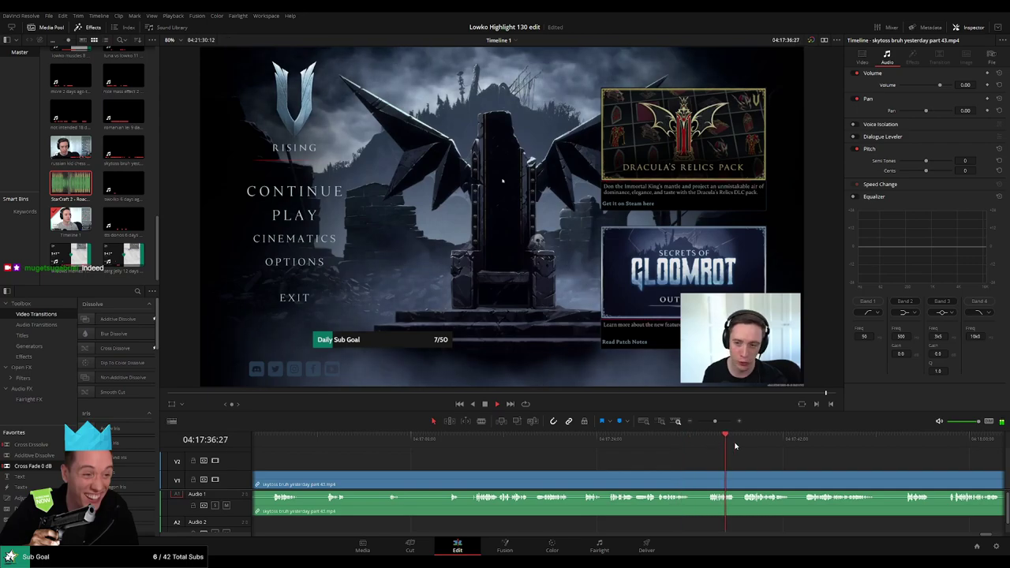
left_click(707, 422)
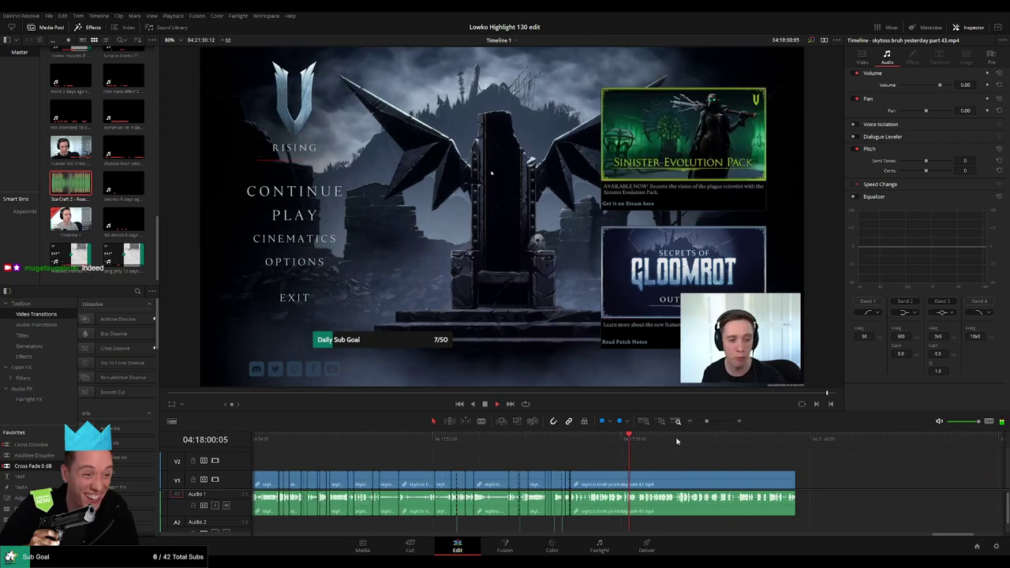
left_click(644, 442)
left_click_drag(689, 447, 763, 446)
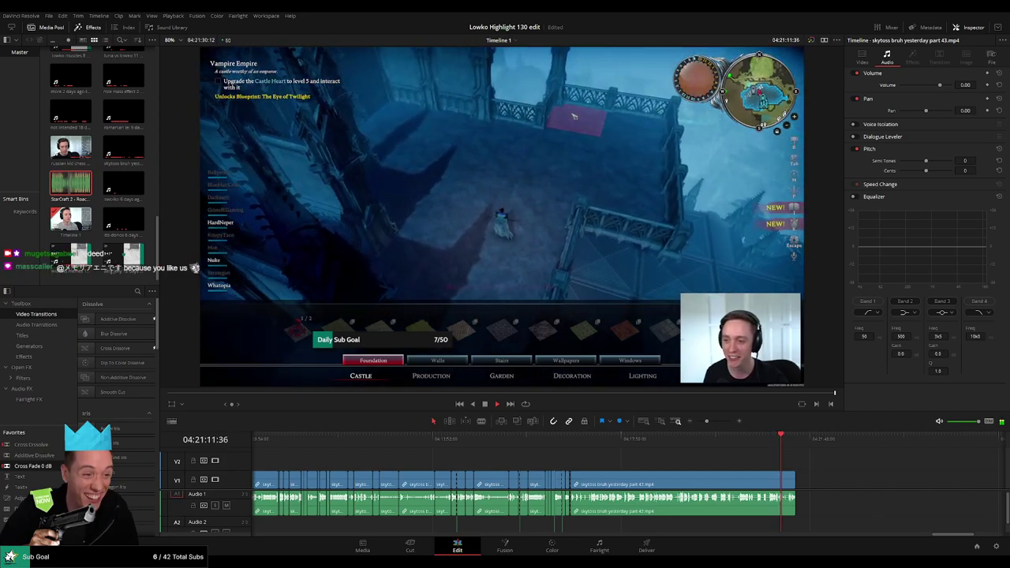
left_click(791, 448)
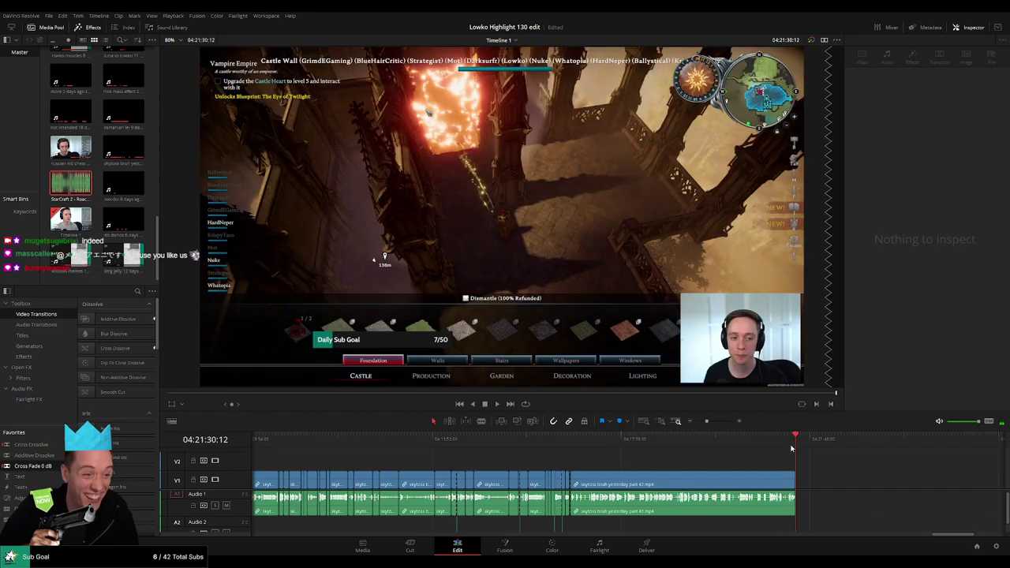
left_click(675, 489)
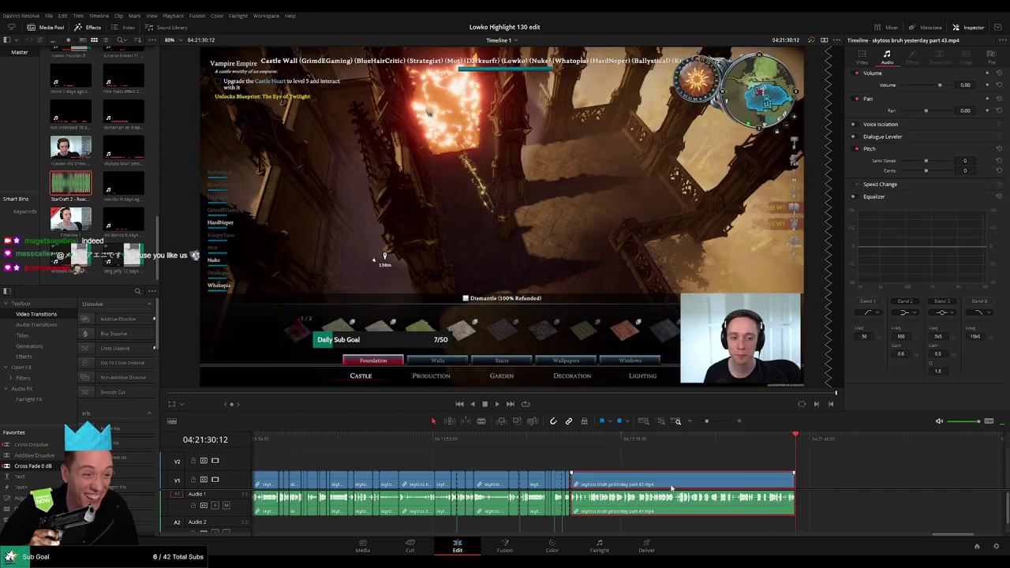
key("Delete")
Step: Show the whole edit in the timeline and enlarge the timeline area to check all the tracks
left_click_drag(711, 424, 699, 423)
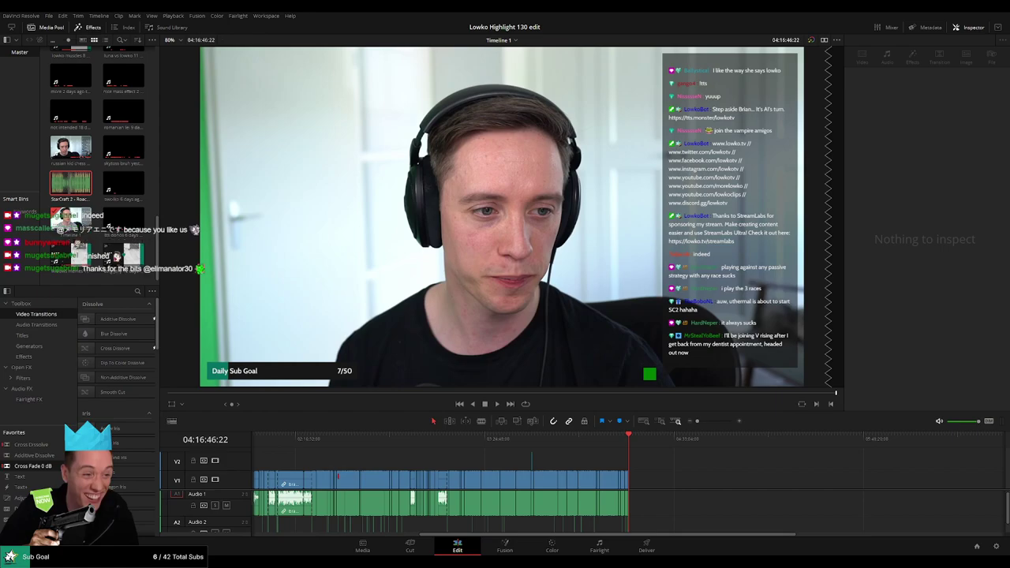
left_click_drag(418, 498, 773, 519)
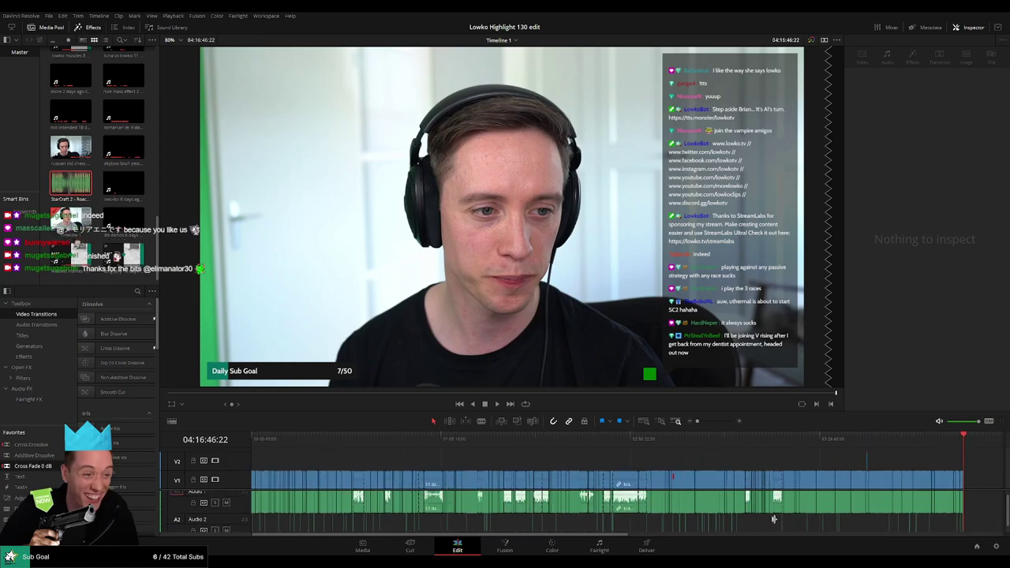
left_click_drag(581, 410, 581, 375)
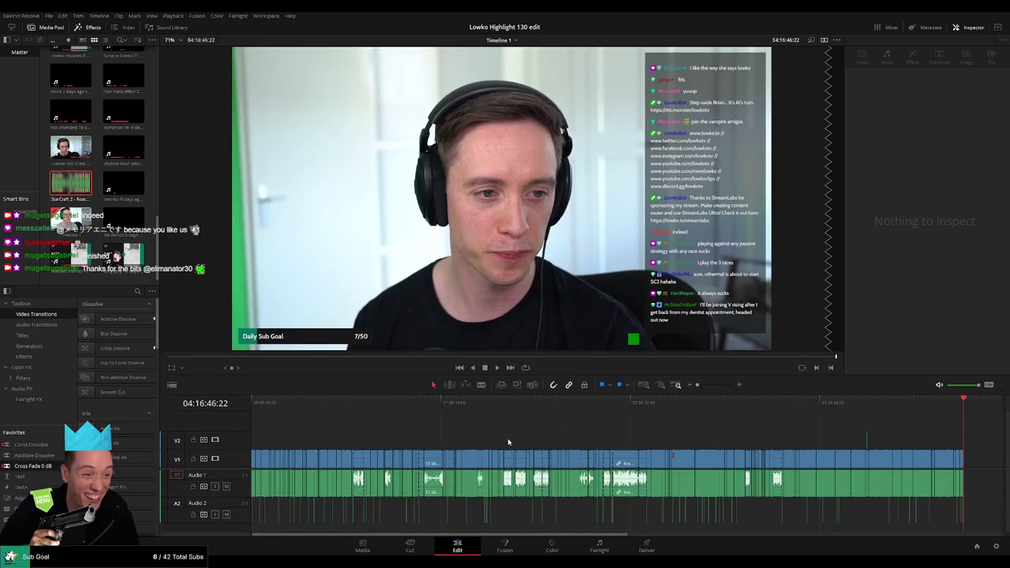